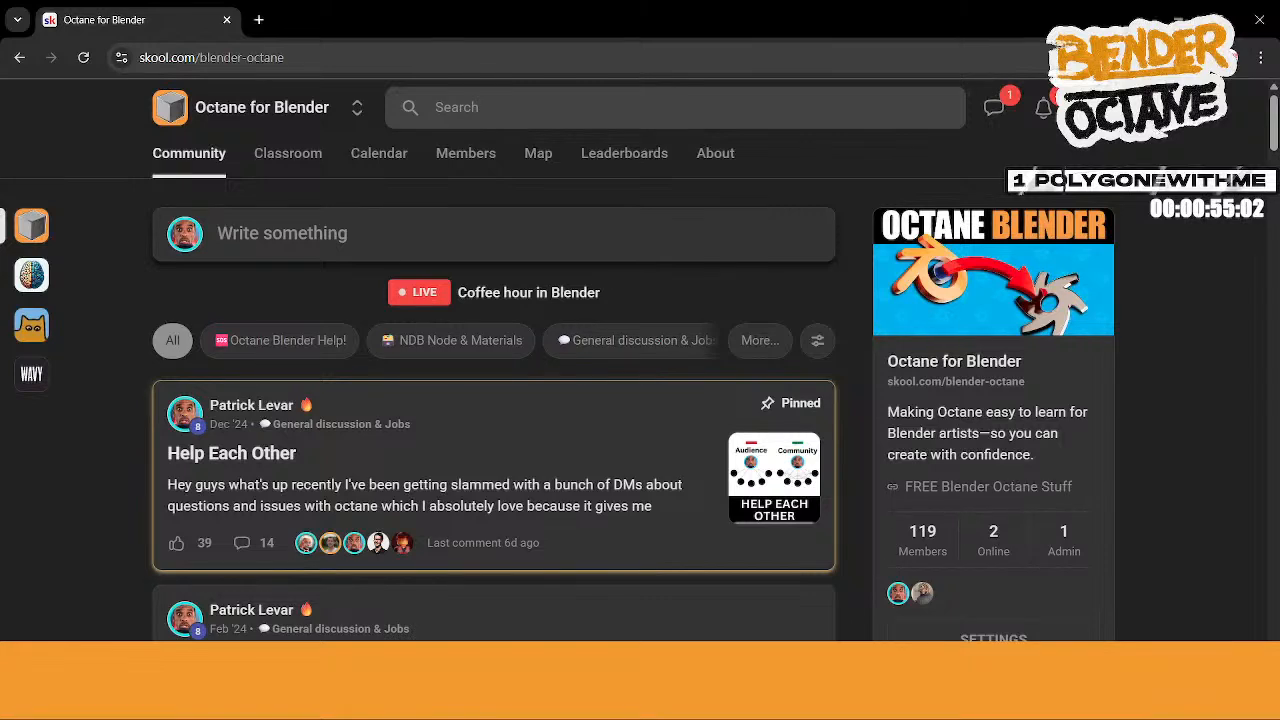
key(alt+Tab)
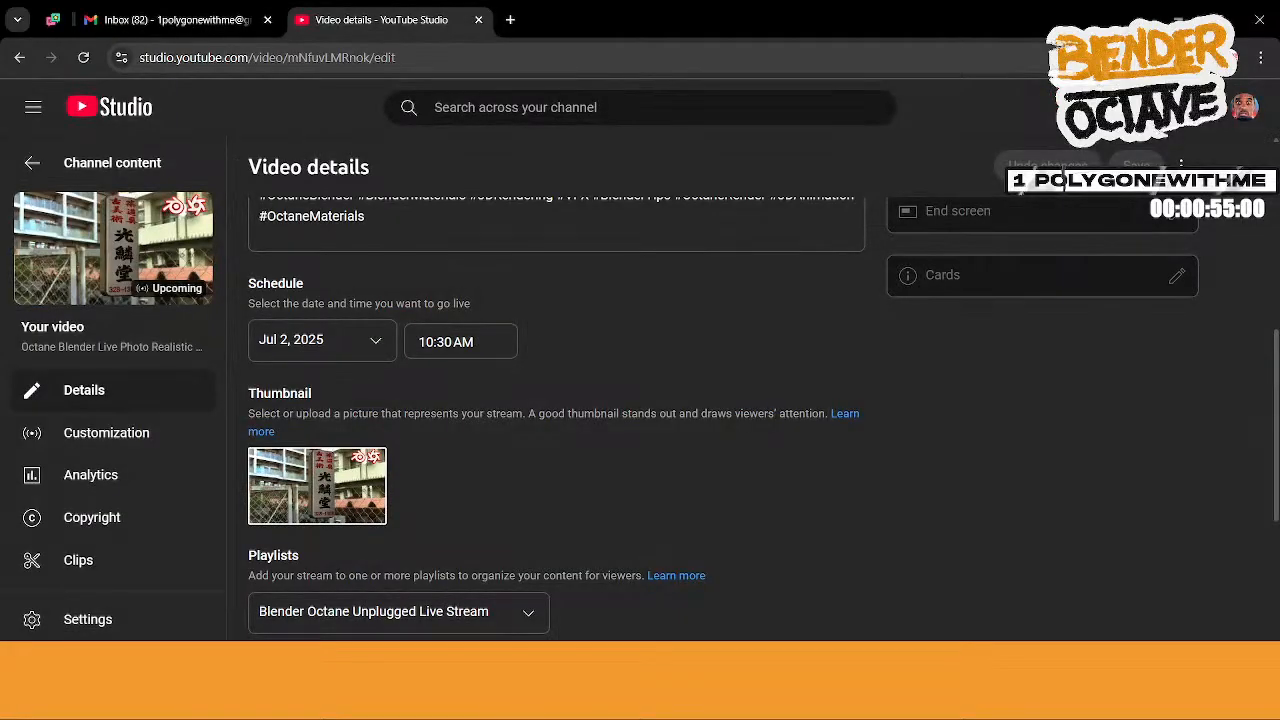
key(alt+Tab)
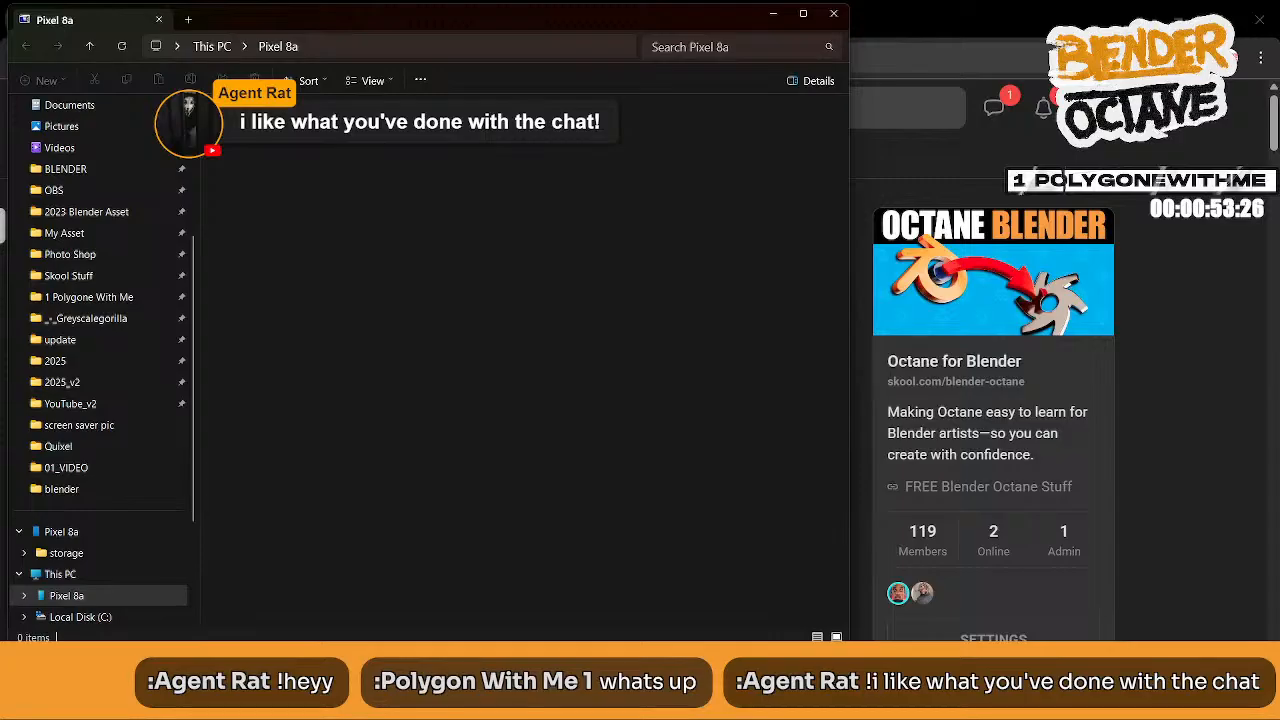
key(alt+Tab)
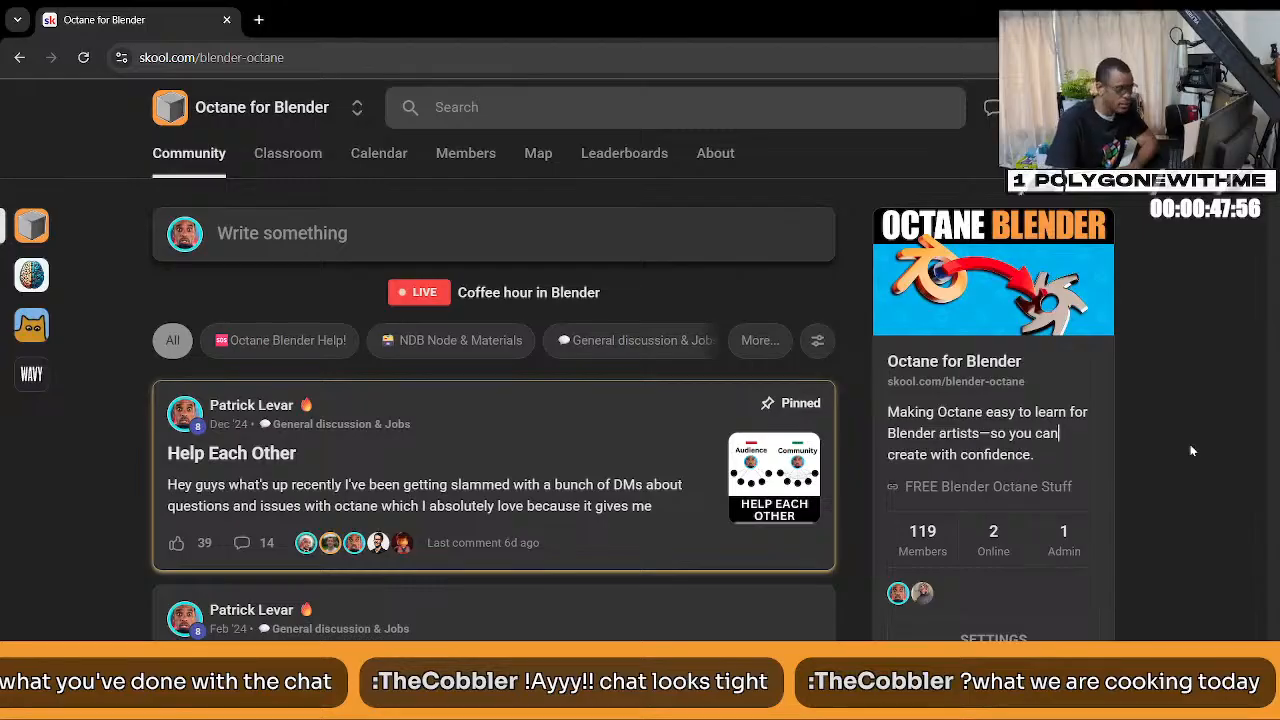
Open the pinned "Who are you? What do you use Blender for?" post and like the newest member's introduction comment.
scroll(1140, 465, down, 1)
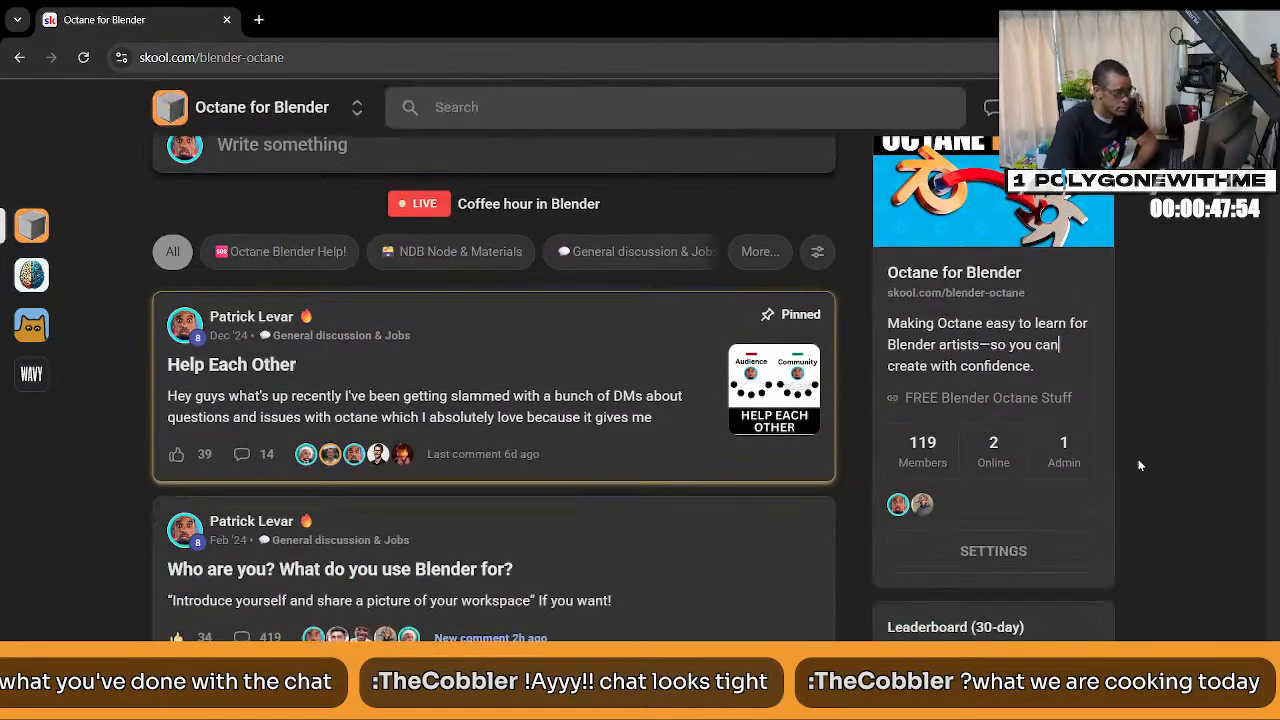
scroll(742, 522, down, 1)
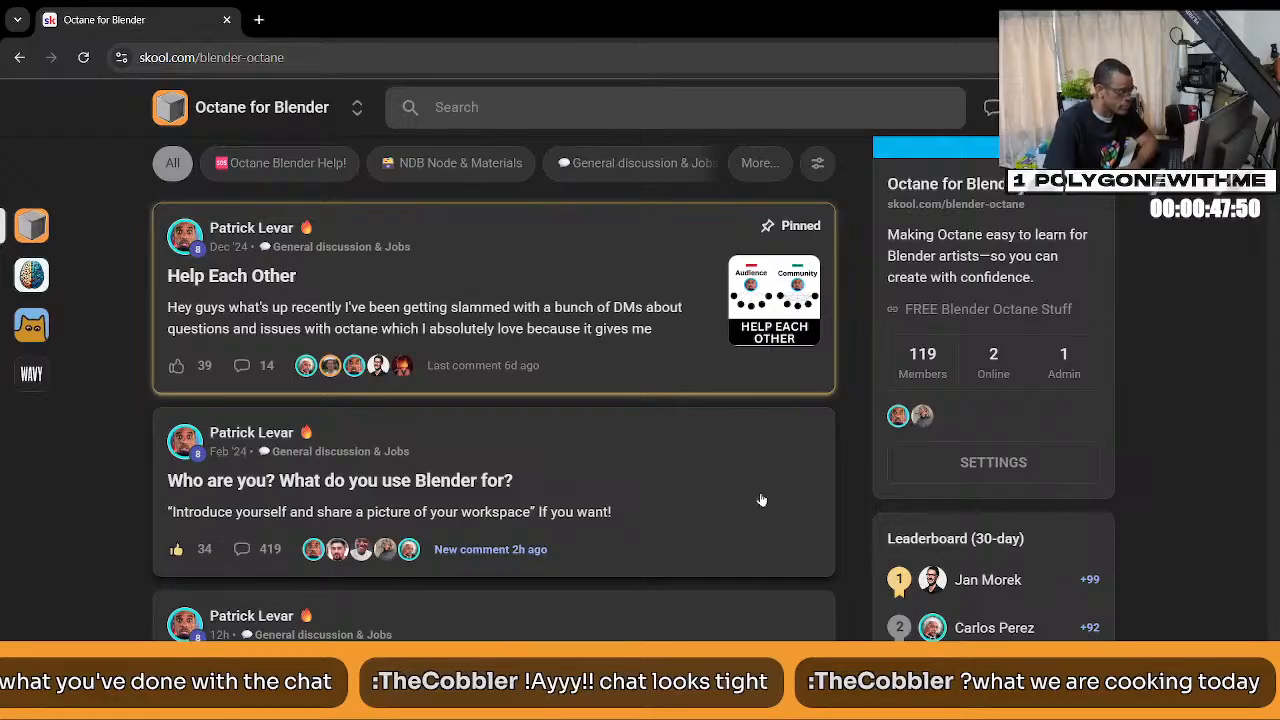
click(584, 511)
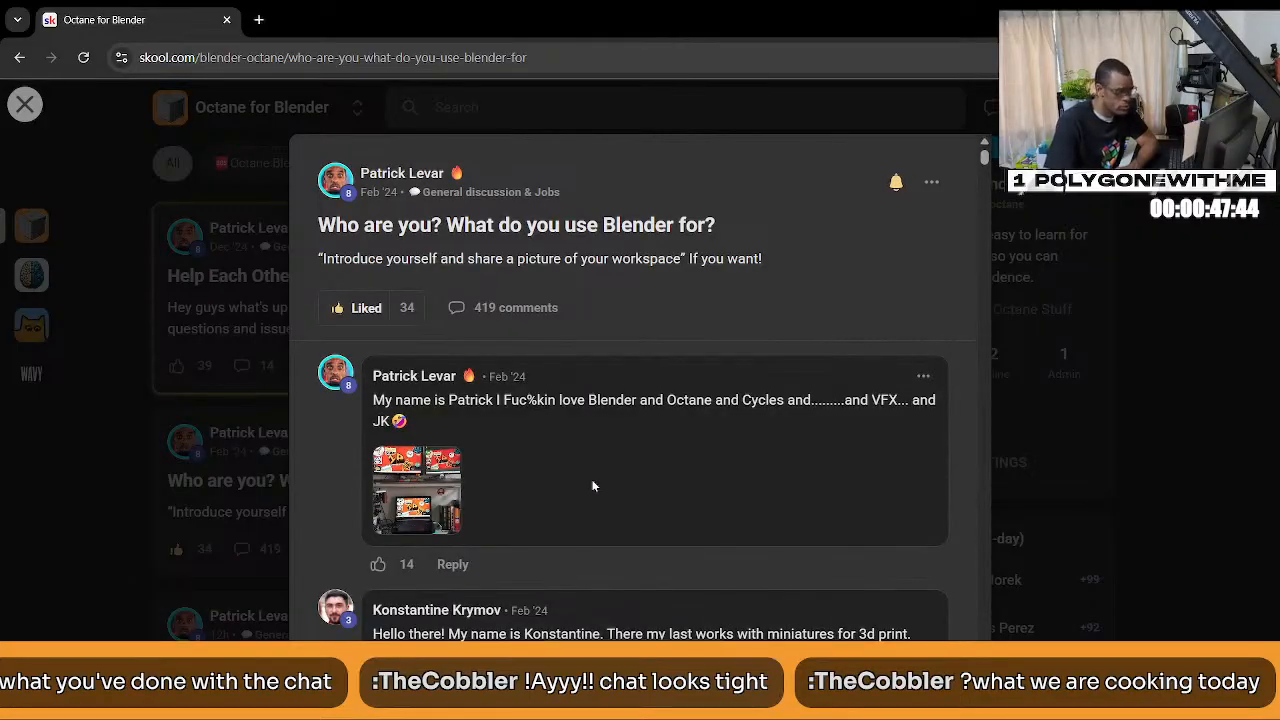
scroll(592, 486, down, 2)
scroll(603, 571, down, 1)
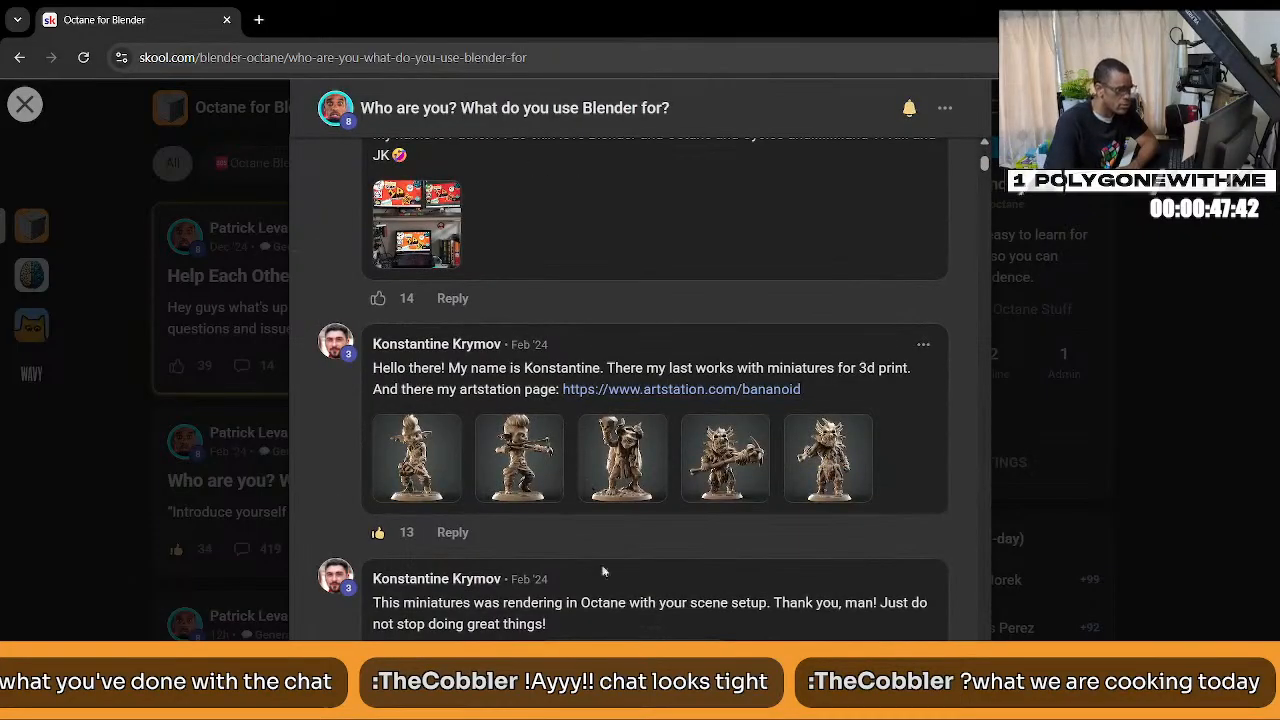
scroll(603, 571, down, 5)
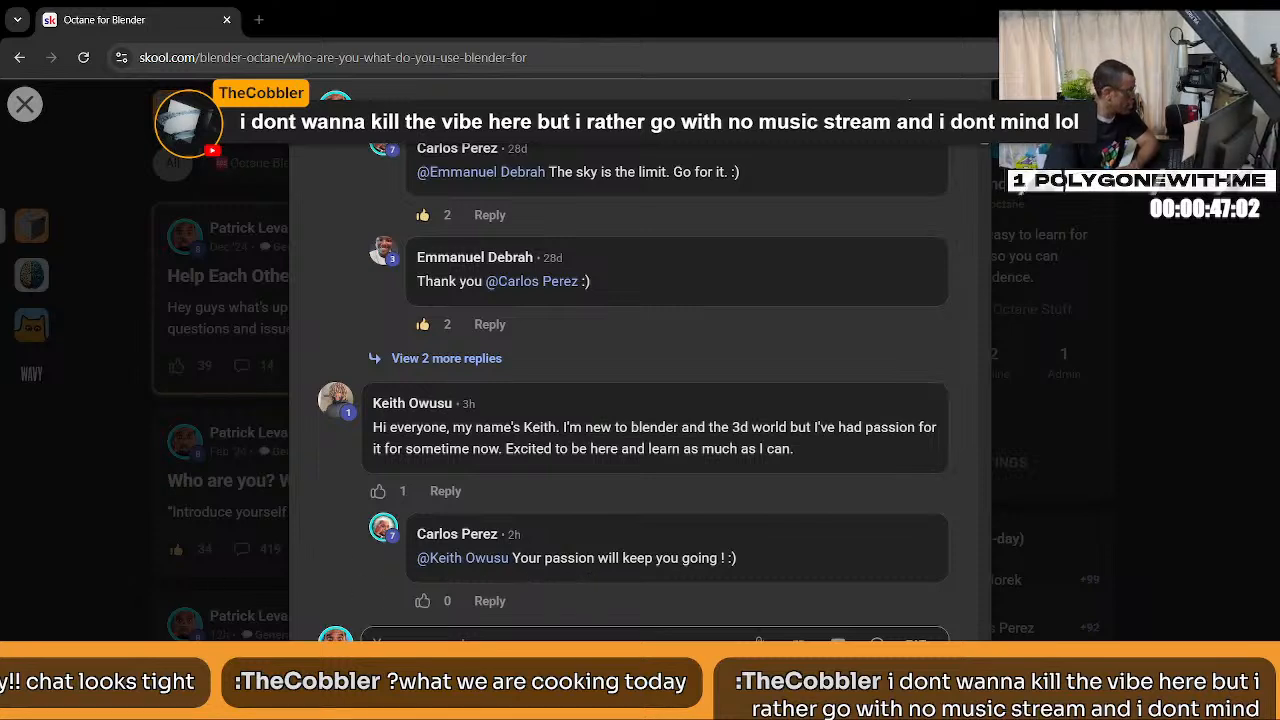
click(378, 491)
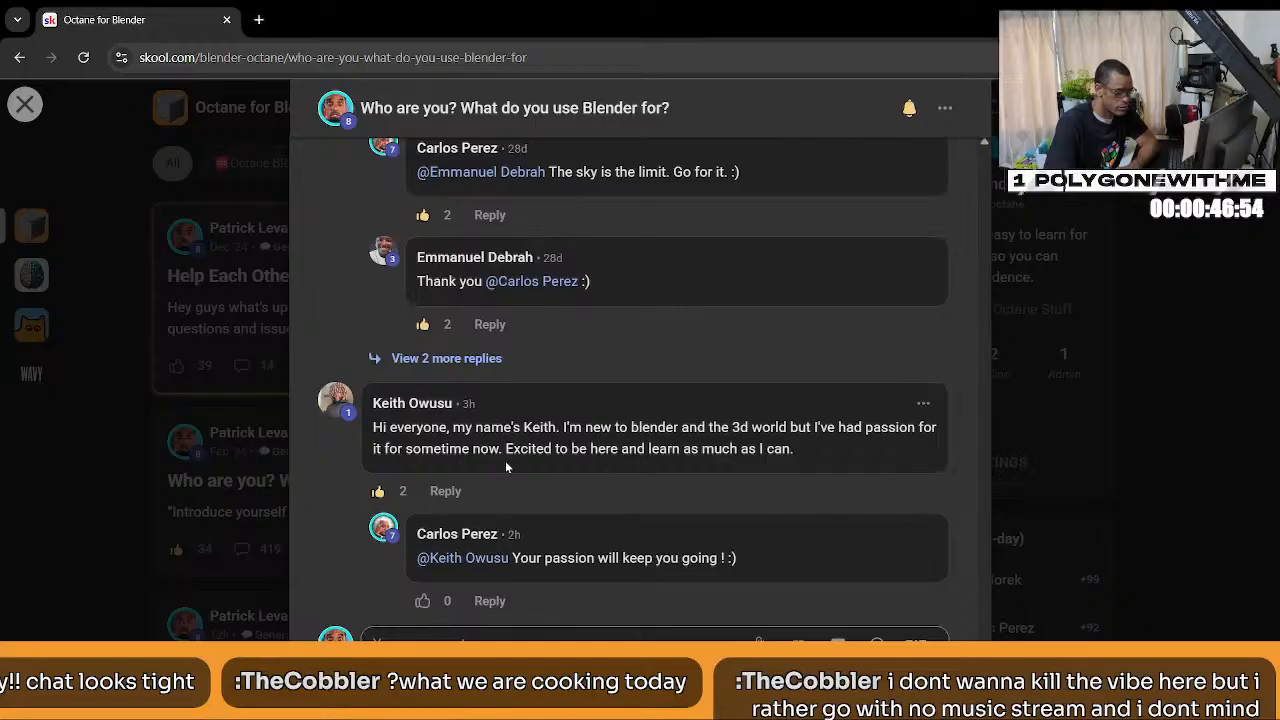
Draft the reply "Hey welcome" to the newest member's introduction comment, correcting the spelling of "welcome".
click(445, 491)
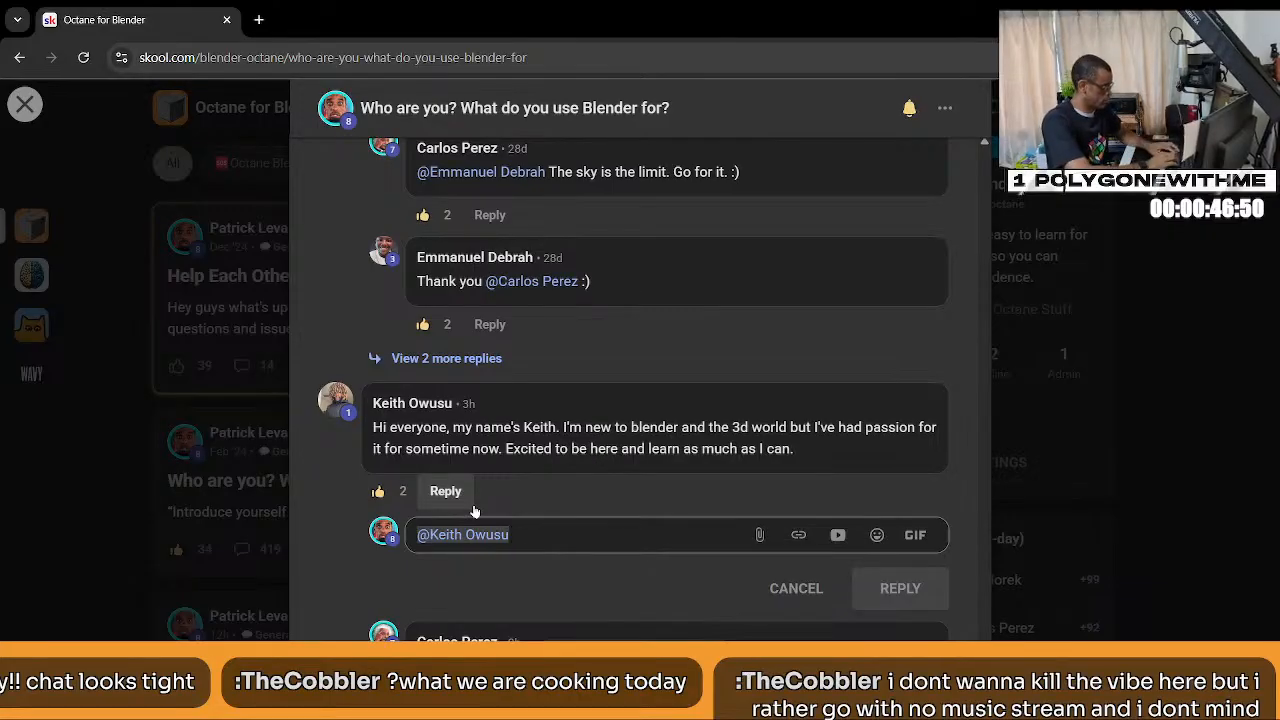
text(Hey welco)
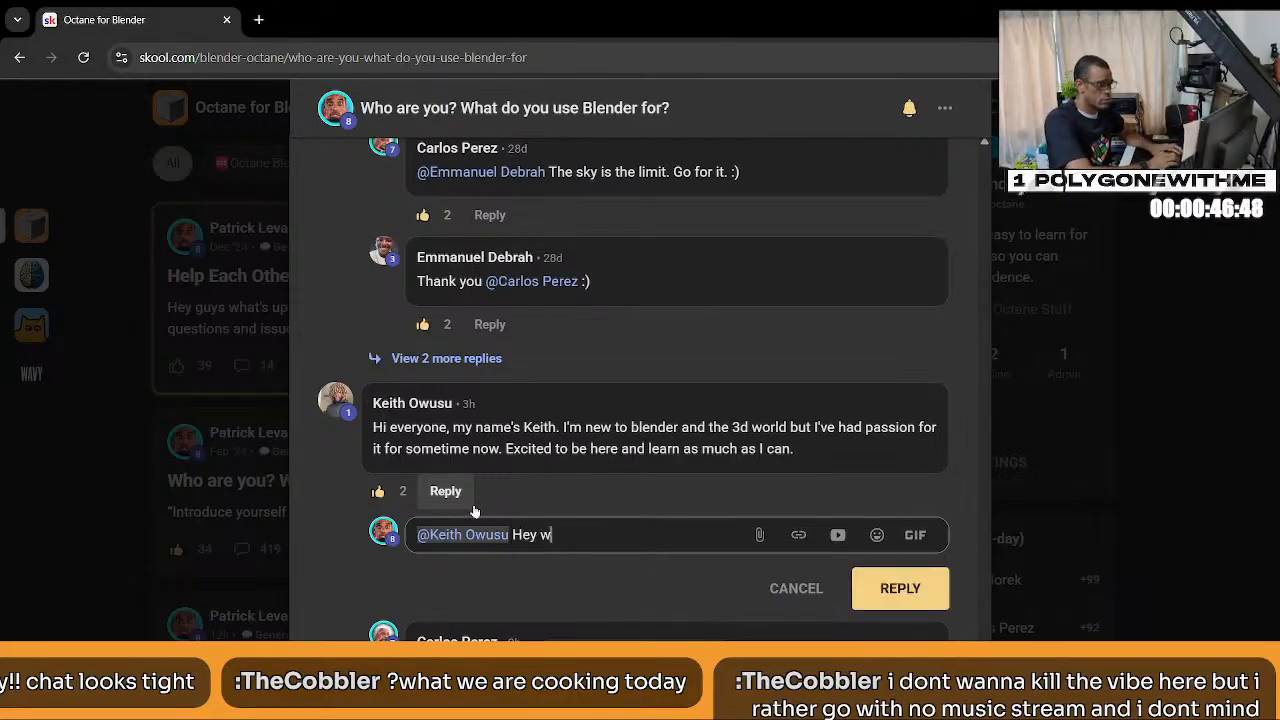
key(BackSpace)
key(BackSpace)
key(BackSpace)
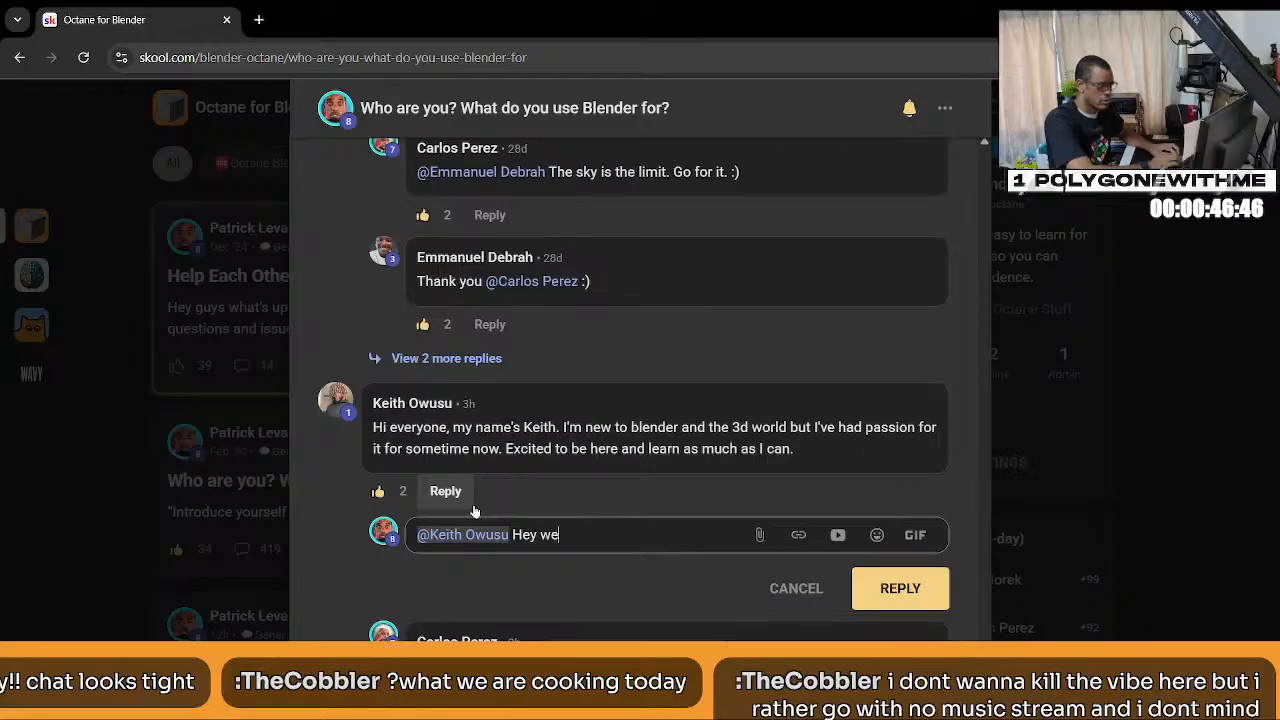
text(lcom)
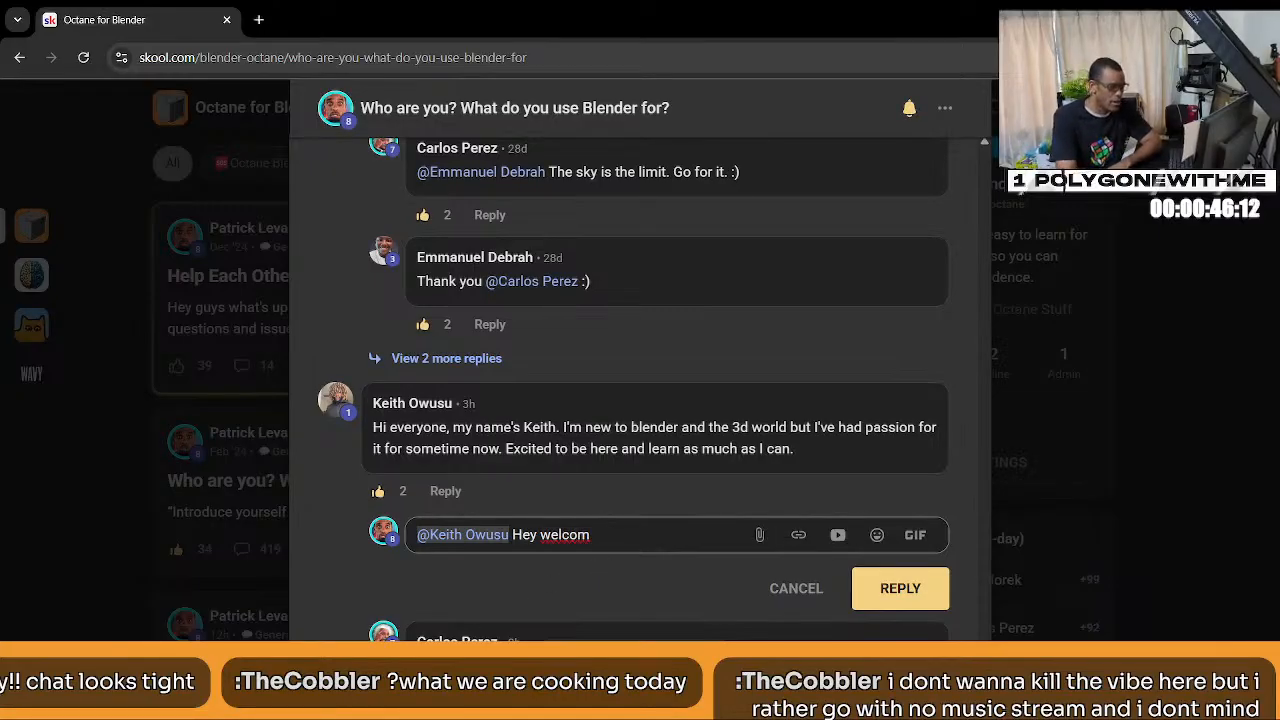
right_click(574, 538)
click(612, 218)
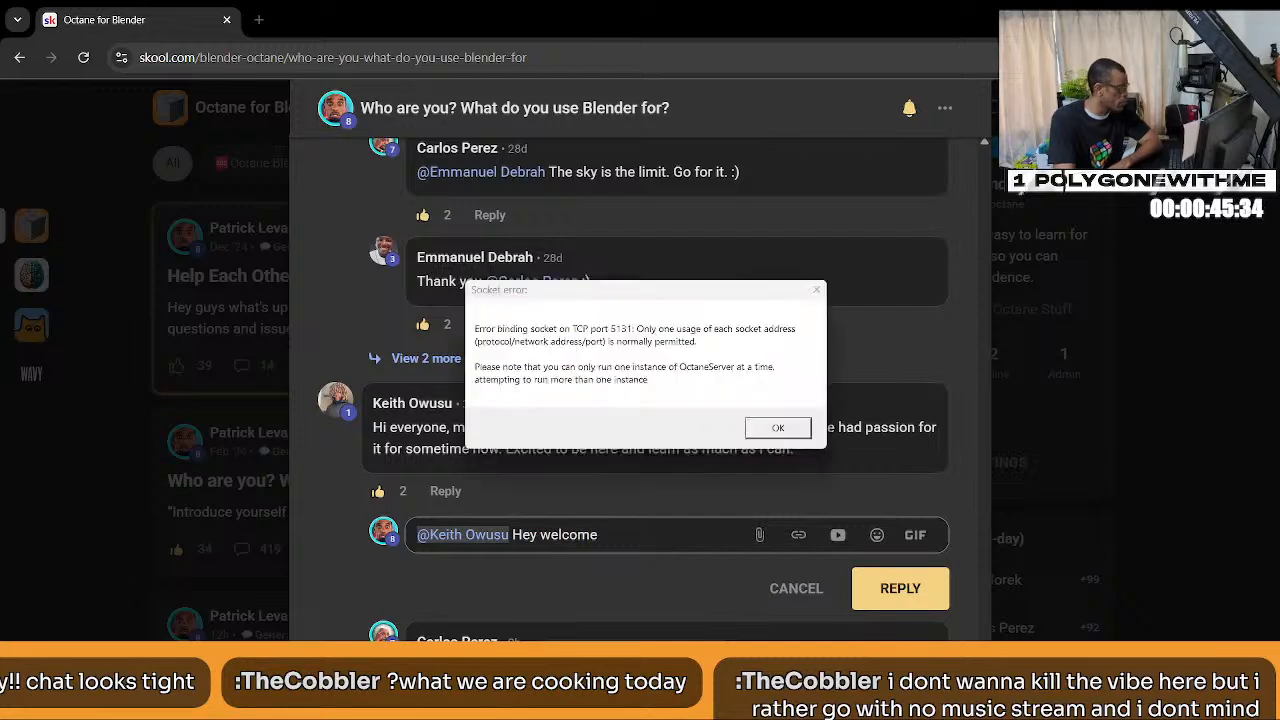
Dismiss the OctaneServer socket error, return to the browser and publish the drafted welcome reply.
click(778, 427)
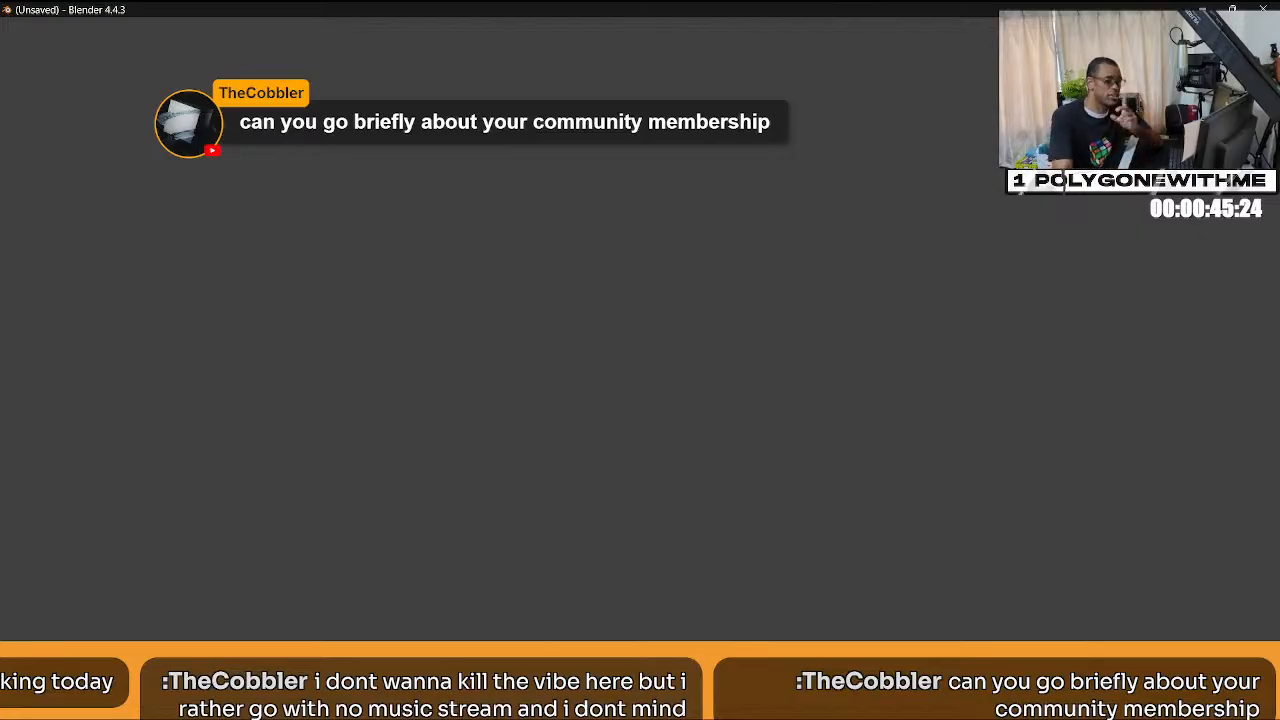
key(alt+Tab)
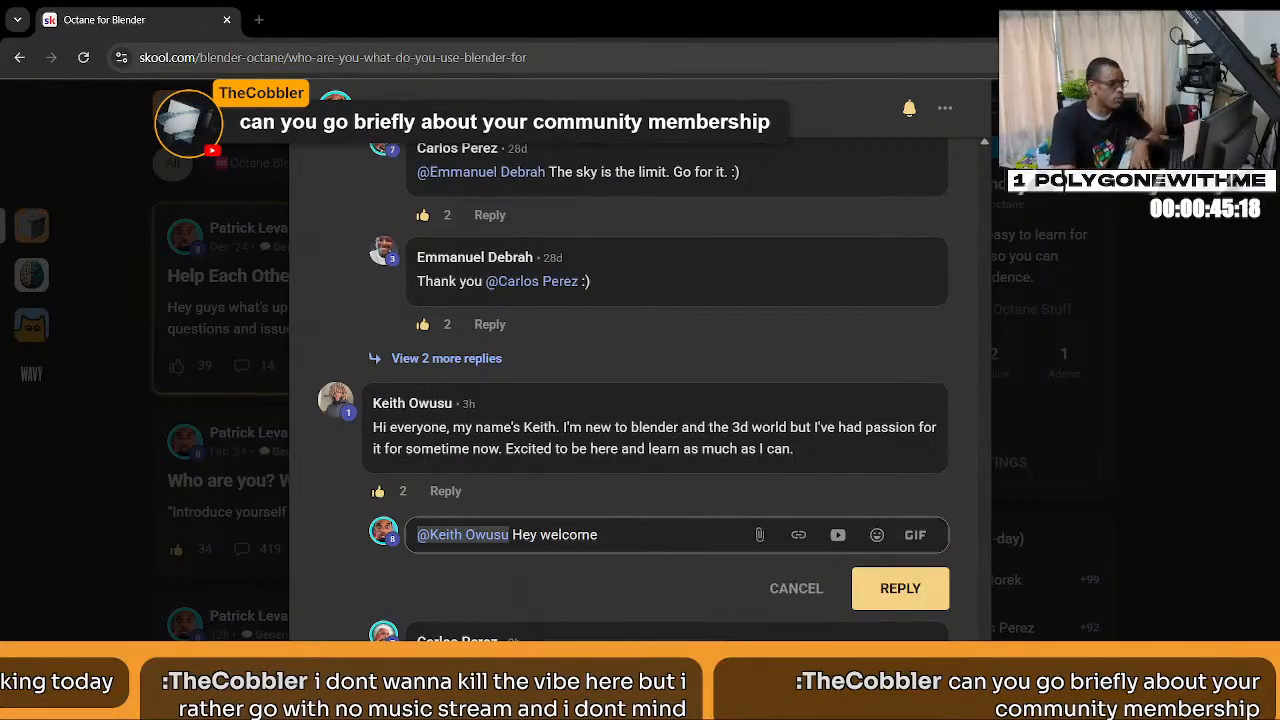
click(1188, 270)
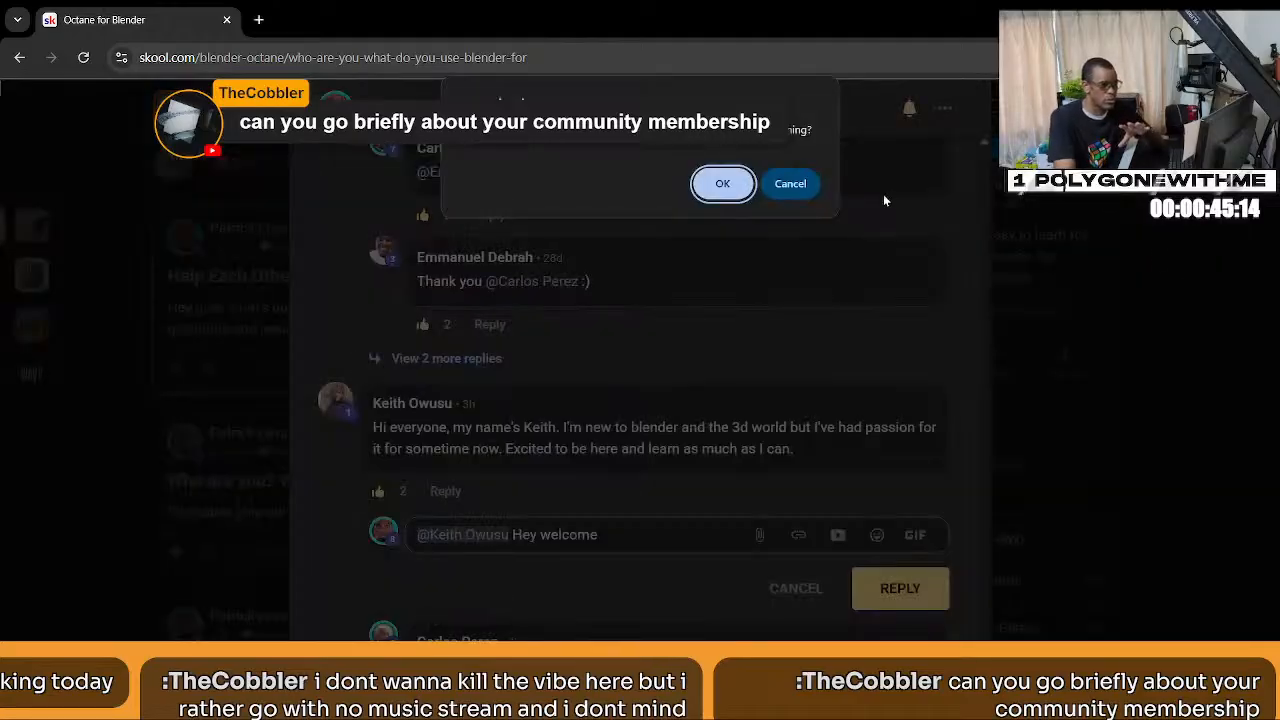
click(793, 185)
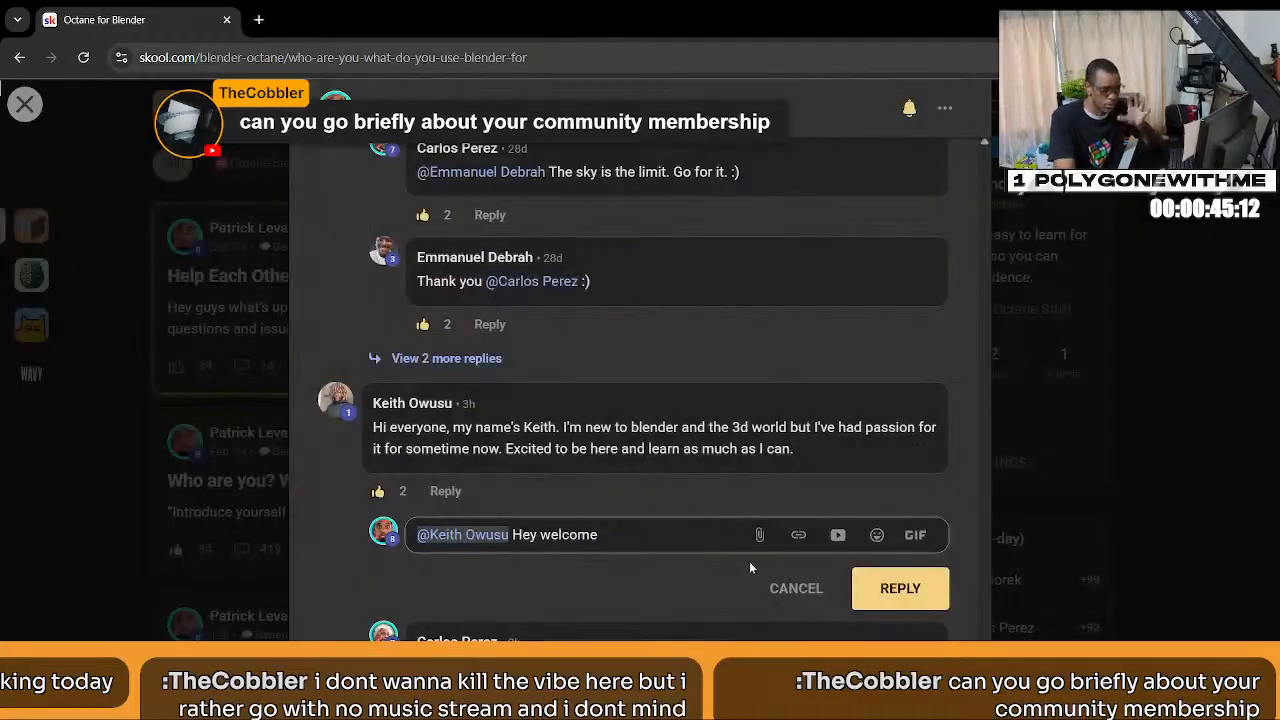
click(910, 592)
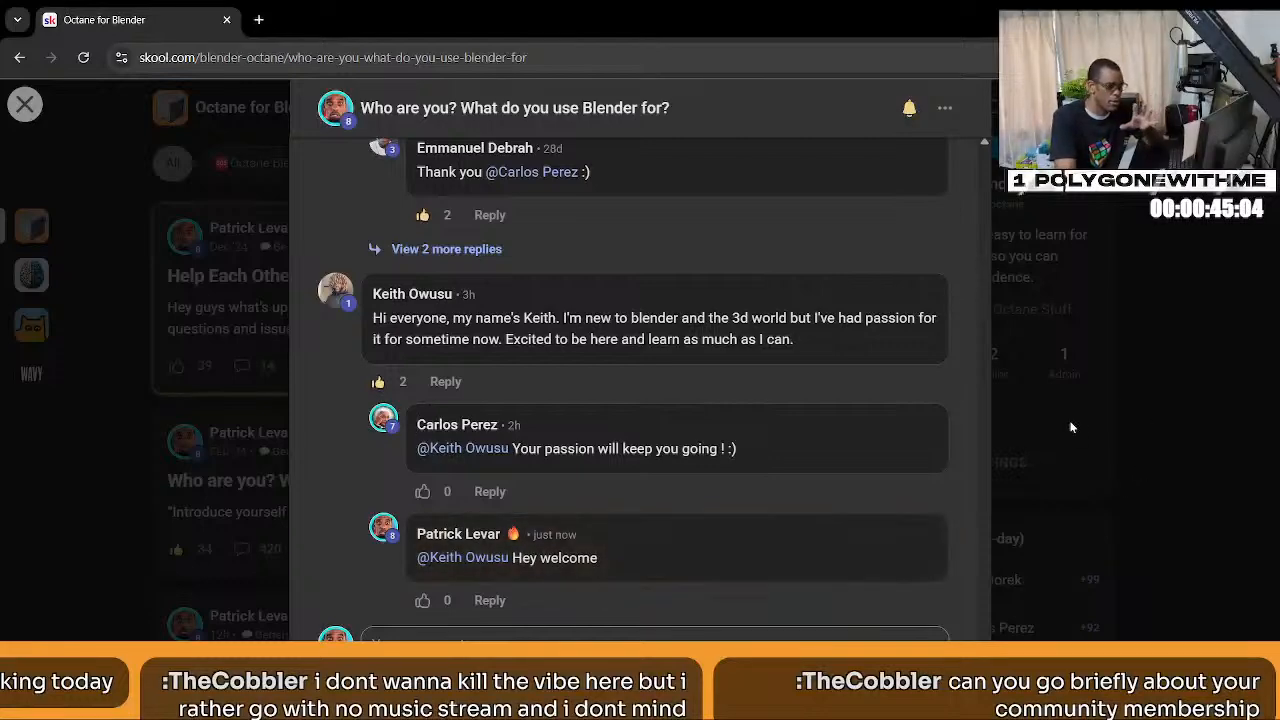
Close the introductions post and open the Start Here Day 1 course in the community's classroom.
scroll(1120, 406, up, 2)
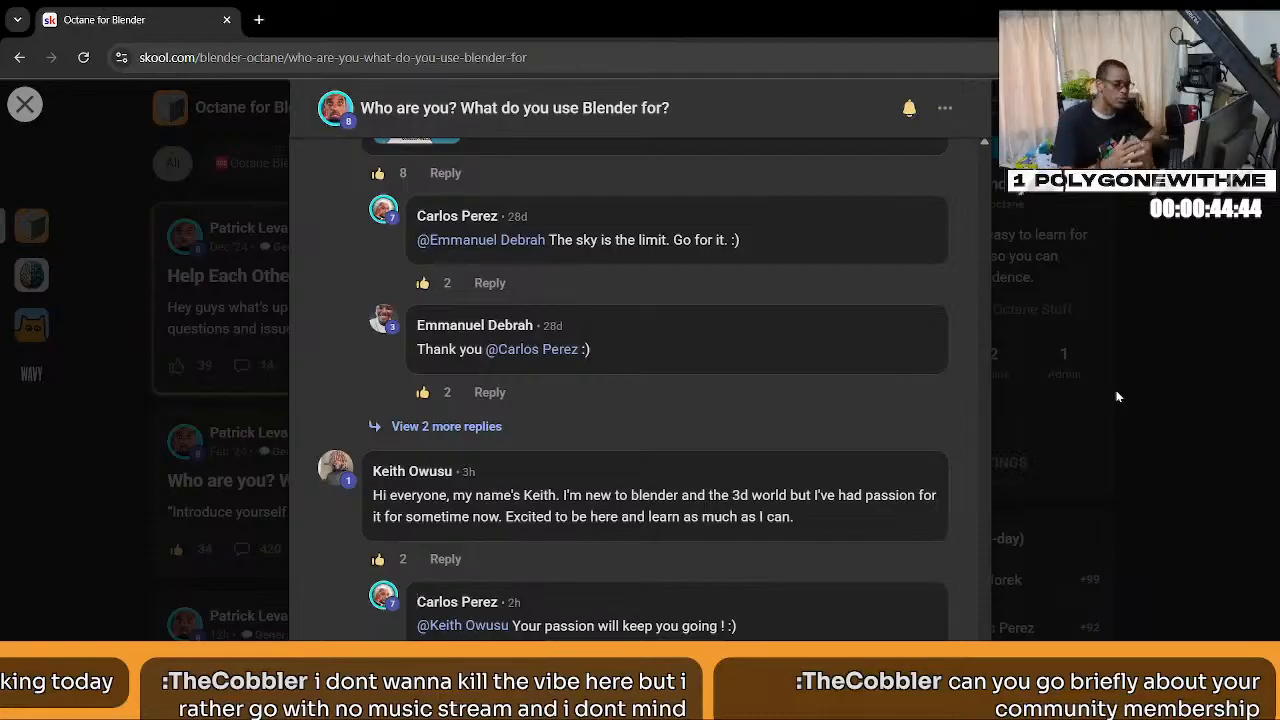
click(1115, 377)
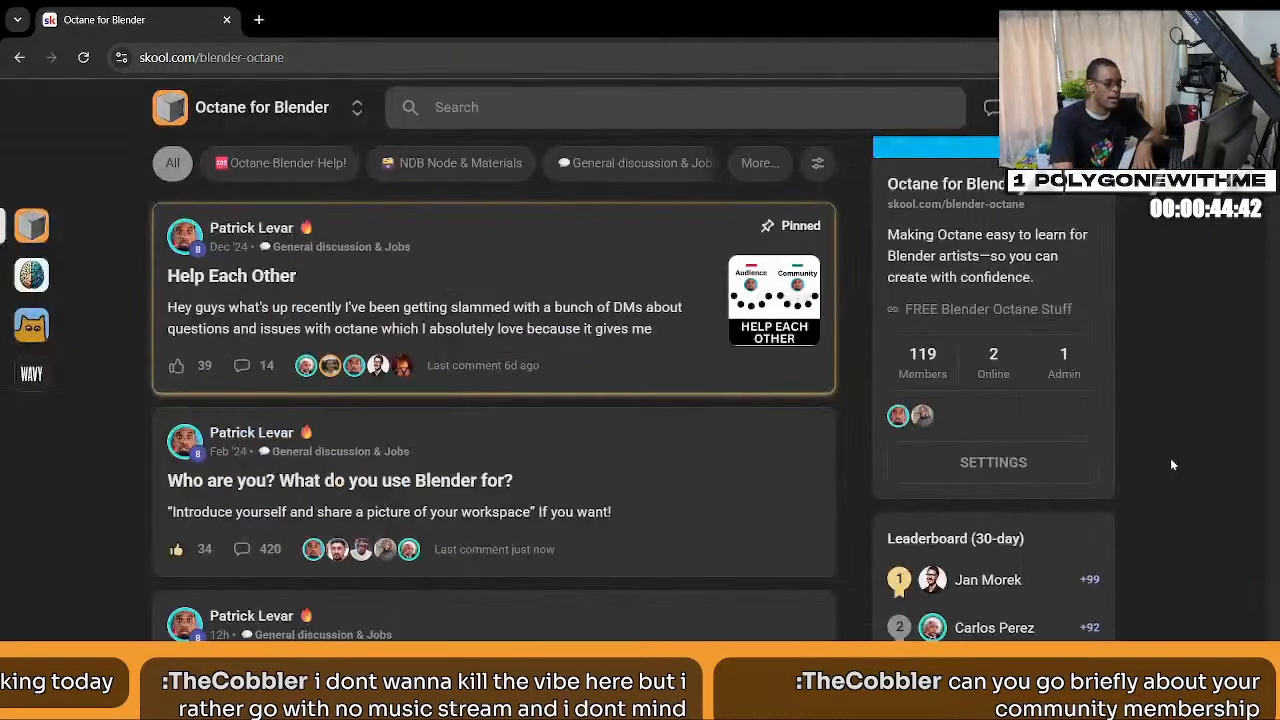
scroll(391, 252, up, 2)
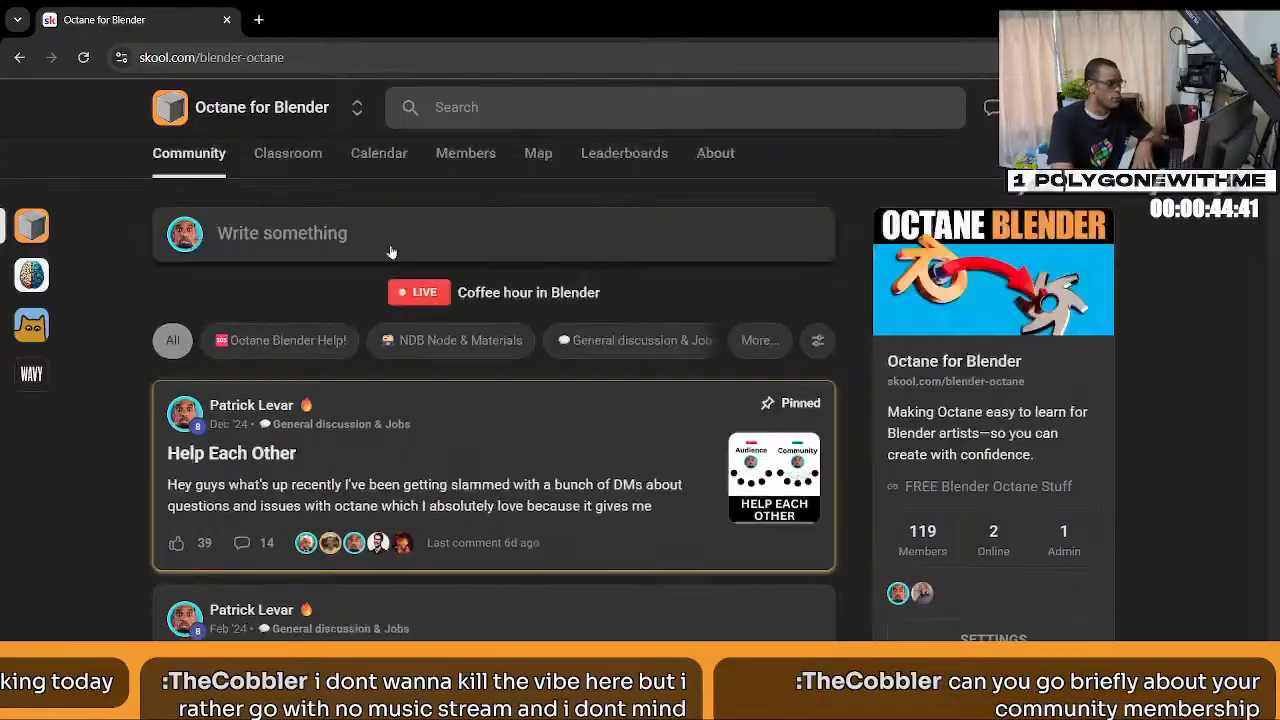
click(287, 166)
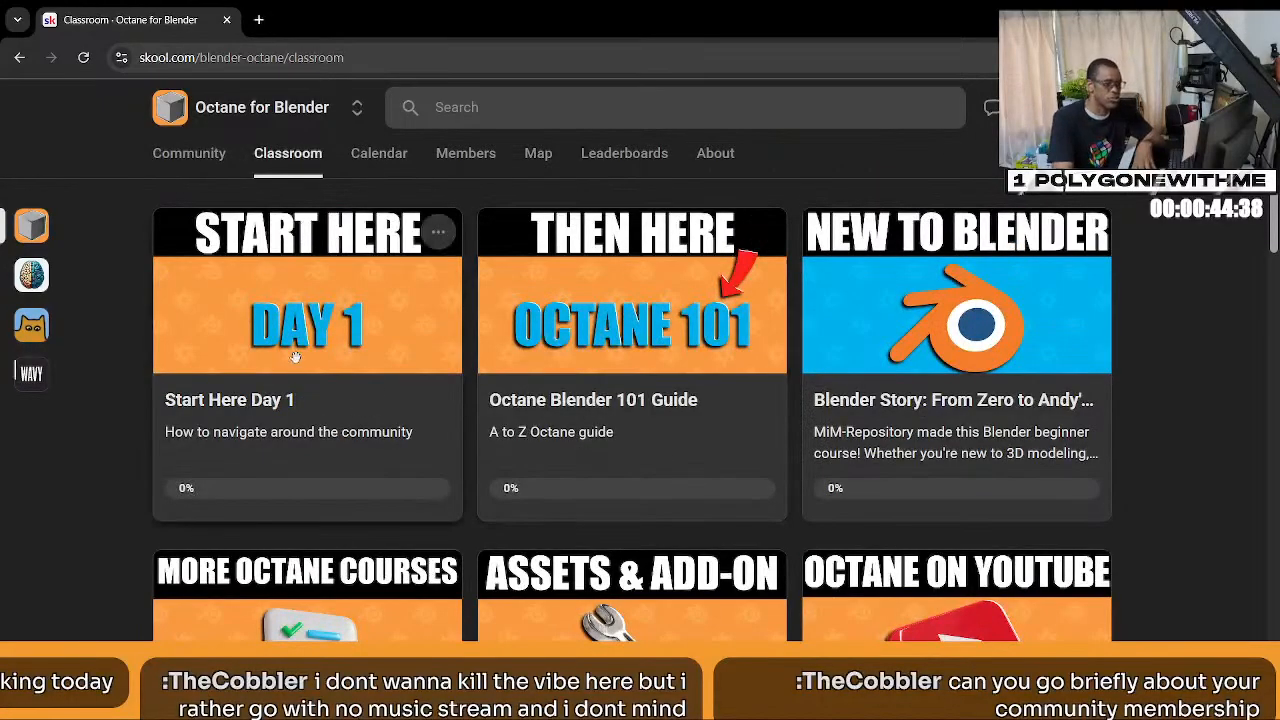
click(293, 357)
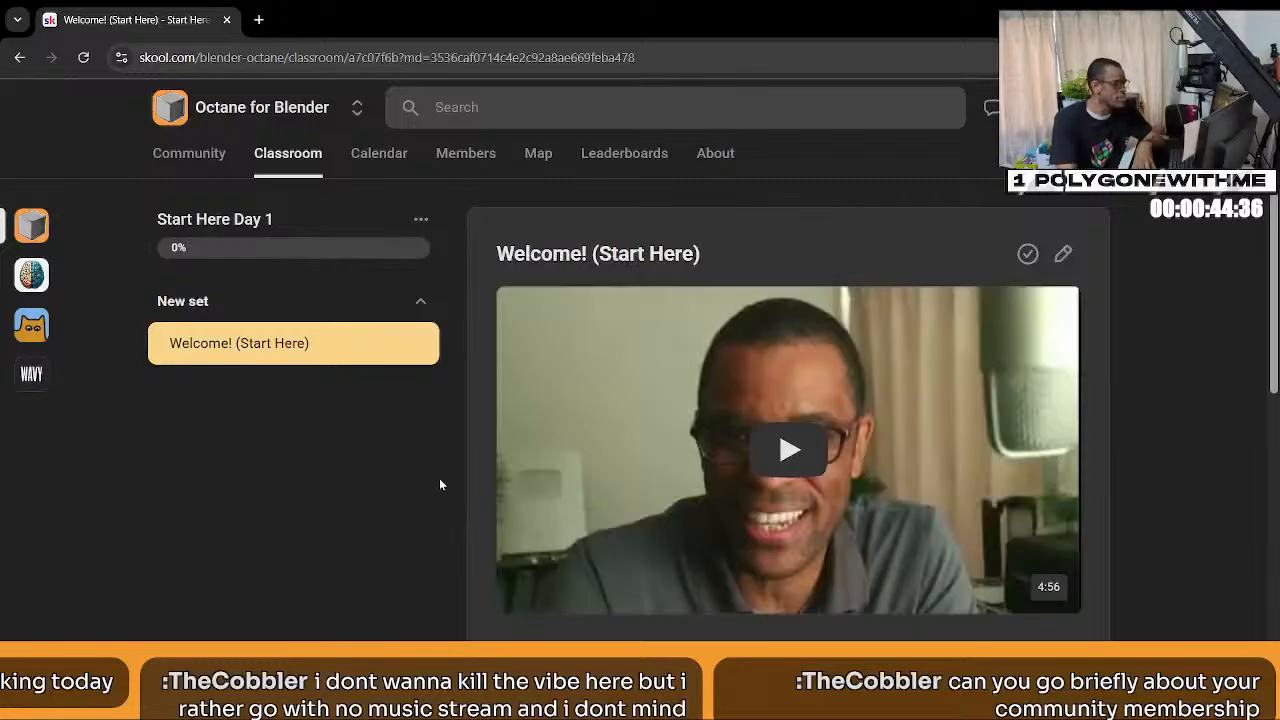
Review the welcome lesson's action items and open the linked "Blender Story: From Zero to Andy's Room" course.
scroll(437, 485, down, 2)
scroll(436, 485, down, 1)
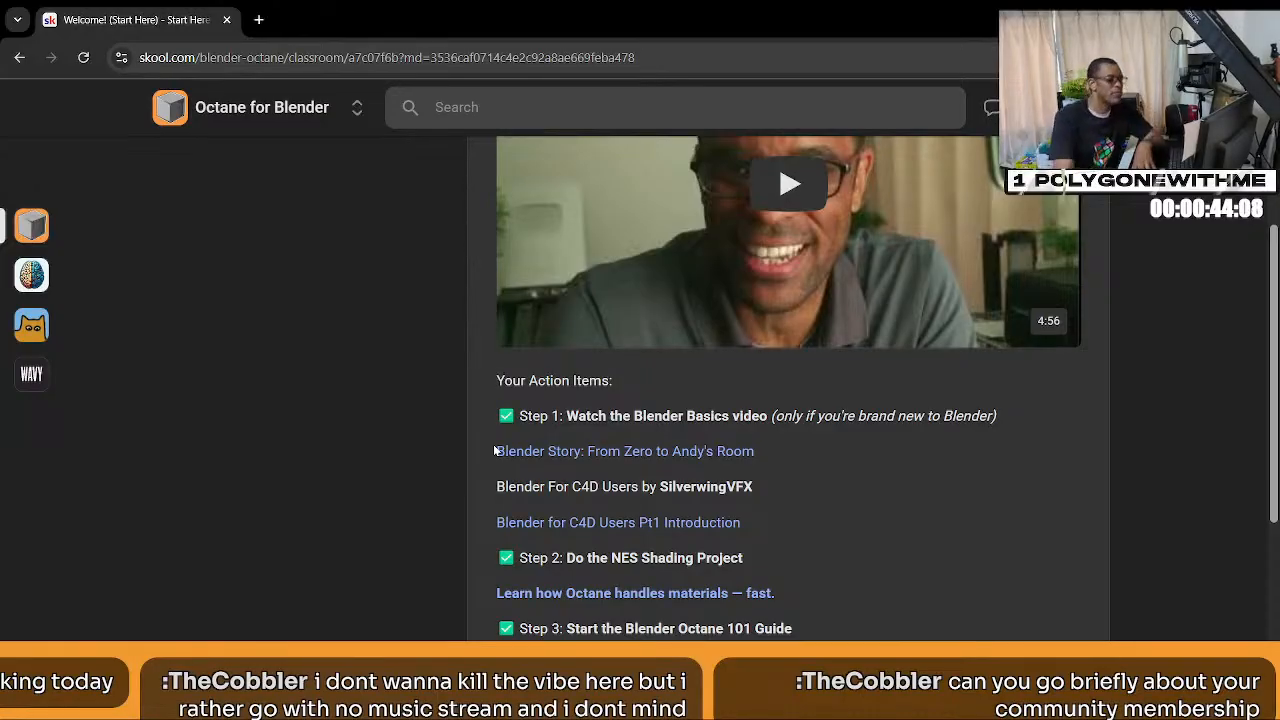
click(591, 451)
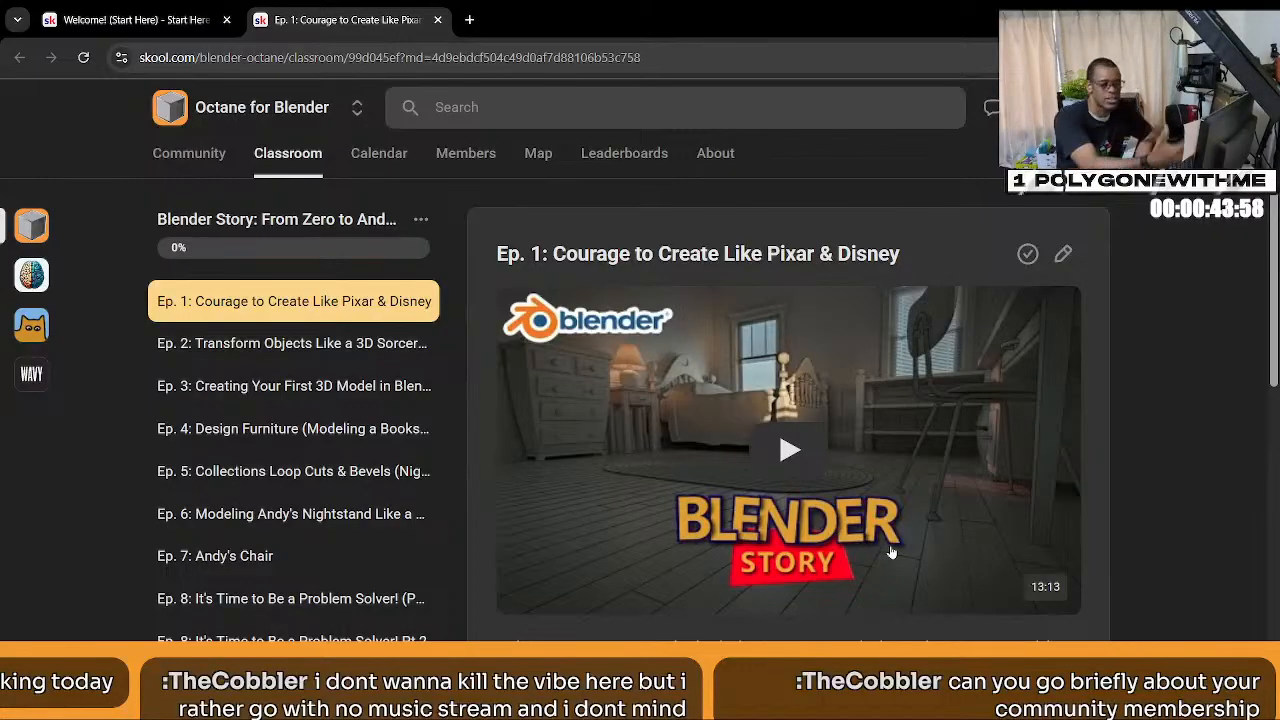
Go back to the Start Here Day 1 course through the classroom and open the Step 2 link to the NES Shading Project.
click(294, 158)
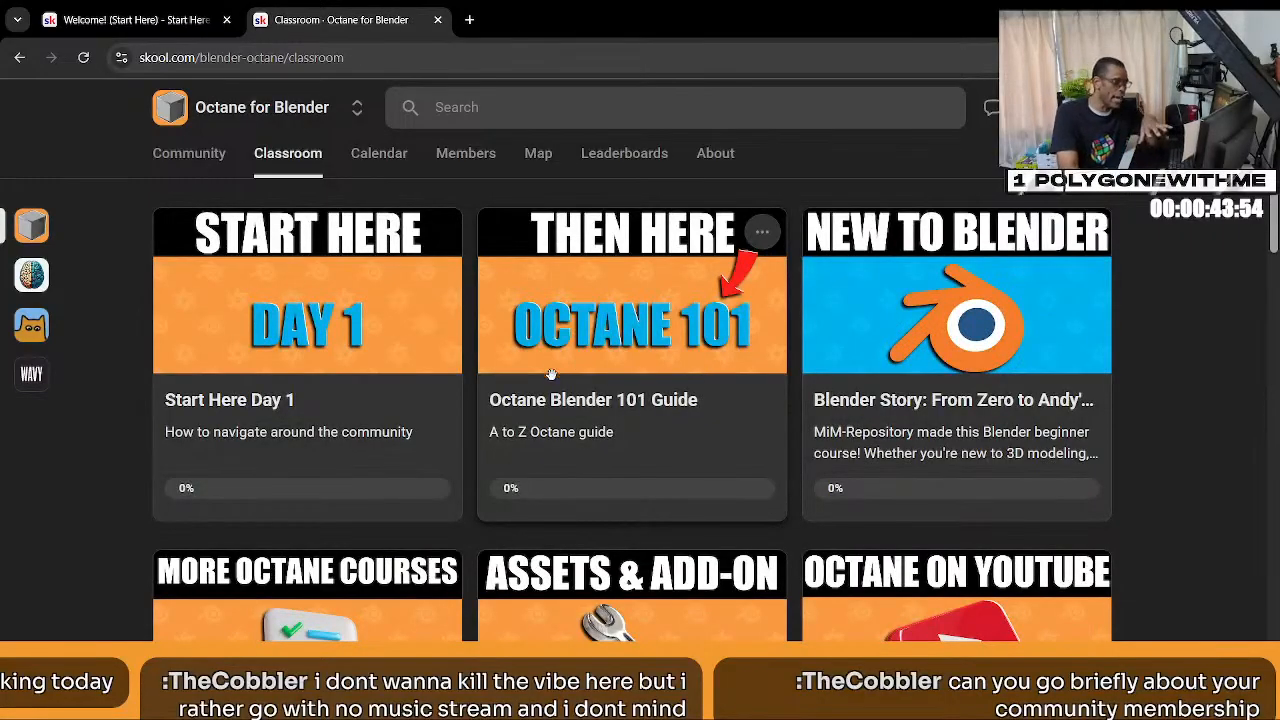
click(306, 388)
scroll(607, 459, down, 2)
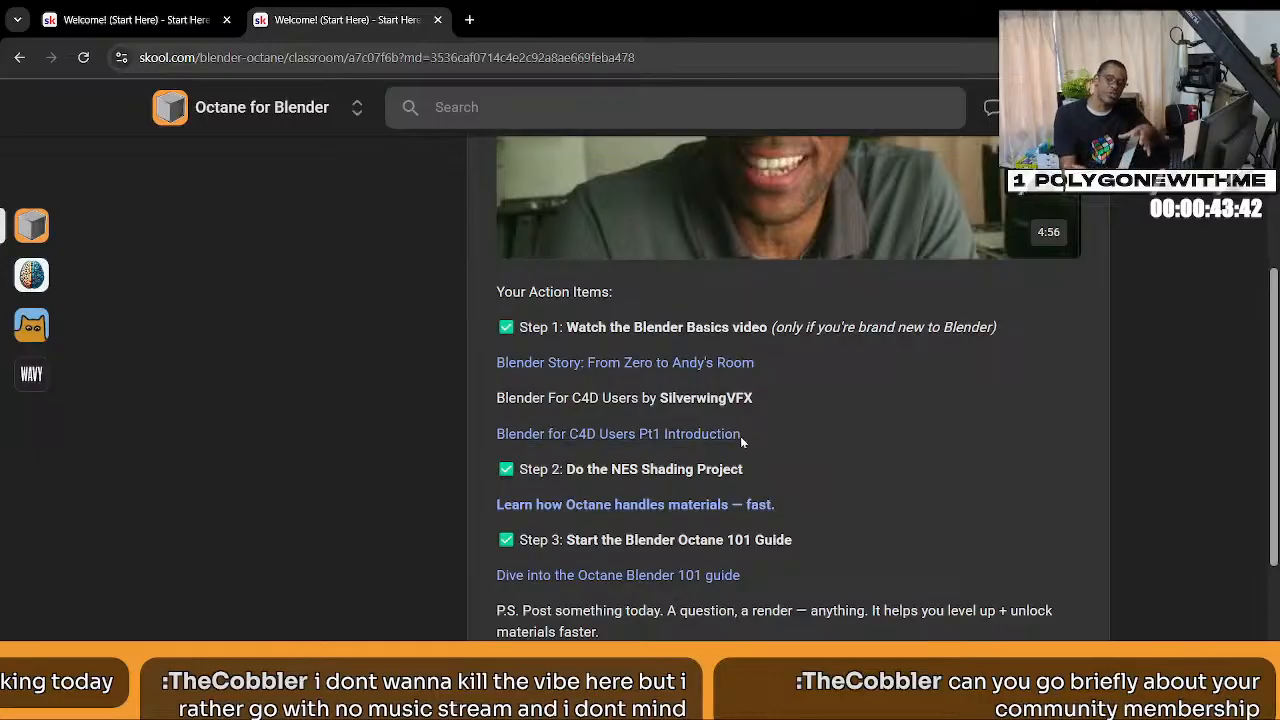
scroll(809, 494, down, 1)
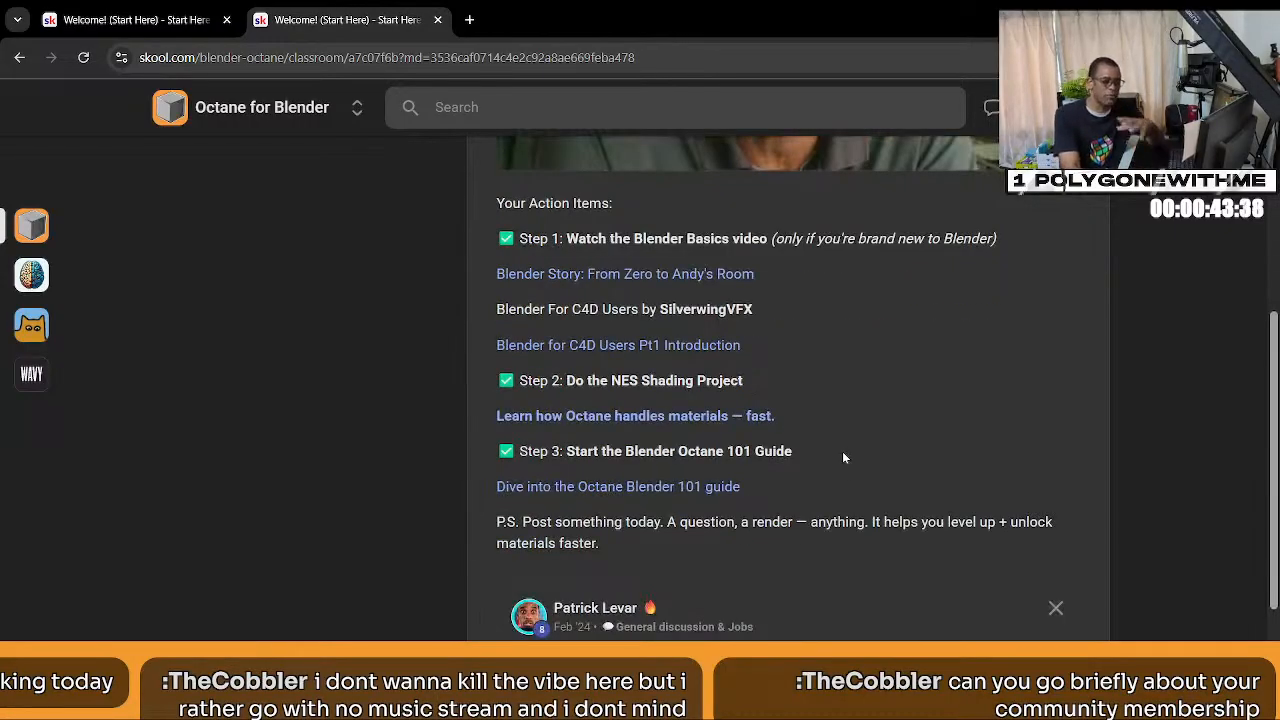
click(590, 420)
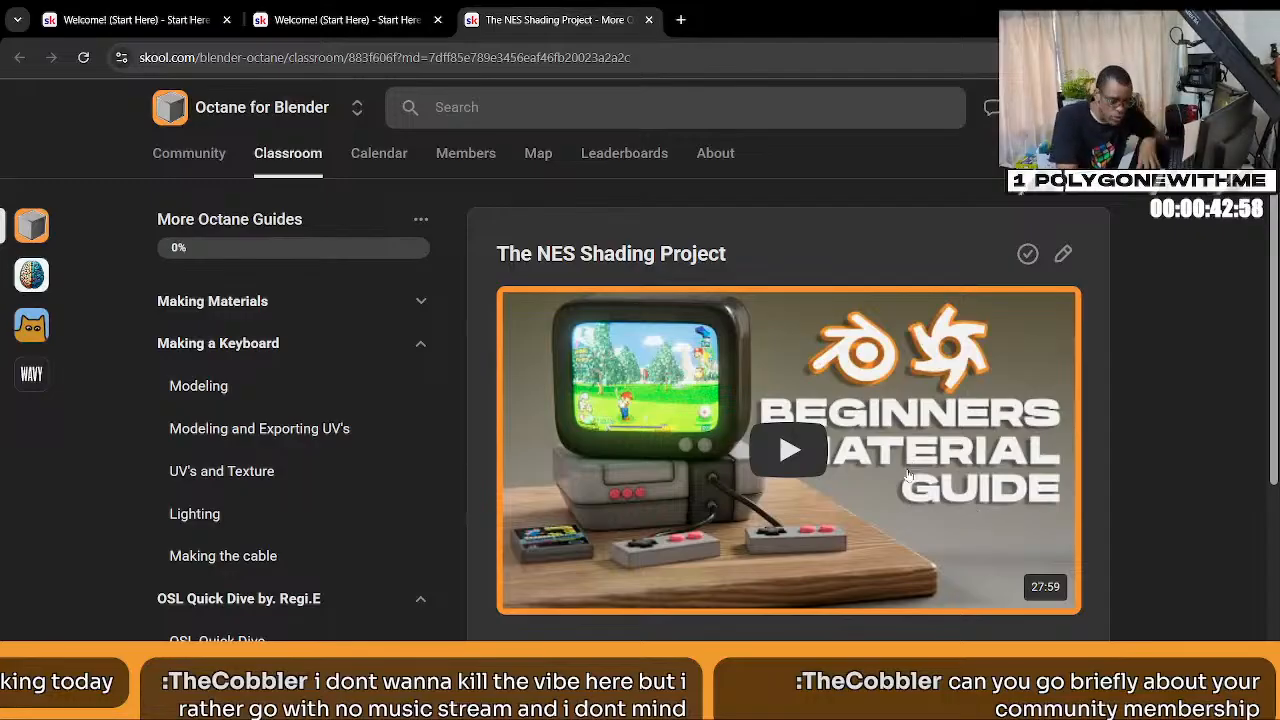
Return to the community feed, start a new post and bring up its option for adding a video.
click(305, 156)
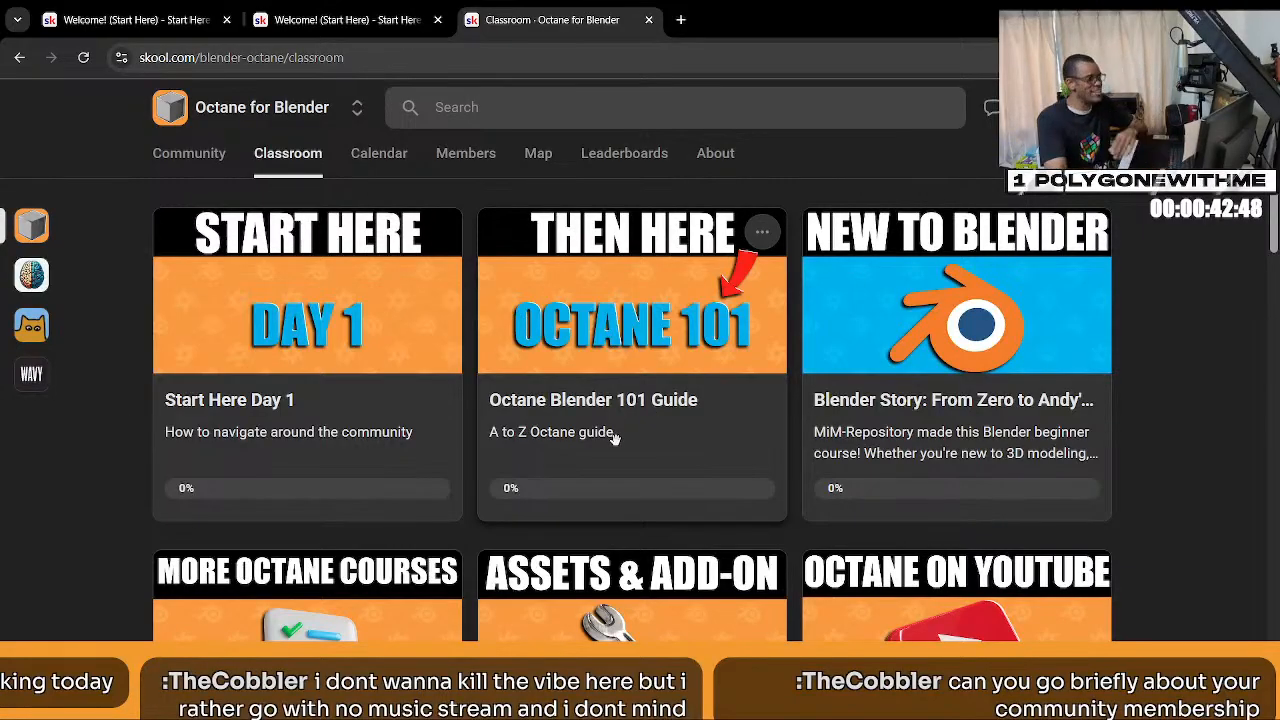
click(168, 160)
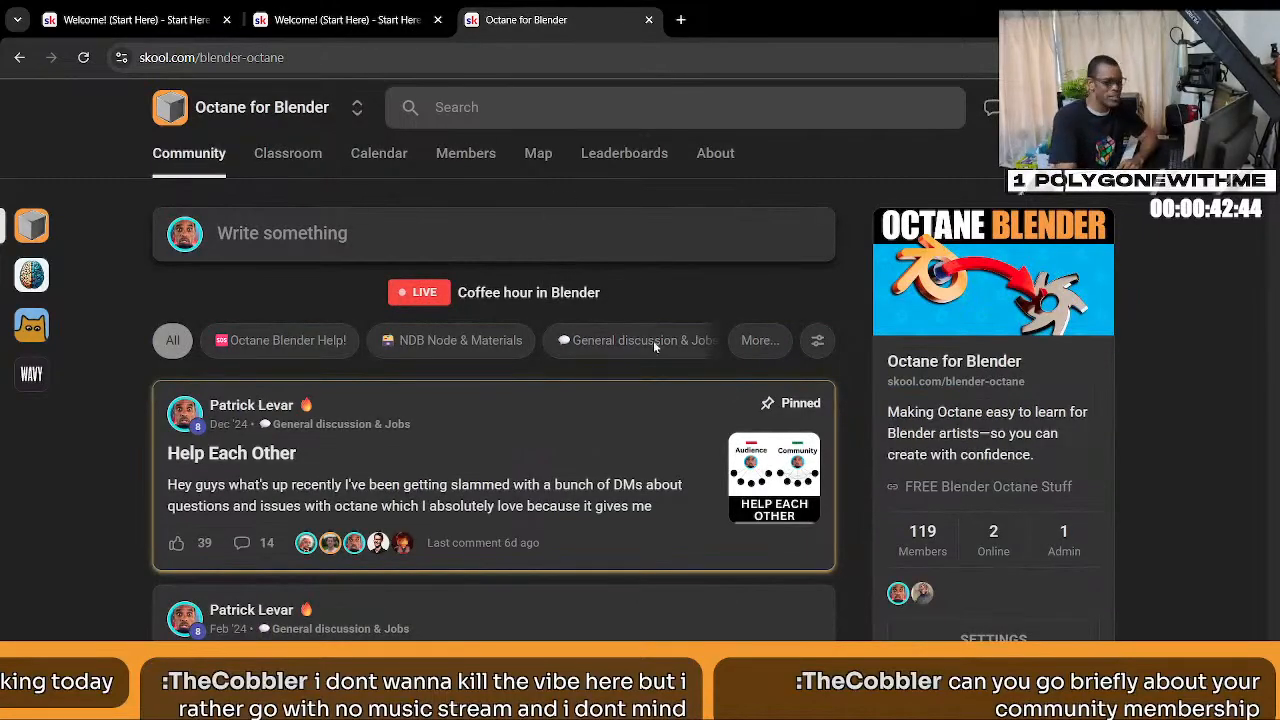
click(300, 240)
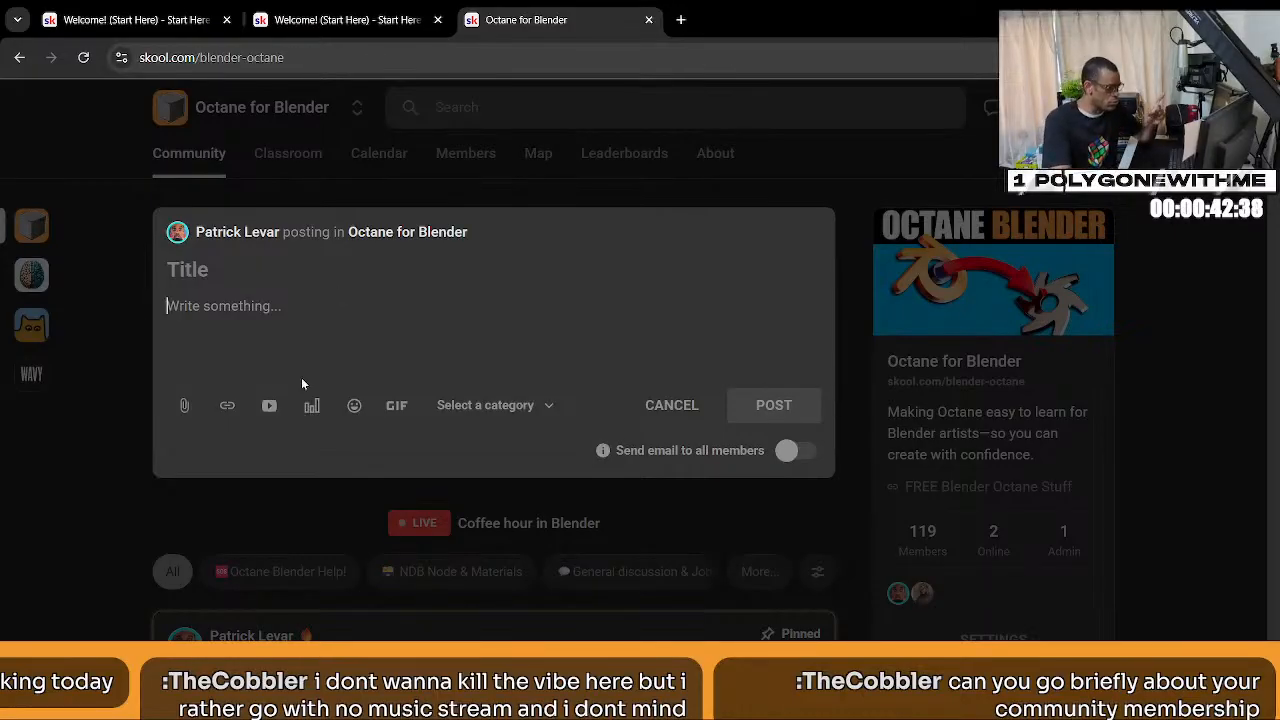
click(270, 405)
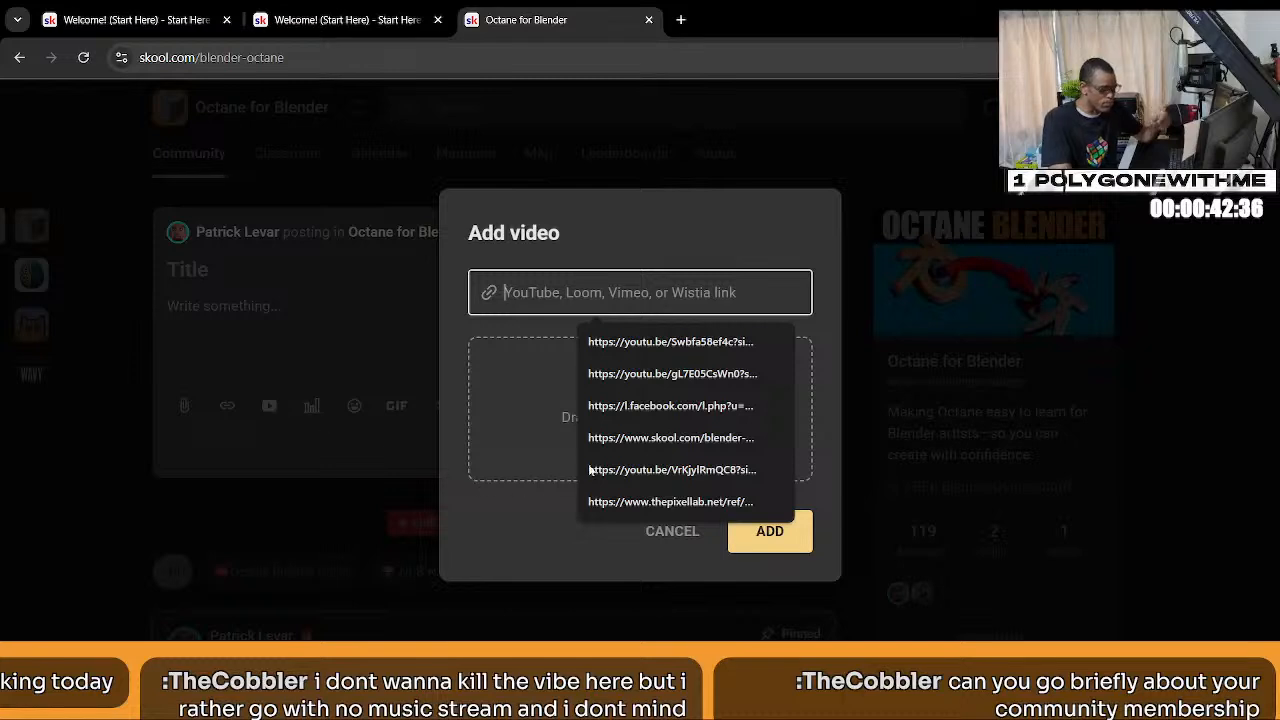
click(562, 551)
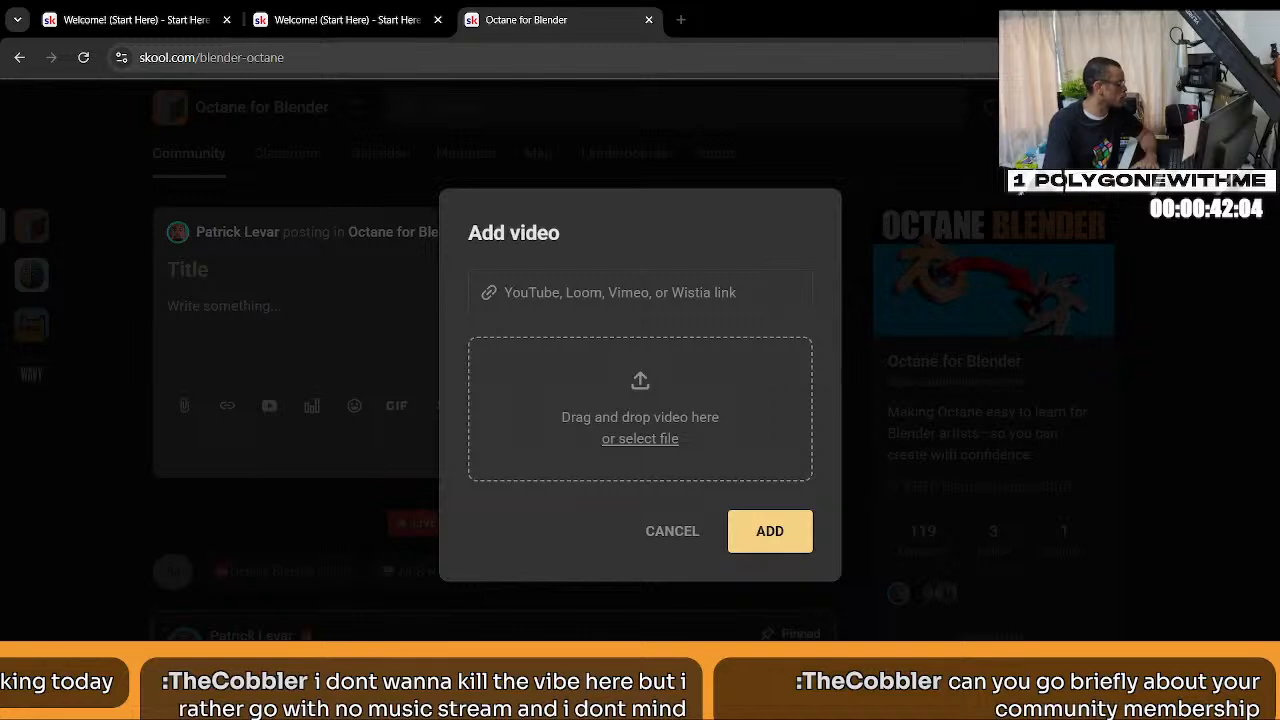
Leave the video option, try pasting a file into the new post and discard the draft.
key(Escape)
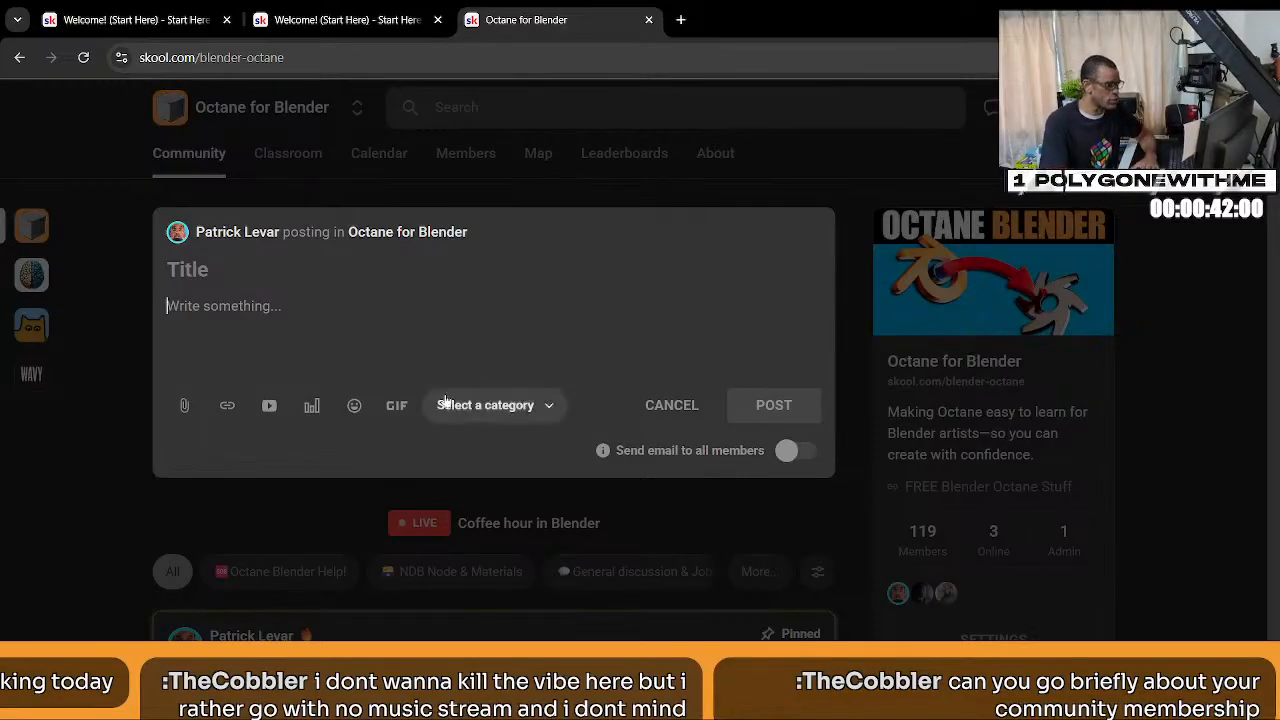
key(ctrl+v)
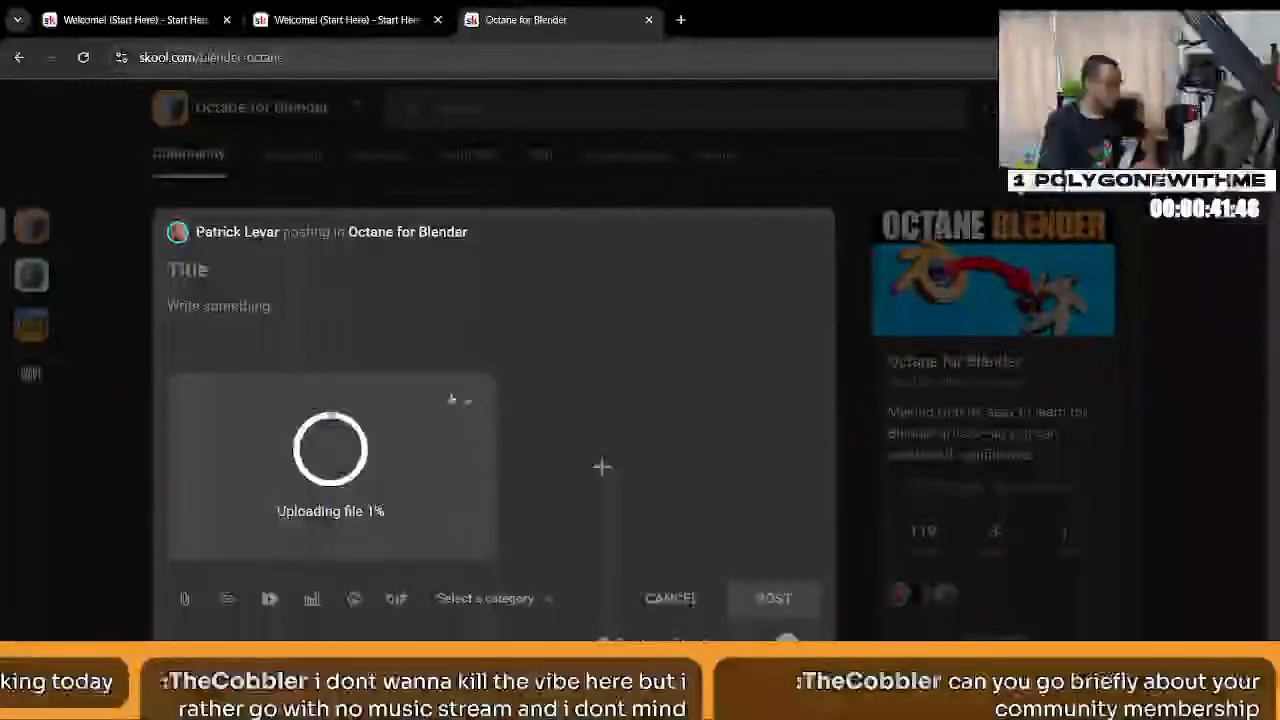
click(468, 400)
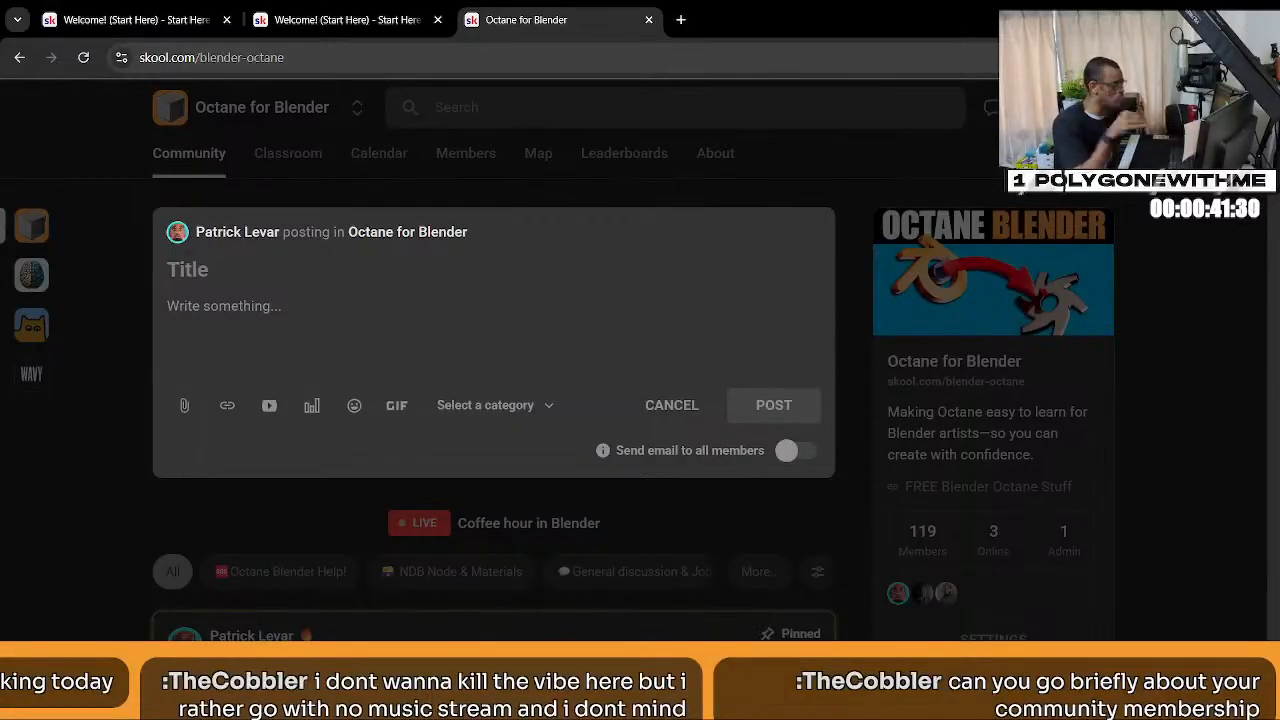
click(648, 405)
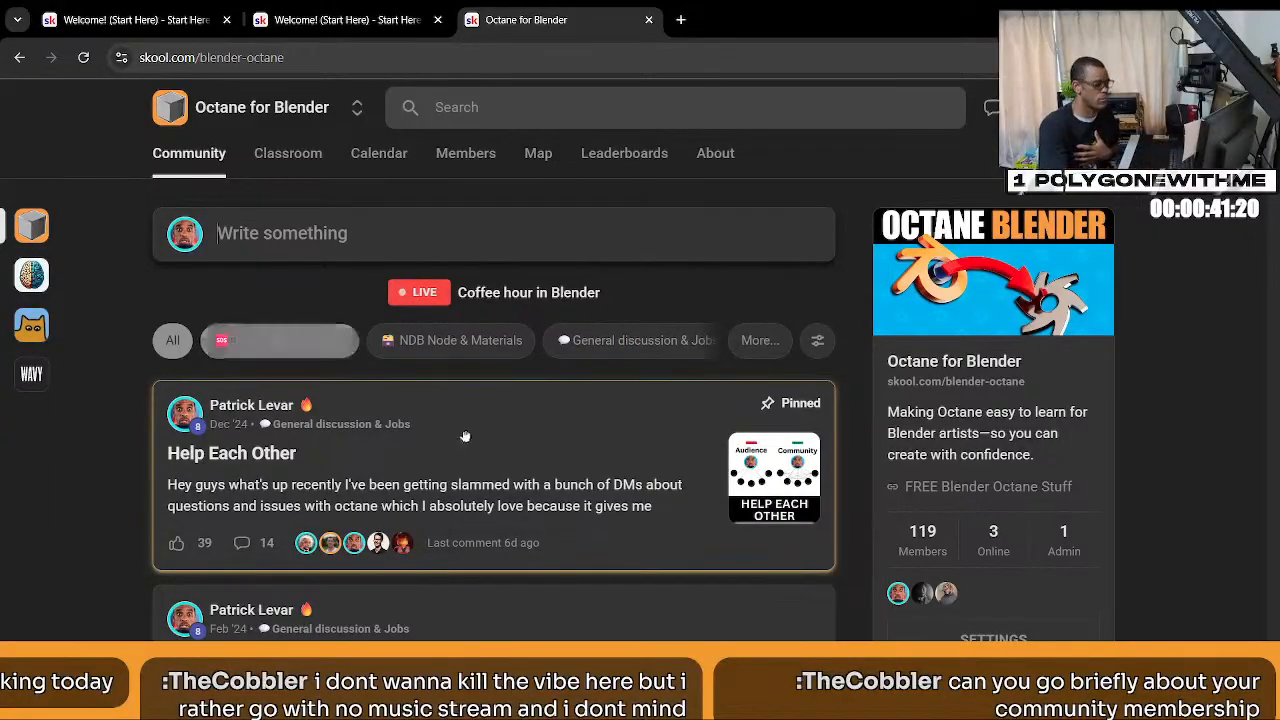
Open the pinned Help Each Other post and view its comments.
scroll(420, 410, down, 2)
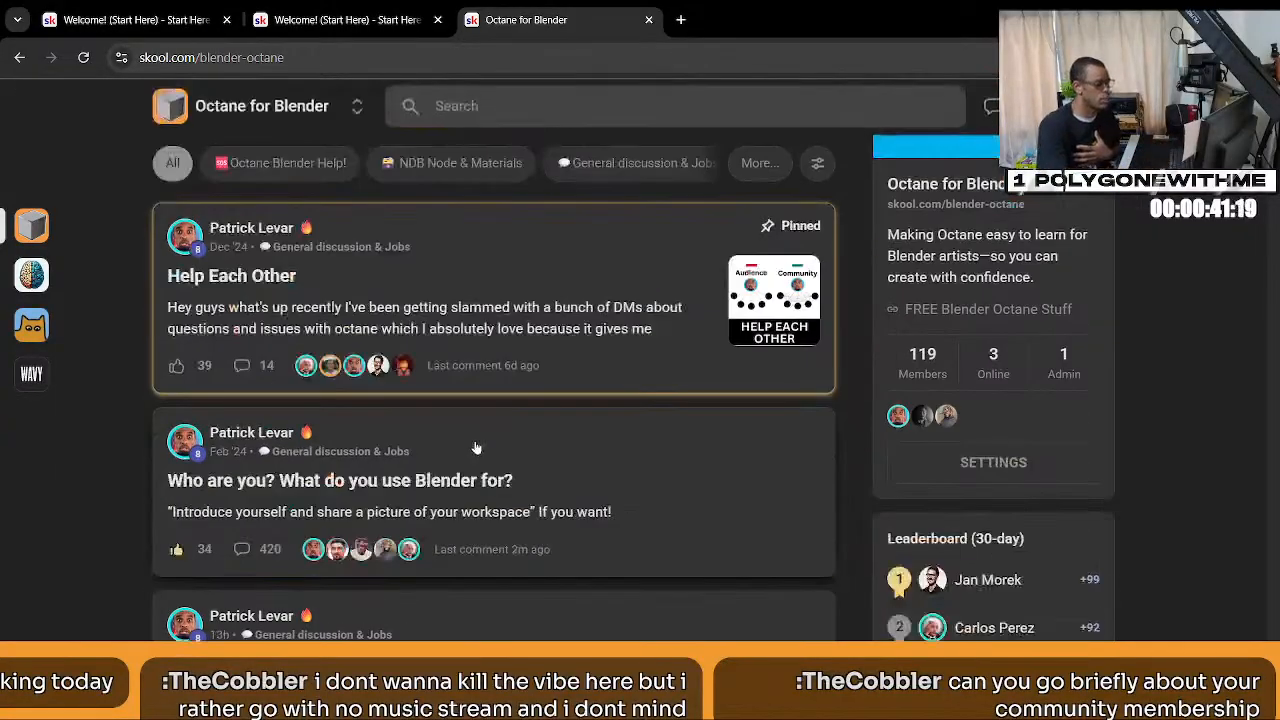
click(550, 368)
scroll(522, 537, down, 4)
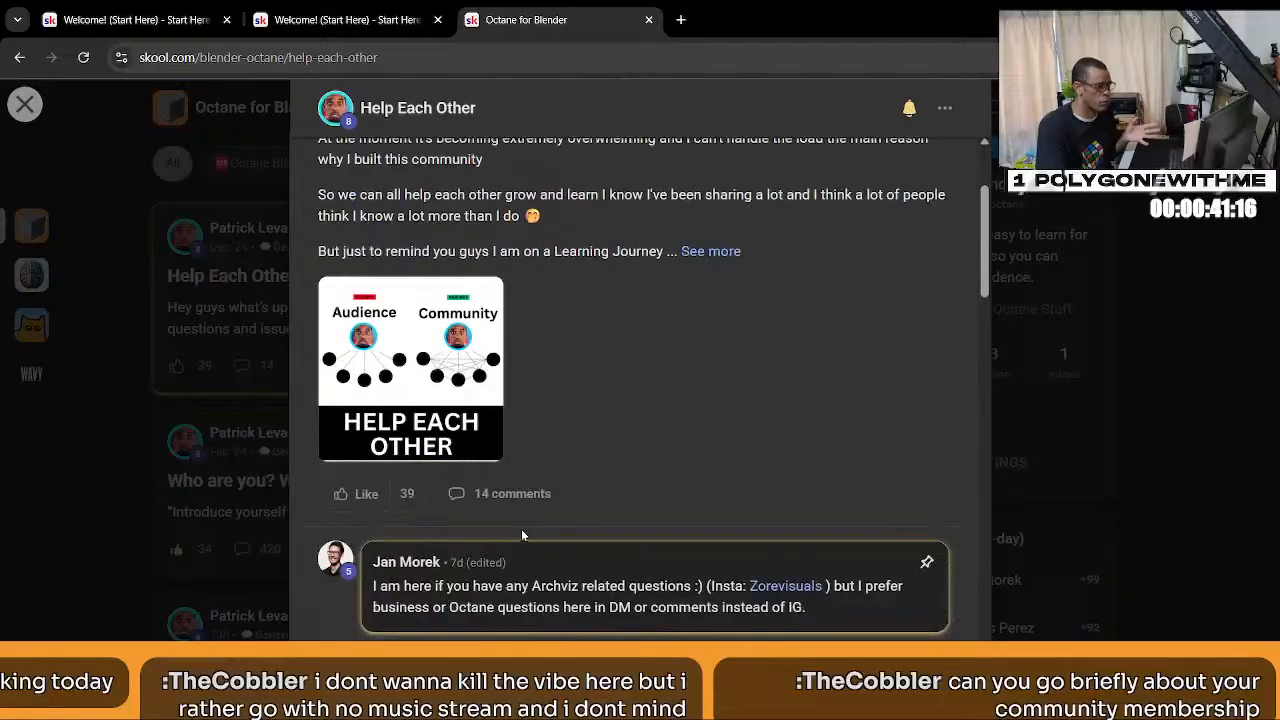
Start a reply to the post's pinned comment, bring up its option for adding a video and cancel the reply.
click(444, 473)
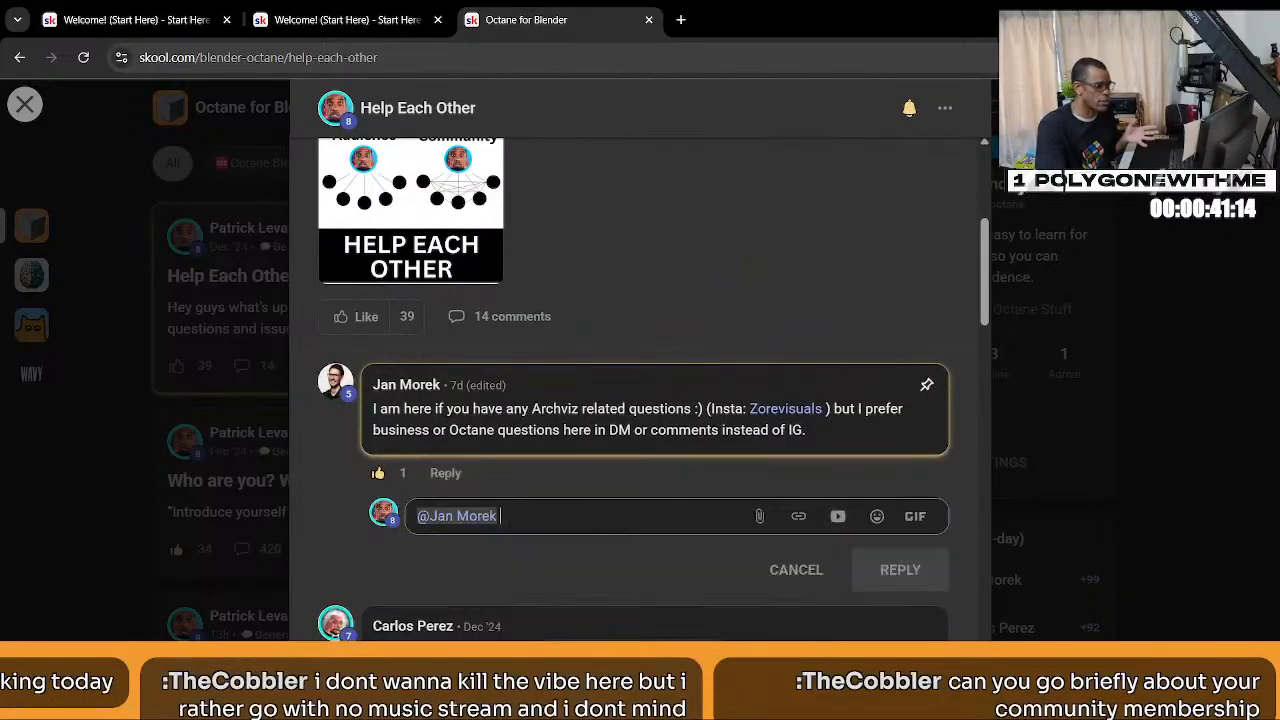
click(827, 518)
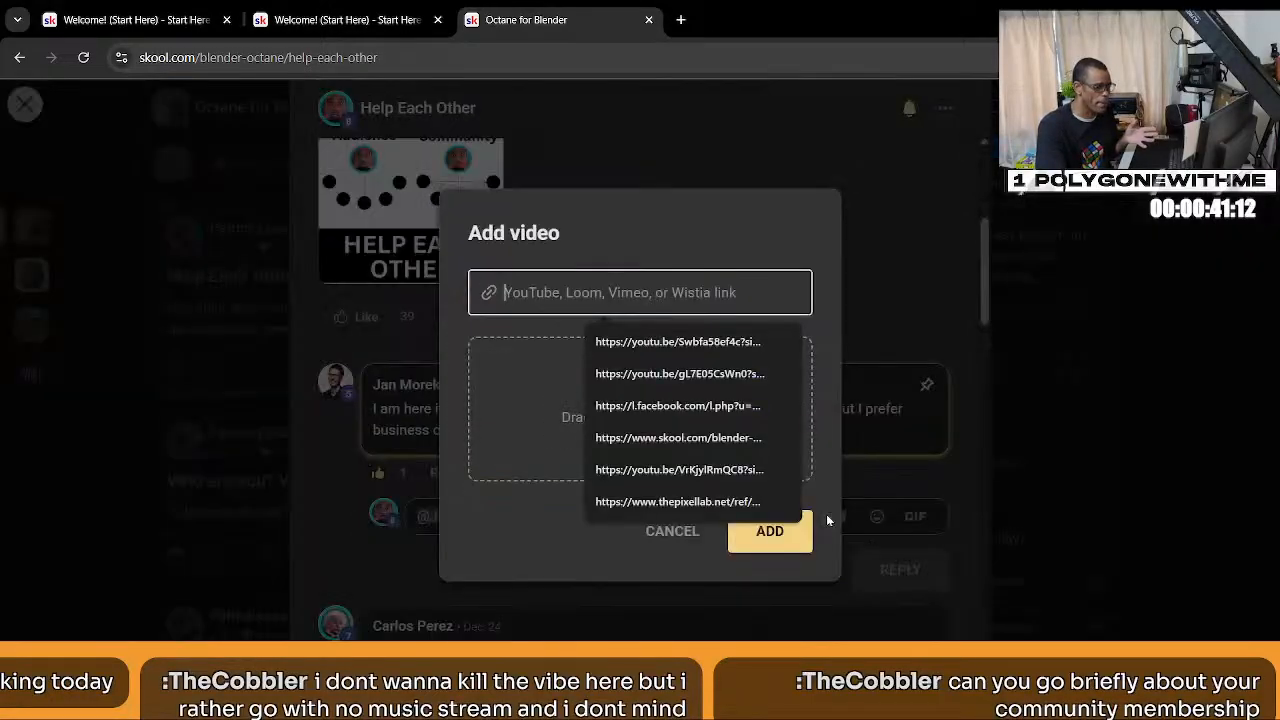
click(549, 534)
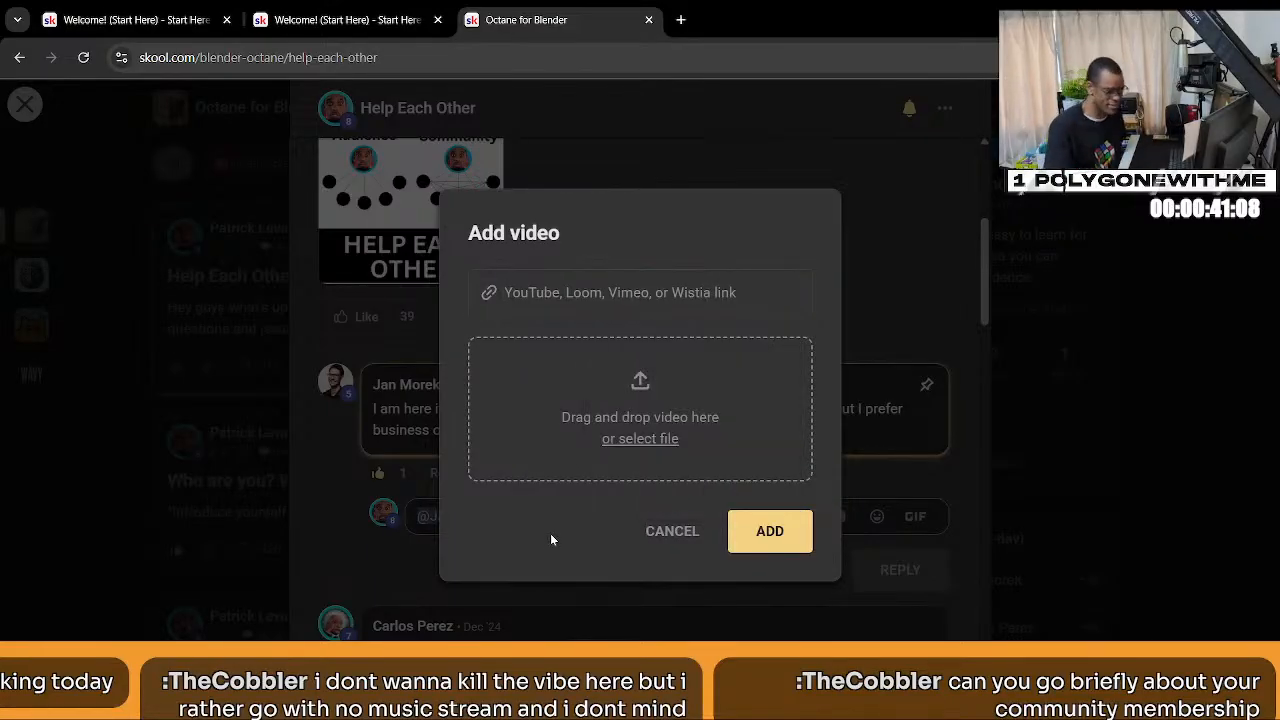
click(688, 534)
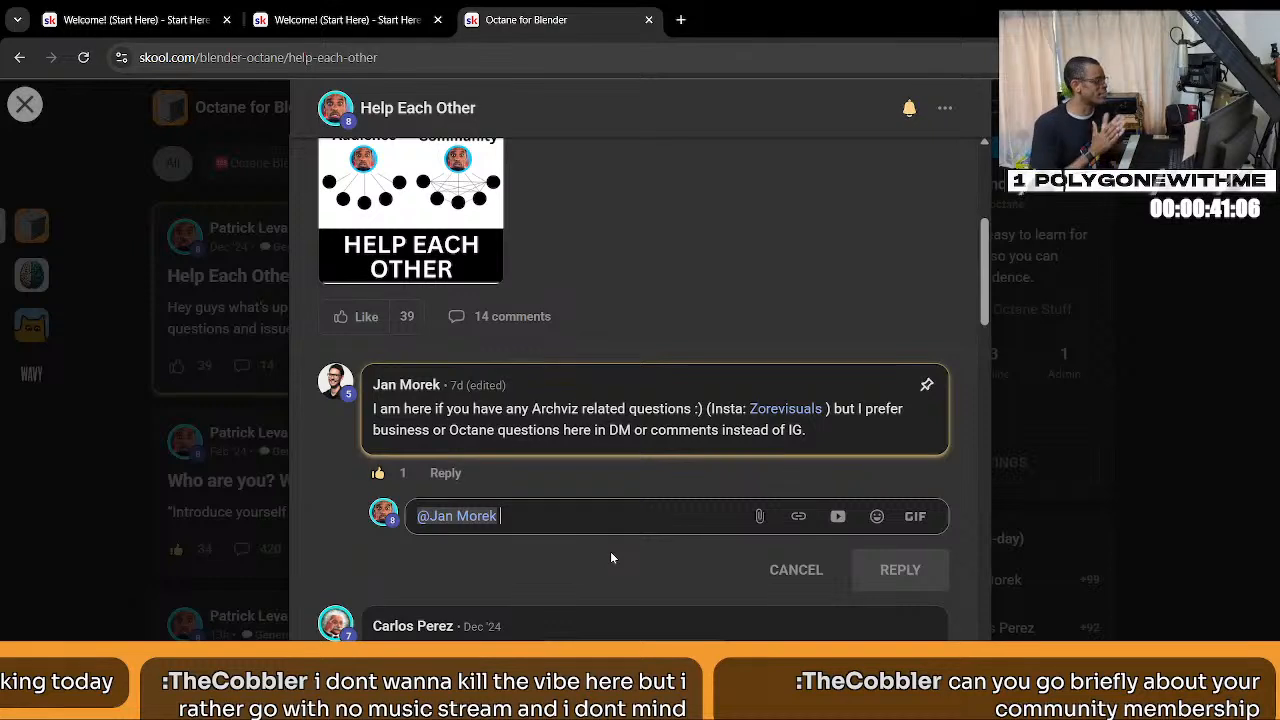
click(806, 576)
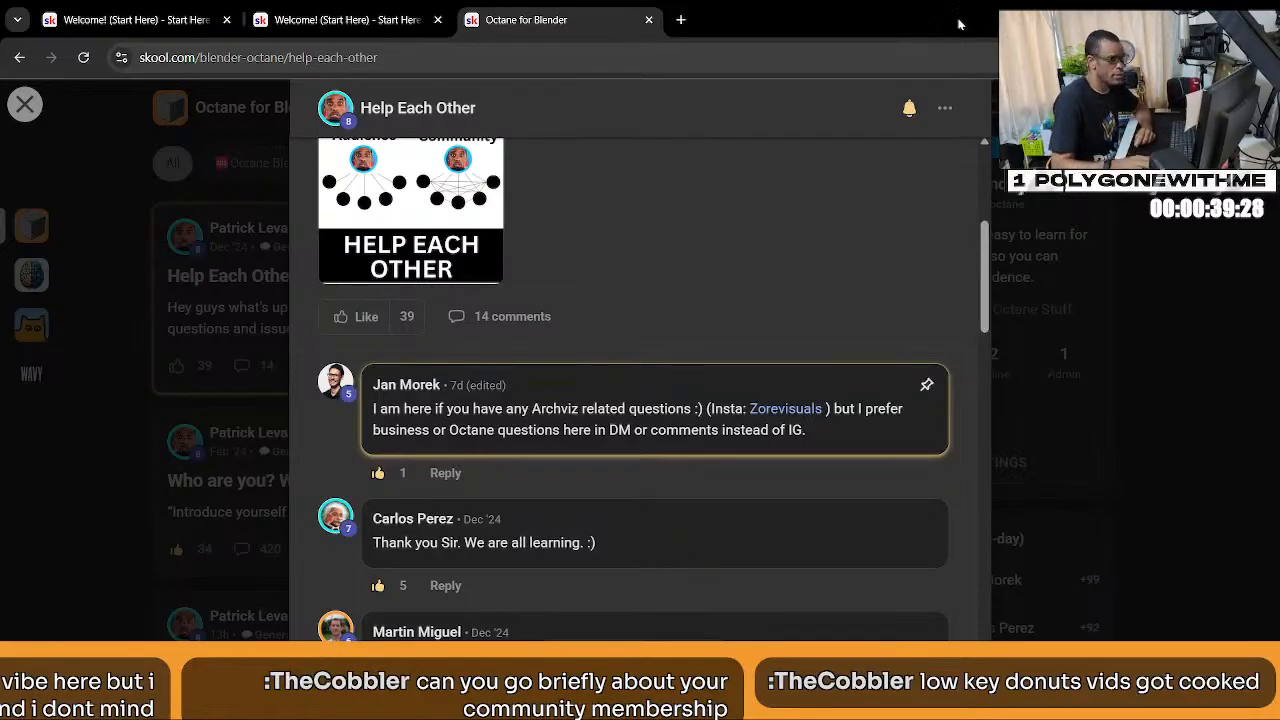
Close the Help Each Other tab, return to the classroom overview and open the Octane depository course.
click(648, 21)
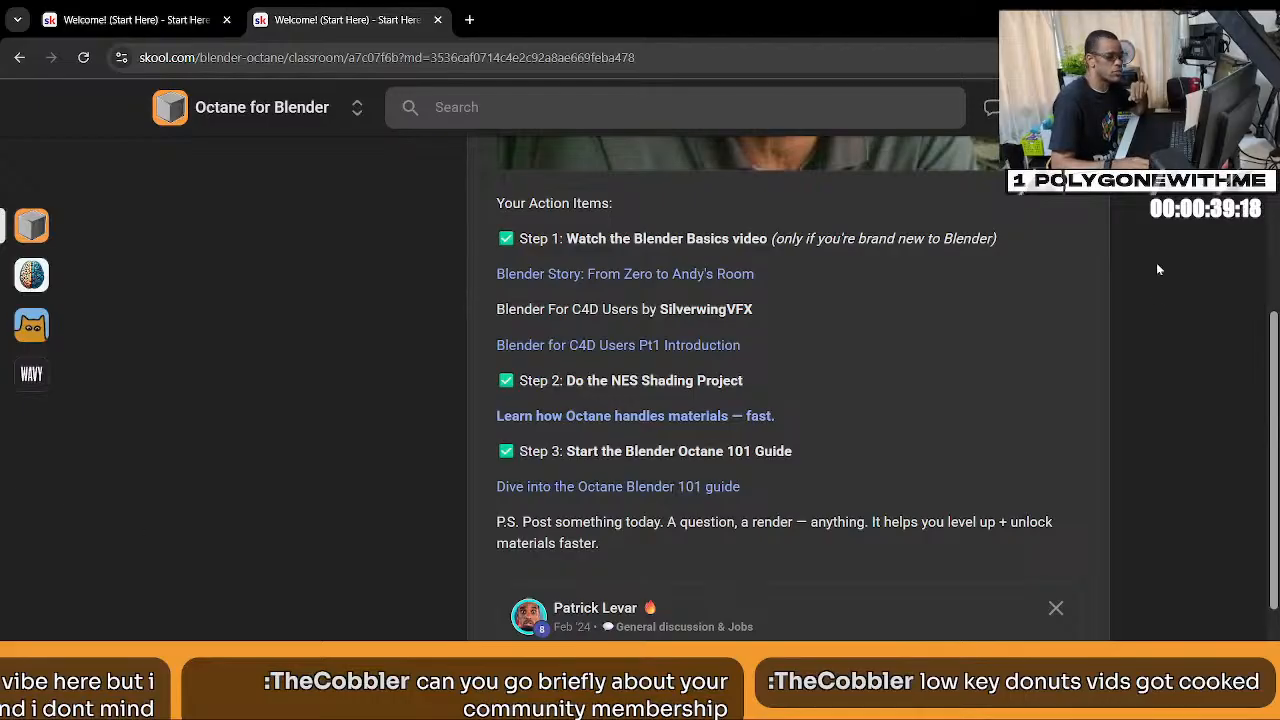
scroll(1170, 330, up, 5)
scroll(1196, 377, down, 2)
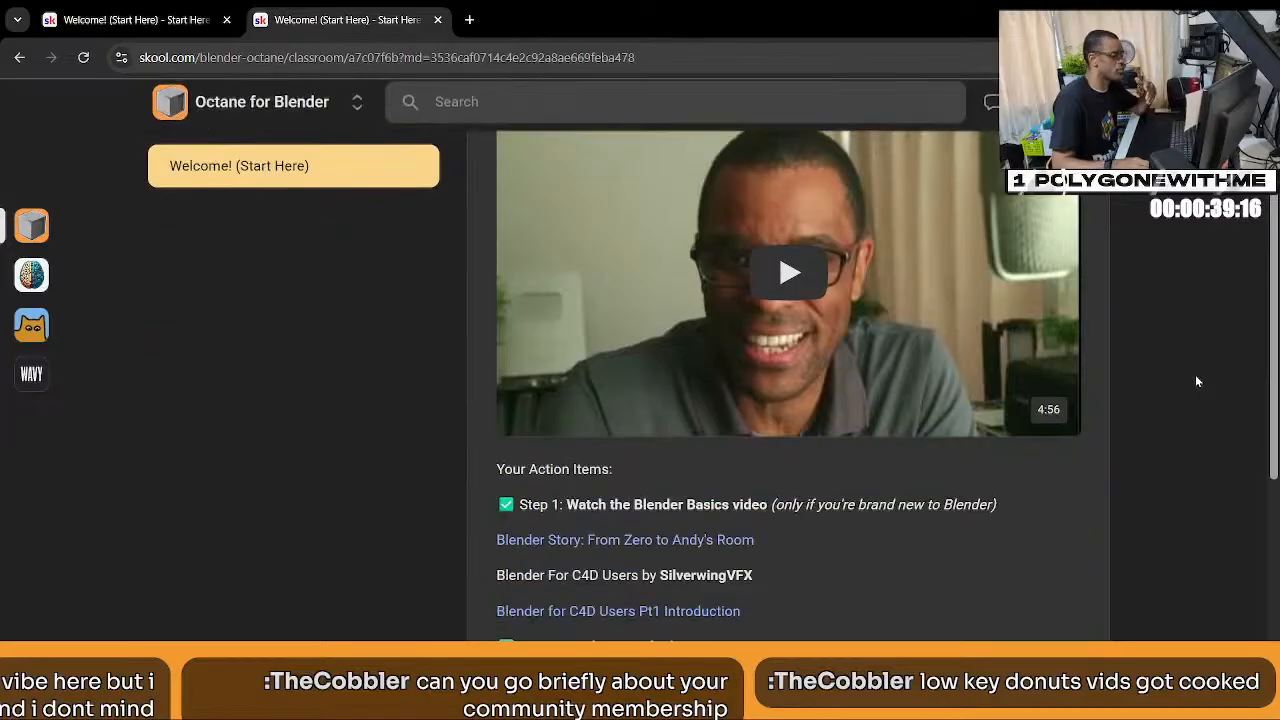
scroll(1195, 376, up, 2)
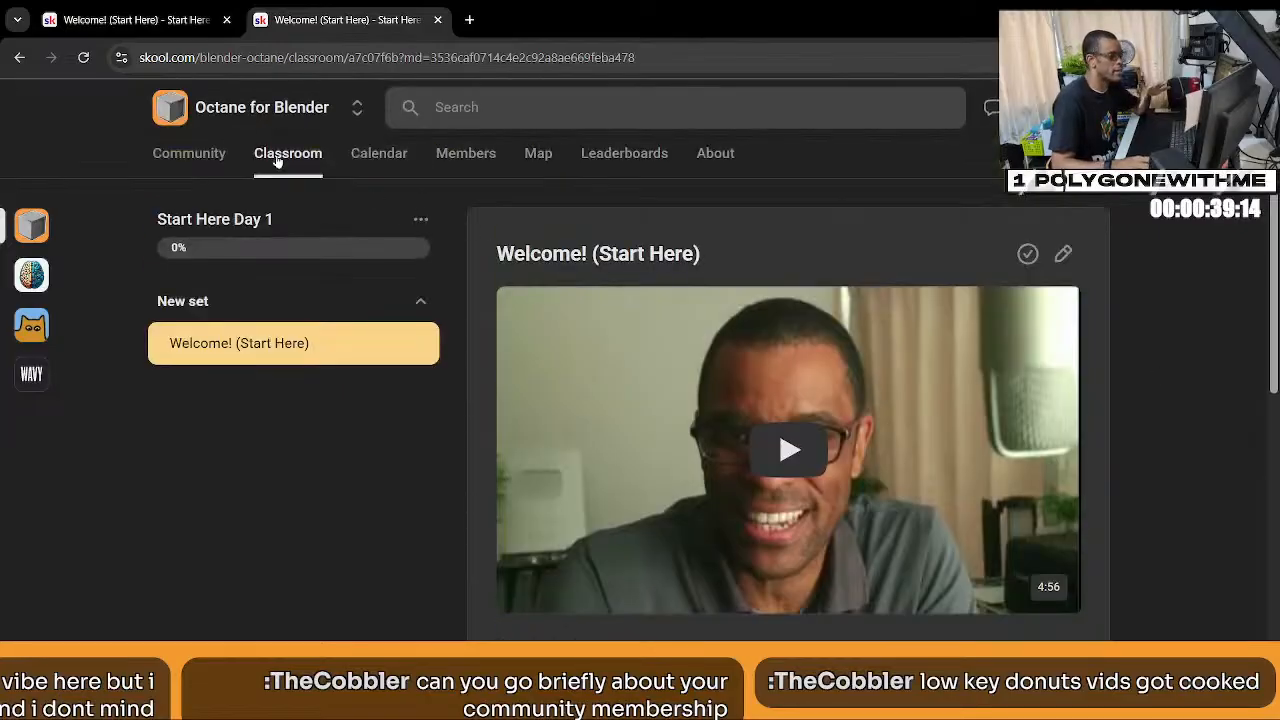
key(alt+Left)
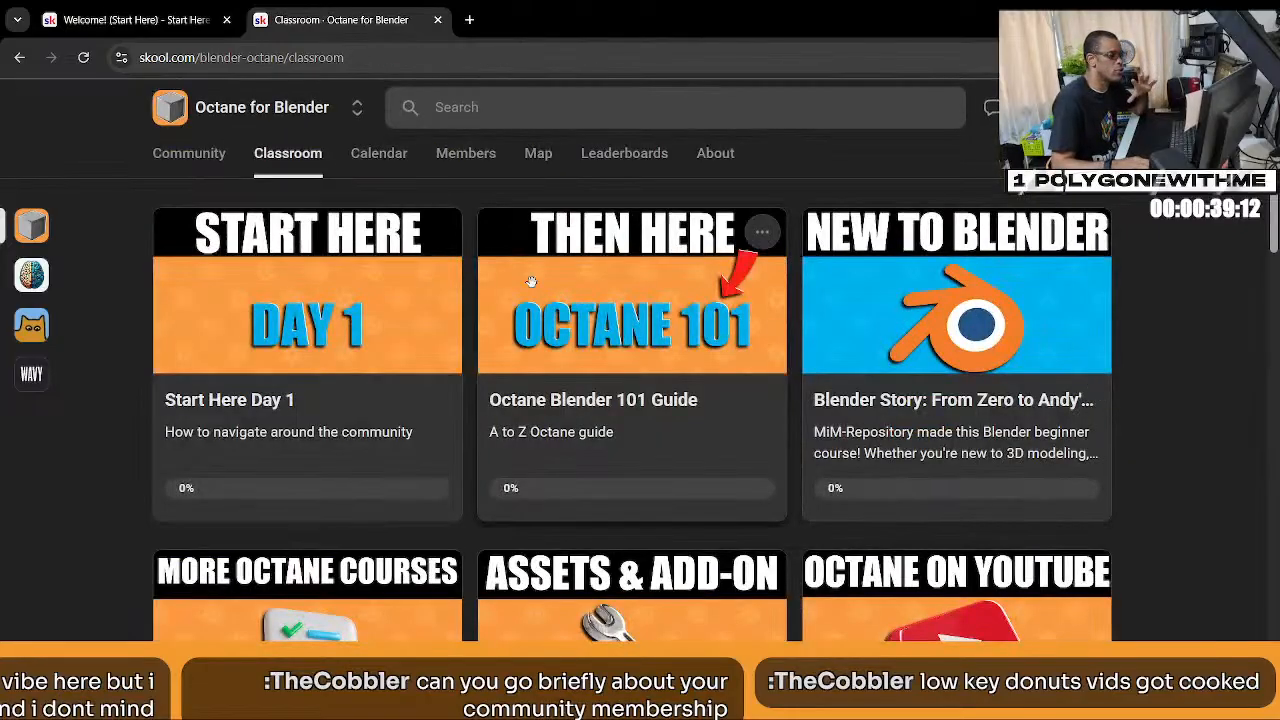
scroll(817, 357, down, 2)
scroll(817, 357, down, 5)
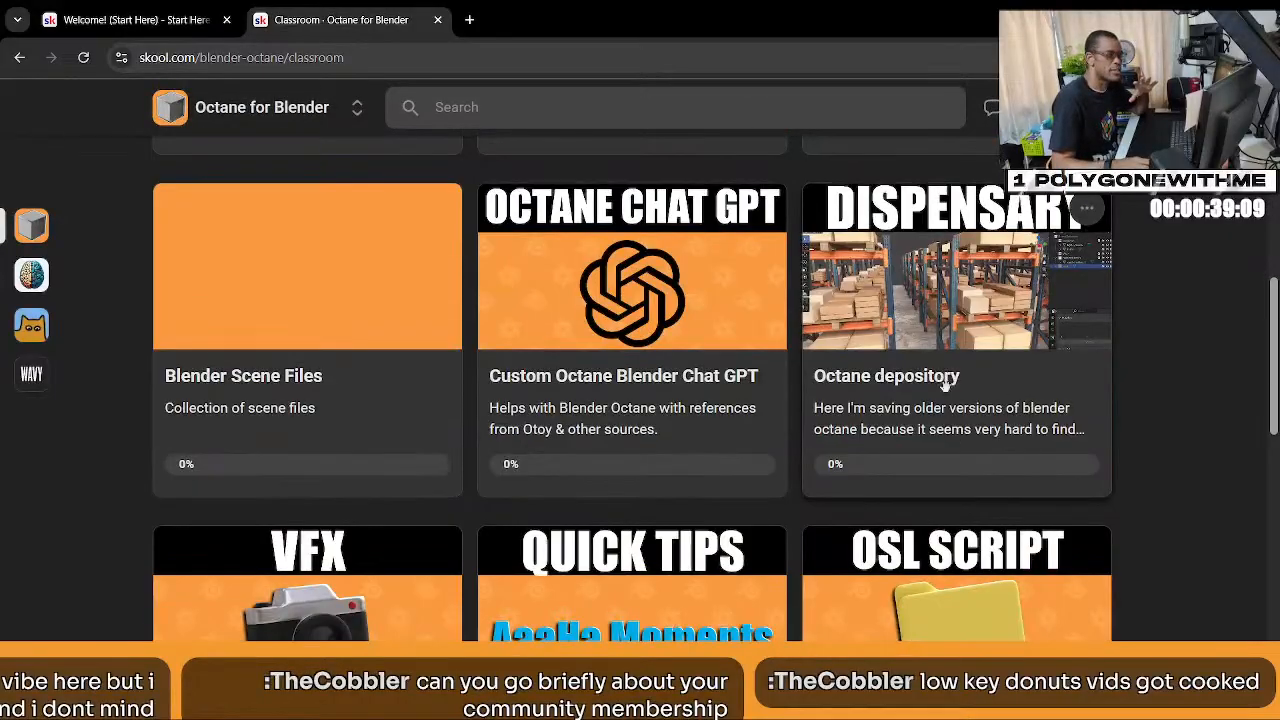
click(1003, 366)
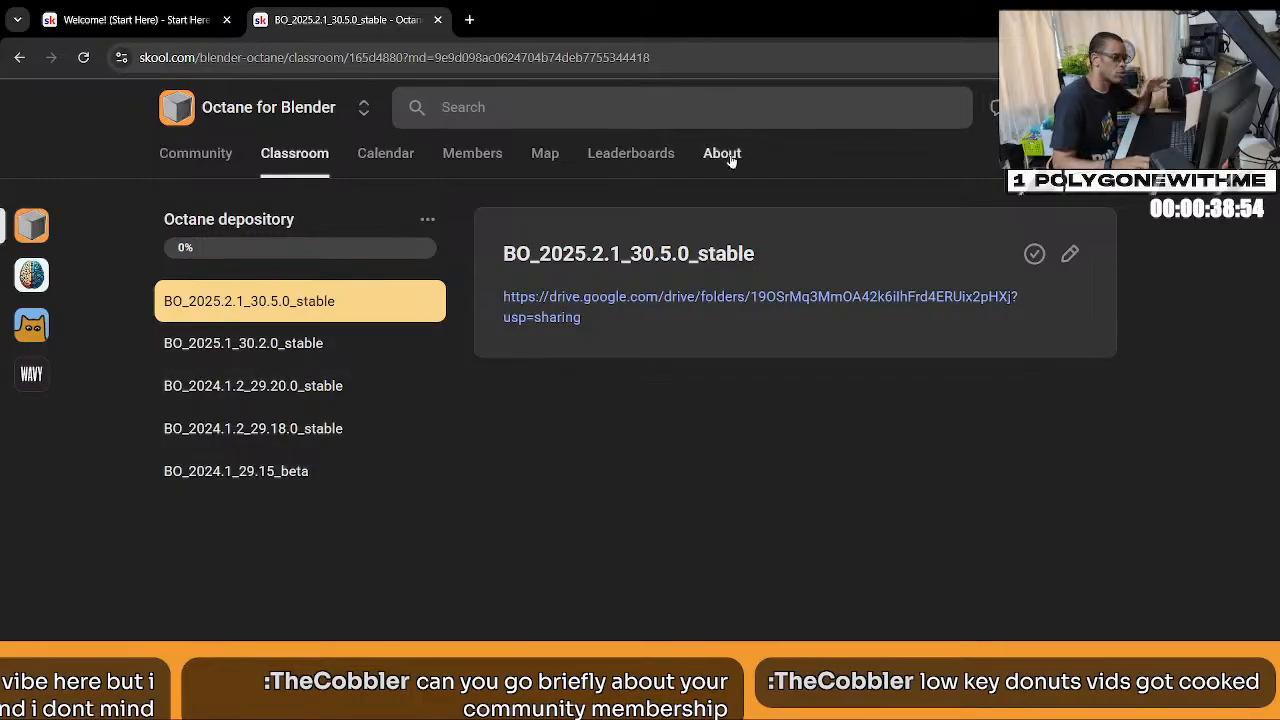
Go back to the classroom, open the Octane On YouTube course and look through its creator sections.
click(305, 153)
scroll(950, 375, down, 3)
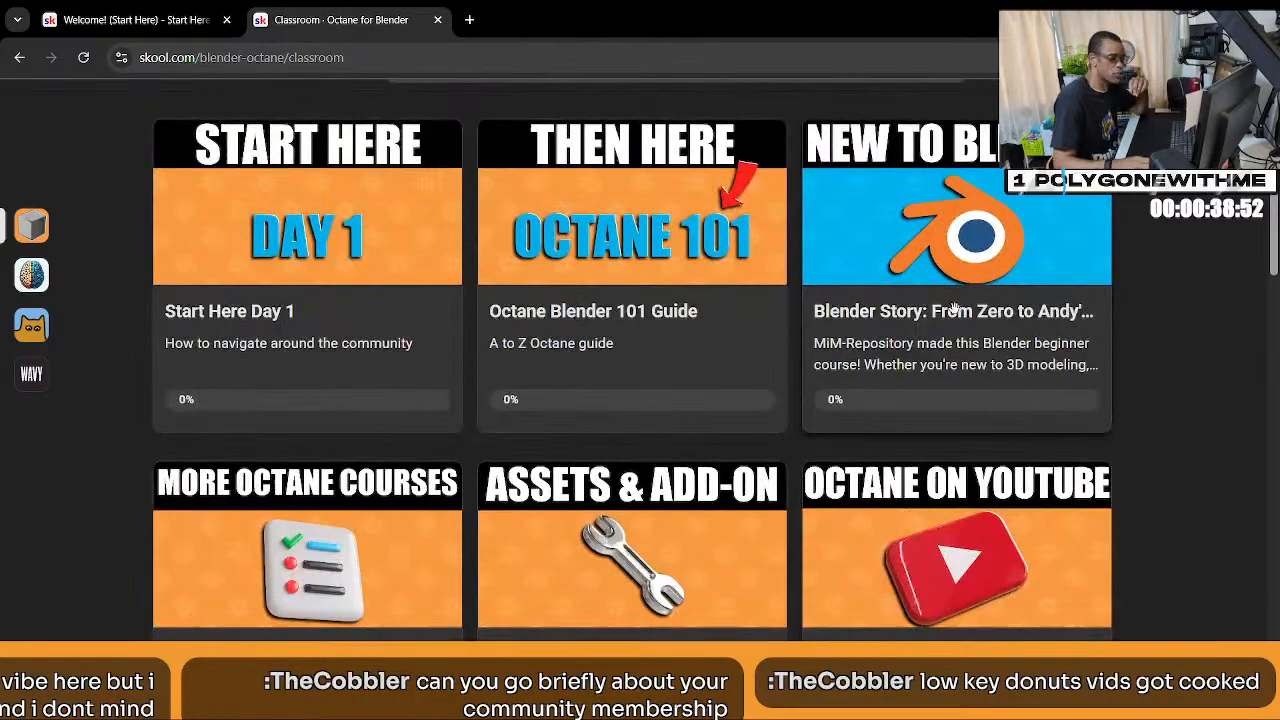
click(950, 375)
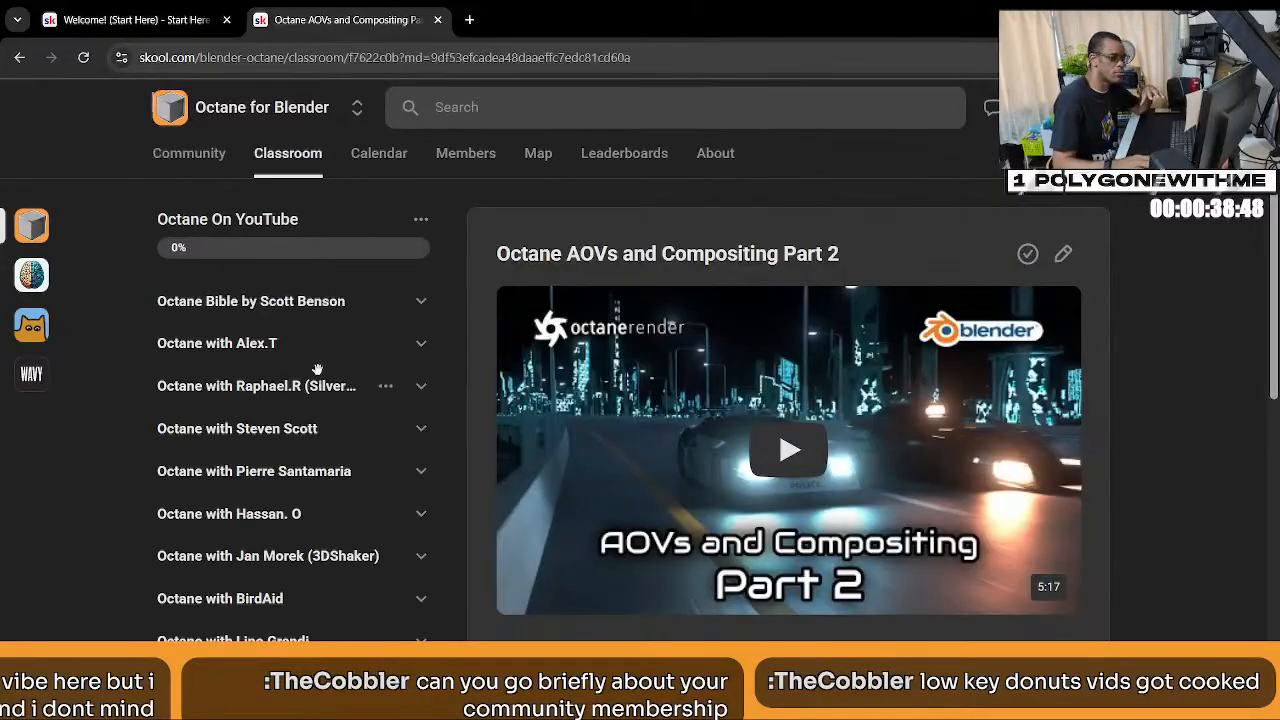
scroll(320, 371, down, 1)
scroll(320, 375, down, 2)
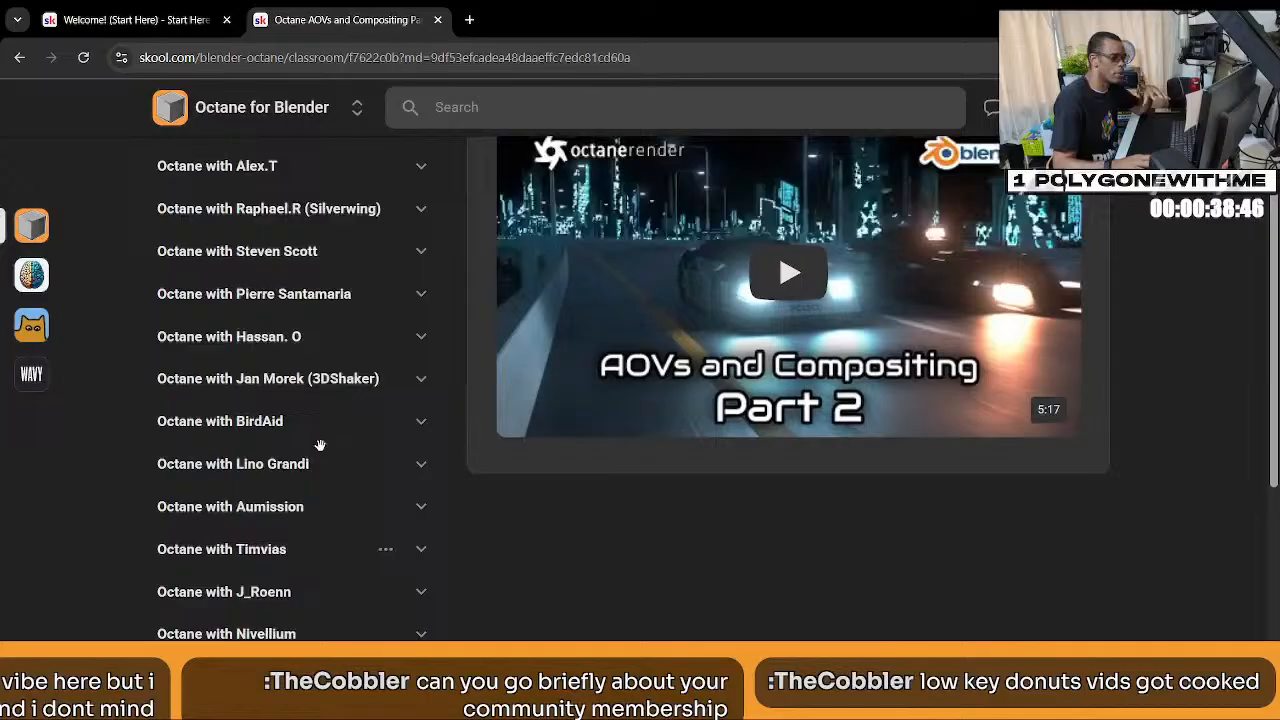
View the Analytical Lights lesson and expand other creator sections of the course, including the Silverwing one.
click(306, 384)
click(276, 298)
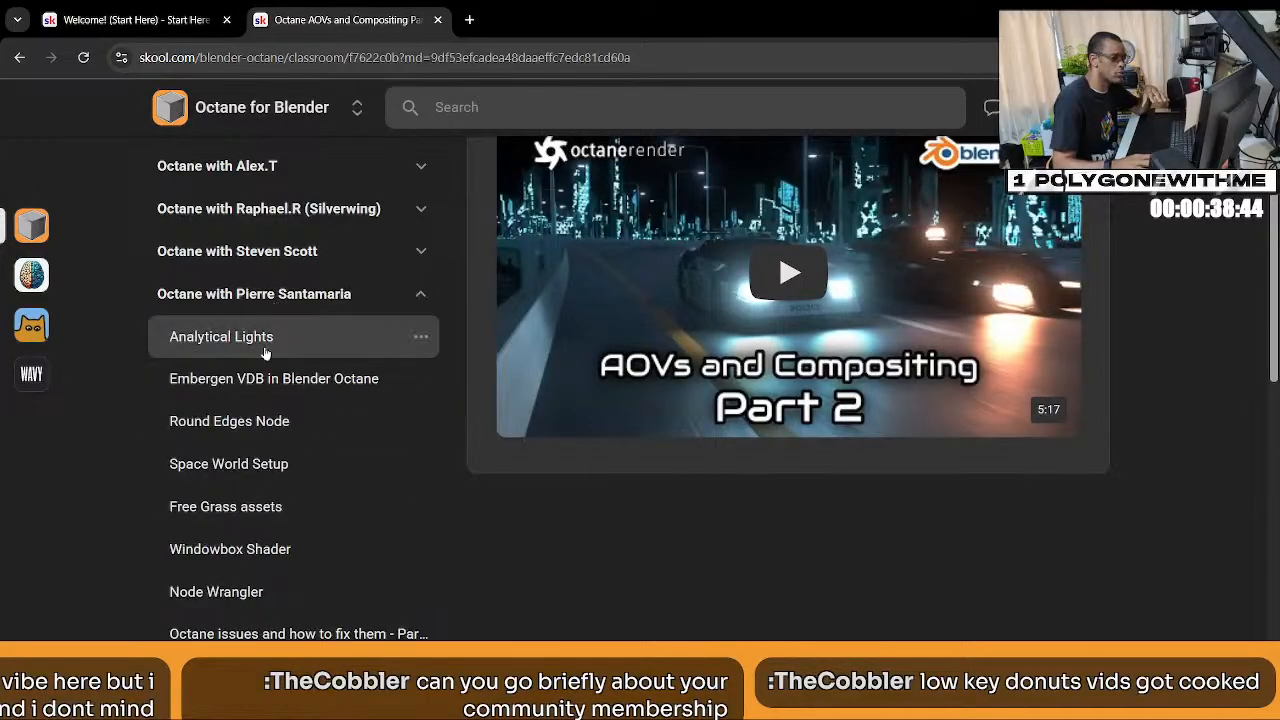
click(266, 350)
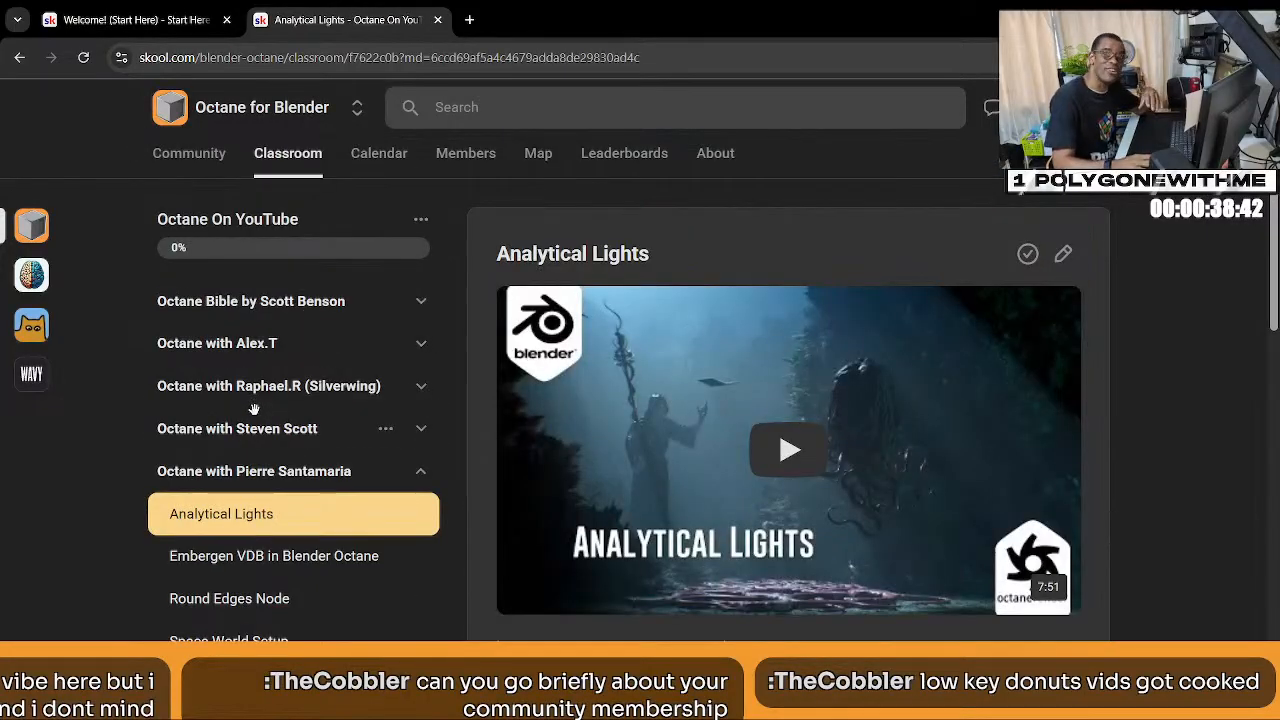
click(250, 428)
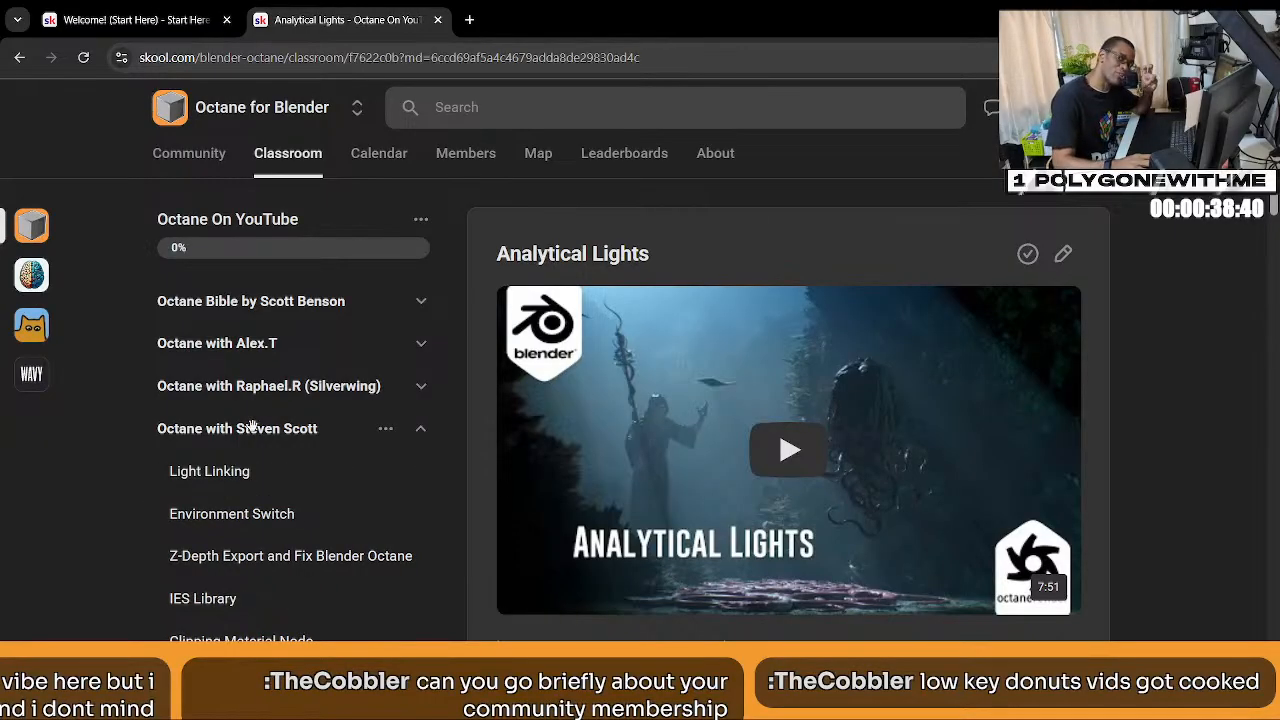
click(252, 385)
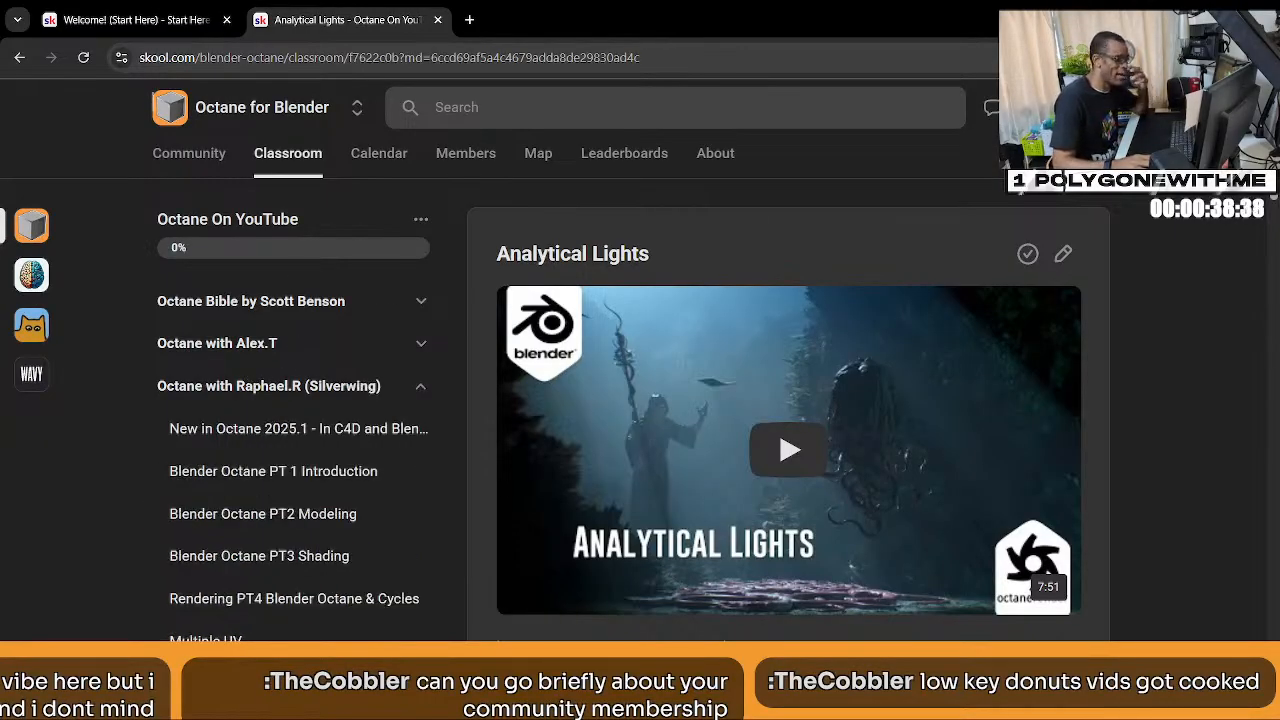
Return to the classroom, browse the course cards and open the OSL Scripts course.
click(274, 160)
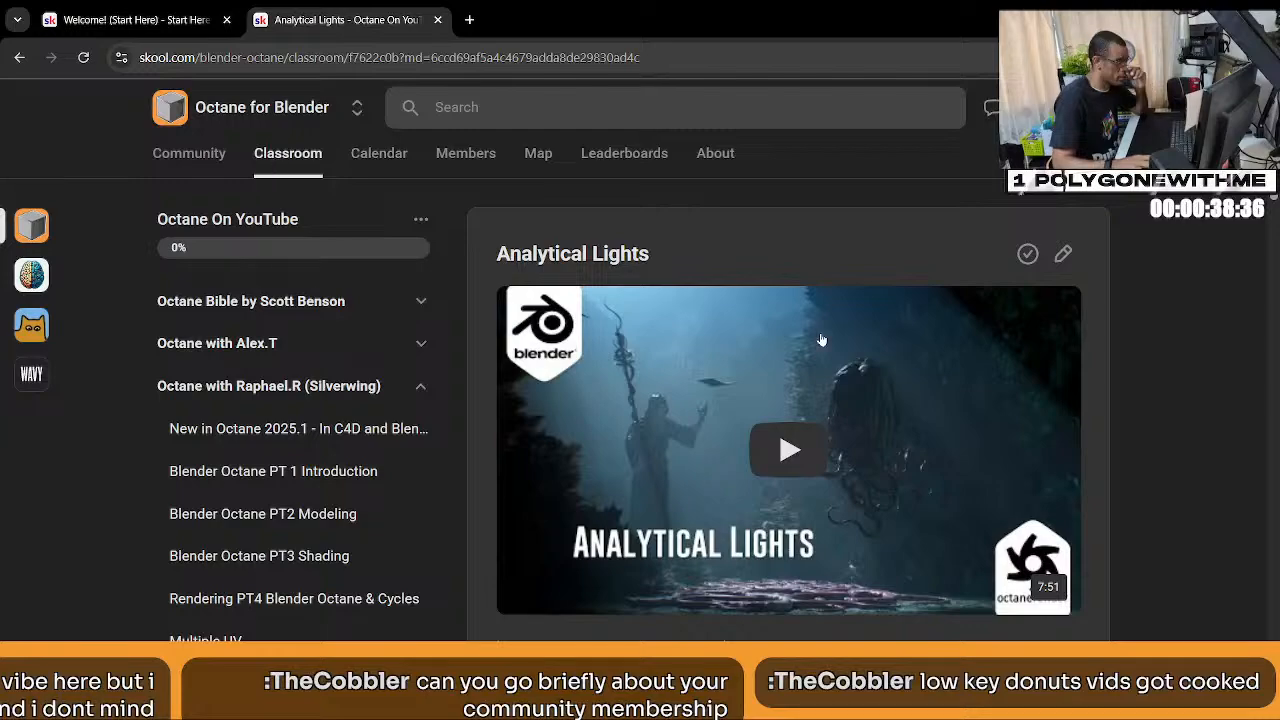
scroll(876, 398, down, 2)
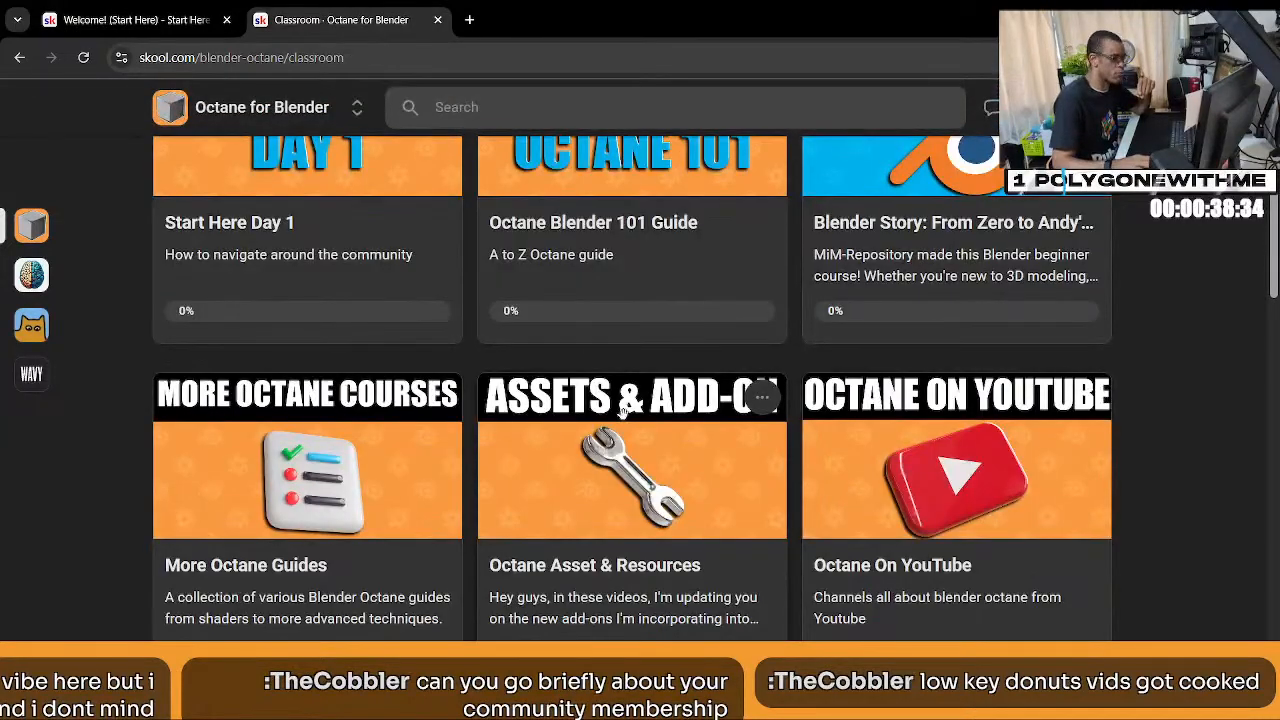
scroll(640, 410, down, 2)
scroll(814, 486, down, 5)
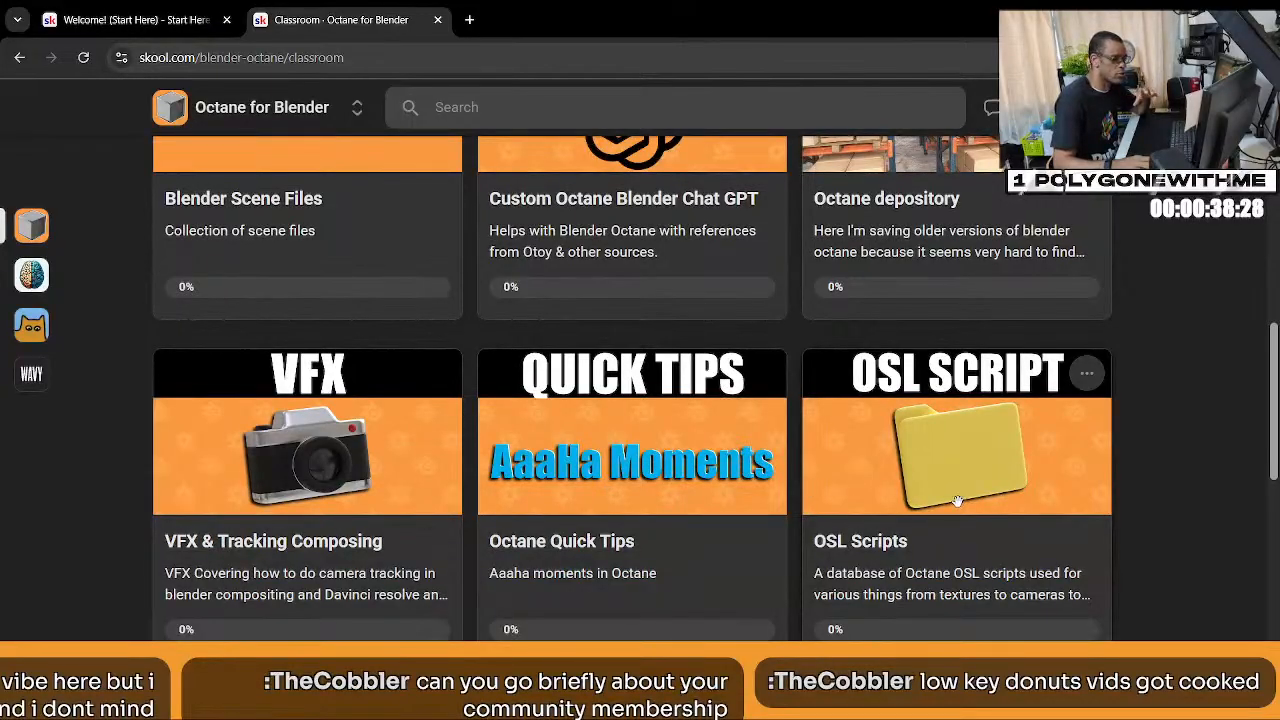
click(955, 500)
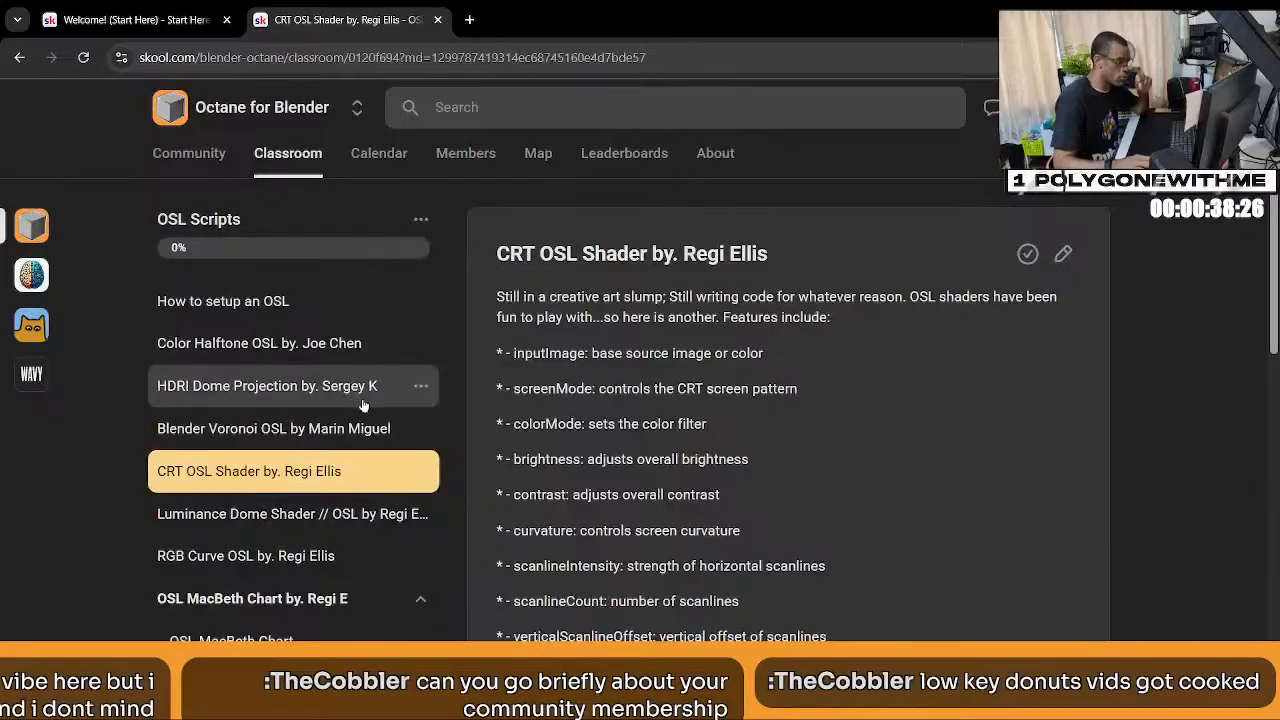
Review the CRT OSL Shader lesson's feature list and example image.
scroll(345, 420, down, 2)
scroll(723, 400, up, 1)
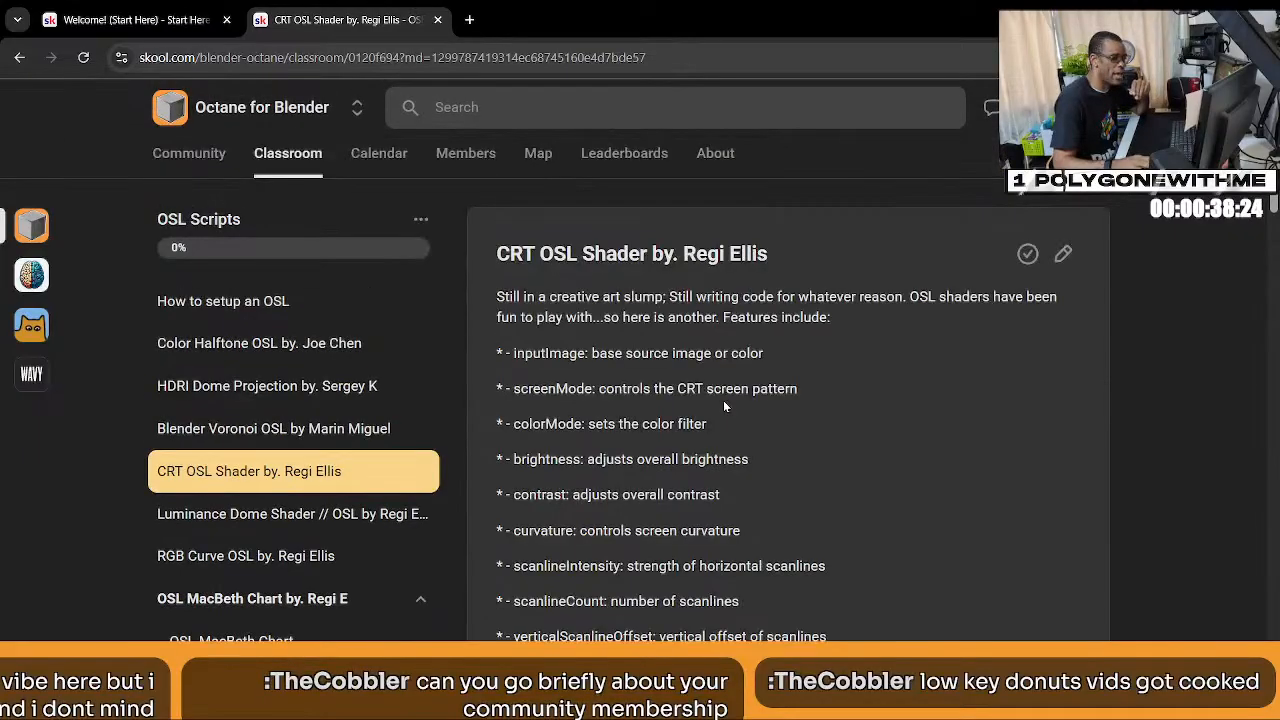
scroll(723, 400, down, 5)
scroll(797, 493, down, 1)
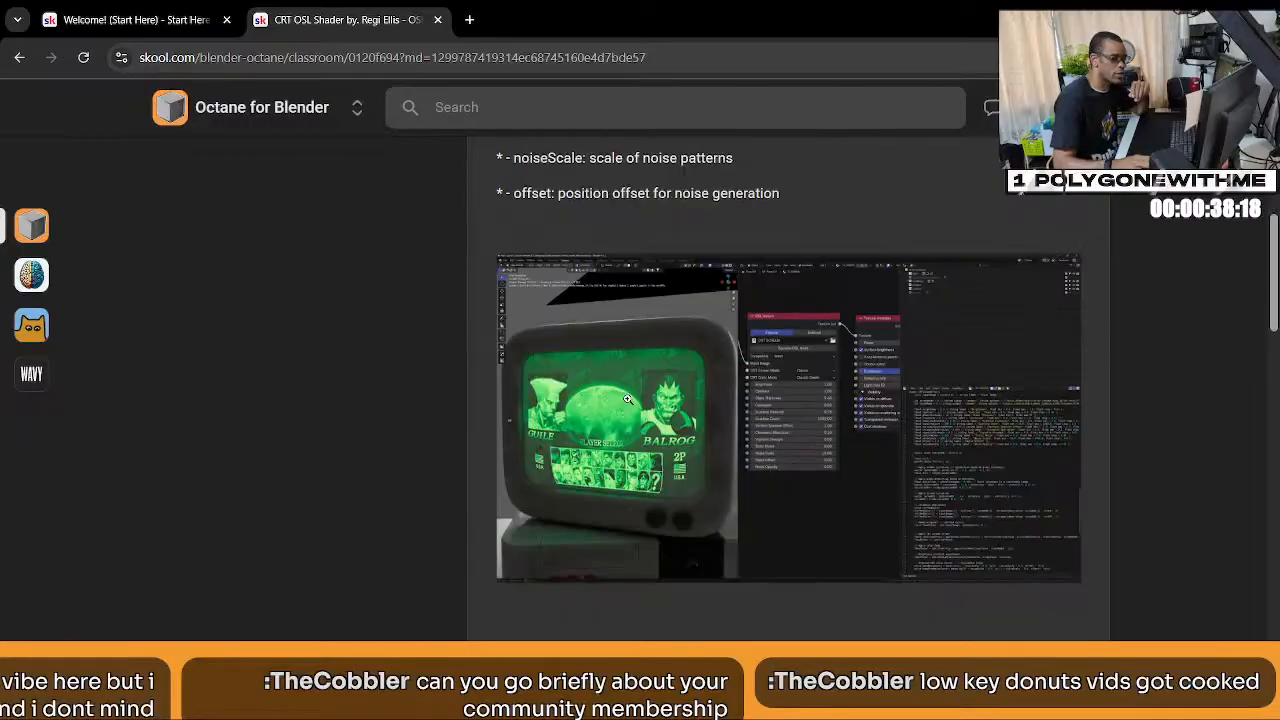
scroll(625, 400, up, 10)
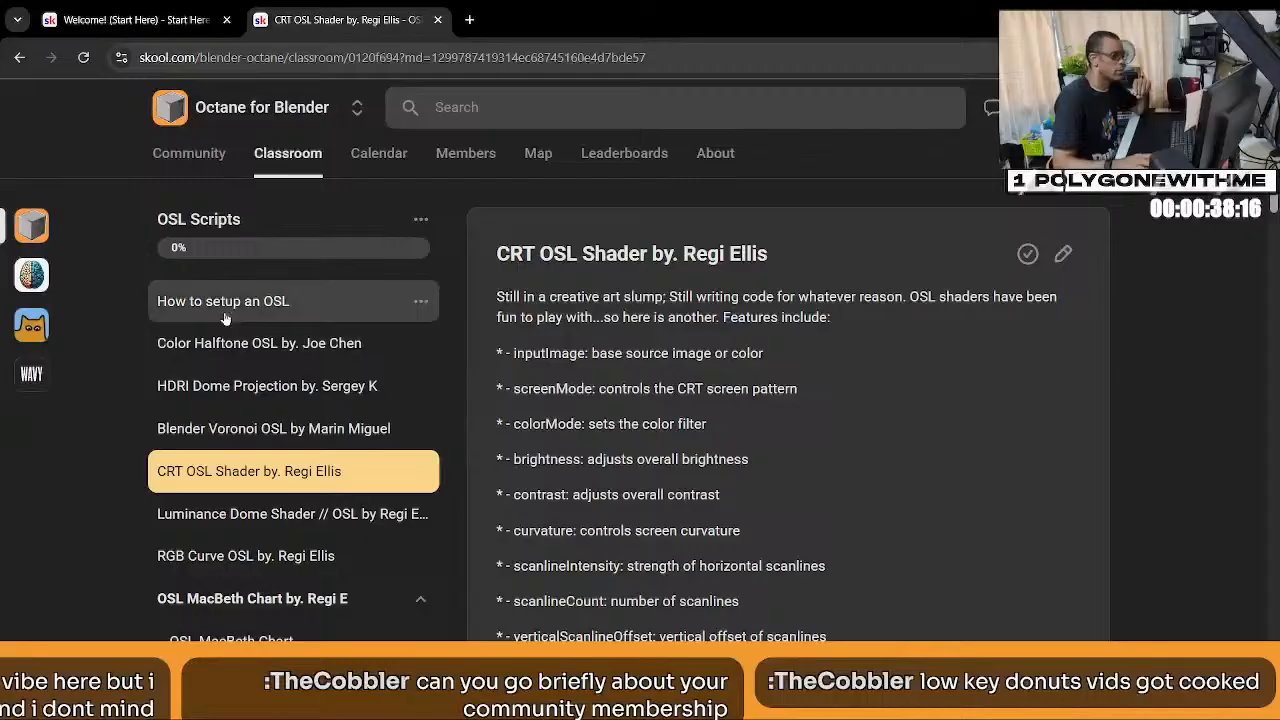
Open the Blender Voronoi OSL lesson, look over its description and example image, and return to the classroom's course overview.
click(248, 427)
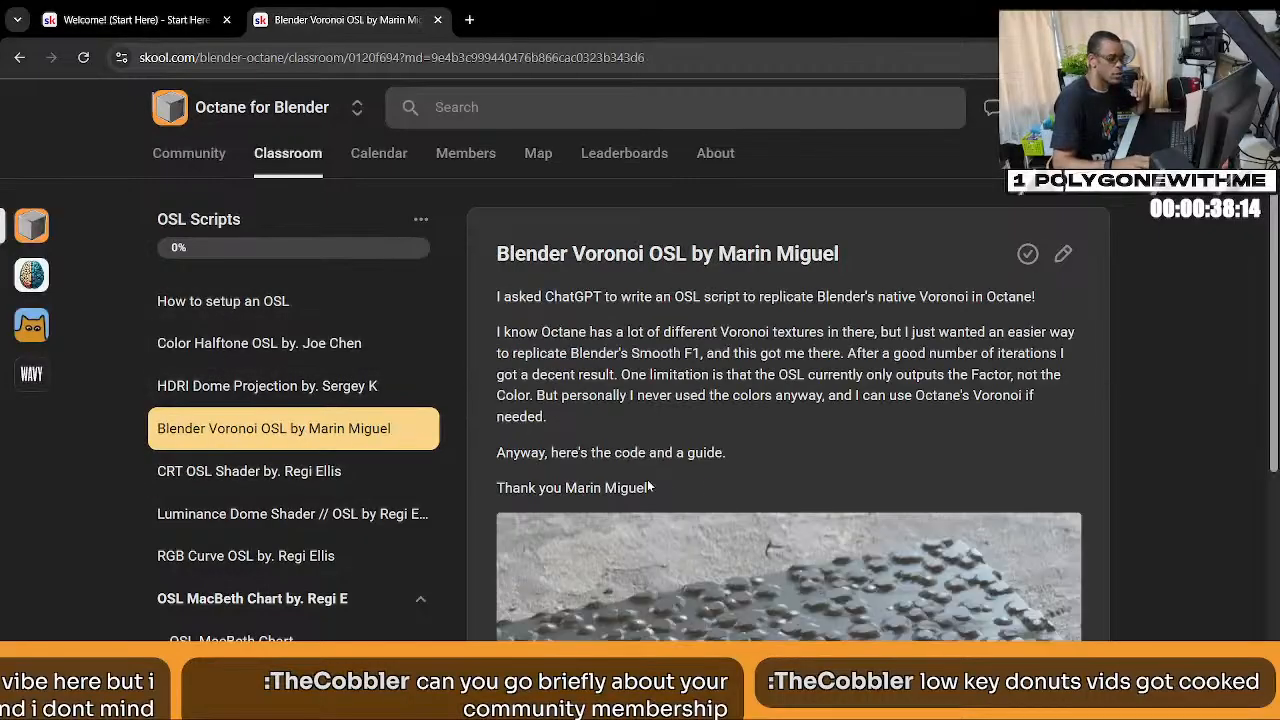
scroll(295, 298, down, 2)
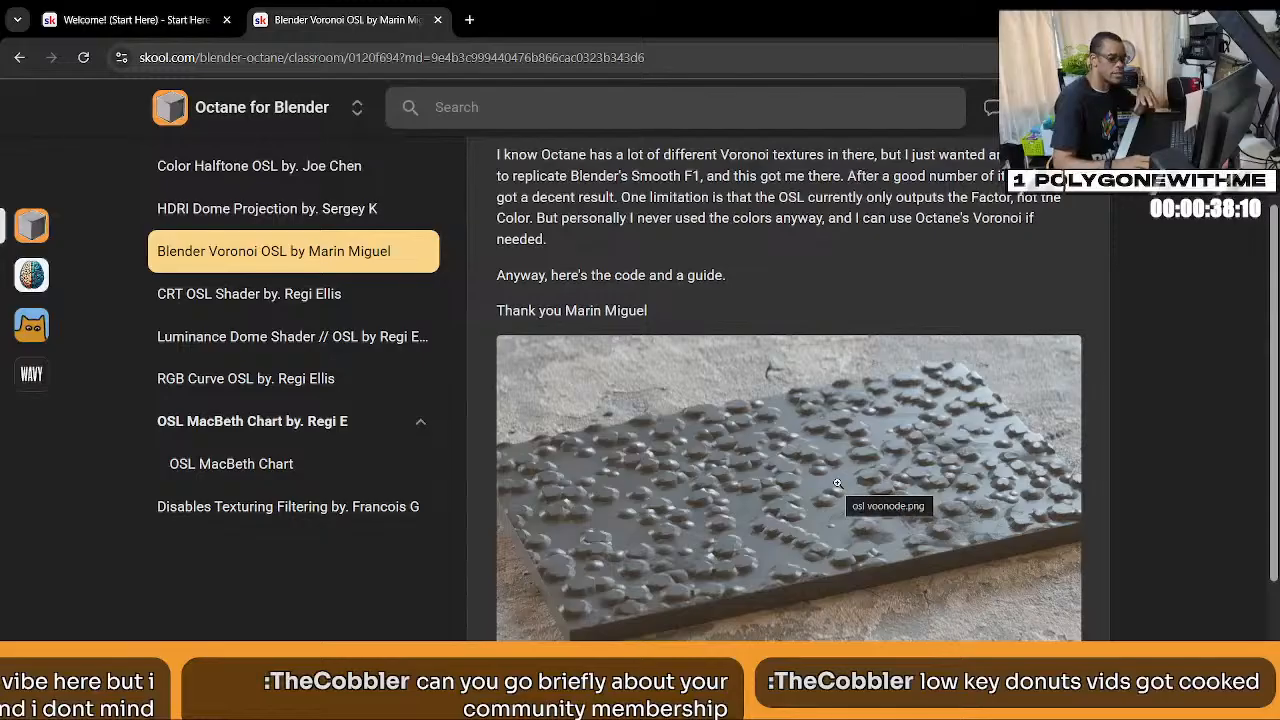
scroll(860, 486, up, 2)
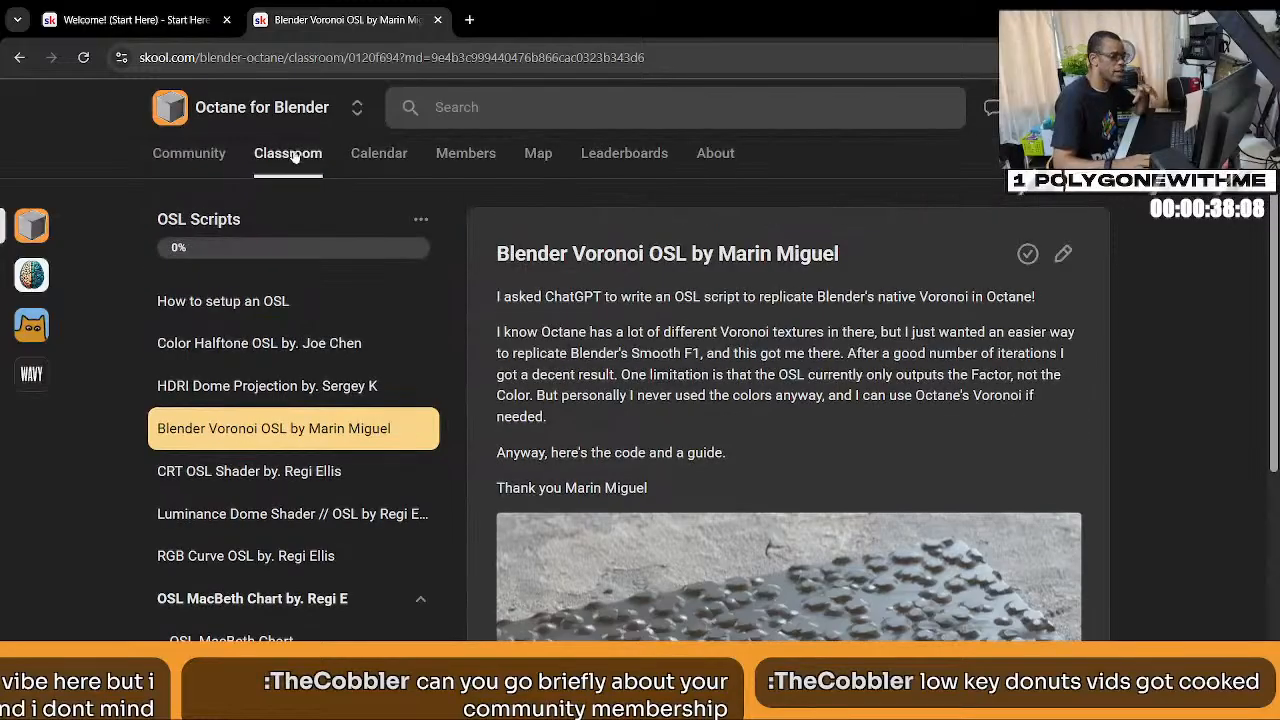
scroll(842, 425, down, 2)
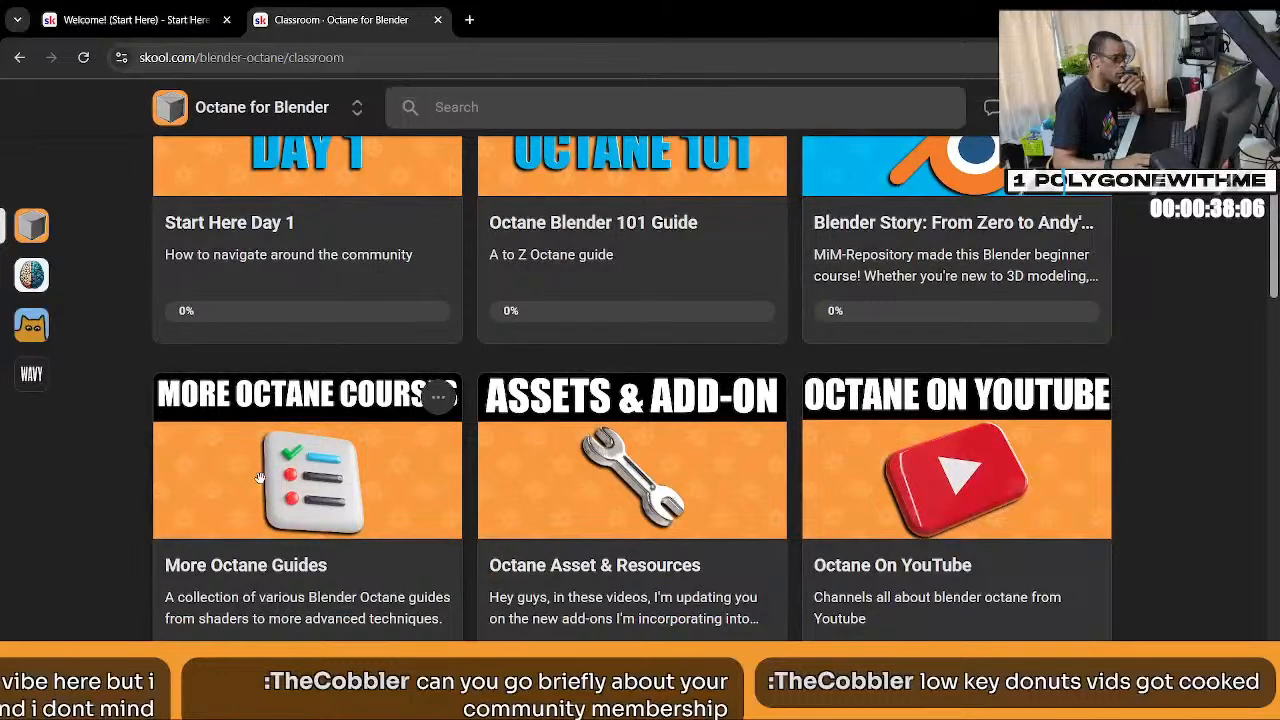
Browse the classroom's course cards and open the Octane Skool Material Database course.
scroll(358, 488, down, 4)
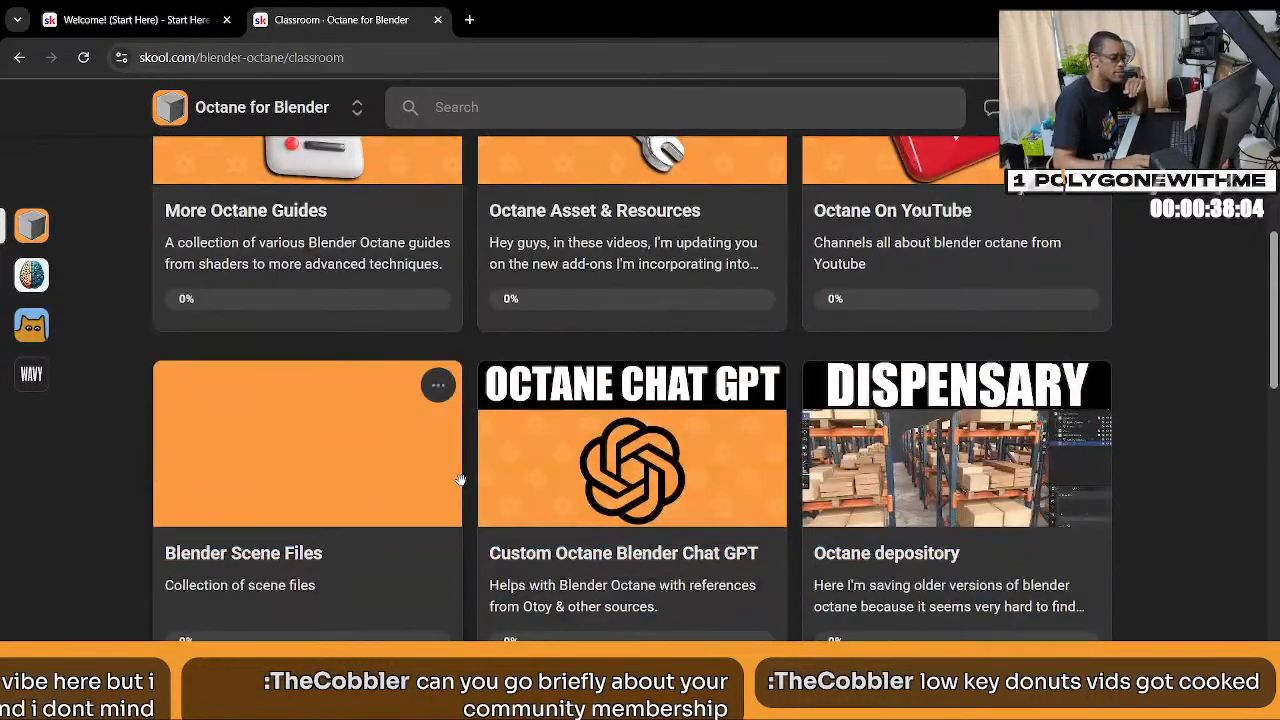
scroll(395, 482, down, 2)
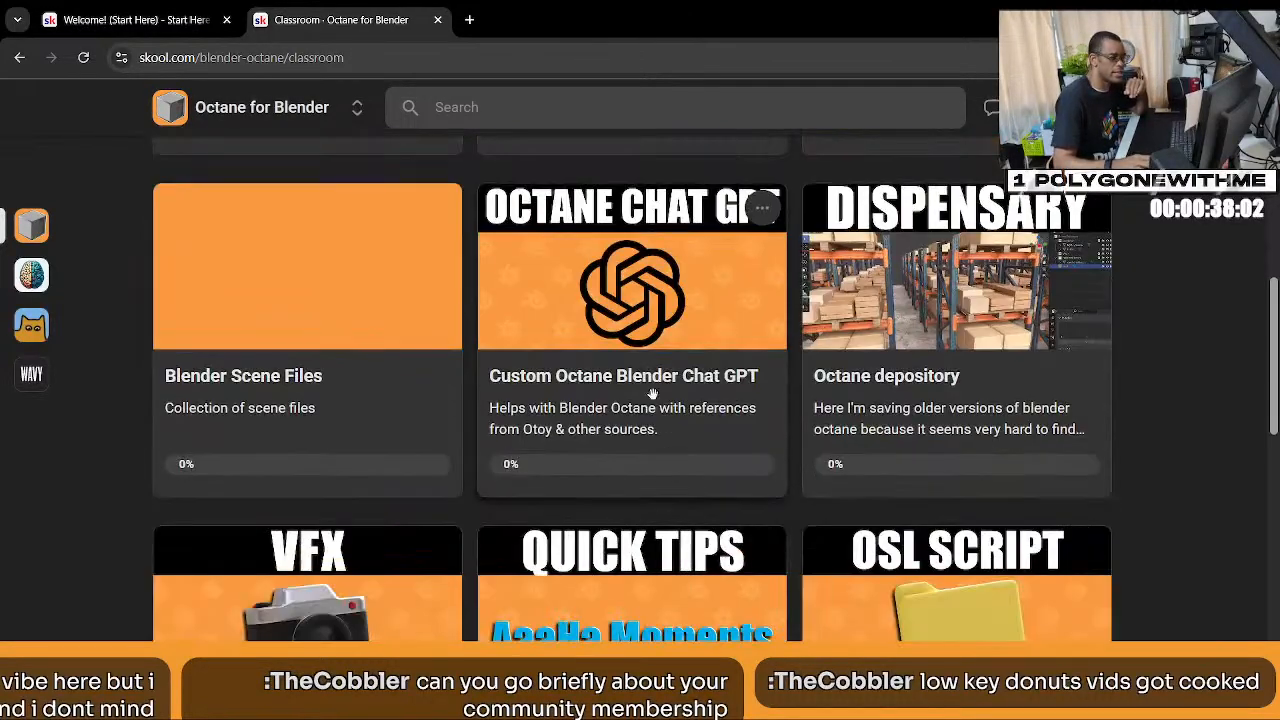
scroll(676, 356, down, 6)
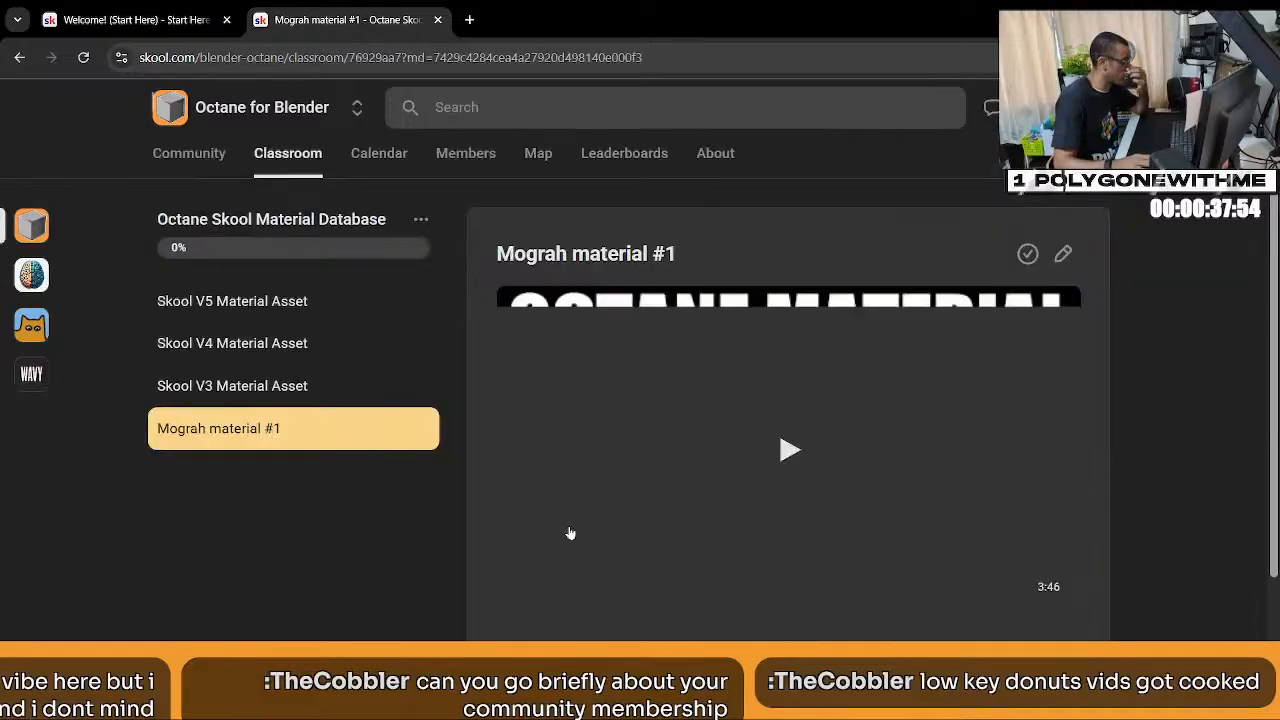
View the Skool V3 Material Asset lesson and look through the installation notes of the Skool V5 Material Asset lesson.
click(258, 388)
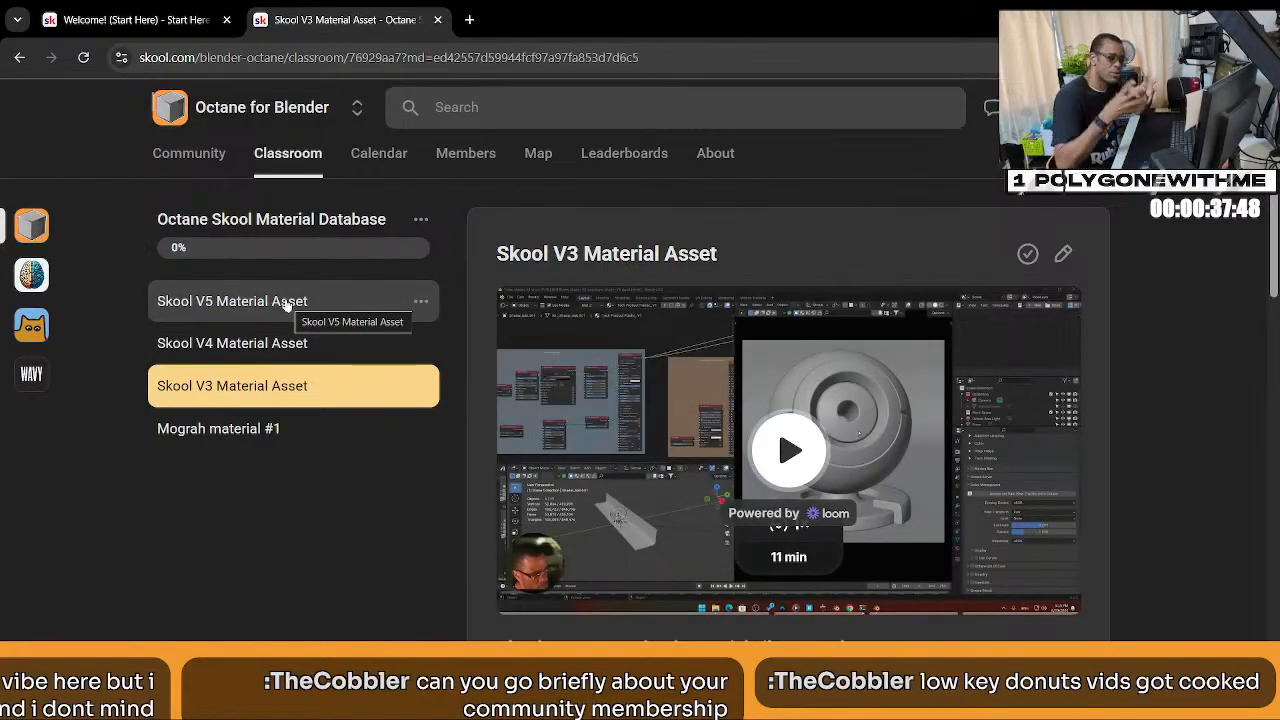
click(282, 305)
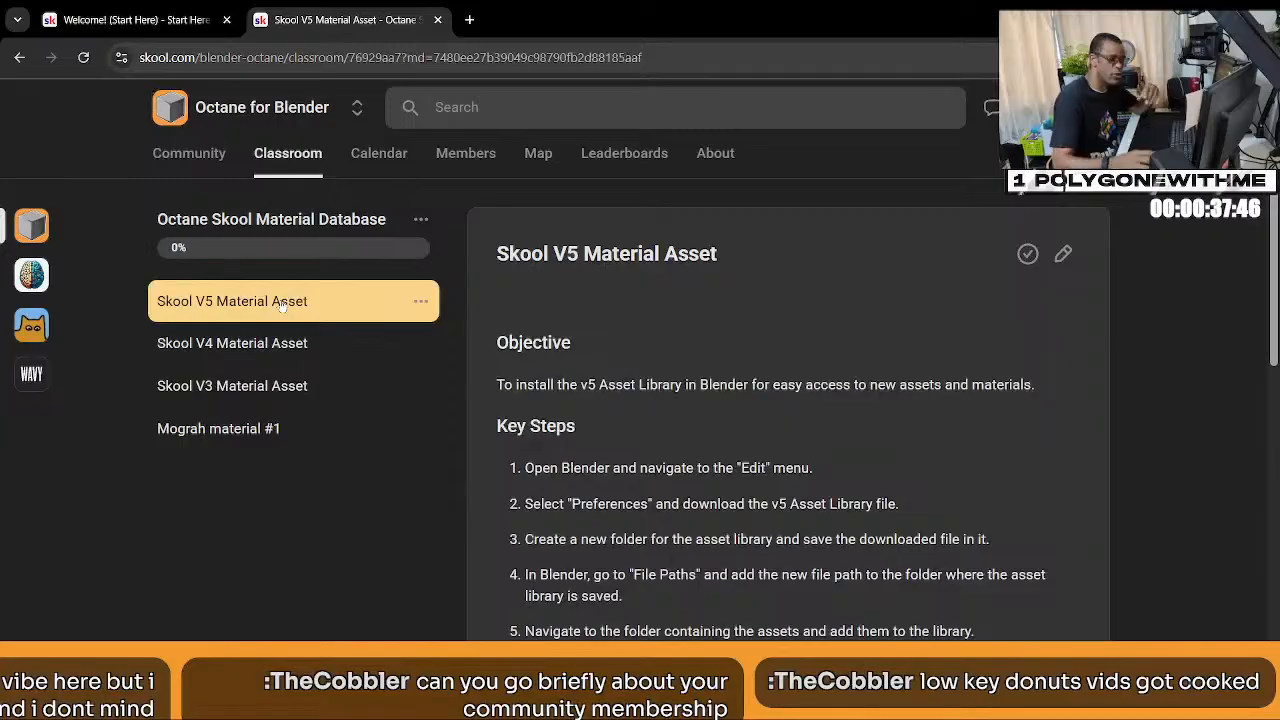
scroll(715, 440, down, 7)
scroll(717, 444, up, 2)
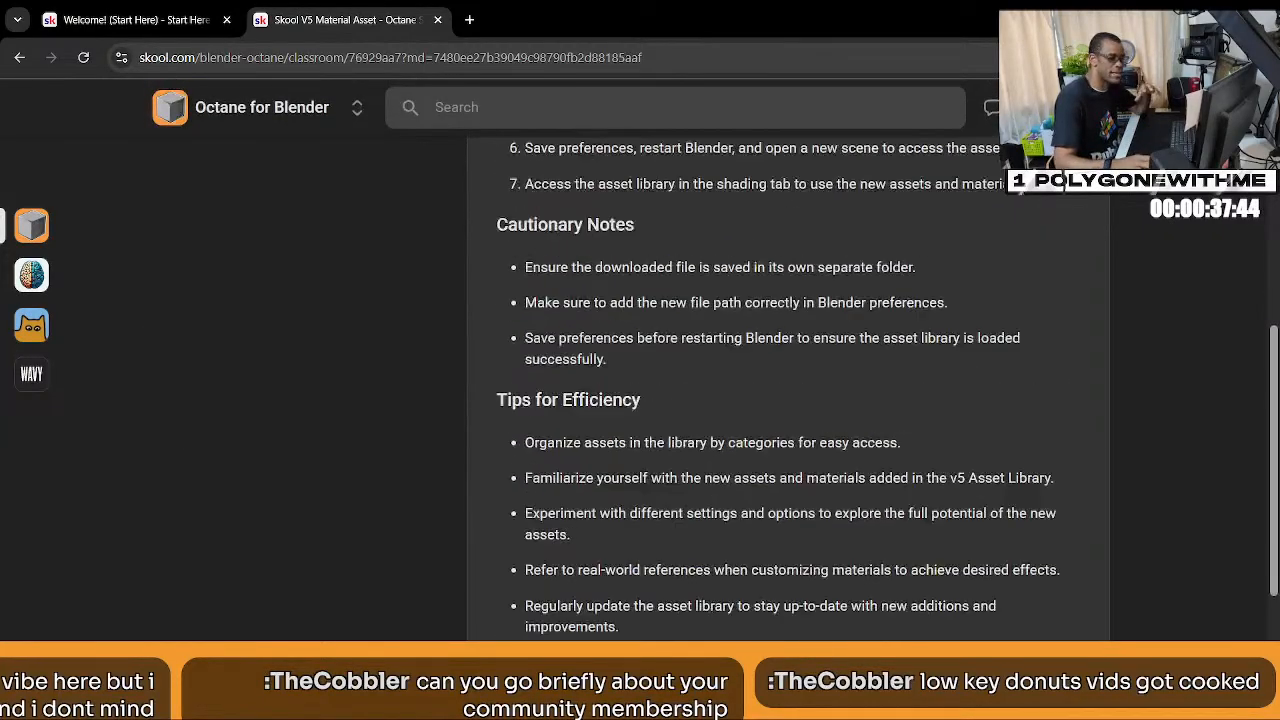
scroll(717, 447, up, 5)
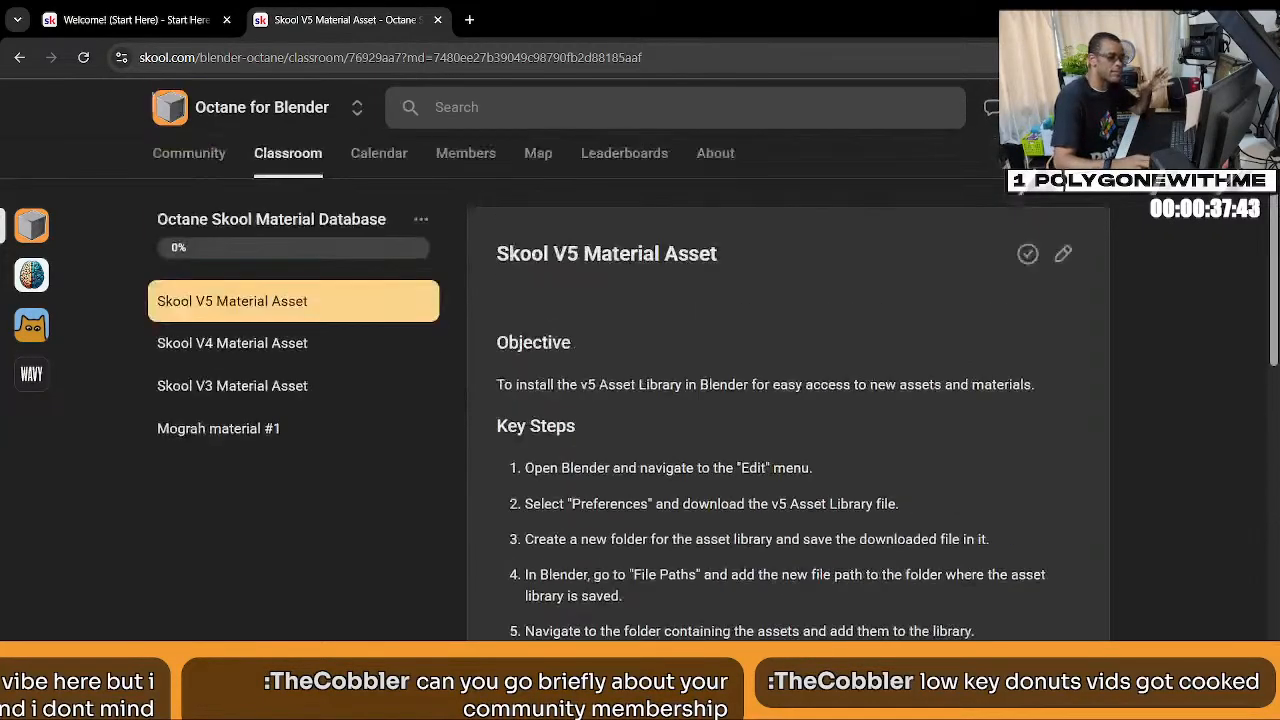
Return to the classroom, open the VFX & Tracking Composing course and look through its lesson list.
click(290, 160)
scroll(714, 590, down, 5)
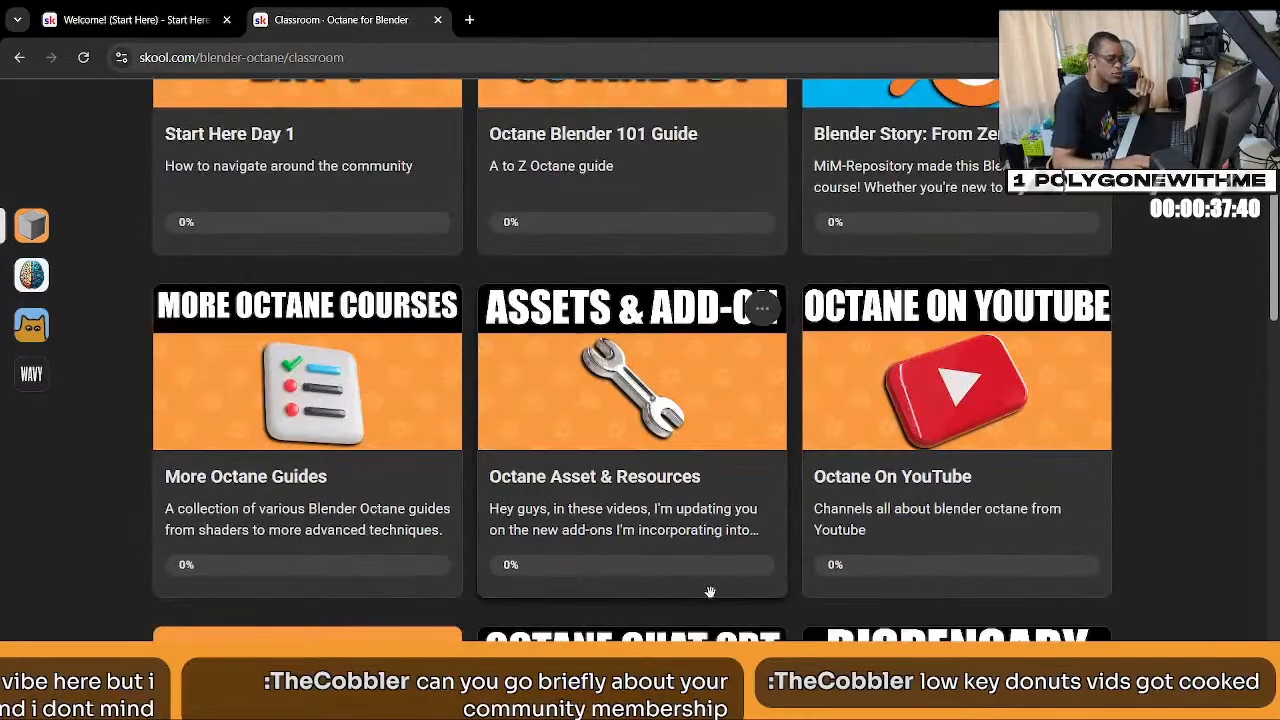
scroll(713, 590, down, 4)
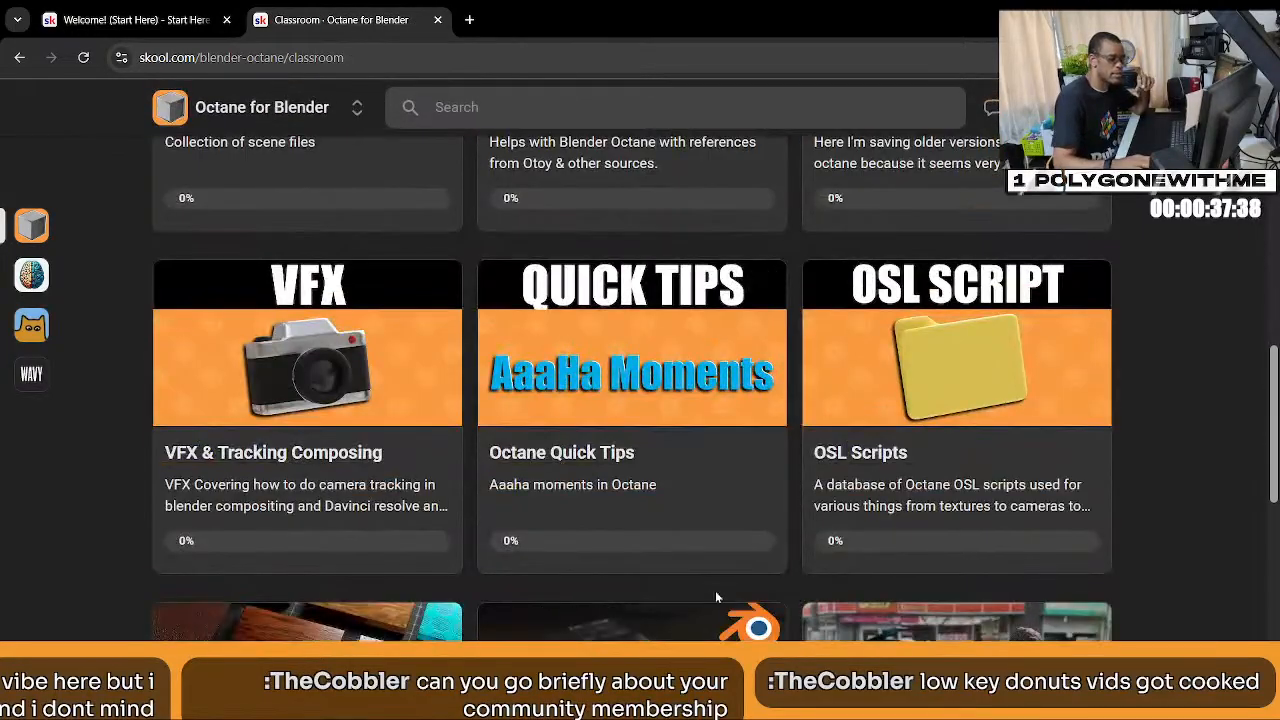
click(381, 465)
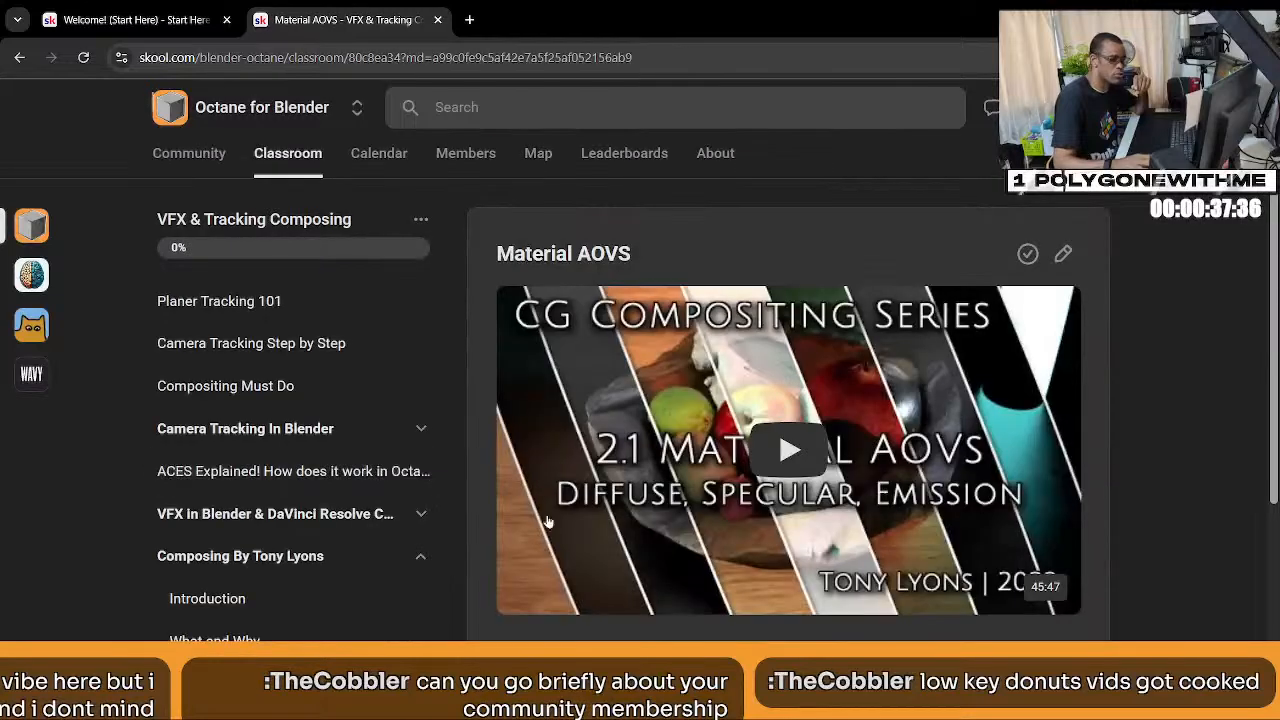
scroll(290, 487, down, 2)
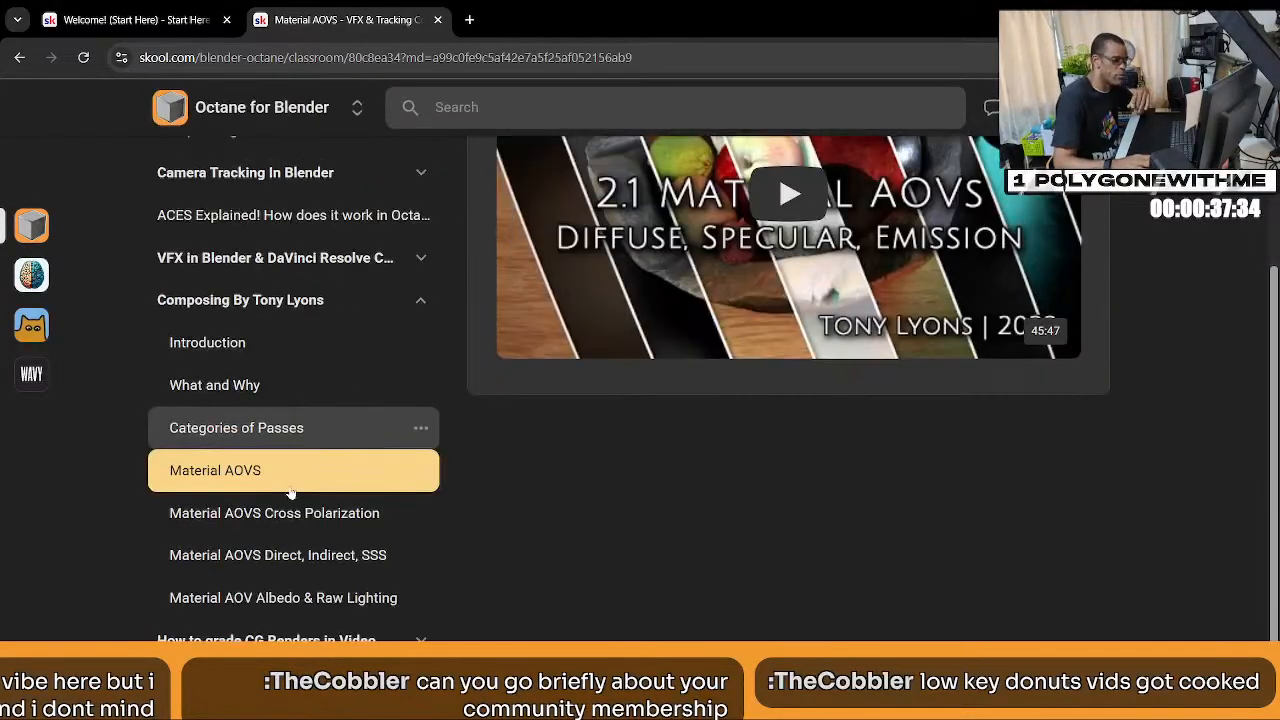
scroll(290, 487, up, 3)
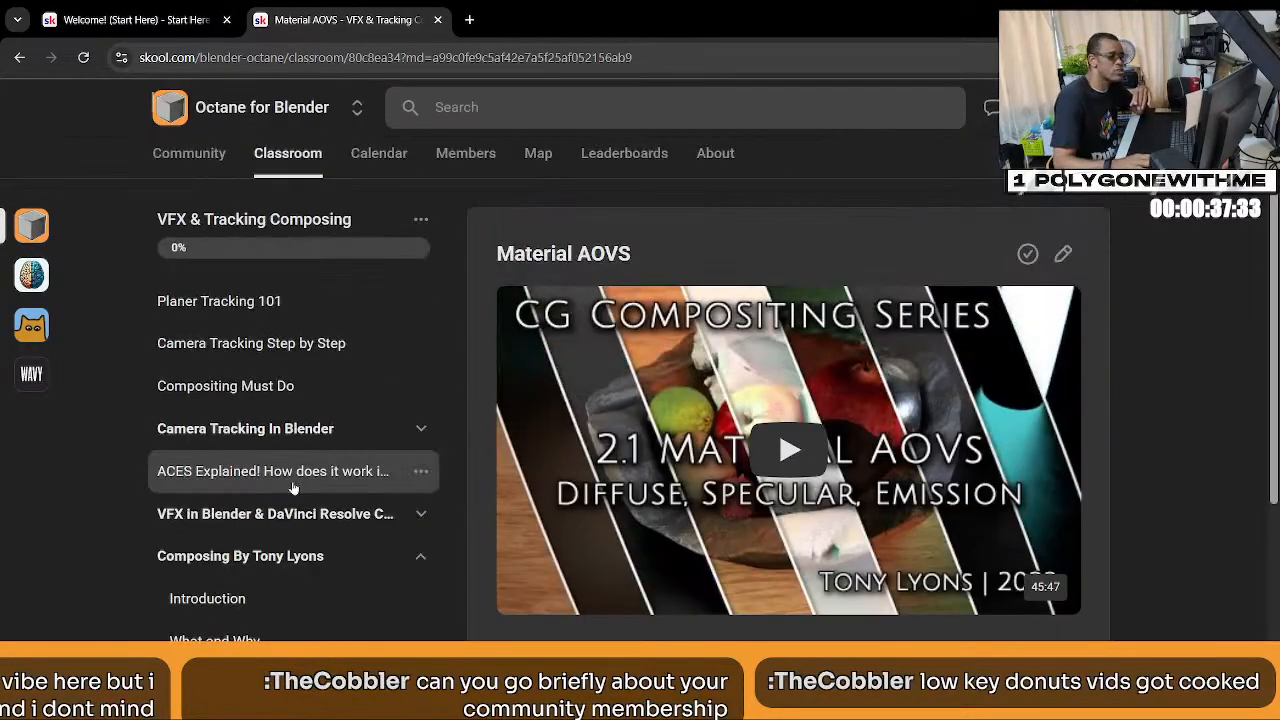
Go through the classroom's remaining courses, look over the Trash Asset Pack lesson and its download resource, and return to the course overview.
click(292, 157)
scroll(753, 473, down, 4)
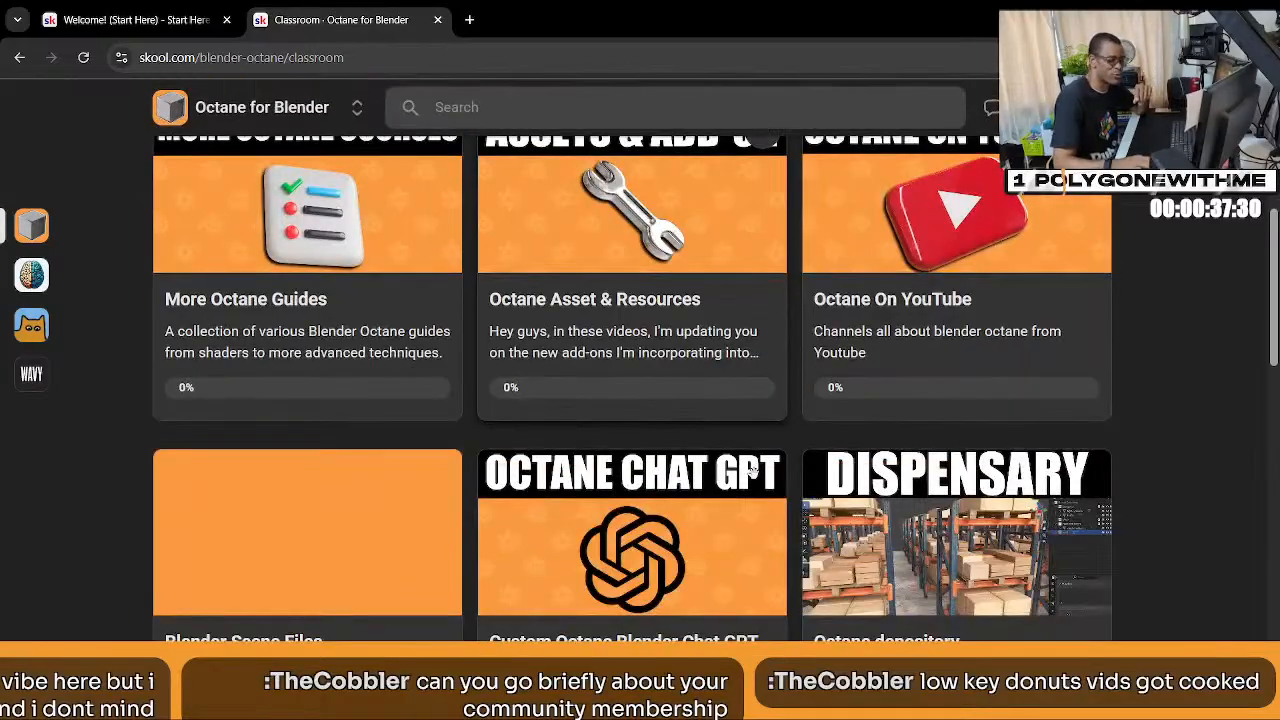
scroll(575, 497, down, 1)
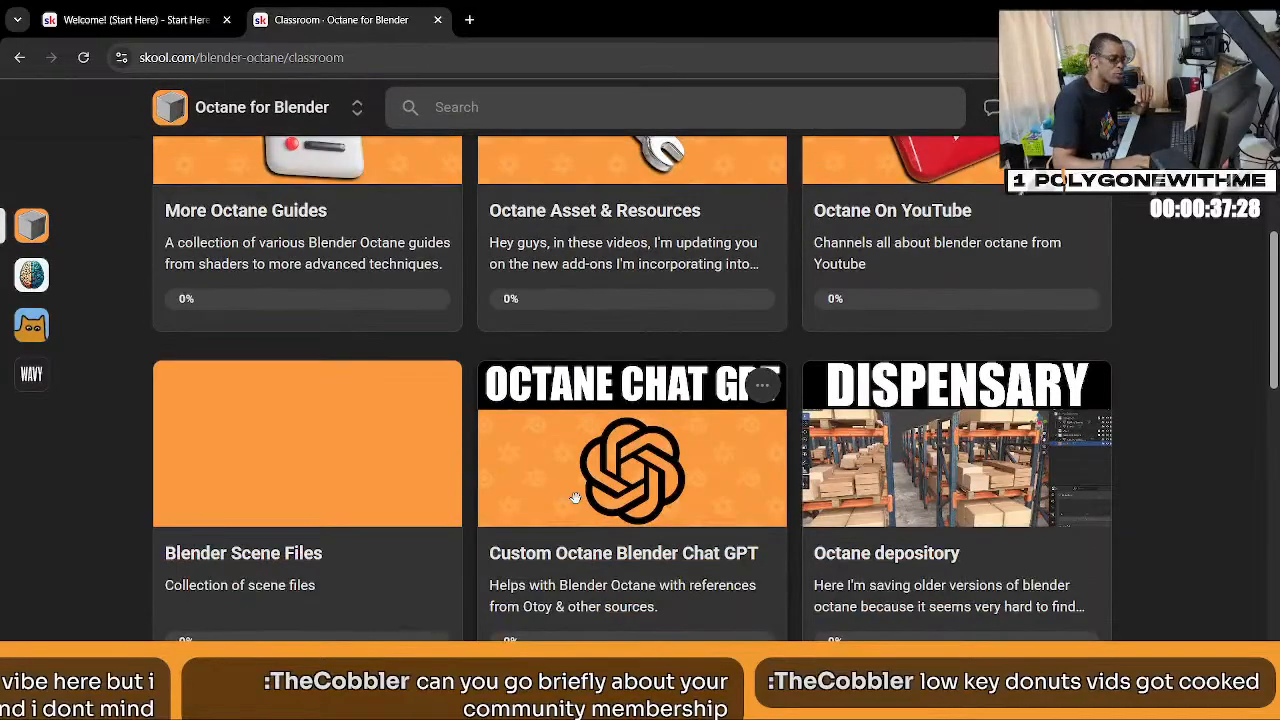
scroll(411, 466, down, 7)
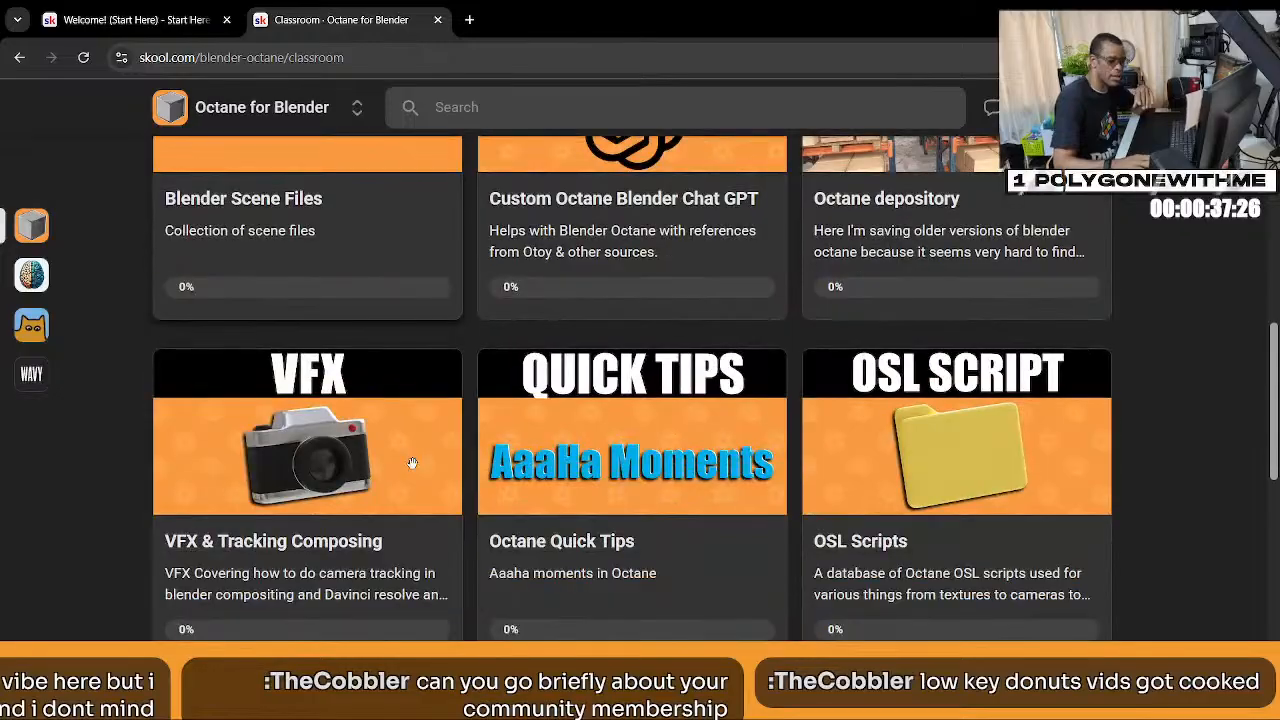
scroll(546, 493, down, 2)
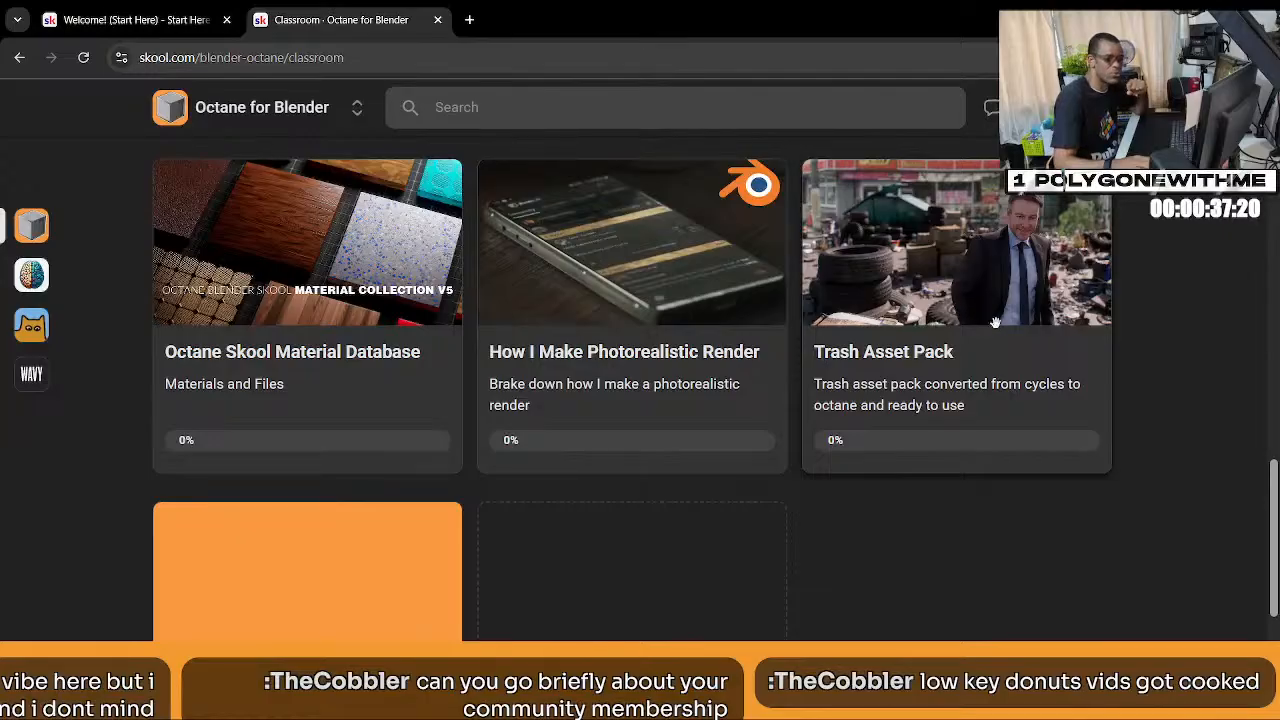
click(1006, 322)
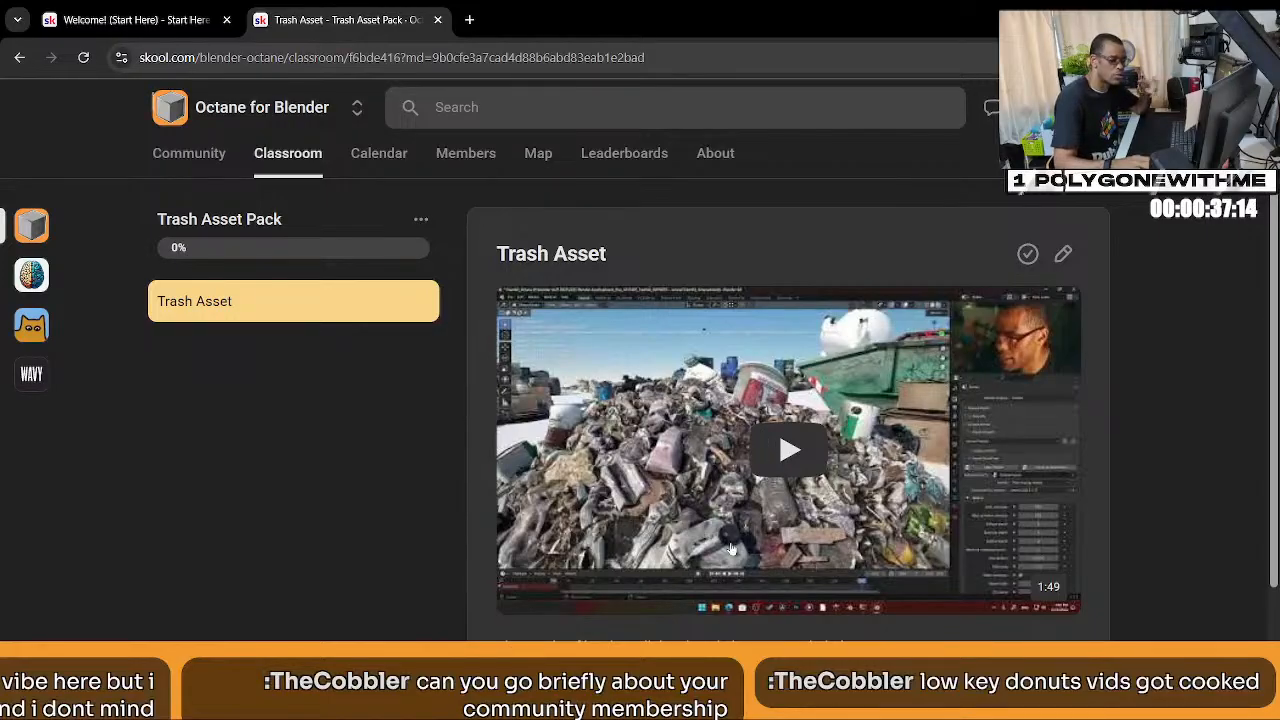
scroll(752, 510, down, 1)
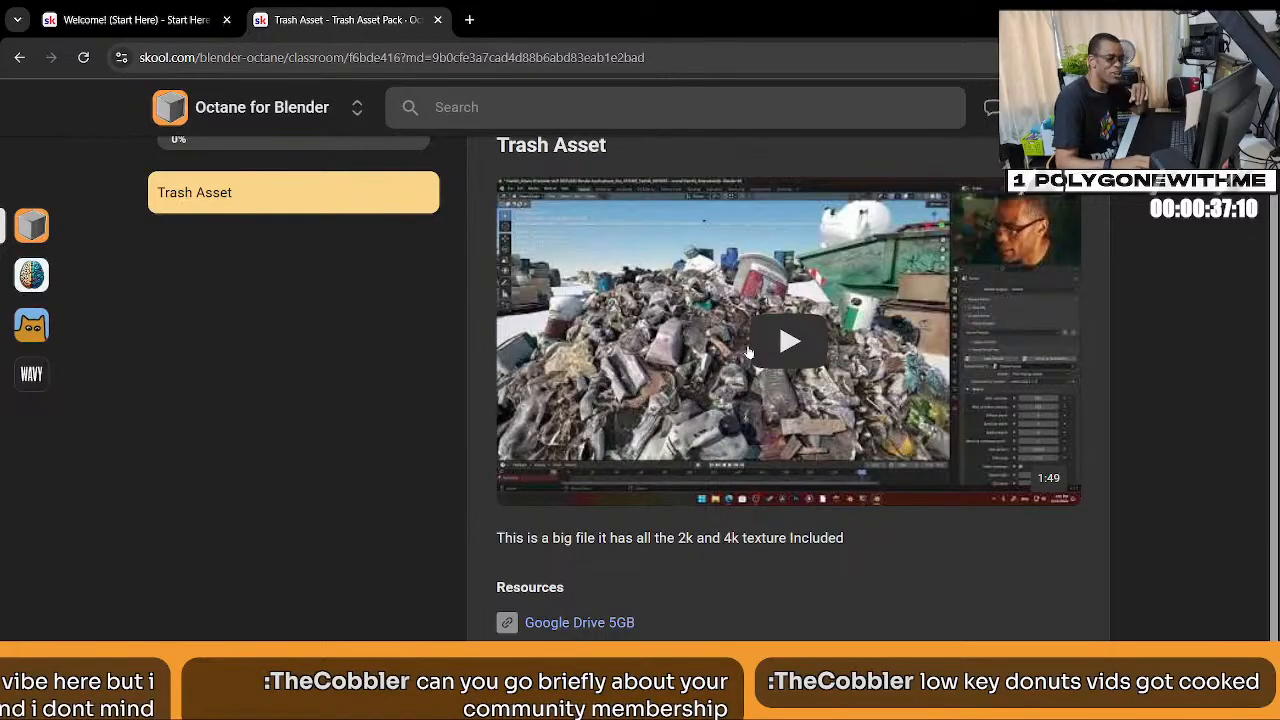
scroll(545, 275, up, 1)
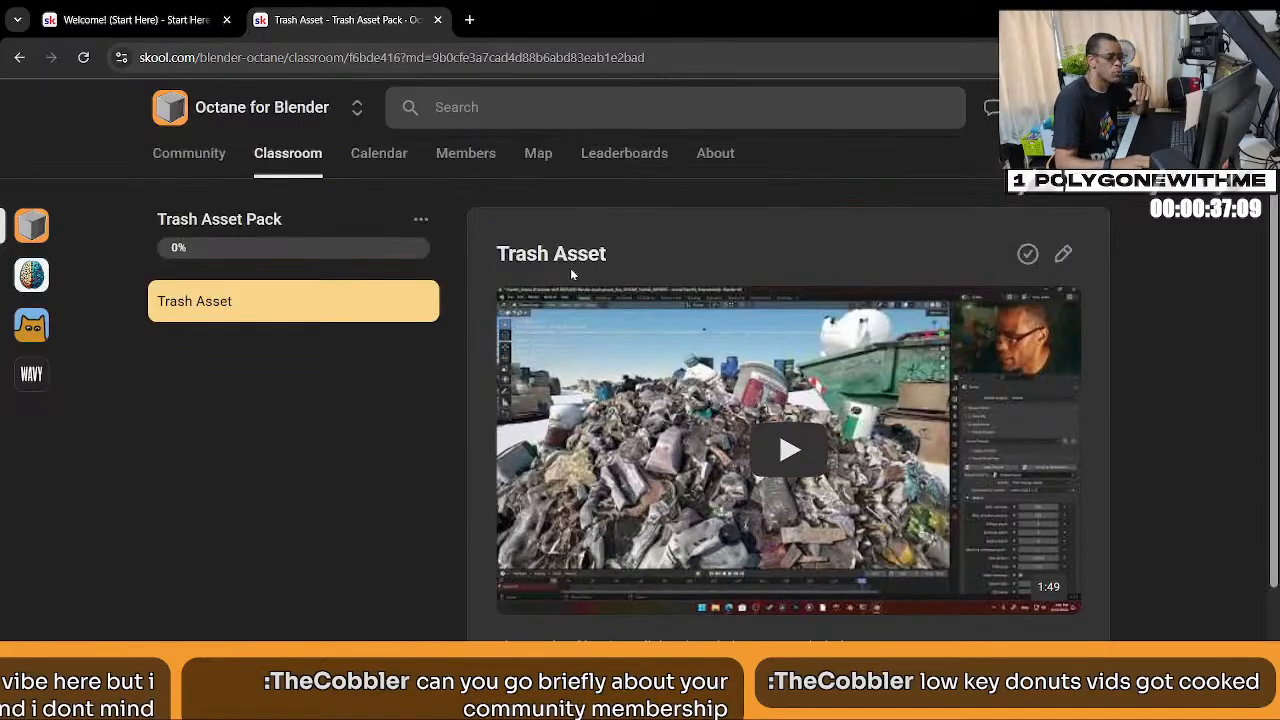
click(285, 162)
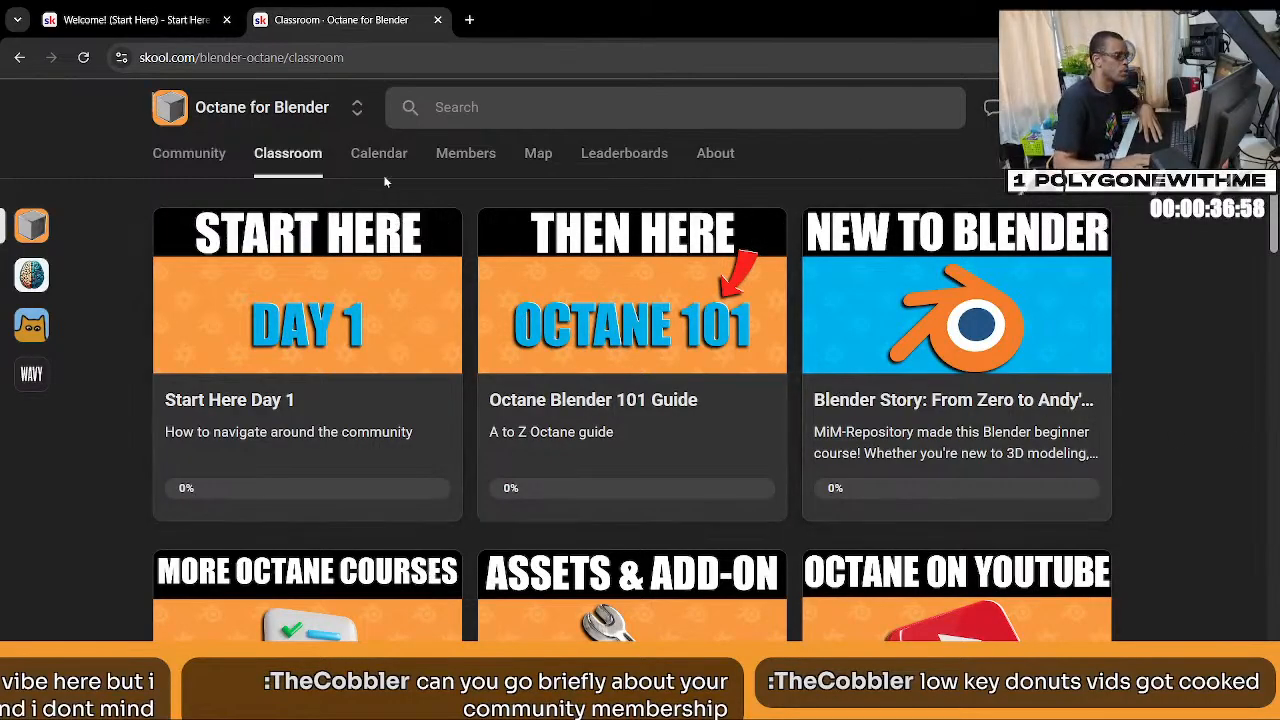
Close the classroom page, switch to Blender and open the recent file tea shop.blend.
click(437, 19)
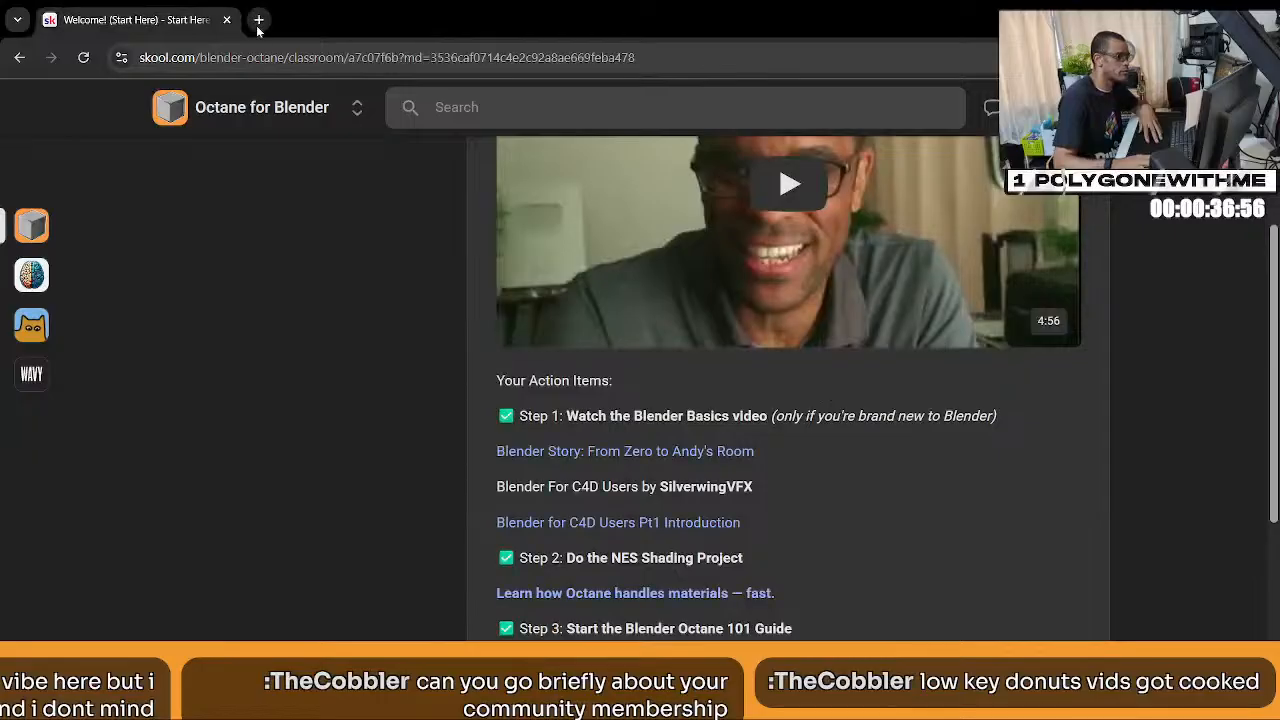
click(1172, 14)
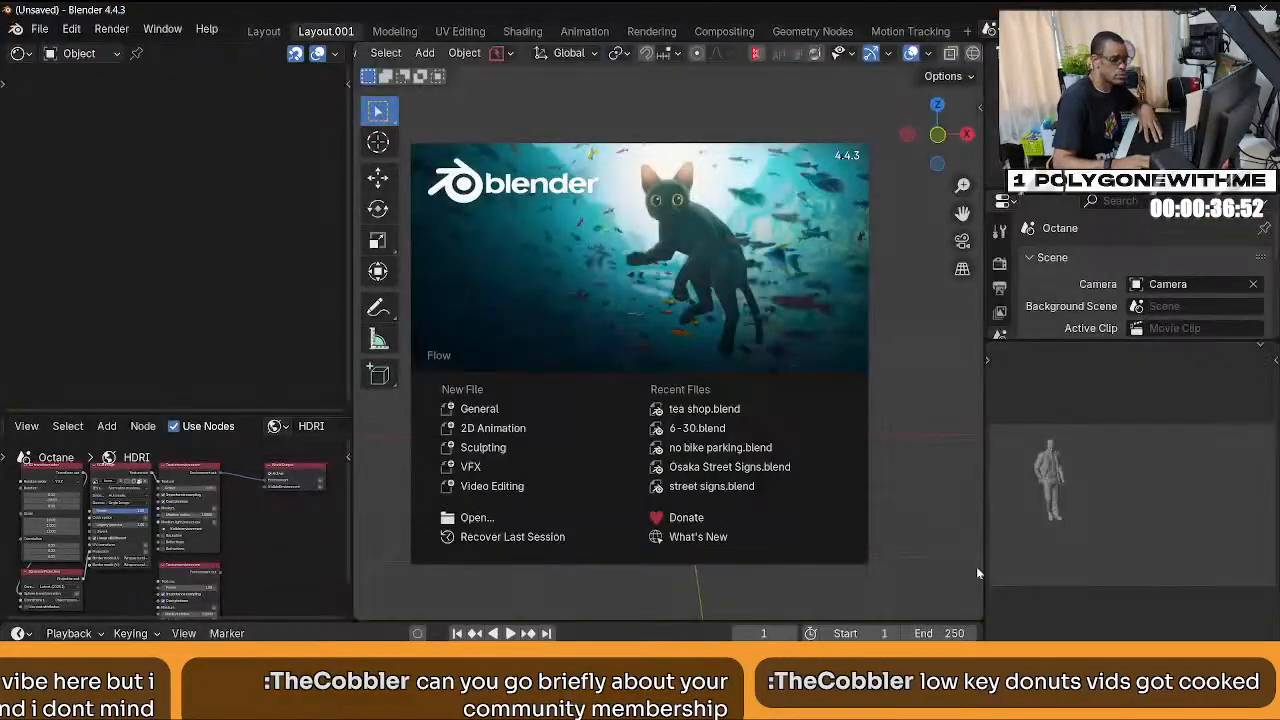
click(679, 418)
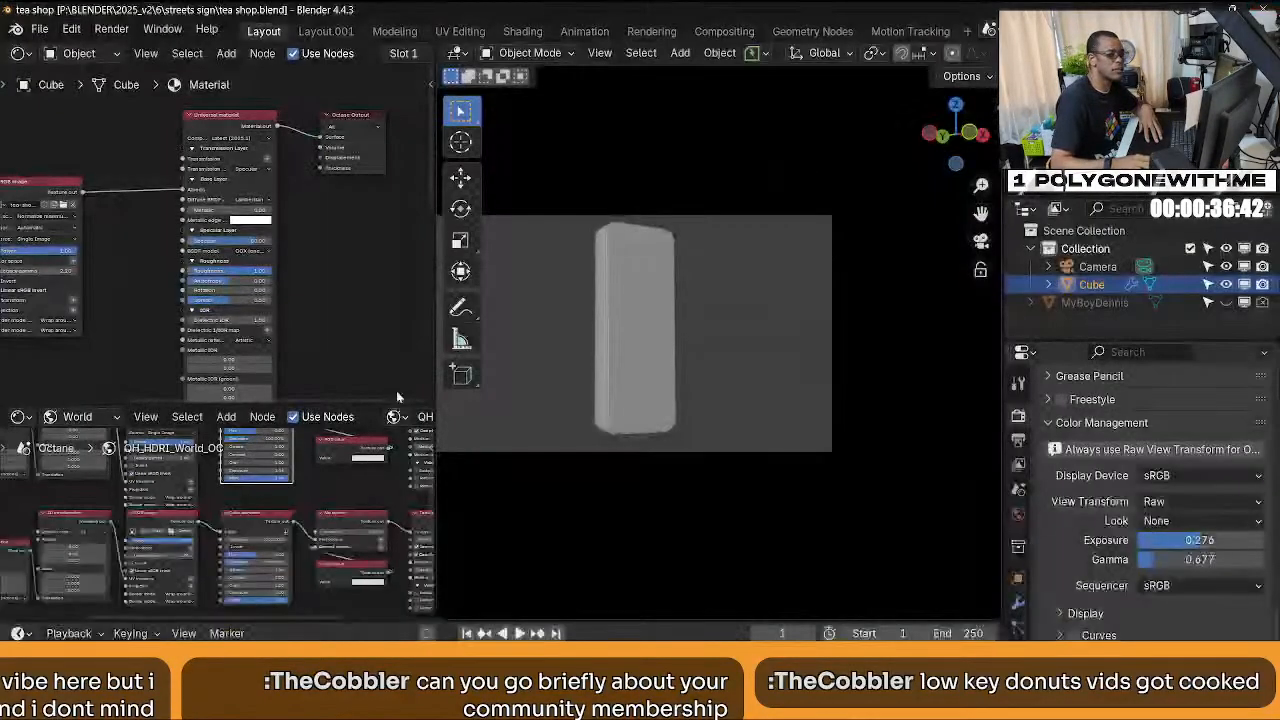
Preview the tea shop sign in rendered shading, clear the viewport's render region and inspect the scene outside the camera view.
scroll(928, 55, down, 5)
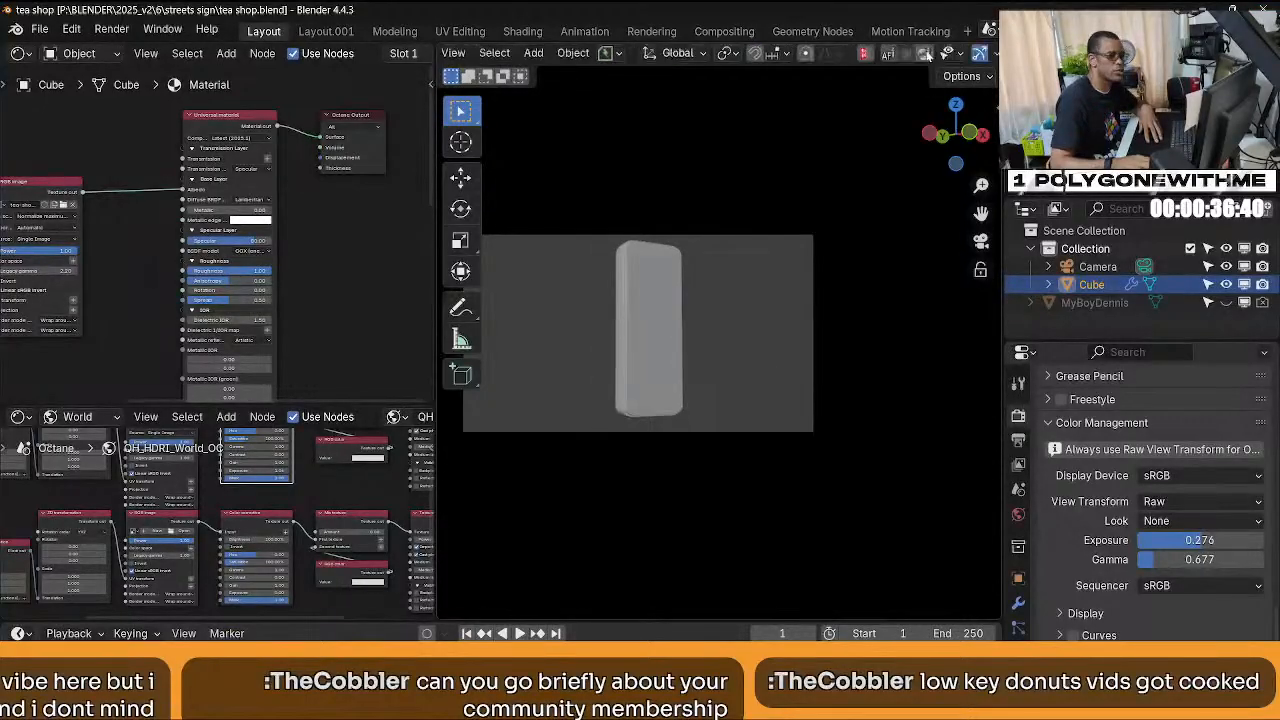
scroll(928, 55, down, 2)
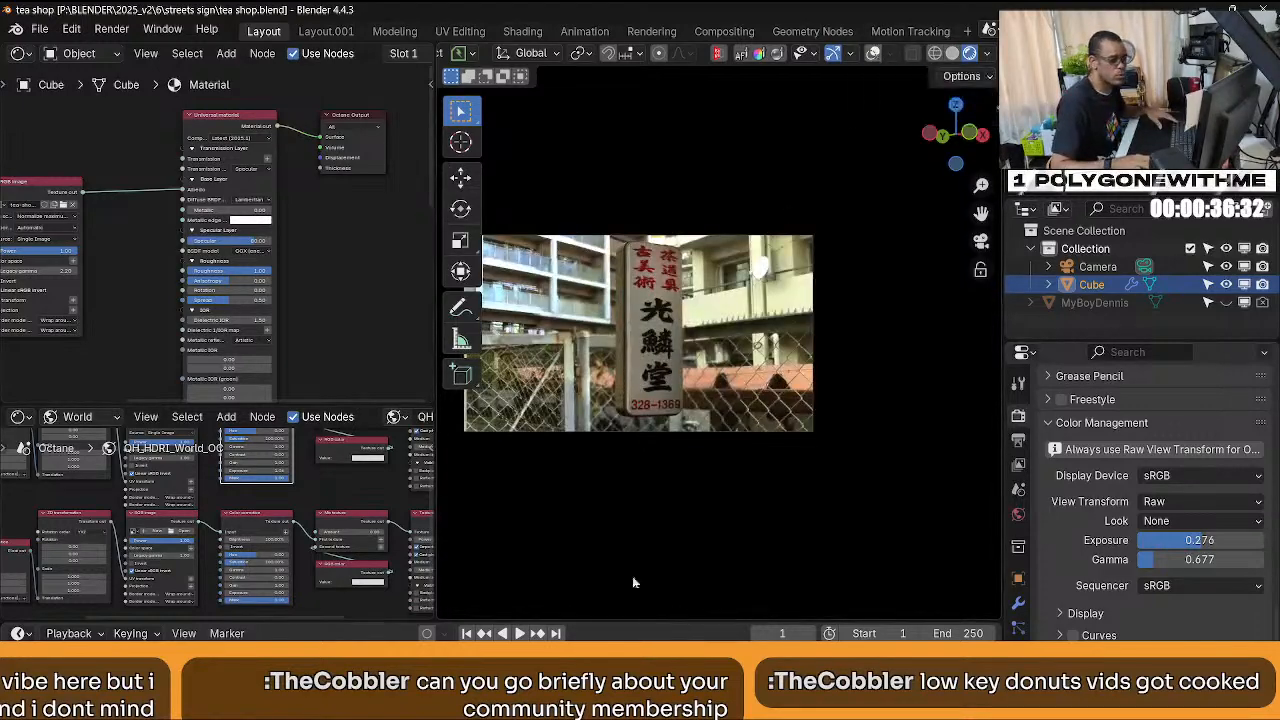
key(ctrl+alt+b)
middle_drag(763, 393, 767, 333)
Review the Octane postprocess, upsampler, denoiser and tone mapping settings in the viewport sidebar, and hide the sidebar.
key(n)
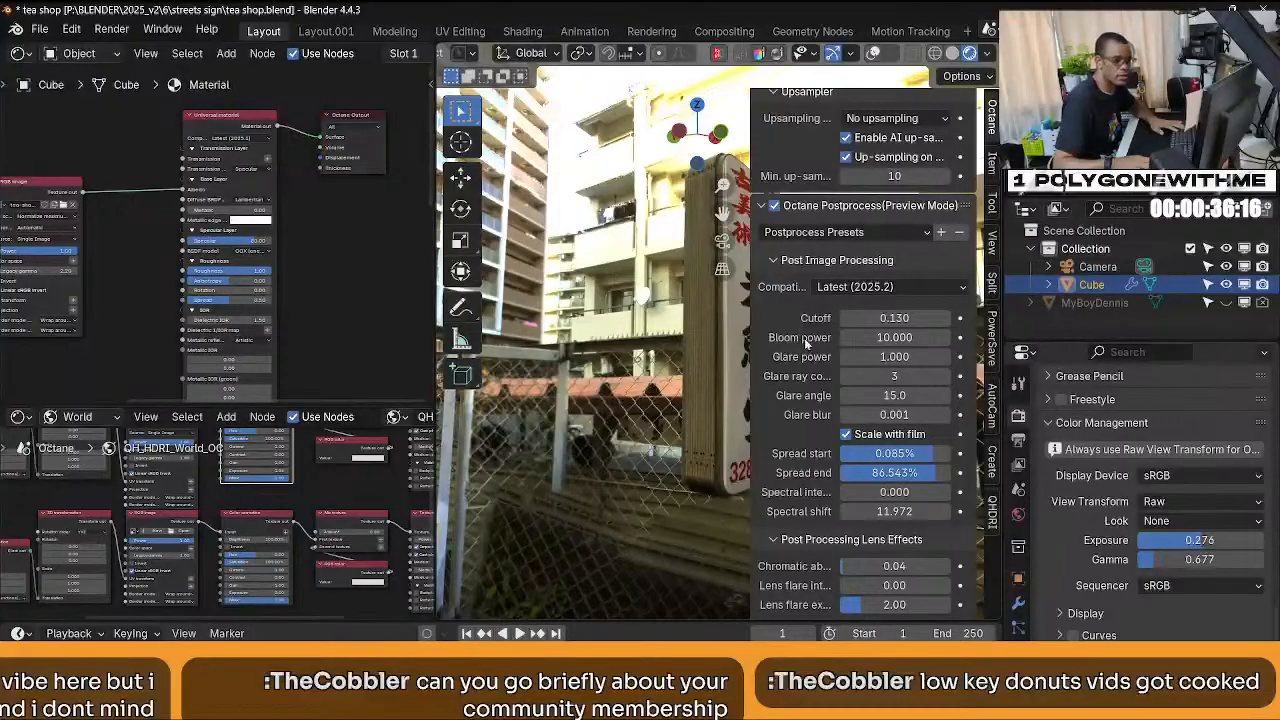
scroll(818, 428, down, 2)
scroll(818, 425, up, 3)
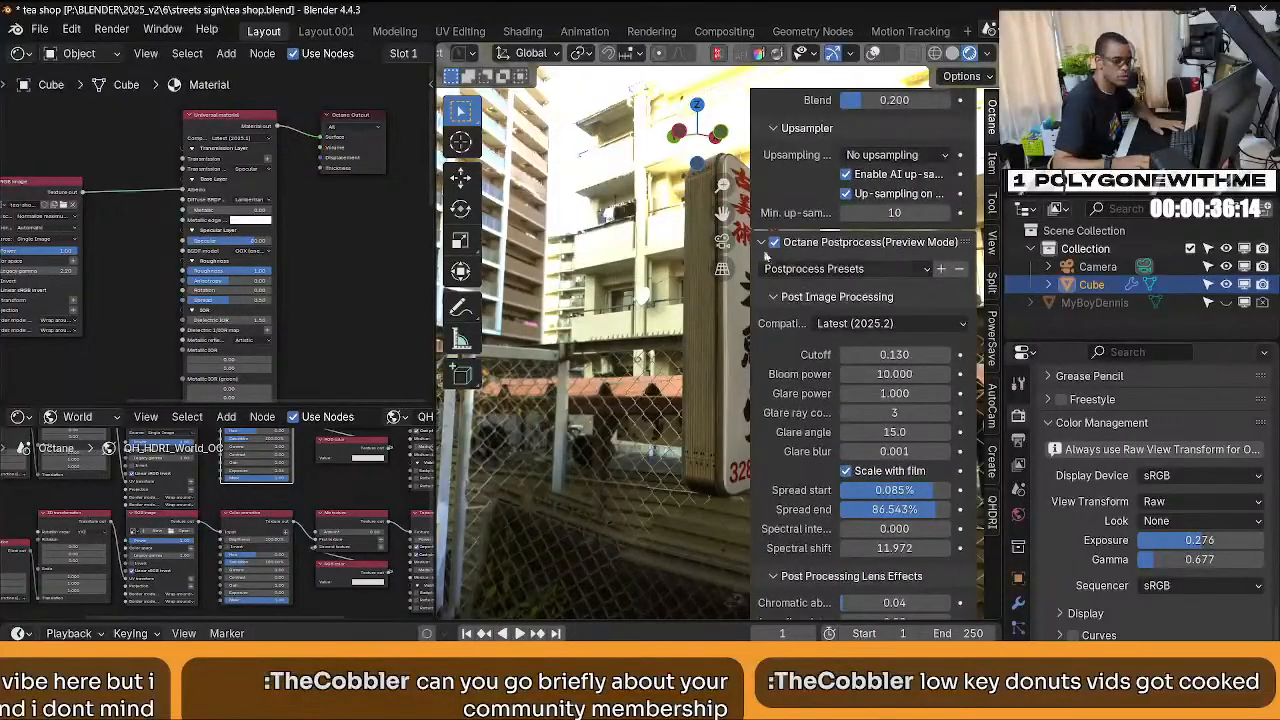
scroll(897, 383, up, 15)
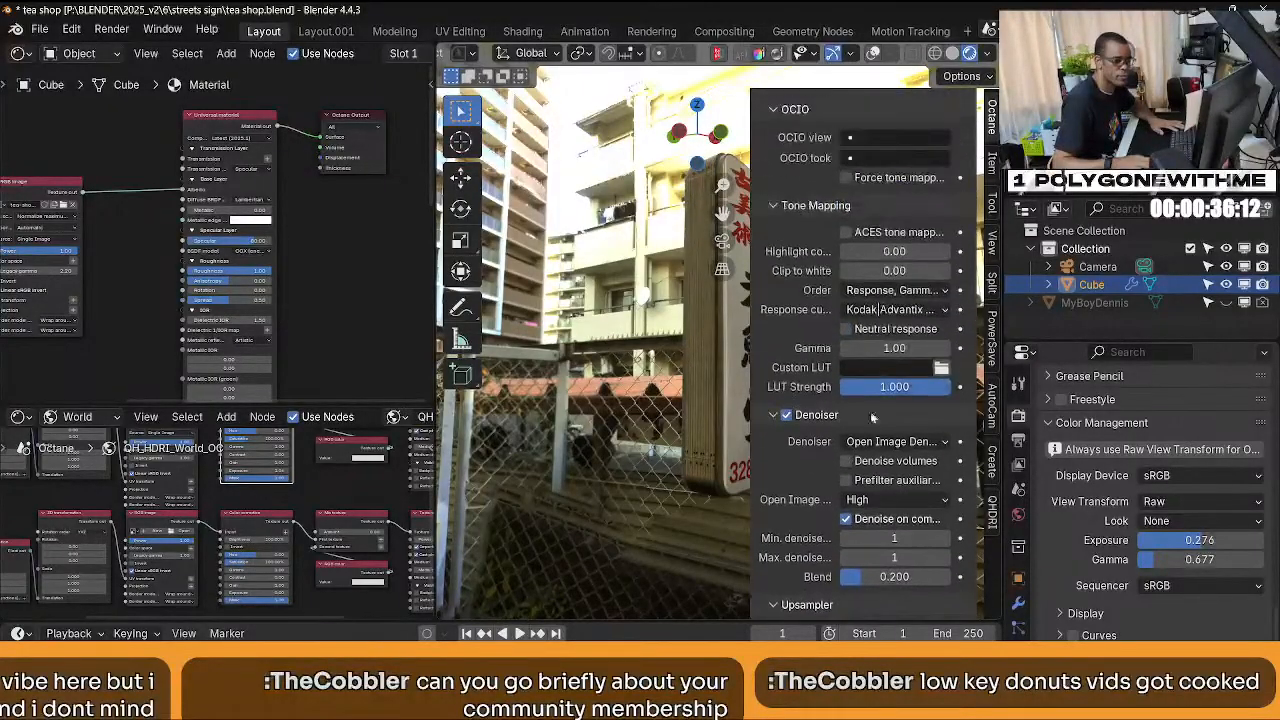
key(n)
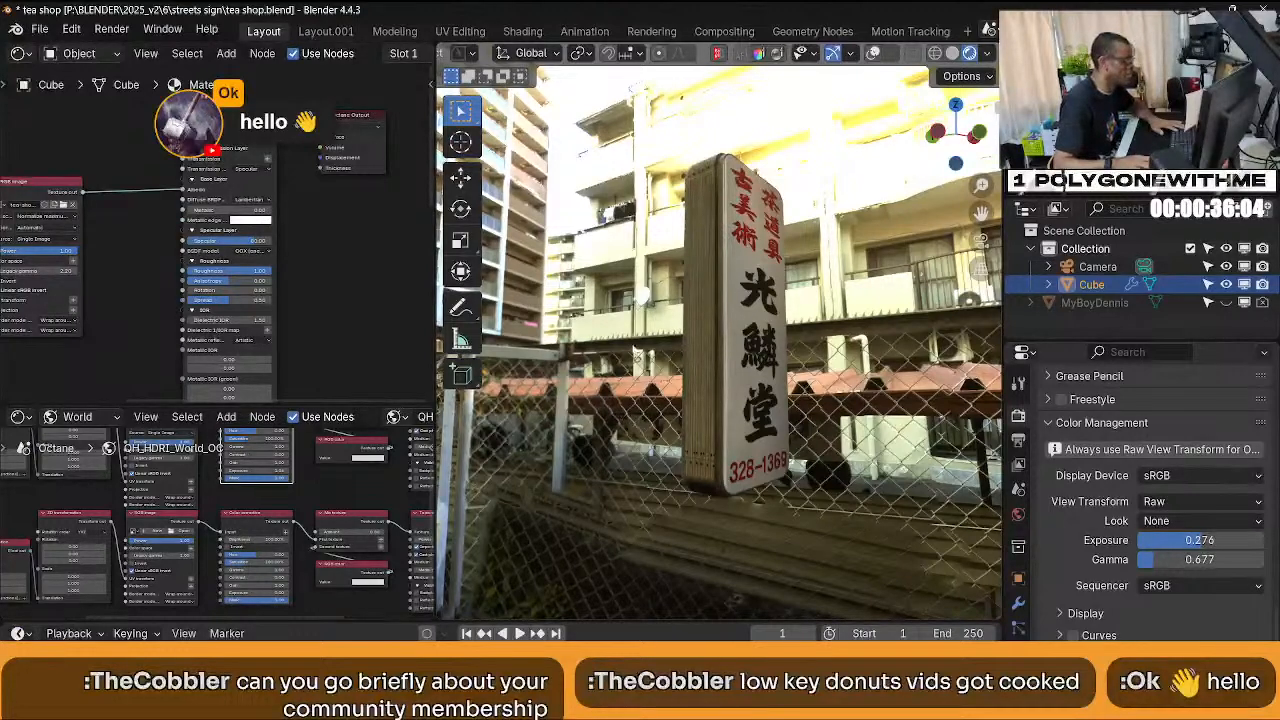
Start a new General file without saving the changes to tea shop.blend.
click(40, 28)
mouse_move(42, 50)
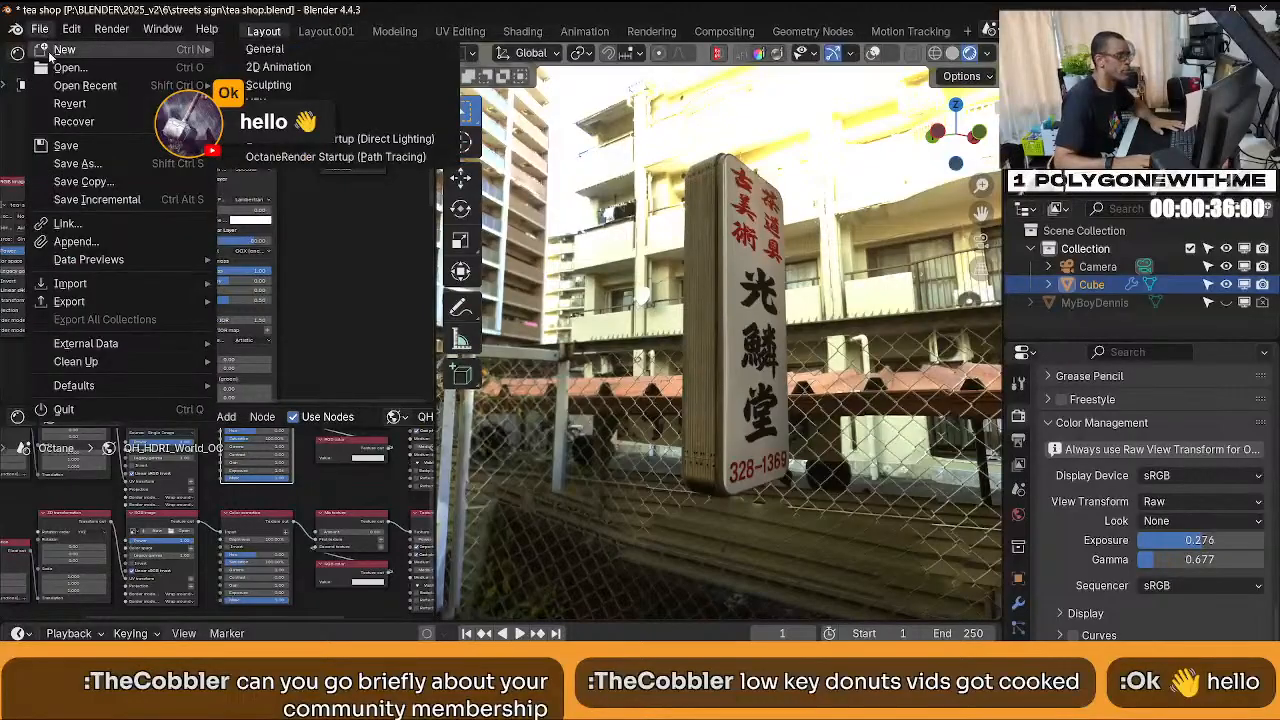
click(322, 54)
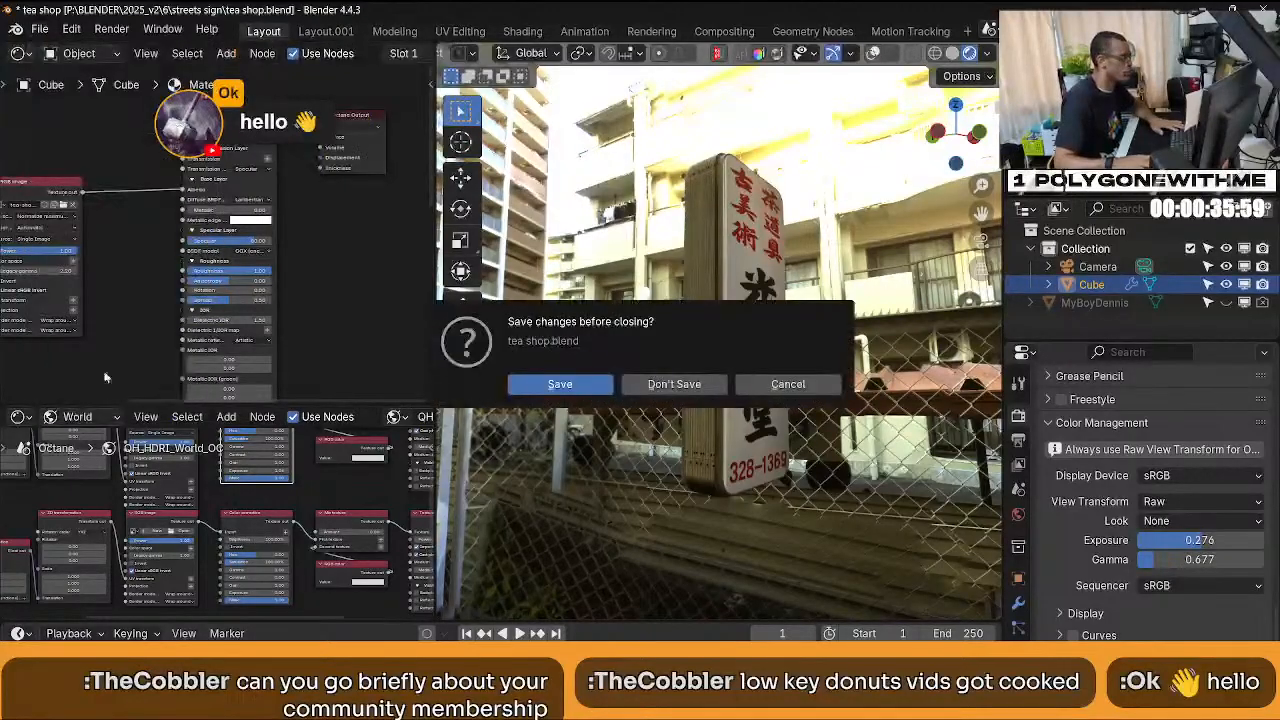
click(654, 384)
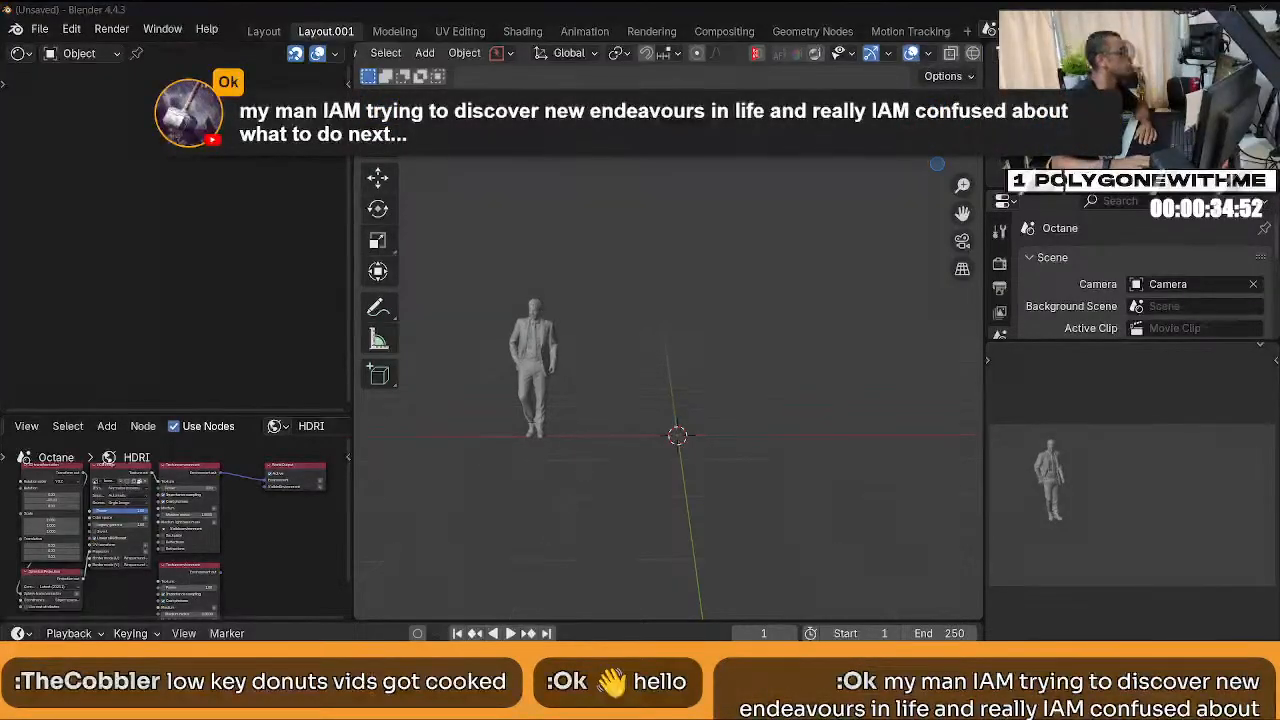
Check the photo textures folder, return to Blender and open the recent file tea shop.blend.
key(alt+Tab)
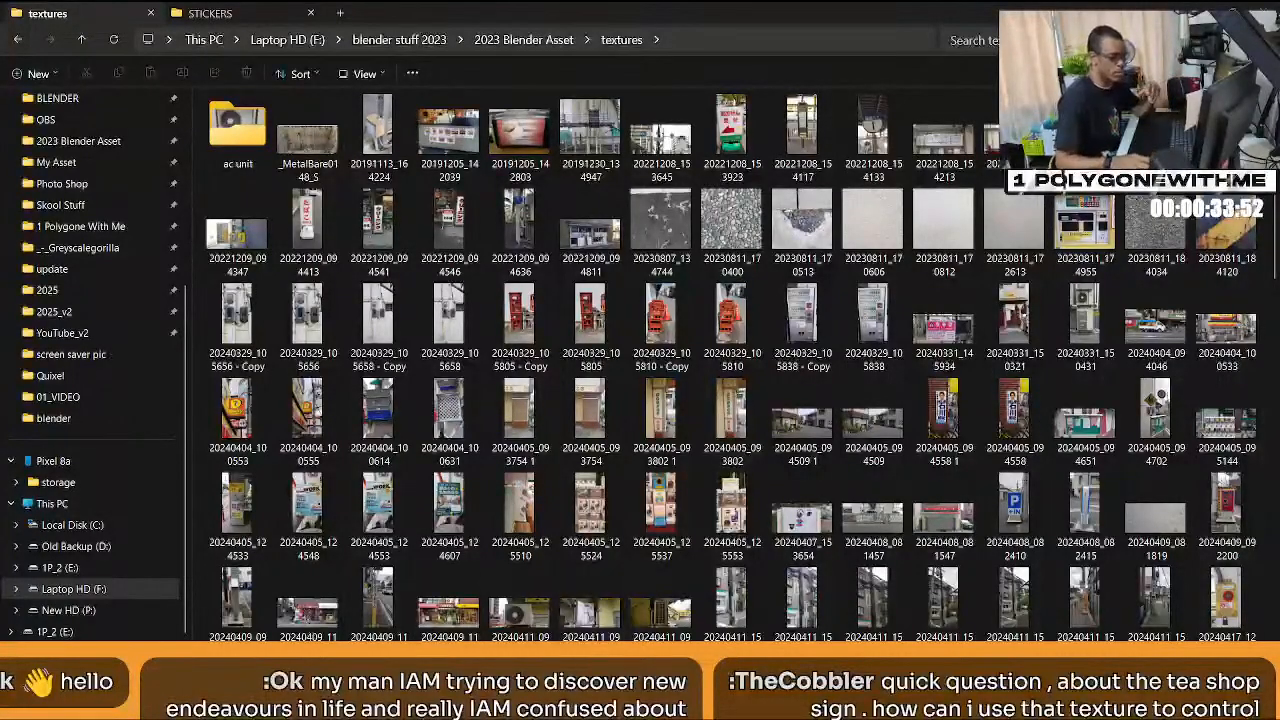
click(880, 586)
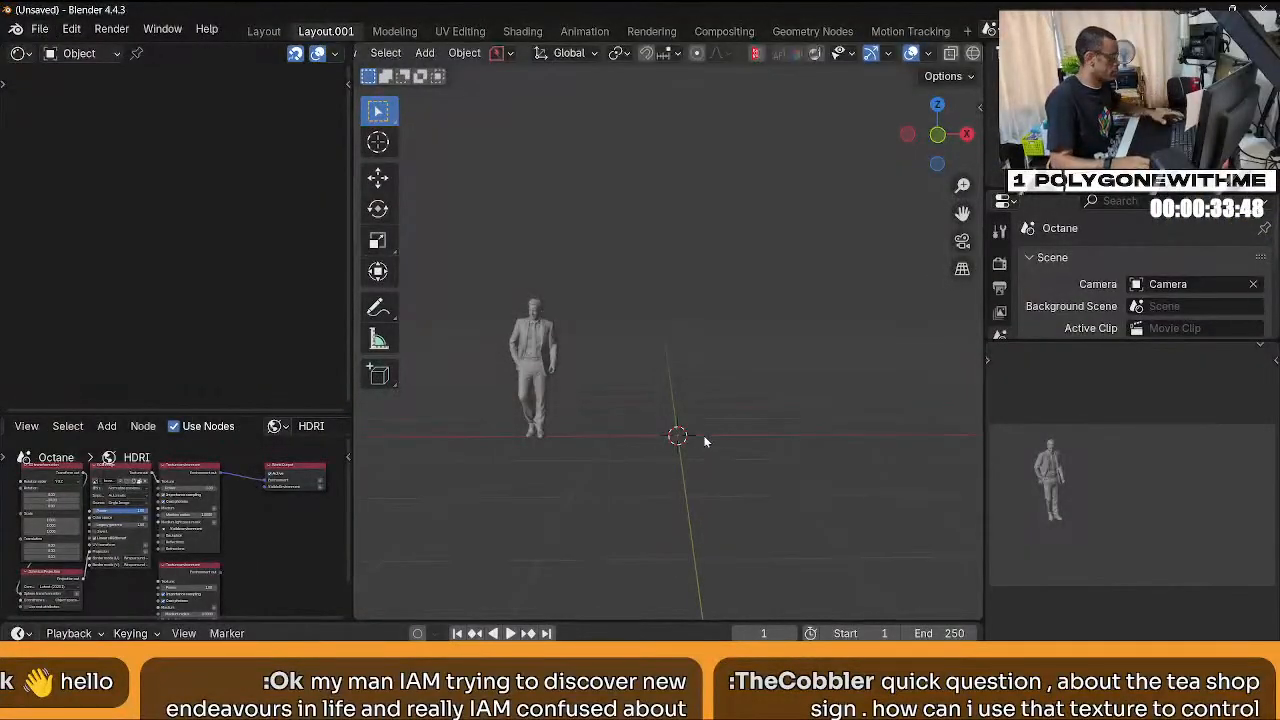
click(40, 28)
mouse_move(100, 85)
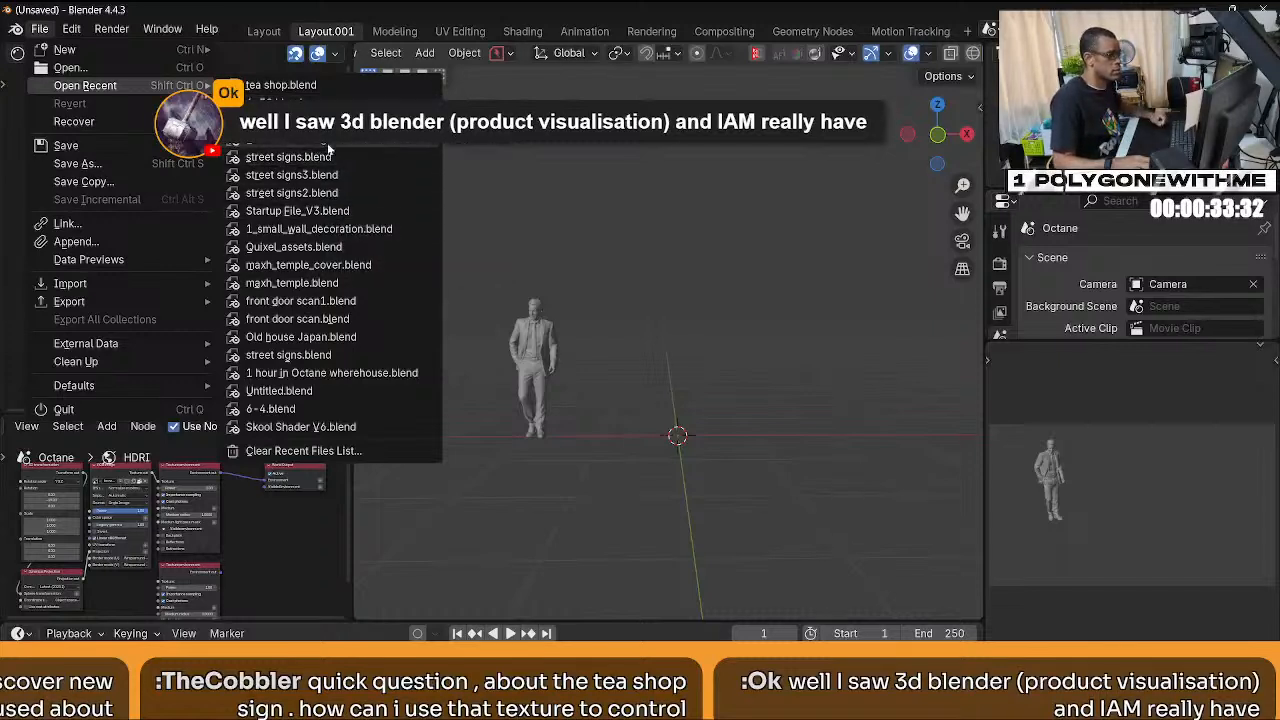
click(332, 88)
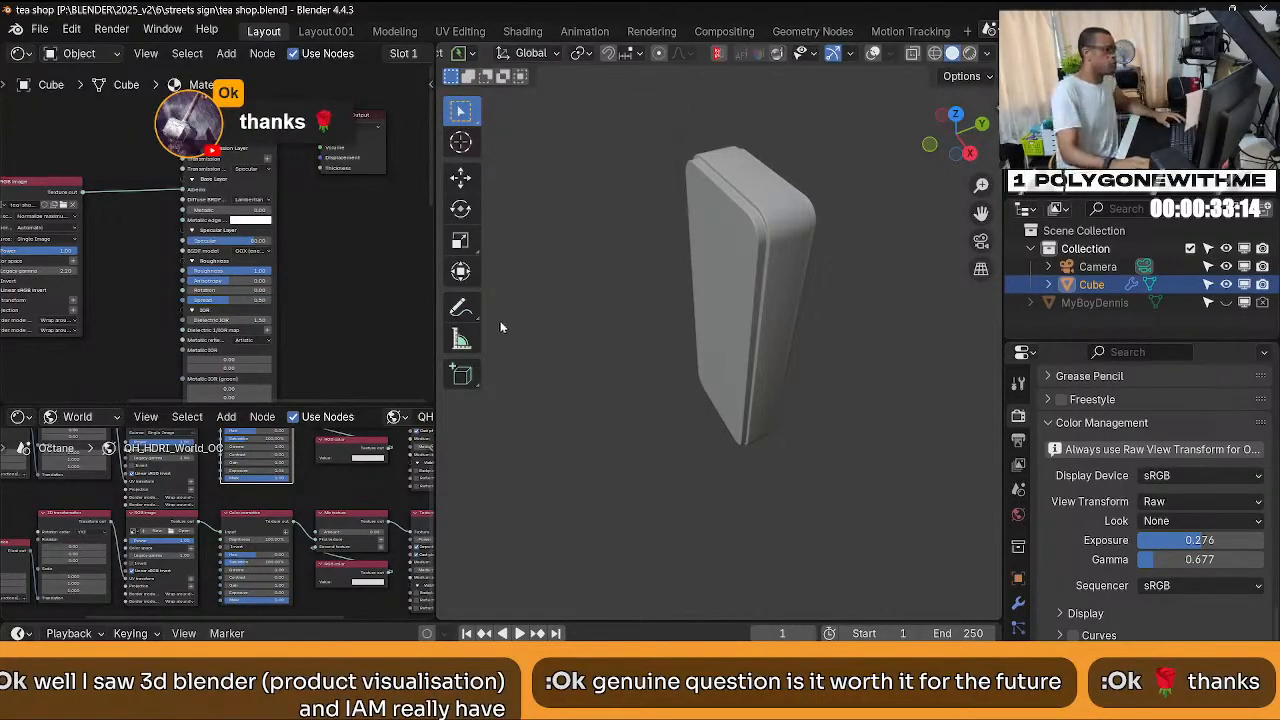
Show the viewport overlays and preview the tea shop sign in rendered shading, viewing it close up from an angle.
middle_drag(729, 362, 712, 402)
click(873, 53)
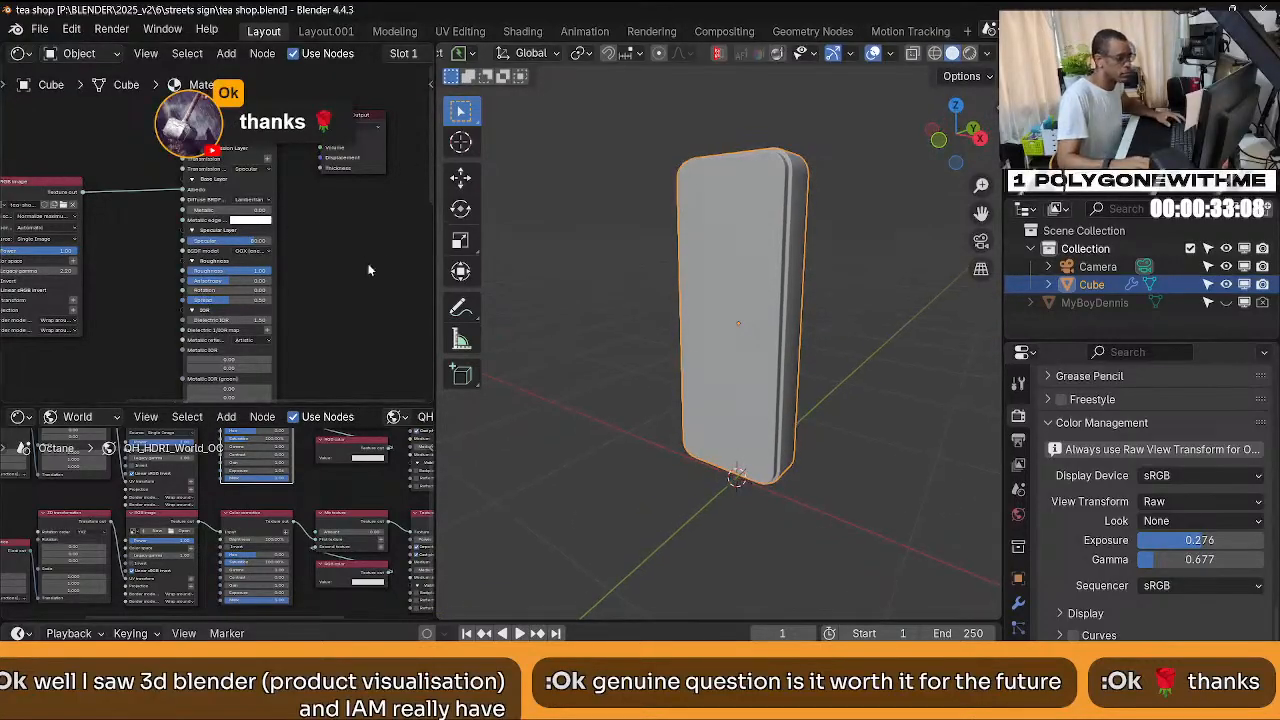
scroll(363, 266, up, 3)
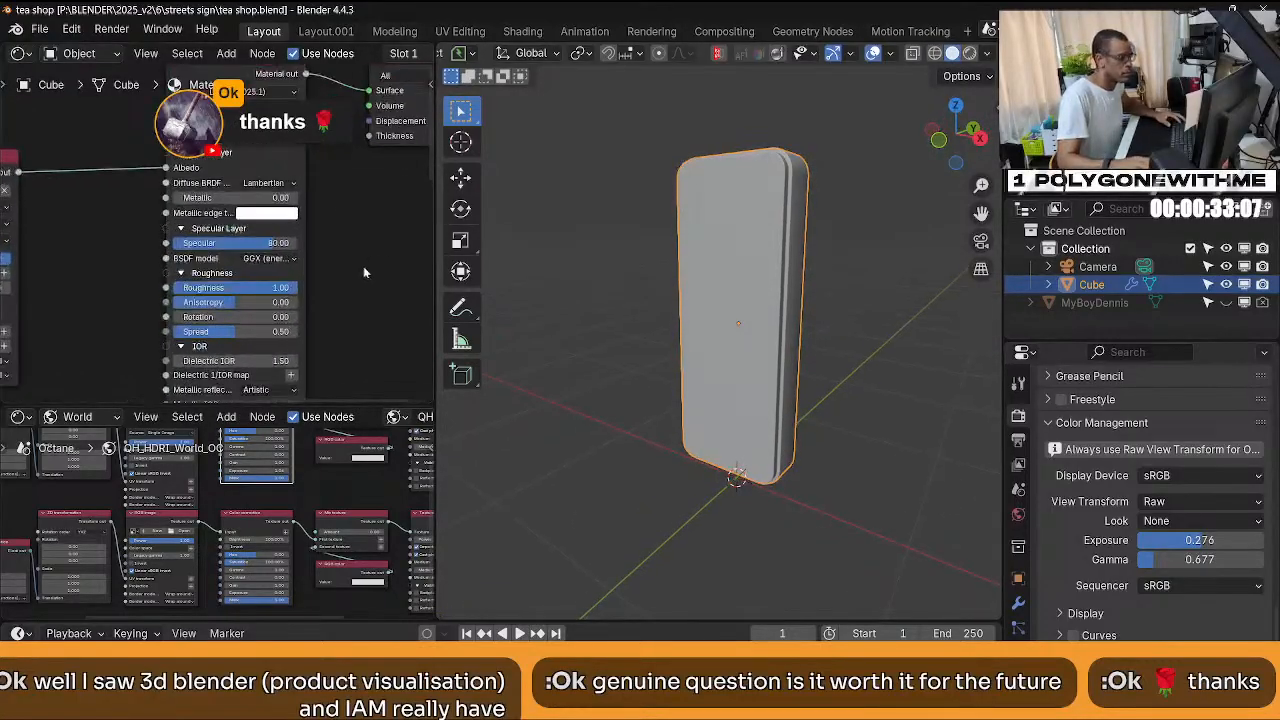
click(969, 53)
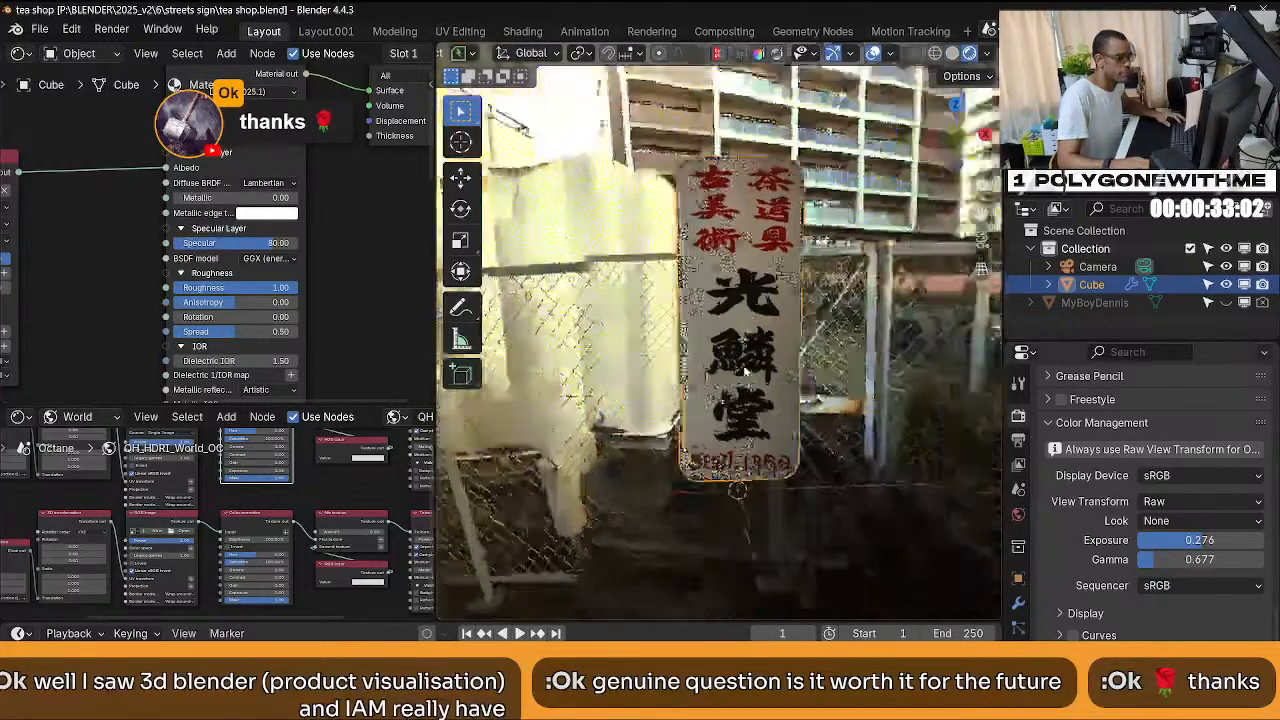
scroll(363, 284, down, 5)
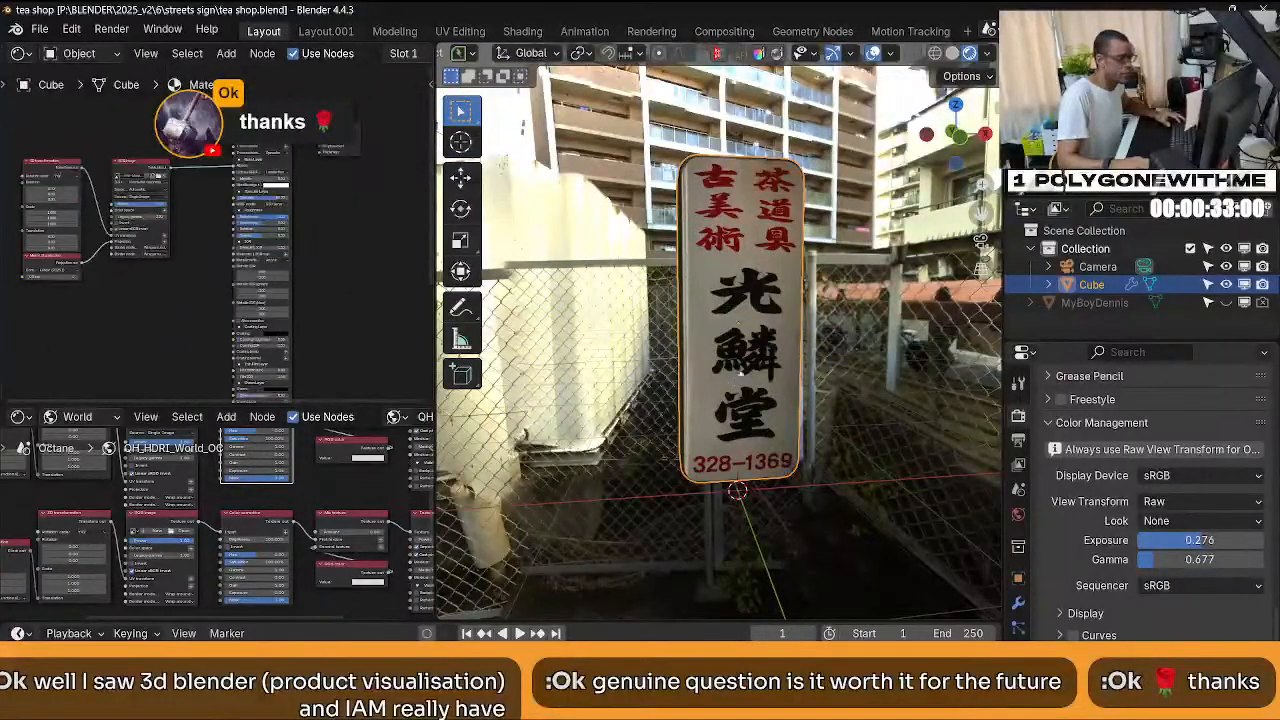
middle_drag(680, 330, 802, 318)
scroll(796, 300, up, 4)
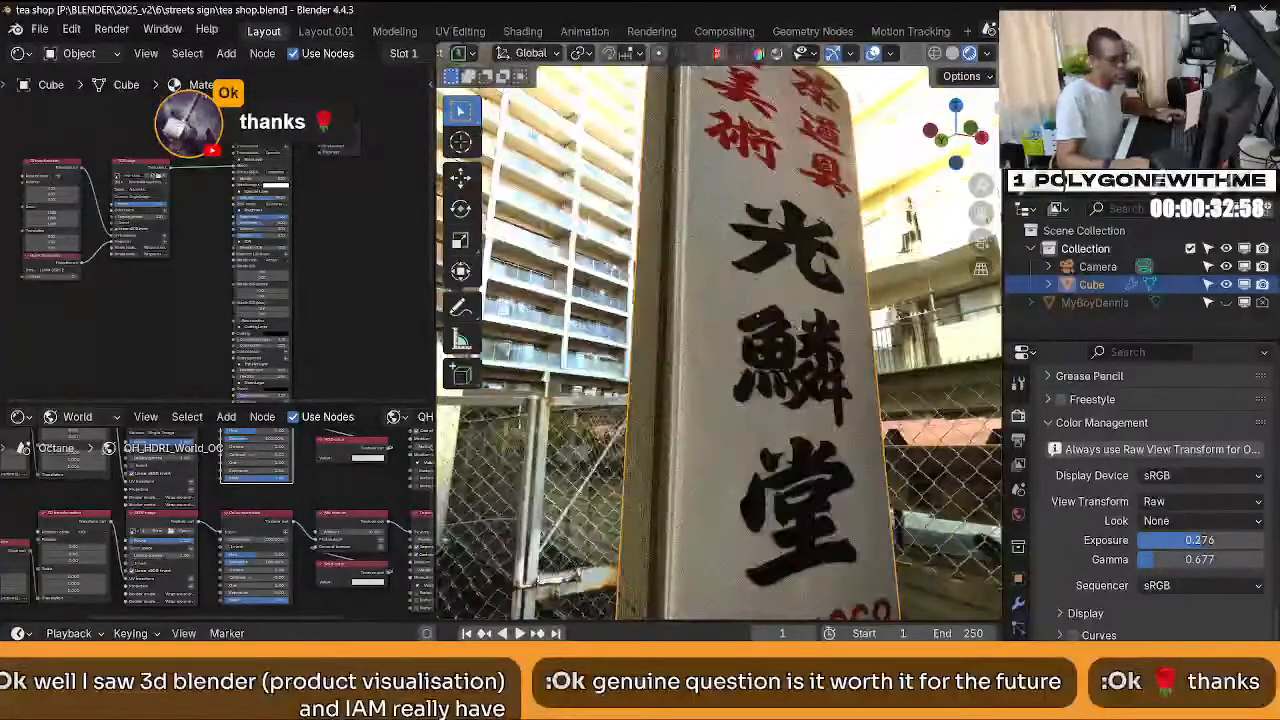
Enlarge the material node editor so the sign's whole node tree is in view.
middle_drag(276, 308, 300, 251)
scroll(300, 251, down, 1)
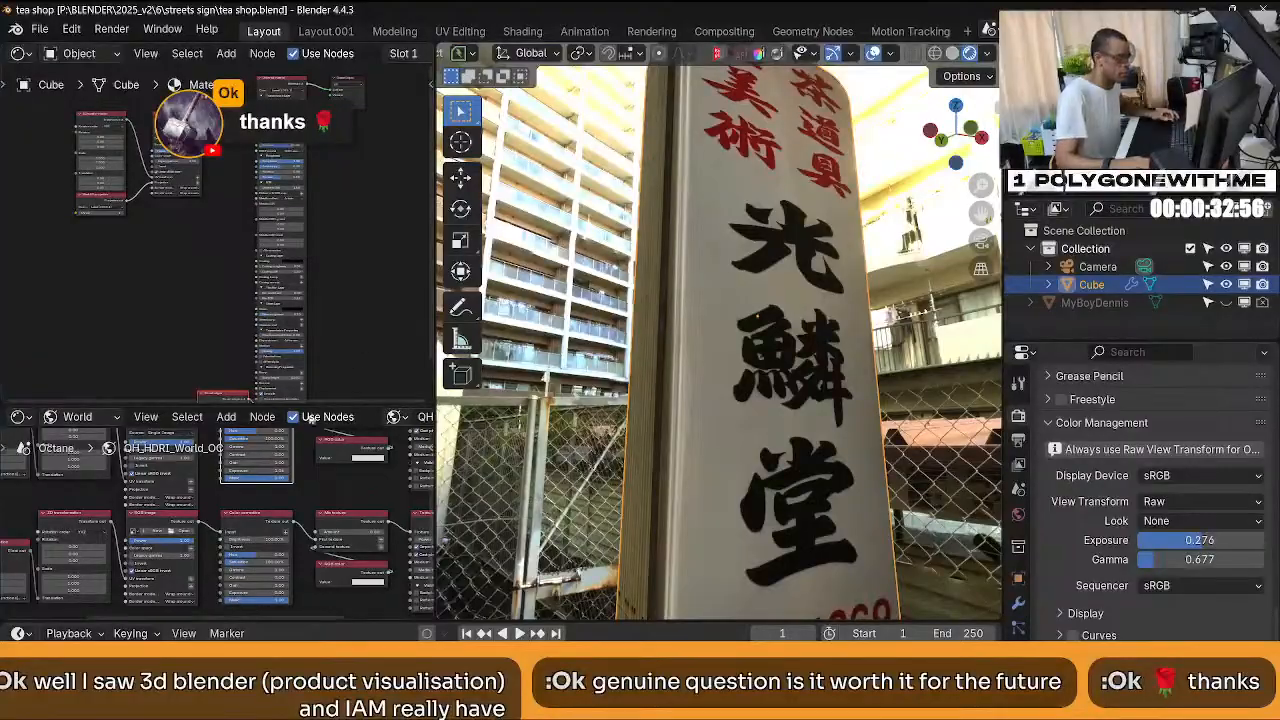
drag(337, 403, 337, 515)
Set the HDRI environment's exposure to 0.64 in QHDRI Pro and hide the viewport sidebar.
middle_drag(845, 420, 758, 376)
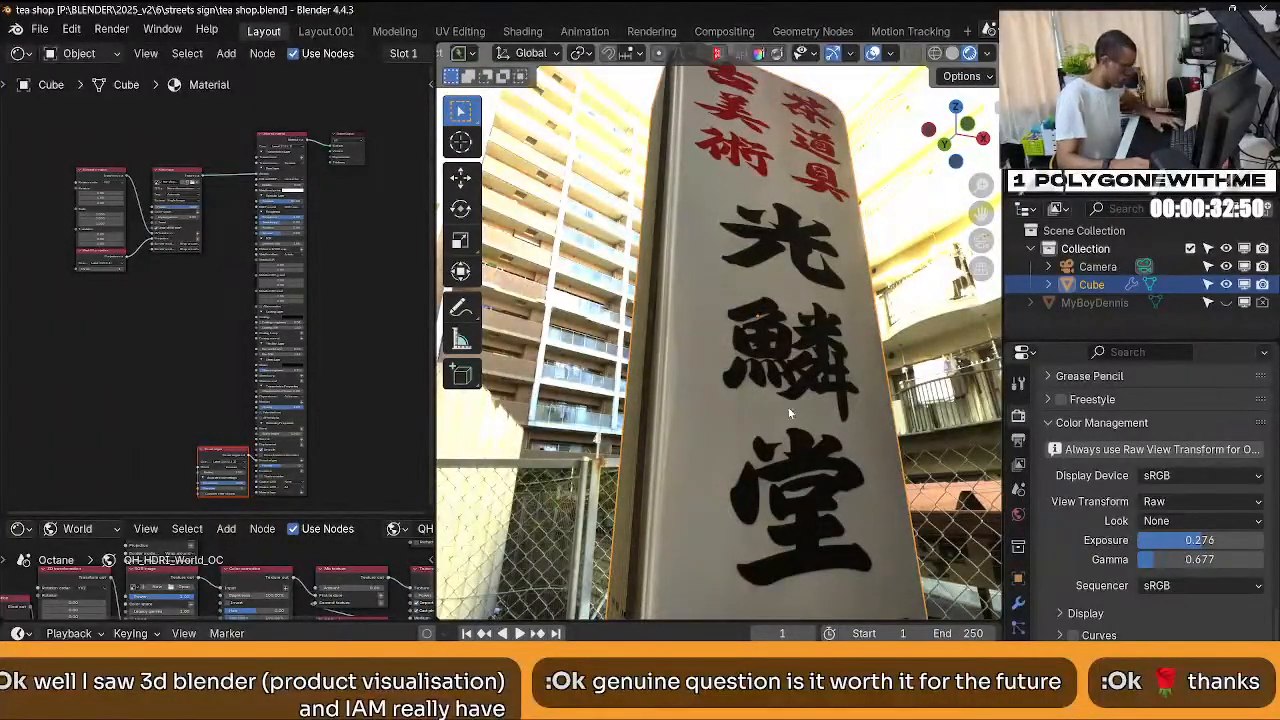
key(n)
click(760, 206)
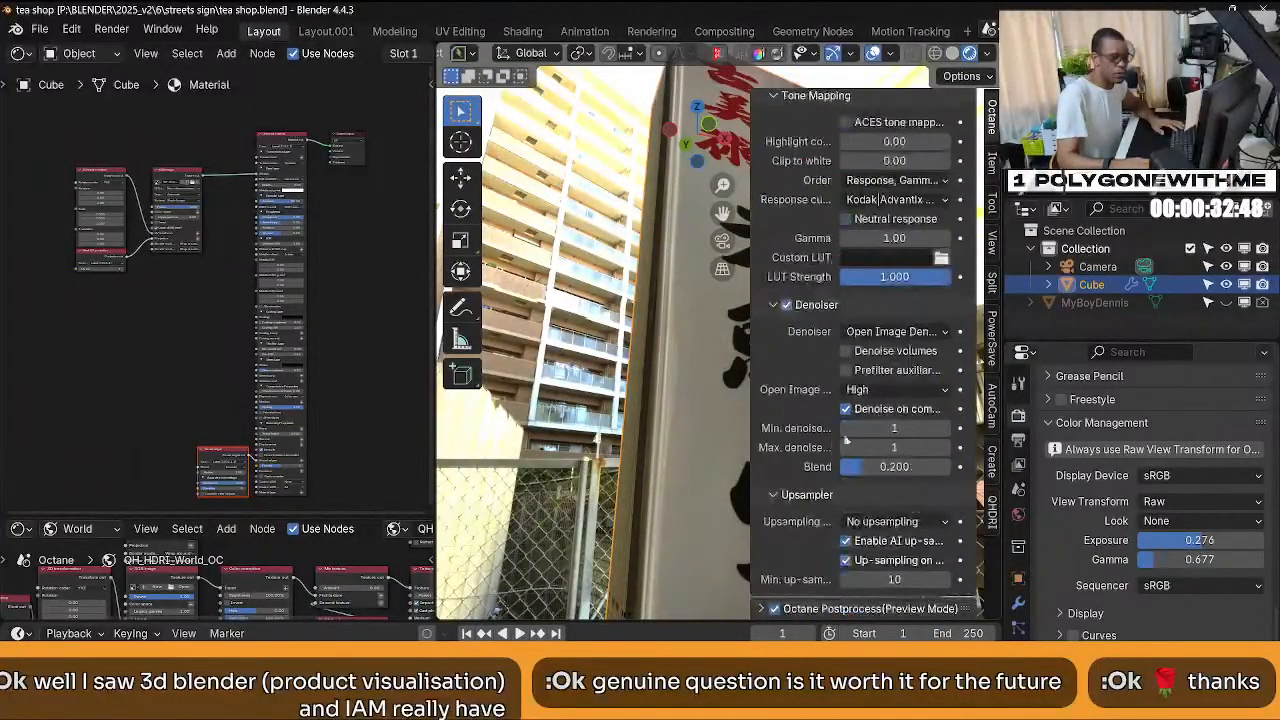
scroll(842, 478, up, 10)
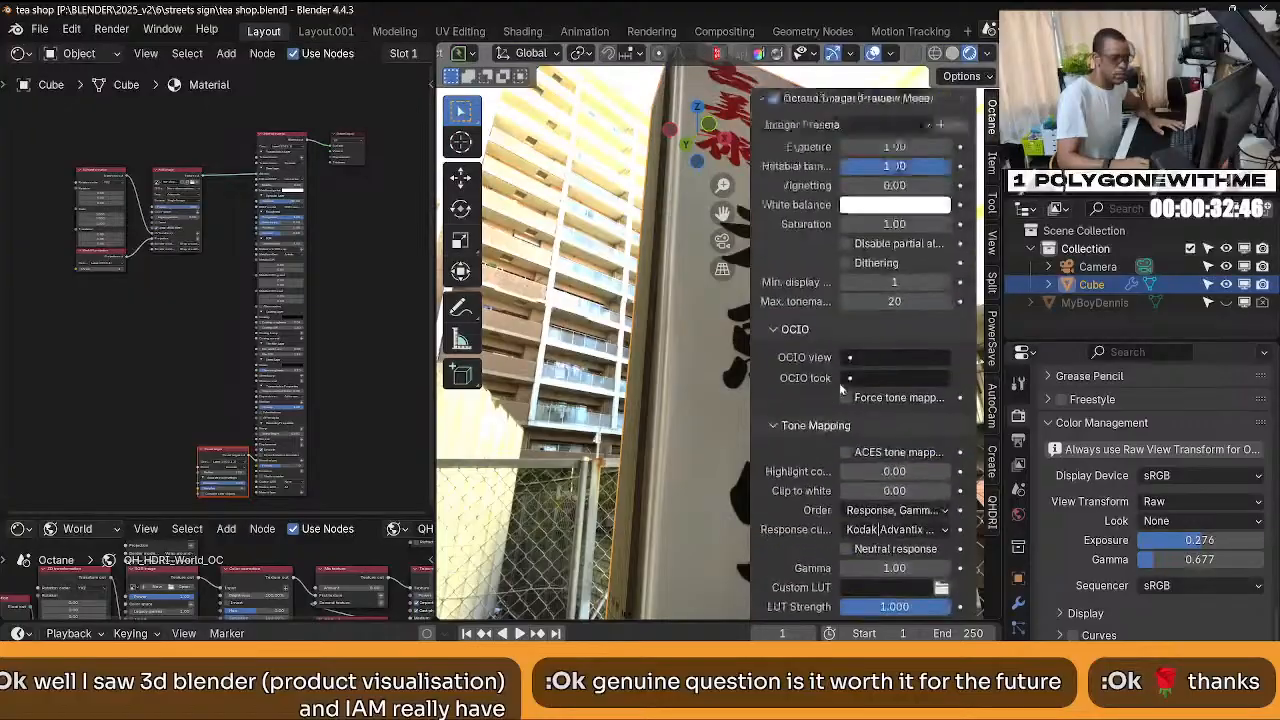
scroll(890, 430, down, 3)
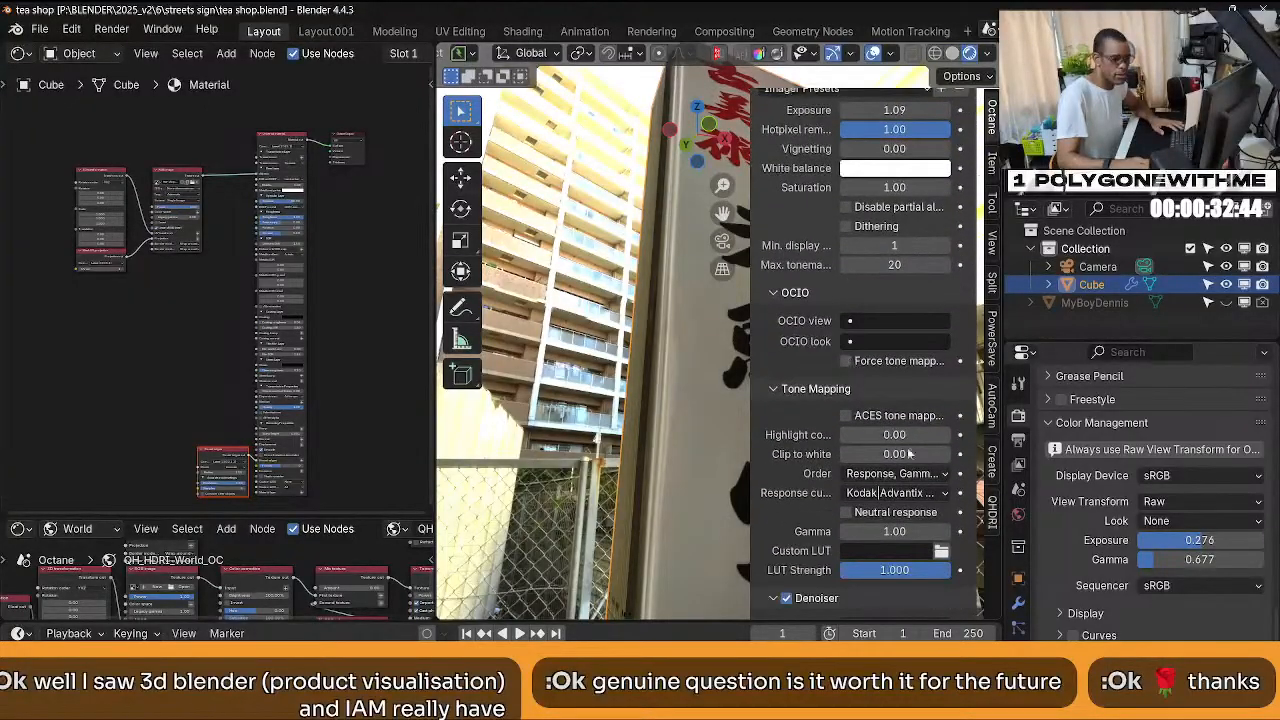
click(993, 512)
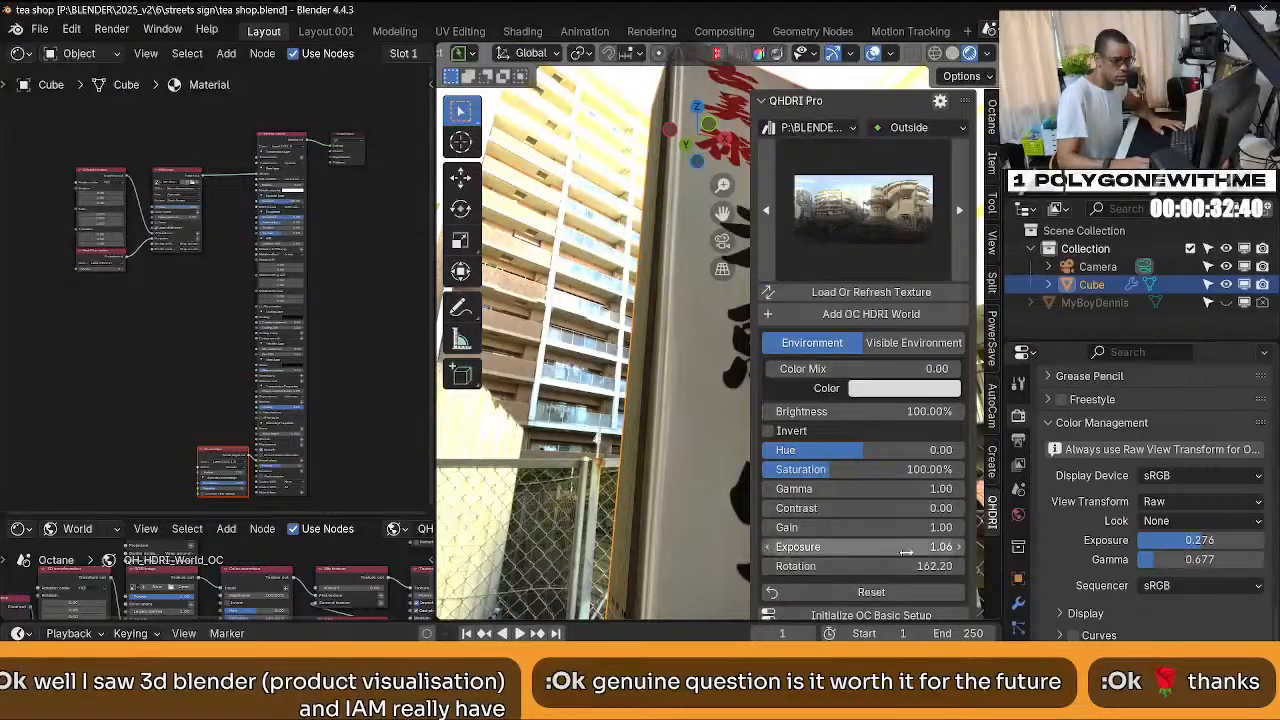
drag(862, 547, 905, 553)
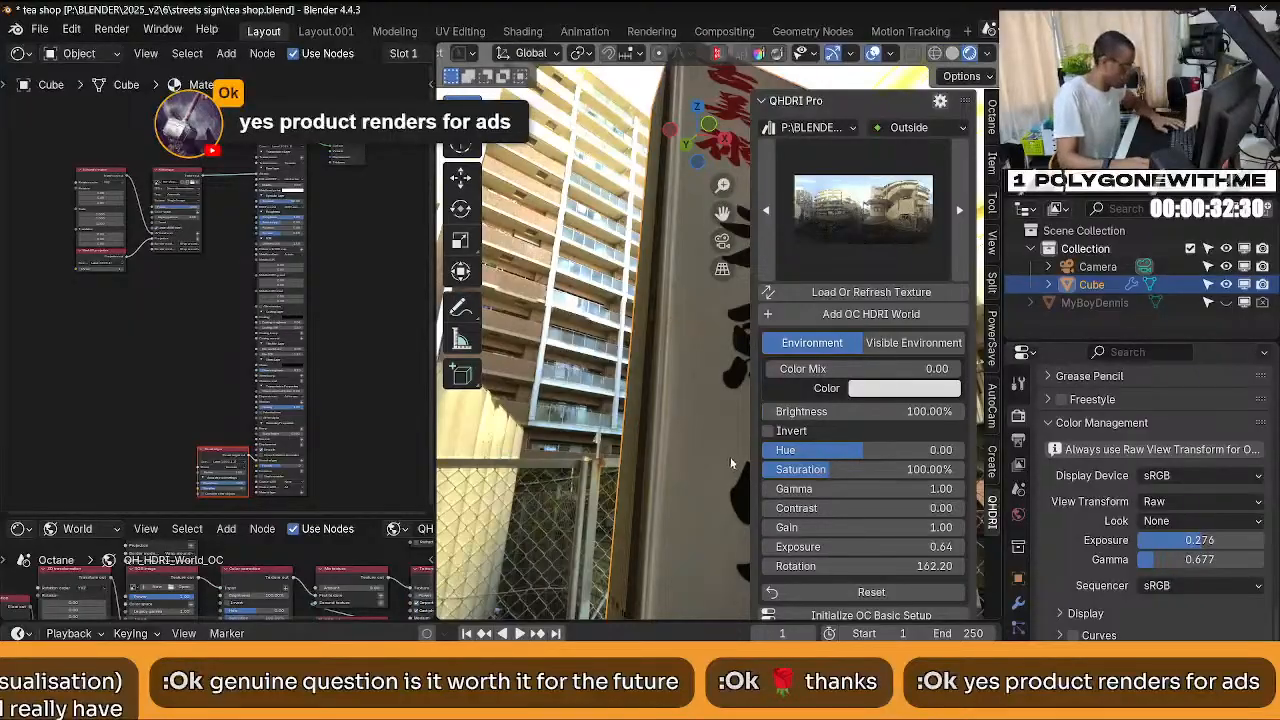
key(n)
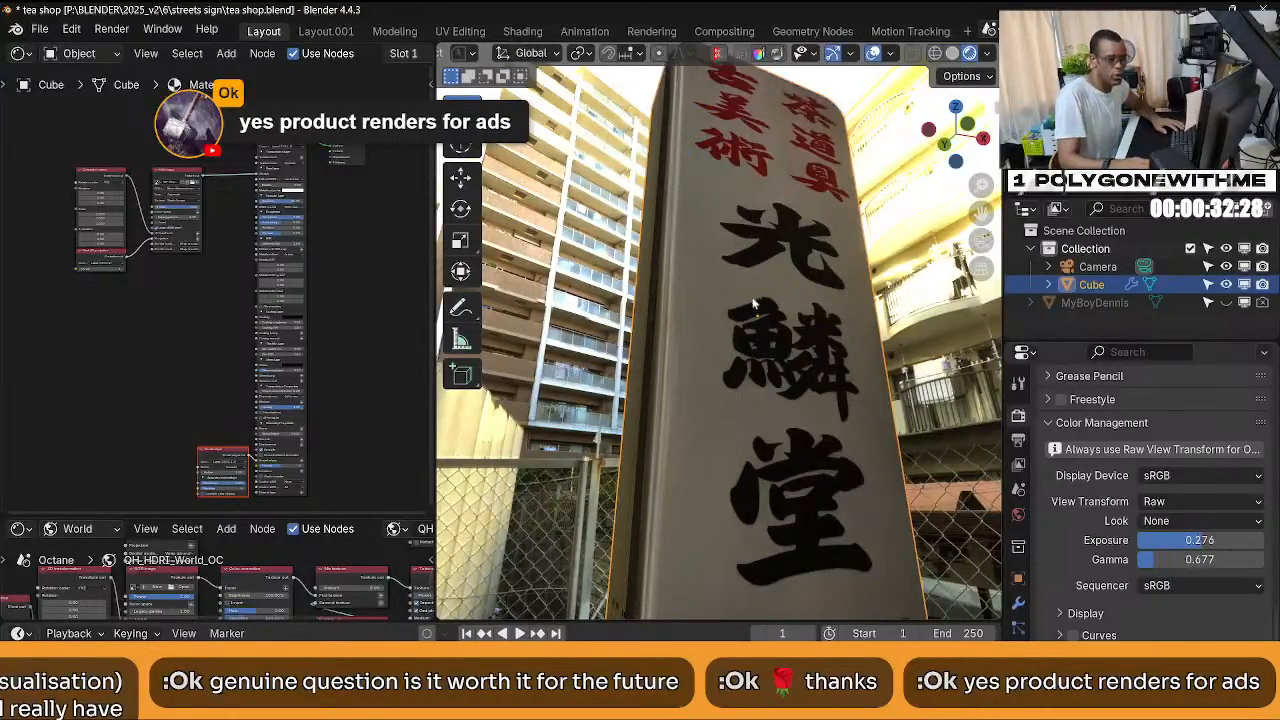
Examine the sign from below in the rendered view and look through the Octane render properties down to Color Management.
middle_drag(753, 299, 770, 333)
scroll(775, 338, down, 3)
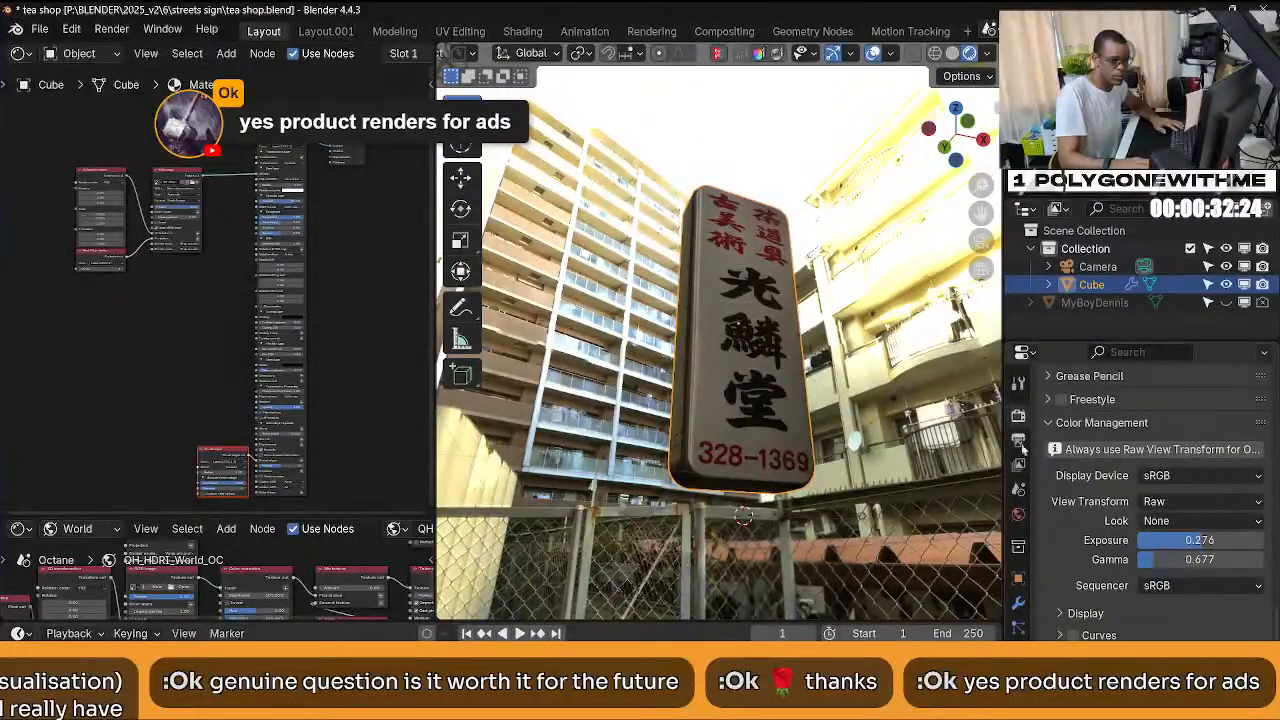
scroll(1022, 550, down, 3)
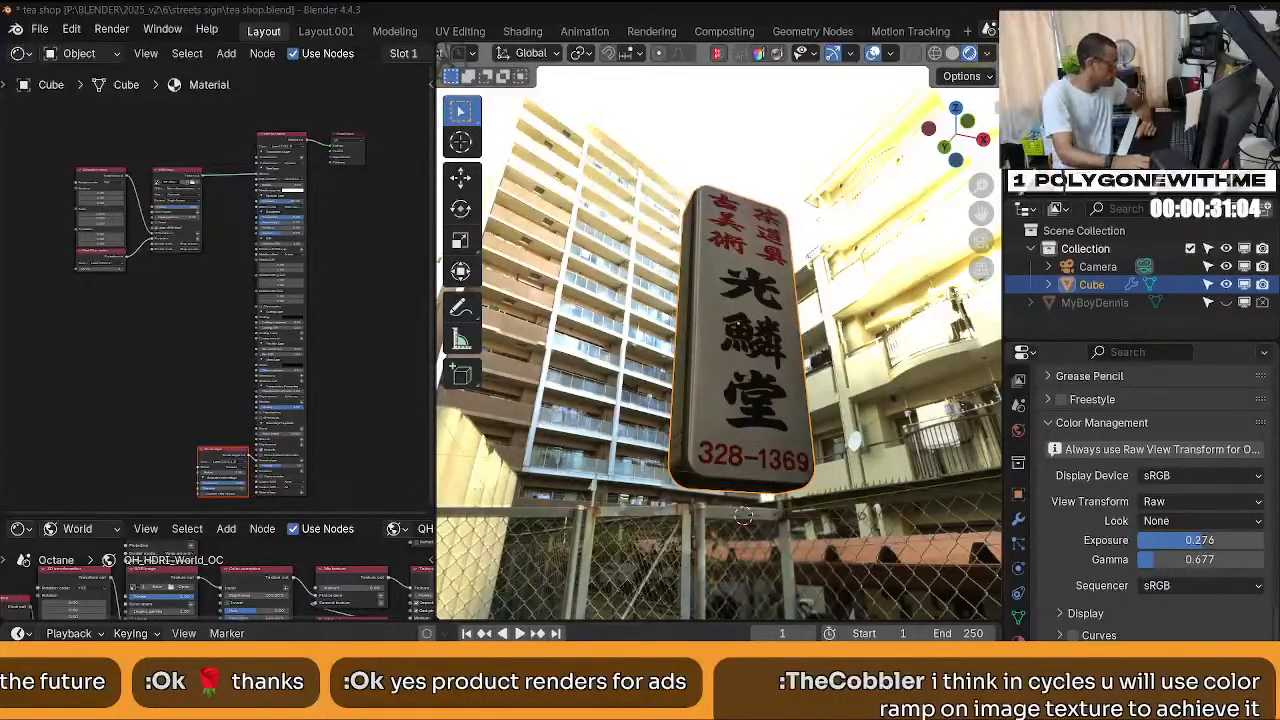
key(ctrl+s)
middle_drag(718, 346, 712, 358)
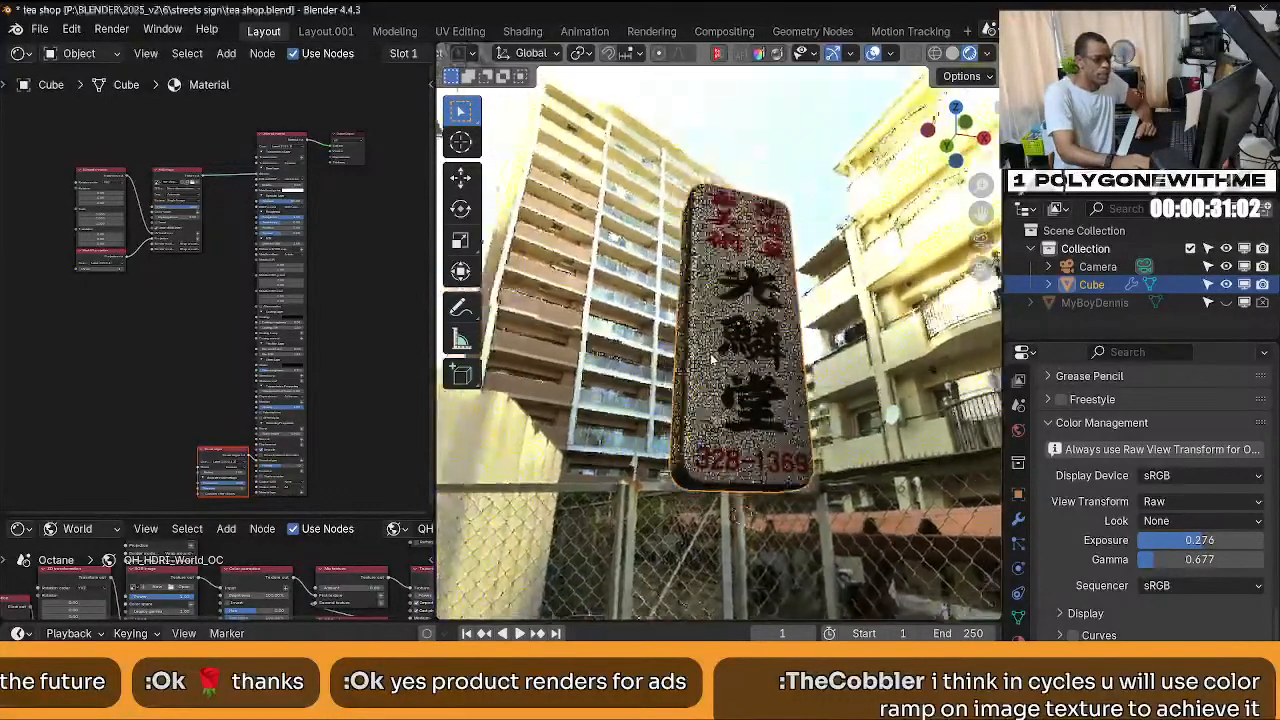
click(1019, 382)
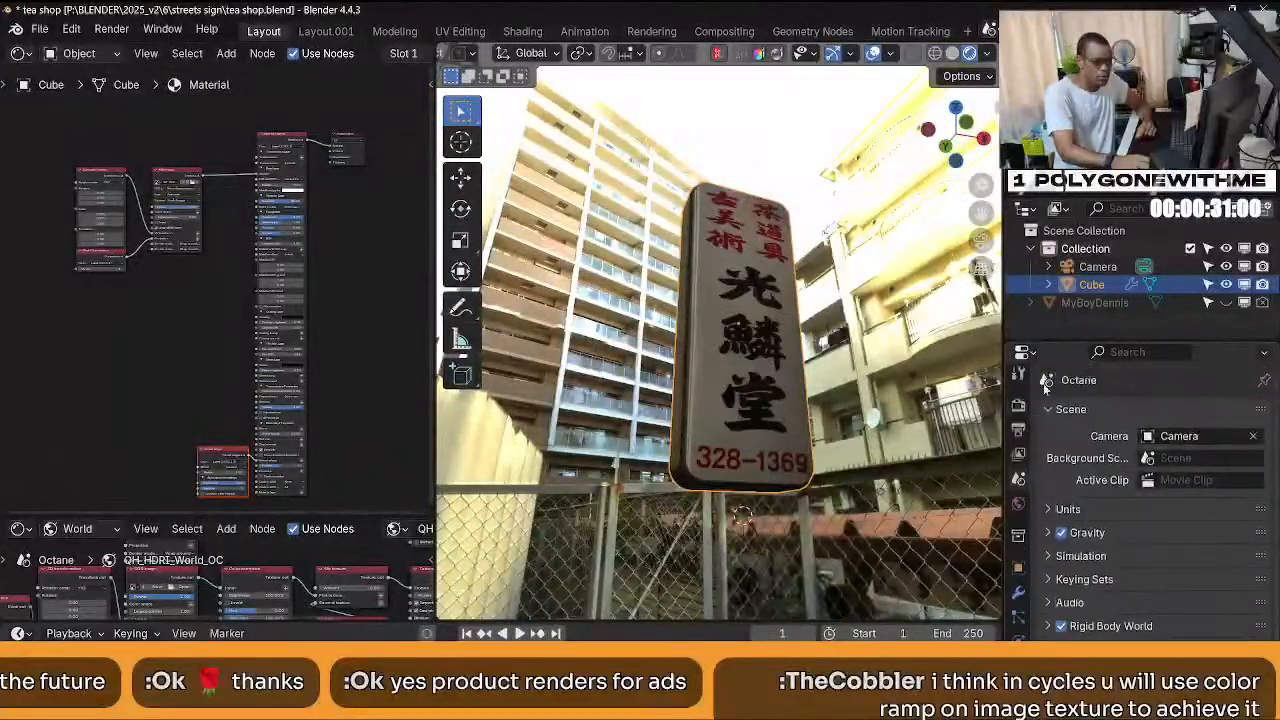
click(1019, 410)
scroll(1150, 545, down, 10)
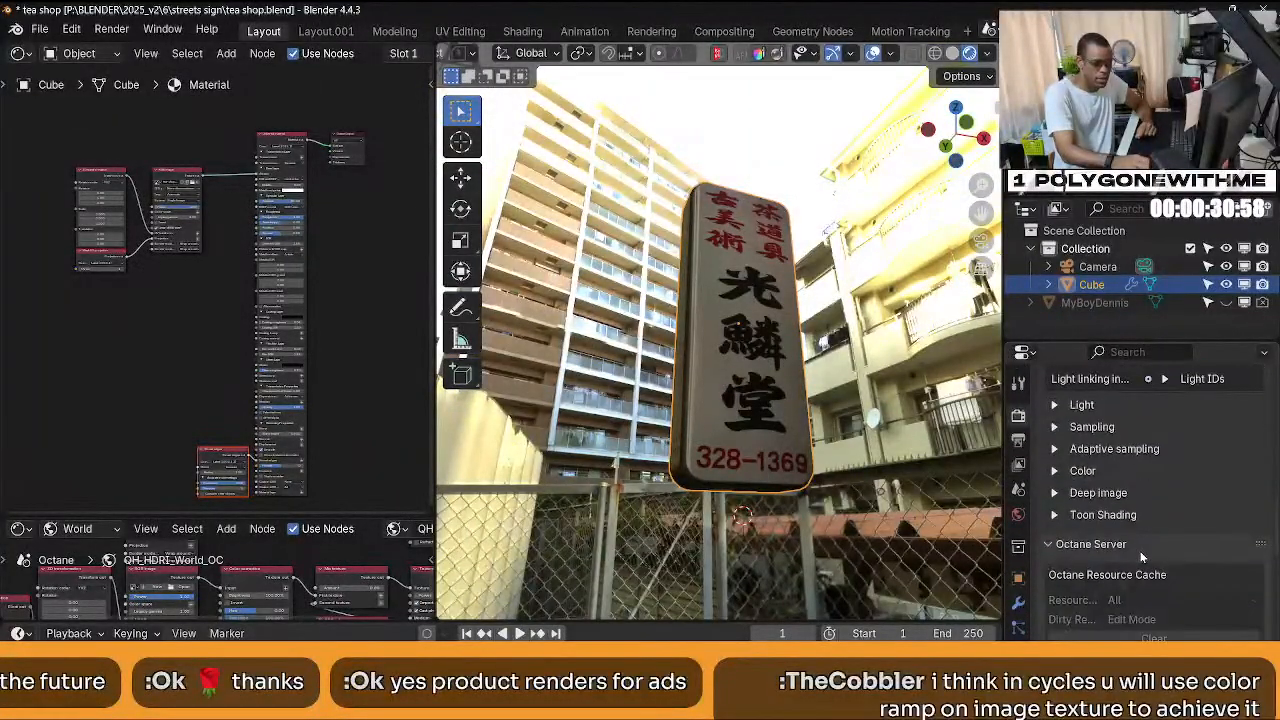
middle_drag(820, 360, 780, 385)
scroll(1130, 553, down, 5)
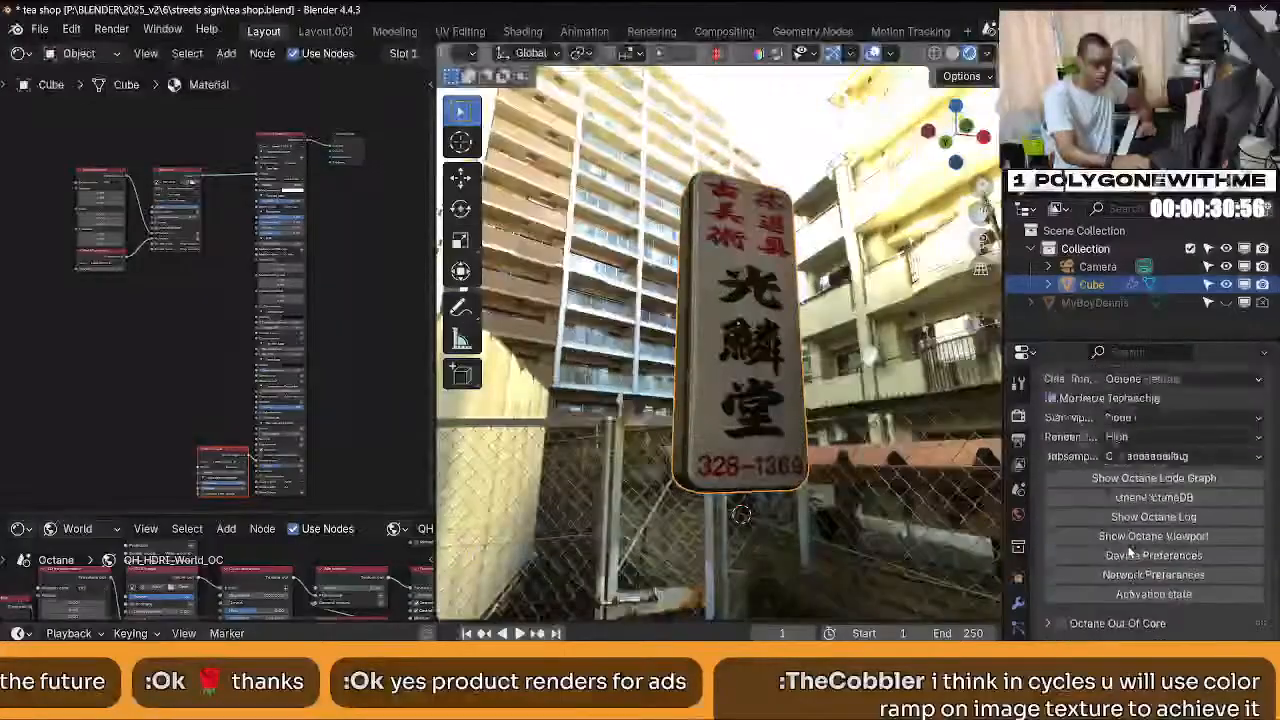
scroll(1130, 553, down, 8)
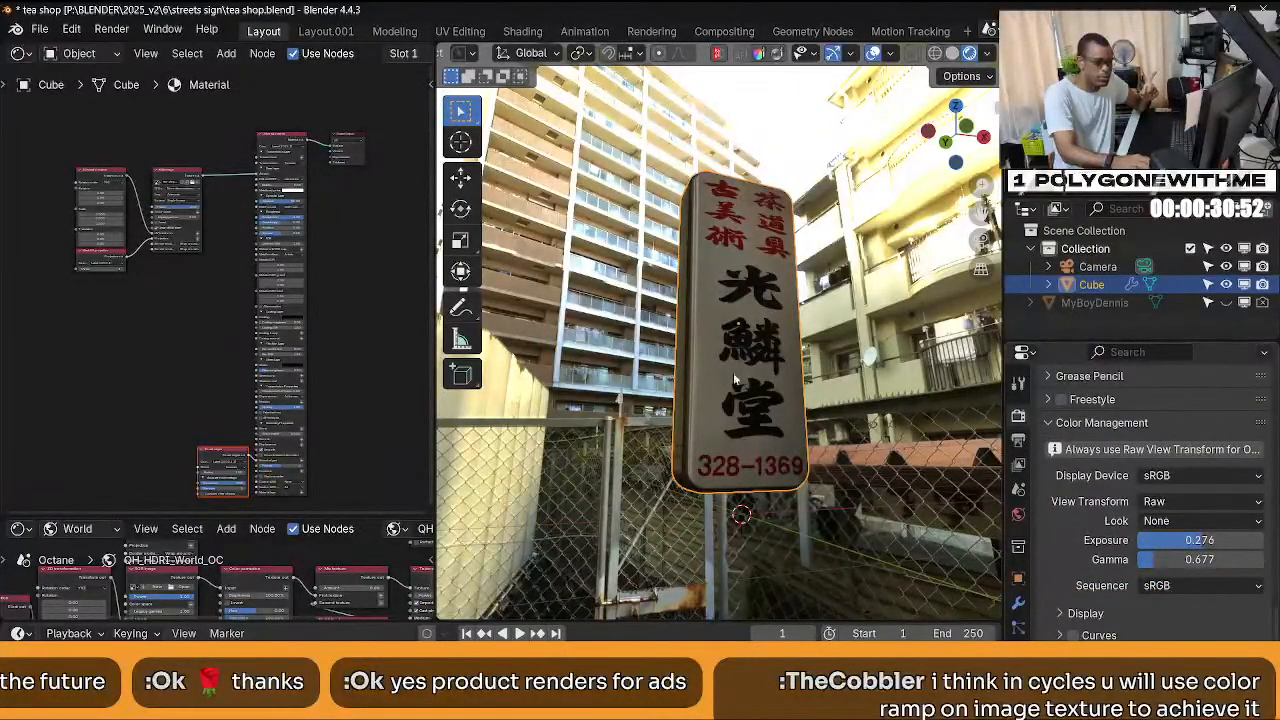
Widen the 3D viewport and review the Octane imager's tone mapping, denoiser and upsampler settings.
key(n)
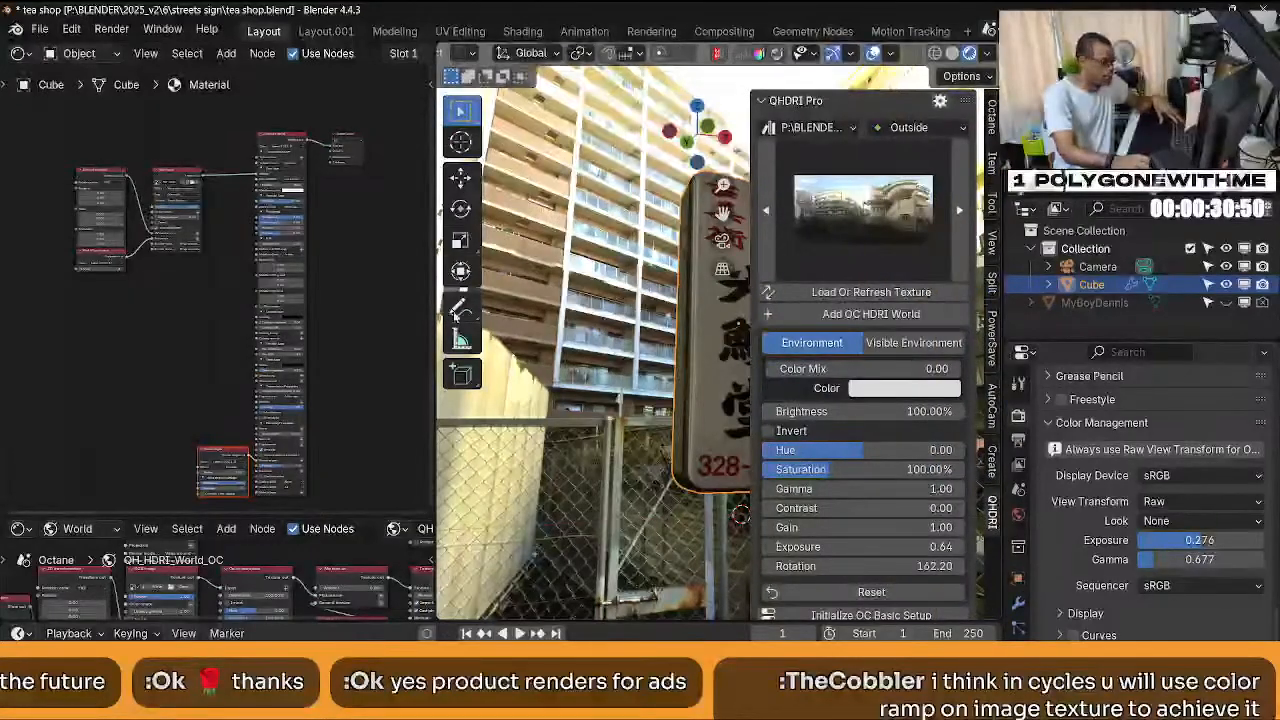
drag(432, 301, 334, 300)
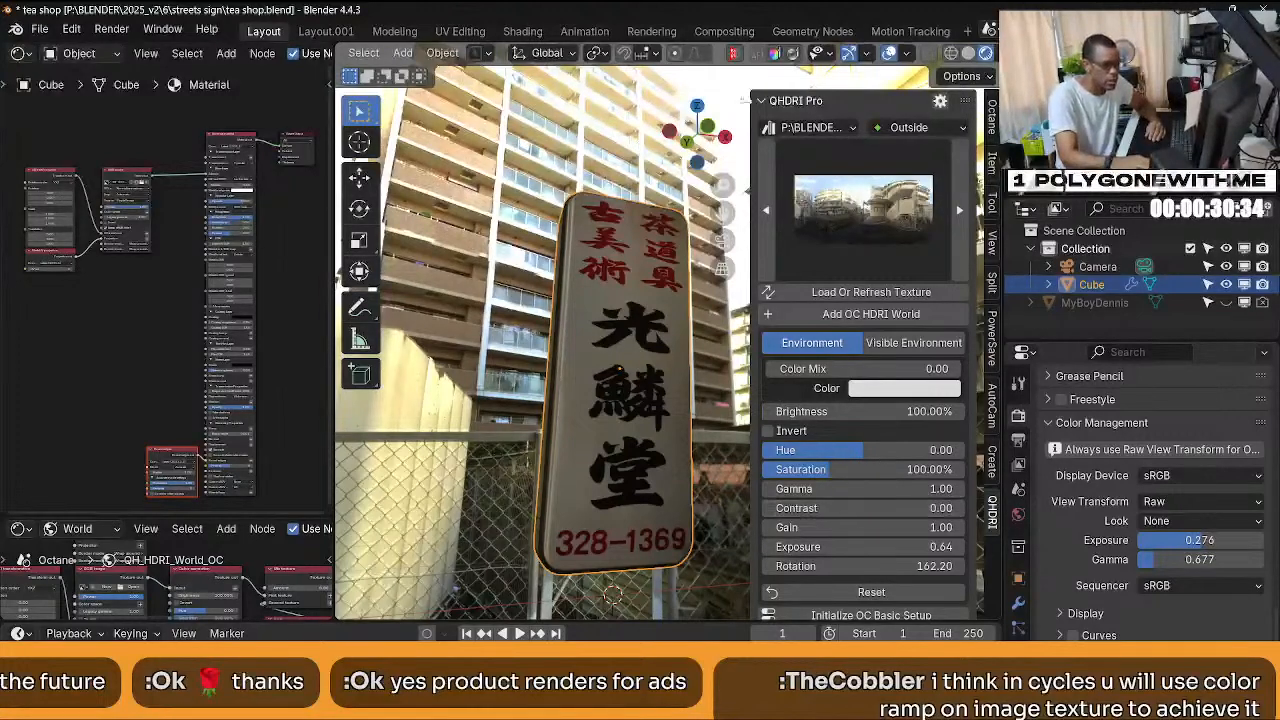
click(991, 118)
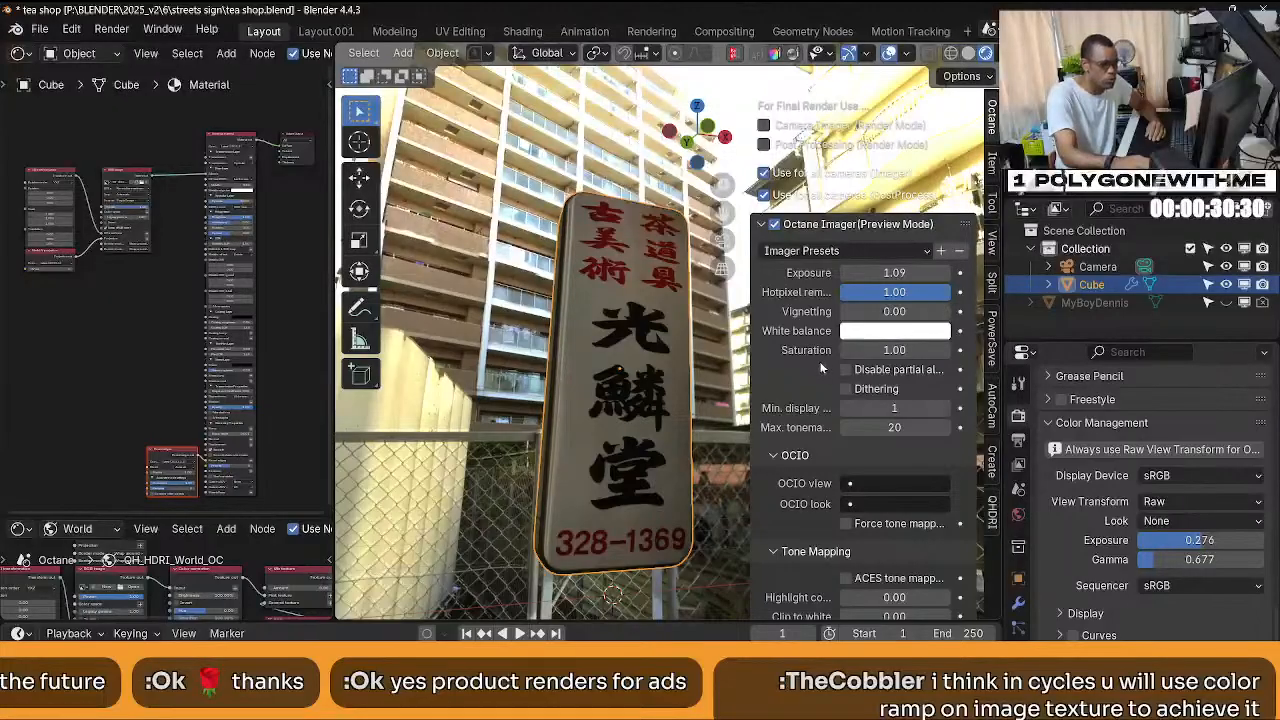
scroll(820, 368, down, 8)
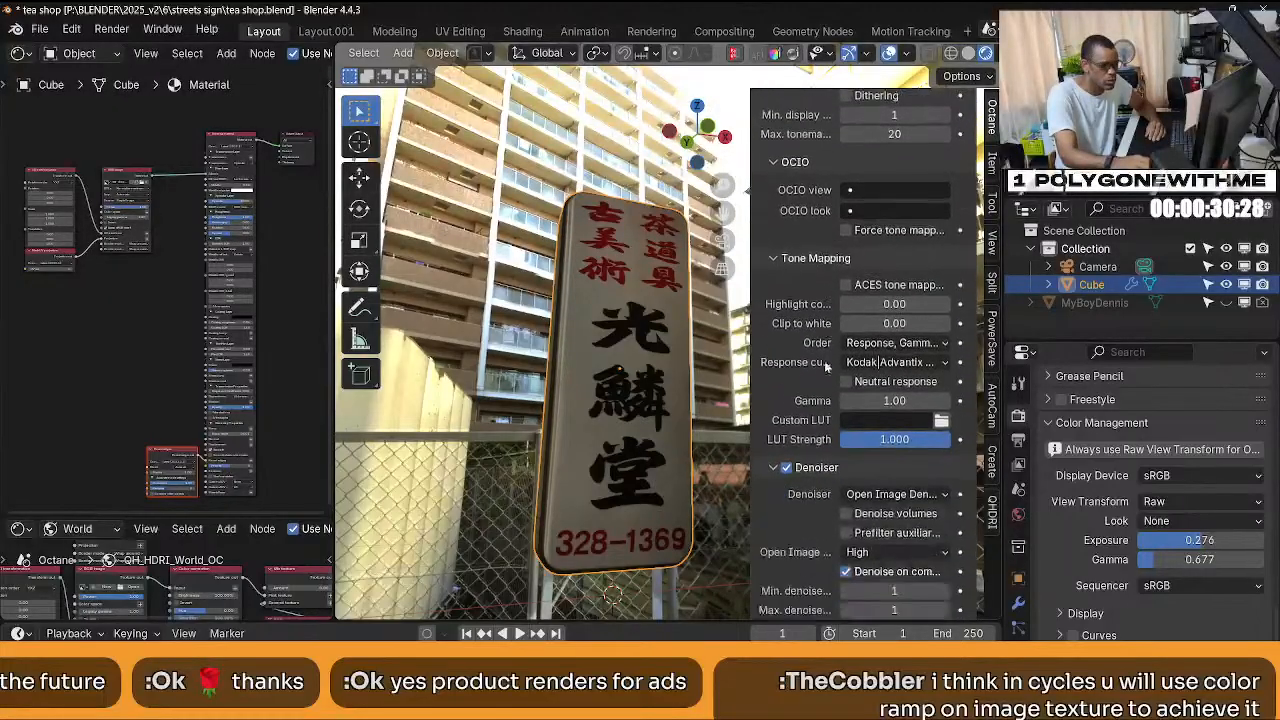
scroll(825, 367, down, 5)
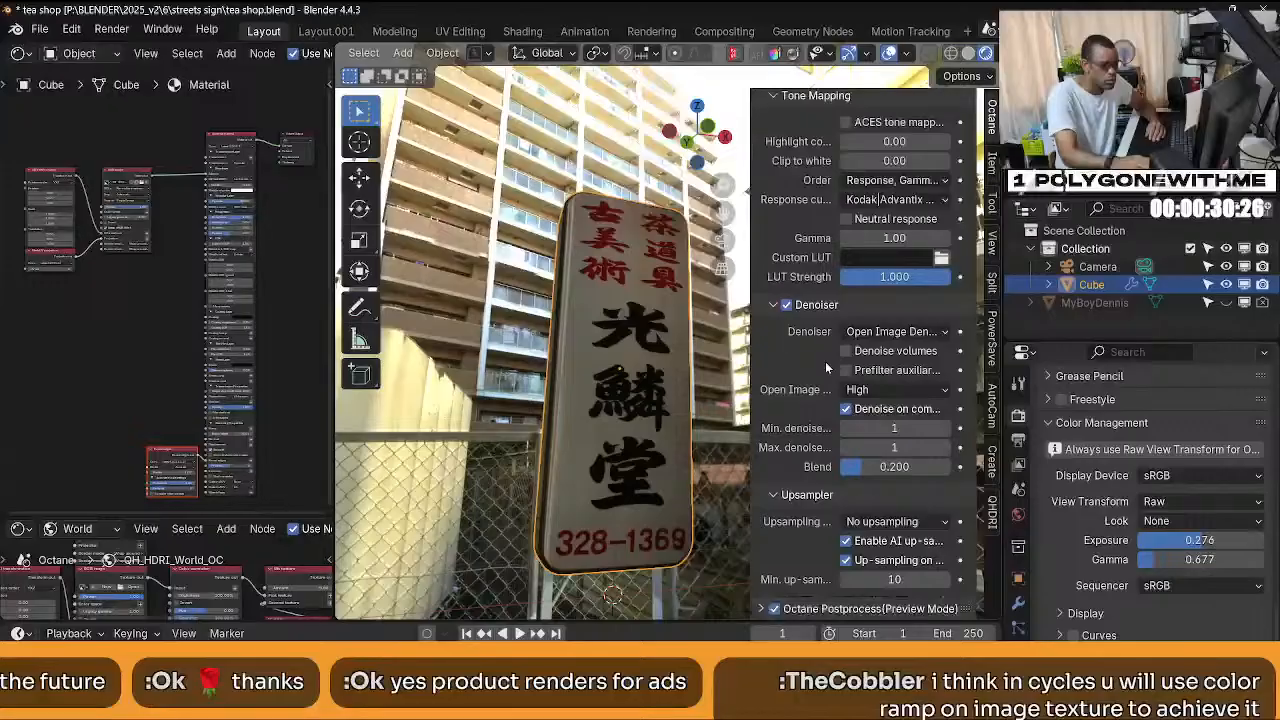
scroll(825, 362, up, 1)
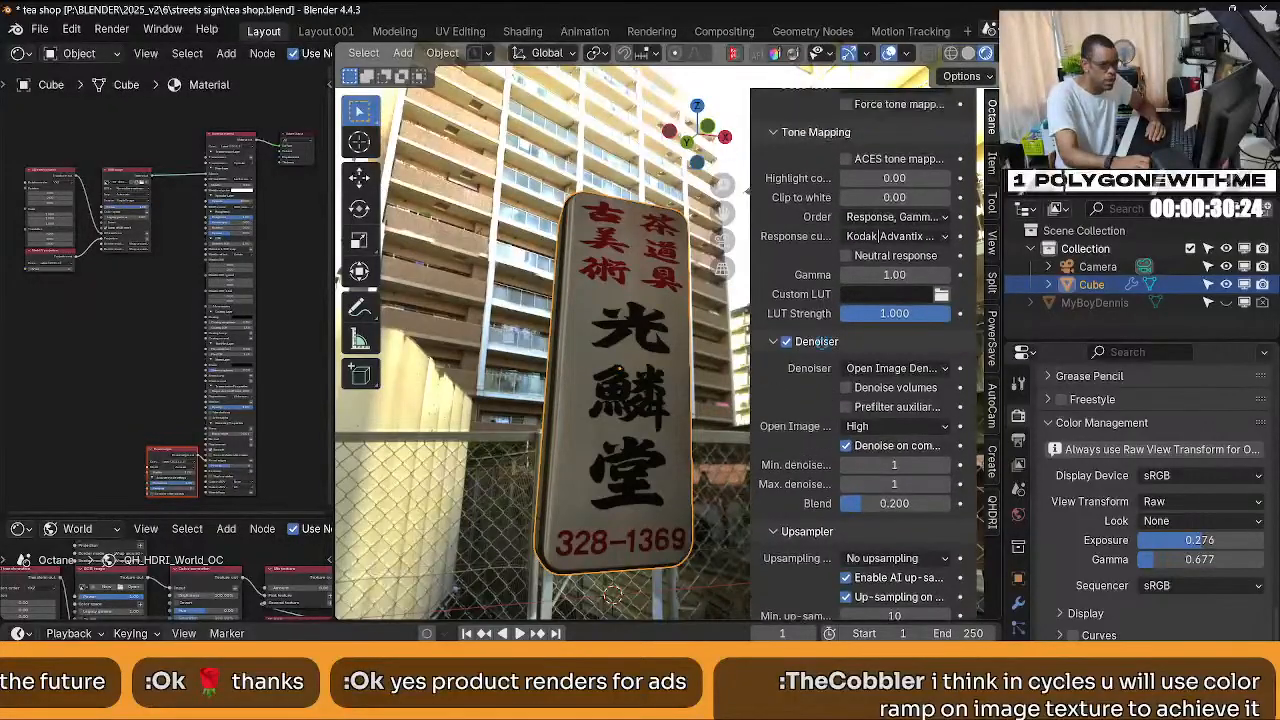
scroll(844, 183, up, 1)
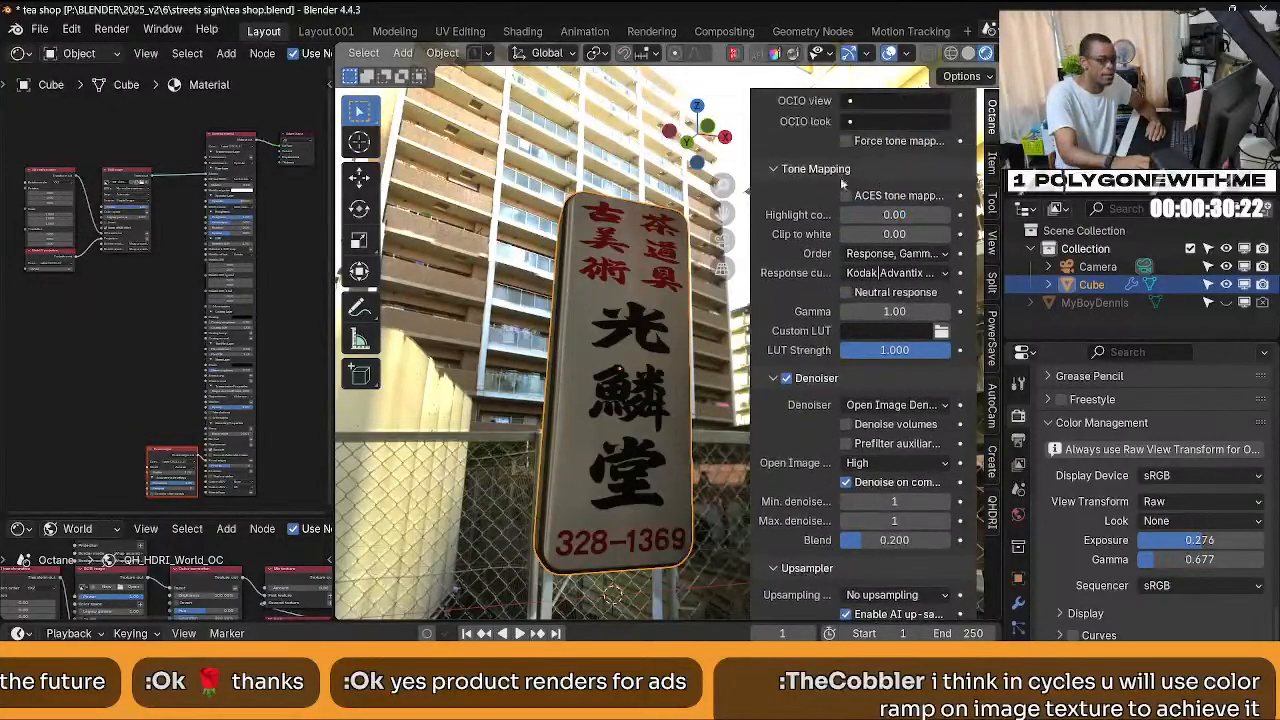
Narrow the viewport sidebar and set the Octane imager's highlight compression to 1.00.
drag(749, 210, 810, 220)
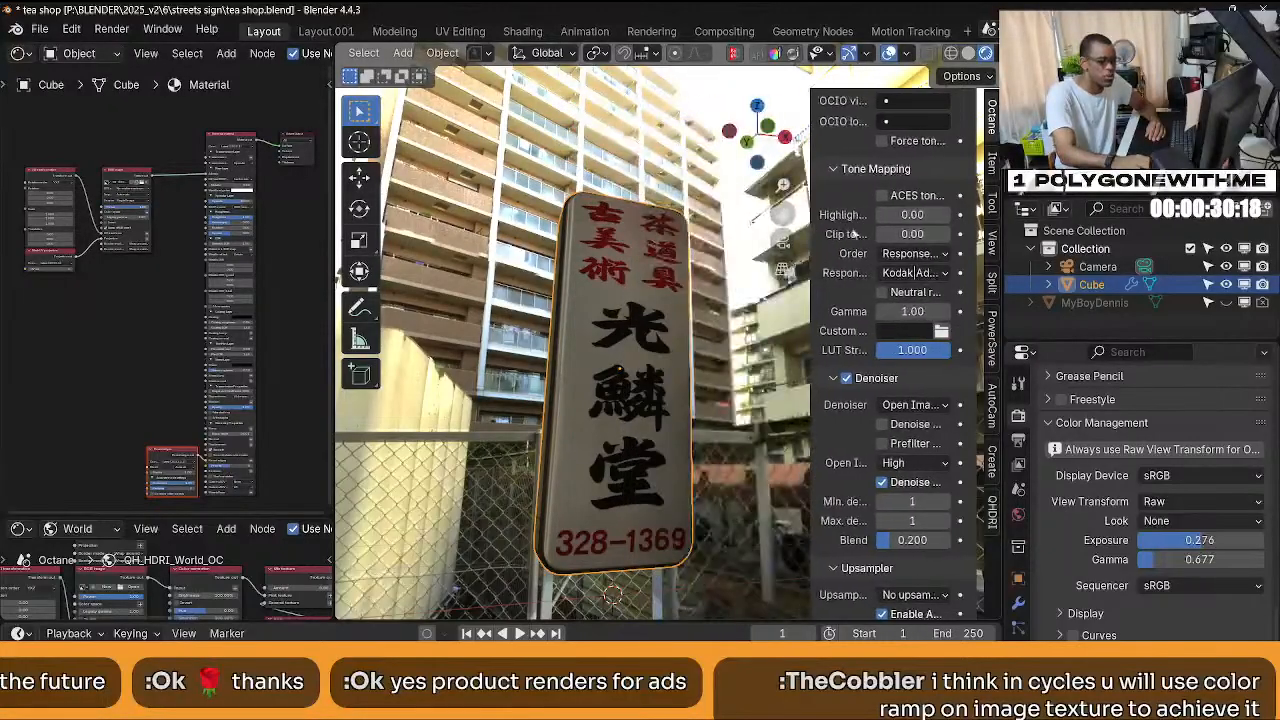
drag(900, 214, 952, 214)
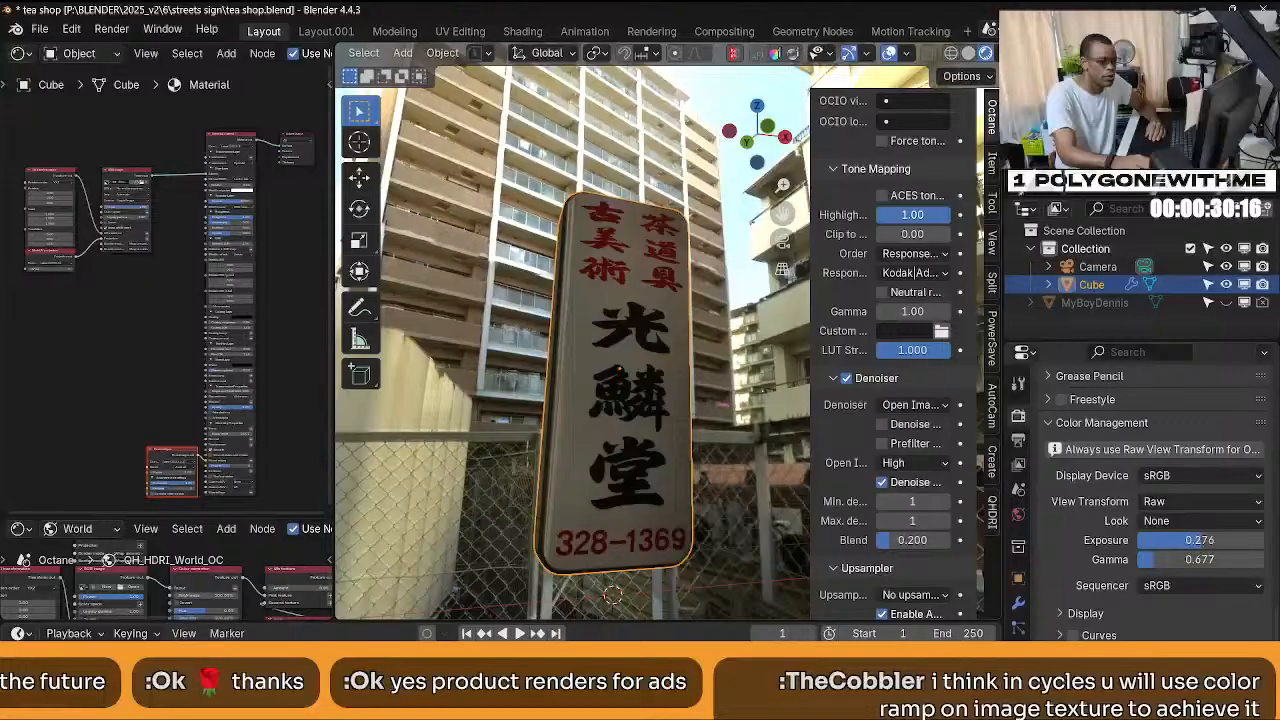
key(ctrl+z)
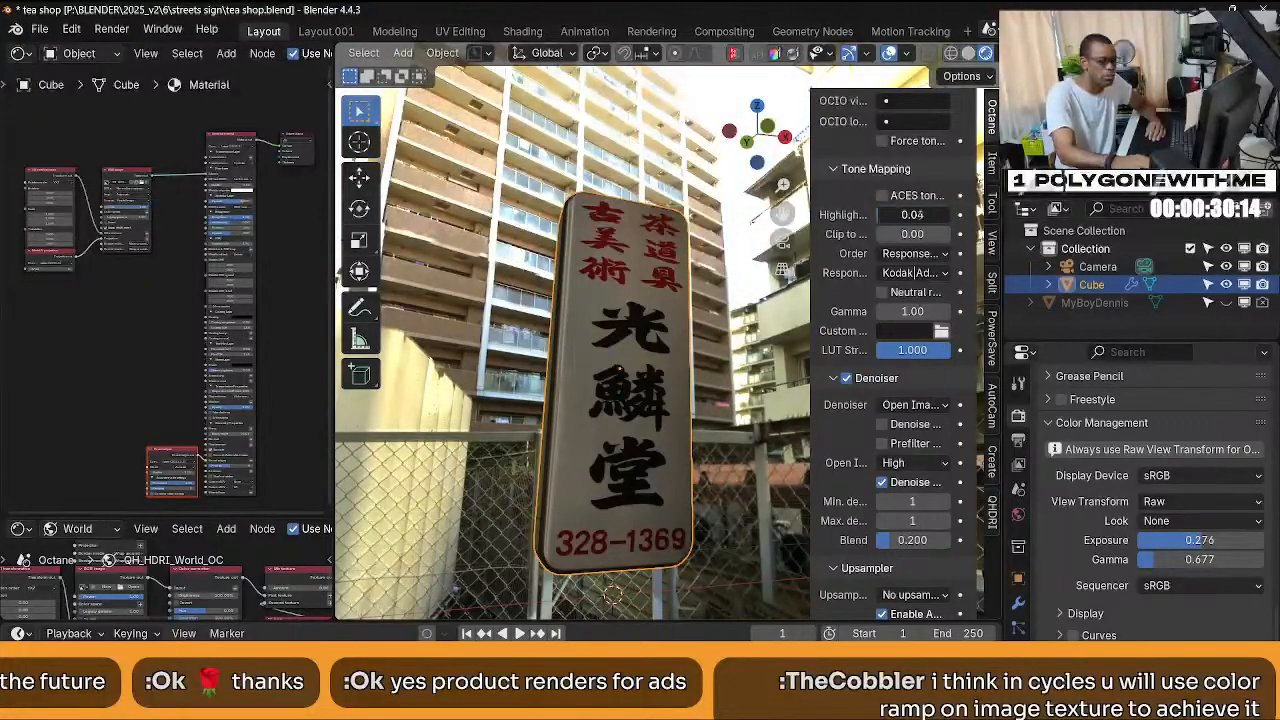
drag(920, 214, 946, 214)
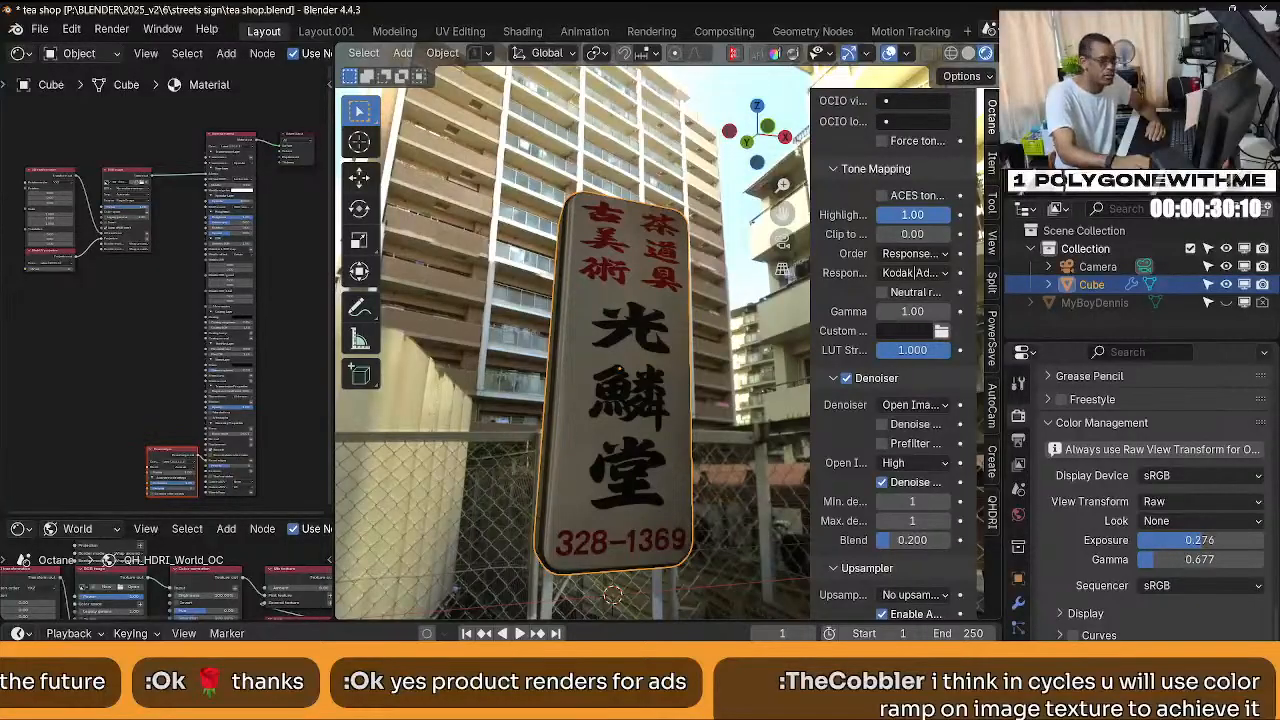
Set the Octane imager's highlight compression to 0.89, comparing it with 0.80 and the default on the sign.
mouse_move(946, 214)
mouse_down()
mouse_move(912, 214)
mouse_move(932, 214)
mouse_up()
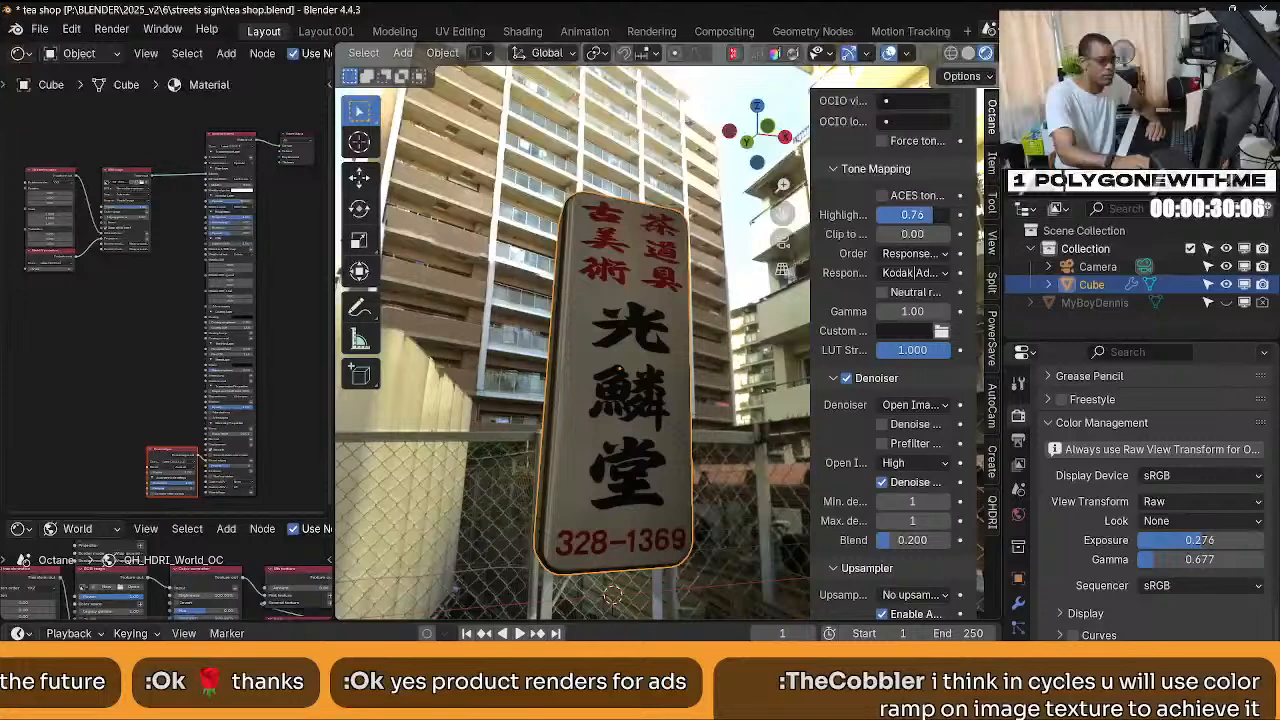
click(932, 214)
text(0.8)
key(Return)
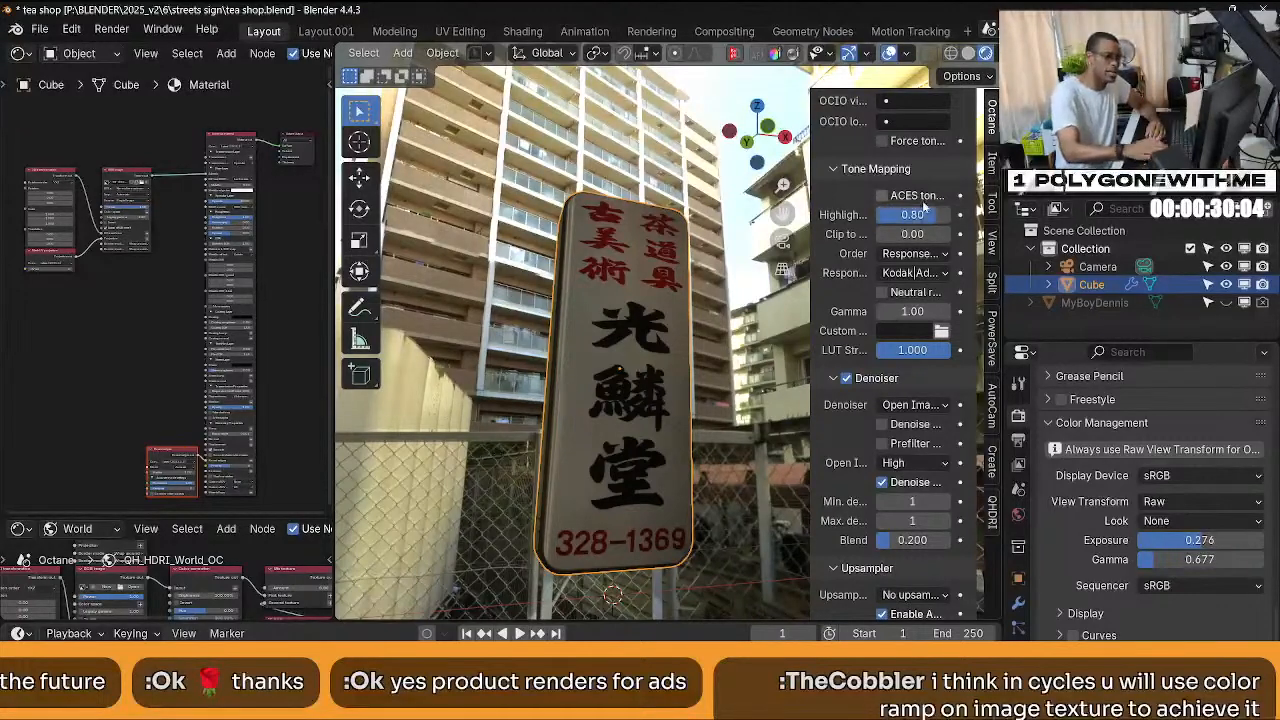
key(BackSpace)
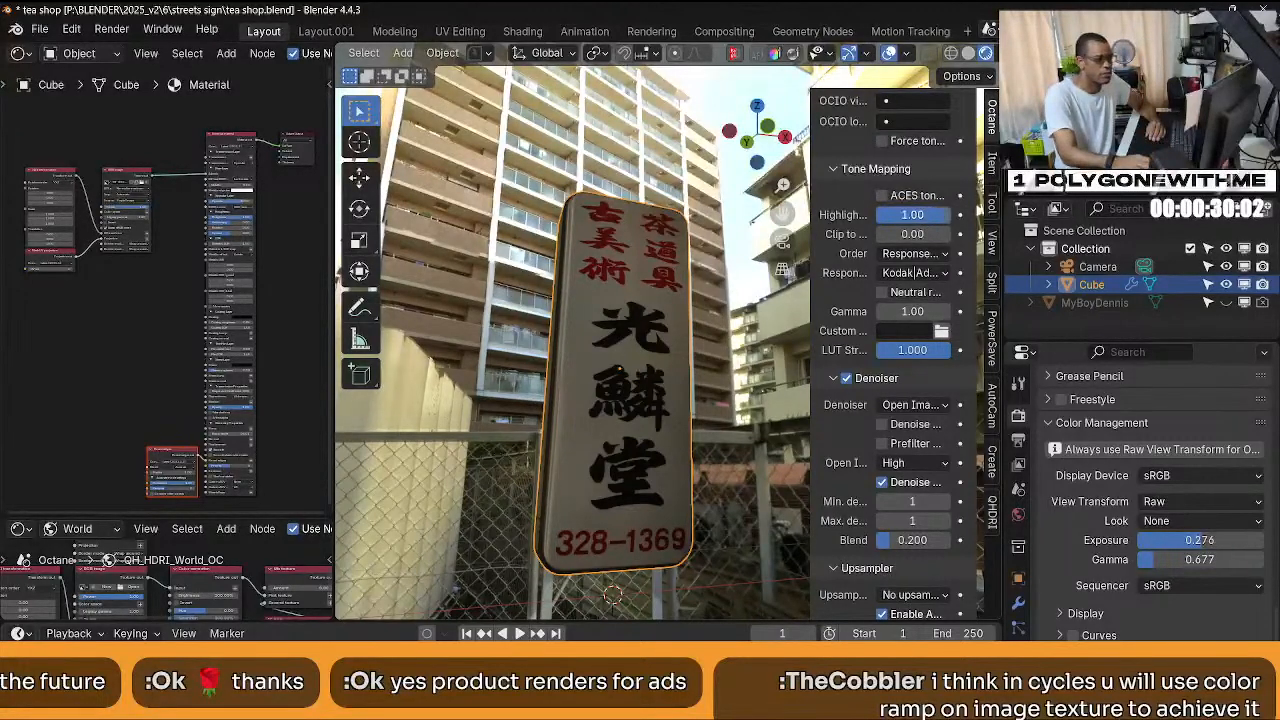
drag(880, 214, 942, 214)
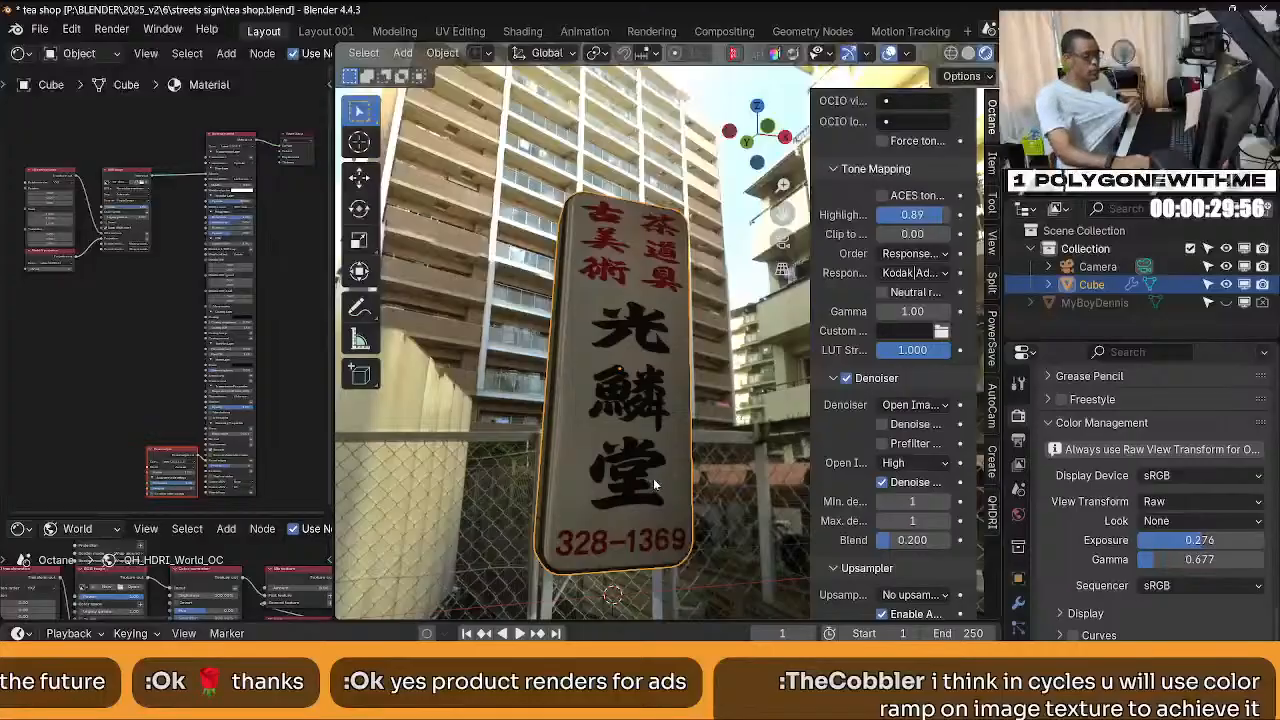
middle_drag(655, 484, 600, 460)
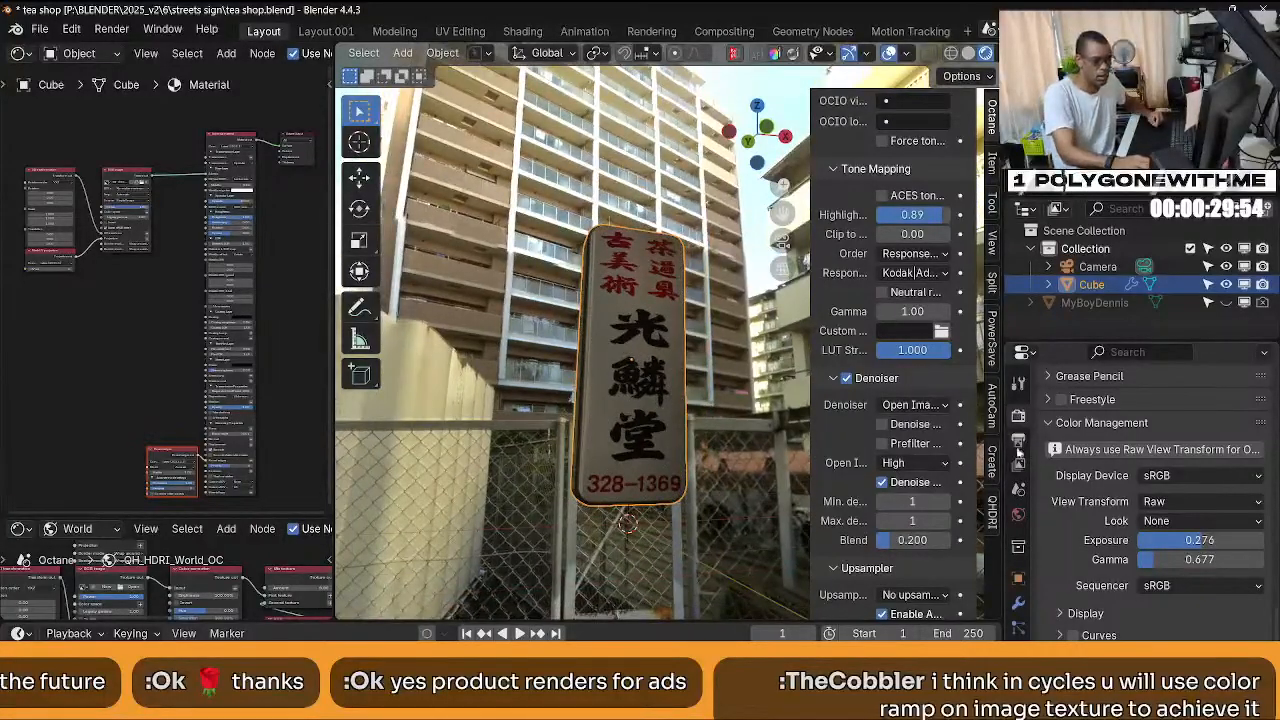
Enable the alpha channel in the Octane kernel settings to drop the HDRI background, and switch to the Shading workspace.
scroll(1070, 490, up, 15)
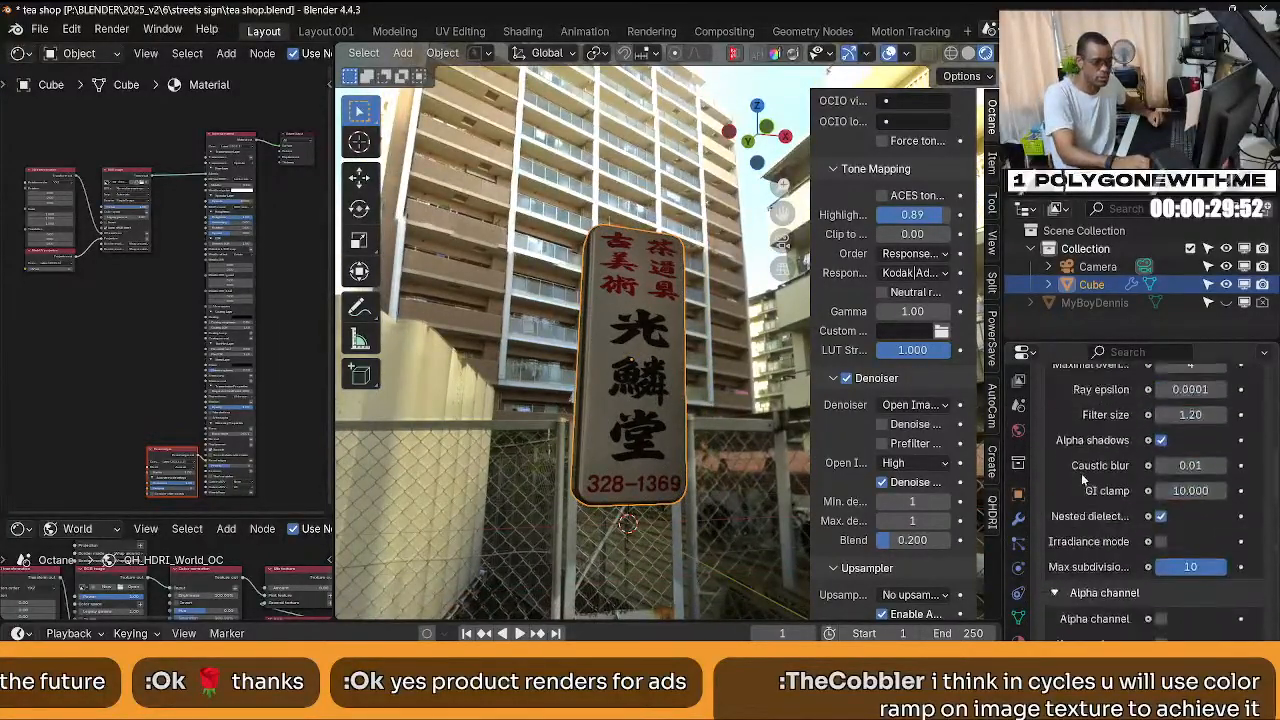
scroll(1083, 481, down, 3)
key(z)
click(717, 357)
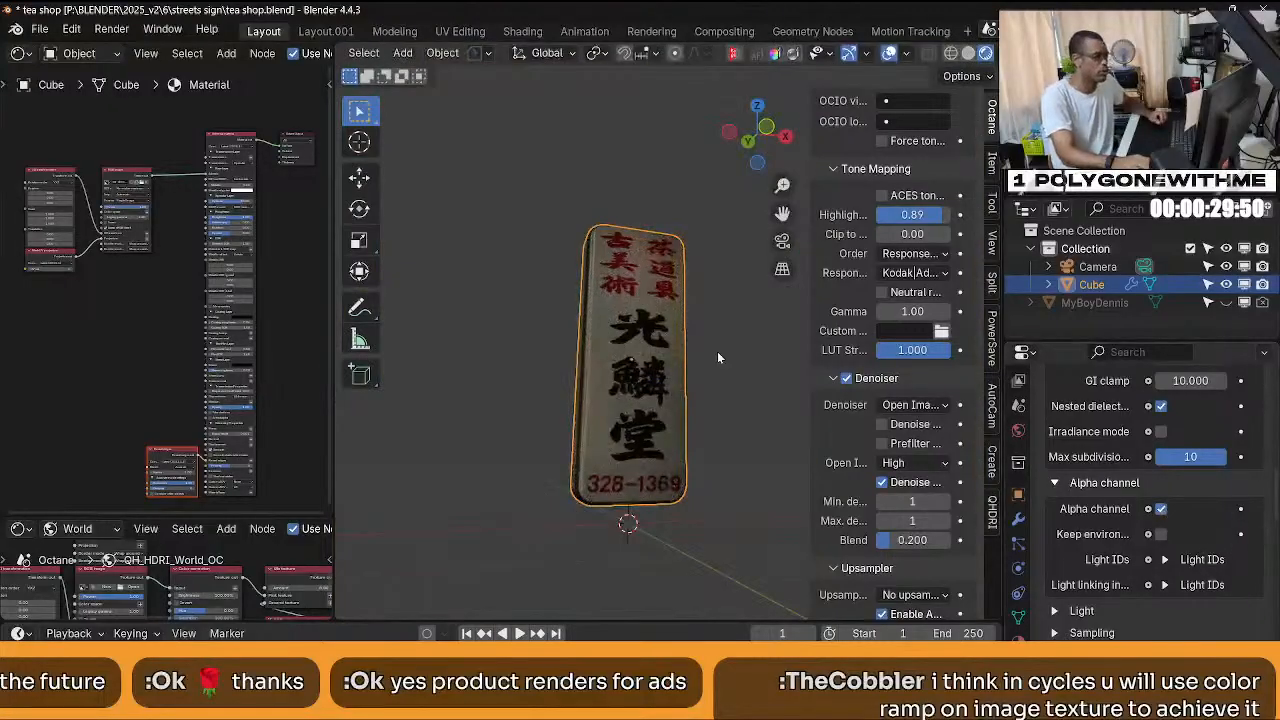
shift+middle_drag(691, 378, 591, 326)
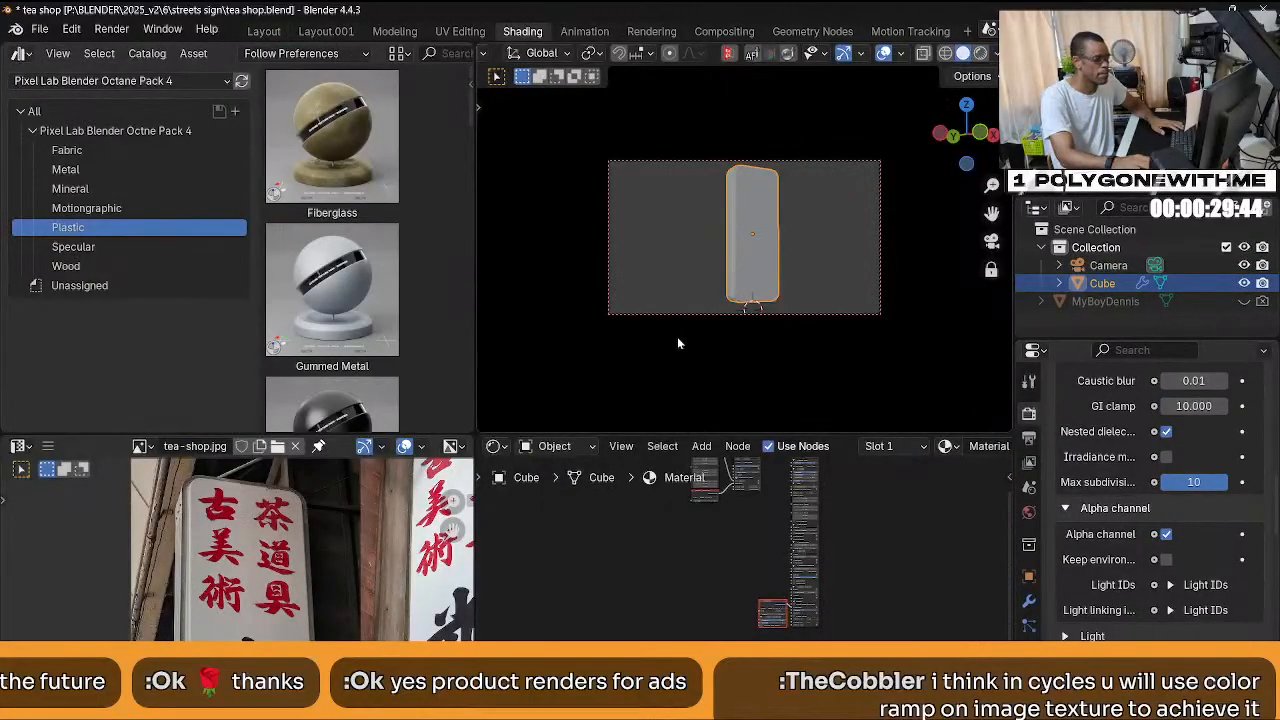
Toggle Lock Camera to View, leave the camera view and hide the camera object.
key(q)
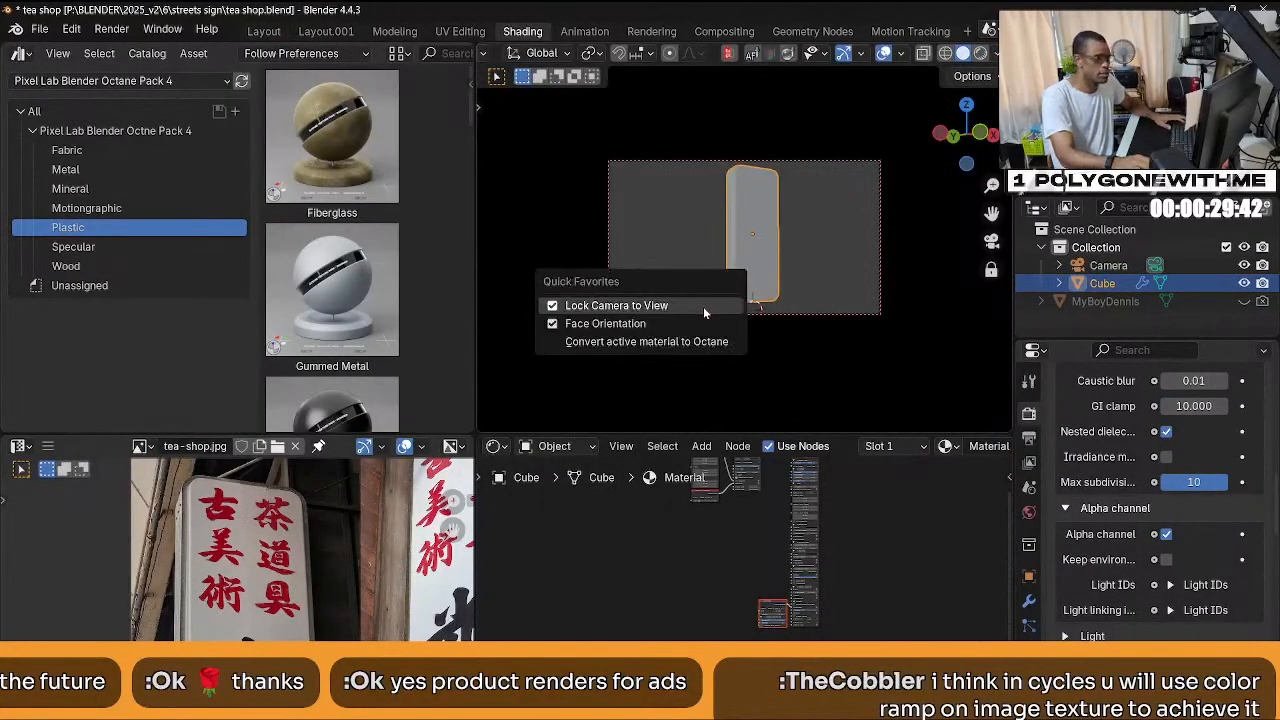
click(703, 305)
key(q)
click(692, 305)
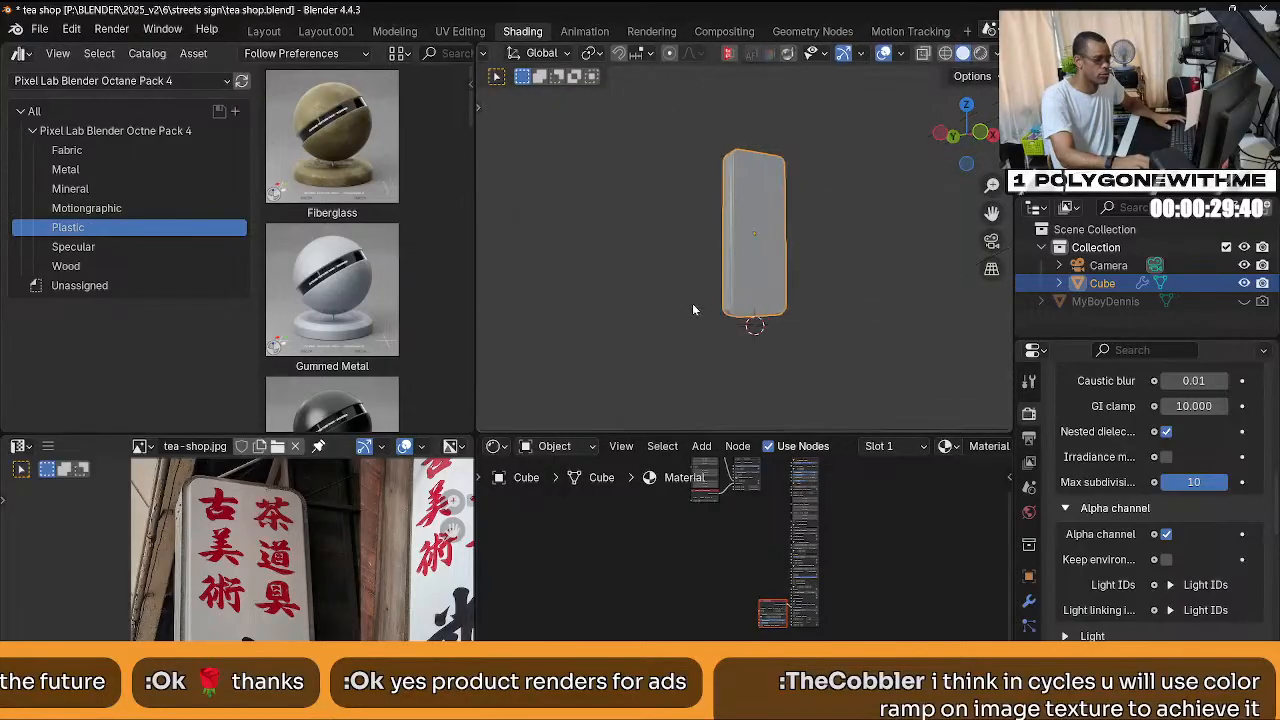
scroll(773, 323, down, 3)
click(756, 145)
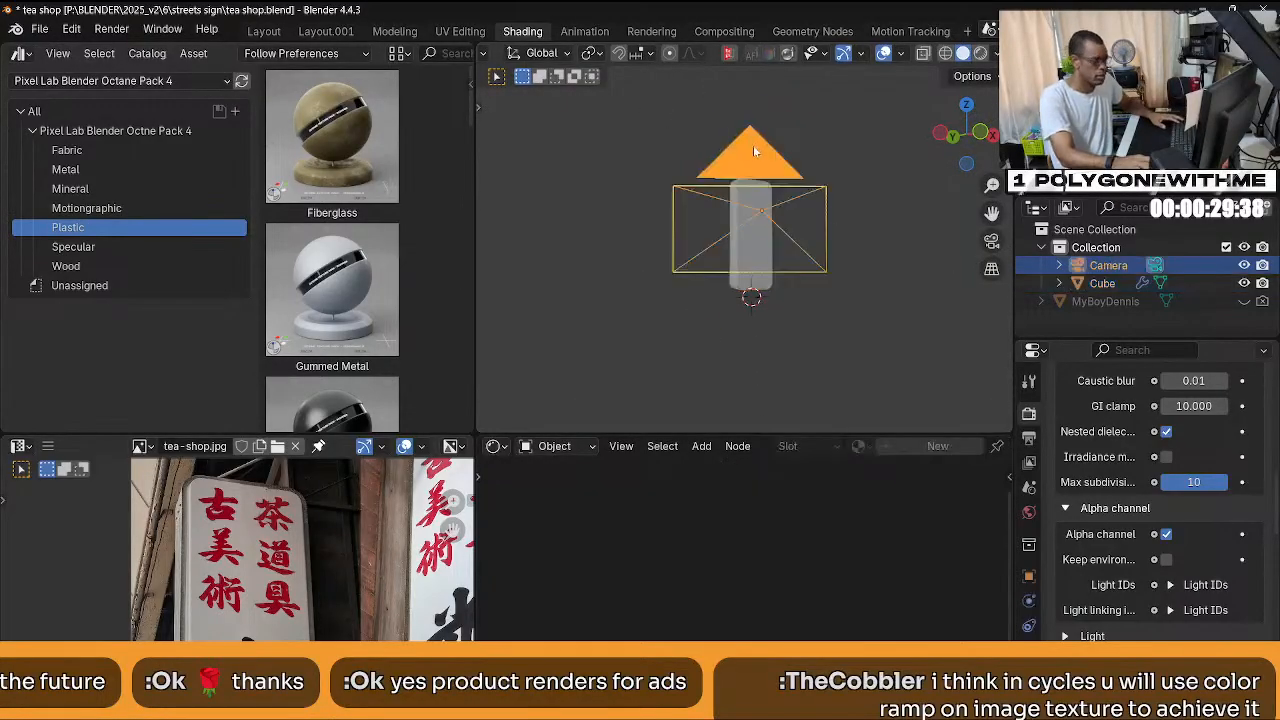
key(KP_0)
scroll(819, 264, up, 3)
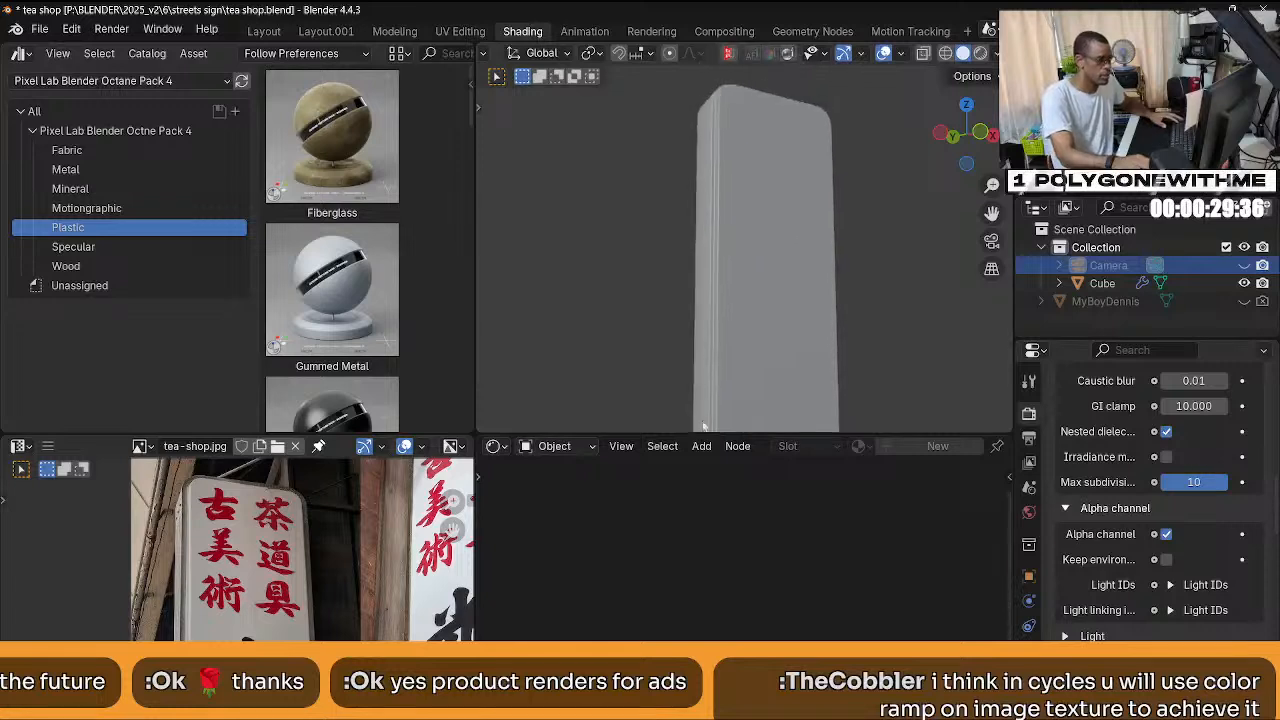
Merge the asset browser and viewport into one wide area and make it a 3D Viewport facing the sign.
drag(653, 437, 655, 500)
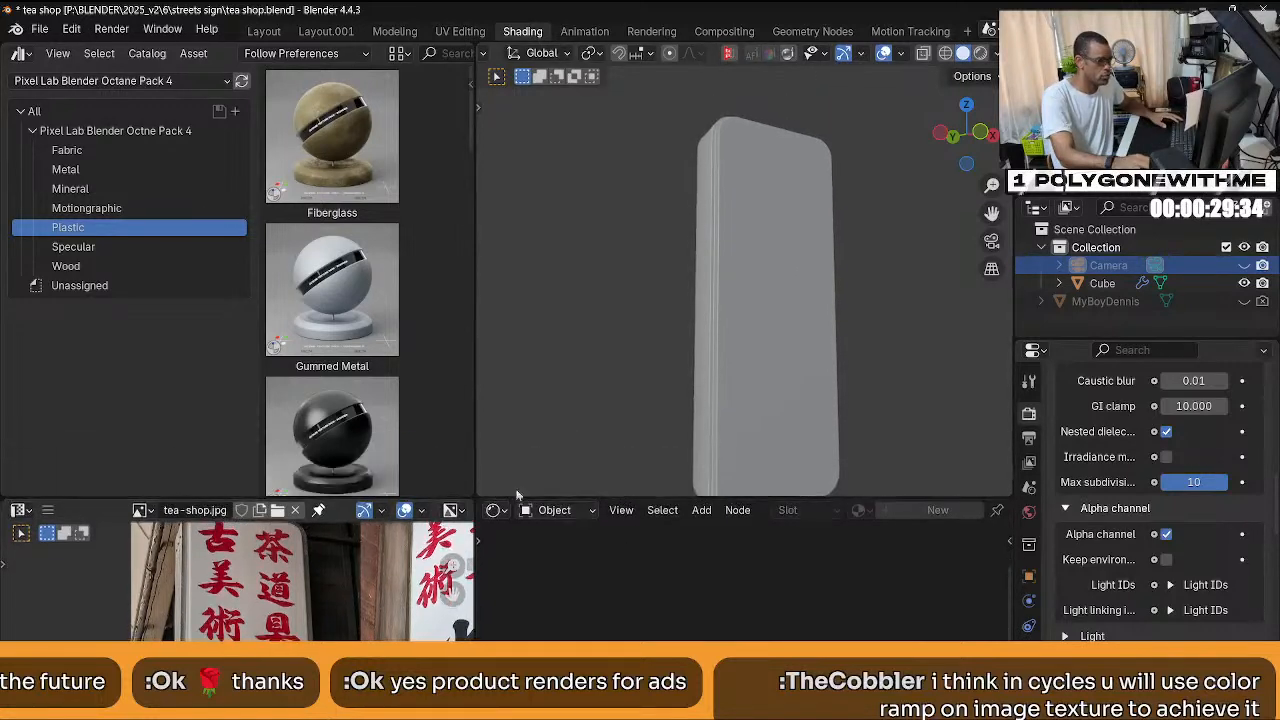
right_click(472, 362)
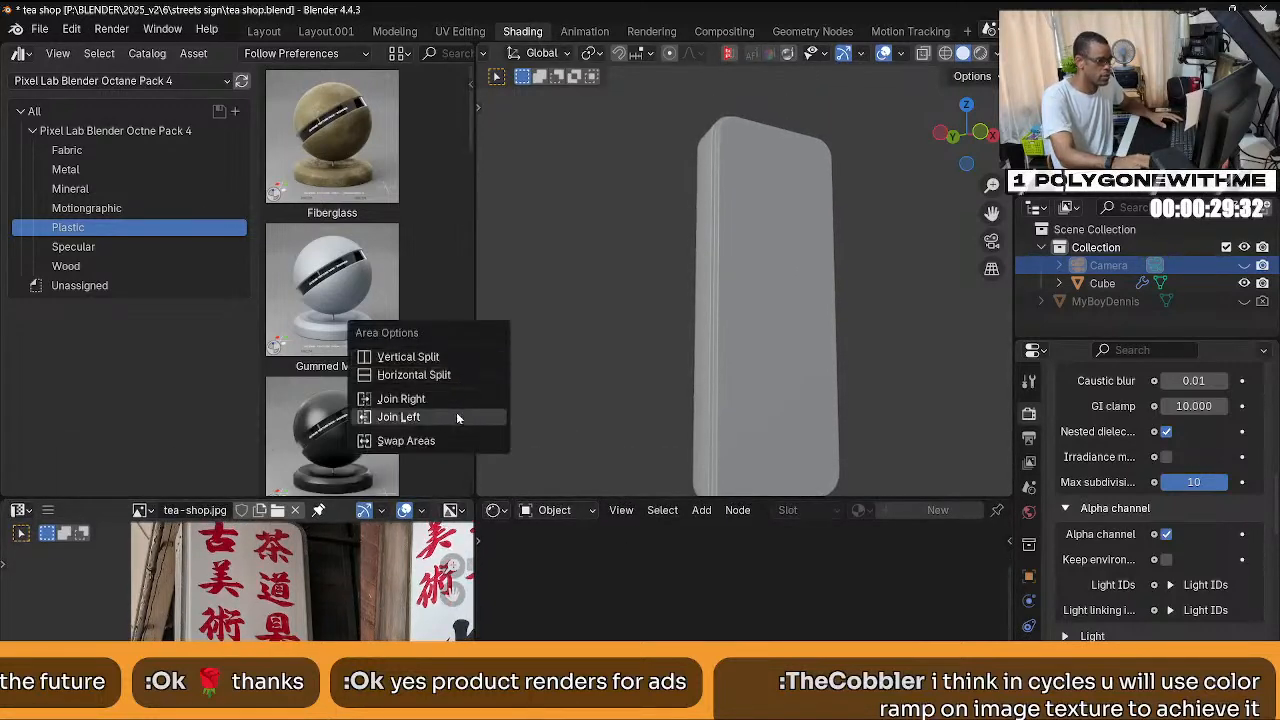
click(420, 398)
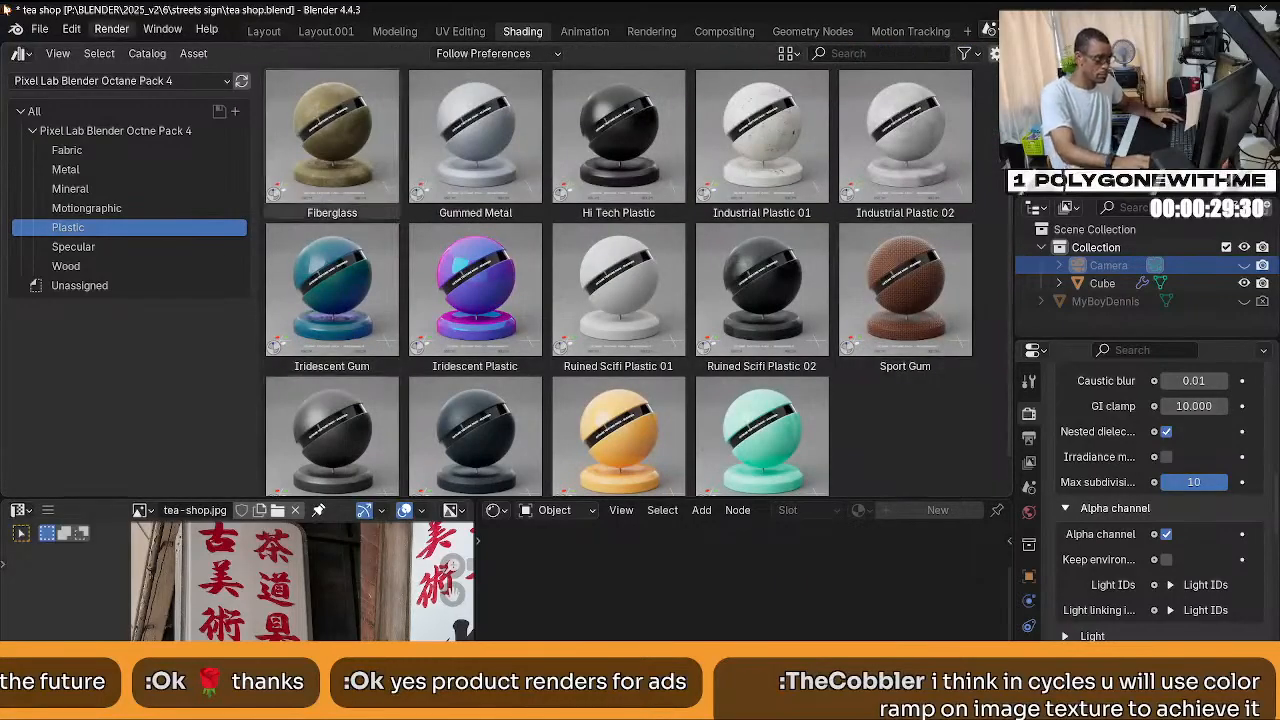
click(20, 53)
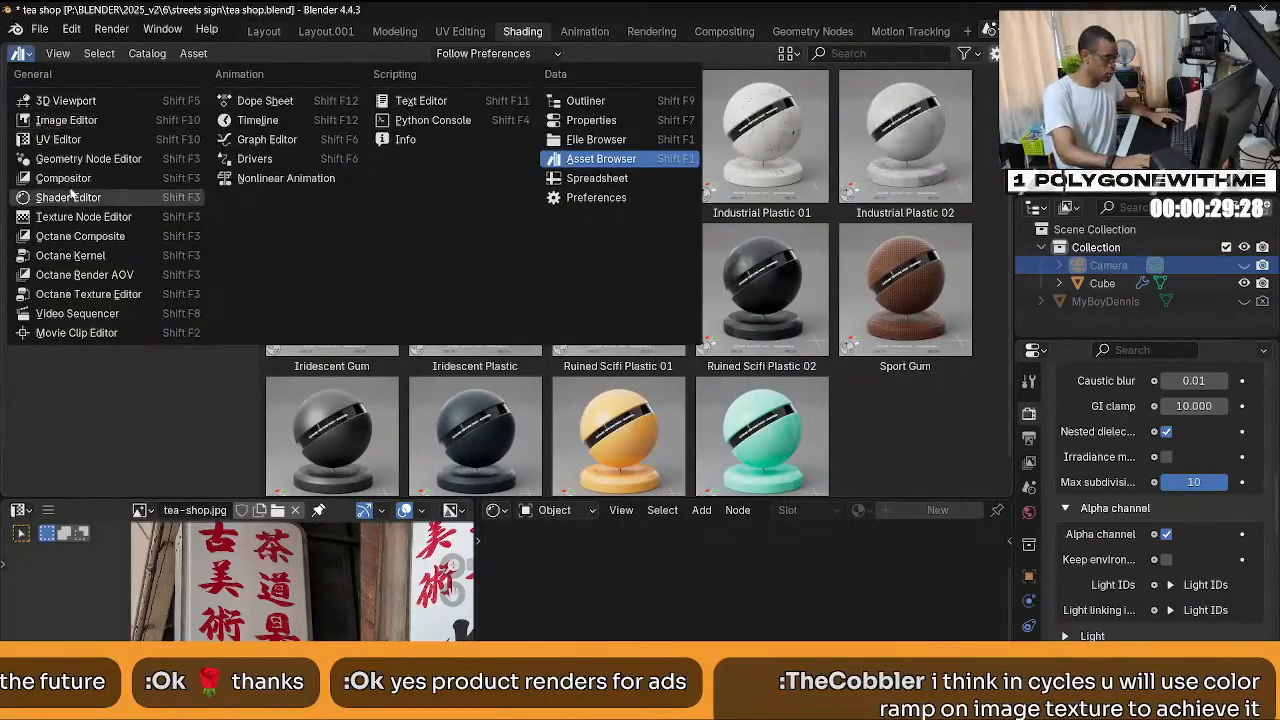
click(66, 100)
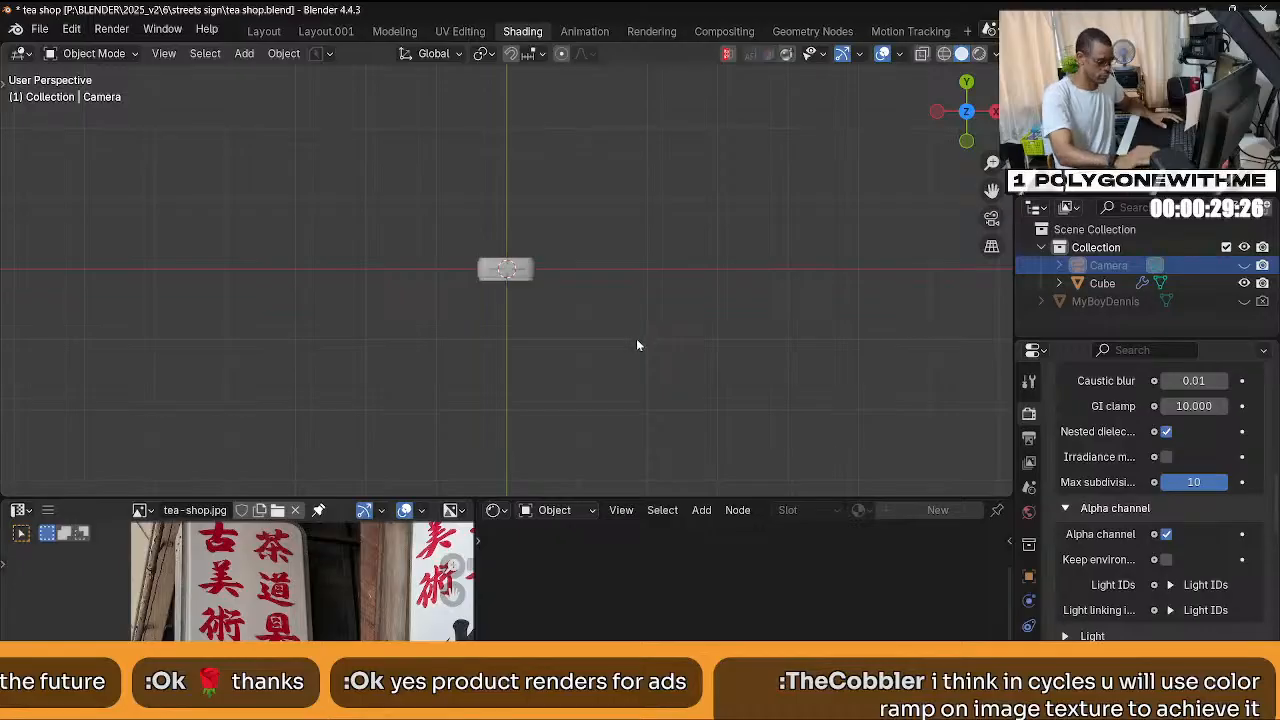
middle_drag(636, 338, 546, 277)
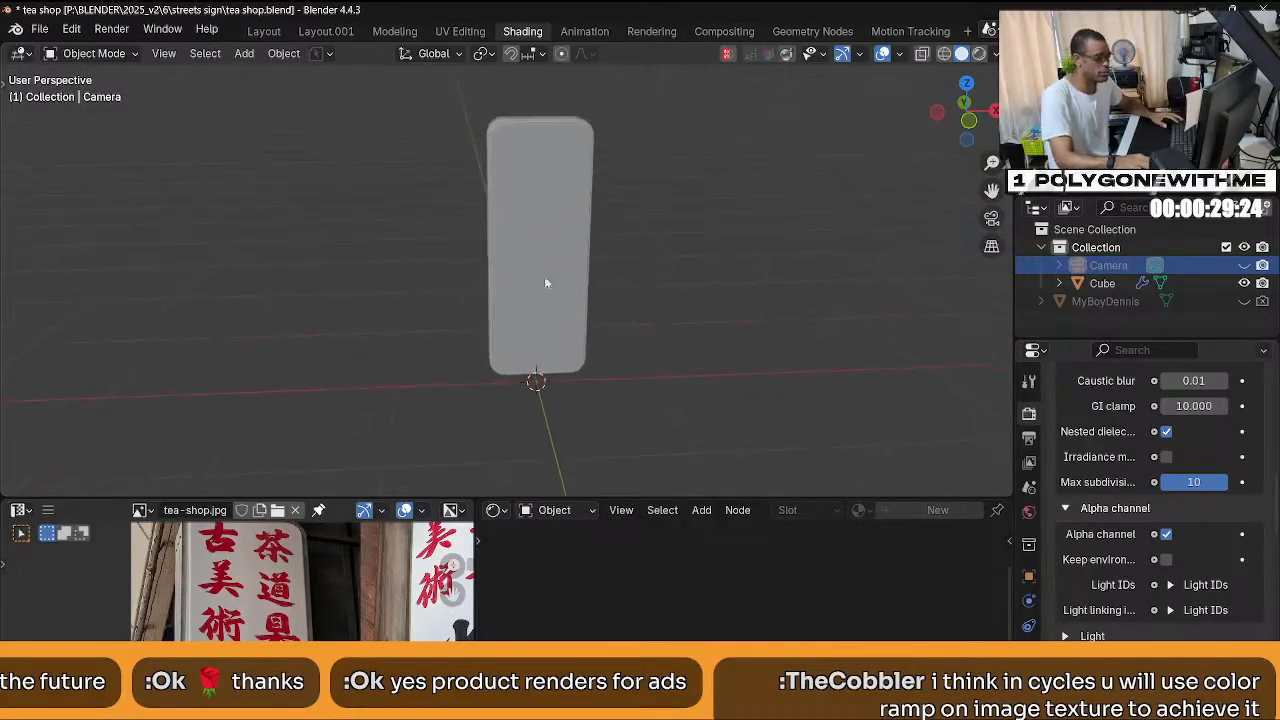
Enlarge the shader editor and select the sign to display its material nodes.
drag(716, 500, 748, 274)
drag(475, 519, 338, 505)
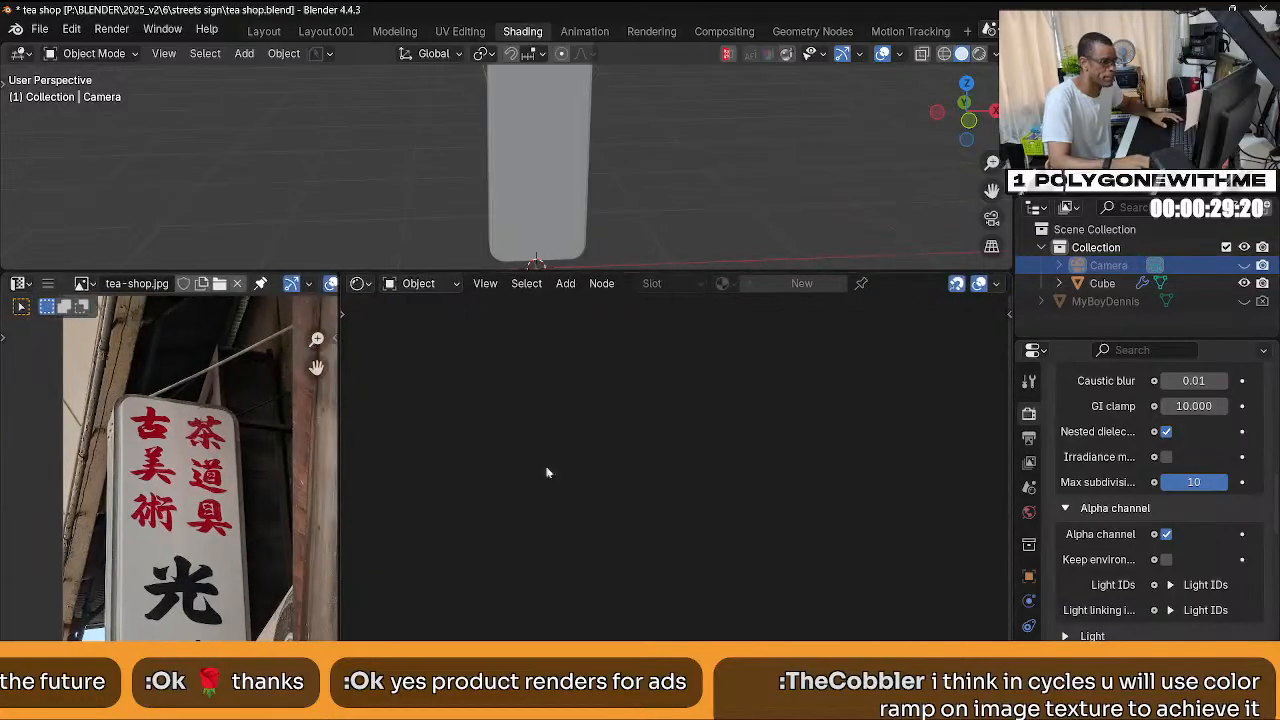
click(568, 148)
scroll(614, 494, up, 3)
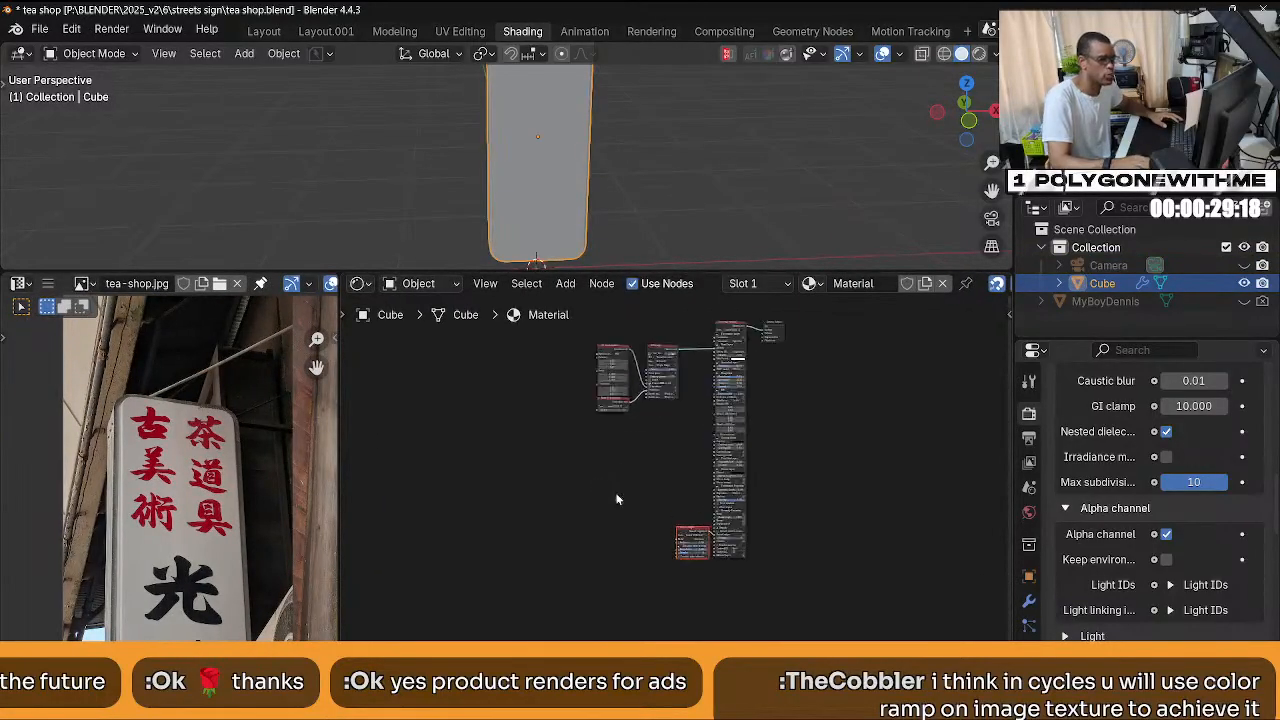
middle_drag(594, 211, 600, 236)
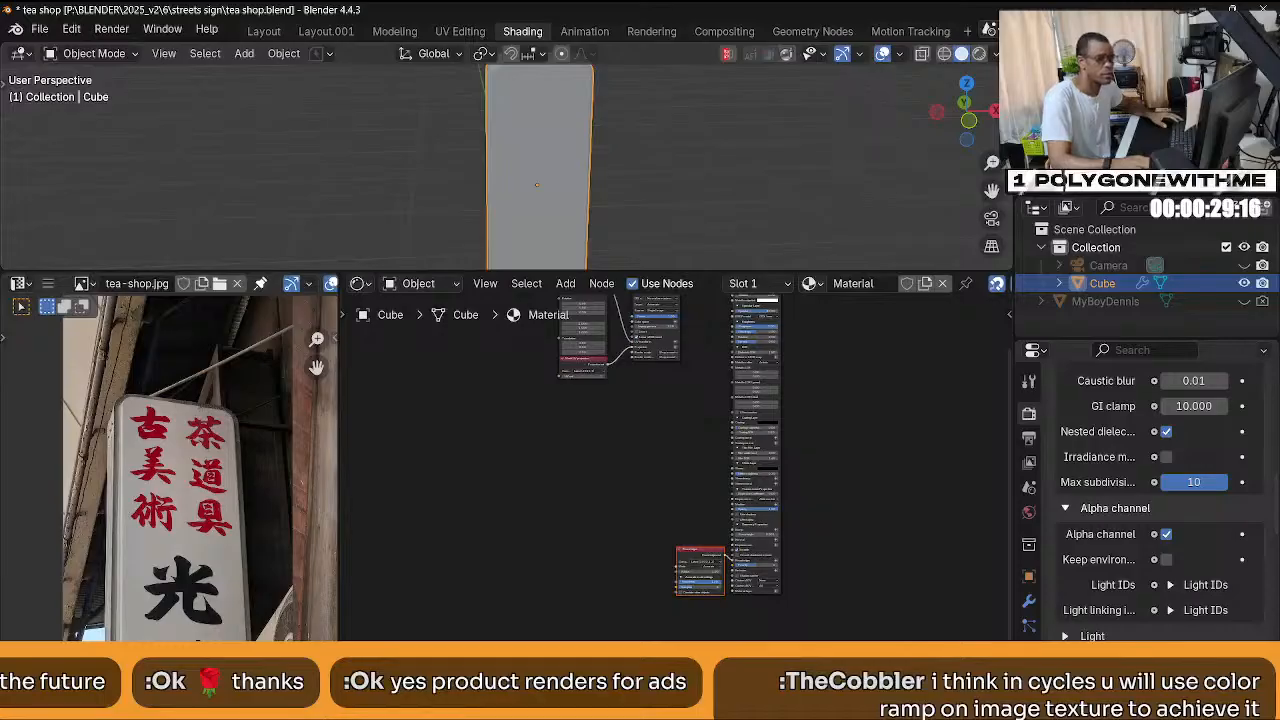
Switch the 3D viewport to rendered shading and make it taller to show the whole sign.
key(shift+z)
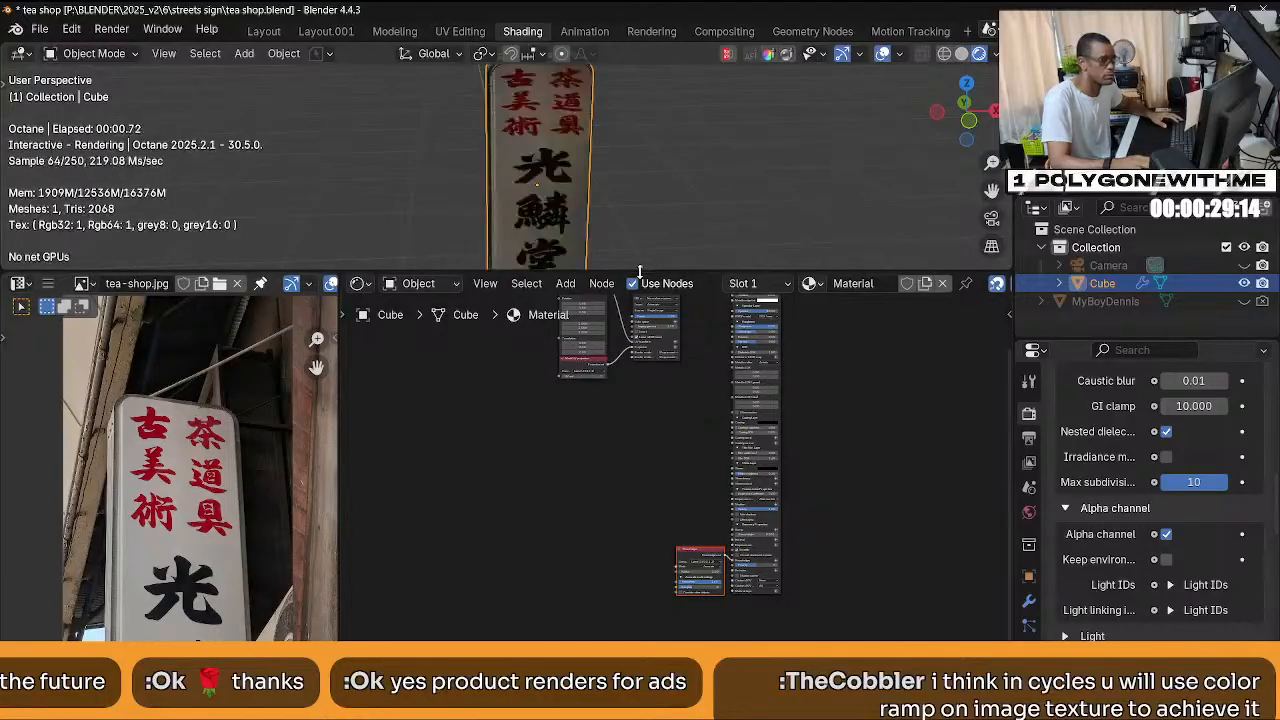
drag(643, 270, 626, 370)
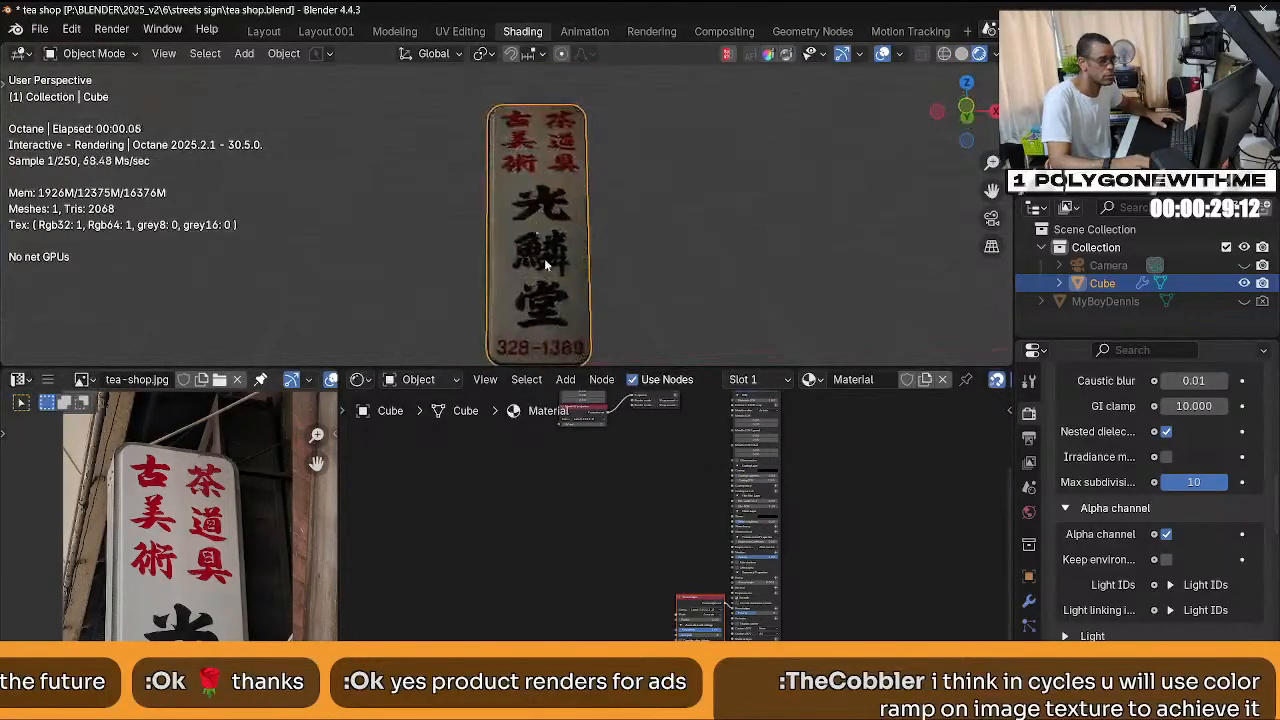
scroll(542, 230, up, 3)
scroll(587, 253, down, 3)
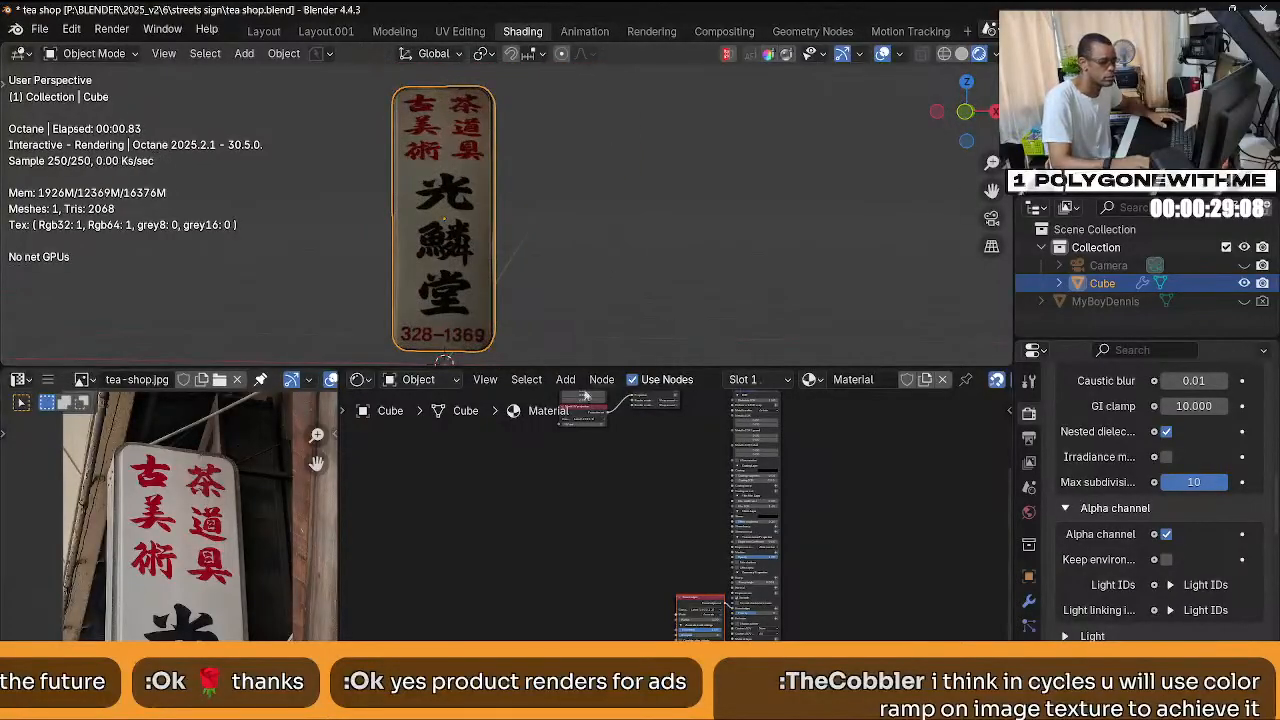
Widen the shader editor over the reference image area and frame the sign's image texture nodes.
drag(340, 506, 88, 506)
scroll(508, 508, up, 2)
scroll(538, 572, down, 3)
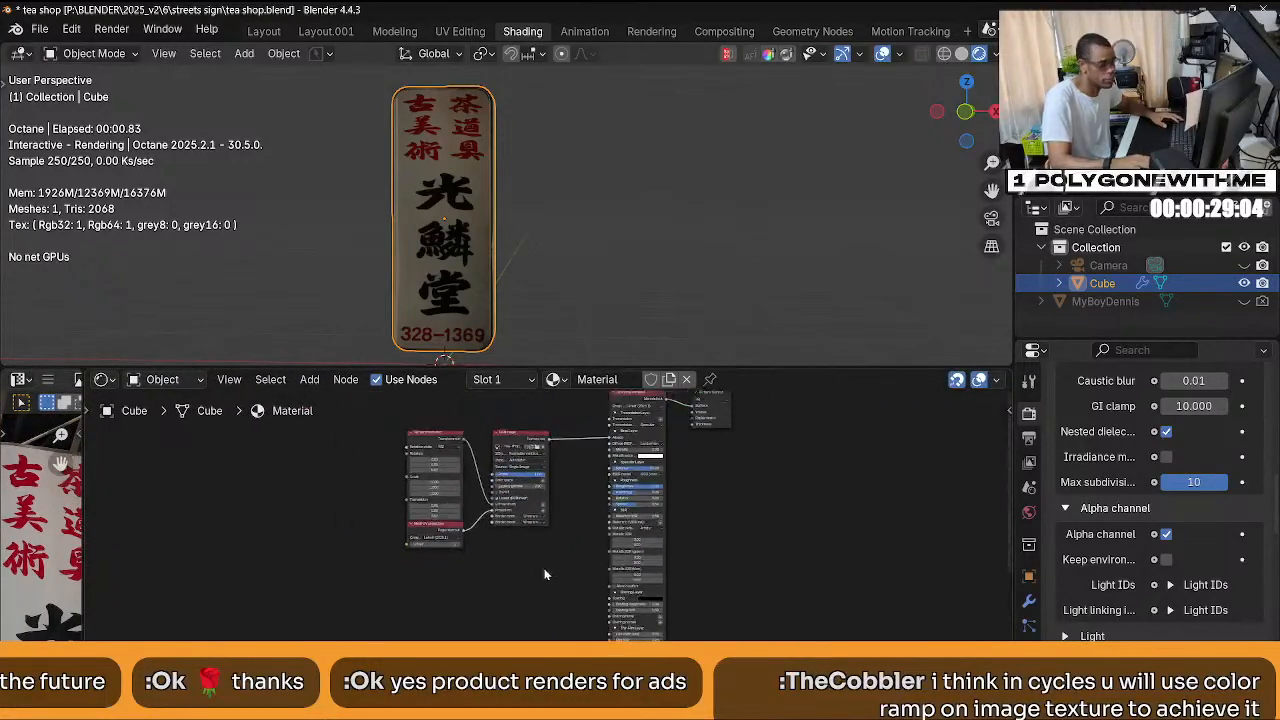
scroll(433, 526, down, 1)
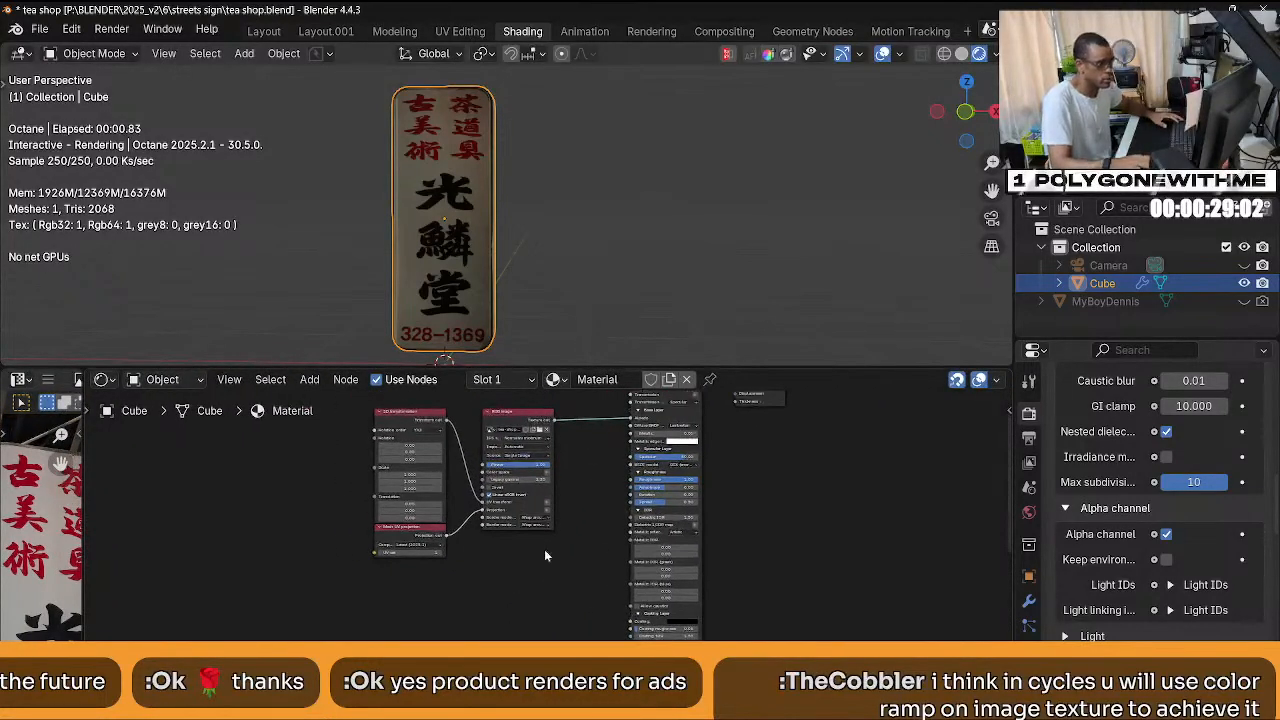
scroll(528, 564, up, 3)
key(shift+a)
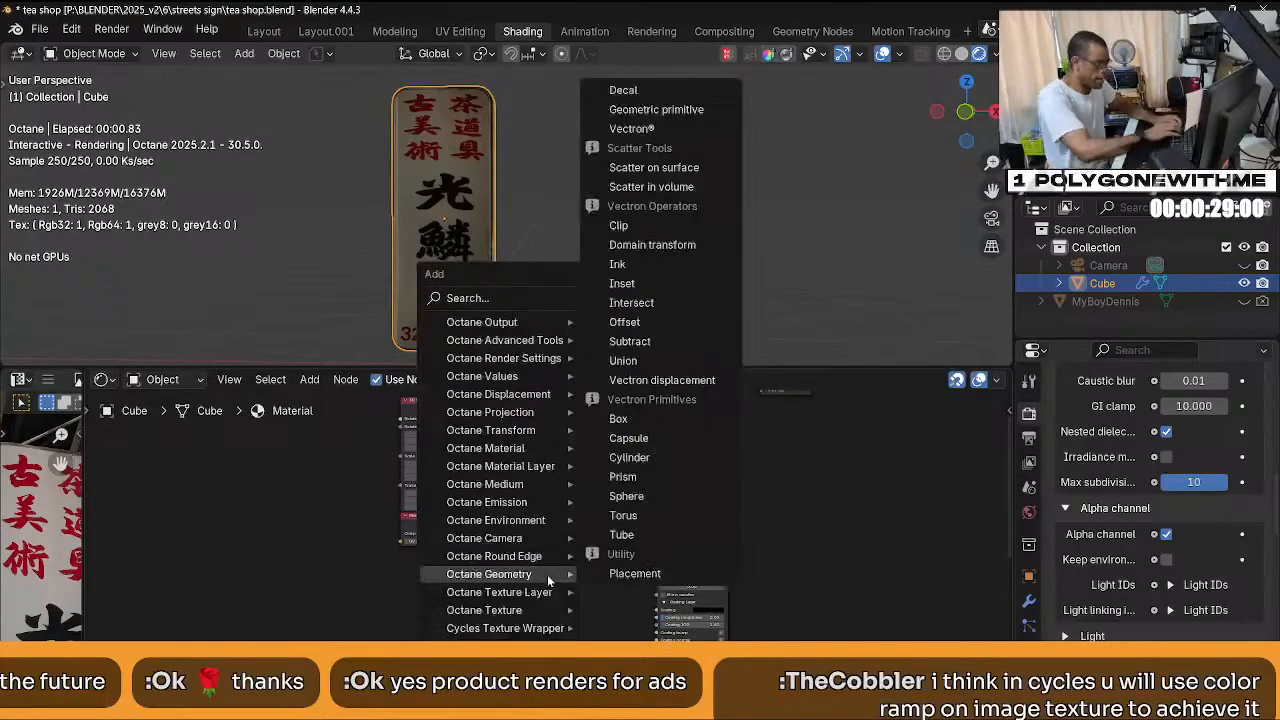
text(ge)
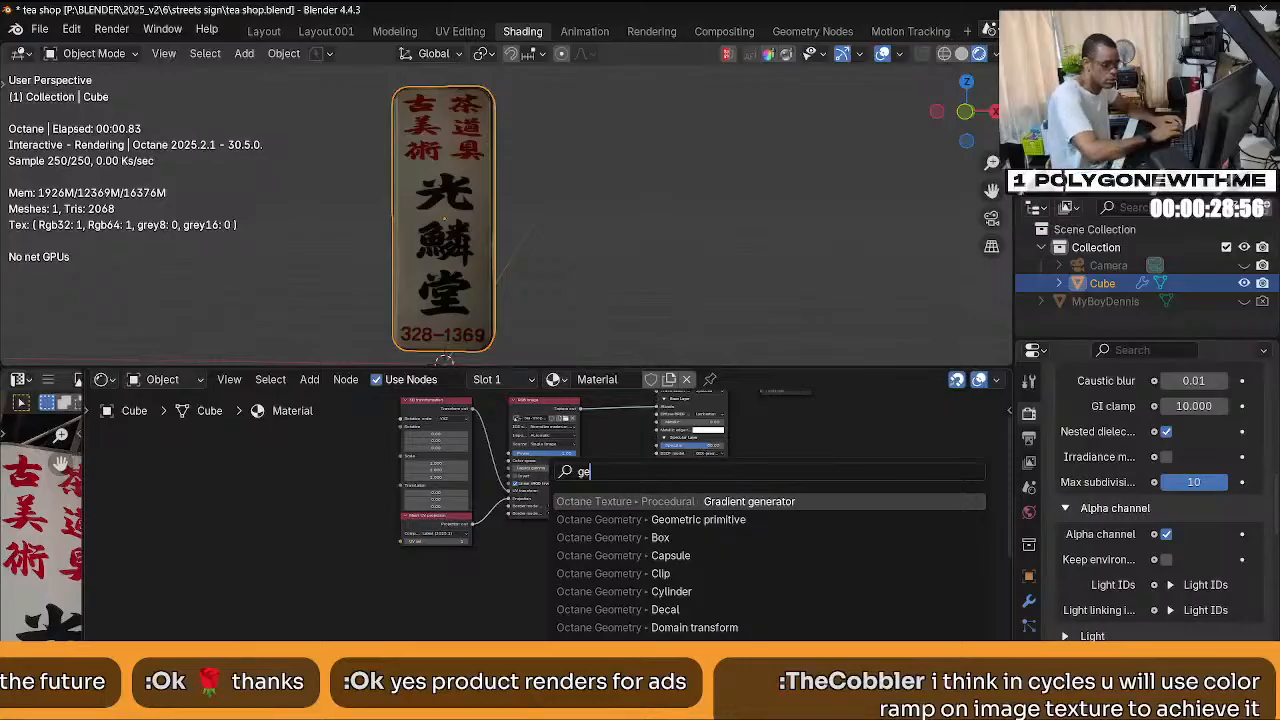
key(BackSpace)
text(r)
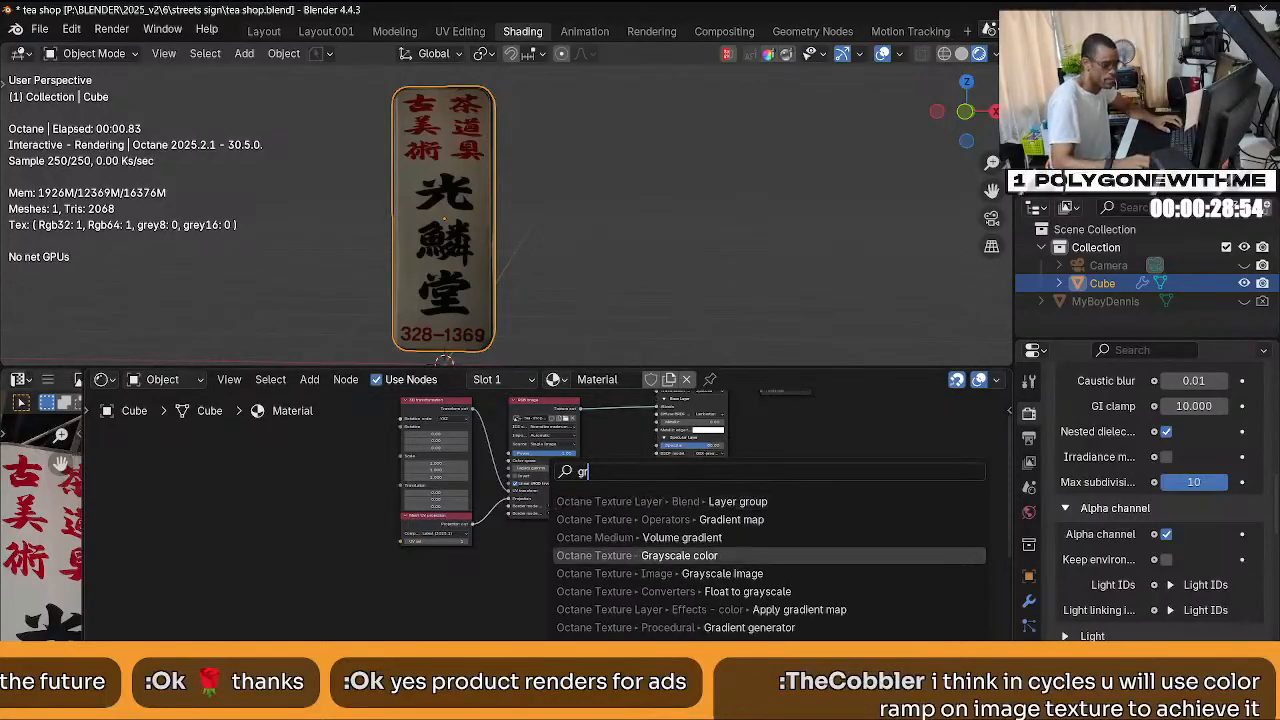
key(Escape)
Add a Gradient map node below the RGB image node in the sign's material.
key(shift+a)
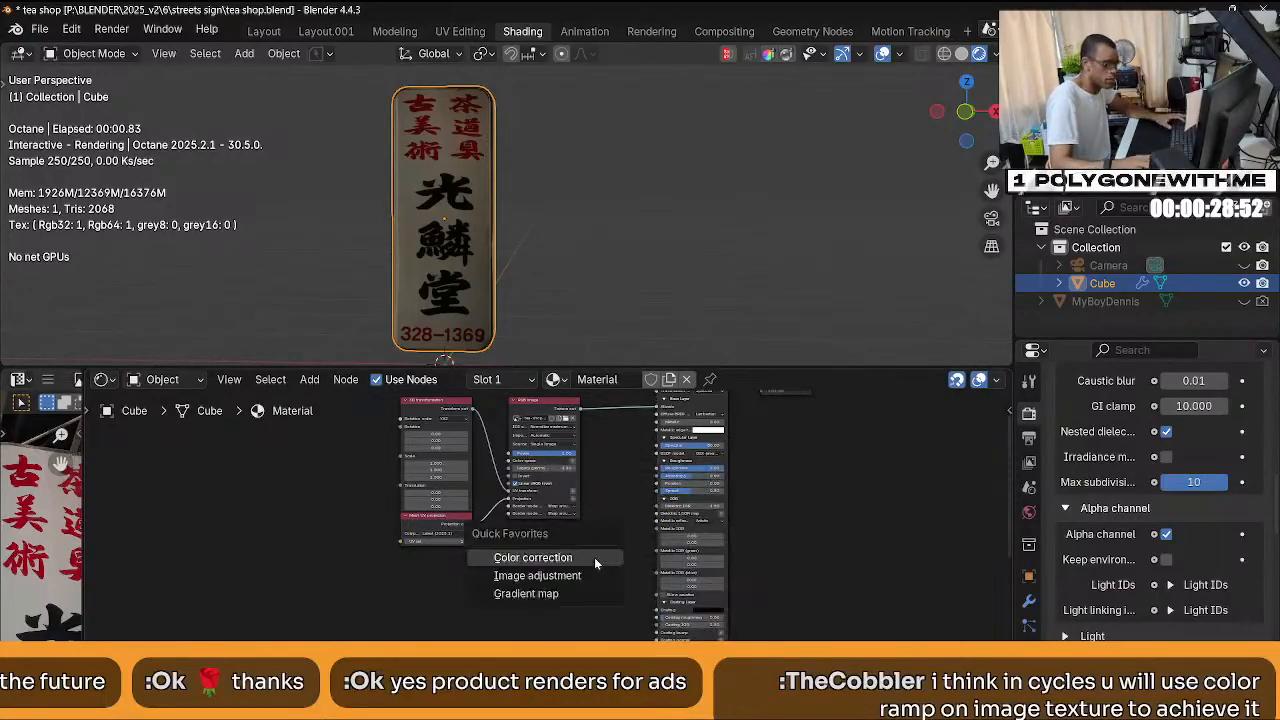
click(540, 594)
click(515, 545)
middle_drag(565, 530, 560, 535)
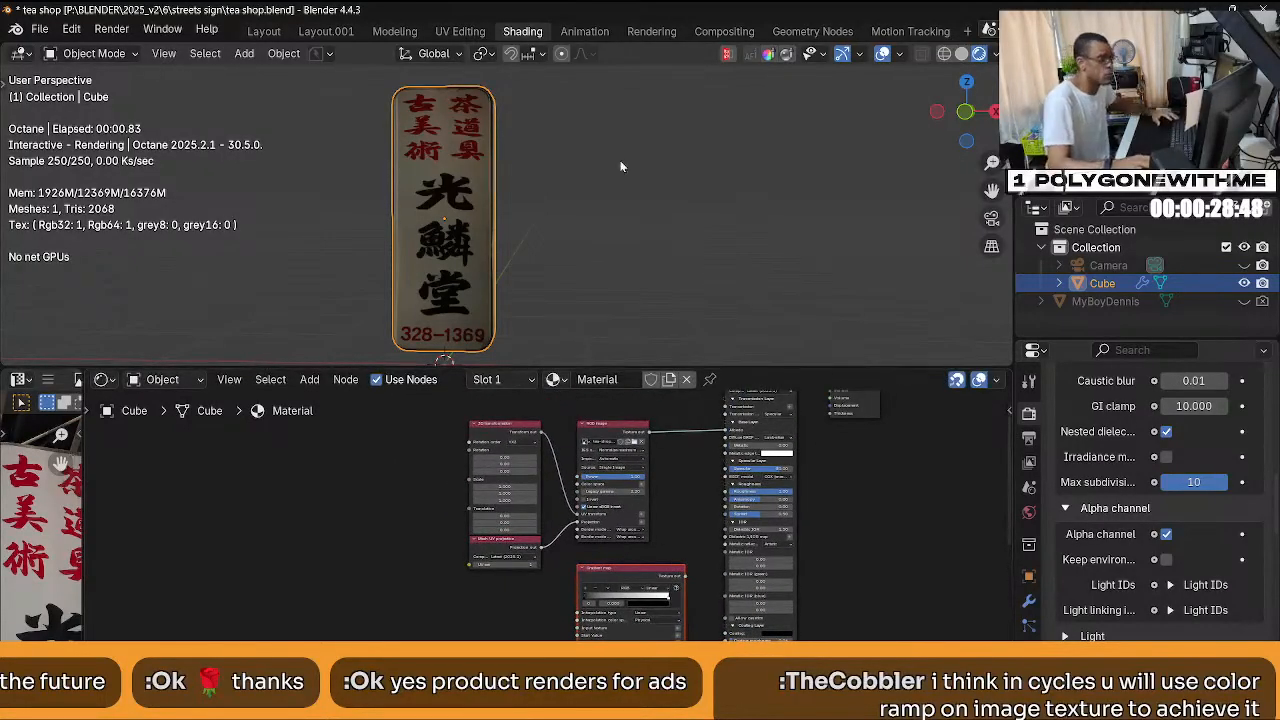
Move the RGB image node and its transformation and UV projection nodes farther away from the material node.
click(604, 433)
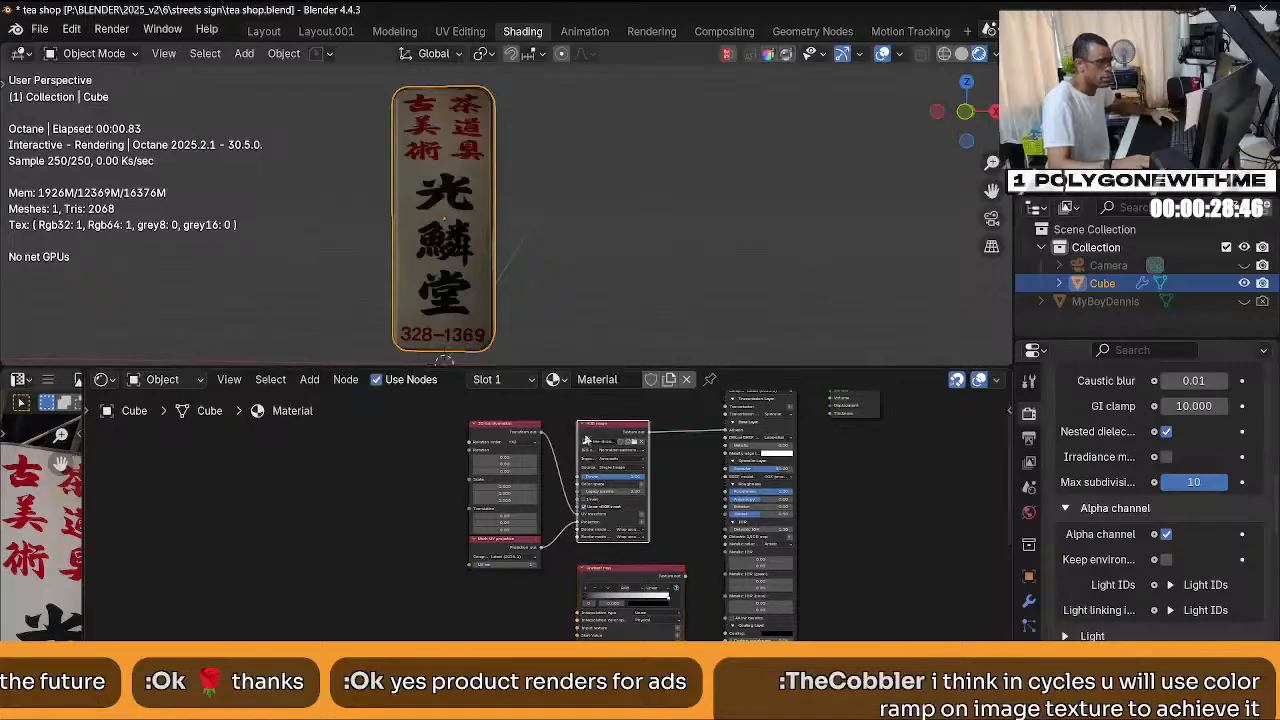
drag(424, 415, 625, 557)
key(g)
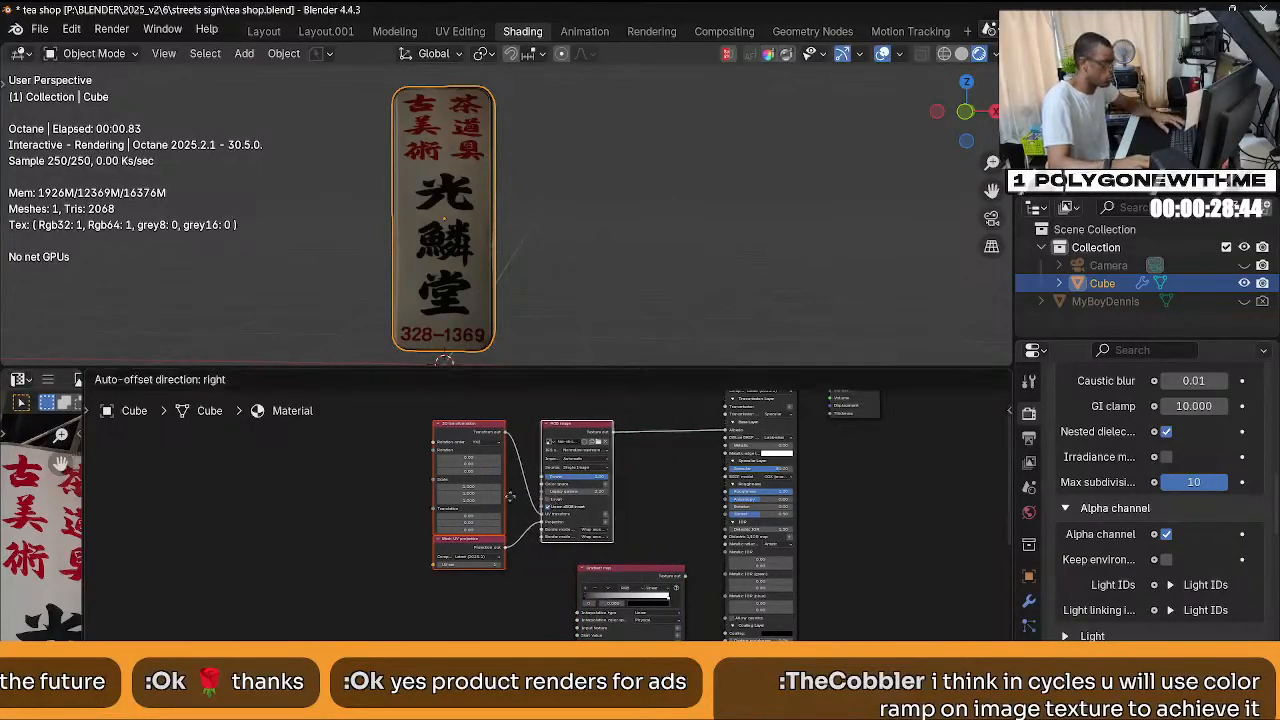
click(352, 507)
Feed the RGB image's texture into the Gradient map's Input texture and connect the Gradient map to the material's Albedo.
click(391, 438)
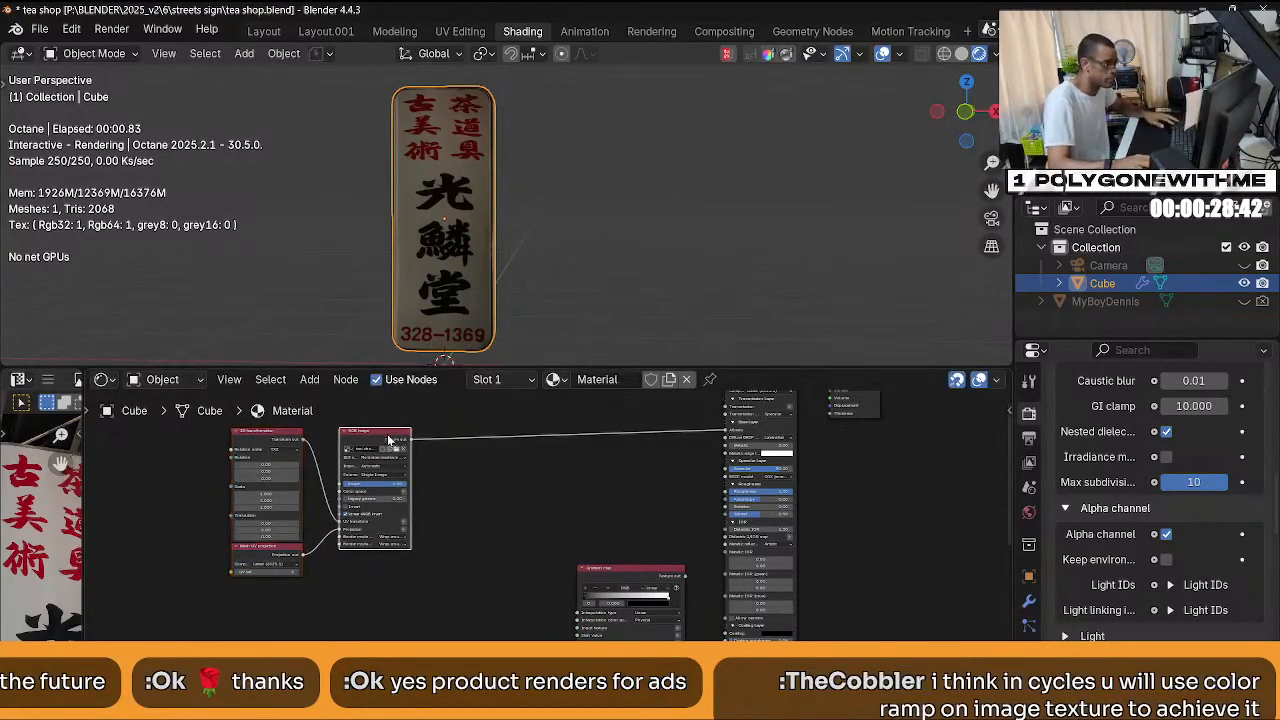
alt+shift+right_drag(390, 440, 625, 621)
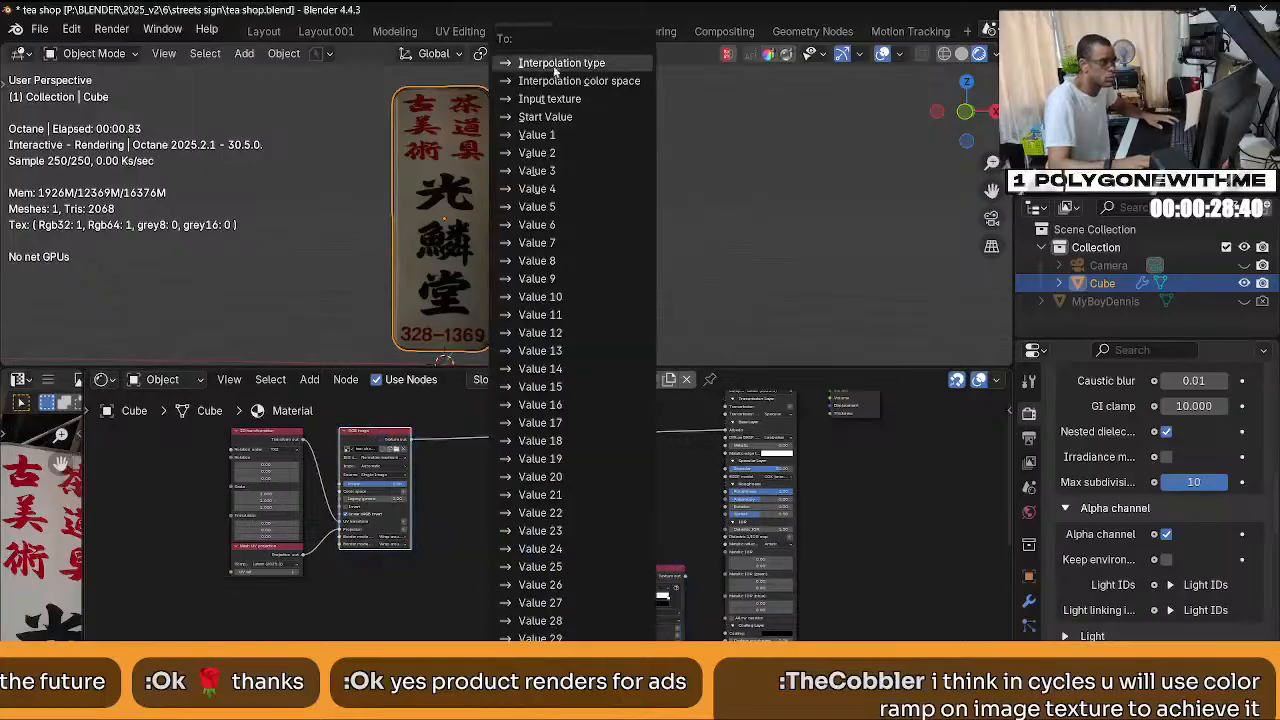
click(570, 100)
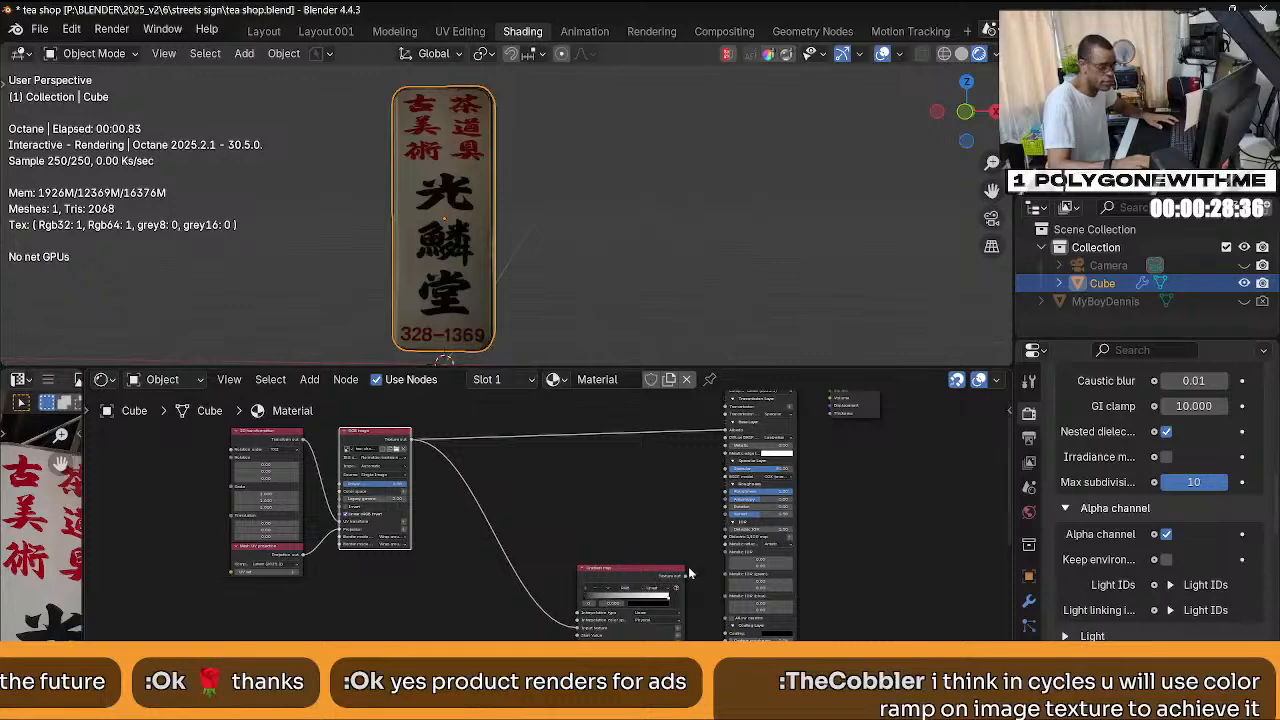
drag(684, 577, 725, 430)
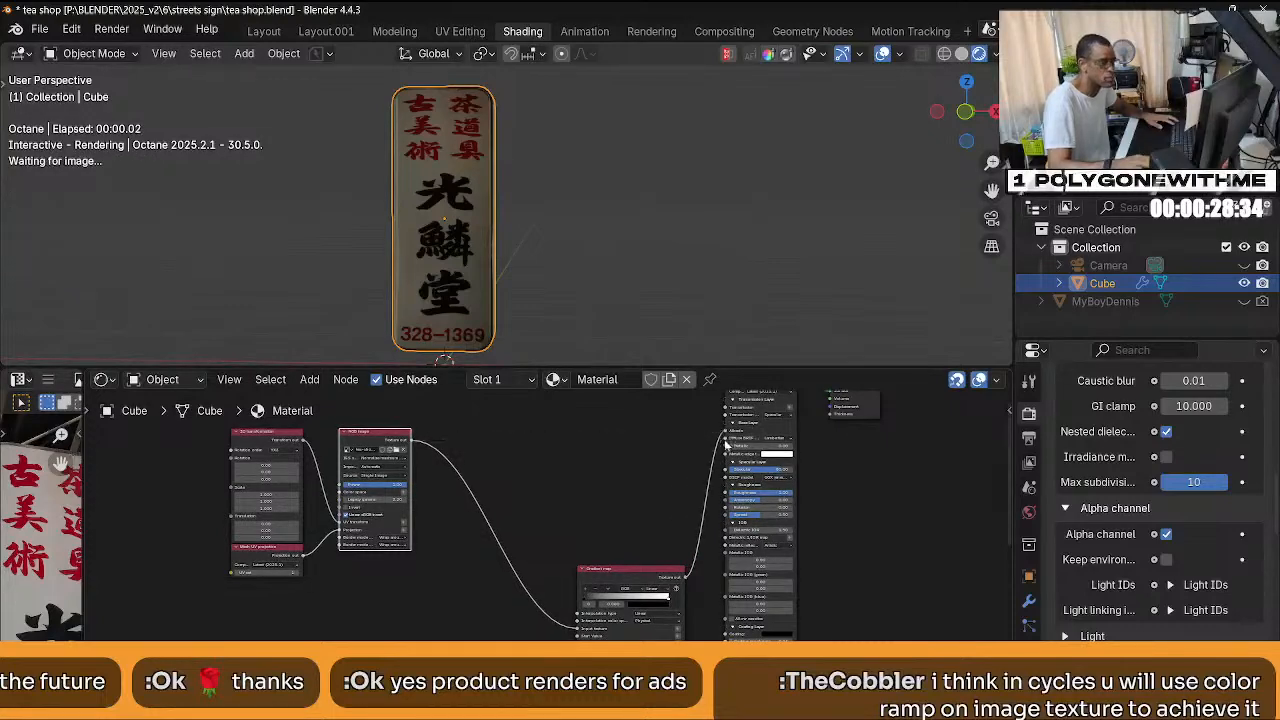
middle_drag(469, 273, 494, 279)
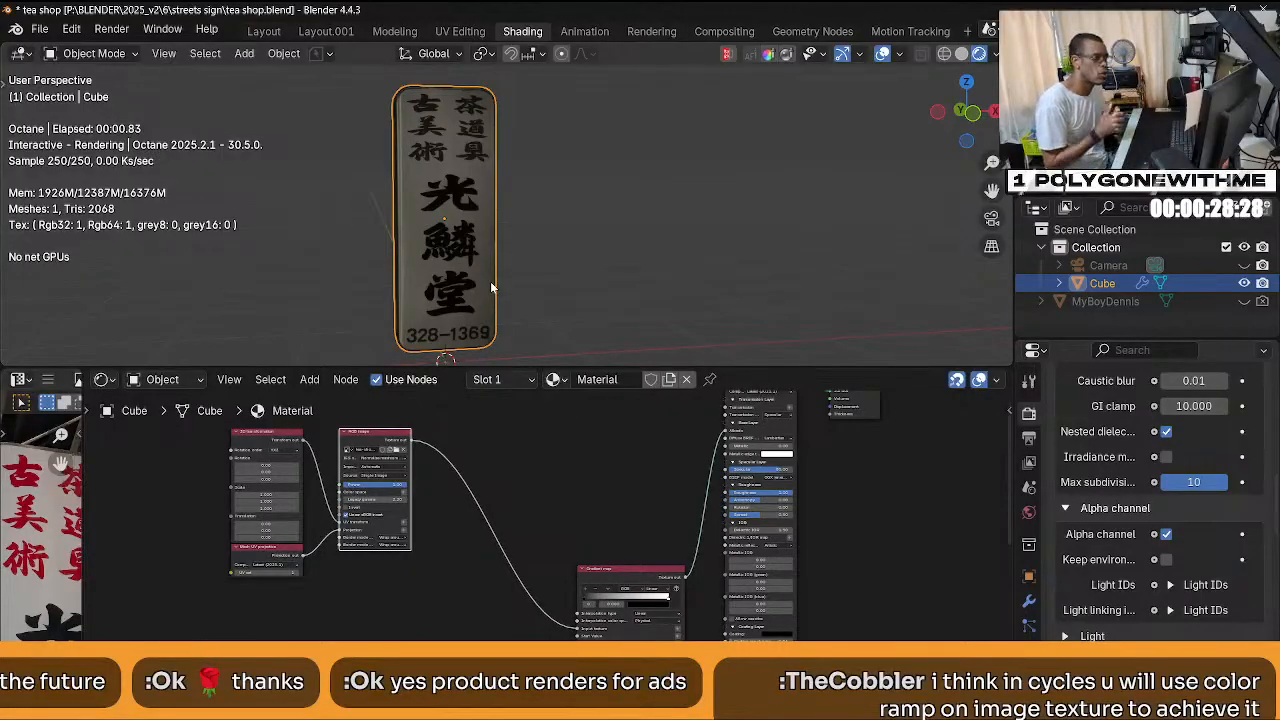
middle_drag(503, 288, 598, 246)
scroll(518, 278, up, 4)
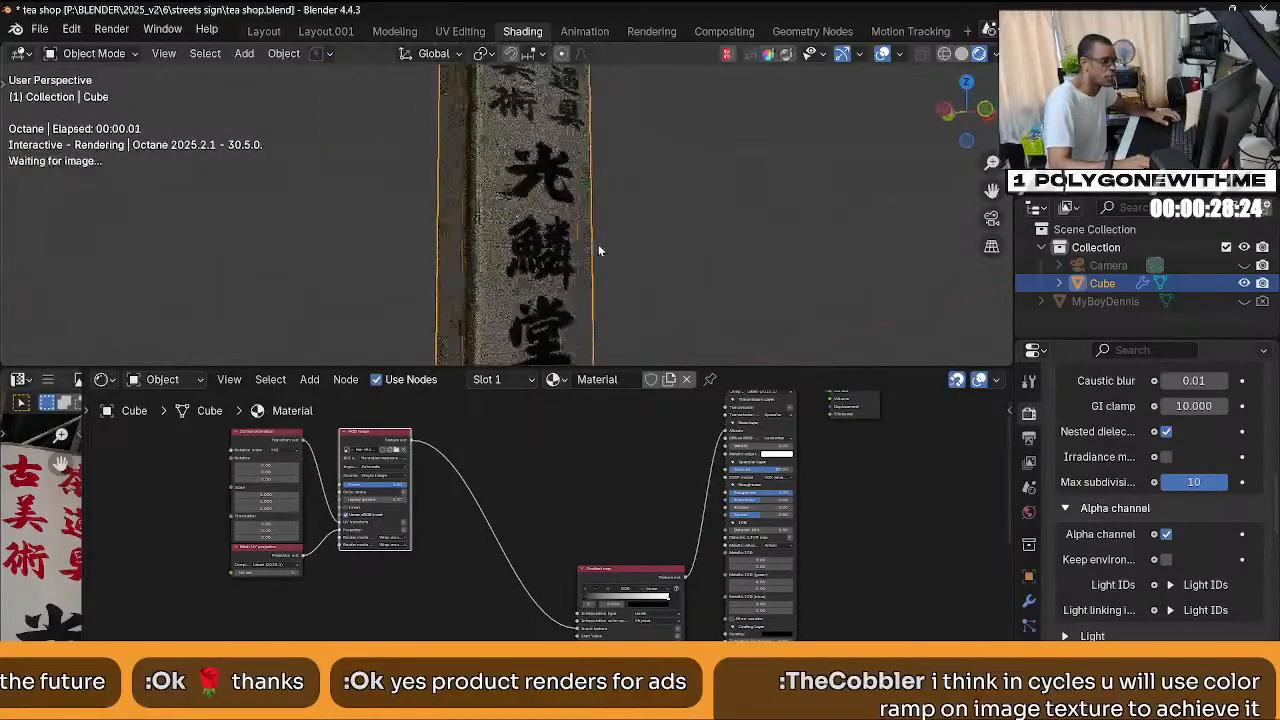
Shift the Gradient map node, disconnect it from Albedo and connect its output to the material's Roughness.
drag(626, 578, 561, 557)
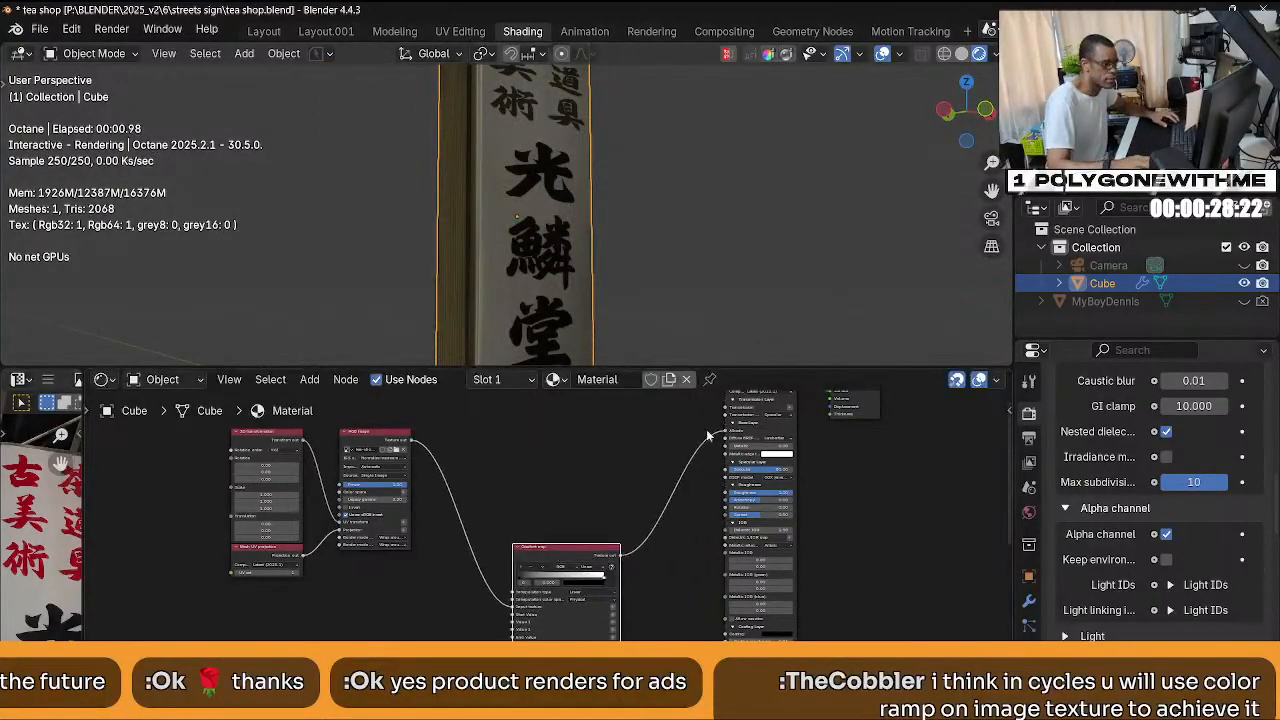
drag(725, 438, 702, 546)
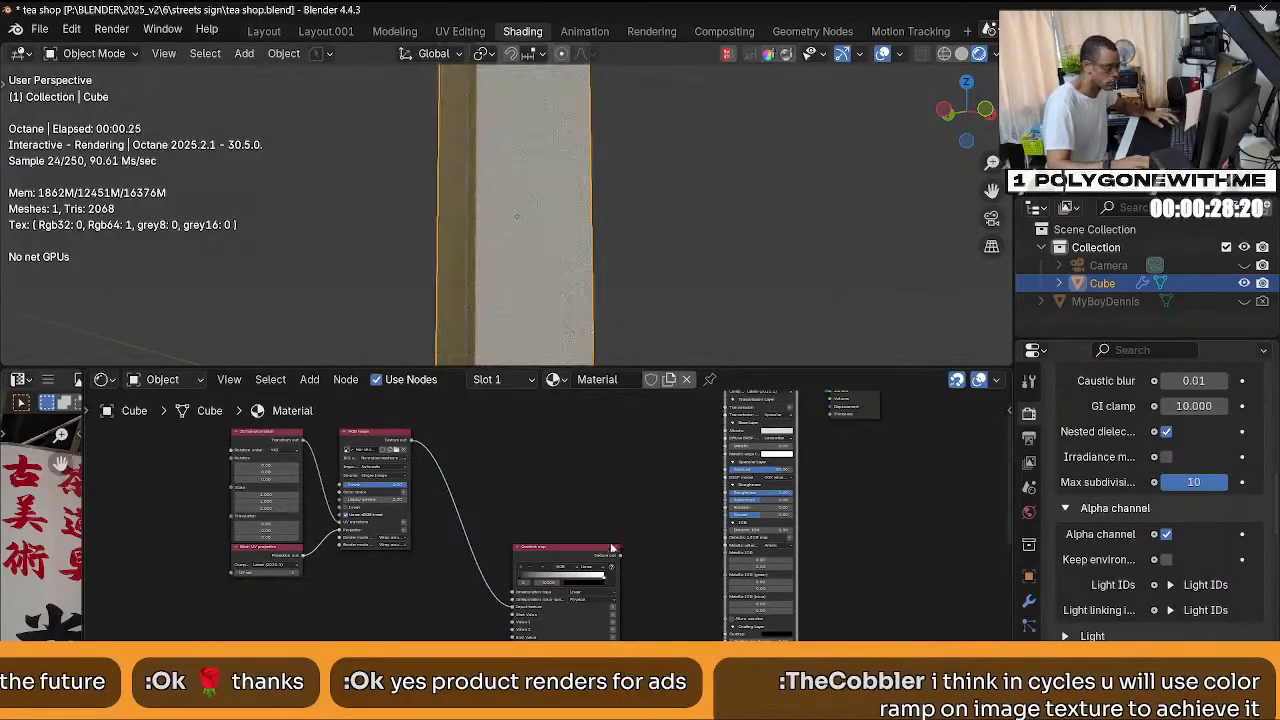
drag(619, 555, 756, 566)
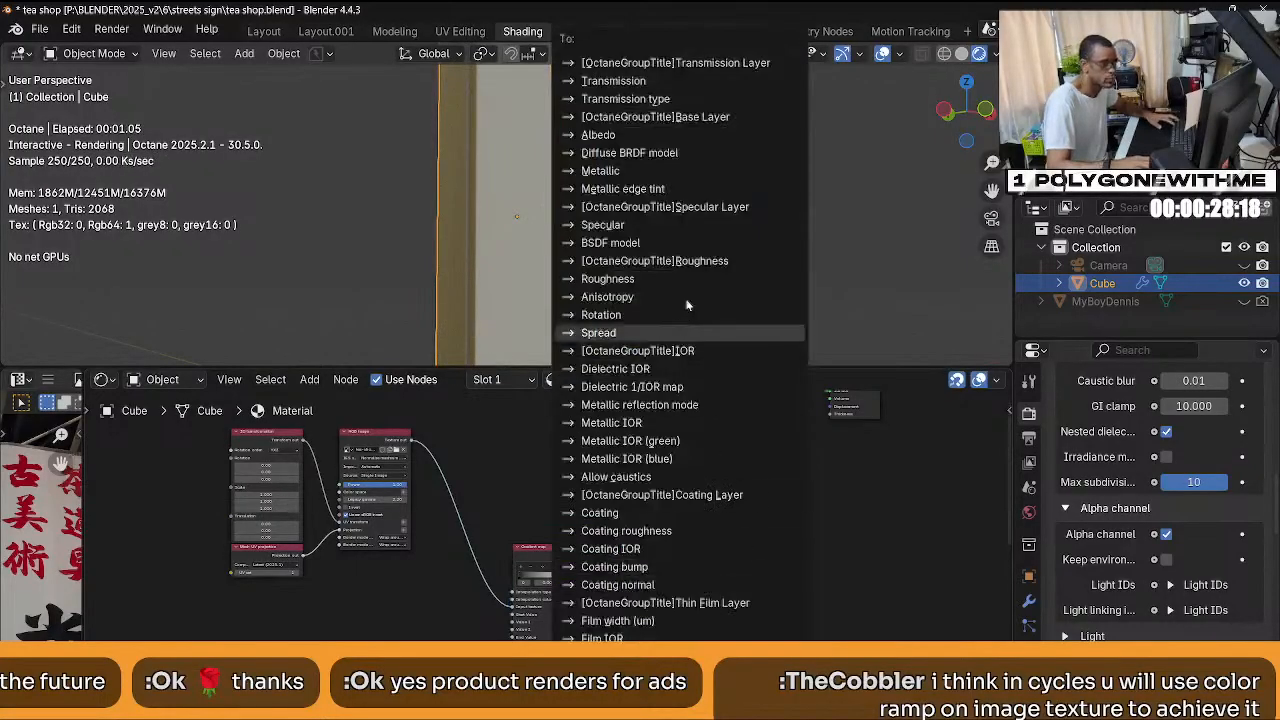
click(640, 279)
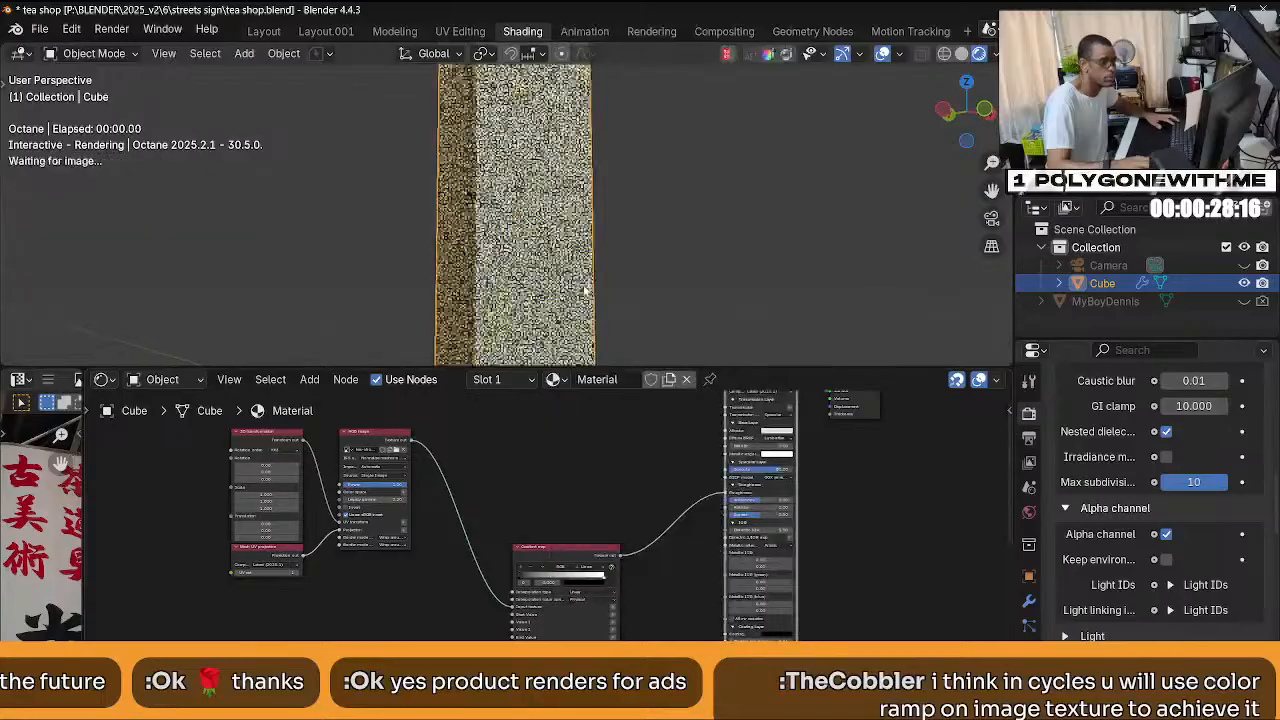
middle_drag(549, 243, 635, 268)
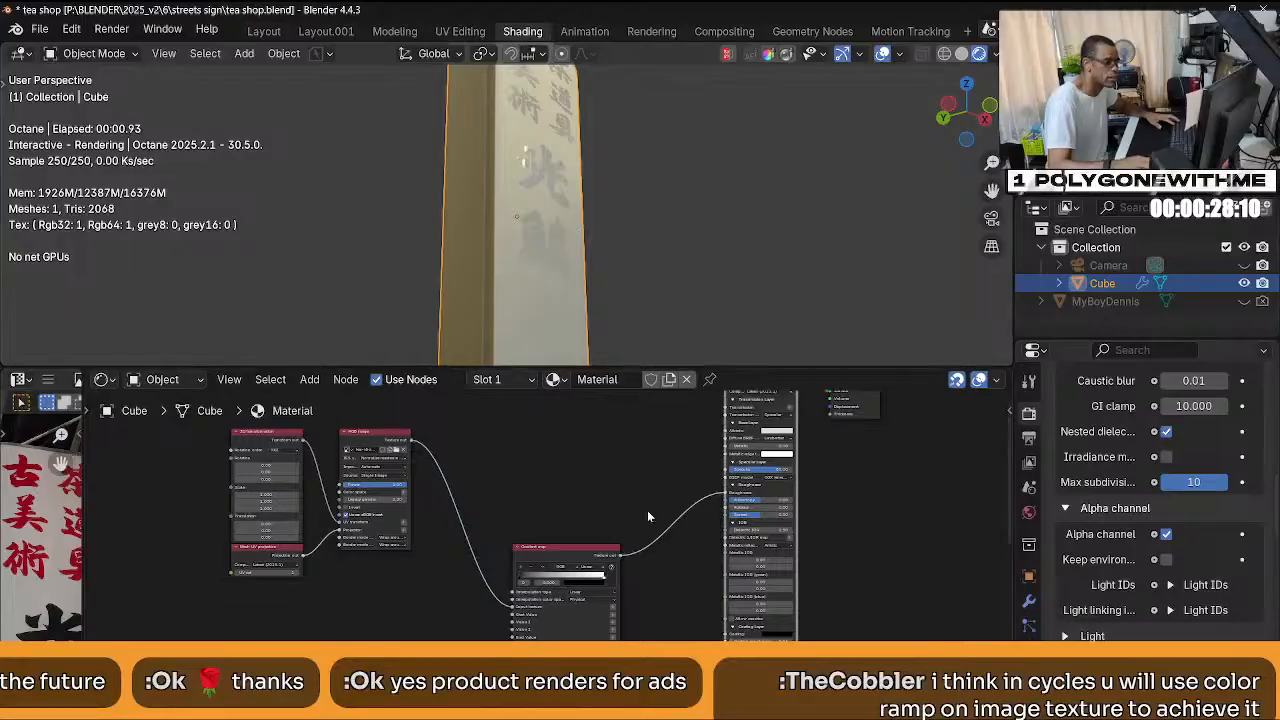
Preview the Gradient map on the sign and slide its white stop to 0.295.
drag(583, 557, 569, 549)
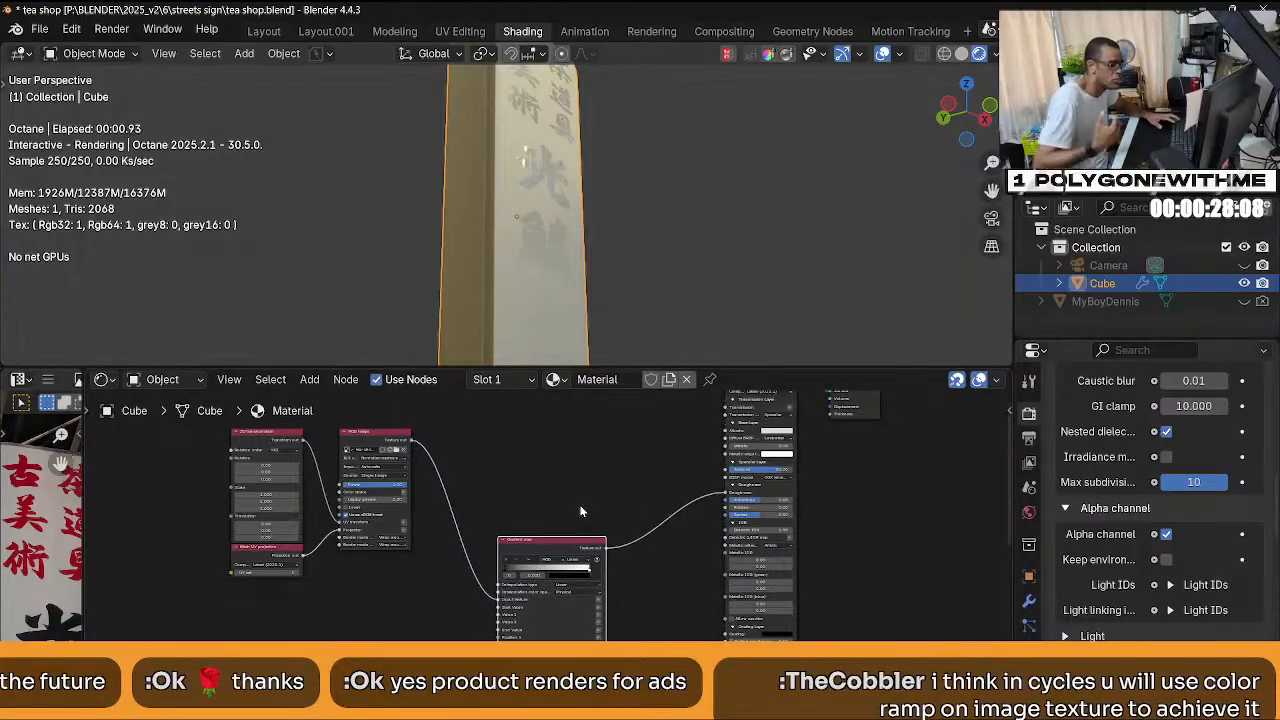
drag(517, 569, 552, 573)
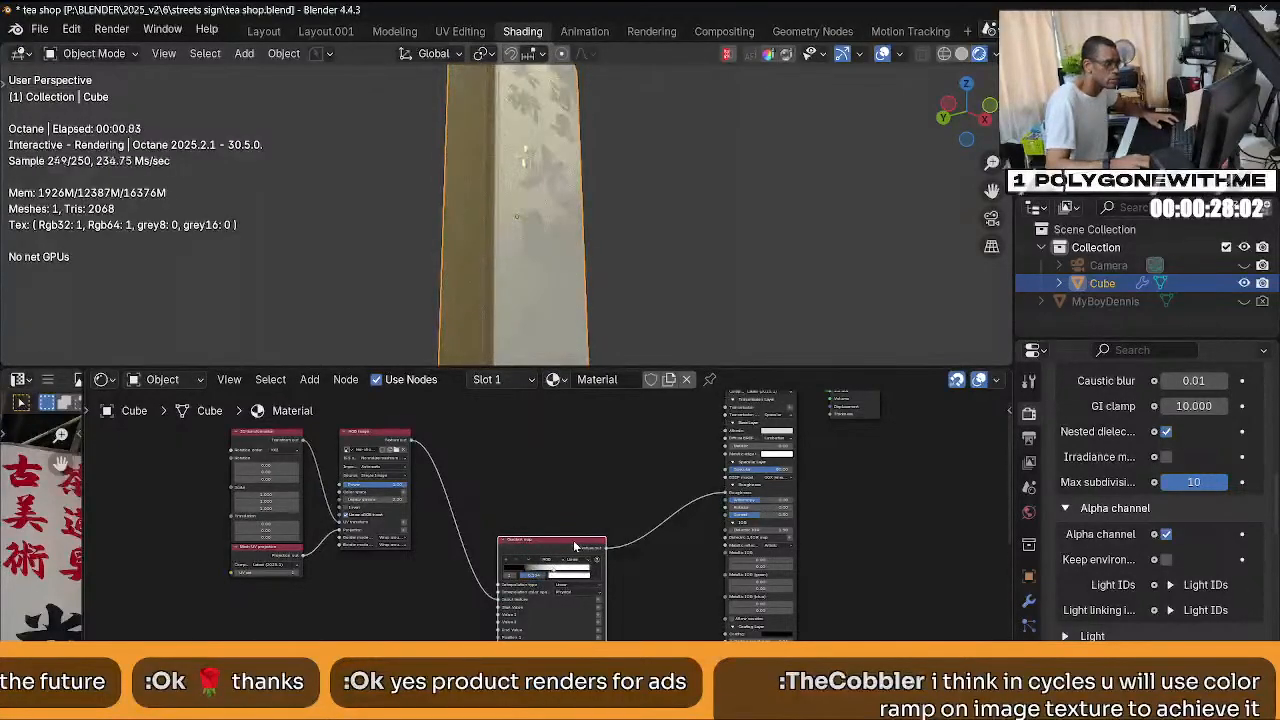
scroll(575, 550, up, 2)
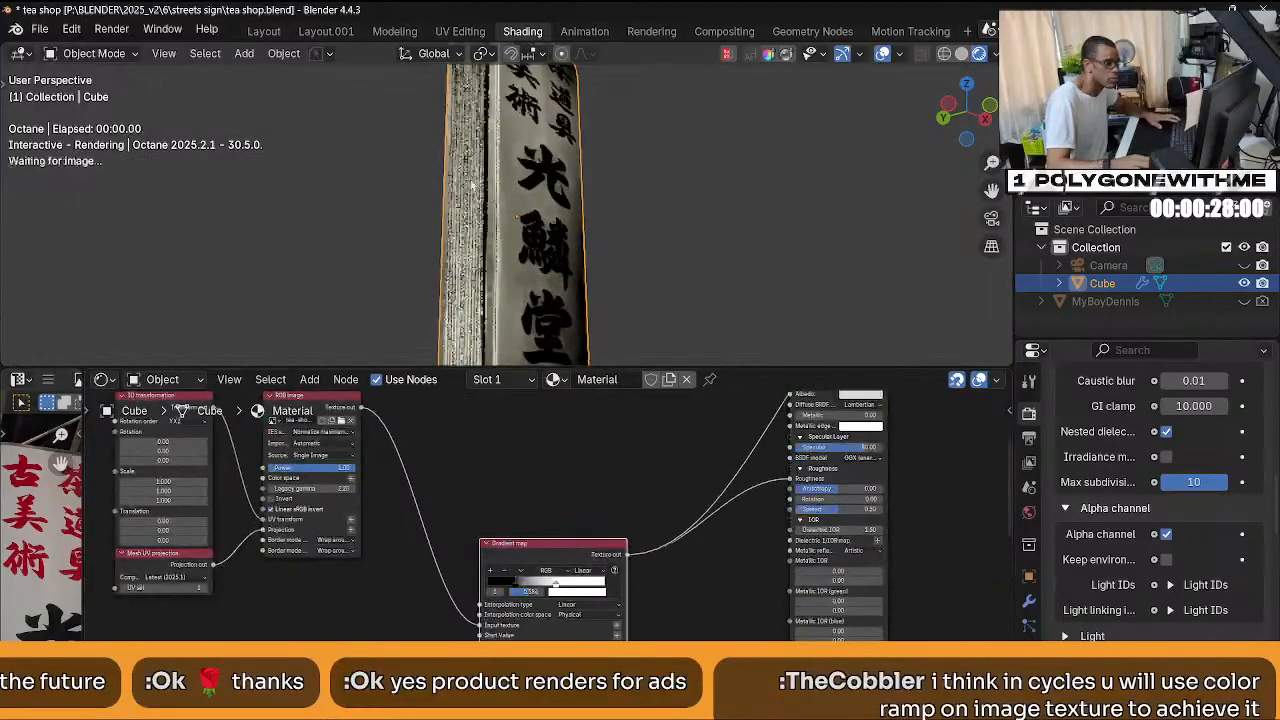
middle_drag(472, 185, 515, 220)
mouse_move(566, 584)
mouse_down()
mouse_move(506, 587)
mouse_move(531, 587)
mouse_up()
key(KP_Decimal)
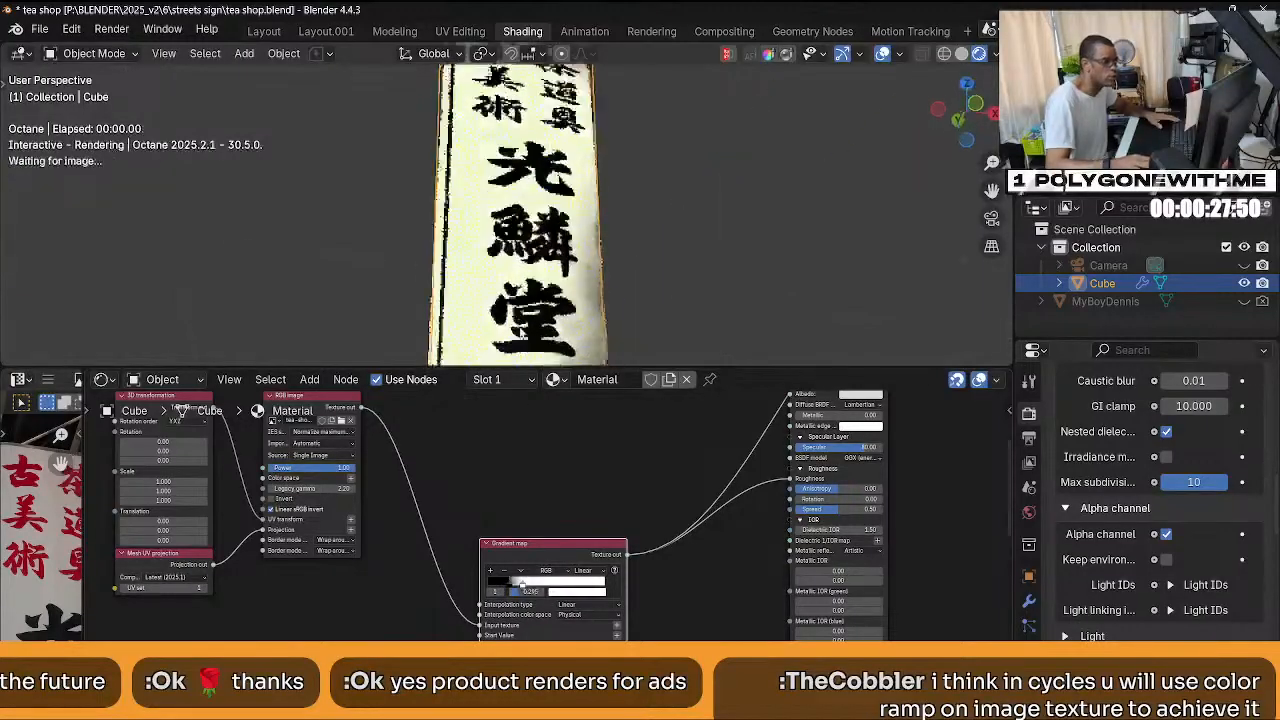
Slide the Gradient map's black stop to about 0.1 and switch the preview back to the Universal material.
middle_drag(560, 250, 568, 263)
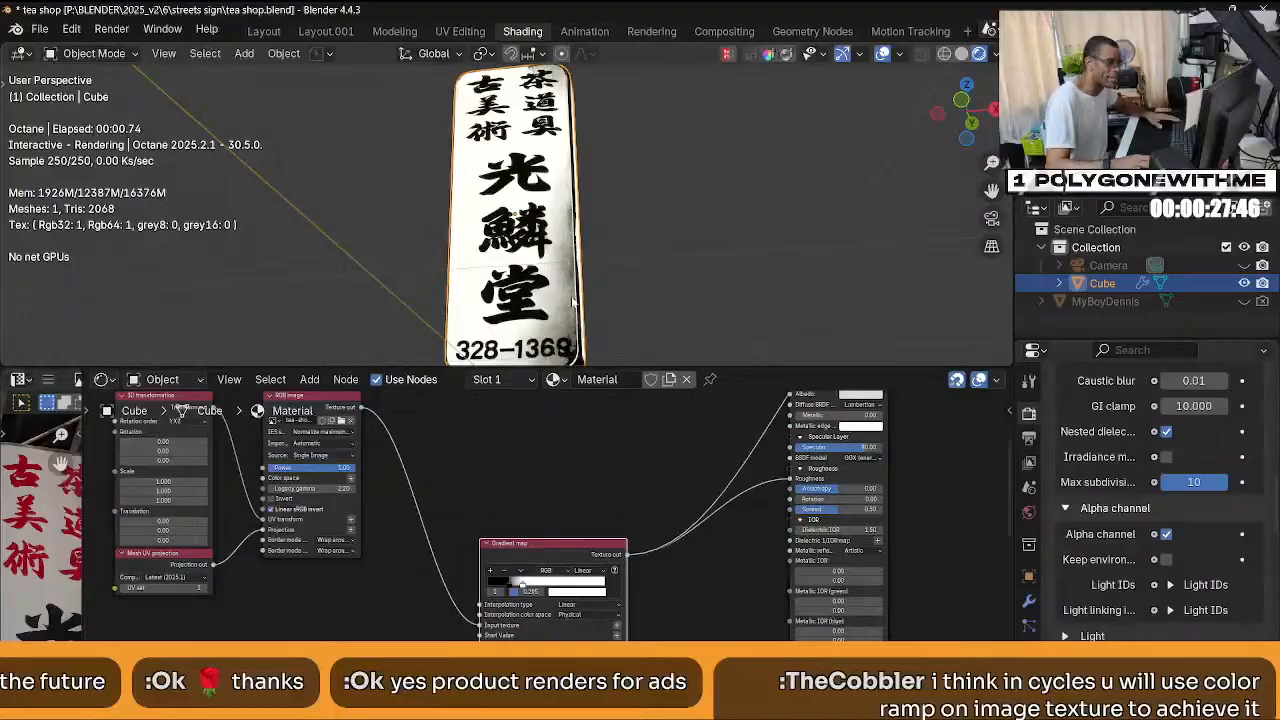
middle_drag(568, 263, 594, 274)
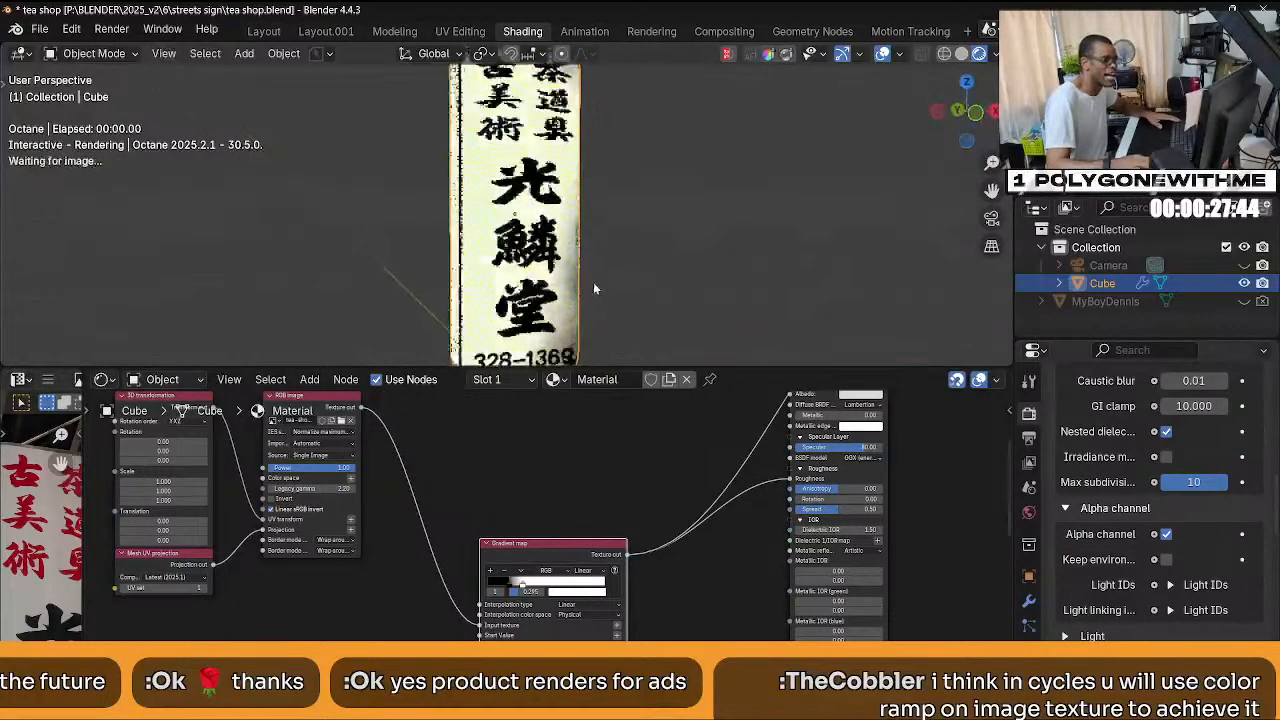
scroll(577, 301, up, 2)
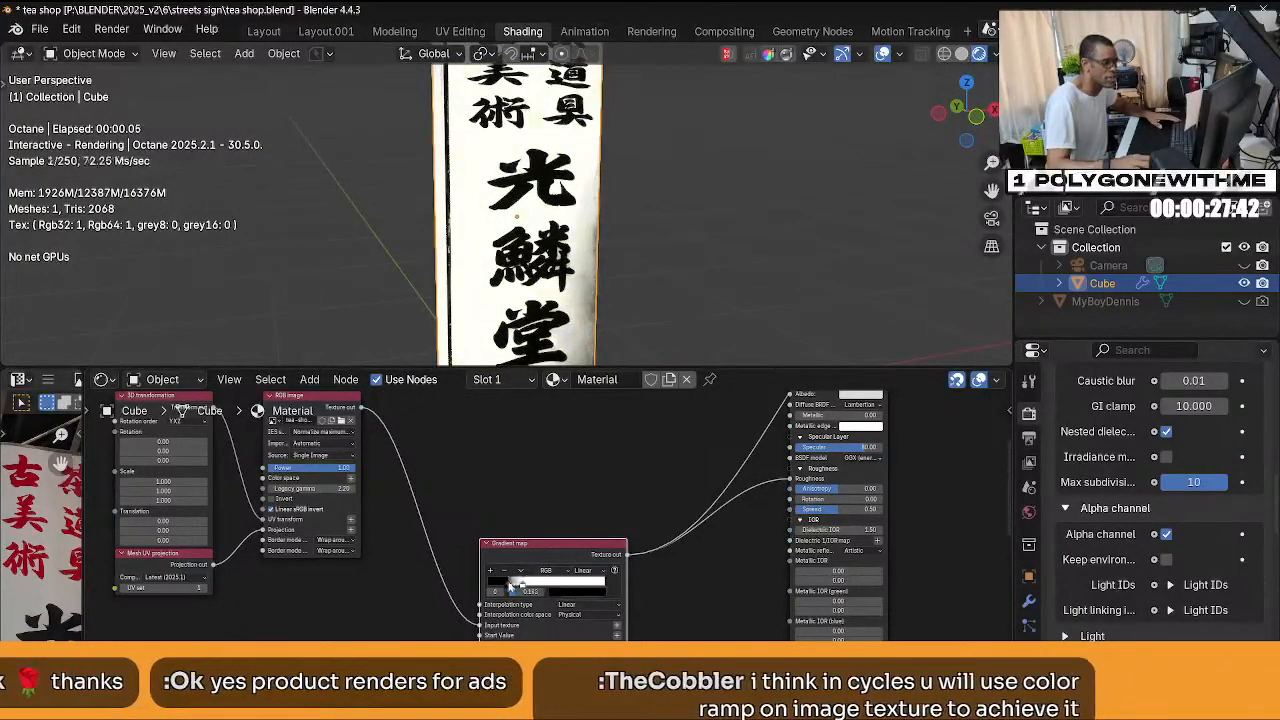
drag(521, 581, 503, 580)
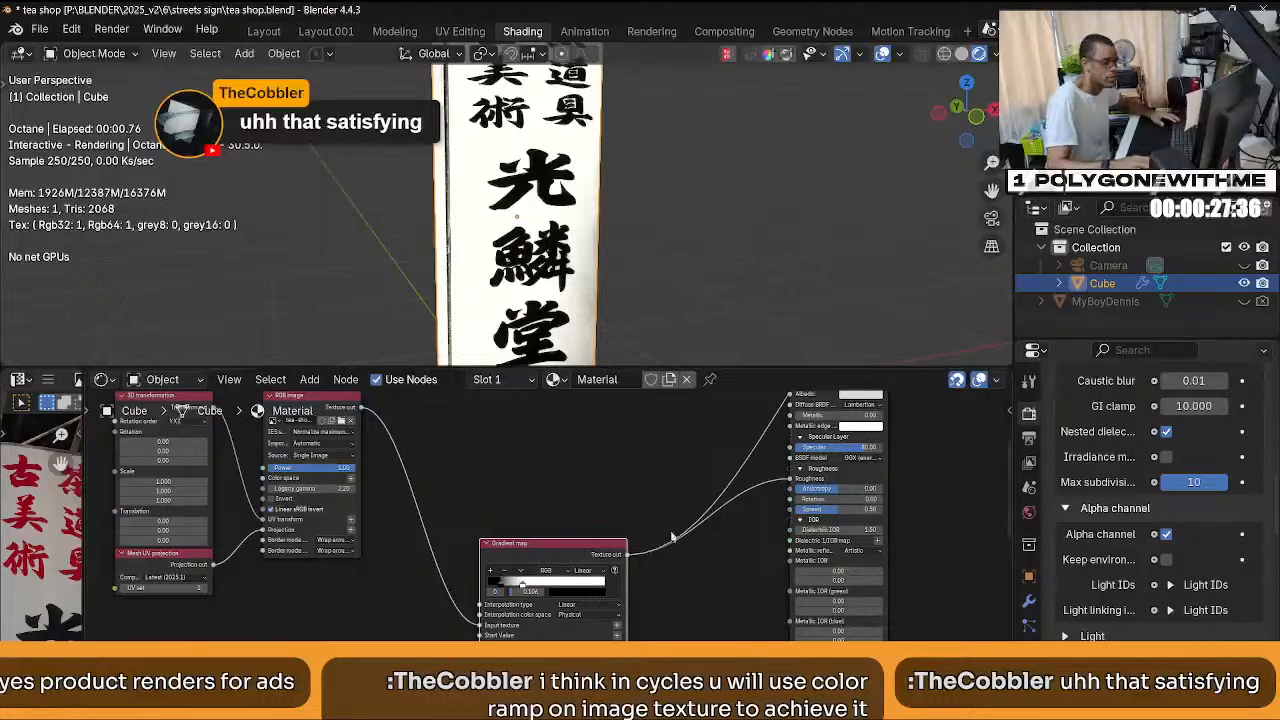
scroll(672, 537, down, 2)
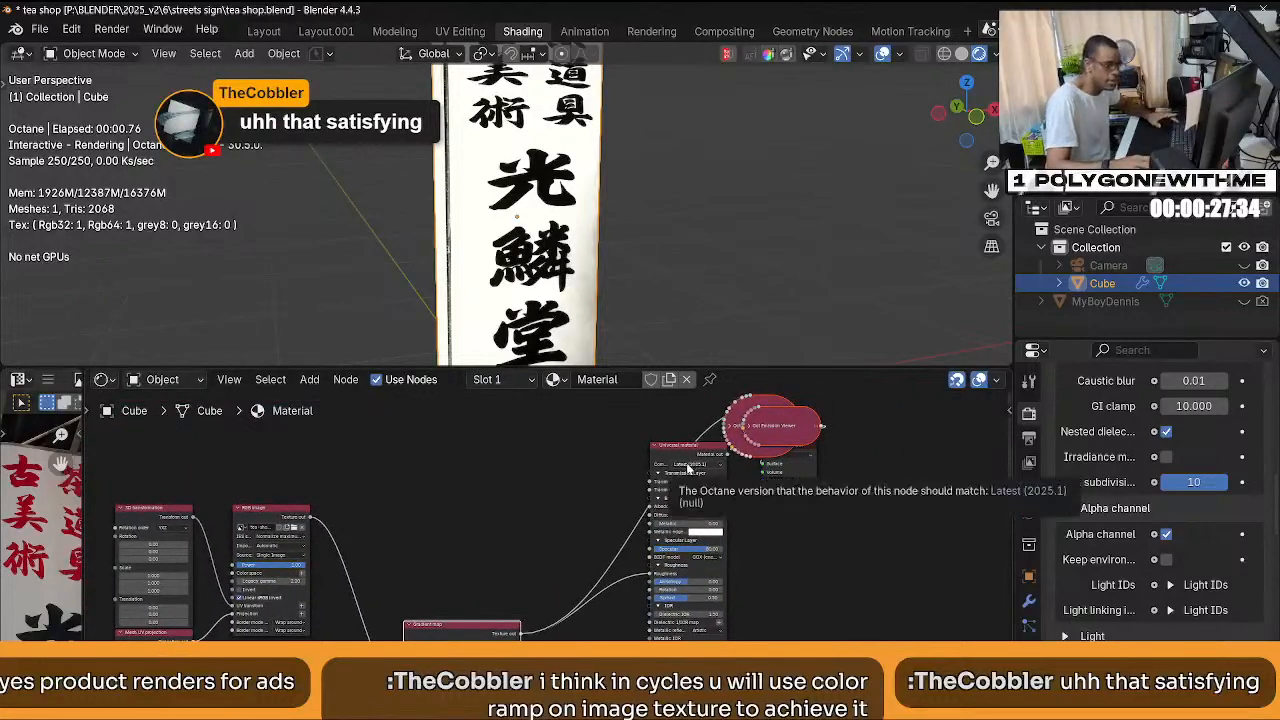
ctrl+shift+click(686, 462)
drag(494, 626, 525, 572)
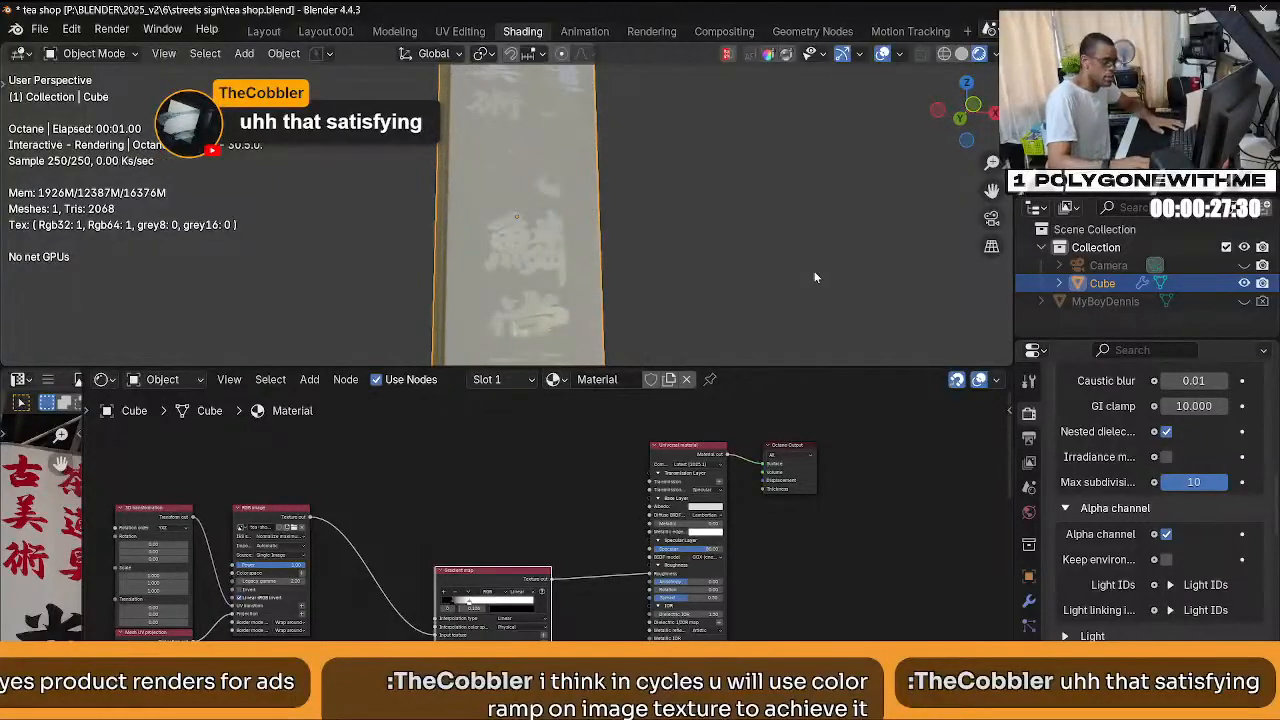
Raise the Octane Imager preview exposure to 1.69.
key(n)
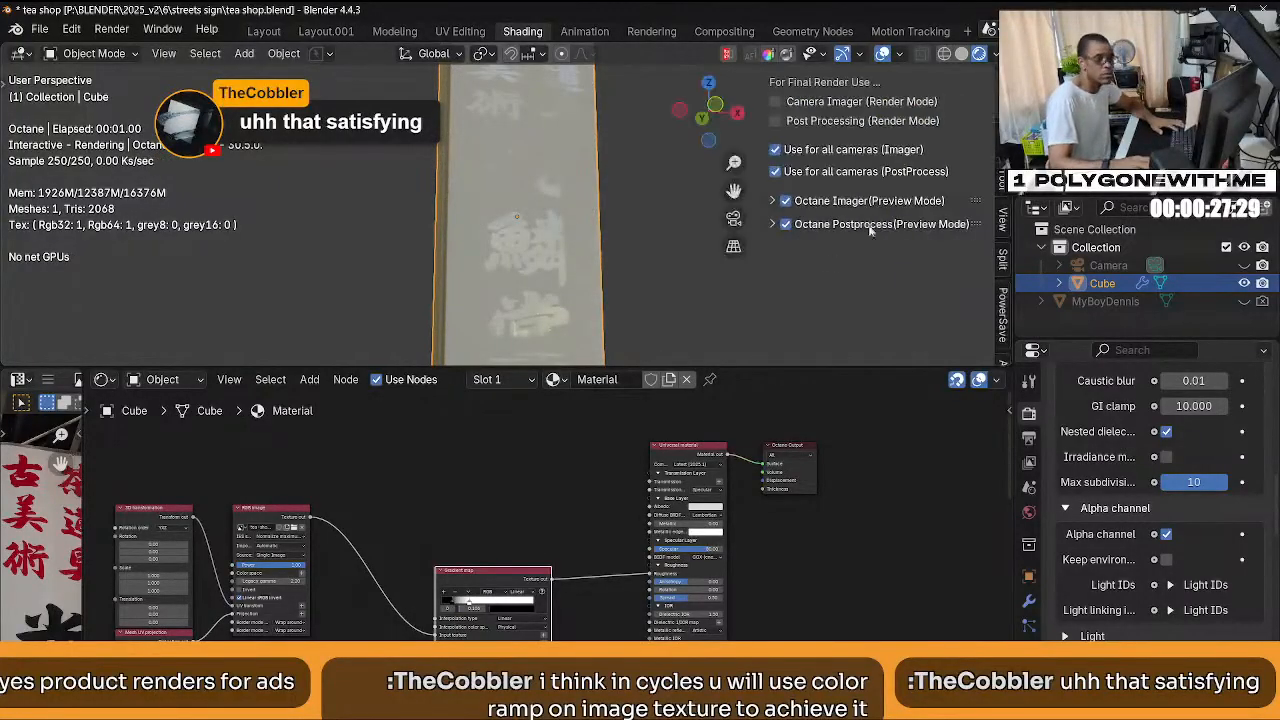
click(776, 201)
drag(885, 249, 915, 249)
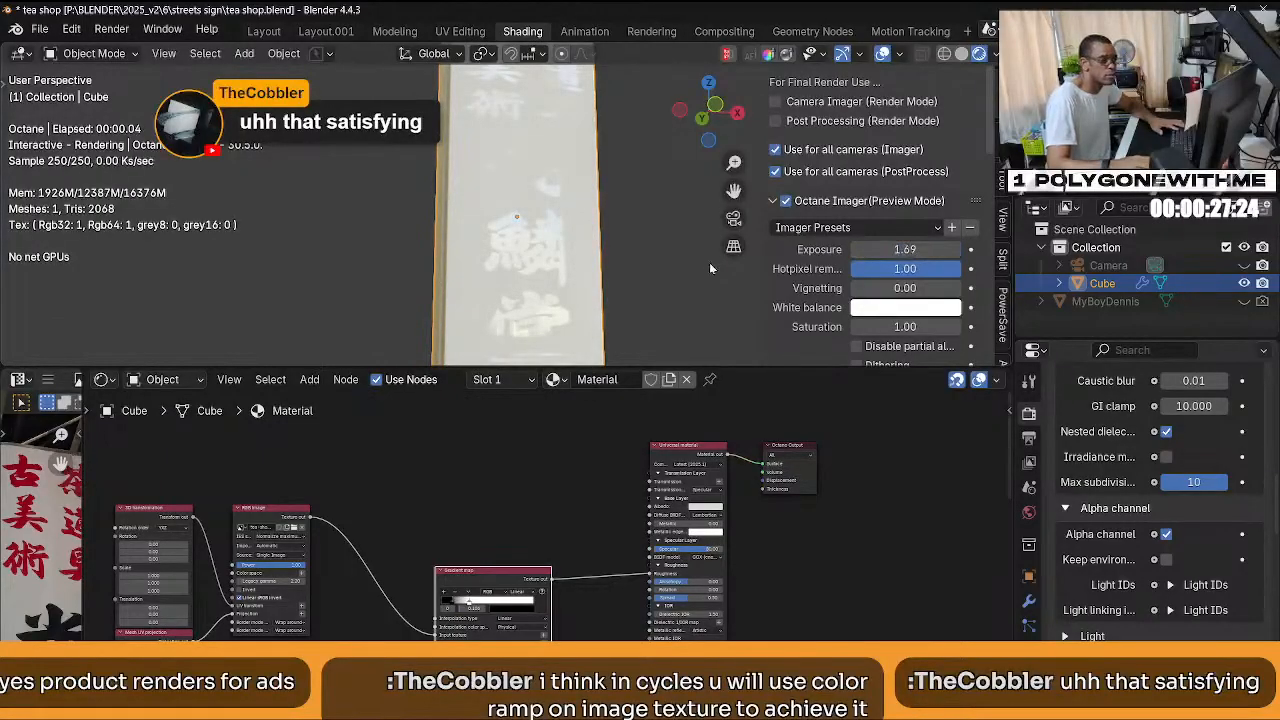
key(n)
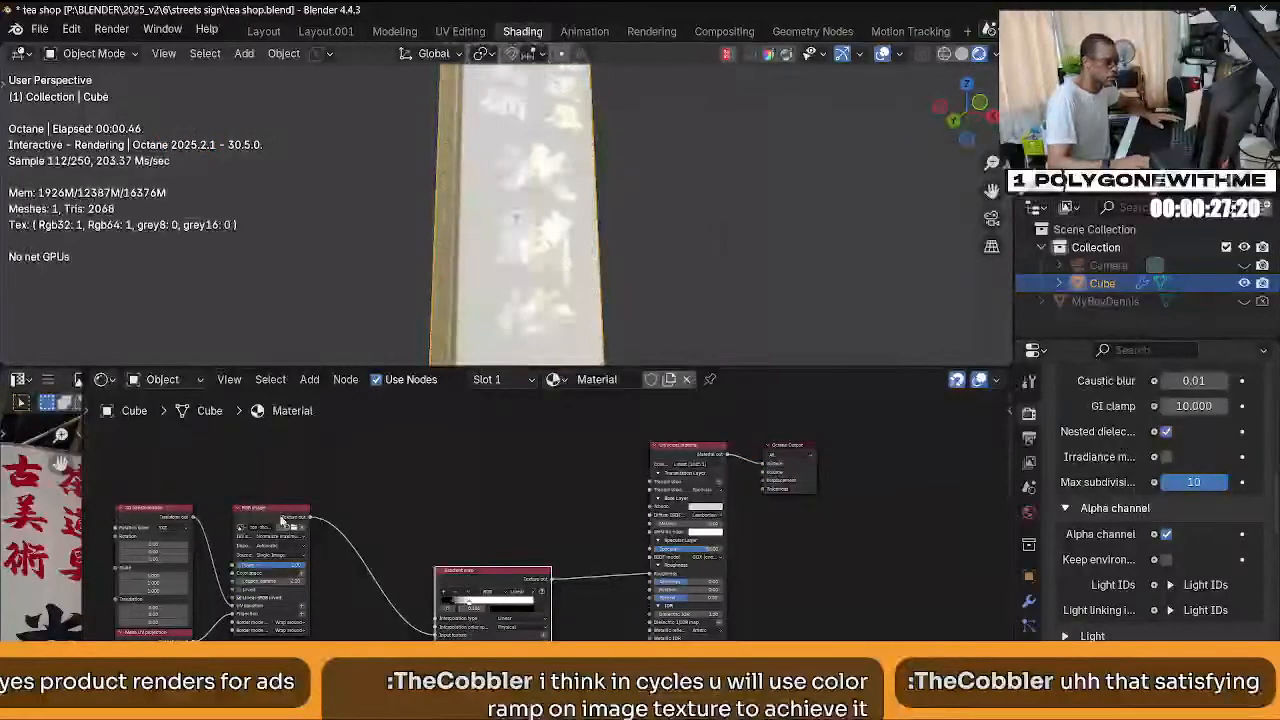
Connect the RGB image node's texture output directly to the material's Albedo.
drag(293, 514, 664, 482)
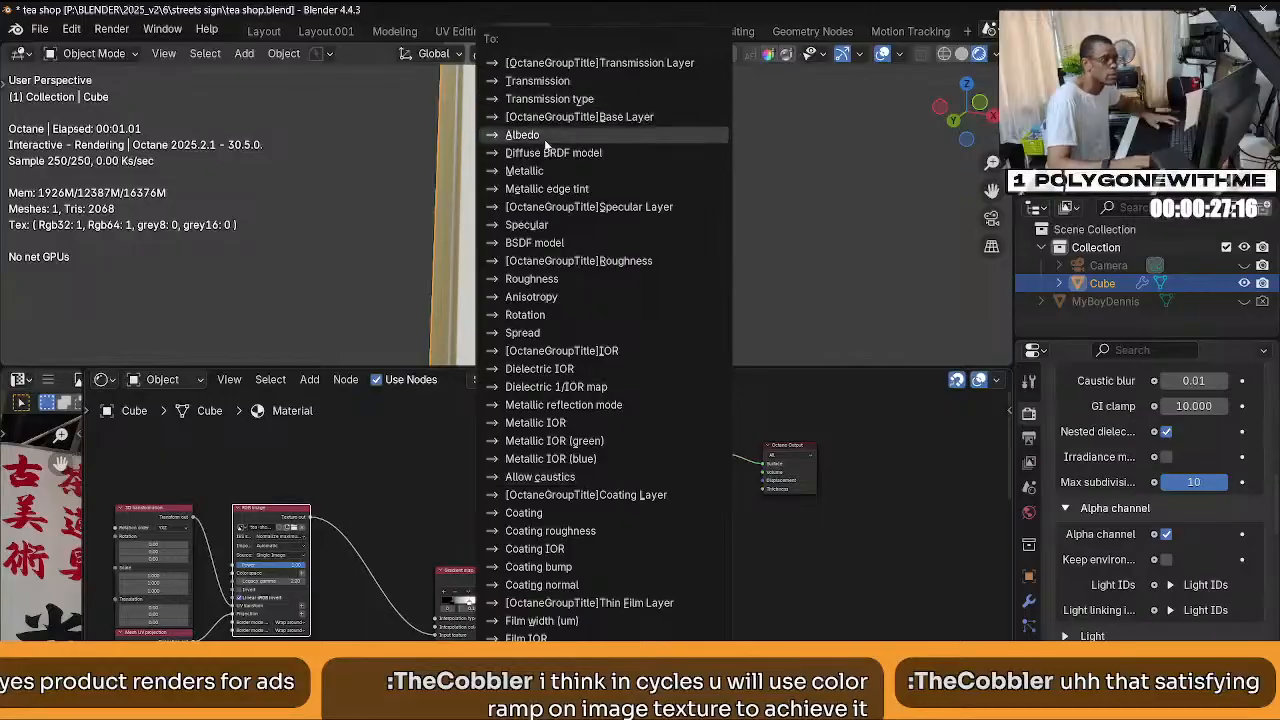
click(522, 134)
middle_drag(555, 263, 600, 220)
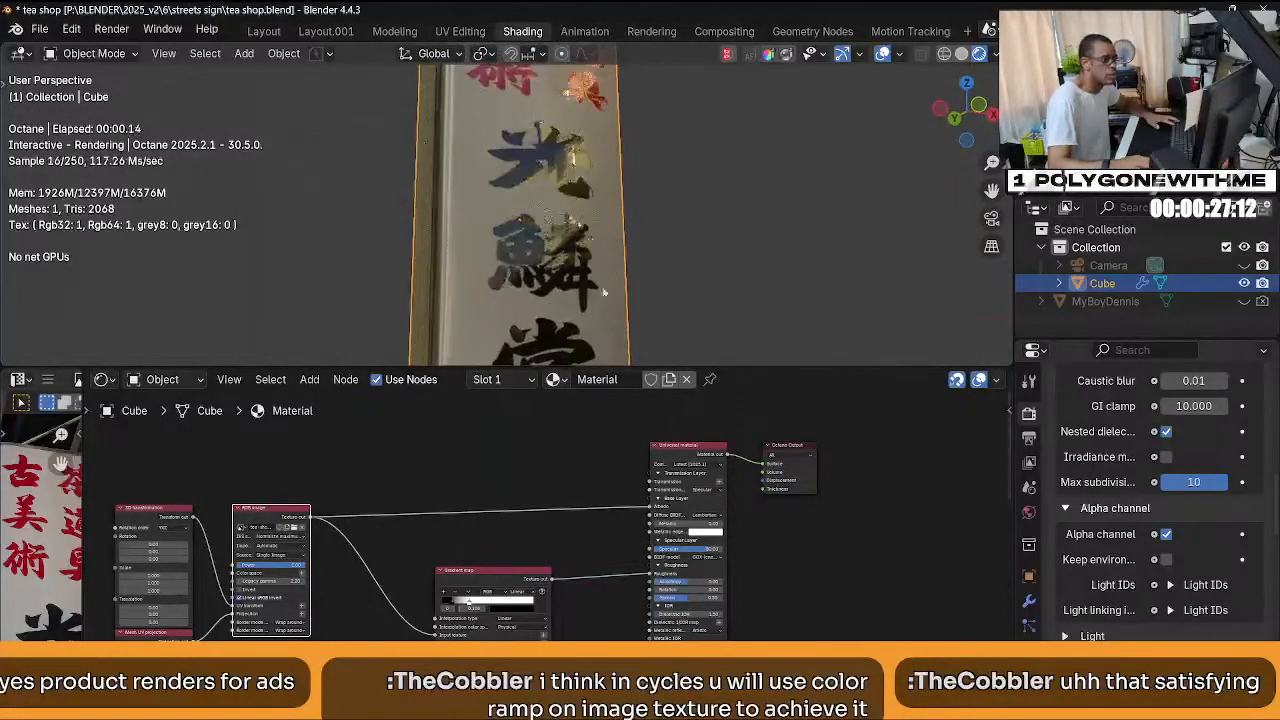
Spread the Gradient map's stops back out, with the black stop at 0.000 and the white stop at 0.991.
middle_drag(475, 604, 493, 563)
mouse_move(493, 563)
mouse_down()
mouse_move(458, 565)
mouse_move(492, 560)
mouse_move(474, 553)
mouse_up()
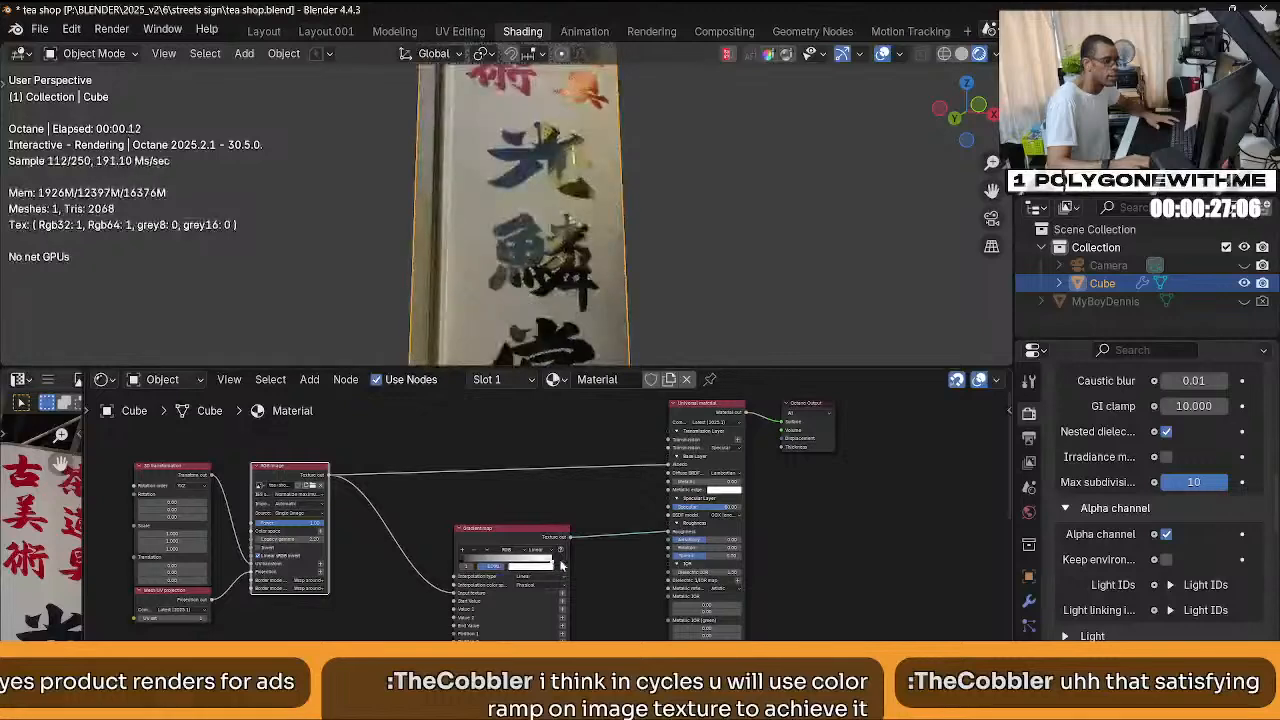
scroll(474, 553, up, 5)
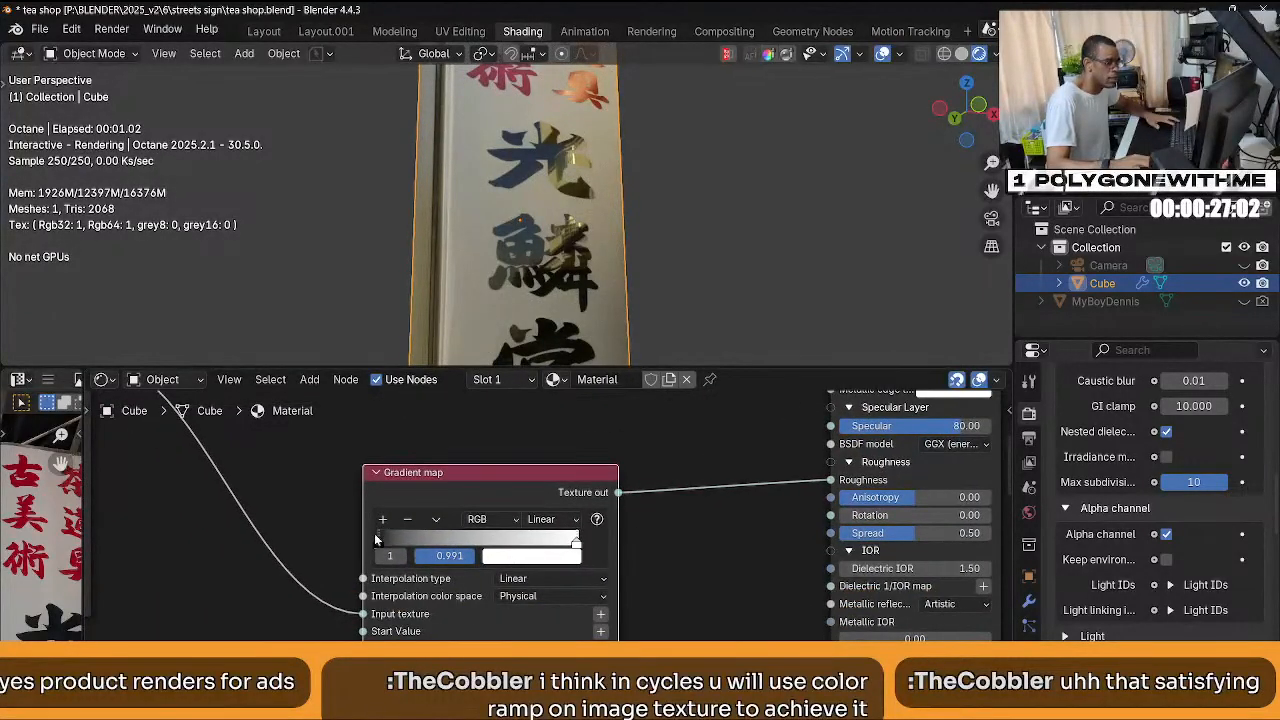
Lighten the colour of the Gradient map's black stop slightly and darken the white stop's colour to light grey.
click(378, 539)
click(528, 559)
mouse_move(638, 410)
mouse_down()
mouse_move(638, 388)
mouse_move(638, 399)
mouse_up()
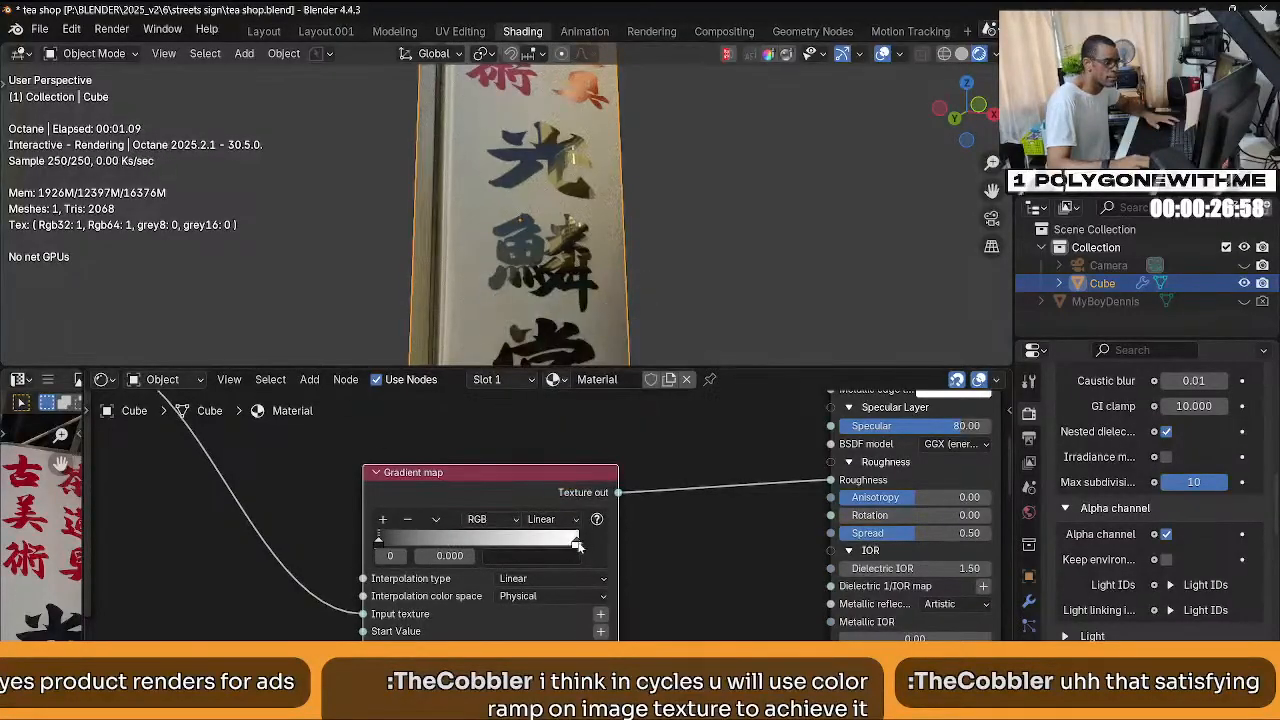
click(577, 545)
click(531, 556)
drag(640, 308, 638, 300)
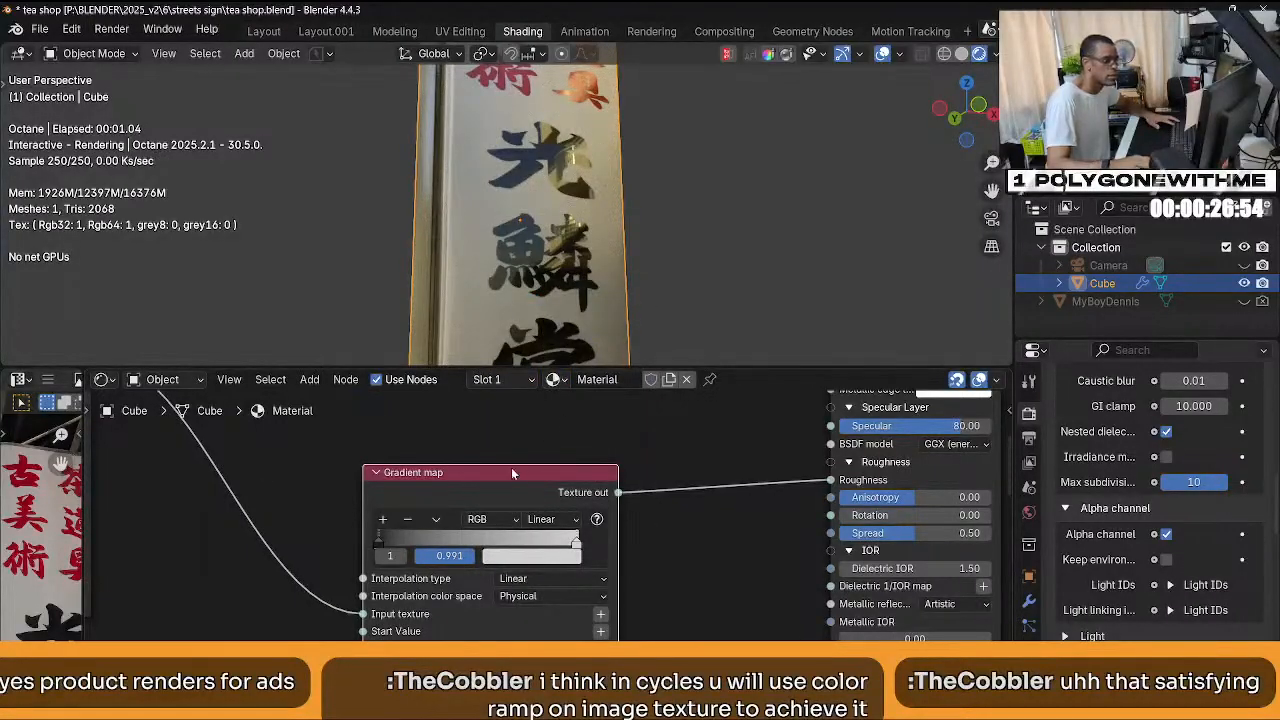
Duplicate the RGB image node below the original and cut the copy's UV transform and Projection links.
scroll(511, 467, down, 5)
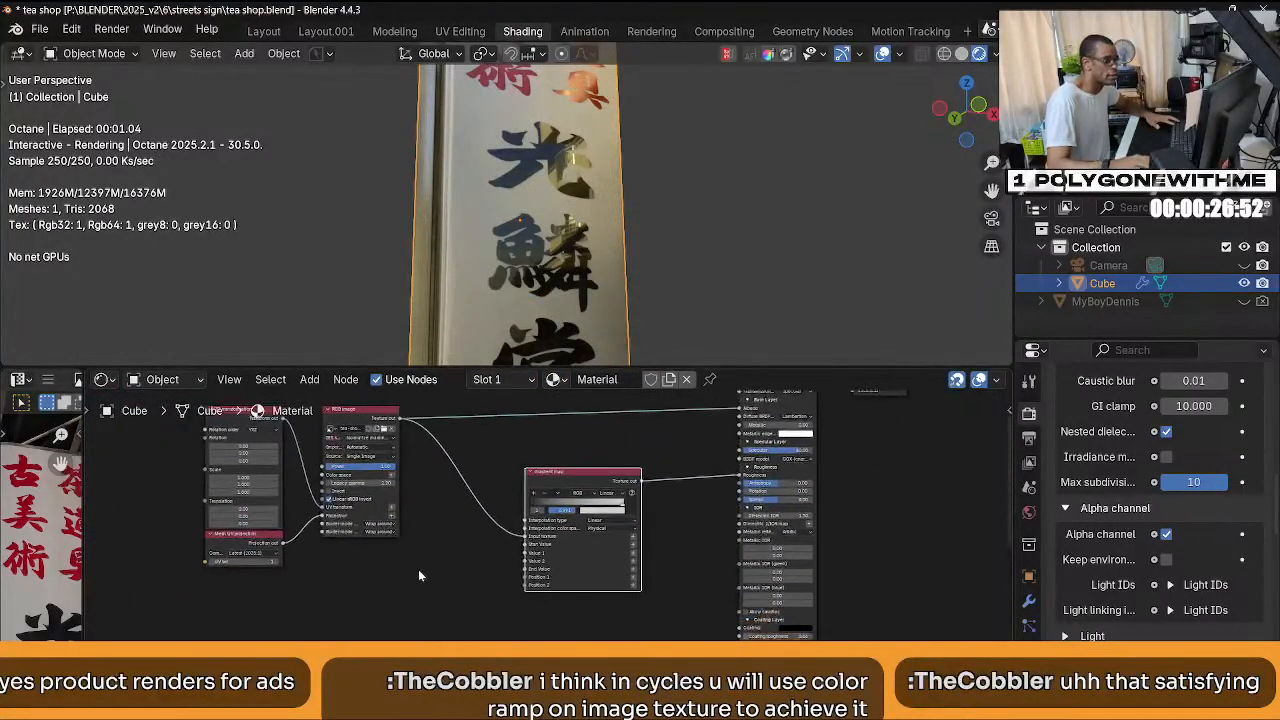
click(418, 572)
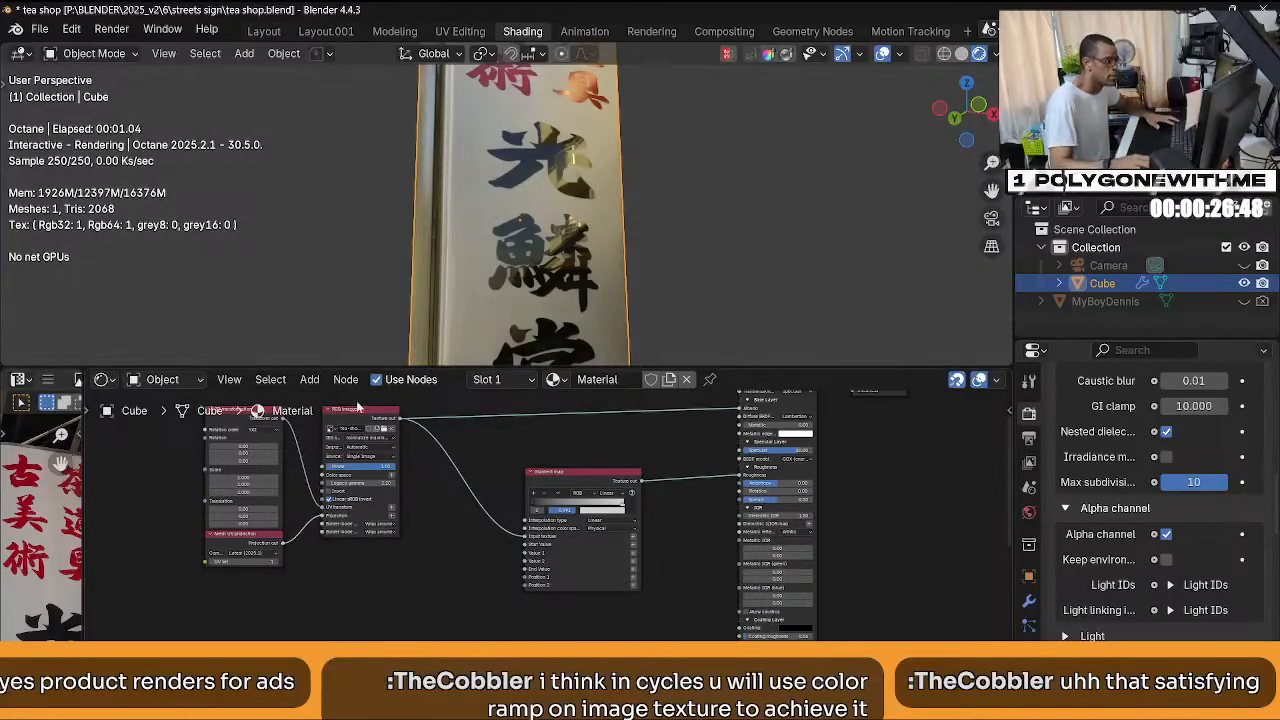
click(361, 412)
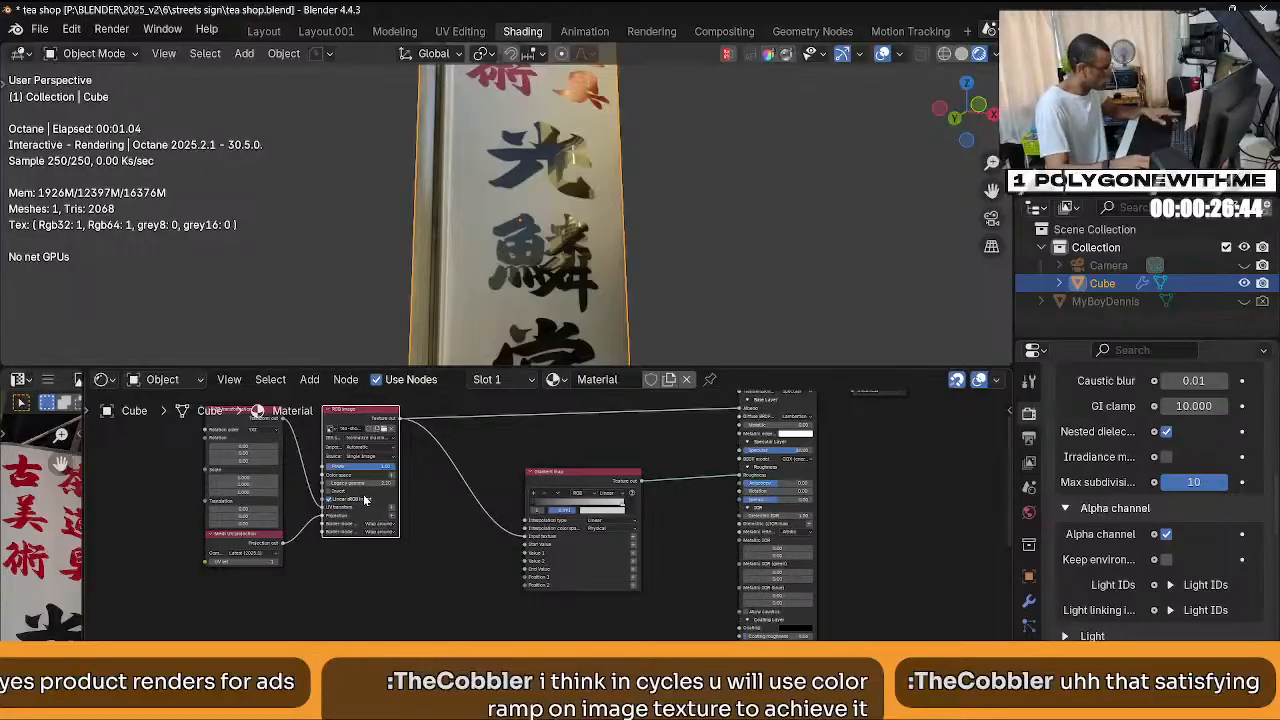
drag(365, 500, 370, 597)
scroll(314, 550, up, 3)
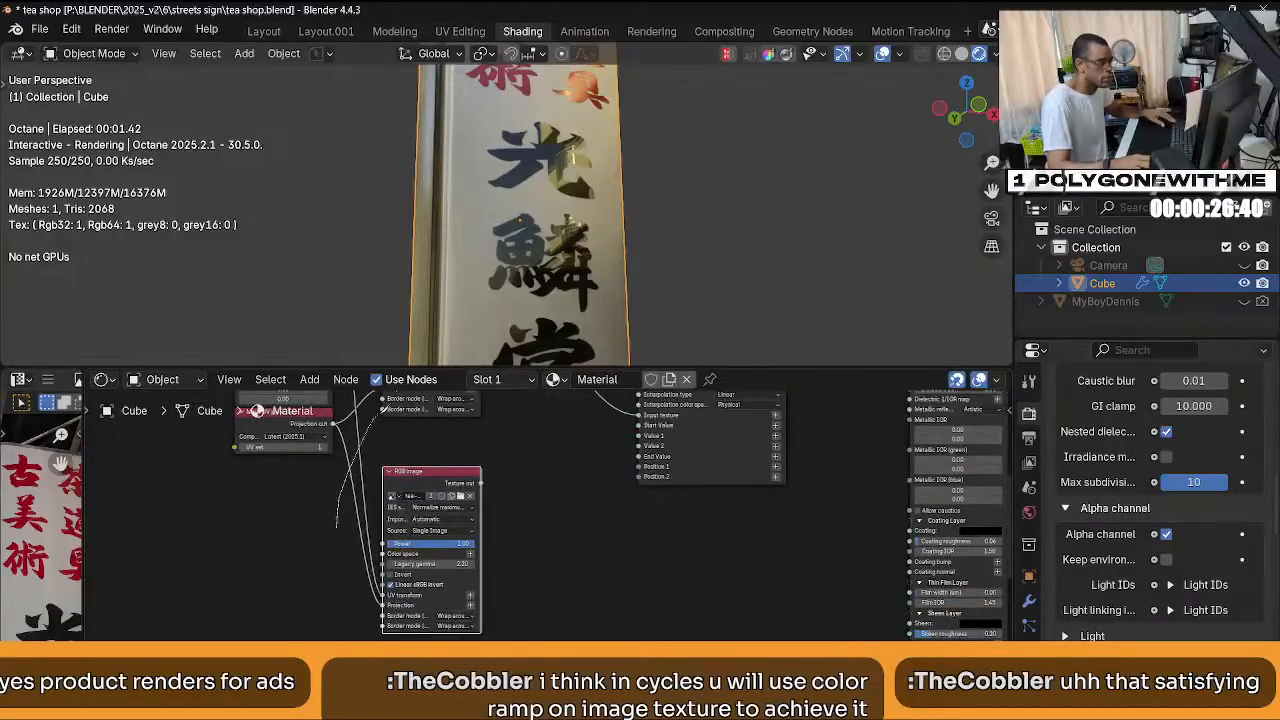
drag(336, 524, 338, 528)
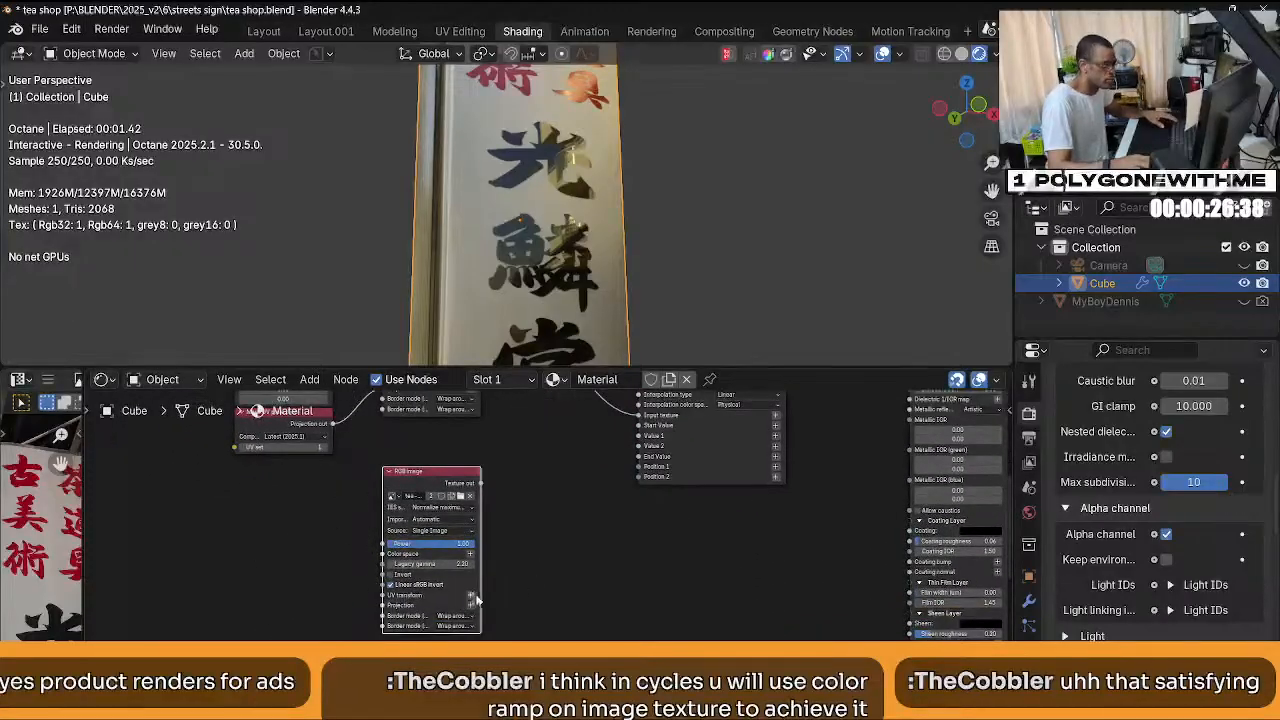
Add a 3D transformation and a Mesh UV projection node to the copied RGB image node's UV transform and Projection, spacing the nodes apart.
click(471, 596)
click(471, 606)
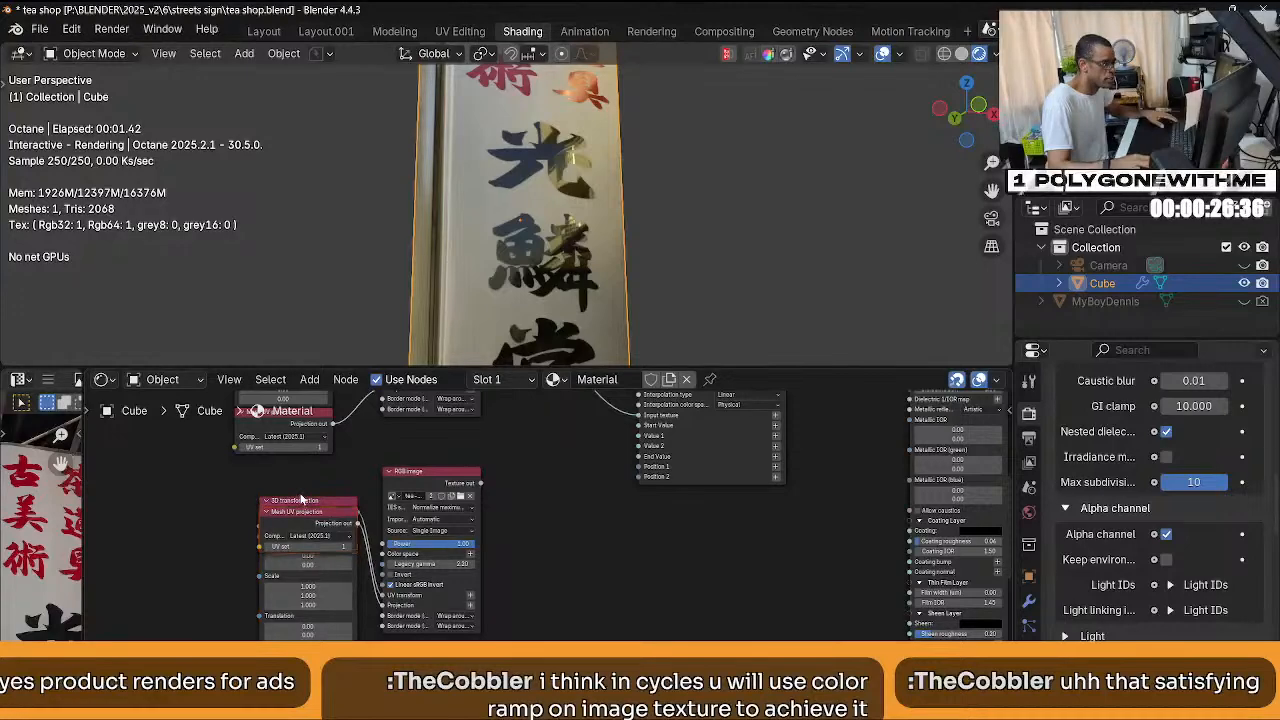
drag(304, 508, 298, 498)
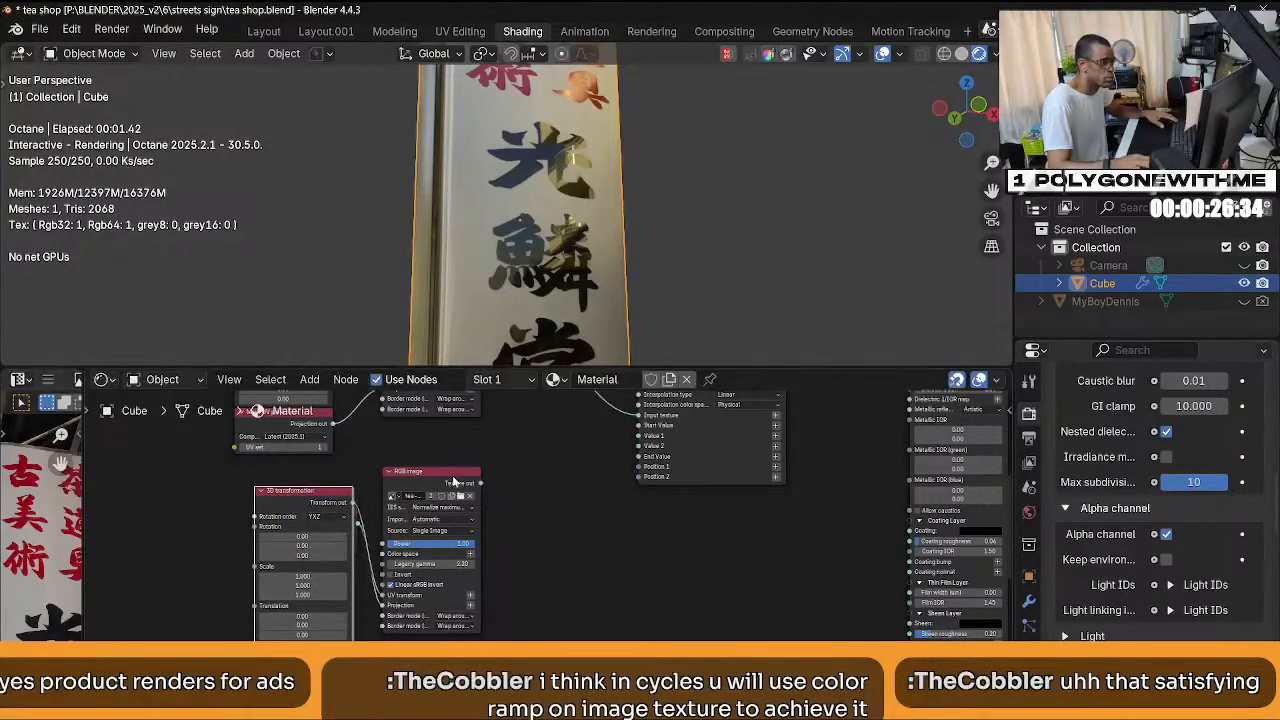
click(452, 475)
drag(457, 475, 457, 495)
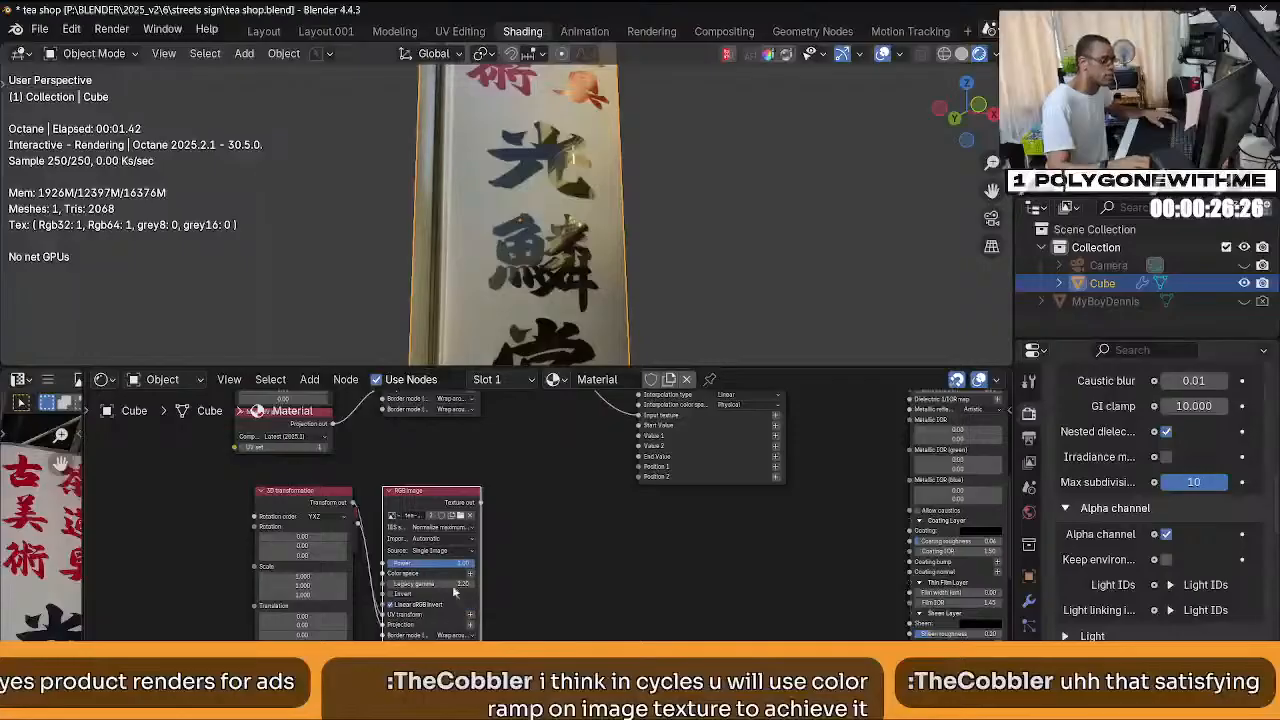
Save the blend file.
scroll(548, 578, up, 2)
scroll(529, 583, down, 3)
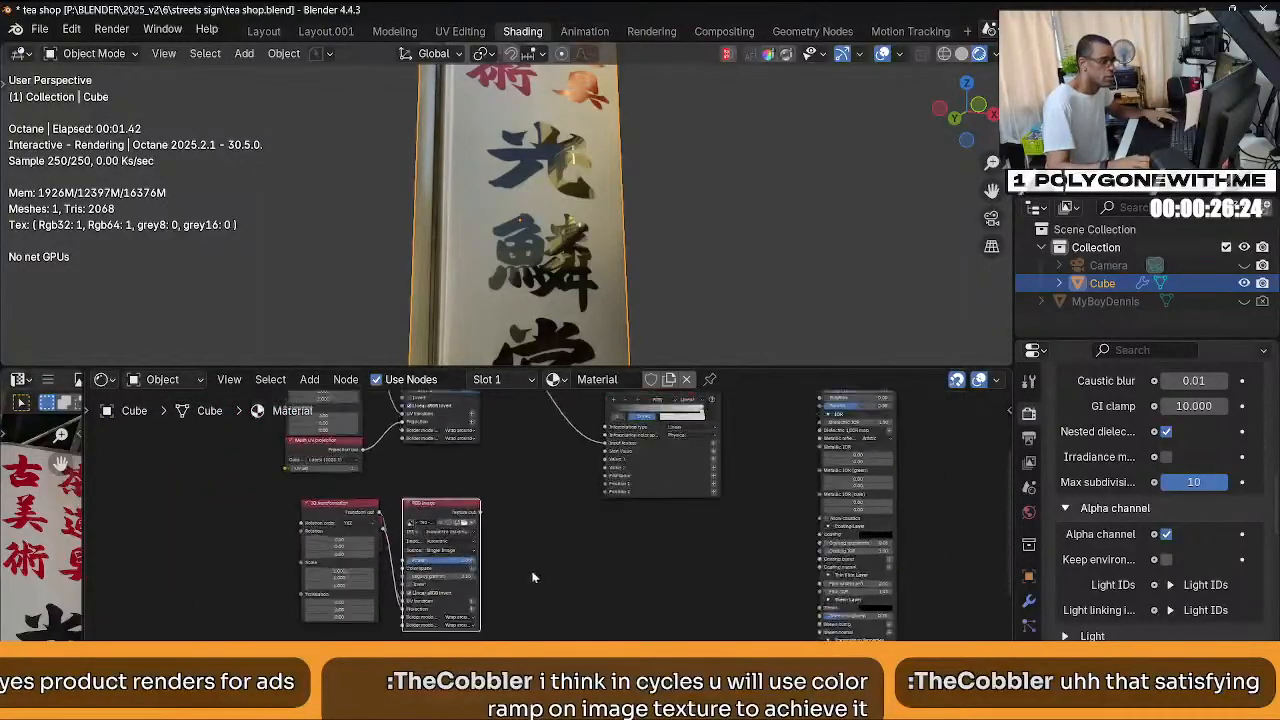
scroll(533, 578, up, 2)
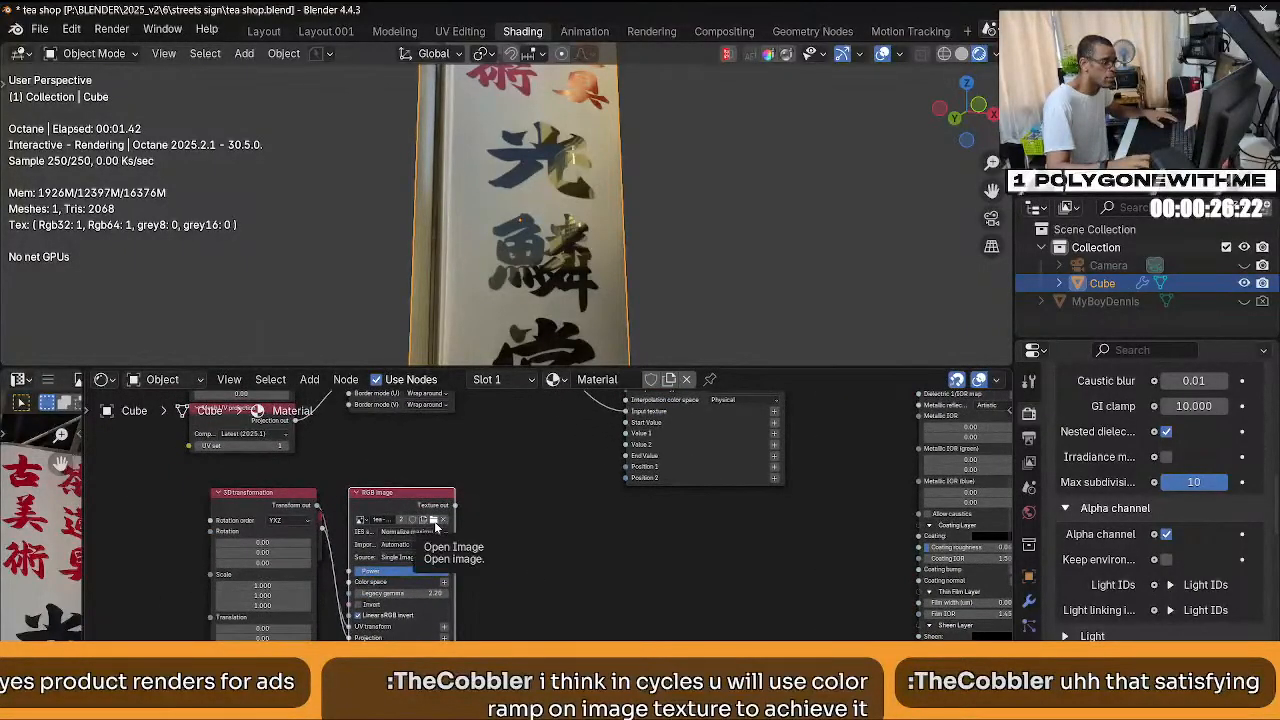
key(ctrl+s)
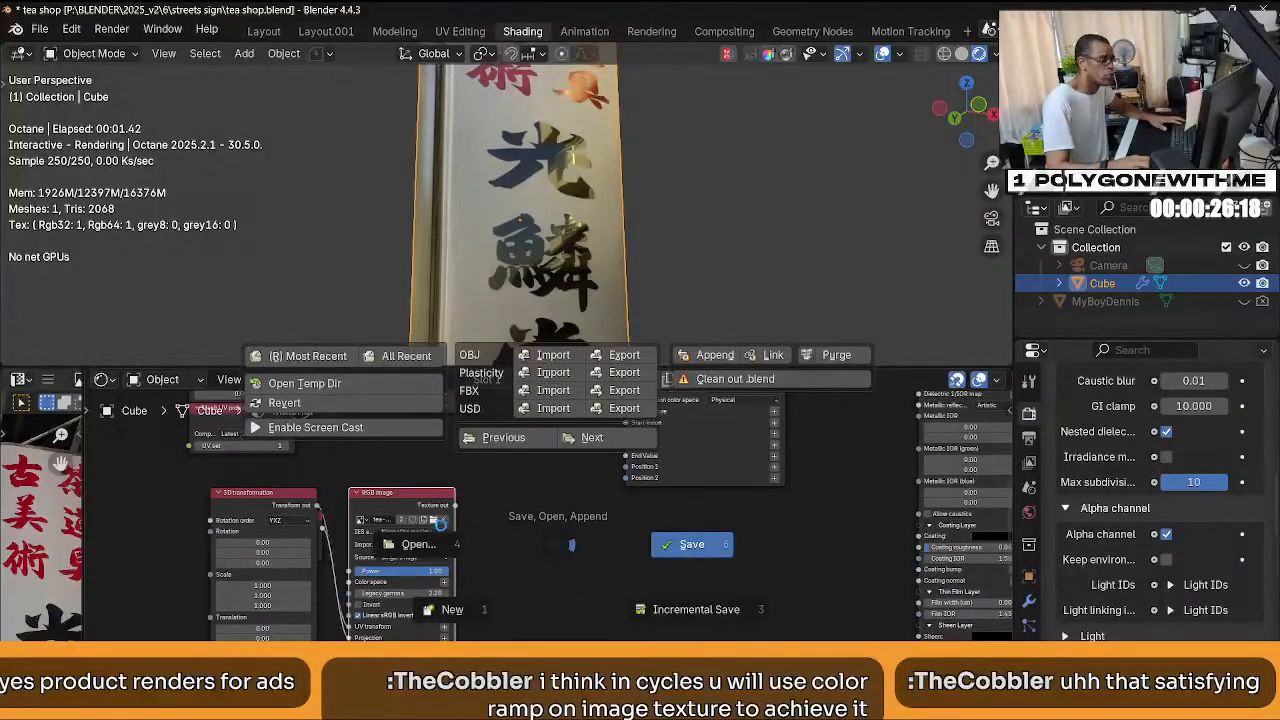
key(Escape)
click(440, 526)
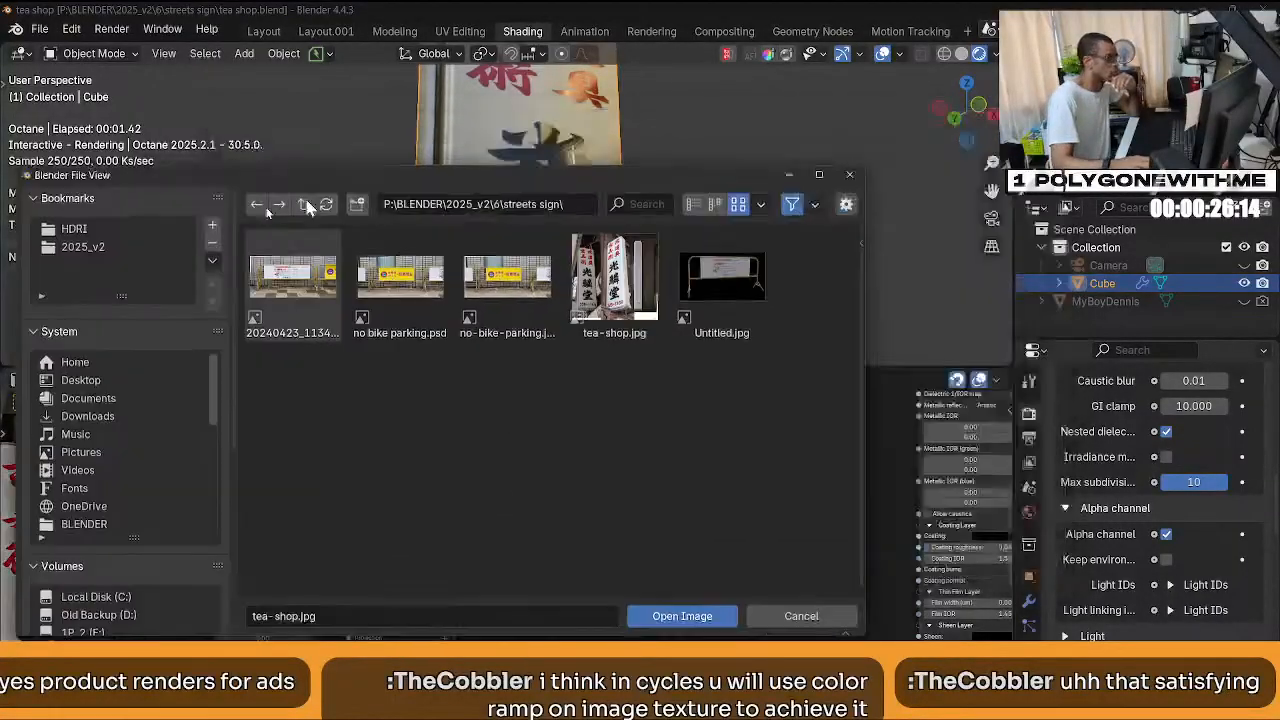
key(Return)
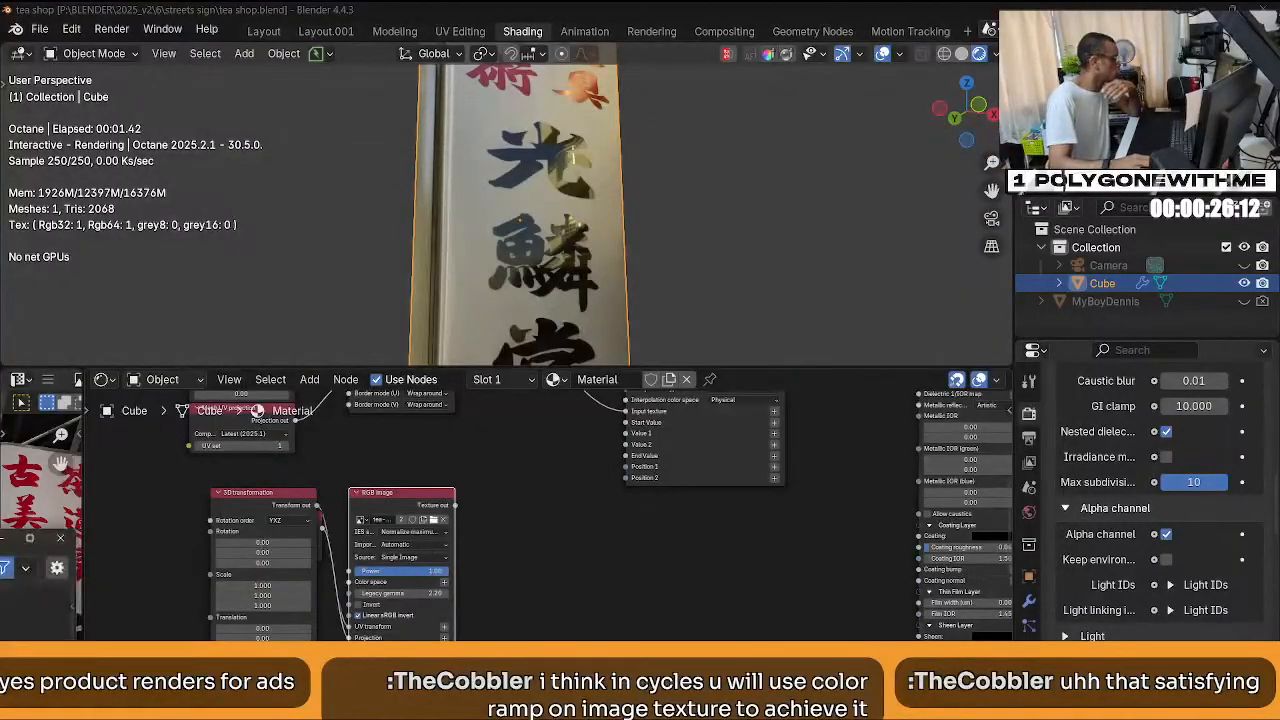
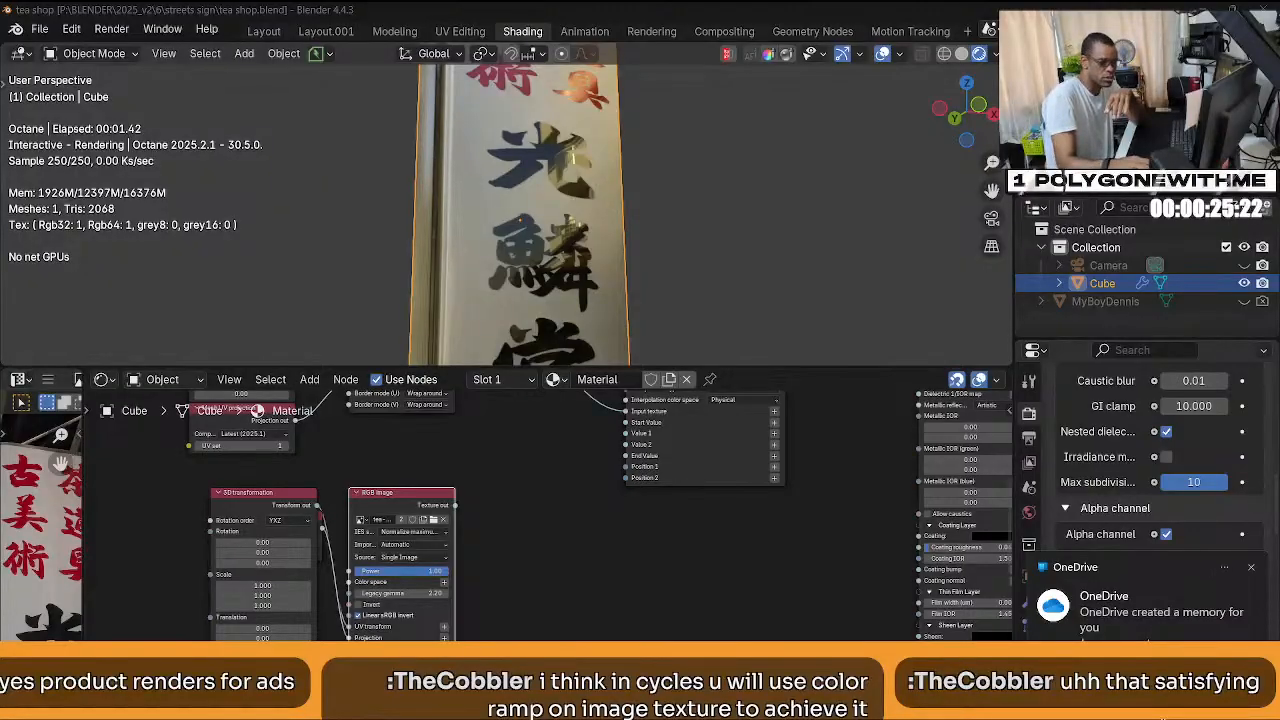
click(1266, 718)
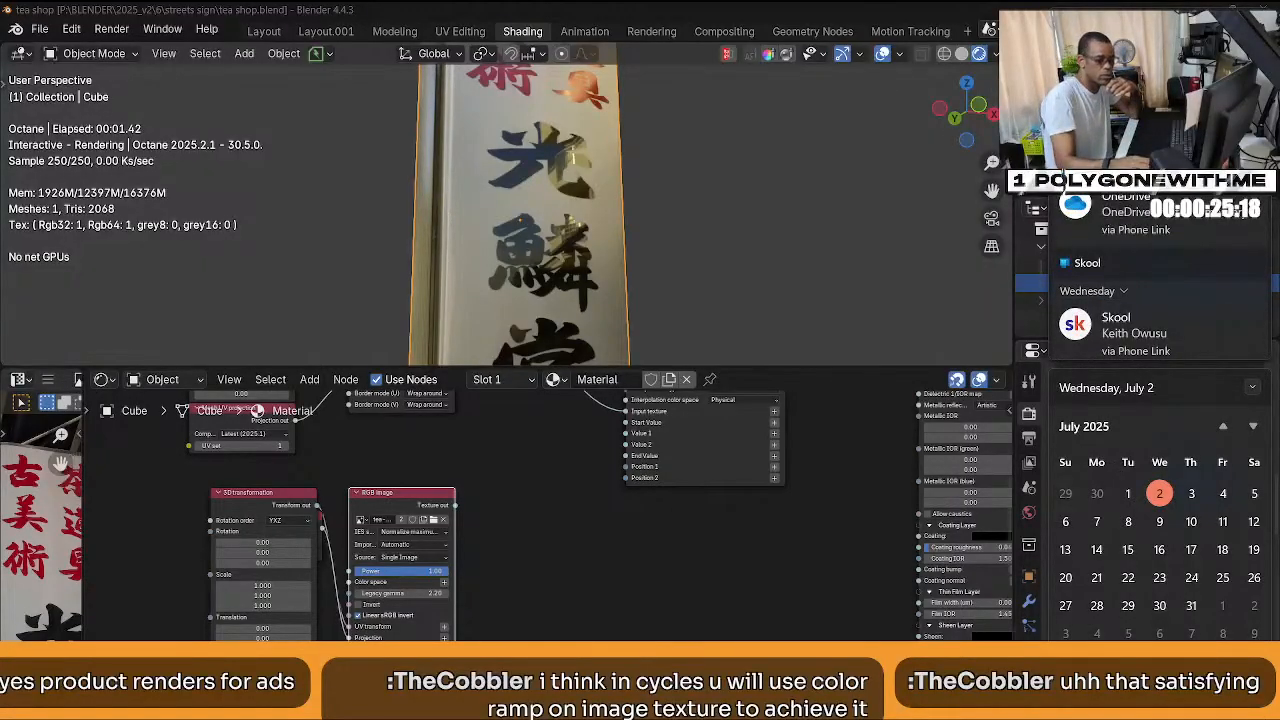
click(1266, 718)
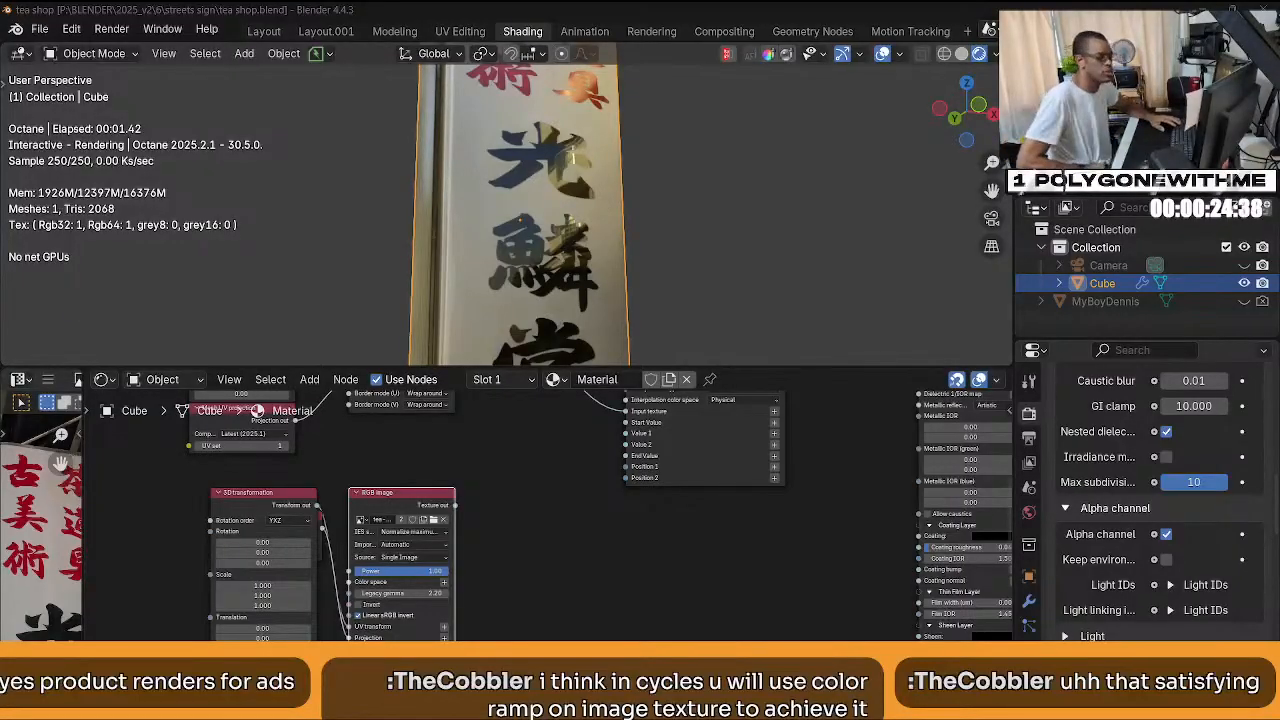
Frame the whole sign in the 3D viewport and switch the display to solid shading.
middle_drag(693, 251, 829, 76)
click(944, 53)
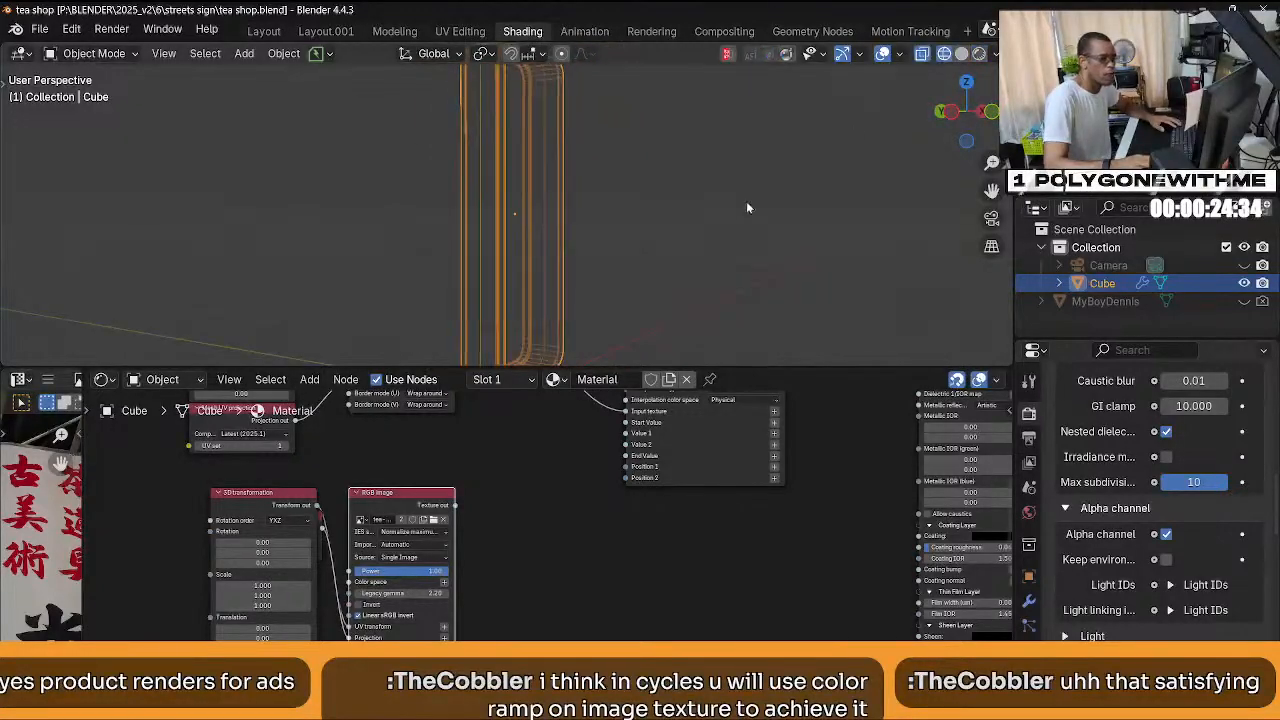
middle_drag(623, 253, 606, 226)
key(KP_Decimal)
scroll(521, 219, up, 1)
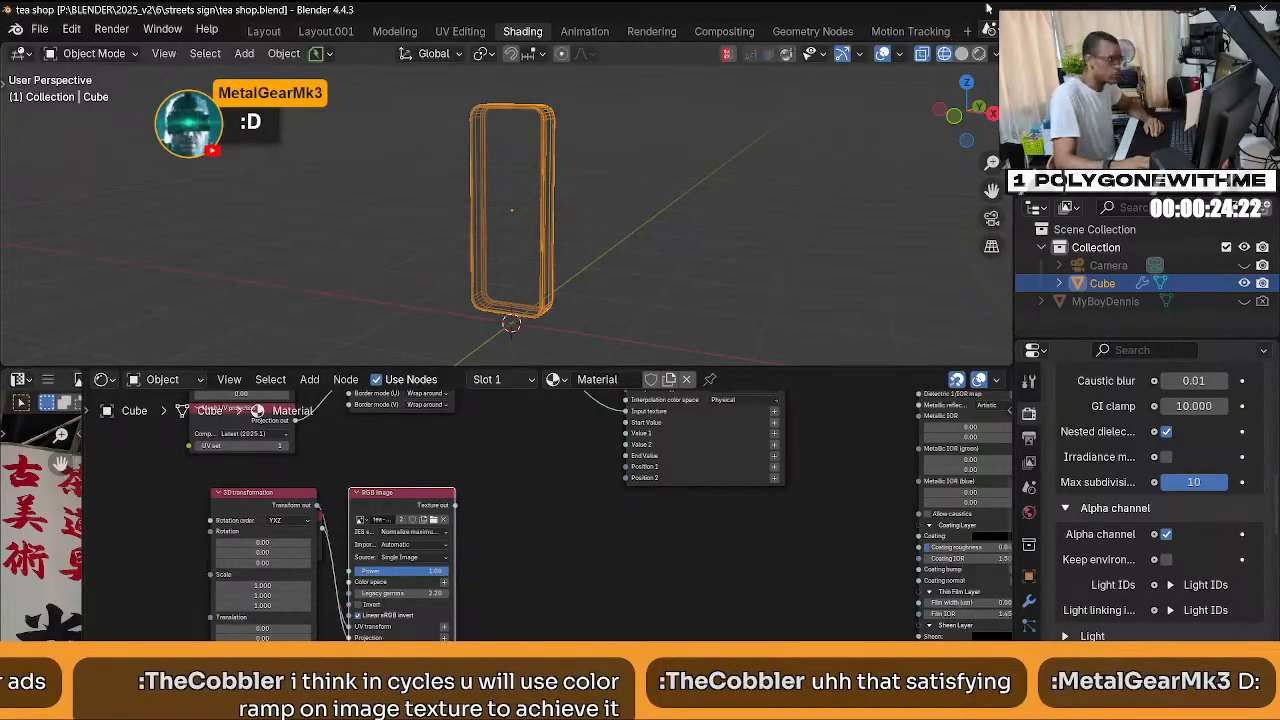
click(960, 55)
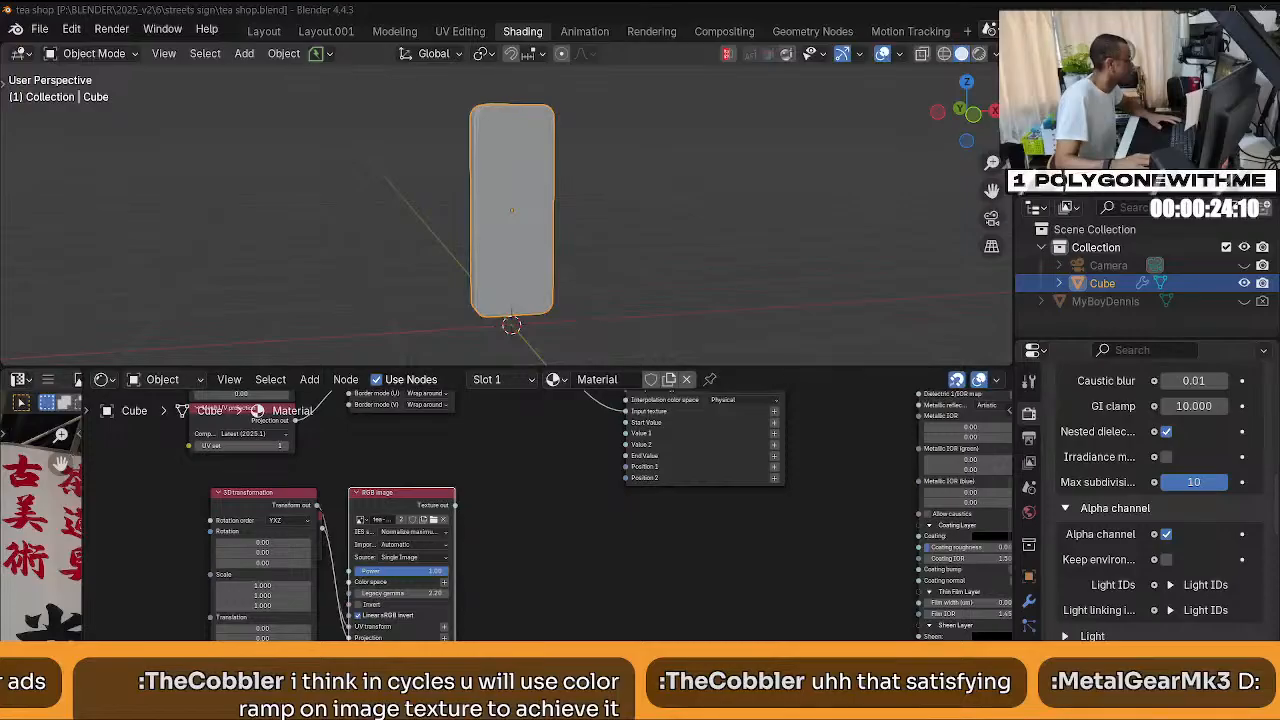
middle_drag(492, 274, 560, 290)
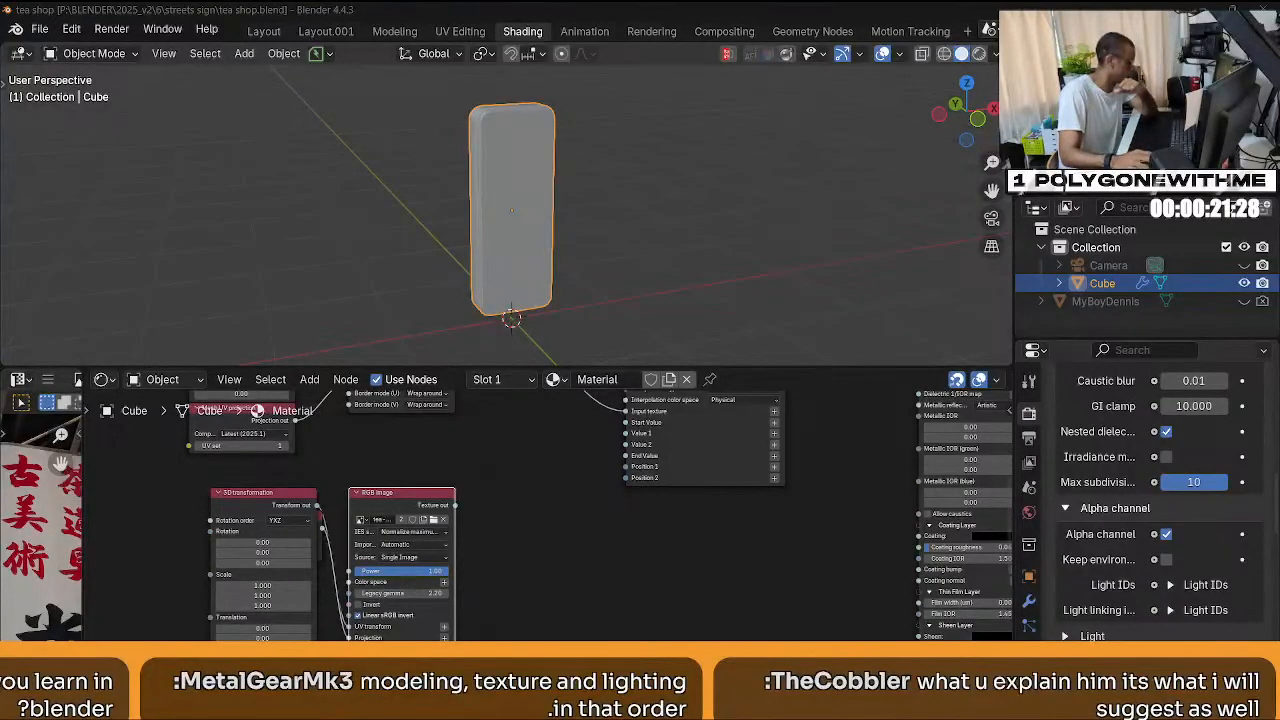
Switch to File Explorer's textures folder and bring Grungemaps0046_8_M.jpg into the Blender 3D viewport to load it into the file.
key(alt+Tab)
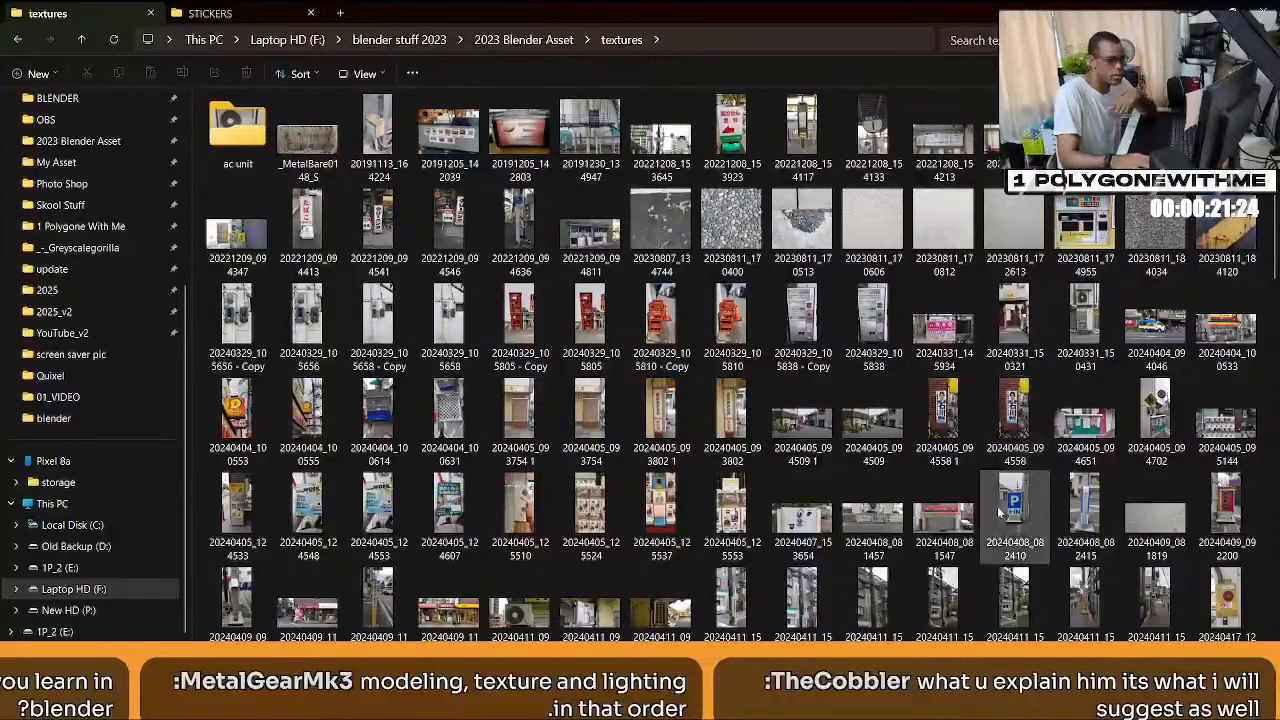
click(802, 515)
scroll(802, 500, down, 5)
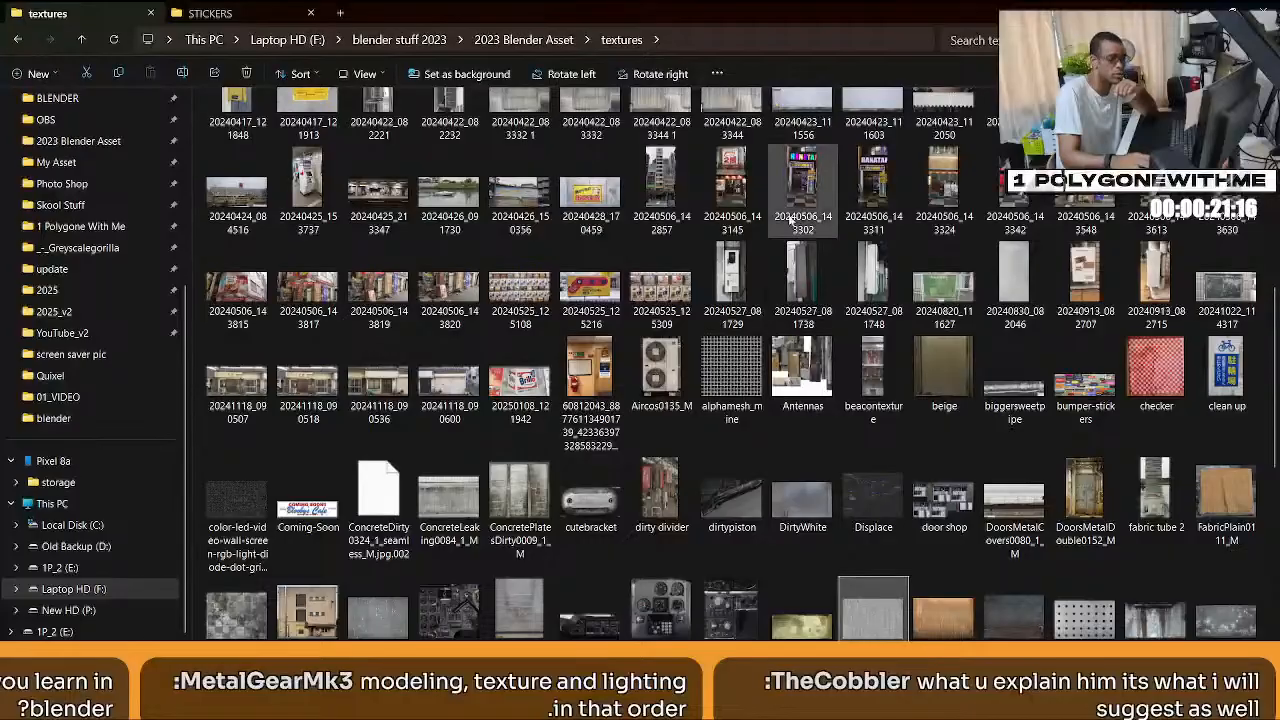
drag(777, 16, 0, 48)
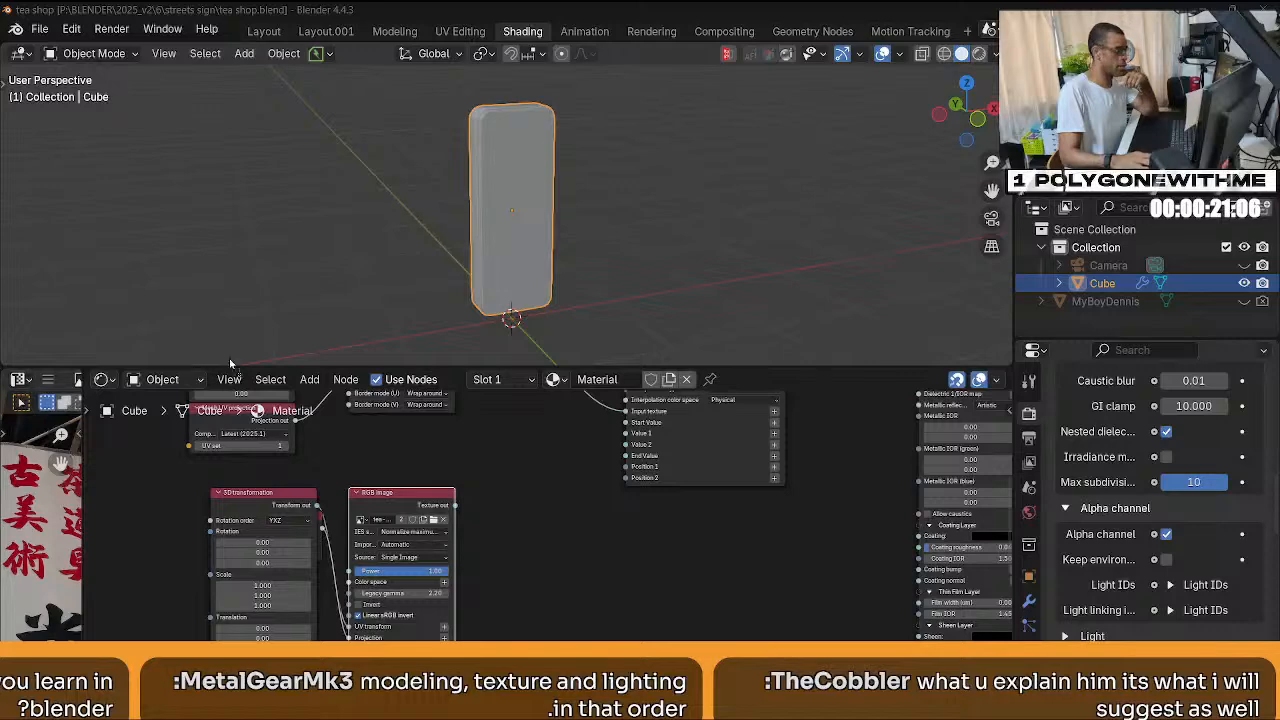
drag(230, 363, 337, 229)
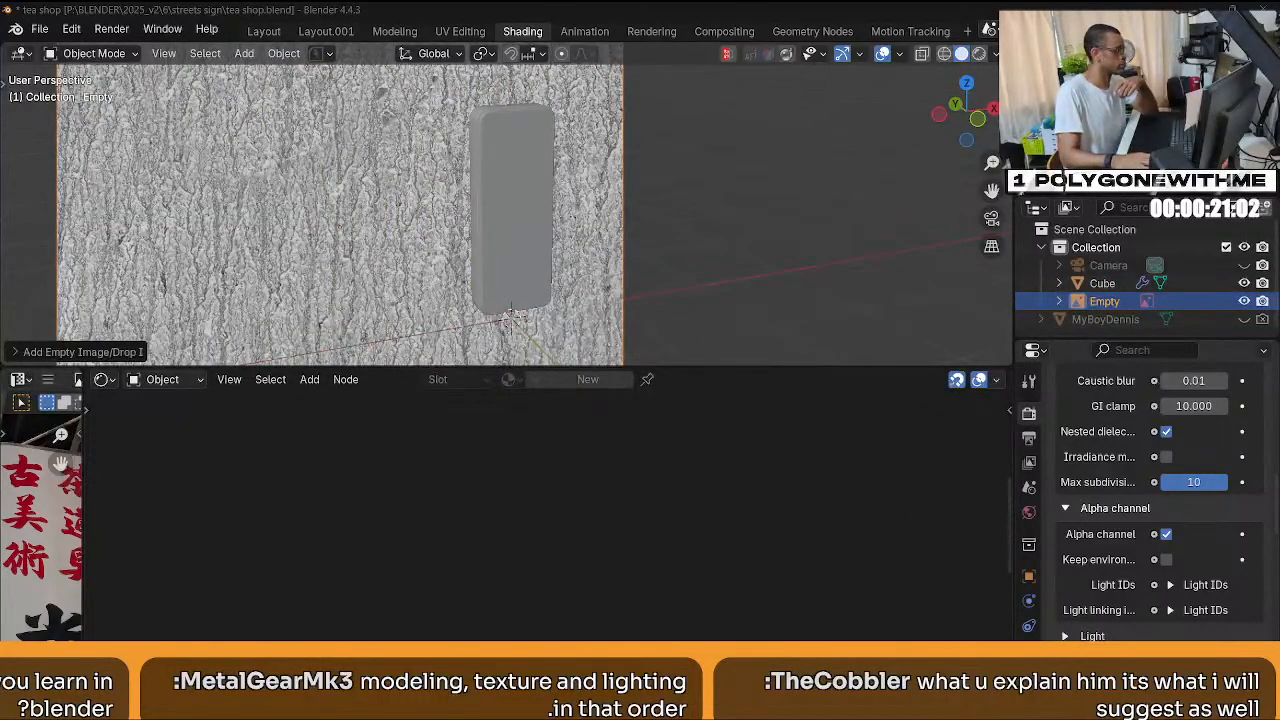
Delete the grunge image empty from the scene and reselect the sign cube.
click(764, 297)
scroll(335, 249, down, 2)
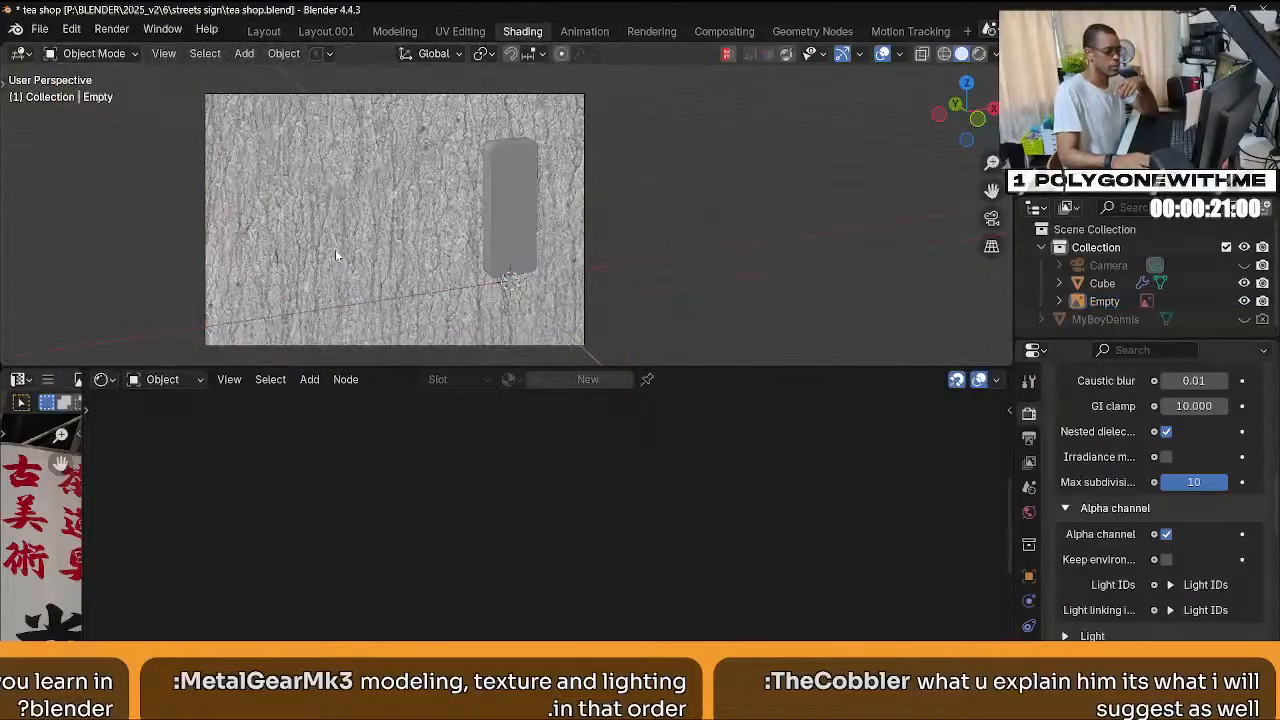
click(338, 248)
key(x)
click(340, 244)
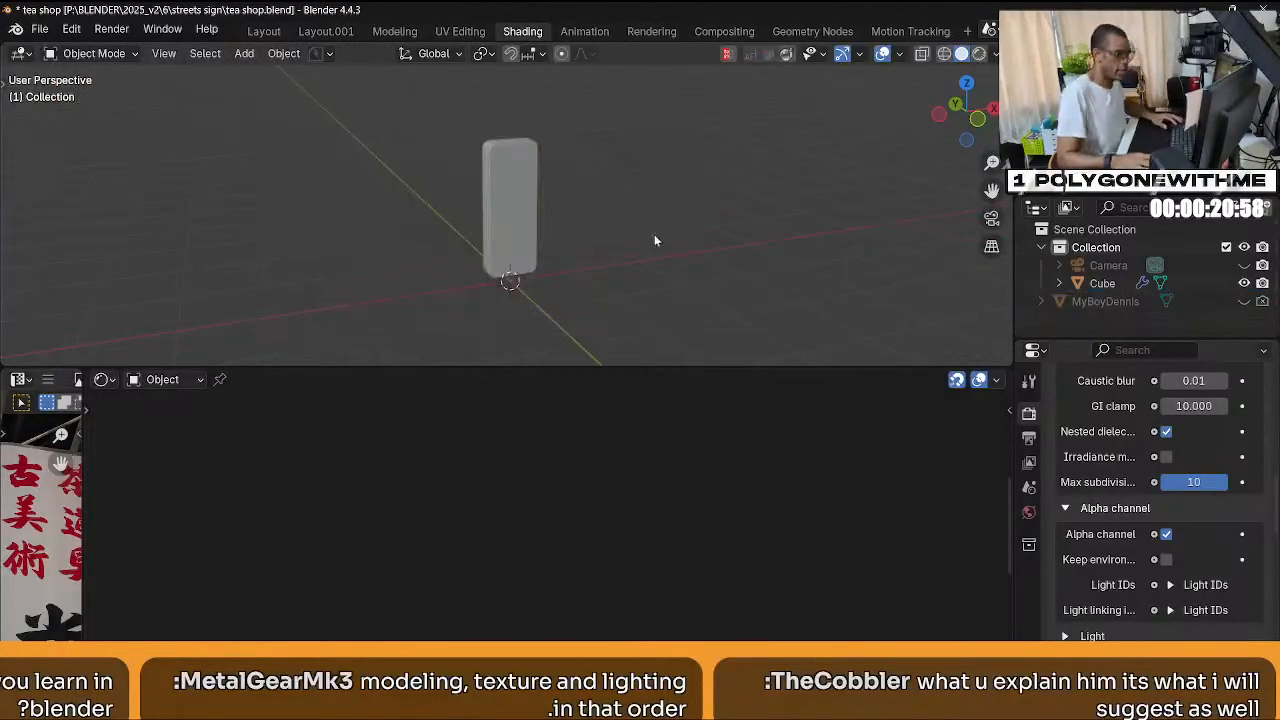
click(530, 193)
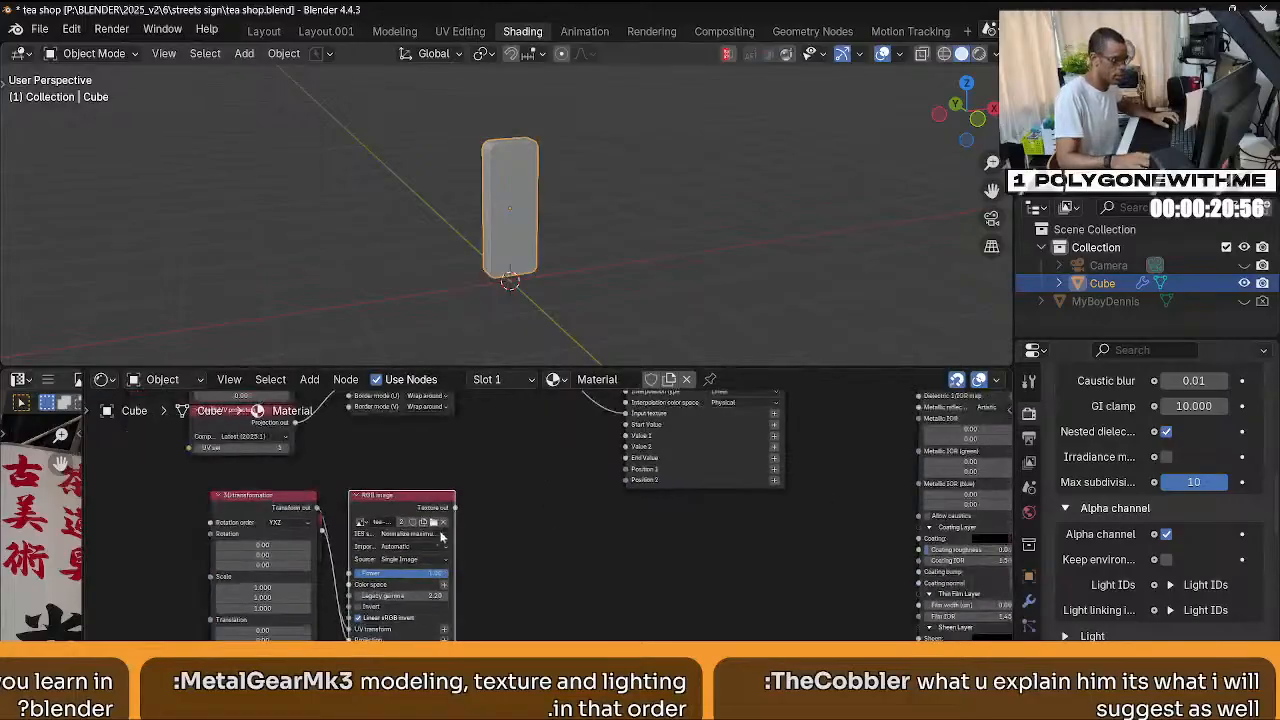
Assign 0 Grungemaps0046_8_M.jpg as the image of the copied RGB image node.
click(291, 519)
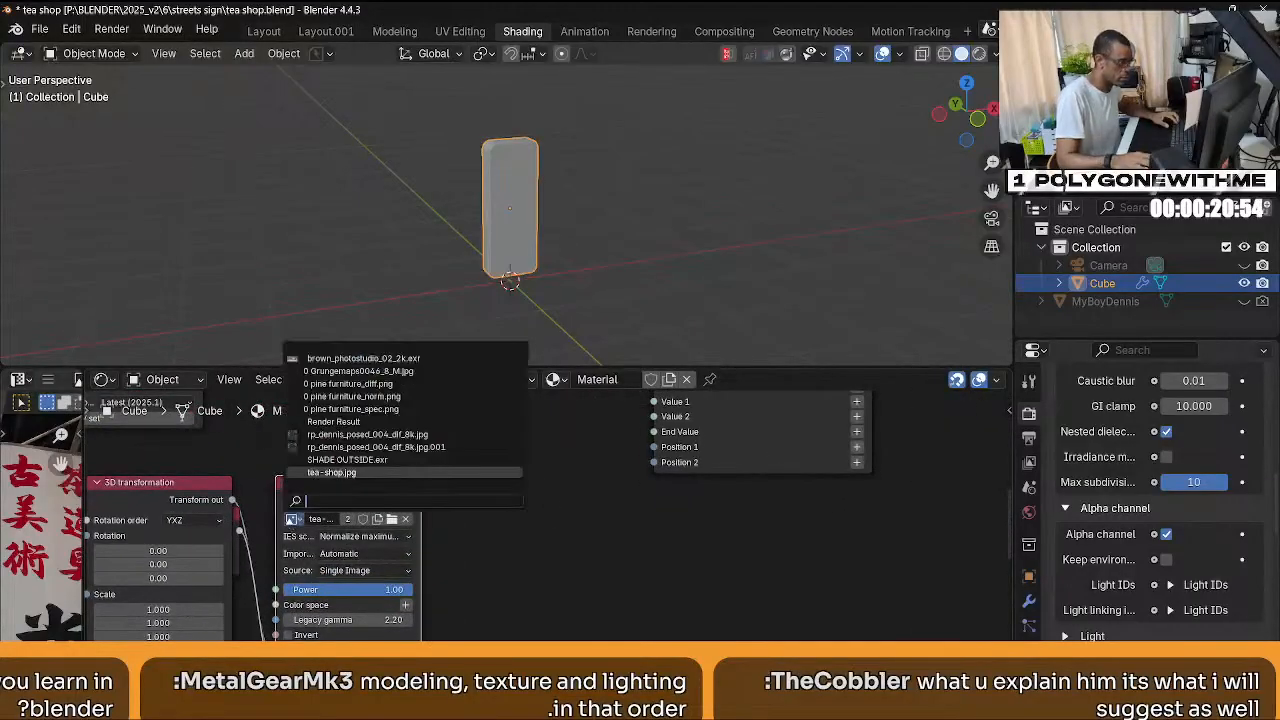
key(Up)
key(Up)
key(Up)
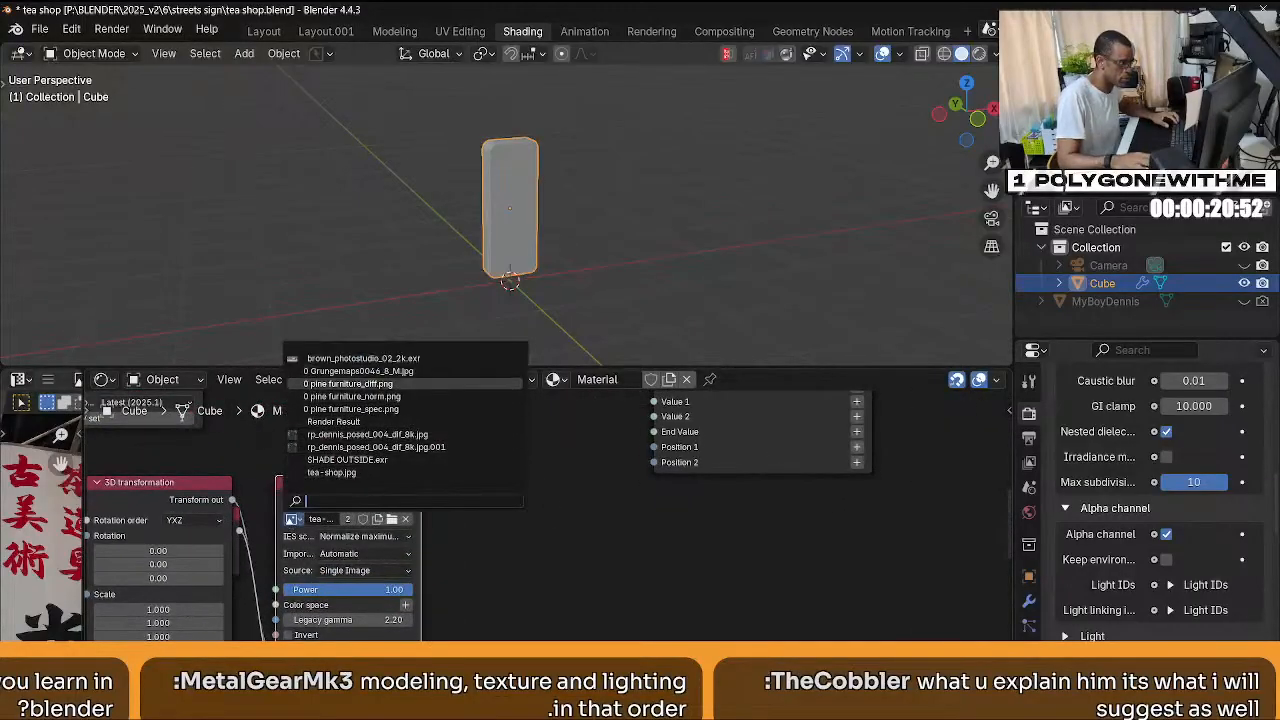
click(405, 371)
Move the Gradient map node closer to the image nodes, leaving room between it and the material node.
middle_drag(440, 577, 428, 609)
scroll(474, 516, down, 4)
scroll(474, 516, up, 3)
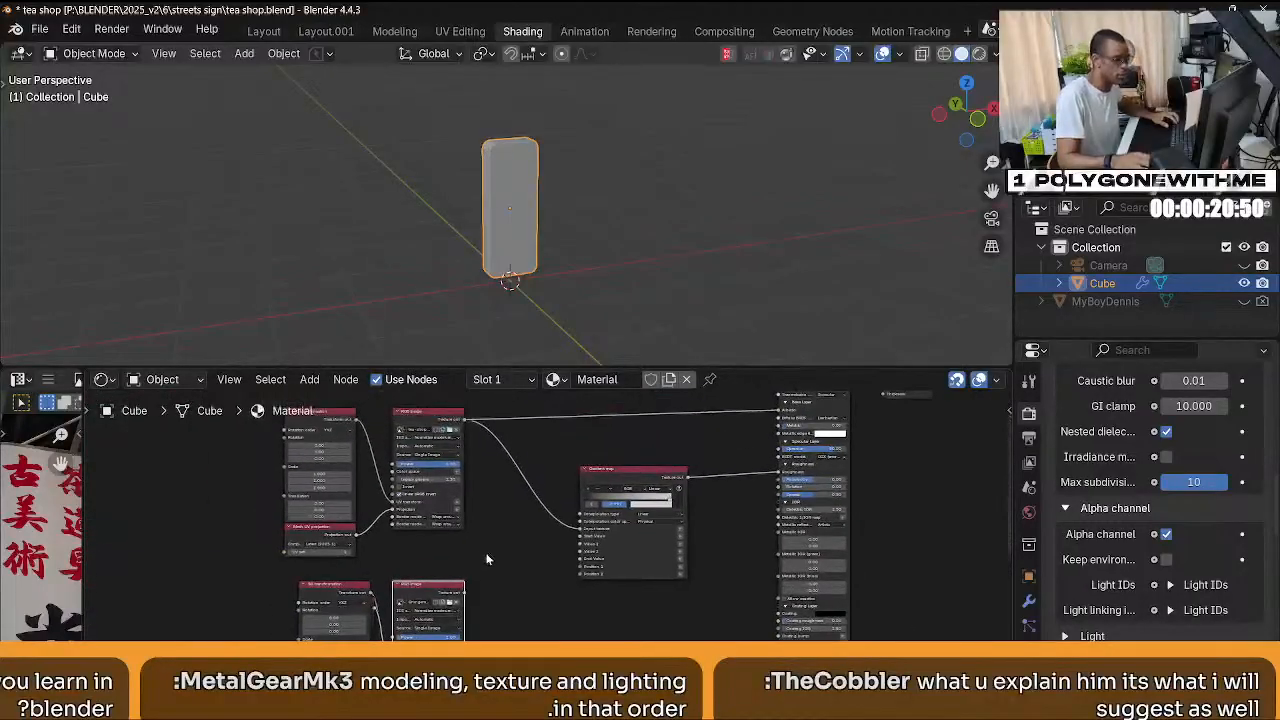
drag(628, 458, 553, 460)
click(718, 508)
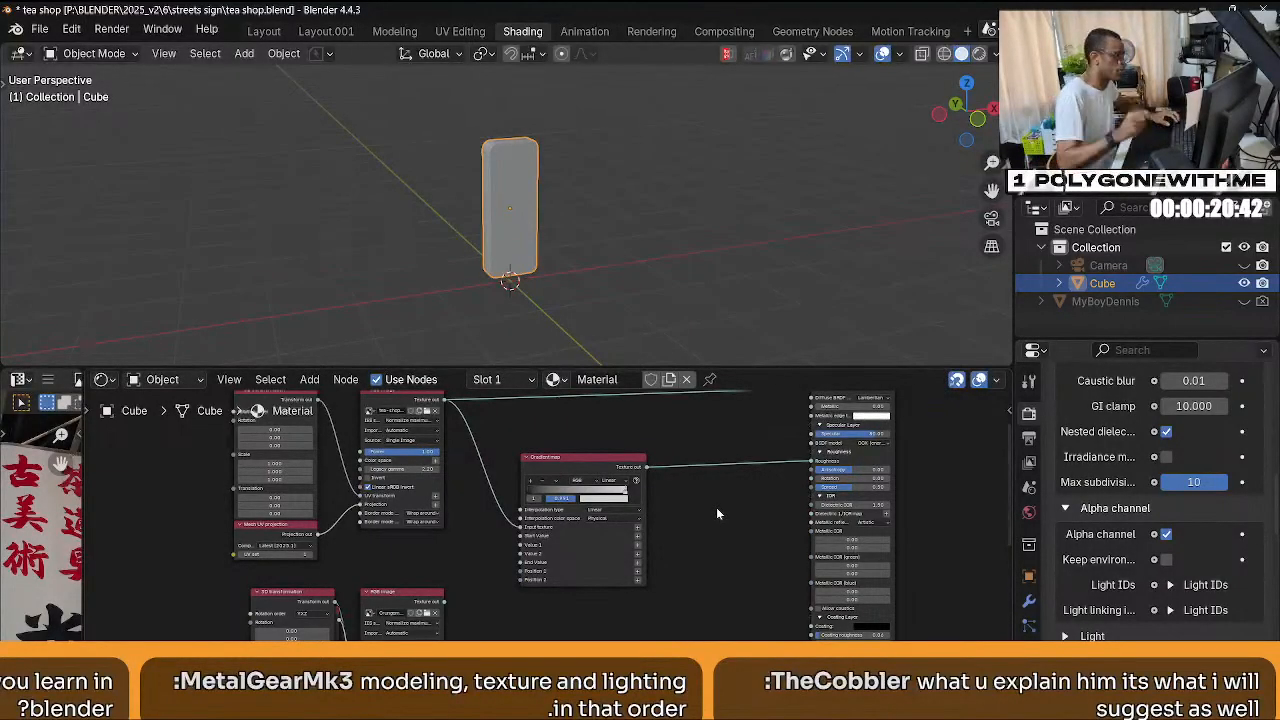
click(562, 466)
scroll(532, 518, down, 1)
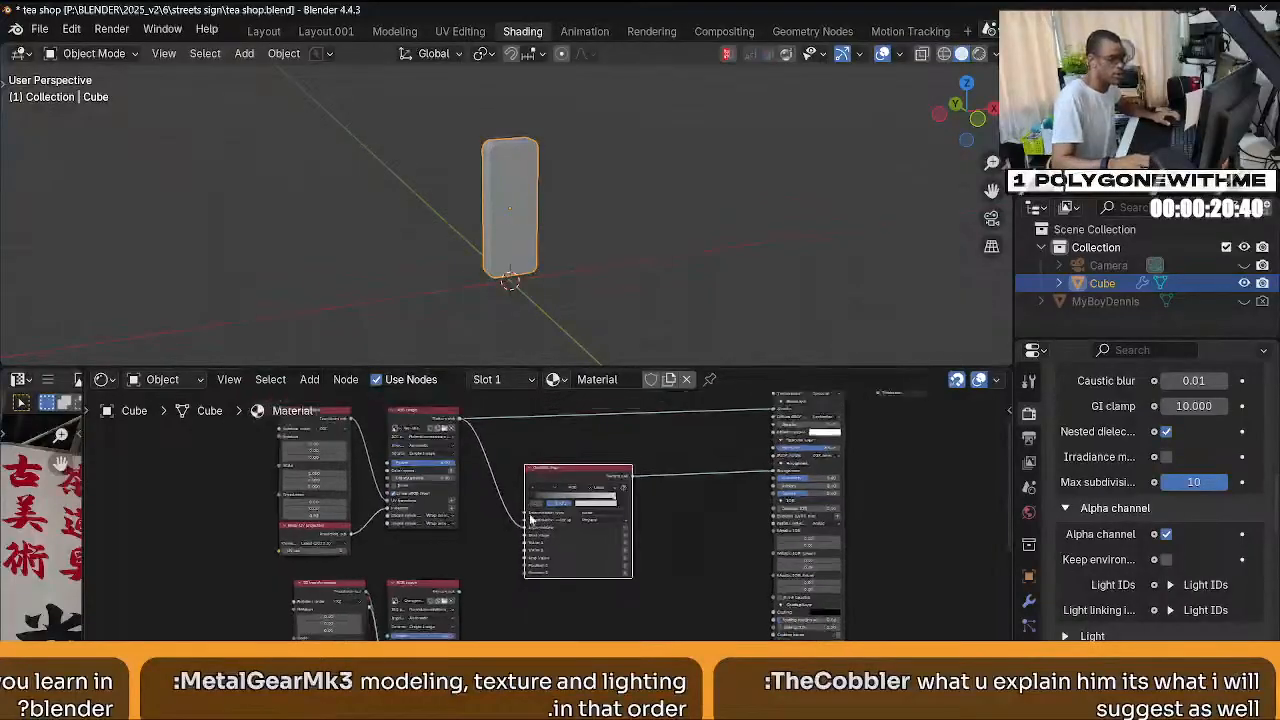
Insert a Mix texture before the material's Roughness, with the Gradient map as First texture and the grunge RGB image as Second texture.
click(459, 594)
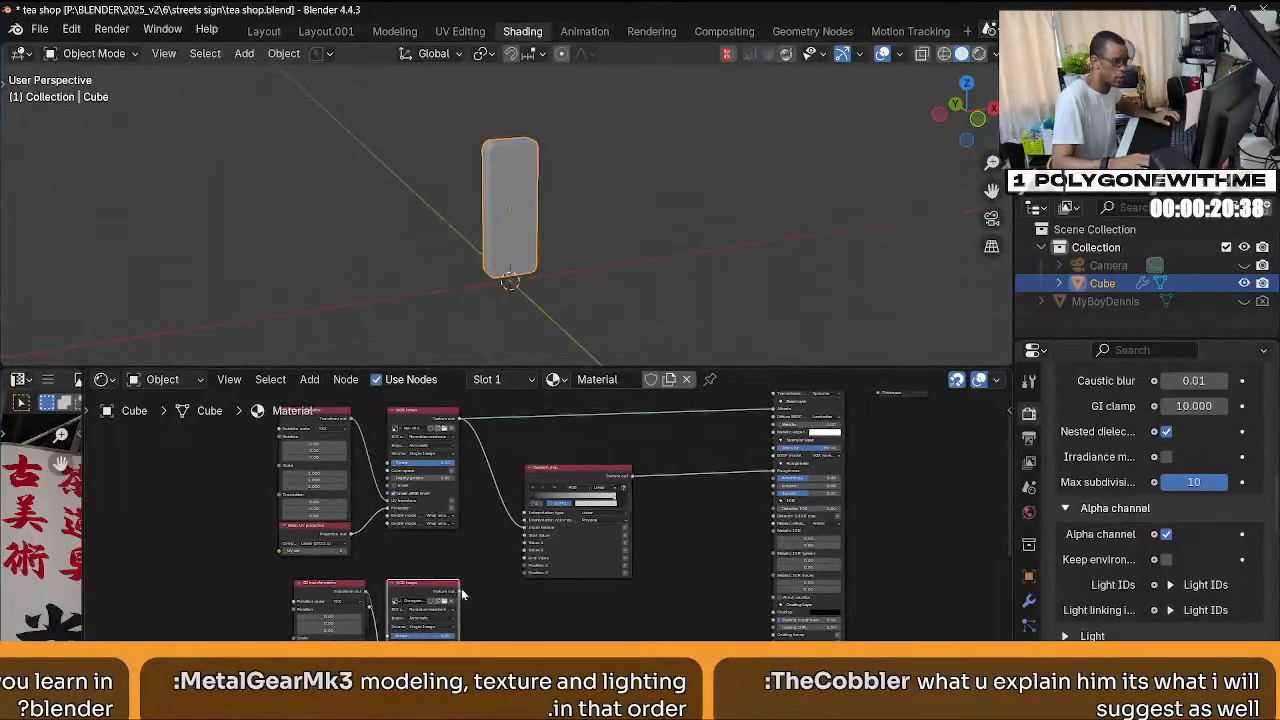
middle_drag(623, 600, 594, 572)
key(shift+a)
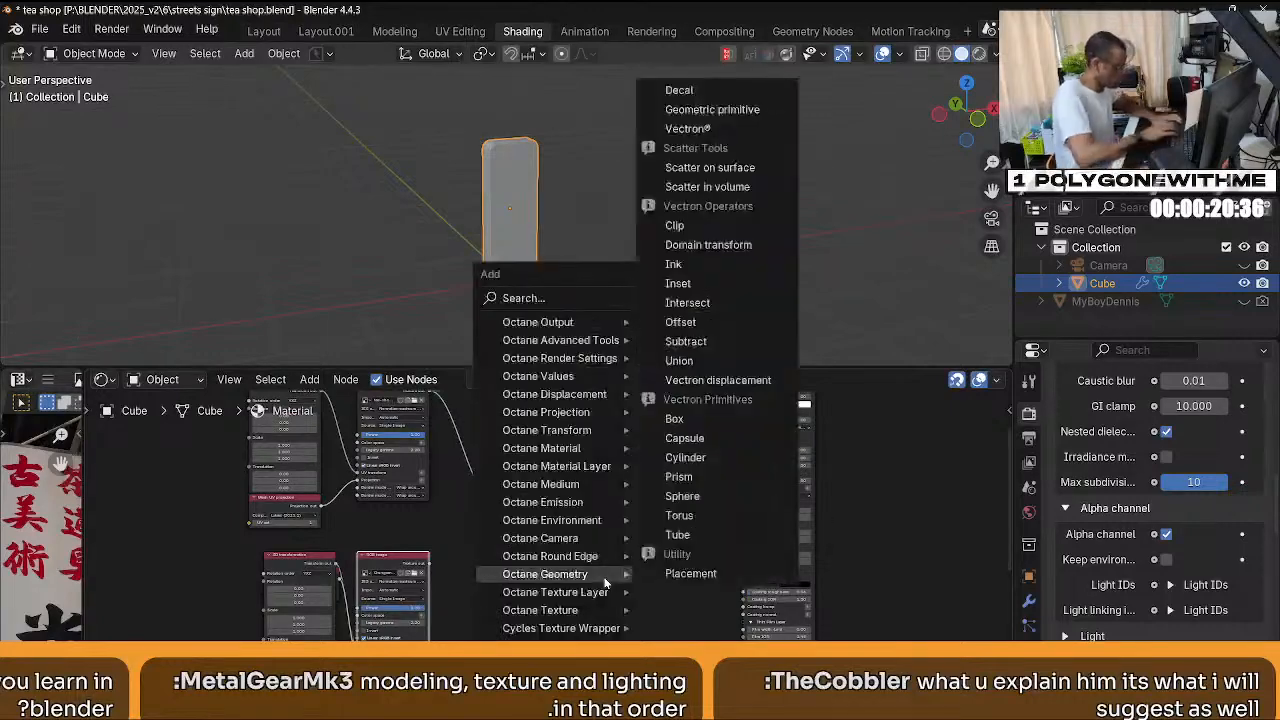
text(mi)
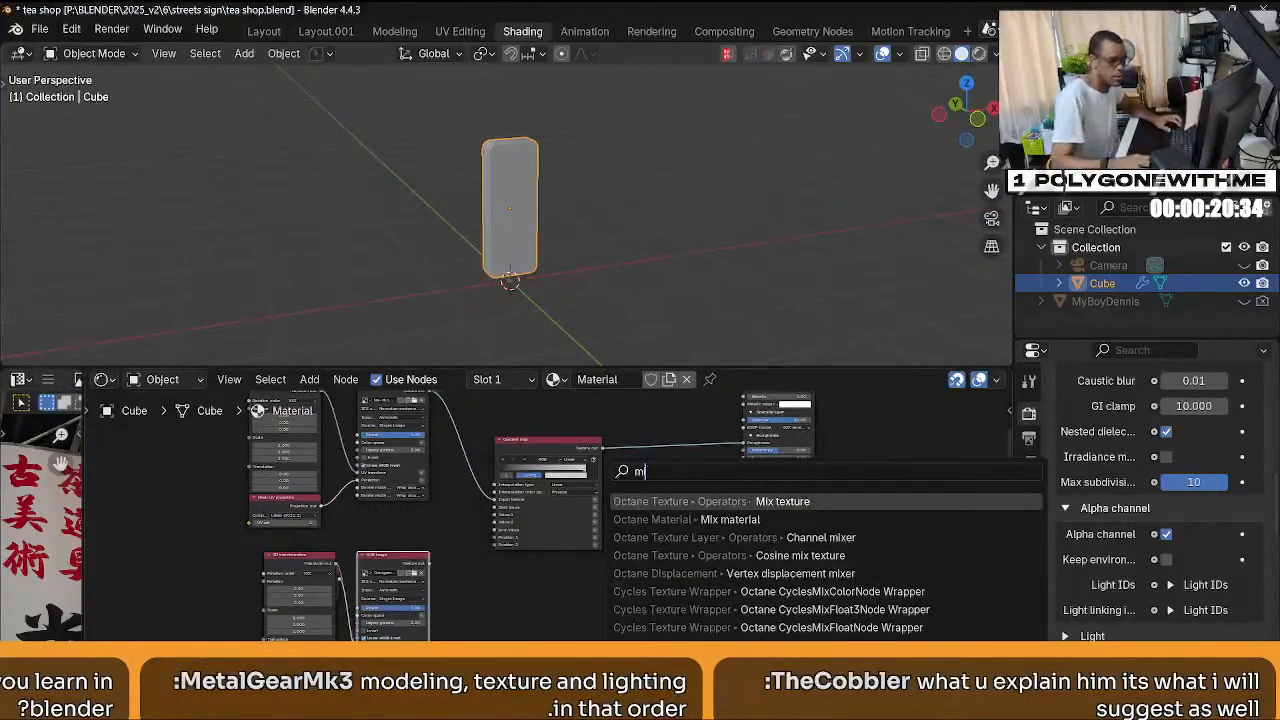
key(Return)
click(652, 460)
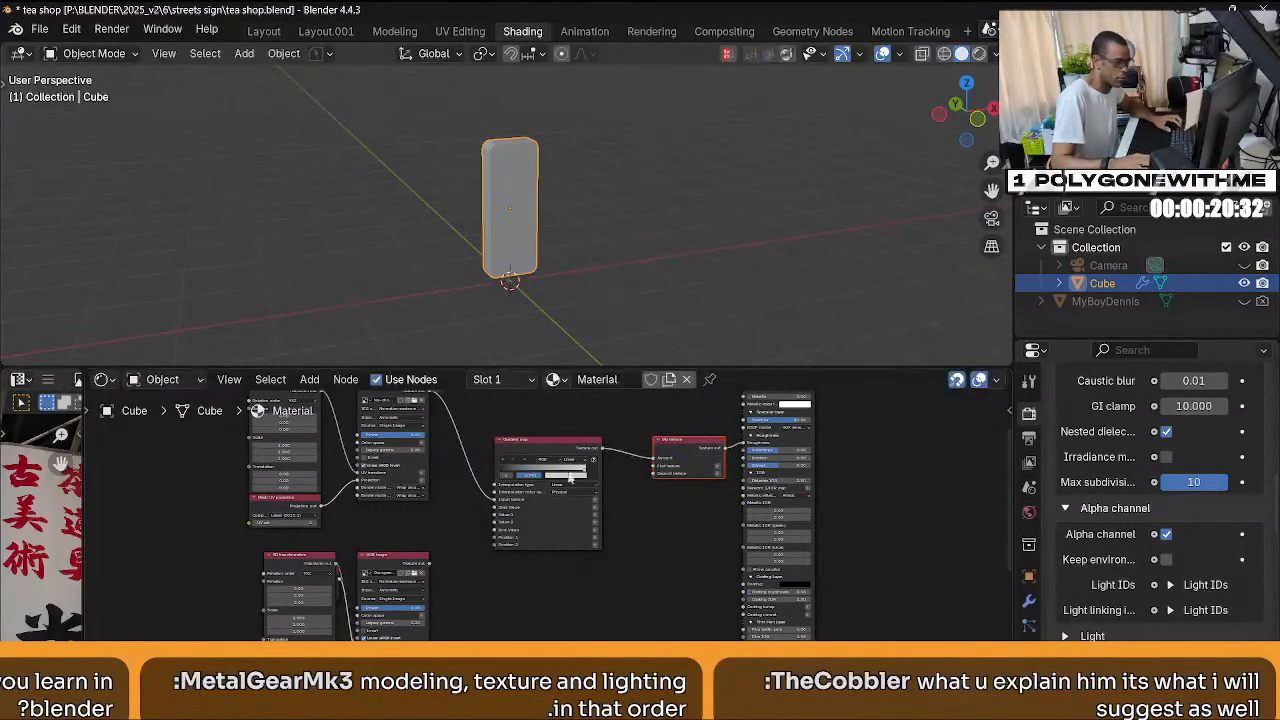
drag(430, 567, 653, 470)
click(700, 456)
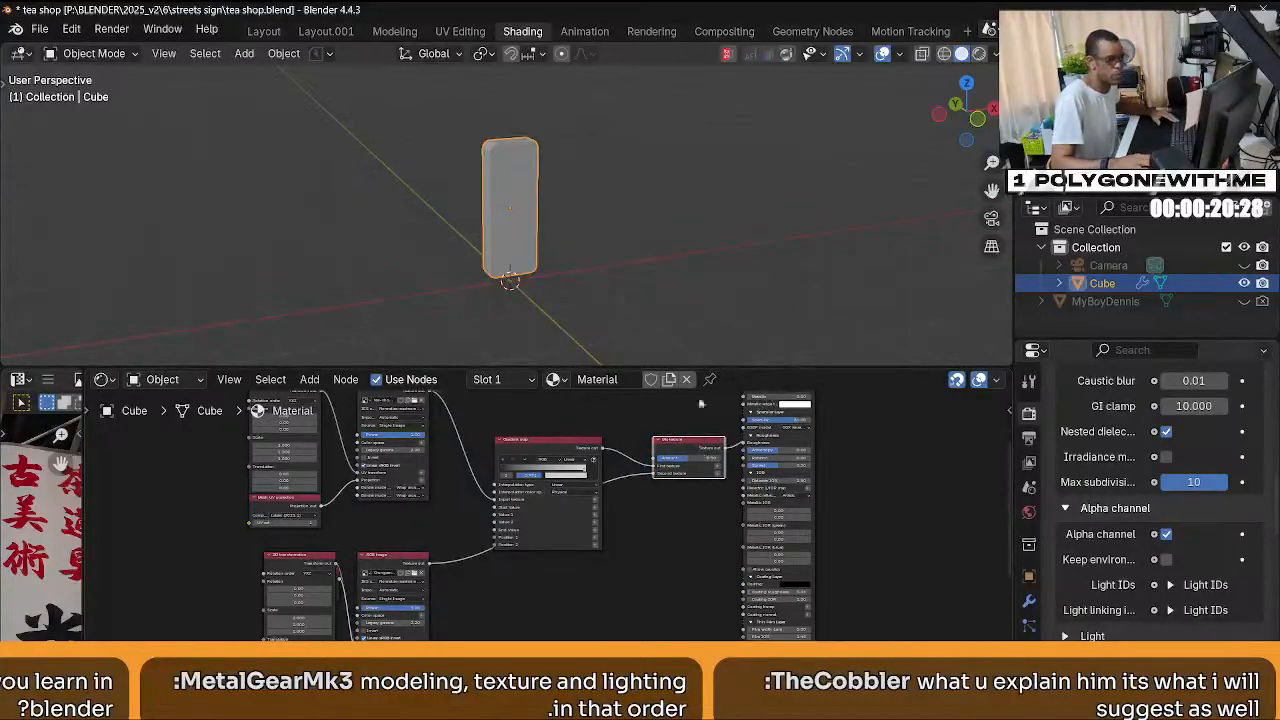
Switch the 3D viewport to rendered shading and hide the overlays.
click(982, 55)
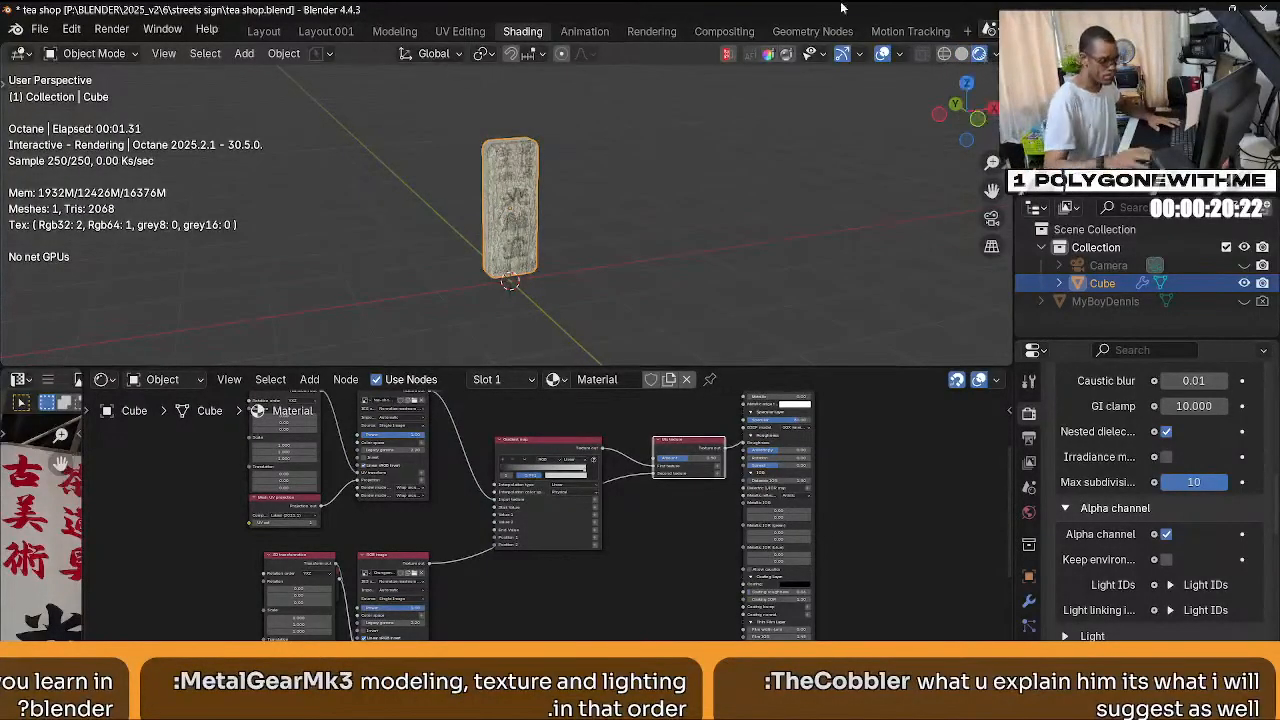
key(shift+alt+z)
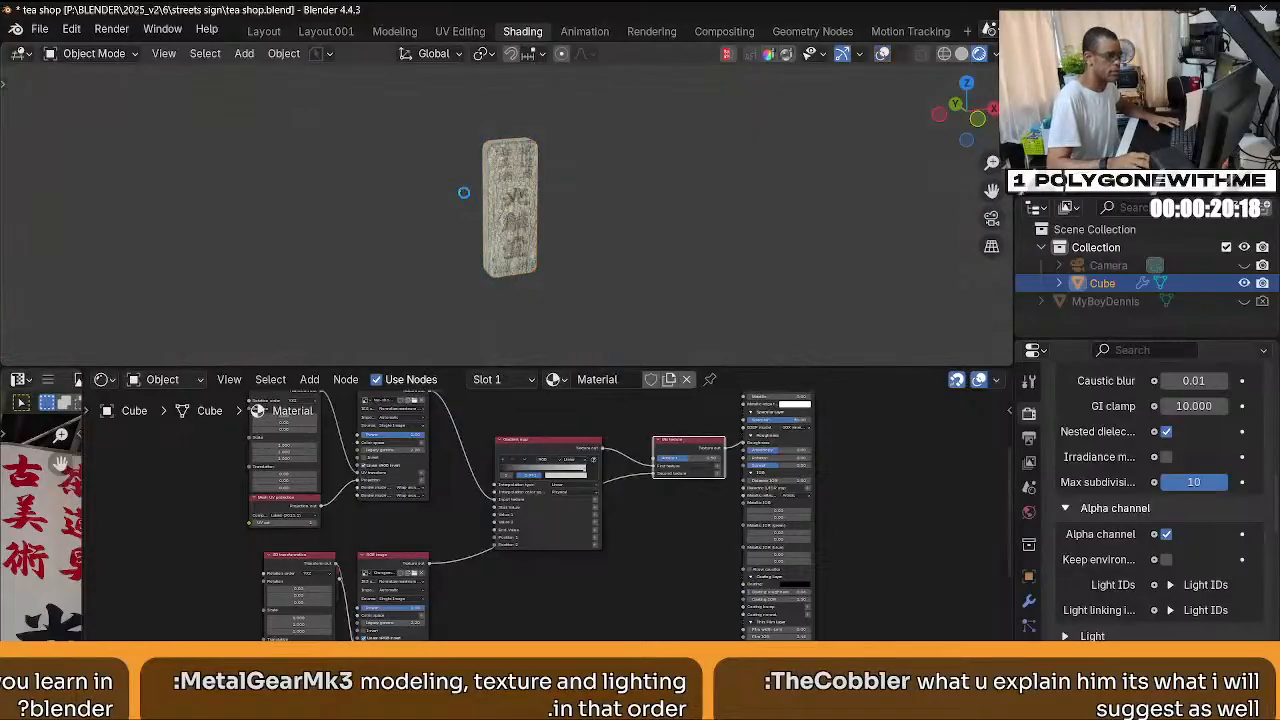
key(shift+alt+z)
key(shift+alt+z)
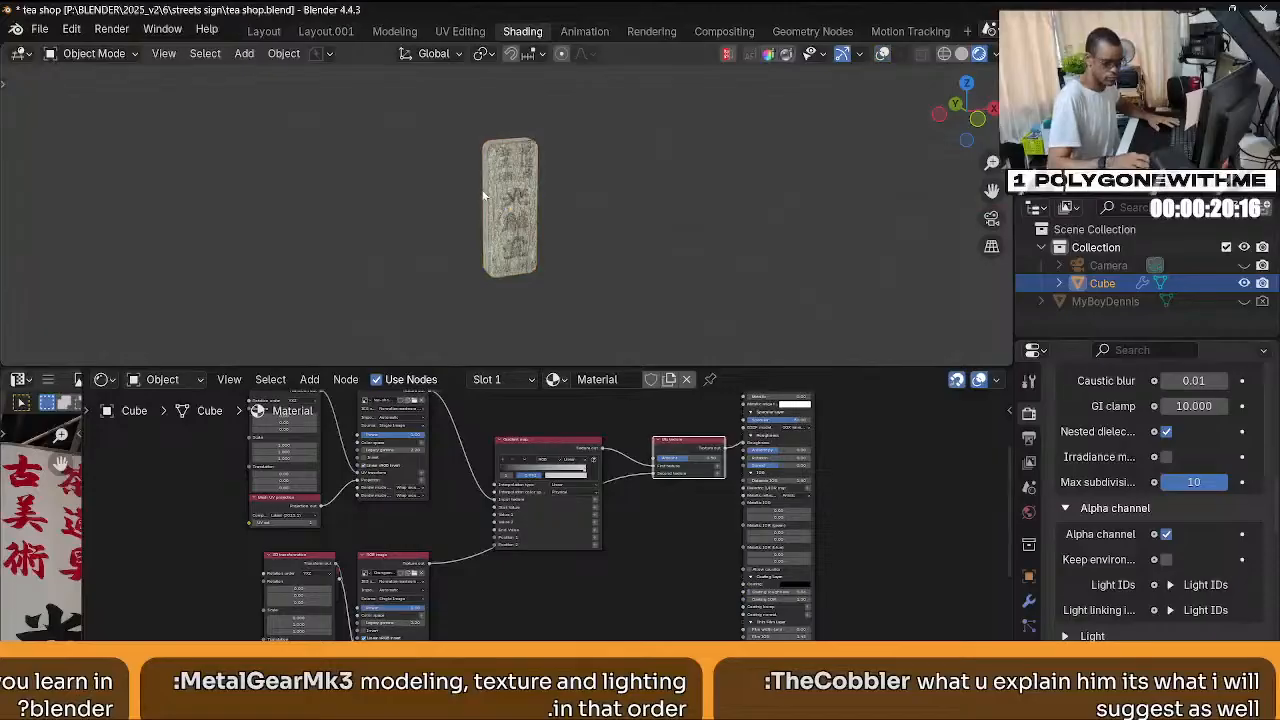
Set all three scale values of the grunge image's 3D transformation to 0.5.
scroll(550, 329, up, 5)
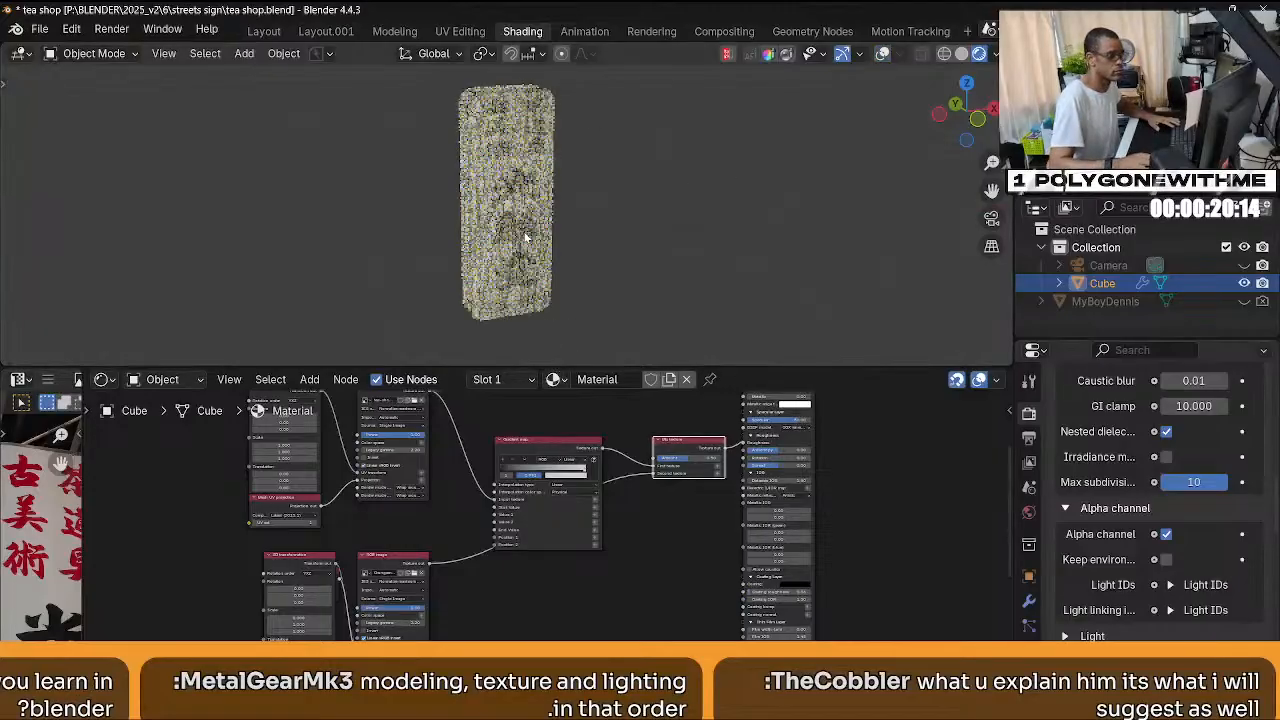
scroll(562, 232, up, 1)
scroll(476, 572, up, 2)
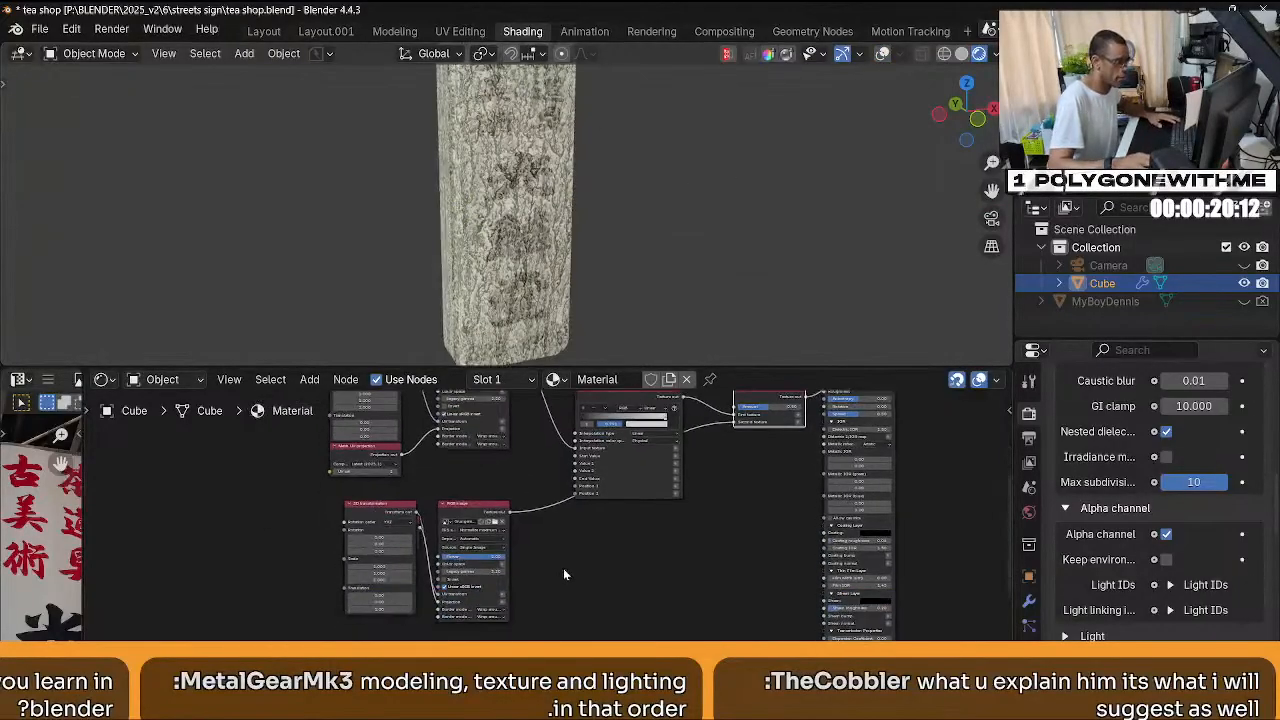
drag(370, 589, 370, 571)
text(0.5)
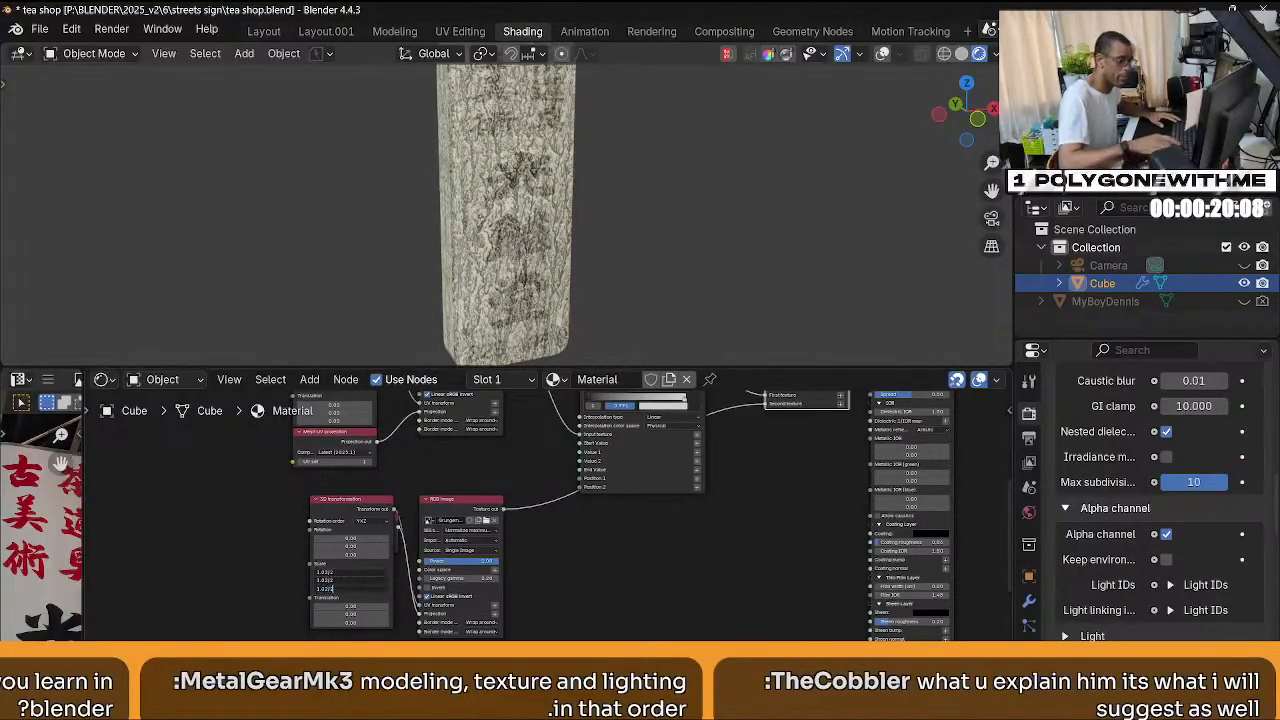
key(Return)
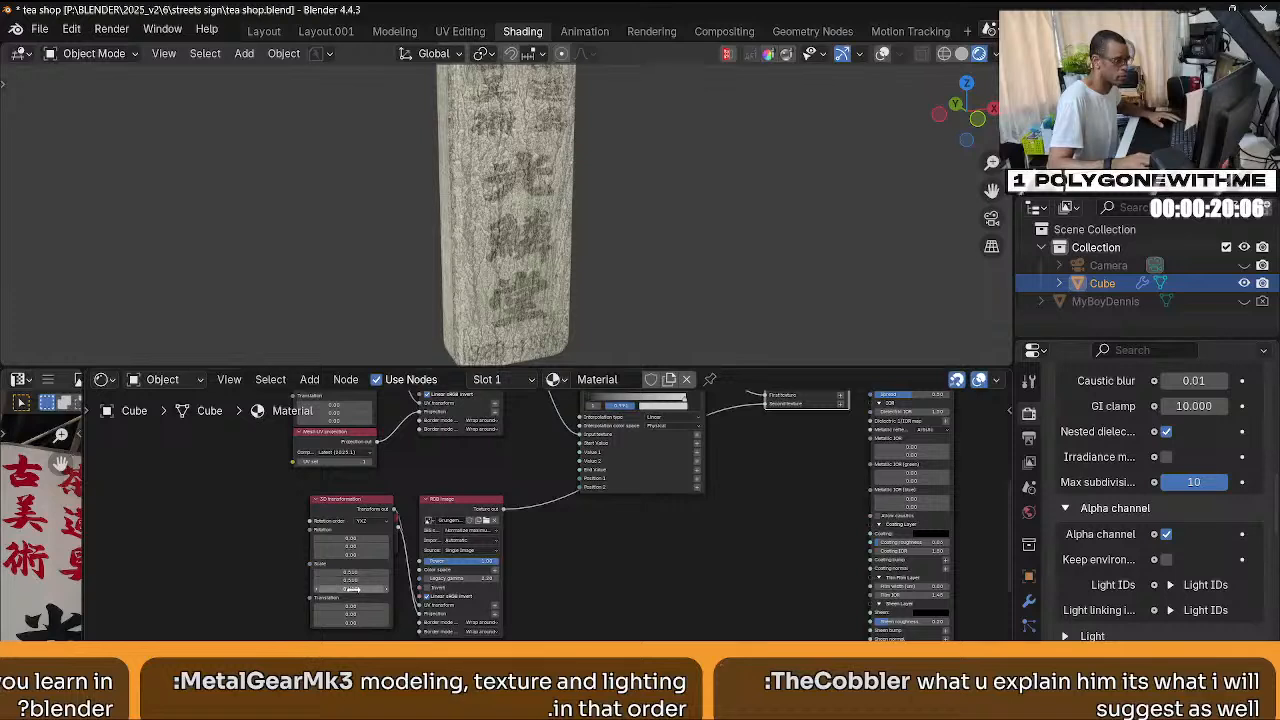
Set all three scale values of the grunge image's 3D transformation to 0.25 and check the sign's surface.
drag(362, 589, 362, 572)
key(Return)
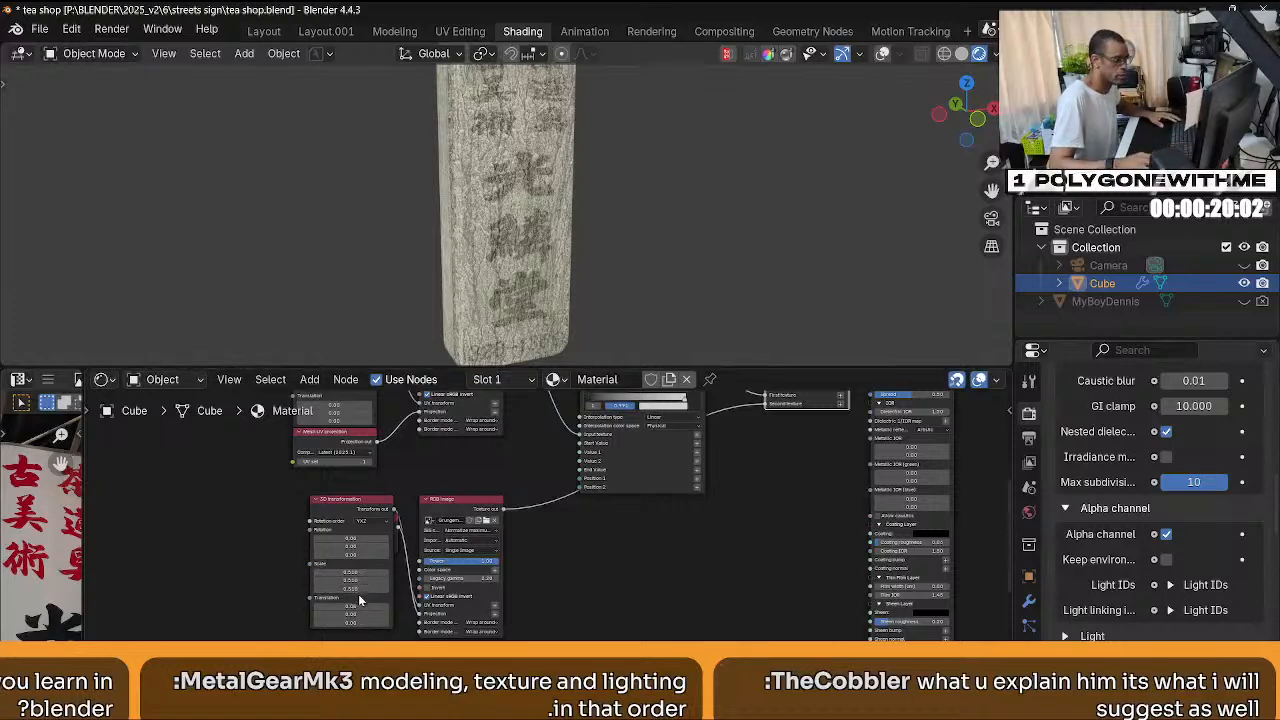
drag(362, 589, 362, 572)
key(BackSpace)
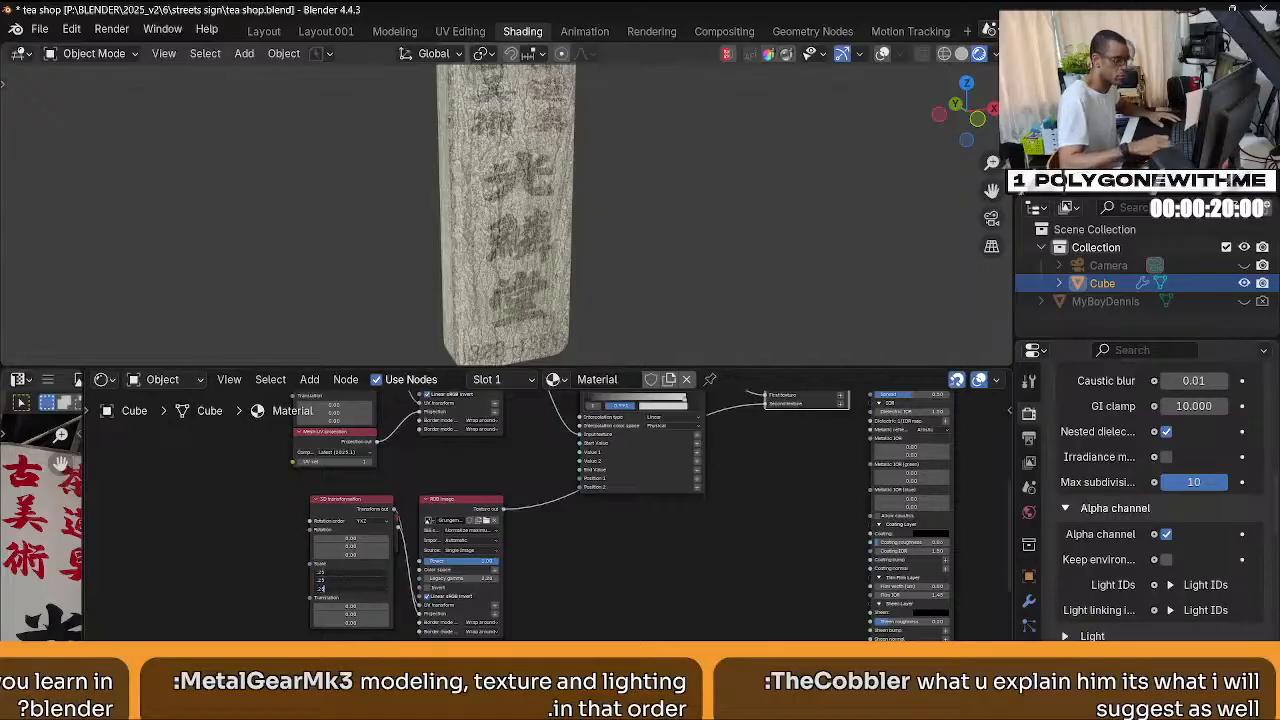
key(Return)
scroll(616, 268, down, 1)
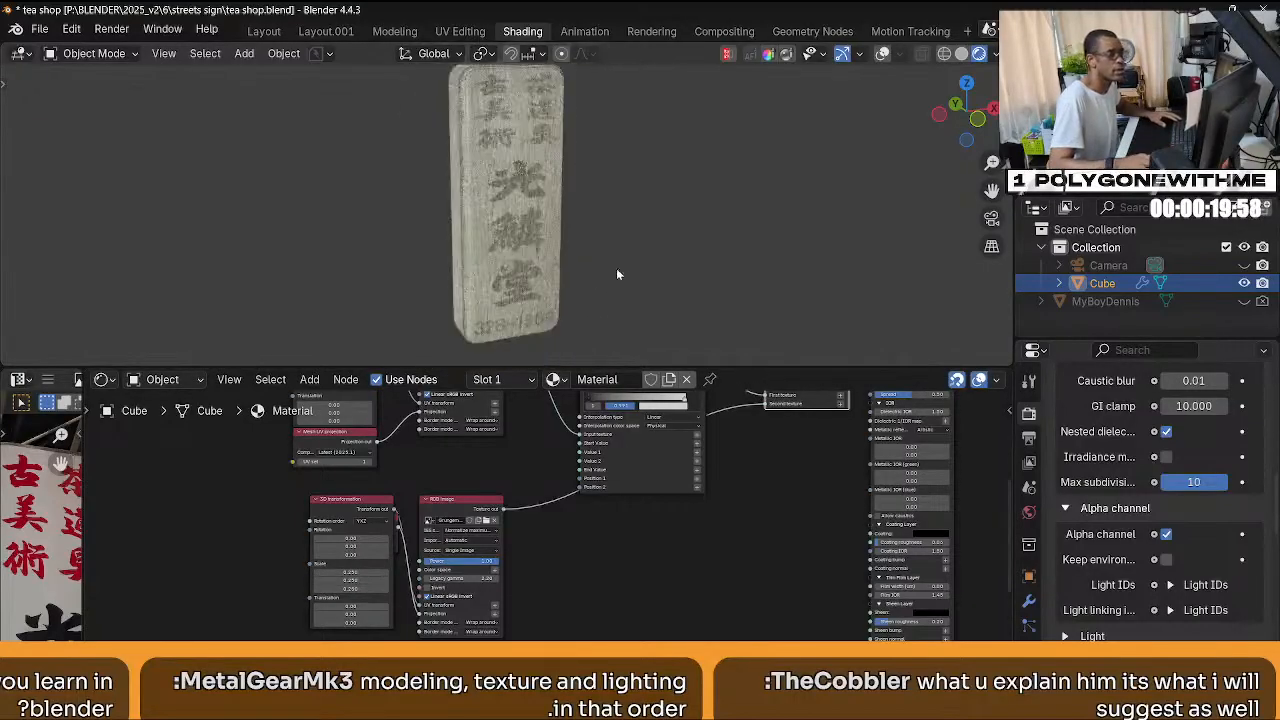
scroll(582, 266, up, 3)
scroll(718, 504, up, 2)
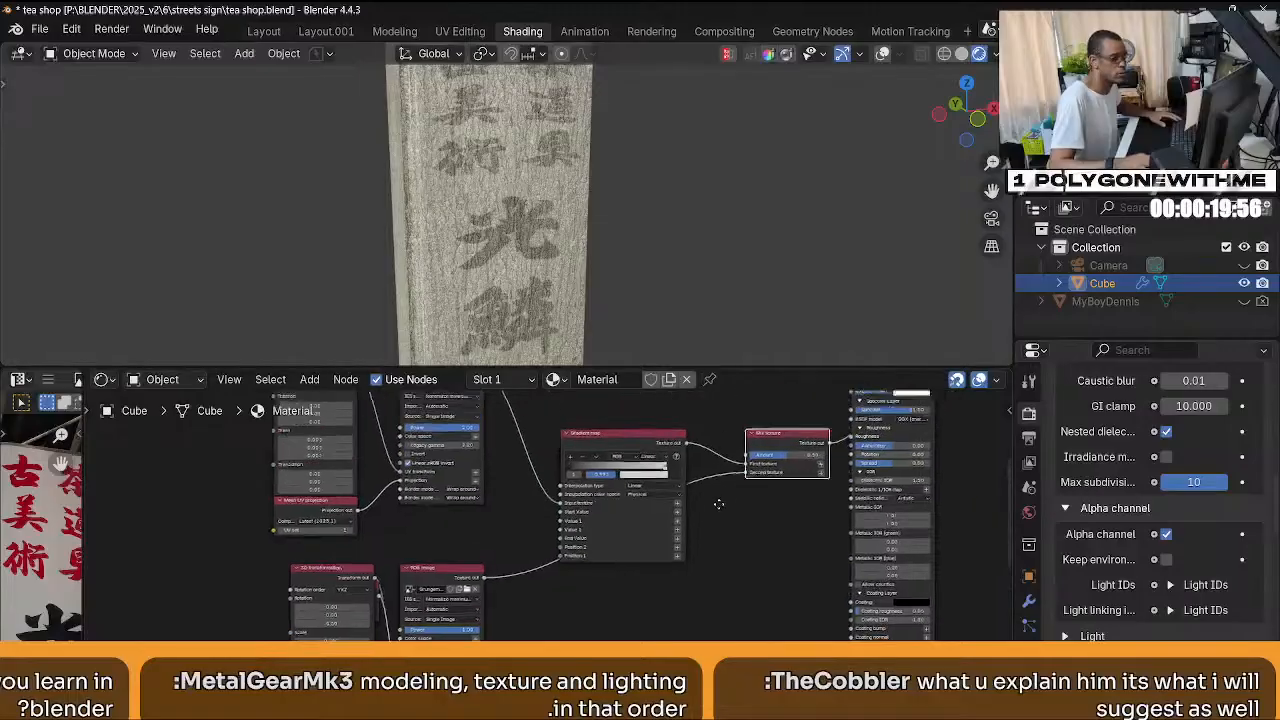
Shift the Gradient map node slightly away from the material and delete the Mix texture feeding the Roughness.
middle_drag(719, 504, 706, 521)
mouse_move(775, 472)
mouse_down()
mouse_move(737, 472)
mouse_move(812, 472)
mouse_move(737, 472)
mouse_move(812, 472)
mouse_move(766, 472)
mouse_up()
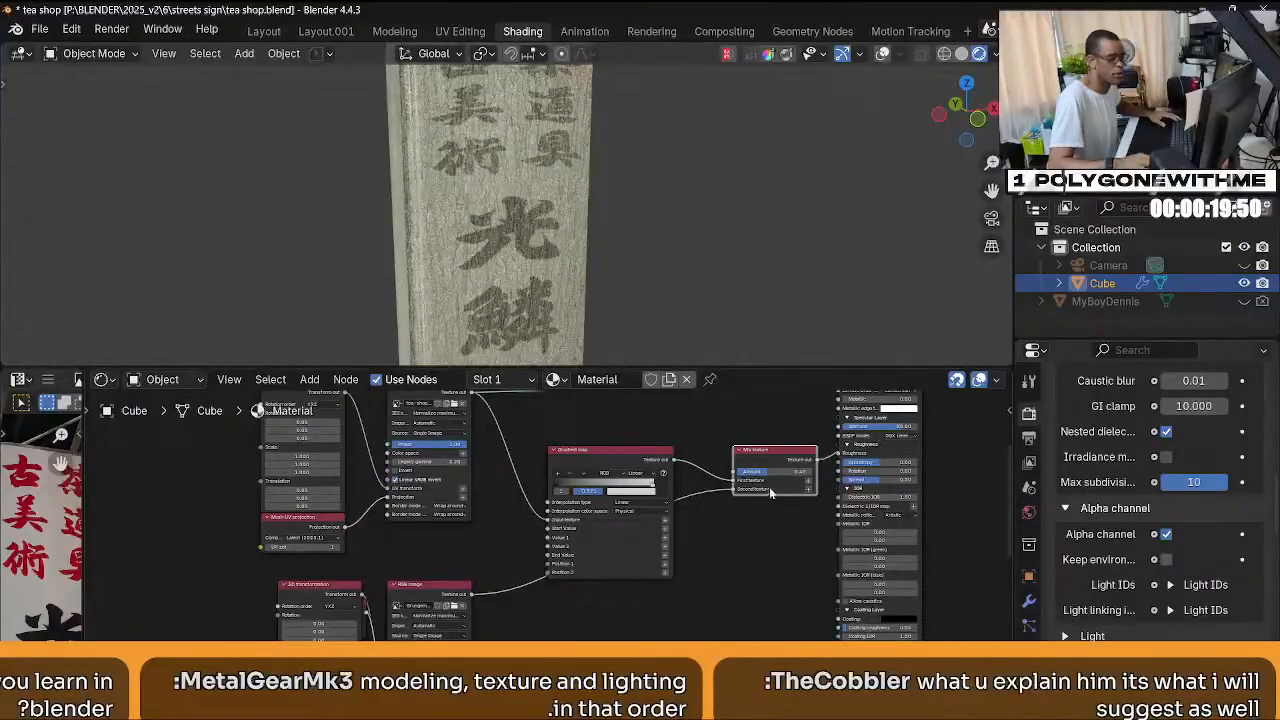
scroll(769, 487, down, 2)
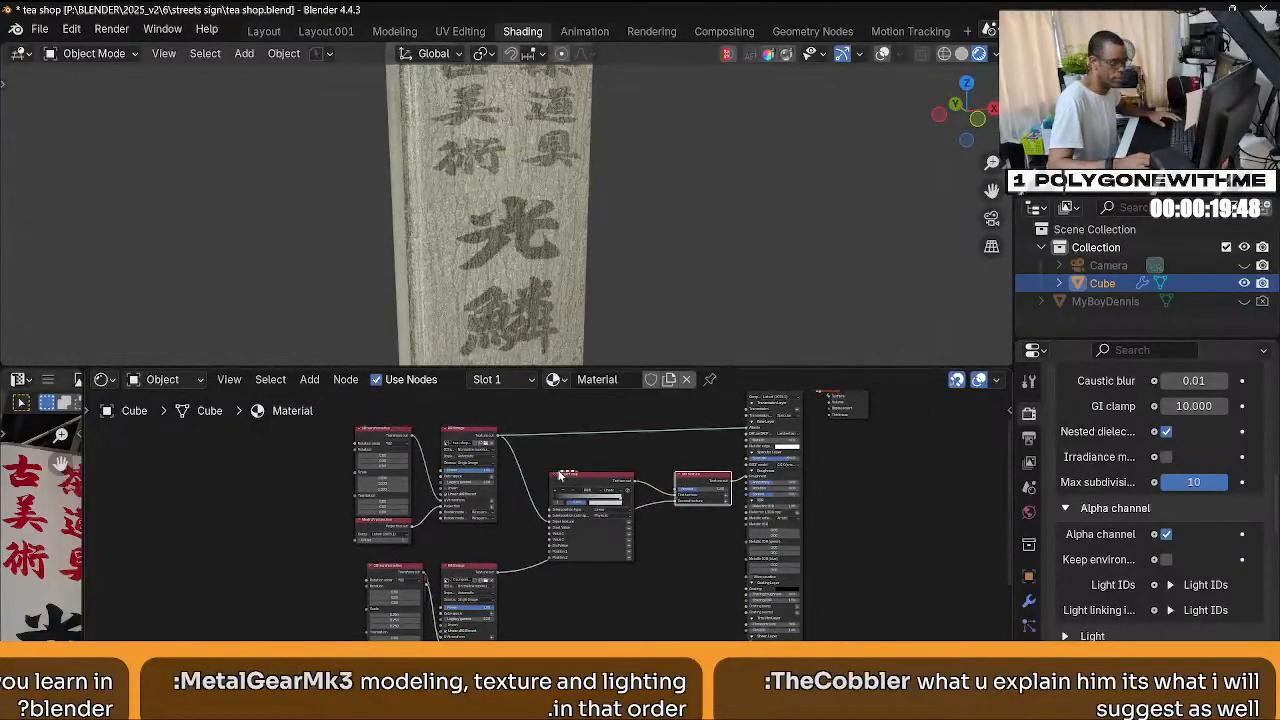
drag(560, 472, 573, 478)
drag(687, 480, 677, 493)
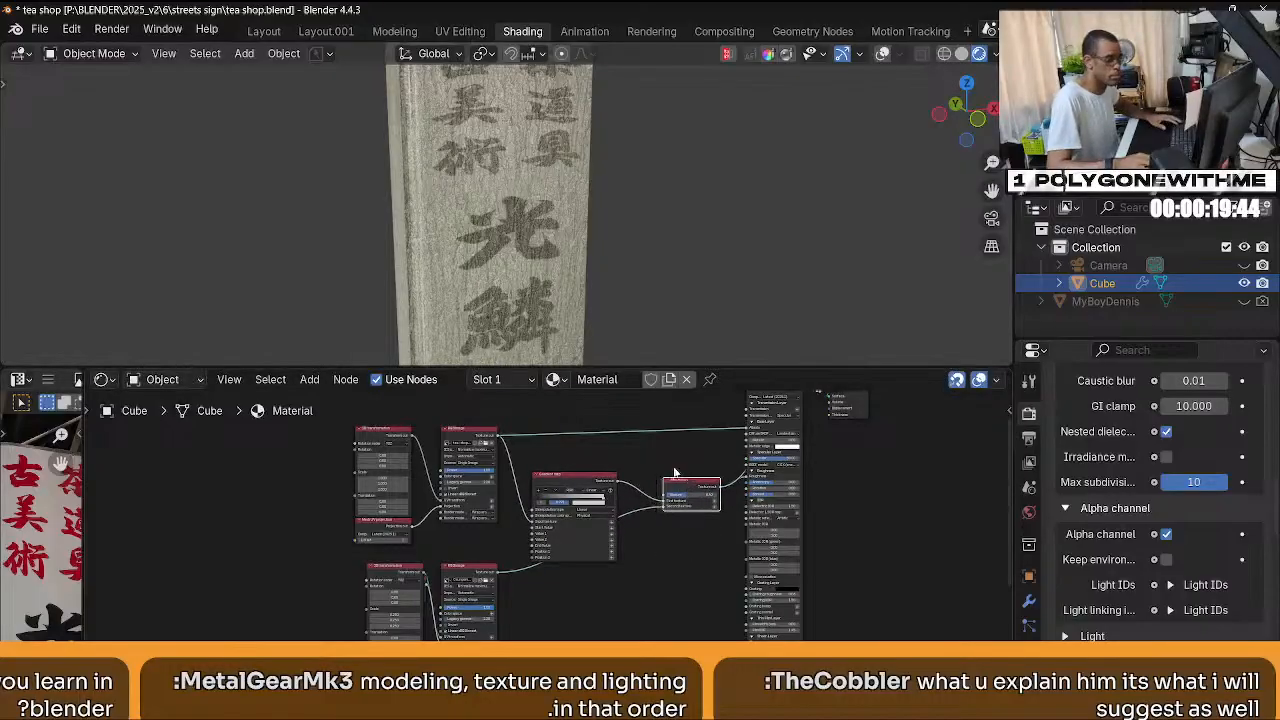
key(x)
Add a Composite texture node between the Gradient map and the material node.
scroll(670, 486, up, 3)
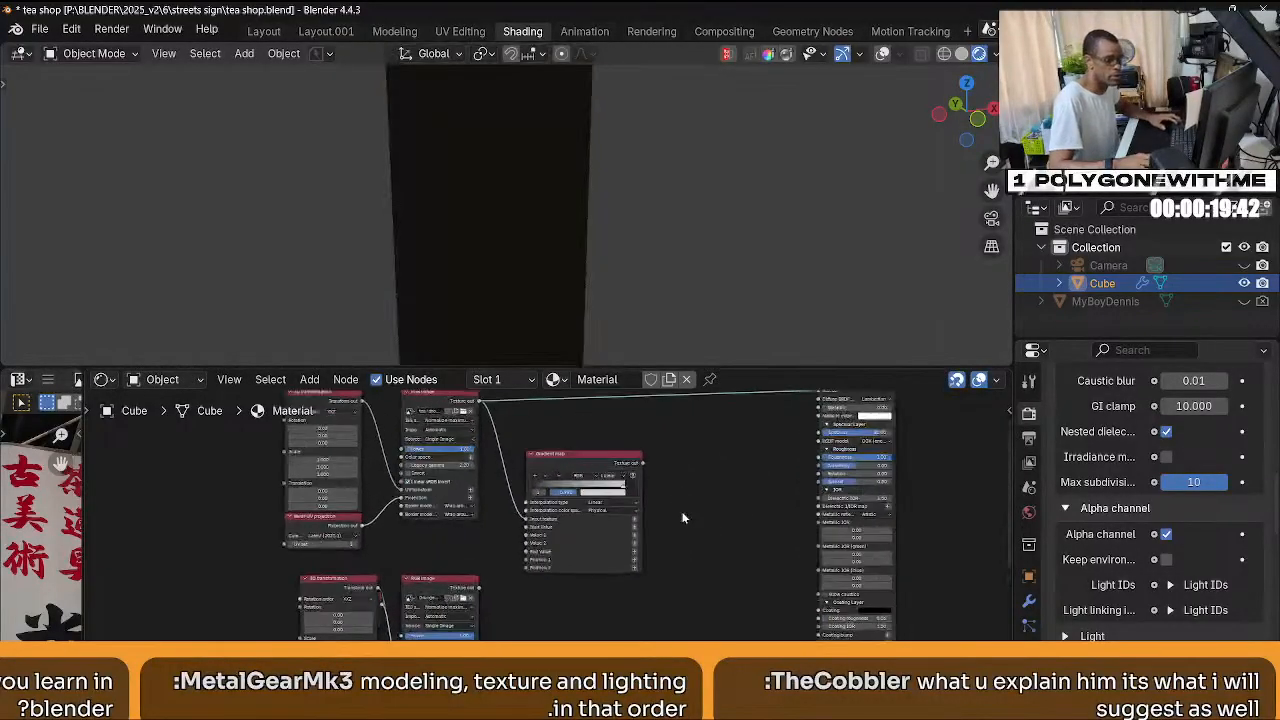
key(shift+a)
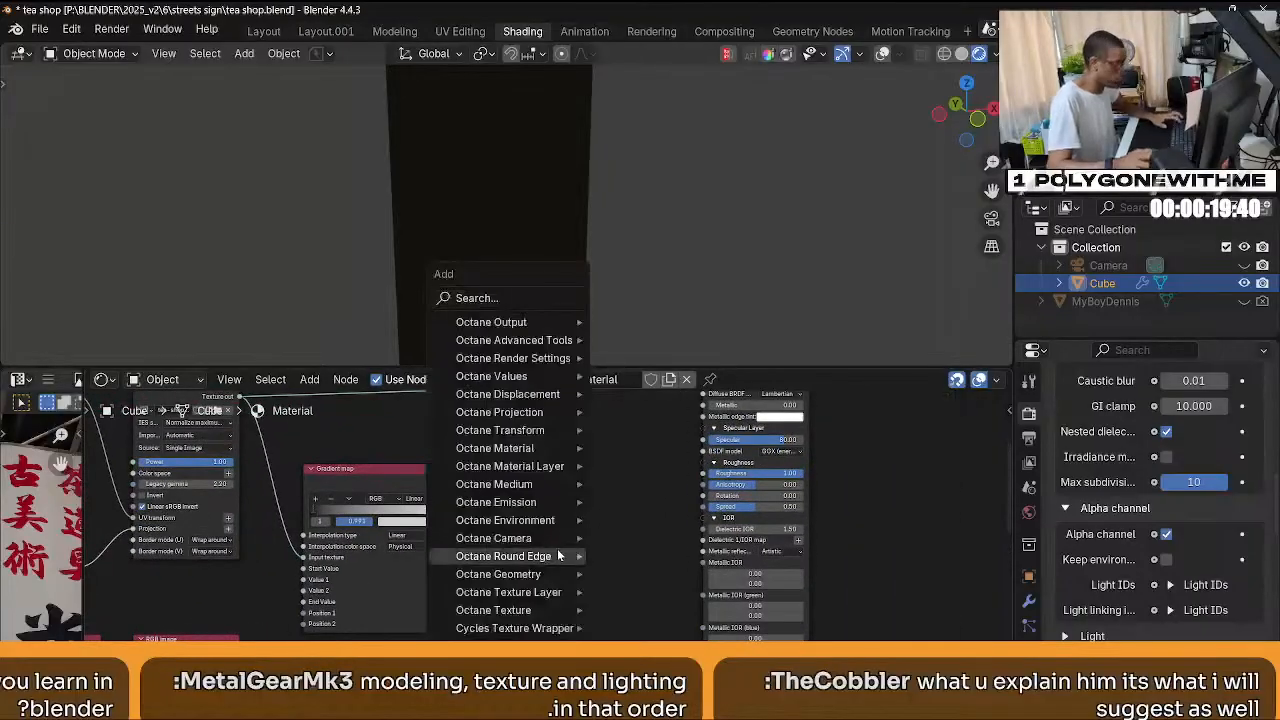
mouse_move(557, 556)
text(com)
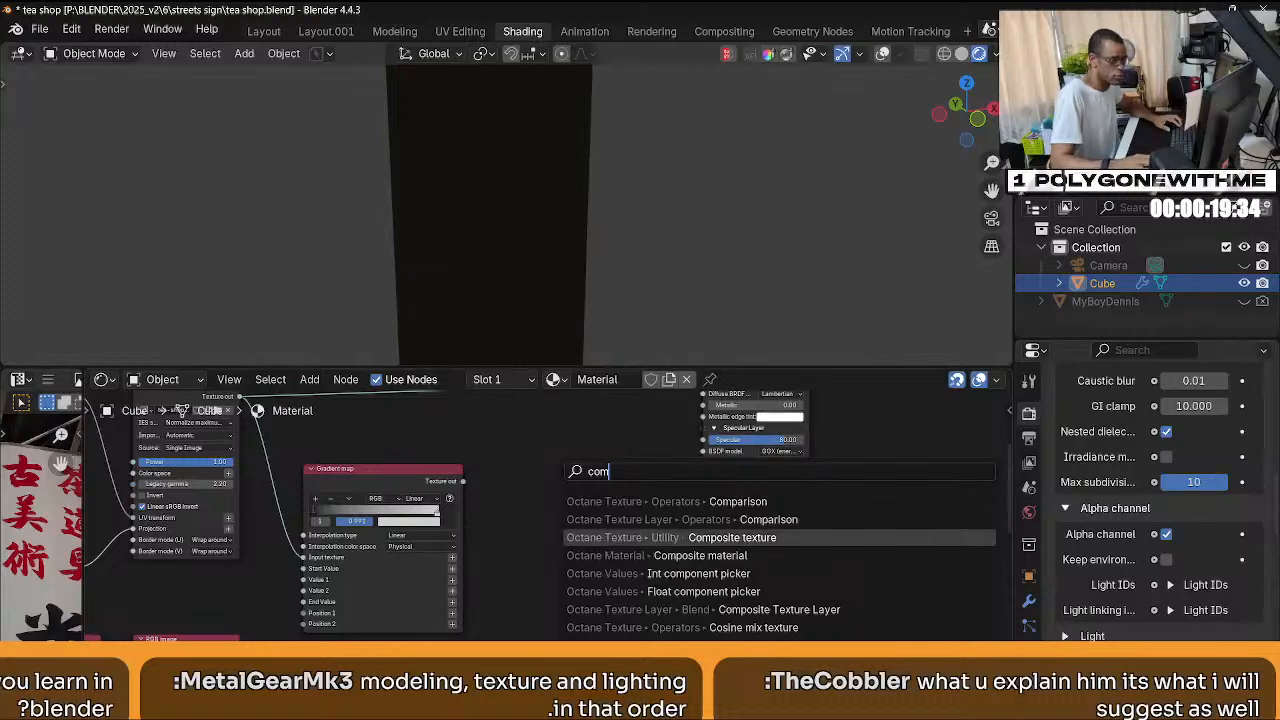
click(665, 537)
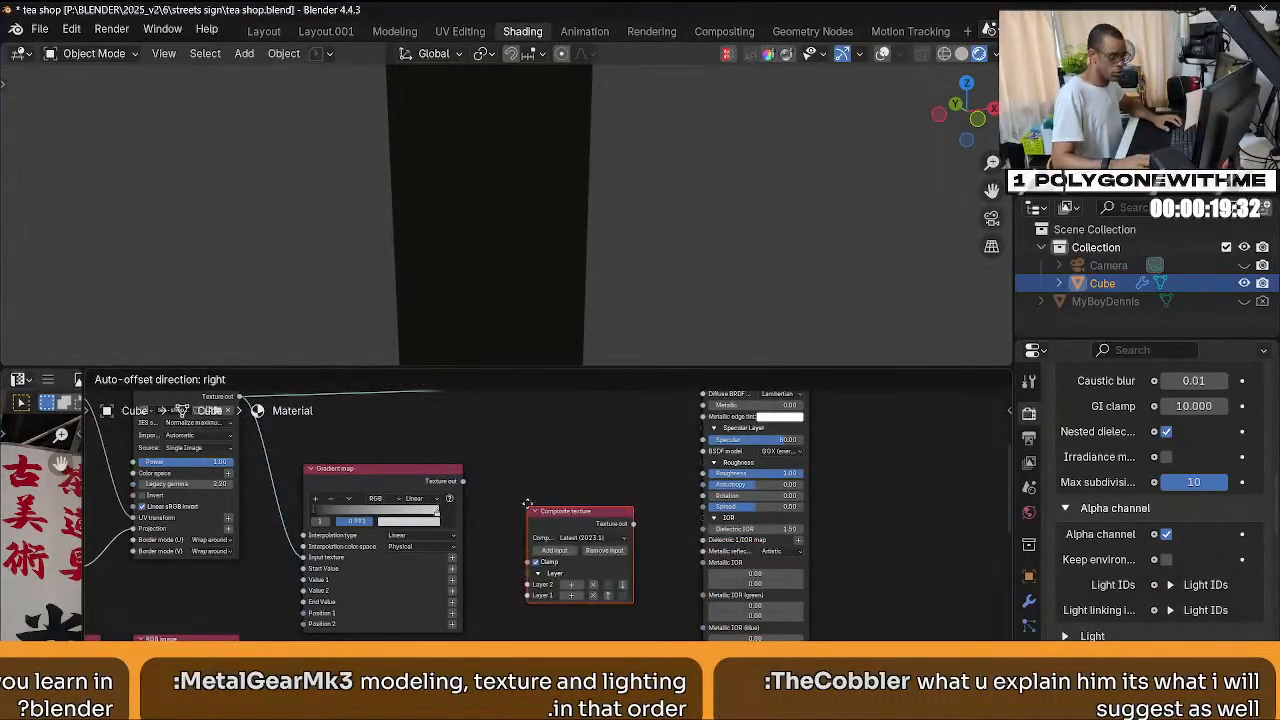
click(527, 503)
Connect the Composite texture's output to the material's Roughness input.
scroll(620, 565, down, 2)
scroll(616, 545, up, 2)
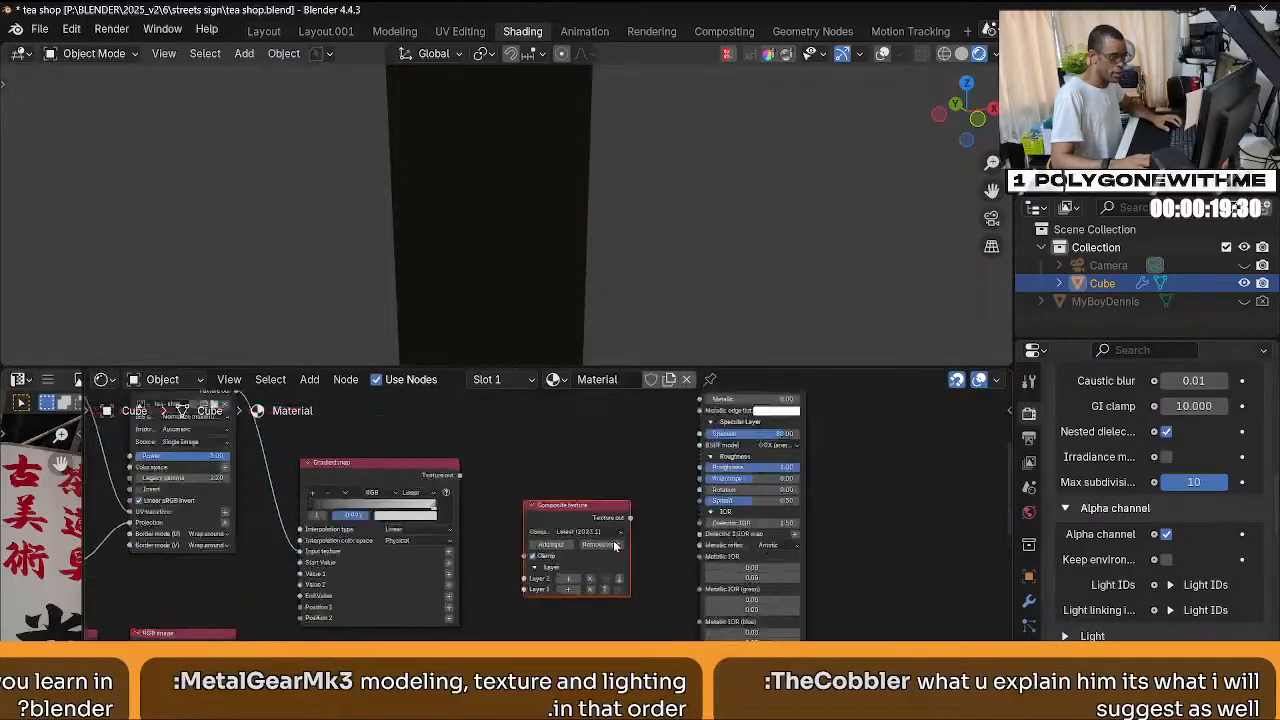
scroll(615, 545, up, 4)
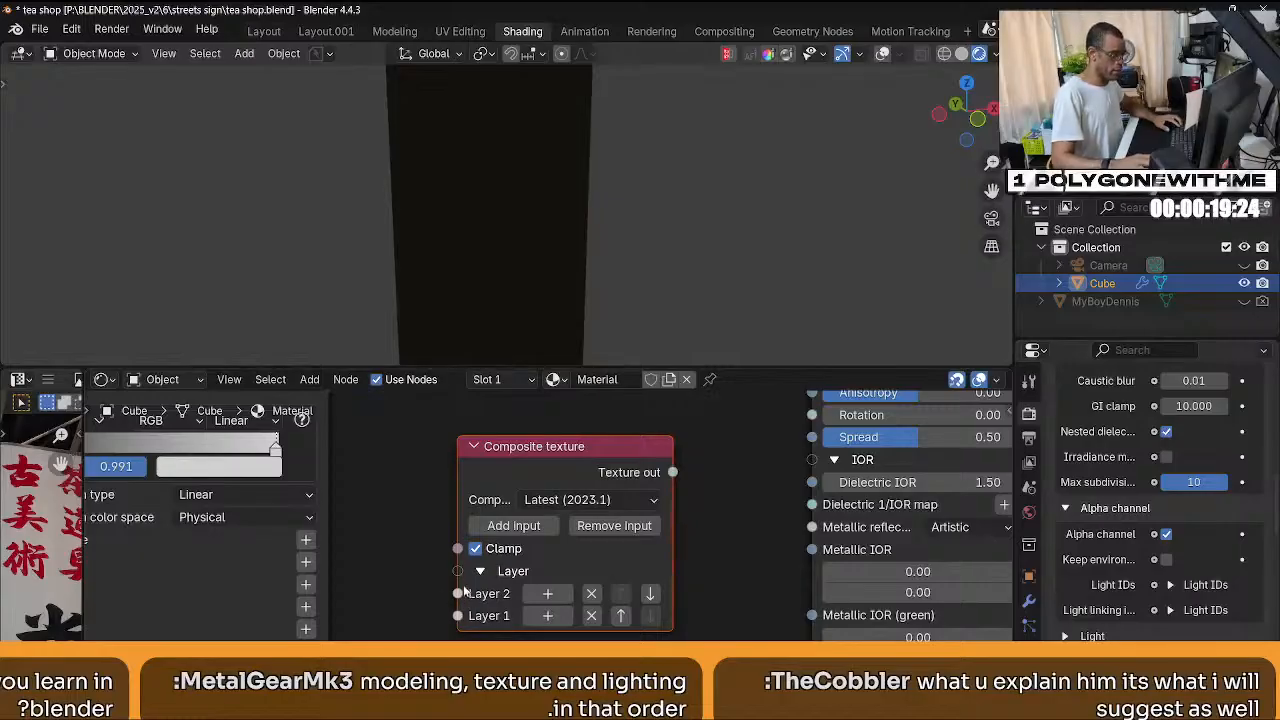
scroll(700, 478, down, 1)
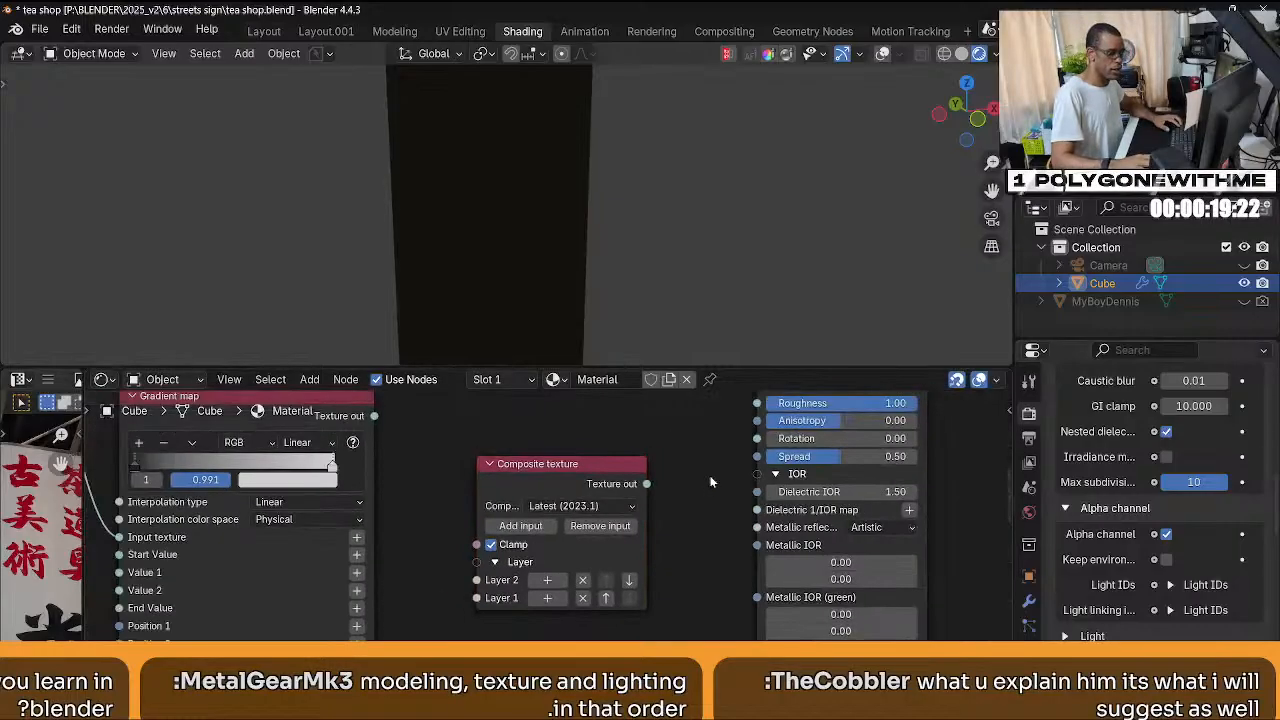
middle_drag(711, 482, 704, 555)
drag(640, 558, 752, 477)
scroll(655, 535, down, 3)
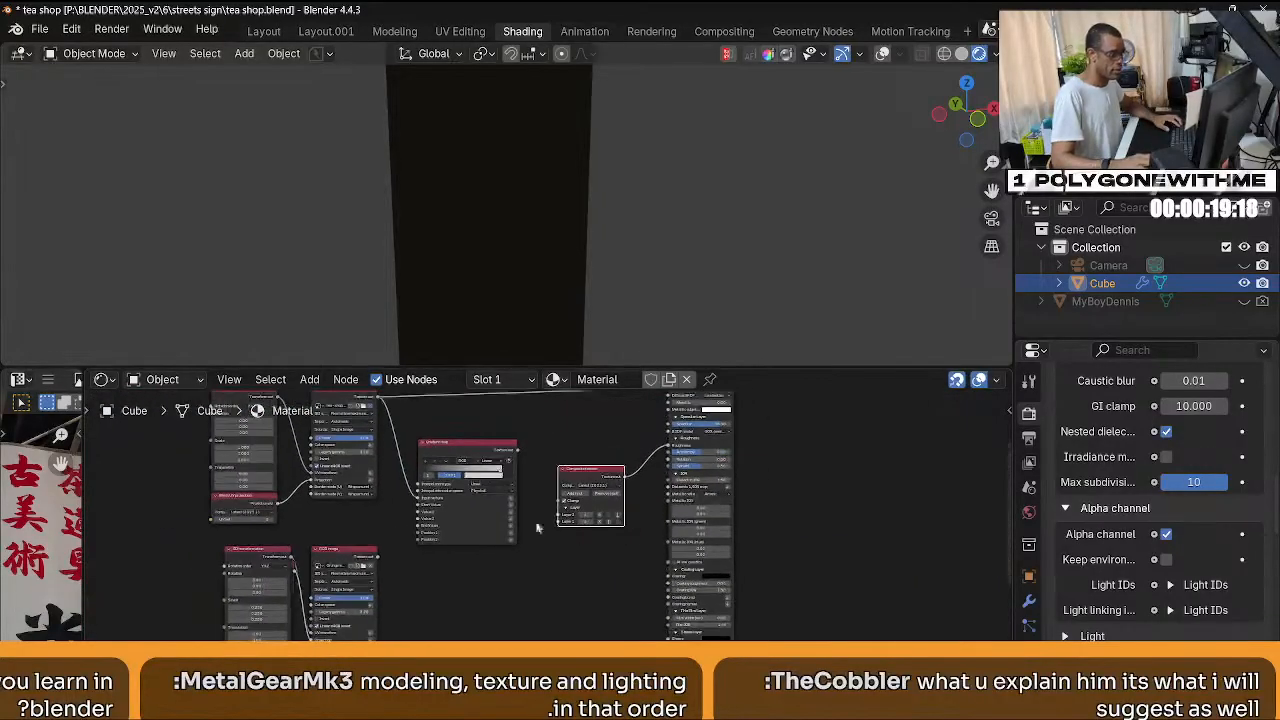
Move the image, transformation and Gradient map nodes away from the Composite texture to make room for more nodes.
scroll(557, 560, down, 1)
drag(505, 611, 187, 396)
key(g)
click(118, 503)
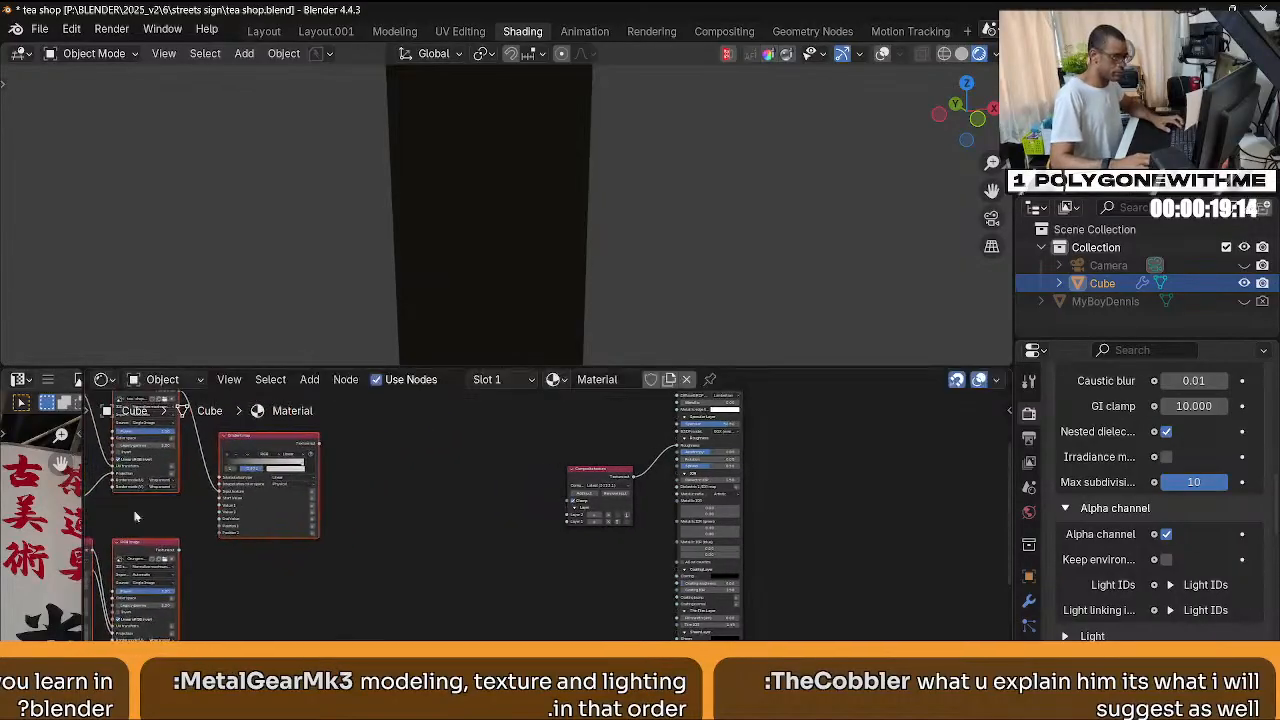
Widen the Composite texture node and move it closer to the material node.
ctrl+middle_drag(525, 634, 593, 557)
click(629, 420)
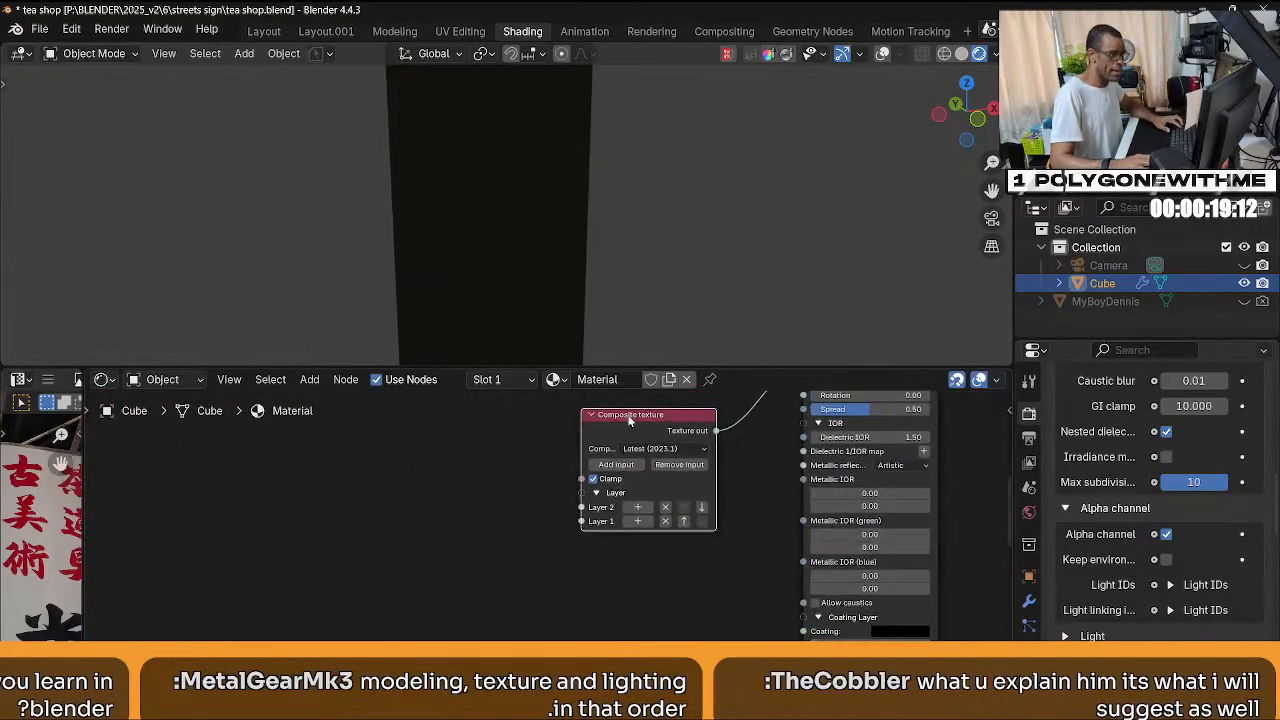
drag(581, 446, 554, 446)
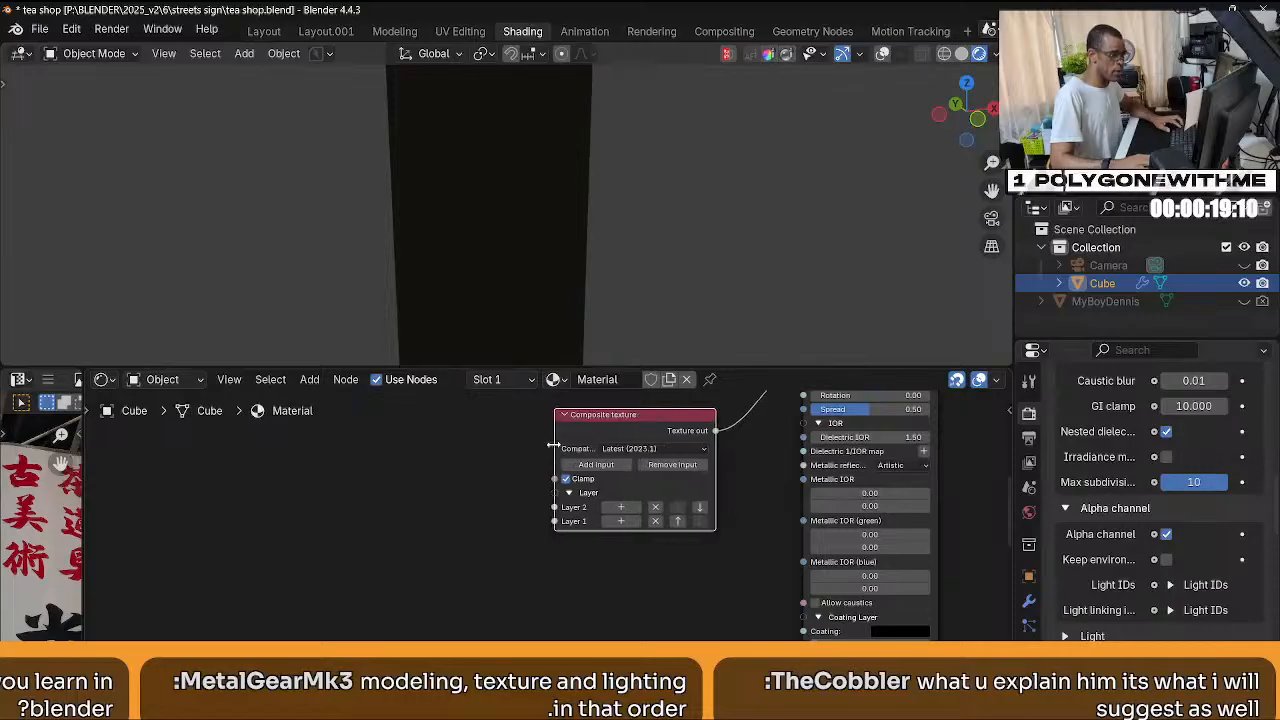
drag(642, 428, 683, 430)
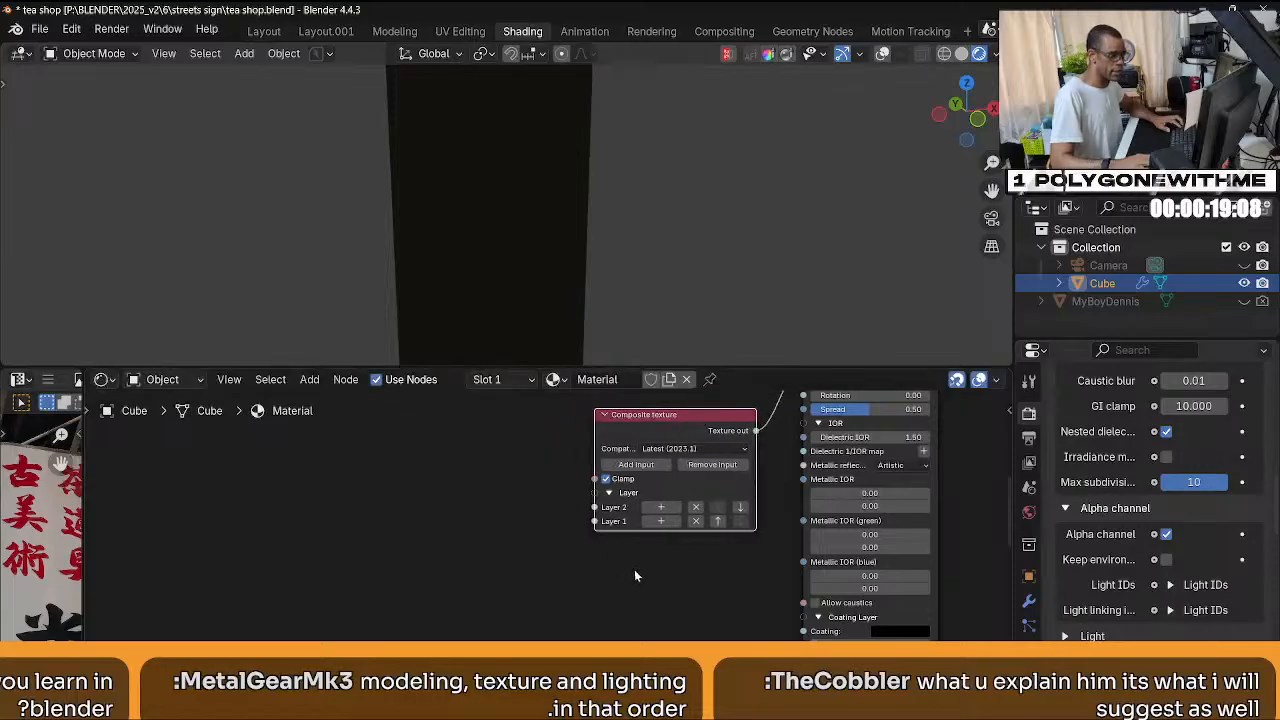
Add a Composite Texture Layer to both Layer 1 and Layer 2 of the Composite texture, stacking Layer 2's node above.
click(664, 521)
click(662, 521)
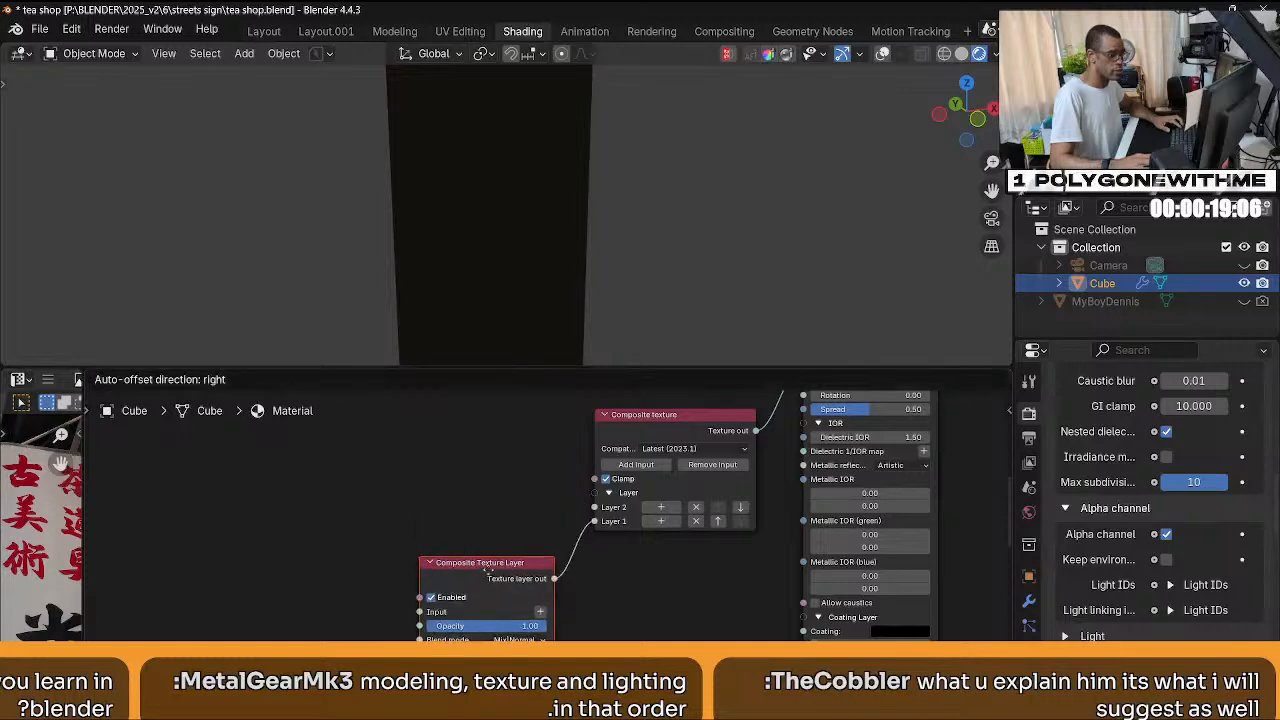
drag(515, 479, 515, 442)
scroll(574, 534, up, 1)
scroll(548, 528, up, 1)
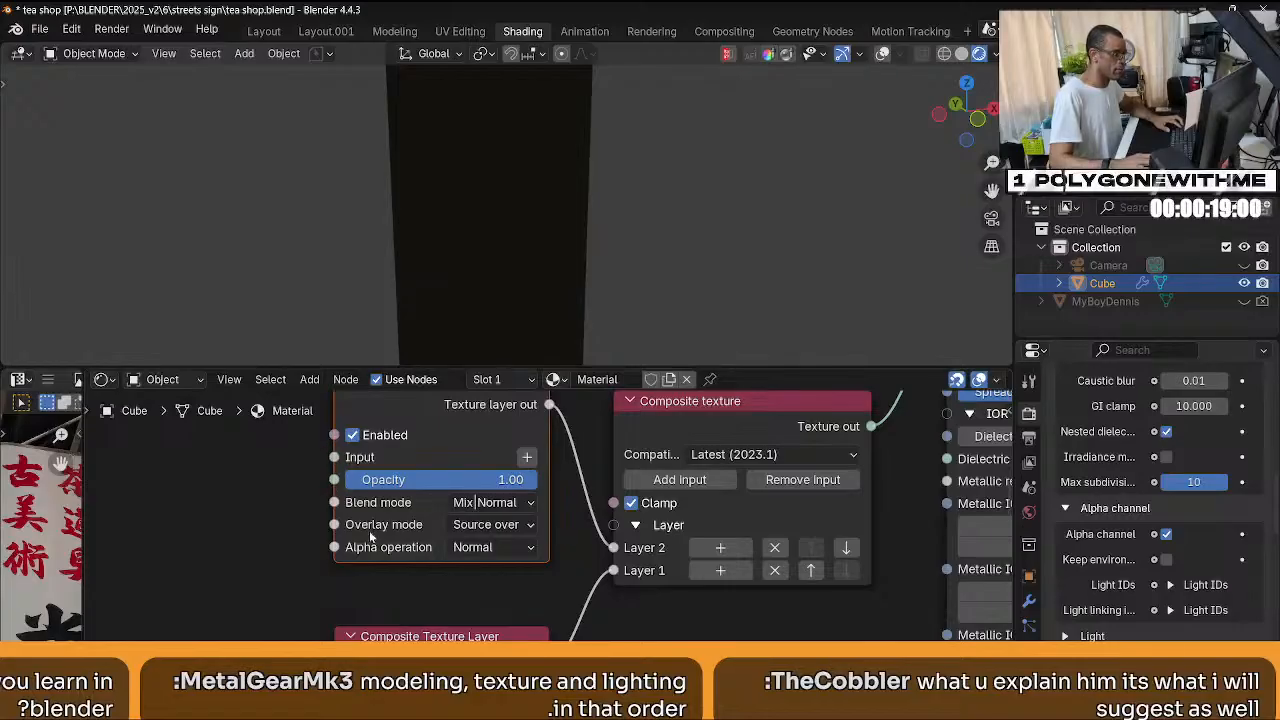
middle_drag(348, 683, 372, 567)
Connect the grunge RGB image to the Layer 1 node's Input and the Gradient map to the Layer 2 node's Input.
scroll(360, 607, down, 5)
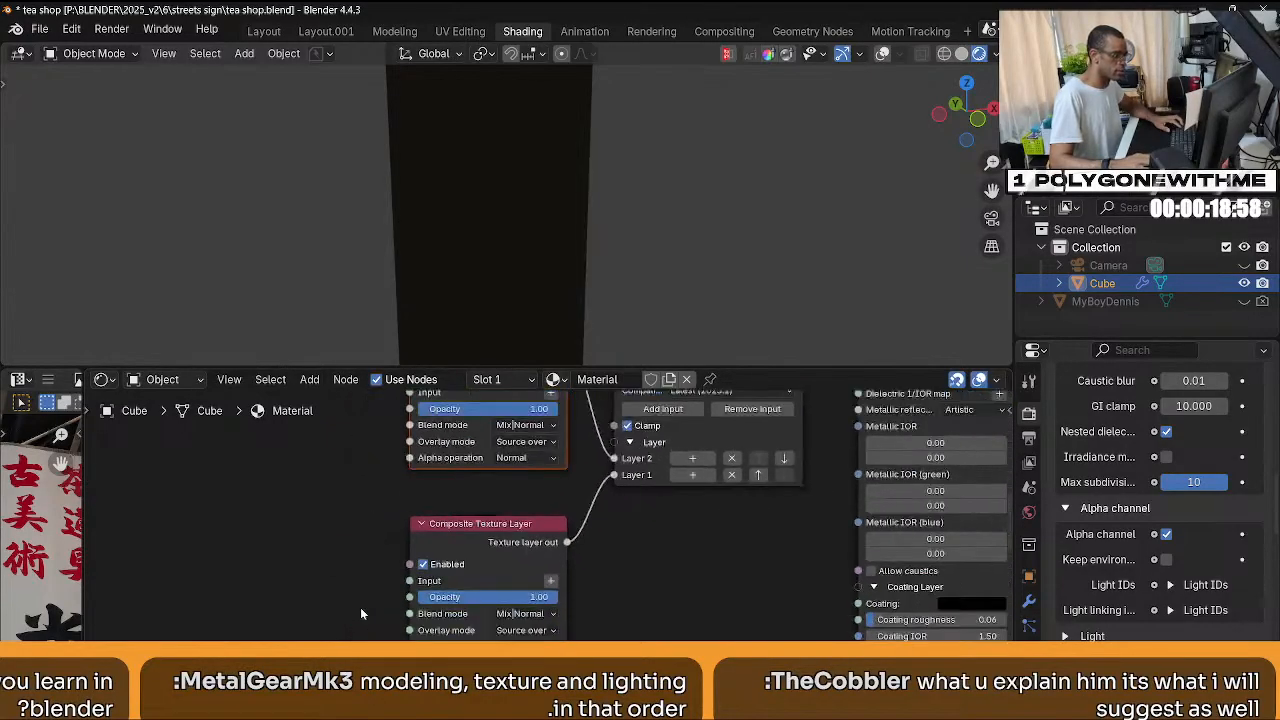
scroll(394, 570, down, 2)
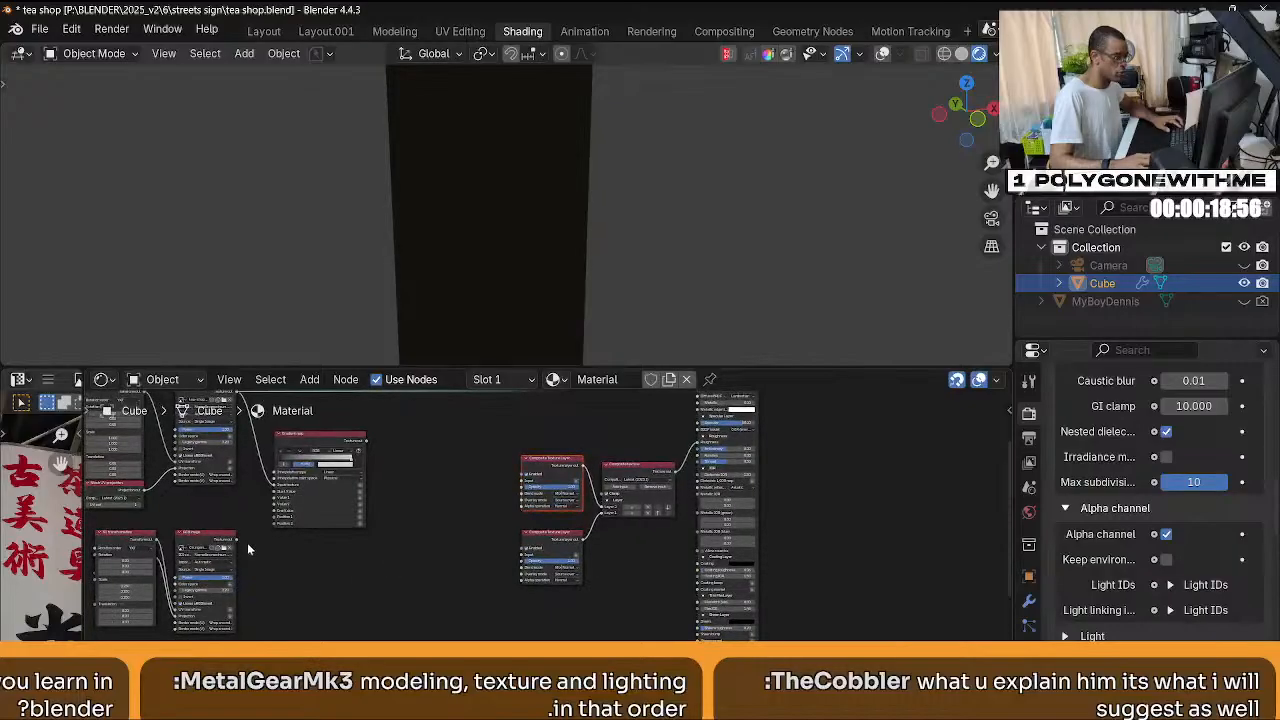
drag(237, 541, 511, 566)
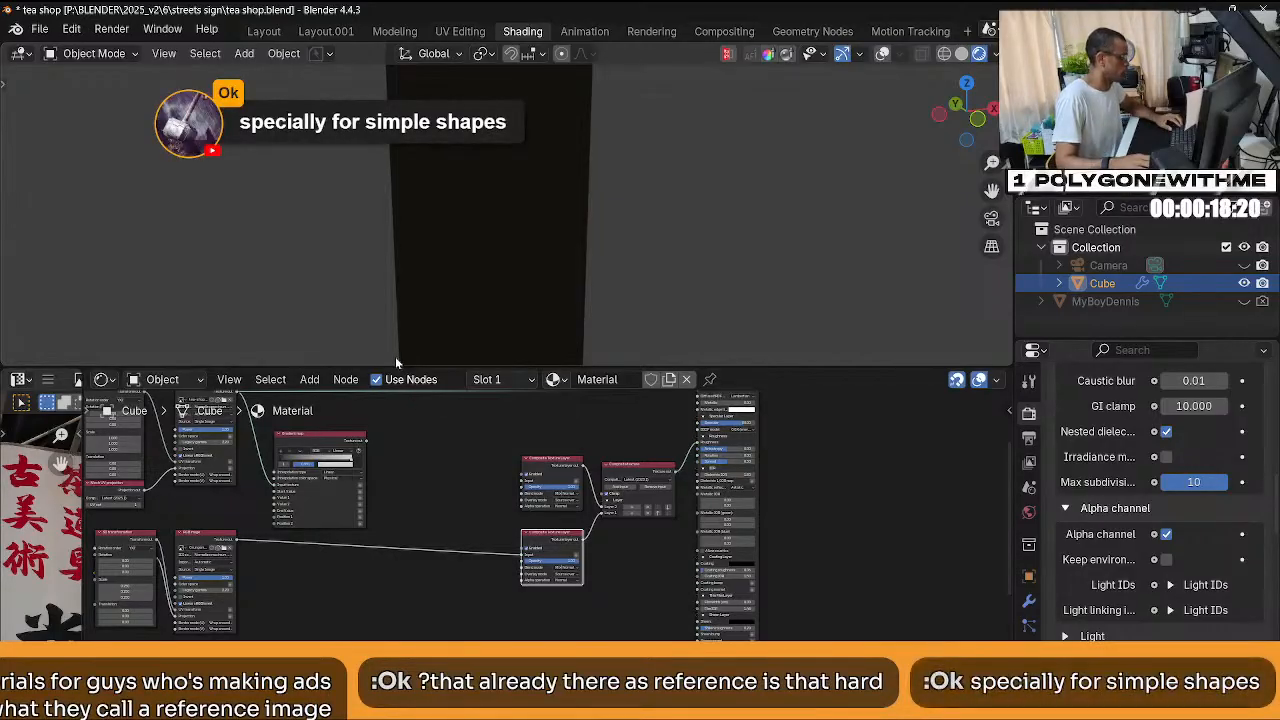
scroll(445, 435, up, 3)
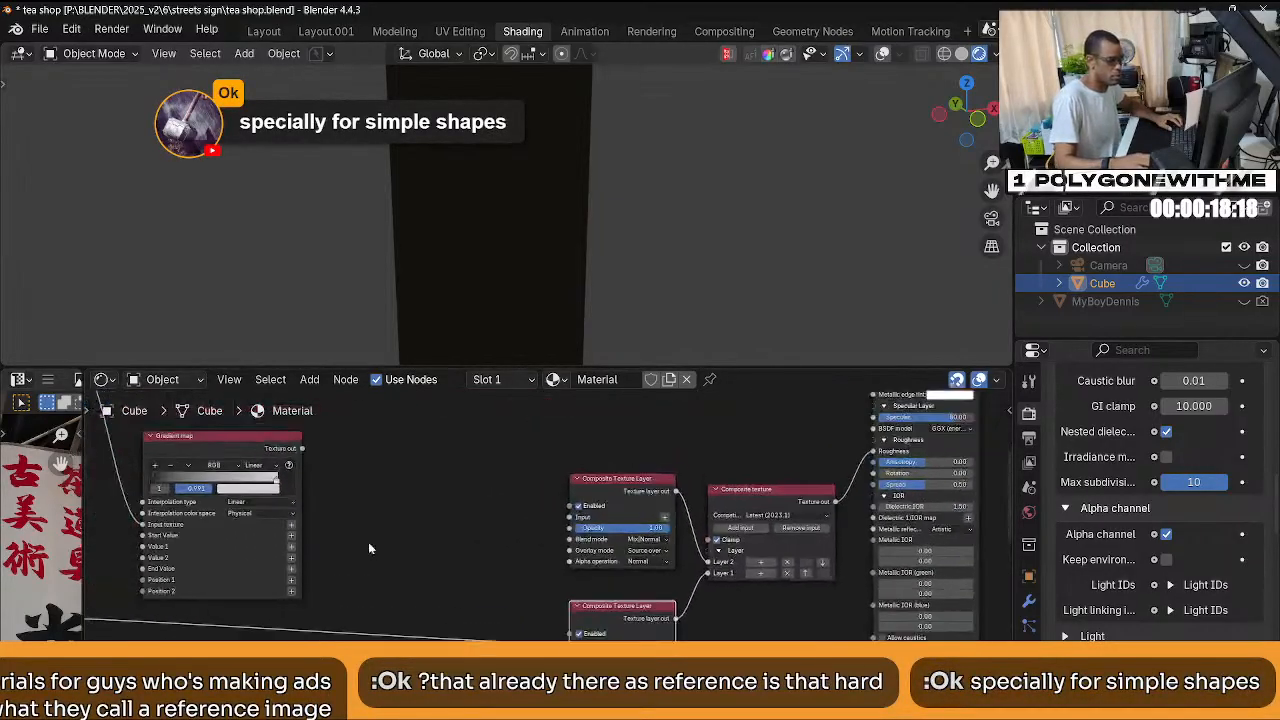
scroll(392, 540, up, 2)
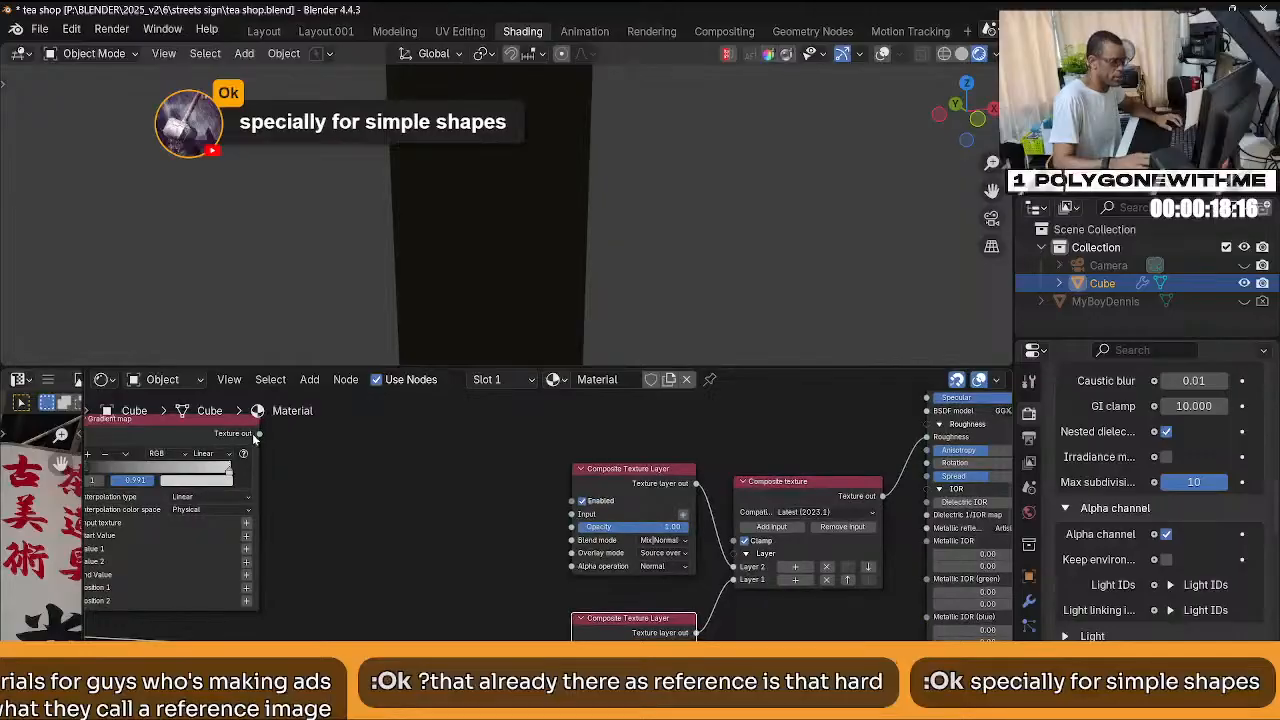
drag(257, 434, 574, 513)
scroll(478, 526, down, 2)
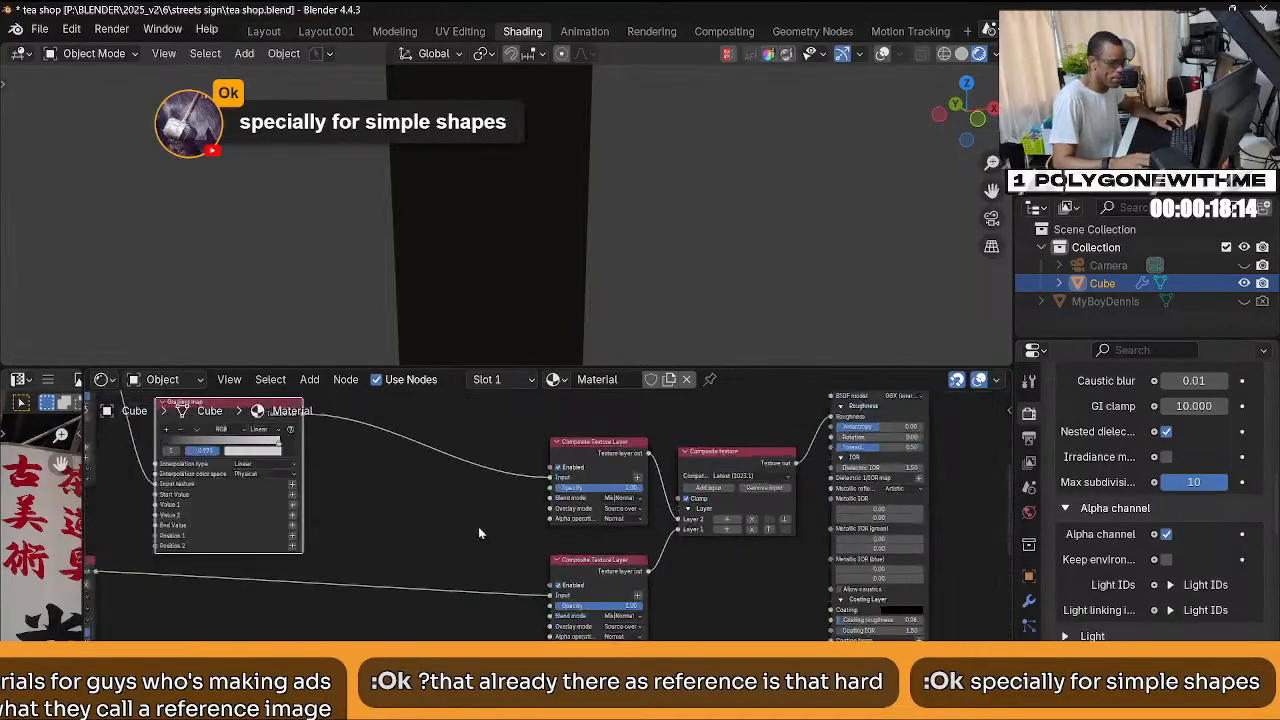
Move the Layer 1 Composite Texture Layer up to sit directly beneath the Layer 2 node.
drag(594, 560, 594, 542)
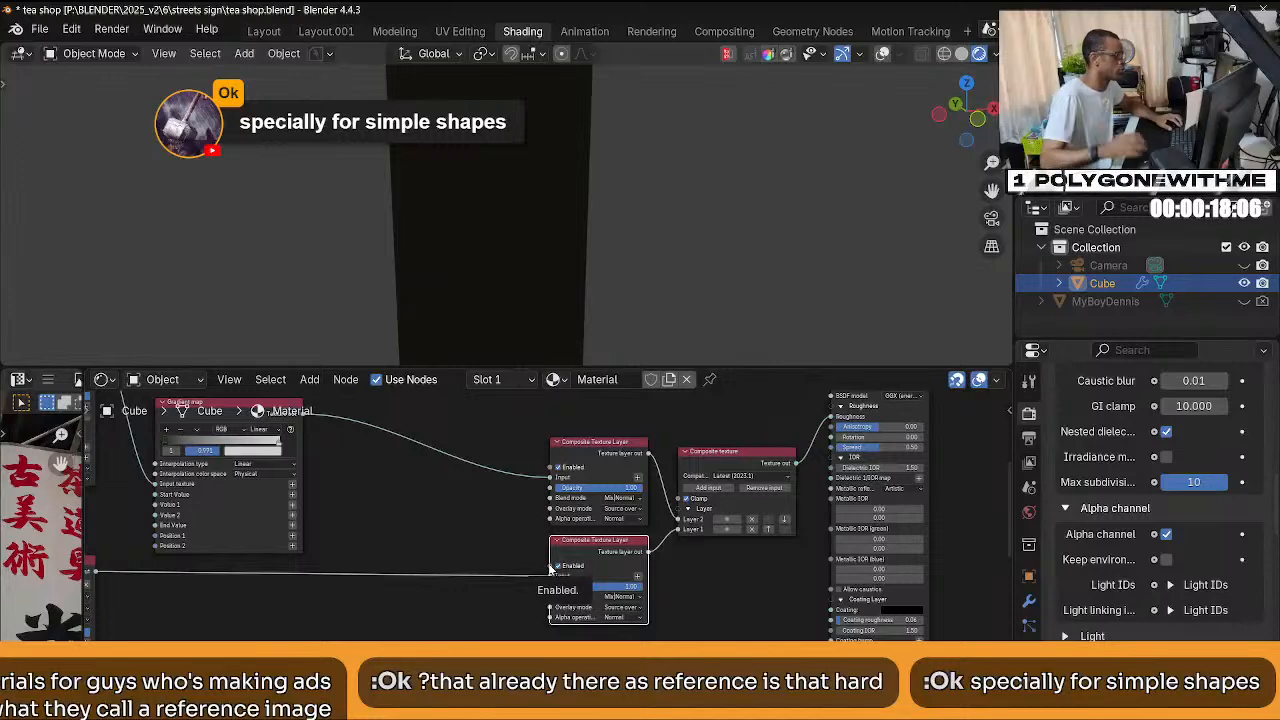
scroll(548, 568, up, 3)
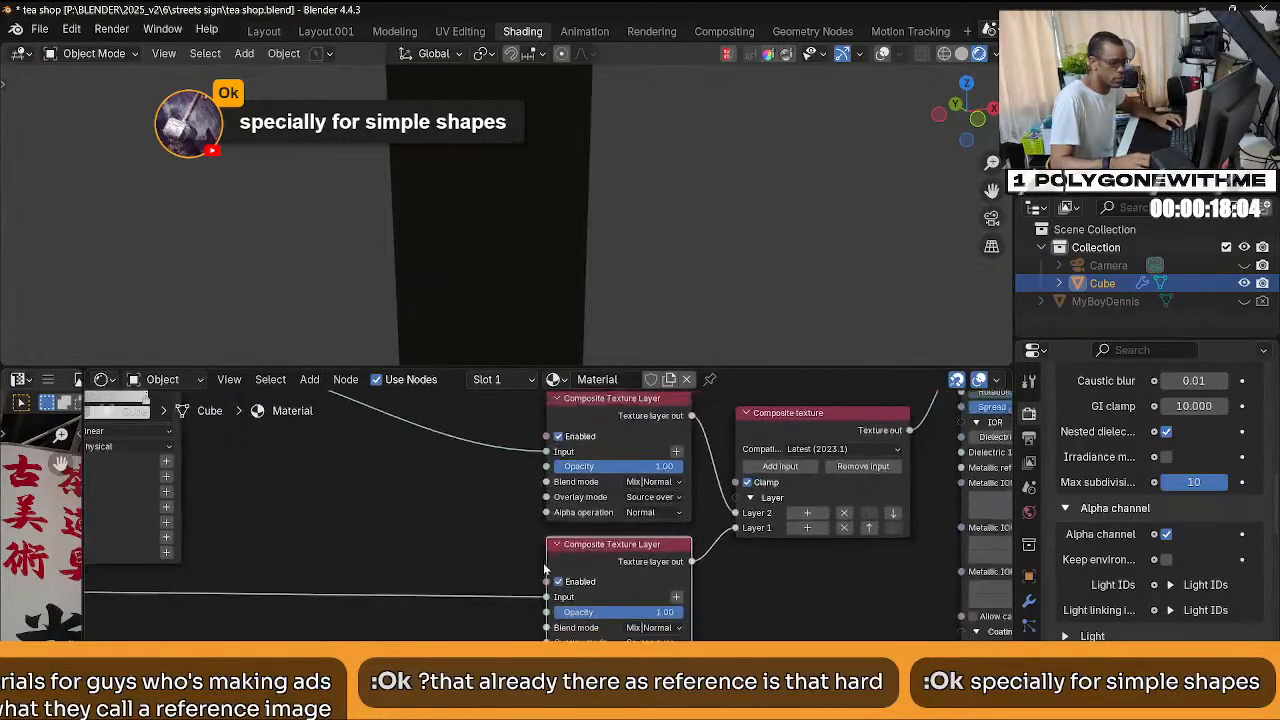
middle_drag(474, 546, 506, 568)
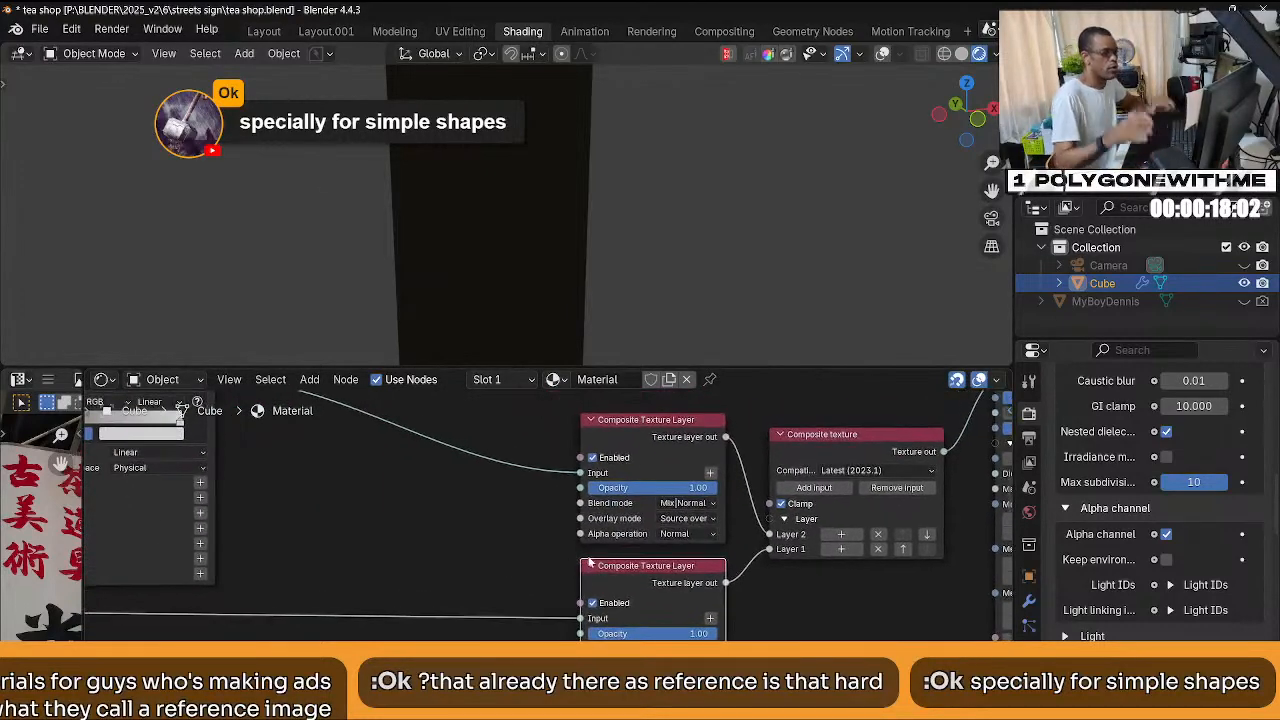
scroll(632, 238, down, 3)
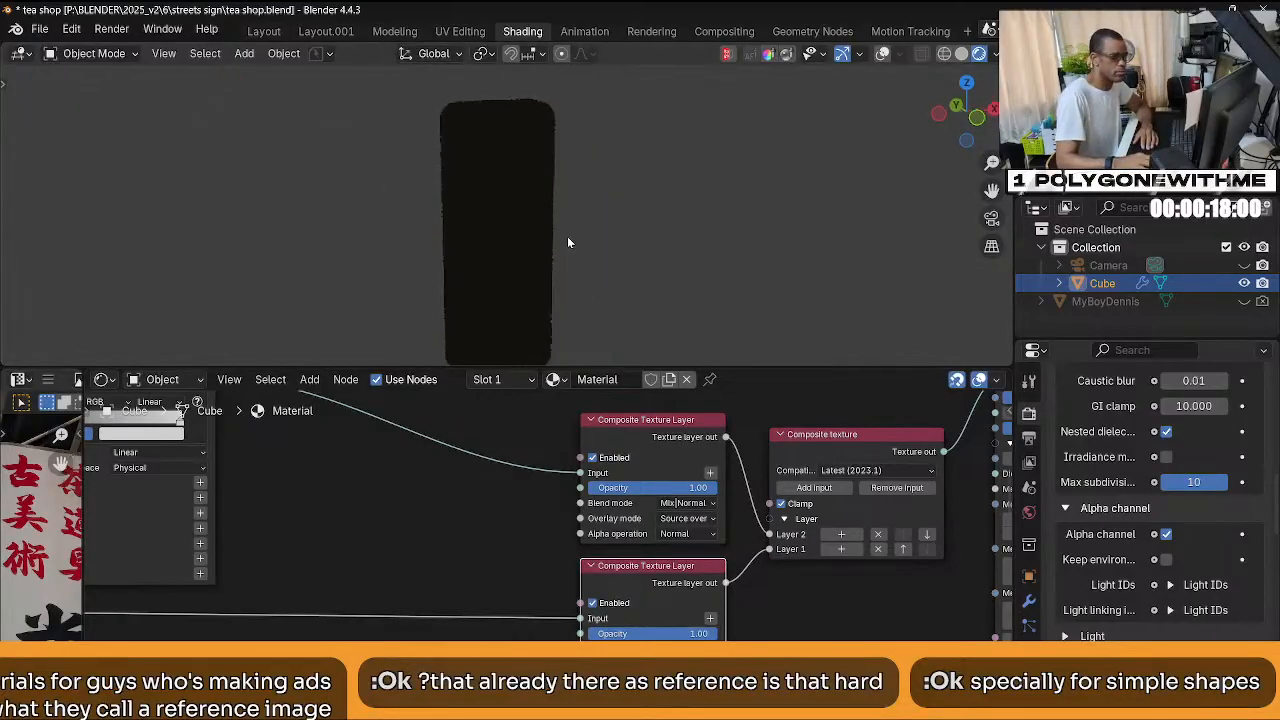
Set the opacity of both Composite Texture Layers to 0.00 and restart the rendered viewport preview.
shift+middle_drag(581, 216, 602, 179)
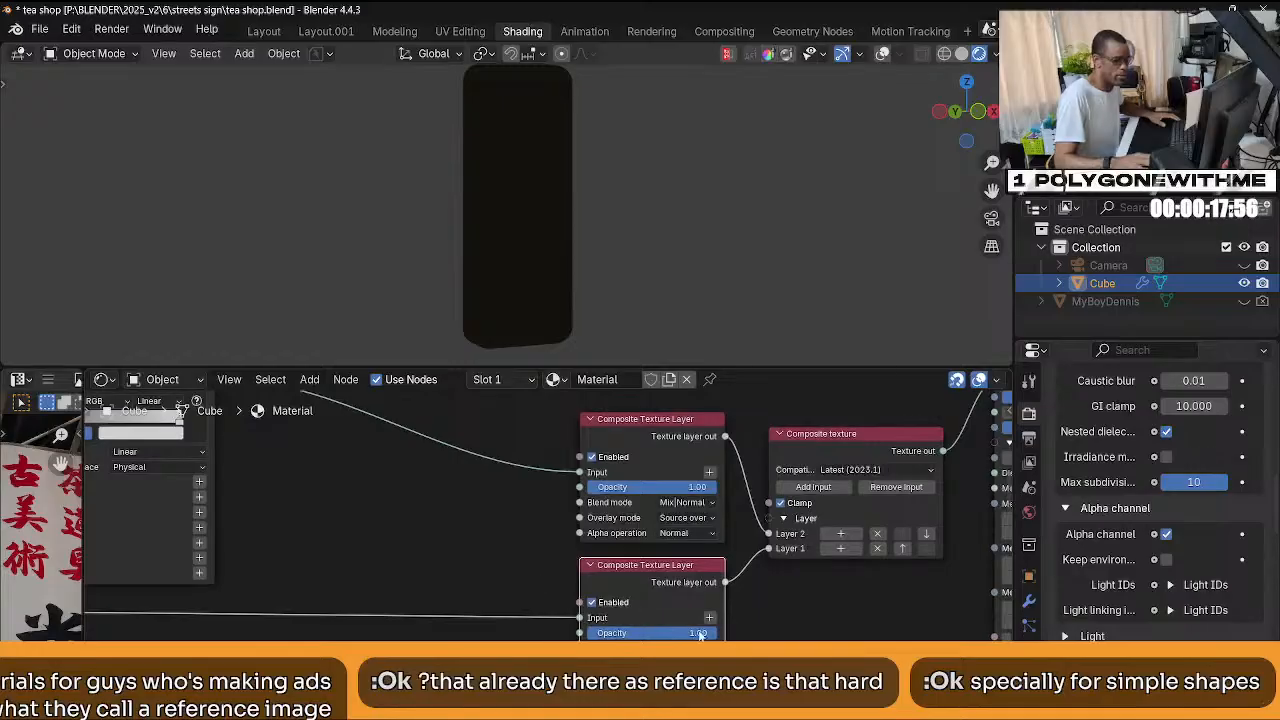
drag(693, 489, 590, 489)
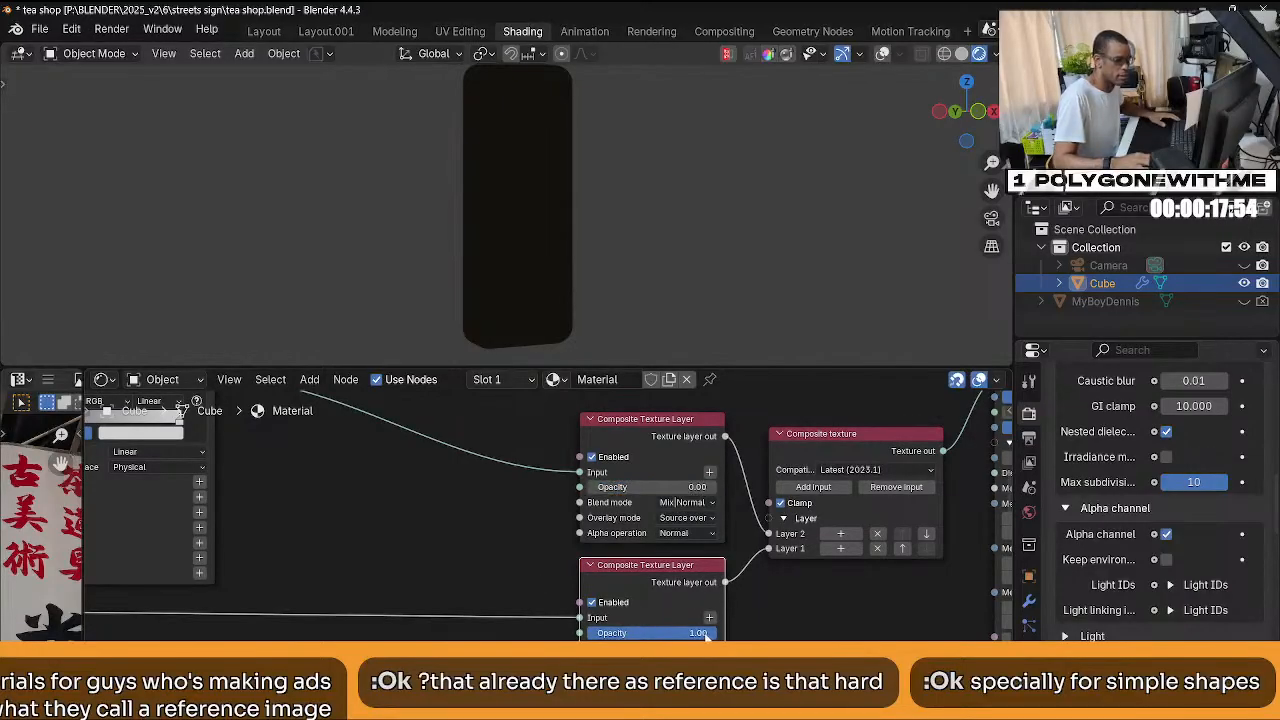
scroll(786, 609, down, 5)
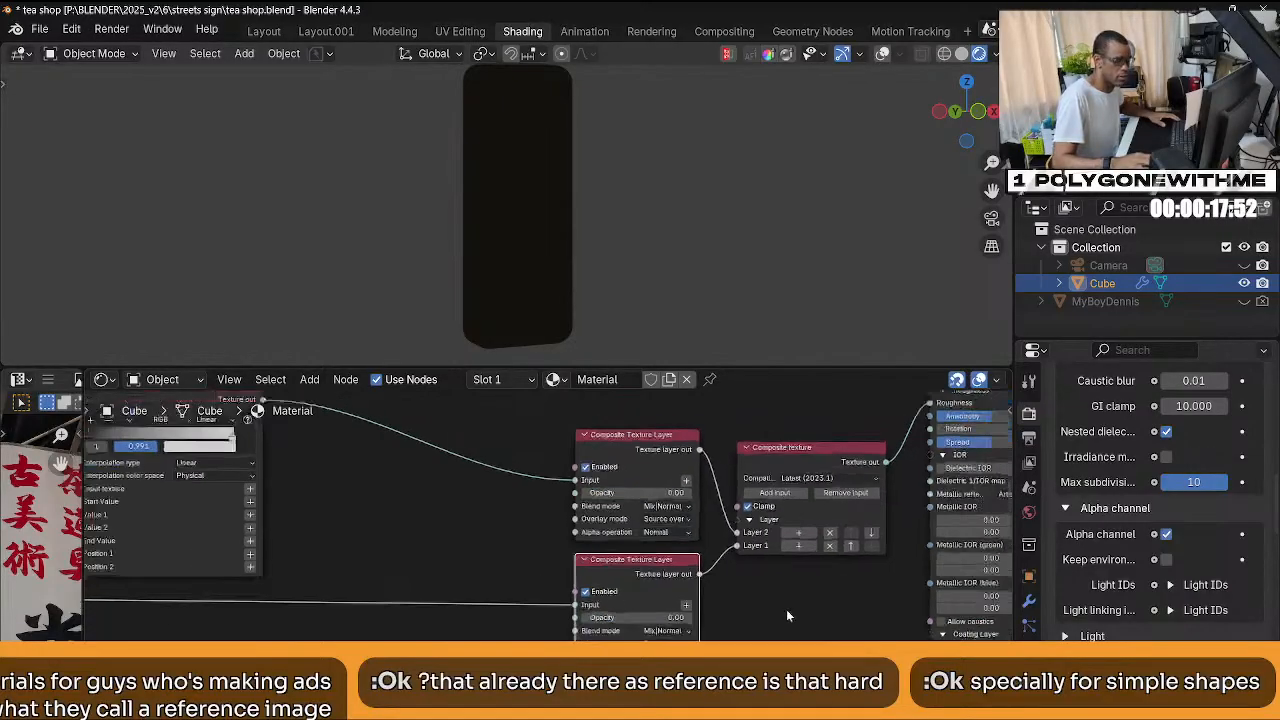
click(961, 54)
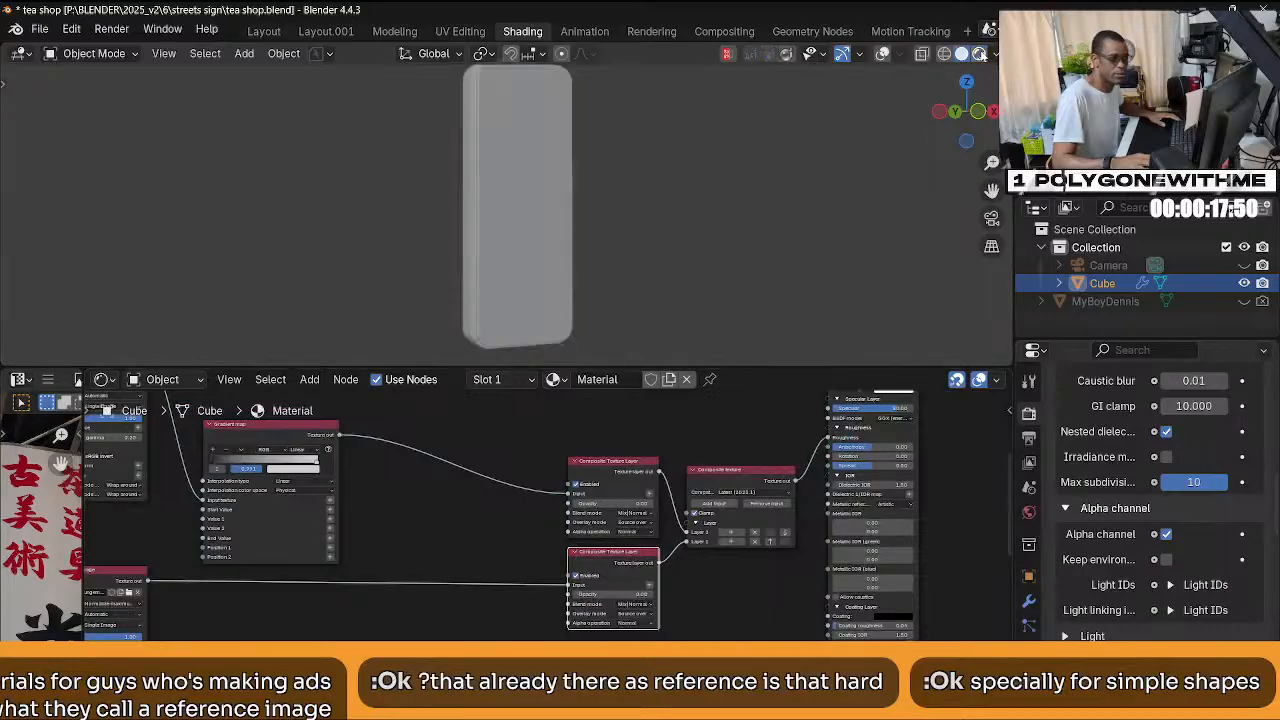
click(980, 55)
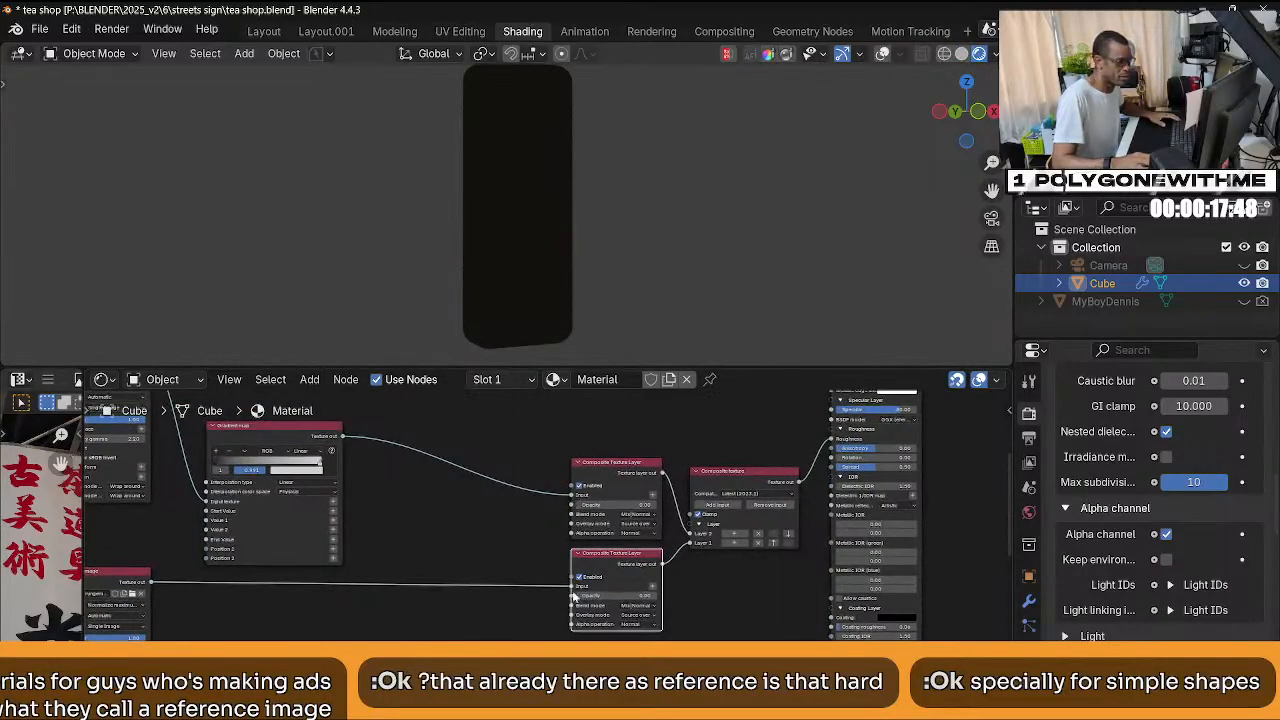
Remove Layer 2 from the Composite texture and restart the rendered preview with the remaining layer's opacity set to 1.00.
middle_drag(576, 597, 642, 595)
middle_drag(740, 580, 685, 577)
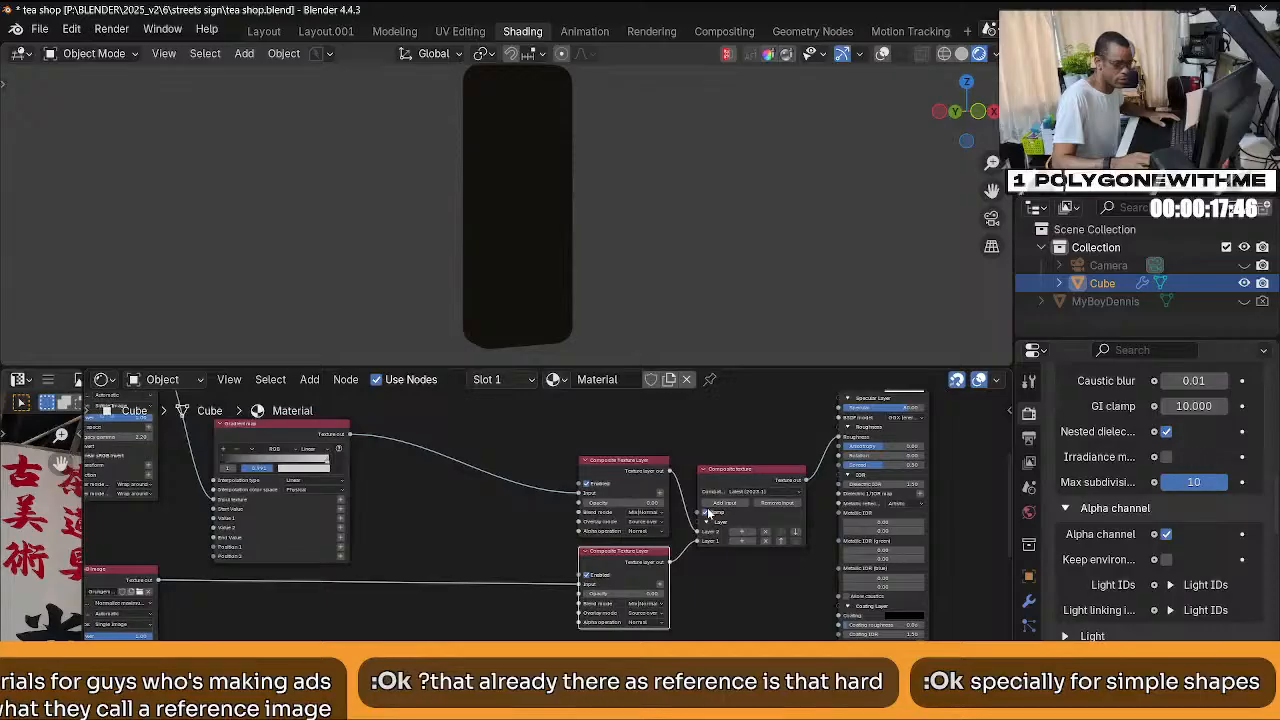
click(767, 530)
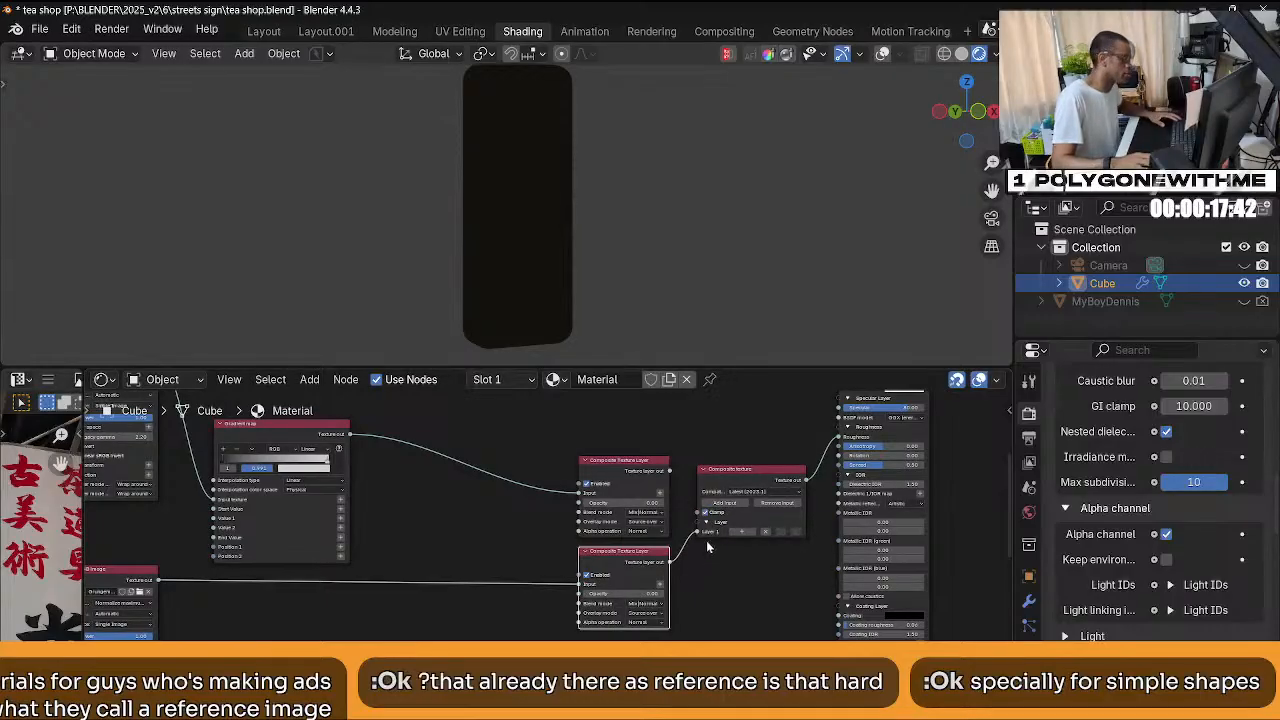
scroll(632, 600, up, 3)
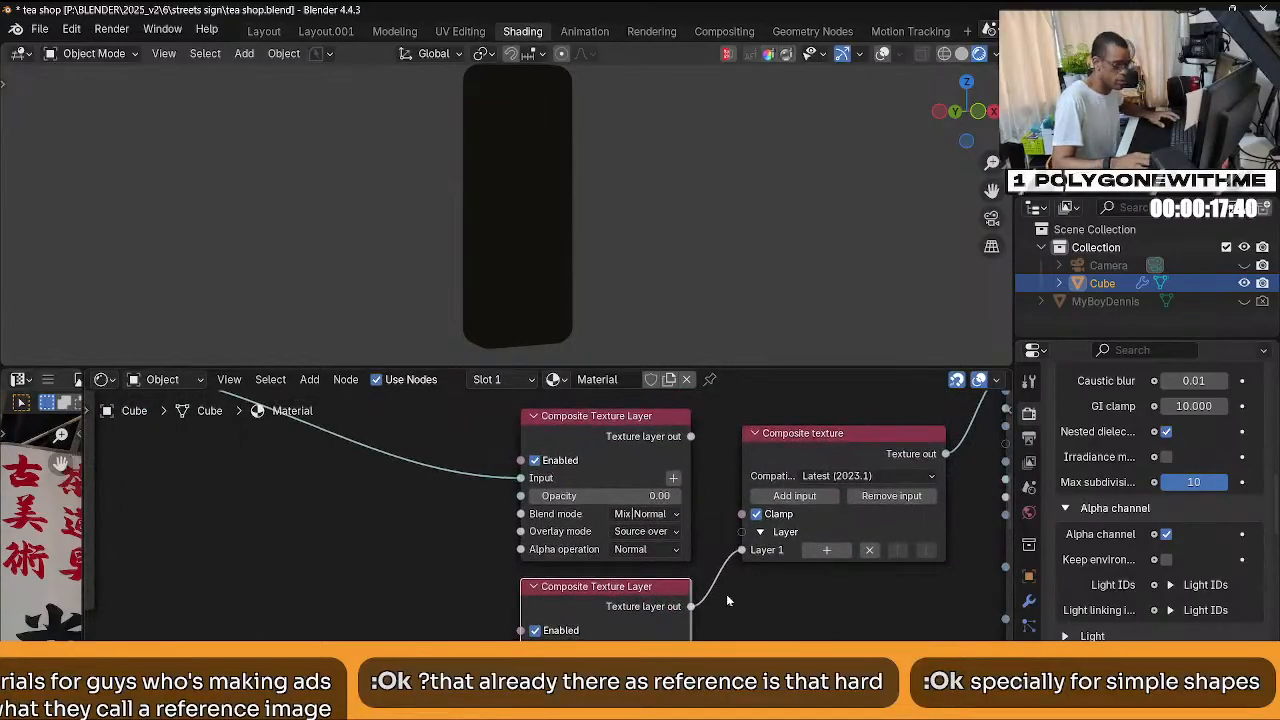
middle_drag(726, 594, 684, 576)
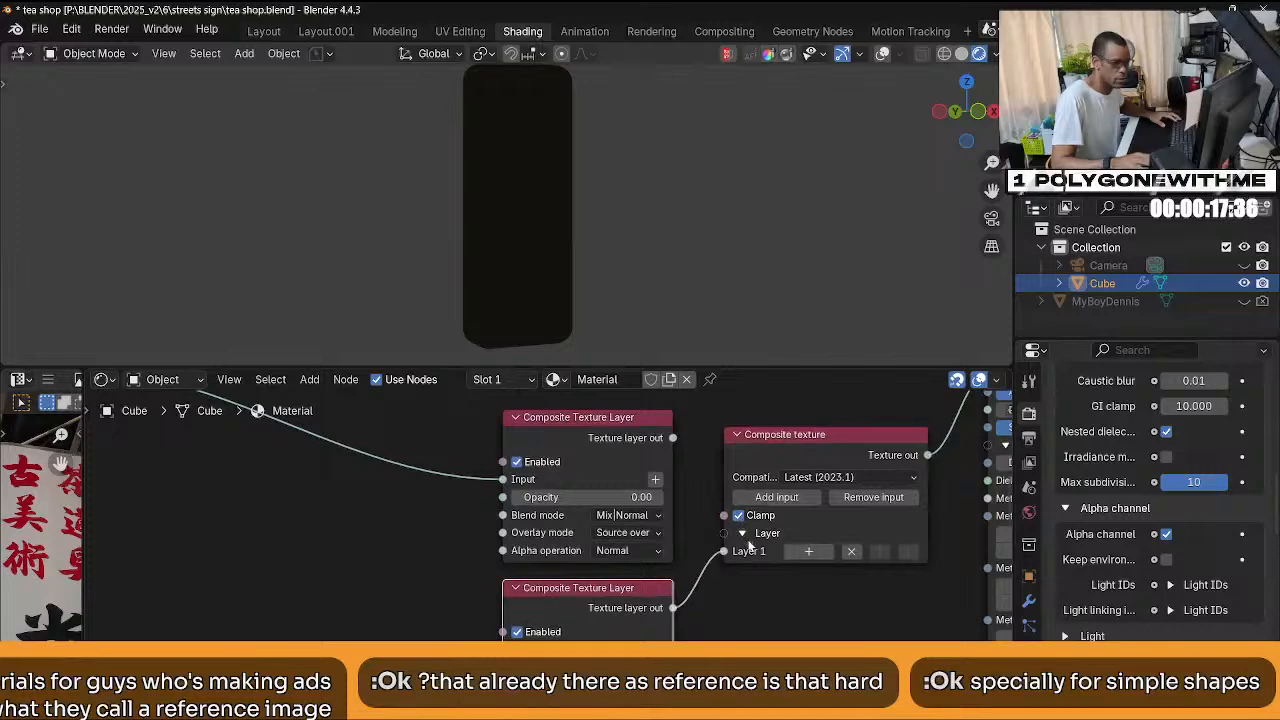
click(961, 54)
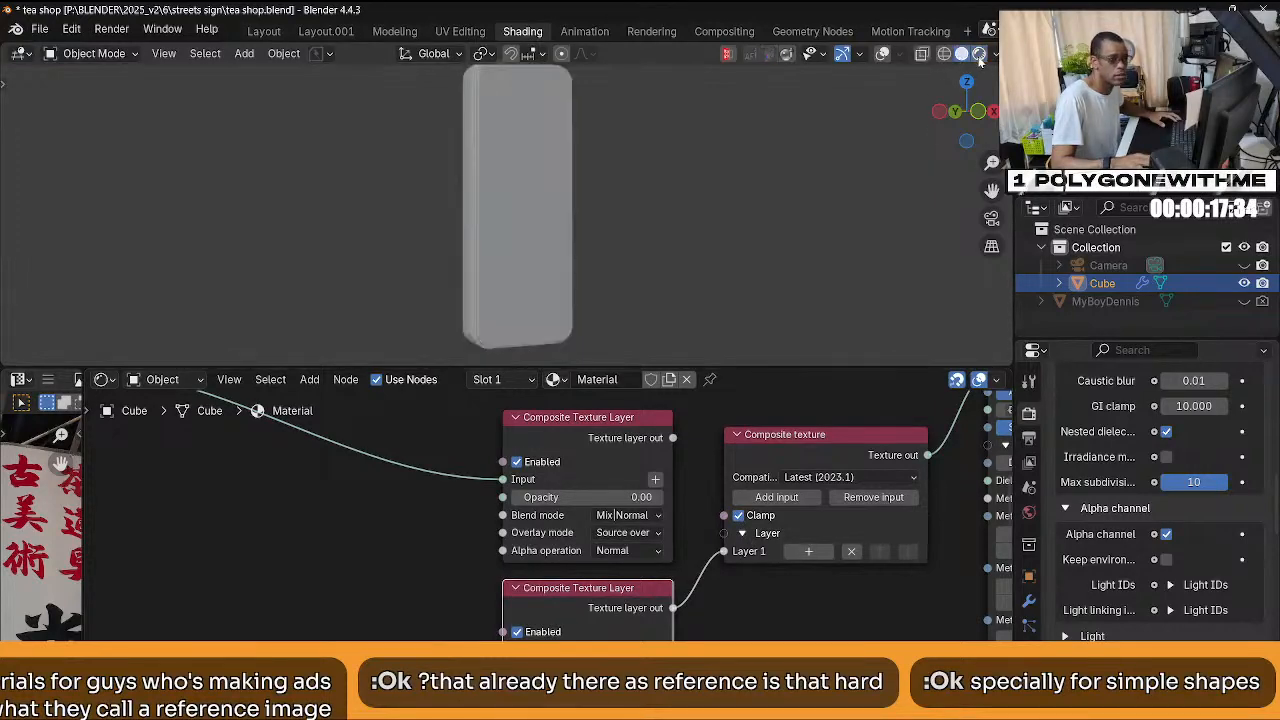
click(979, 54)
Disconnect the grunge RGB image from the lower Composite Texture Layer and connect it directly to the material's Roughness.
scroll(600, 550, down, 2)
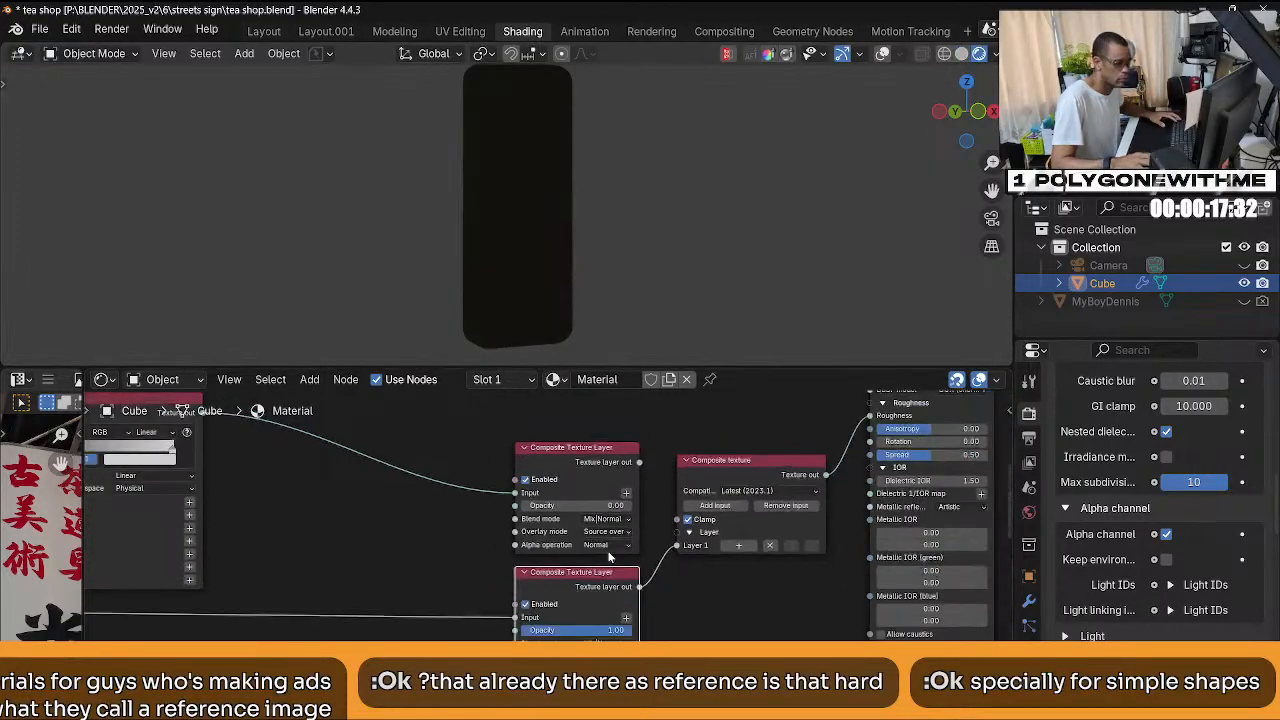
scroll(540, 580, down, 3)
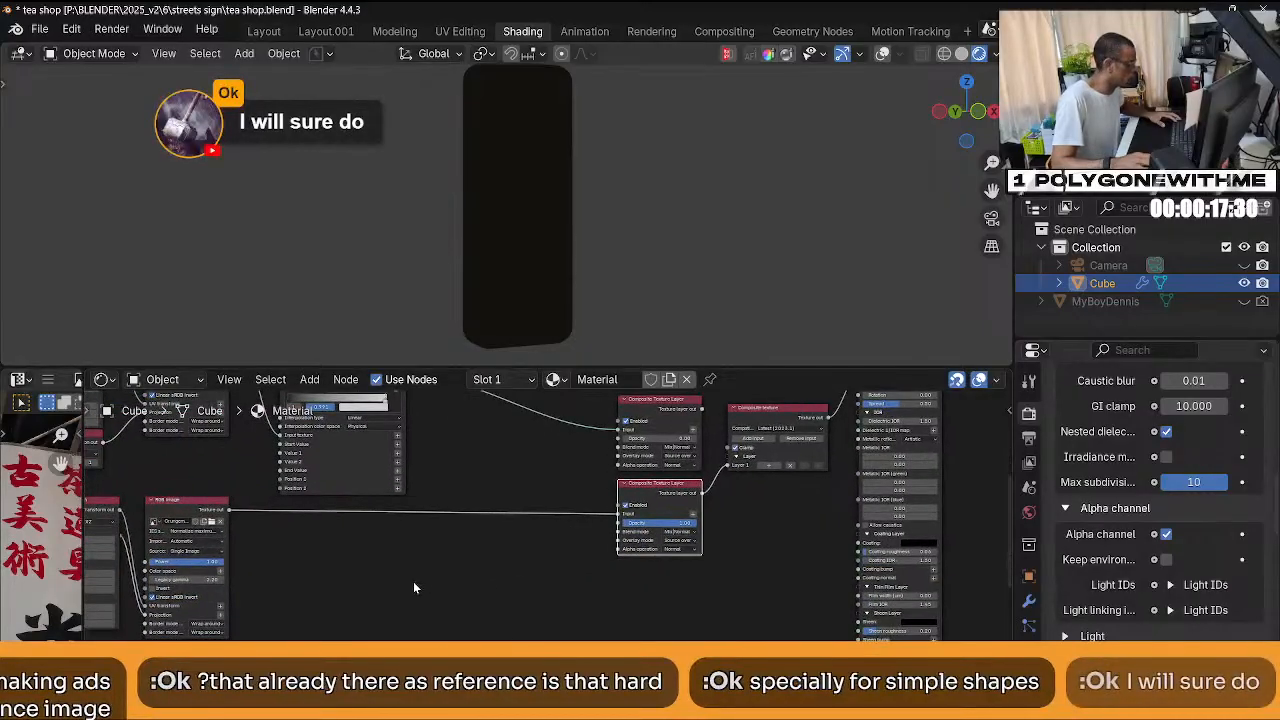
scroll(413, 587, up, 4)
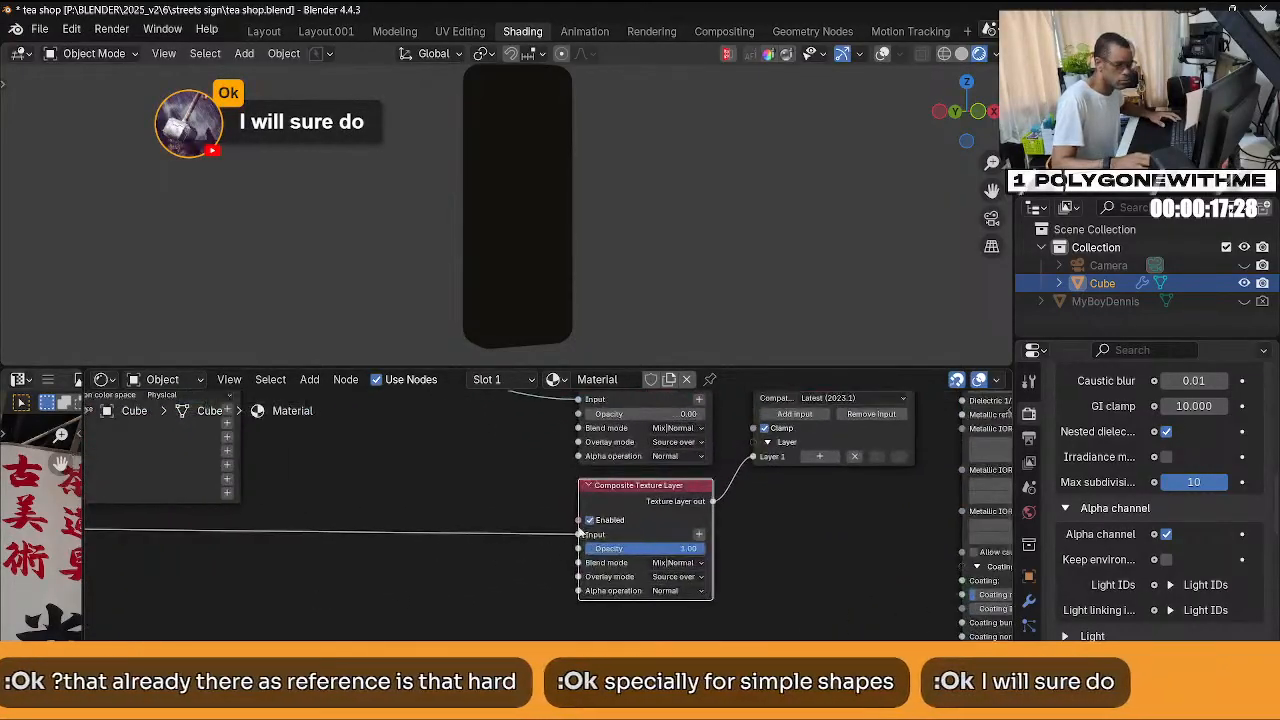
scroll(281, 597, down, 2)
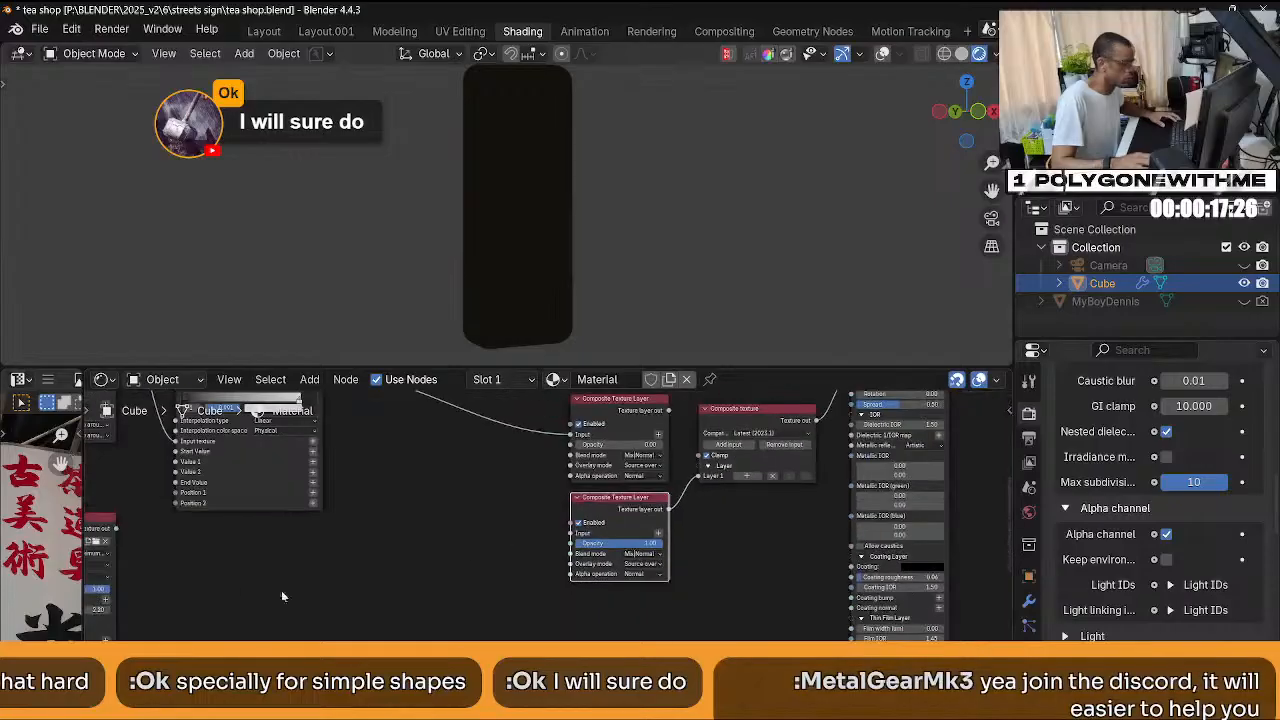
middle_drag(117, 537, 117, 639)
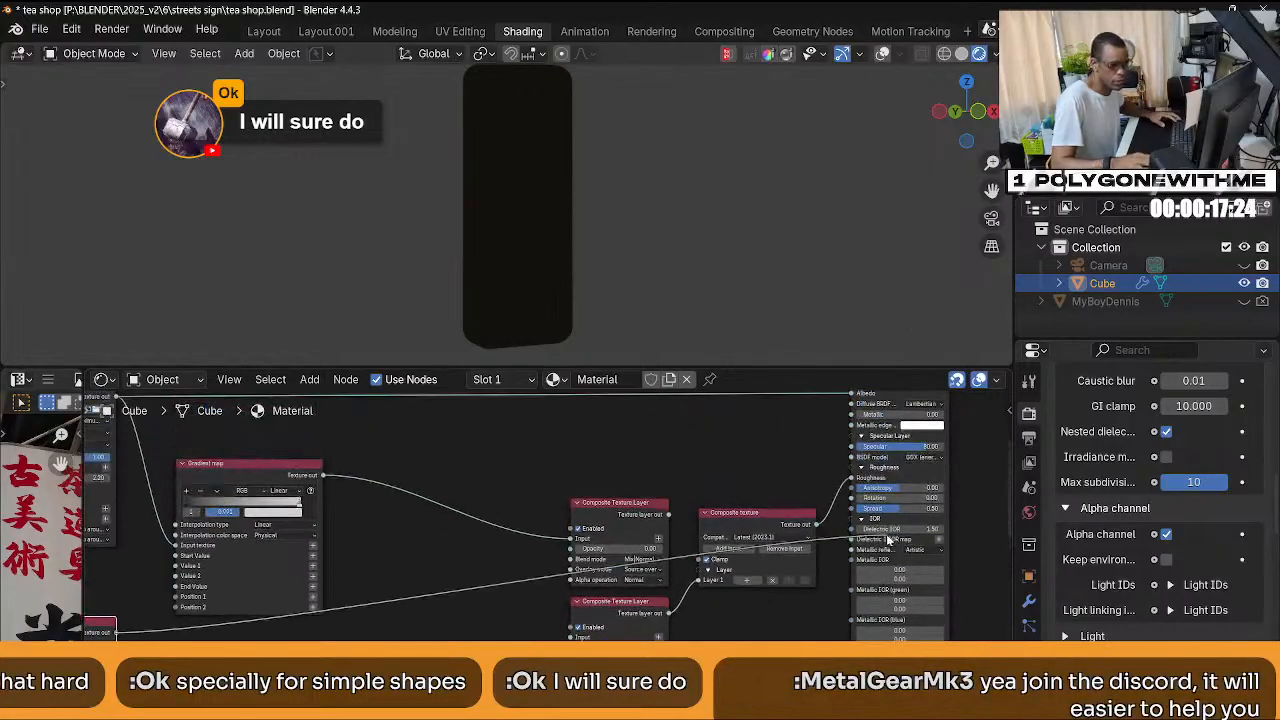
drag(855, 488, 853, 478)
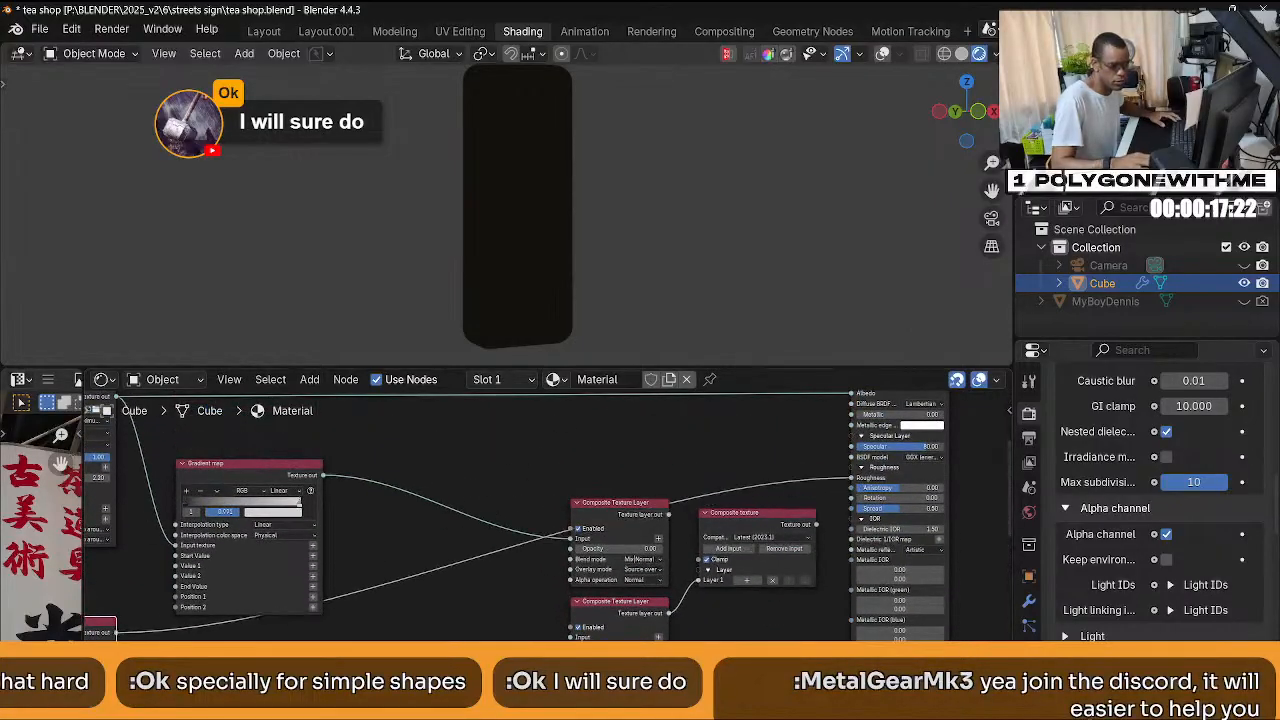
click(1070, 706)
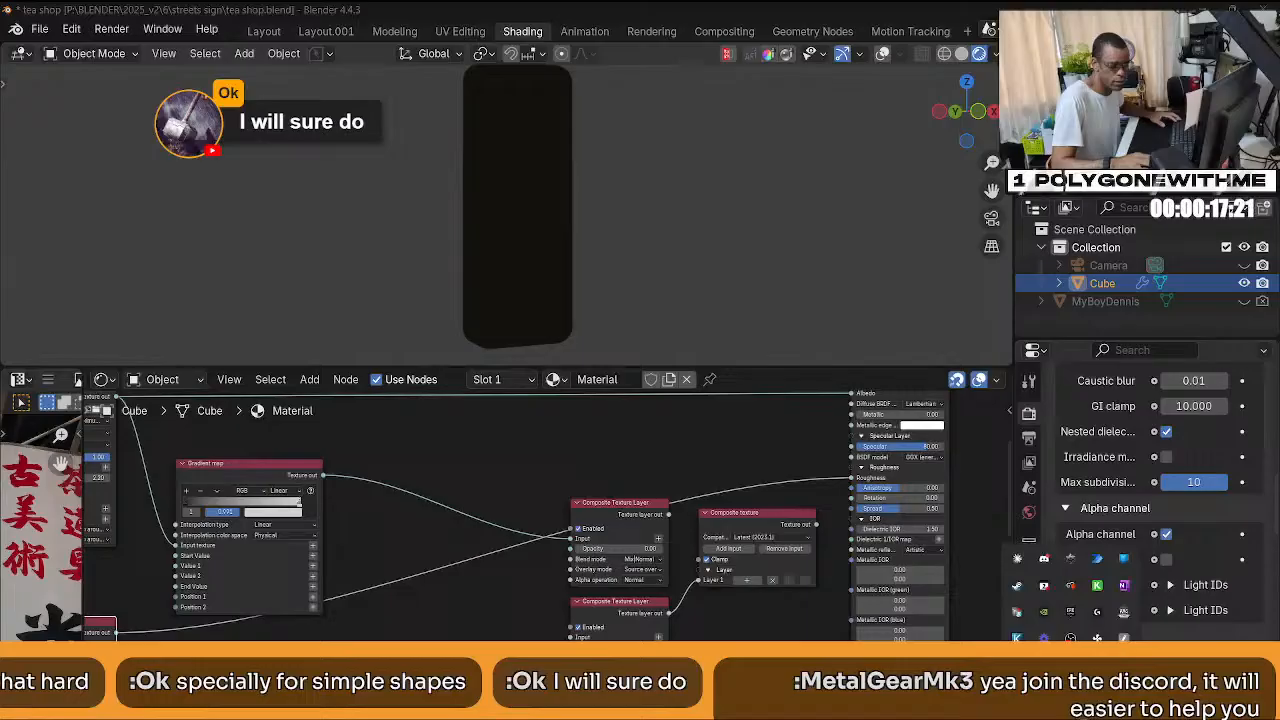
click(1044, 559)
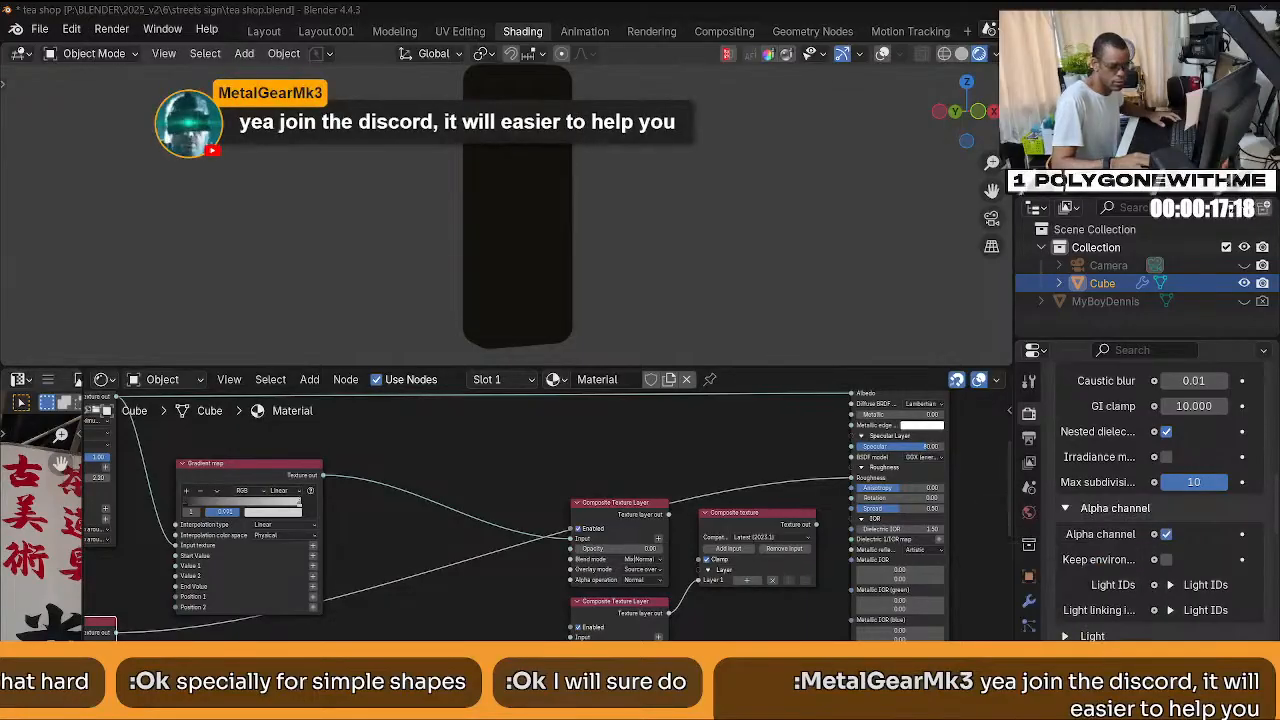
mouse_move(862, 706)
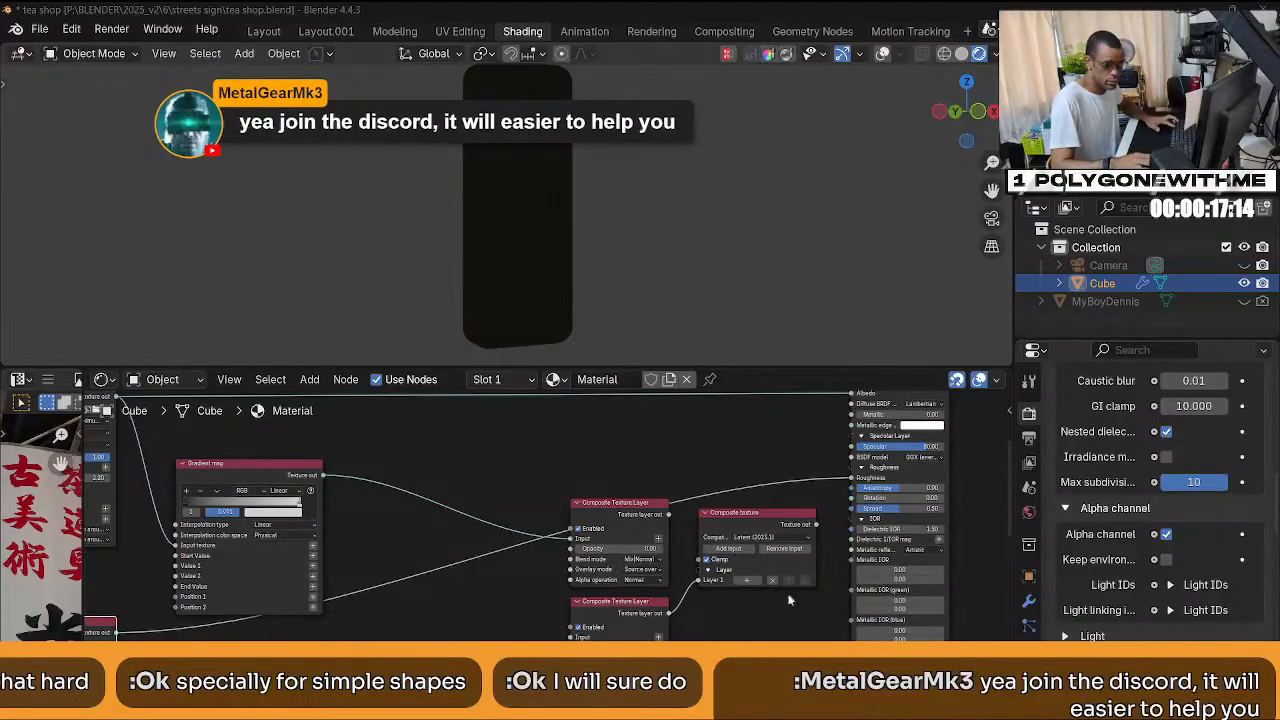
Undo the grunge RGB image's direct connection to the material's Roughness.
scroll(696, 492, down, 2)
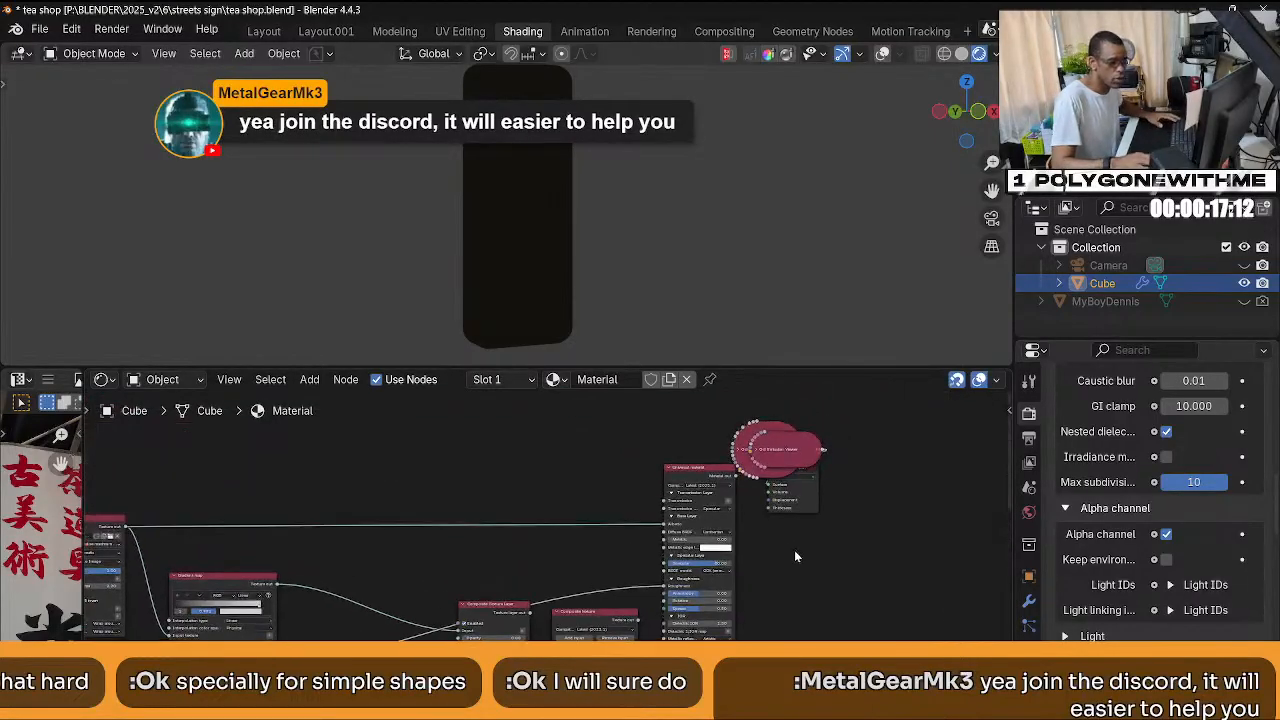
scroll(787, 549, up, 2)
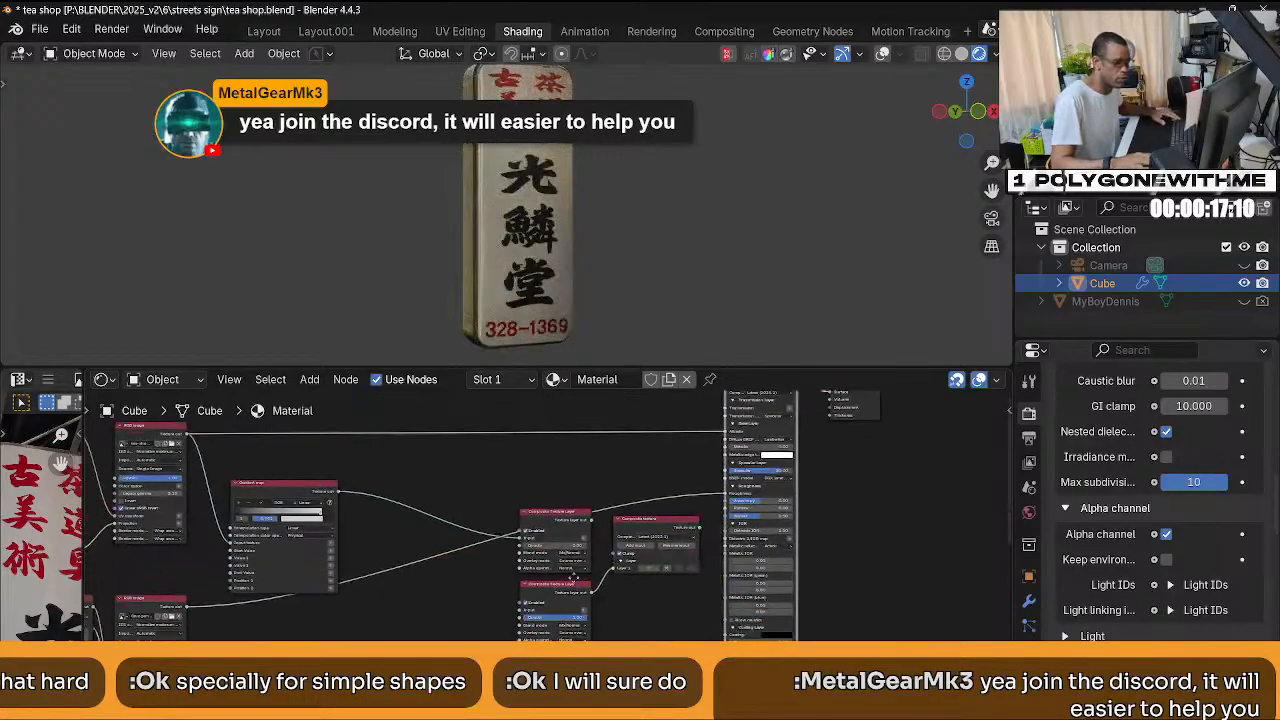
key(ctrl+z)
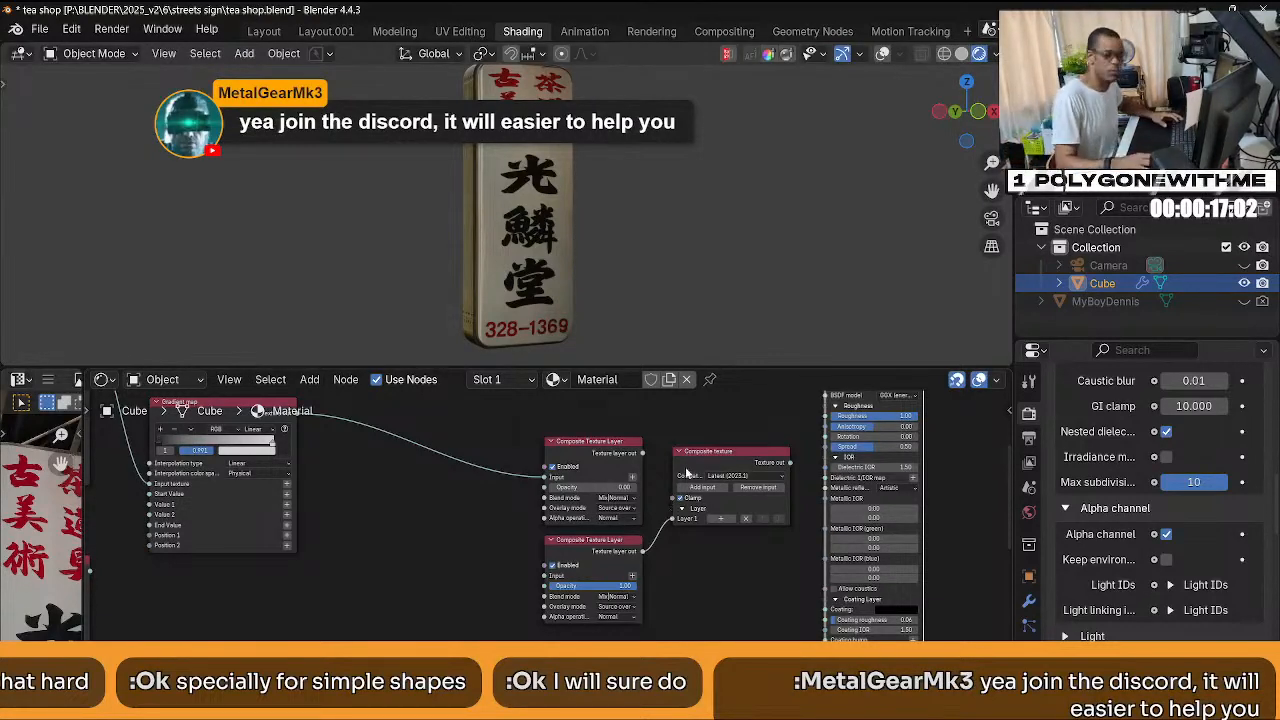
Connect the Composite texture's output to the Universal material's Roughness input.
scroll(522, 452, down, 2)
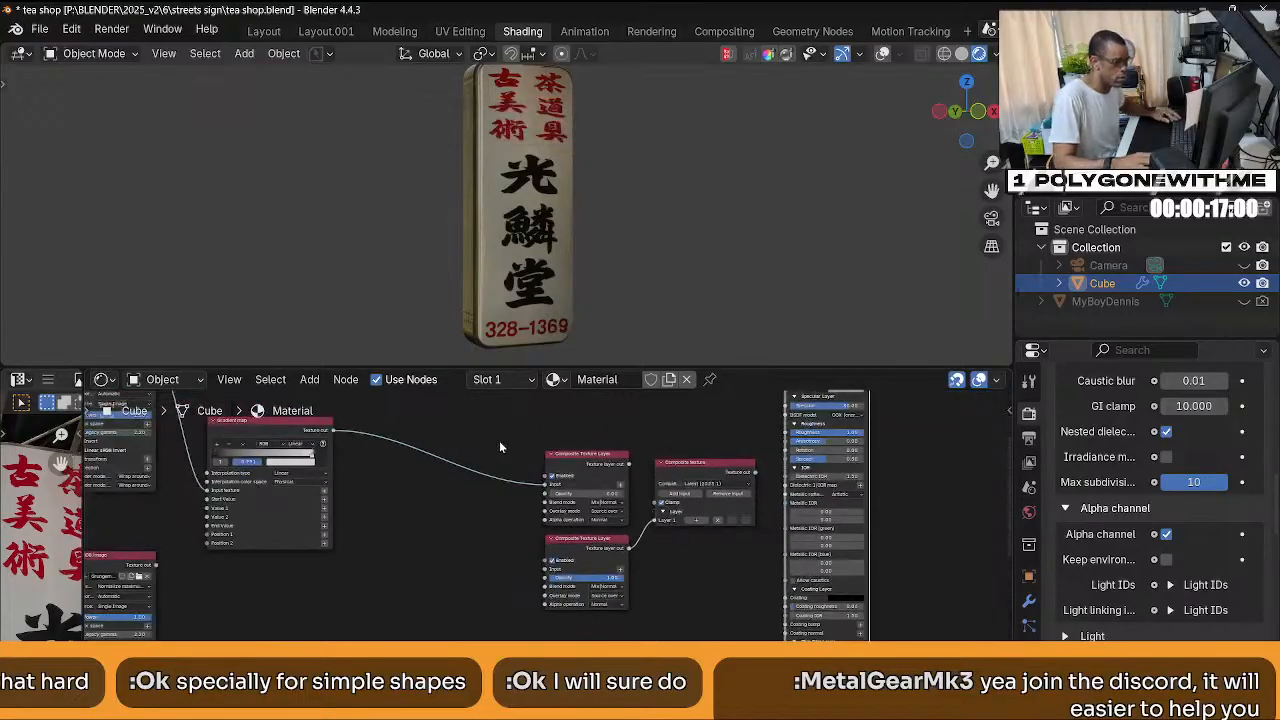
scroll(752, 550, up, 2)
middle_drag(752, 550, 677, 535)
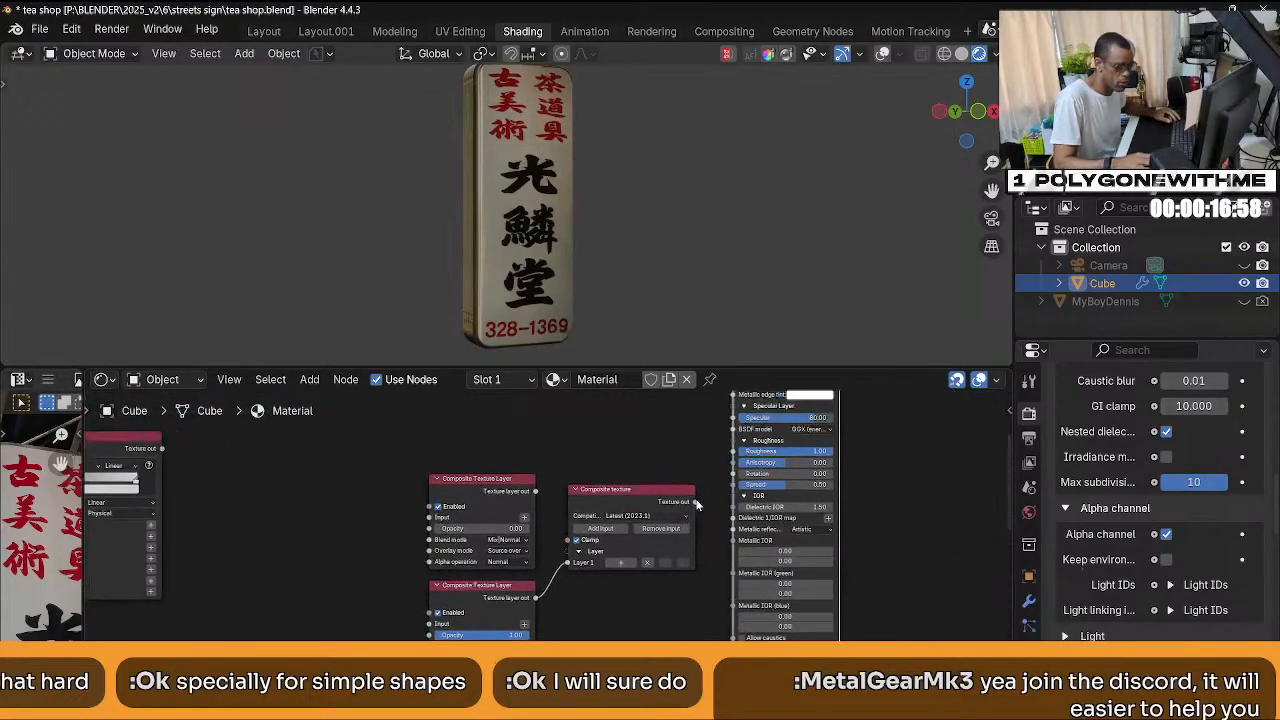
drag(697, 504, 733, 451)
Add a second layer input to the Composite texture and connect the upper Composite Texture Layer to Layer 2.
middle_drag(565, 509, 590, 497)
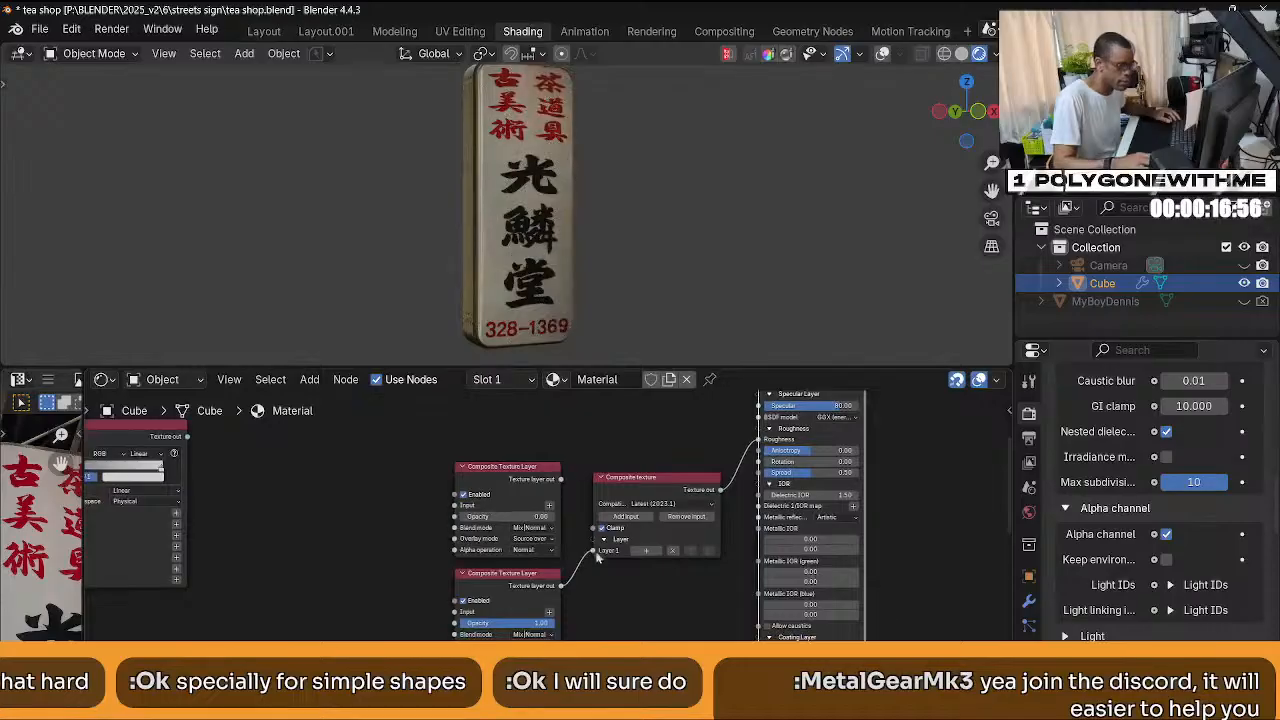
middle_drag(597, 558, 600, 547)
click(625, 505)
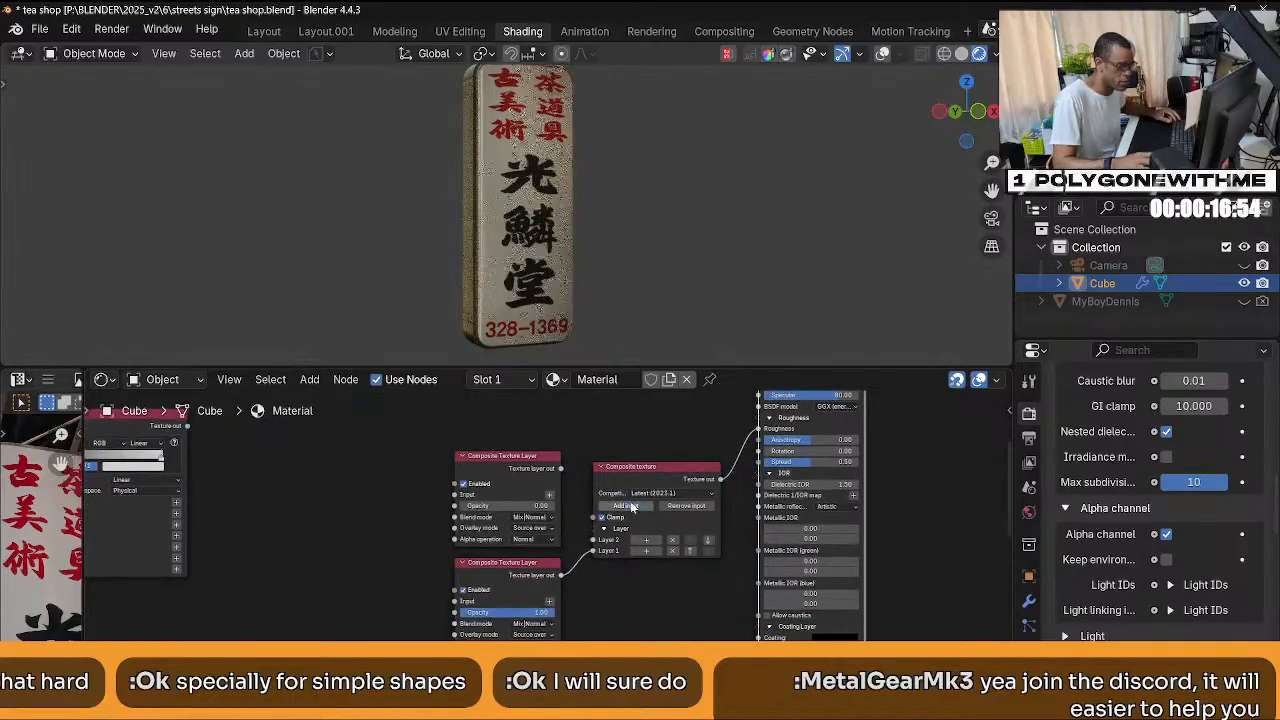
drag(558, 470, 593, 540)
Connect the grunge RGB image to the lower layer node's Input and the Gradient map to the upper layer node's Input.
scroll(631, 558, down, 1)
middle_drag(359, 571, 431, 583)
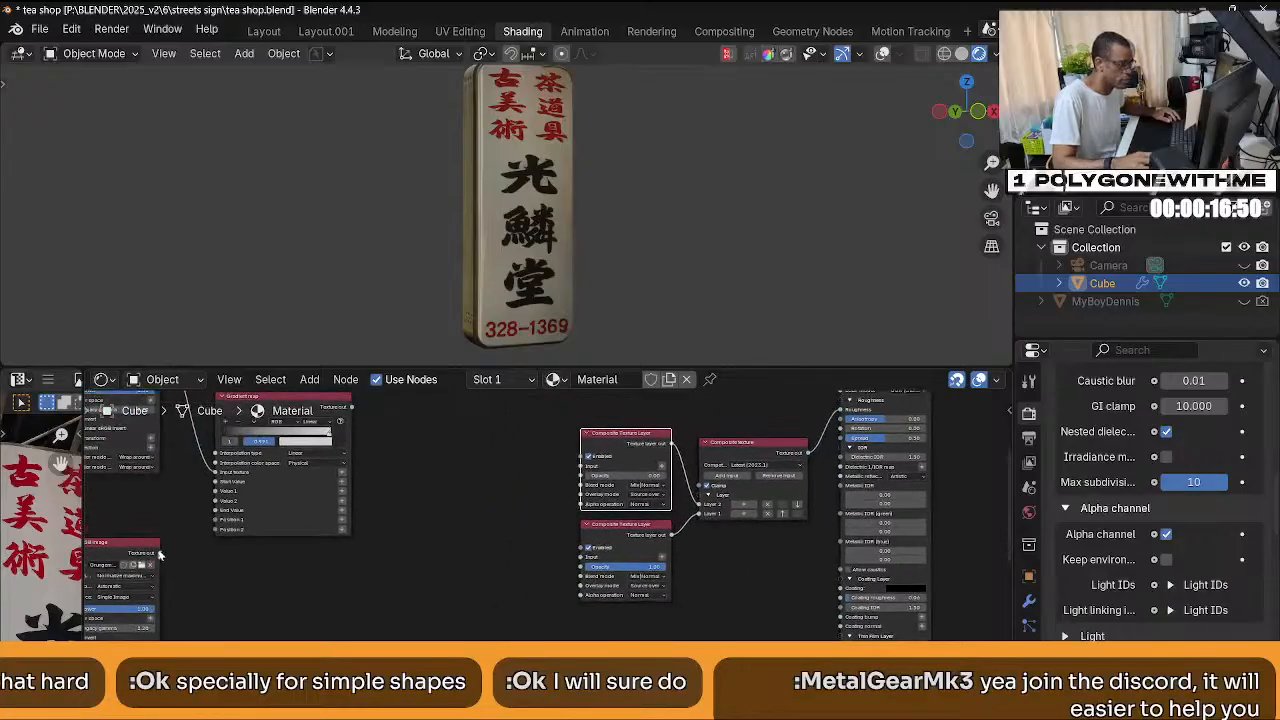
drag(160, 556, 581, 523)
middle_drag(379, 395, 337, 515)
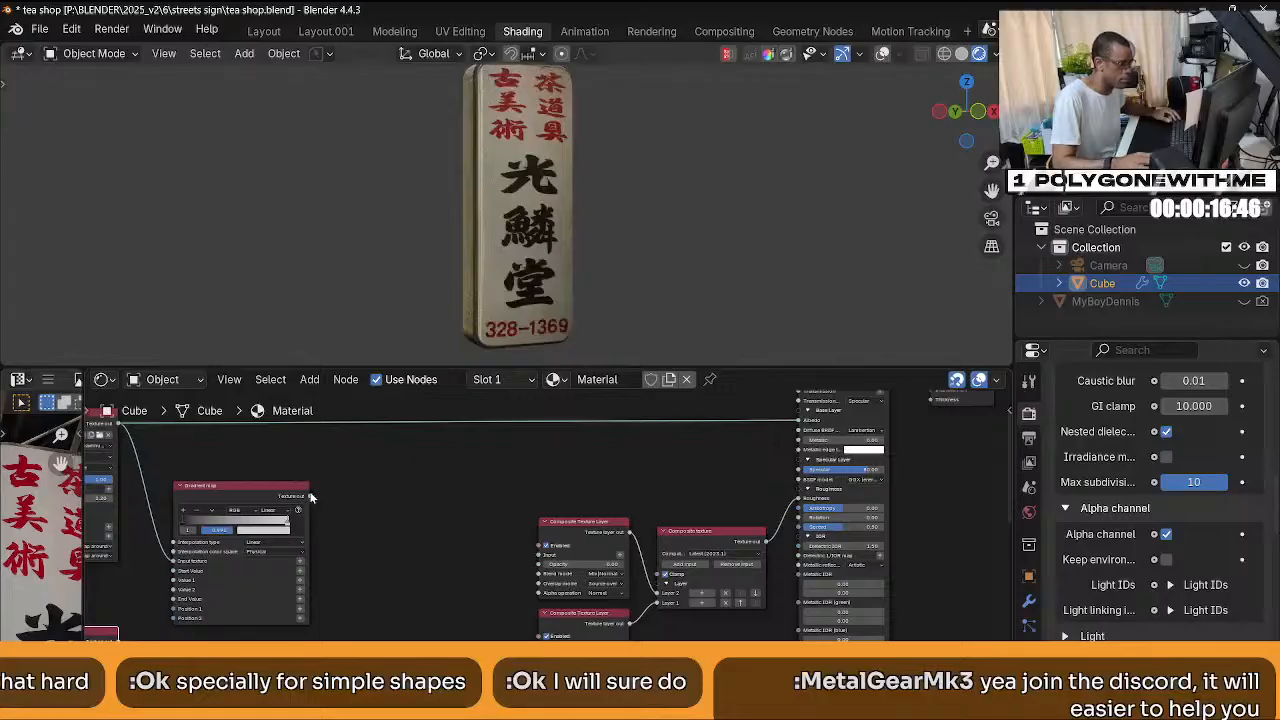
drag(362, 540, 538, 554)
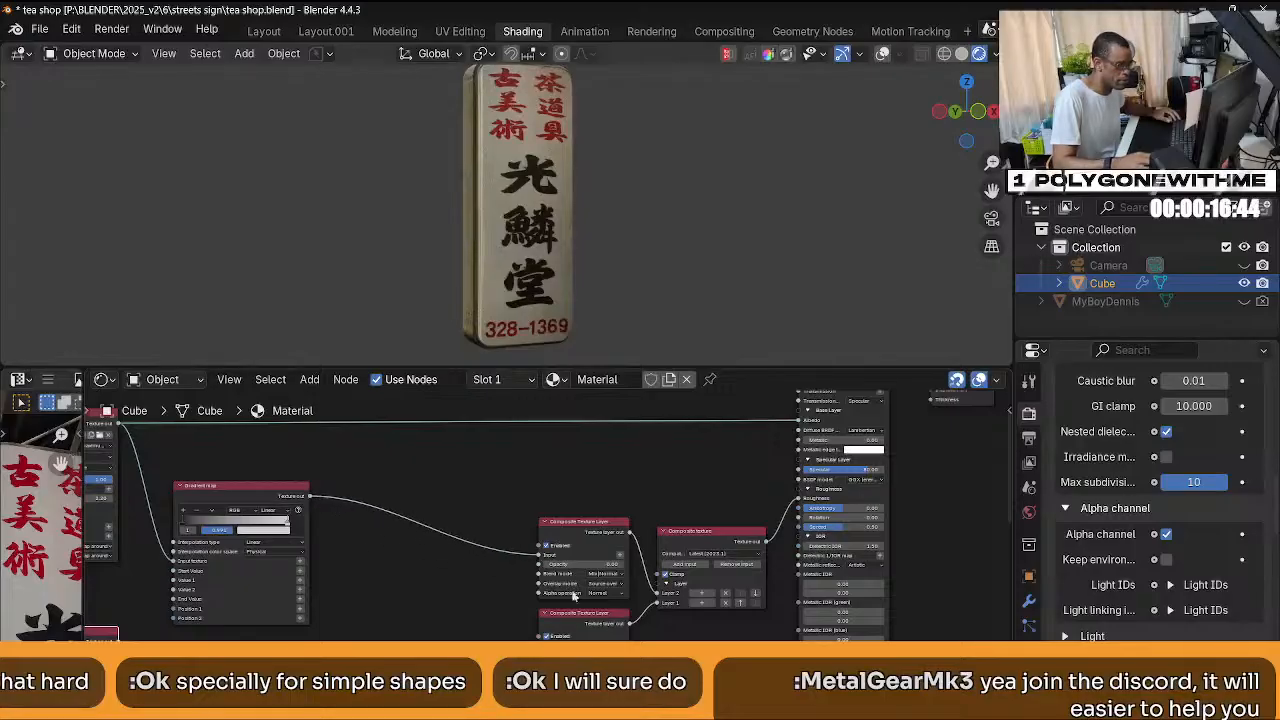
Move the Composite texture's link from Roughness to the material's Albedo to preview the composite on the sign.
scroll(574, 596, up, 4)
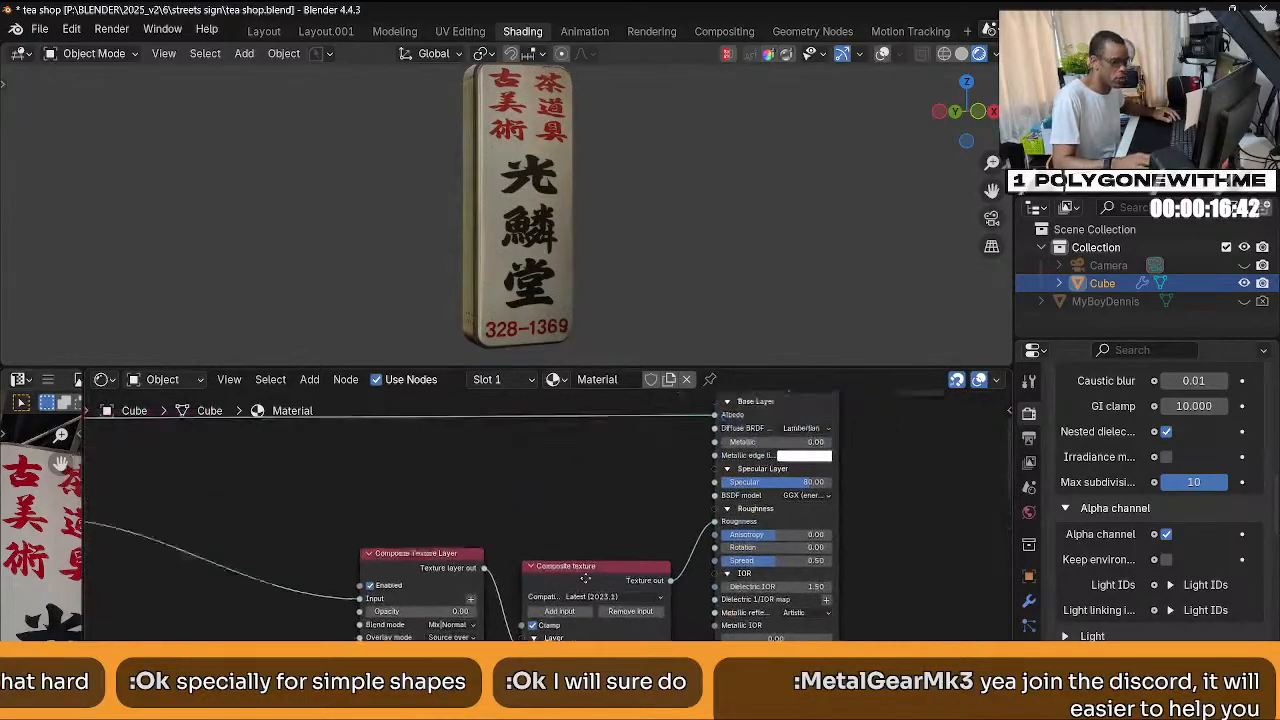
middle_drag(585, 578, 630, 673)
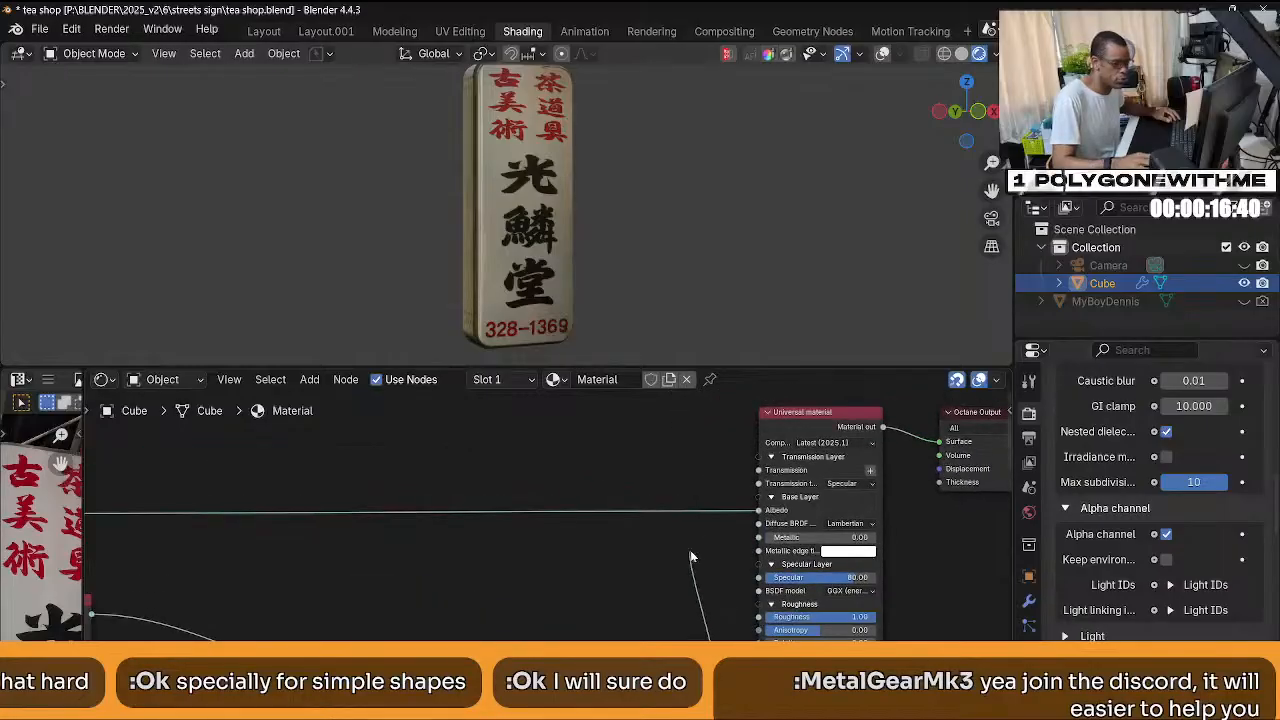
drag(690, 556, 758, 510)
middle_drag(541, 626, 568, 449)
scroll(632, 590, up, 3)
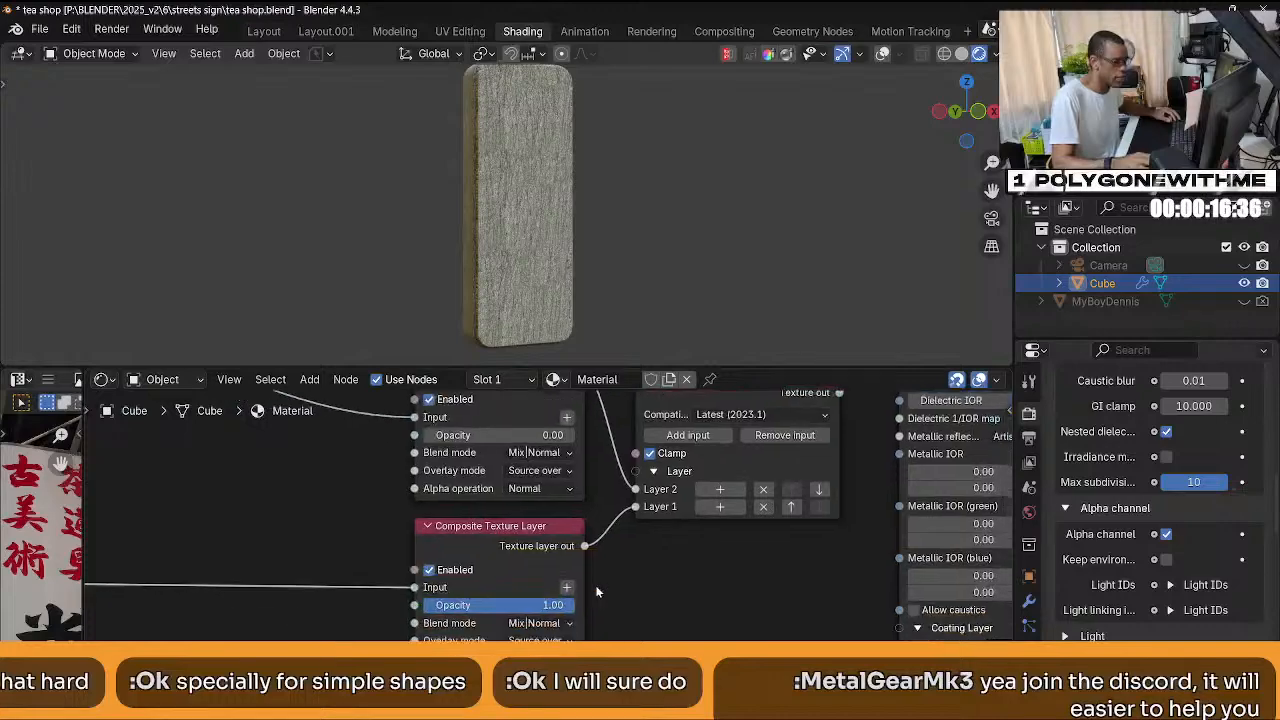
Set the upper Composite Texture Layer's opacity to 1.00 and switch the layer off and on to compare the result.
middle_drag(596, 592, 596, 554)
mouse_move(557, 572)
mouse_down()
mouse_move(420, 568)
mouse_move(578, 570)
mouse_up()
middle_drag(584, 556, 585, 636)
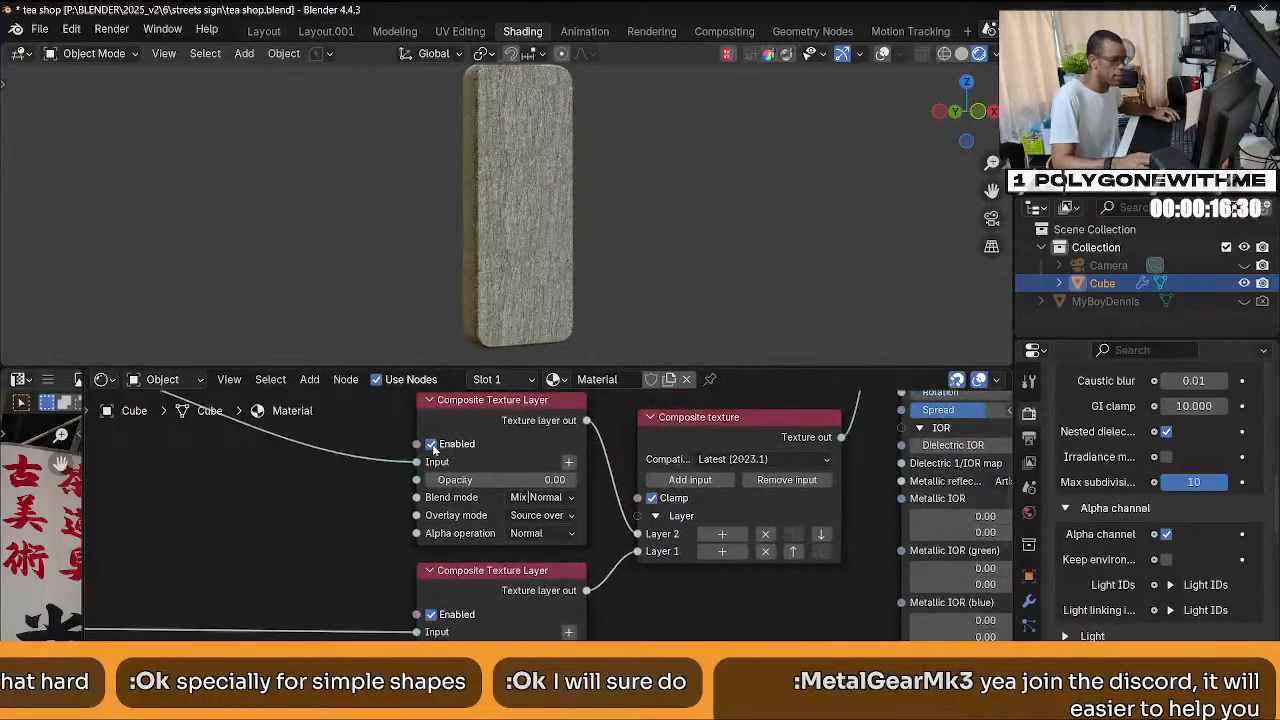
drag(472, 481, 625, 481)
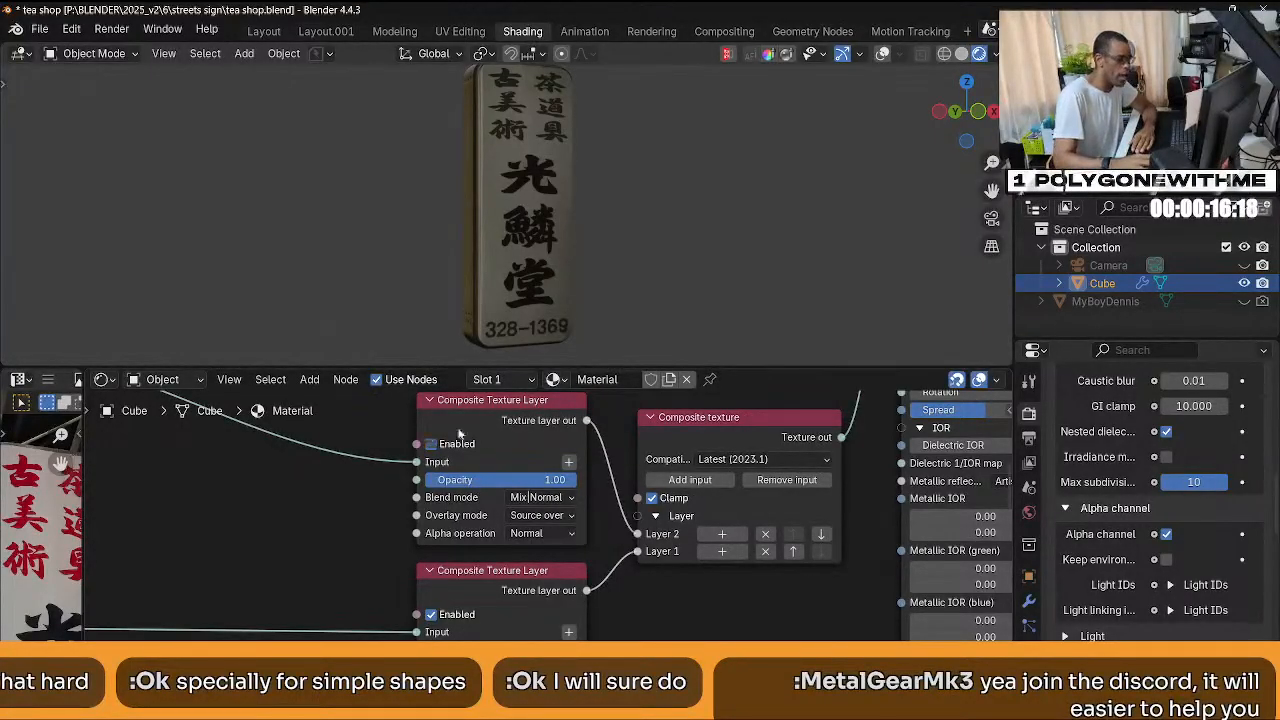
click(432, 444)
click(424, 424)
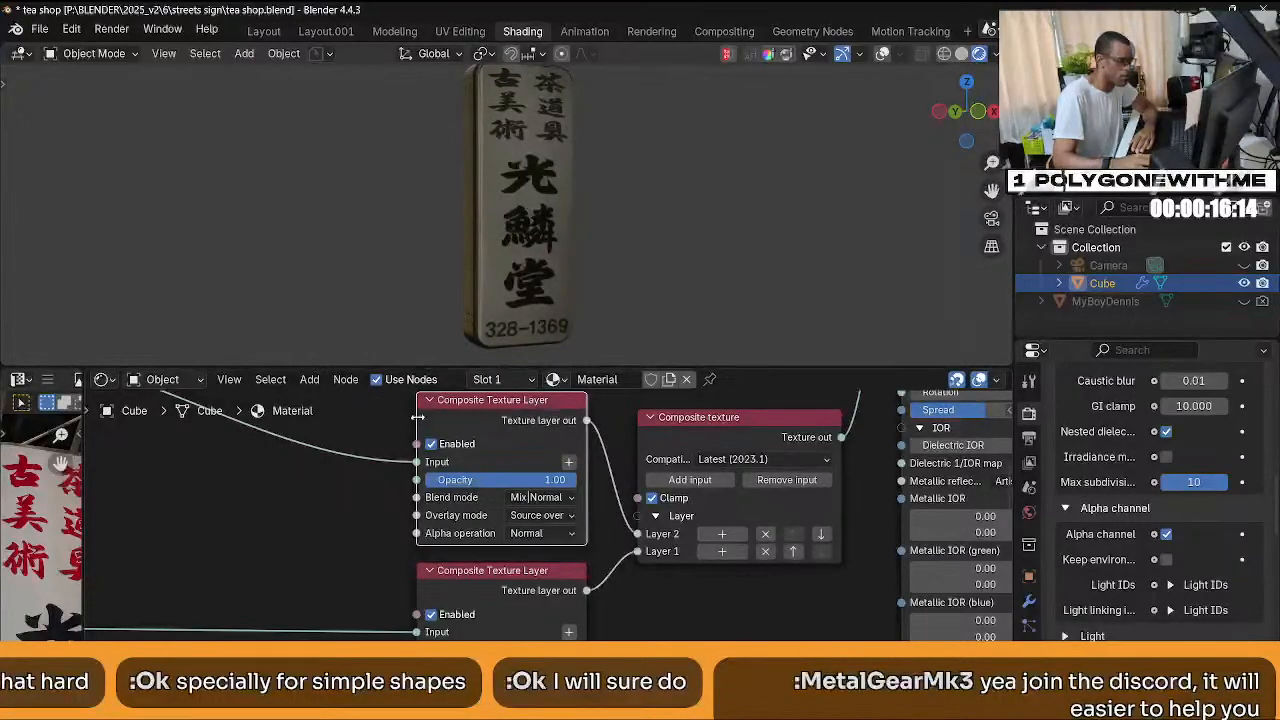
Widen both Composite Texture Layer nodes in the node tree so their settings read in full.
drag(418, 418, 298, 425)
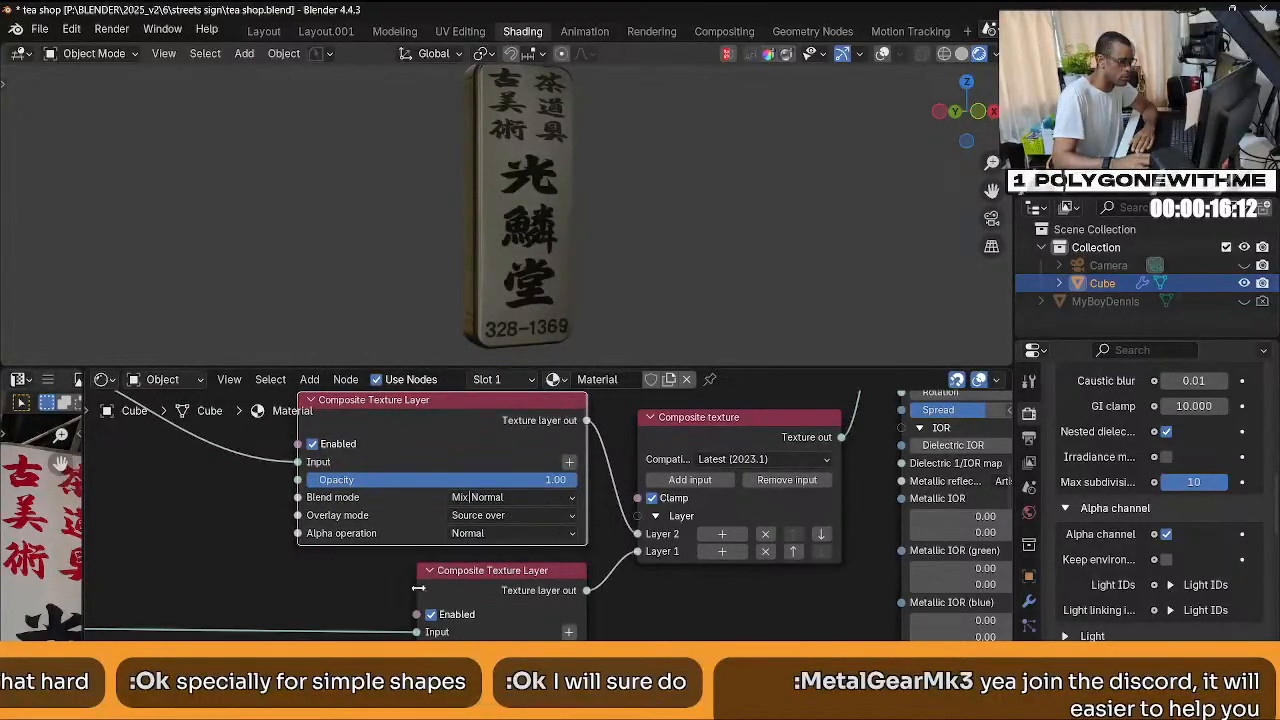
drag(418, 588, 297, 590)
scroll(507, 568, up, 1)
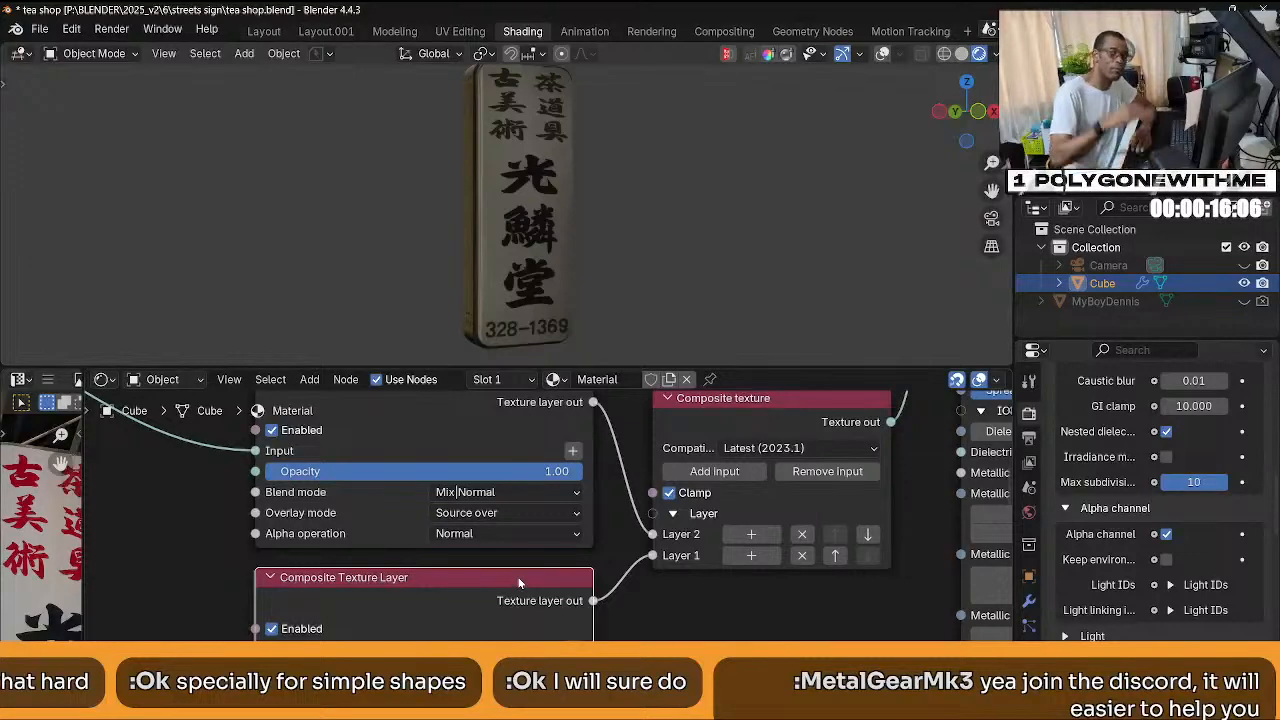
Look through the upper Composite Texture Layer's blend modes and set it to Blend|Multiply.
click(572, 494)
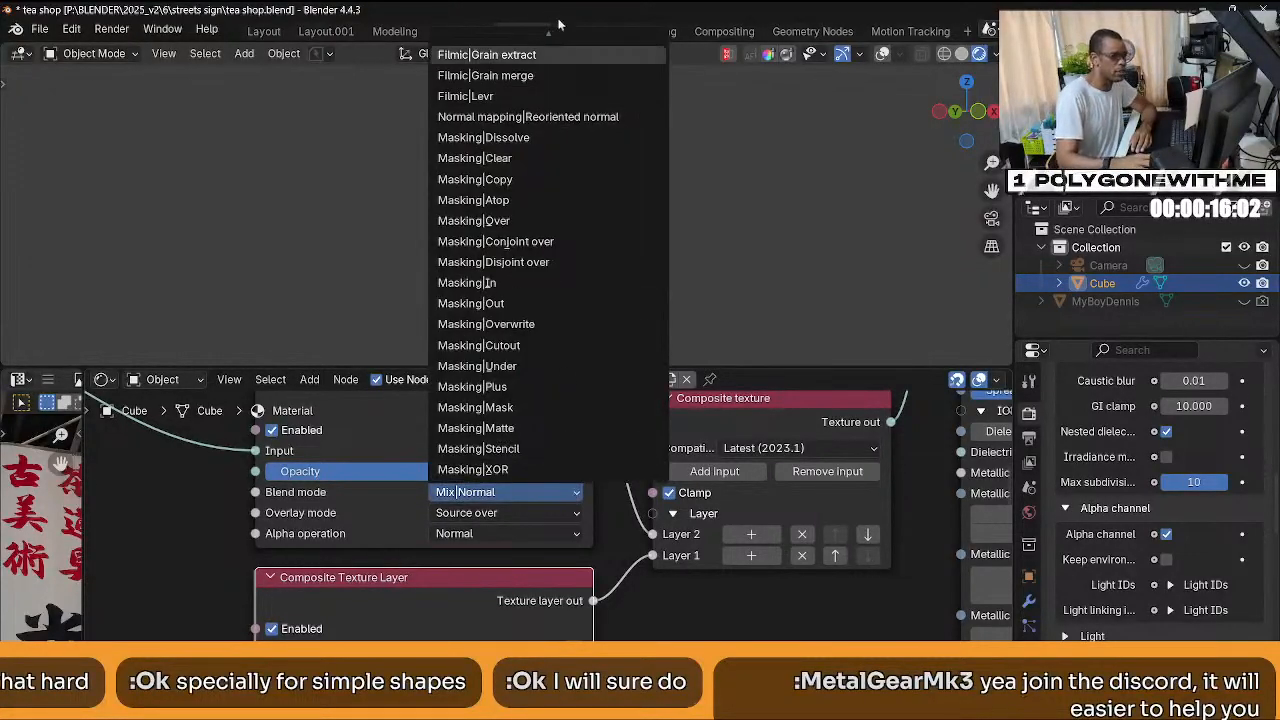
mouse_move(547, 29)
scroll(560, 340, up, 5)
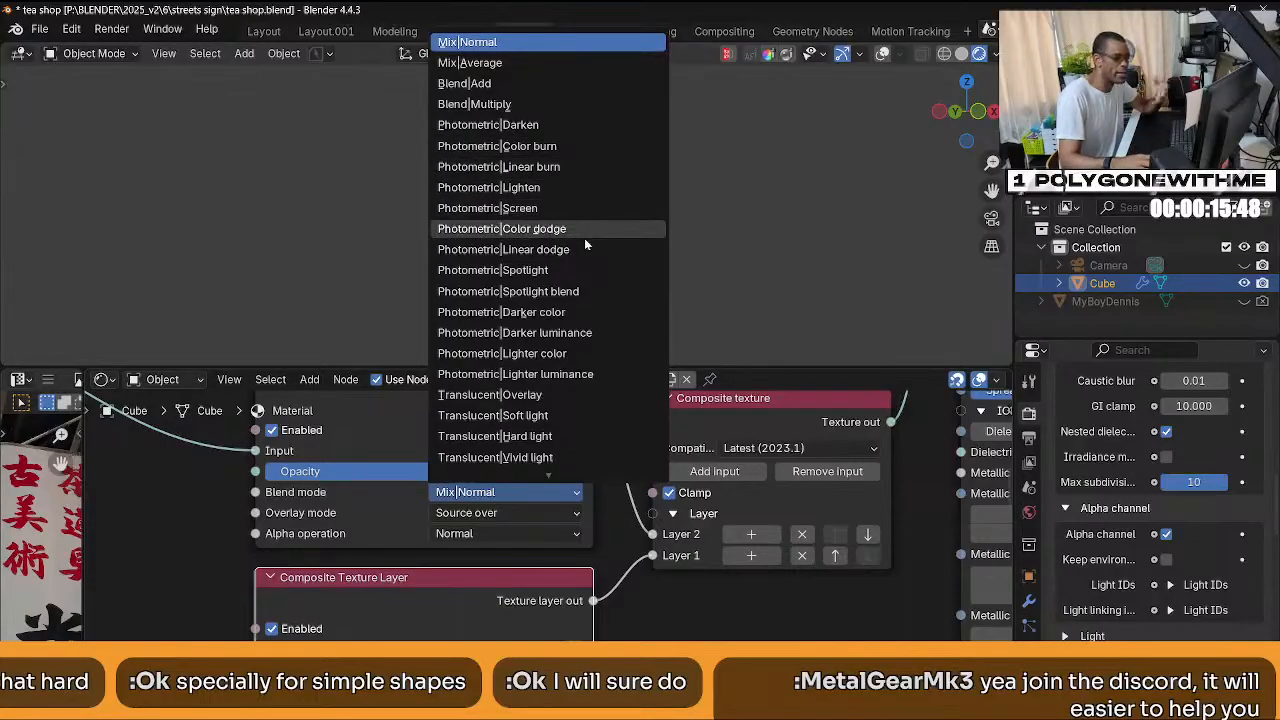
scroll(560, 440, down, 3)
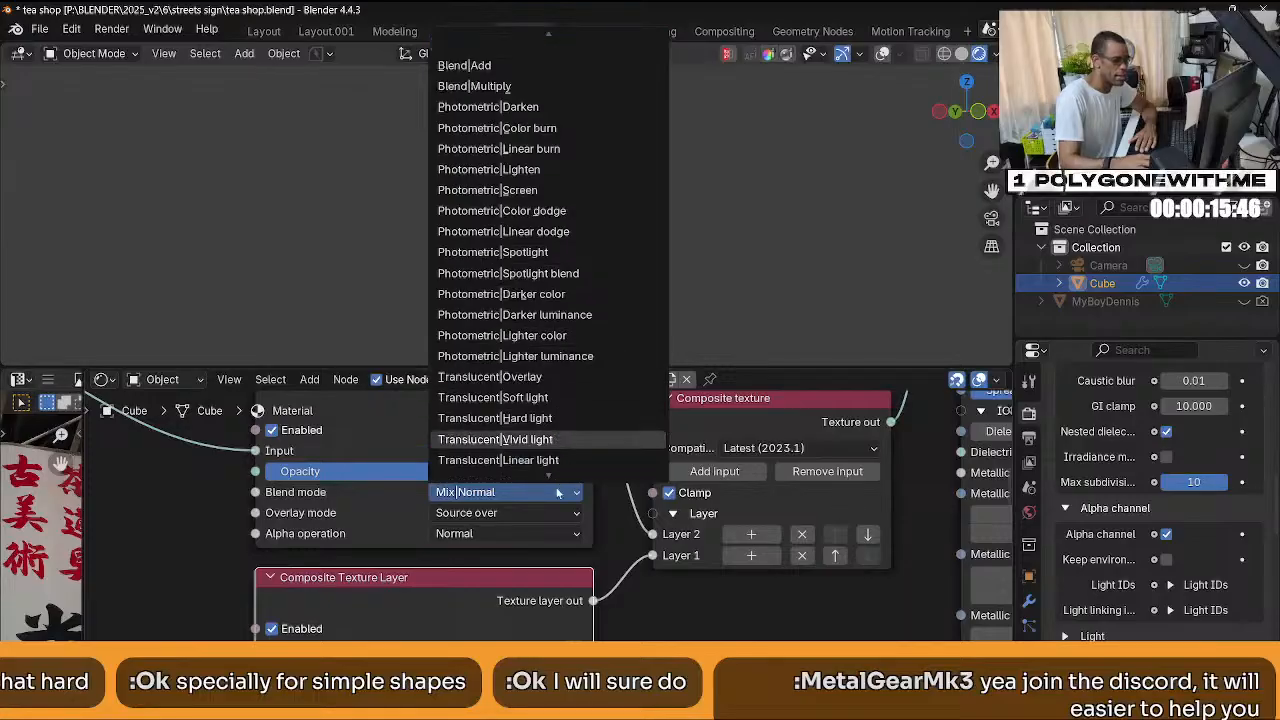
scroll(553, 510, down, 5)
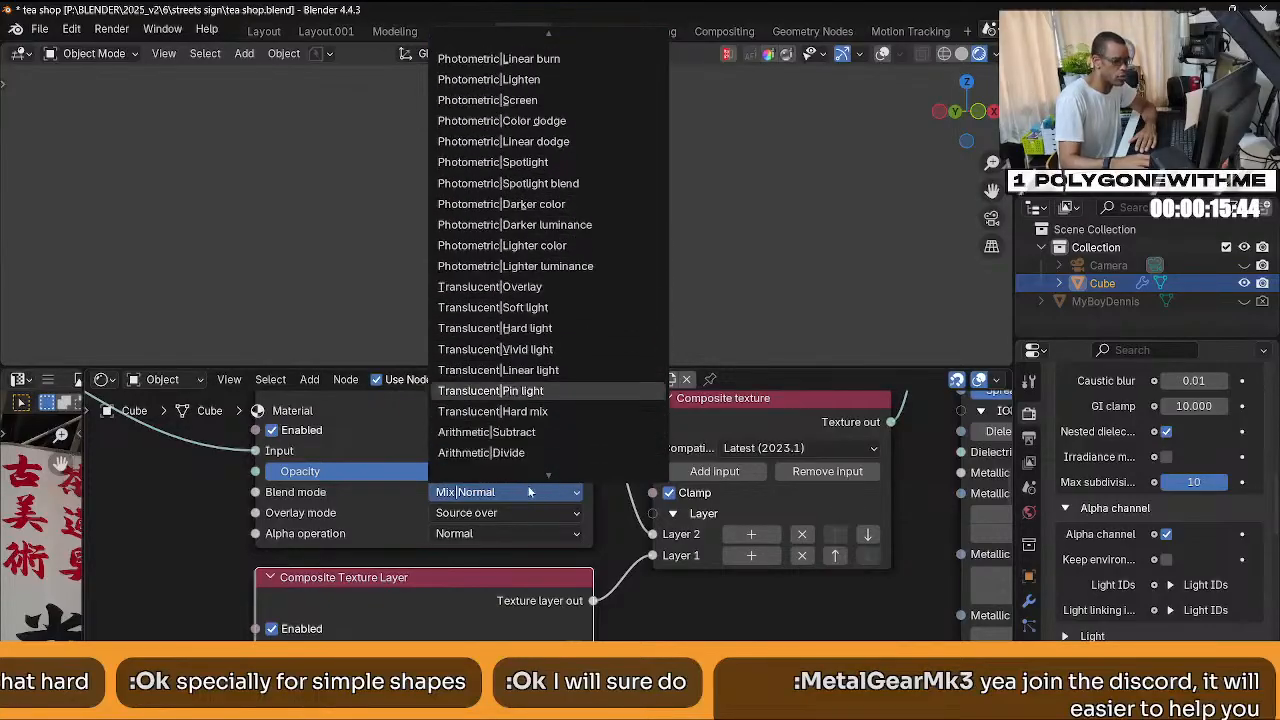
click(553, 510)
click(505, 492)
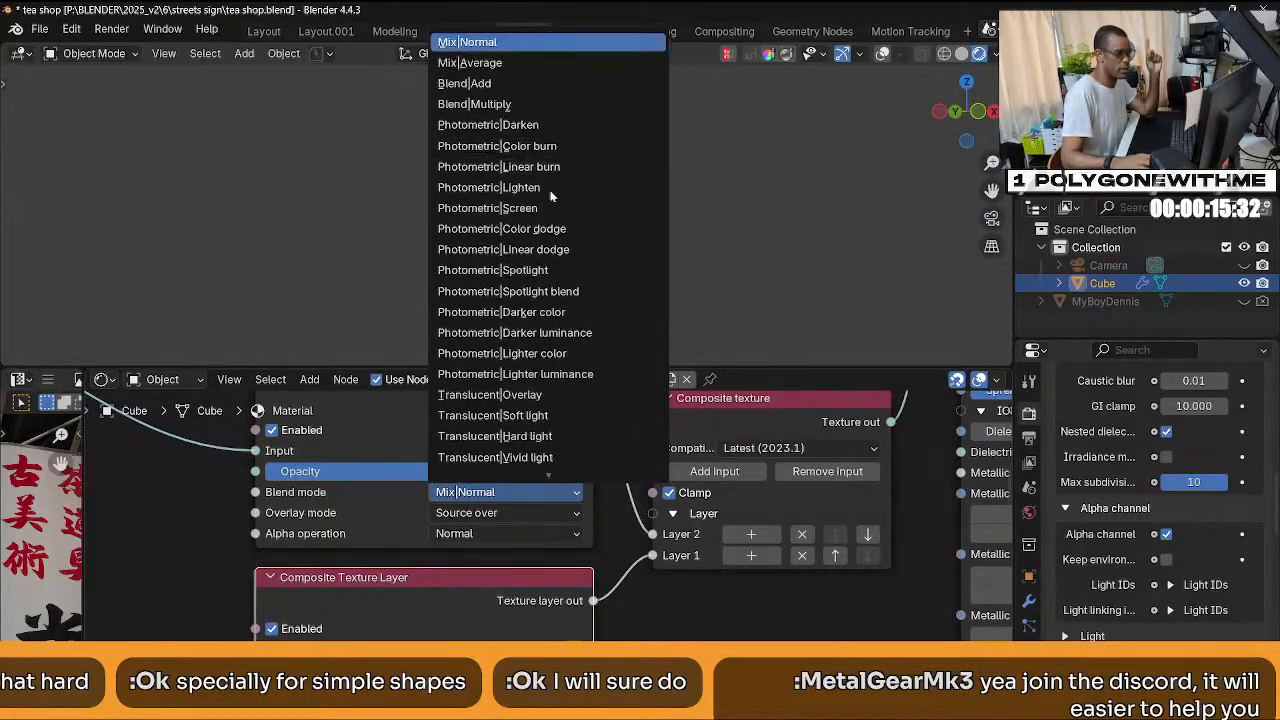
click(562, 106)
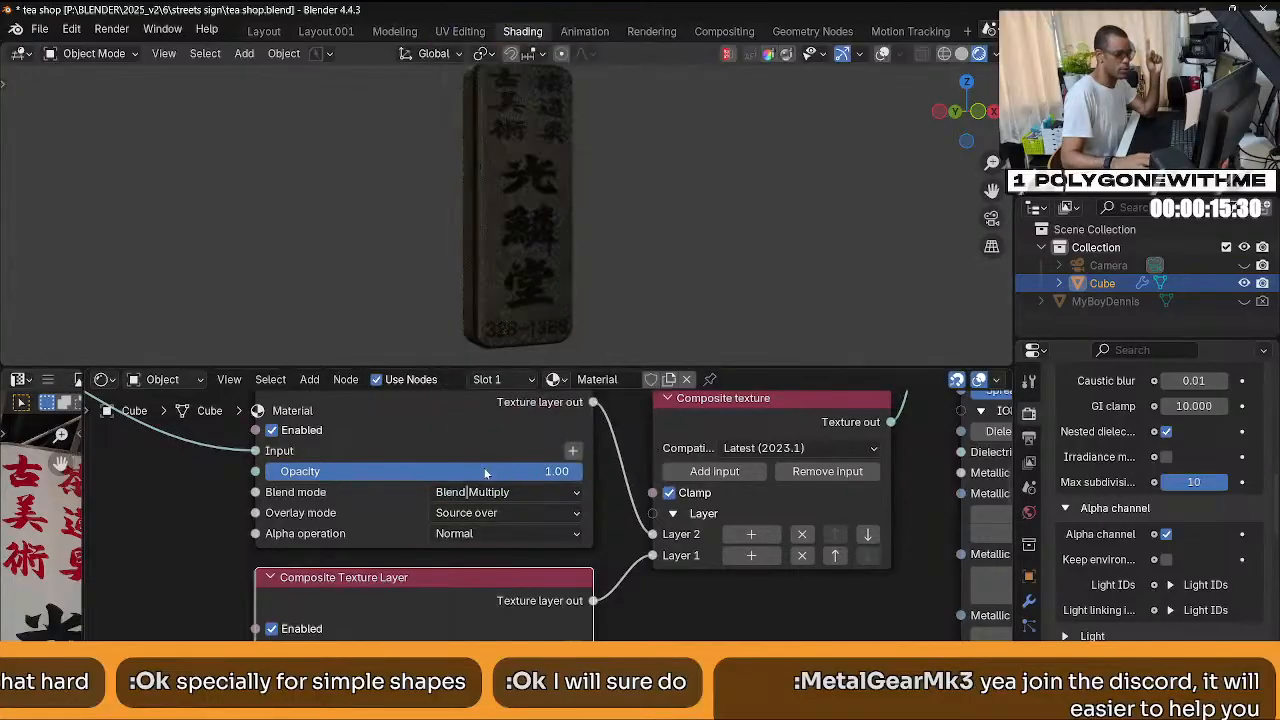
click(527, 499)
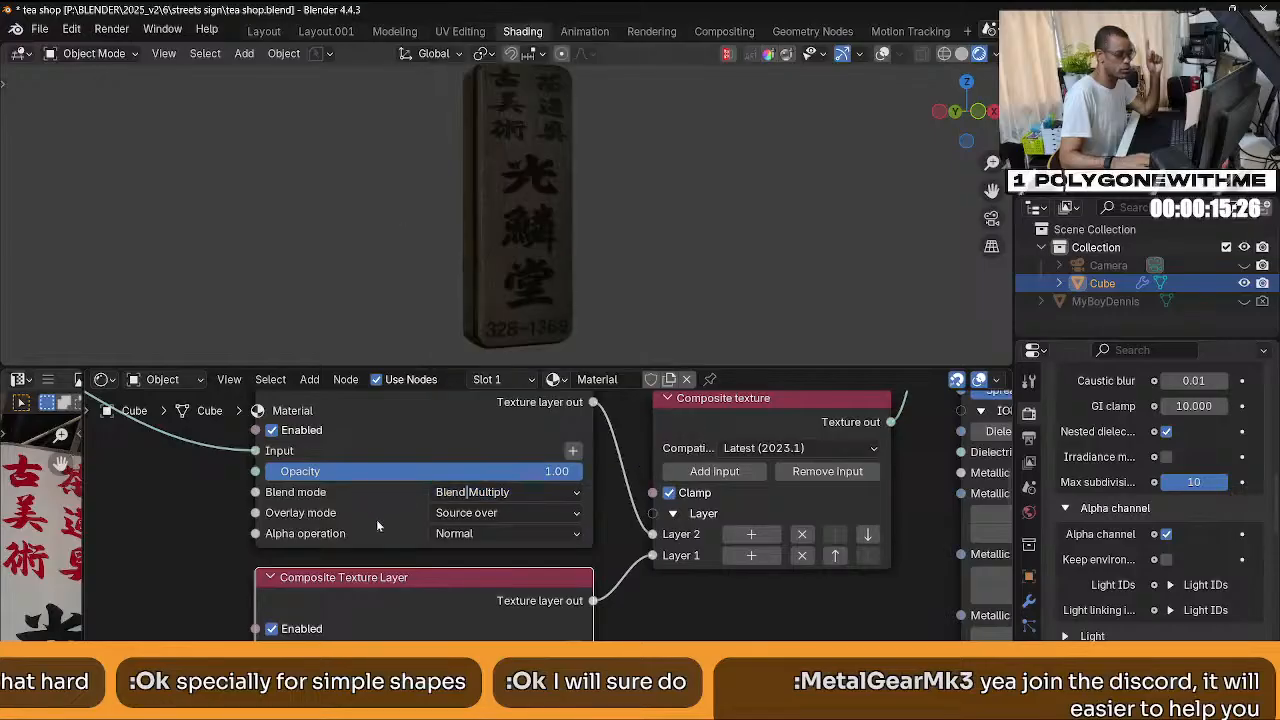
Cycle through the upper Composite Texture Layer's blend modes and set it to Translucent|Overlay.
scroll(485, 493, up, 2)
ctrl+scroll(500, 492, down, 3)
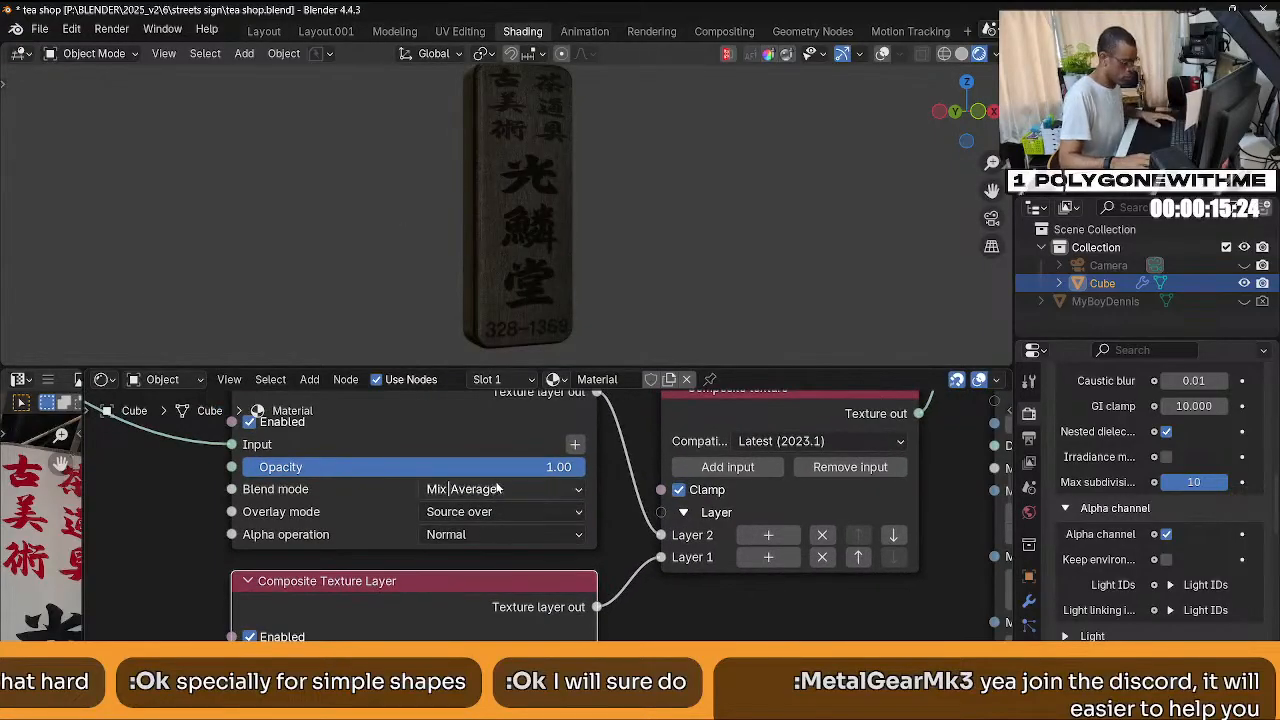
ctrl+scroll(505, 489, up, 8)
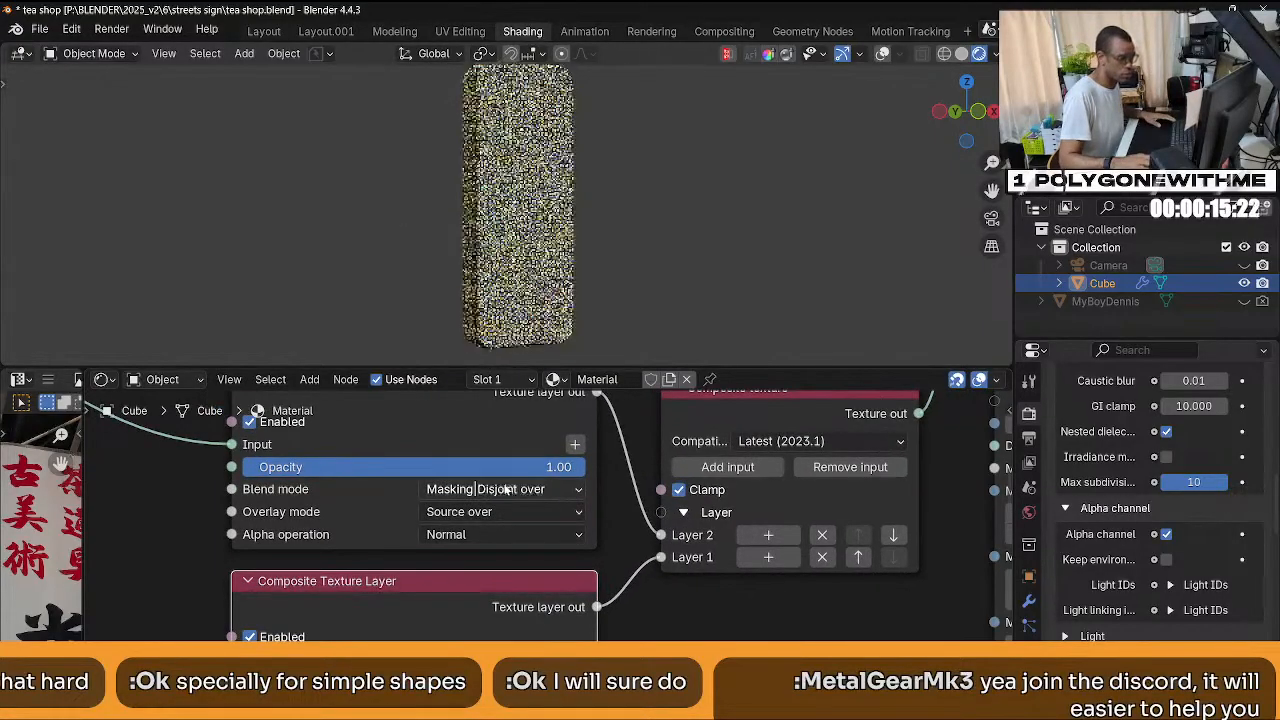
click(500, 489)
mouse_move(551, 31)
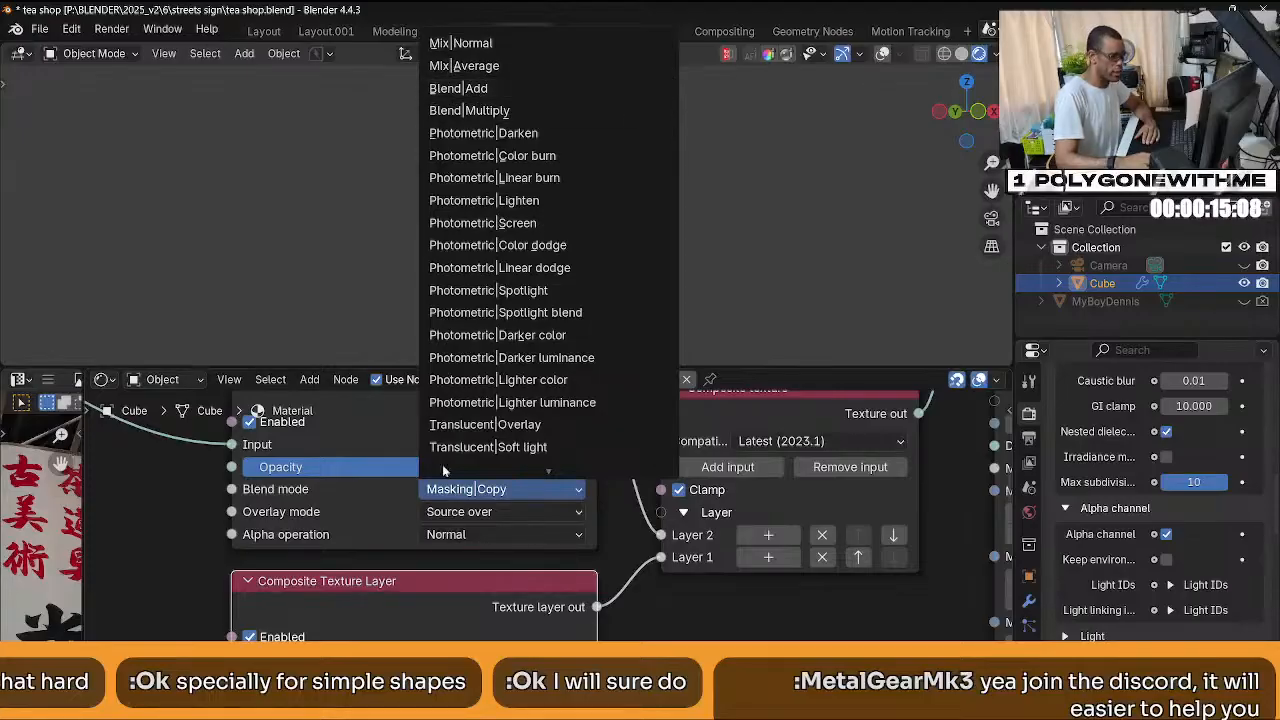
click(464, 424)
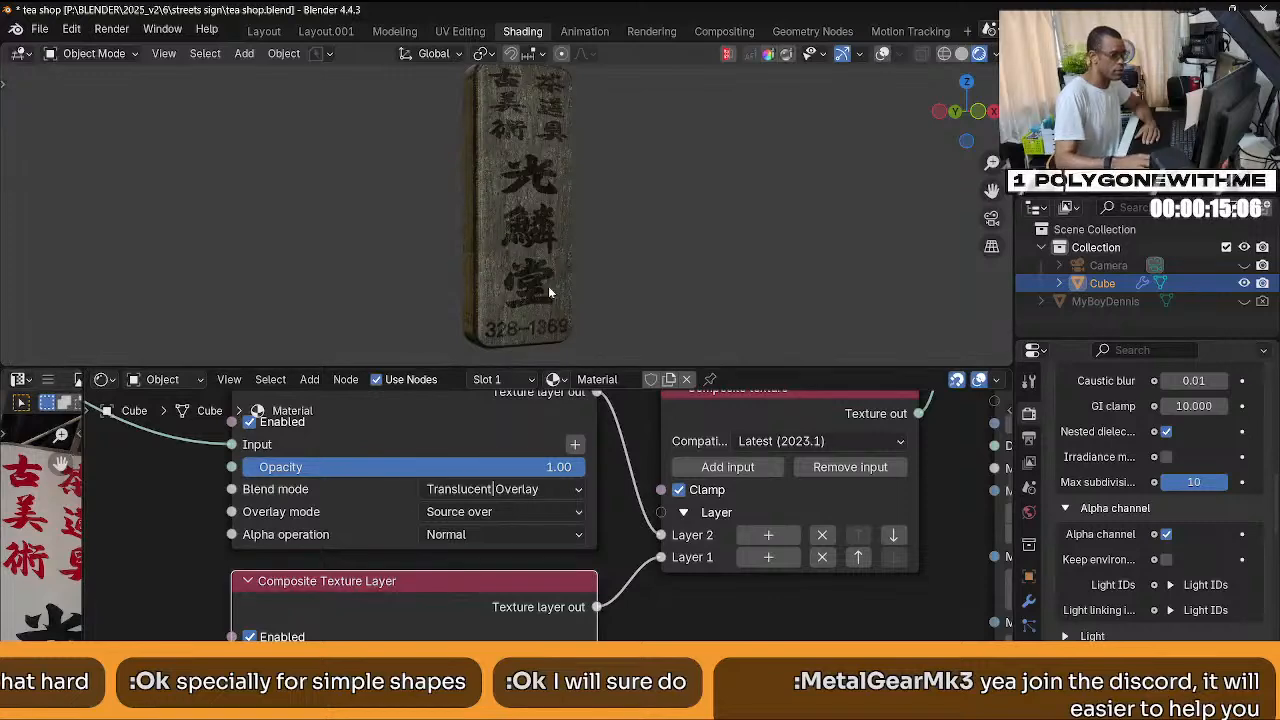
middle_drag(606, 542, 600, 478)
middle_drag(621, 548, 623, 567)
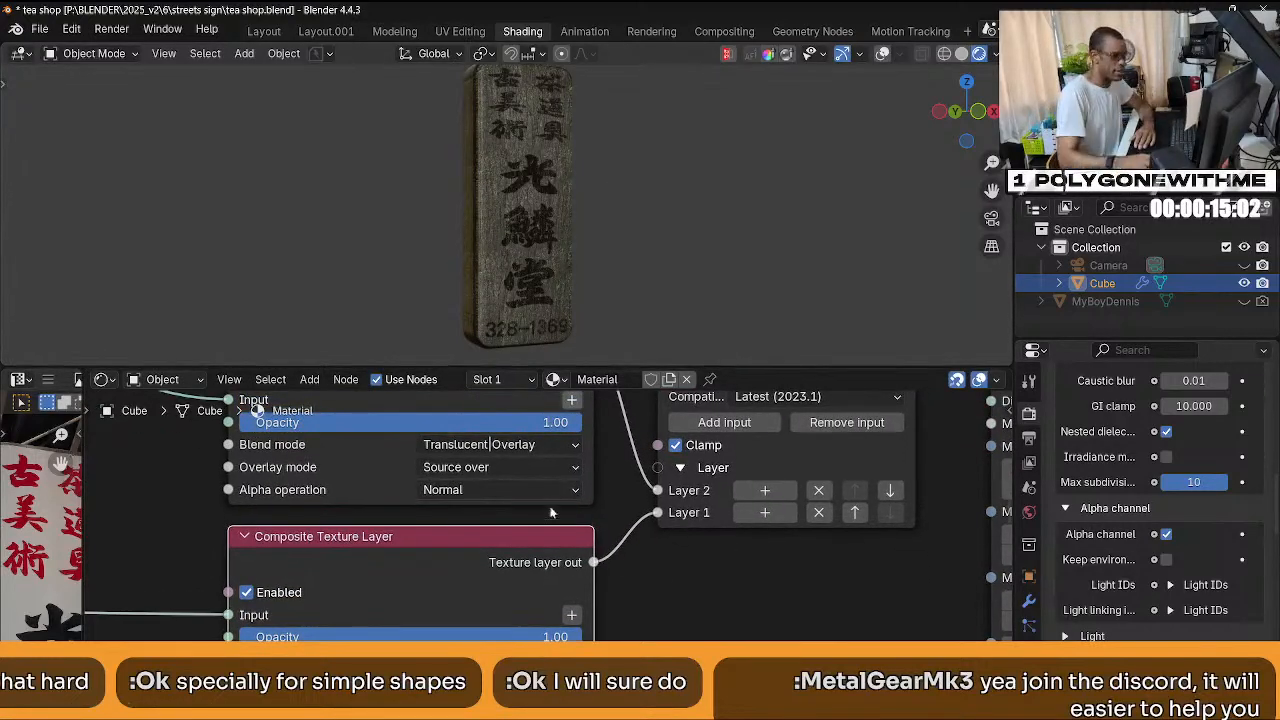
Lower the upper layer's opacity to 0.00, switch the lower layer off and on, and return the upper opacity to 1.00.
drag(555, 422, 240, 422)
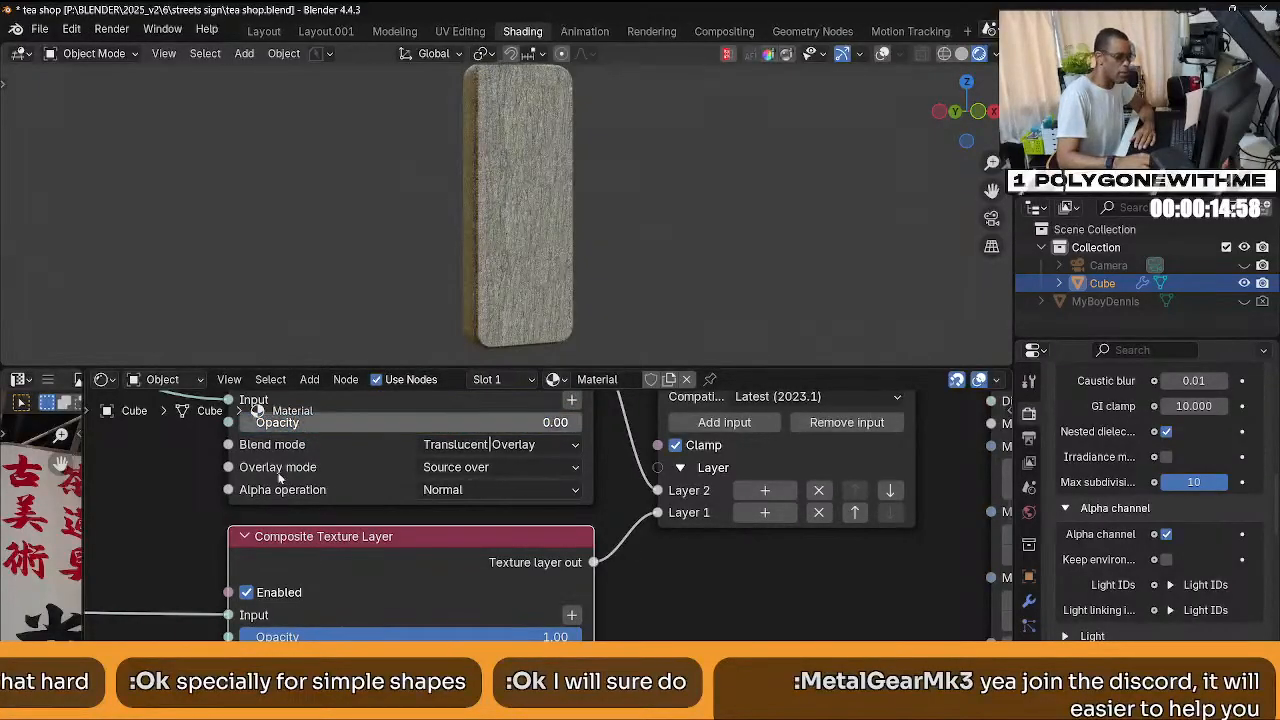
click(247, 592)
click(247, 592)
drag(286, 424, 585, 422)
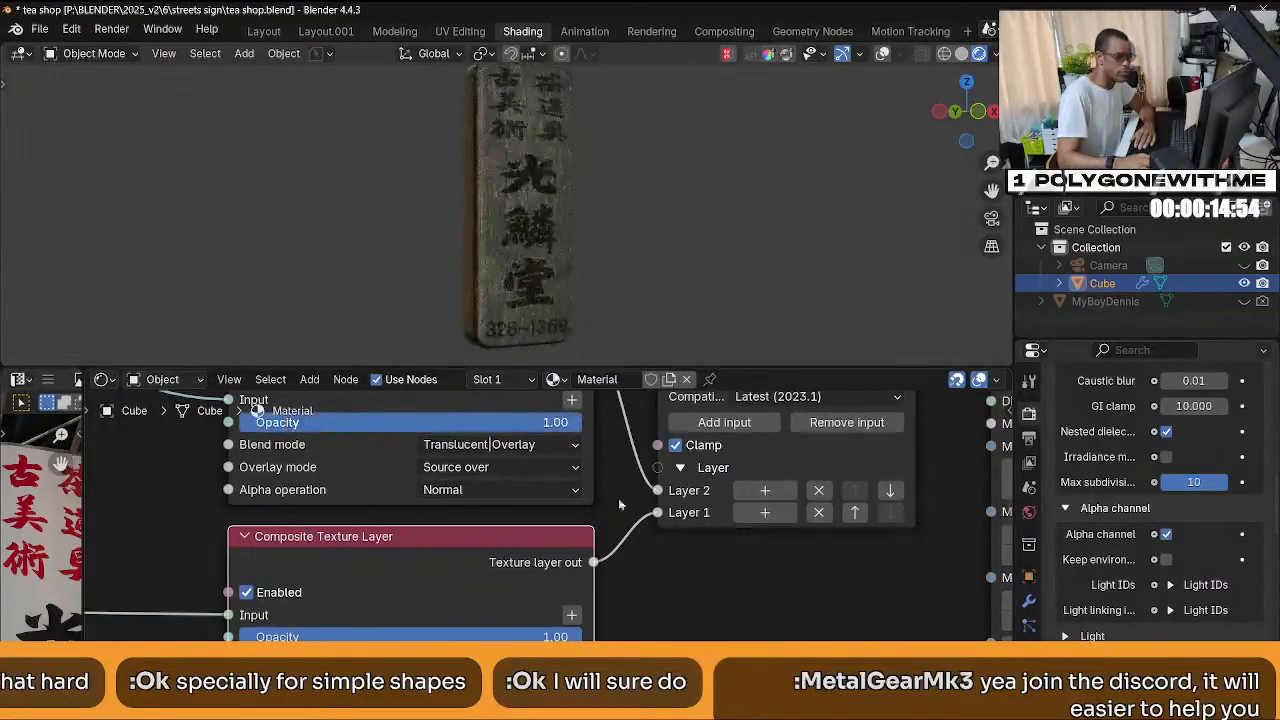
scroll(641, 568, down, 3)
scroll(602, 531, up, 1)
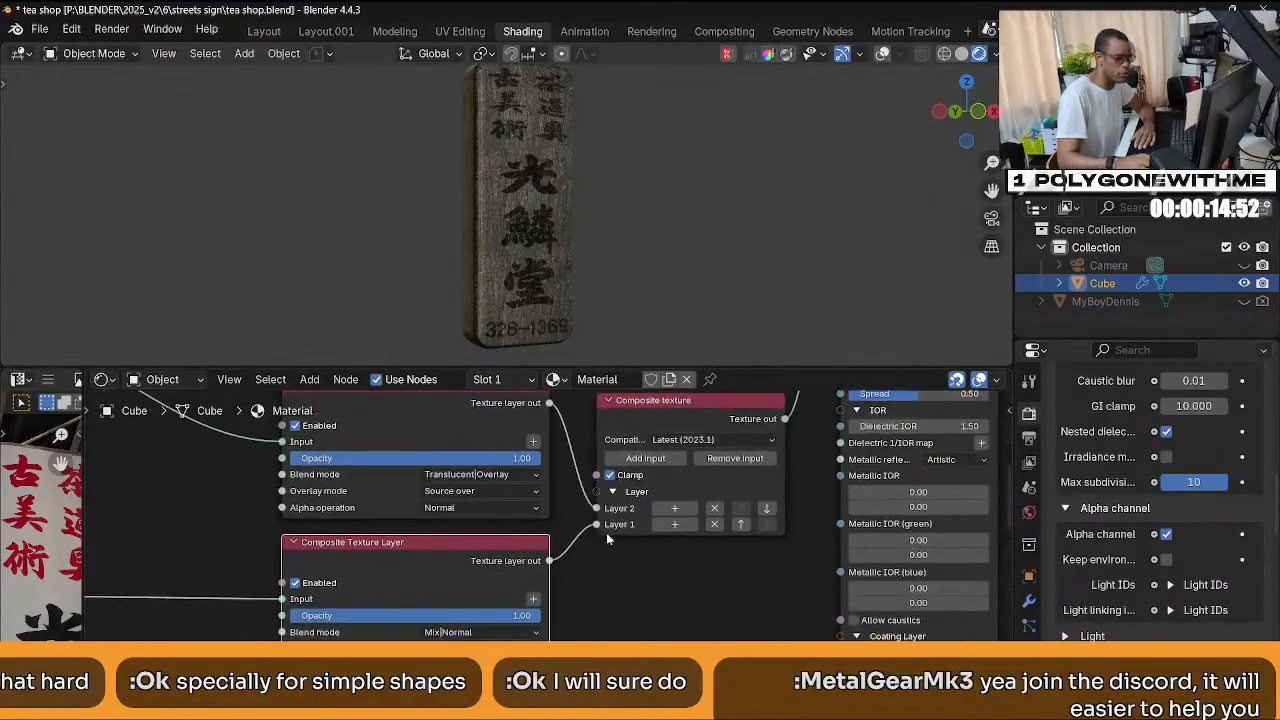
Swap the order of Layer 1 and Layer 2 in the Composite texture, keeping both layer opacities at 1.00.
click(757, 525)
middle_drag(545, 536, 587, 549)
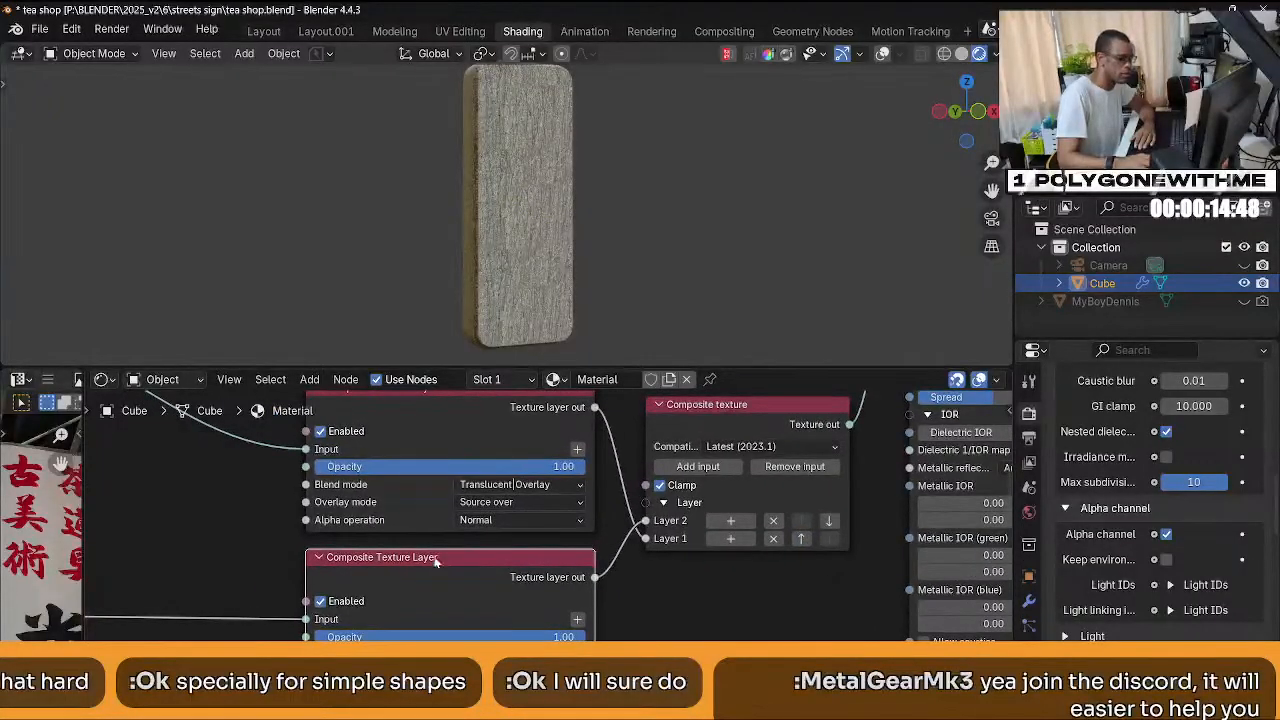
drag(340, 466, 381, 466)
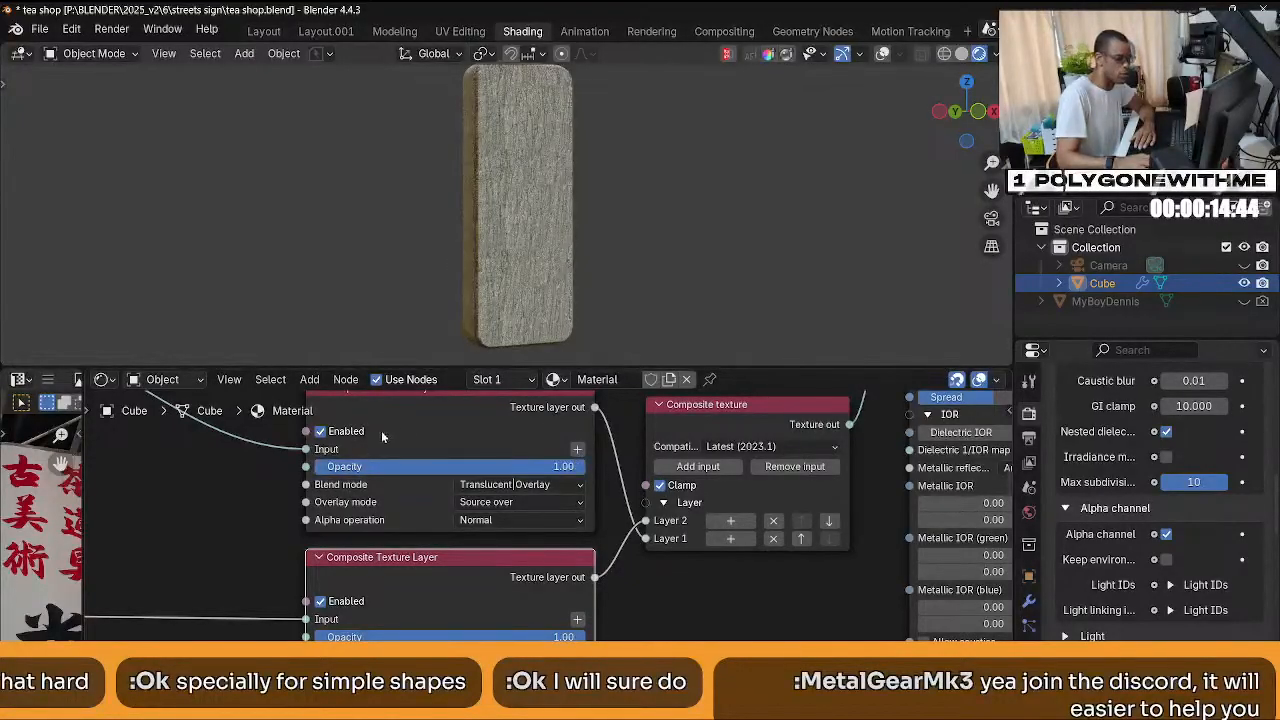
mouse_move(380, 637)
mouse_down()
mouse_move(230, 637)
mouse_move(381, 637)
mouse_up()
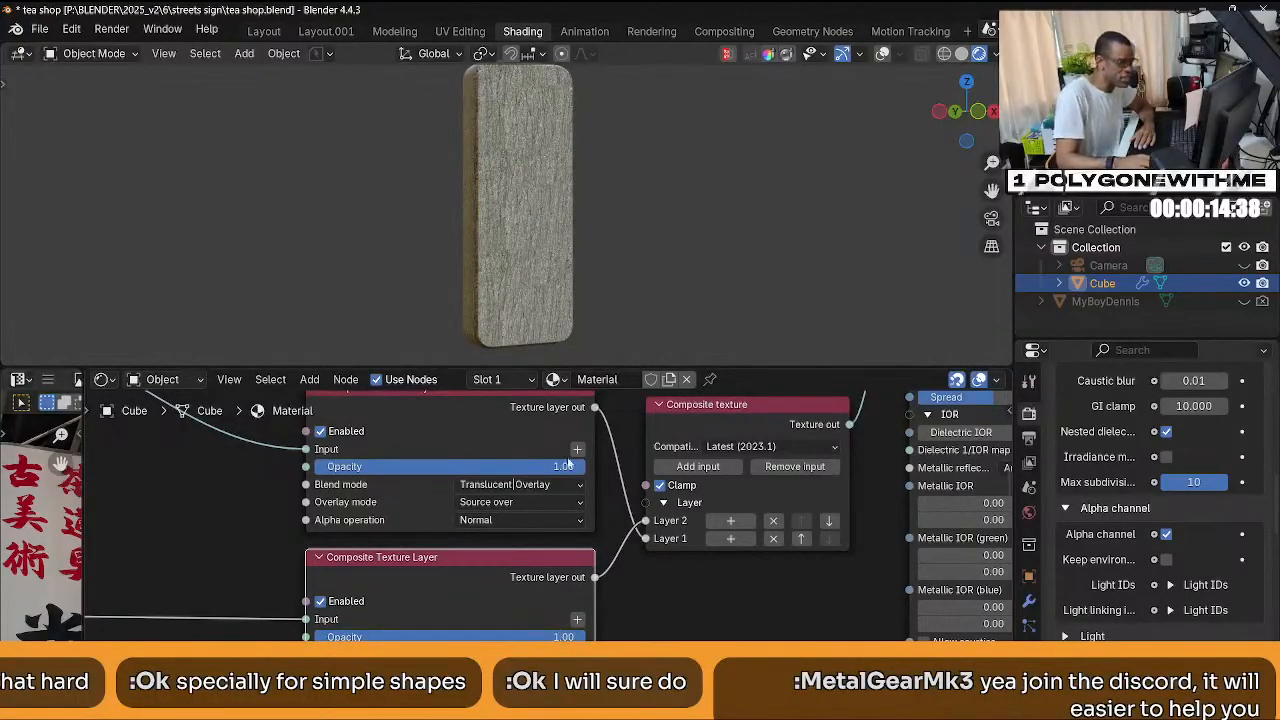
mouse_move(565, 467)
mouse_down()
mouse_move(424, 466)
mouse_move(590, 466)
mouse_up()
mouse_move(580, 637)
mouse_down()
mouse_move(455, 637)
mouse_move(588, 637)
mouse_up()
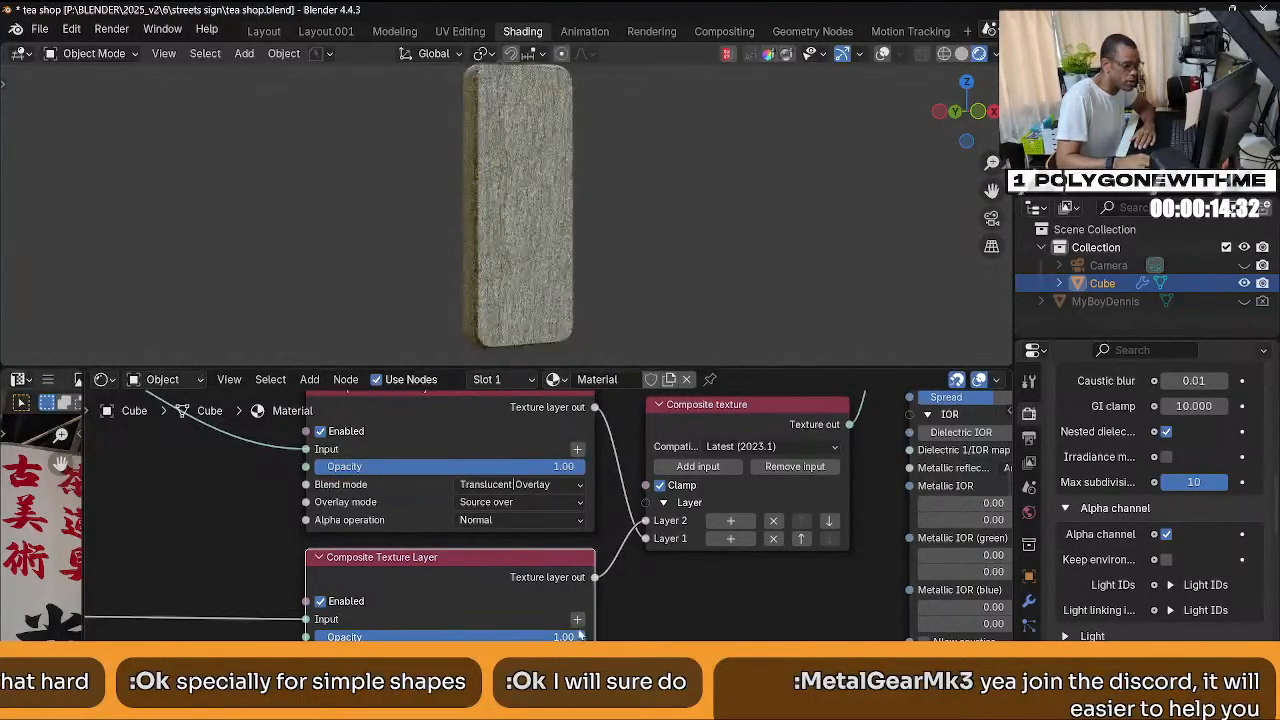
Set the upper Composite Texture Layer's blend mode to Mix|Normal.
middle_drag(527, 640, 498, 598)
middle_drag(520, 459, 520, 545)
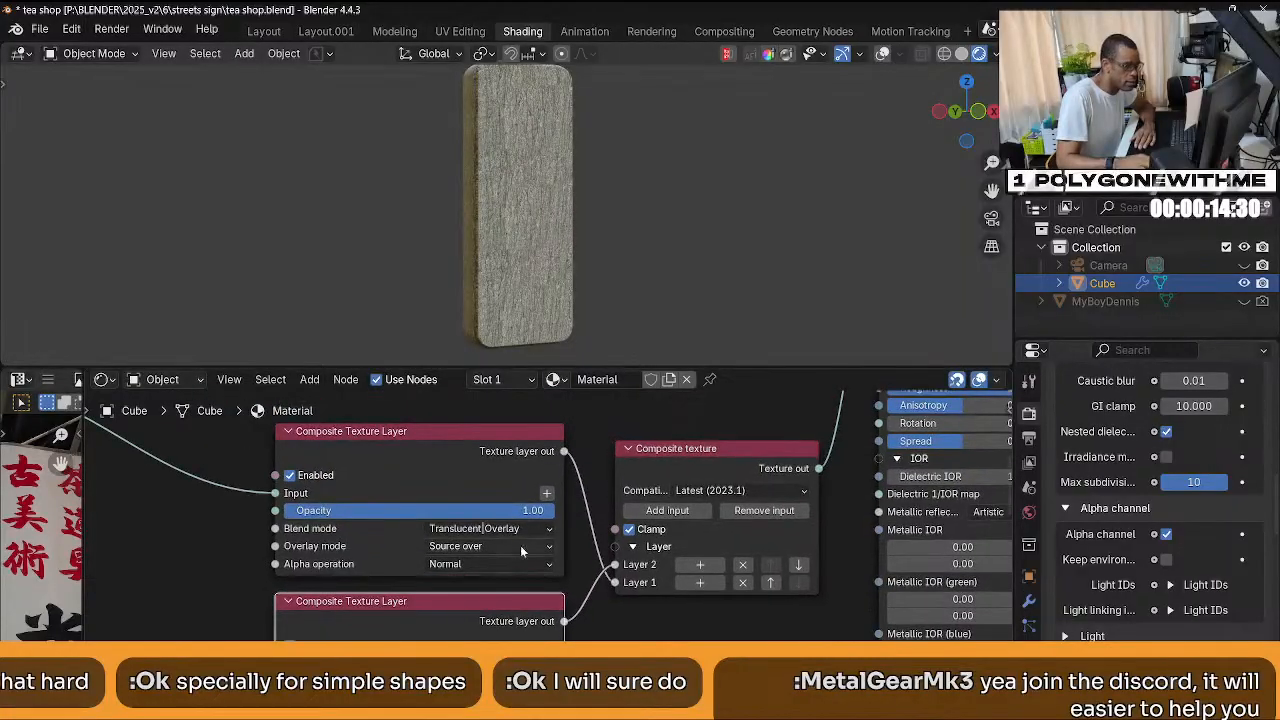
click(527, 530)
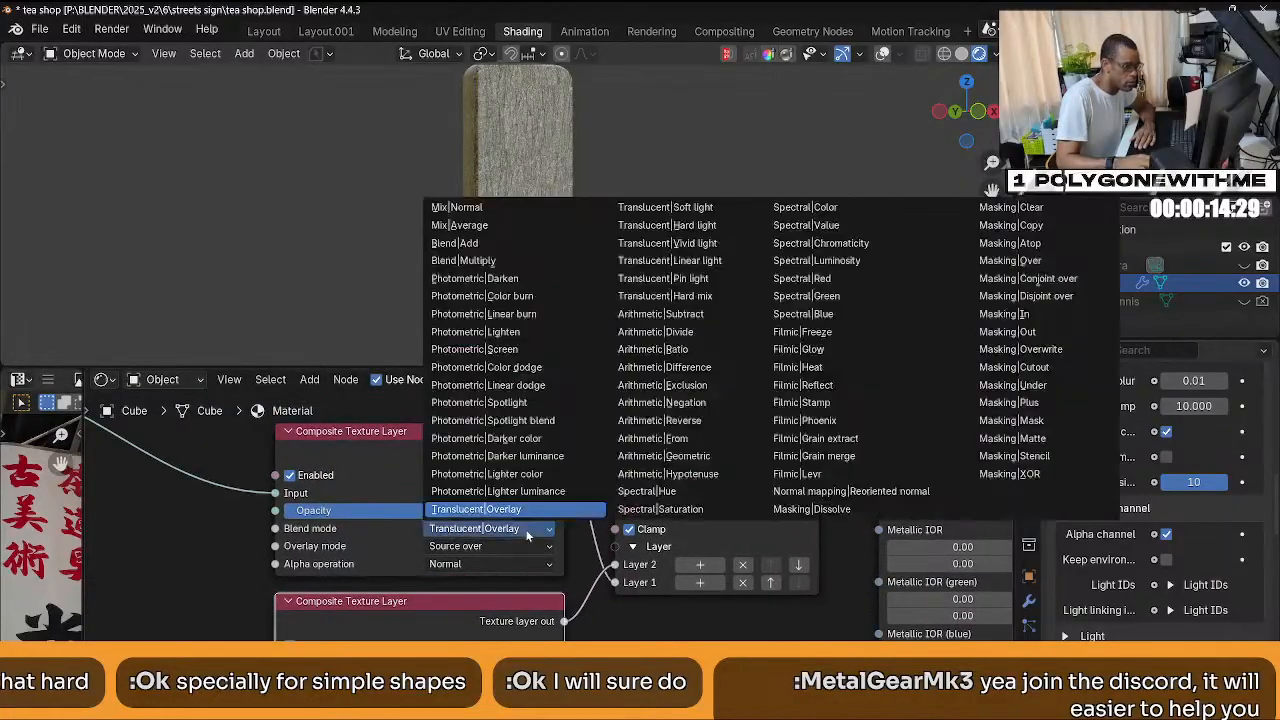
click(461, 208)
Set the lower Composite Texture Layer's blend mode to Translucent|Overlay and its opacity to 0.52.
middle_drag(500, 635, 478, 530)
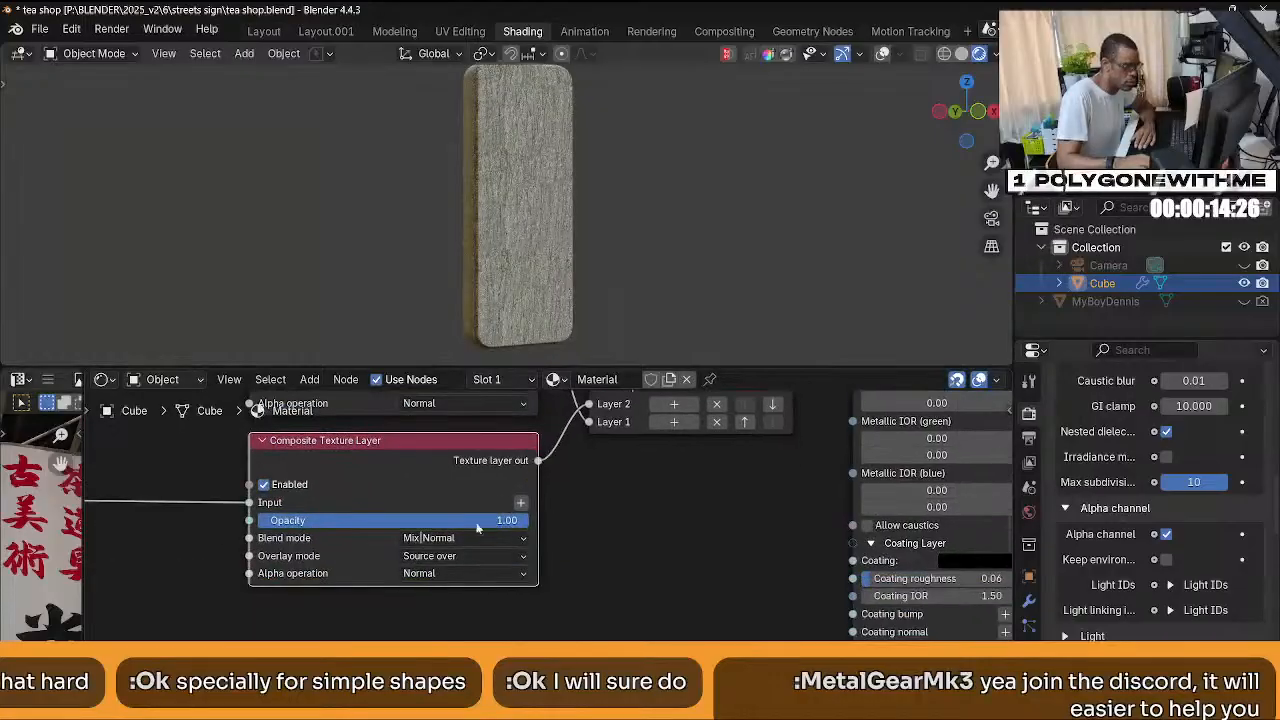
click(455, 540)
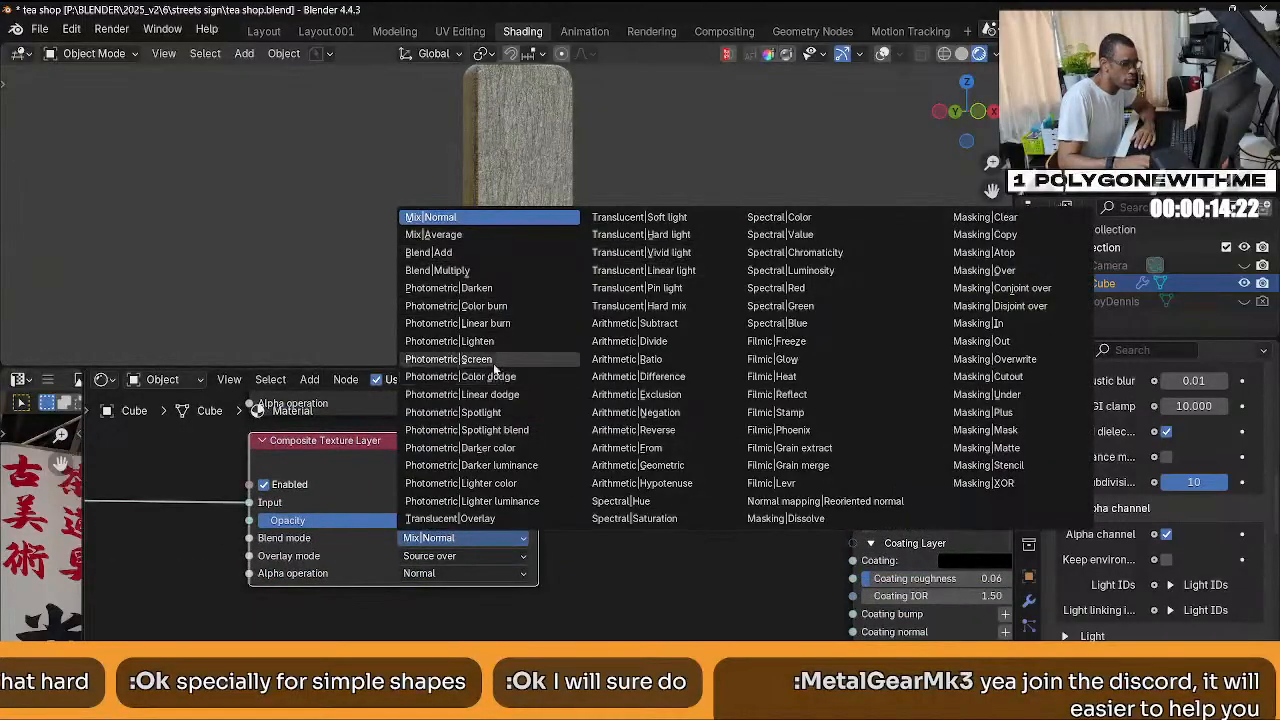
click(470, 519)
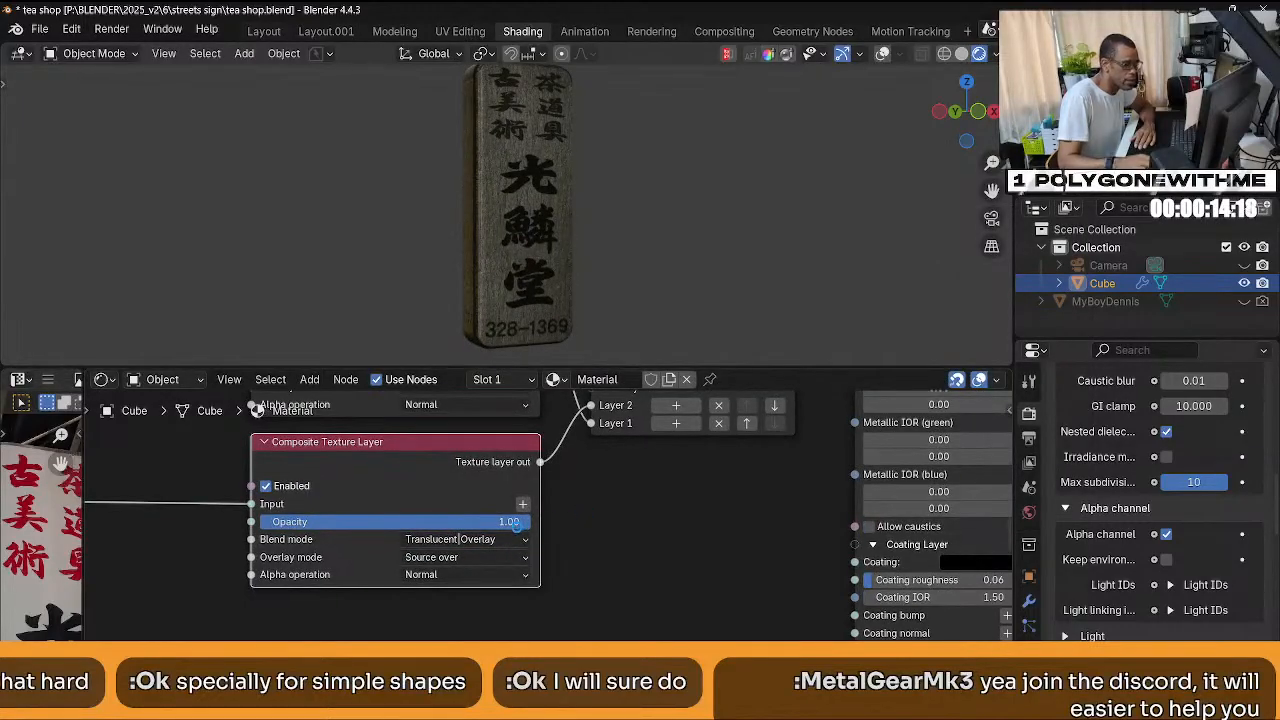
drag(517, 530, 398, 518)
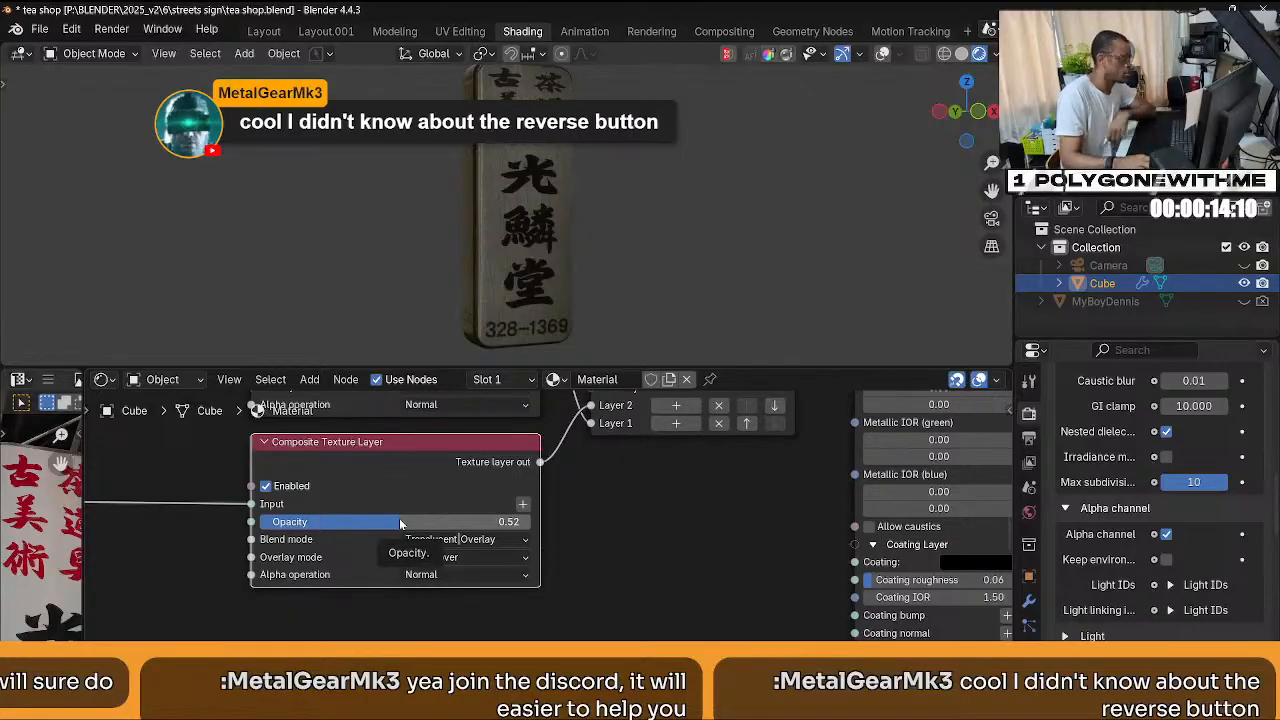
Try Blend|Add as the lower Composite Texture Layer's blend mode with its opacity at 0.38.
shift+middle_drag(638, 482, 610, 550)
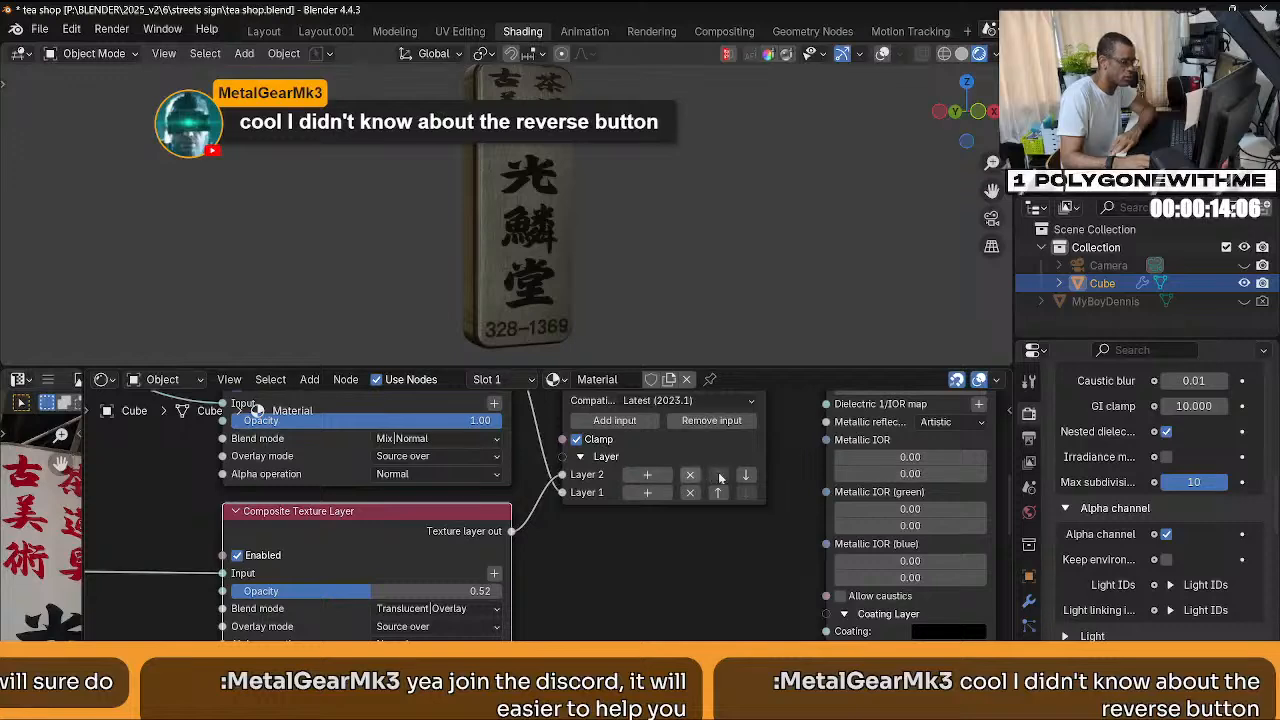
shift+scroll(690, 476, down, 2)
click(472, 560)
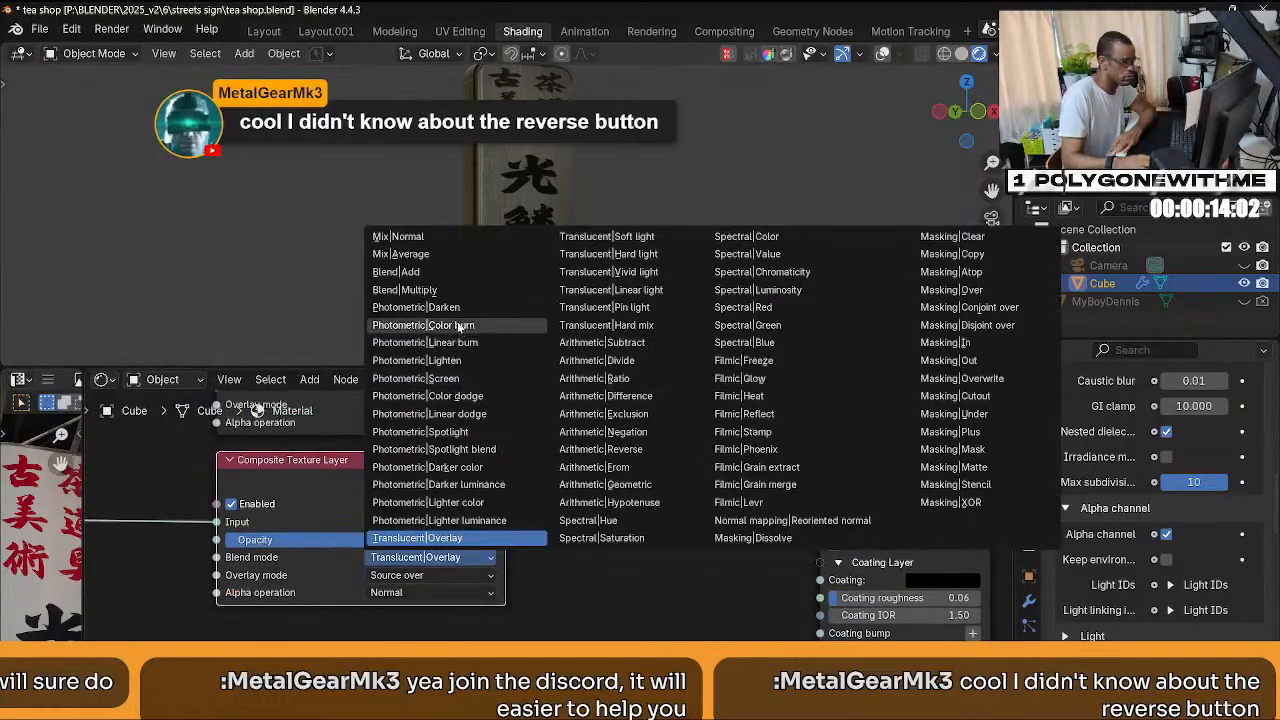
click(439, 272)
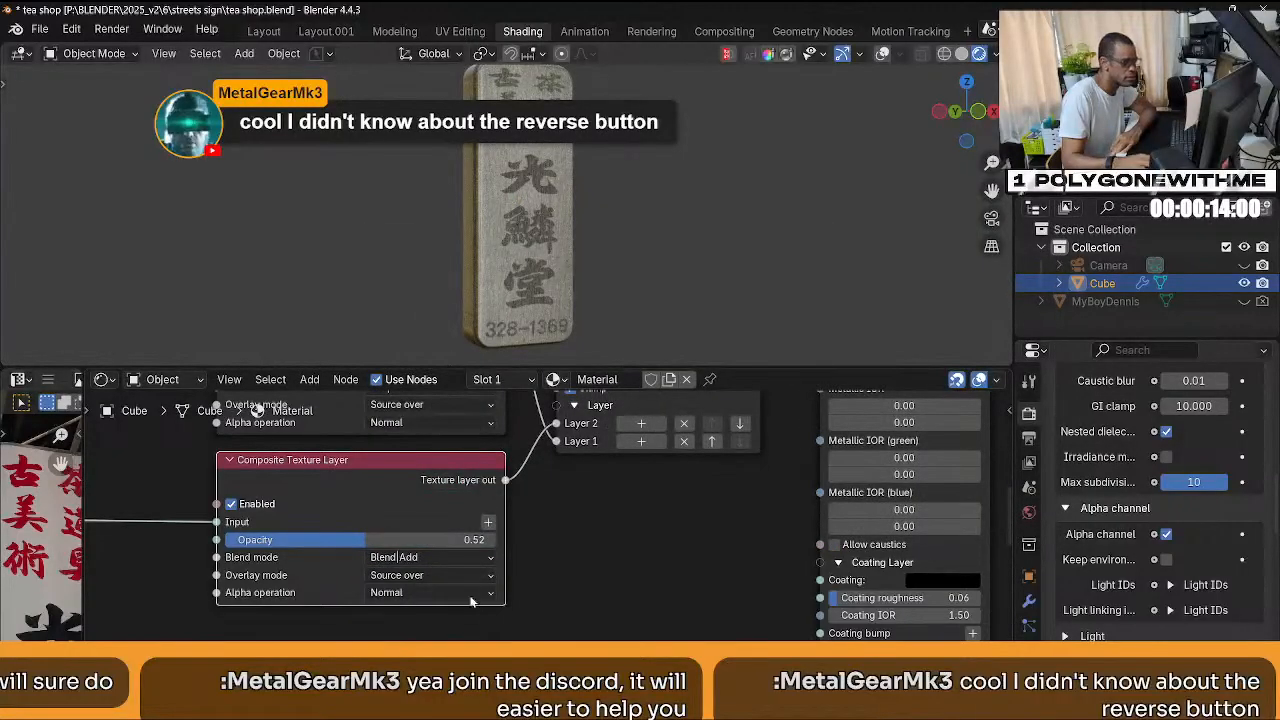
drag(437, 540, 322, 540)
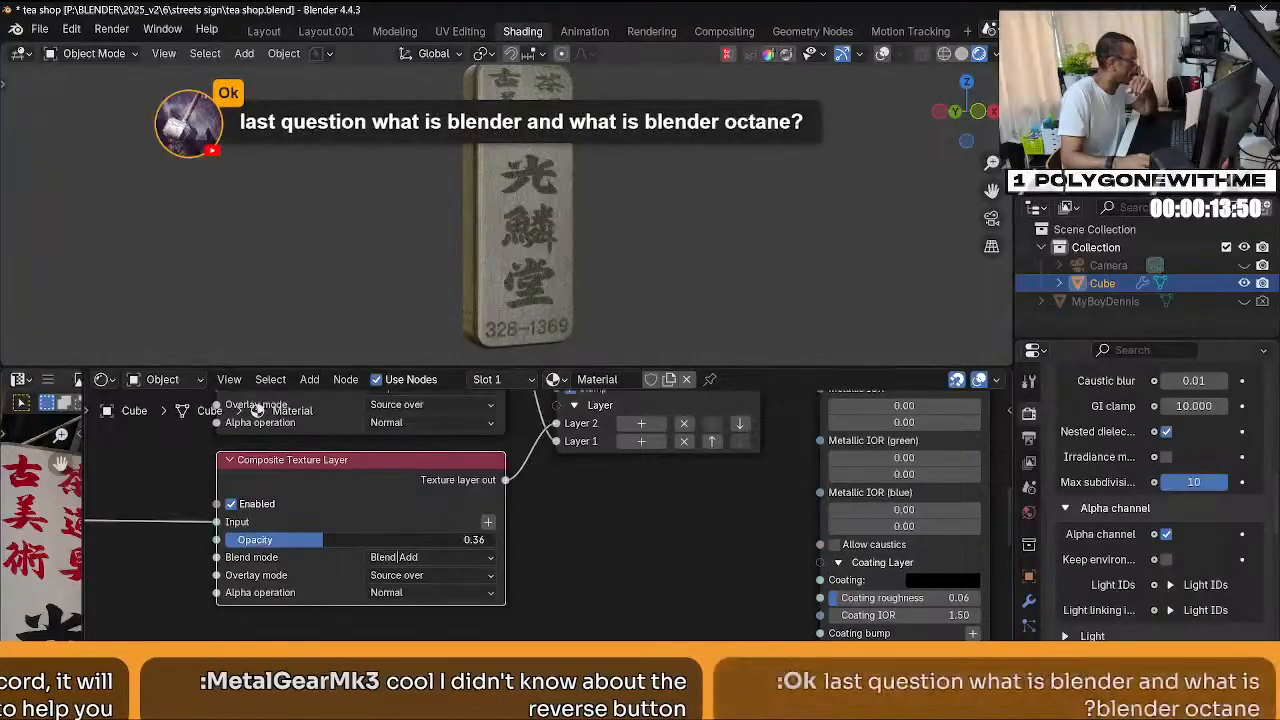
drag(322, 540, 324, 540)
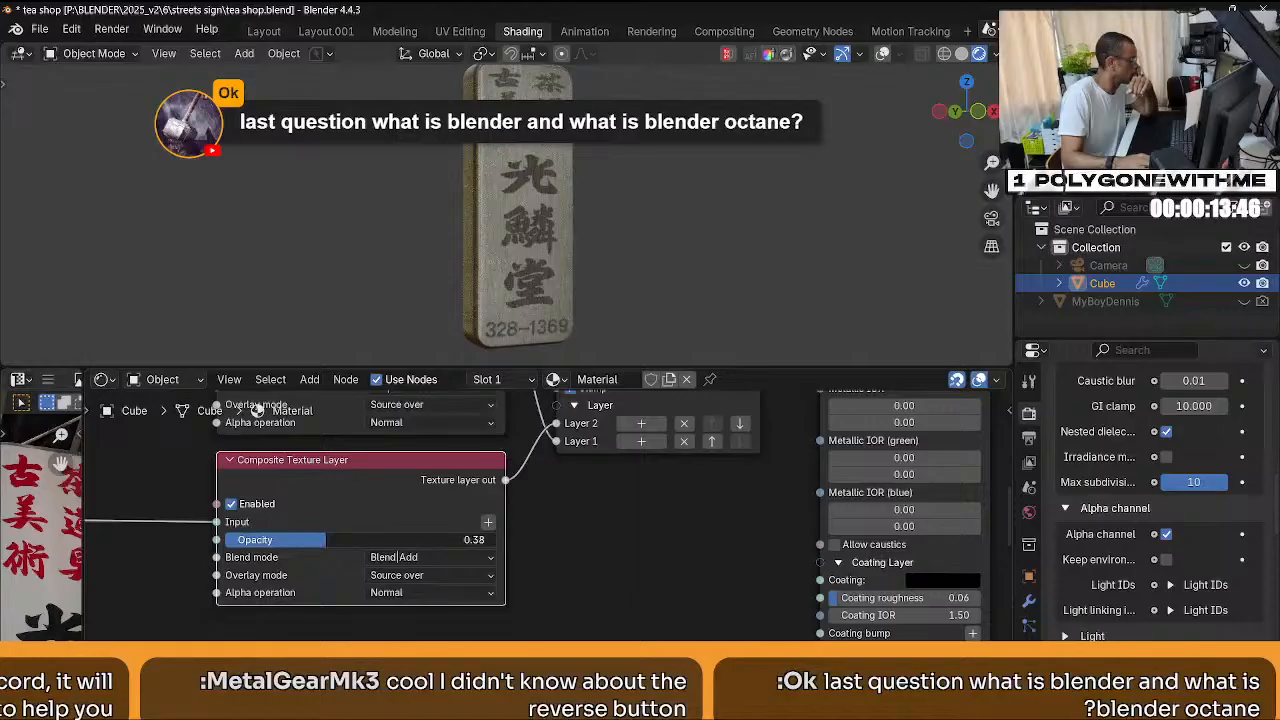
Set the lower Composite Texture Layer to Blend|Multiply and compare opacity 0.00 with 1.00, ending at 1.00.
click(462, 558)
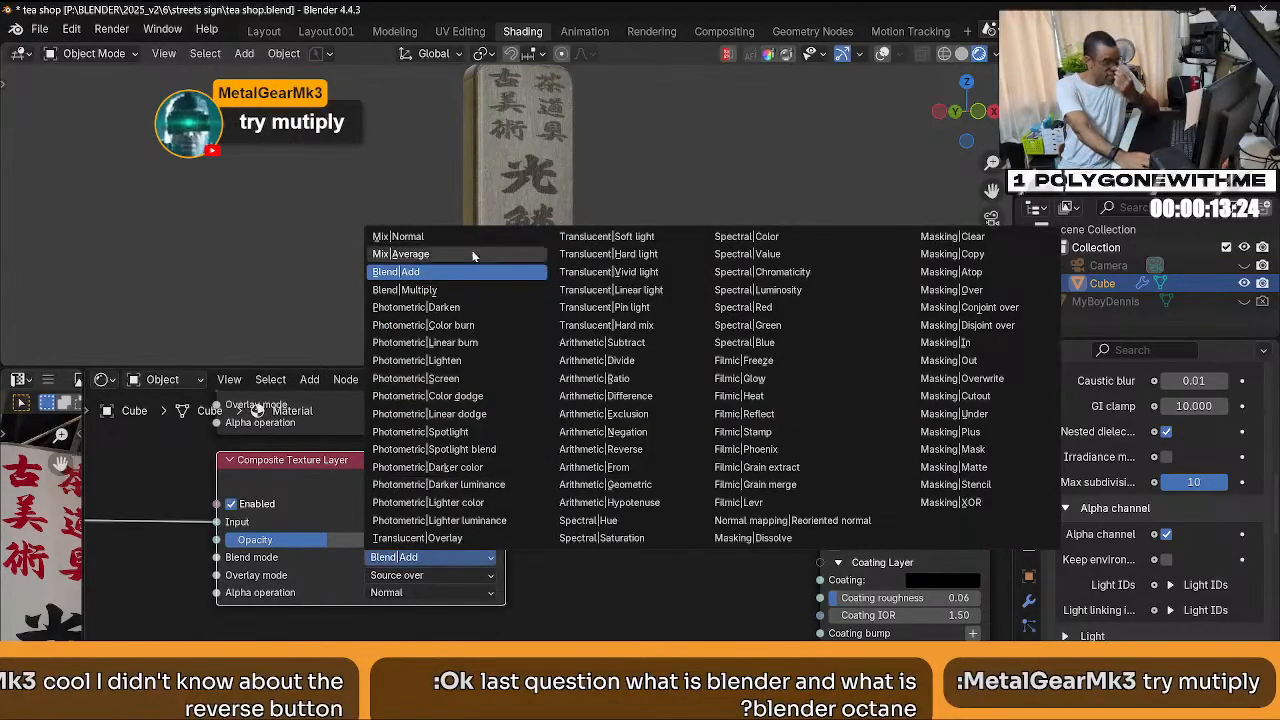
click(447, 289)
drag(330, 540, 226, 540)
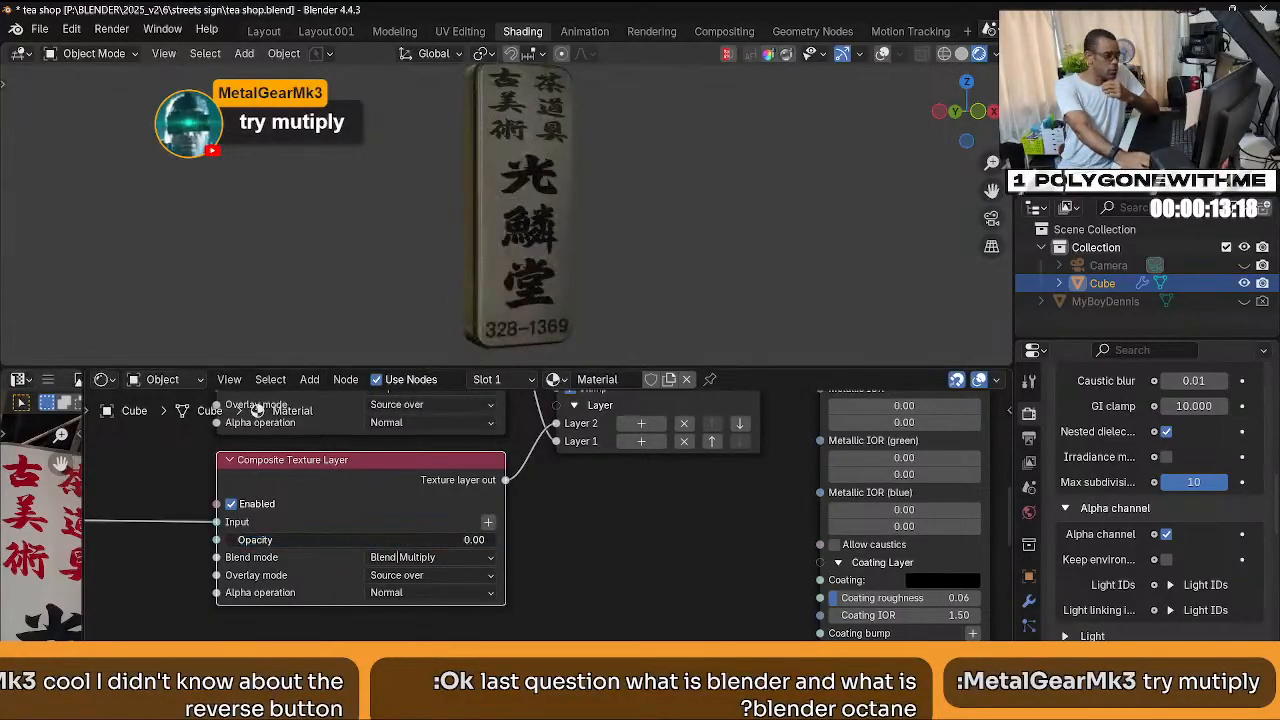
drag(226, 540, 497, 540)
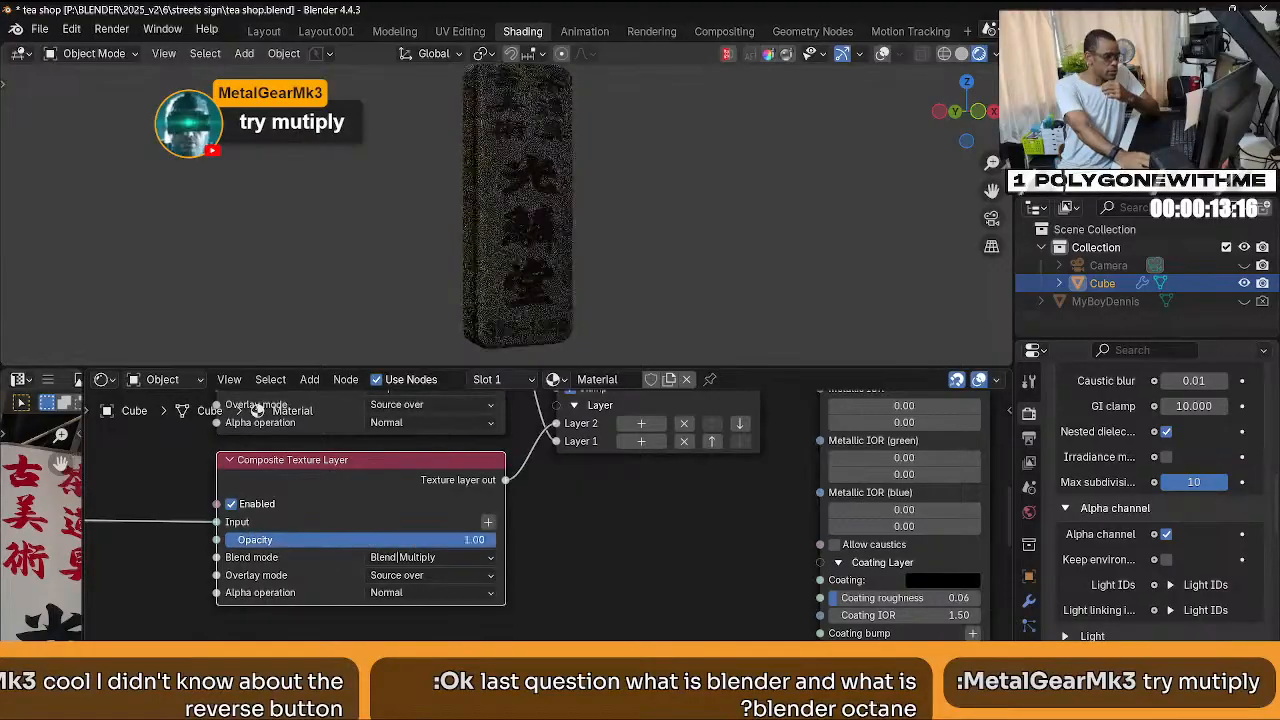
Set the lower Composite Texture Layer's blend mode to Translucent|Soft light and its opacity to 0.58.
click(480, 556)
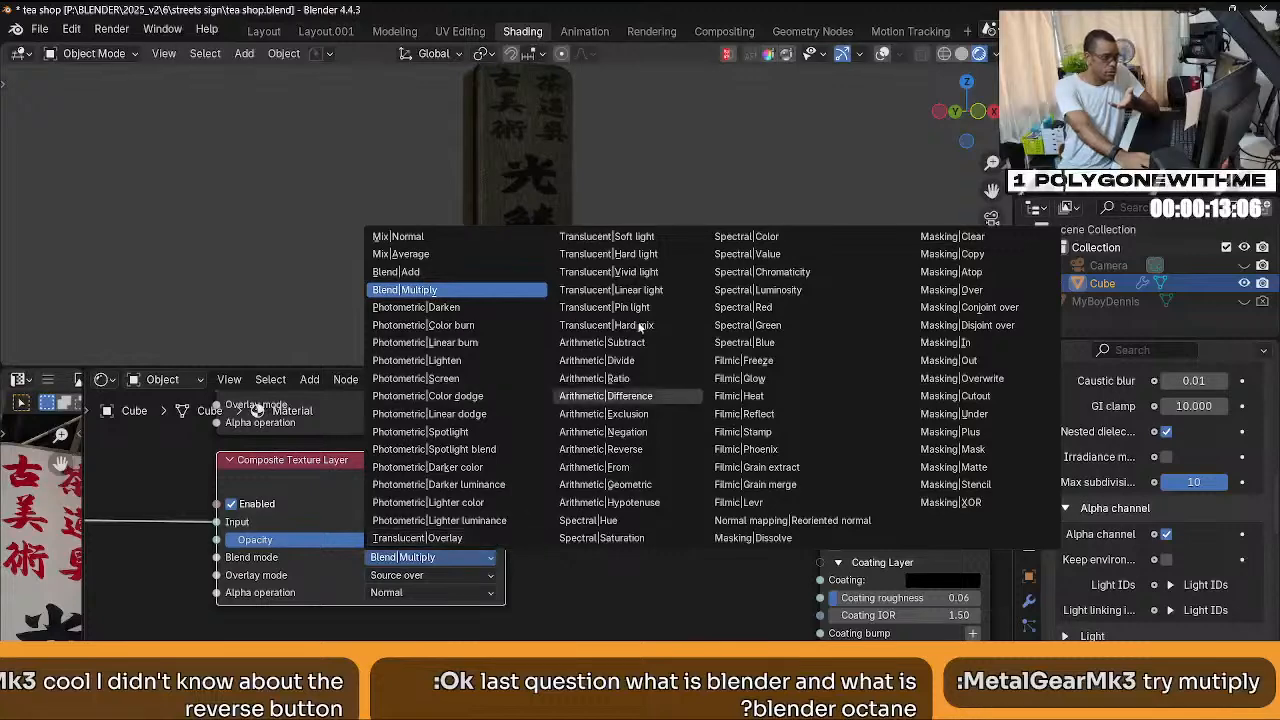
click(651, 241)
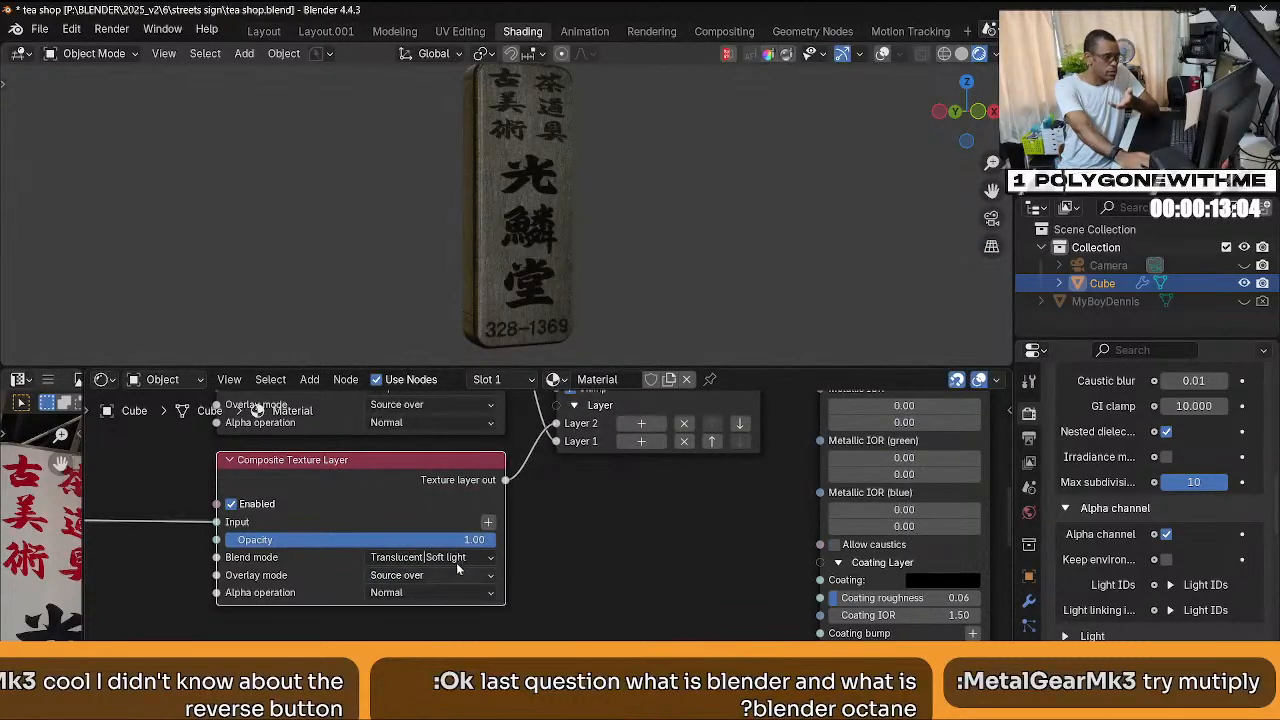
drag(480, 540, 376, 540)
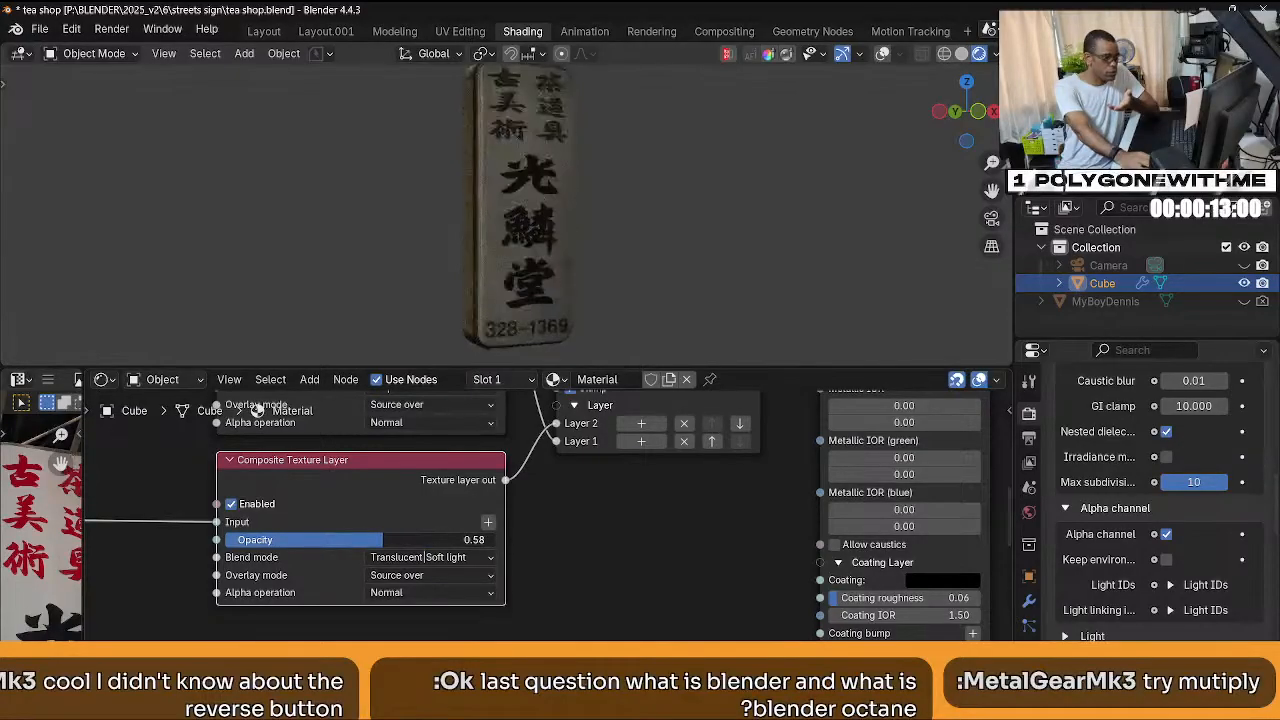
Move the composite texture's link from Albedo to Roughness on the Universal material and connect the sign's image texture to Albedo.
scroll(544, 509, down, 2)
middle_drag(544, 509, 344, 674)
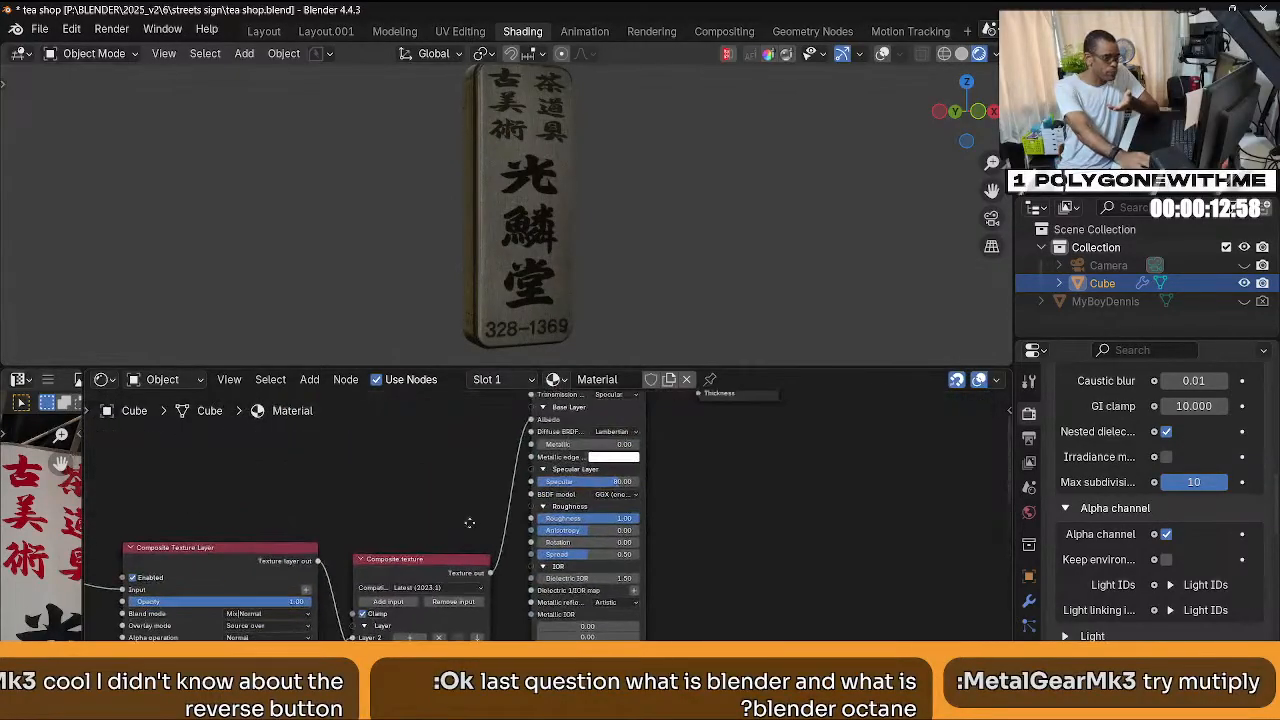
drag(536, 420, 533, 517)
scroll(437, 551, down, 2)
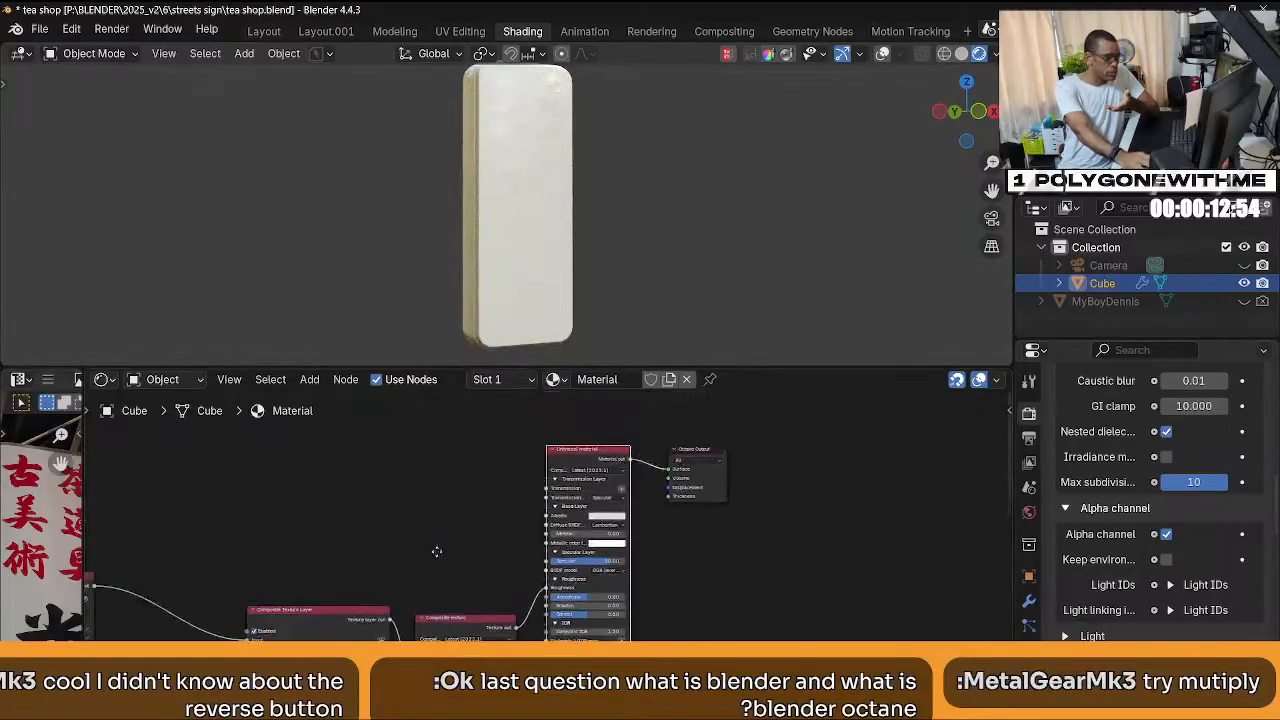
middle_drag(110, 507, 307, 444)
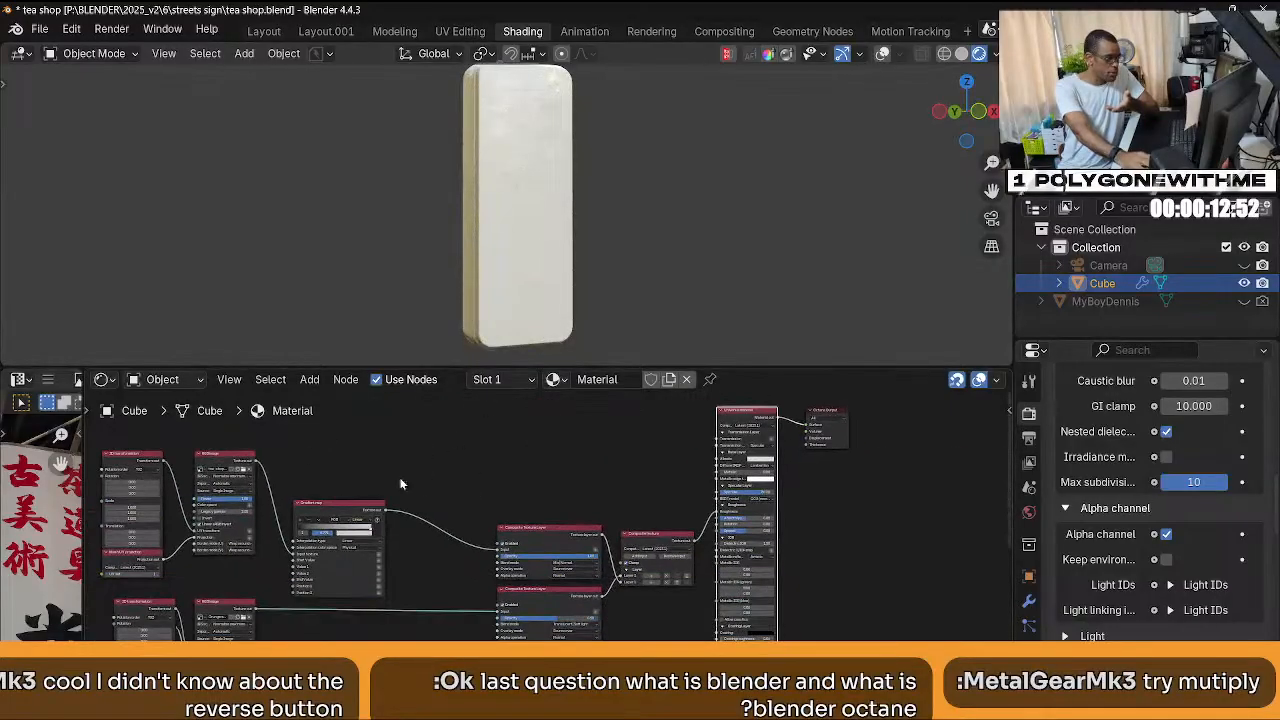
drag(334, 462, 717, 462)
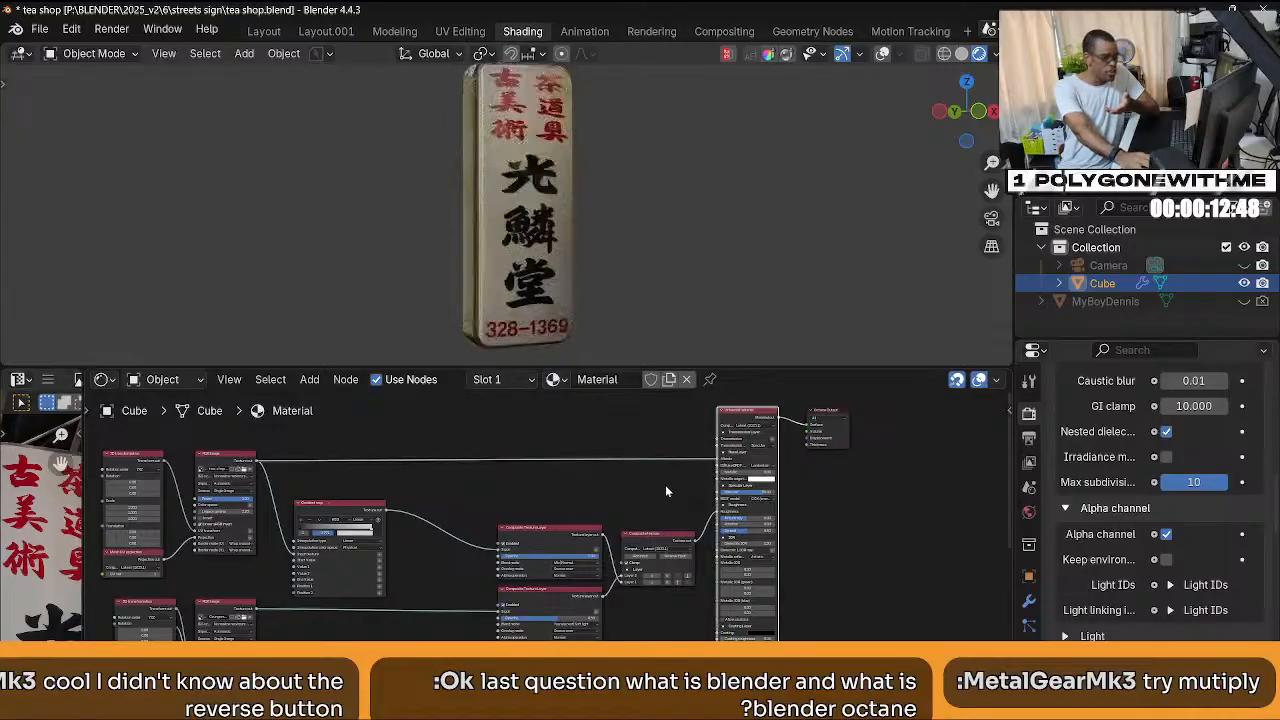
scroll(665, 485, up, 3)
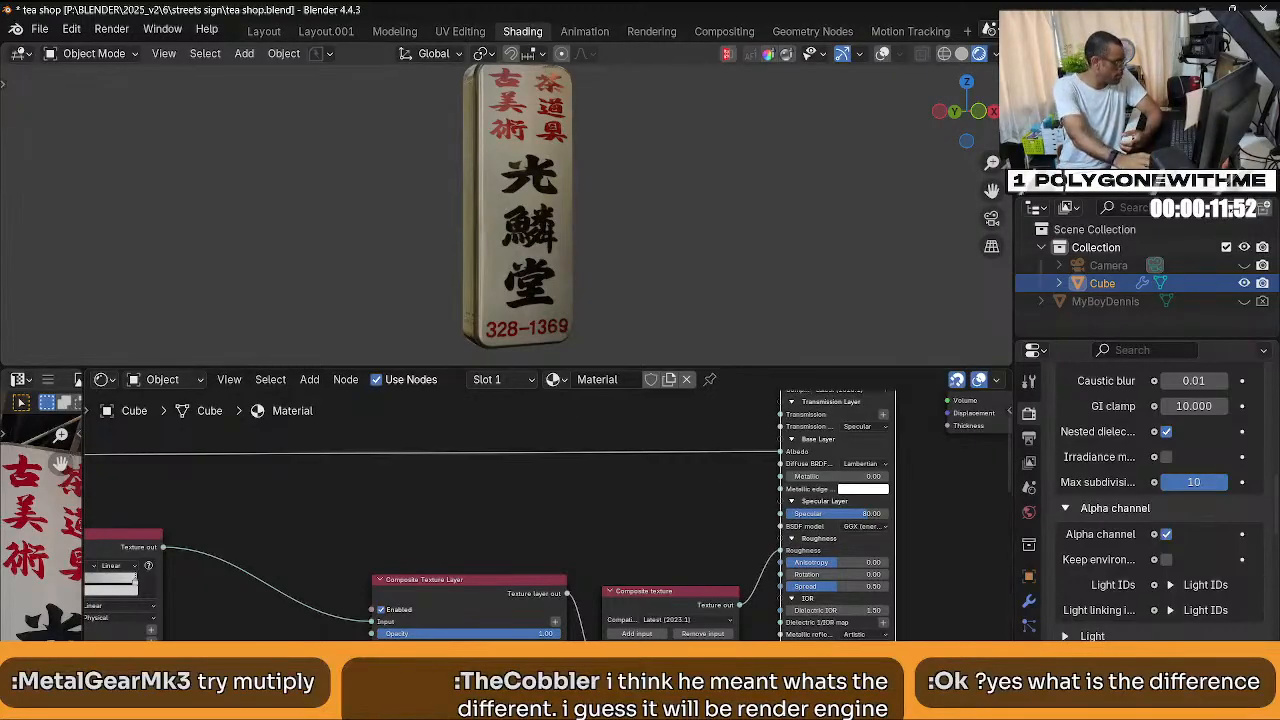
Switch to the browser's Octane for Blender classroom page and open the Blender Story: From Zero to Andy's Room course.
key(alt+Tab)
key(alt+Tab)
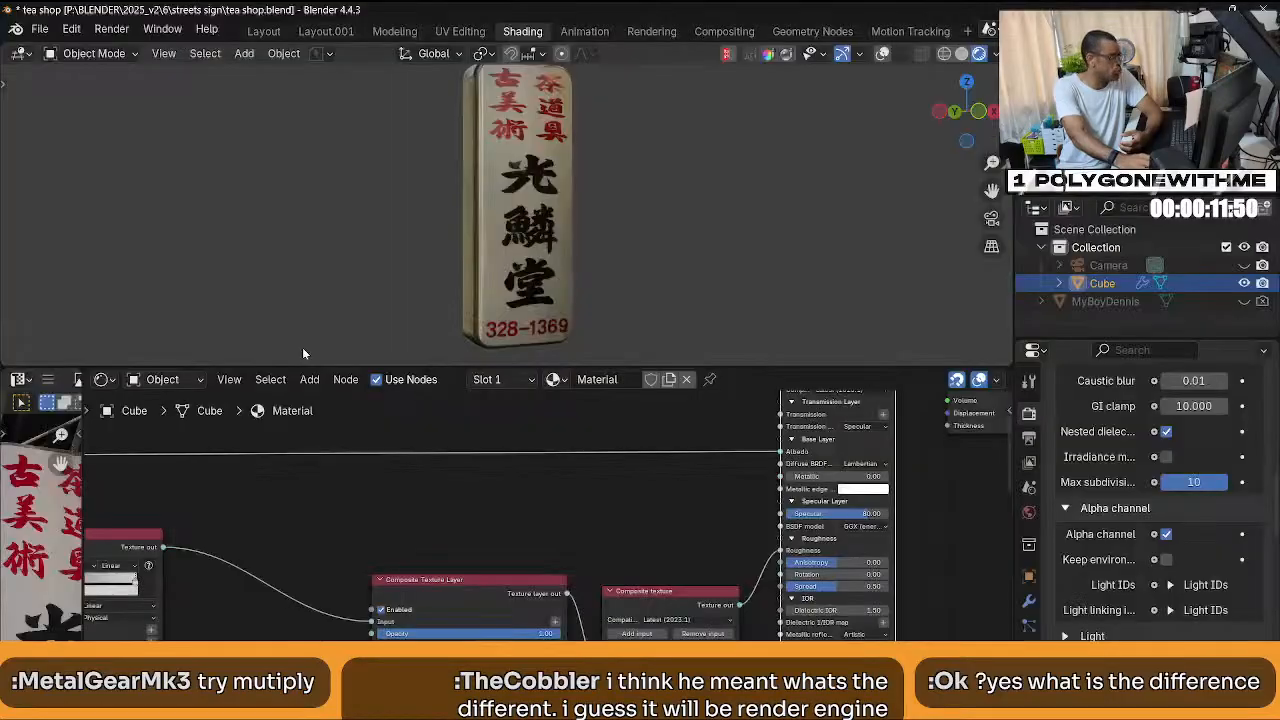
scroll(708, 496, down, 2)
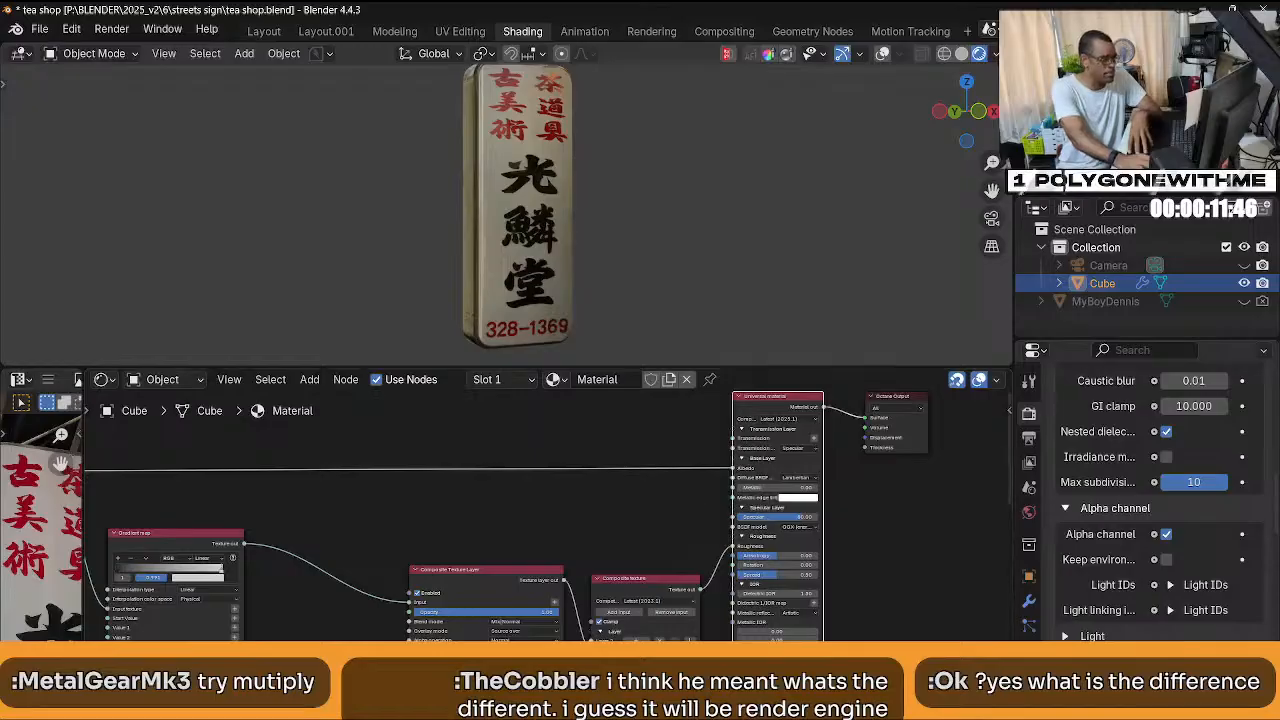
mouse_move(830, 706)
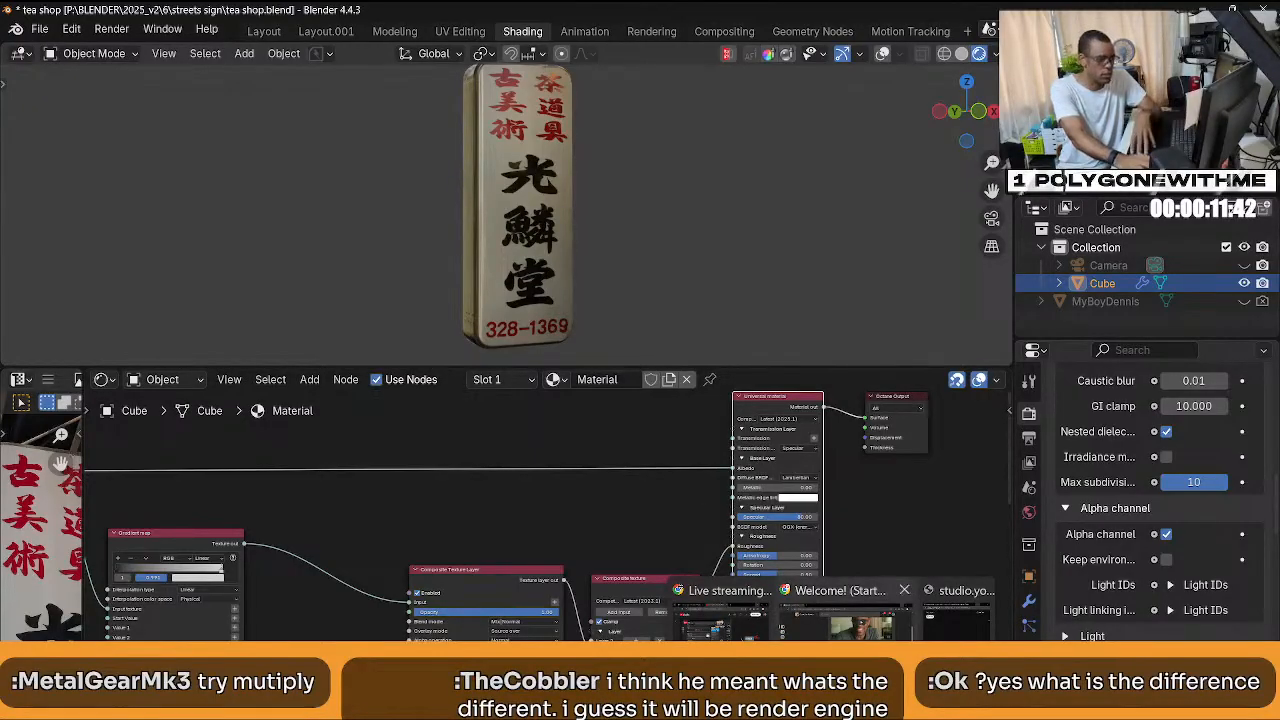
click(848, 615)
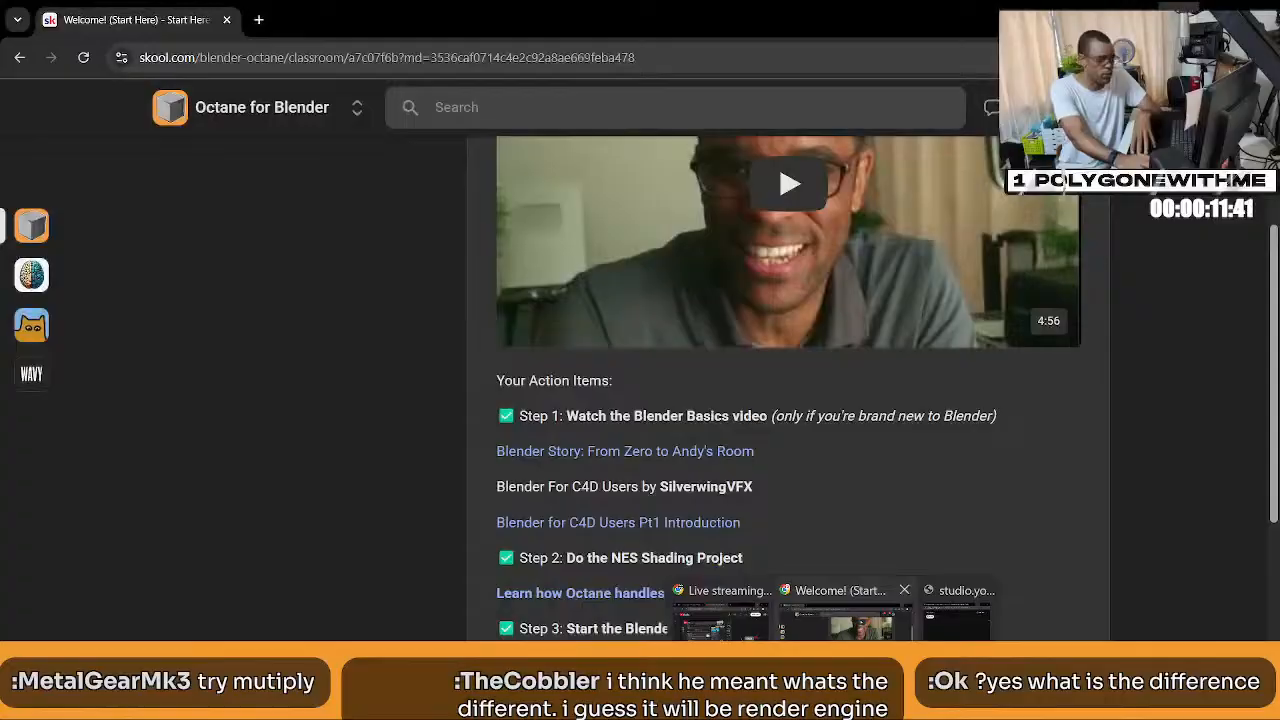
click(613, 452)
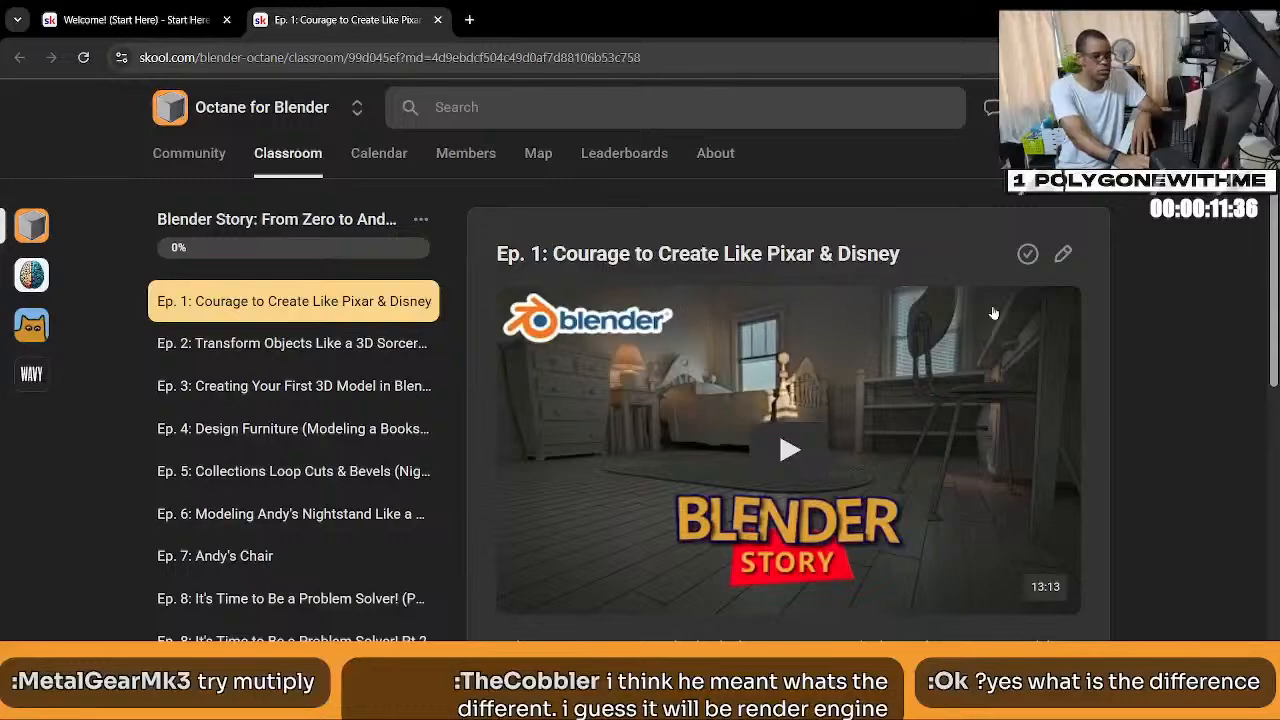
Play the Ep. 1: Courage to Create Like Pixar & Disney video and copy its YouTube share link.
scroll(956, 356, down, 3)
scroll(956, 356, up, 3)
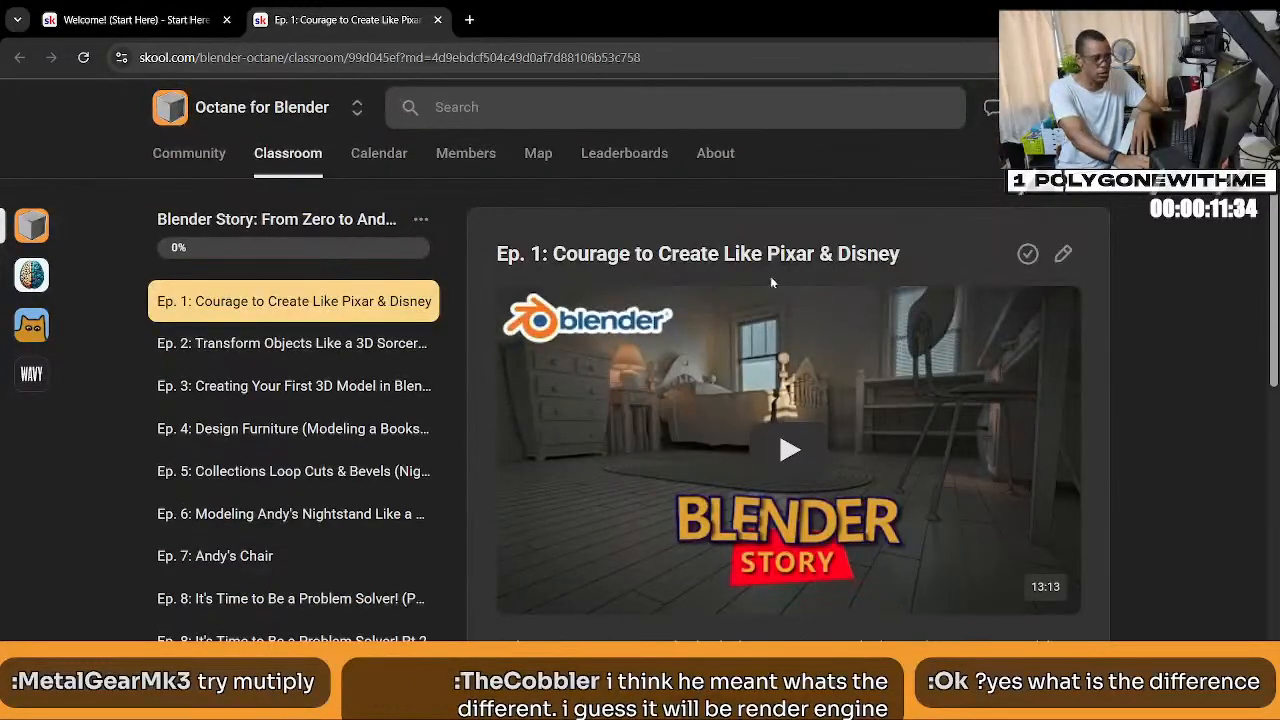
scroll(772, 300, down, 3)
scroll(777, 390, up, 3)
click(779, 385)
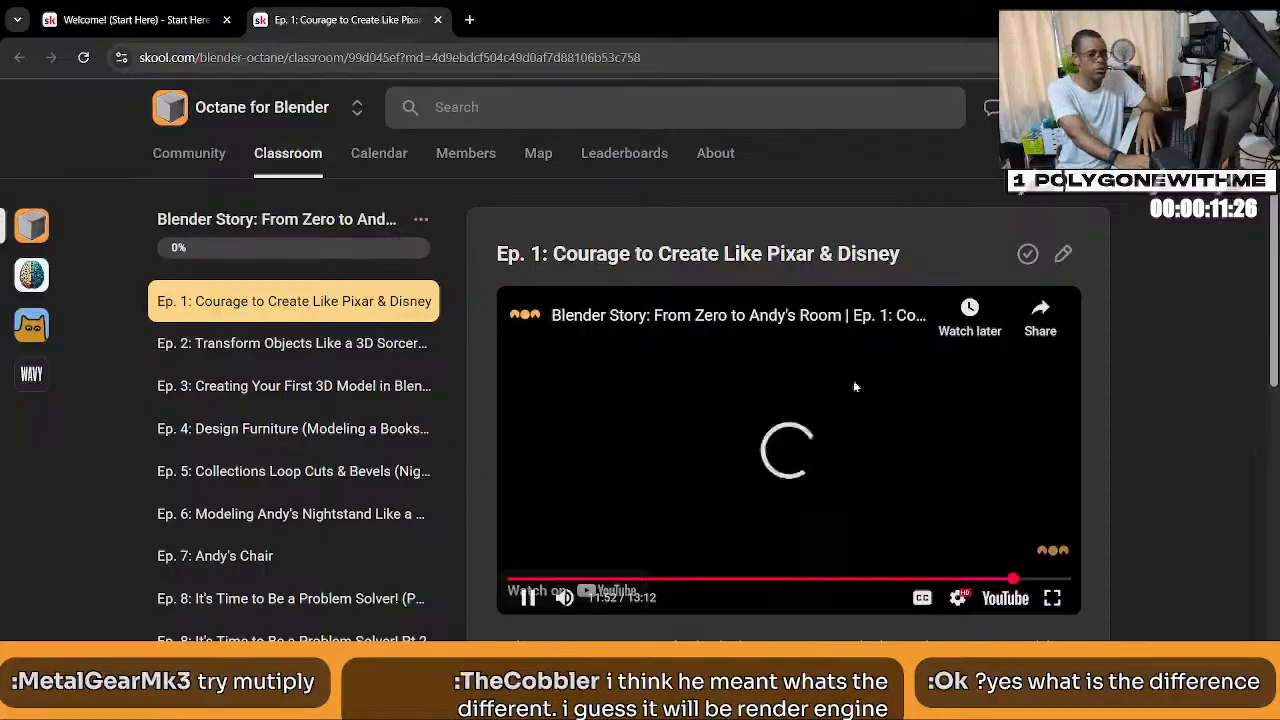
click(1040, 315)
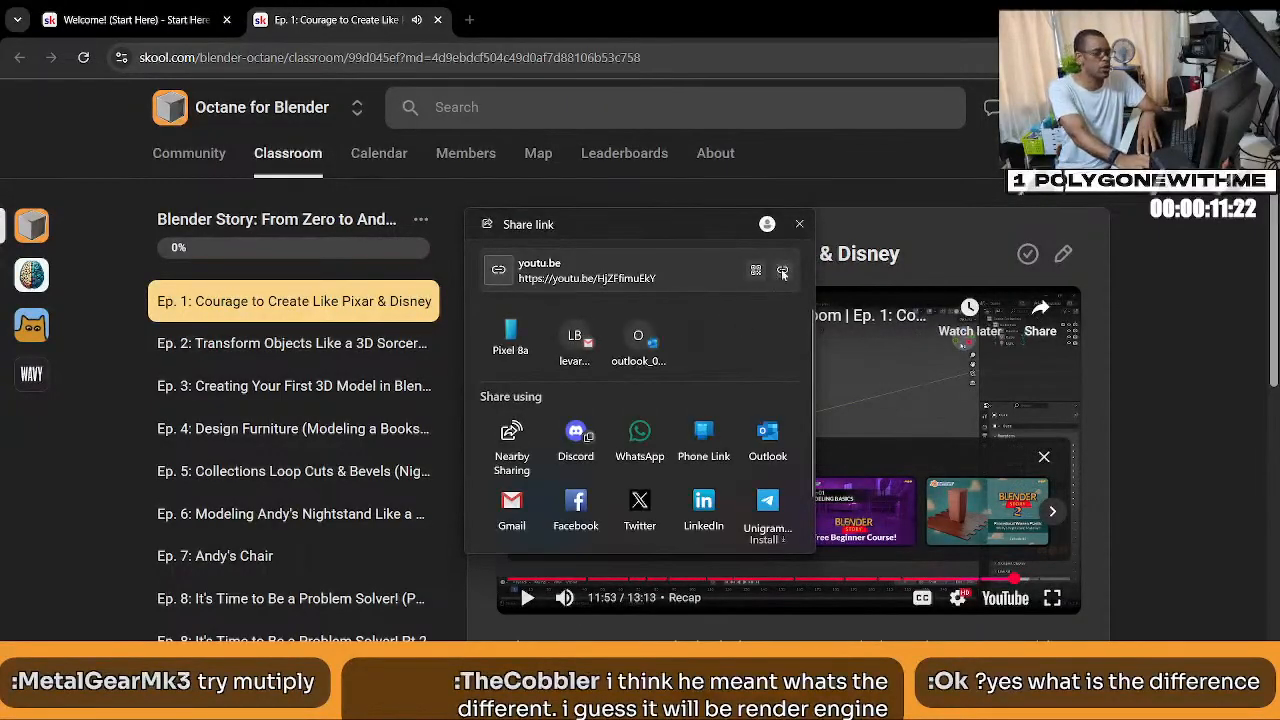
click(799, 224)
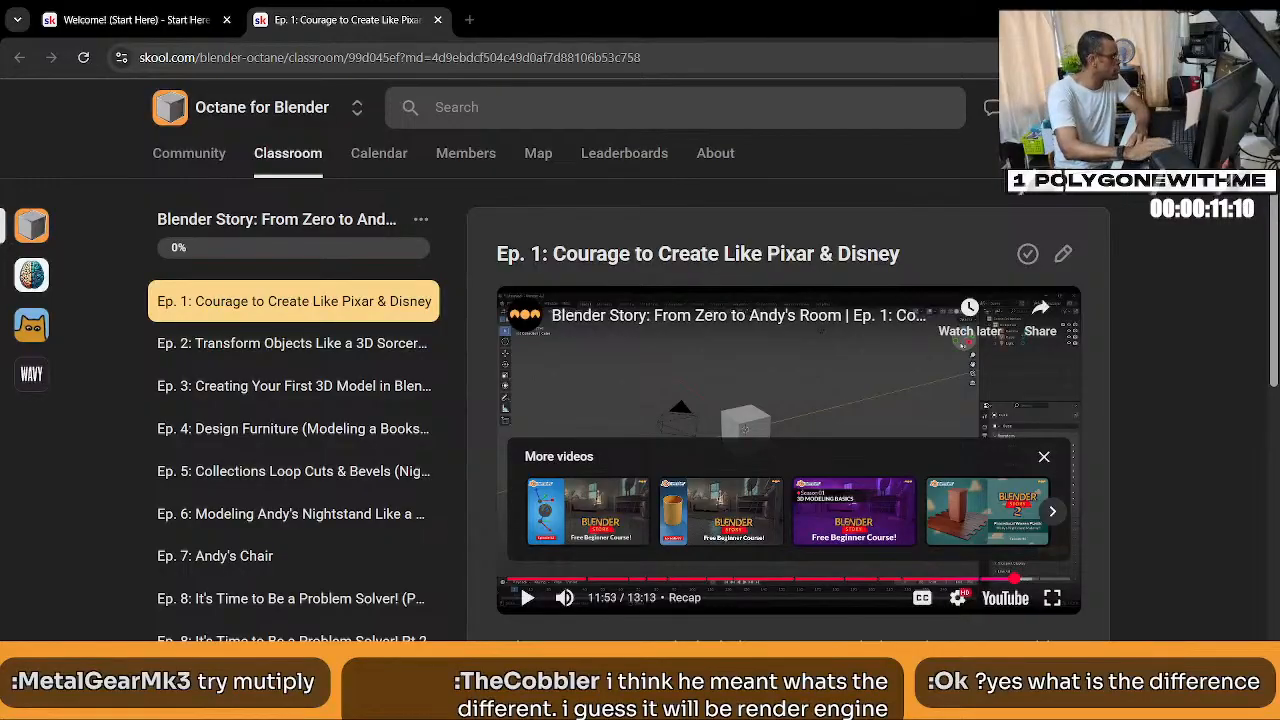
Bring up the YouTube live chat window and view its messages, the Top Fans leaderboard and the XP explanation.
drag(0, 150, 743, 120)
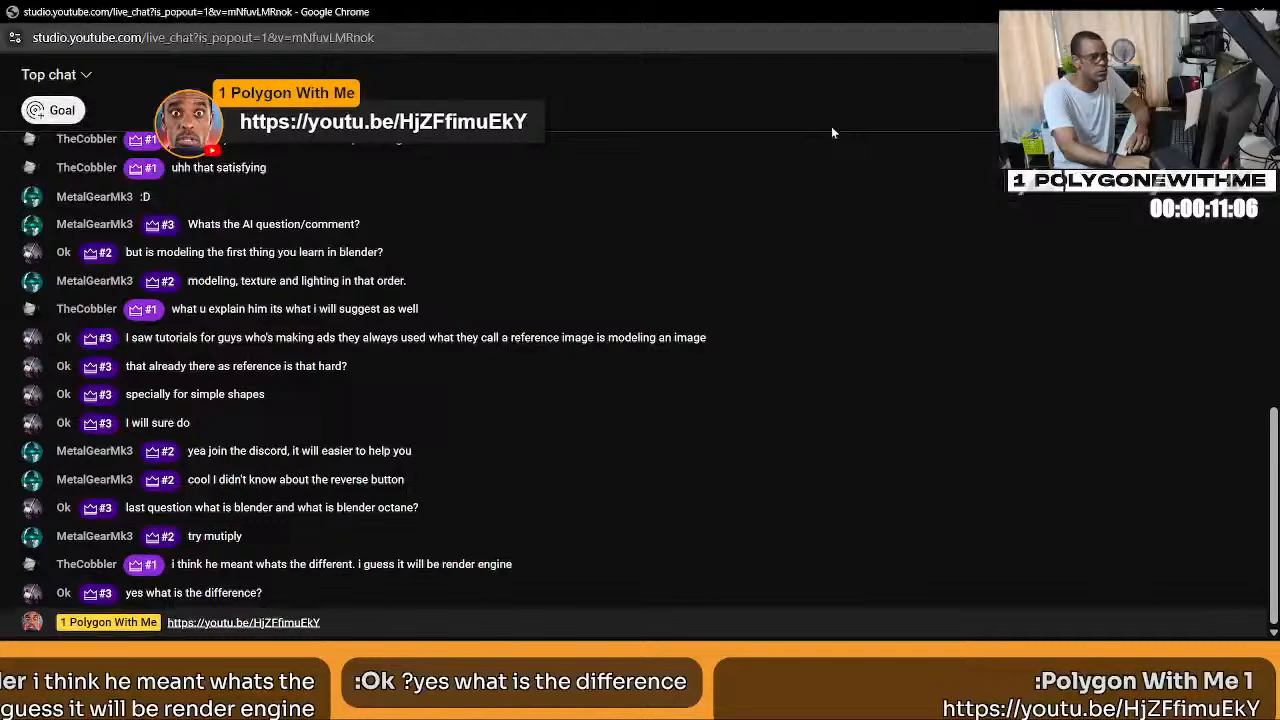
click(844, 113)
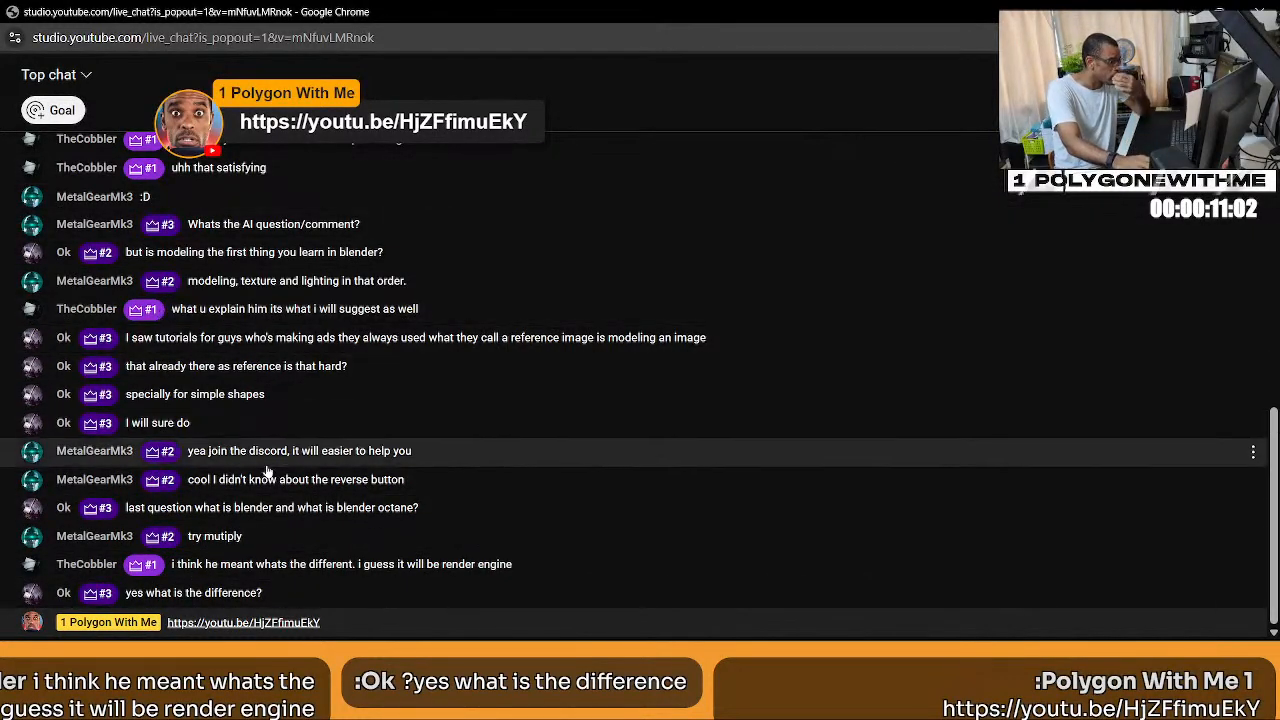
scroll(265, 282, up, 3)
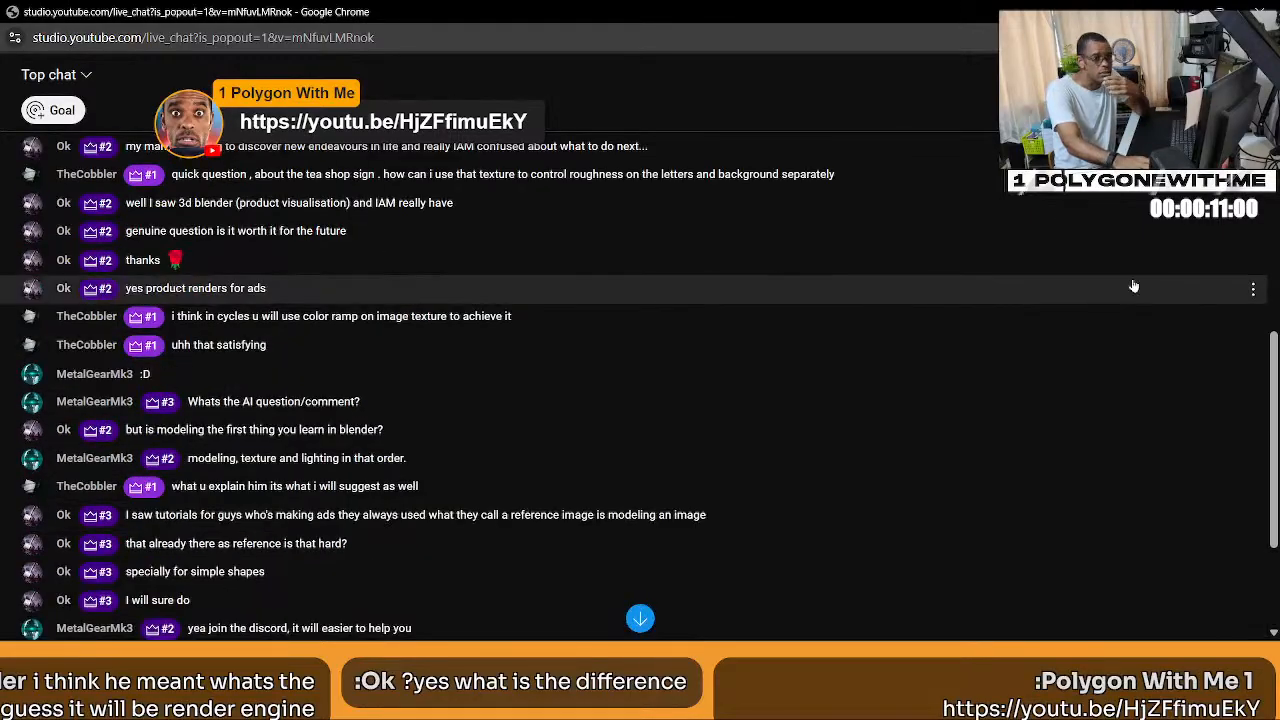
click(1212, 75)
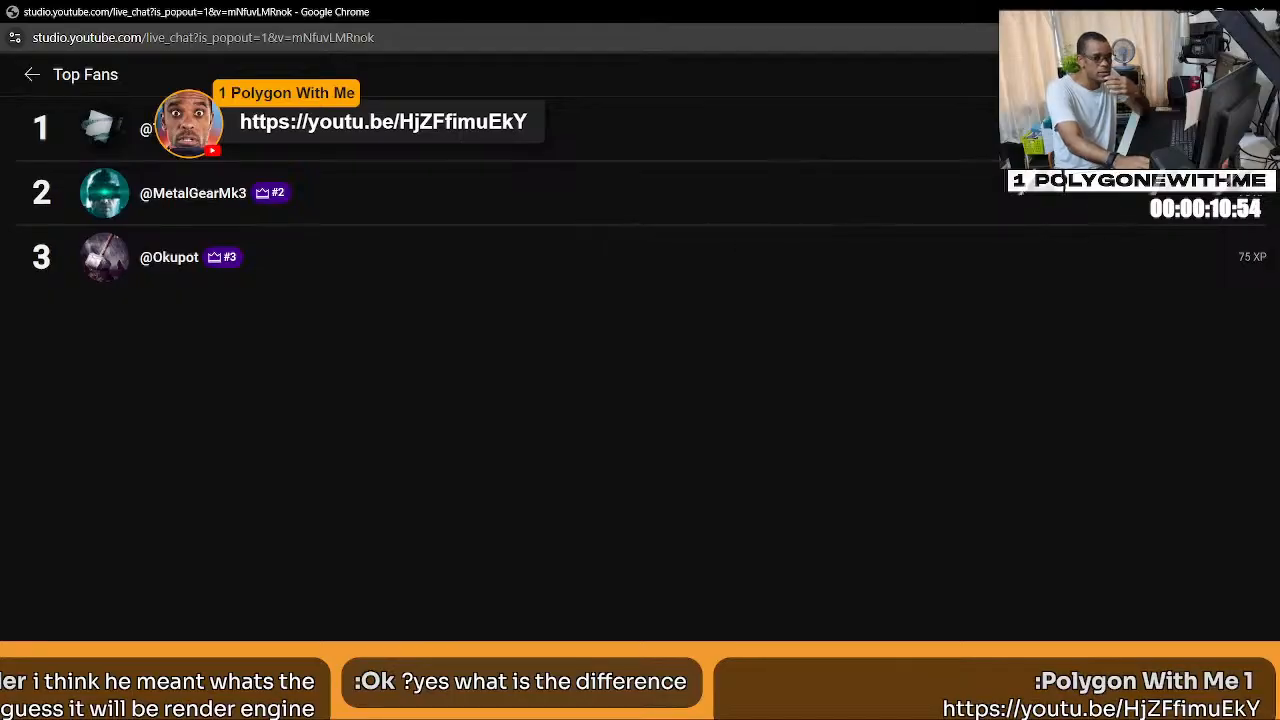
click(1248, 75)
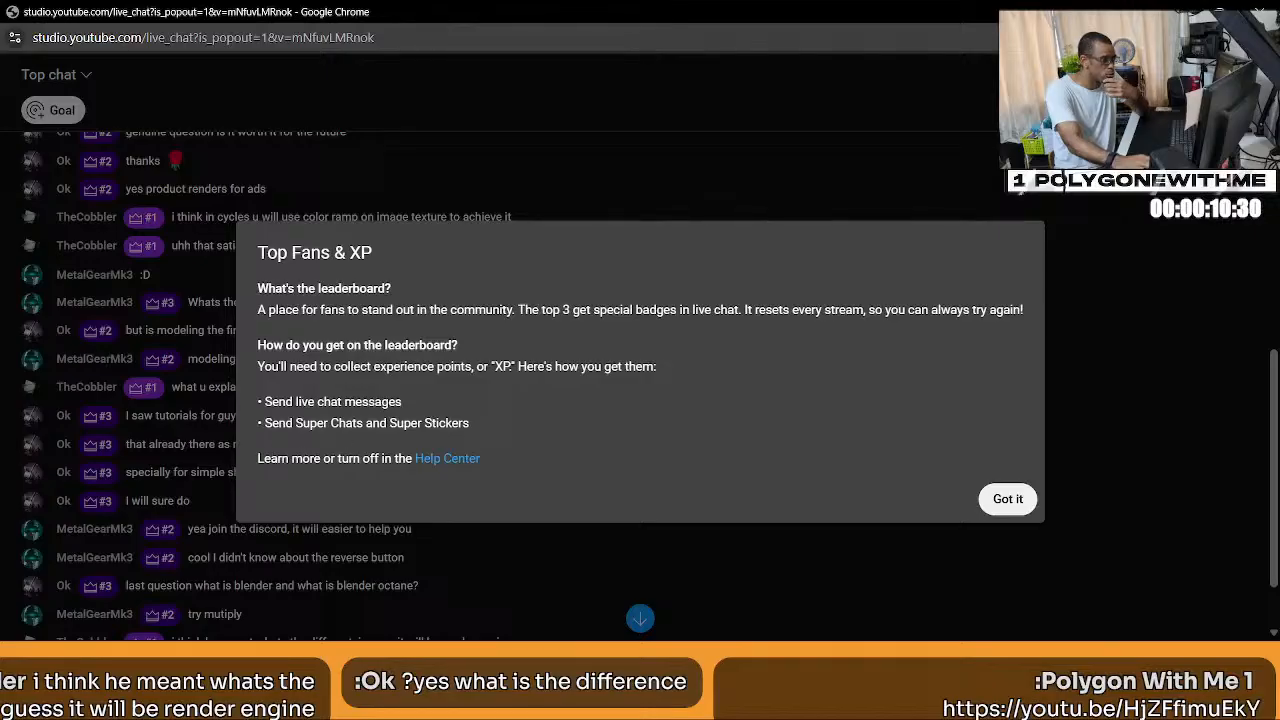
click(1007, 498)
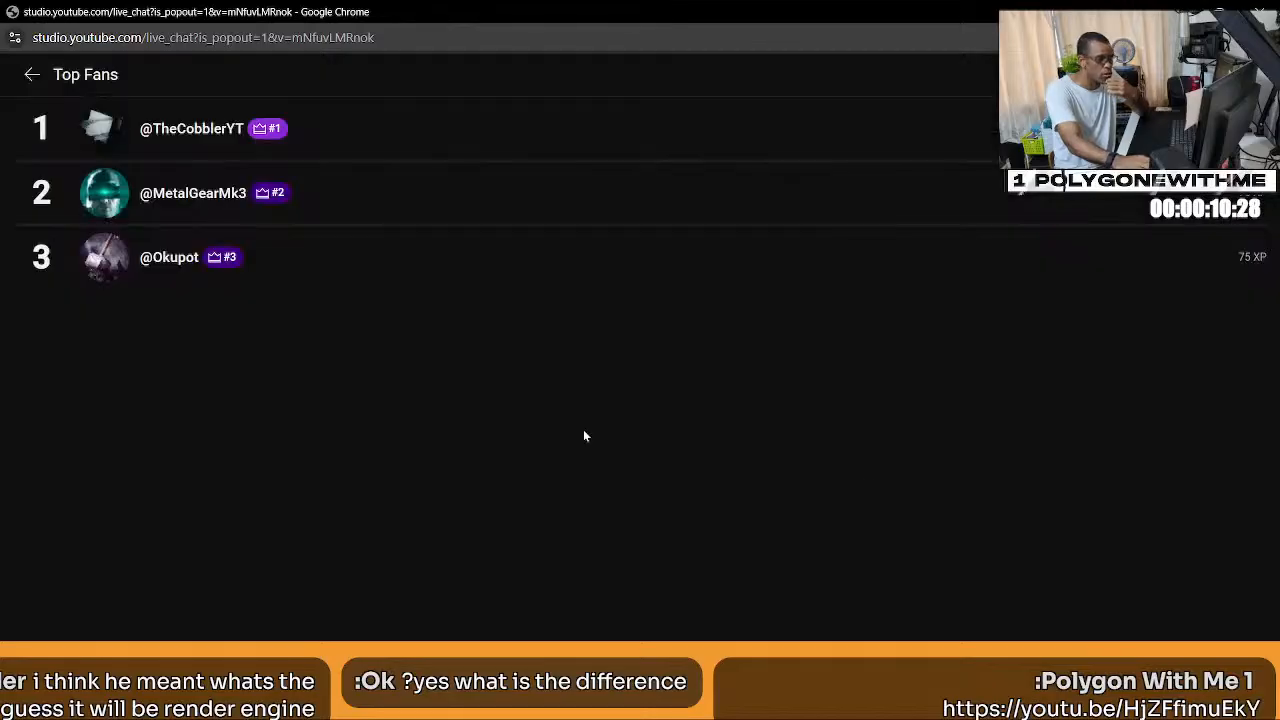
click(30, 76)
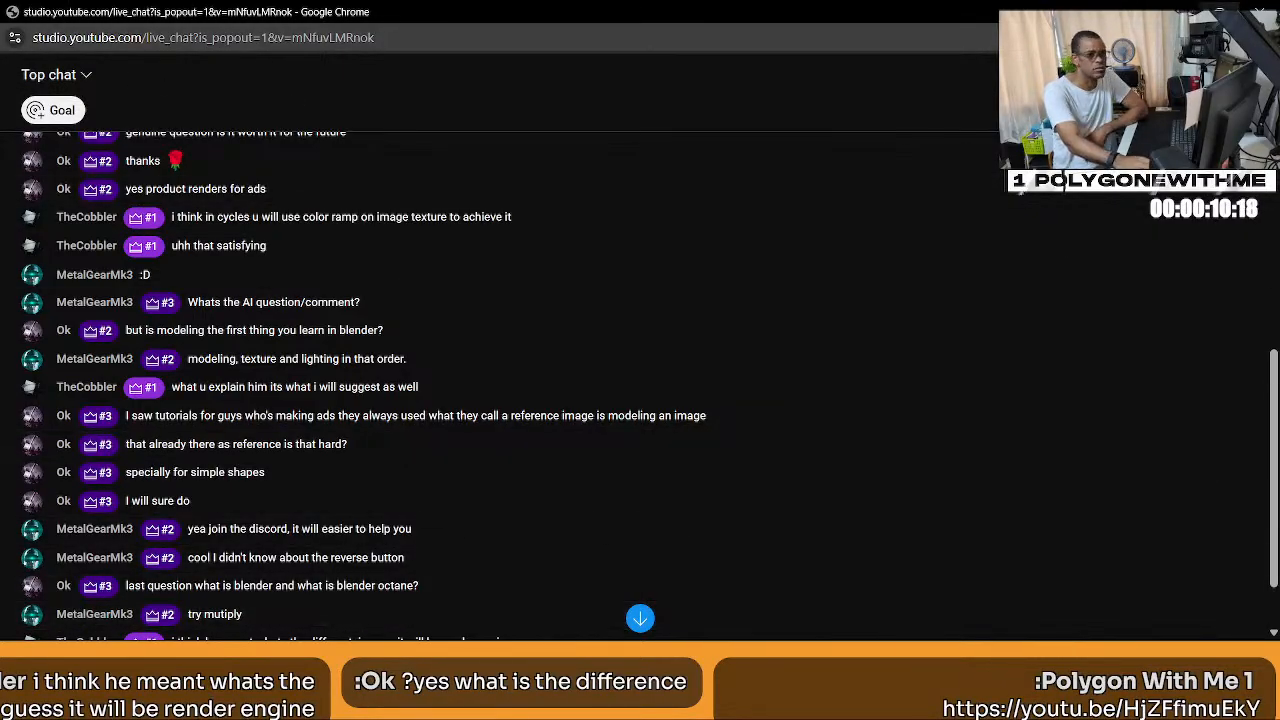
Restore the live chat window's size, minimize it and switch back to Blender.
click(1219, 11)
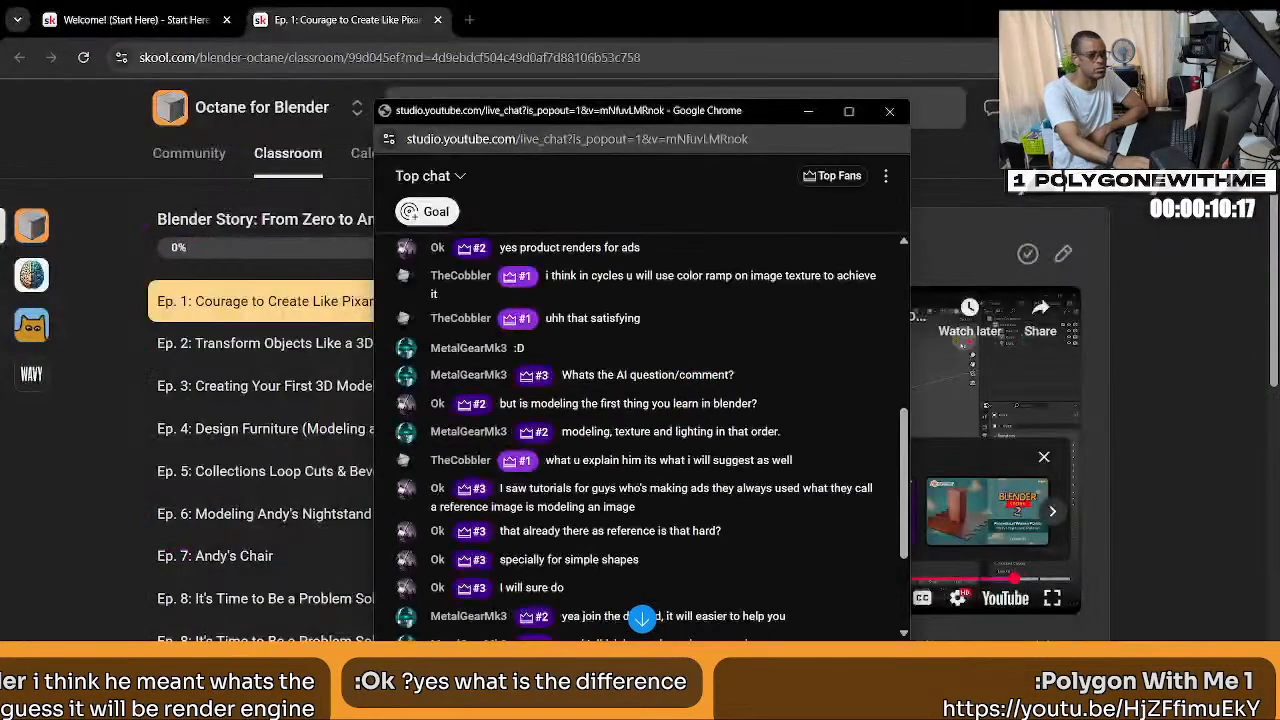
click(810, 112)
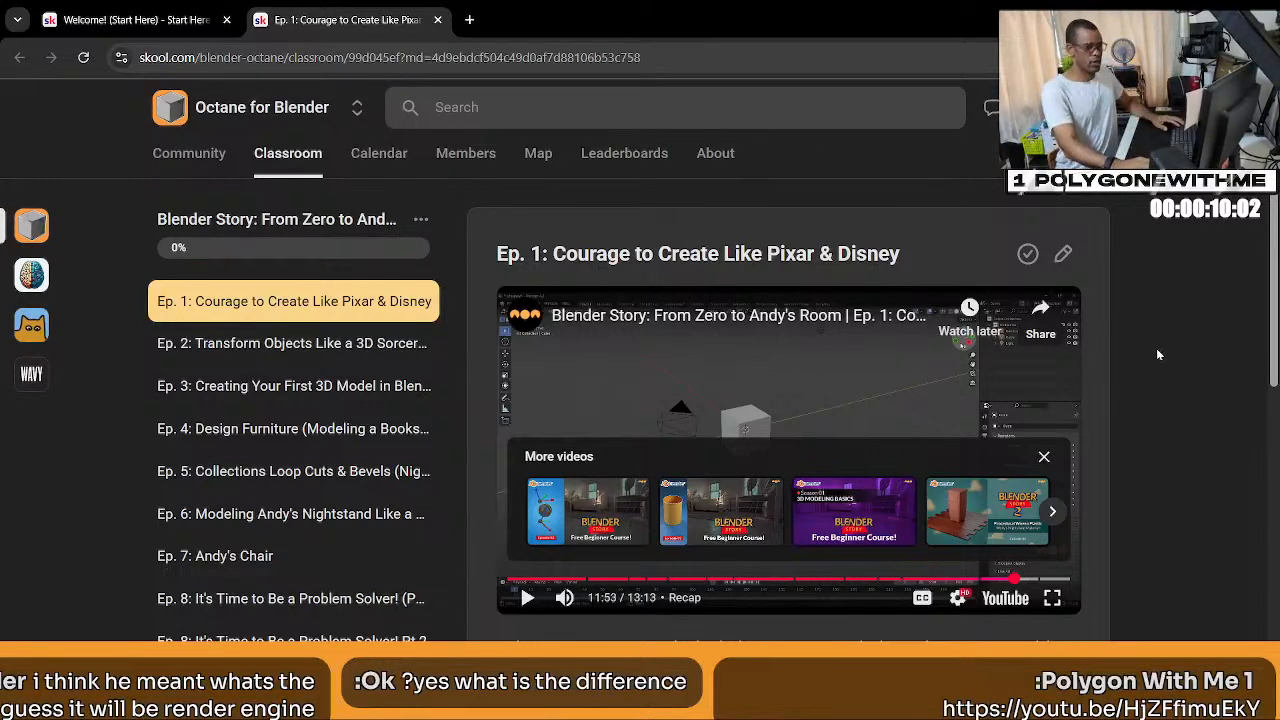
key(alt+Tab)
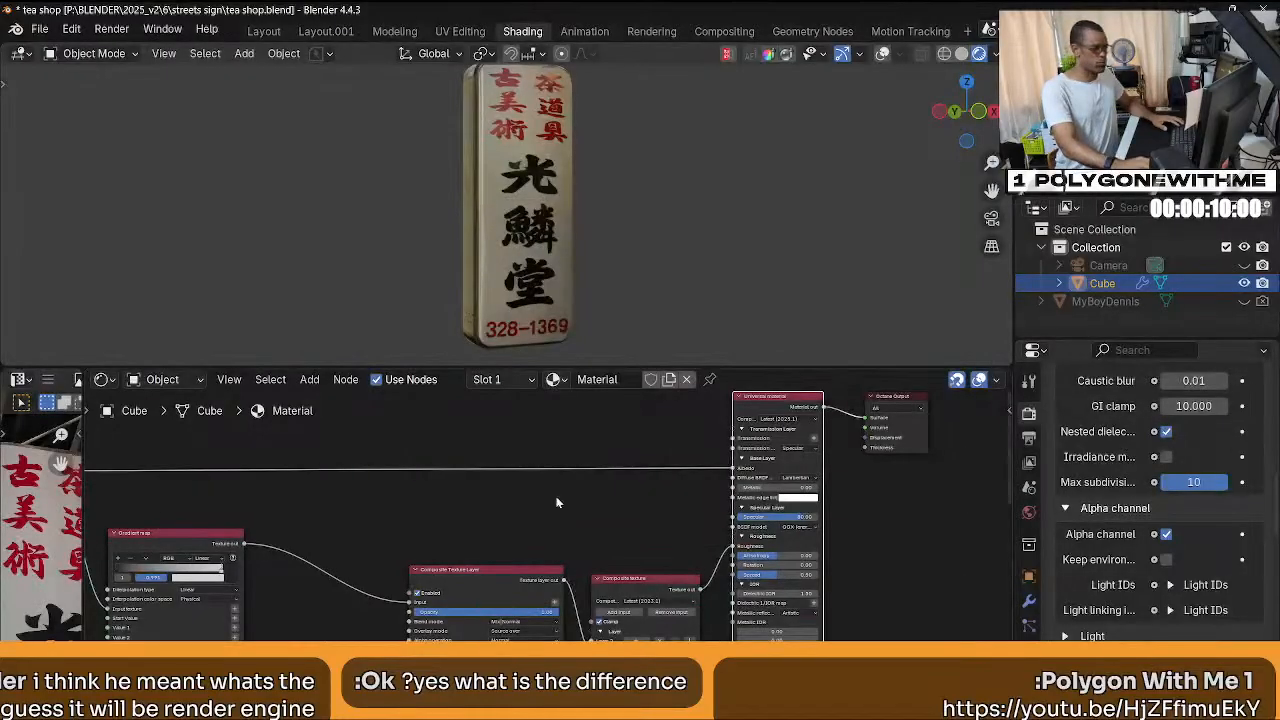
Swap the Composite texture's layer order so the gradient layer feeds Layer 2 and the other layer feeds Layer 1, keeping the gradient's opacity at 1.00.
scroll(560, 520, up, 4)
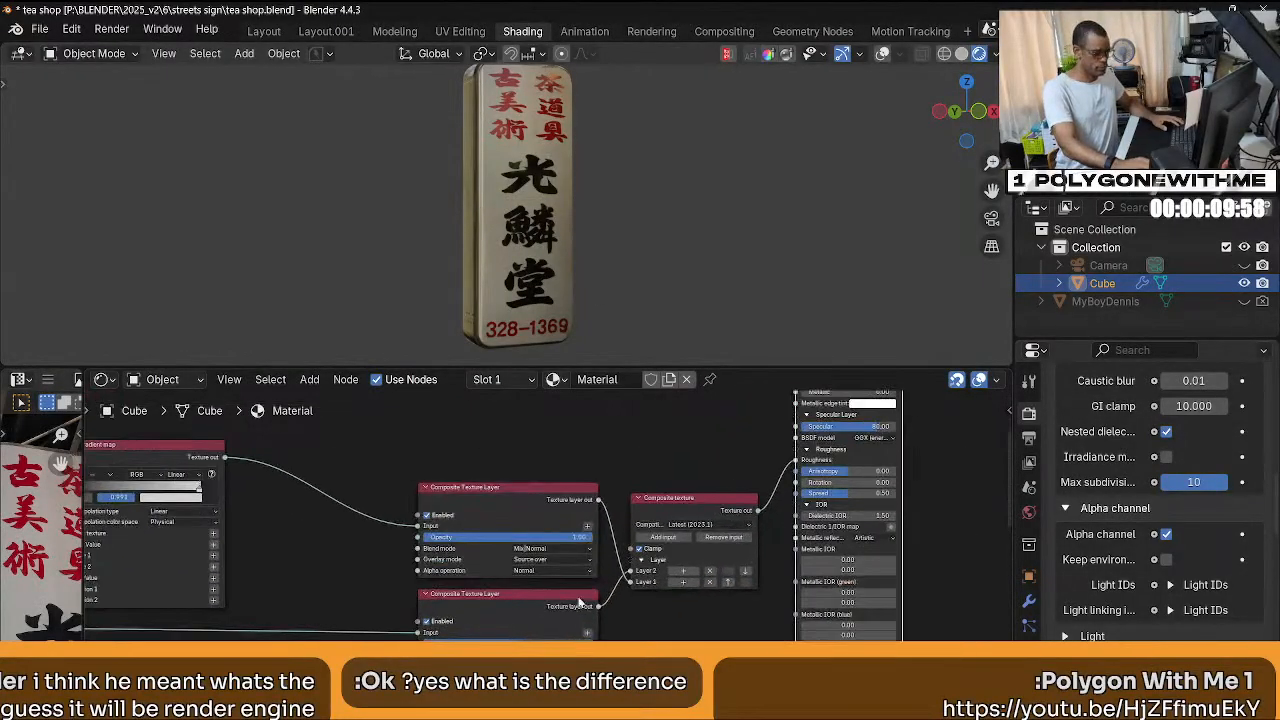
middle_drag(592, 517, 607, 456)
middle_drag(607, 230, 612, 198)
scroll(612, 196, up, 5)
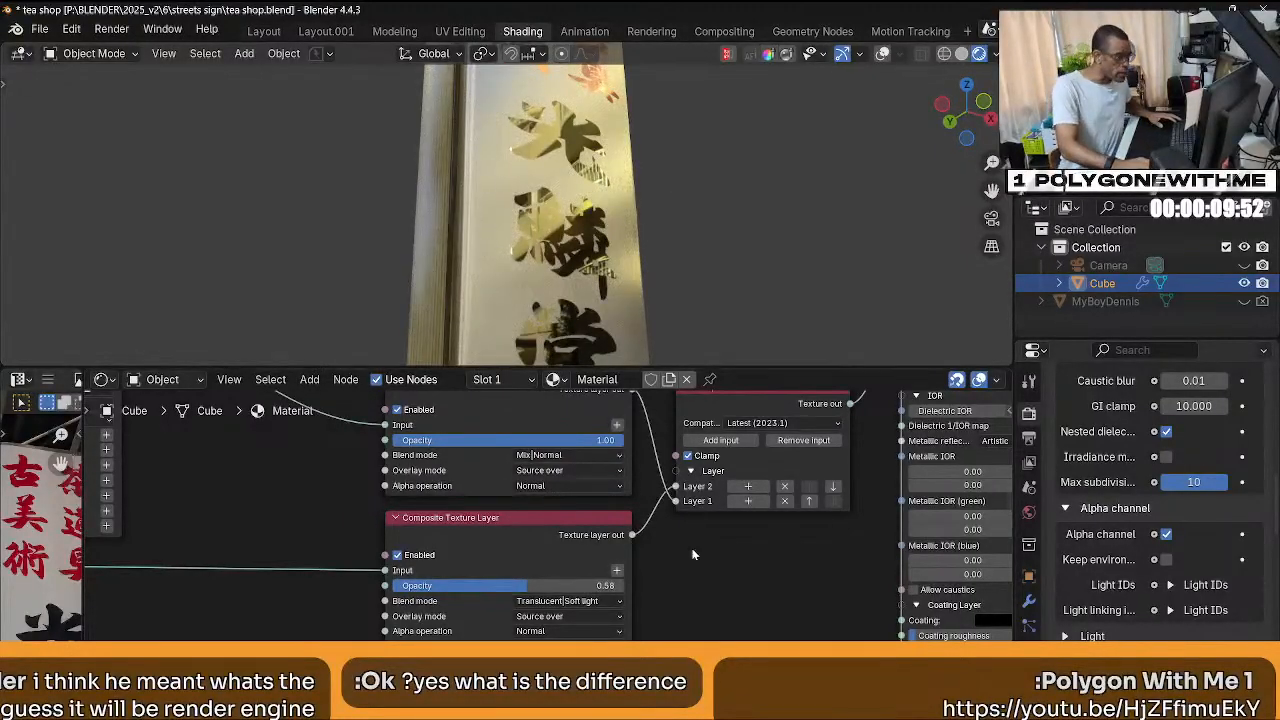
middle_drag(682, 537, 687, 579)
scroll(674, 556, down, 6)
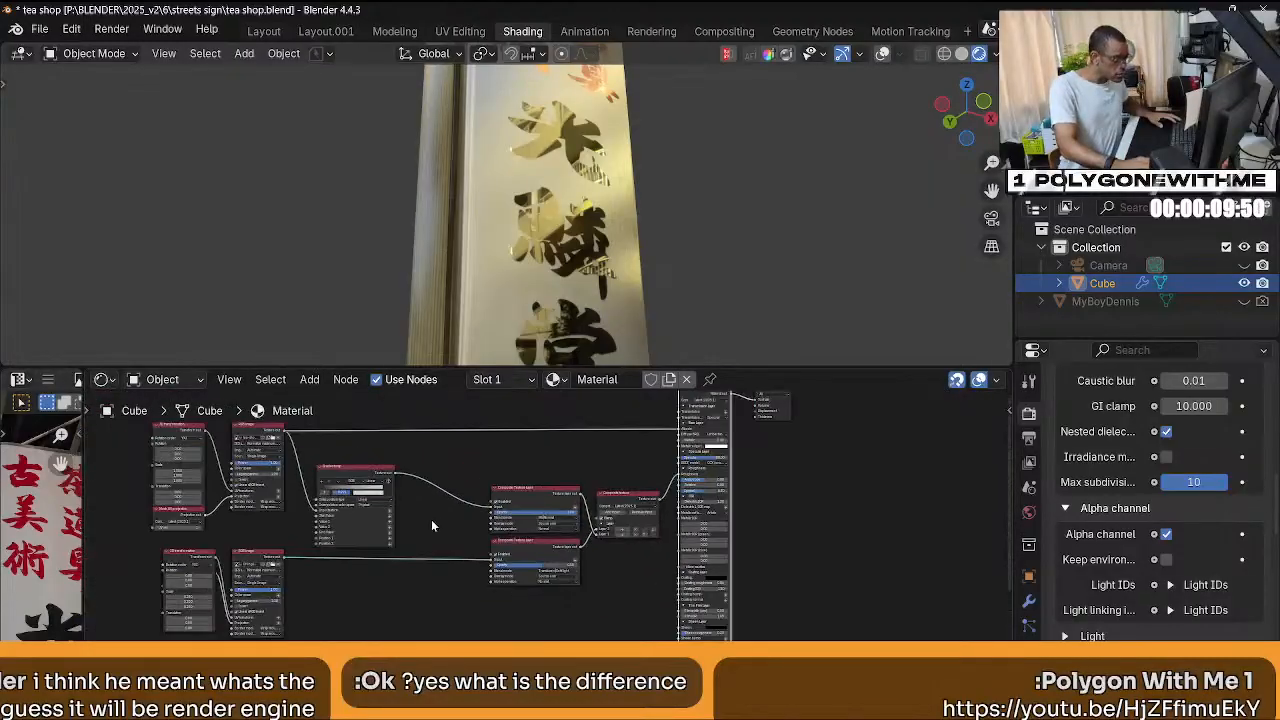
scroll(400, 515, up, 3)
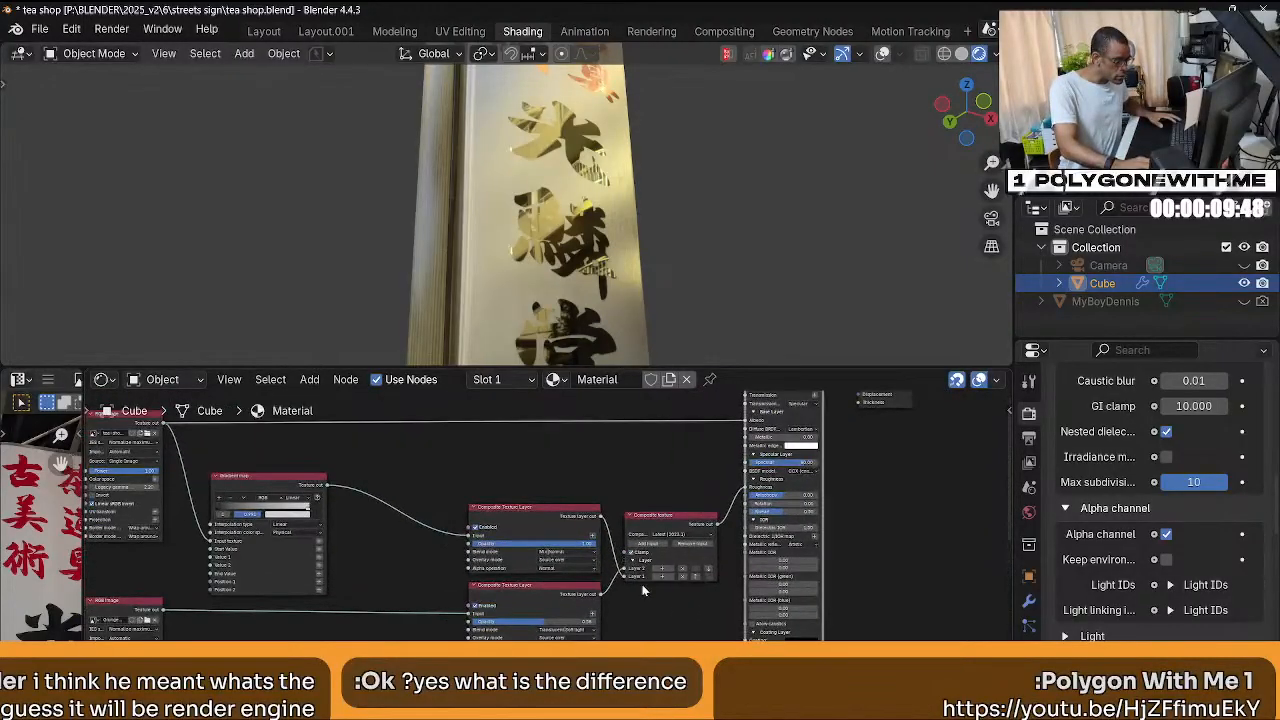
scroll(643, 587, up, 2)
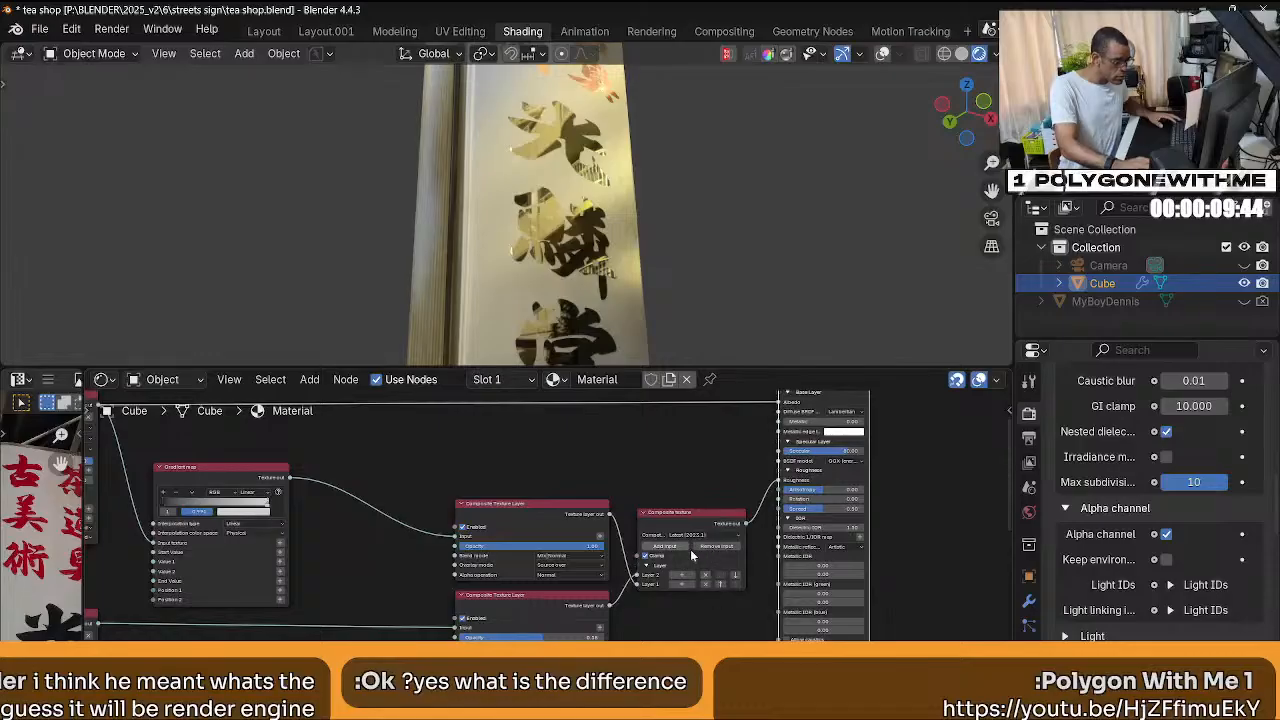
scroll(705, 578, up, 3)
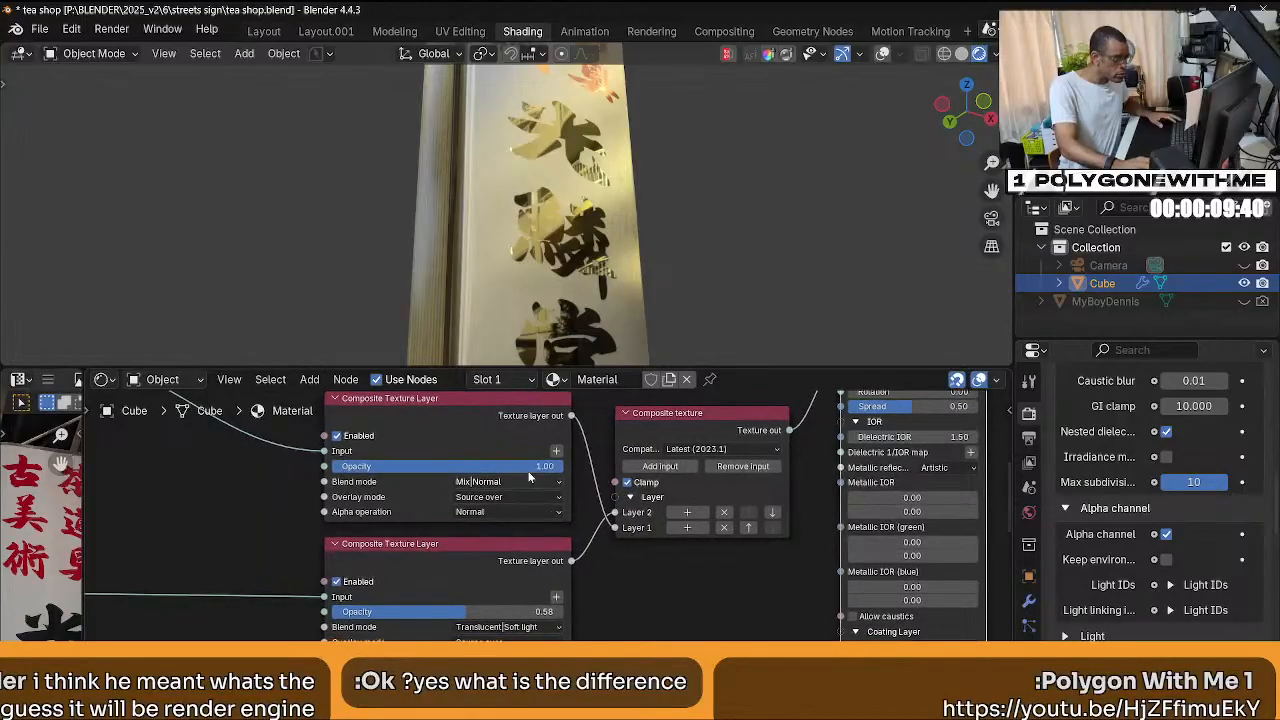
drag(528, 471, 560, 466)
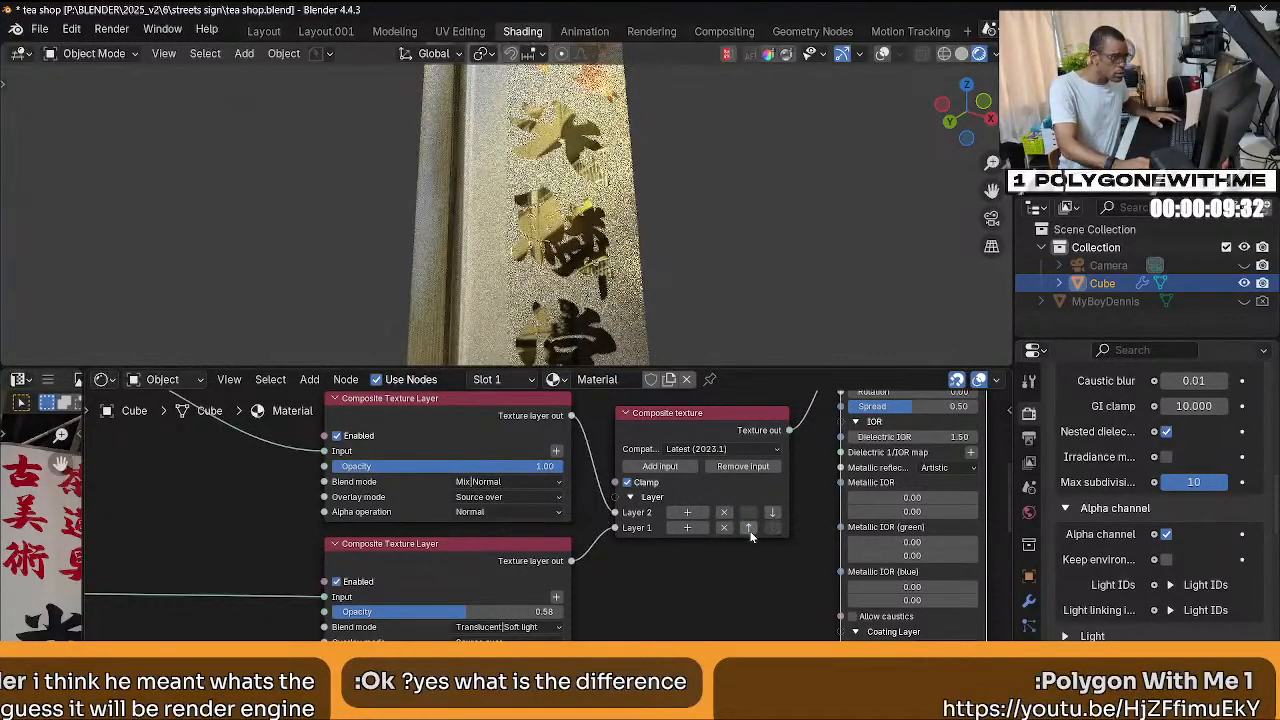
Set the lower Composite Texture Layer's opacity to 1.00 and the upper one's to 0.76, after trying 0.42 on the upper.
drag(534, 468, 428, 466)
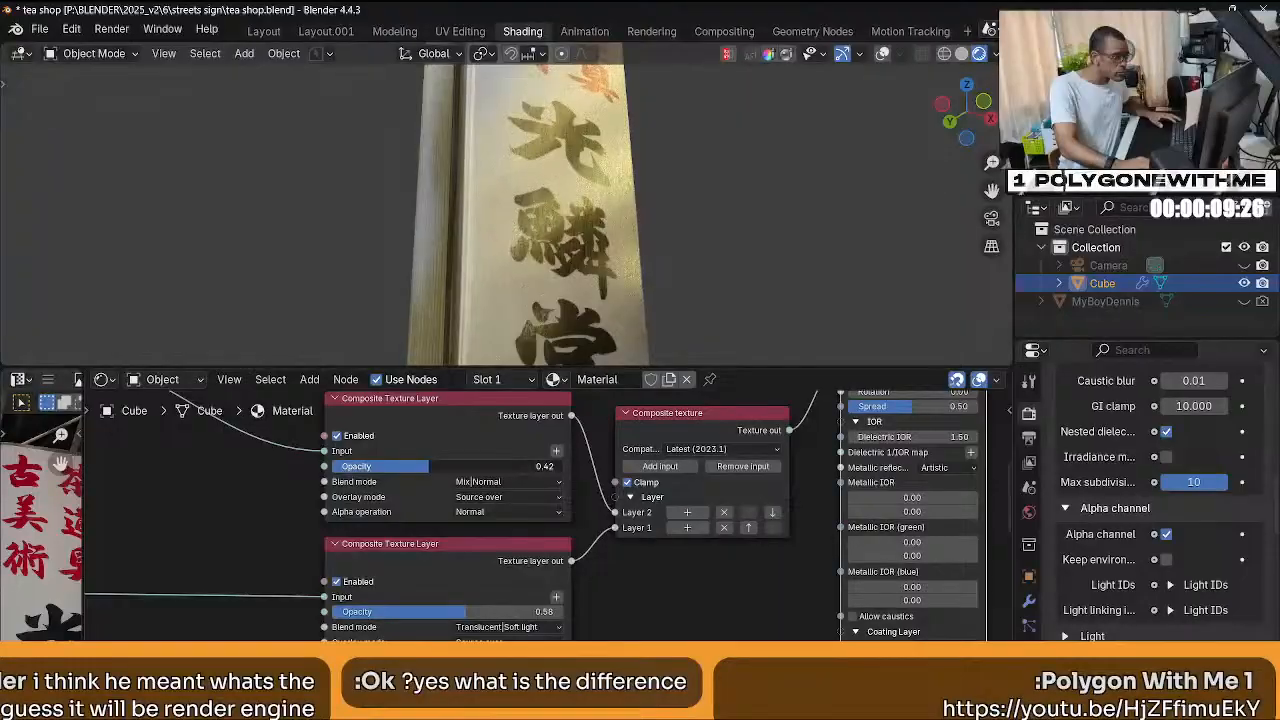
drag(445, 611, 562, 611)
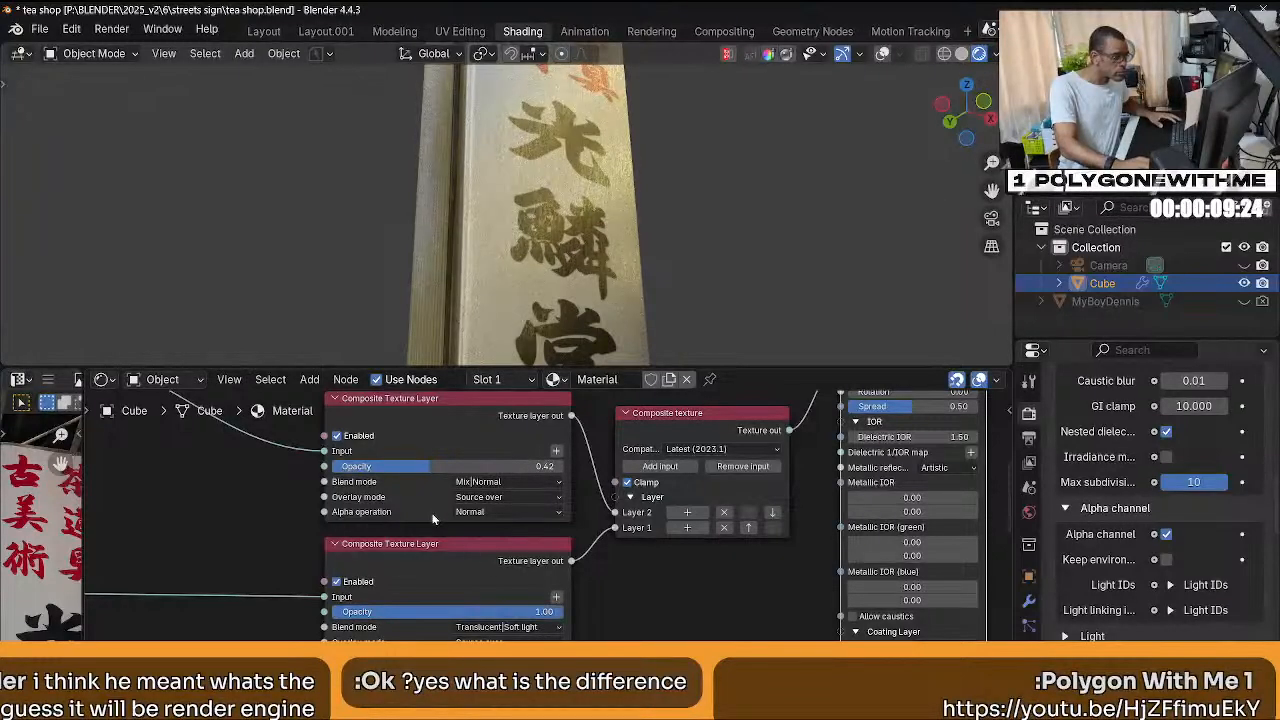
drag(464, 466, 507, 466)
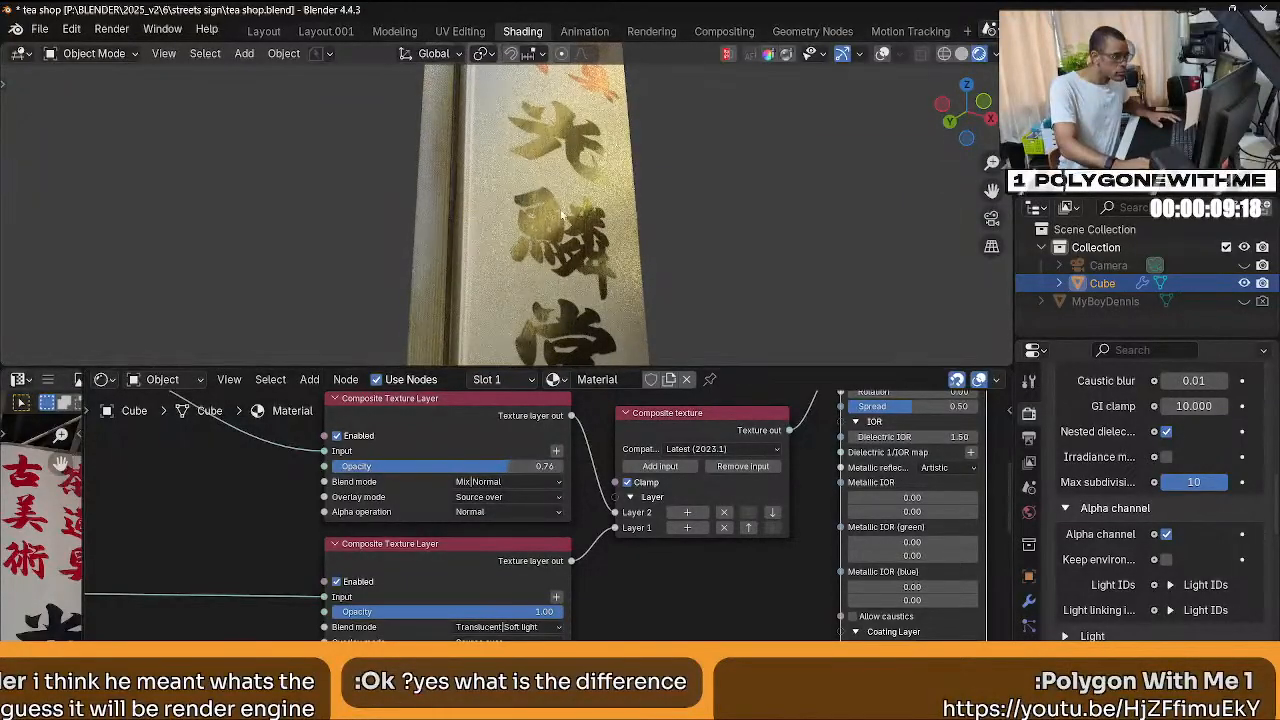
Lower the opacity of the Mix|Normal composite texture layer to 0.58.
middle_drag(520, 210, 585, 200)
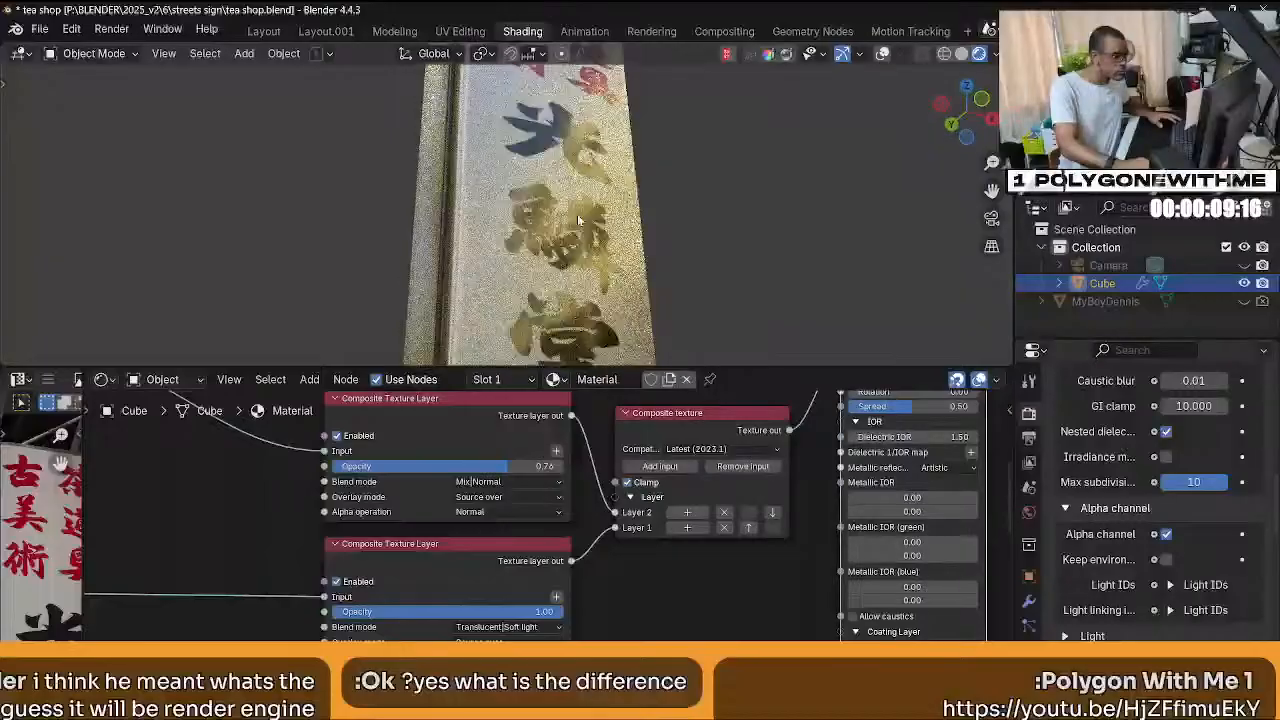
mouse_move(485, 470)
mouse_down()
mouse_move(545, 470)
mouse_move(463, 470)
mouse_up()
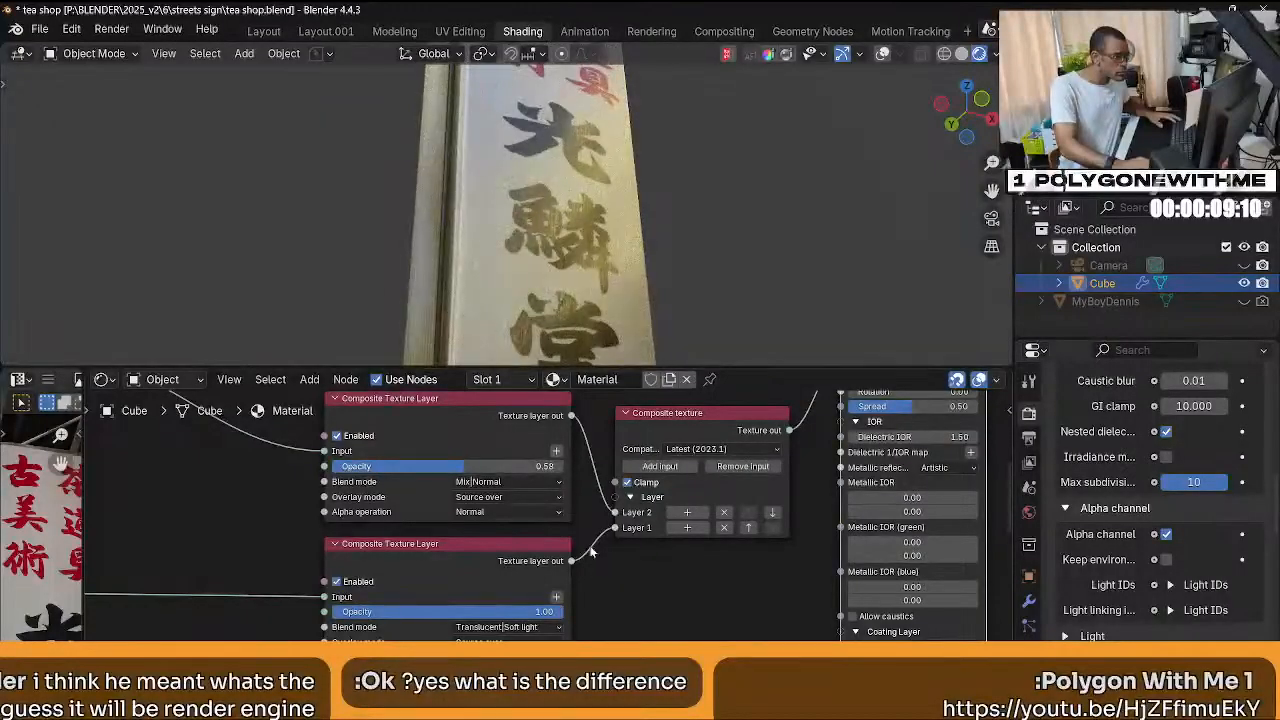
Duplicate the Gradient map node and insert the copy between the grunge RGB image and the Soft light composite layer.
key(Home)
middle_drag(458, 555, 482, 585)
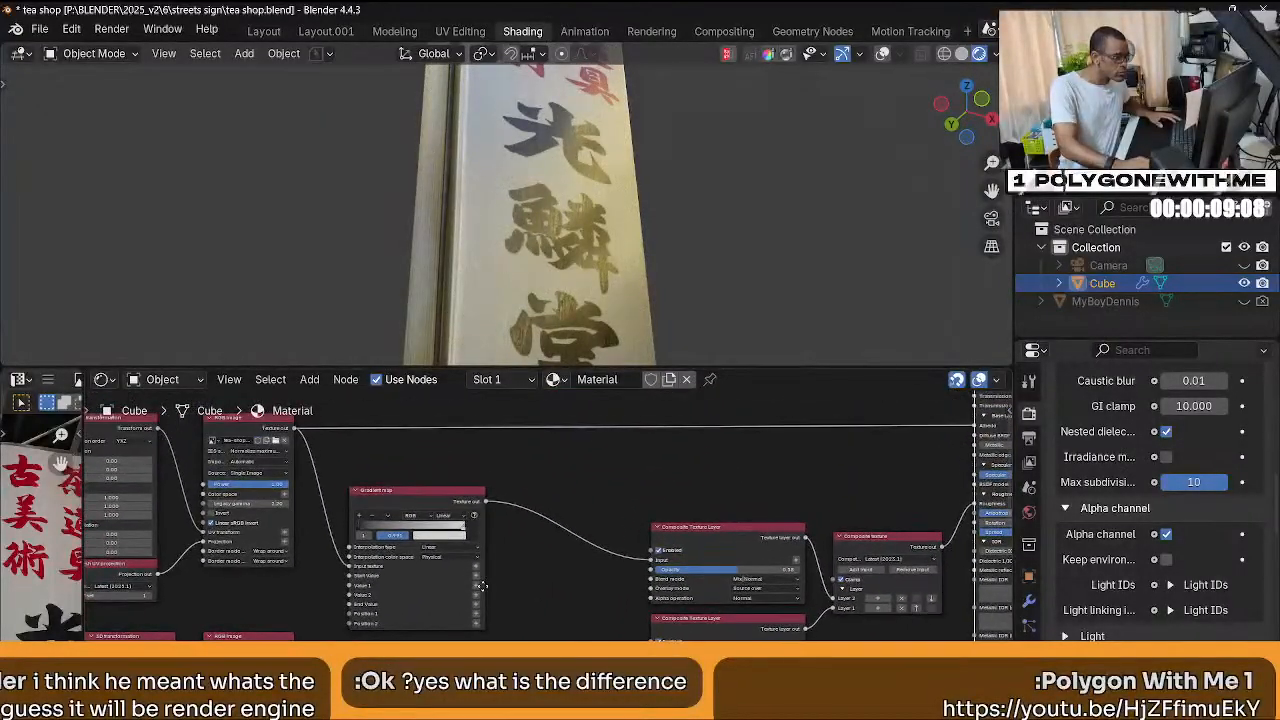
click(386, 523)
middle_drag(557, 573, 516, 583)
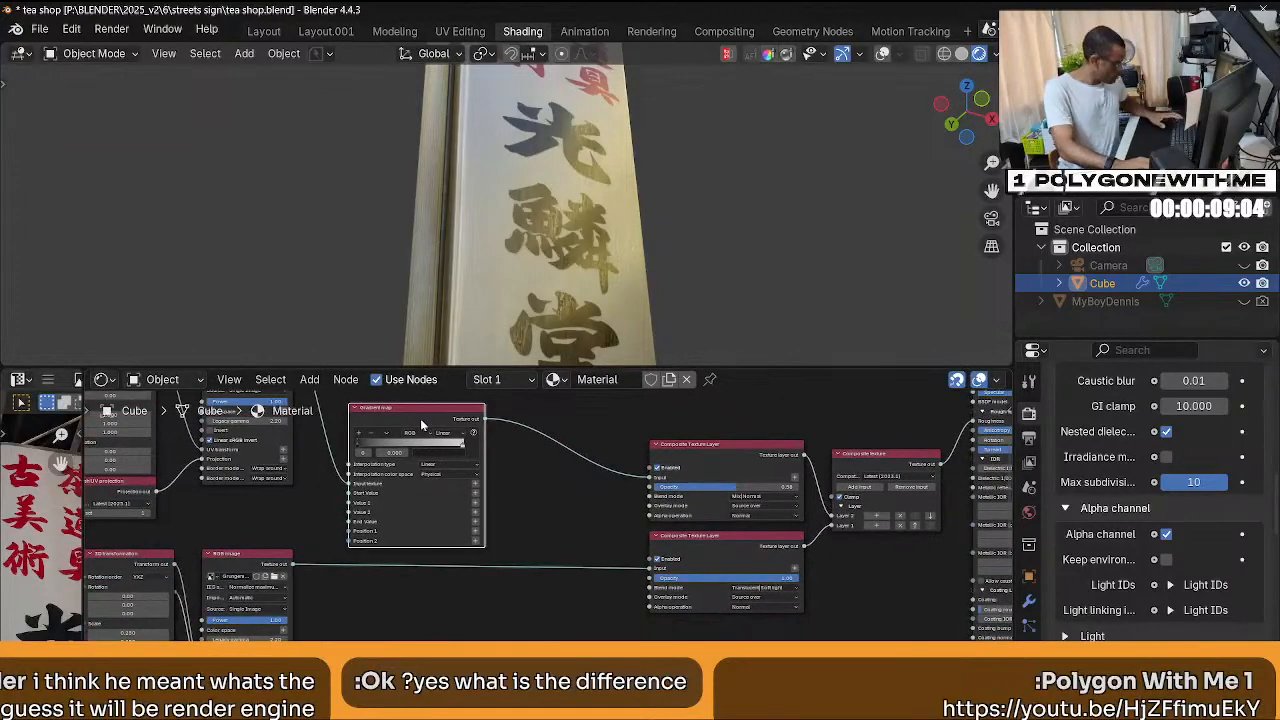
key(shift+d)
click(422, 528)
drag(422, 528, 378, 538)
Move the dark stop of the grunge texture's gradient map to position 0.224.
scroll(536, 565, up, 3)
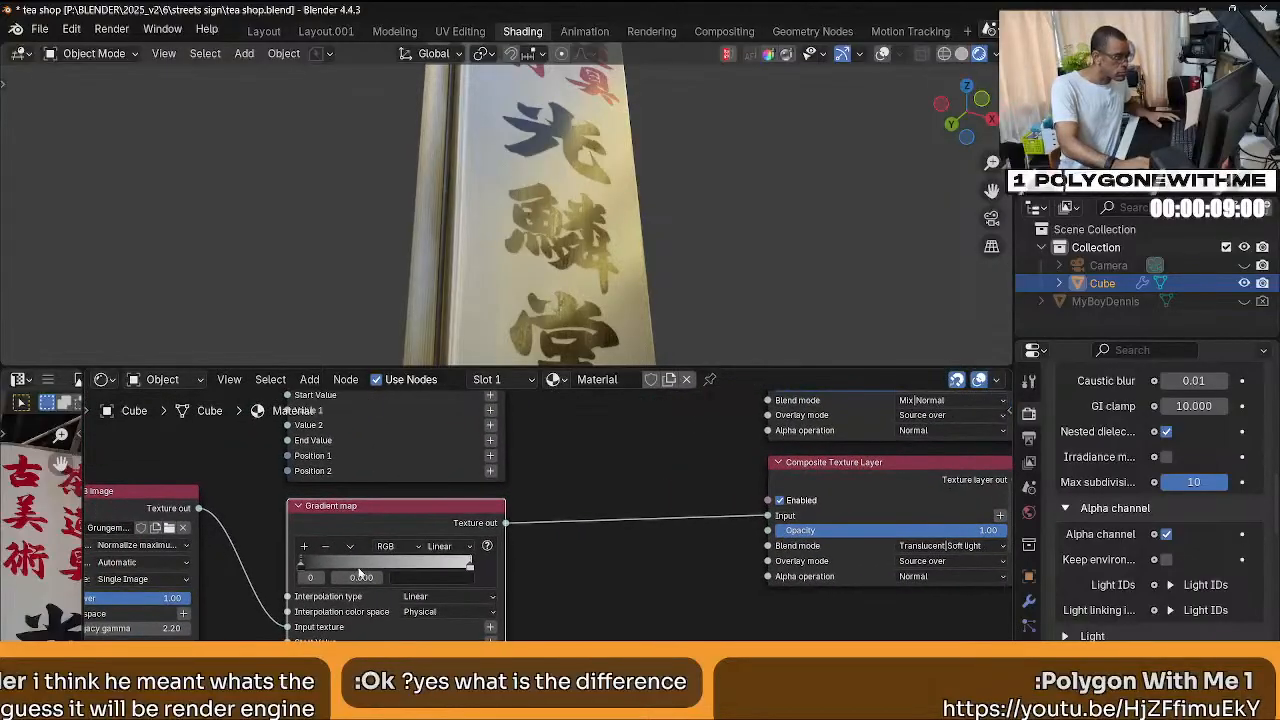
click(340, 558)
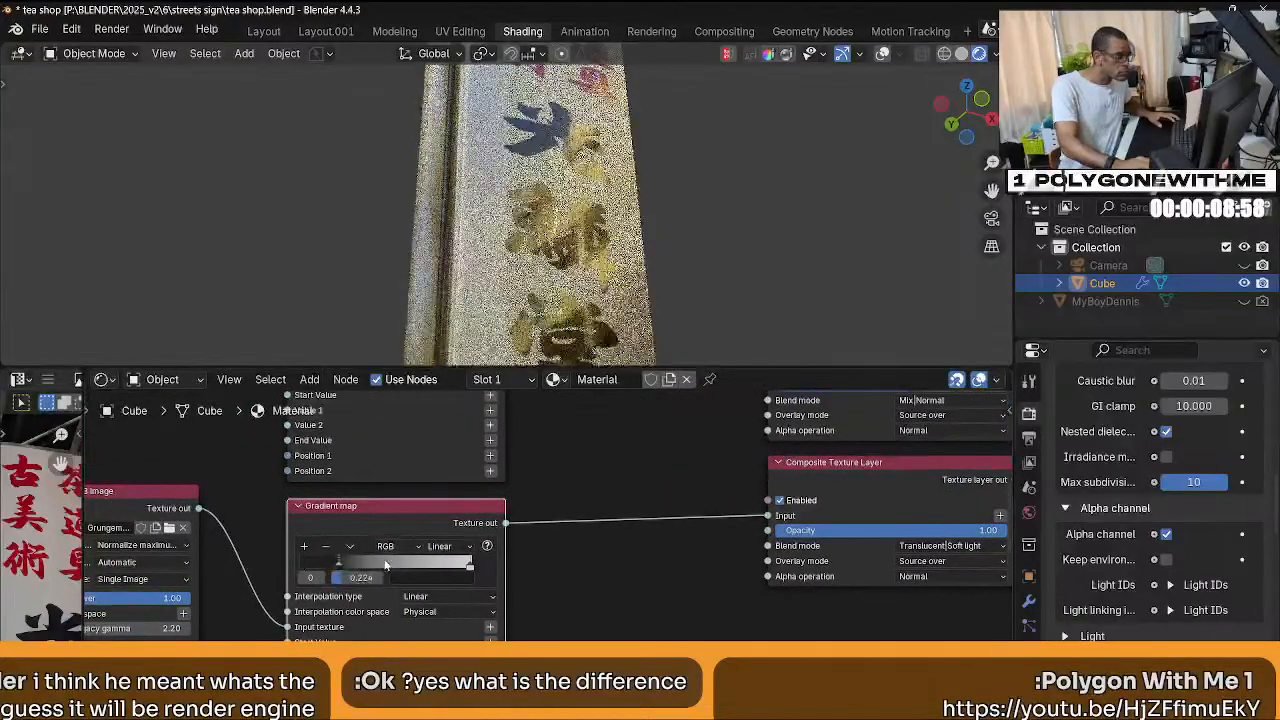
drag(383, 566, 381, 566)
mouse_move(600, 308)
middle_down()
mouse_move(604, 330)
mouse_move(592, 308)
middle_up()
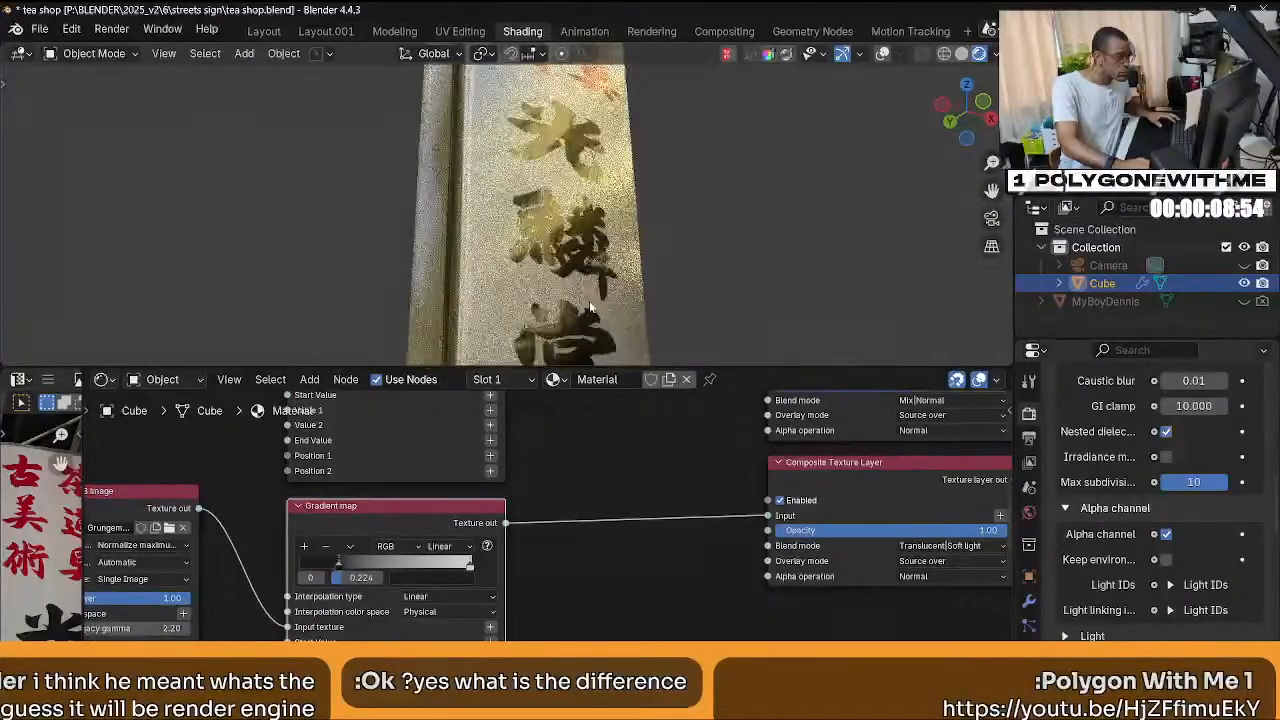
Move the grunge 3D transformation, RGB image and gradient map nodes together further down in the node graph.
scroll(527, 524, up, 2)
shift+scroll(541, 538, up, 3)
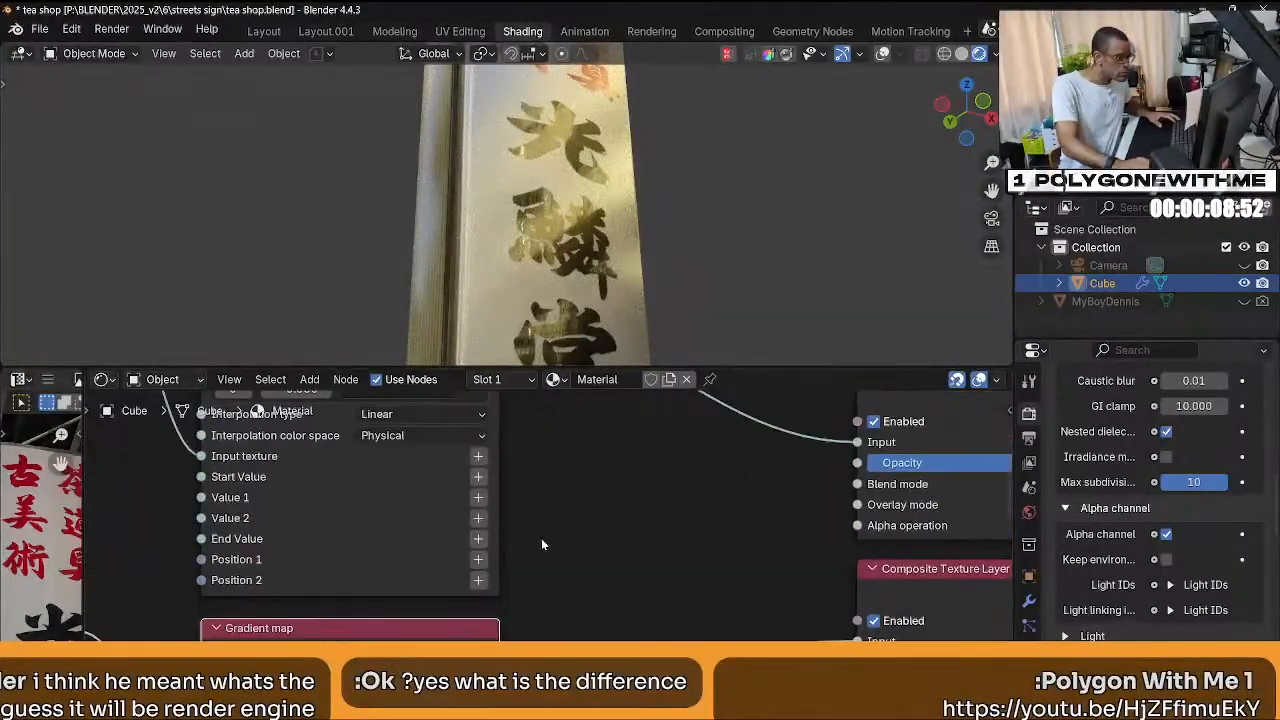
scroll(567, 549, down, 3)
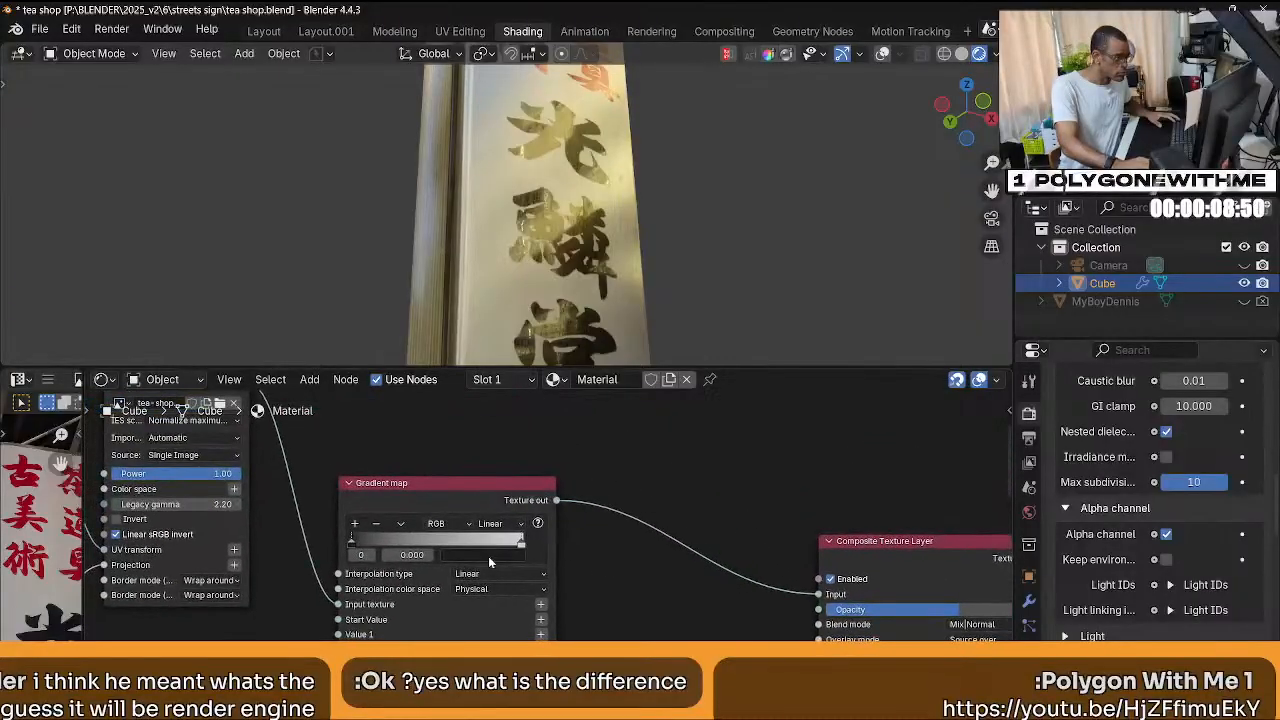
scroll(489, 554, down, 5)
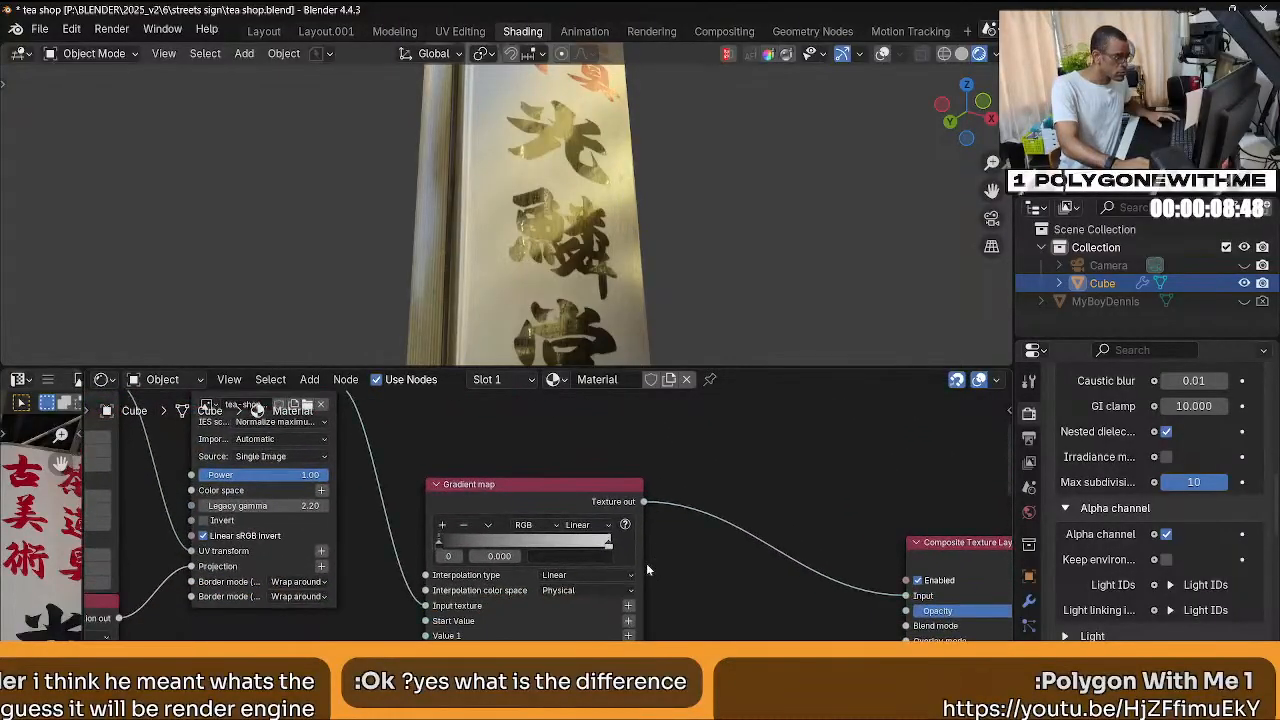
shift+scroll(517, 515, down, 2)
middle_drag(535, 601, 560, 513)
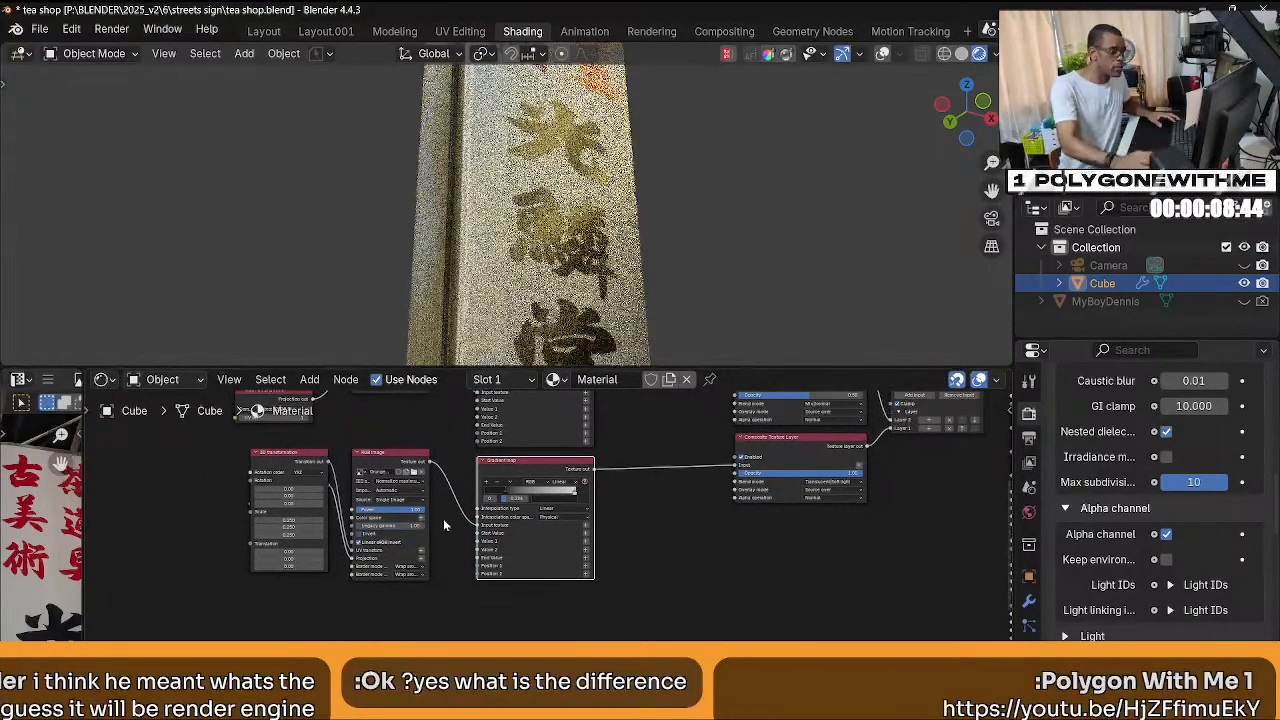
drag(632, 627, 258, 475)
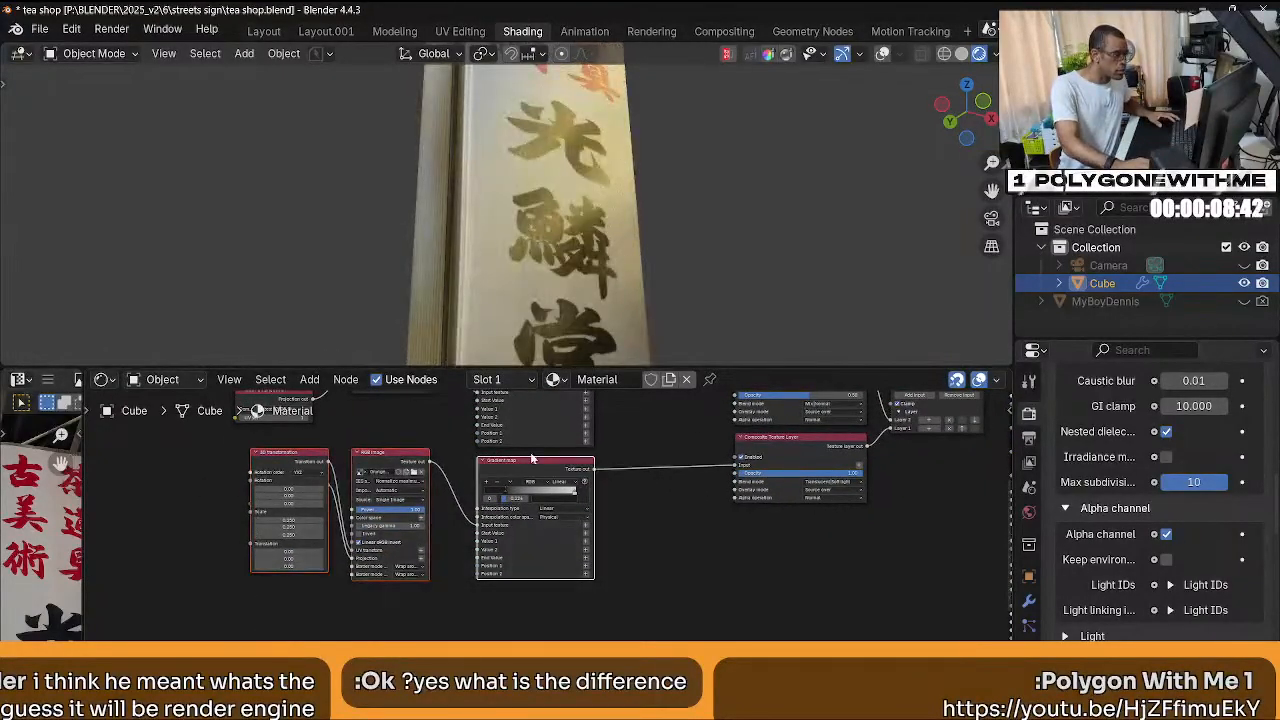
drag(532, 458, 525, 559)
Duplicate the tea shop RGB image node with its input links and connect the copy to the upper gradient map's input texture.
middle_drag(451, 466, 446, 584)
scroll(461, 541, down, 2)
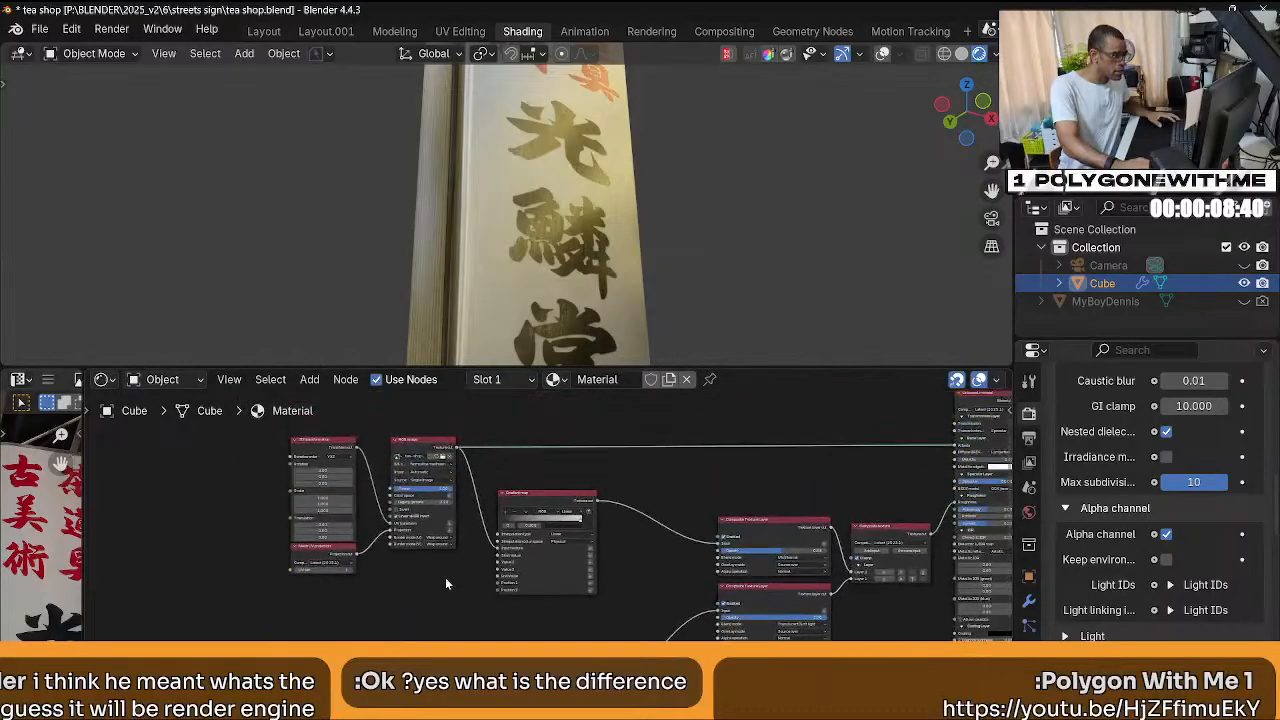
click(407, 453)
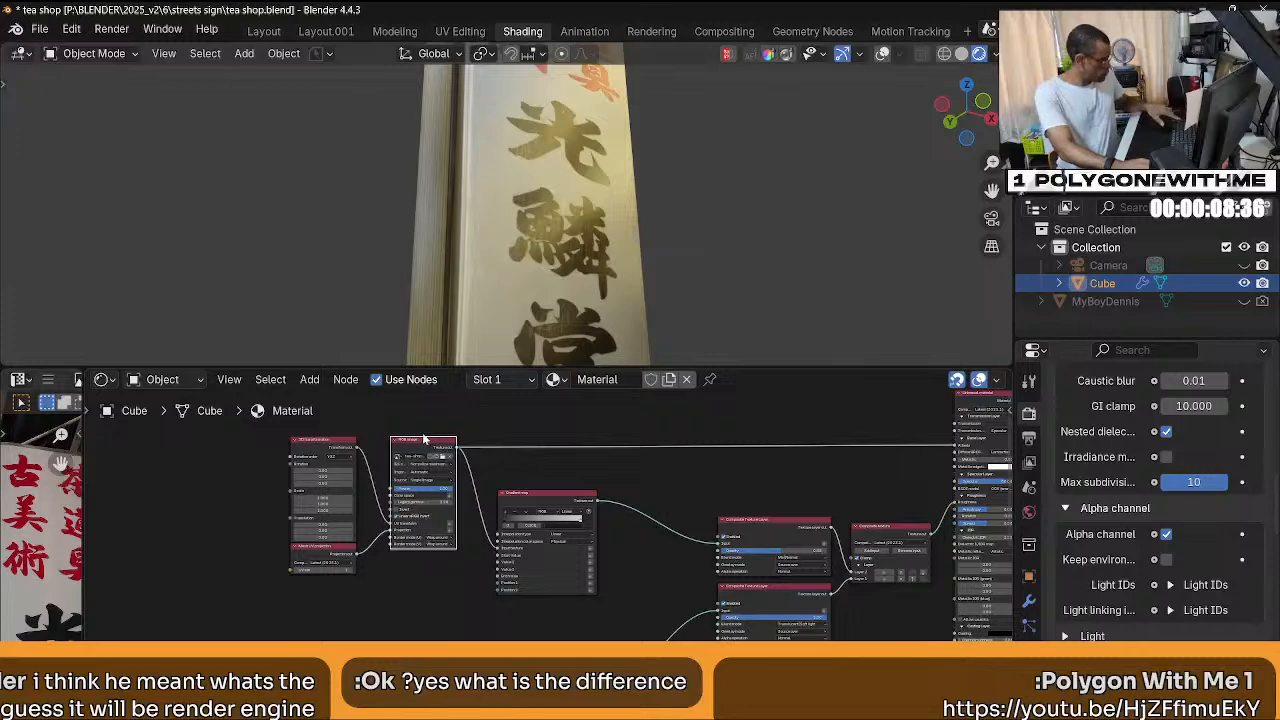
key(shift+d)
click(420, 571)
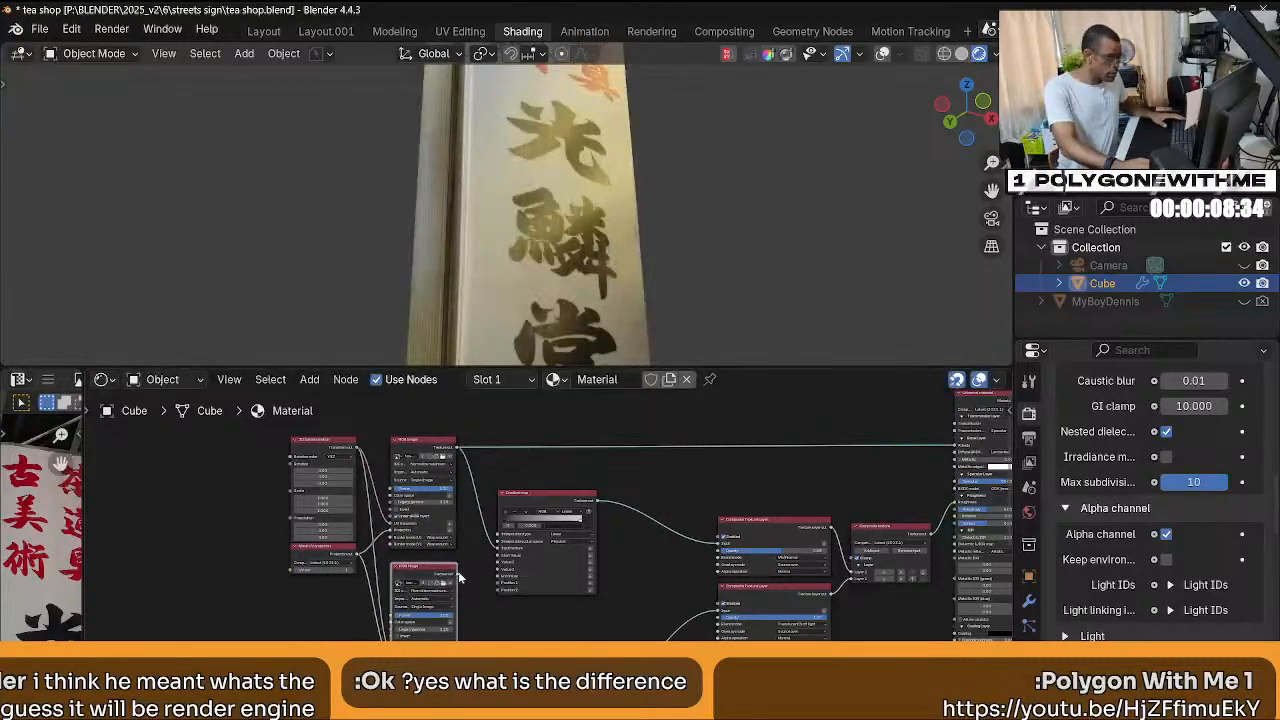
Set the legacy gamma of the duplicated tea shop RGB image to 1.00.
scroll(445, 545, up, 3)
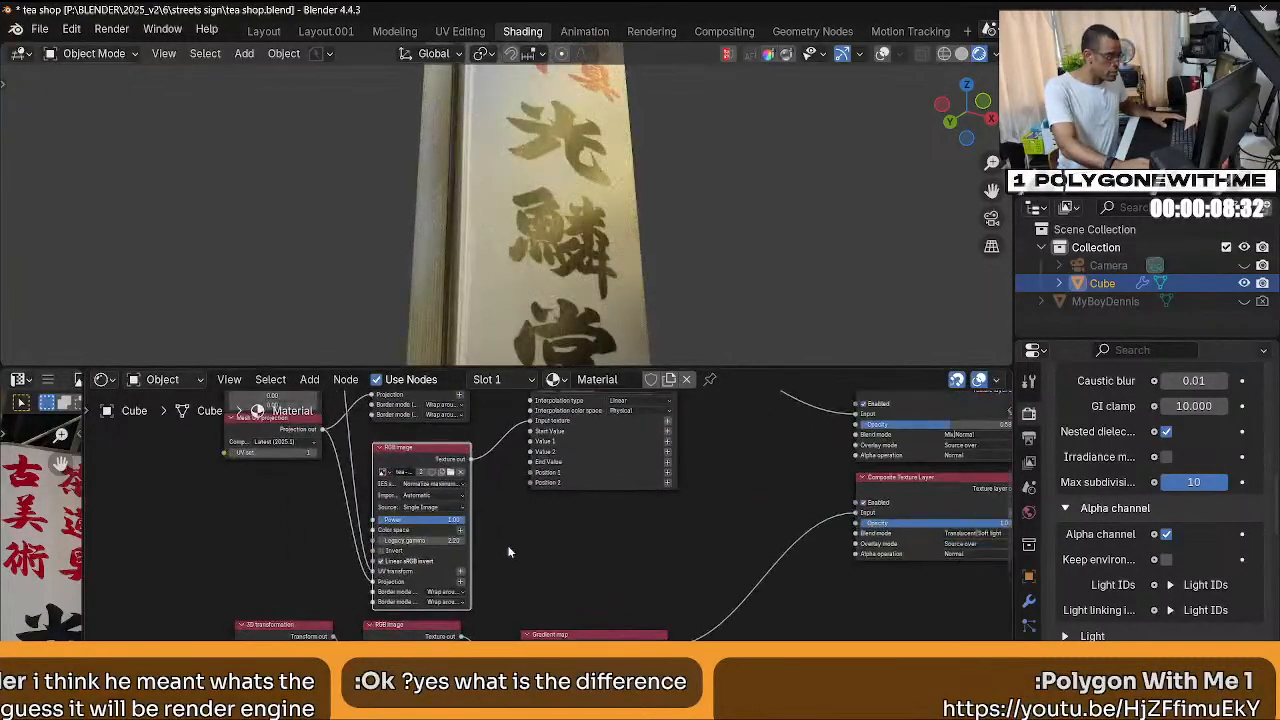
double_click(421, 538)
text(1)
key(Return)
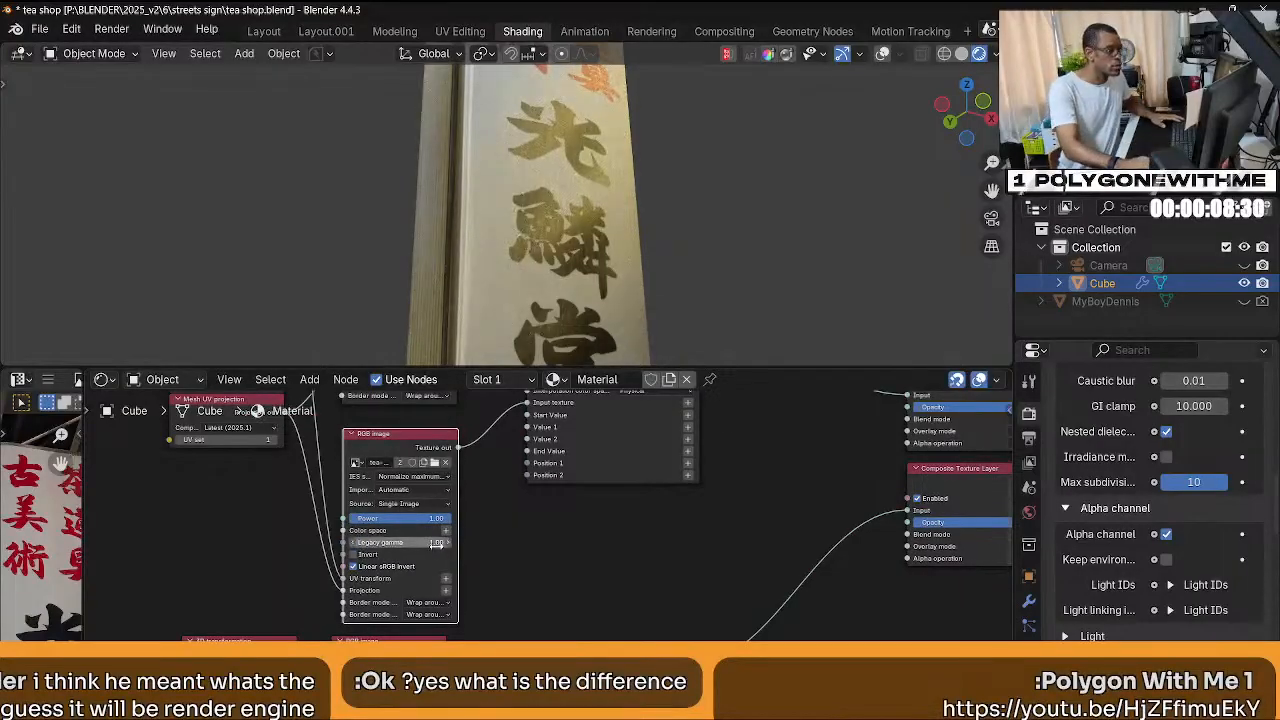
Move the upper gradient map node down beside the duplicated tea shop RGB image.
middle_drag(680, 505, 680, 585)
middle_drag(638, 208, 689, 146)
middle_drag(703, 471, 711, 529)
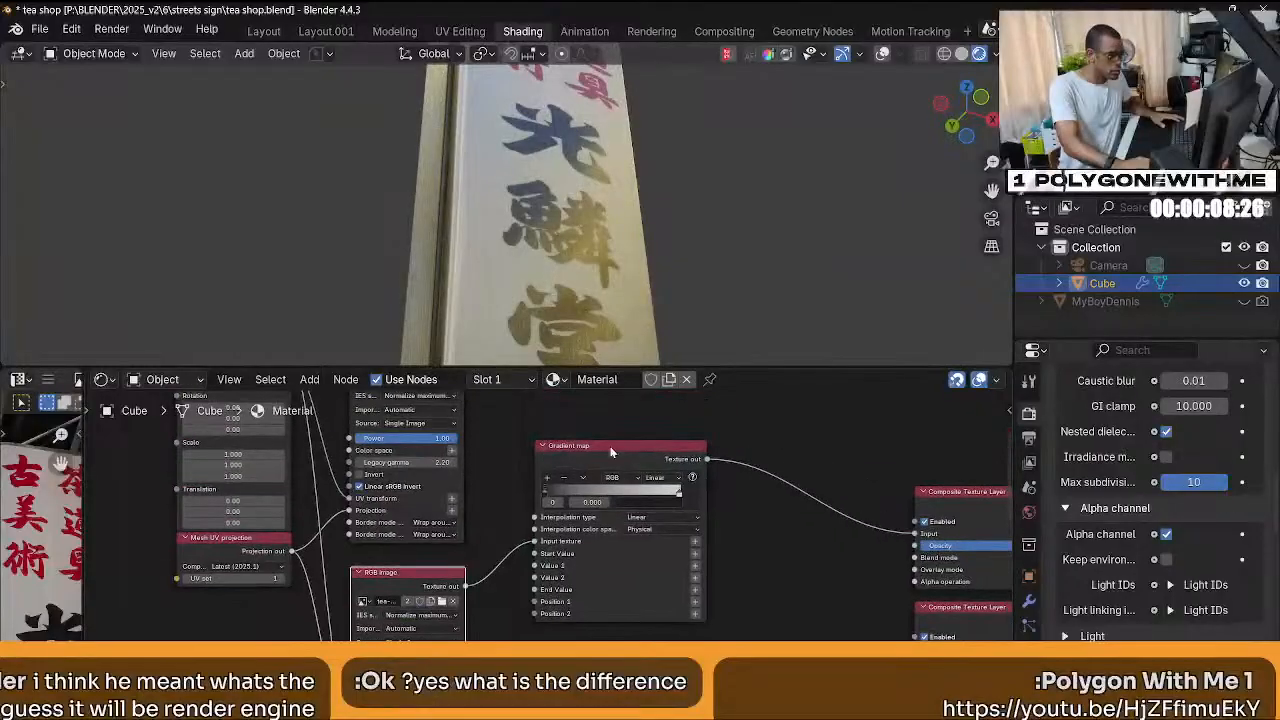
drag(608, 453, 589, 548)
Move the dark stop of the tea shop image's gradient map to position 0.044.
middle_drag(662, 550, 697, 368)
scroll(700, 560, down, 4)
middle_drag(692, 550, 648, 566)
scroll(648, 568, up, 4)
scroll(610, 565, up, 1)
middle_drag(890, 508, 722, 591)
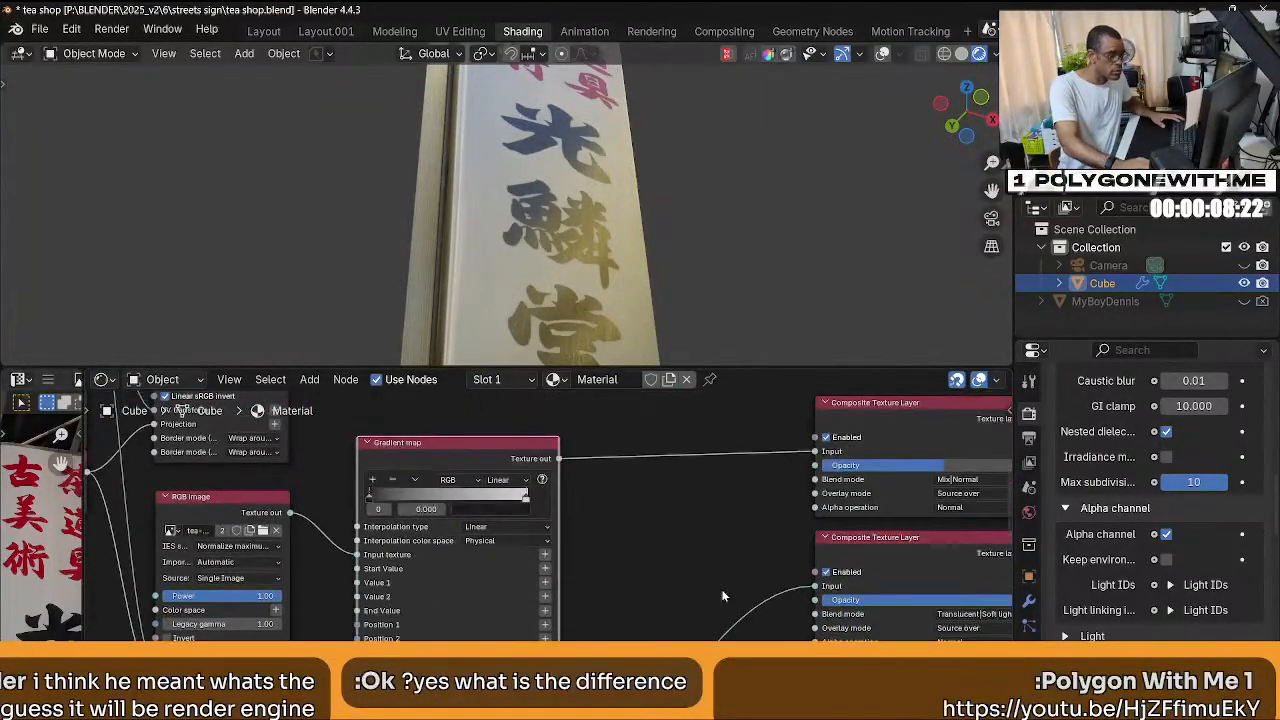
drag(392, 501, 400, 492)
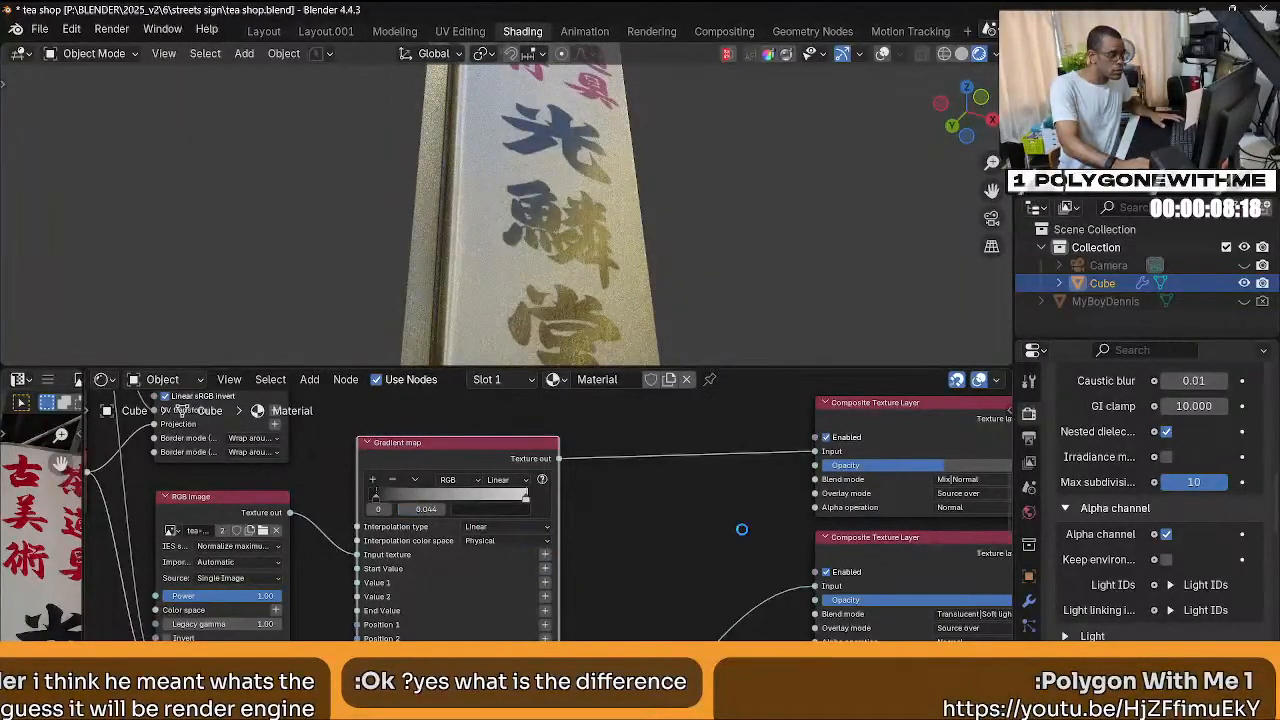
middle_drag(840, 528, 745, 532)
middle_drag(677, 319, 575, 249)
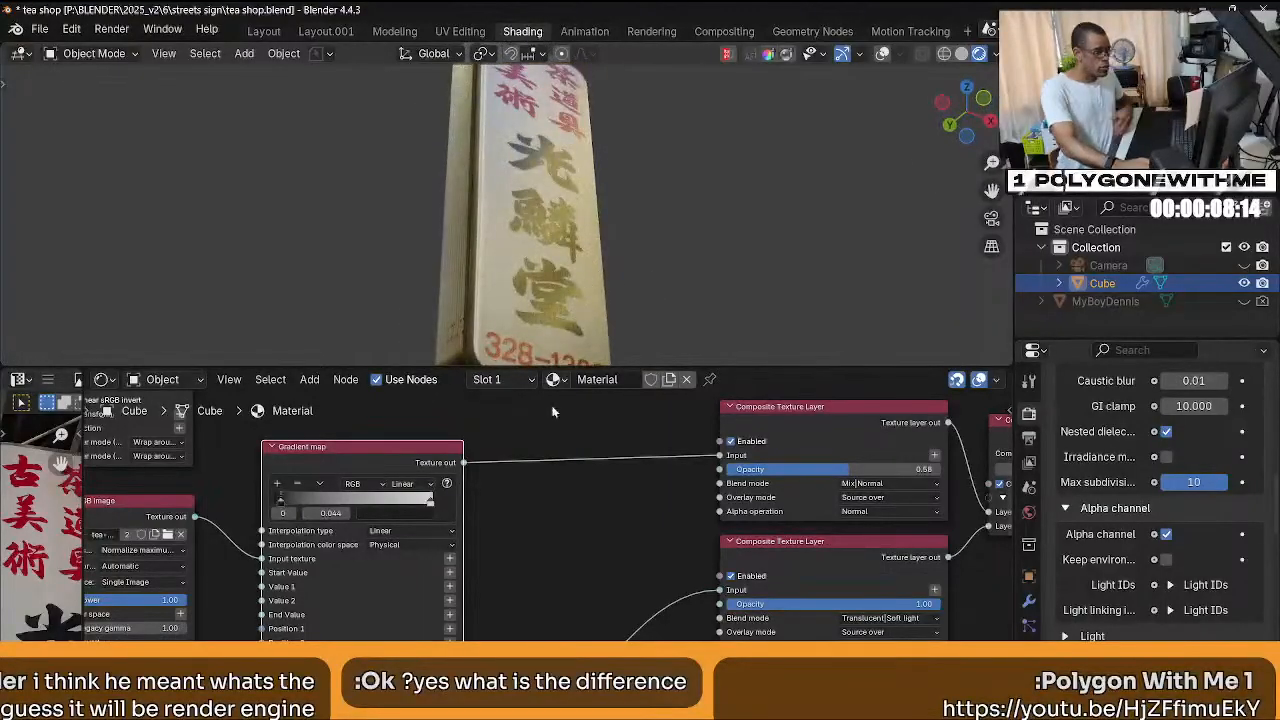
Connect the grunge gradient map's texture output to the Bump input of the surface material node.
scroll(586, 528, down, 2)
scroll(586, 528, down, 3)
middle_drag(541, 496, 559, 475)
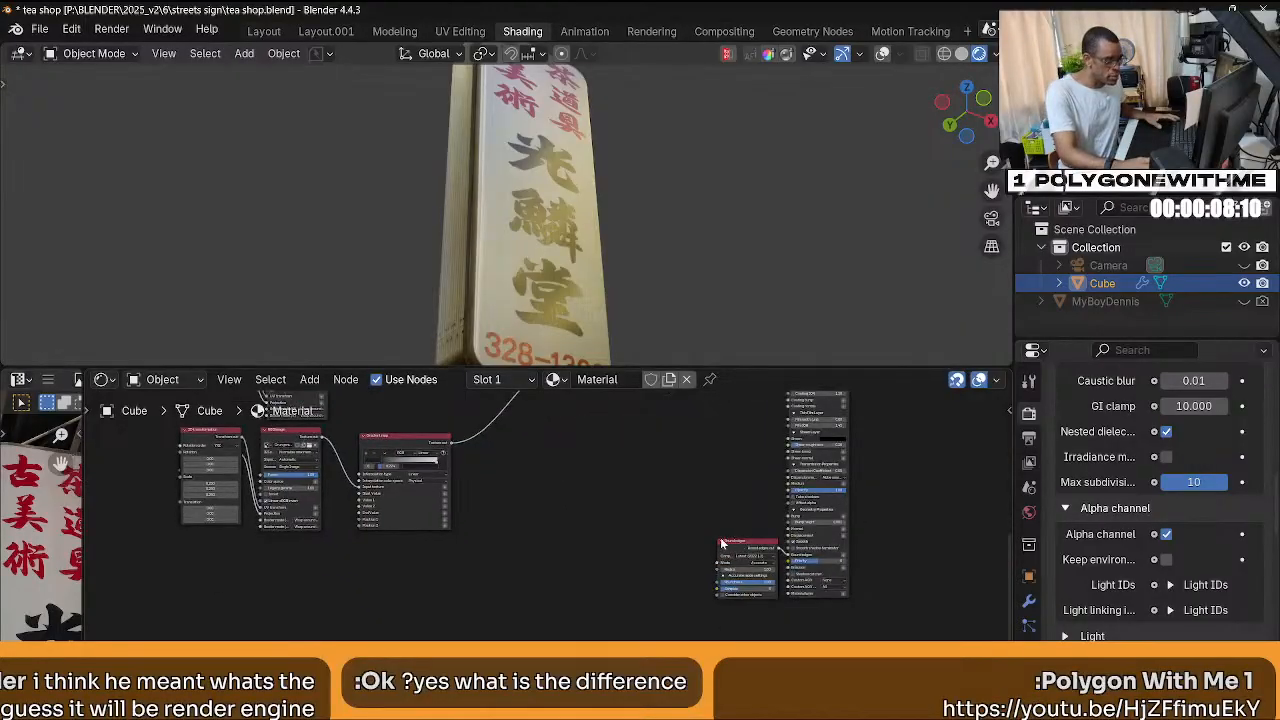
scroll(722, 543, up, 2)
middle_drag(626, 527, 571, 611)
scroll(546, 540, down, 2)
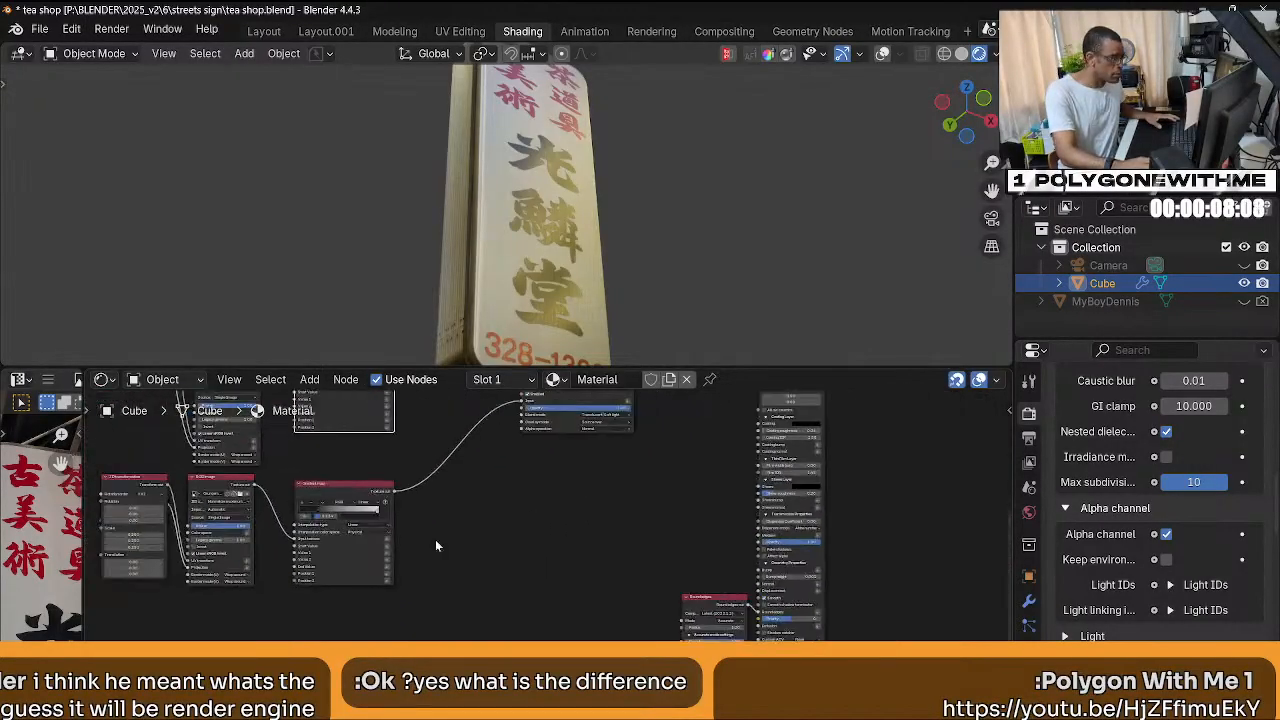
scroll(436, 542, down, 1)
middle_drag(438, 539, 444, 615)
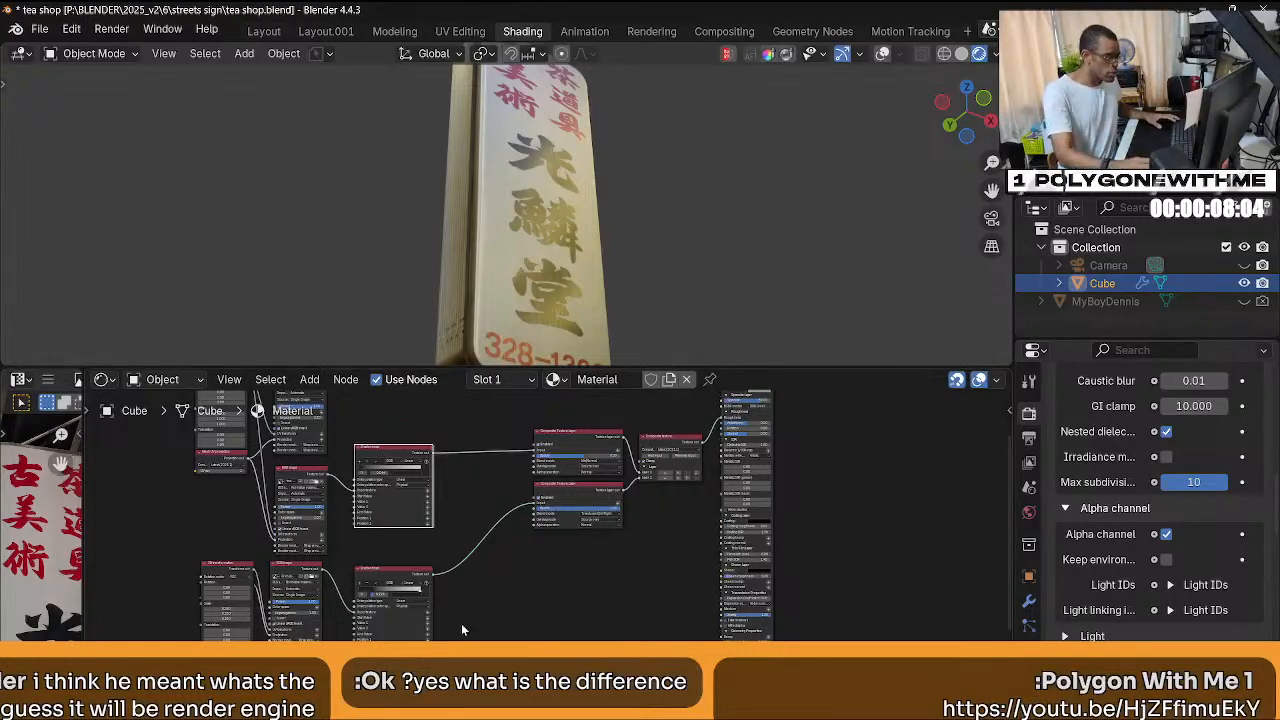
scroll(469, 600, up, 2)
middle_drag(420, 566, 372, 510)
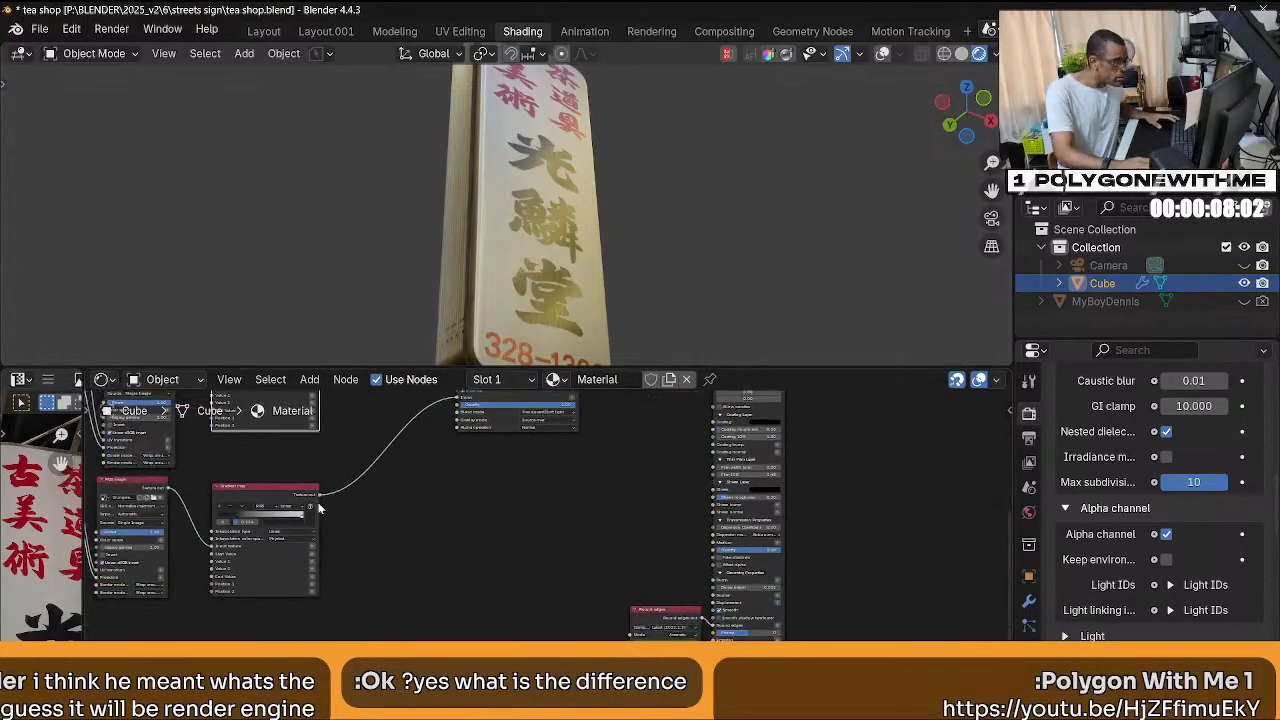
drag(320, 490, 722, 588)
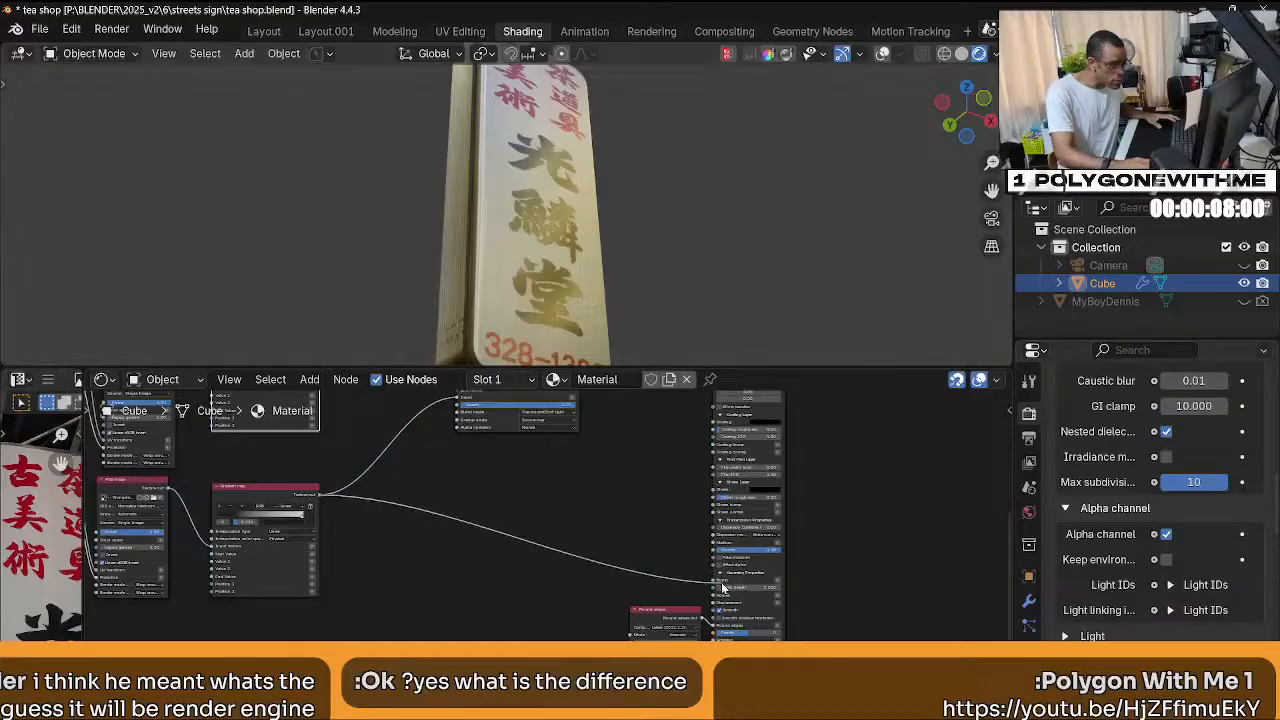
Examine the bump effect on the sign from several angles and open the material's bump height value.
scroll(591, 268, up, 4)
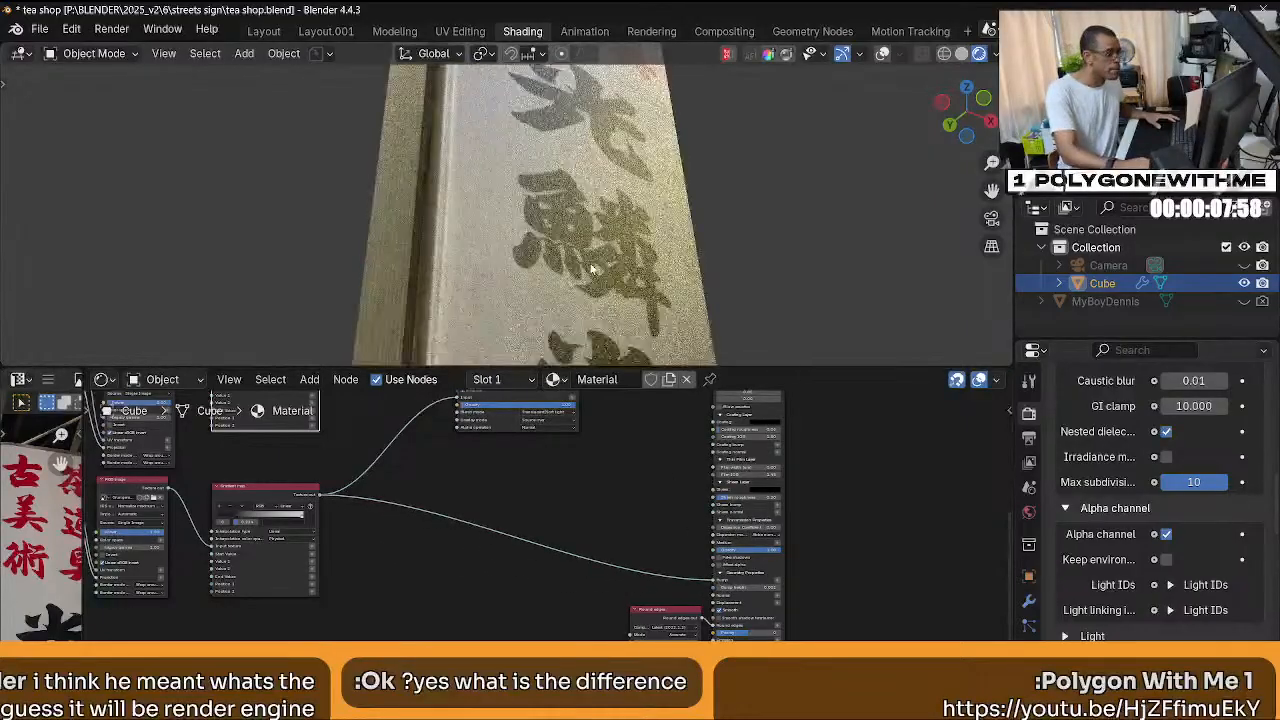
middle_drag(610, 560, 561, 490)
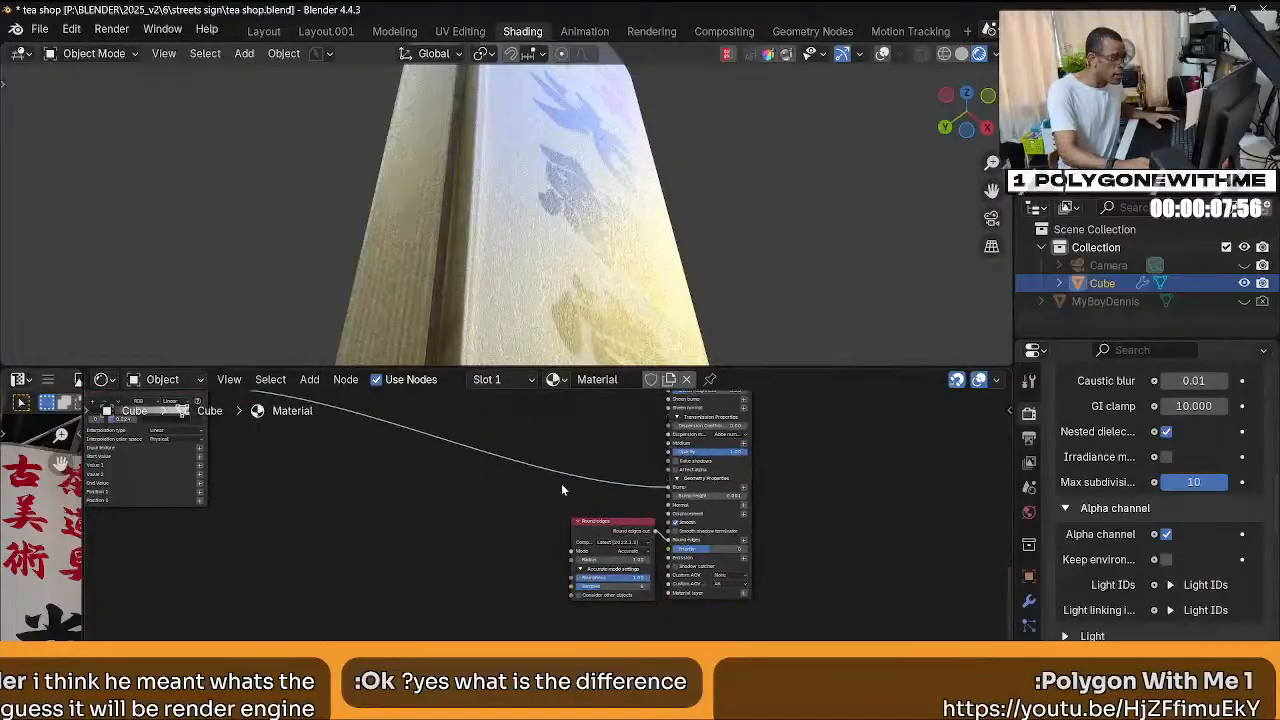
middle_drag(565, 300, 648, 214)
scroll(620, 248, down, 5)
scroll(575, 197, up, 3)
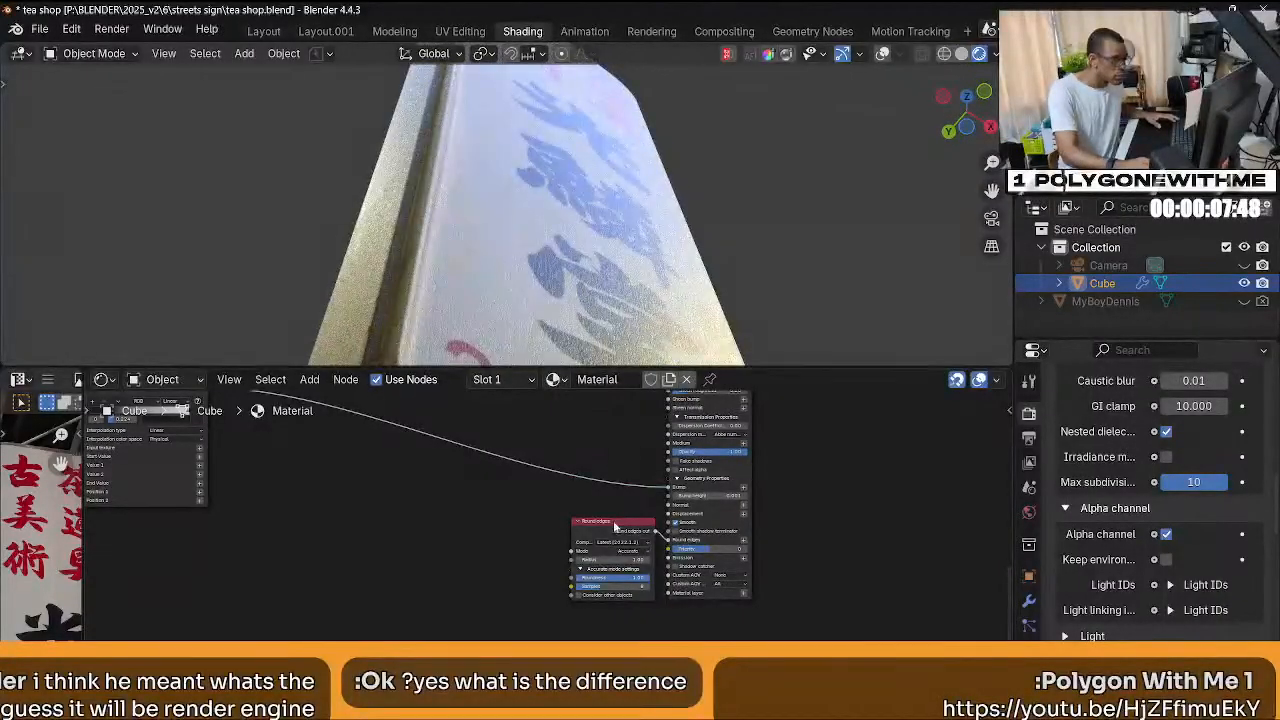
scroll(614, 527, up, 4)
click(655, 498)
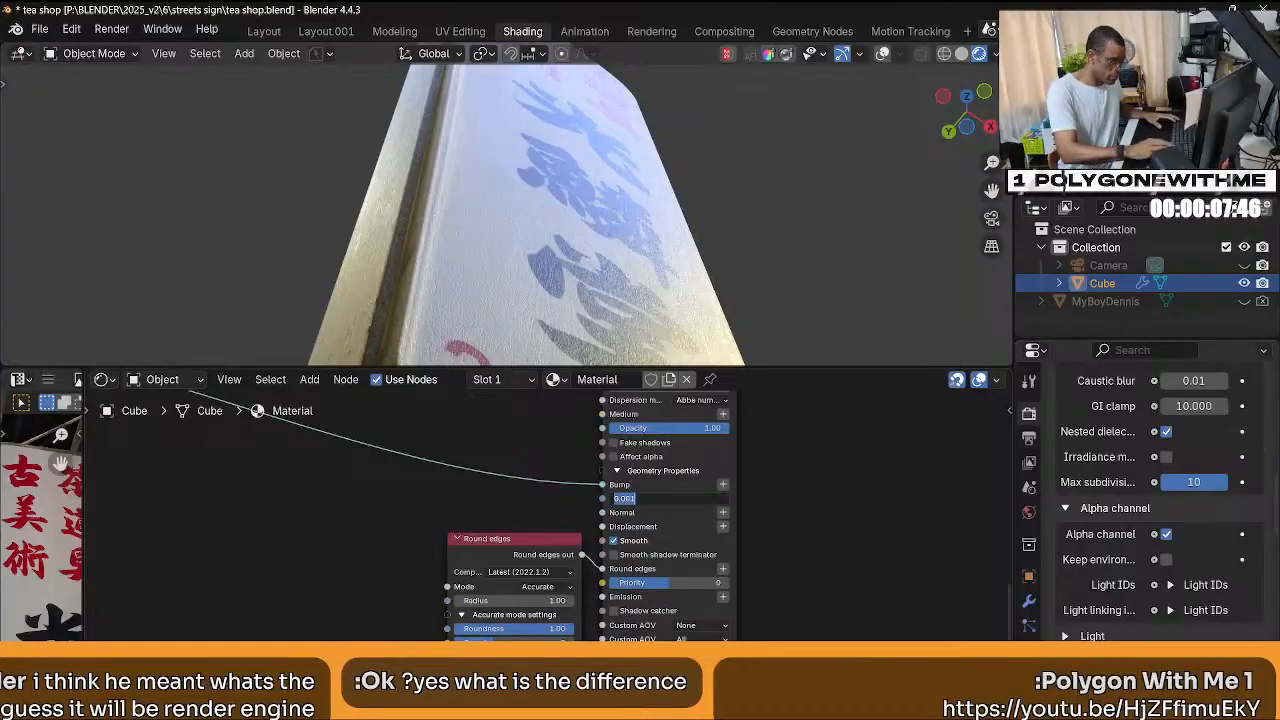
key(Return)
middle_drag(568, 188, 560, 258)
scroll(592, 290, down, 3)
scroll(551, 256, up, 4)
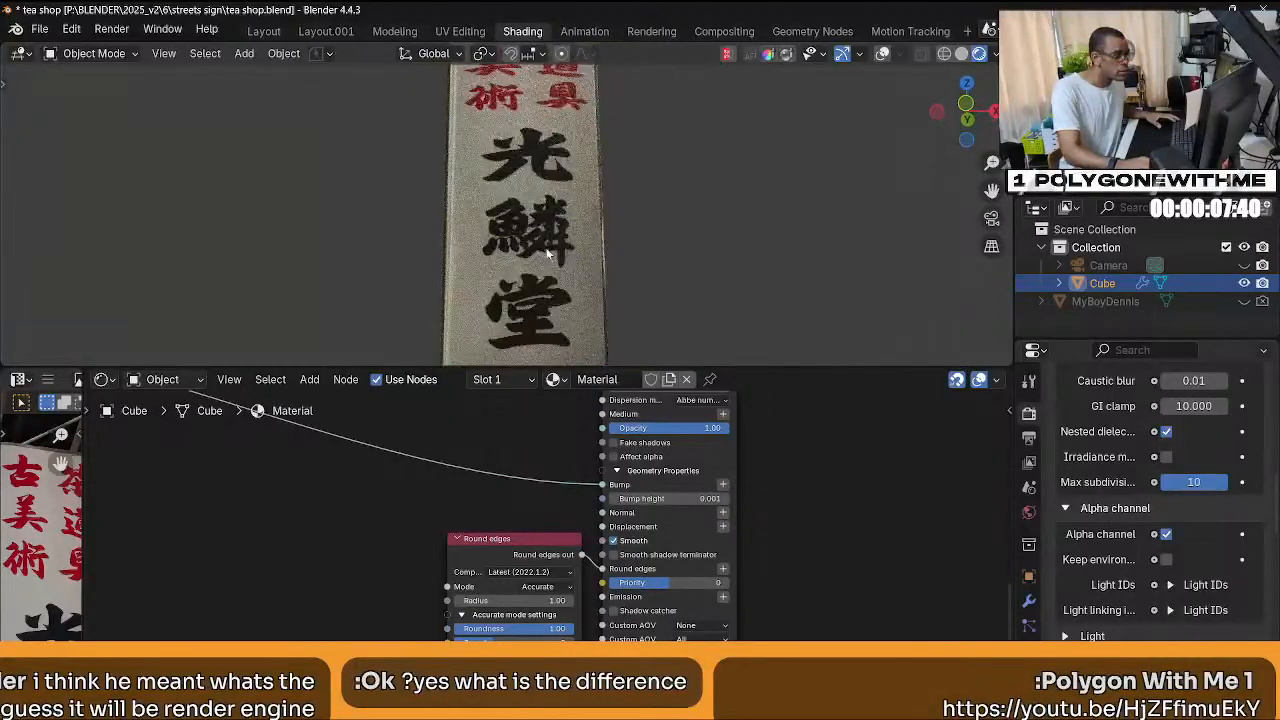
scroll(551, 256, down, 3)
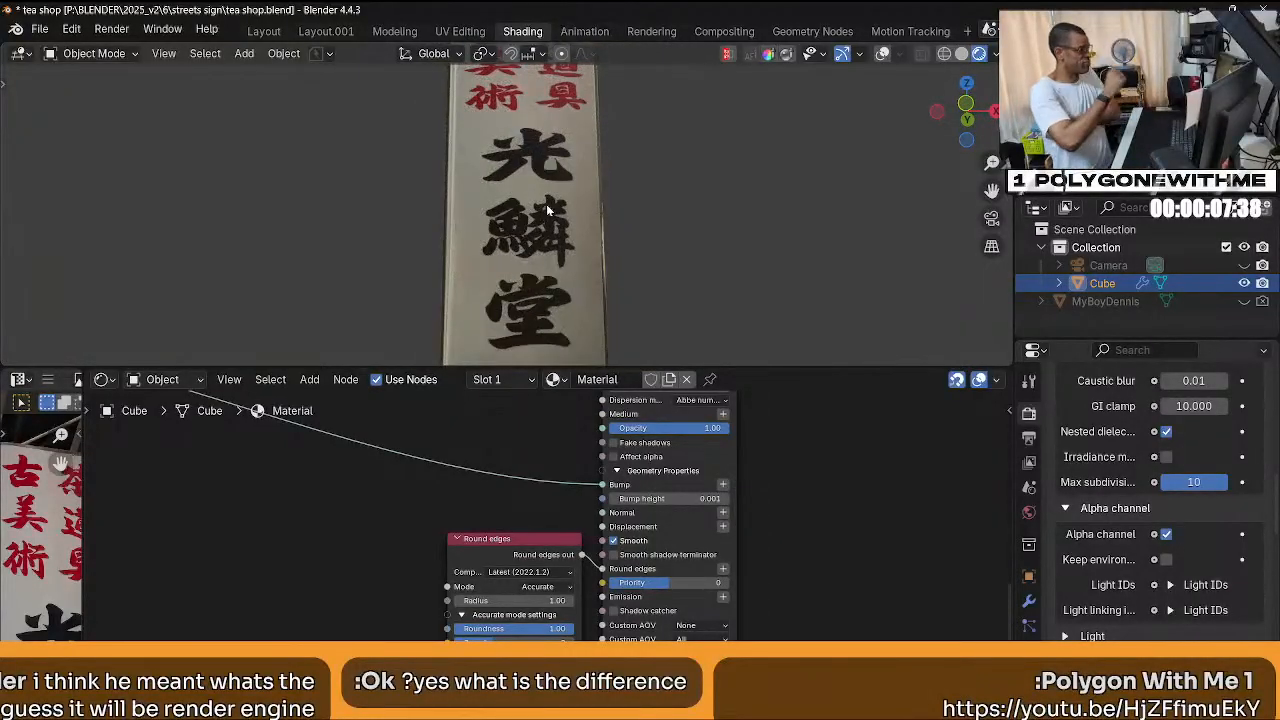
scroll(590, 200, down, 4)
middle_drag(587, 217, 571, 276)
Save the current tea shop Blender file.
key(ctrl+s)
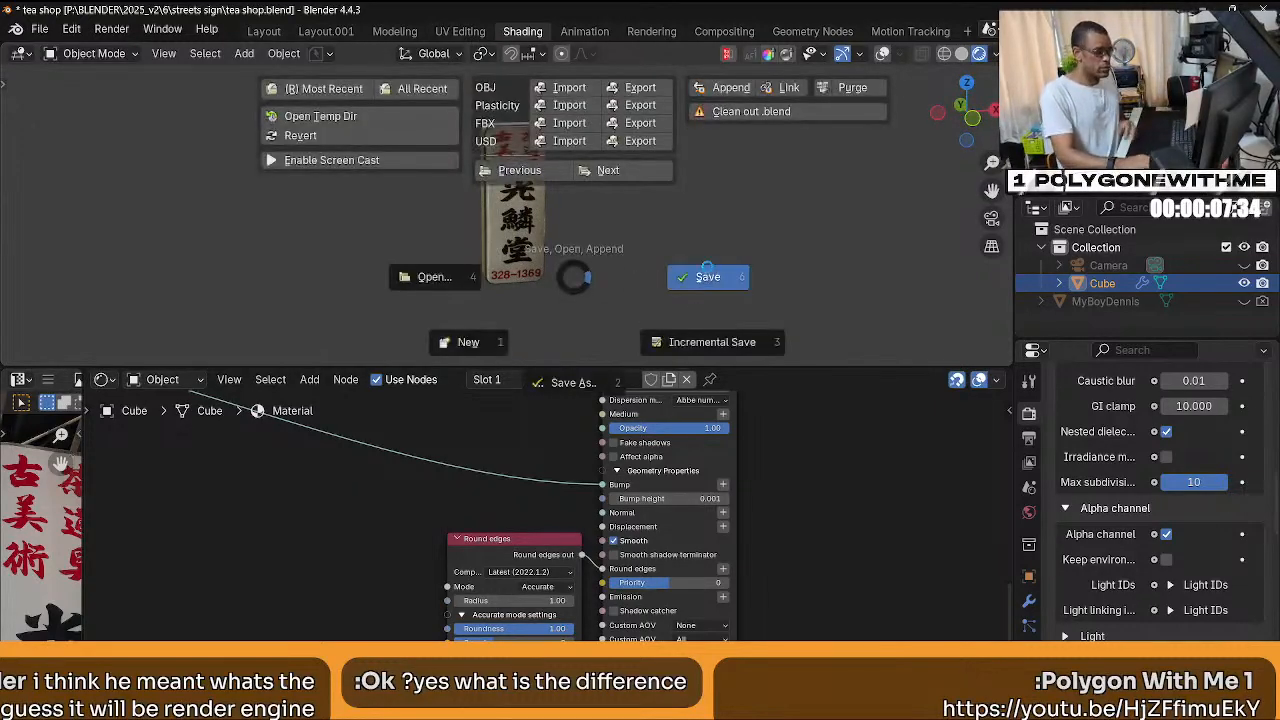
click(707, 274)
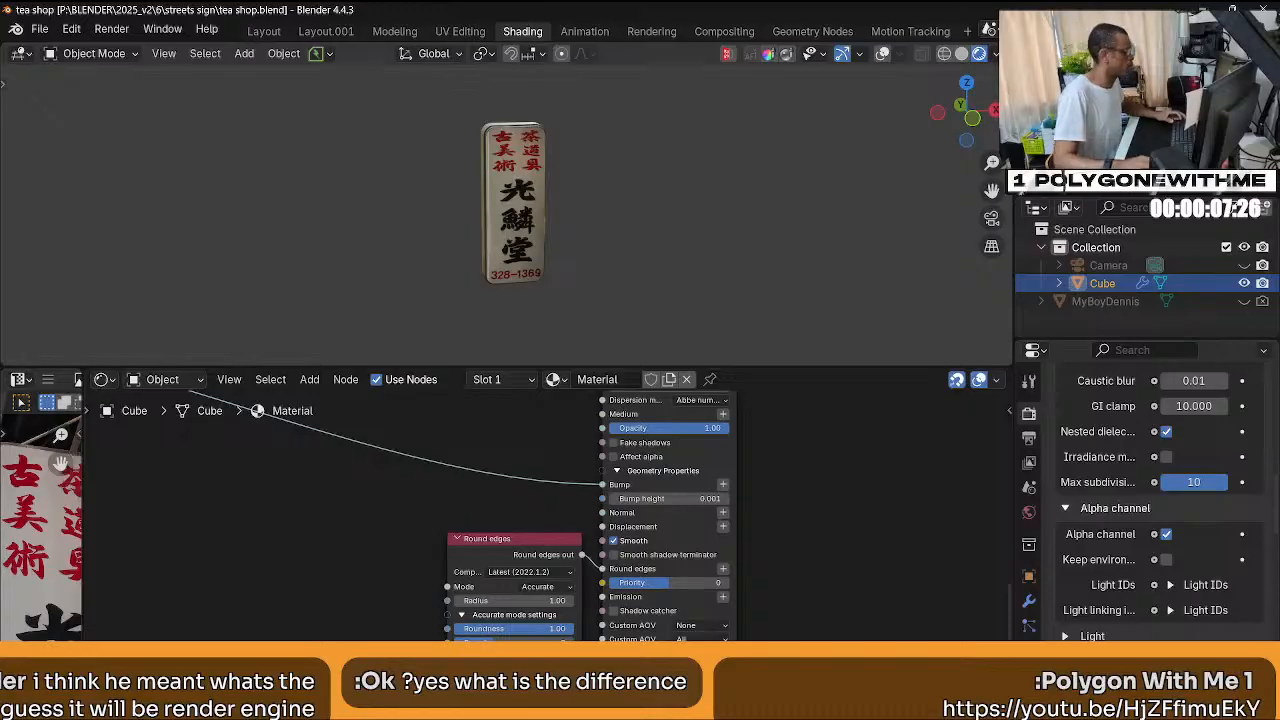
click(510, 266)
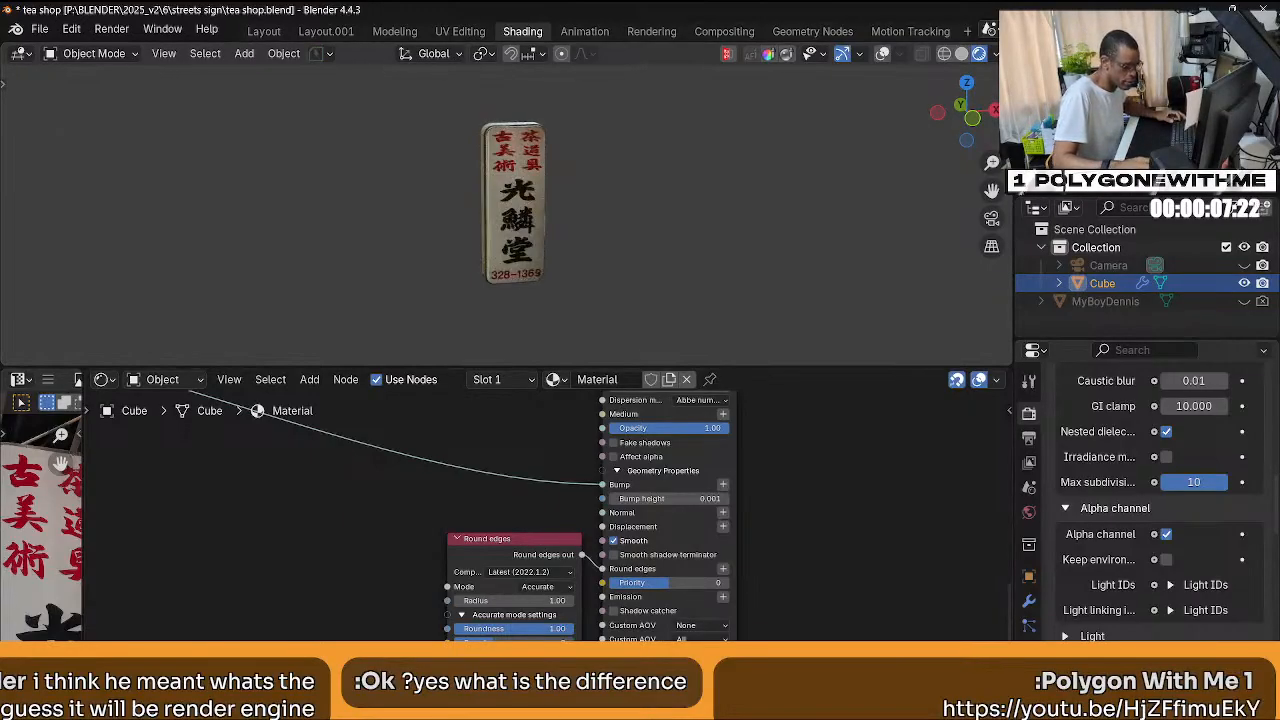
Look through the textures folder for the K-House storefront photo and select PXL_20250630_232012623.MP.
key(super)
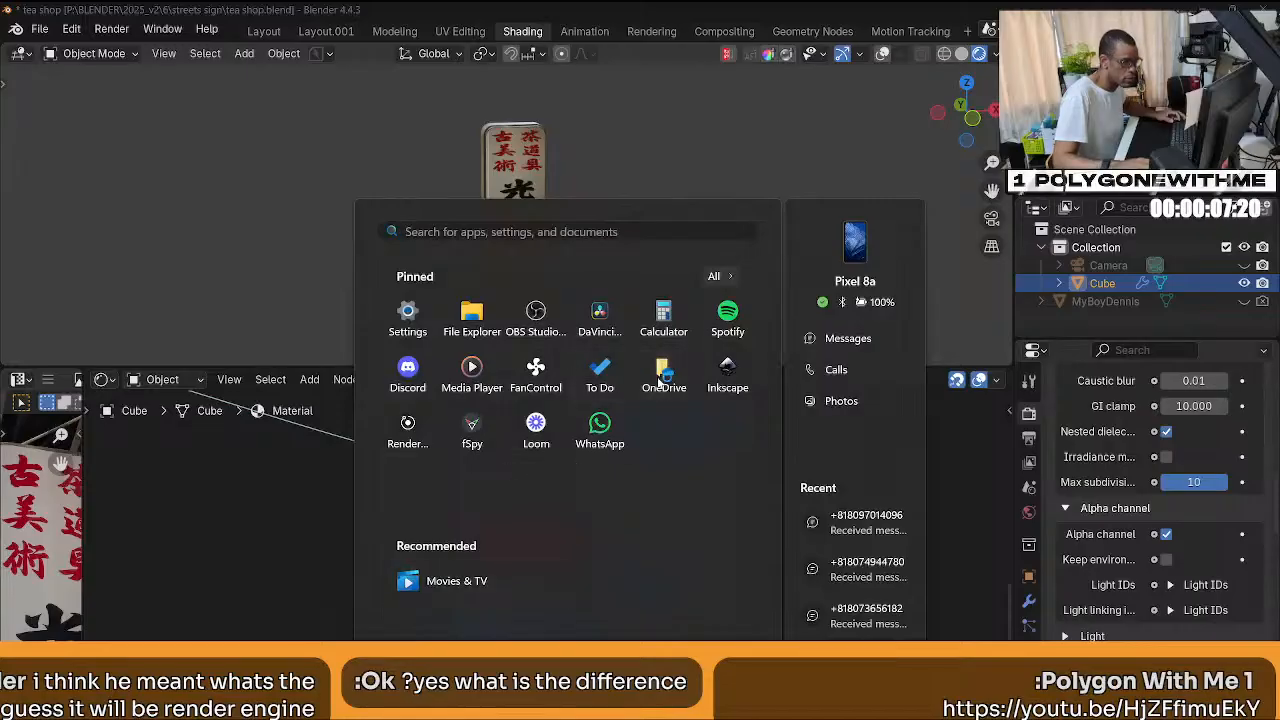
key(Escape)
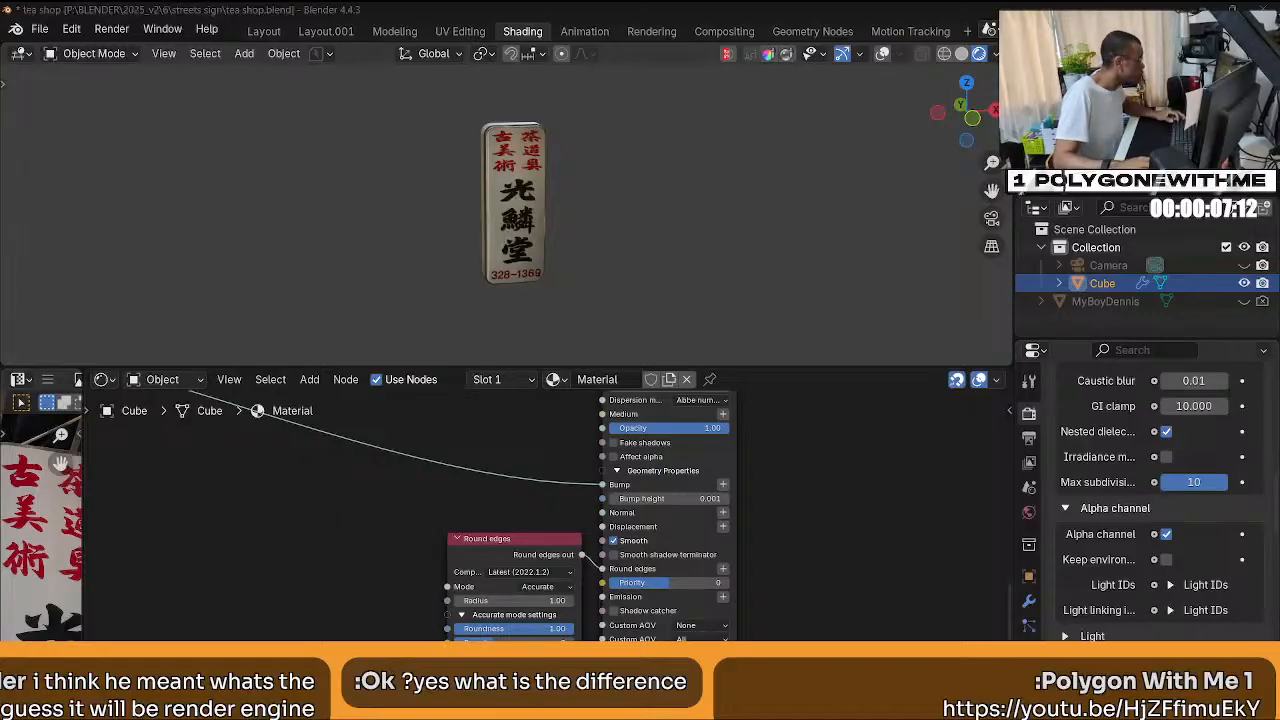
drag(0, 108, 749, 8)
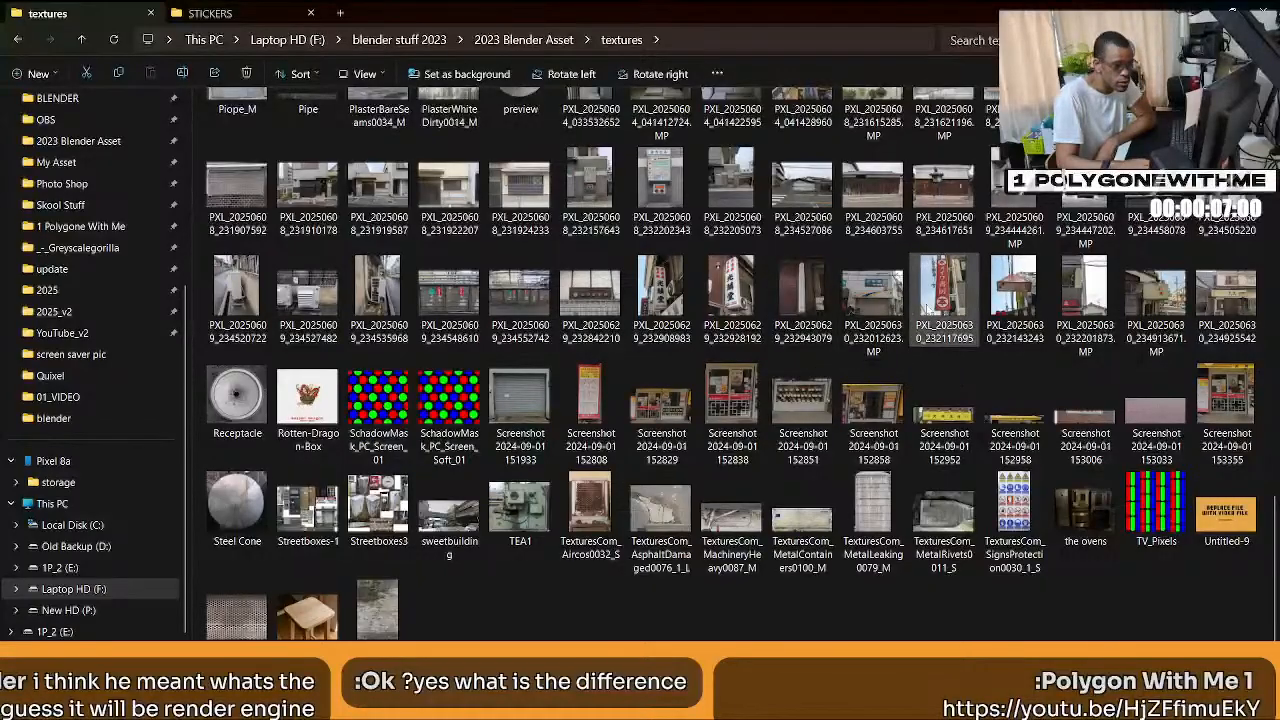
click(874, 300)
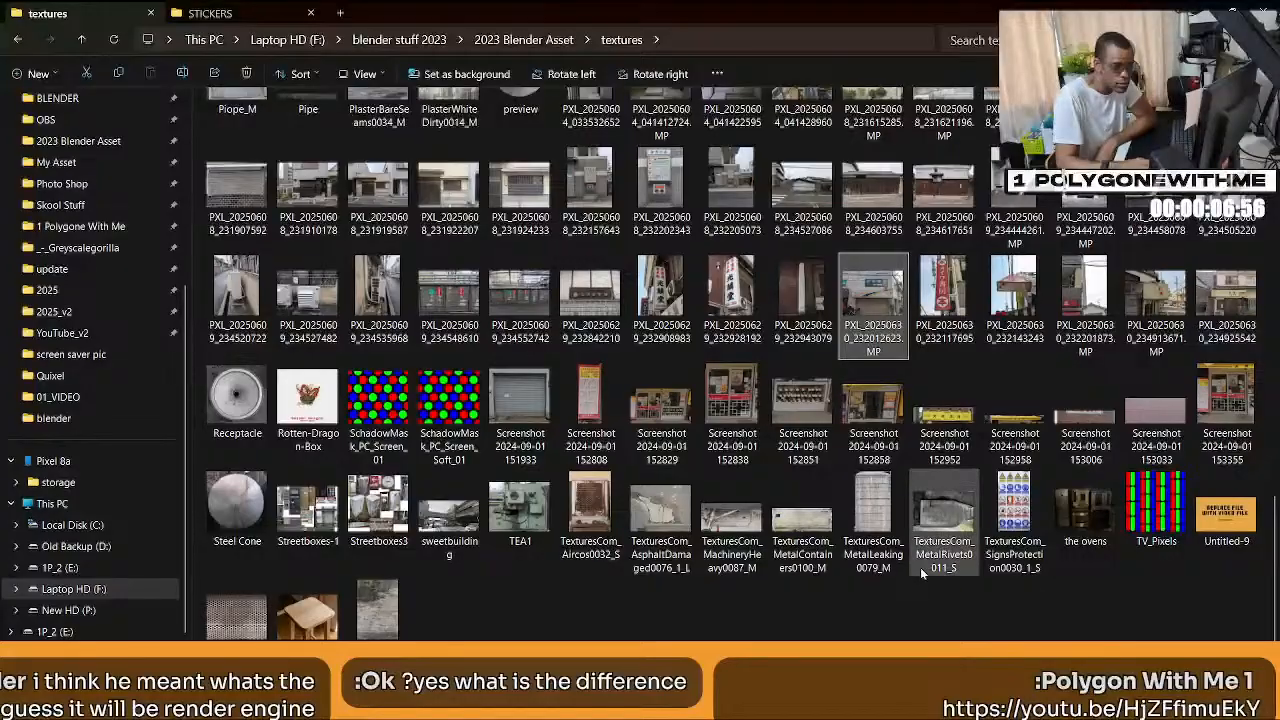
mouse_move(884, 316)
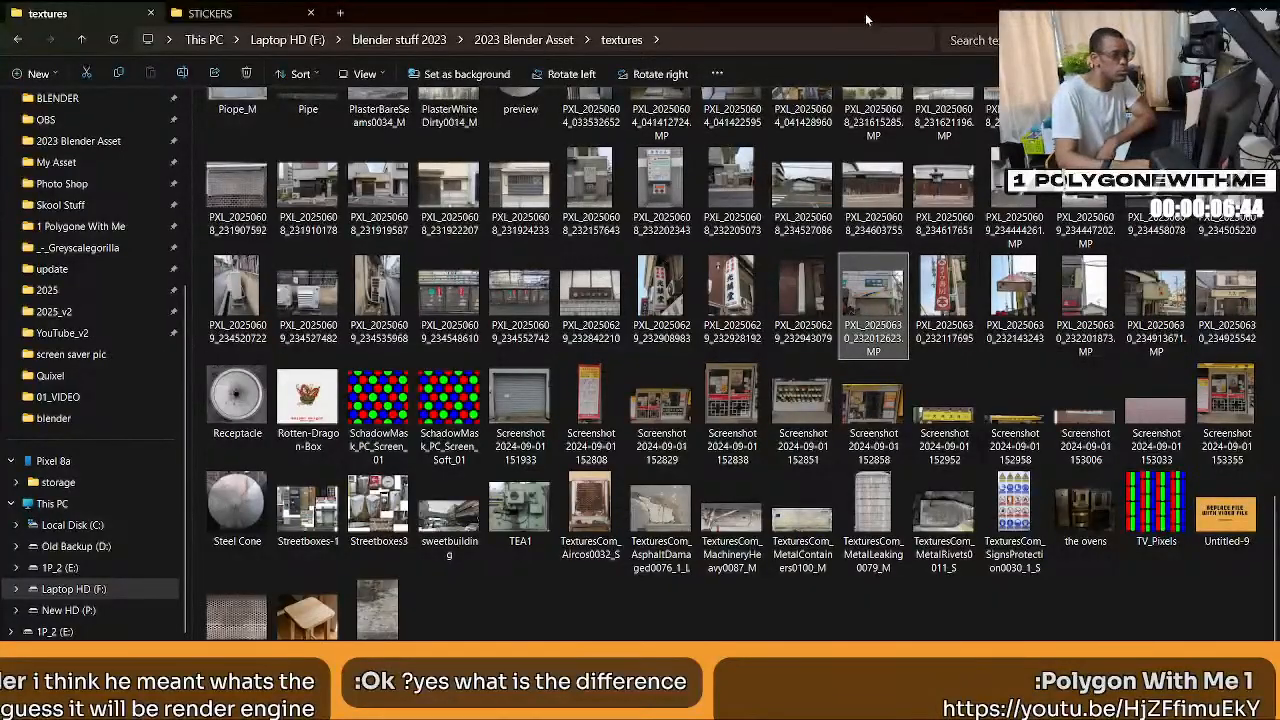
drag(865, 13, 0, 152)
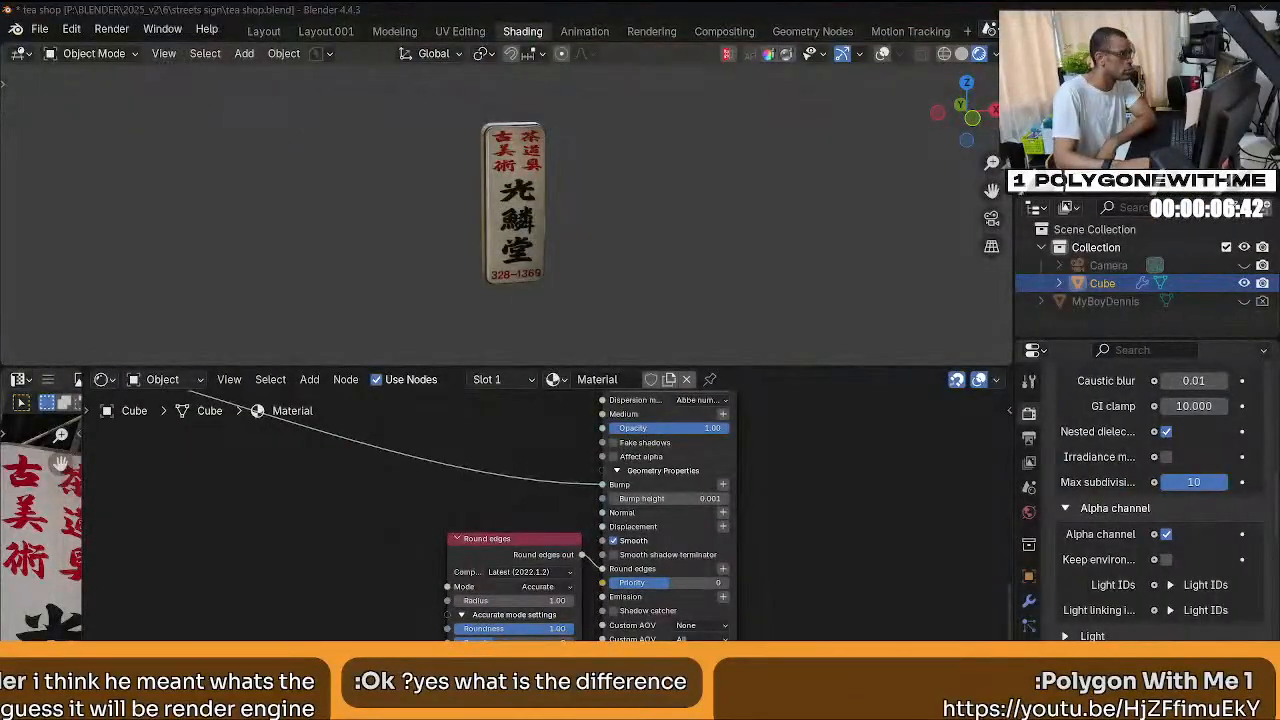
Save the tea shop file and create a new General file.
click(39, 28)
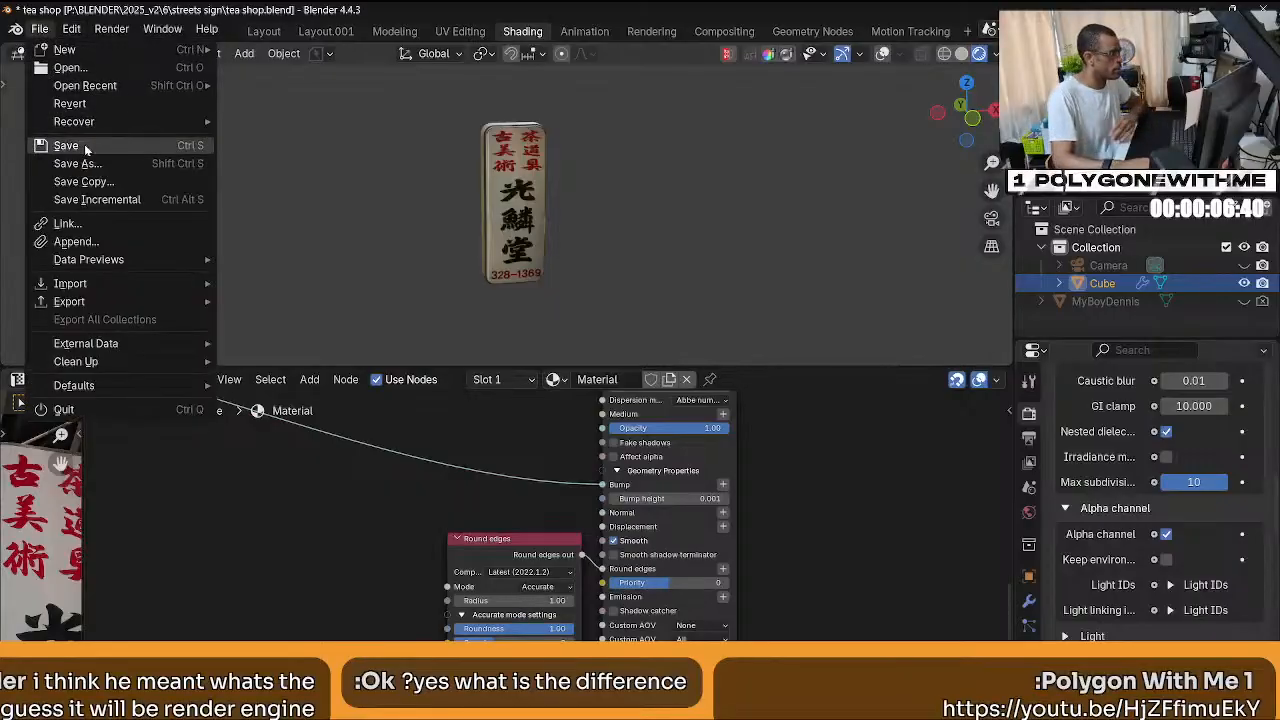
click(66, 145)
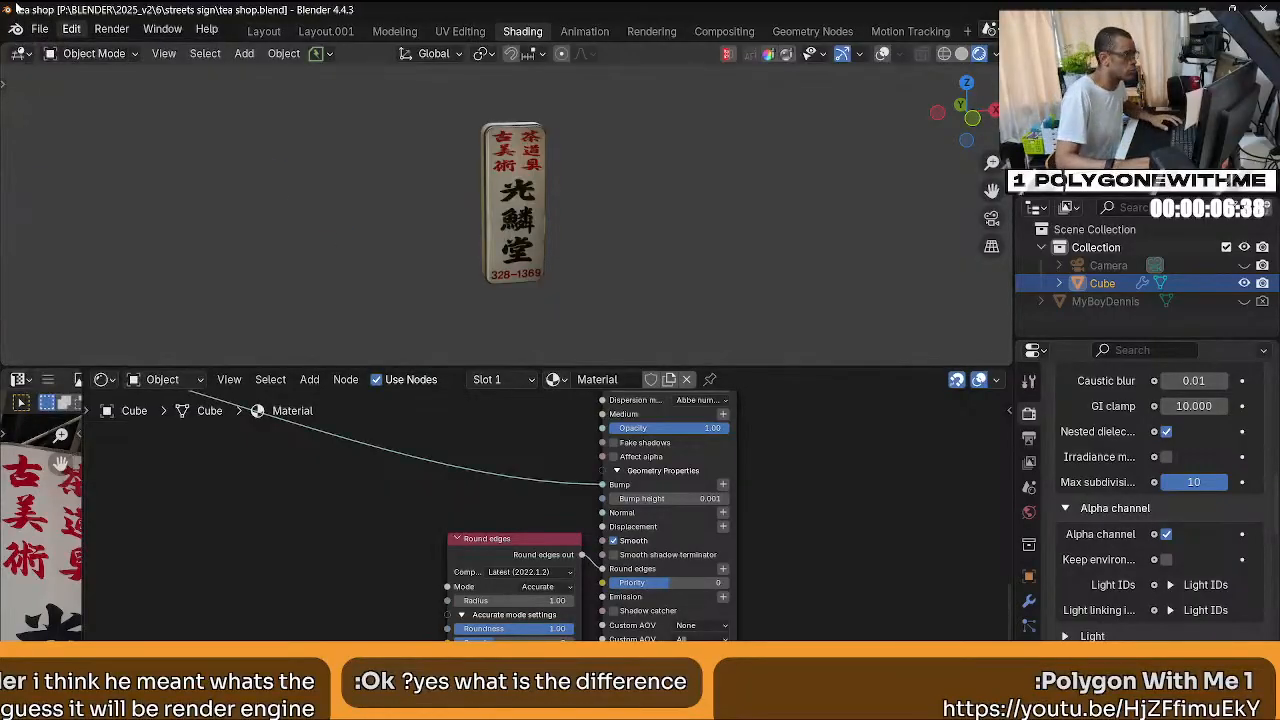
click(41, 30)
mouse_move(64, 49)
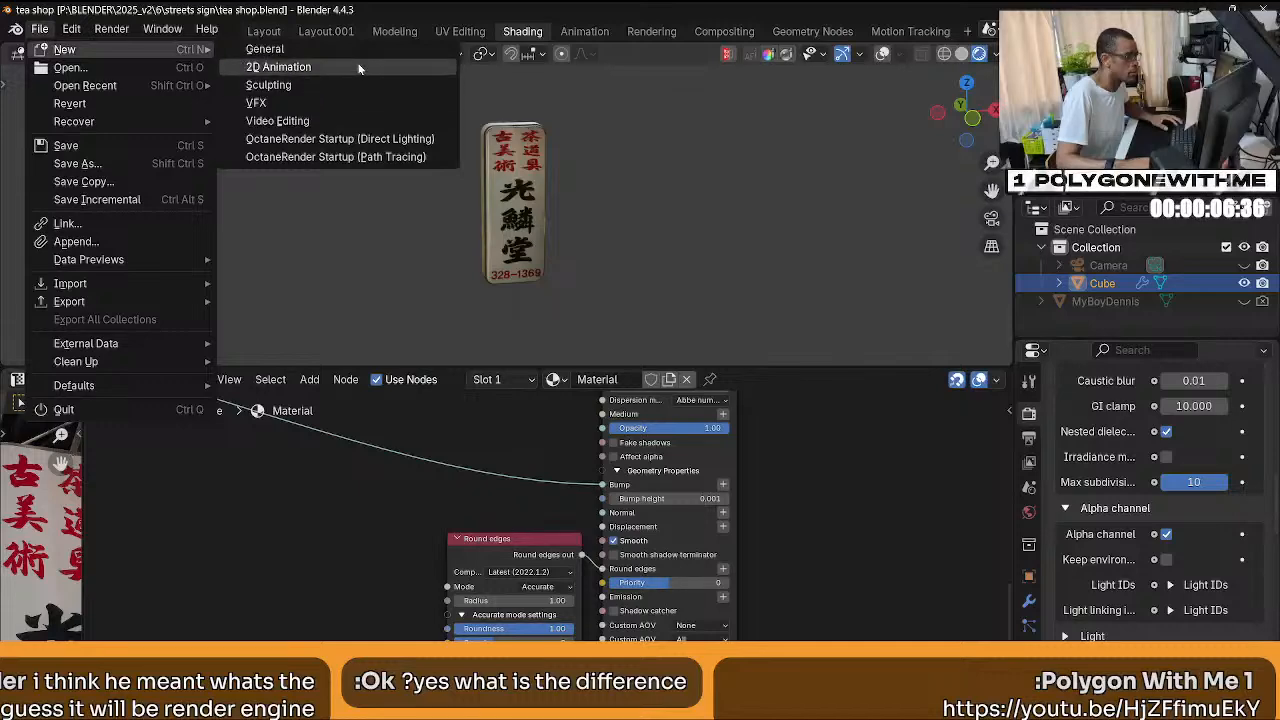
click(300, 48)
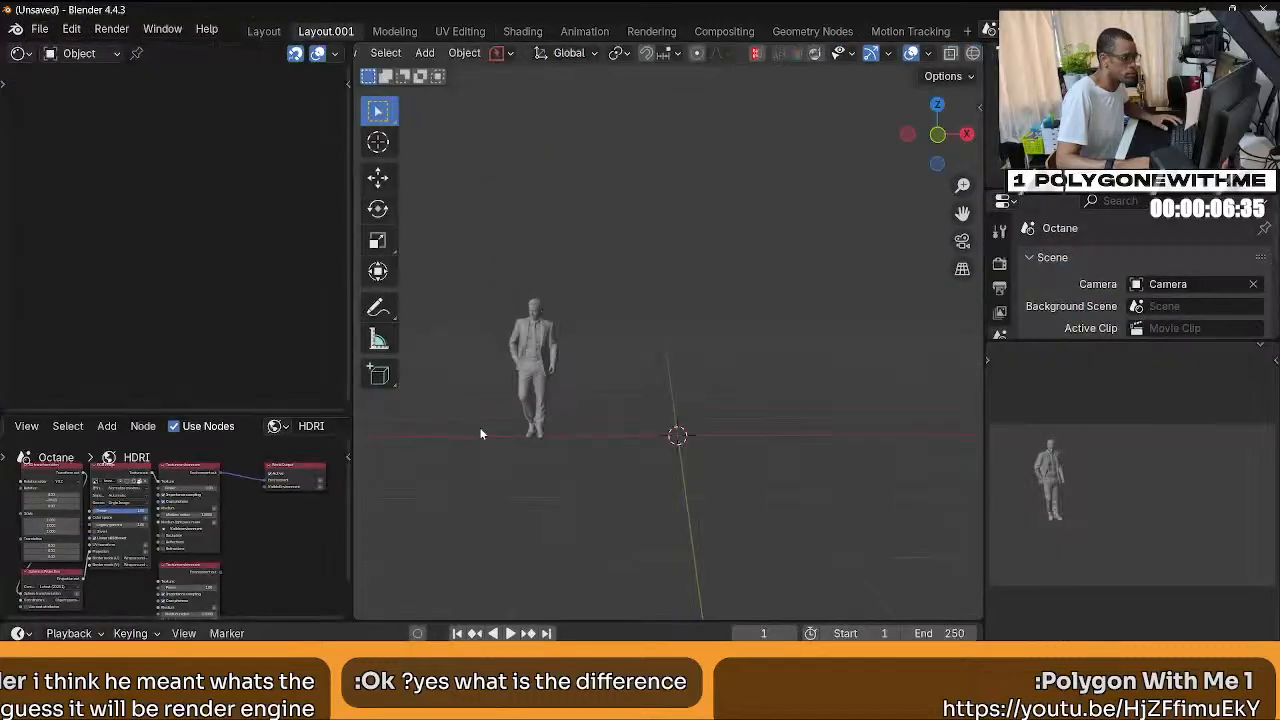
Save the new file as Khouse.blend in the streets sign folder.
click(39, 29)
click(68, 163)
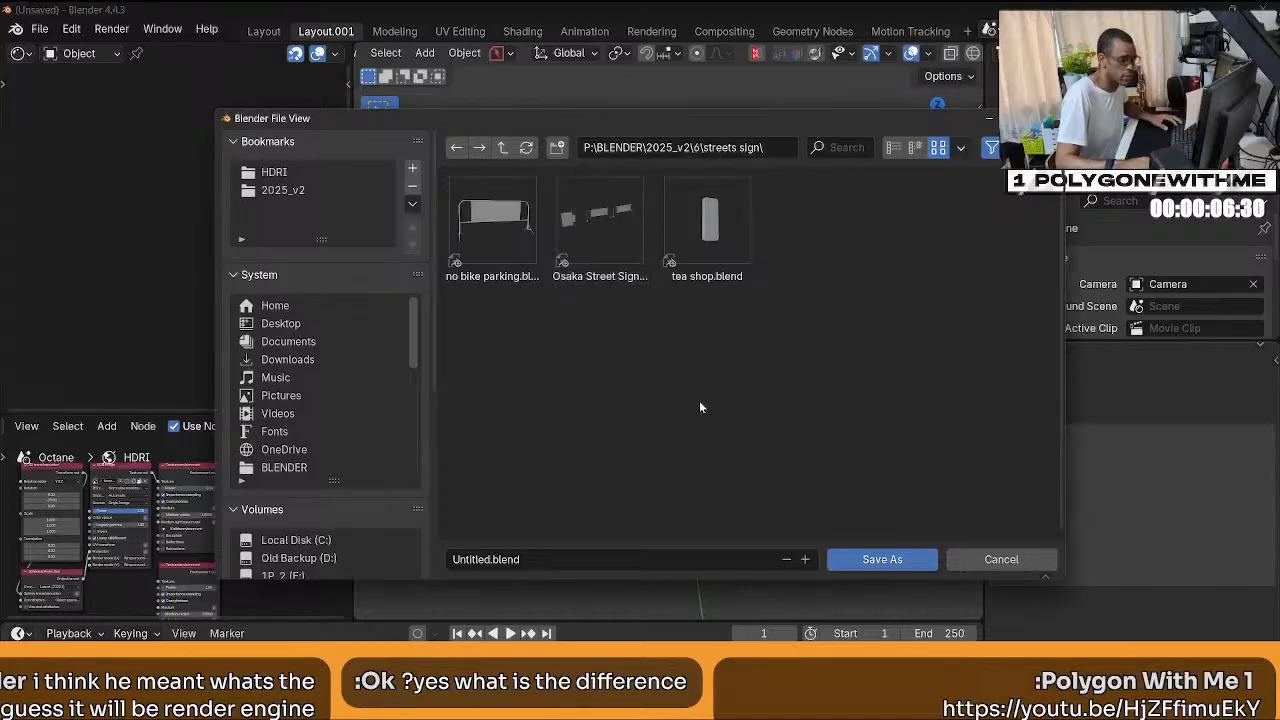
click(603, 560)
text(K)
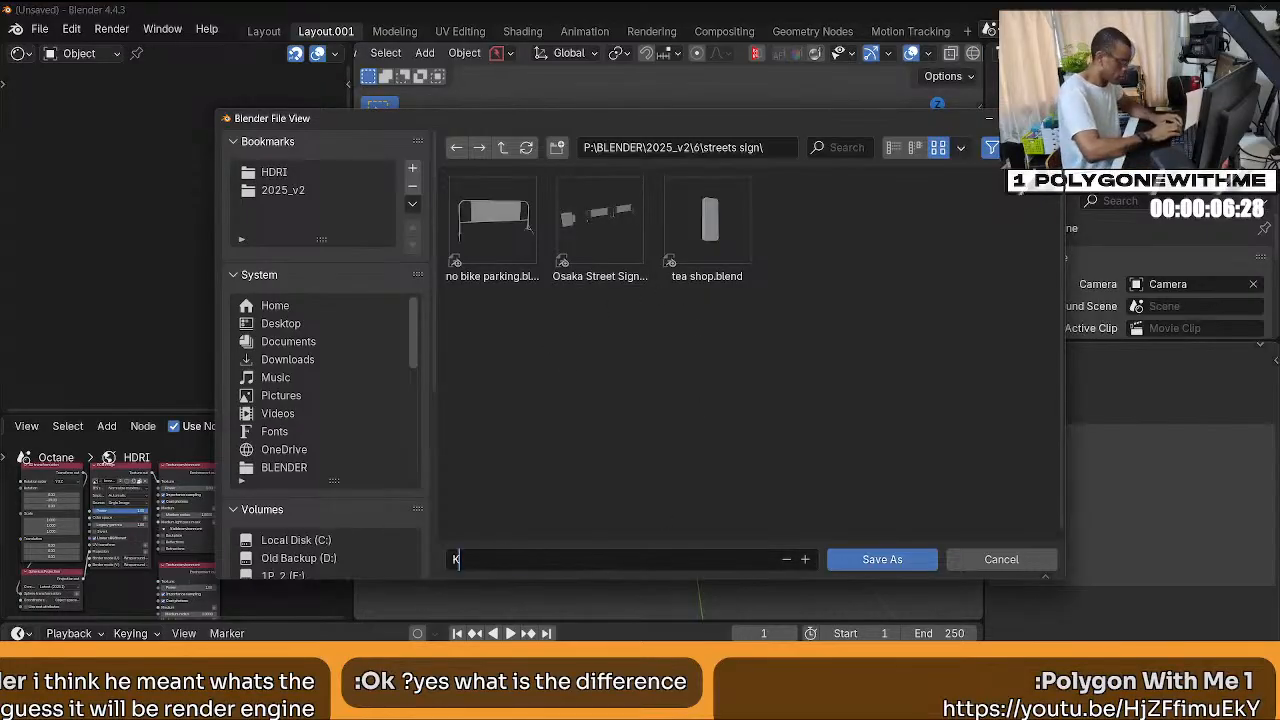
text(house)
key(Return)
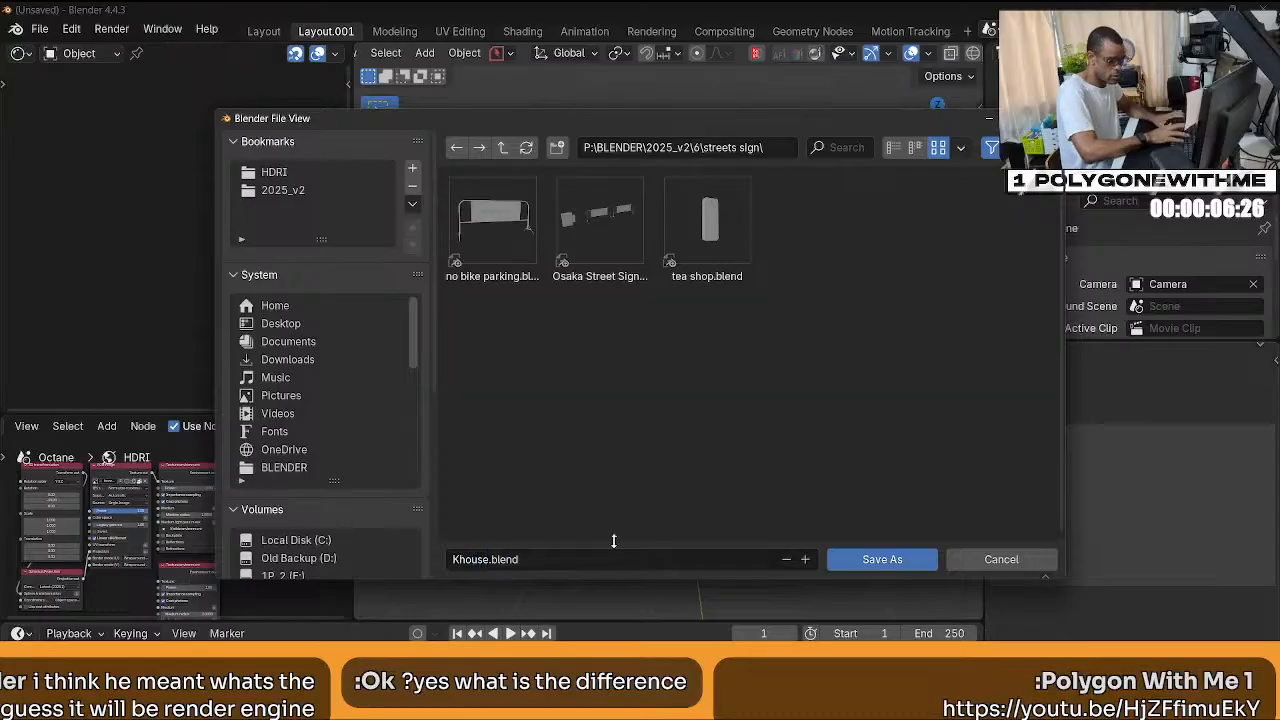
key(Return)
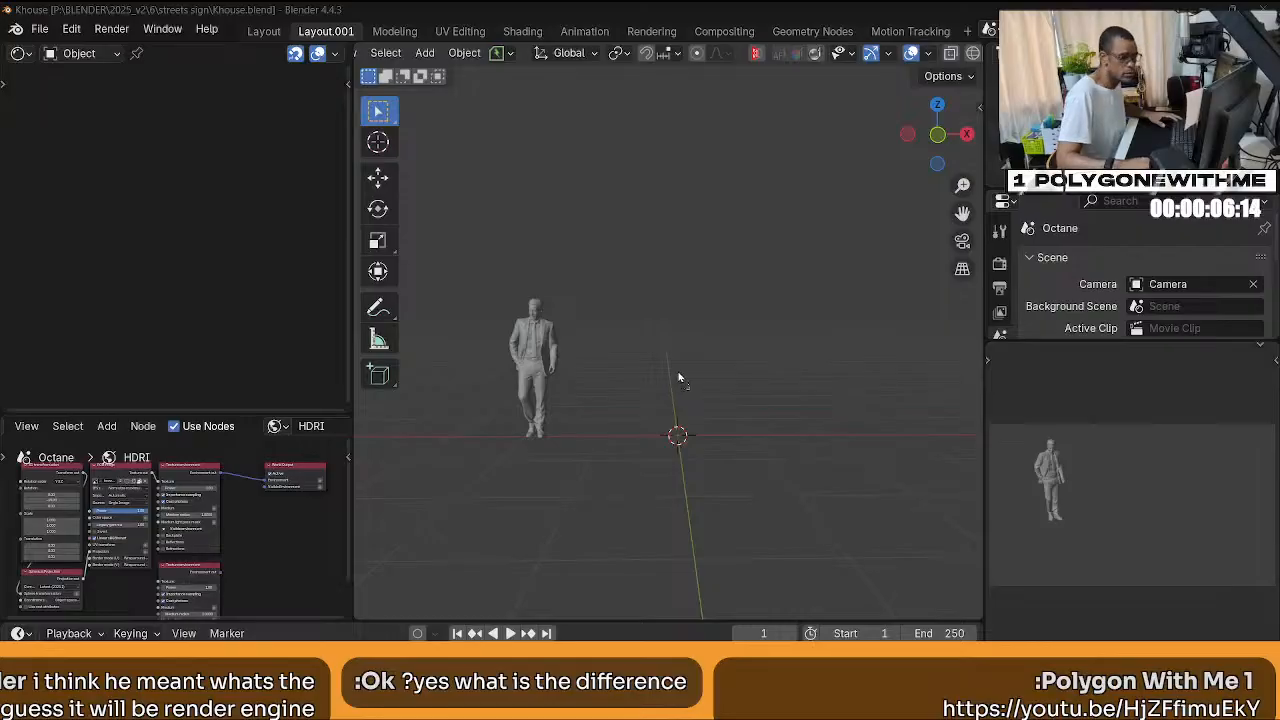
Bring the K-House storefront photo into the viewport as a reference image and examine its shop sign.
mouse_move(678, 378)
mouse_down()
mouse_move(660, 386)
mouse_move(676, 372)
mouse_up()
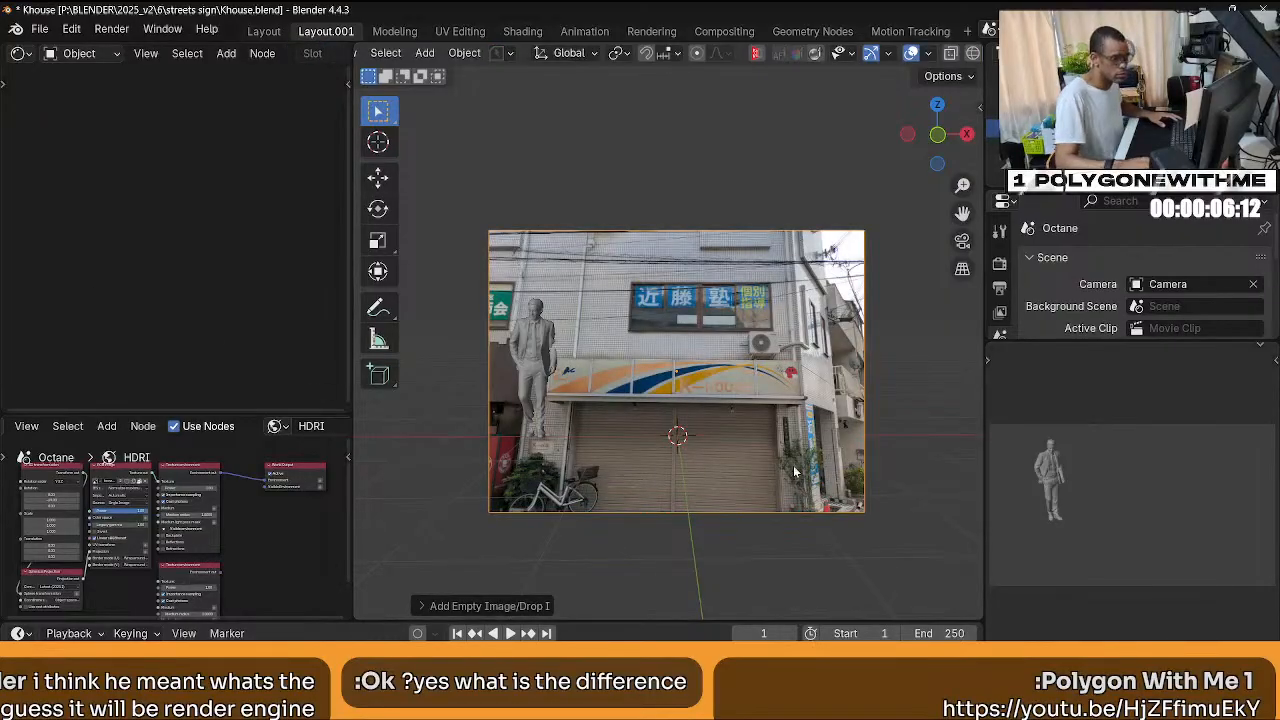
scroll(778, 464, up, 4)
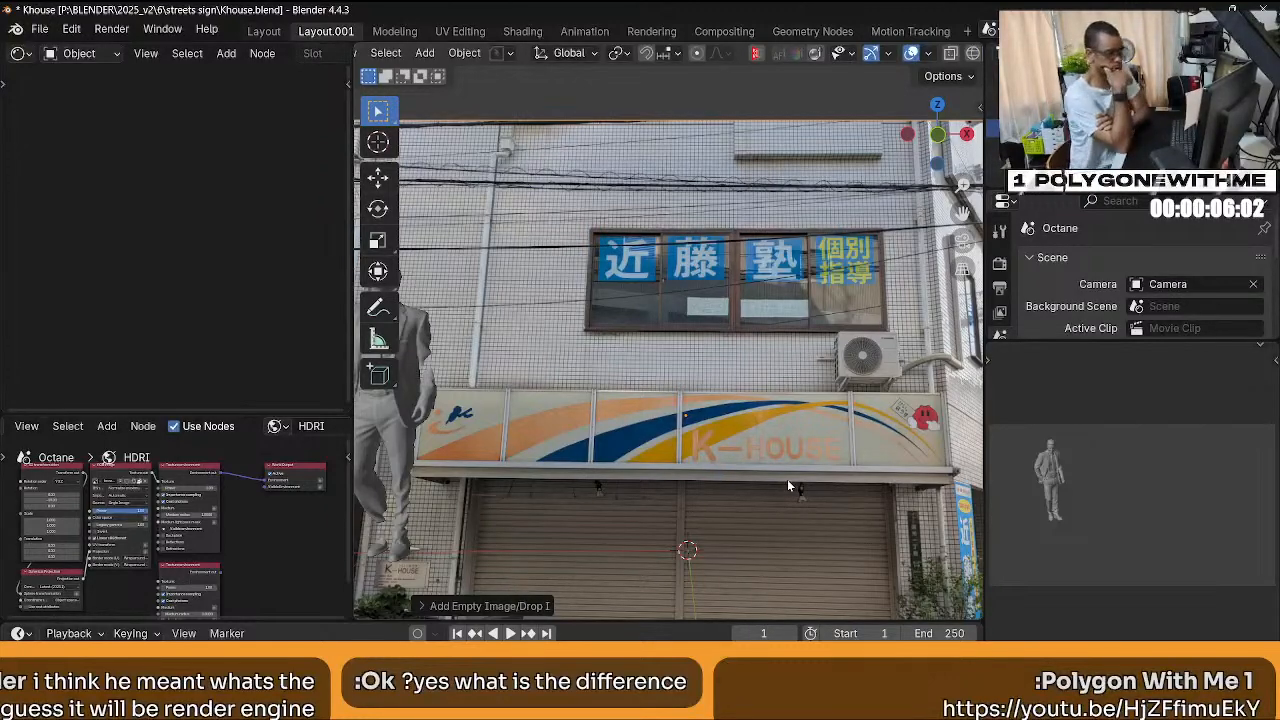
key(Home)
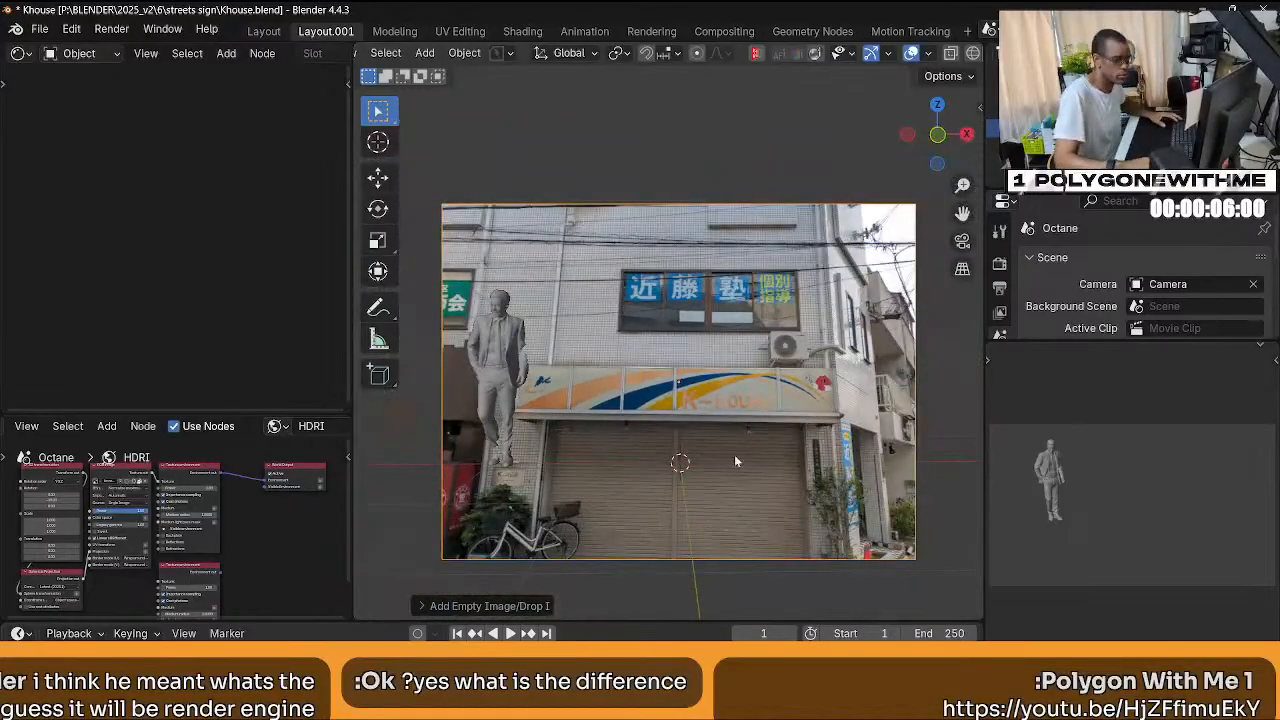
middle_drag(735, 457, 727, 458)
scroll(728, 458, up, 1)
scroll(729, 458, down, 1)
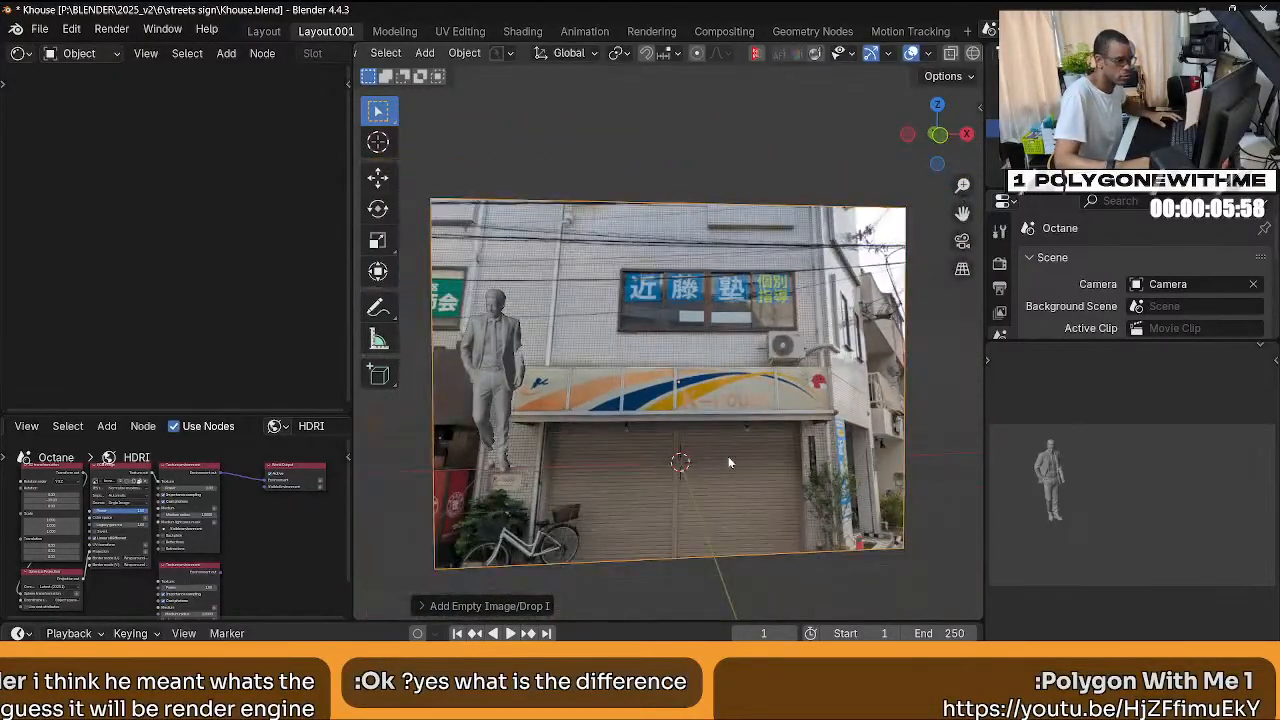
scroll(728, 456, down, 2)
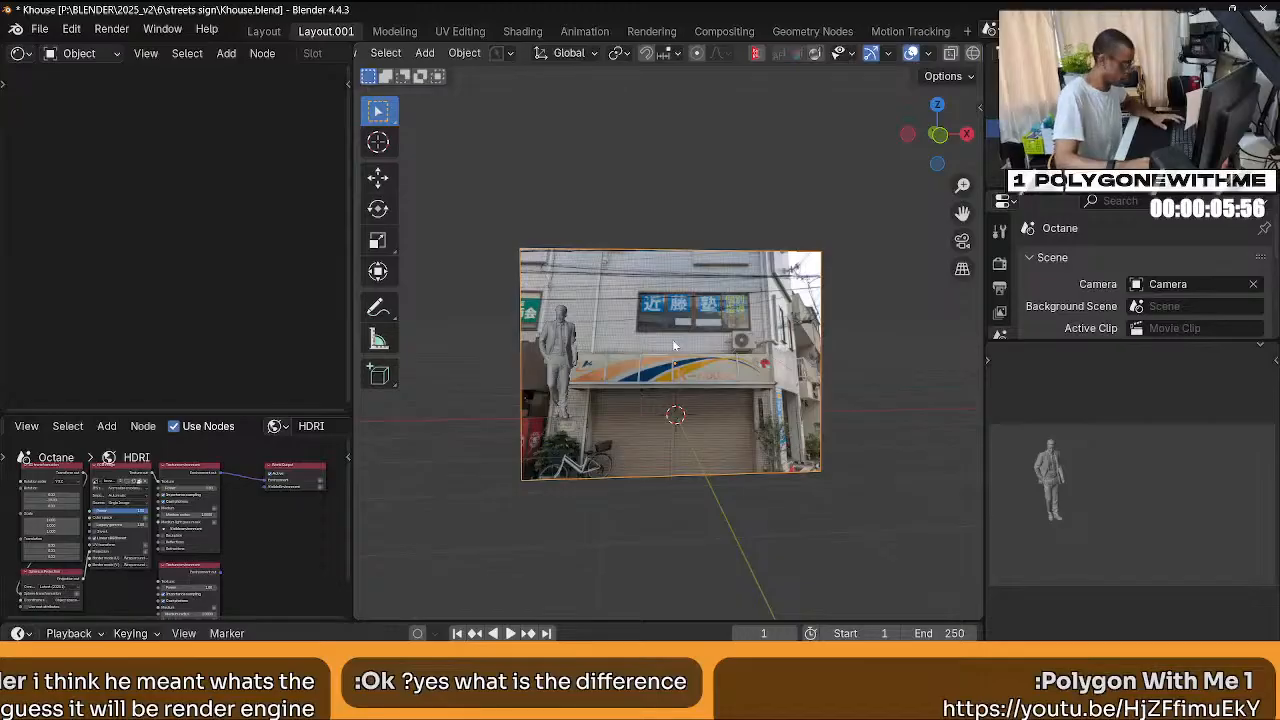
Delete the storefront reference image from the scene.
key(x)
key(x)
click(633, 310)
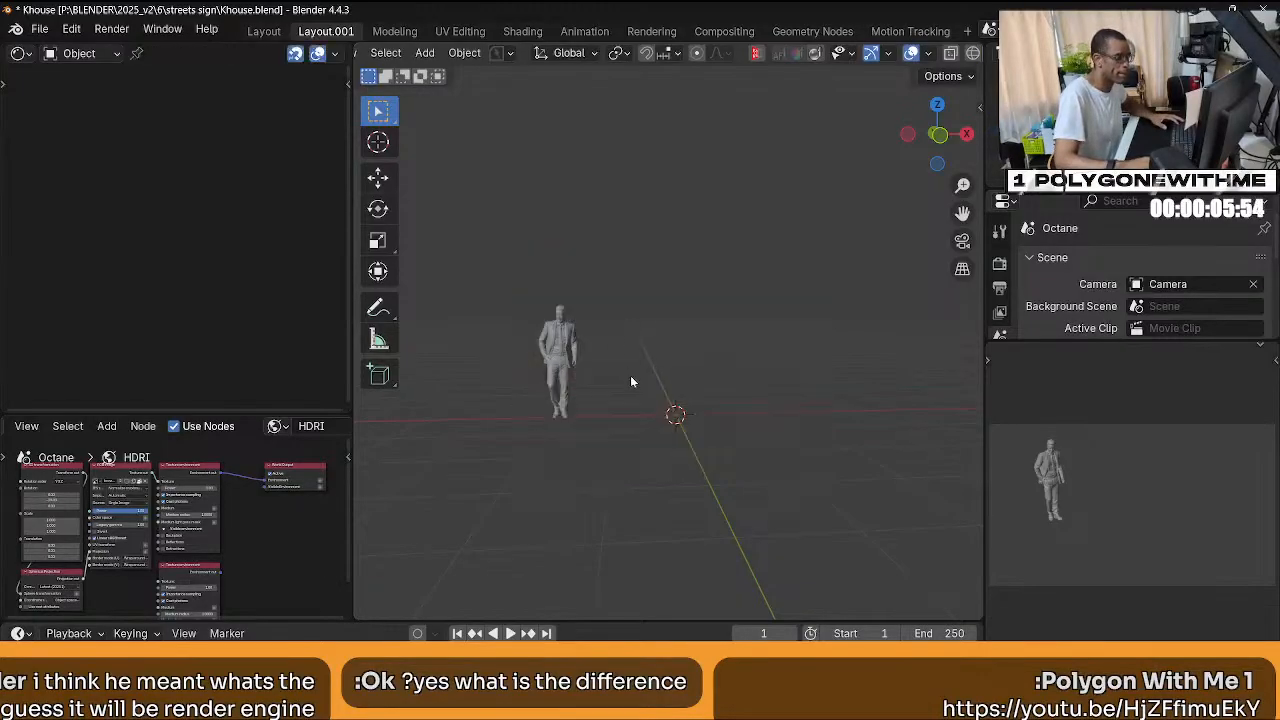
Add a cube and scale it along the Y axis to about 0.51.
key(shift+a)
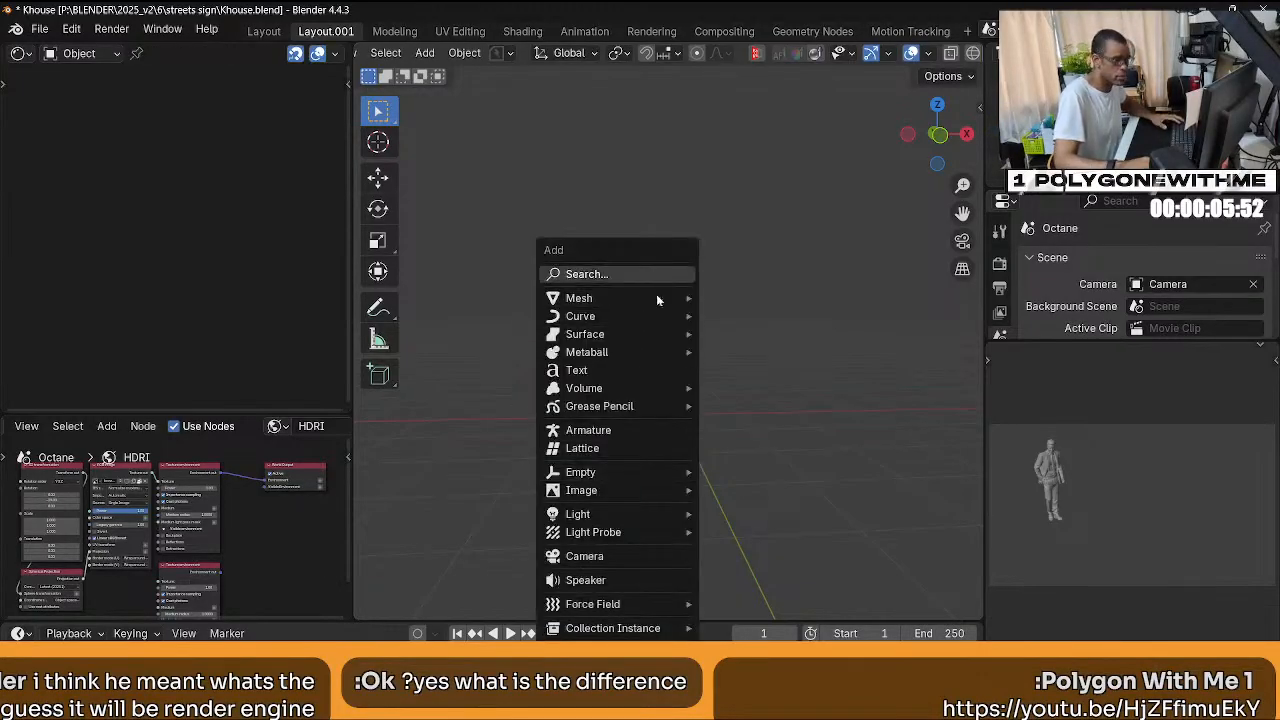
mouse_move(660, 298)
click(789, 333)
middle_drag(760, 420, 701, 452)
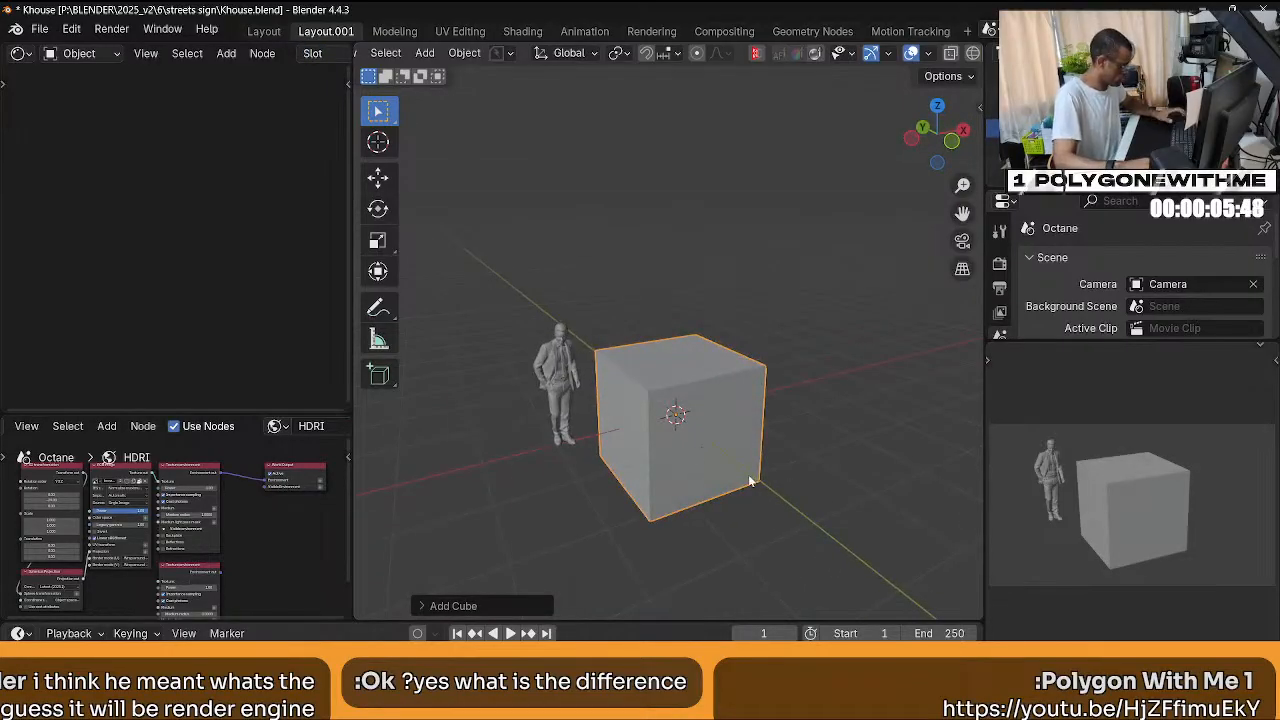
key(s)
key(y)
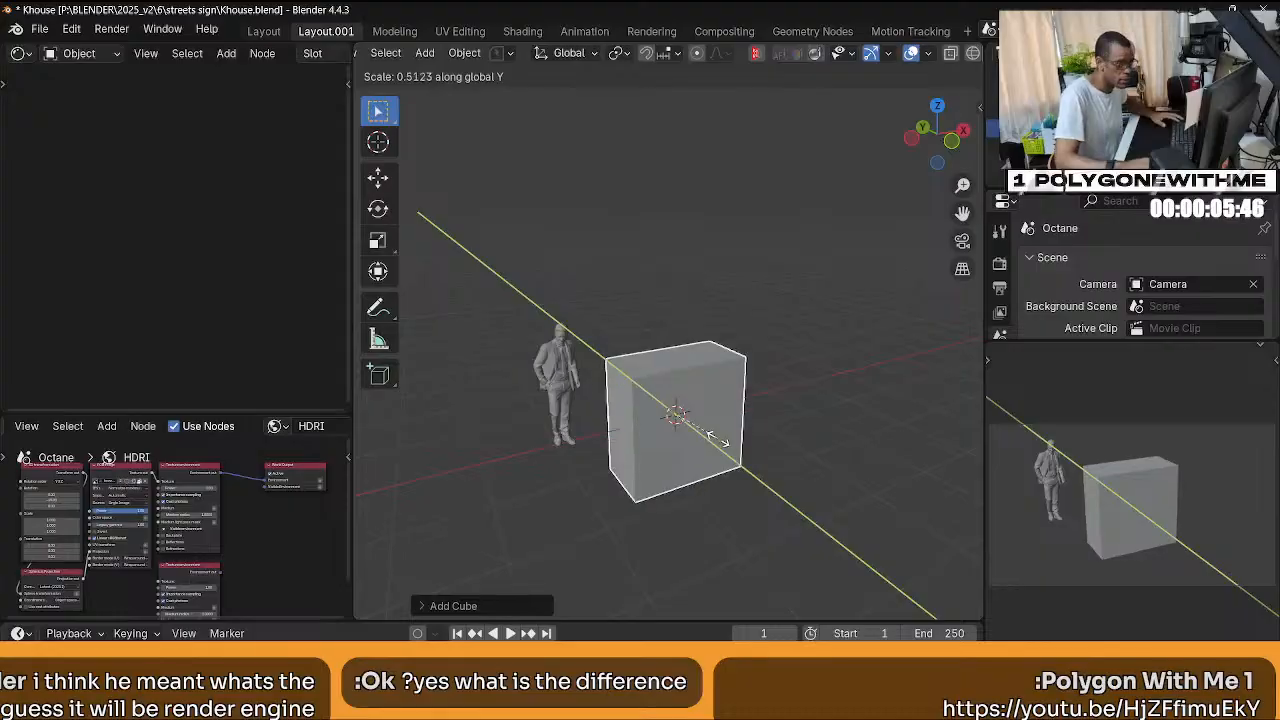
click(720, 437)
Stretch the cube along the X axis into a long signboard shape.
middle_drag(720, 437, 679, 424)
key(s)
key(x)
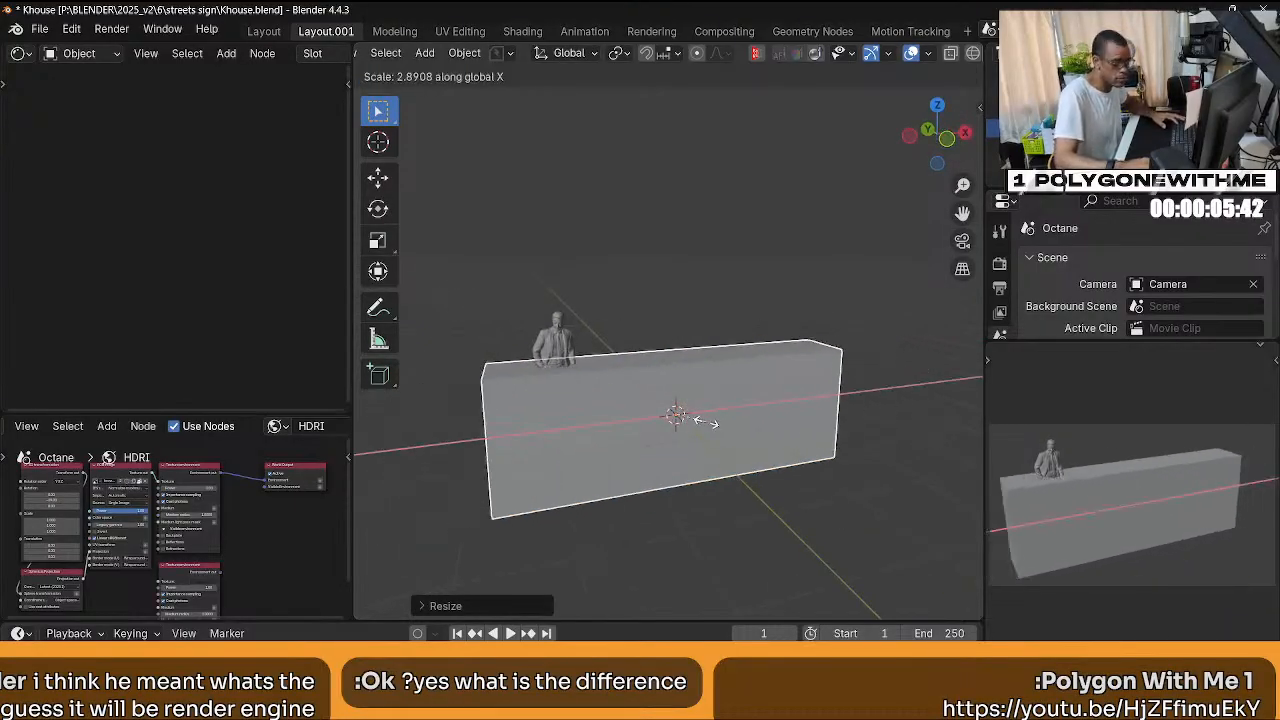
click(686, 462)
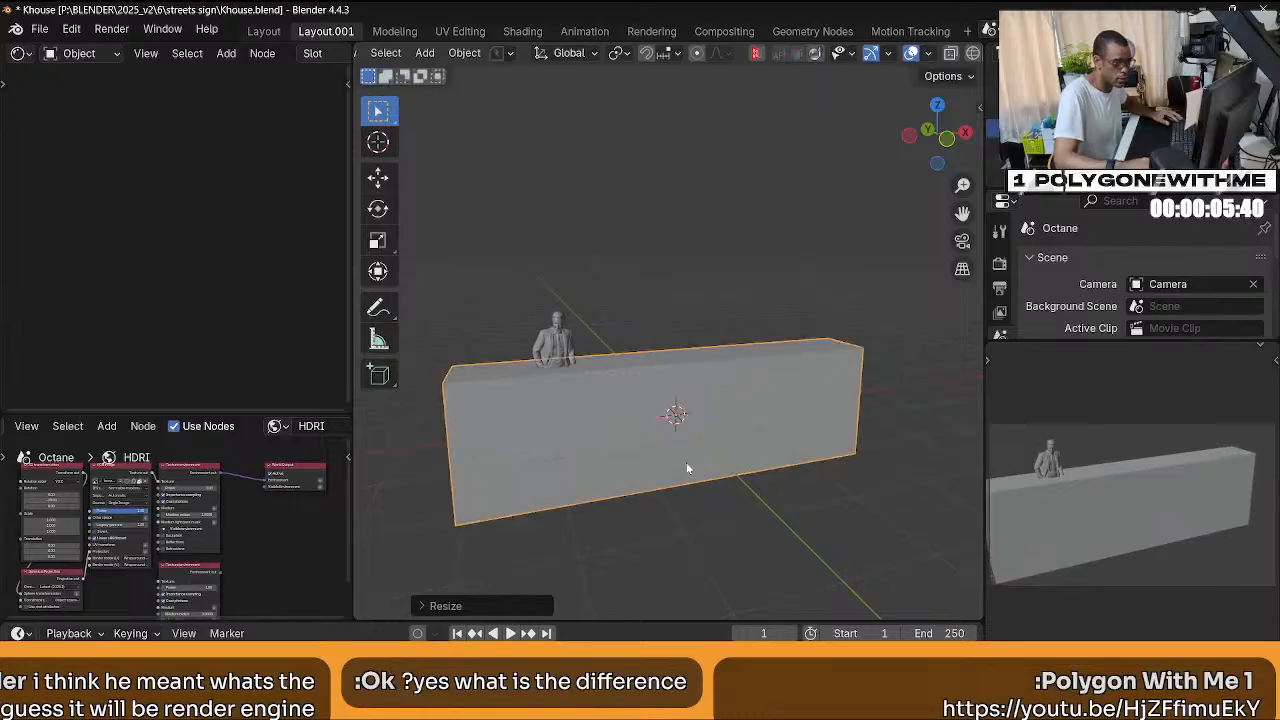
middle_drag(686, 462, 742, 450)
key(a)
key(z)
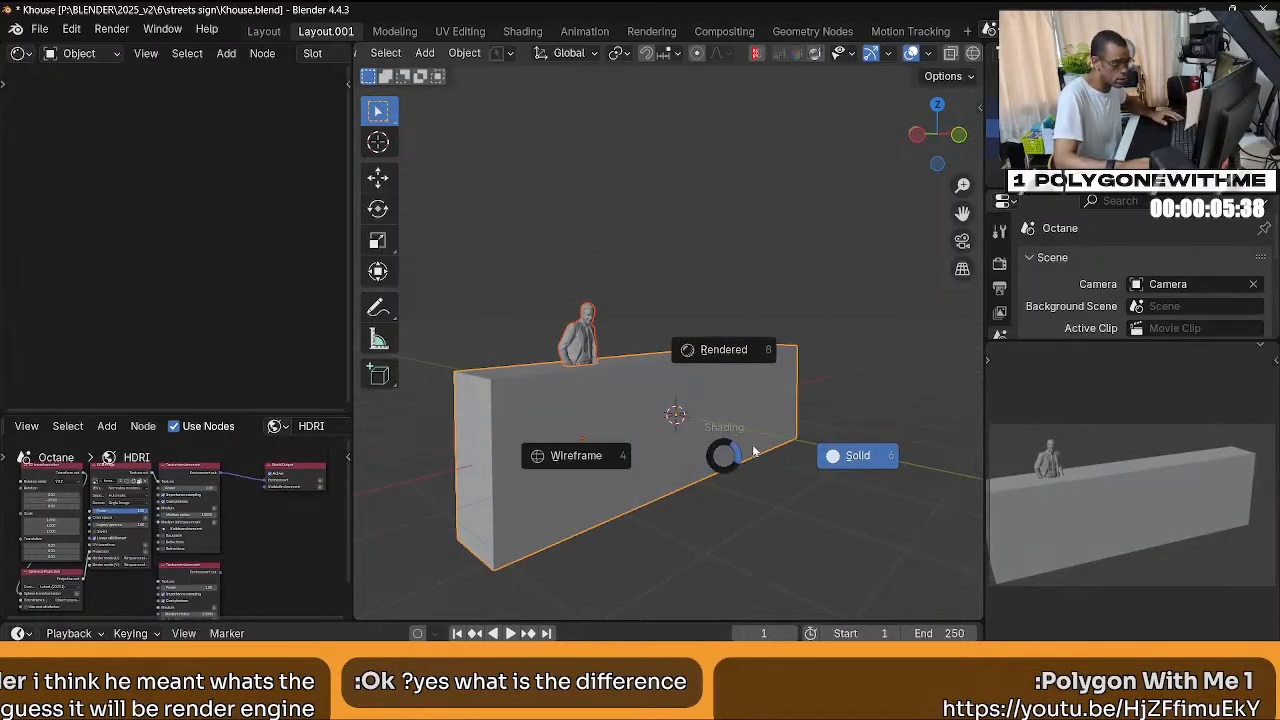
click(754, 452)
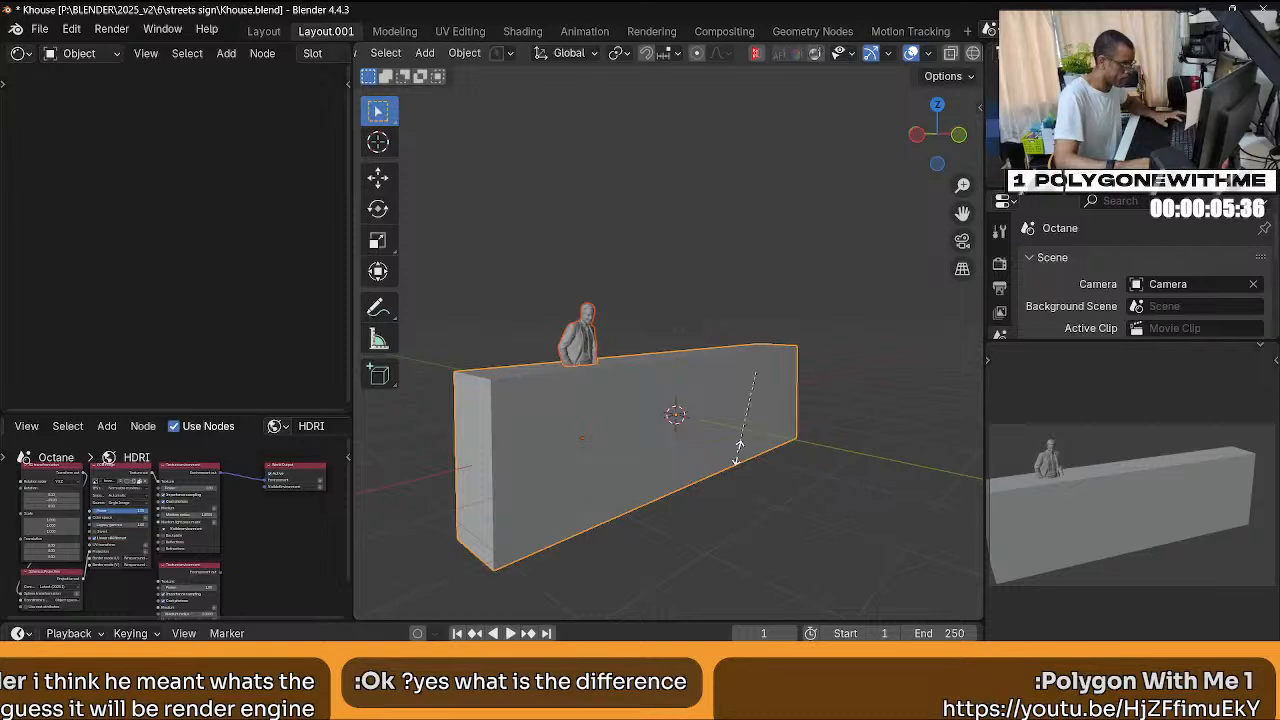
key(s)
key(z)
right_click(737, 440)
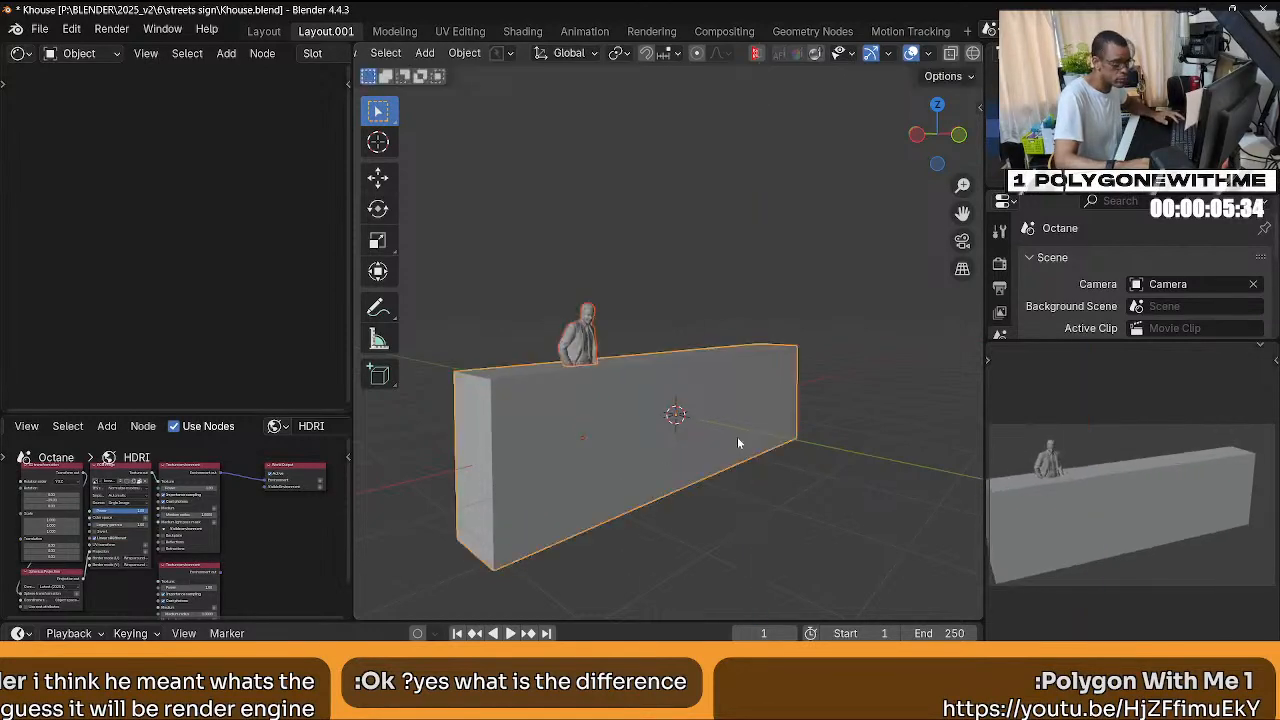
Scale the box down along the Z axis to lower its height.
key(s)
key(z)
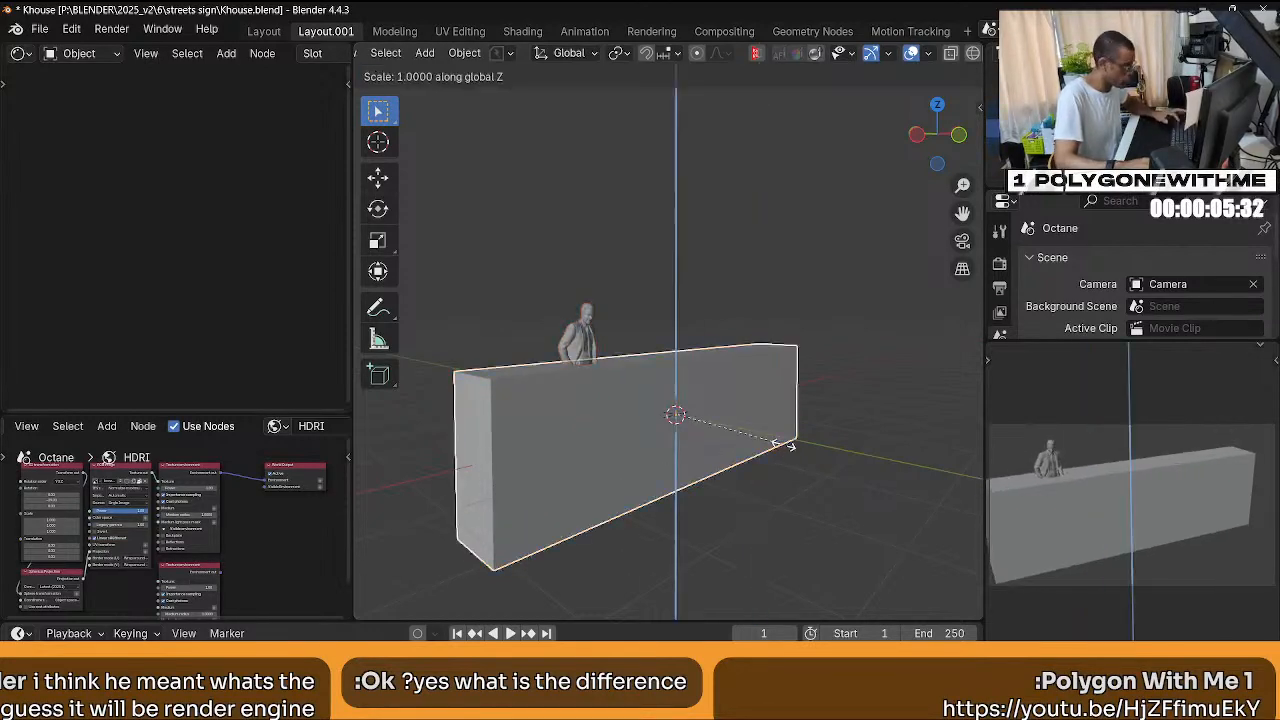
click(735, 397)
Scale the box along the Y axis to about 0.80 to make it shallower.
middle_drag(723, 397, 592, 409)
middle_drag(512, 378, 690, 445)
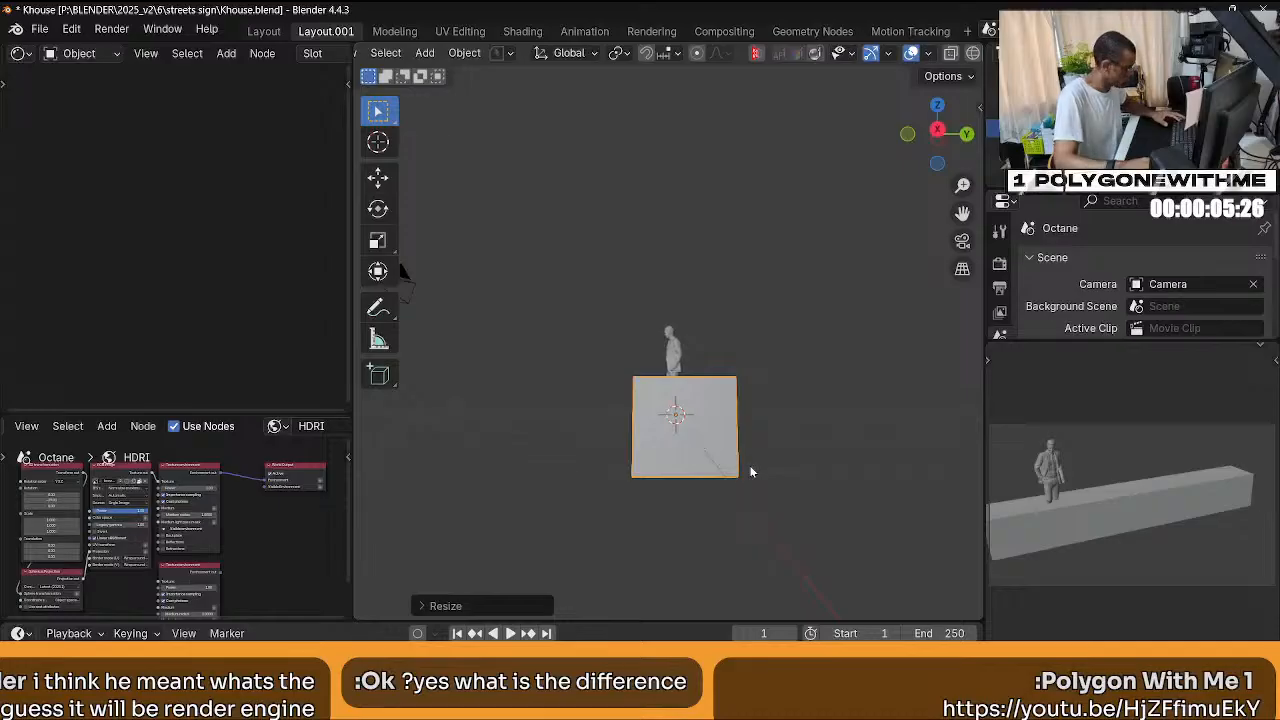
key(s)
key(y)
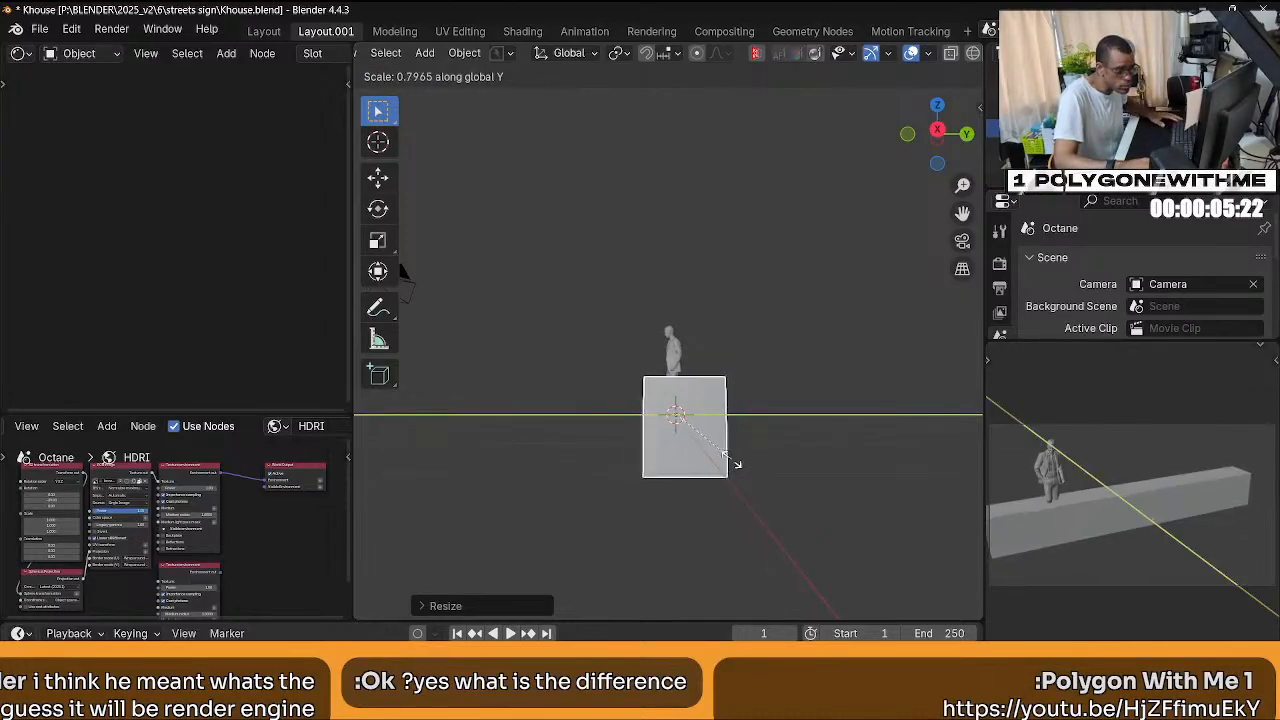
click(735, 463)
mouse_move(735, 463)
middle_down()
mouse_move(813, 482)
mouse_move(732, 475)
mouse_move(749, 437)
mouse_move(749, 480)
mouse_move(731, 449)
middle_up()
key(g)
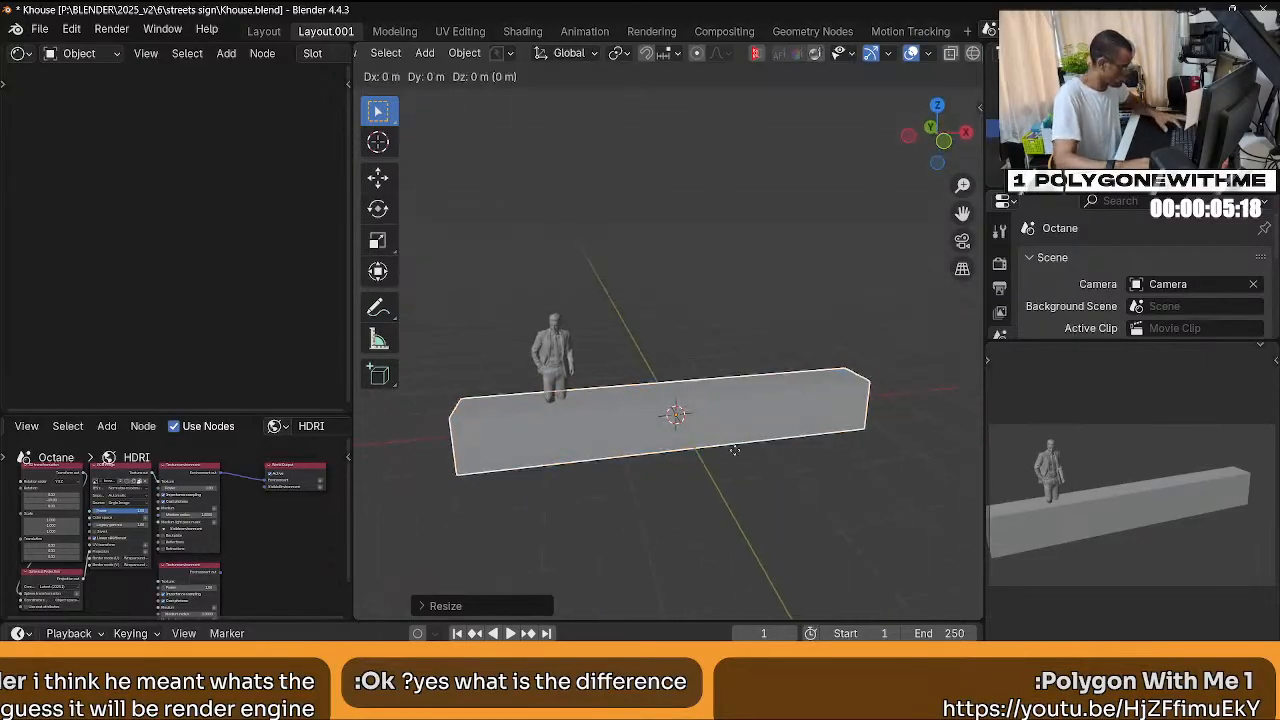
key(z)
right_click(752, 435)
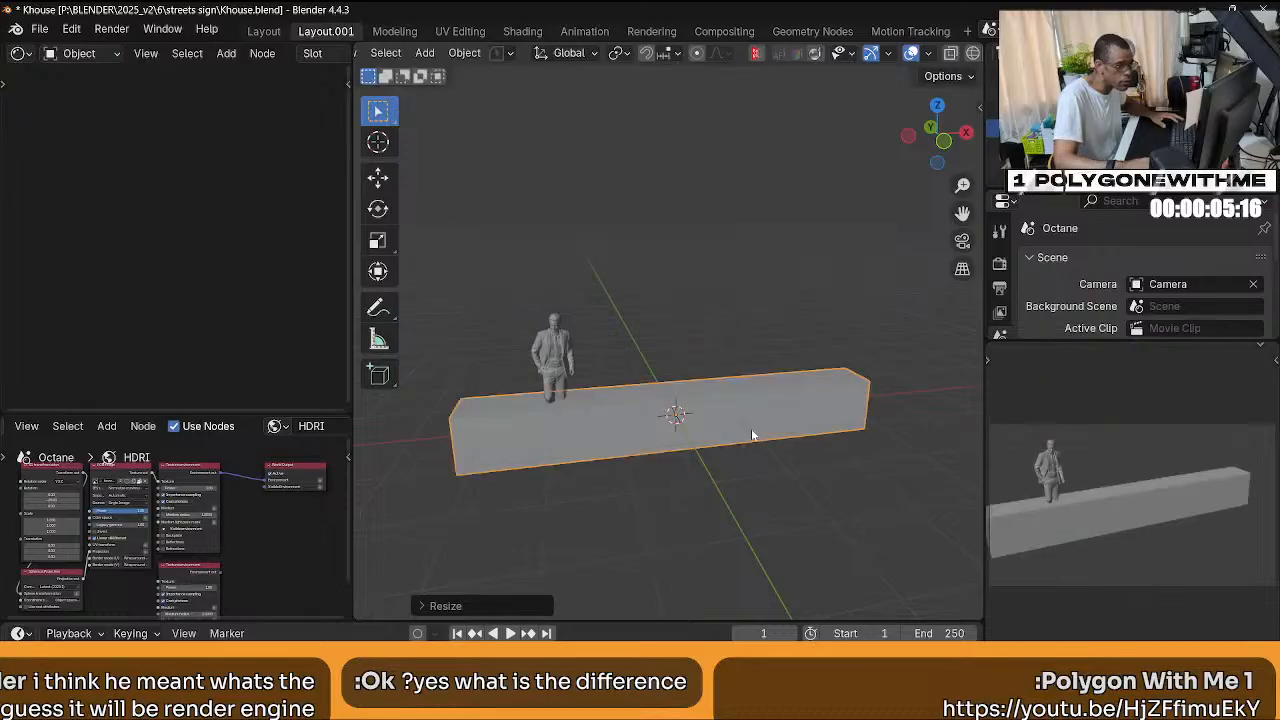
Move the human scale figure out of the box to just beyond its end on the negative X side.
middle_drag(752, 435, 700, 420)
click(570, 345)
key(g)
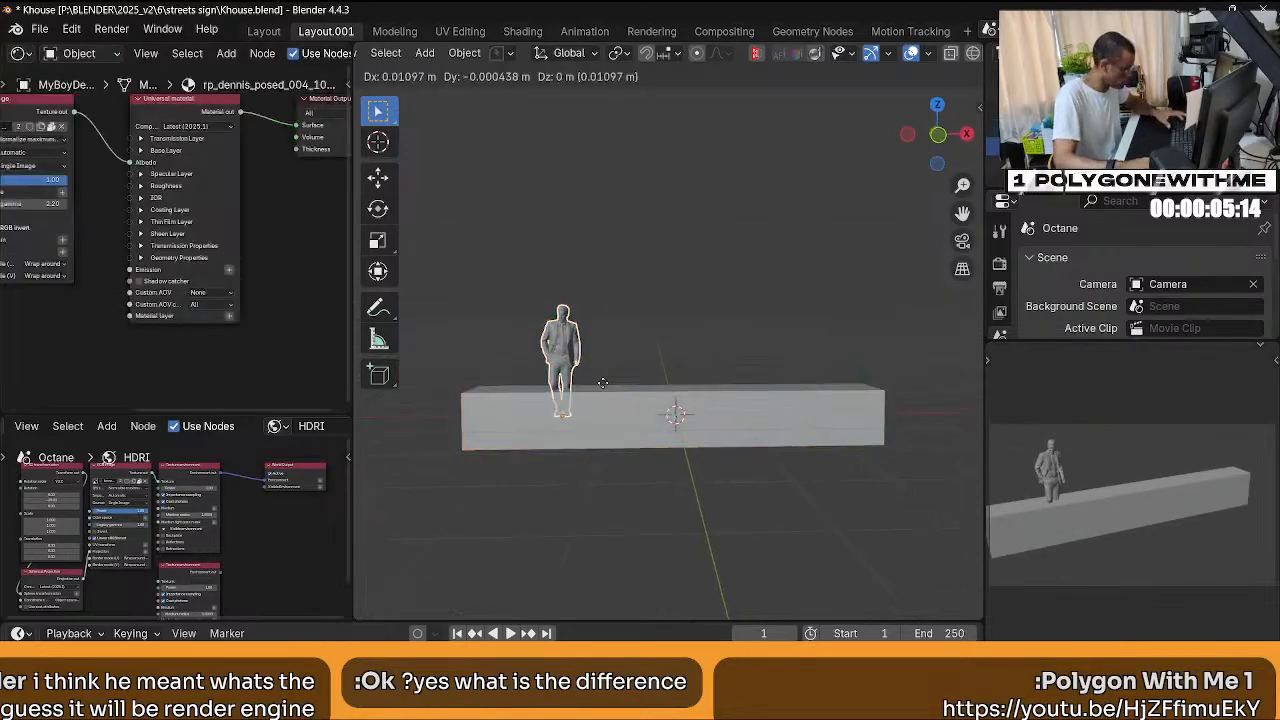
click(457, 385)
middle_drag(457, 385, 673, 440)
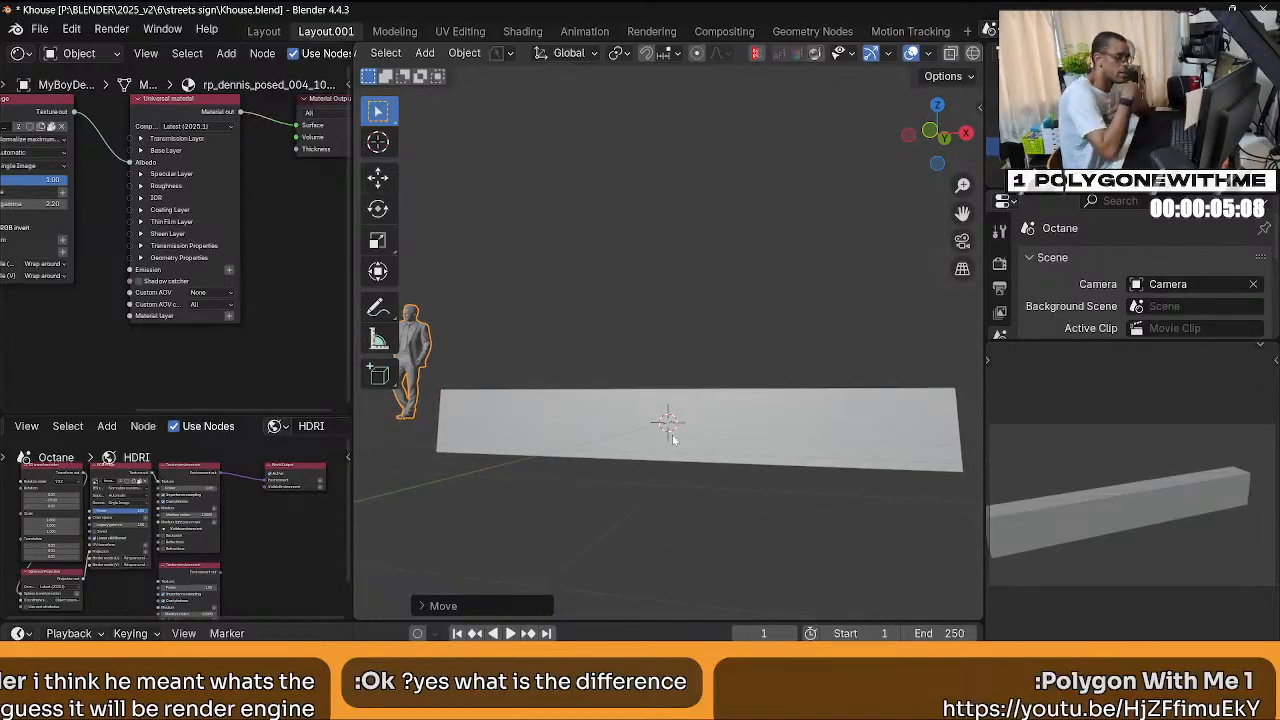
Select the signboard box, switch to the Modeling workspace and put the box back in Object Mode.
click(793, 449)
middle_drag(780, 466, 700, 428)
scroll(748, 487, up, 5)
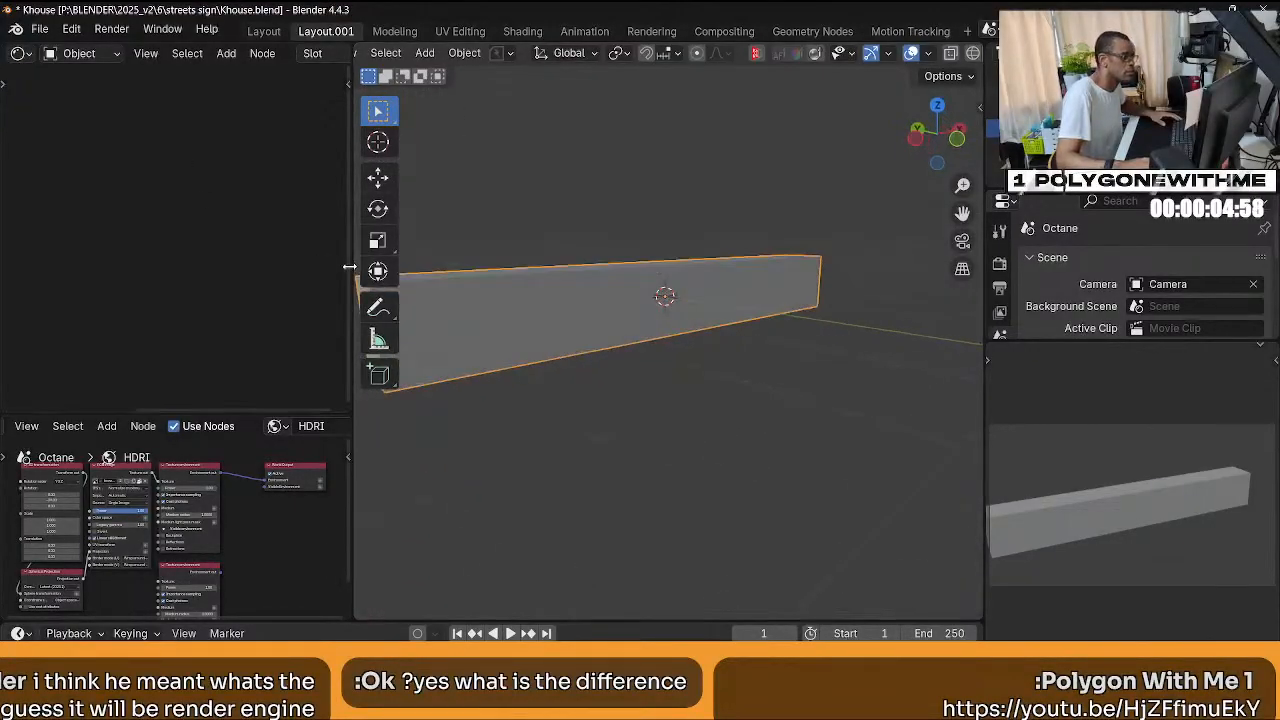
click(394, 31)
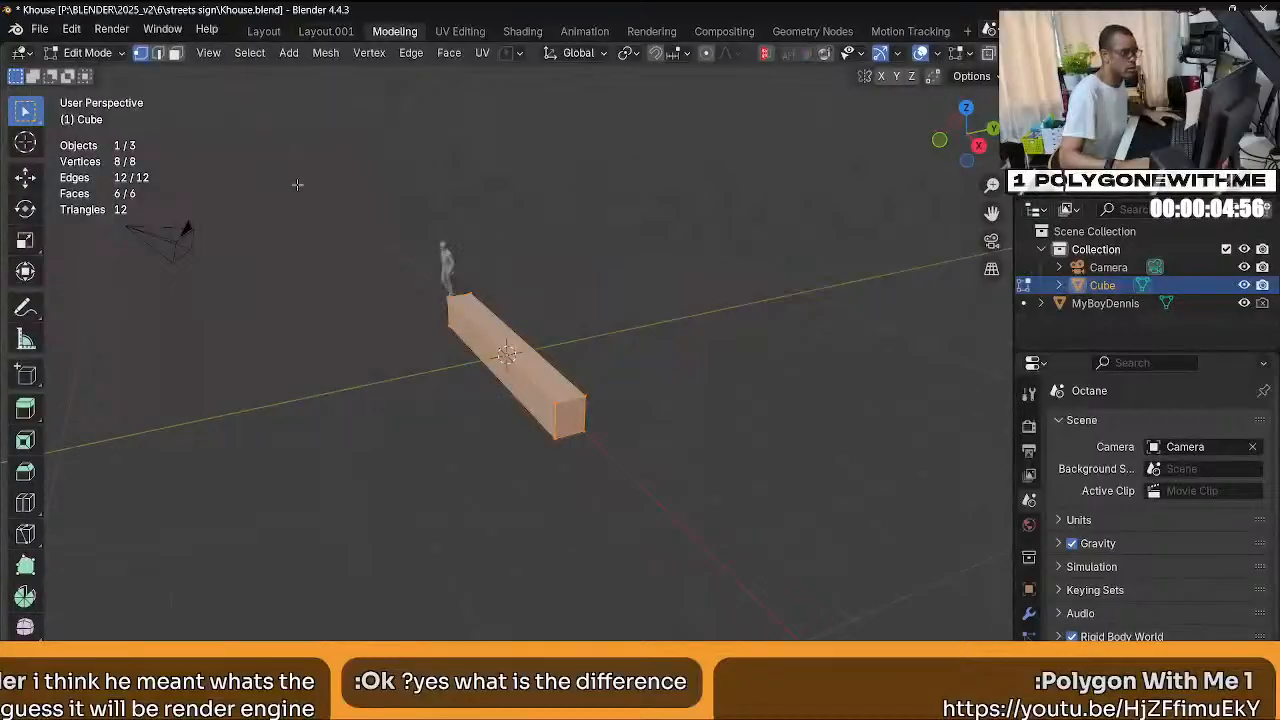
key(Tab)
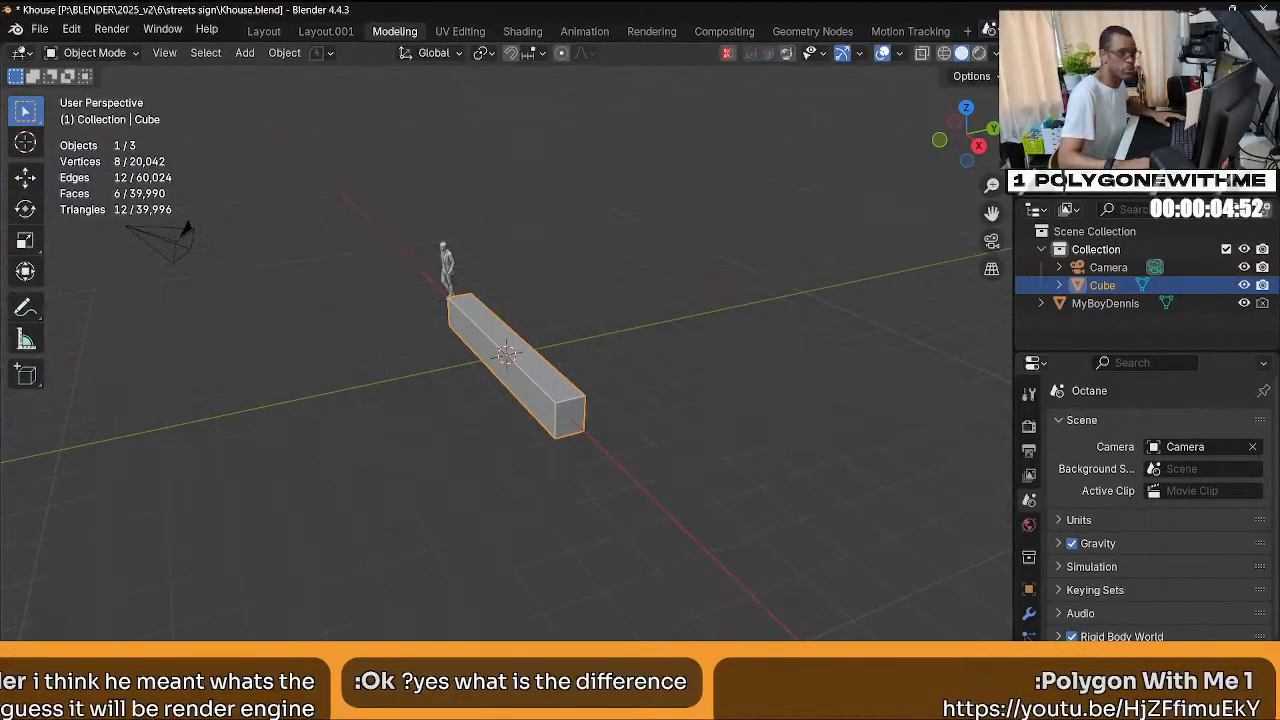
Change the Text Editor area above the outliner to an Image Editor and load PXL_20250630_232012623.MP.jpg in it.
click(1035, 53)
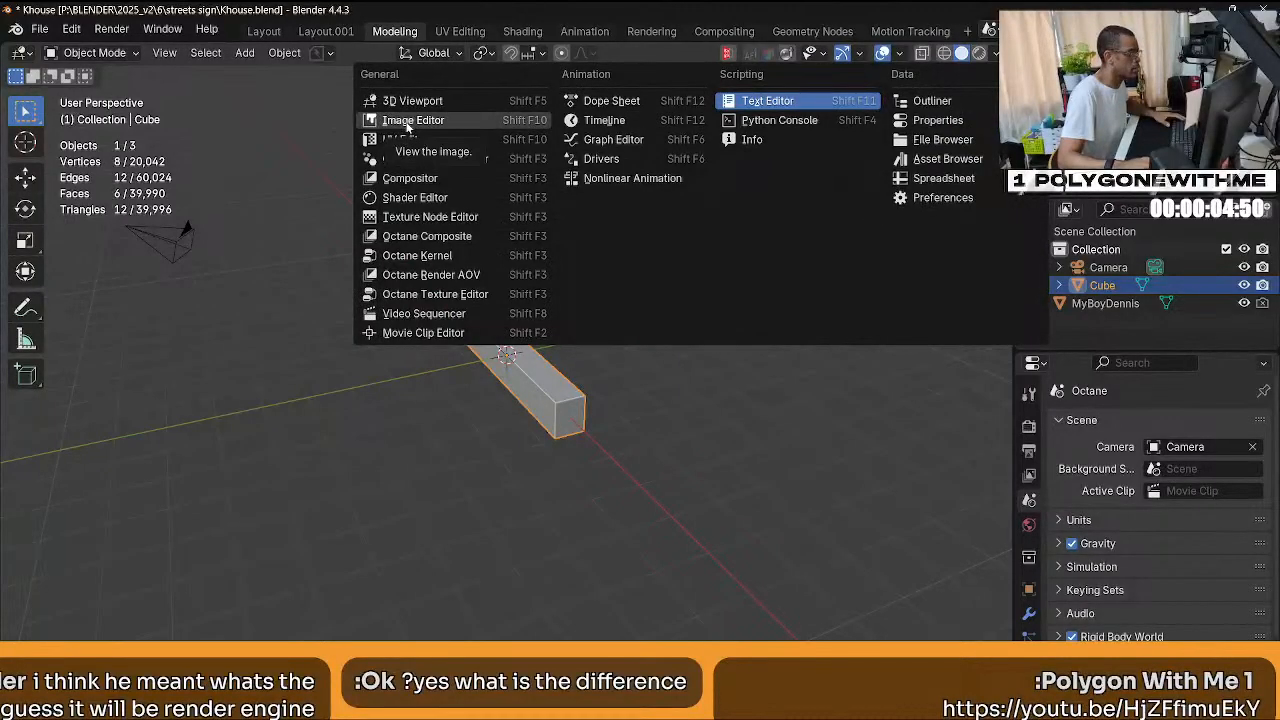
click(460, 123)
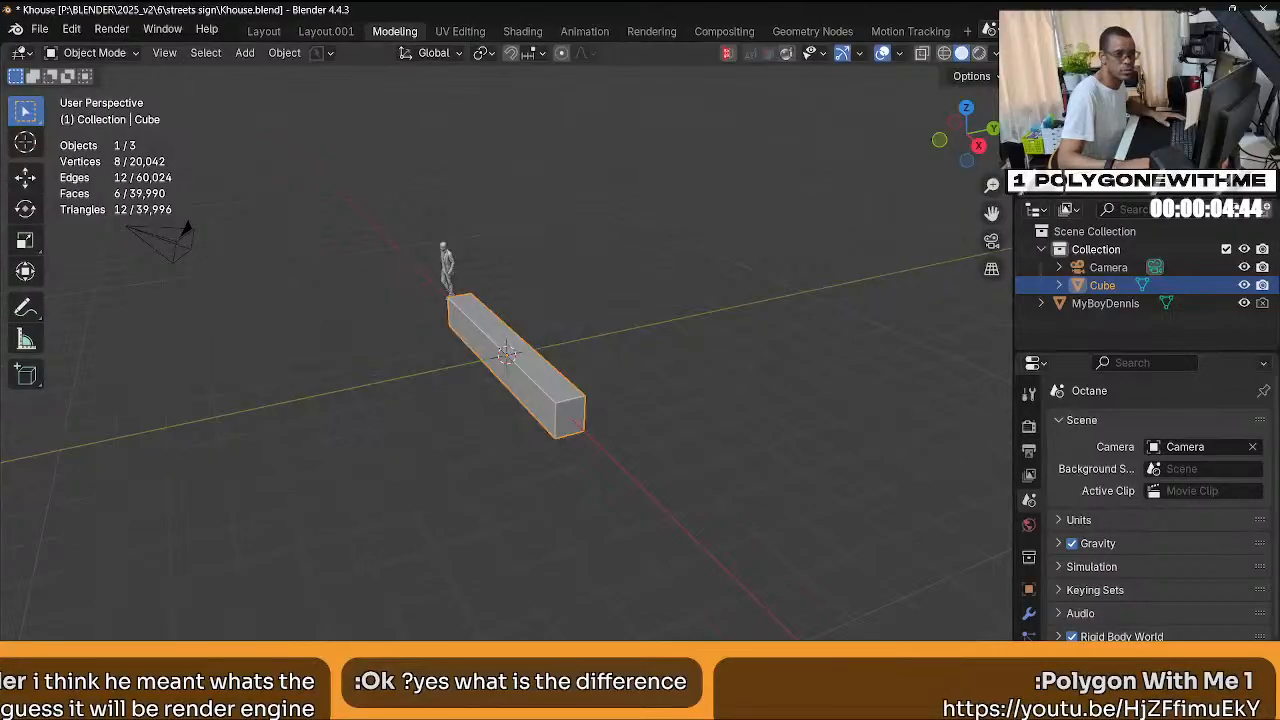
click(1230, 53)
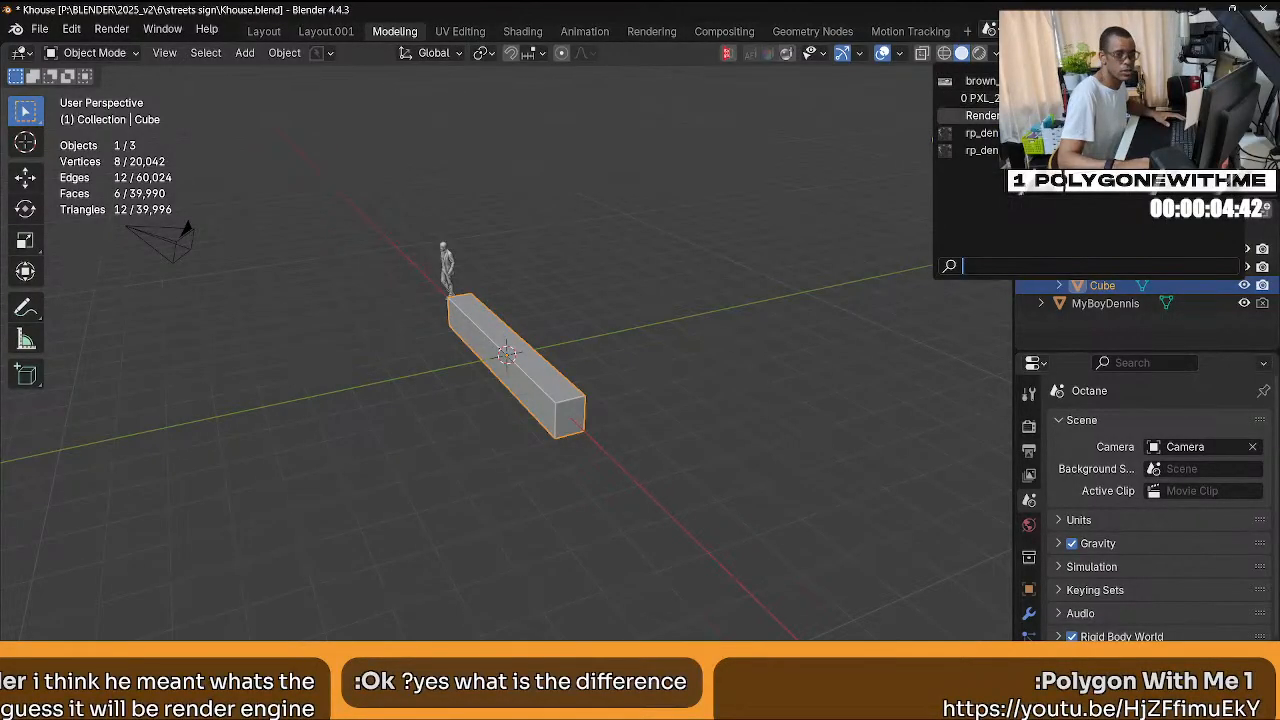
click(1060, 98)
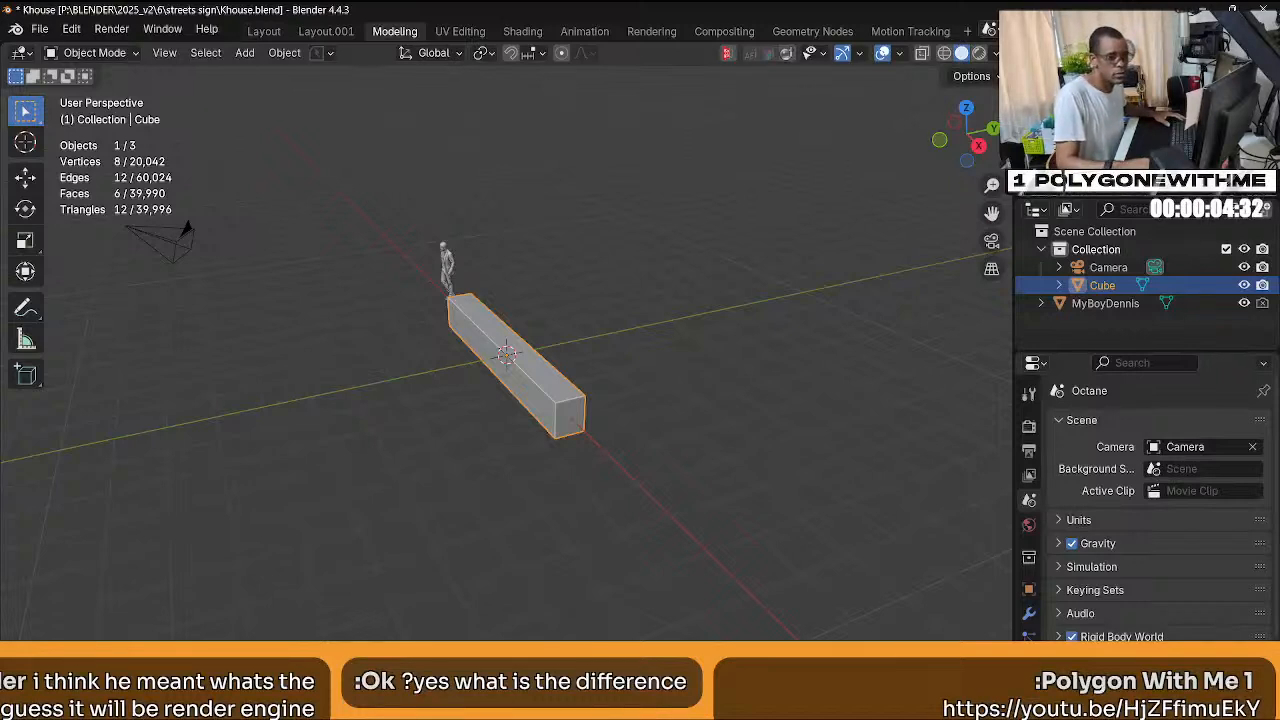
Split the 3D viewport and make the new narrow area an Image Editor showing the storefront photo PXL_20250630_232012623.MP.jpg.
drag(4, 44, 328, 110)
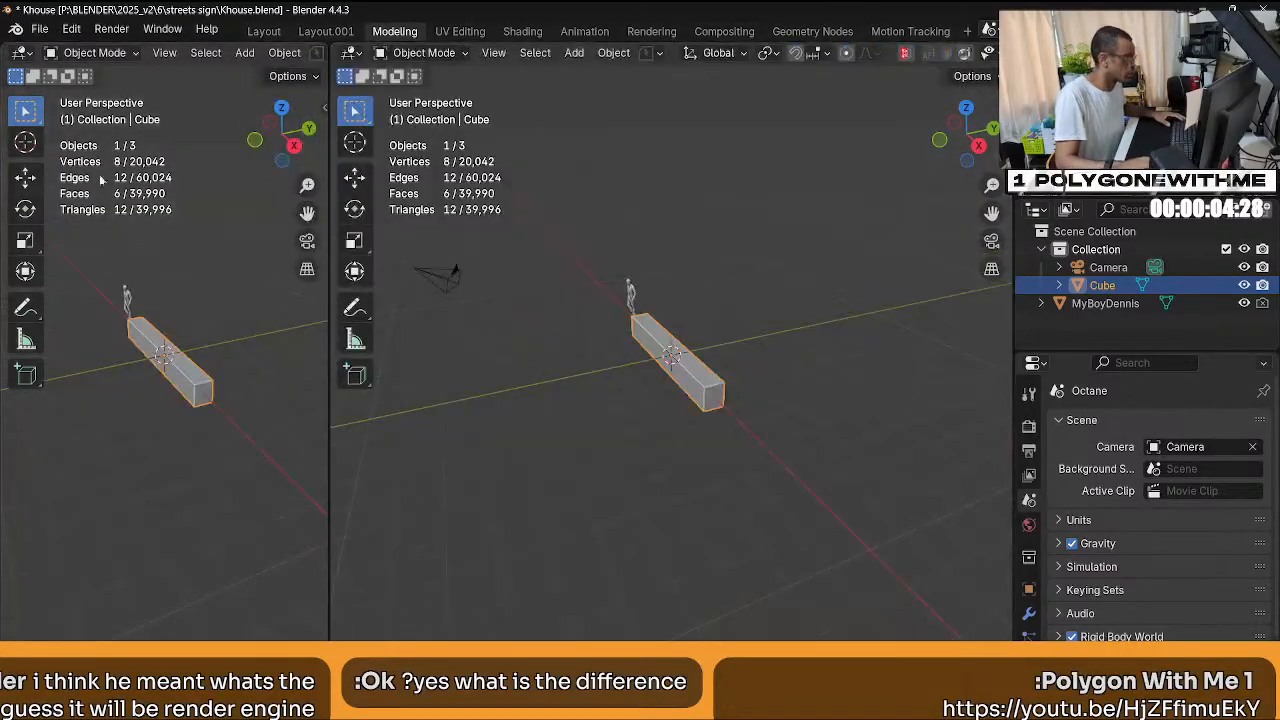
click(20, 52)
click(62, 120)
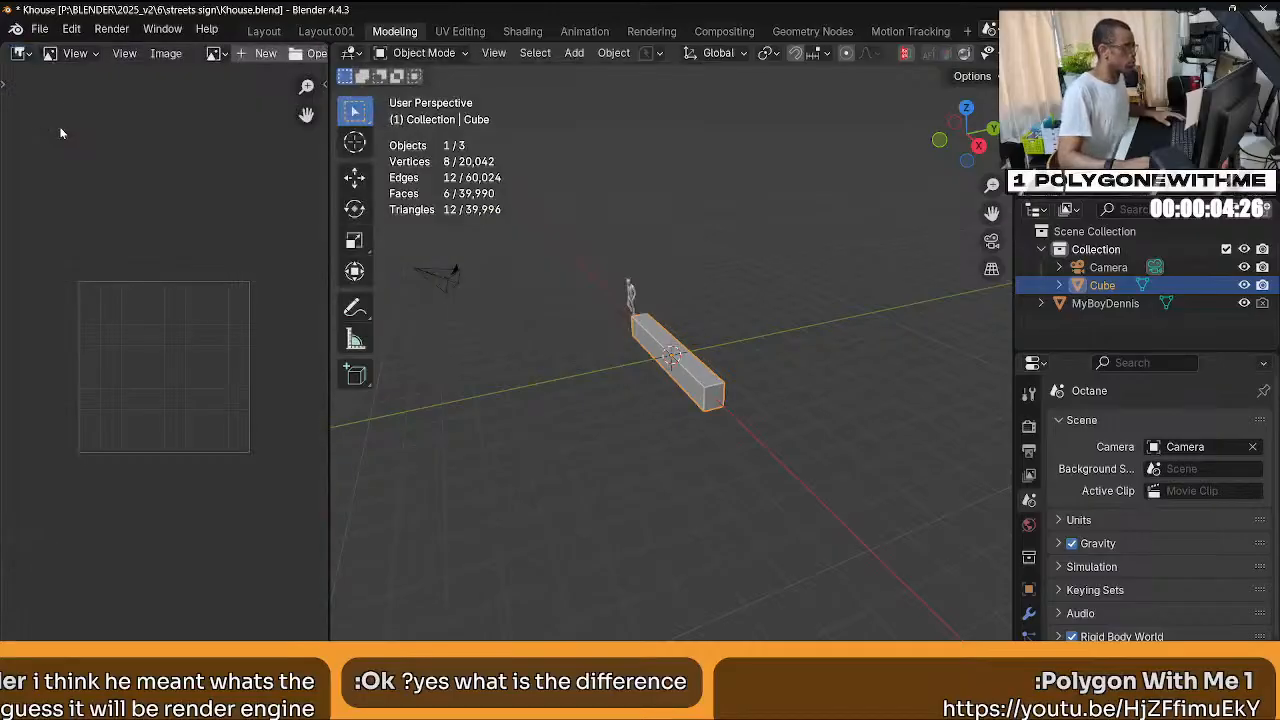
click(221, 55)
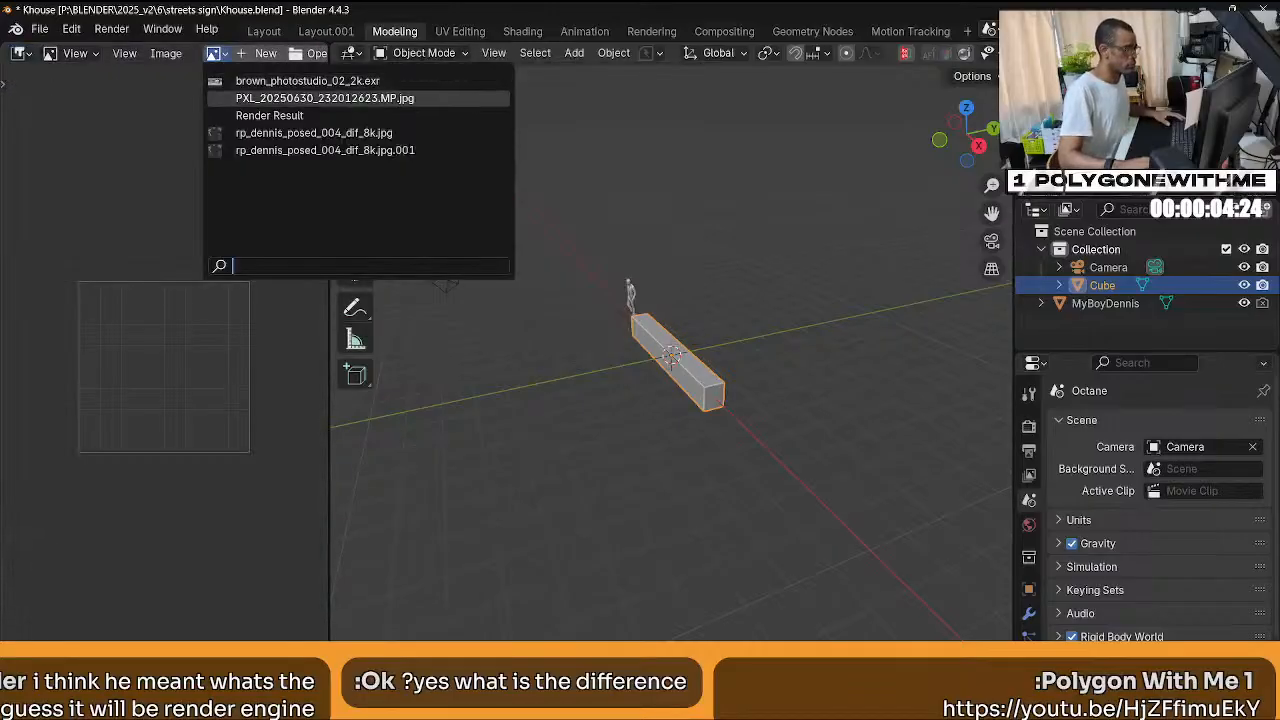
click(280, 94)
scroll(171, 371, down, 2)
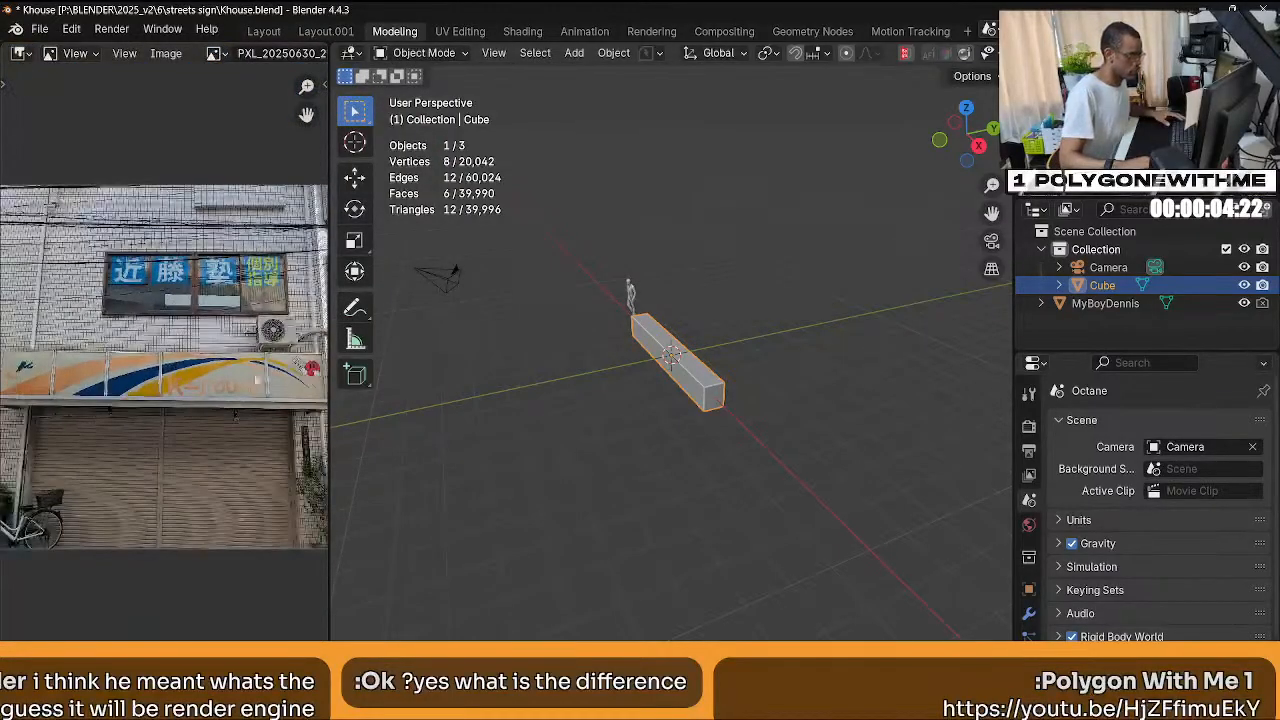
scroll(278, 408, down, 1)
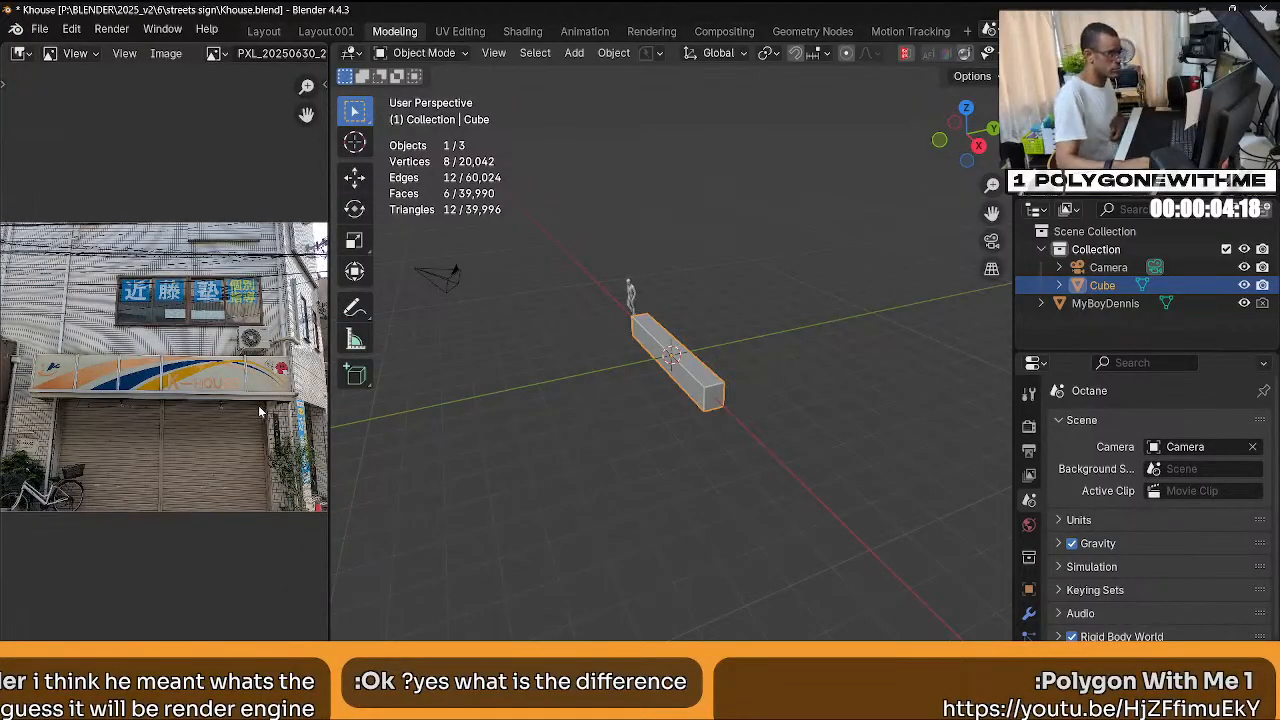
Create a new material on the signboard box.
middle_drag(676, 374, 708, 366)
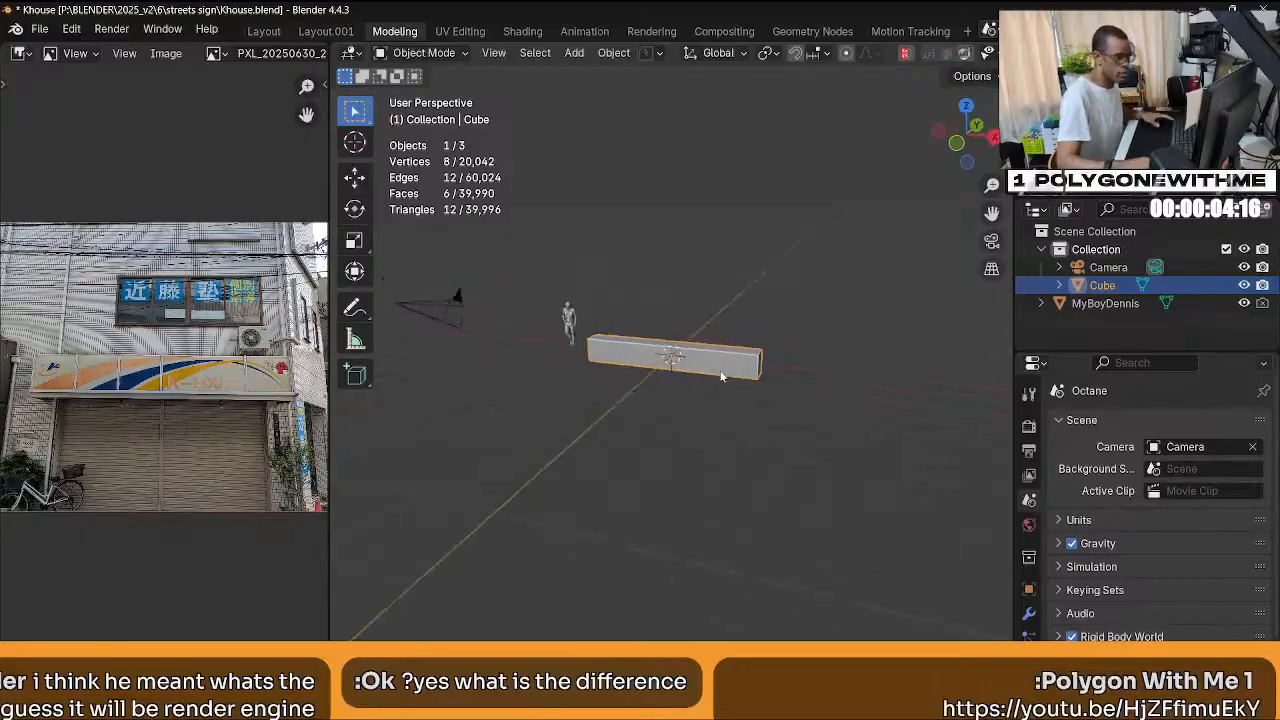
scroll(1029, 500, down, 4)
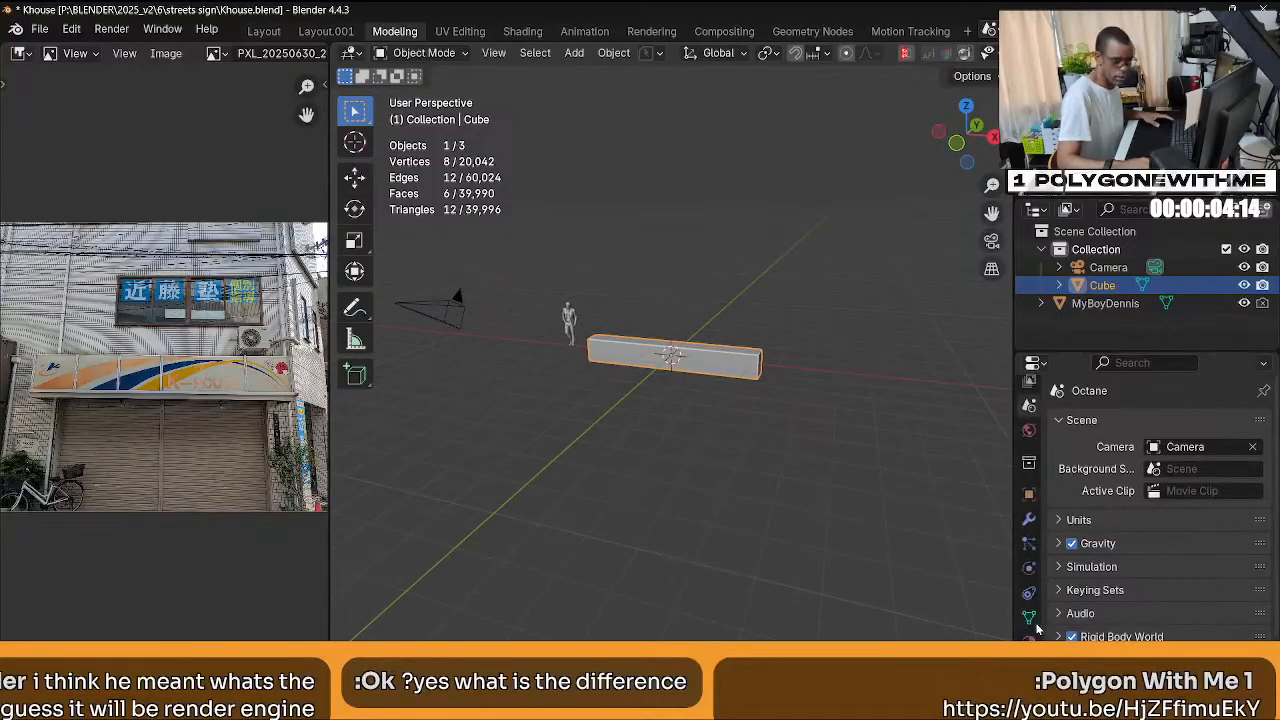
click(1029, 638)
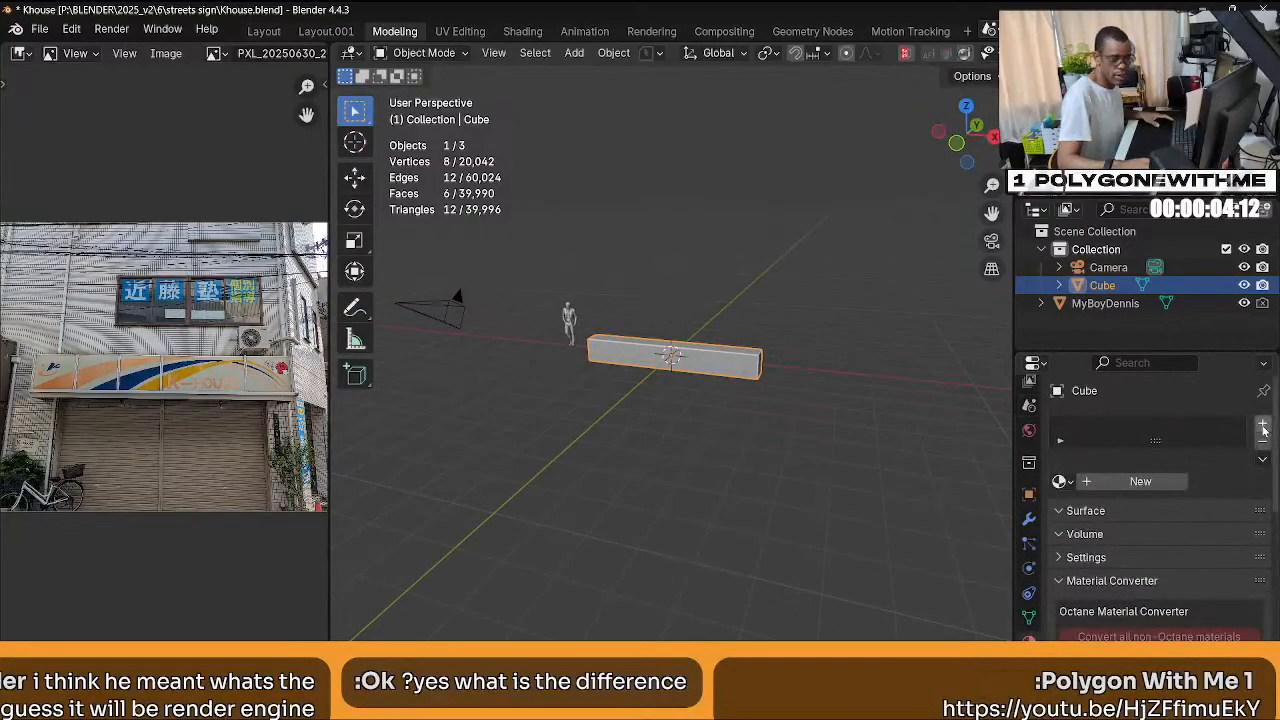
click(1113, 483)
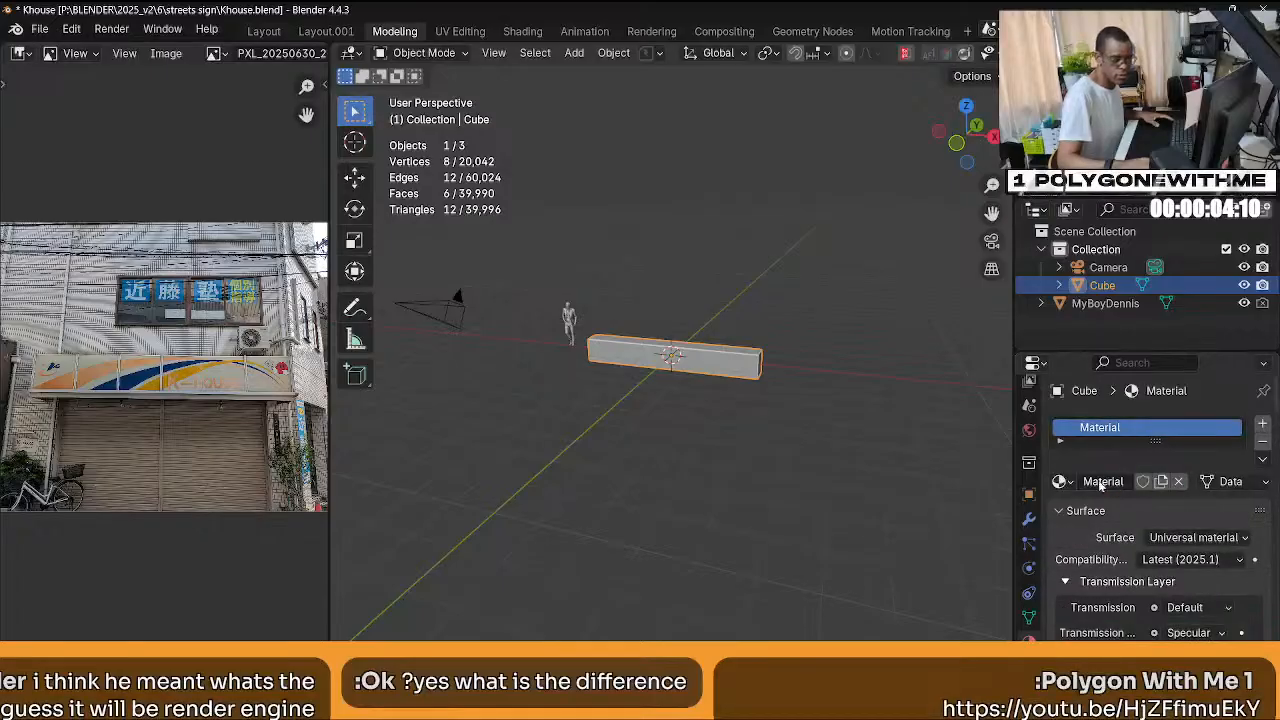
In the Shading workspace, add an Octane RGB image node and connect its texture output to the Universal material's Albedo.
click(517, 32)
scroll(547, 275, up, 4)
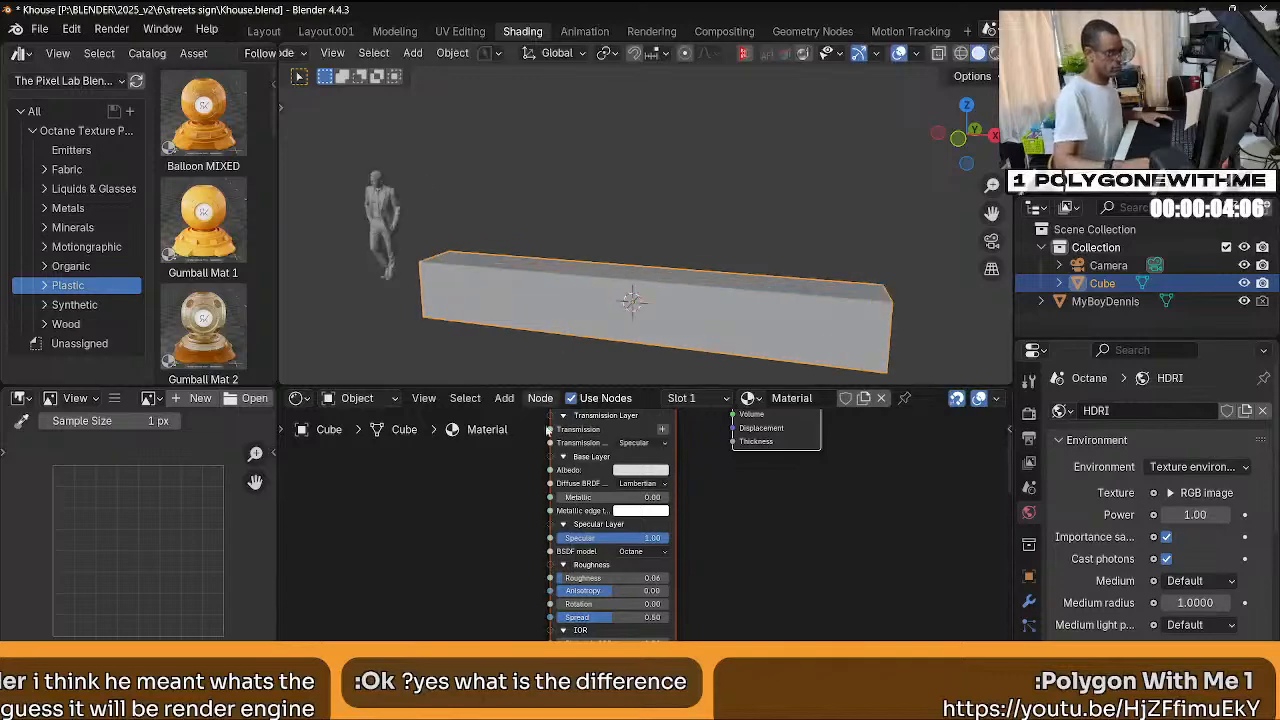
key(Home)
key(shift+a)
mouse_move(534, 504)
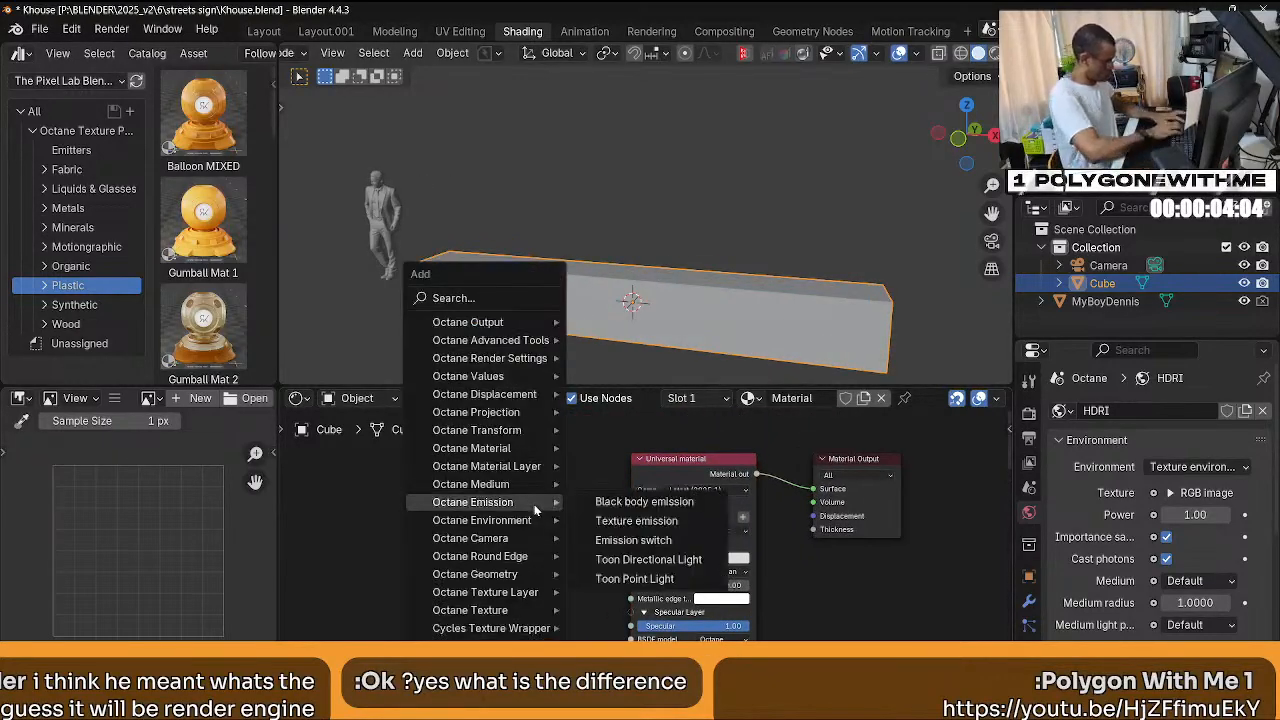
text(rgb)
key(Down)
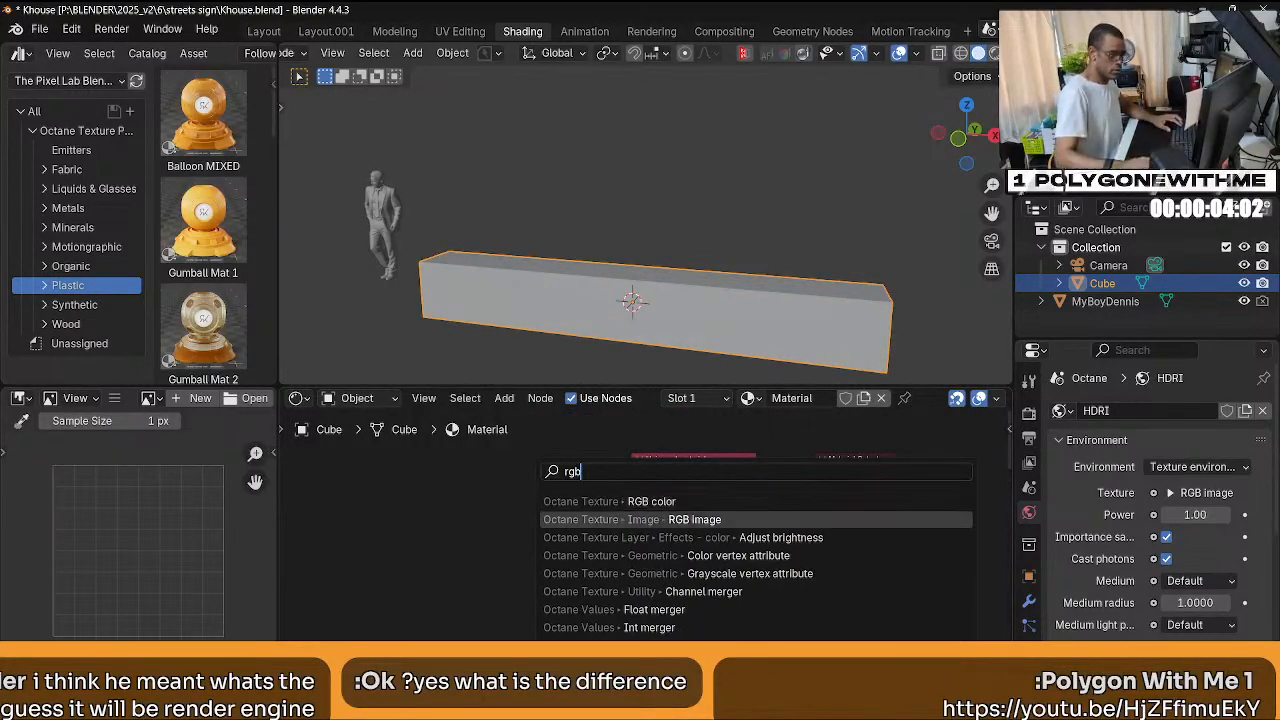
key(Return)
click(478, 510)
alt+shift+right_drag(480, 510, 716, 521)
click(593, 135)
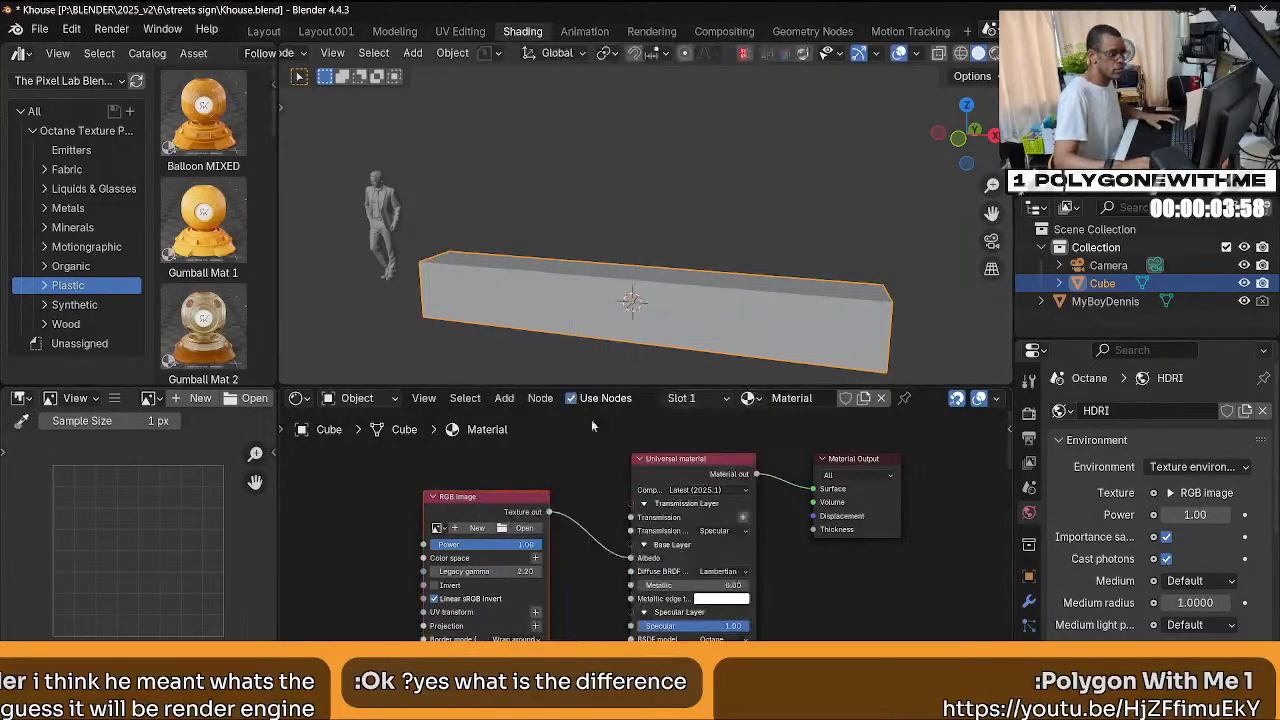
Assign PXL_20250630_232012623.MP.jpg to the RGB image node and switch the viewport to rendered shading.
click(437, 528)
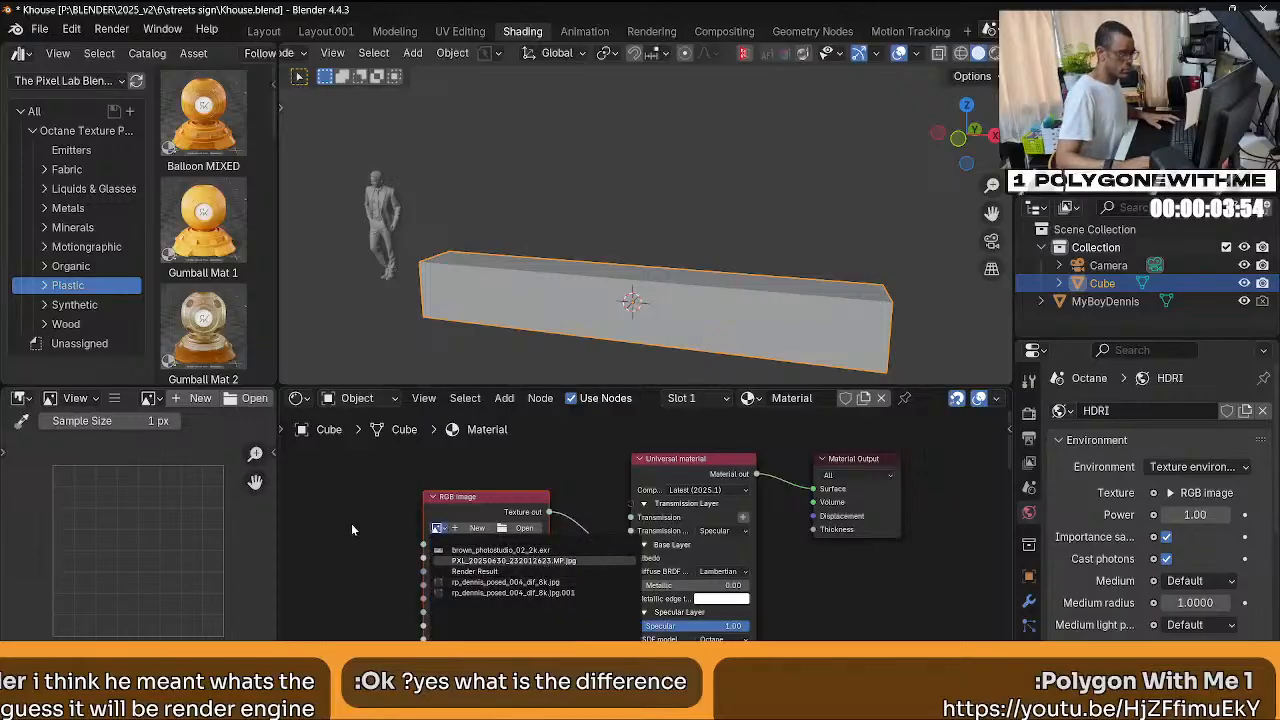
click(495, 561)
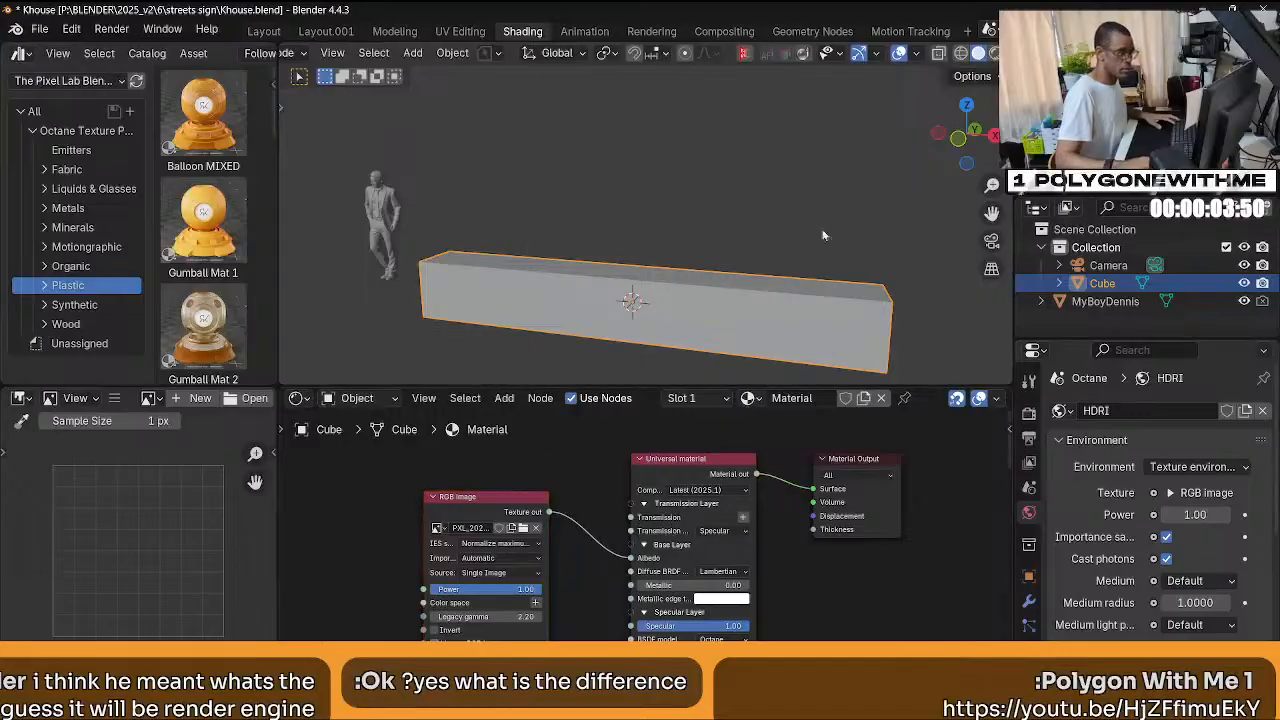
click(995, 53)
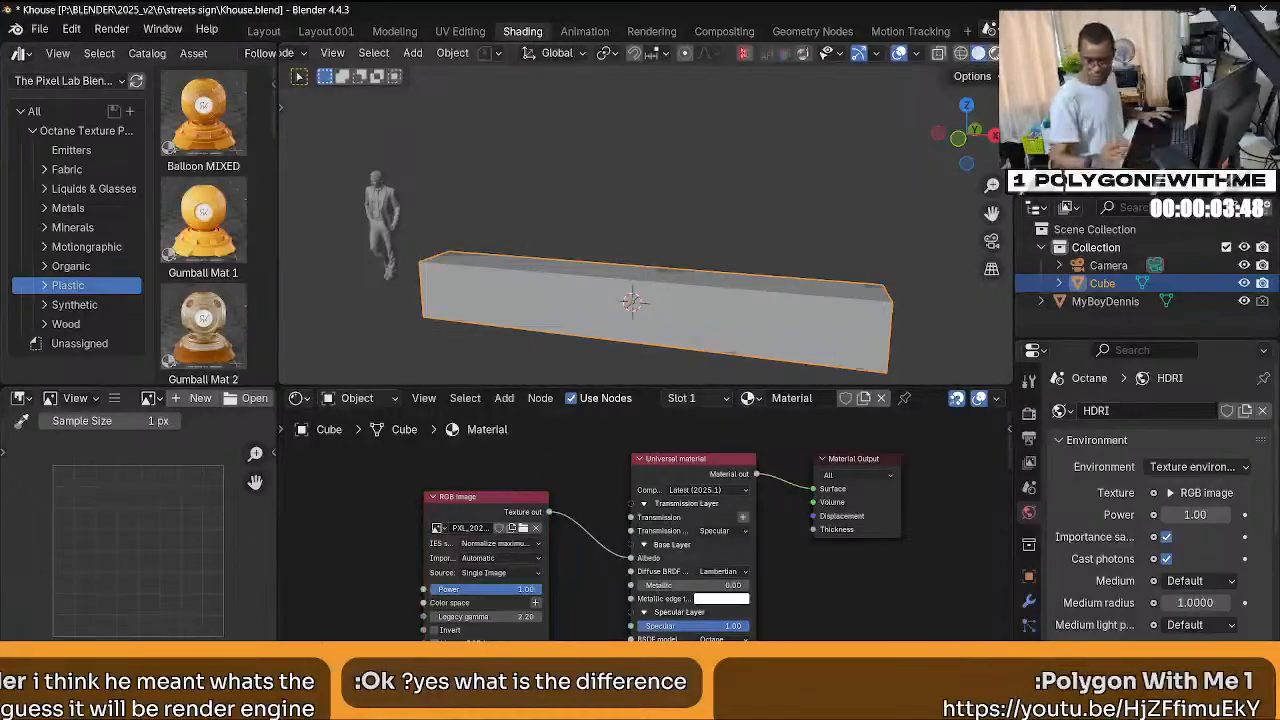
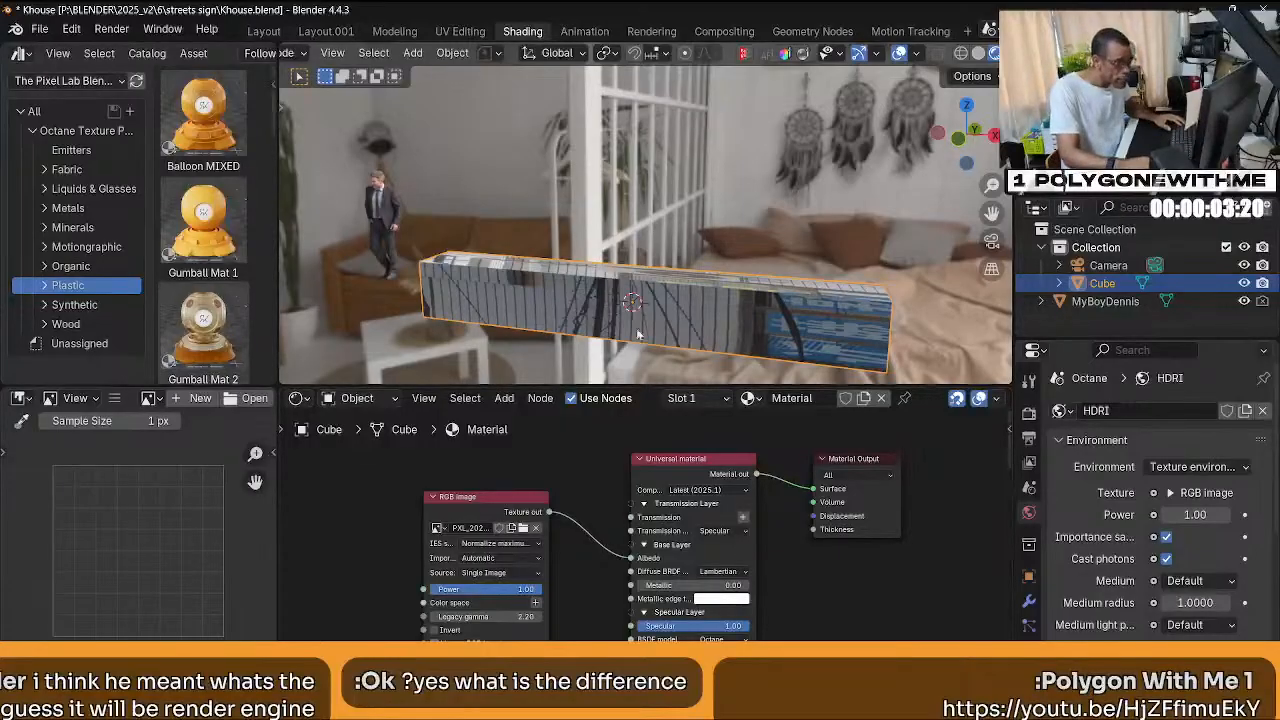
From the front view, UV-map all of the box's faces with Project from View and return to Object Mode.
key(KP_1)
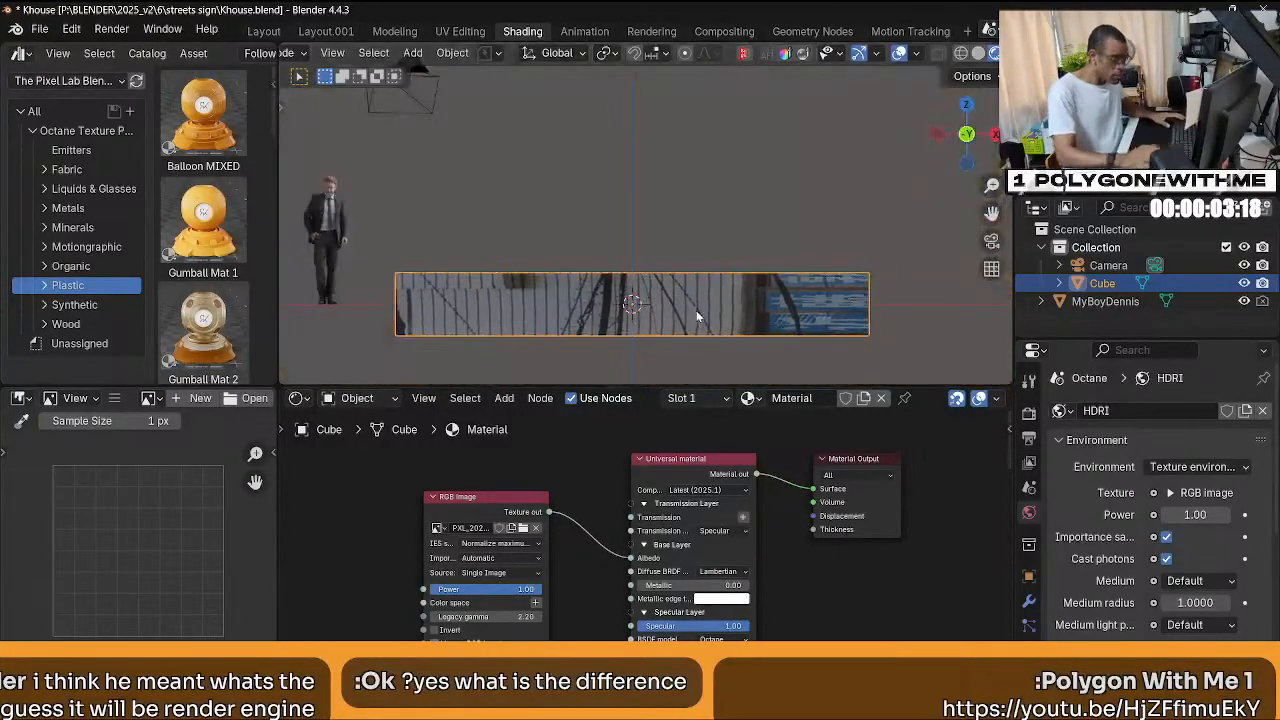
key(ctrl+Tab)
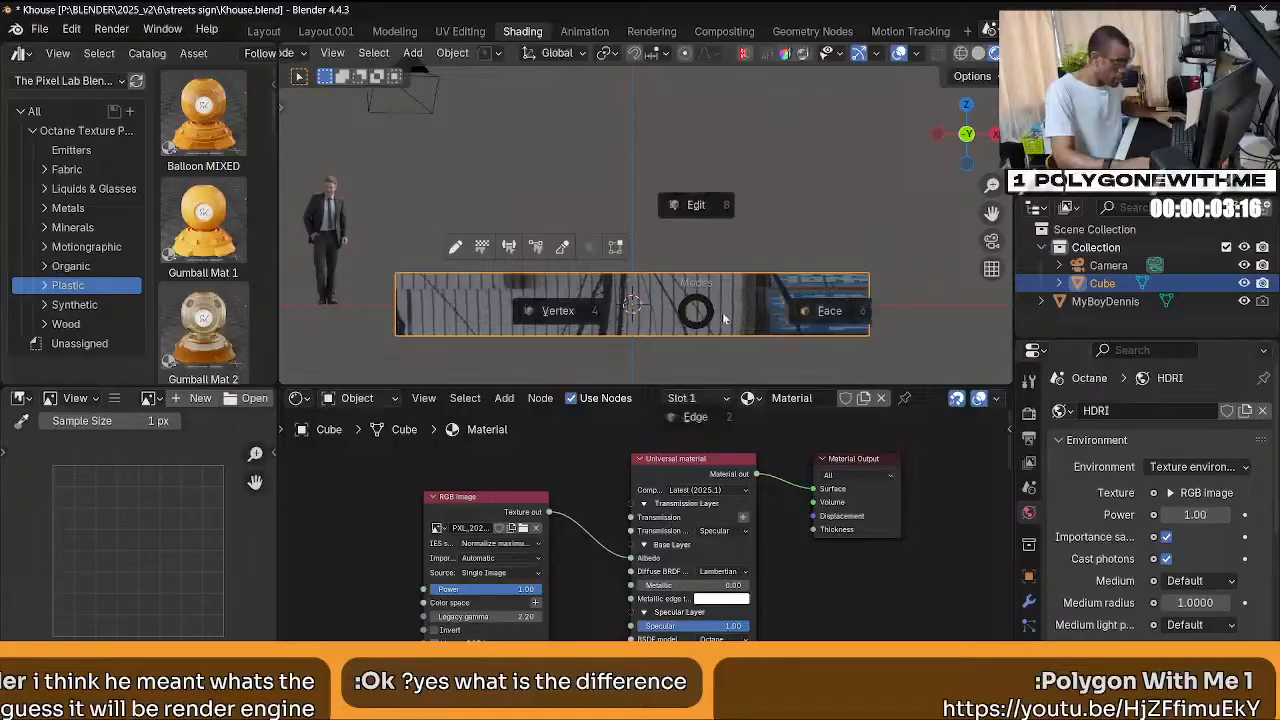
click(836, 299)
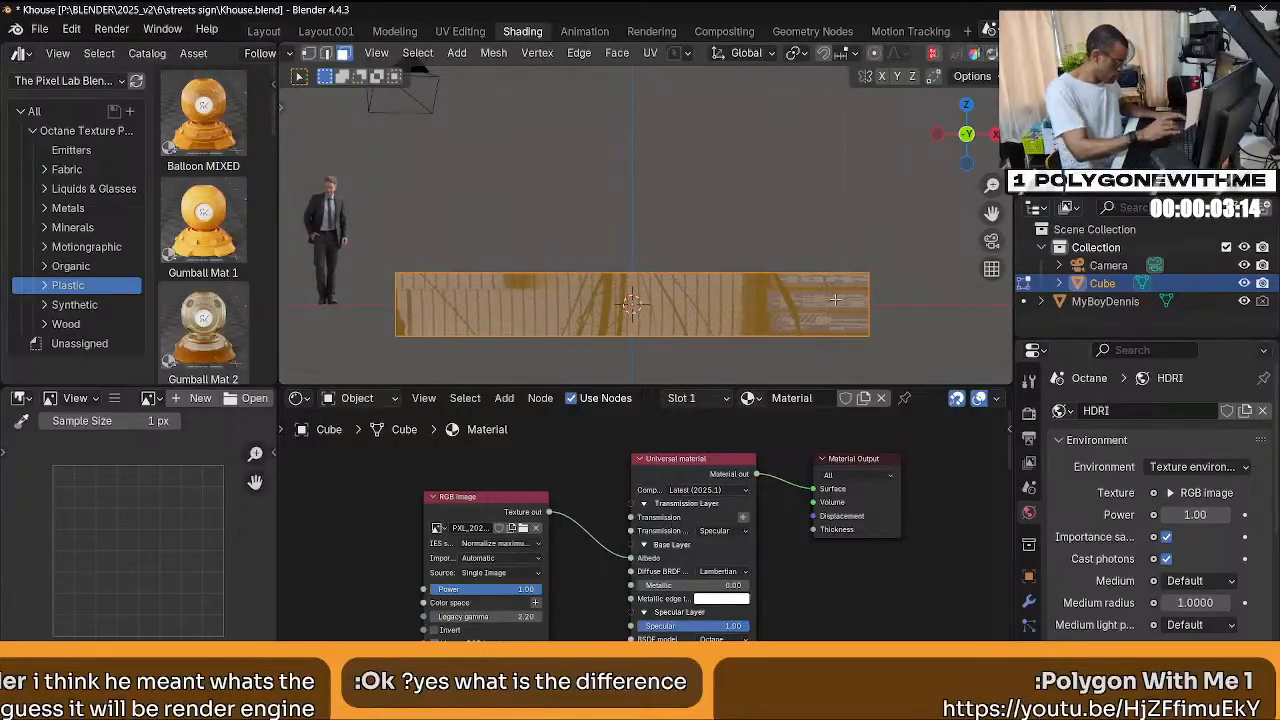
key(u)
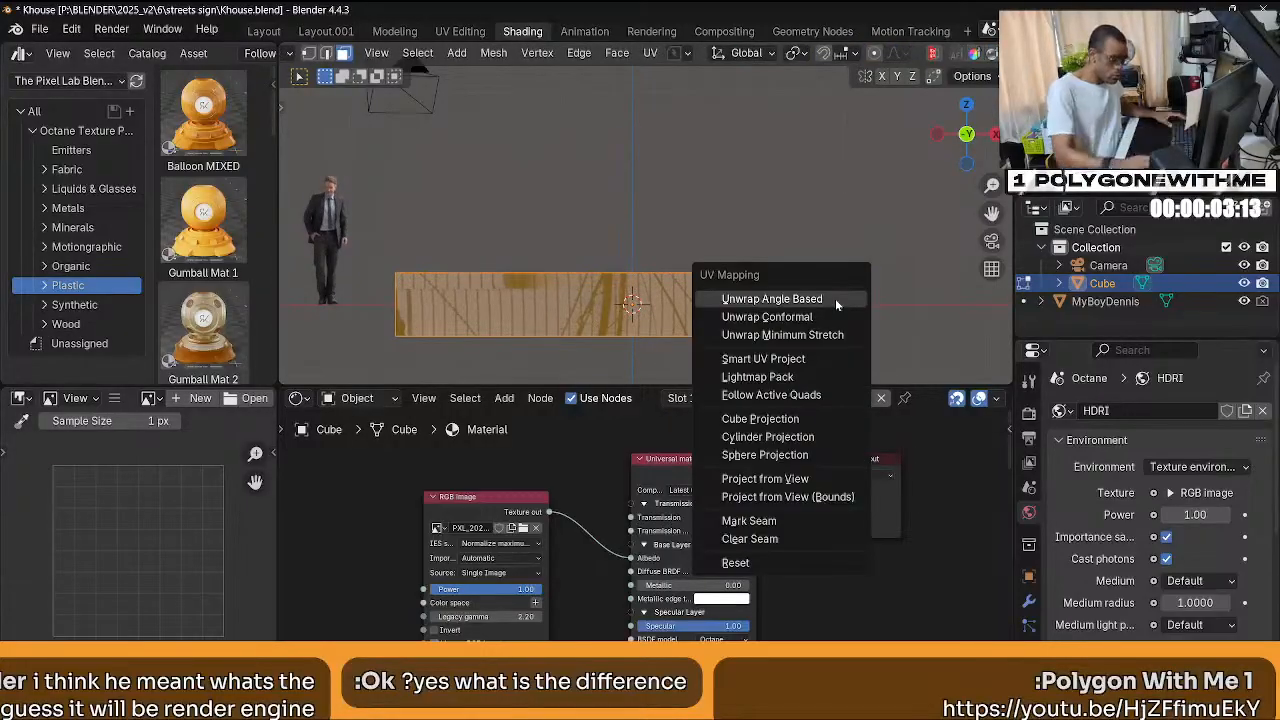
click(808, 479)
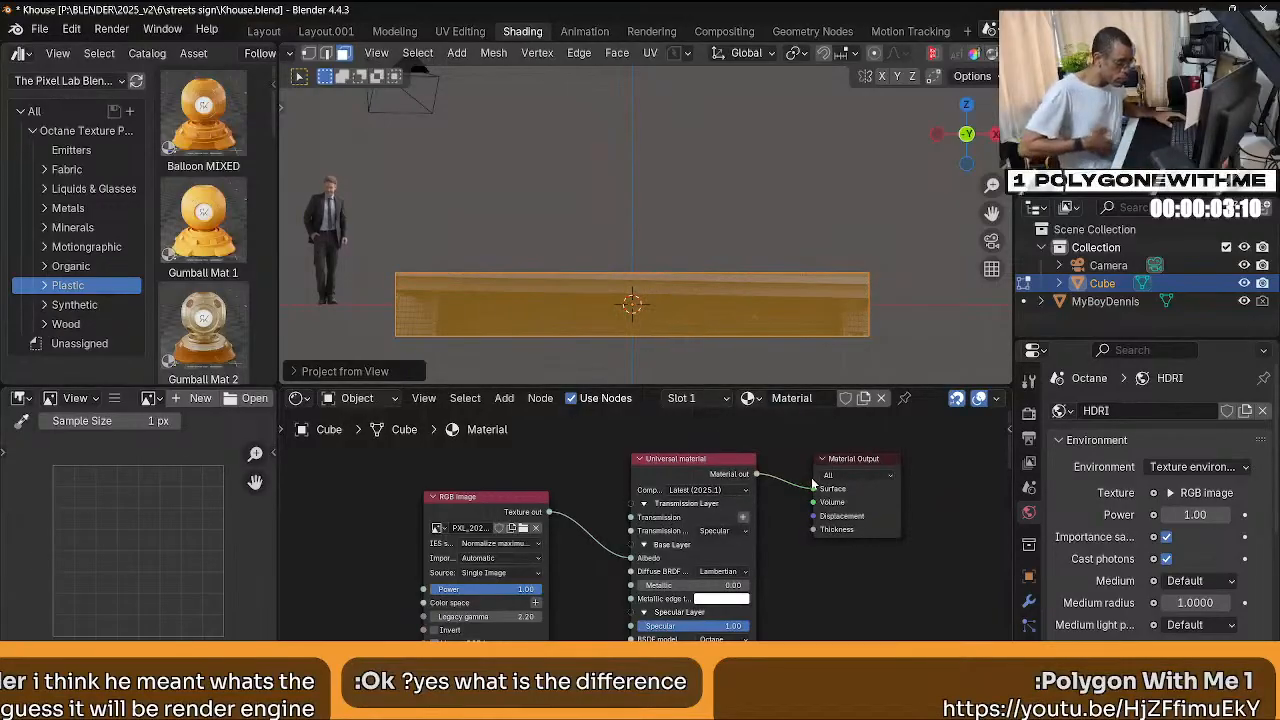
key(ctrl+Tab)
click(556, 332)
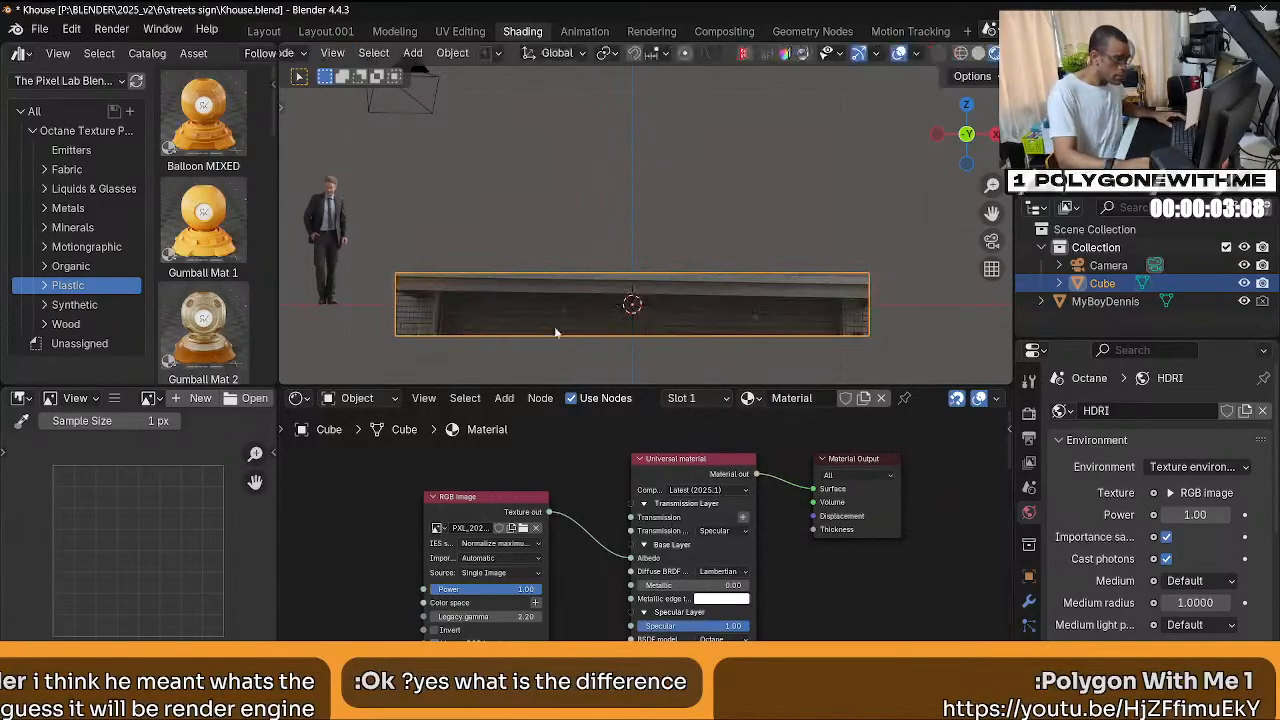
Enlarge the empty Image Editor area below the asset browser and change it to a UV Editor.
drag(285, 524, 390, 500)
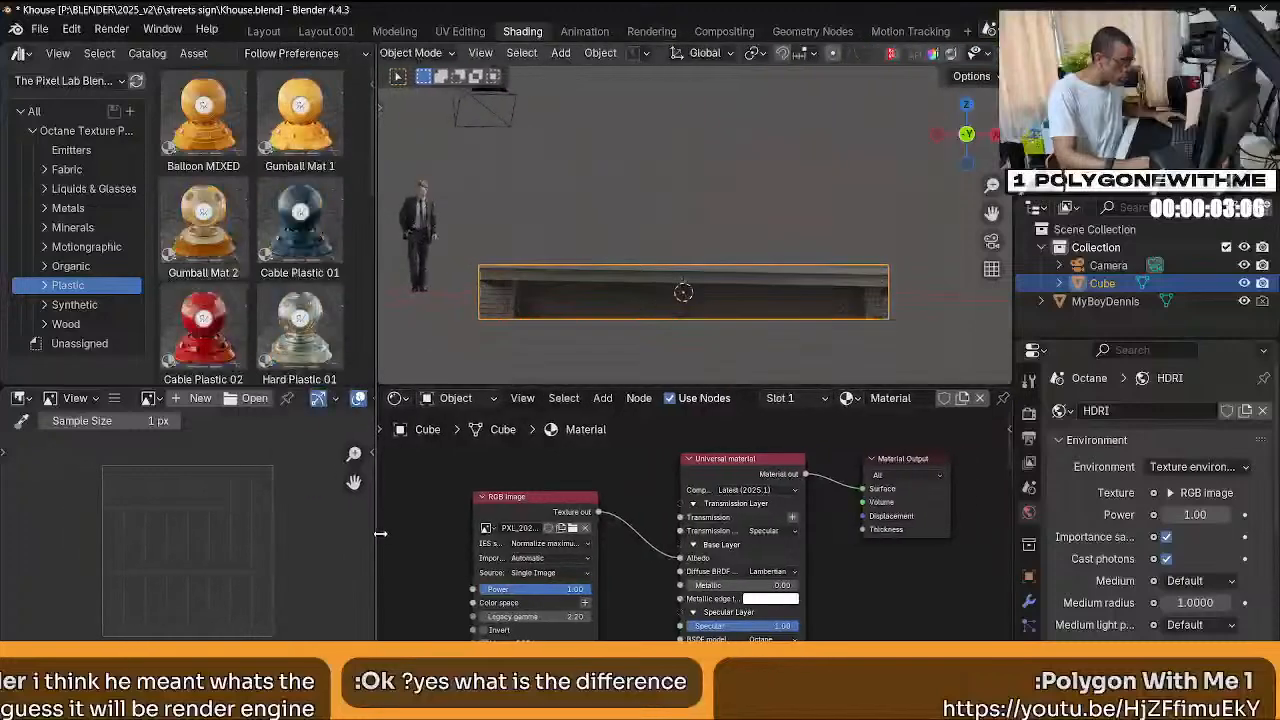
right_click(308, 387)
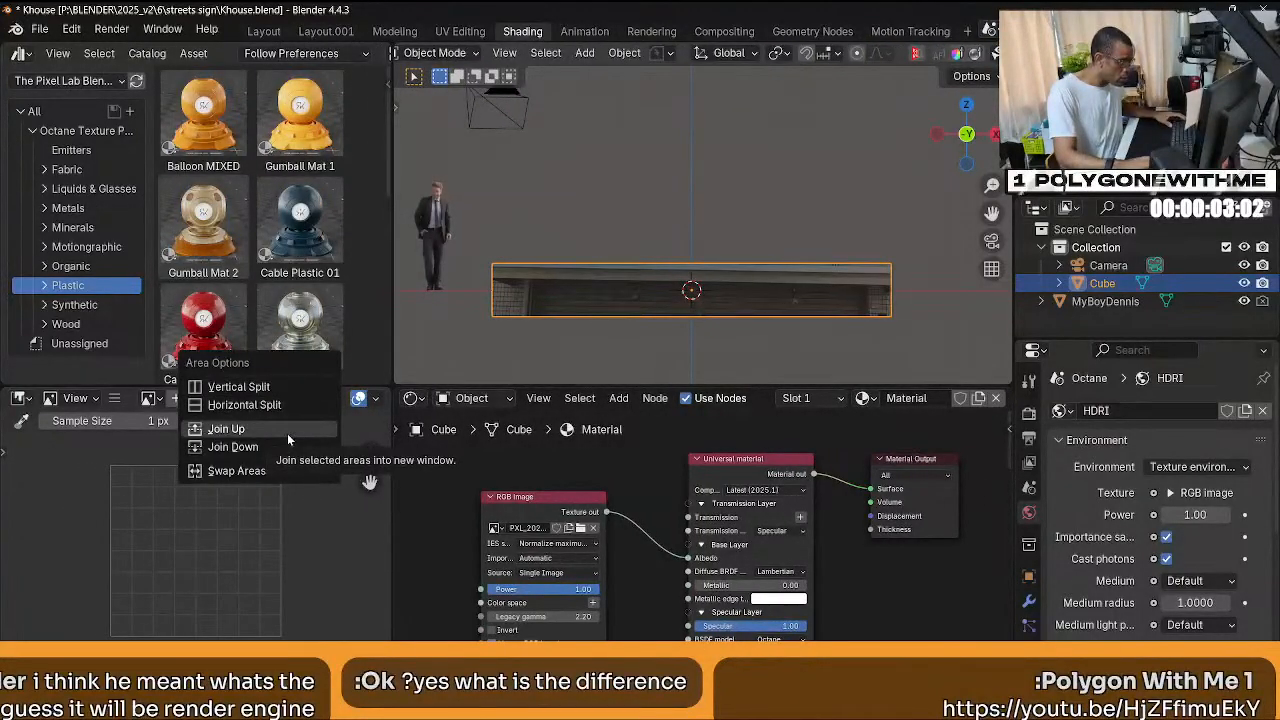
key(Escape)
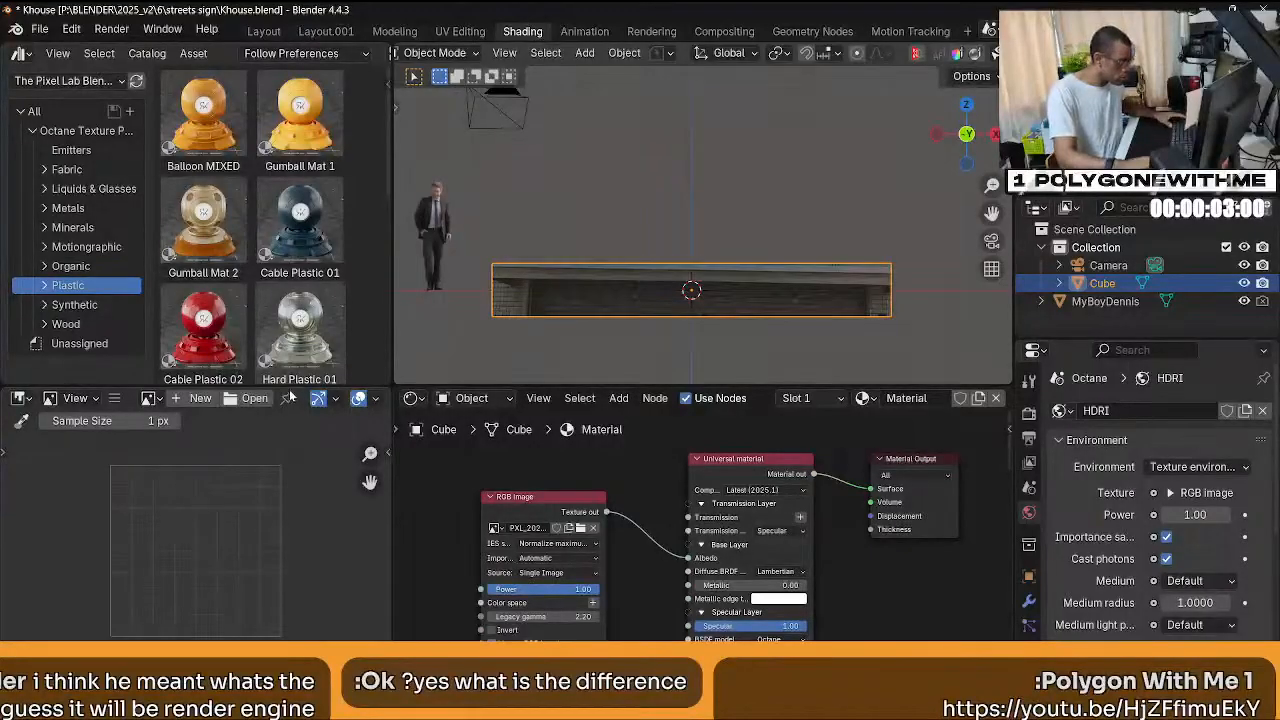
drag(291, 389, 286, 330)
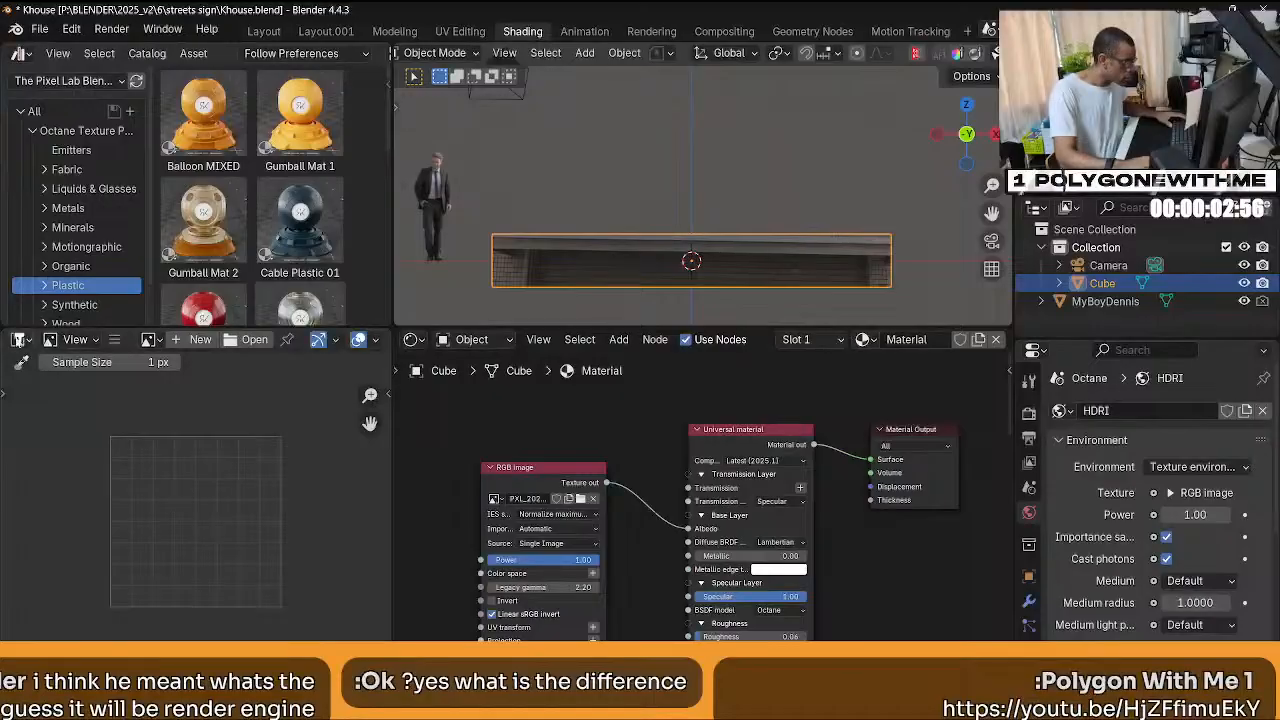
click(20, 339)
click(58, 425)
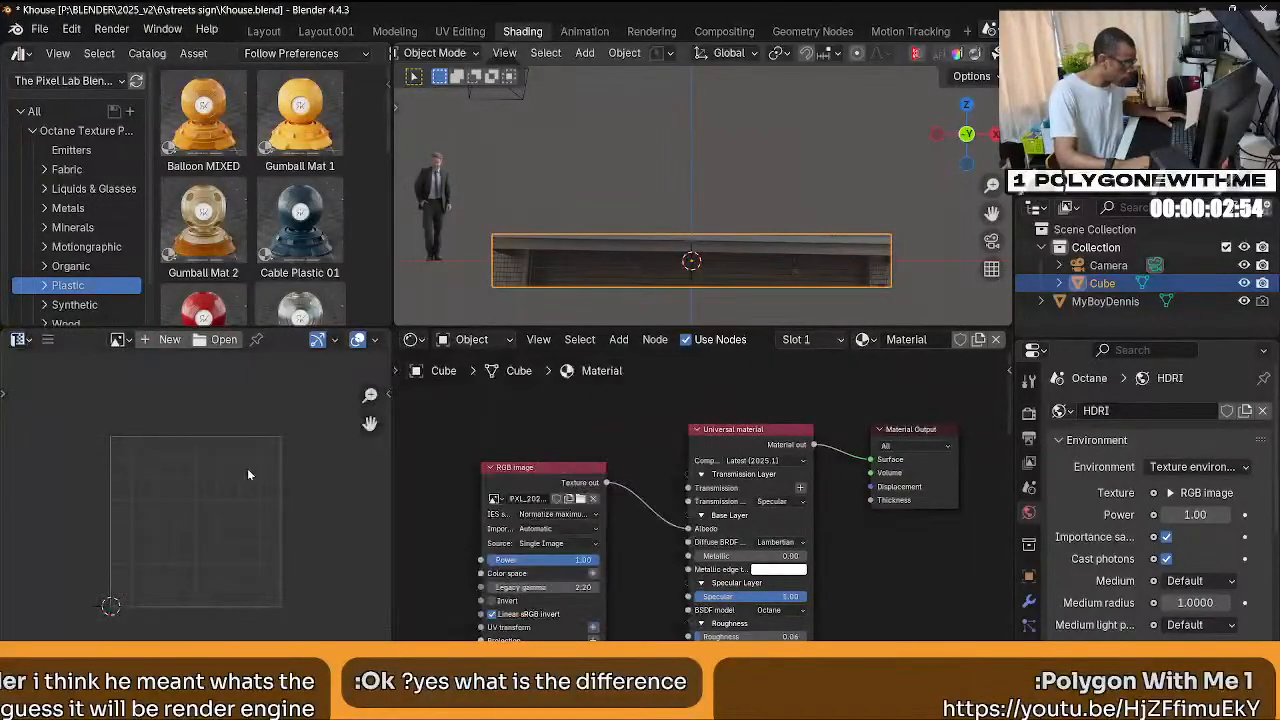
Show PXL_20250630_232012623.MP.jpg in the UV Editor, put the box into face editing, and maximize the UV Editor.
click(115, 339)
click(170, 390)
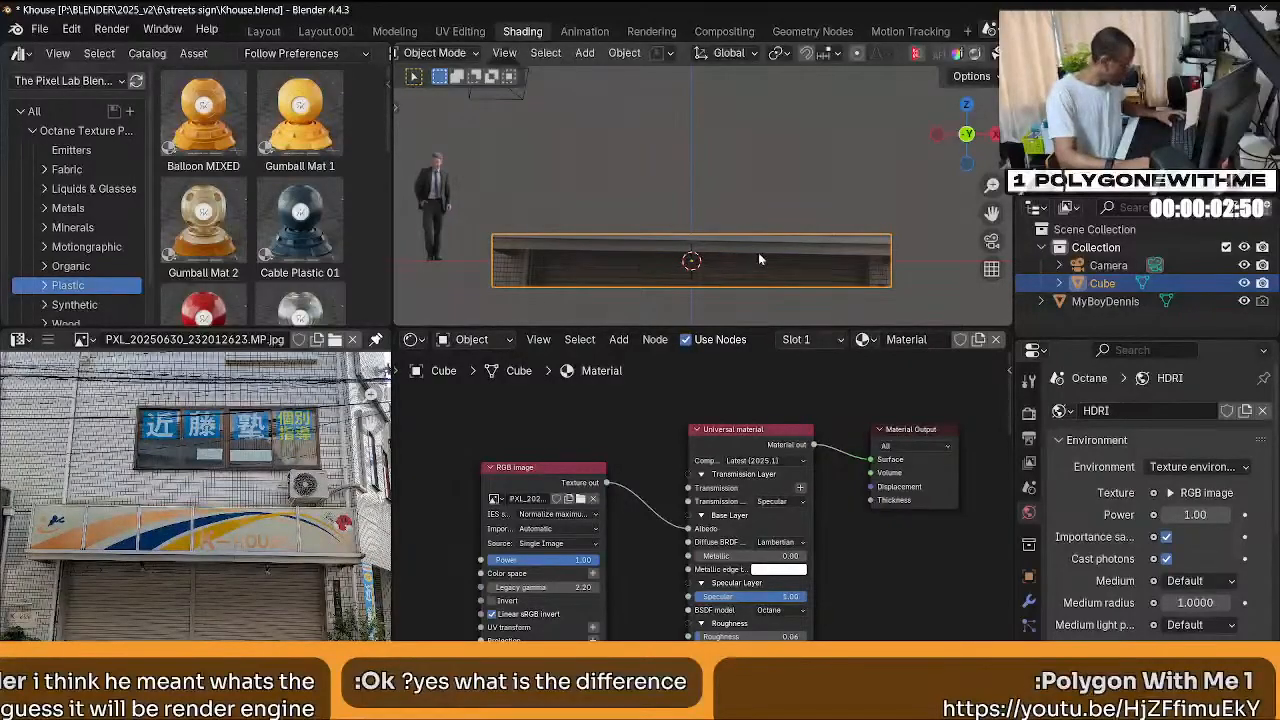
key(ctrl+Tab)
click(760, 240)
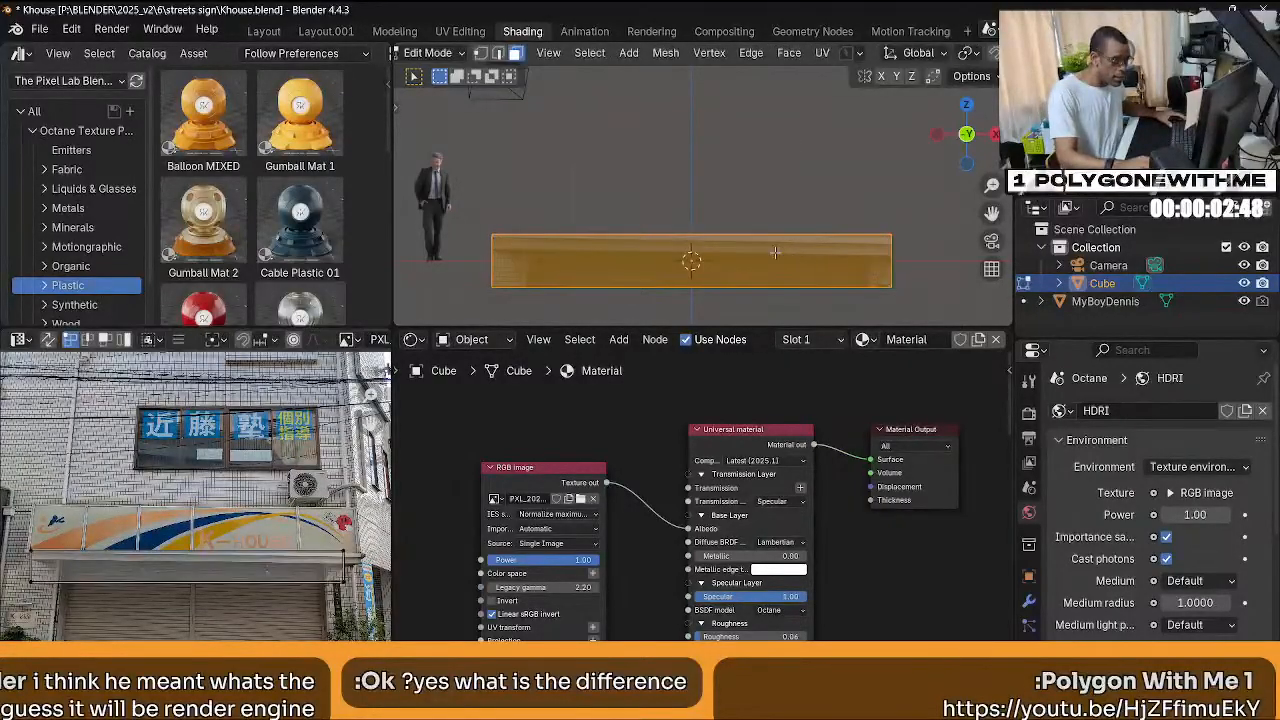
click(656, 290)
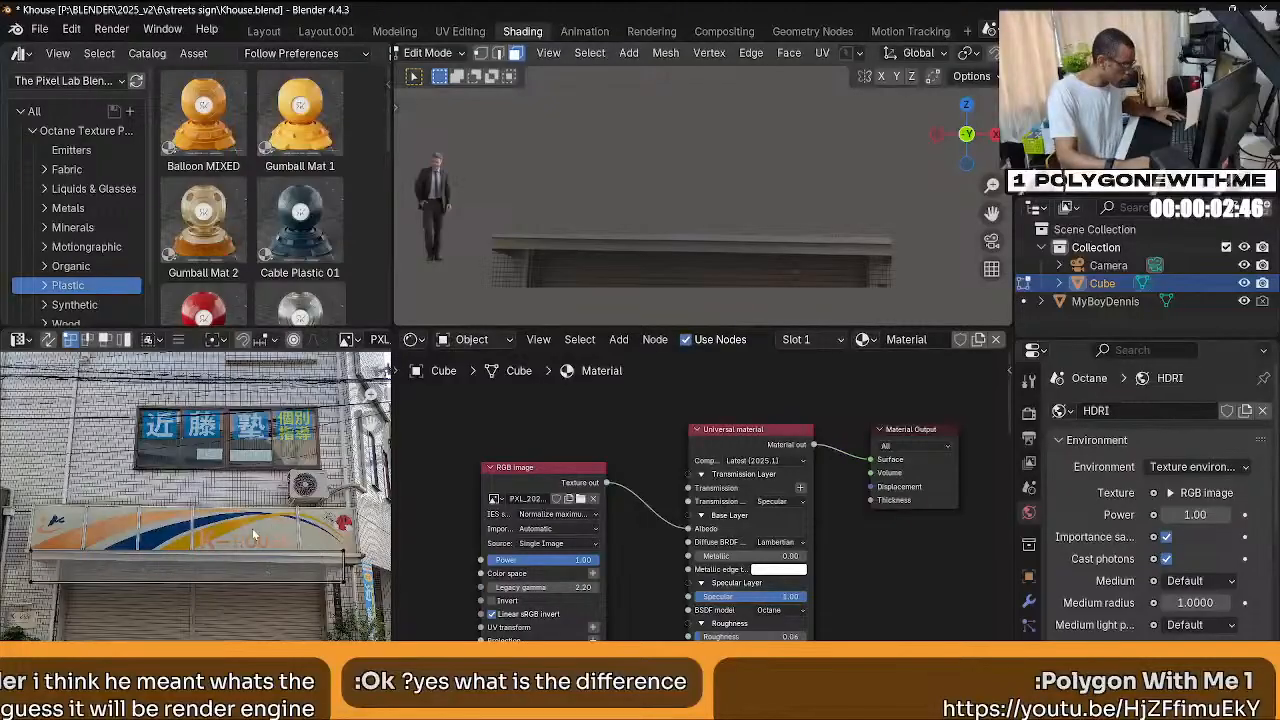
key(ctrl+space)
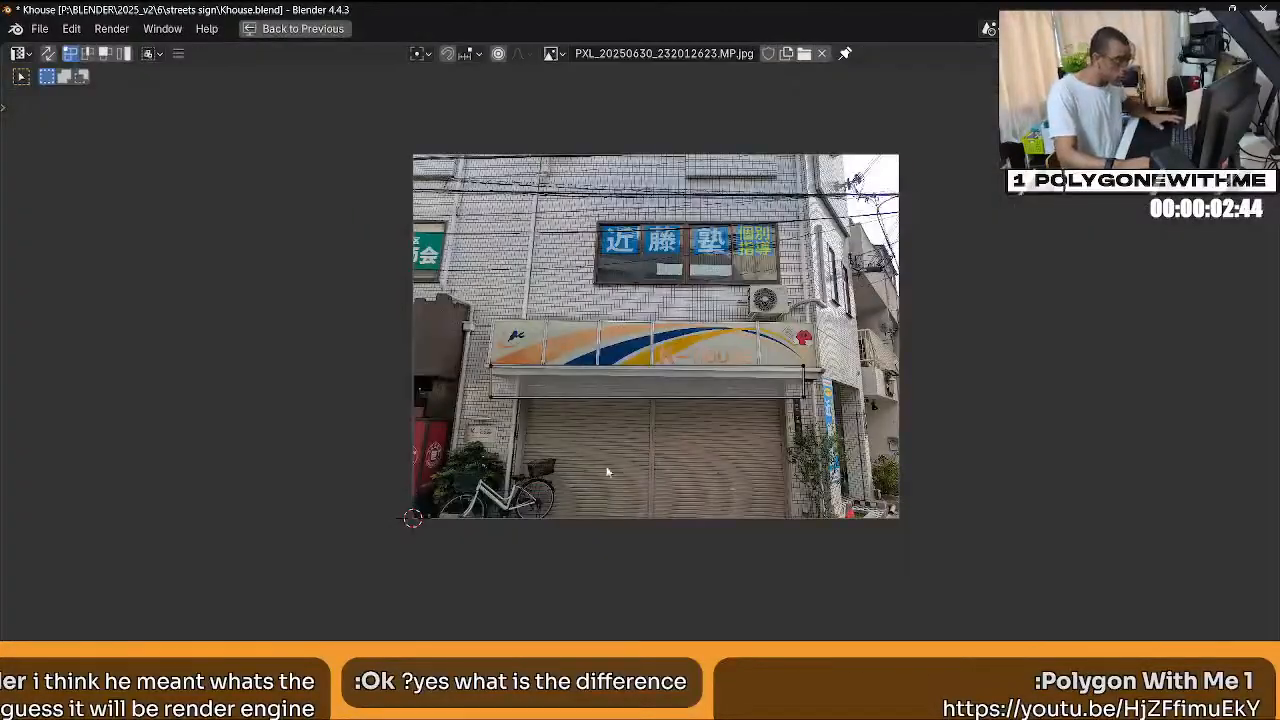
Select the box's whole UV layout and move it up over the K-House signboard in the photo.
scroll(625, 466, up, 4)
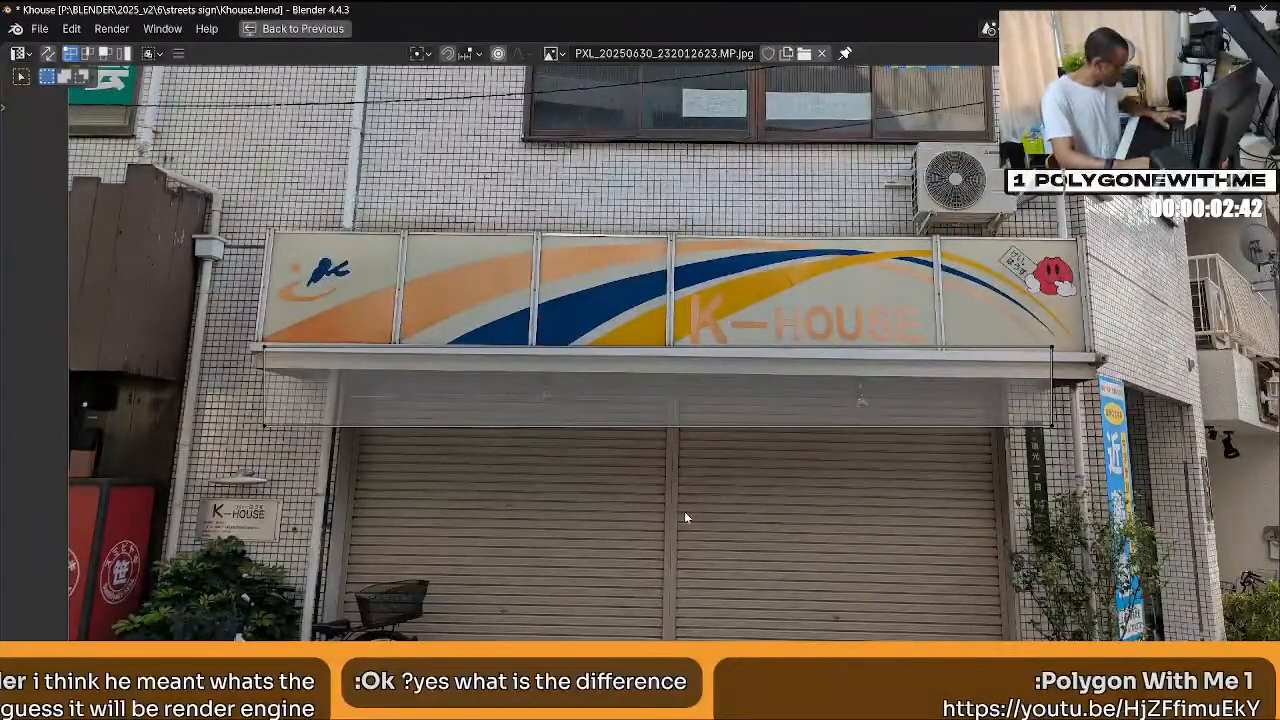
click(680, 468)
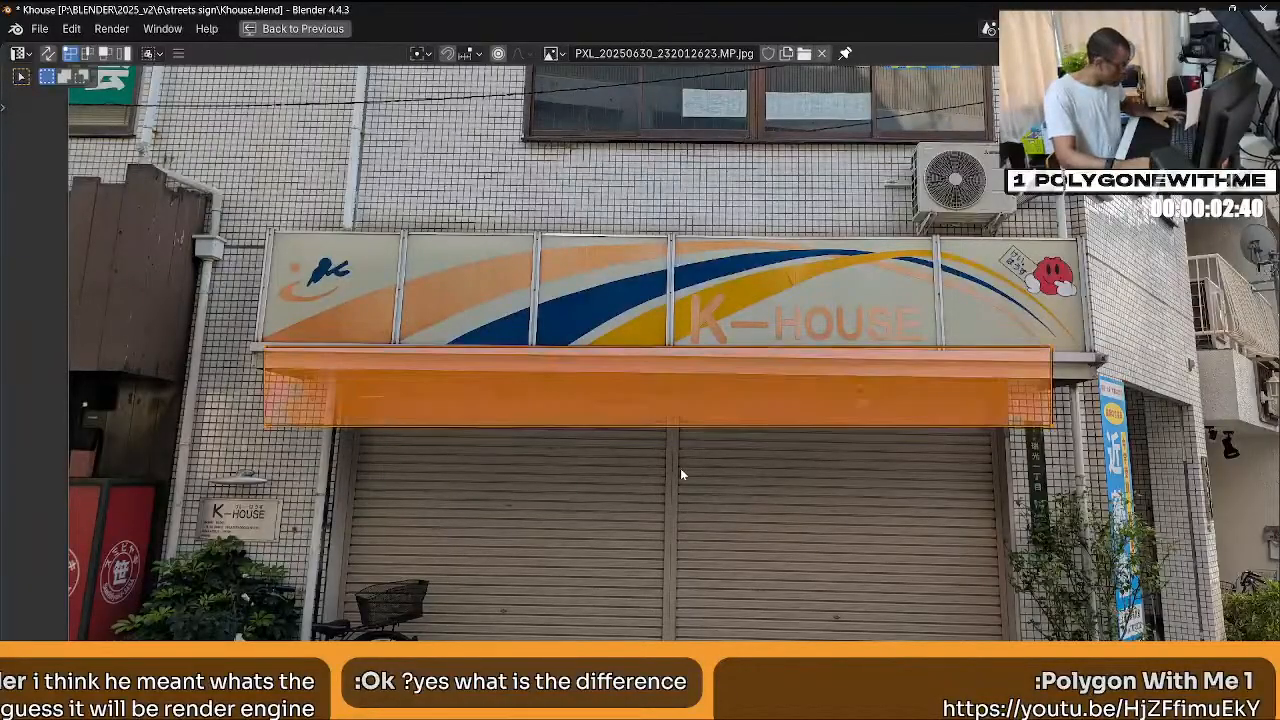
key(g)
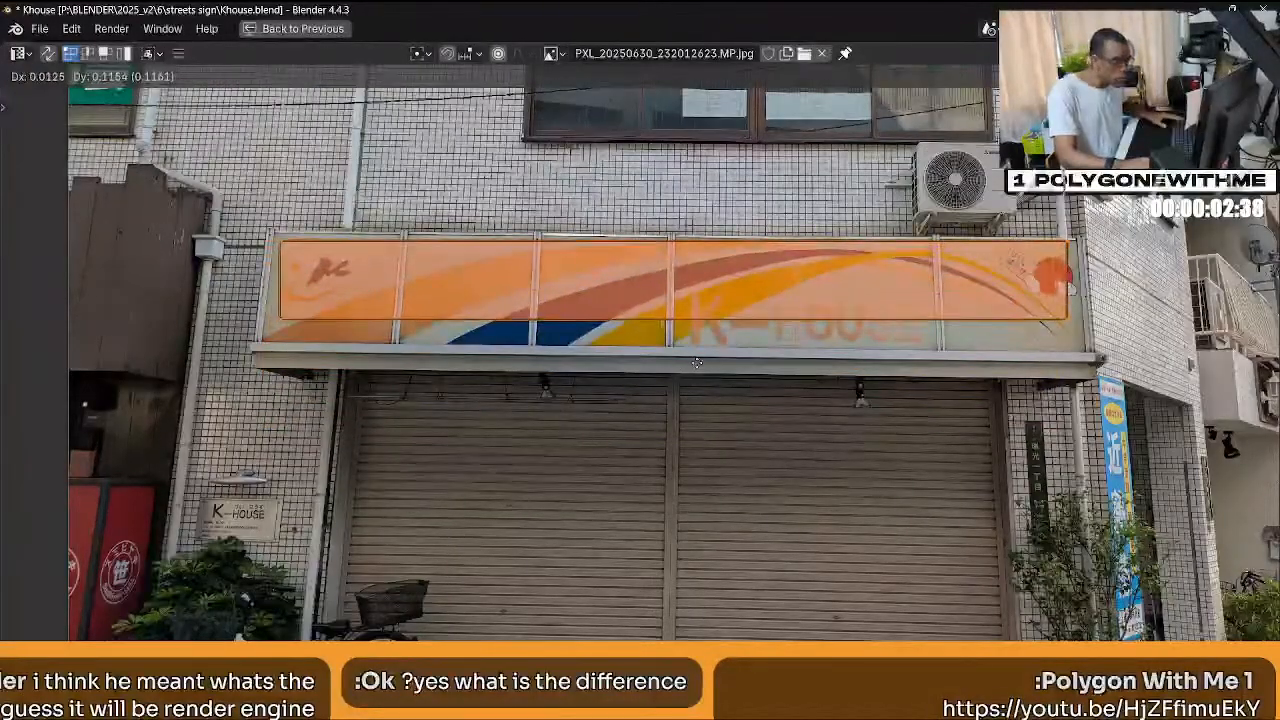
click(860, 345)
Fit the UV layout's individual corners to the outer corners of the K-House signboard in the photo.
key(alt+a)
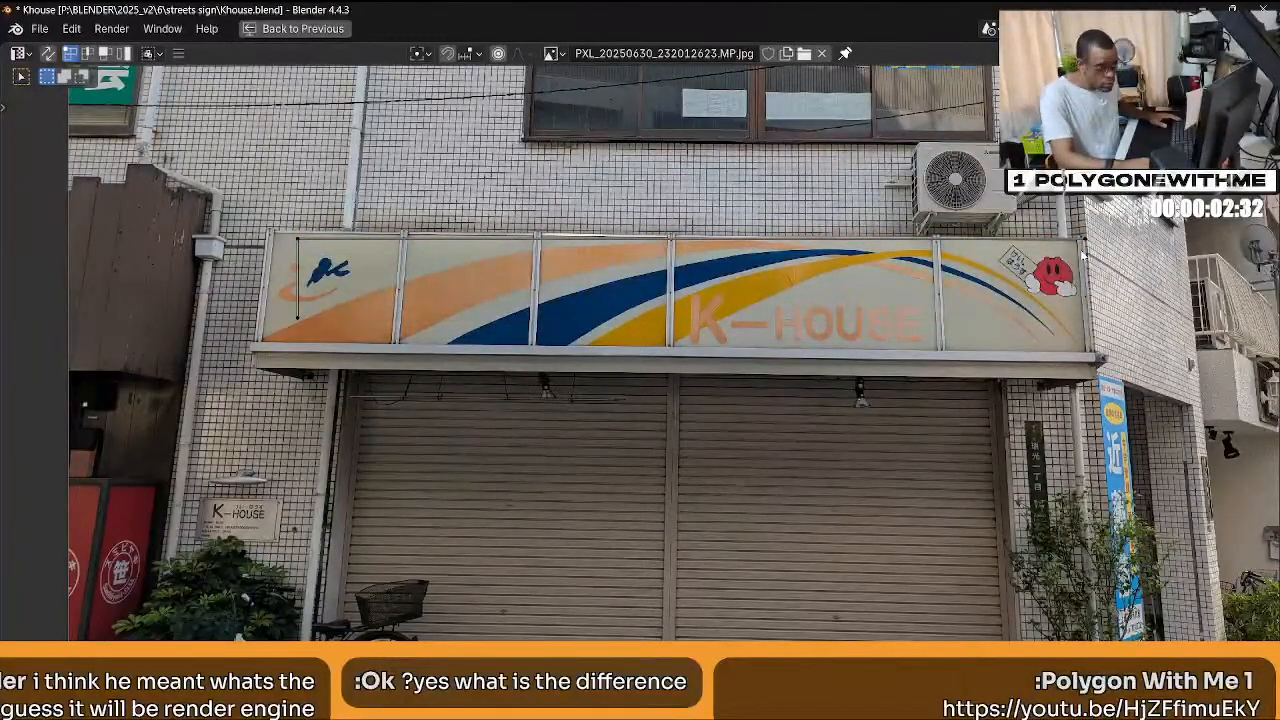
key(a)
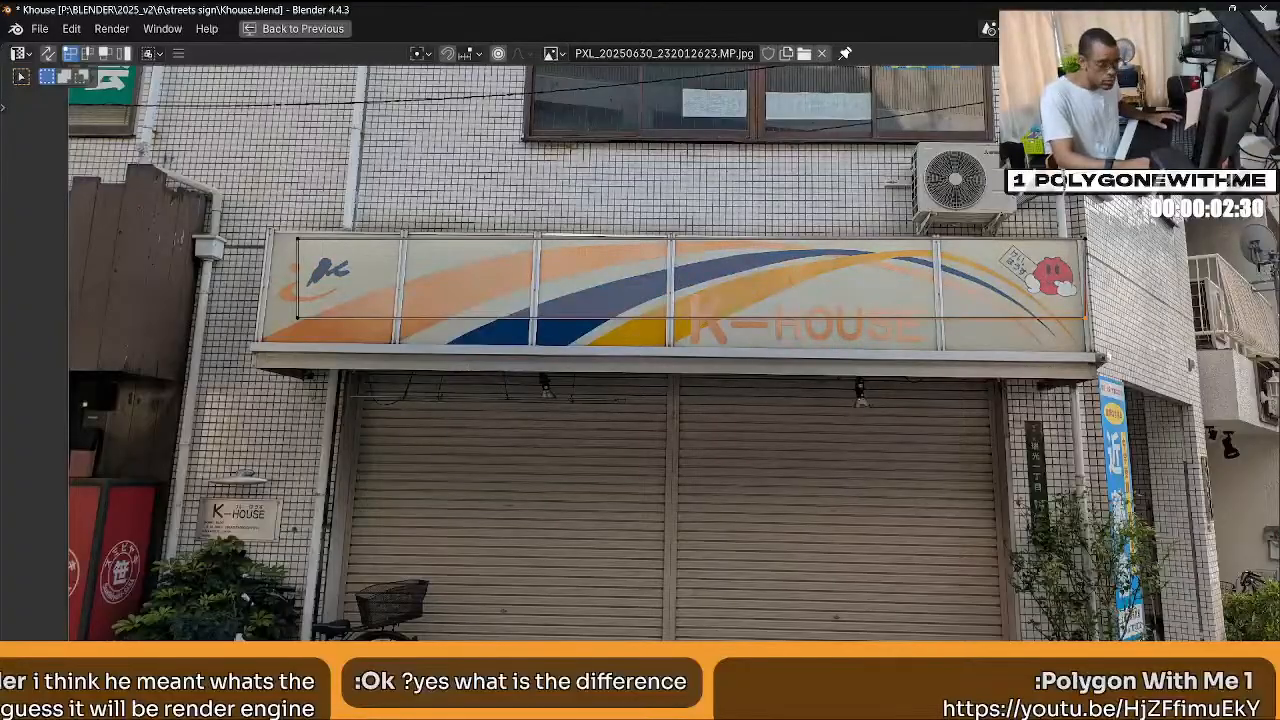
drag(1101, 358, 1110, 402)
drag(350, 367, 300, 410)
drag(348, 288, 315, 268)
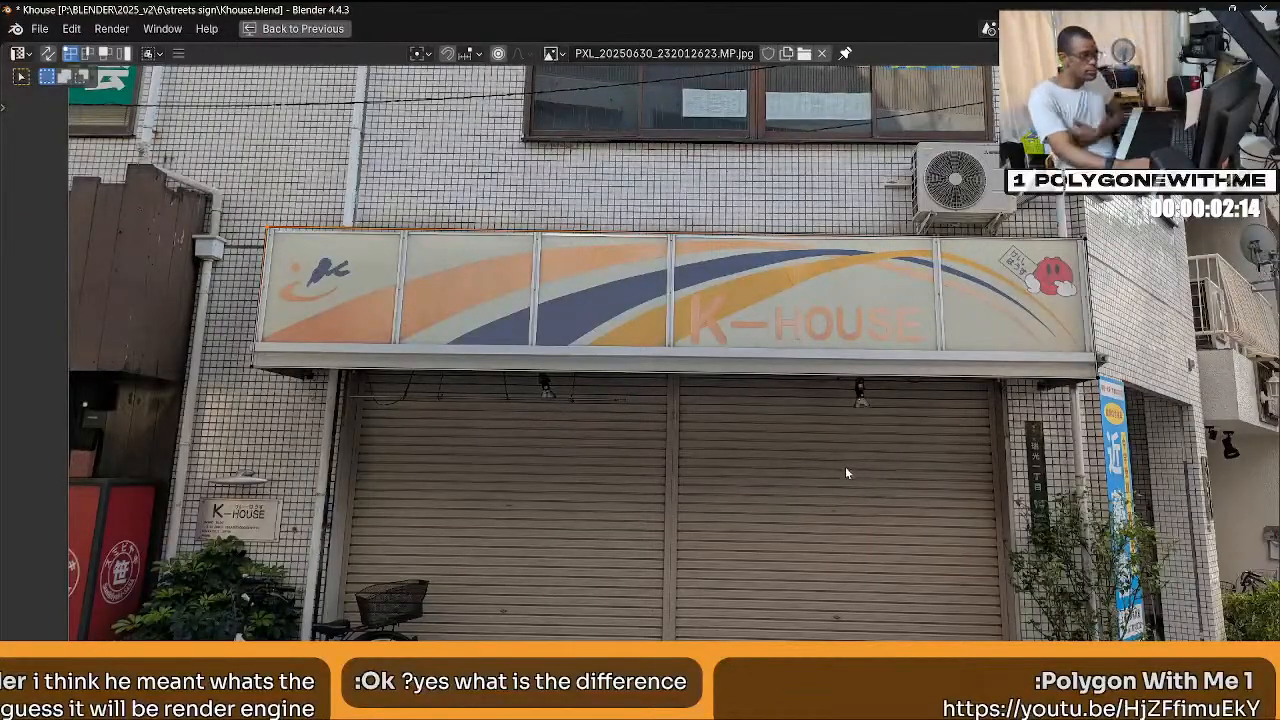
Return the box to Object Mode and restore the full Shading workspace layout.
key(ctrl+Tab)
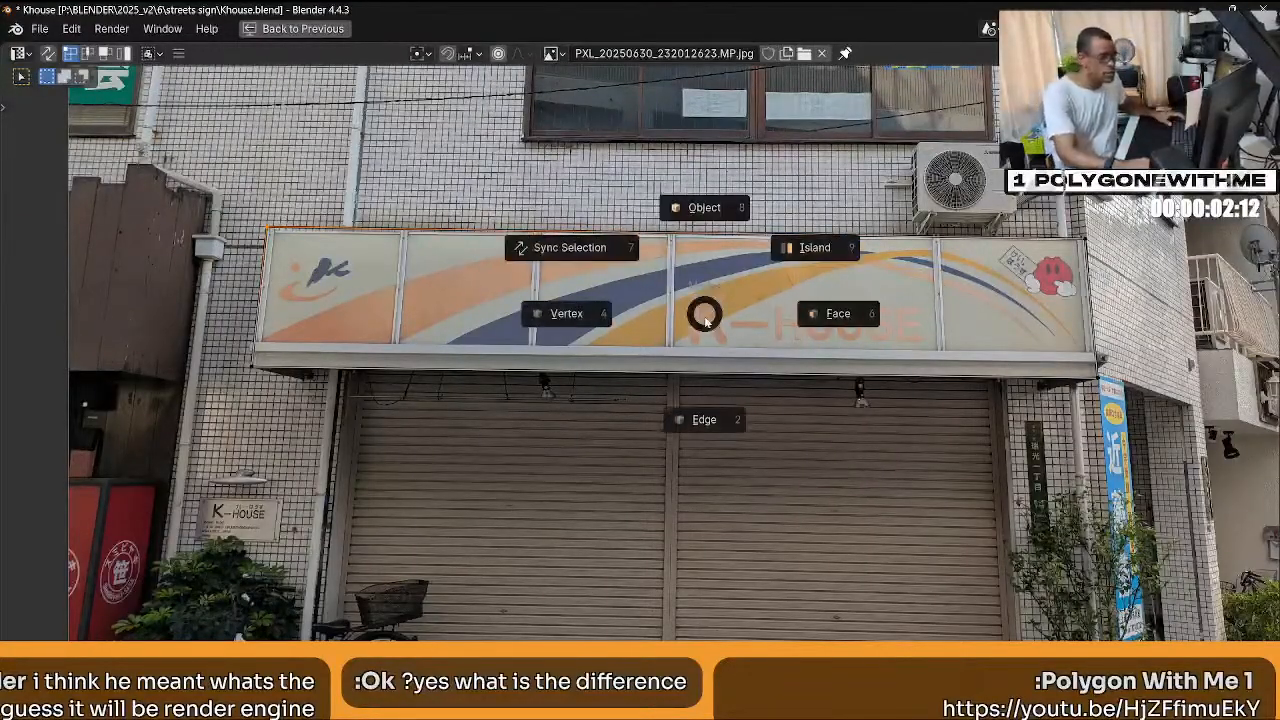
click(722, 229)
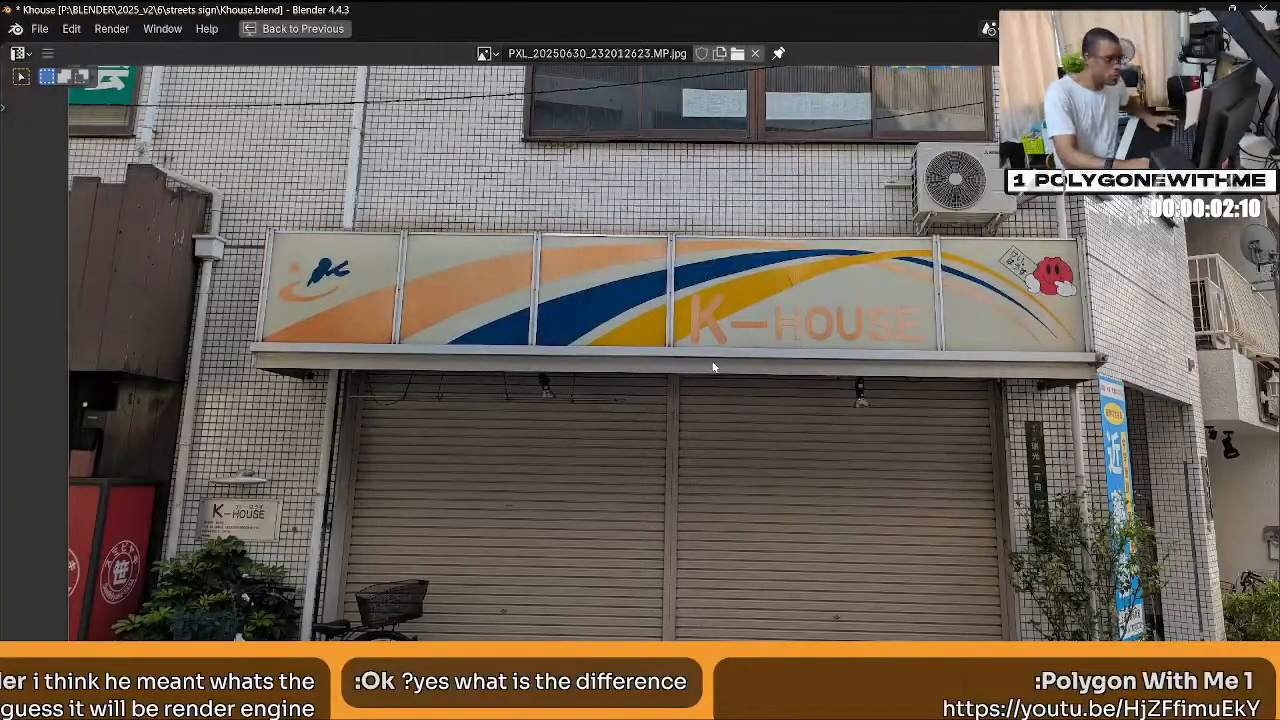
key(ctrl+space)
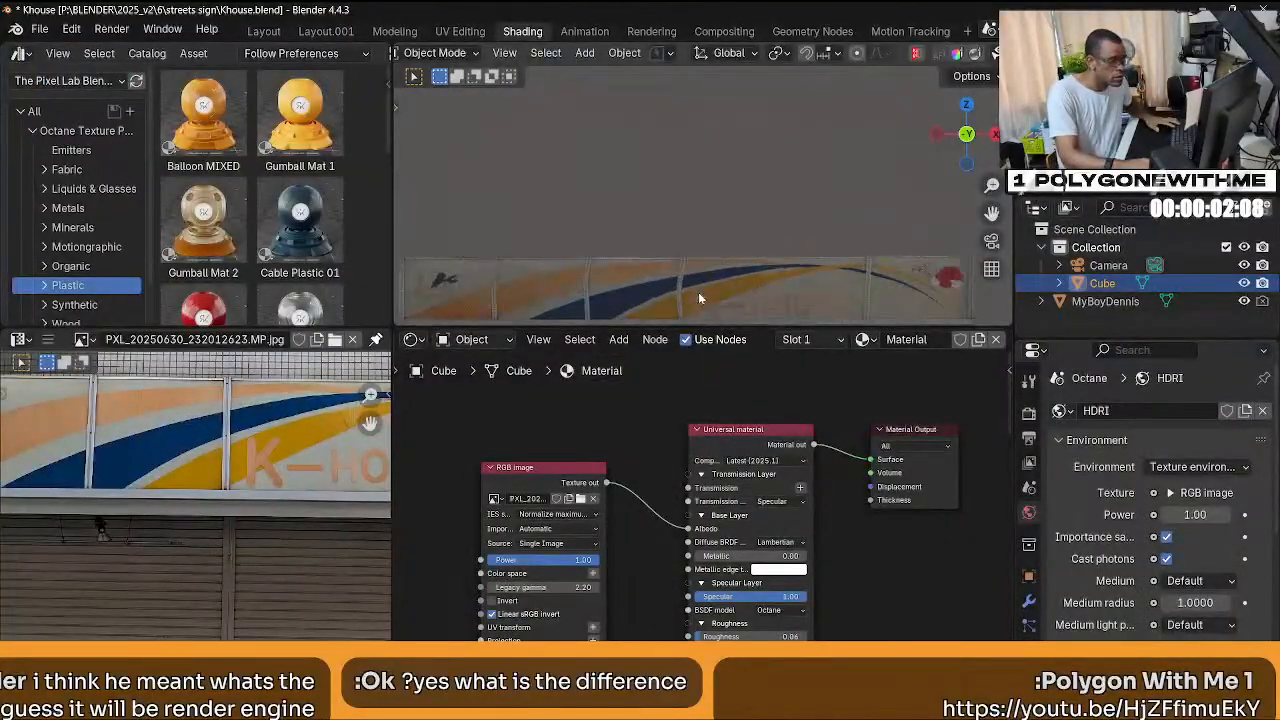
Enable Alpha channel in the Octane kernel's render settings.
middle_drag(716, 281, 722, 250)
click(1029, 414)
scroll(1075, 500, down, 15)
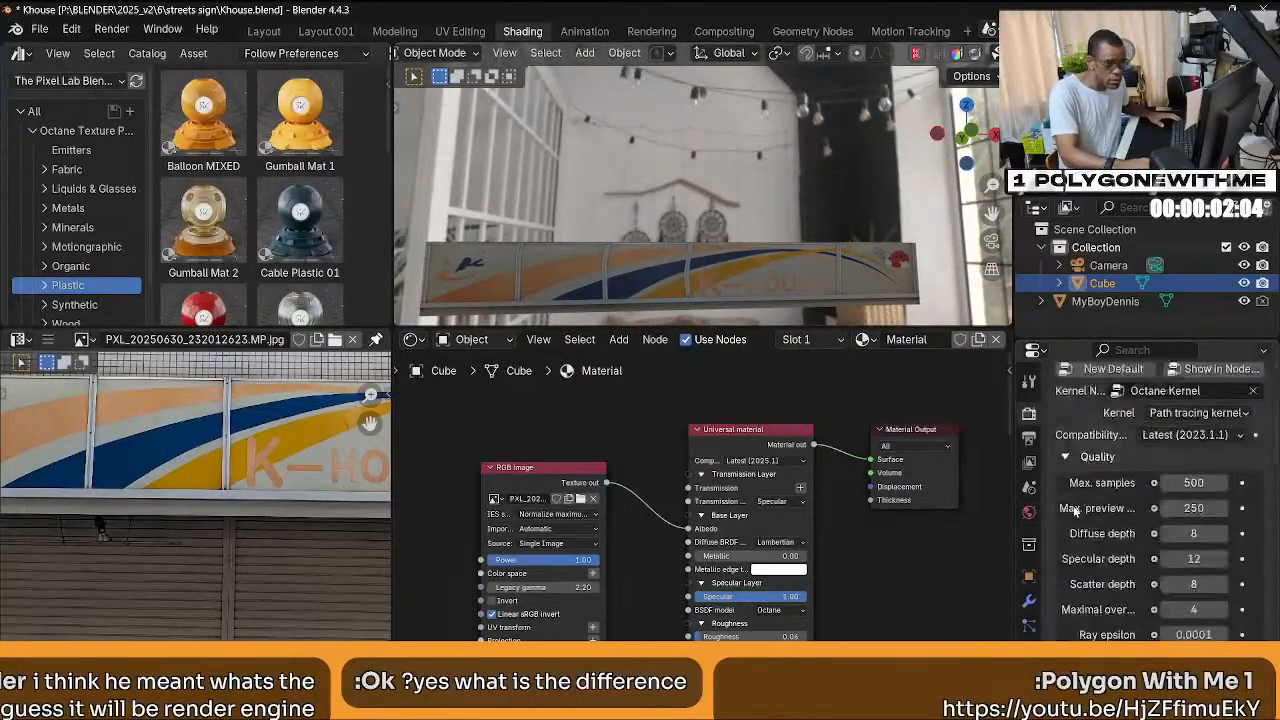
click(1166, 571)
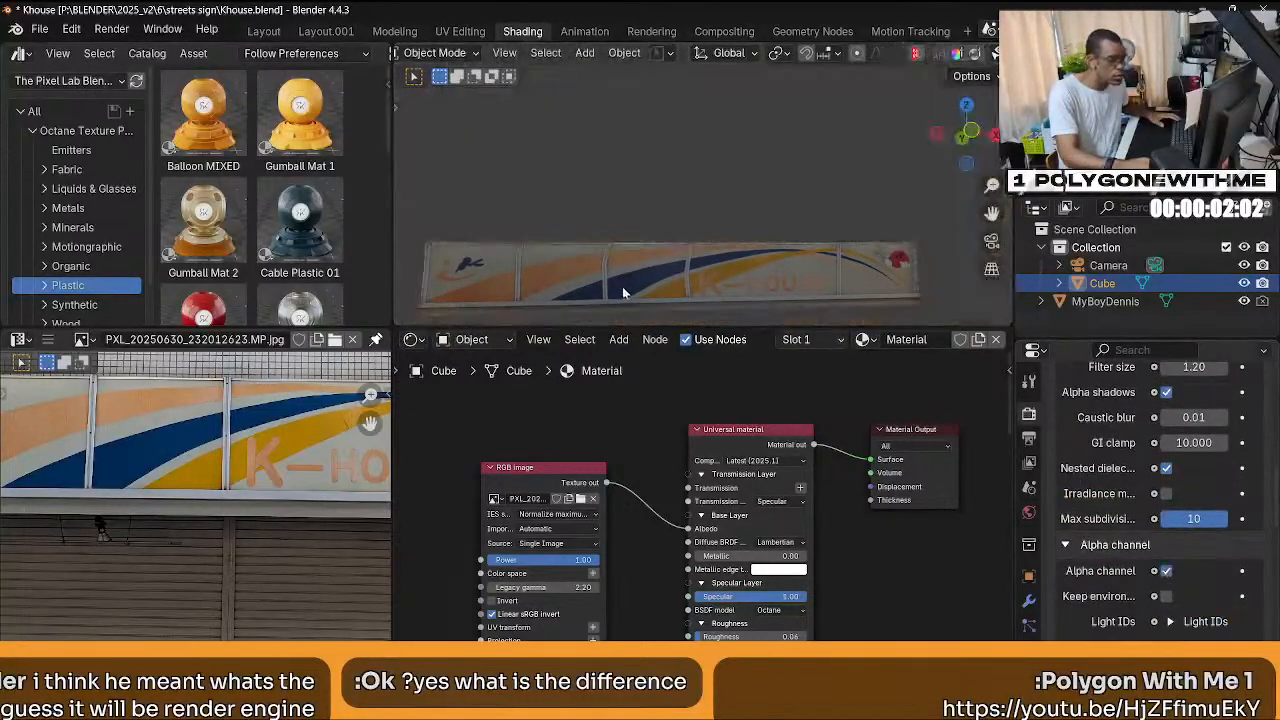
Close the asset browser by joining its area into the 3D viewport, and center the sign in the widened view.
right_click(392, 180)
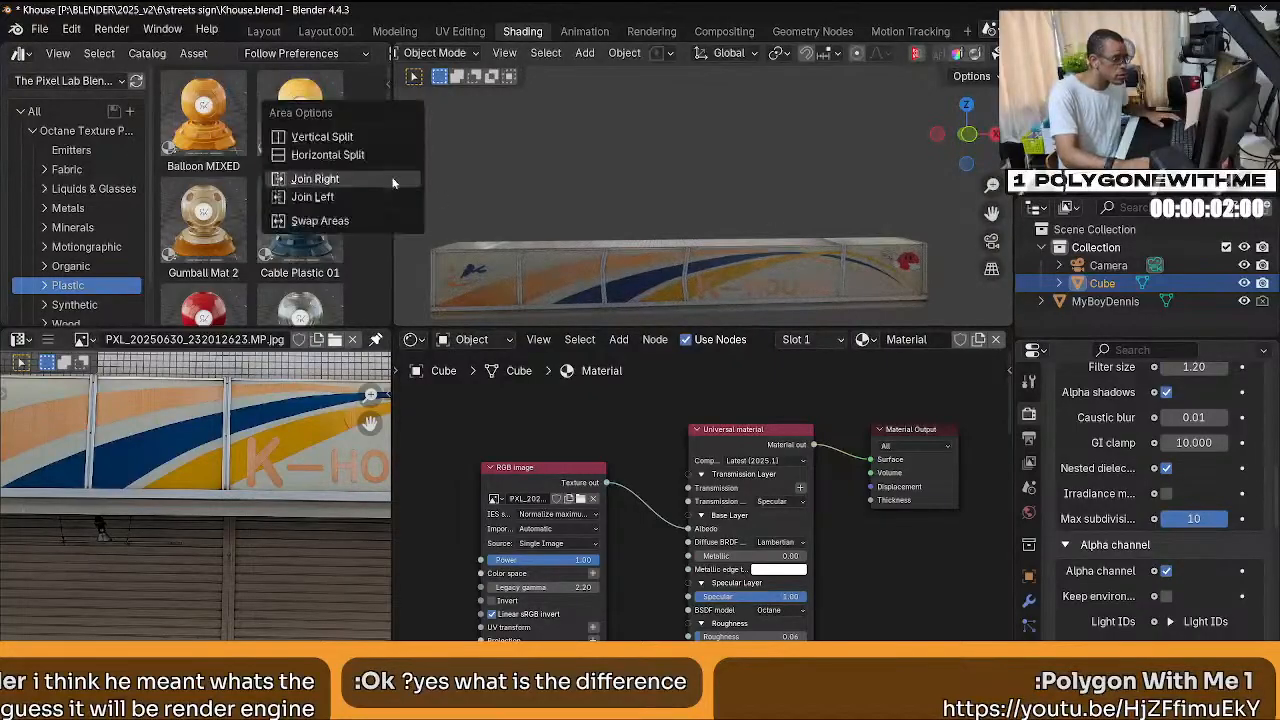
click(318, 196)
shift+middle_drag(674, 209, 688, 159)
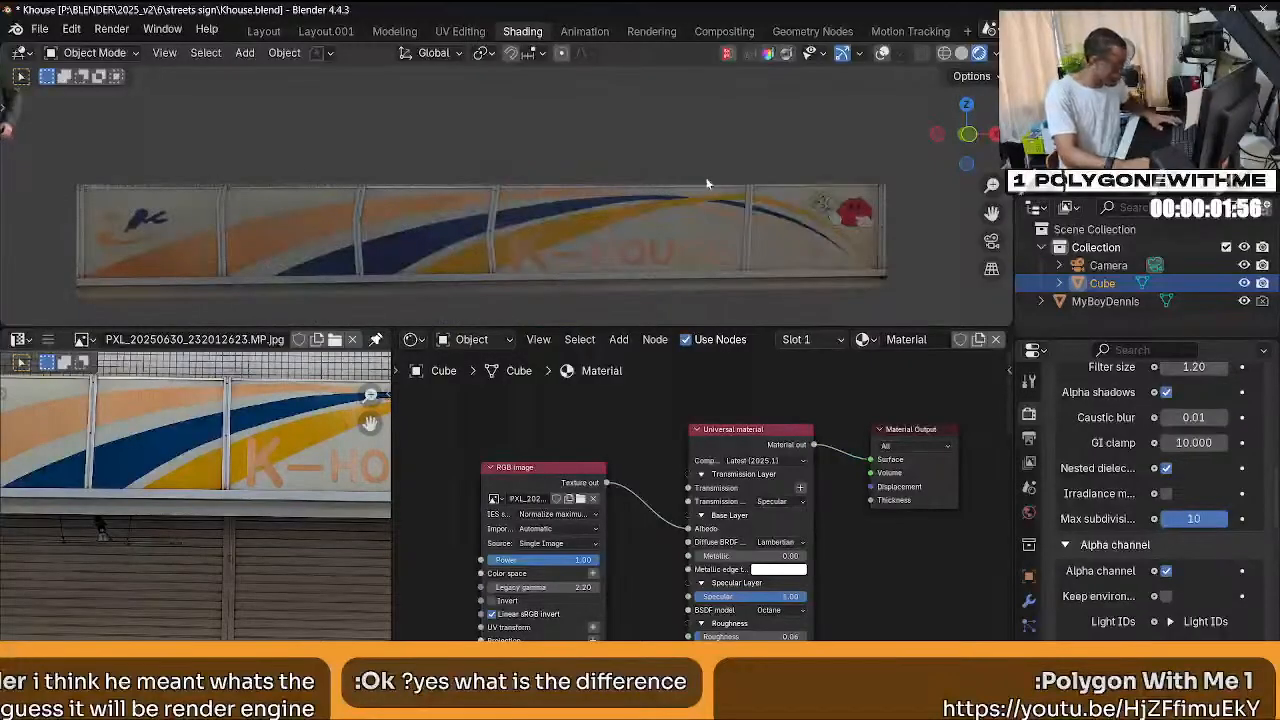
Raise the exposure of the viewport's Octane Imager preview to about 1.70.
key(n)
click(773, 224)
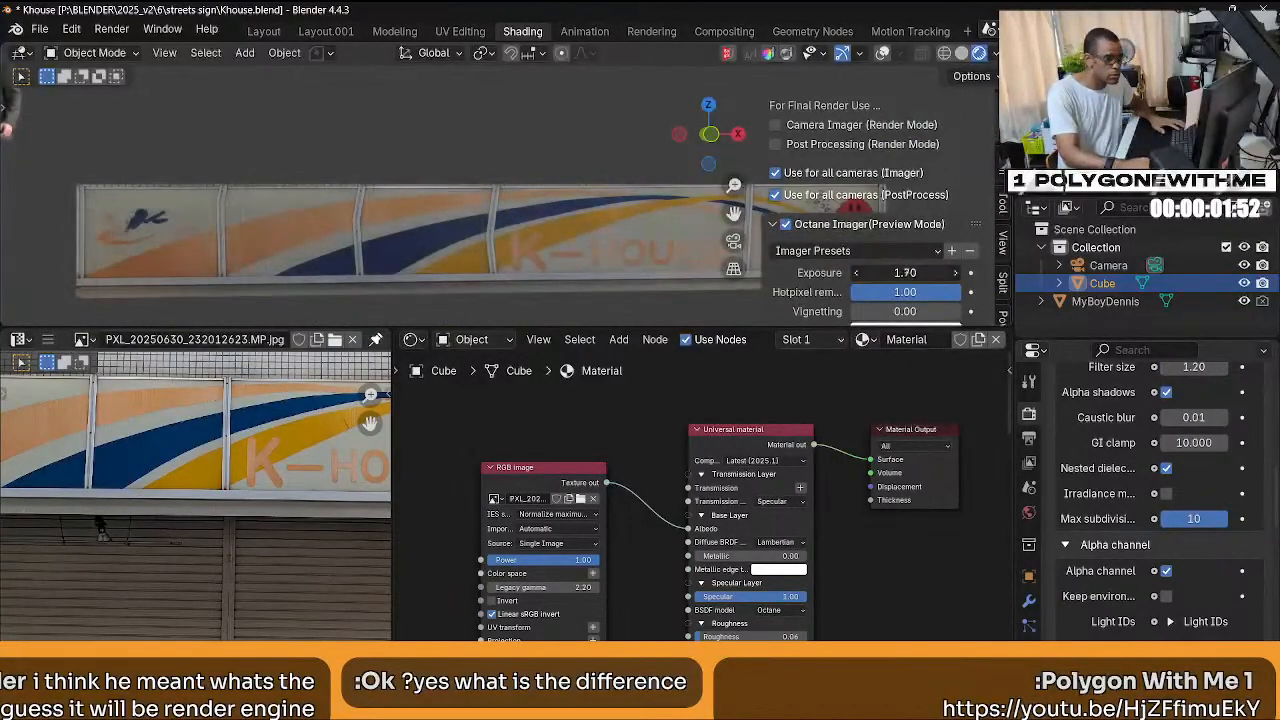
key(n)
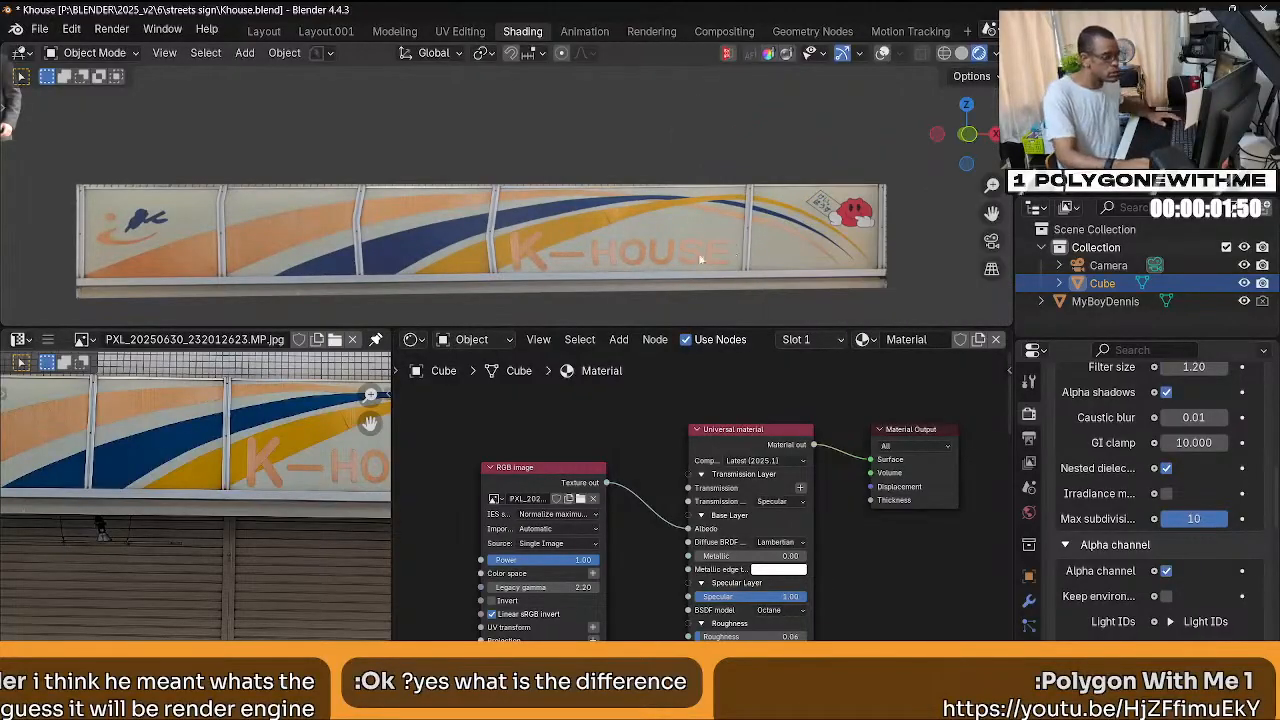
shift+middle_drag(700, 258, 746, 236)
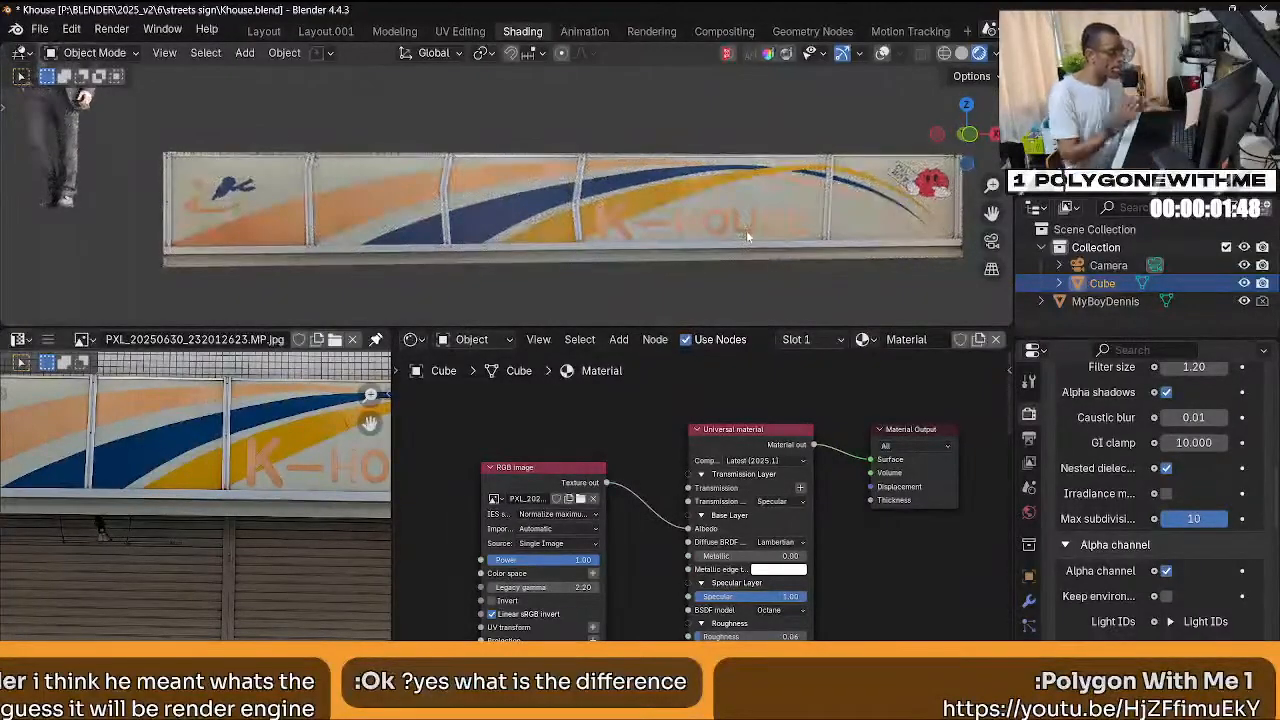
Examine the signboard's frame, panel dividers and lower ledge along its full length in the reference photo.
middle_drag(40, 452, 294, 558)
scroll(163, 495, up, 1)
scroll(213, 536, up, 2)
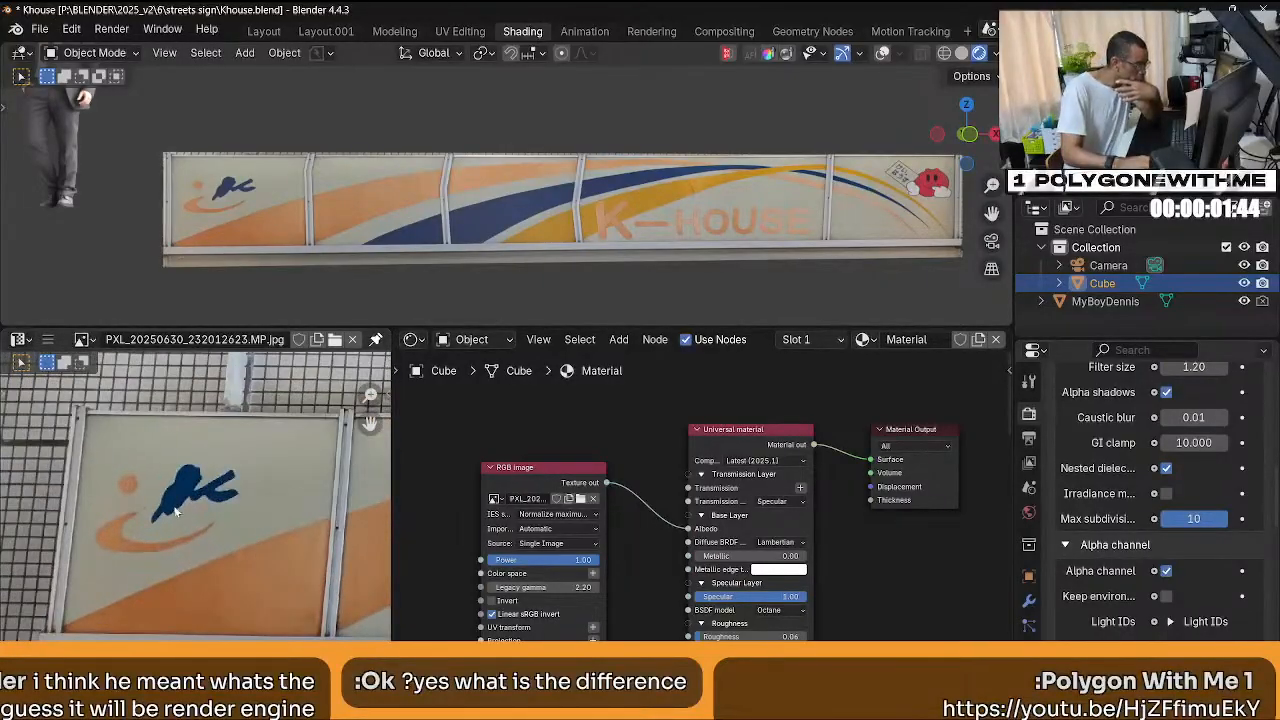
scroll(175, 508, up, 1)
middle_drag(138, 470, 145, 521)
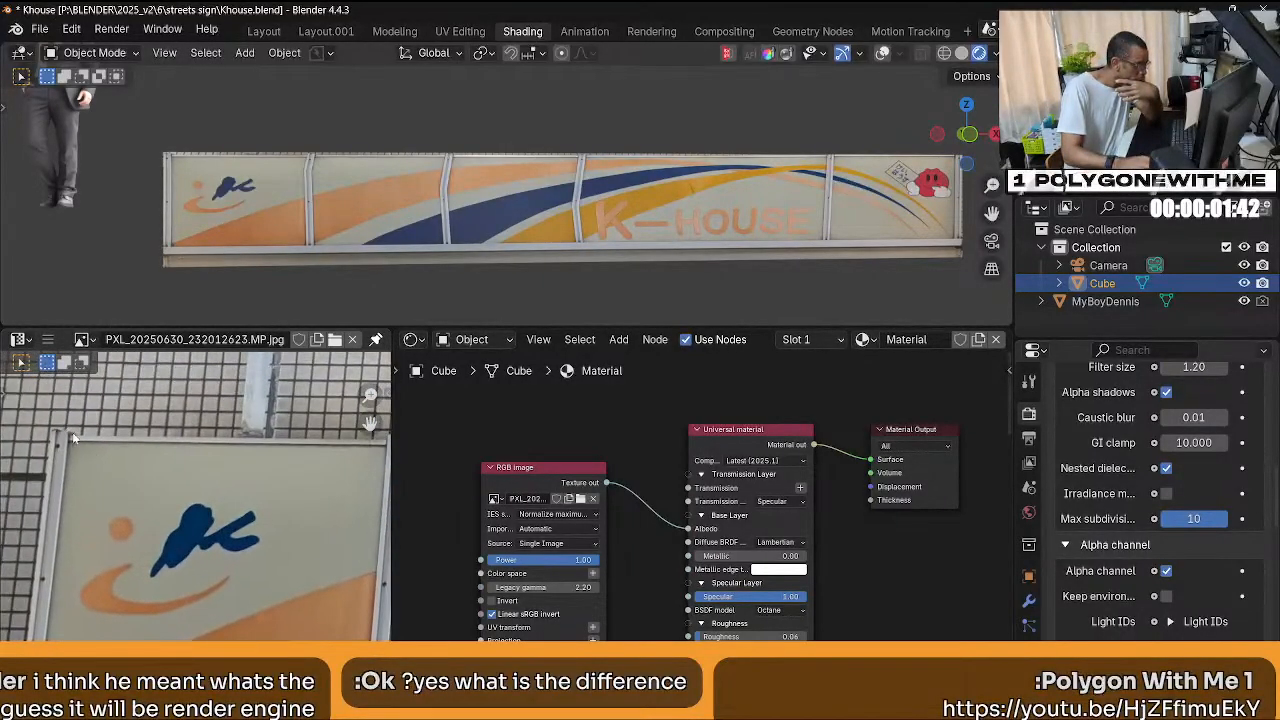
scroll(74, 519, down, 1)
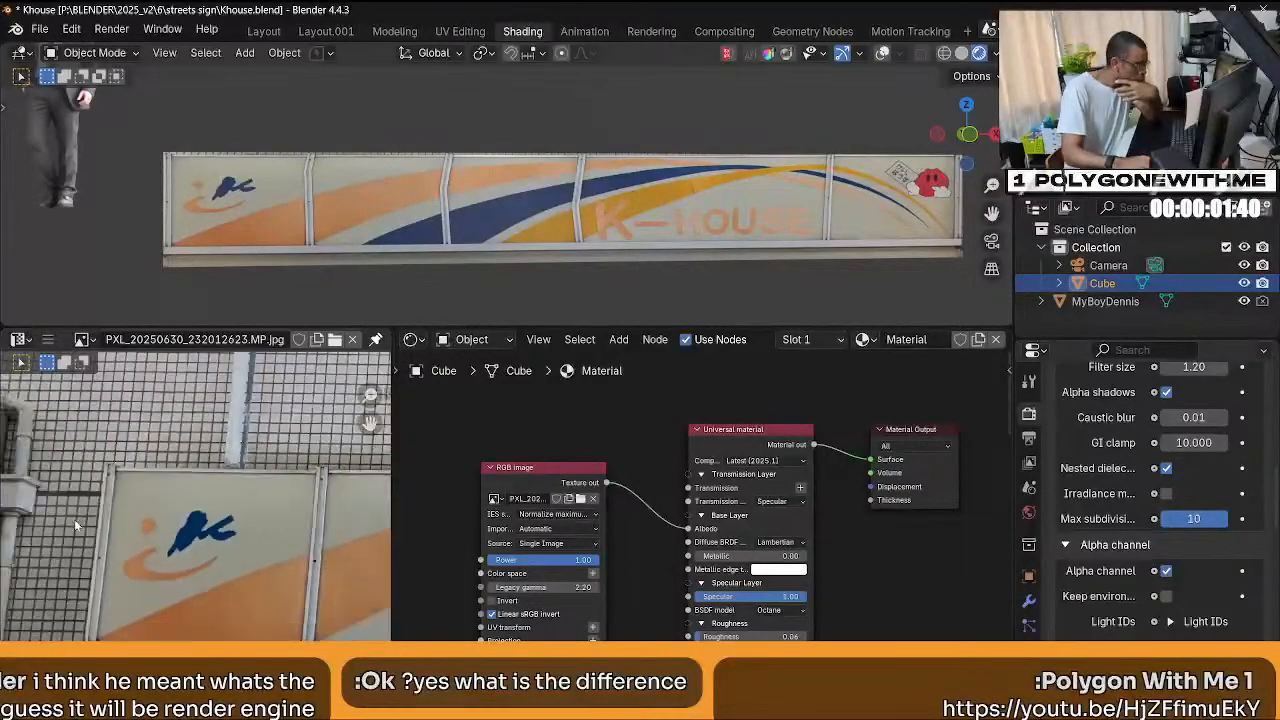
scroll(112, 520, down, 3)
scroll(235, 515, up, 6)
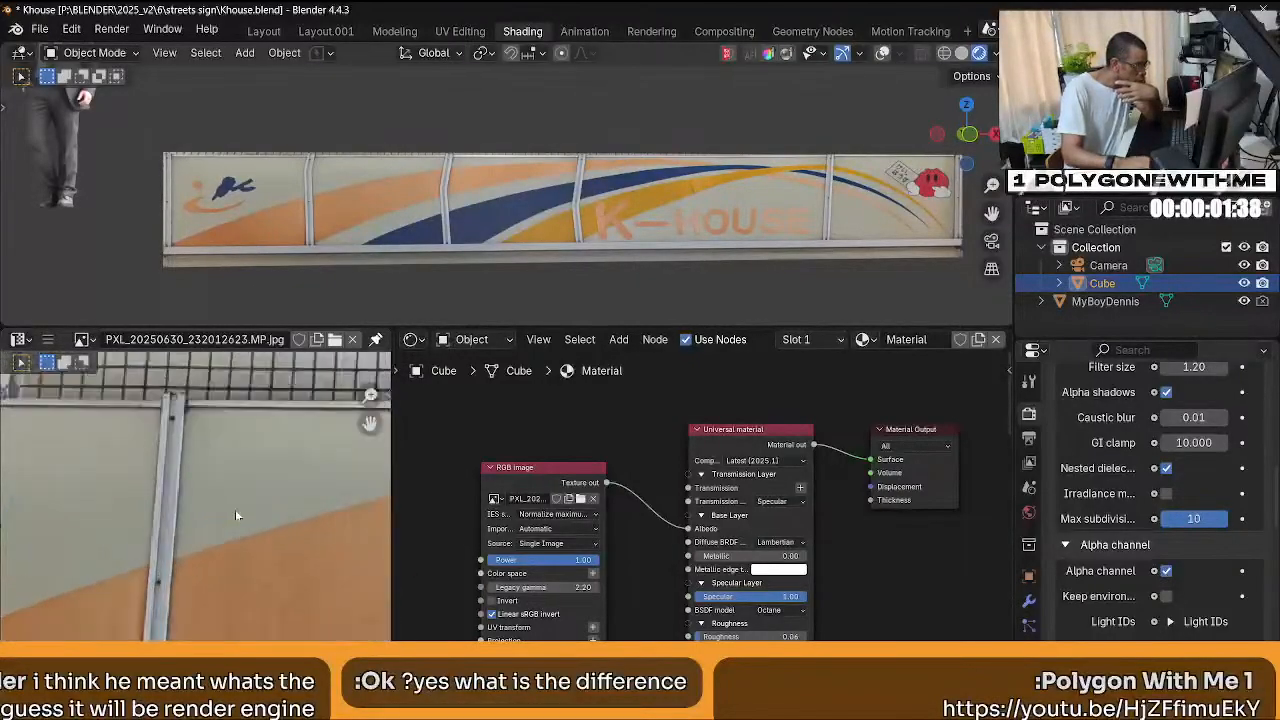
middle_drag(235, 515, 4, 518)
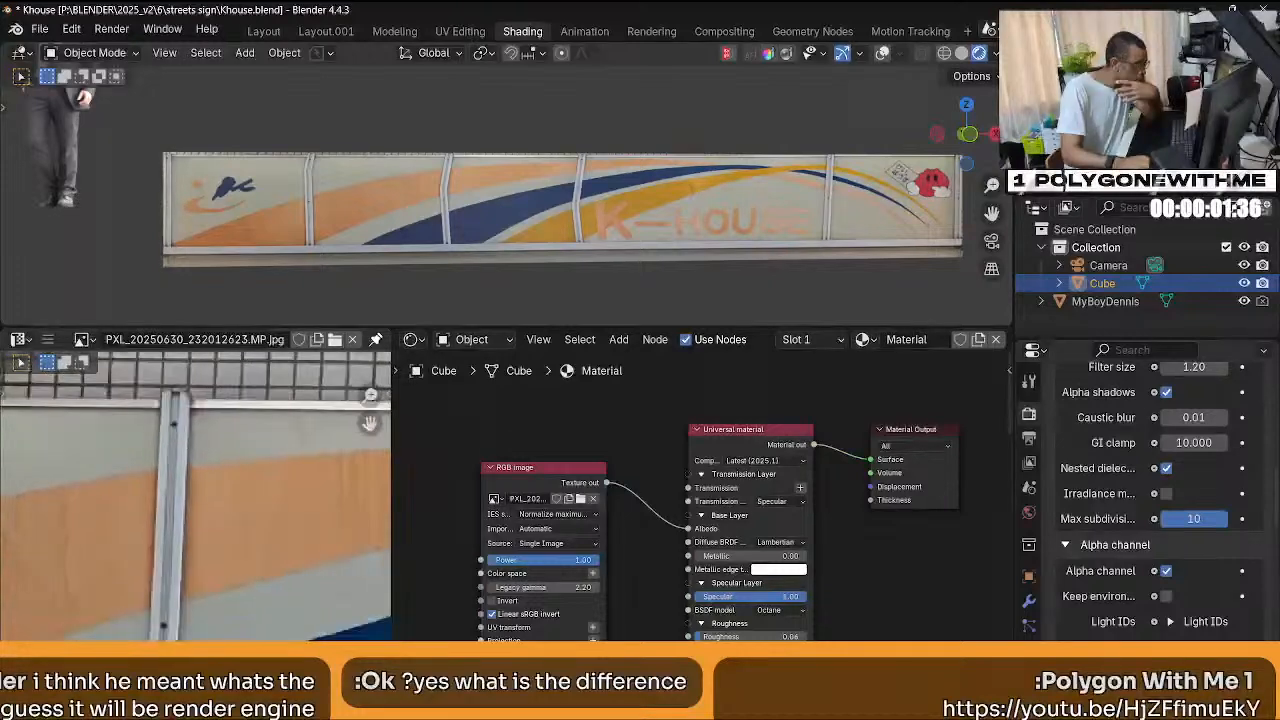
scroll(129, 538, down, 2)
scroll(217, 561, up, 4)
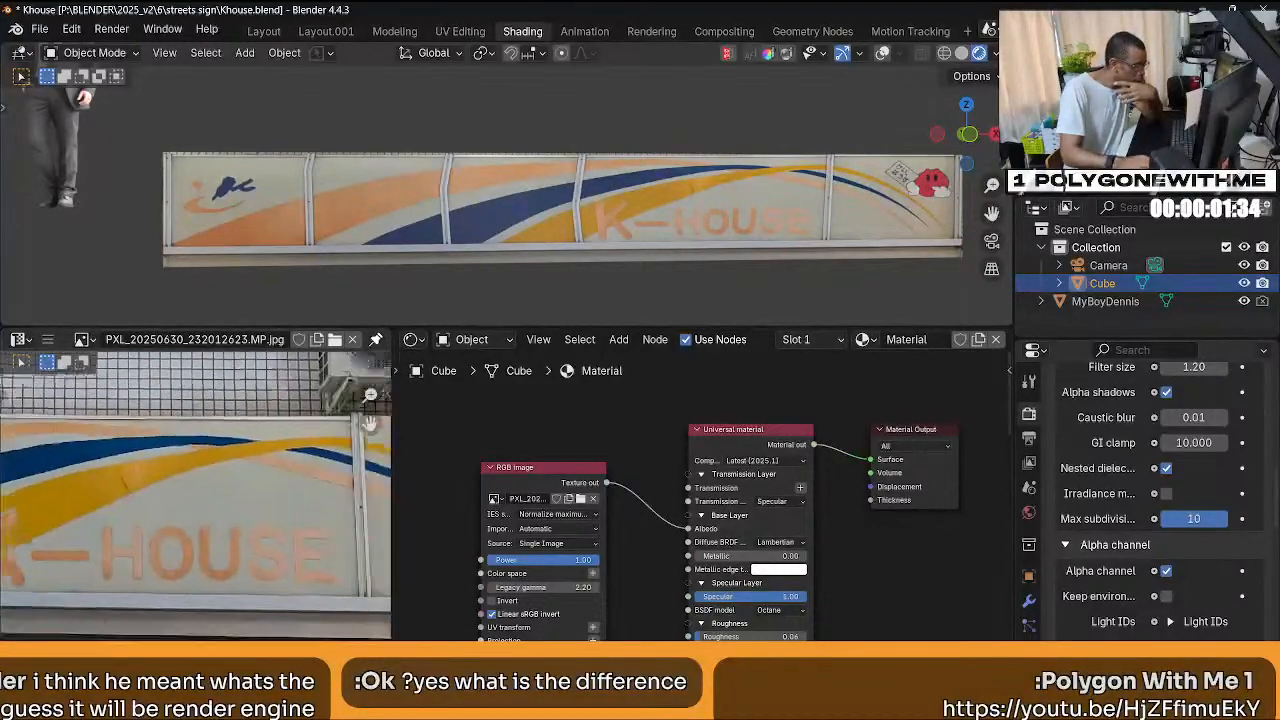
middle_drag(385, 566, 165, 562)
middle_drag(245, 560, 283, 589)
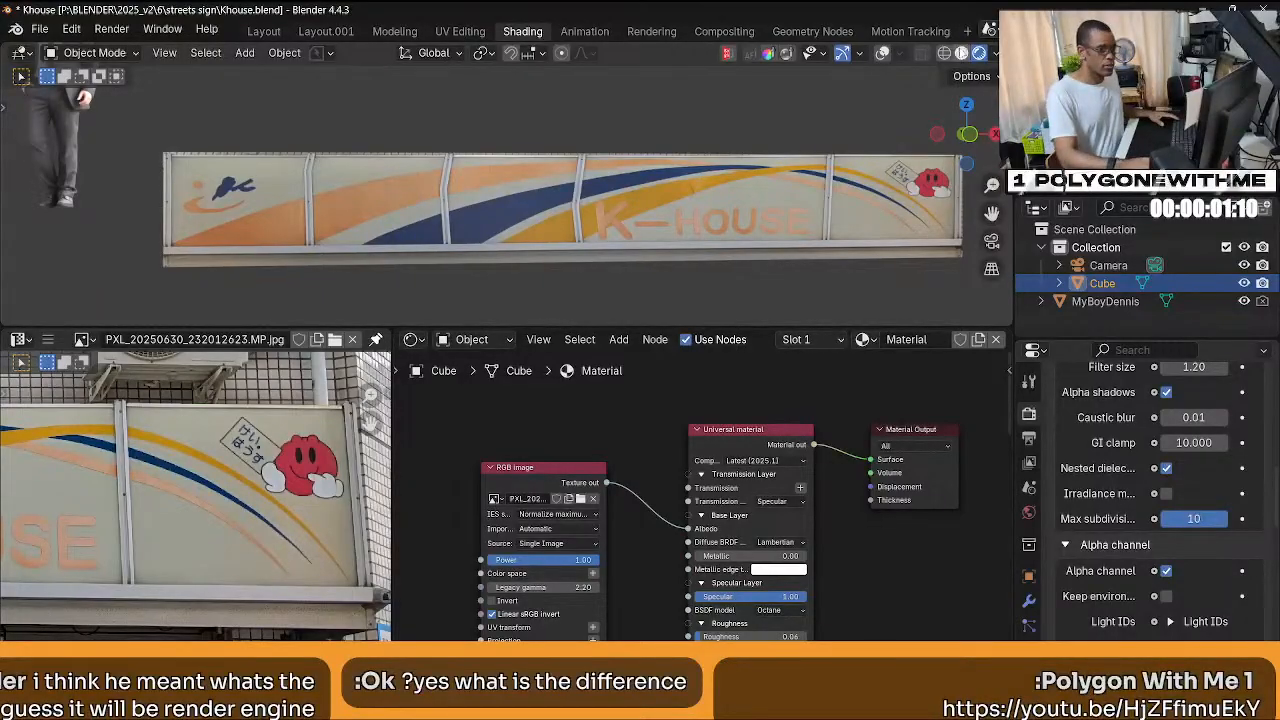
Switch the viewport to solid shading, select the sign box and enter Edit Mode with face selection.
click(961, 53)
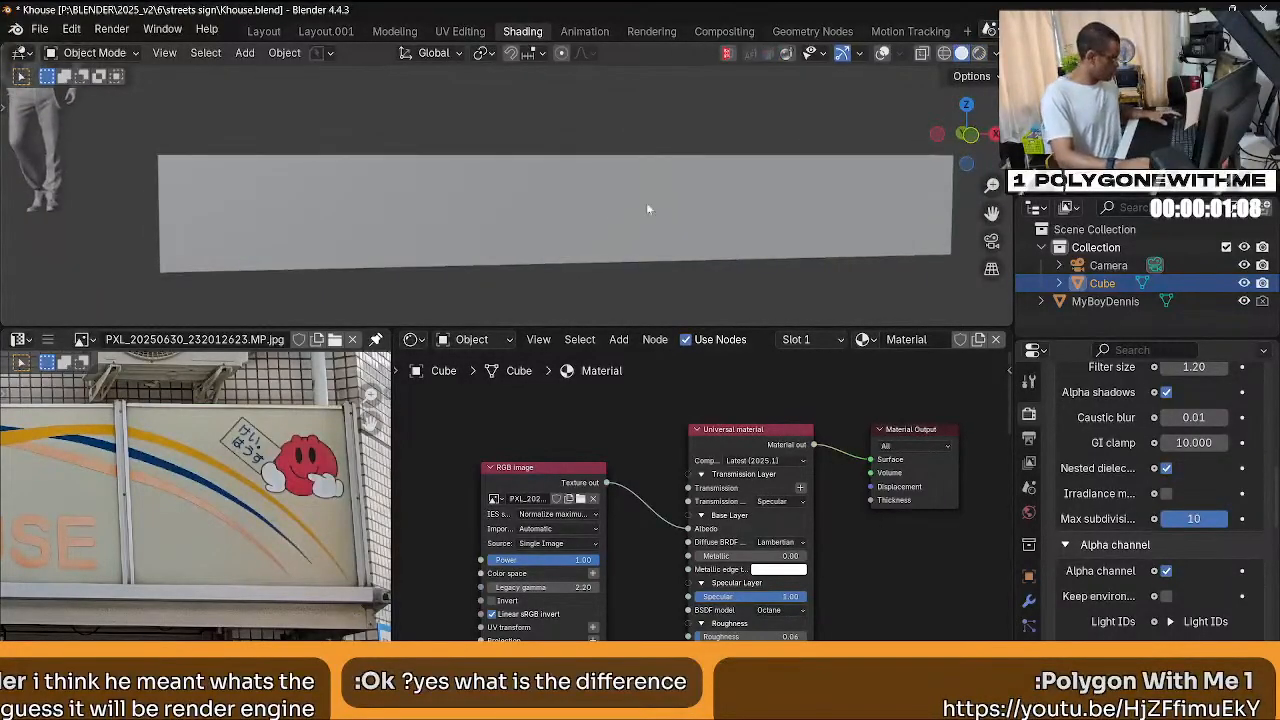
click(409, 212)
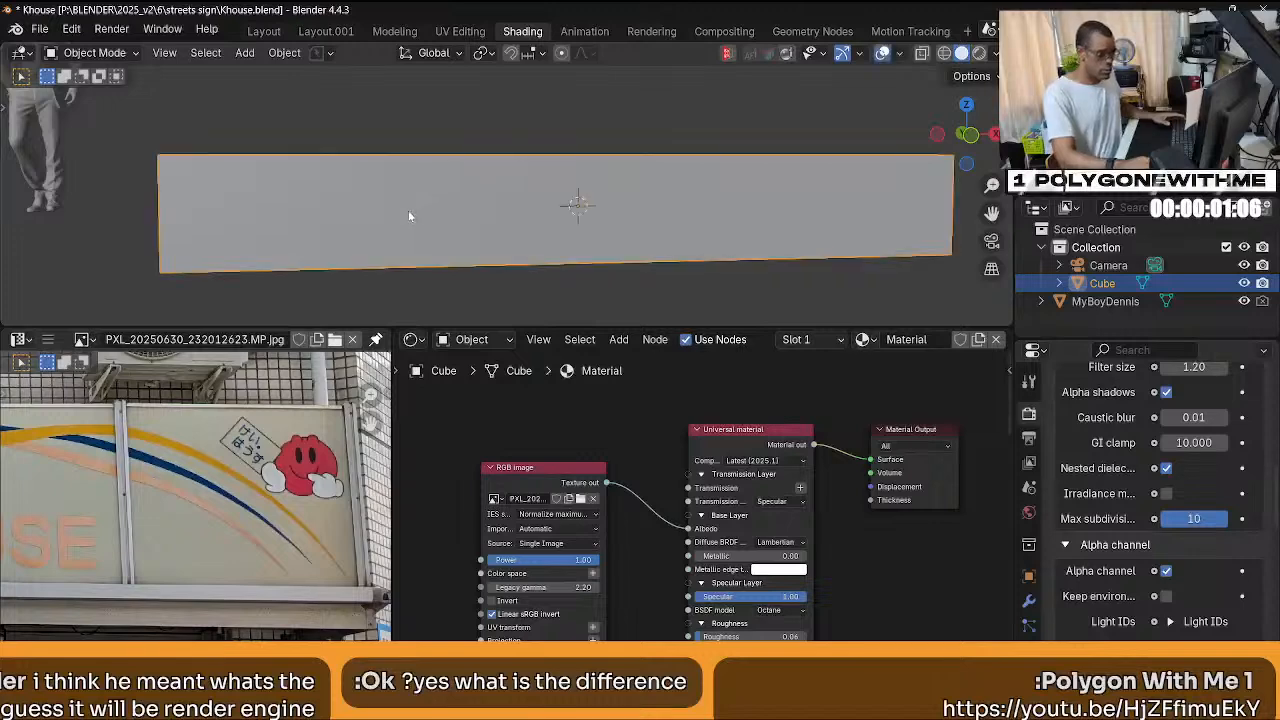
key(Tab)
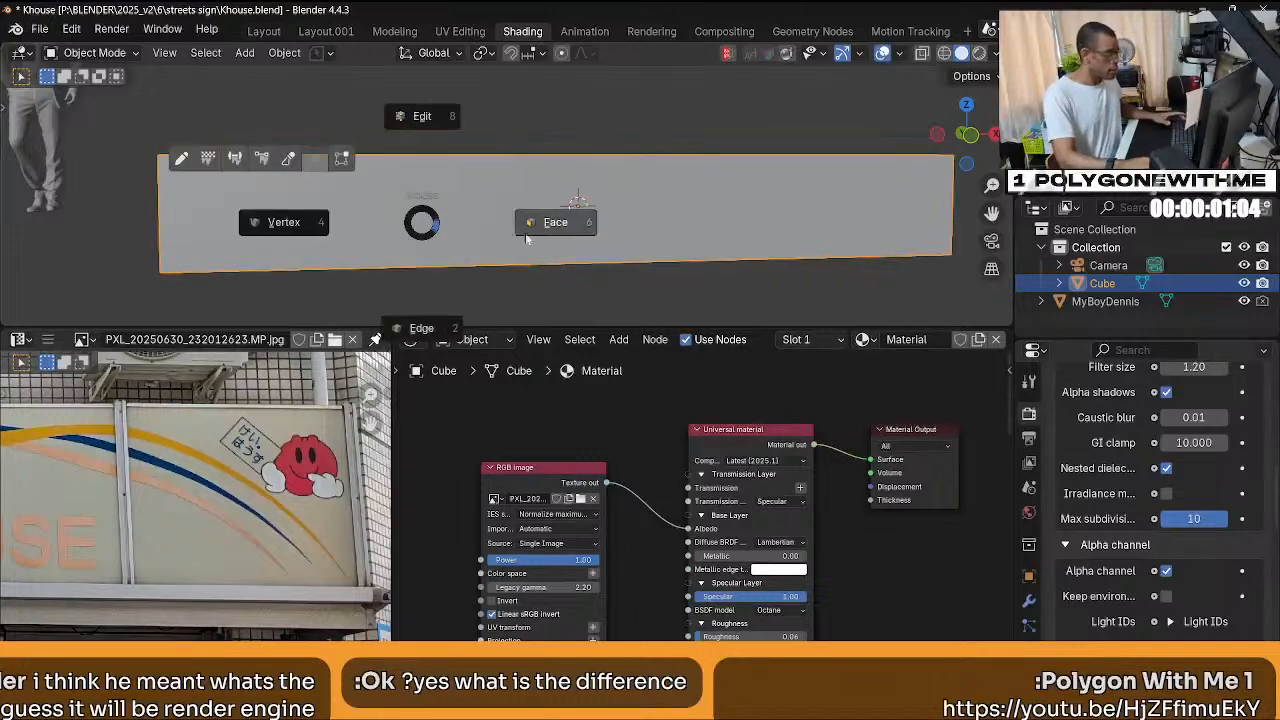
click(577, 226)
Add two lengthwise loop cuts near the box's bottom edge, with edge slides of about 0.71 and 0.79.
key(ctrl+r)
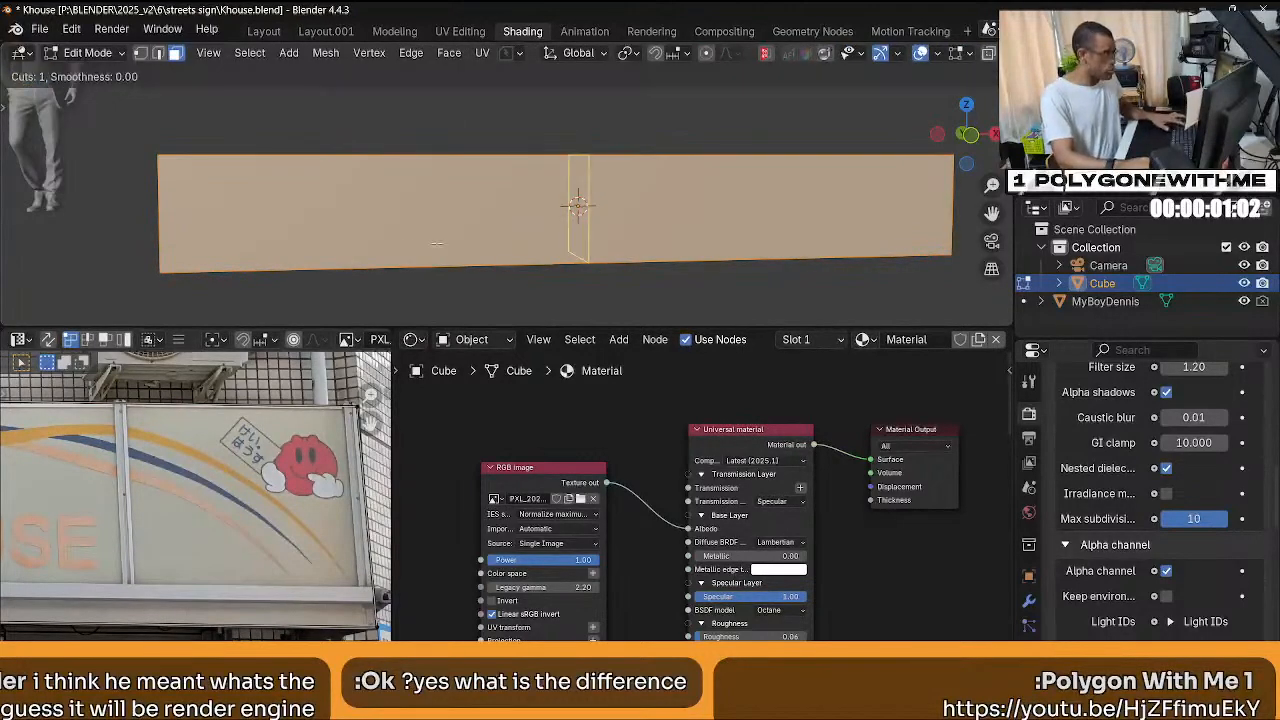
click(172, 222)
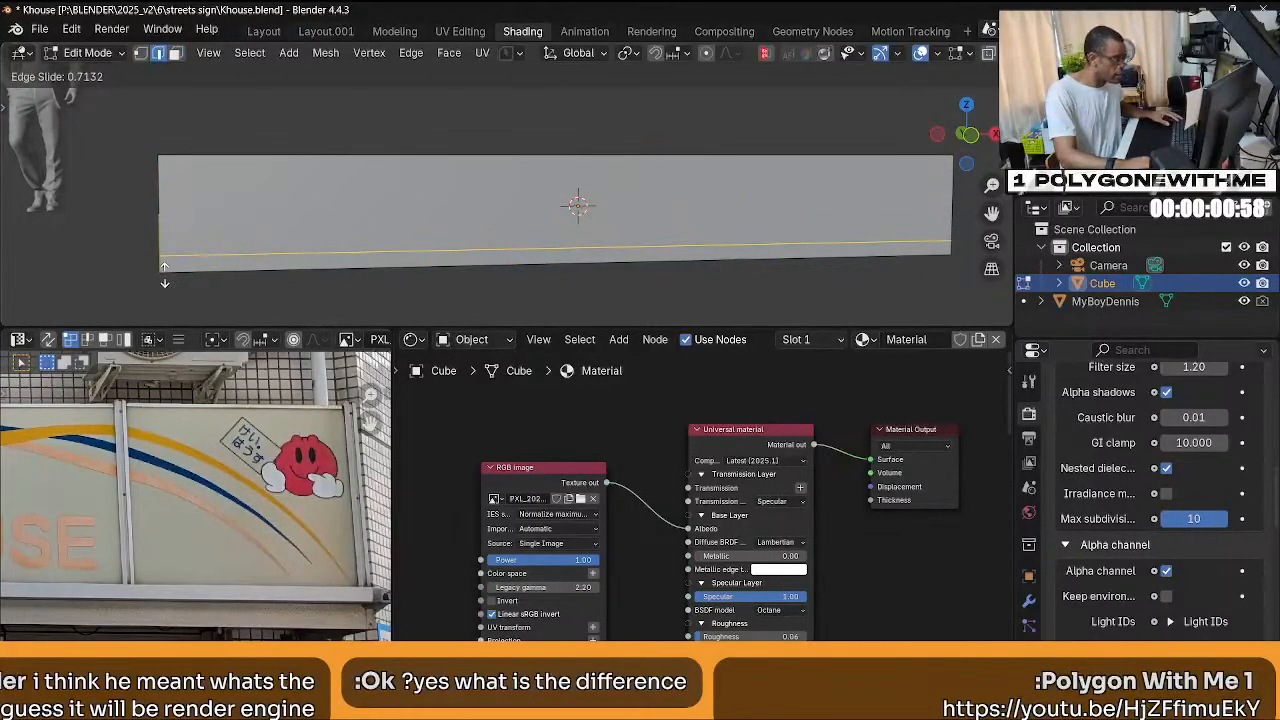
click(165, 270)
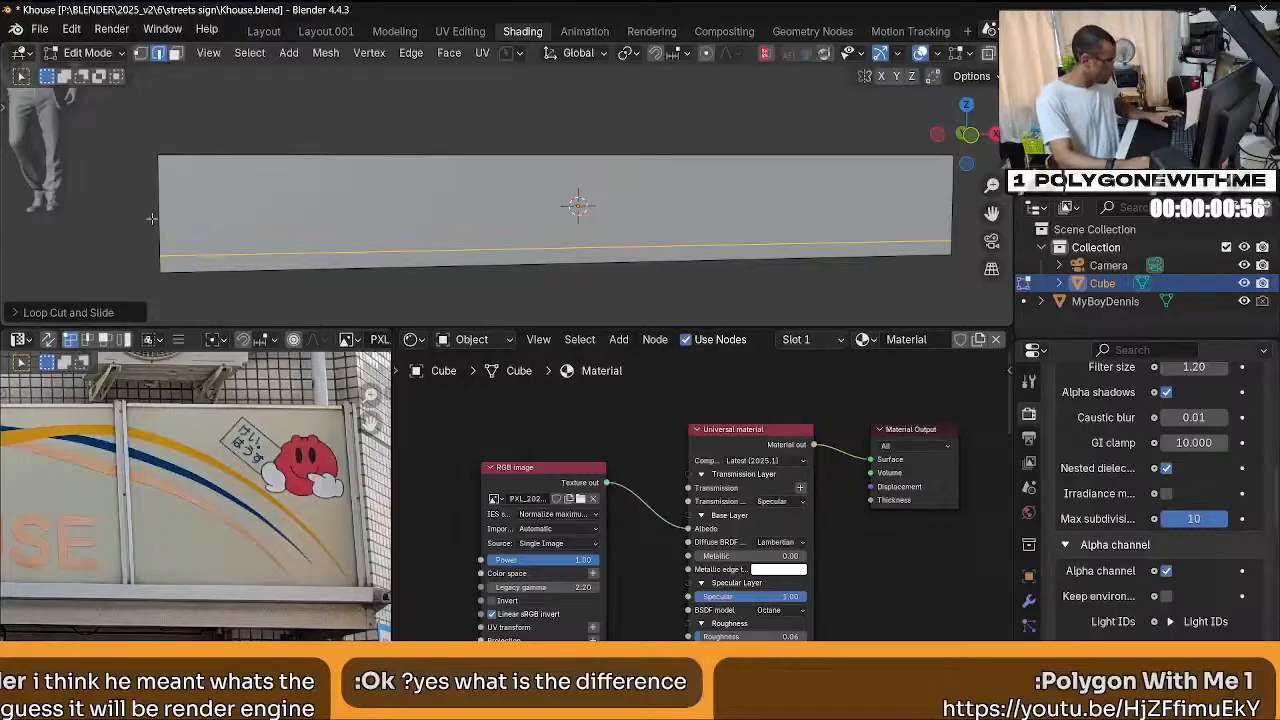
key(g)
key(g)
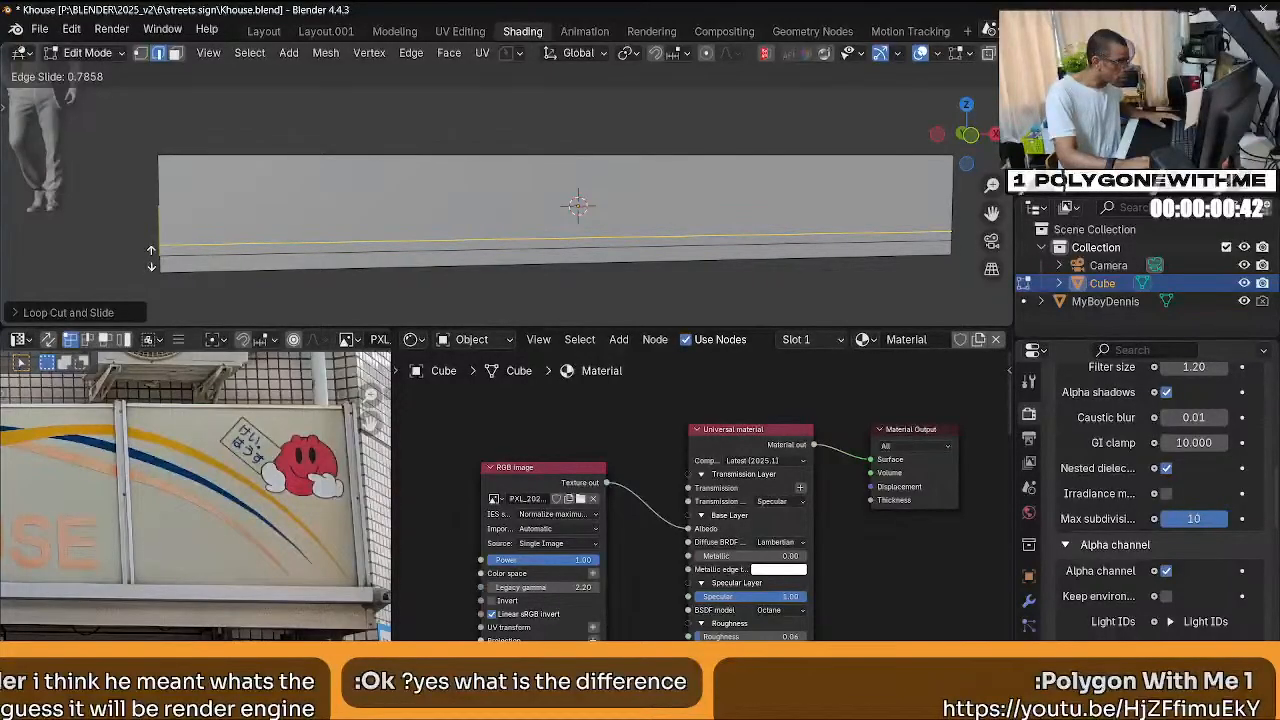
click(151, 256)
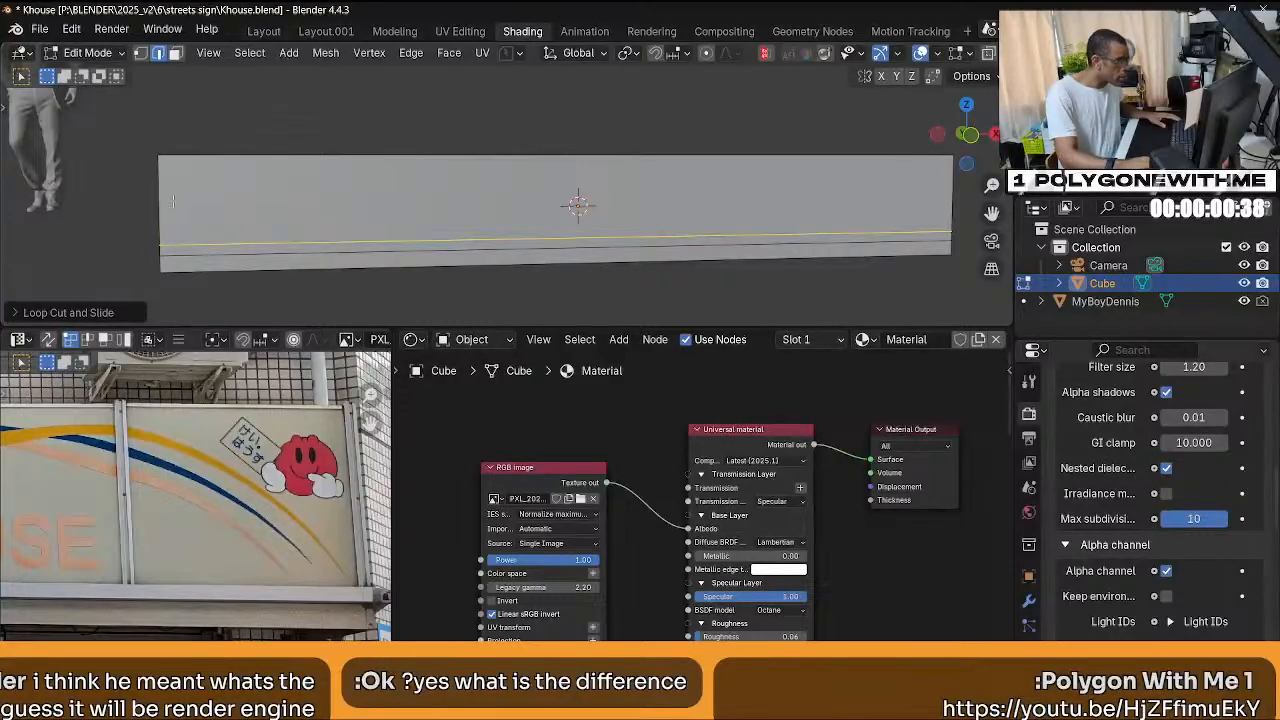
Add a lengthwise loop cut just below the sign box's top edge.
key(alt+a)
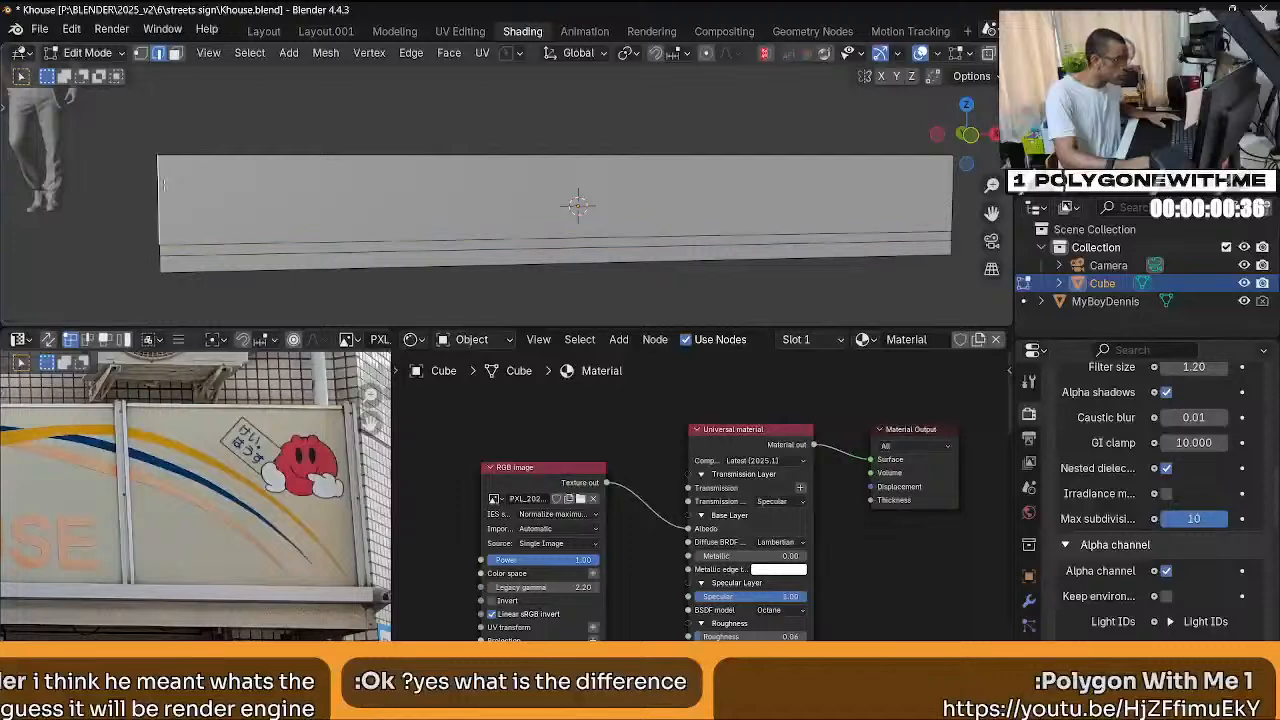
key(ctrl+r)
click(184, 193)
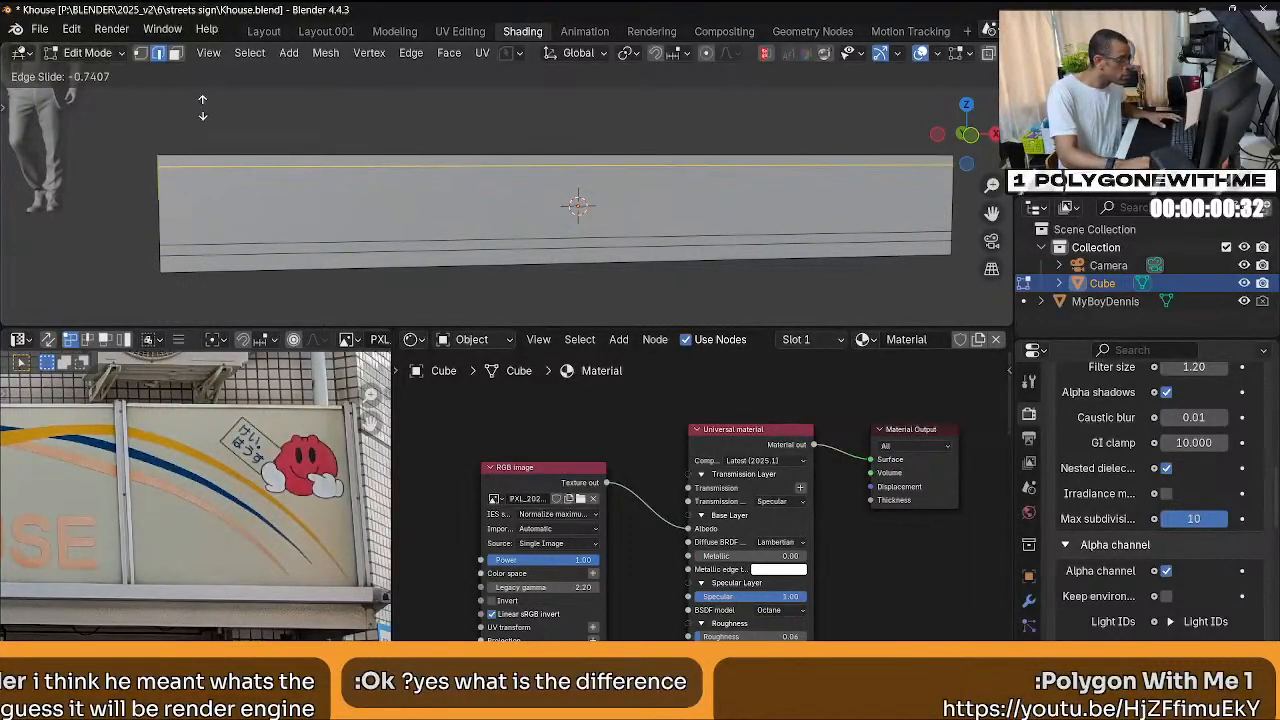
click(218, 312)
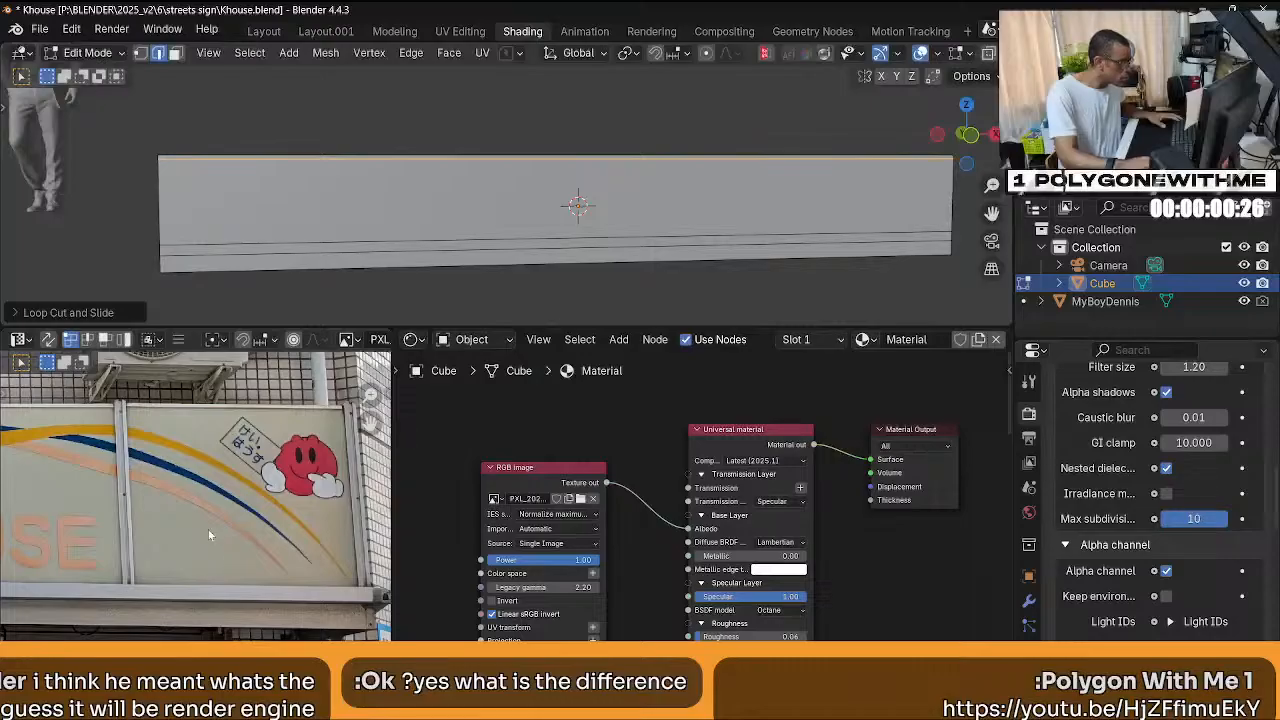
Extrude the narrow front strip between the two lower loop cuts outward by about 0.04 m.
click(235, 254)
middle_drag(235, 254, 274, 535)
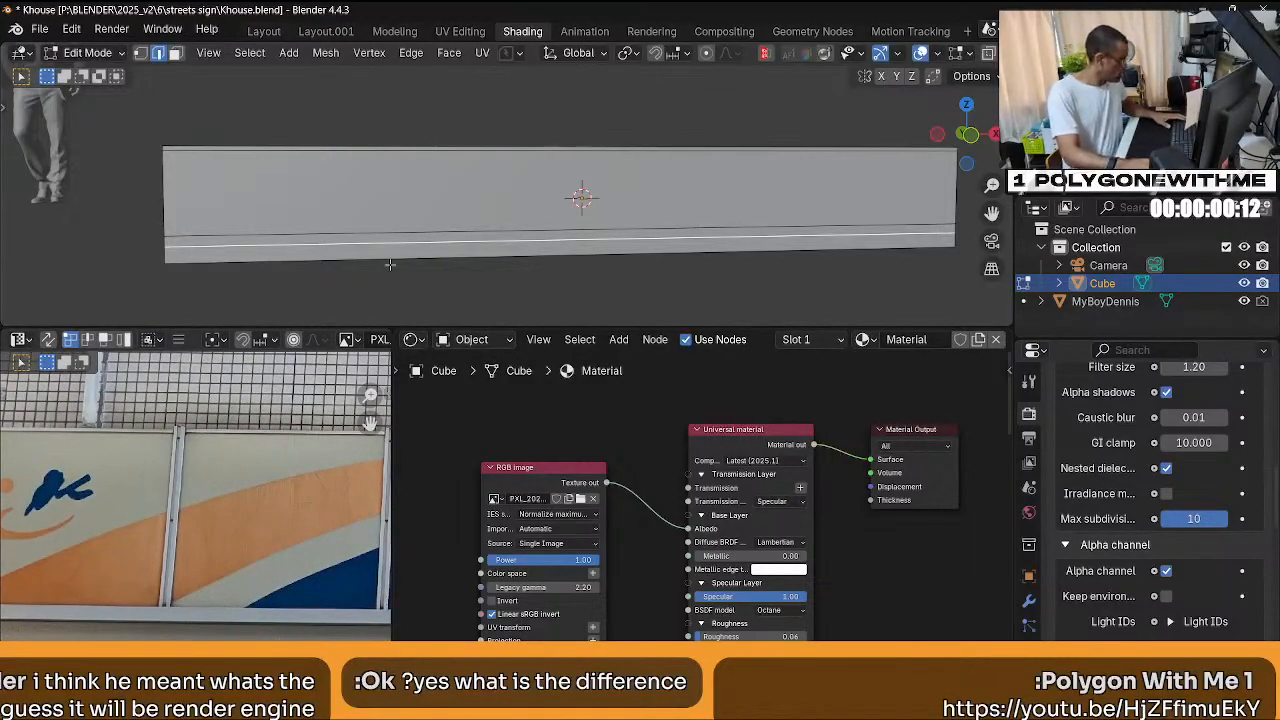
key(3)
click(353, 238)
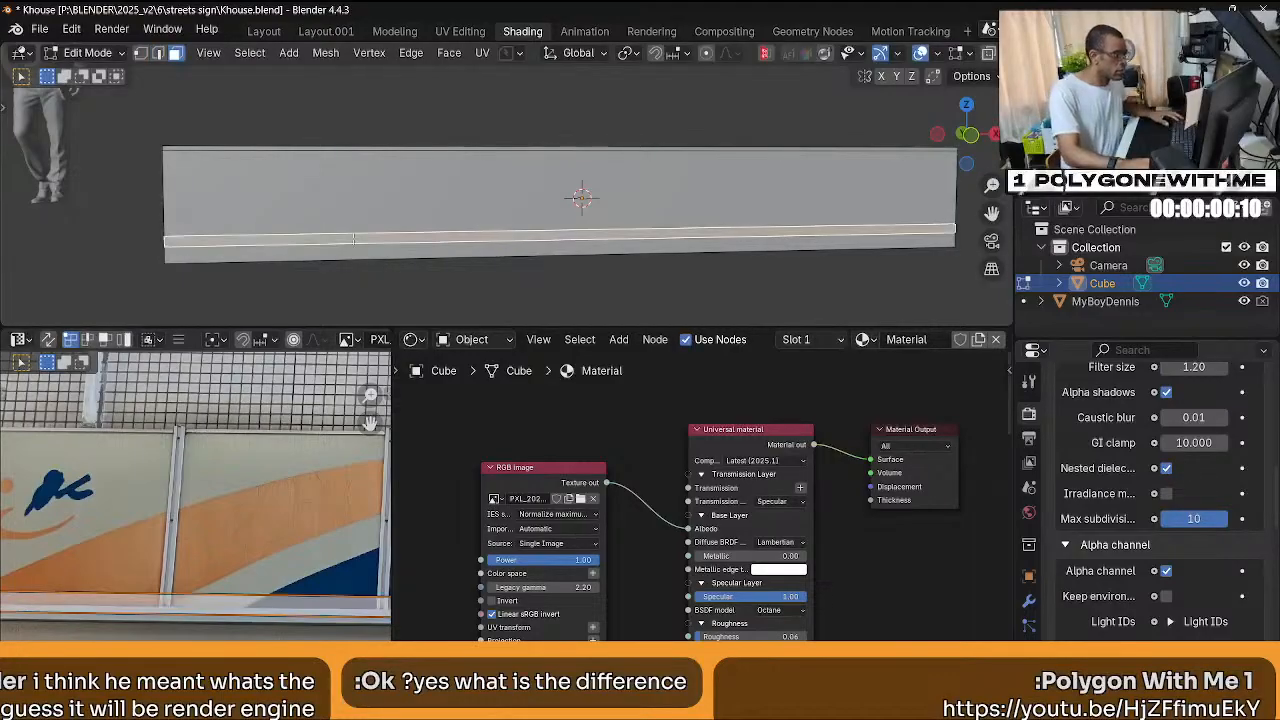
middle_drag(470, 250, 540, 268)
key(e)
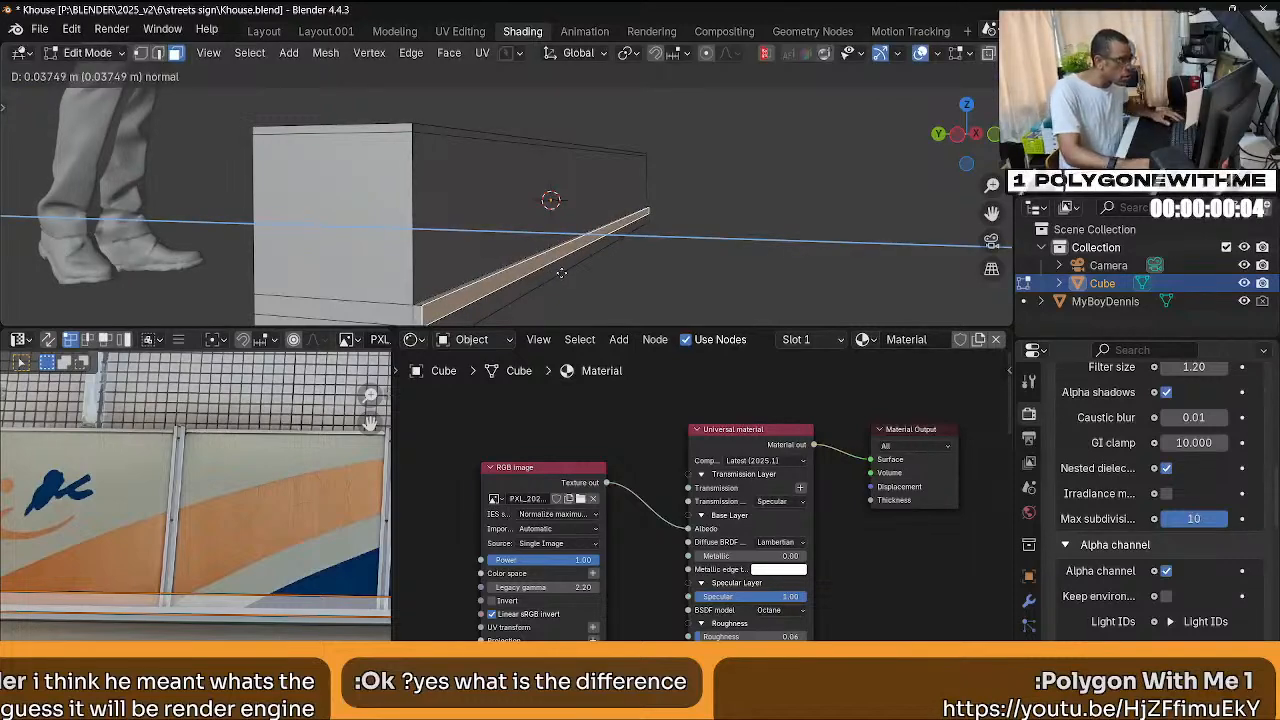
click(520, 220)
Extrude the thin front strip along the box's top edge outward by about 0.02 m.
click(476, 169)
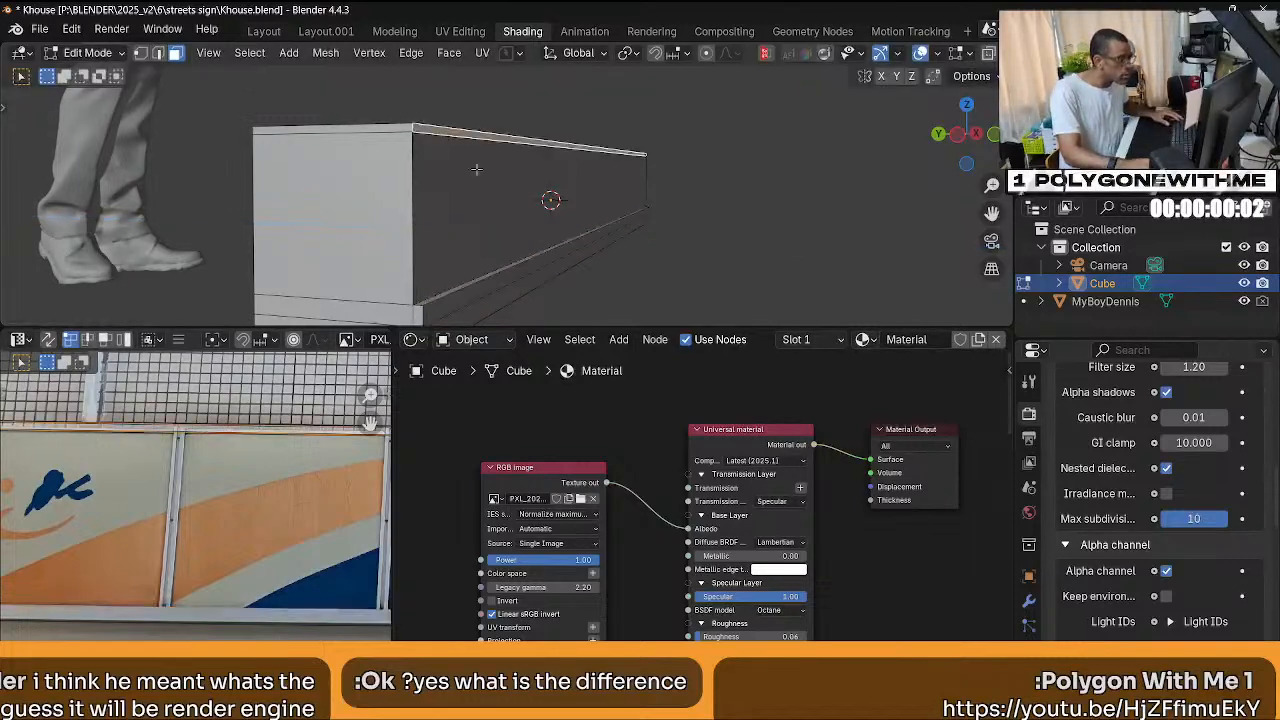
key(e)
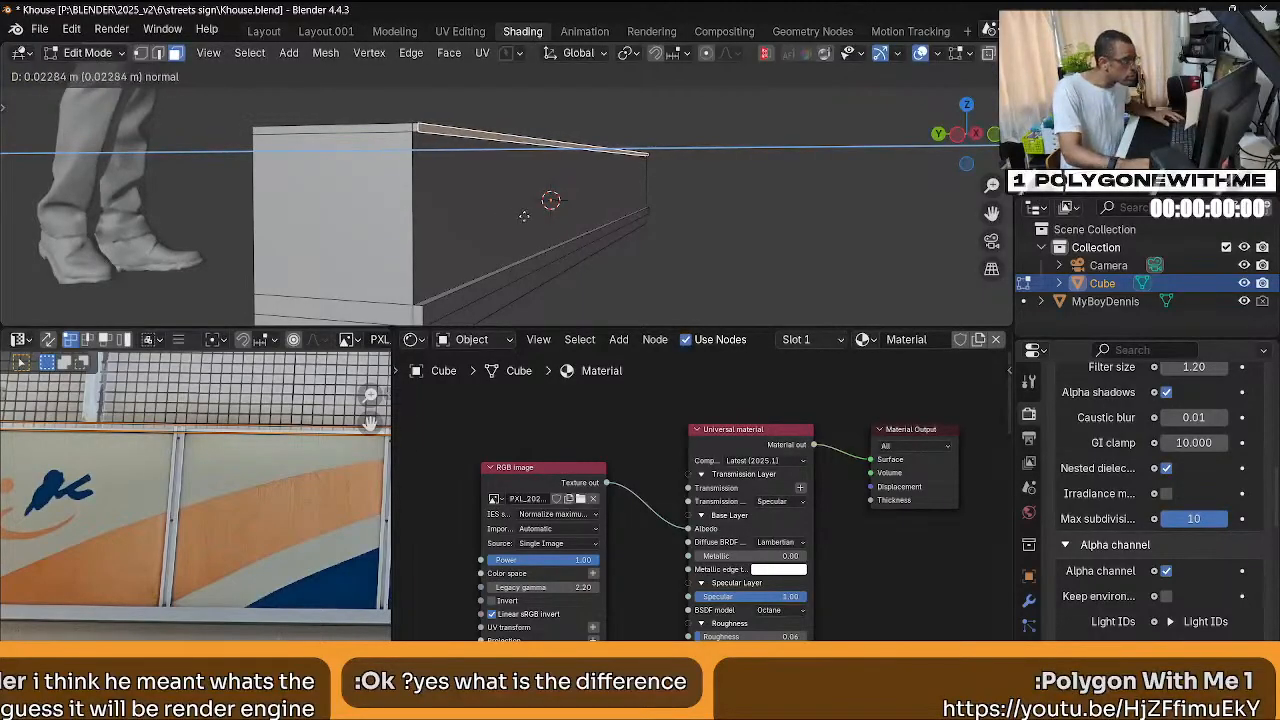
click(520, 220)
scroll(516, 235, down, 3)
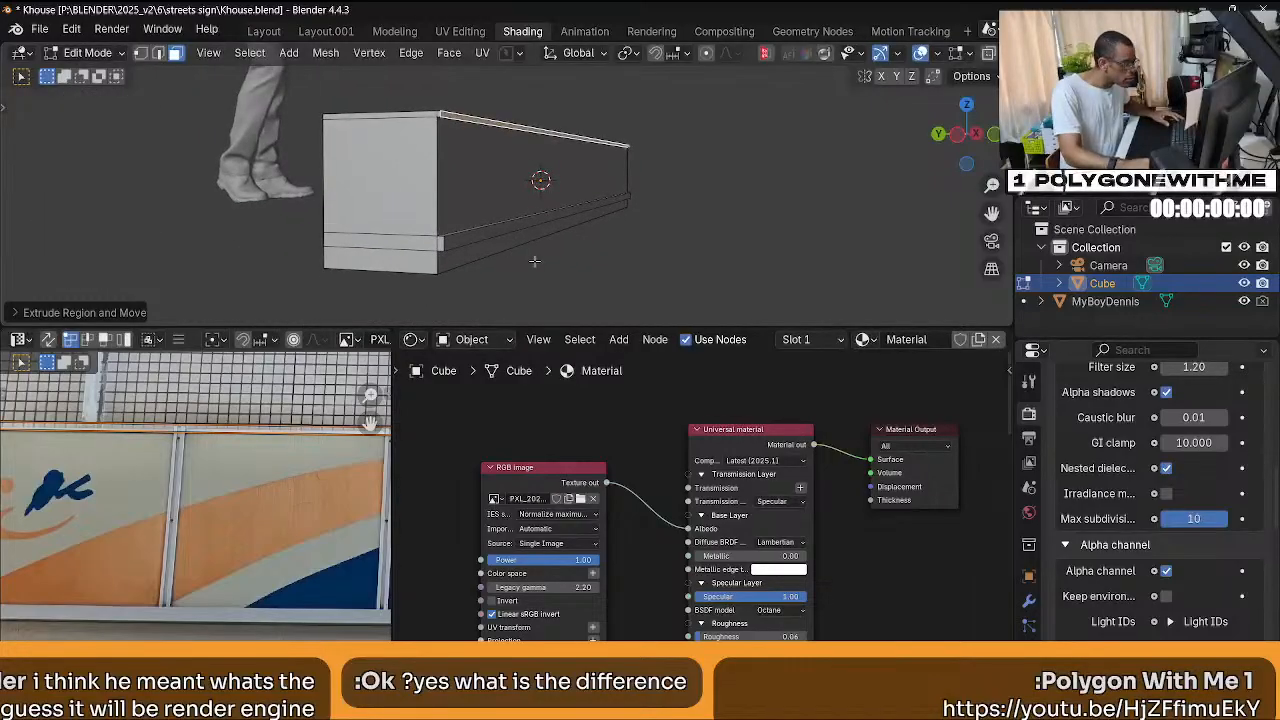
Examine the extruded strips from the front and compare them with the signboard's ends and dividers in the reference photo.
middle_drag(535, 262, 458, 258)
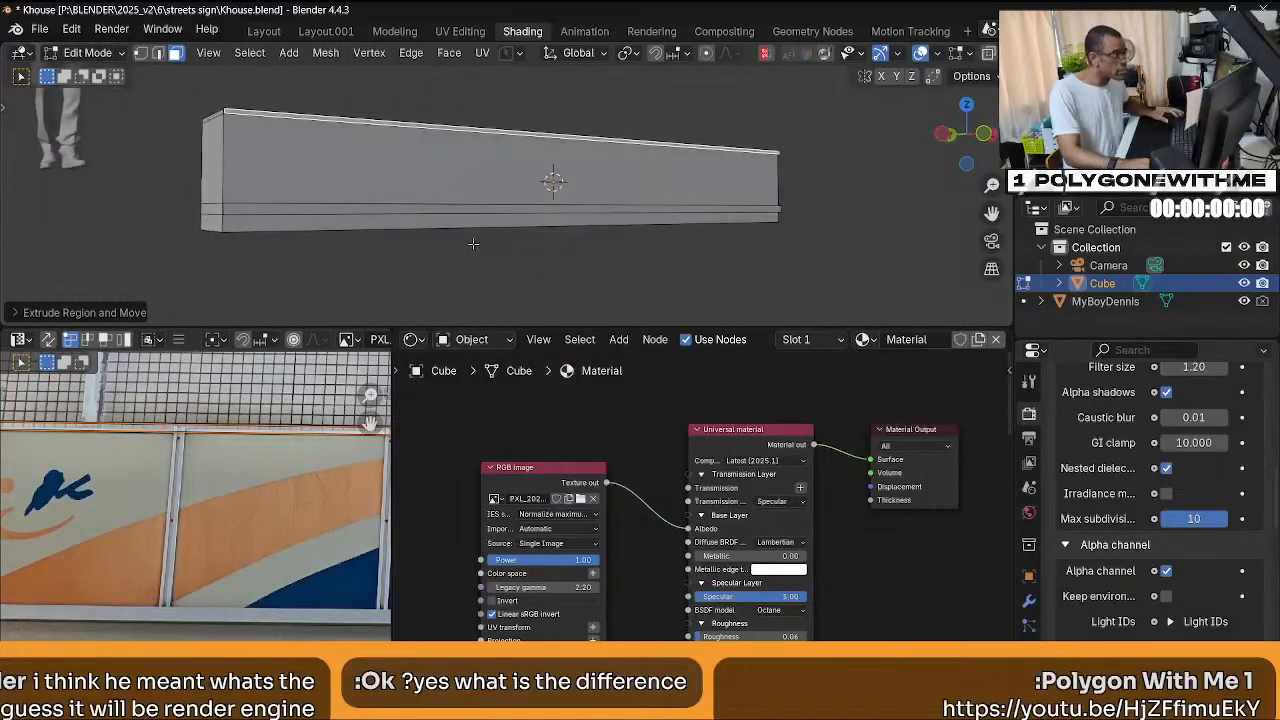
key(KP_1)
scroll(188, 428, down, 2)
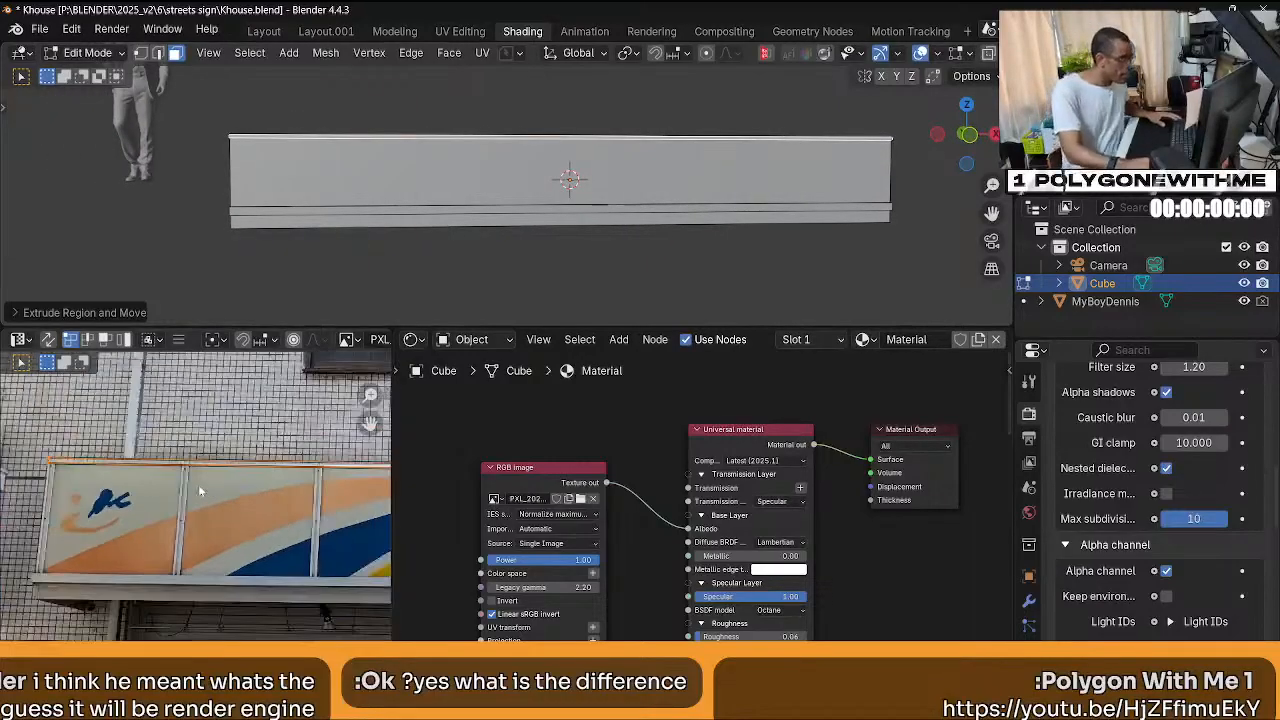
middle_drag(118, 507, 182, 500)
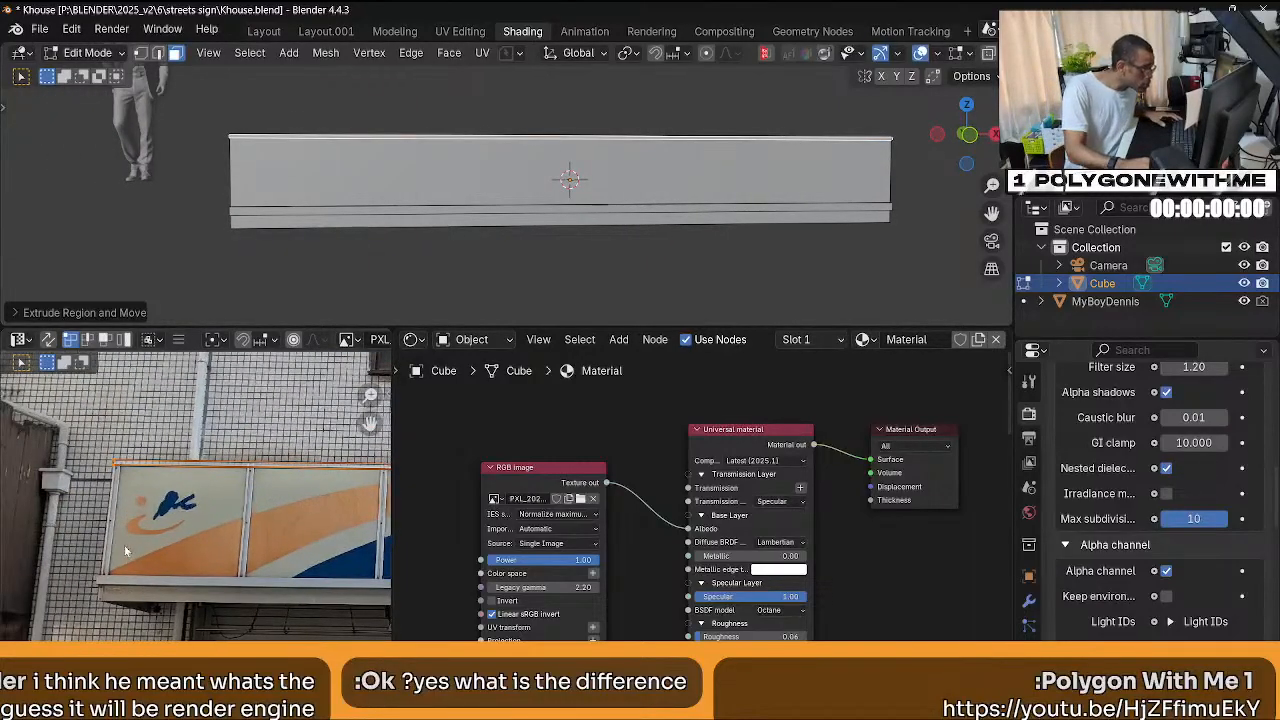
scroll(120, 540, up, 3)
middle_drag(120, 540, 196, 522)
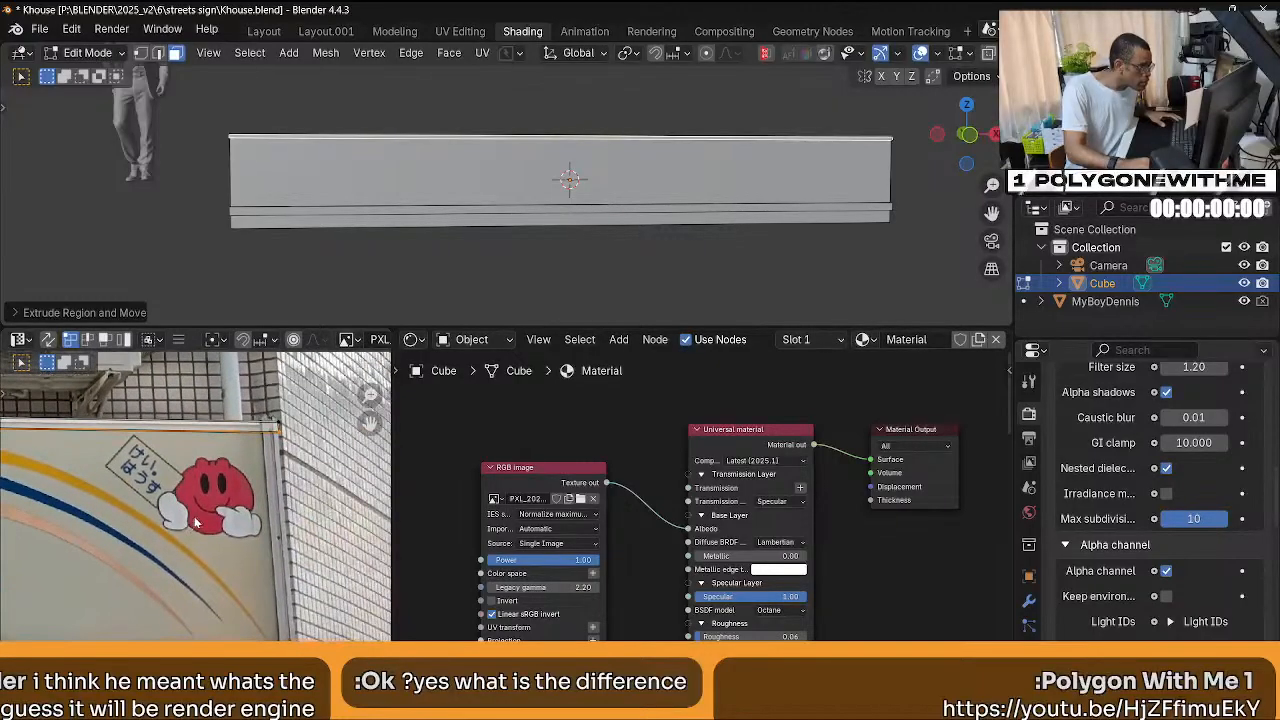
scroll(375, 284, down, 3)
scroll(191, 513, down, 5)
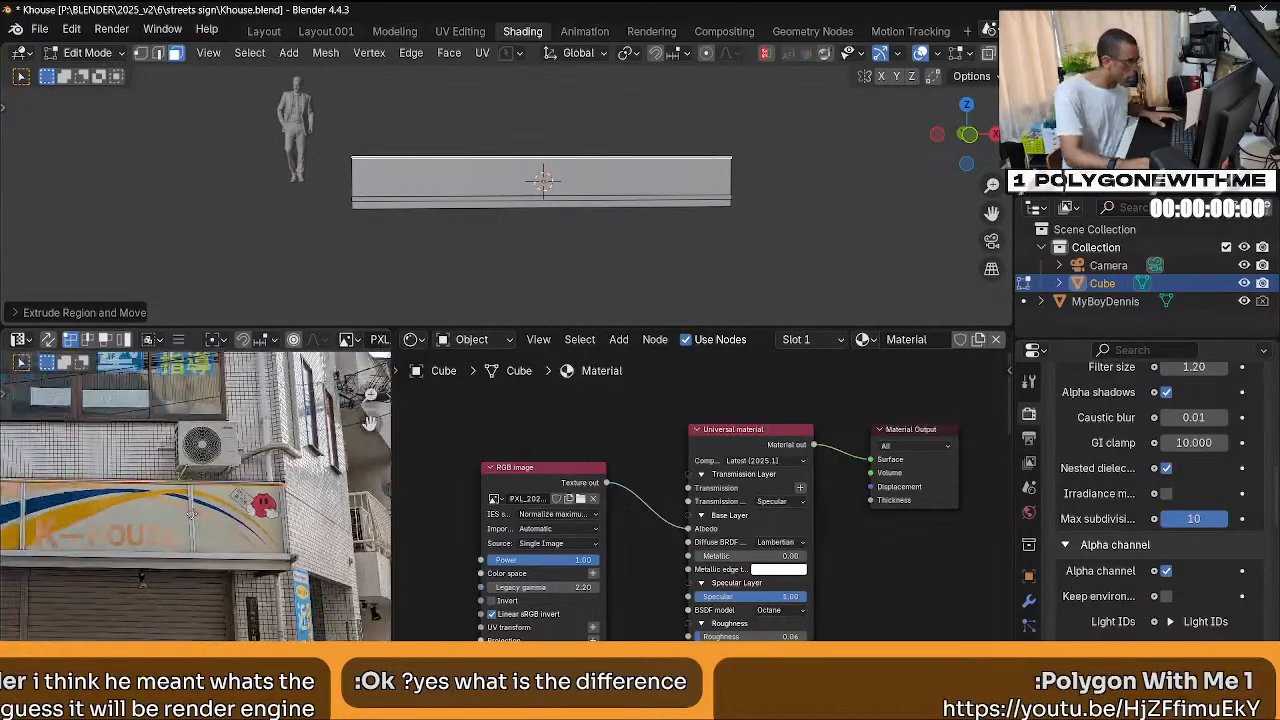
scroll(191, 513, up, 2)
scroll(590, 220, up, 1)
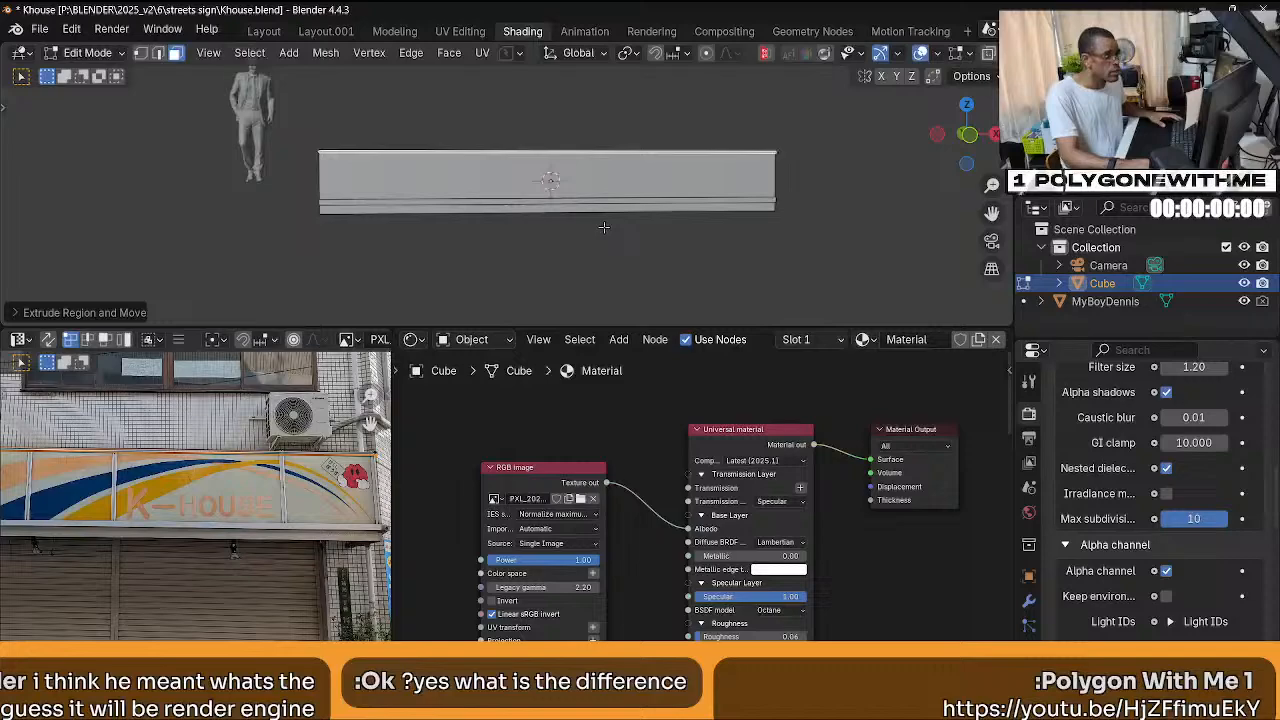
scroll(968, 60, down, 3)
Show the sign in rendered shading from the front and add a vertical loop cut at its left end, sliding it about 0.98.
click(980, 53)
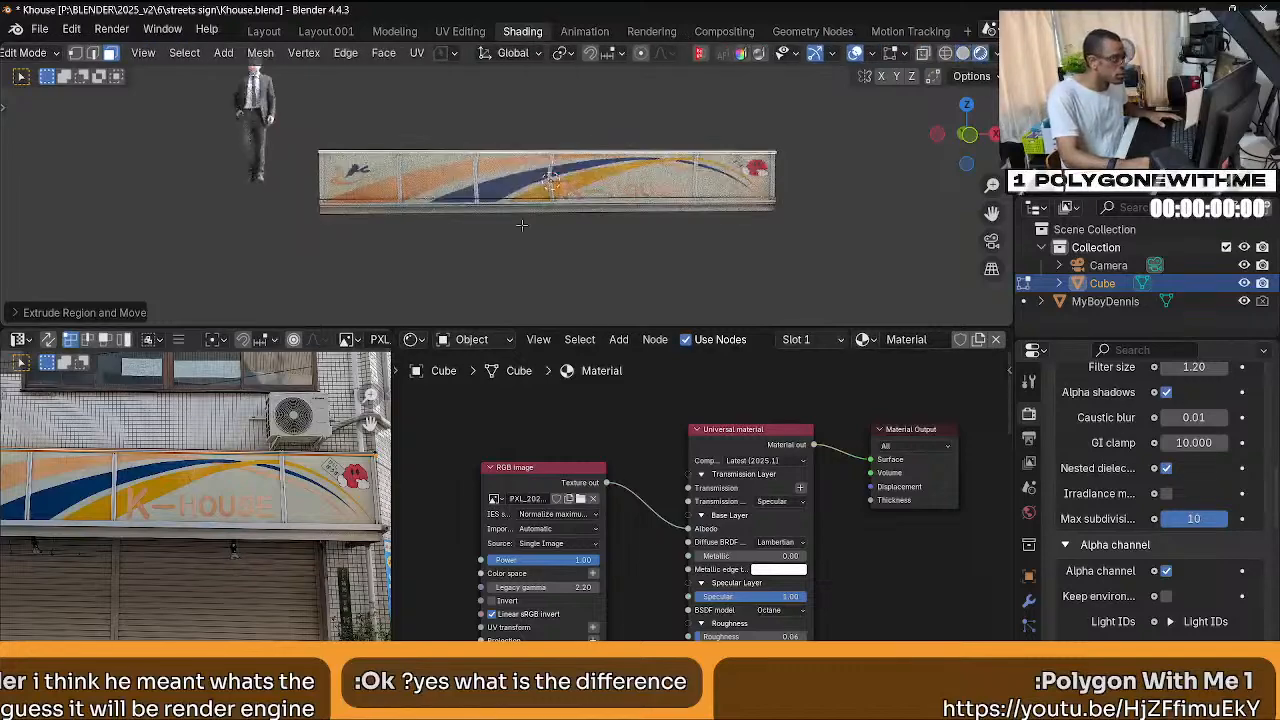
scroll(555, 251, up, 3)
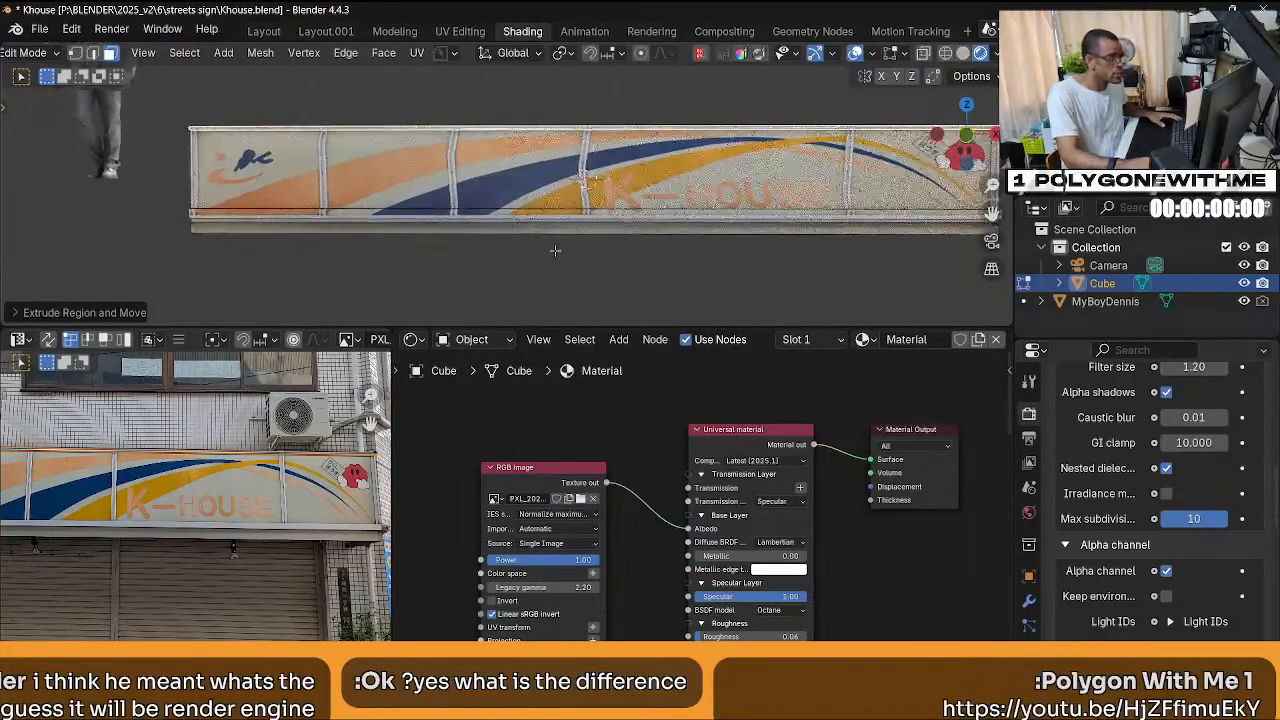
key(KP_1)
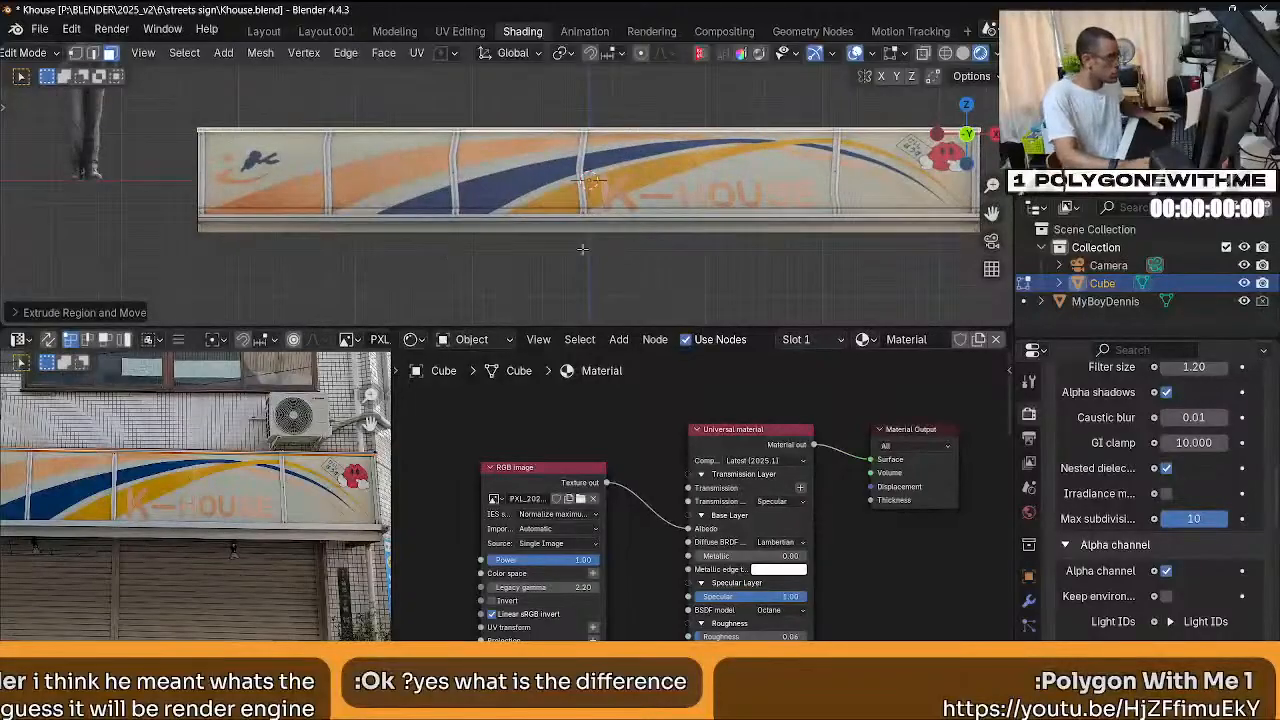
key(ctrl+r)
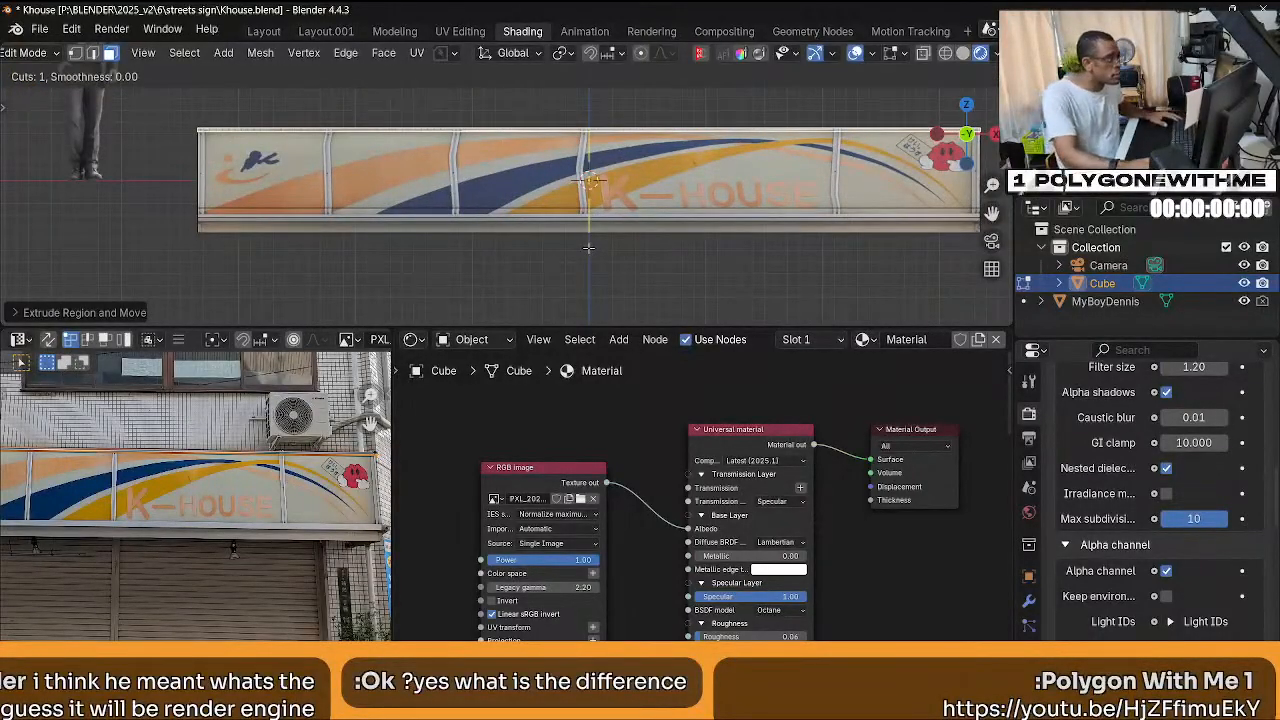
click(588, 247)
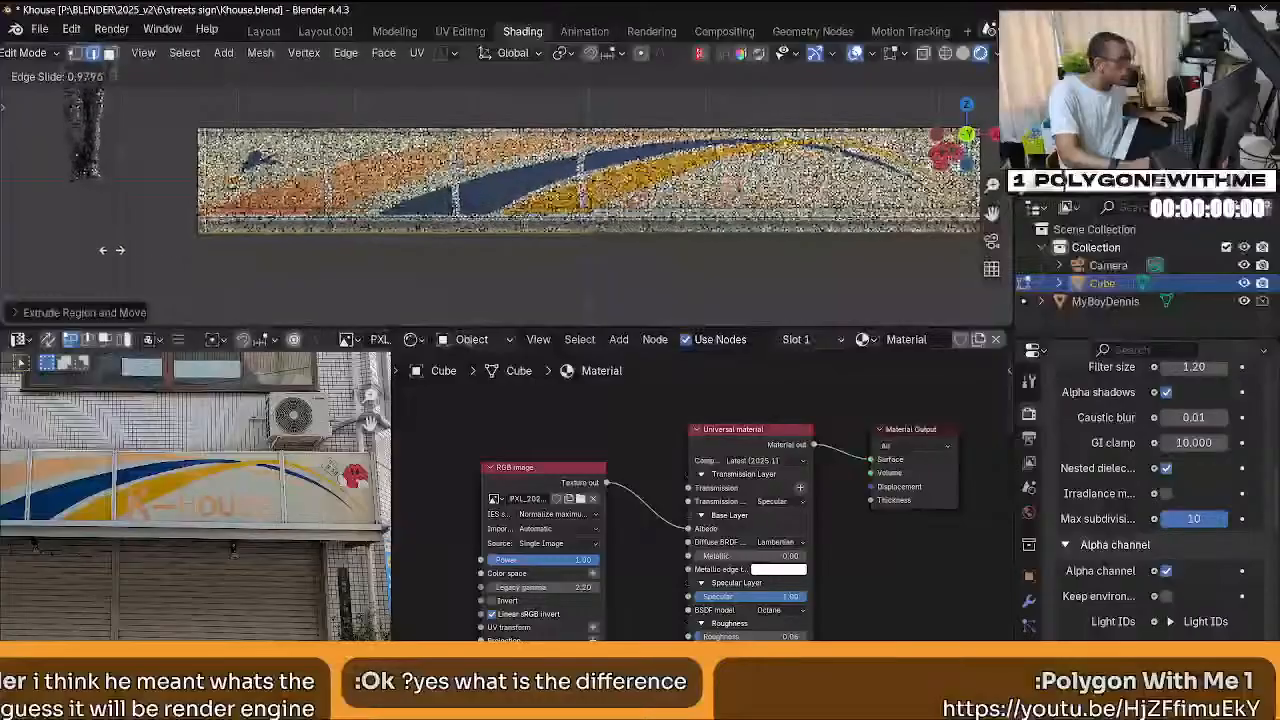
click(165, 231)
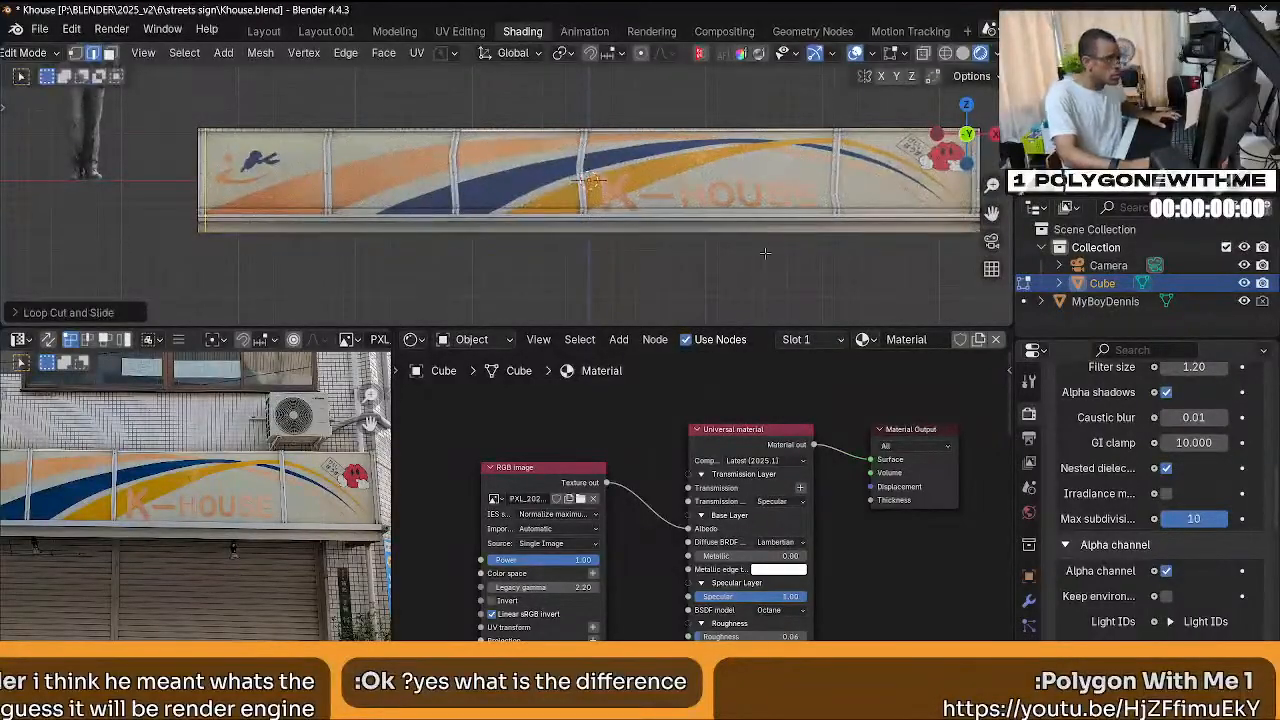
Add two vertical loop cuts that follow the left and right sides of the first inner panel divider.
key(g)
key(g)
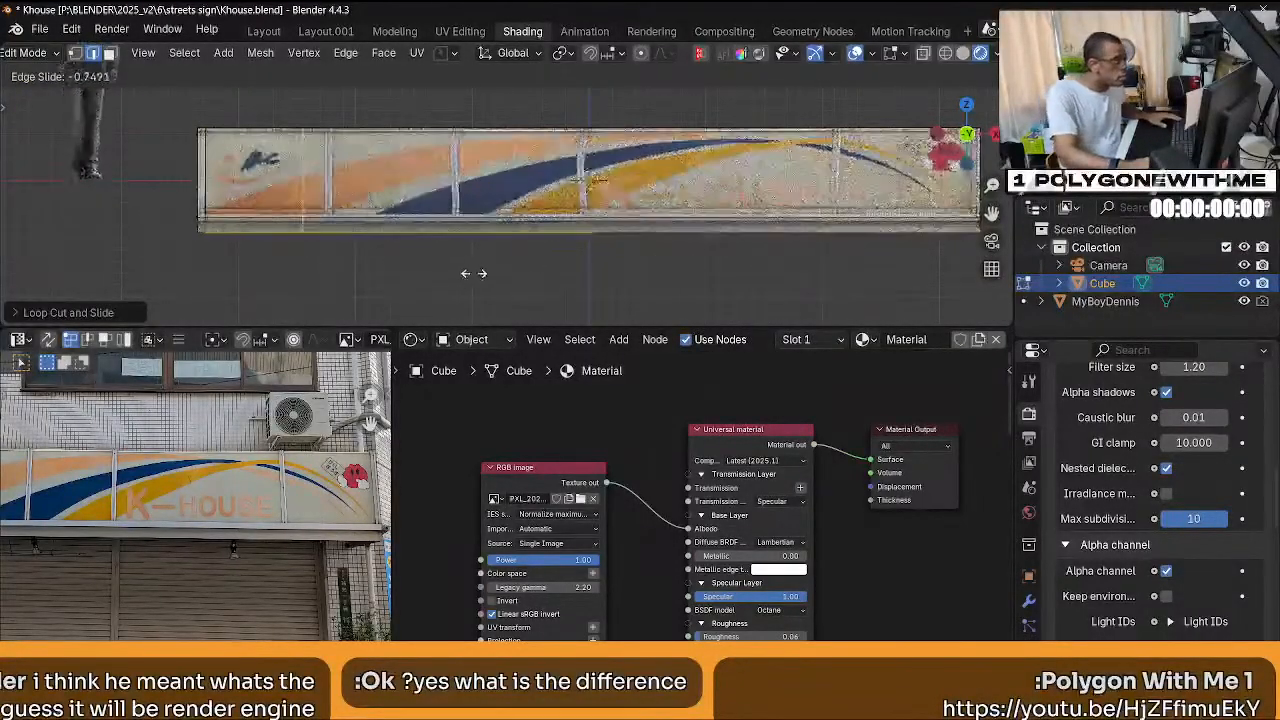
click(621, 296)
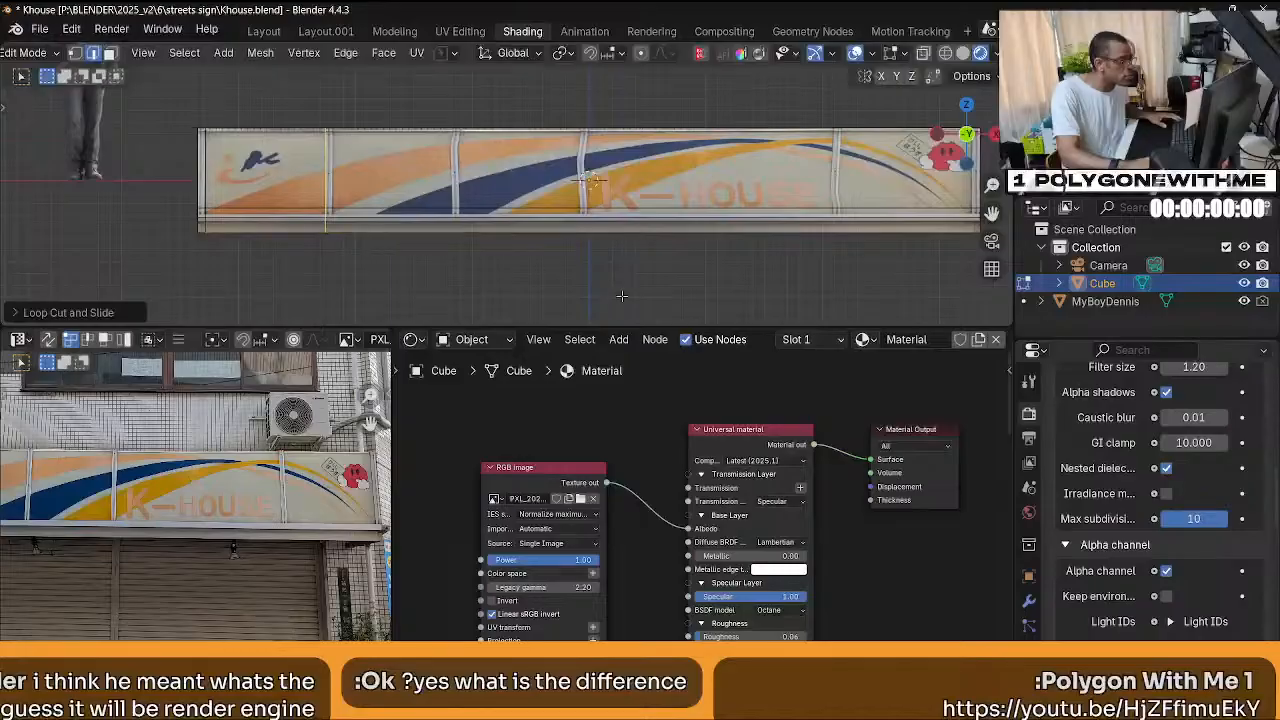
key(ctrl+r)
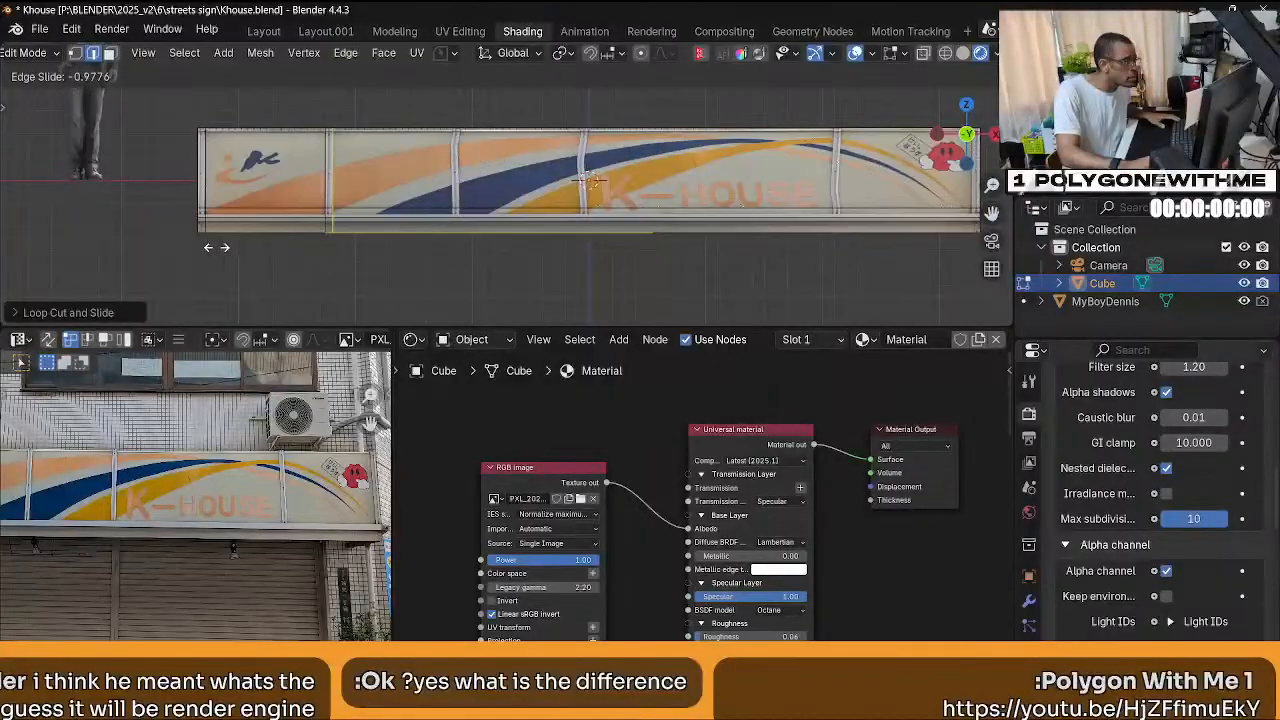
click(590, 180)
Add two vertical loop cuts that follow the left and right sides of the second inner panel divider.
key(g)
key(g)
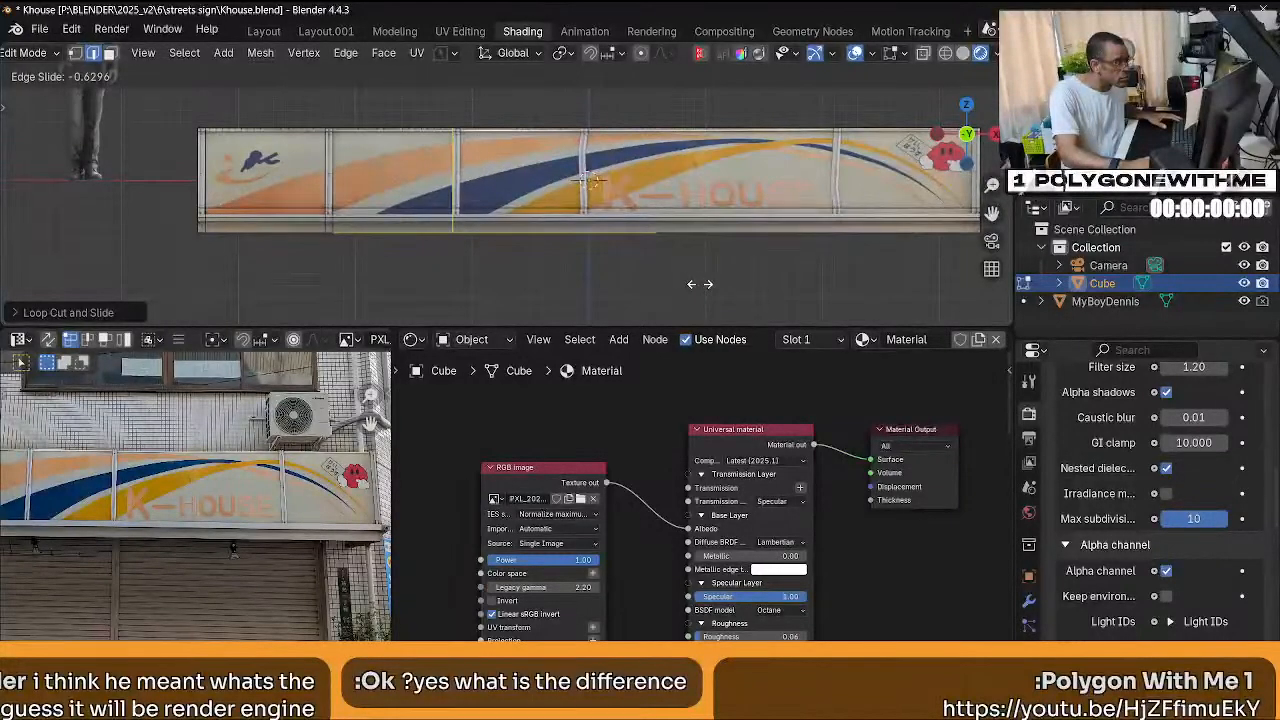
click(698, 284)
key(g)
key(g)
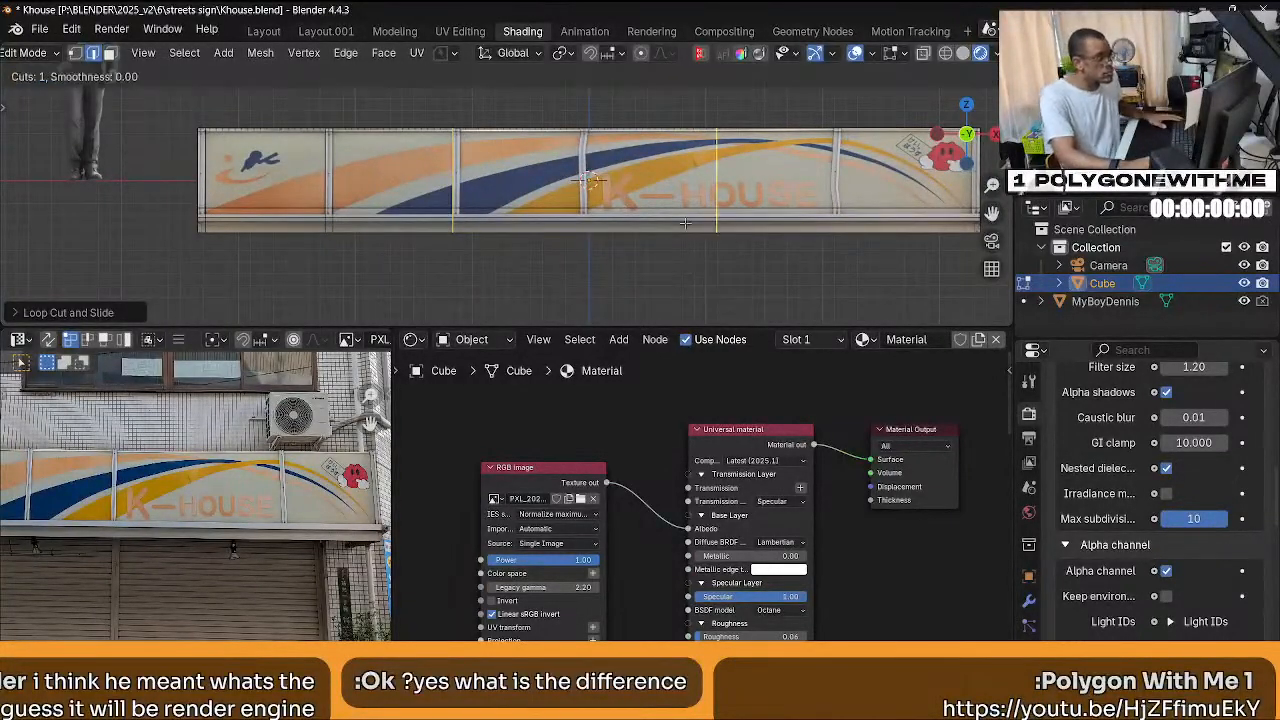
click(188, 246)
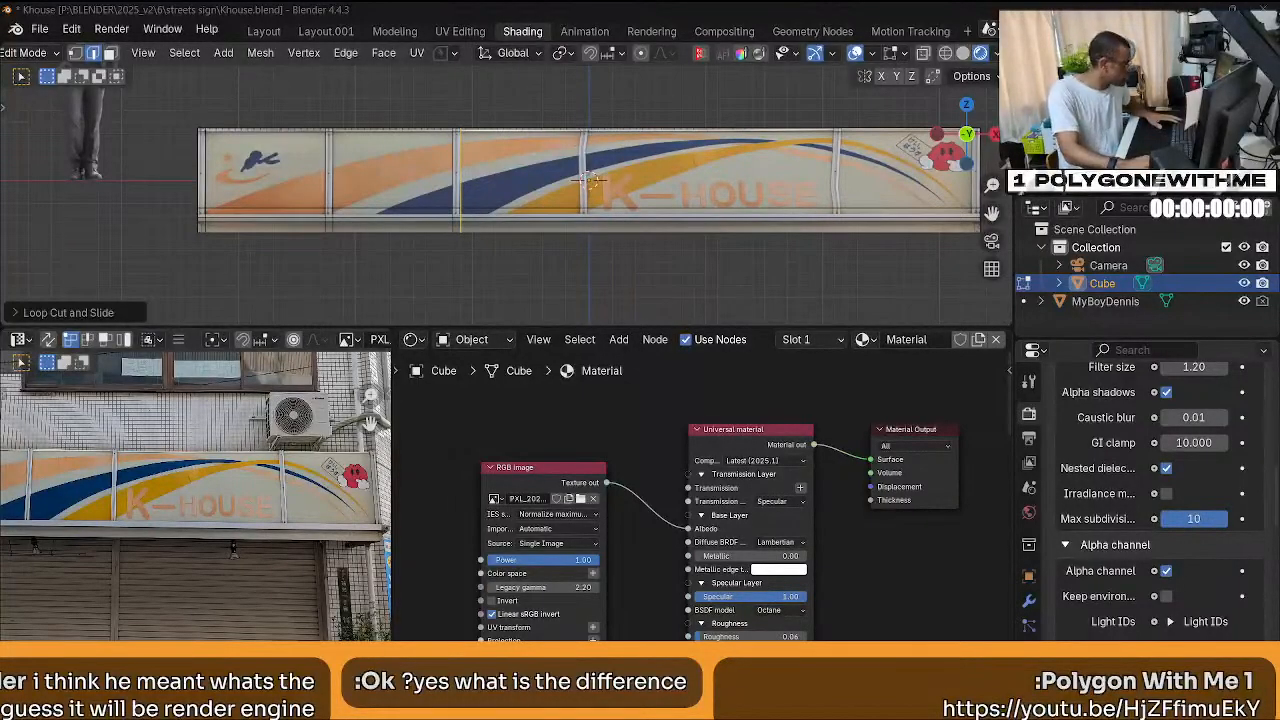
key(alt+Tab)
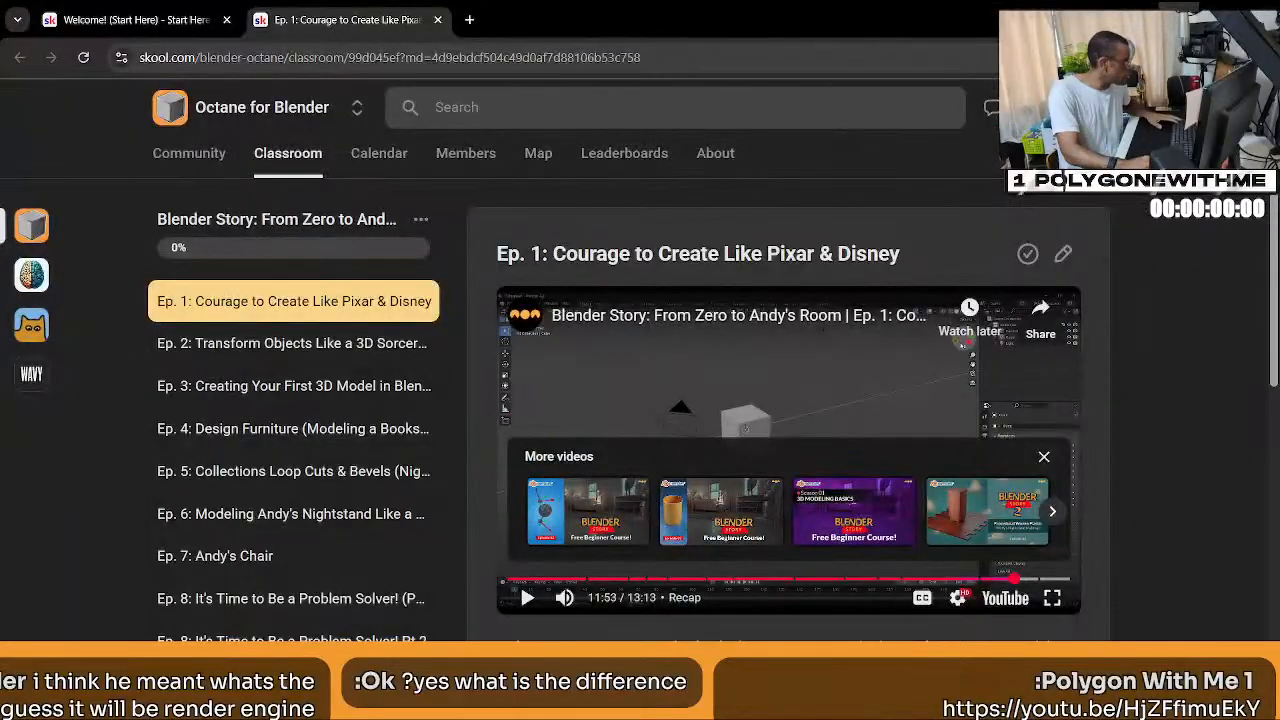
key(alt+Tab)
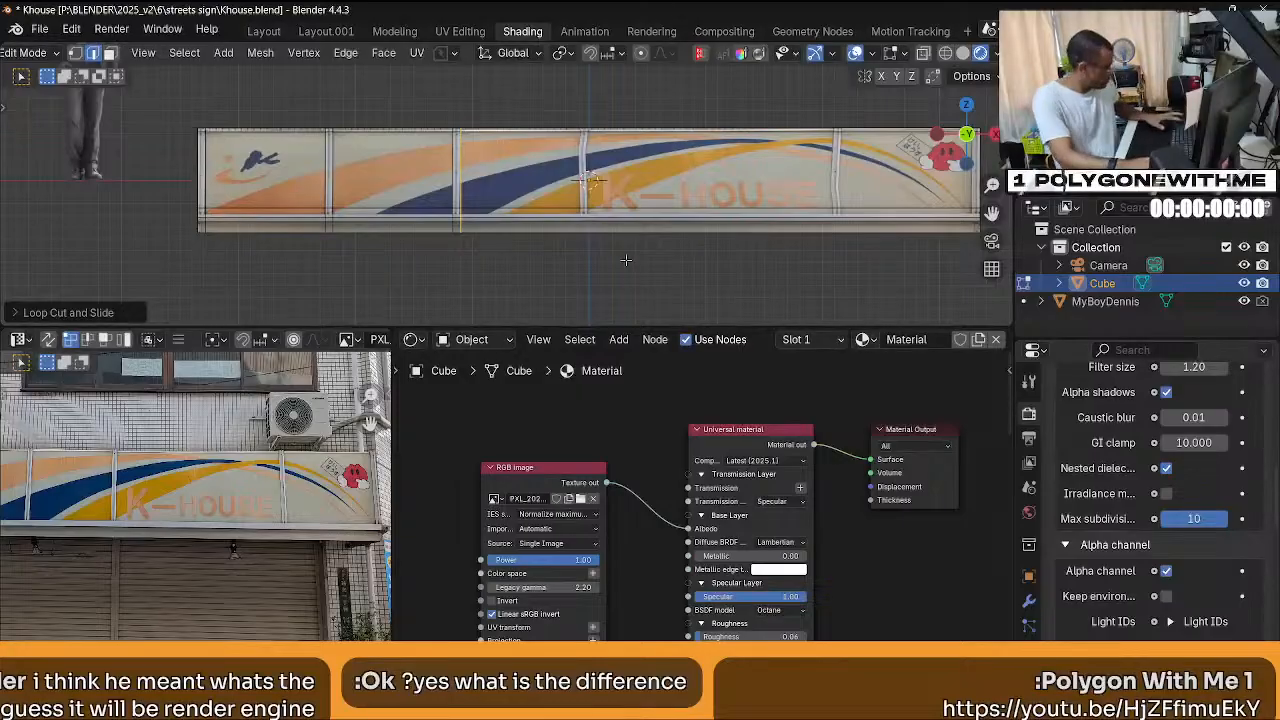
Add a vertical loop cut along the left side of the third inner panel divider.
key(g)
key(g)
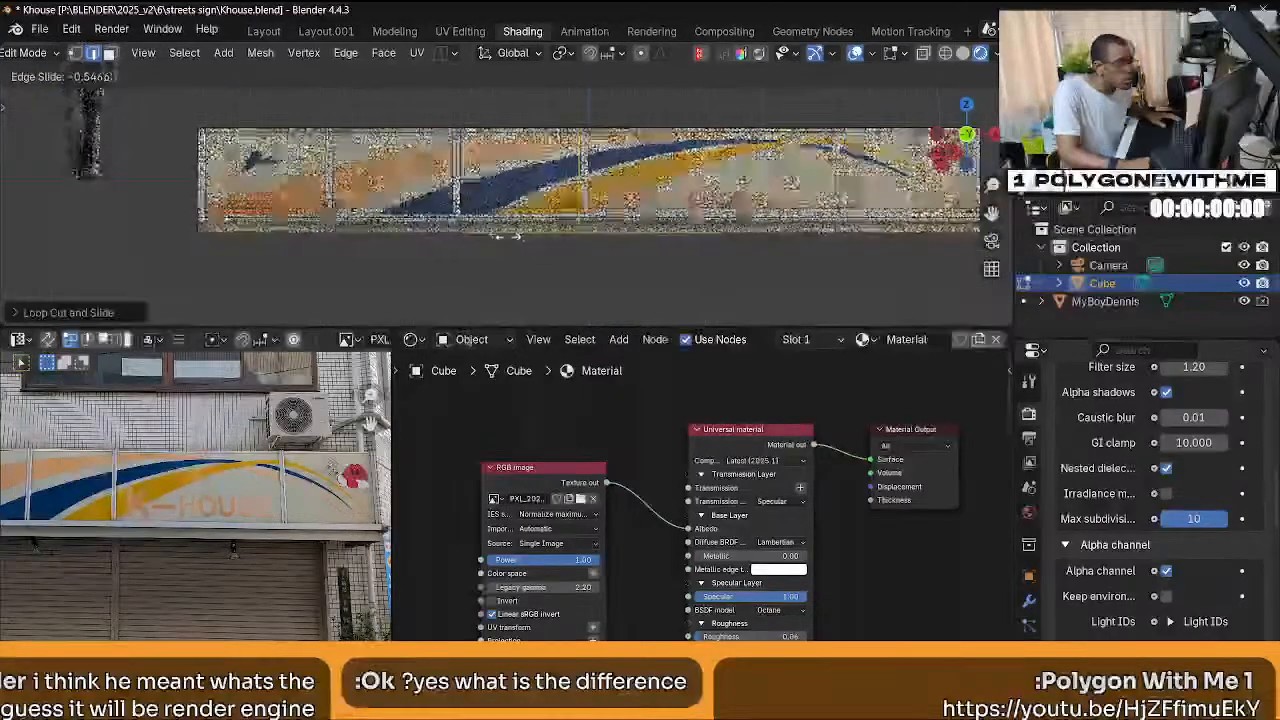
click(523, 244)
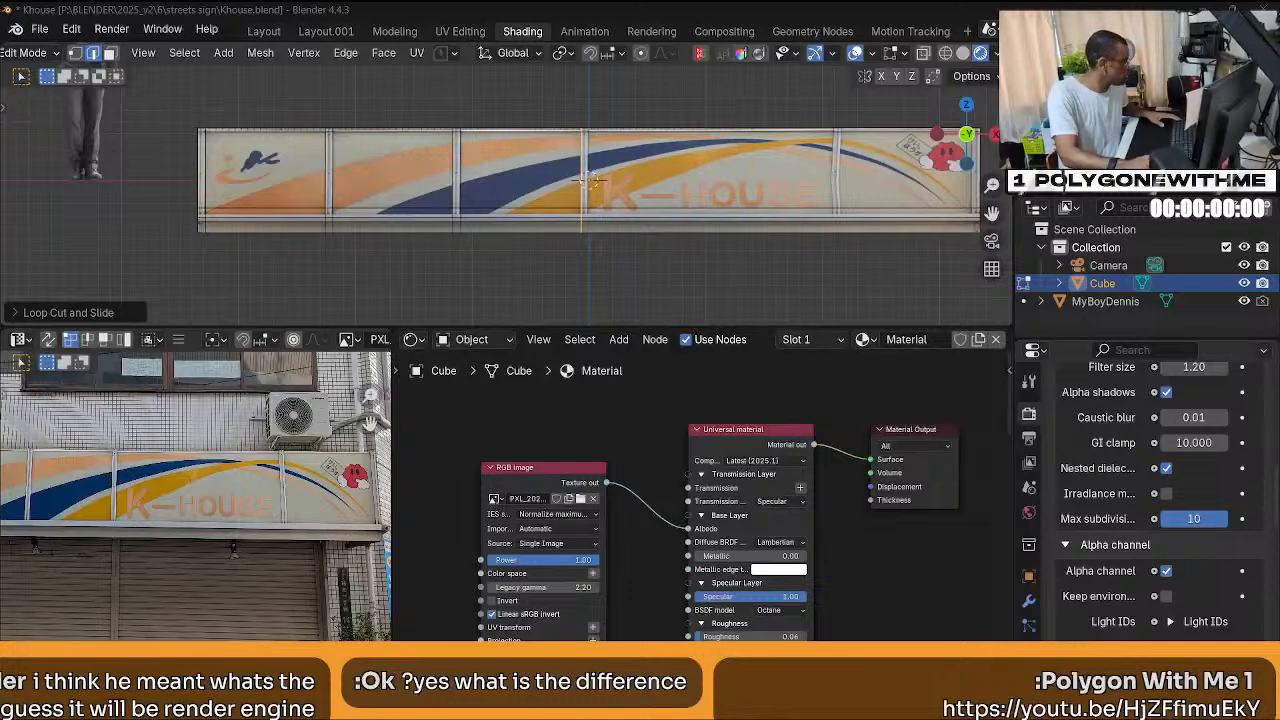
Switch to the YouTube live chat pop-out, jump to the newest messages and move the window out of the way.
key(alt+Tab)
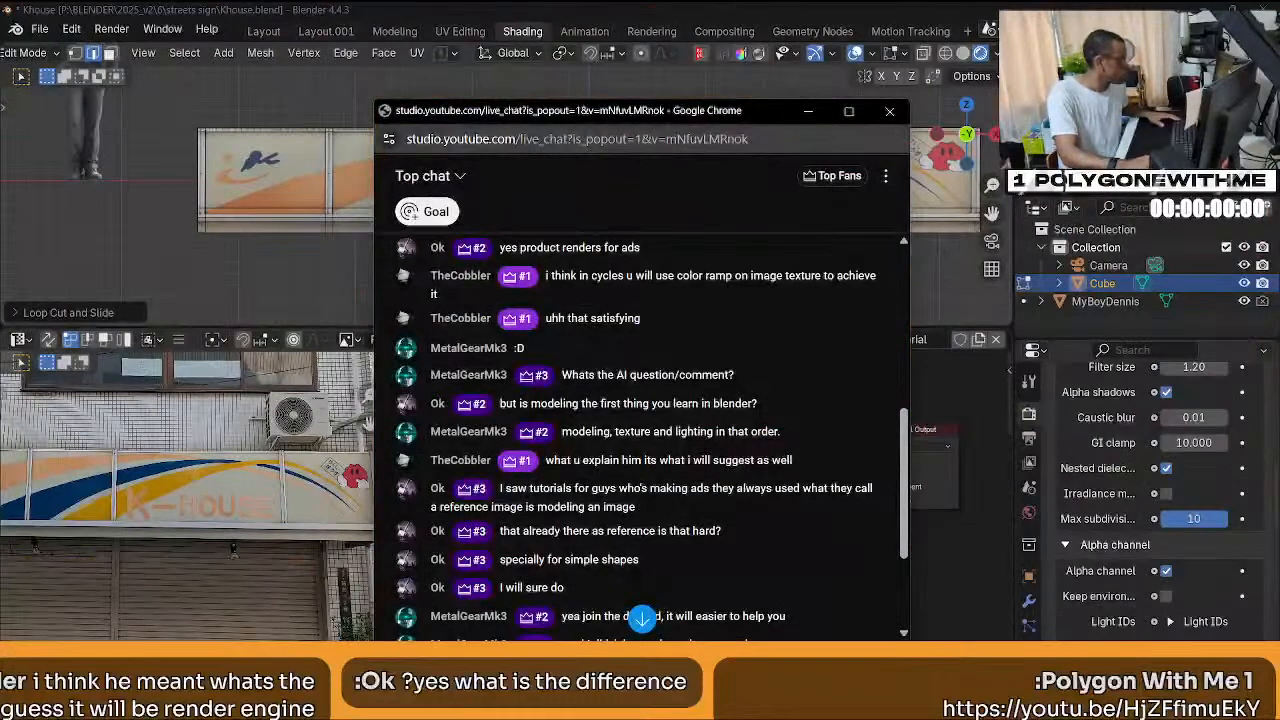
drag(763, 118, 763, 74)
click(642, 573)
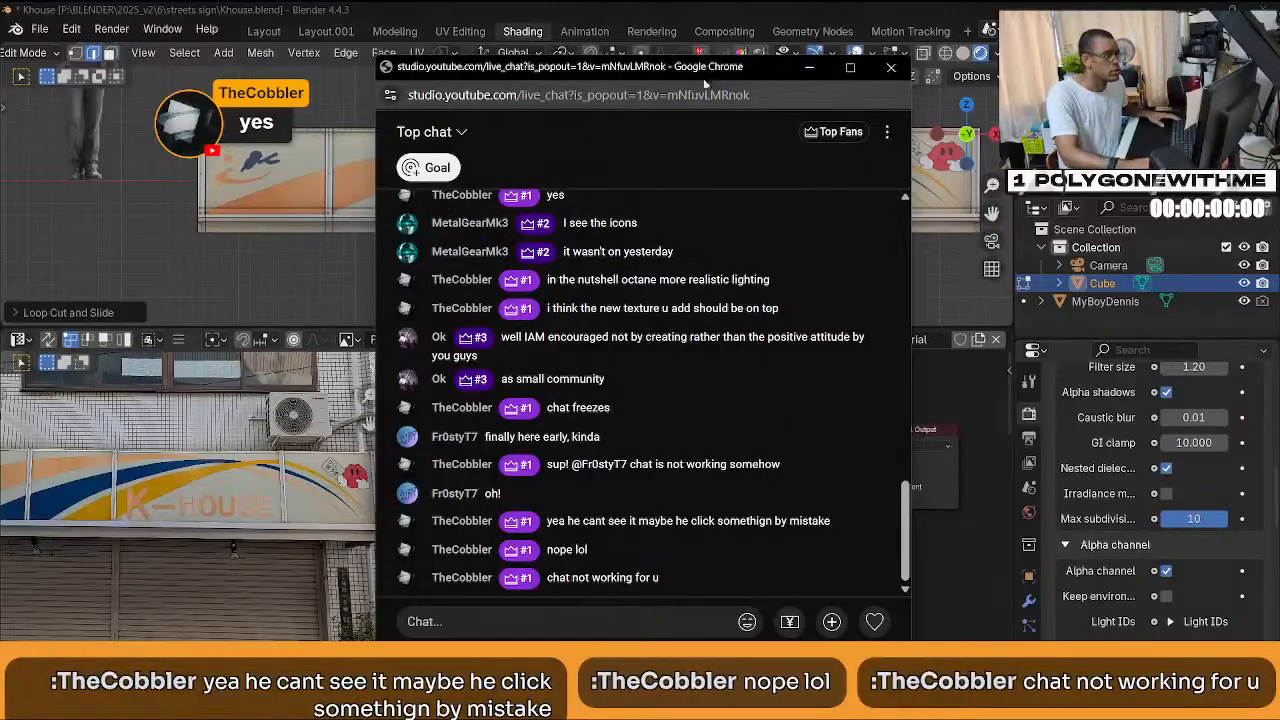
drag(706, 71, 0, 118)
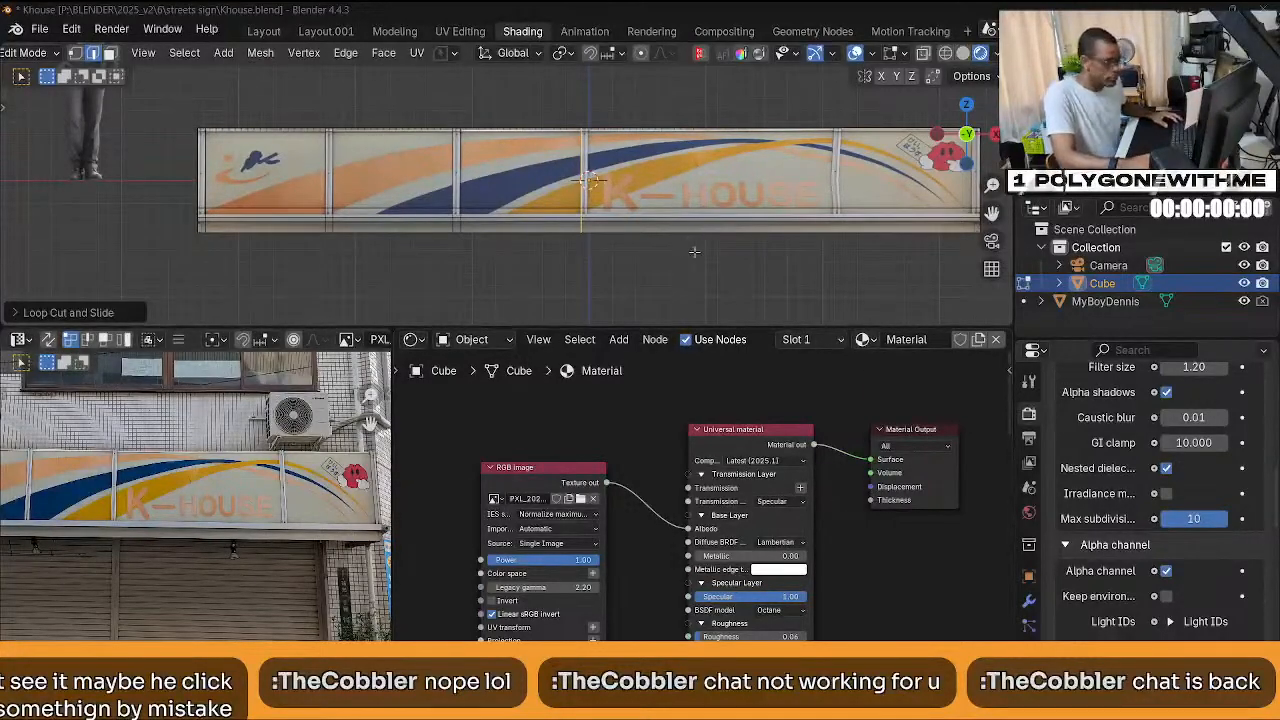
Add a vertical loop cut along the right side of the third inner panel divider.
key(ctrl+r)
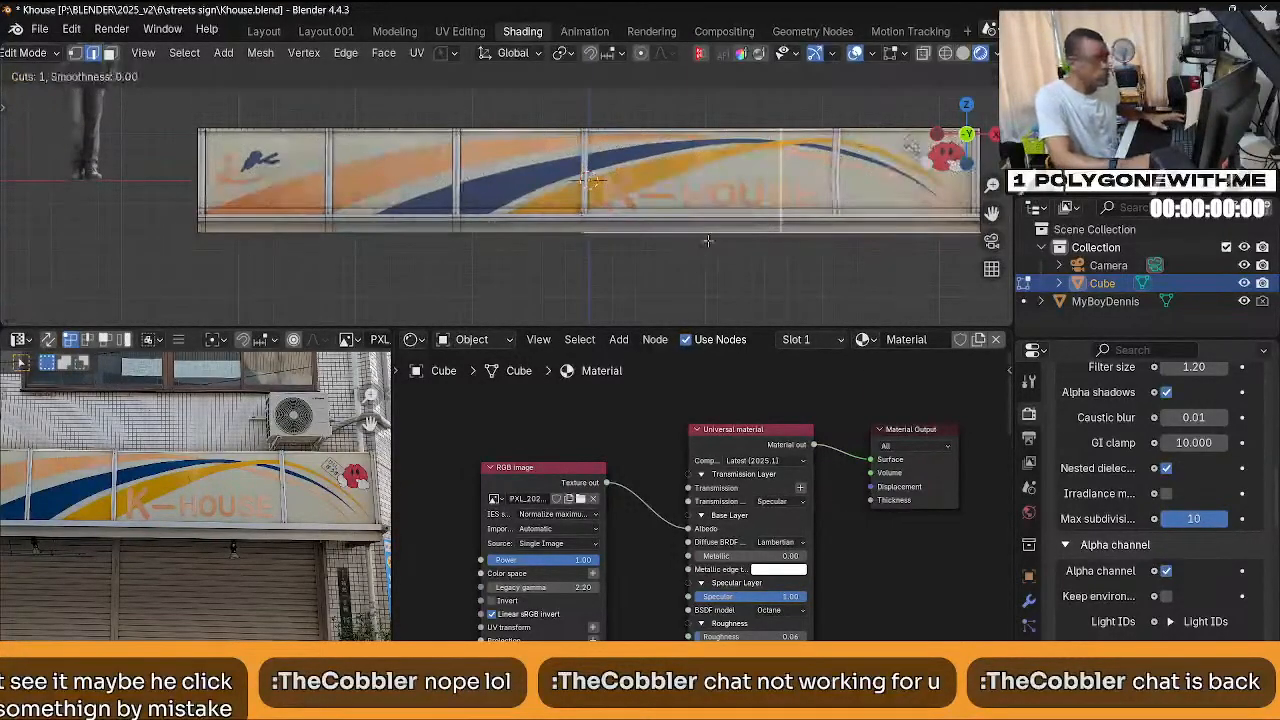
click(708, 243)
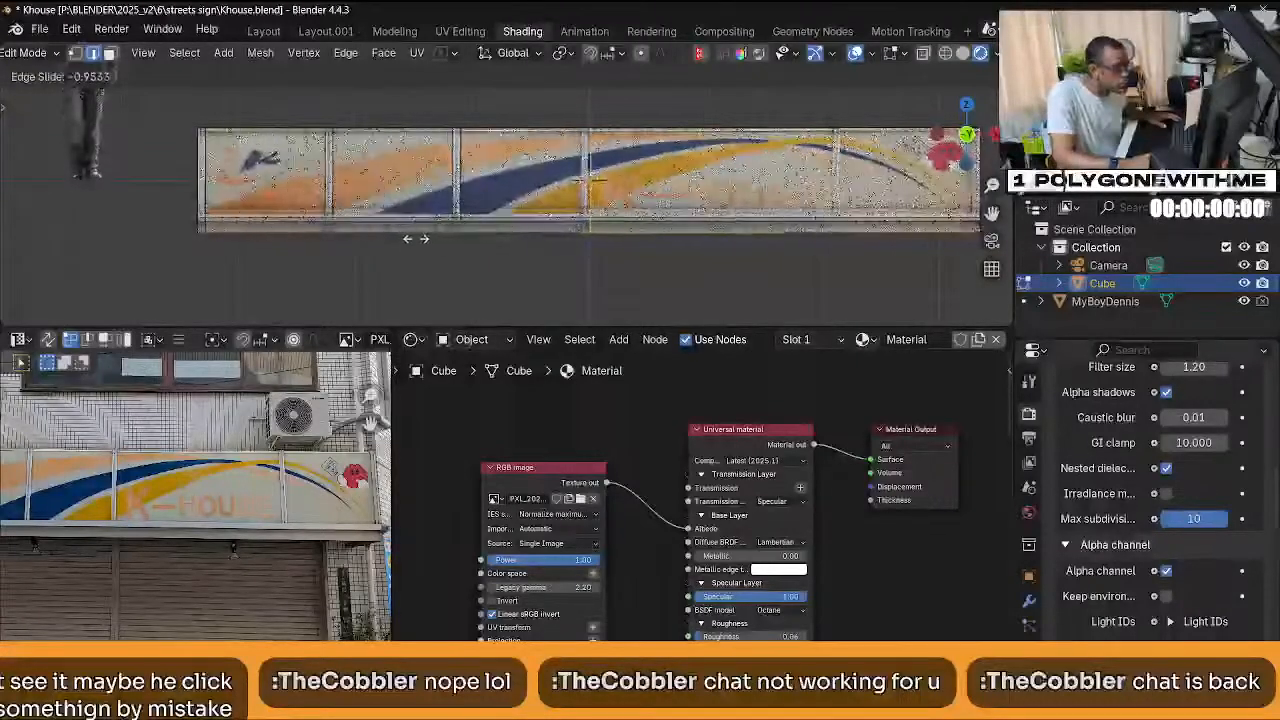
click(392, 233)
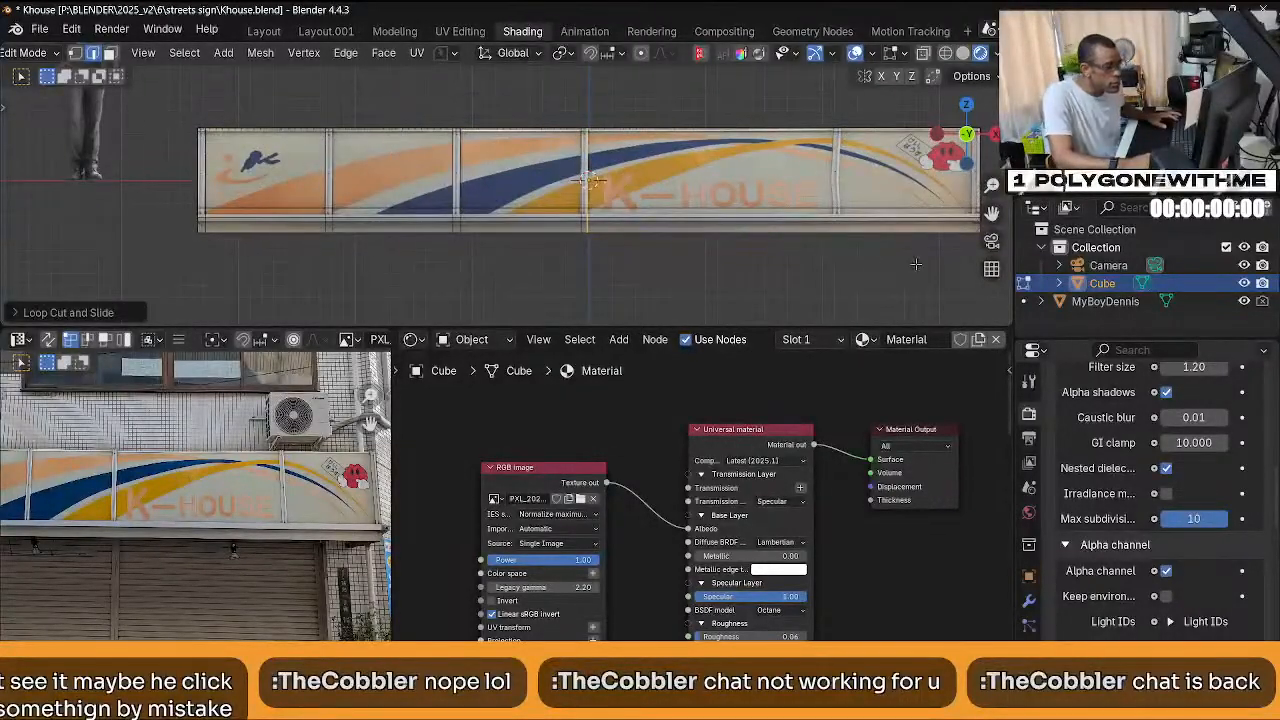
Add two vertical loop cuts that follow the left and right sides of the fourth inner panel divider.
key(ctrl+r)
click(865, 258)
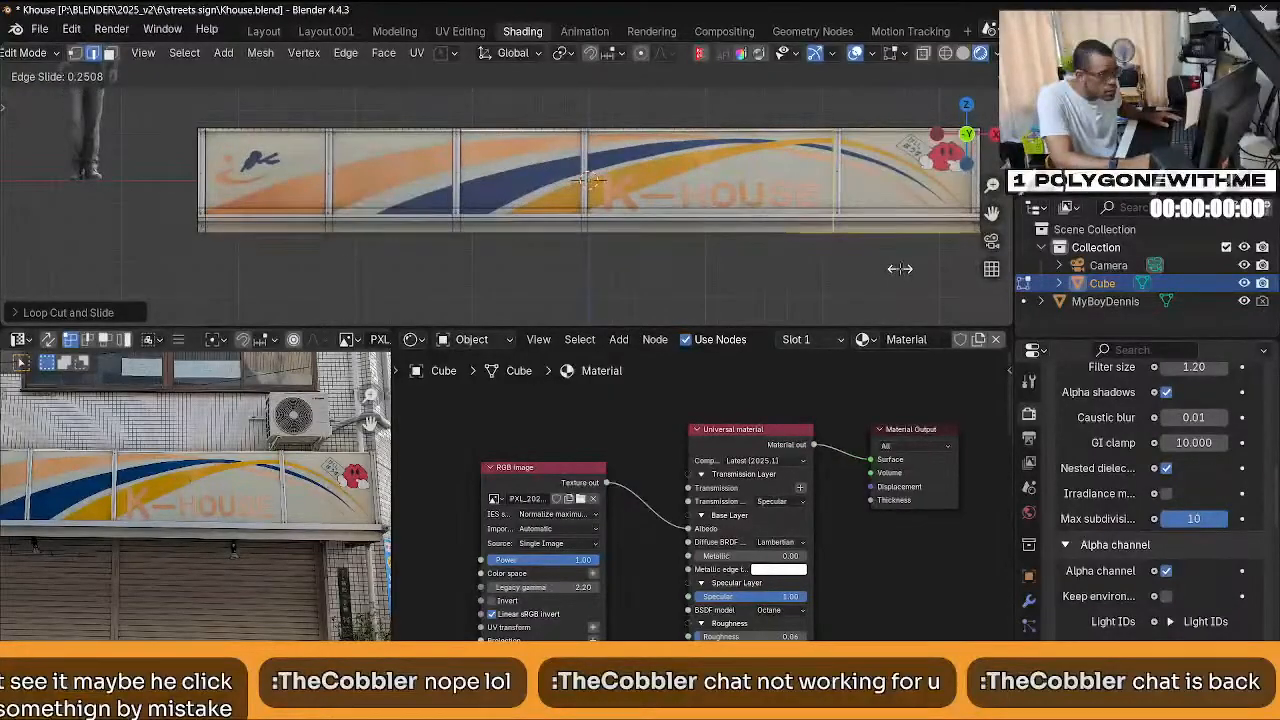
click(898, 268)
key(ctrl+r)
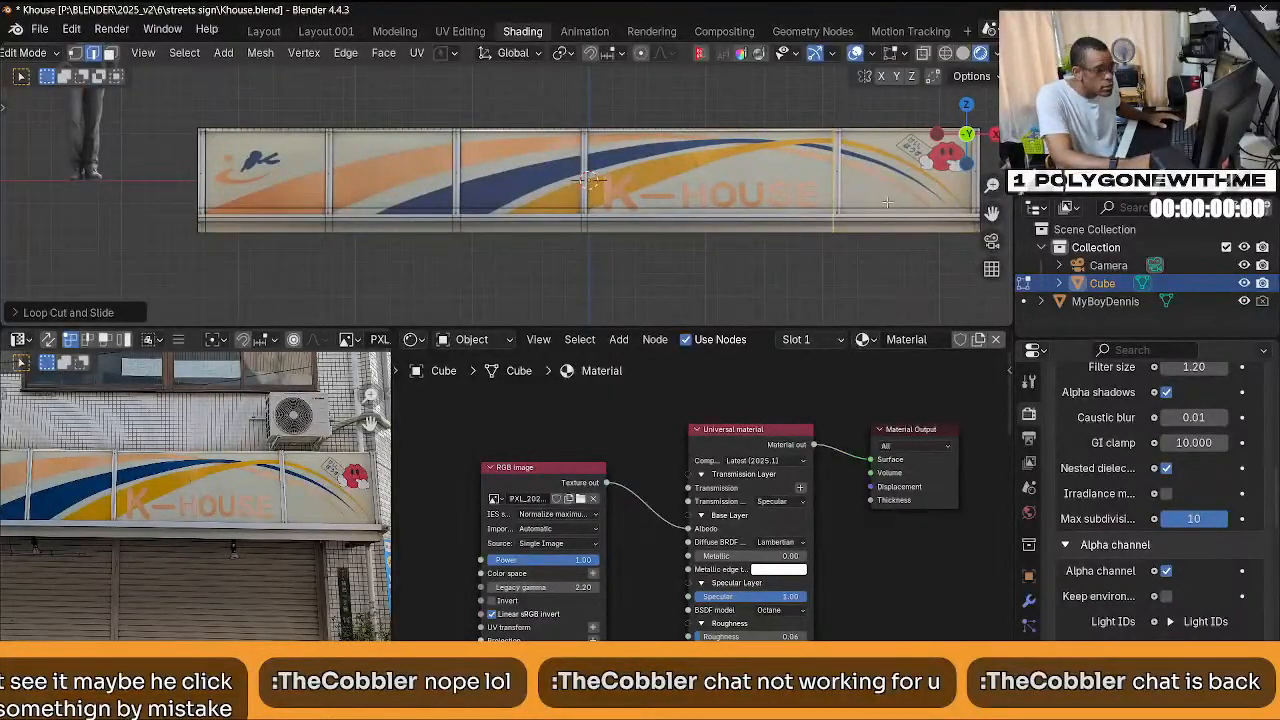
click(888, 234)
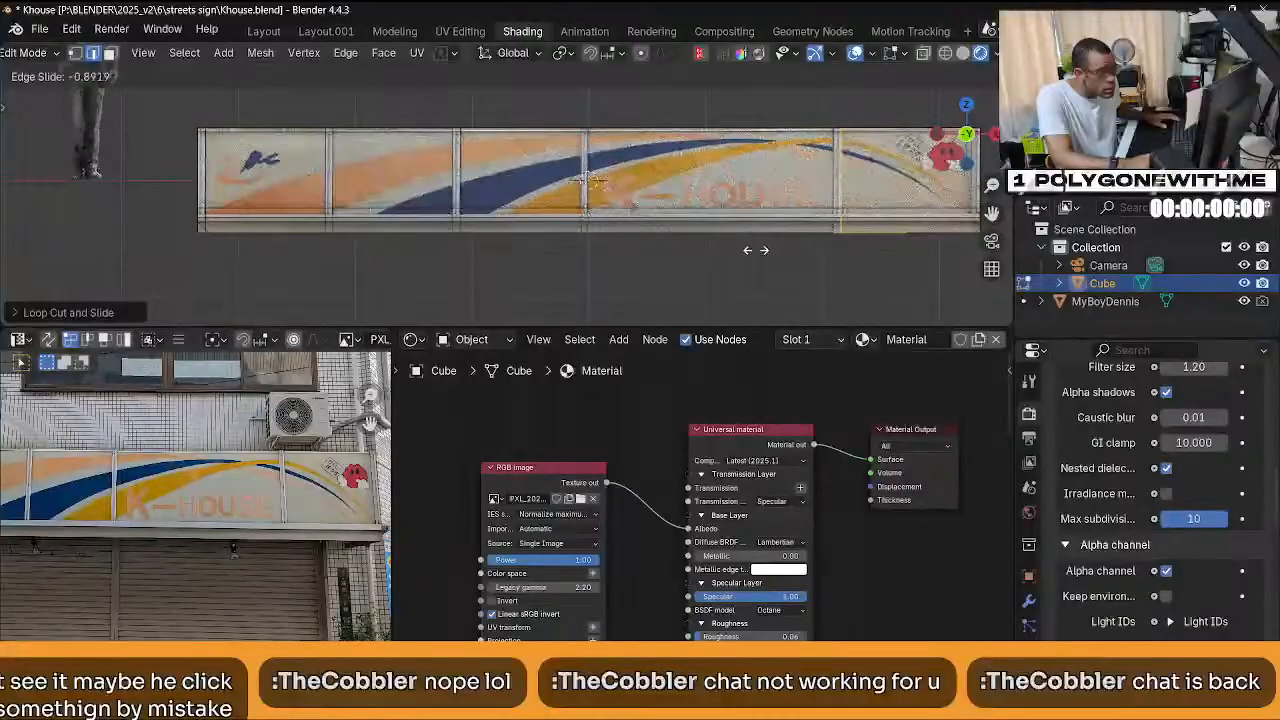
click(871, 238)
Add a vertical loop cut along the inner side of the signboard's right end post.
shift+middle_drag(871, 238, 779, 248)
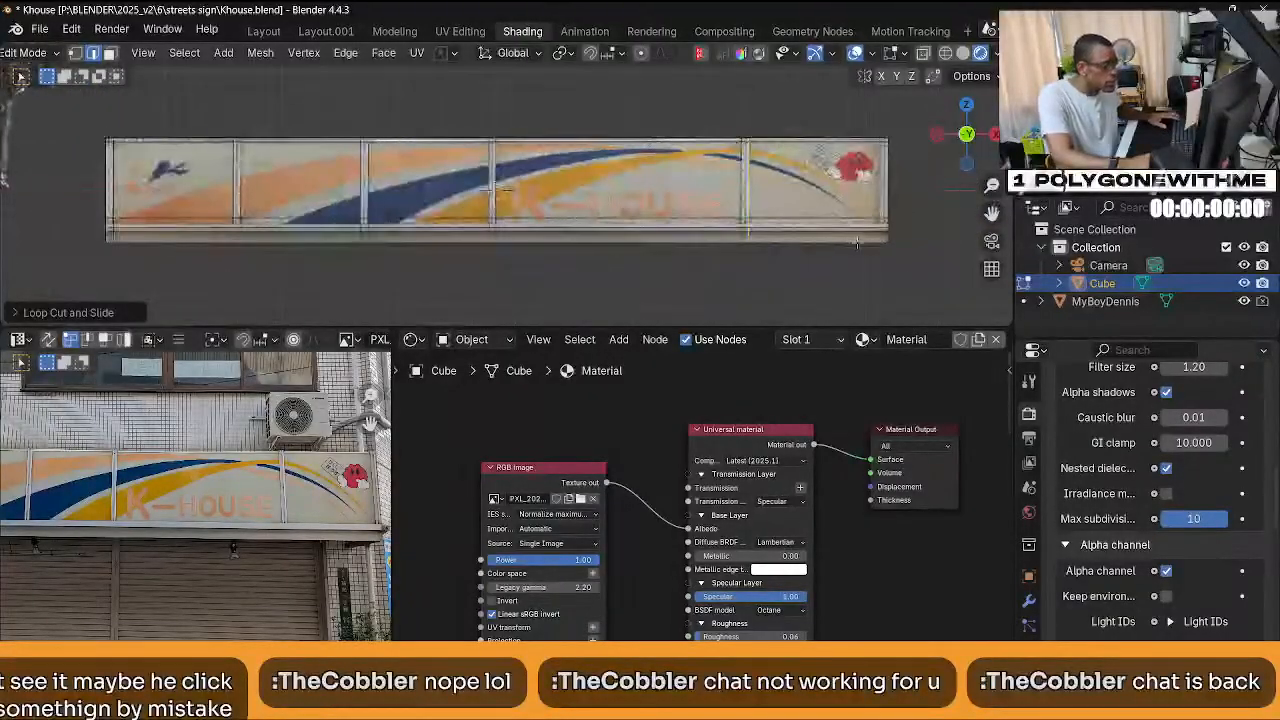
key(g)
key(g)
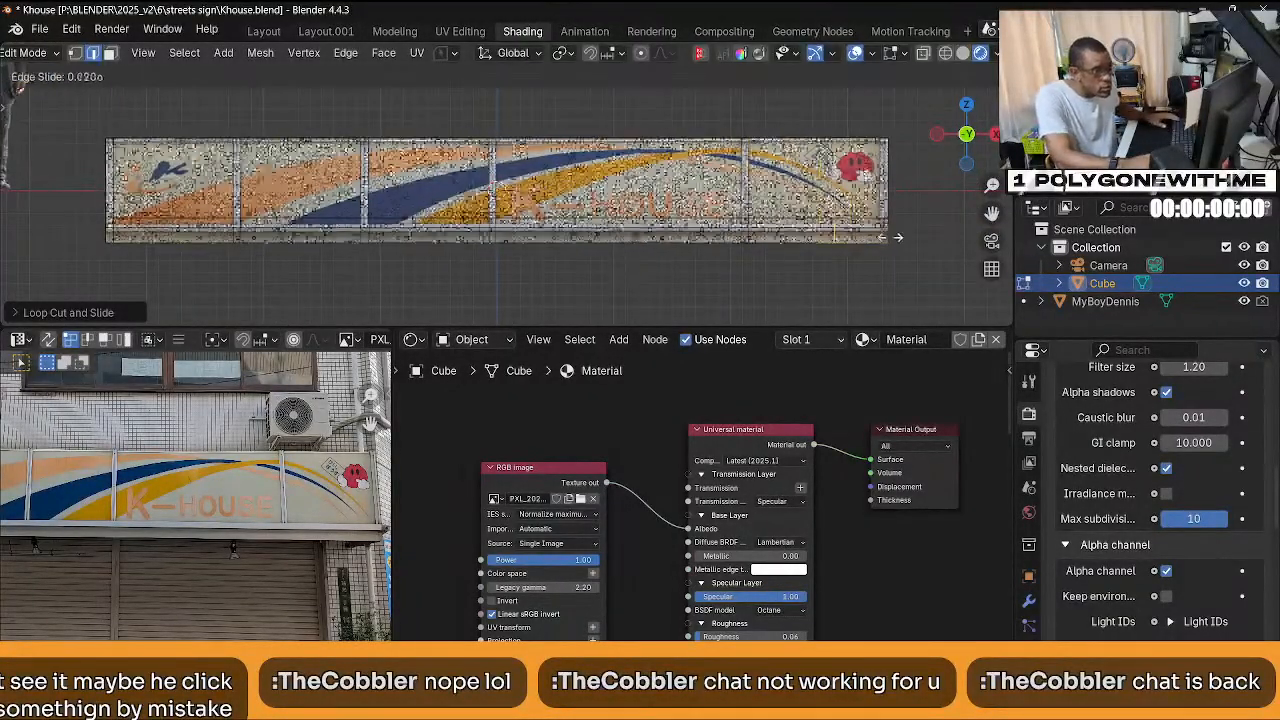
right_click(961, 247)
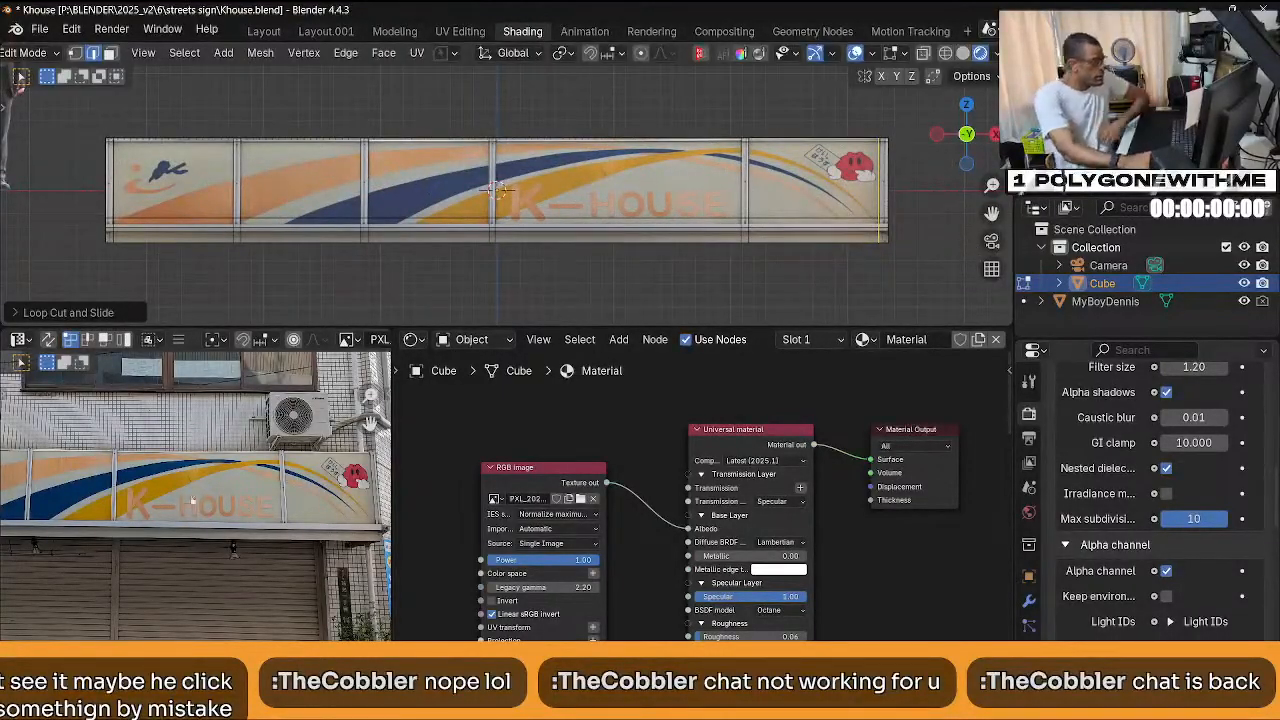
Compare with the dividers in the reference photo and select the front faces of the left end post and first inner divider.
scroll(195, 478, up, 5)
middle_drag(123, 476, 208, 503)
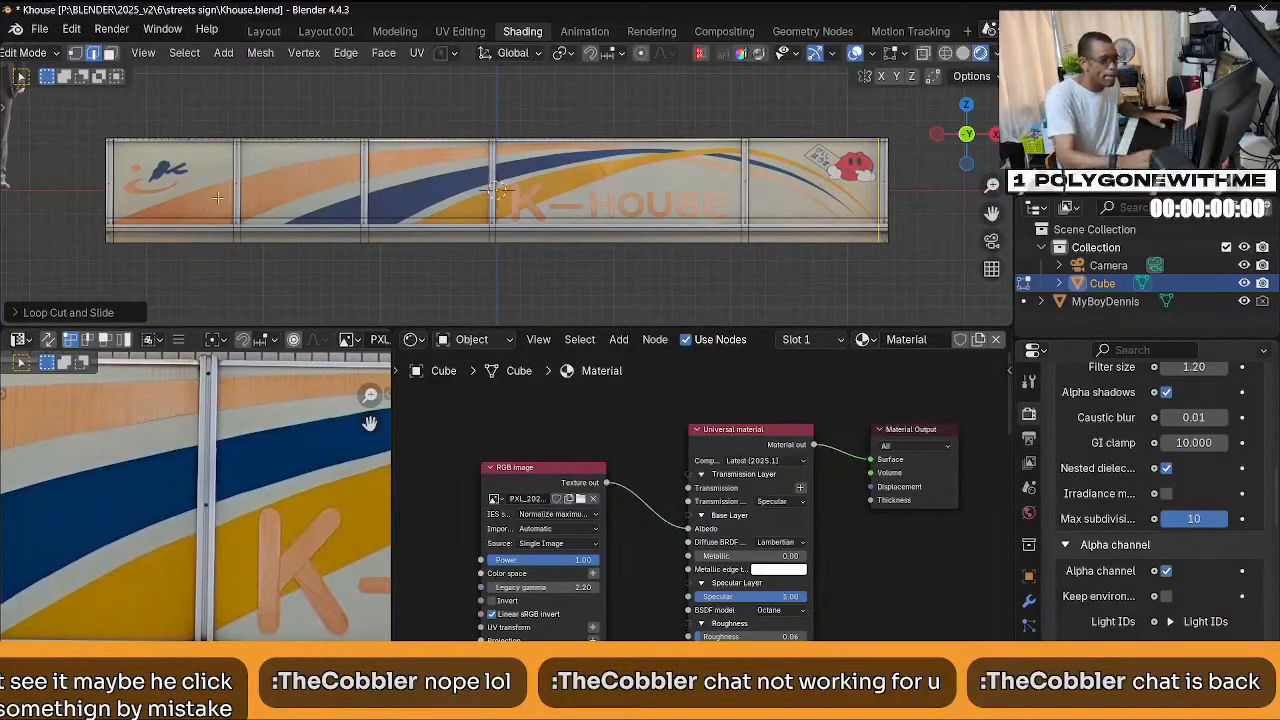
scroll(148, 182, up, 1)
scroll(207, 202, down, 2)
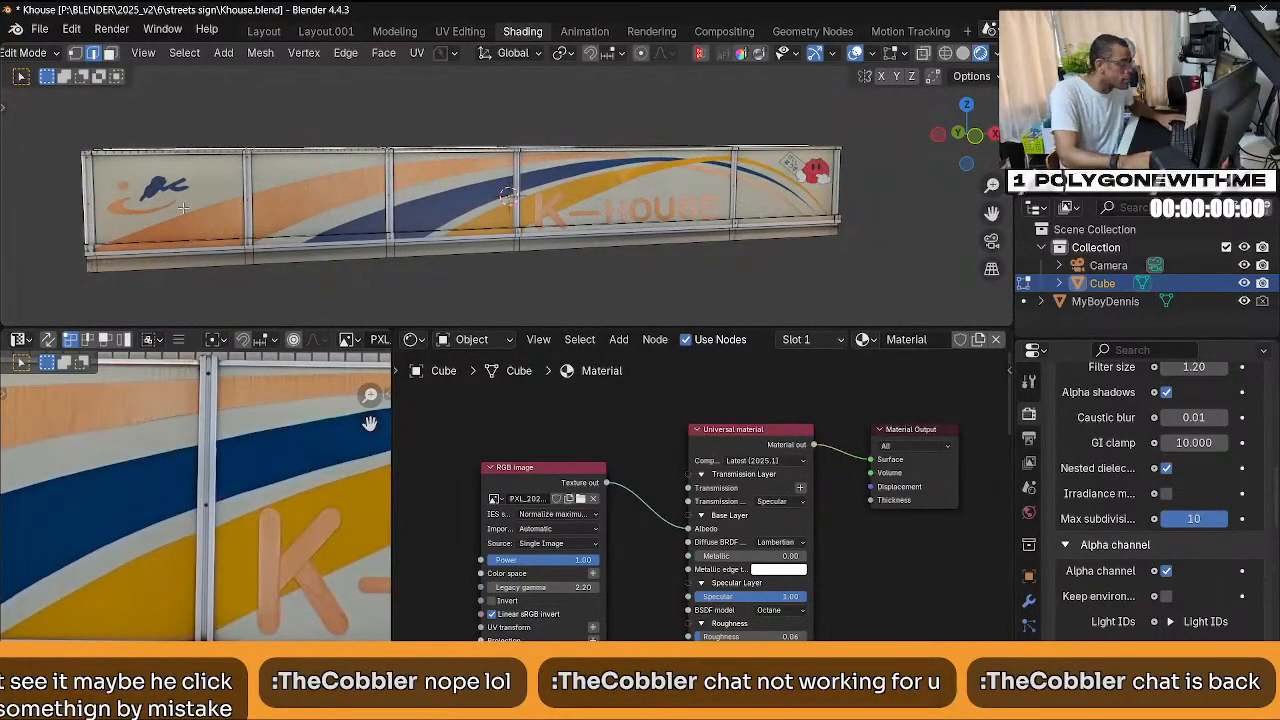
key(3)
click(90, 210)
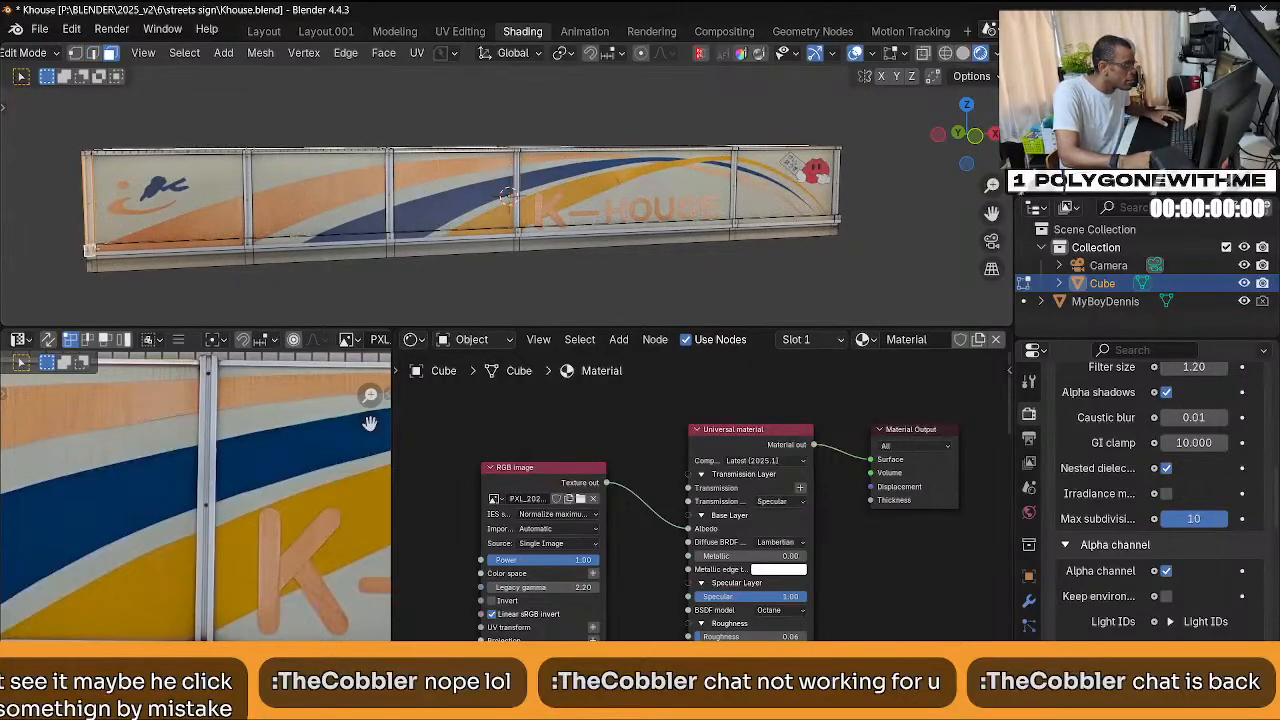
scroll(328, 486, up, 5)
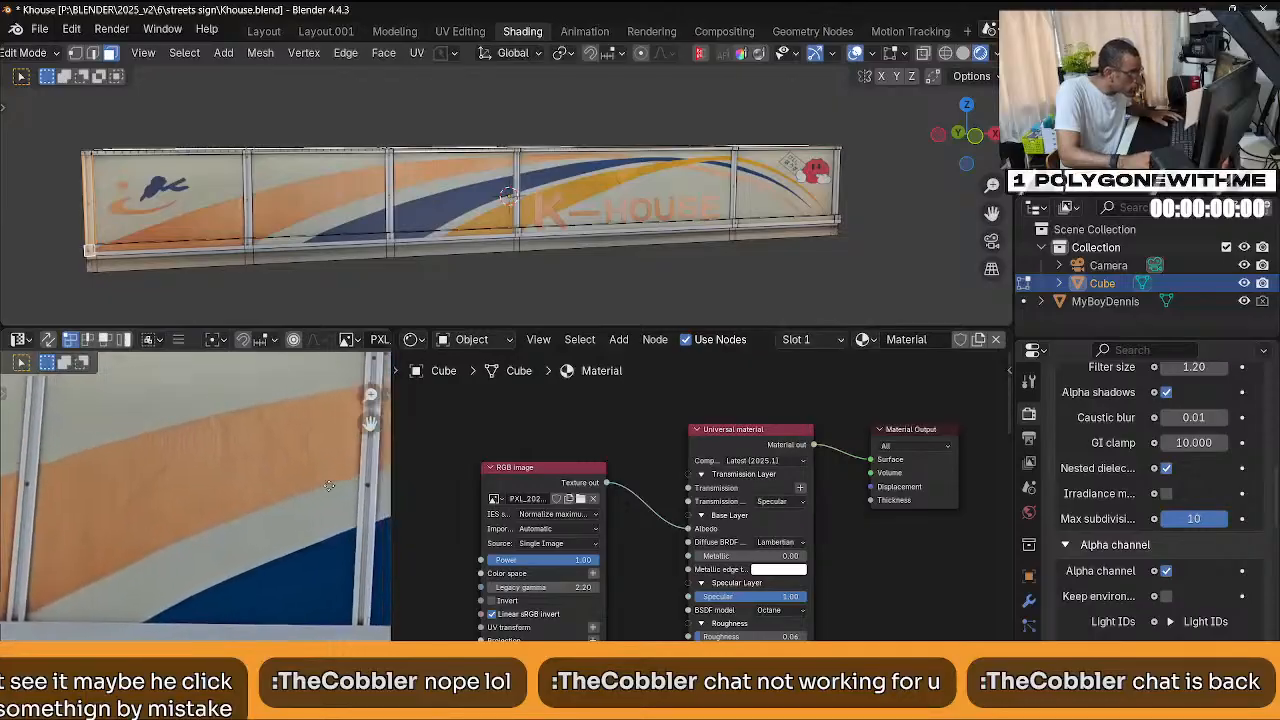
middle_drag(329, 486, 297, 494)
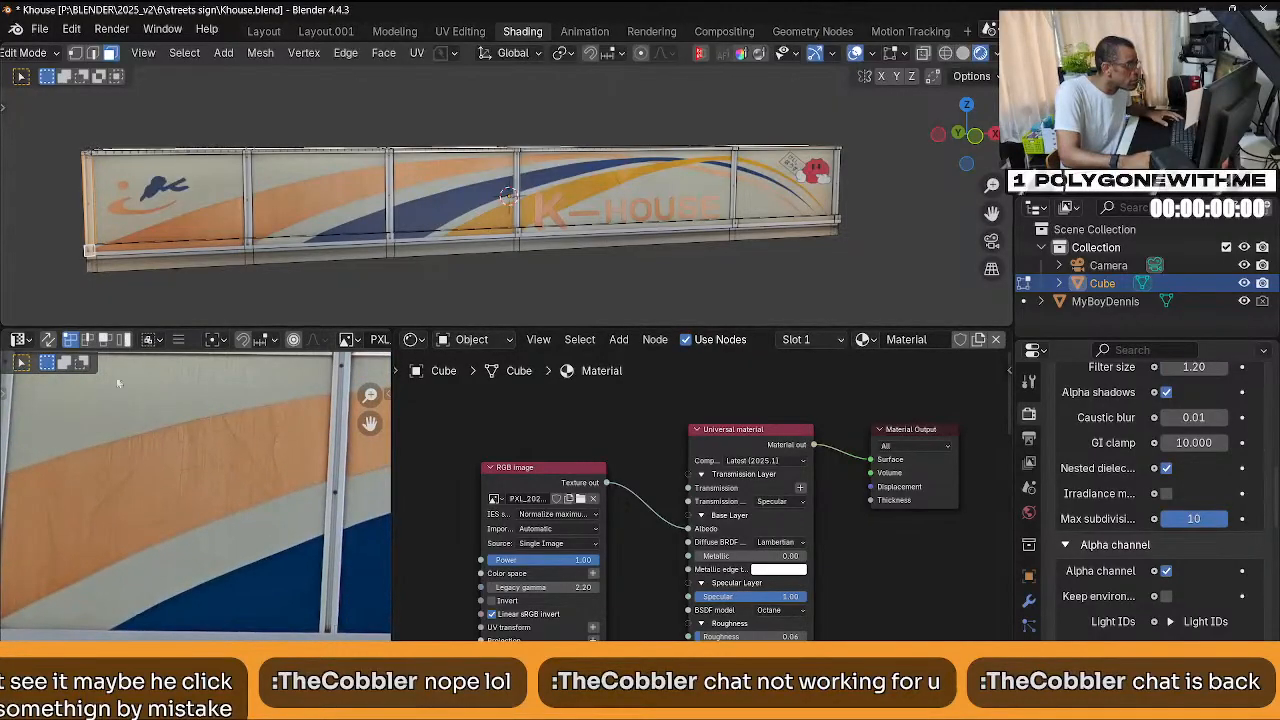
middle_drag(80, 365, 199, 520)
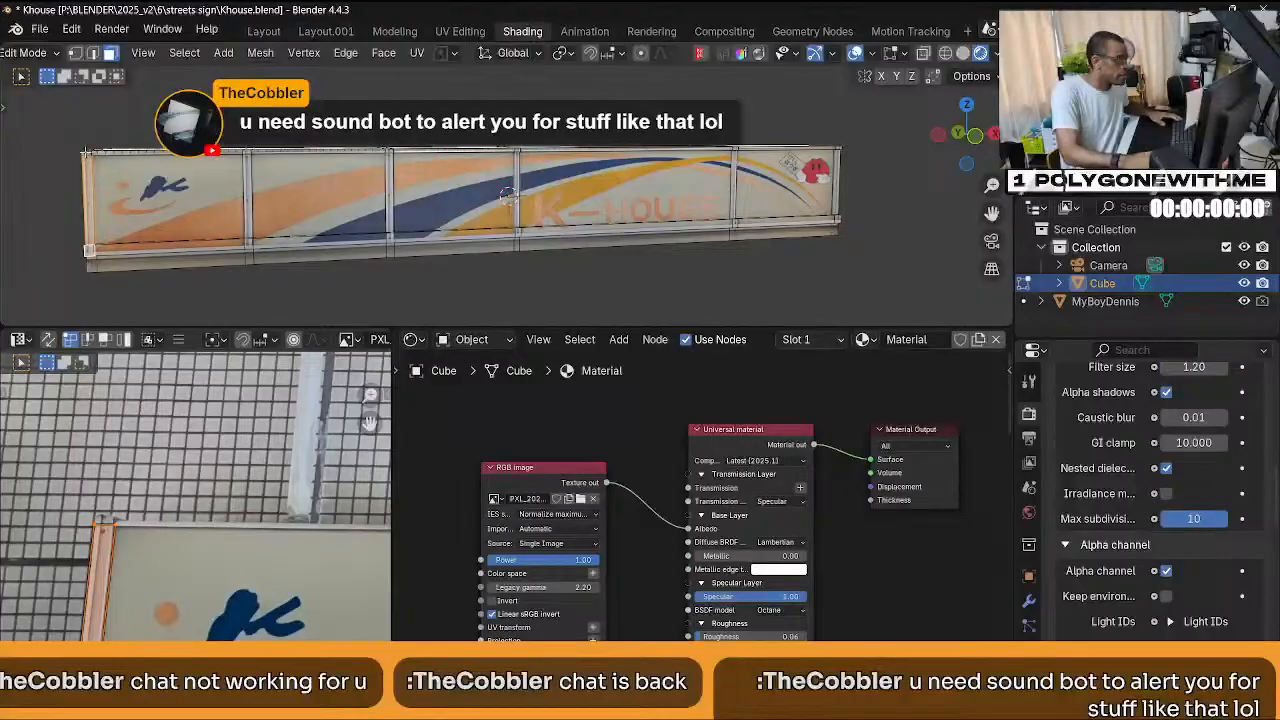
shift+click(86, 154)
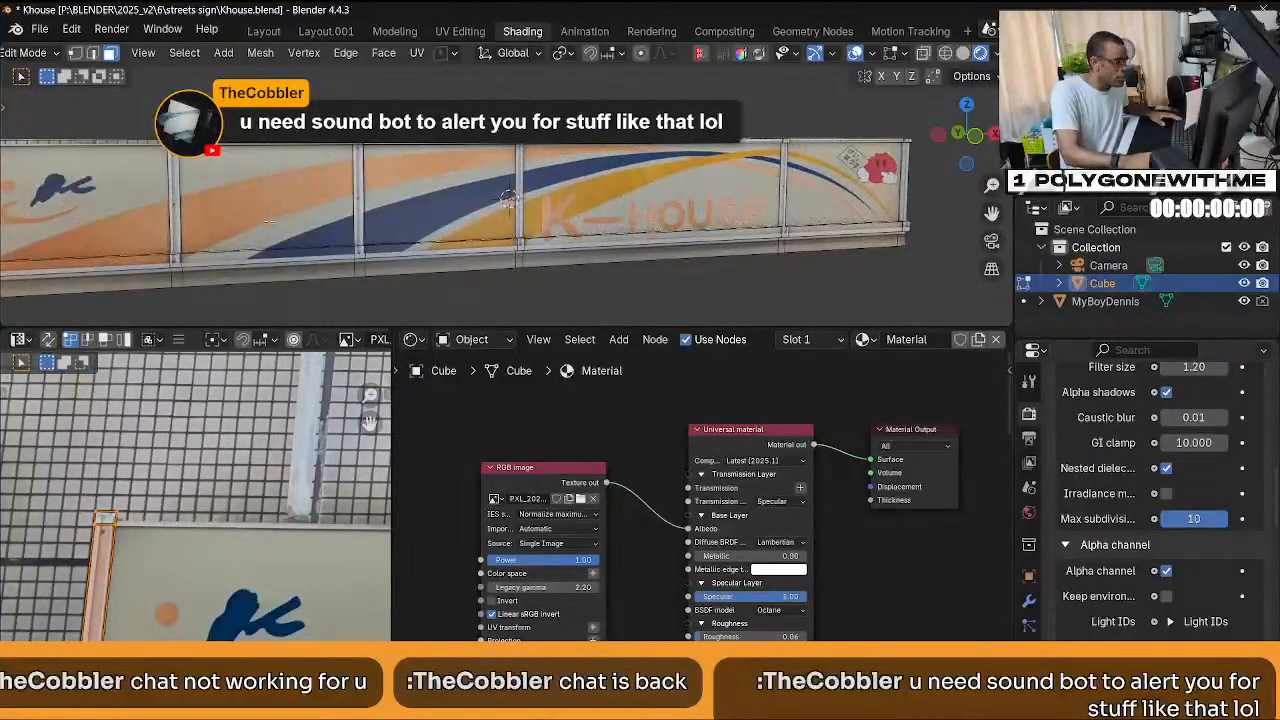
scroll(273, 214, up, 2)
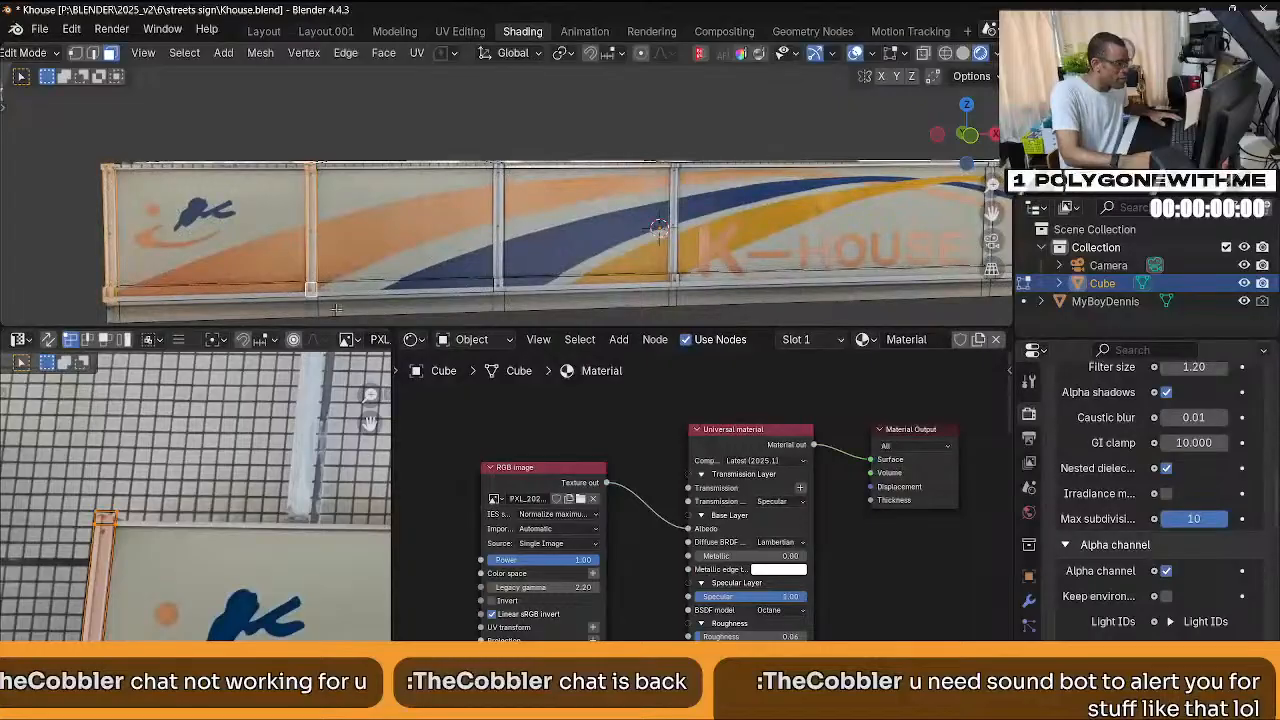
scroll(314, 290, up, 2)
scroll(313, 290, down, 2)
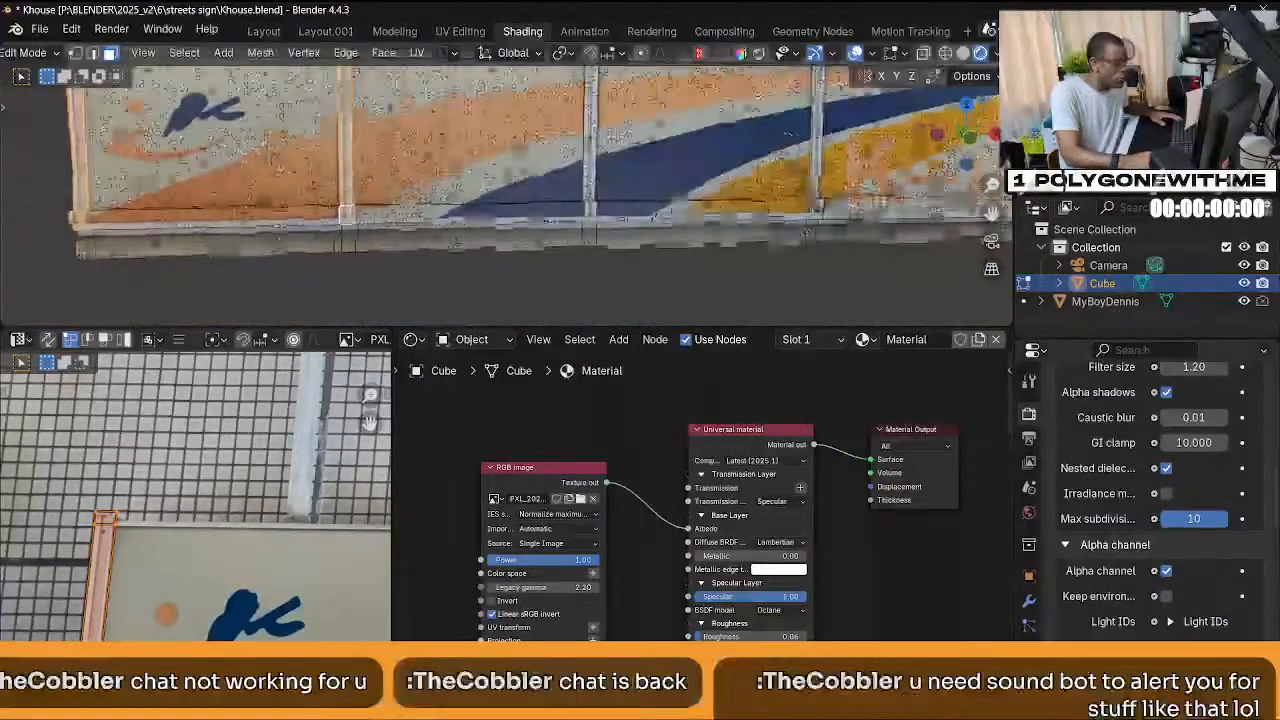
scroll(205, 220, up, 4)
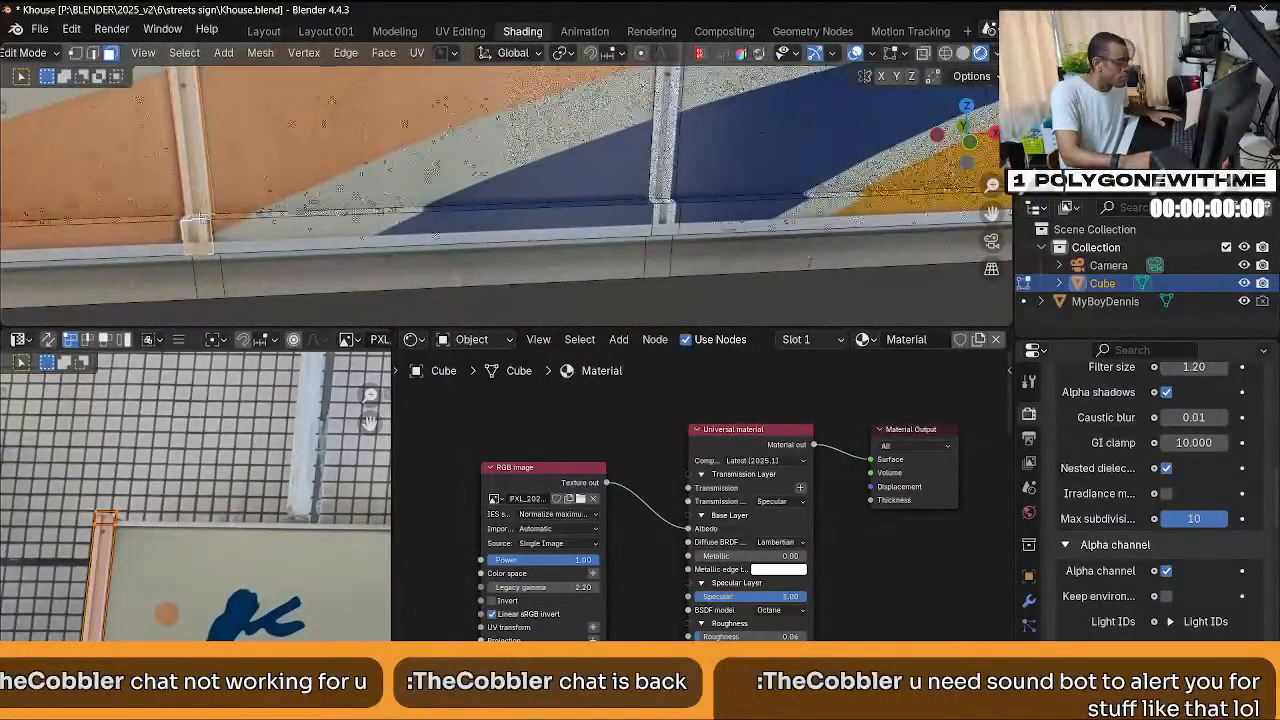
middle_drag(200, 220, 290, 195)
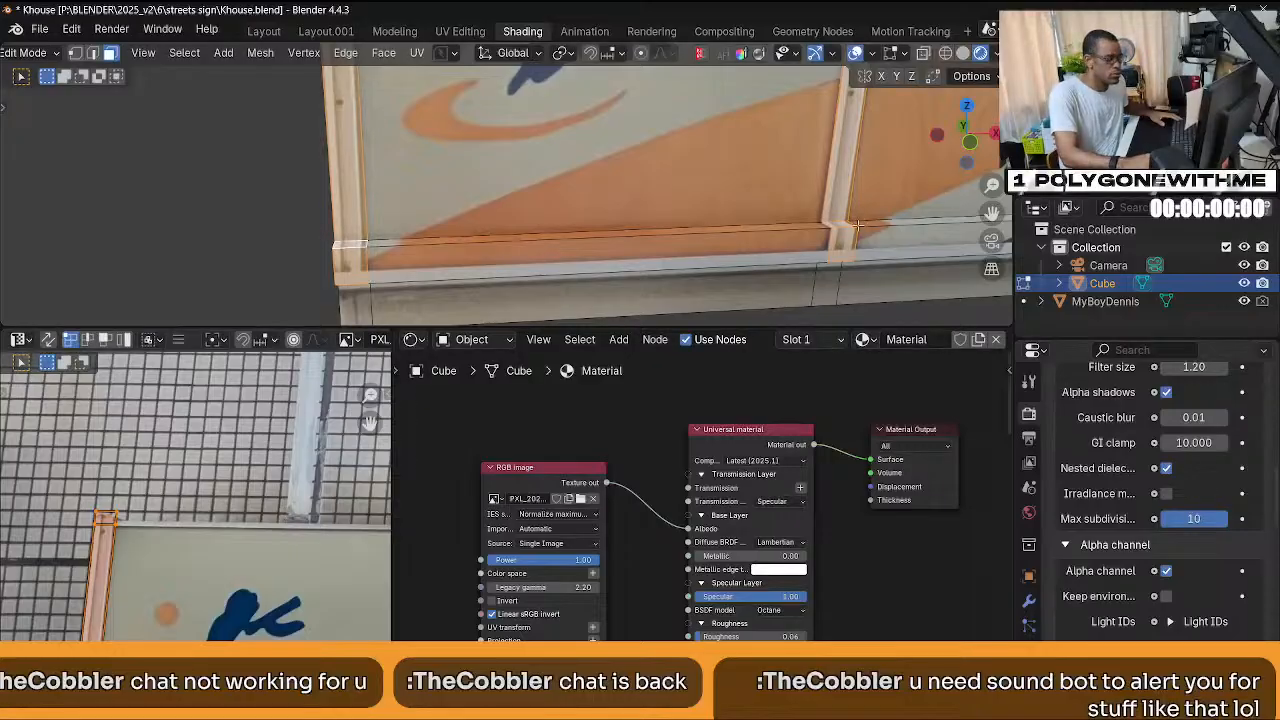
click(857, 228)
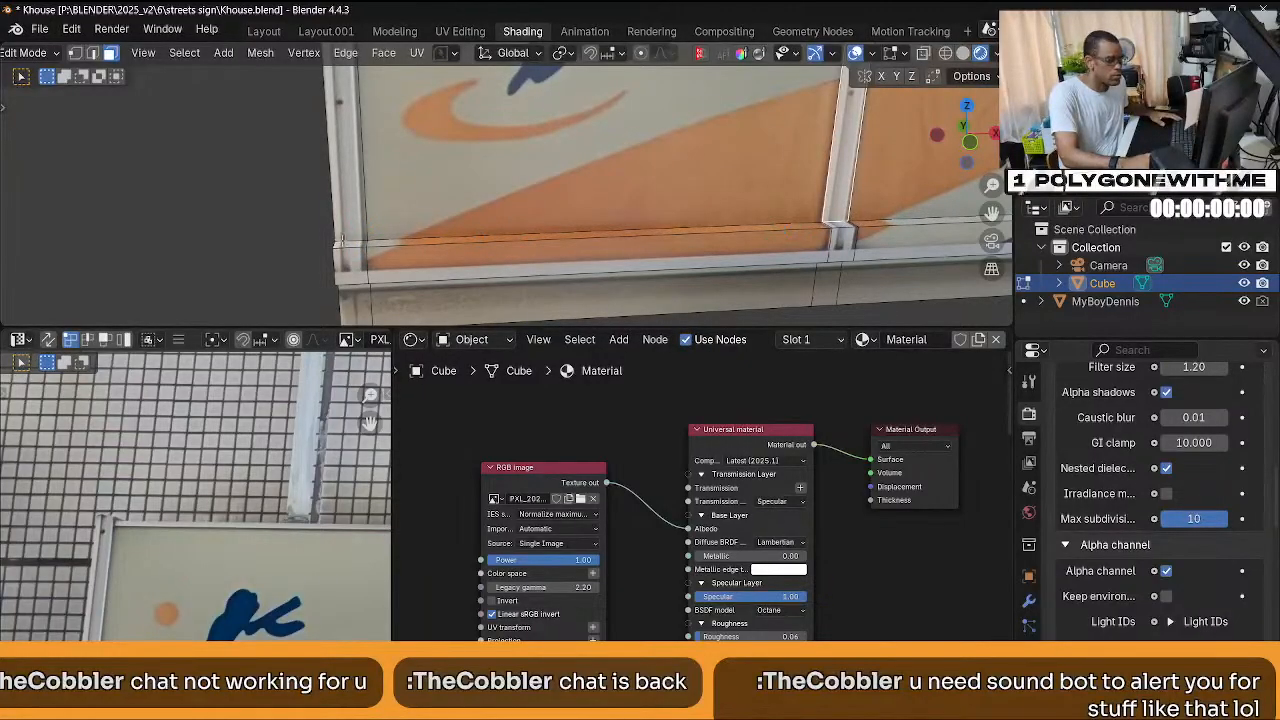
Select the front faces of both end posts and all four inner dividers, including their top and bottom corner pieces.
click(349, 217)
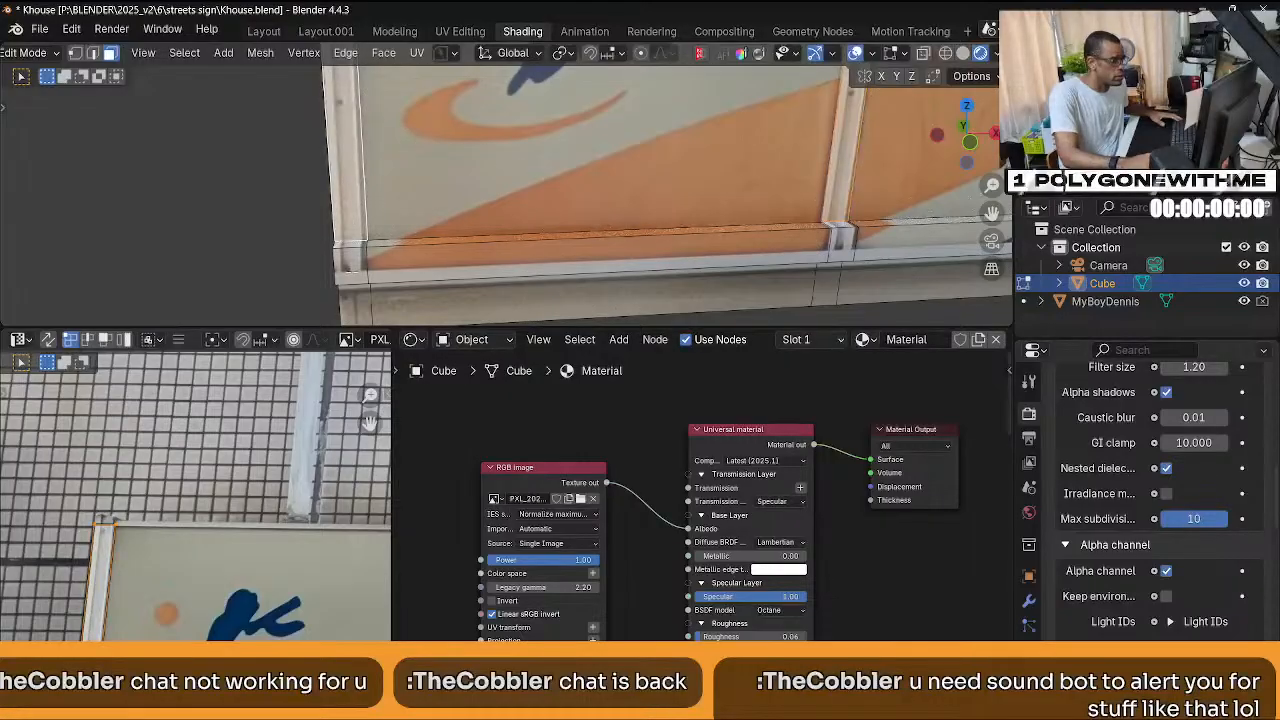
shift+click(352, 264)
middle_drag(848, 254, 1003, 210)
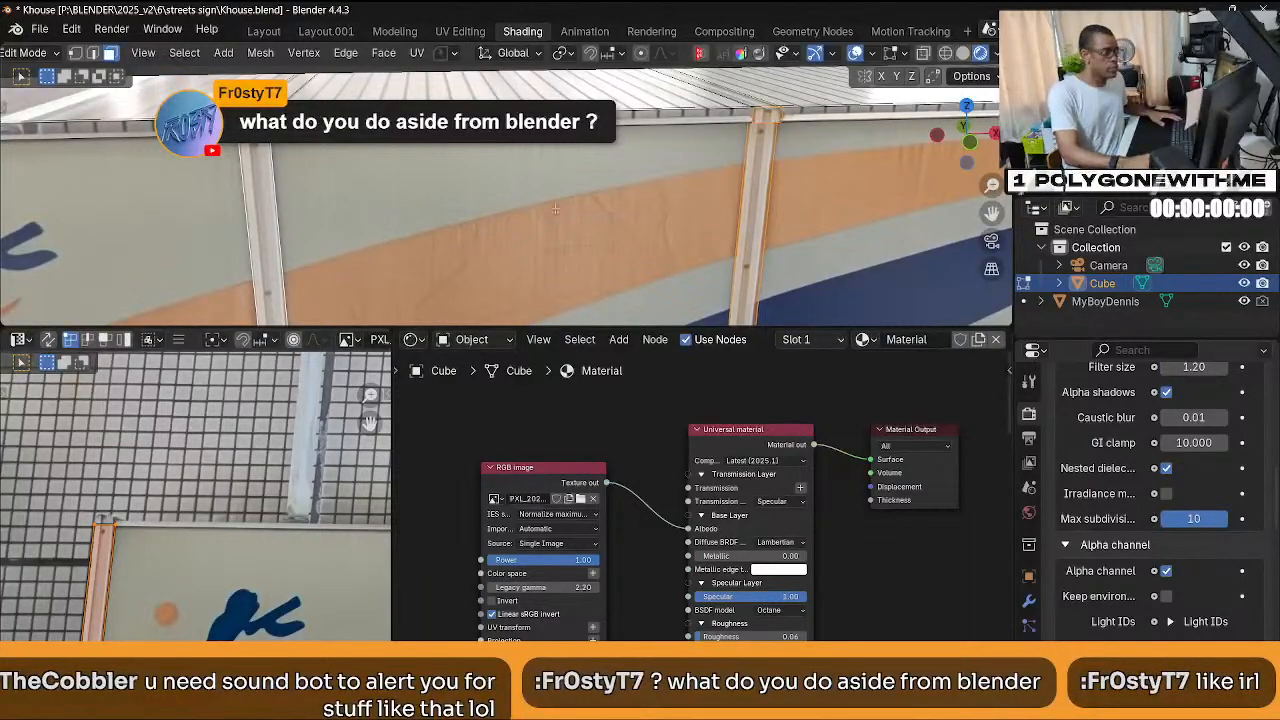
middle_drag(555, 208, 280, 228)
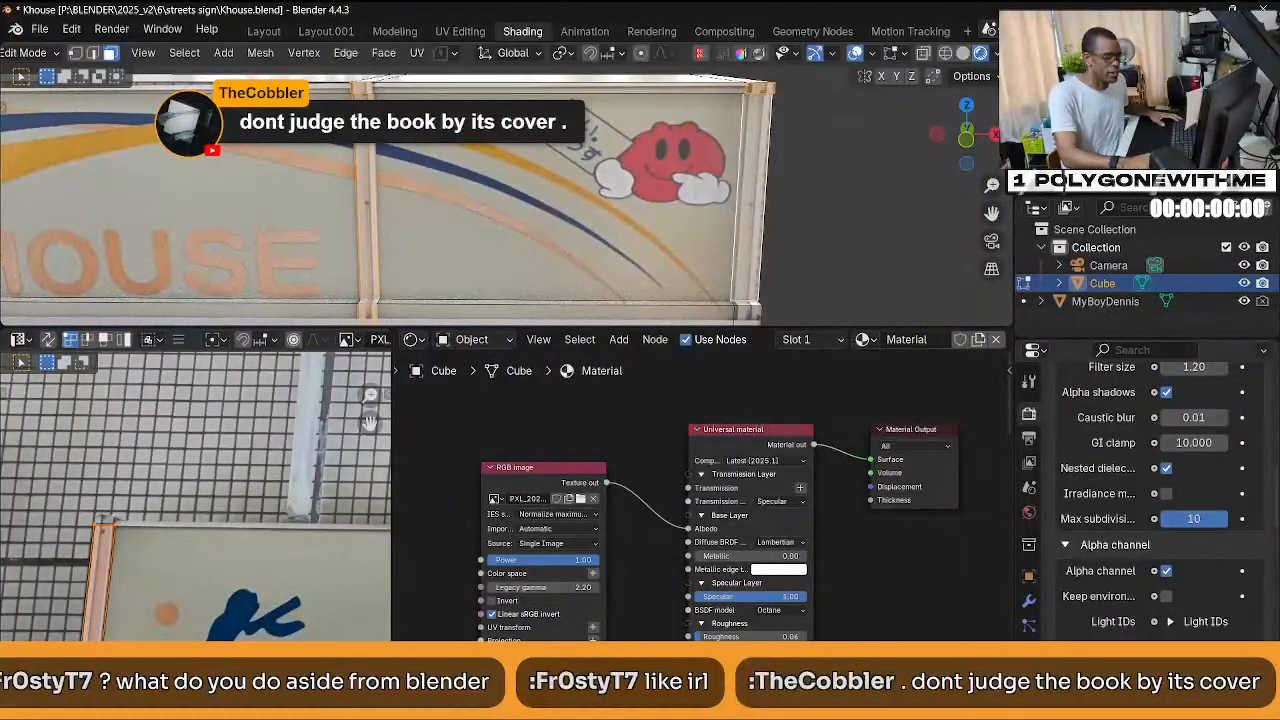
shift+click(755, 313)
shift+middle_drag(755, 313, 1240, 275)
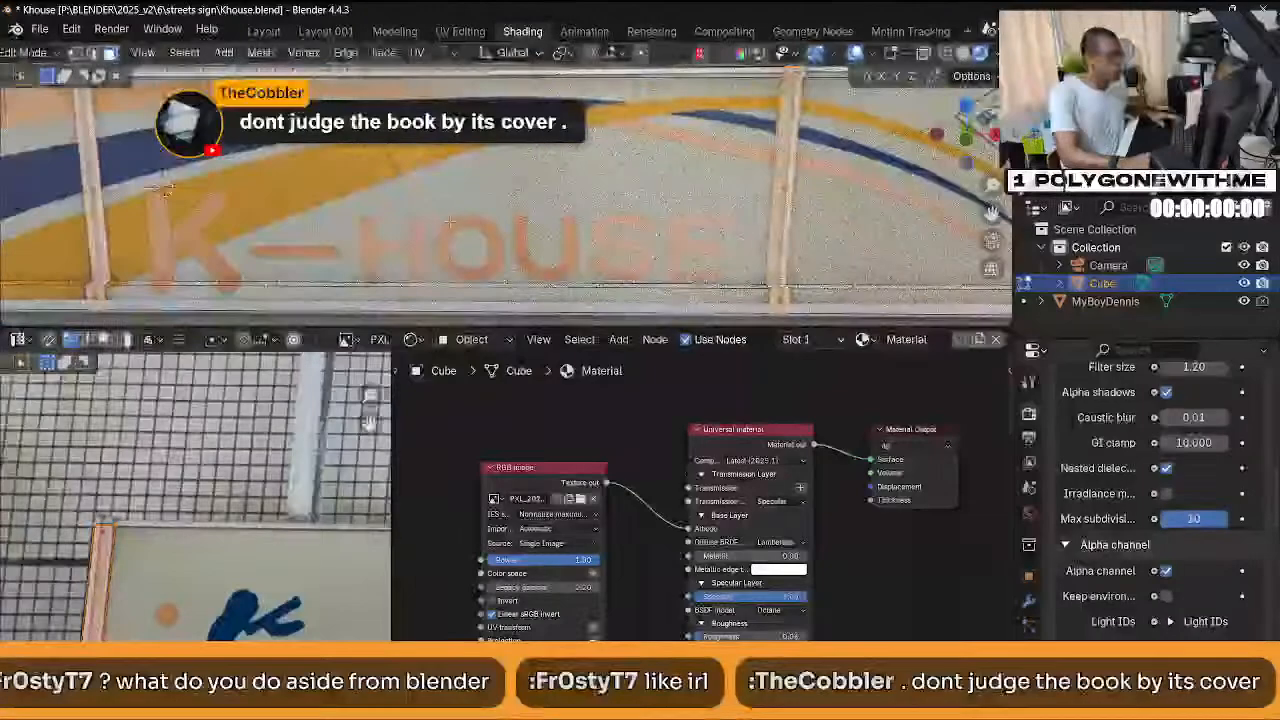
shift+middle_drag(500, 225, 910, 252)
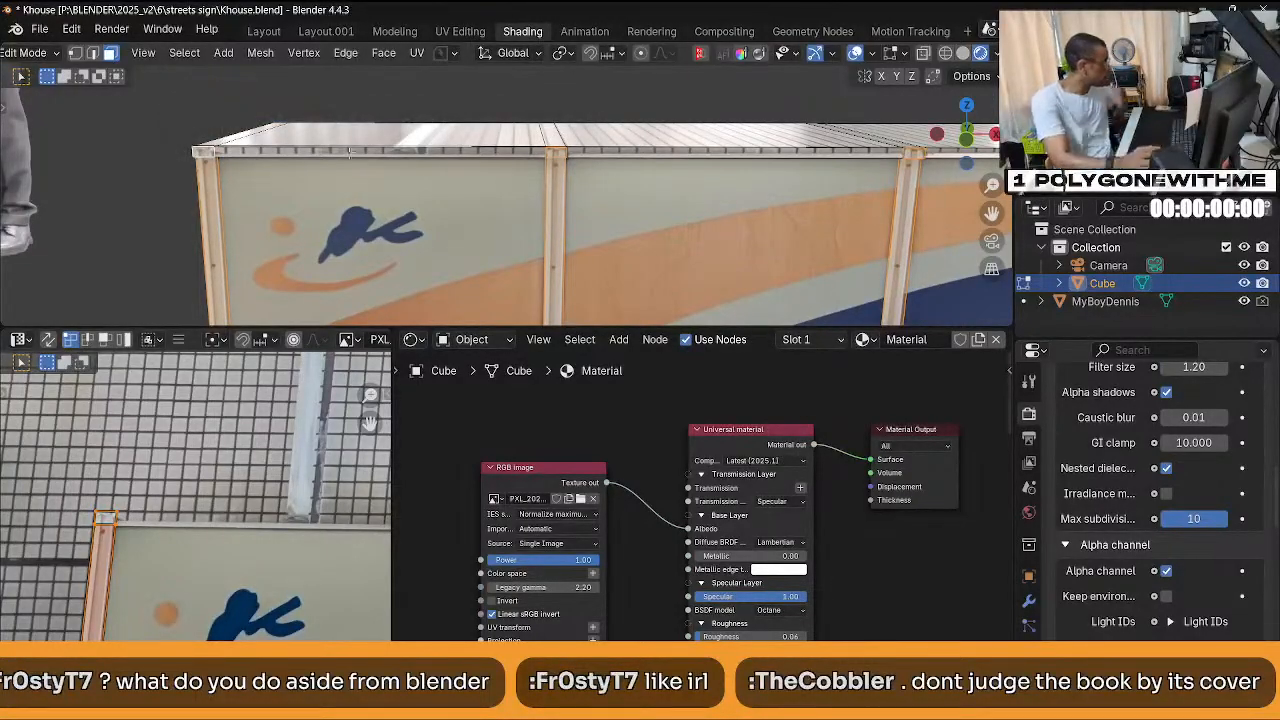
Check along the whole signboard that every end post and divider face is included in the selection.
shift+middle_drag(760, 200, 703, 60)
shift+middle_drag(760, 190, 268, 215)
shift+middle_drag(860, 200, 278, 190)
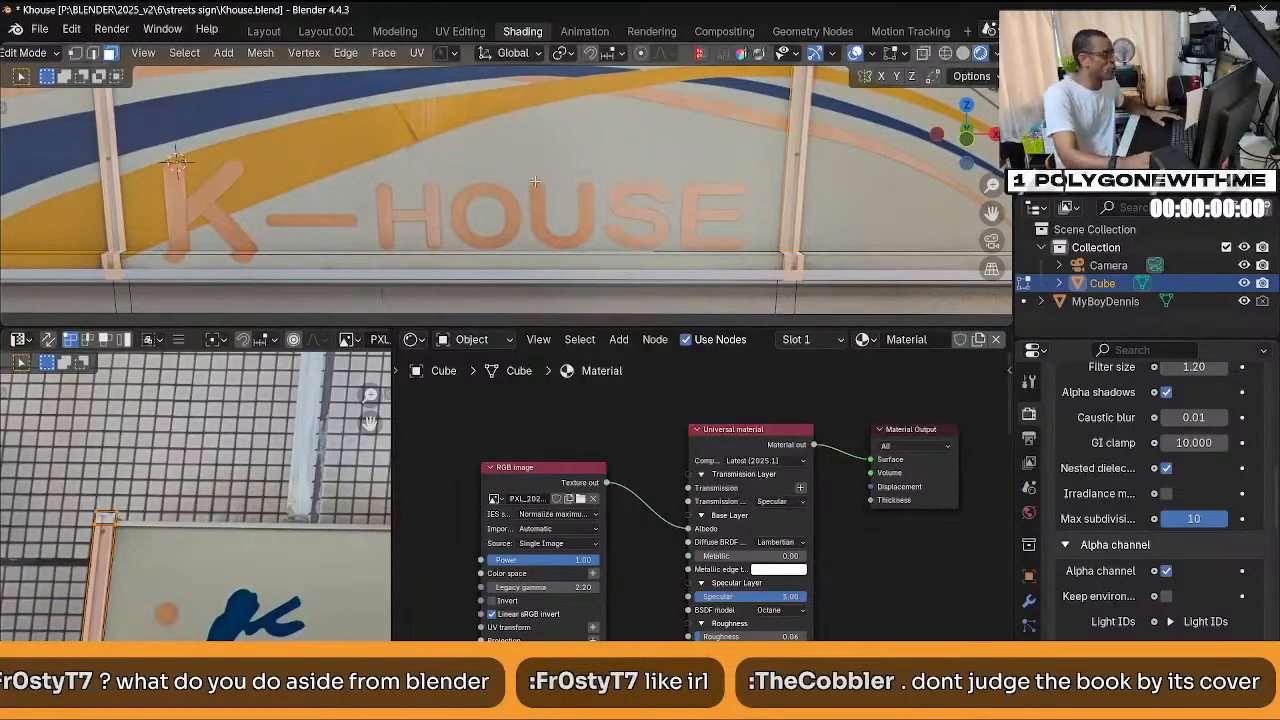
shift+middle_drag(534, 186, 334, 190)
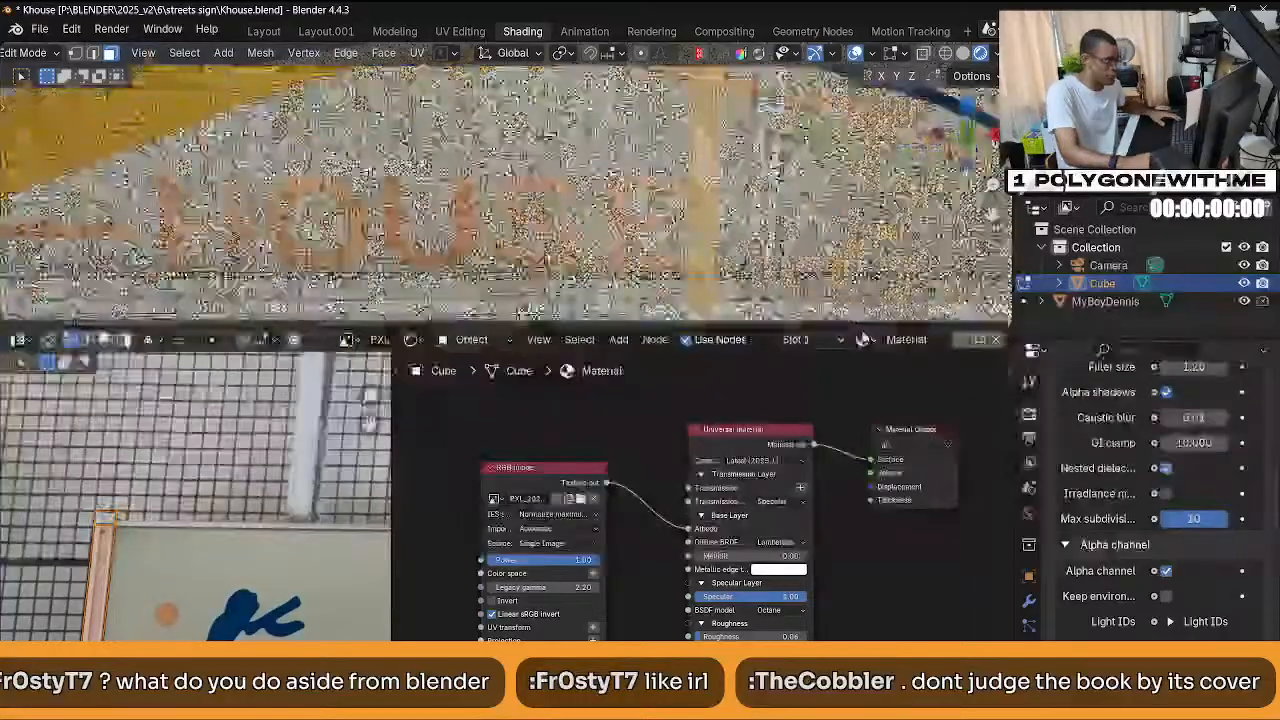
scroll(689, 233, down, 2)
middle_drag(689, 233, 582, 192)
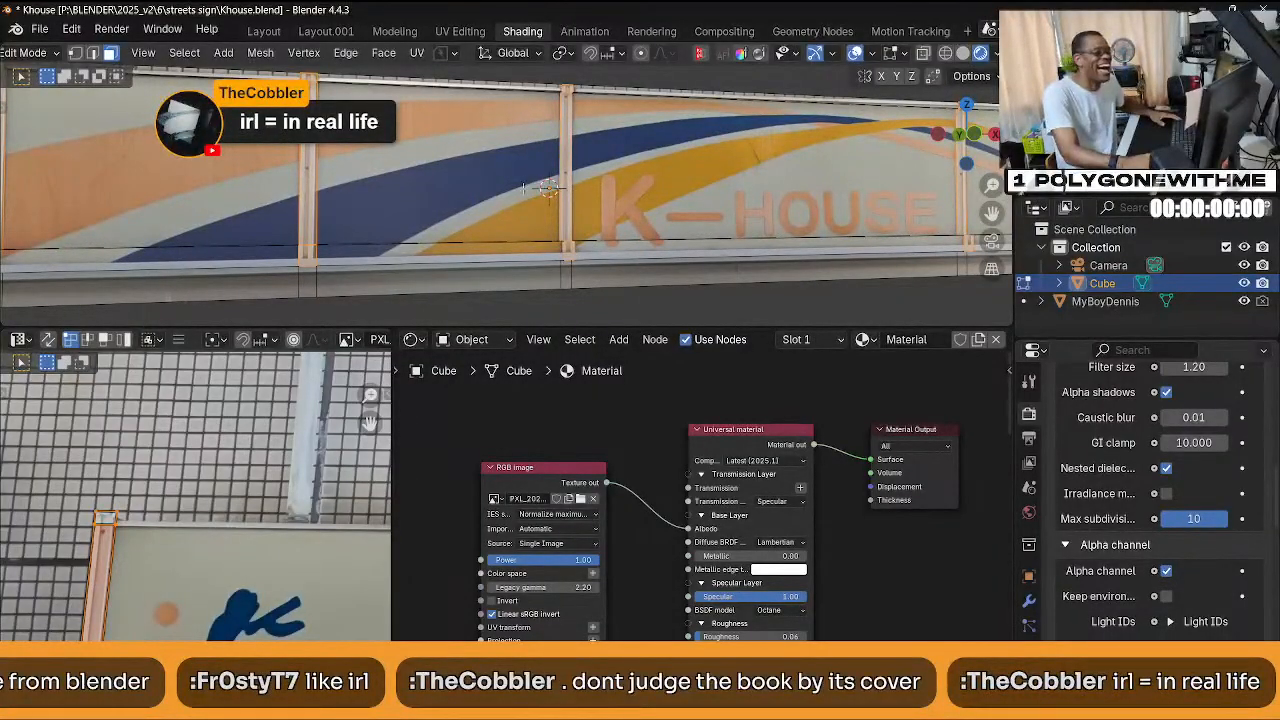
middle_drag(523, 187, 703, 209)
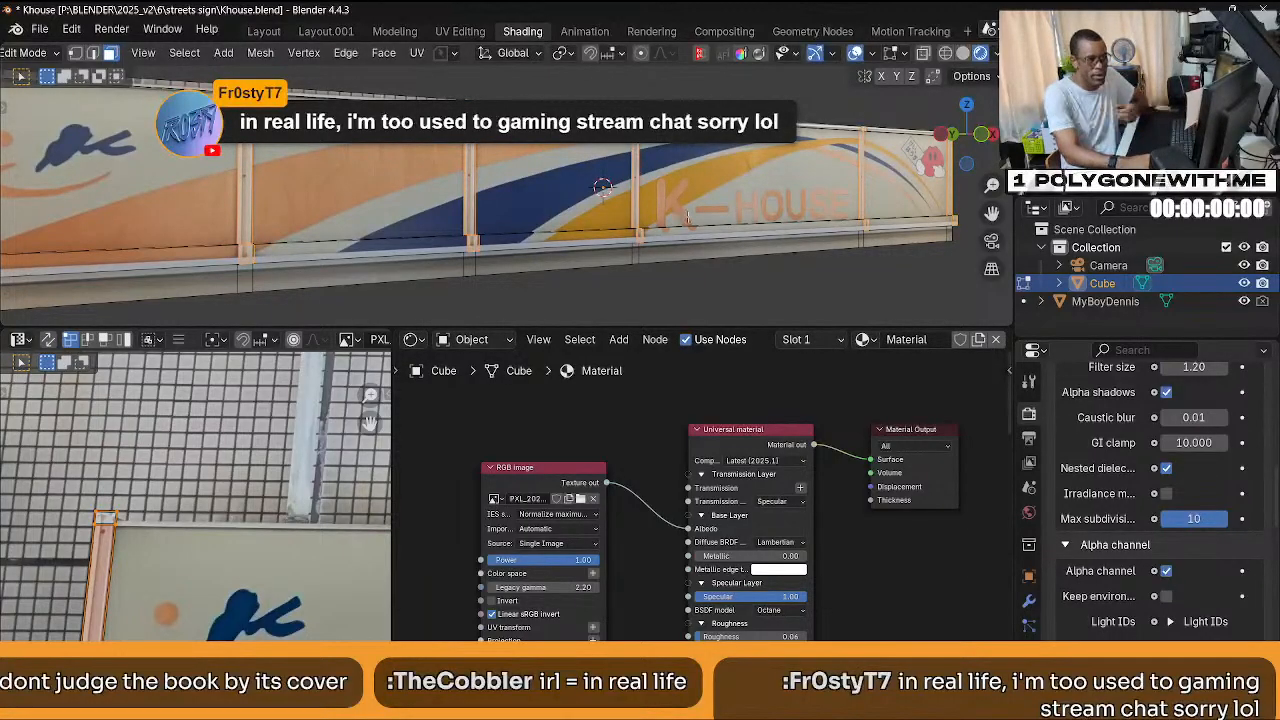
middle_drag(603, 187, 687, 187)
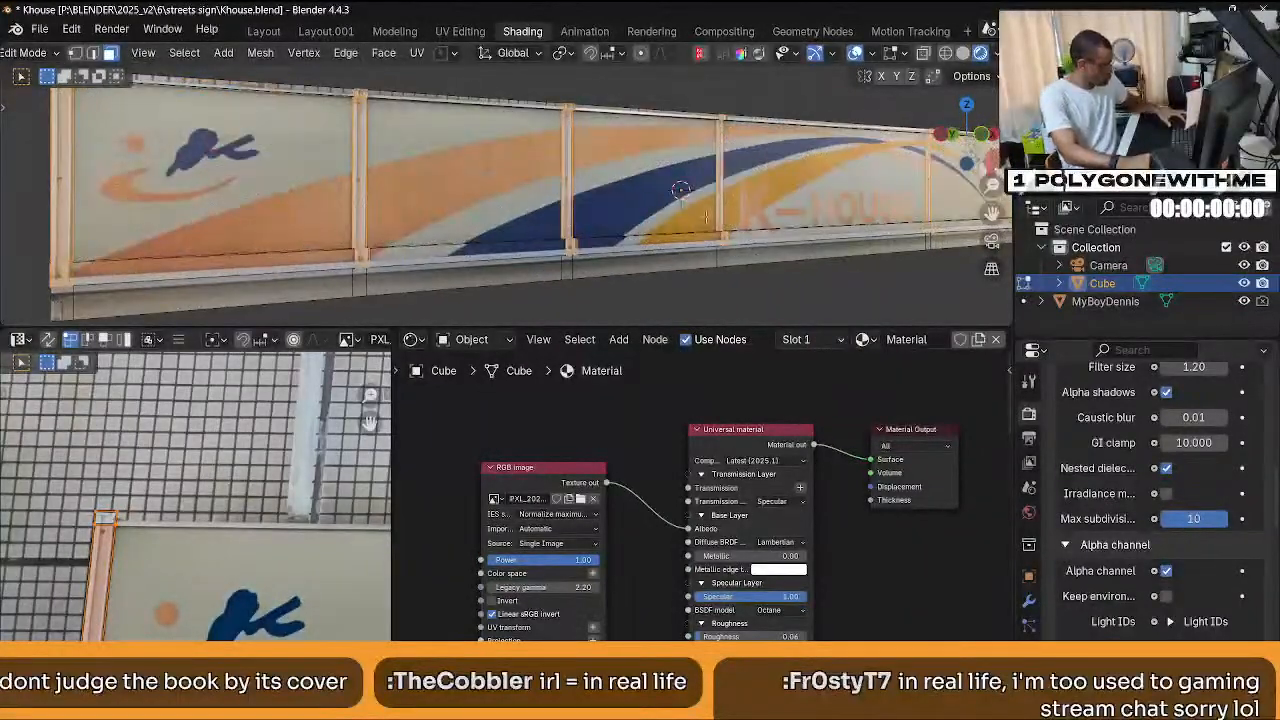
Try to push the selected post and divider faces outward about 0.04 m along their normals, and undo it.
key(g)
key(z)
key(z)
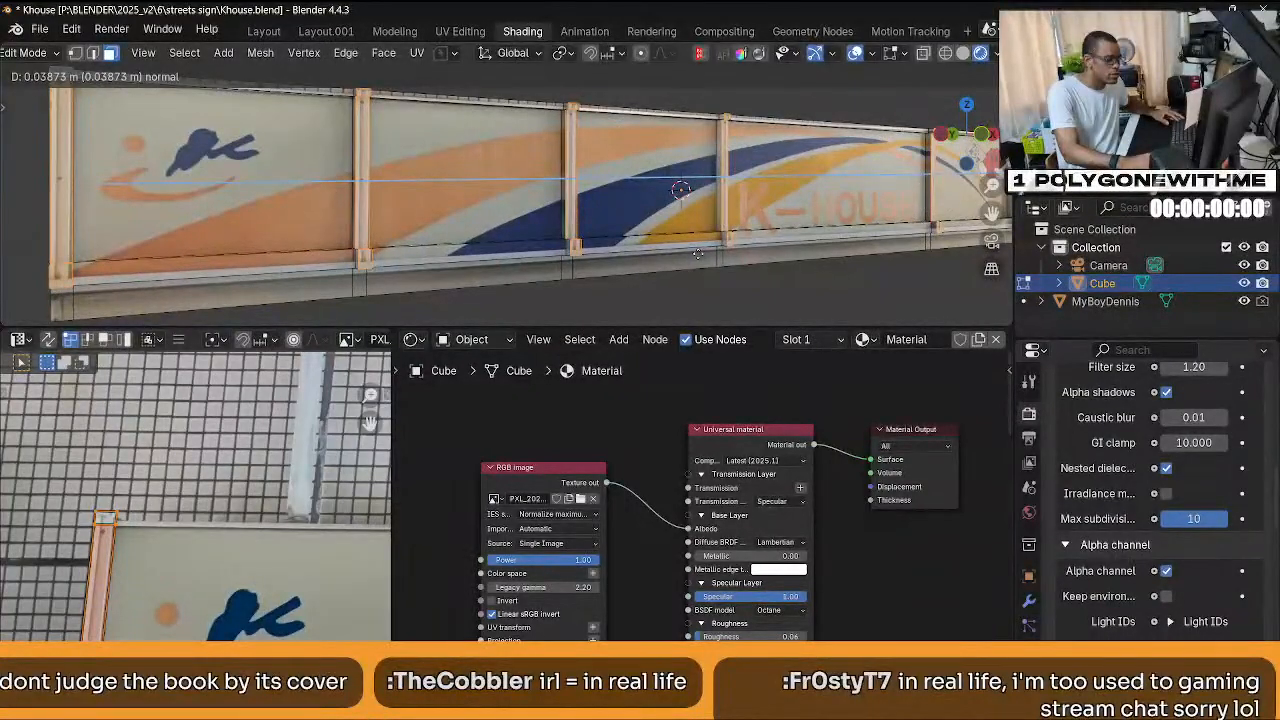
click(698, 254)
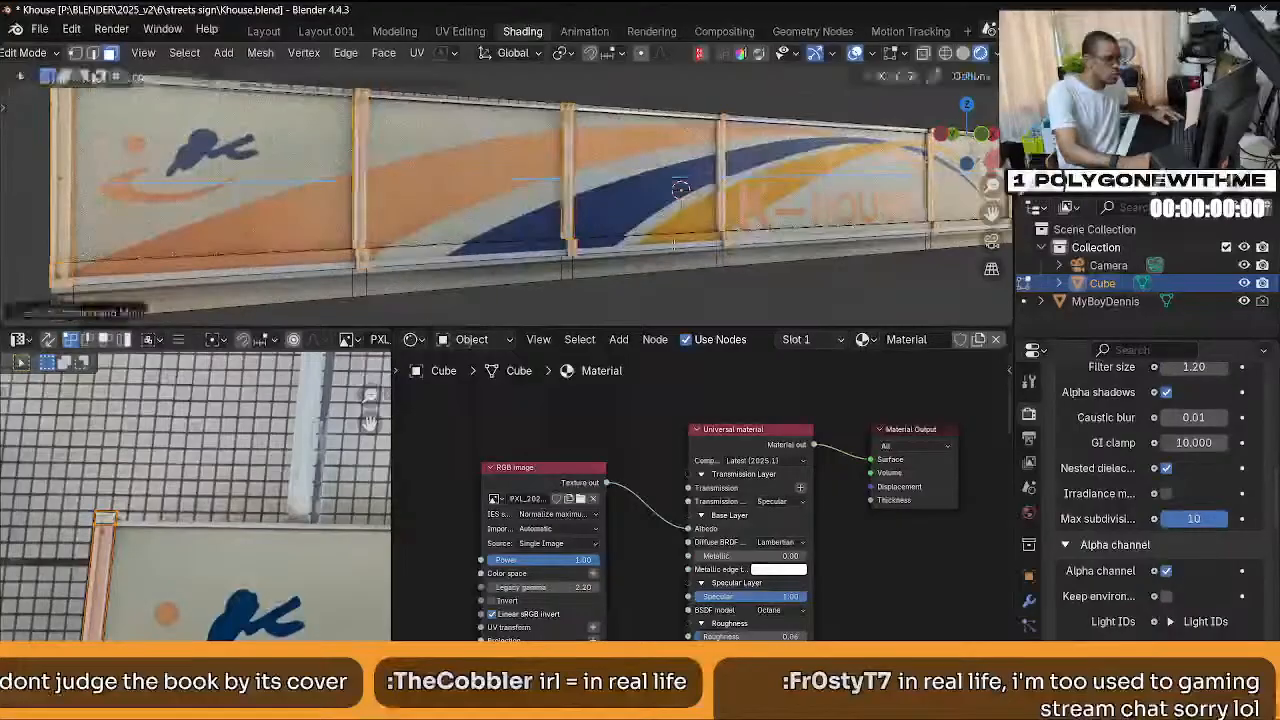
key(ctrl+z)
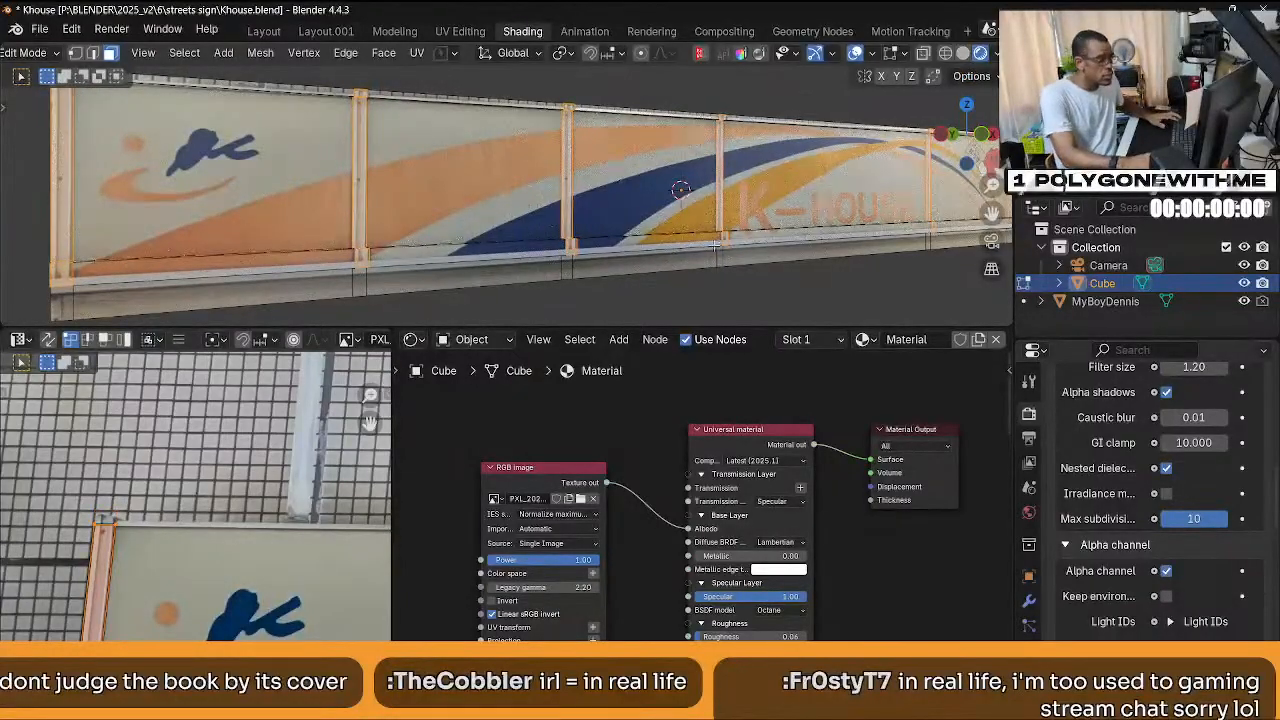
middle_drag(706, 250, 665, 252)
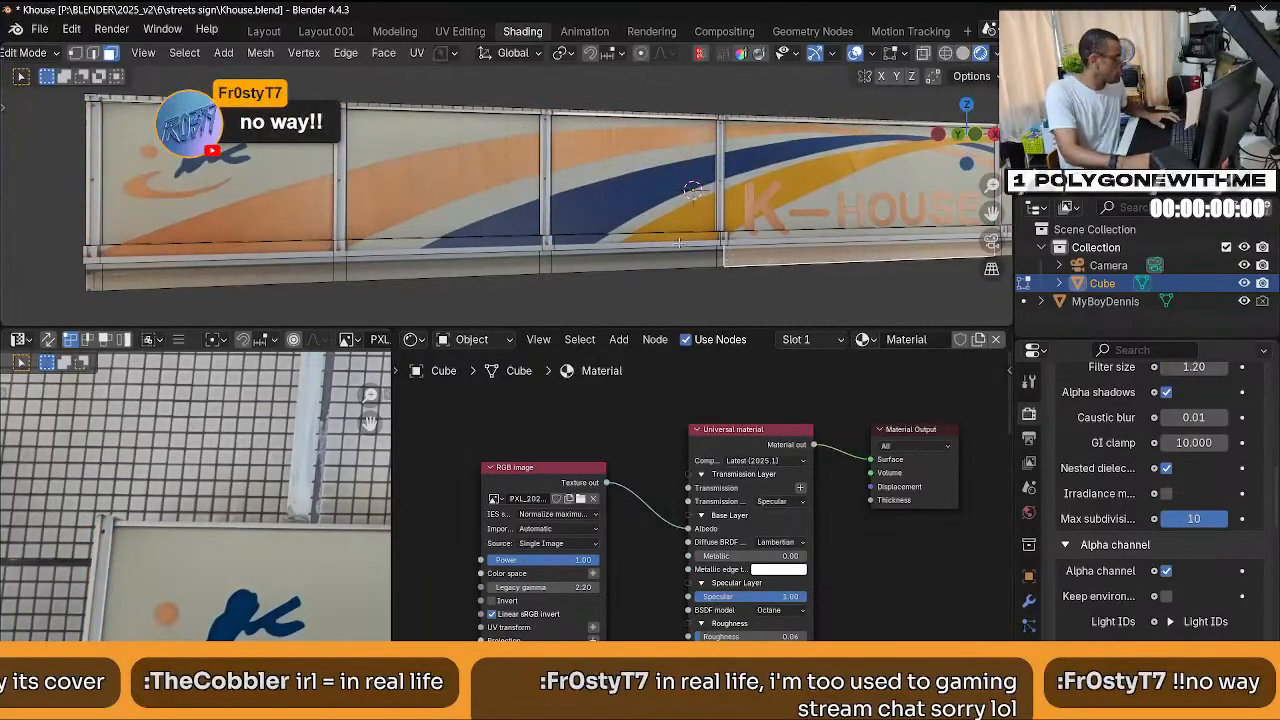
Add a cube to the signboard mesh at the 3D cursor, beside the divider before the K-HOUSE lettering.
middle_drag(765, 212, 622, 250)
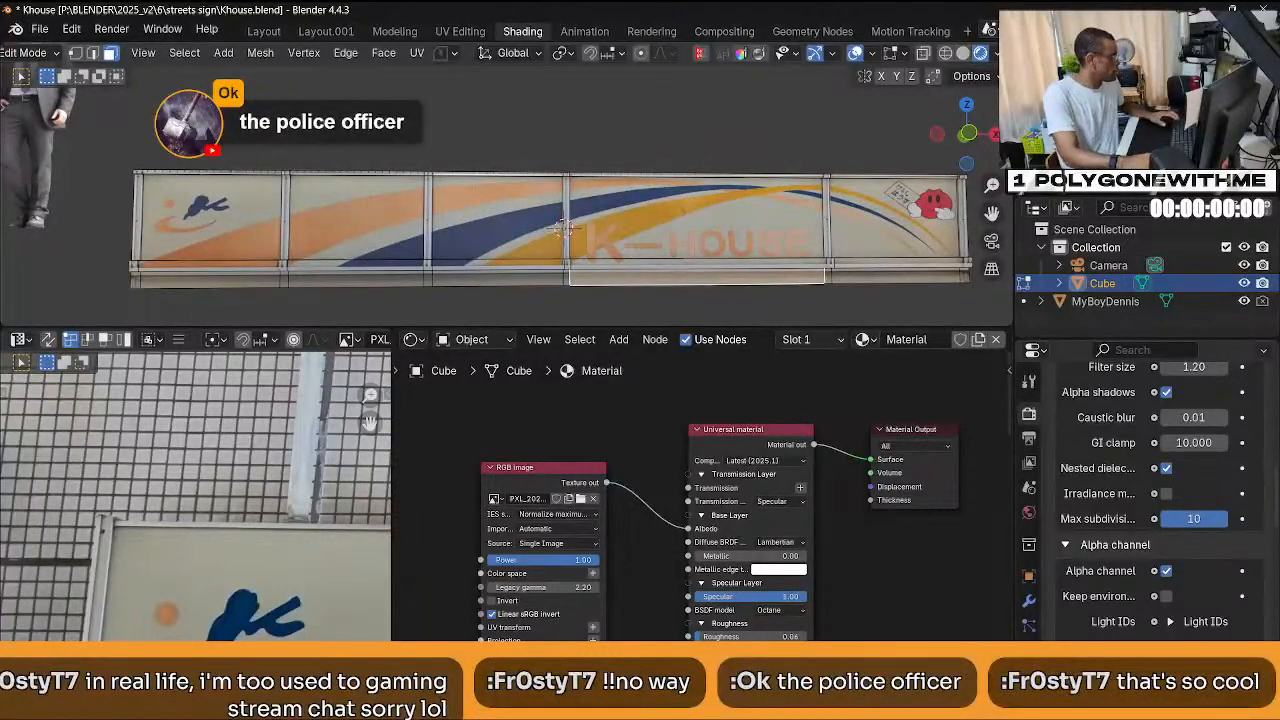
scroll(563, 228, up, 3)
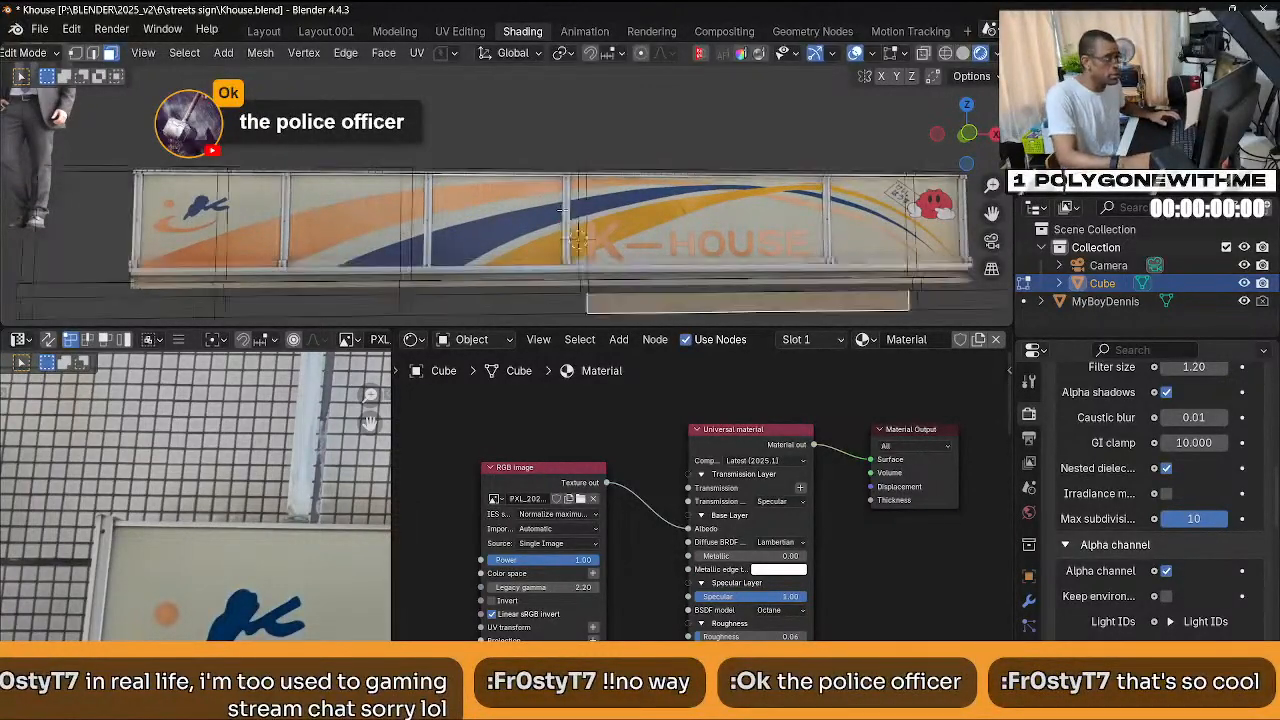
key(shift+a)
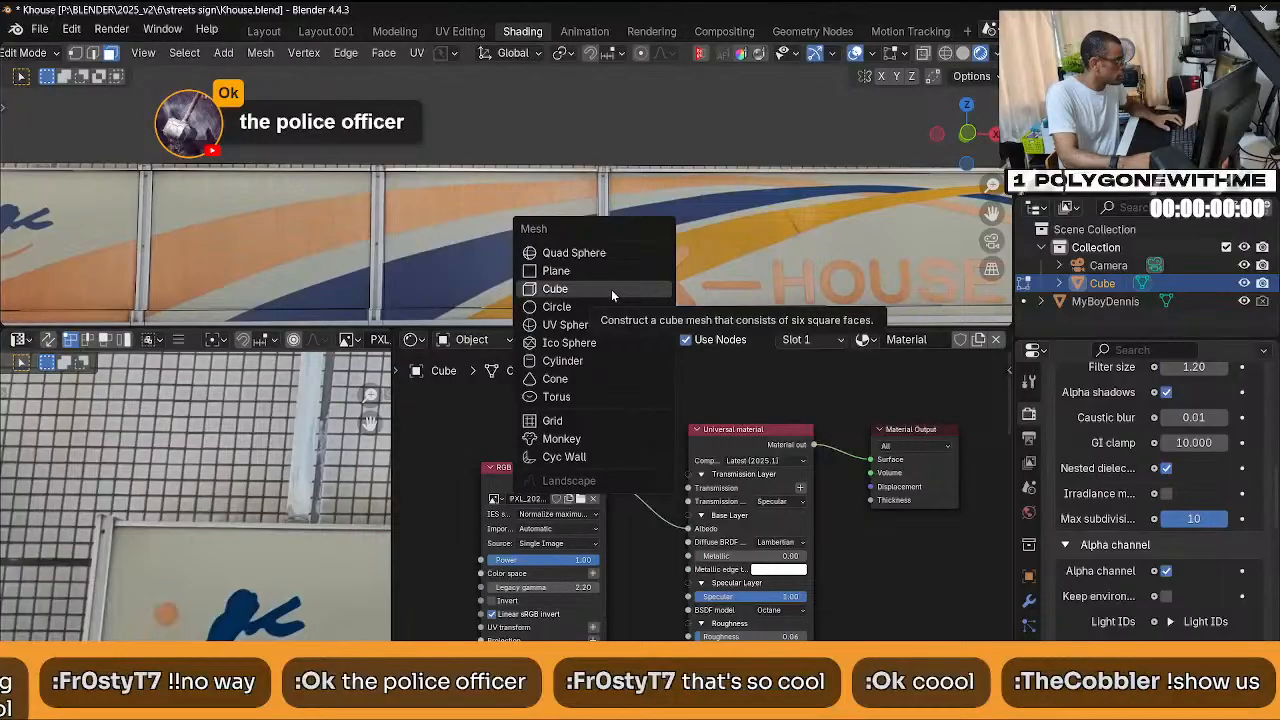
click(611, 289)
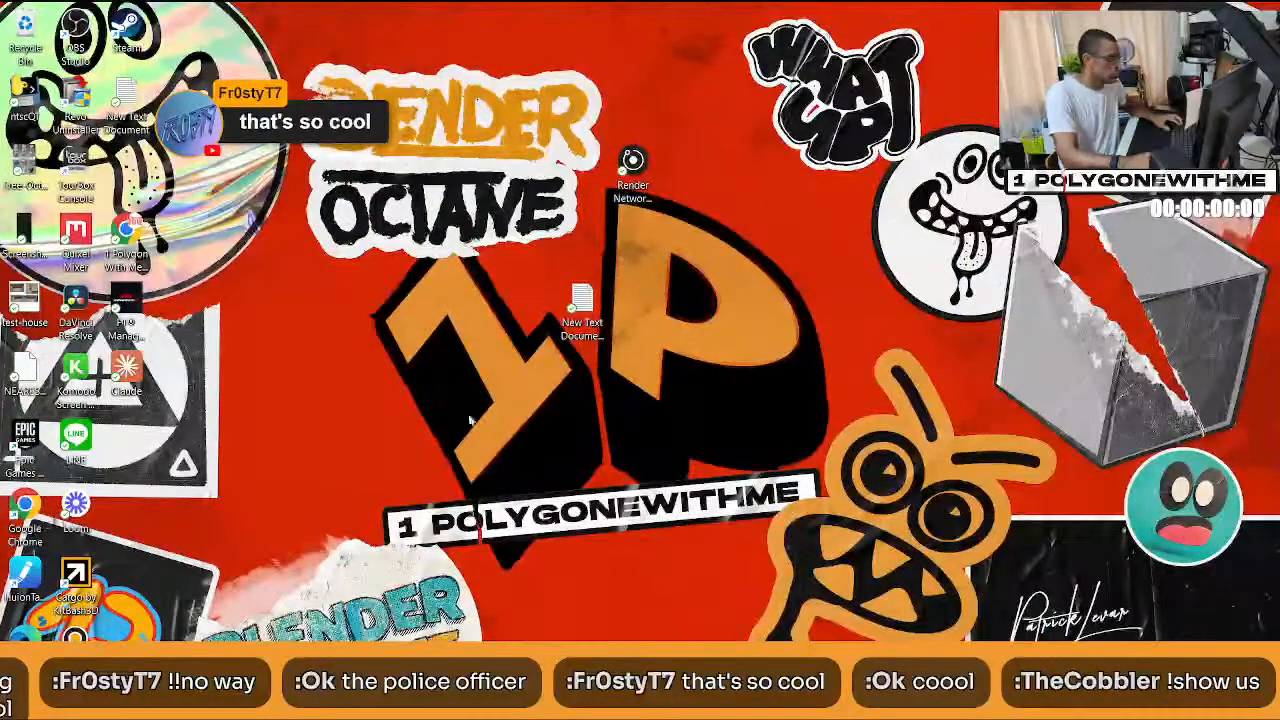
Switch to Chrome, close the Welcome tab, and search Google by voice for "Resident Evil remake Marvin" in a new tab.
mouse_move(831, 704)
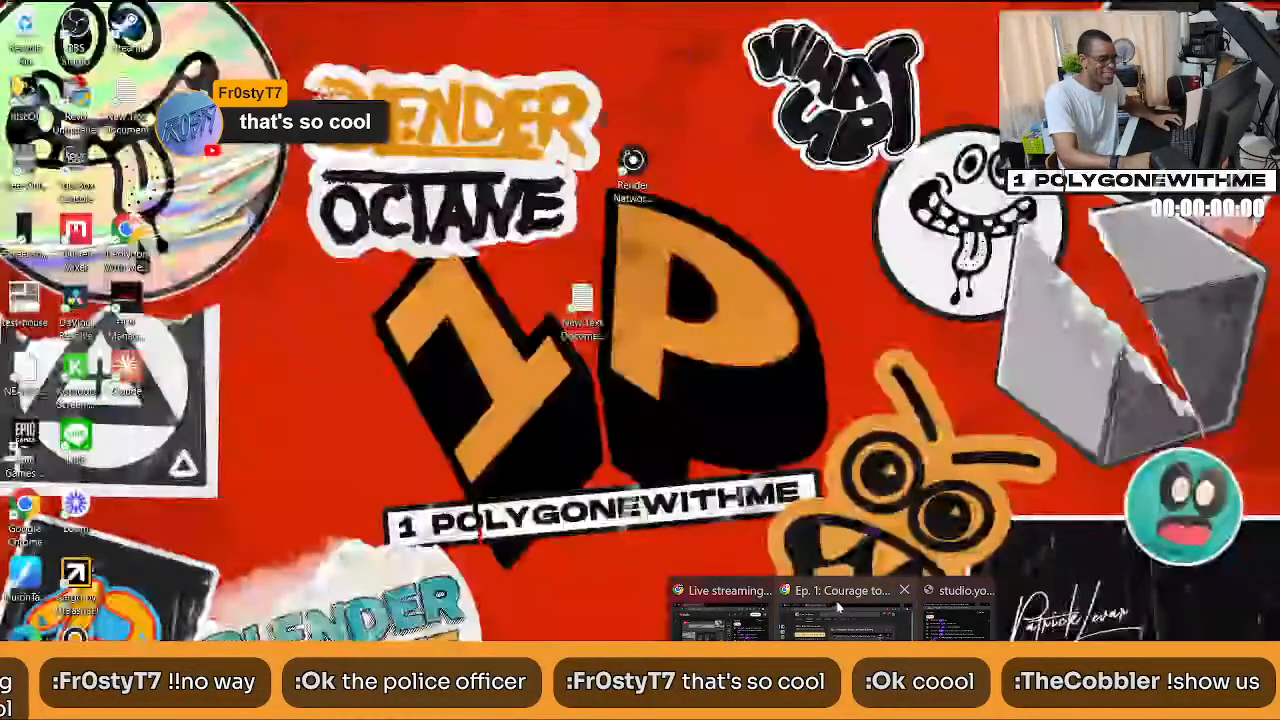
click(836, 600)
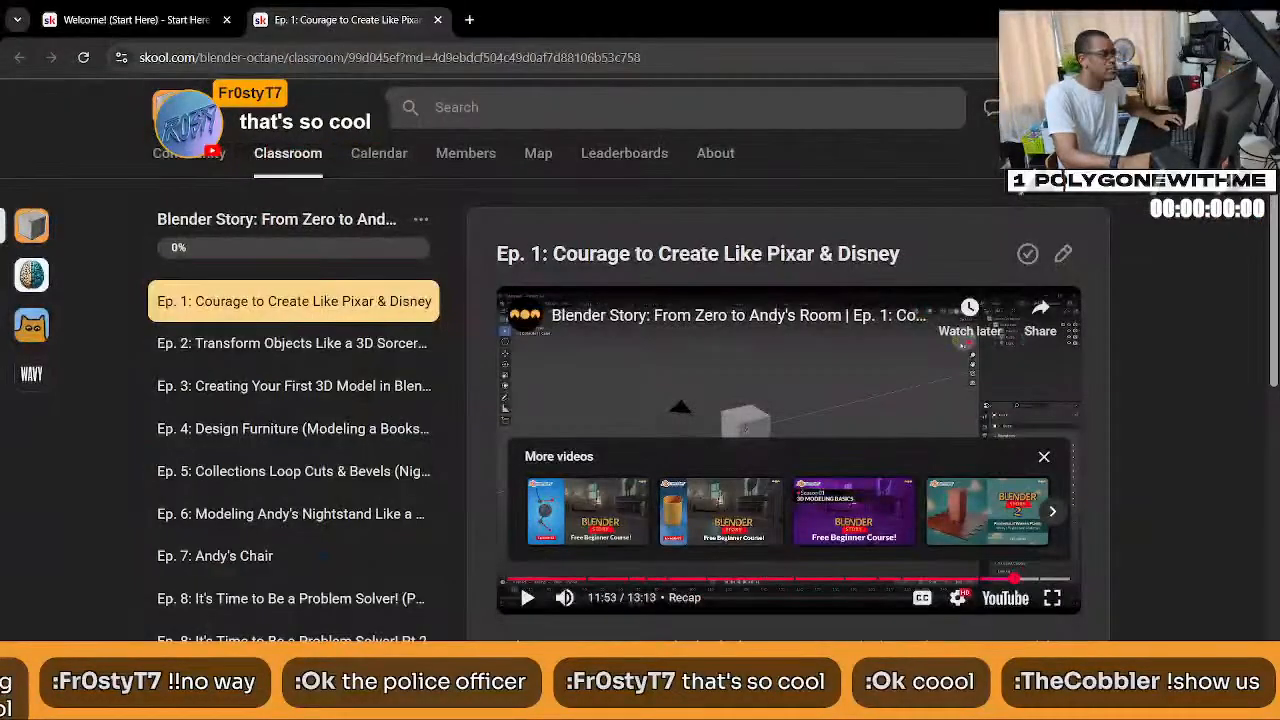
key(ctrl+t)
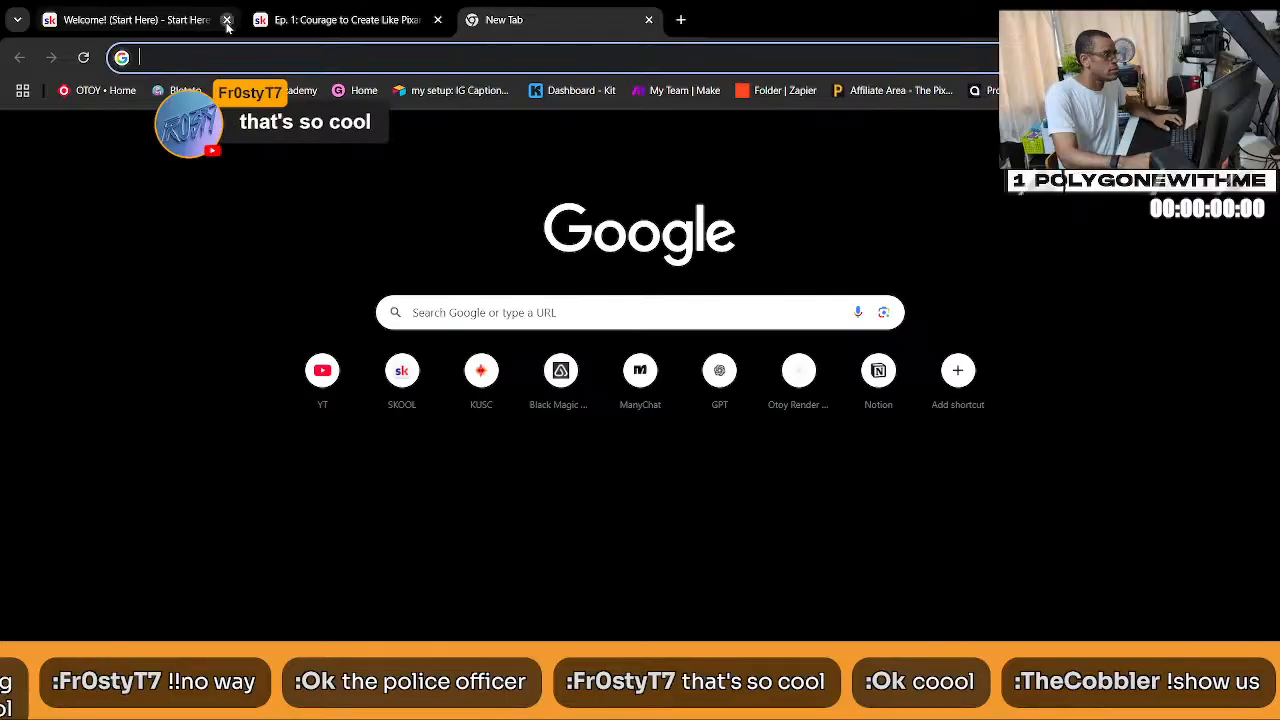
click(227, 20)
click(216, 20)
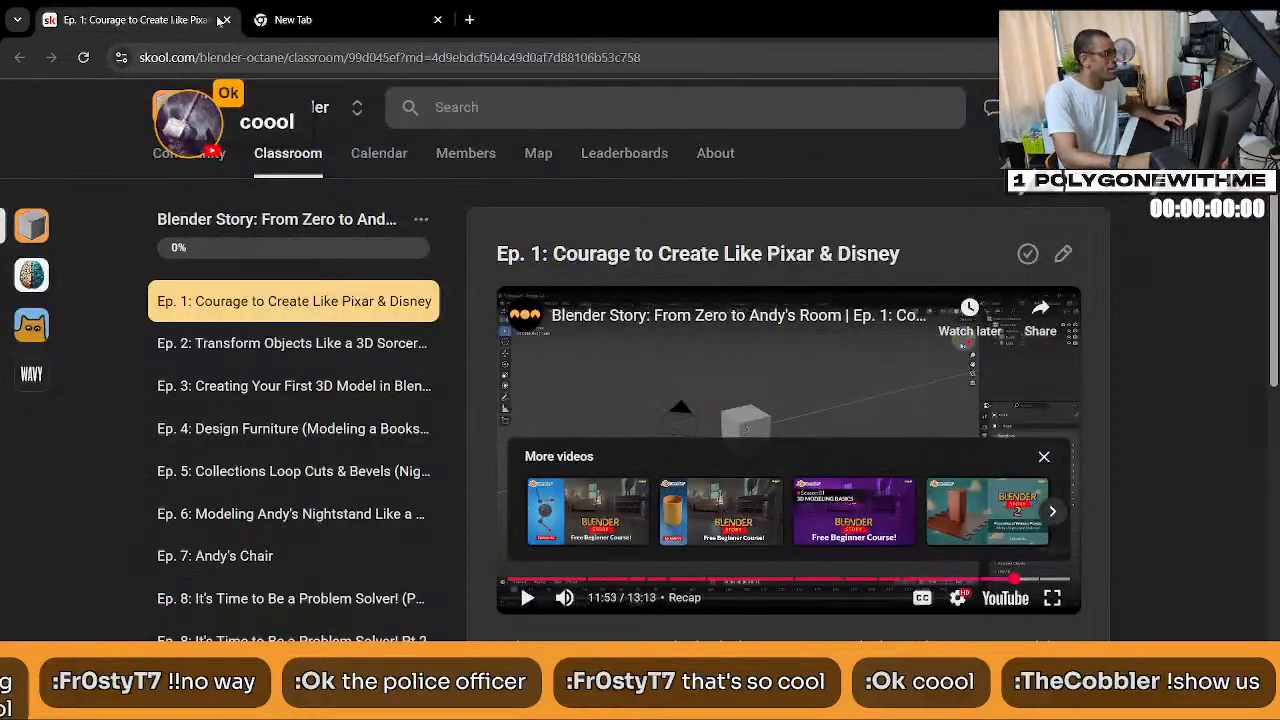
click(300, 26)
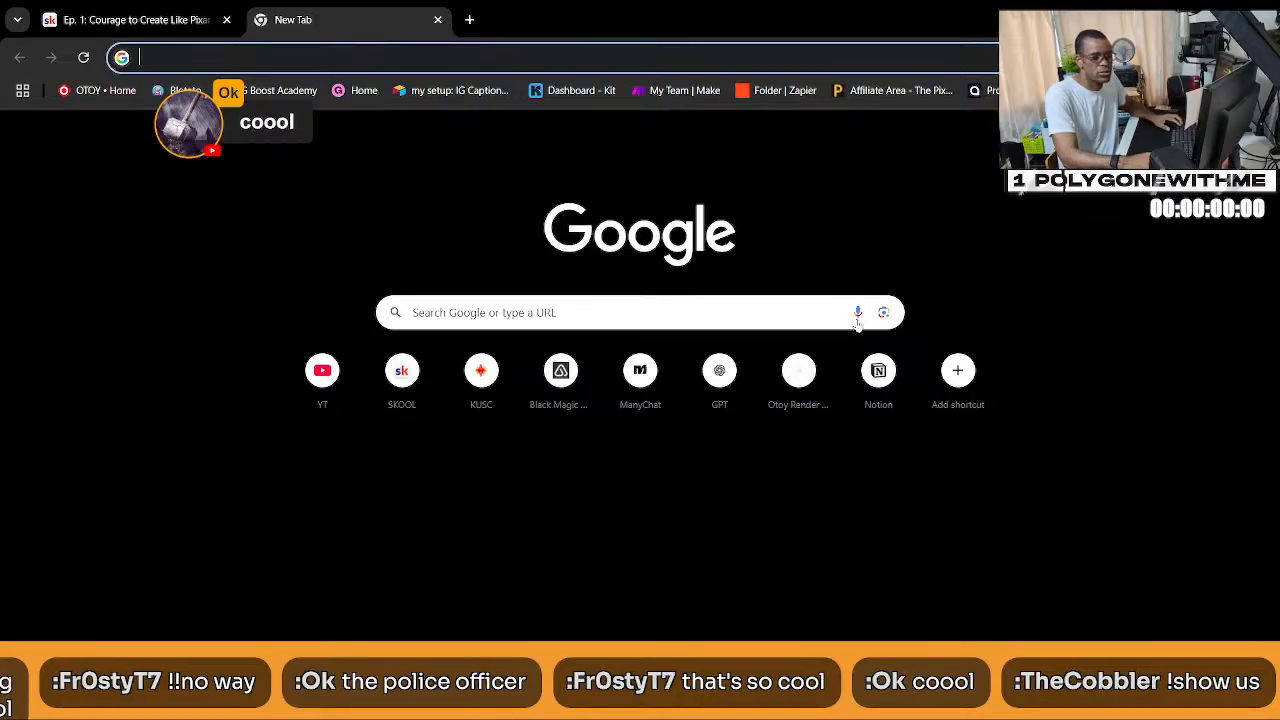
click(857, 314)
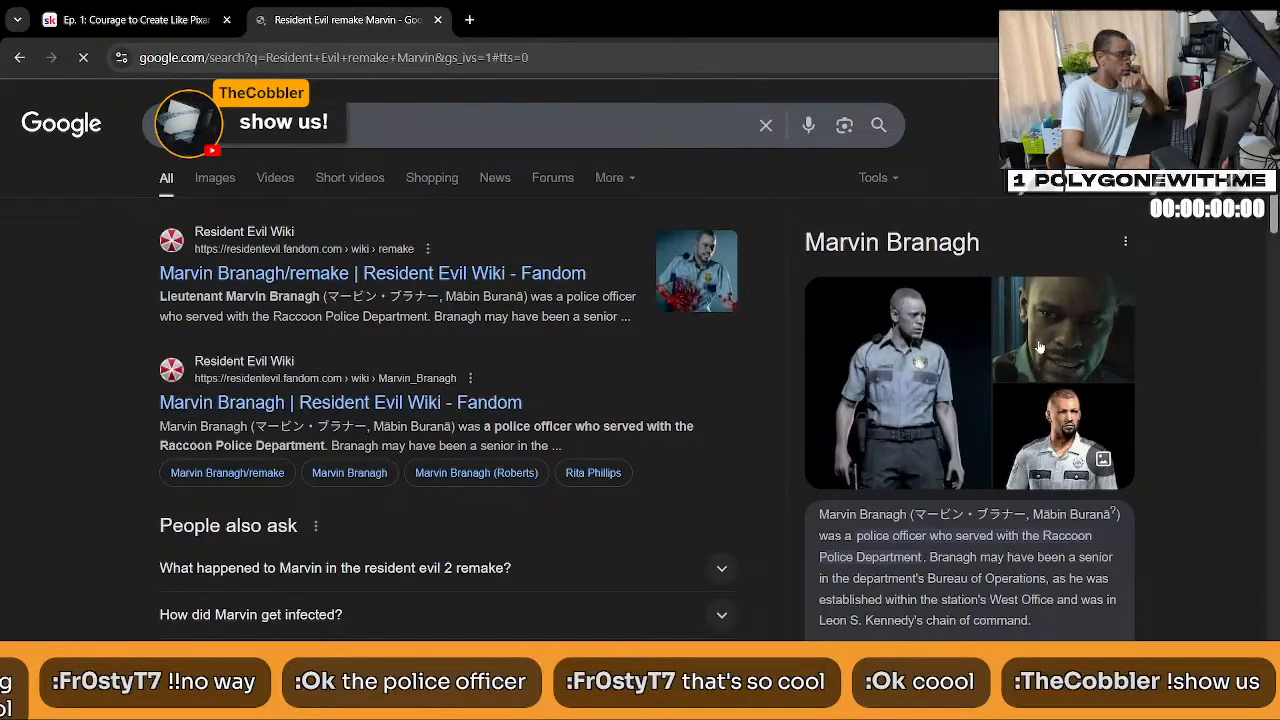
Open the Resident Evil Wiki article on Marvin Branagh/remake and look through it for pictures of the police officer.
click(347, 274)
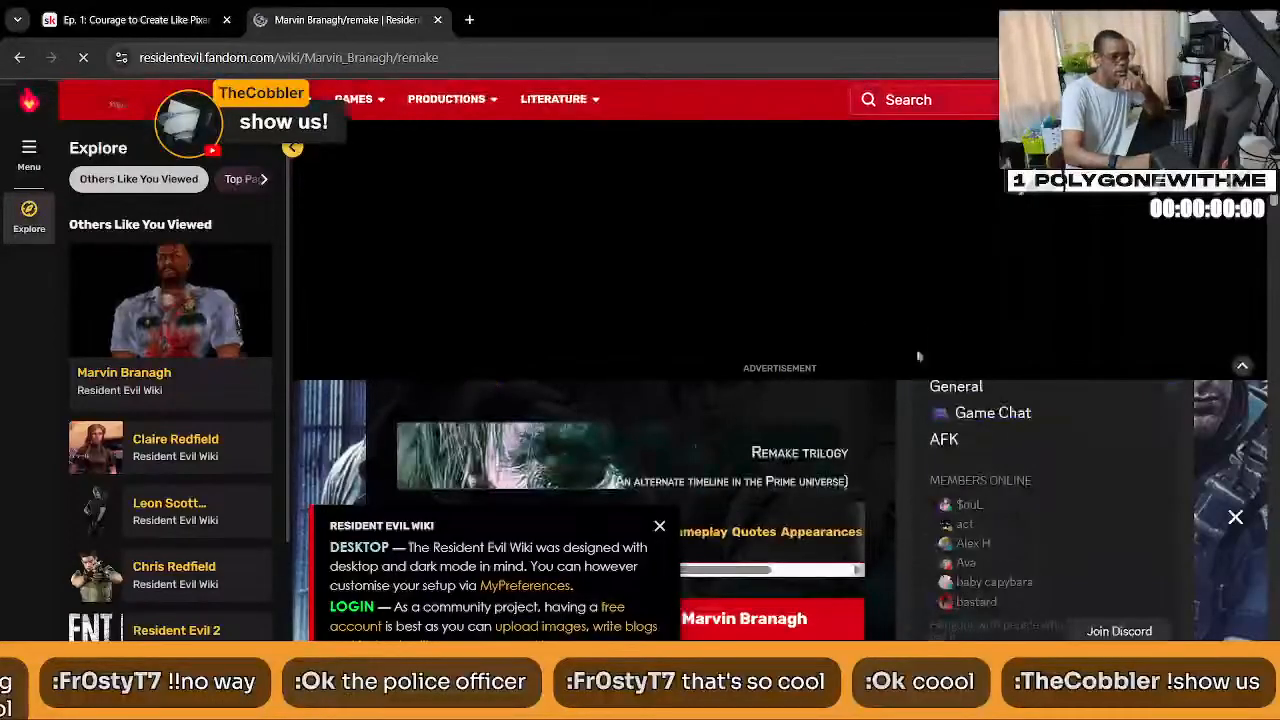
scroll(798, 324, down, 5)
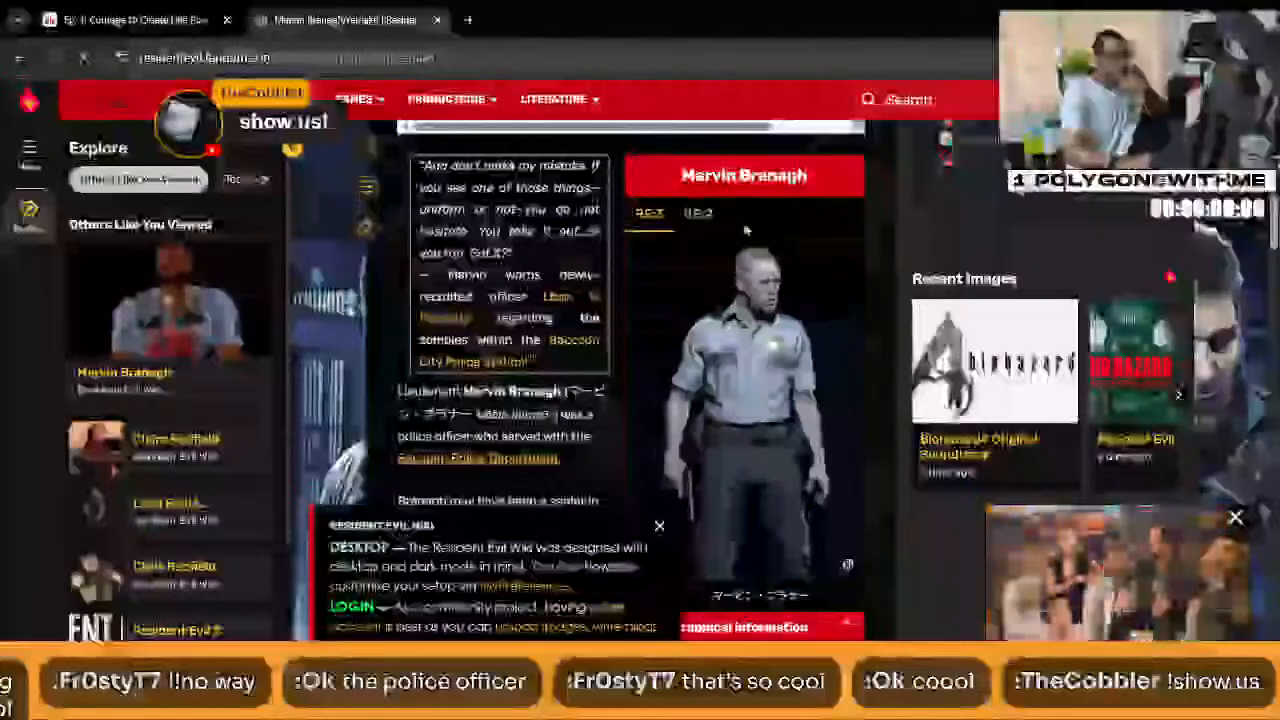
scroll(798, 324, down, 10)
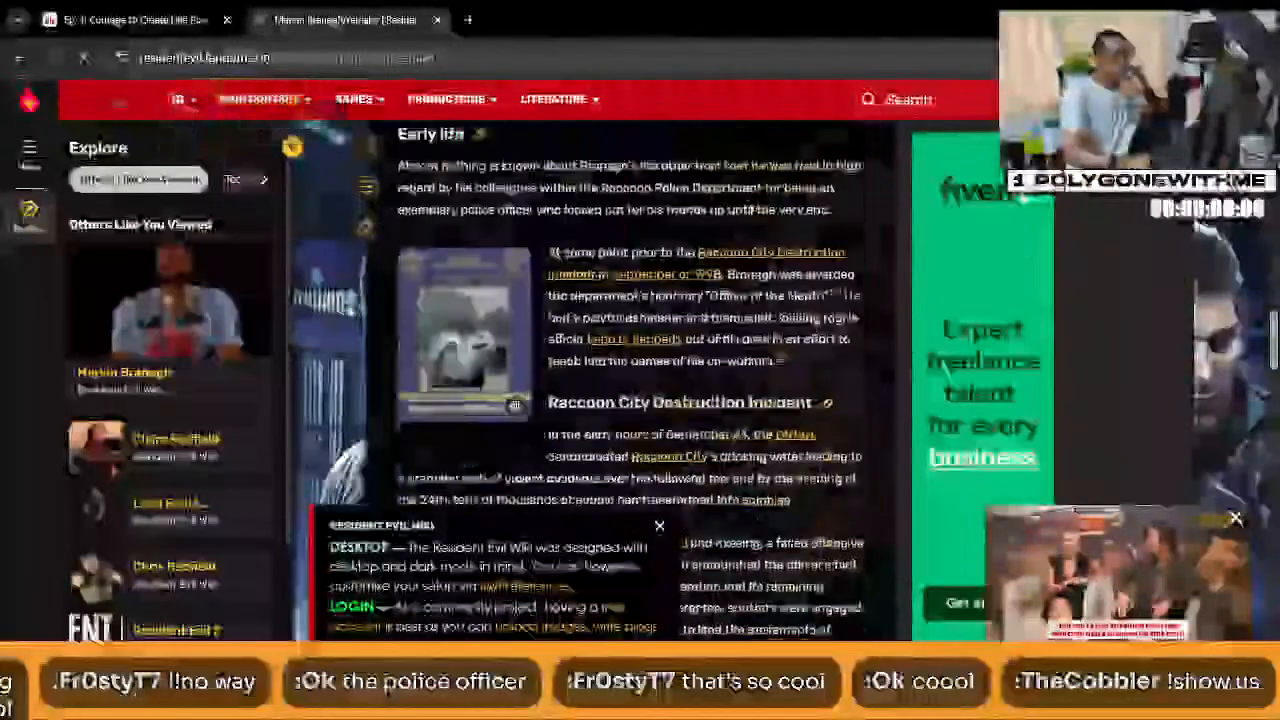
scroll(755, 305, down, 7)
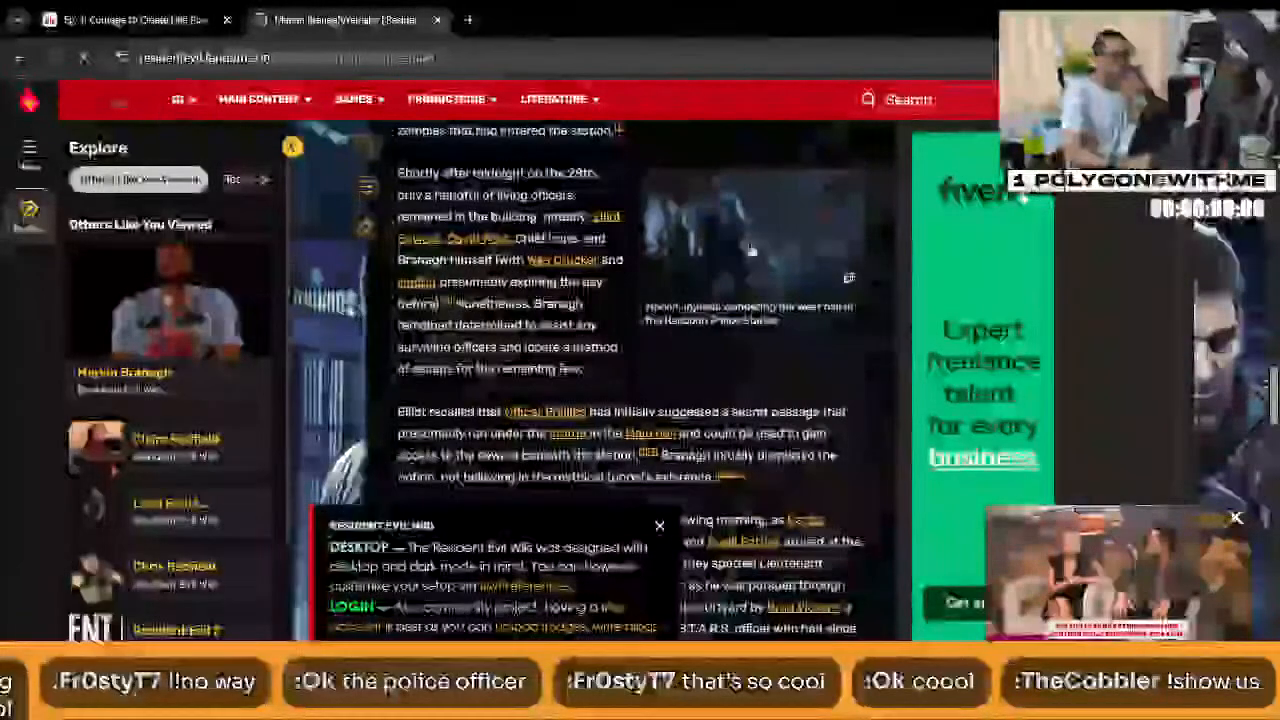
View the article's gallery images of Marvin Branagh, including the Resident Evil 3 portrait, the full-body uniform picture and the scenes with Leon.
click(751, 244)
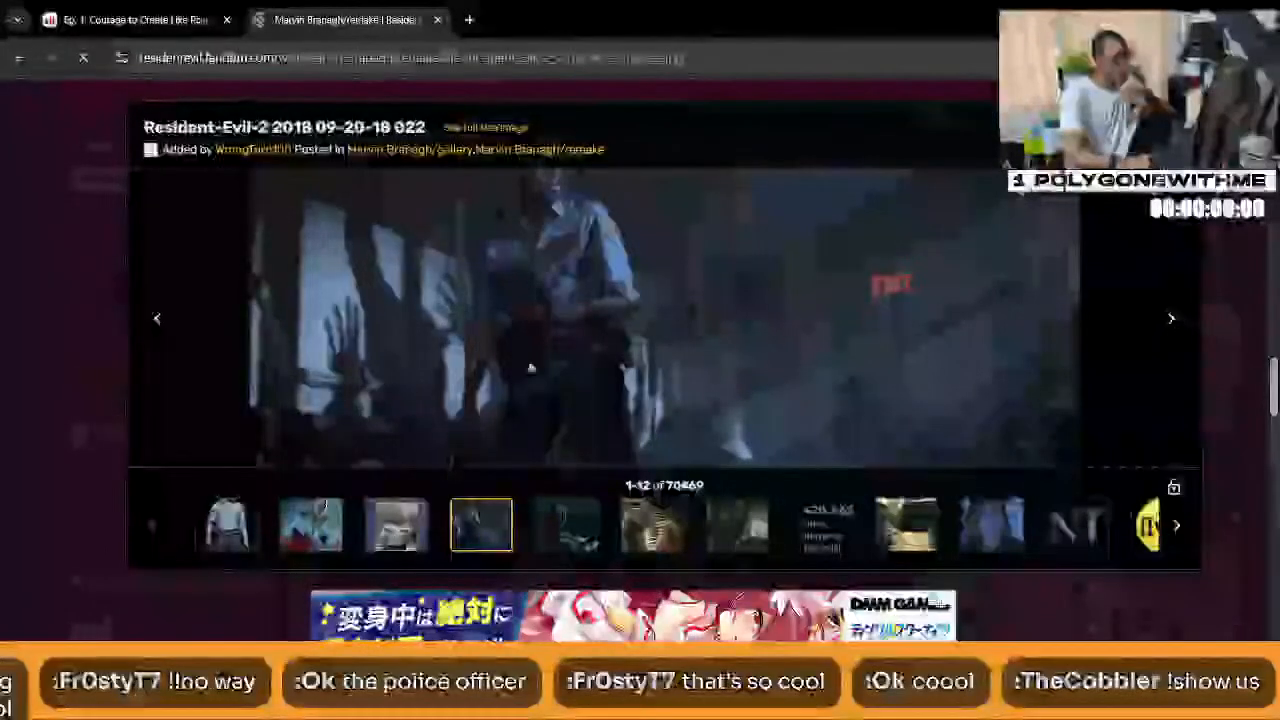
click(566, 534)
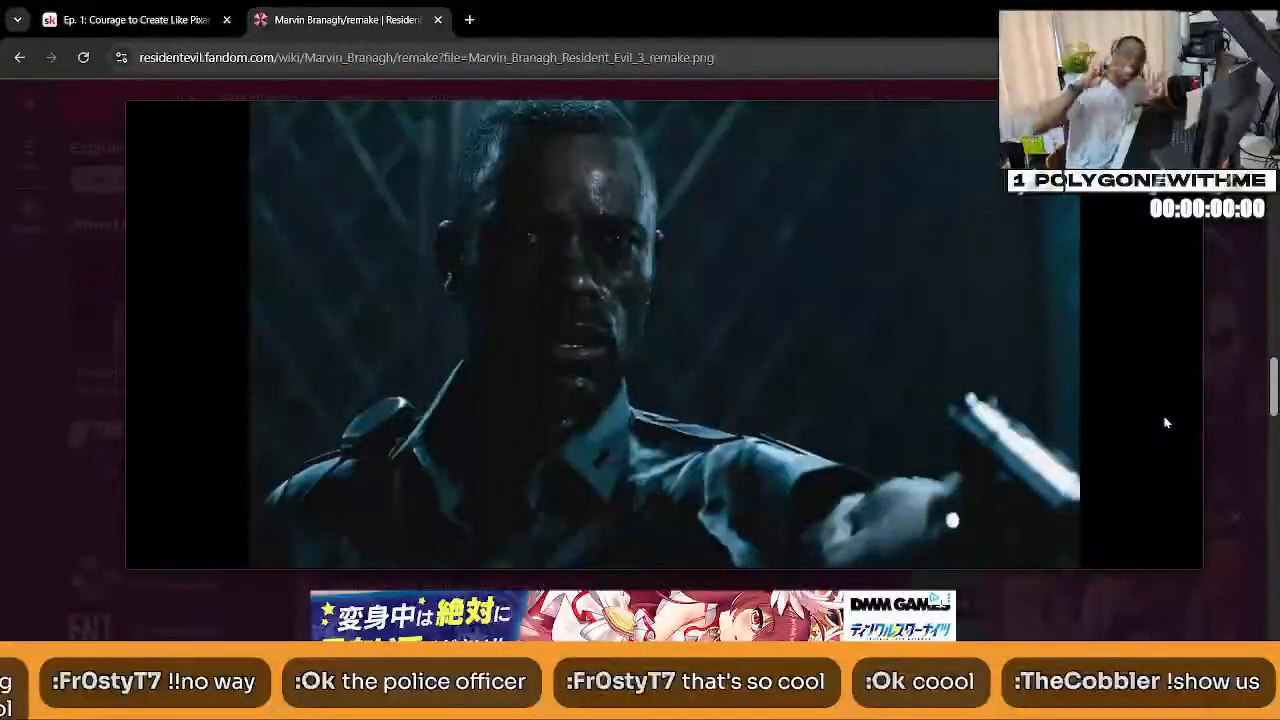
mouse_move(1176, 421)
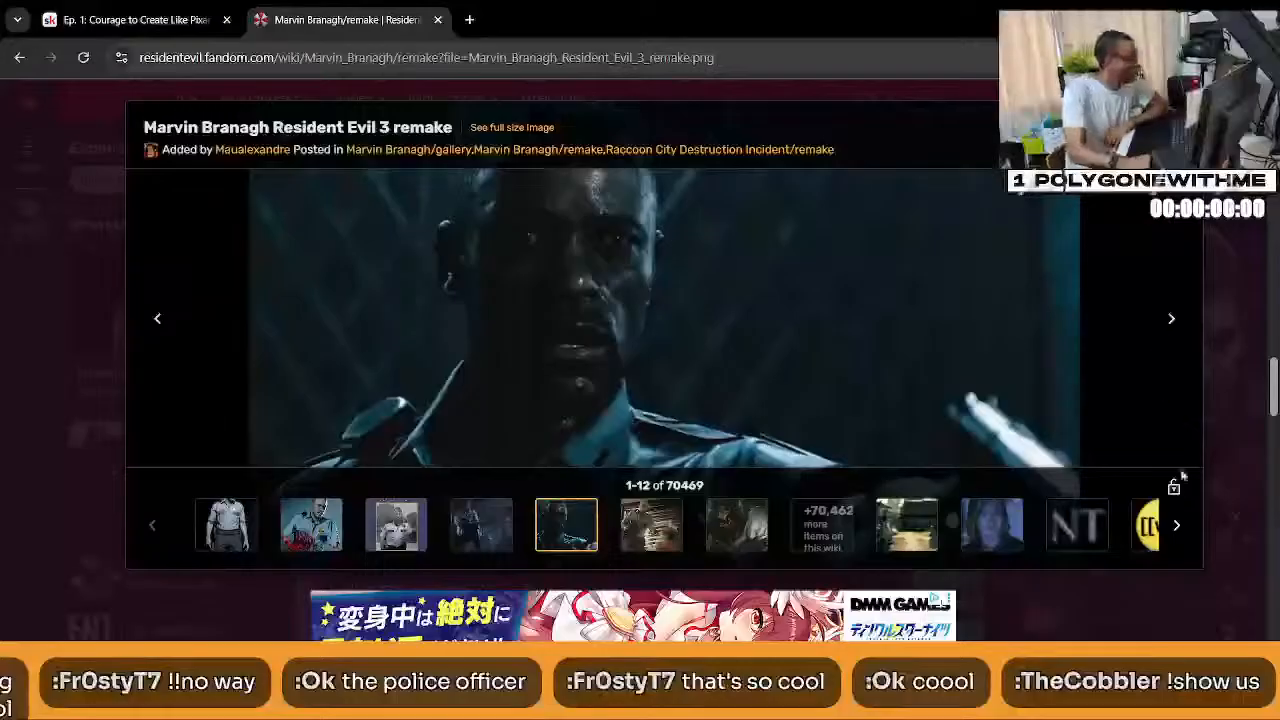
click(493, 537)
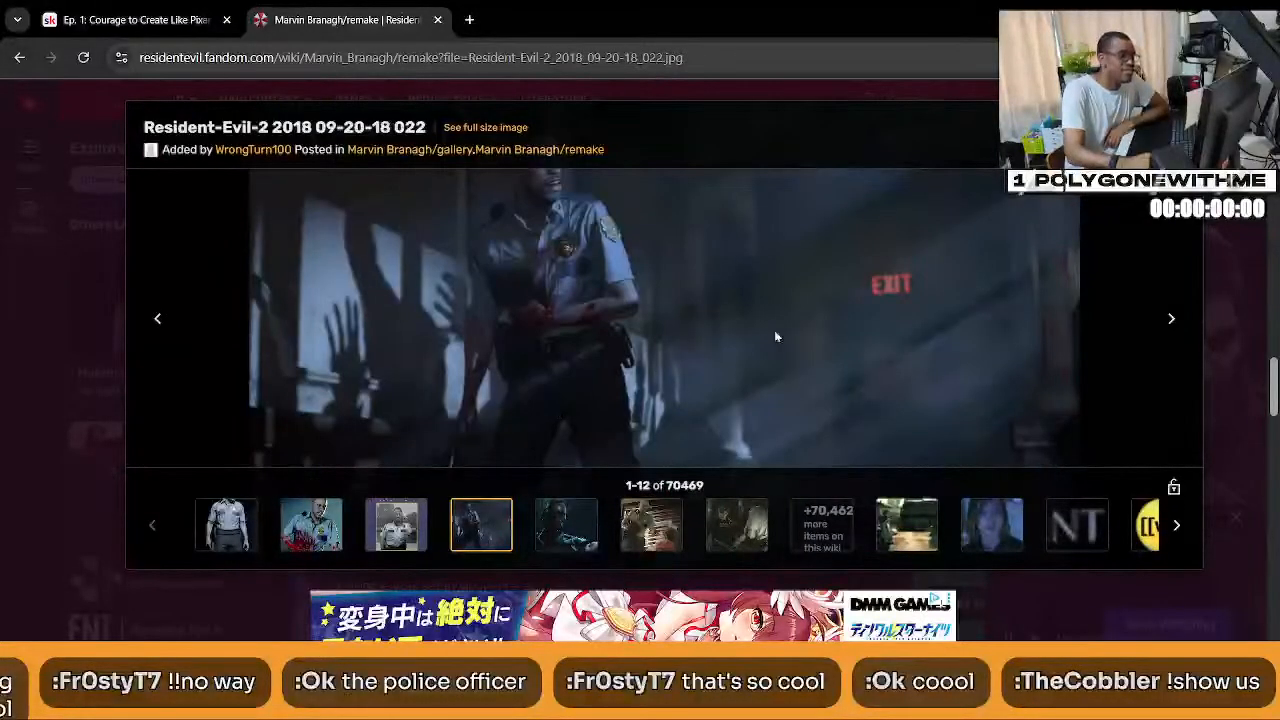
click(311, 525)
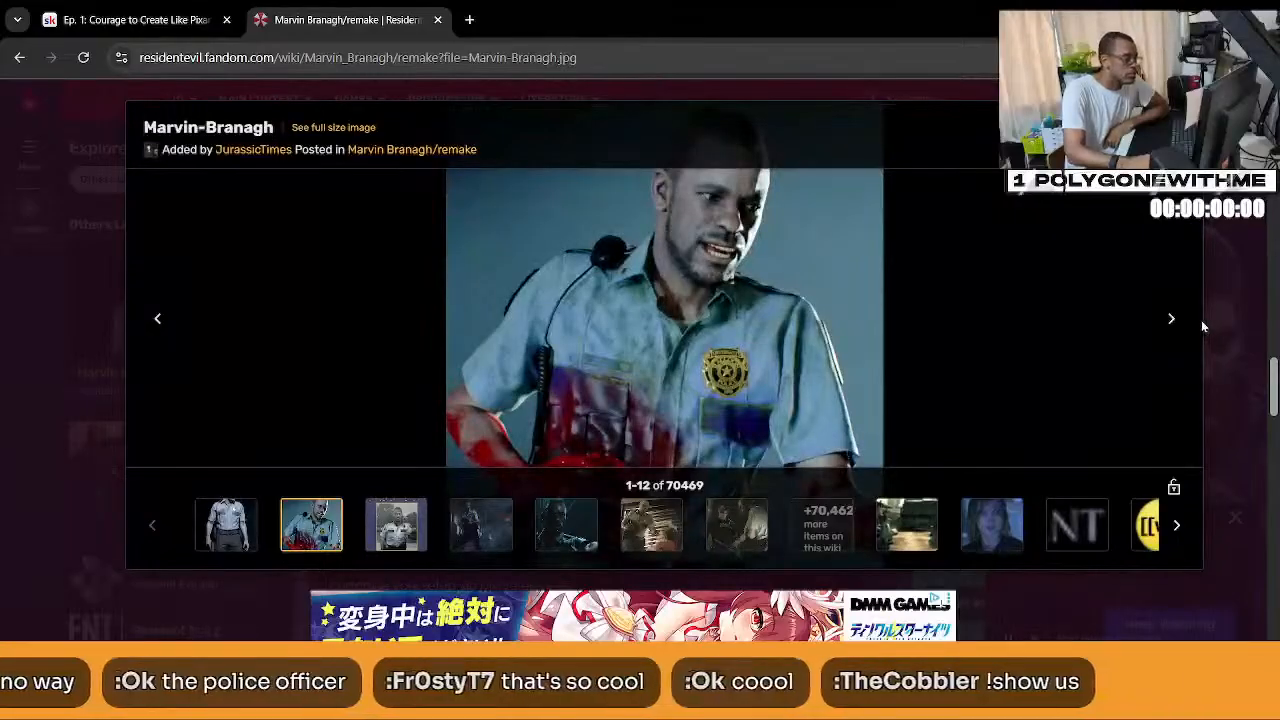
click(238, 522)
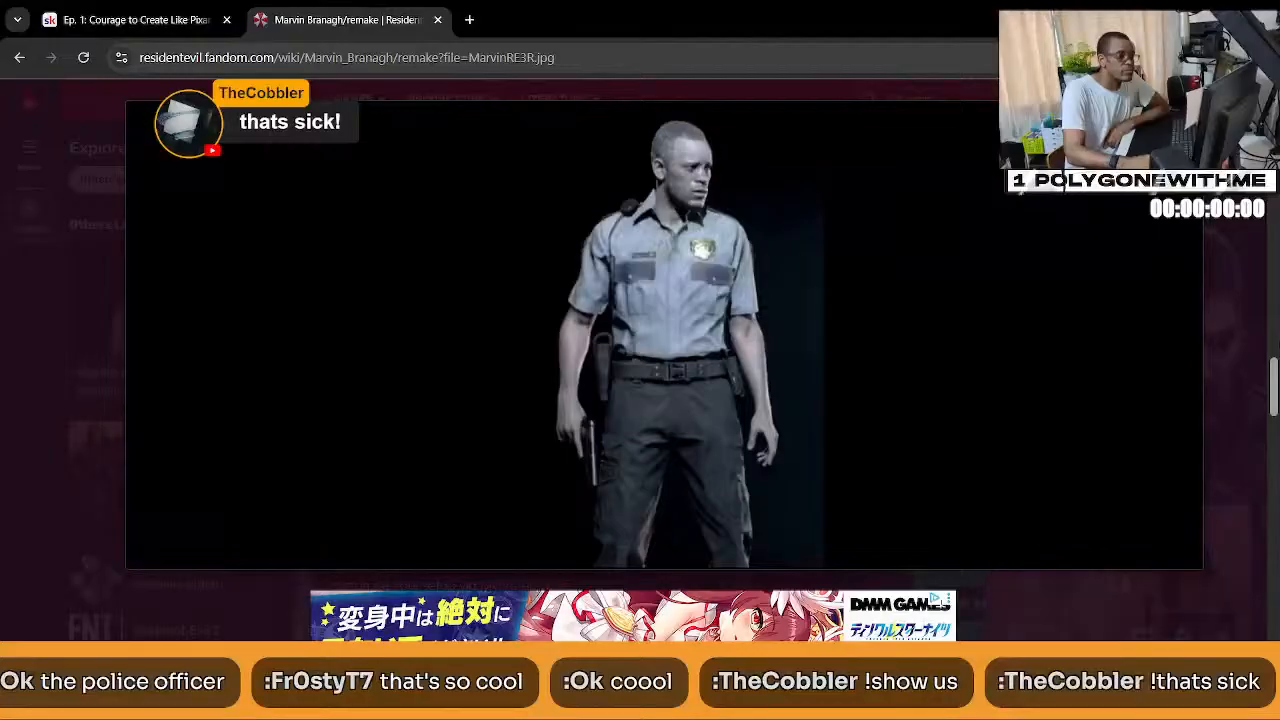
click(561, 528)
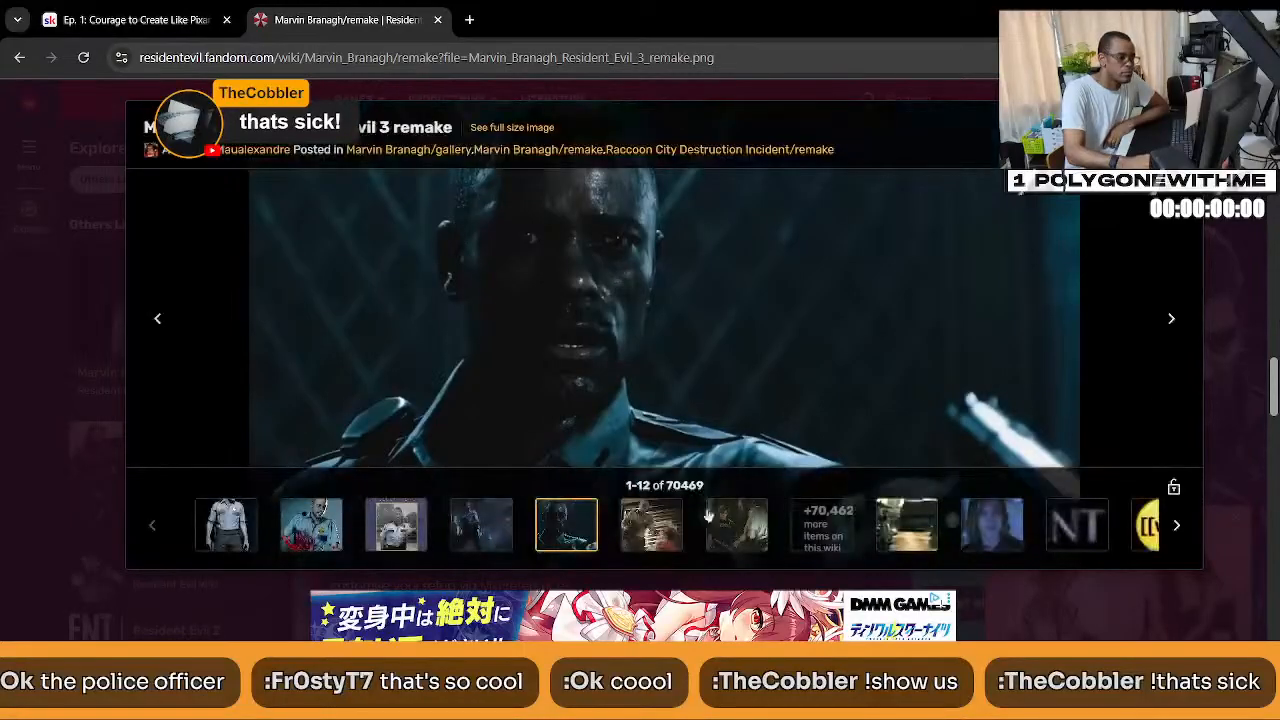
click(1171, 318)
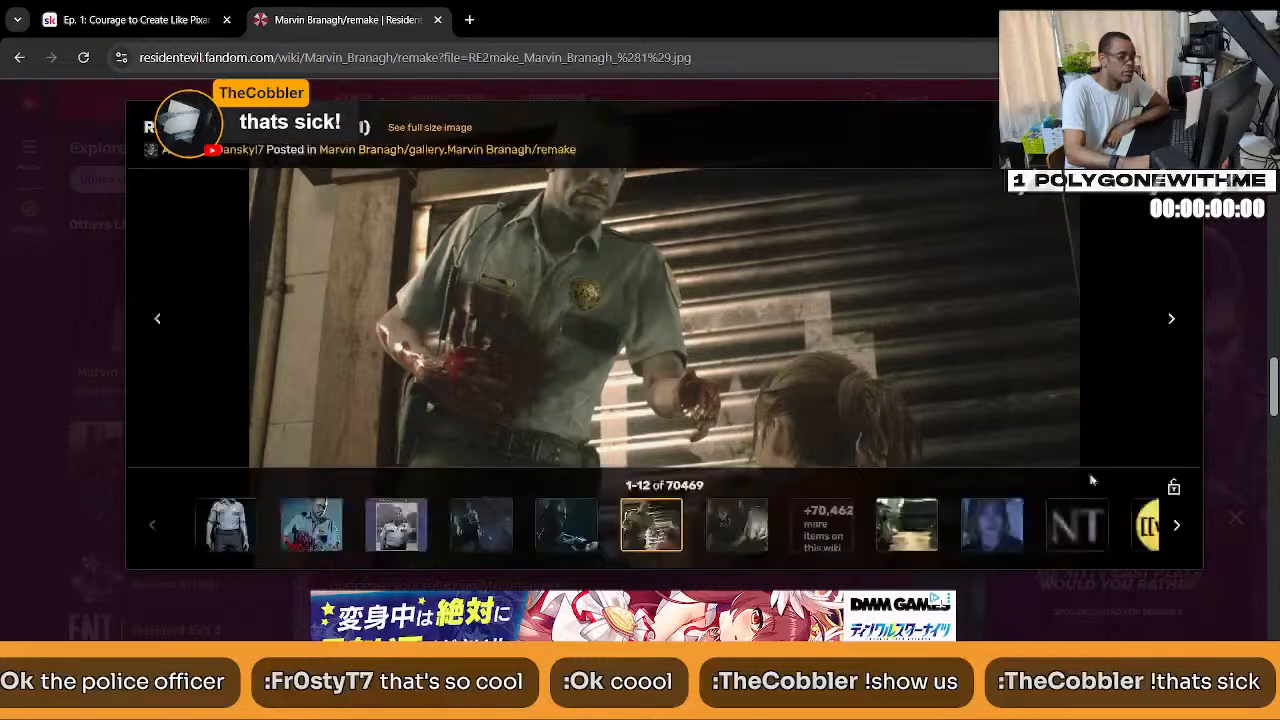
click(727, 537)
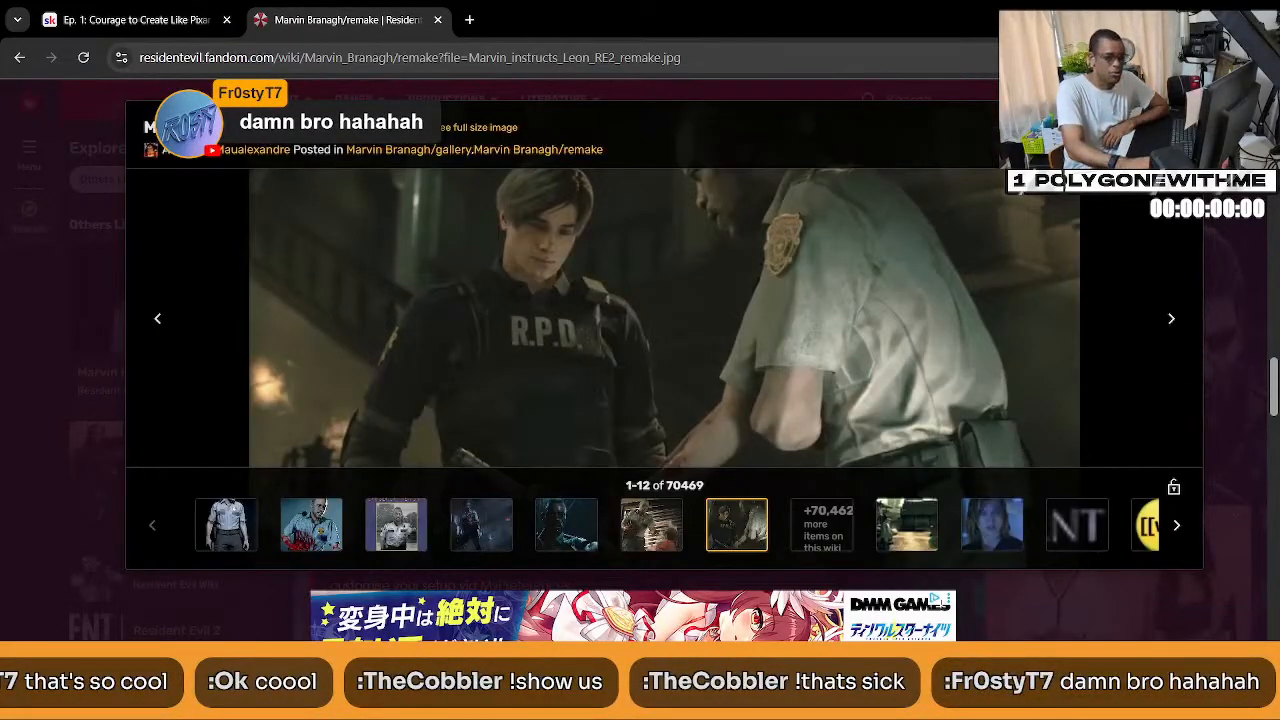
Close the image gallery and the wiki tab, and switch back to the Khouse file in Blender.
key(Escape)
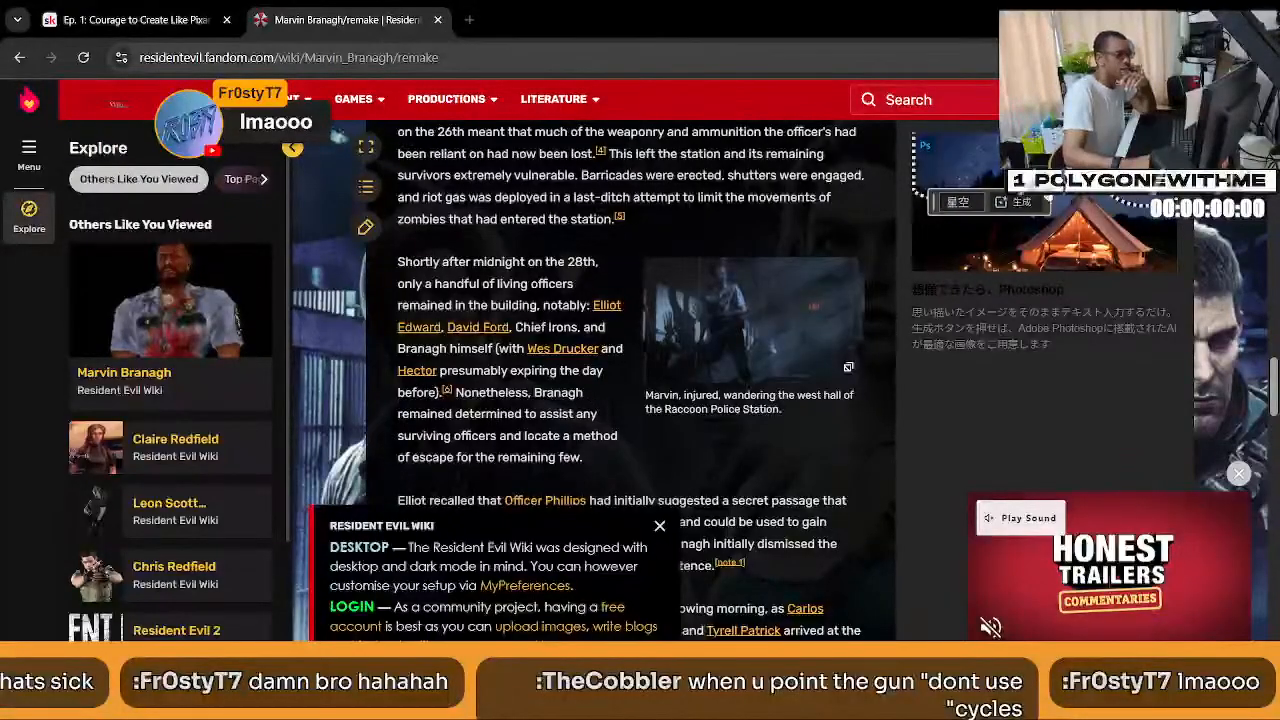
click(437, 20)
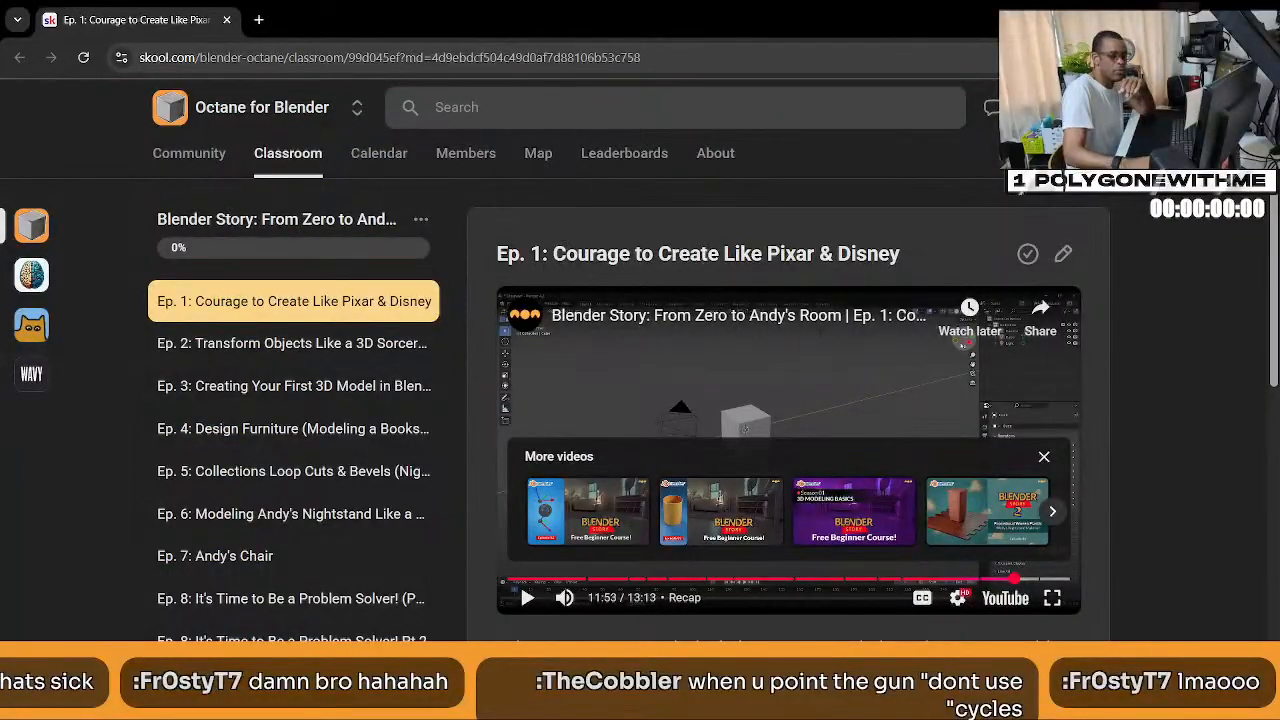
key(super+d)
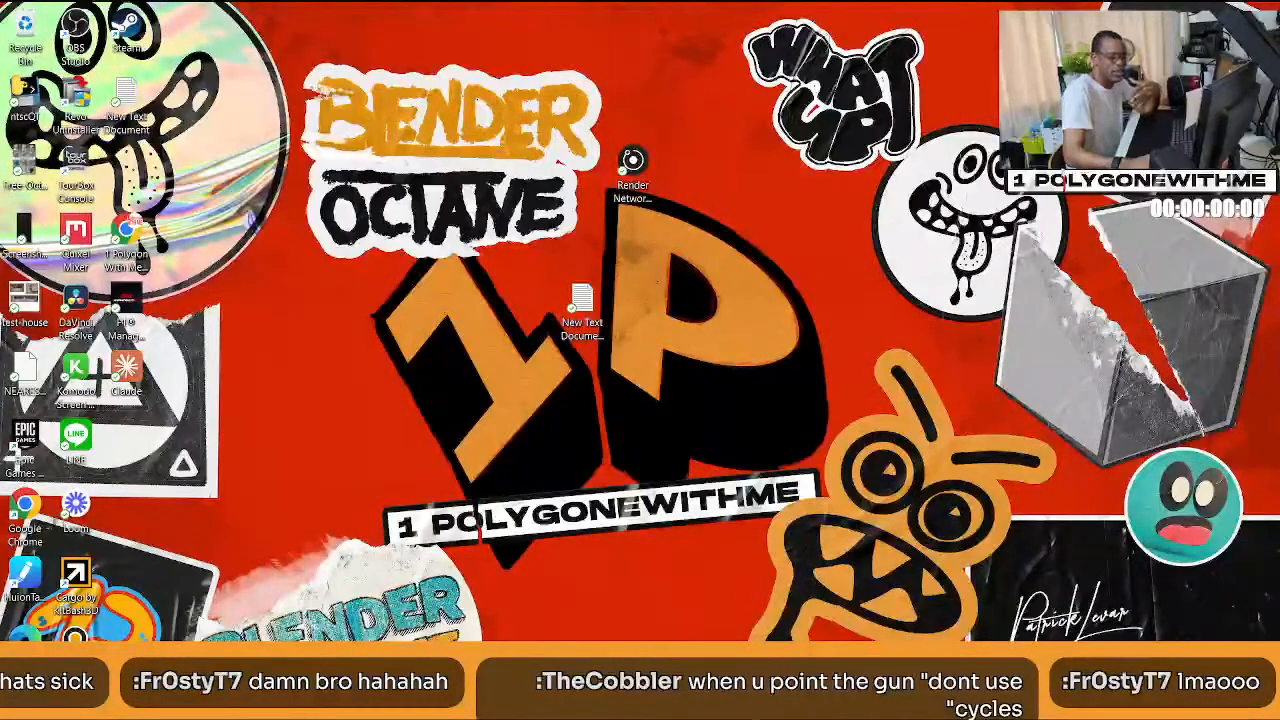
mouse_move(831, 700)
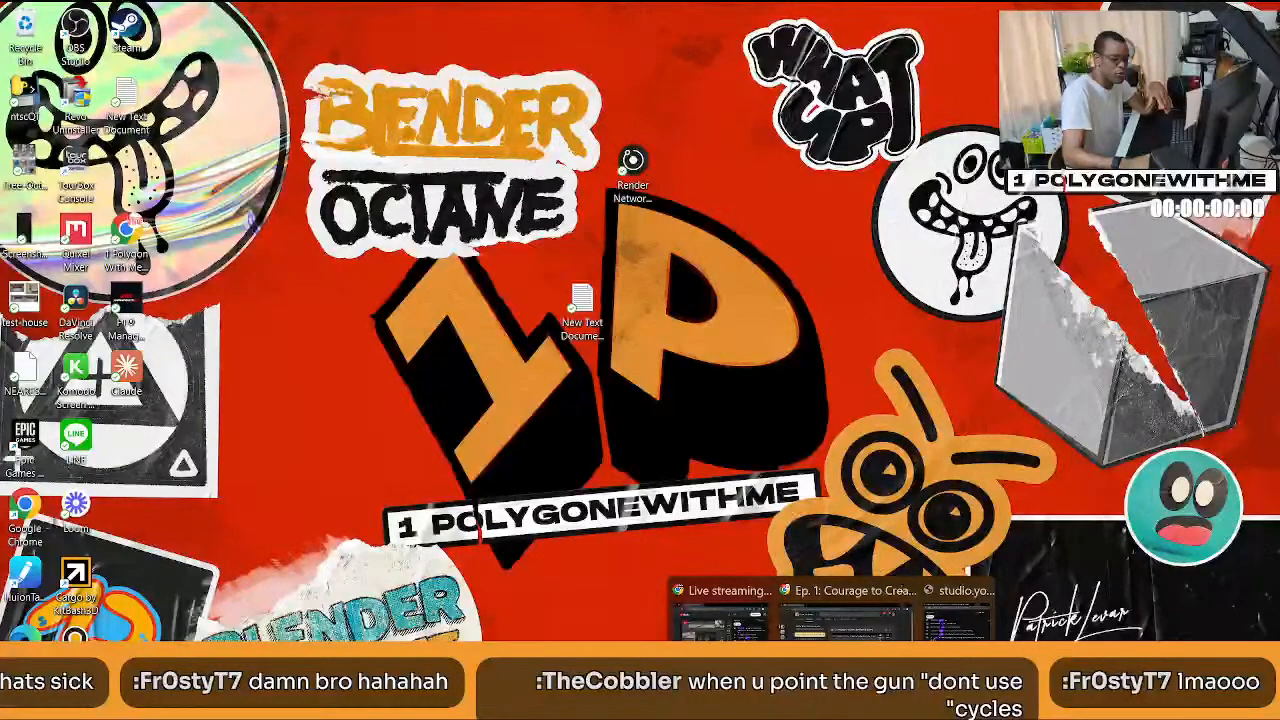
mouse_move(893, 703)
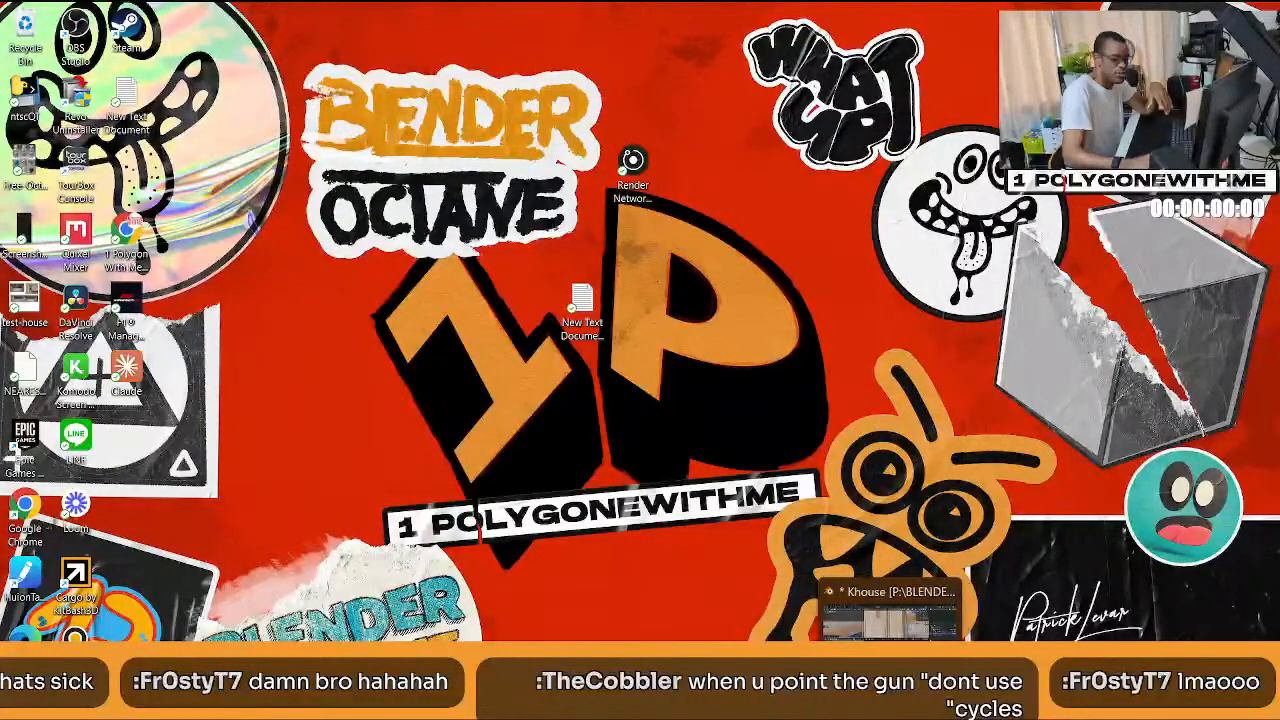
click(892, 662)
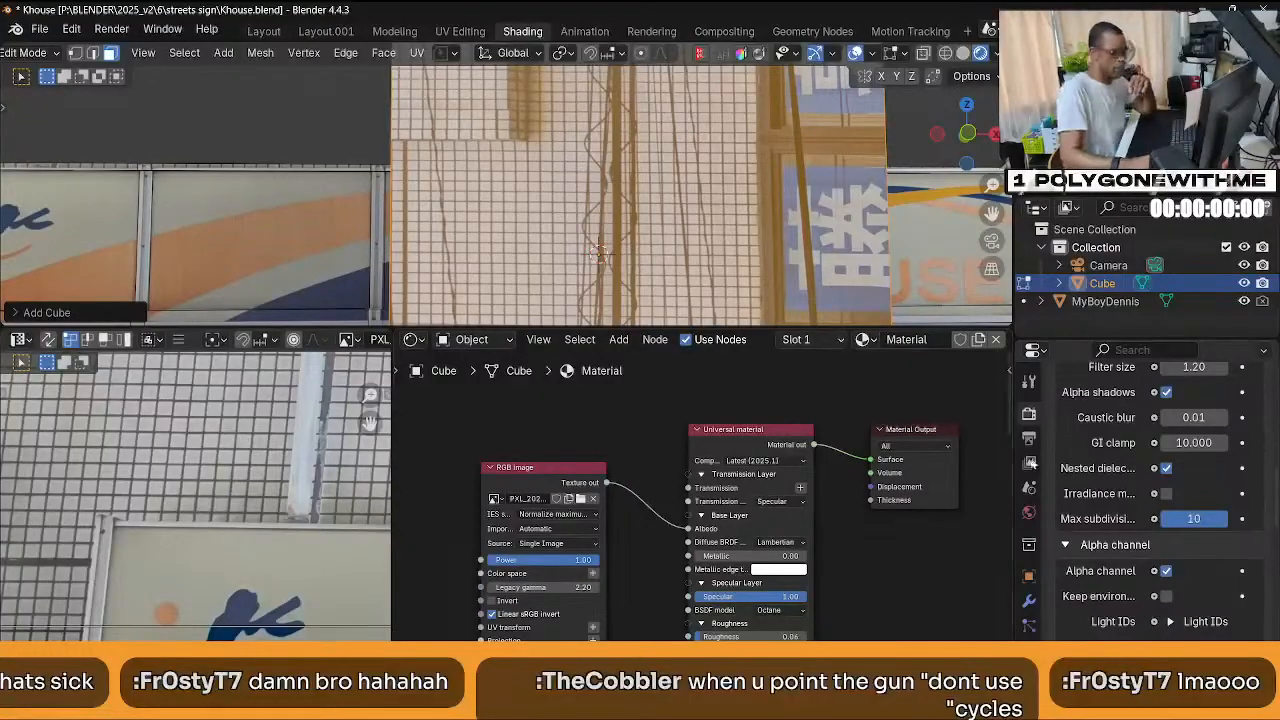
Scale the new cube down along the global X axis into a narrow vertical post in front of the signboard.
shift+scroll(880, 548, down, 3)
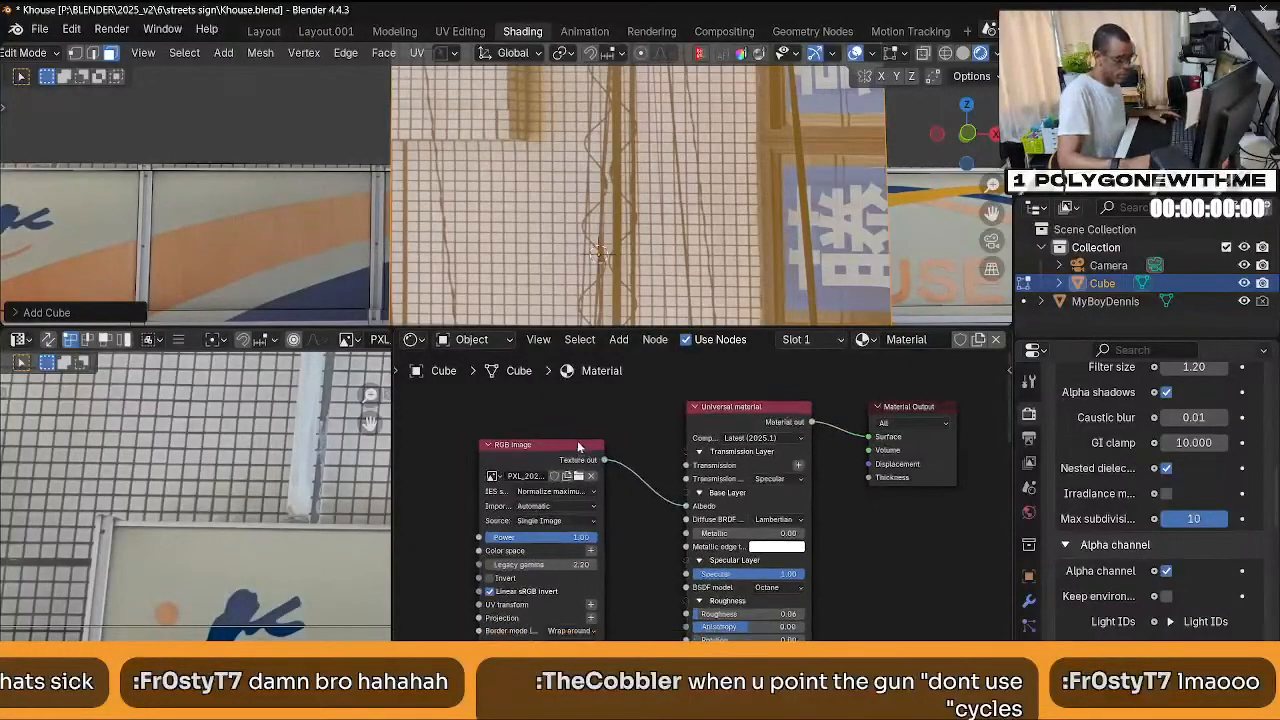
middle_drag(591, 404, 587, 408)
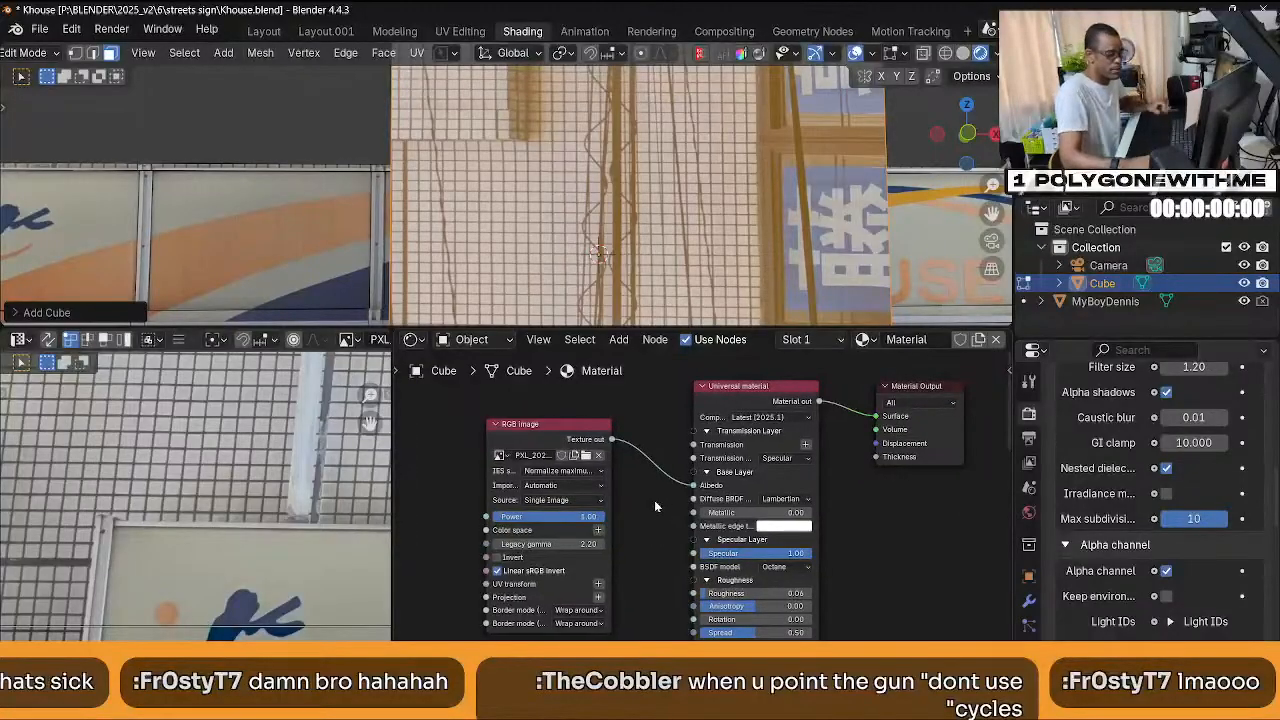
scroll(600, 252, down, 5)
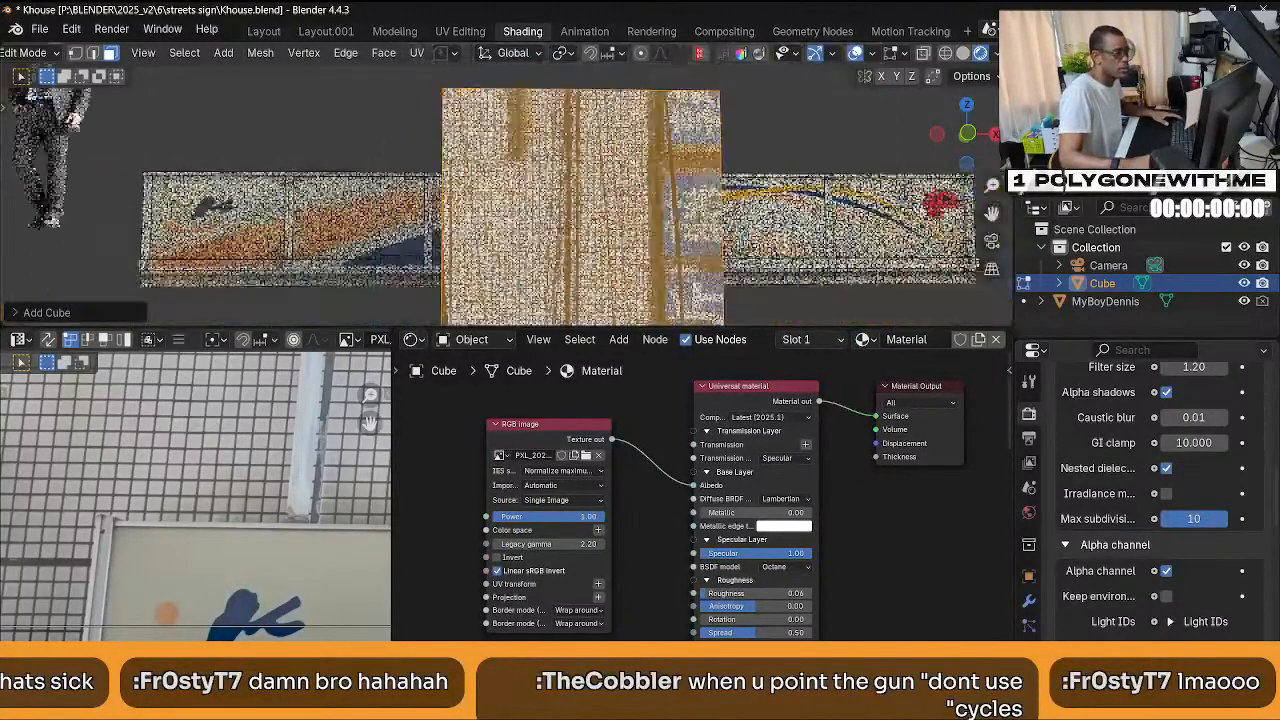
scroll(692, 240, up, 2)
scroll(692, 240, down, 2)
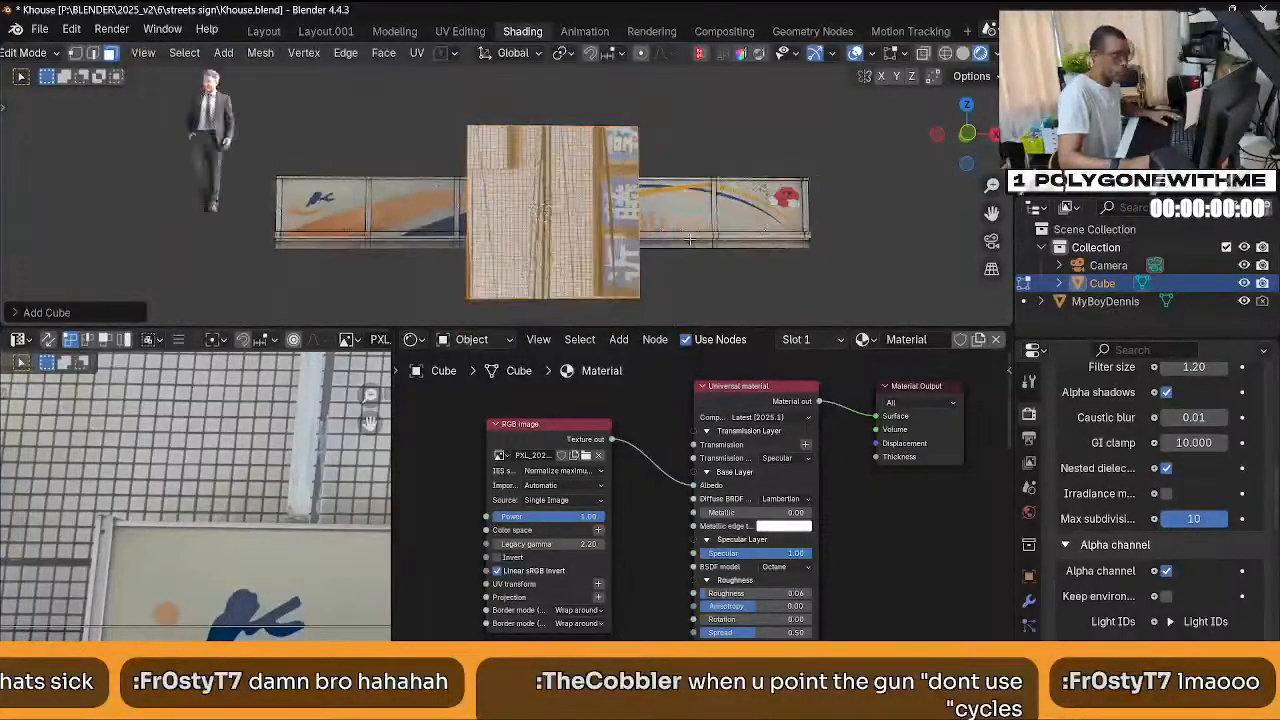
key(s)
key(x)
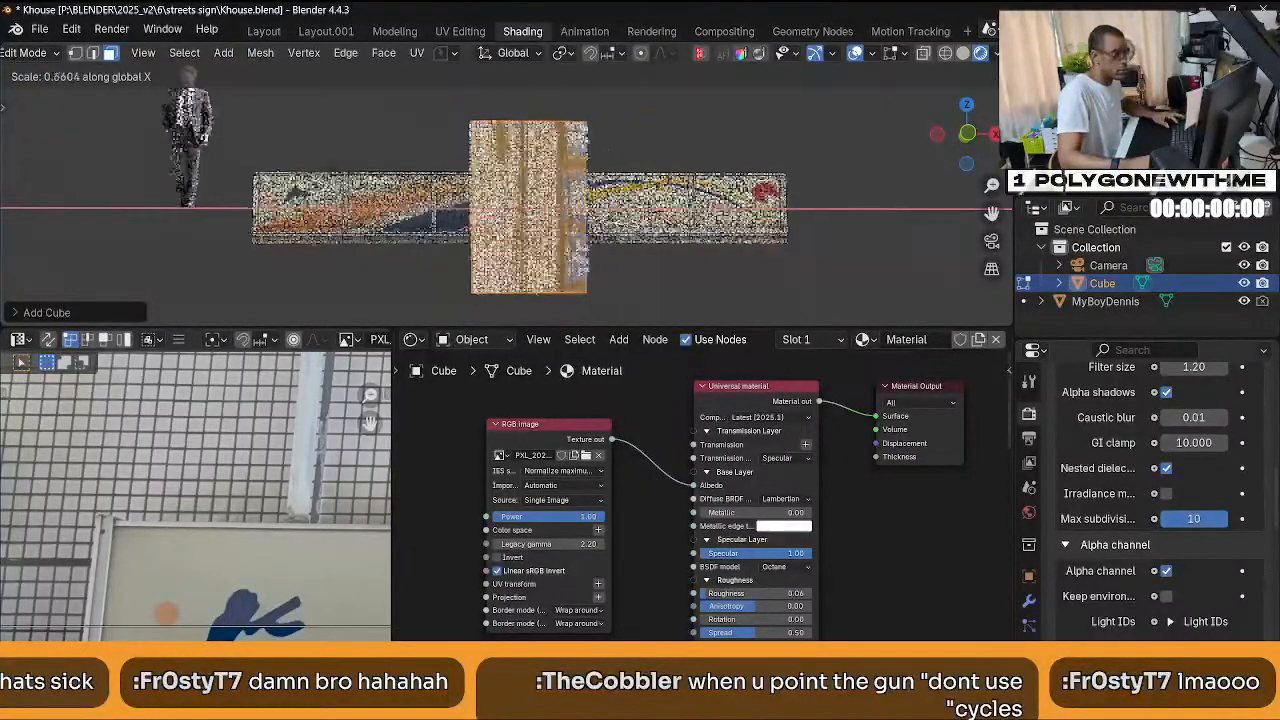
middle_drag(560, 215, 520, 215)
scroll(640, 251, up, 4)
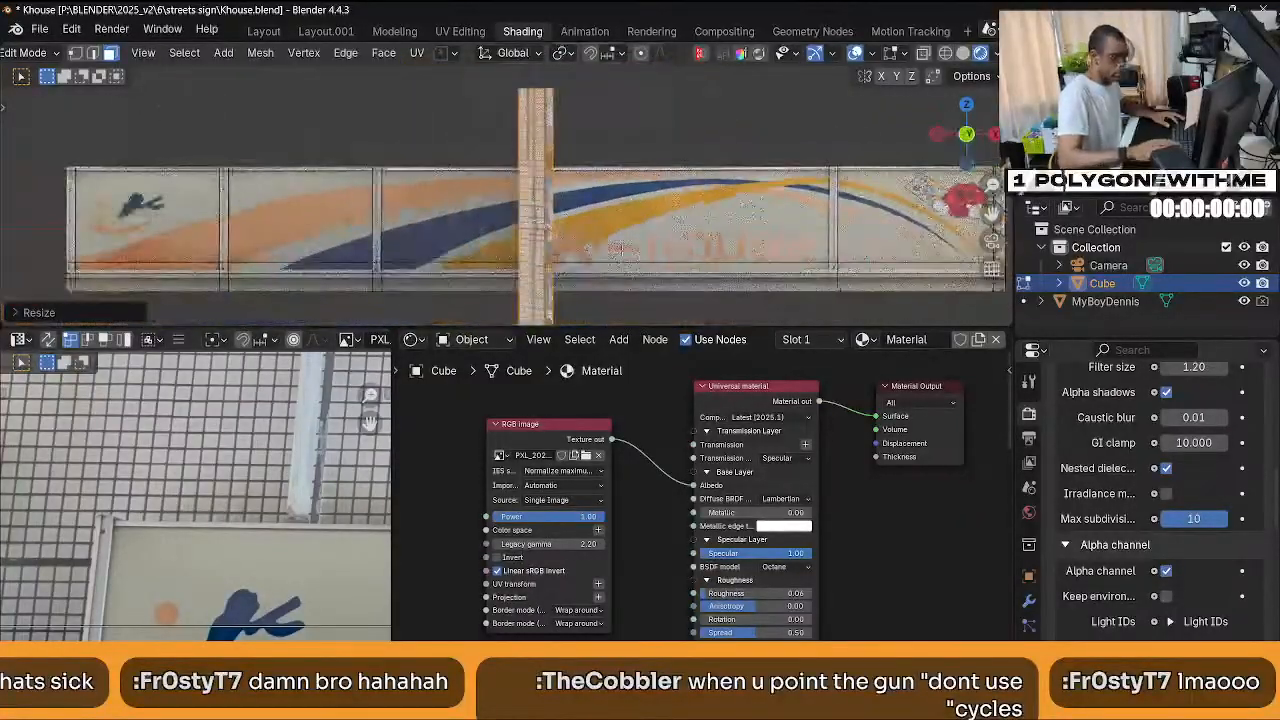
Narrow the vertical post along global X and shift it sideways onto the panel divider just before the K lettering.
scroll(545, 230, up, 3)
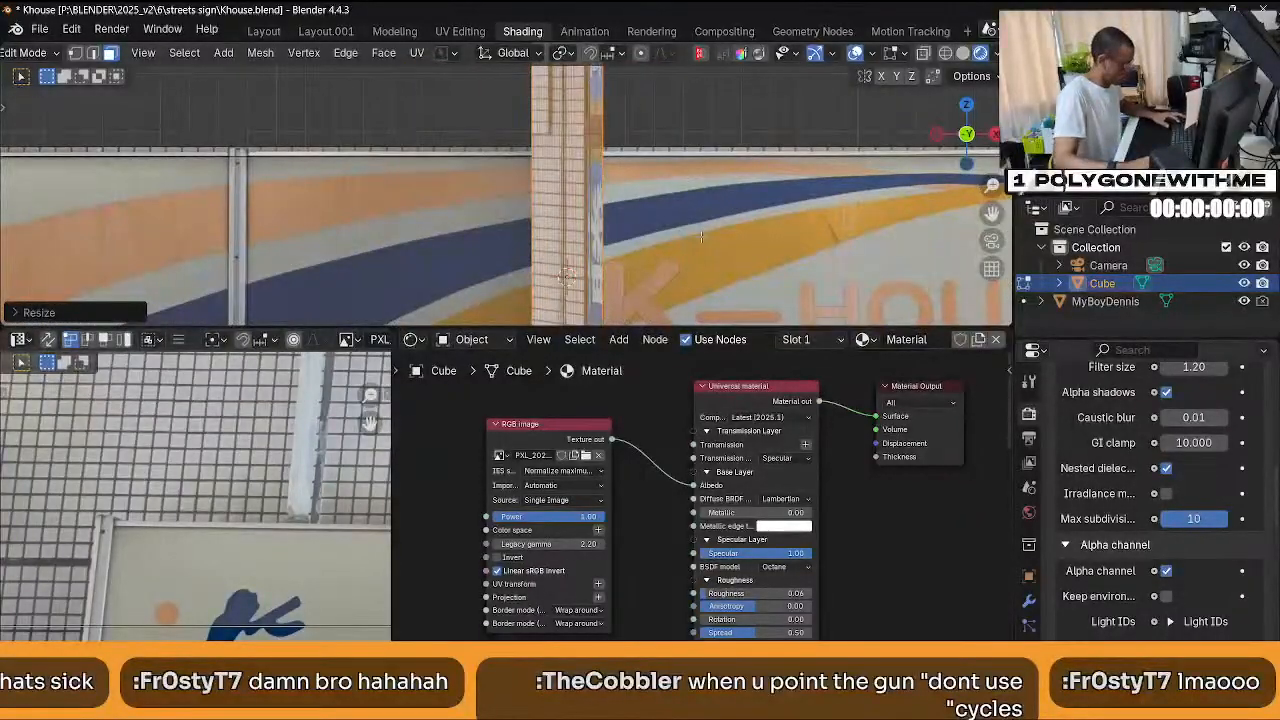
key(s)
key(x)
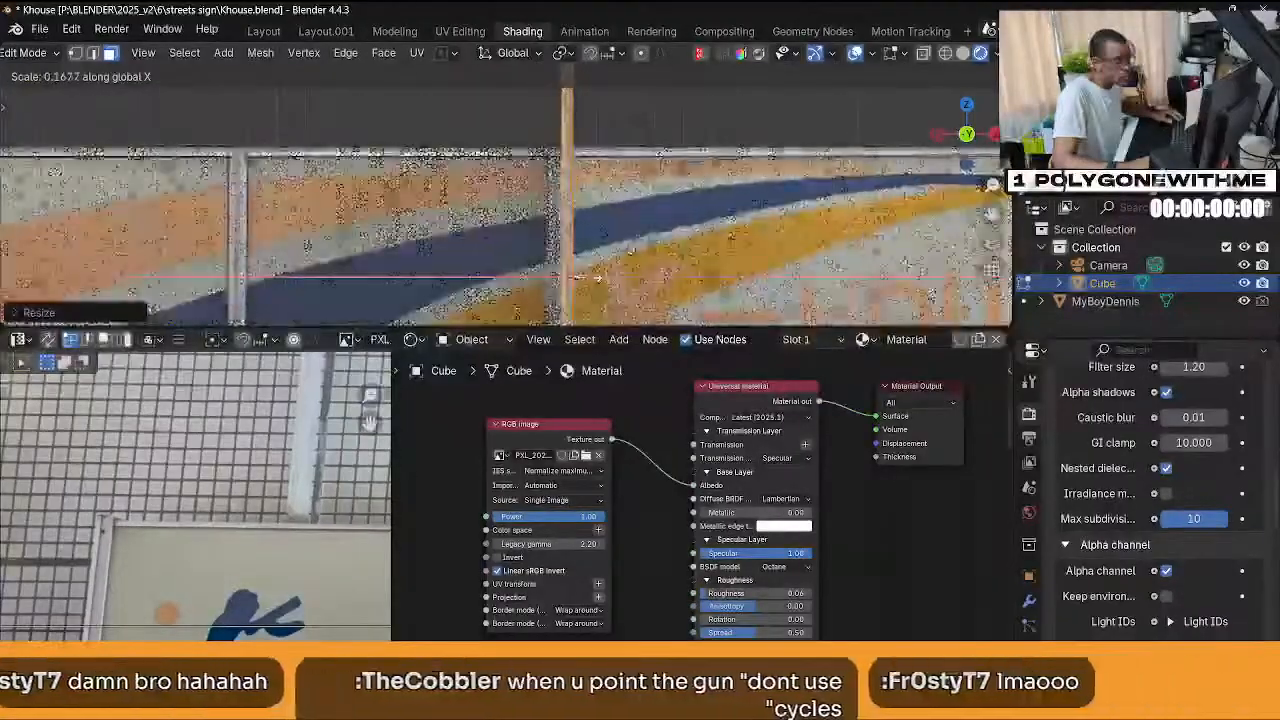
click(566, 276)
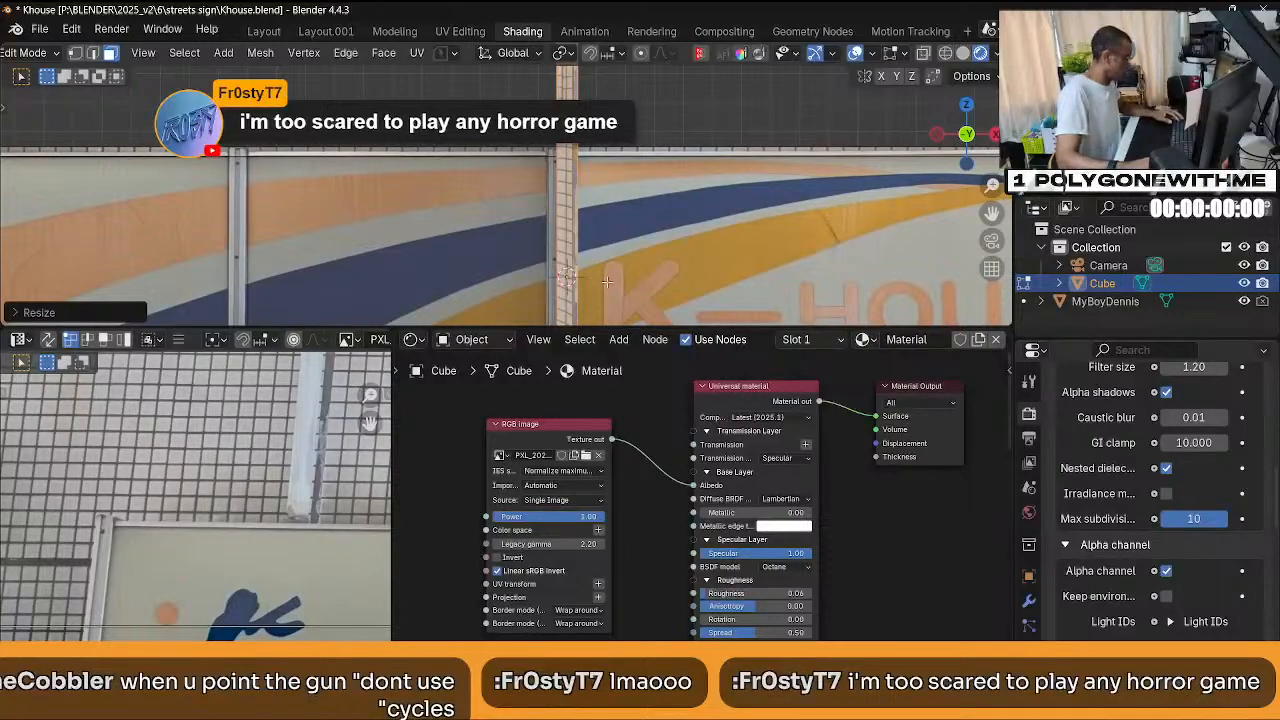
middle_drag(598, 281, 620, 280)
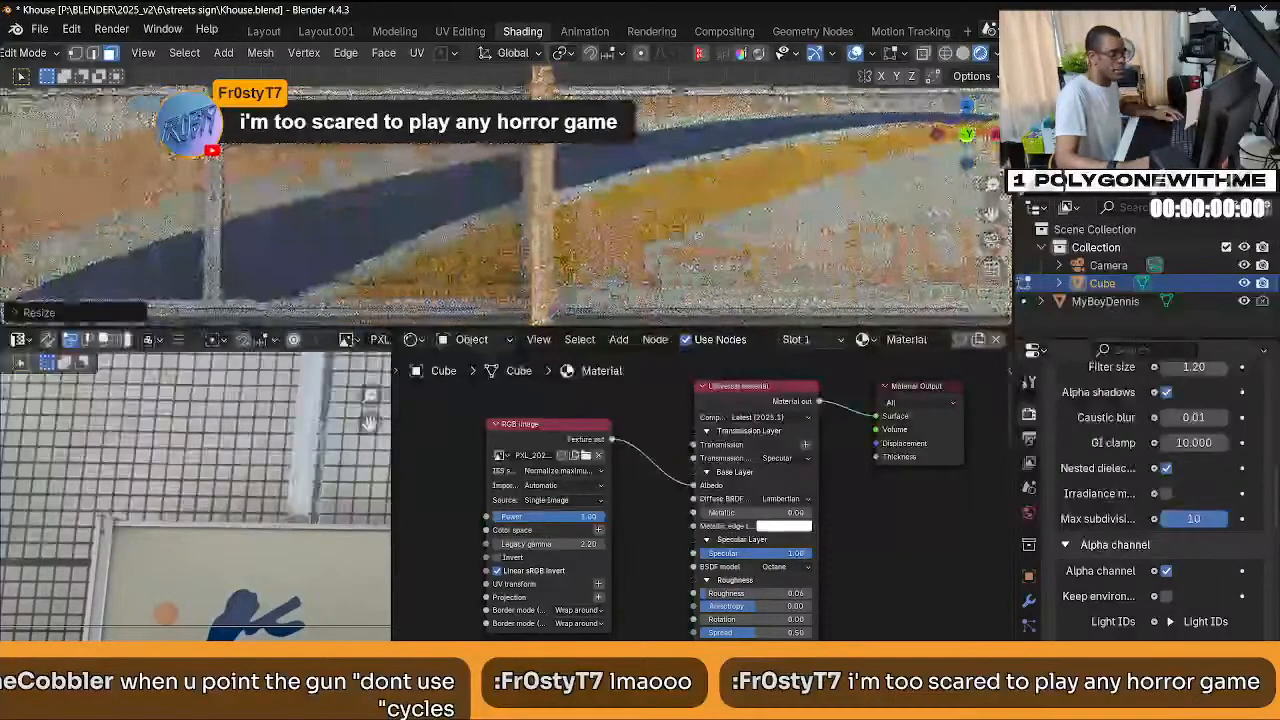
drag(650, 328, 650, 430)
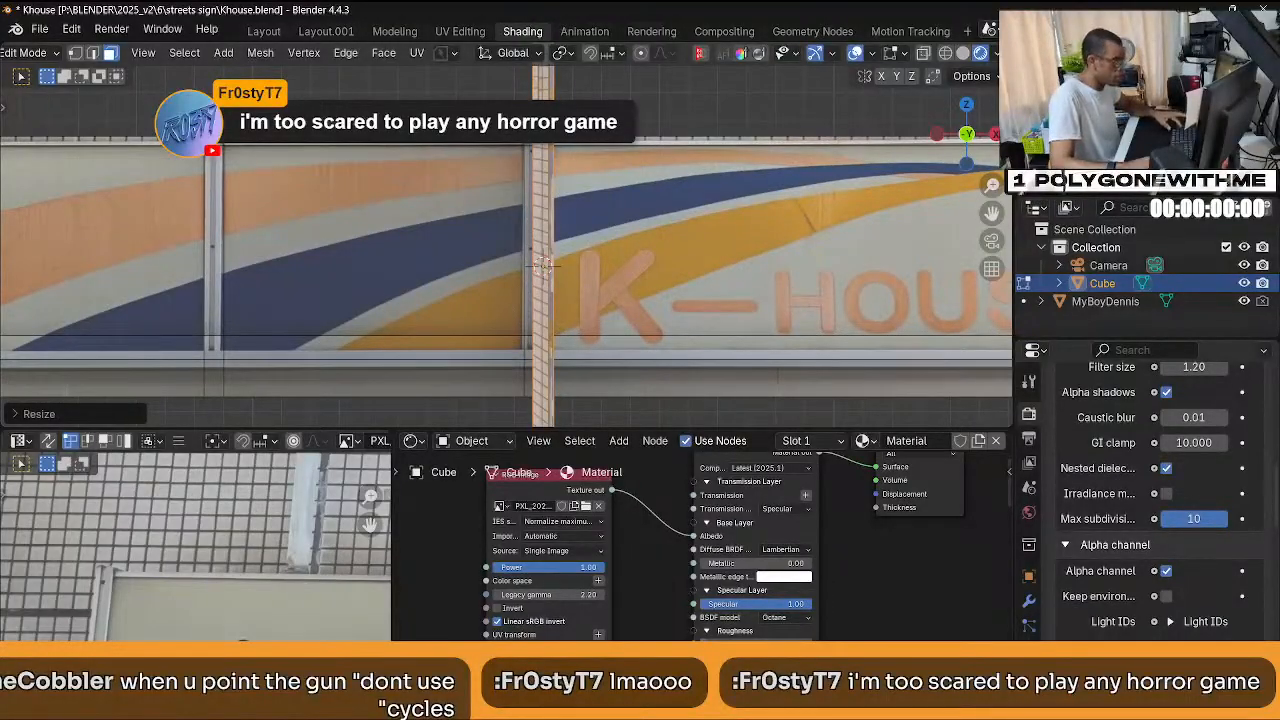
key(x)
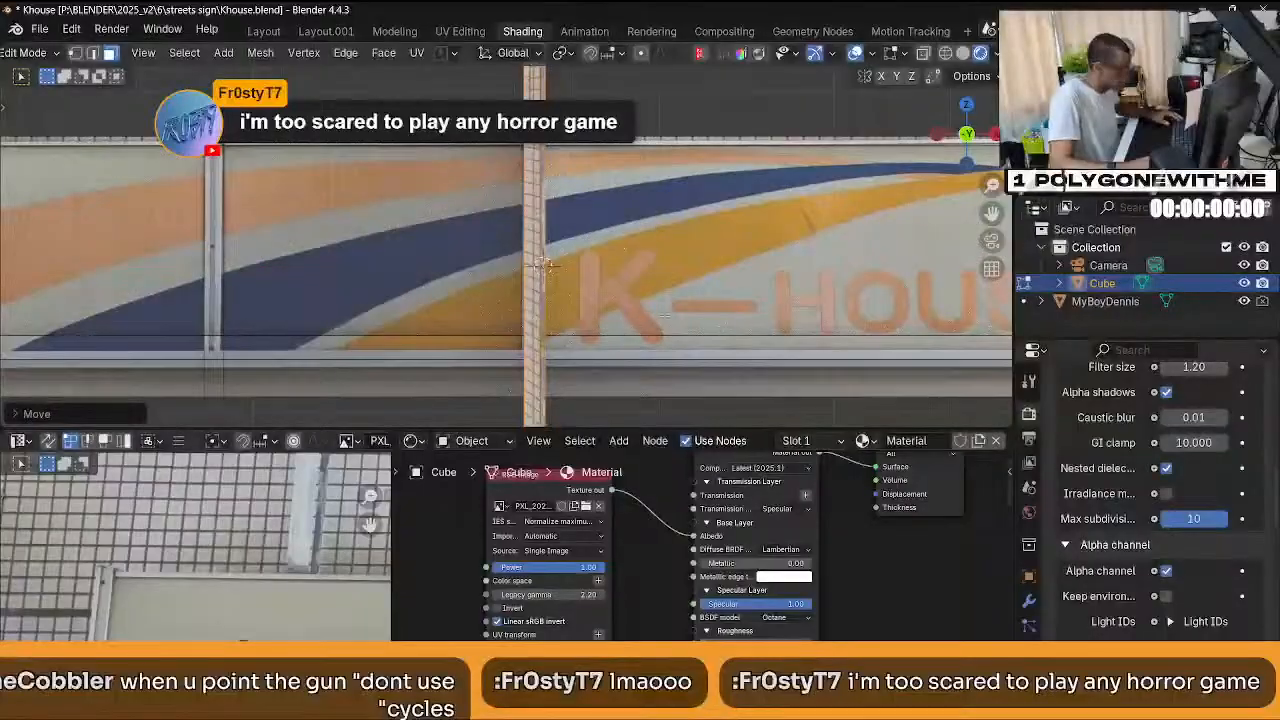
click(534, 322)
Scale the post along global X to about 0.7 and nudge it along X to match the divider in the texture.
key(s)
key(x)
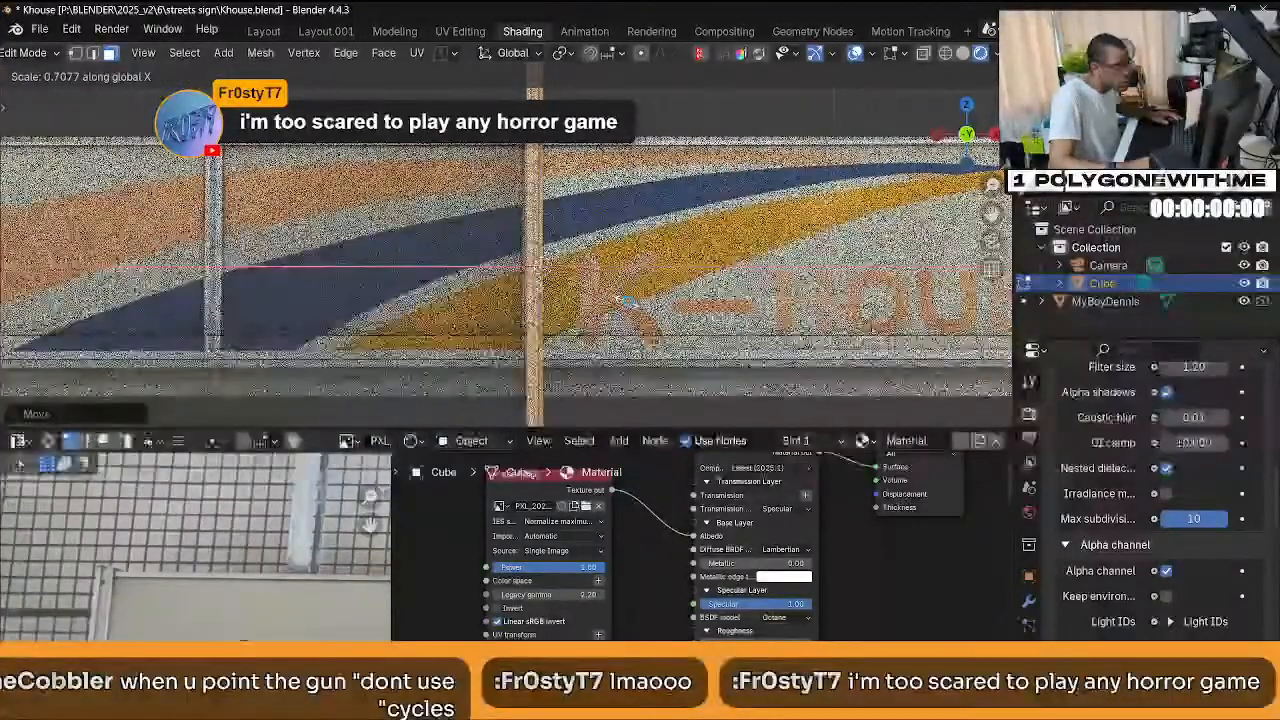
click(629, 300)
key(g)
key(x)
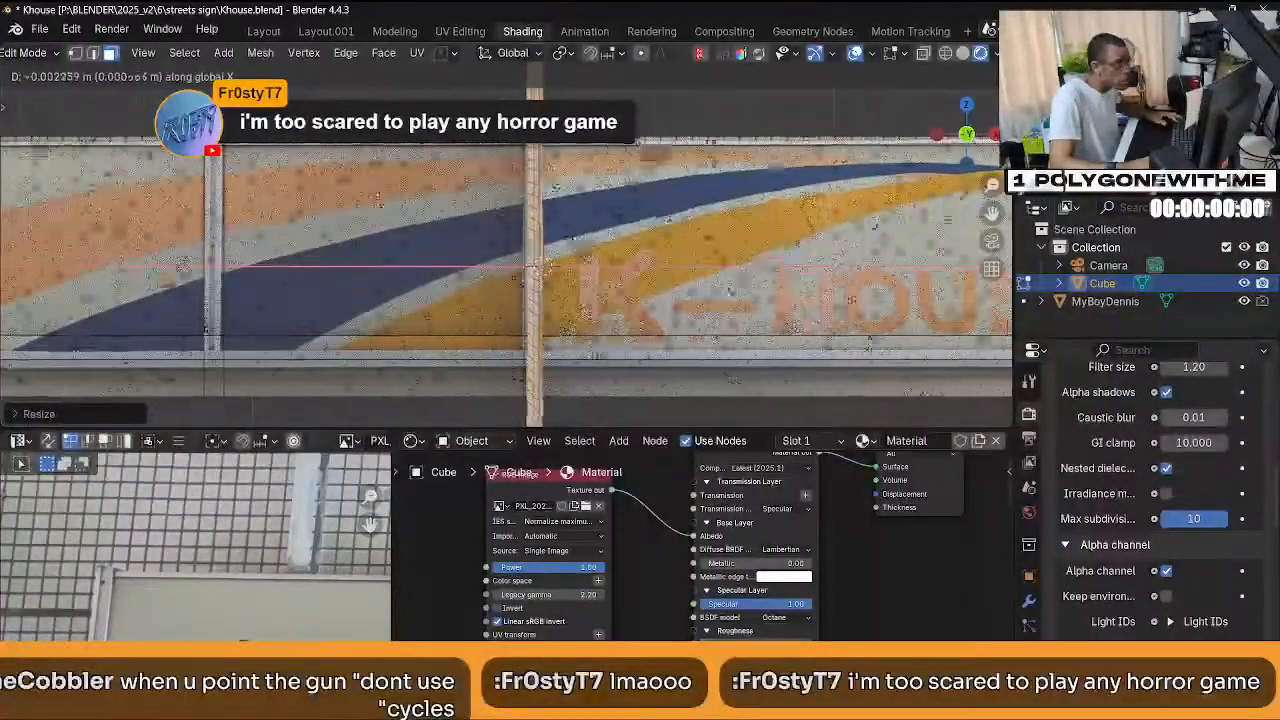
click(593, 302)
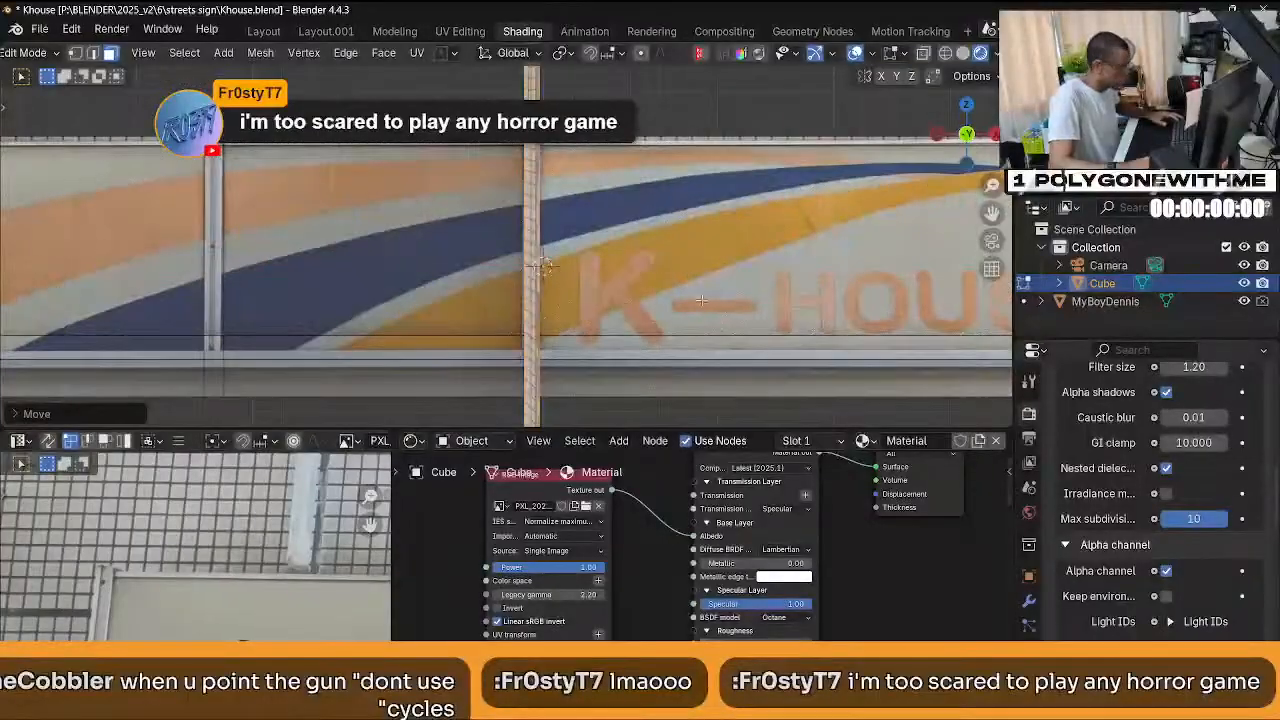
Shorten the post along global Z to about 0.32 and move it vertically to line up with the sign panel.
key(s)
key(z)
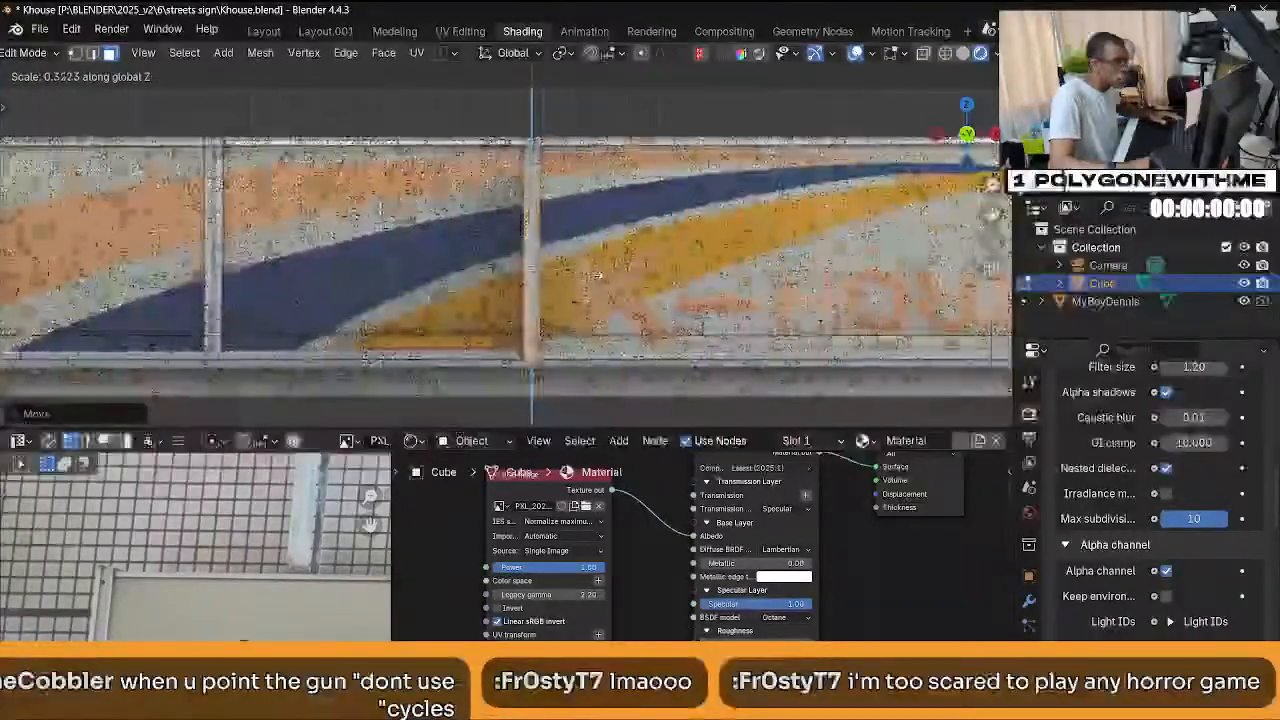
click(593, 273)
key(g)
key(z)
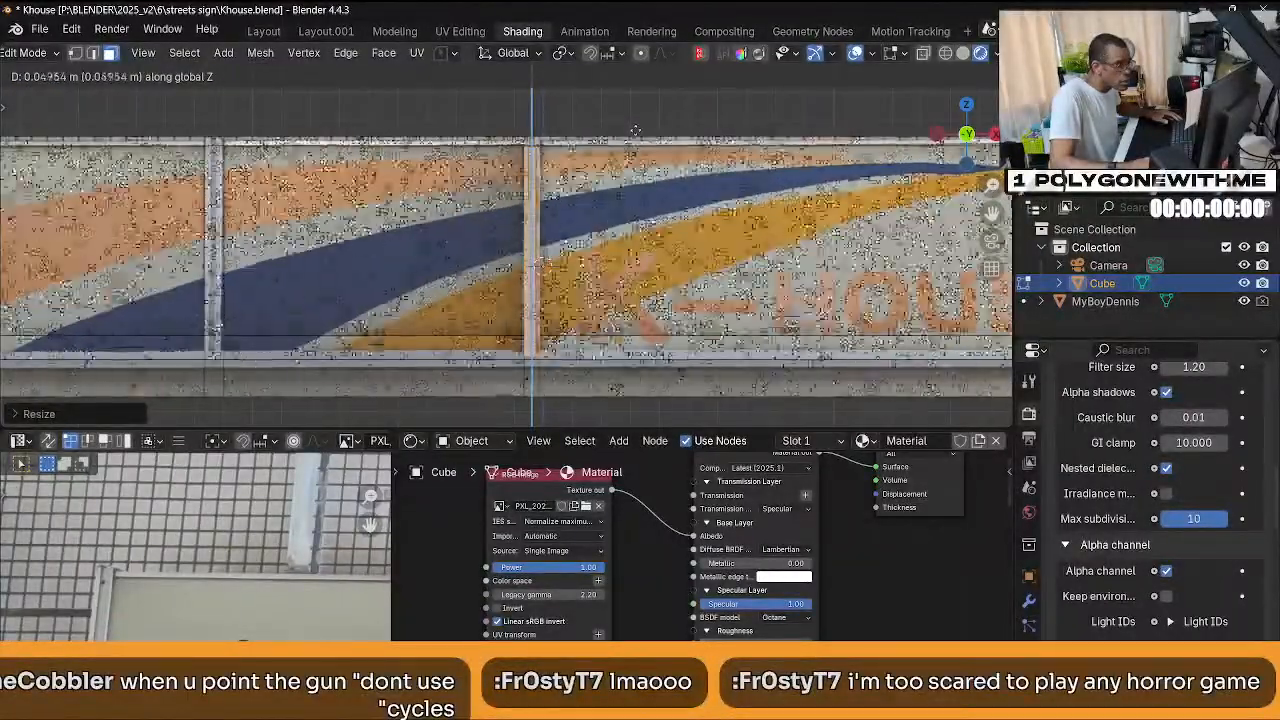
click(632, 190)
Scale the post along global Z to about 1.11 and raise it so its lower end meets the bottom ledge.
key(s)
key(z)
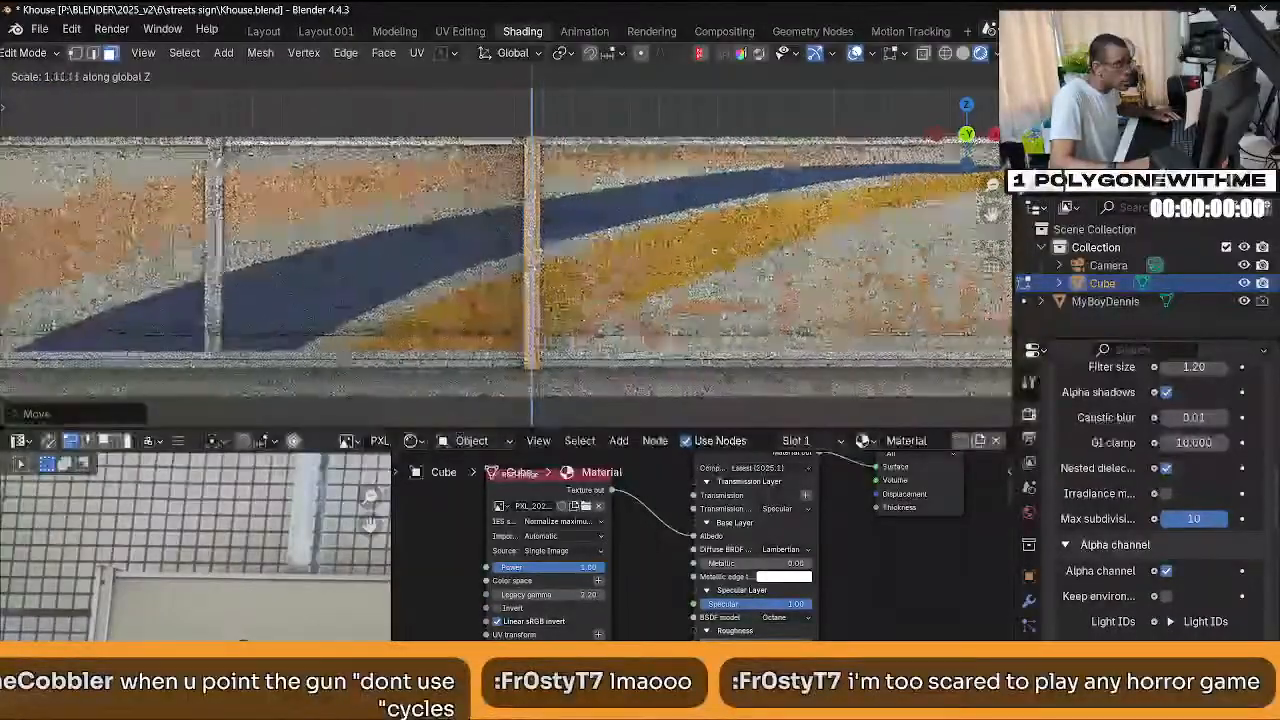
click(745, 262)
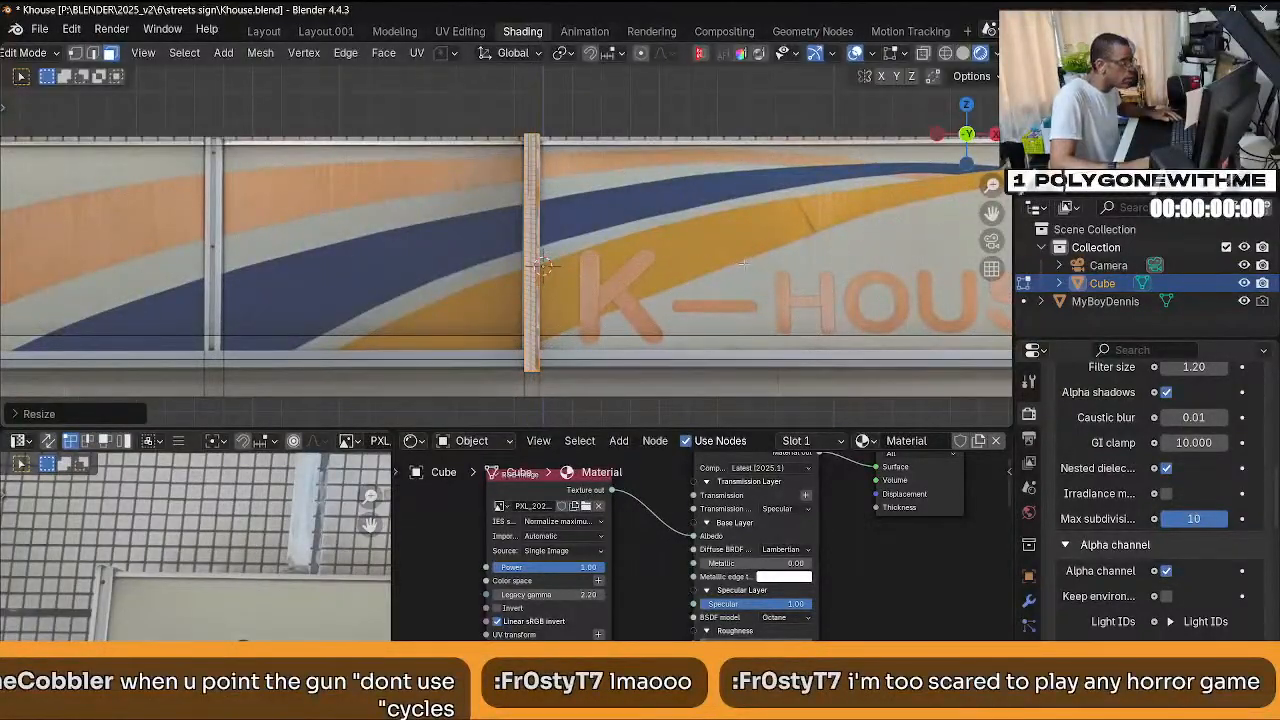
key(g)
key(z)
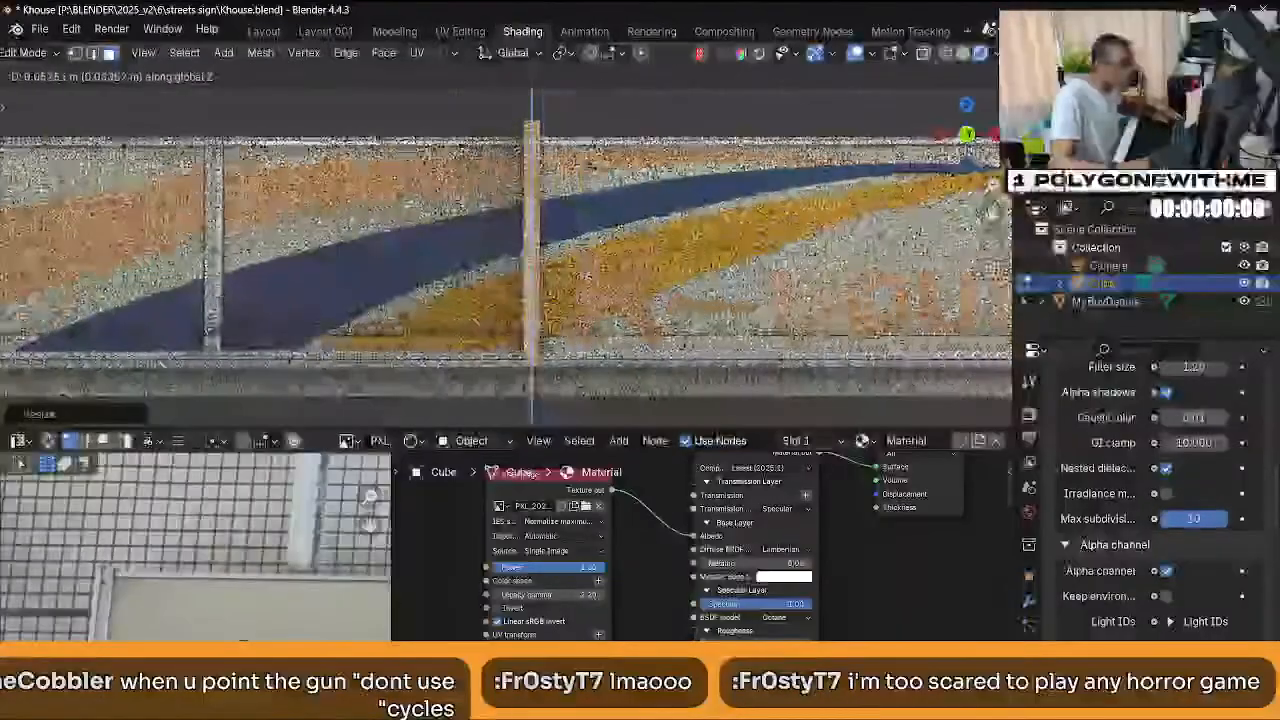
click(685, 81)
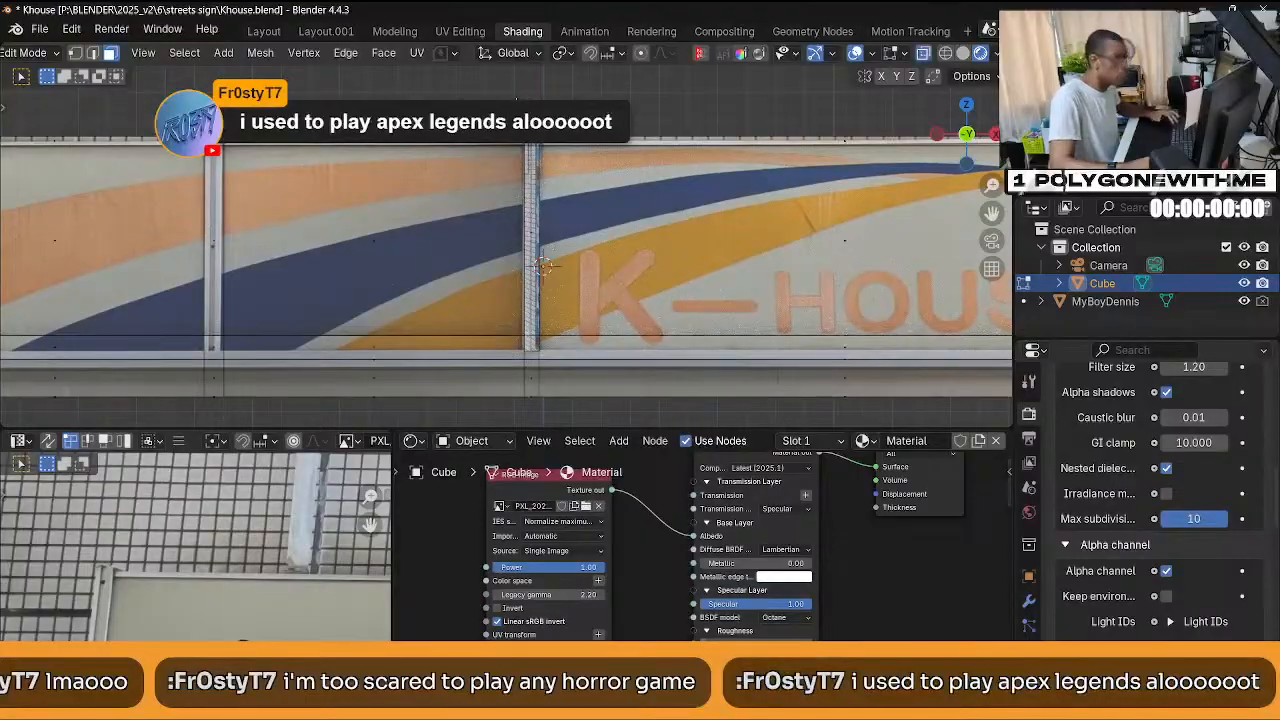
Select only the post's top face and move it along global Z to just above the signboard's upper edge.
key(alt+a)
click(543, 266)
key(g)
key(z)
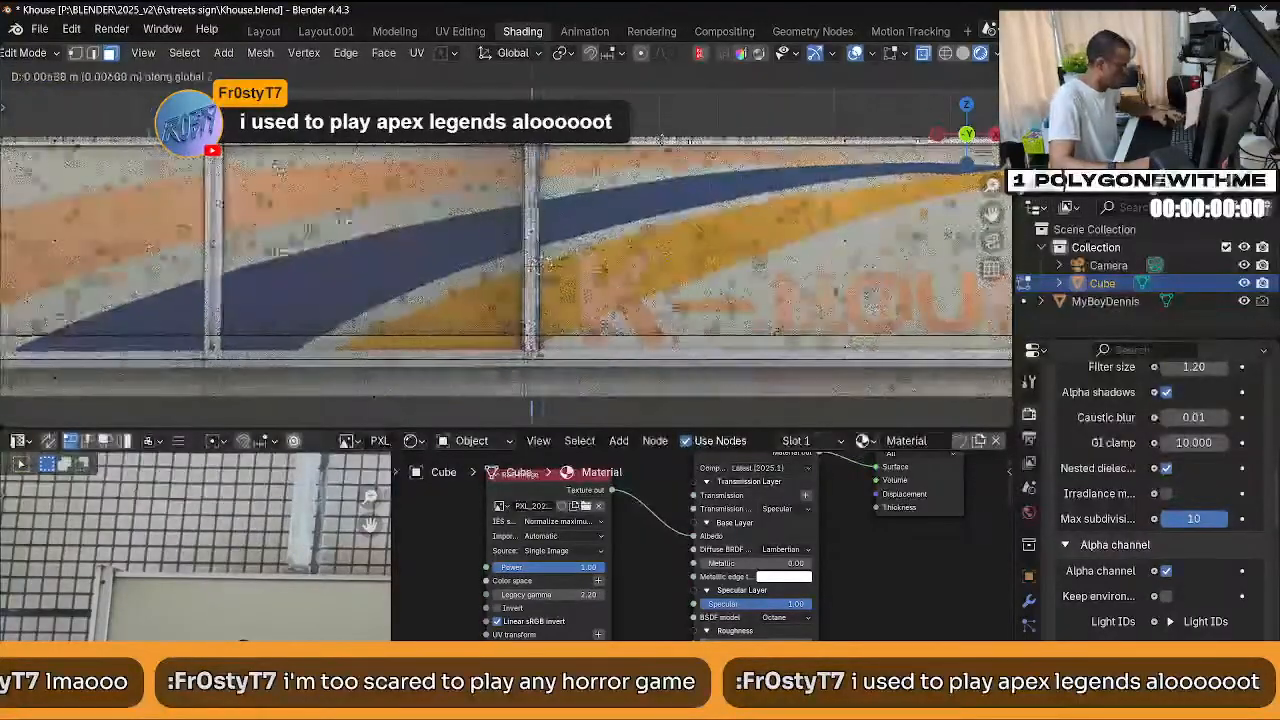
click(670, 315)
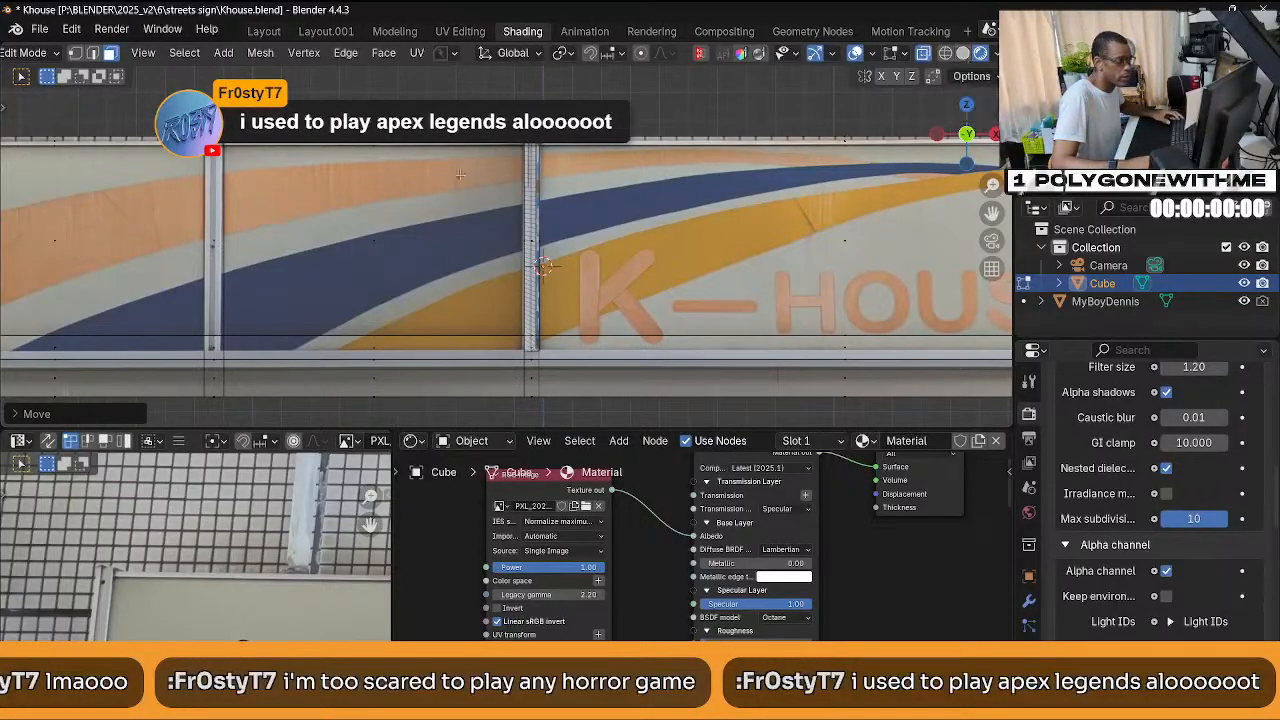
Bring the divider into view in the reference photo and show the signboard model in solid shading from an angle.
middle_drag(160, 613, 225, 548)
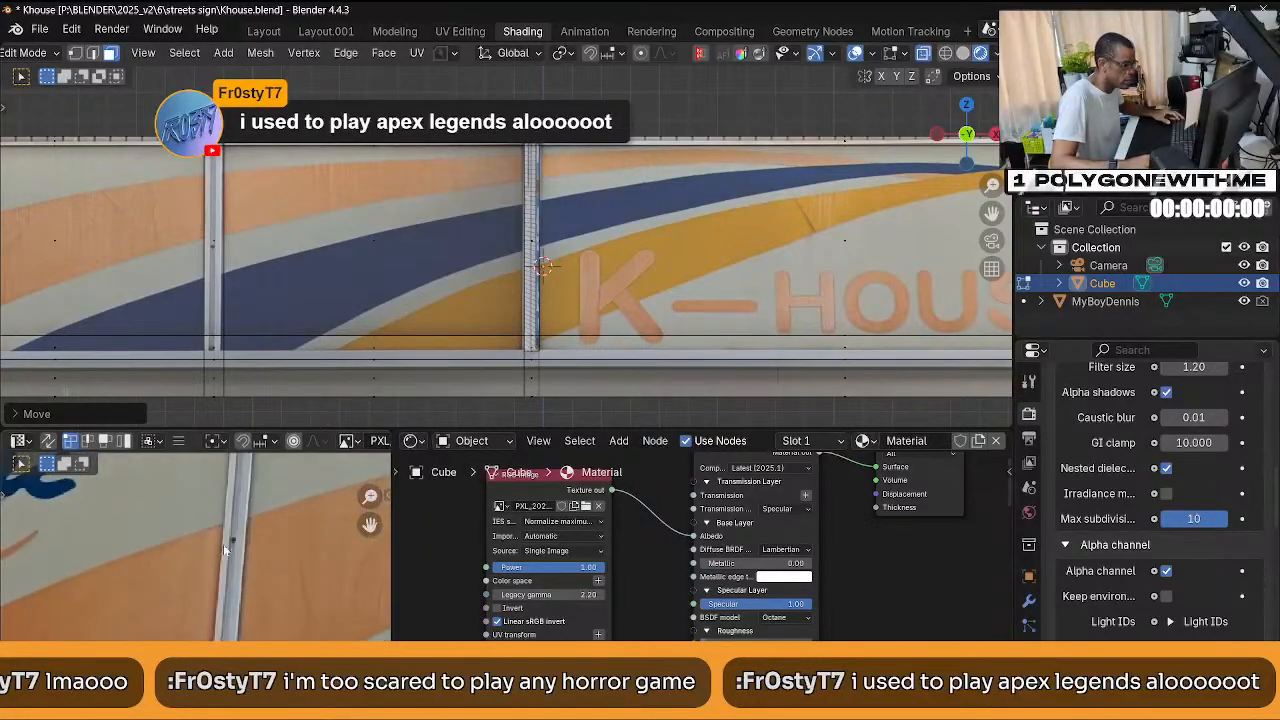
click(963, 53)
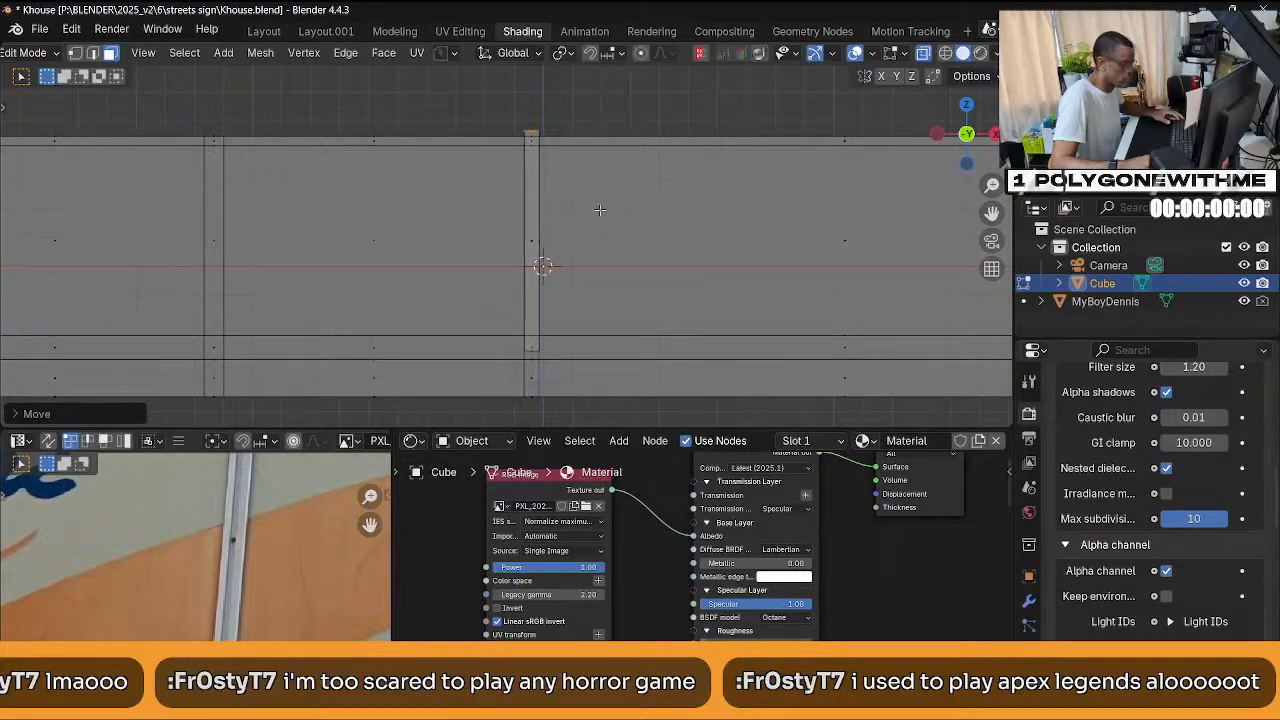
middle_drag(600, 209, 610, 261)
key(s)
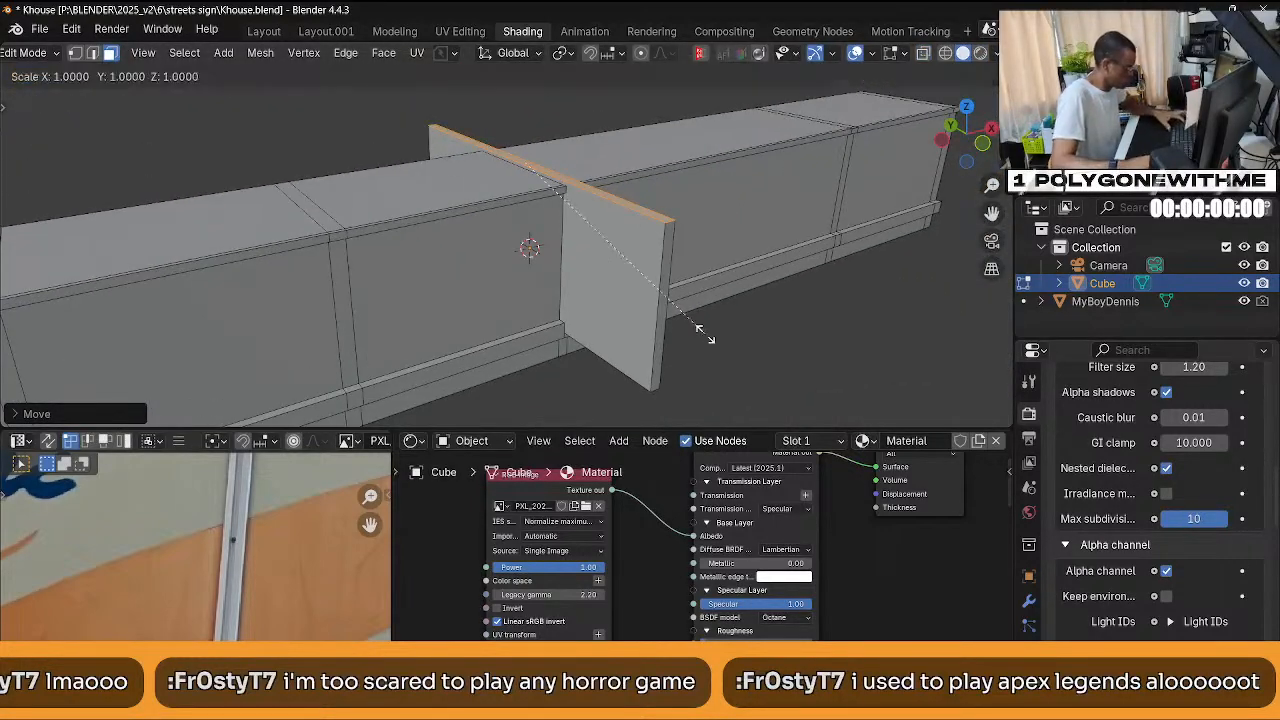
key(y)
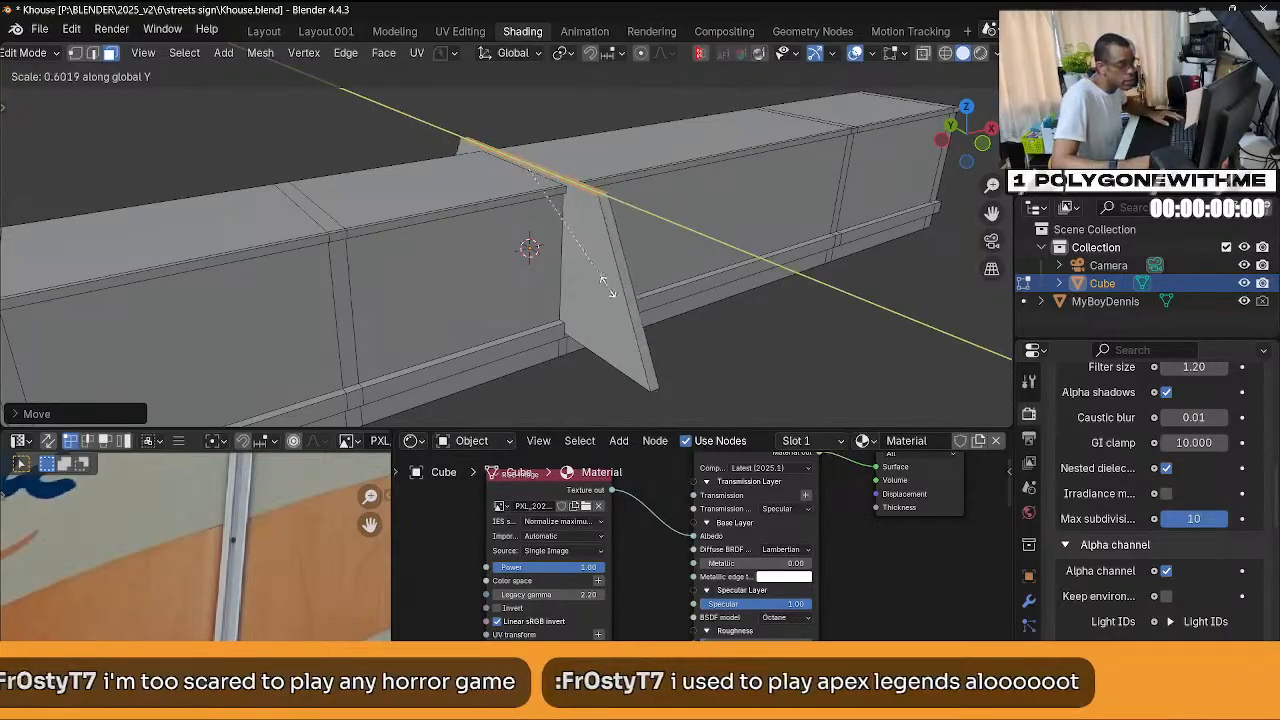
right_click(615, 284)
Select the post's whole linked geometry and scale it along global Y to about 0.38, nearly flush with the signboard's depth.
key(a)
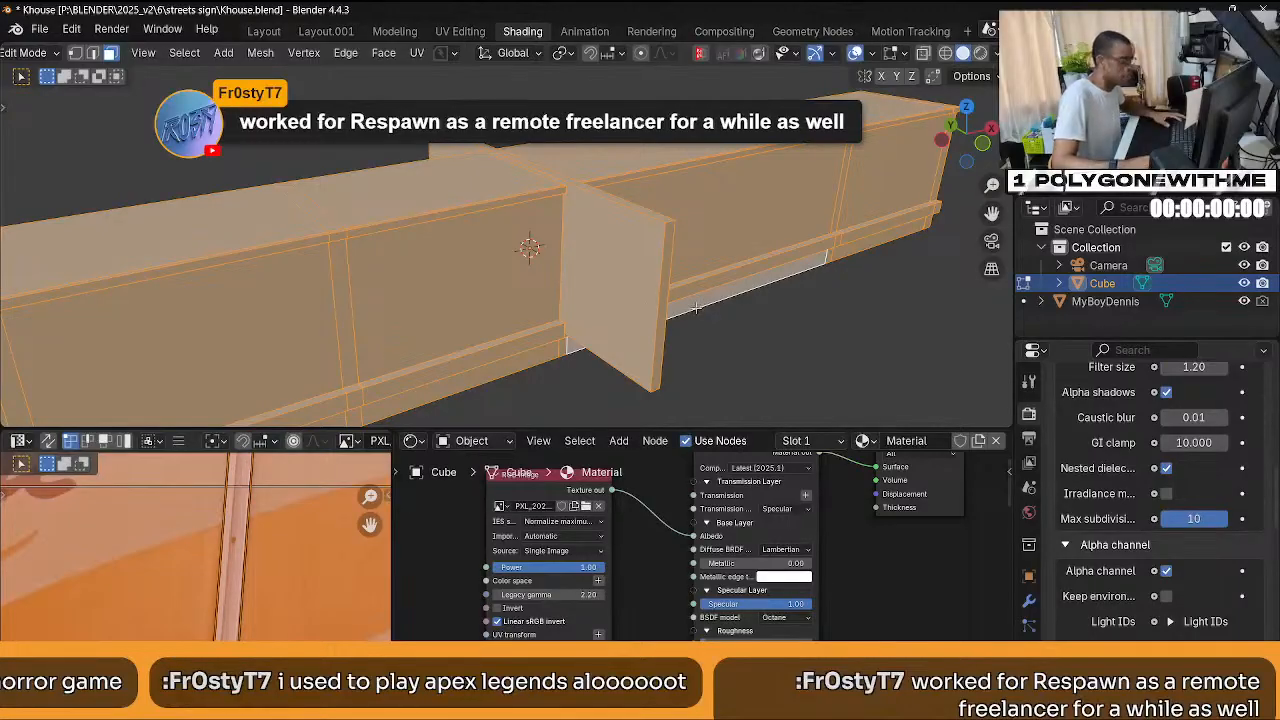
key(alt+a)
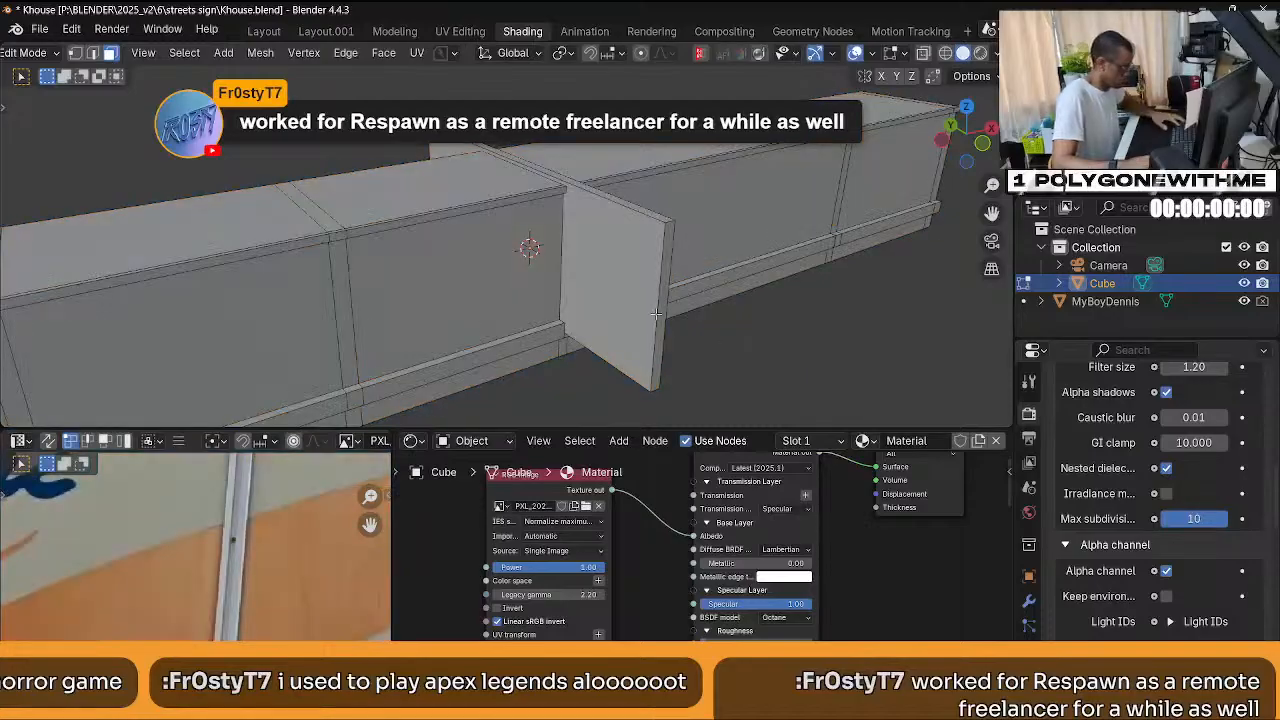
key(l)
key(y)
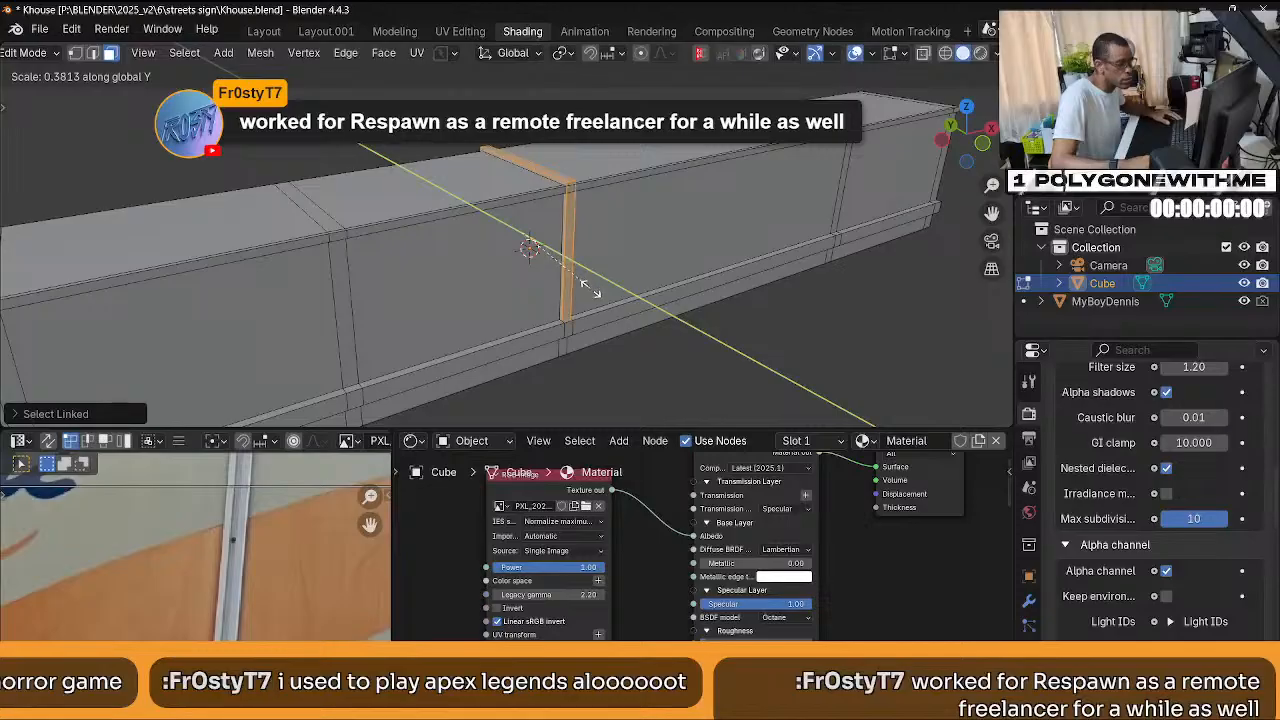
click(590, 288)
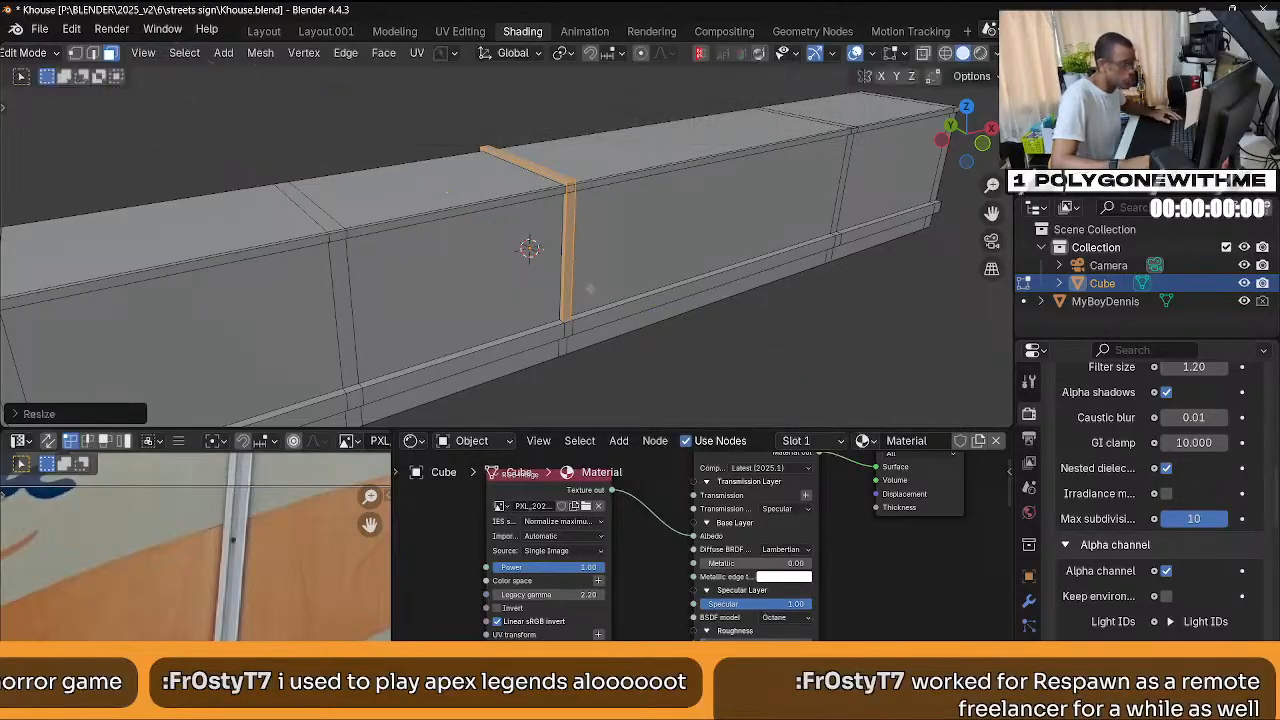
Move the post slightly forward along global Y so it stands out from the signboard's front face.
middle_drag(620, 266, 666, 253)
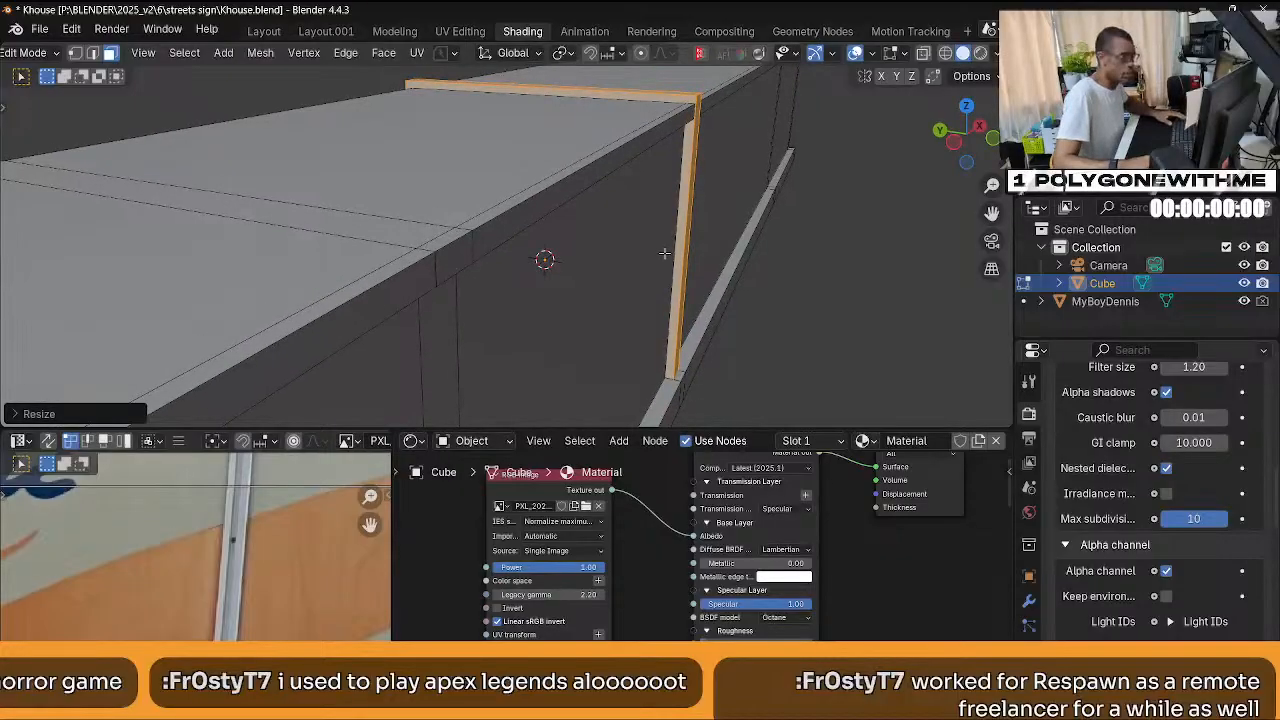
key(g)
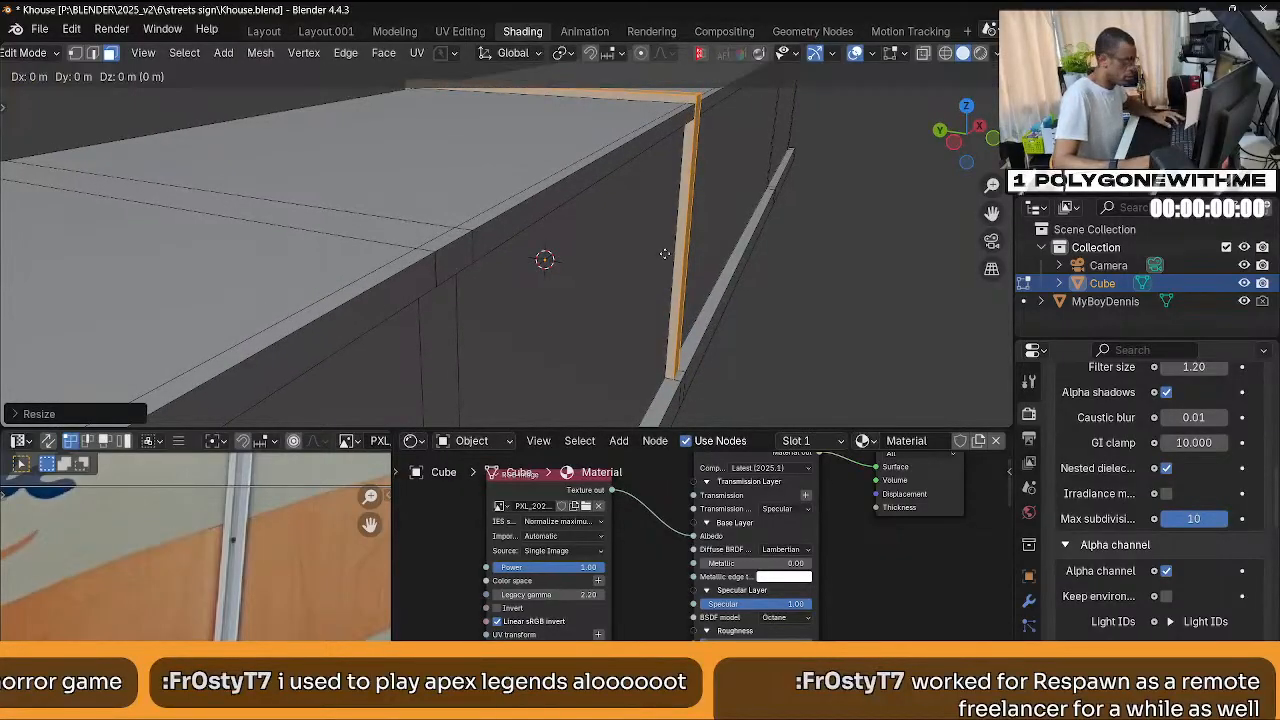
key(y)
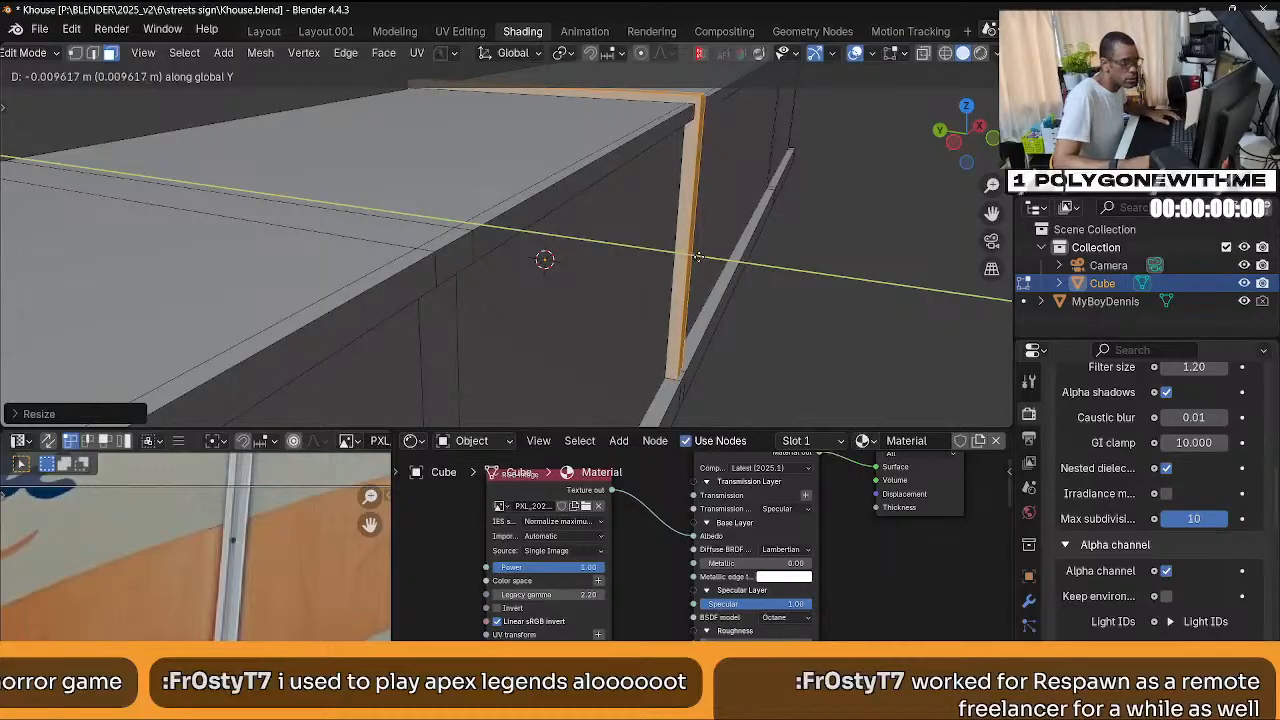
click(713, 260)
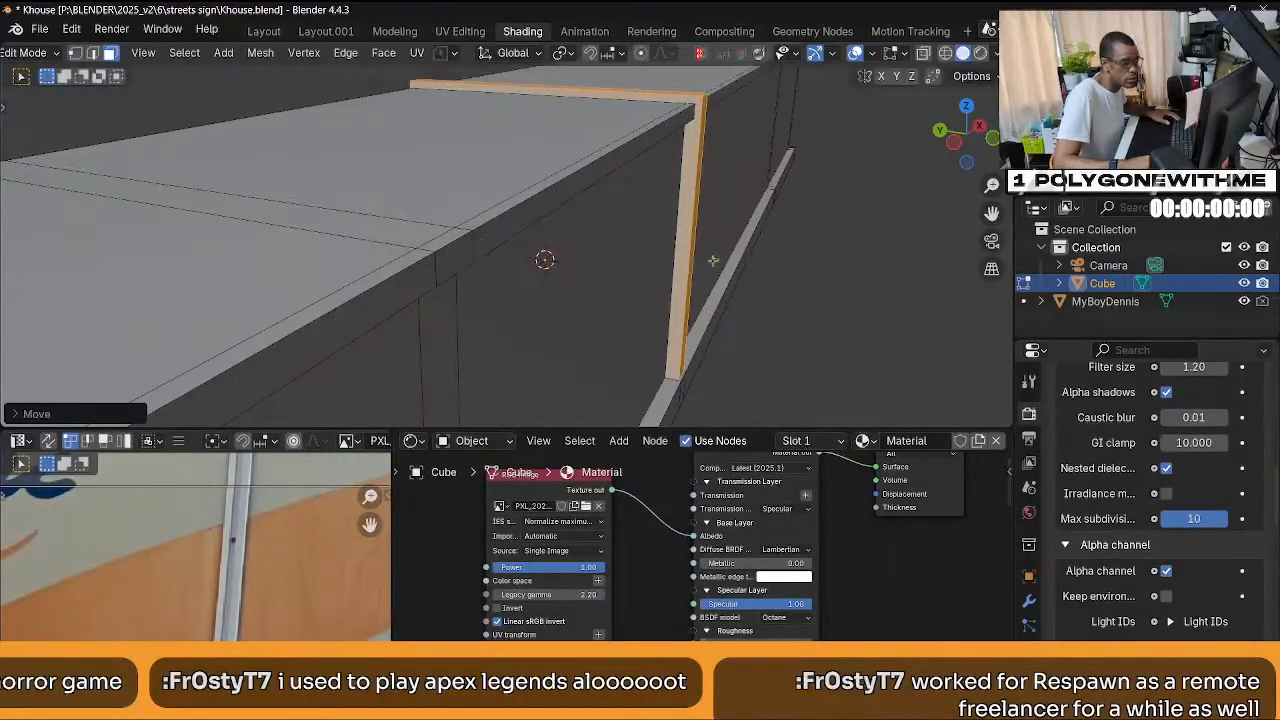
middle_drag(713, 260, 685, 236)
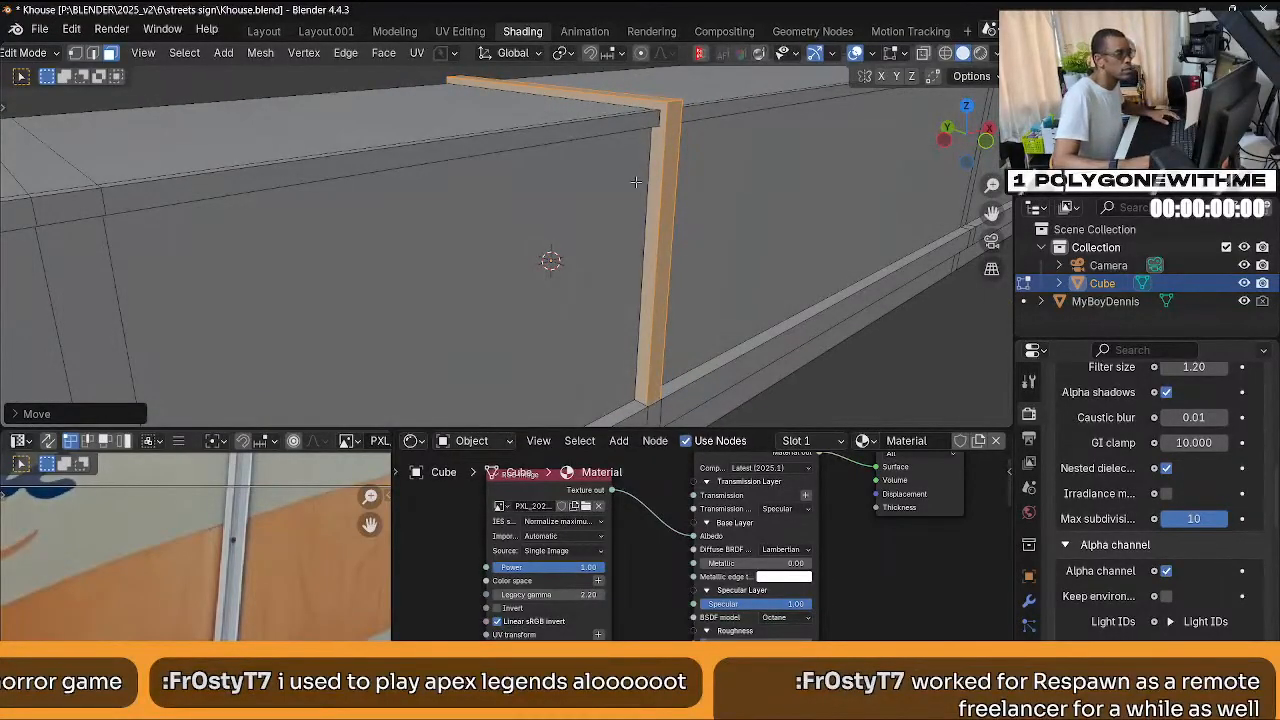
middle_drag(636, 182, 501, 199)
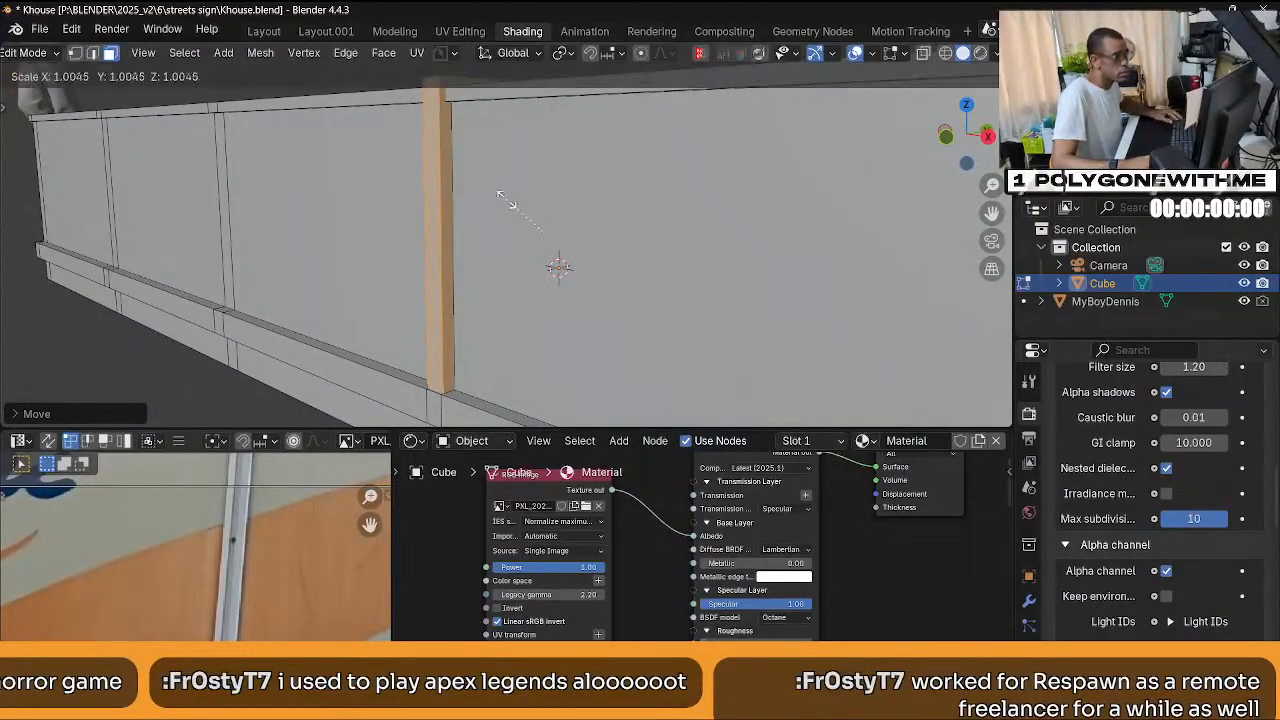
click(519, 205)
middle_drag(519, 205, 571, 228)
Add a centred lengthwise loop cut around the divider post and bevel it by about 0.004 m into a narrow strip.
key(Tab)
key(Tab)
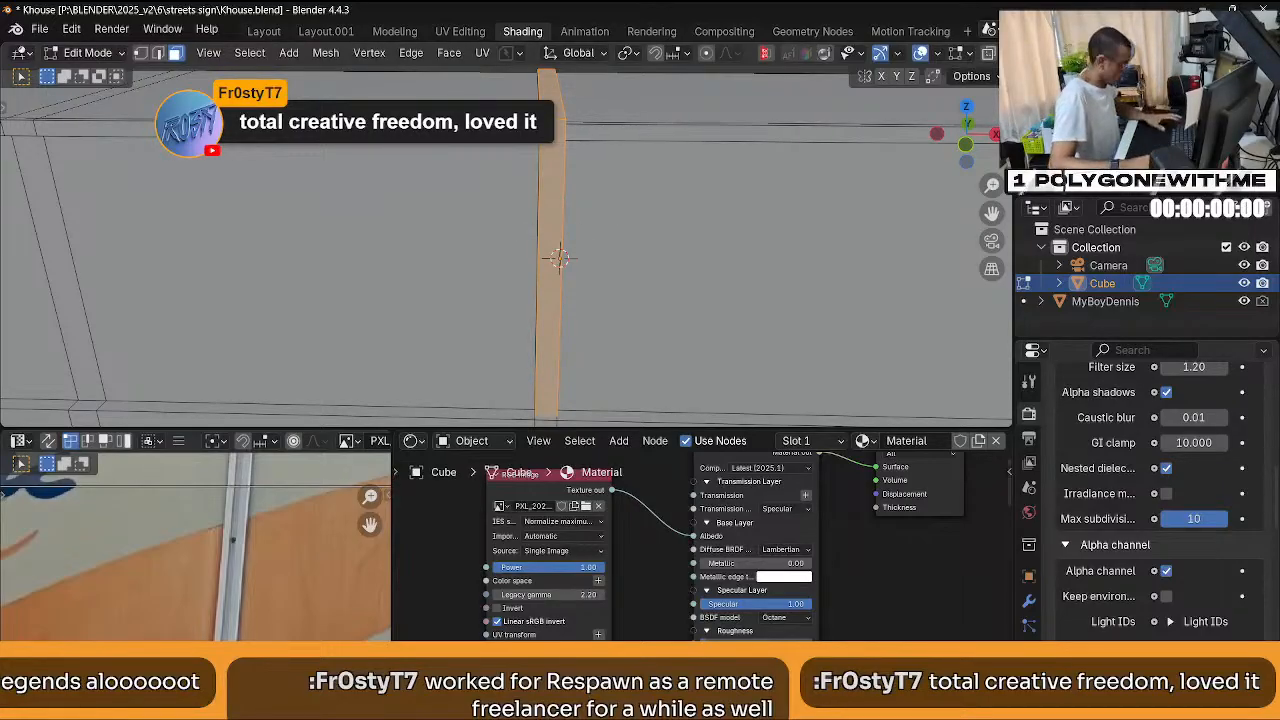
key(ctrl+r)
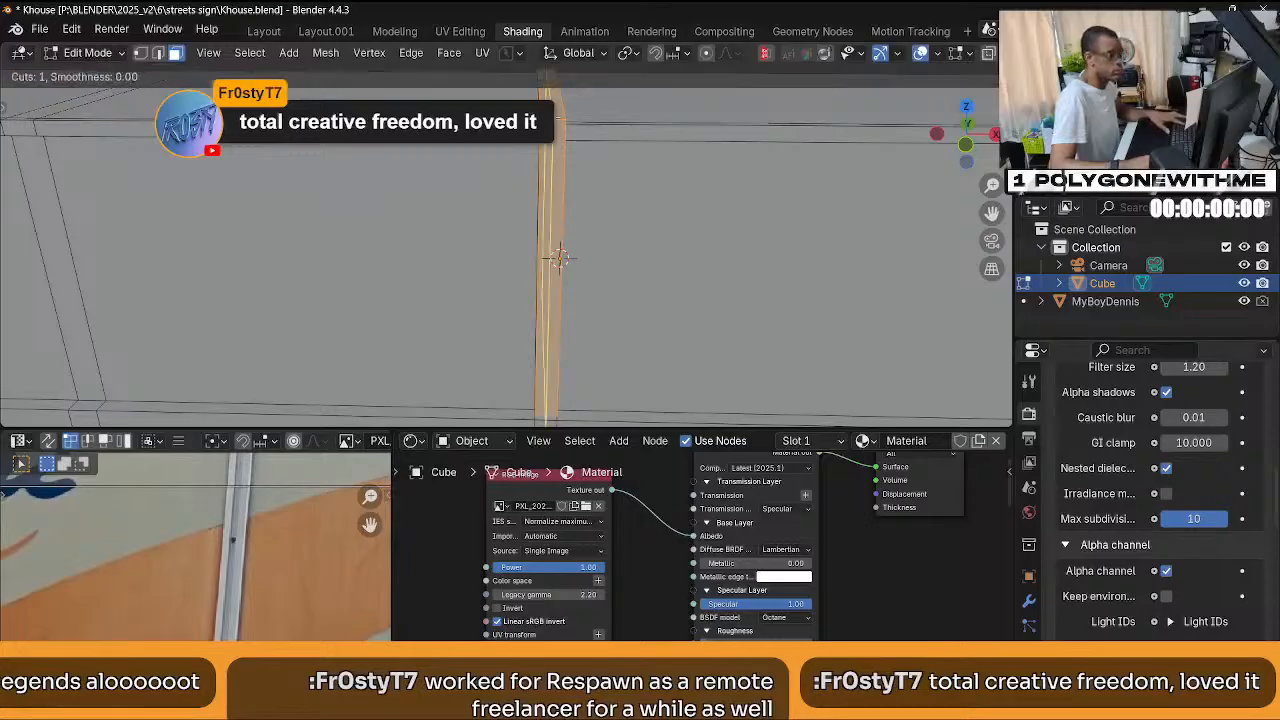
click(617, 207)
right_click(617, 207)
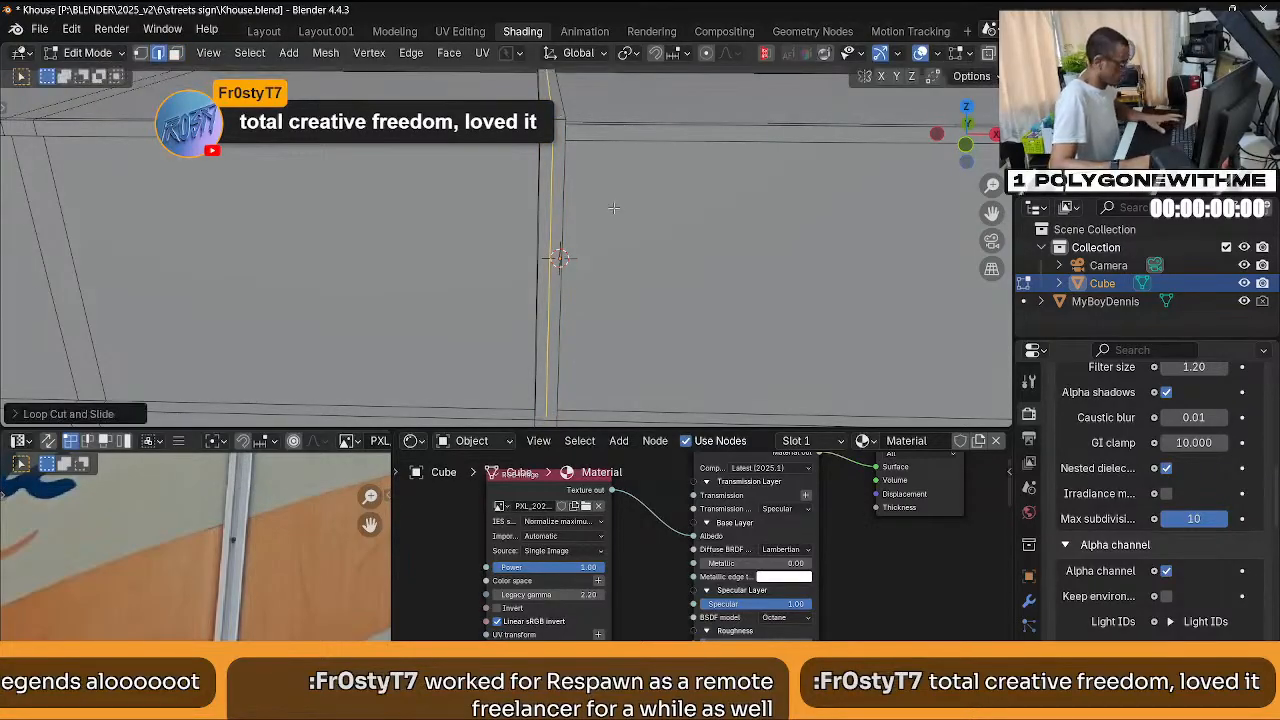
key(ctrl+b)
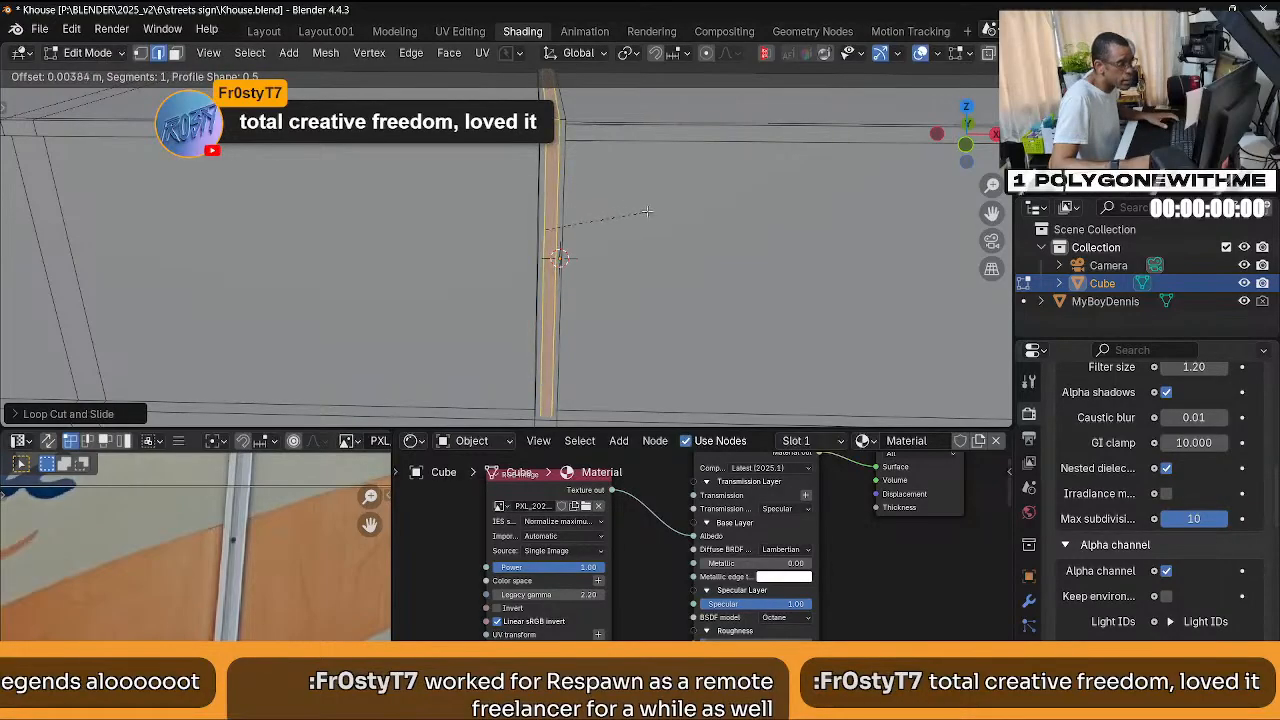
click(634, 221)
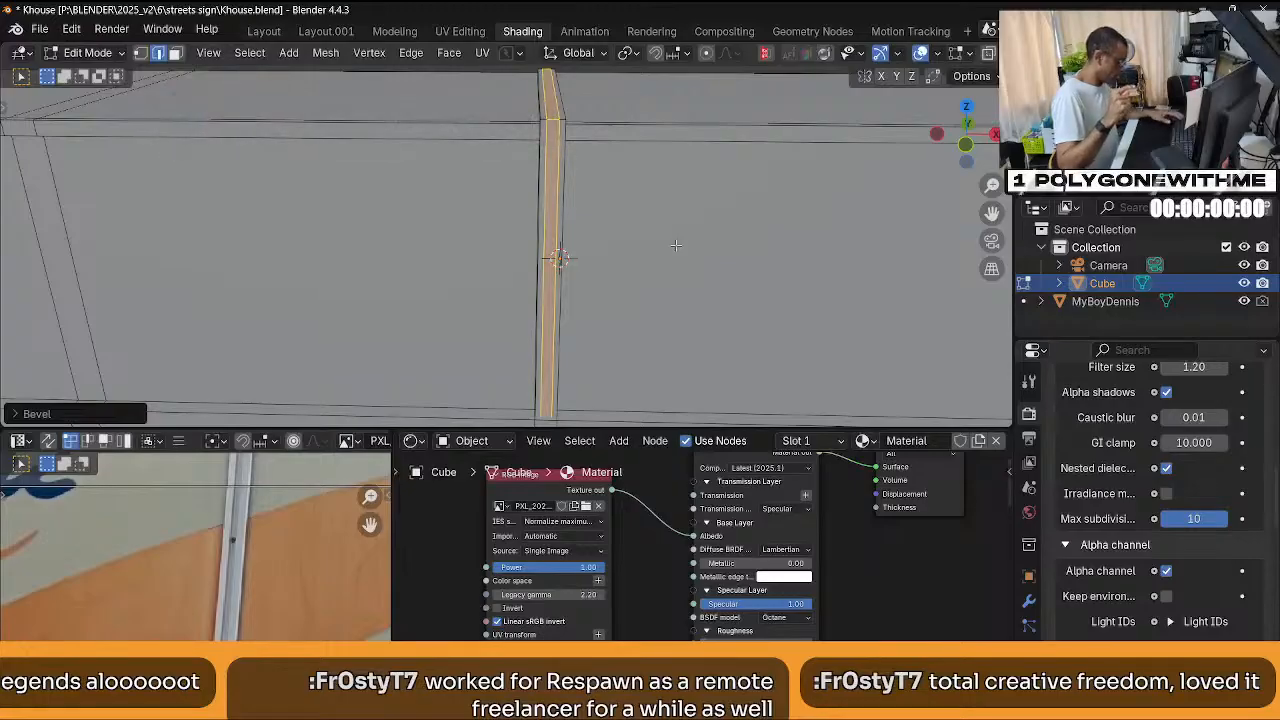
Extrude the post's central strip faces along their normals by a small amount.
key(alt+e)
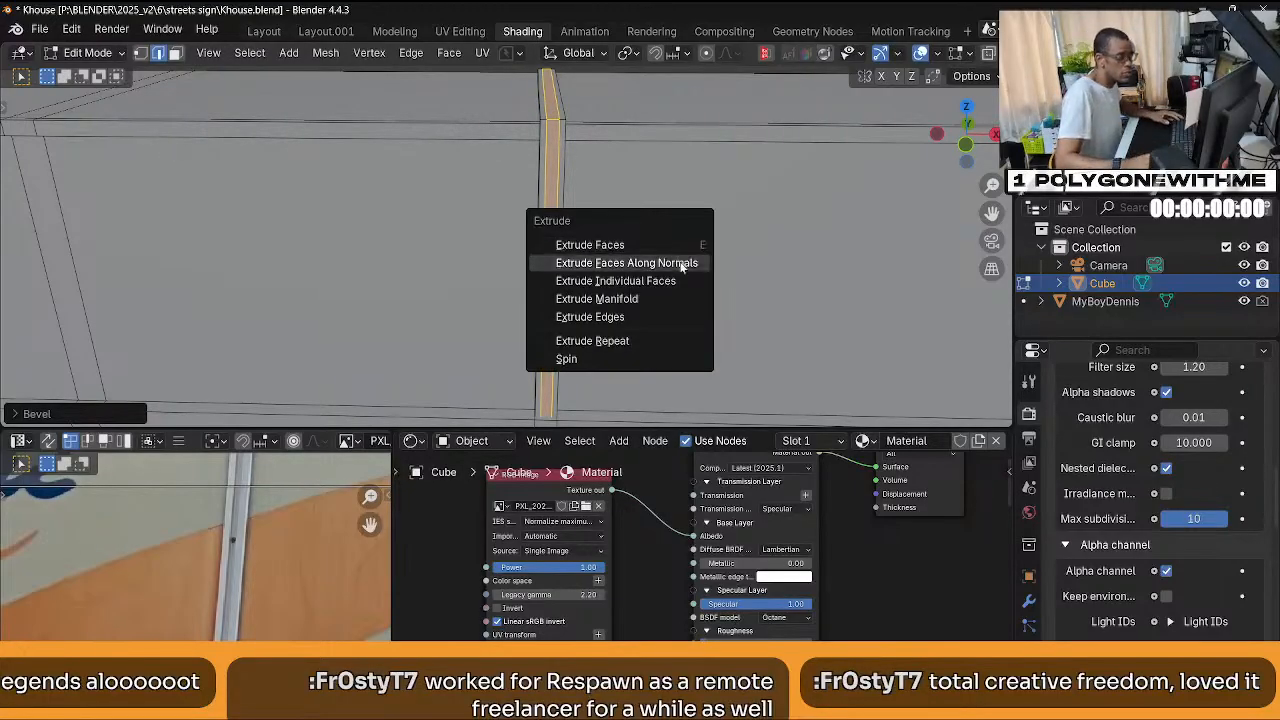
click(680, 262)
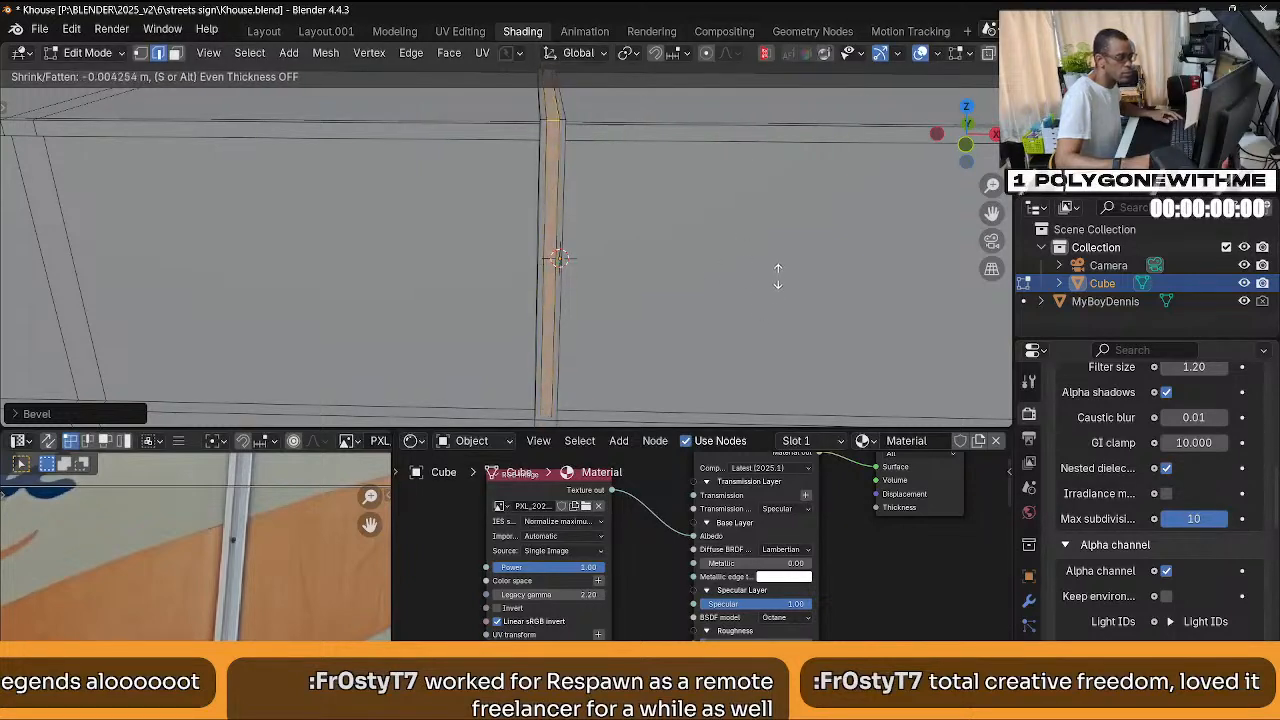
click(795, 348)
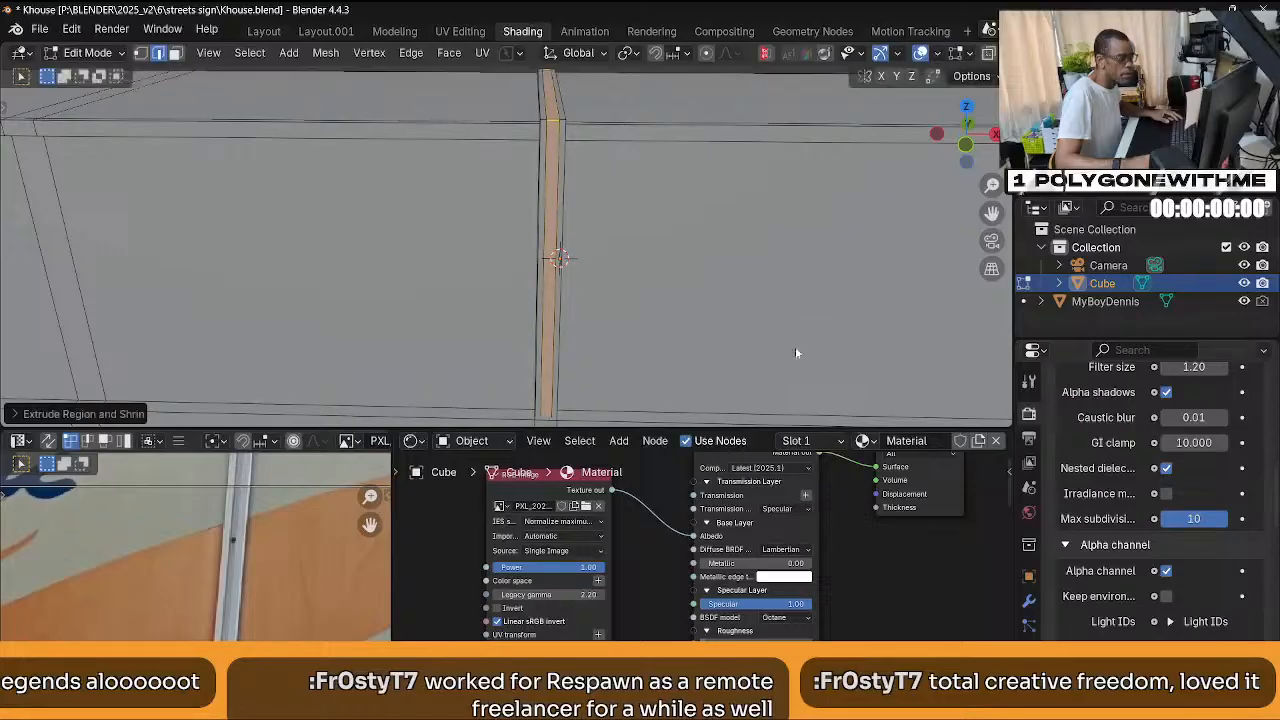
Extrude the central strip faces along their normals once more, by about -0.019 m, and check the post up close.
scroll(795, 348, down, 3)
middle_drag(795, 348, 684, 294)
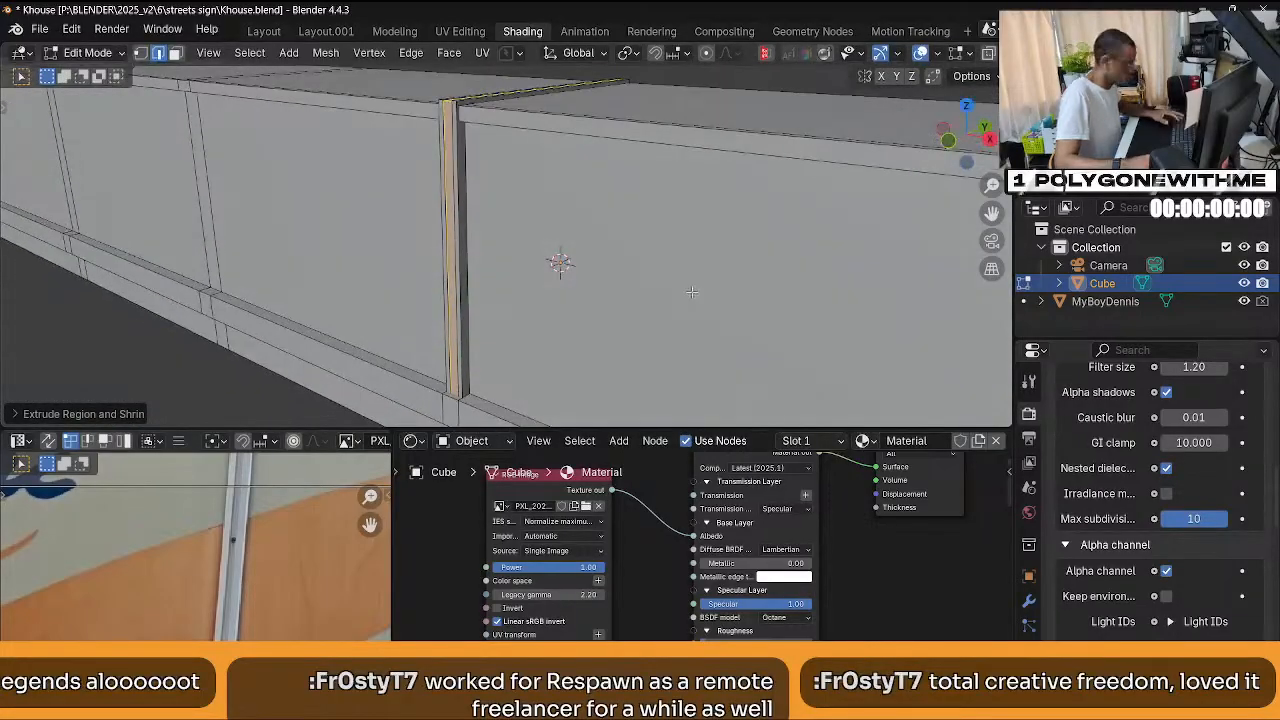
key(alt+e)
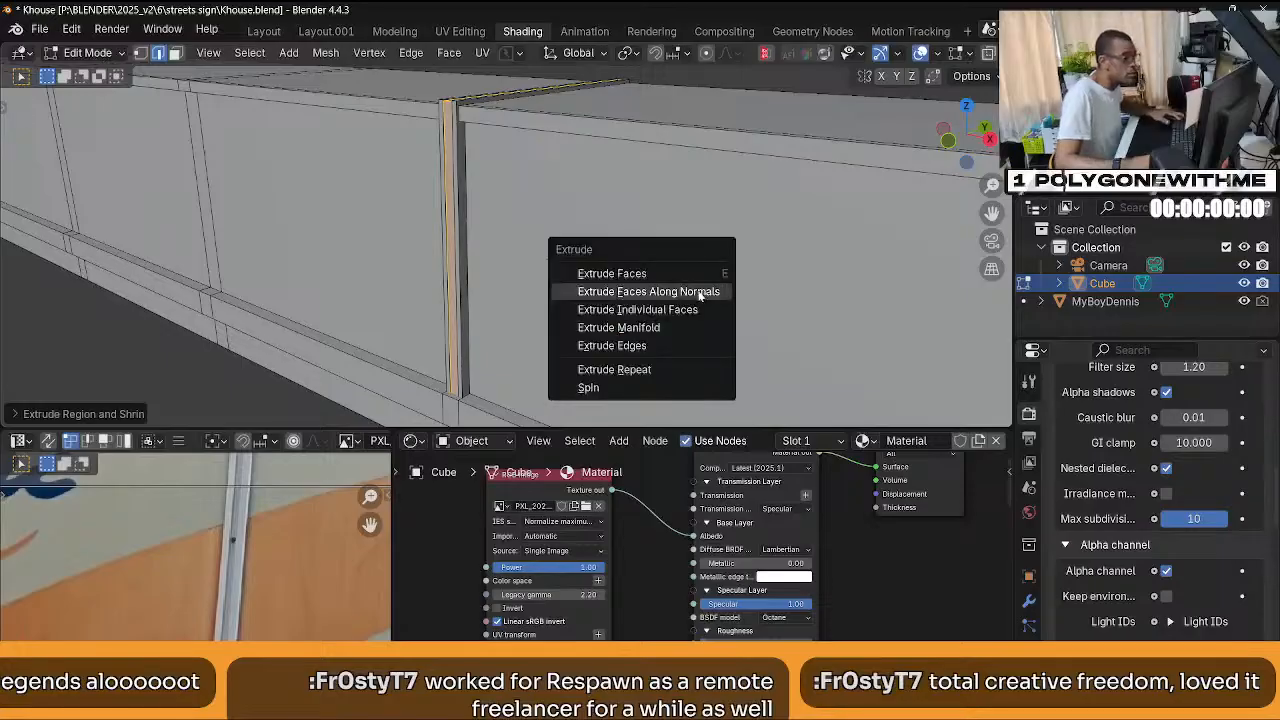
click(698, 291)
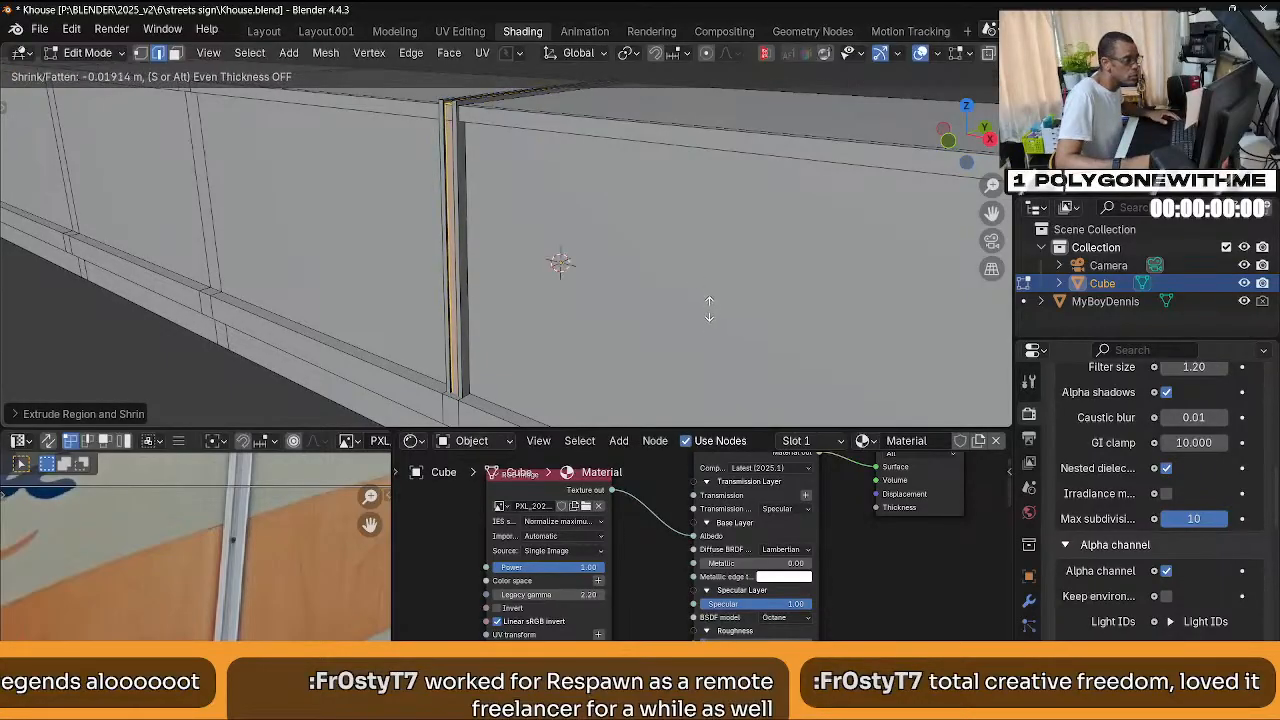
click(709, 308)
middle_drag(709, 308, 712, 290)
scroll(712, 290, up, 3)
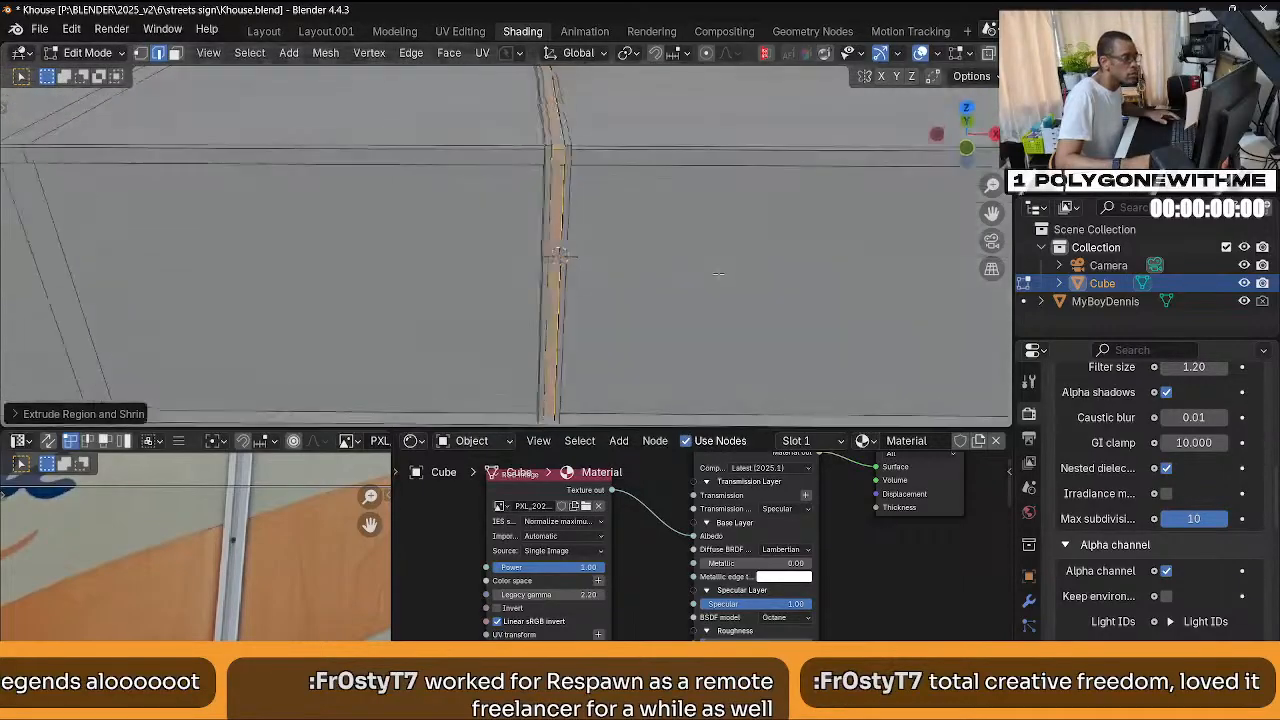
Return to Object Mode, turn on Cavity in the viewport shading to bring out the edges, and save the file.
key(Tab)
click(726, 171)
mouse_move(689, 227)
middle_down()
mouse_move(667, 182)
mouse_move(701, 156)
mouse_move(792, 185)
mouse_move(880, 120)
middle_up()
click(995, 53)
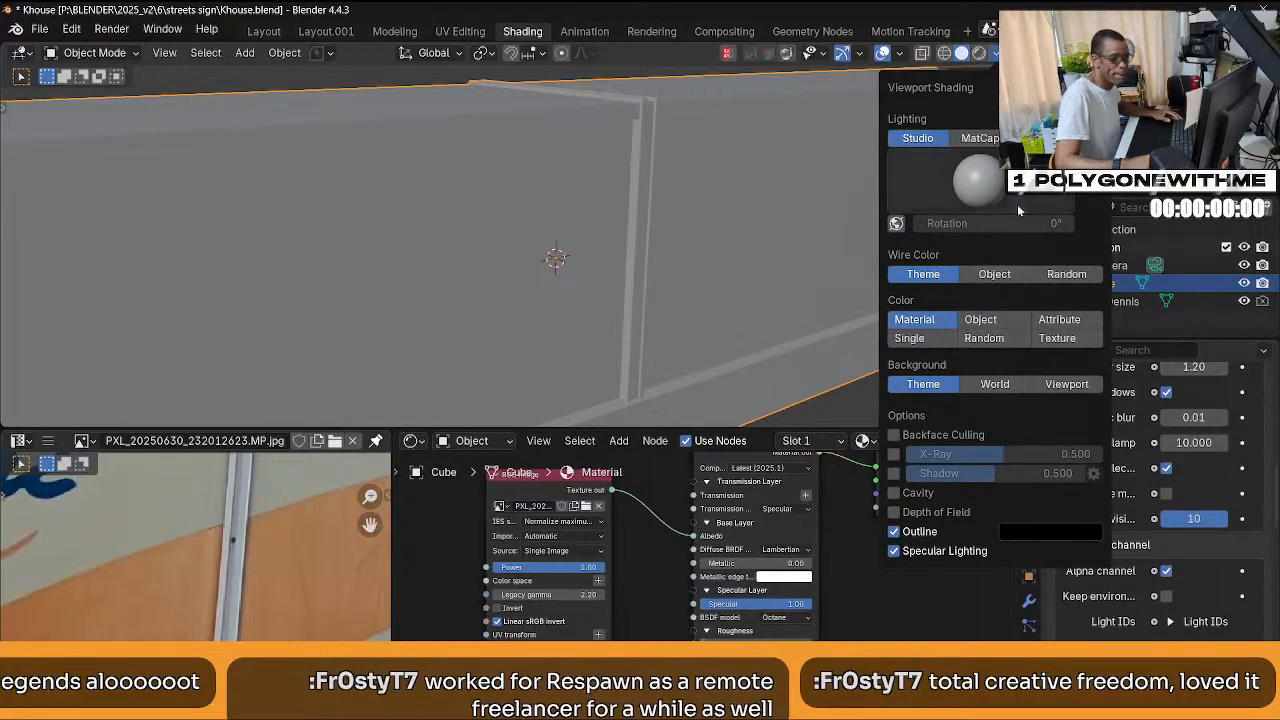
click(894, 492)
mouse_move(760, 262)
middle_down()
mouse_move(600, 264)
mouse_move(506, 246)
mouse_move(512, 218)
mouse_move(682, 283)
mouse_move(691, 206)
mouse_move(754, 190)
mouse_move(530, 276)
mouse_move(434, 236)
mouse_move(403, 243)
mouse_move(640, 255)
mouse_move(659, 242)
mouse_move(577, 244)
middle_up()
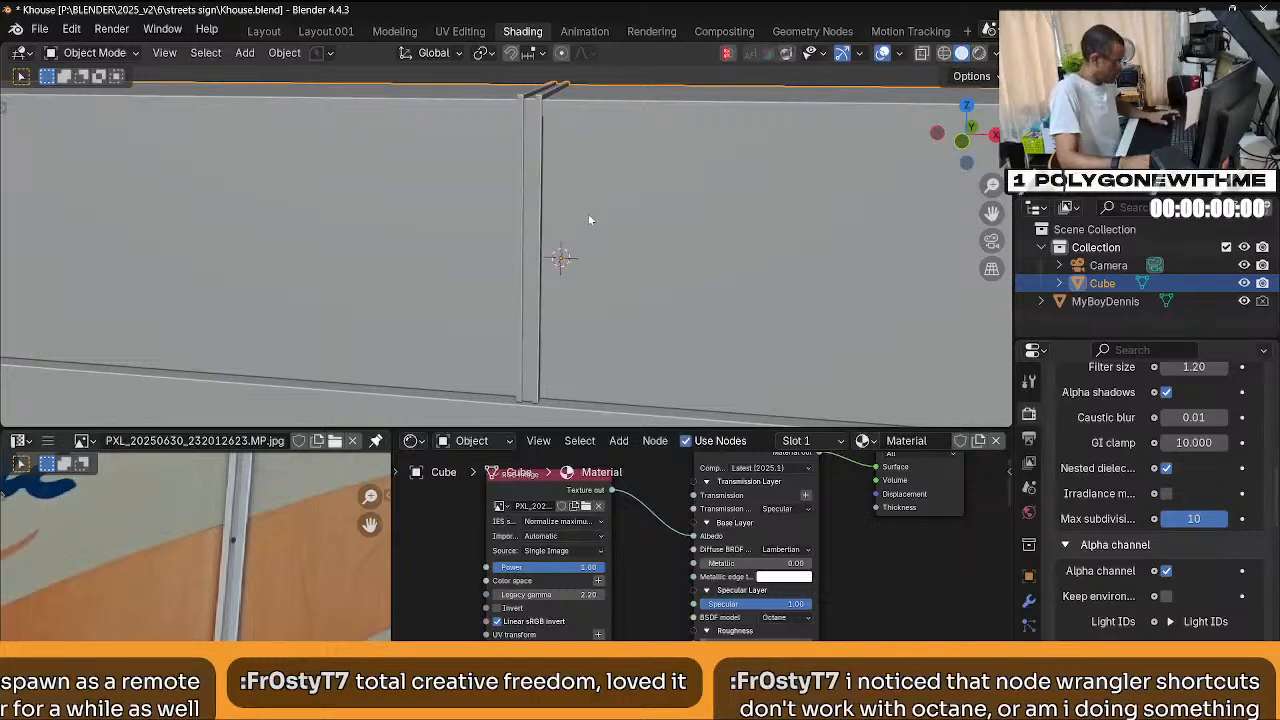
key(ctrl+s)
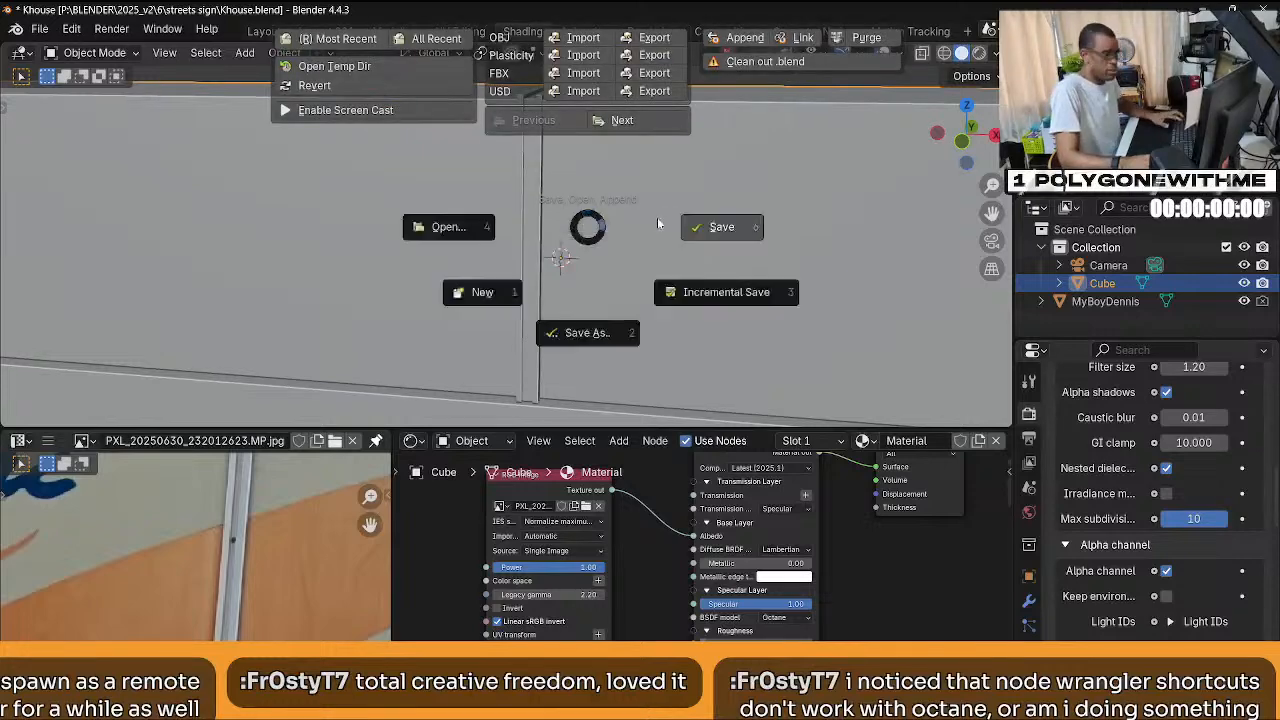
click(716, 227)
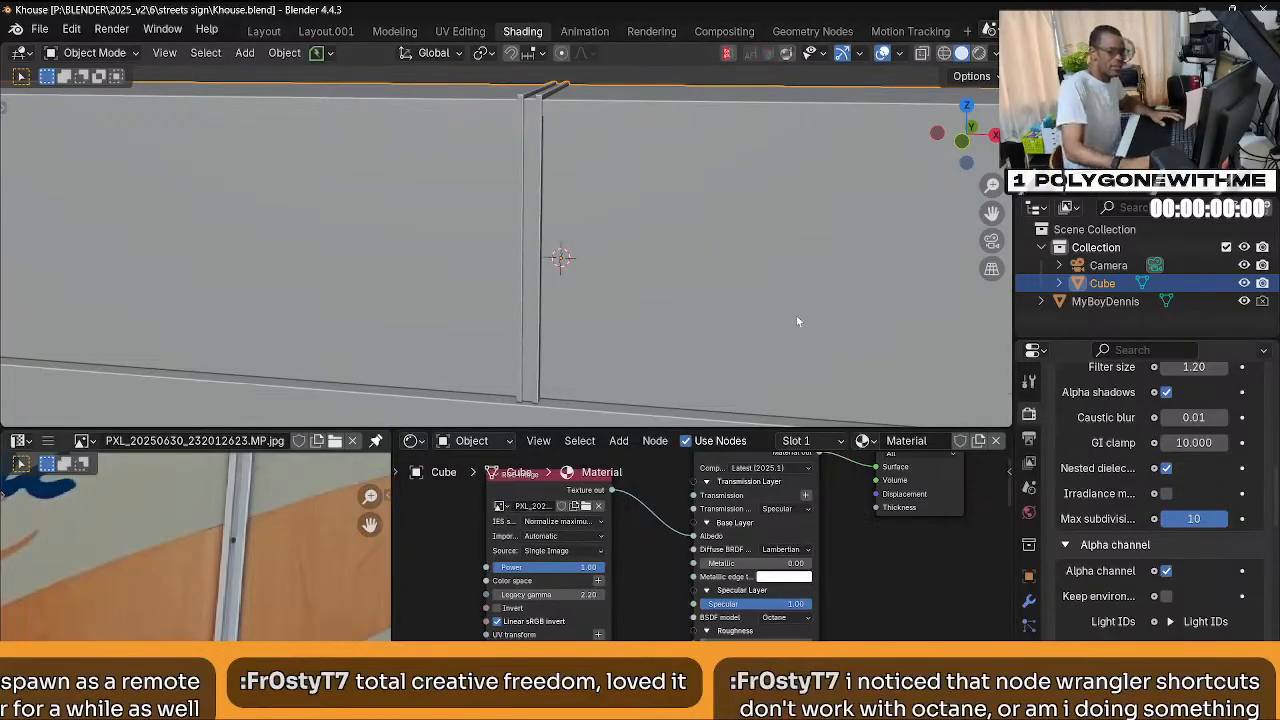
middle_drag(797, 321, 752, 167)
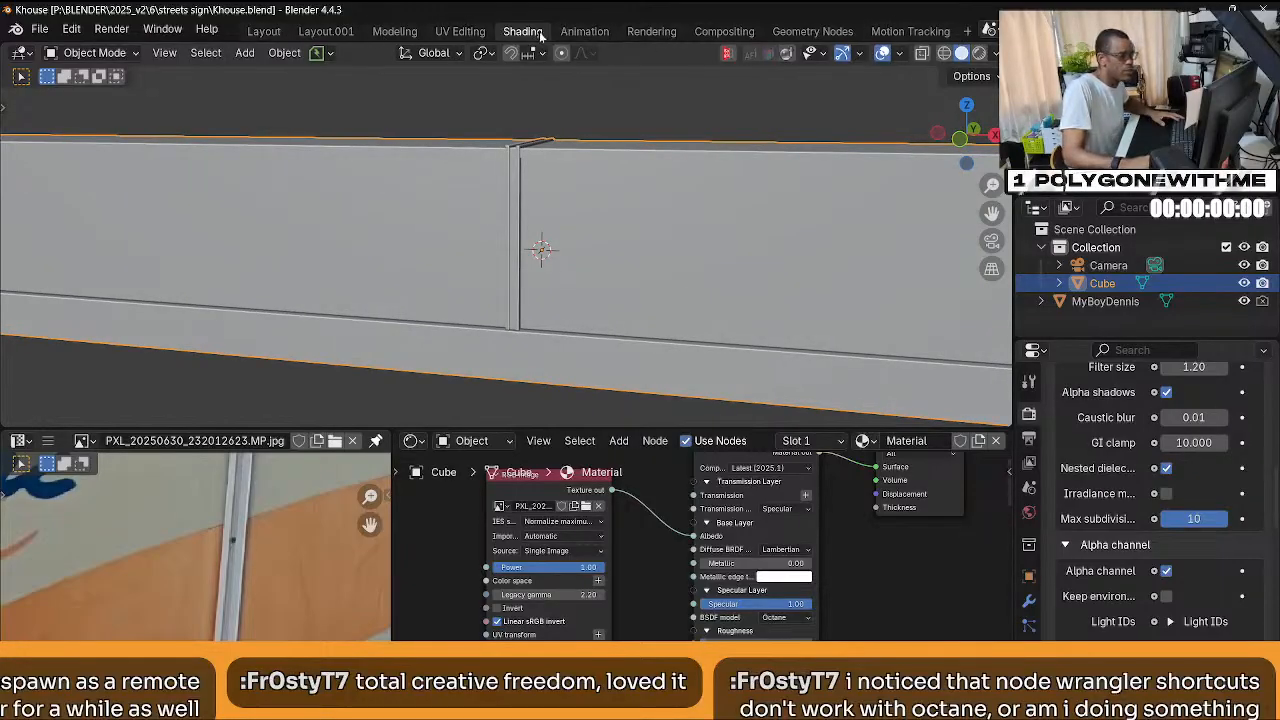
Enlarge the shader node area and select the RGB image node, framing it with the Universal material node.
drag(616, 430, 598, 222)
scroll(629, 445, down, 2)
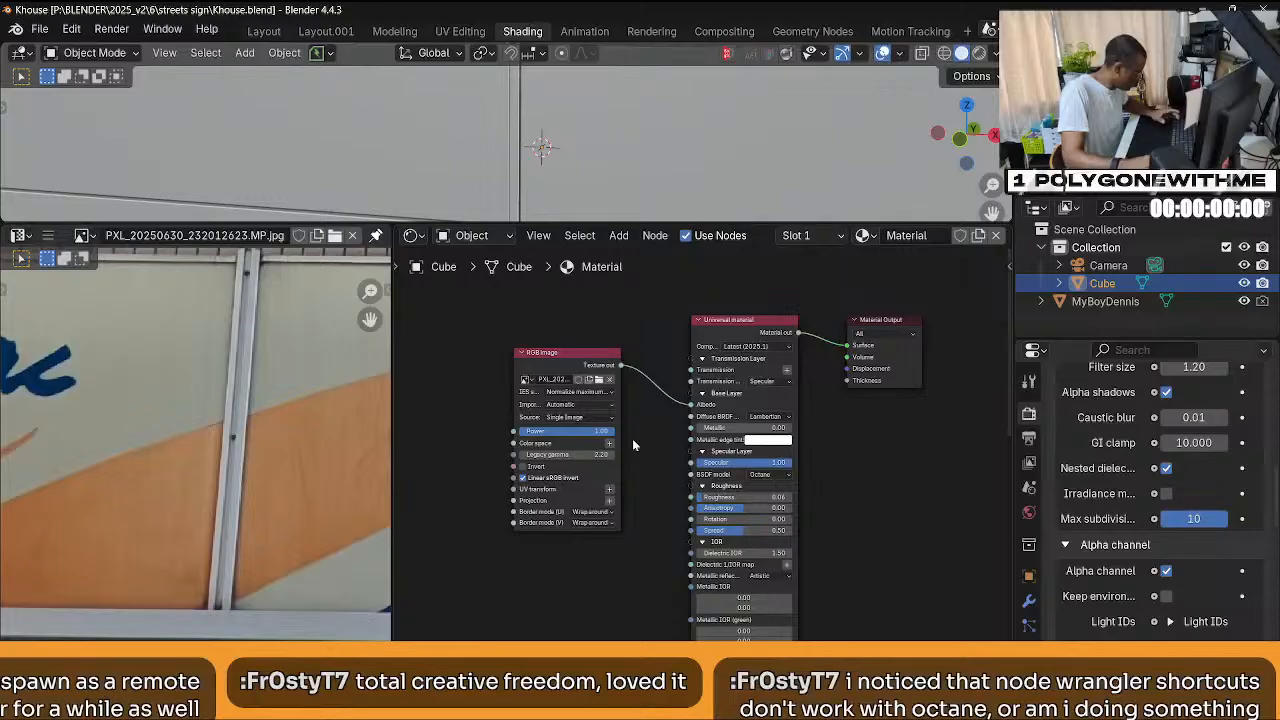
click(565, 356)
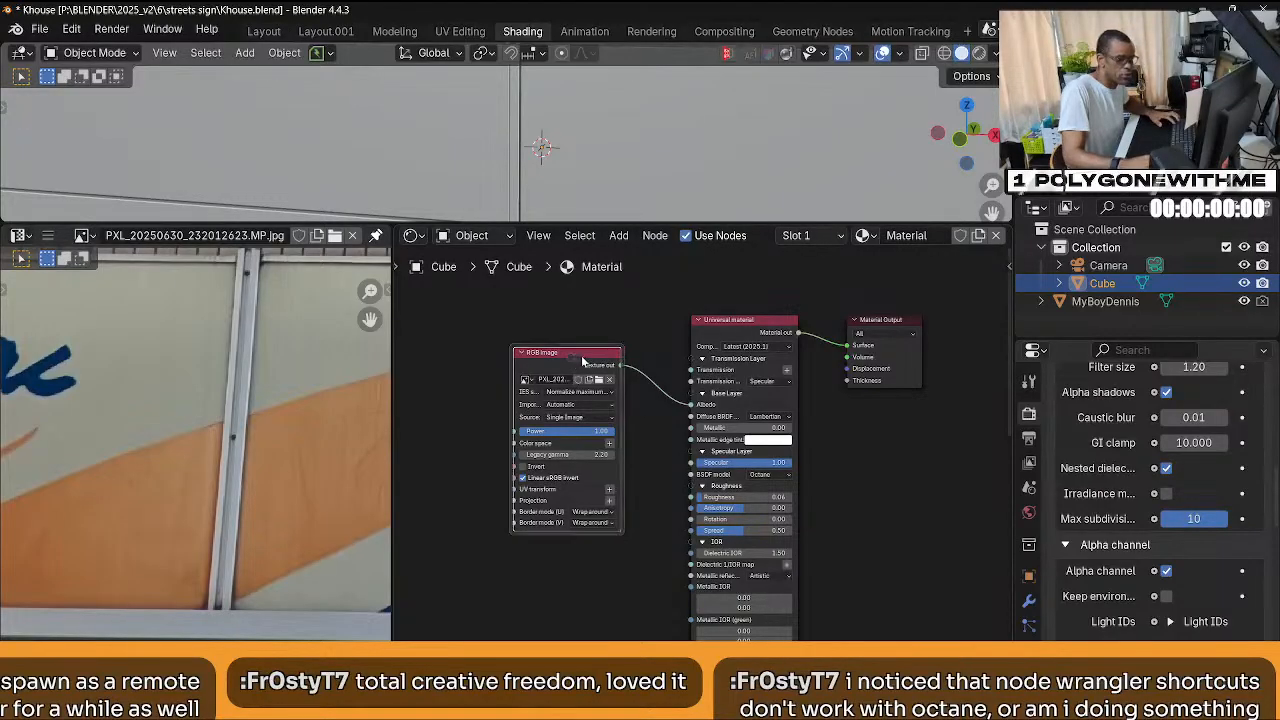
drag(620, 364, 719, 342)
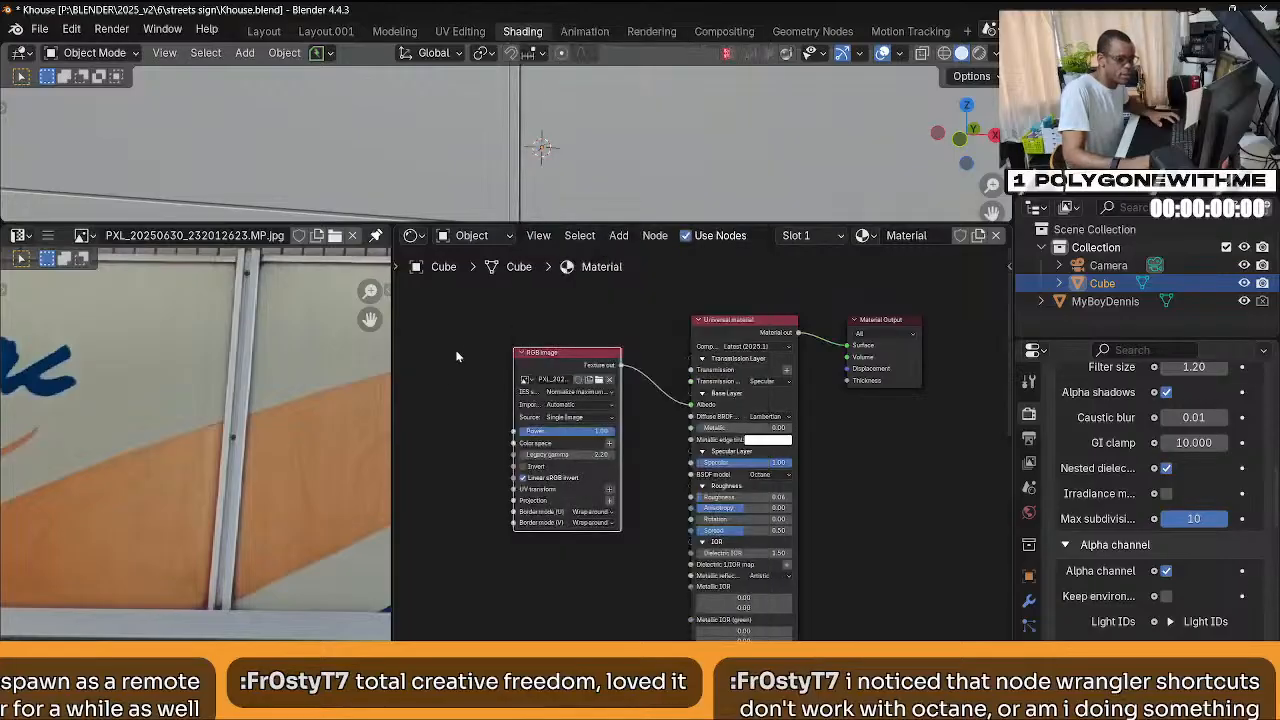
scroll(829, 440, down, 3)
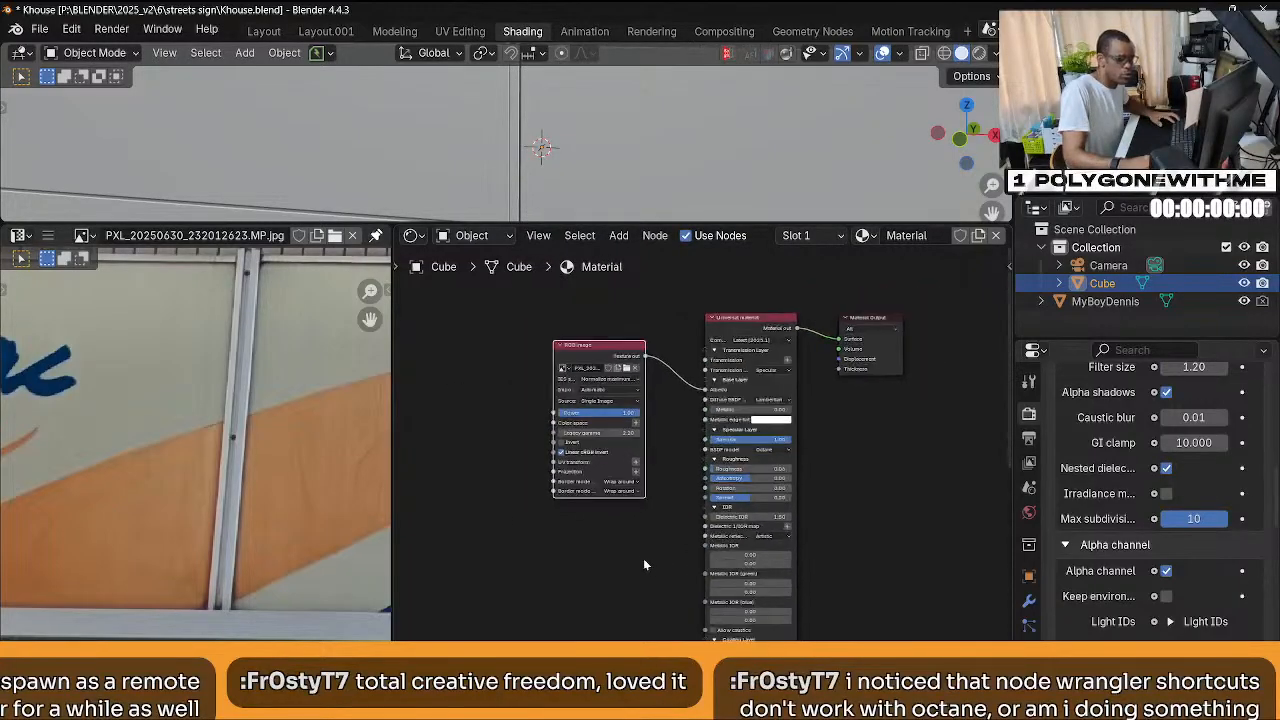
middle_drag(643, 558, 620, 508)
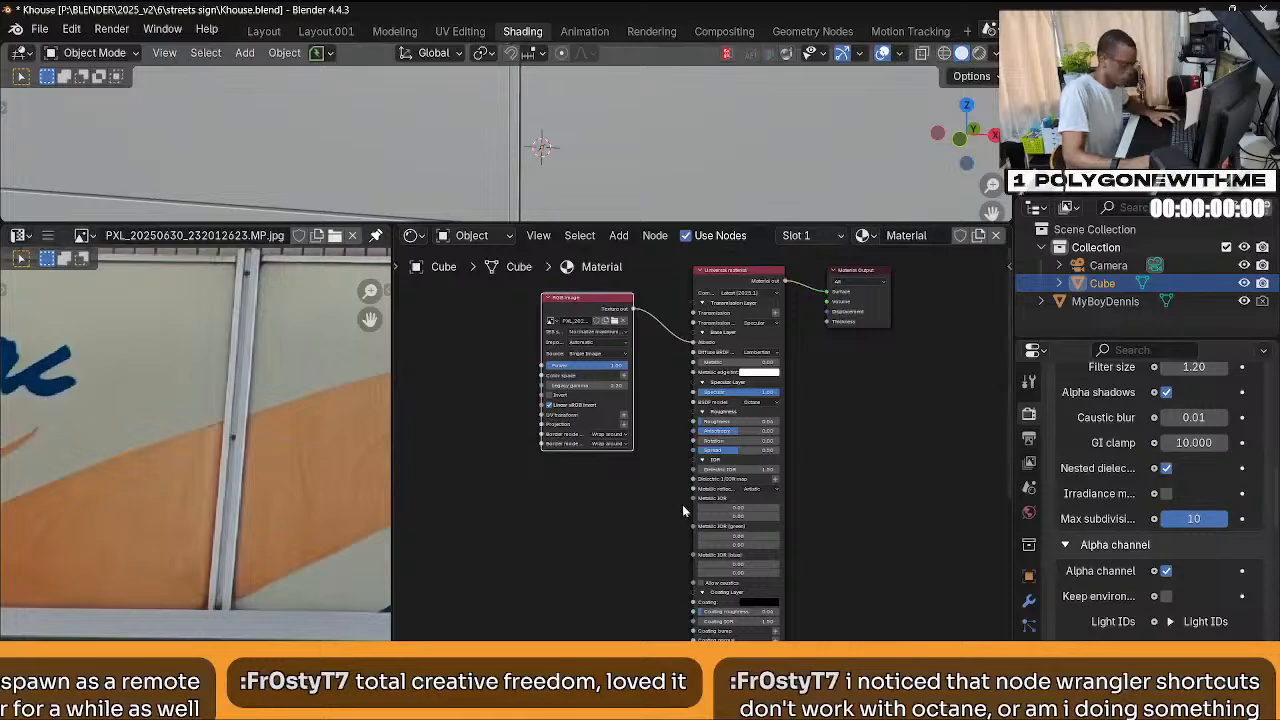
Show the node properties sidebar and try inserting a reroute on the link between the RGB image node and Albedo.
key(n)
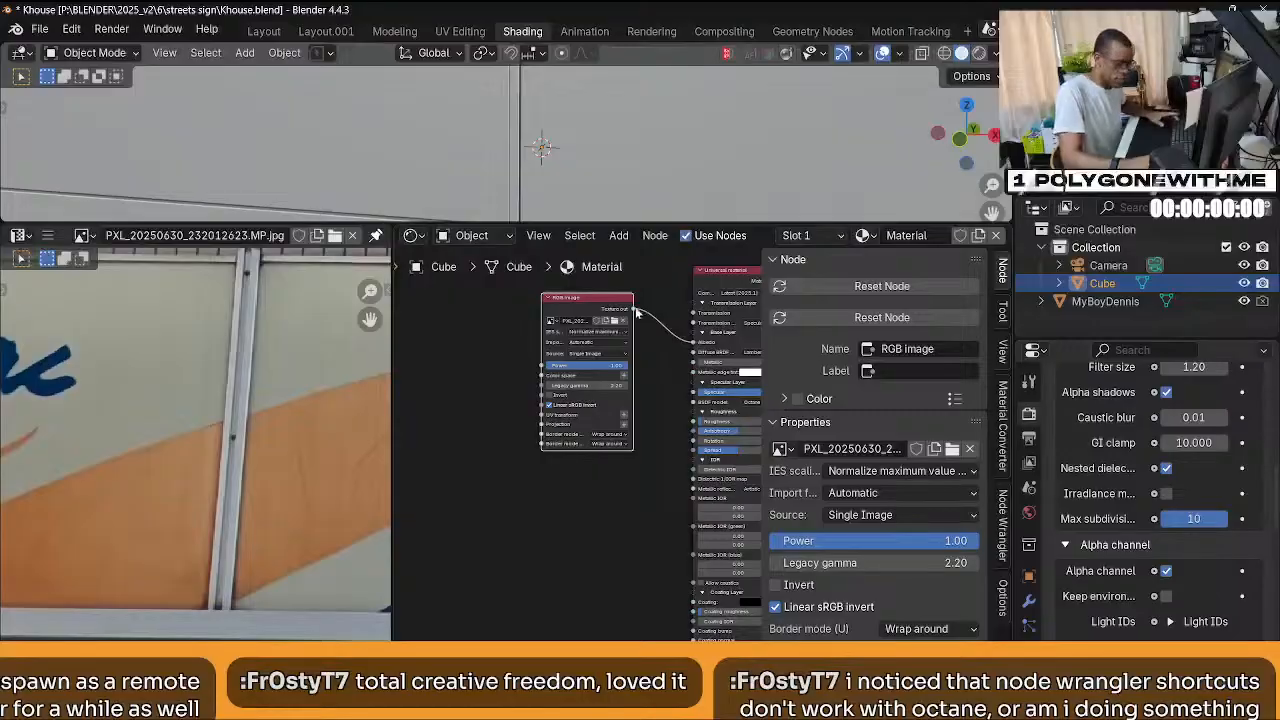
shift+right_drag(658, 313, 658, 360)
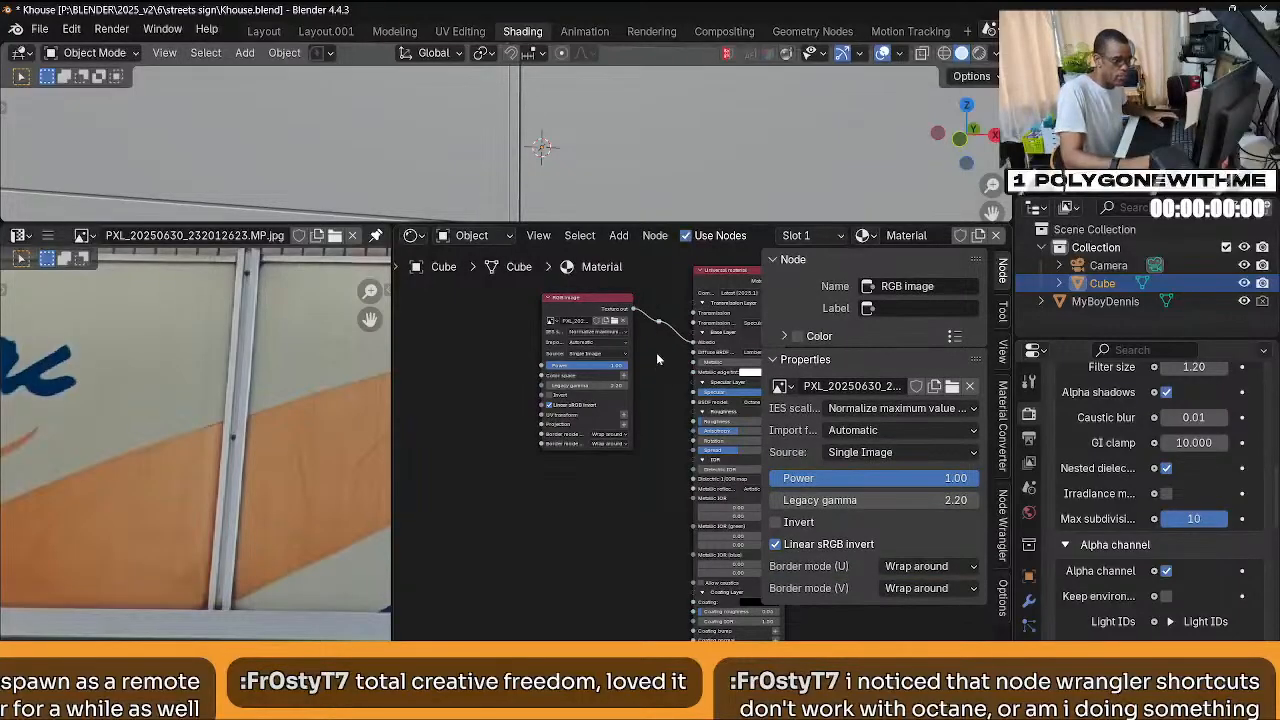
key(ctrl+z)
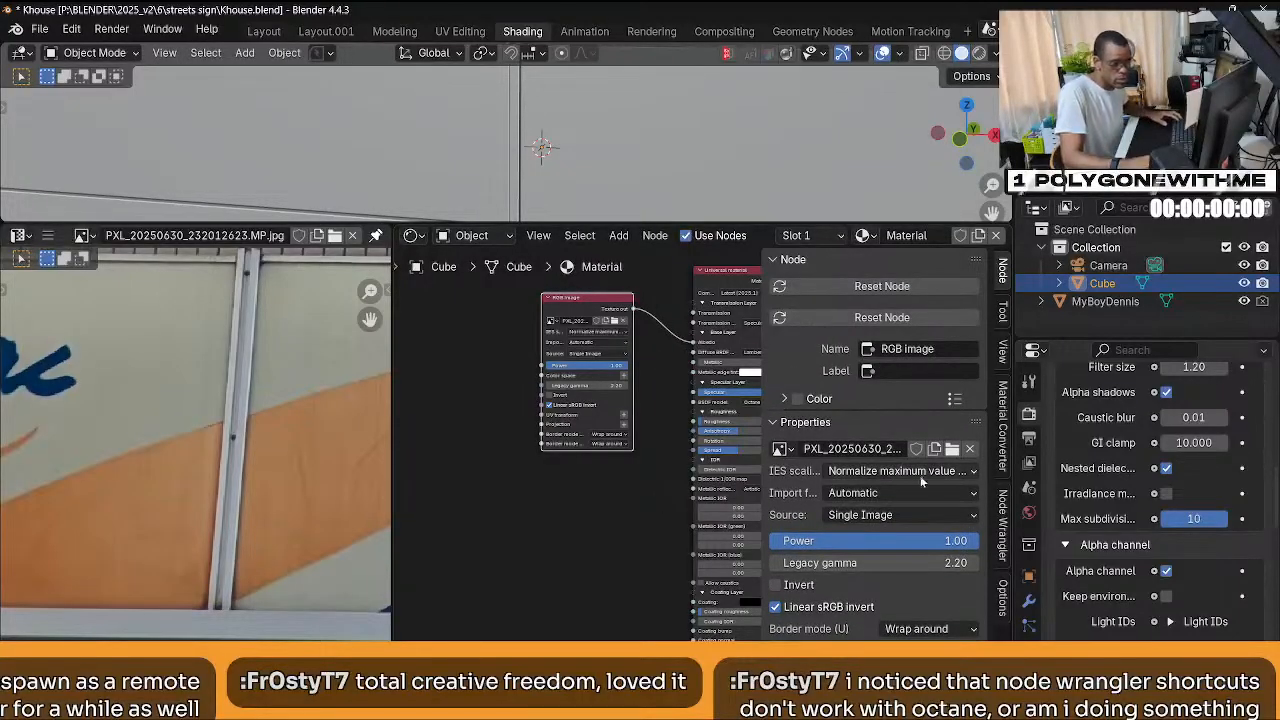
Examine the Node Wrangler commands in the sidebar and the quick-access list, including the Merge Selected Nodes options.
click(1004, 532)
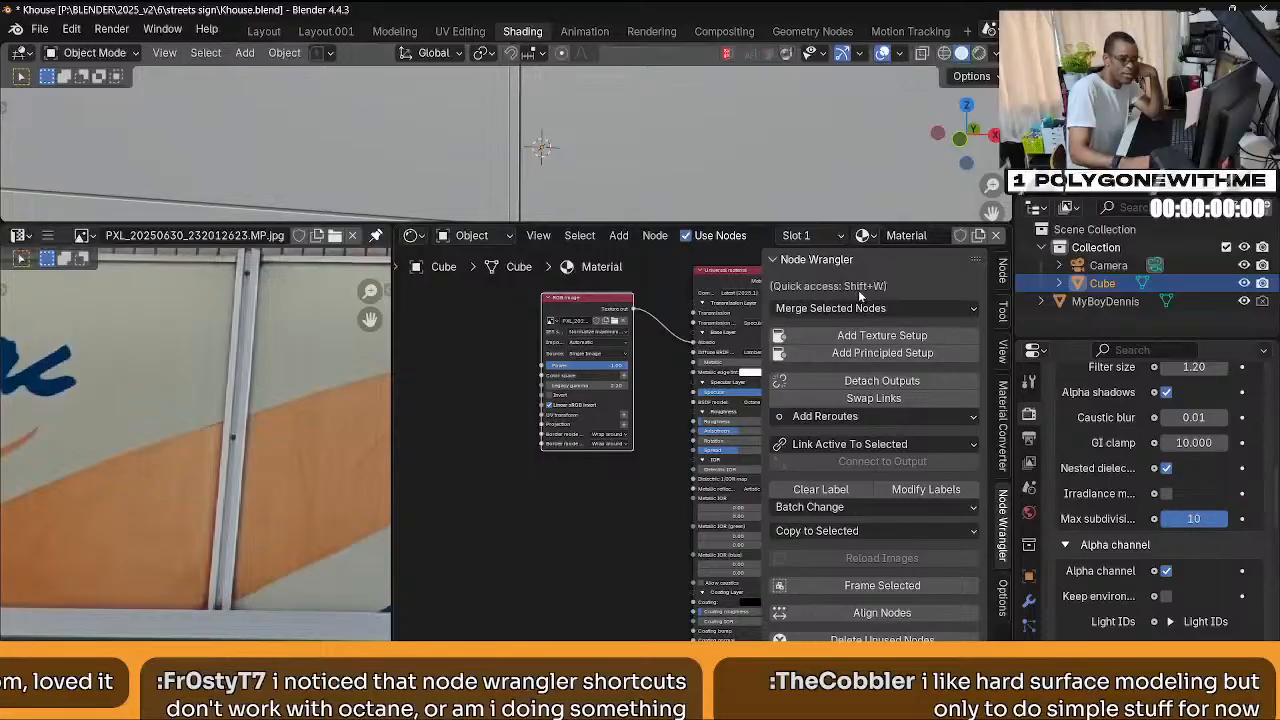
click(518, 571)
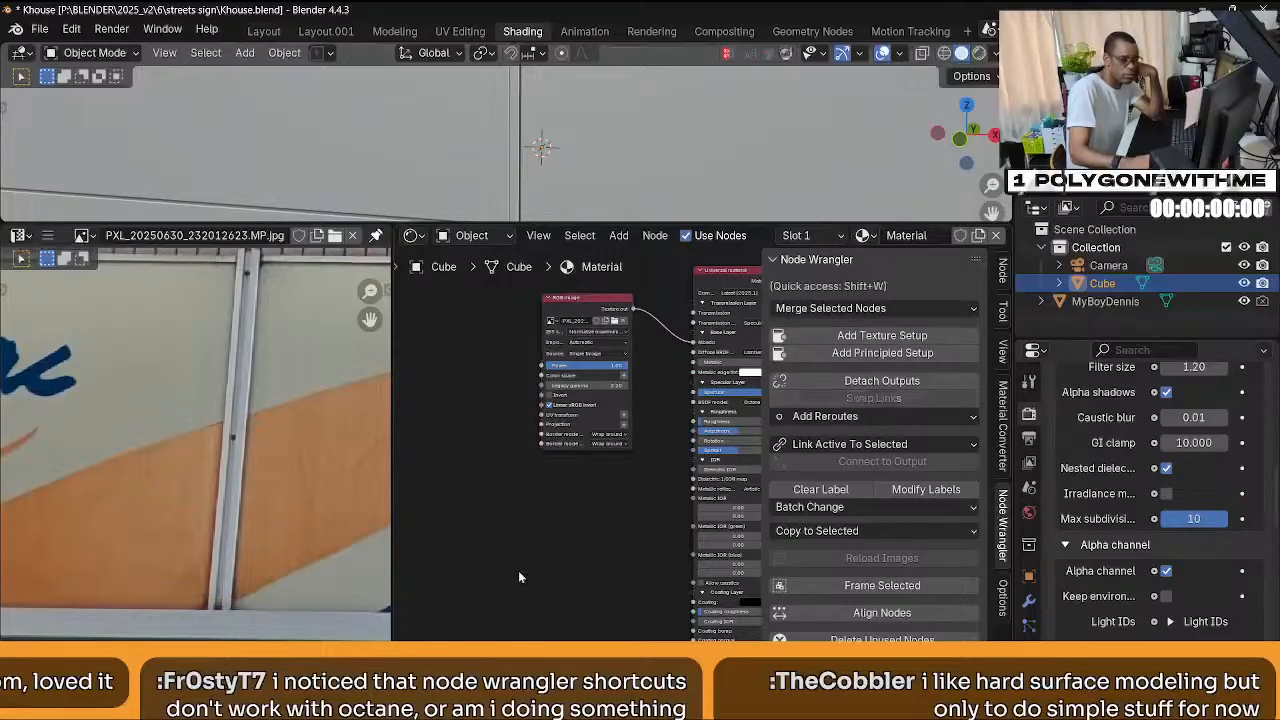
key(shift+w)
mouse_move(521, 571)
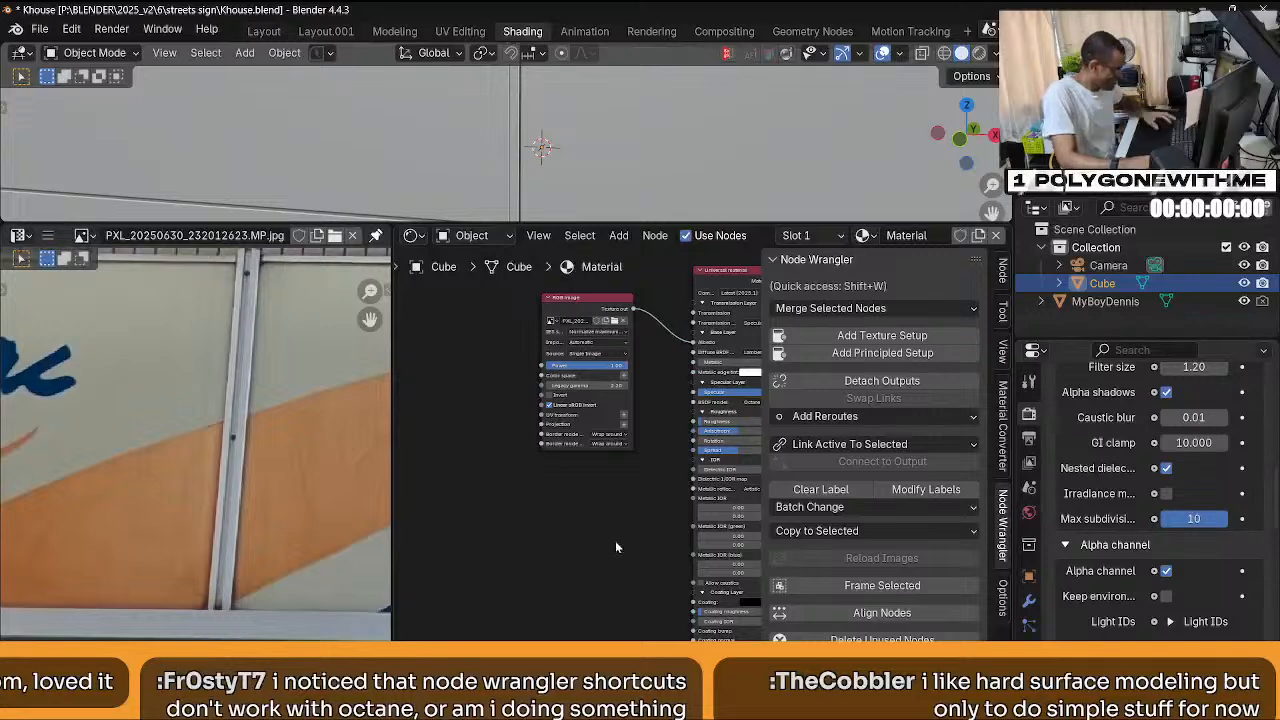
key(n)
key(shift+w)
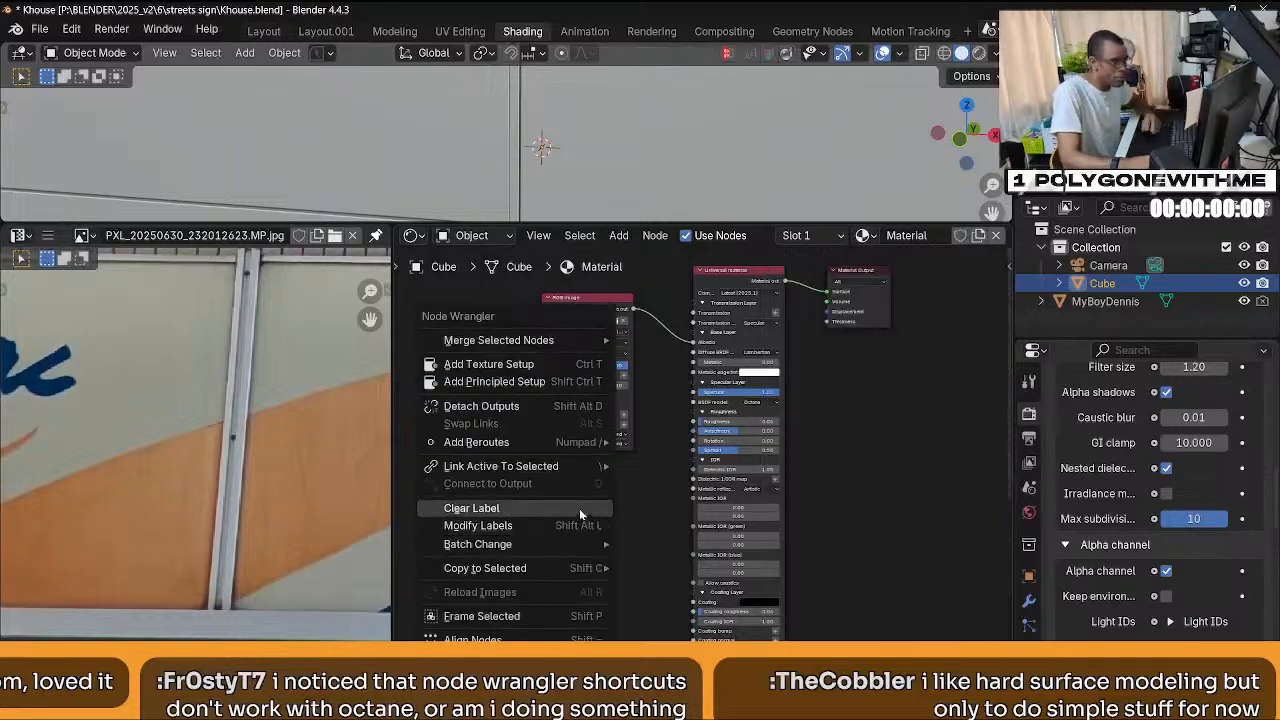
mouse_move(555, 342)
mouse_move(676, 342)
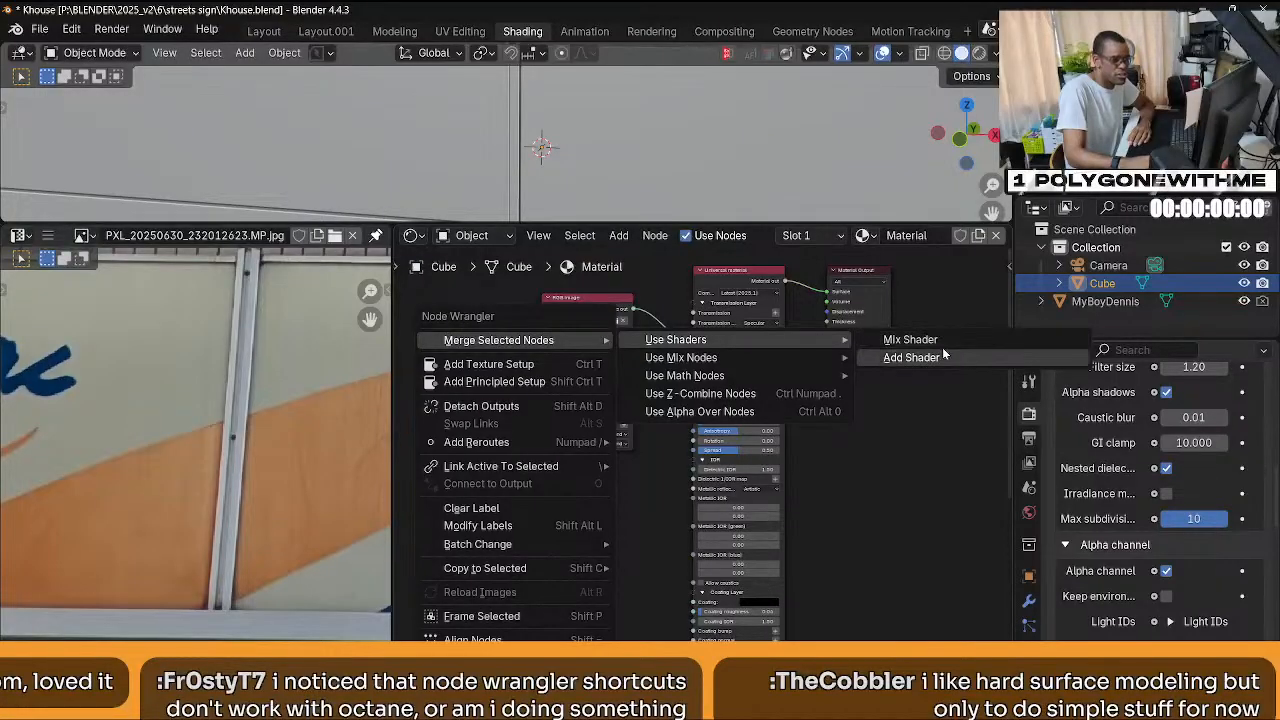
mouse_move(774, 364)
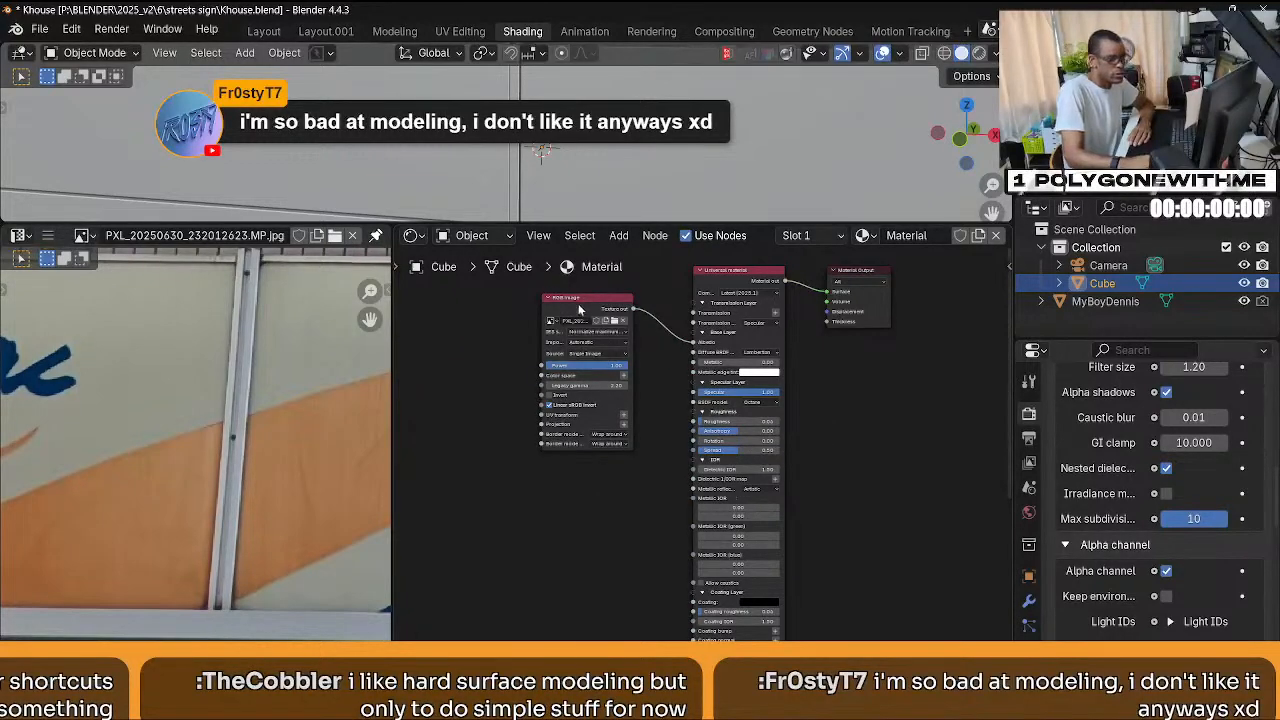
click(580, 309)
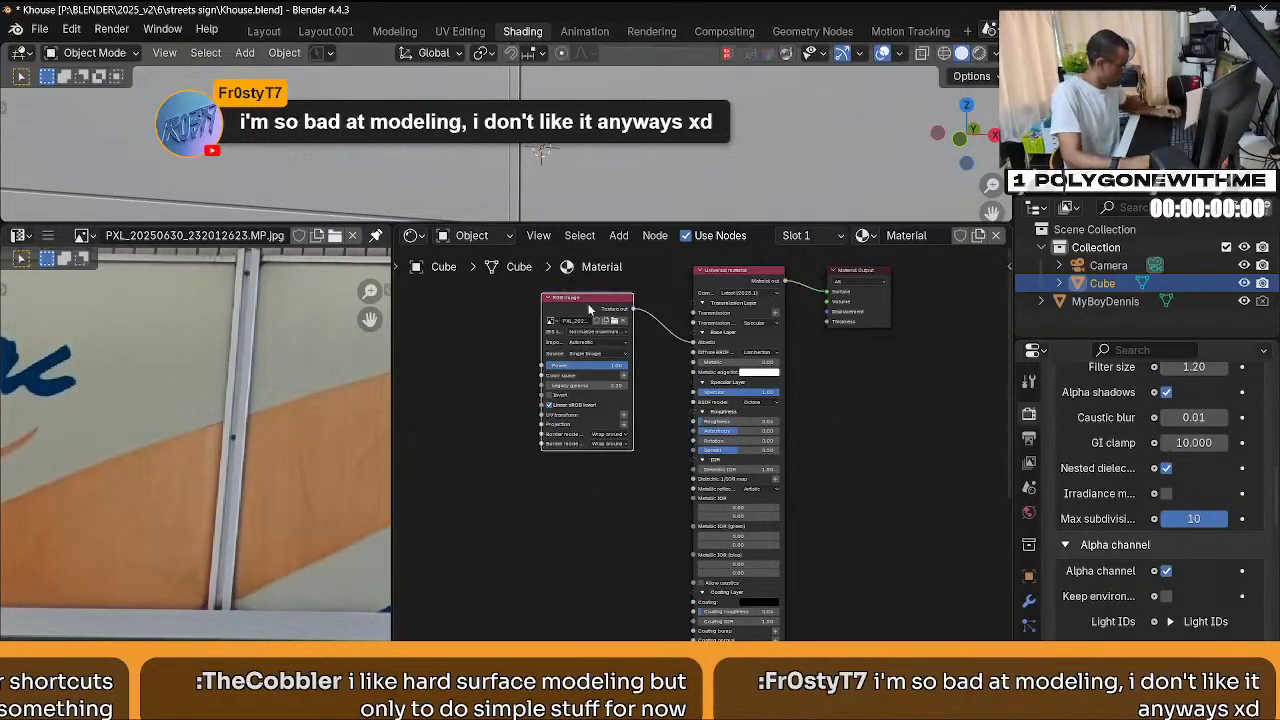
drag(590, 310, 693, 342)
key(ctrl+z)
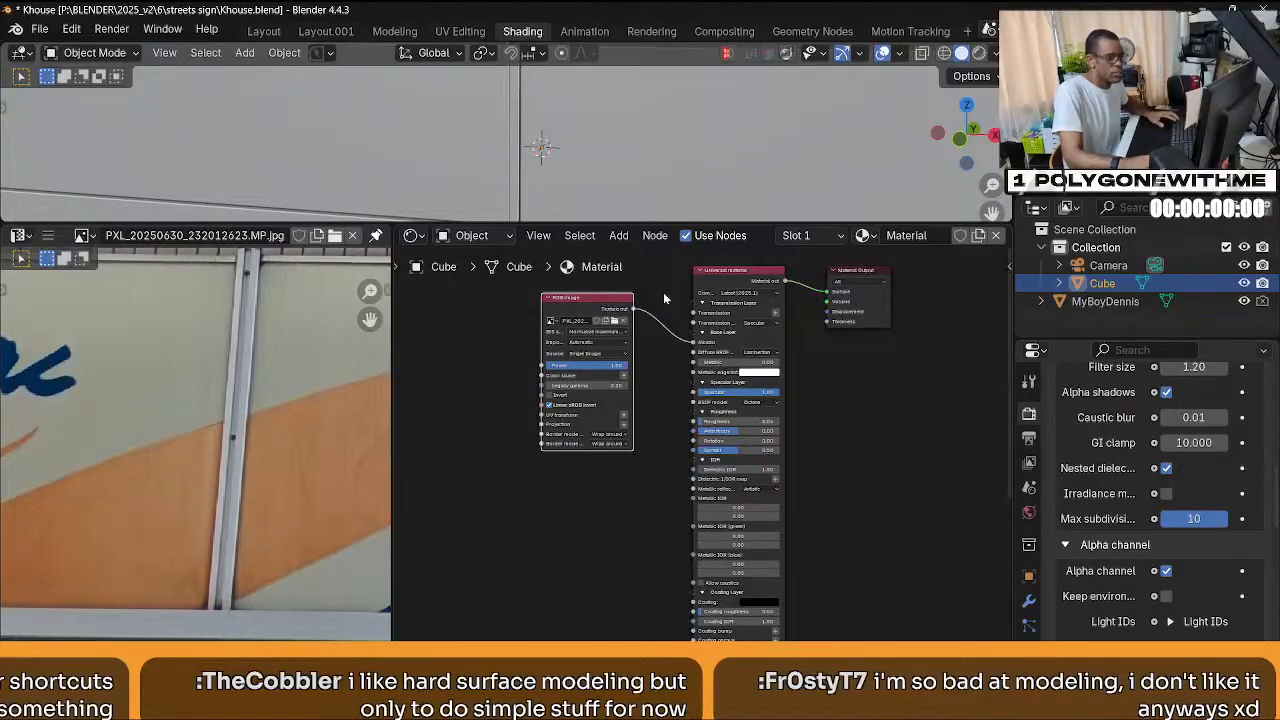
Cut the link between the RGB image node and Albedo, reconnect it, and move the RGB image node farther from the material.
ctrl+right_drag(663, 292, 636, 376)
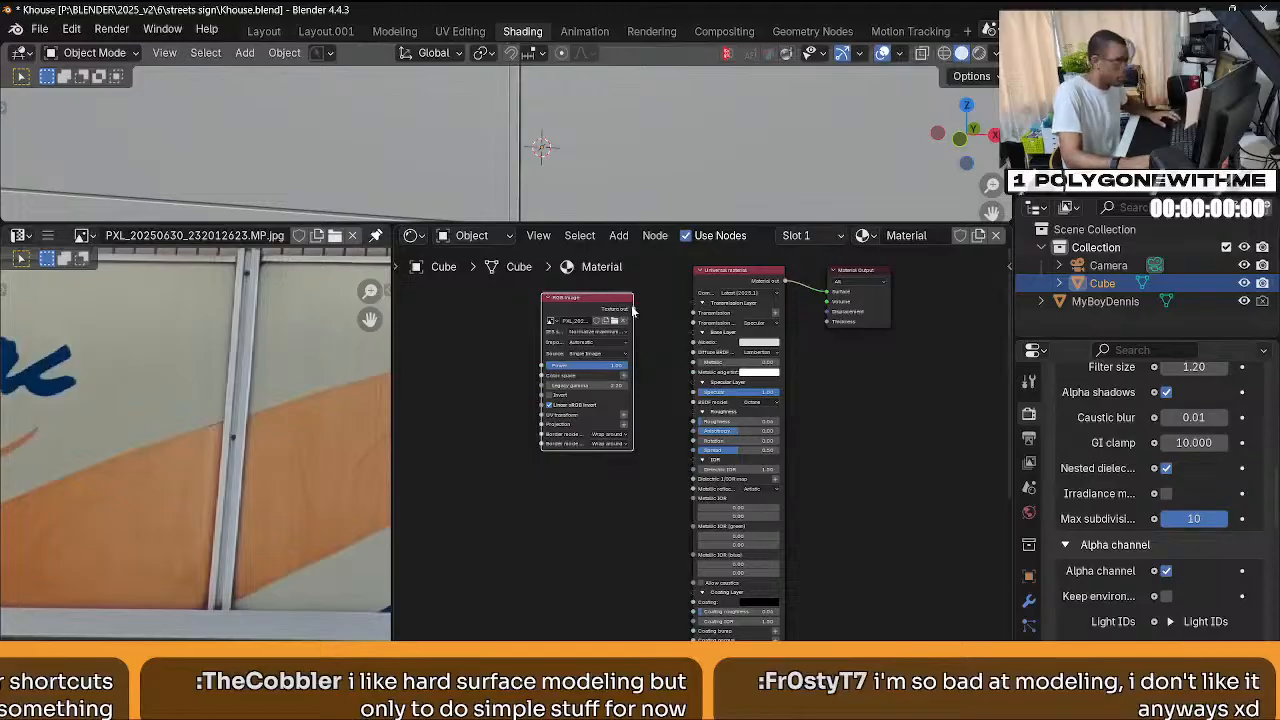
drag(630, 311, 688, 348)
key(g)
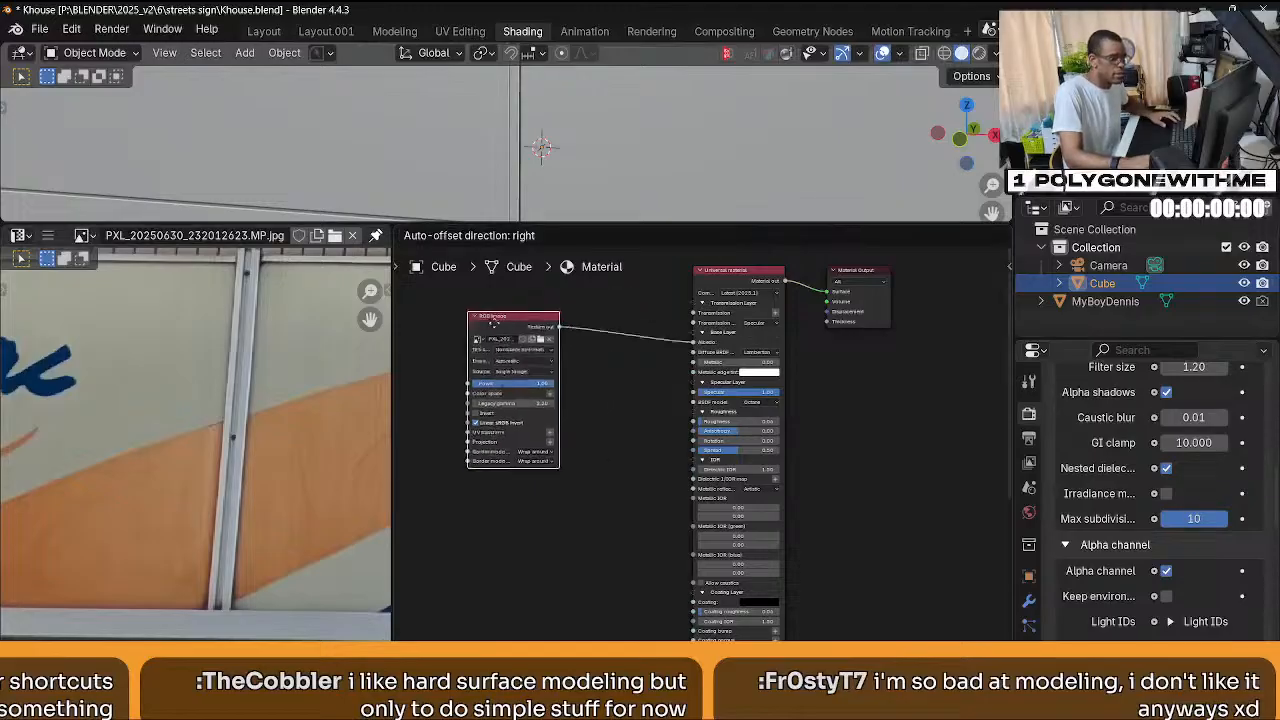
click(533, 347)
Insert a Gradient map node into the link between the RGB image node and the Universal material's Albedo.
key(shift+a)
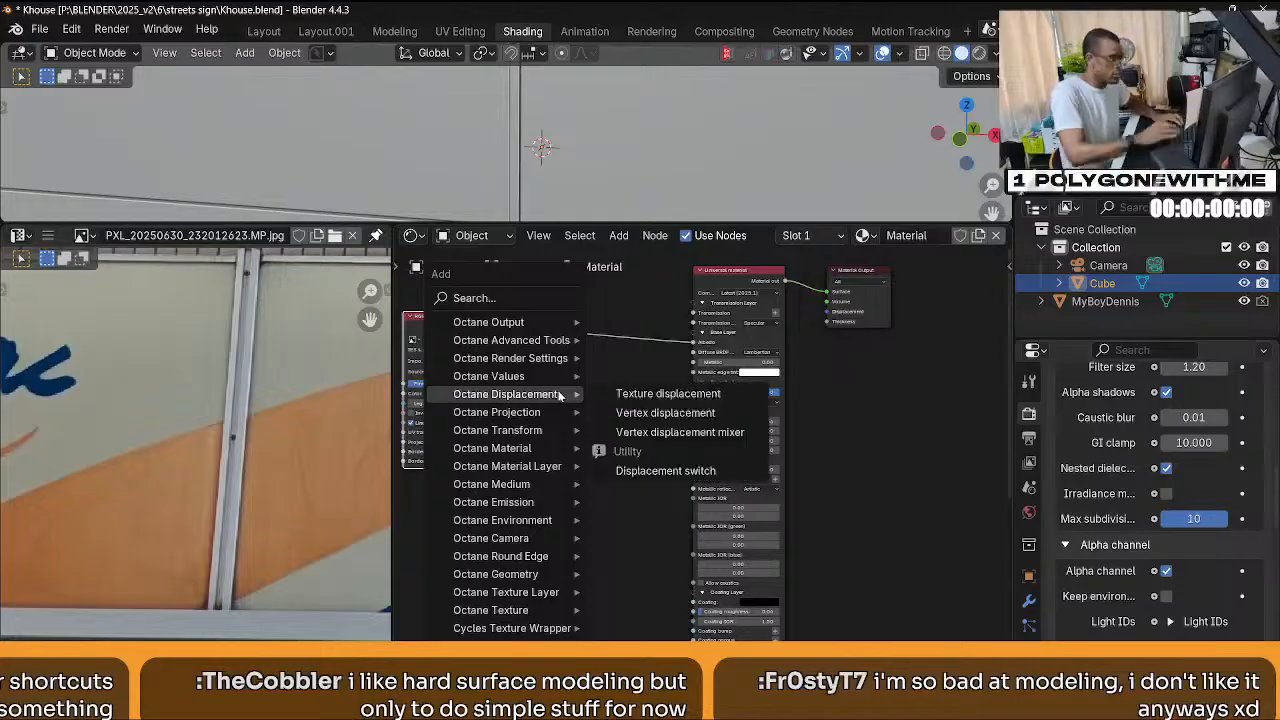
key(Escape)
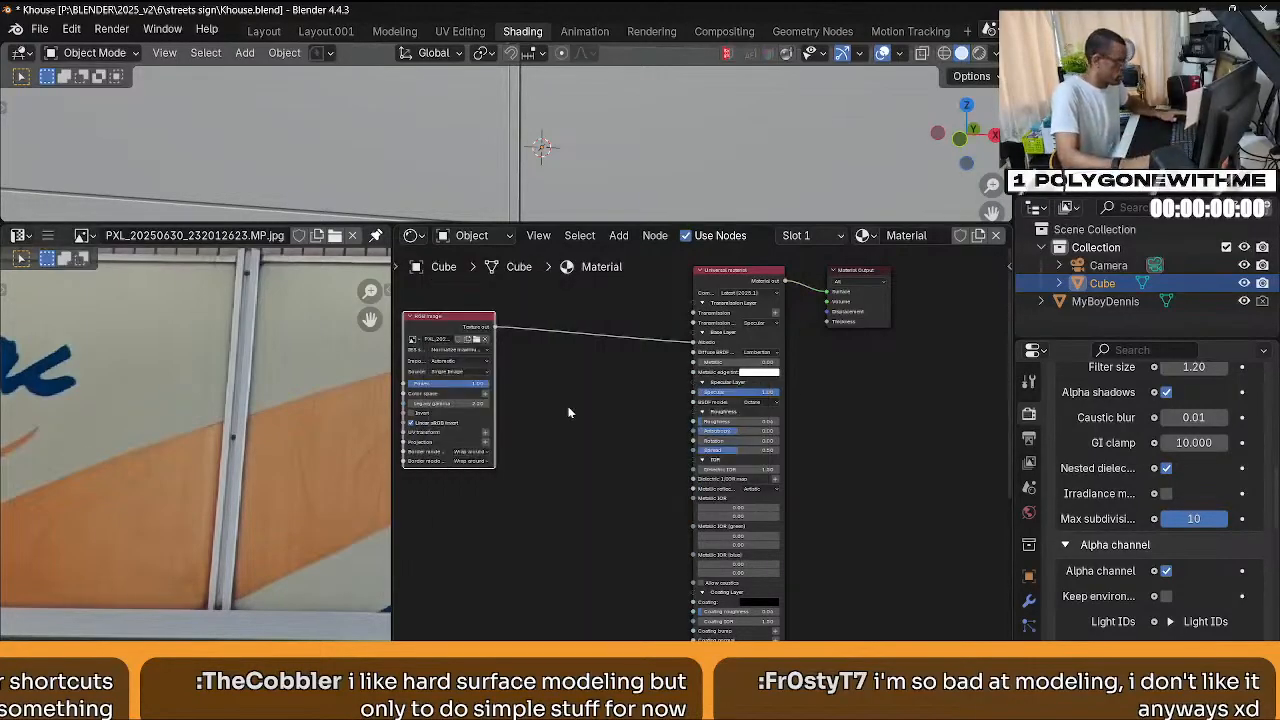
key(q)
click(514, 406)
click(574, 484)
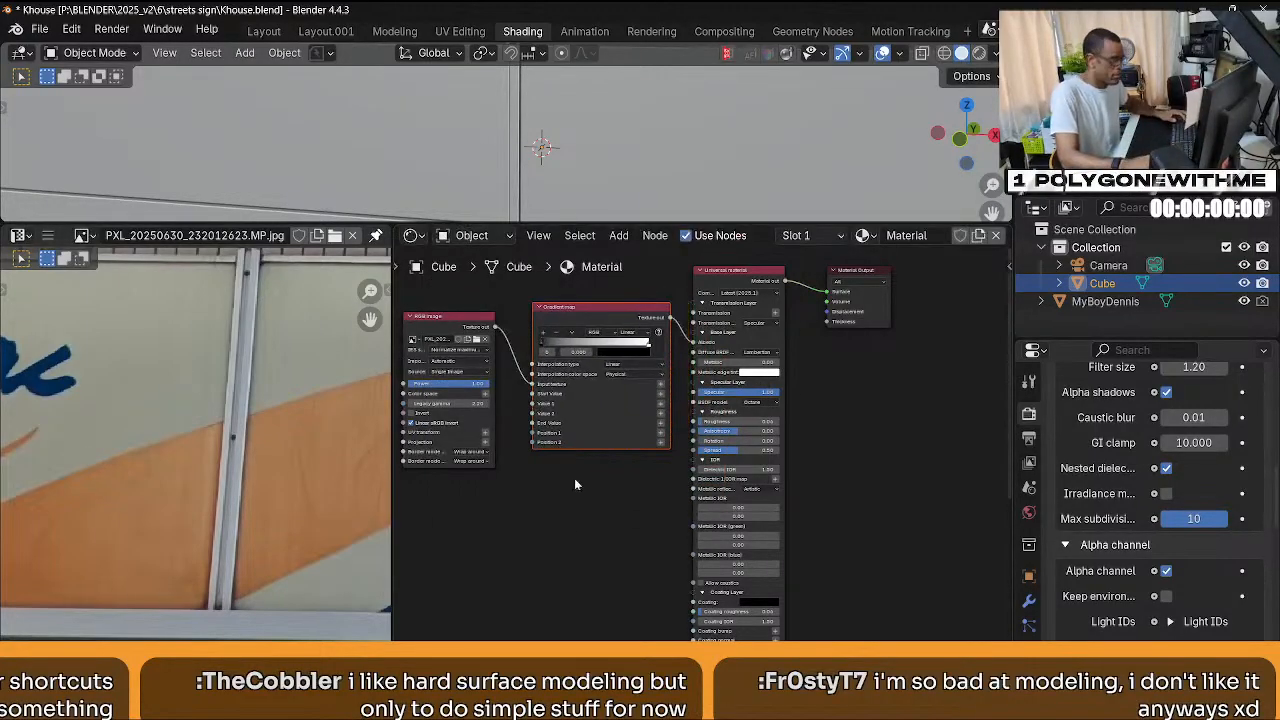
Pull the Gradient map out of the chain, connect the RGB image straight to Albedo, and drop the Gradient map back onto the link.
drag(616, 322, 607, 459)
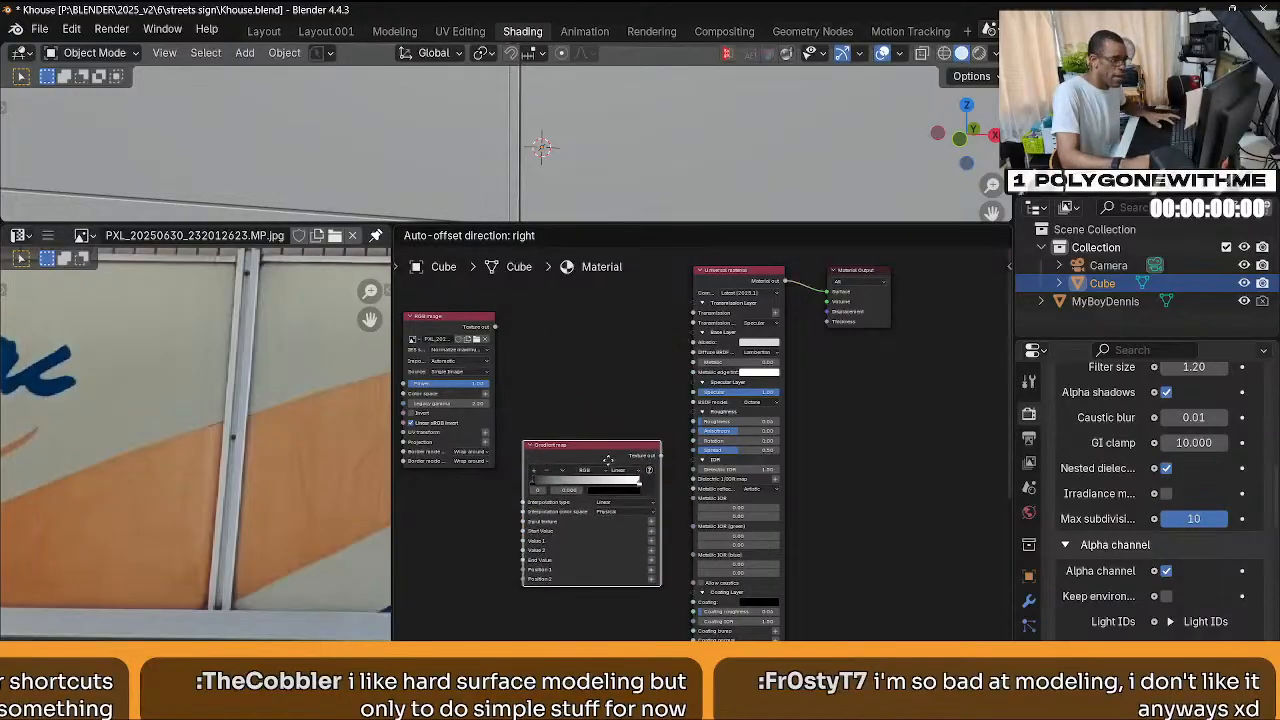
click(607, 459)
drag(494, 327, 692, 342)
drag(600, 443, 583, 328)
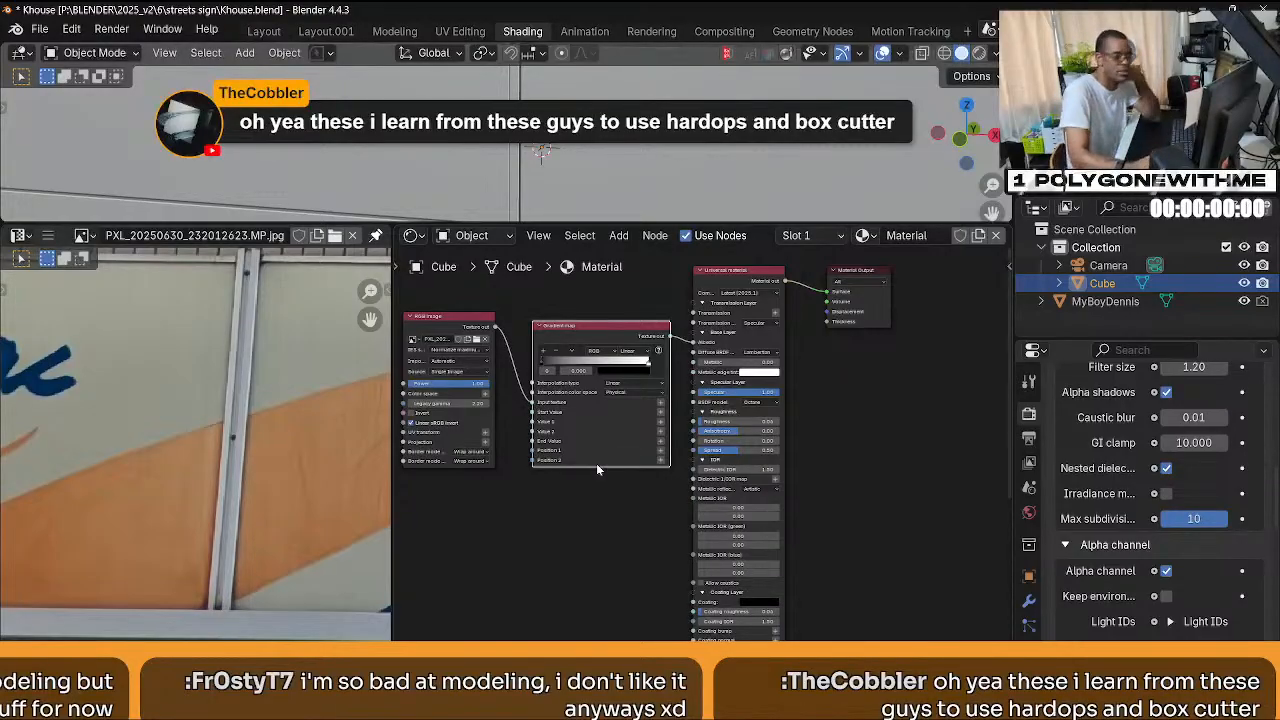
drag(620, 338, 609, 329)
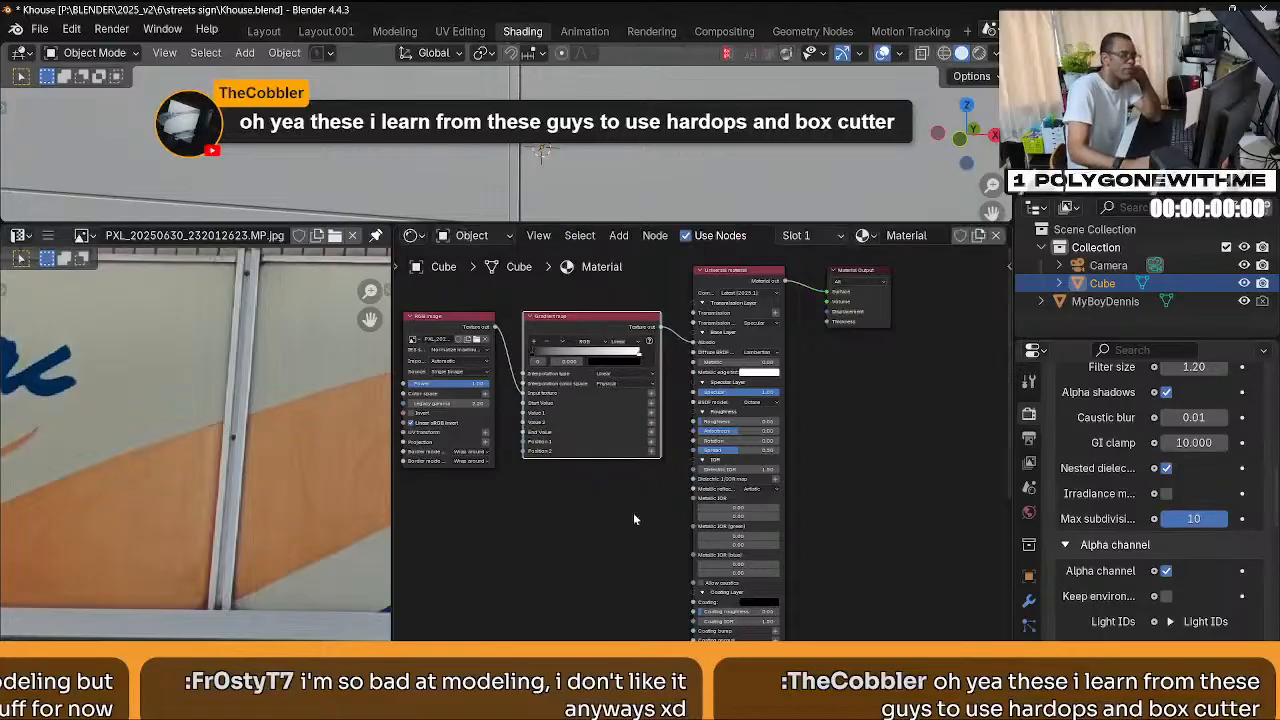
Examine the chain of RGB image, Gradient map and Universal material nodes.
middle_drag(652, 521, 686, 526)
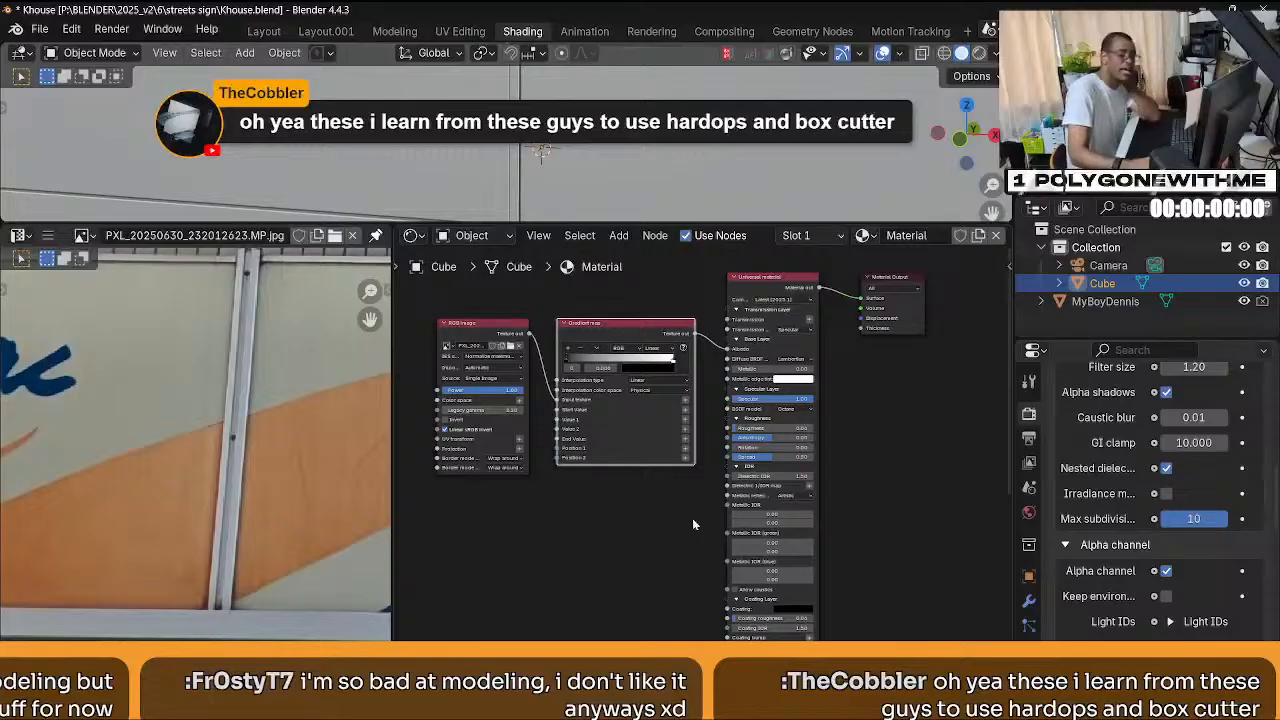
scroll(694, 504, up, 1)
middle_drag(695, 485, 745, 514)
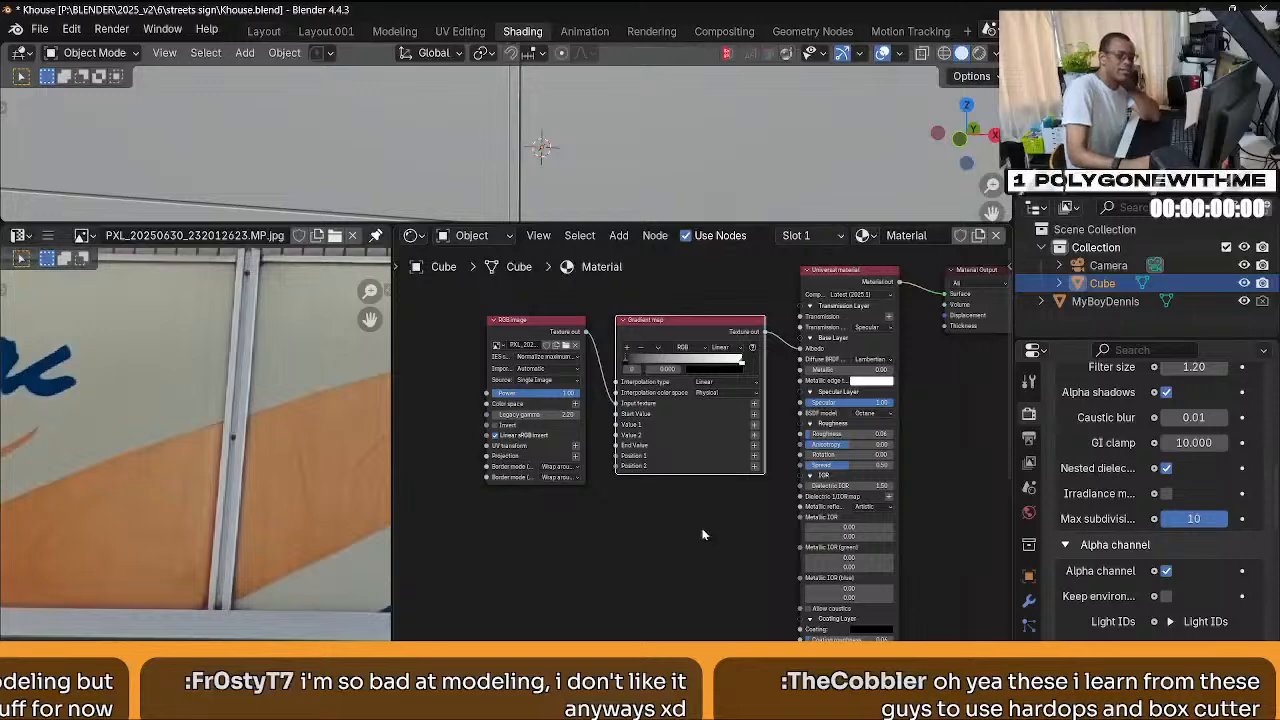
scroll(707, 529, up, 2)
drag(566, 291, 727, 478)
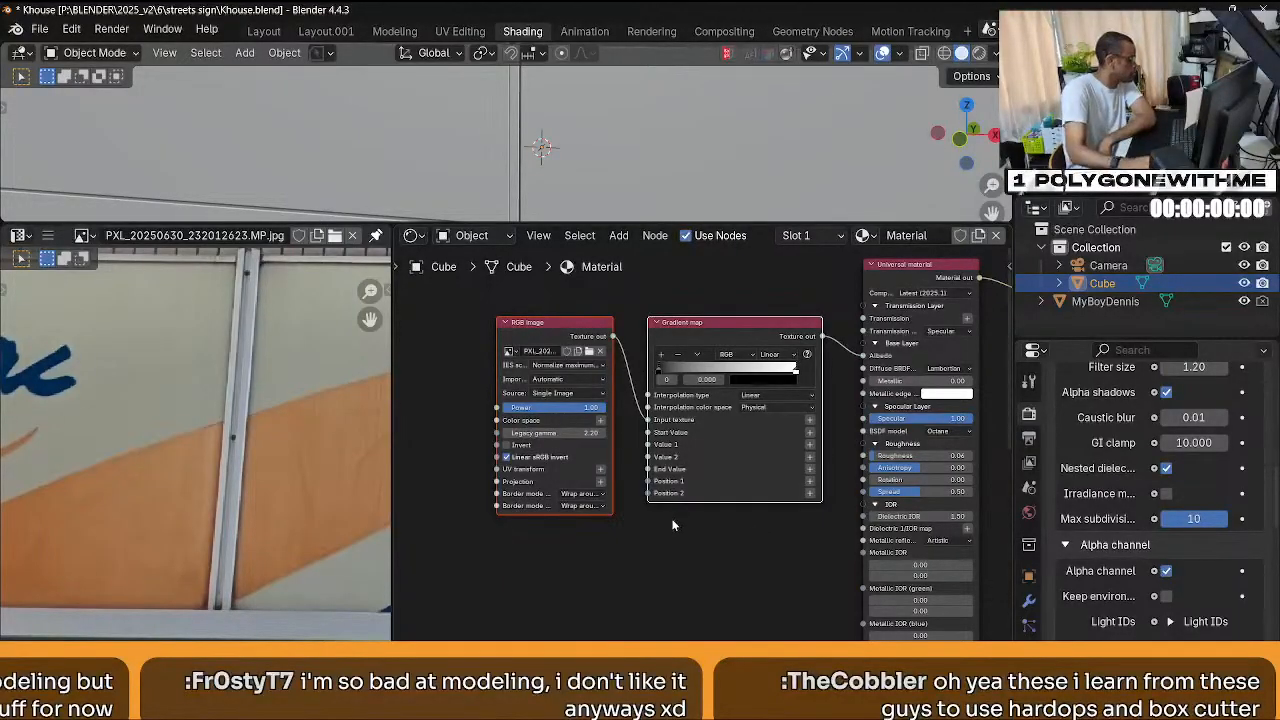
click(707, 510)
middle_drag(694, 548, 689, 548)
scroll(673, 527, down, 2)
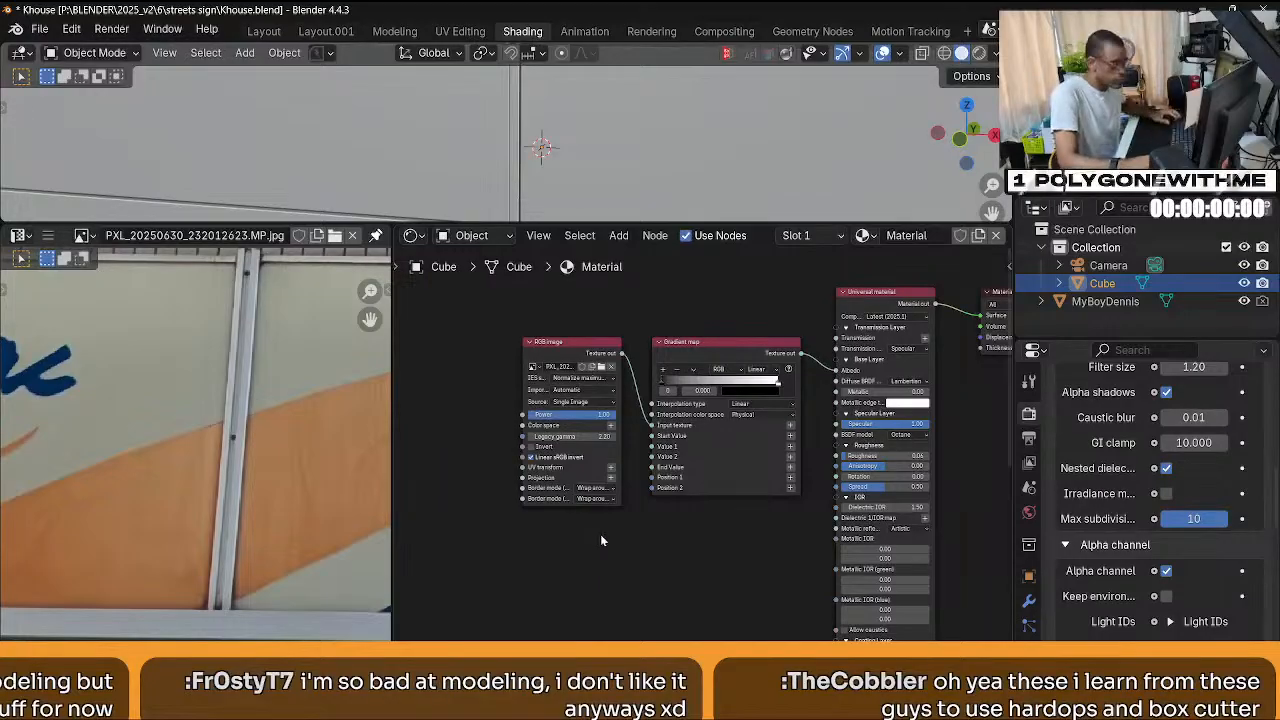
Enlarge the 3D viewport and switch its shading to show the signboard's textured material.
drag(625, 220, 625, 420)
click(980, 53)
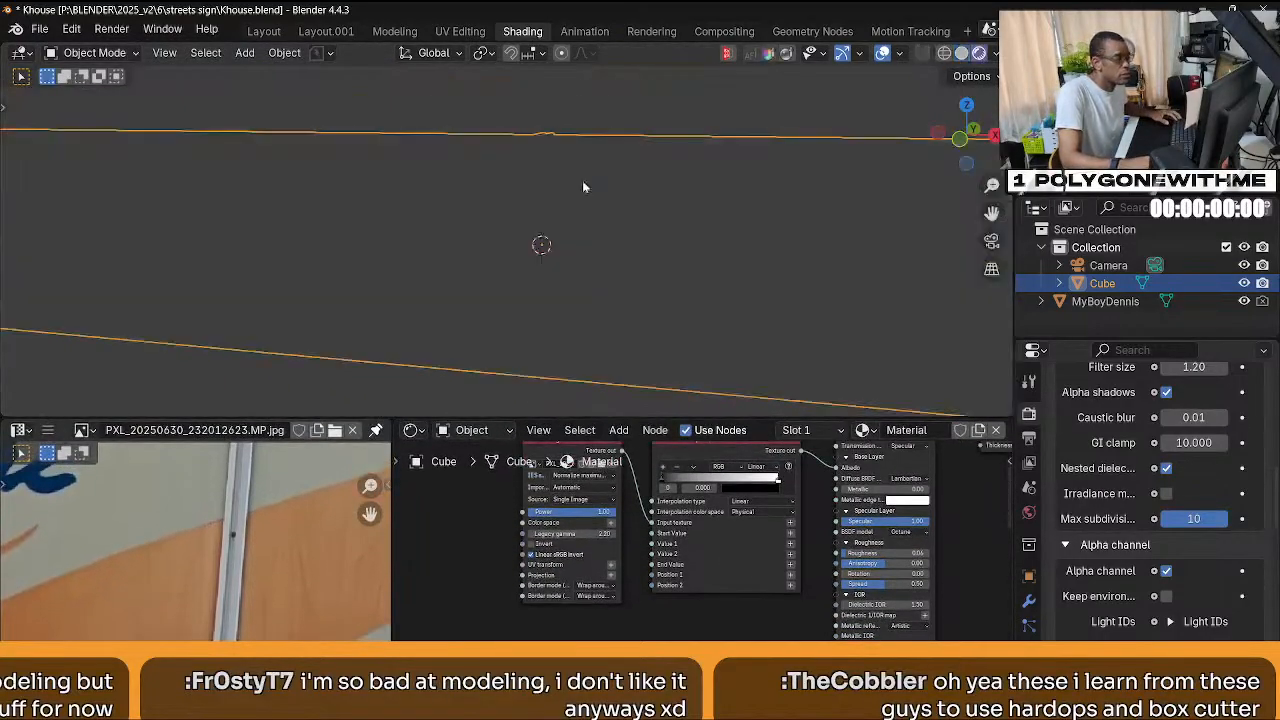
middle_drag(553, 225, 622, 212)
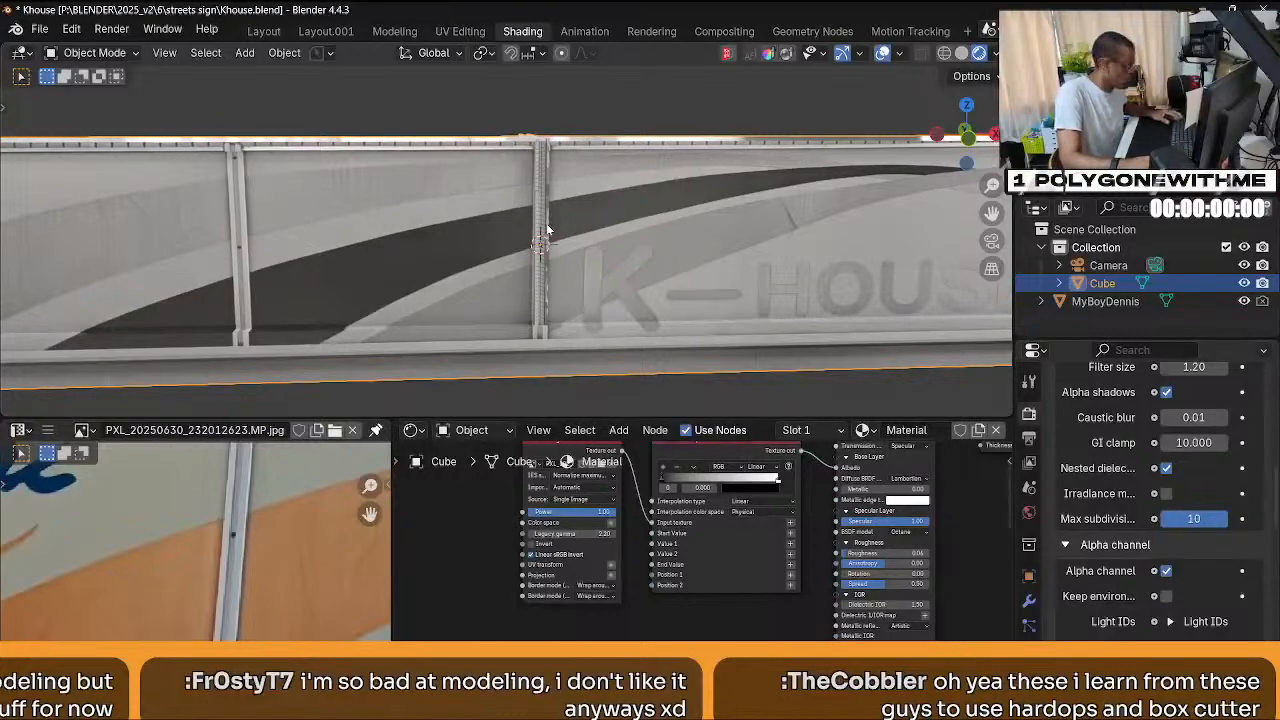
In Edit Mode, select the whole divider post beside the K-House lettering and unwrap it with Project from View from the front.
key(Tab)
click(658, 227)
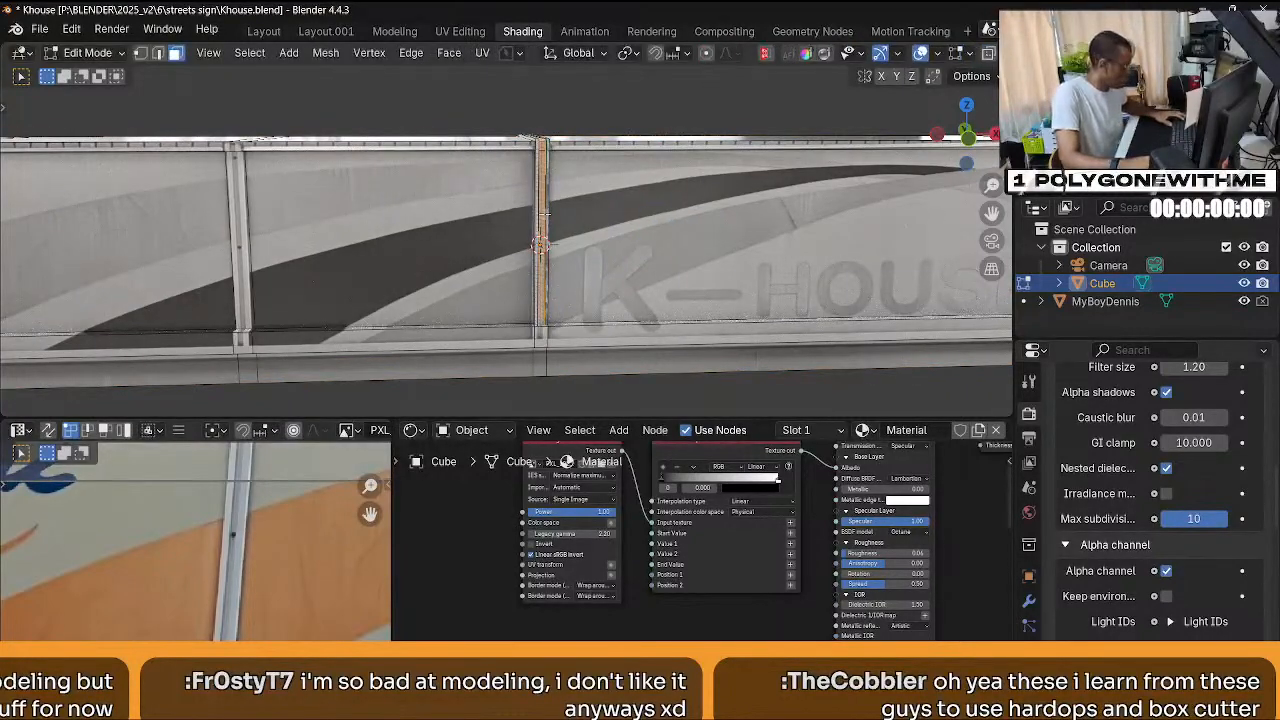
key(l)
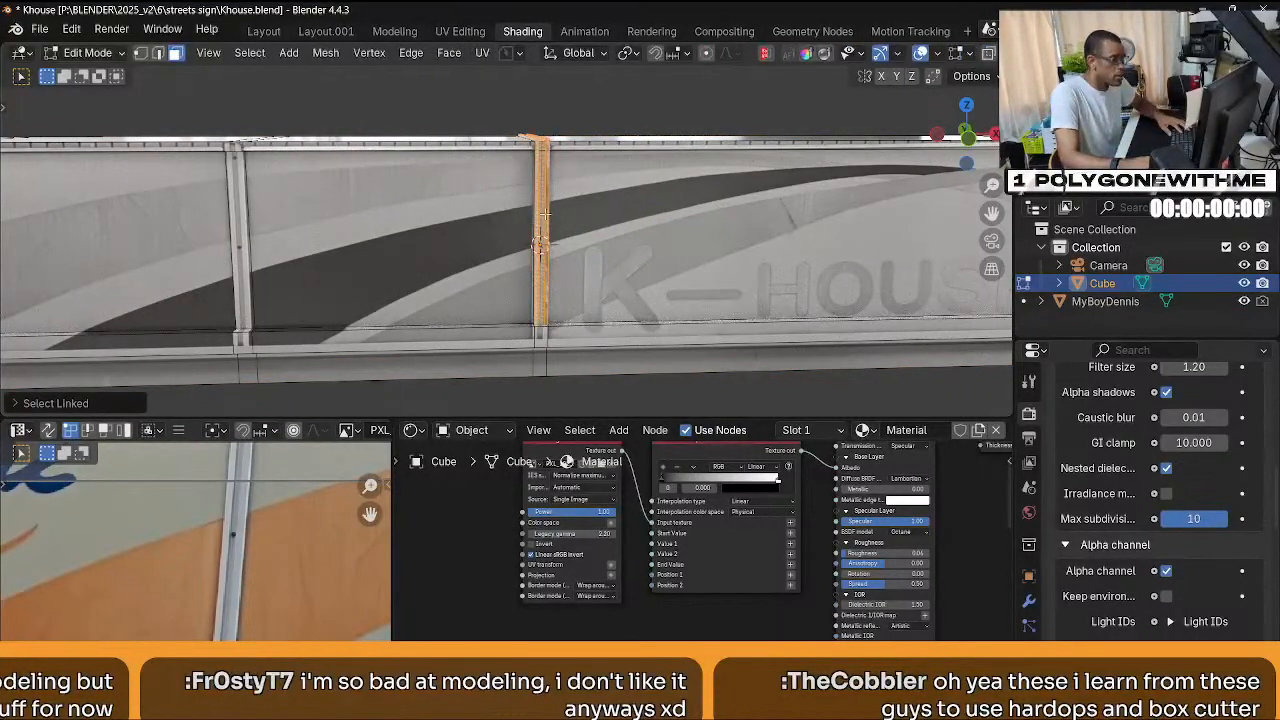
scroll(511, 290, down, 2)
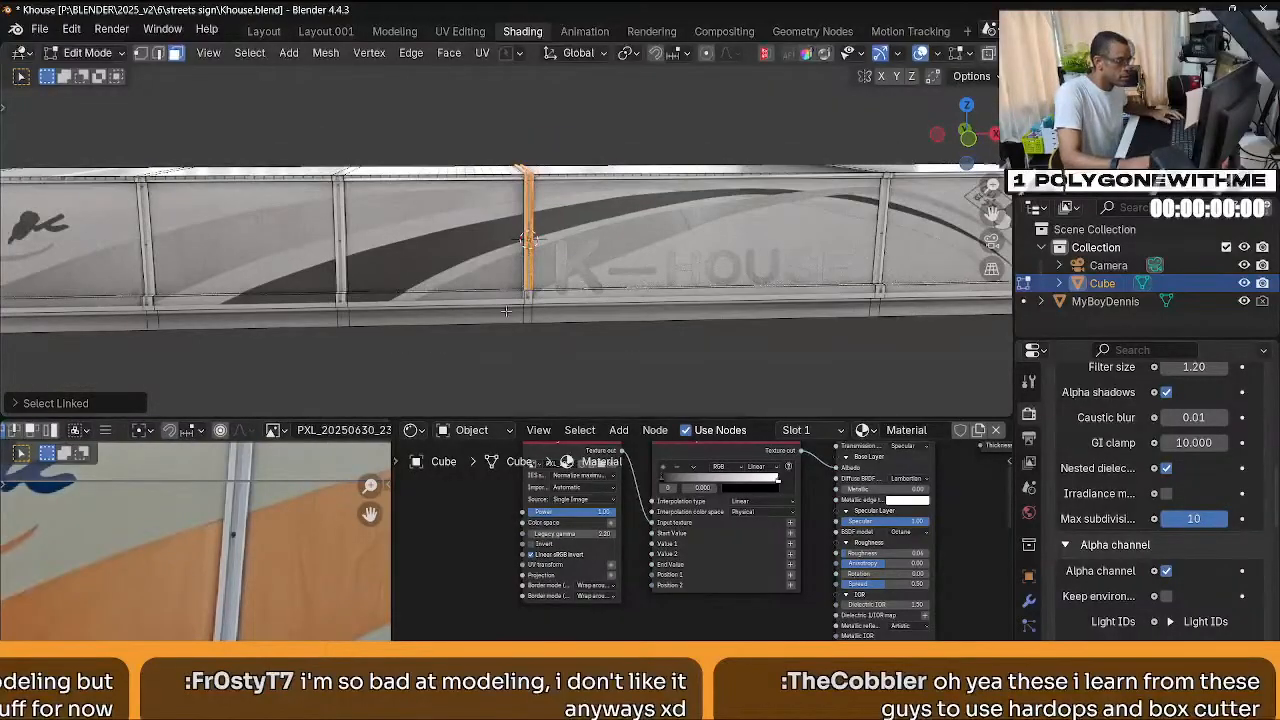
key(KP_1)
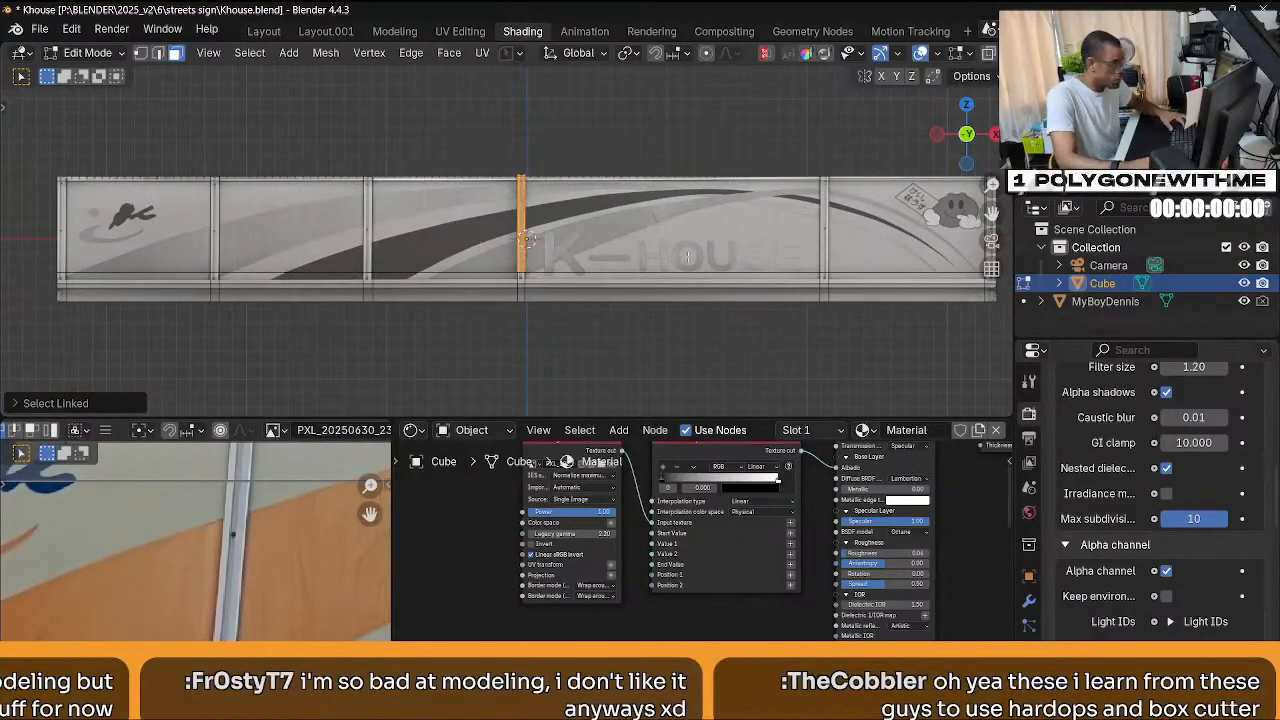
scroll(500, 279, up, 2)
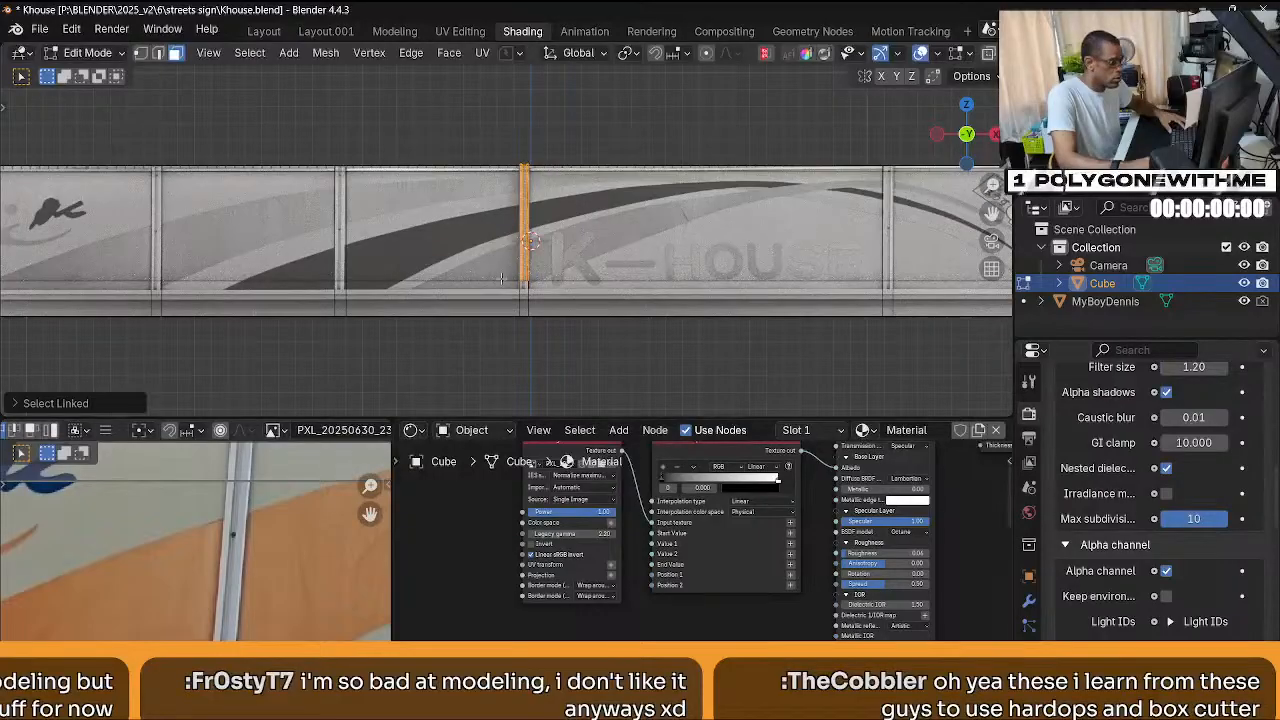
key(u)
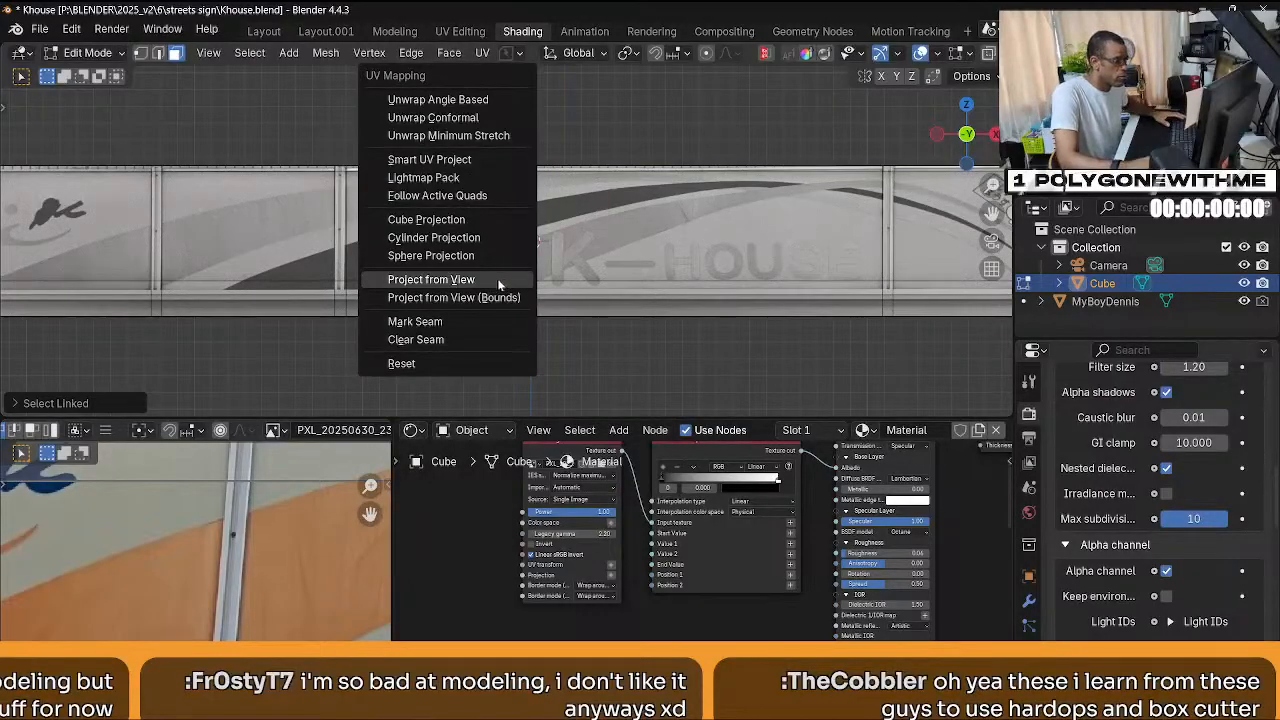
click(497, 279)
Maximize the UV editor and move the divider post's UVs onto the matching post in the photo beside the K.
scroll(328, 476, down, 3)
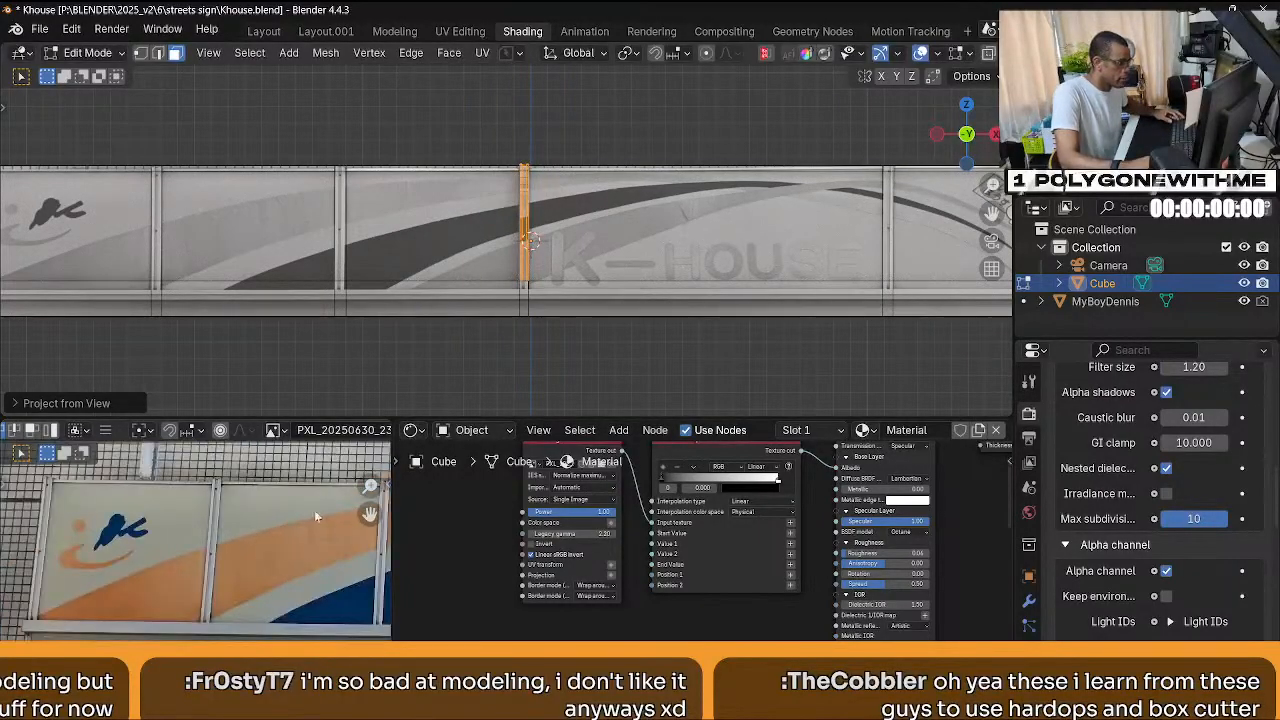
scroll(314, 510, down, 3)
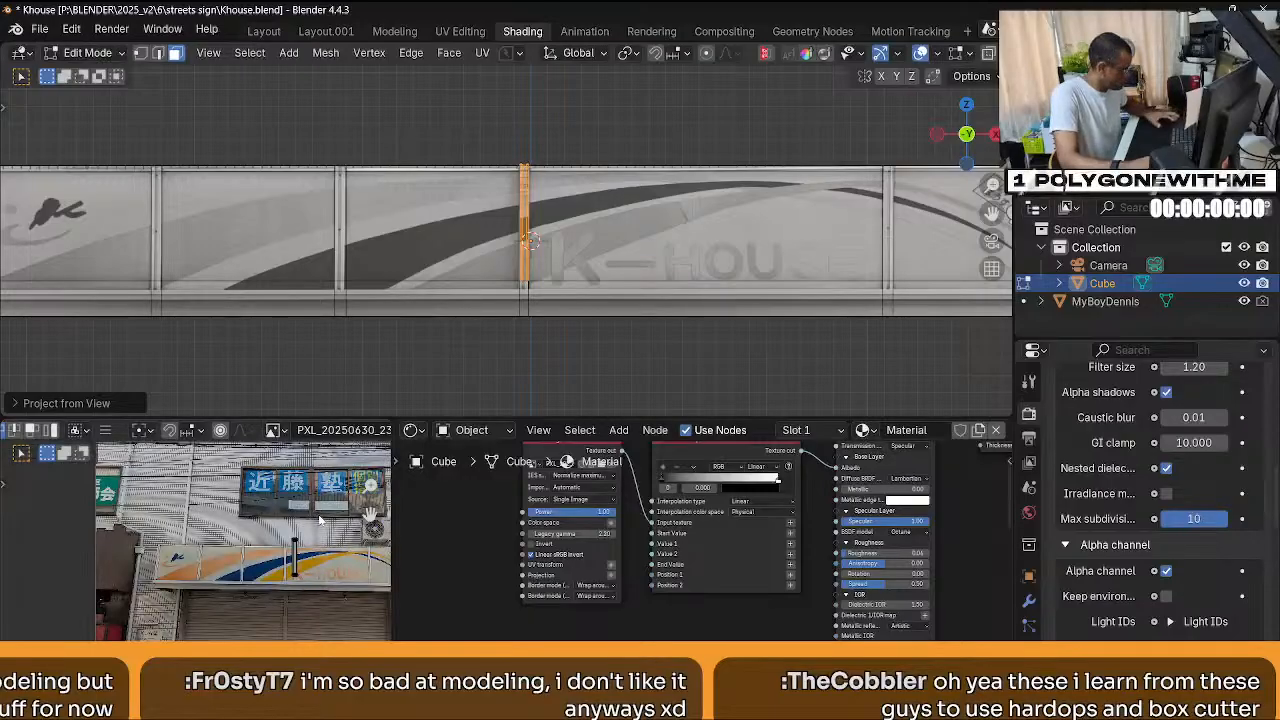
key(ctrl+space)
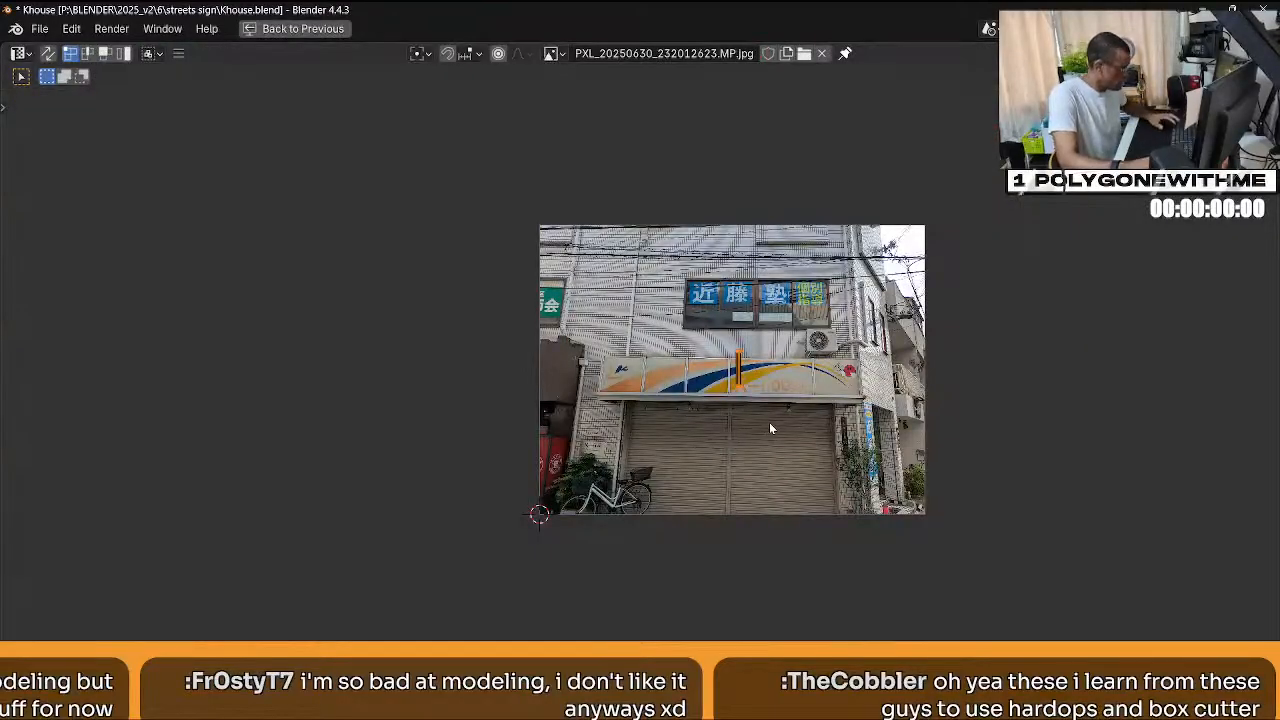
scroll(769, 422, up, 6)
middle_drag(841, 423, 722, 410)
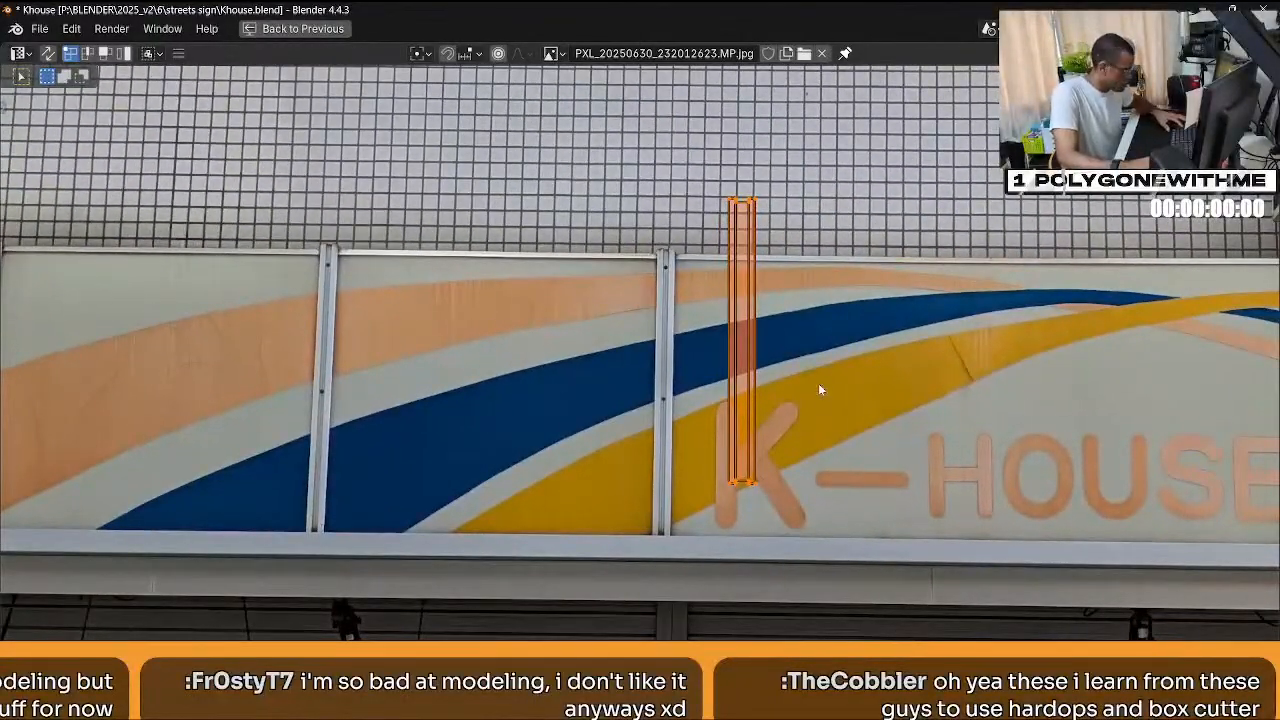
key(g)
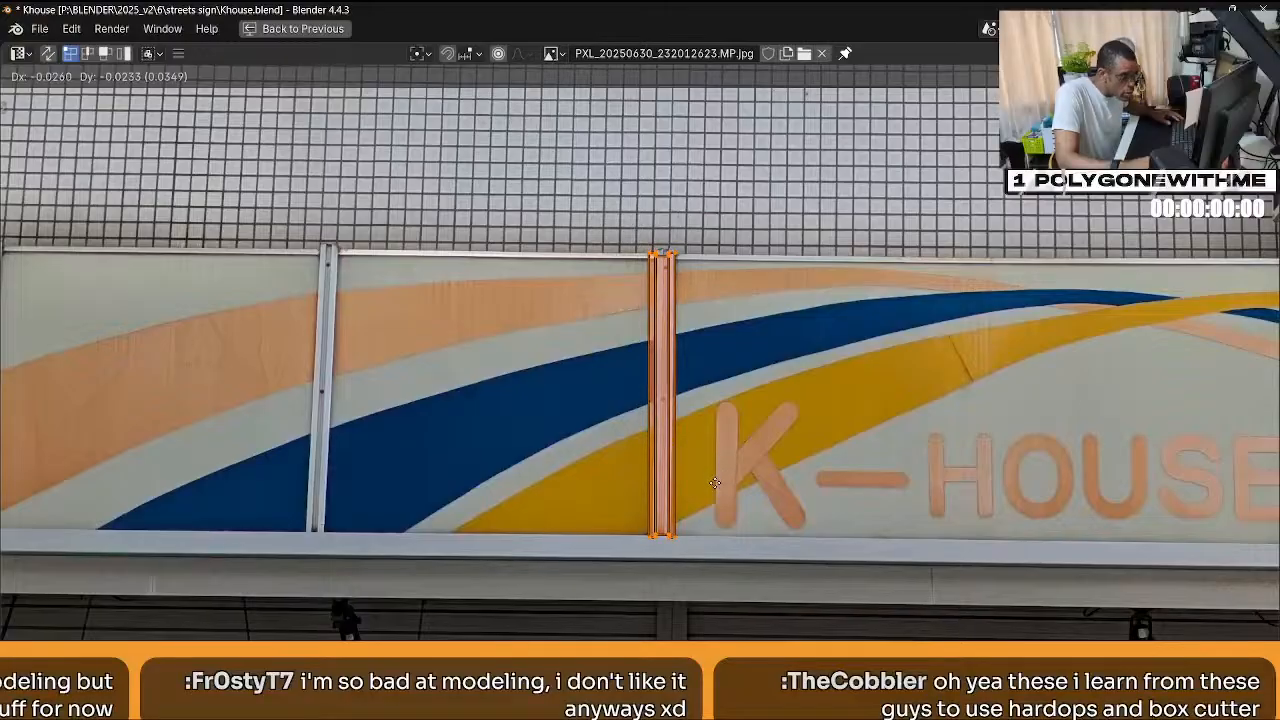
click(714, 484)
Nudge the divider post's UVs slightly up and sideways to line up with the top of the photographed post.
scroll(714, 484, up, 4)
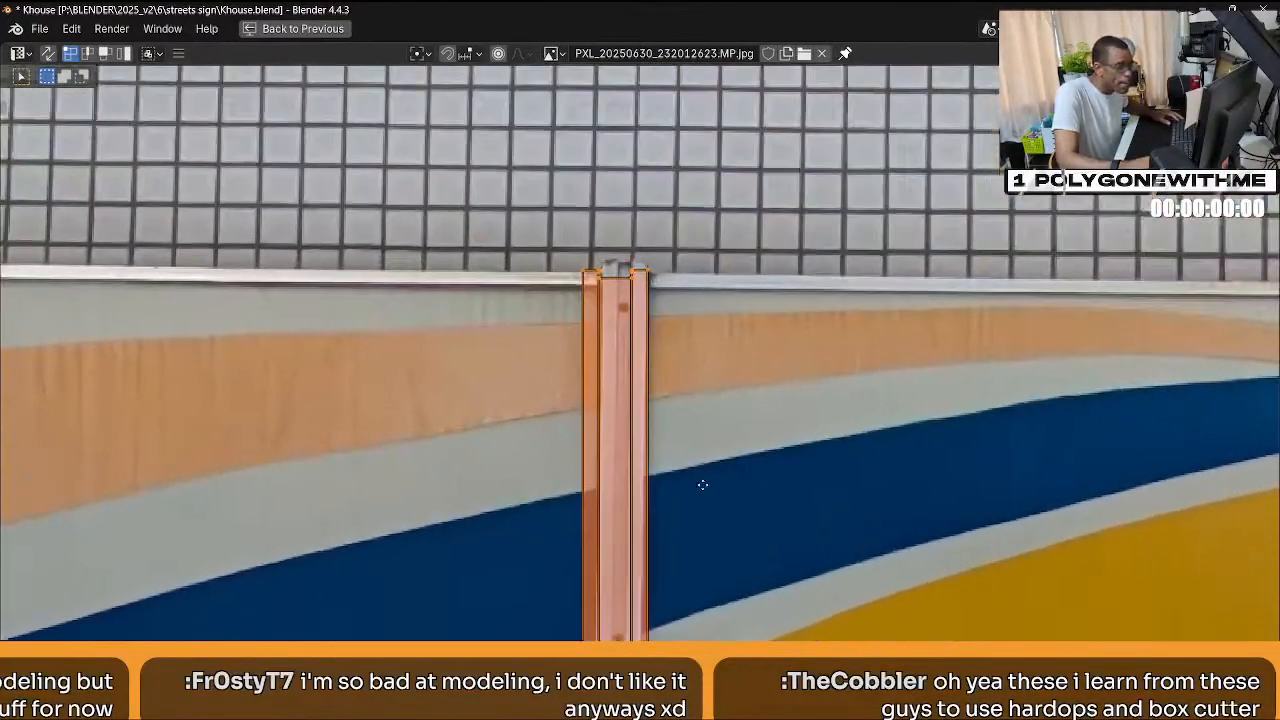
click(719, 428)
key(a)
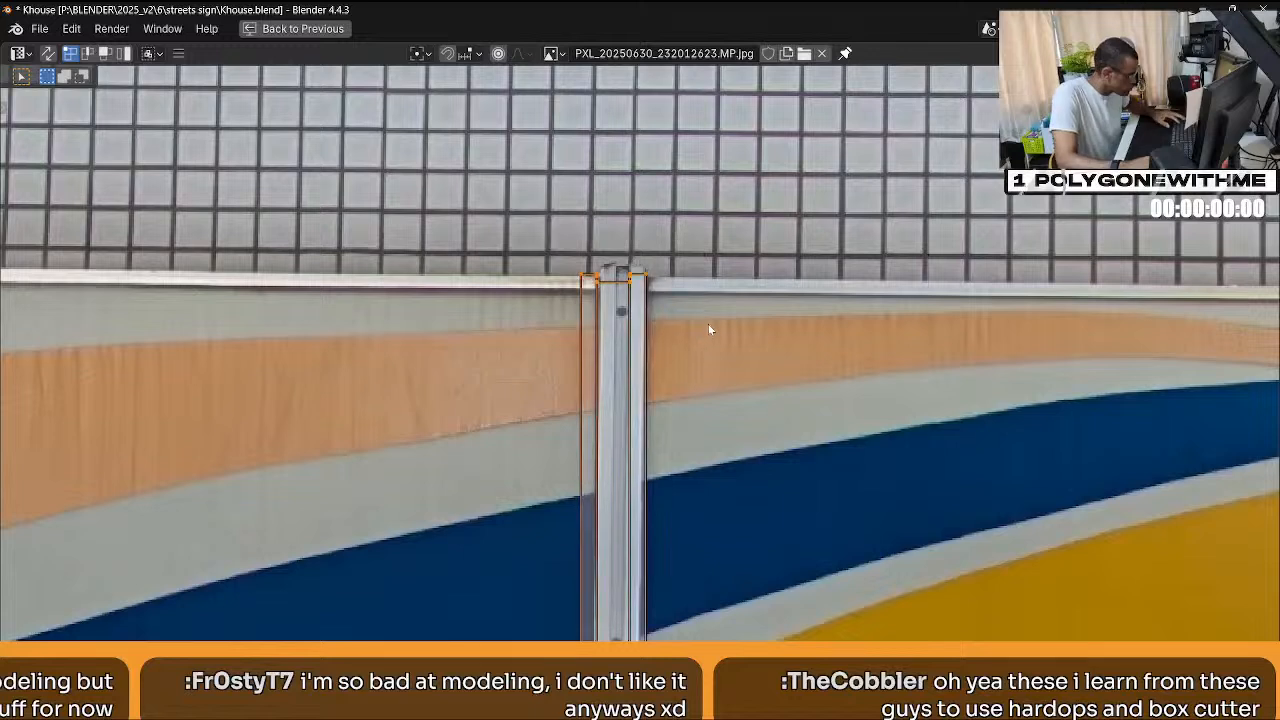
key(g)
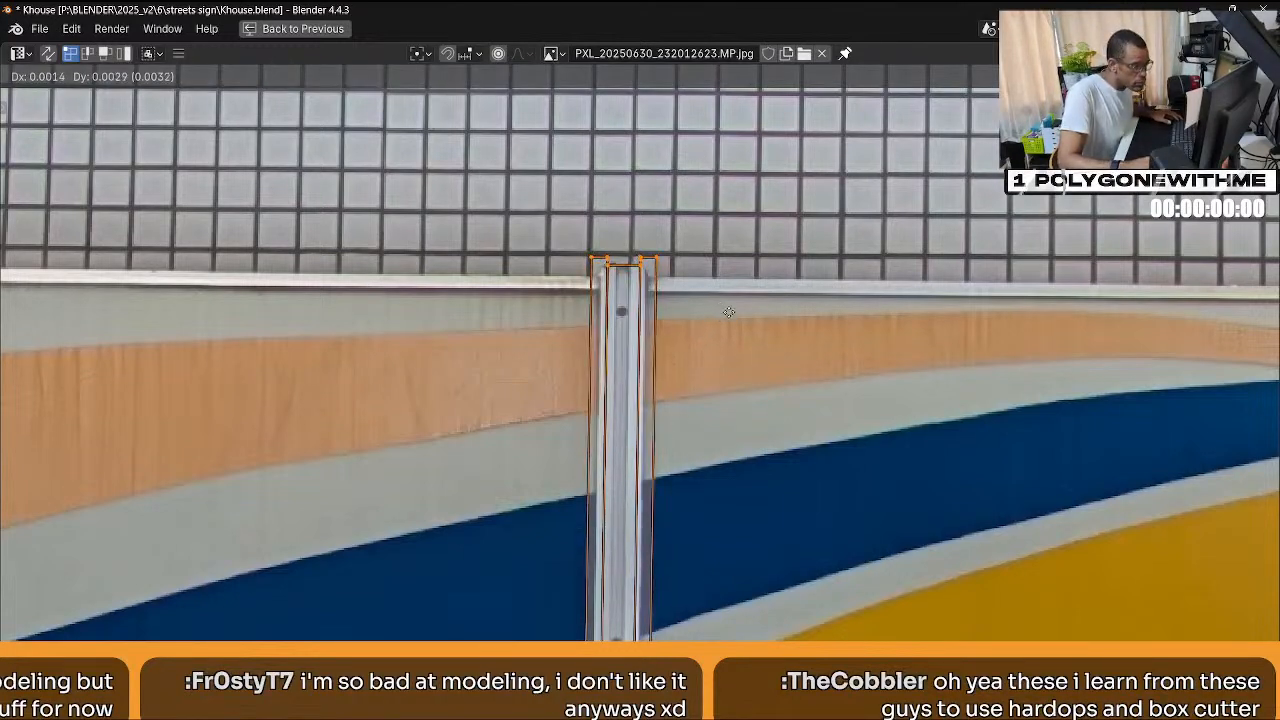
click(727, 313)
Scale all of the divider post's UVs along X to about 0.69 to match the photographed post's width.
key(a)
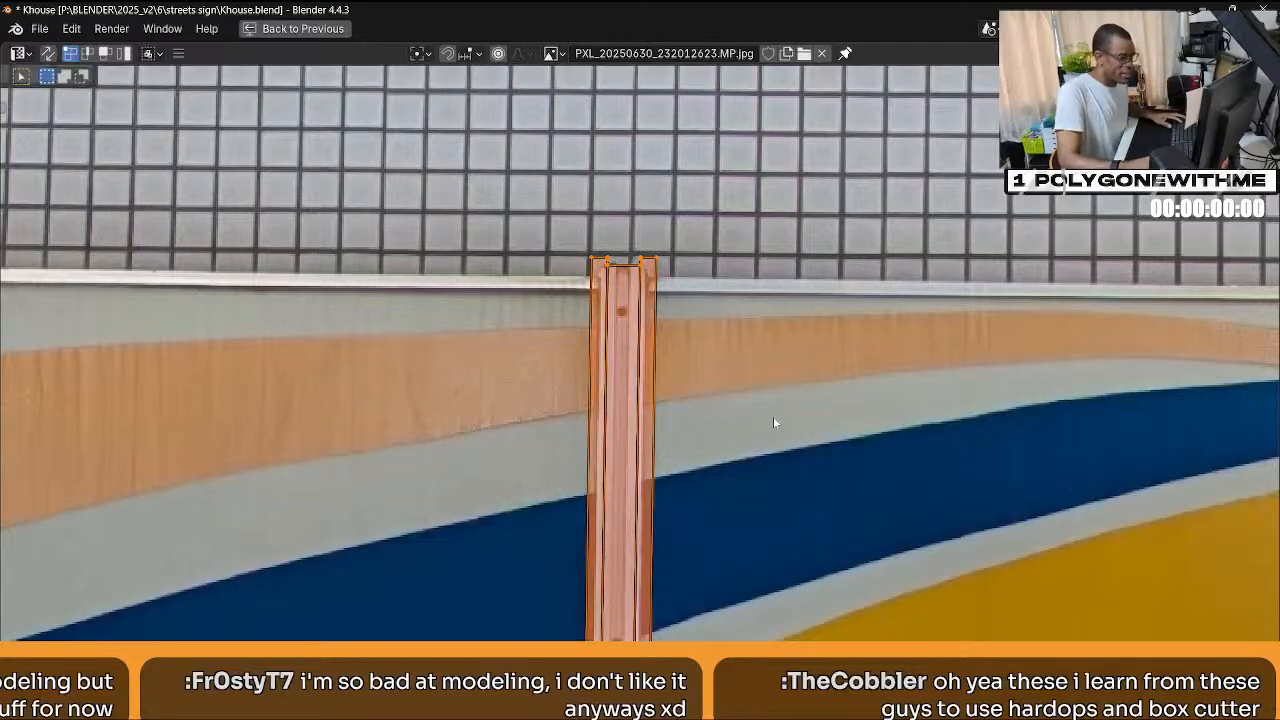
key(s)
key(x)
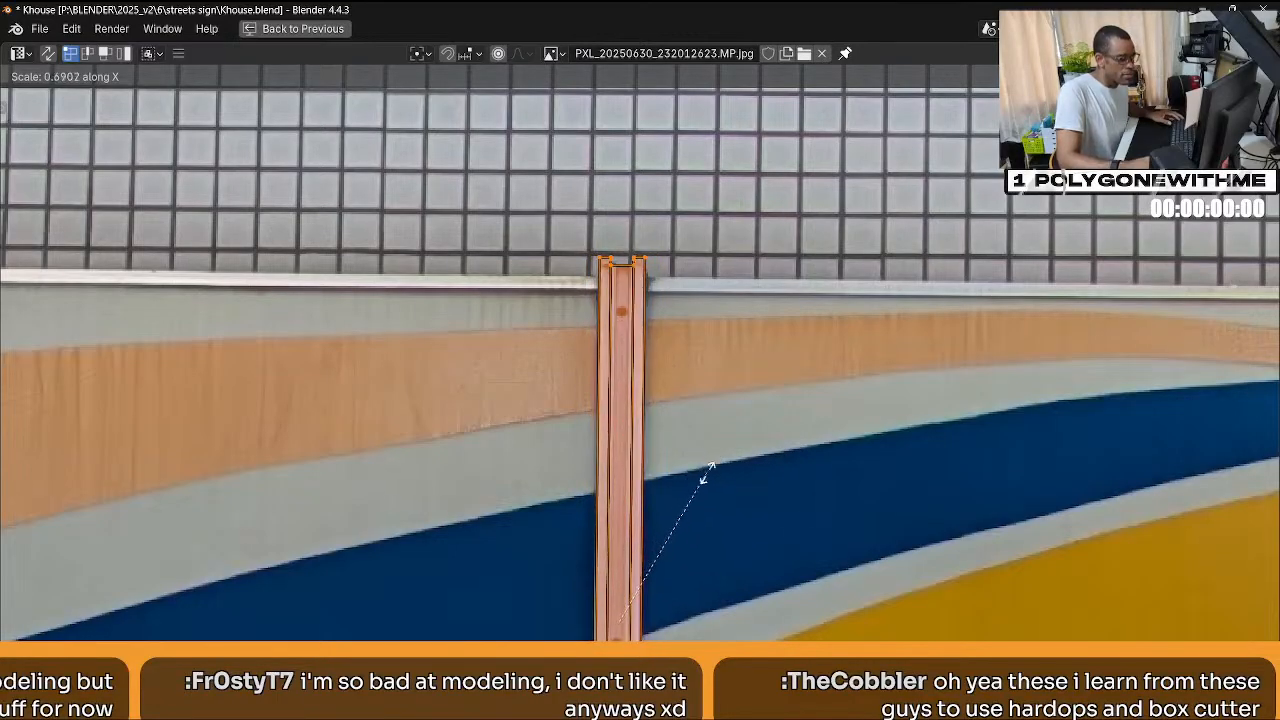
click(726, 495)
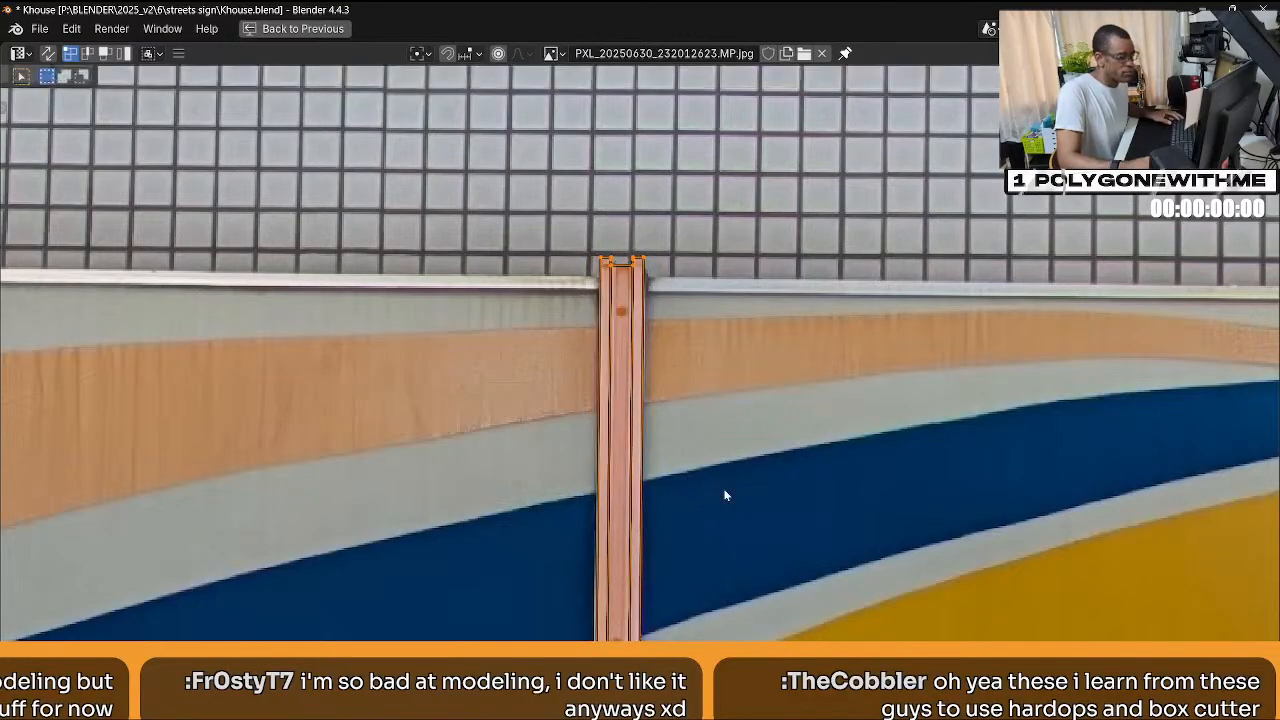
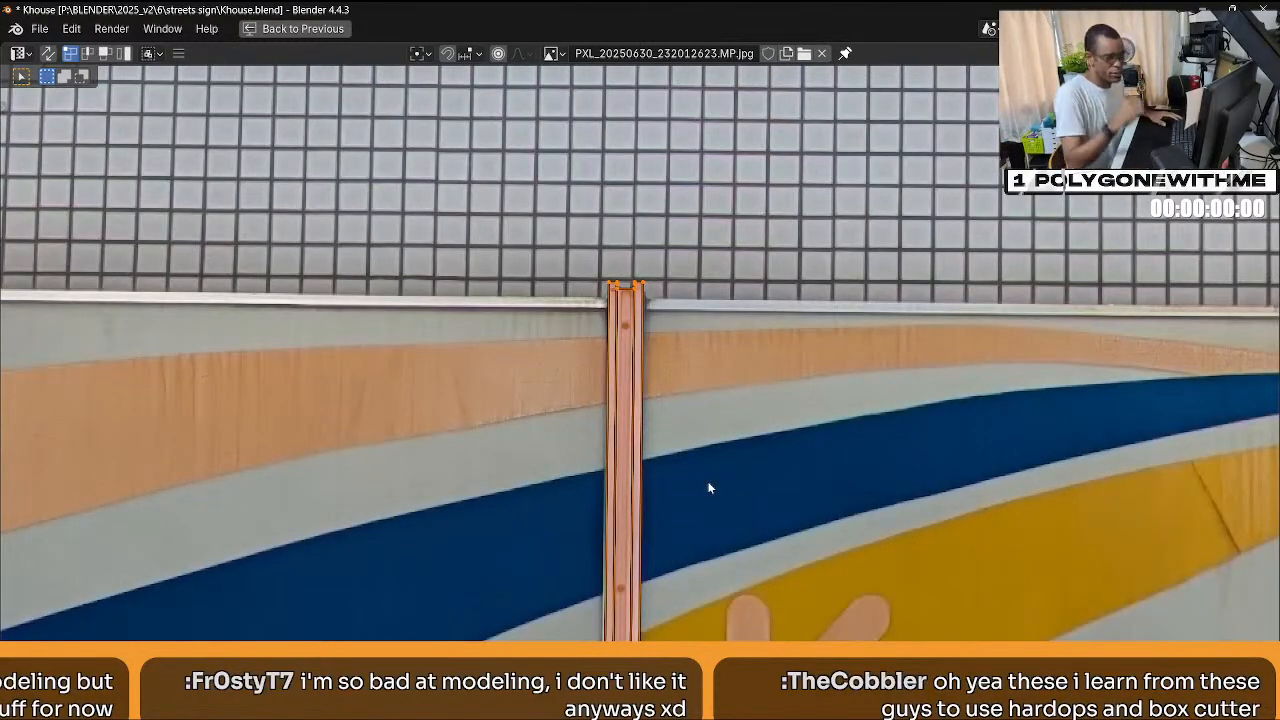
Select all the UVs along the divider post's top end and move them down about 0.0012 to match the photographed post.
middle_drag(692, 467, 711, 330)
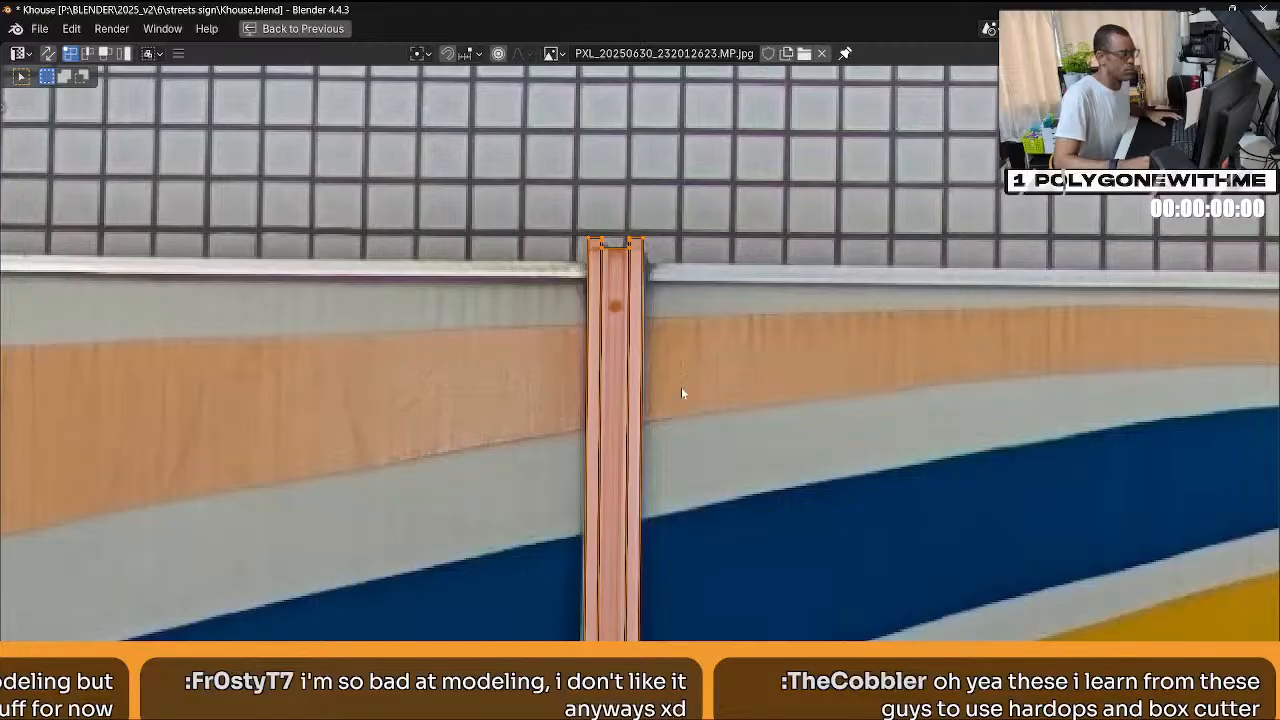
middle_drag(681, 393, 696, 355)
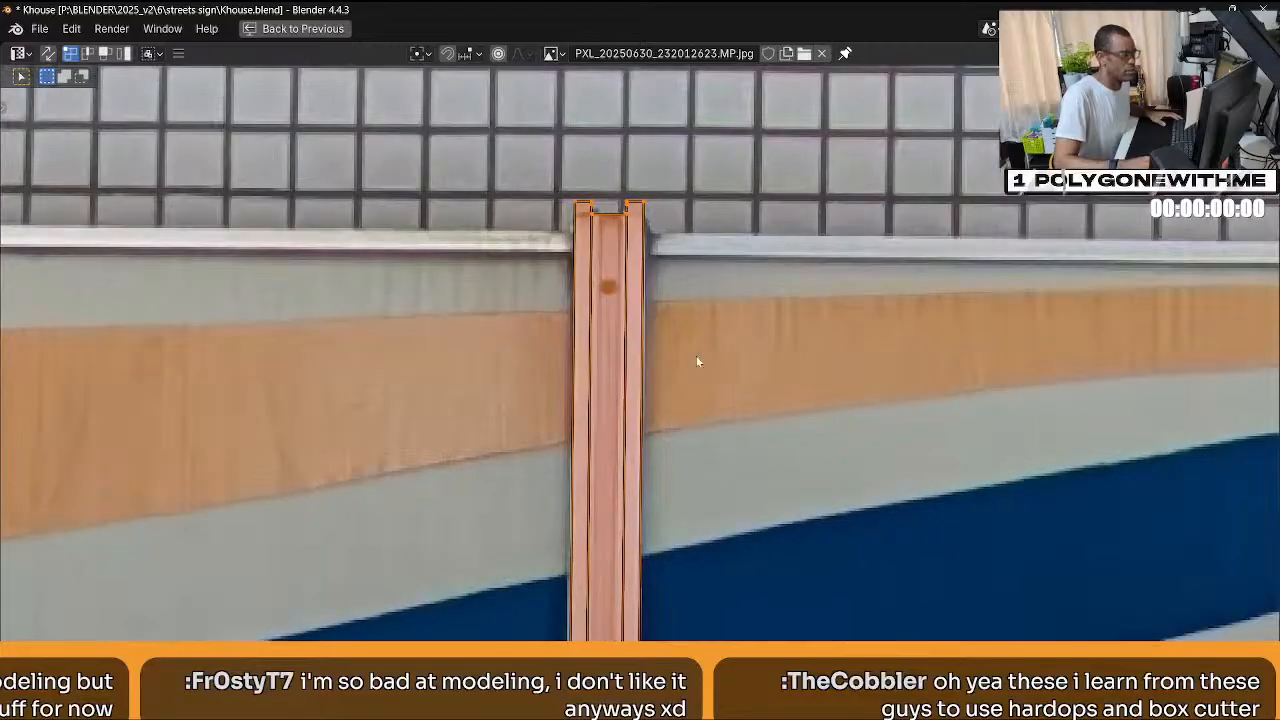
click(560, 225)
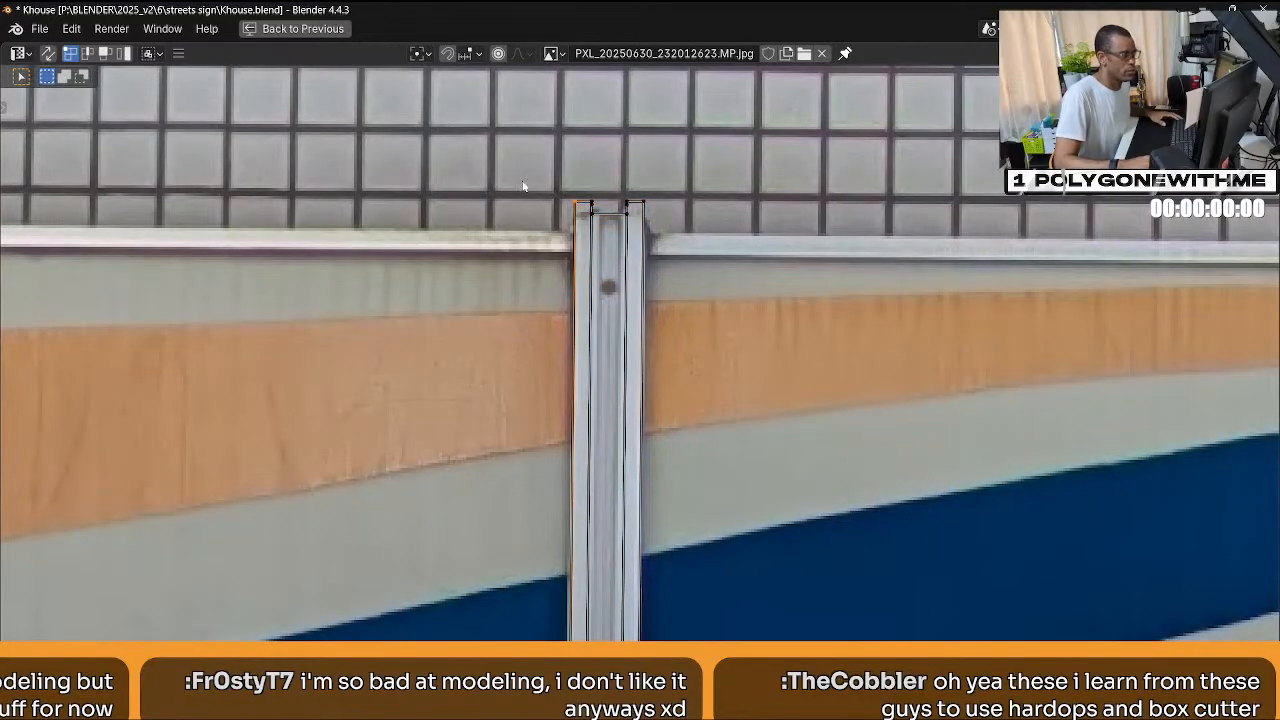
drag(523, 183, 694, 222)
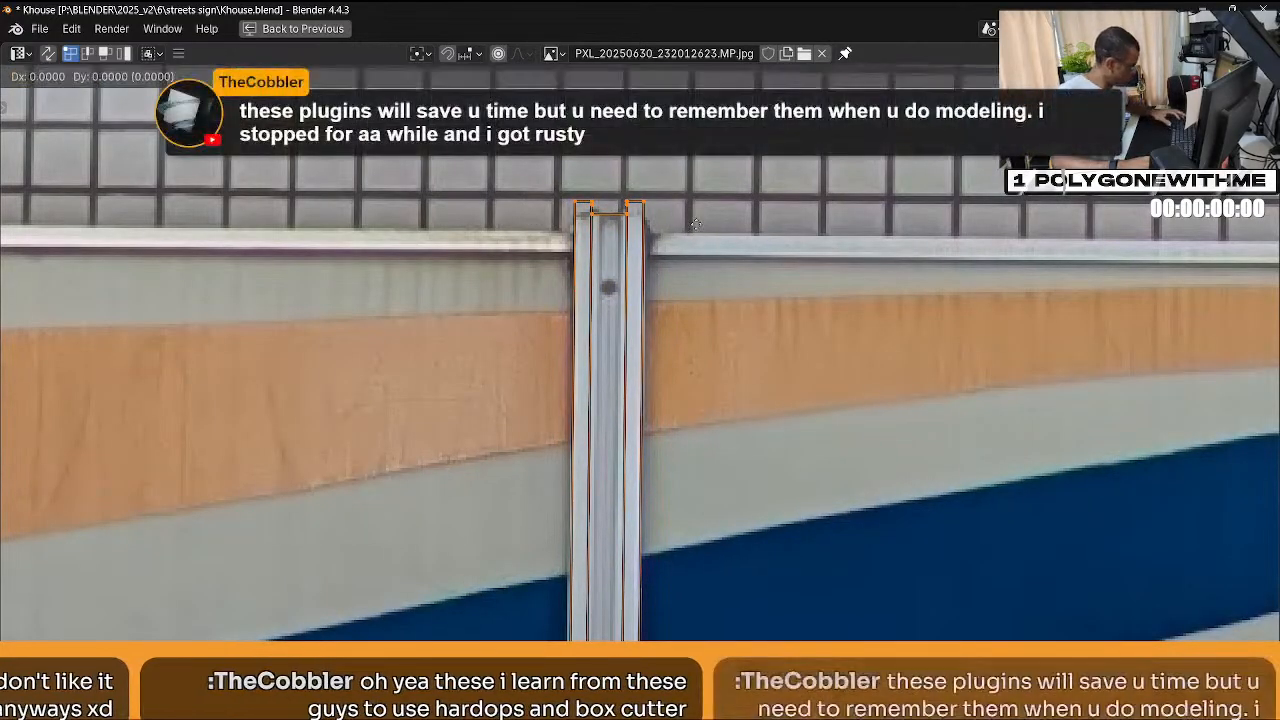
key(g)
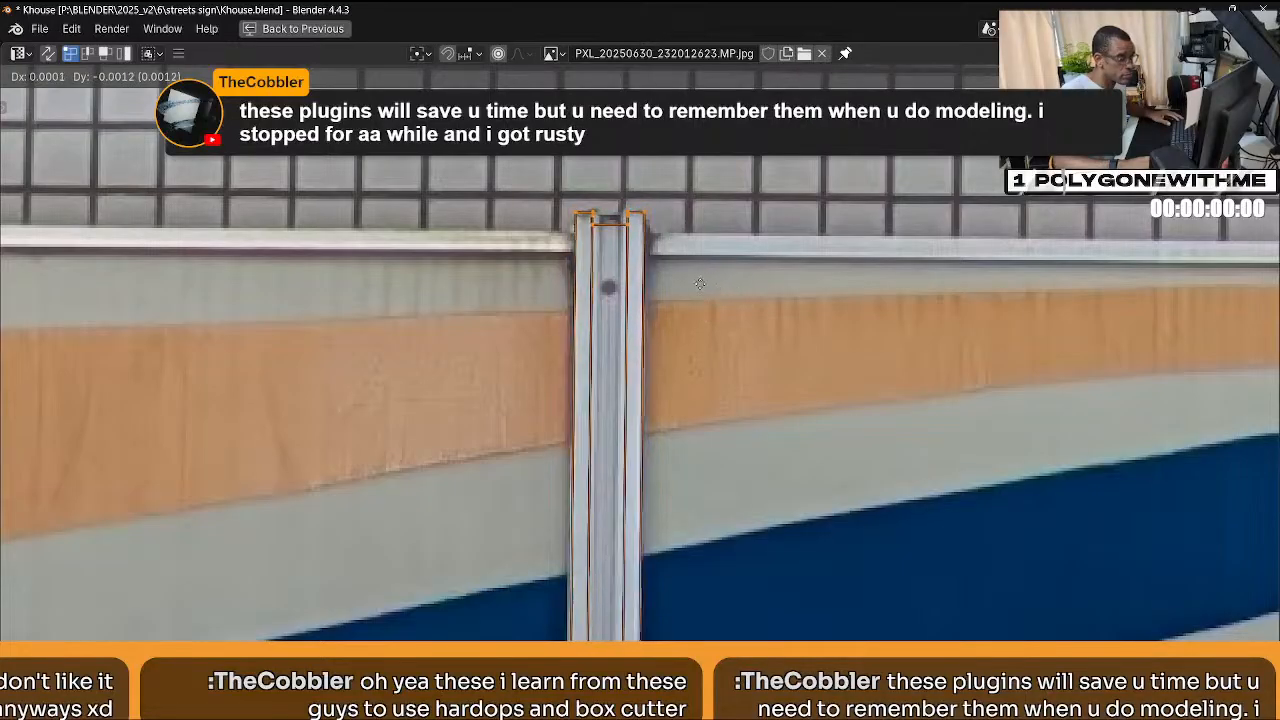
click(705, 295)
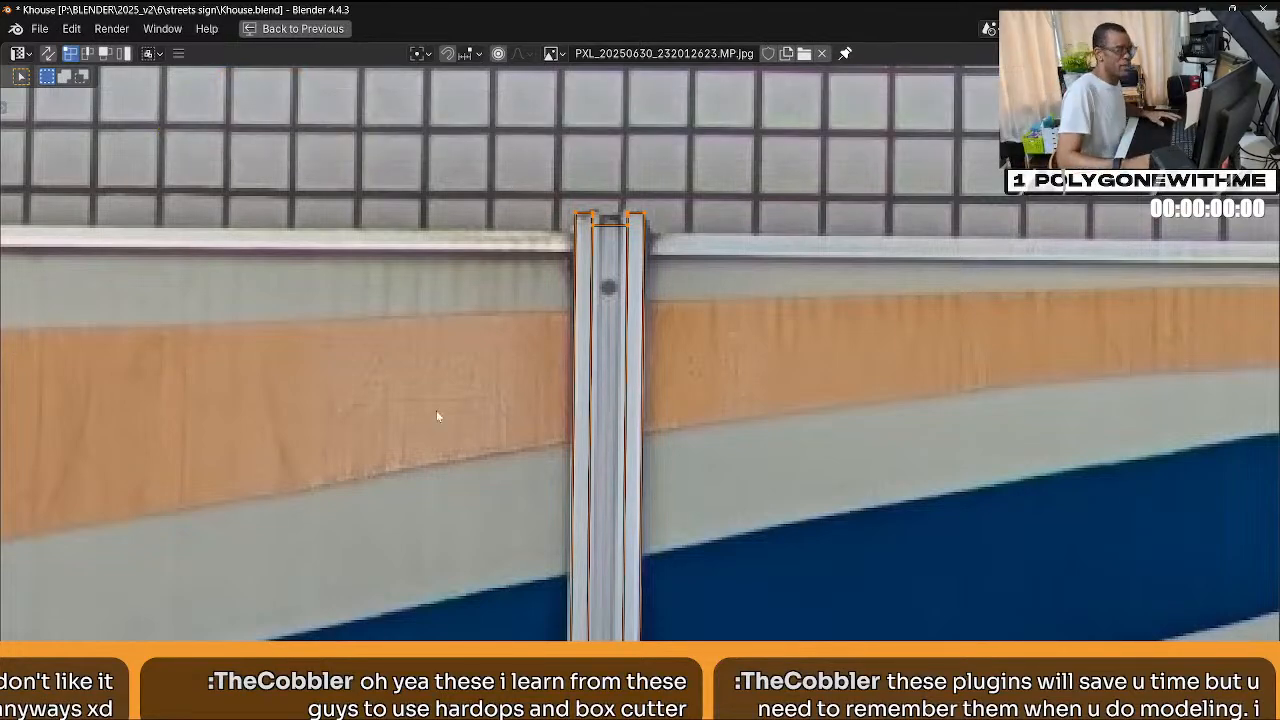
Lower the top UVs of the post's two outer flanges about 0.0004 to sit on the photographed flange tops.
scroll(703, 229, up, 4)
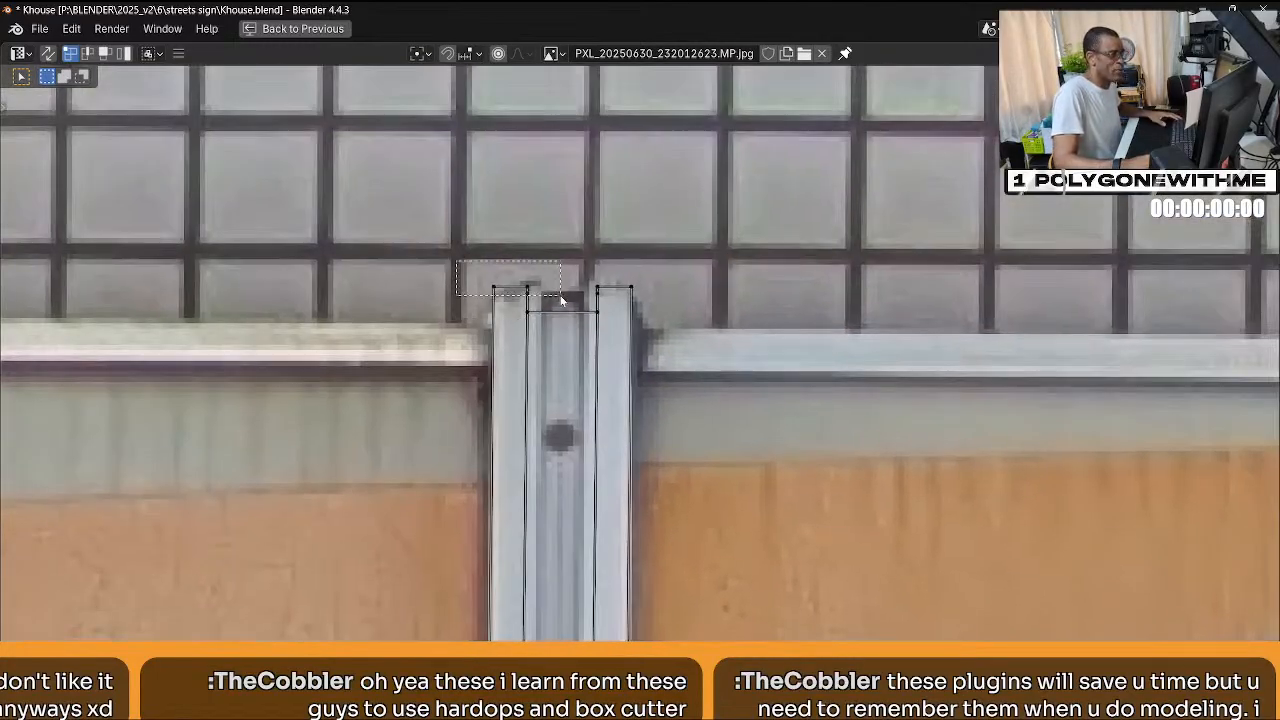
click(527, 289)
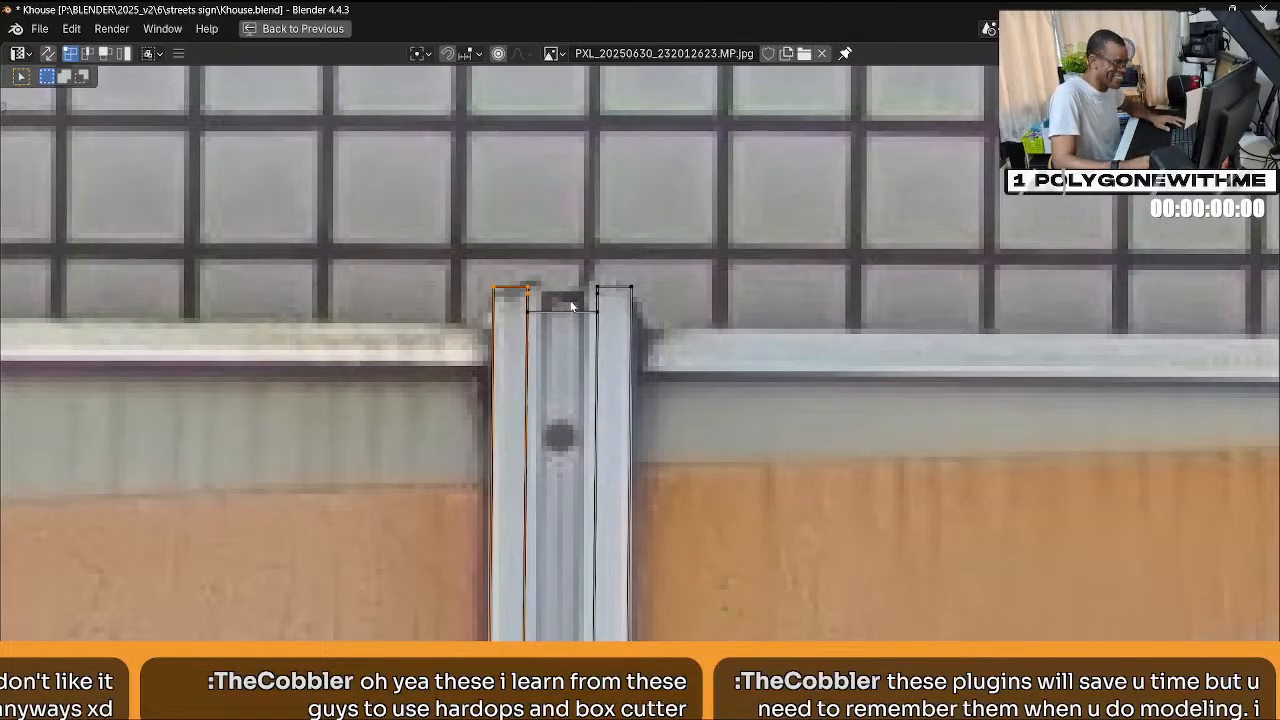
shift+click(666, 299)
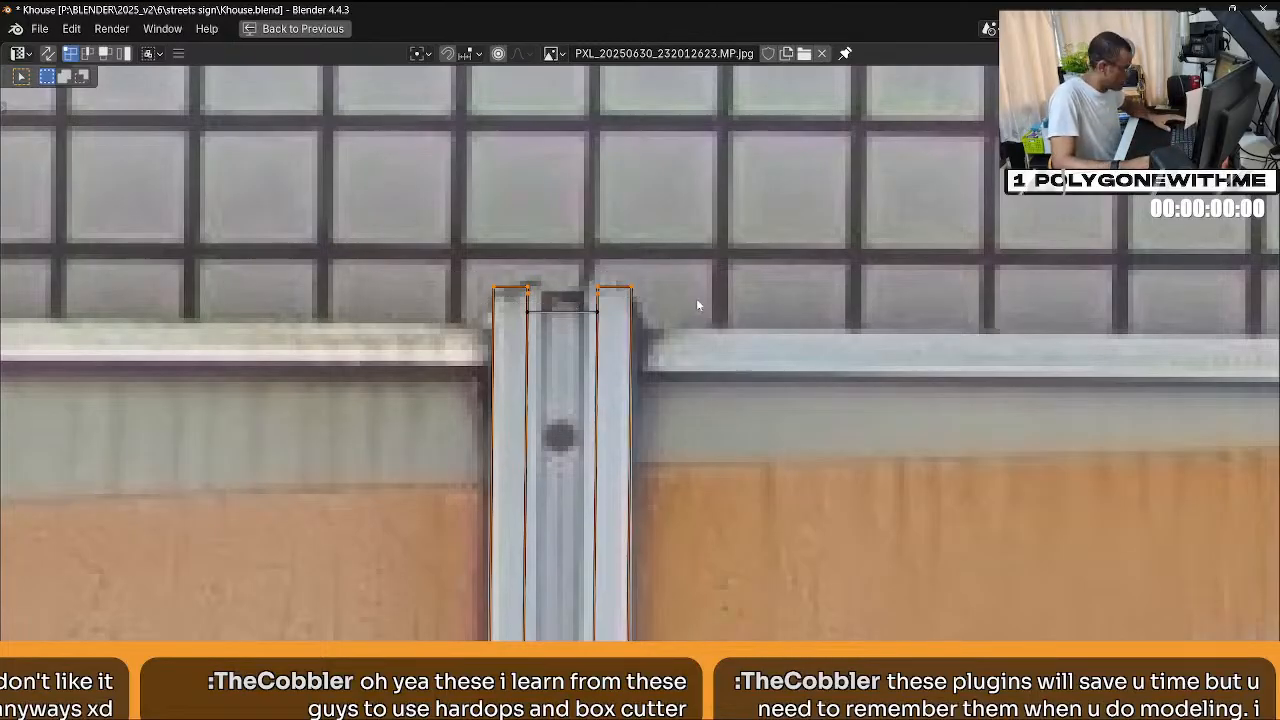
key(g)
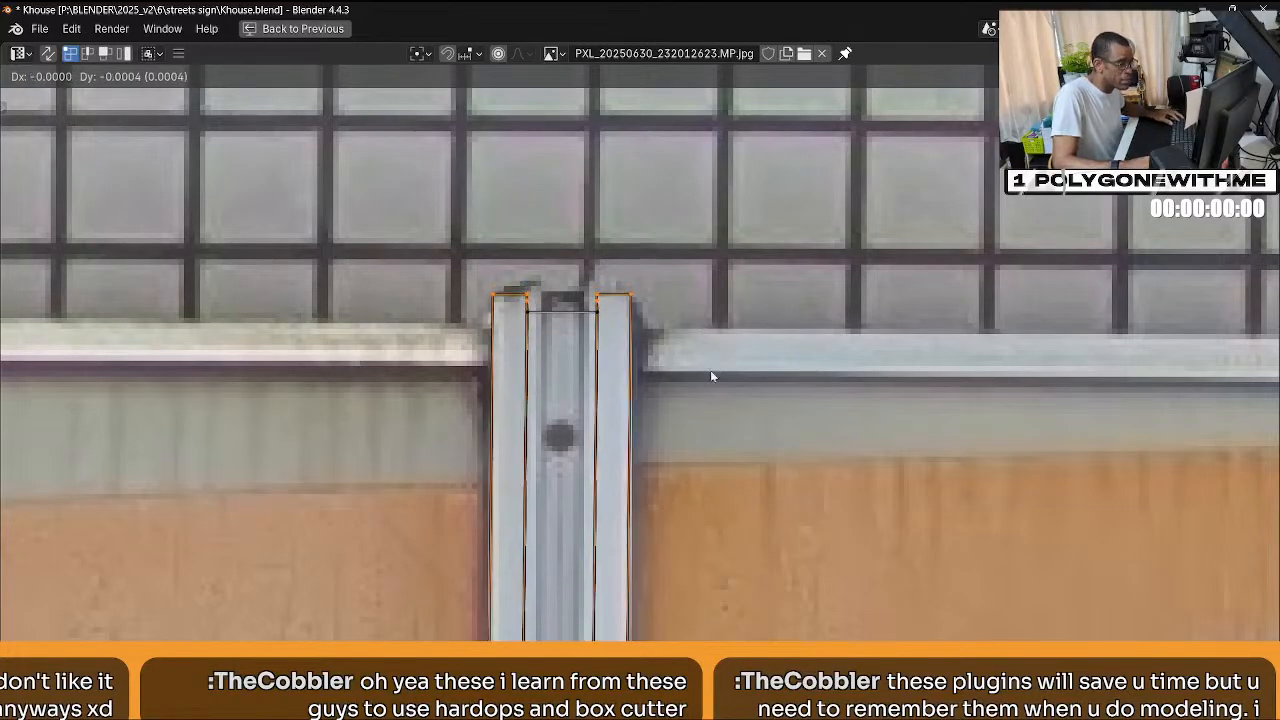
click(710, 376)
shift+click(595, 318)
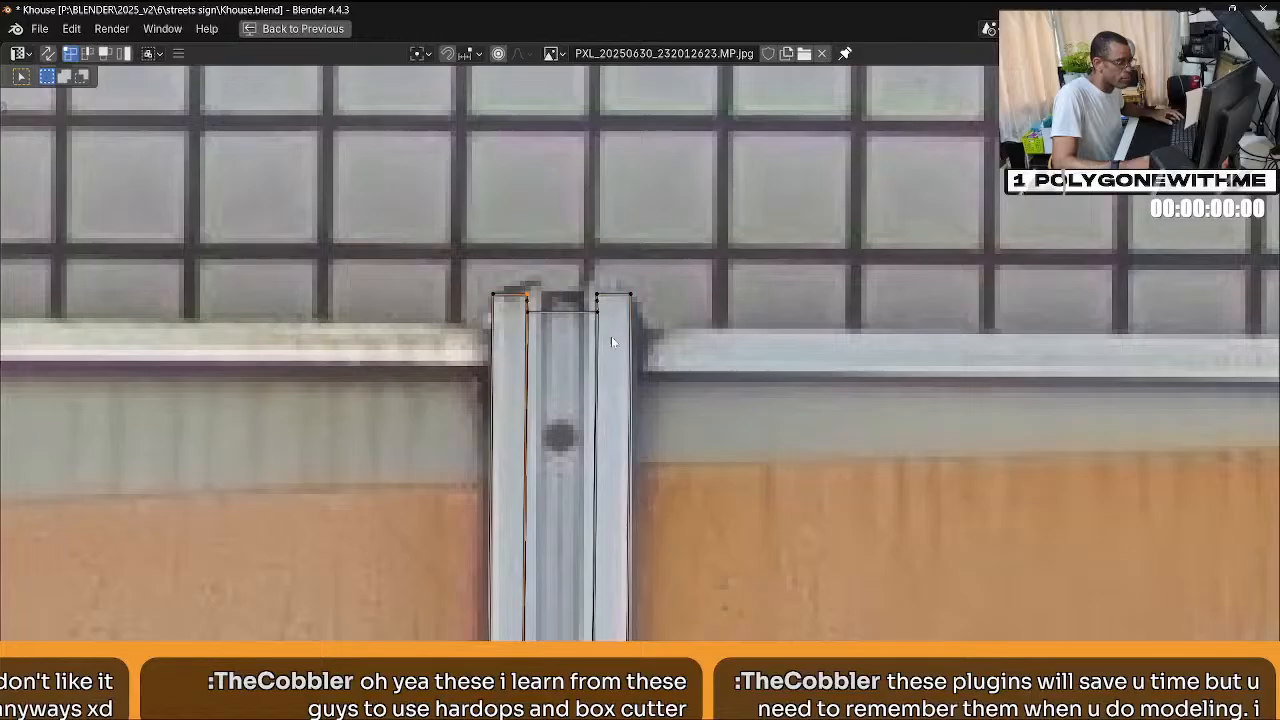
drag(603, 321, 511, 311)
key(g)
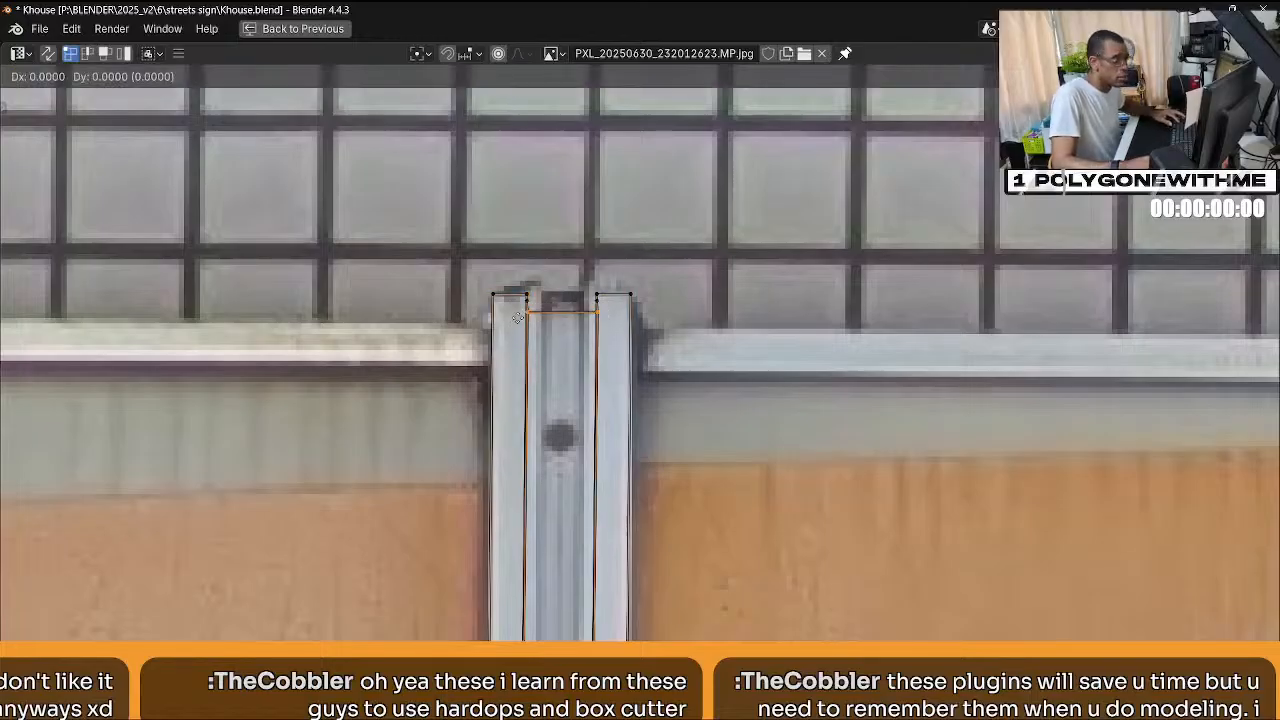
key(Escape)
At the post's bottom end, move the left flange's inner and outer corner UVs up onto the photographed post's foot.
scroll(734, 392, down, 4)
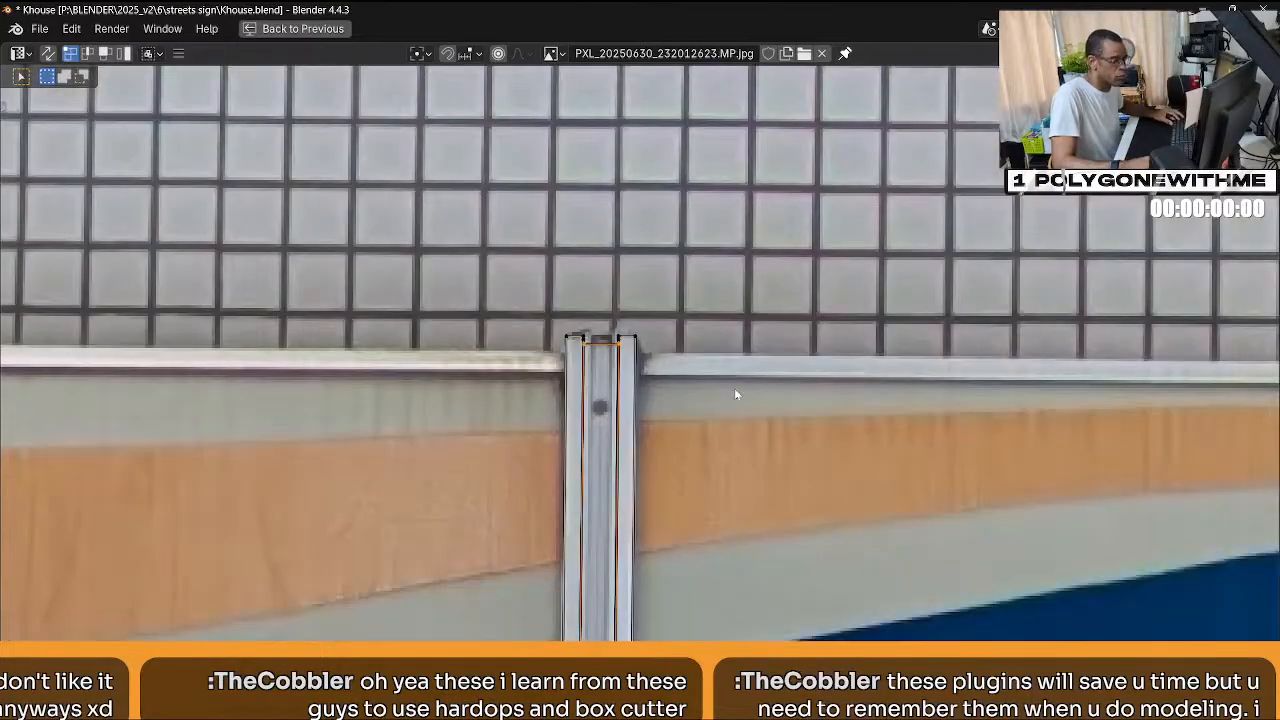
middle_drag(721, 488, 696, 393)
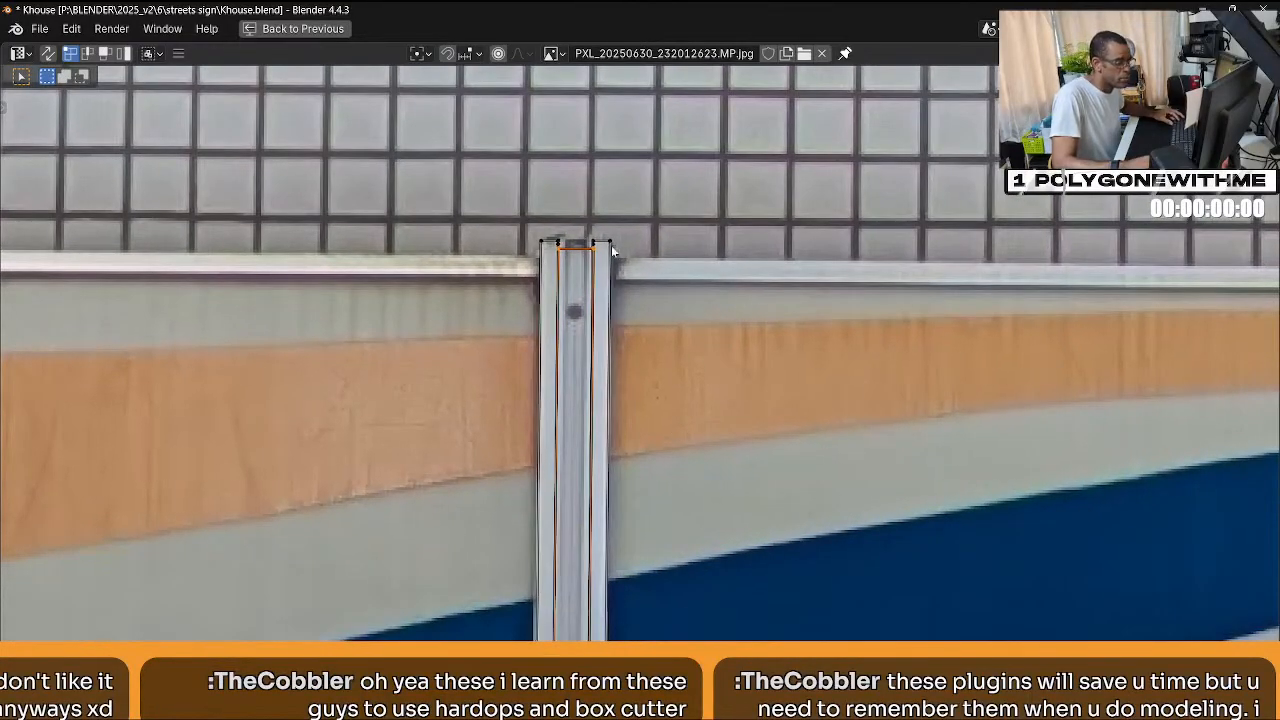
click(553, 221)
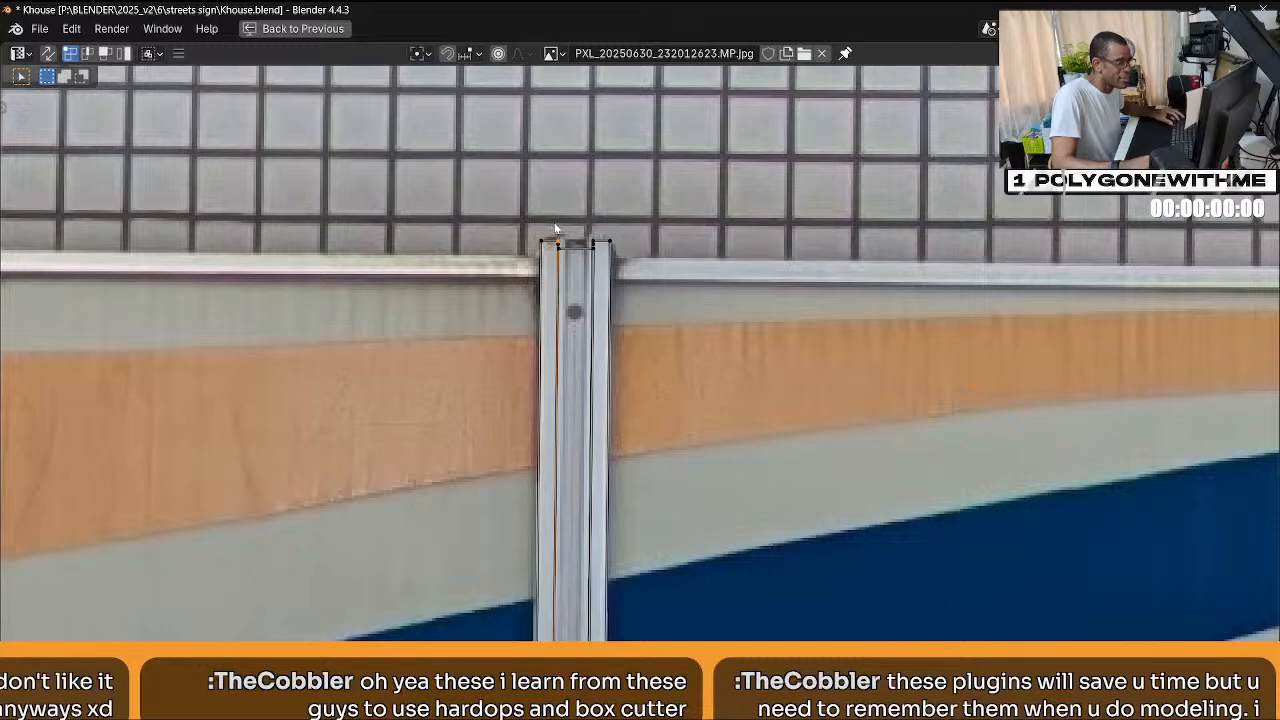
shift+scroll(555, 229, down, 10)
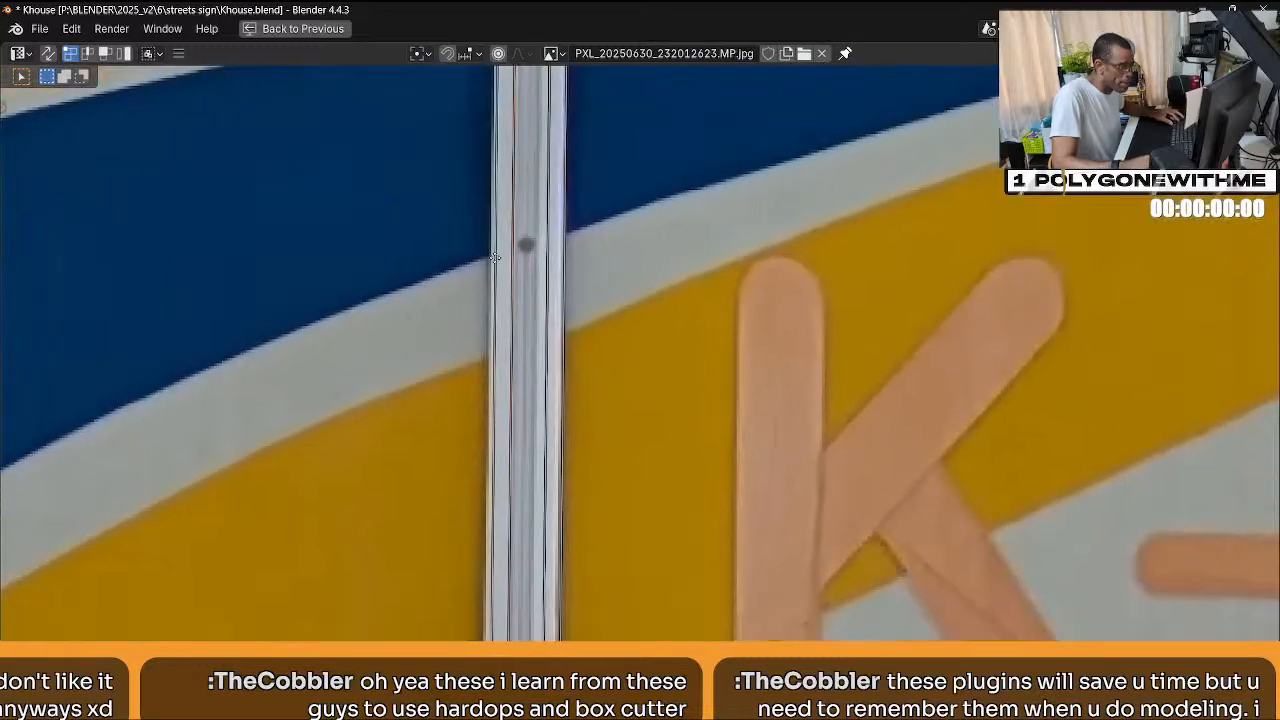
shift+scroll(494, 258, down, 8)
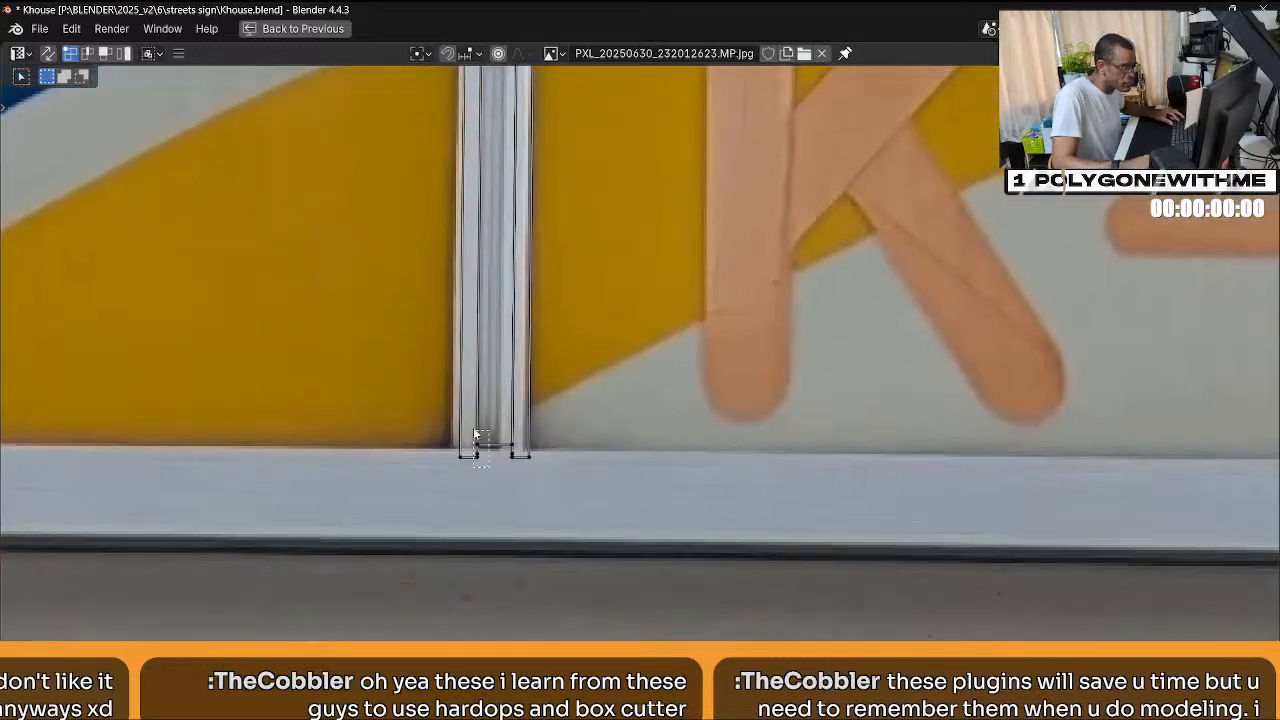
click(477, 437)
key(g)
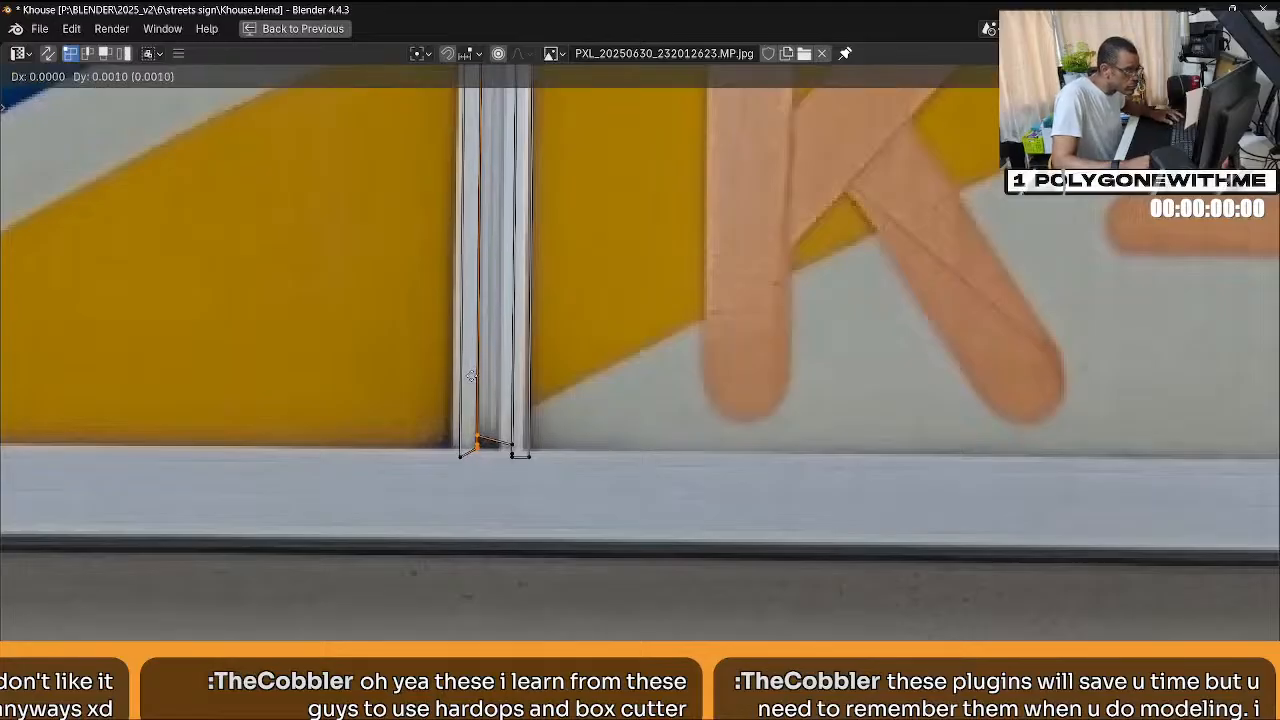
click(470, 376)
click(446, 437)
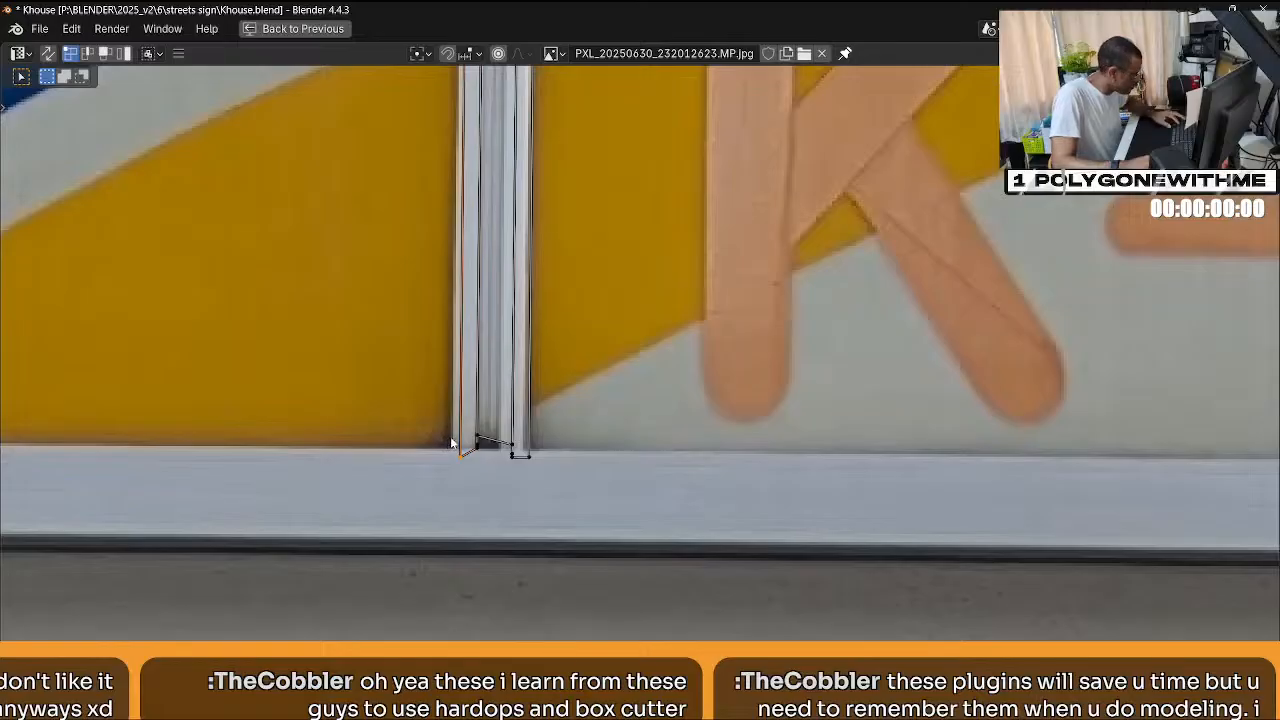
key(g)
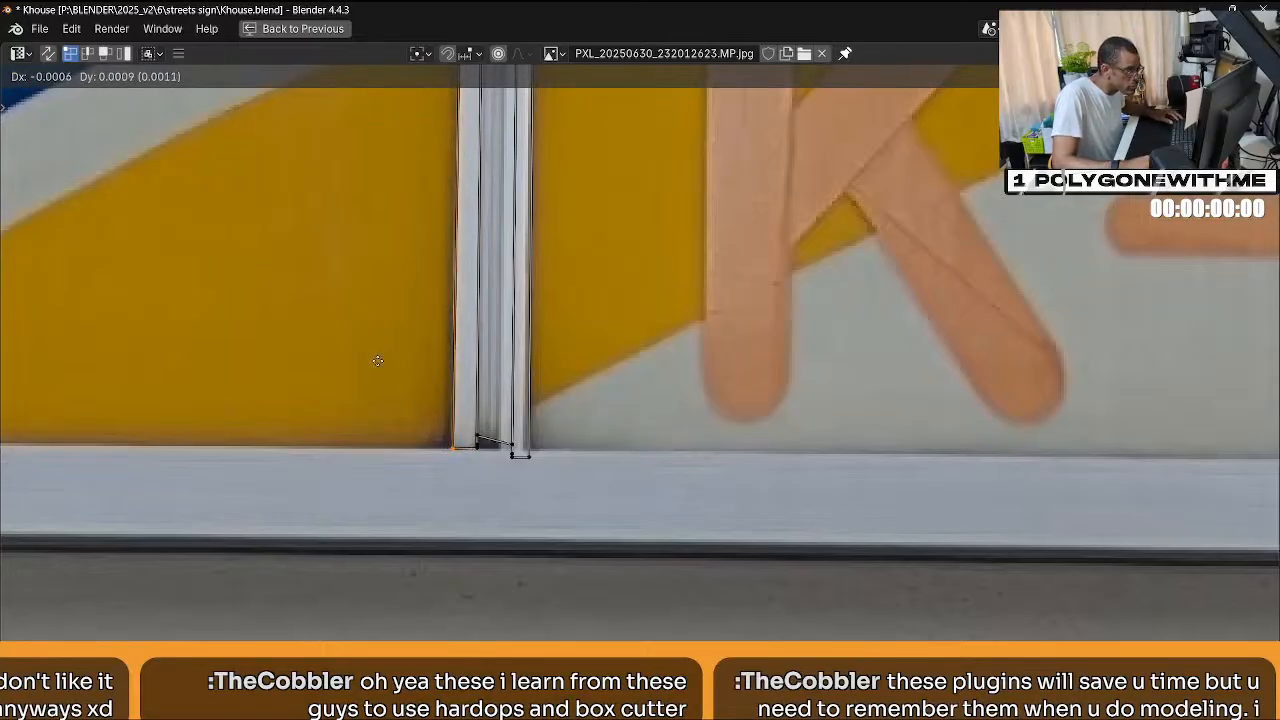
click(378, 360)
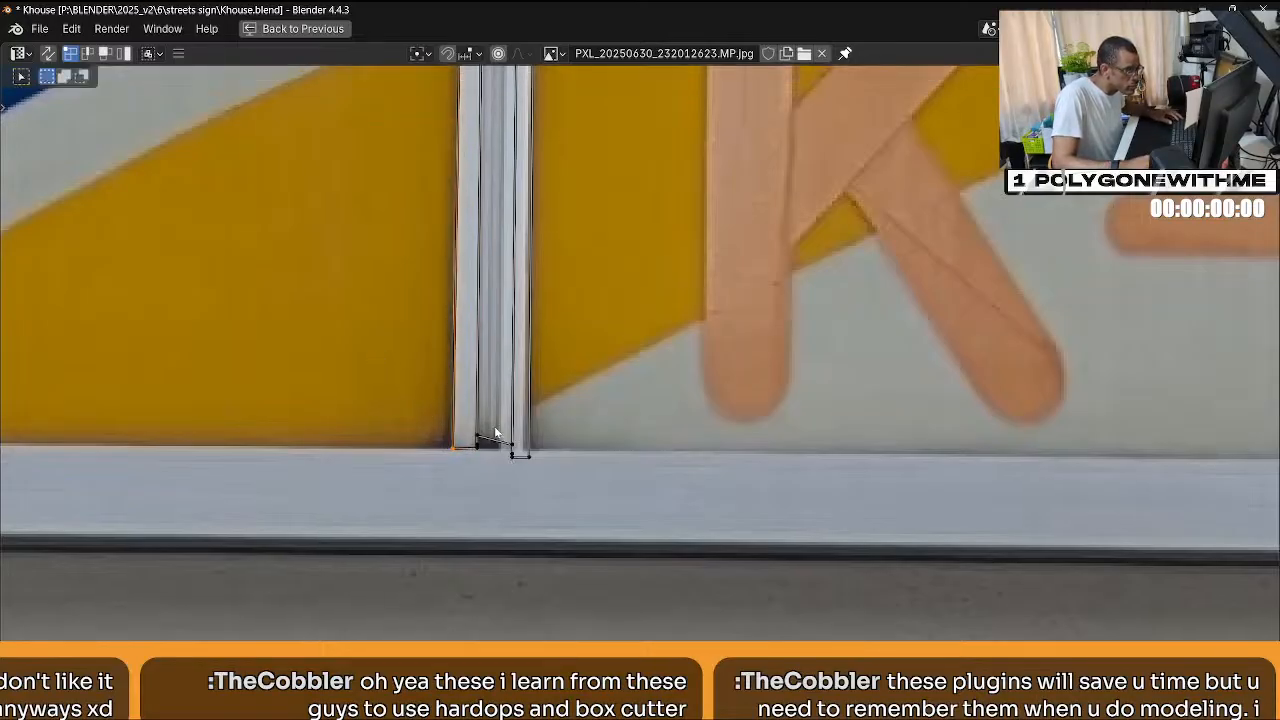
Move the right flange's inner and outer bottom corner UVs up and left to fit the photographed post's foot.
click(517, 464)
key(g)
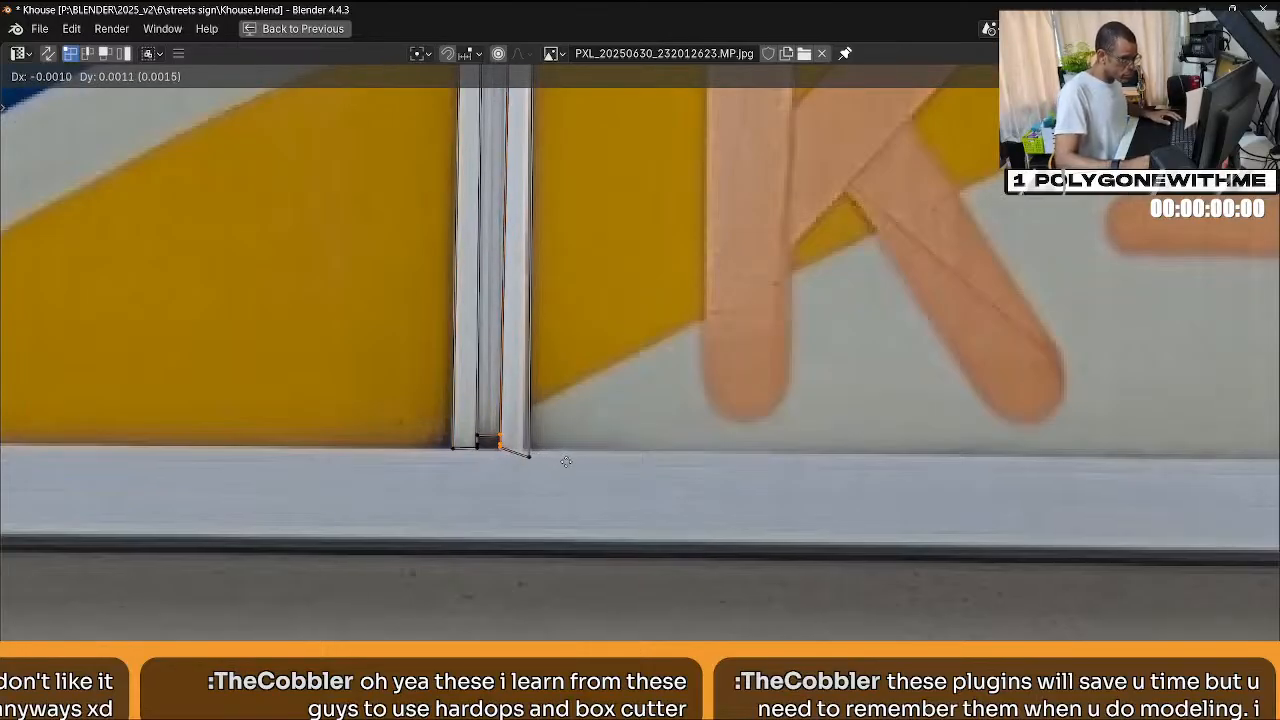
click(559, 484)
click(538, 458)
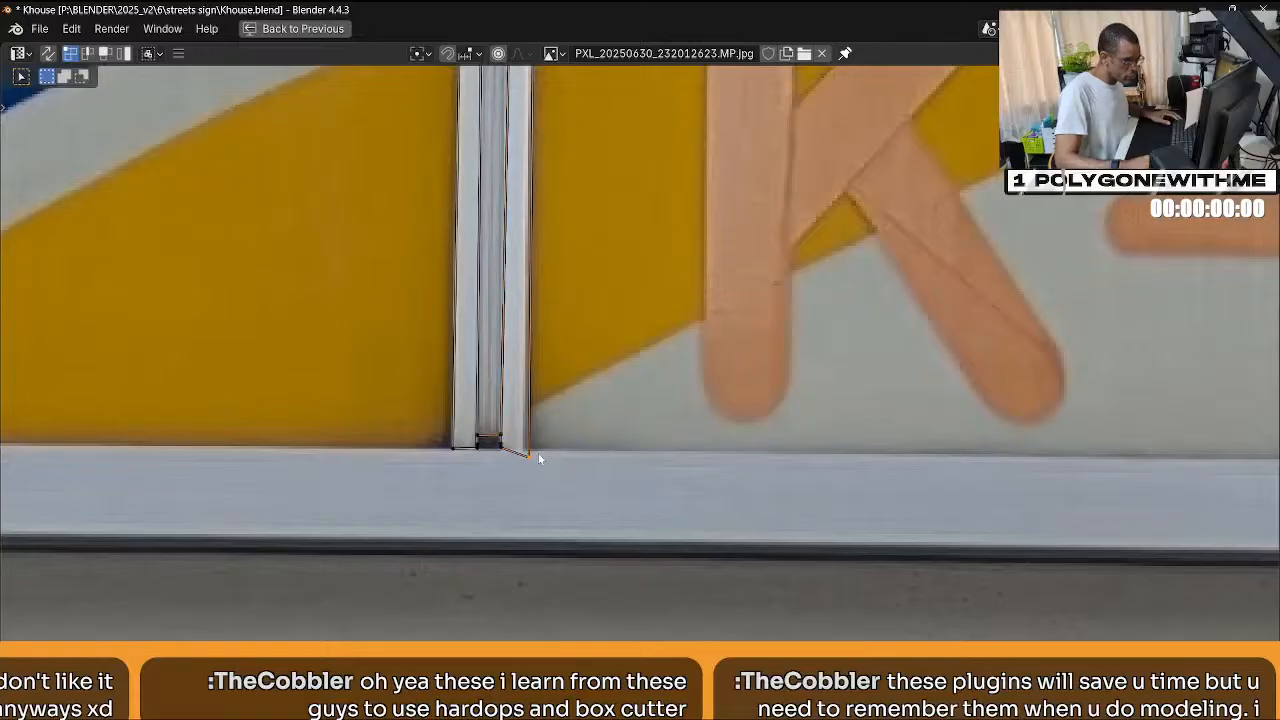
key(g)
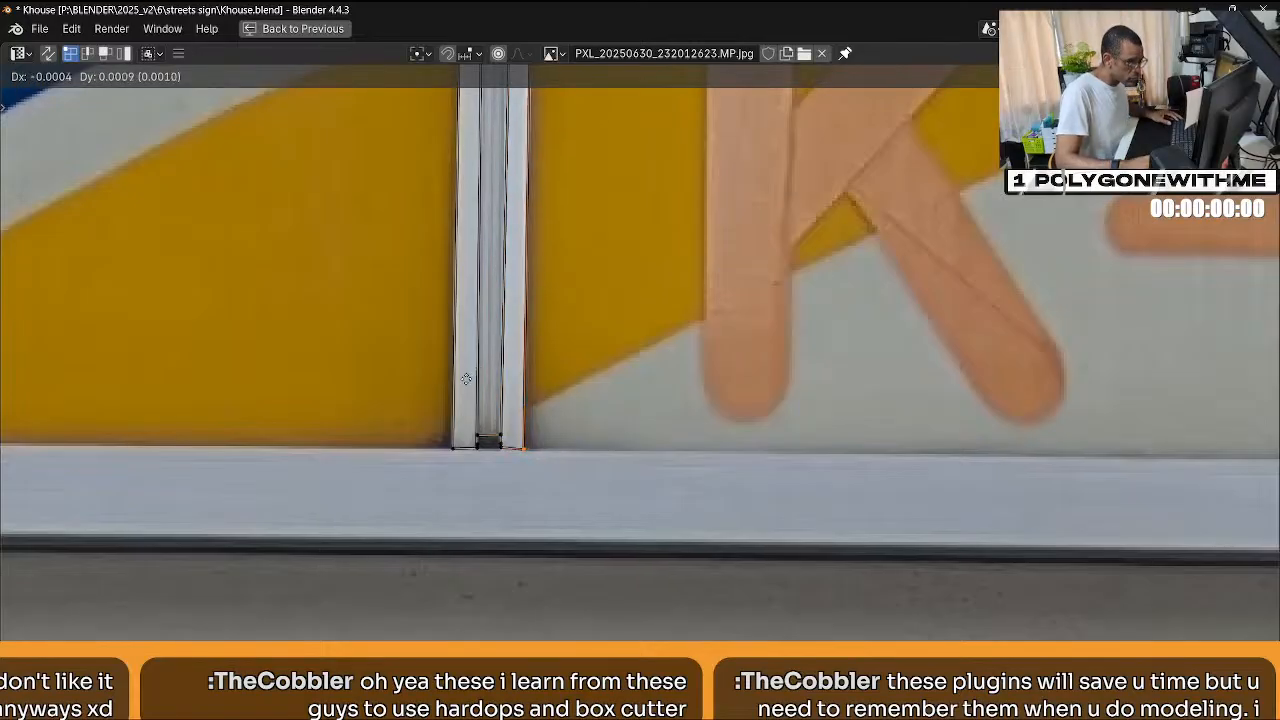
click(466, 379)
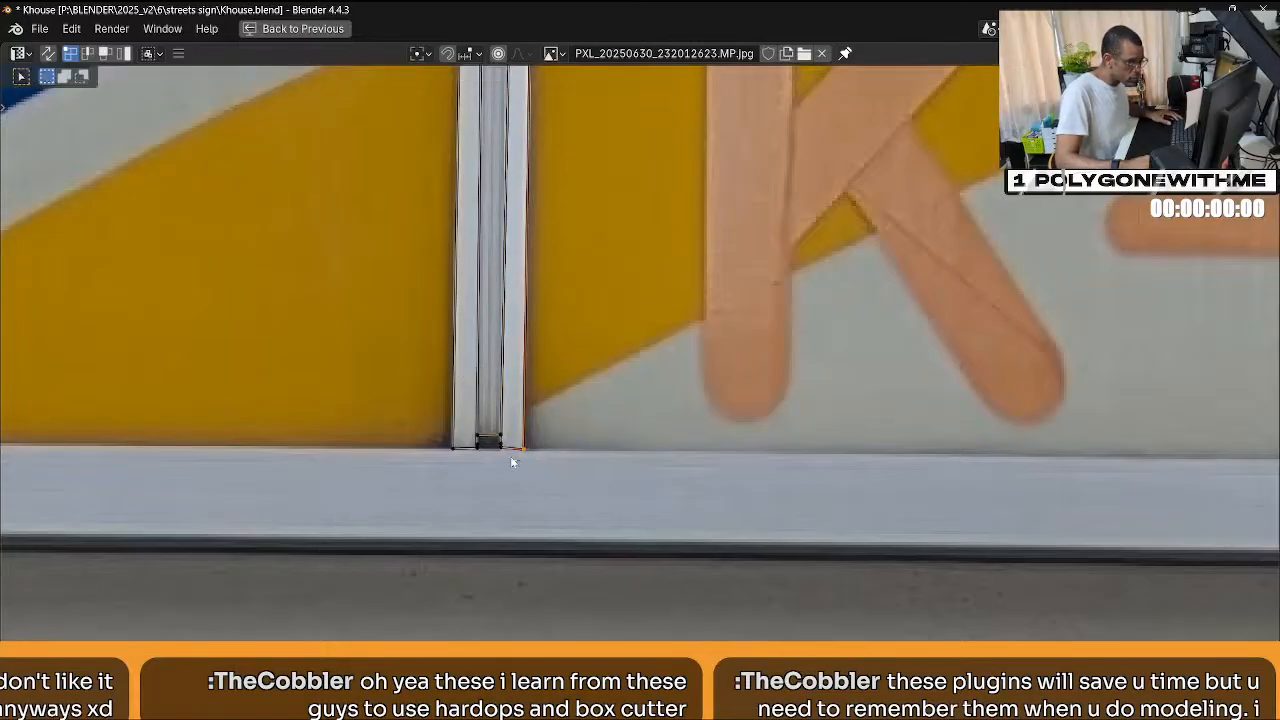
click(502, 449)
key(g)
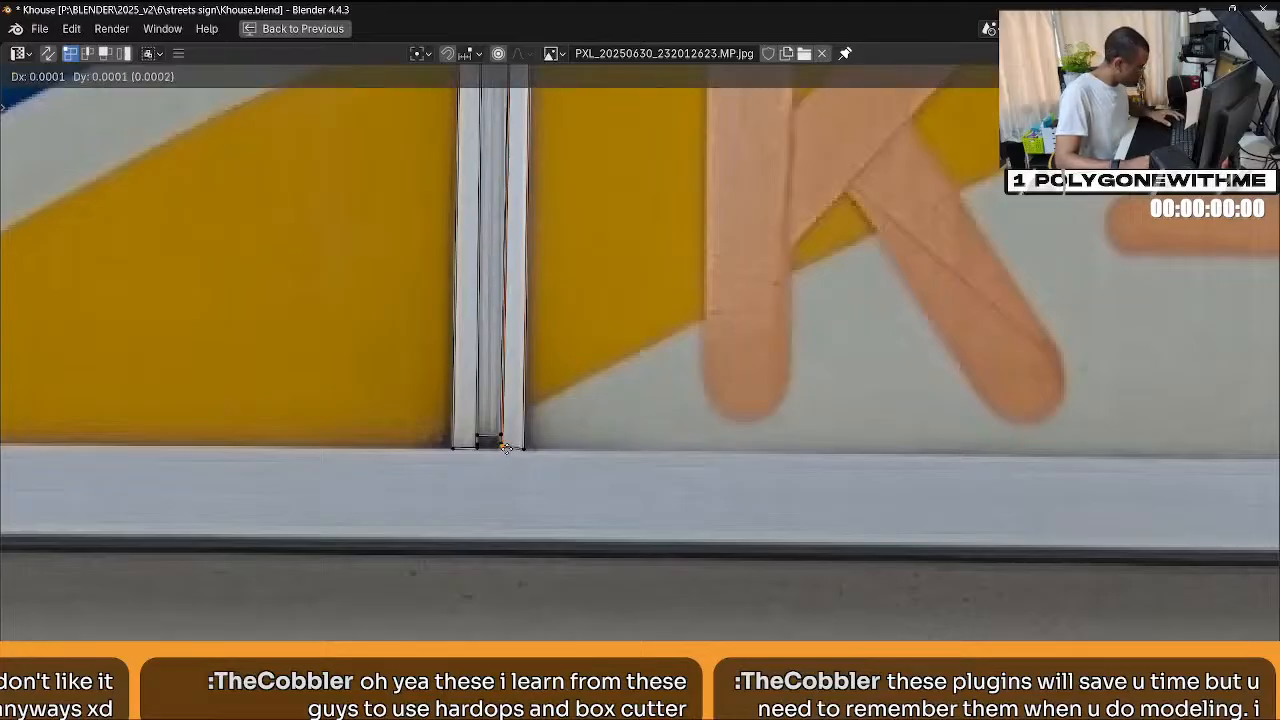
click(505, 449)
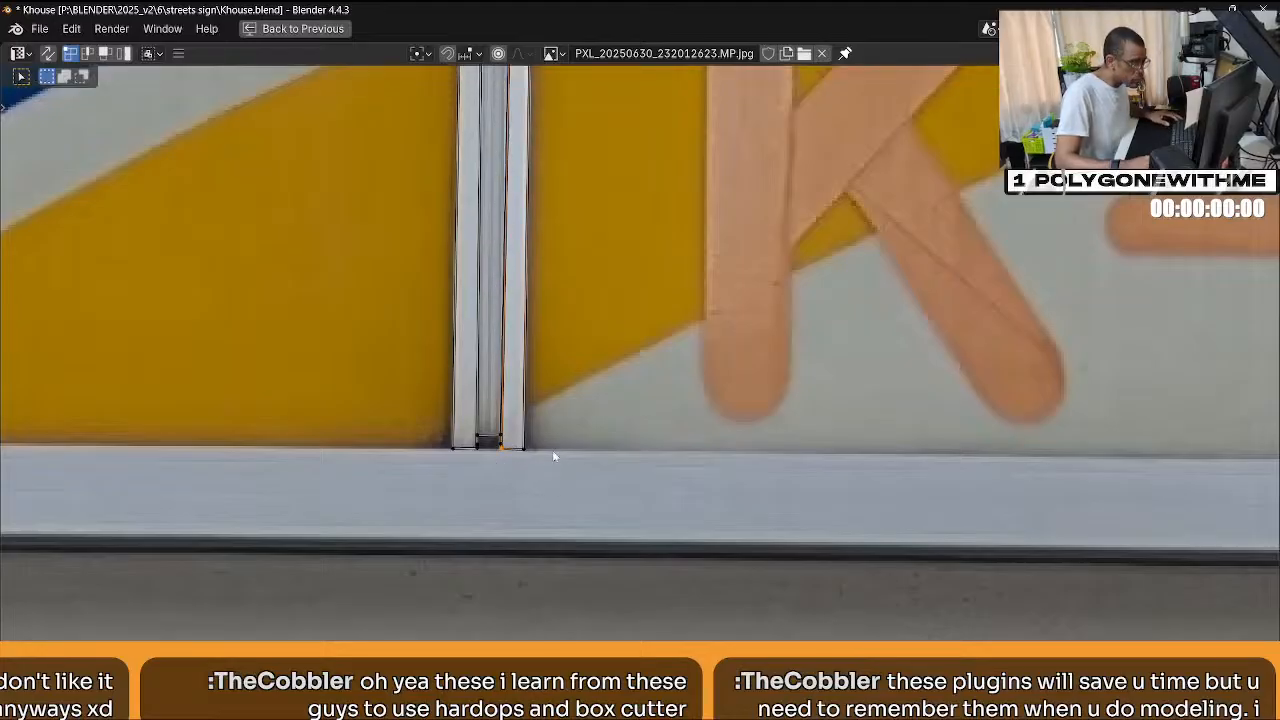
At the post's top end, move the left flange's inner corner UVs down and right onto the photographed flange edge.
scroll(552, 456, down, 2)
middle_drag(566, 305, 577, 488)
scroll(559, 344, up, 4)
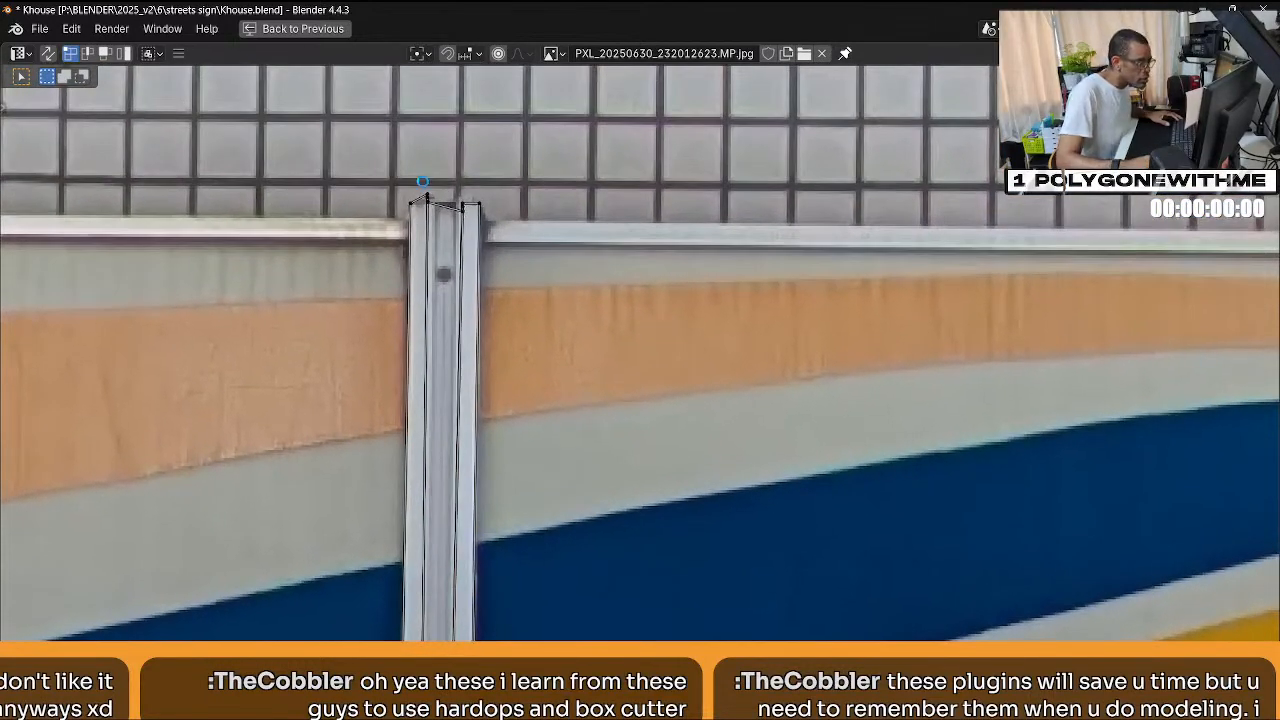
click(424, 189)
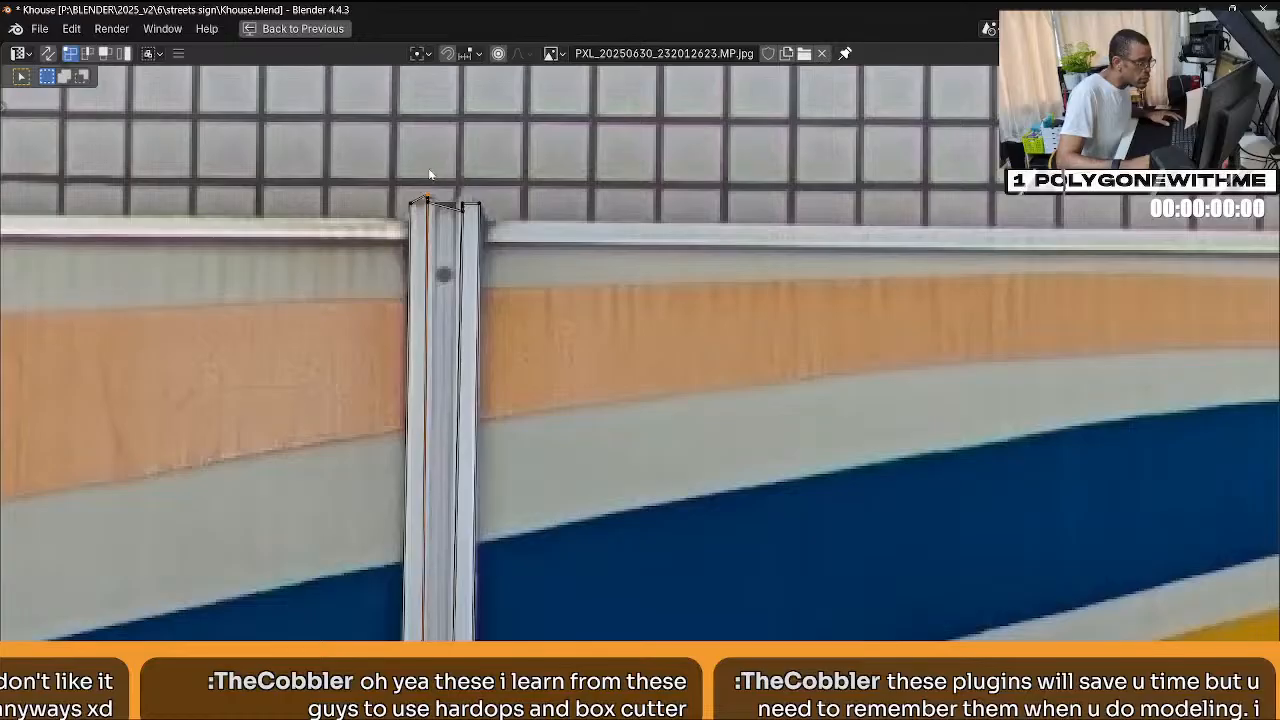
shift+click(458, 173)
drag(423, 178, 433, 209)
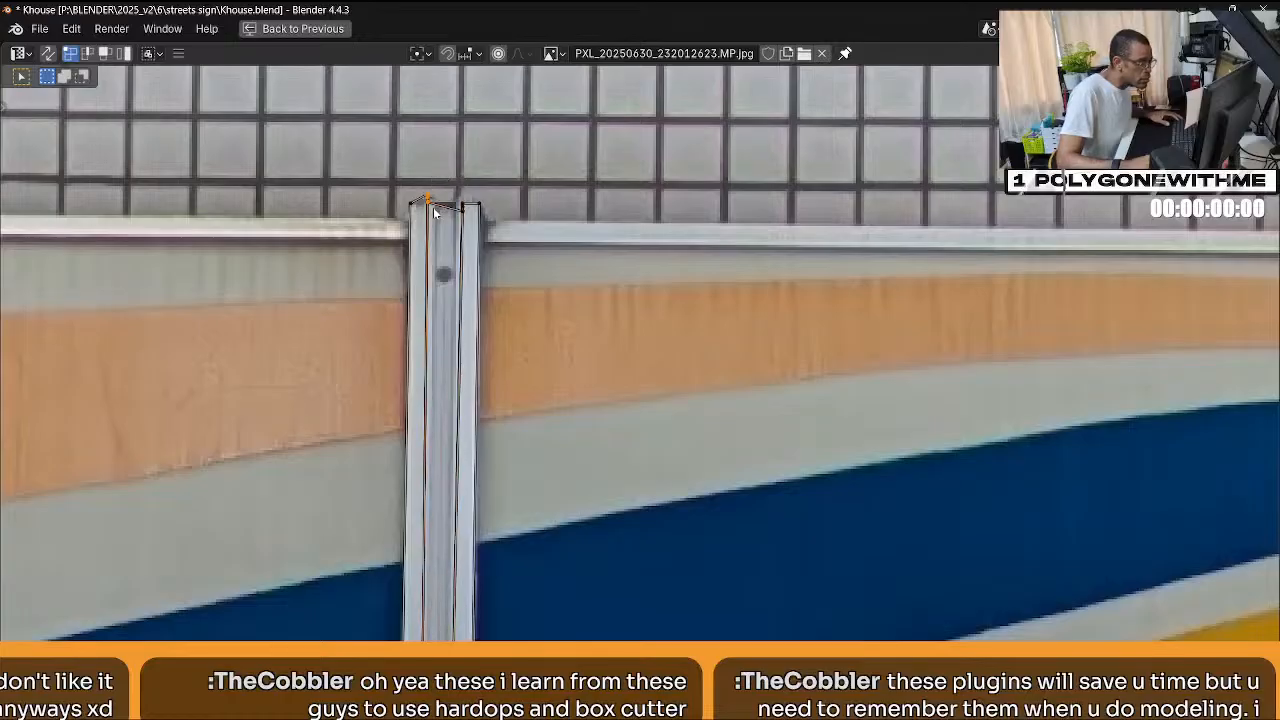
key(g)
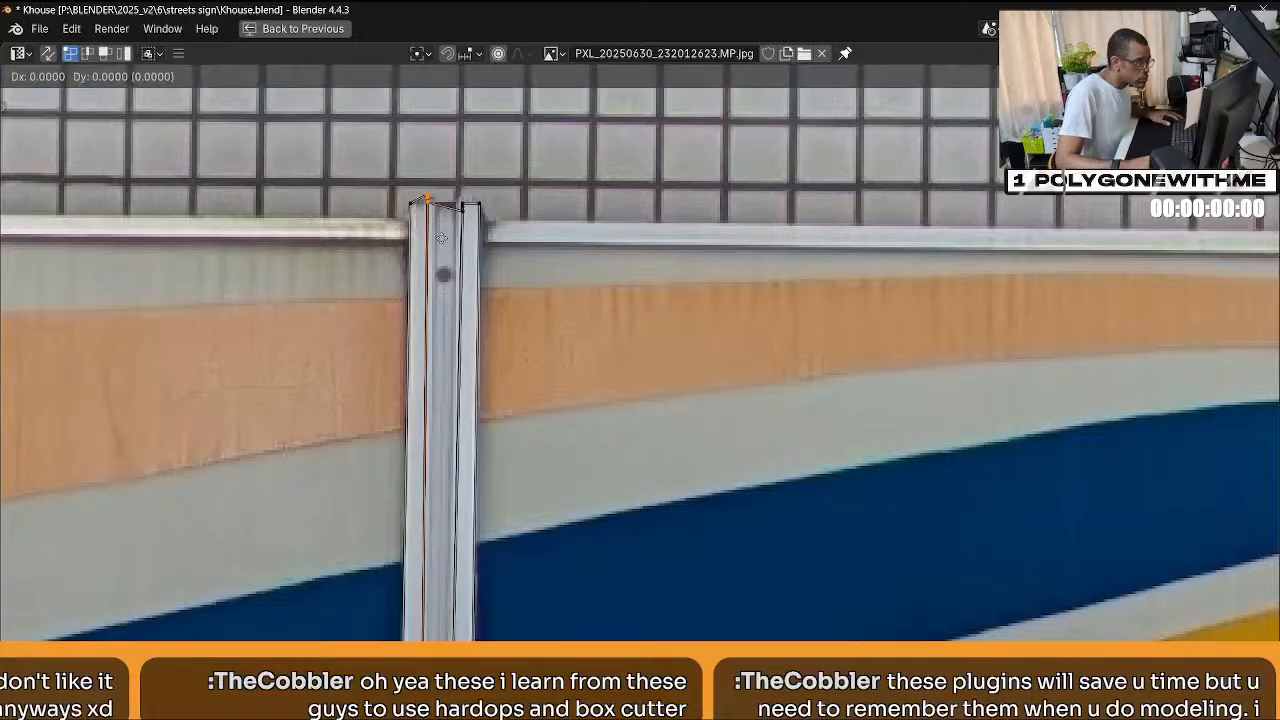
click(500, 316)
Shift the right flange's inner top corner UVs left onto the photographed flange edge and check the fit along the post.
click(467, 229)
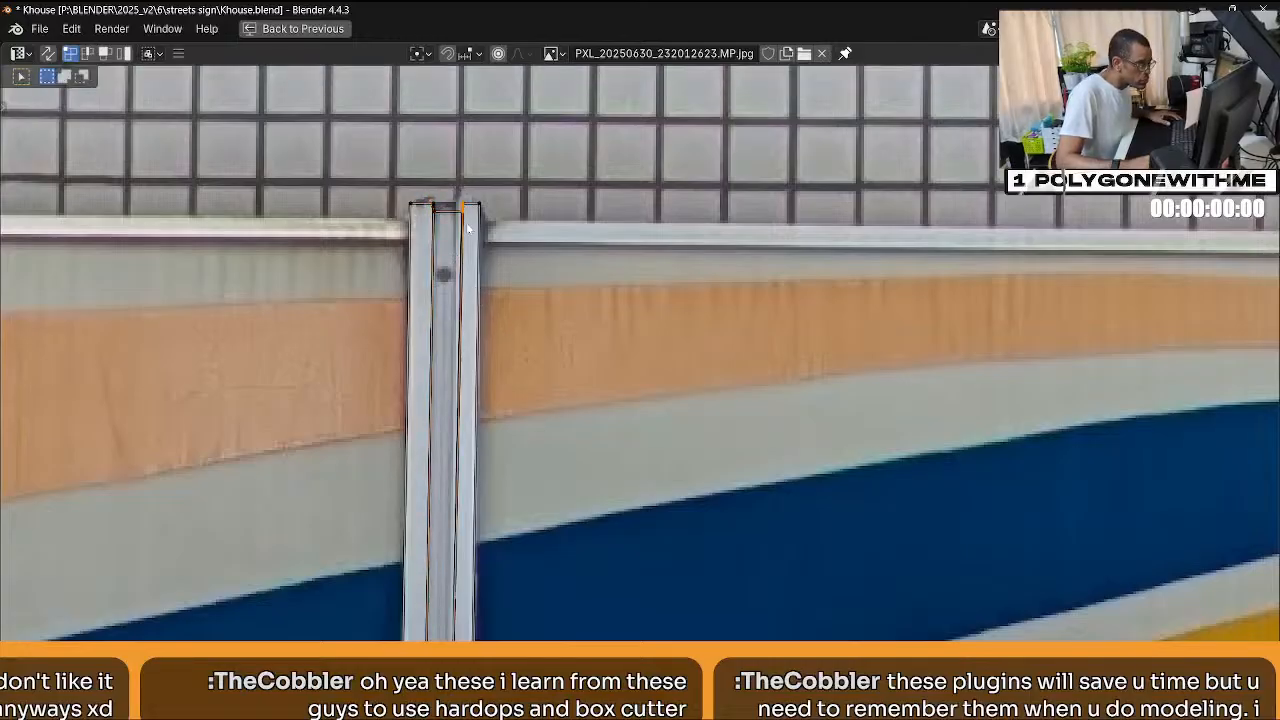
key(g)
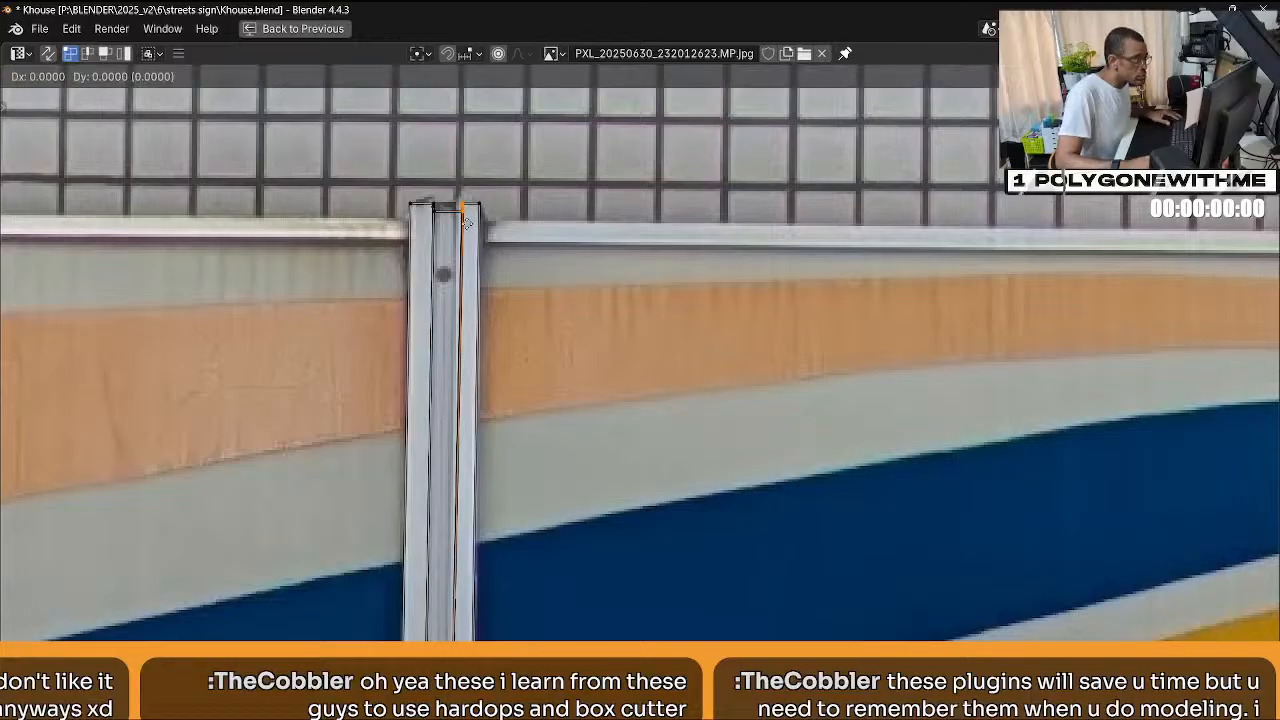
click(418, 225)
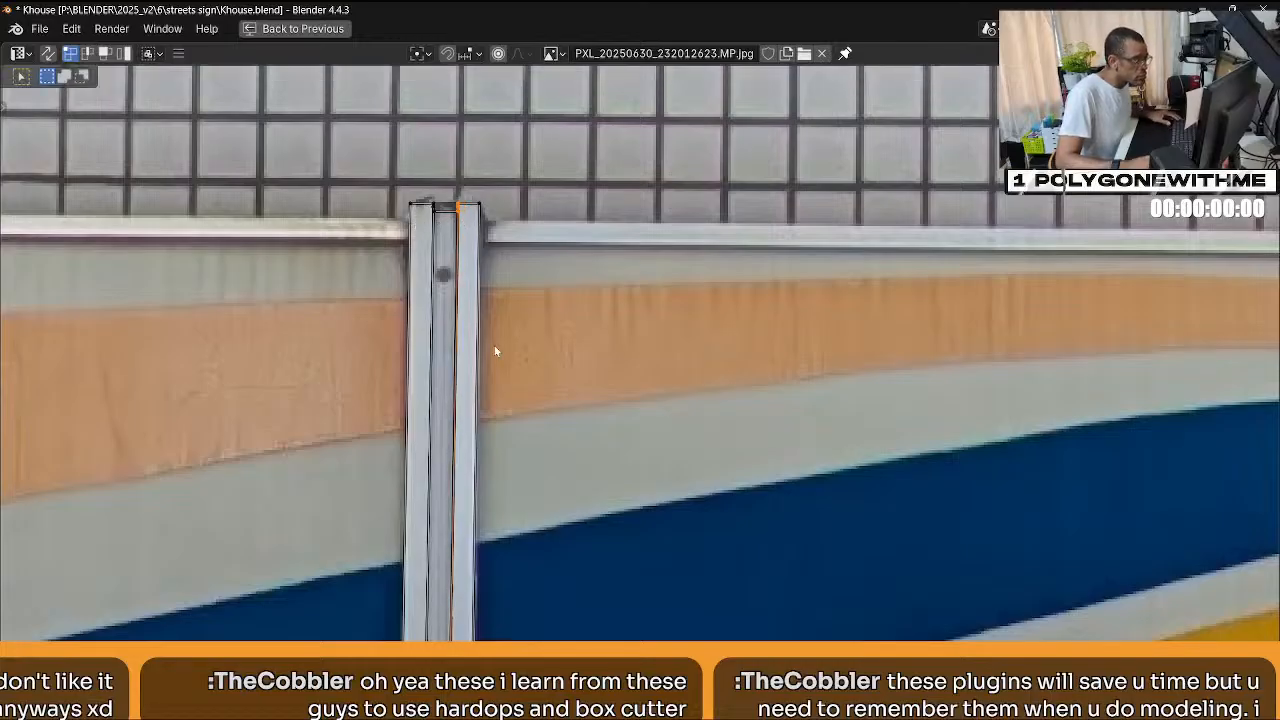
shift+scroll(514, 226, down, 6)
scroll(480, 266, down, 5)
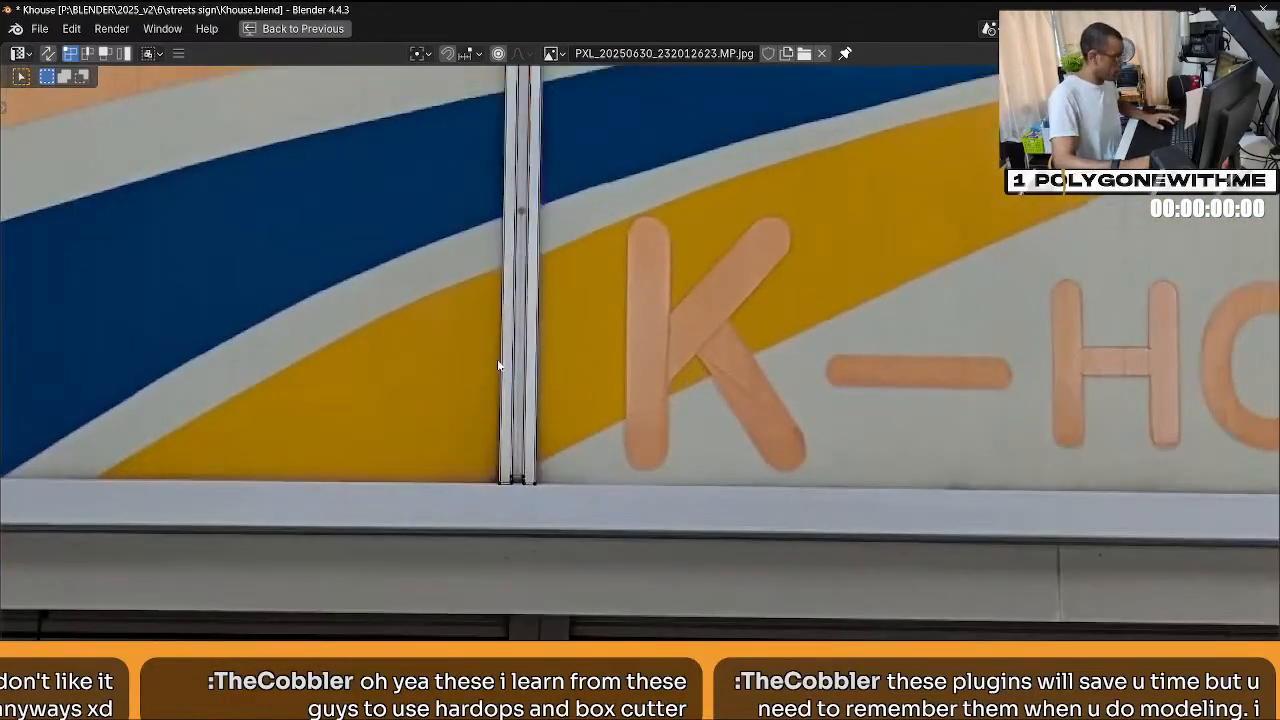
Restore the full Shading layout from the maximized UV editor and save the Khouse file.
key(ctrl+space)
key(ctrl+s)
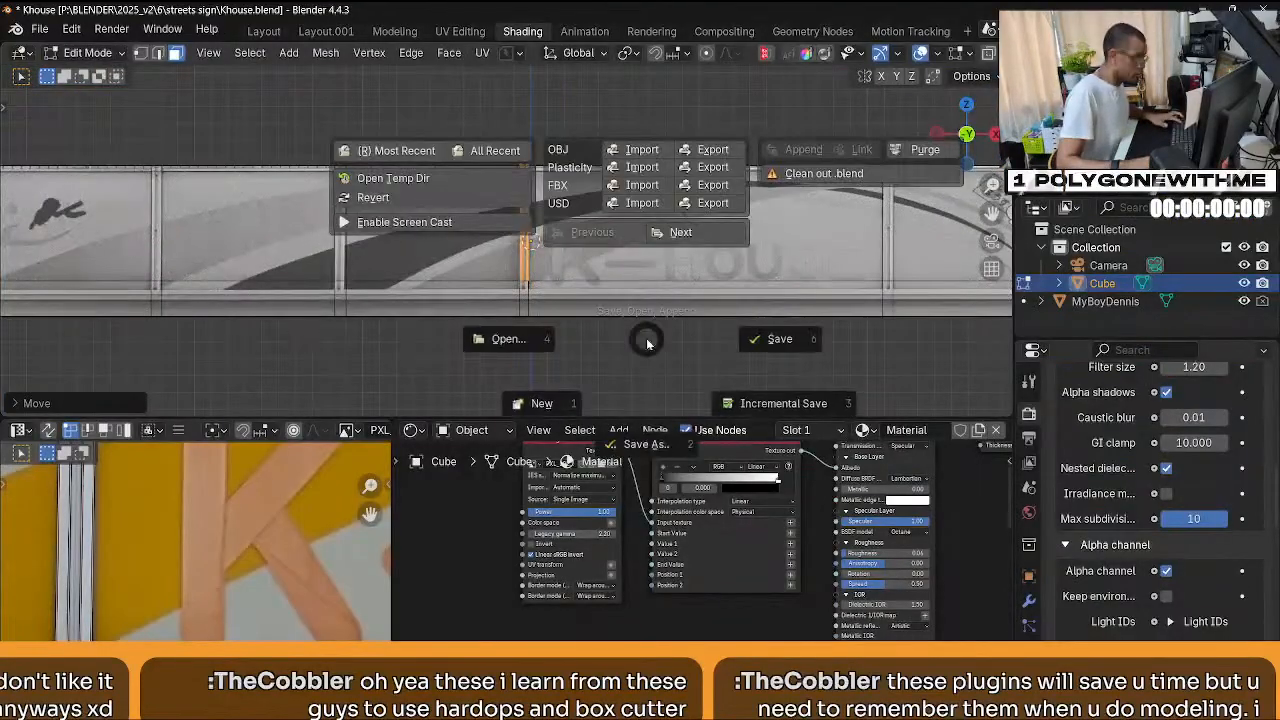
click(783, 354)
scroll(980, 62, down, 3)
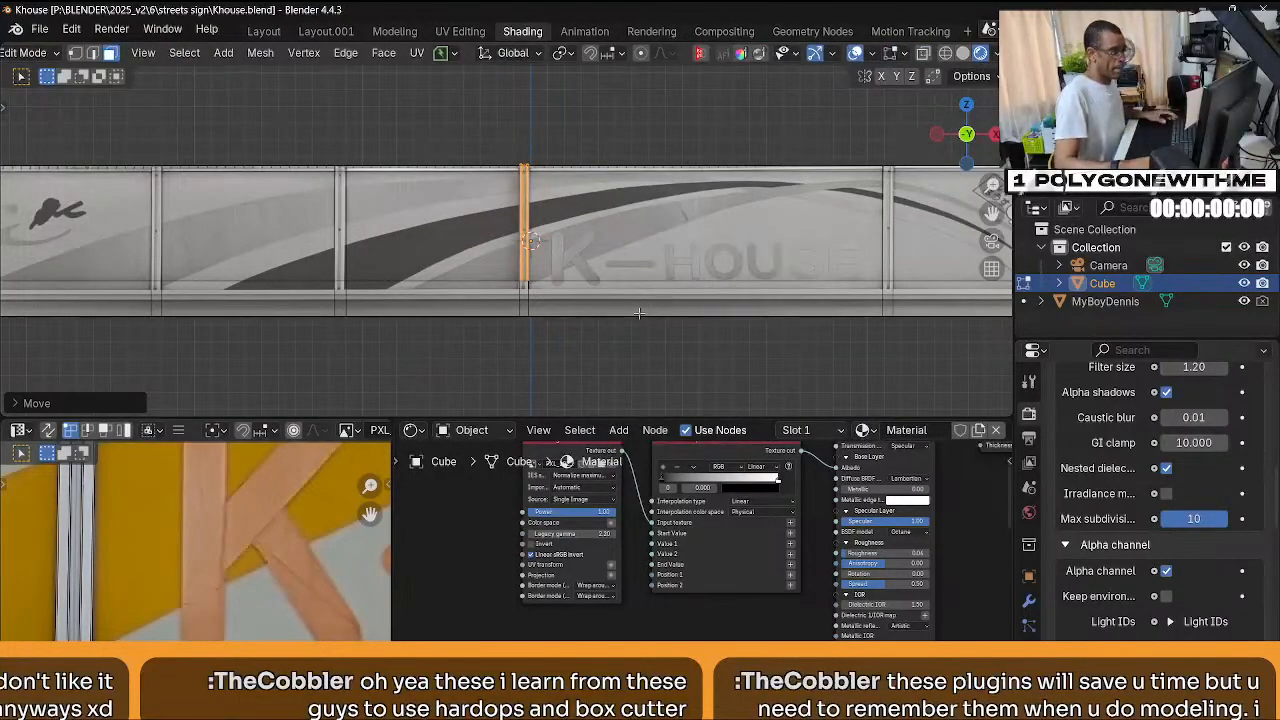
scroll(640, 315, down, 2)
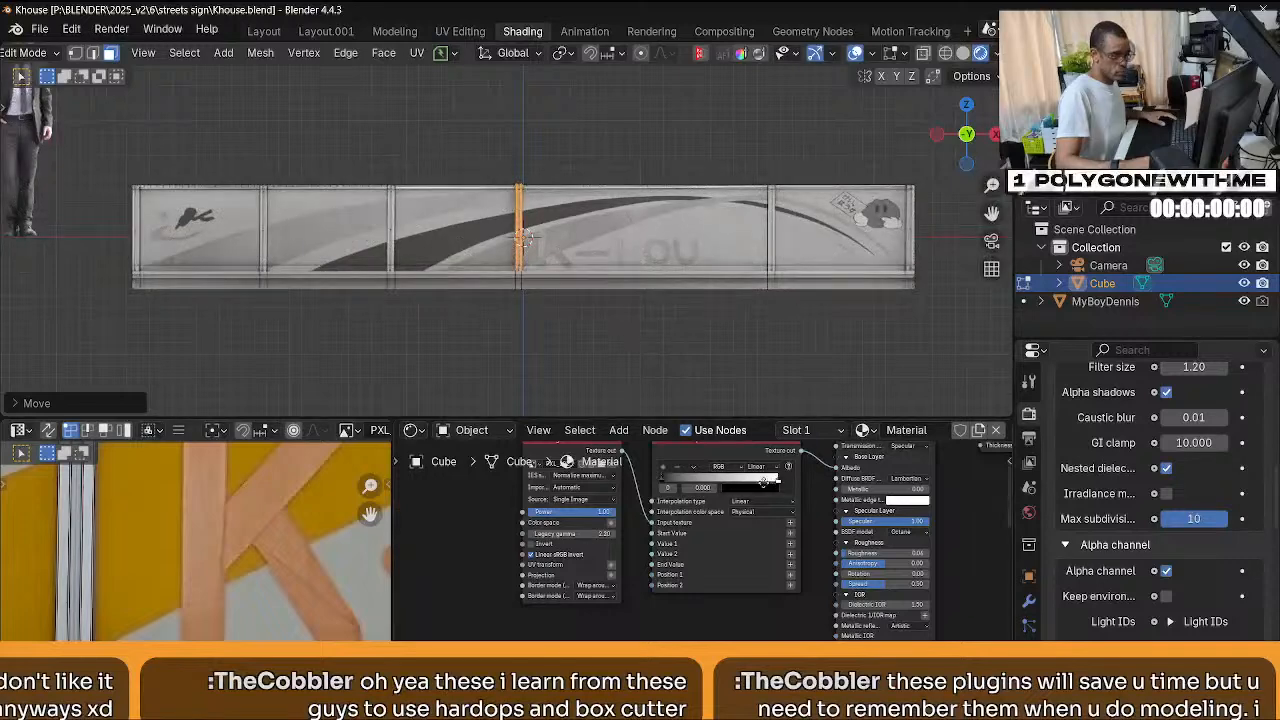
Connect the RGB image node's texture output directly to the signboard material's Albedo input, bypassing the Gradient map.
middle_drag(780, 455, 692, 530)
scroll(692, 528, up, 2)
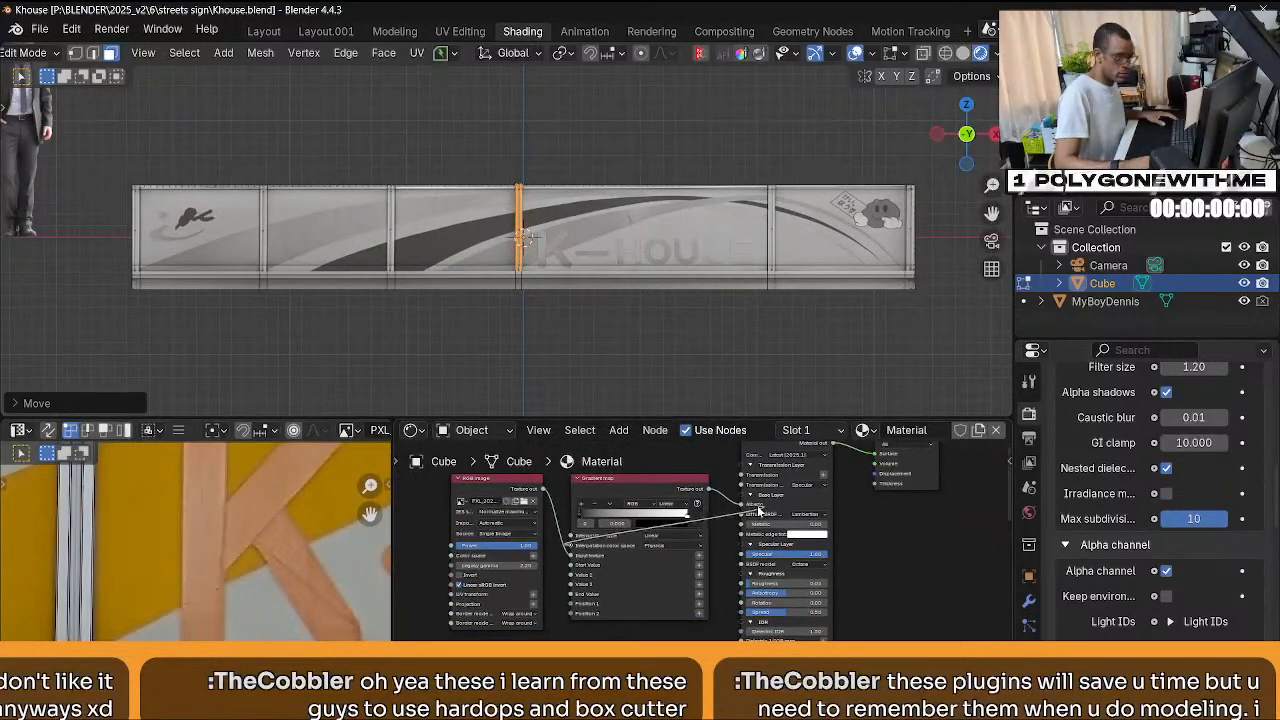
key(ctrl+s)
drag(571, 555, 745, 504)
Delete the unused Gradient map node from the material and hide the 3D viewport overlays.
click(668, 490)
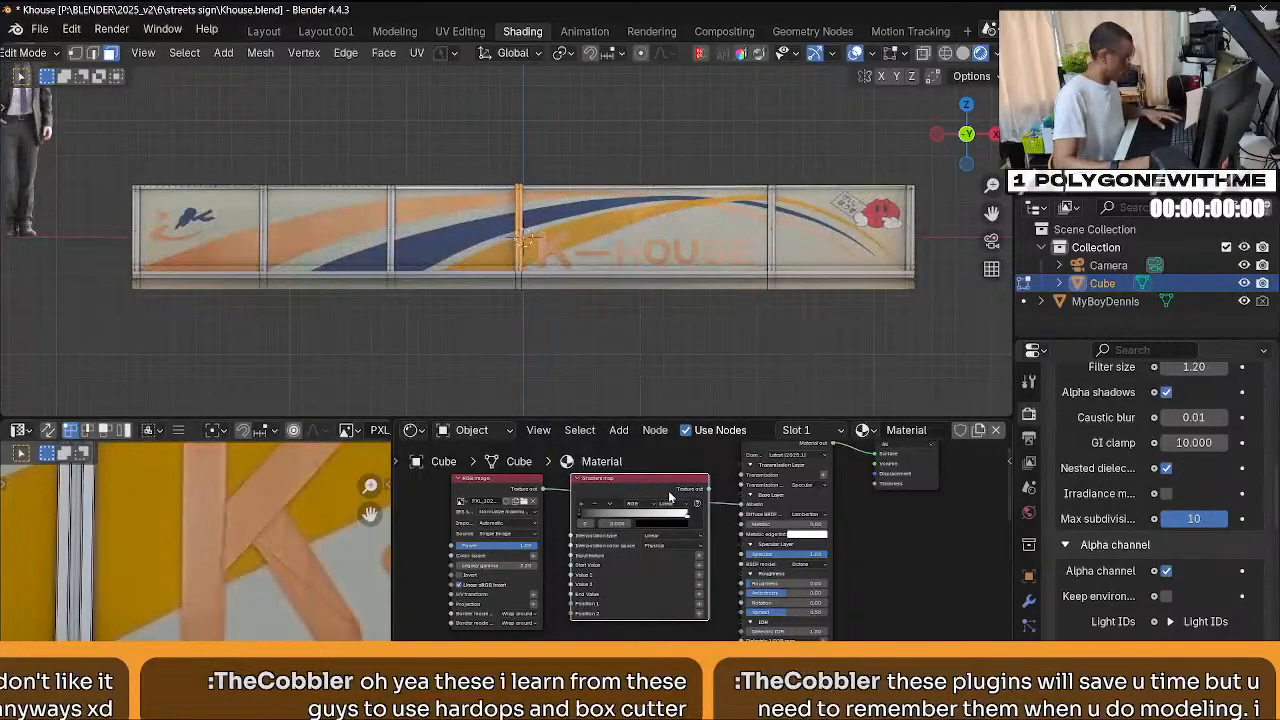
key(x)
key(shift+alt+z)
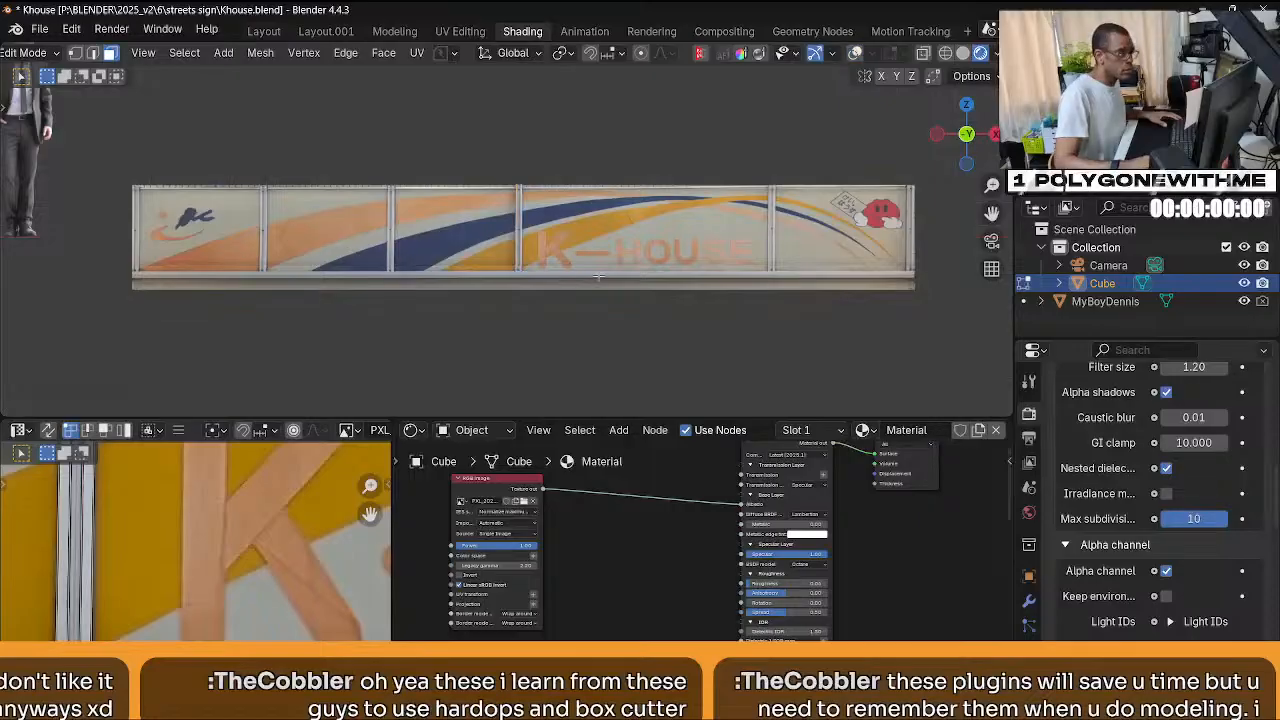
Place the 3D cursor on the blue stripe of the sign's front panel.
scroll(598, 277, up, 6)
middle_drag(598, 277, 692, 265)
scroll(719, 281, down, 3)
key(KP_3)
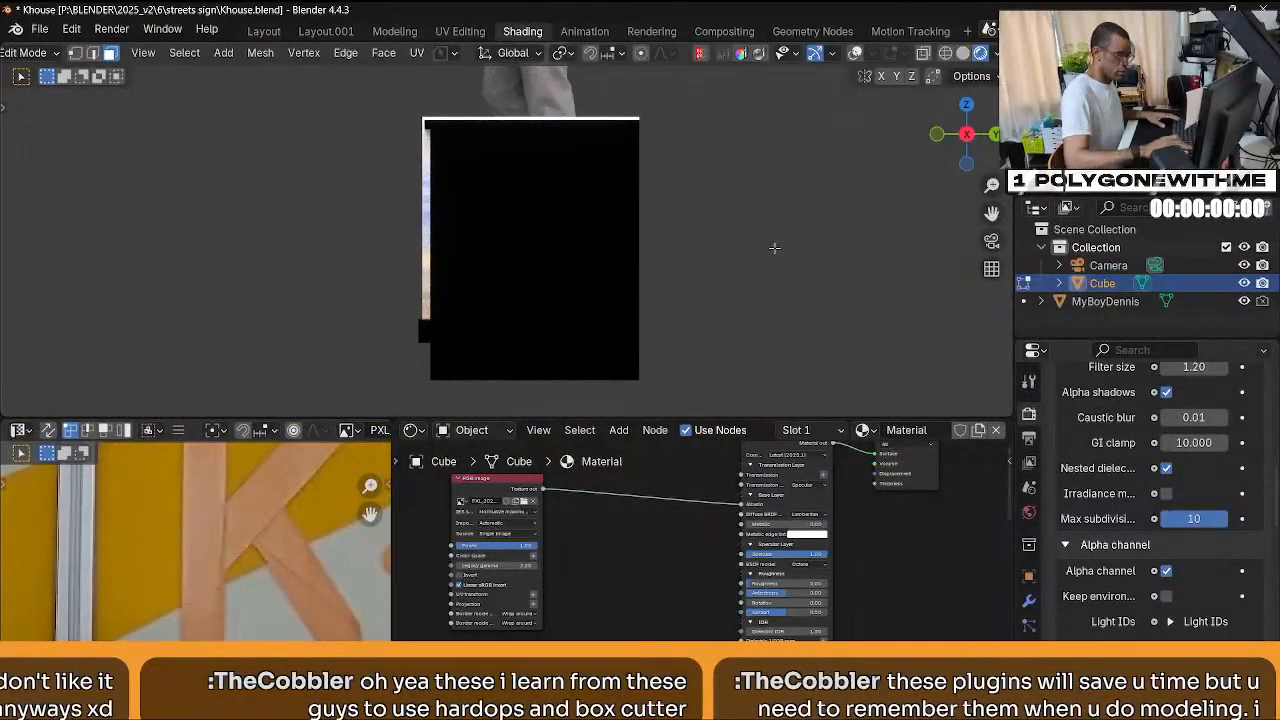
key(KP_Divide)
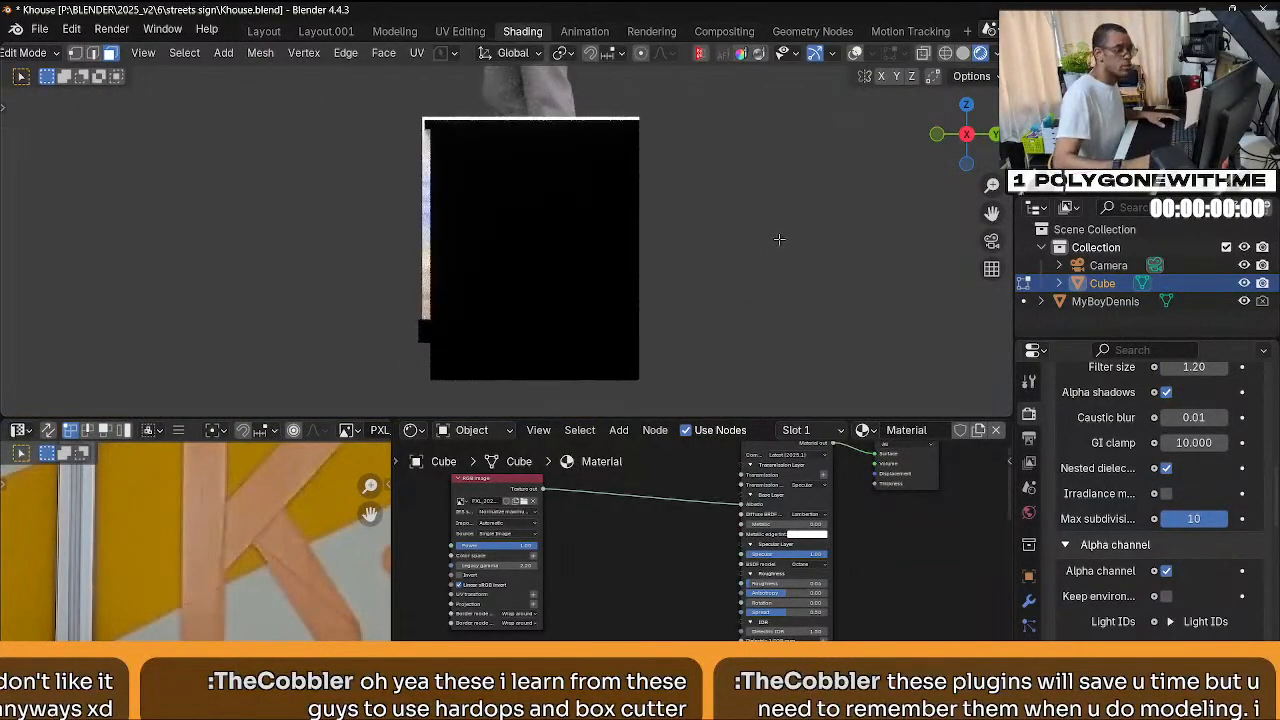
middle_drag(726, 244, 807, 145)
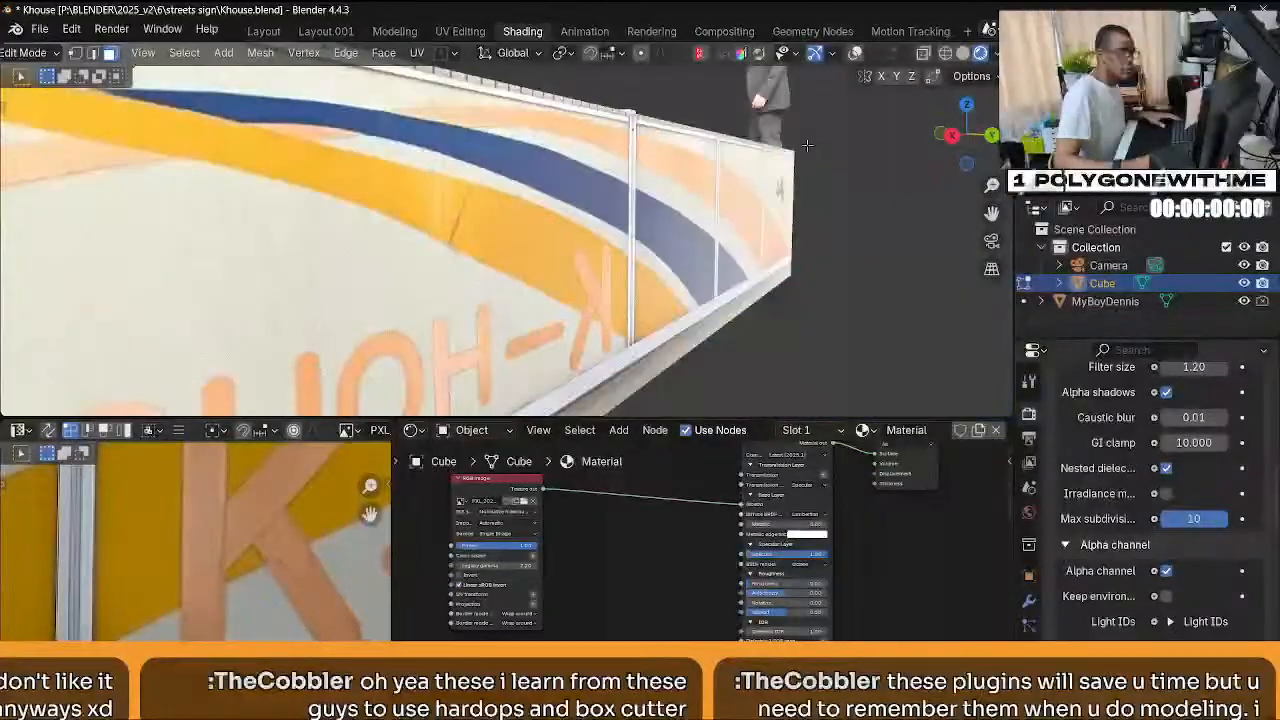
middle_drag(253, 175, 580, 210)
scroll(364, 288, down, 4)
shift+right_click(538, 246)
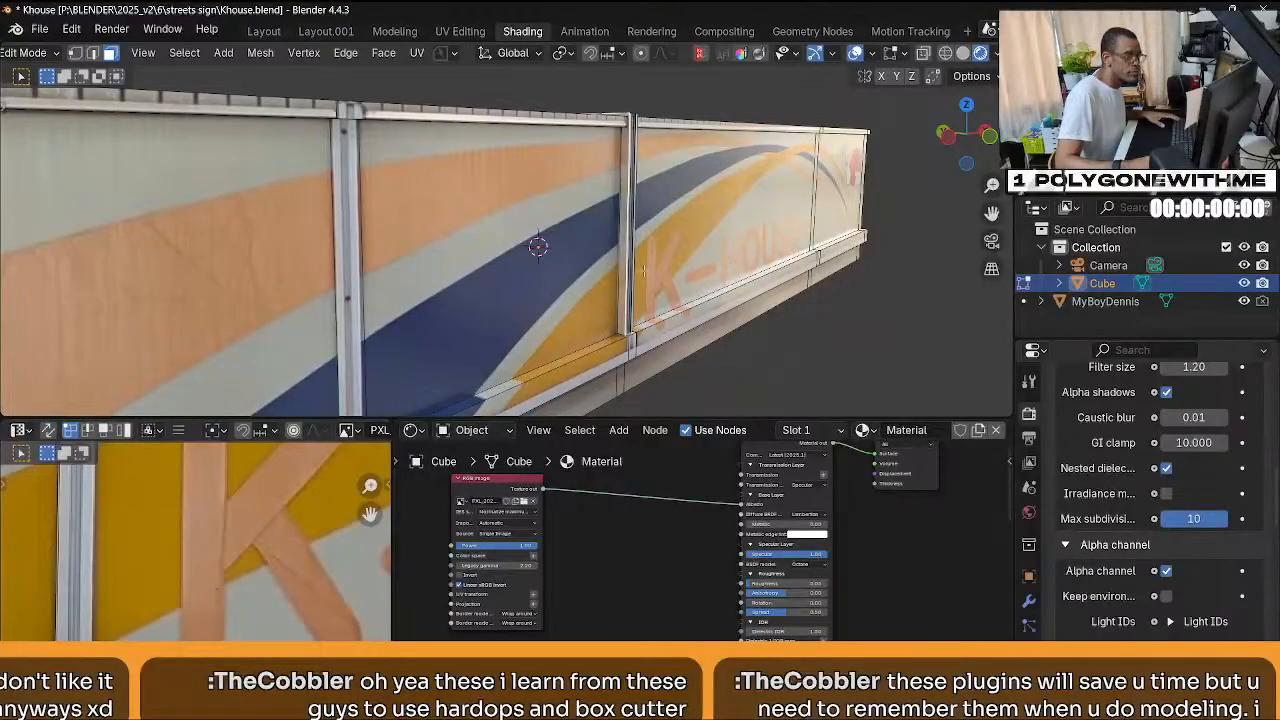
middle_drag(643, 270, 501, 286)
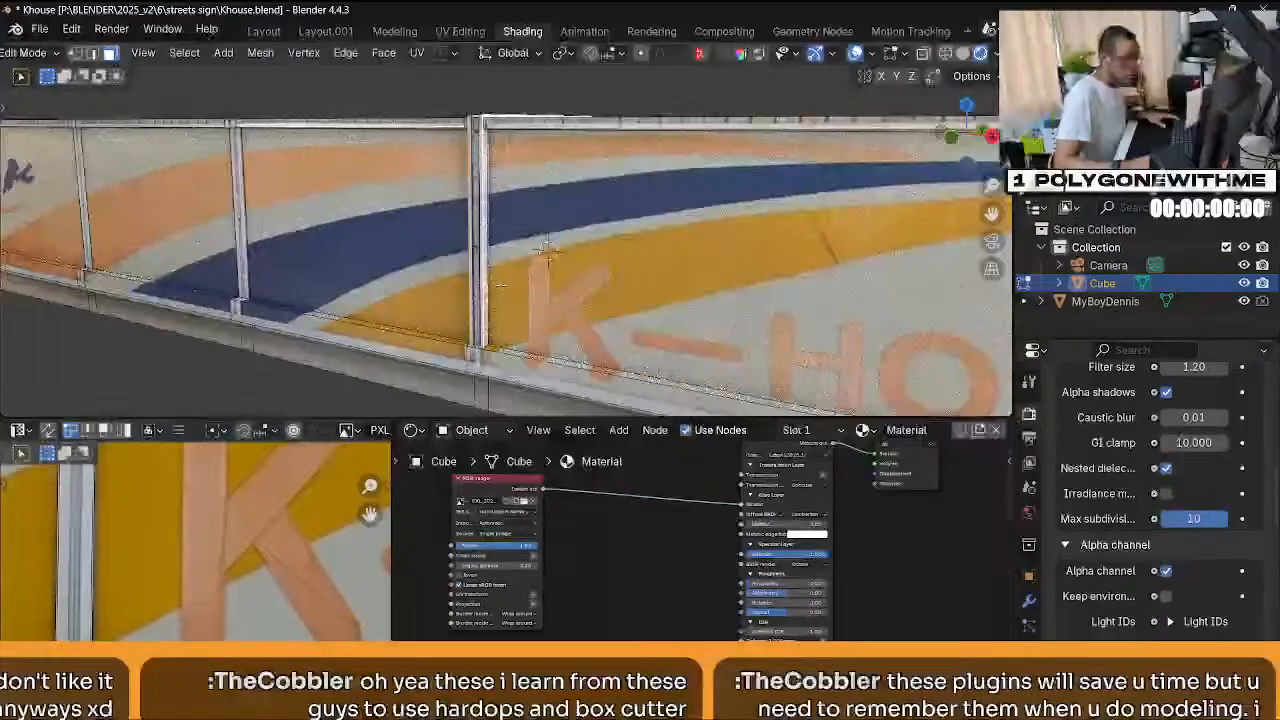
Unwrap the selected faces with Project from View, using the right side view.
key(KP_3)
key(u)
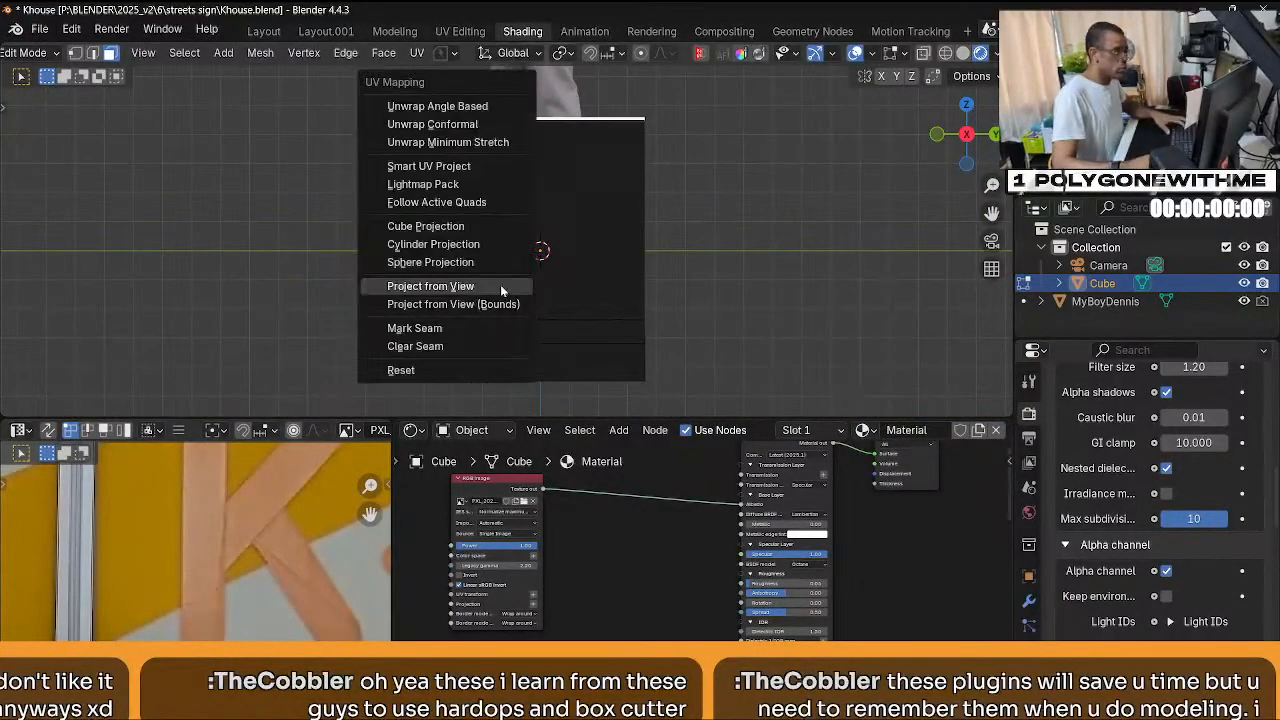
click(500, 284)
scroll(313, 500, down, 5)
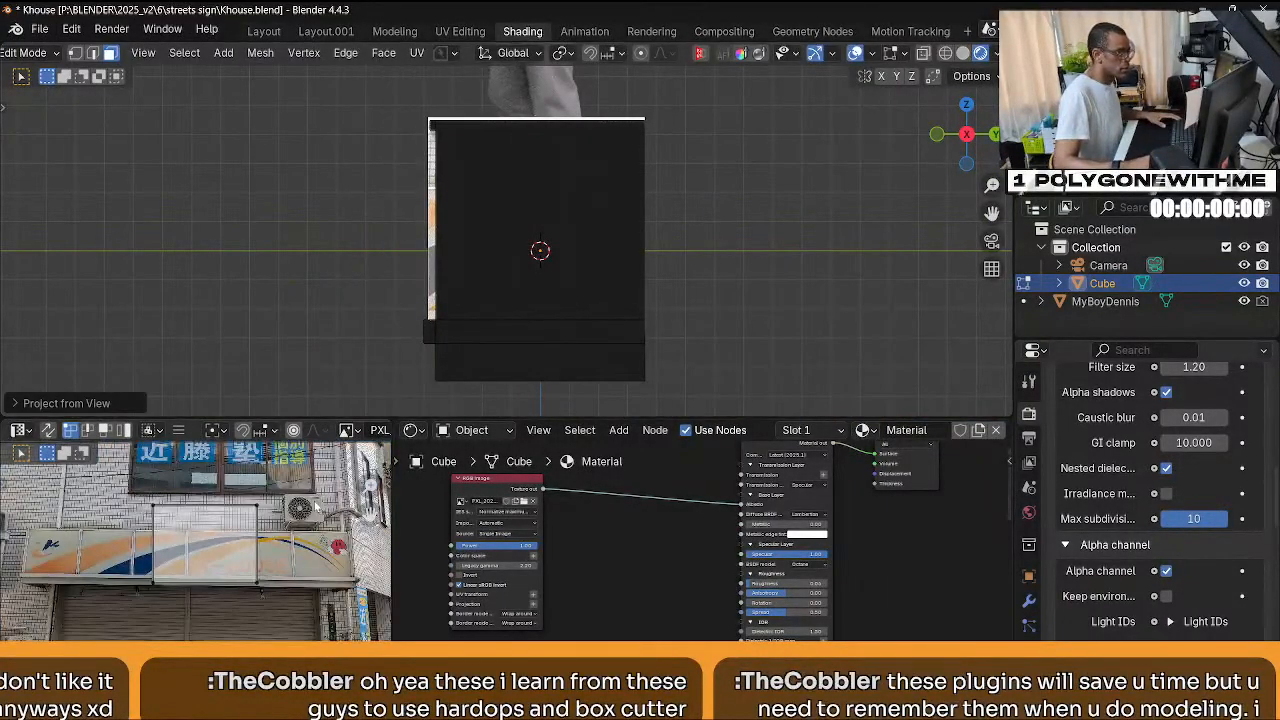
middle_drag(548, 292, 548, 247)
scroll(303, 545, up, 5)
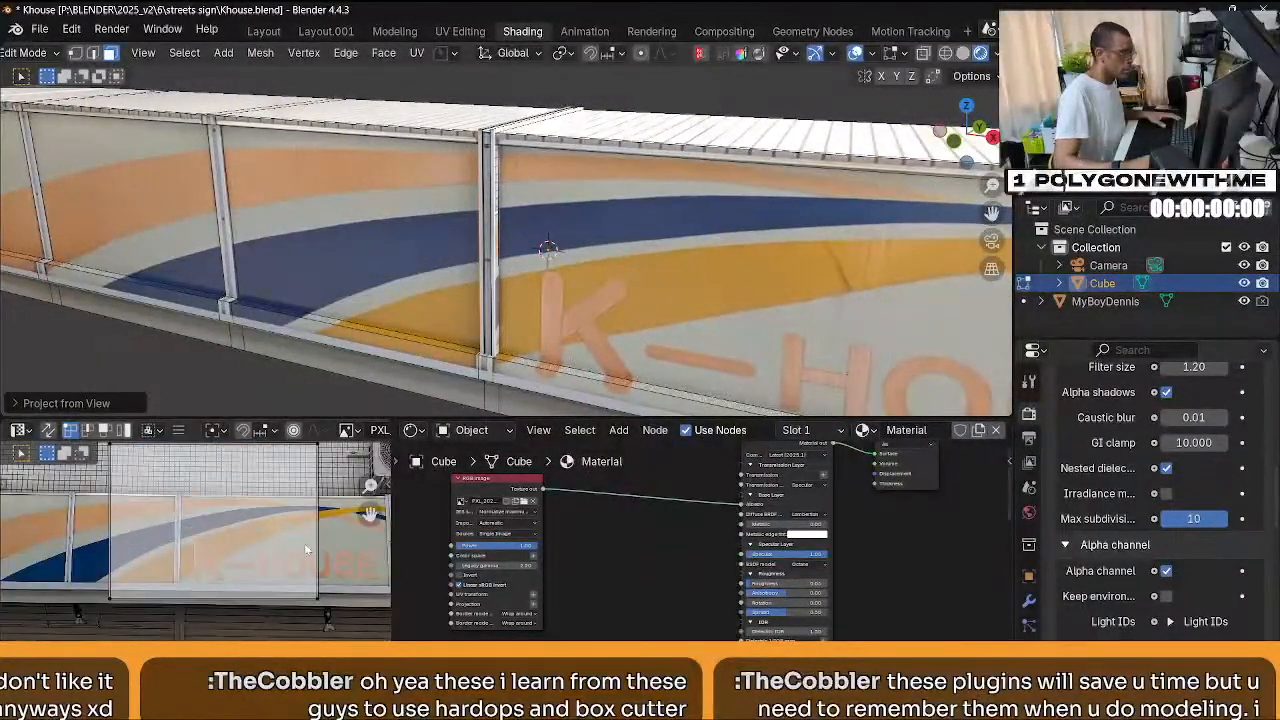
scroll(302, 549, down, 3)
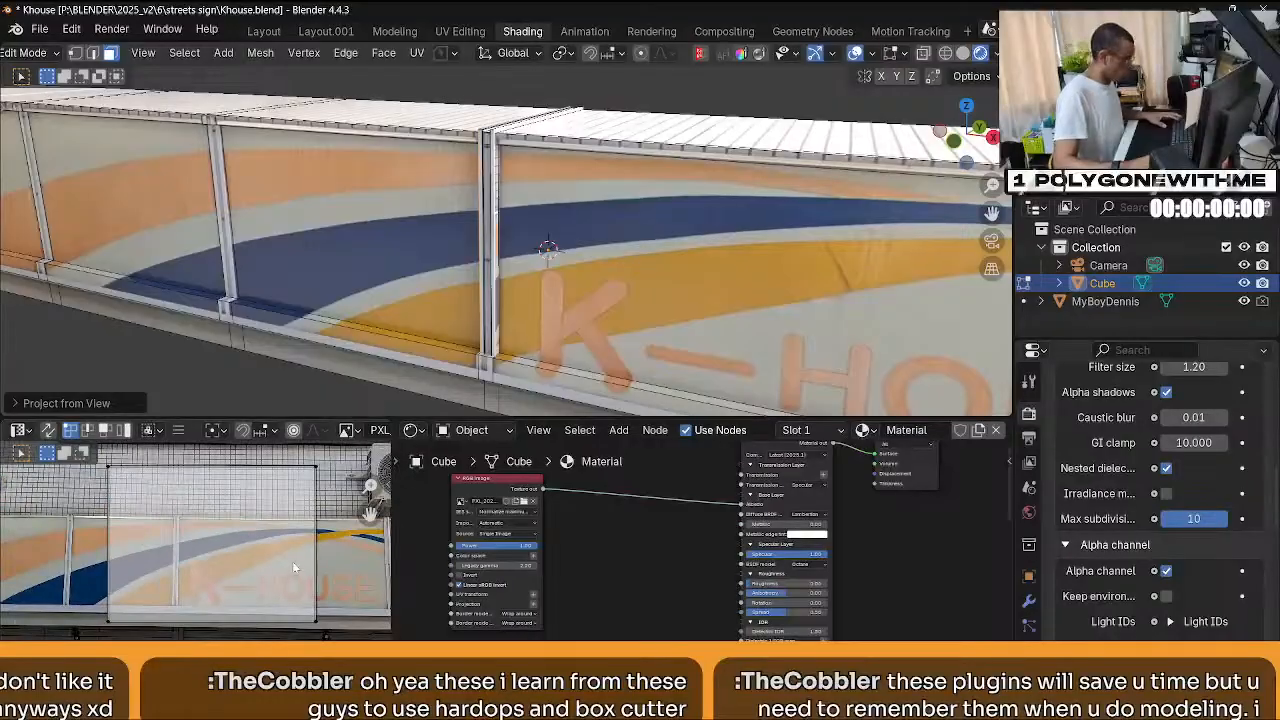
Maximise the UV editor and raise the UV island's bottom edge onto the metal rail below the sign panels in the photo.
key(ctrl+space)
scroll(490, 470, up, 3)
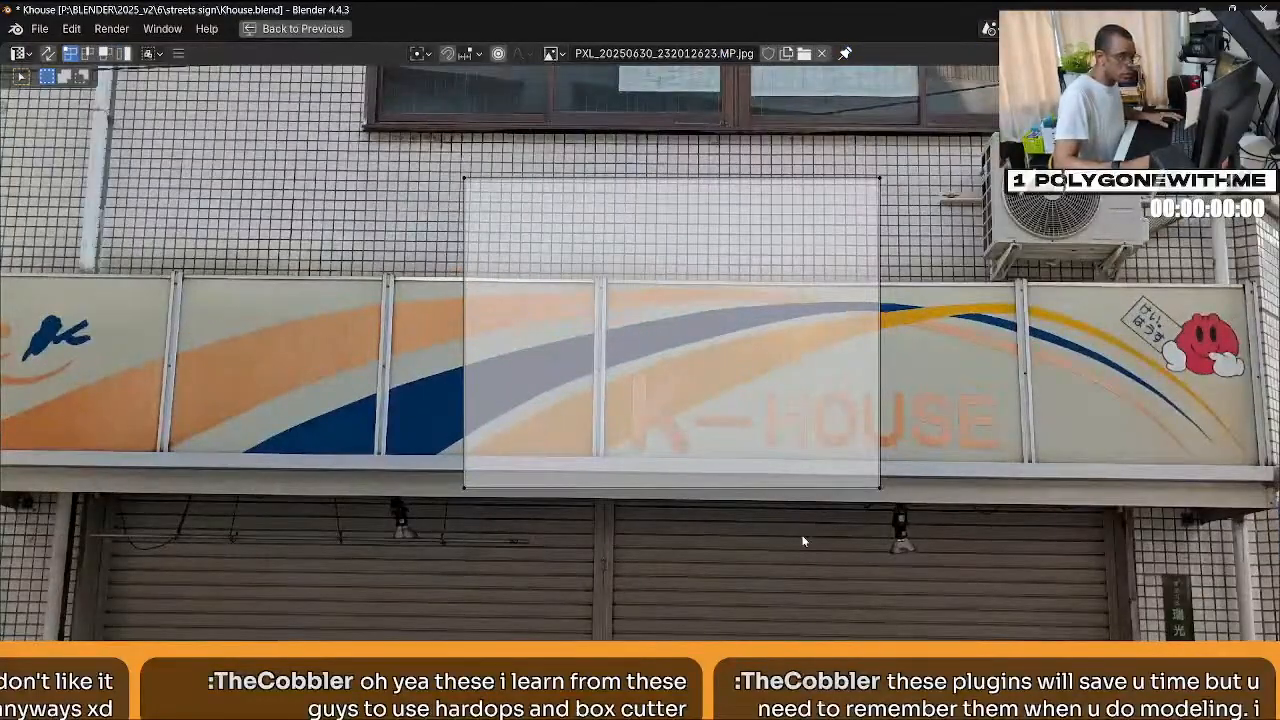
drag(880, 497, 428, 466)
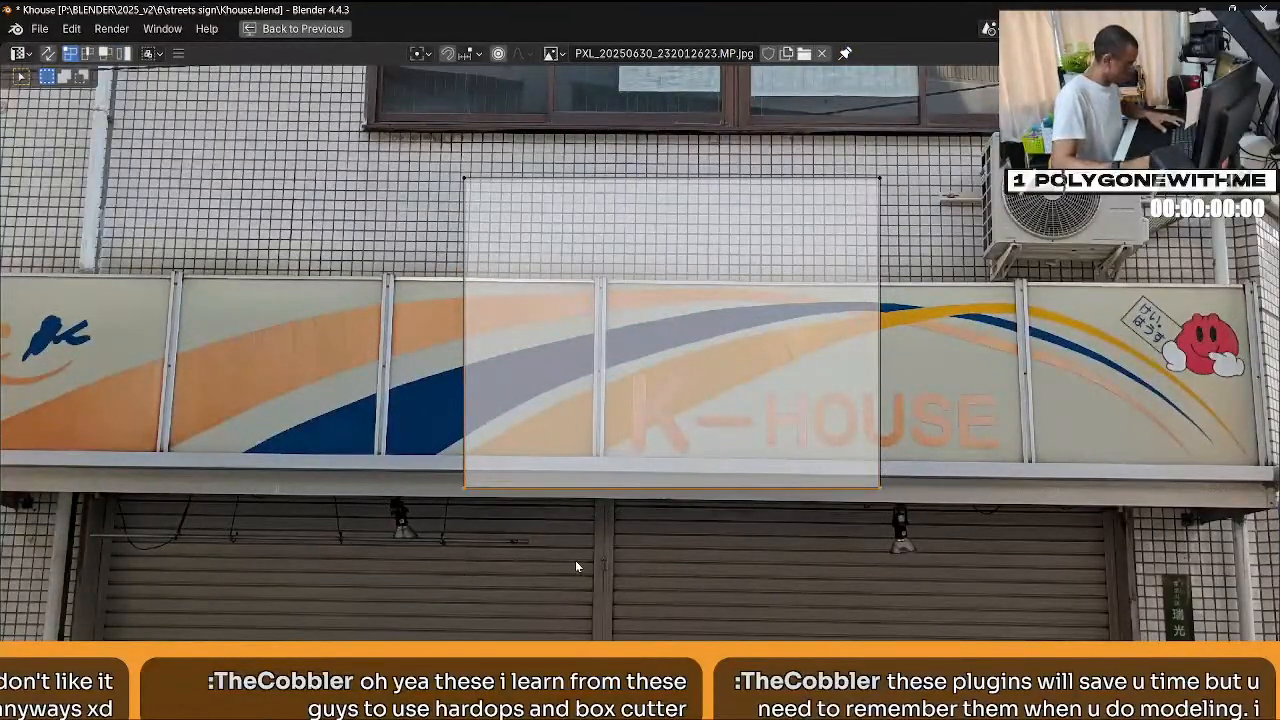
key(g)
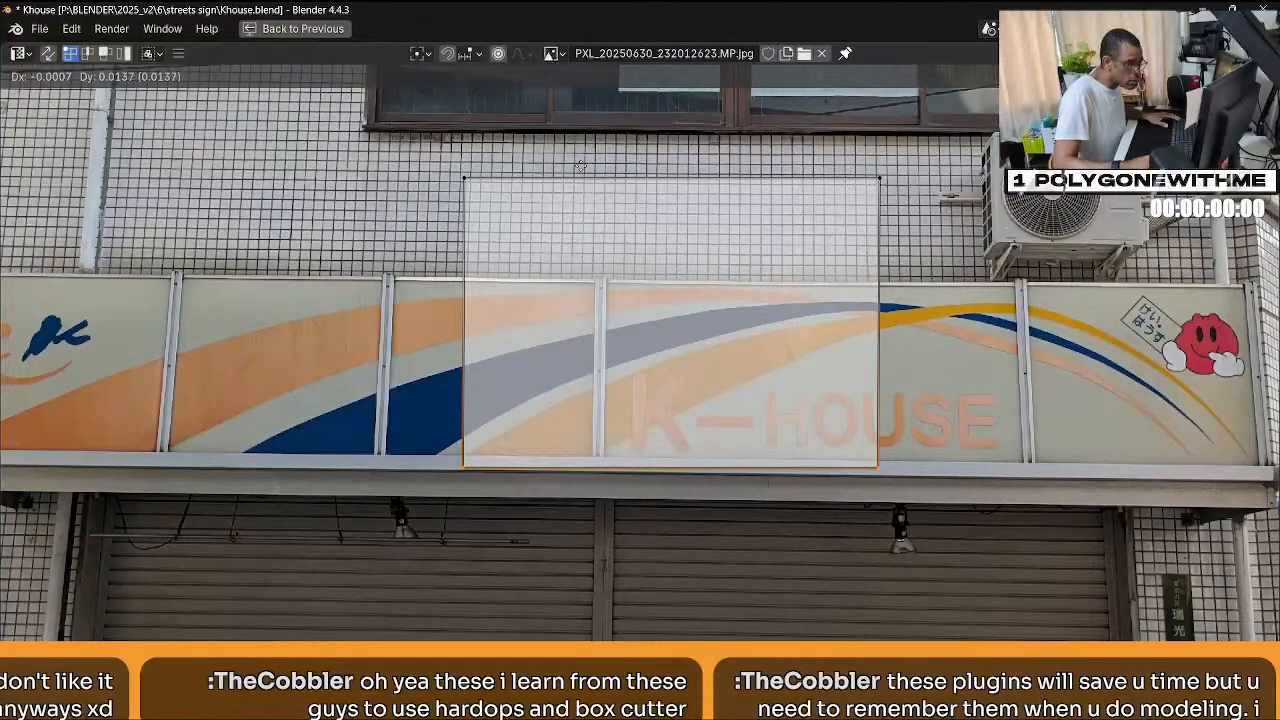
click(583, 172)
Lower the UV island's bottom-right corner slightly to follow the slope of the metal rail.
drag(880, 470, 882, 470)
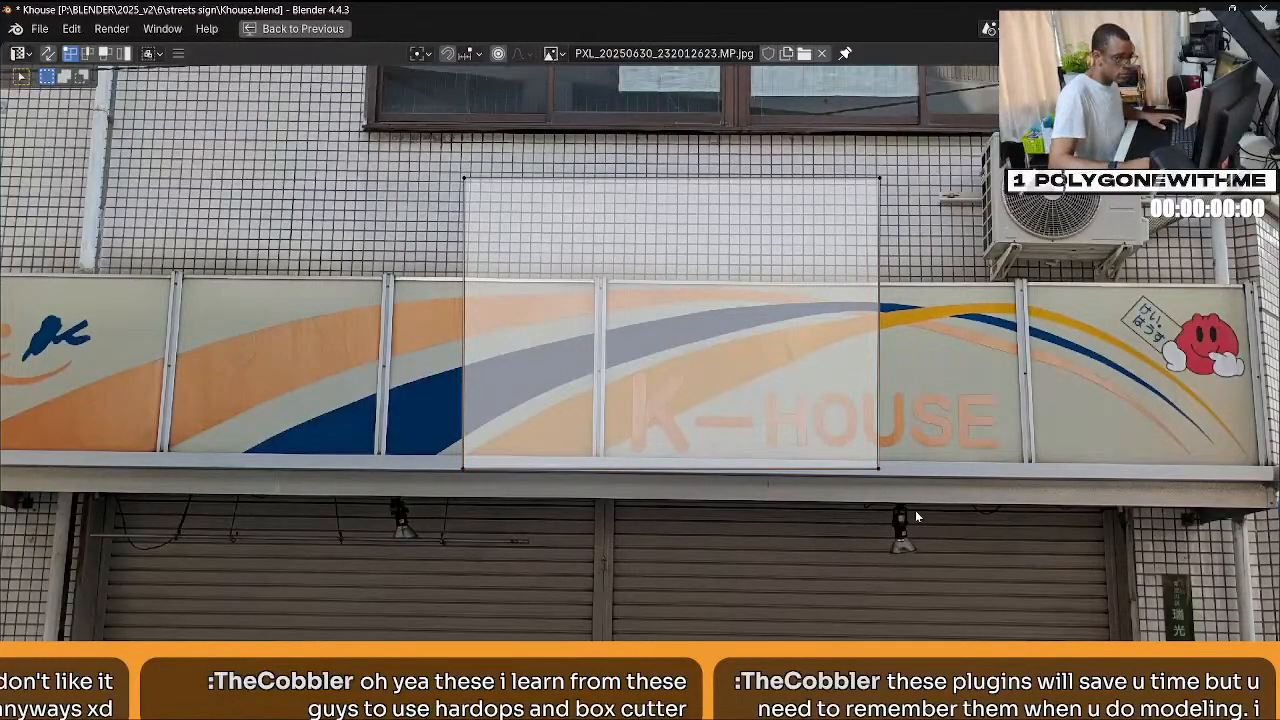
key(g)
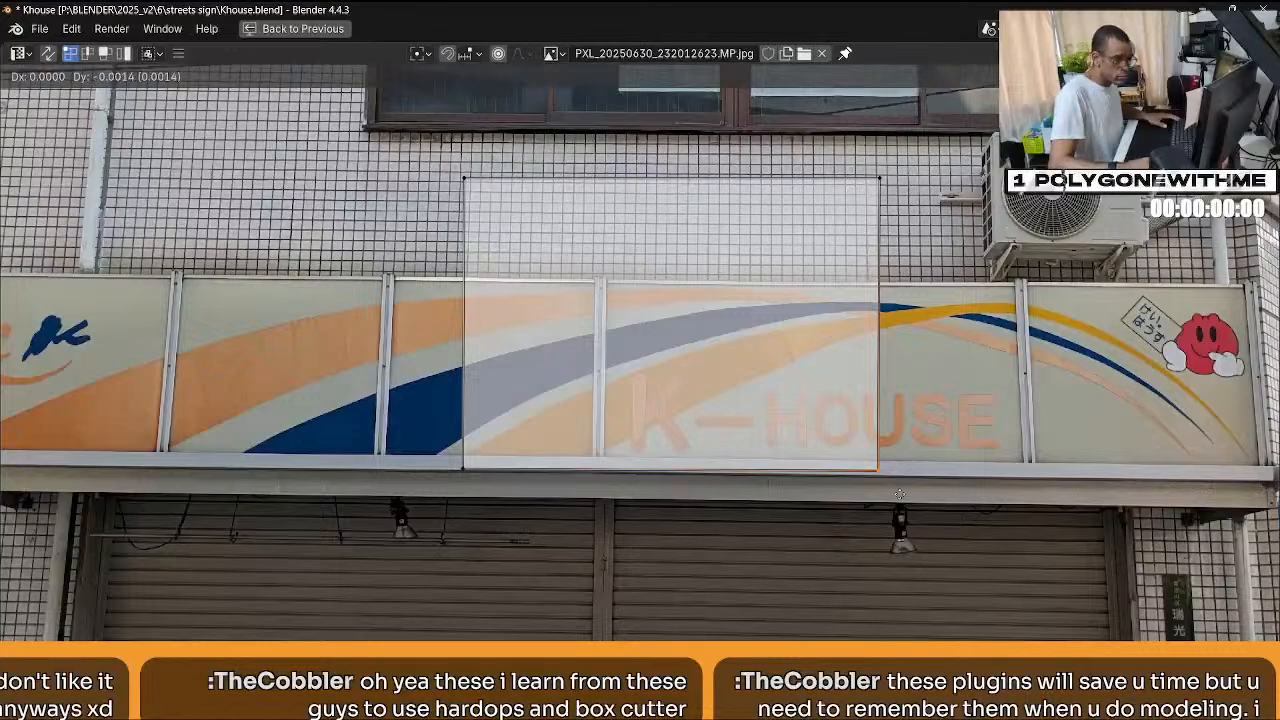
click(896, 520)
Move the UV island's top edge down to the upper border of the metal rail, leaving a thin strip over the rail.
middle_drag(845, 350, 825, 480)
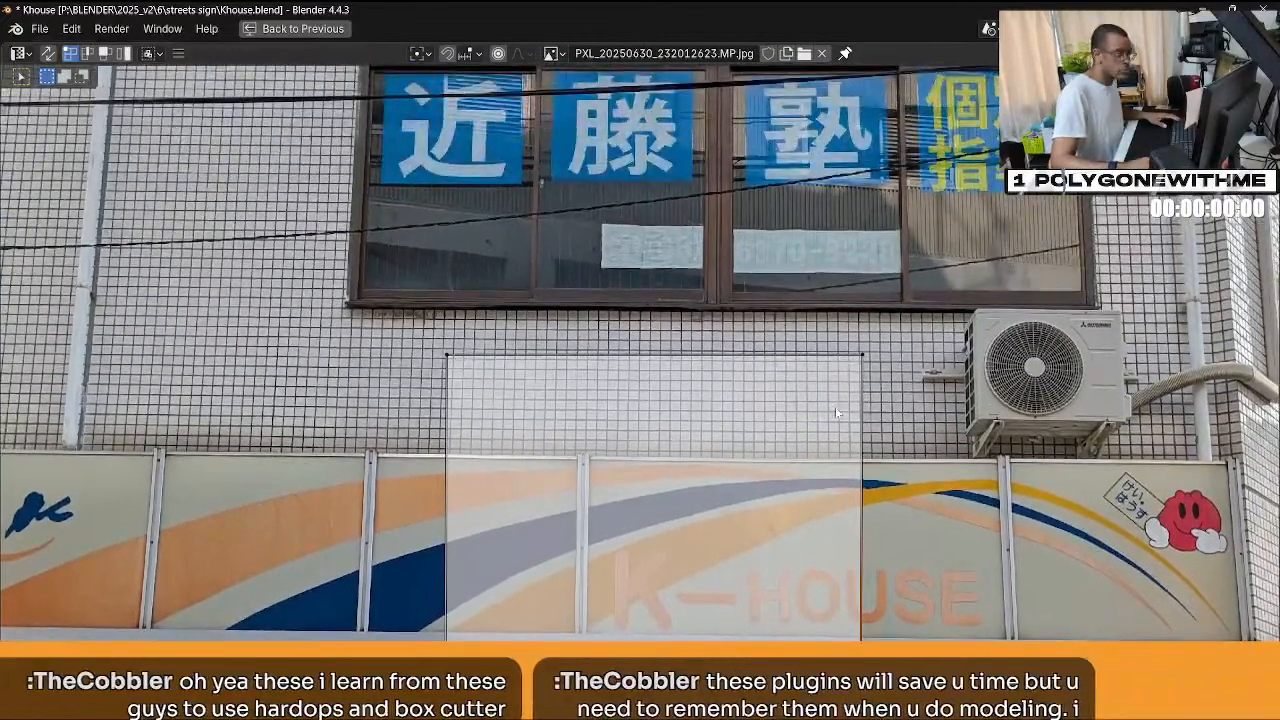
drag(838, 335, 876, 394)
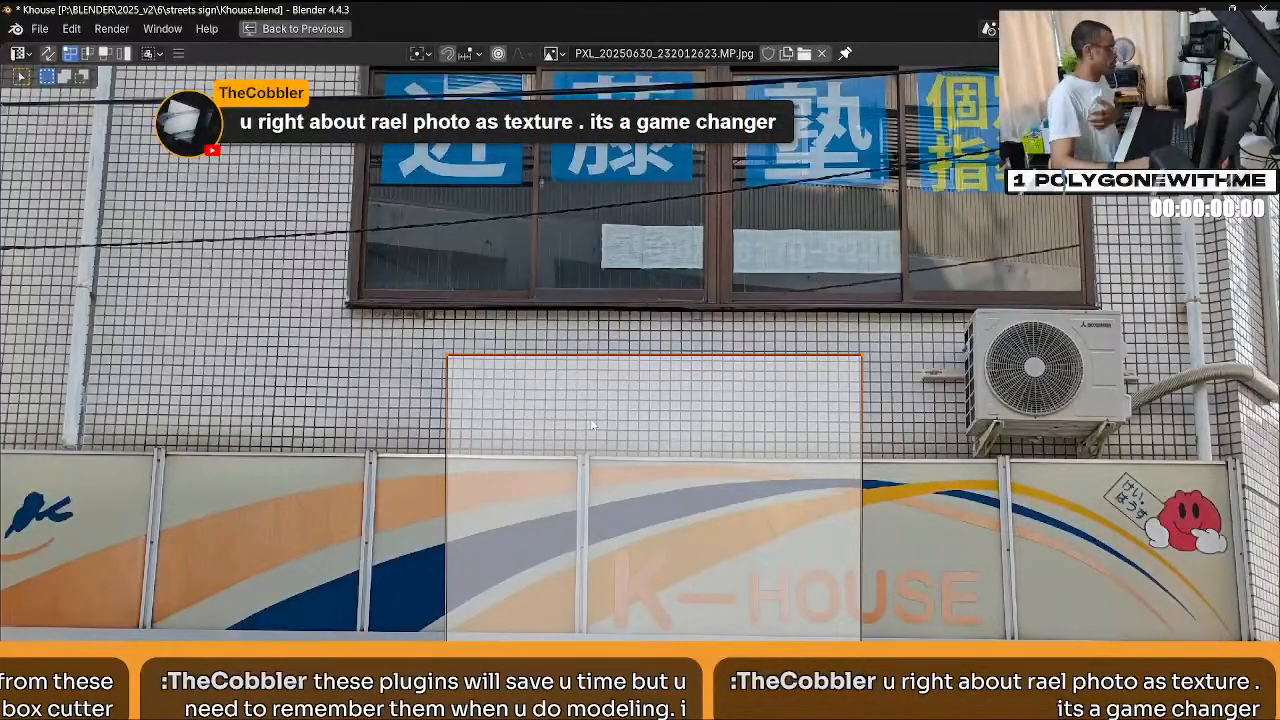
middle_drag(737, 420, 677, 333)
key(g)
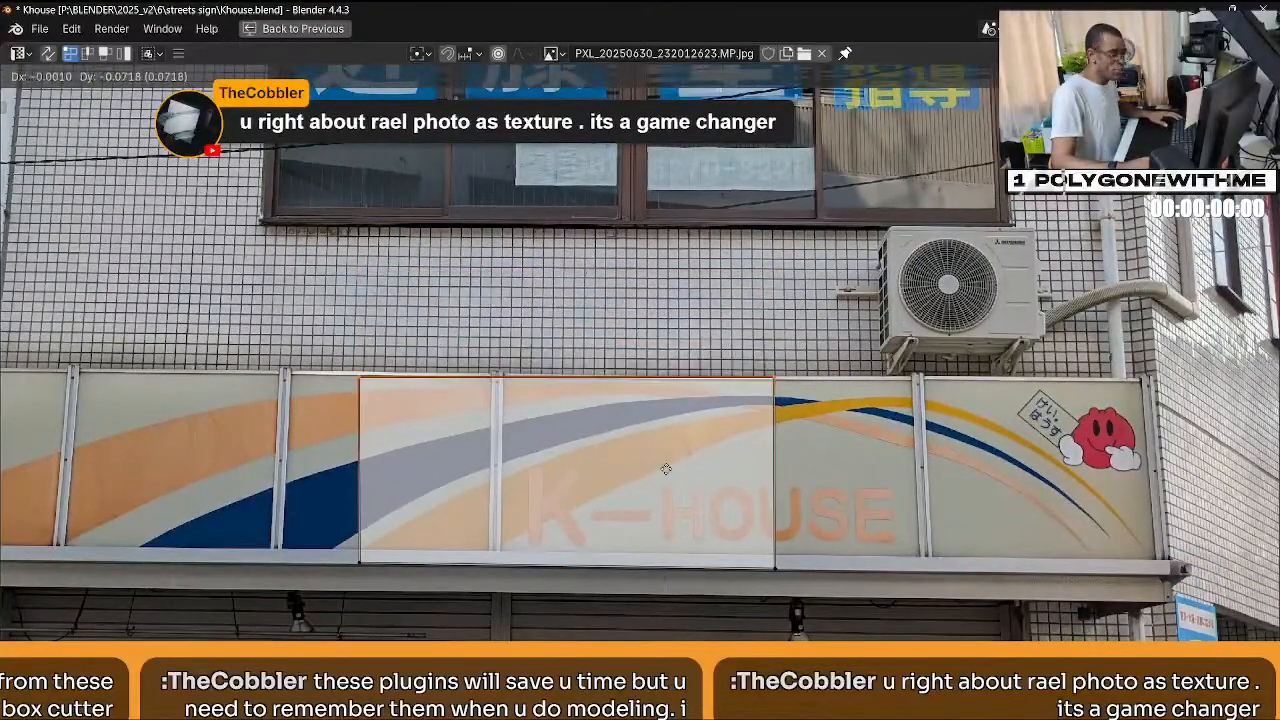
key(y)
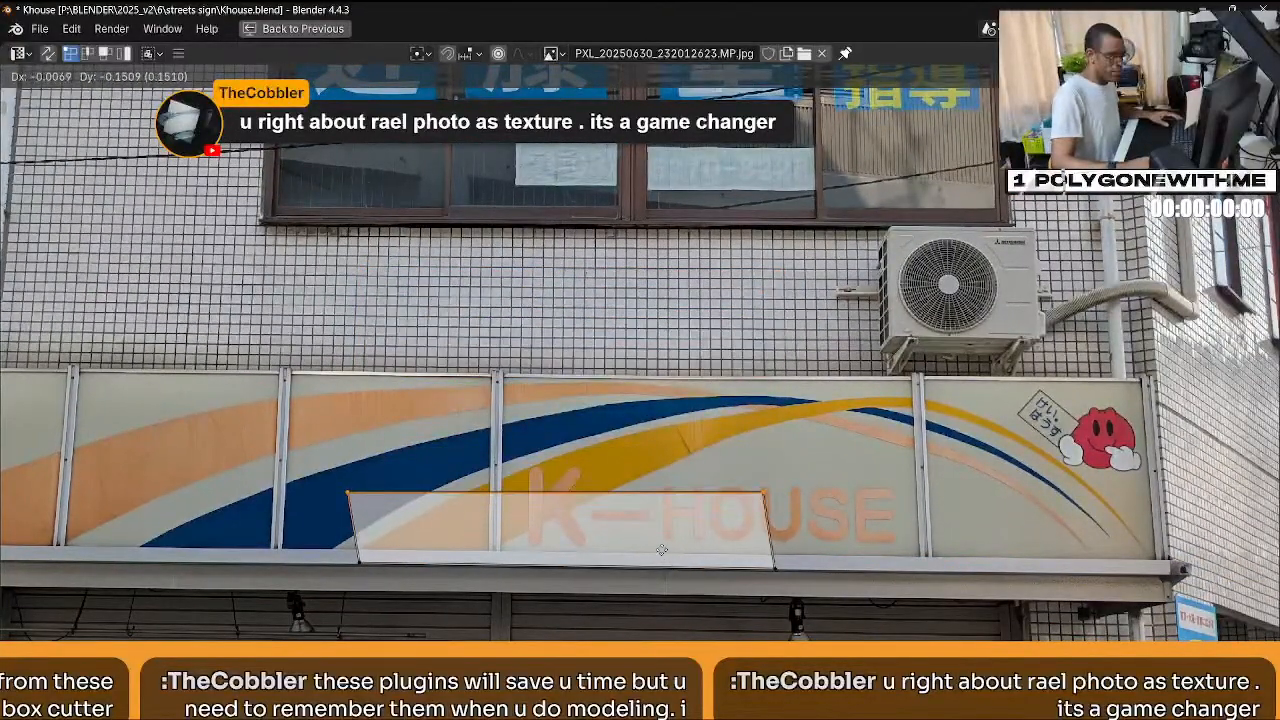
click(702, 628)
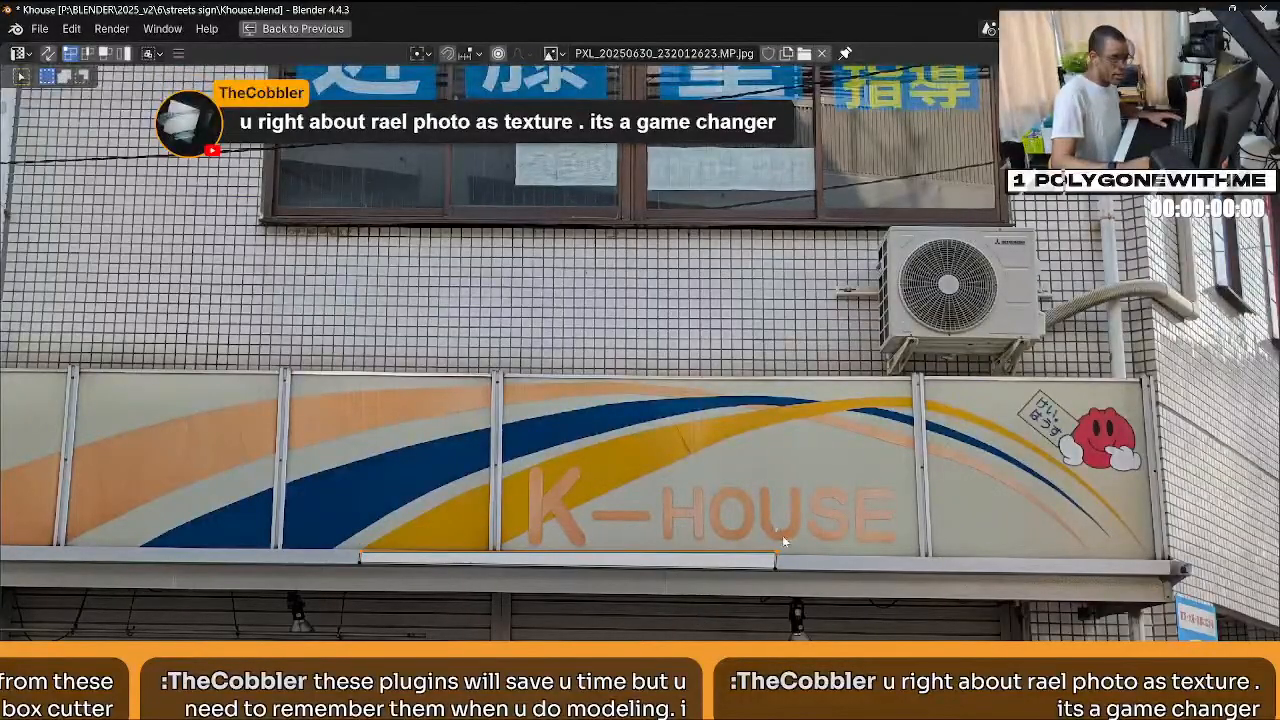
Adjust the UV strip's top-right corner along Y to match the upper border of the rail.
key(g)
key(y)
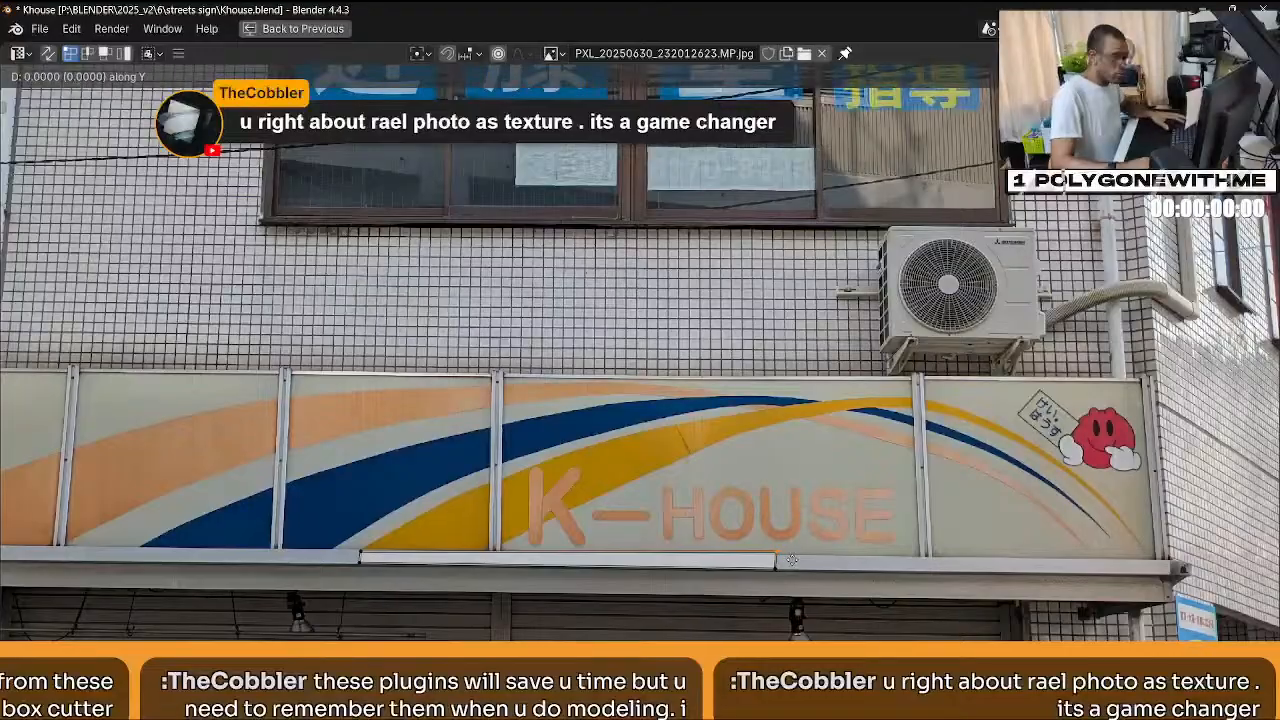
click(799, 420)
drag(378, 556, 378, 556)
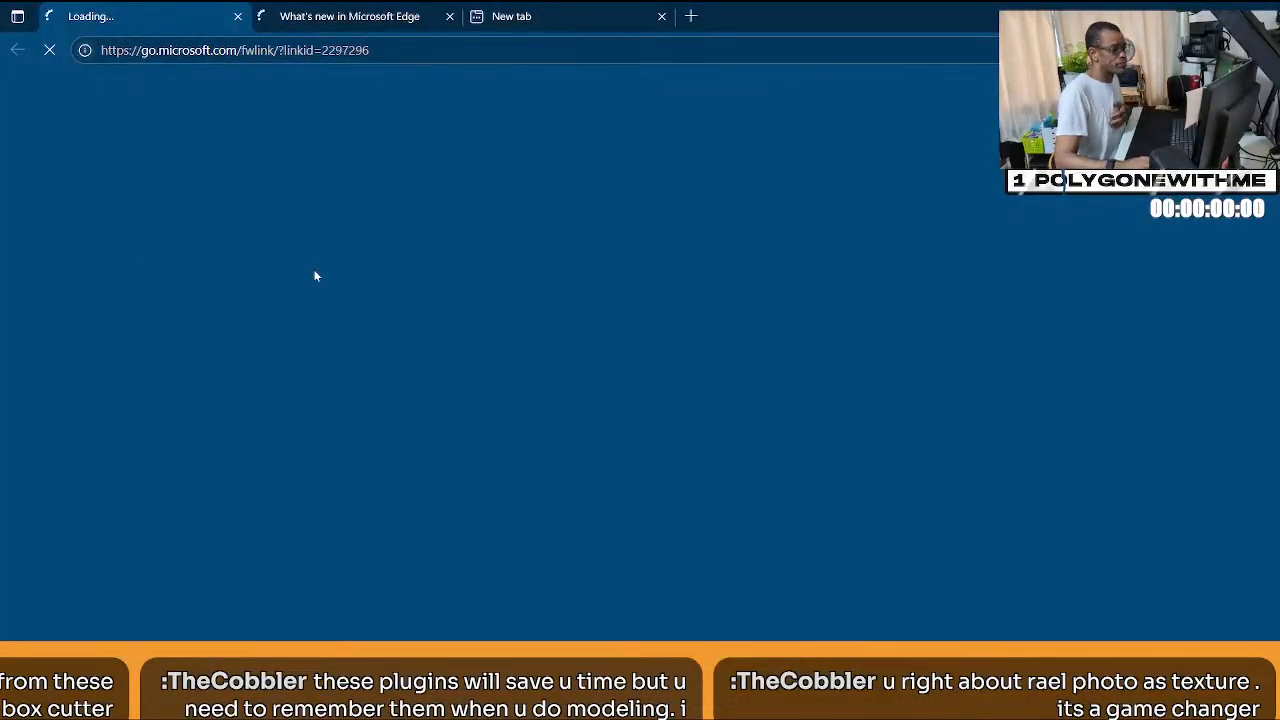
Switch to Microsoft Edge, close the start-up tabs, and open the Patreon member home page.
click(449, 17)
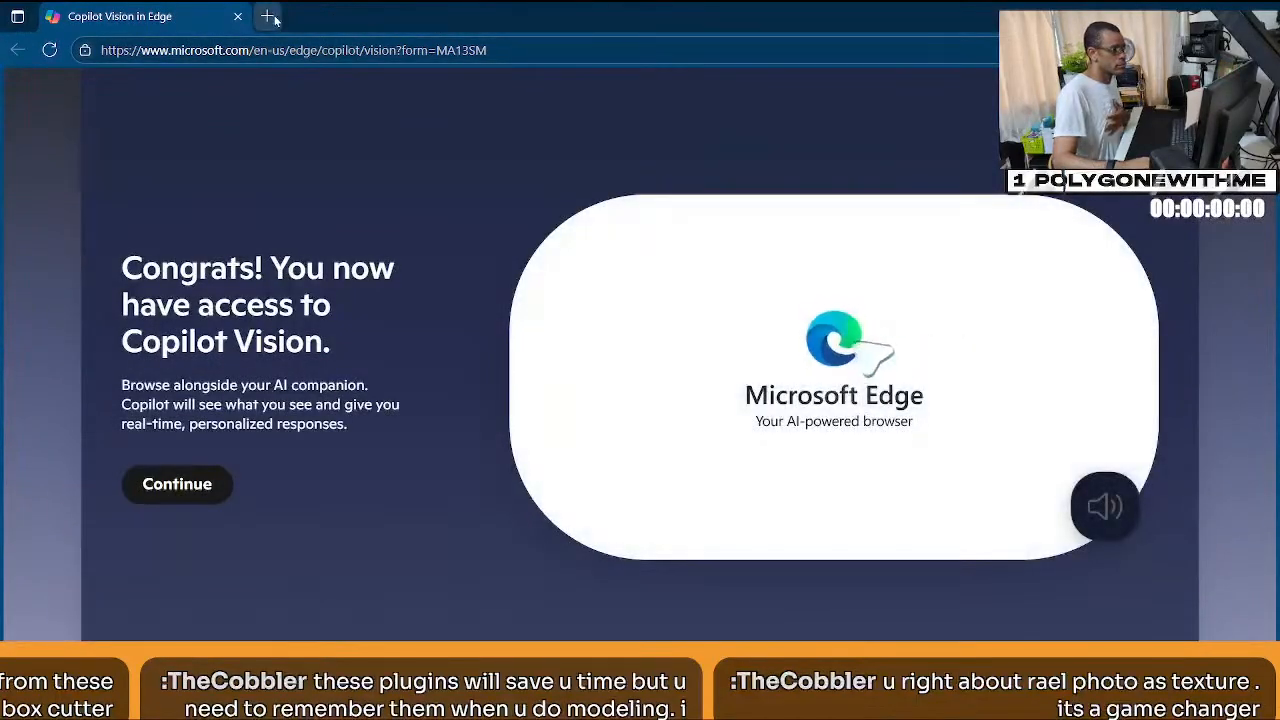
click(238, 17)
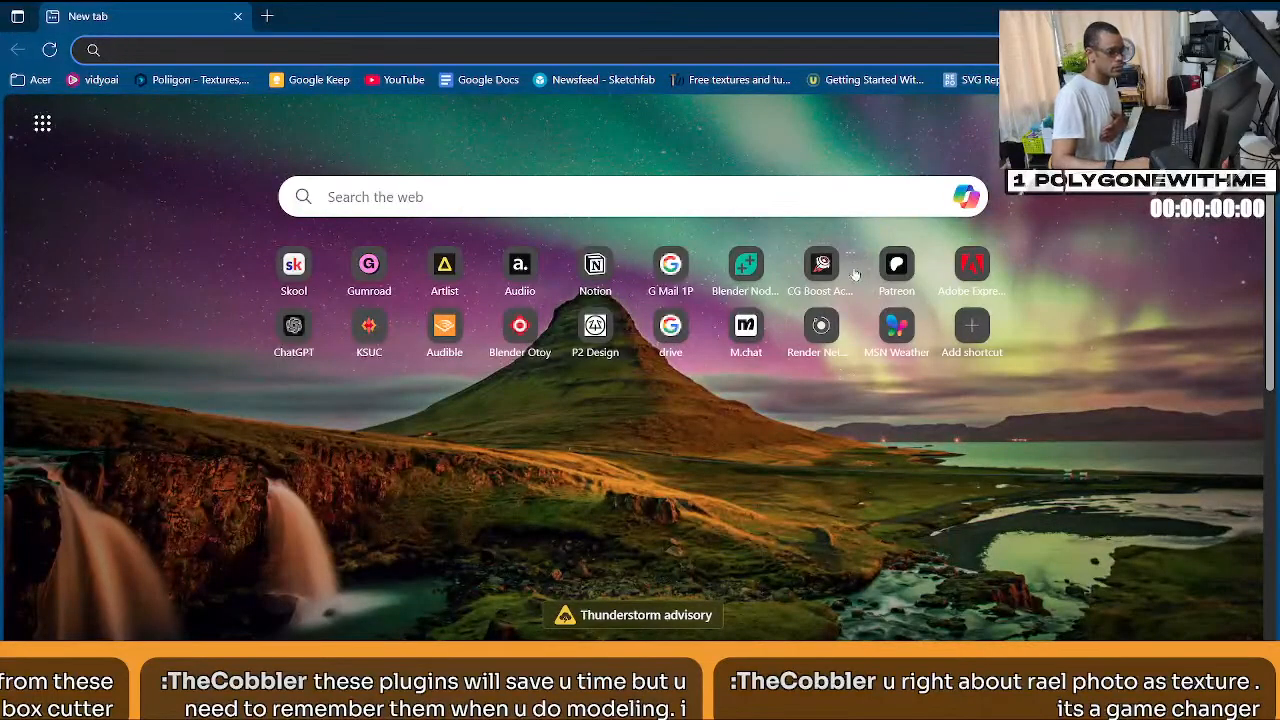
click(870, 281)
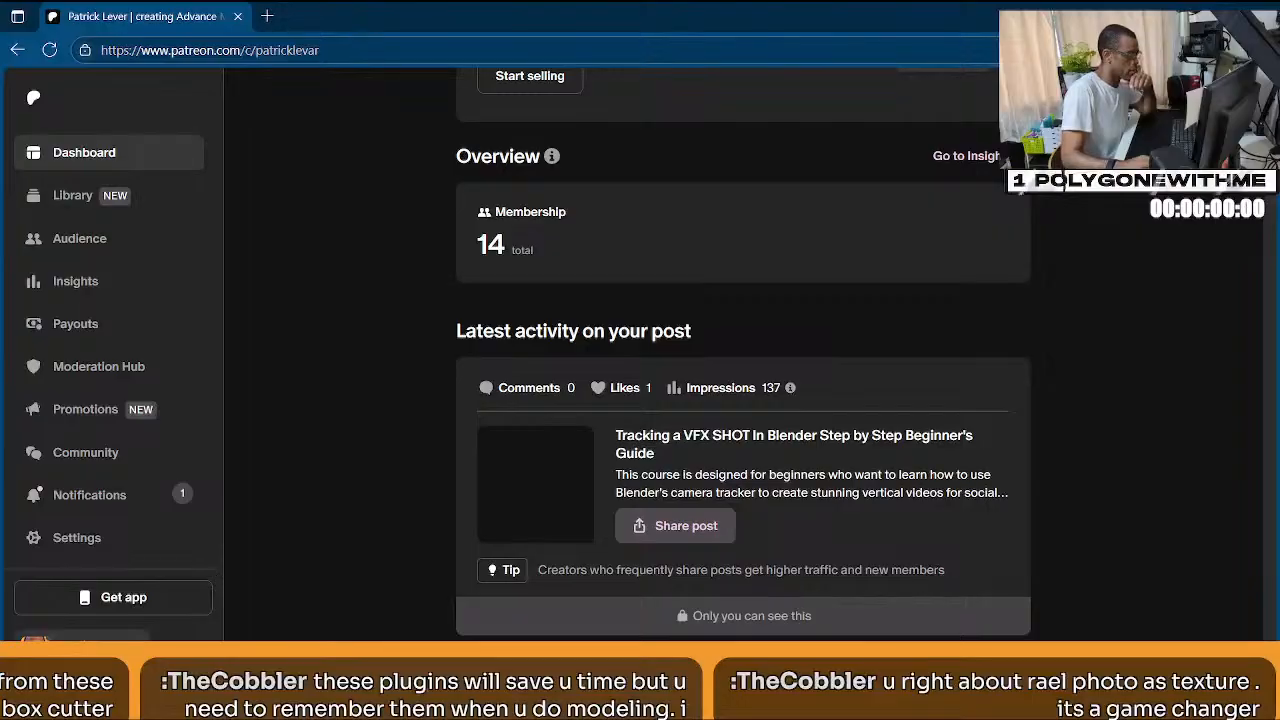
click(100, 636)
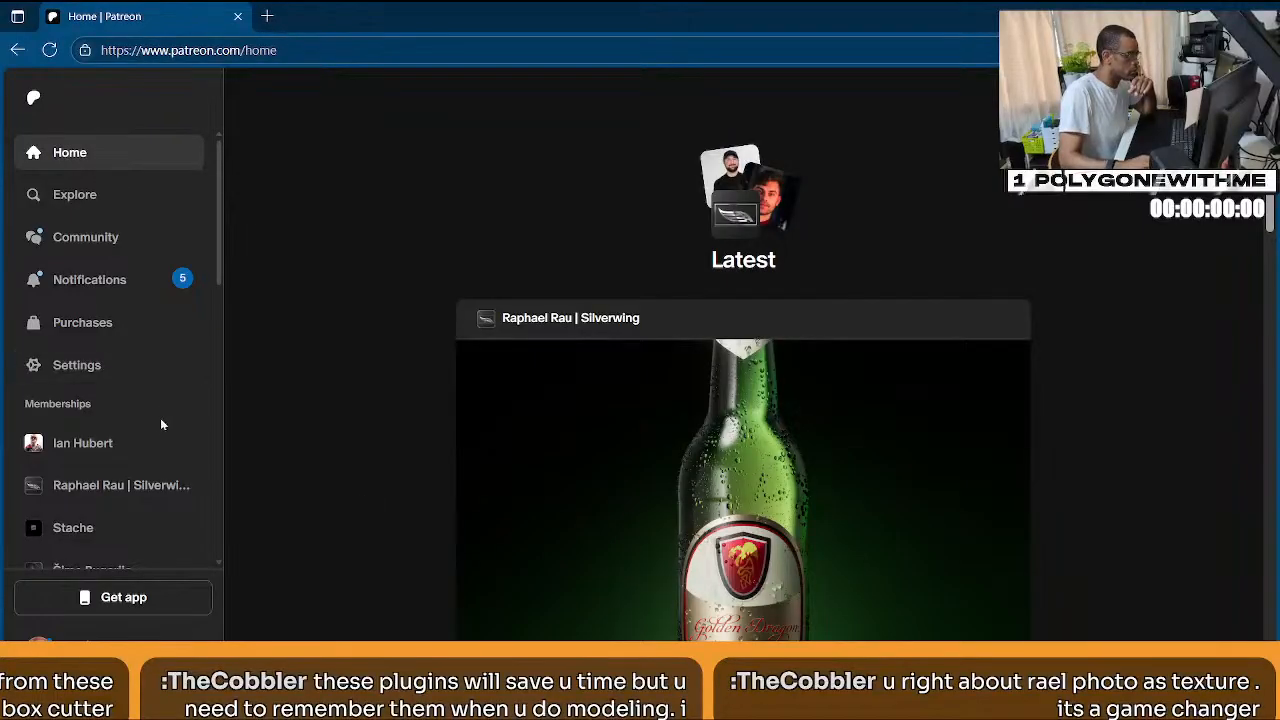
Open the Šime Bugarija page from the Patreon memberships and look through its recent posts.
scroll(160, 423, down, 2)
scroll(160, 433, down, 1)
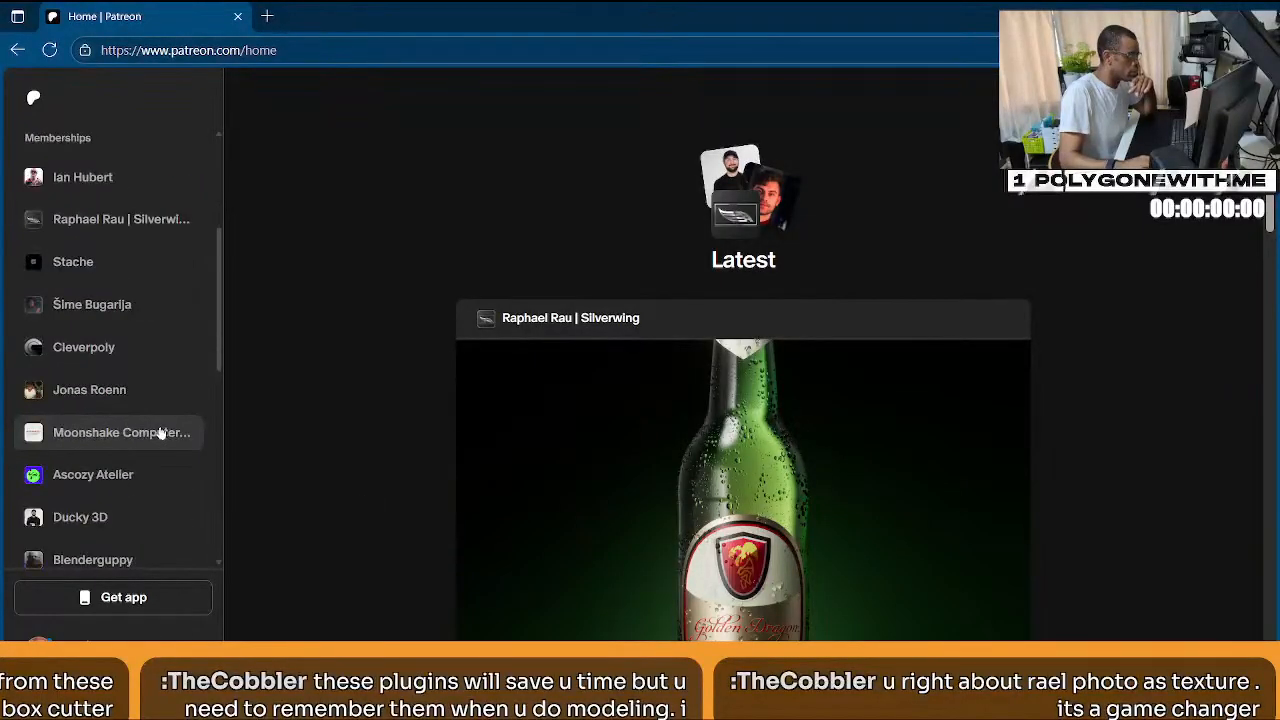
click(98, 308)
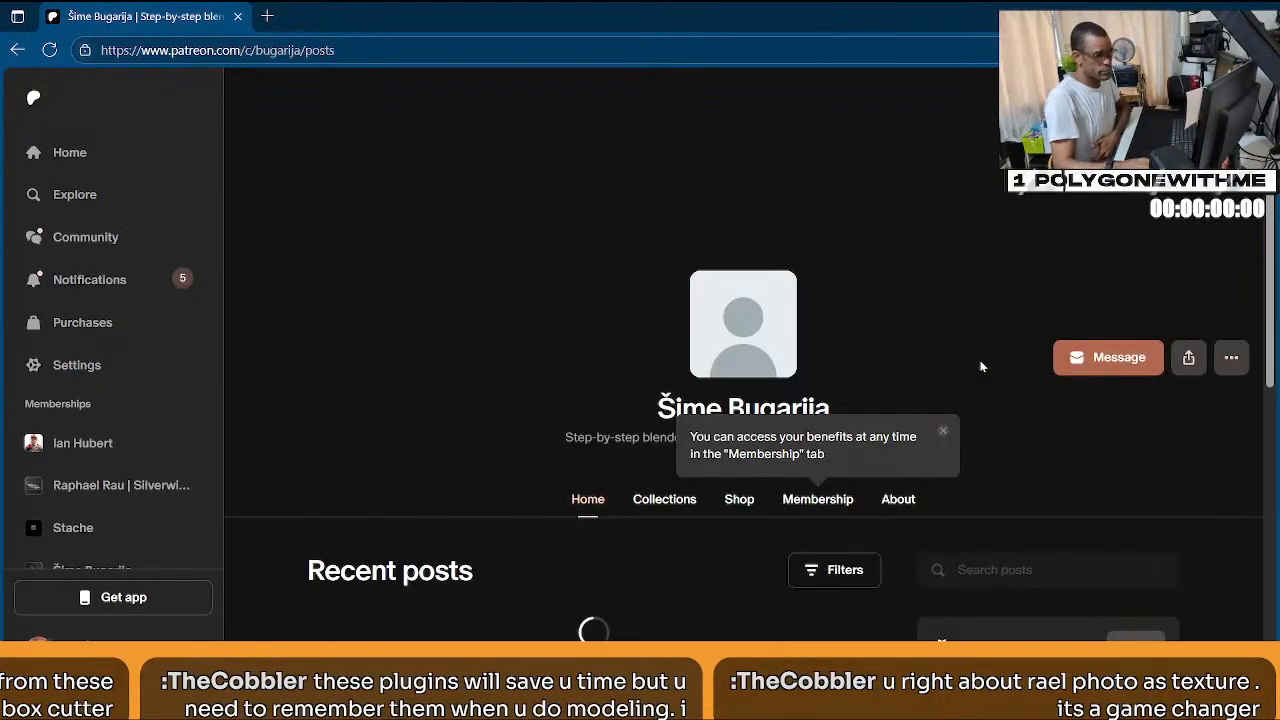
scroll(998, 458, down, 1)
scroll(998, 458, down, 2)
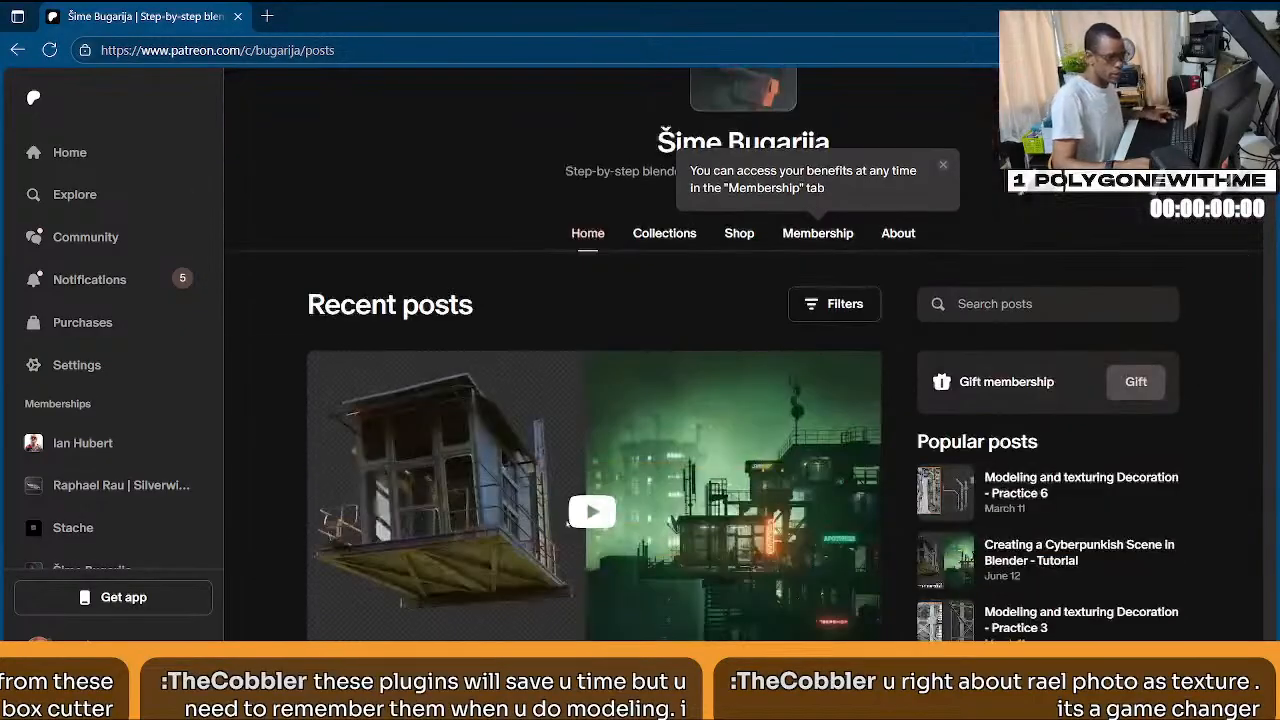
scroll(484, 458, down, 1)
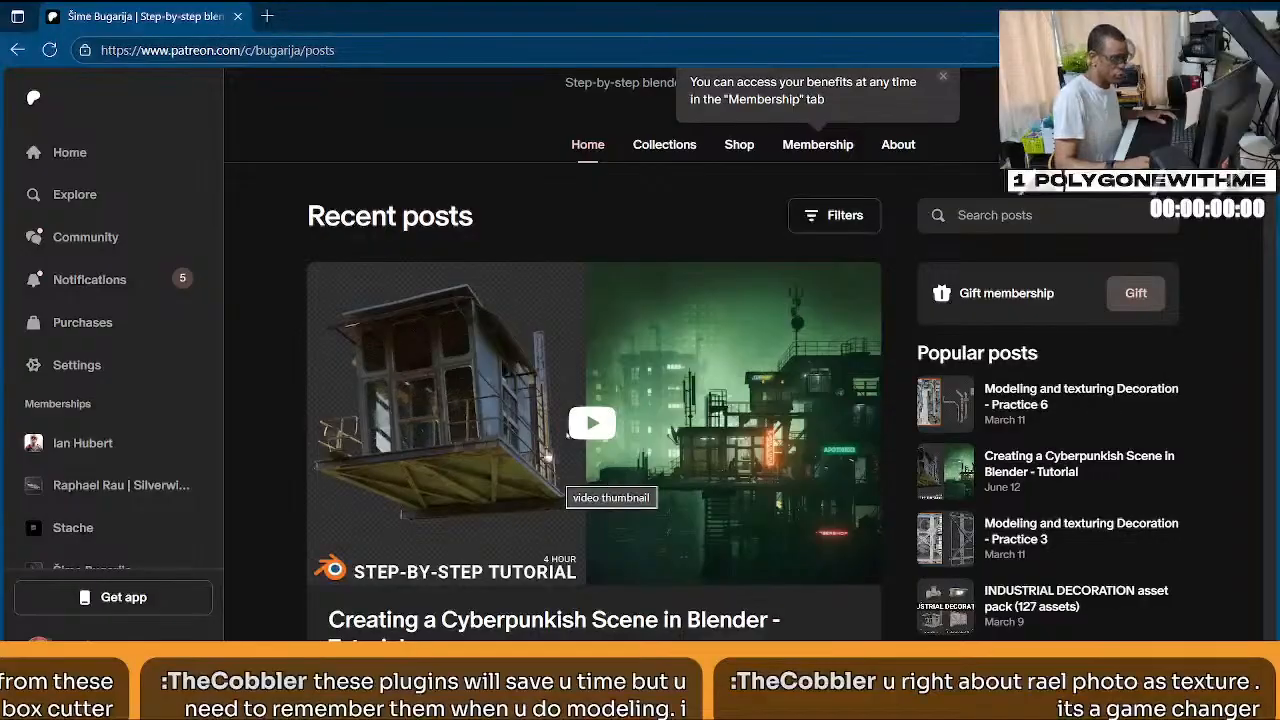
scroll(566, 470, down, 1)
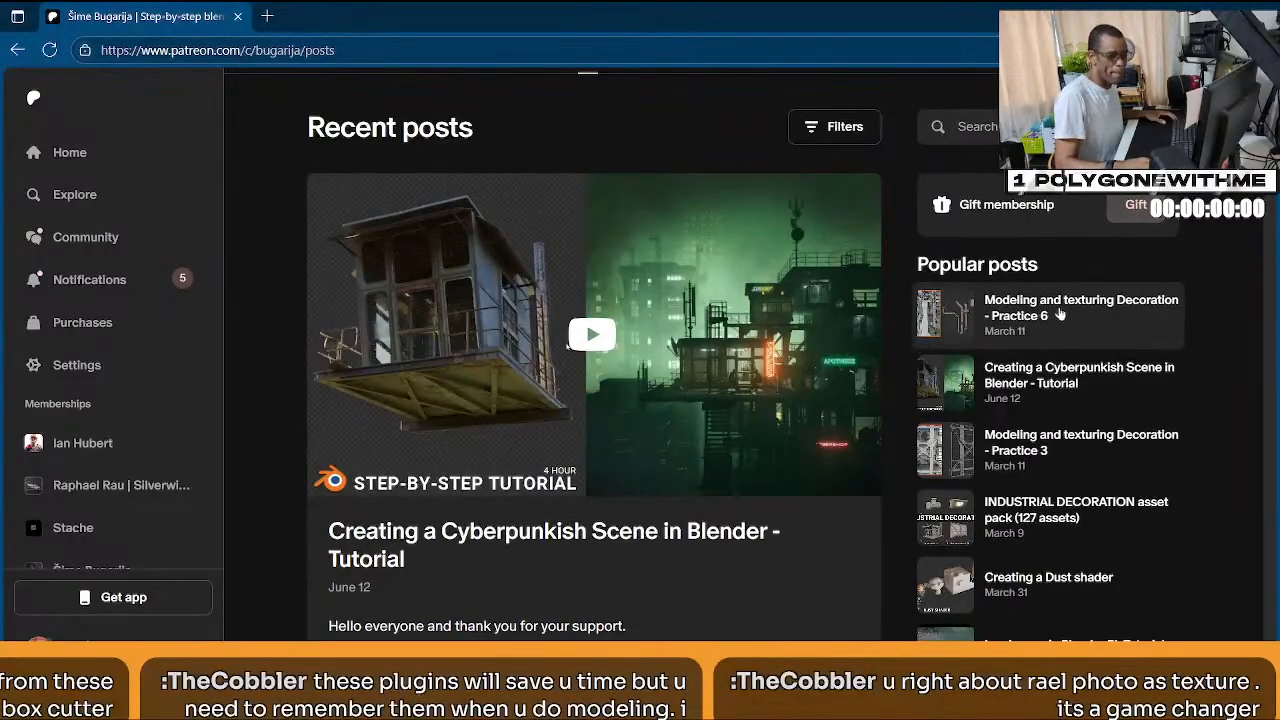
Open the Cyberpunkish Scene post's "0 introduction" video on YouTube and go to its creator's channel page.
click(524, 330)
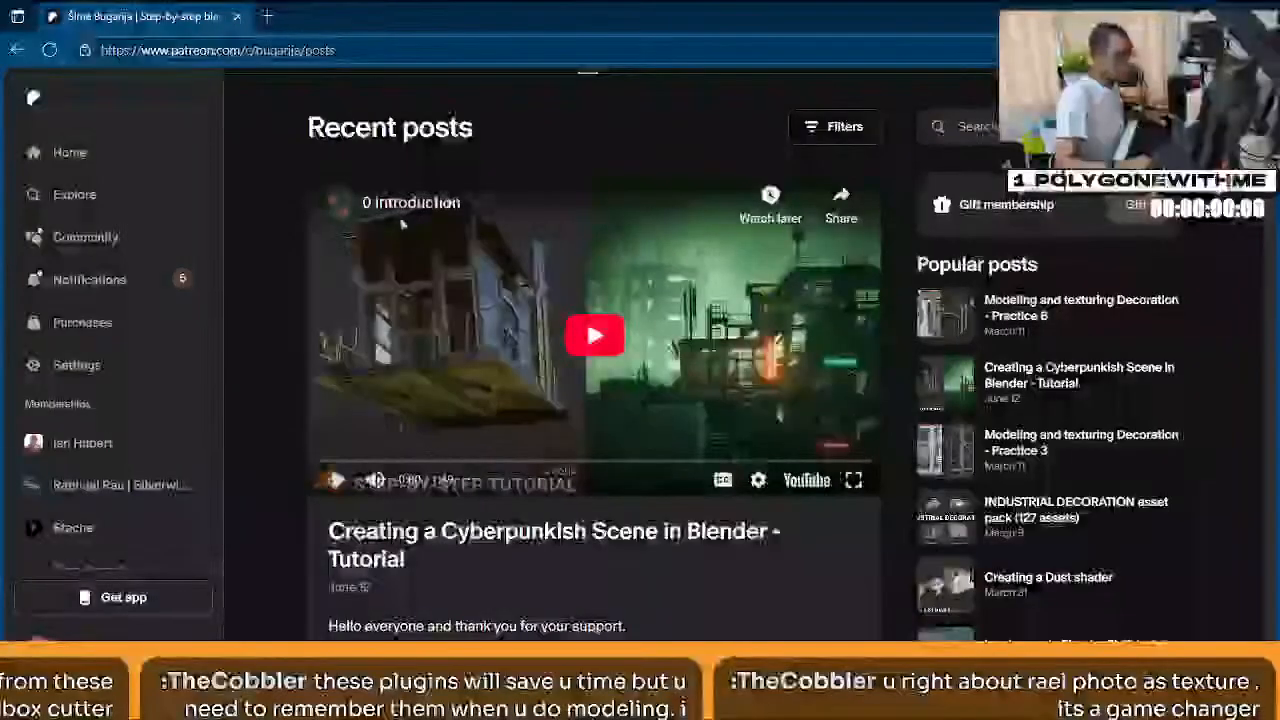
click(405, 210)
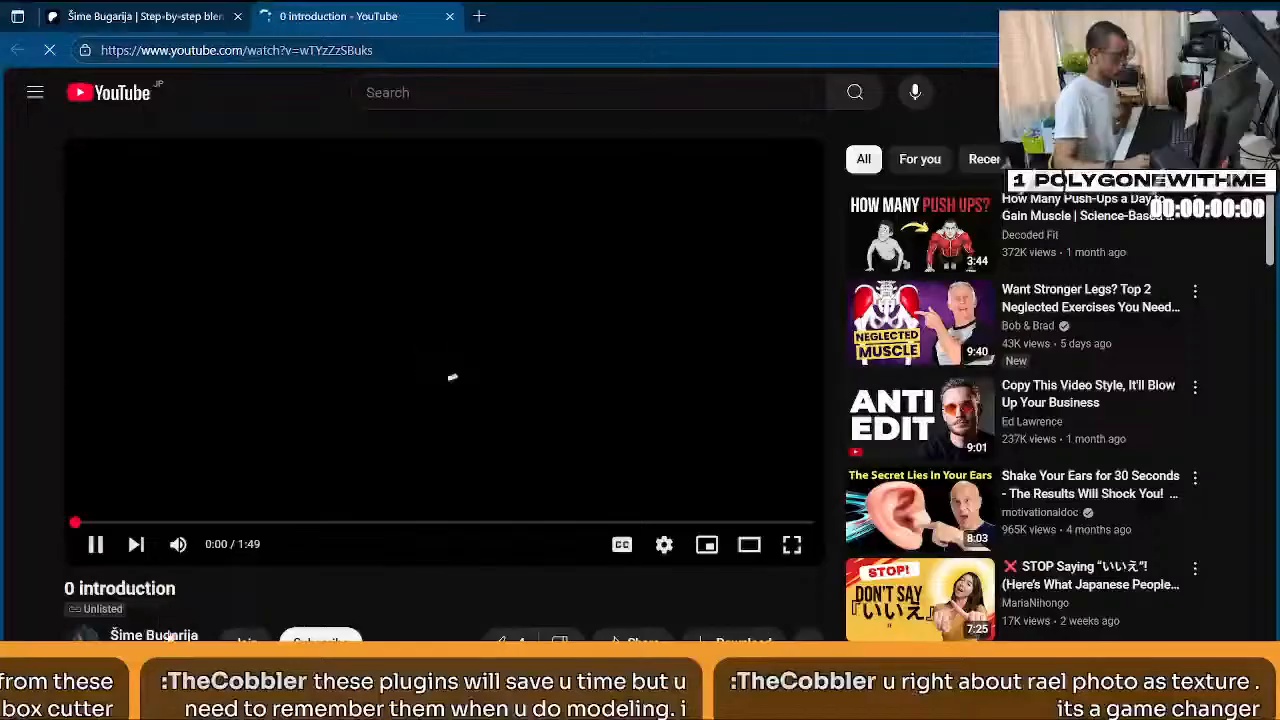
click(158, 635)
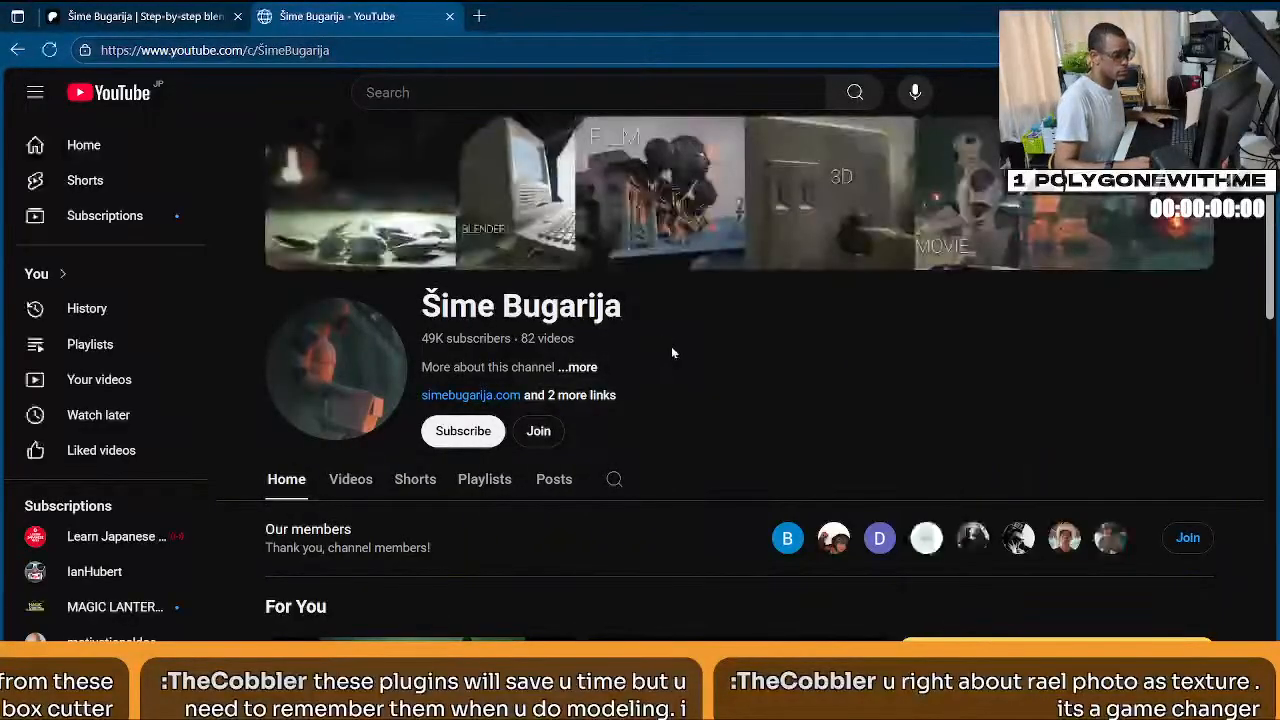
Select the web address of the Šime Bugarija YouTube channel.
key(ctrl+l)
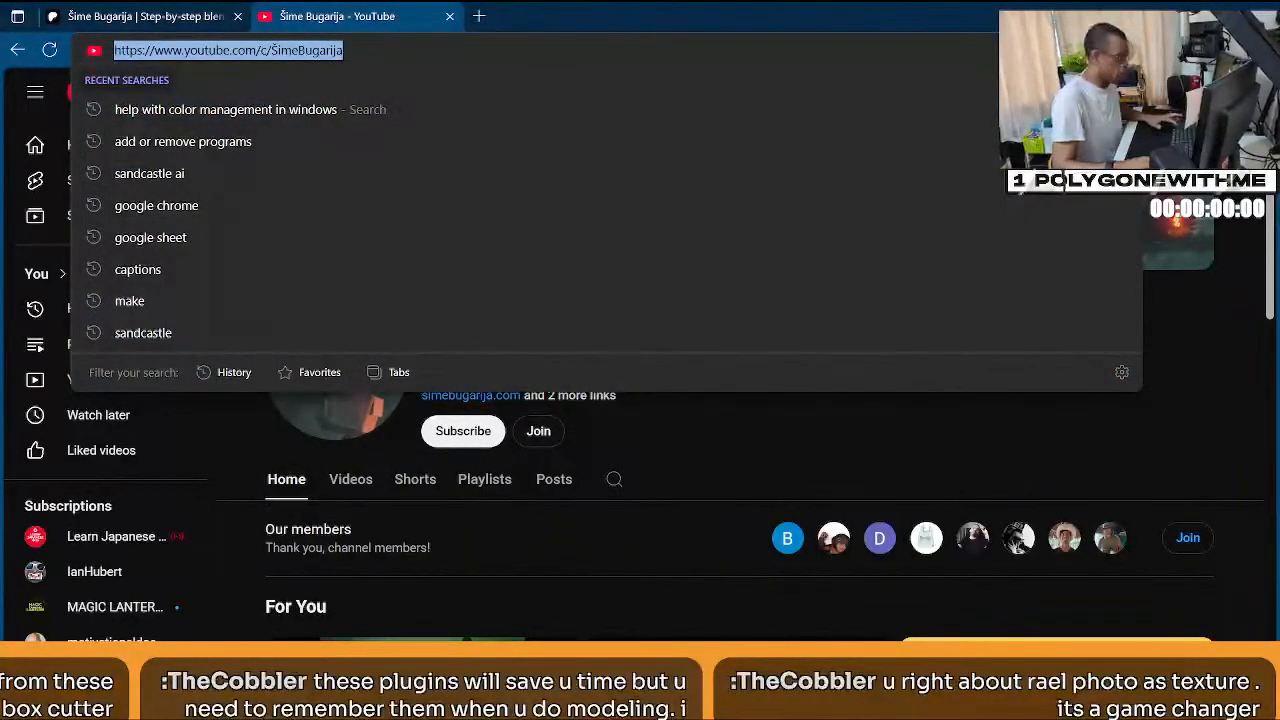
key(Escape)
scroll(874, 287, down, 1)
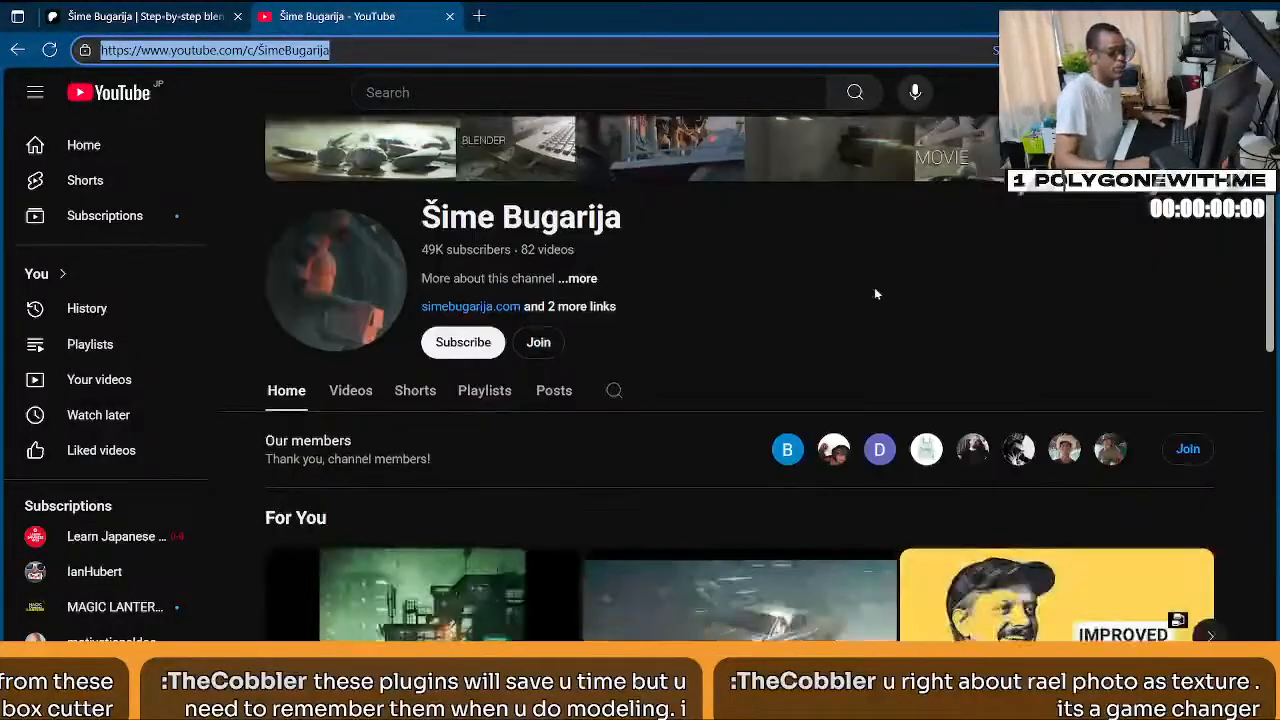
Open the Šime Bugarija channel's Videos listing and look through its latest Blender tutorials.
scroll(874, 287, down, 2)
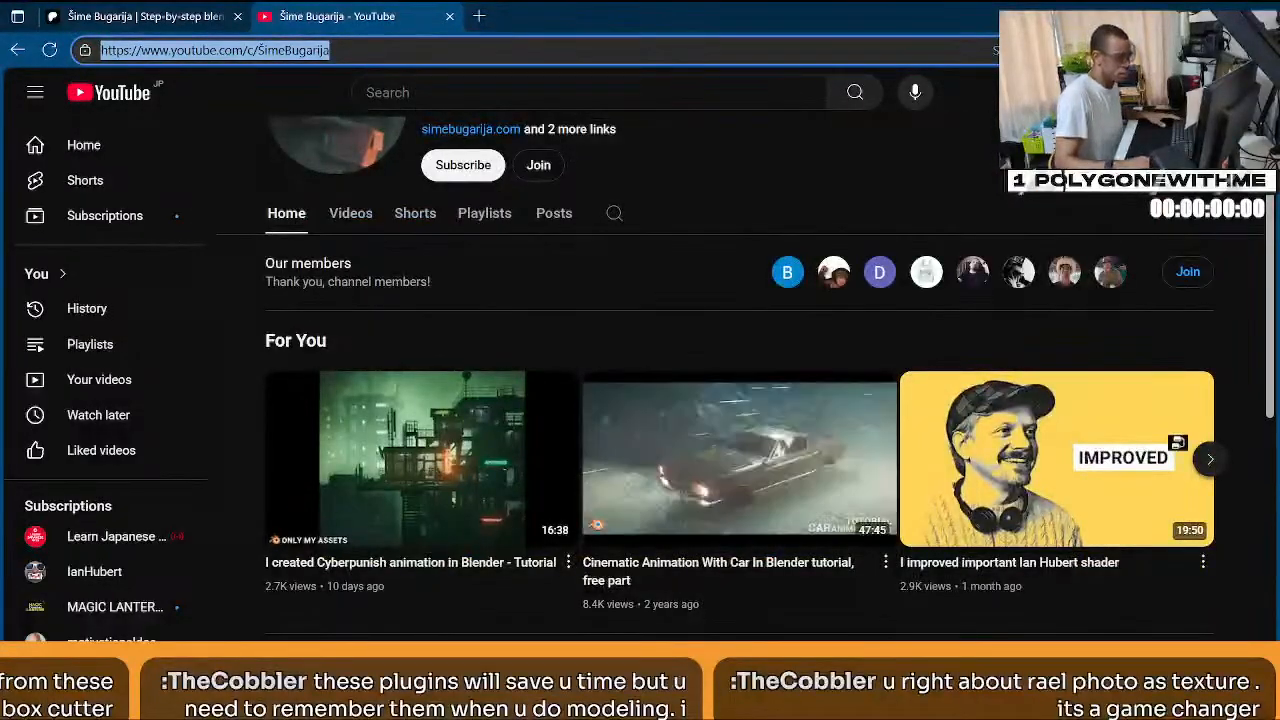
click(351, 213)
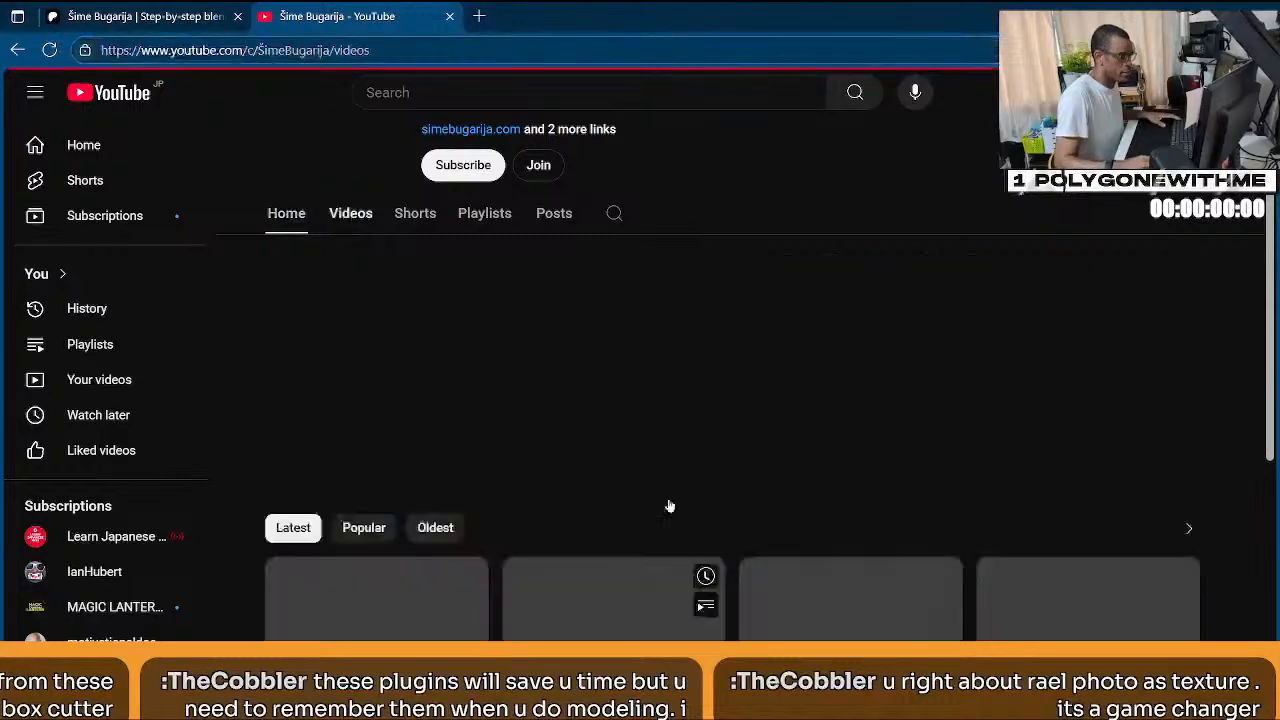
scroll(728, 515, down, 3)
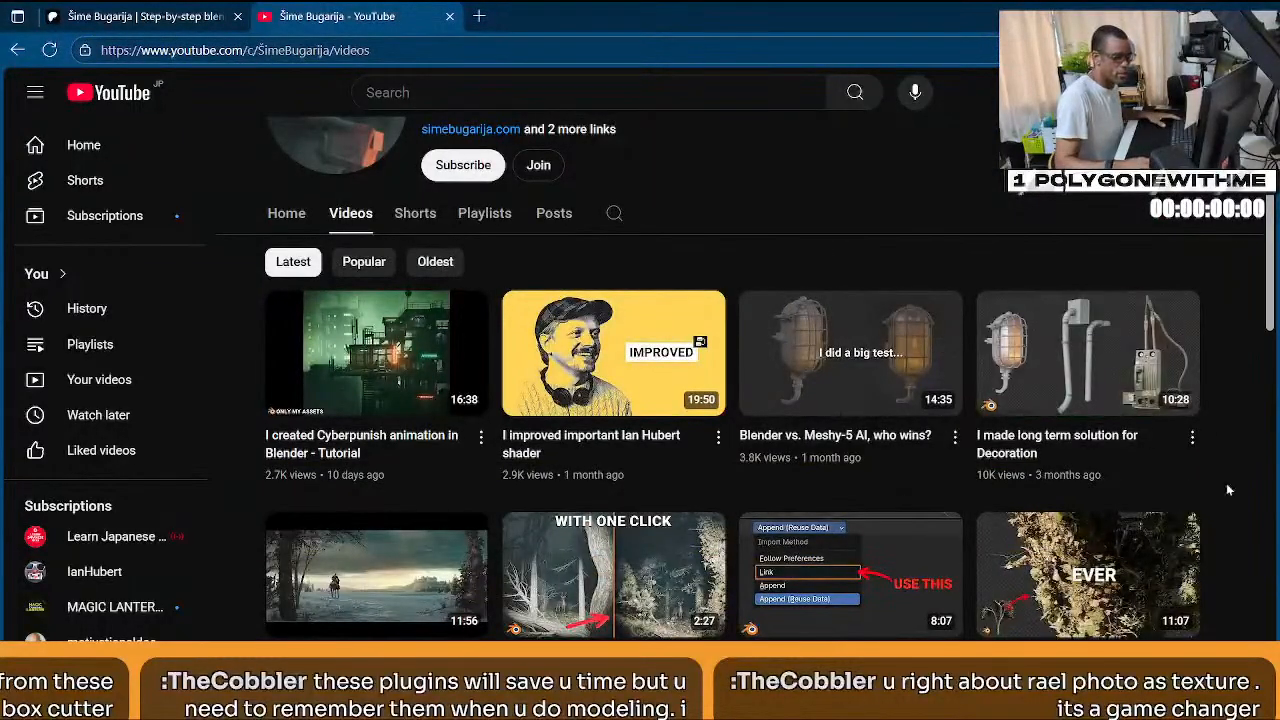
scroll(1228, 489, down, 4)
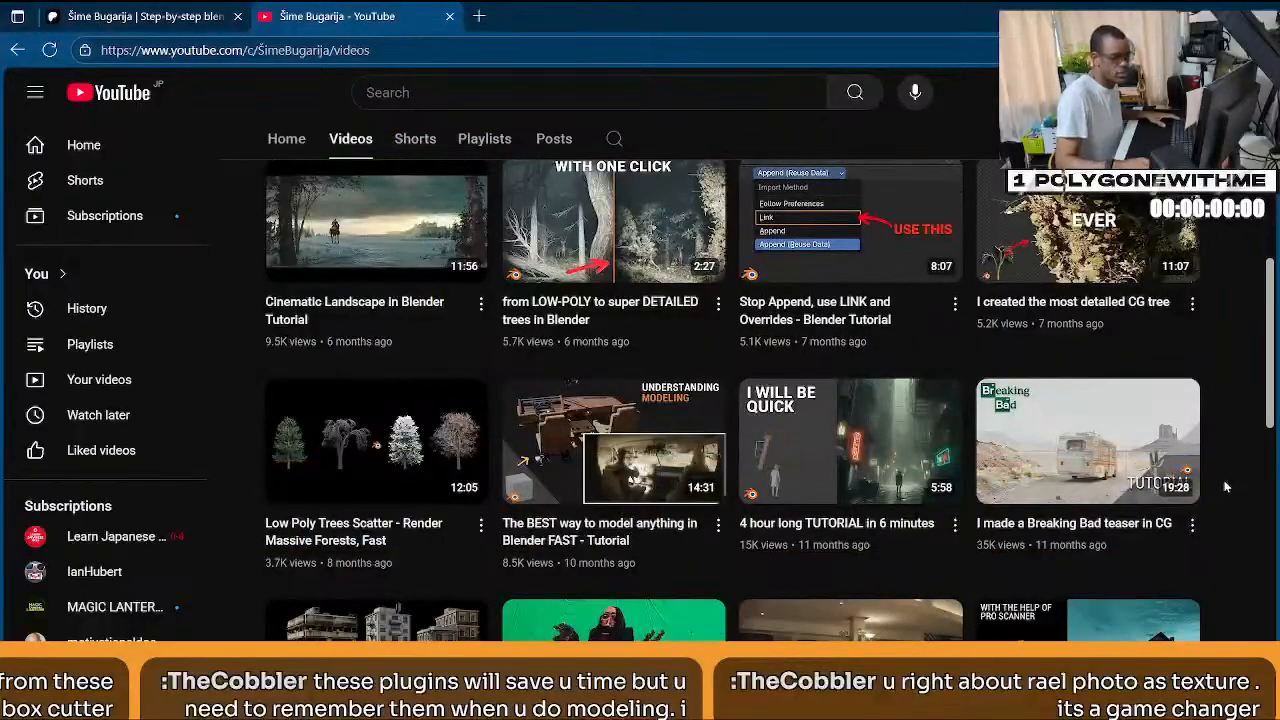
scroll(1216, 514, down, 1)
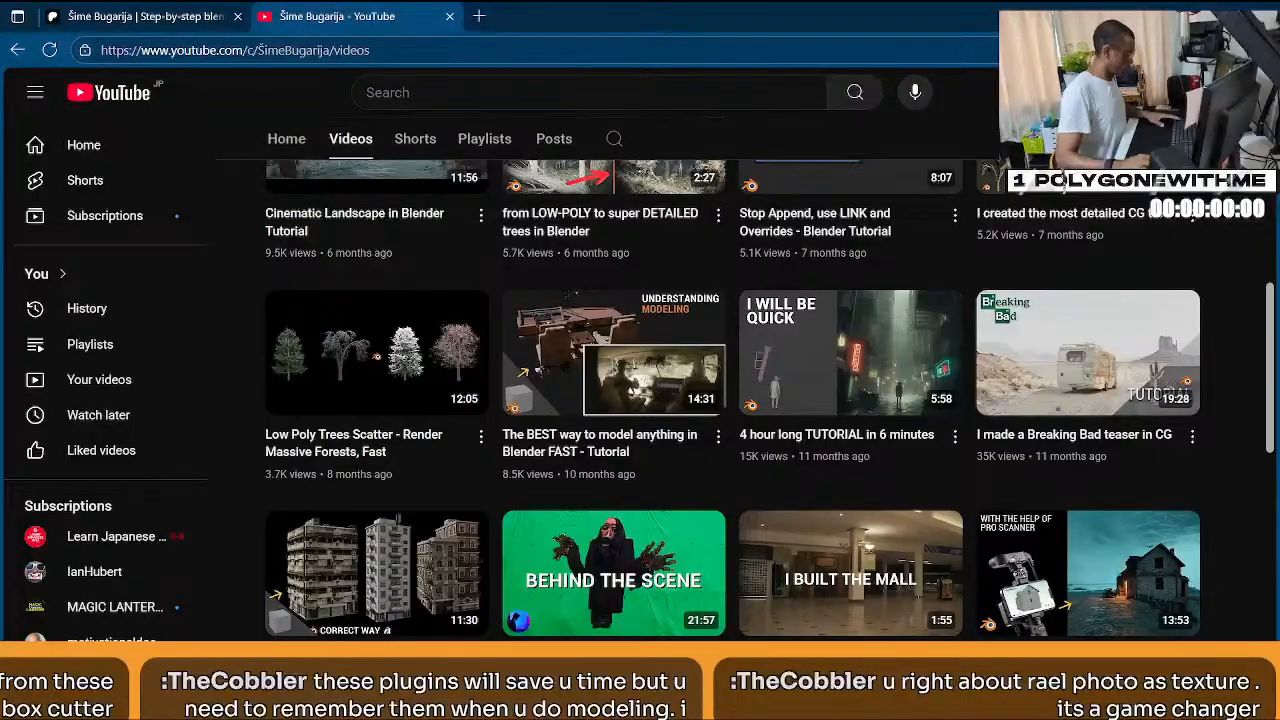
Post the Šime Bugarija channel link in the live-stream chat and close the YouTube channel page.
key(alt+Tab)
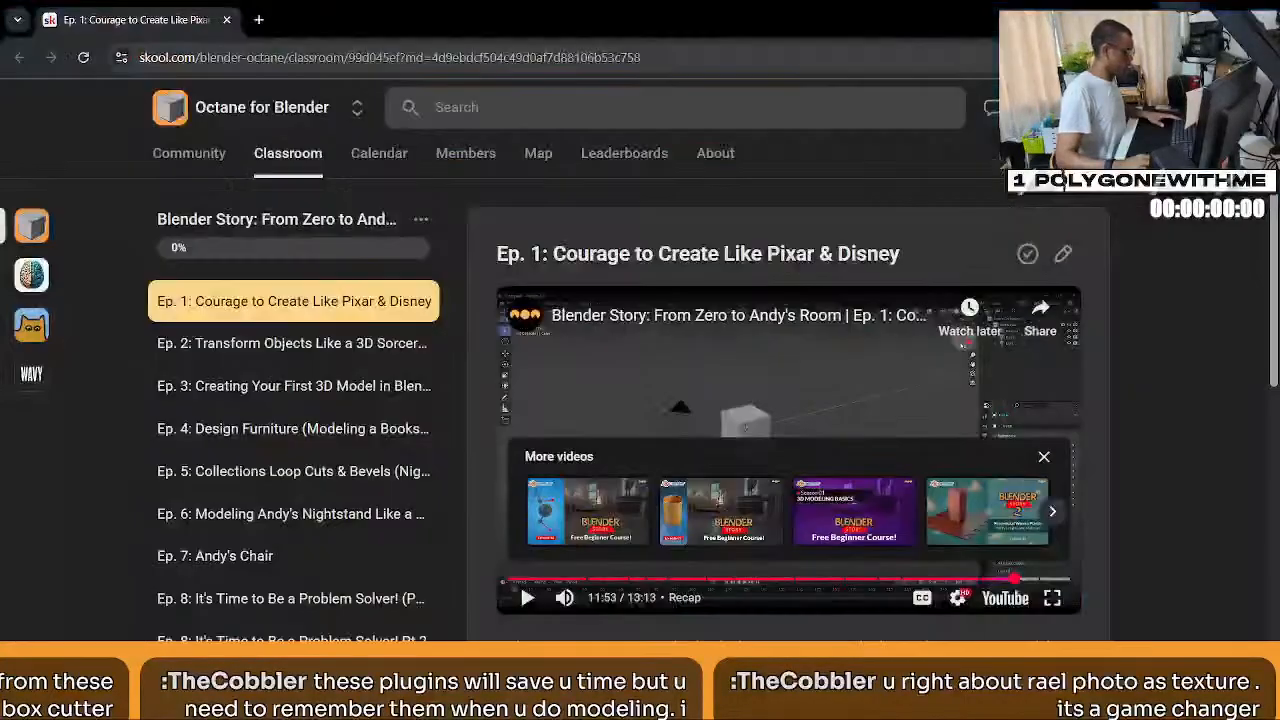
key(super+d)
key(alt+Tab)
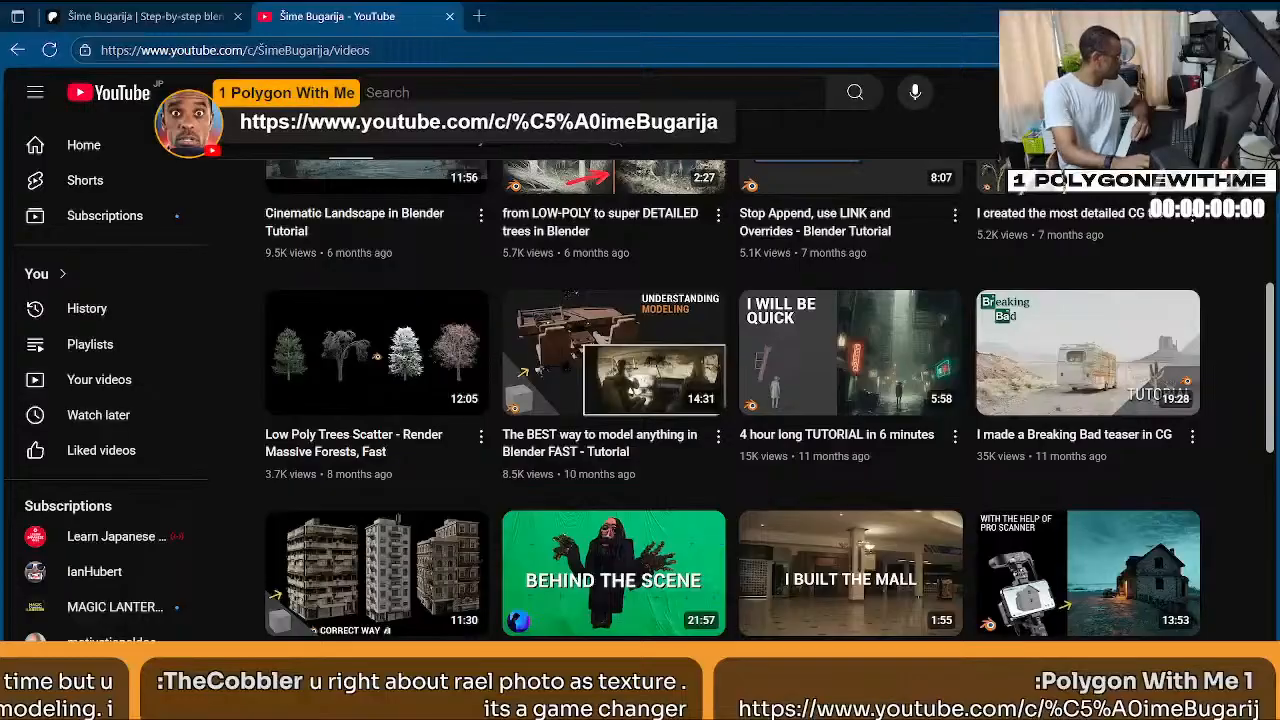
click(449, 18)
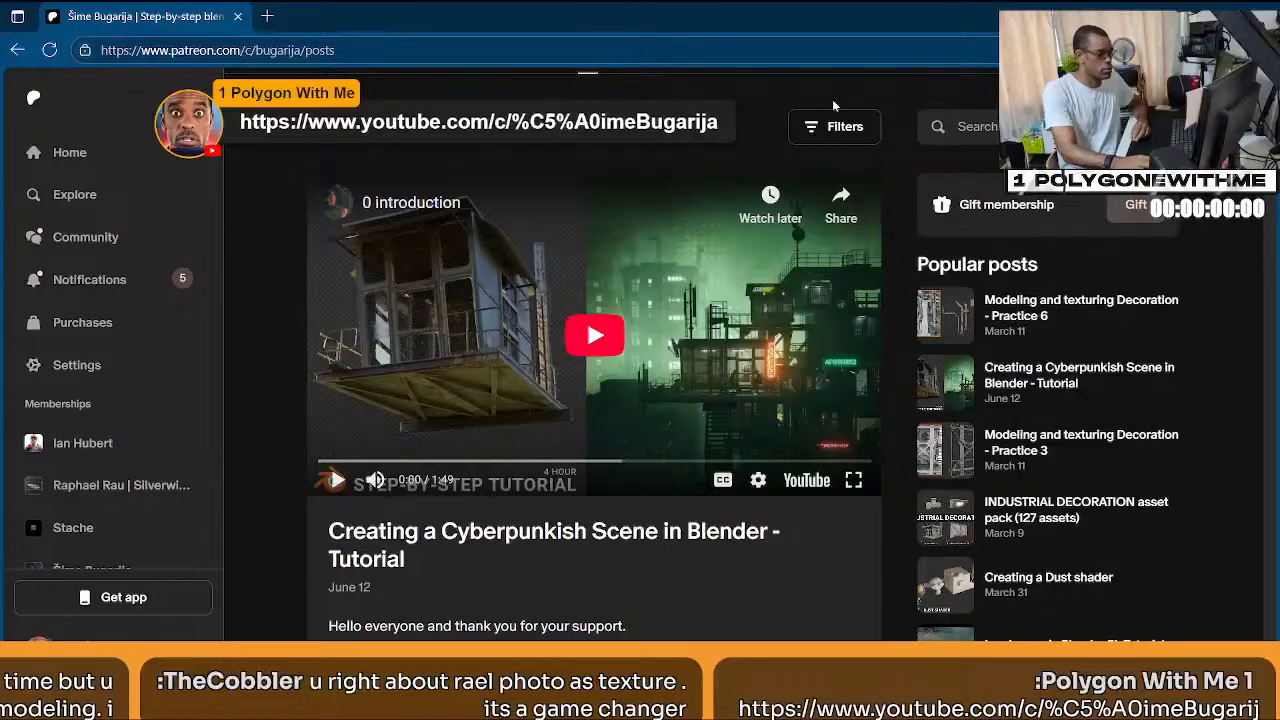
Switch back to Blender and examine the air conditioner, its pipes and the surrounding facade in the reference photo.
key(alt+Tab)
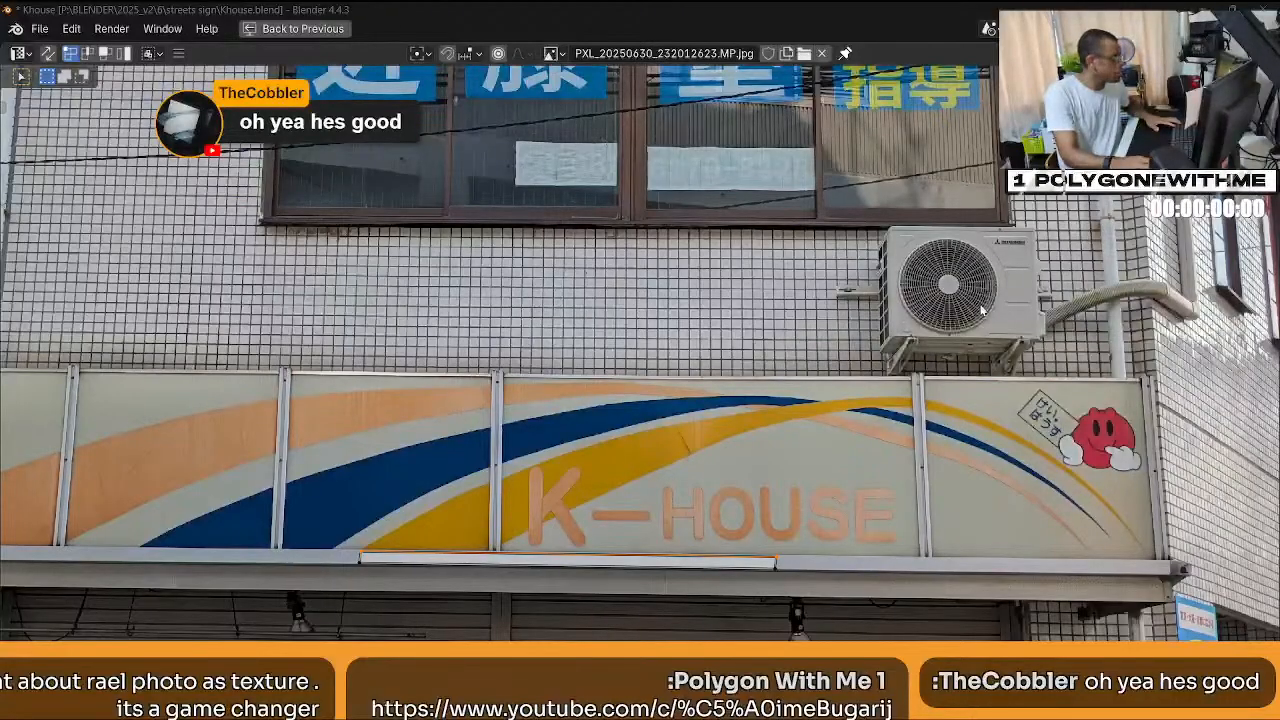
scroll(985, 313, up, 2)
scroll(985, 313, down, 1)
middle_drag(1047, 302, 687, 399)
scroll(687, 399, up, 2)
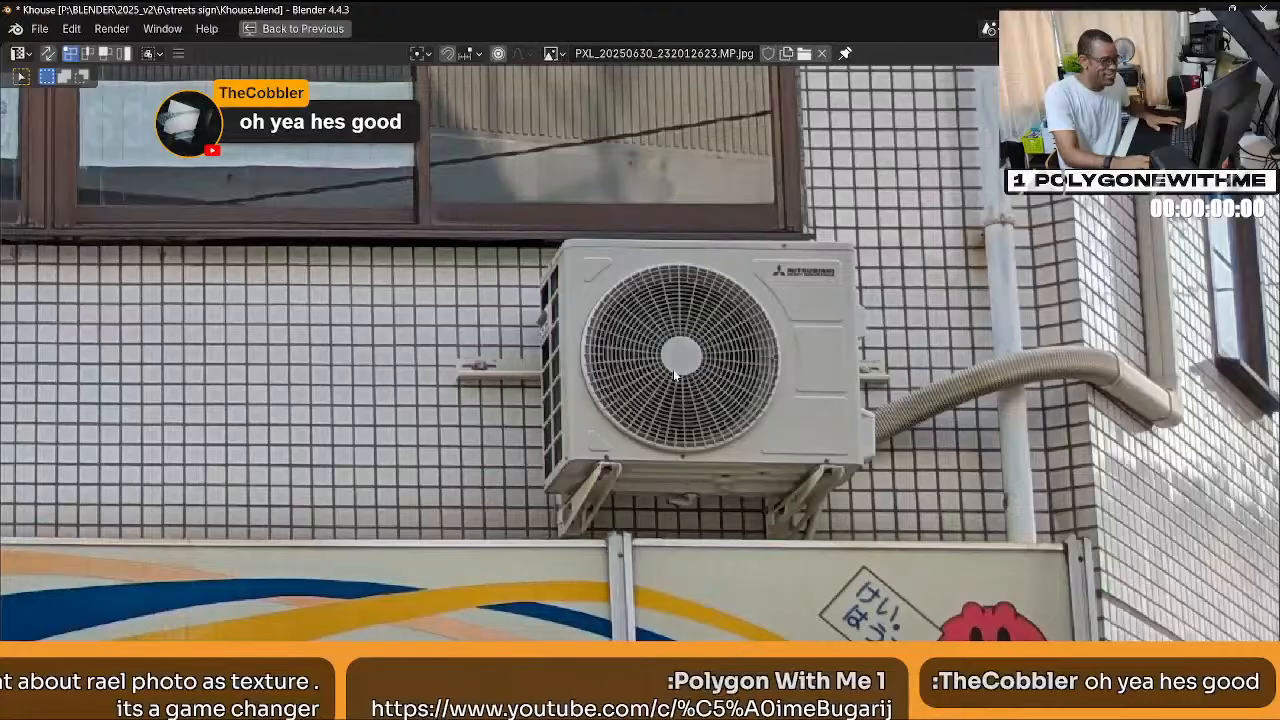
middle_drag(797, 428, 779, 430)
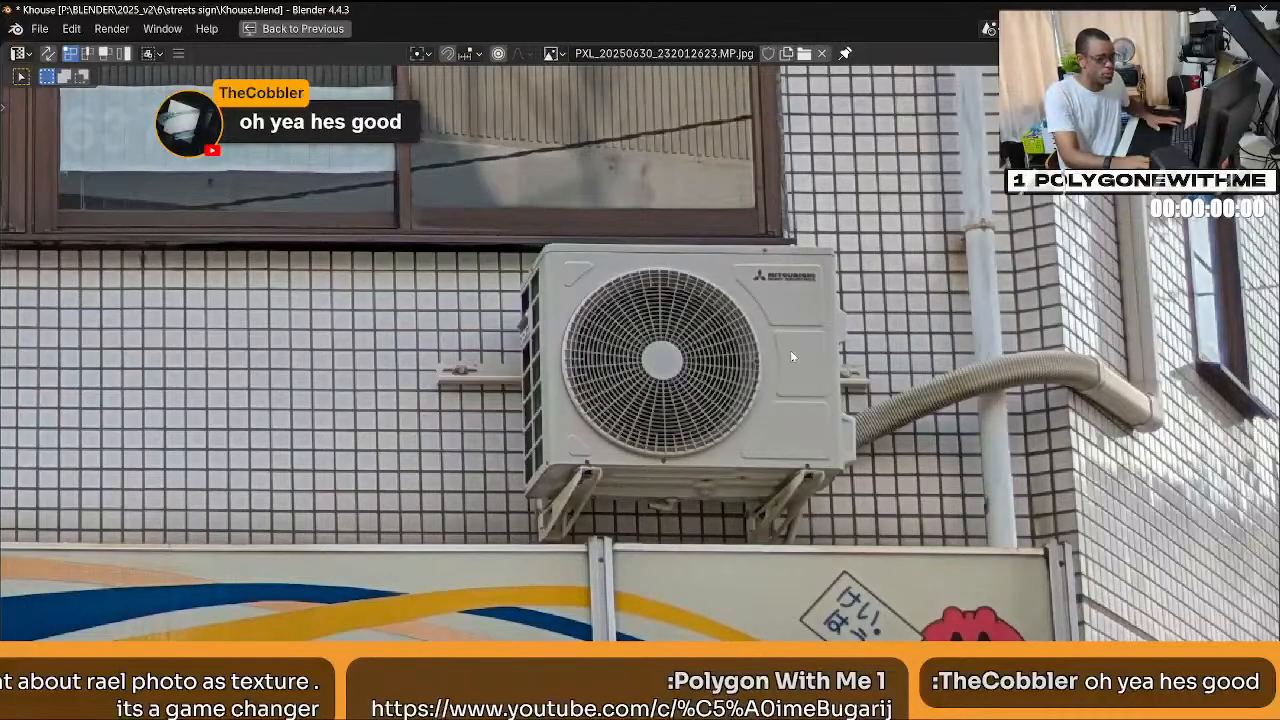
middle_drag(790, 355, 757, 403)
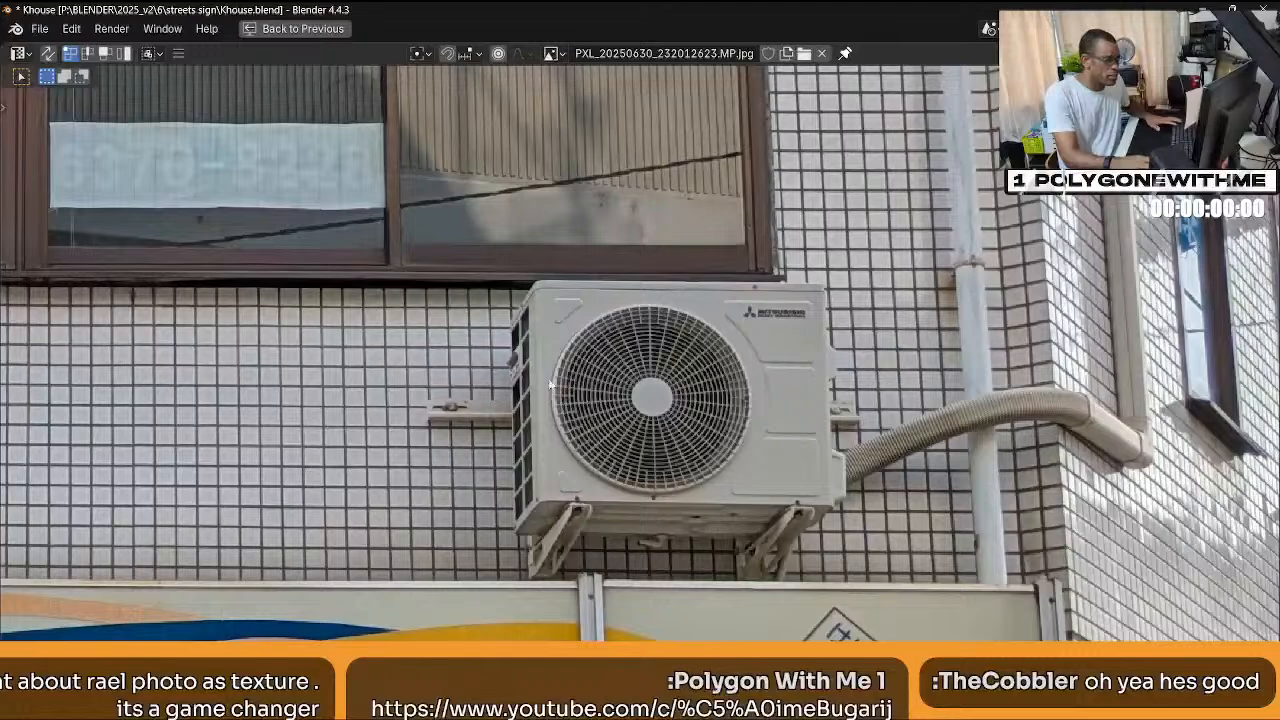
scroll(660, 388, down, 6)
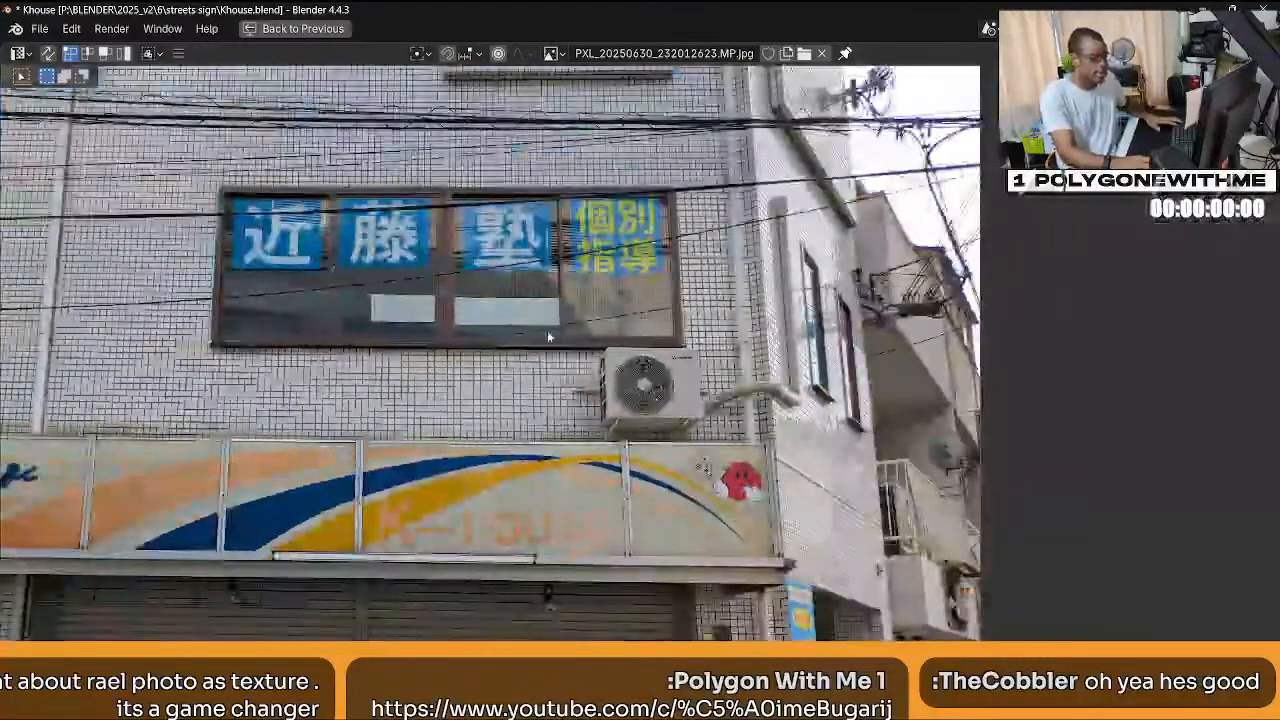
middle_drag(551, 337, 632, 356)
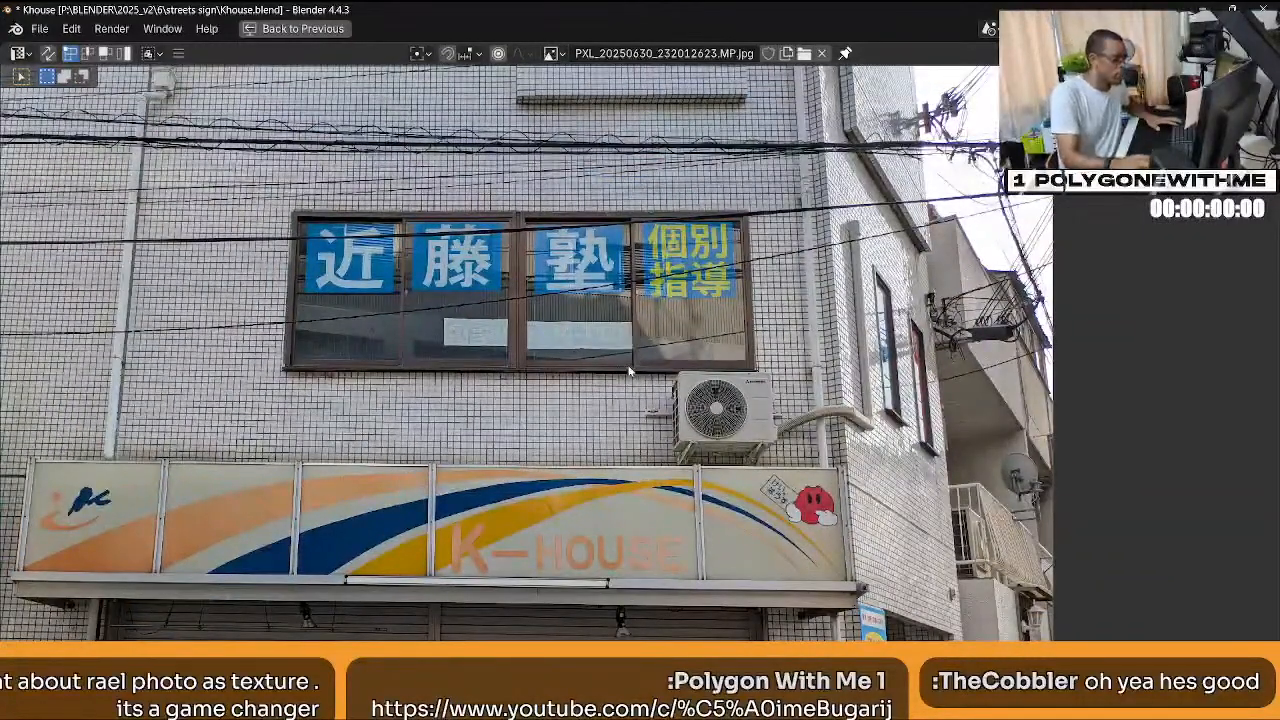
Return to the multi-editor layout and shift the whole linked post strip beside the K about -1.085 m along X onto the adjacent post with Extend Vertices.
click(272, 30)
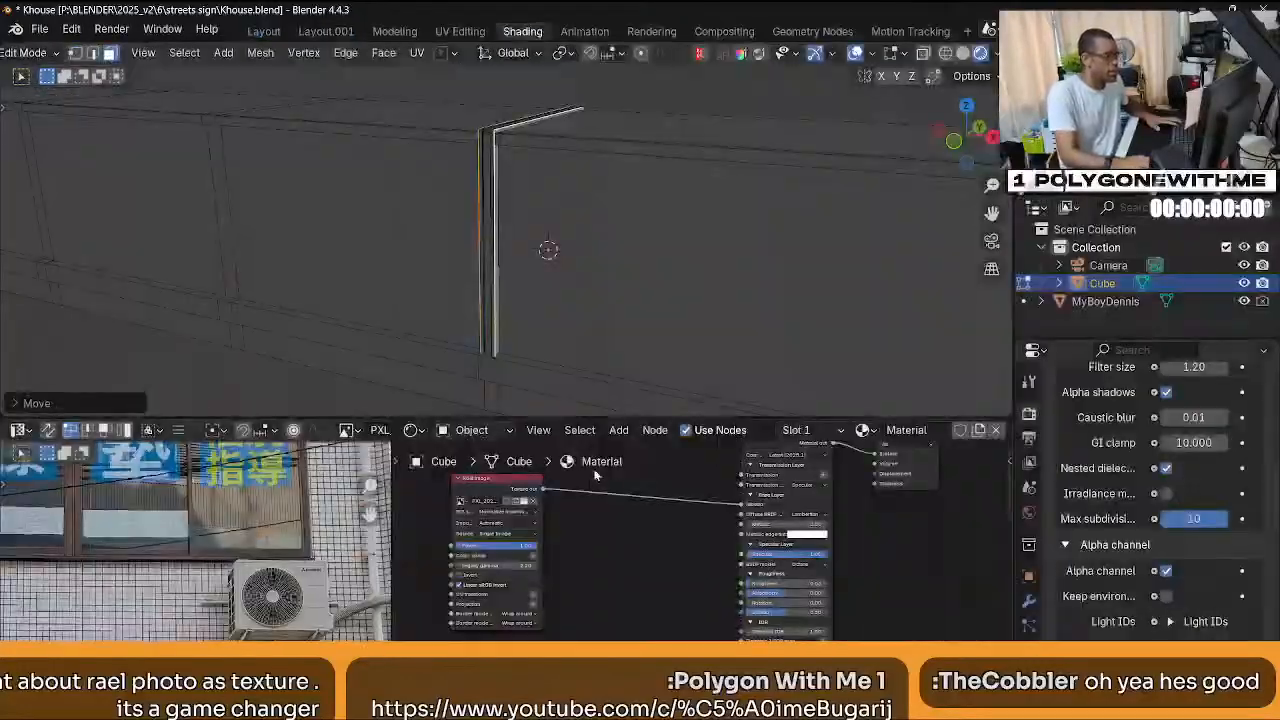
mouse_move(555, 321)
middle_down()
mouse_move(570, 300)
mouse_move(585, 316)
mouse_move(541, 334)
middle_up()
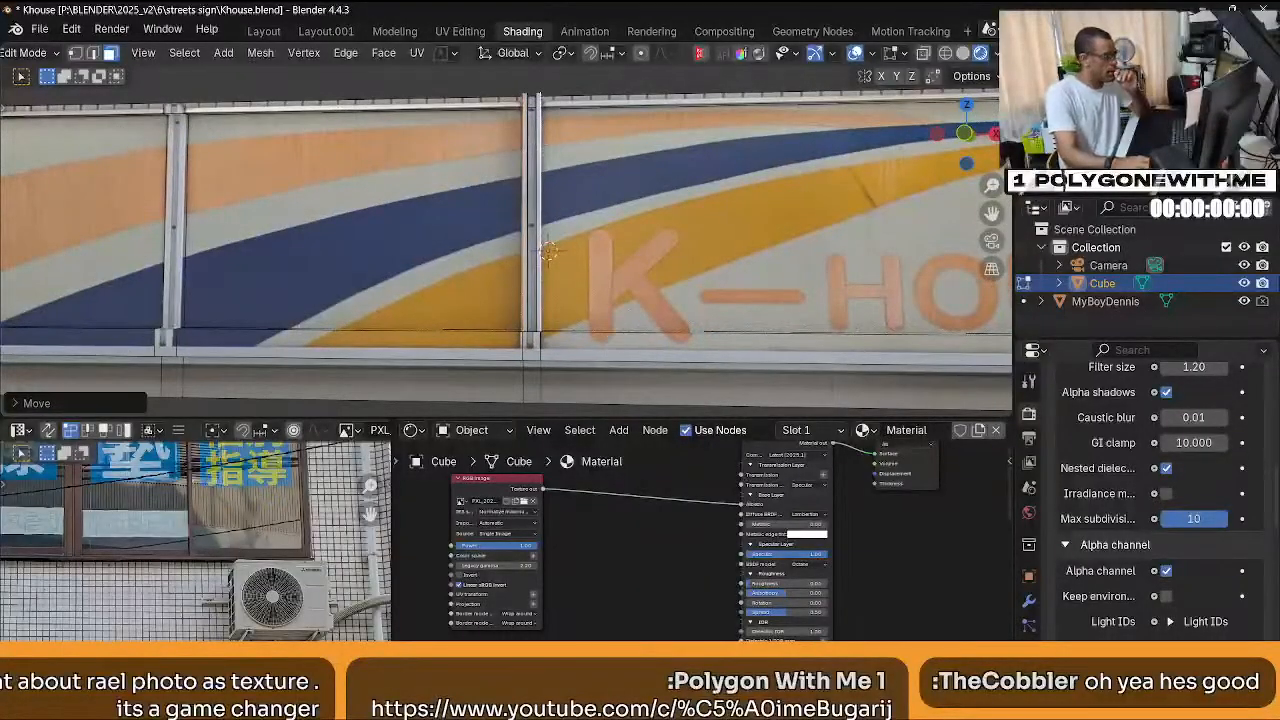
middle_drag(549, 383, 594, 339)
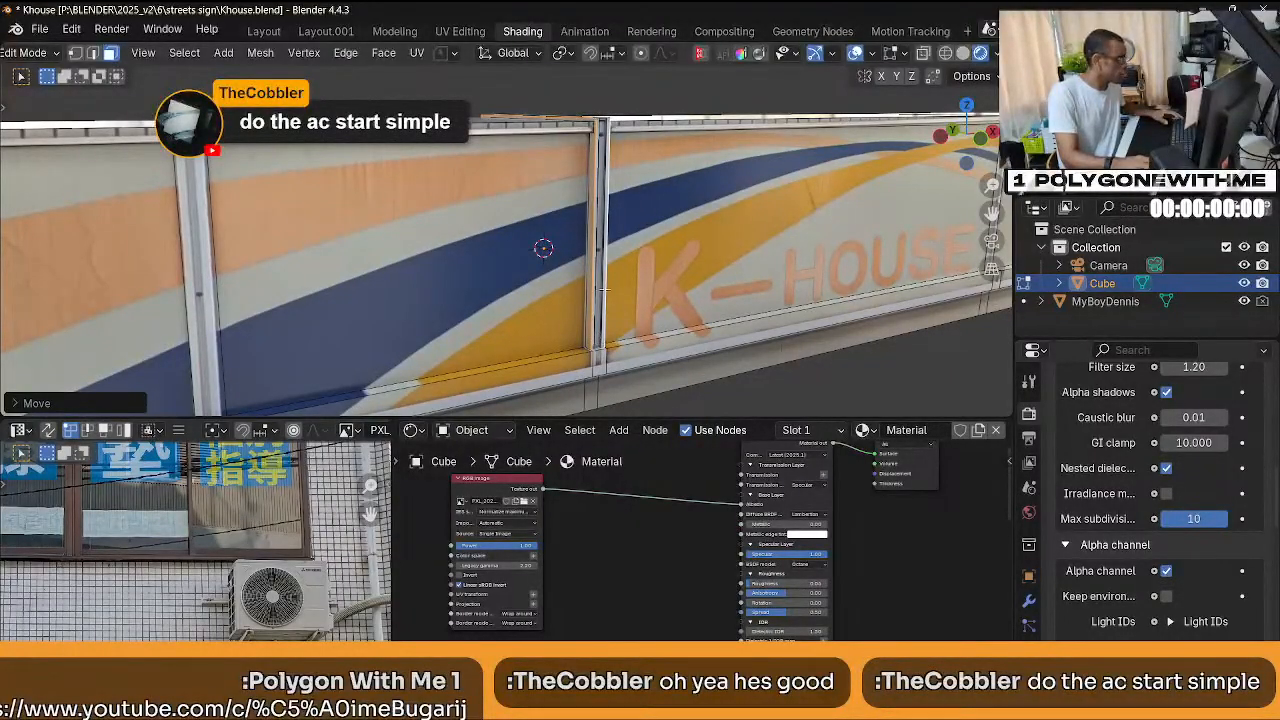
middle_drag(603, 290, 572, 285)
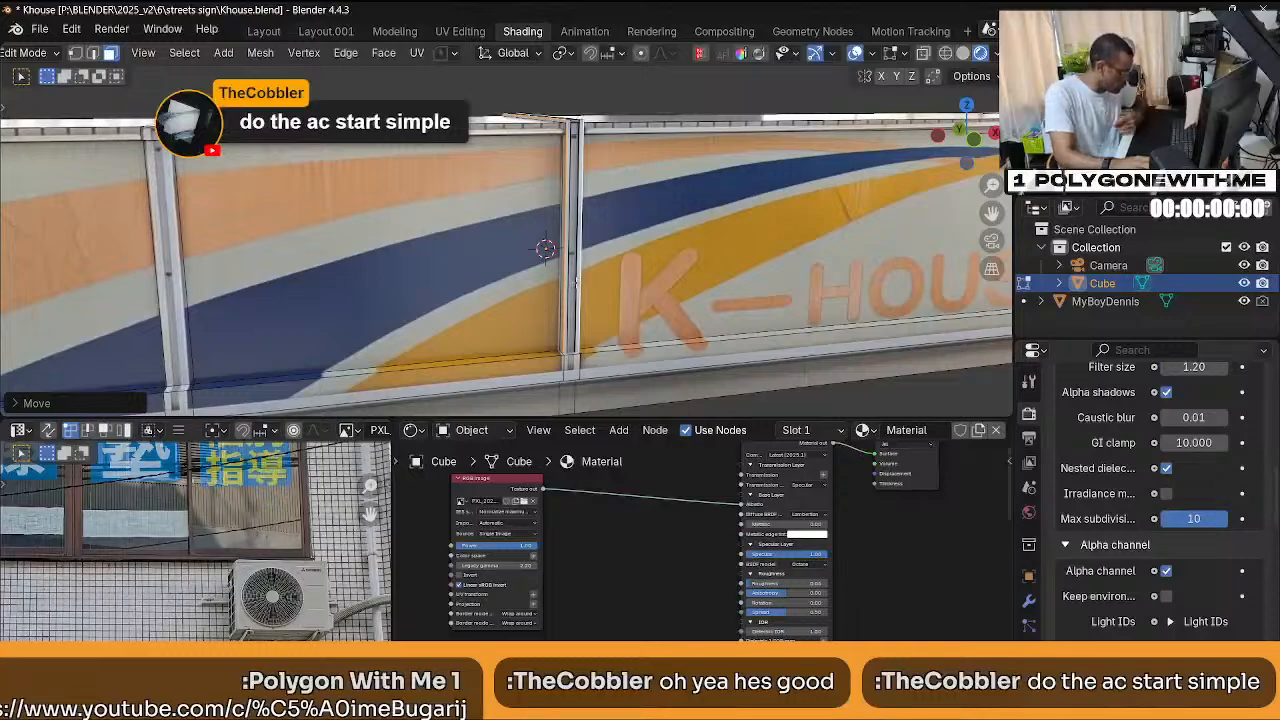
key(l)
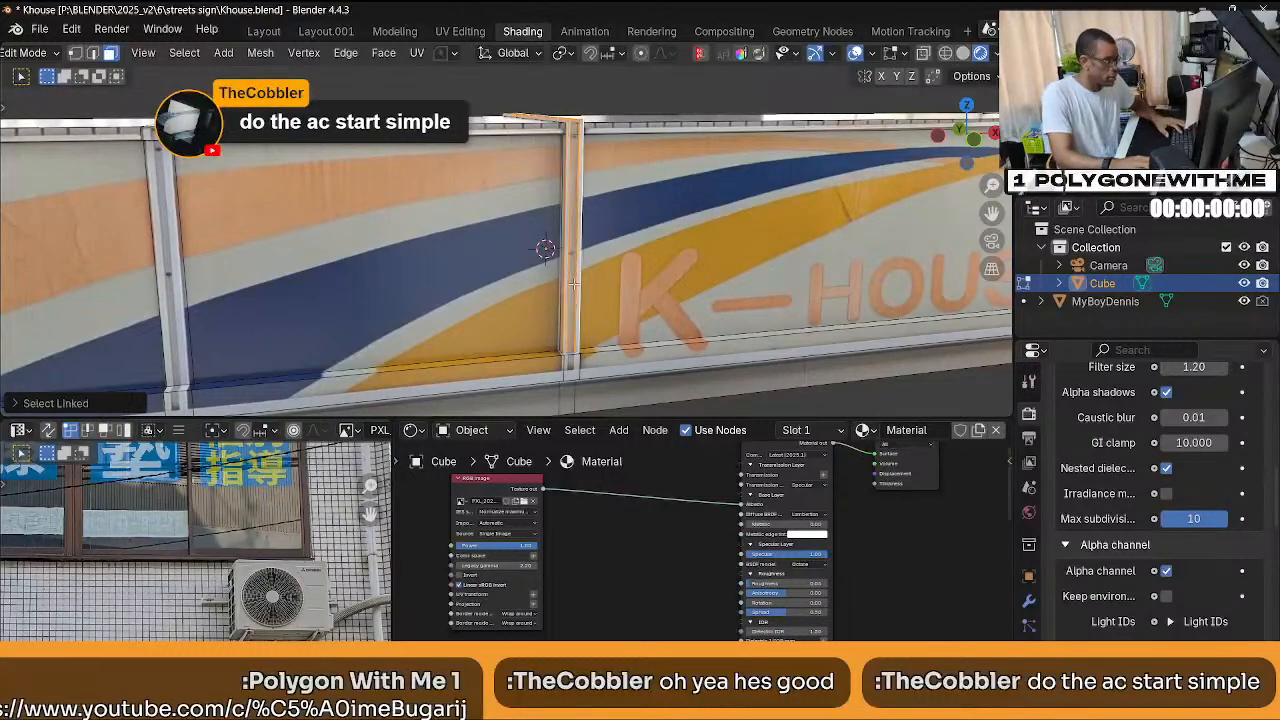
scroll(574, 285, down, 2)
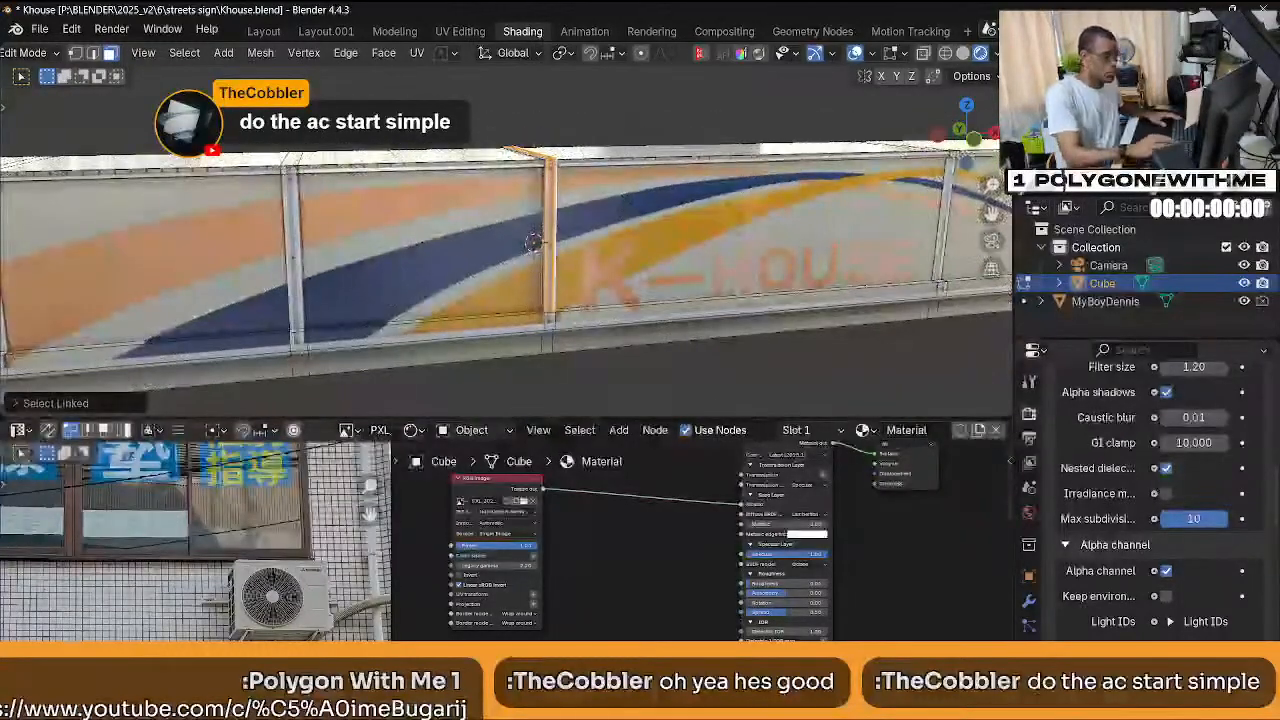
middle_drag(535, 242, 713, 295)
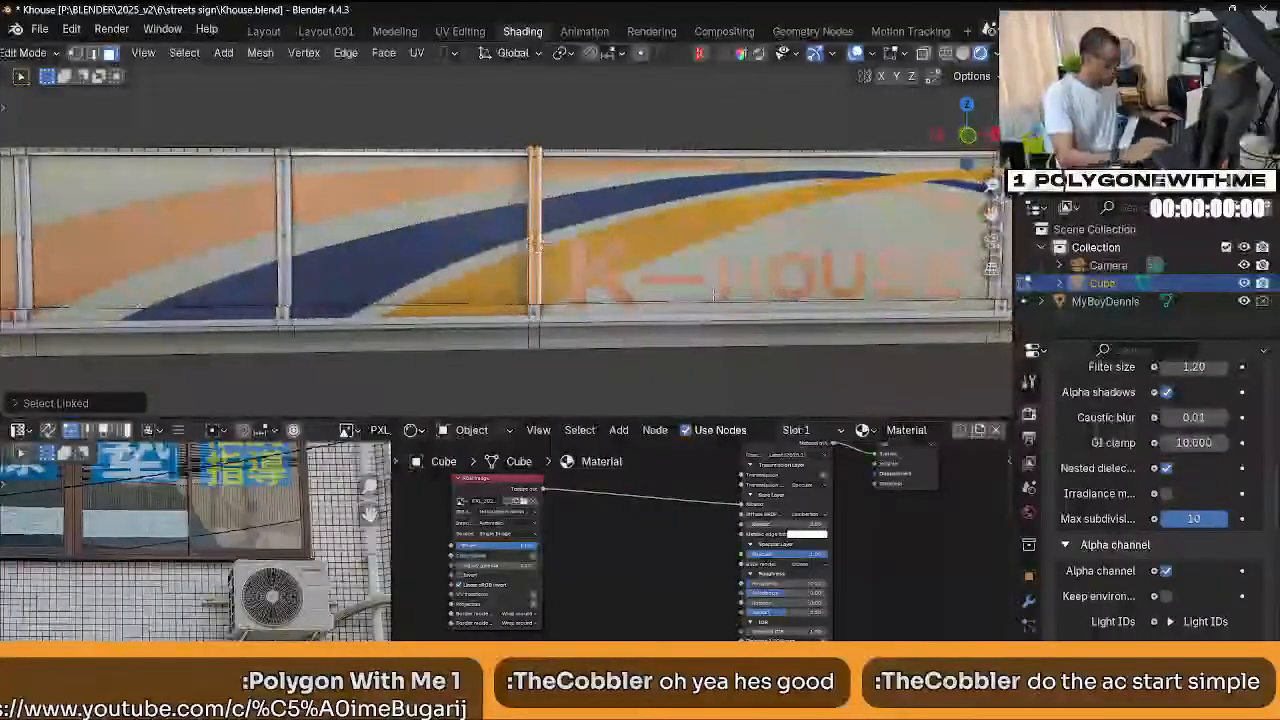
key(KP_1)
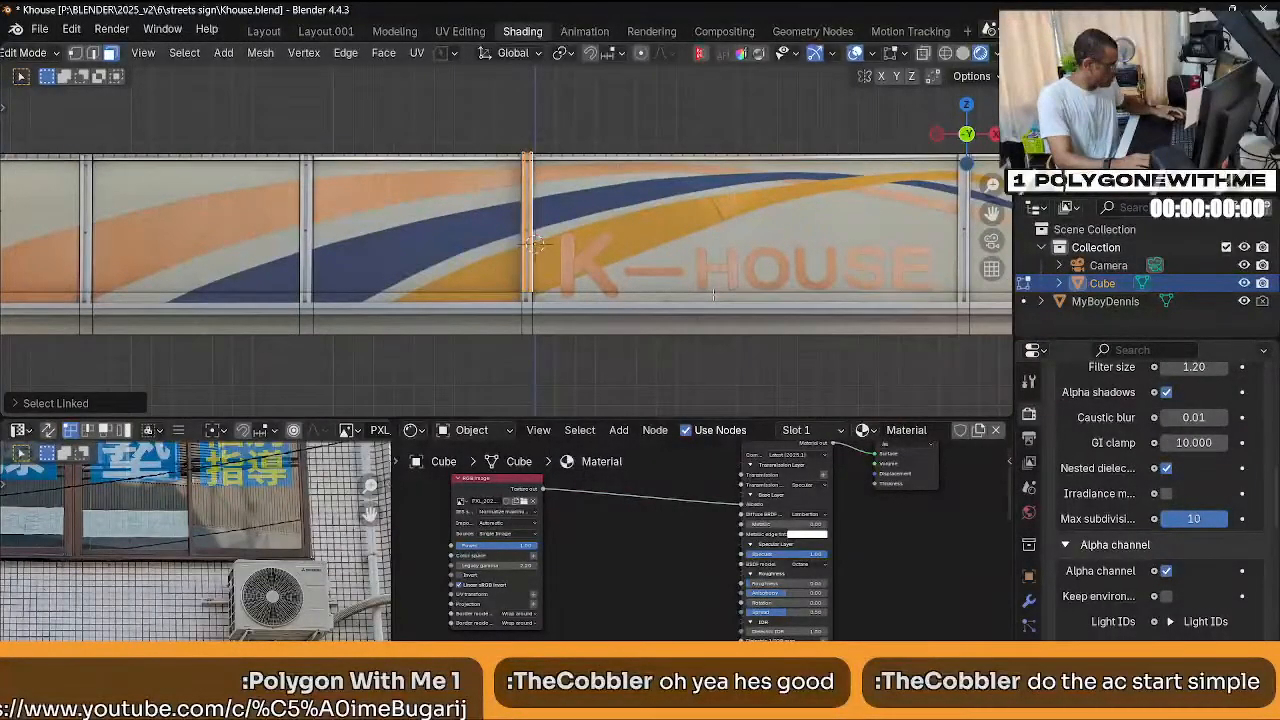
key(g)
key(x)
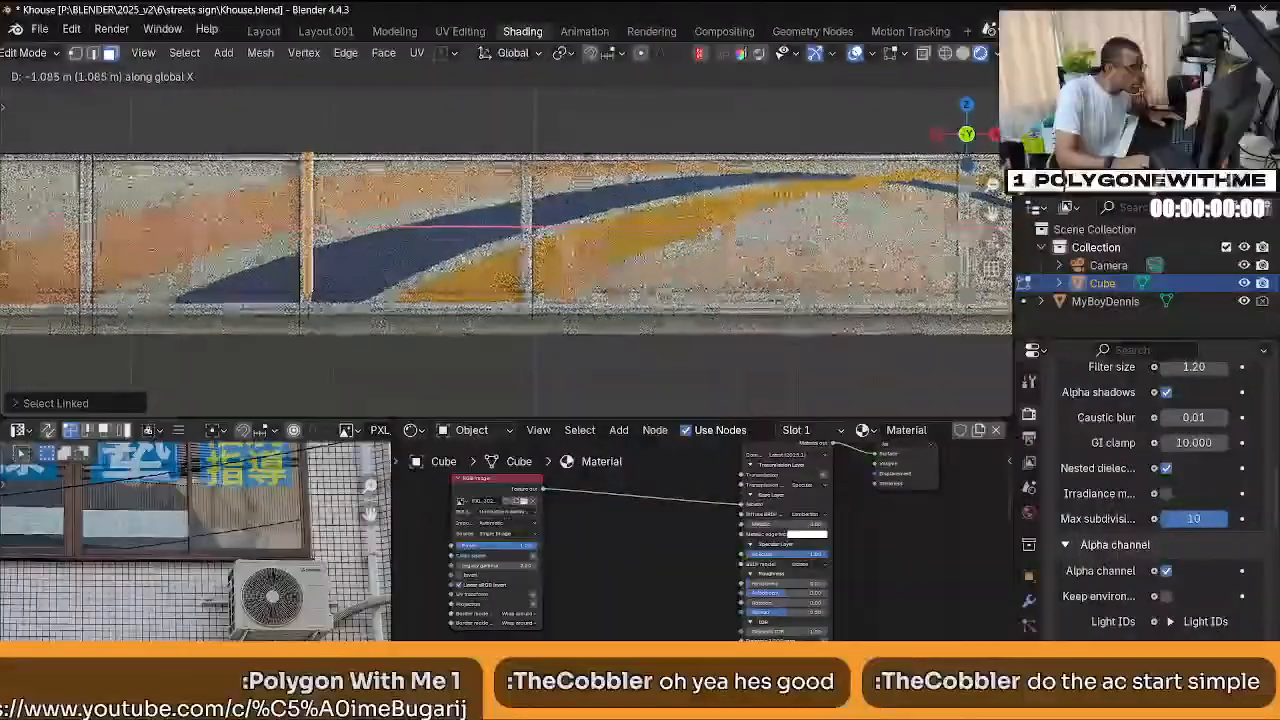
click(384, 323)
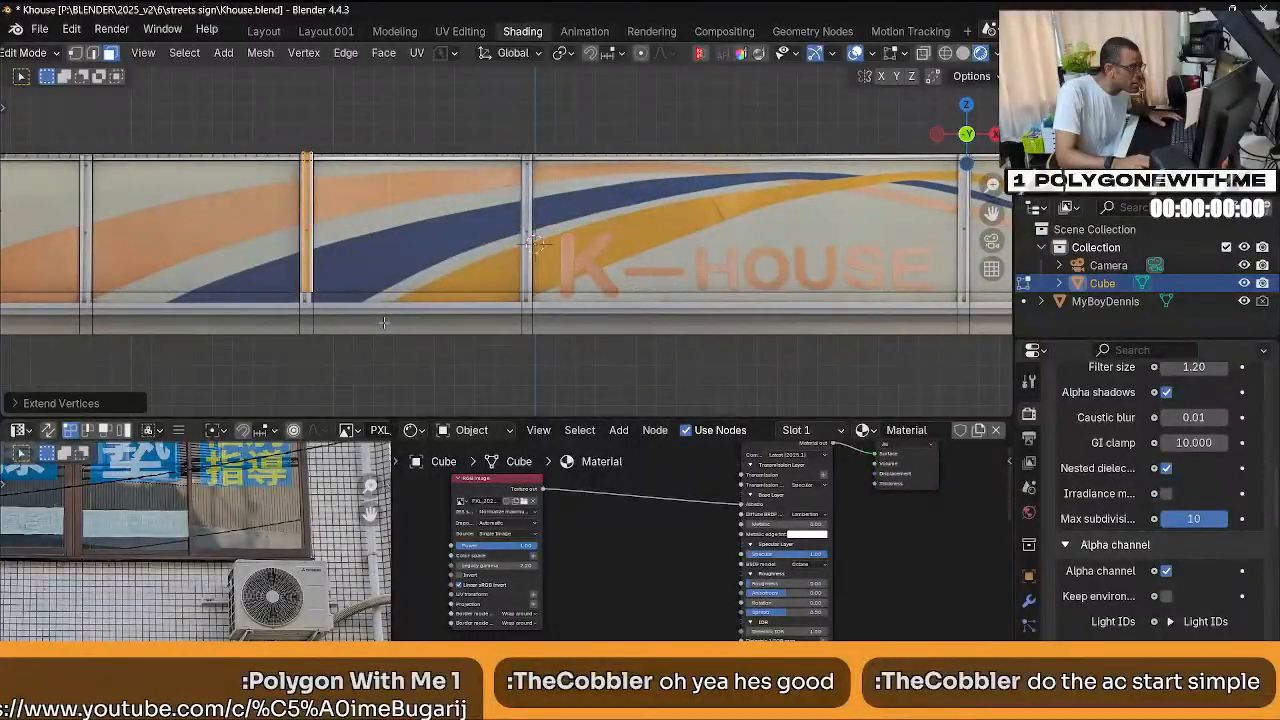
Fine-align the selected strip with the photographed post by nudging it about -0.007 m along X.
scroll(400, 310, up, 4)
scroll(410, 300, up, 3)
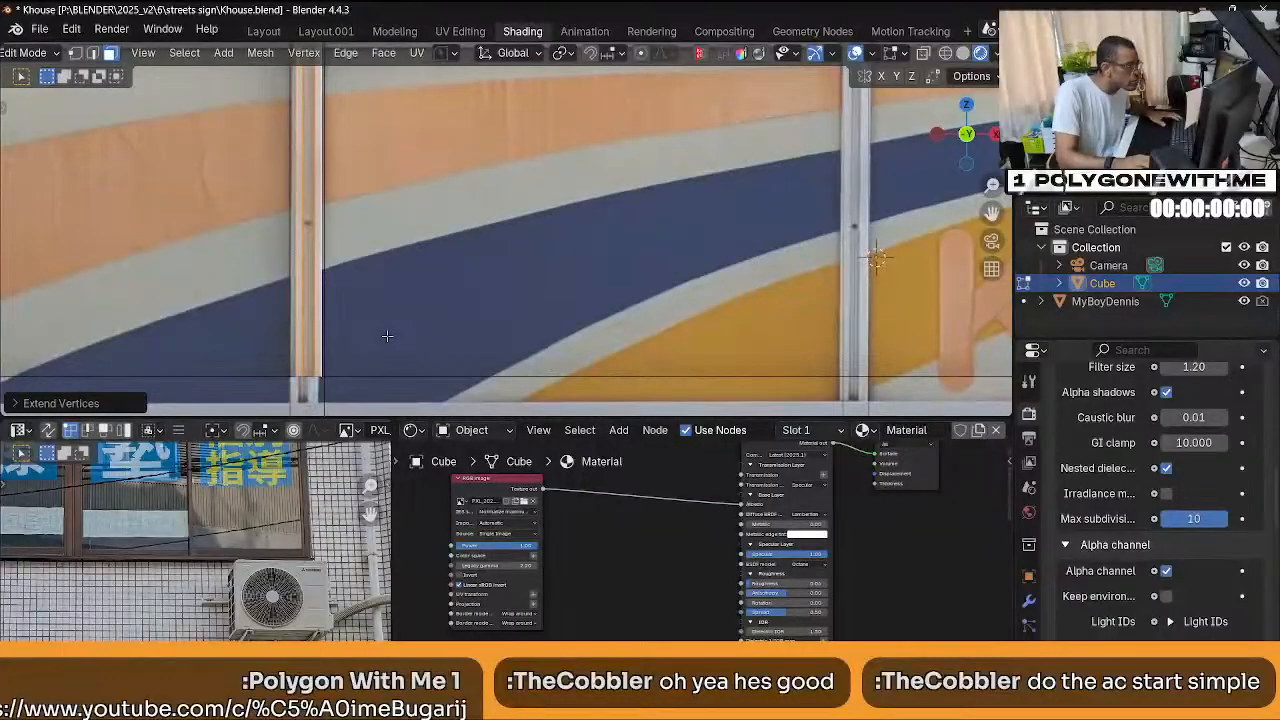
key(e)
key(x)
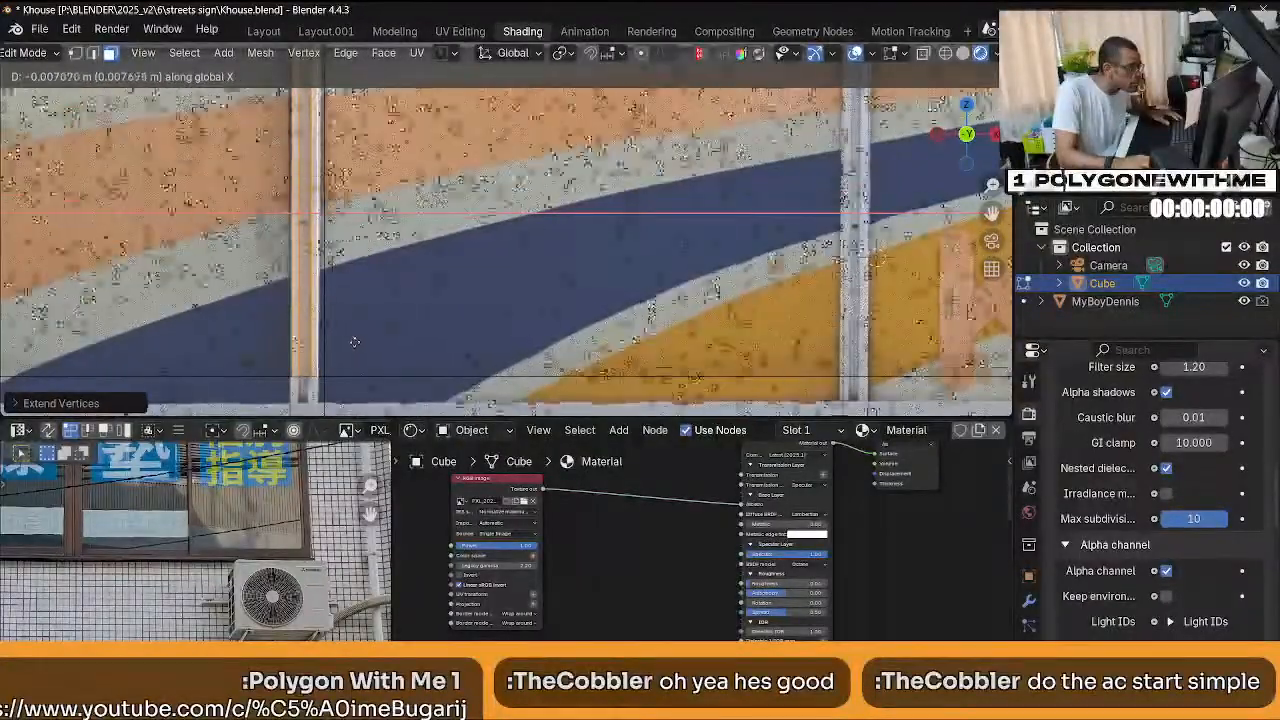
click(356, 342)
scroll(400, 320, down, 4)
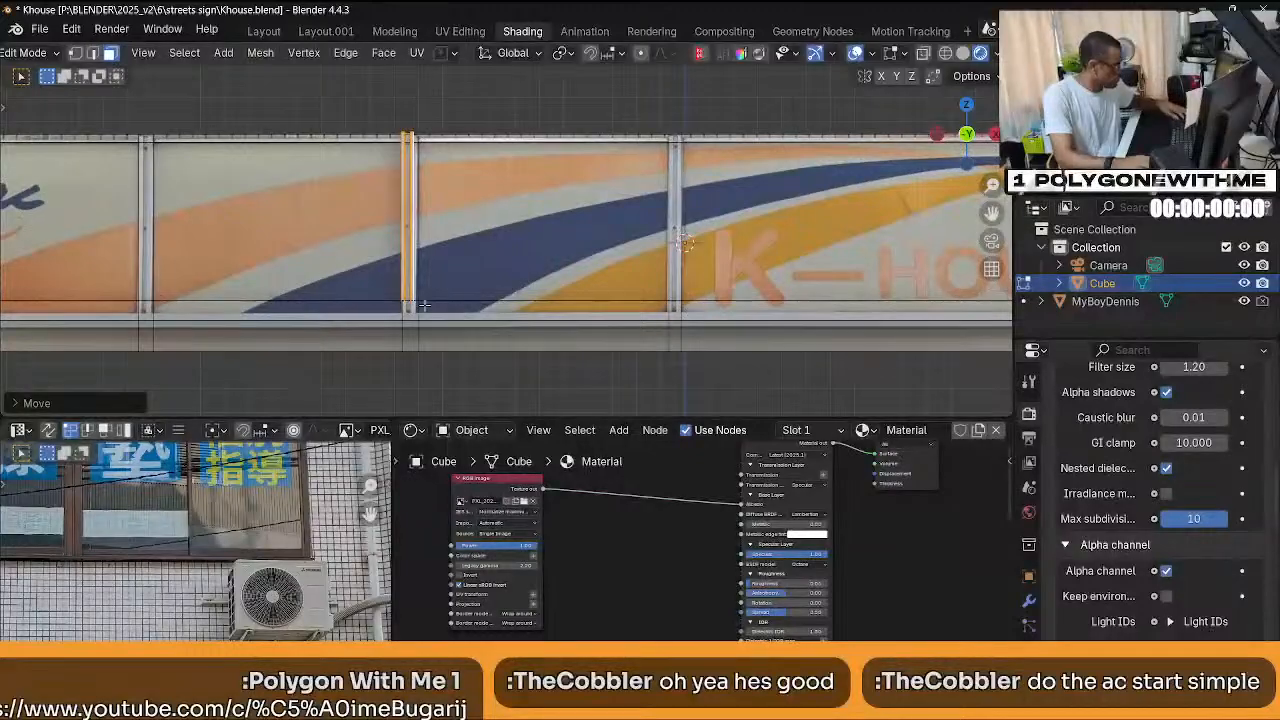
Move the post strip about -1.09 m along X onto the post nearest the sign's logo panel.
key(g)
key(x)
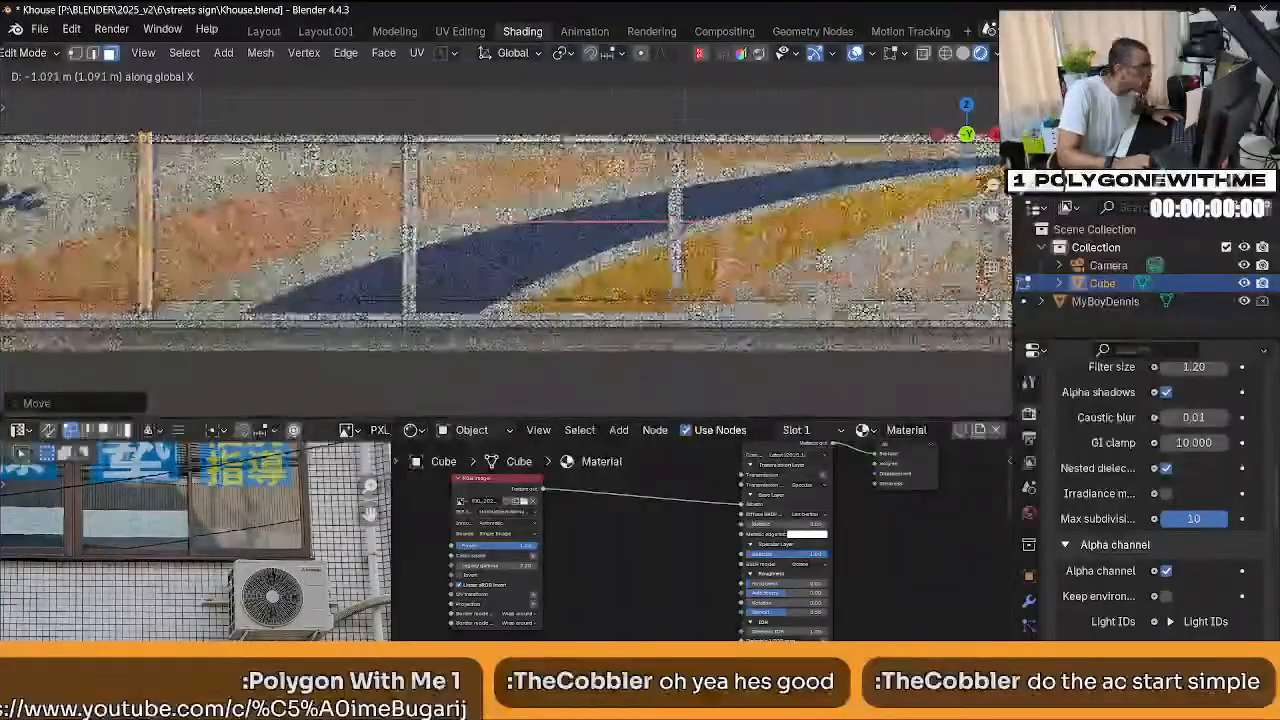
middle_drag(220, 349, 561, 252)
click(445, 318)
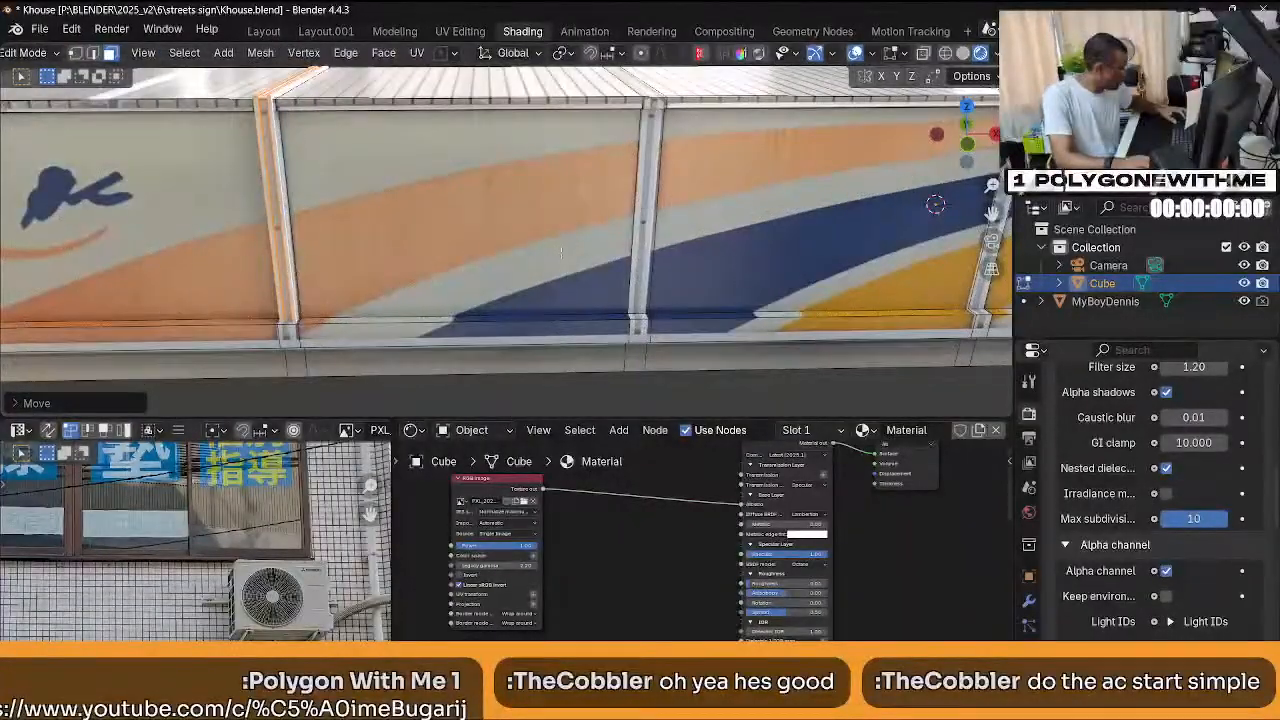
Try Extend Vertices on the selected post strip and inspect the sign from an angle.
key(g)
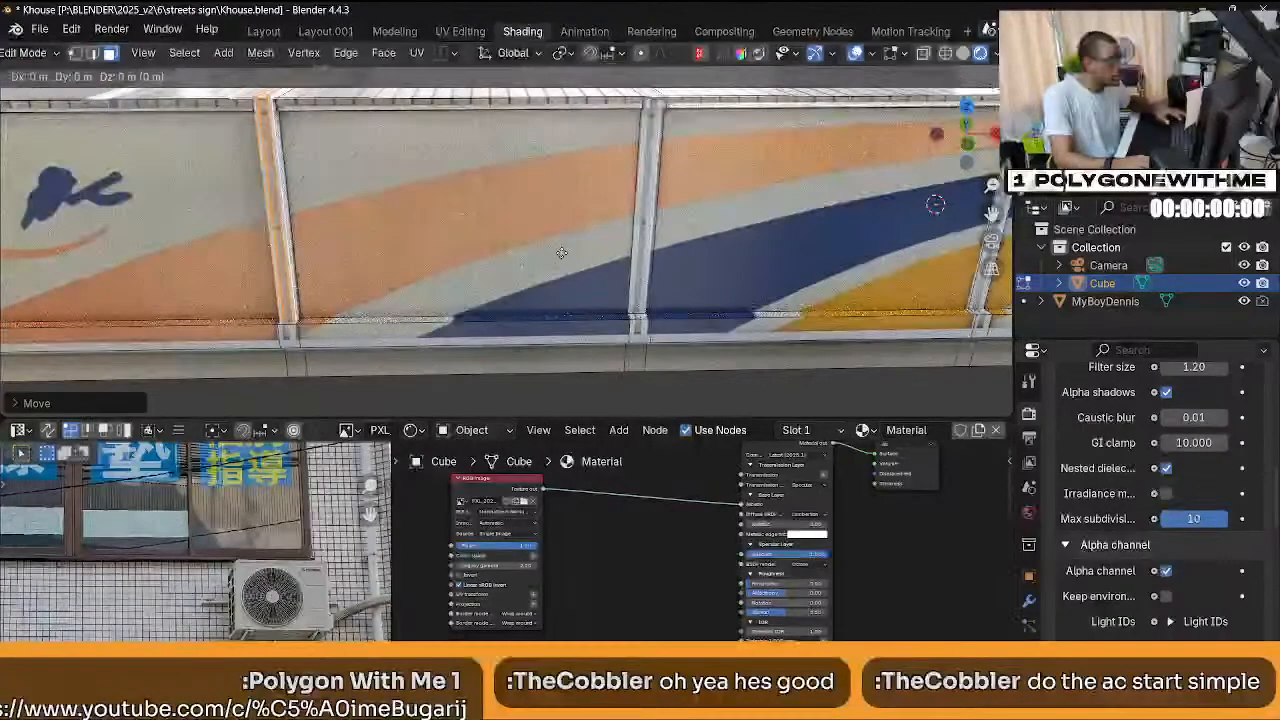
click(745, 250)
scroll(745, 250, down, 4)
middle_drag(745, 250, 670, 220)
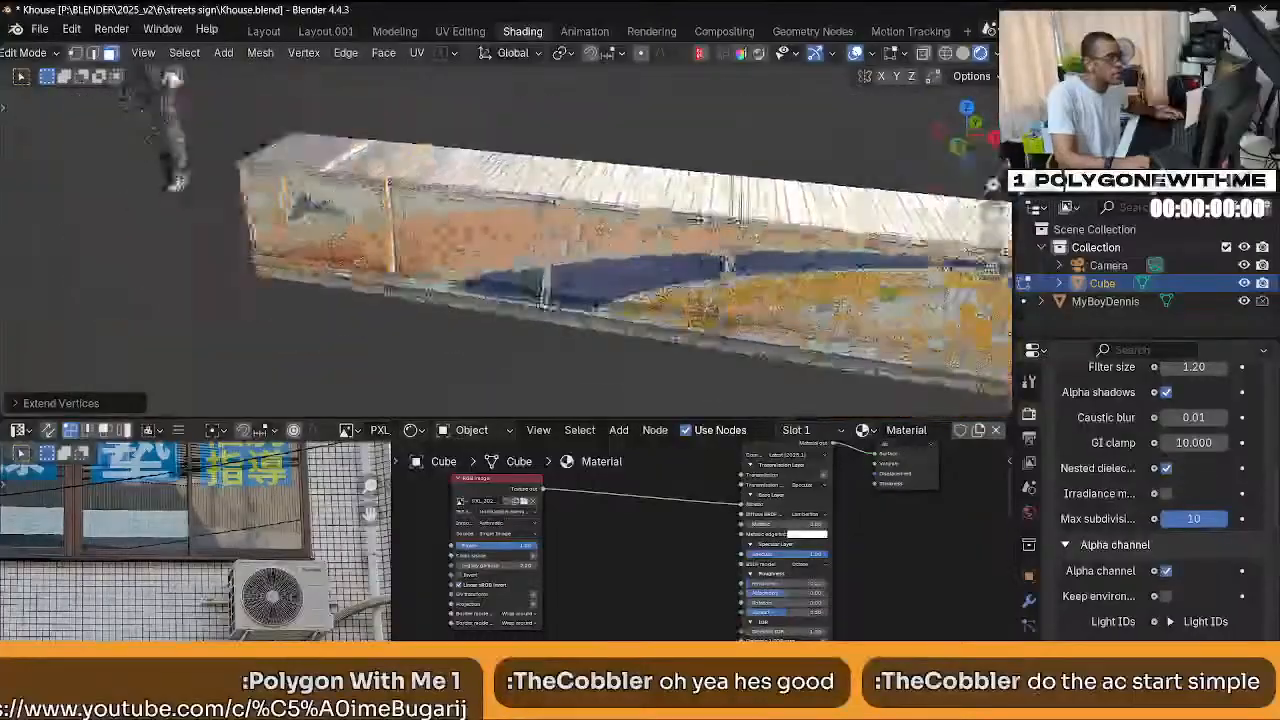
middle_drag(815, 286, 747, 277)
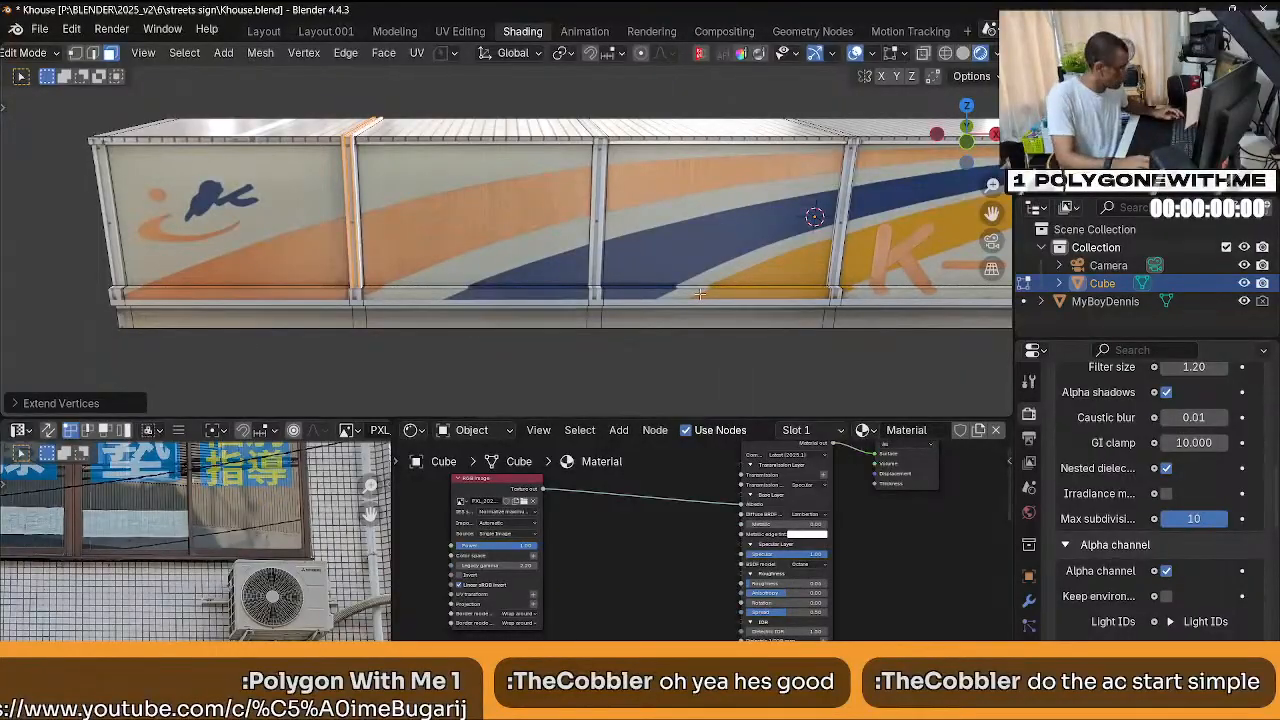
Duplicate the selected post strip and place the copy along X on the next post toward the K-HOUSE lettering.
key(g)
key(x)
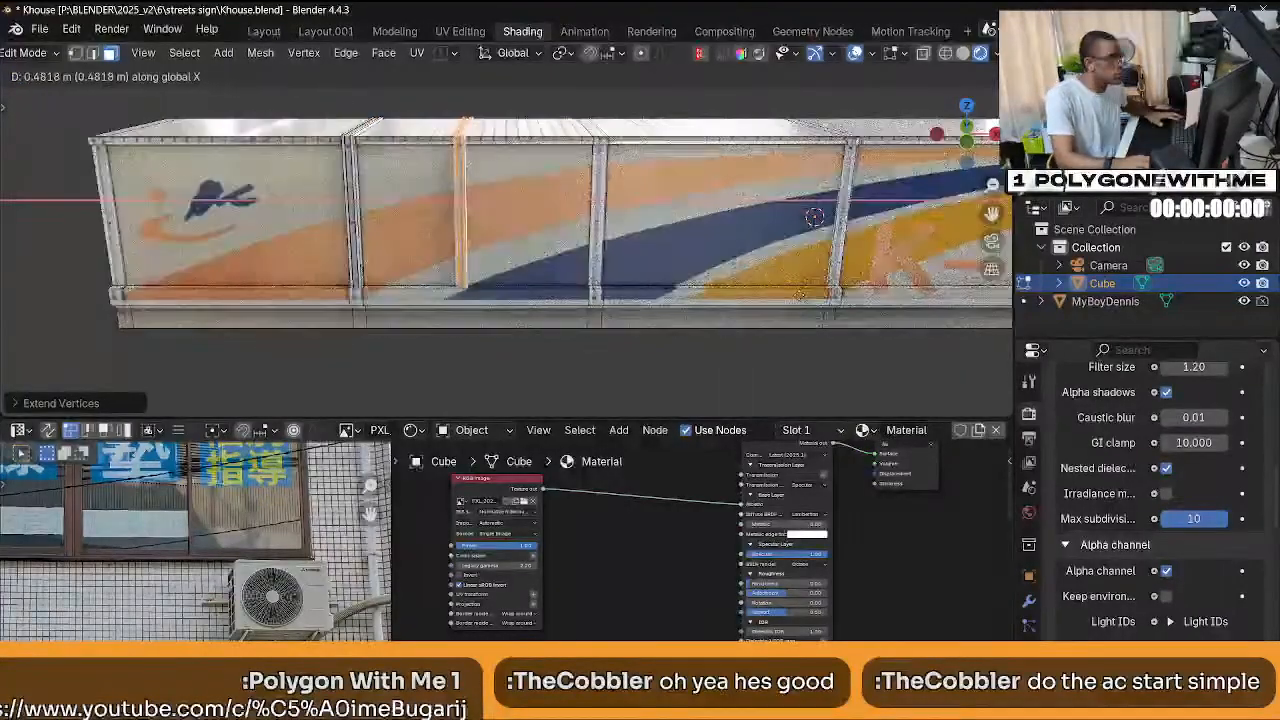
click(678, 286)
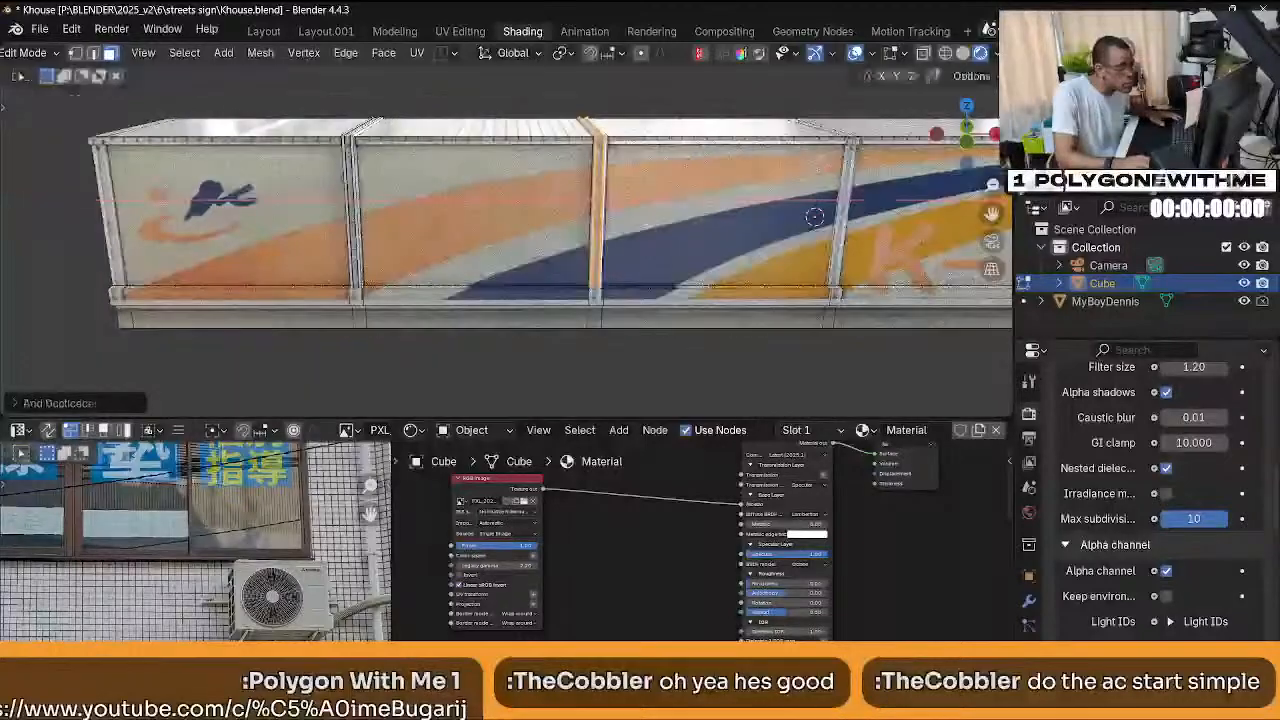
scroll(678, 286, up, 3)
middle_drag(678, 286, 643, 272)
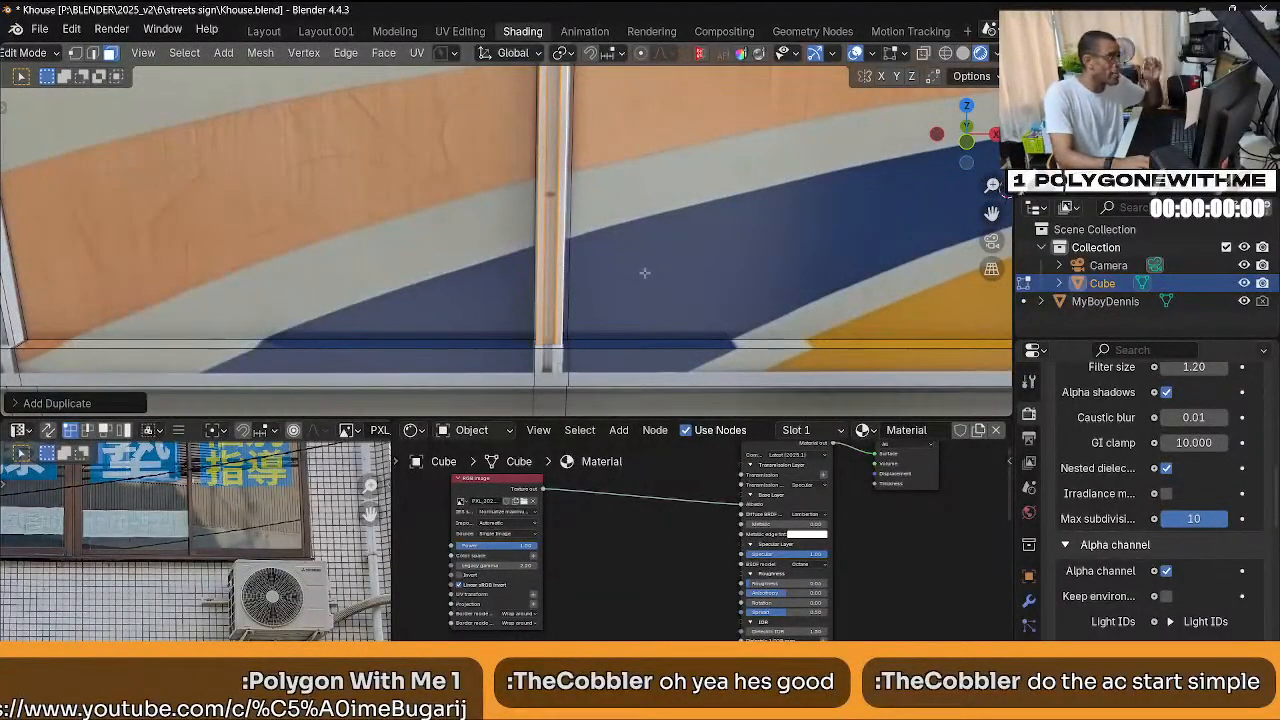
Fine-align the copied post strip along X with the photographed post between the orange and blue stripe panels.
key(shift+d)
key(x)
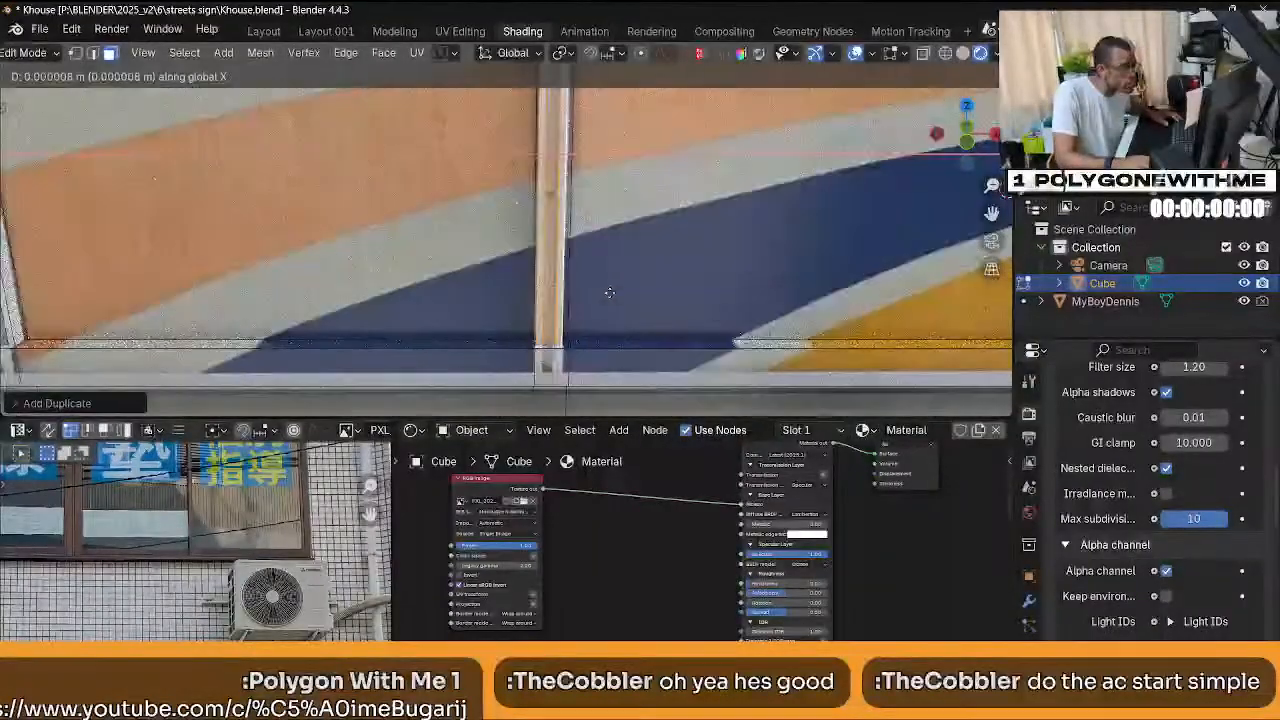
click(612, 293)
scroll(650, 250, down, 4)
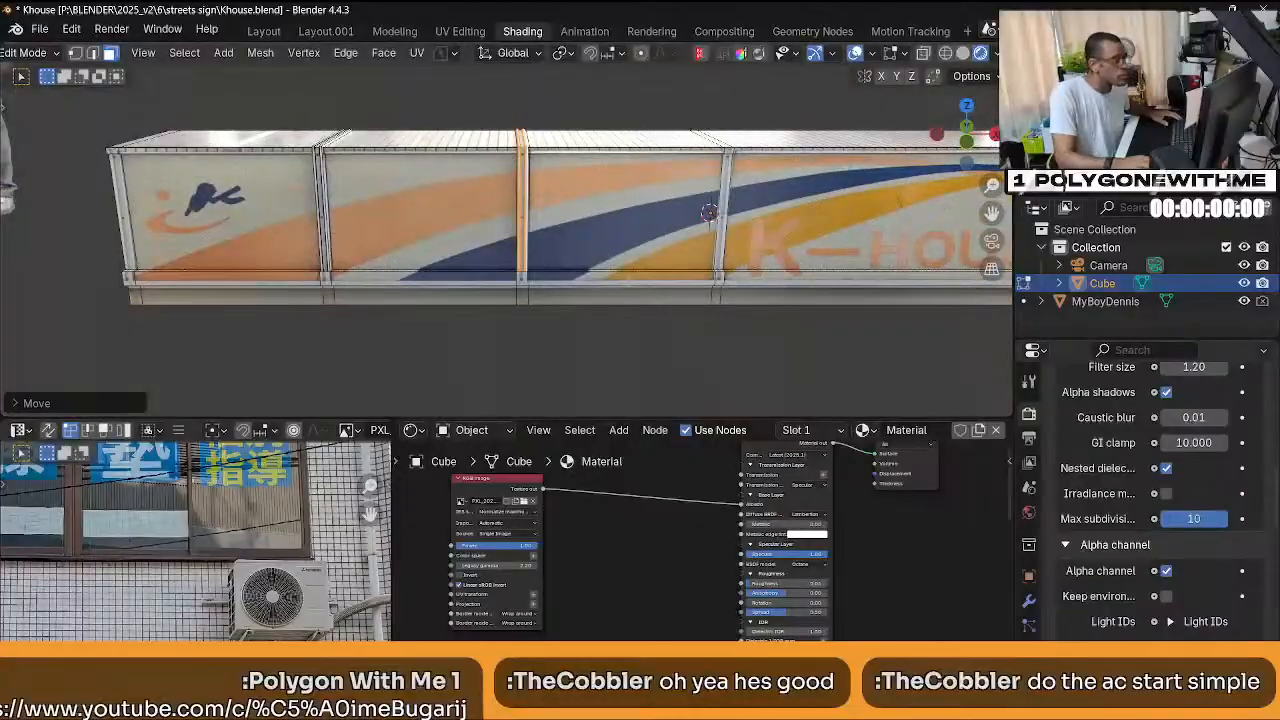
Duplicate the strip about 1.07 m along X onto the post just before the K-HOUSE lettering, and add another copy further along.
shift+middle_drag(708, 213, 604, 231)
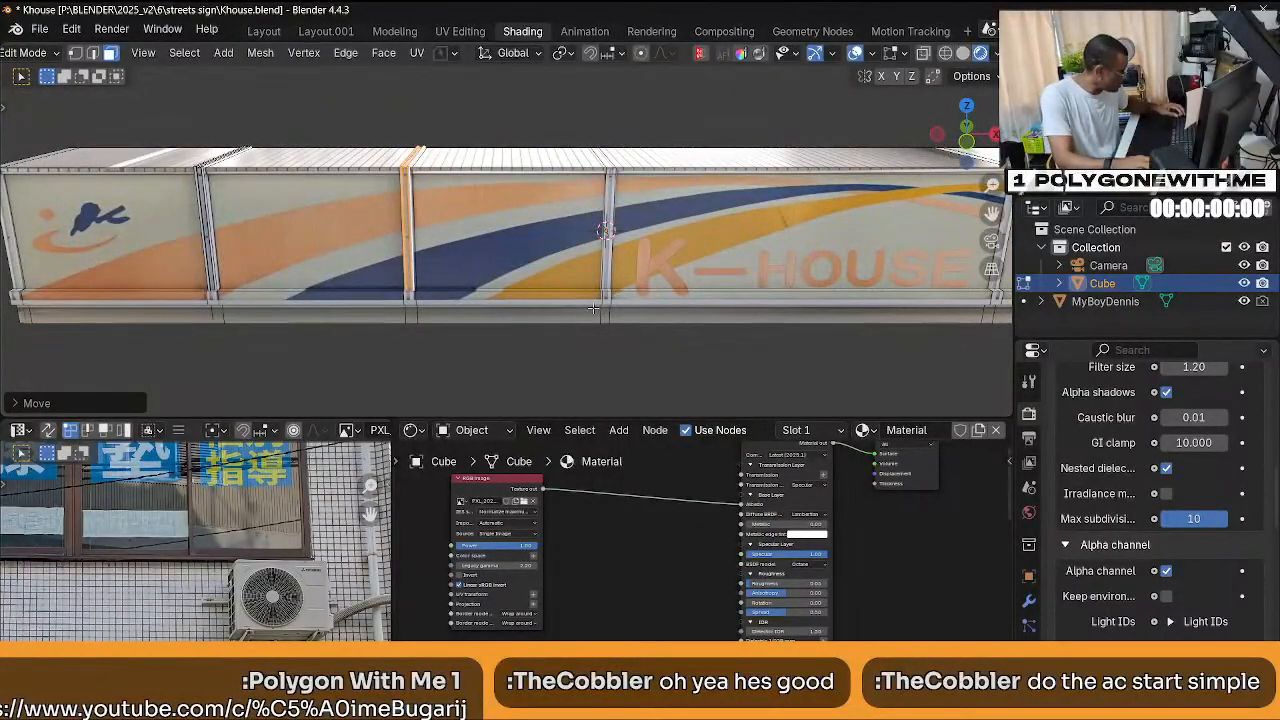
key(shift+d)
key(x)
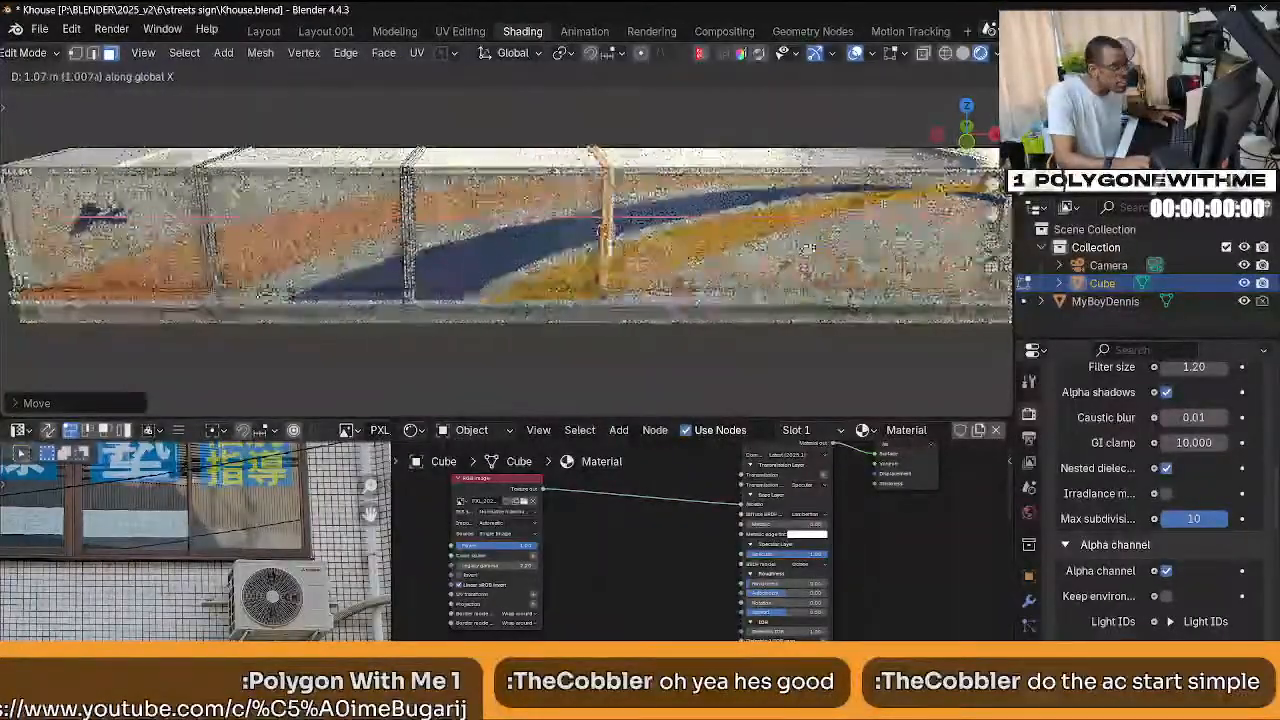
click(857, 324)
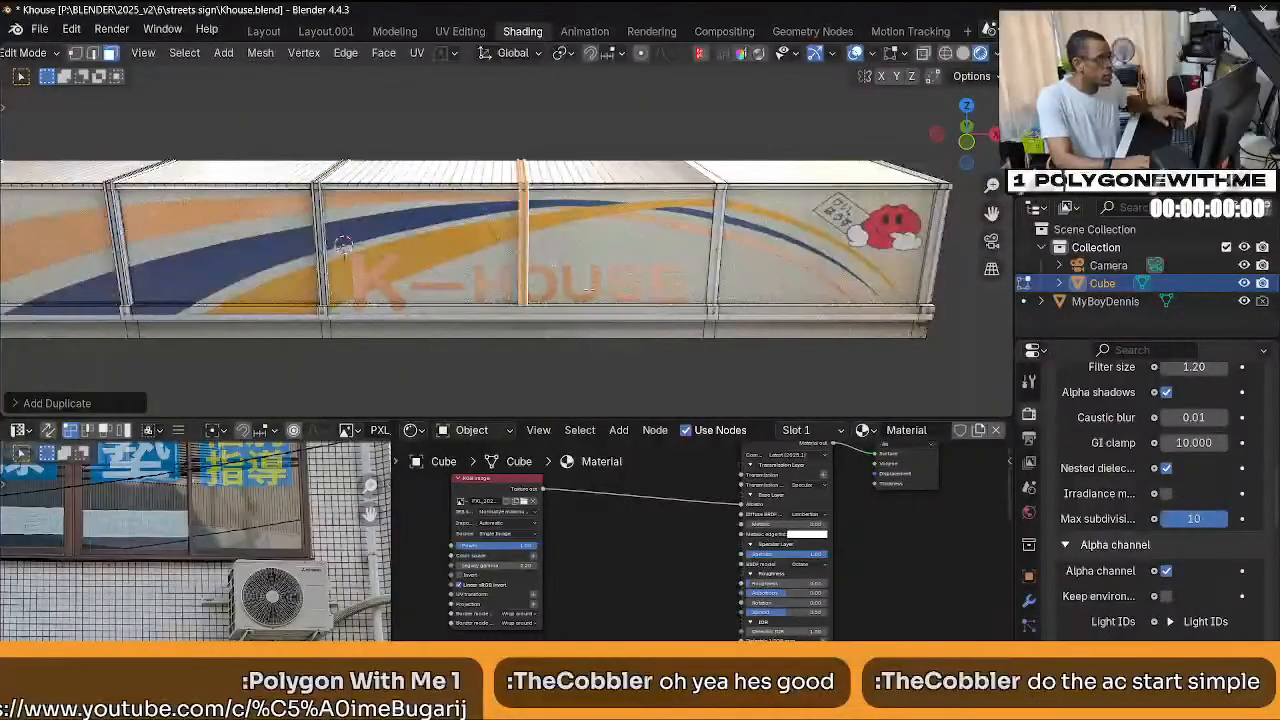
Move the newest strip copy along X onto the post between the K-HOUSE lettering and the red mascot, and fine-align it.
key(g)
key(x)
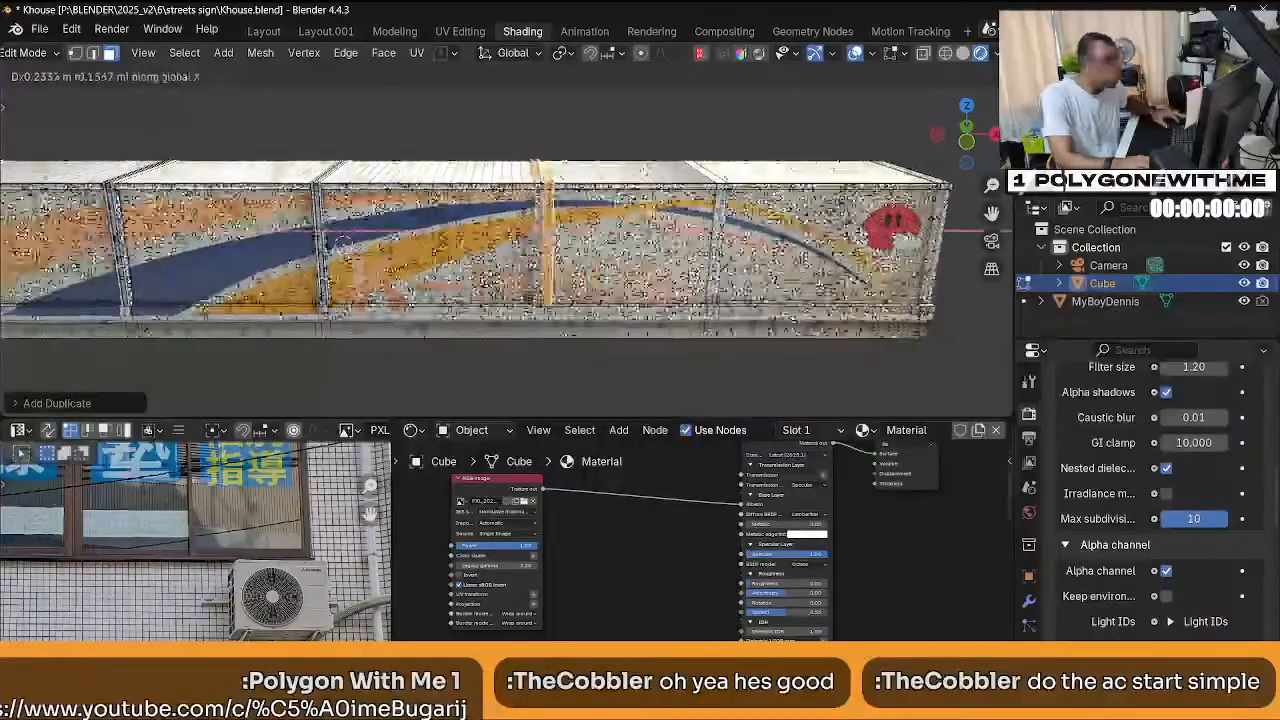
click(338, 243)
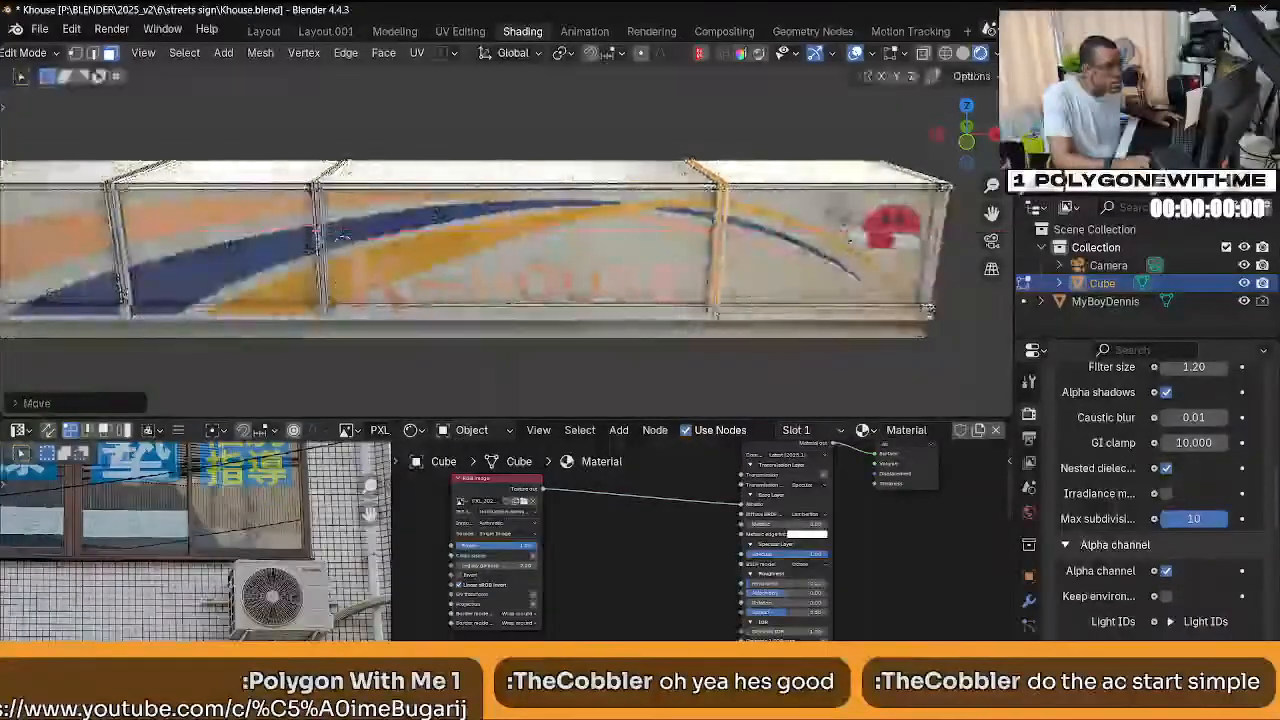
scroll(338, 243, up, 3)
shift+middle_drag(338, 243, 95, 243)
scroll(665, 295, down, 3)
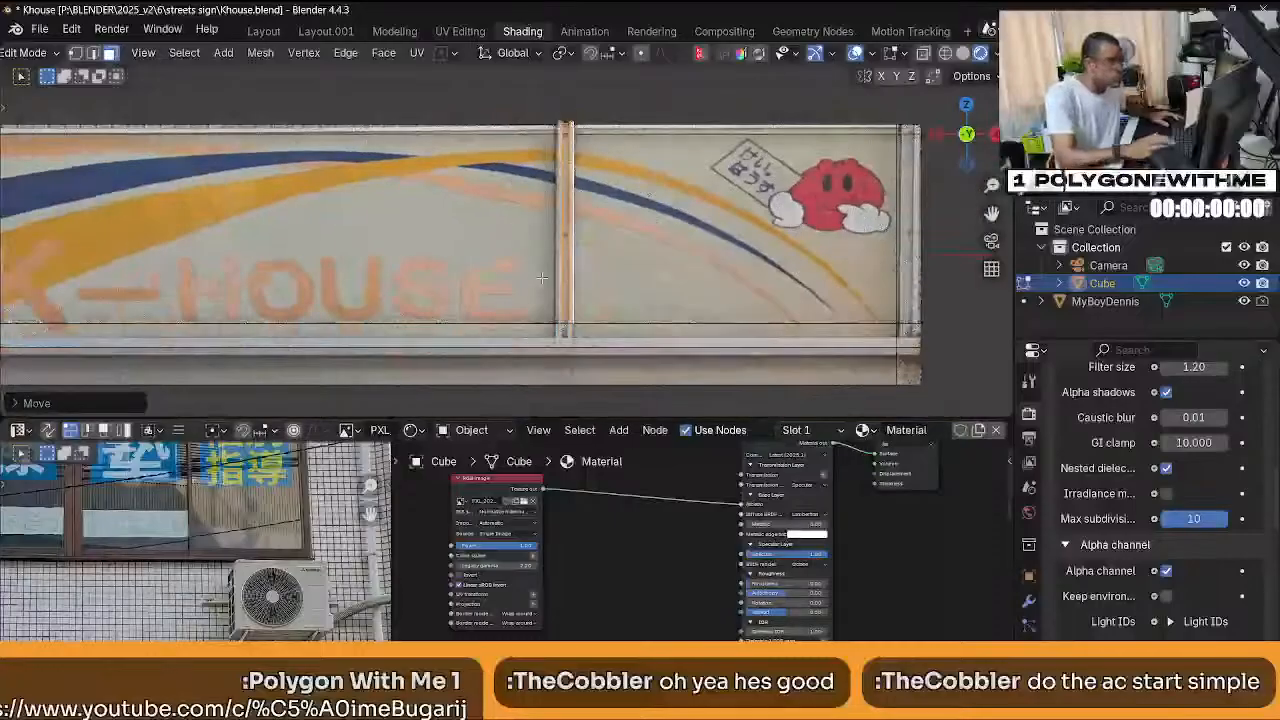
scroll(665, 295, up, 4)
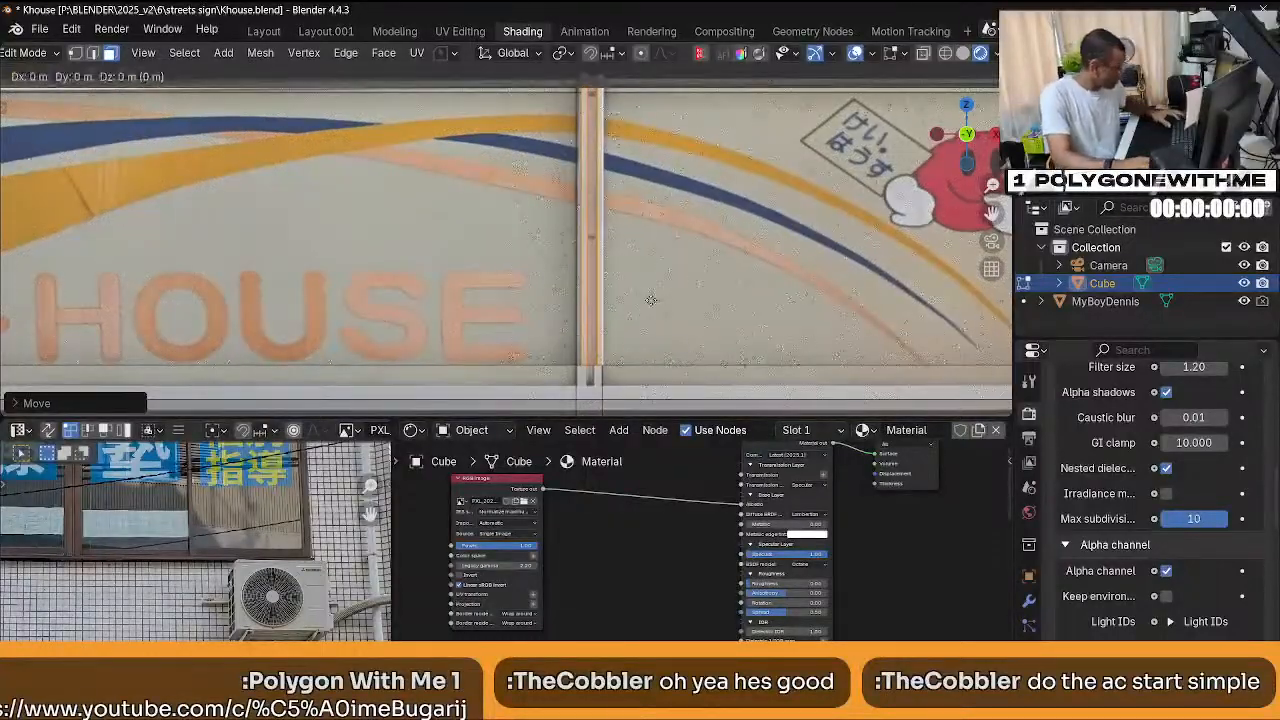
key(g)
key(x)
click(599, 152)
scroll(400, 240, down, 4)
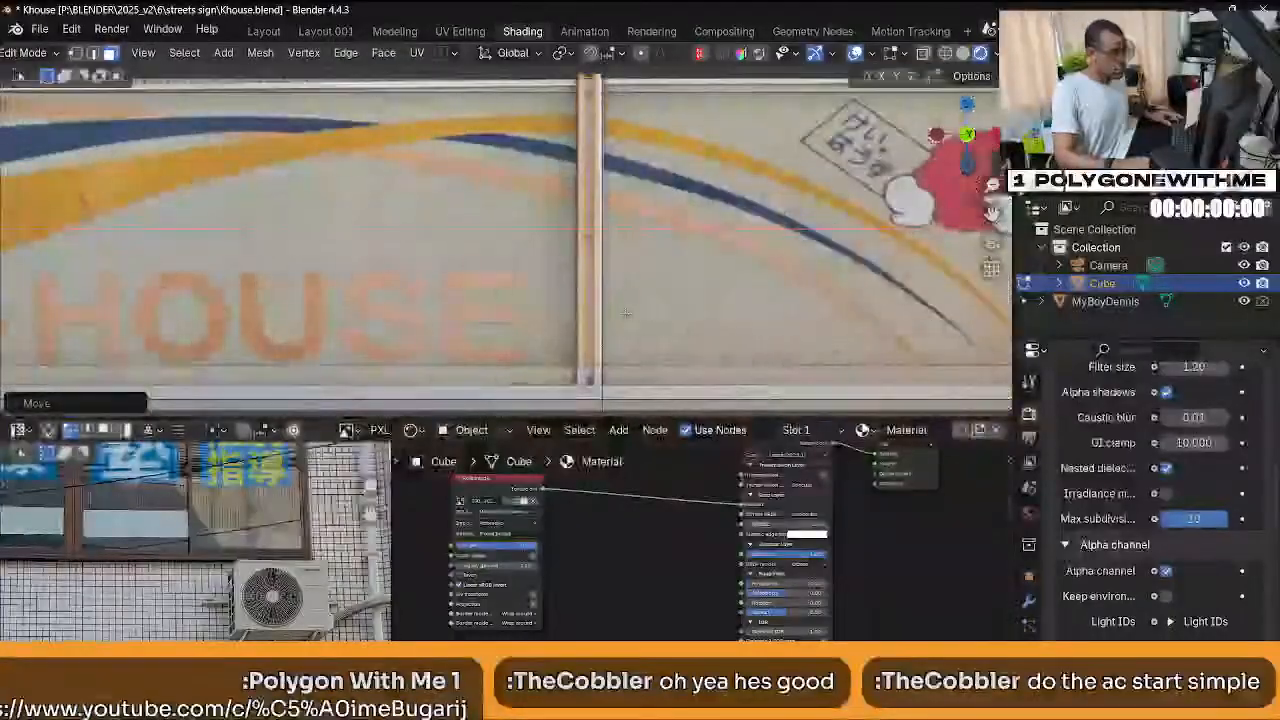
Duplicate the strip along X onto the end post beside the red mascot and fine-align it with the photo.
key(g)
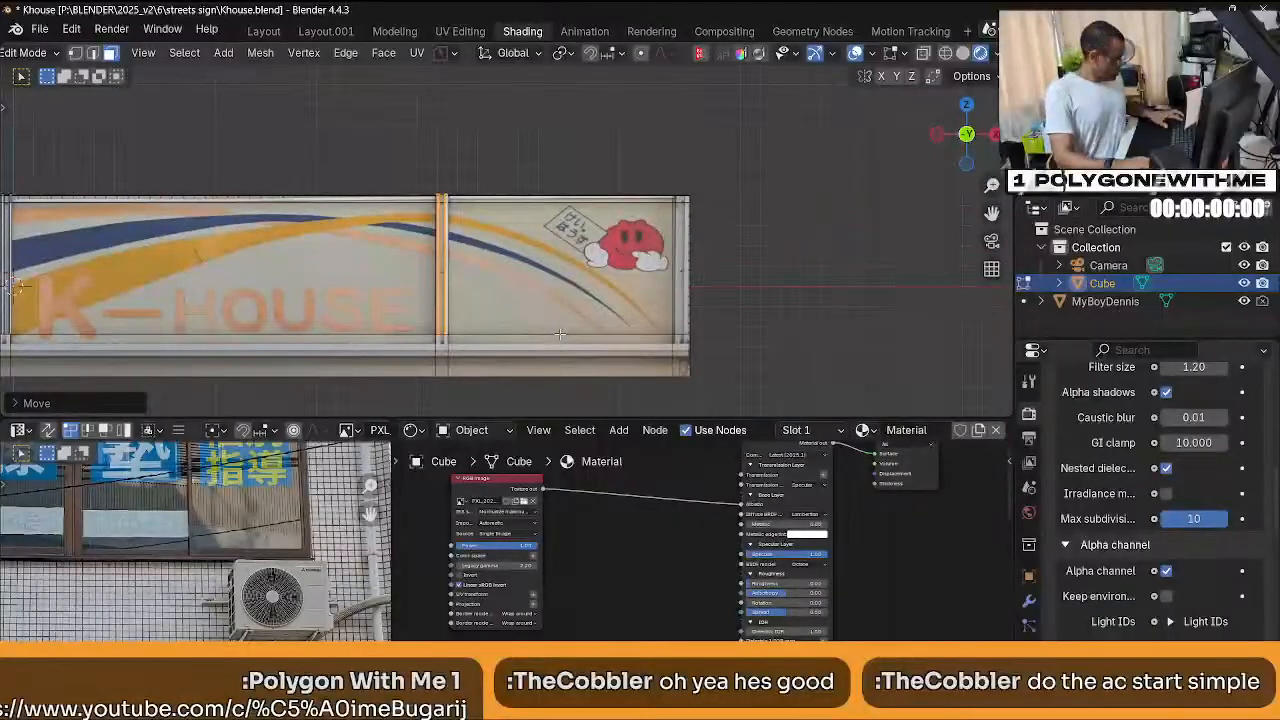
key(x)
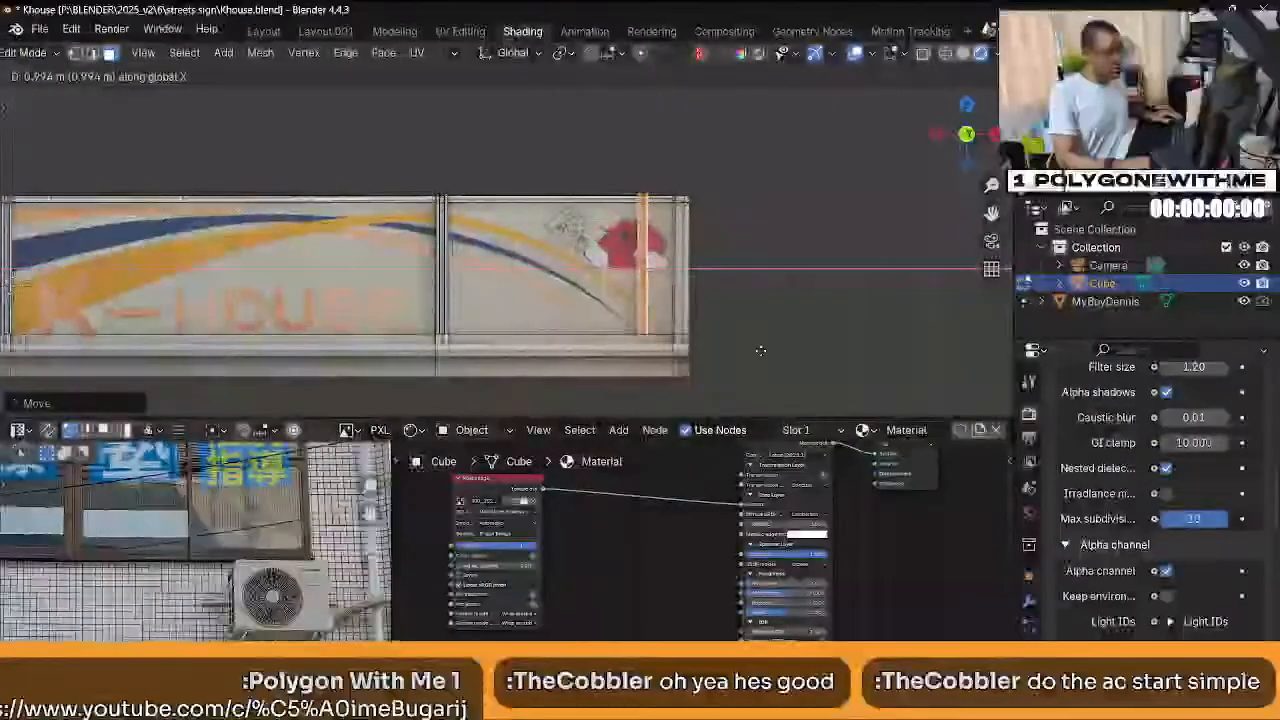
click(952, 349)
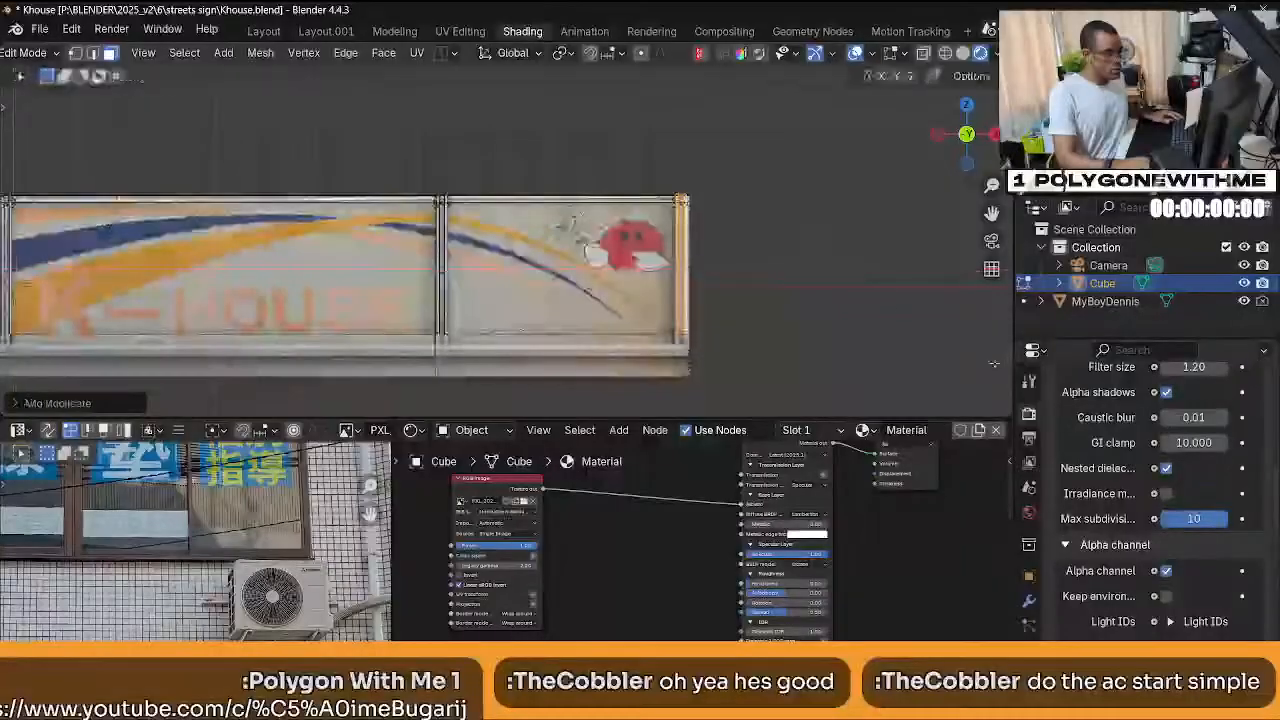
scroll(952, 349, up, 6)
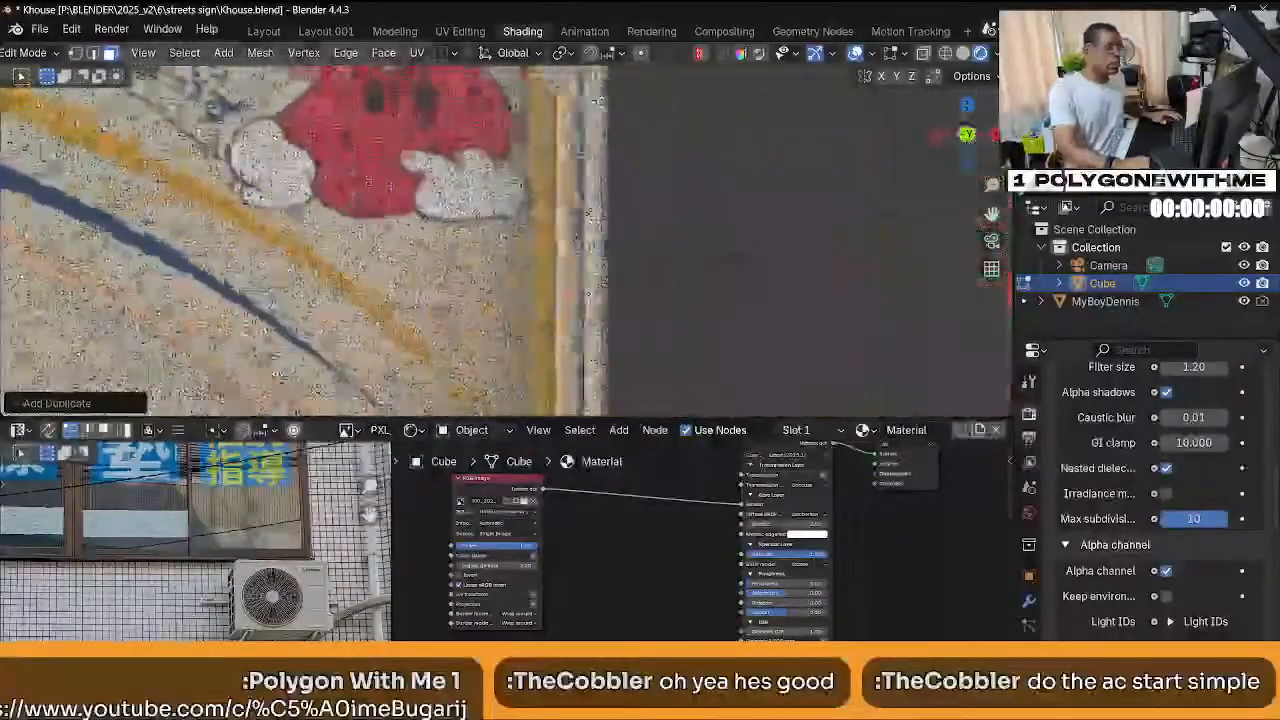
shift+middle_drag(674, 392, 632, 285)
key(g)
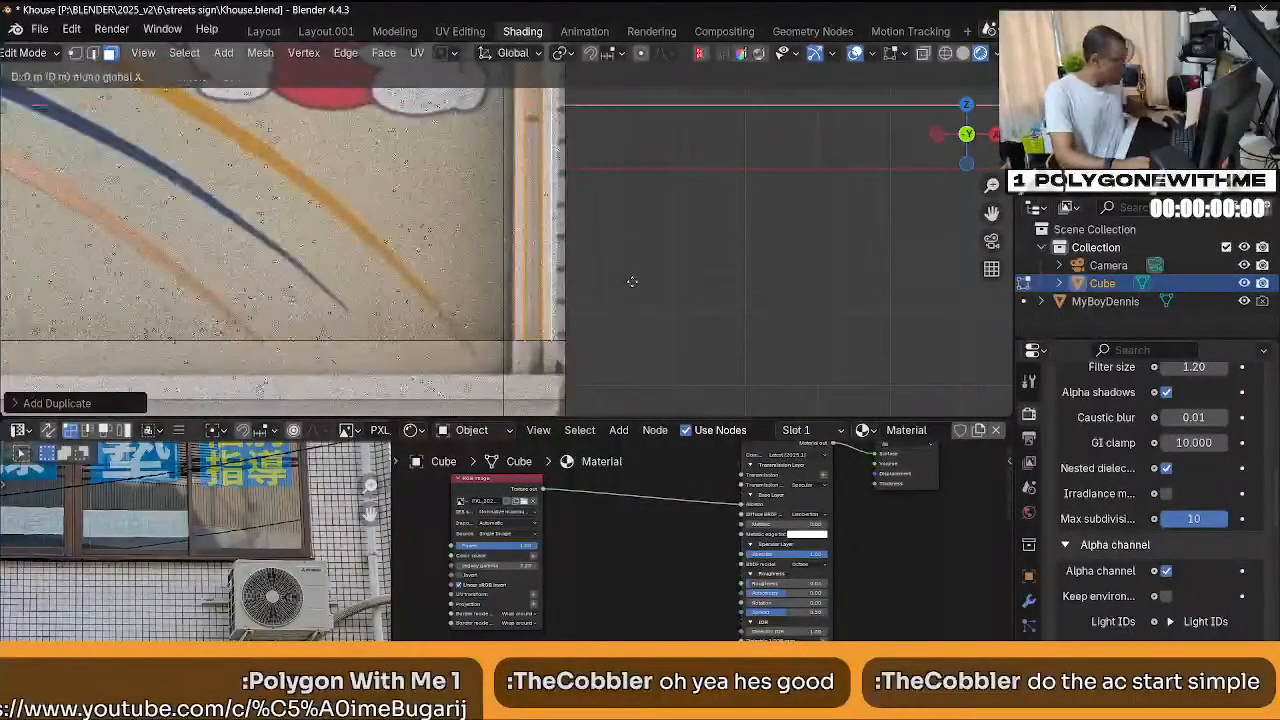
key(x)
click(638, 287)
Duplicate the strip about -6.6 m along X onto the opposite end post beside the blue and orange logo.
scroll(638, 287, down, 8)
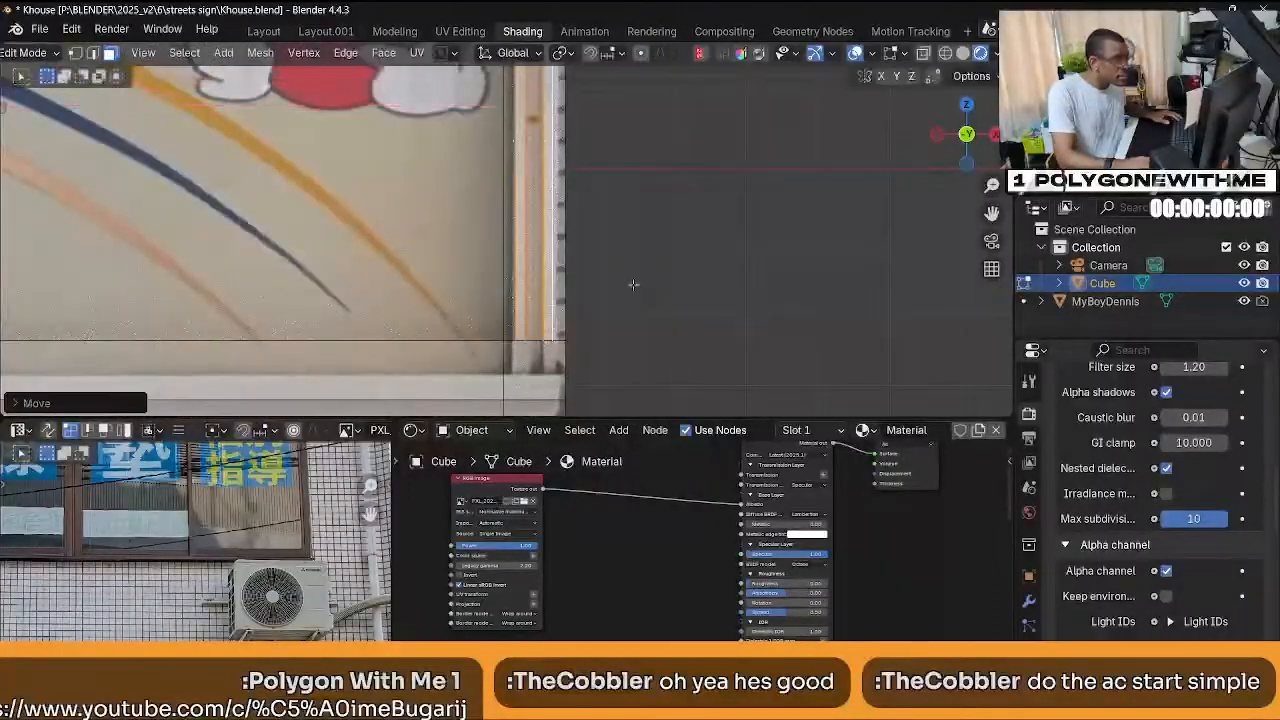
shift+middle_drag(197, 255, 437, 257)
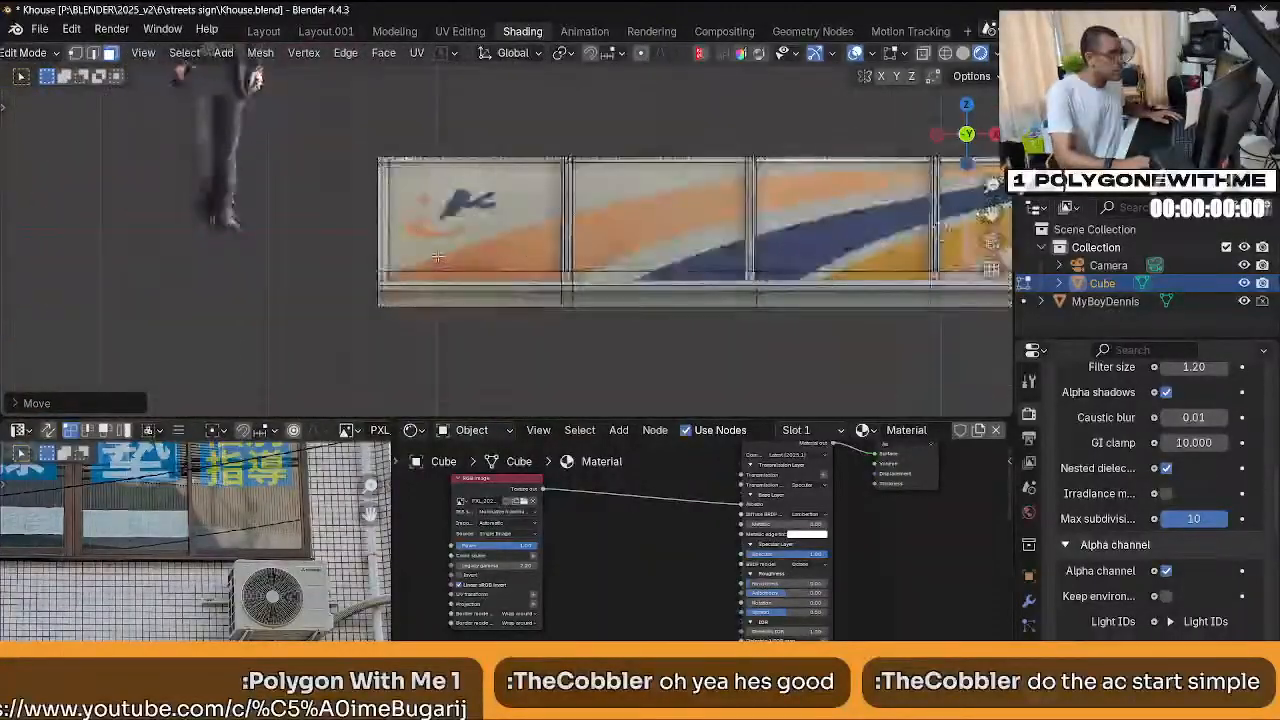
shift+middle_drag(661, 301, 541, 303)
key(g)
key(x)
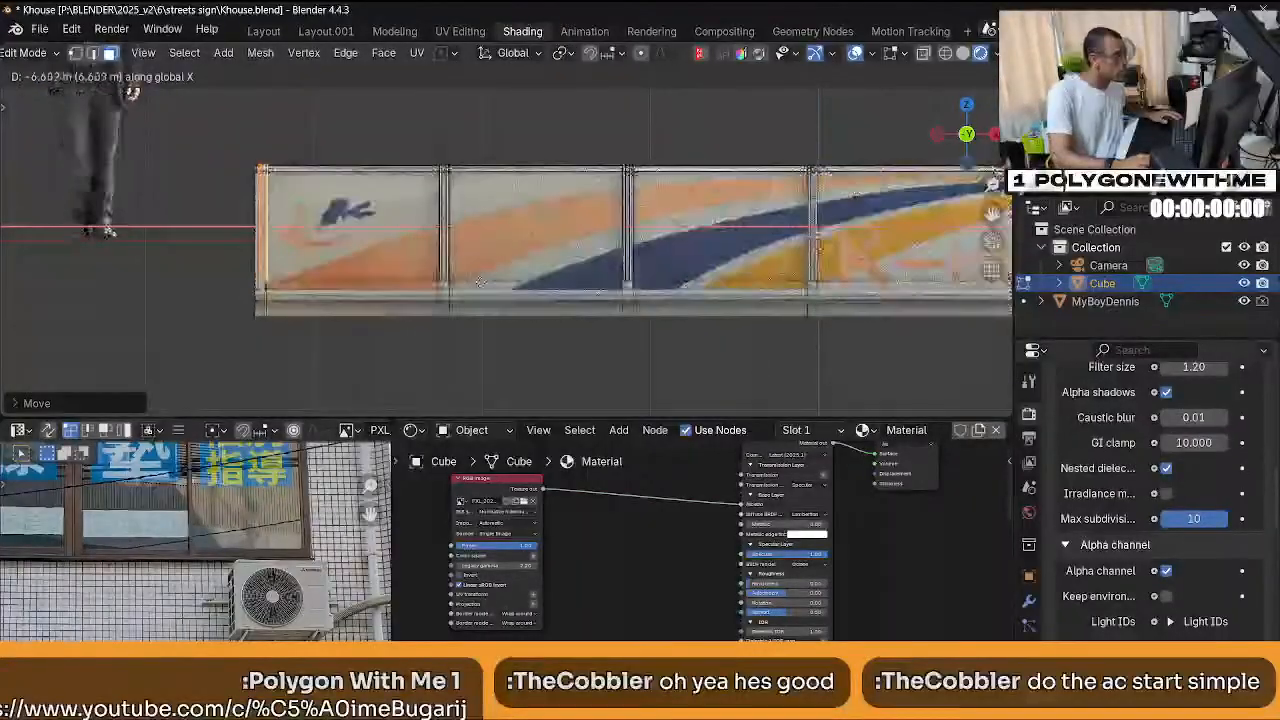
key(Return)
Fine-align the strip along X with the end post beside the logo, check the sign from an angle and clear the selection.
scroll(700, 250, up, 5)
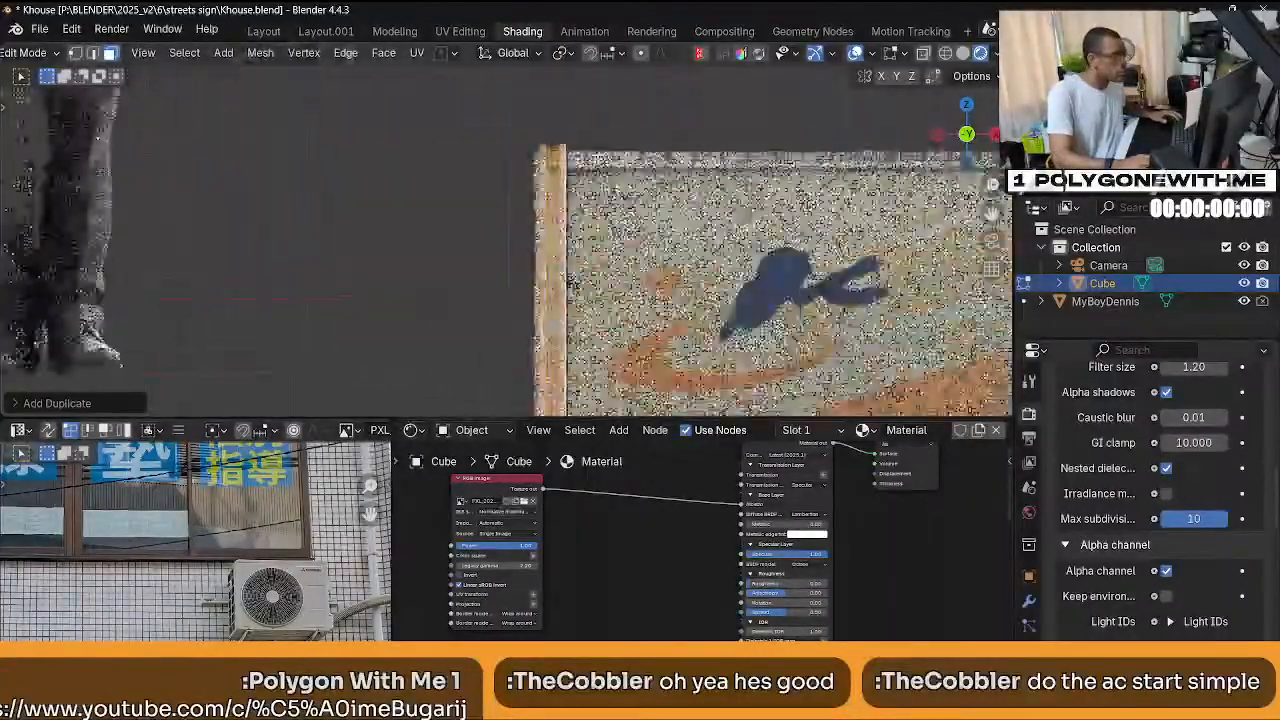
shift+middle_drag(673, 305, 676, 212)
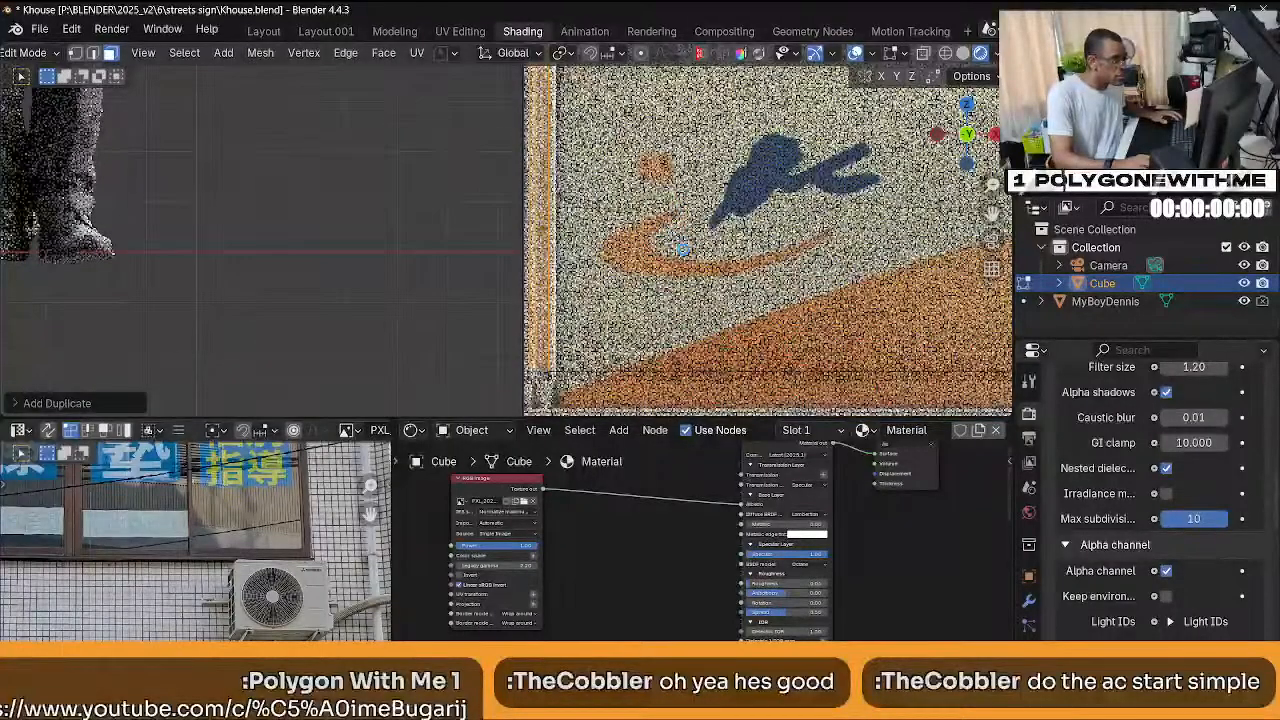
key(g)
key(x)
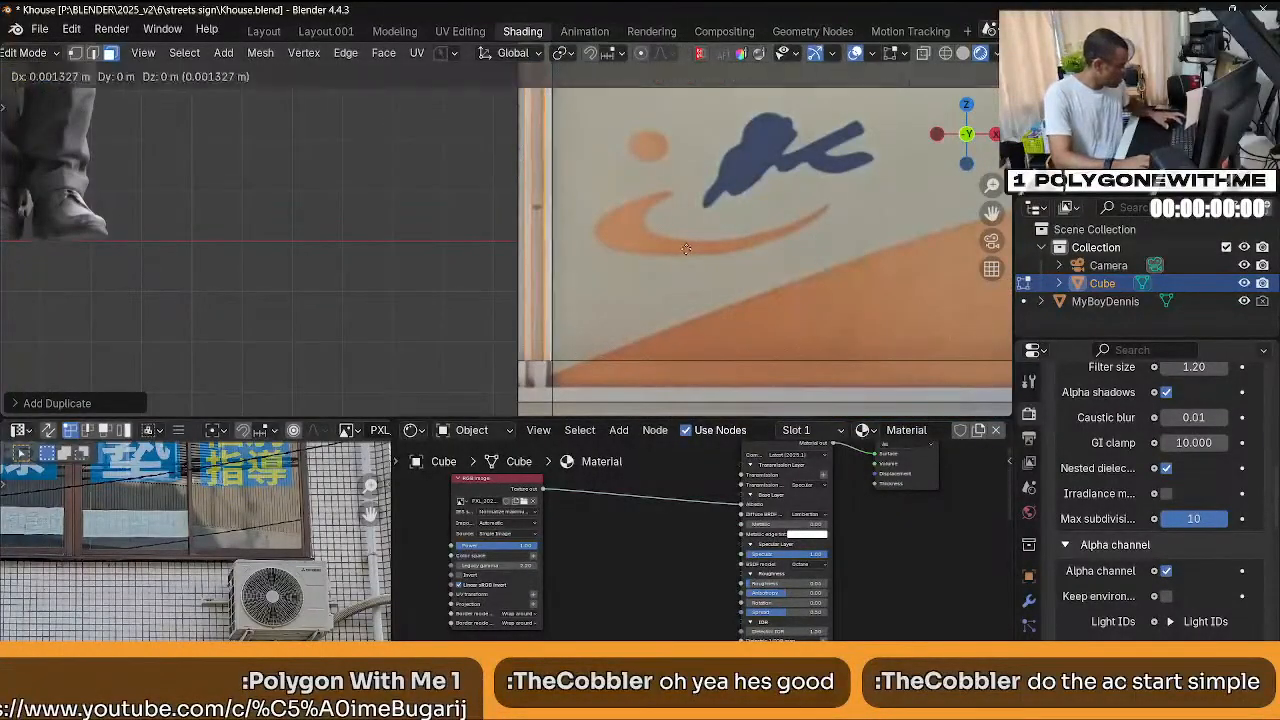
click(611, 249)
scroll(611, 249, down, 3)
middle_drag(611, 249, 760, 245)
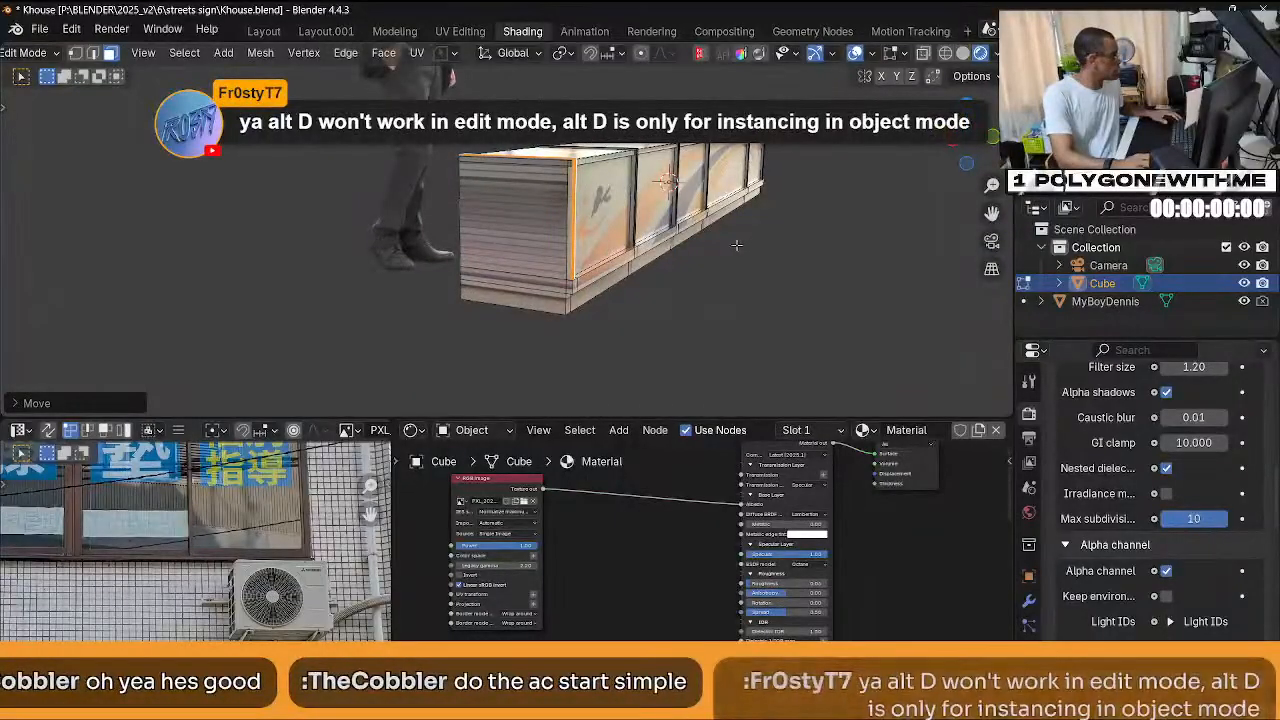
click(739, 244)
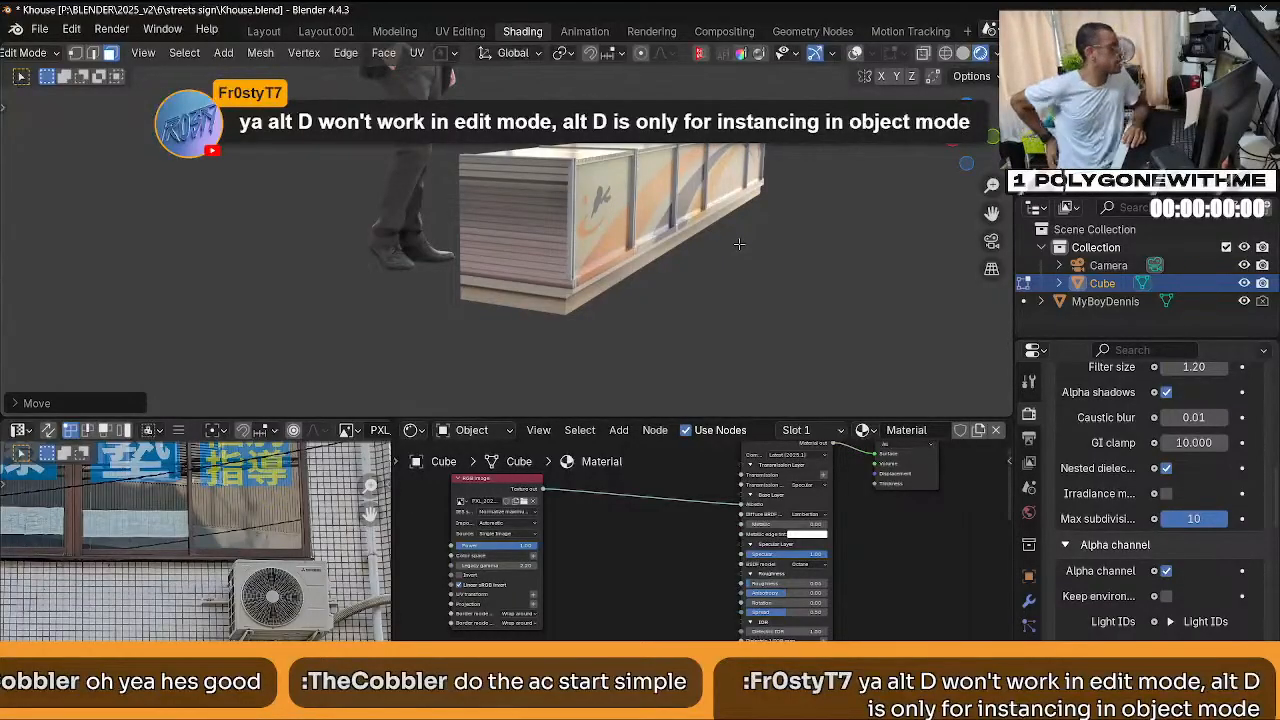
Select the row of faces forming the front's lower ledge, from the logo end to the mascot end, using Pick Shortest Path.
mouse_move(787, 238)
middle_down()
mouse_move(668, 234)
mouse_move(672, 200)
mouse_move(760, 232)
mouse_move(633, 297)
mouse_move(722, 342)
mouse_move(694, 310)
middle_up()
click(692, 310)
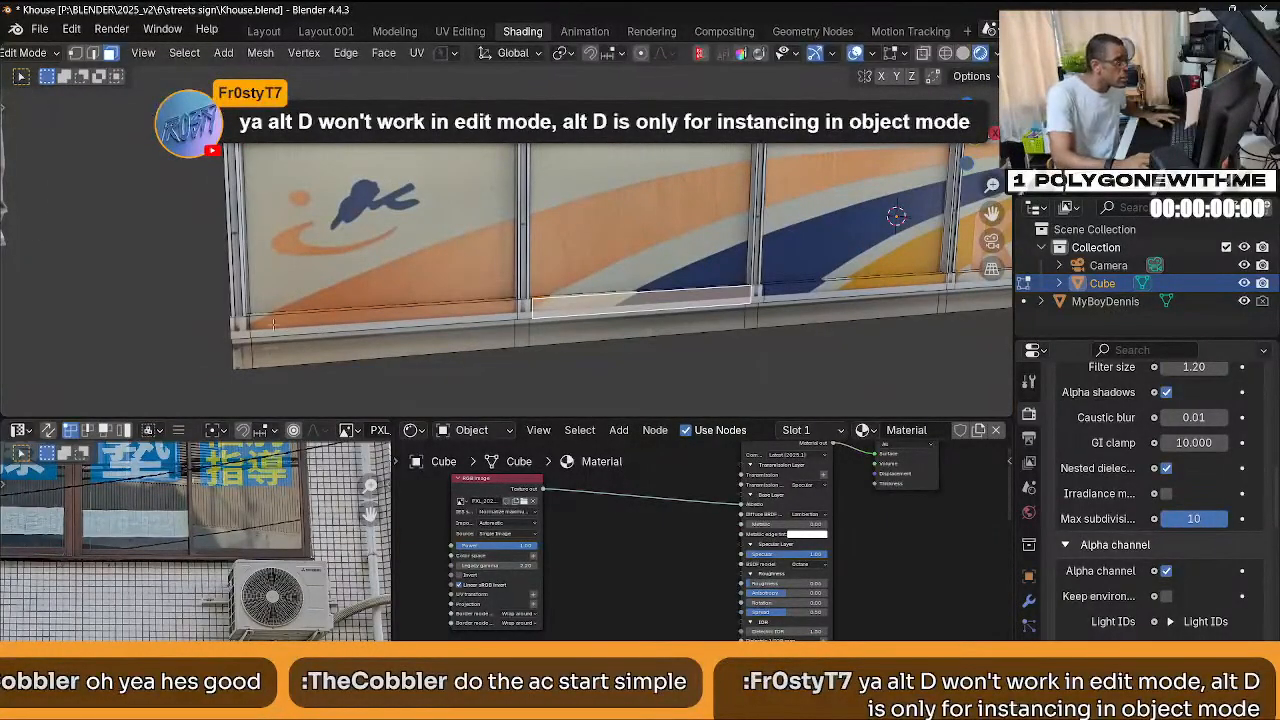
mouse_move(249, 322)
middle_down()
mouse_move(210, 325)
mouse_move(266, 315)
mouse_move(237, 301)
middle_up()
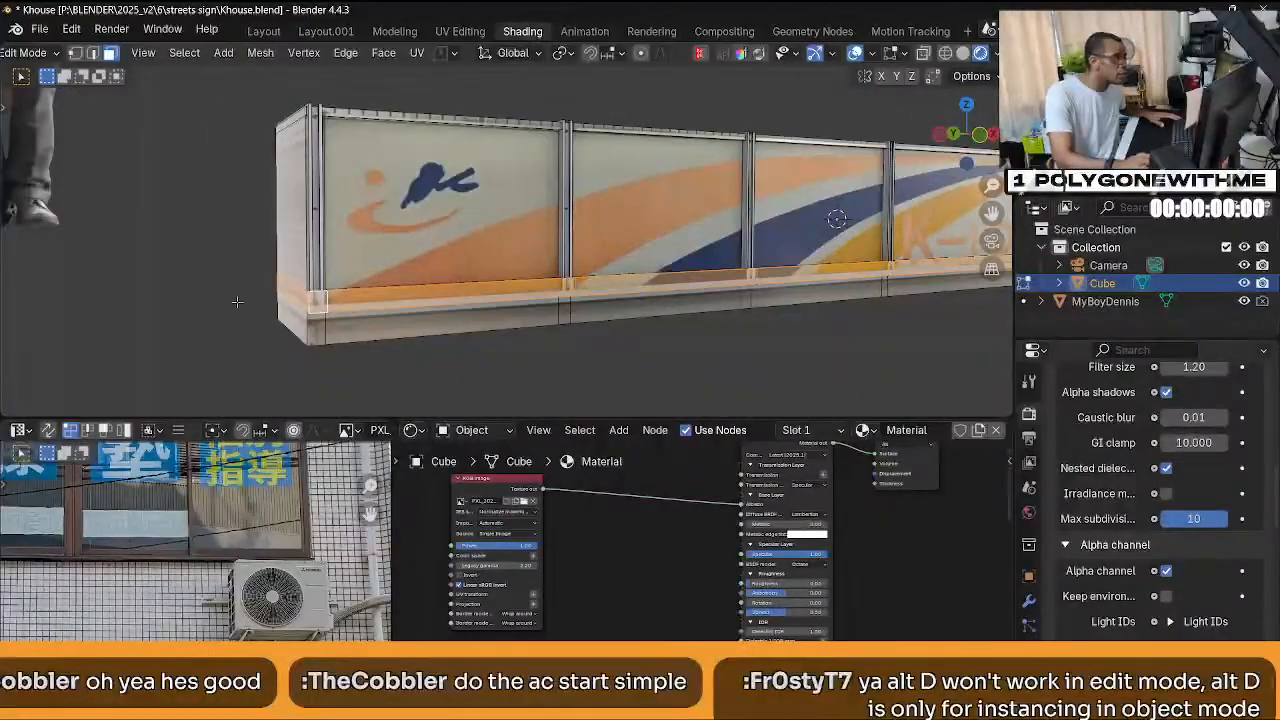
click(338, 308)
shift+click(345, 302)
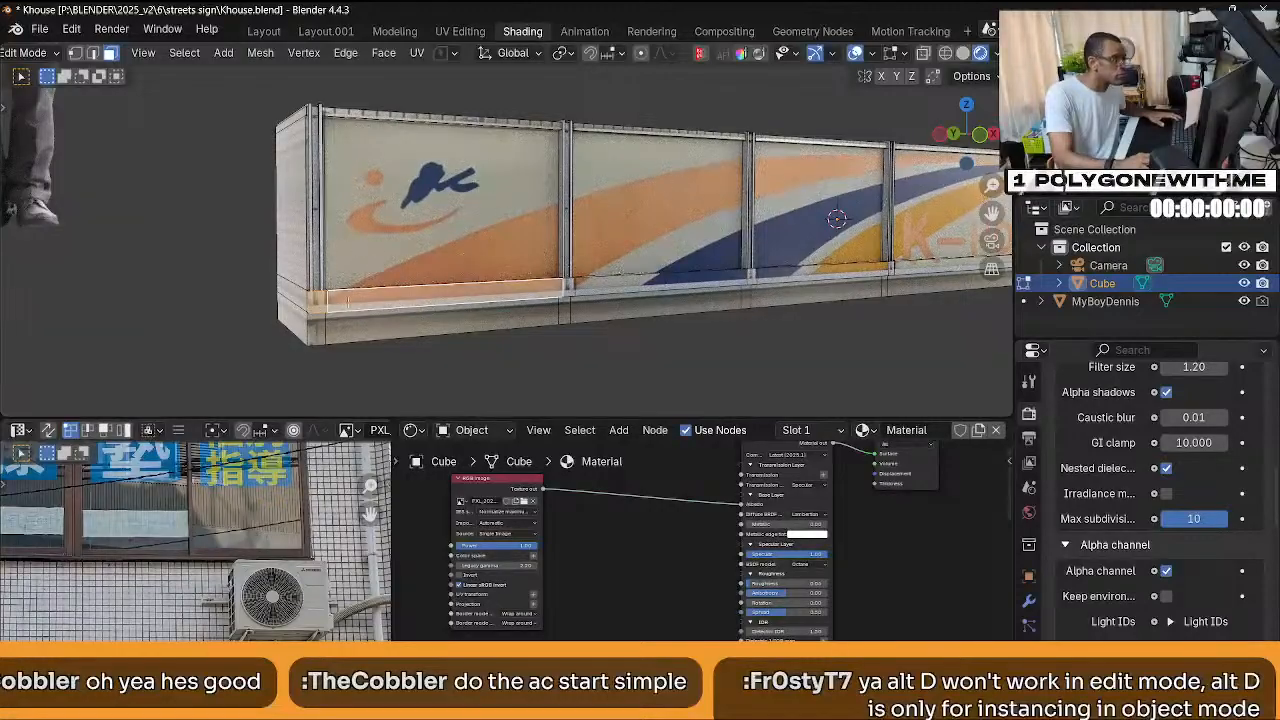
shift+middle_drag(883, 298, 638, 291)
scroll(743, 257, up, 7)
shift+middle_drag(743, 257, 560, 150)
scroll(560, 200, up, 4)
scroll(538, 218, down, 6)
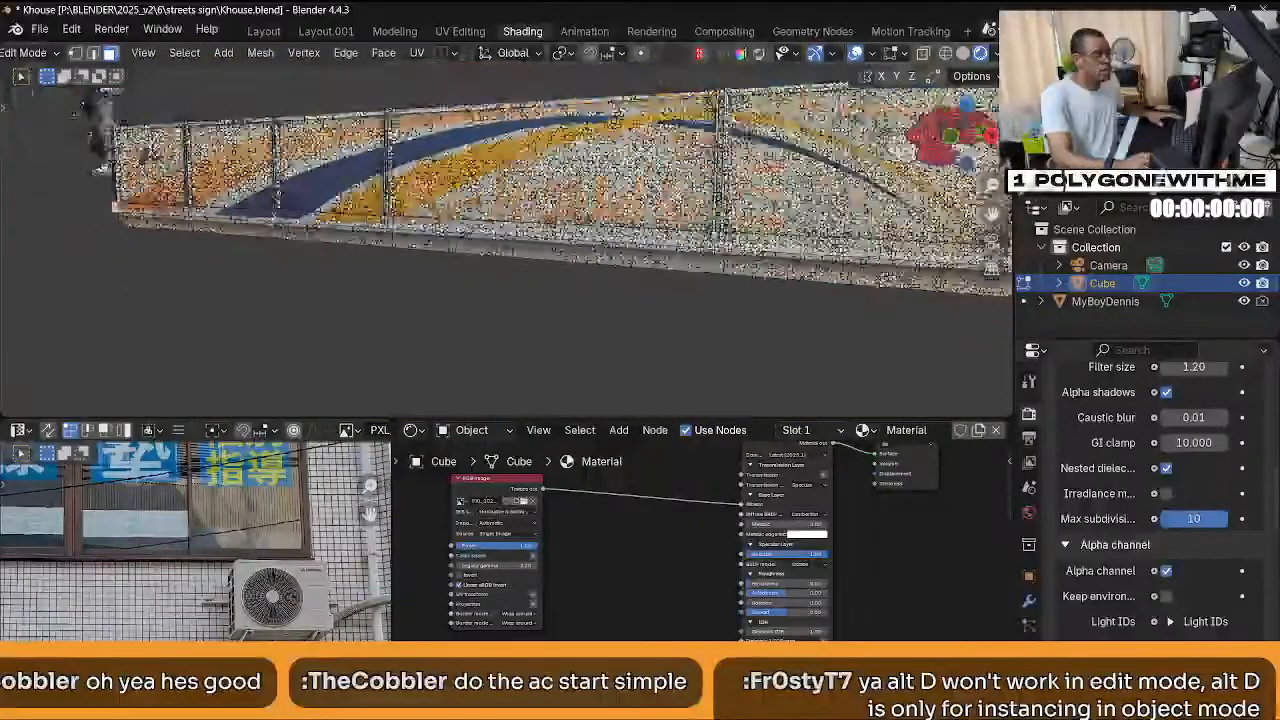
scroll(595, 225, up, 6)
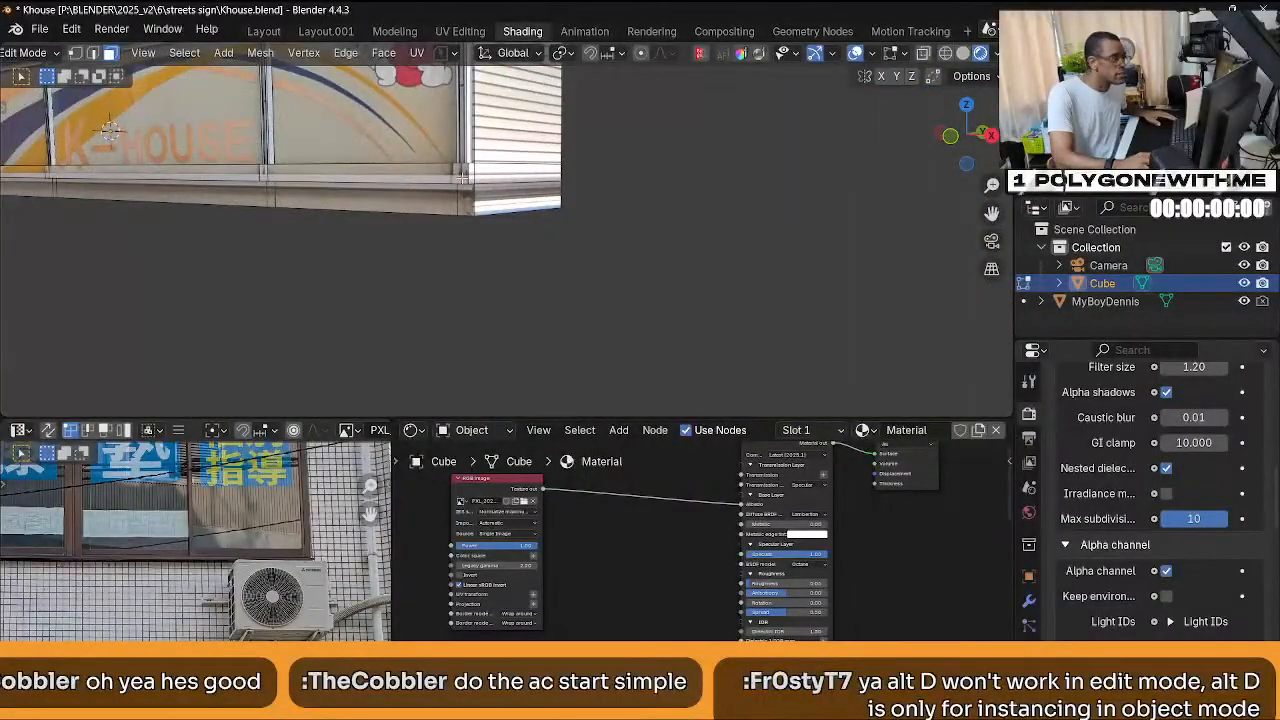
ctrl+click(463, 176)
middle_drag(463, 176, 587, 217)
Unwrap the selected ledge faces with Project from View in the front view.
key(KP_1)
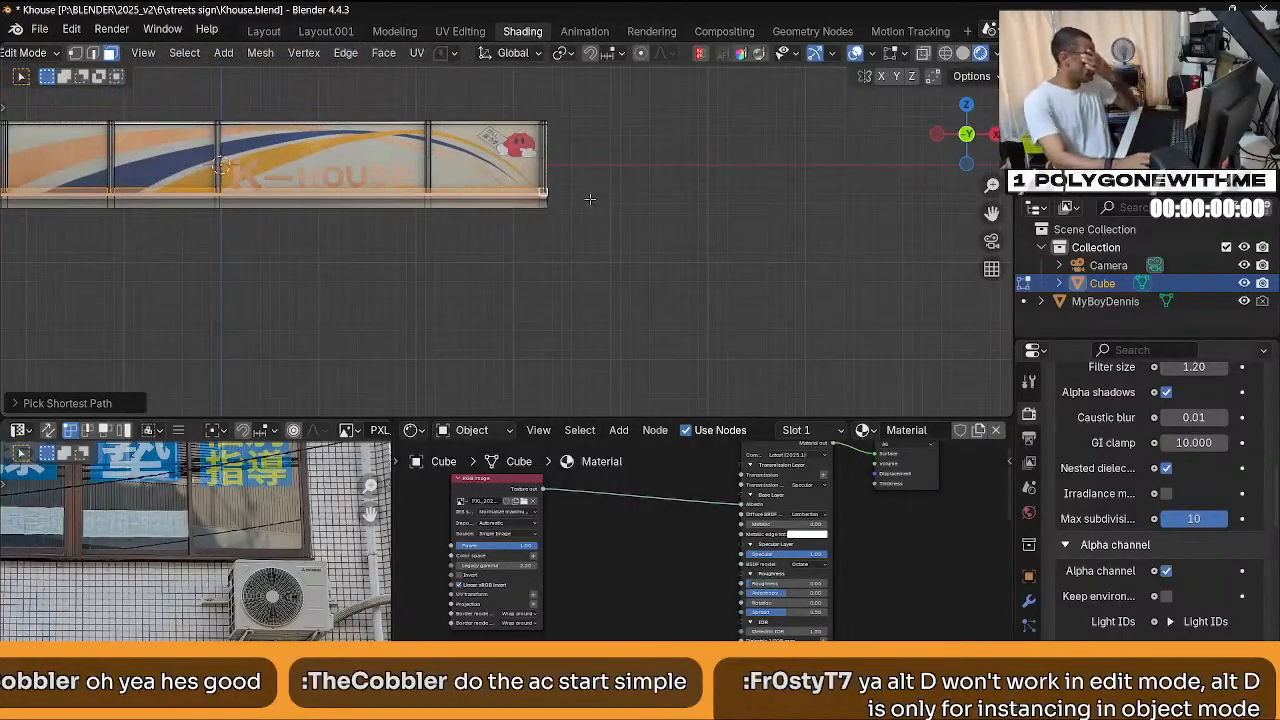
shift+middle_drag(534, 208, 795, 275)
key(u)
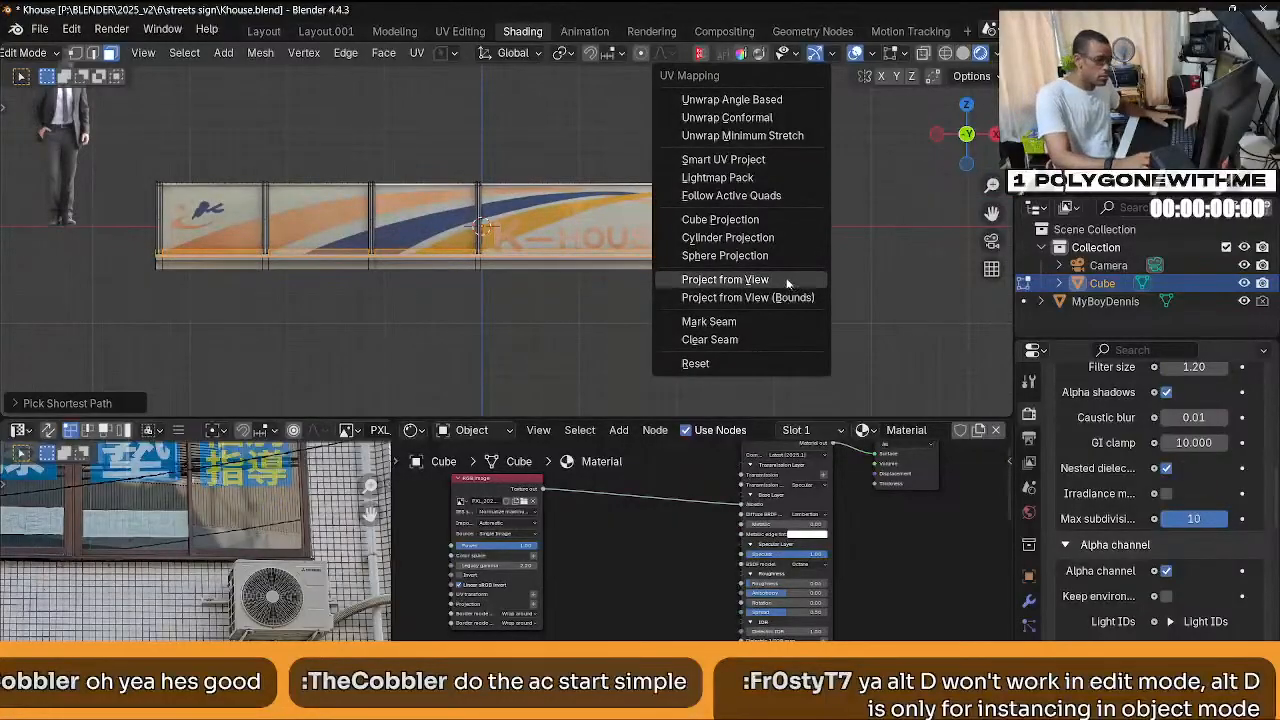
click(792, 279)
Maximize the UV editor and move the whole projected ledge UV strip onto the metal ledge beneath the sign in the photo.
scroll(293, 555, down, 3)
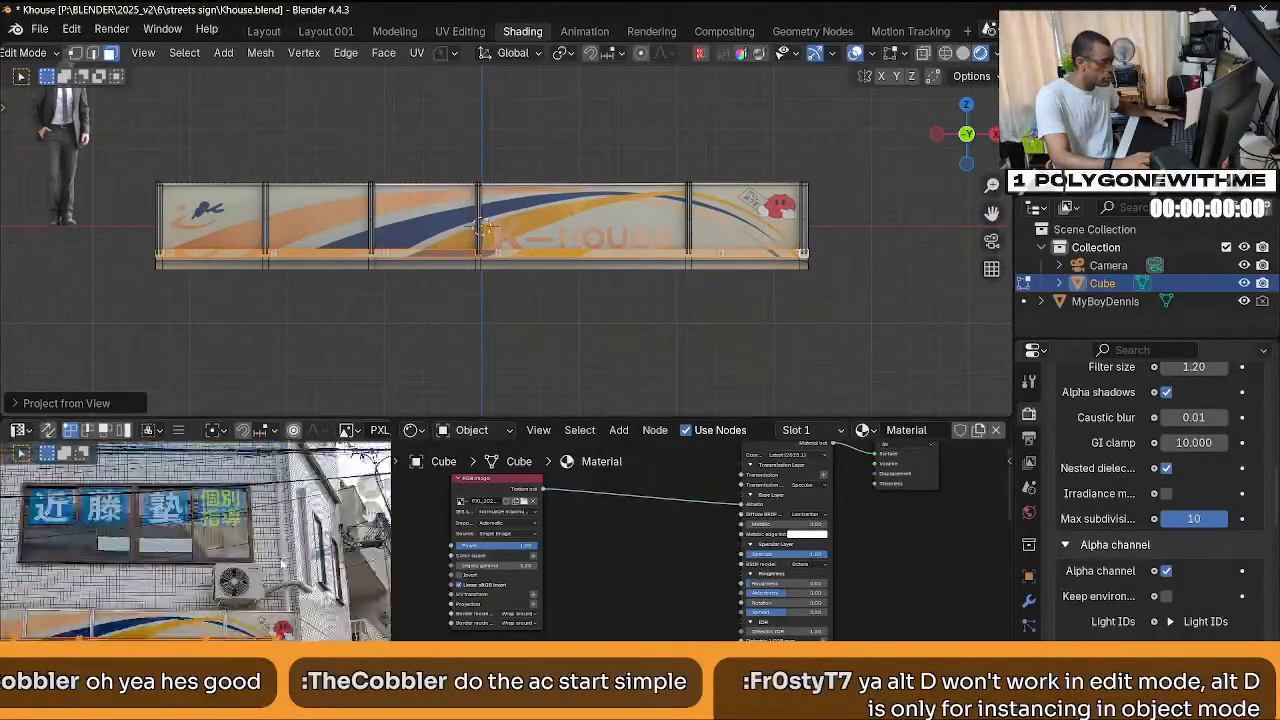
middle_drag(270, 558, 284, 482)
key(ctrl+space)
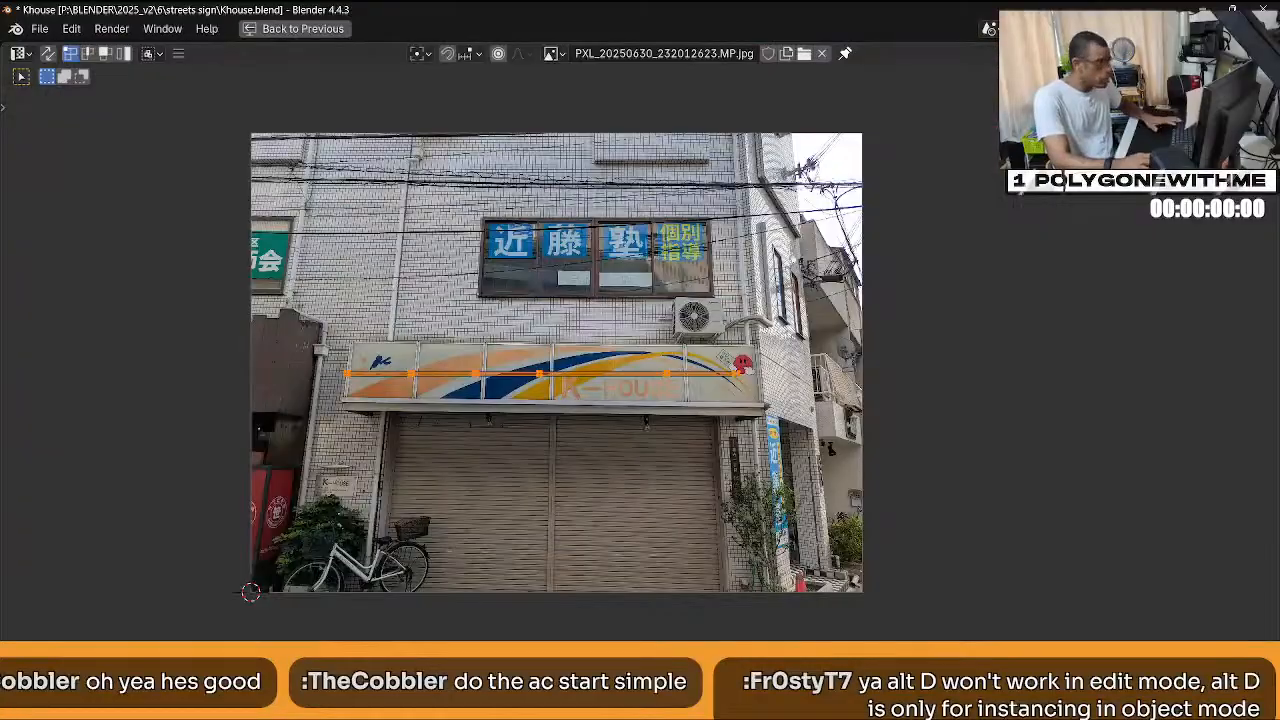
scroll(583, 423, up, 3)
key(g)
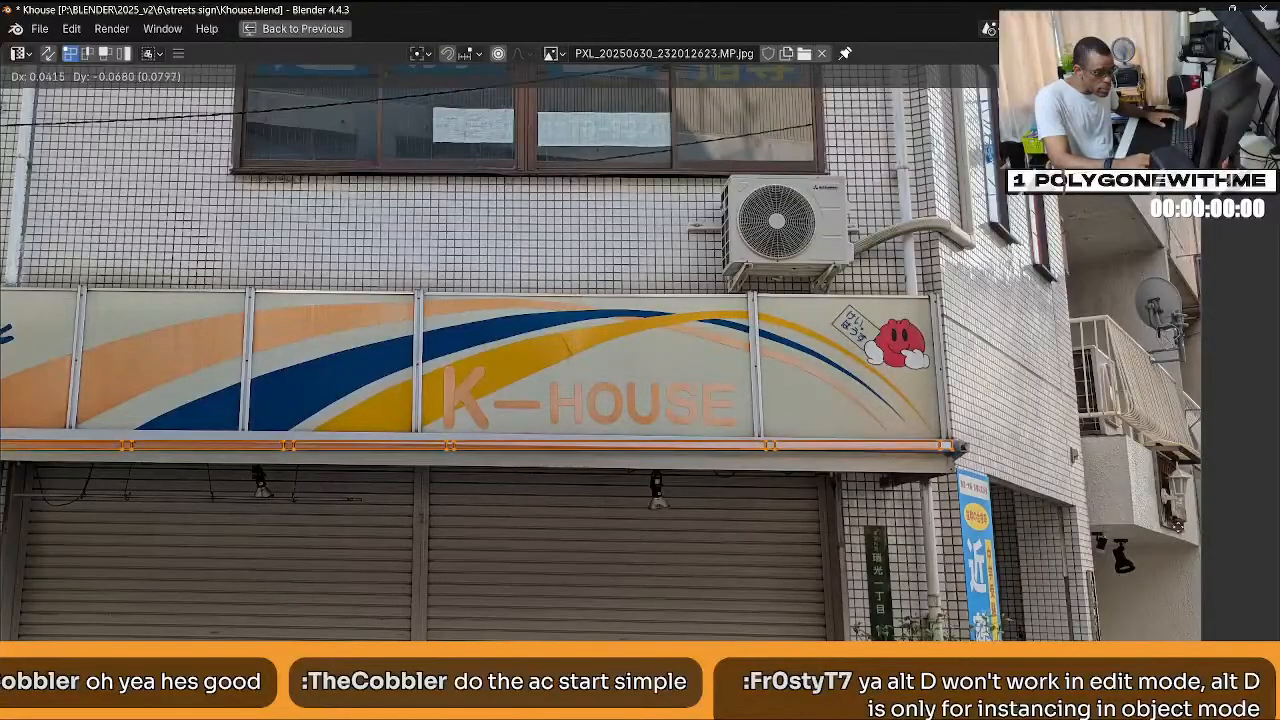
click(1195, 524)
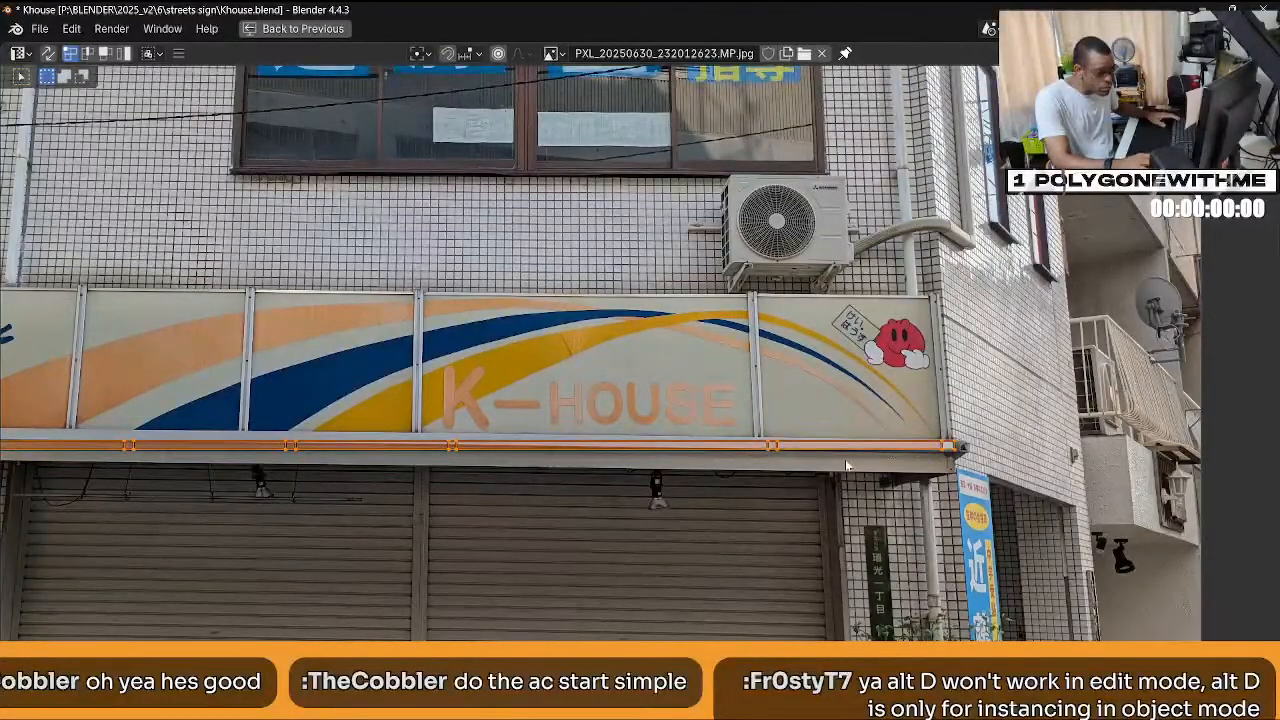
Shift the UV vertices of the small face at the mascot end along X to meet the photo ledge's end.
middle_drag(849, 466, 871, 466)
scroll(871, 467, up, 3)
middle_drag(1062, 501, 325, 438)
scroll(640, 446, up, 2)
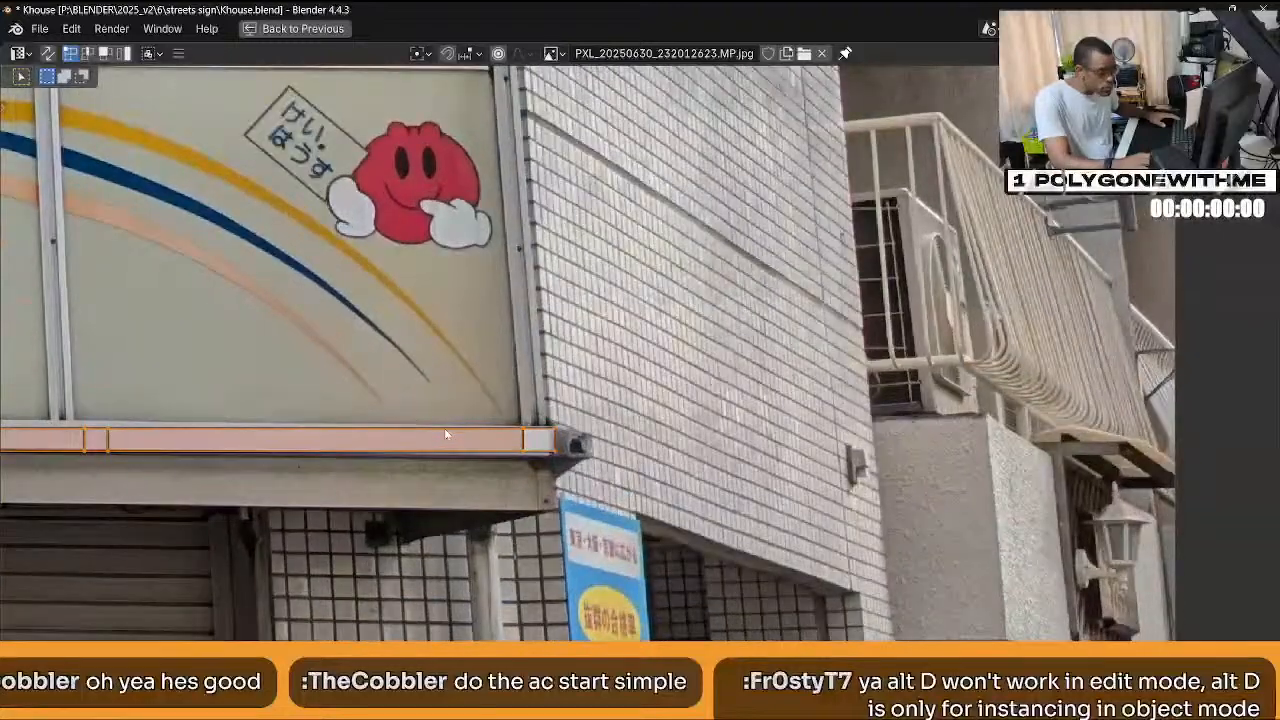
click(545, 482)
drag(612, 500, 440, 394)
key(g)
key(x)
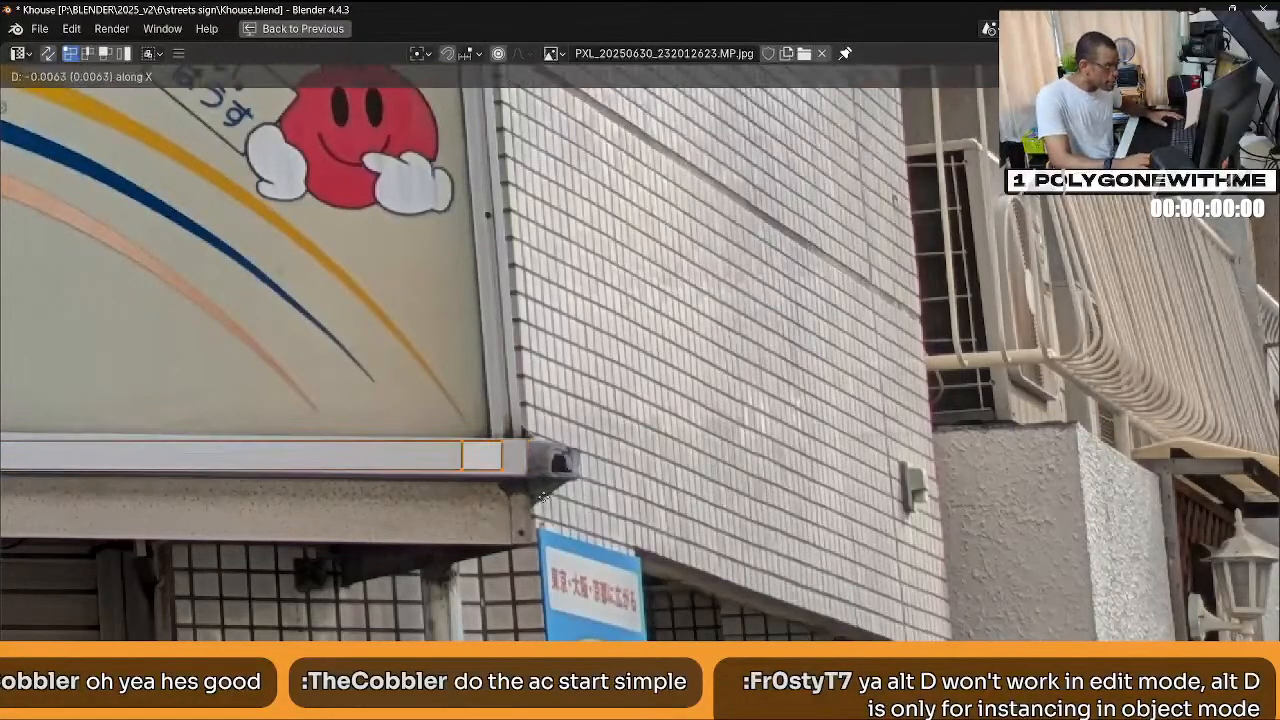
click(794, 550)
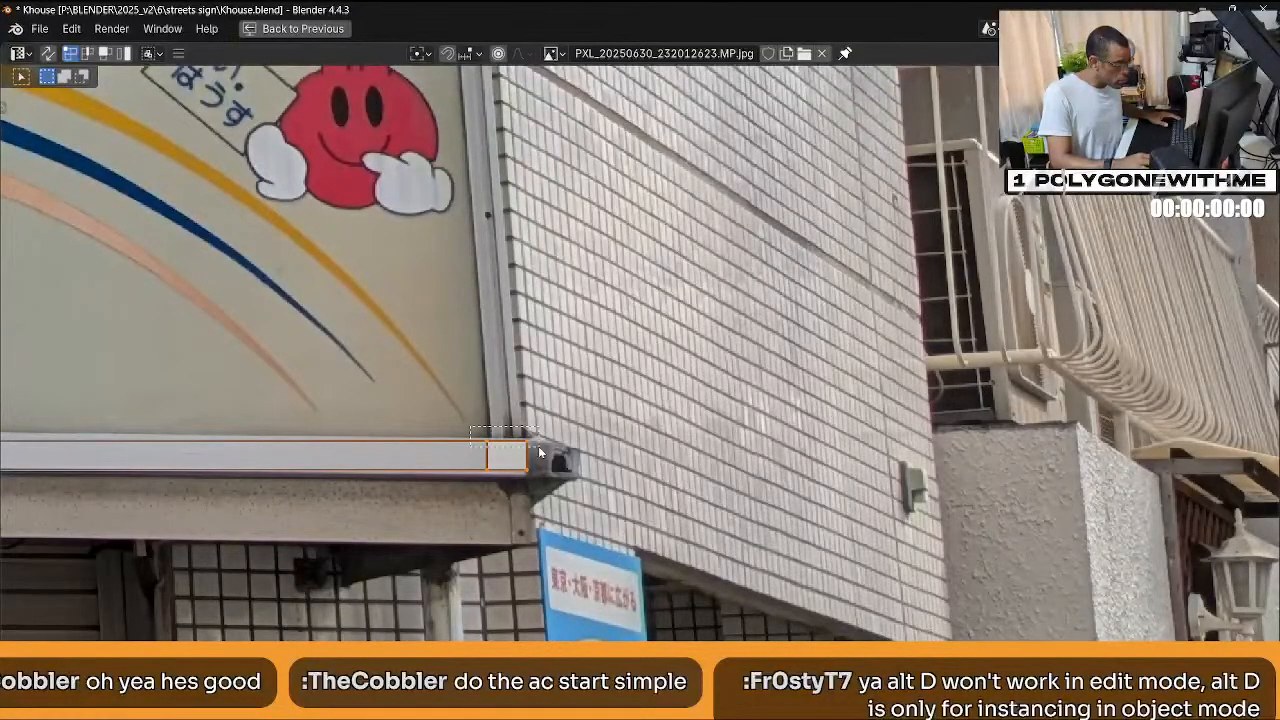
Align the mascot end's upper and lower UV vertices along Y with the ledge's upper and lower edges in the photo.
drag(540, 453, 488, 390)
drag(542, 443, 545, 446)
key(g)
key(y)
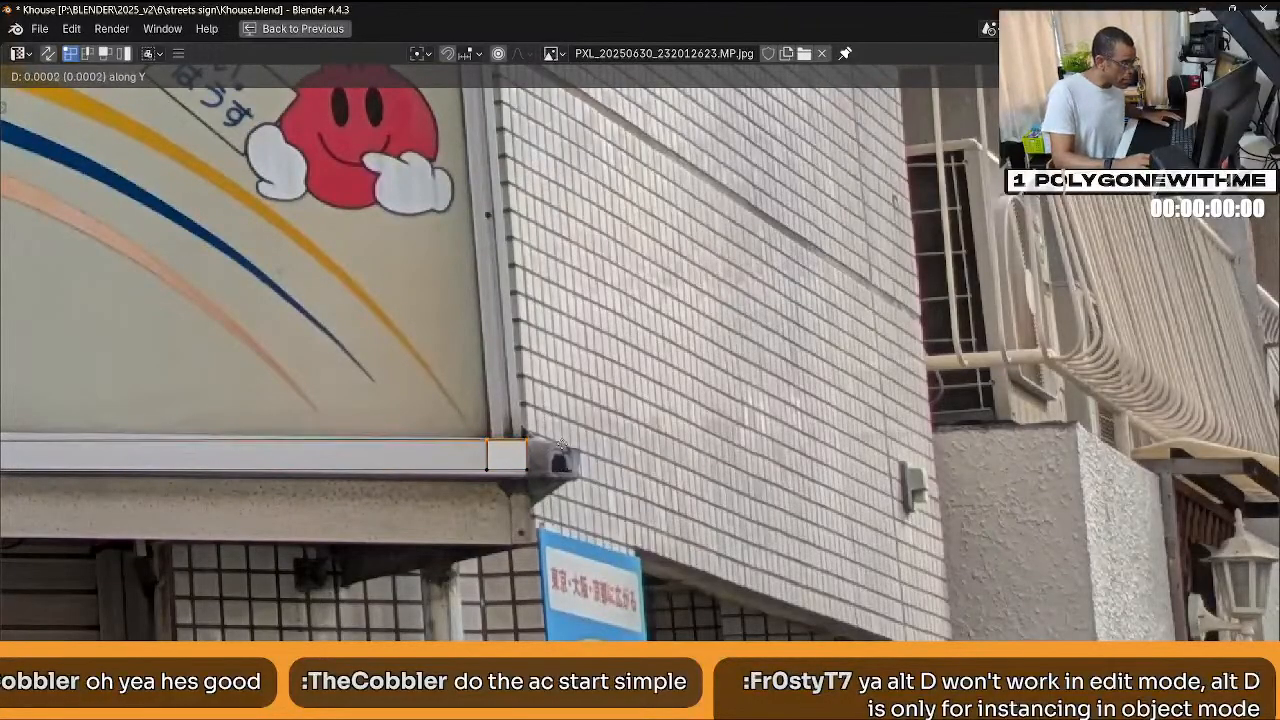
click(562, 427)
drag(542, 456, 470, 490)
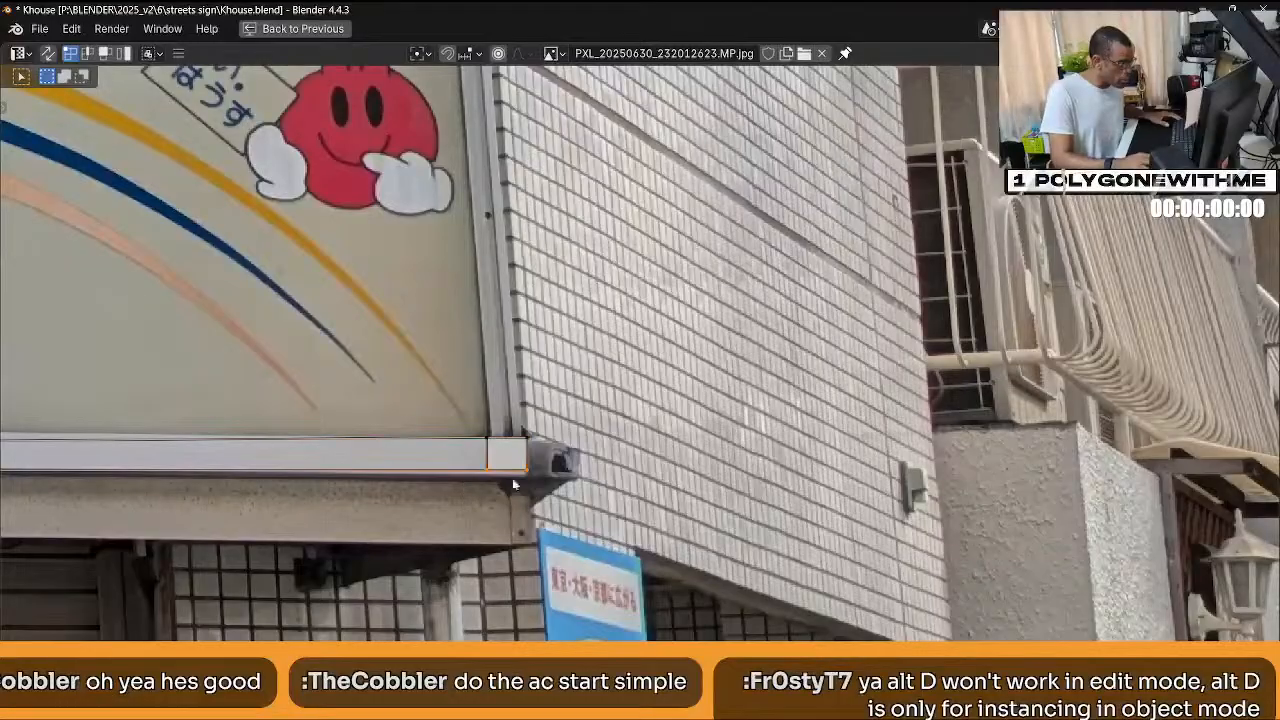
key(g)
key(y)
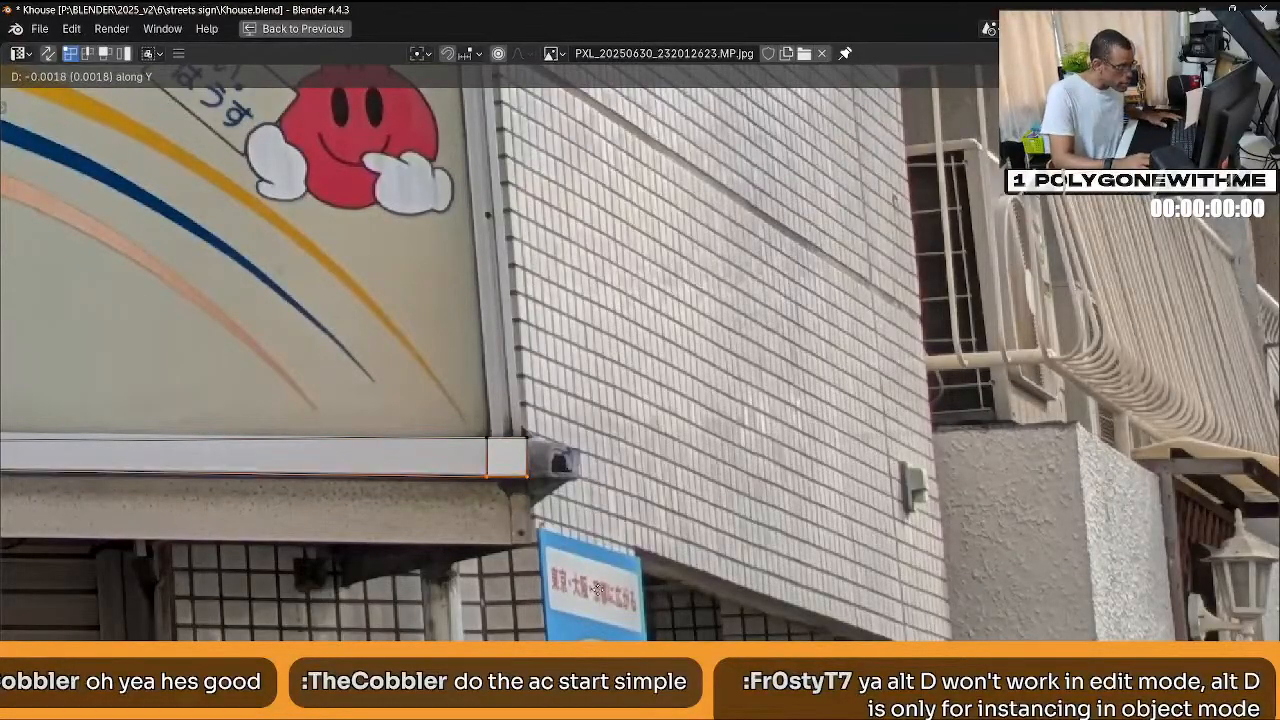
click(597, 589)
Raise the UV vertices at the joint between HOUSE and the mascot panel along Y, upper pair about 0.0022, lower pair about 0.0007.
shift+middle_drag(199, 437, 925, 530)
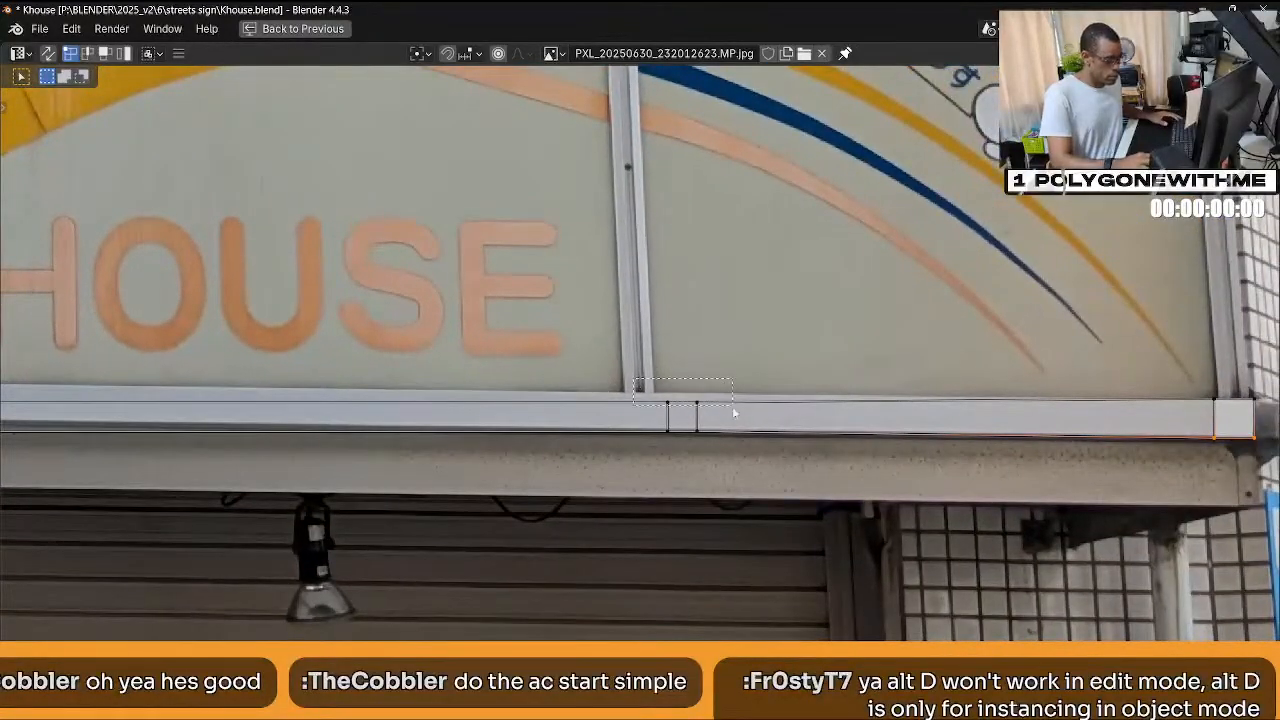
drag(733, 408, 737, 417)
key(g)
key(y)
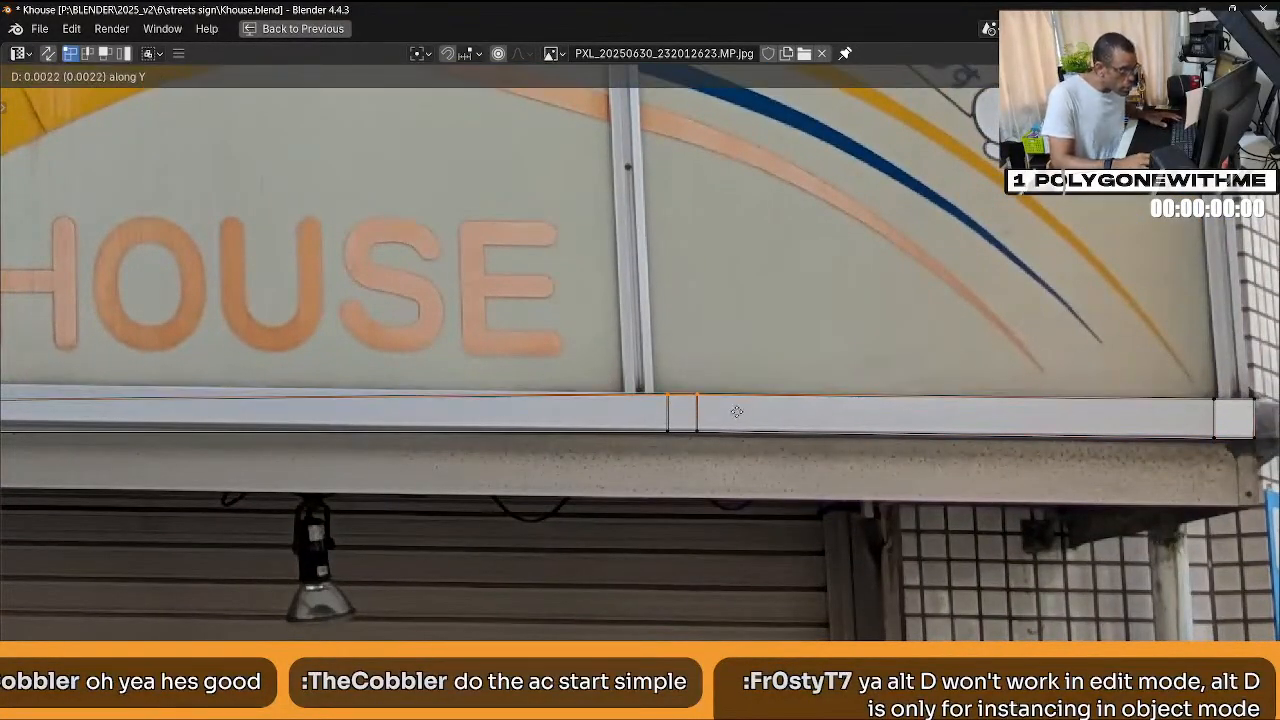
click(733, 406)
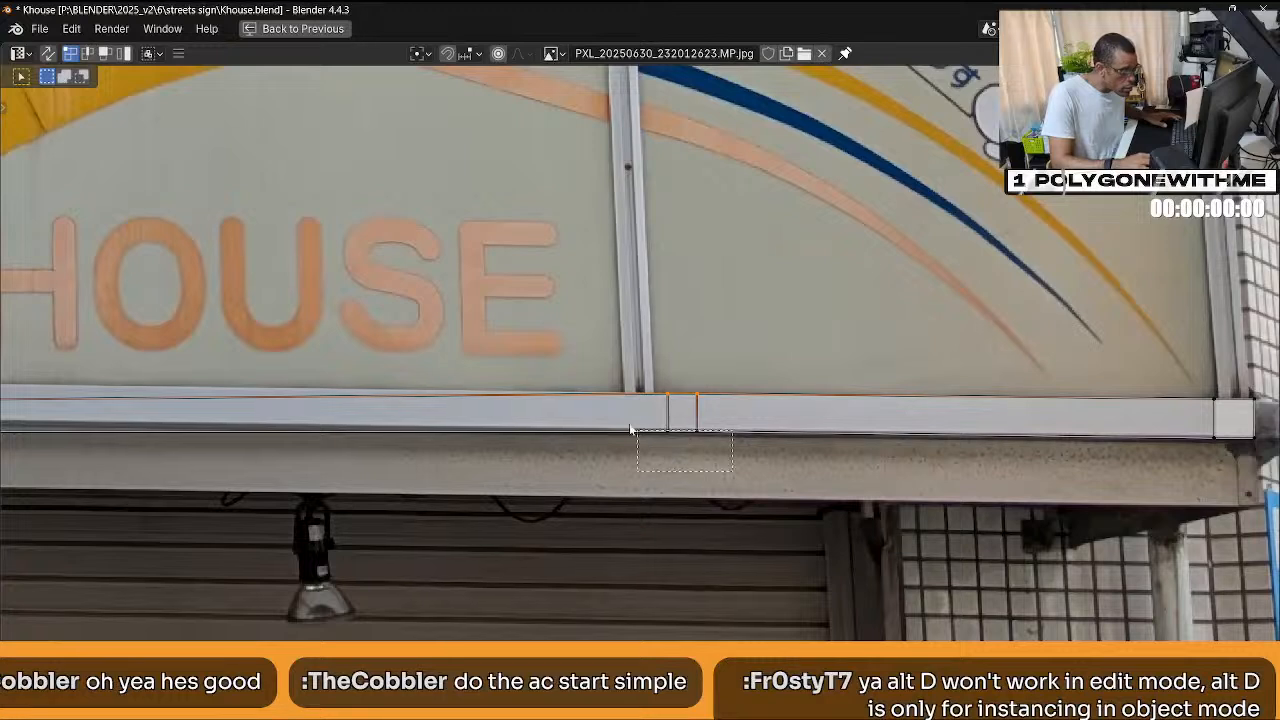
drag(629, 423, 637, 431)
key(g)
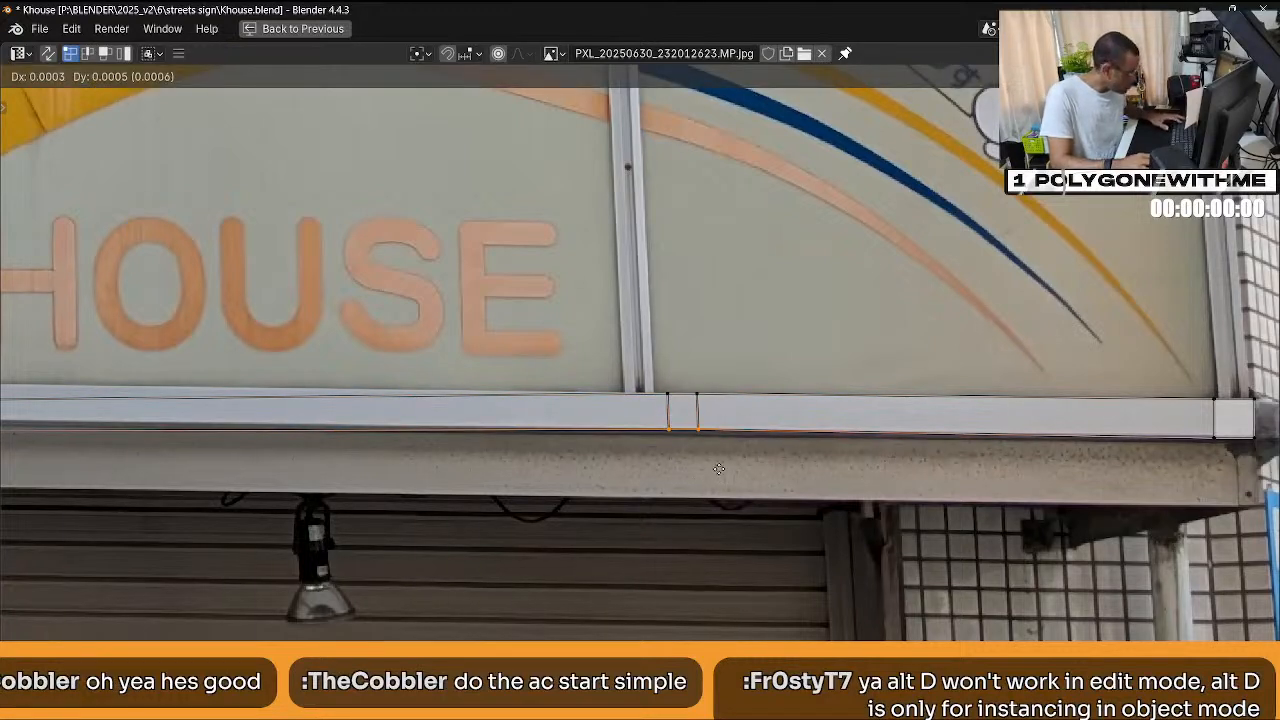
key(y)
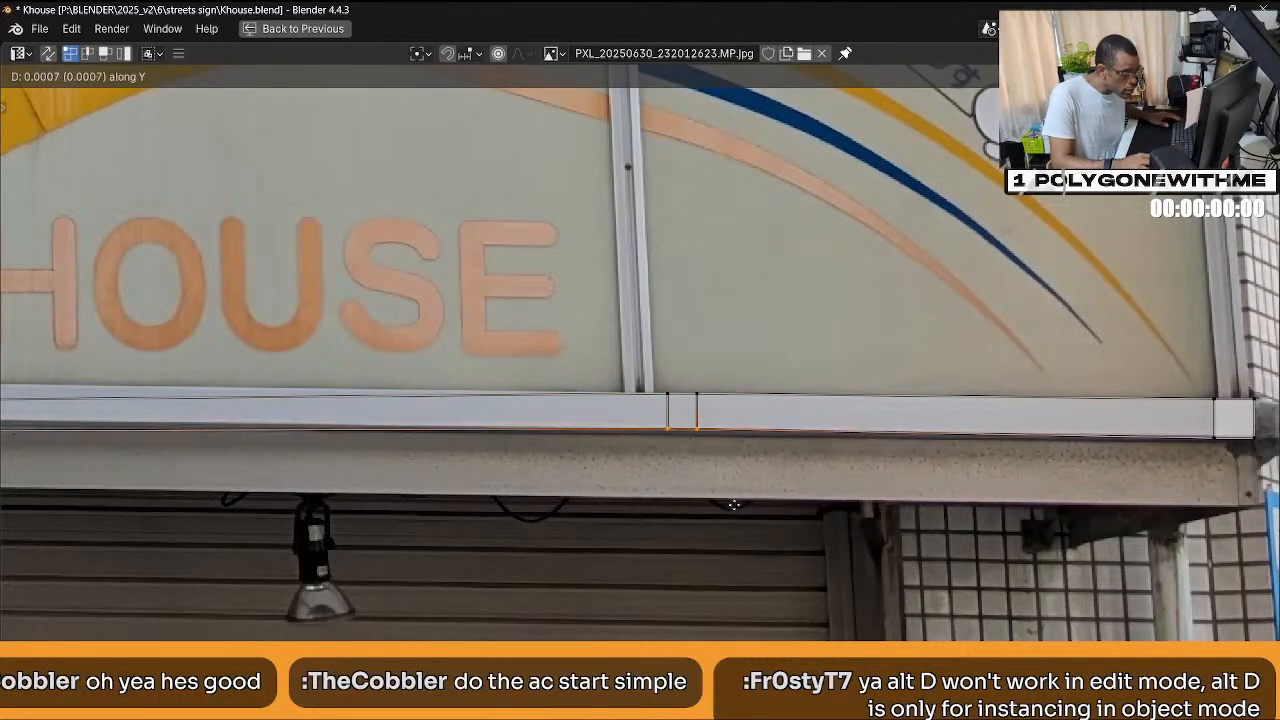
click(735, 512)
Raise the upper UV vertices of the two joints nearest the K about 0.0058 along Y to the ledge's upper edge.
middle_drag(520, 462, 911, 454)
middle_drag(400, 418, 1012, 391)
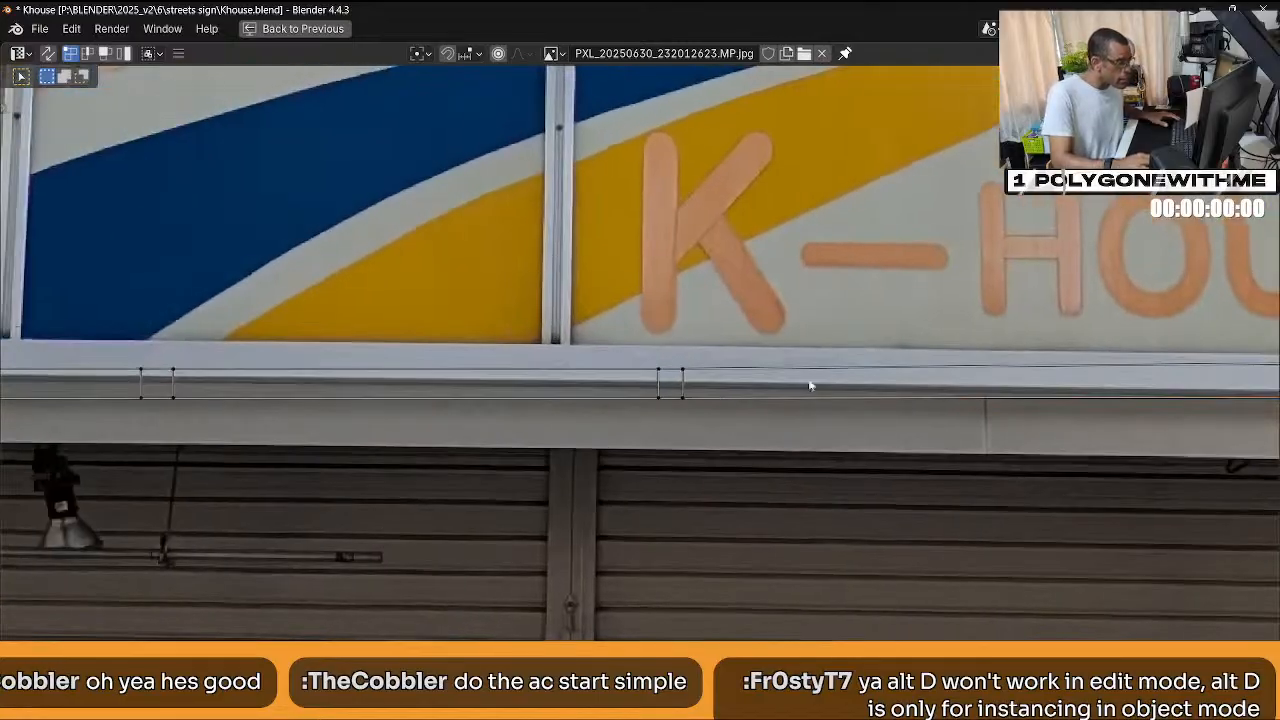
middle_drag(715, 398, 823, 417)
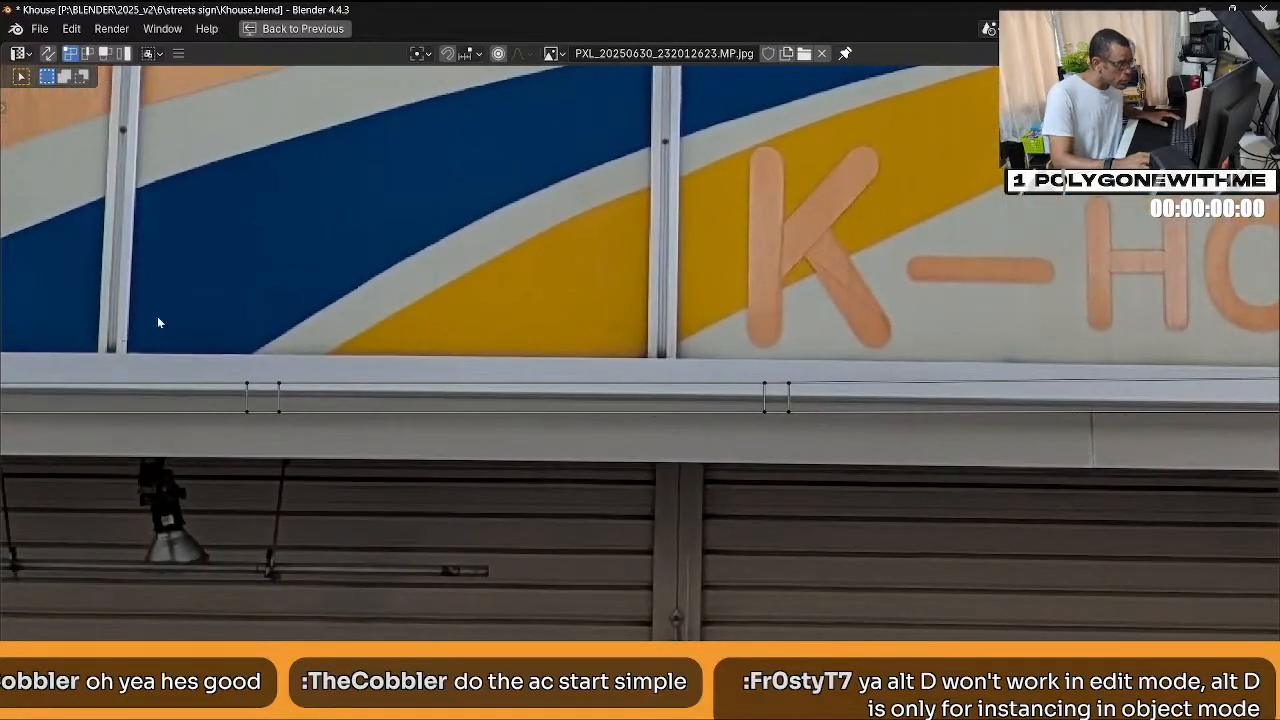
drag(157, 322, 800, 403)
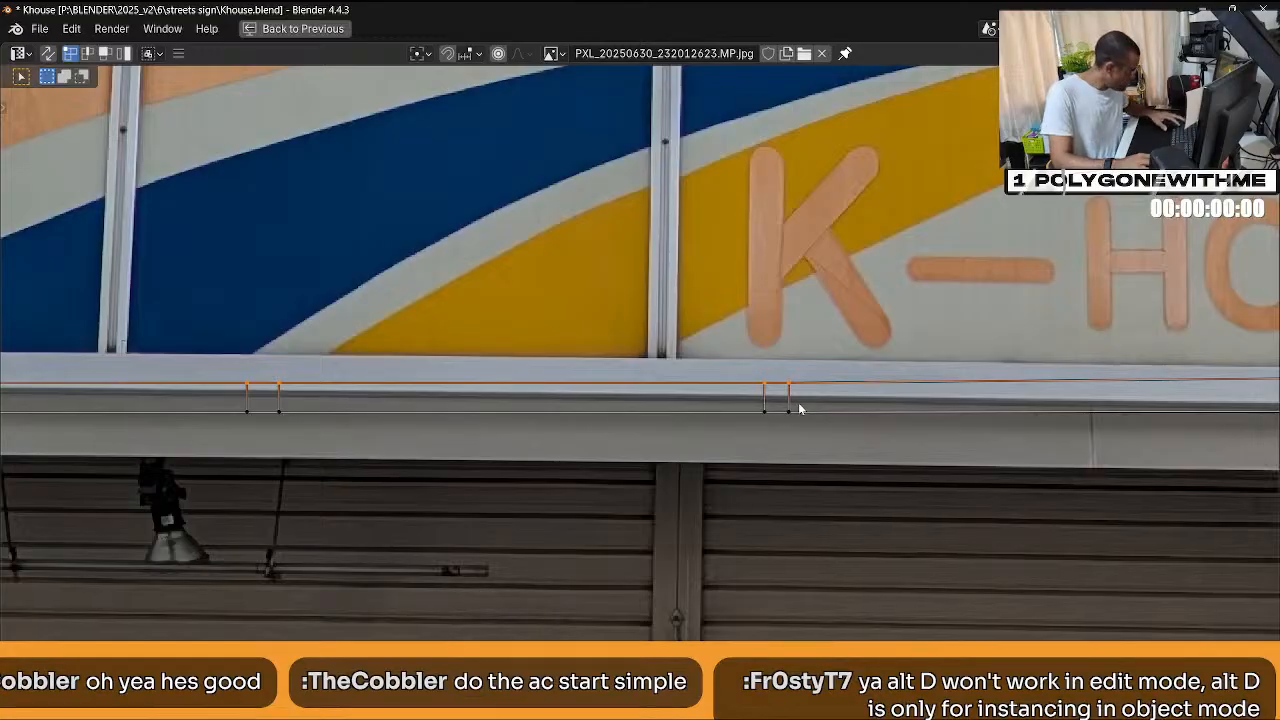
key(g)
key(y)
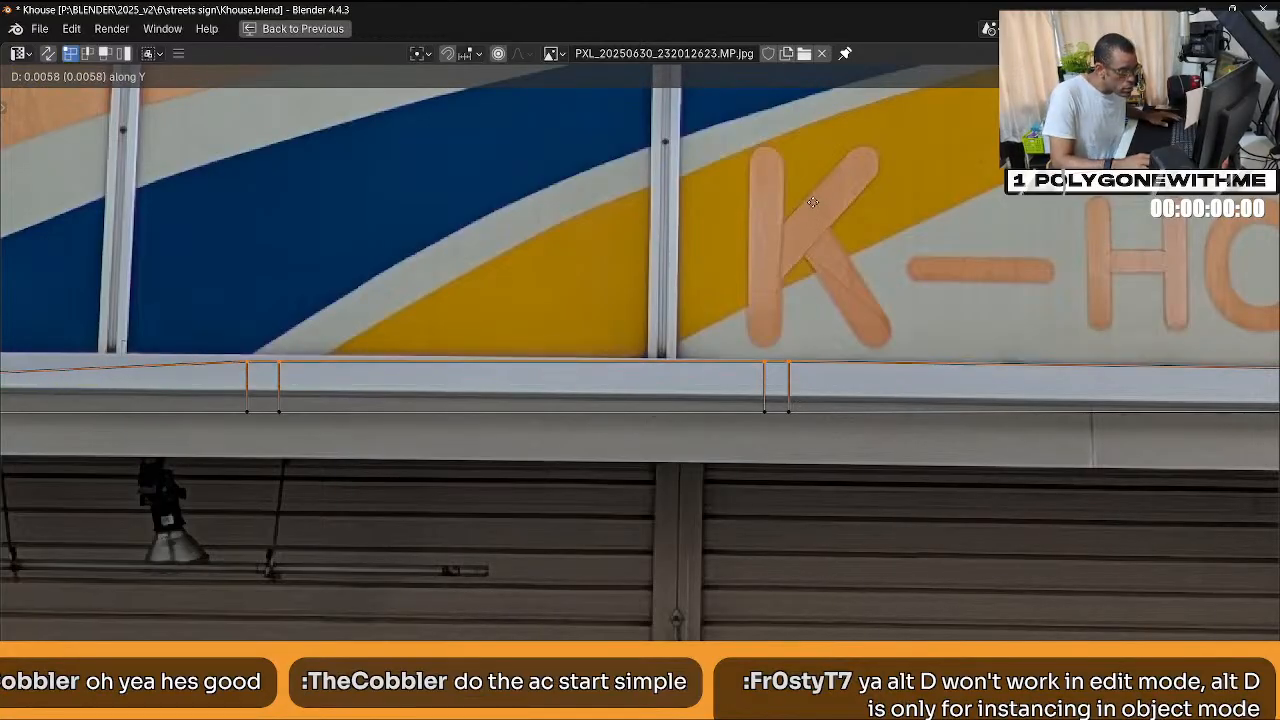
click(813, 202)
Raise the lower UV vertices at the joint below the K about 0.0042 along Y to the ledge's lower edge.
drag(727, 397, 728, 397)
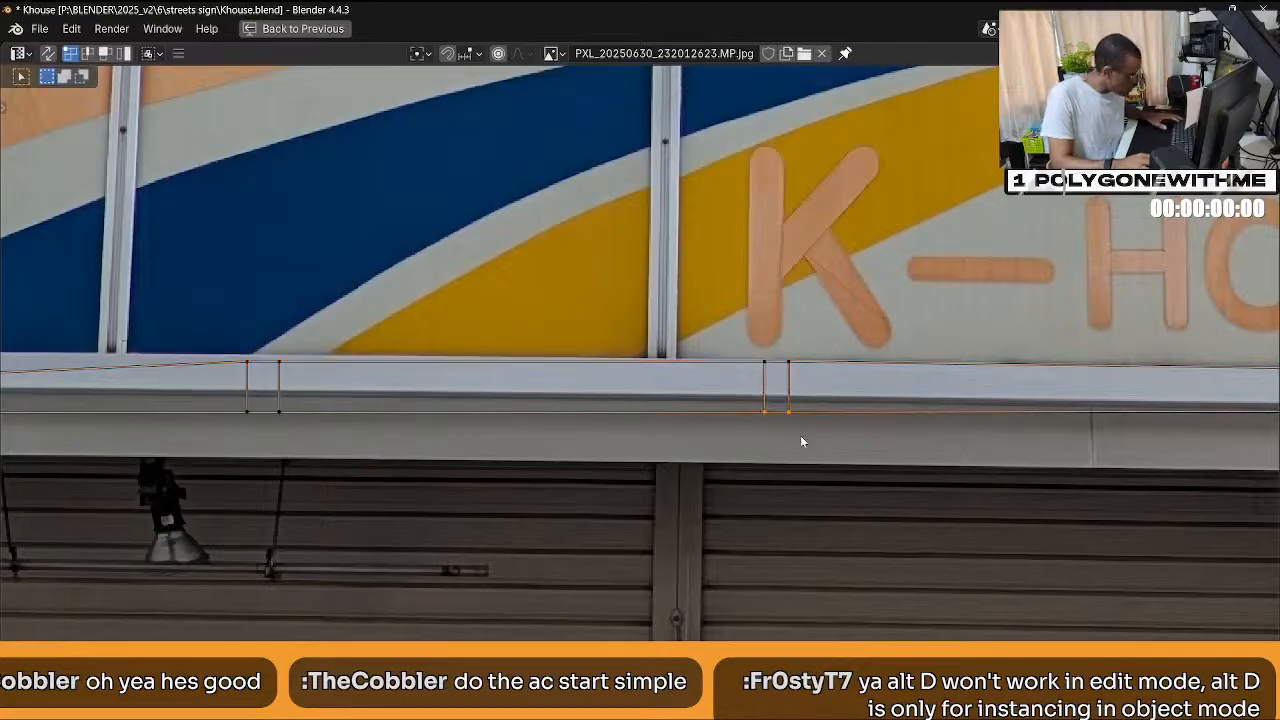
key(g)
key(y)
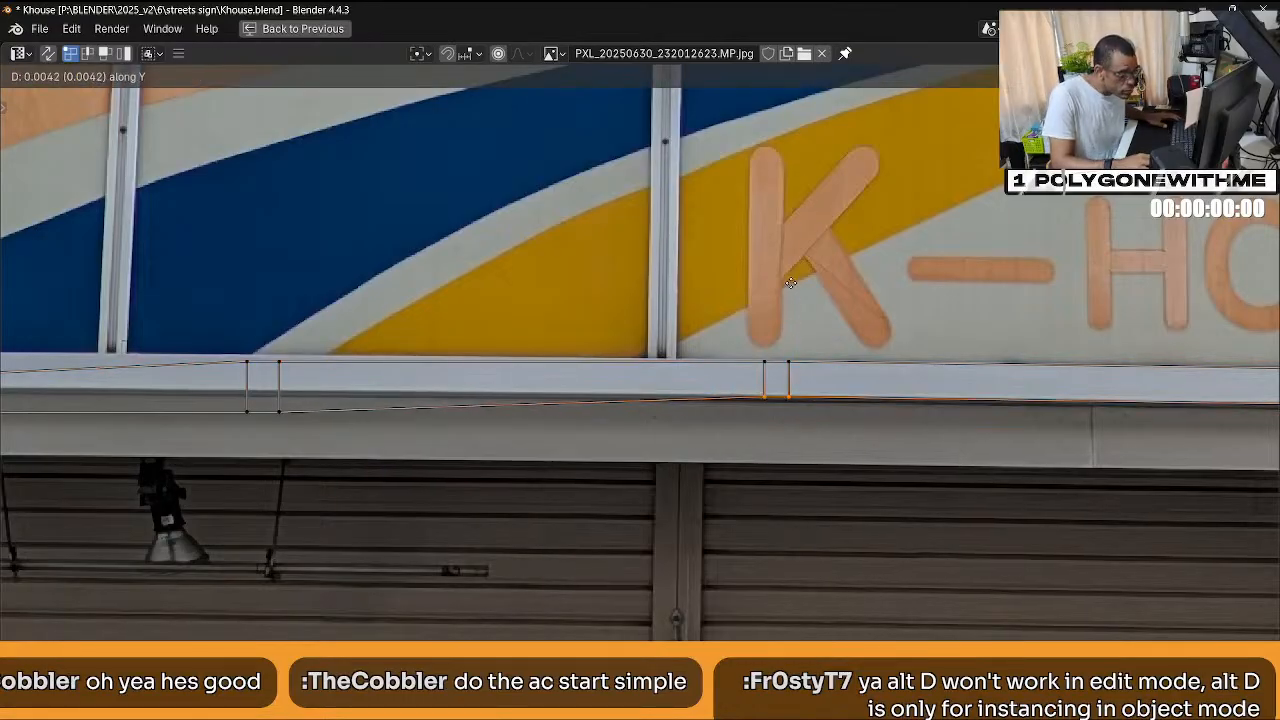
click(791, 277)
Fit the joint below the dark blue stripe to the ledge along Y, raising its upper UV vertices about 0.0016 and lower ones to the ledge's lower edge.
middle_drag(151, 297, 565, 425)
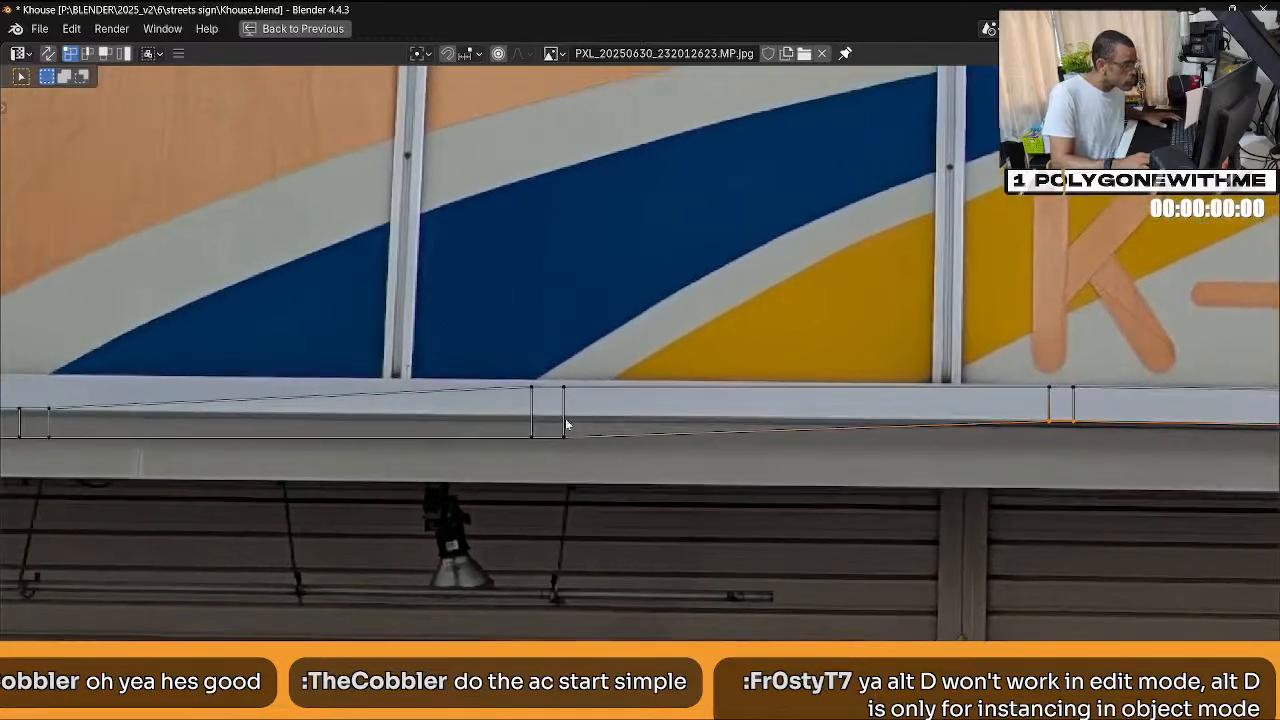
drag(600, 400, 613, 406)
key(g)
key(y)
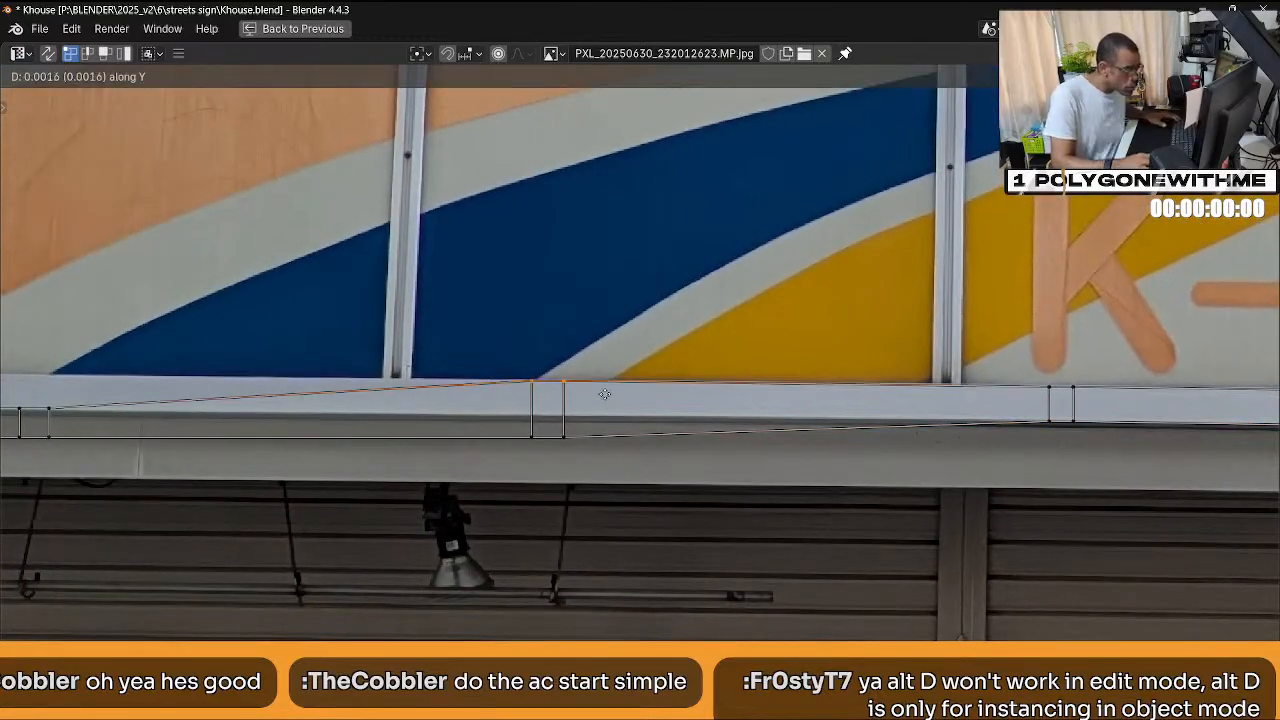
right_click(562, 446)
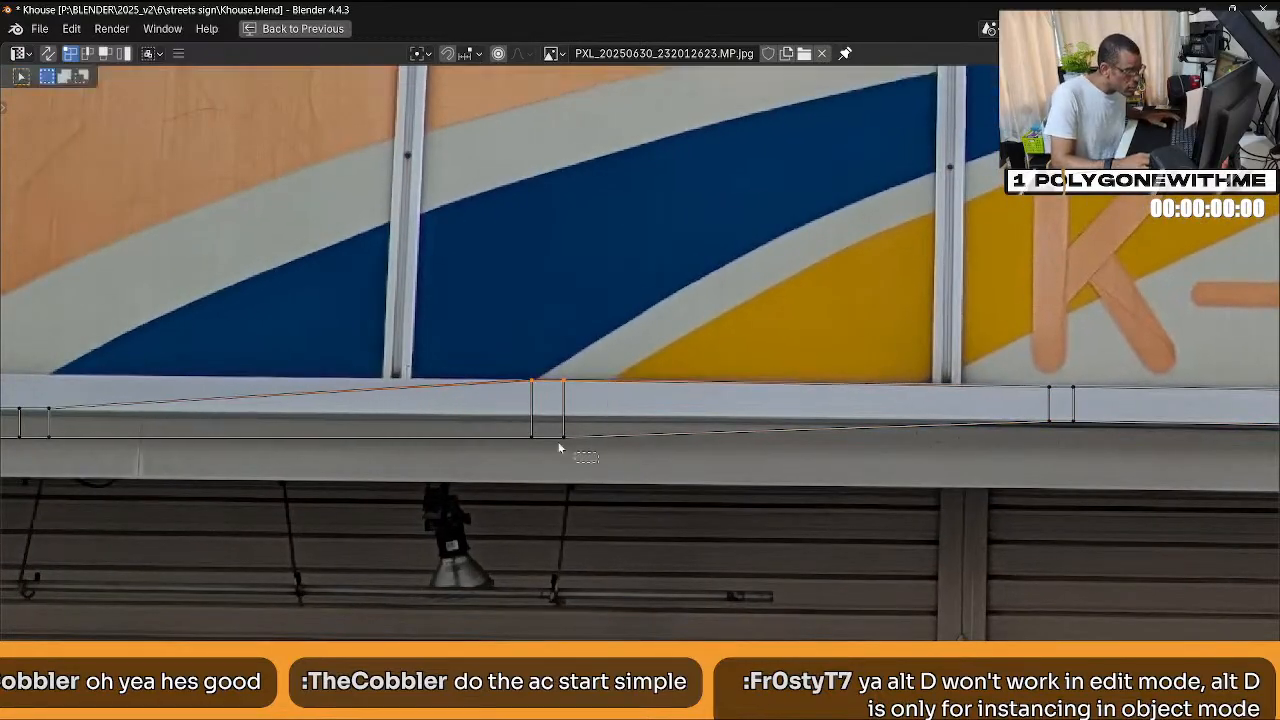
drag(548, 414, 595, 468)
key(g)
key(y)
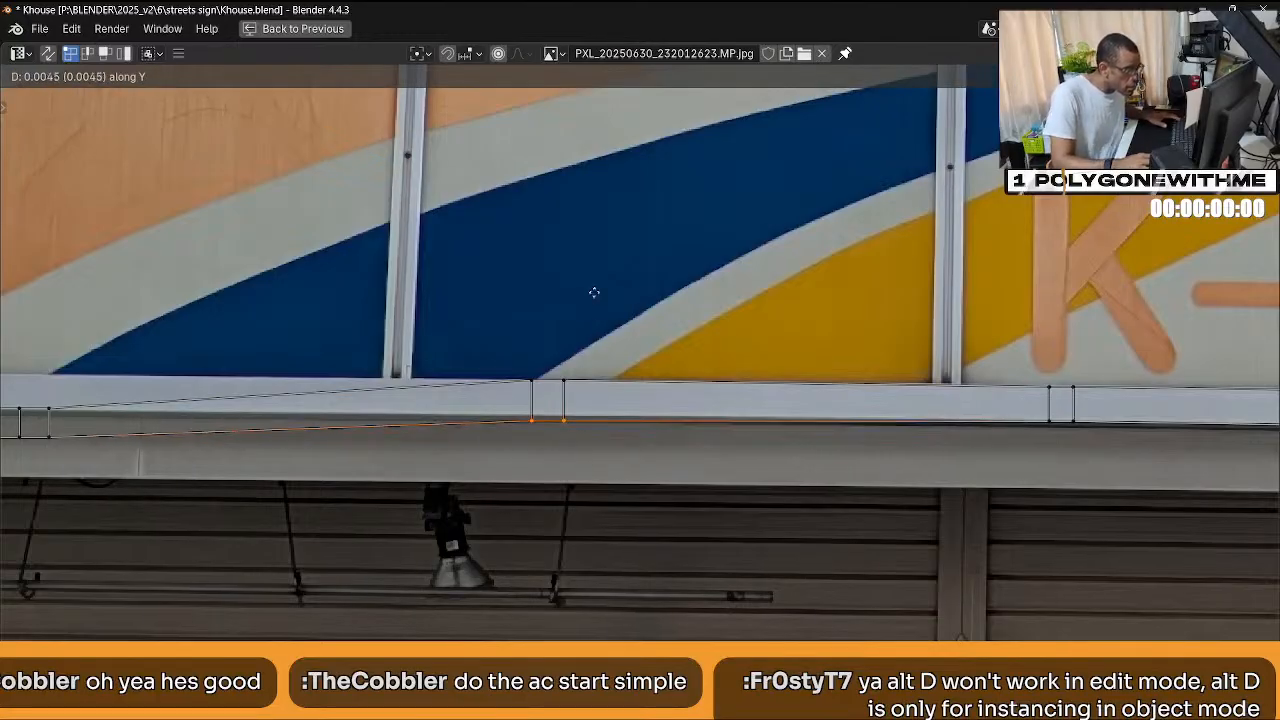
click(606, 270)
Move the UV faces of the logo-end section together onto the photo ledge, matching the outer corner to the ledge's end.
middle_drag(606, 270, 948, 424)
drag(1084, 550, 228, 436)
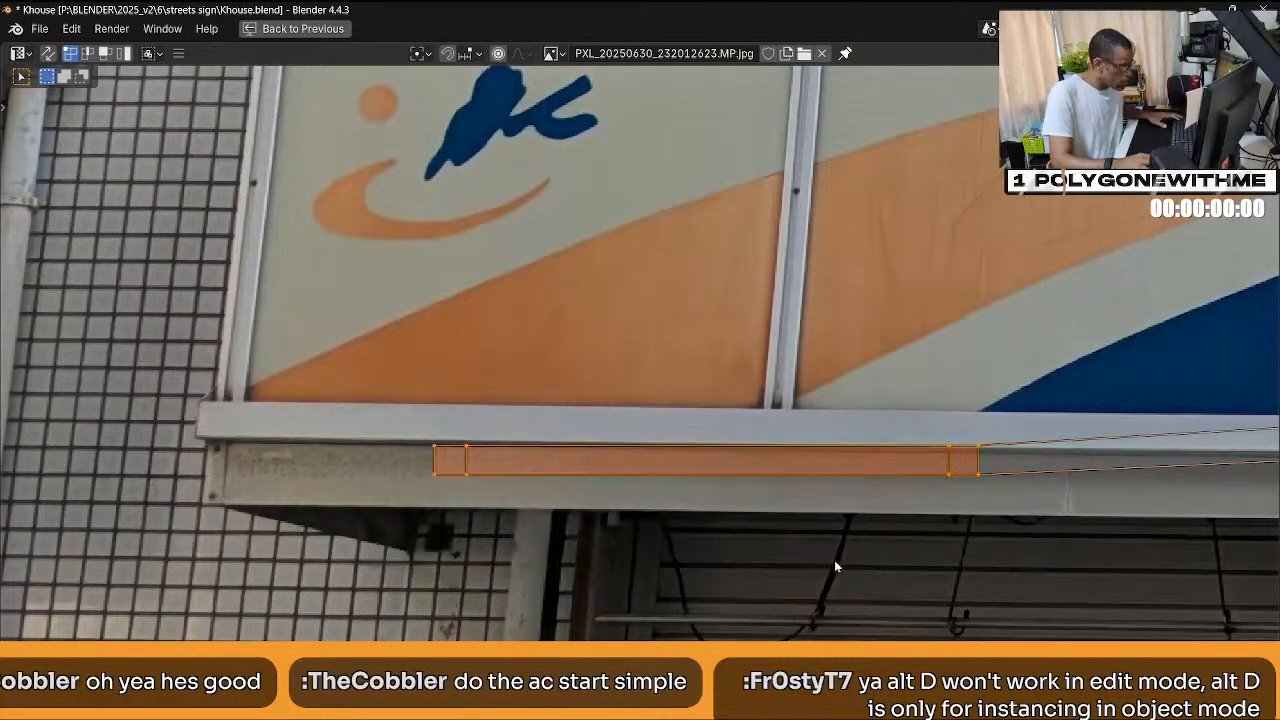
key(g)
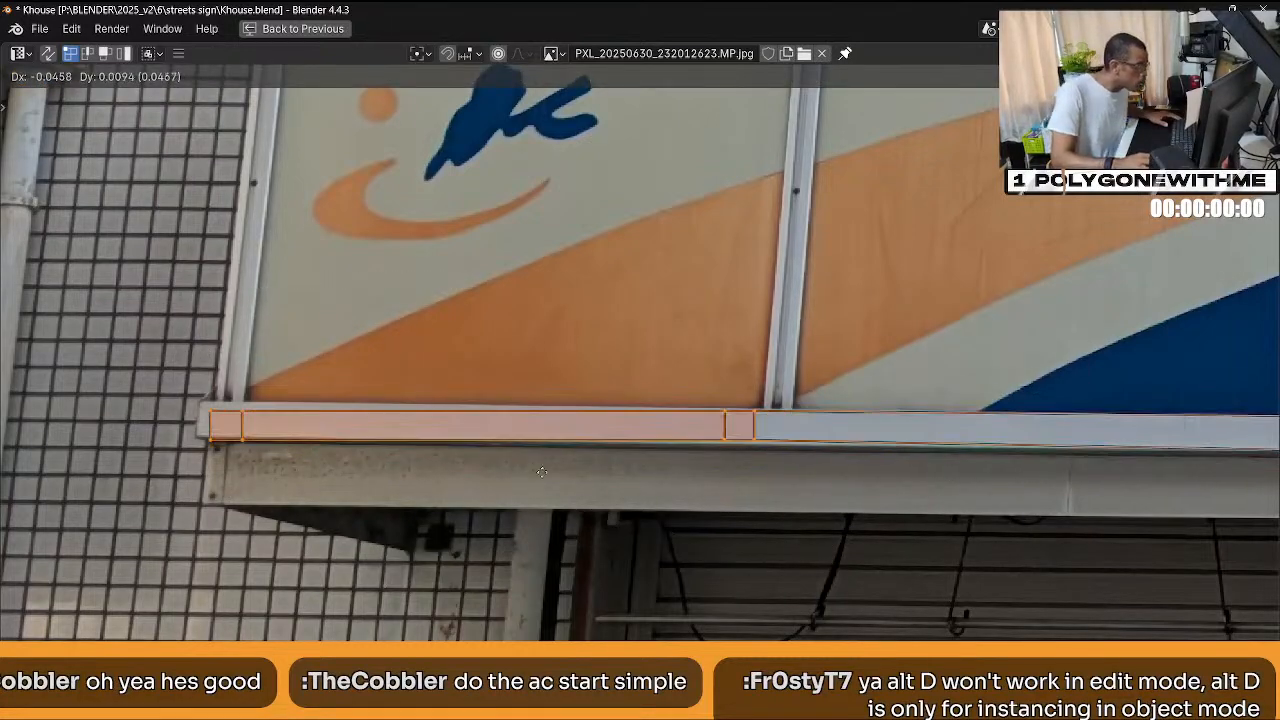
click(448, 392)
Lower the bottom UV vertices of the small logo-end face along Y onto the ledge's lower edge.
click(212, 436)
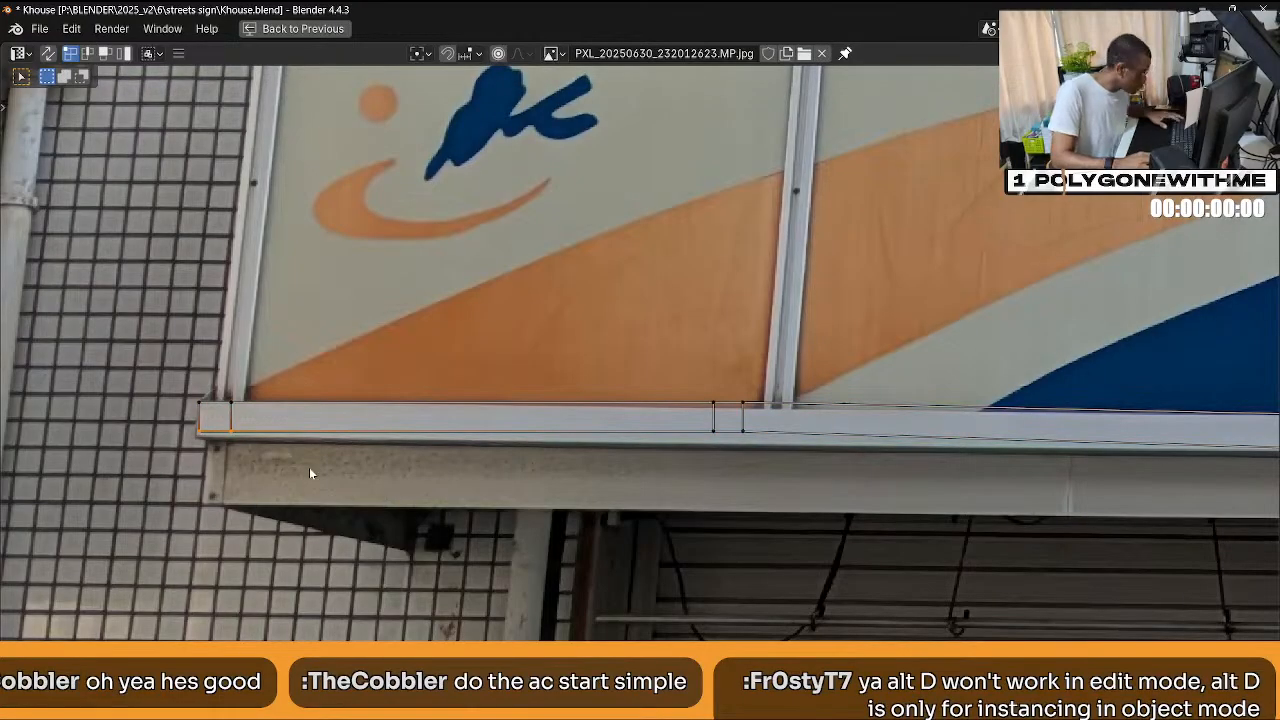
key(g)
key(y)
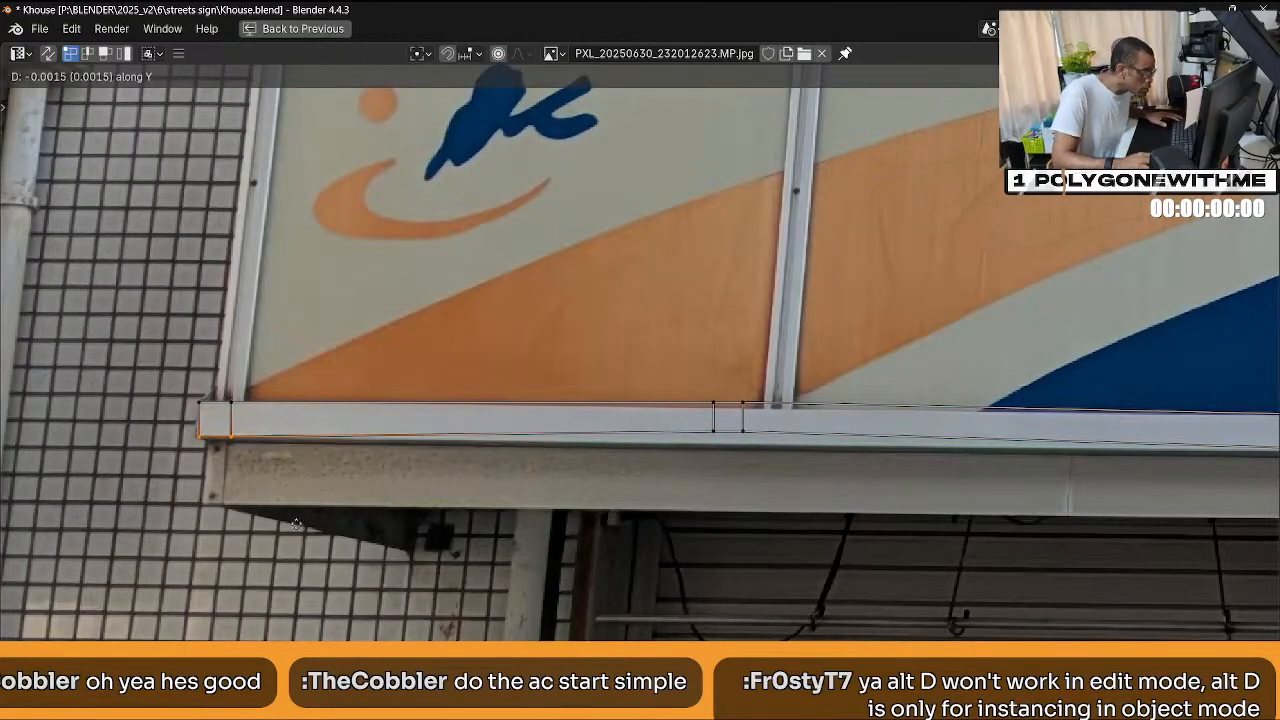
click(297, 513)
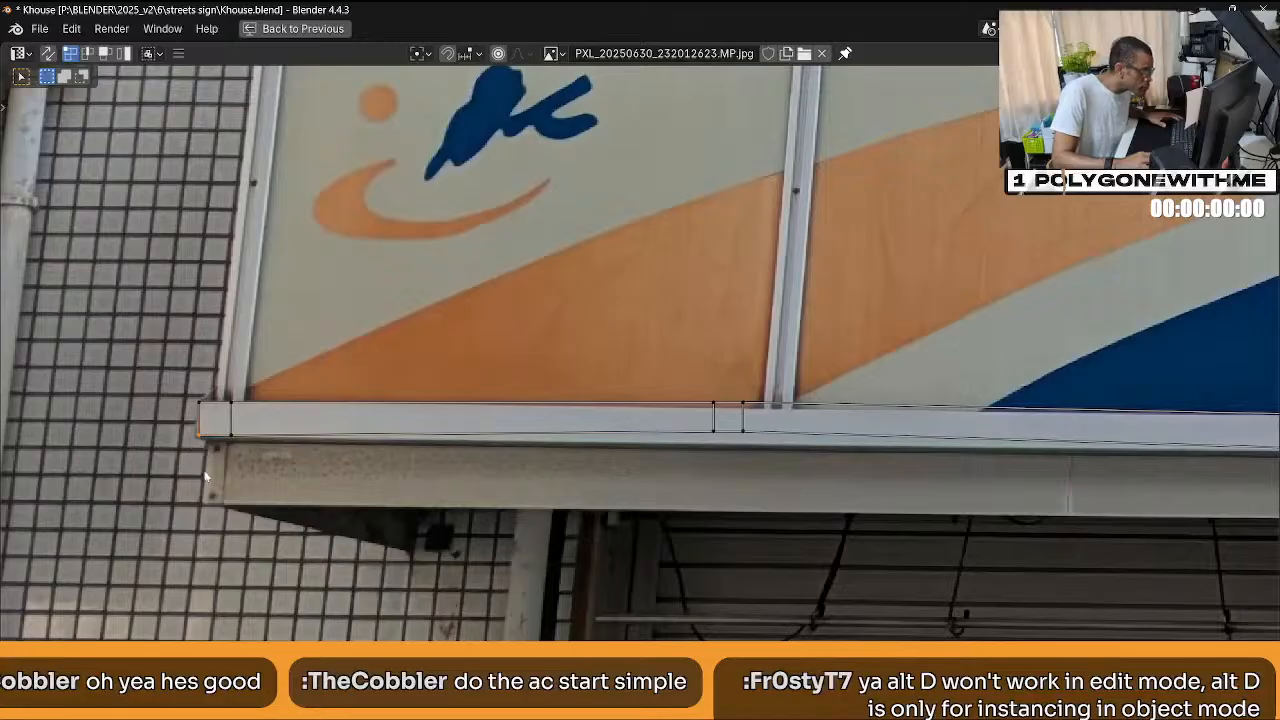
Fine-adjust the two bottom UV vertices of the logo-end face individually along X to fit the ledge corner.
key(g)
key(x)
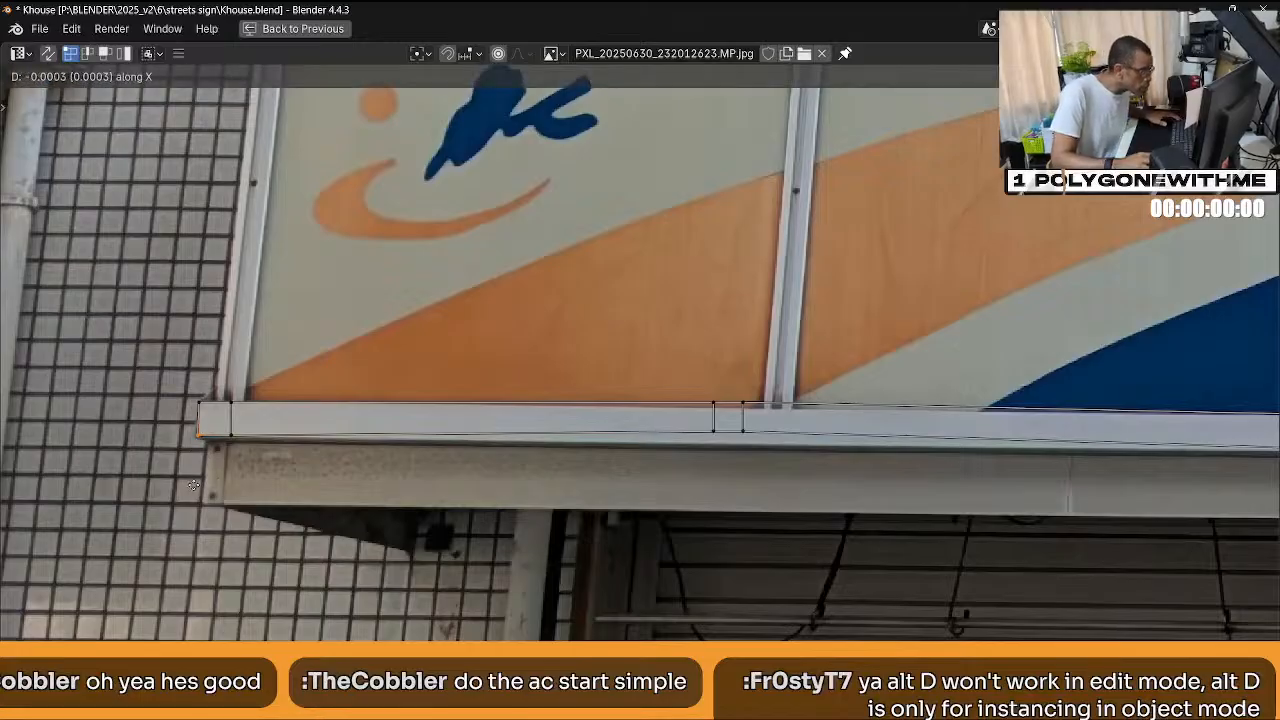
click(250, 483)
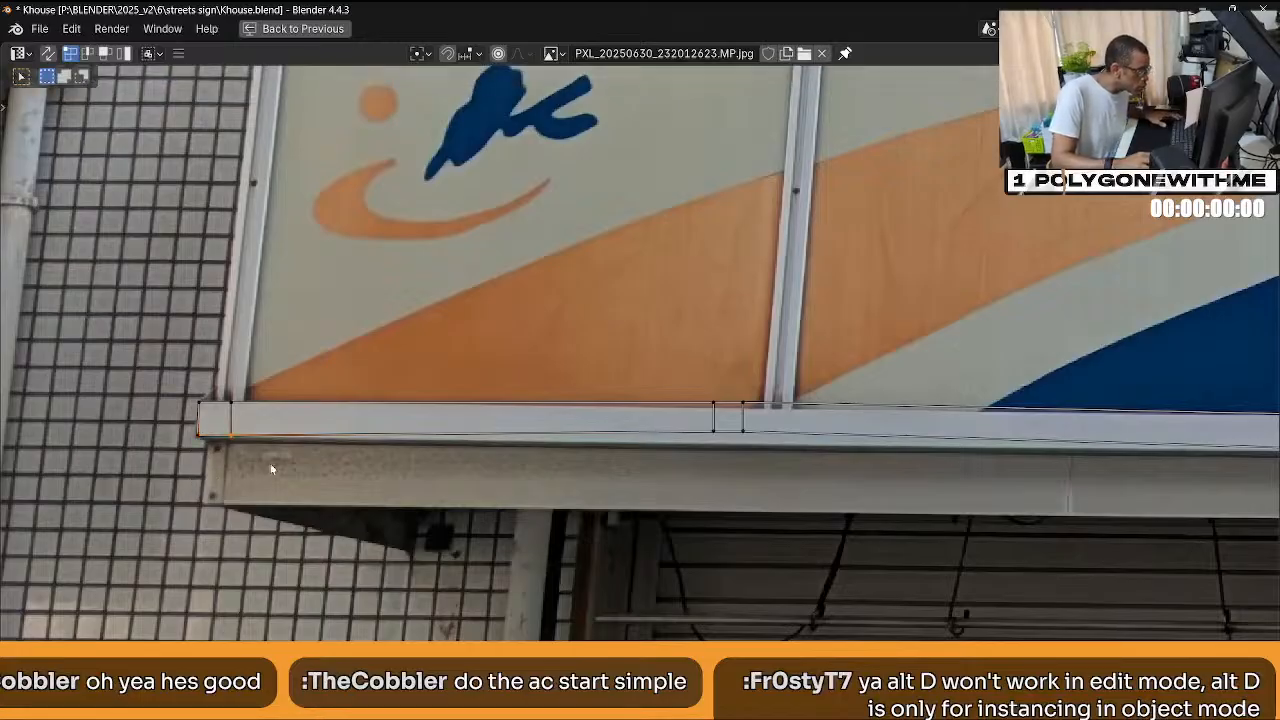
key(g)
key(x)
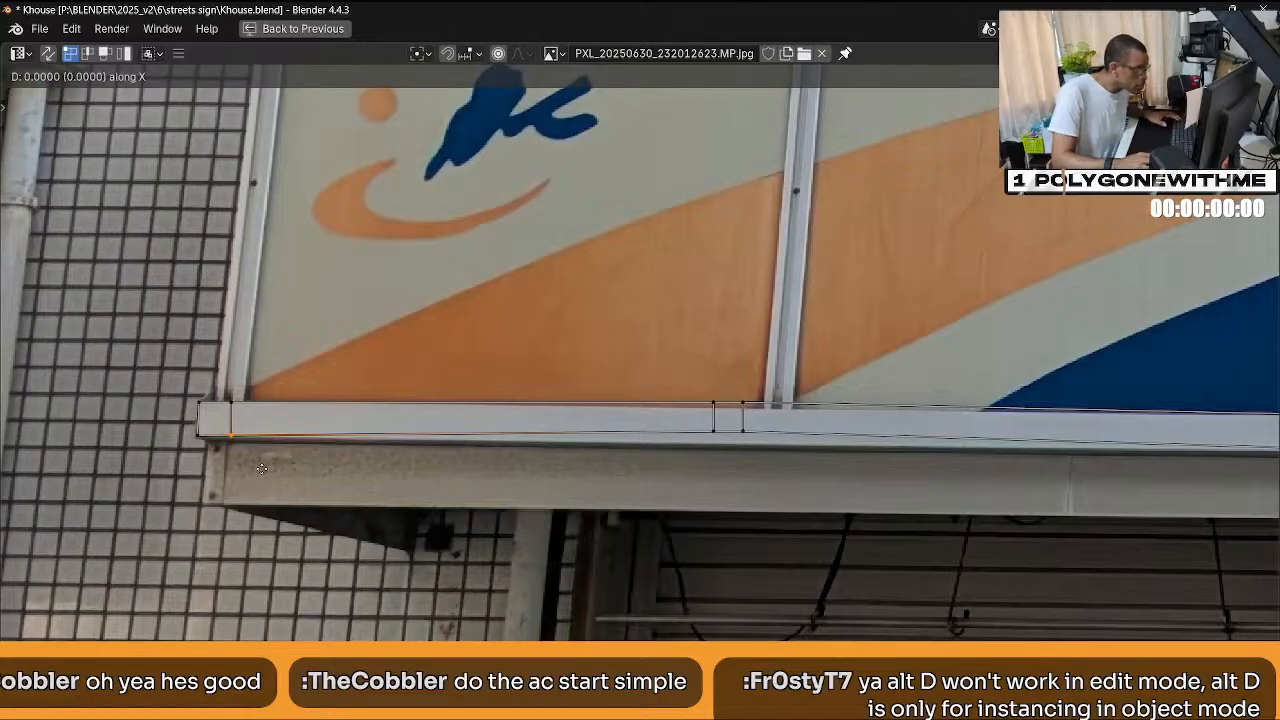
click(244, 466)
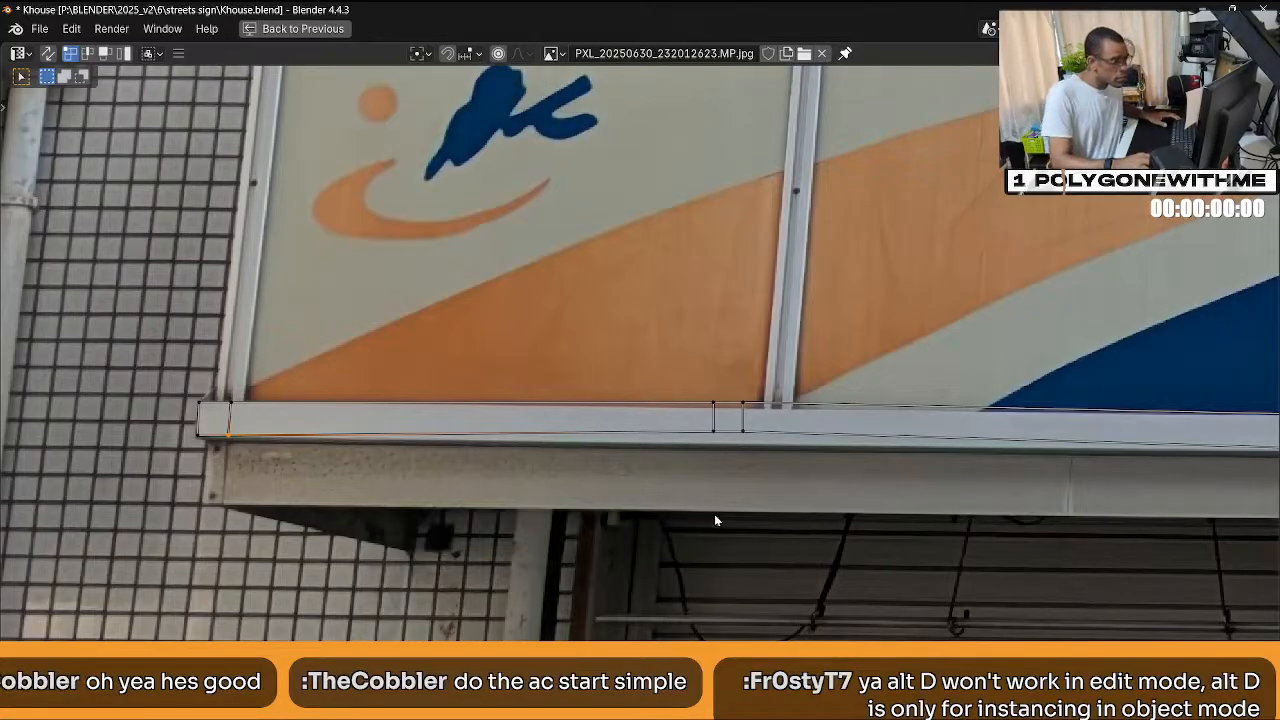
Fit the joint below the first panel divider to the ledge along Y, lowering its bottom UV vertices about 0.0034 and upper ones about 0.0018.
click(748, 481)
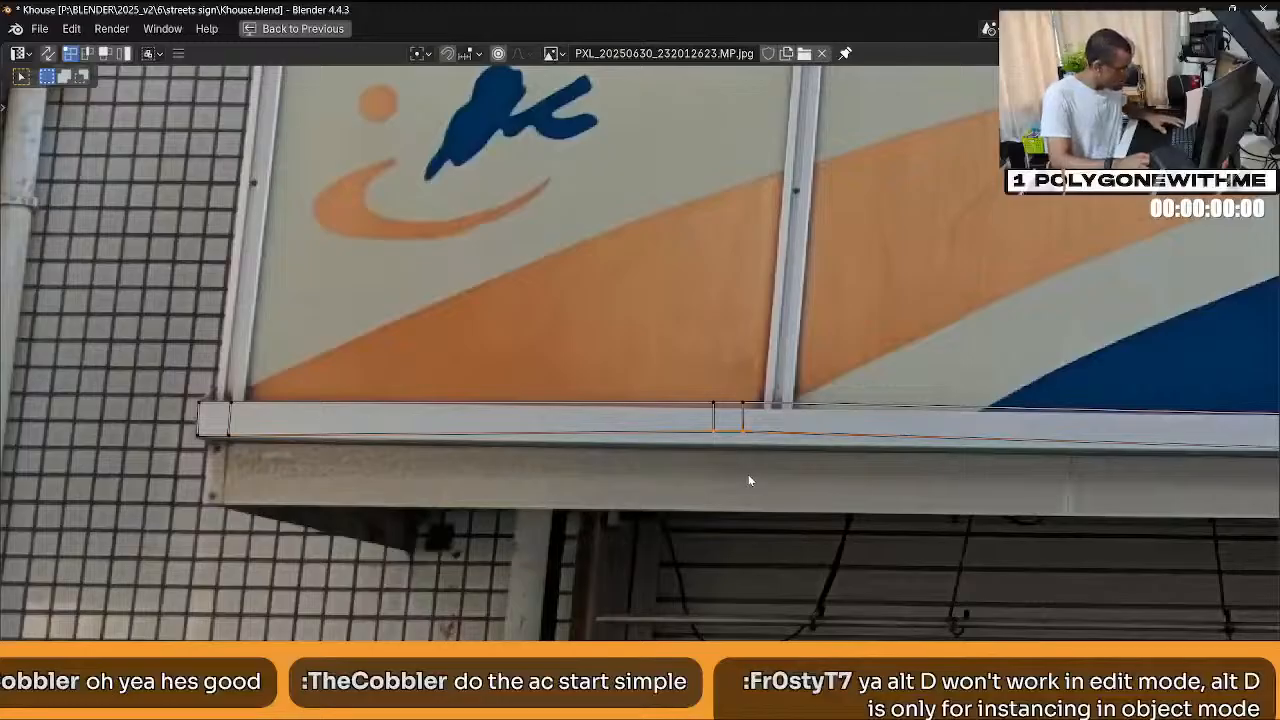
key(g)
key(y)
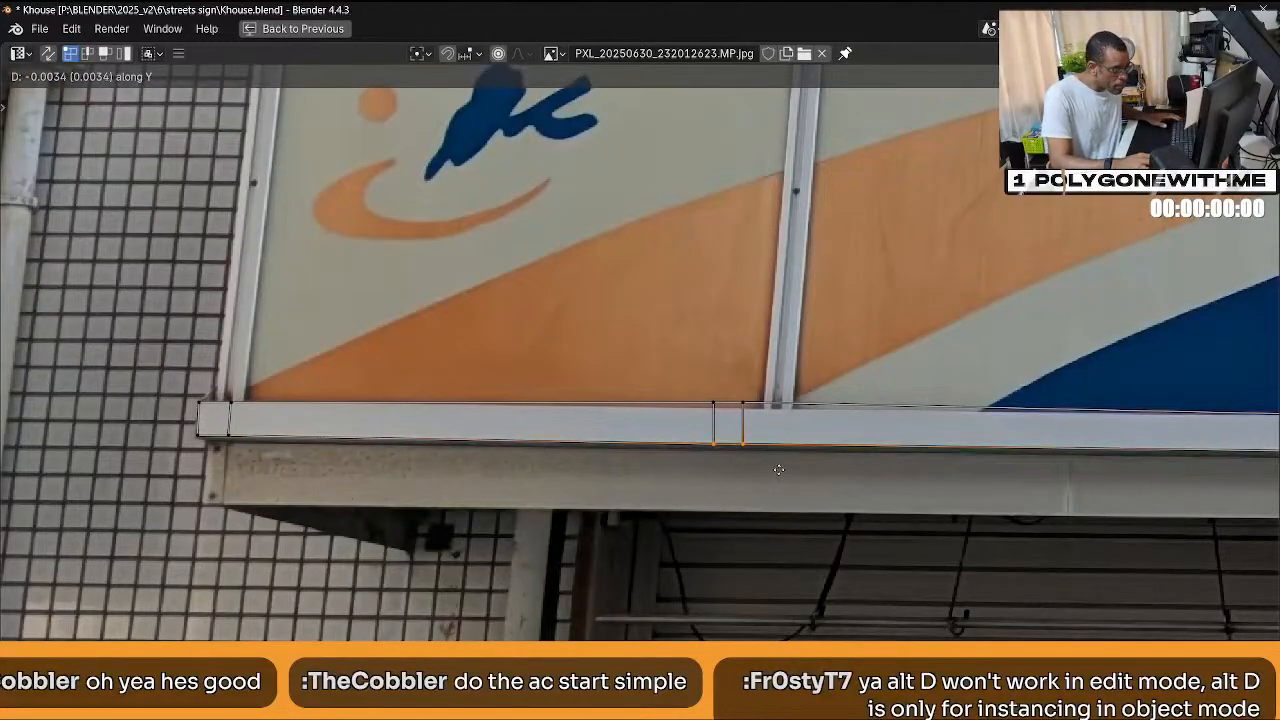
click(778, 469)
drag(767, 420, 767, 419)
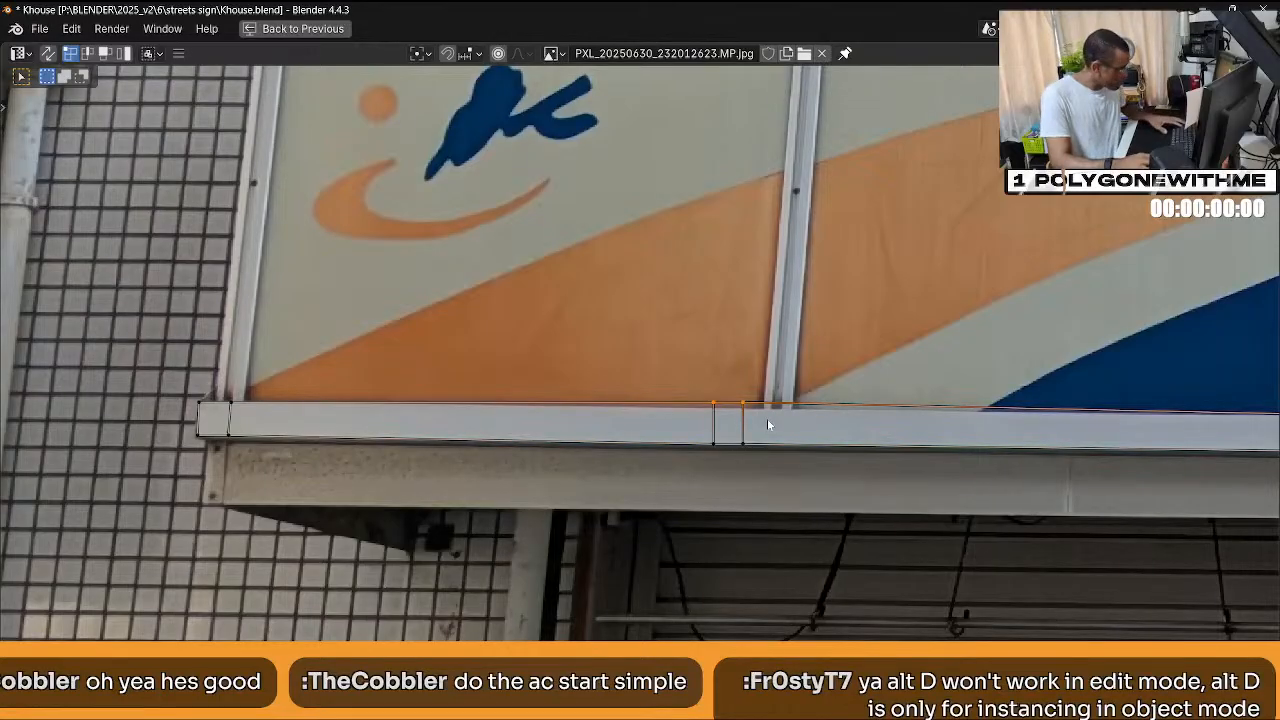
key(g)
key(y)
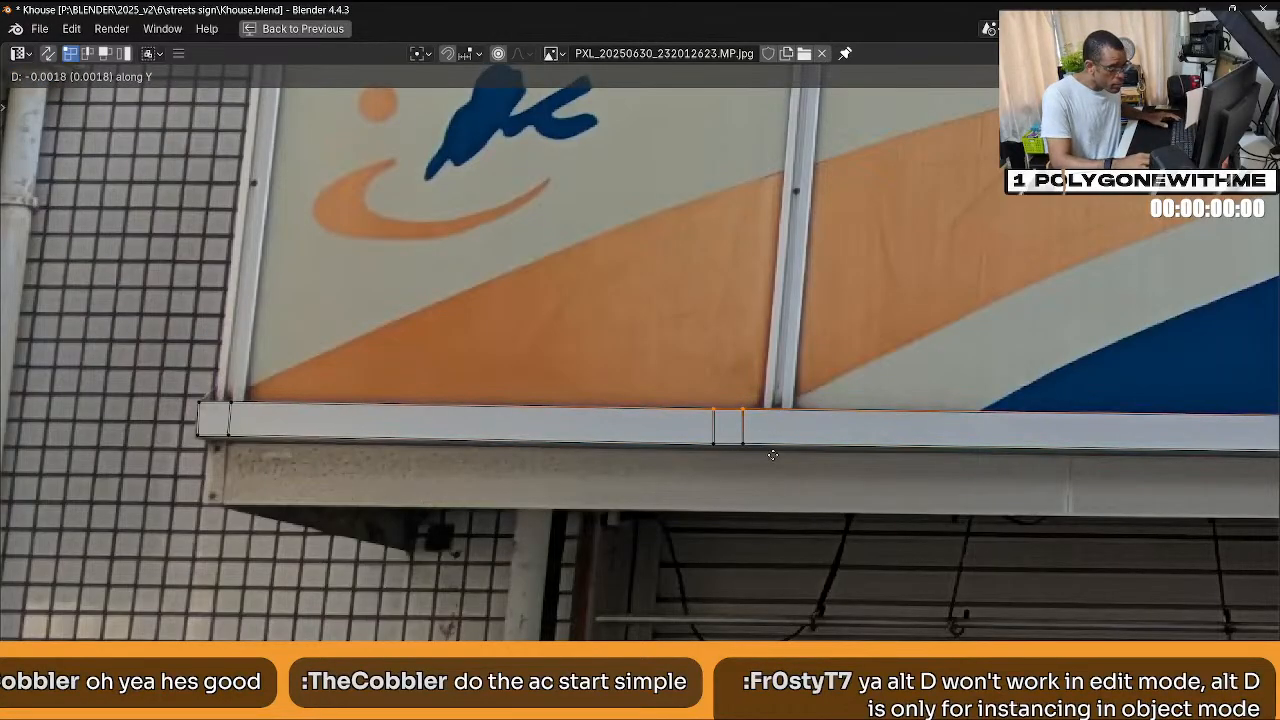
click(785, 473)
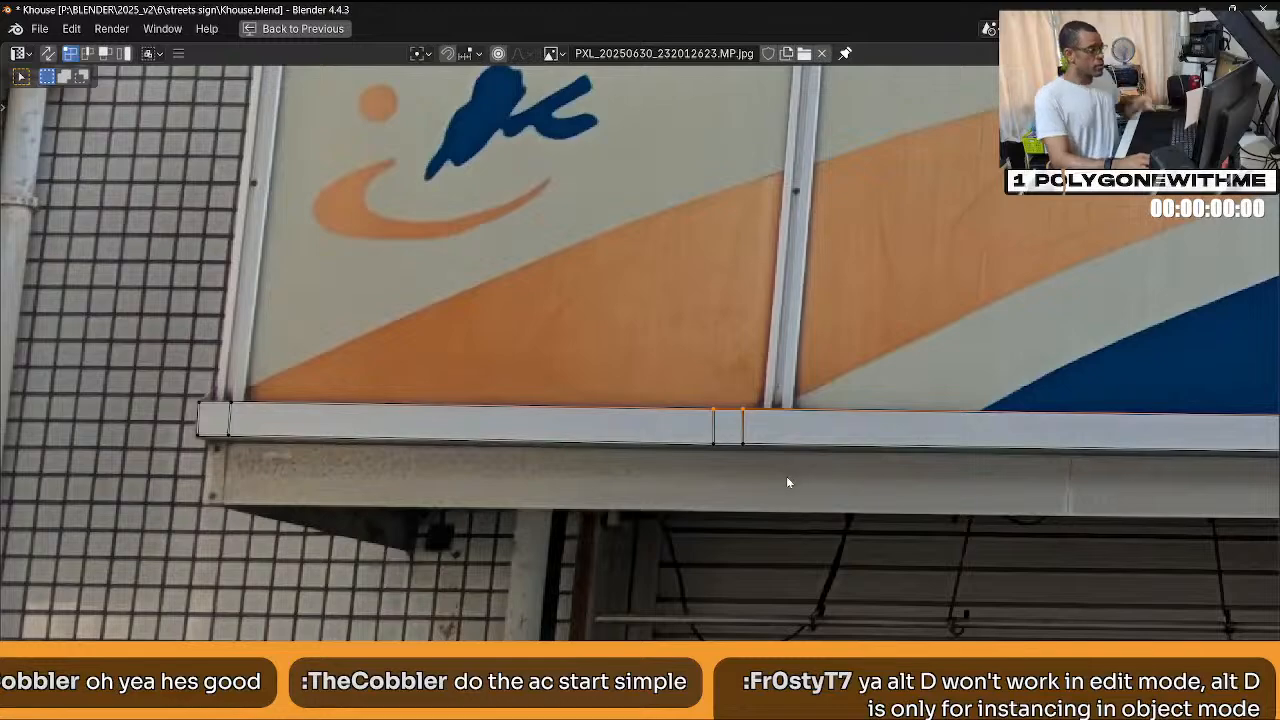
Examine the fitted ledge texture on the rendered sign from the front, at an angle and from below.
scroll(778, 481, down, 5)
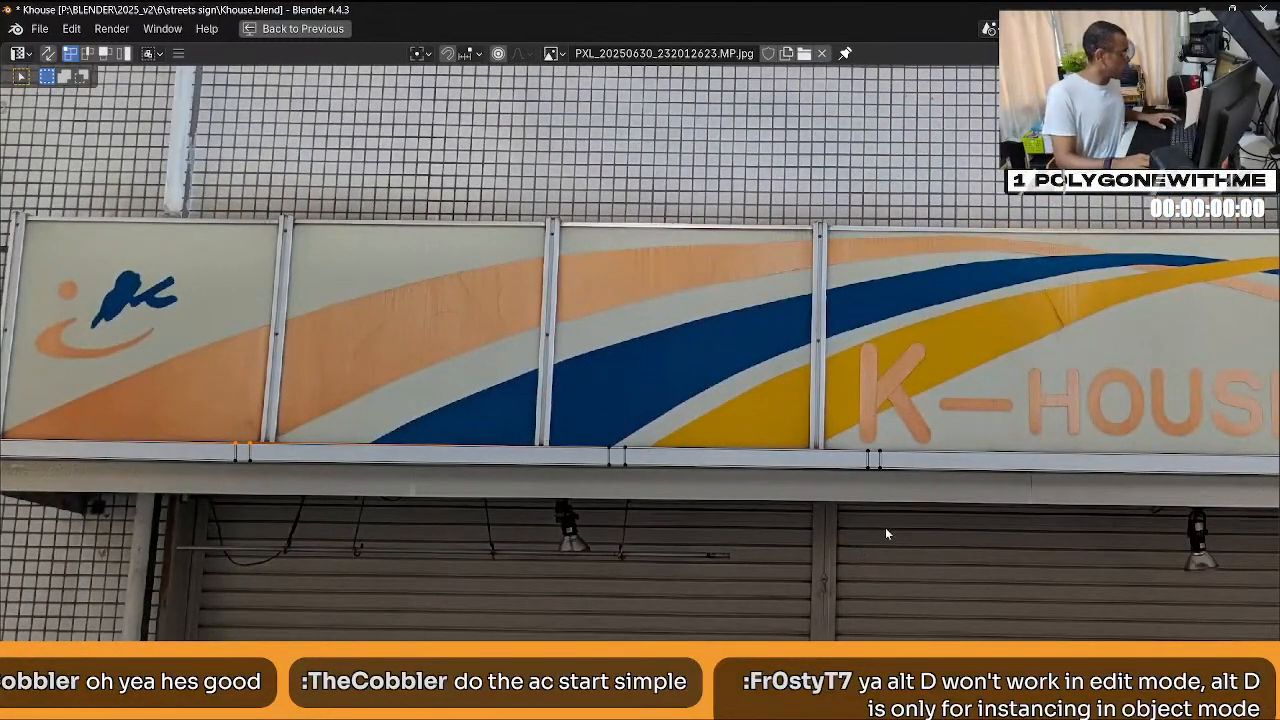
key(ctrl+space)
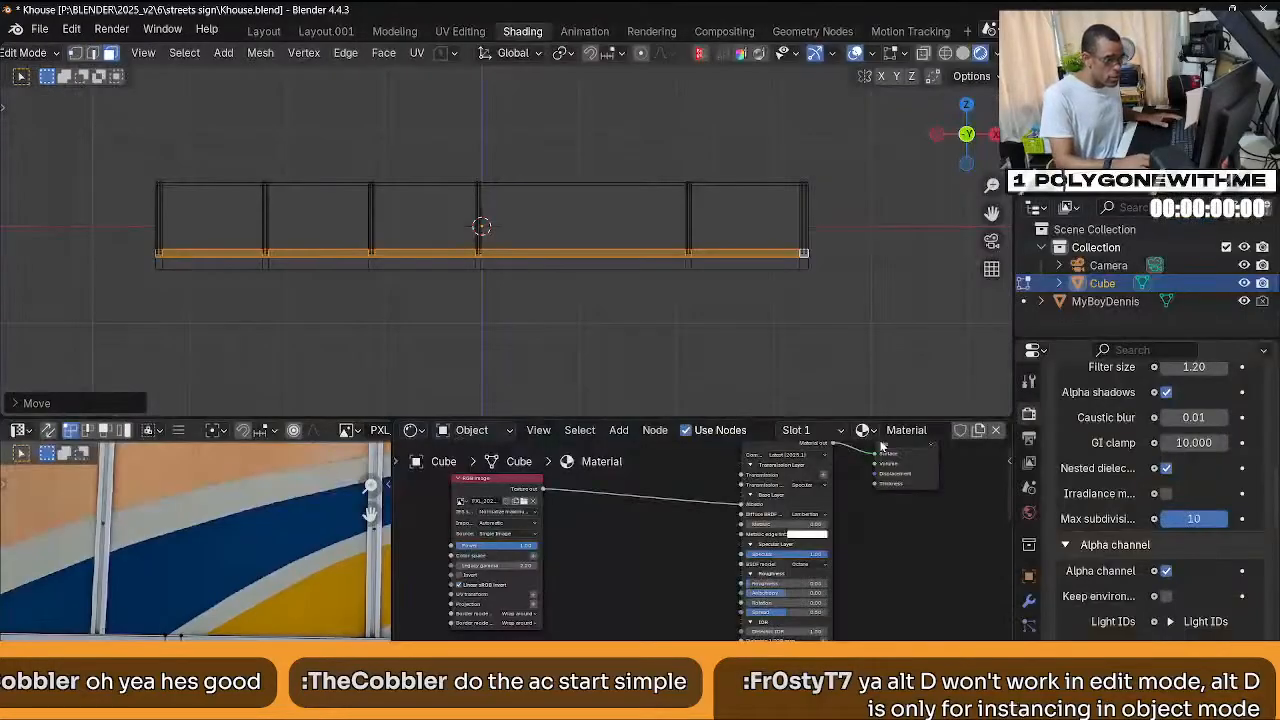
scroll(546, 313, up, 4)
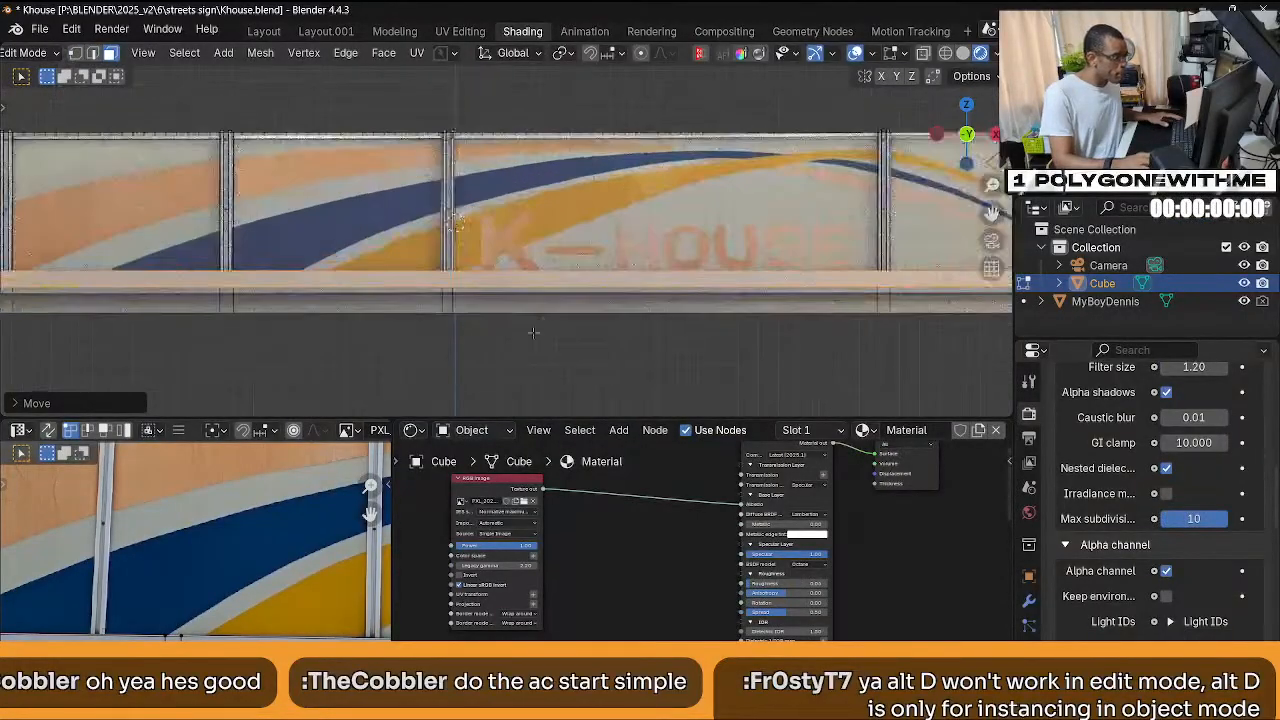
scroll(565, 333, down, 3)
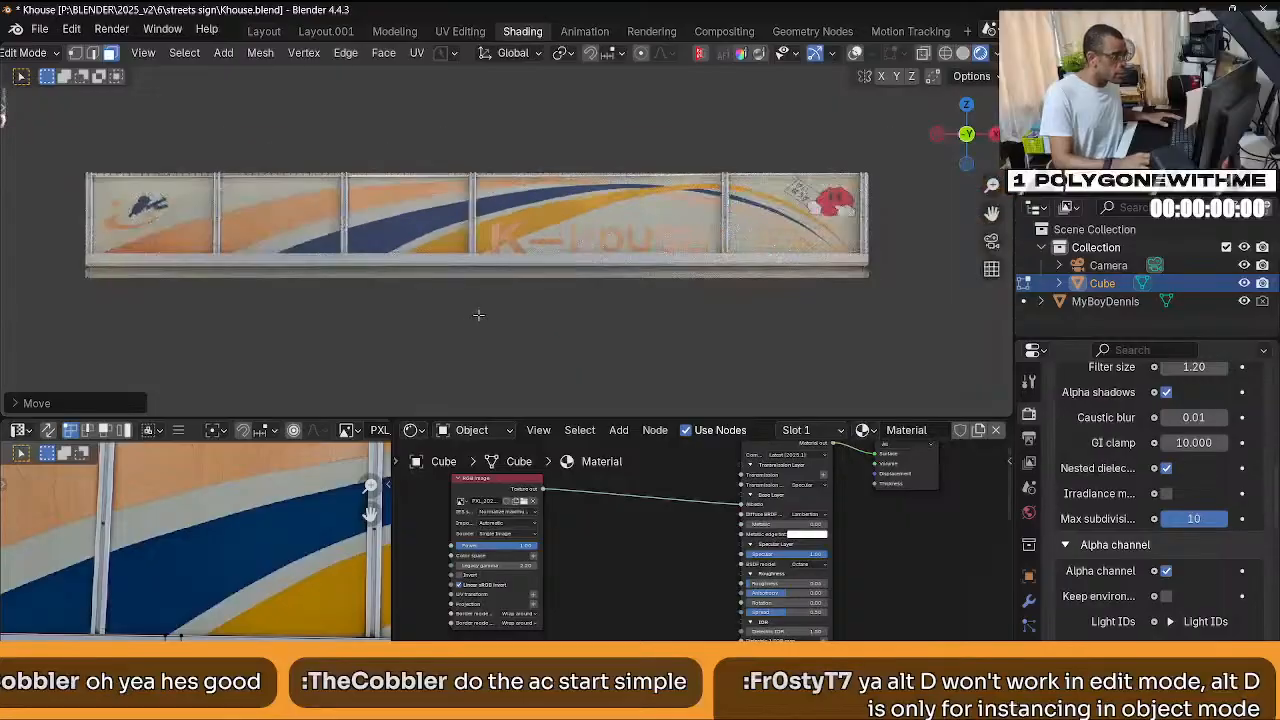
middle_drag(545, 335, 528, 341)
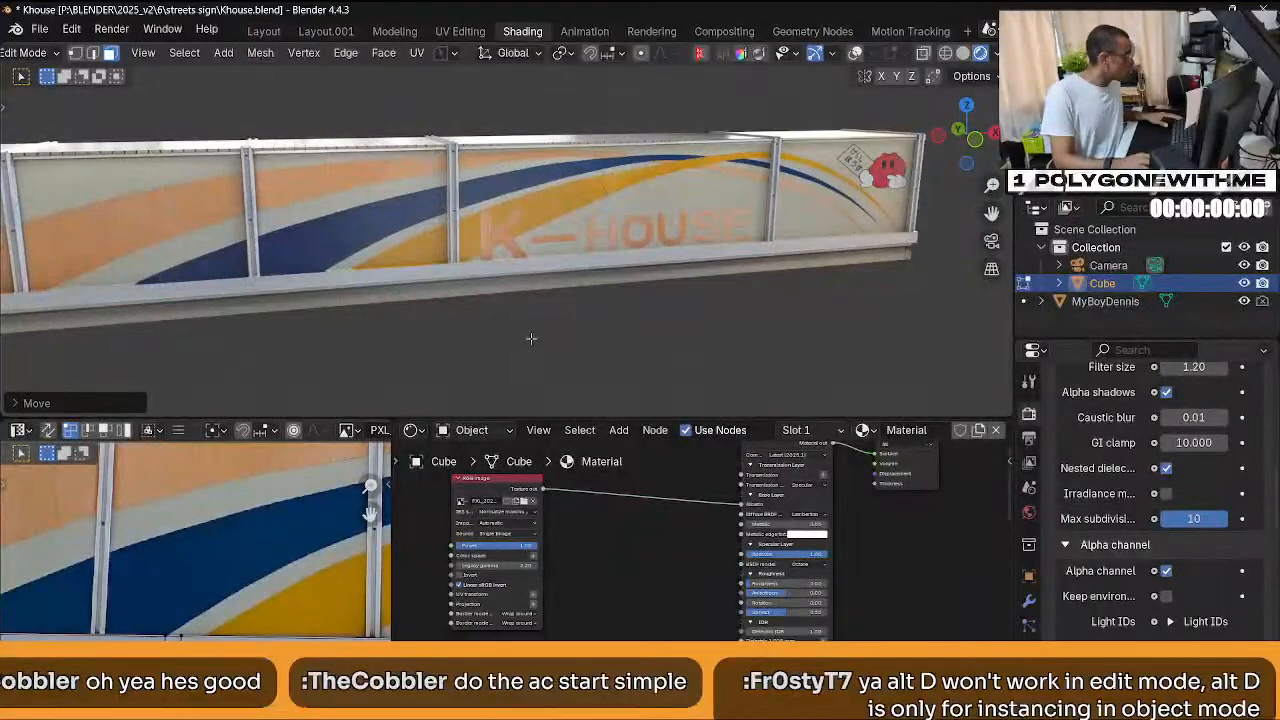
scroll(296, 553, down, 4)
middle_drag(291, 554, 267, 514)
middle_drag(782, 250, 545, 294)
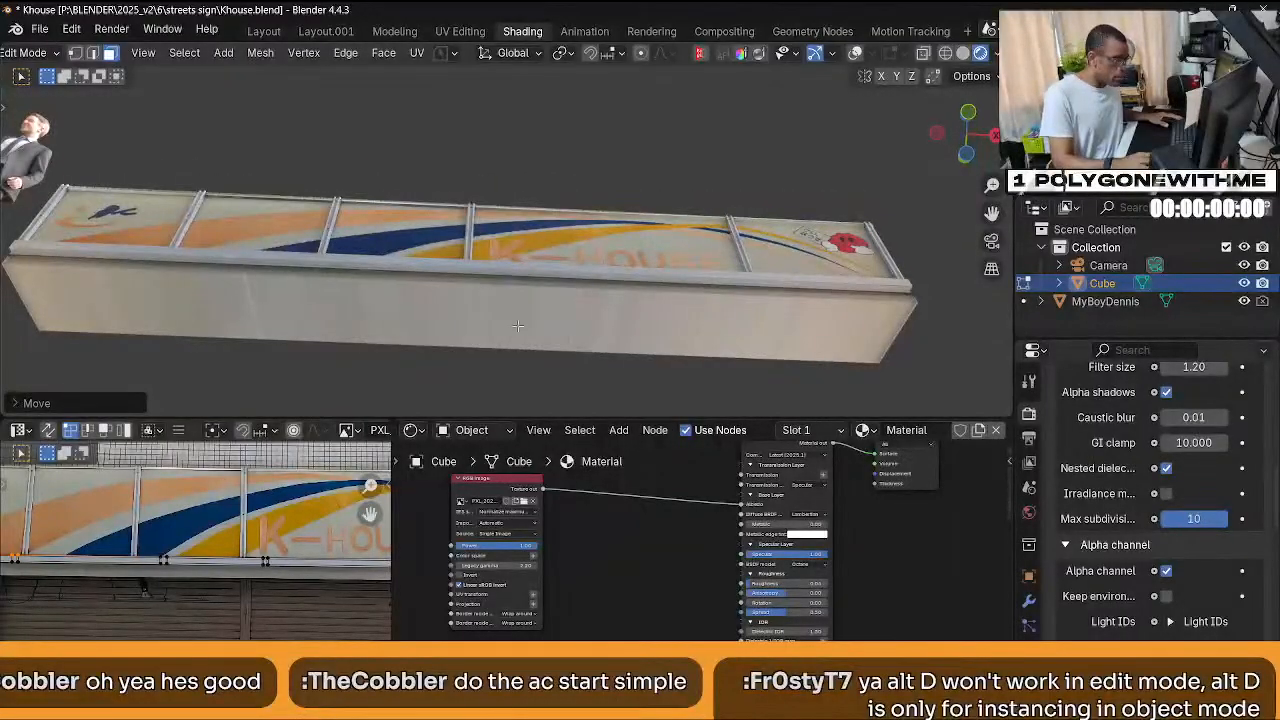
Show the viewport overlays on the sign mesh and save the project with PowerSave as the new version Khouse_01.
click(480, 345)
key(shift+alt+z)
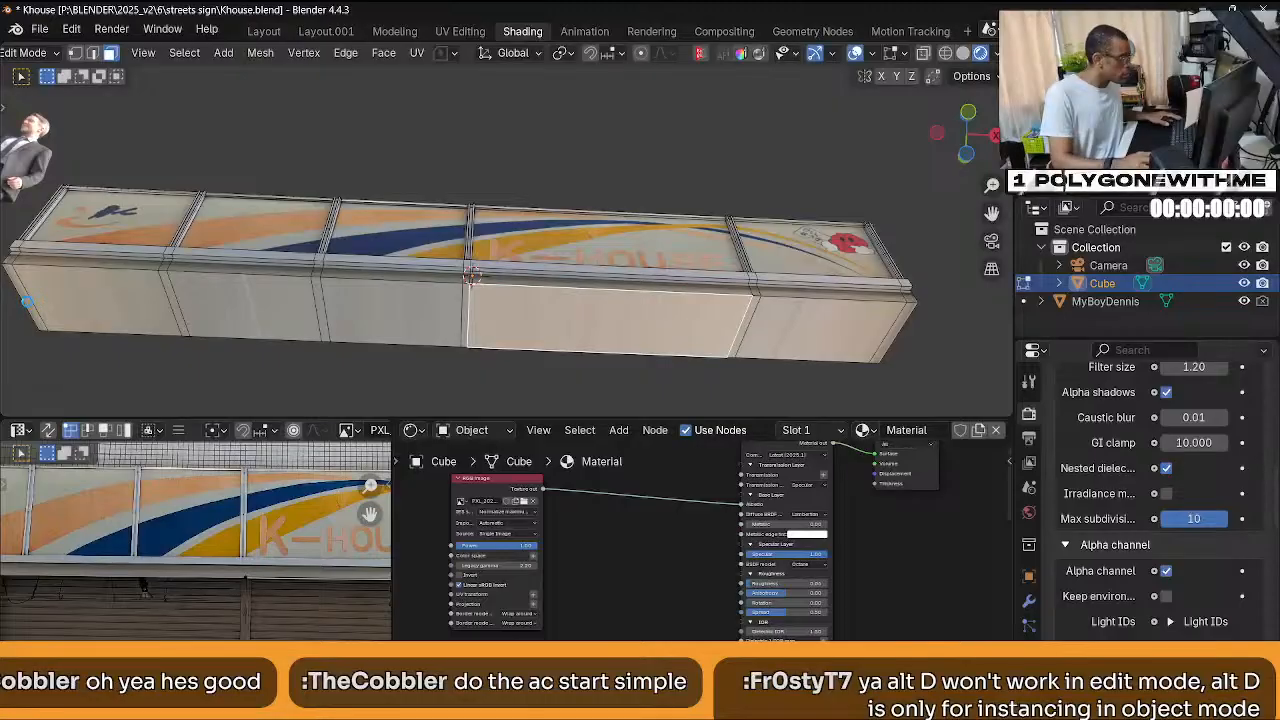
click(30, 302)
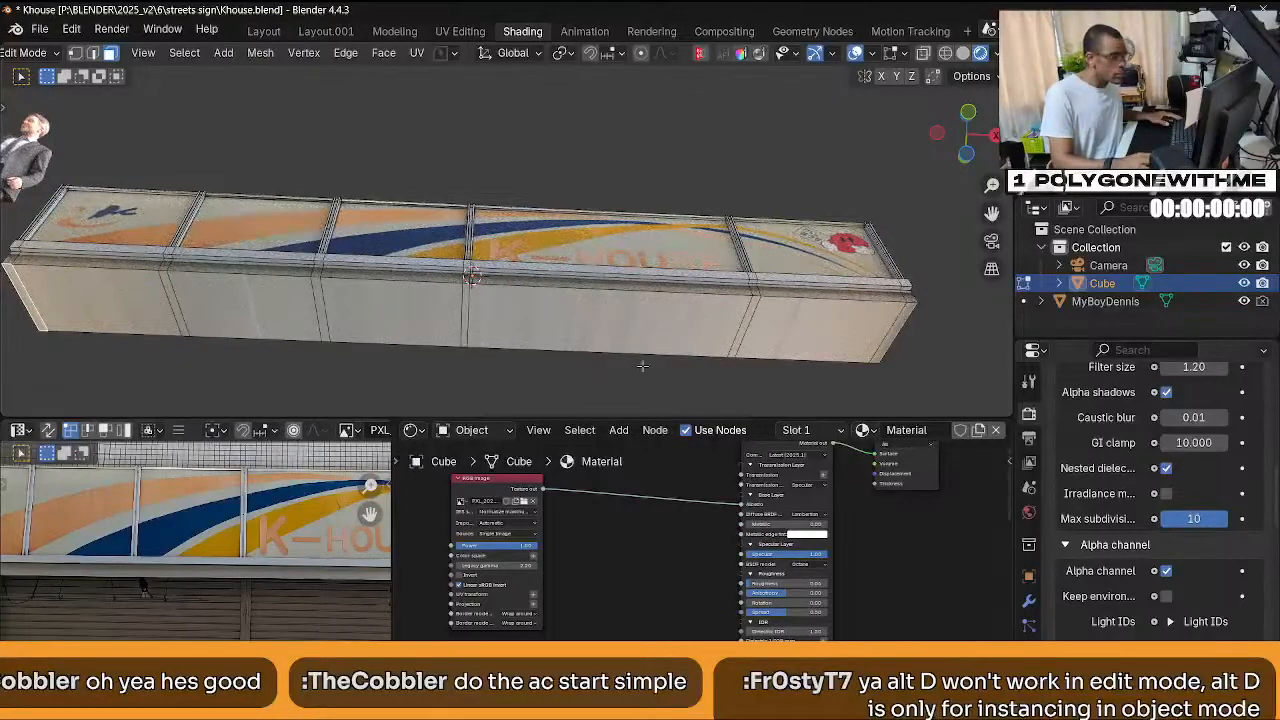
click(440, 54)
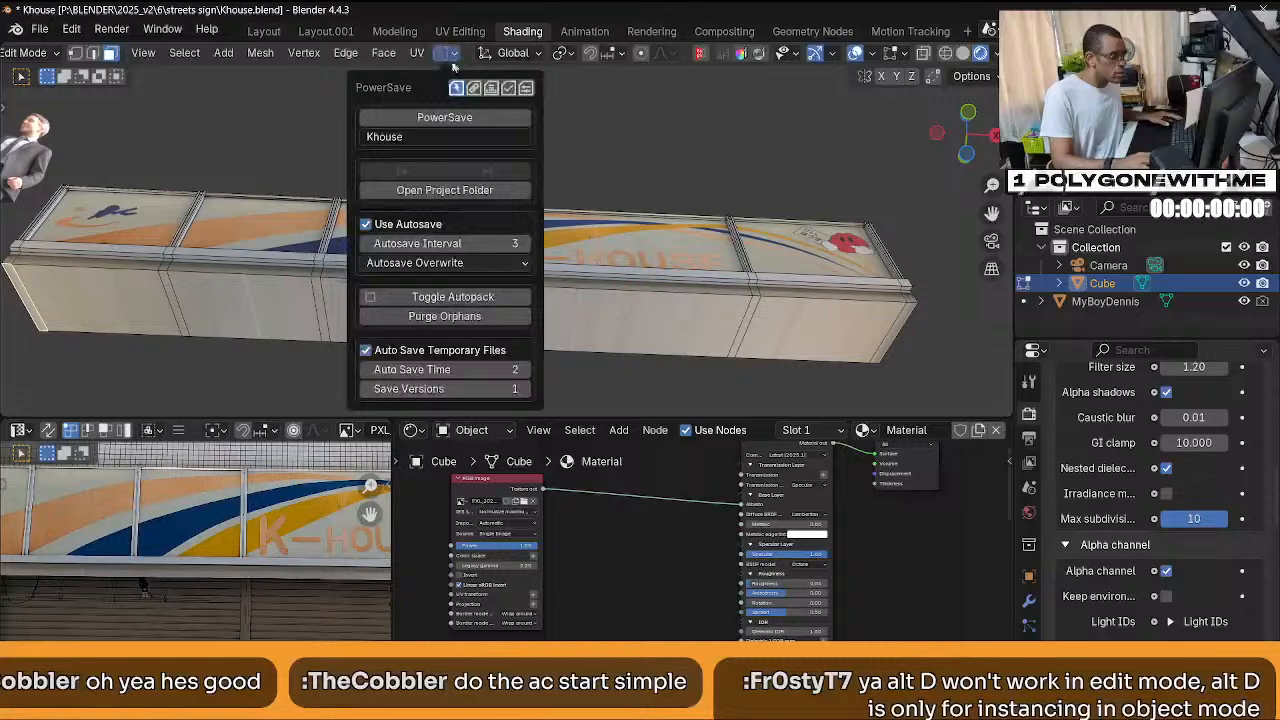
click(500, 118)
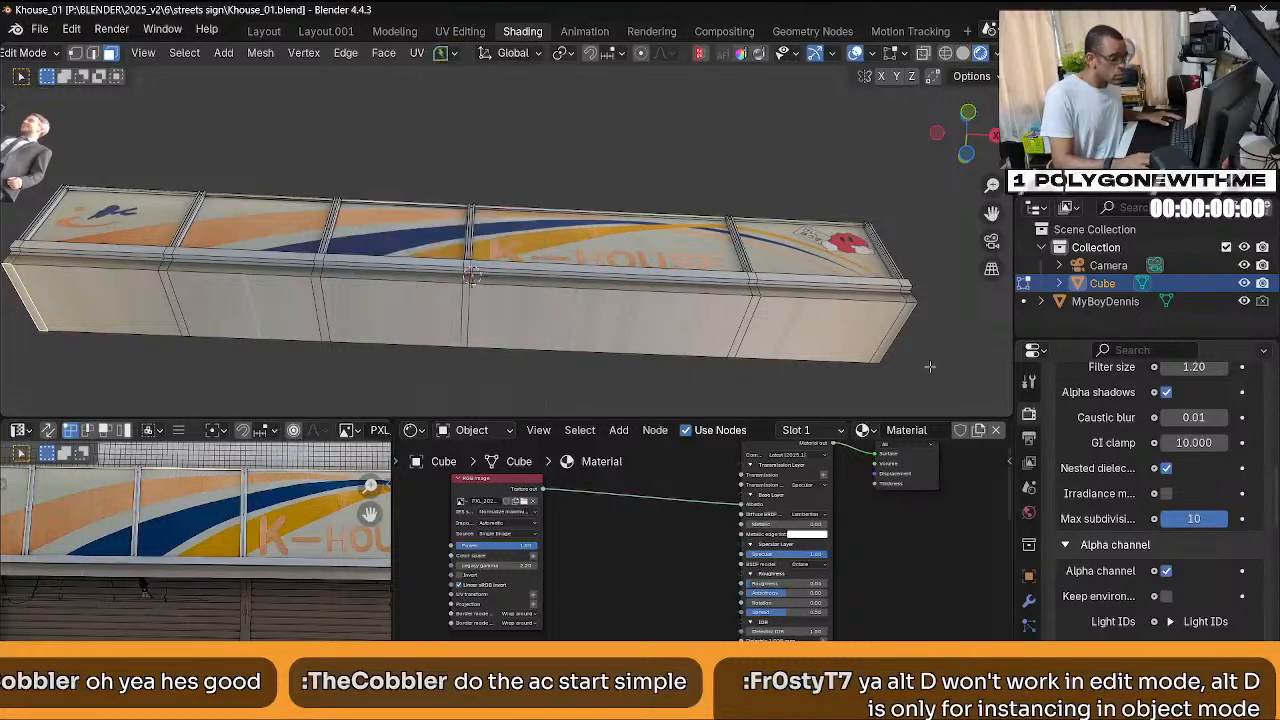
Select the full row of underside faces from one end of the sign to the other.
click(890, 338)
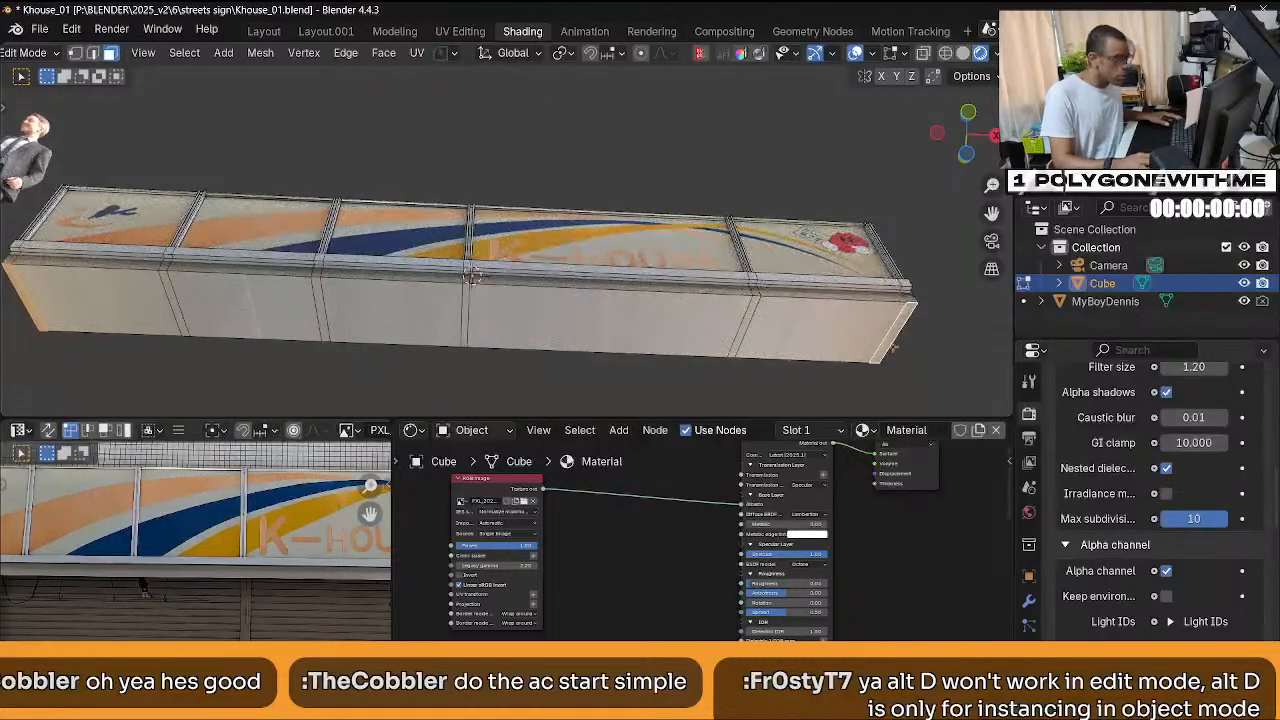
shift+click(25, 305)
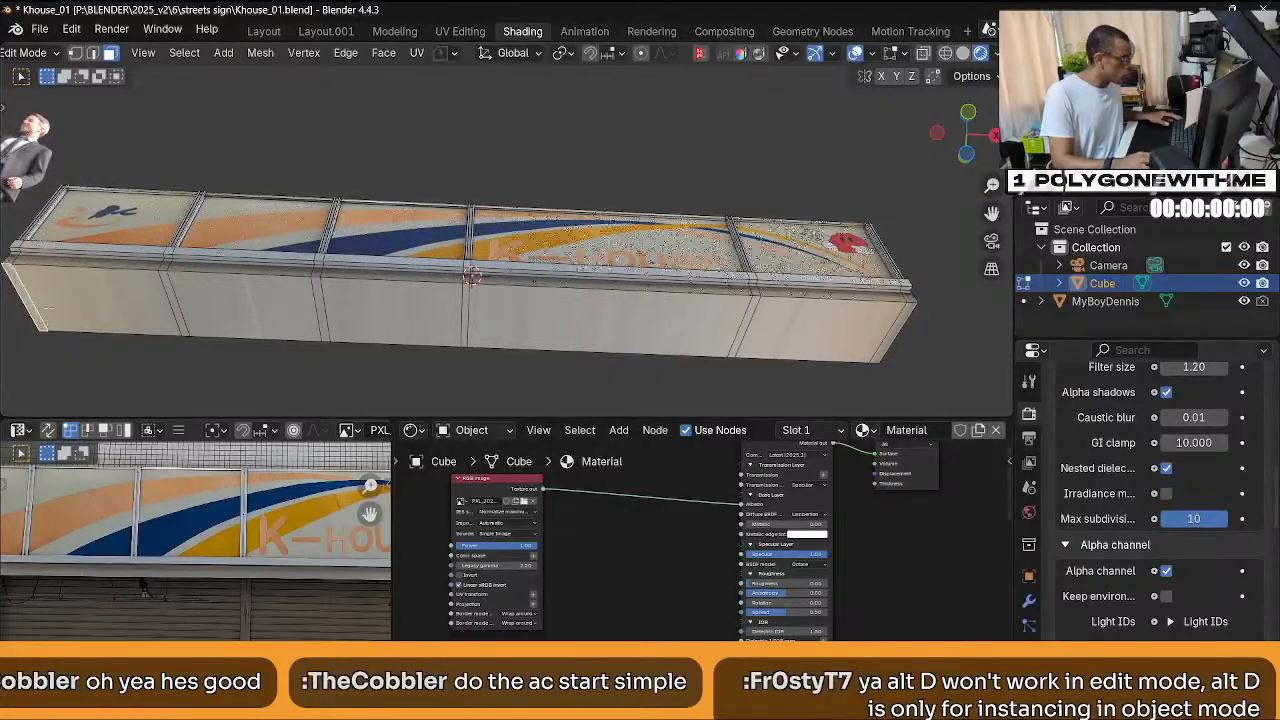
ctrl+click(878, 348)
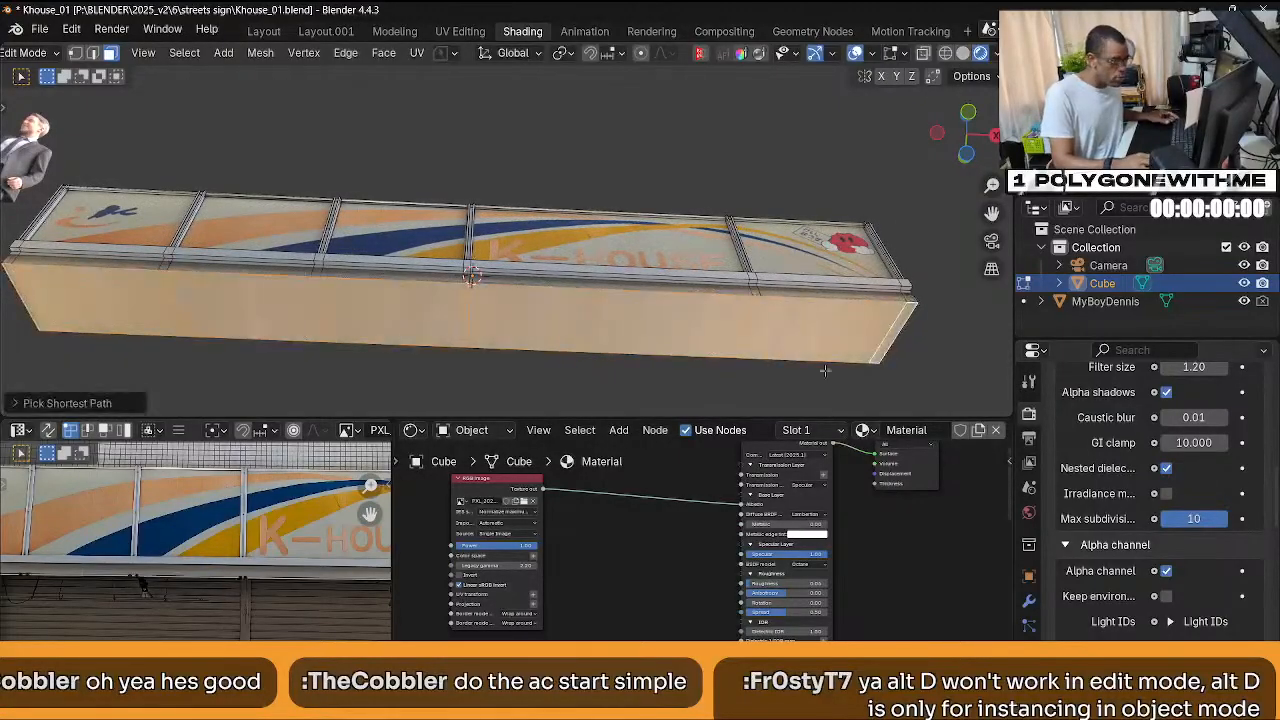
key(i)
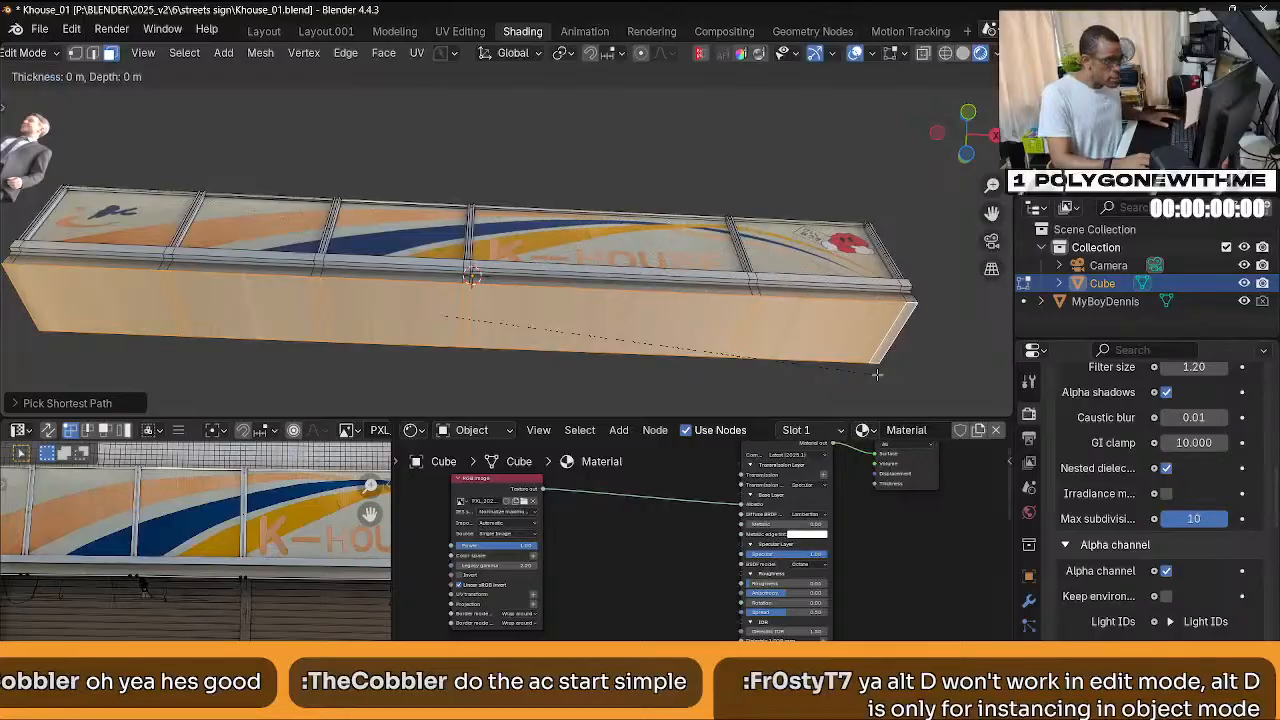
key(Escape)
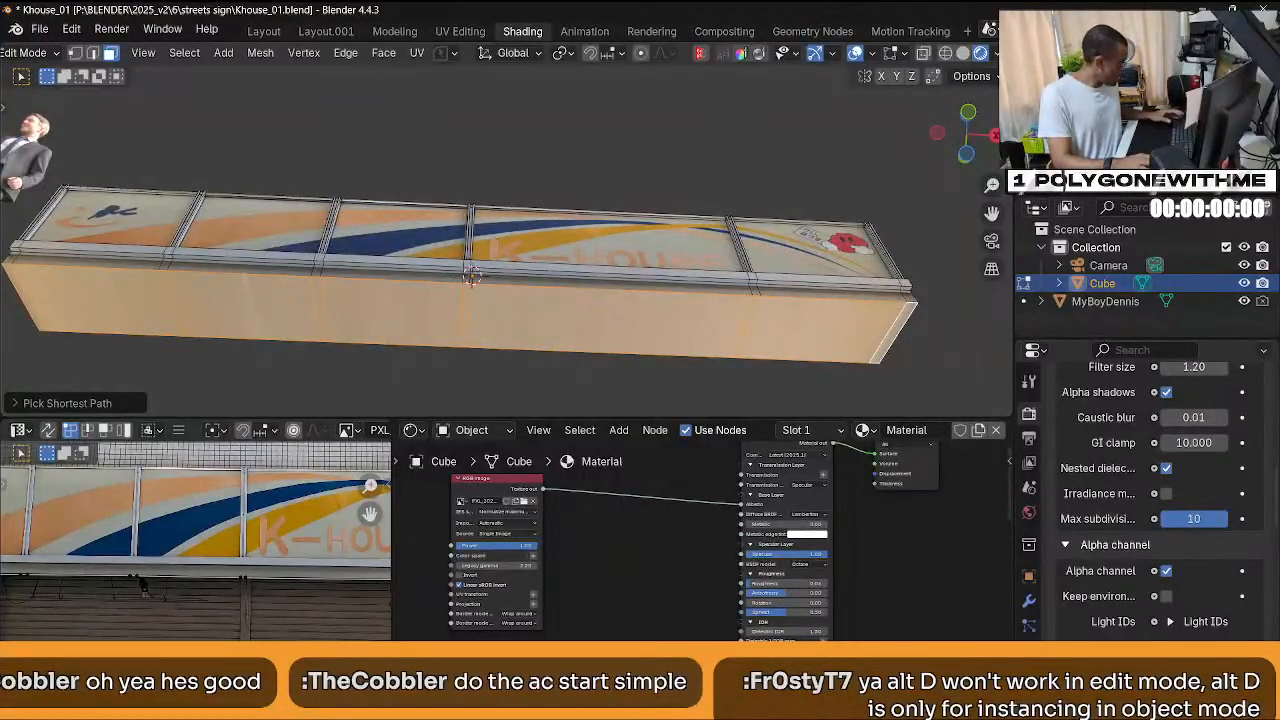
Apply the sign's object transform in Object Mode, and return to editing its mesh.
key(Tab)
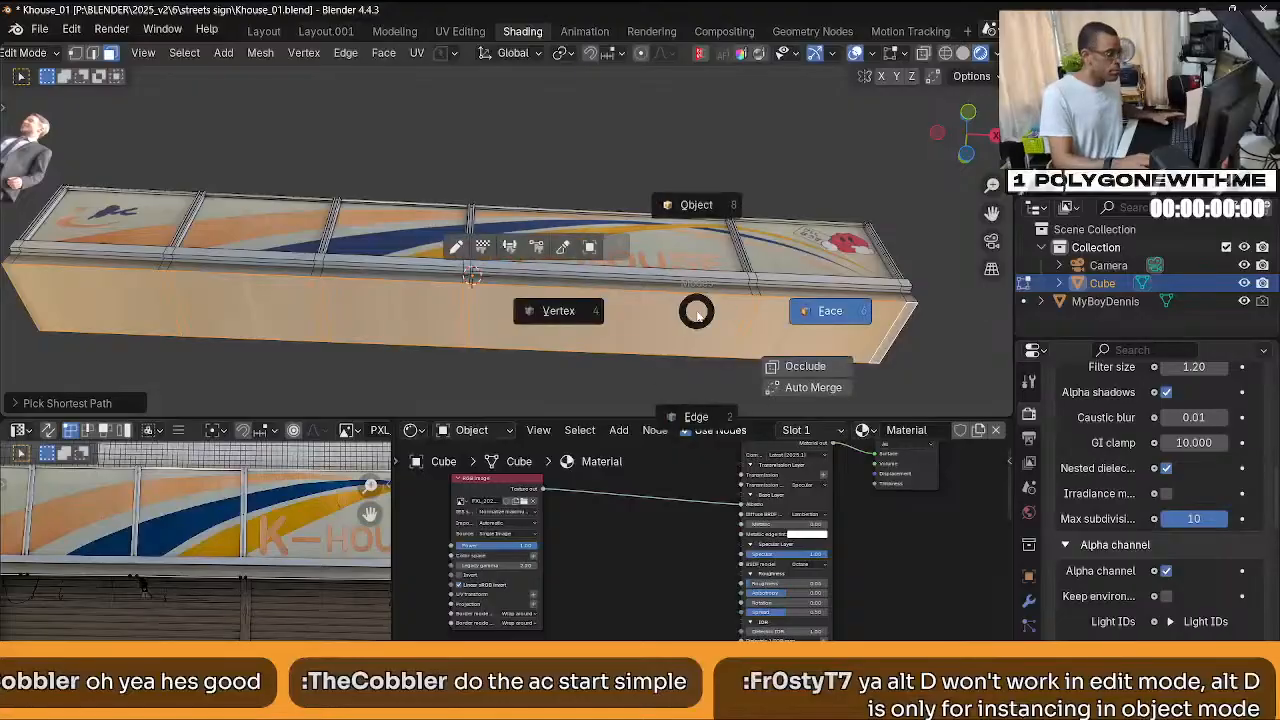
click(707, 205)
key(ctrl+a)
click(711, 240)
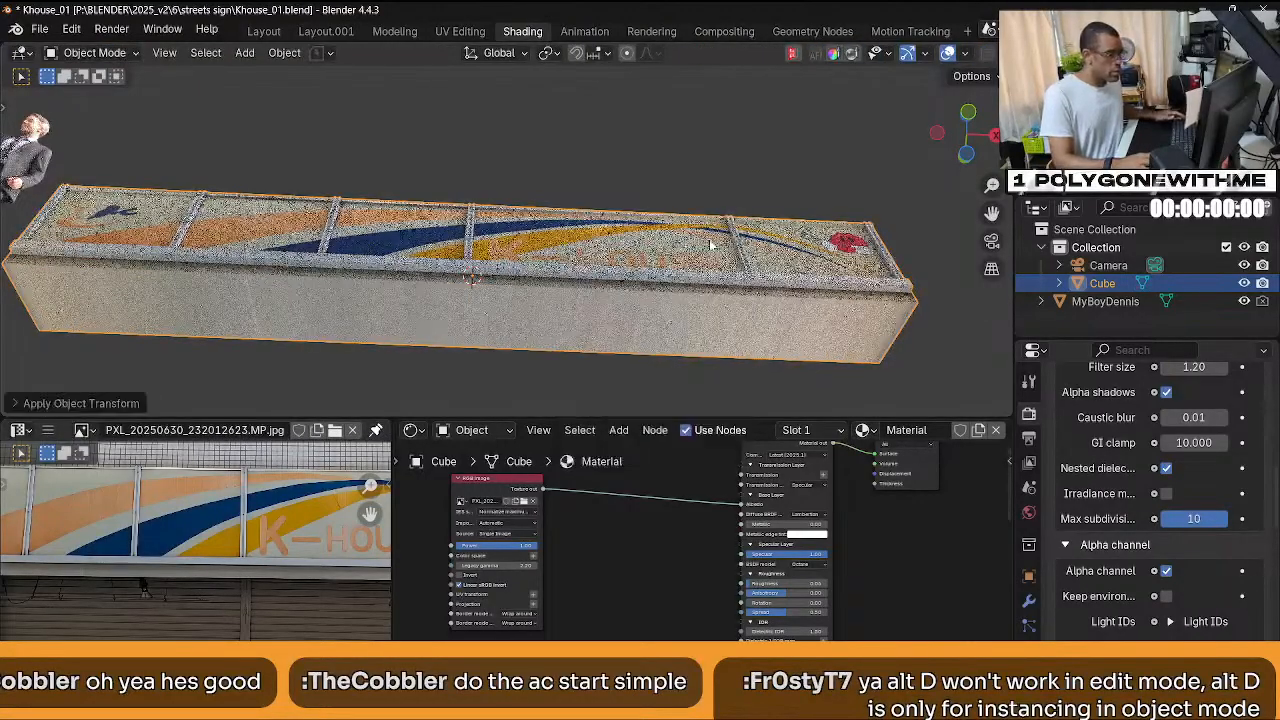
key(Tab)
Inset the selected underside faces about 0.033 m and extrude them upward along Z to recess the sign's bottom.
click(858, 298)
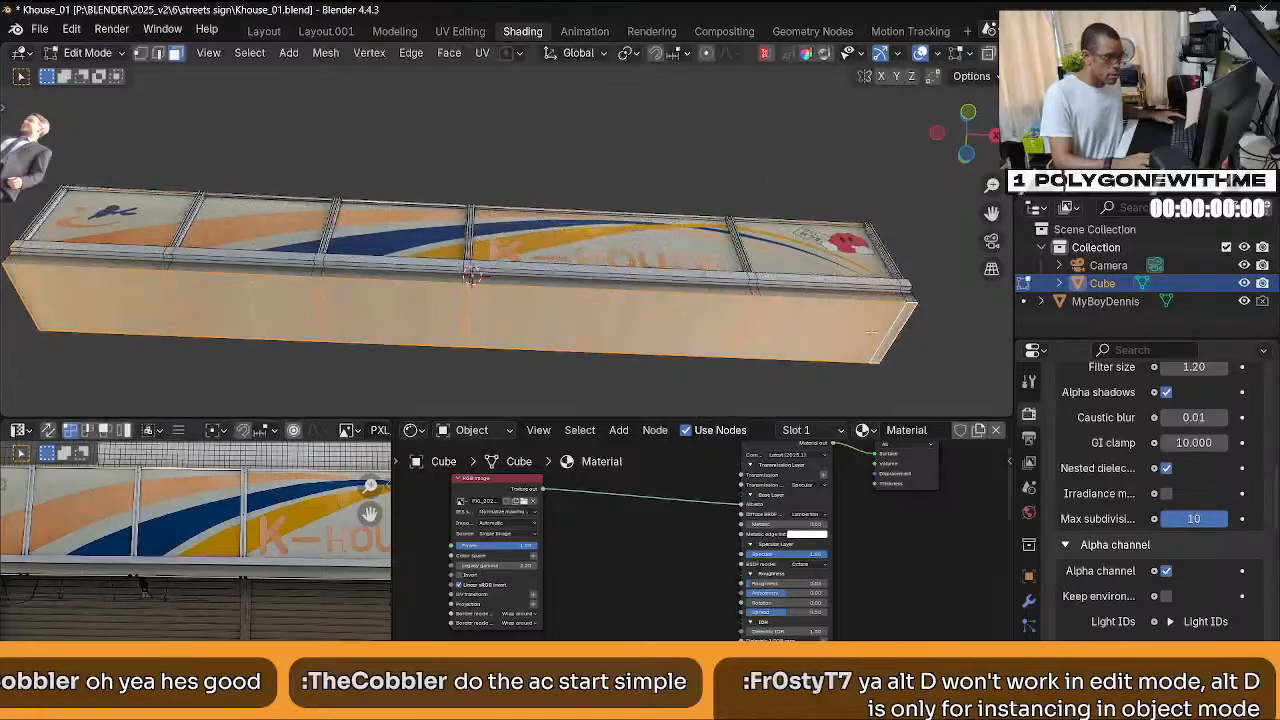
key(i)
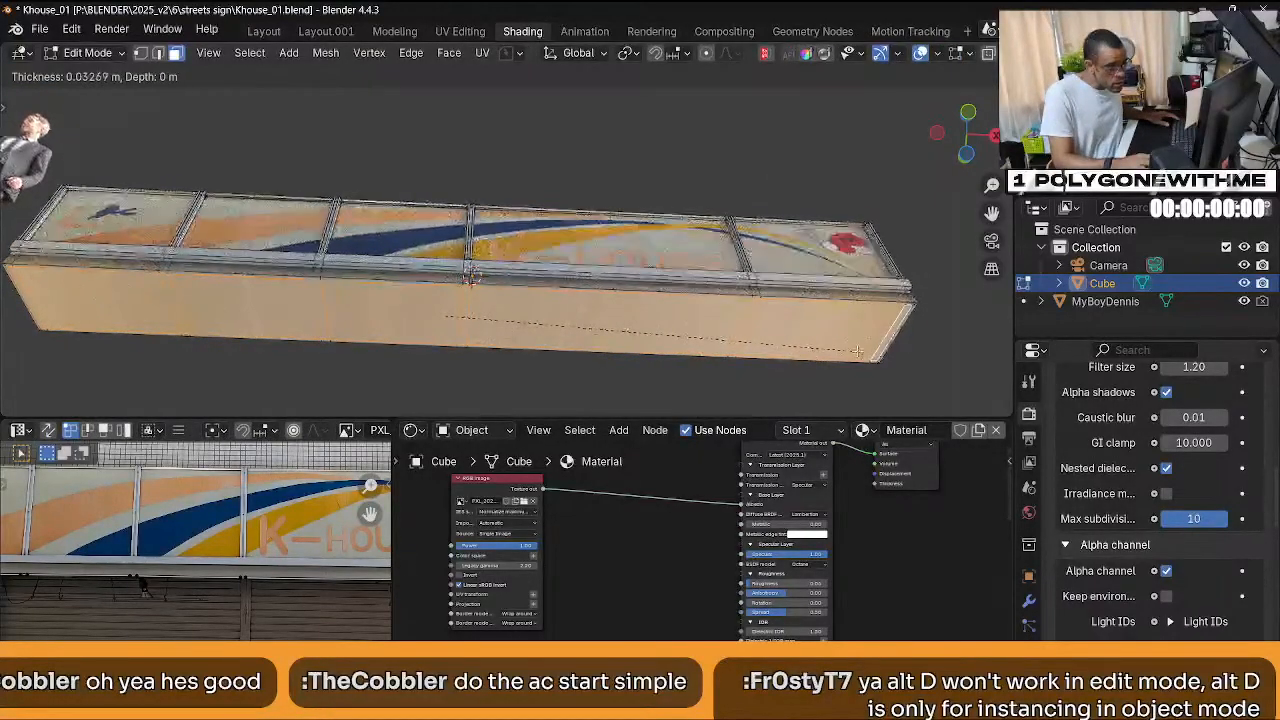
click(858, 350)
key(g)
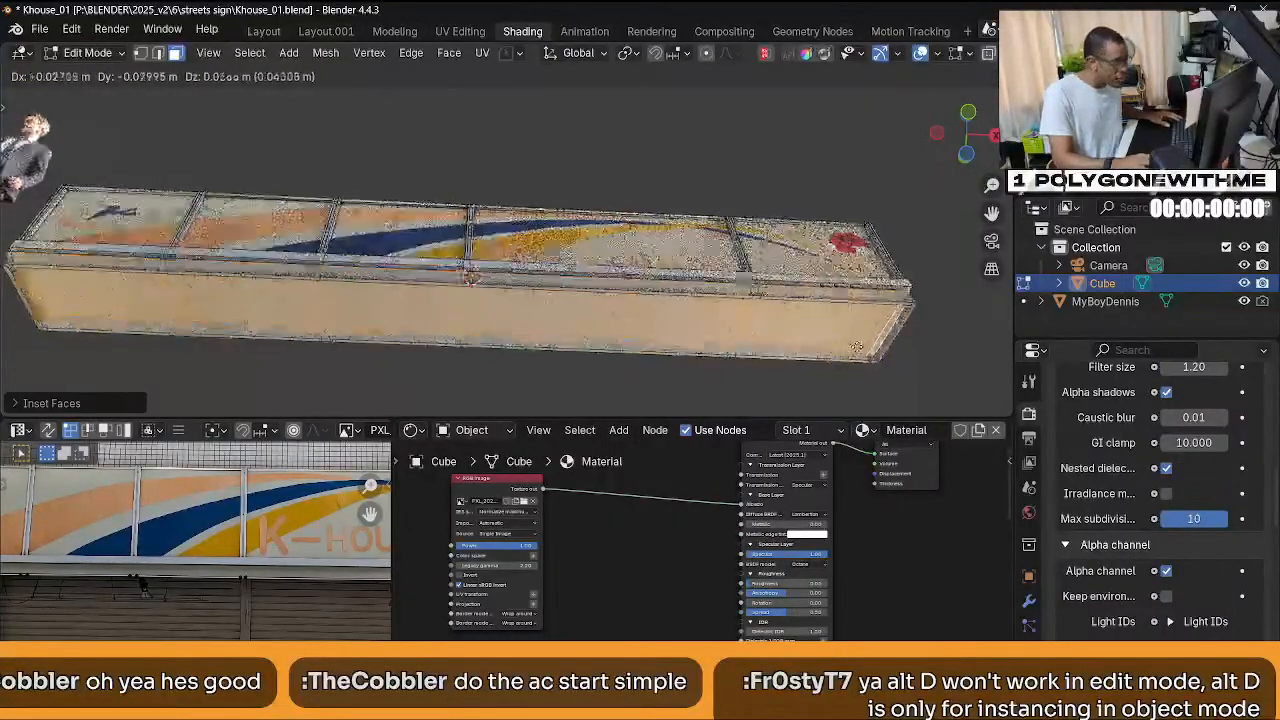
key(z)
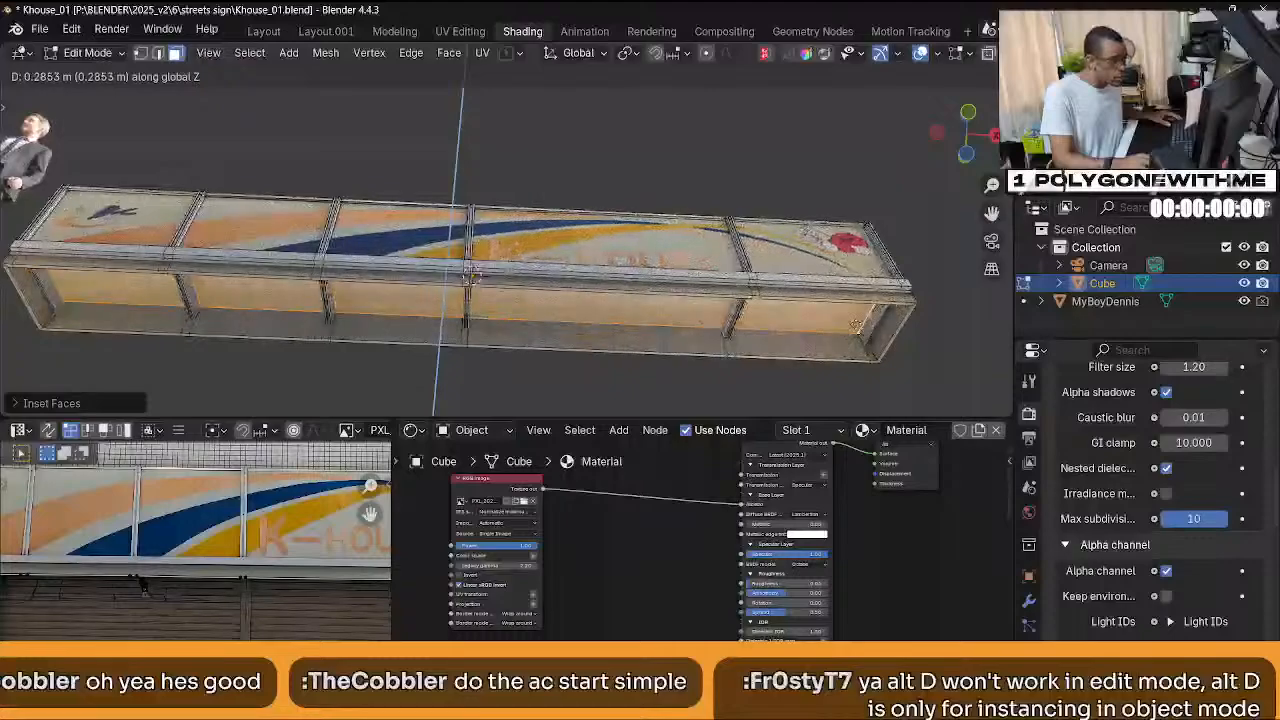
click(858, 338)
middle_drag(858, 338, 575, 311)
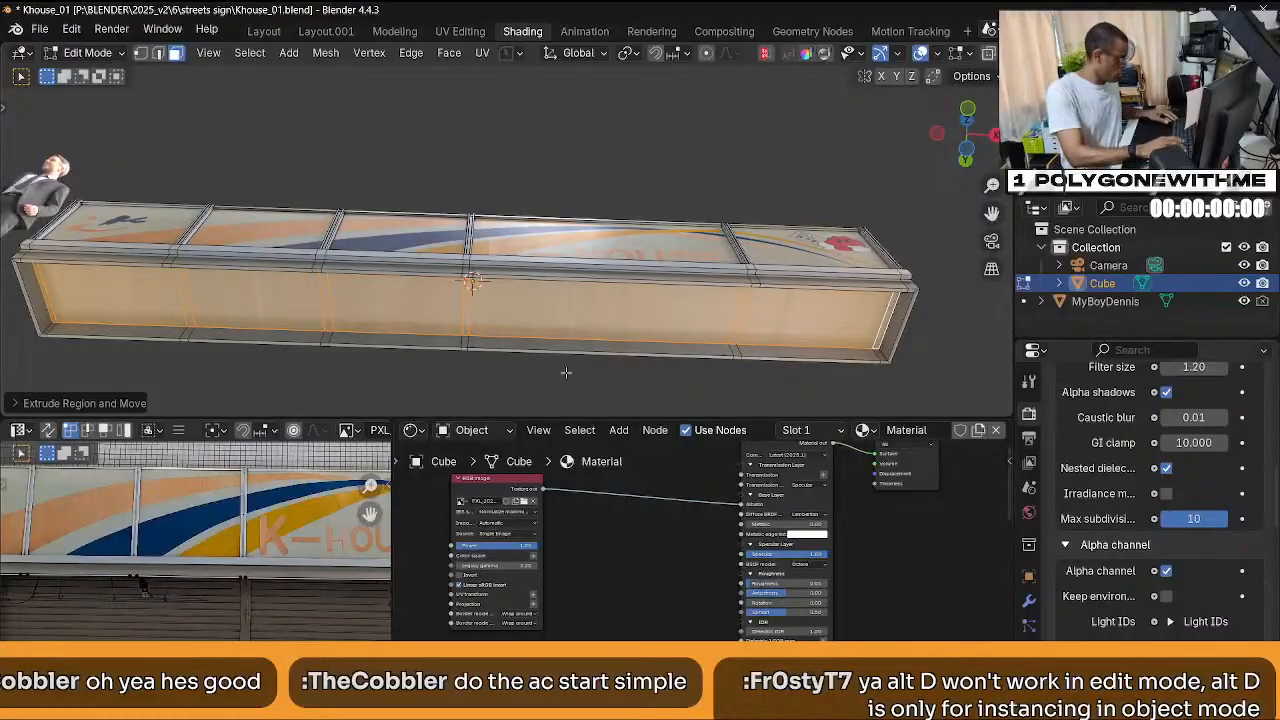
Project the recessed underside faces' UVs from a straight bottom view and select all of the projected UVs.
key(KP_7)
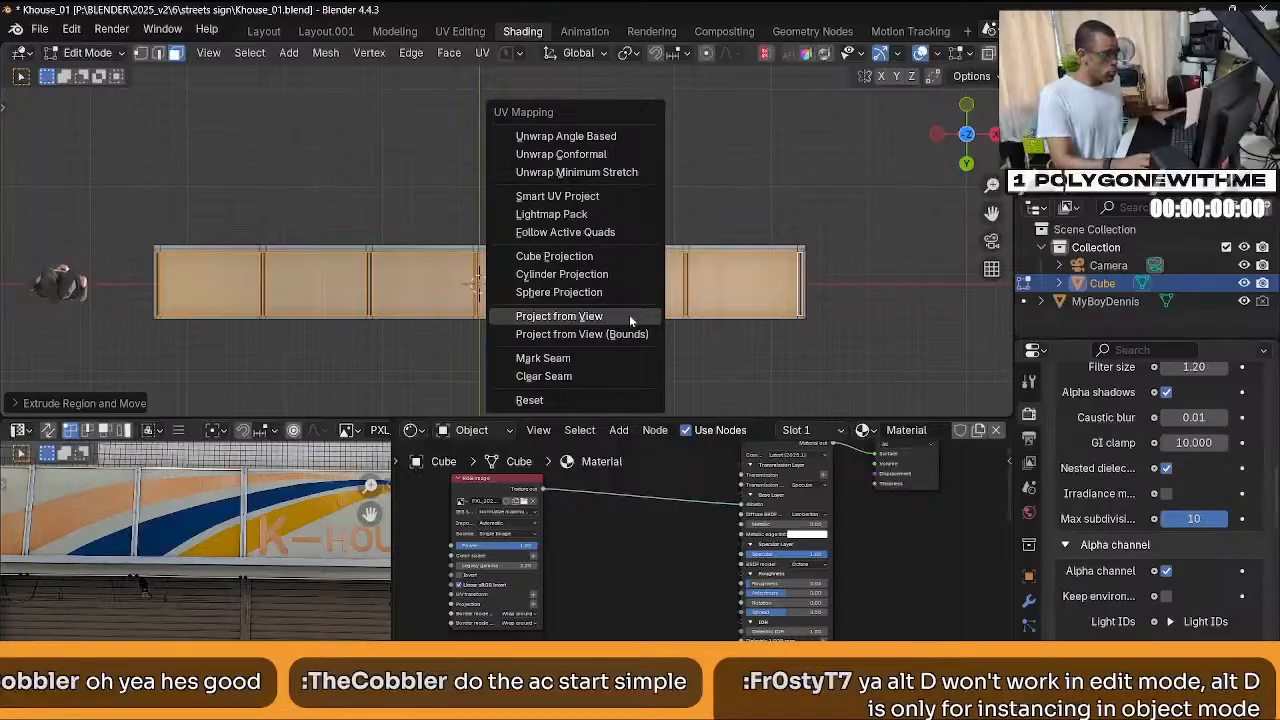
click(629, 316)
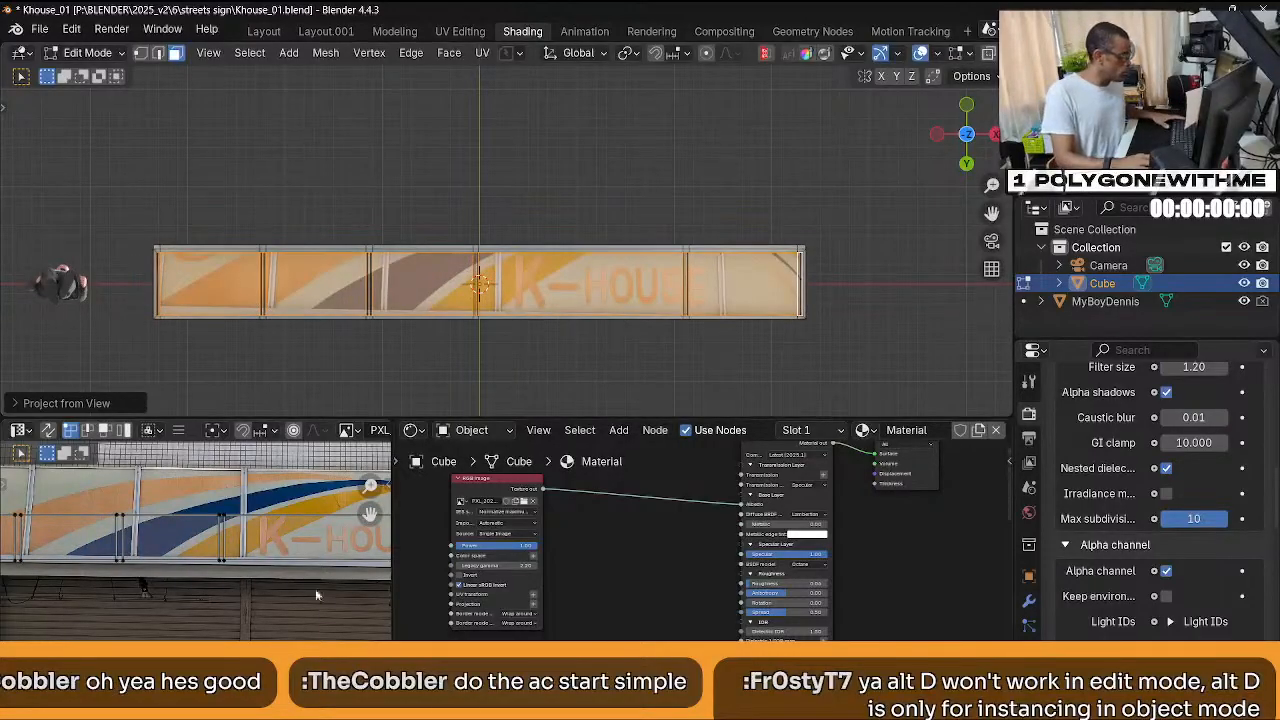
scroll(263, 582, down, 2)
key(a)
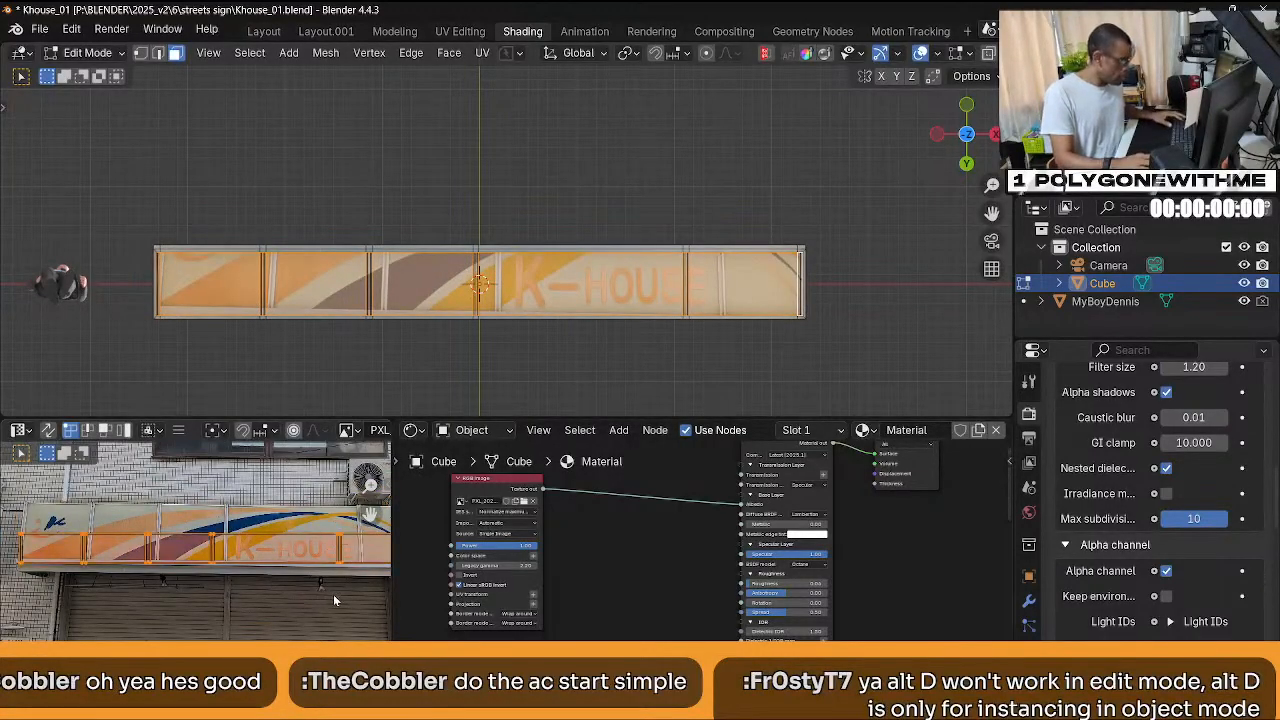
Try to flatten the projected underside UVs along X by scaling them to 0.
scroll(333, 594, up, 2)
key(s)
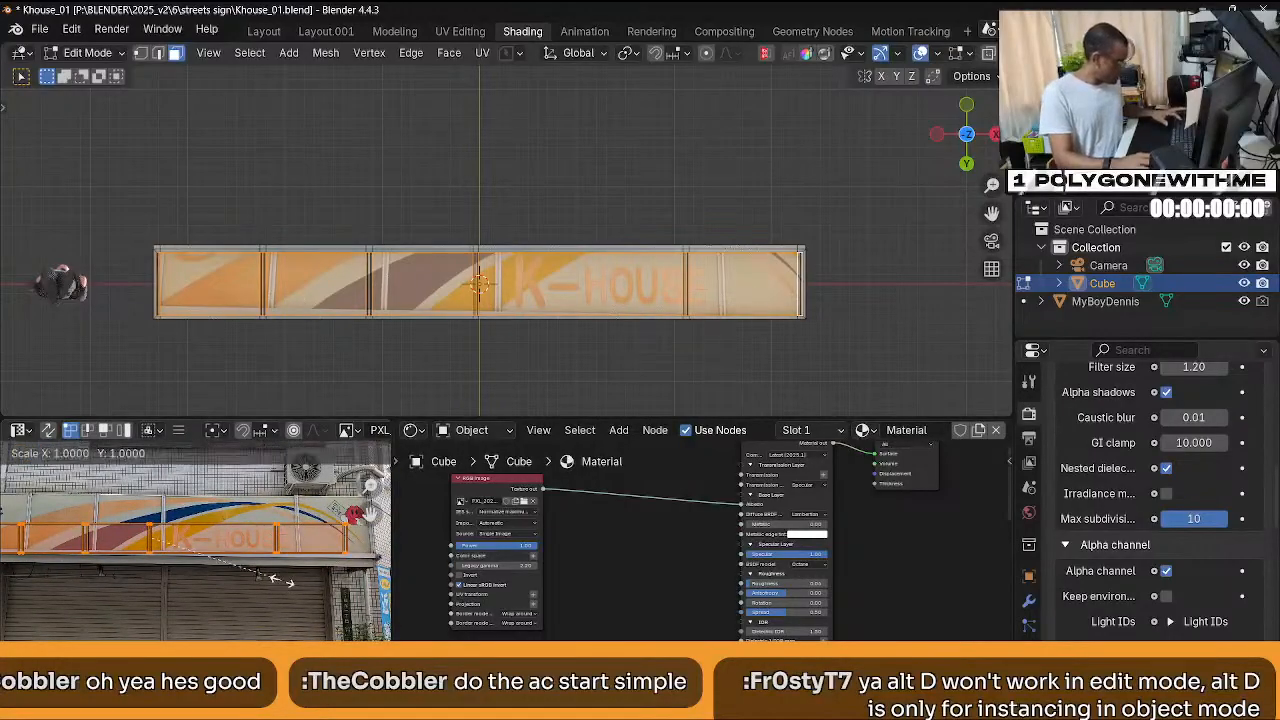
key(0)
key(Return)
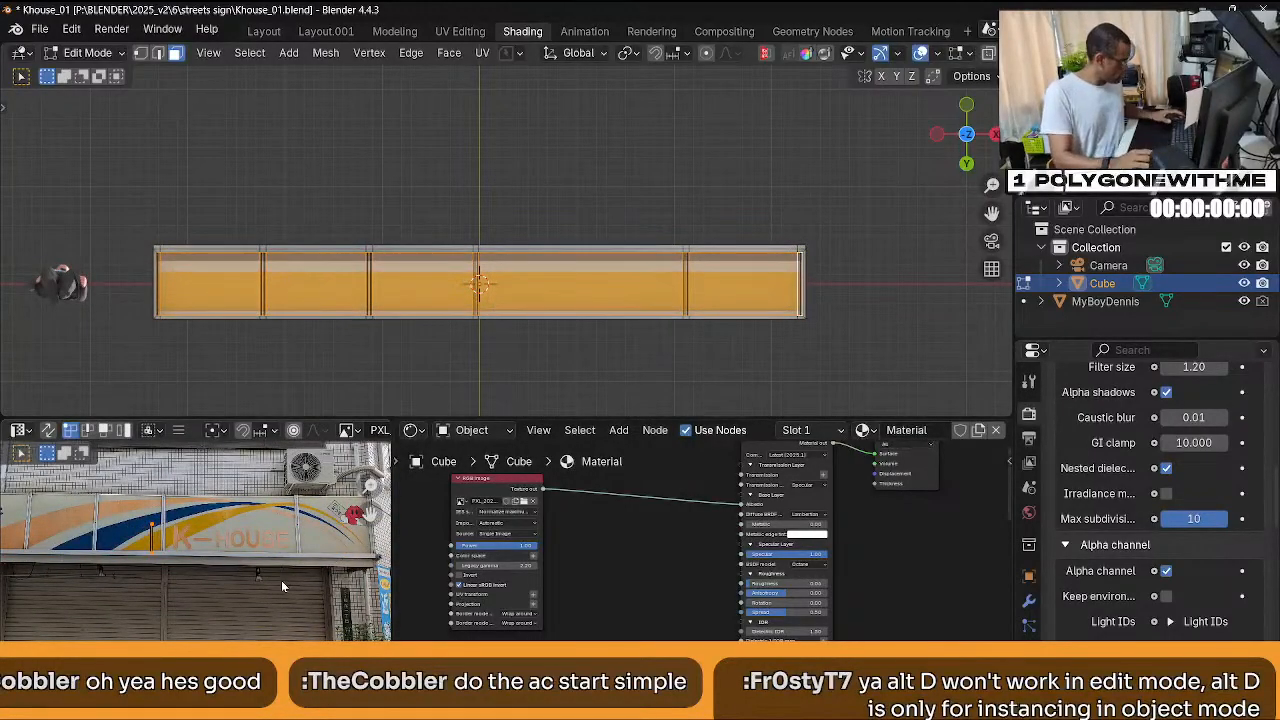
key(ctrl+z)
Undo the X flattening and scale the projected underside UVs to 0 along Y instead.
key(s)
key(x)
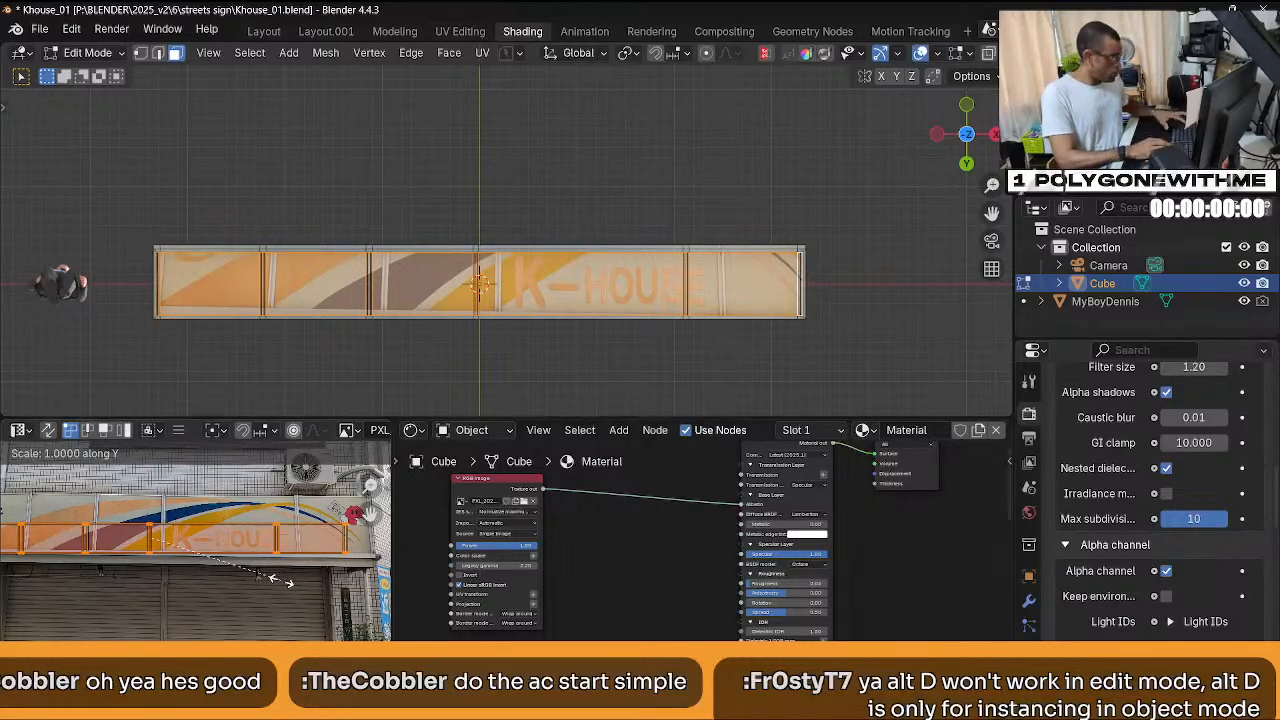
click(276, 580)
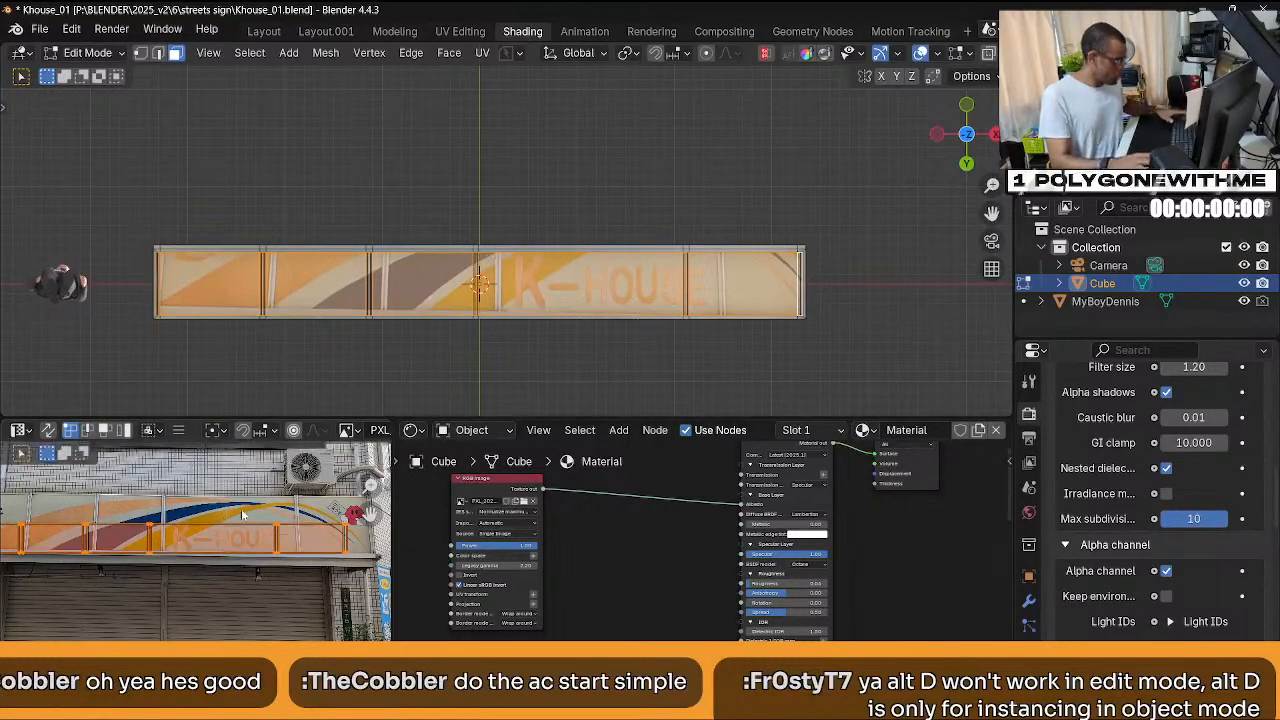
key(s)
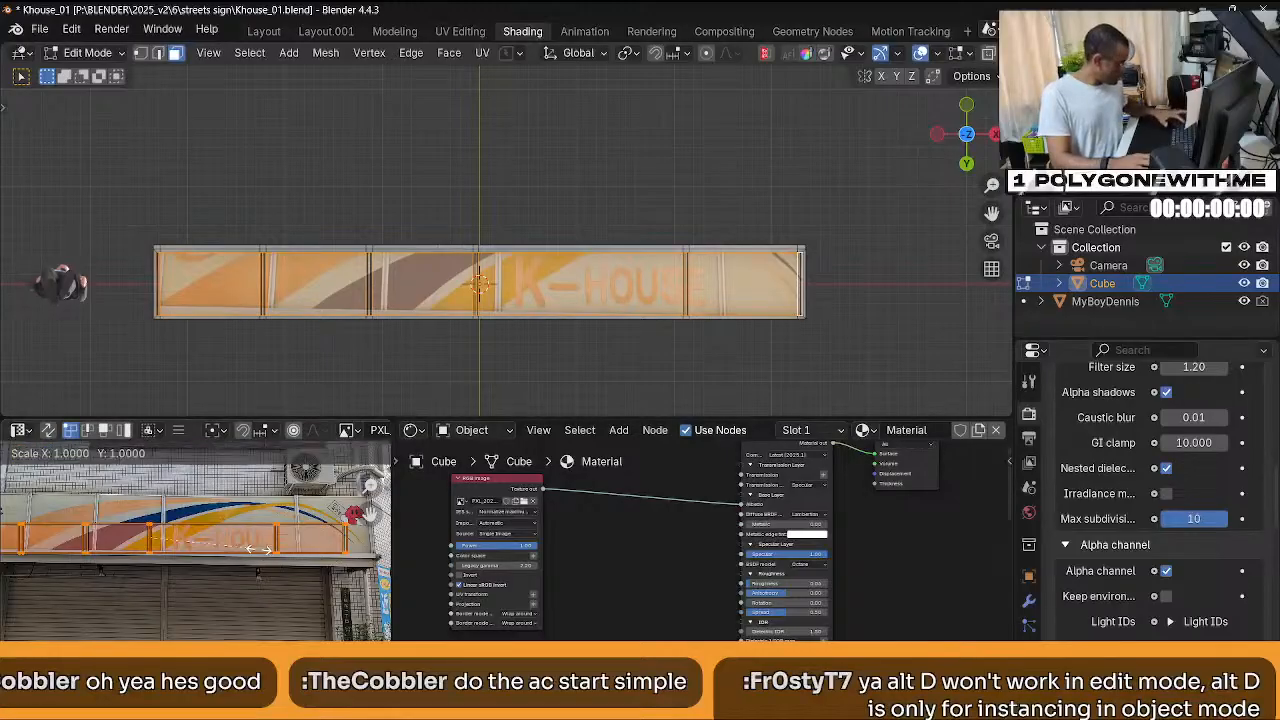
key(y)
key(0)
key(Return)
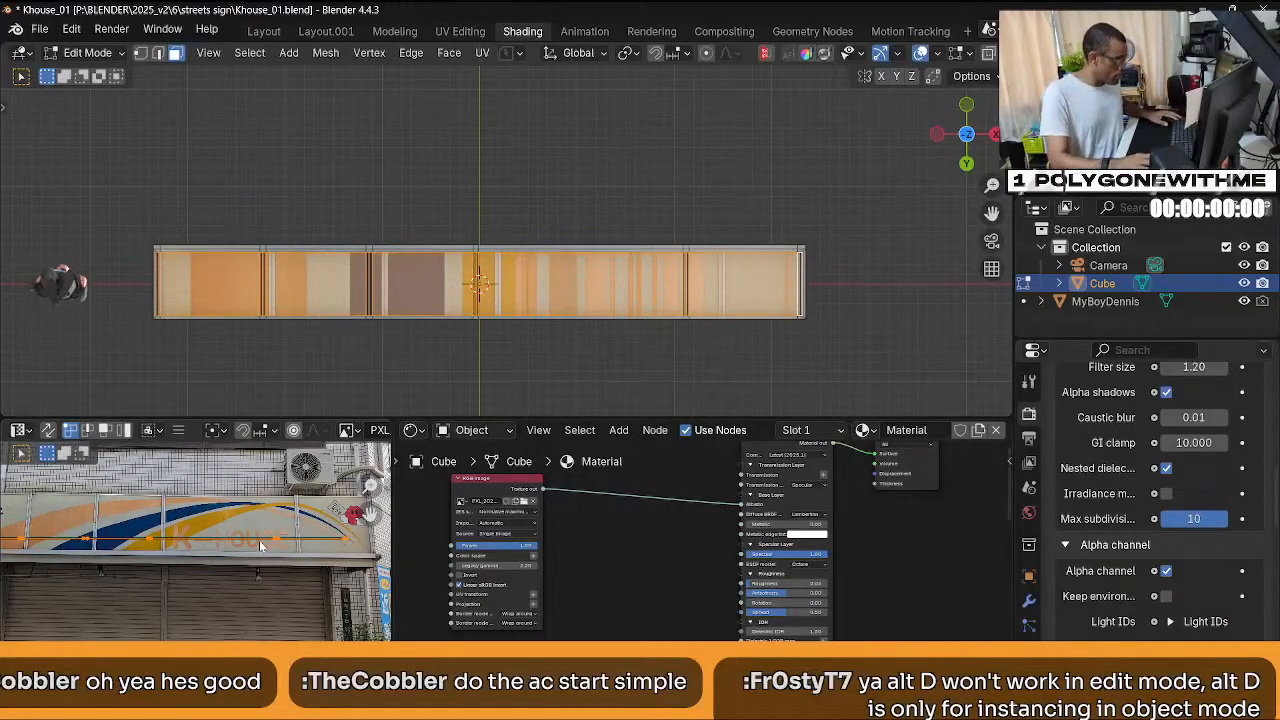
Move the flattened underside UVs down along Y by about 0.03, toward the grey trim beneath the sign in the photo.
middle_drag(259, 540, 318, 533)
key(g)
key(y)
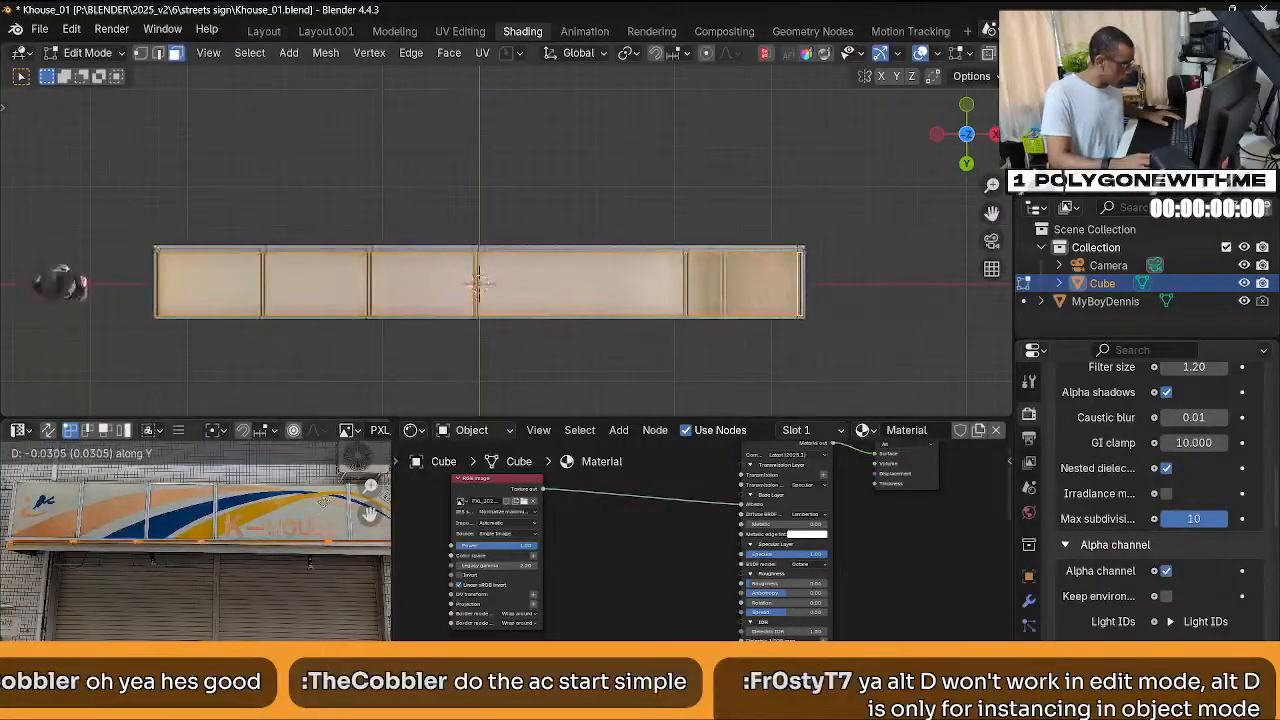
click(323, 512)
middle_drag(323, 512, 232, 514)
Box-select the flattened underside UVs and nudge them further along Y to sit on the photo's plain grey trim.
drag(355, 558, 107, 500)
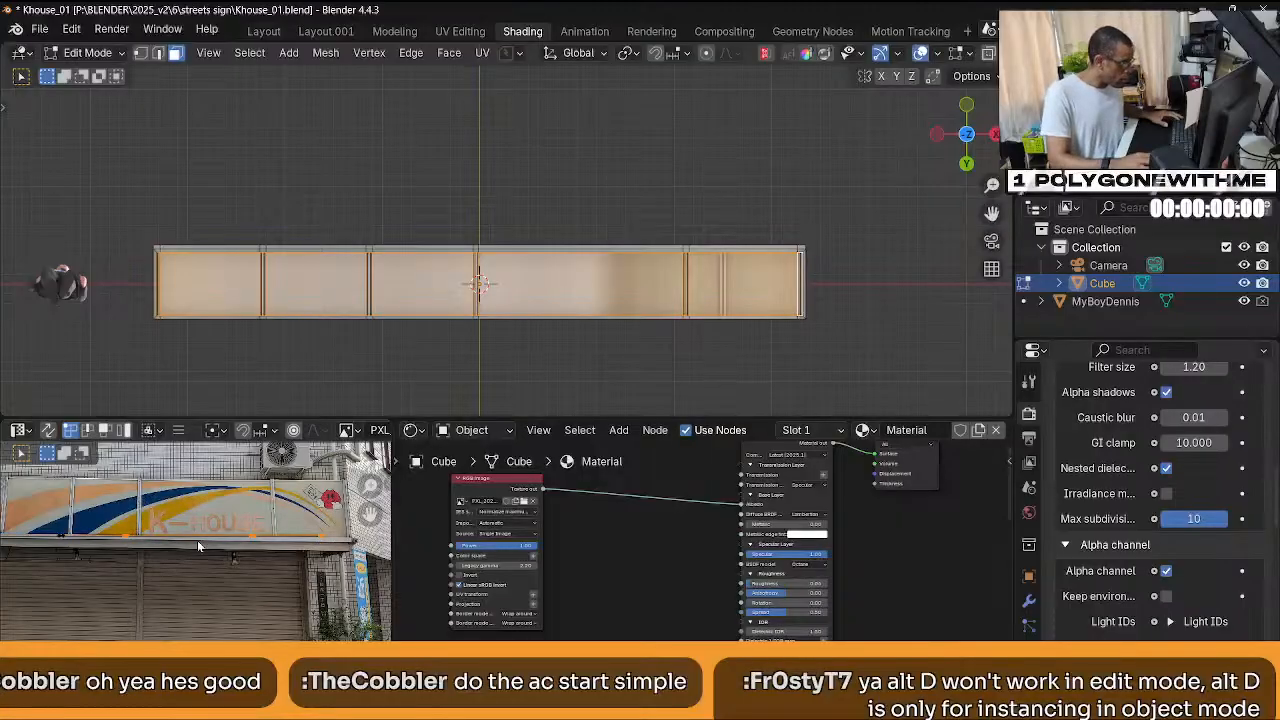
key(g)
key(y)
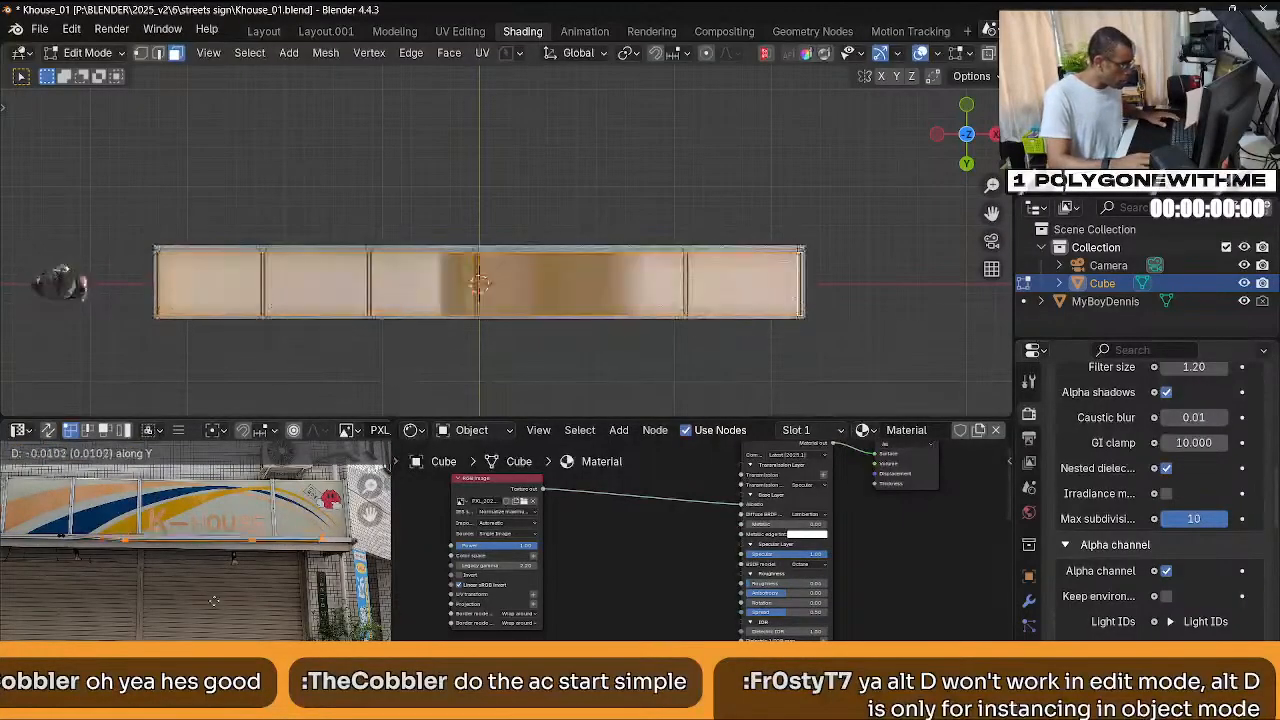
click(127, 558)
middle_drag(127, 558, 151, 565)
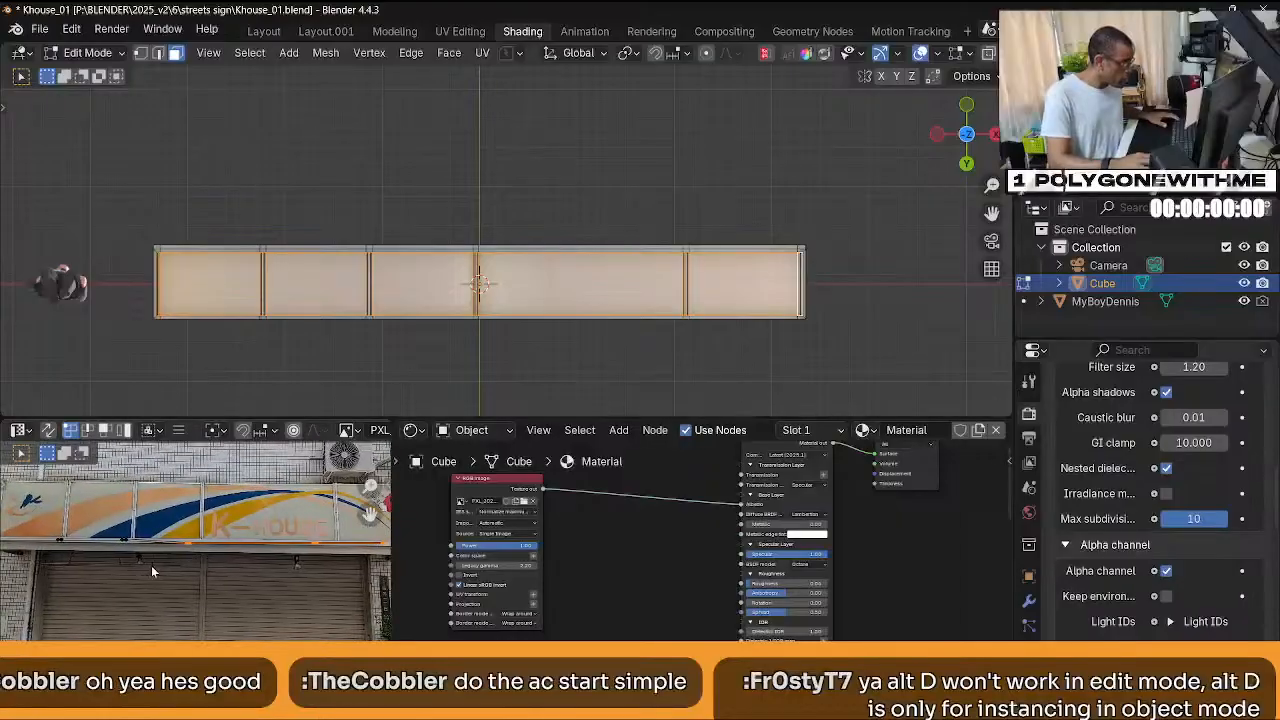
key(g)
key(y)
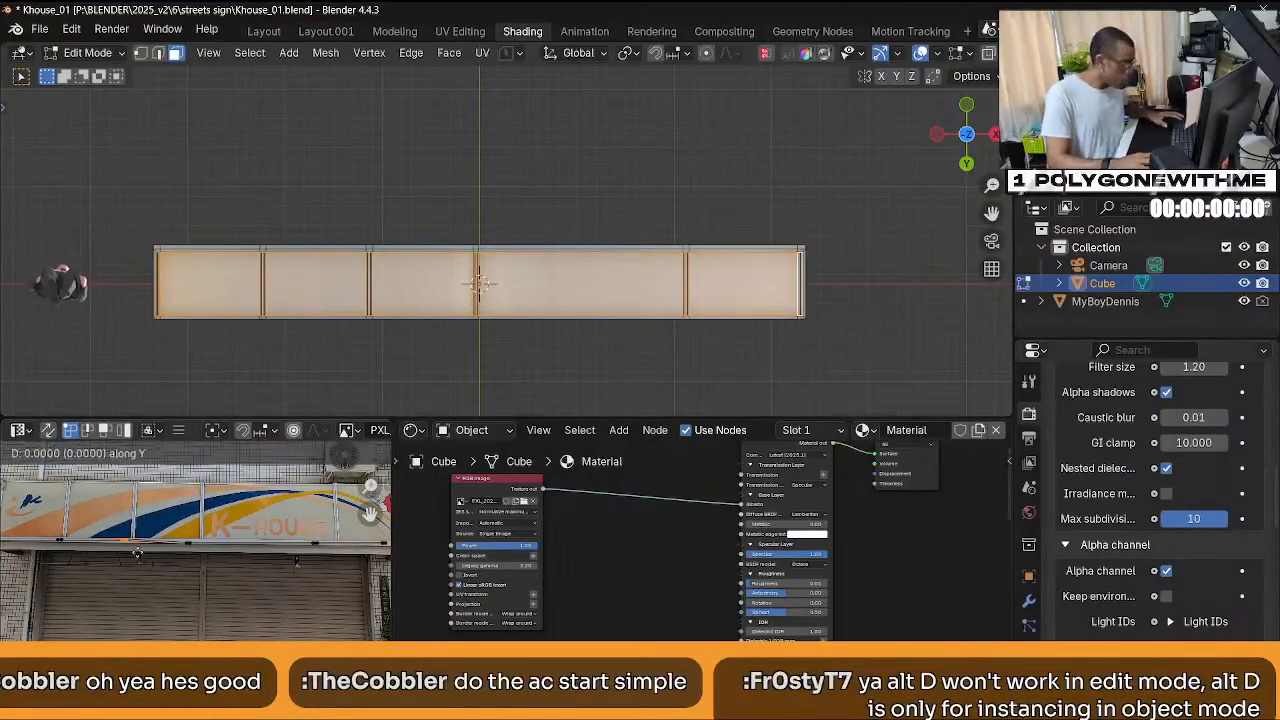
click(138, 561)
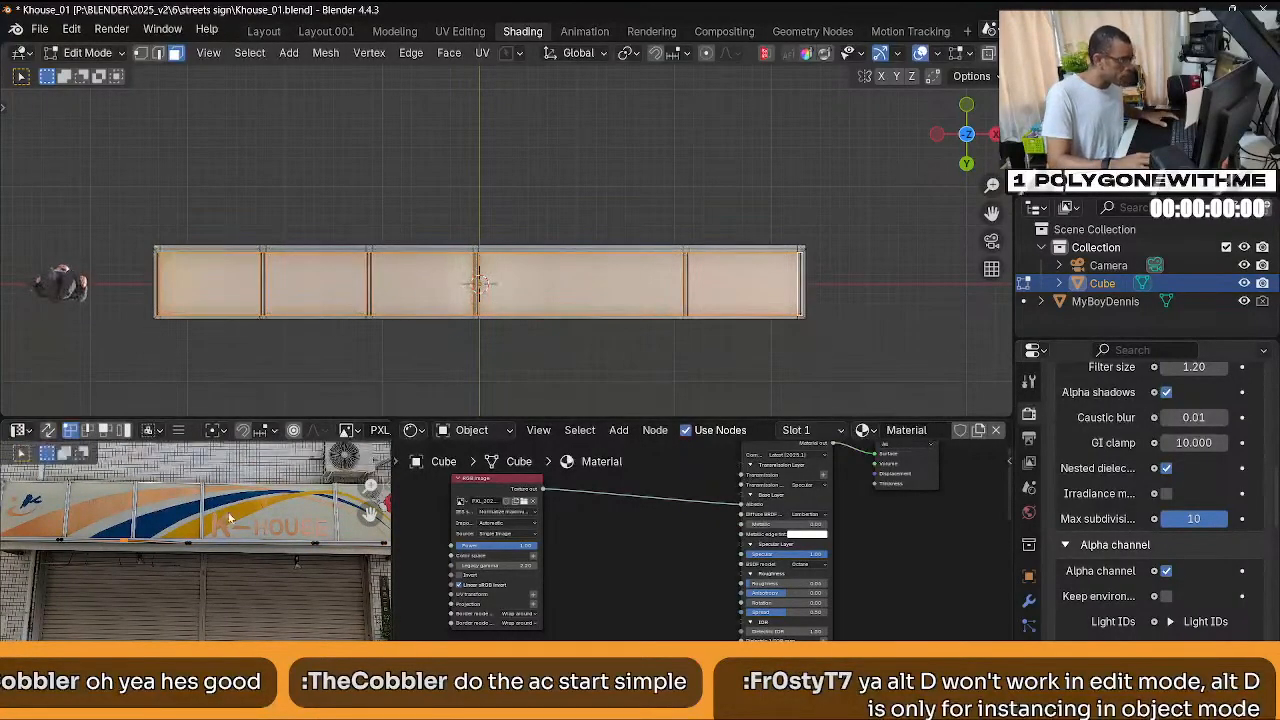
Select the end face of the sign's lower front strip, on the side of the red mascot.
middle_drag(433, 338, 504, 315)
scroll(436, 356, down, 2)
scroll(496, 308, up, 3)
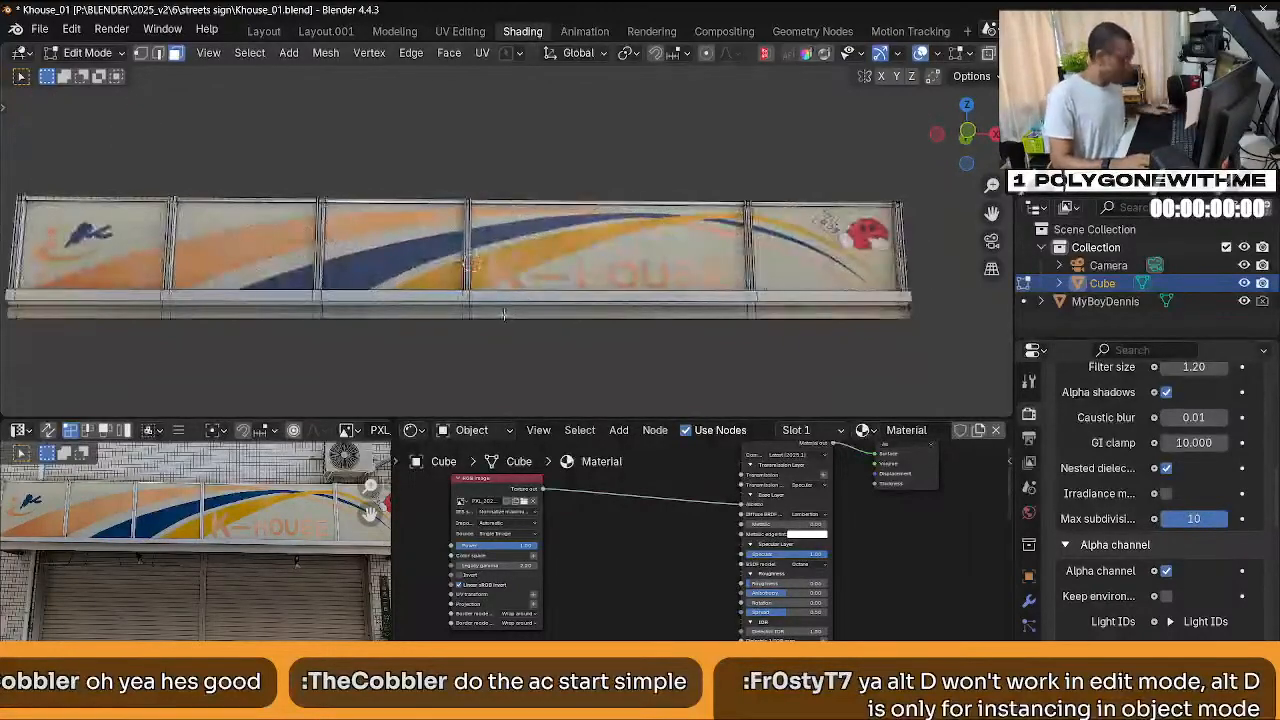
click(907, 317)
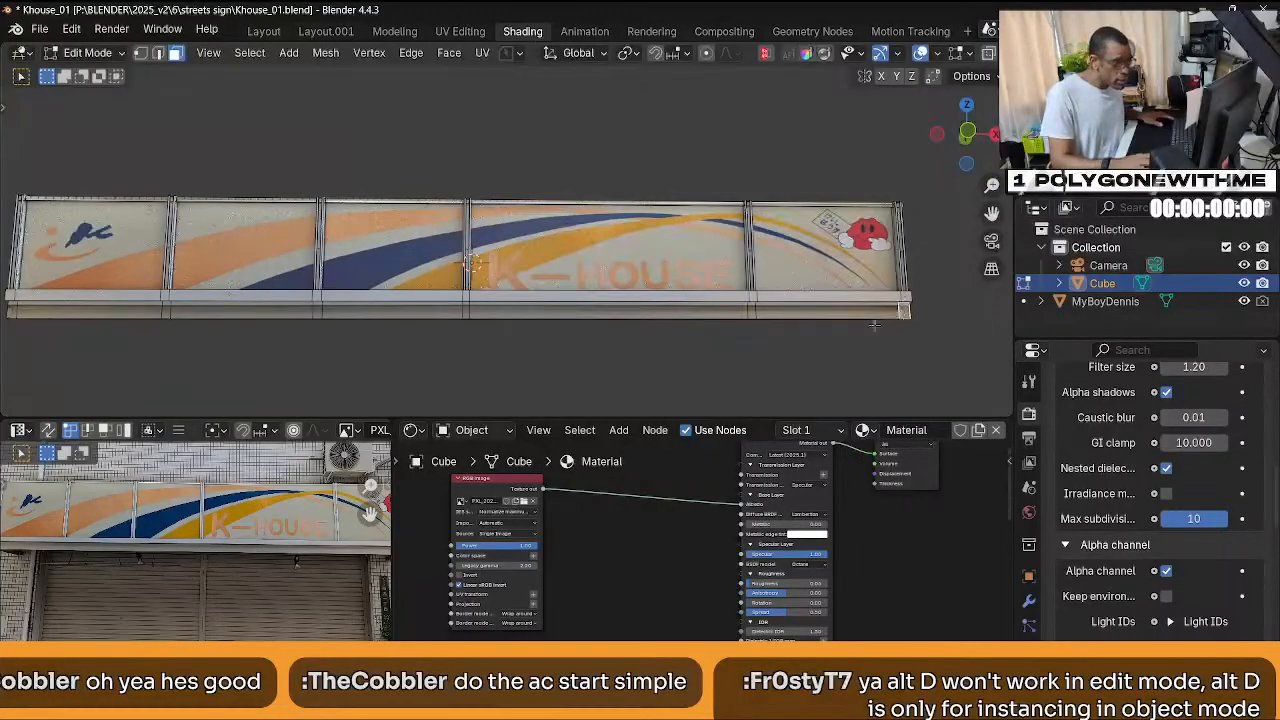
middle_drag(874, 326, 853, 323)
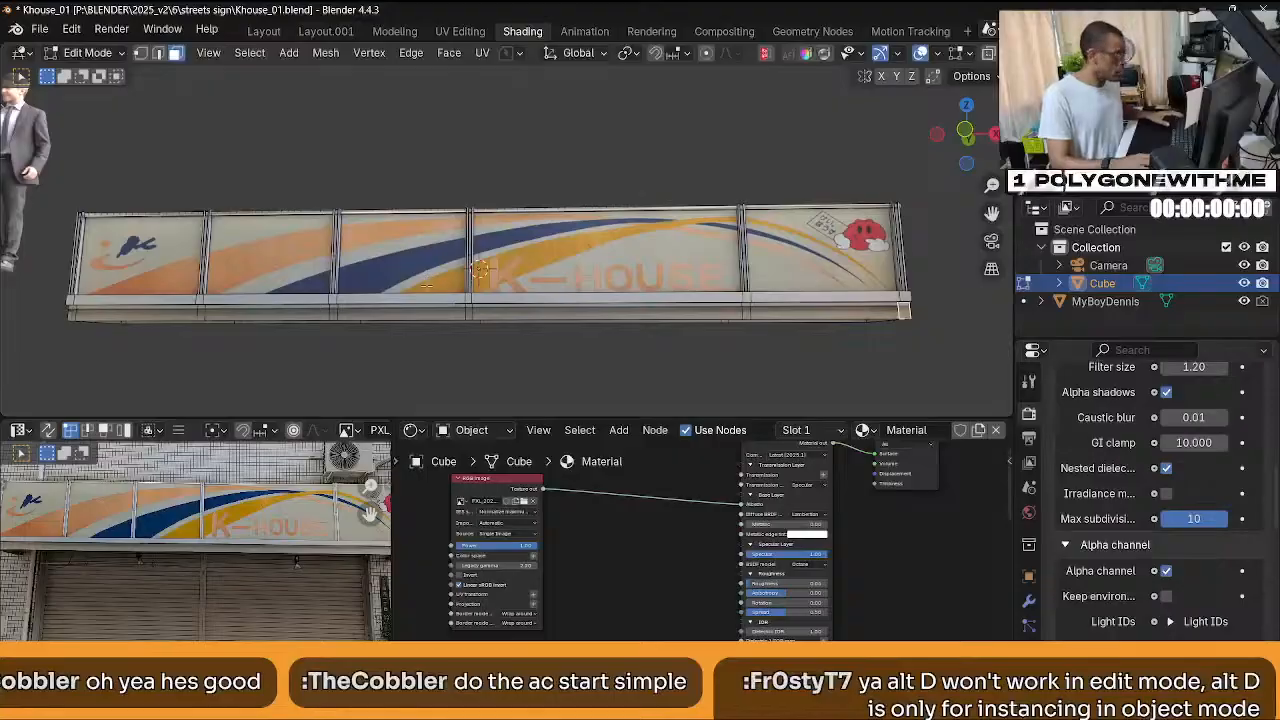
Return to Object Mode and enable Screen Cast for the 3D view.
key(Tab)
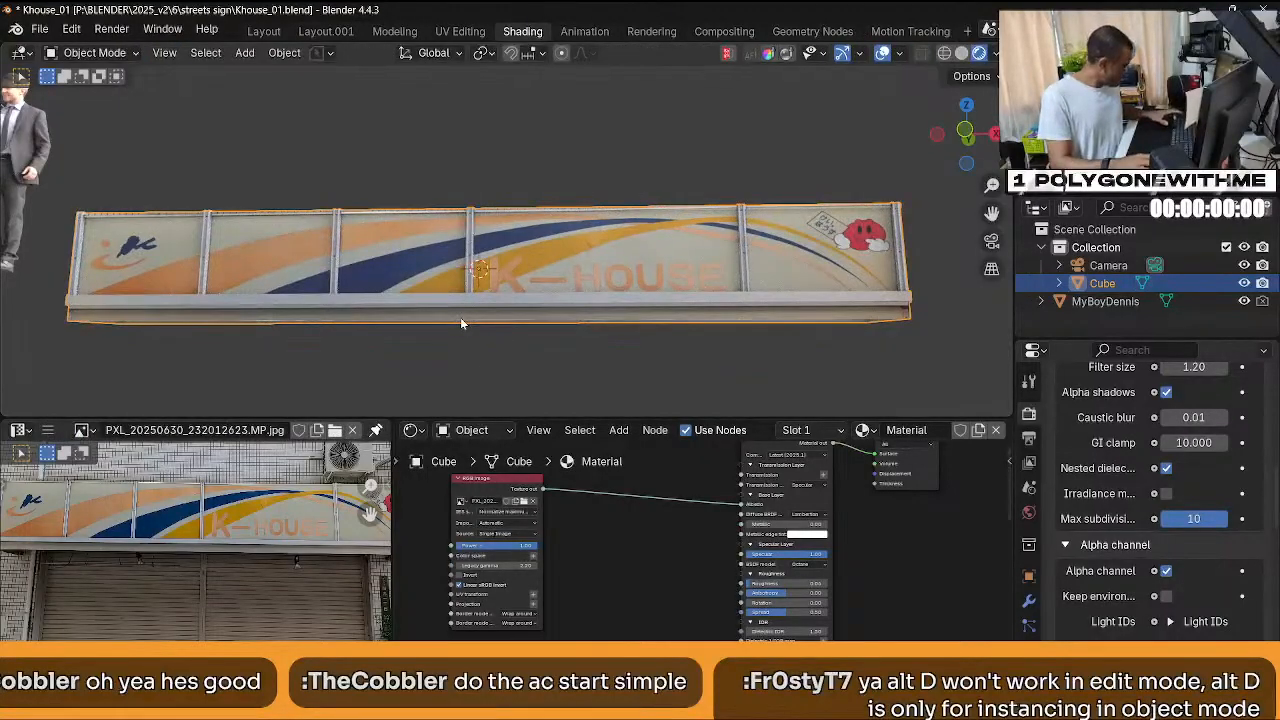
key(ctrl+s)
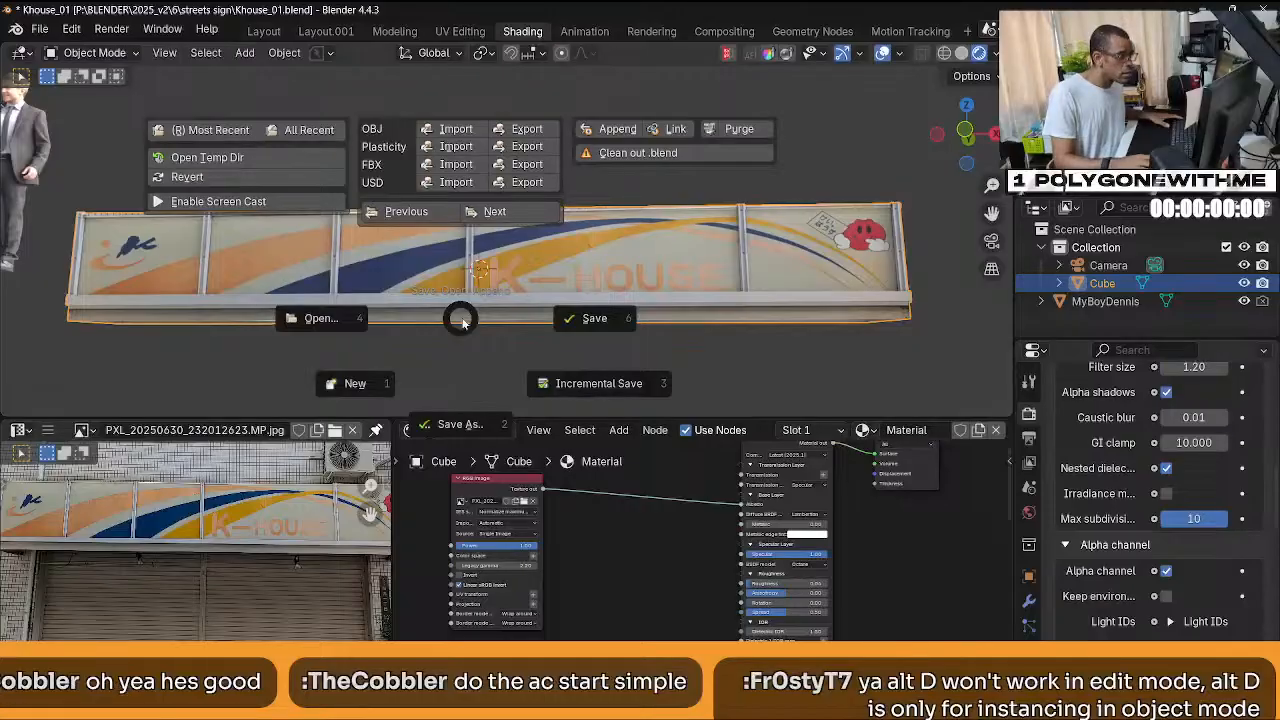
click(227, 199)
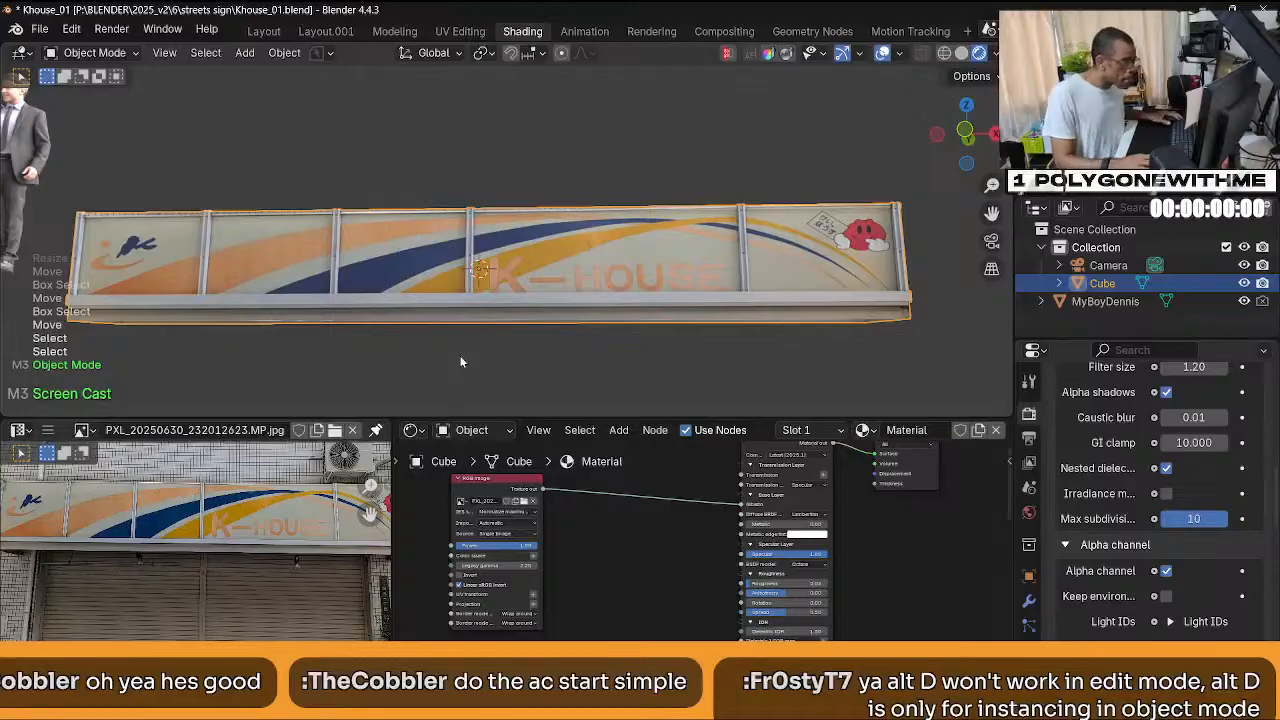
middle_drag(459, 356, 458, 344)
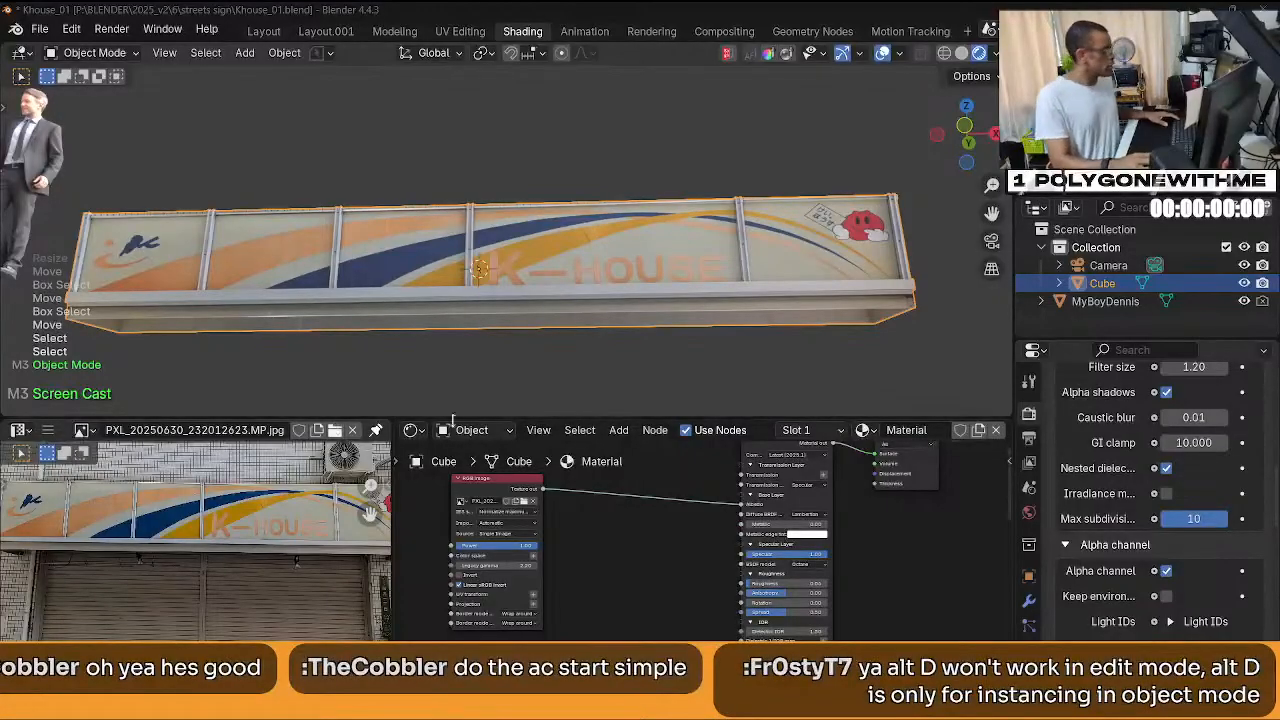
Select the sign's whole lower front strip of faces in Edit Mode and project its UVs from the front view.
click(565, 322)
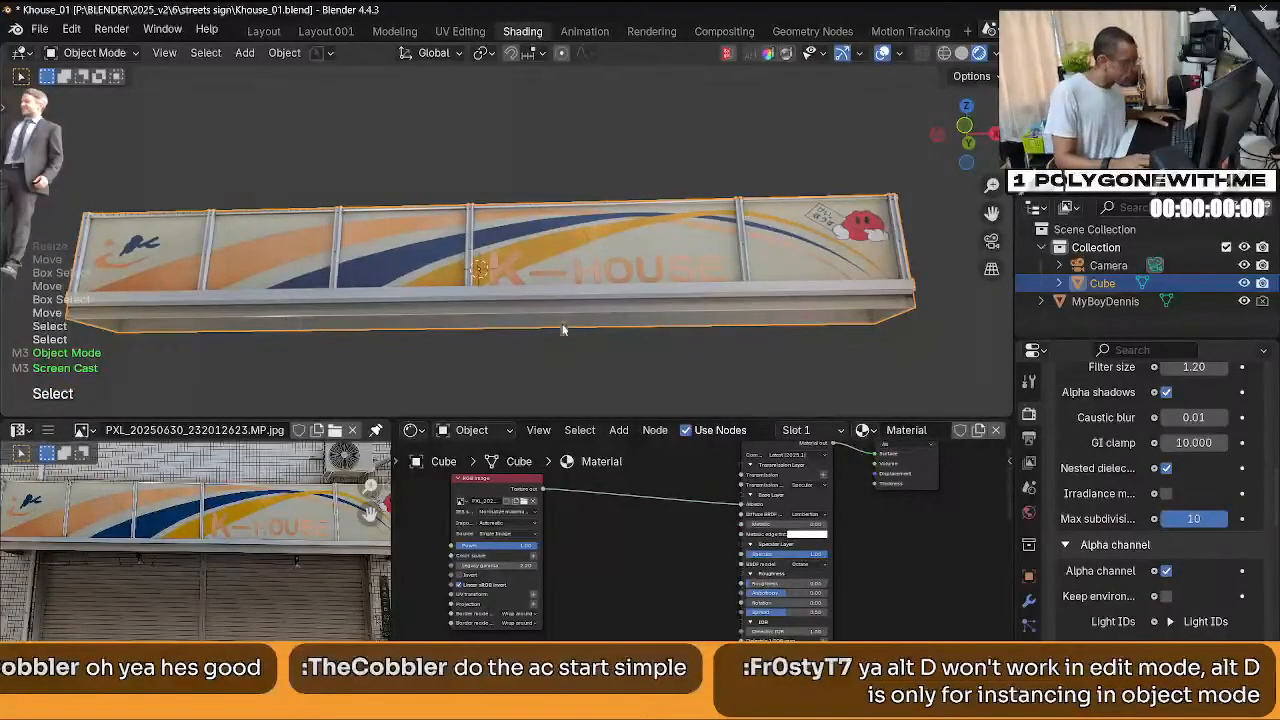
key(3)
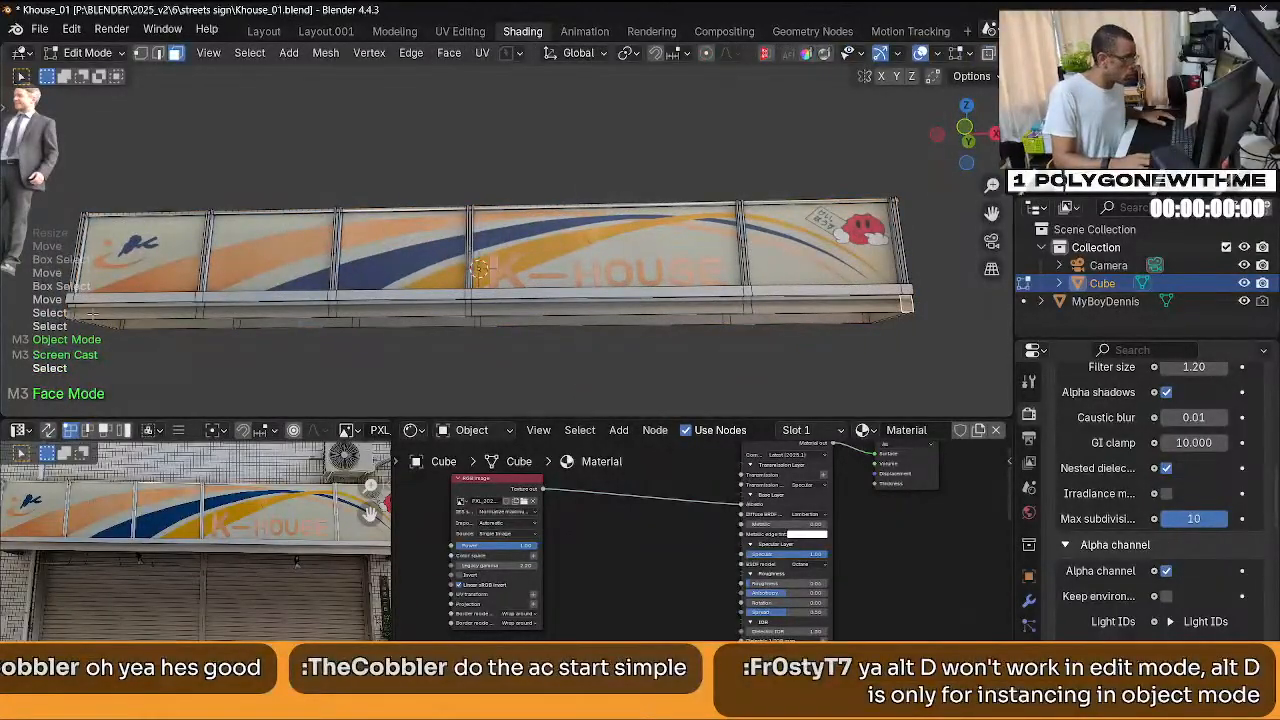
ctrl+click(120, 300)
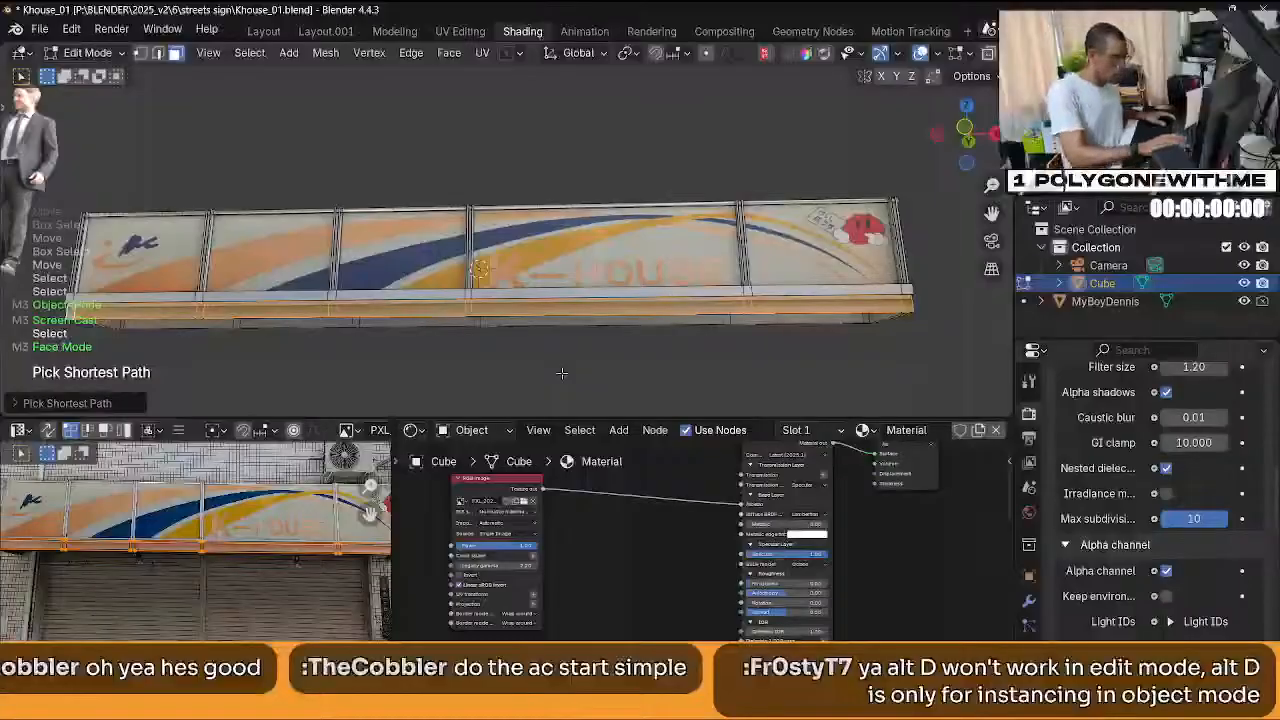
key(KP_1)
key(u)
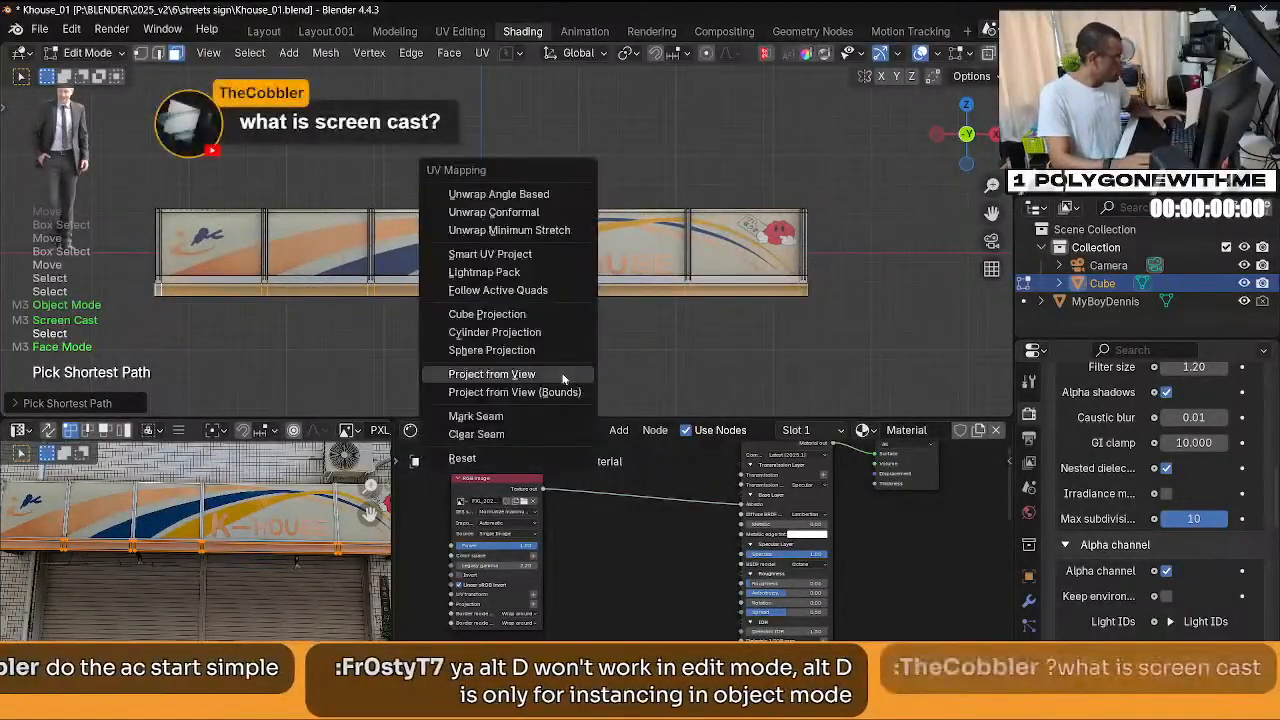
click(562, 376)
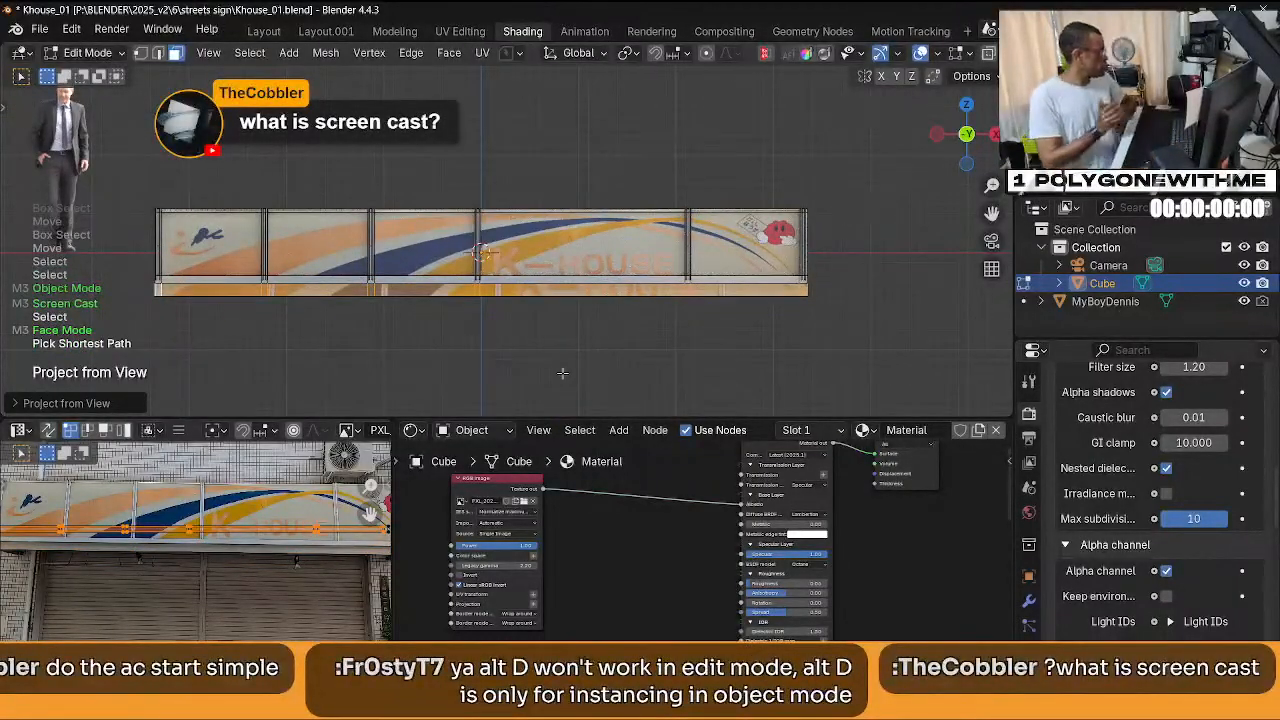
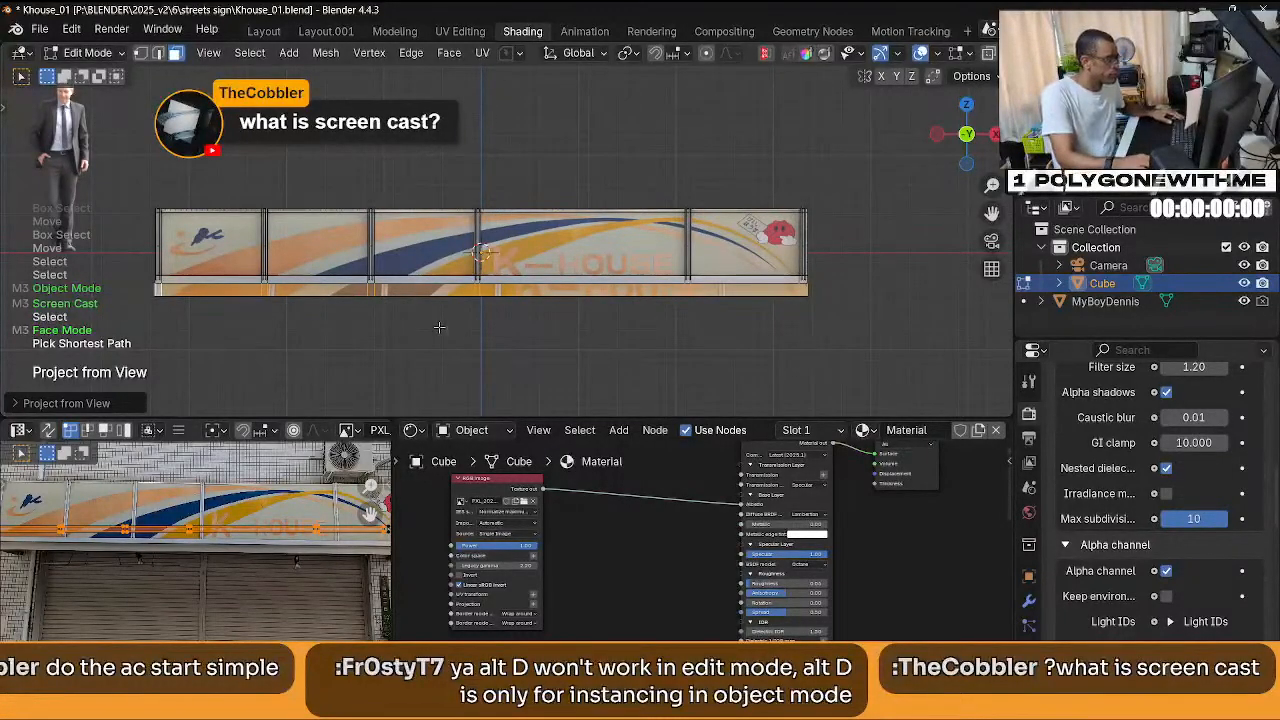
Maximize the UV editor and move the front strip's UVs down onto the grey fascia below the sign in the photo.
middle_drag(384, 341, 490, 272)
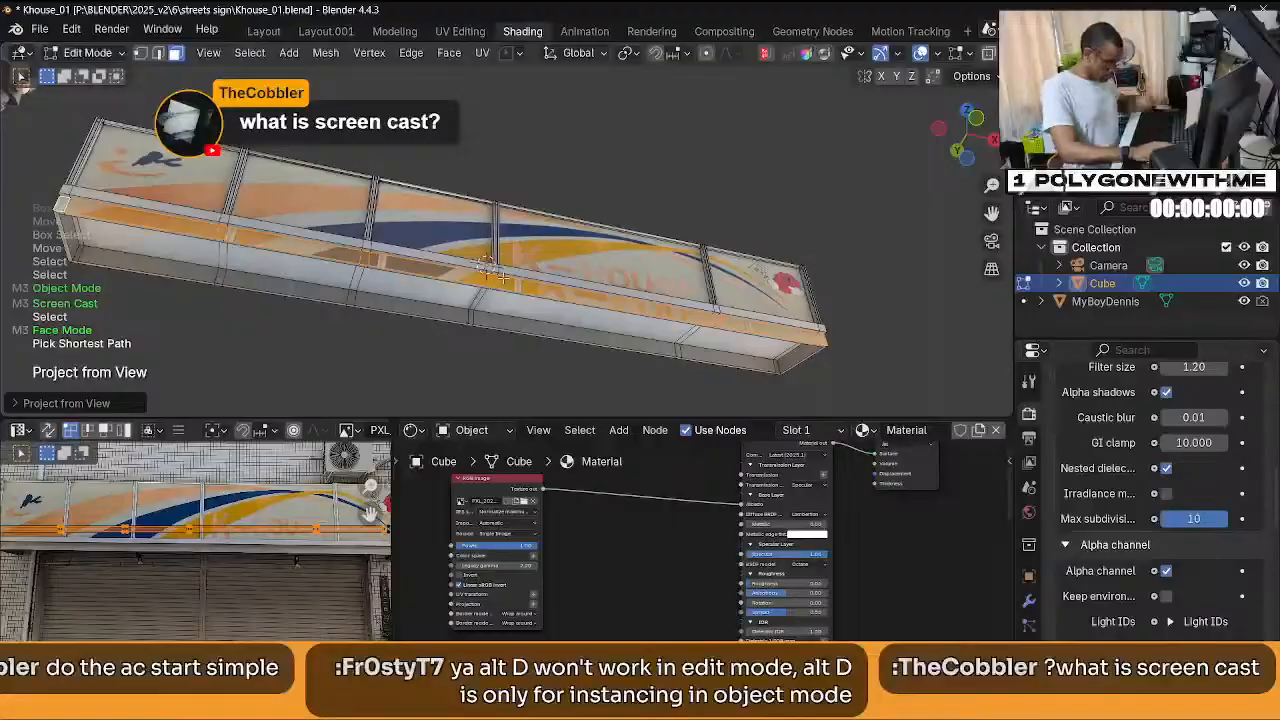
key(KP_1)
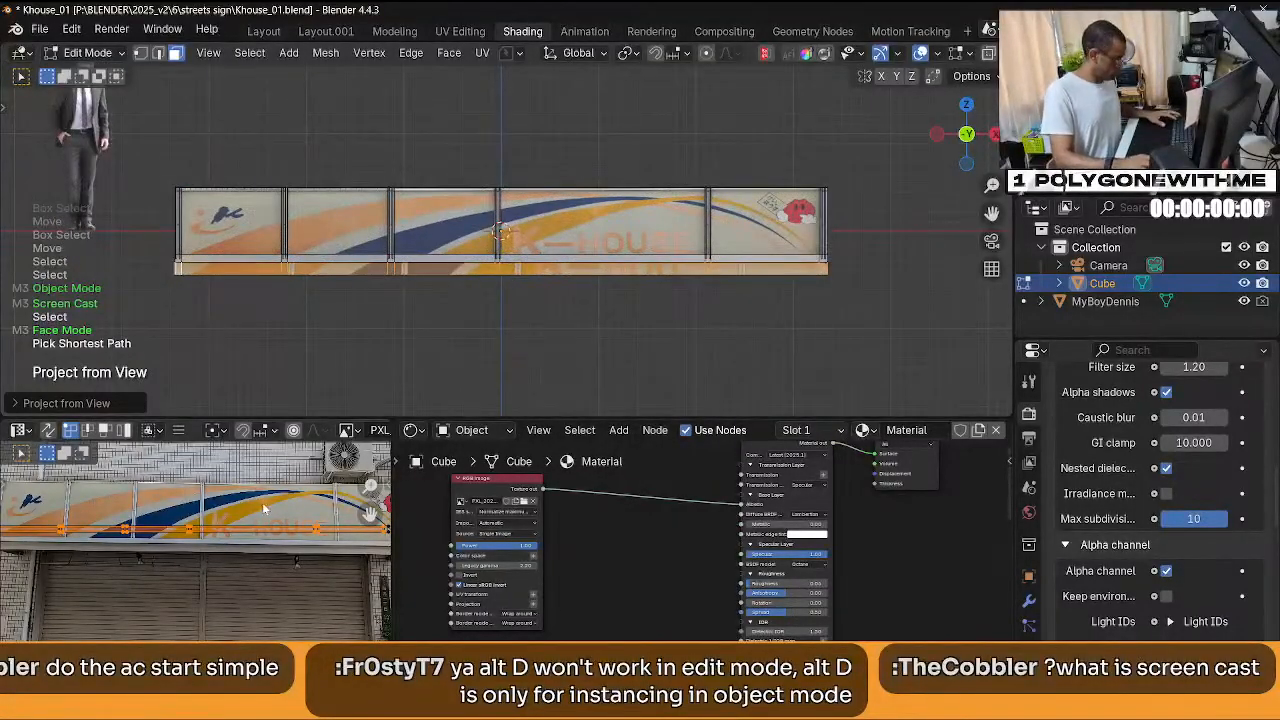
key(ctrl+space)
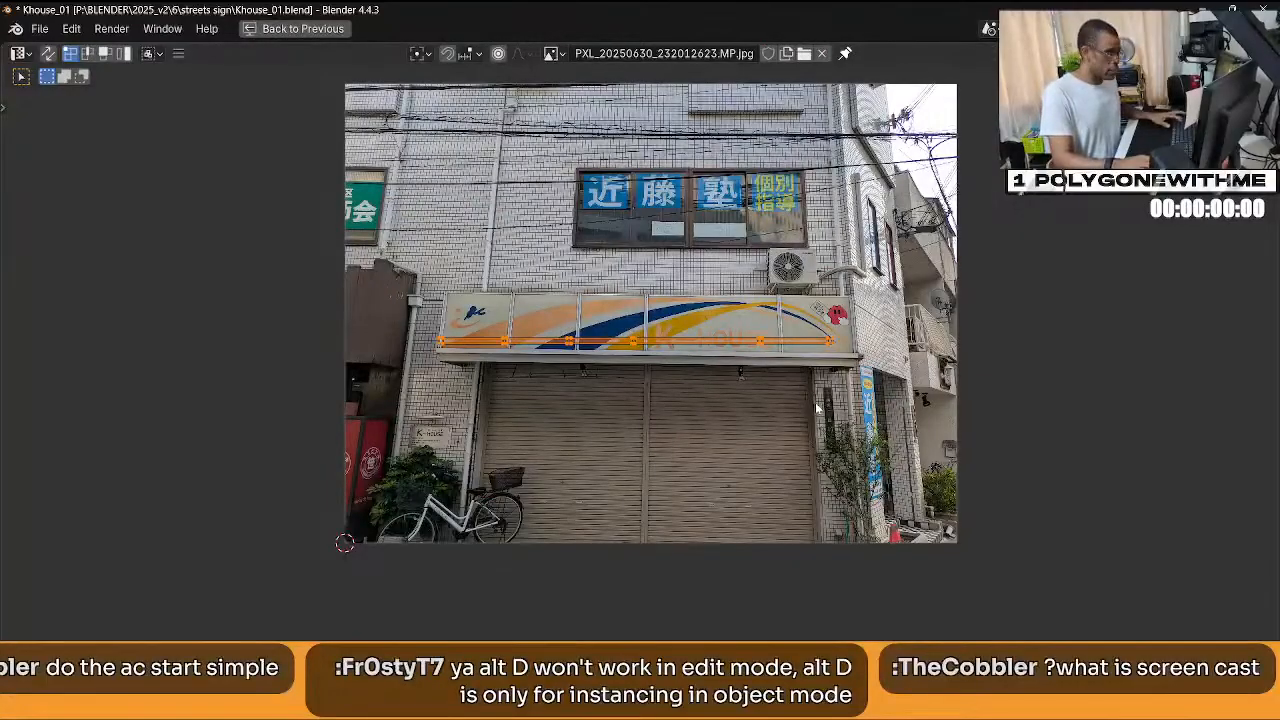
scroll(815, 402, up, 4)
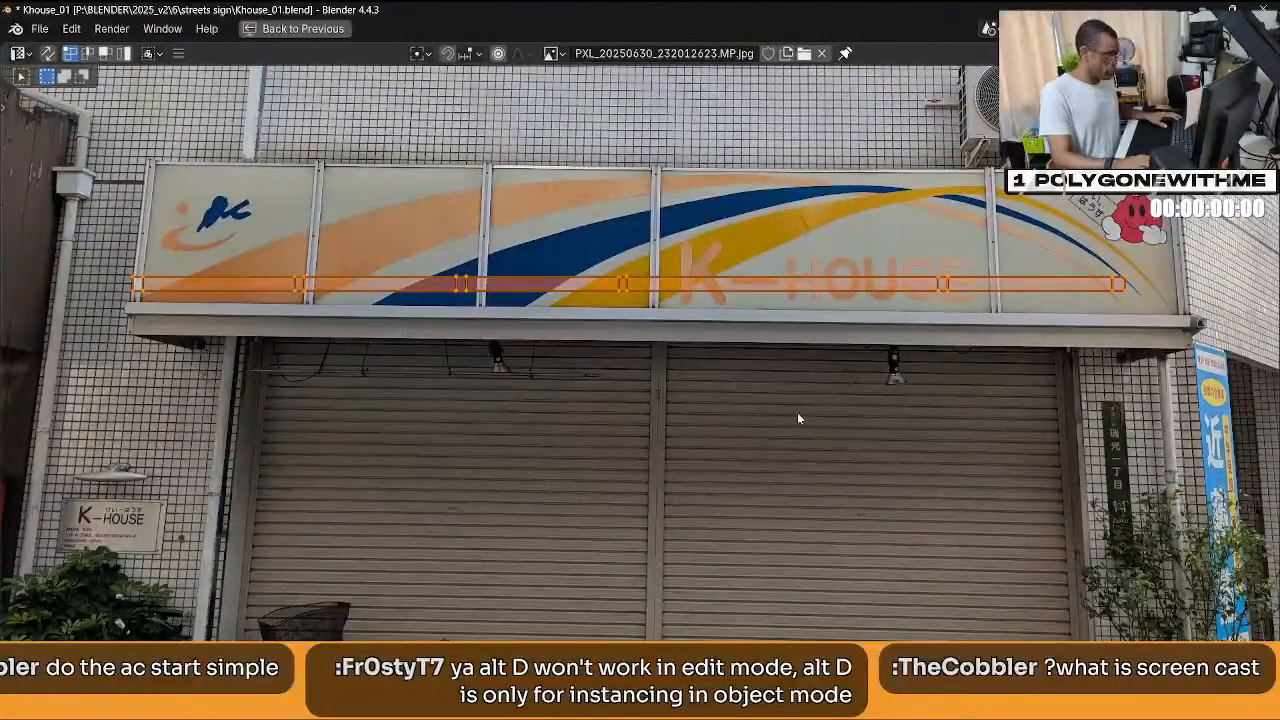
scroll(932, 422, up, 1)
key(g)
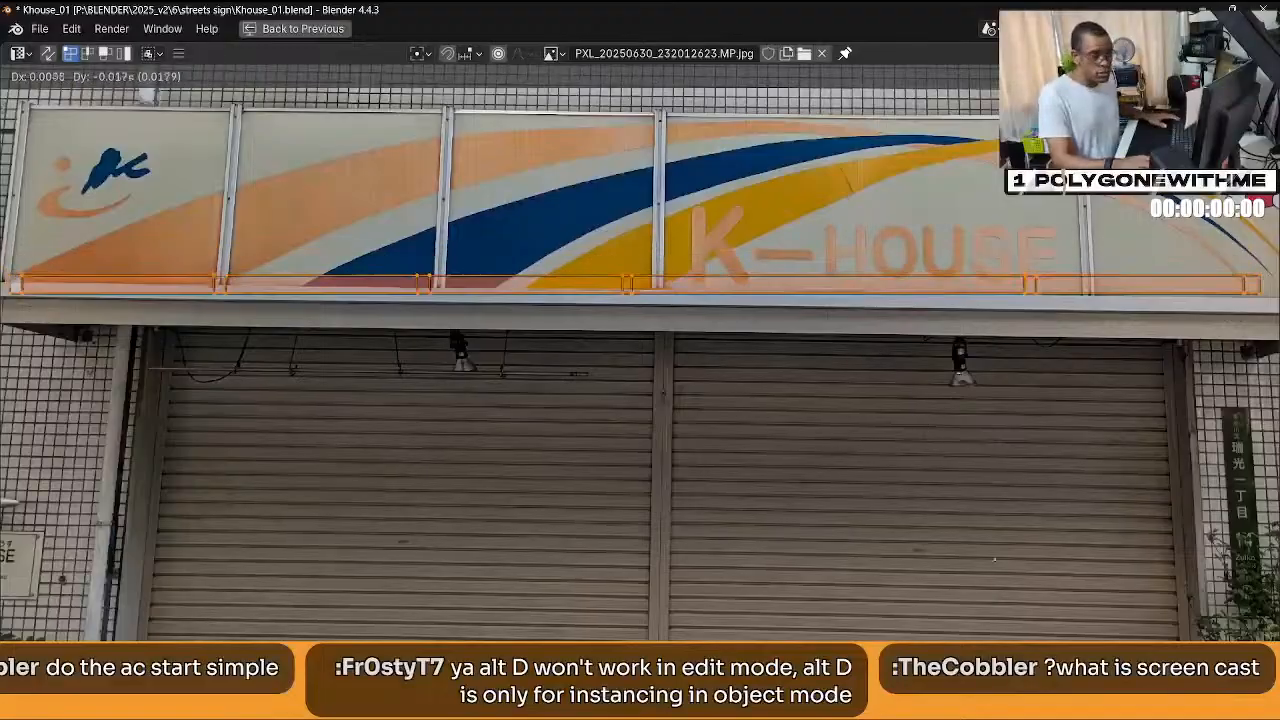
click(468, 256)
middle_drag(468, 256, 475, 261)
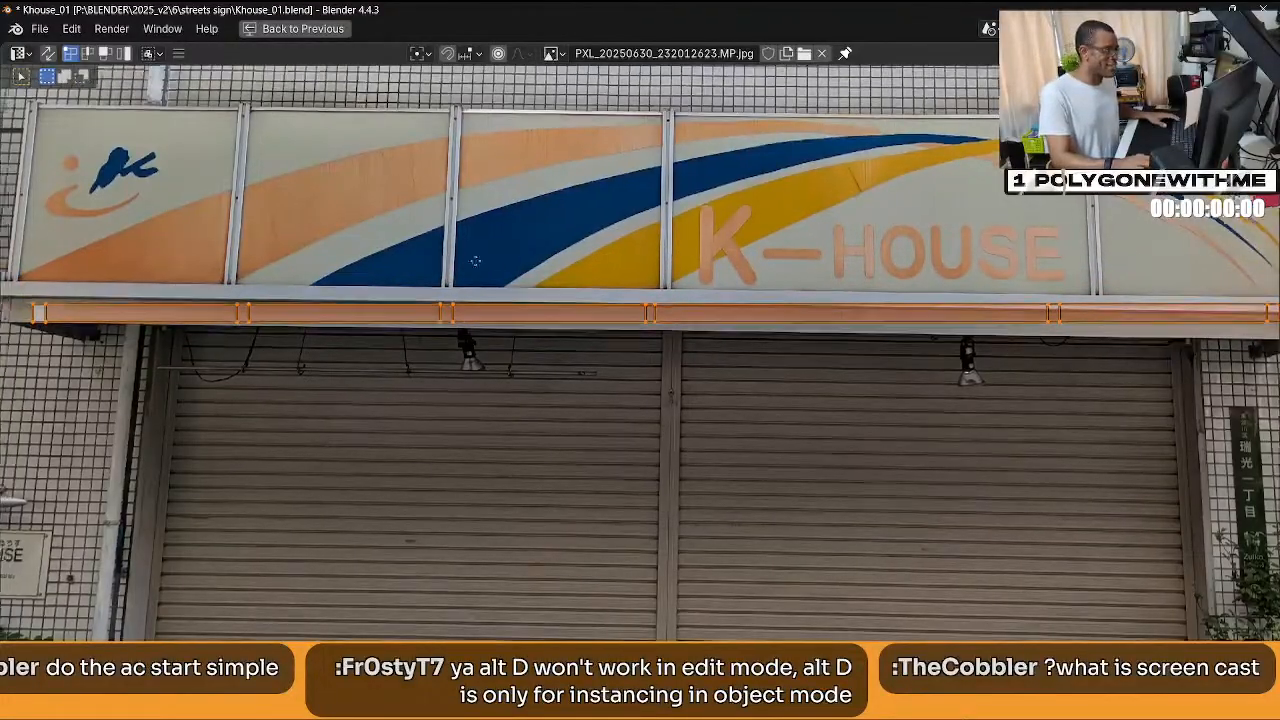
Shift the front strip's UVs so their left end lines up with the left end of the photo's grey fascia.
ctrl+scroll(475, 261, left, 5)
key(g)
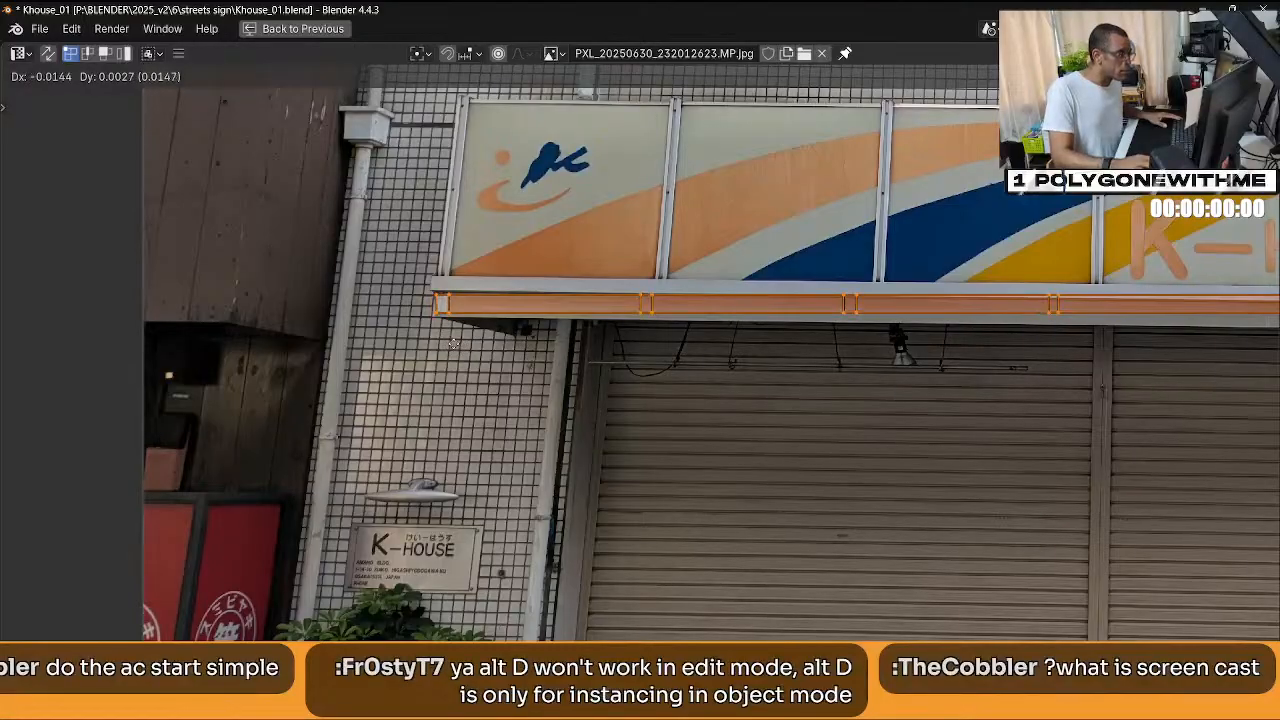
click(454, 342)
Move the front strip's two leftmost corner UVs onto the upper and lower corners of the fascia's left end in the photo.
scroll(420, 330, up, 5)
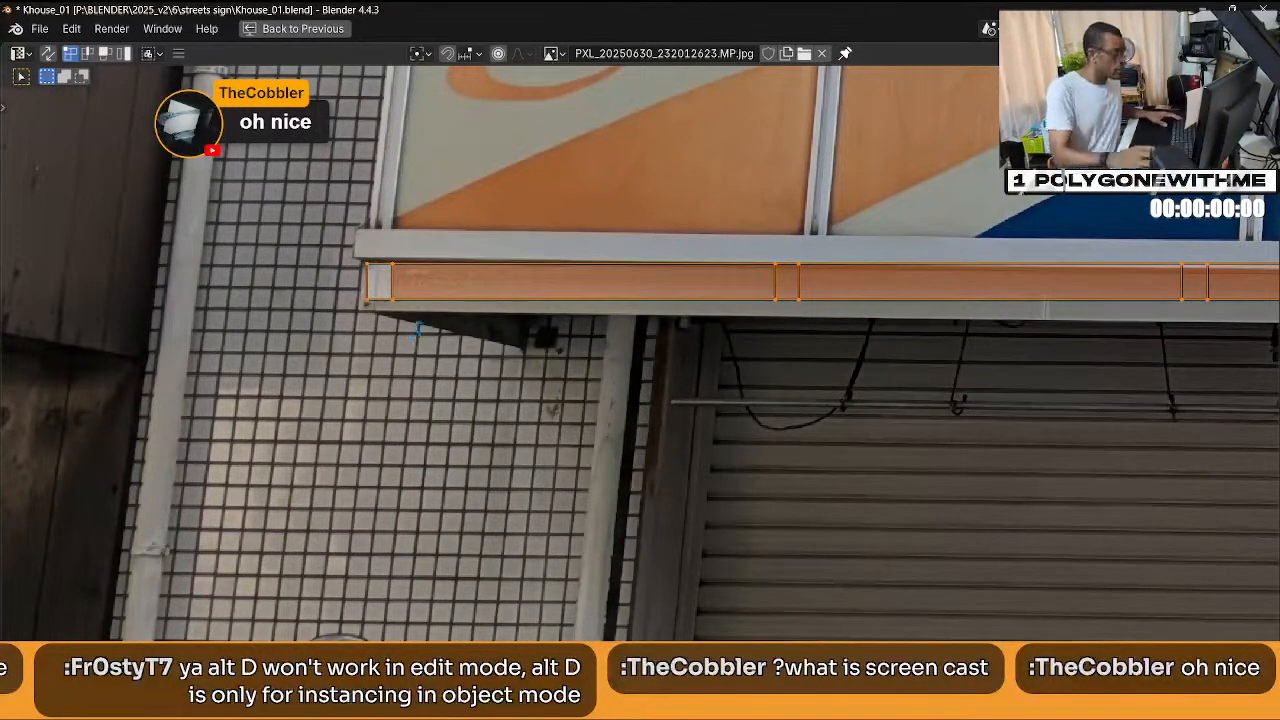
click(344, 298)
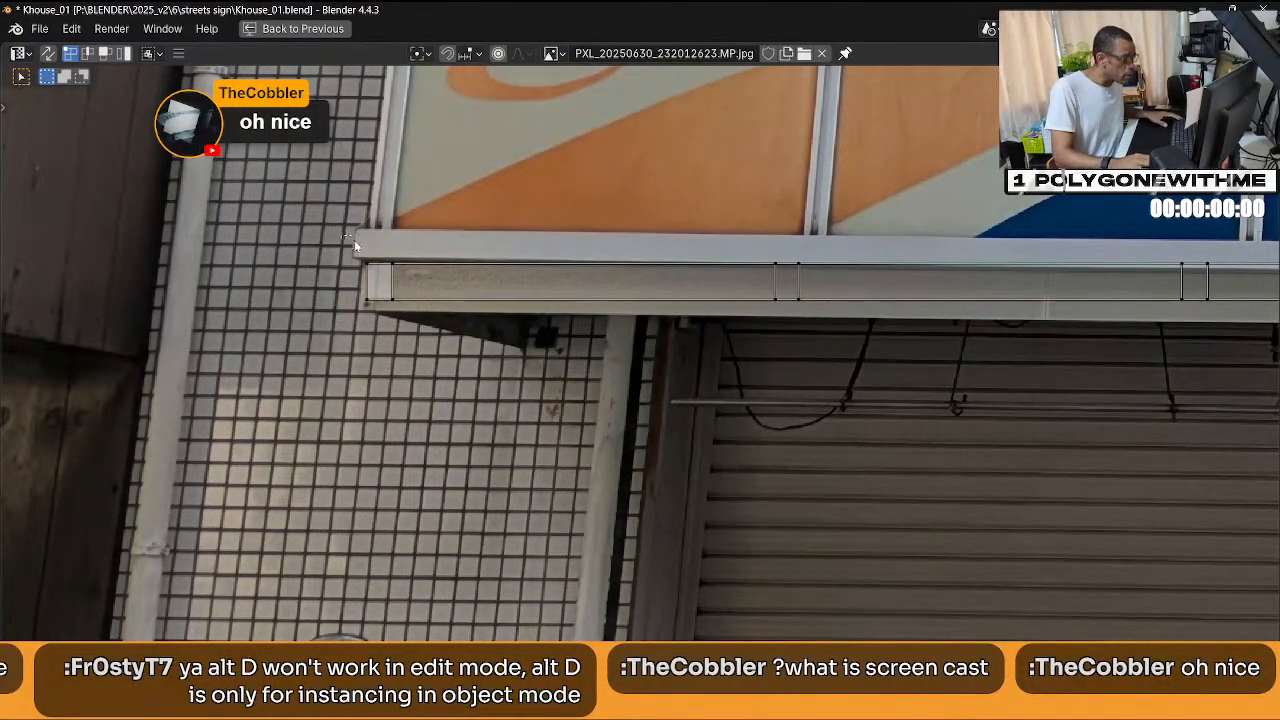
drag(342, 236, 373, 273)
key(g)
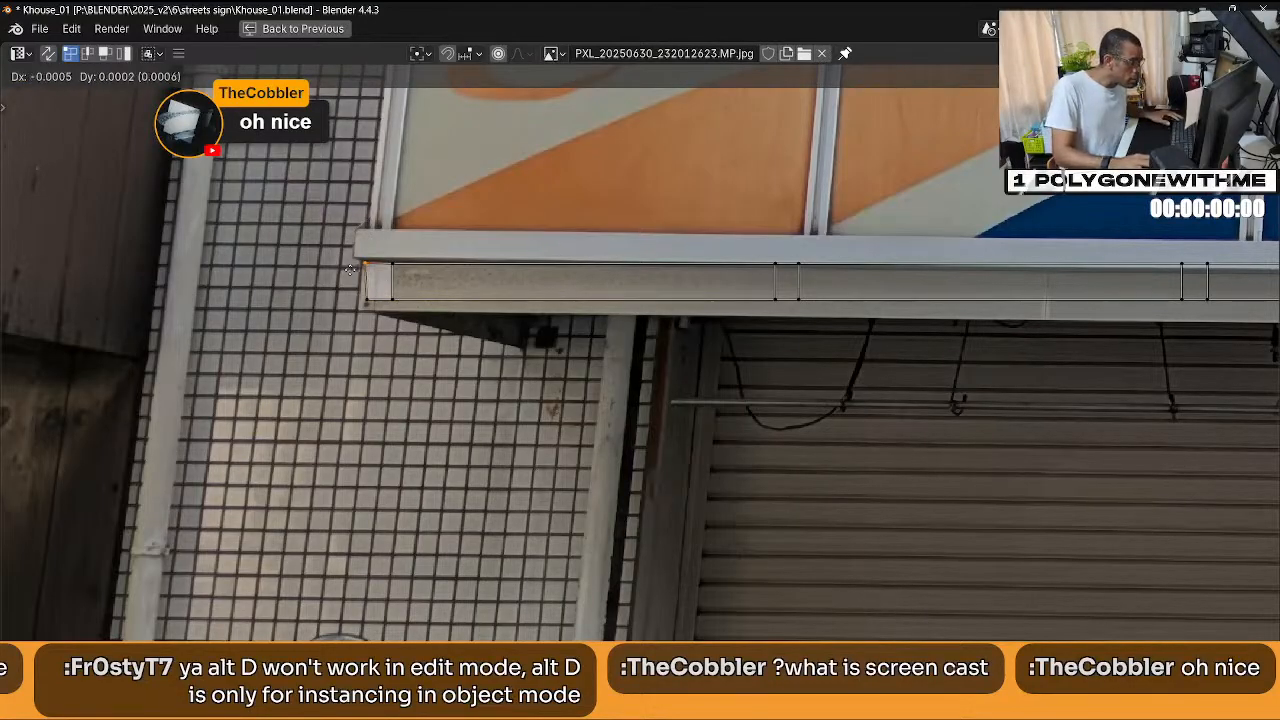
click(342, 270)
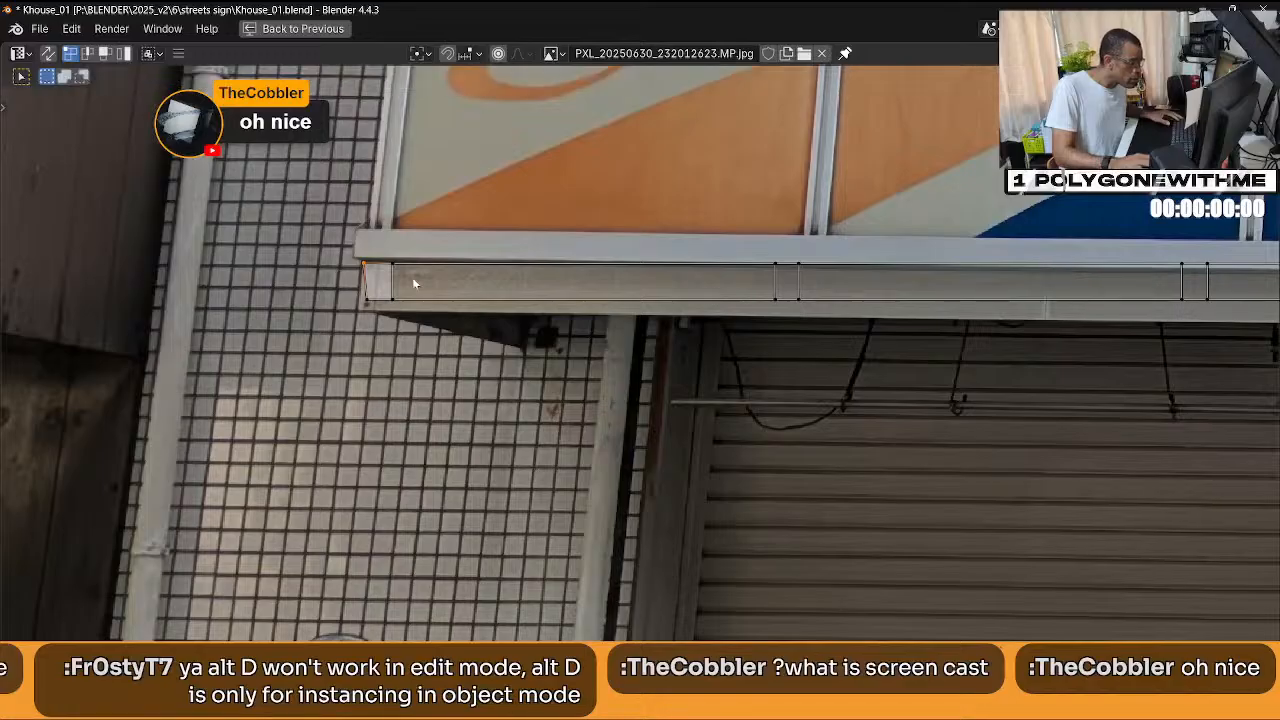
click(359, 341)
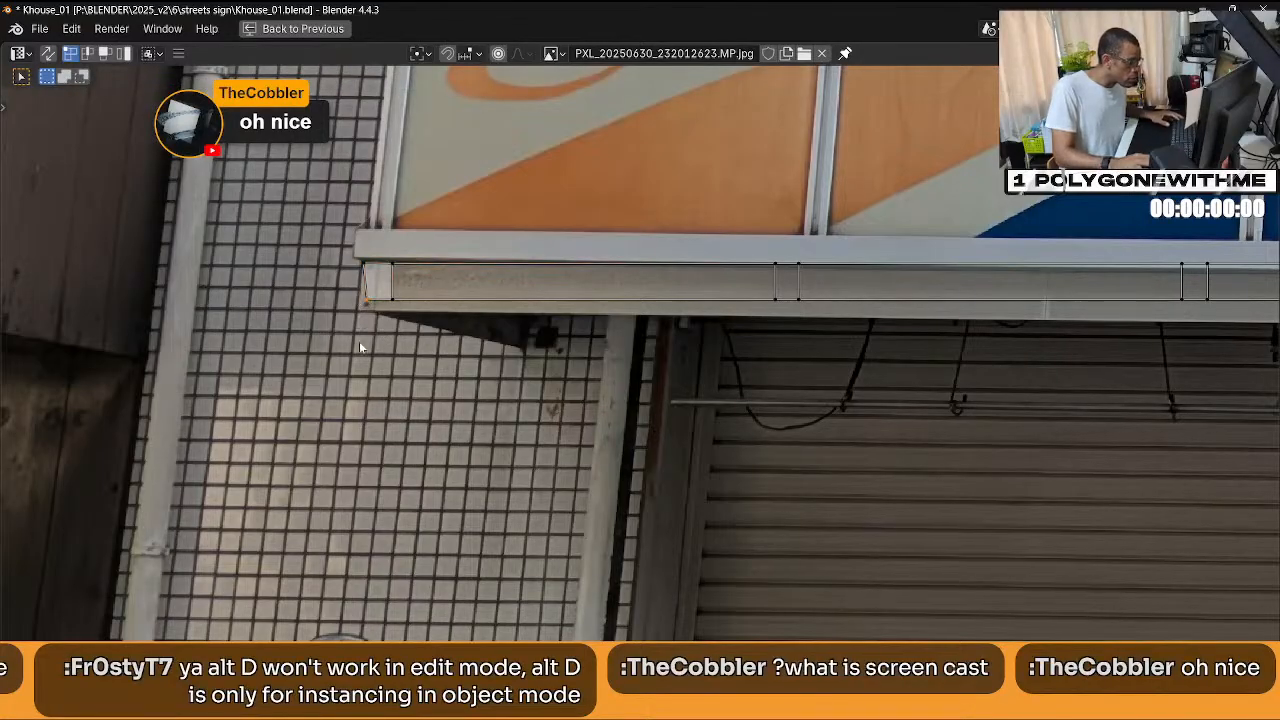
key(g)
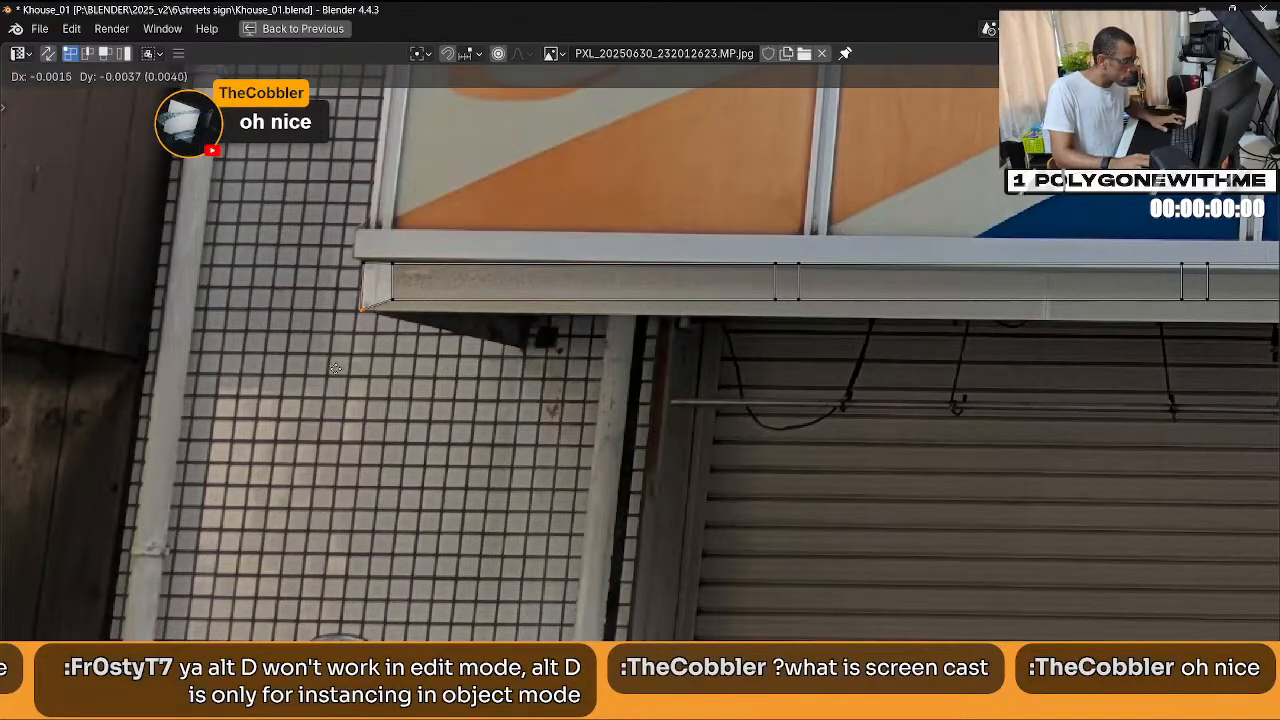
click(337, 373)
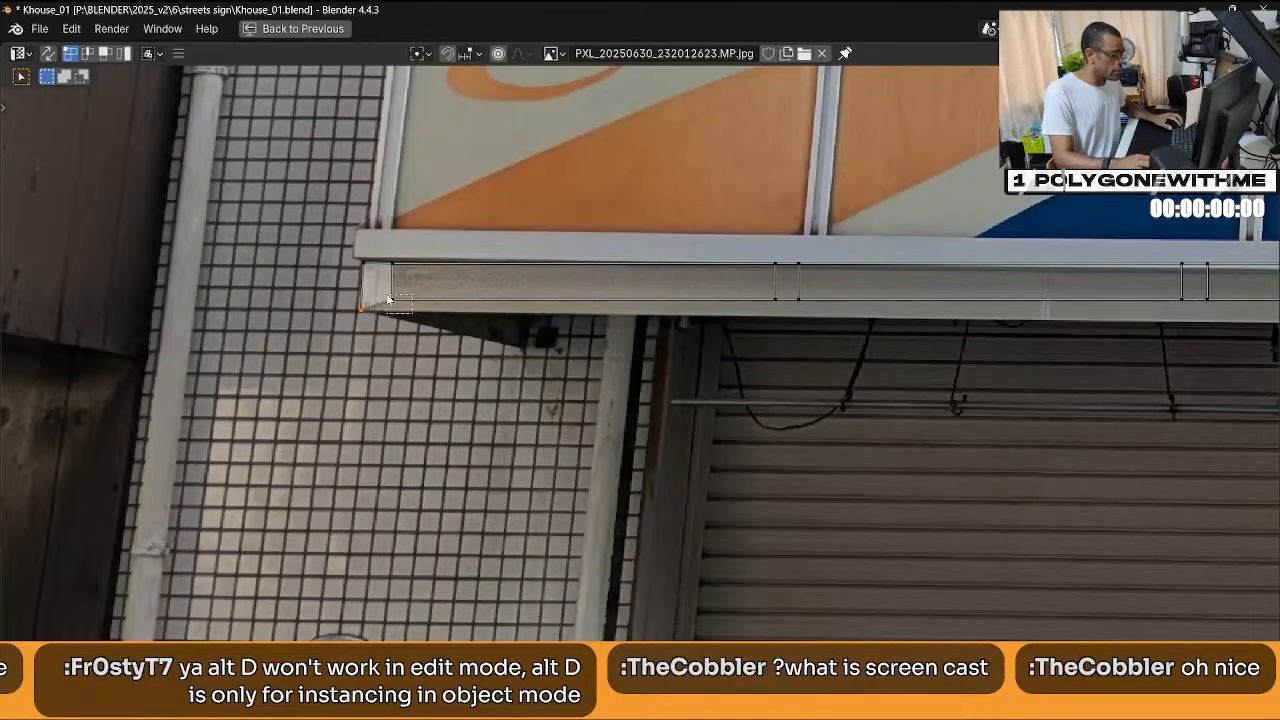
Shift the inner edge UVs of the strip's left end cap onto the end cap's edge in the photo, lower corner first.
click(398, 310)
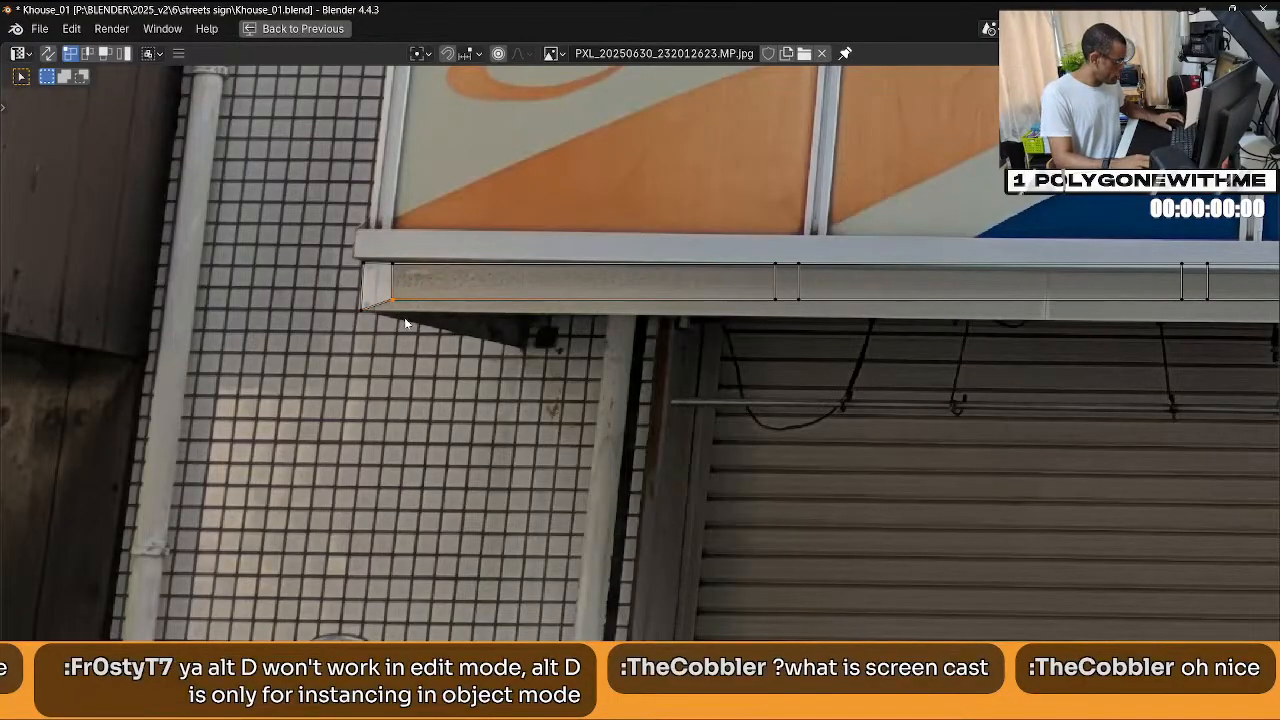
key(g)
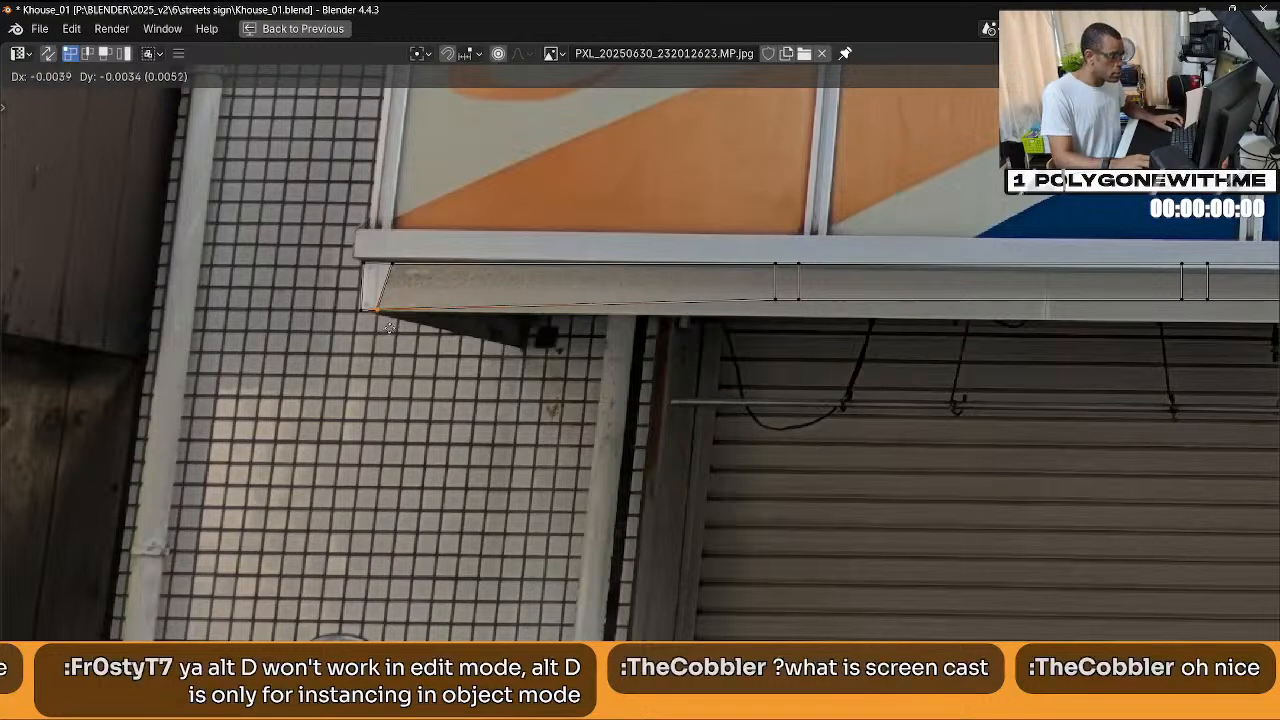
click(386, 327)
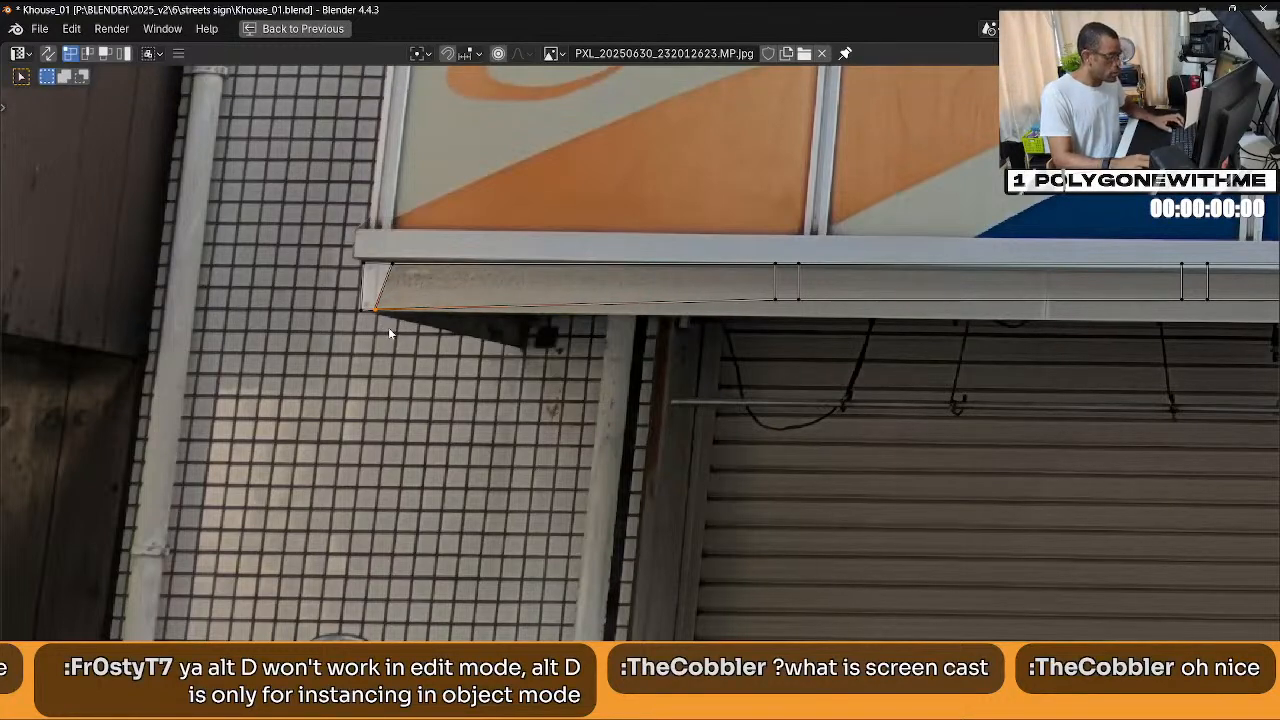
click(394, 271)
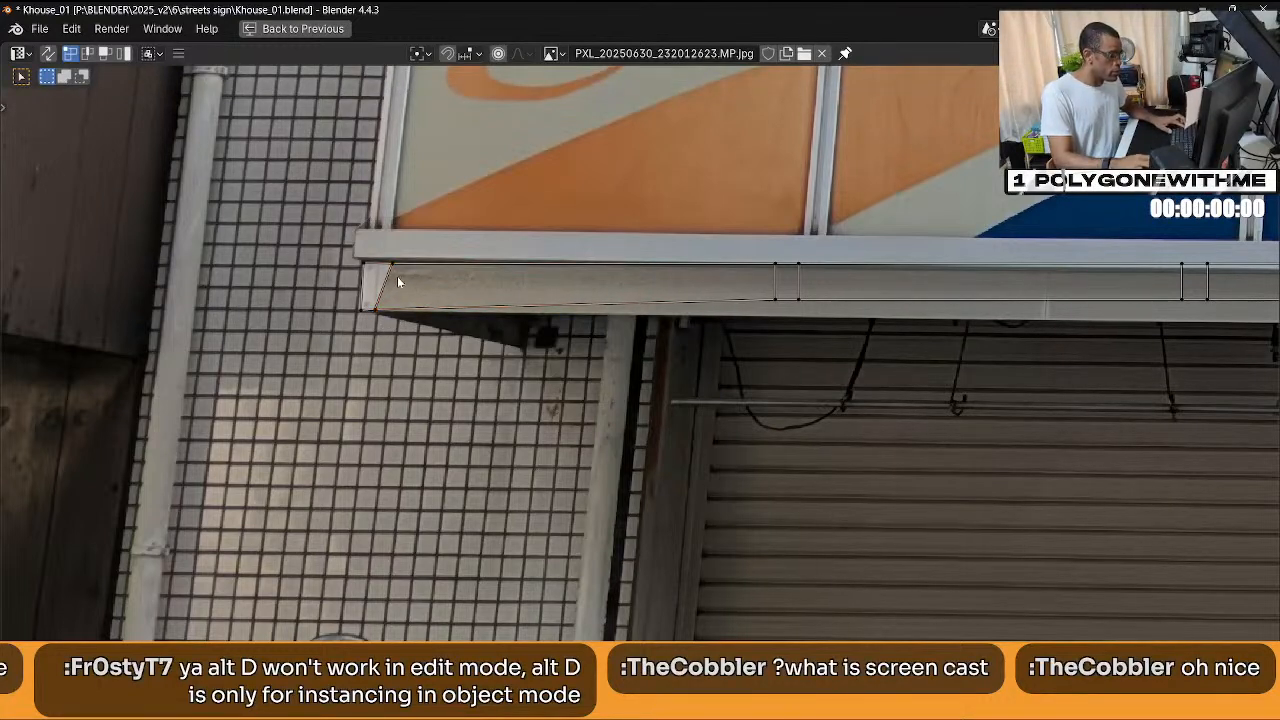
click(391, 254)
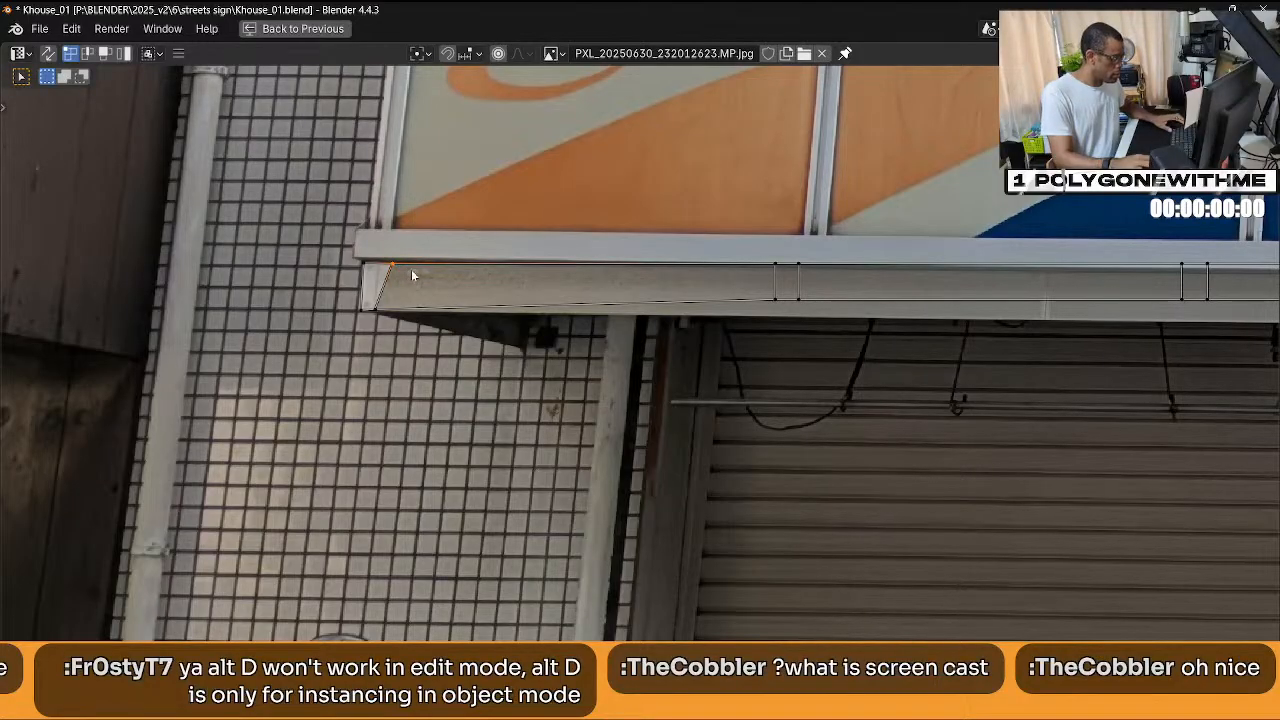
key(g)
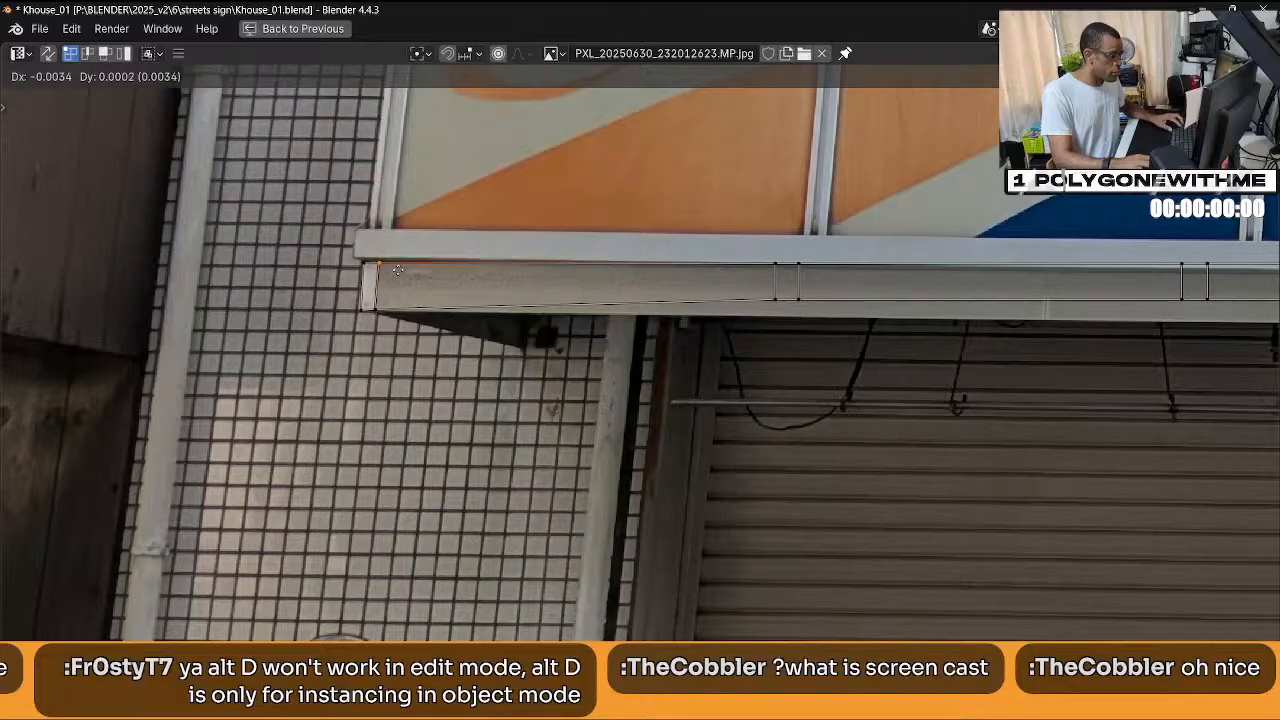
click(398, 270)
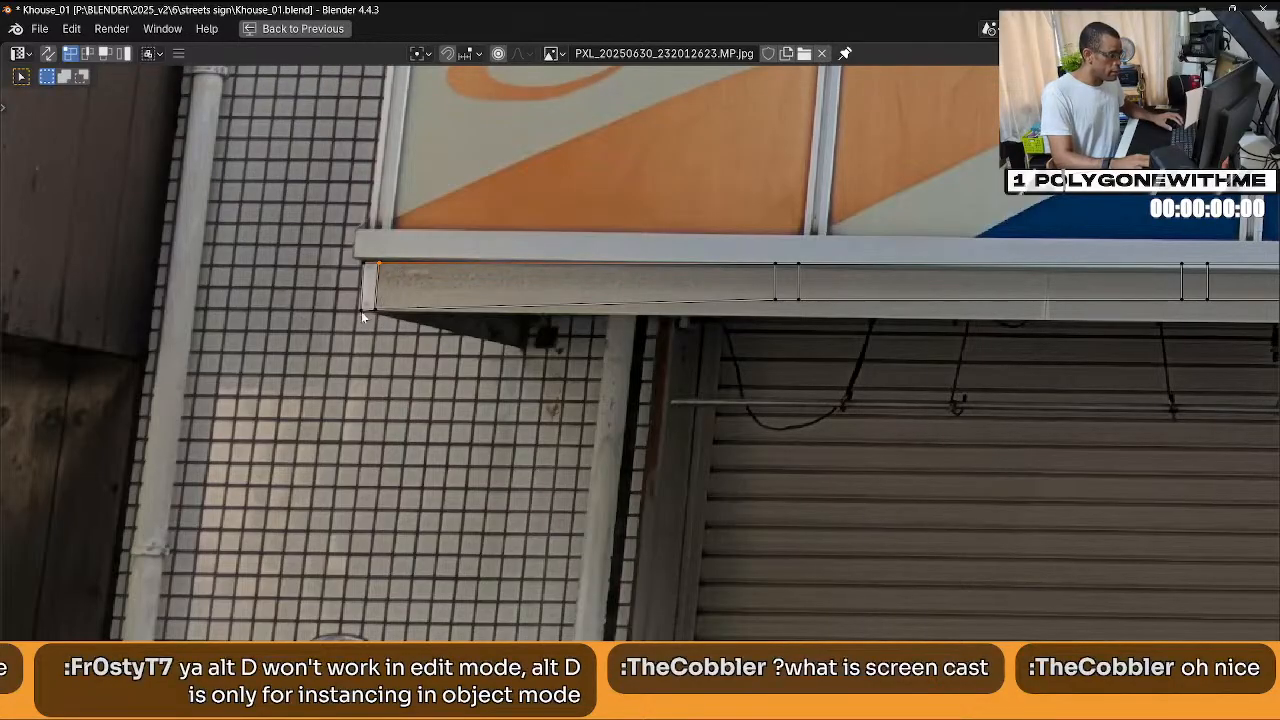
Nudge the left end cap's two lower corner UVs slightly left to fit the fascia's bottom corner.
click(362, 311)
key(g)
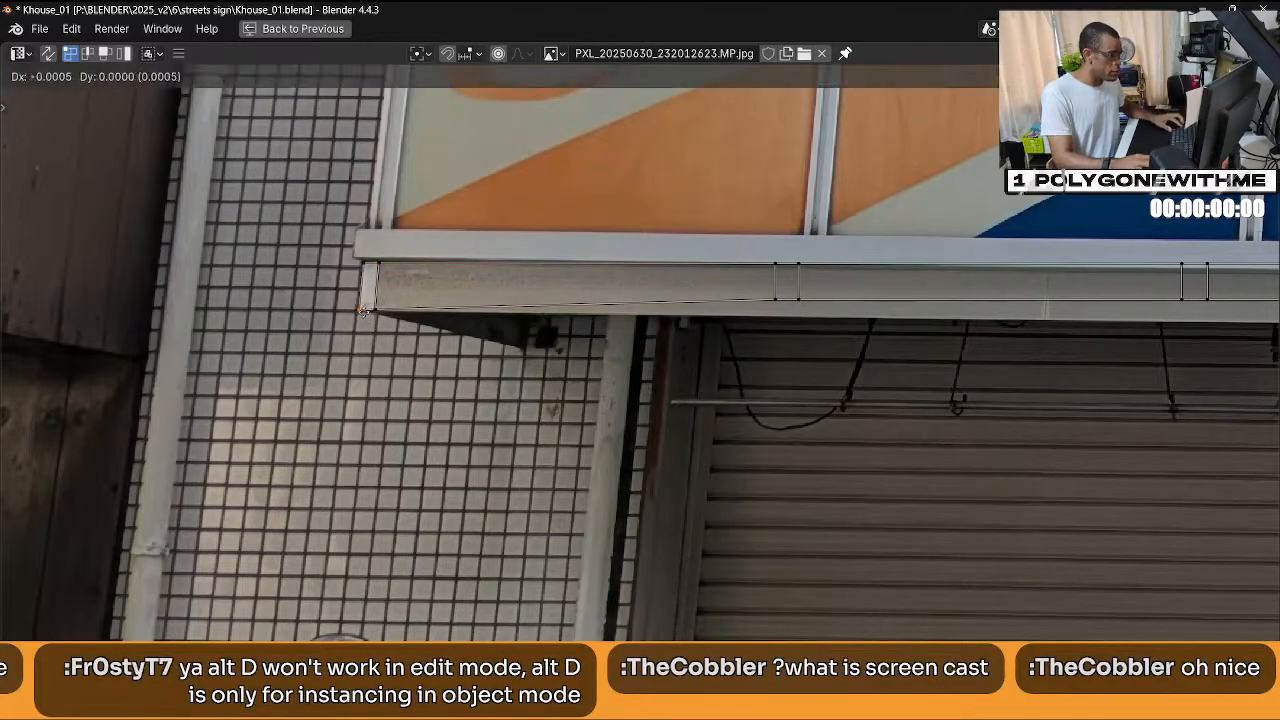
right_click(390, 329)
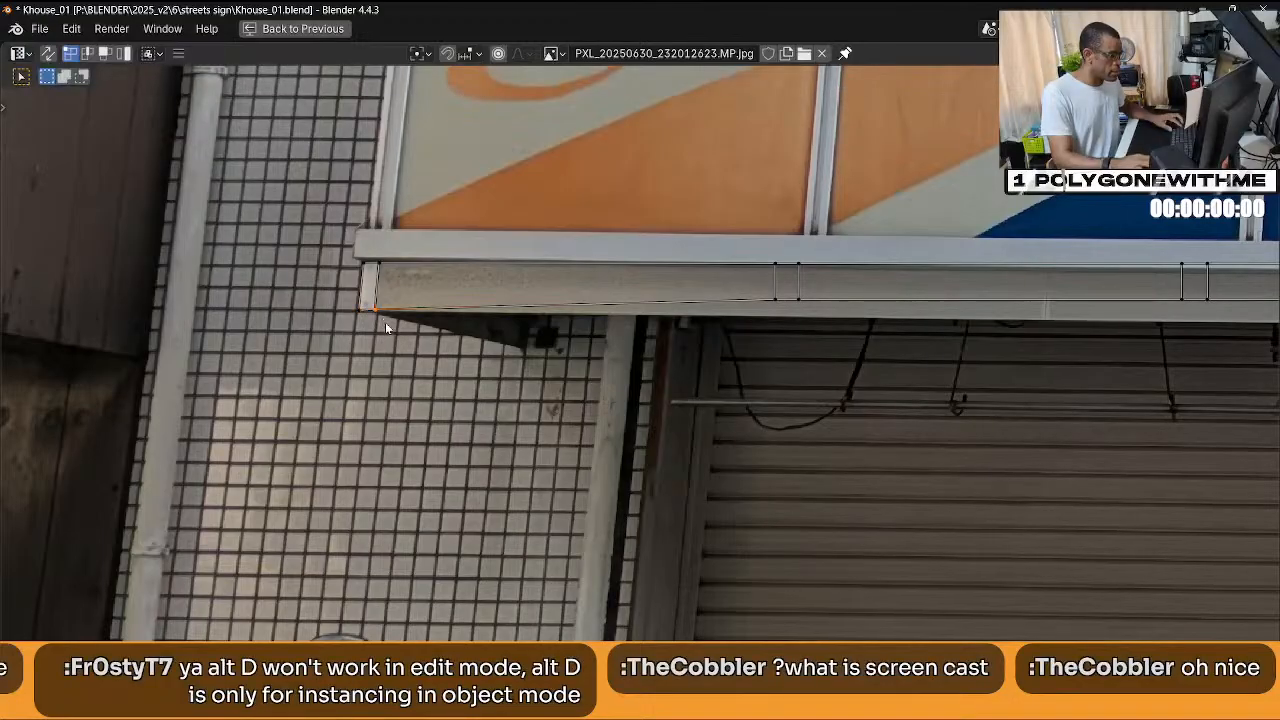
key(g)
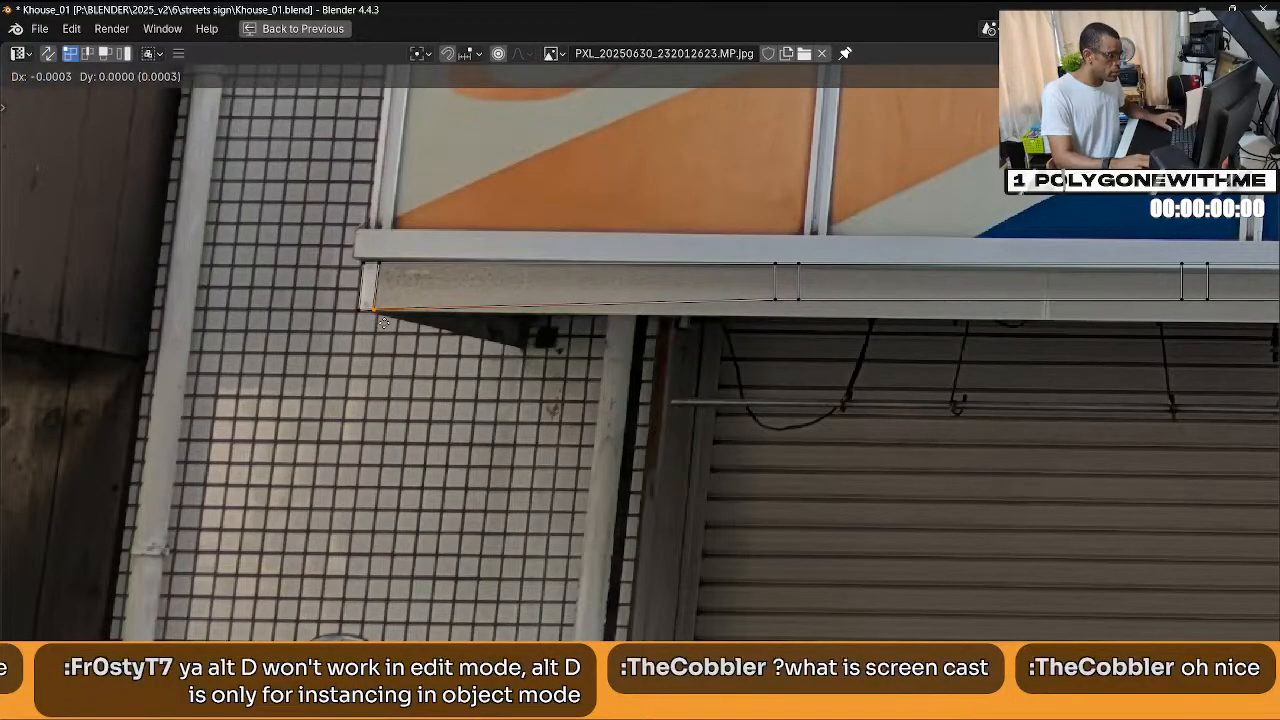
right_click(384, 322)
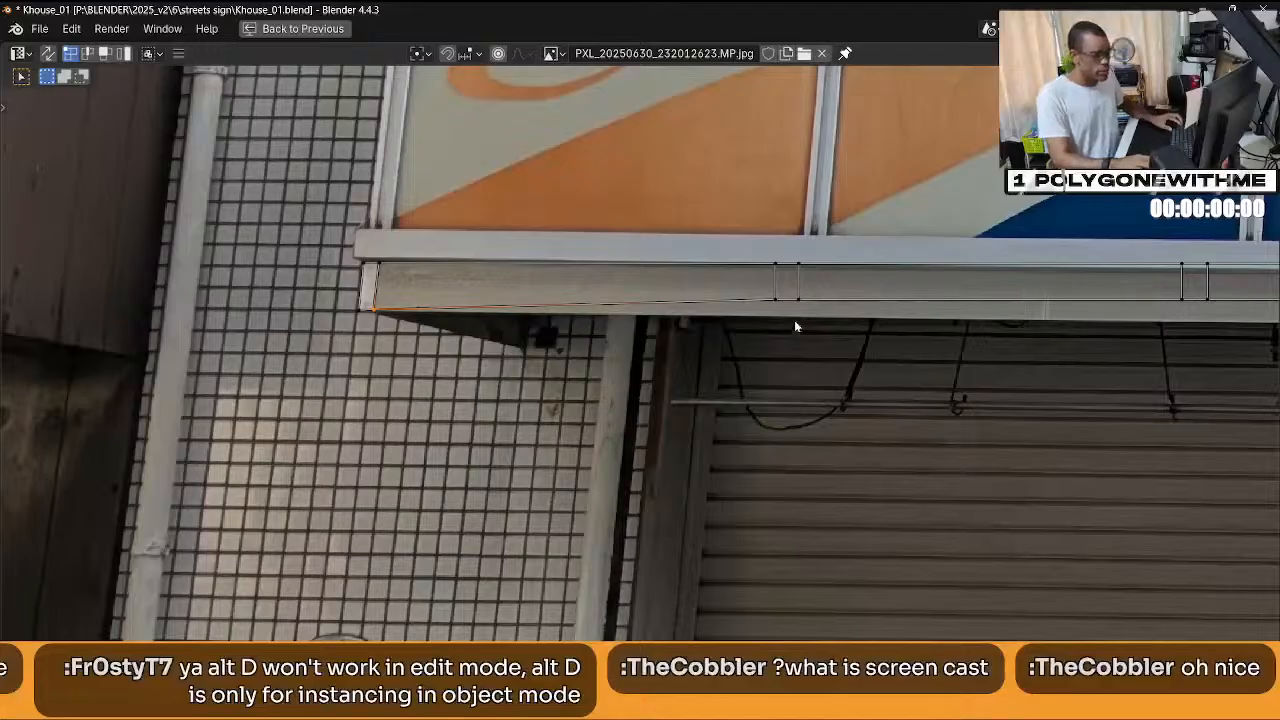
Lower the bottom and top UV pairs of the strip's first narrow divider to meet the fascia's lower and upper edges.
drag(870, 348, 777, 298)
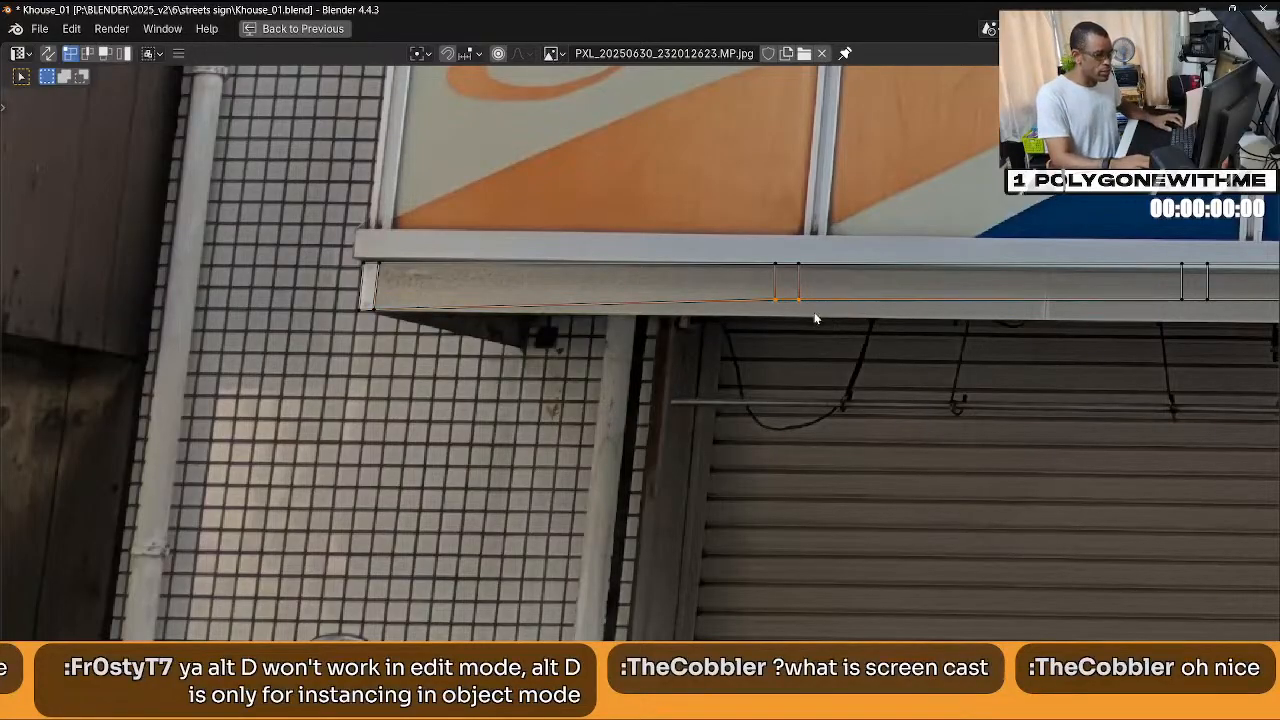
key(g)
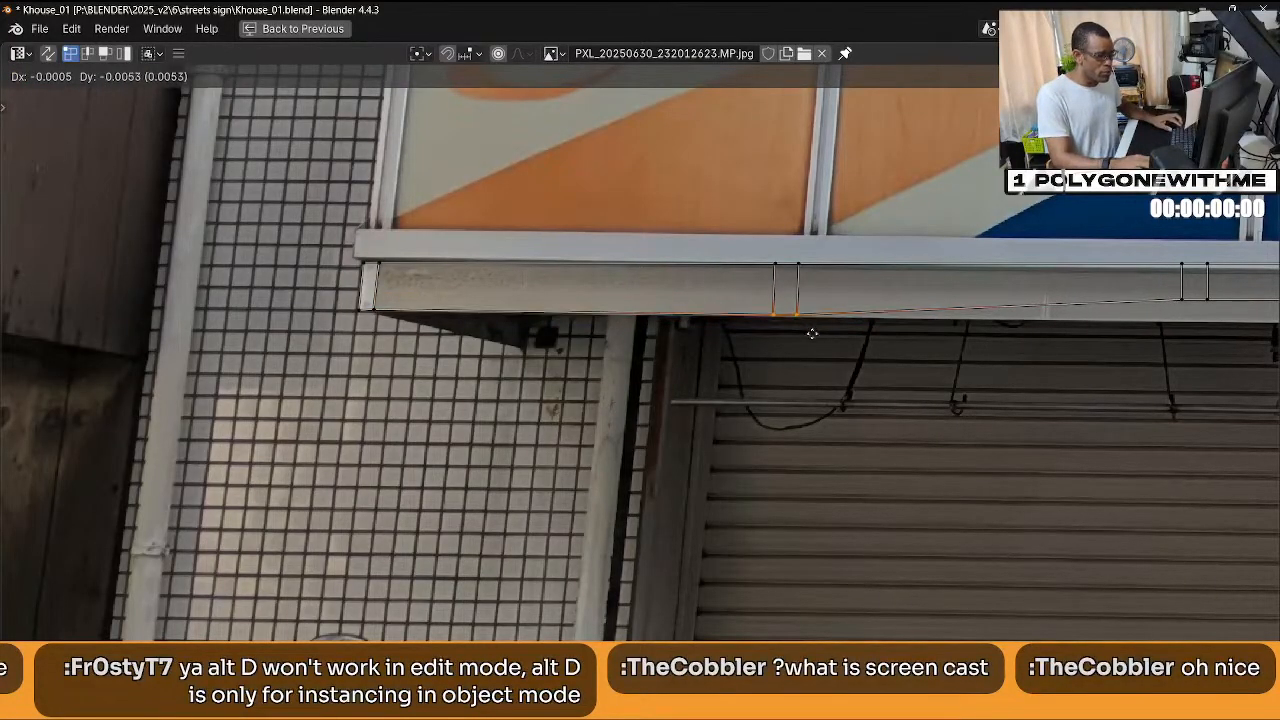
click(809, 340)
click(801, 283)
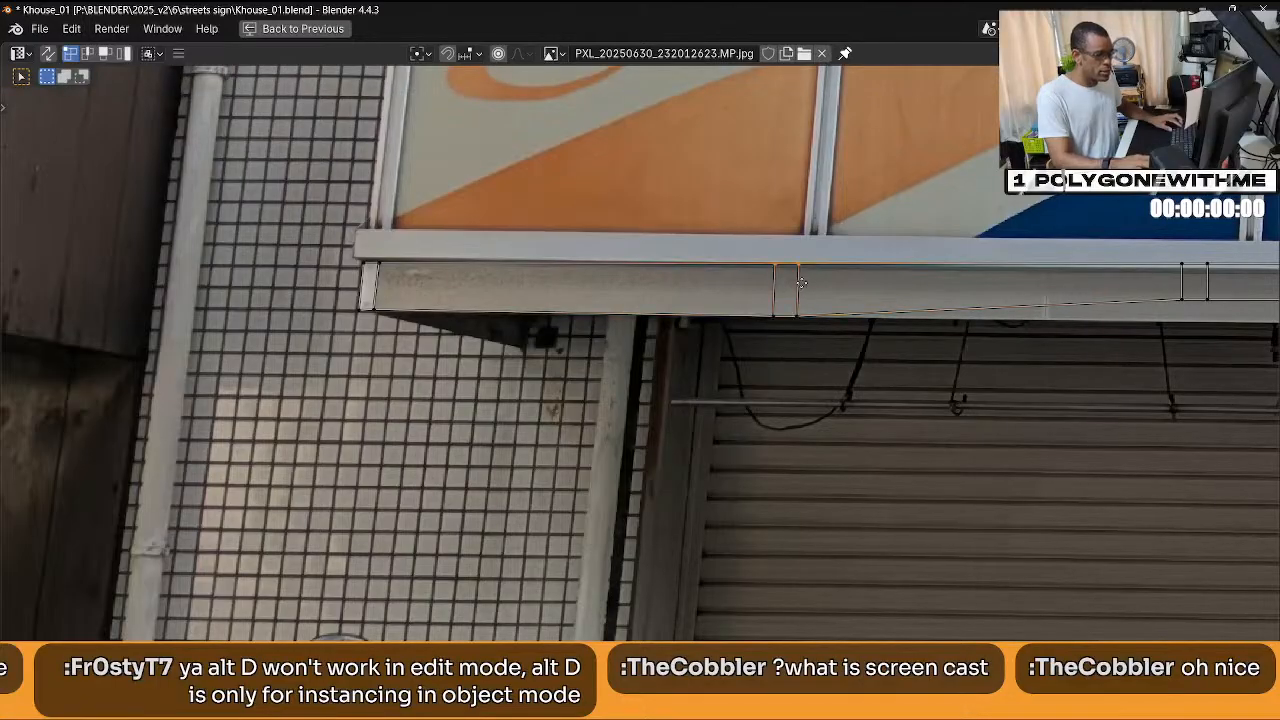
key(g)
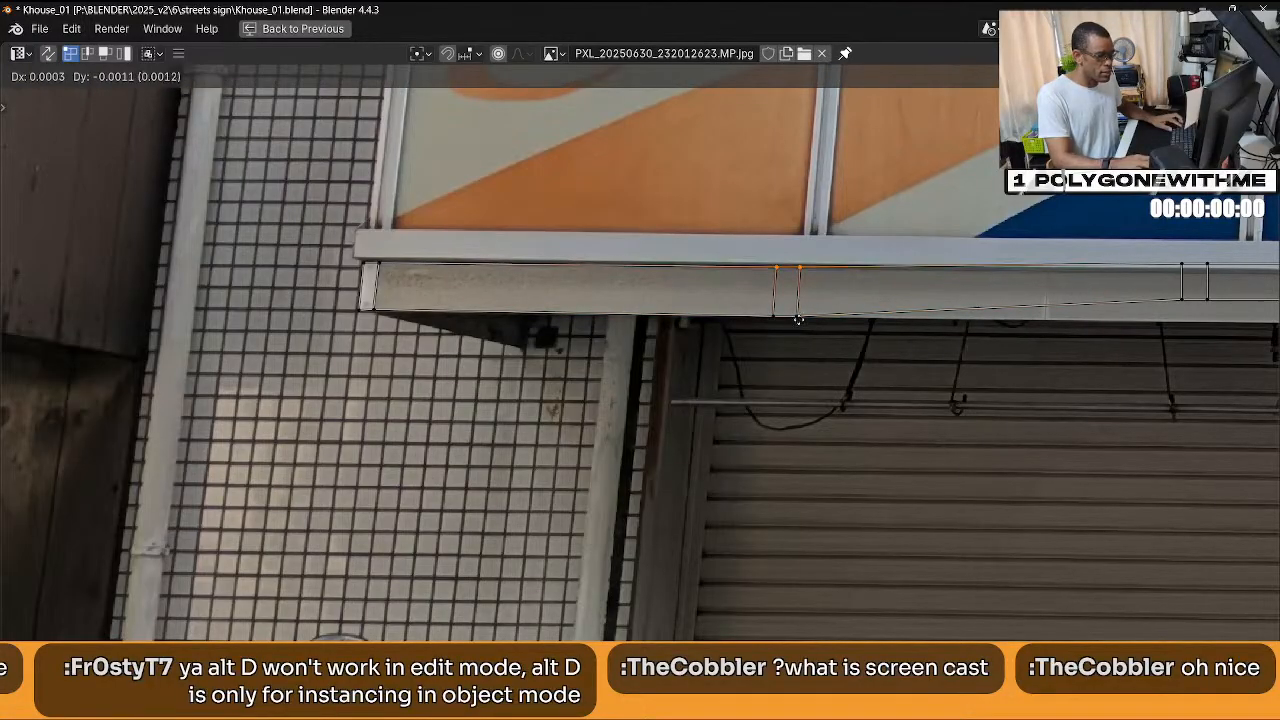
click(798, 318)
Lower the second narrow divider's bottom and top UV pairs onto the fascia's edges, below the blue part of the sign.
middle_drag(952, 346, 878, 331)
drag(894, 376, 818, 334)
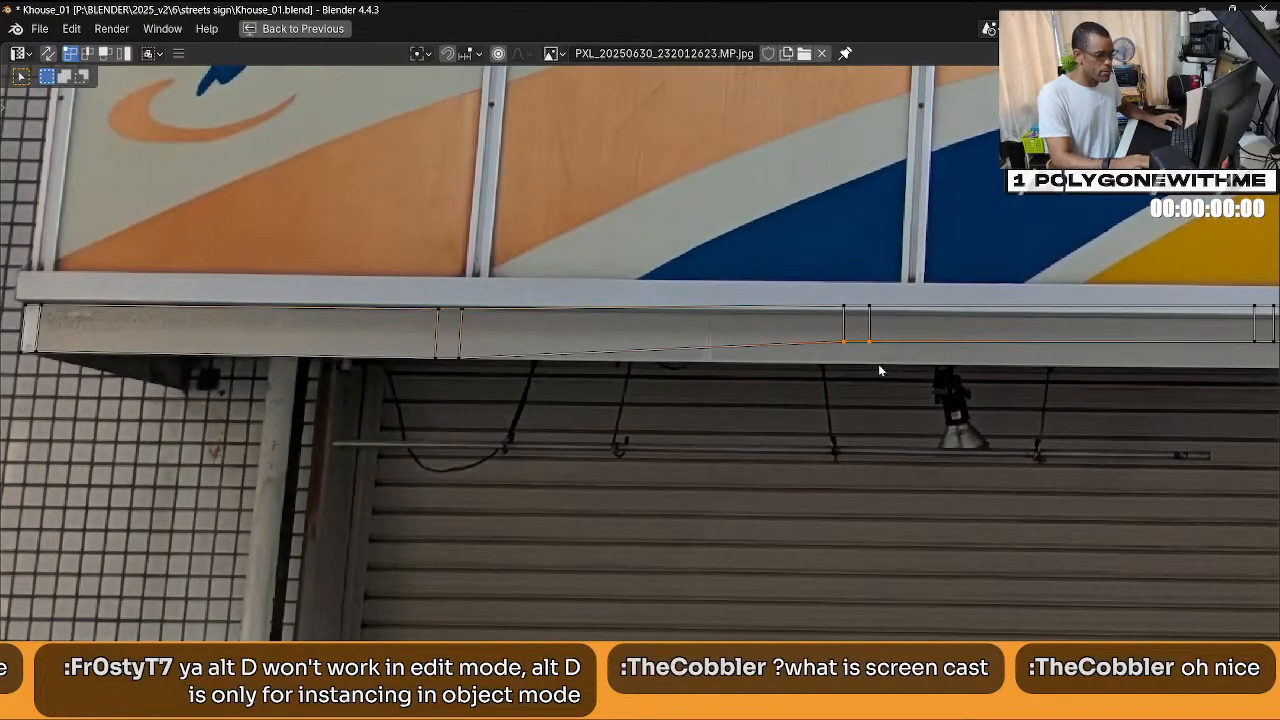
key(g)
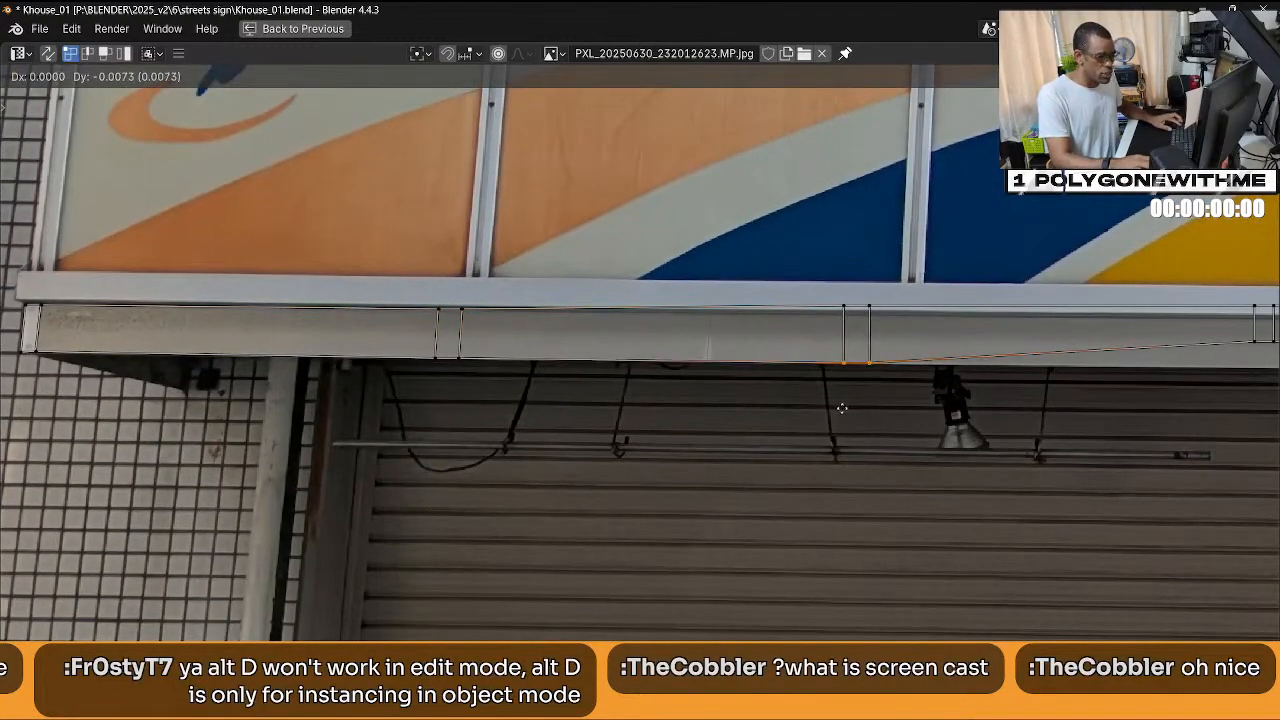
click(840, 409)
drag(820, 276, 884, 325)
key(g)
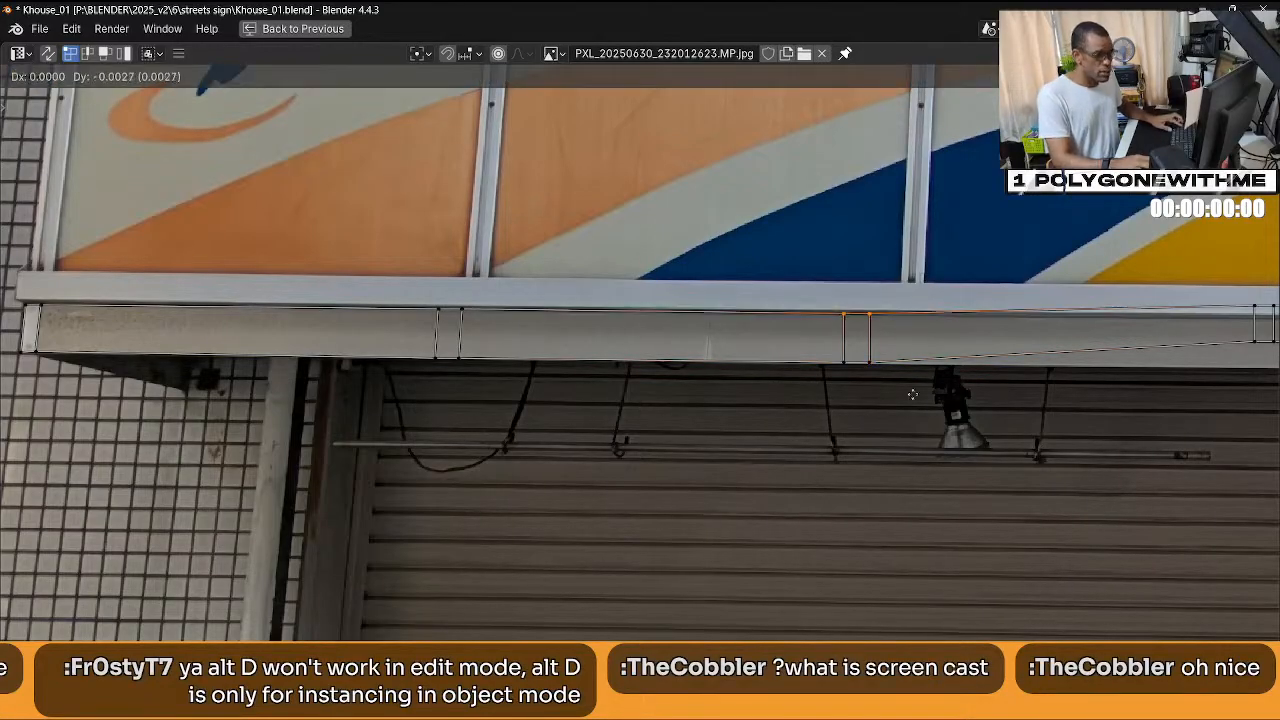
click(921, 403)
Lower the third narrow divider's bottom and top UV pairs onto the fascia's edges, below the yellow part of the sign.
middle_drag(1036, 420, 730, 435)
click(938, 352)
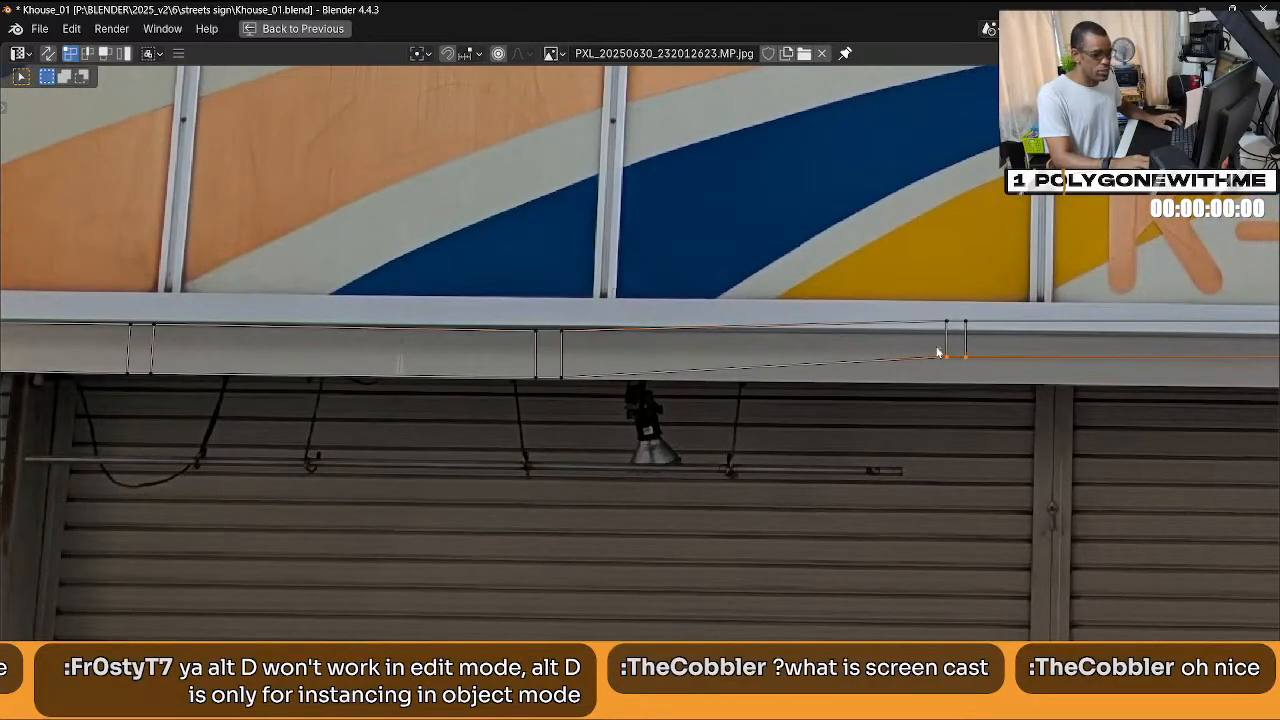
key(g)
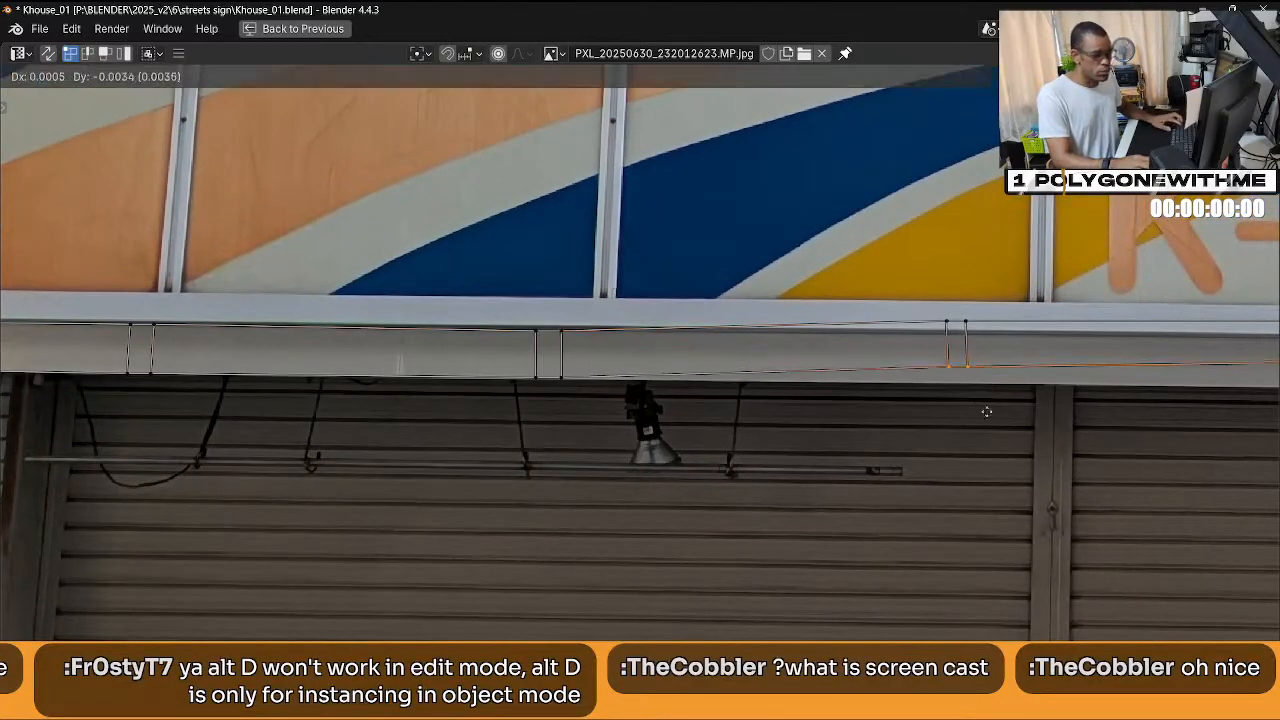
click(968, 557)
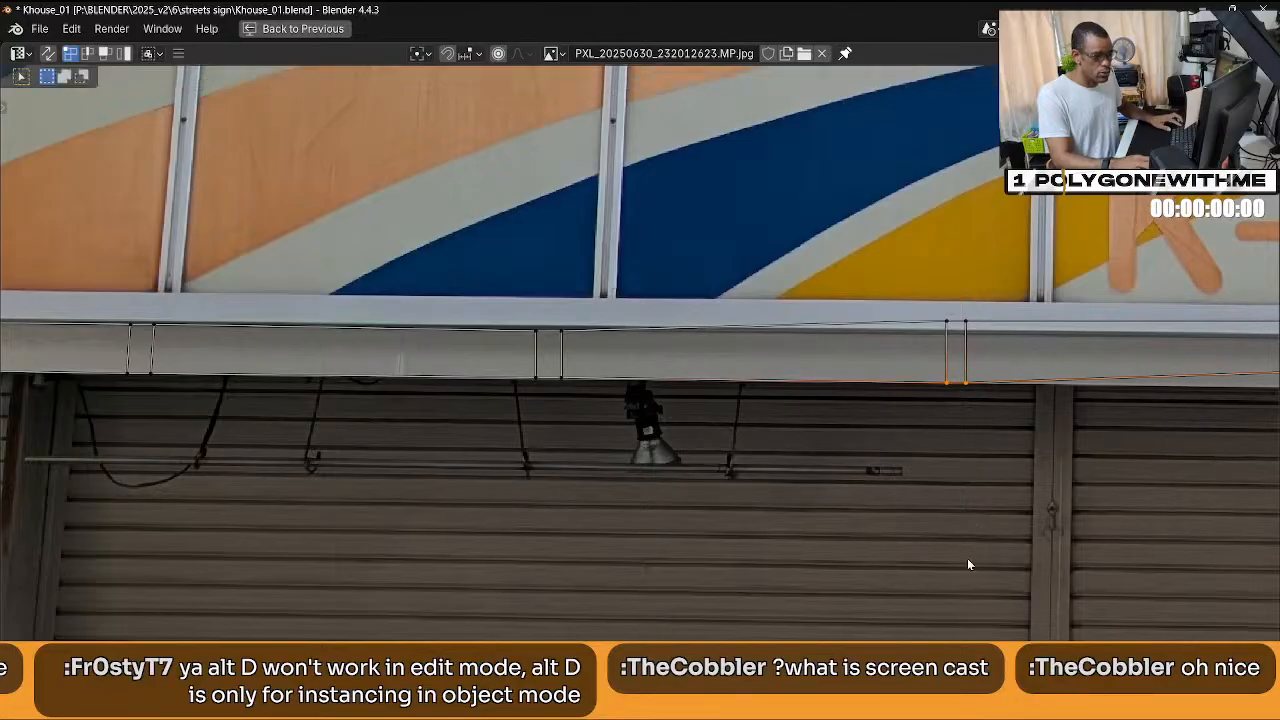
drag(977, 337, 993, 343)
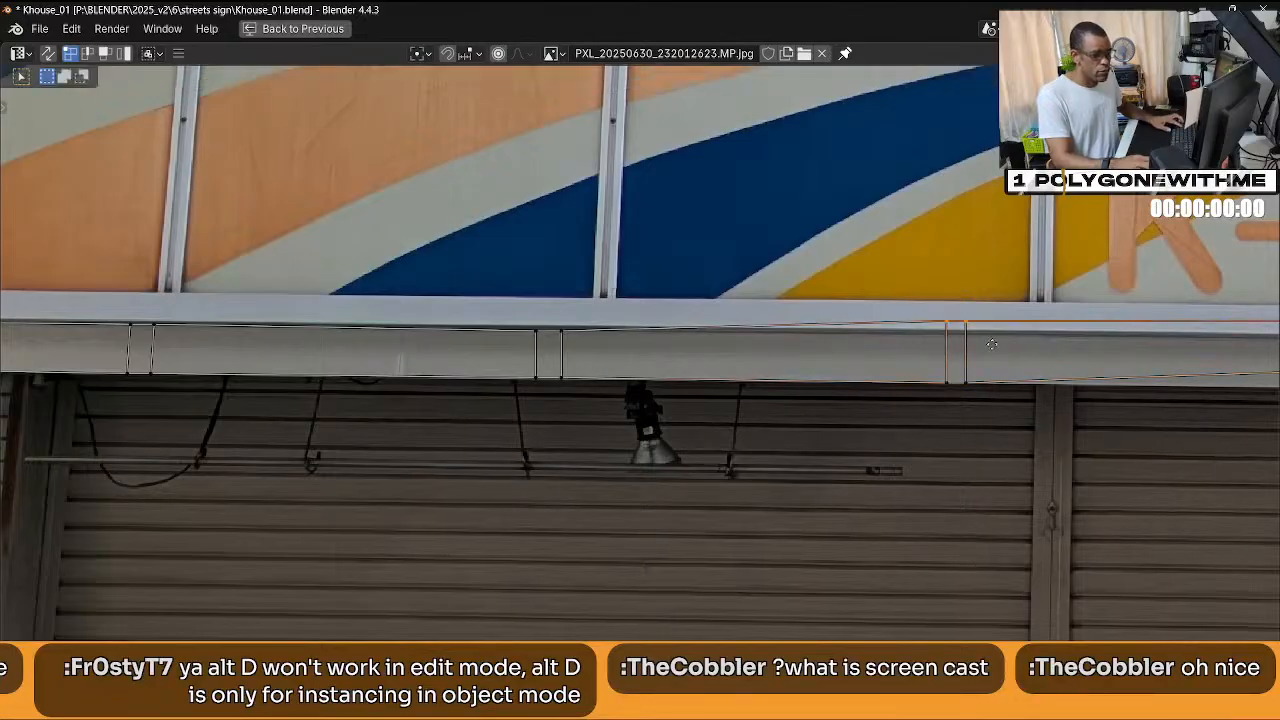
key(g)
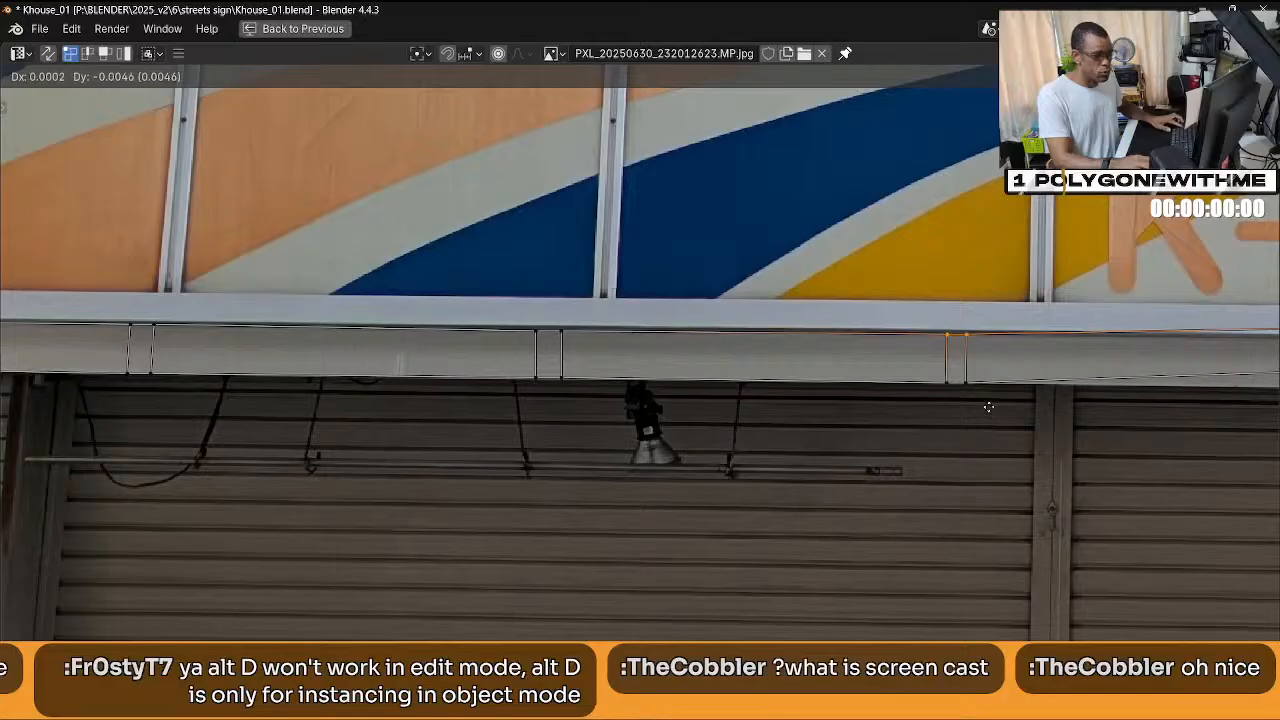
click(991, 405)
Move the fourth narrow divider's UVs below the K-HOUSE lettering down onto the fascia, then lower its bottom pair to the fascia's bottom edge.
middle_drag(1023, 428, 822, 420)
middle_drag(1155, 434, 774, 452)
drag(936, 411, 836, 310)
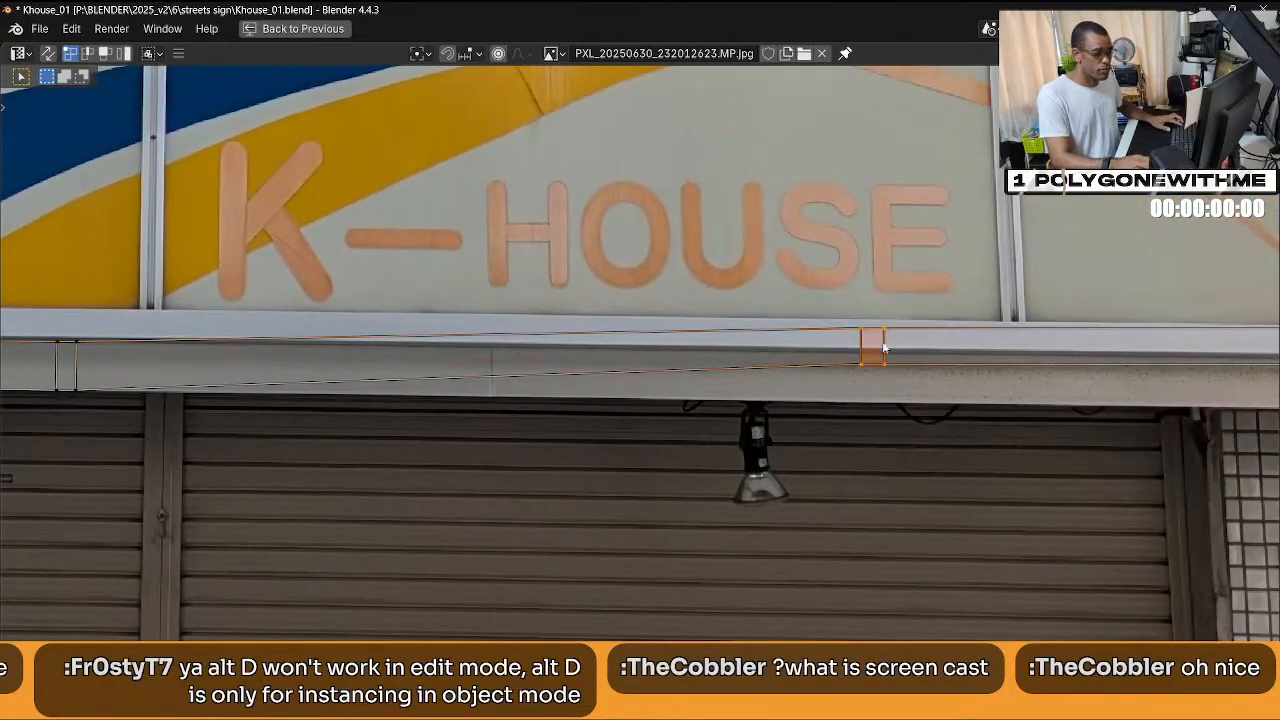
key(g)
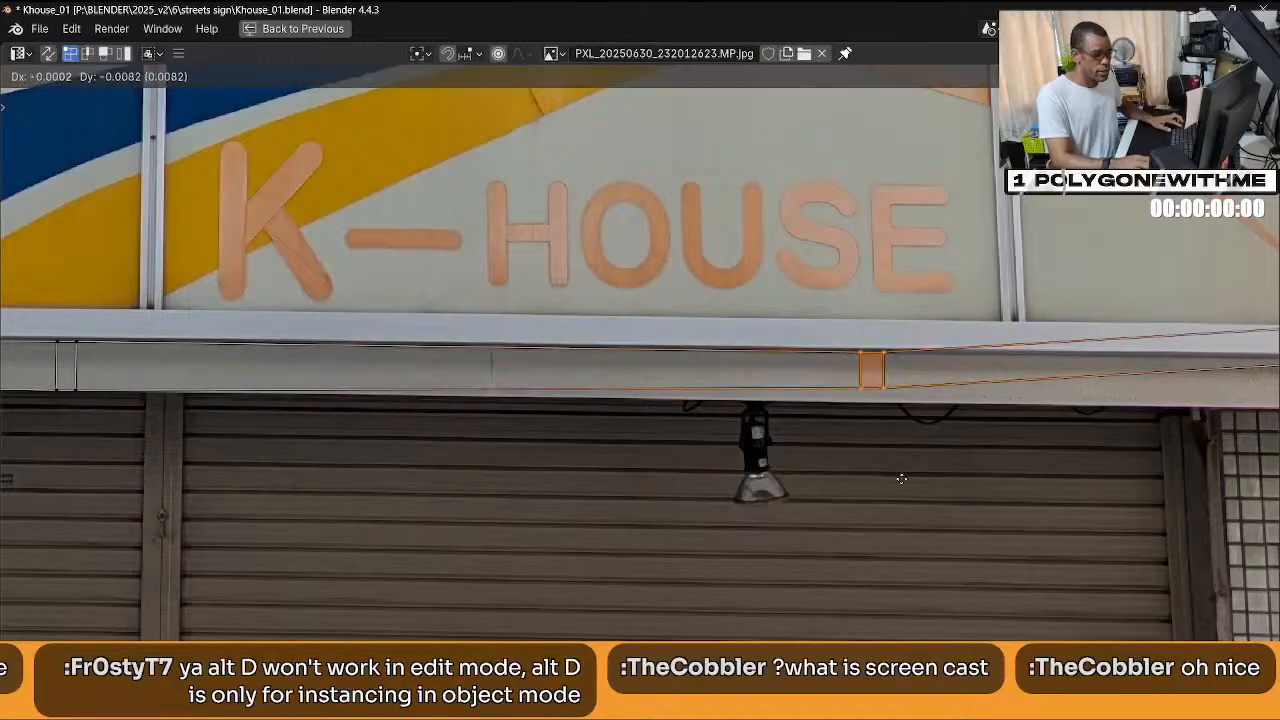
click(900, 478)
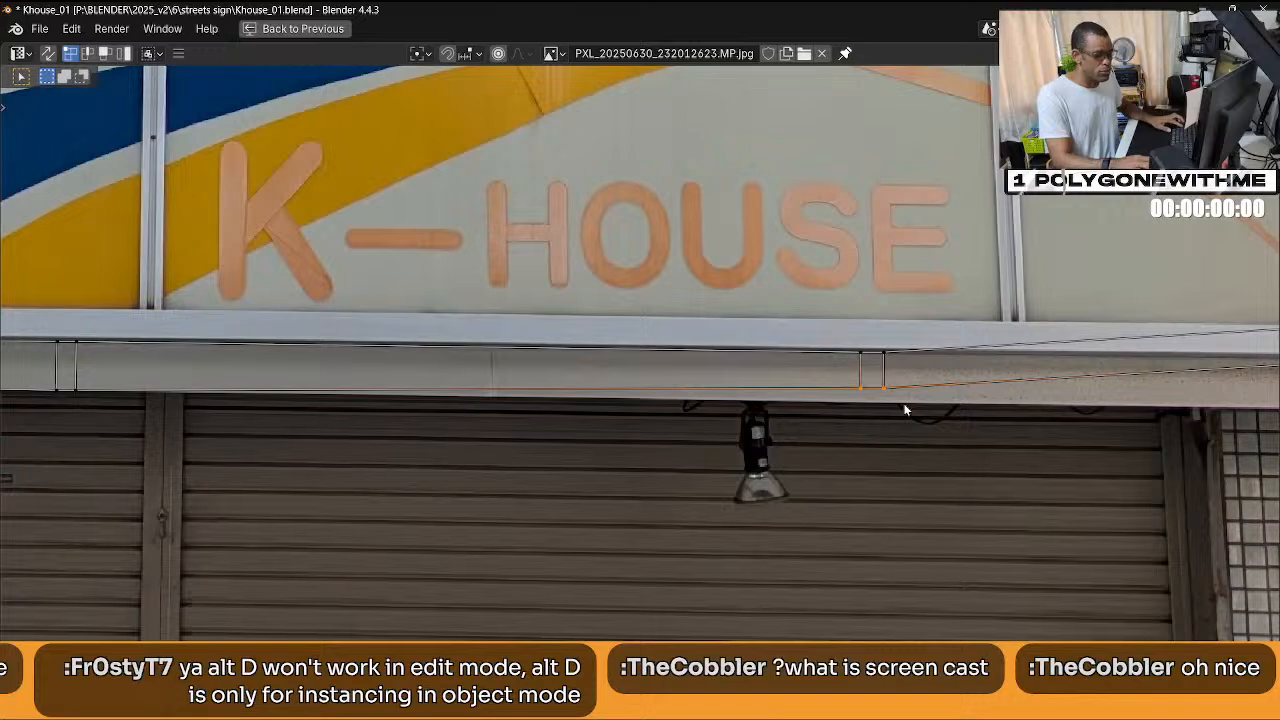
key(g)
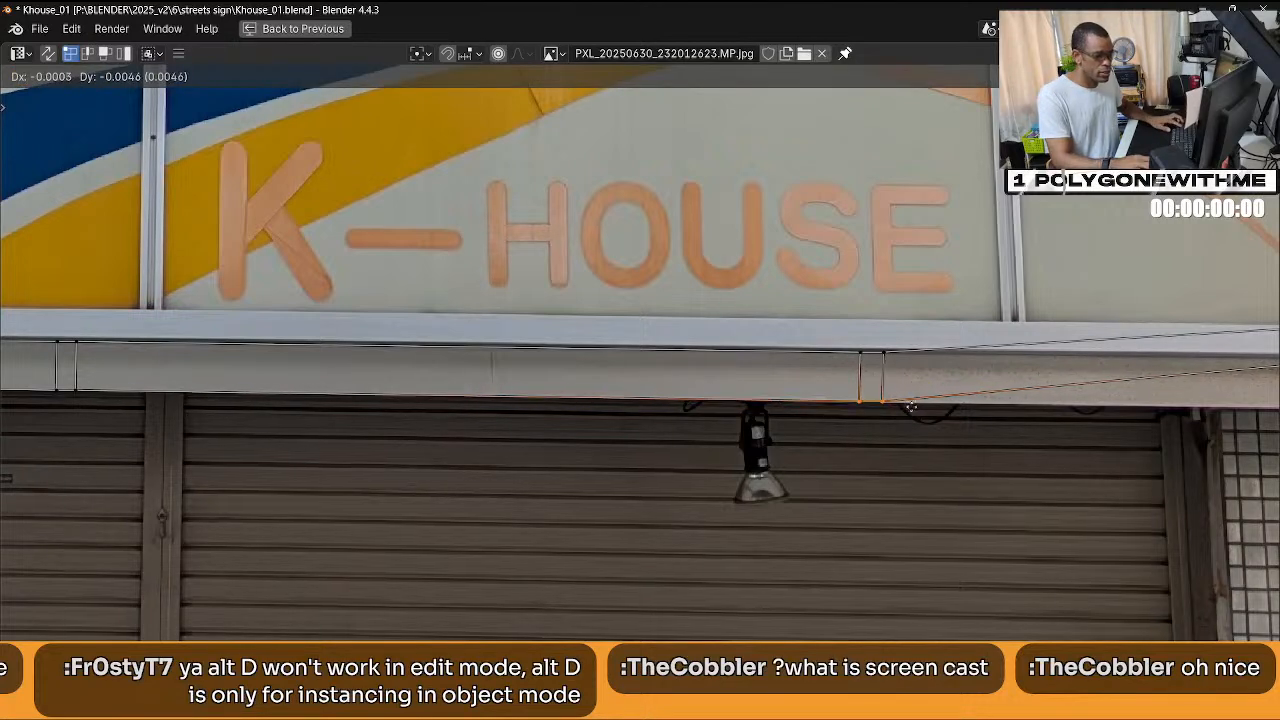
click(915, 410)
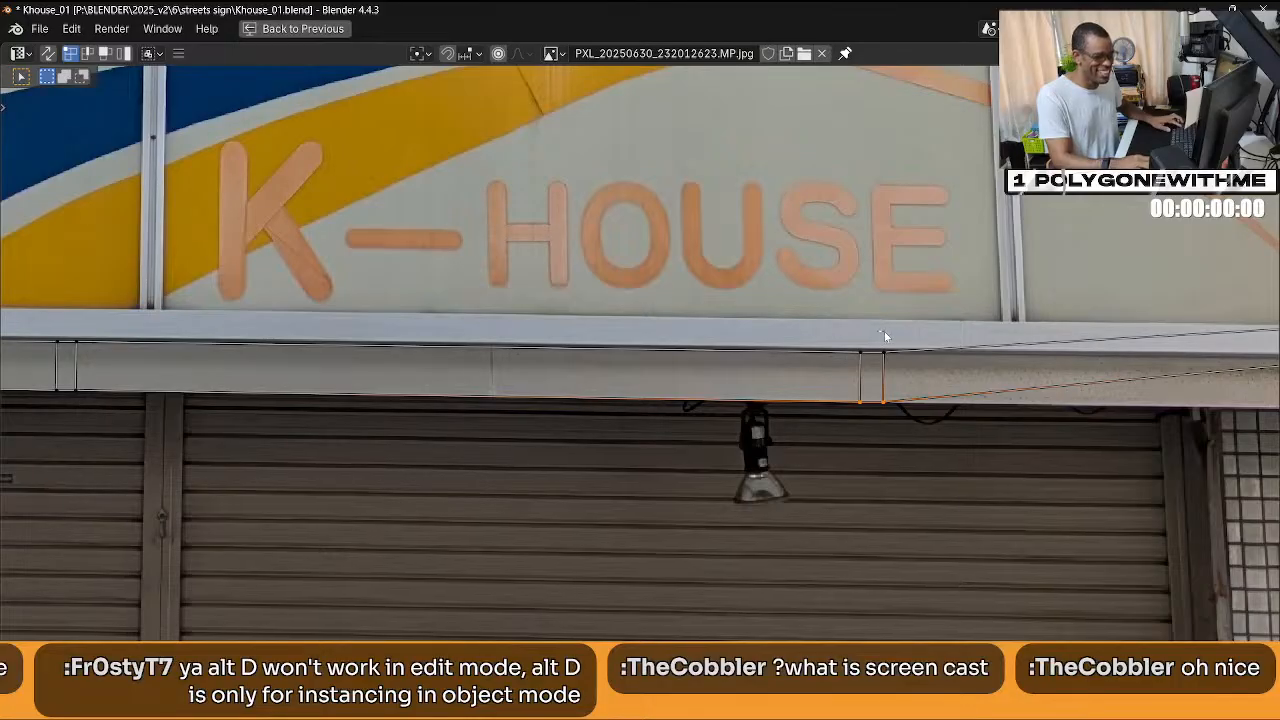
Lower the fourth narrow divider's outer top UV onto the fascia's upper edge.
key(alt+a)
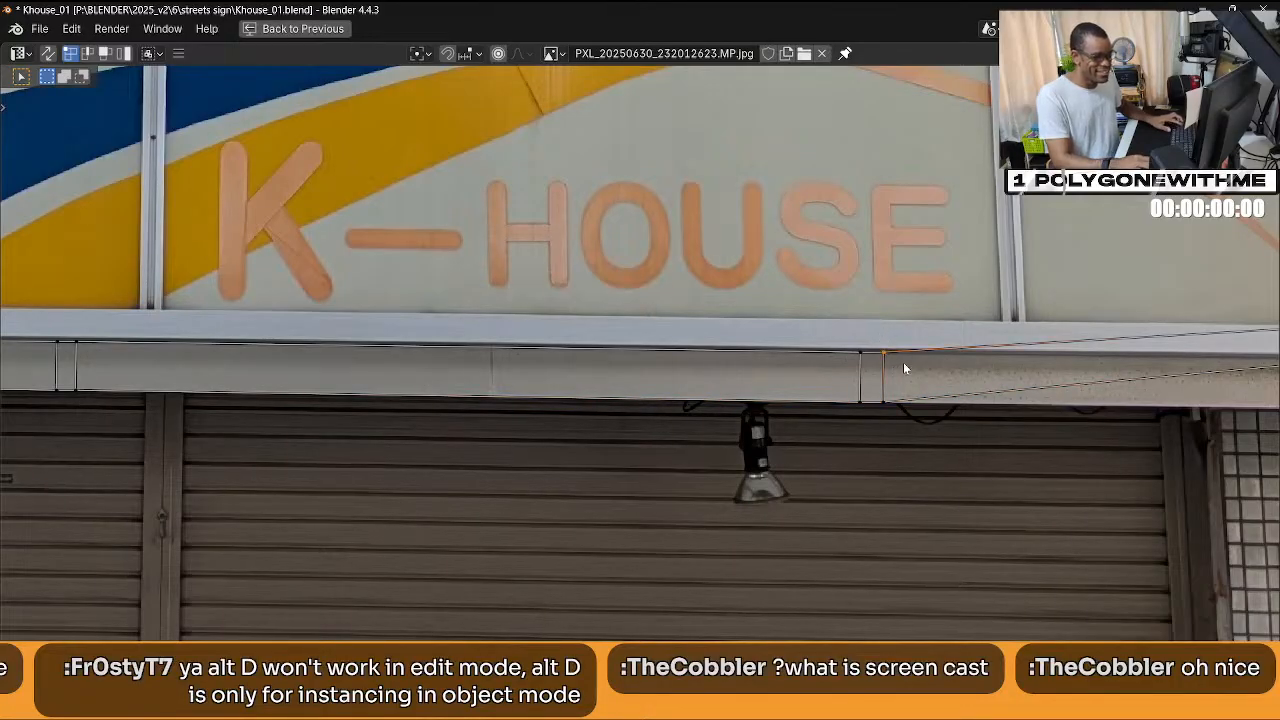
key(g)
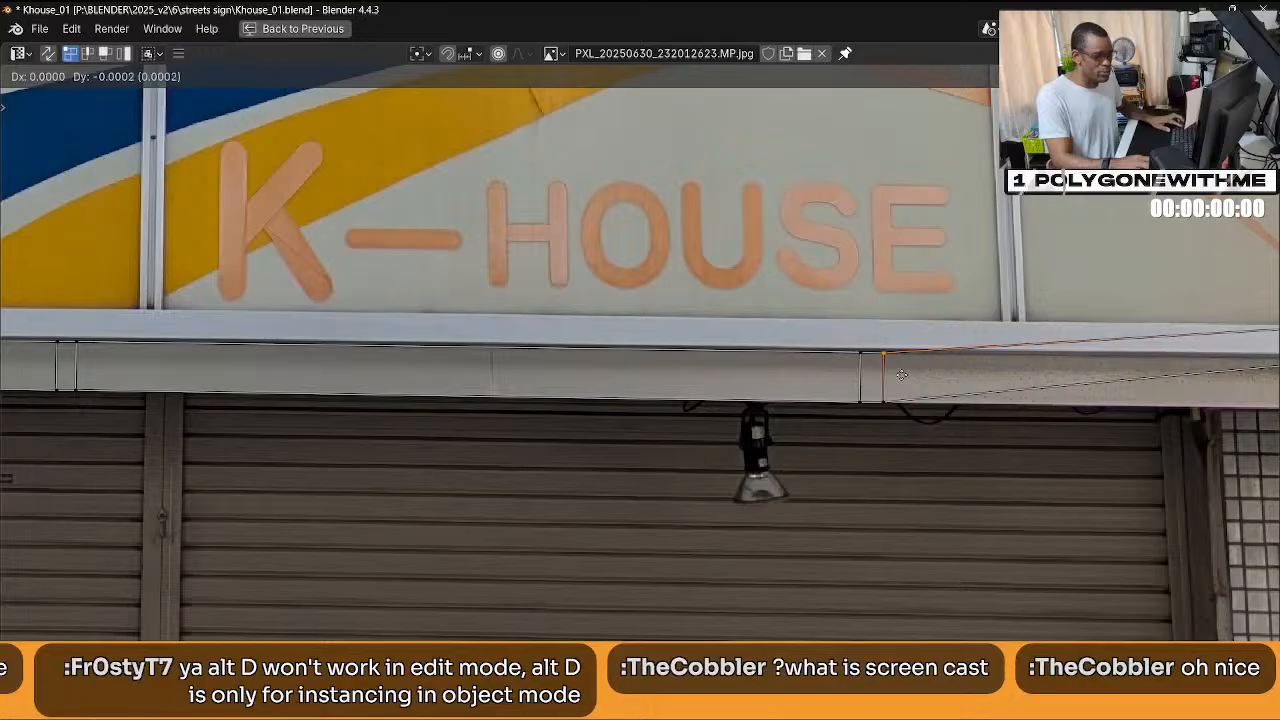
click(901, 372)
Move the UVs of the strip's small end block onto the far end of the fascia, beside the tiled wall.
middle_drag(1083, 399, 652, 426)
drag(848, 340, 935, 410)
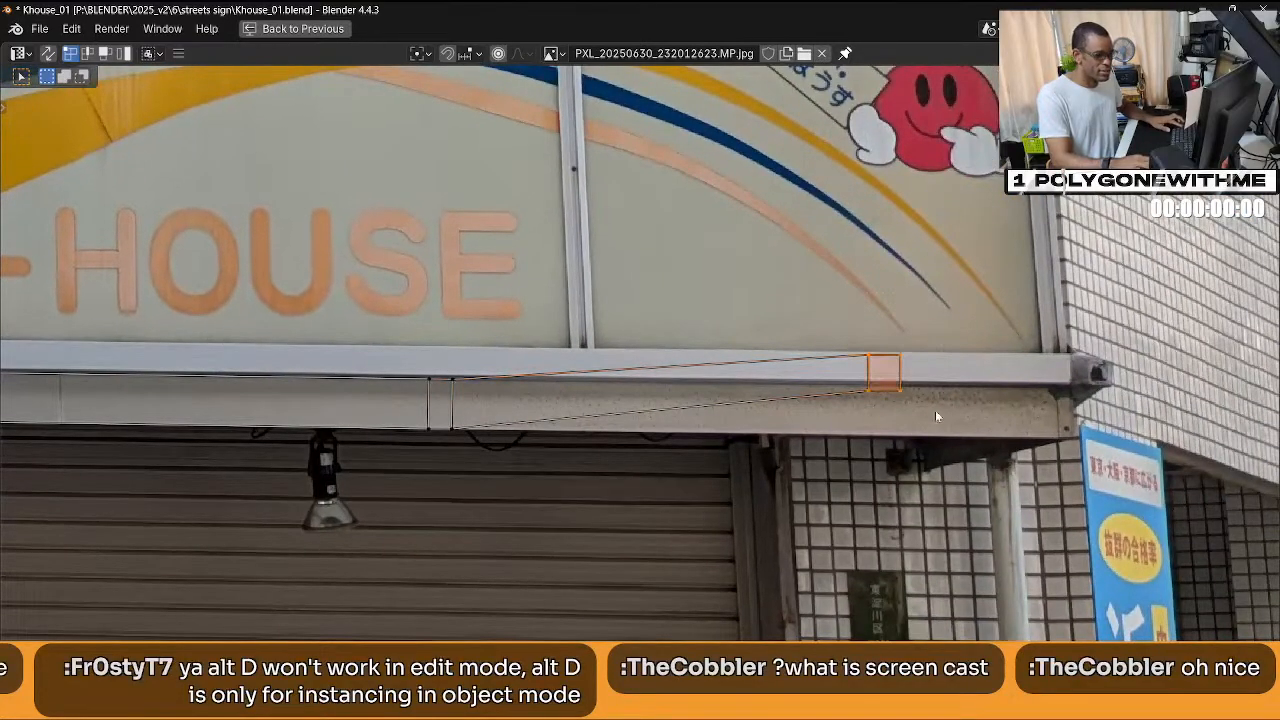
key(g)
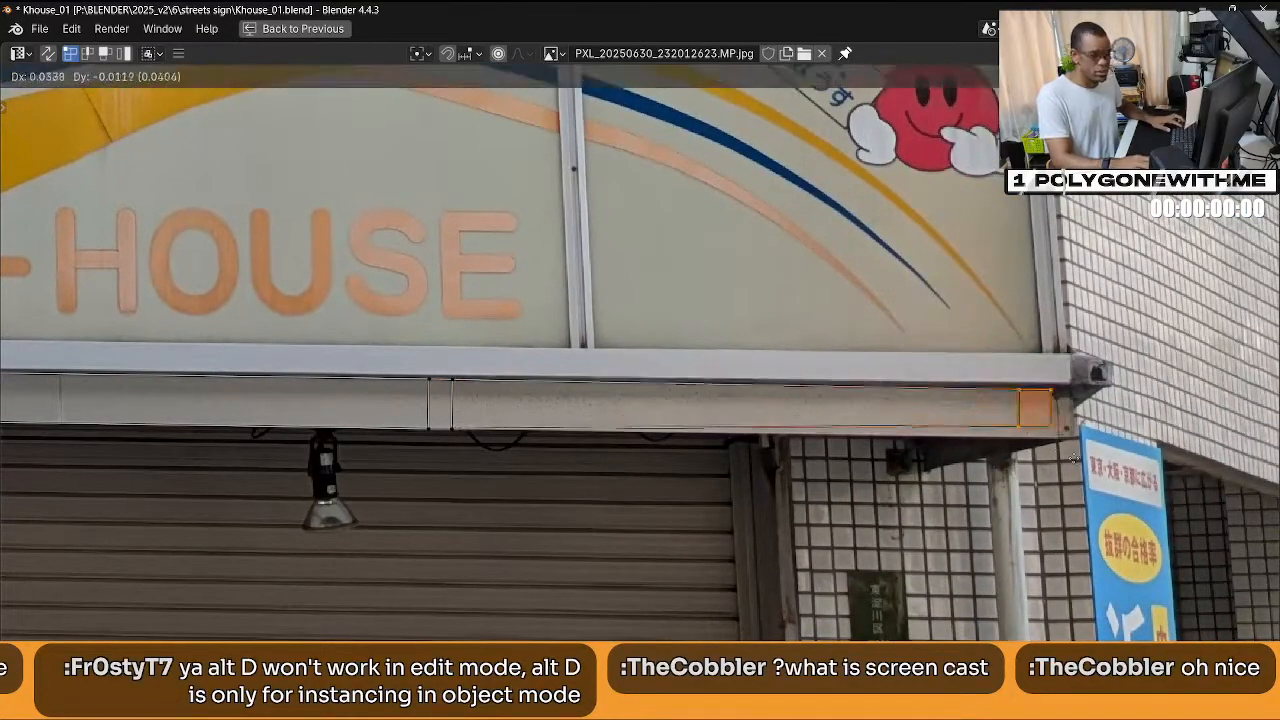
click(1198, 490)
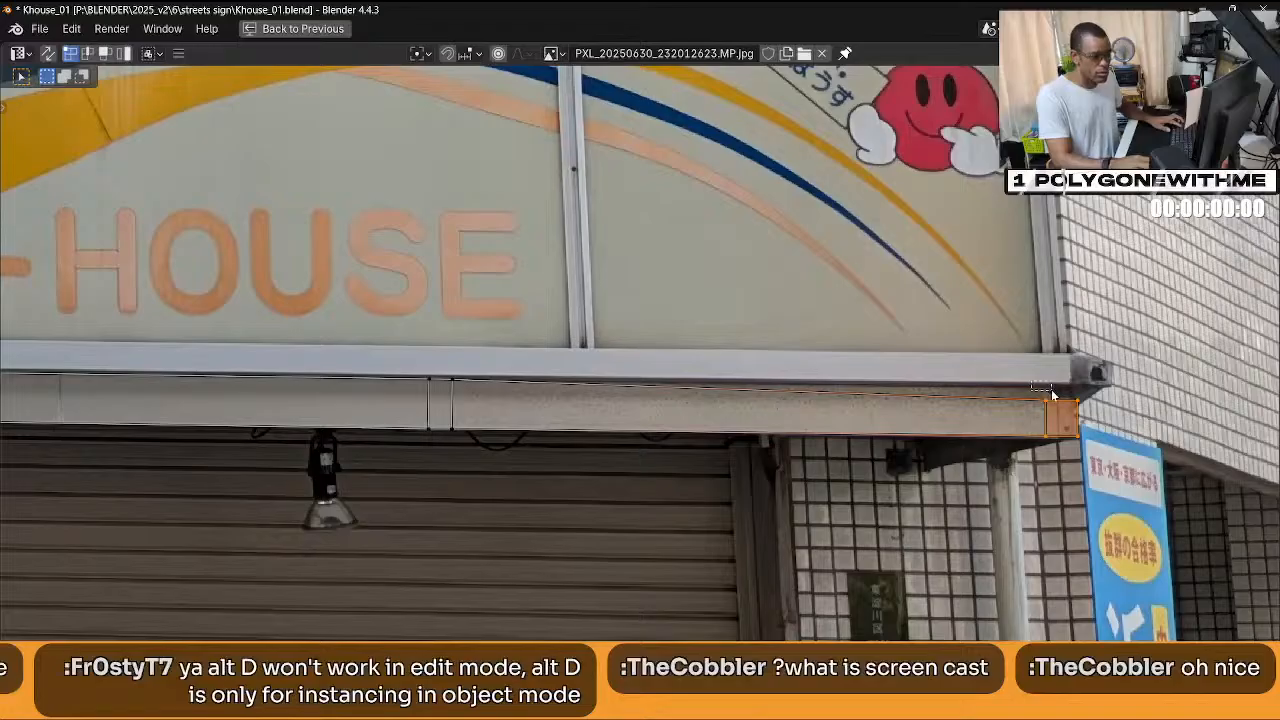
Raise the end block's top UVs to the fascia's upper edge and shift its inner top and bottom UVs outward to narrow it.
drag(1052, 395, 1094, 420)
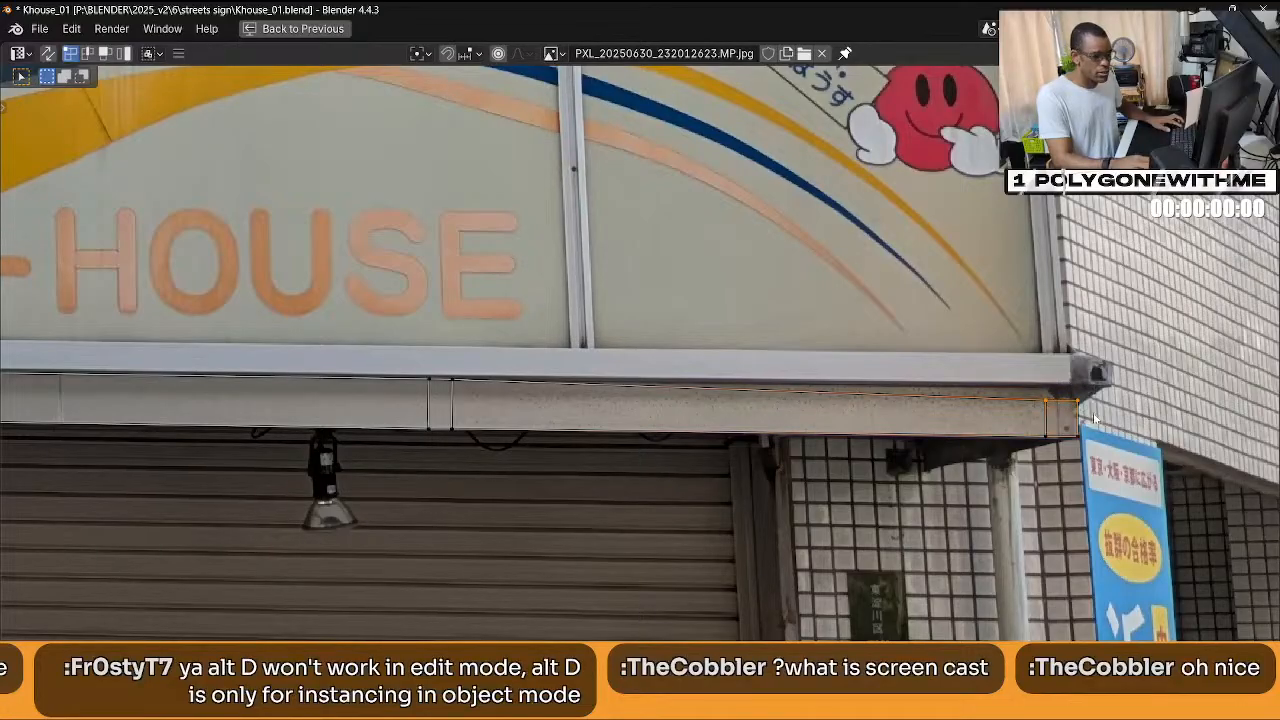
key(g)
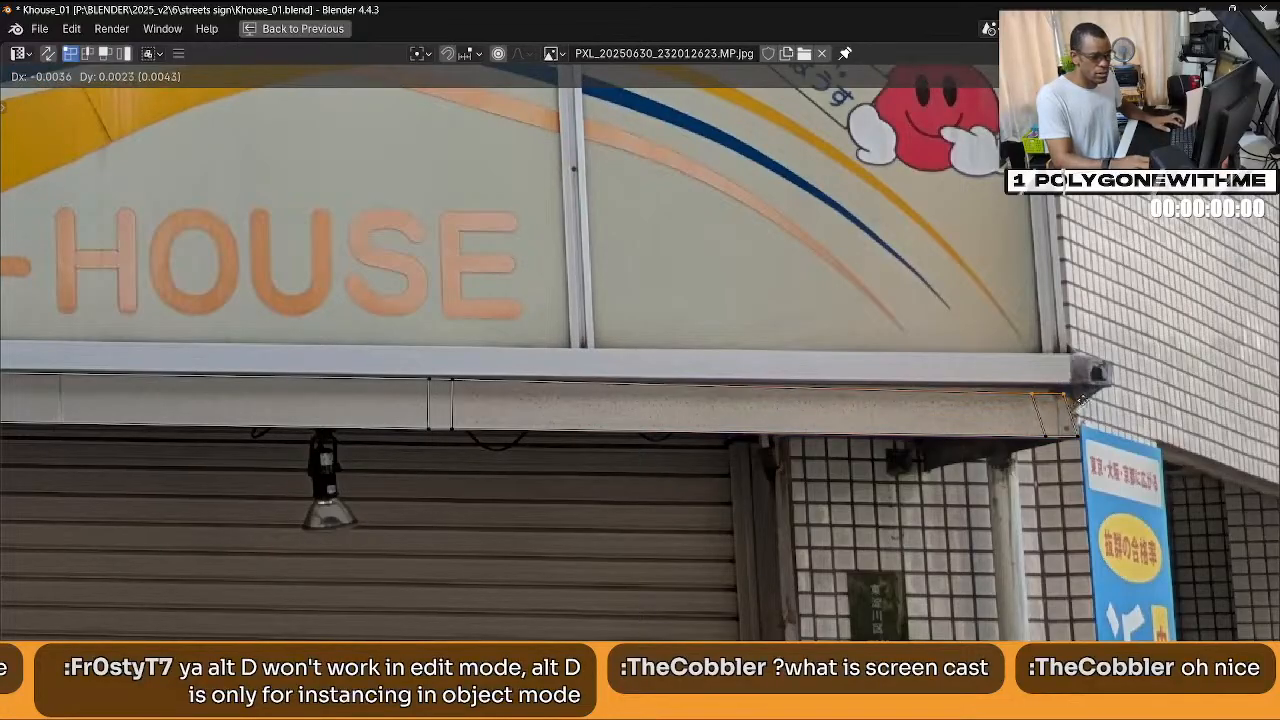
click(1151, 364)
key(g)
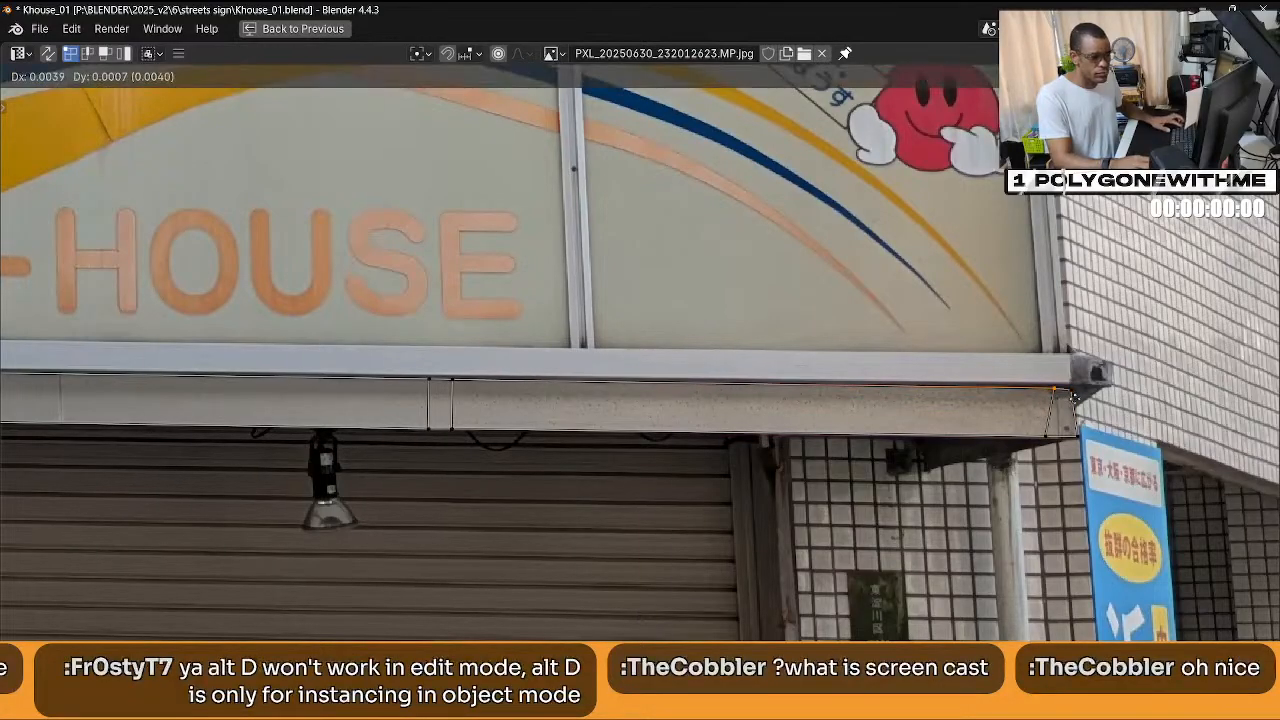
click(1076, 414)
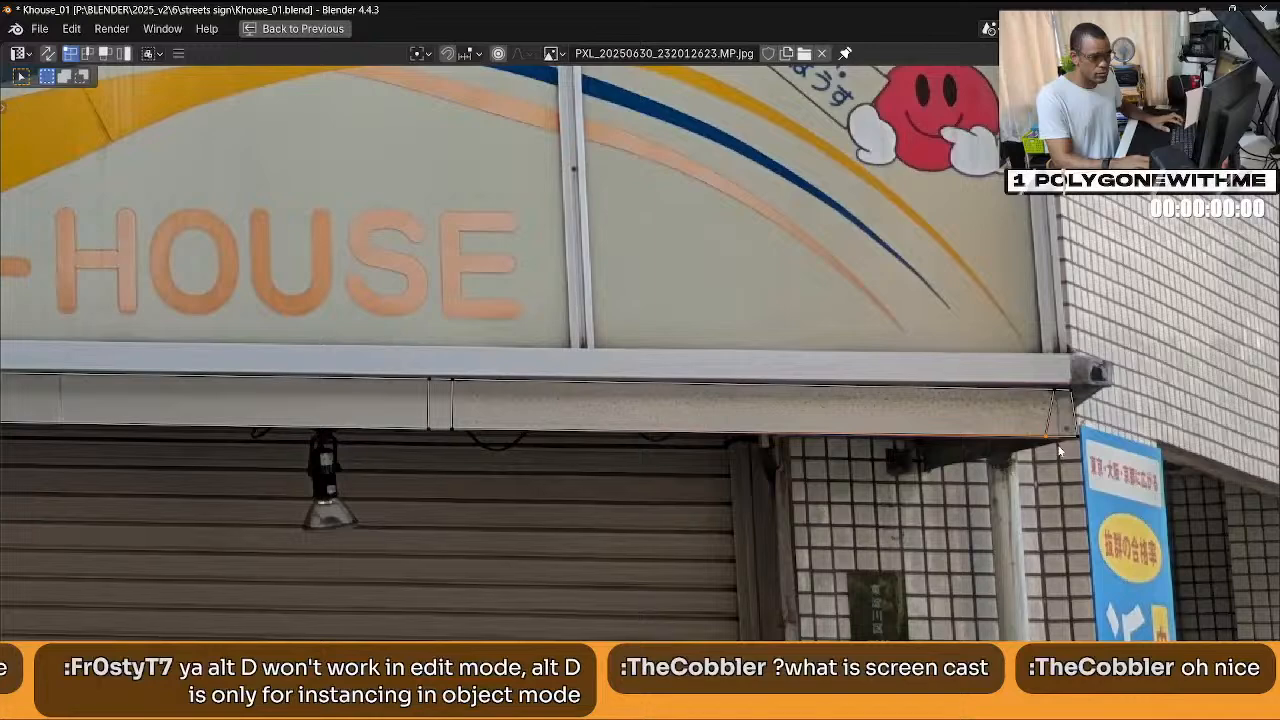
key(g)
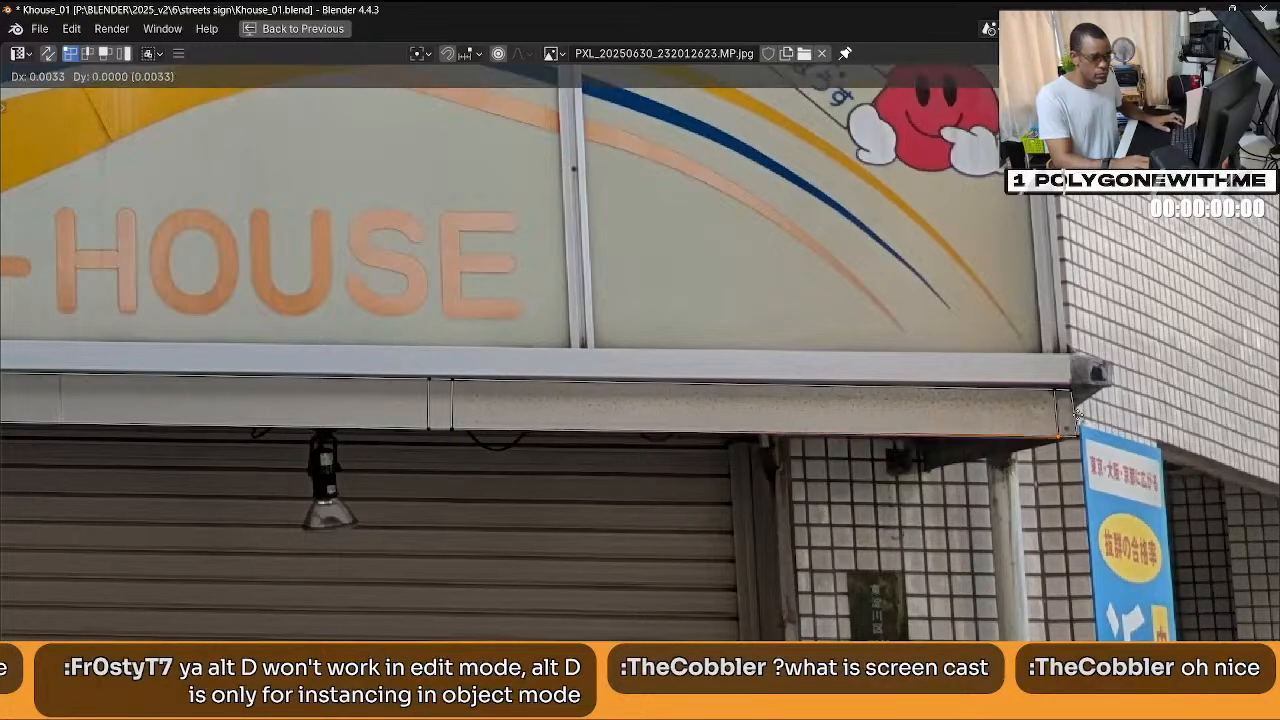
click(1075, 423)
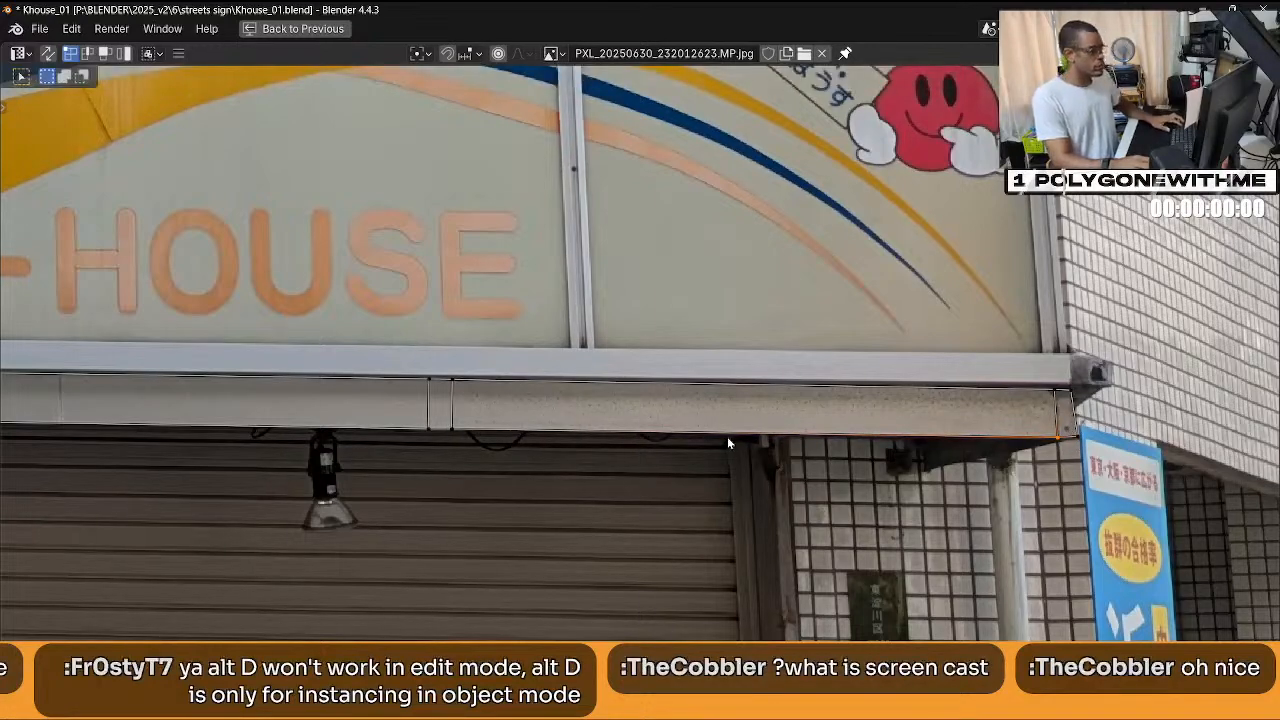
Save the file and check the textured sign in the 3D viewport with the overlays hidden.
scroll(715, 425, down, 2)
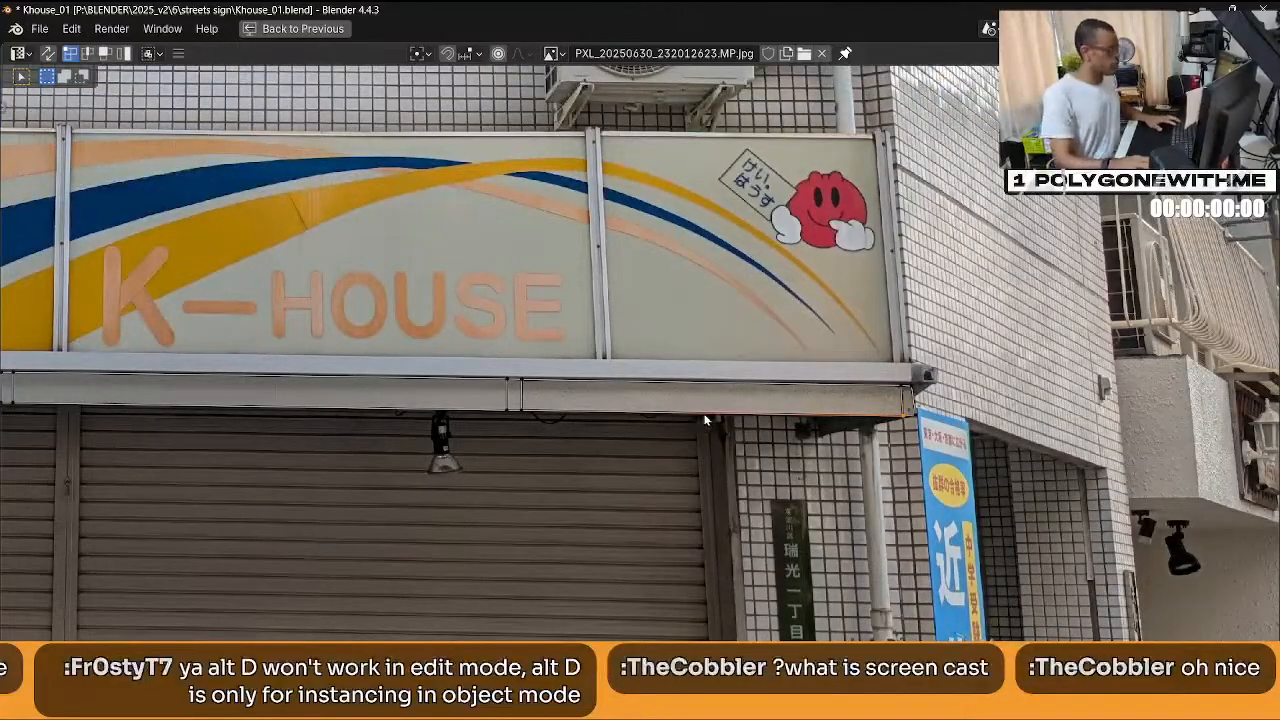
key(ctrl+space)
key(ctrl+s)
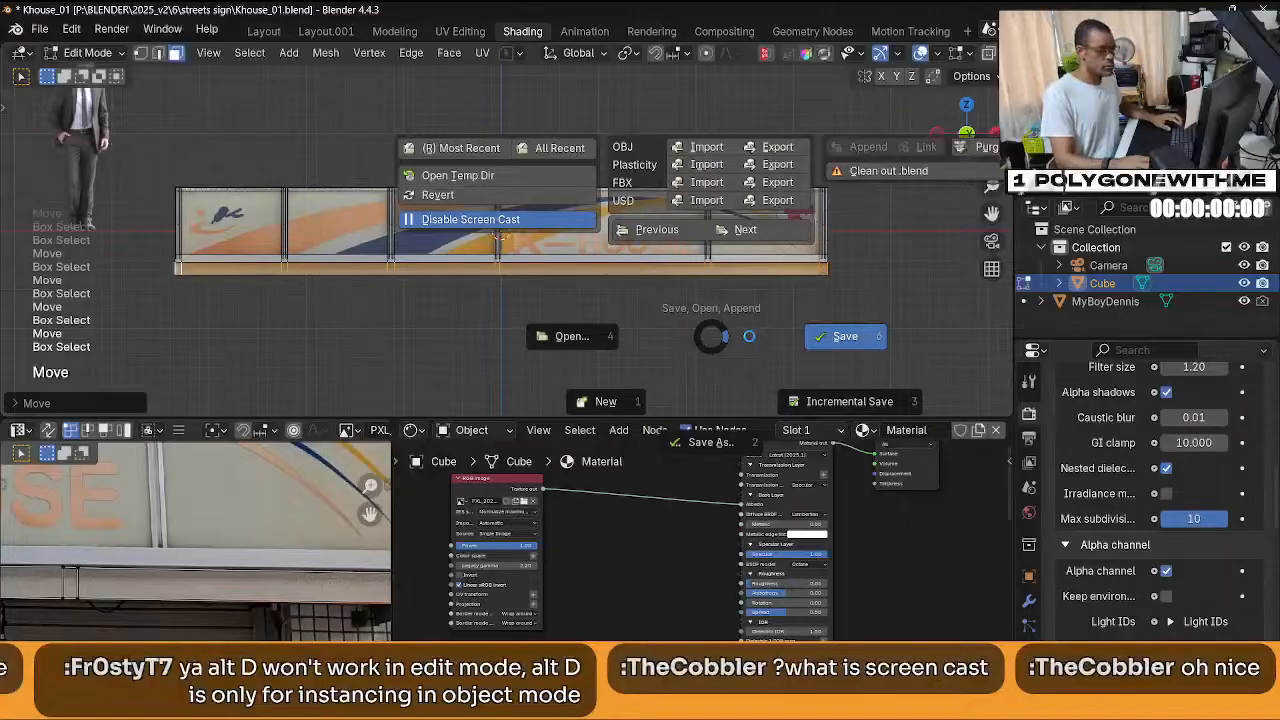
click(749, 336)
key(shift+alt+z)
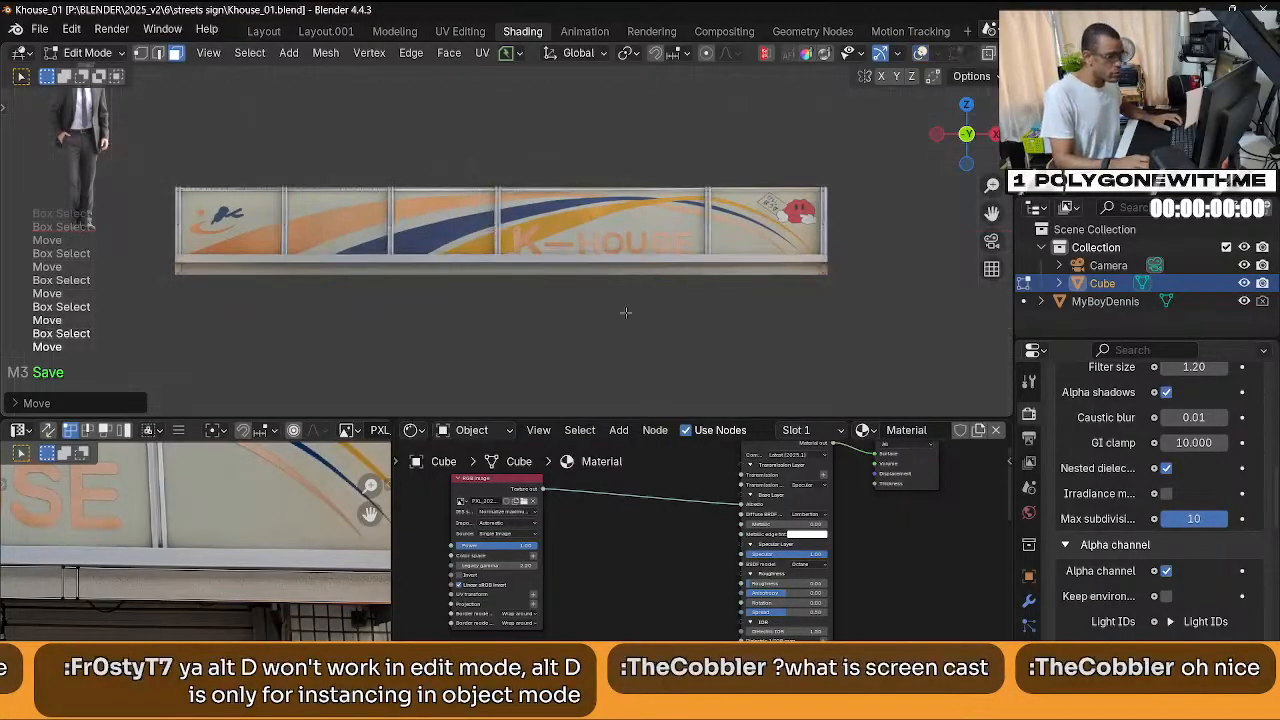
scroll(562, 334, up, 1)
middle_drag(302, 280, 656, 273)
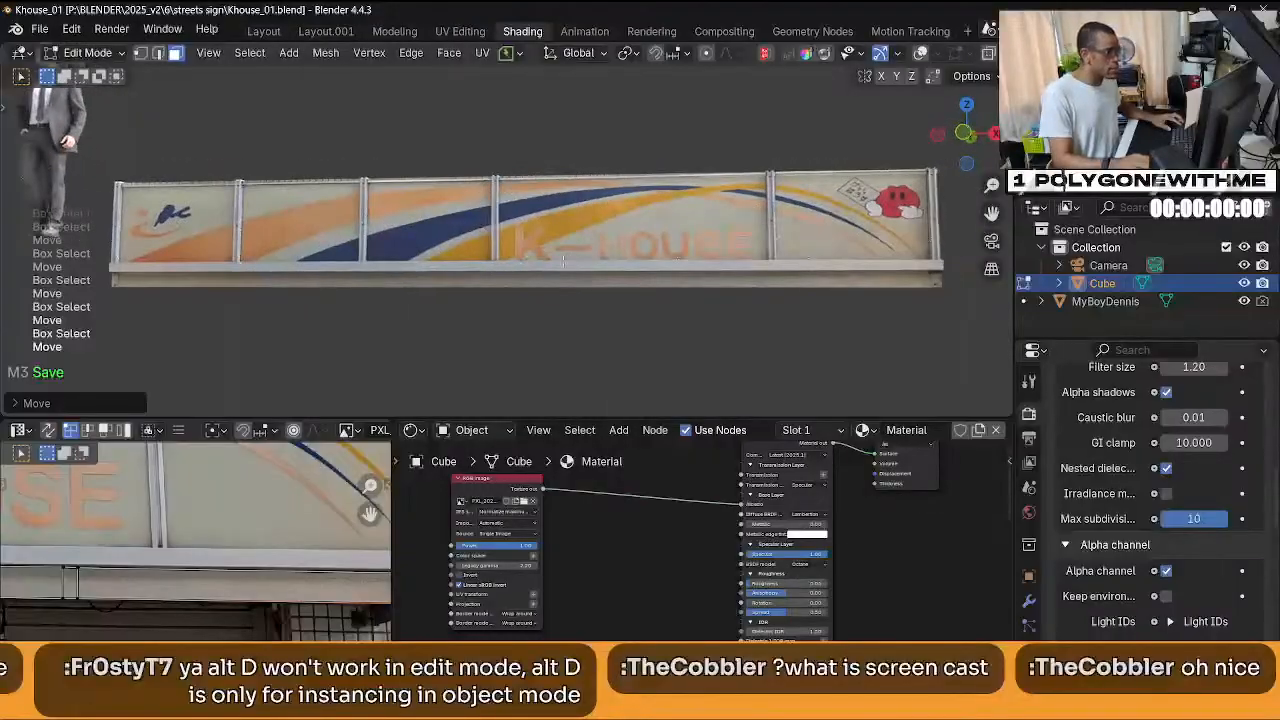
Select the five large sign panel faces and unwrap them from the front with Project from View.
key(alt+shift+z)
click(600, 220)
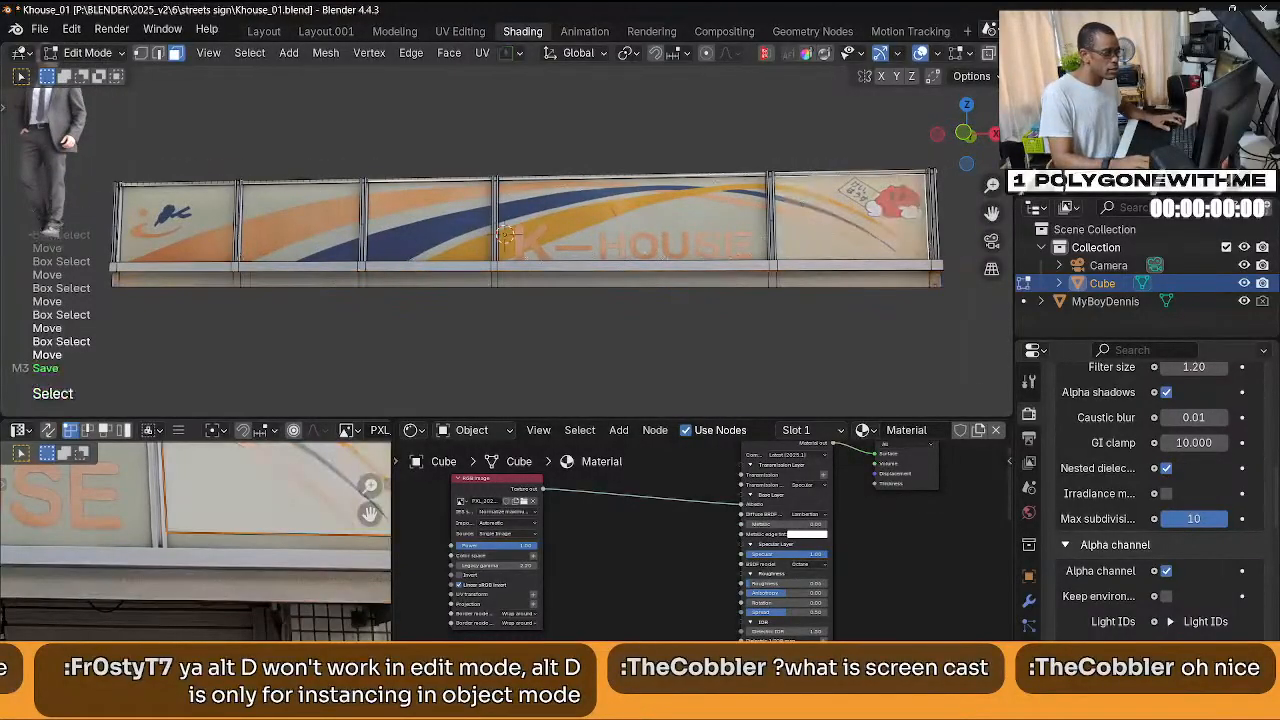
click(720, 220)
shift+click(317, 226)
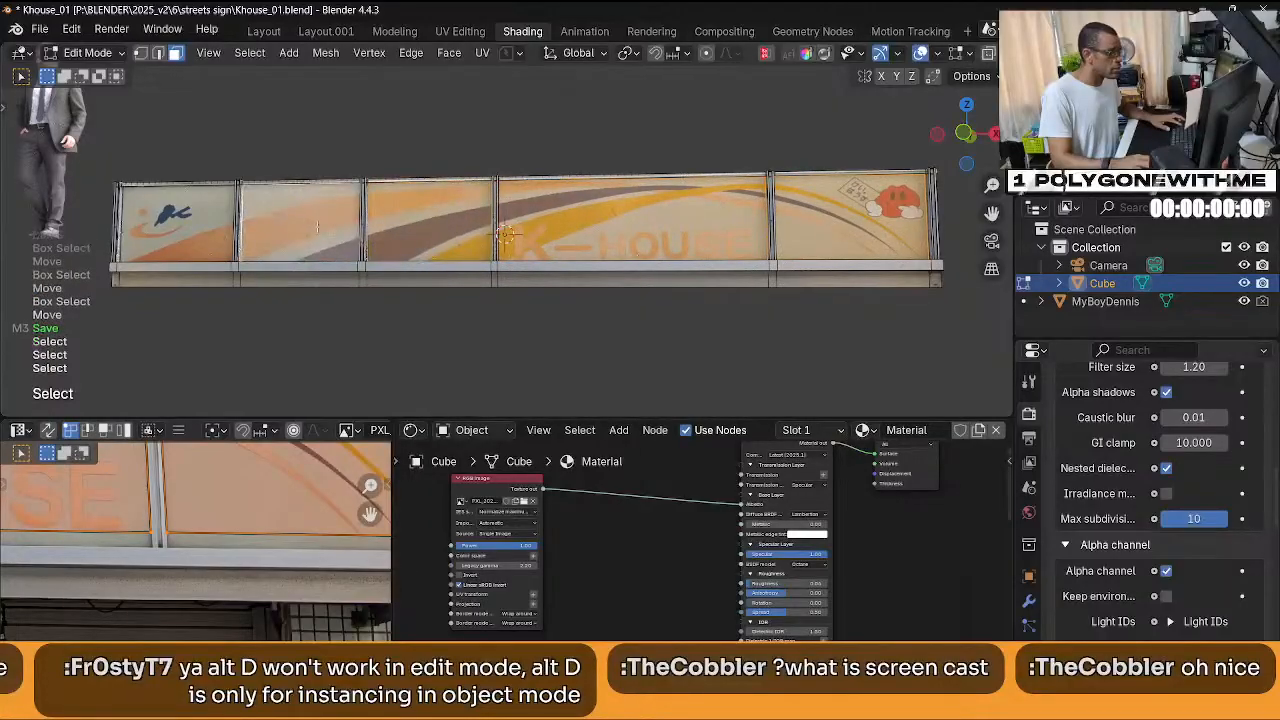
shift+click(156, 230)
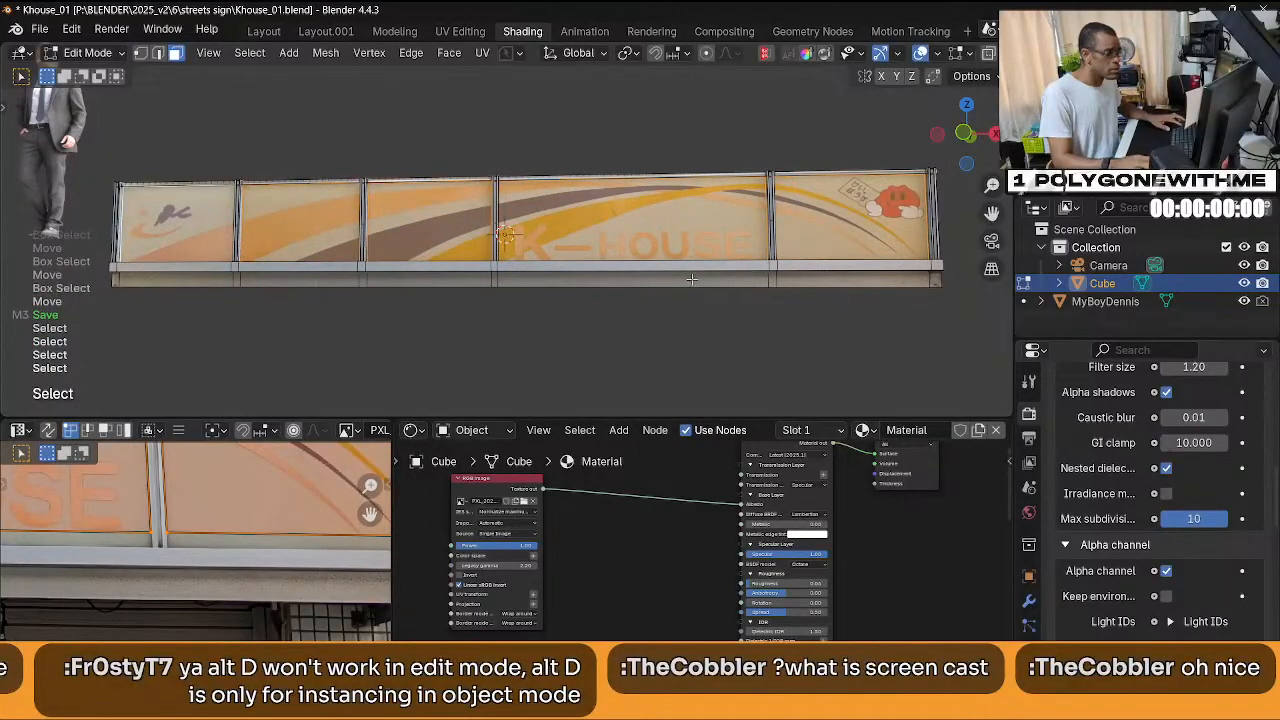
middle_drag(691, 279, 645, 310)
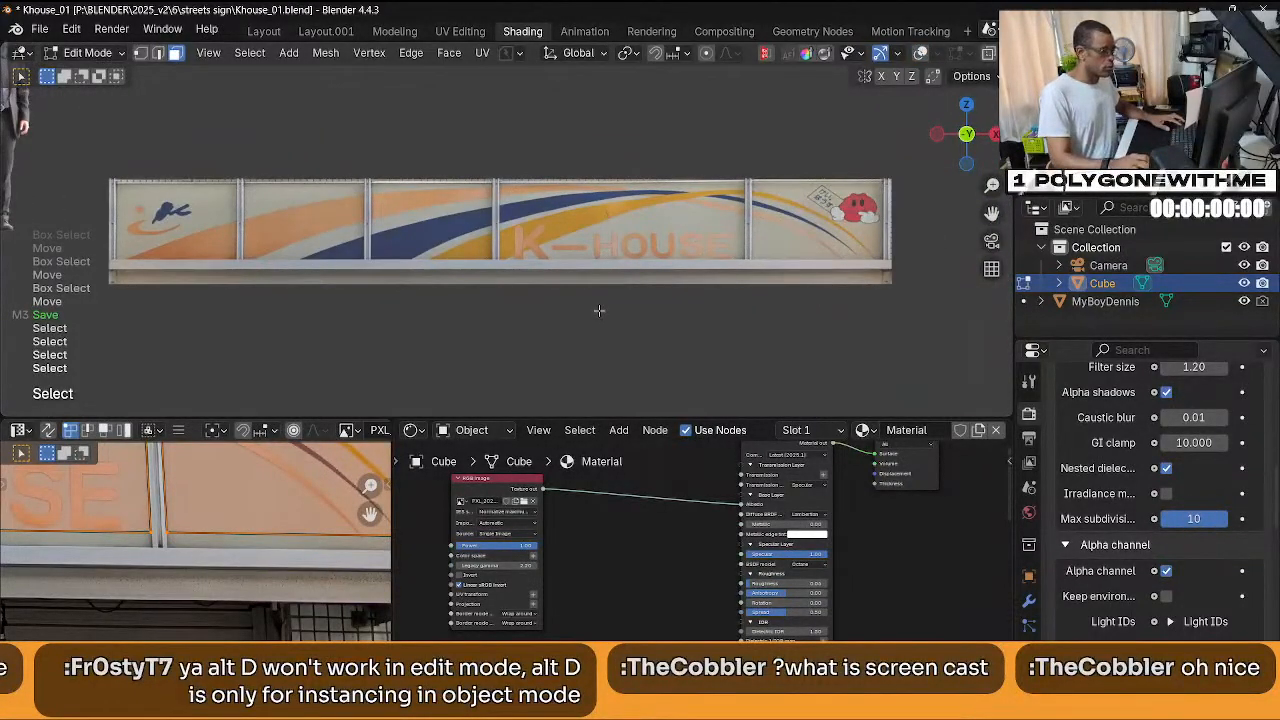
key(u)
click(608, 361)
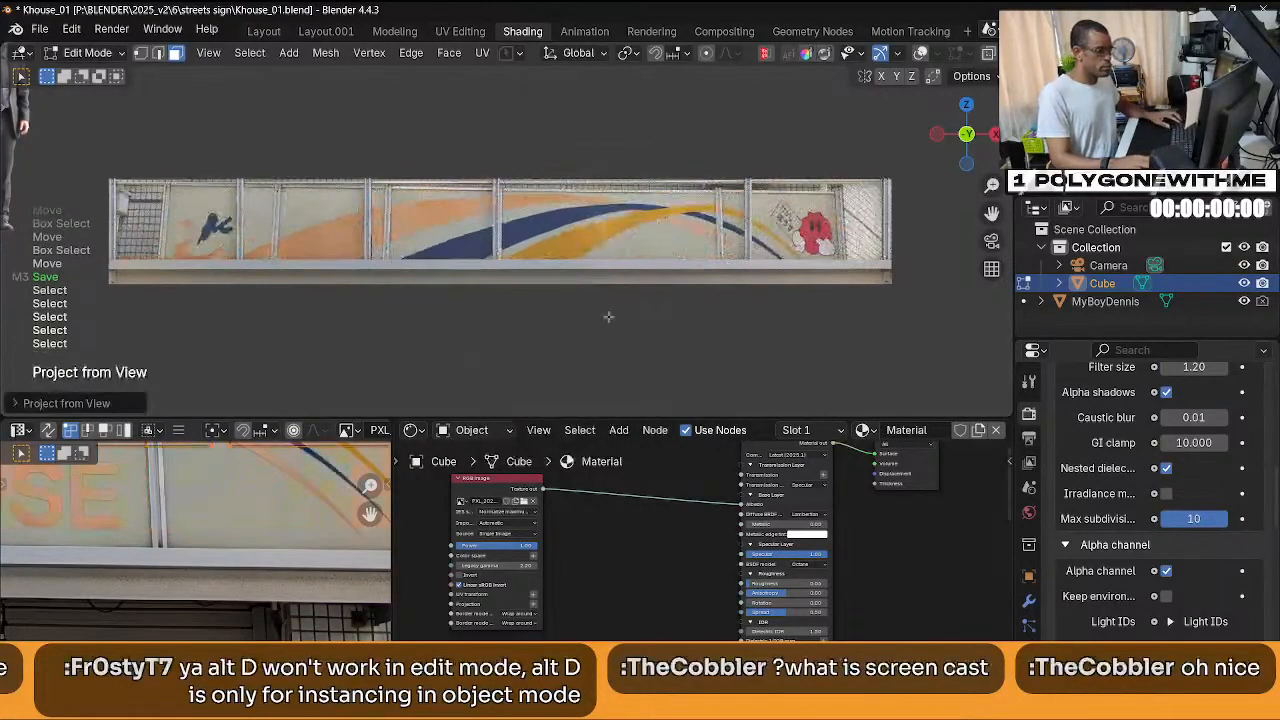
Shift the projected panel UVs over the photo so the last panel's outer edge lines up with the mascot panel.
key(ctrl+space)
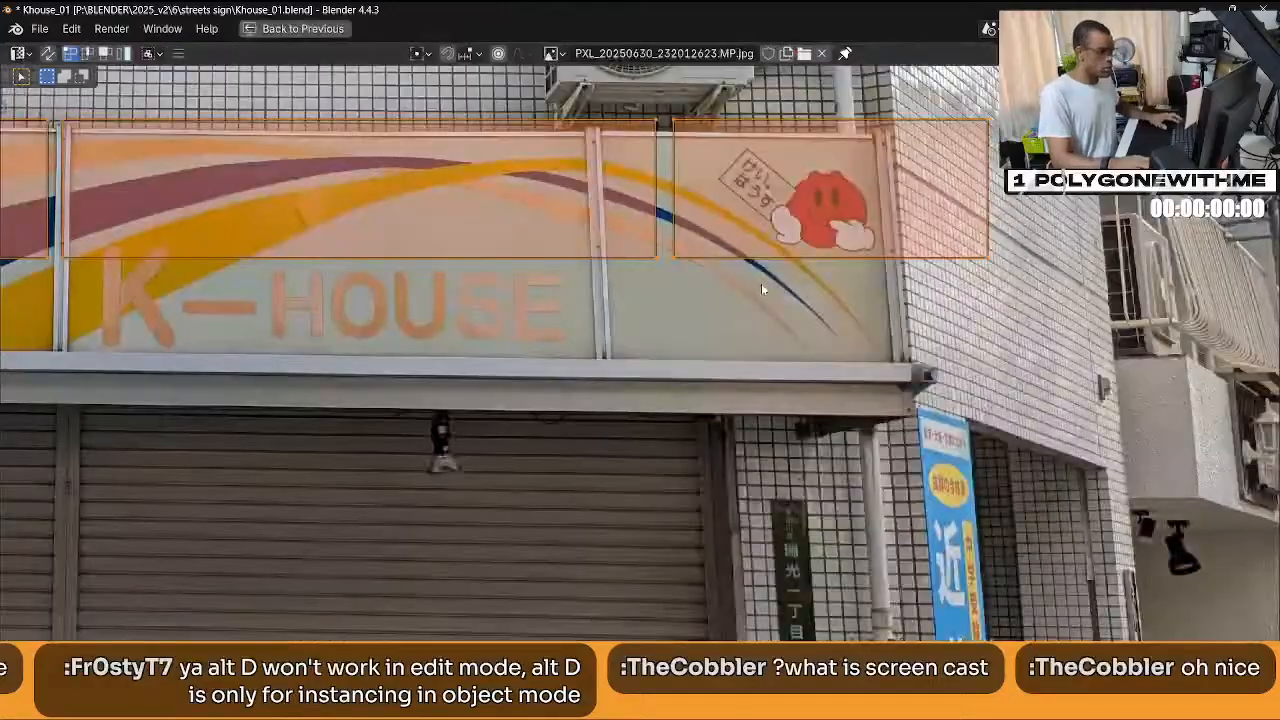
scroll(761, 283, down, 4)
mouse_move(609, 362)
middle_down()
mouse_move(669, 372)
mouse_move(626, 372)
middle_up()
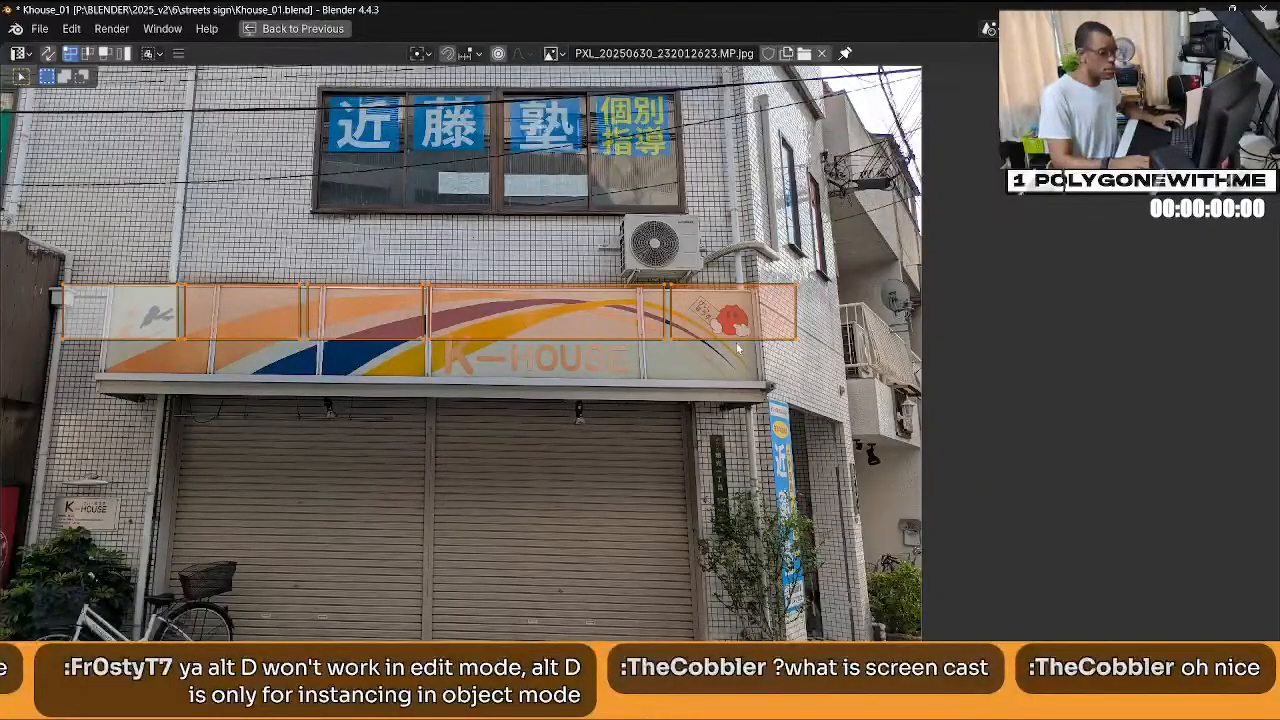
key(g)
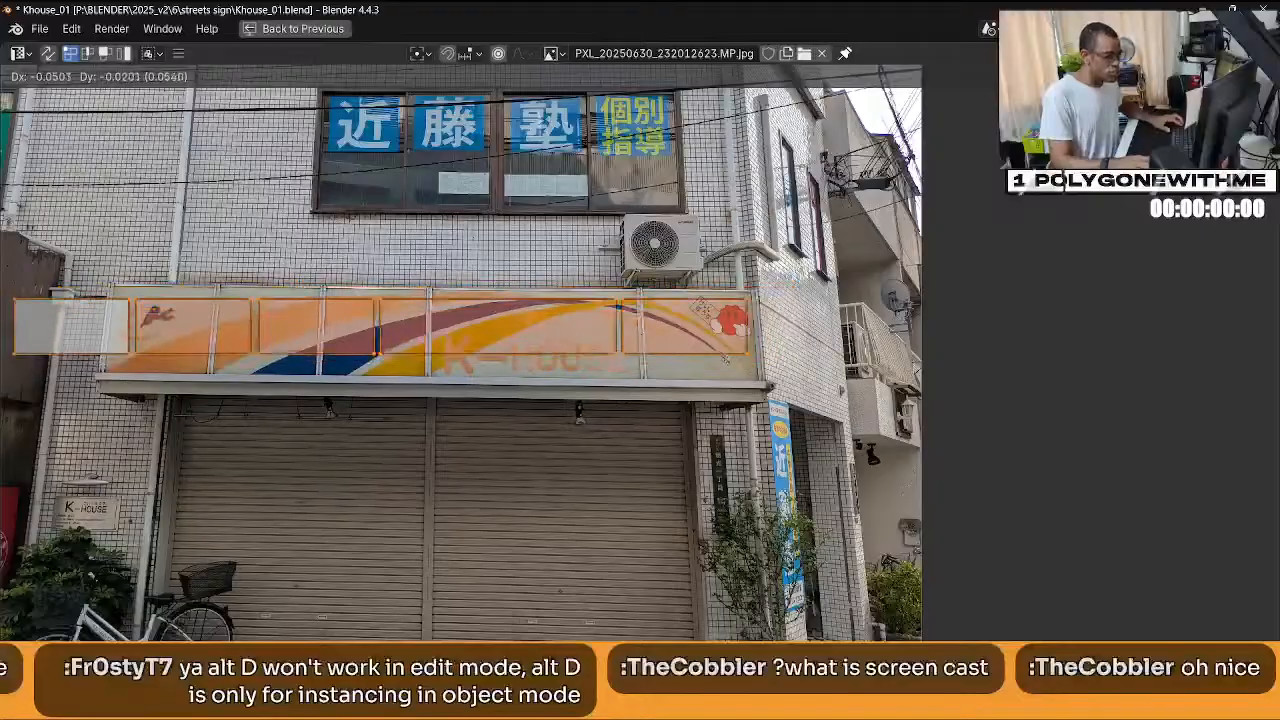
click(730, 357)
scroll(730, 357, up, 8)
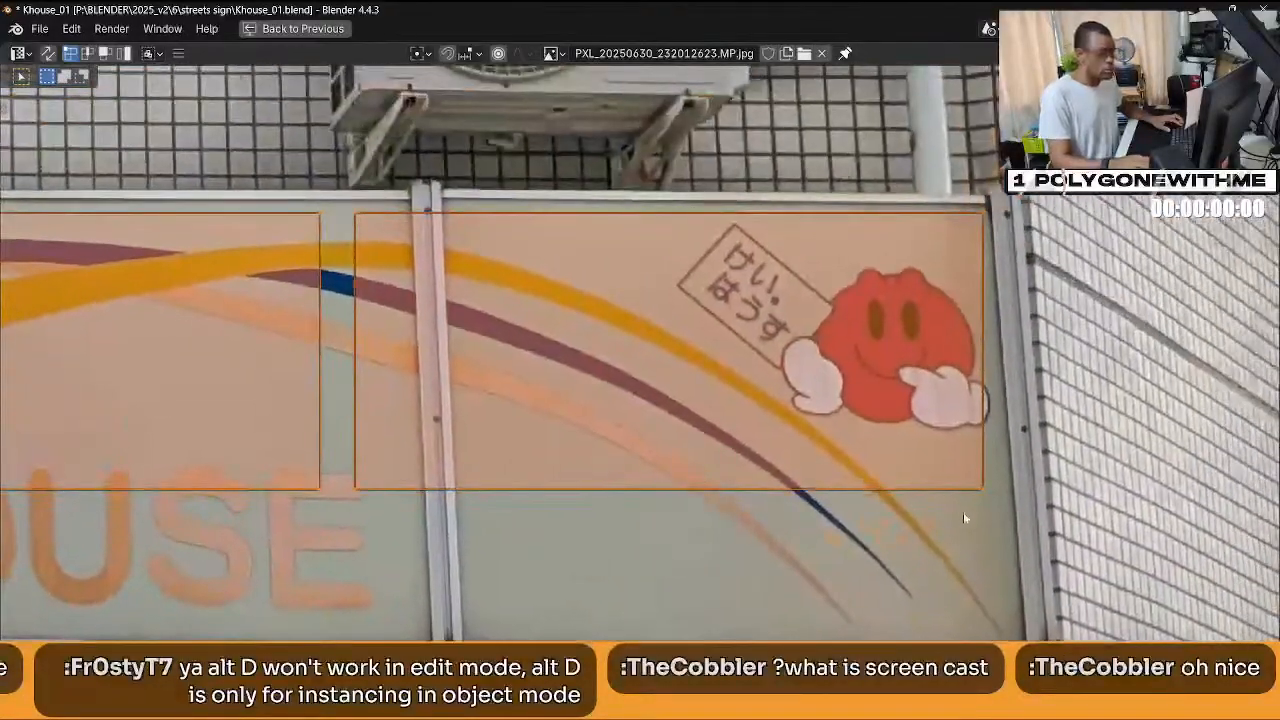
Fit the last panel's two top corner UVs to the top corners of the mascot panel in the photo.
click(963, 512)
click(1010, 246)
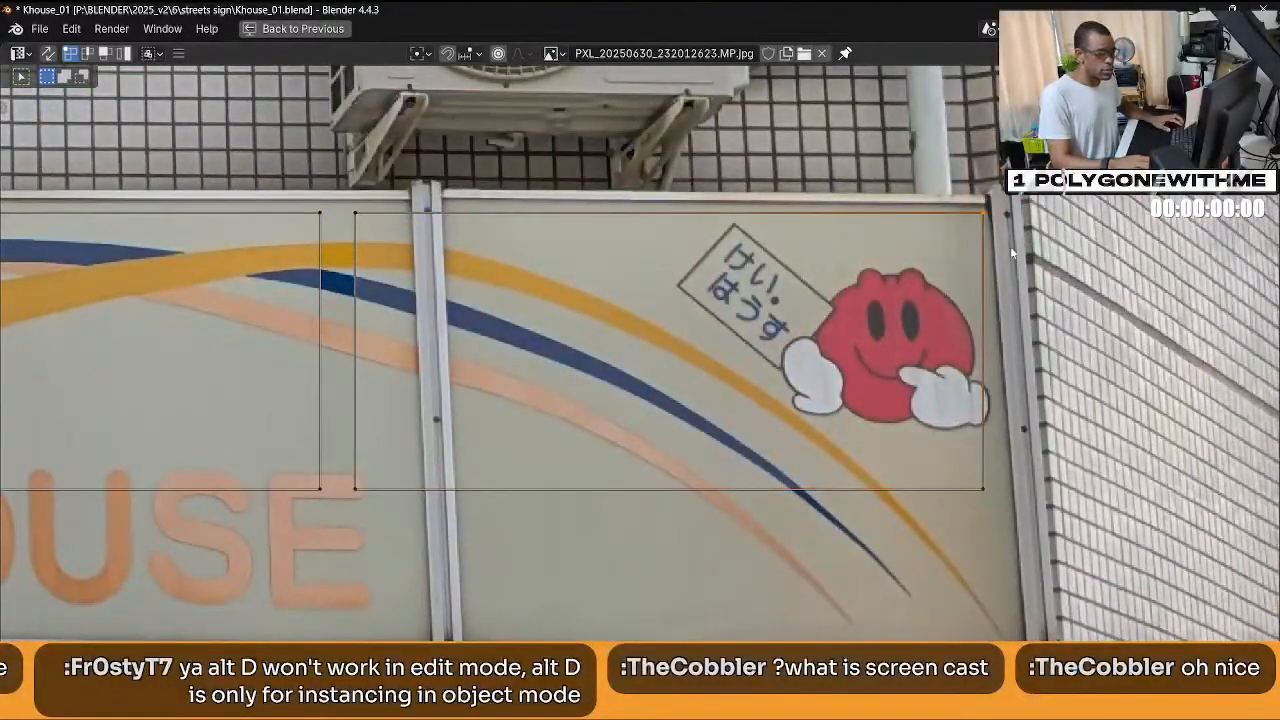
key(g)
click(1020, 243)
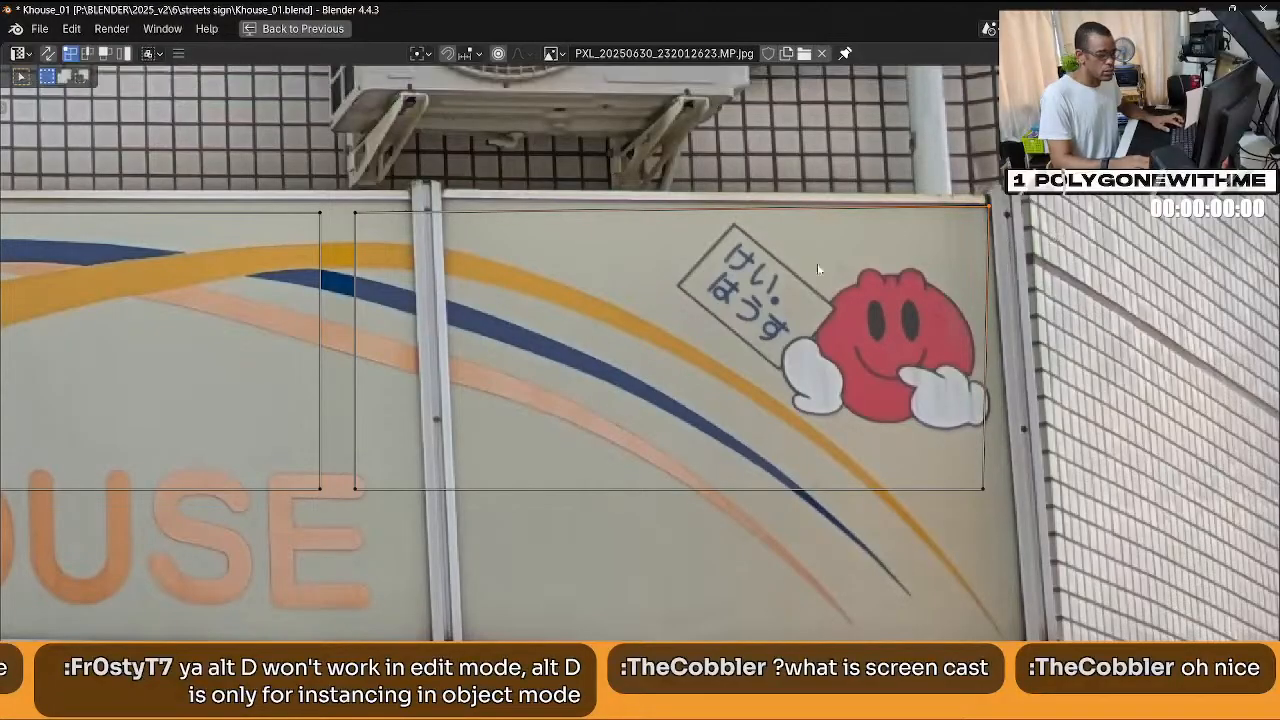
click(363, 213)
key(g)
click(449, 199)
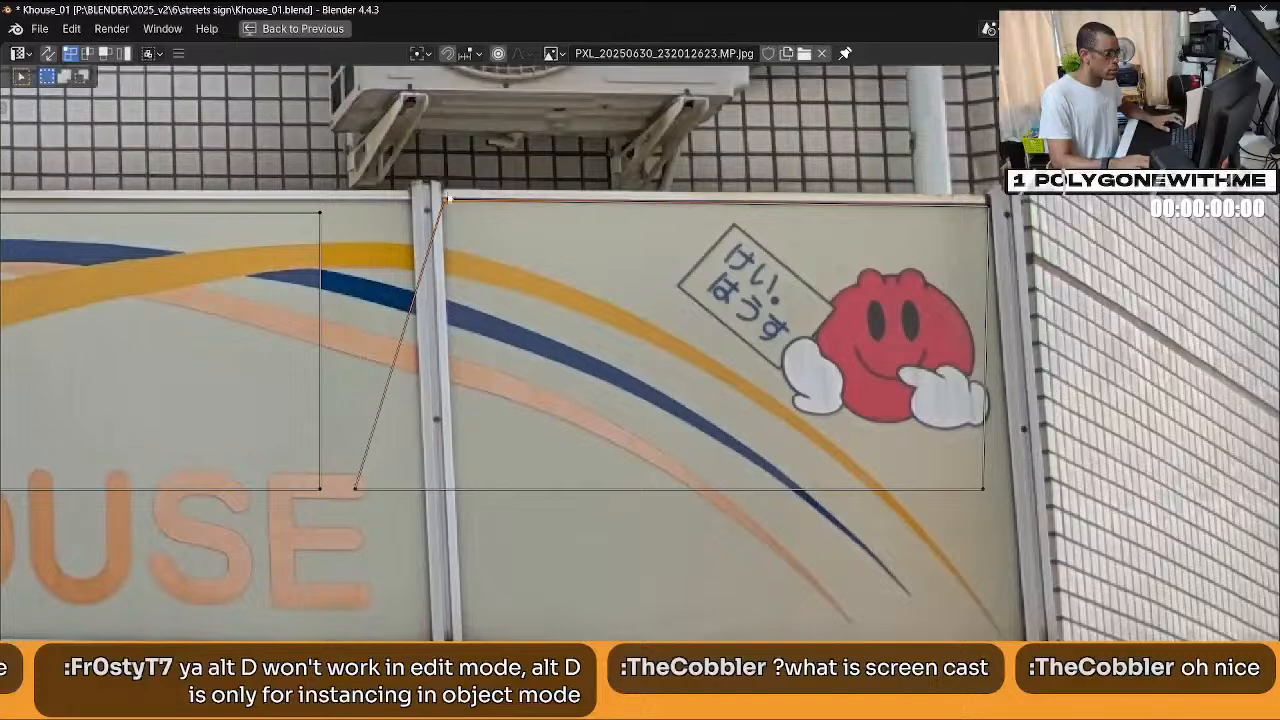
Fit the last panel's two bottom corner UVs to the bottom corners of the mascot panel in the photo.
click(357, 486)
key(g)
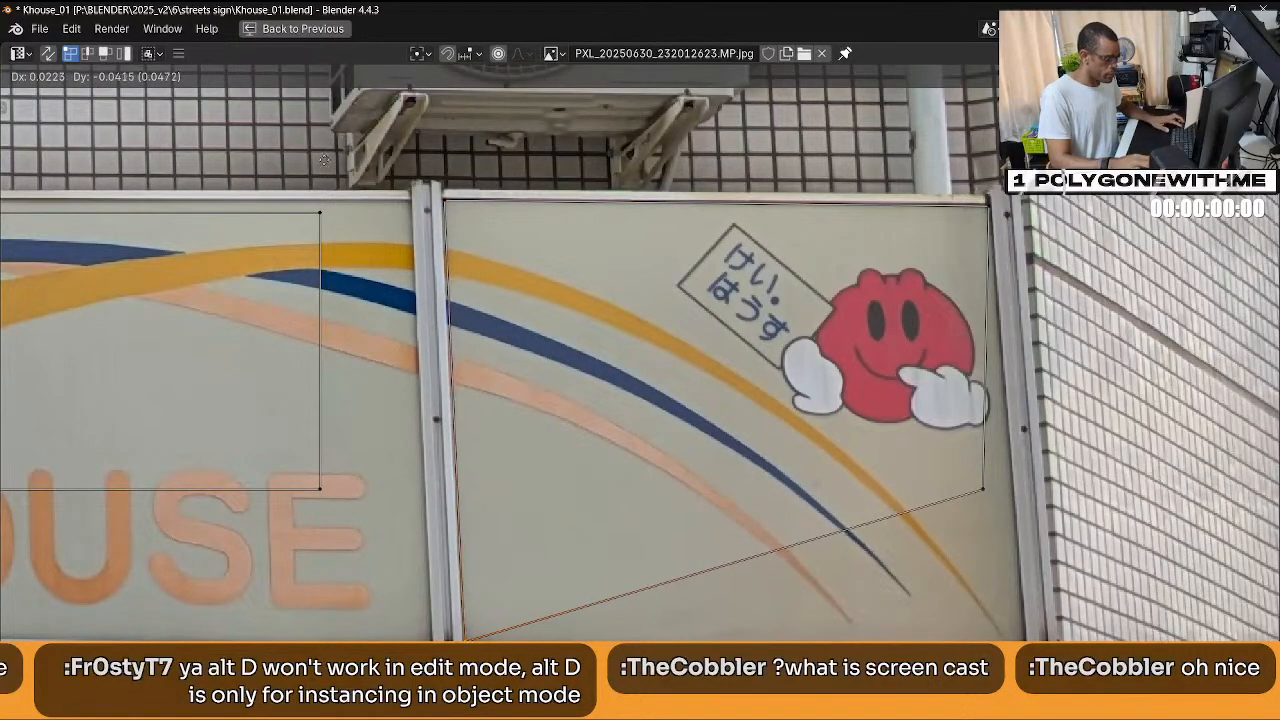
click(323, 197)
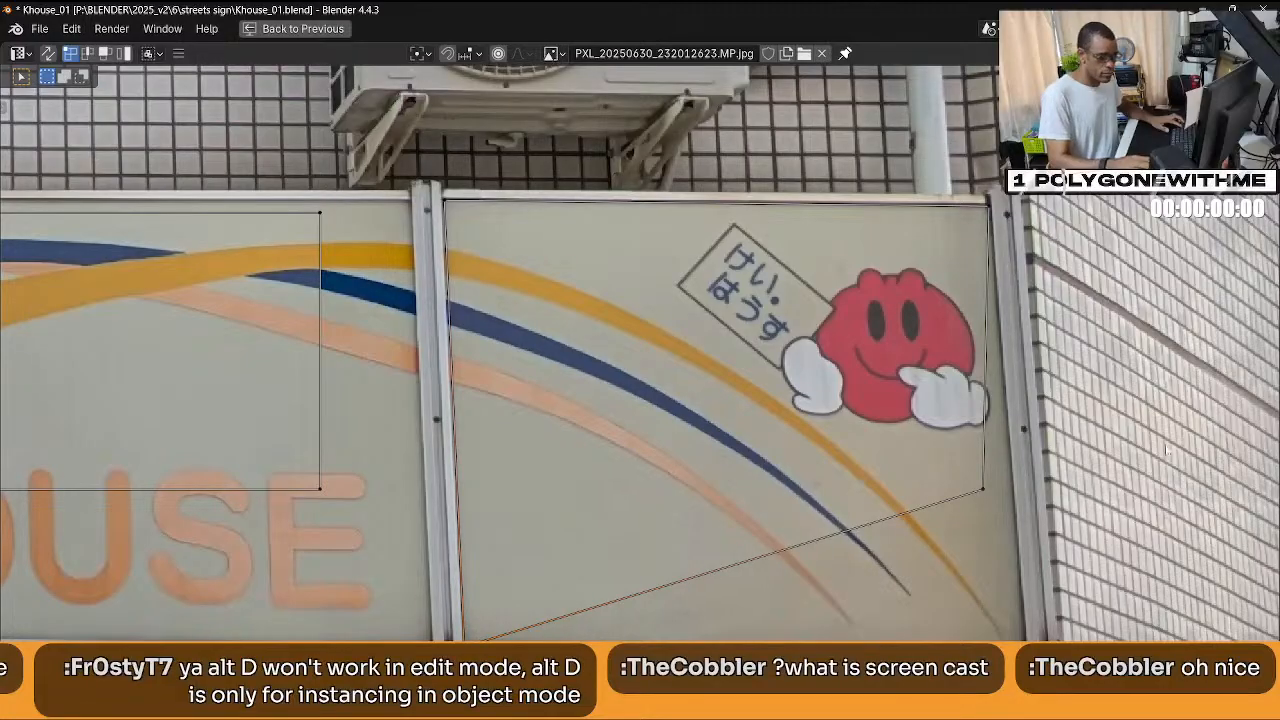
click(986, 490)
key(g)
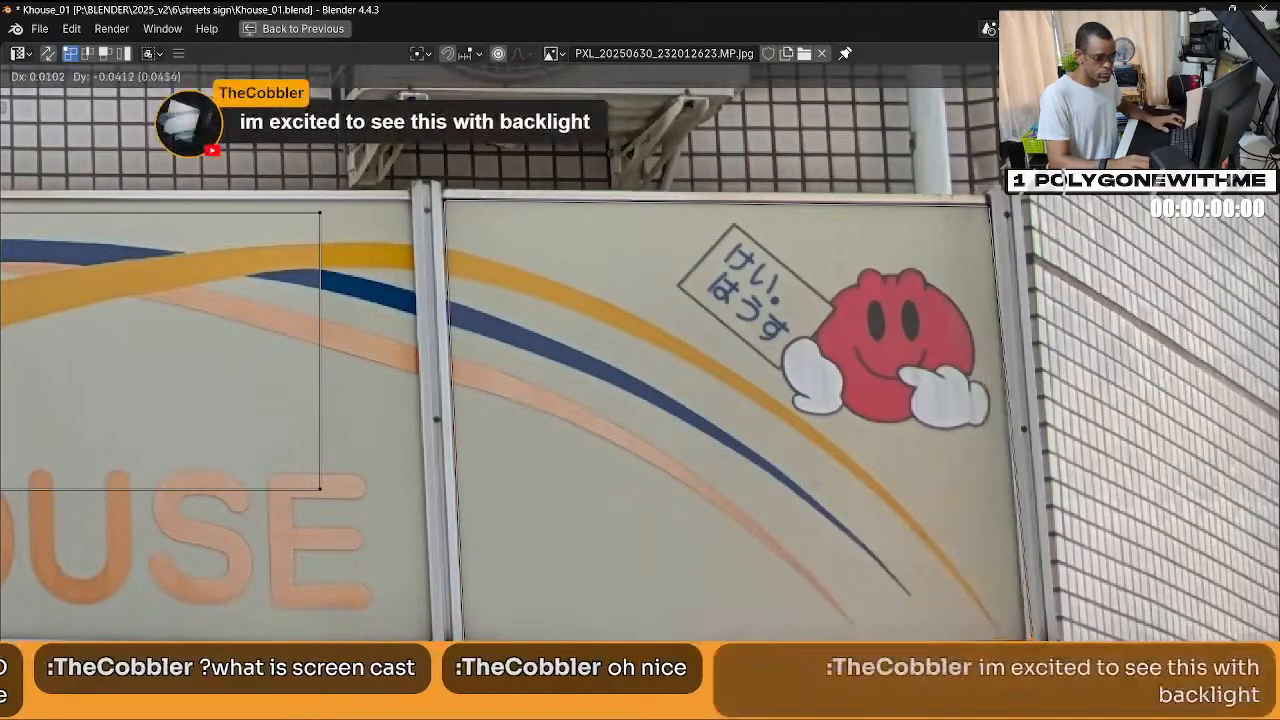
key(Return)
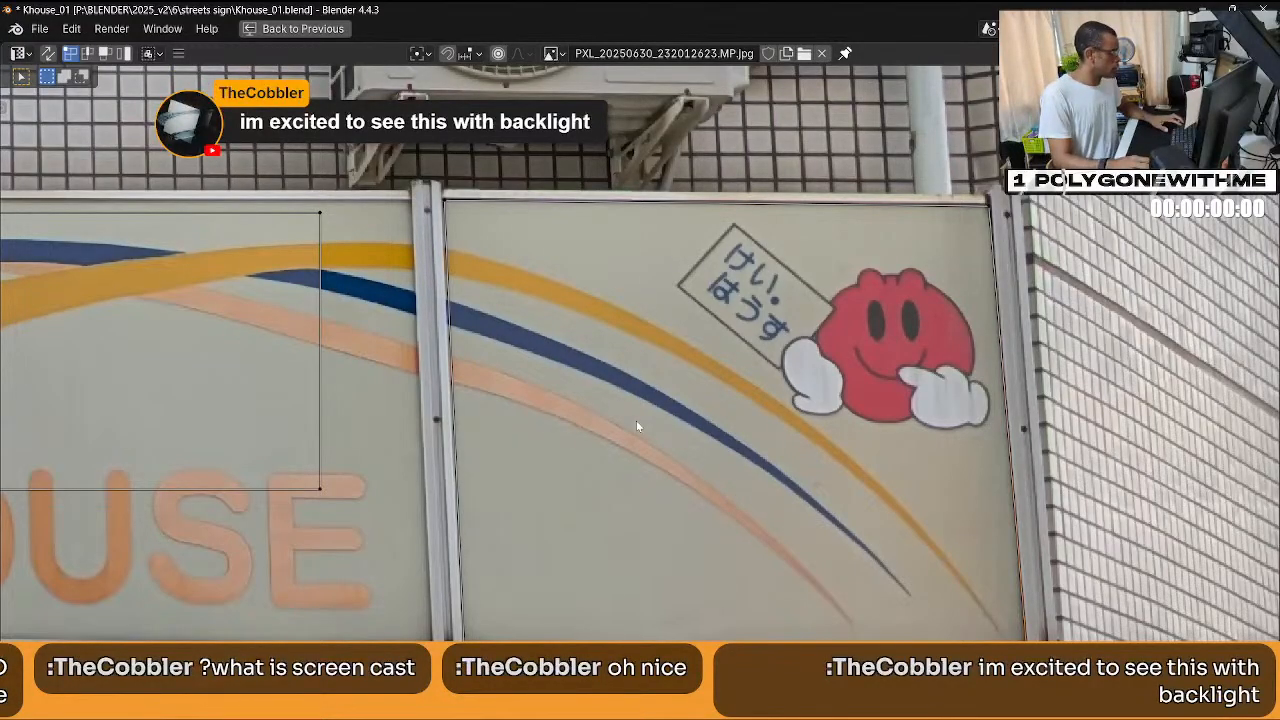
Fit the K-HOUSE panel's two right-hand corner UVs to that panel's right corners in the photo.
middle_drag(636, 420, 792, 407)
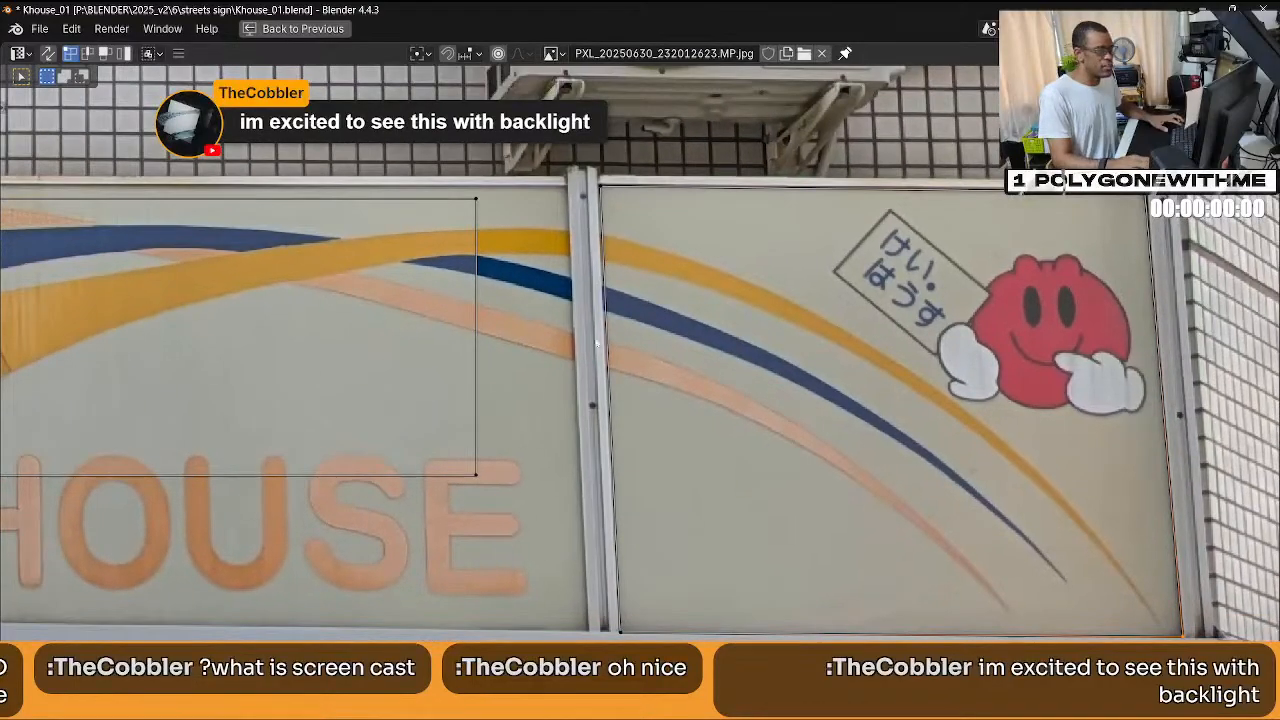
click(482, 206)
key(g)
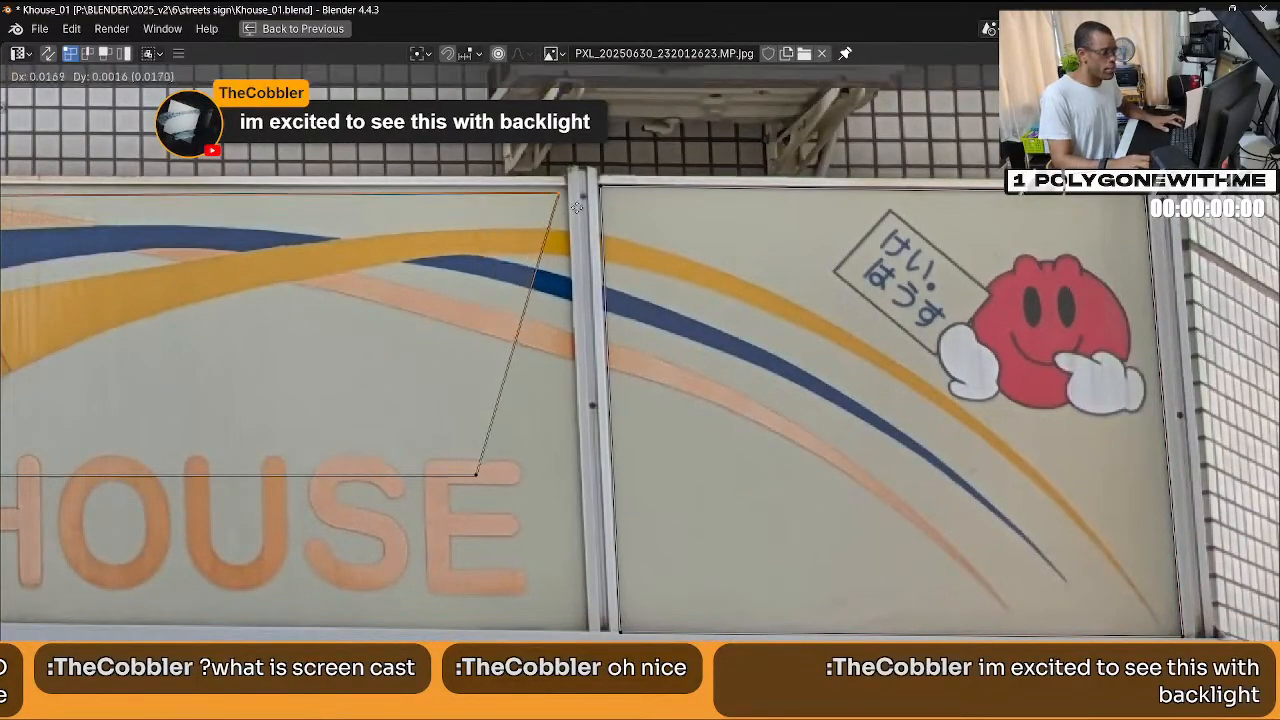
click(566, 208)
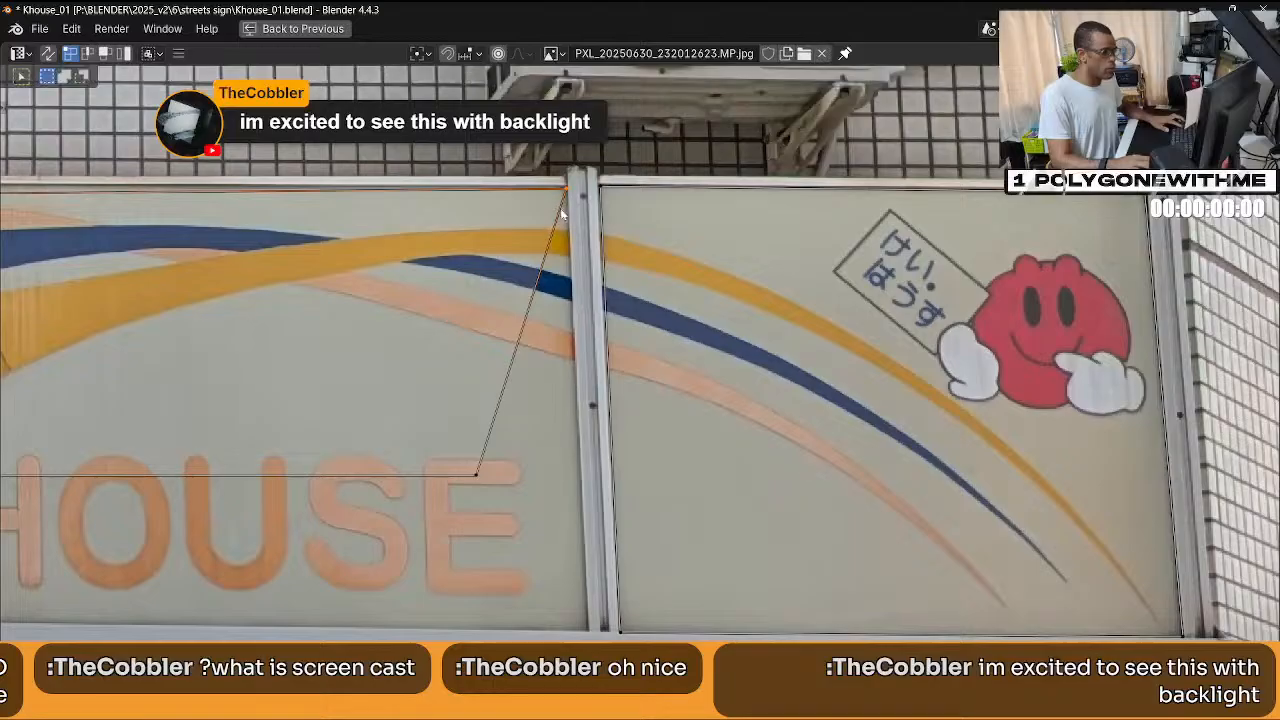
click(485, 474)
key(g)
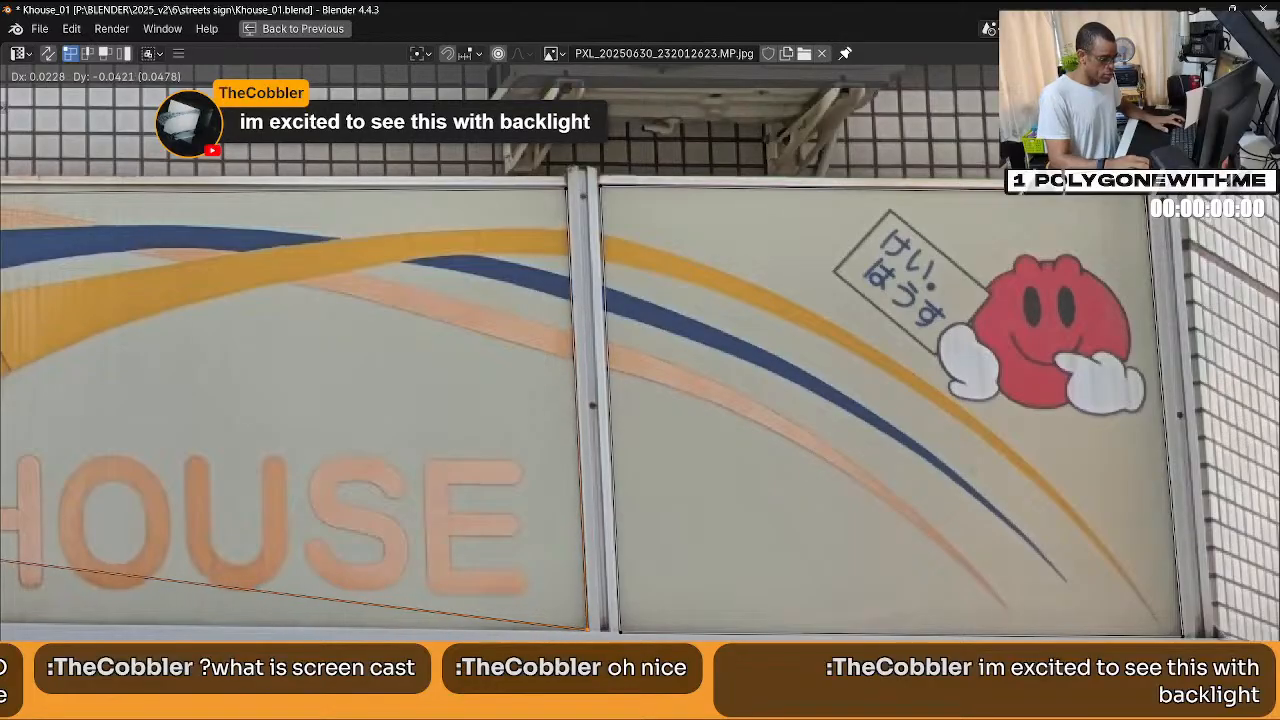
key(Return)
Fit the K-HOUSE panel's two left-hand corner UVs to the panel's left corners beside the K in the photo.
ctrl+scroll(845, 294, left, 10)
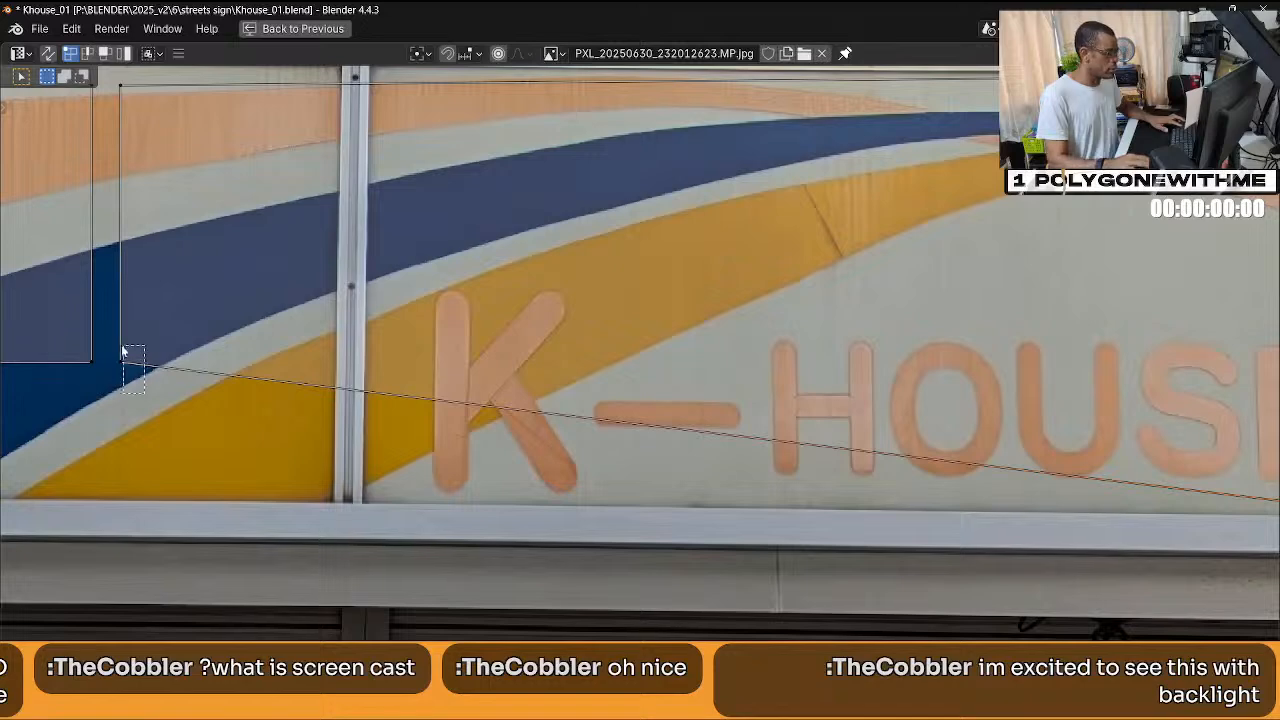
key(g)
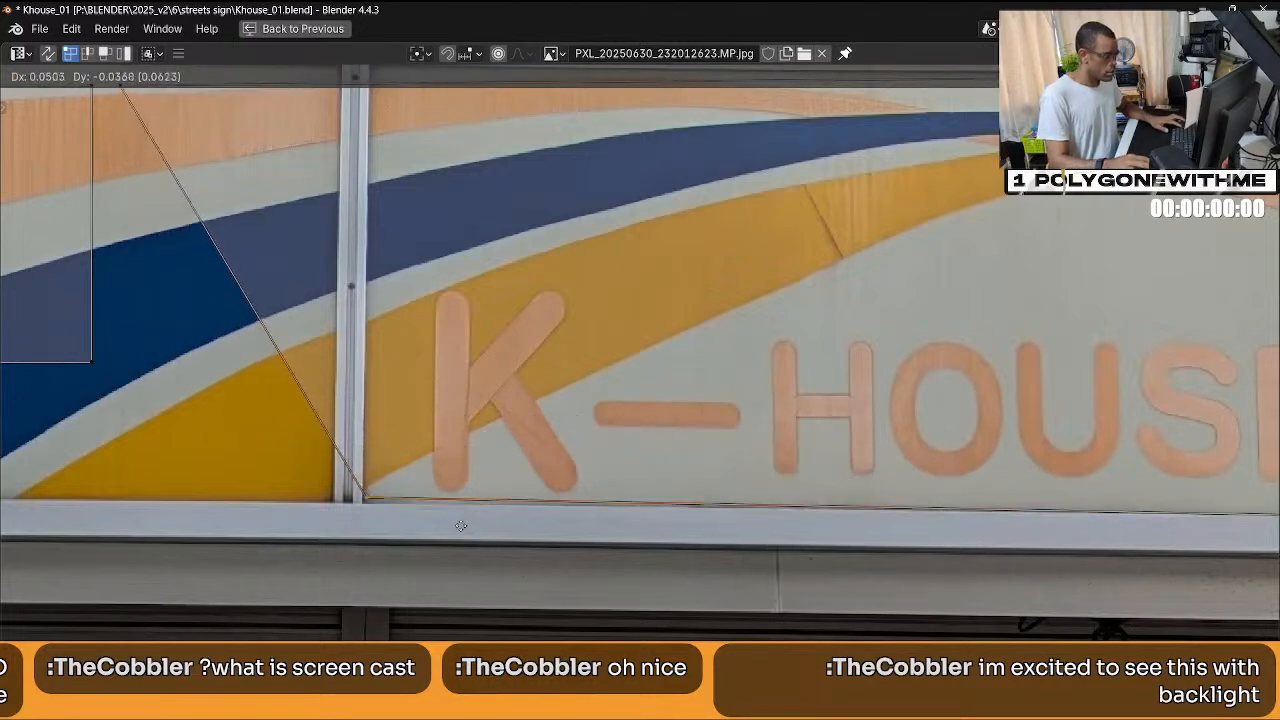
key(Return)
shift+scroll(457, 344, up, 2)
ctrl+scroll(457, 344, left, 1)
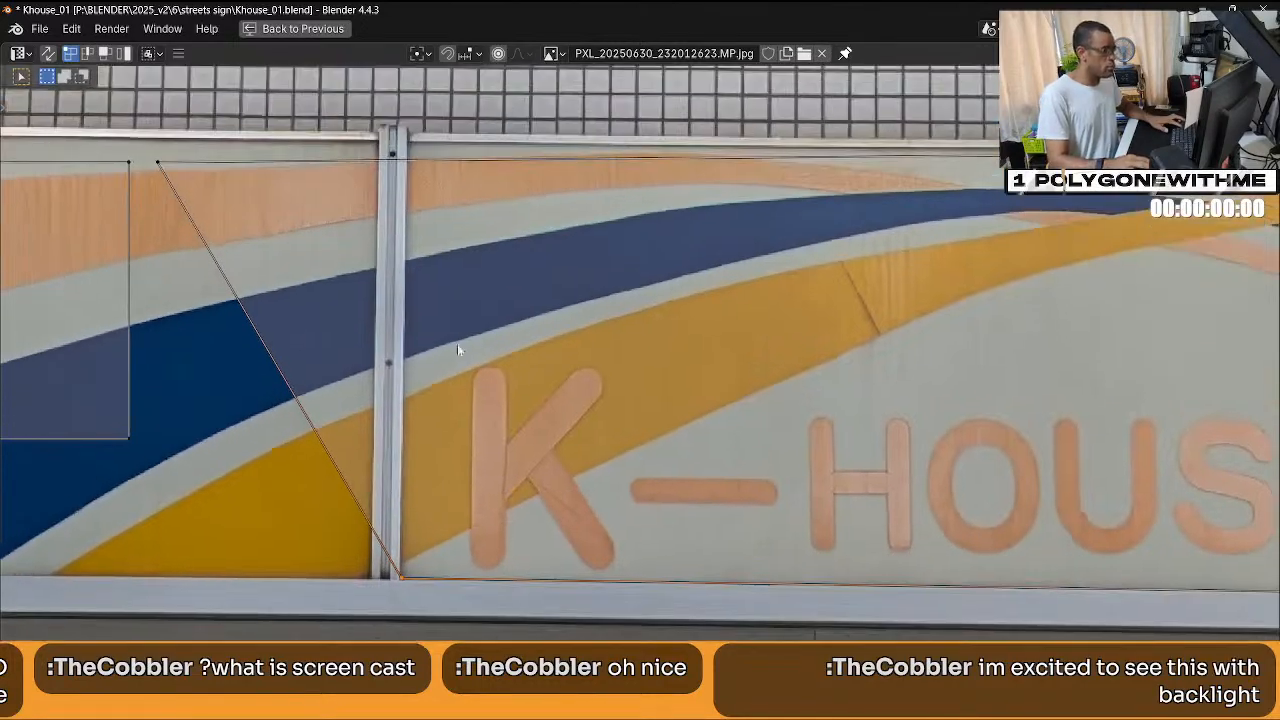
click(157, 165)
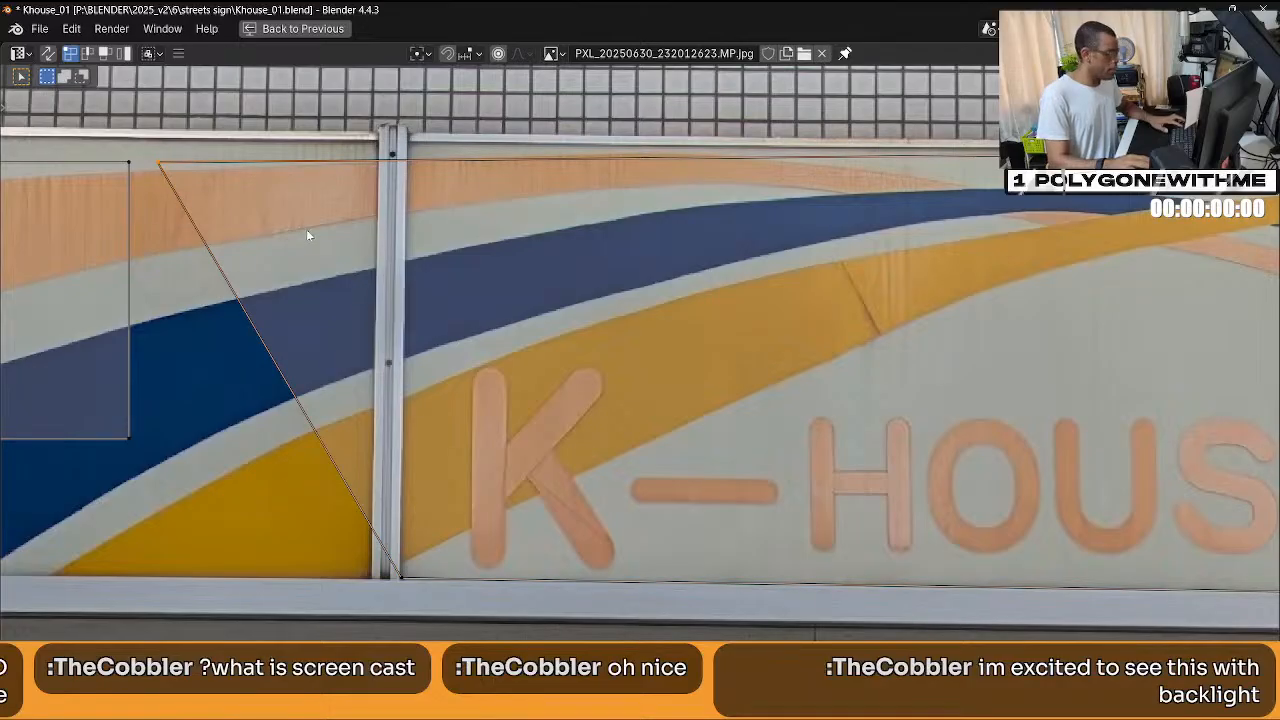
key(g)
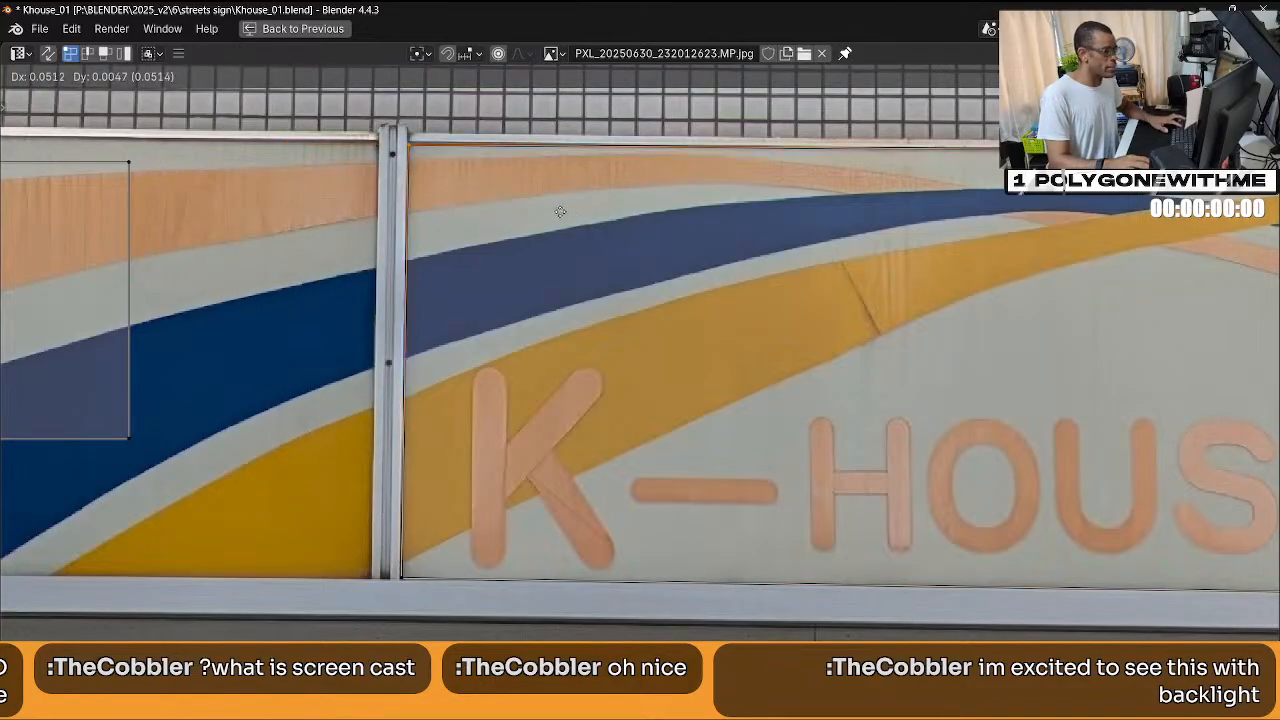
click(561, 204)
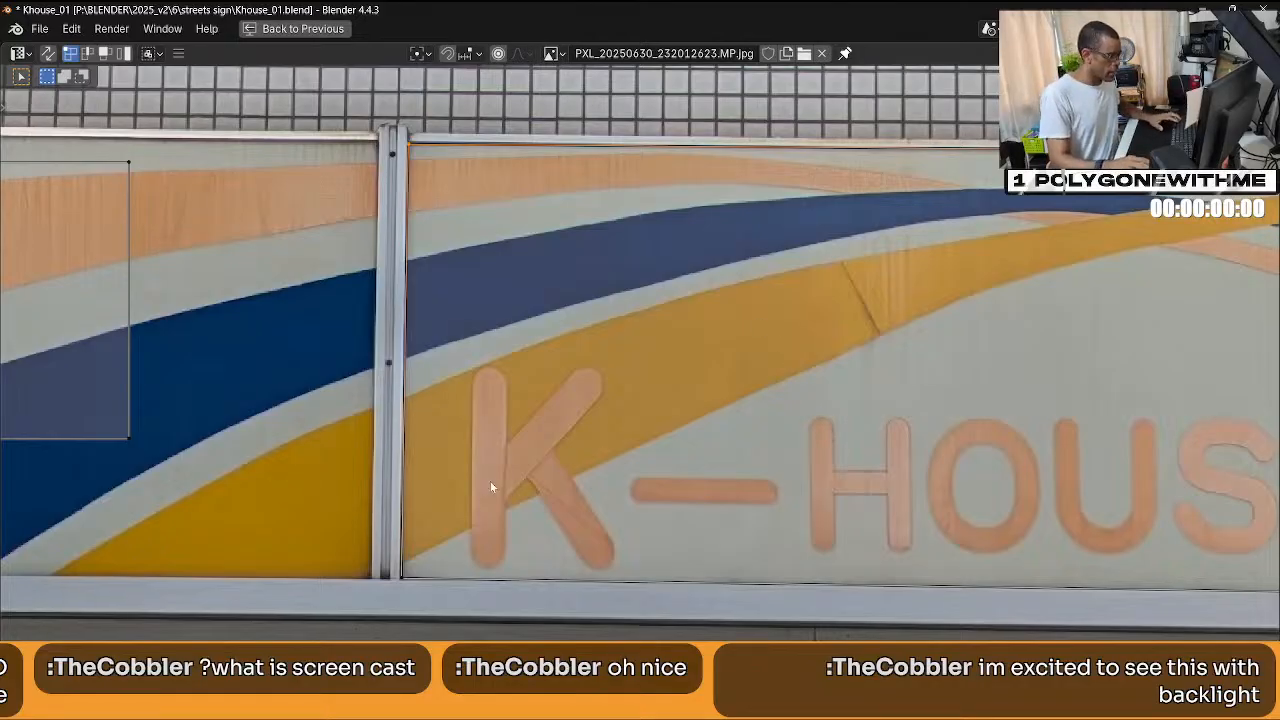
Fit the middle panel's two right-hand corner UVs to the photo's panel corners beside the K-HOUSE frame post.
scroll(490, 487, down, 4)
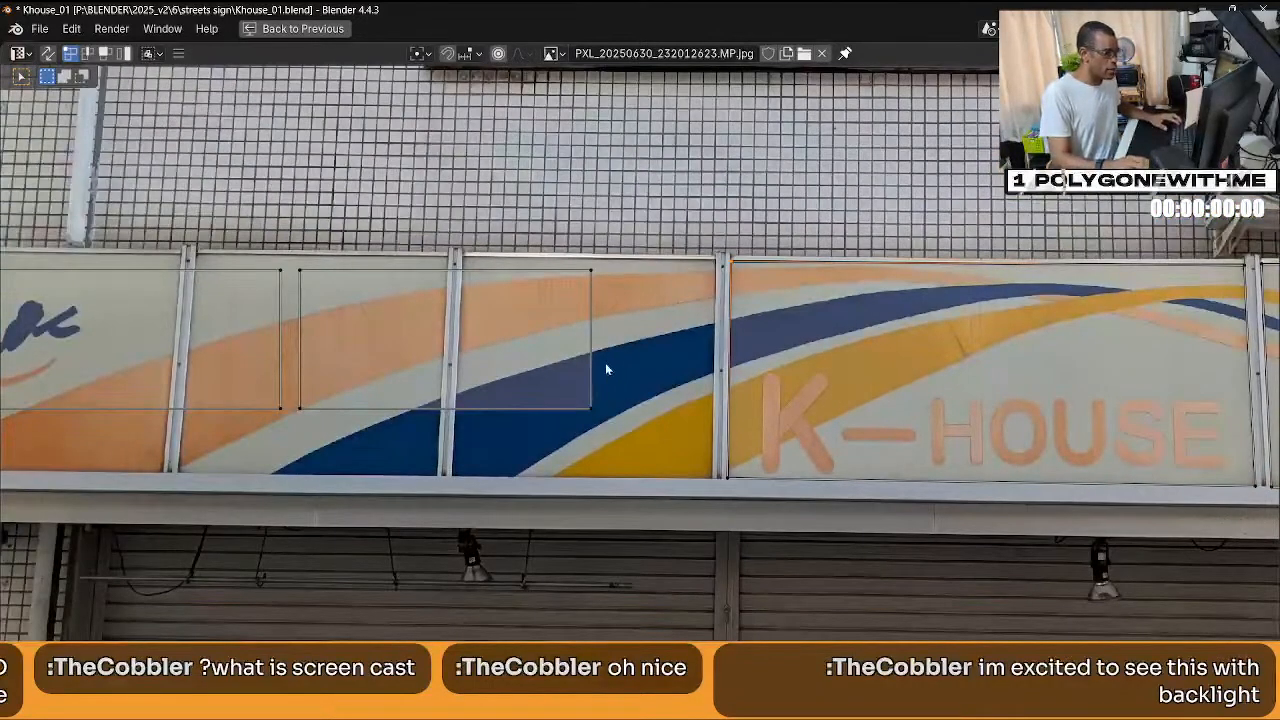
scroll(605, 370, up, 3)
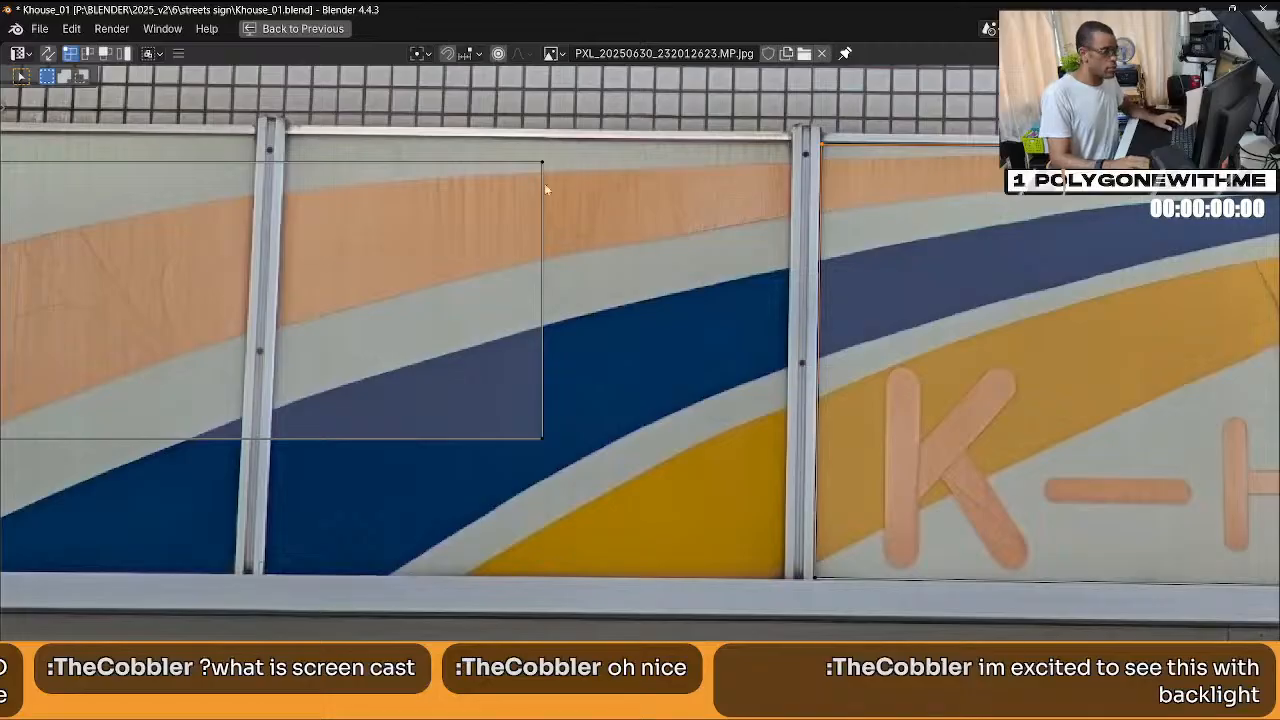
click(540, 168)
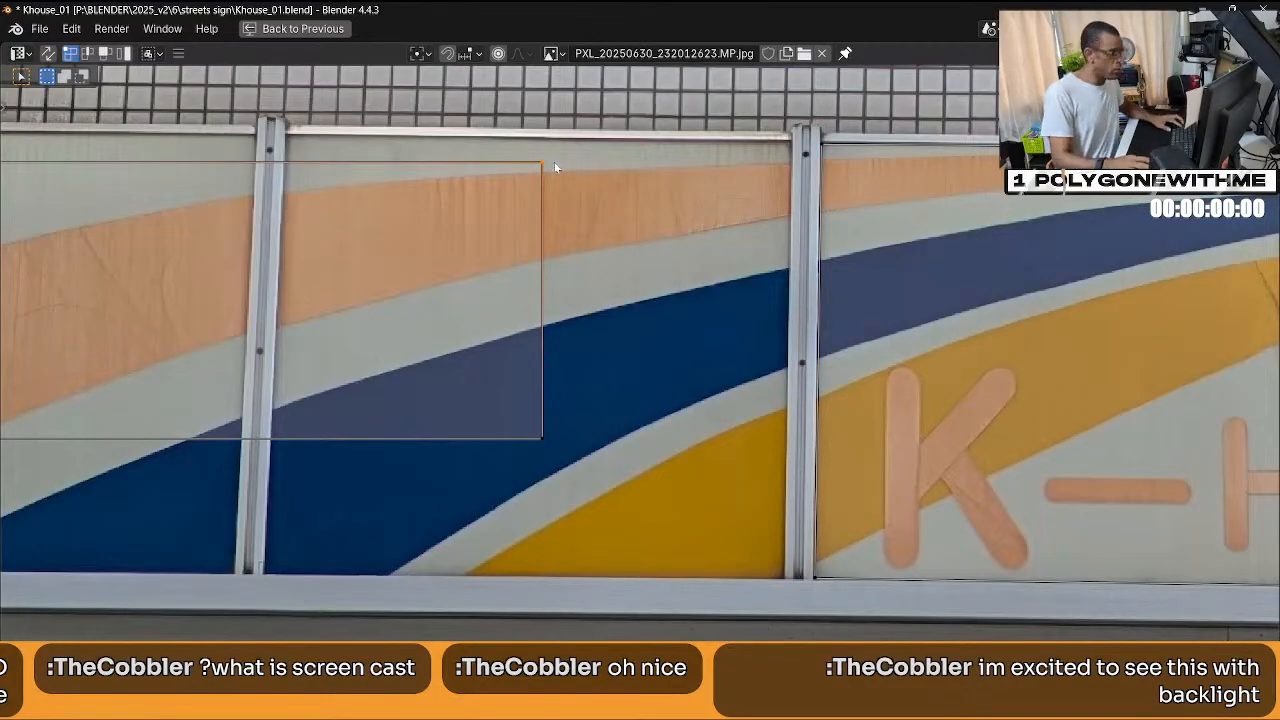
key(g)
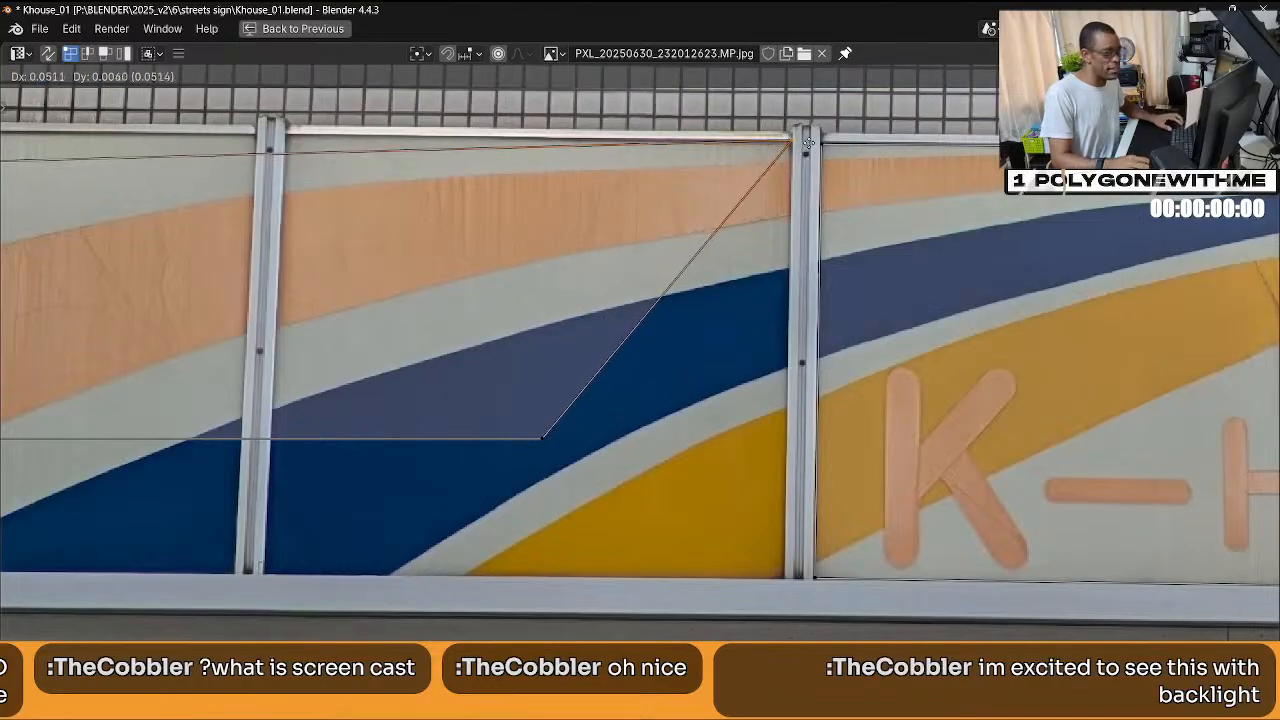
click(806, 145)
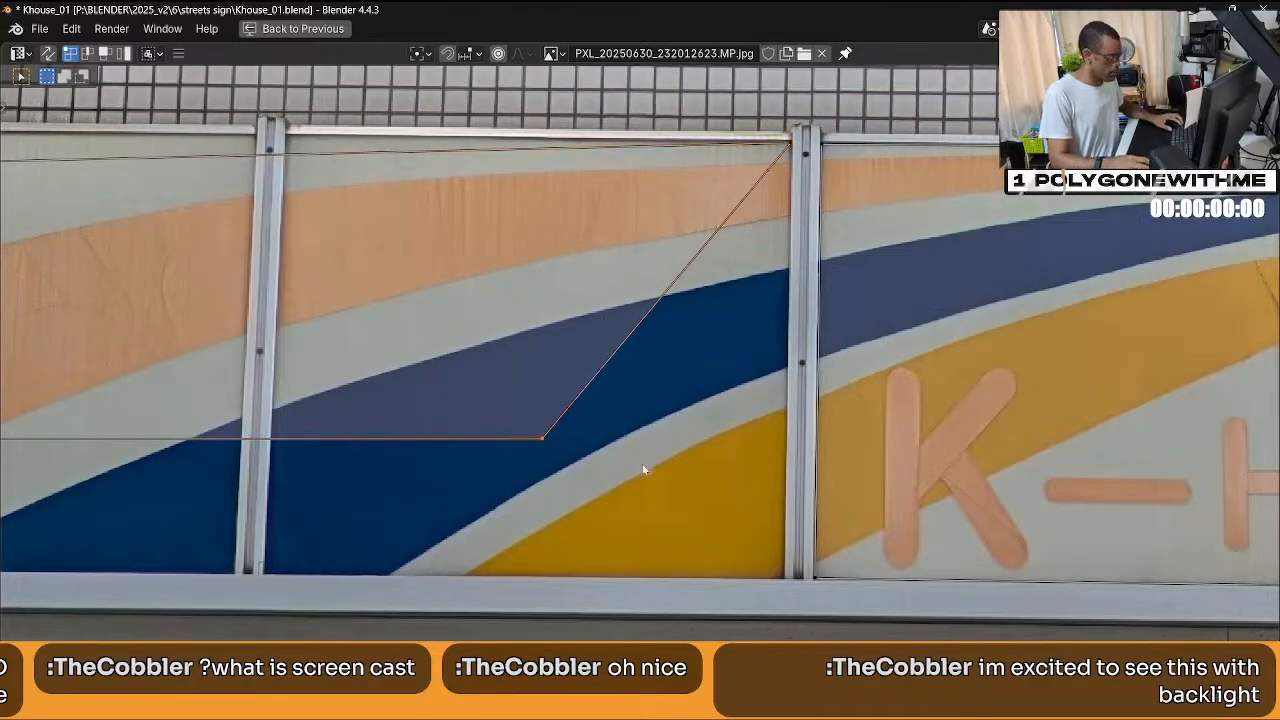
key(g)
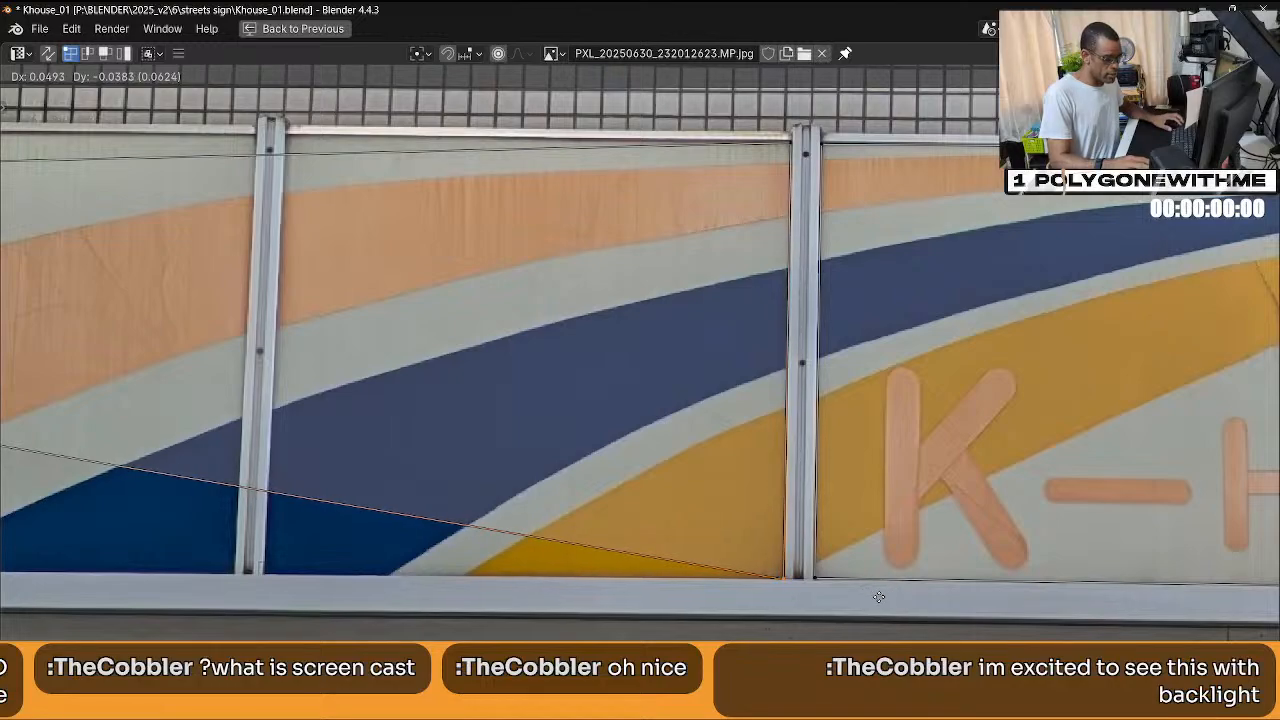
click(878, 597)
Move the middle panel's left edge UVs onto its frame post in the photo and lower the bottom corner to the sill.
scroll(310, 533, down, 4)
scroll(310, 533, up, 3)
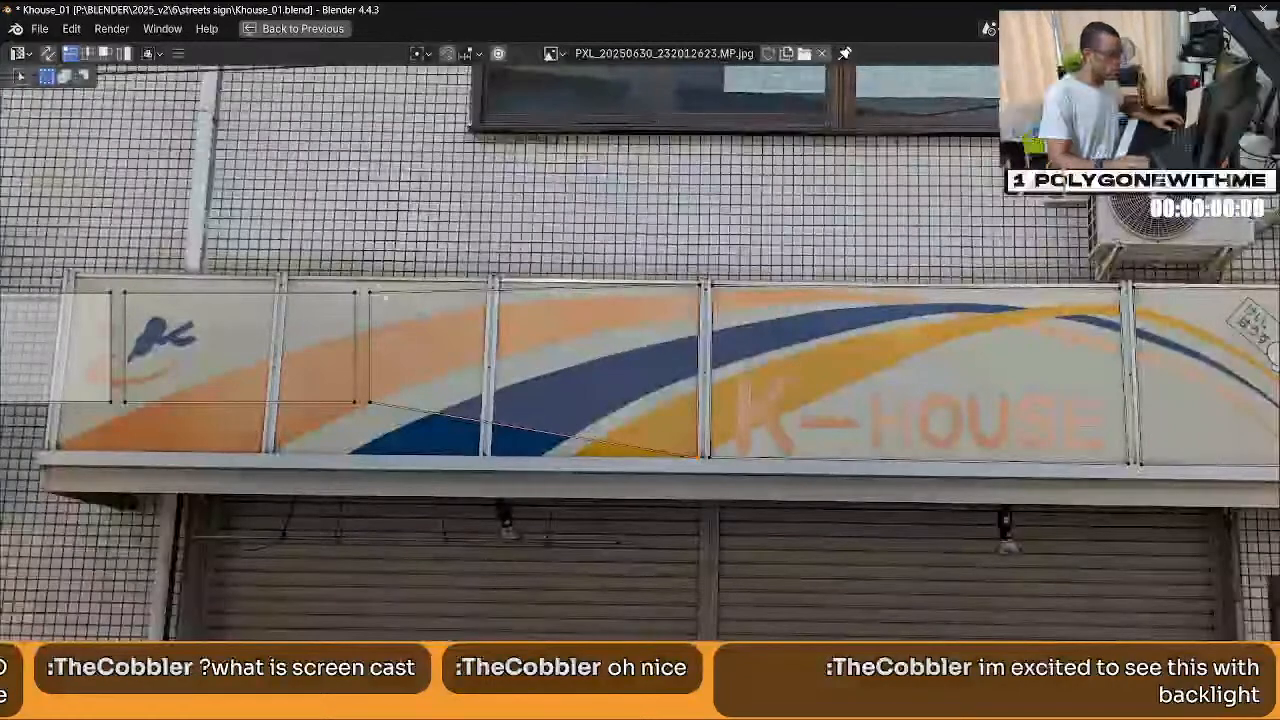
key(o)
click(372, 316)
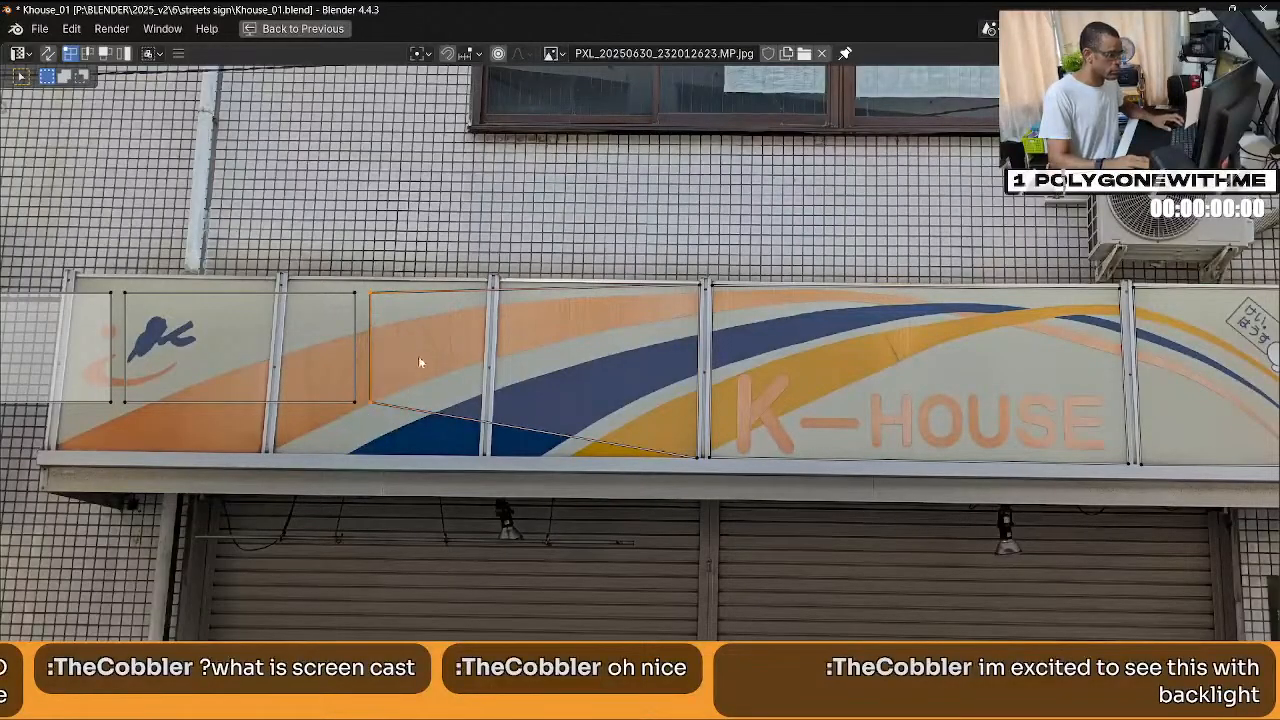
key(g)
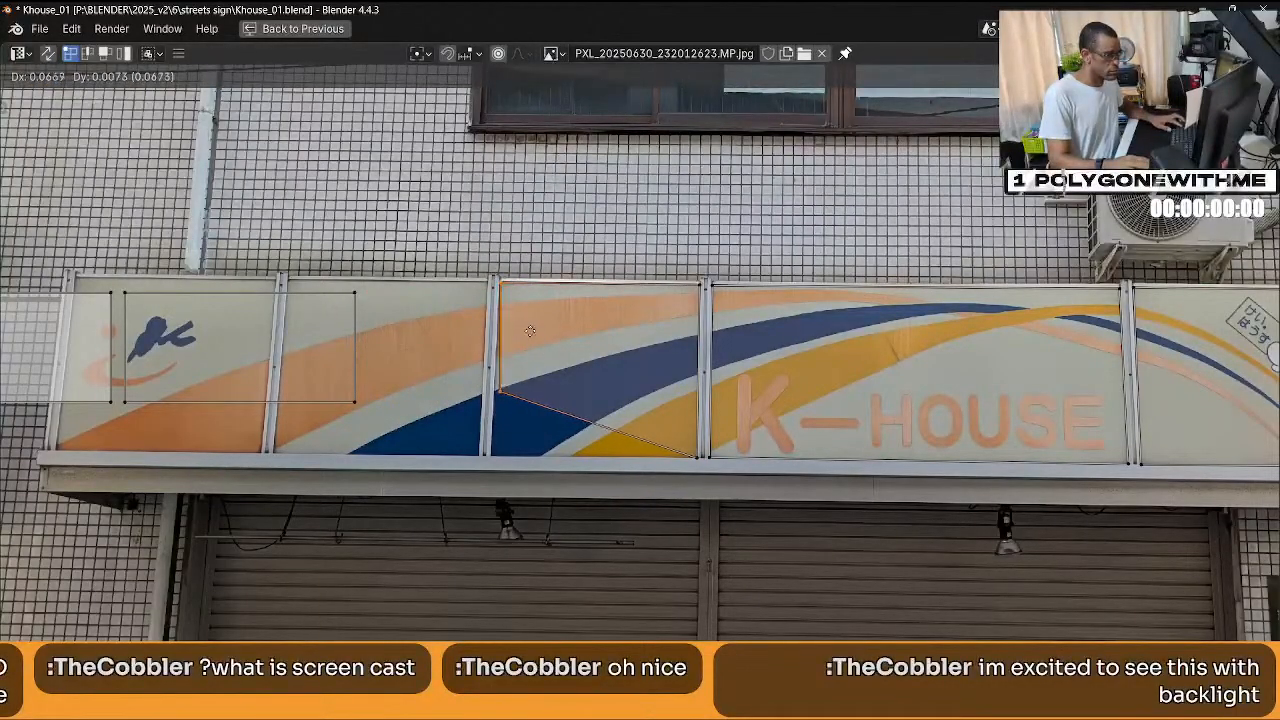
click(530, 331)
key(g)
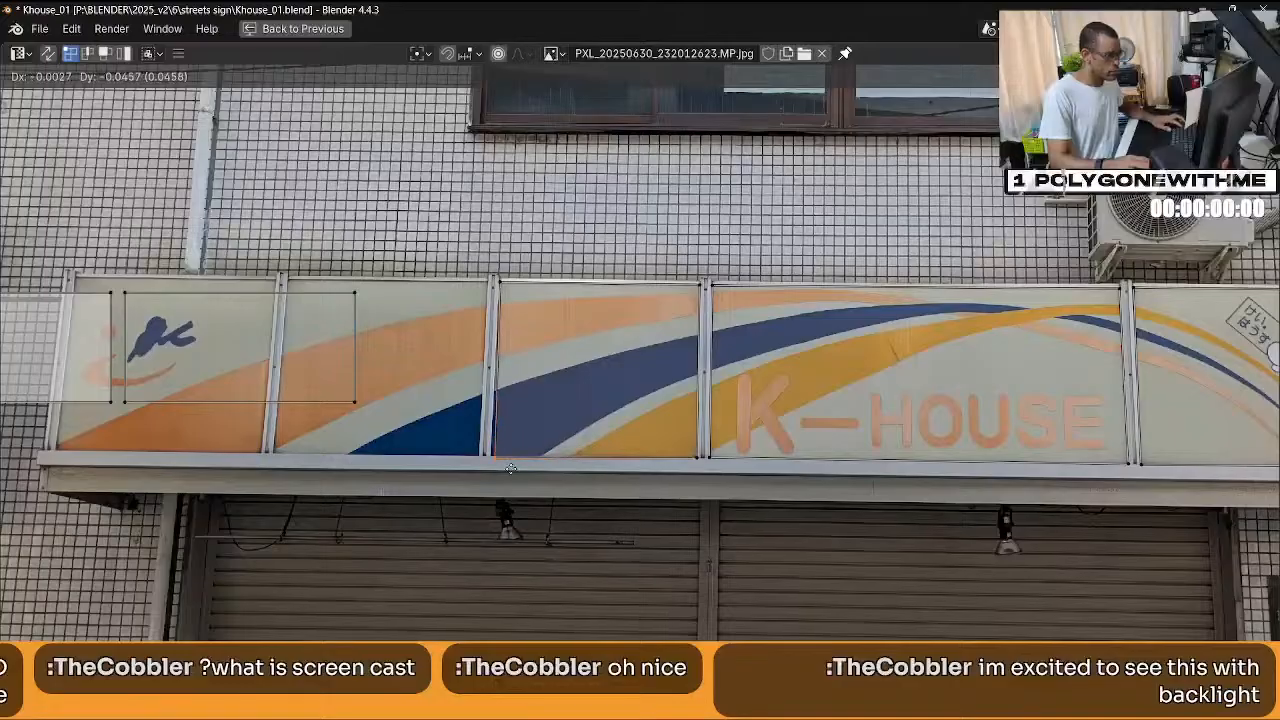
click(482, 435)
Fine-tune the middle panel's bottom-left and top-left corner UVs to meet the frame corners in the photo.
scroll(532, 455, up, 5)
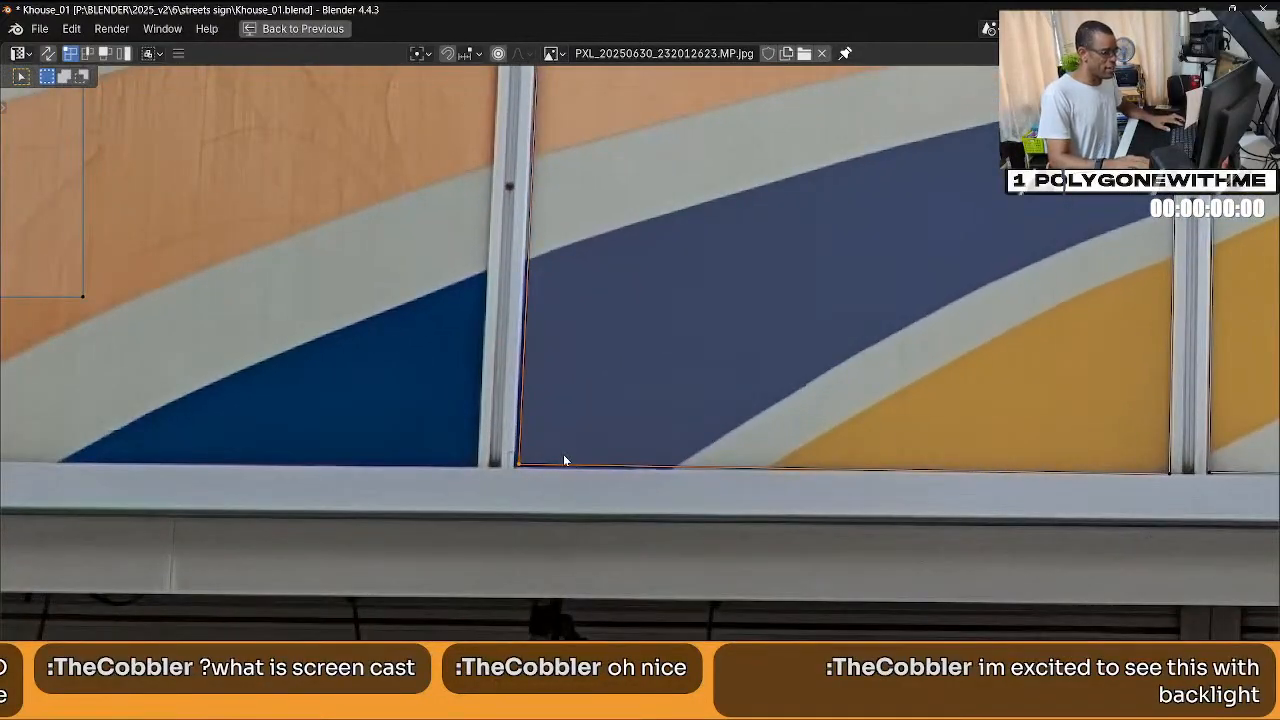
key(g)
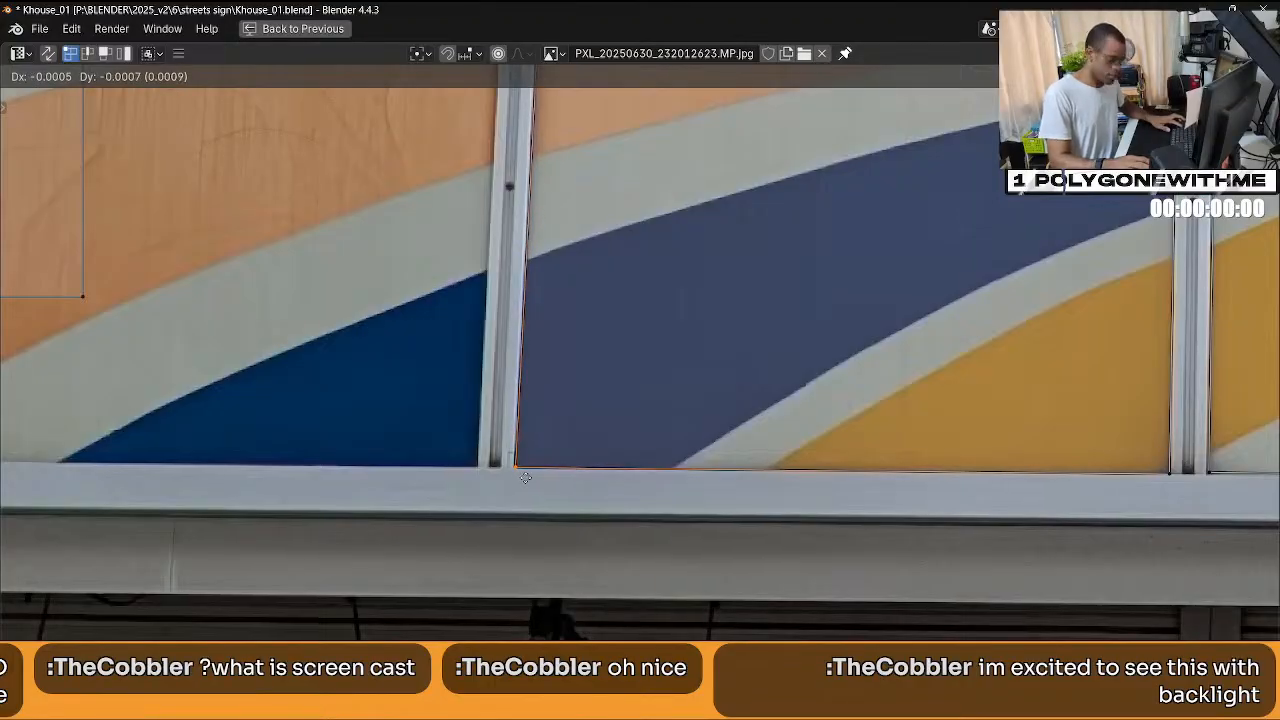
click(587, 225)
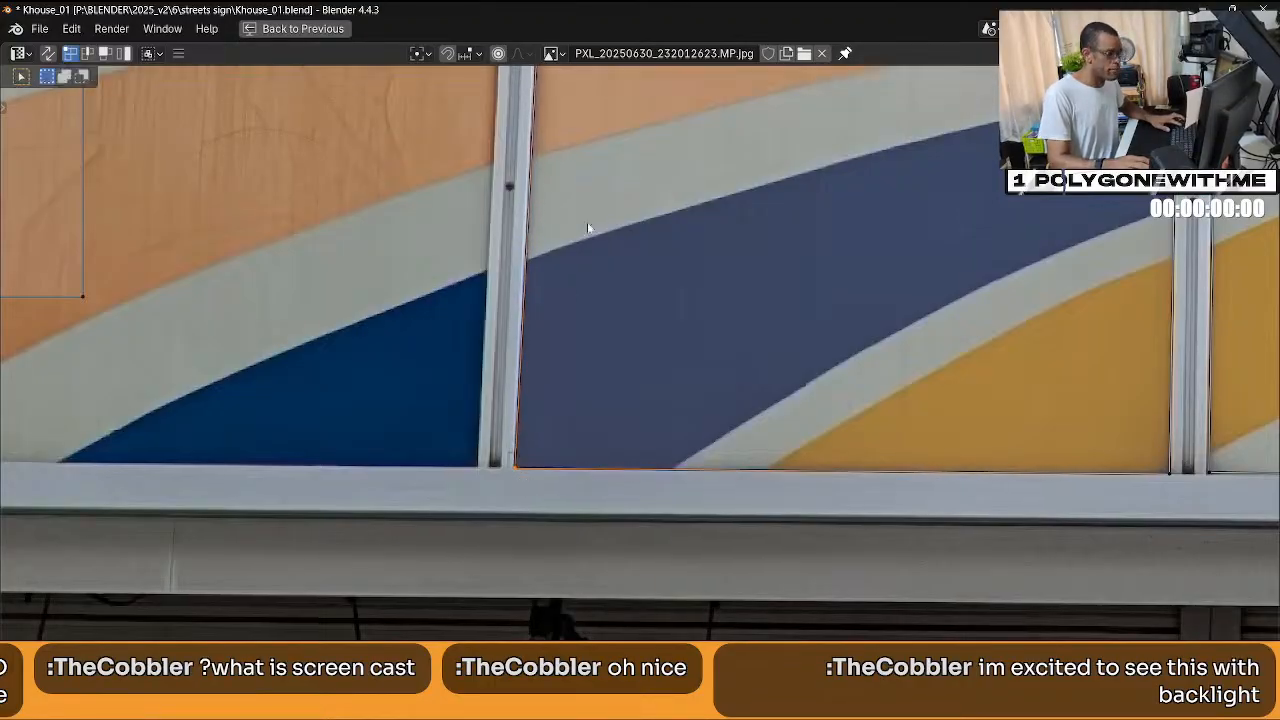
middle_drag(587, 225, 570, 417)
key(g)
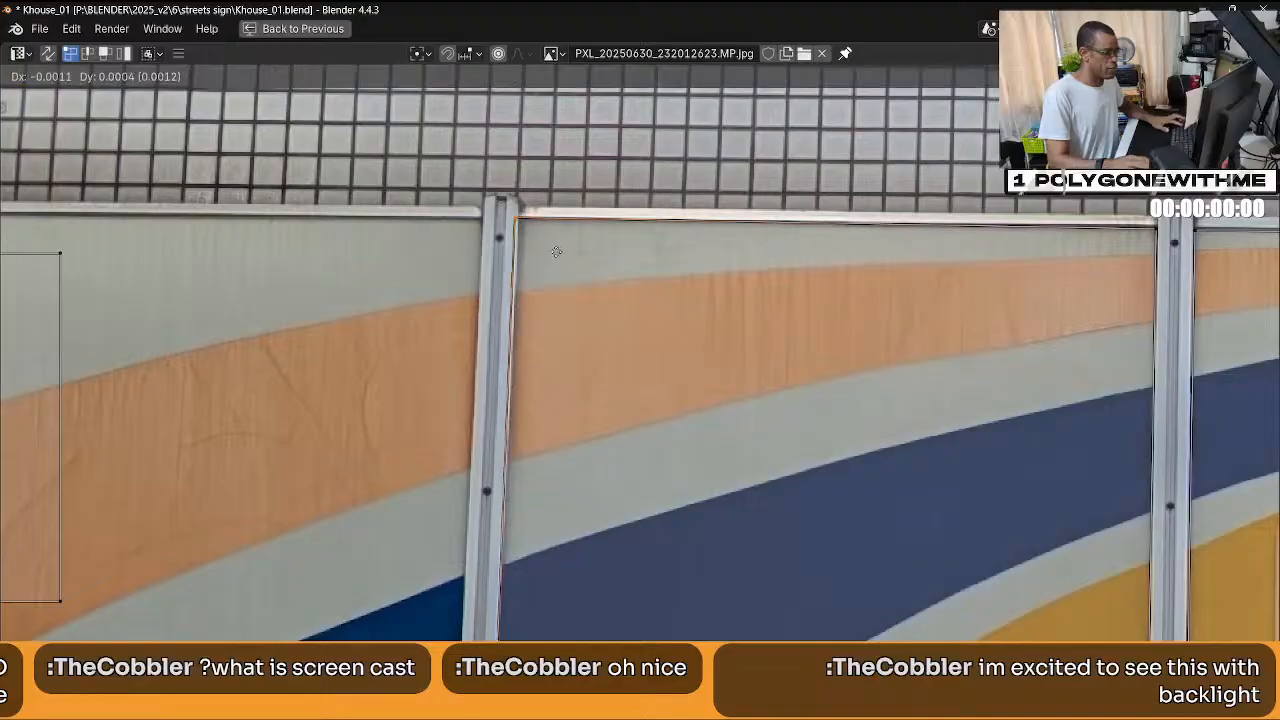
click(605, 258)
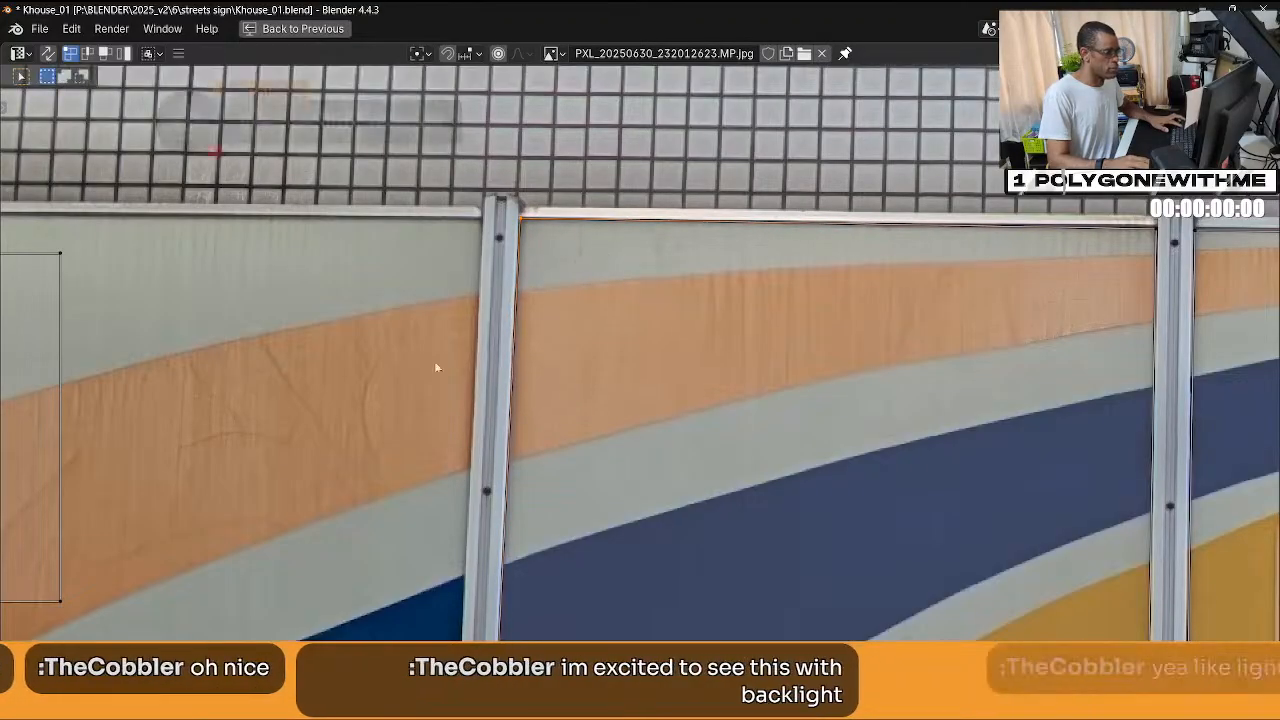
Move the second panel's right edge UVs so the top corner meets that panel's top-right corner in the photo.
middle_drag(434, 361, 709, 316)
drag(280, 160, 398, 554)
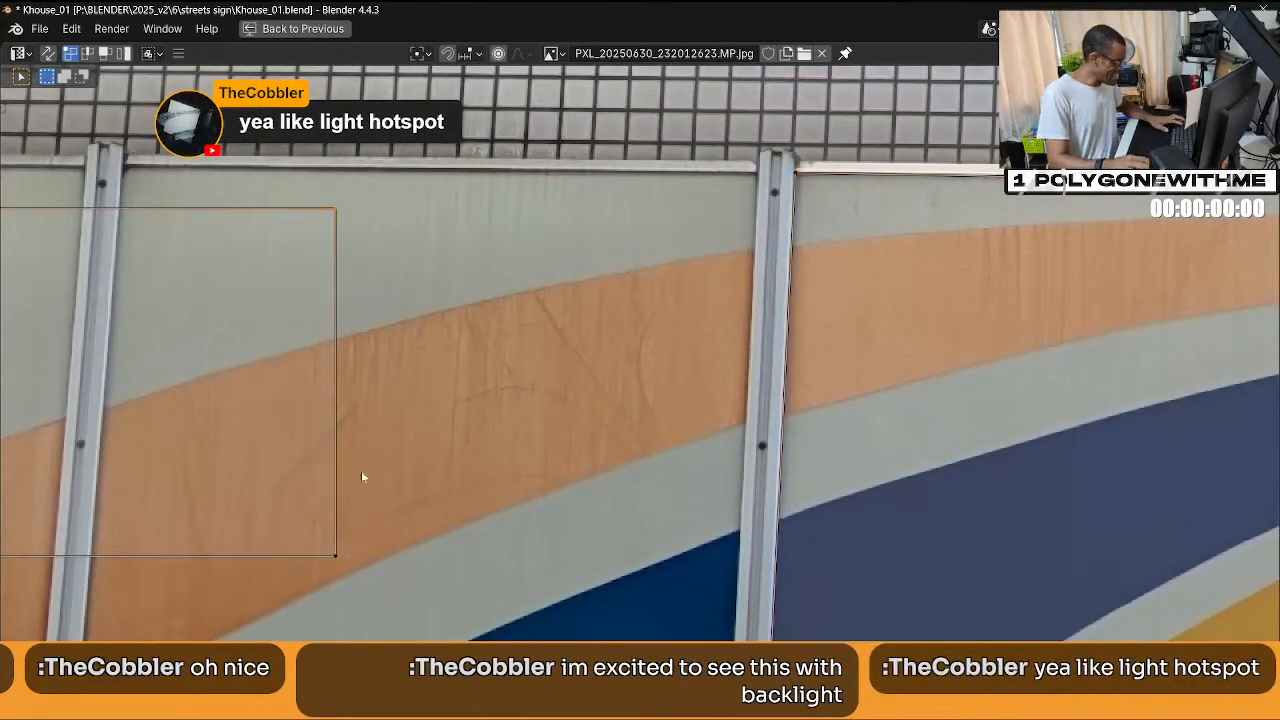
drag(275, 162, 413, 617)
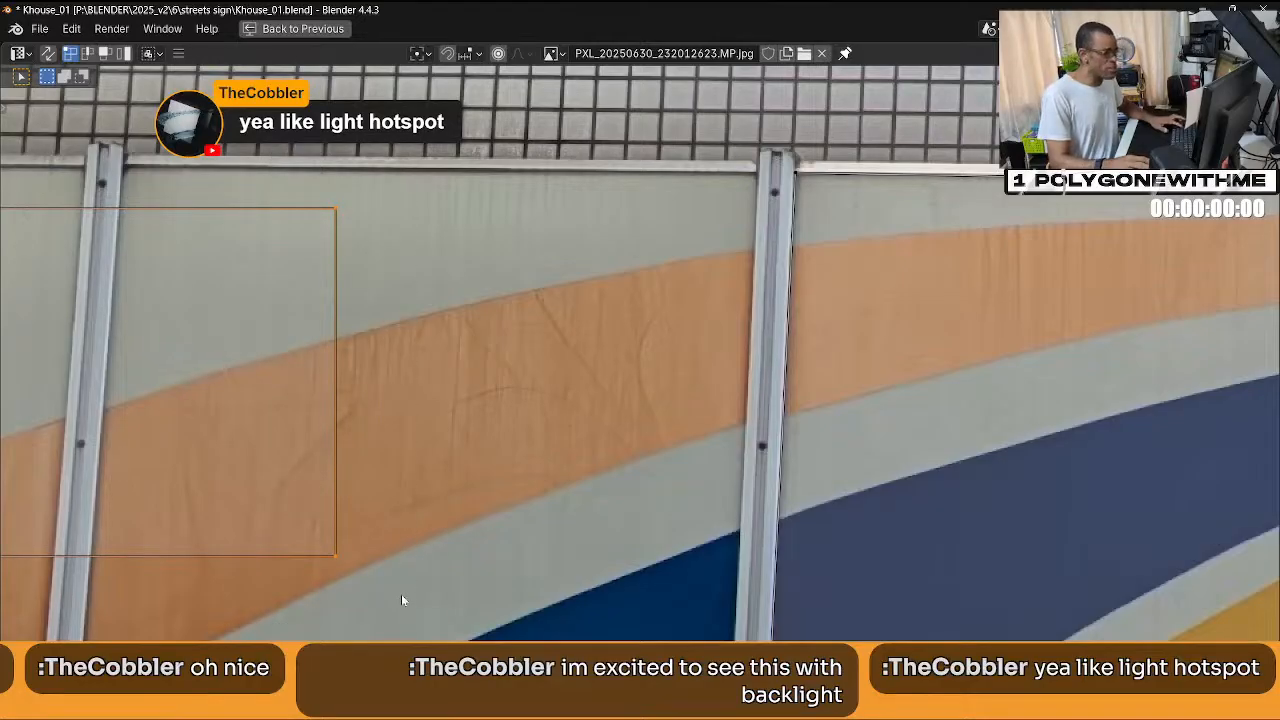
key(g)
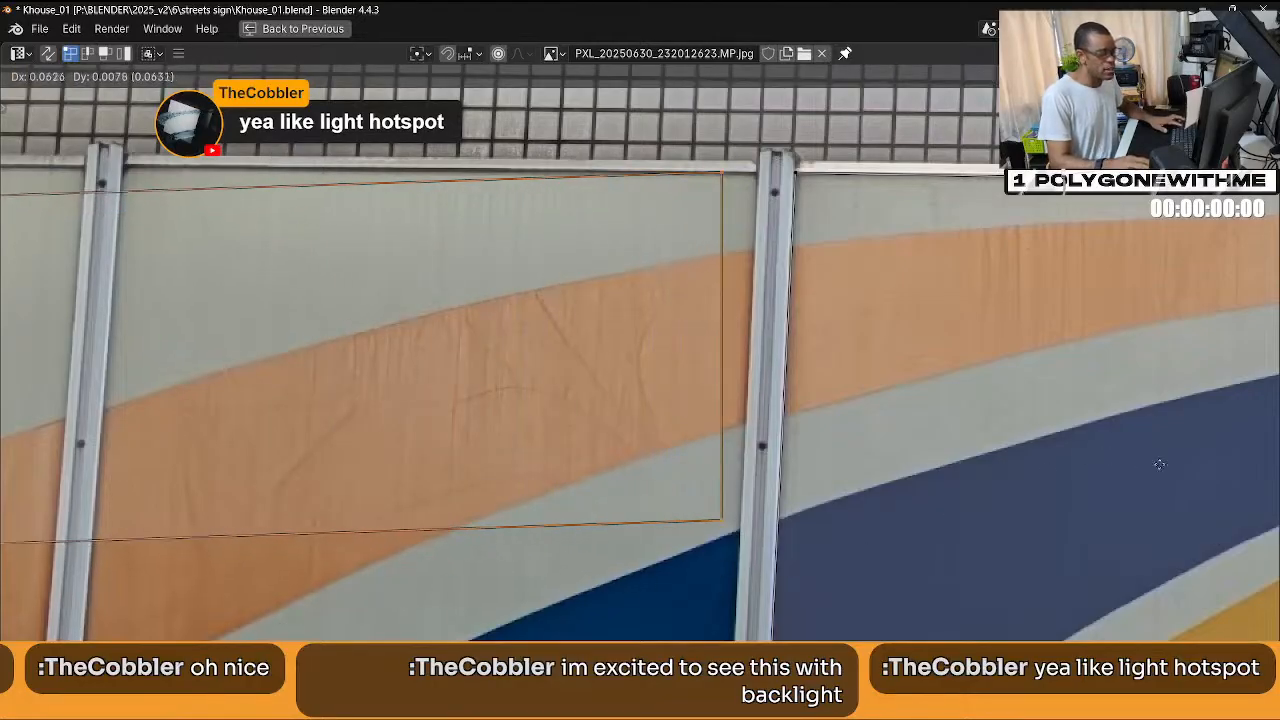
click(213, 481)
Fit the second panel's bottom-right corner UV to the panel's bottom-right corner in the photo.
middle_drag(740, 580, 592, 450)
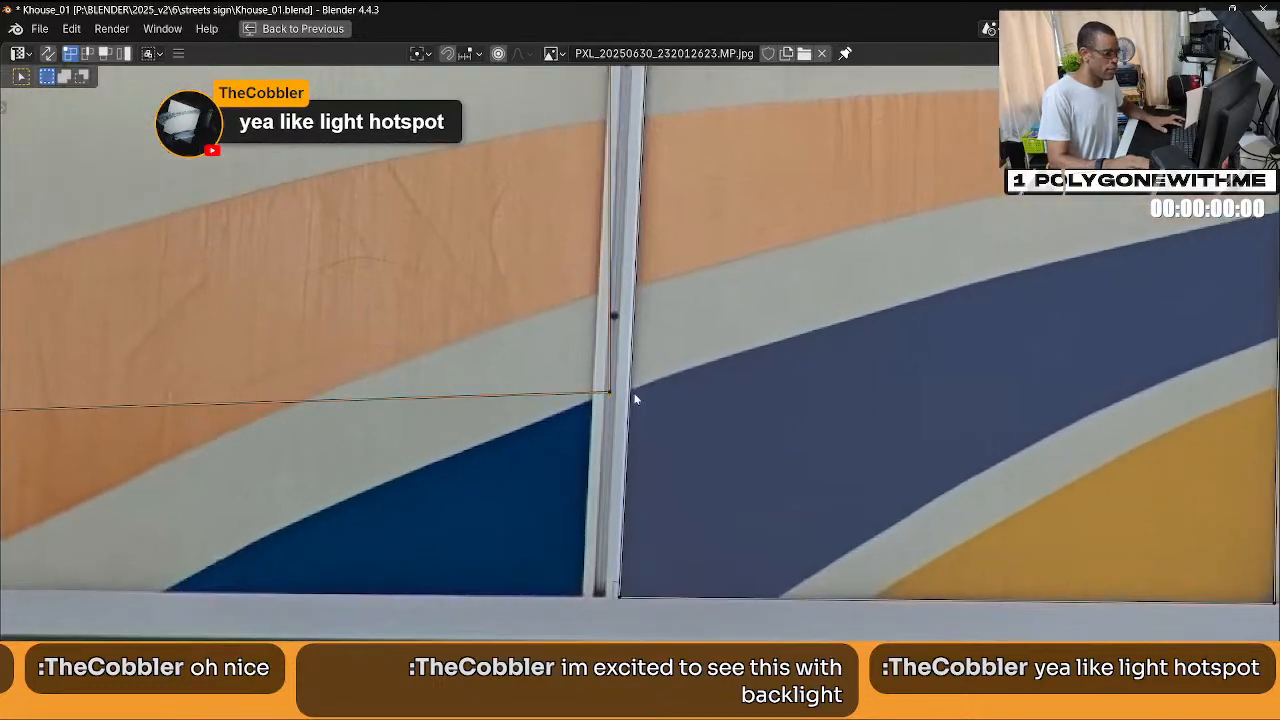
key(ctrl+z)
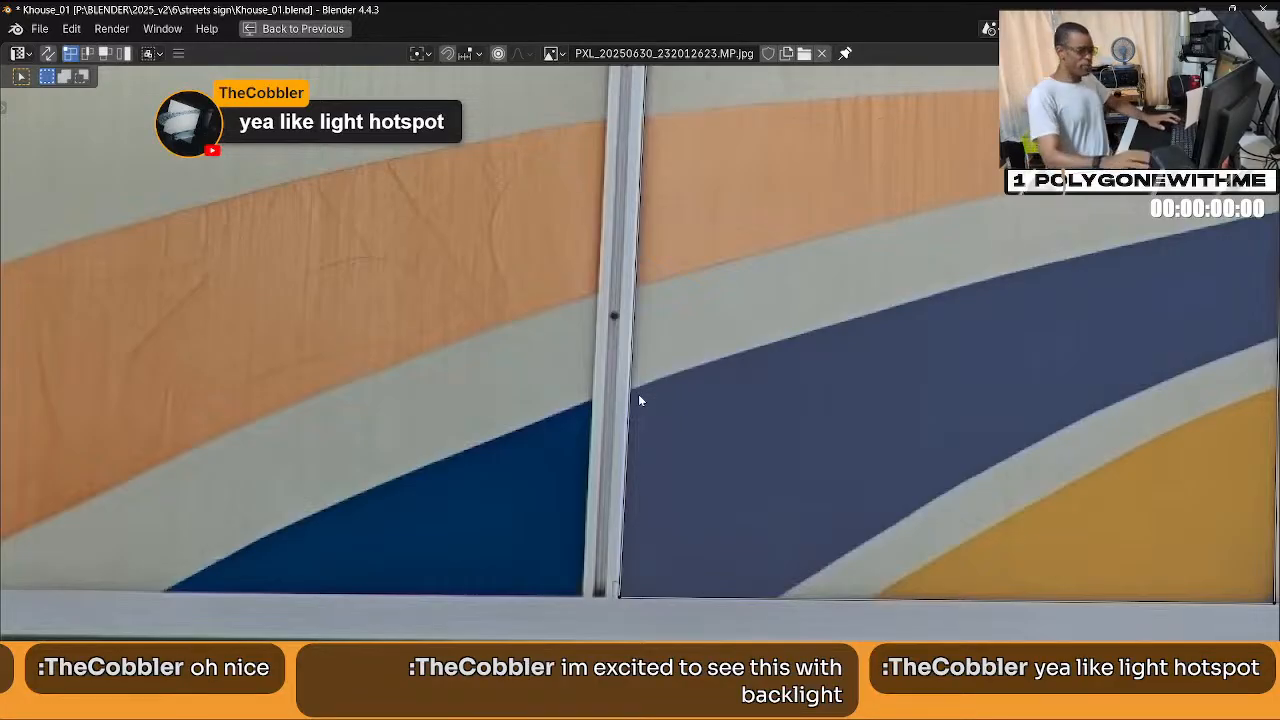
key(ctrl+z)
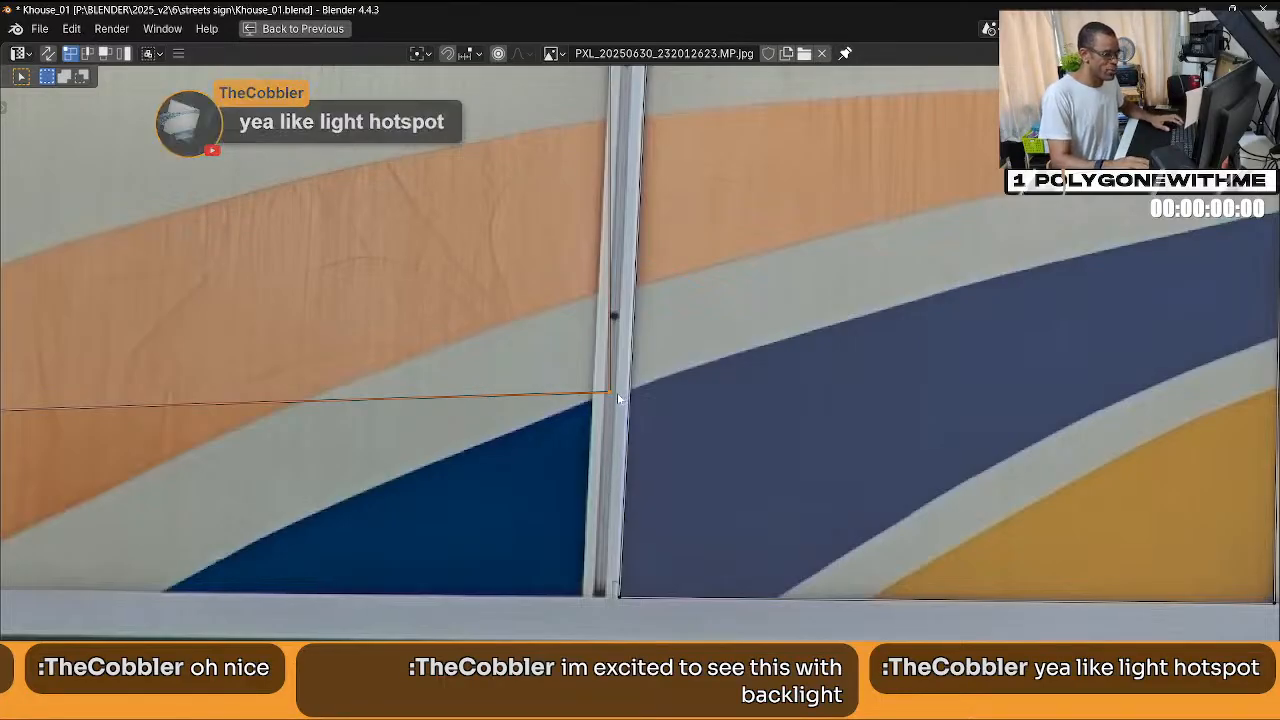
key(g)
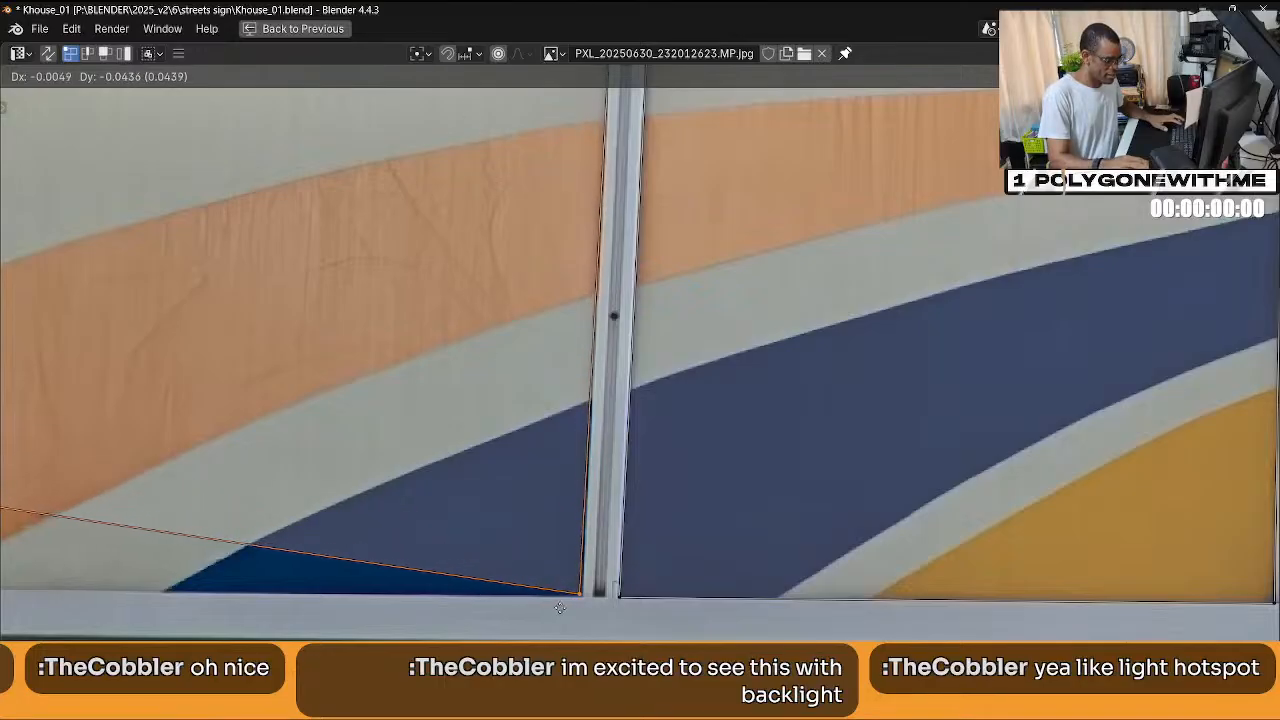
click(583, 635)
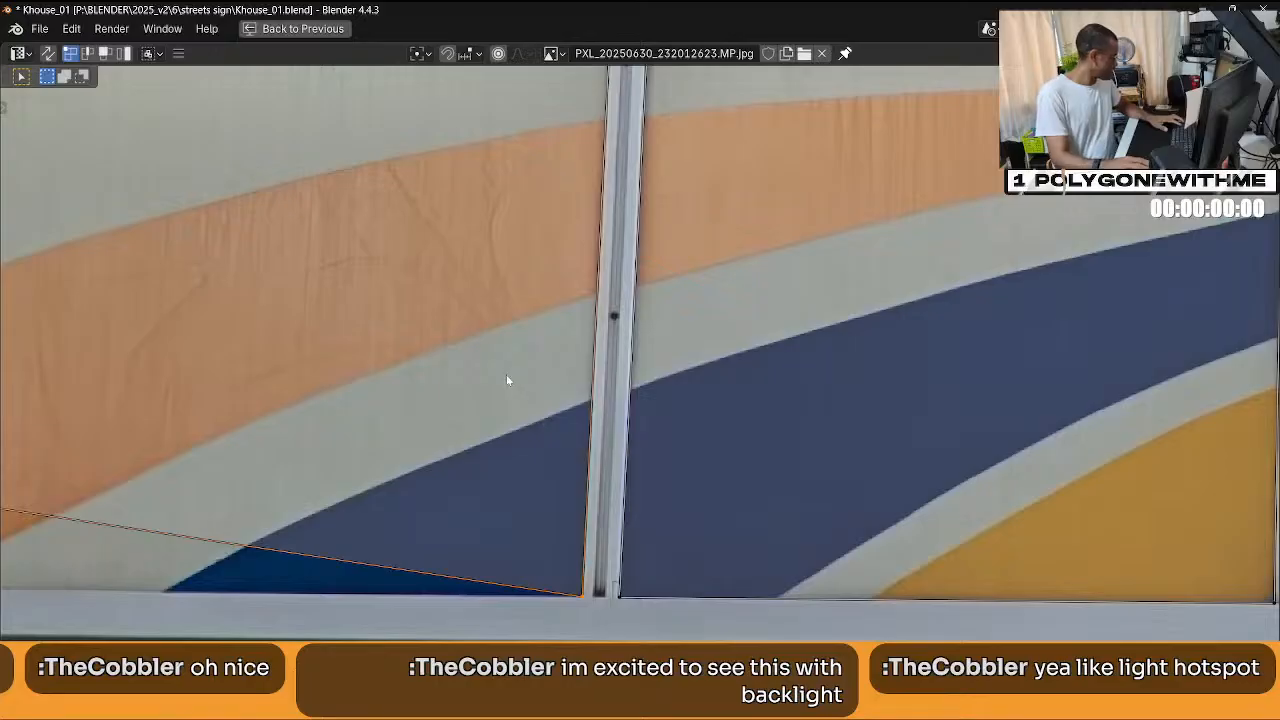
Move the second panel's left edge UVs onto its frame post in the photo and lower the bottom corner to the sill.
scroll(463, 277, down, 6)
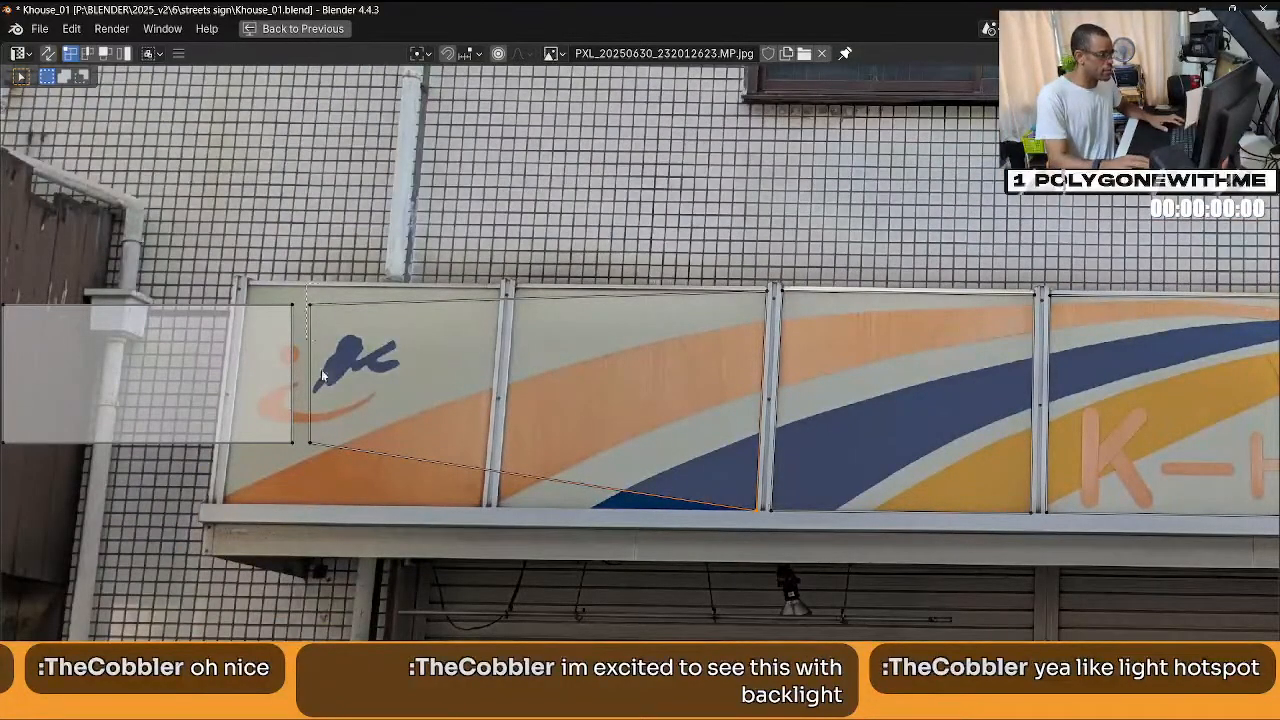
drag(321, 369, 335, 460)
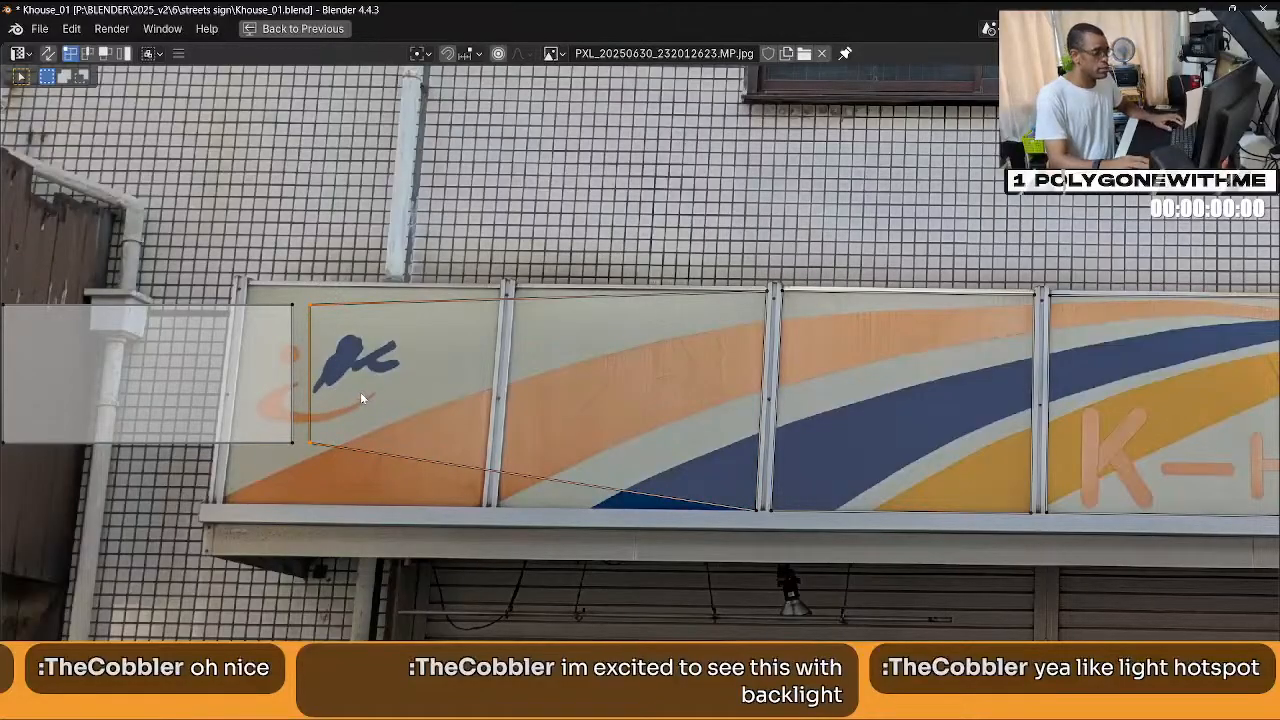
key(g)
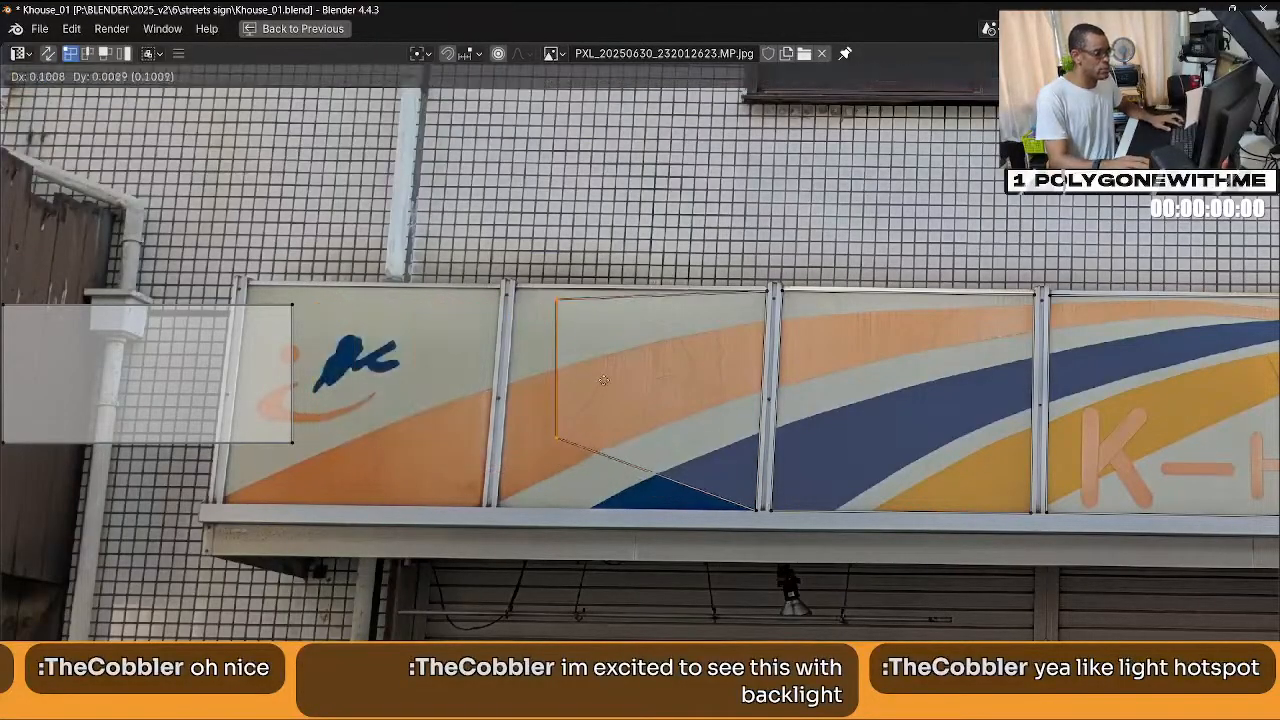
click(601, 308)
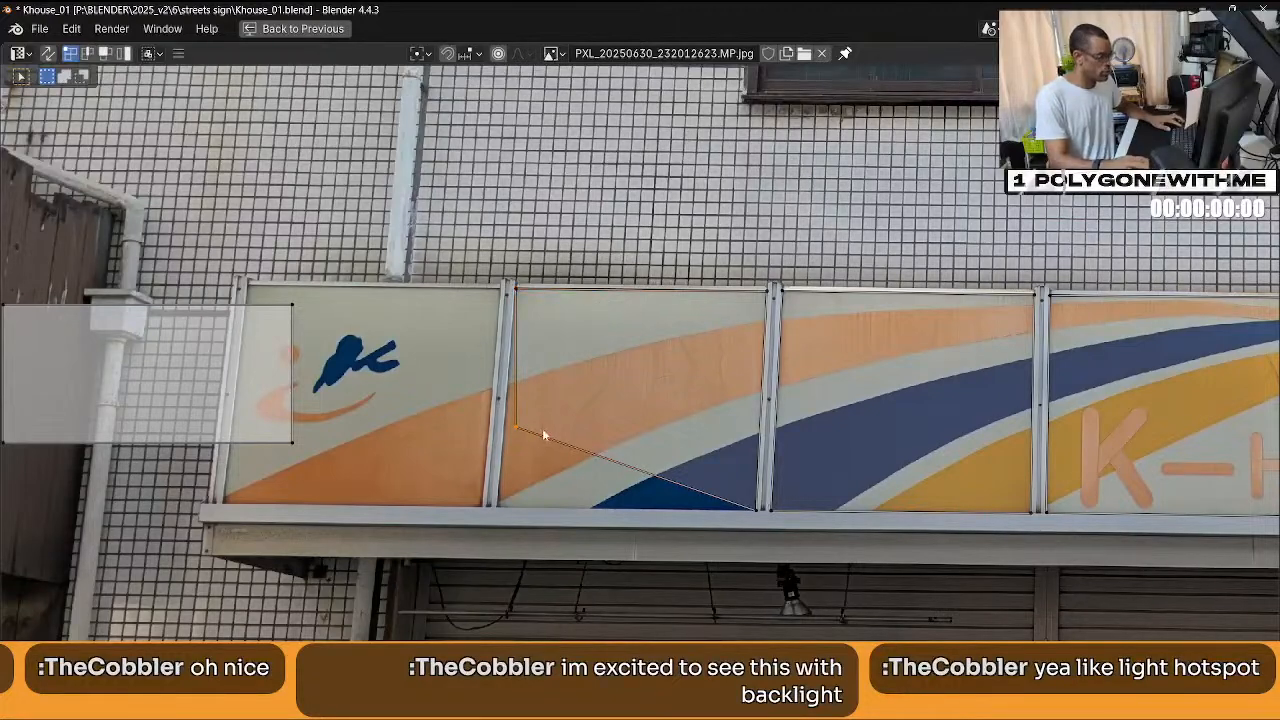
key(g)
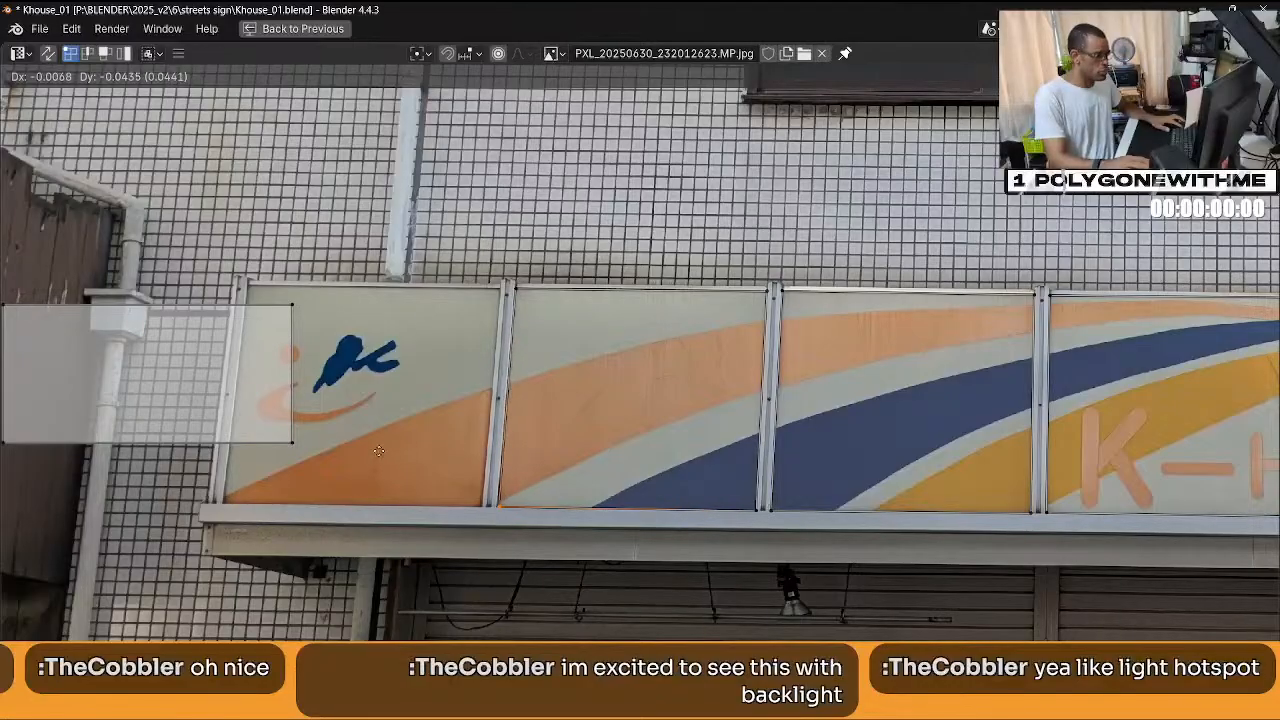
click(497, 478)
Fine-tune the second panel's bottom-left and top-left corner UVs to meet the frame corners in the photo.
middle_drag(546, 418, 564, 348)
scroll(564, 348, up, 5)
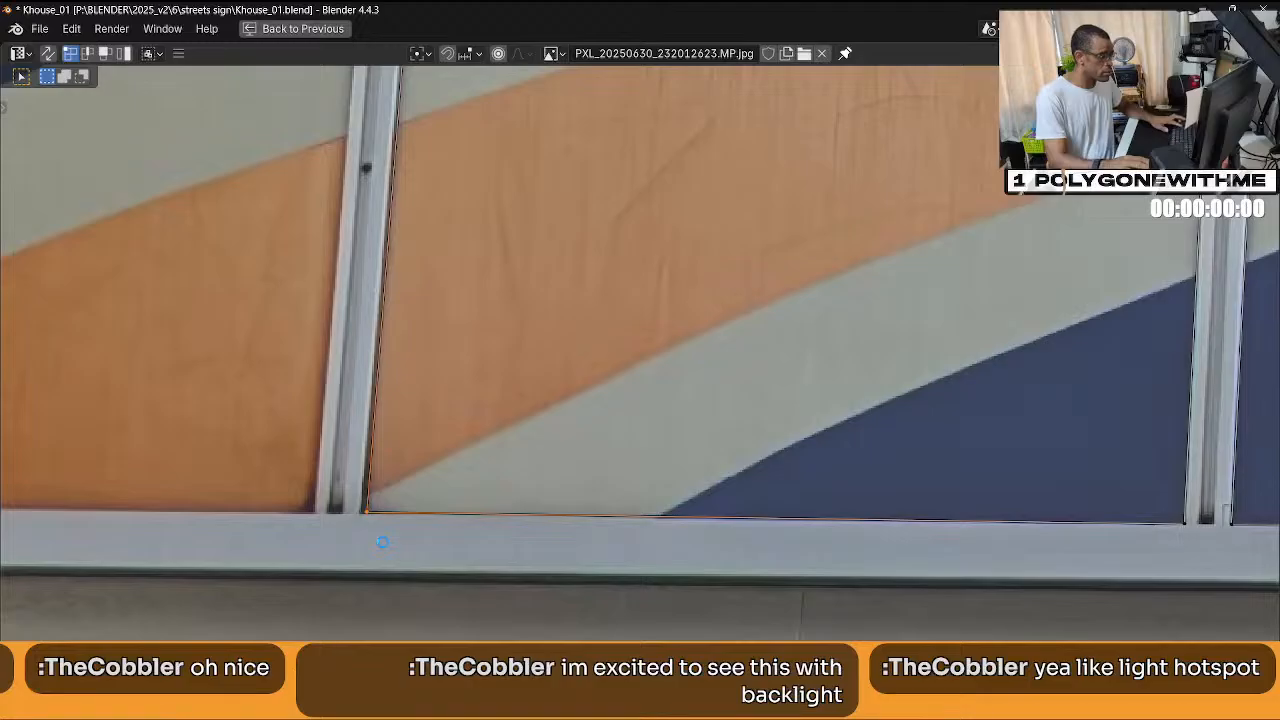
key(g)
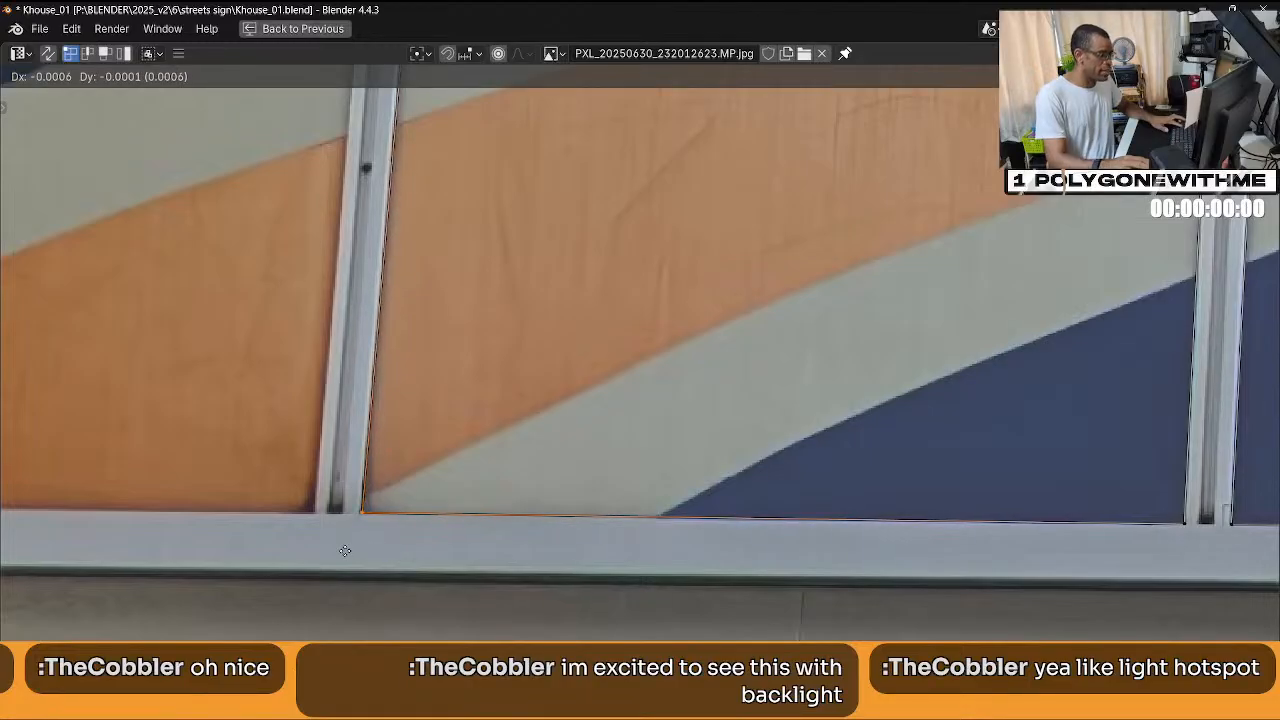
click(345, 552)
middle_drag(498, 140, 500, 430)
middle_drag(505, 250, 504, 345)
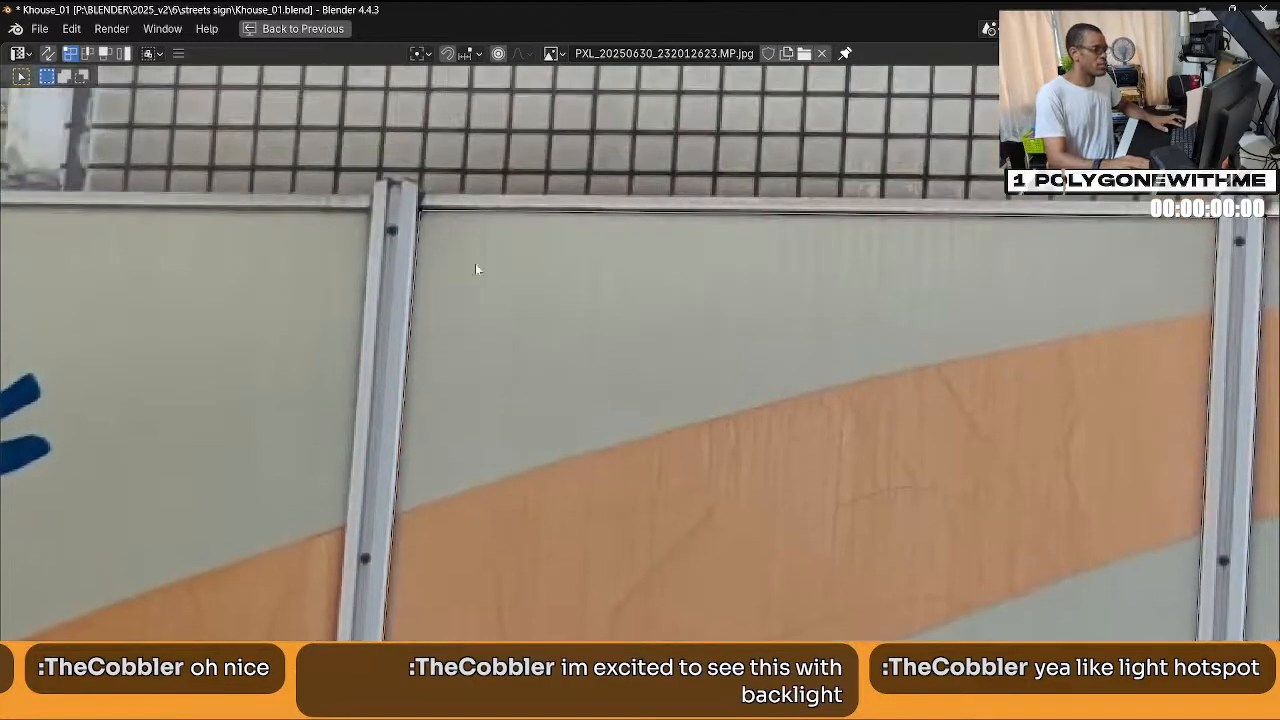
click(423, 212)
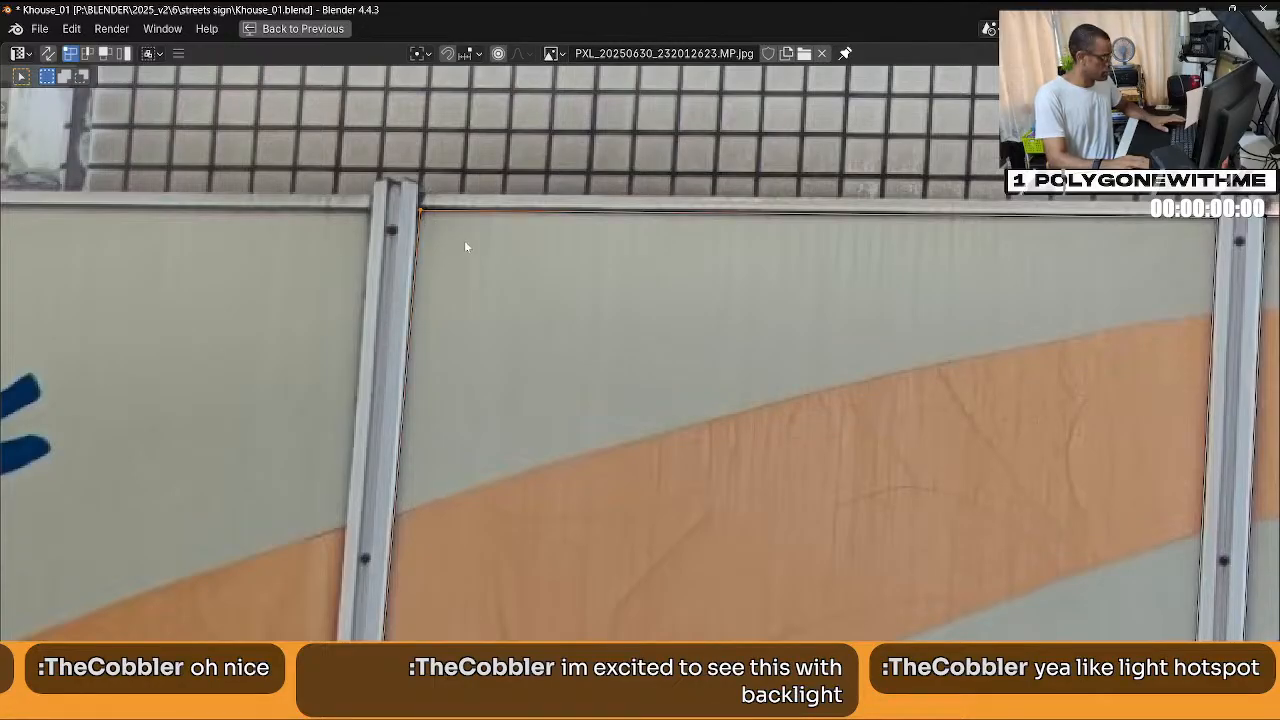
key(g)
click(460, 217)
scroll(420, 292, down, 3)
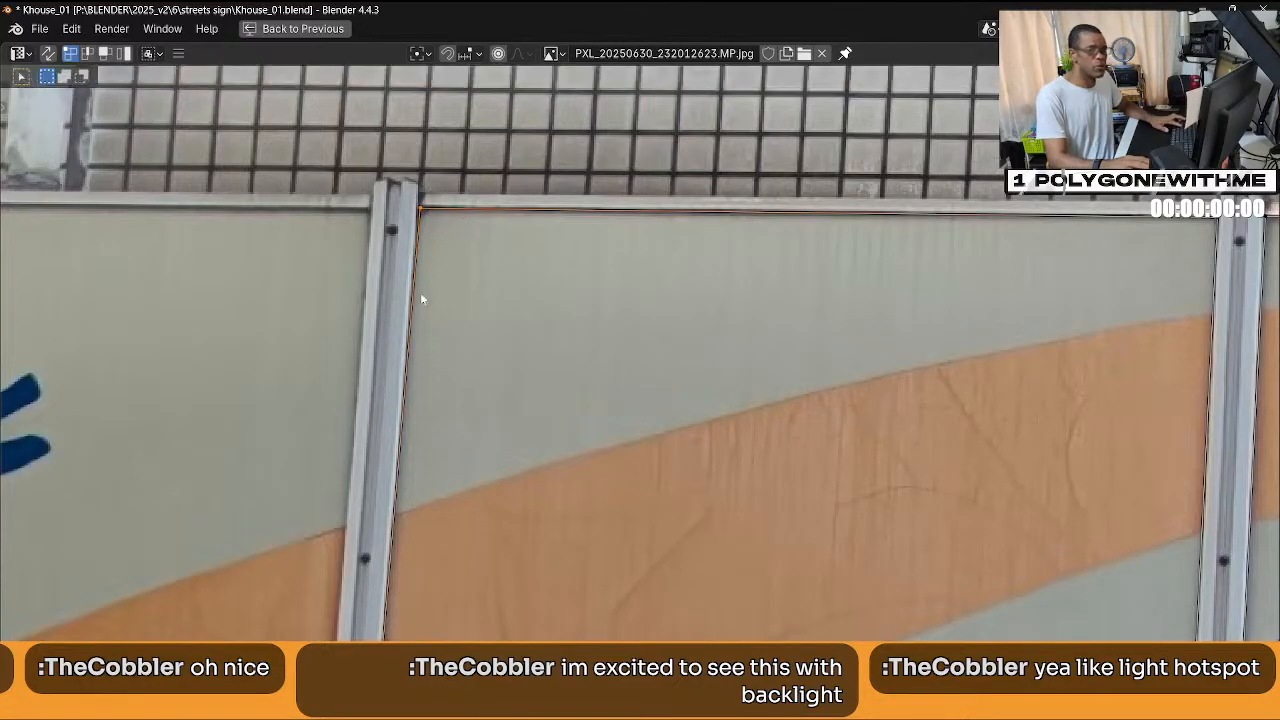
Move the first panel's right edge UVs onto its frame post in the photo, fitting the bottom and top corners.
middle_drag(380, 326, 535, 300)
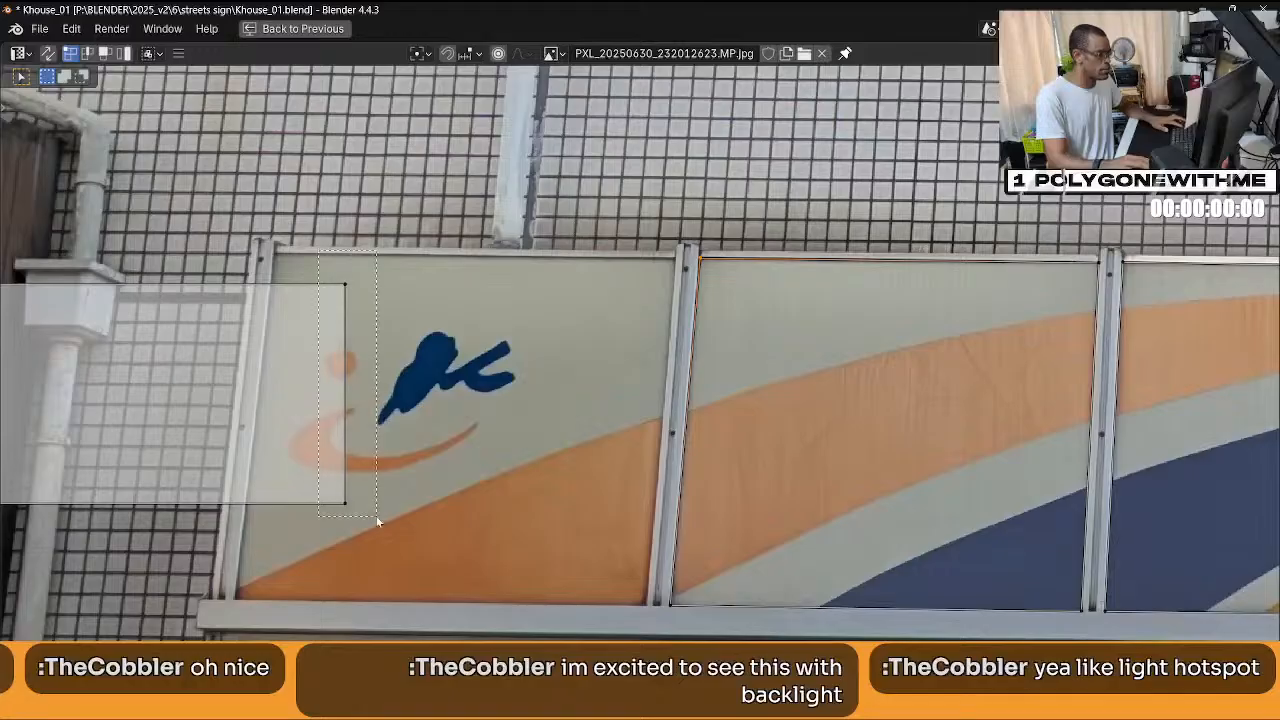
drag(377, 520, 369, 510)
key(g)
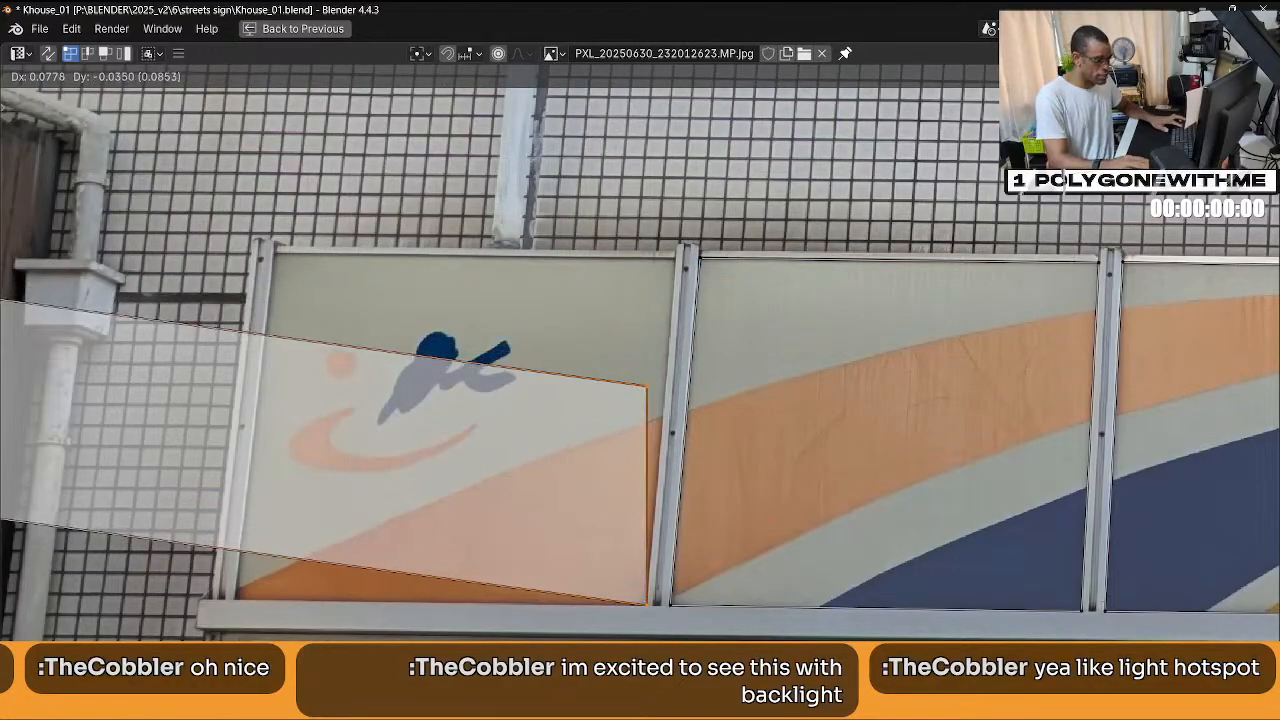
click(678, 460)
key(g)
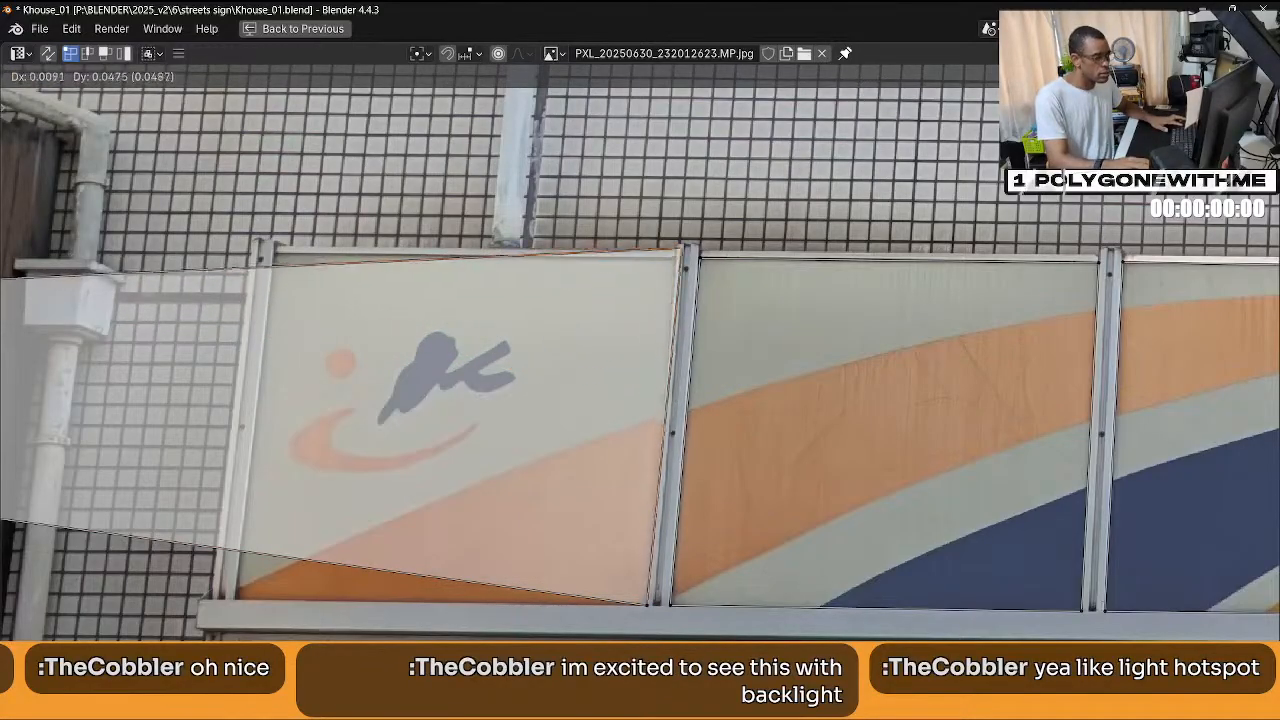
click(889, 632)
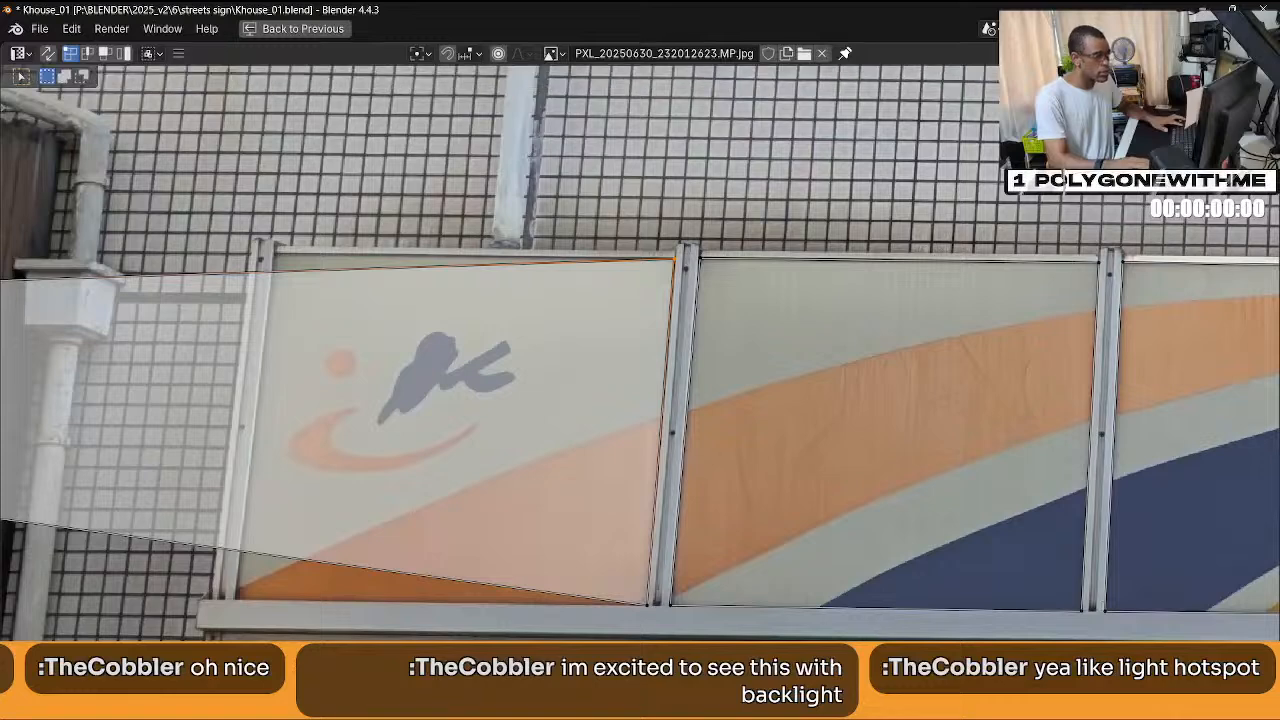
Move the first panel's left edge UVs to the outer frame post and lower the bottom corner to the sill.
middle_drag(19, 370, 244, 365)
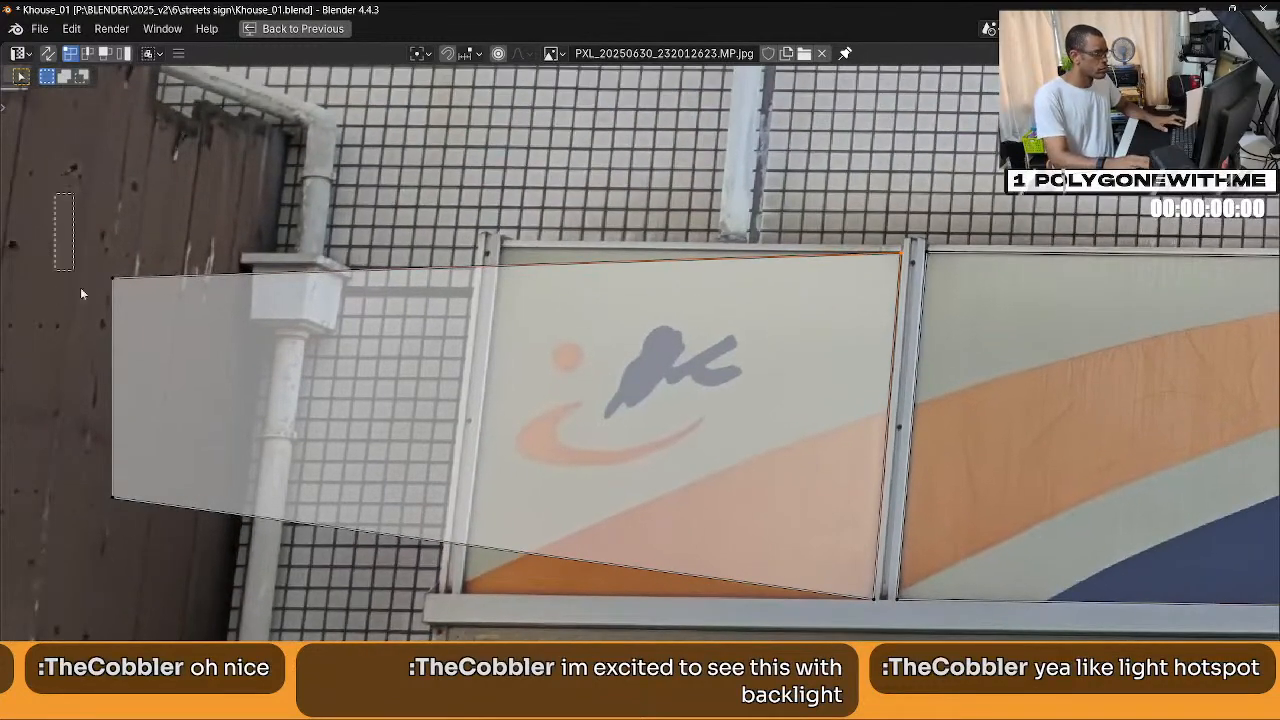
shift+drag(55, 195, 168, 540)
key(g)
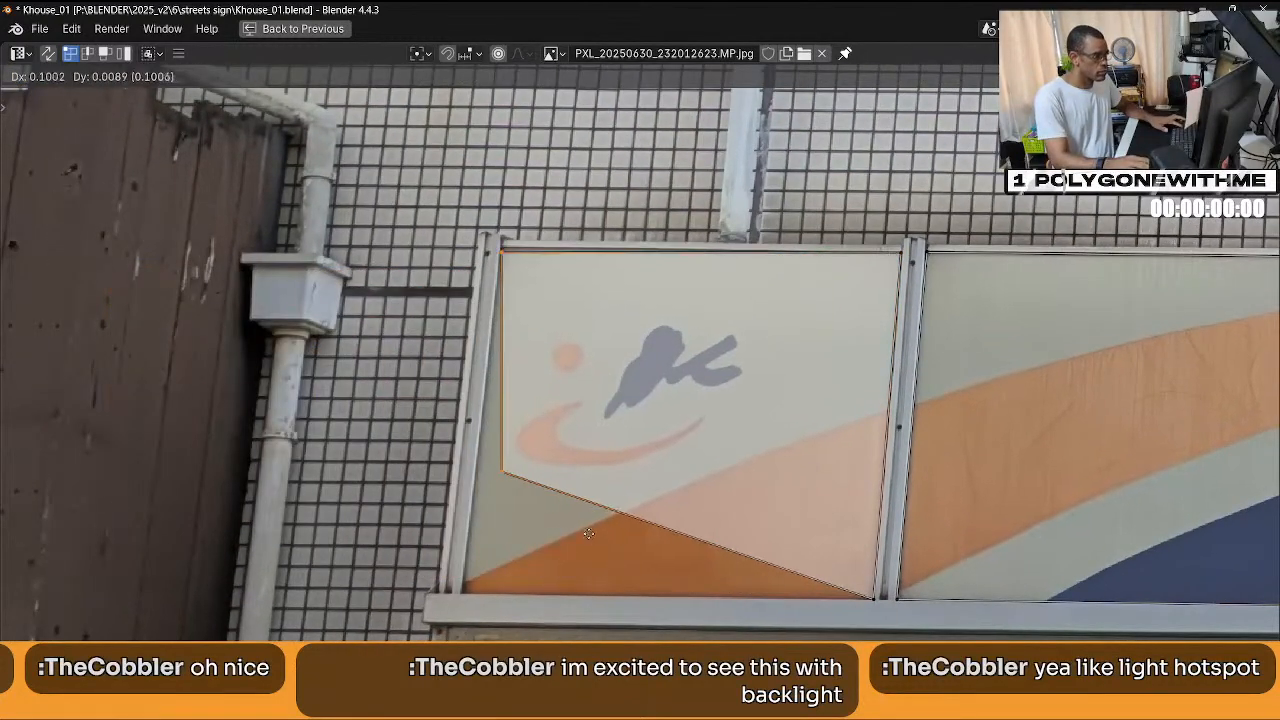
click(582, 489)
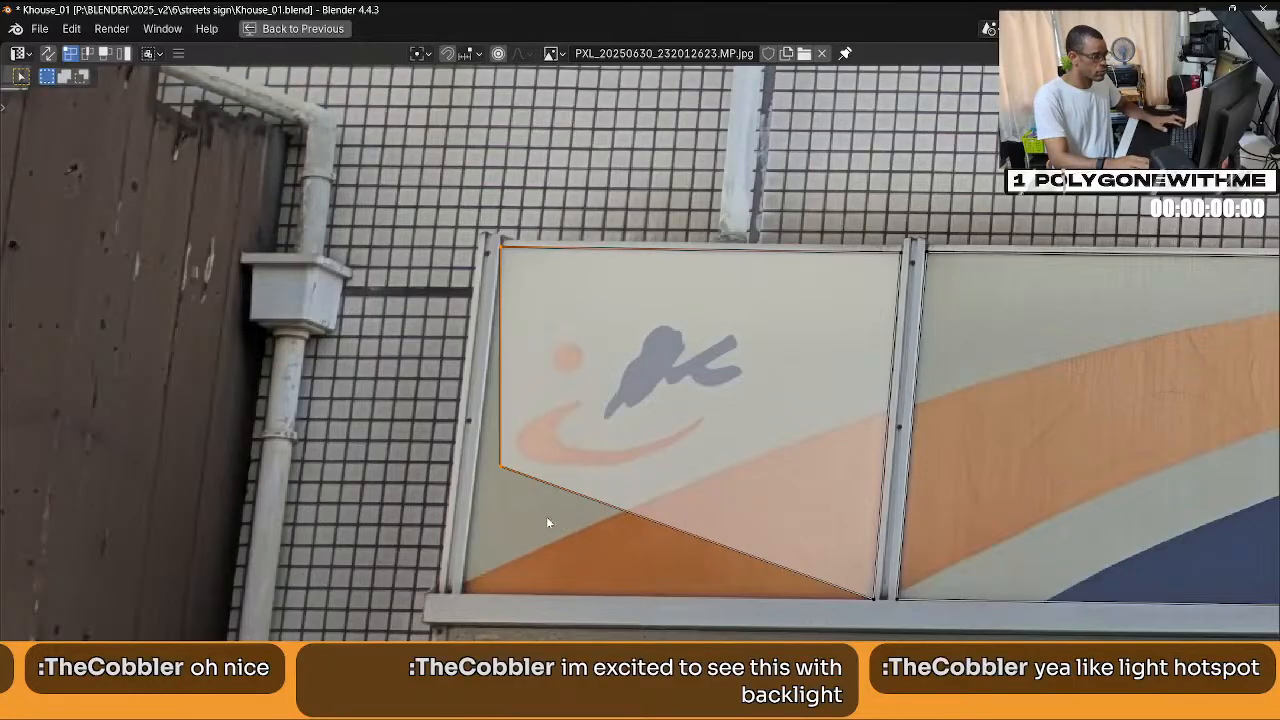
key(g)
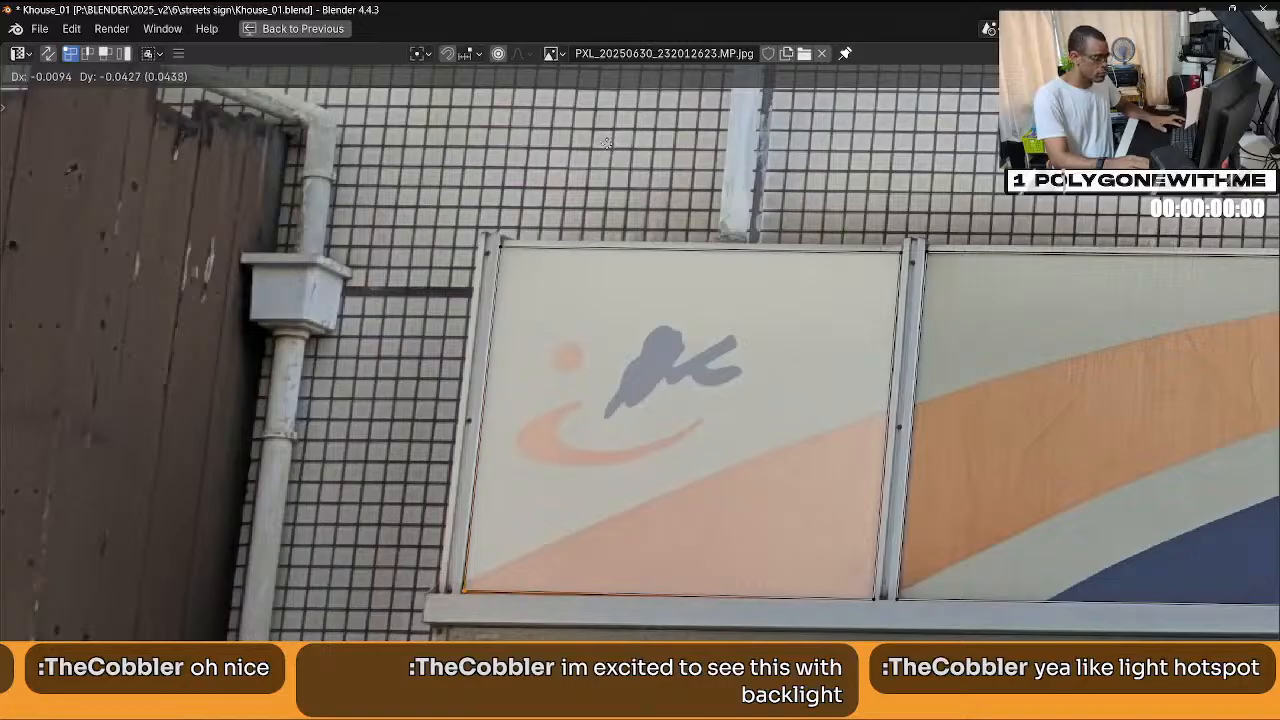
click(588, 177)
Fine-tune the first panel's bottom-right and bottom-left corner UVs against the frame corners in the photo.
scroll(780, 336, up, 5)
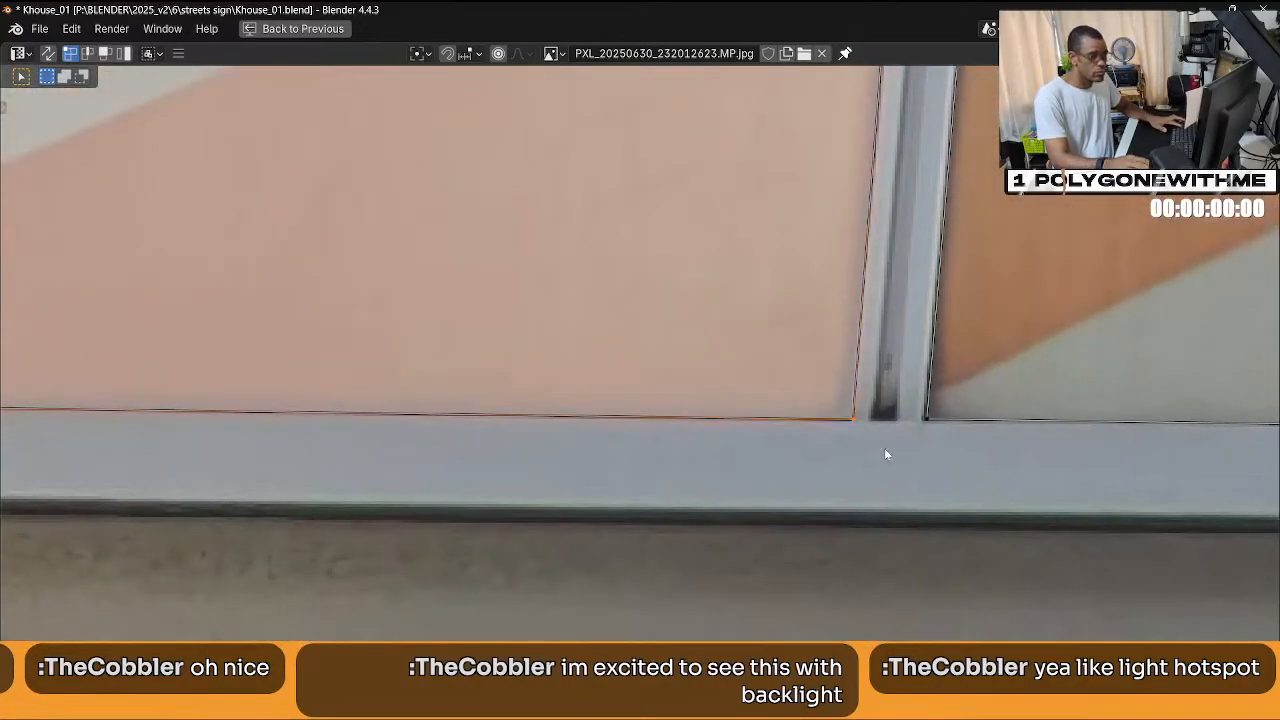
key(g)
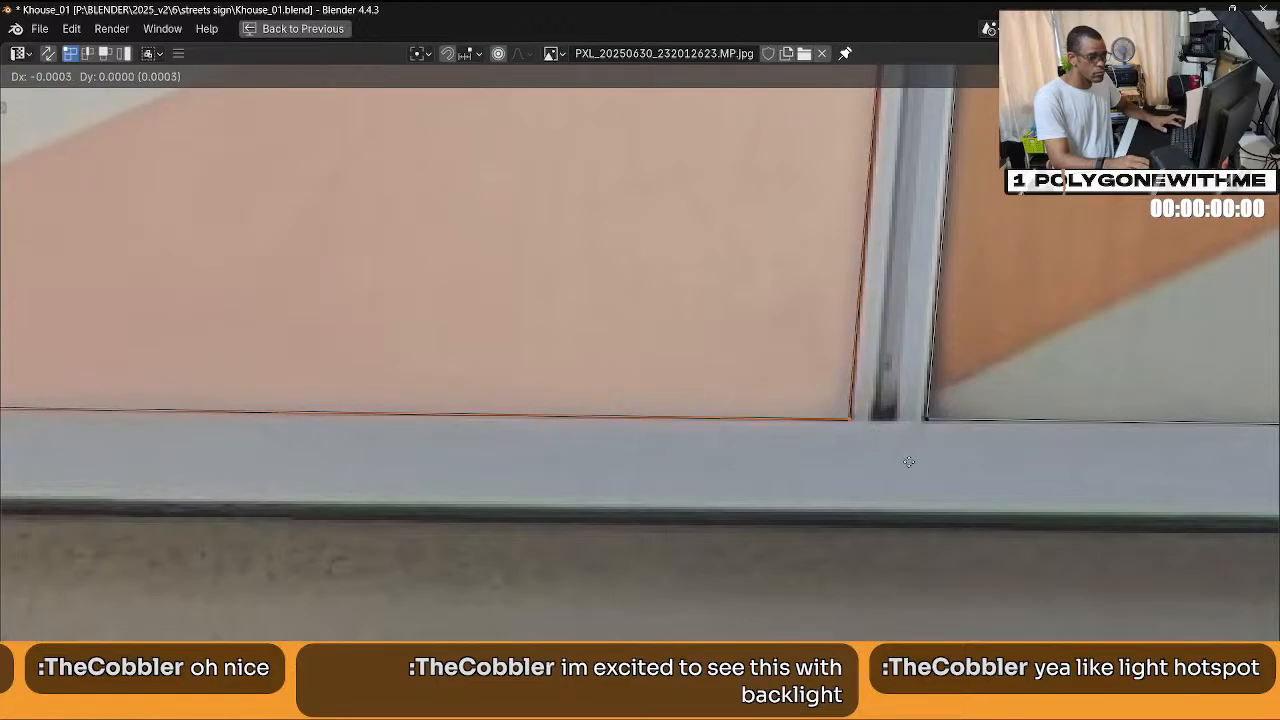
click(940, 473)
middle_drag(940, 473, 645, 413)
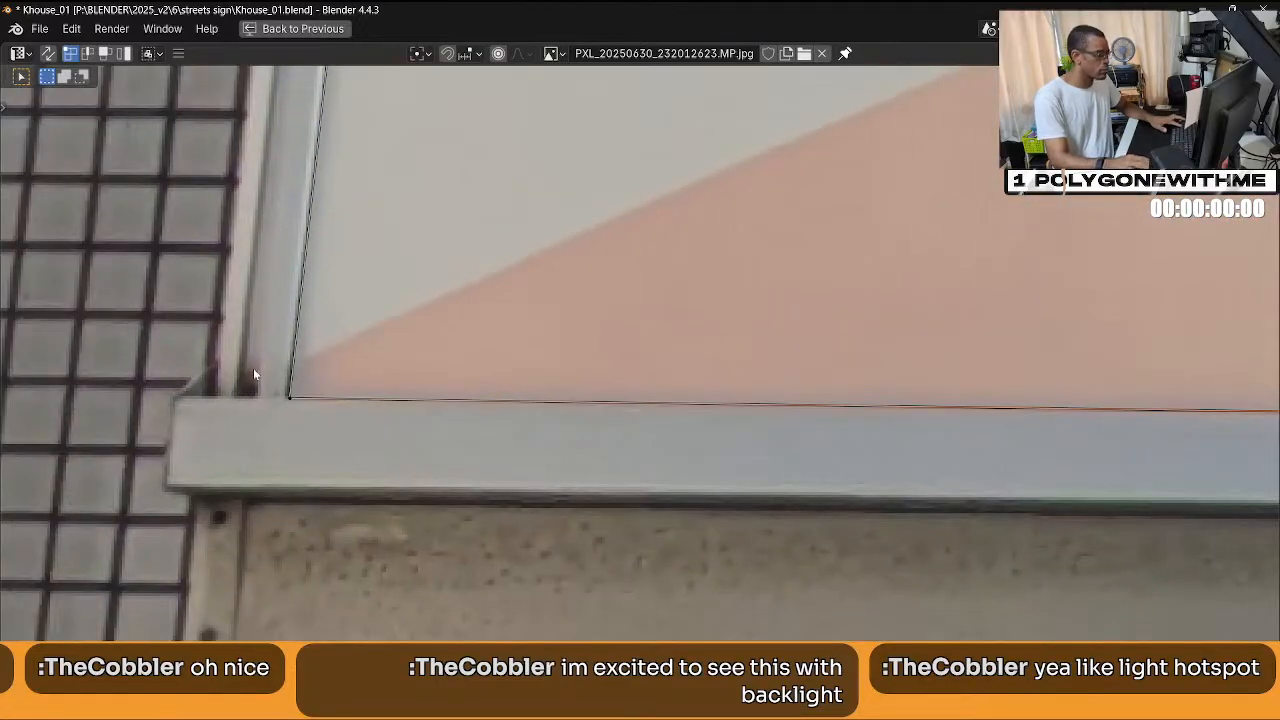
key(g)
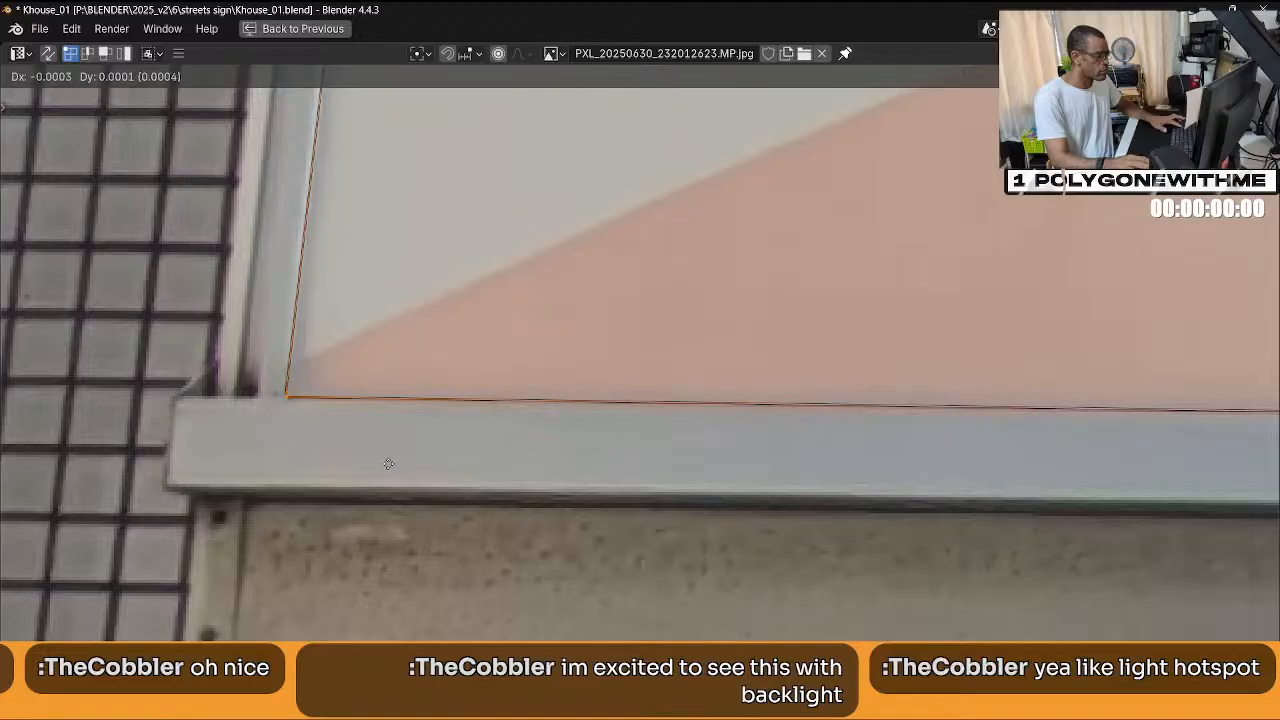
click(451, 361)
Fine-tune the first panel's top-left corner UV to meet the frame's inner corner in the photo.
scroll(451, 361, down, 4)
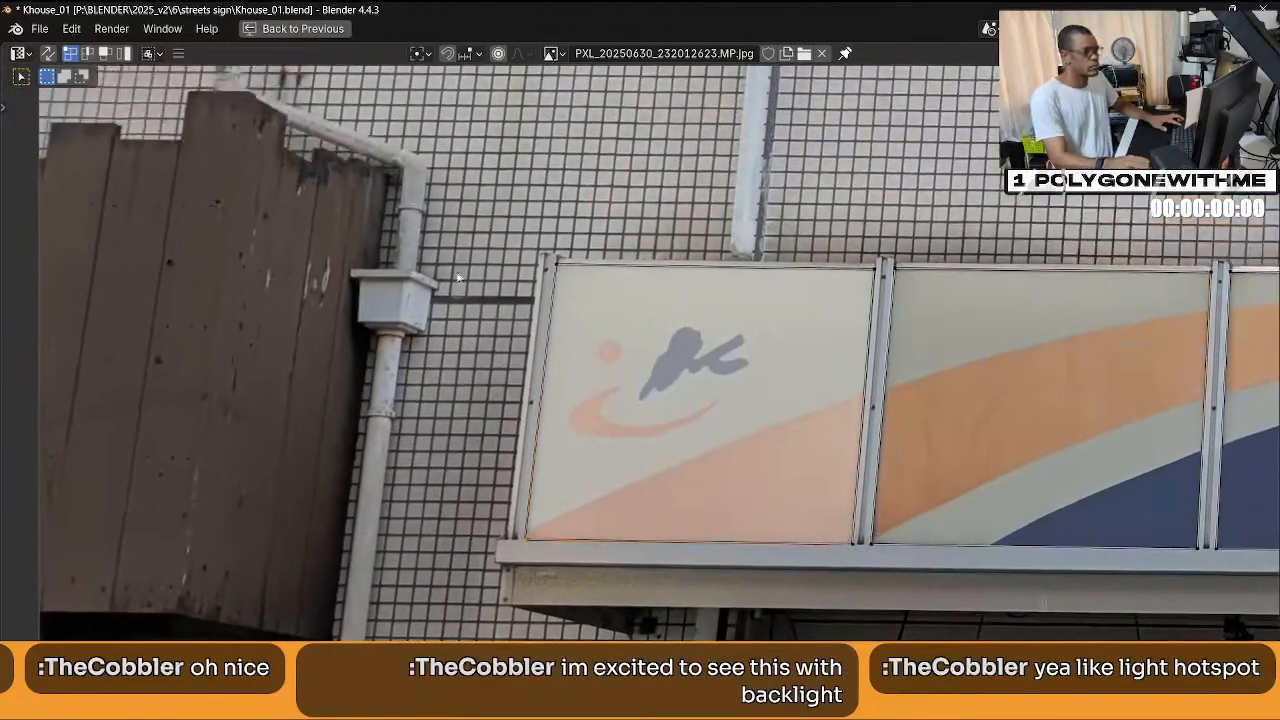
scroll(498, 224, up, 4)
middle_drag(498, 224, 535, 343)
drag(551, 318, 553, 313)
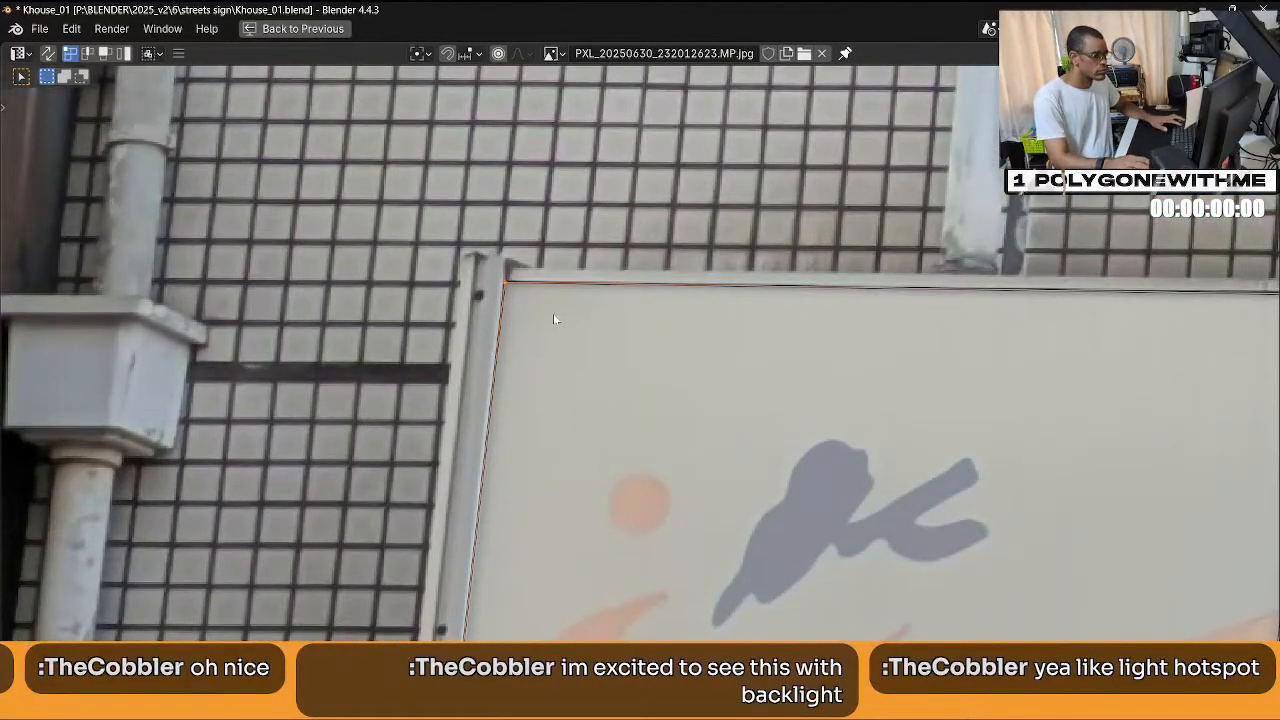
key(g)
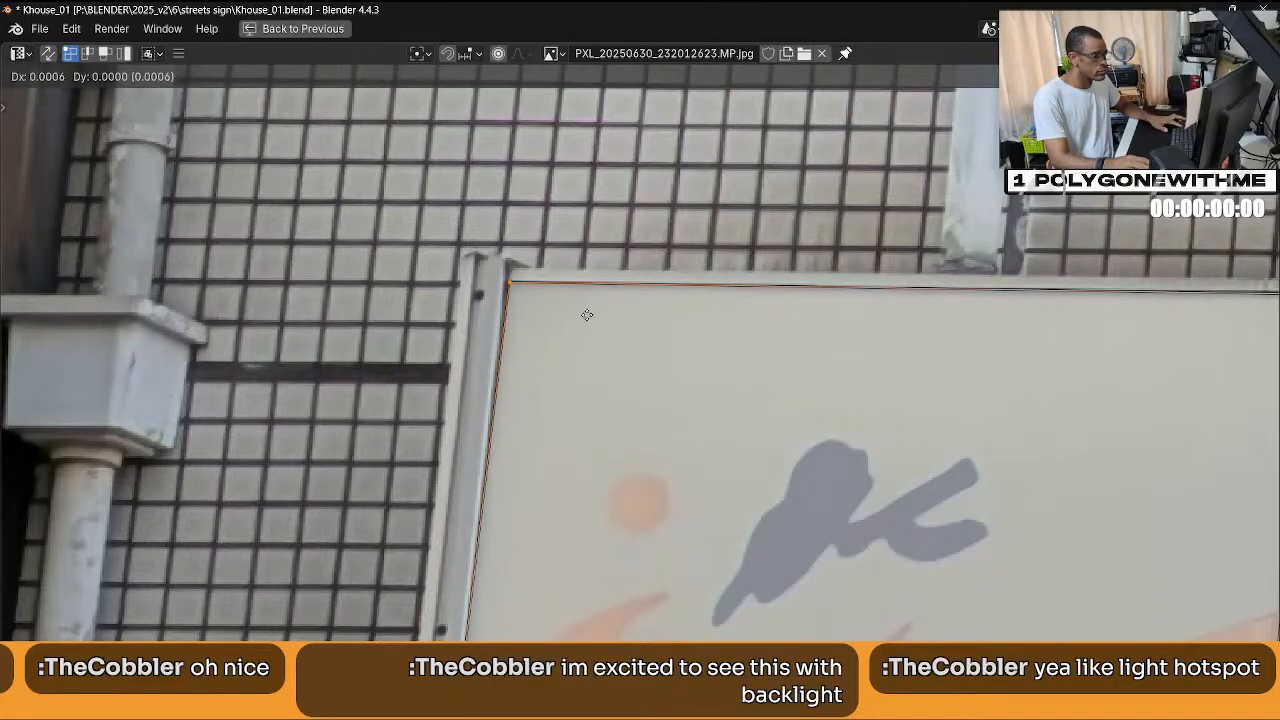
click(587, 315)
Restore the full workspace layout and examine the fitted panel textures on the 3D sign from the front and from above.
ctrl+scroll(477, 380, right, 5)
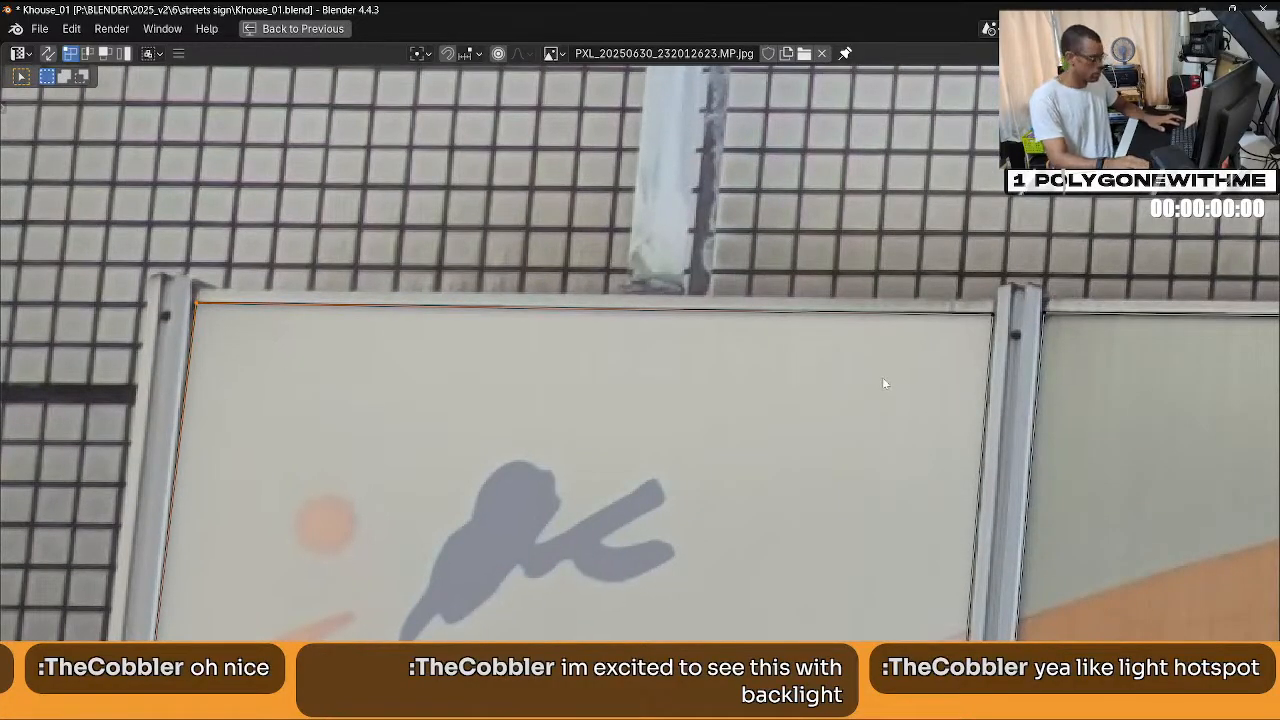
key(ctrl+space)
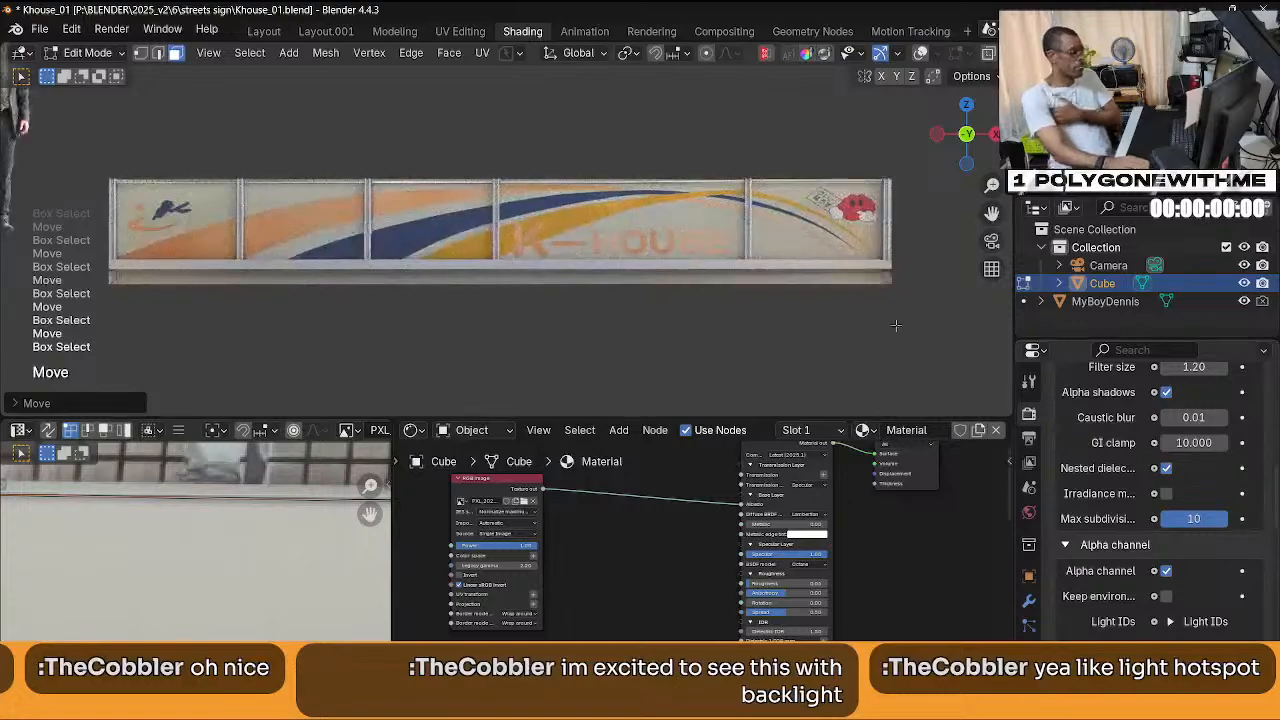
middle_drag(624, 315, 450, 380)
scroll(323, 541, down, 3)
scroll(298, 545, up, 3)
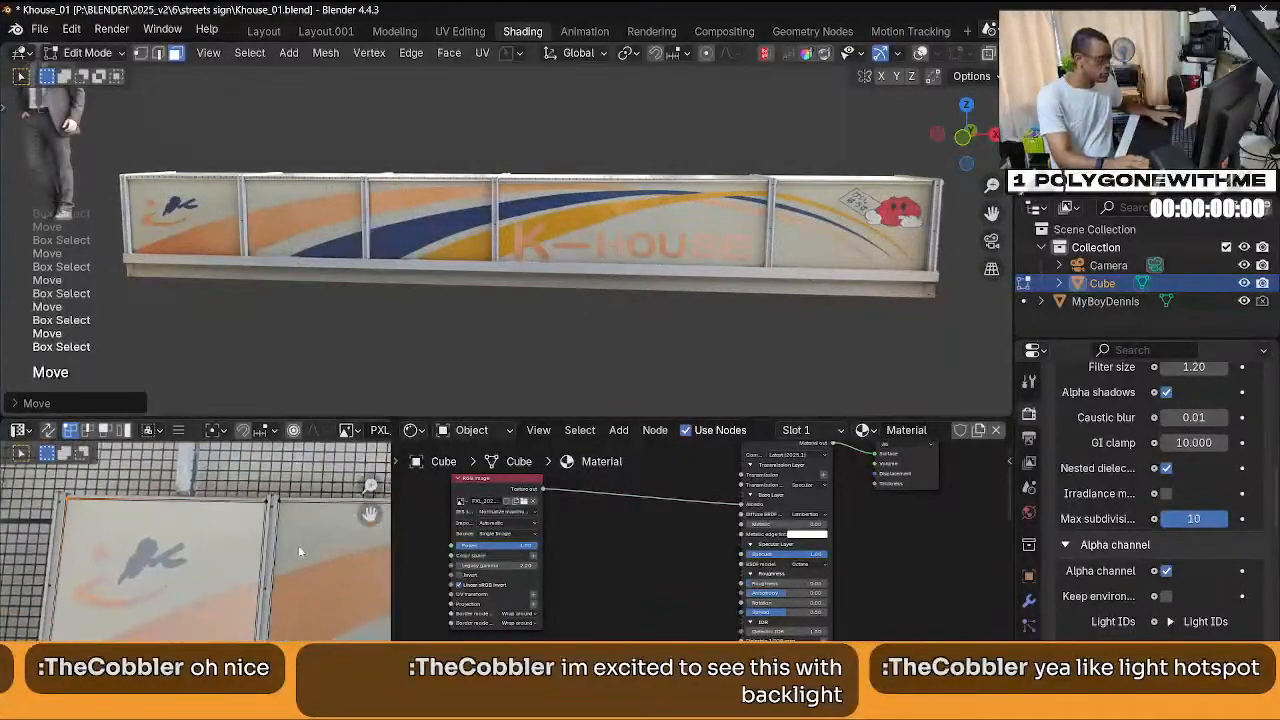
scroll(195, 575, down, 3)
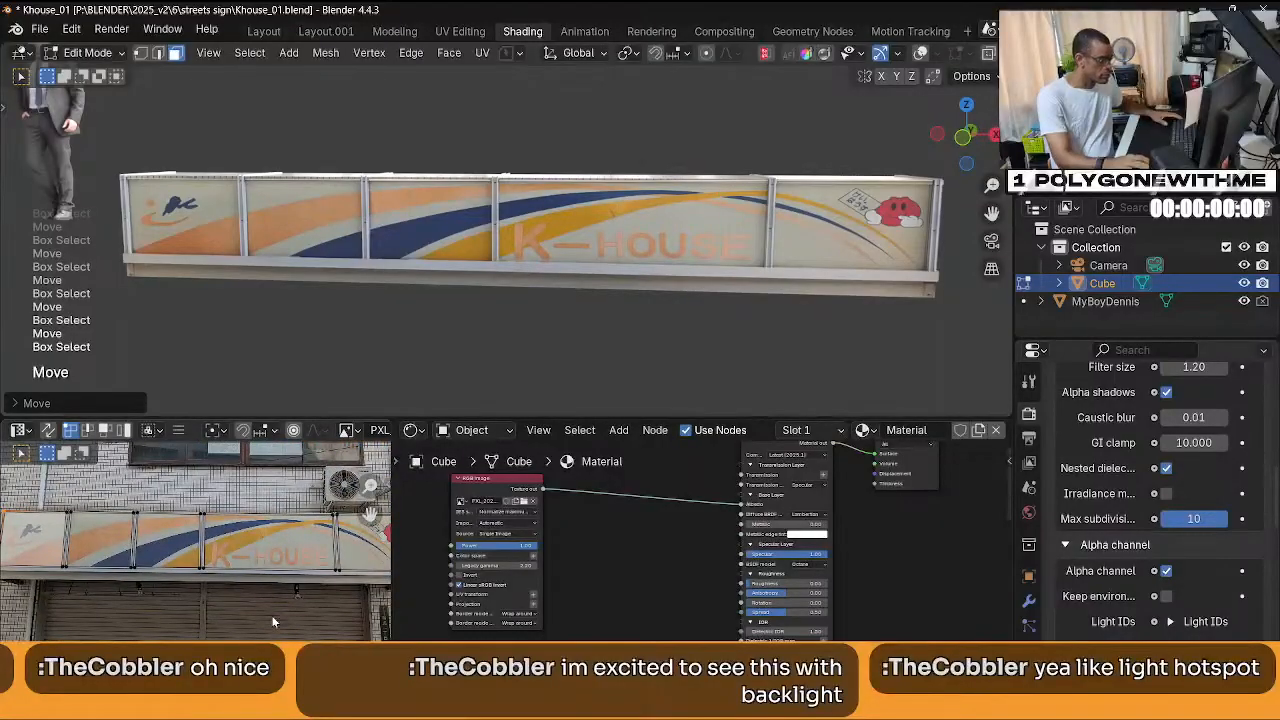
key(Tab)
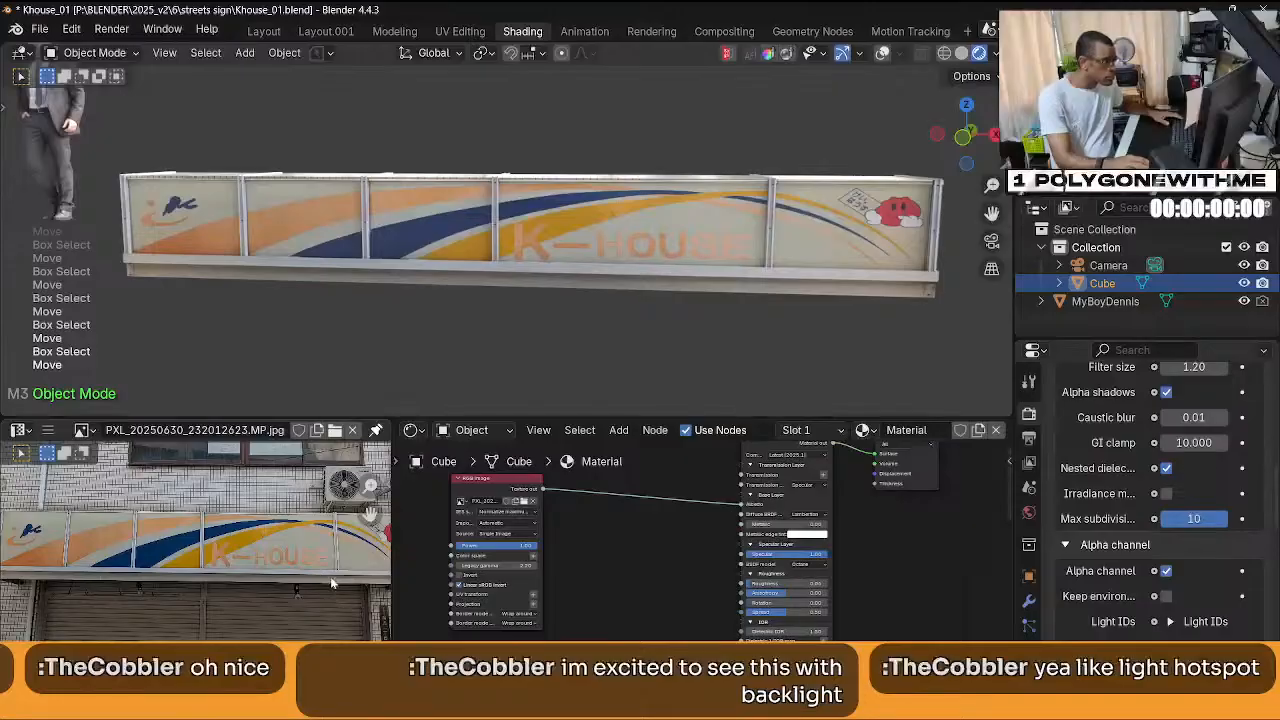
middle_drag(630, 286, 525, 328)
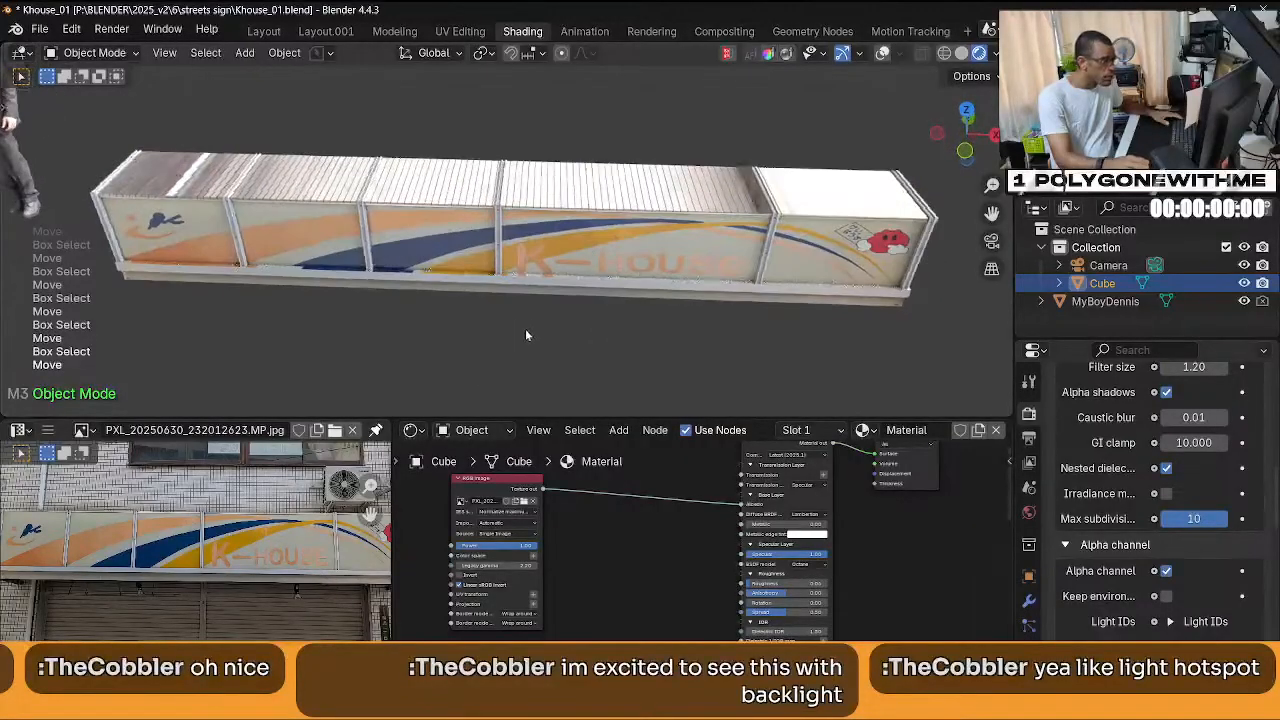
Select the narrow faces along the bottom edge of all the sign's front panels in face mode.
key(Tab)
key(3)
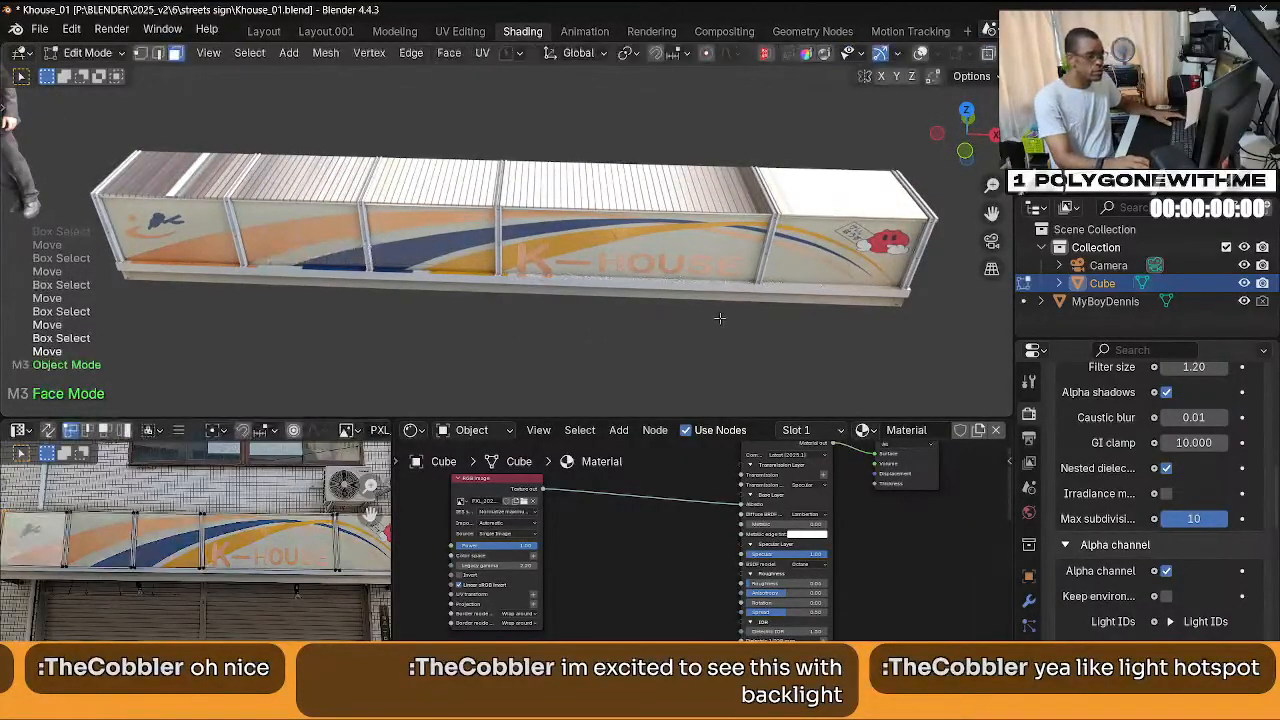
scroll(756, 319, up, 5)
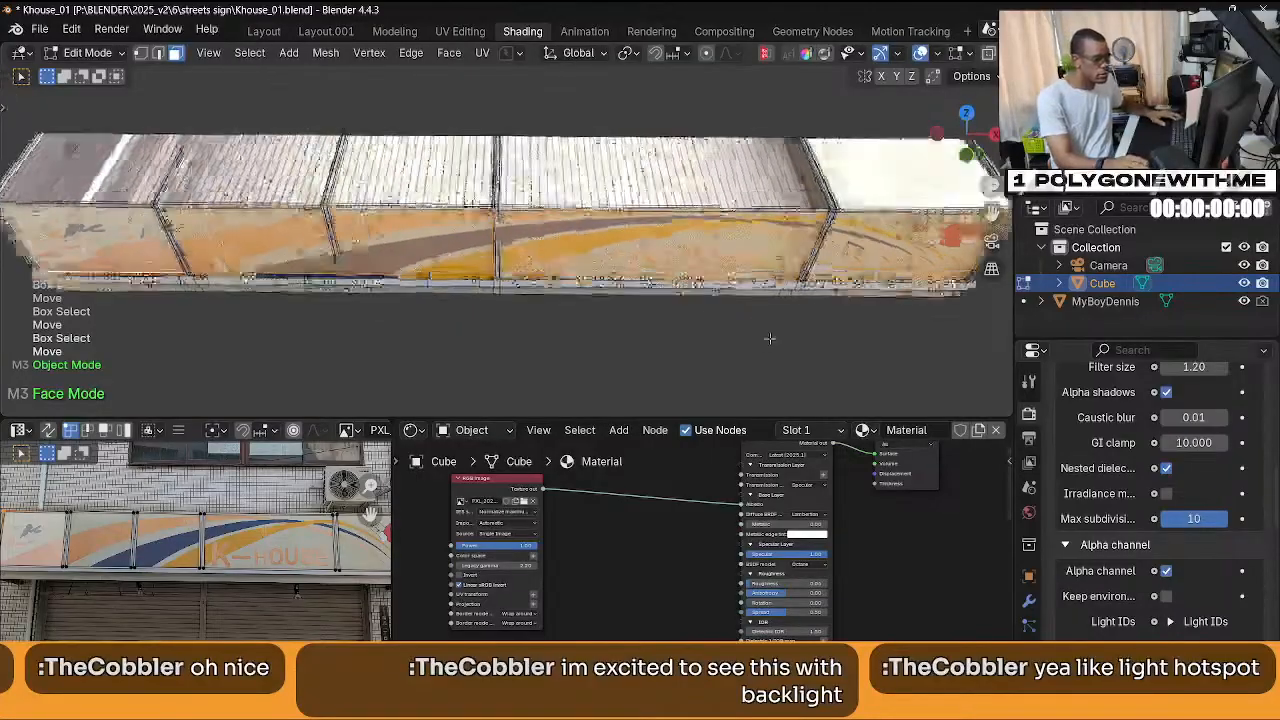
middle_drag(756, 319, 812, 299)
click(789, 289)
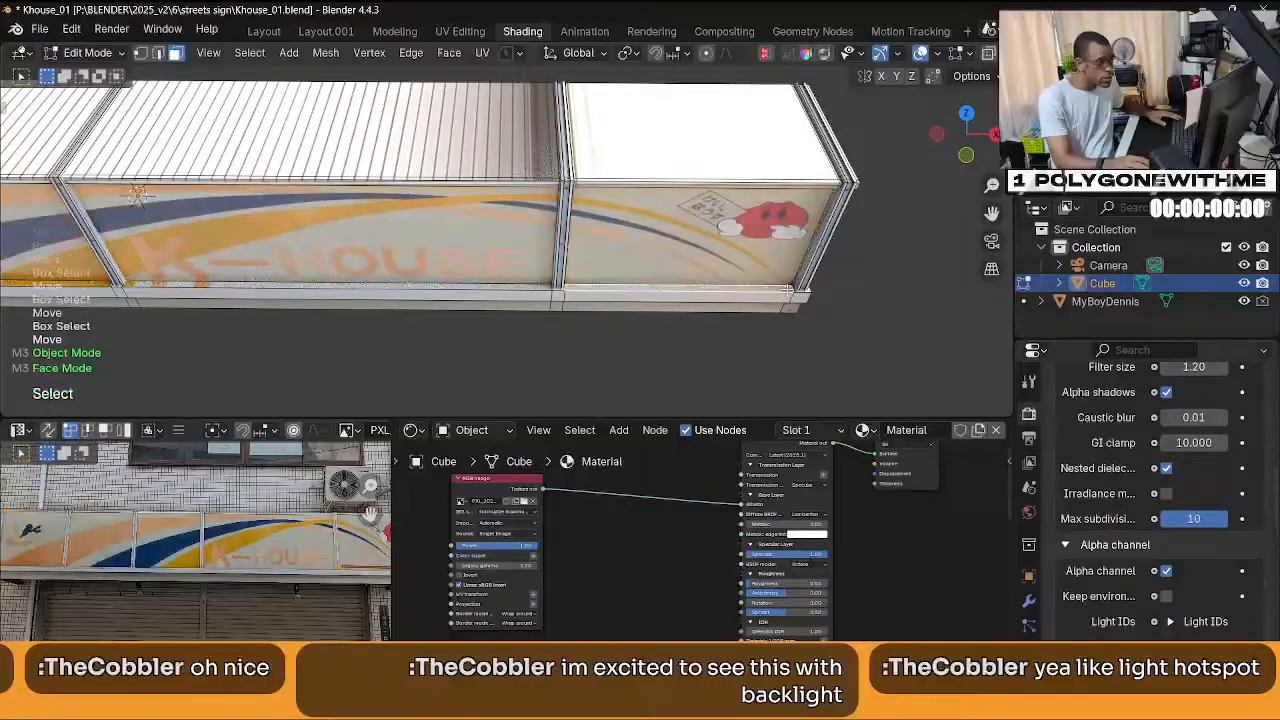
click(510, 287)
middle_drag(510, 287, 490, 240)
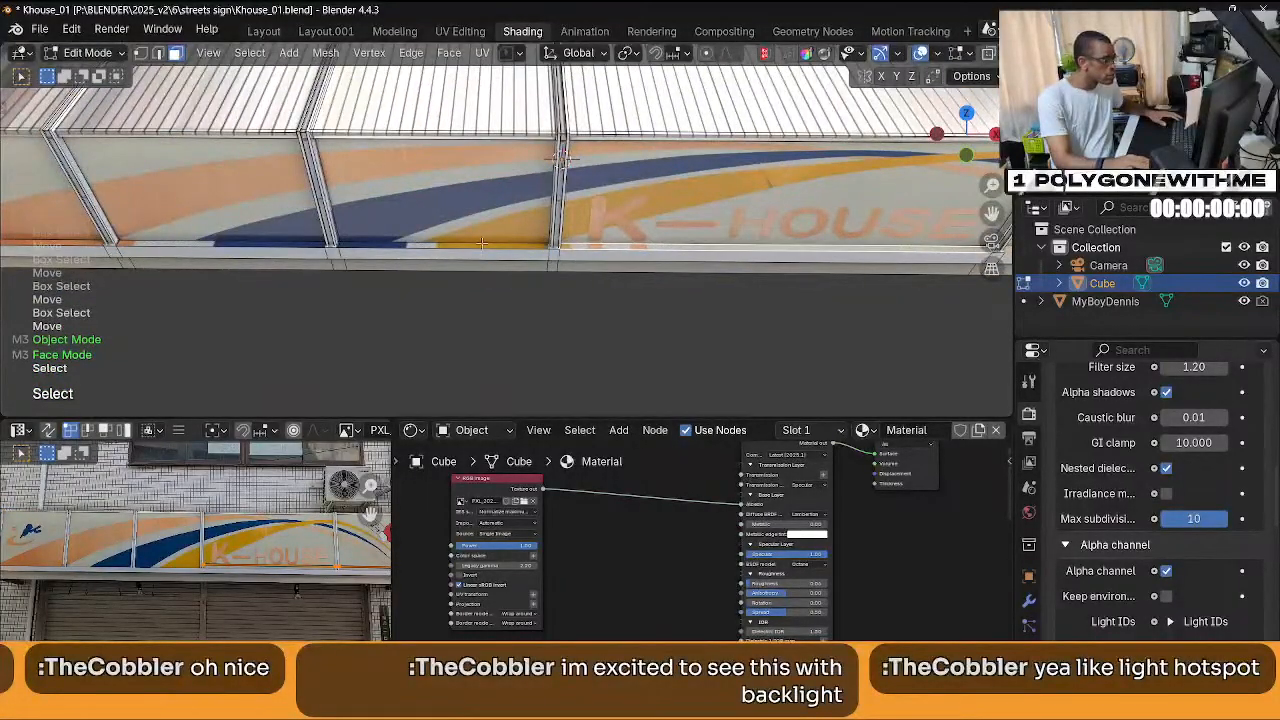
click(646, 246)
shift+click(502, 246)
middle_drag(502, 246, 797, 168)
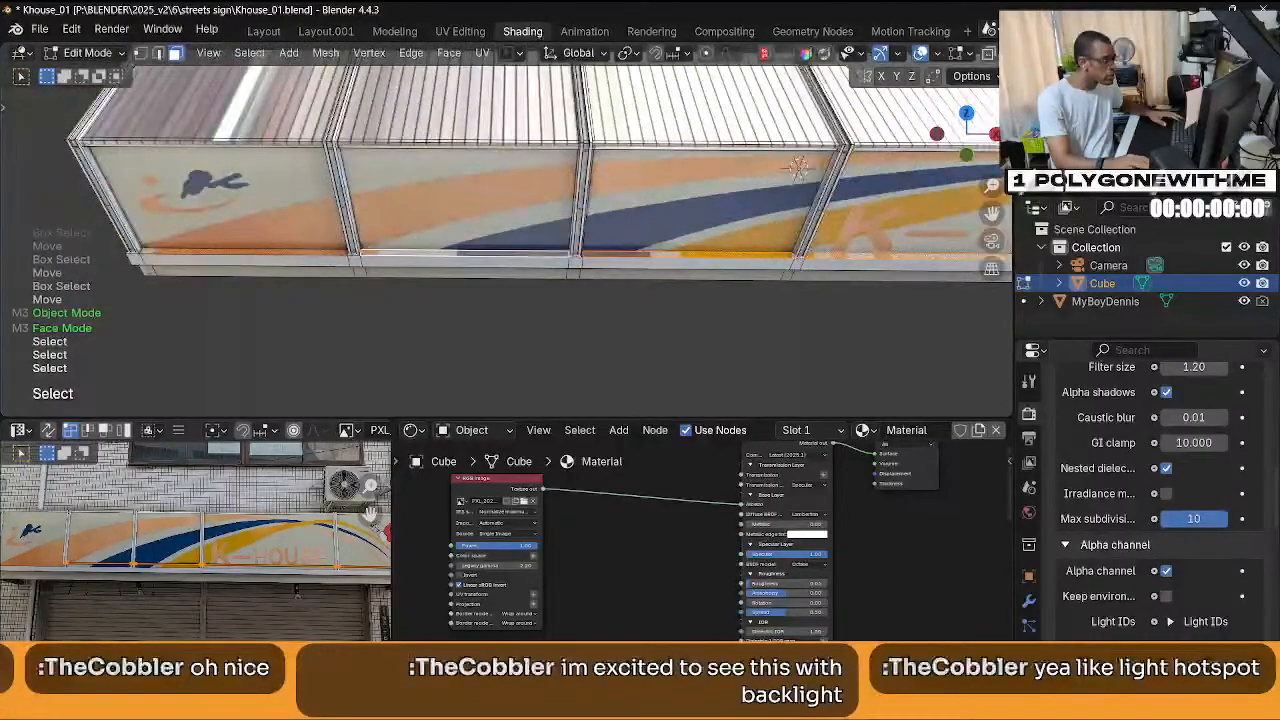
shift+click(292, 251)
Add the narrow faces along the top edge of the front panels to the selection.
middle_drag(470, 252, 476, 101)
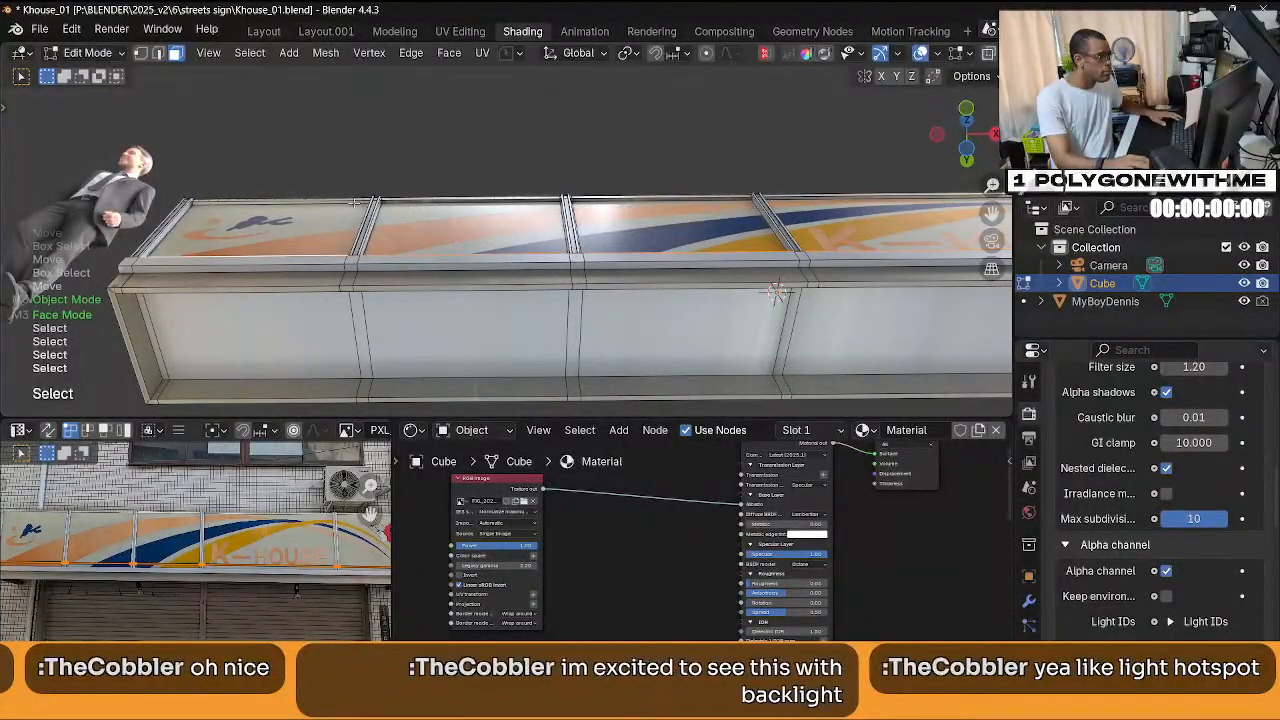
scroll(354, 203, up, 3)
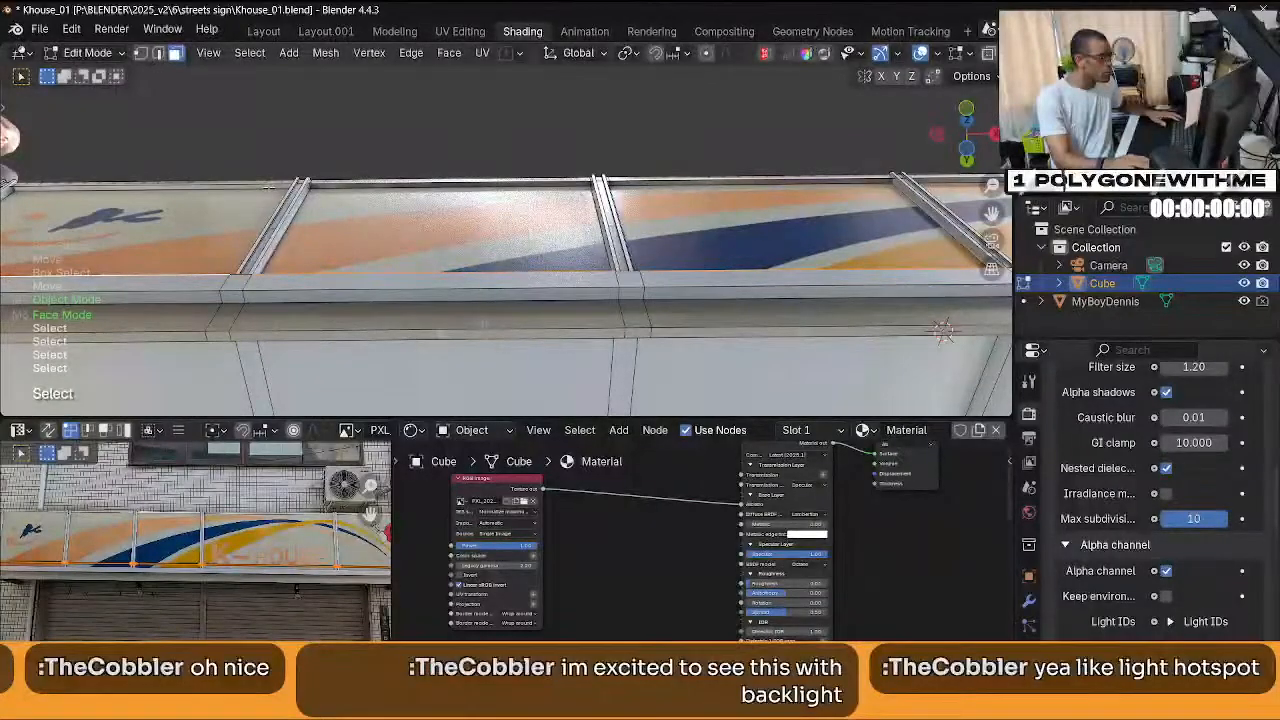
click(175, 52)
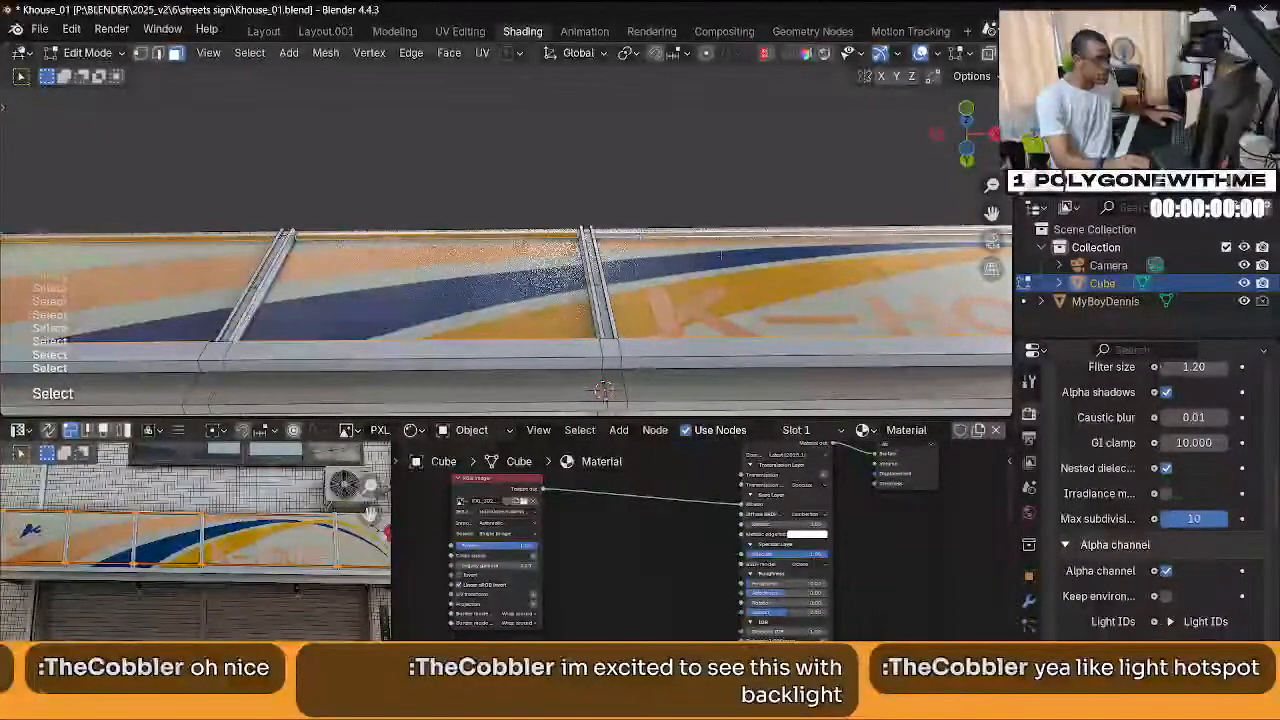
middle_drag(720, 256, 876, 183)
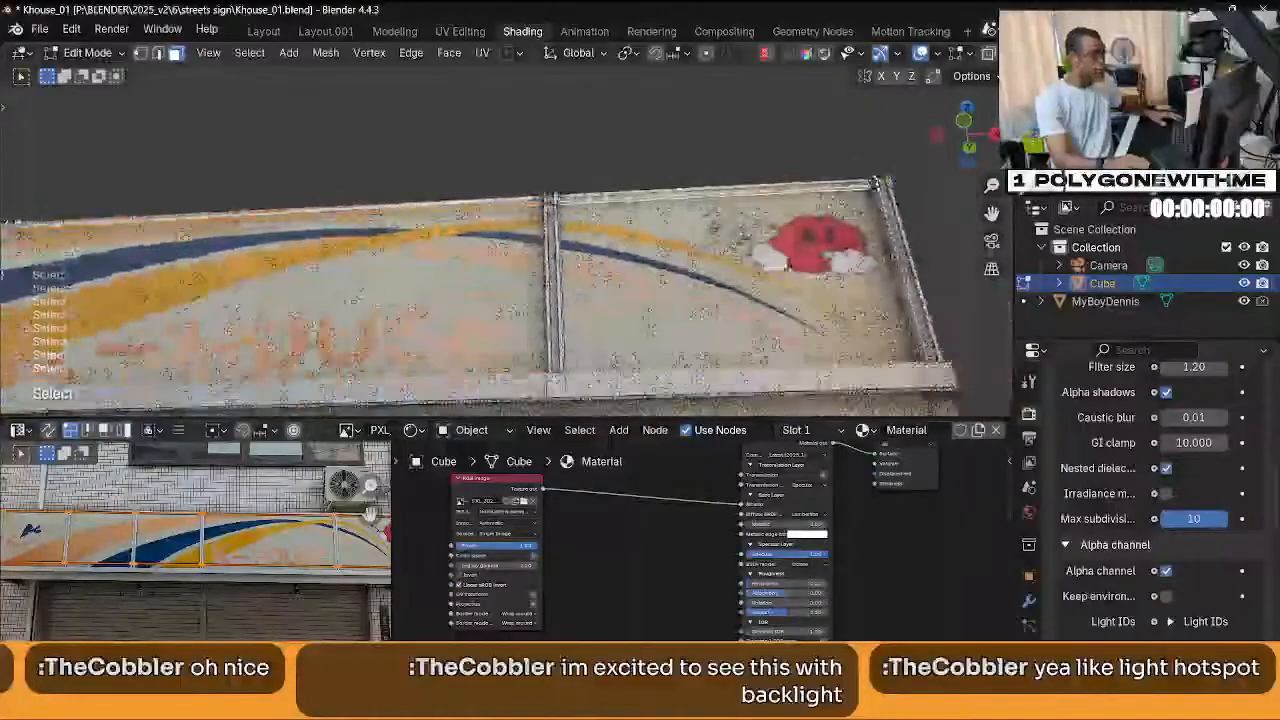
scroll(876, 183, down, 6)
middle_drag(520, 267, 517, 357)
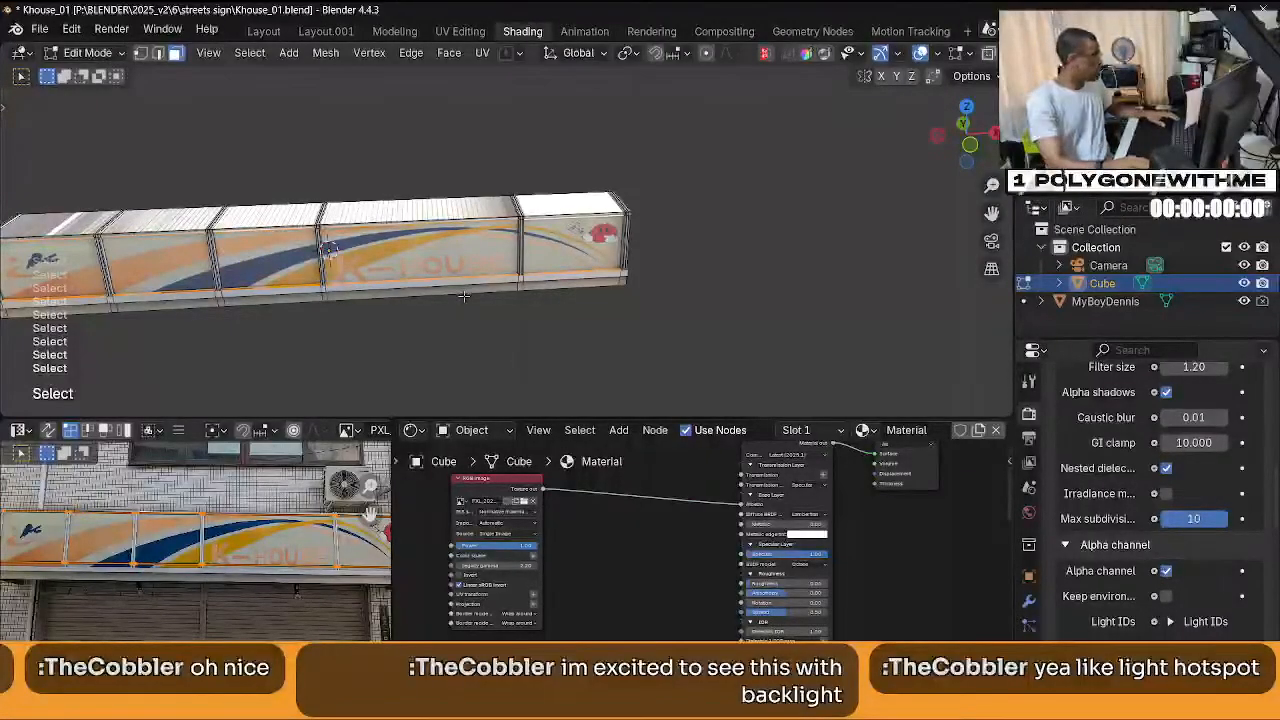
middle_drag(458, 298, 626, 313)
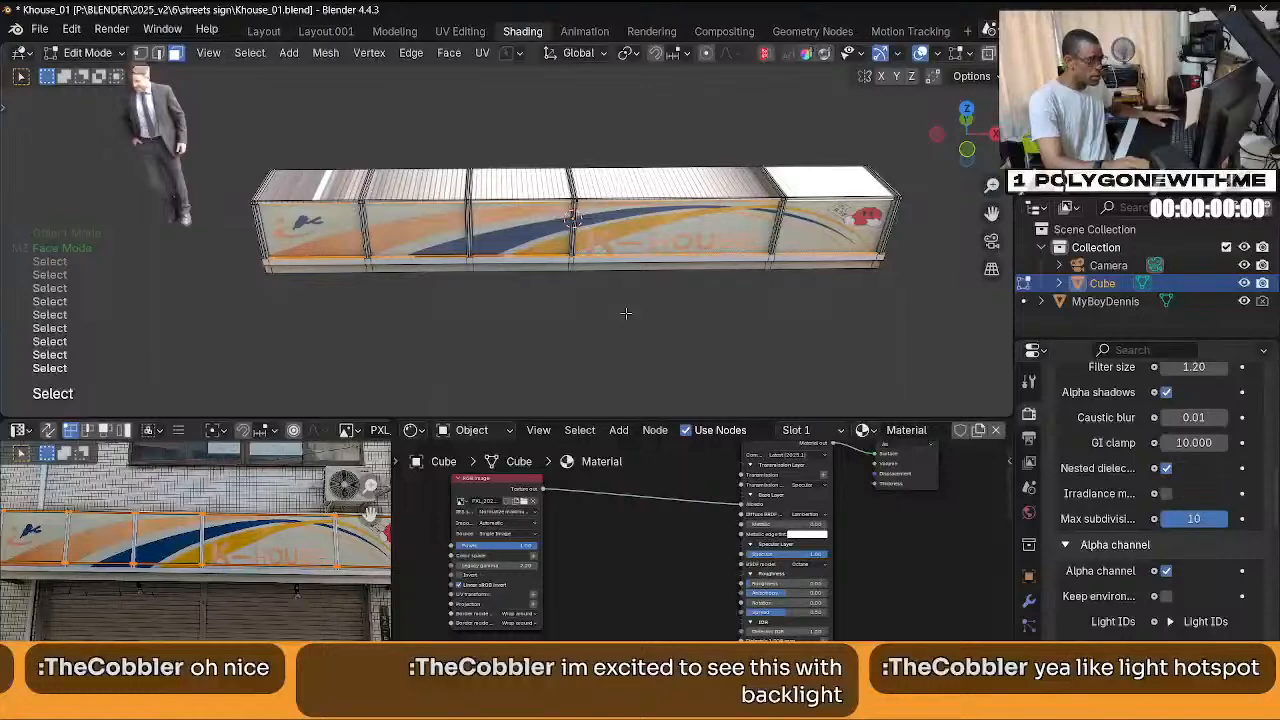
Unwrap the selected narrow faces with Project from View and enlarge the UV editor to full size.
key(u)
click(636, 310)
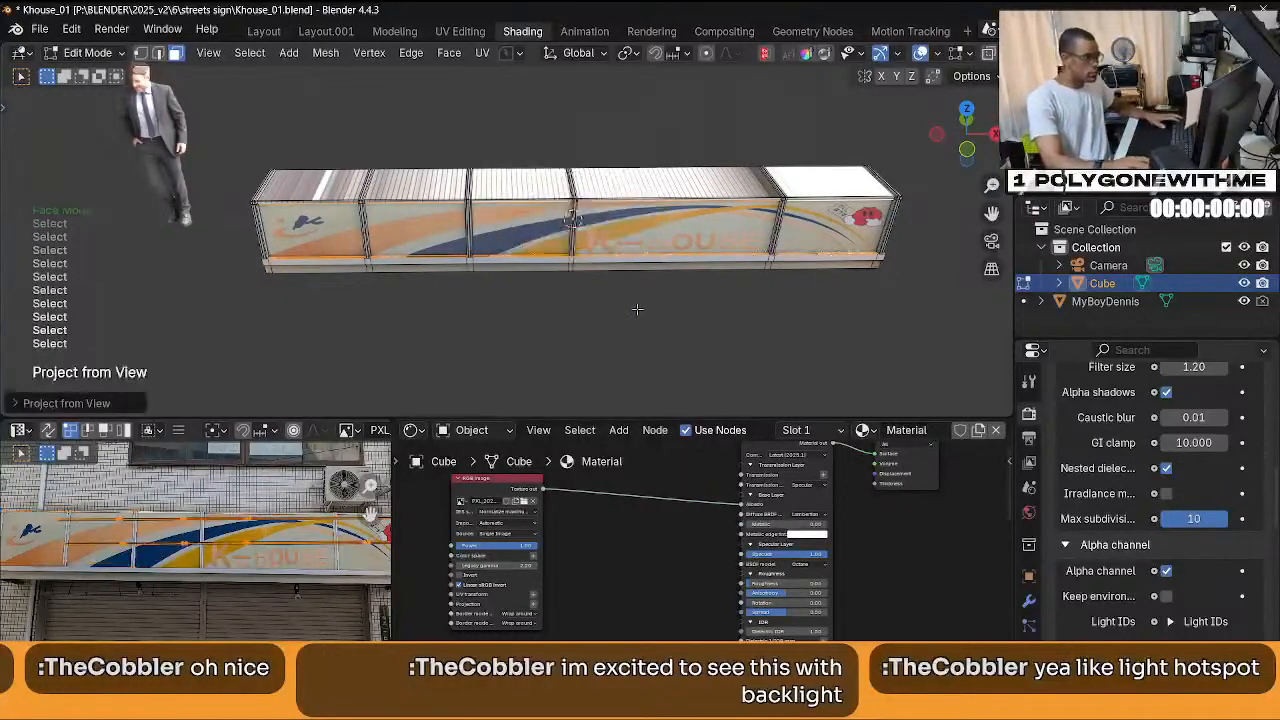
scroll(372, 545, down, 4)
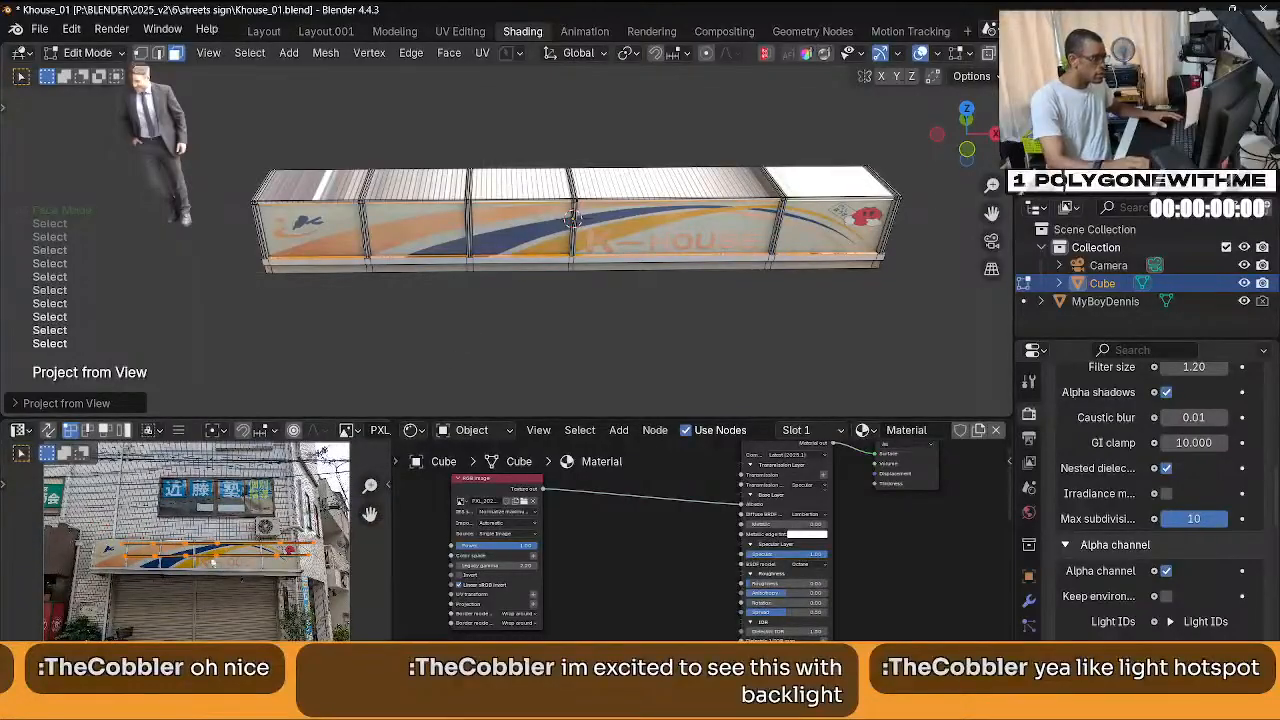
scroll(212, 563, up, 3)
key(ctrl+space)
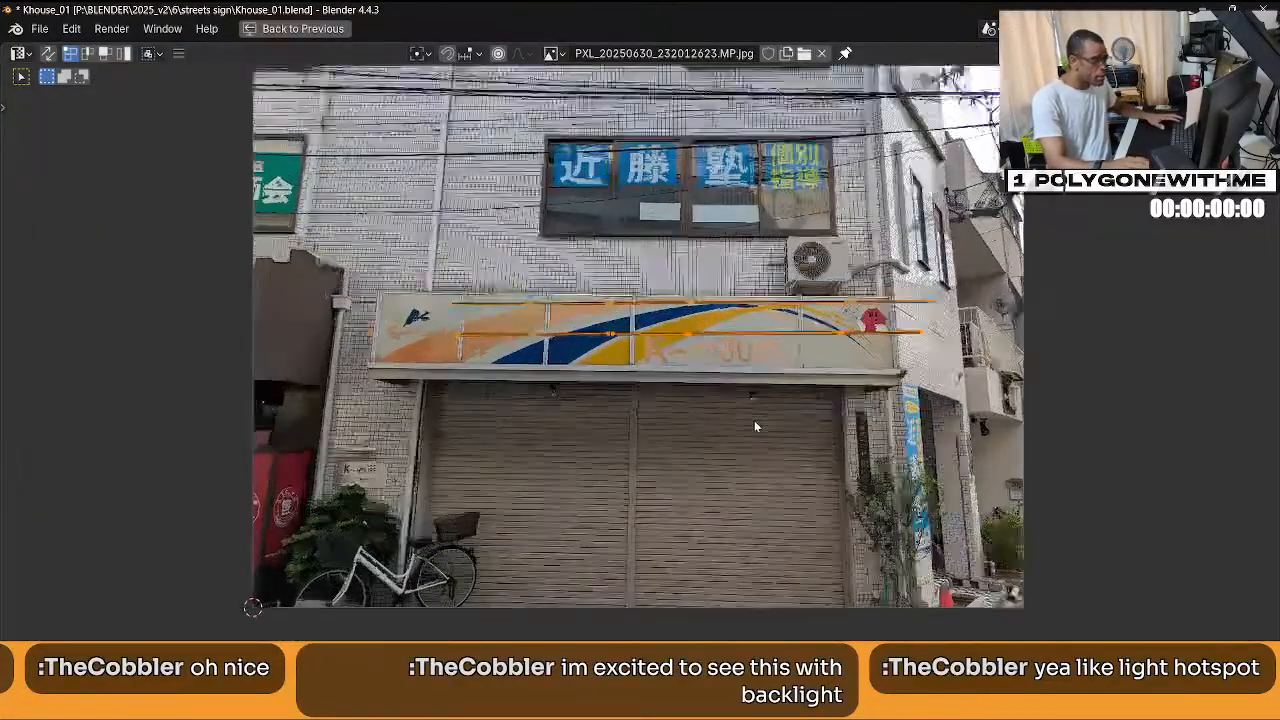
Move the lower row of strip UVs down onto the sill beneath the sign panels in the photo.
scroll(754, 420, up, 3)
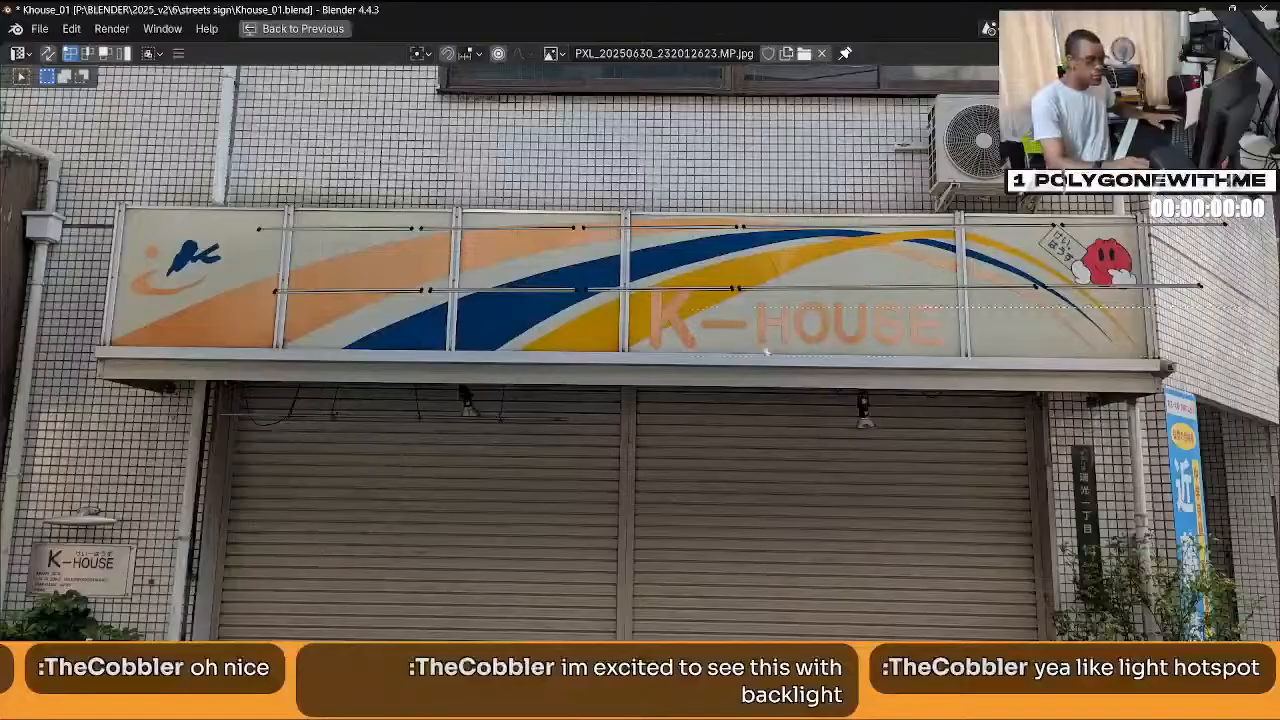
drag(766, 351, 469, 393)
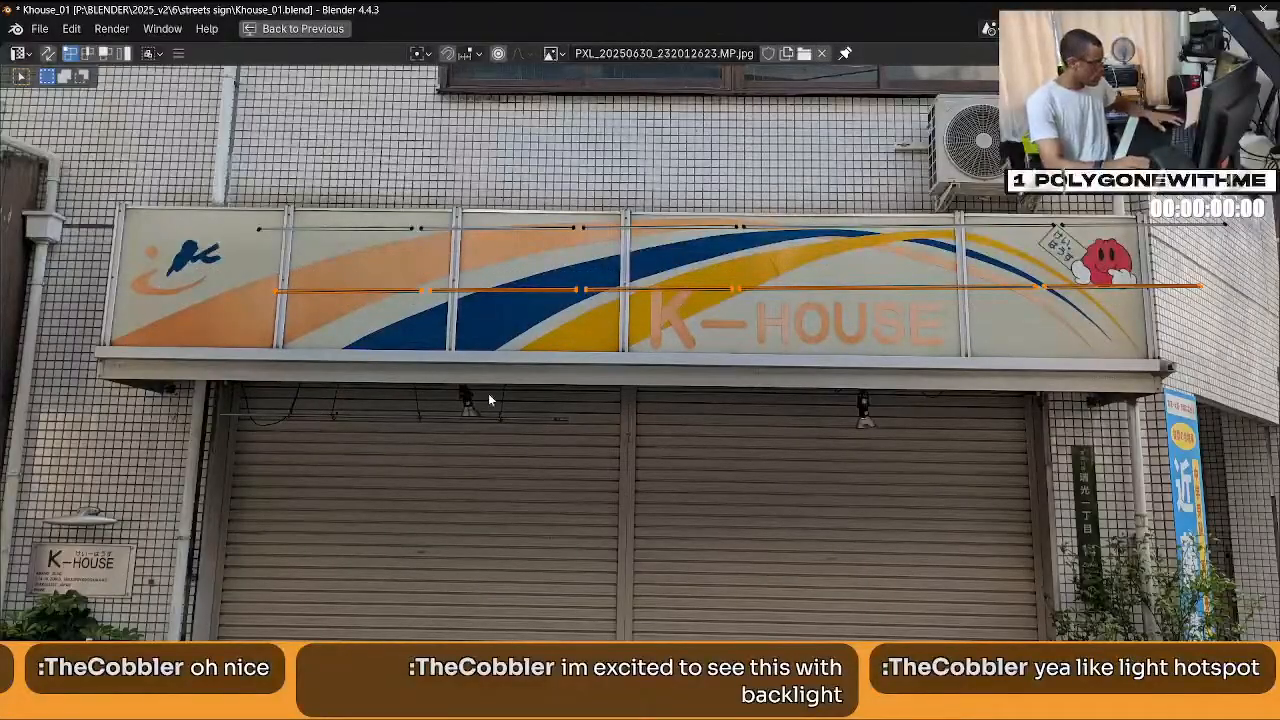
key(g)
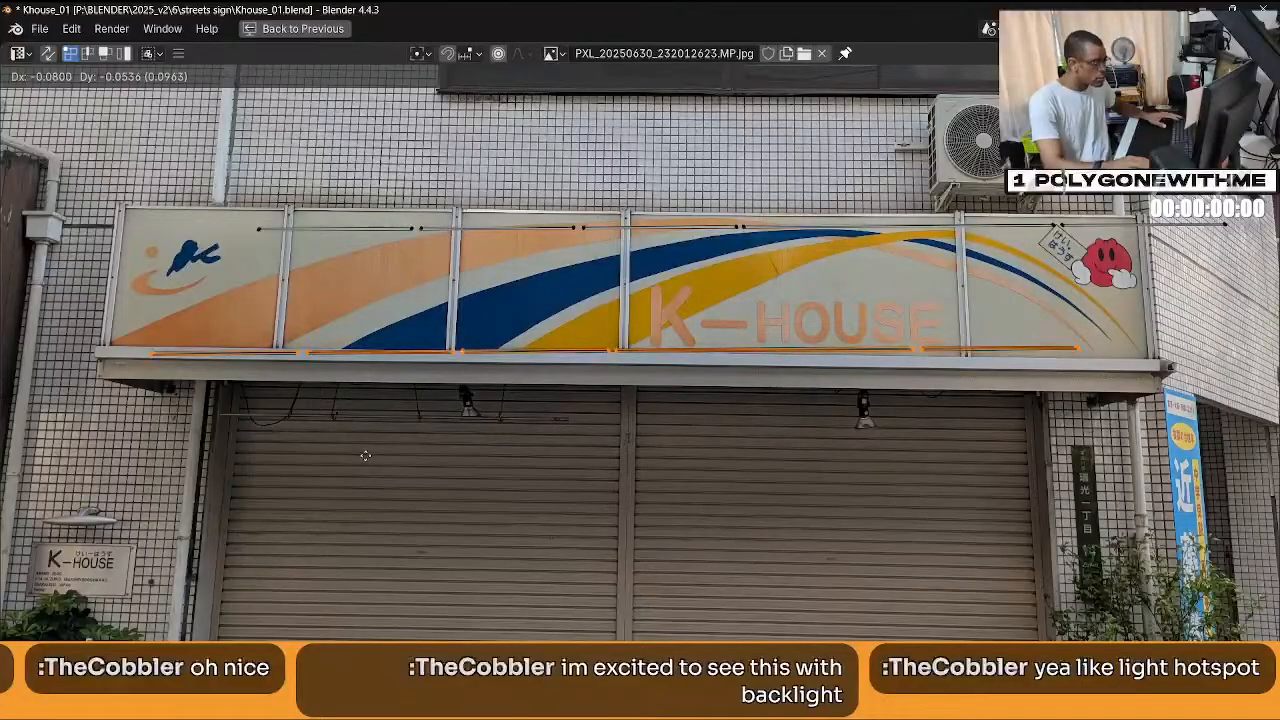
click(366, 456)
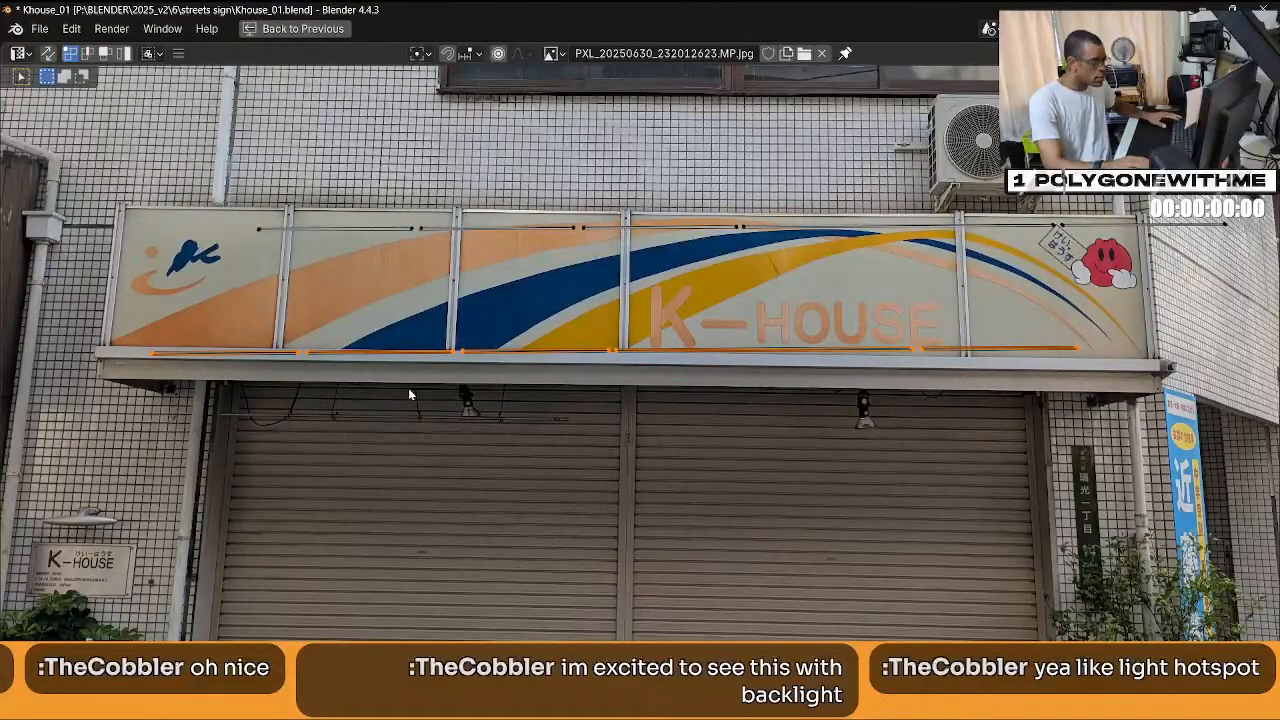
Shift the lower strip UVs of the second and third panels slightly down and left onto the light metal sill.
key(alt+a)
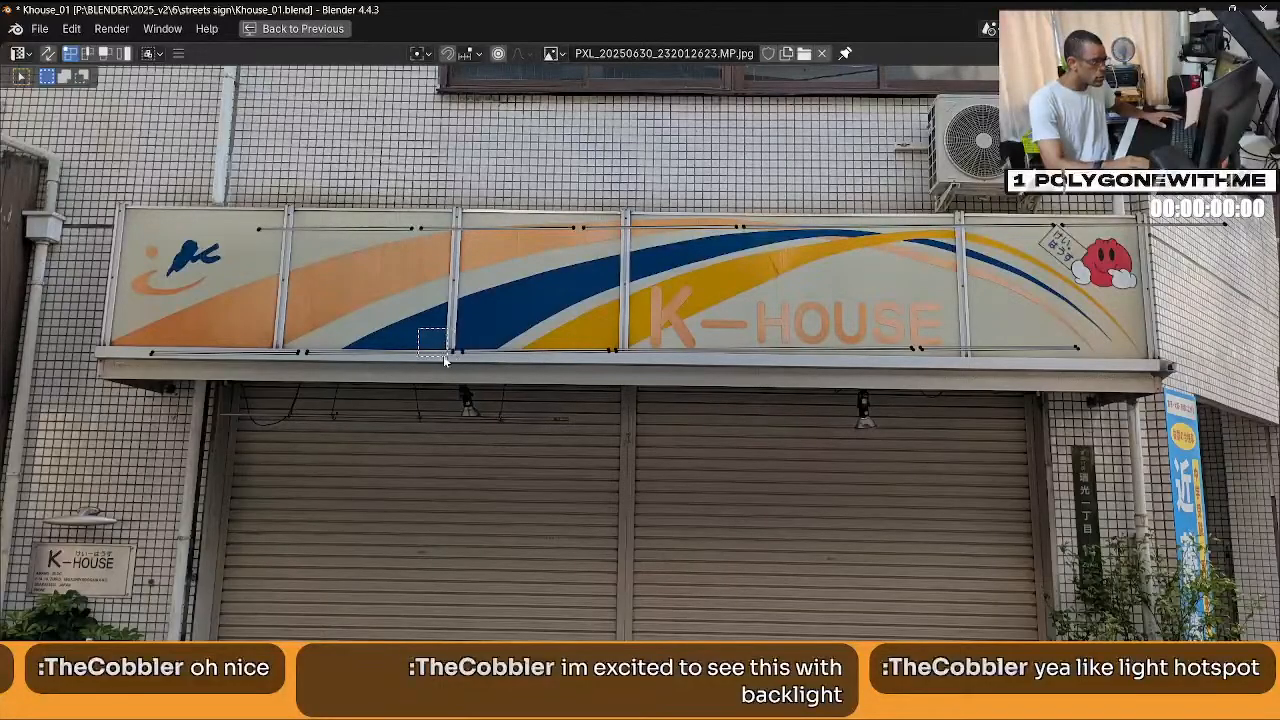
drag(443, 355, 371, 352)
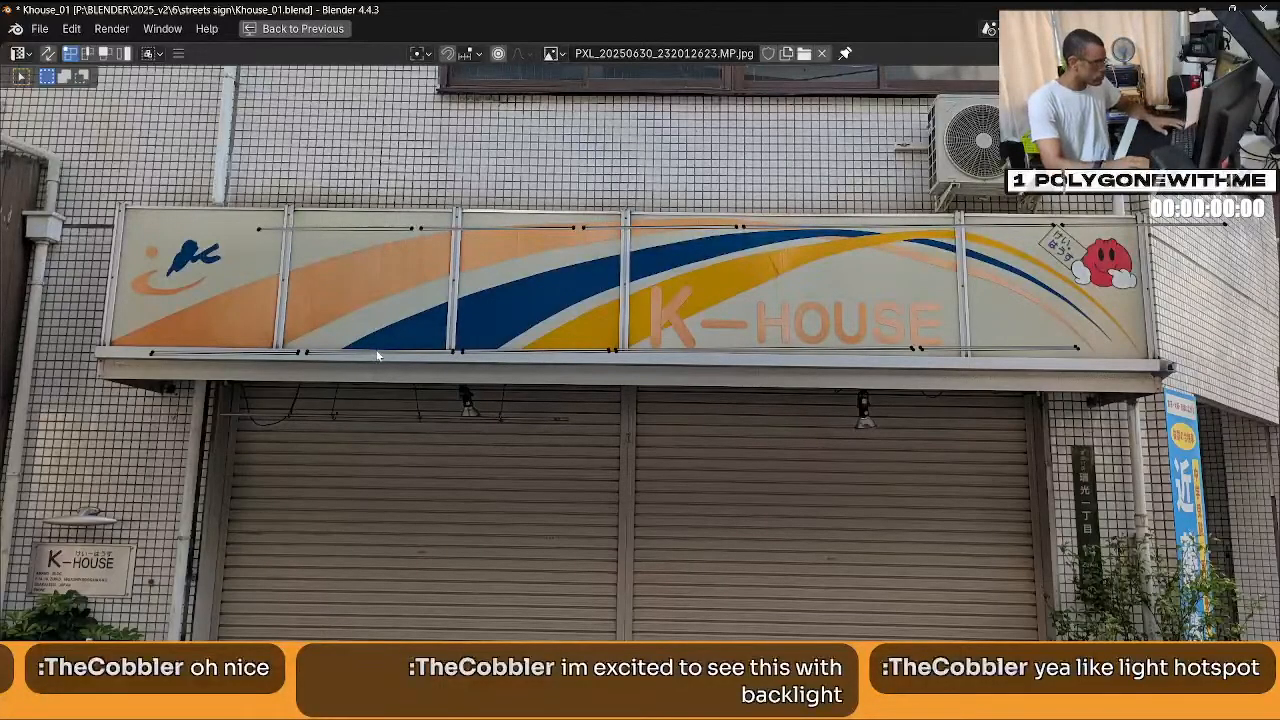
click(377, 355)
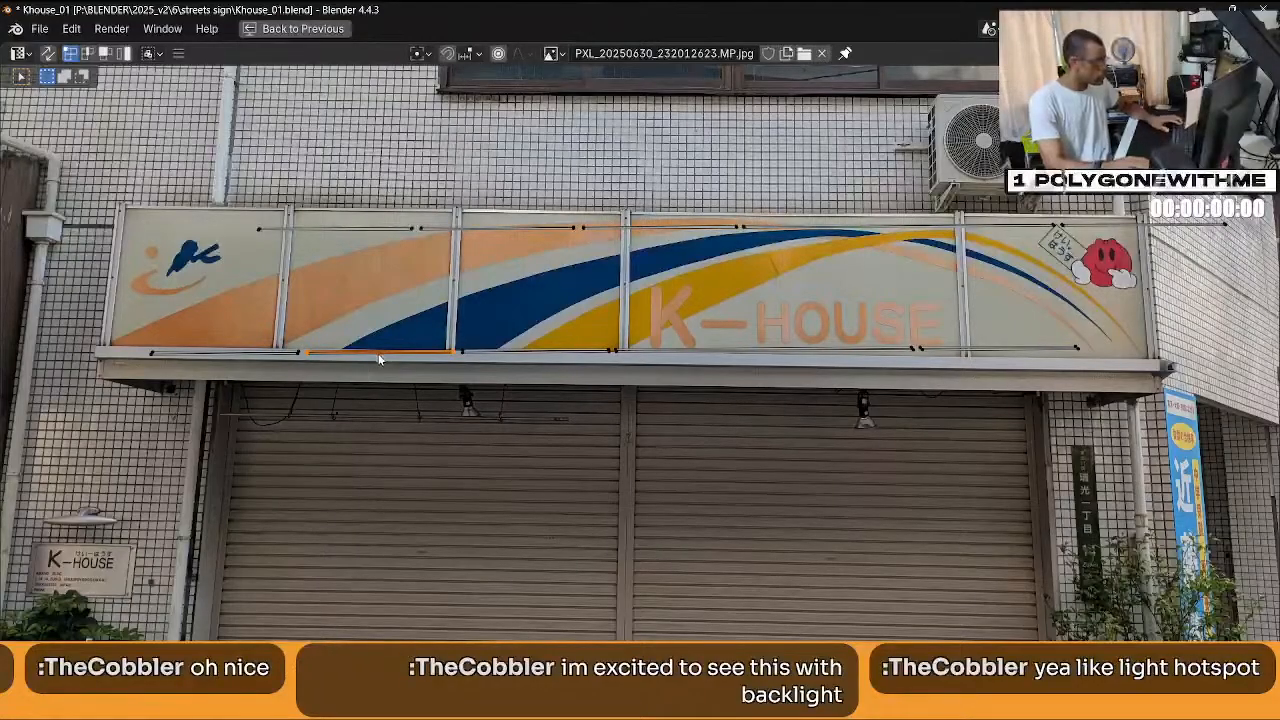
key(g)
click(551, 360)
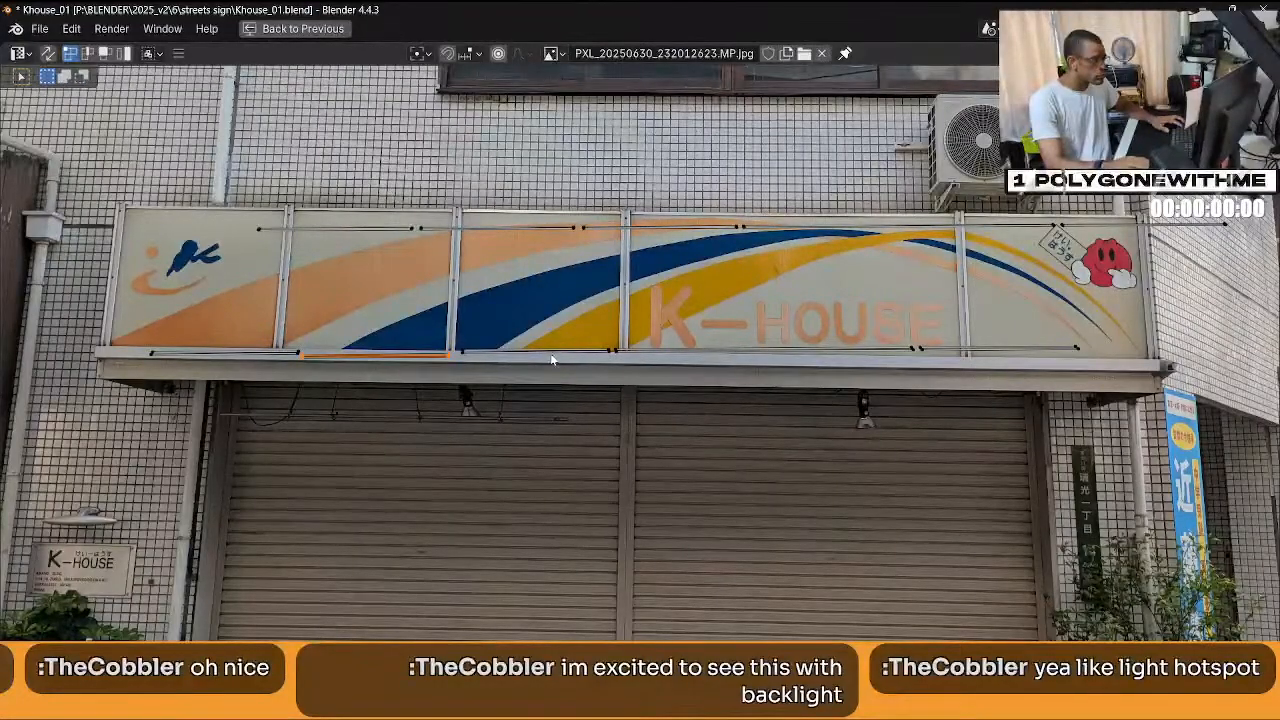
click(563, 366)
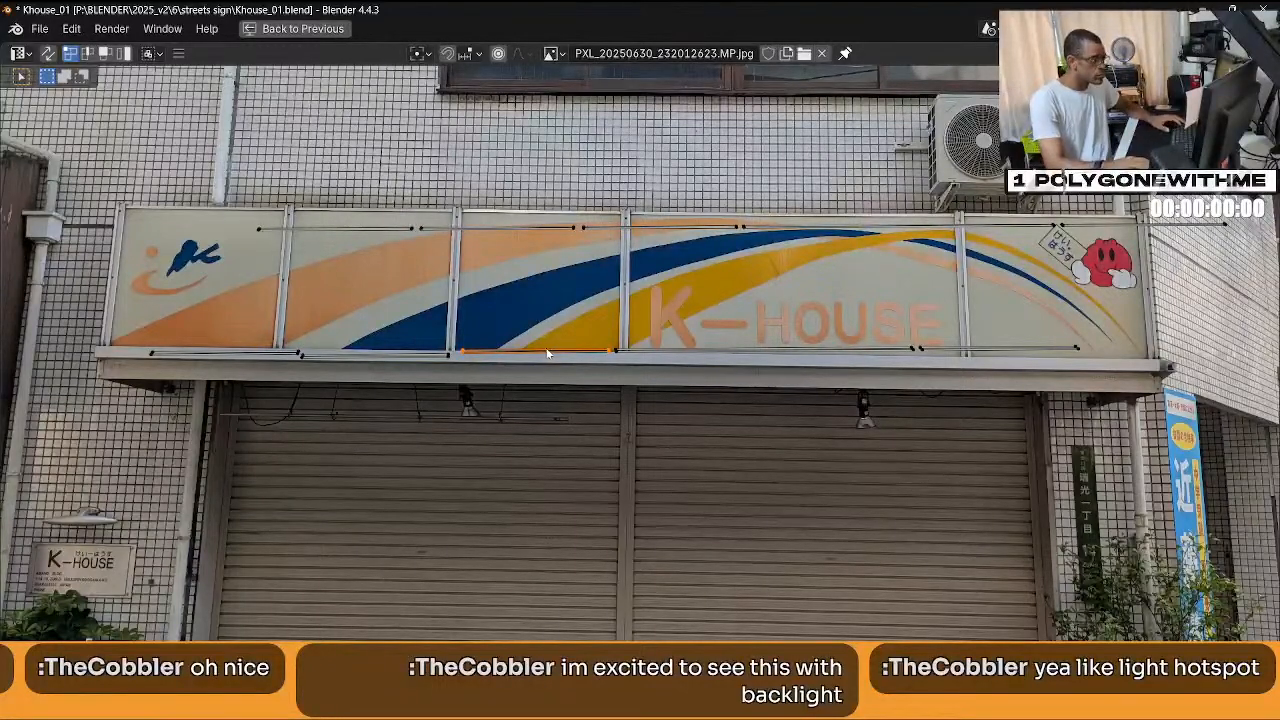
key(g)
click(545, 356)
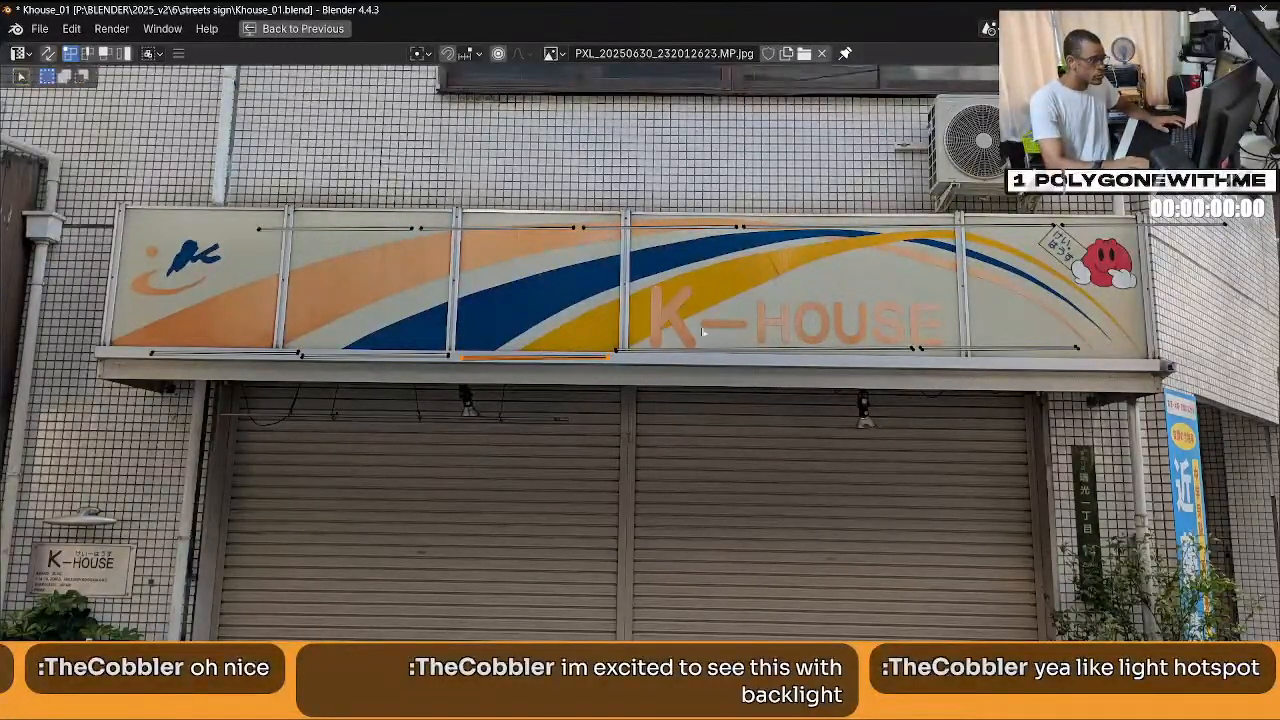
Move the K-HOUSE panel's lower strip UVs onto the sill and tilt them to follow its slope.
click(775, 352)
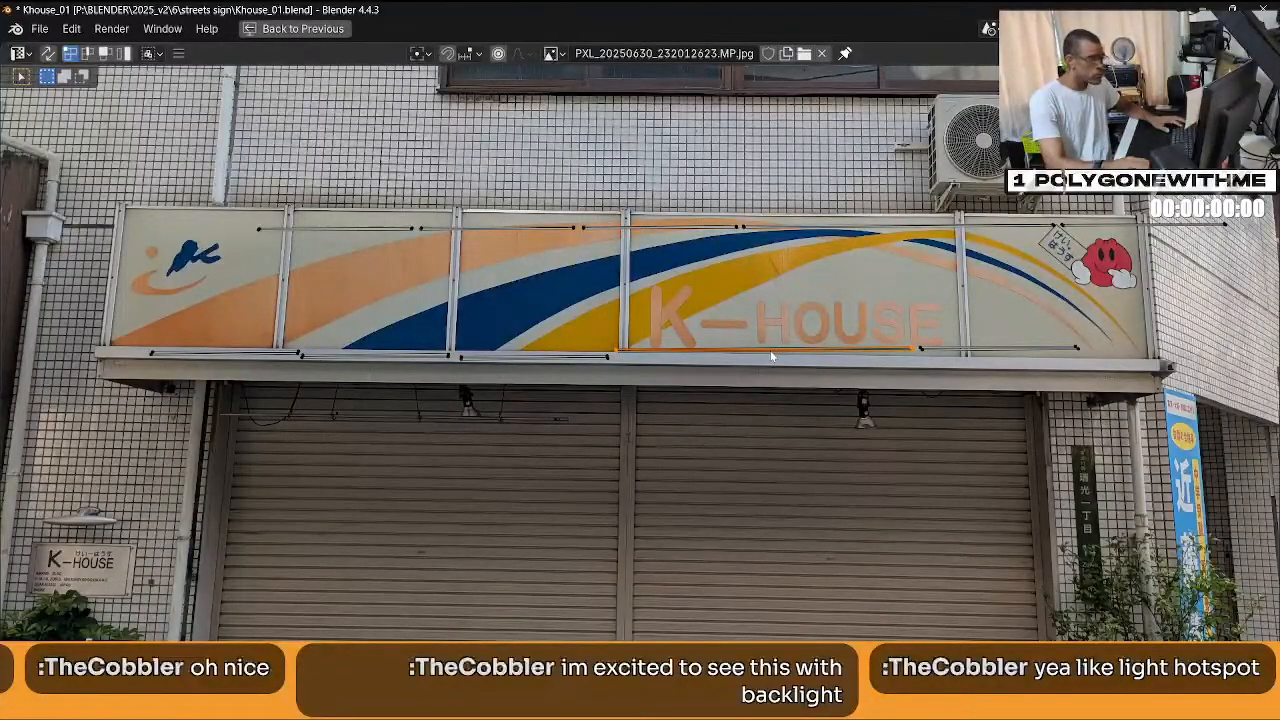
key(g)
click(771, 360)
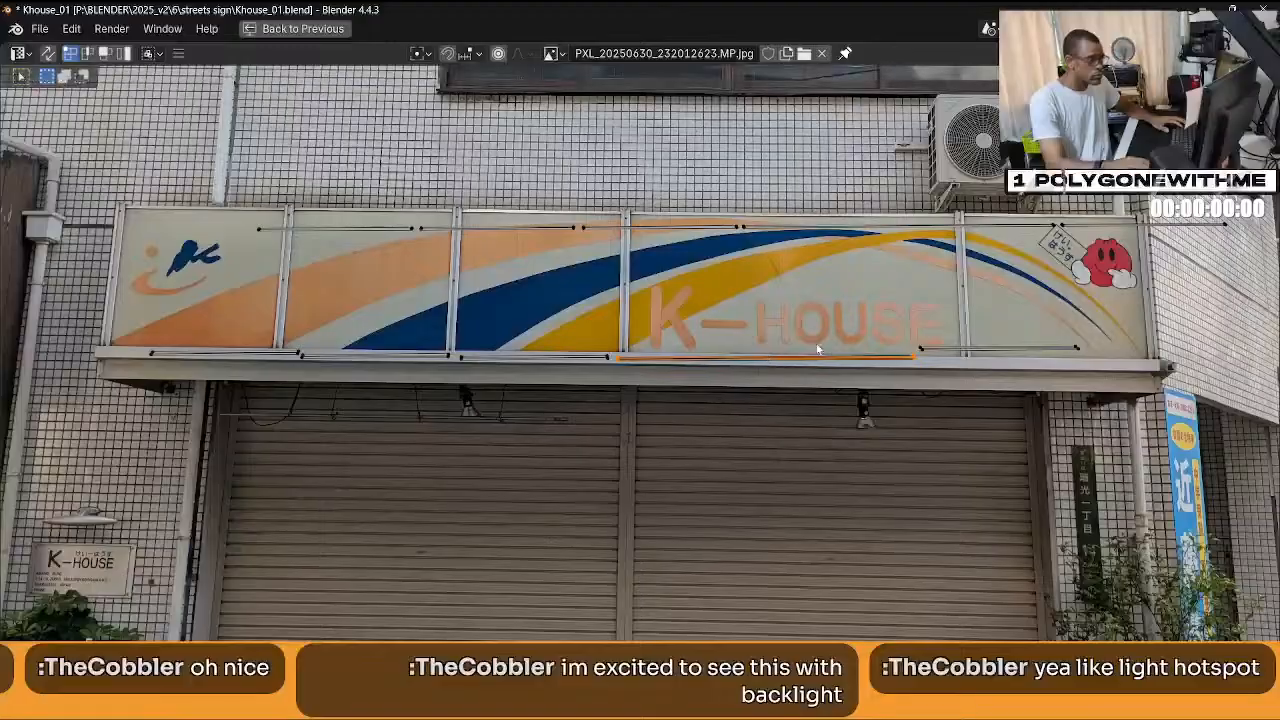
key(r)
click(954, 408)
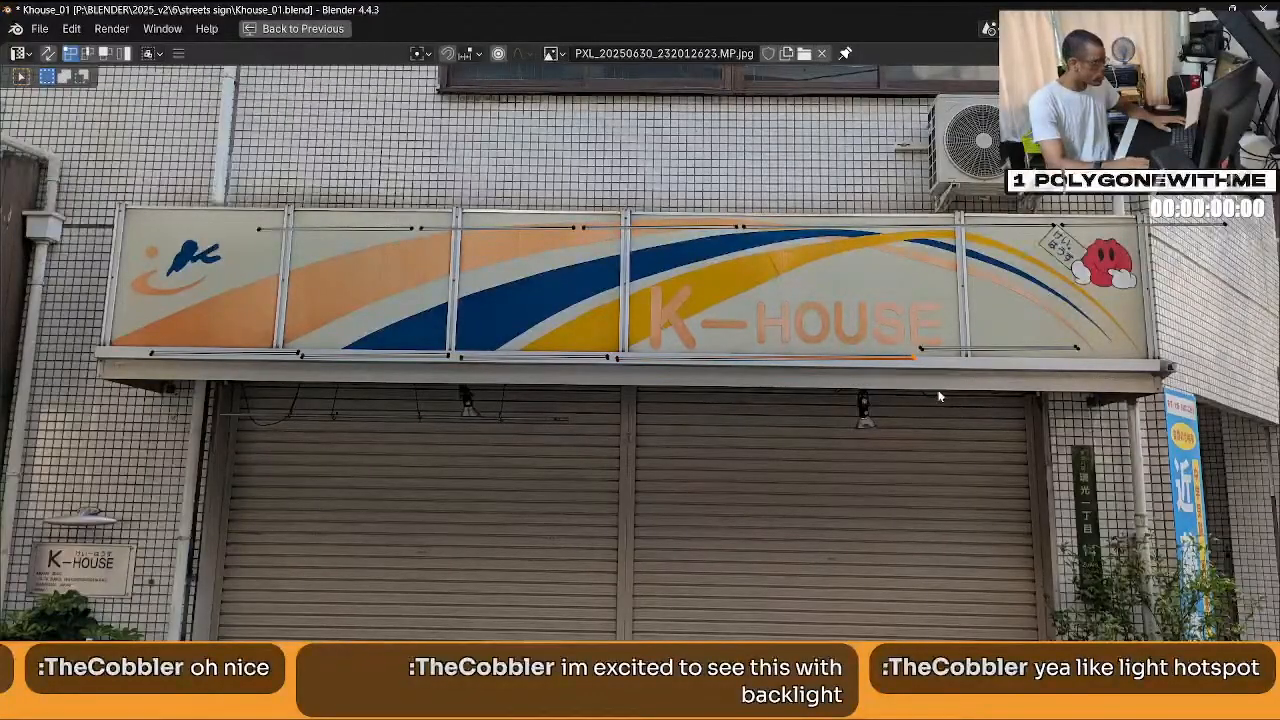
key(g)
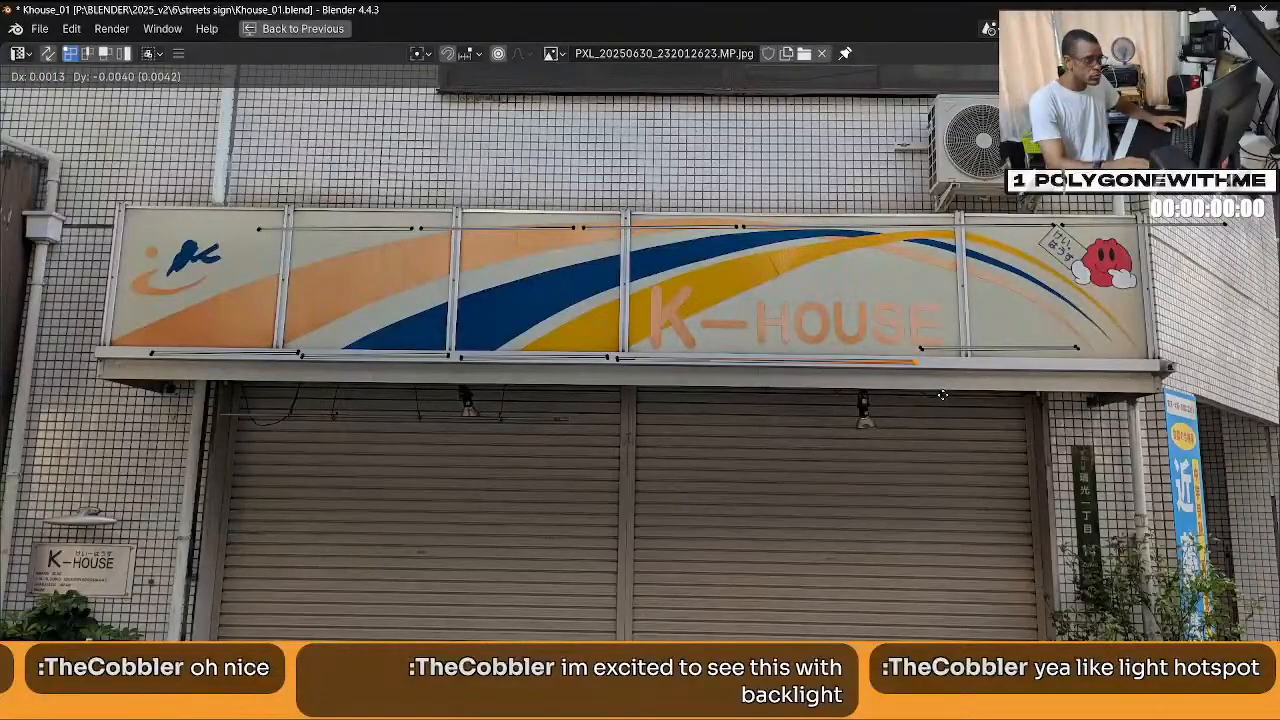
click(946, 393)
Move the last panel's lower strip UVs onto the sill and lower their right end to follow its slope.
click(987, 354)
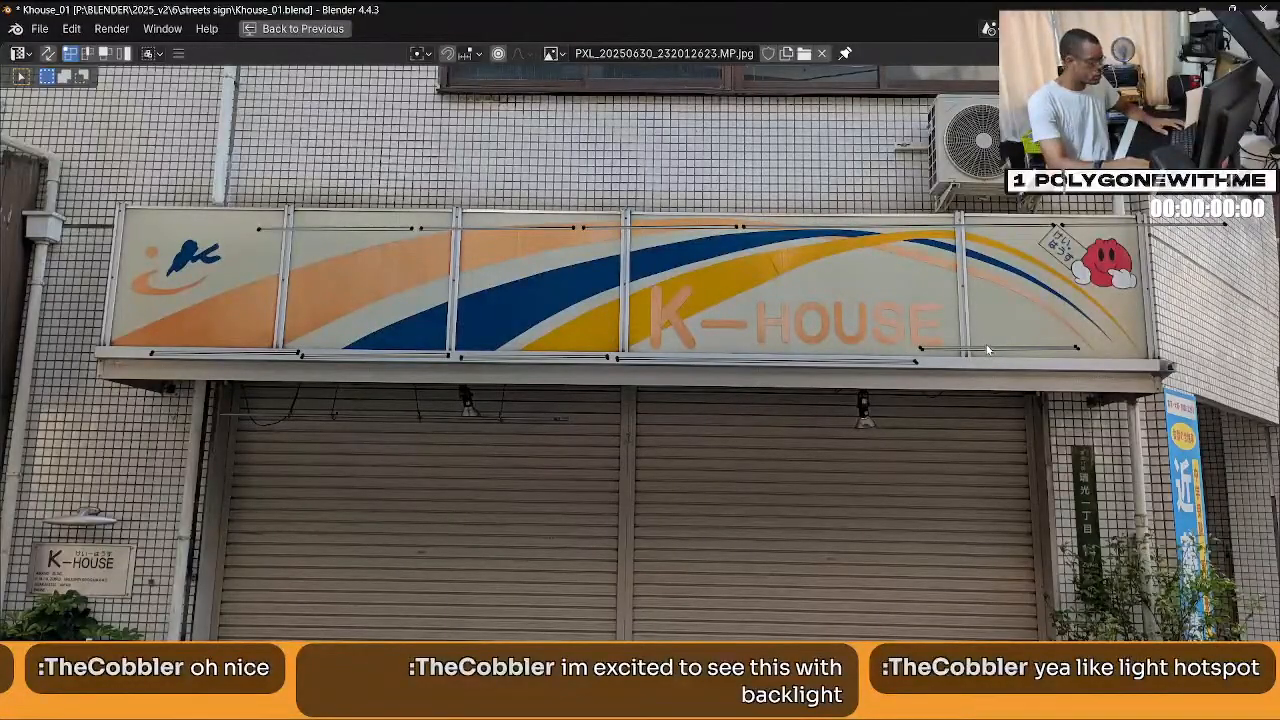
click(988, 348)
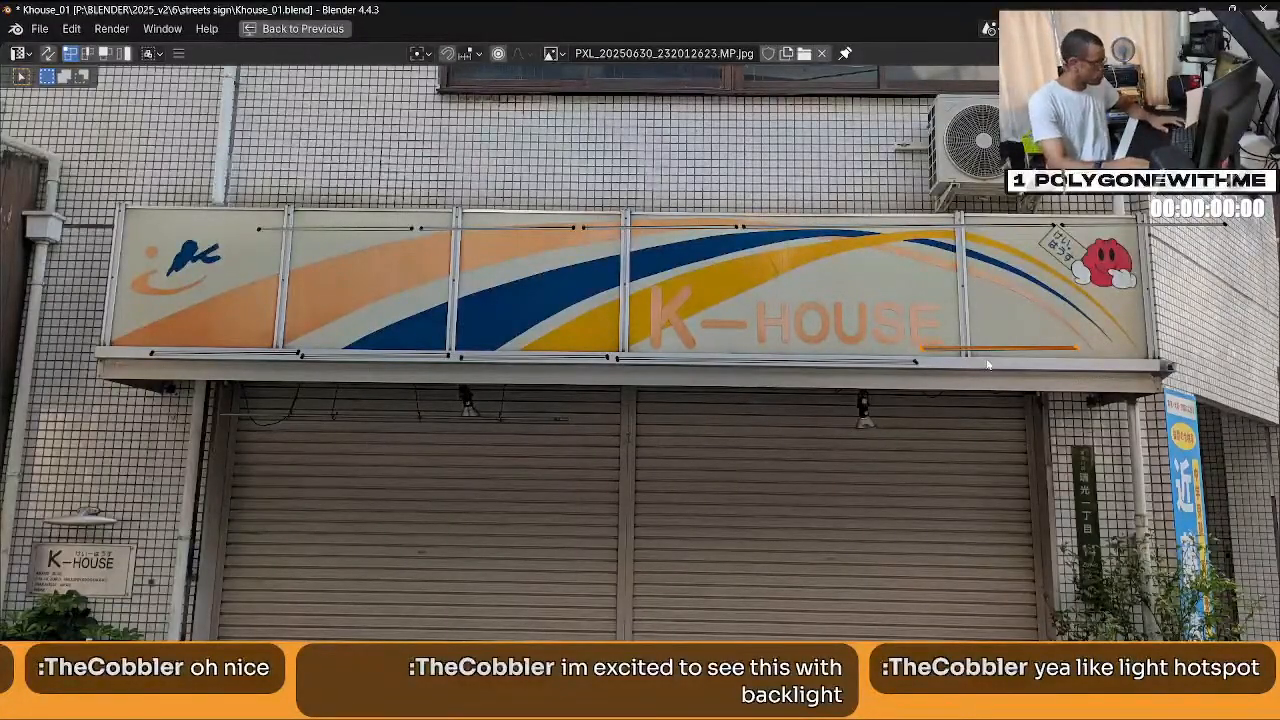
key(g)
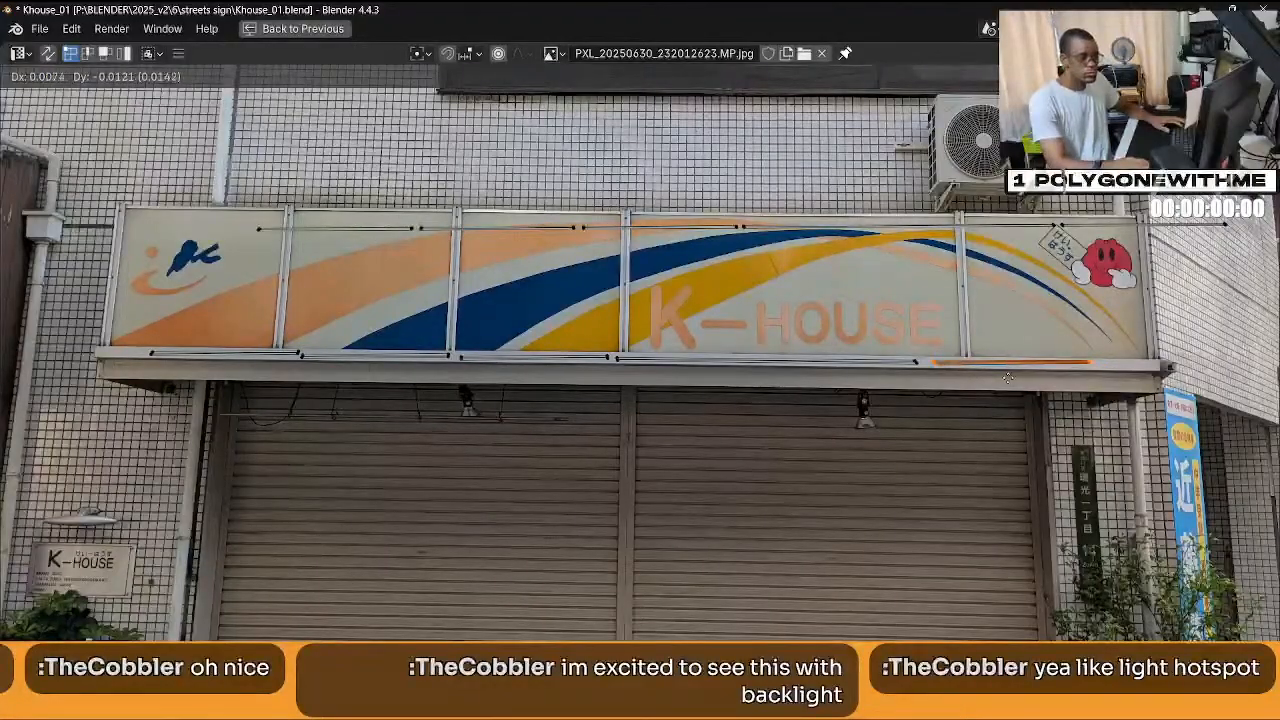
click(1004, 381)
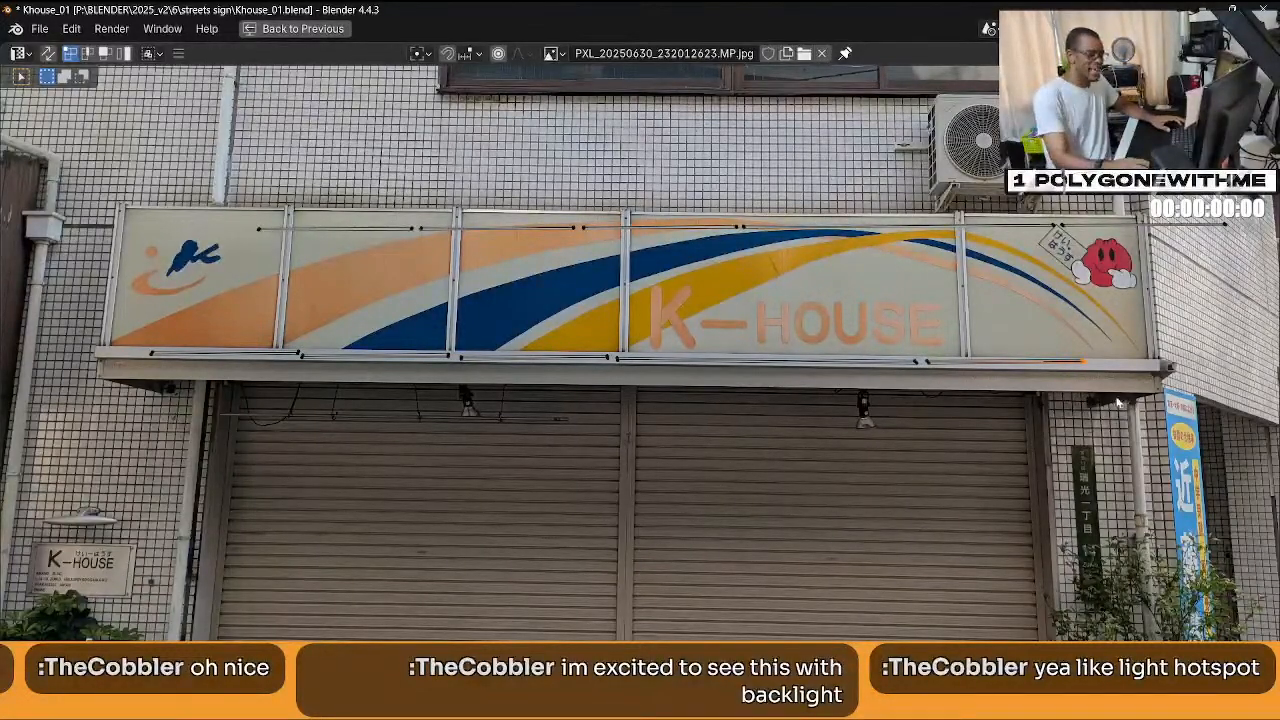
key(g)
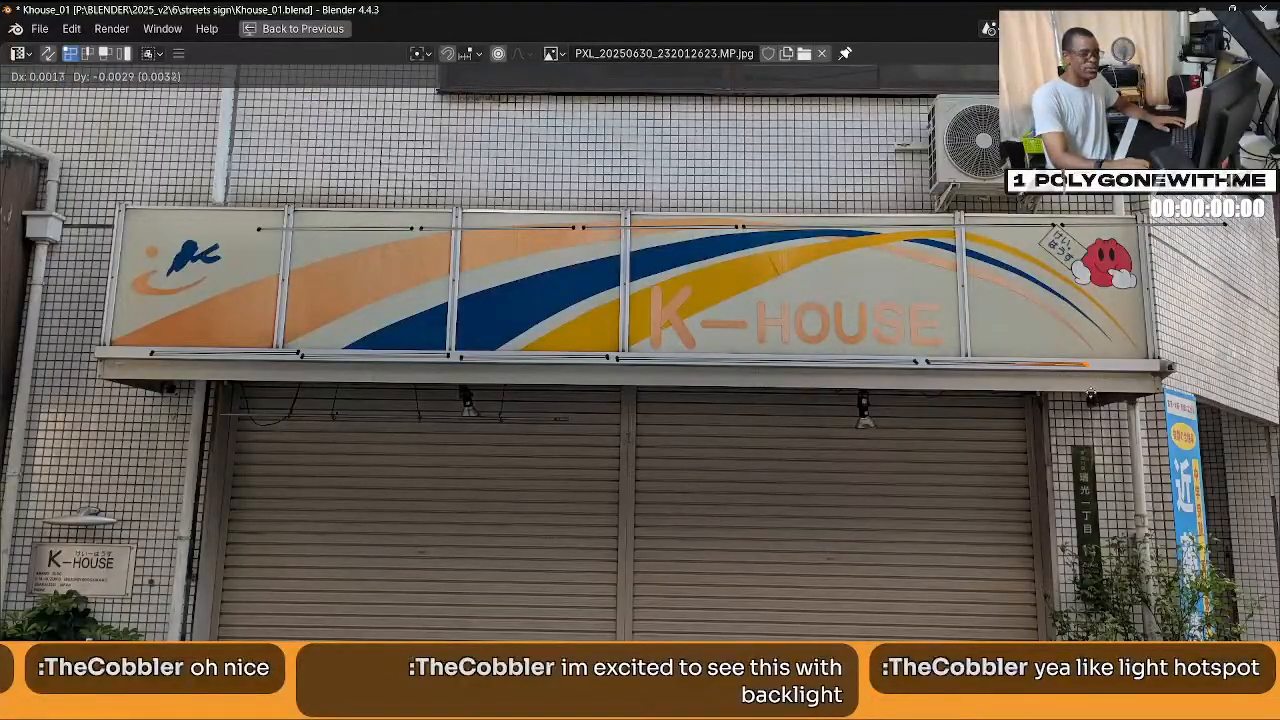
click(266, 313)
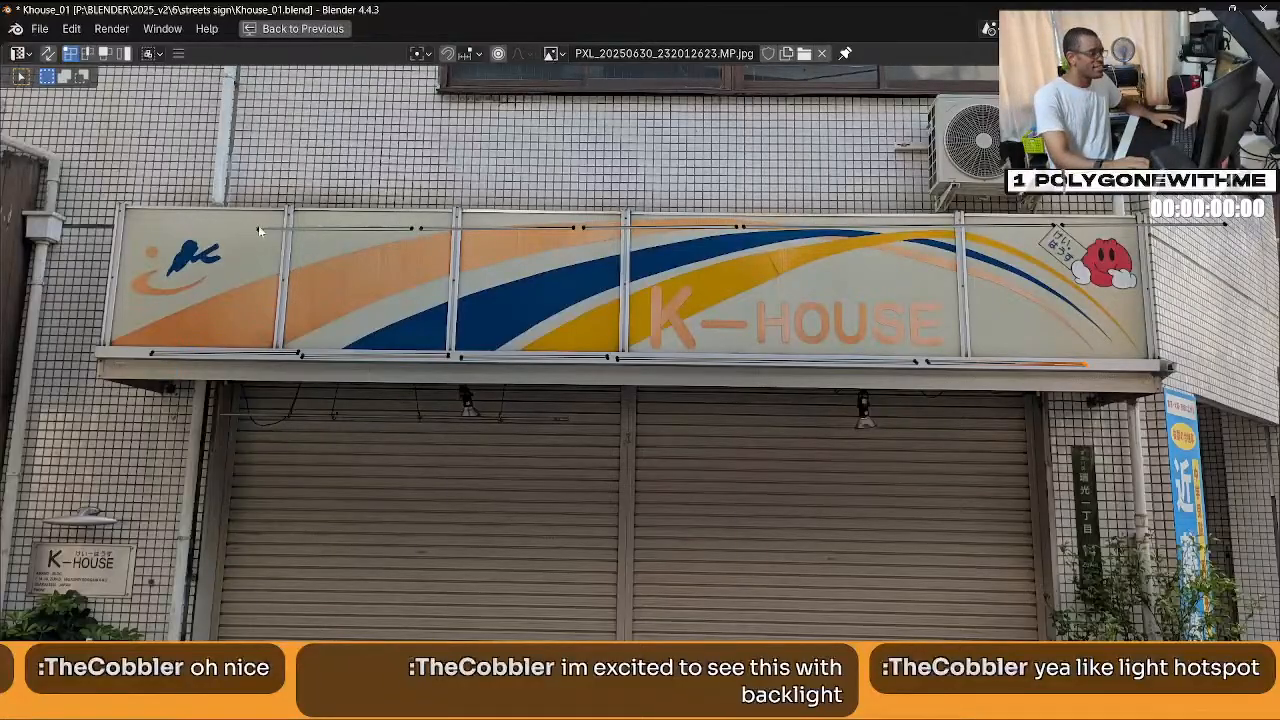
Move the upper strip UVs of the first three panels down onto the light metal sill beneath the sign in the photo.
drag(239, 212, 416, 260)
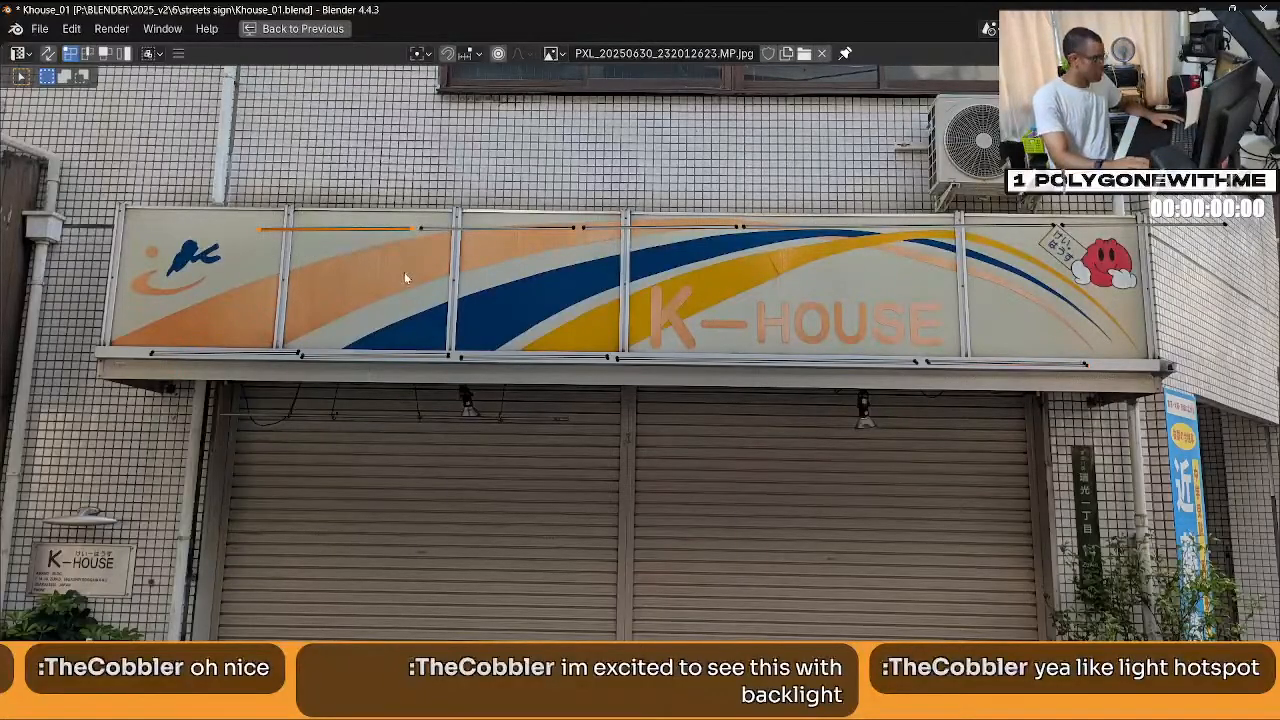
key(g)
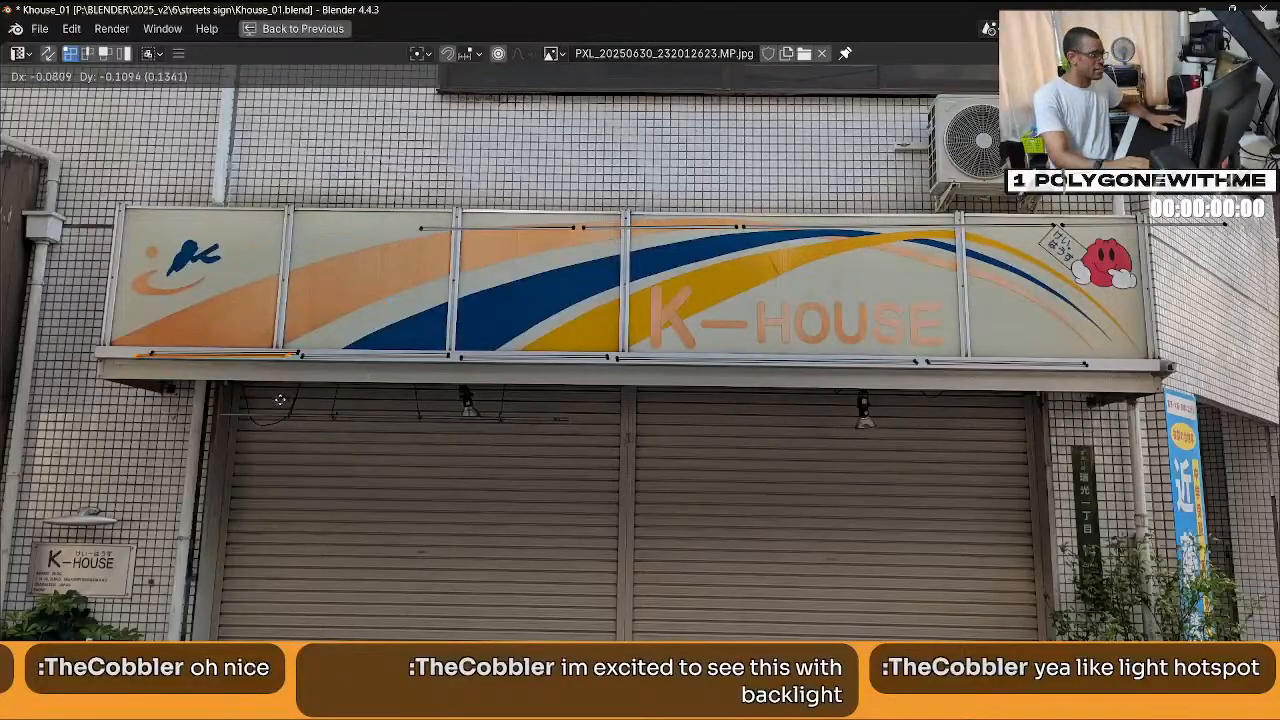
click(280, 400)
drag(394, 188, 584, 256)
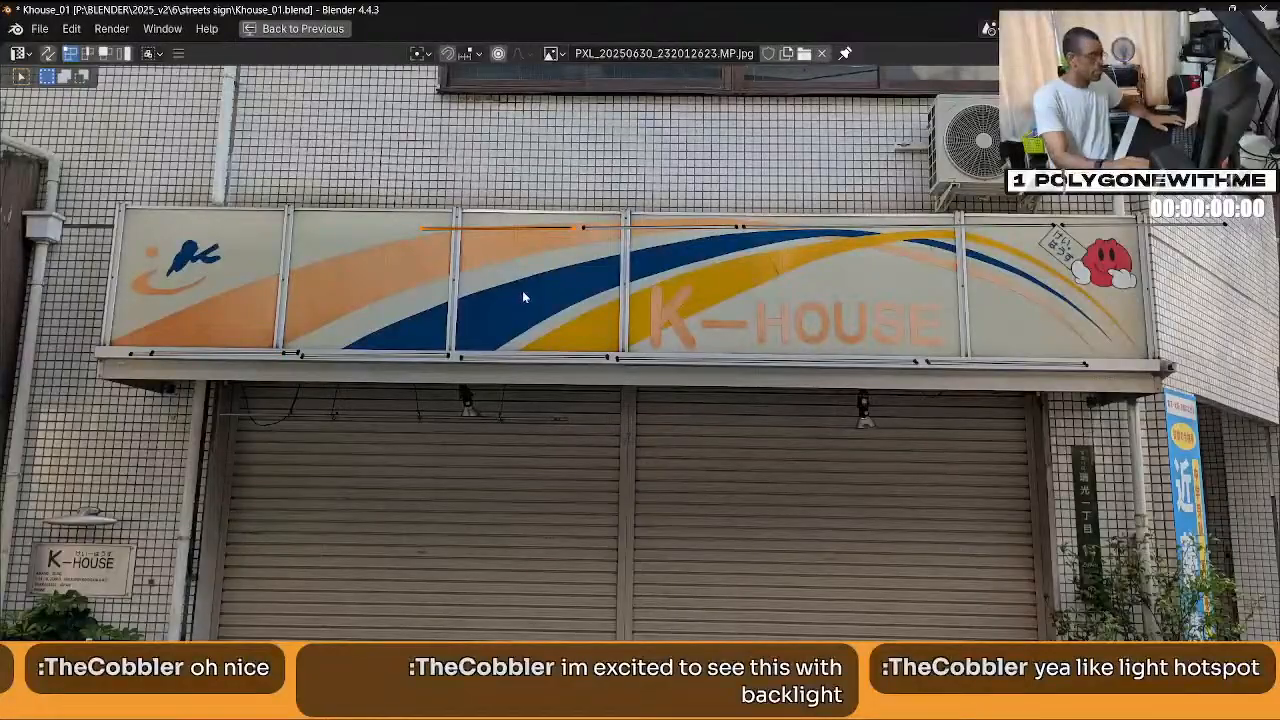
key(g)
click(576, 390)
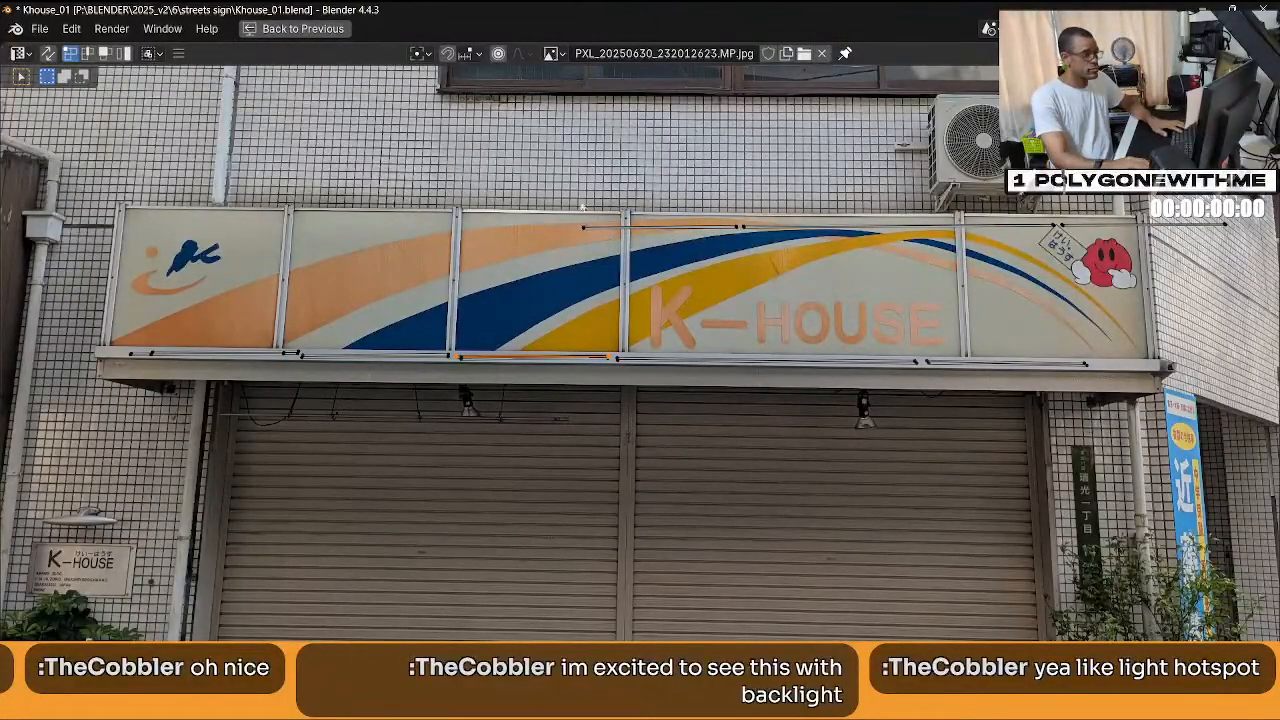
drag(555, 203, 736, 254)
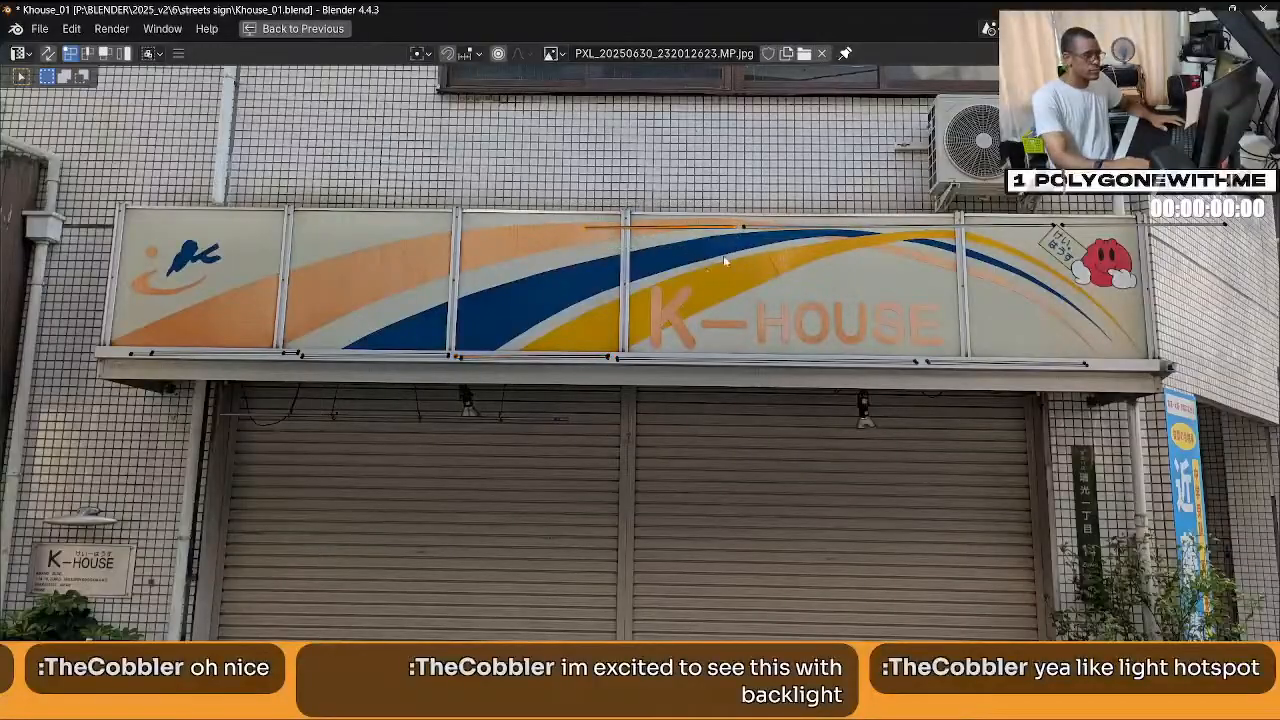
key(g)
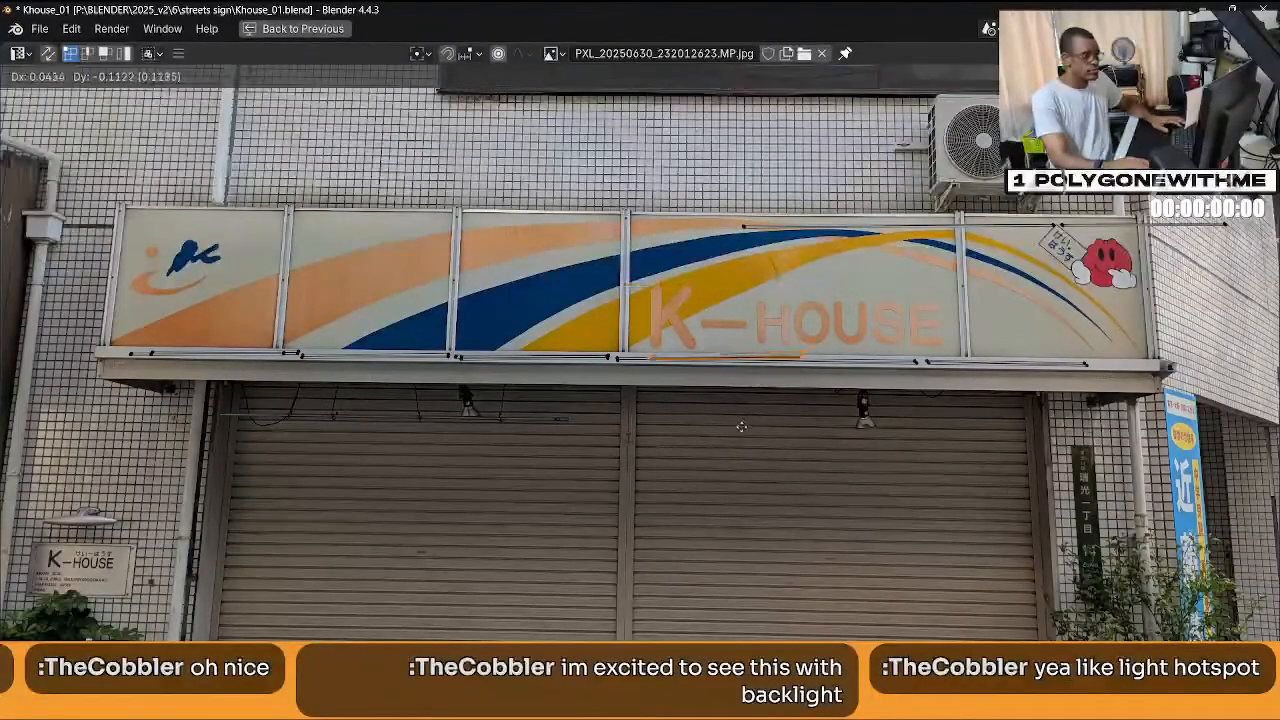
click(725, 427)
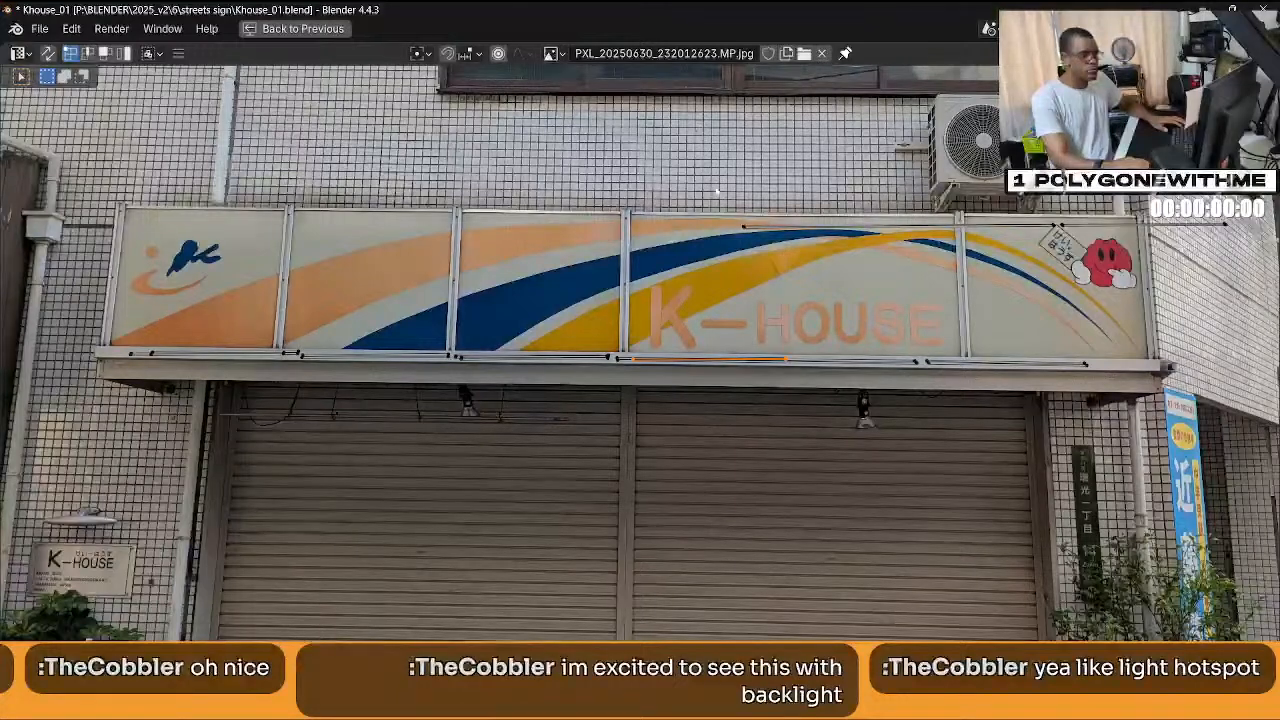
Move the K-HOUSE panel's upper strip UVs down onto the sill and rotate them slightly to follow its slope.
drag(668, 200, 972, 295)
key(g)
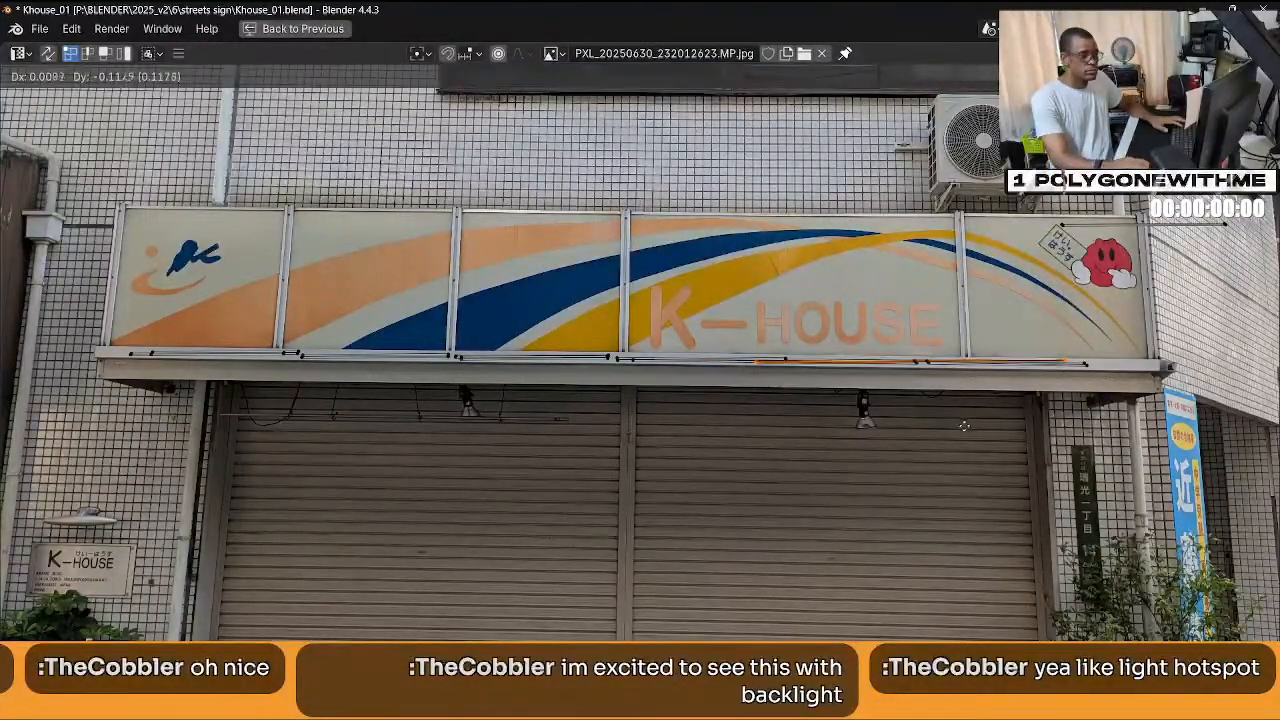
click(957, 428)
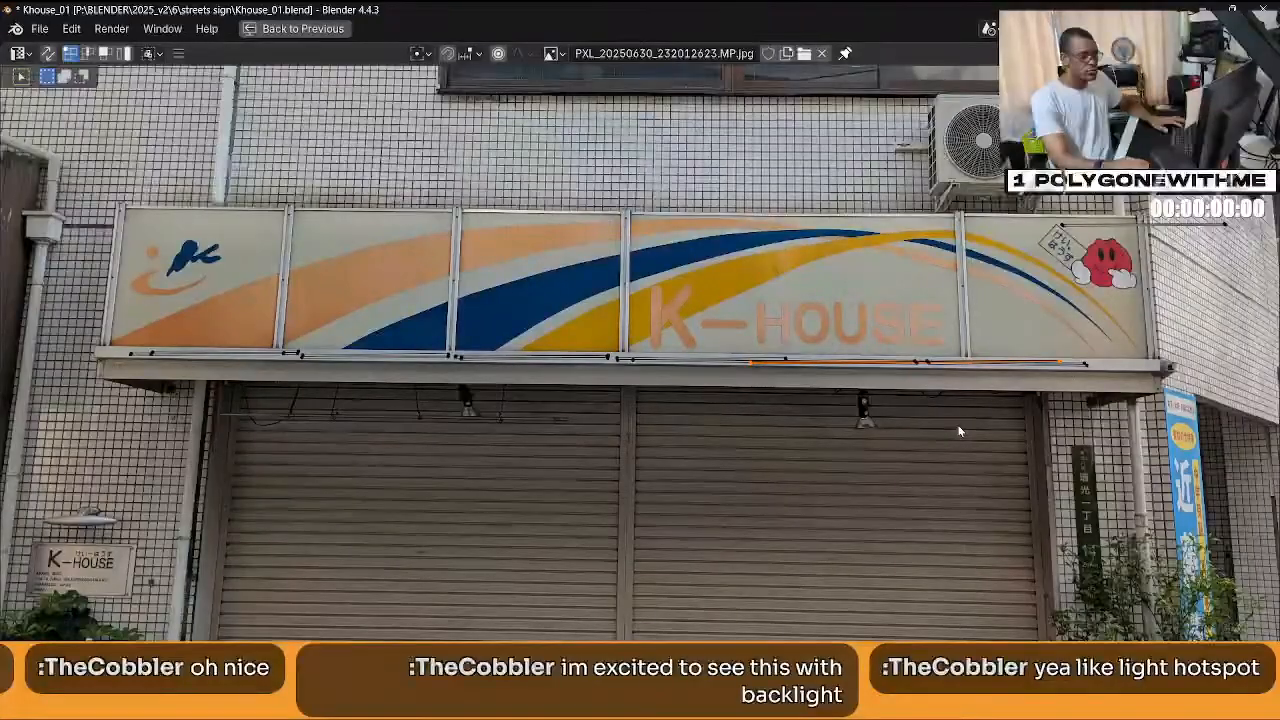
key(r)
click(1014, 441)
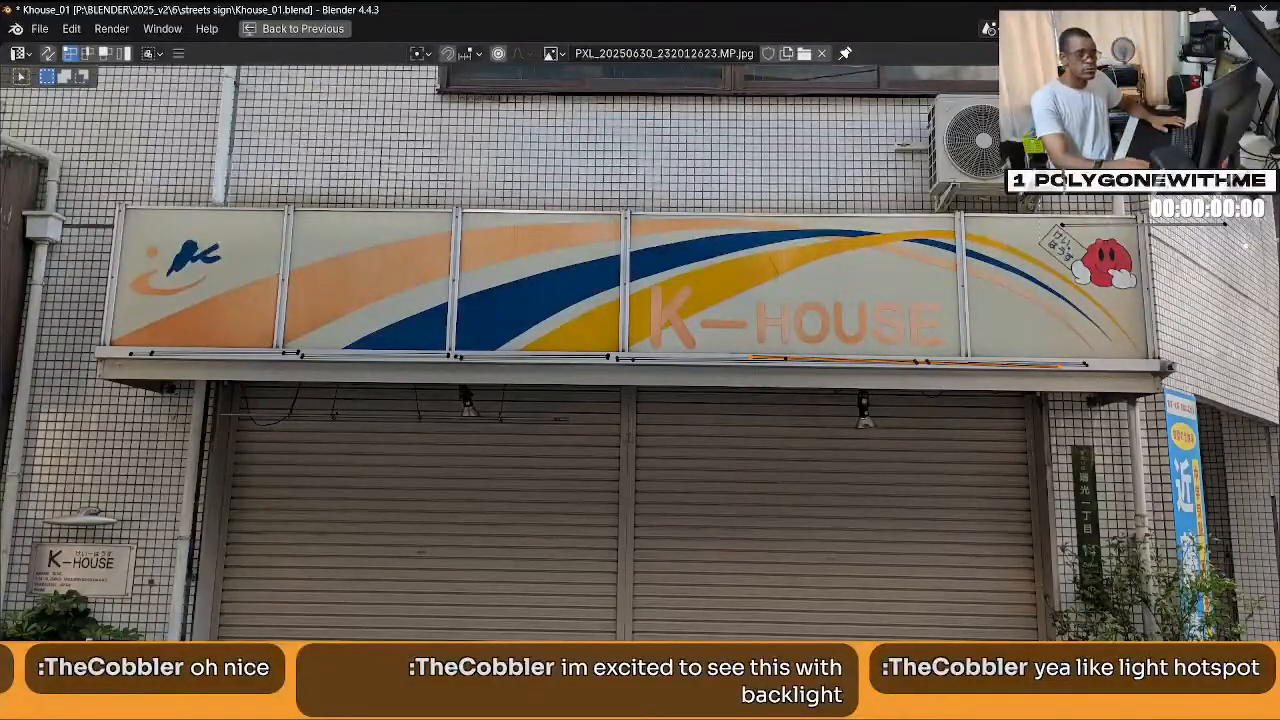
Move the last panel's upper strip UVs down onto the sill's far end and rotate them slightly to match its slope.
drag(1246, 245, 1038, 207)
key(g)
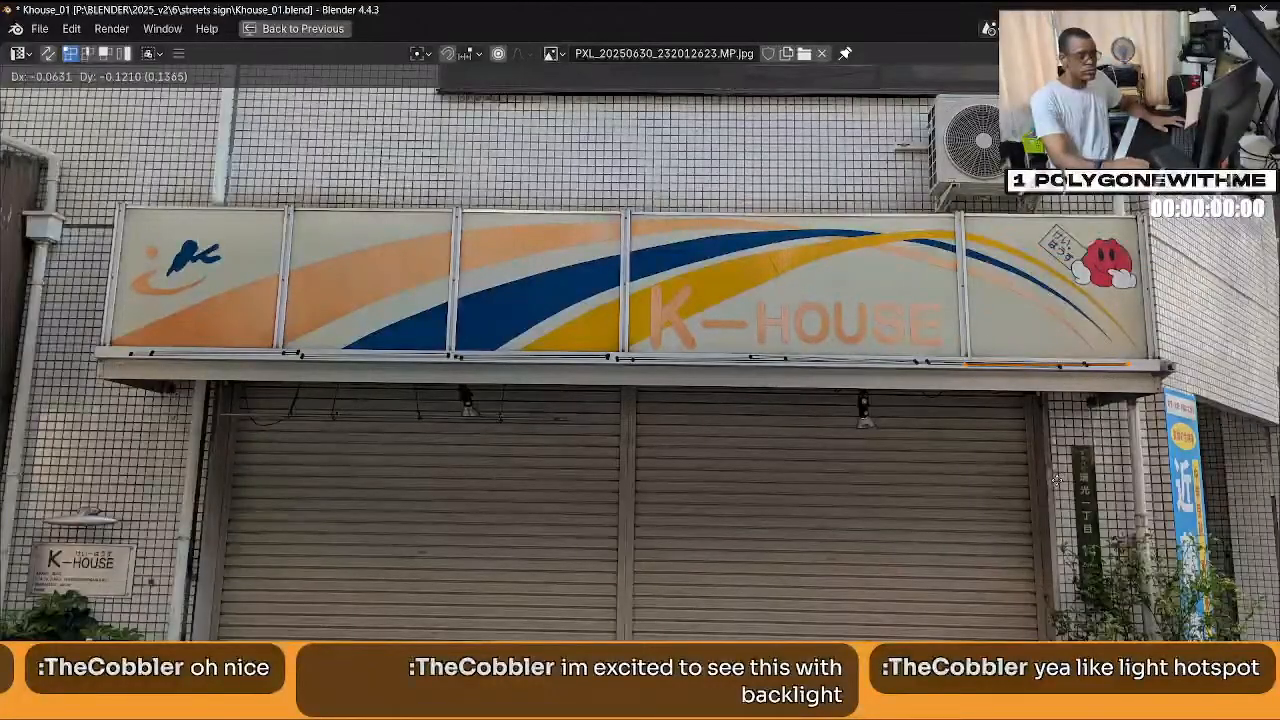
click(1057, 481)
key(r)
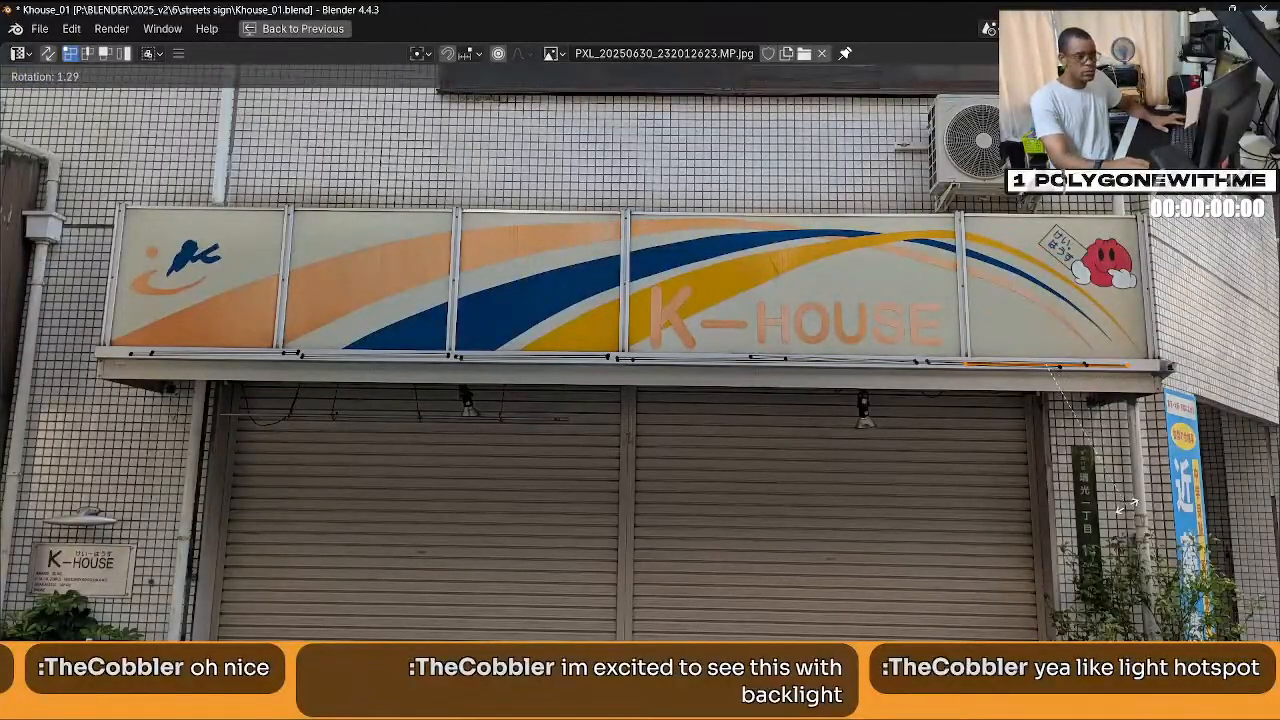
click(1127, 507)
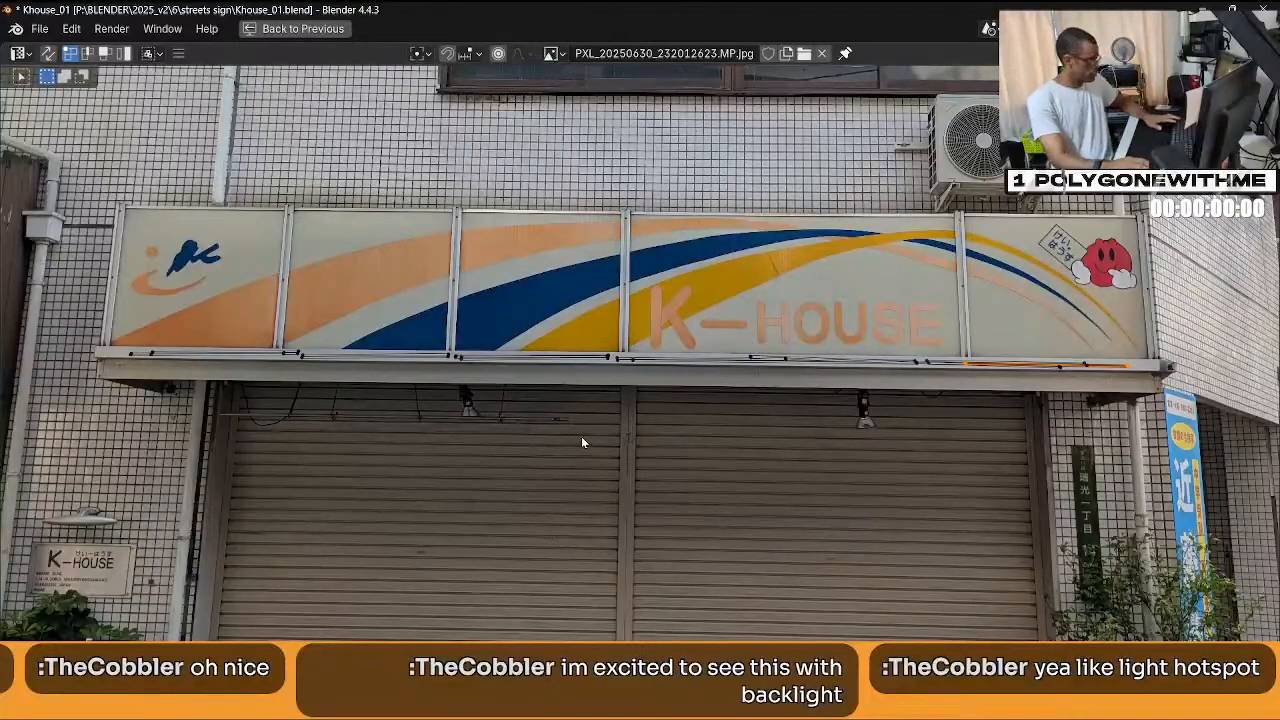
Return to the full workspace layout and select the narrow faces along the sign panels' top edge, ending in front view.
key(ctrl+space)
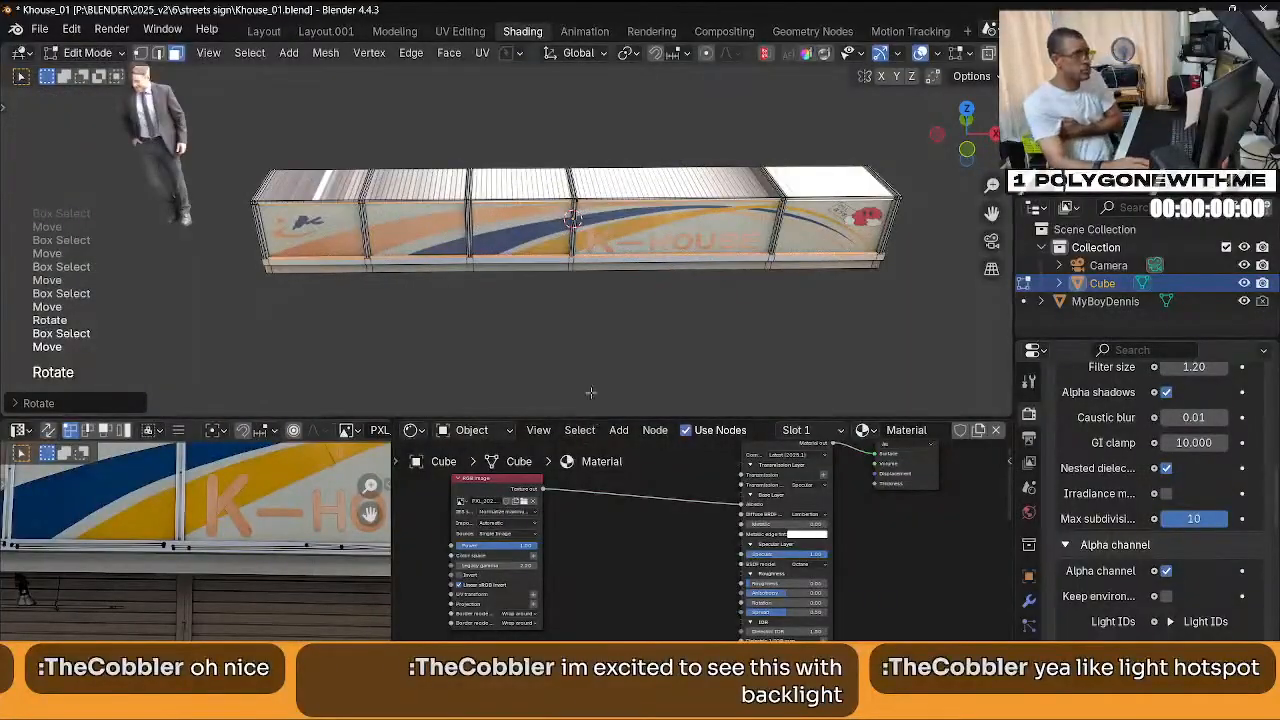
middle_drag(573, 228, 563, 252)
scroll(569, 293, up, 5)
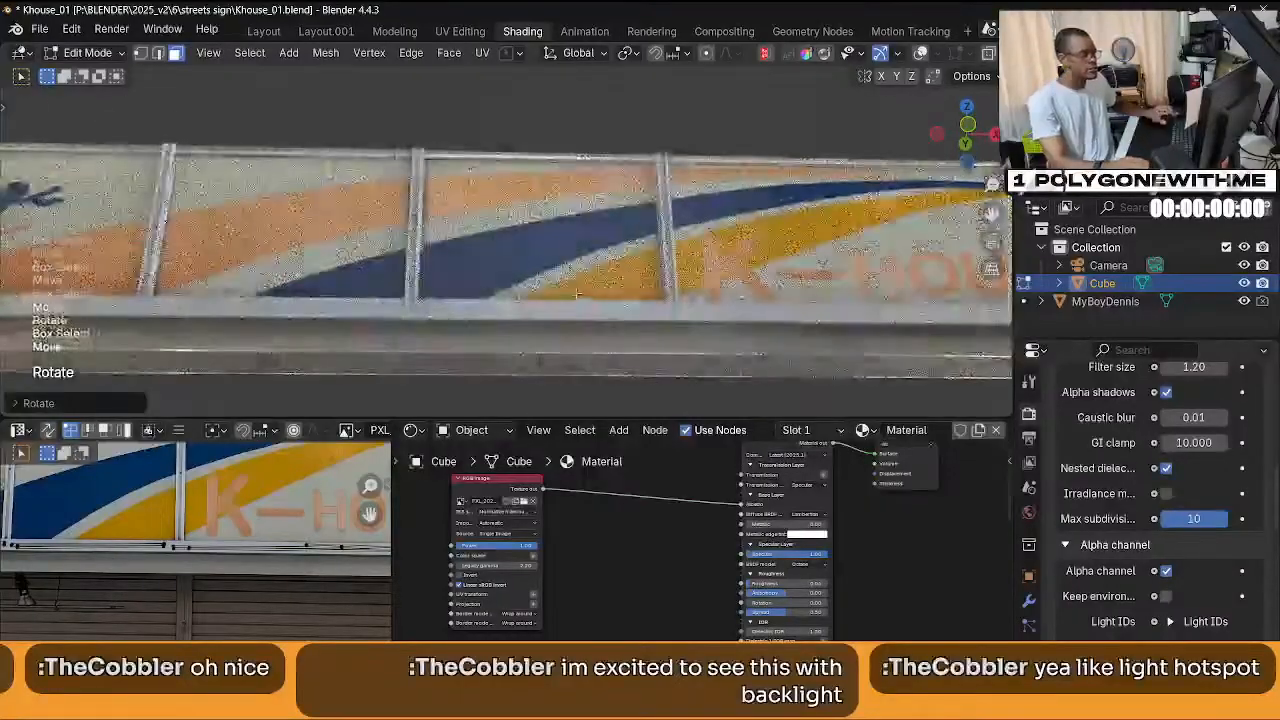
scroll(563, 252, up, 2)
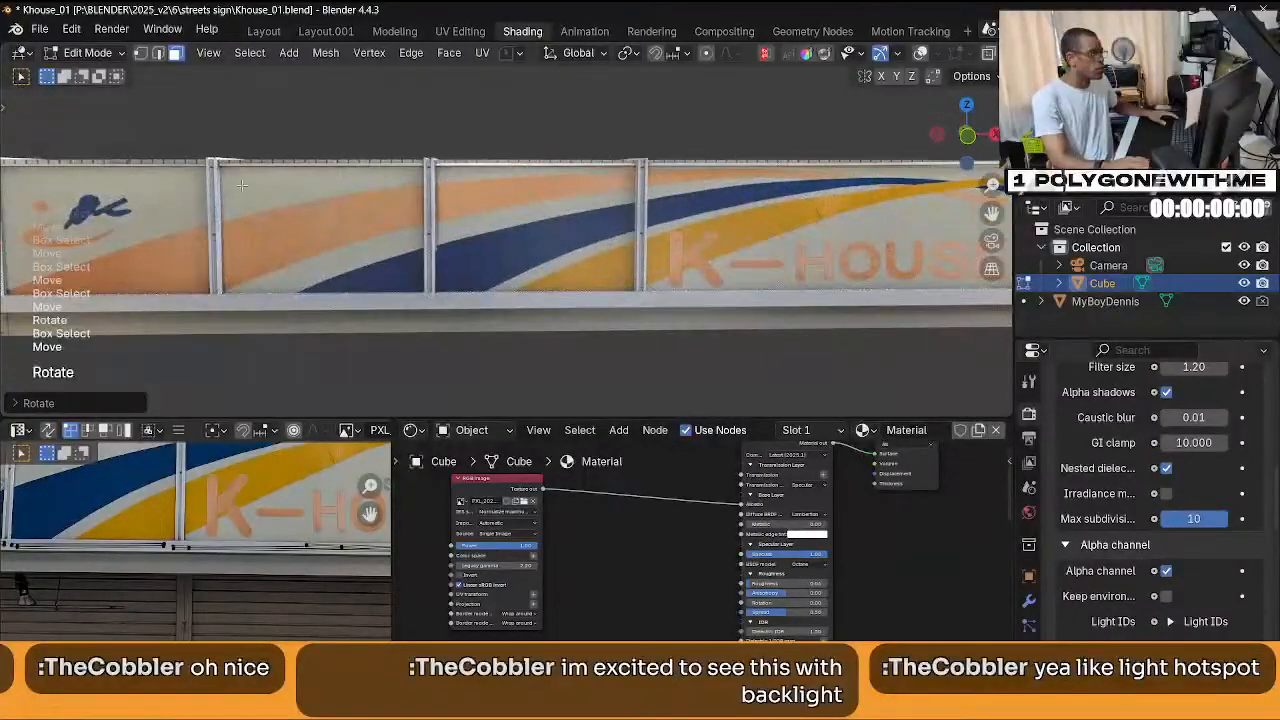
click(742, 262)
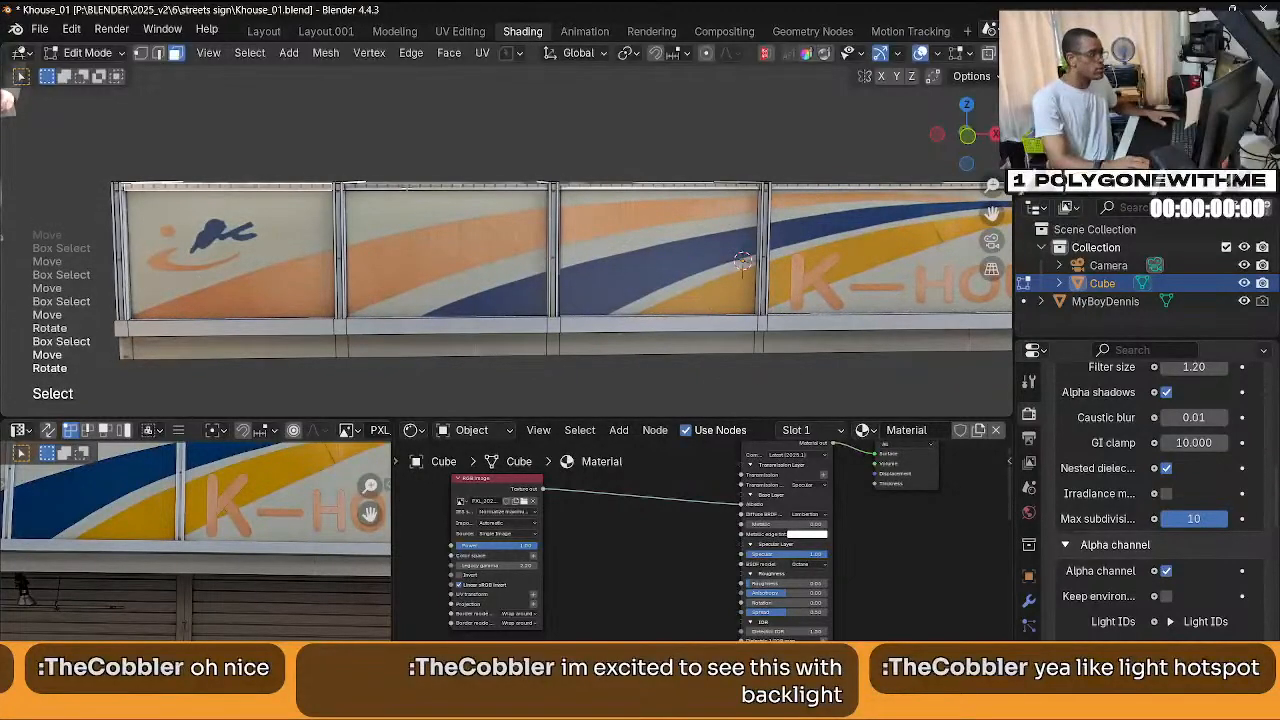
click(450, 186)
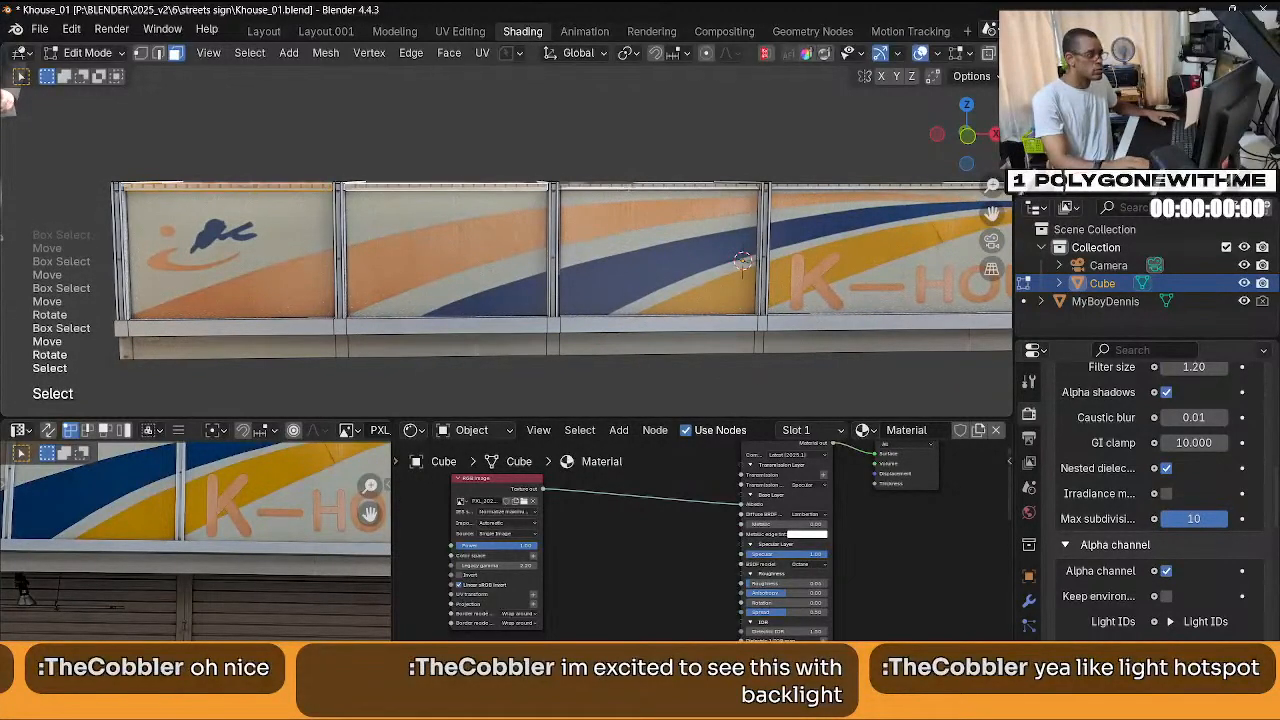
shift+middle_drag(630, 185, 290, 190)
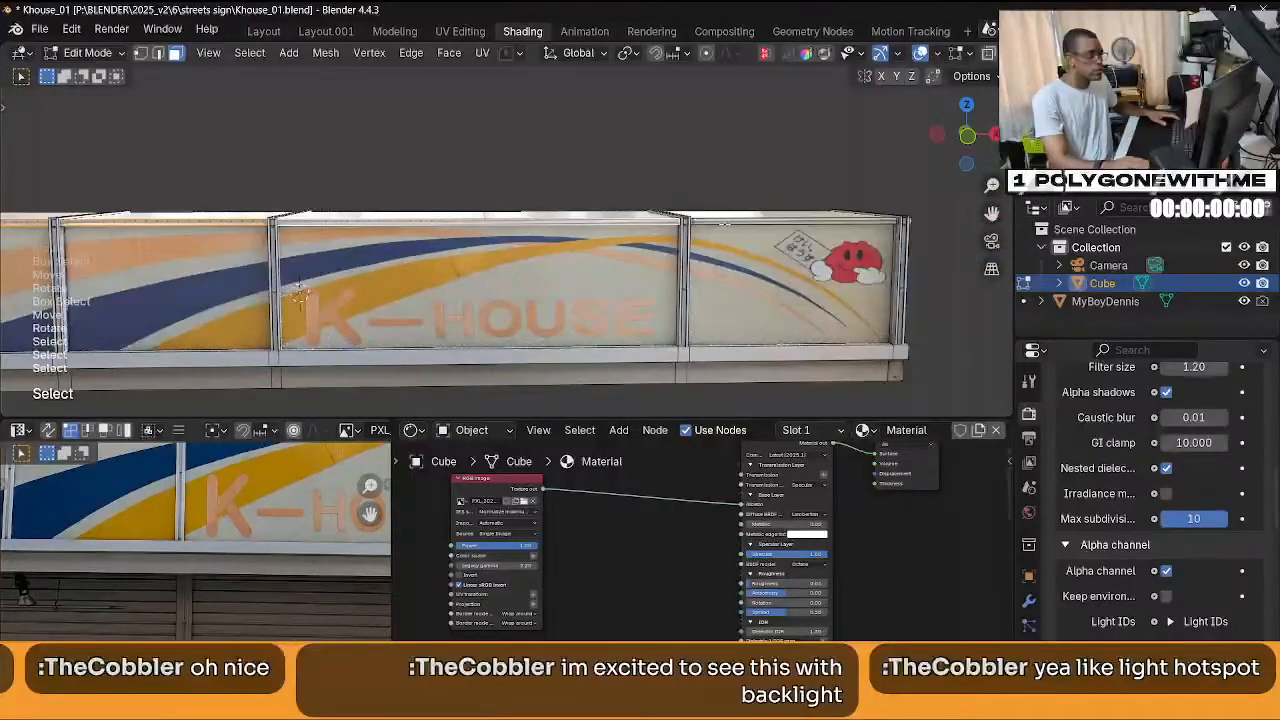
click(725, 218)
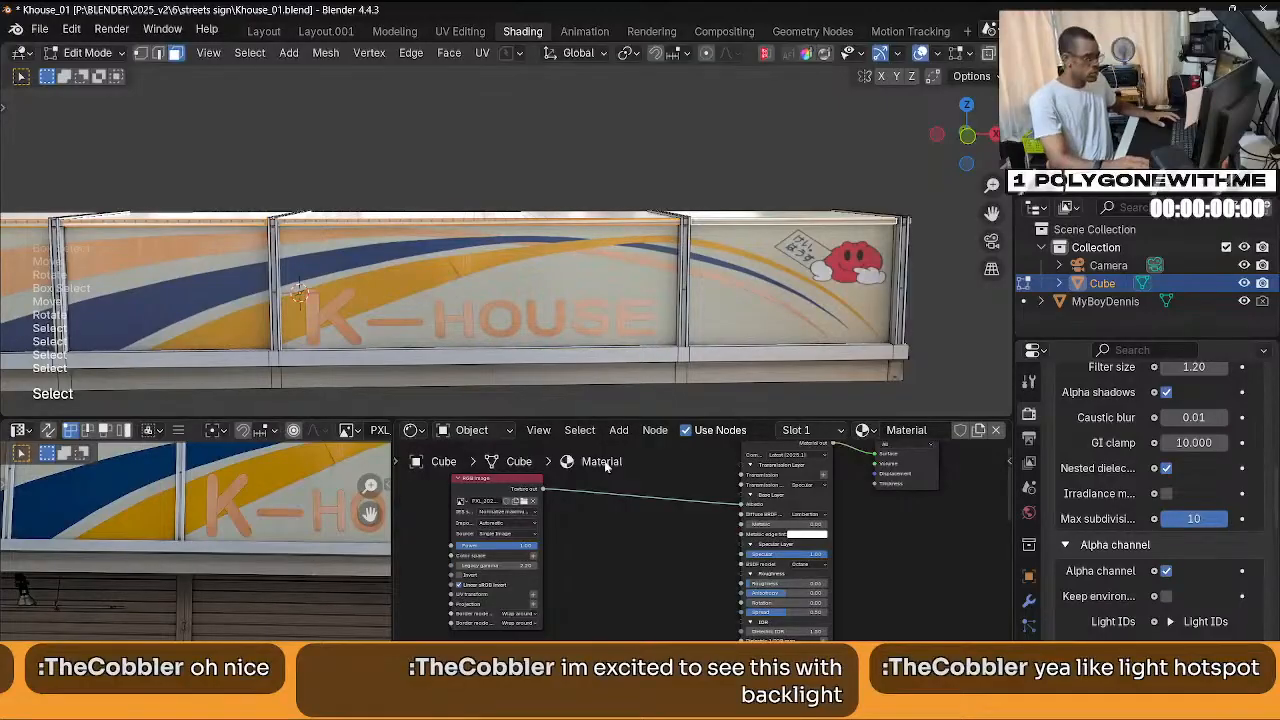
key(KP_1)
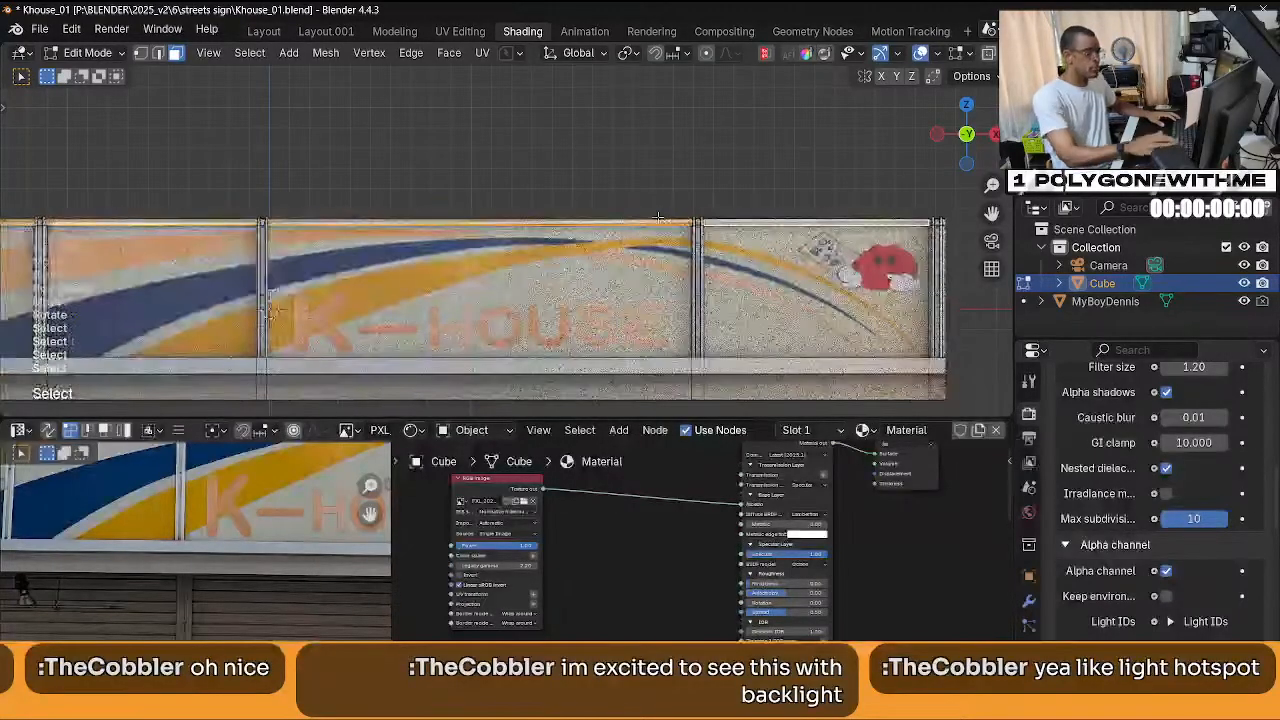
Unwrap the selected top frame strips of the sign with Project from View in the front view.
key(u)
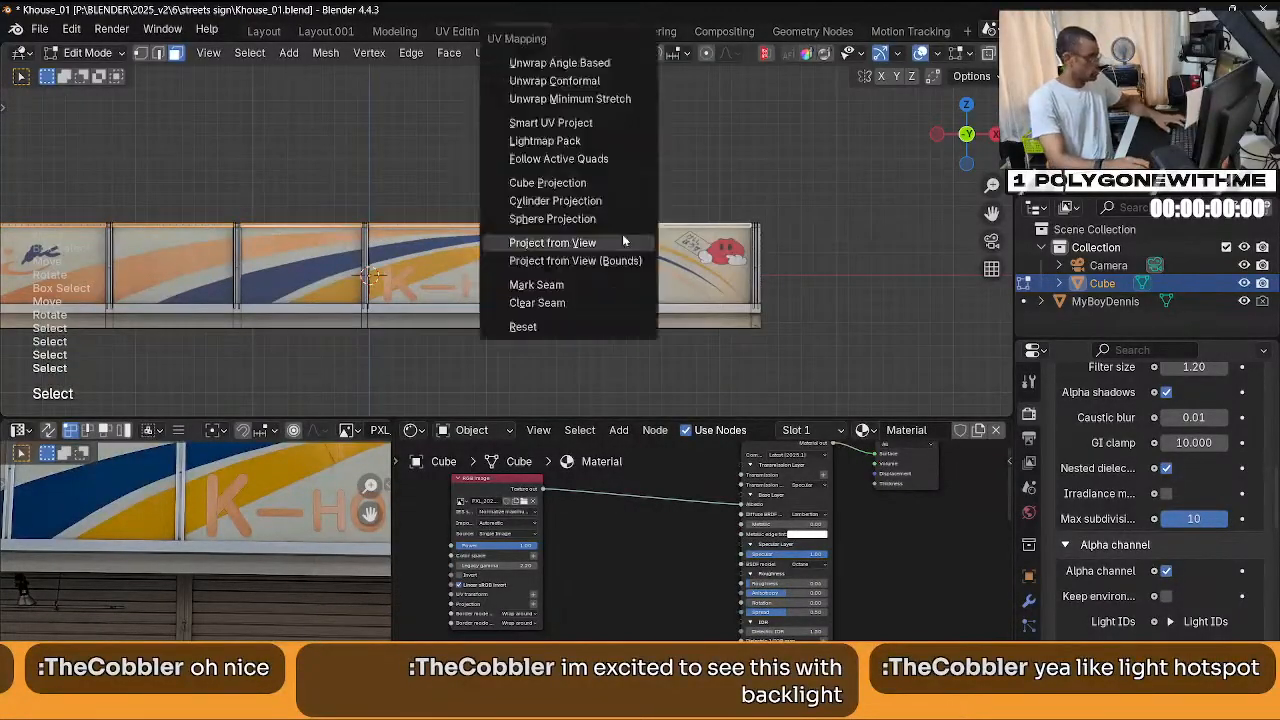
click(622, 234)
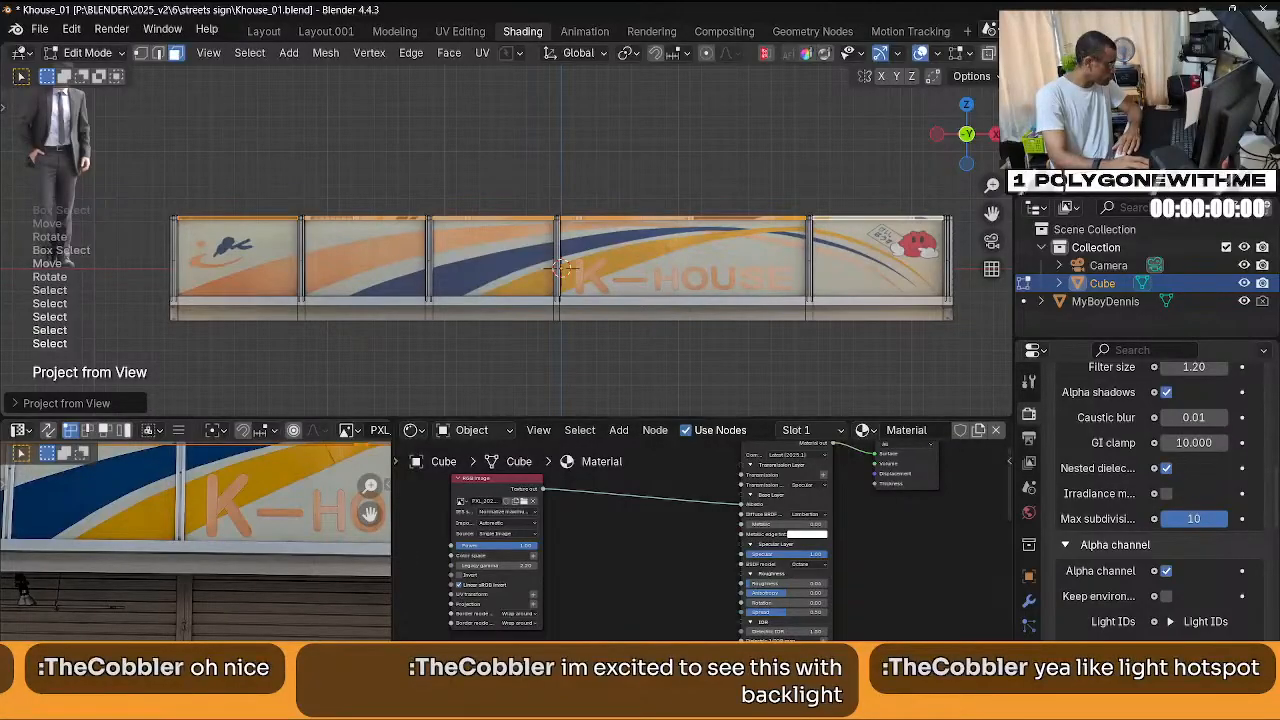
key(super+d)
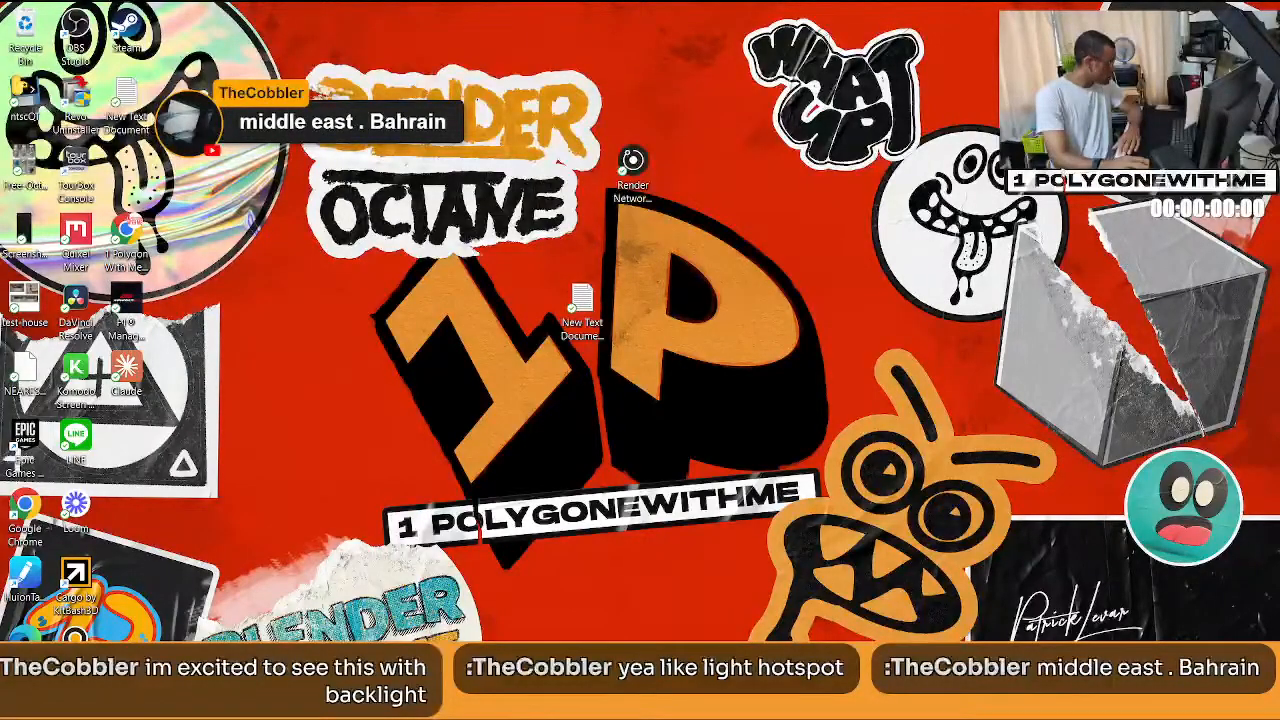
key(alt+Tab)
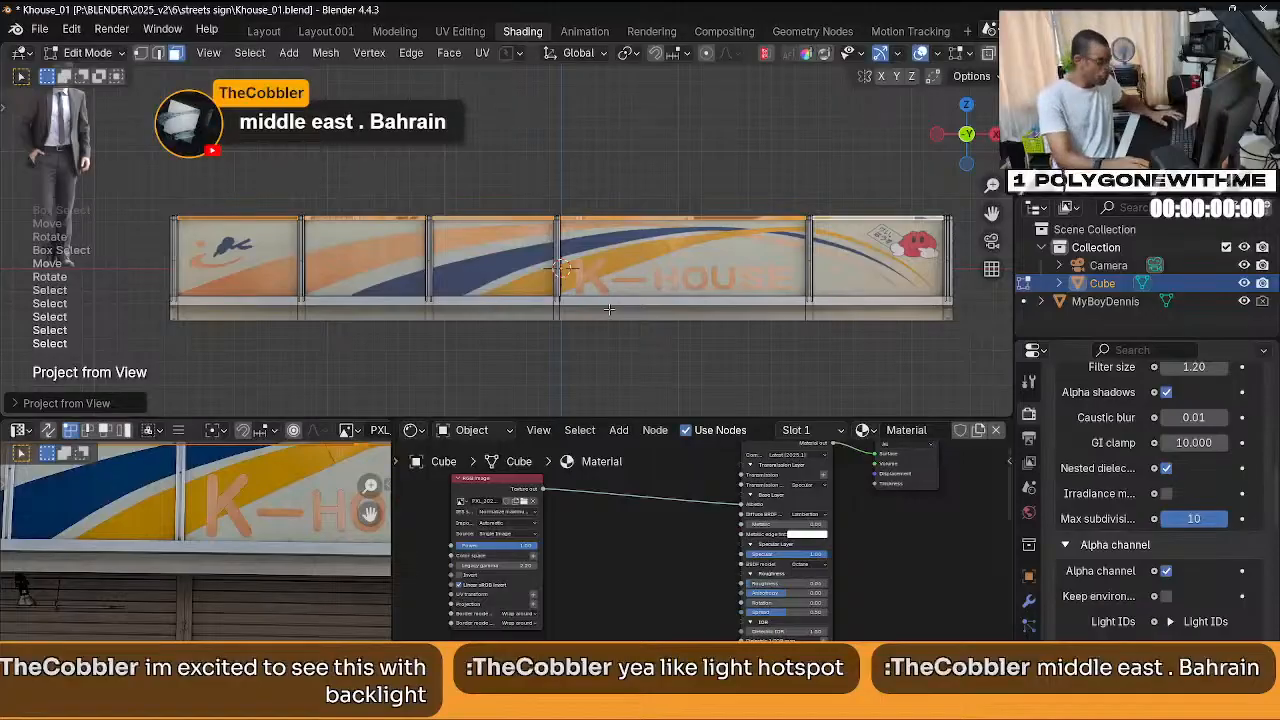
Enlarge the UV and shader editor areas and examine the textured sign along its full length.
scroll(560, 268, up, 2)
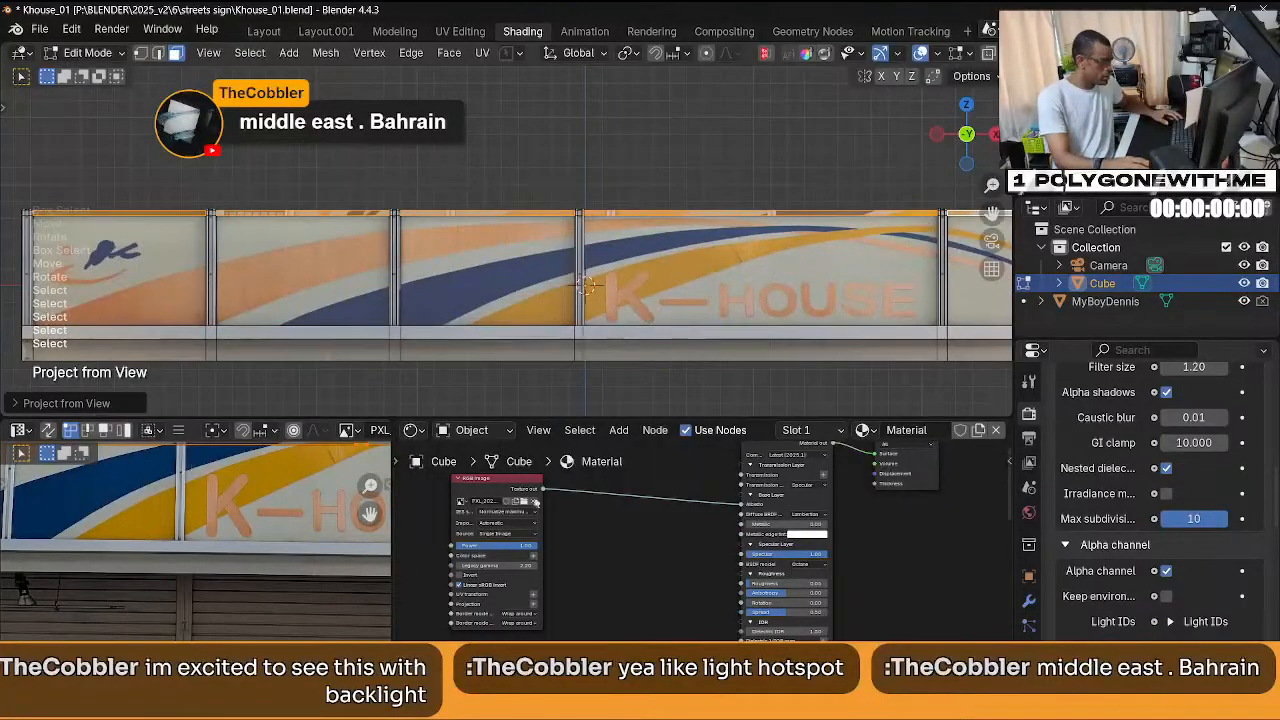
drag(697, 414, 697, 377)
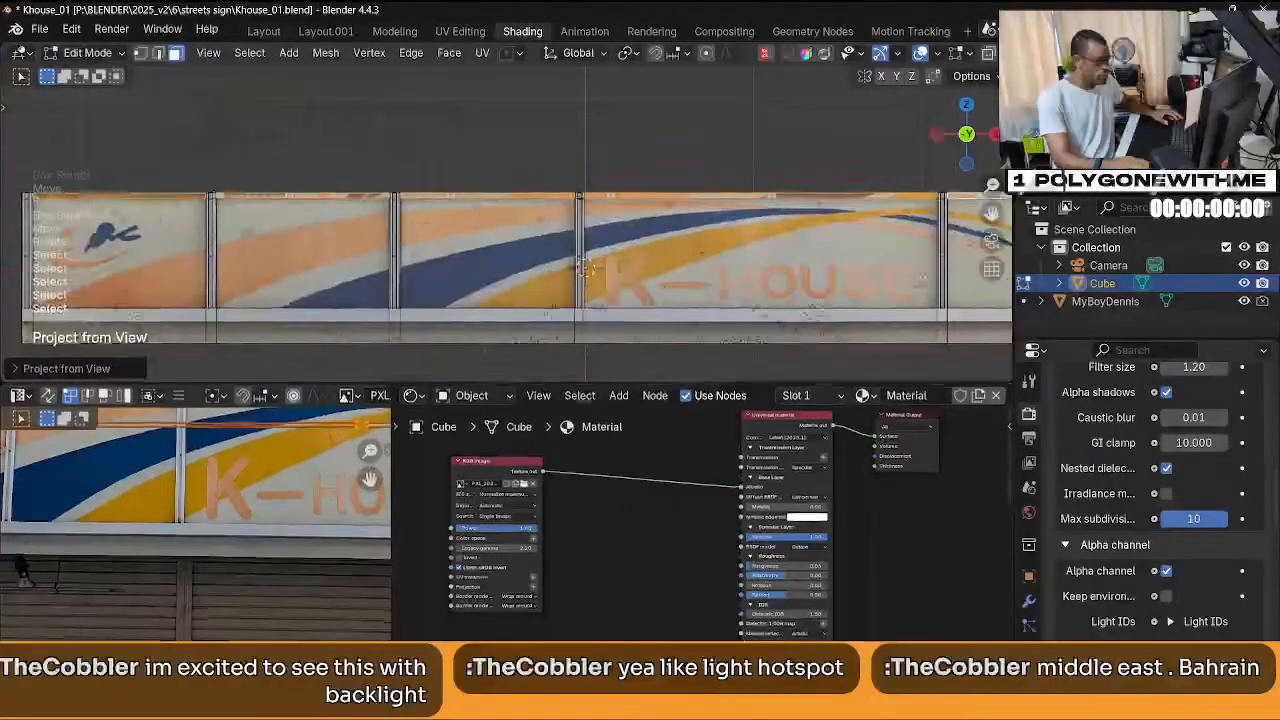
shift+middle_drag(571, 311, 591, 274)
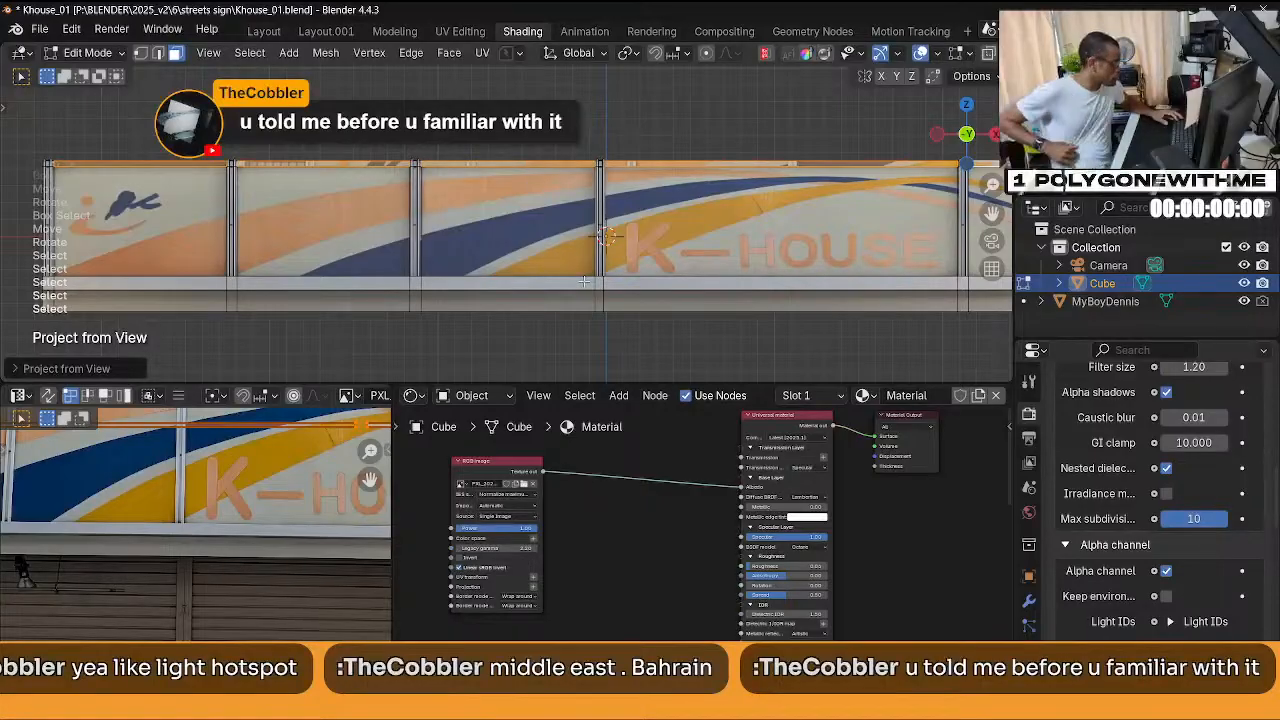
scroll(600, 279, down, 1)
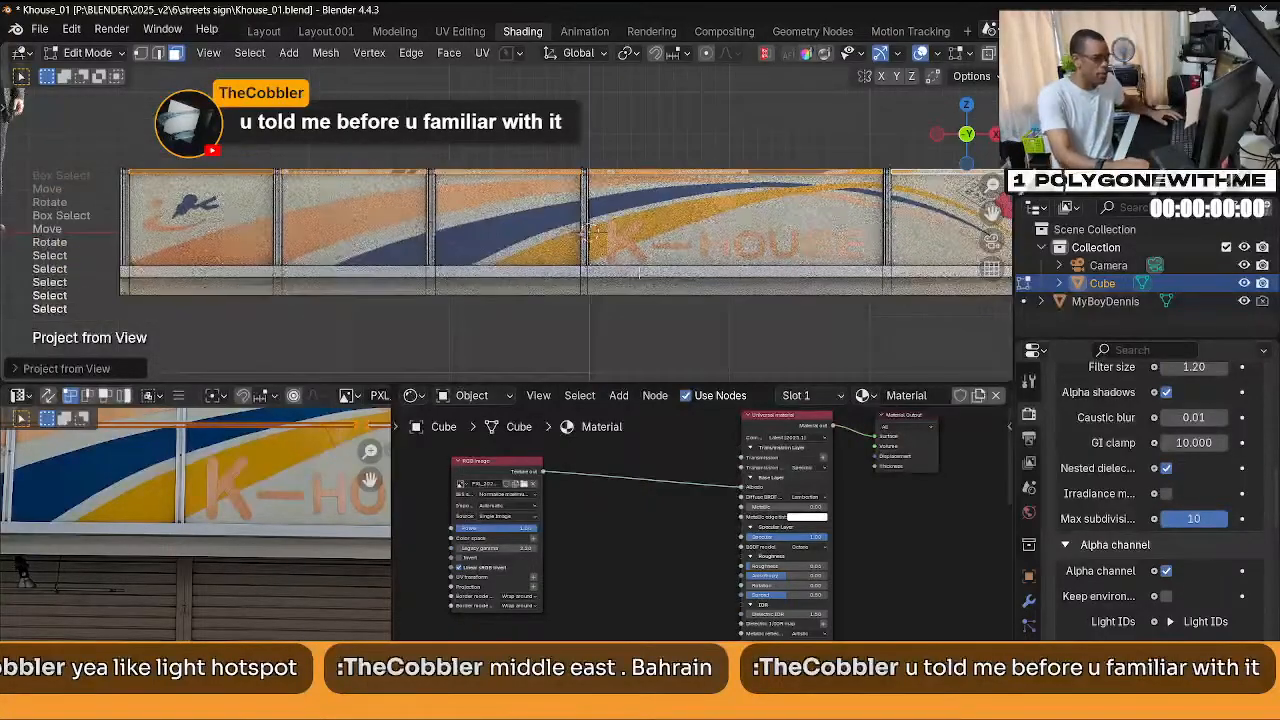
shift+middle_drag(590, 232, 562, 245)
scroll(562, 245, down, 1)
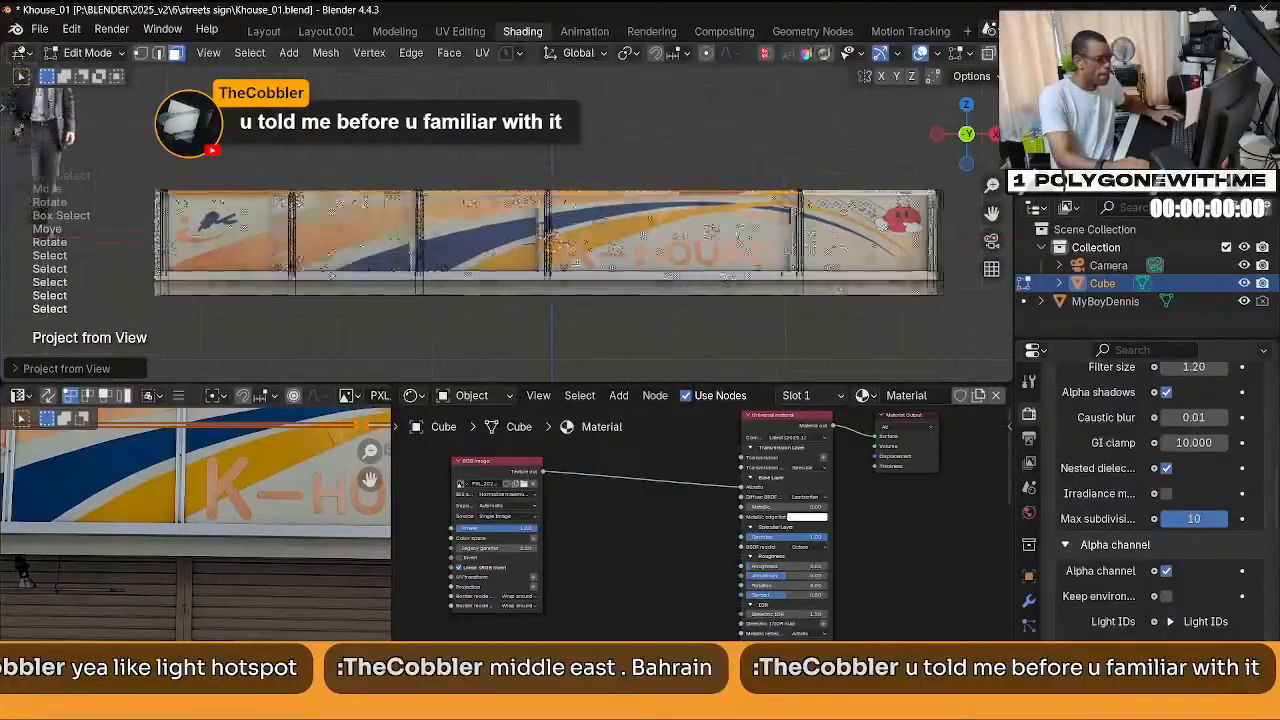
scroll(562, 245, up, 1)
shift+middle_drag(562, 245, 510, 243)
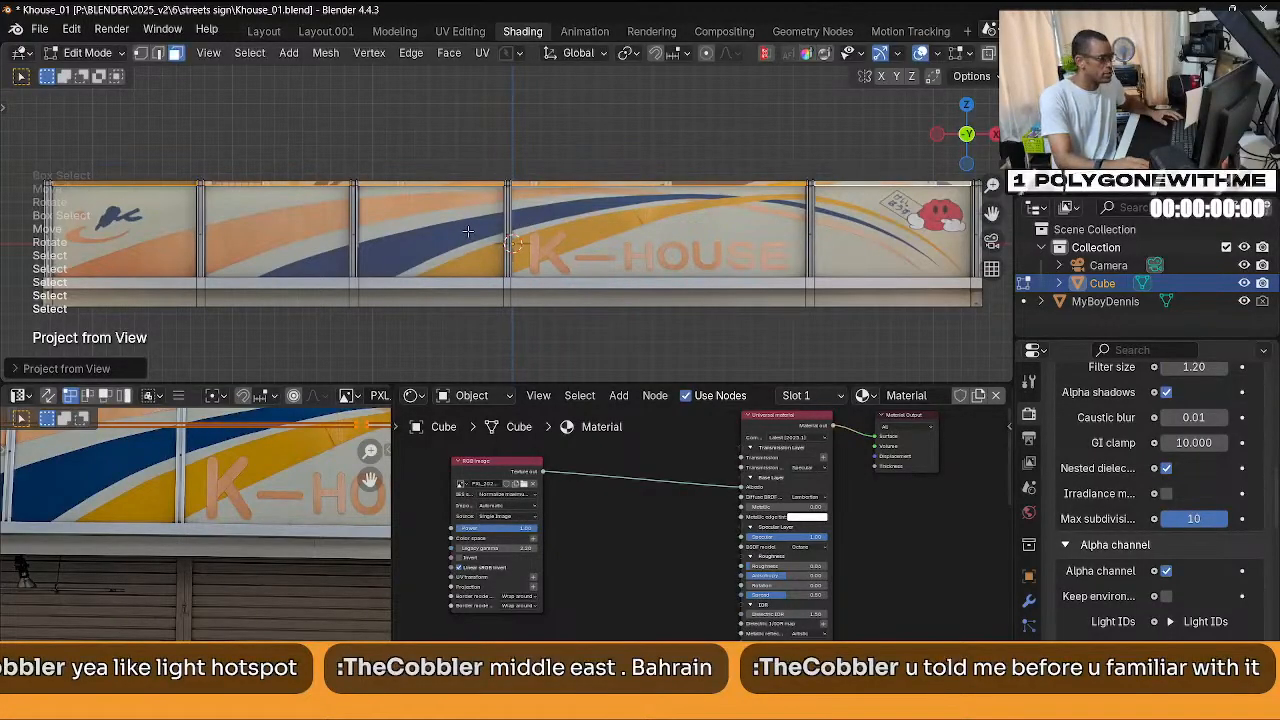
shift+middle_drag(262, 234, 259, 239)
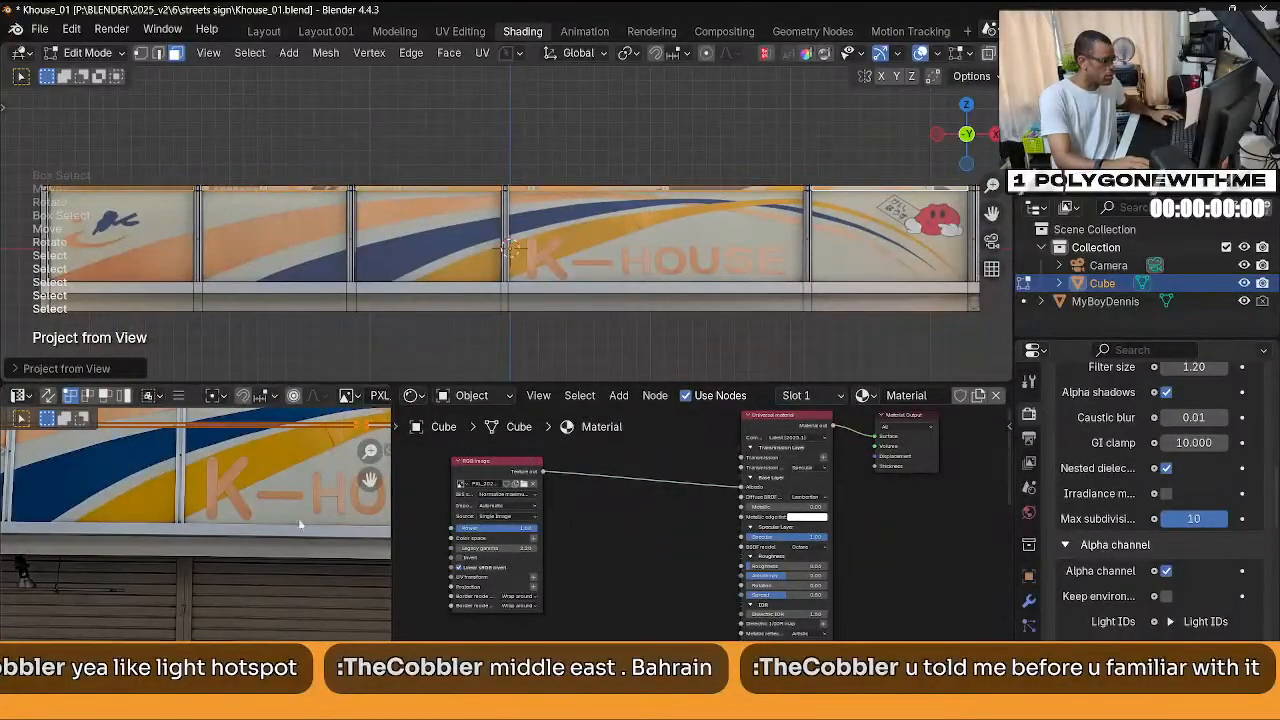
Maximize the UV editor and move the last strip's UV island onto the top frame above the mascot panel.
scroll(297, 518, down, 5)
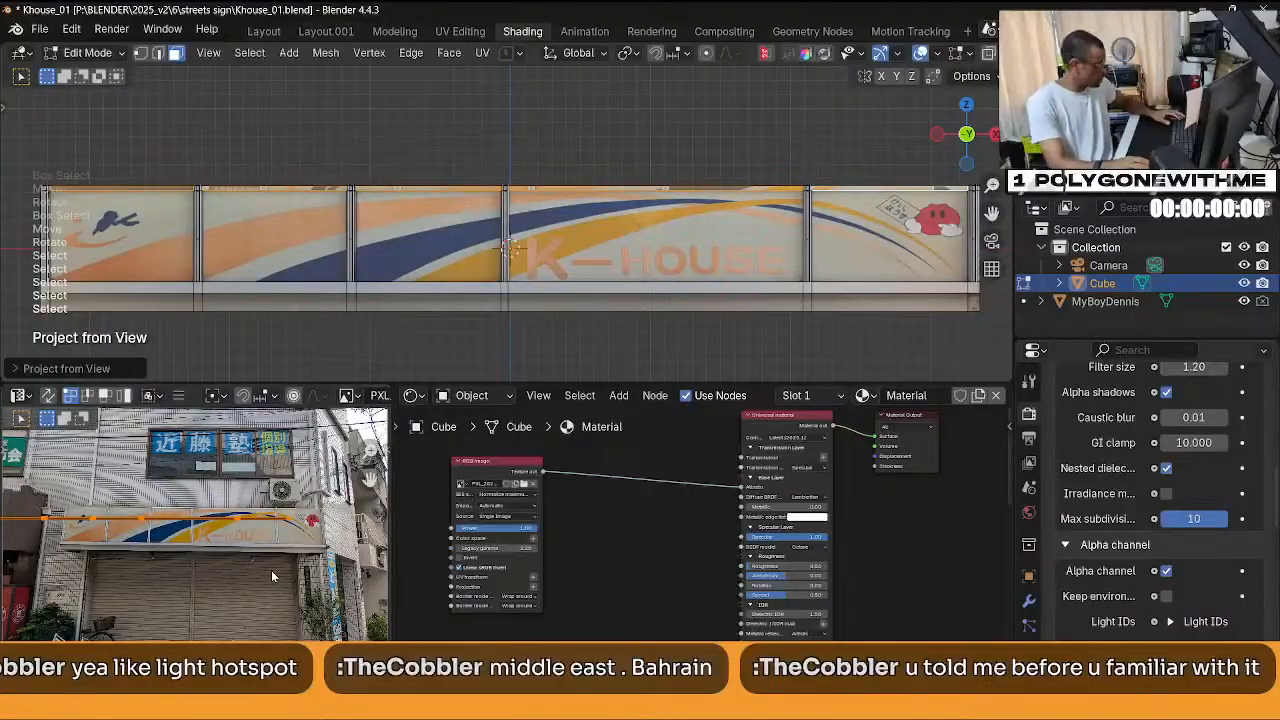
scroll(271, 575, down, 2)
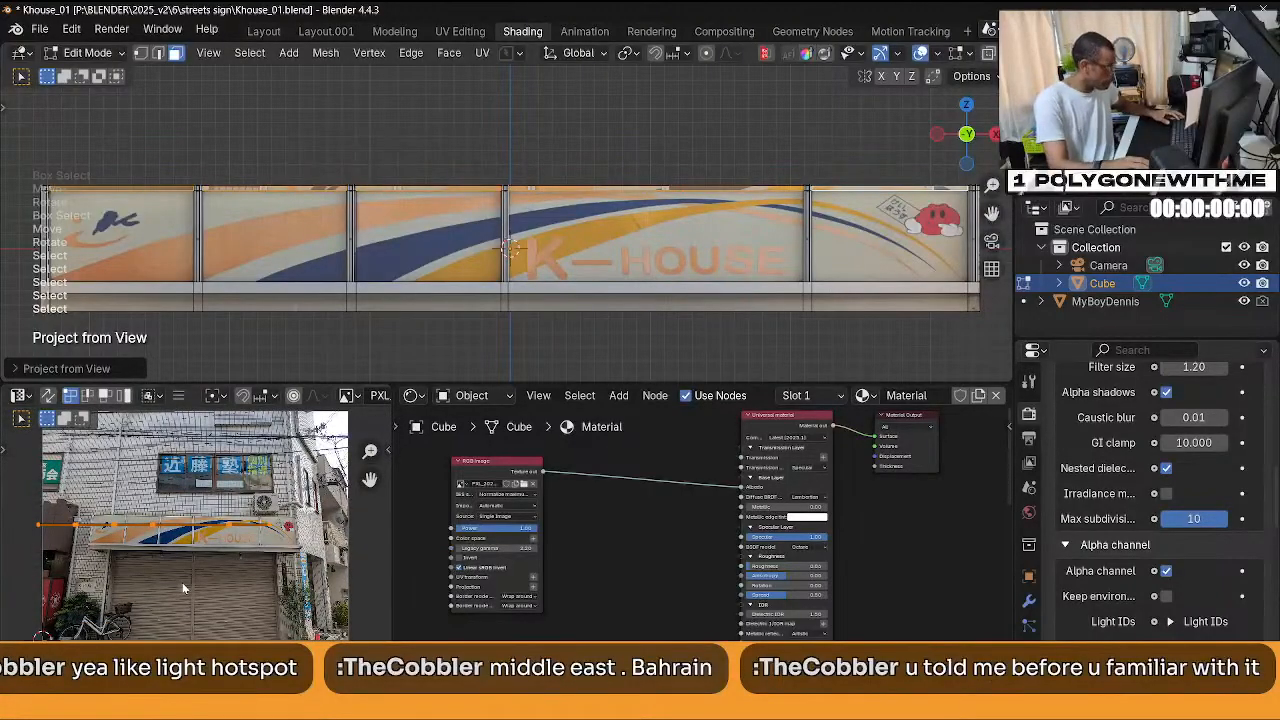
key(ctrl+space)
scroll(648, 446, up, 4)
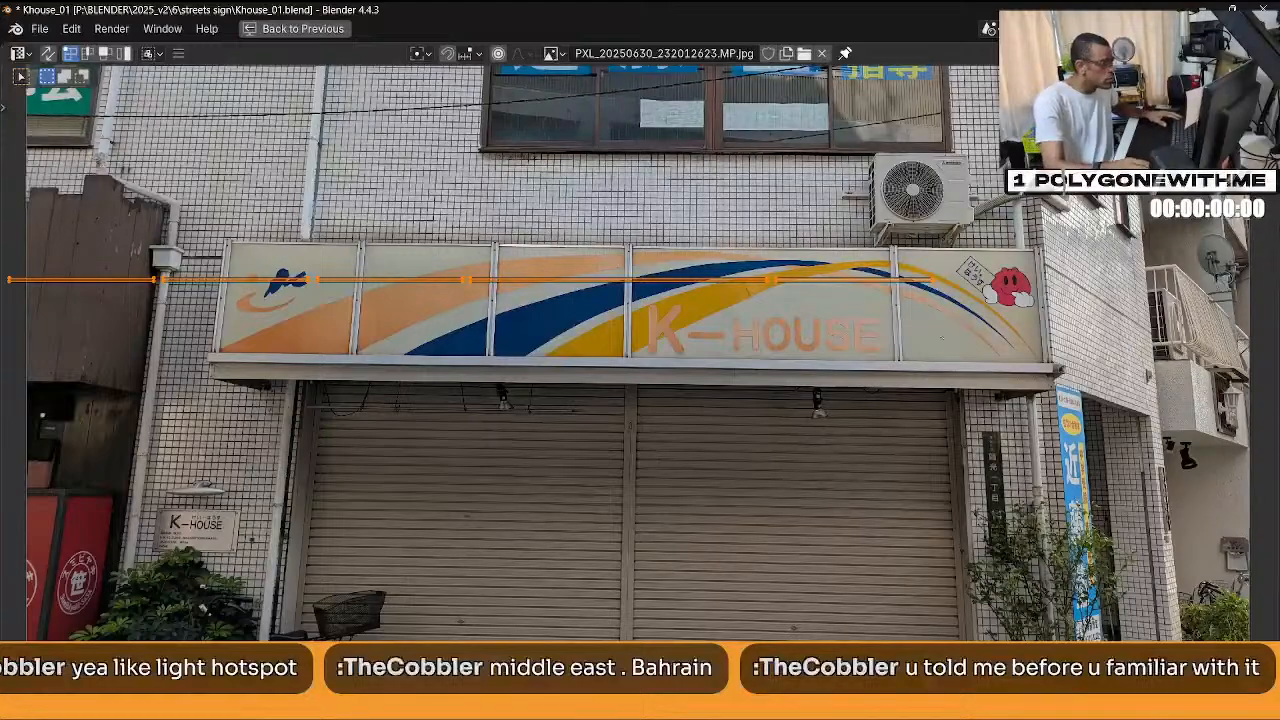
scroll(677, 395, up, 4)
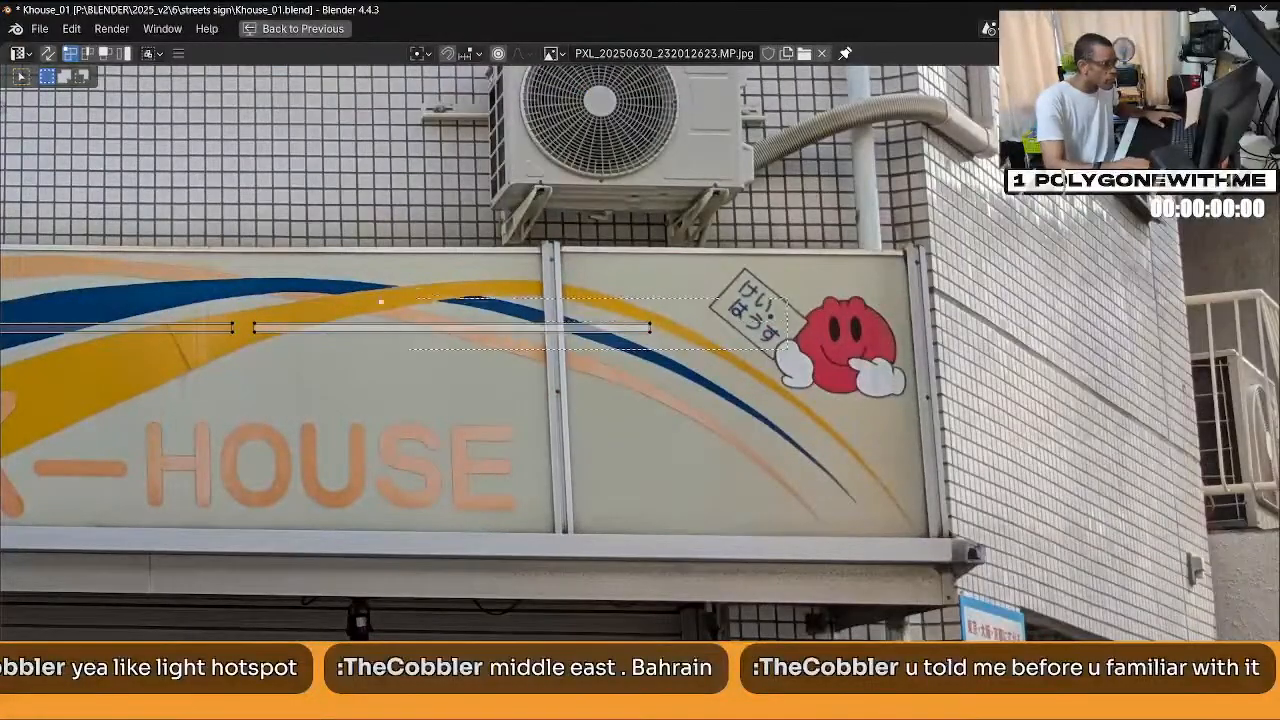
drag(381, 301, 246, 296)
key(g)
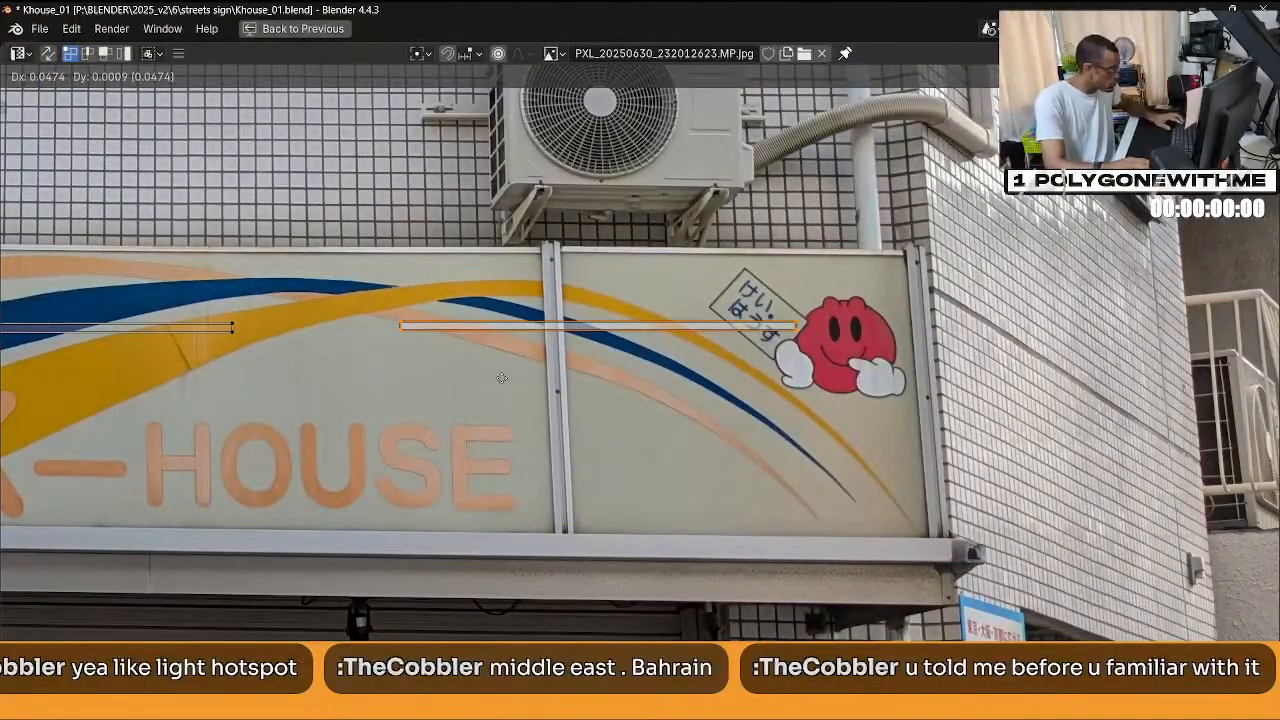
click(663, 305)
Align the UV island's right-end vertices with the photo's frame strip where it meets the end post above the mascot.
scroll(780, 350, up, 3)
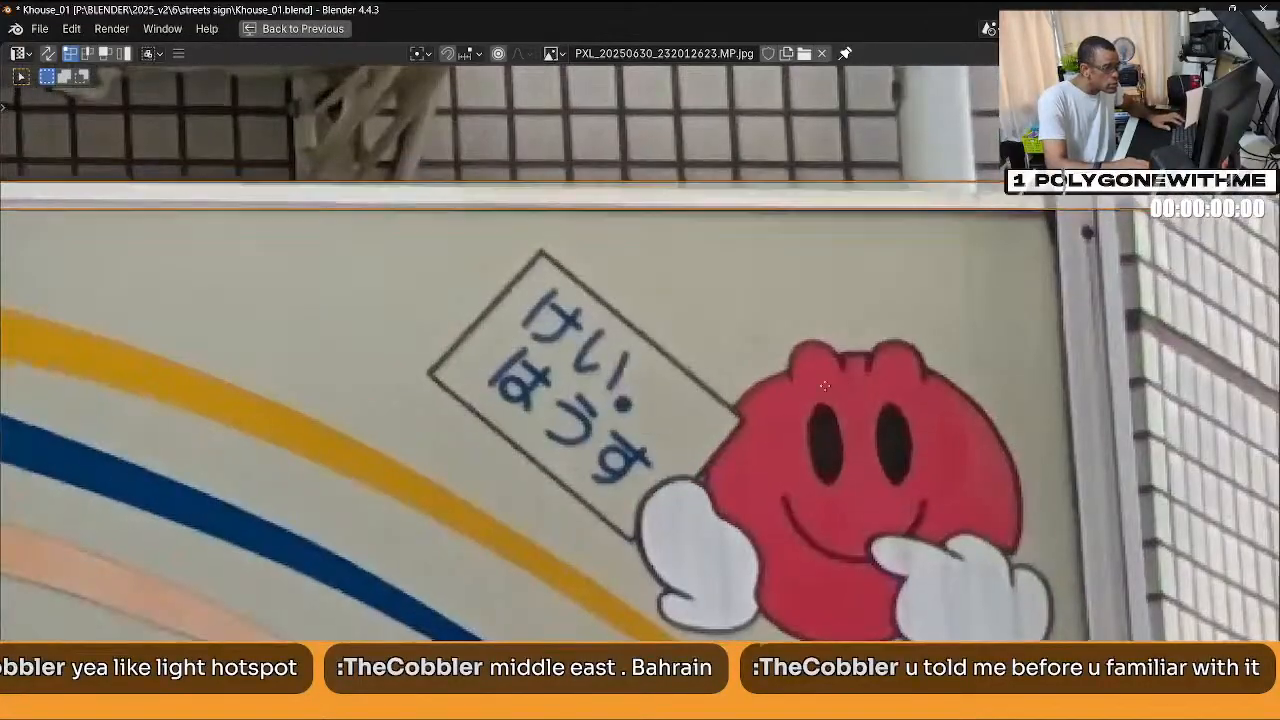
middle_drag(824, 386, 691, 448)
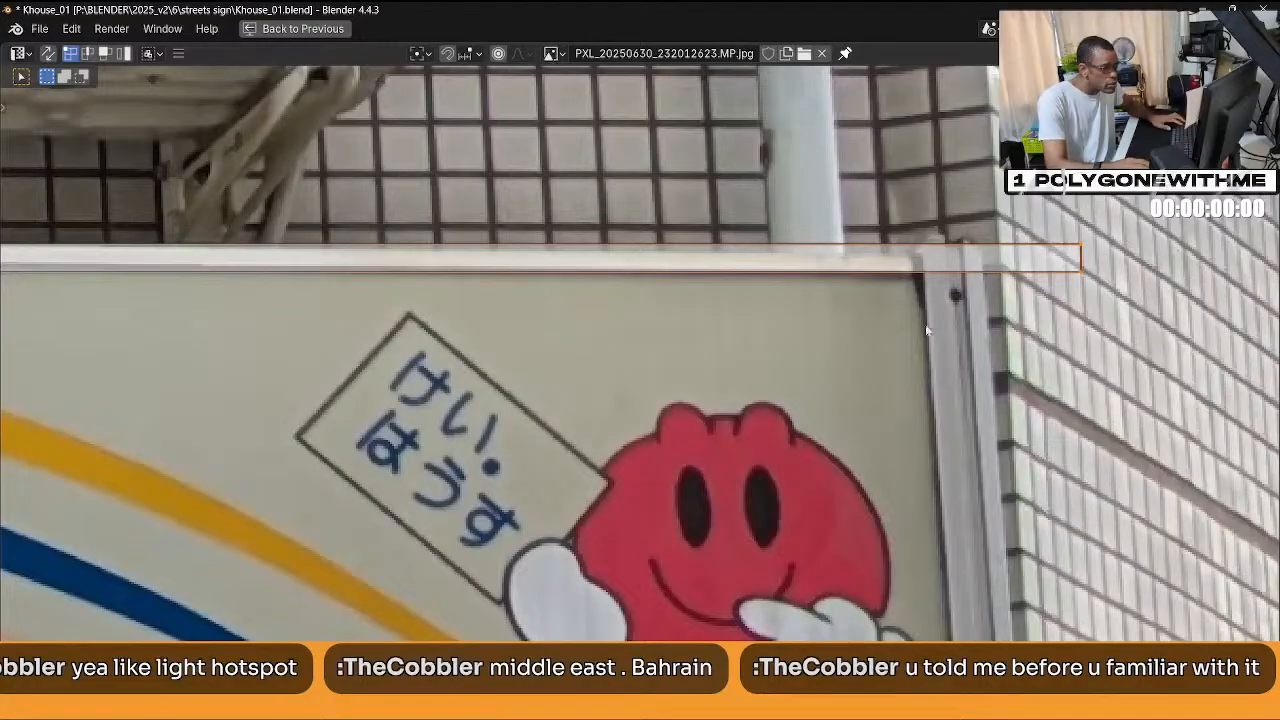
key(g)
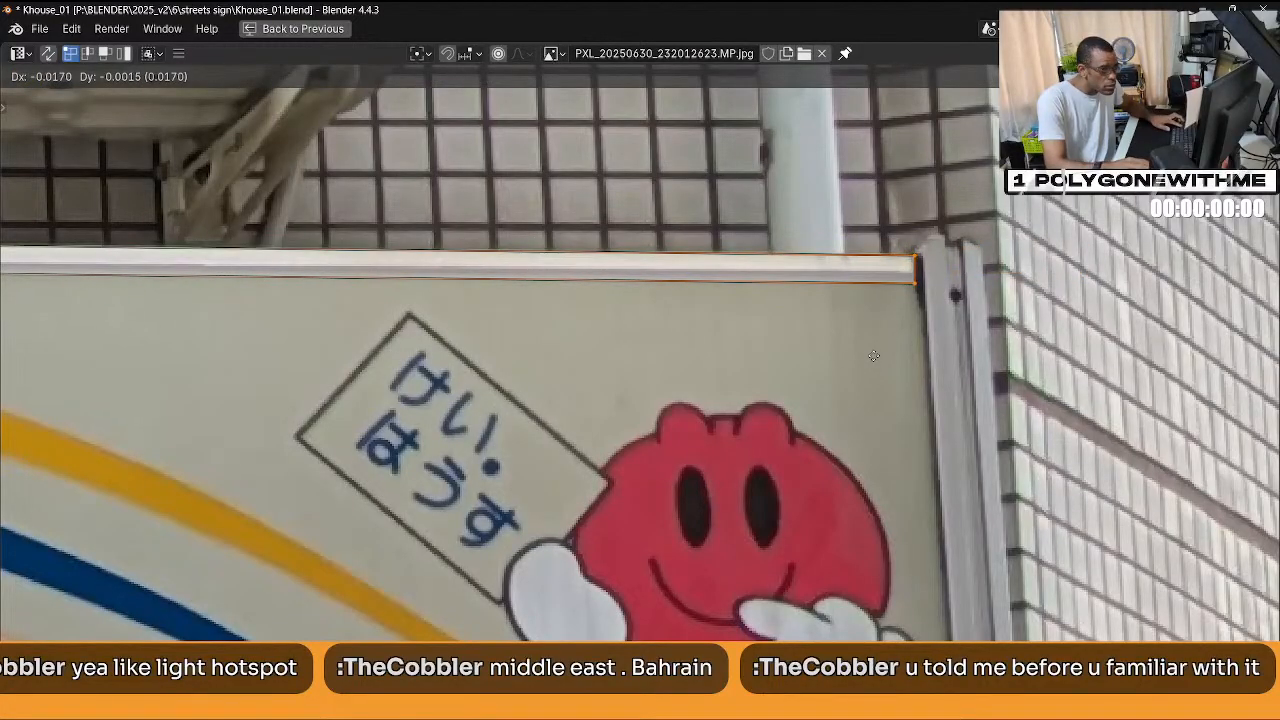
click(955, 350)
click(946, 306)
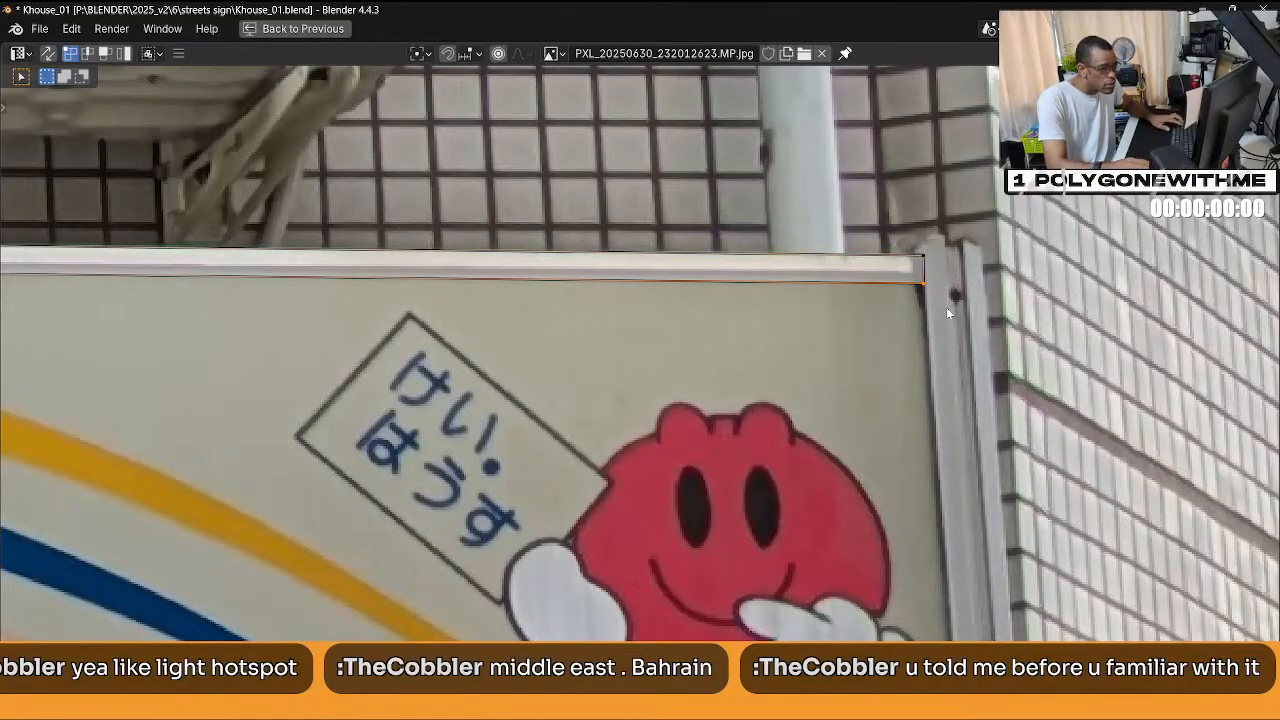
key(g)
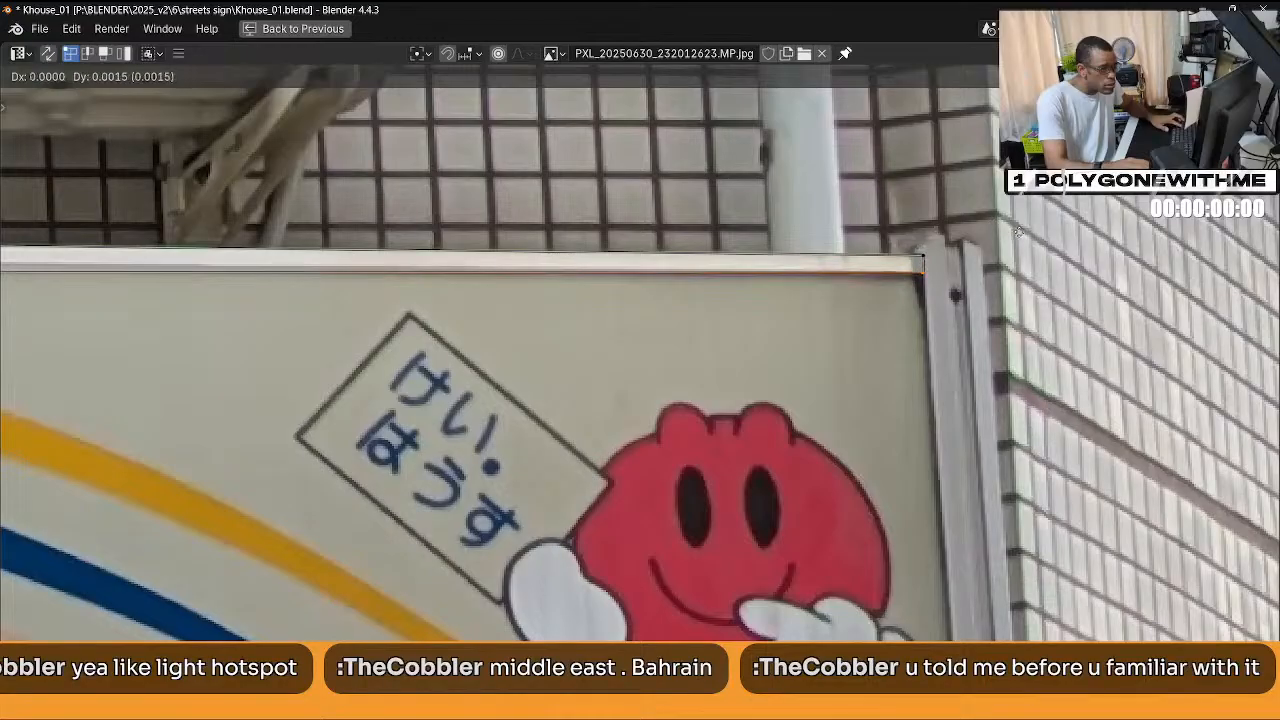
click(1027, 232)
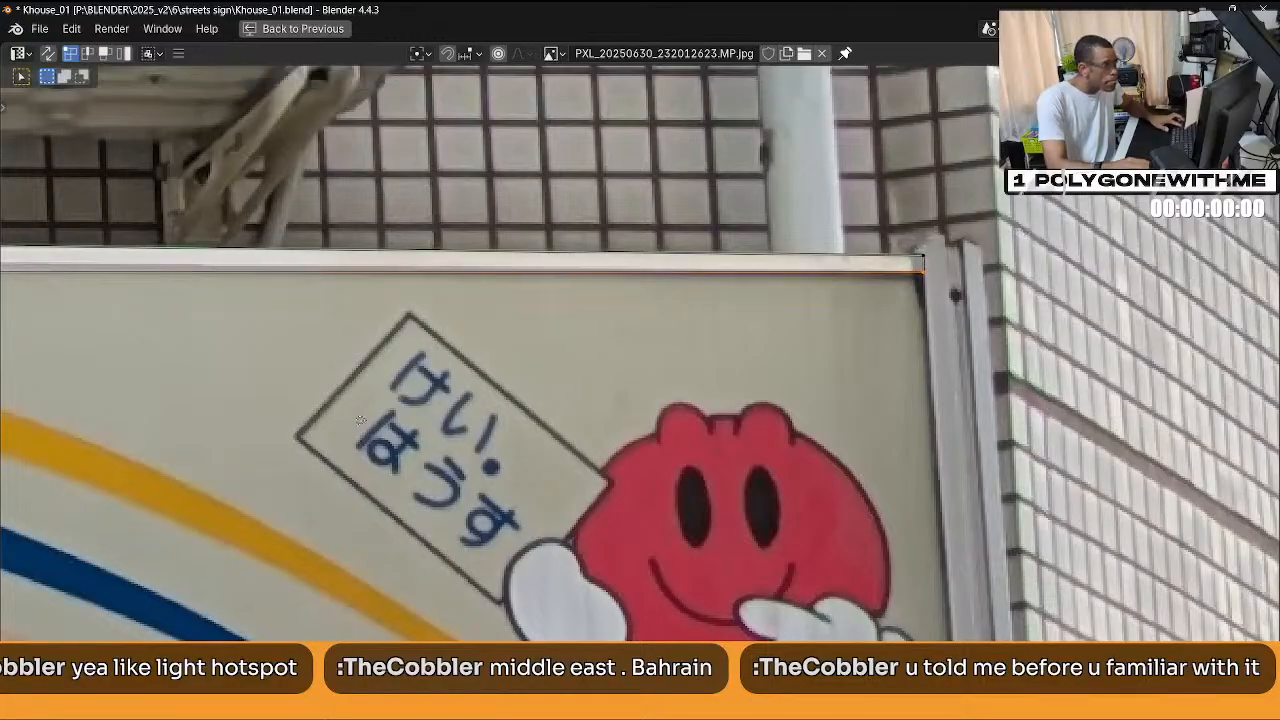
Fit the UV island's left-end upper and lower vertices to the frame strip's corner beside the divider post.
middle_drag(156, 427, 759, 450)
click(428, 270)
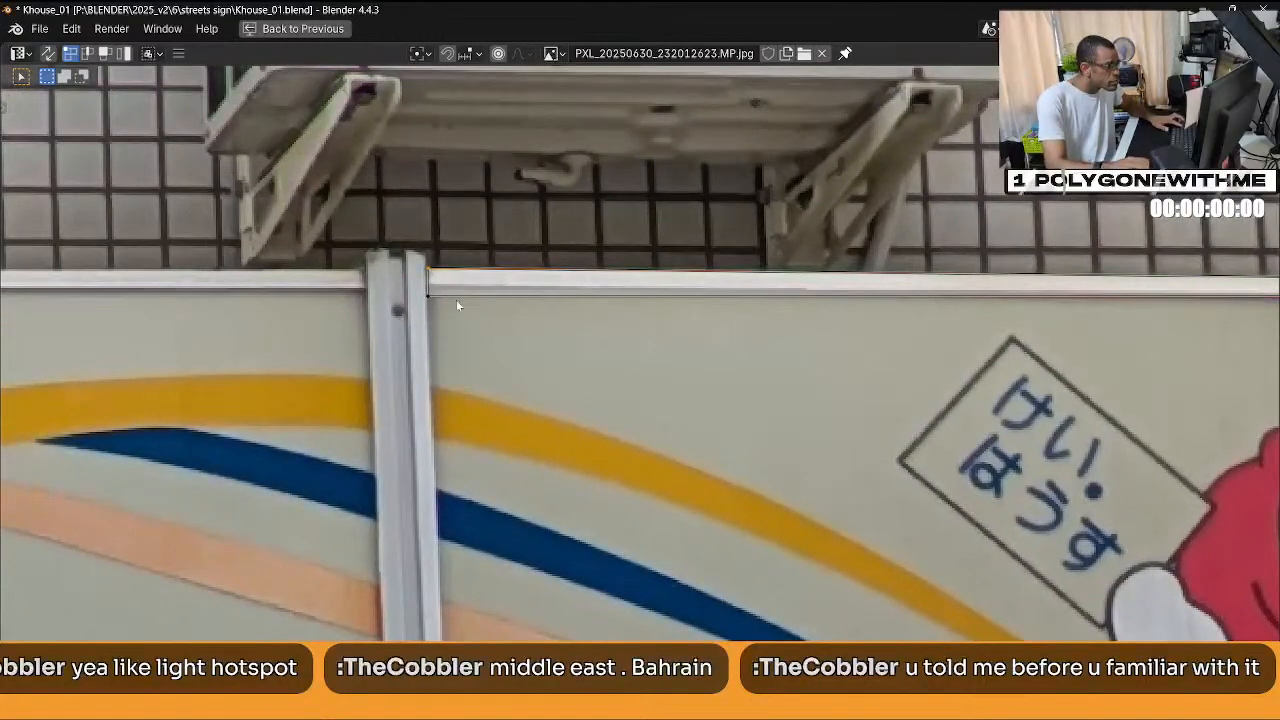
key(g)
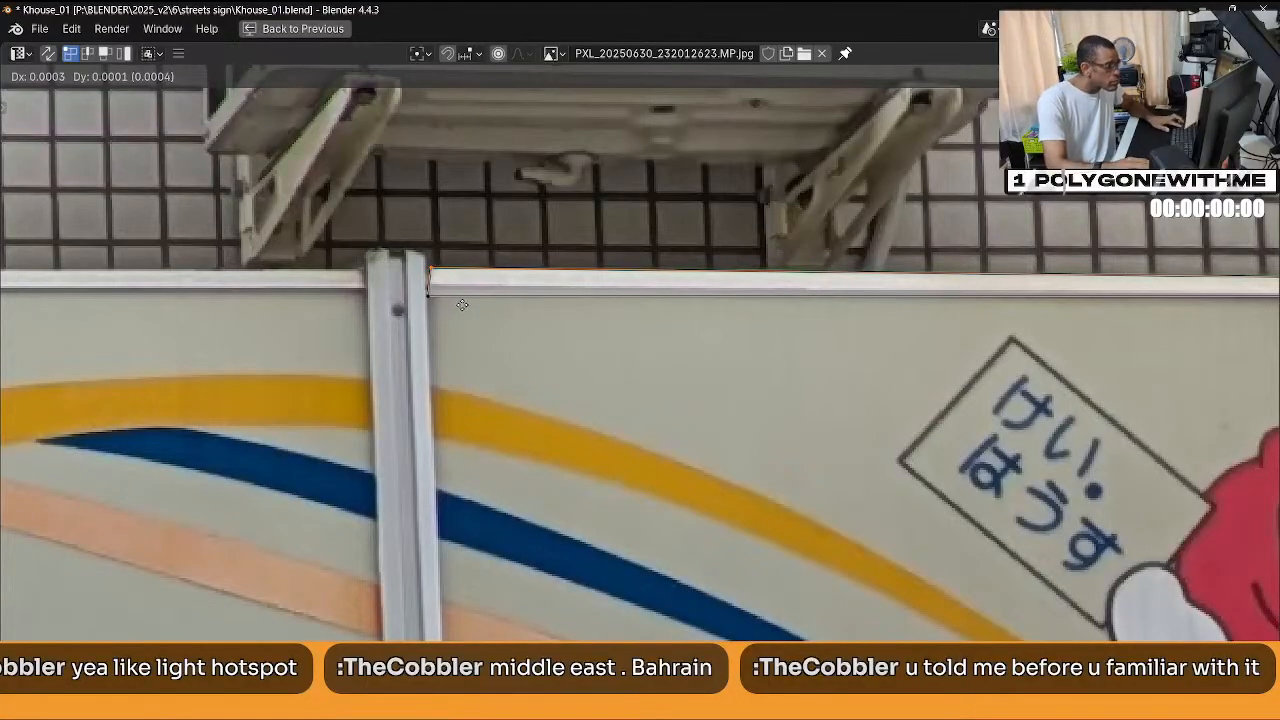
click(436, 306)
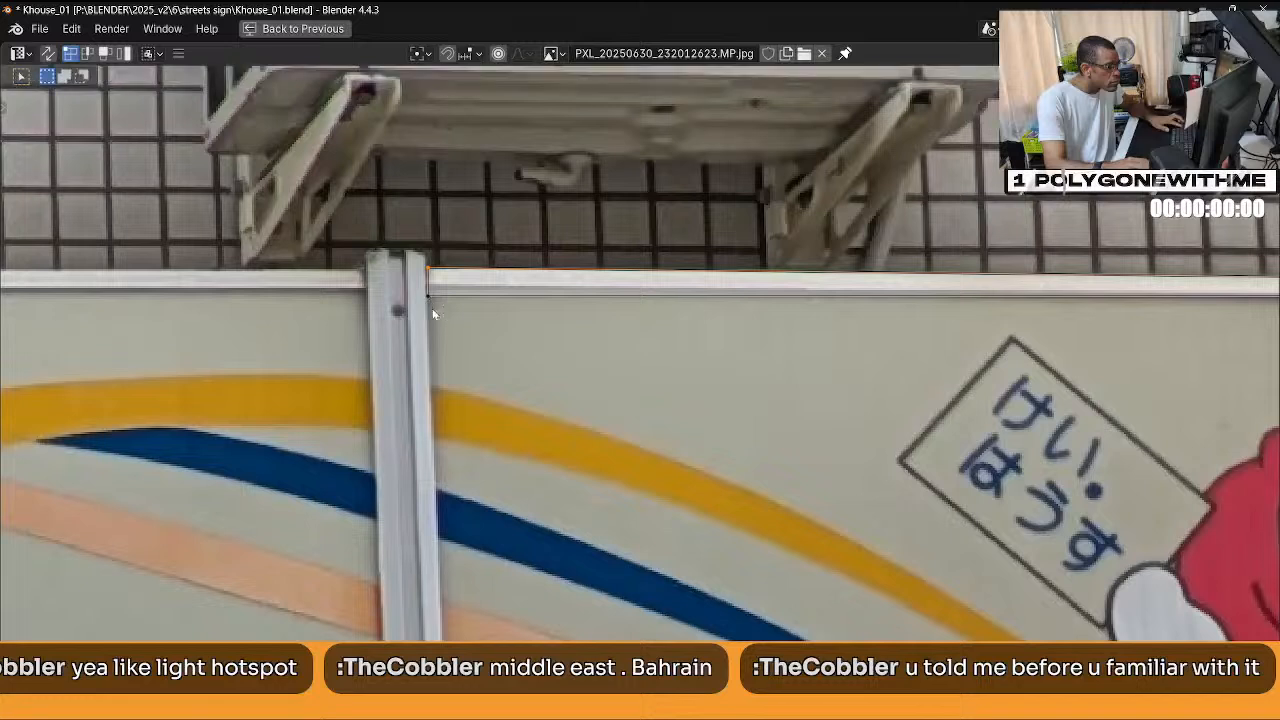
key(g)
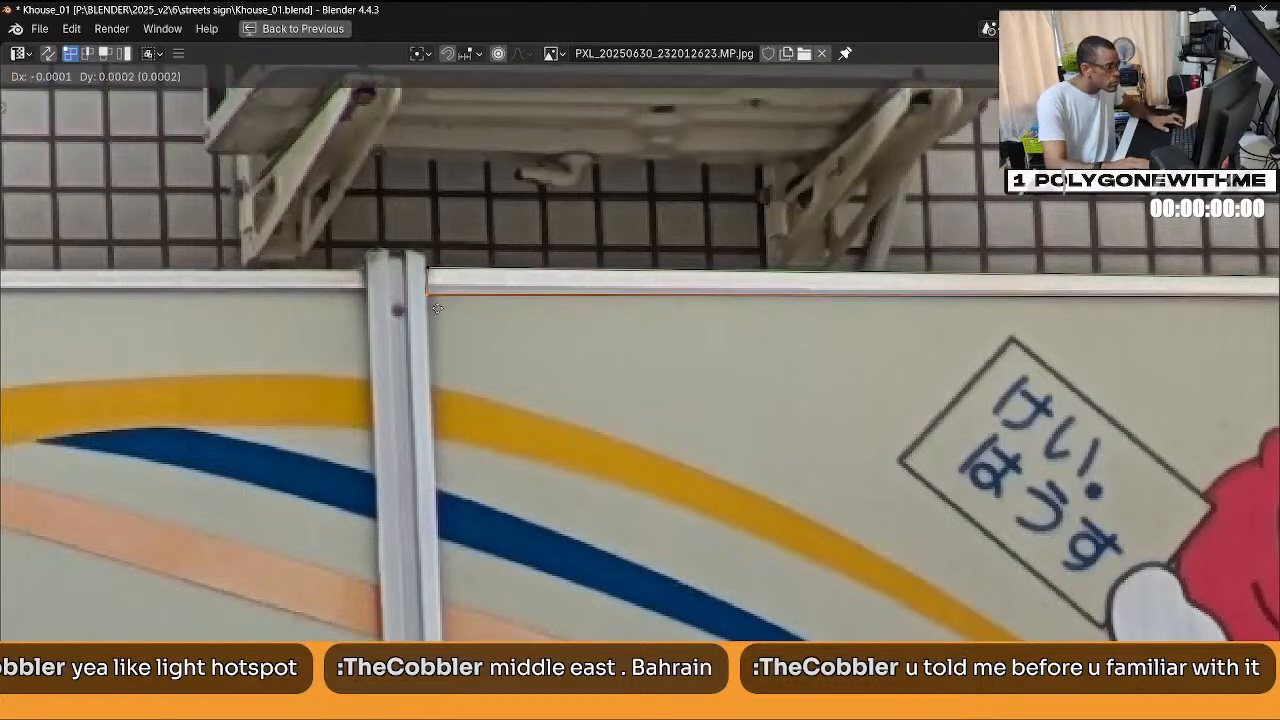
click(437, 224)
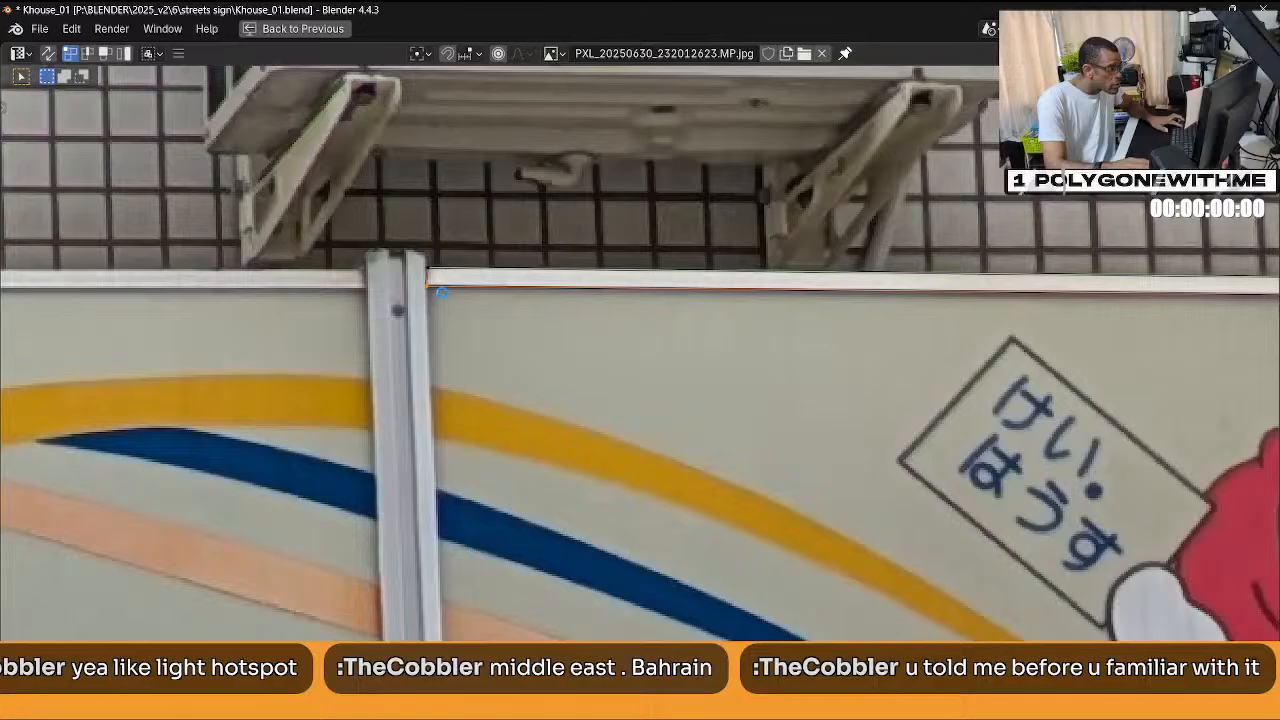
key(g)
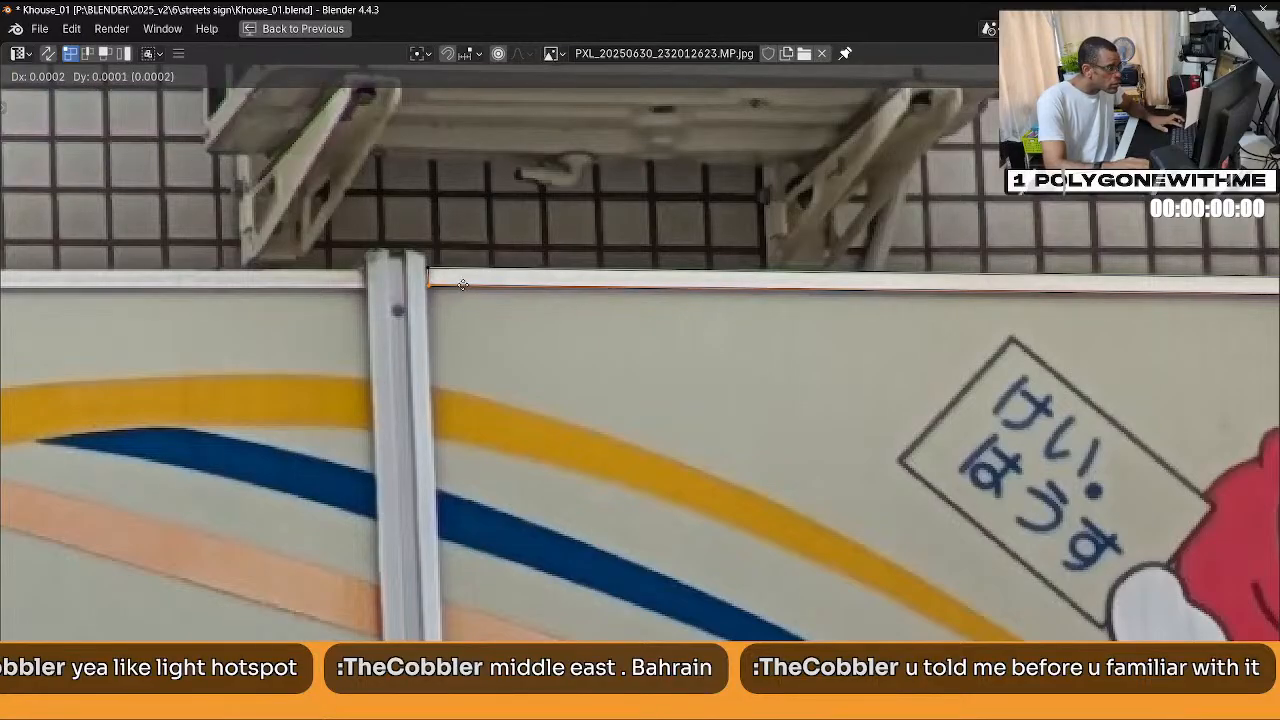
click(462, 285)
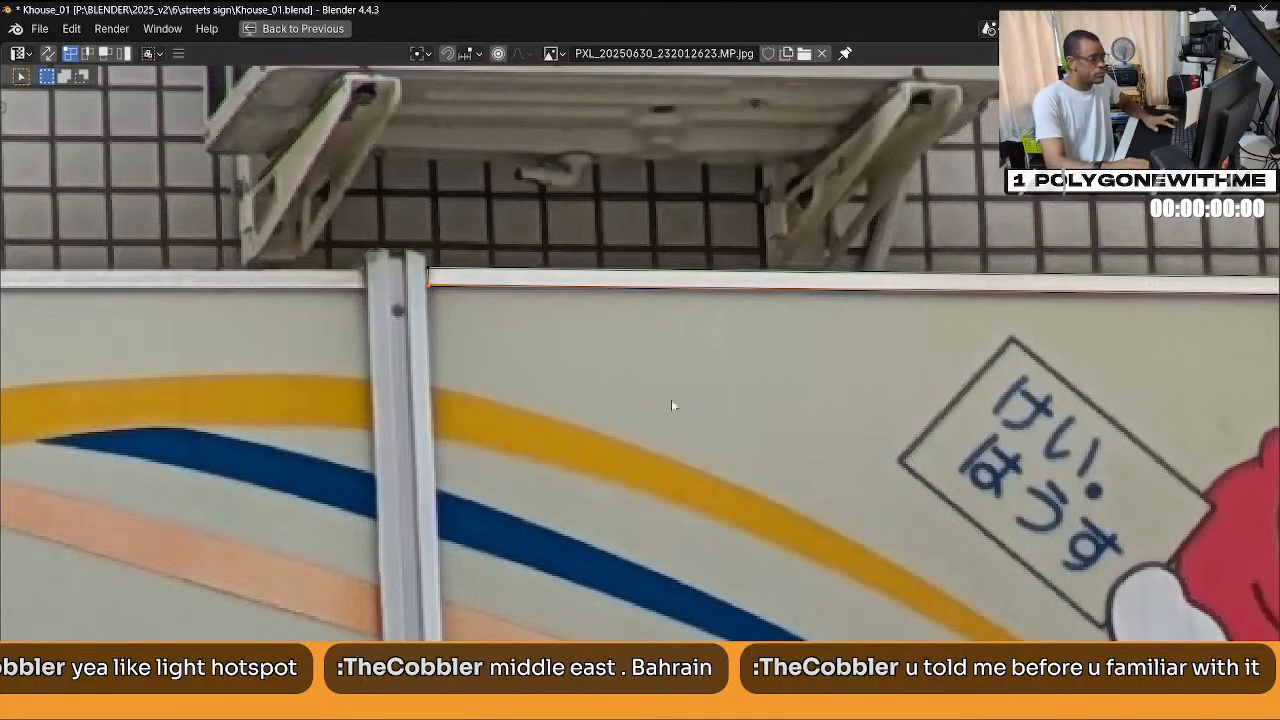
Restore the full layout, hide the viewport overlays and examine the frame strip above the mascot panel.
key(ctrl+space)
scroll(760, 255, up, 4)
shift+middle_drag(940, 205, 663, 100)
key(shift+alt+z)
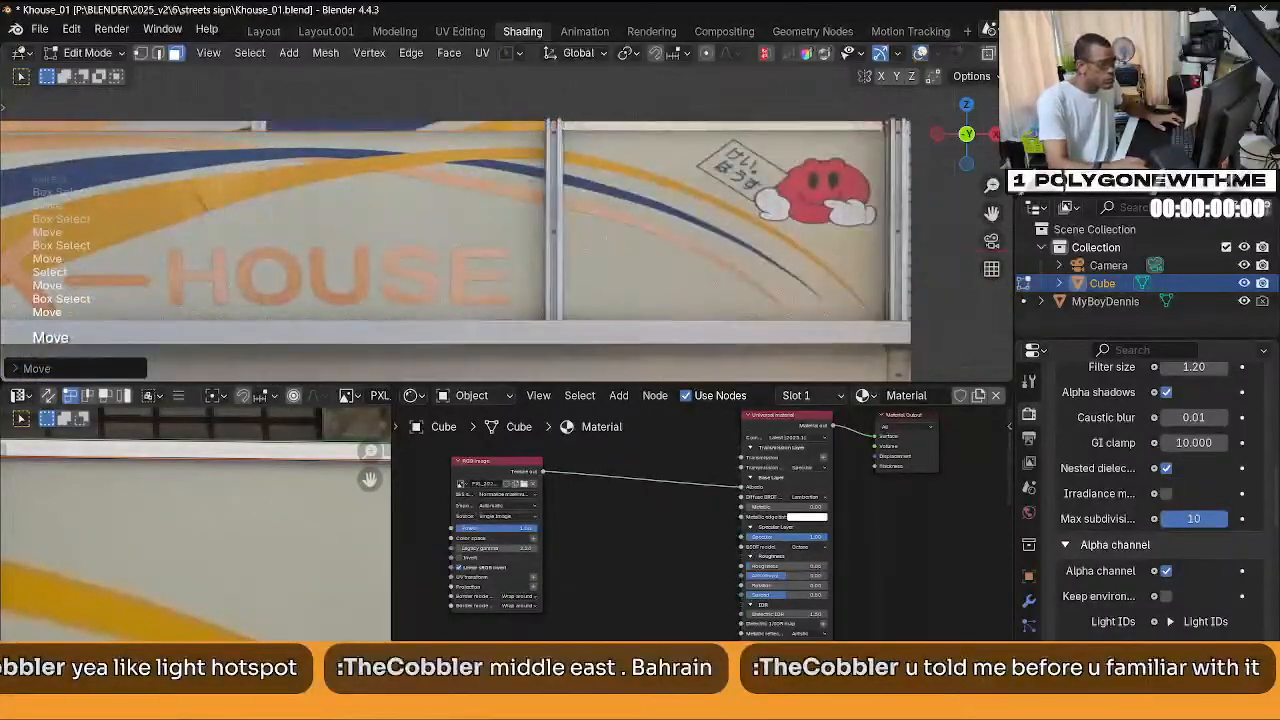
scroll(728, 200, up, 2)
shift+middle_drag(735, 166, 624, 242)
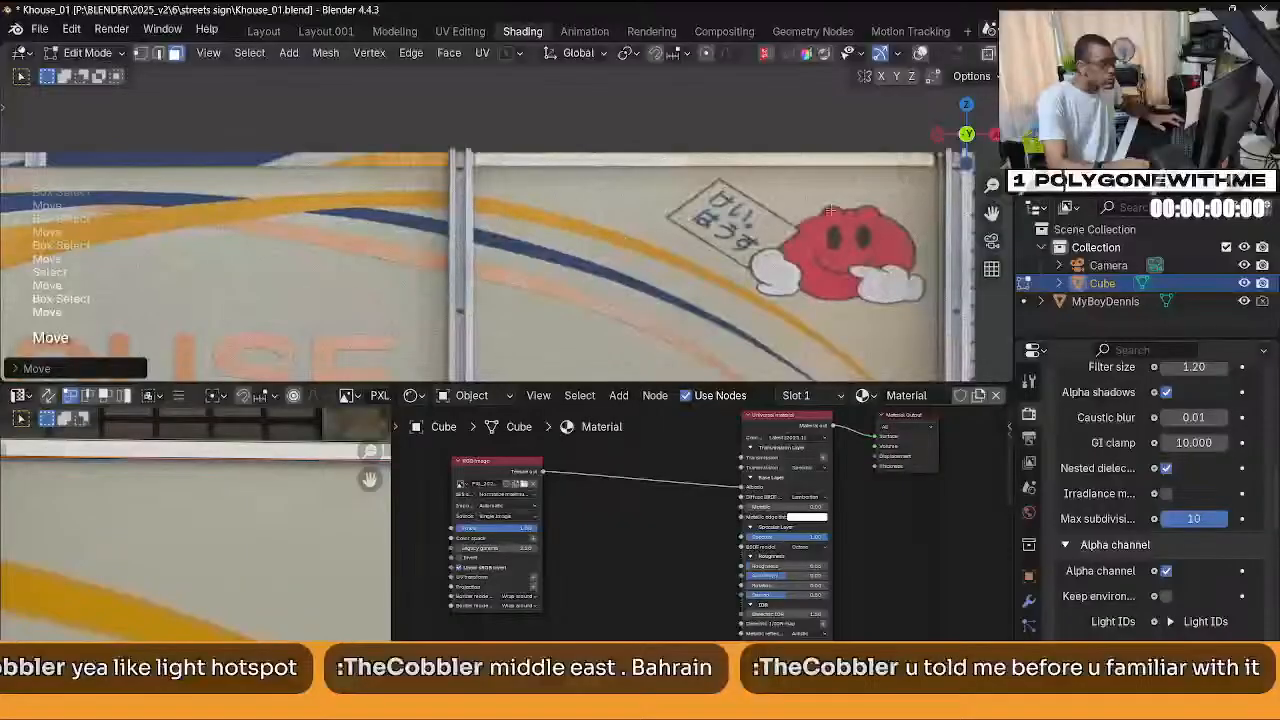
scroll(840, 210, down, 1)
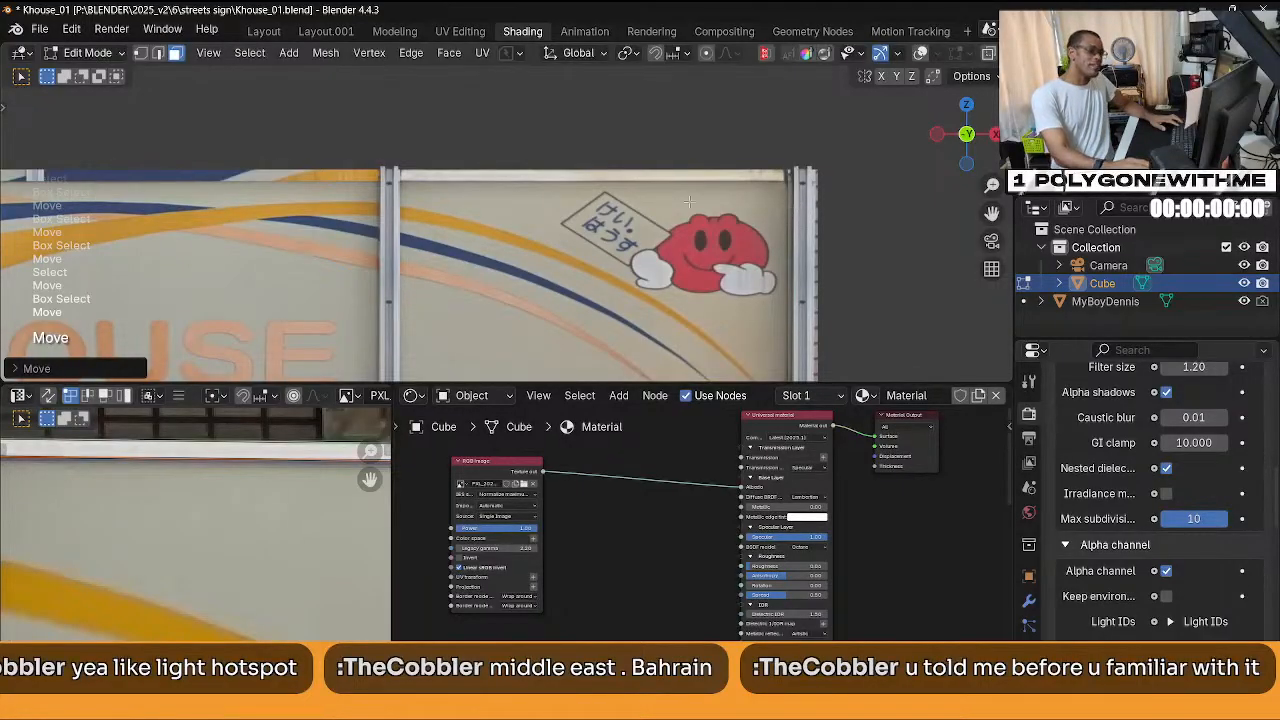
Inspect the sign's top frame from an angle in solid shading and in rendered shading.
middle_drag(688, 202, 601, 327)
scroll(571, 280, up, 5)
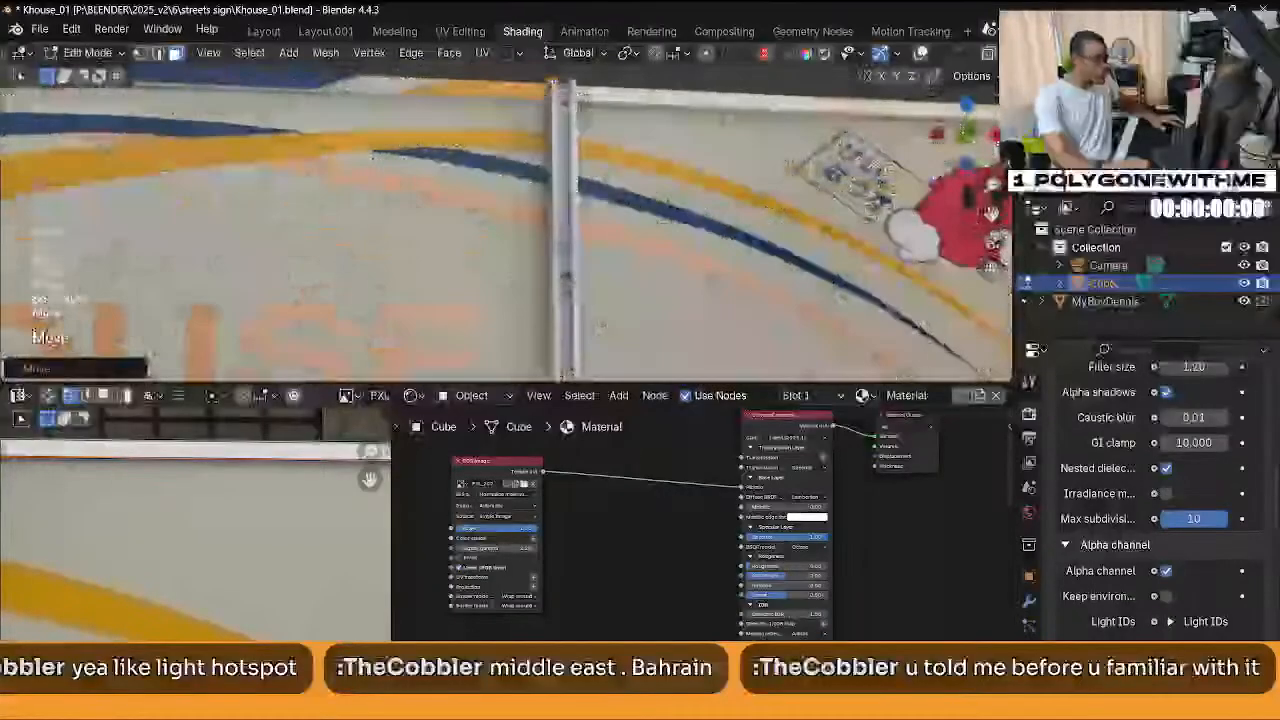
scroll(972, 55, down, 2)
click(980, 54)
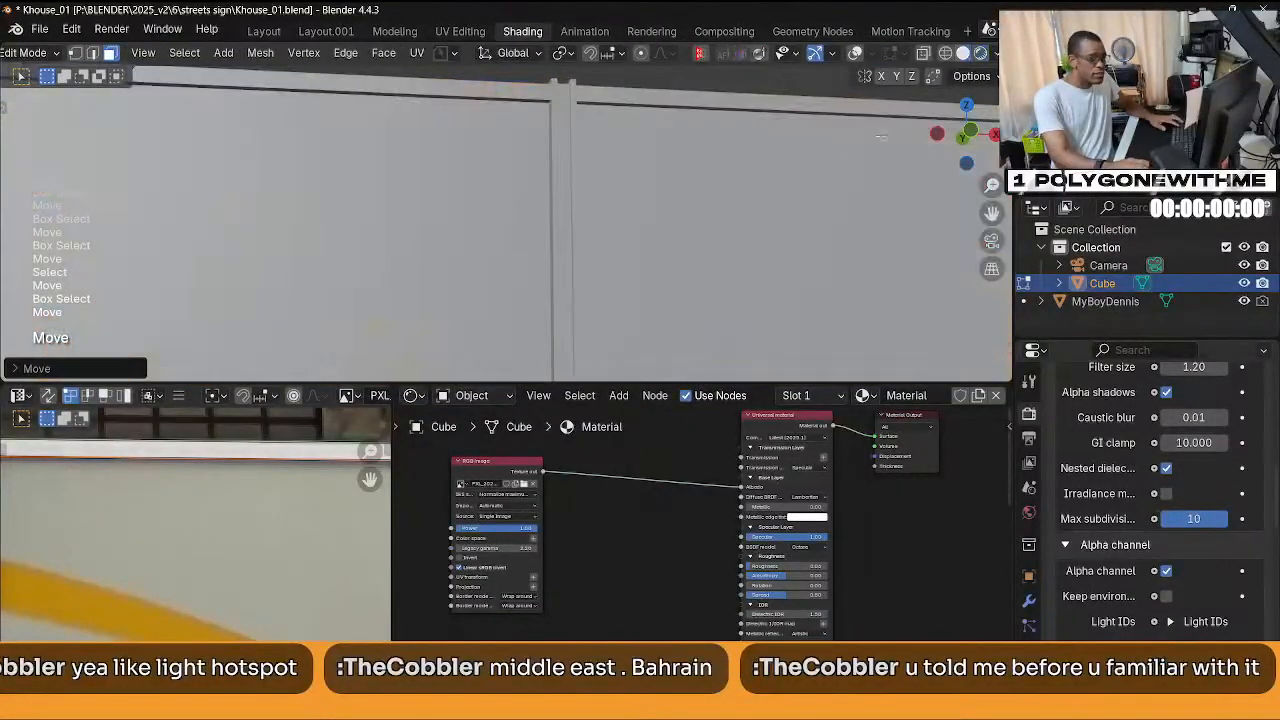
mouse_move(881, 137)
middle_down()
mouse_move(677, 263)
mouse_move(880, 135)
mouse_move(870, 160)
middle_up()
click(963, 54)
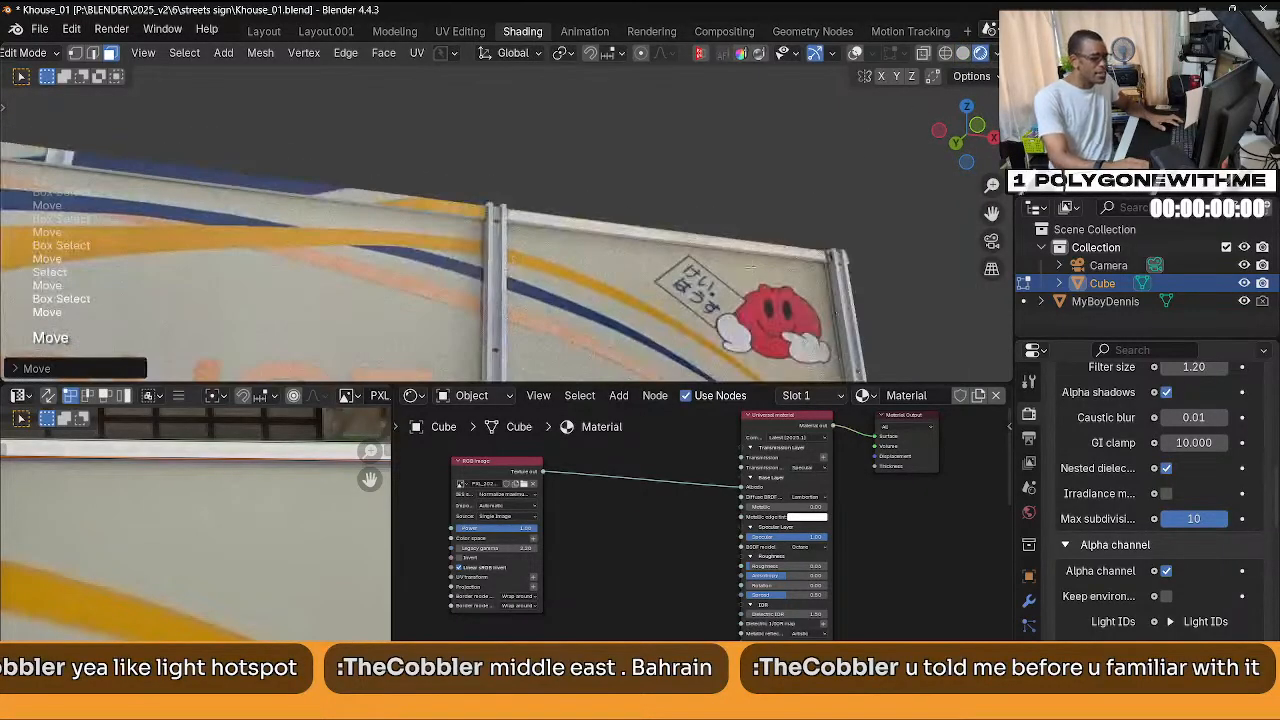
Select the whole linked UV island lying across the K-HOUSE panel in the photo and widen the UV editor.
middle_drag(729, 271, 692, 305)
shift+middle_drag(515, 230, 736, 215)
scroll(585, 202, down, 4)
scroll(168, 563, down, 5)
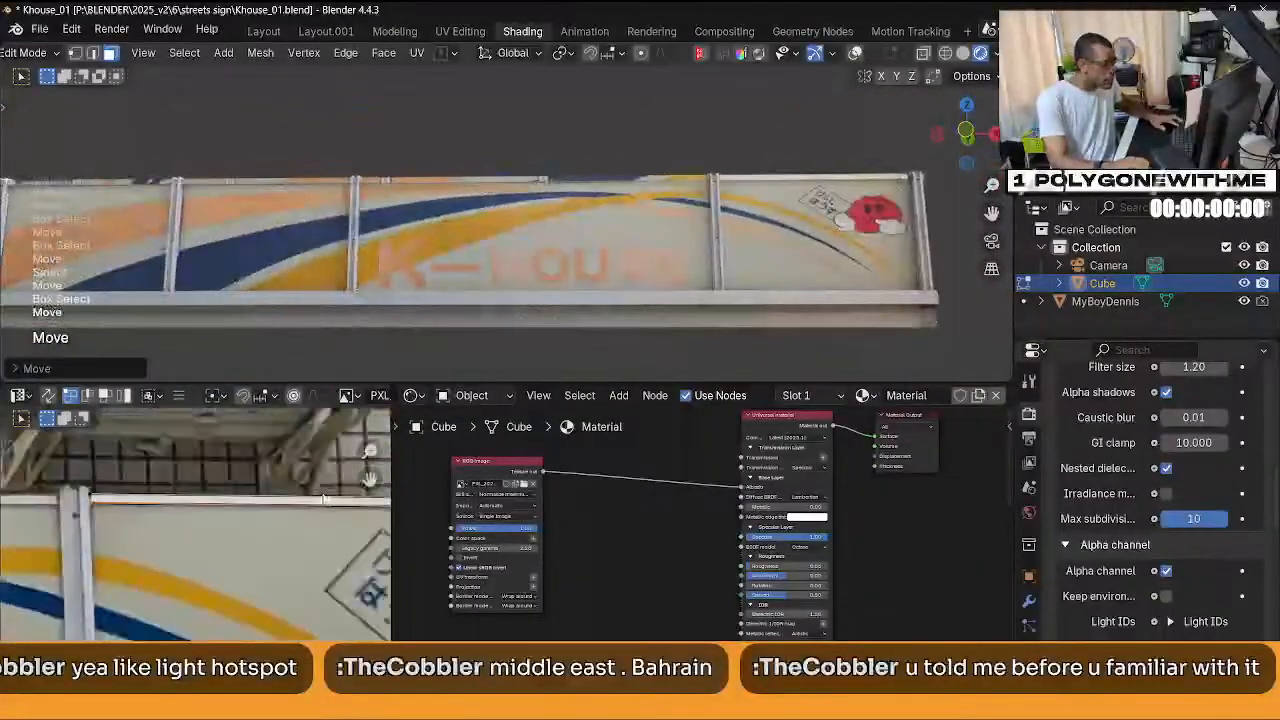
scroll(168, 563, up, 3)
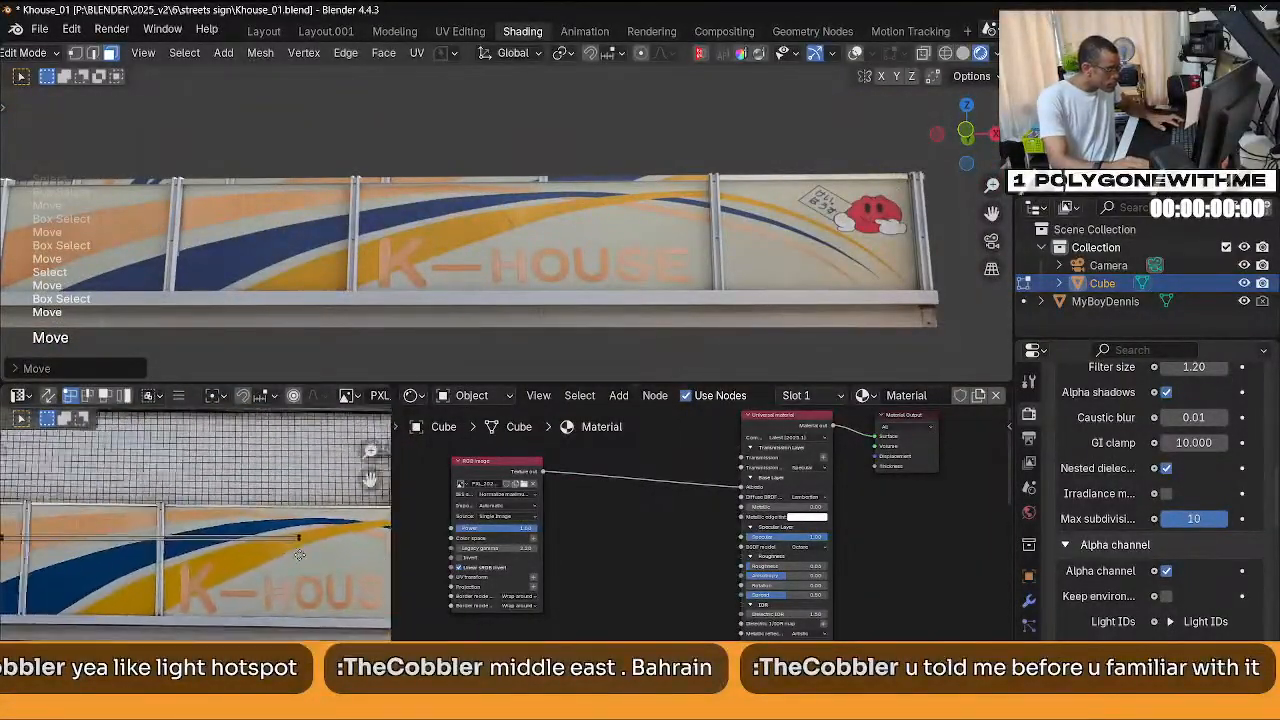
middle_drag(215, 570, 251, 574)
click(253, 573)
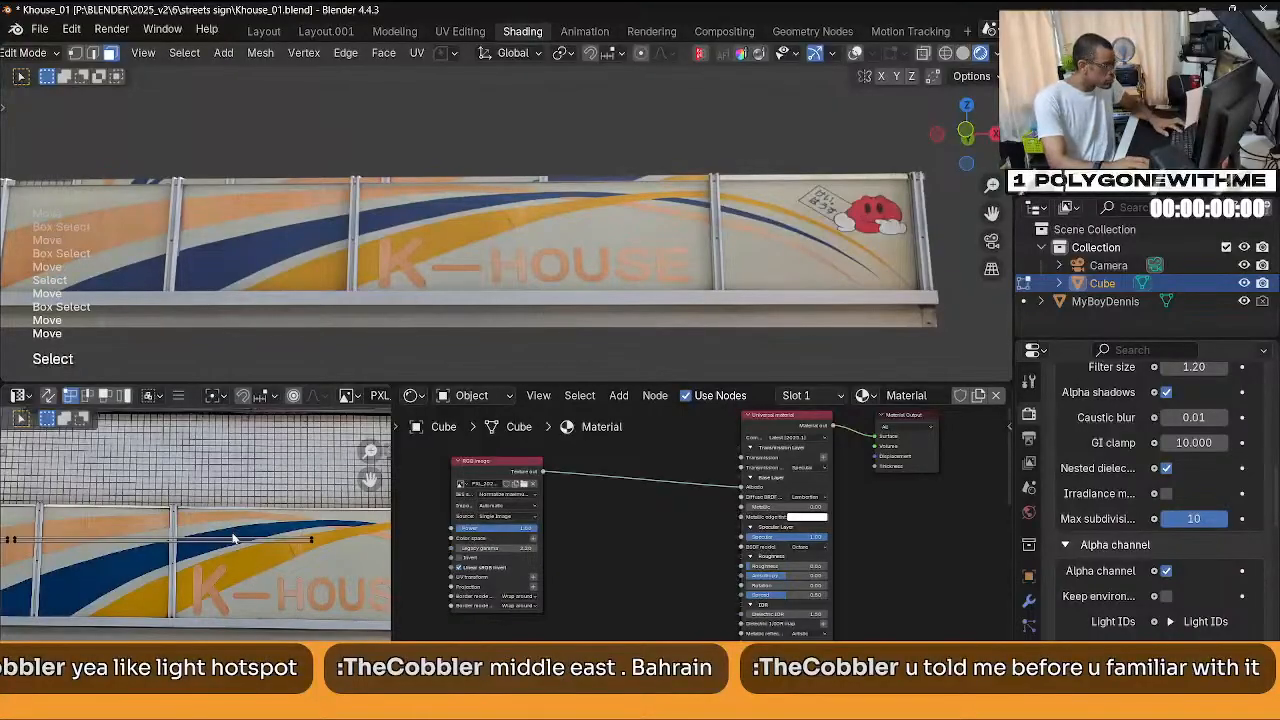
key(l)
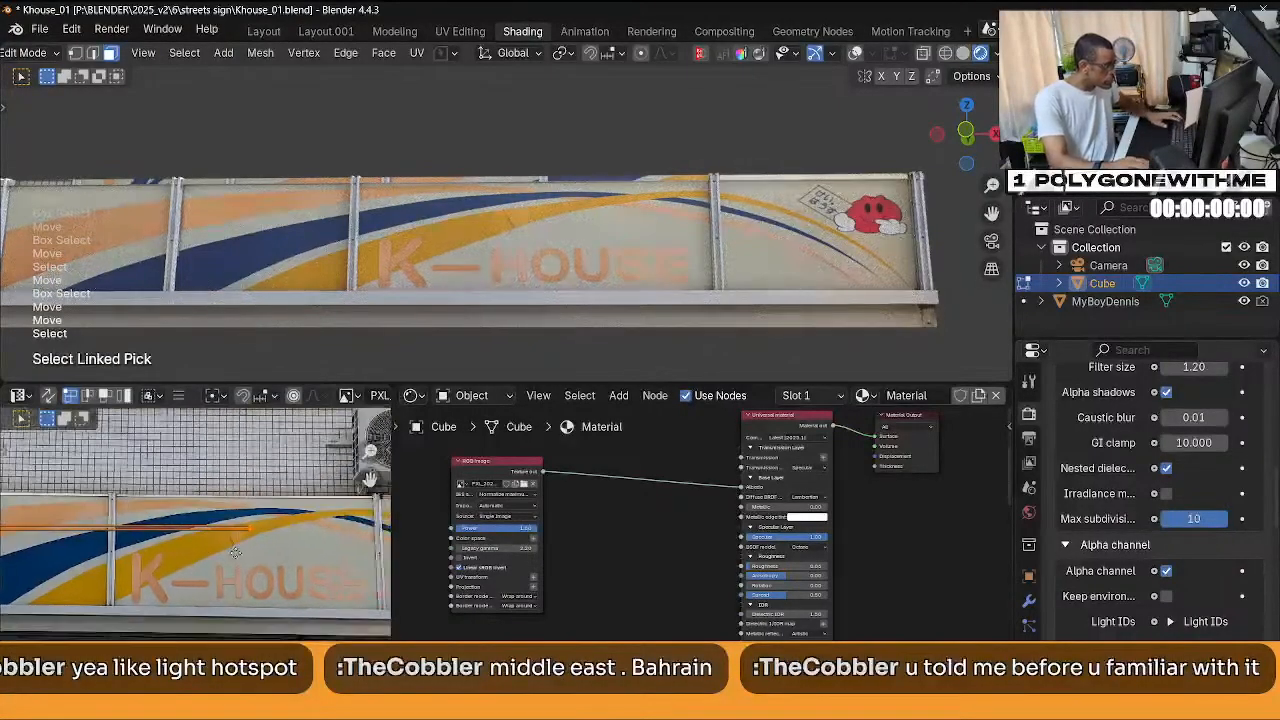
middle_drag(236, 538, 176, 527)
drag(395, 510, 905, 518)
scroll(560, 551, up, 5)
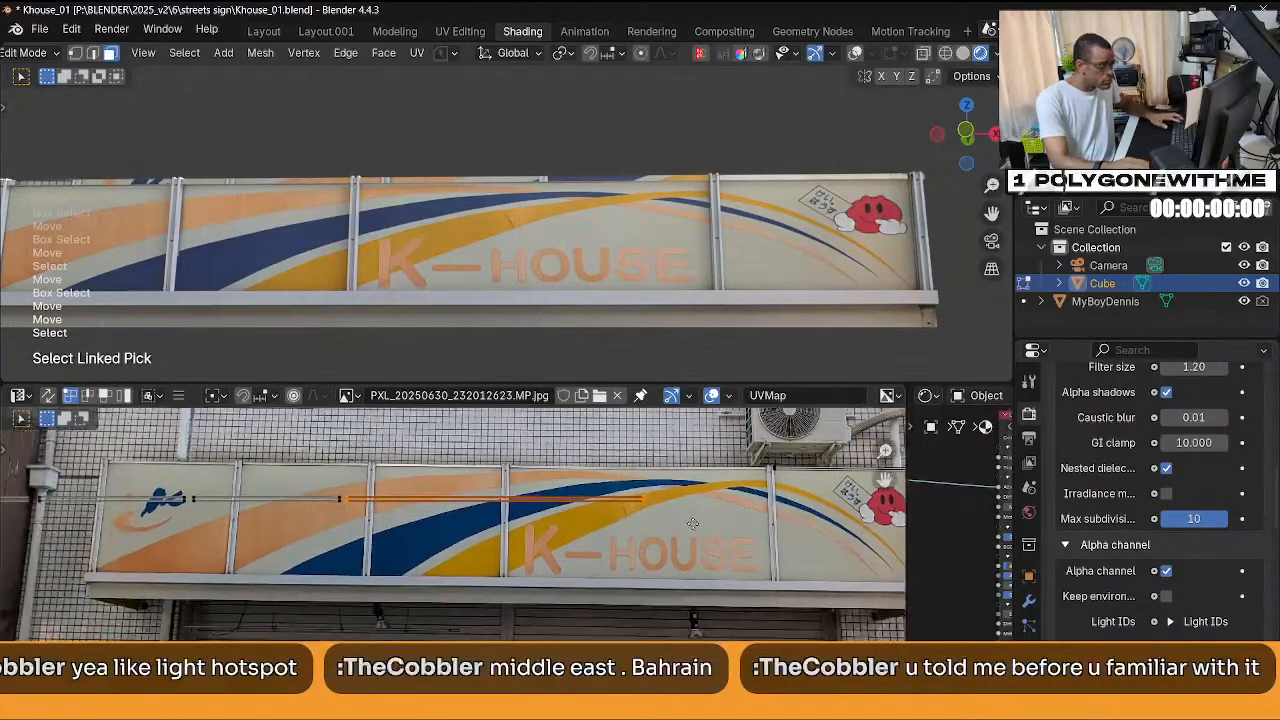
middle_drag(551, 581, 530, 570)
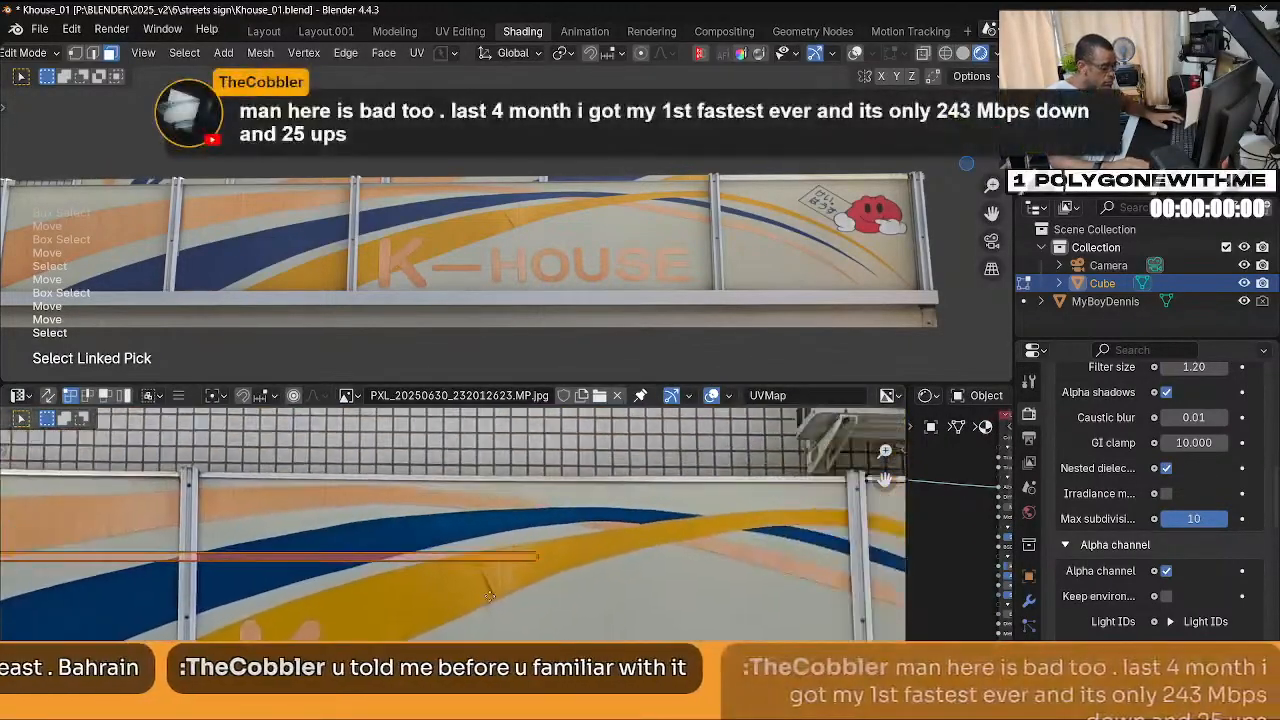
scroll(517, 562, down, 2)
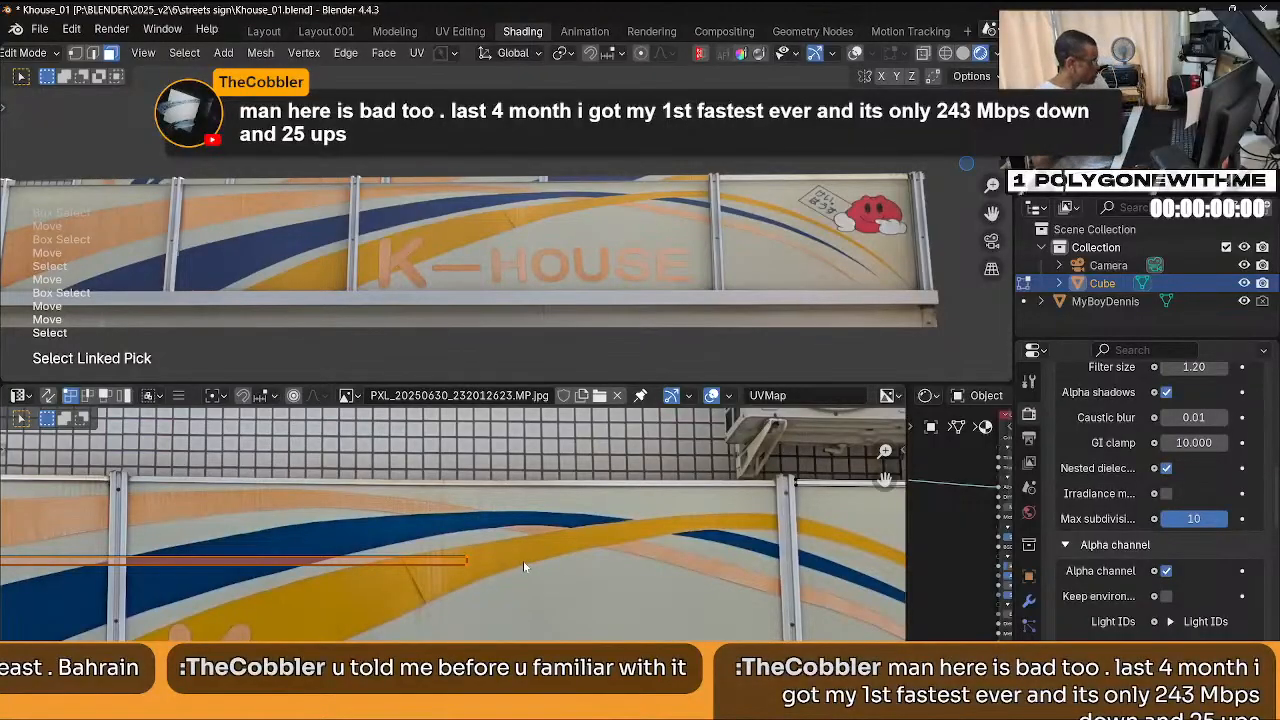
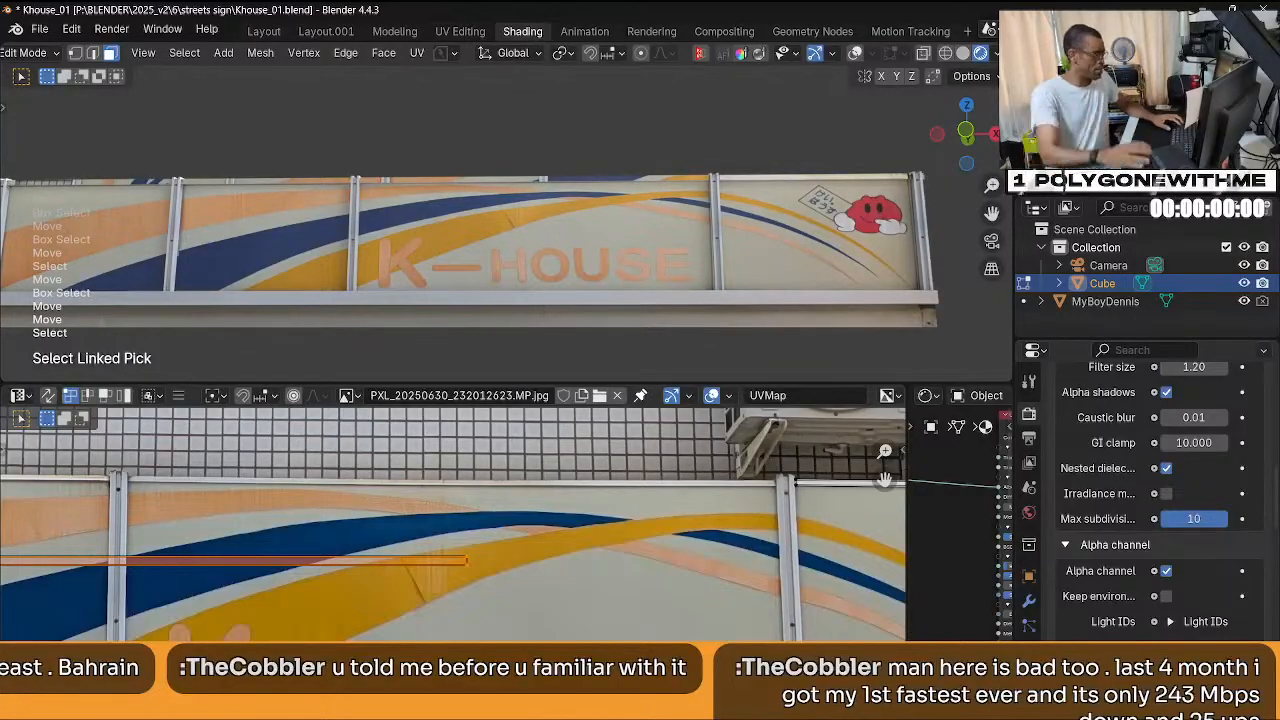
Move the island's right-end and left-end vertices onto the photo's top frame strip between the K-HOUSE panel's two divider posts.
scroll(600, 523, down, 1)
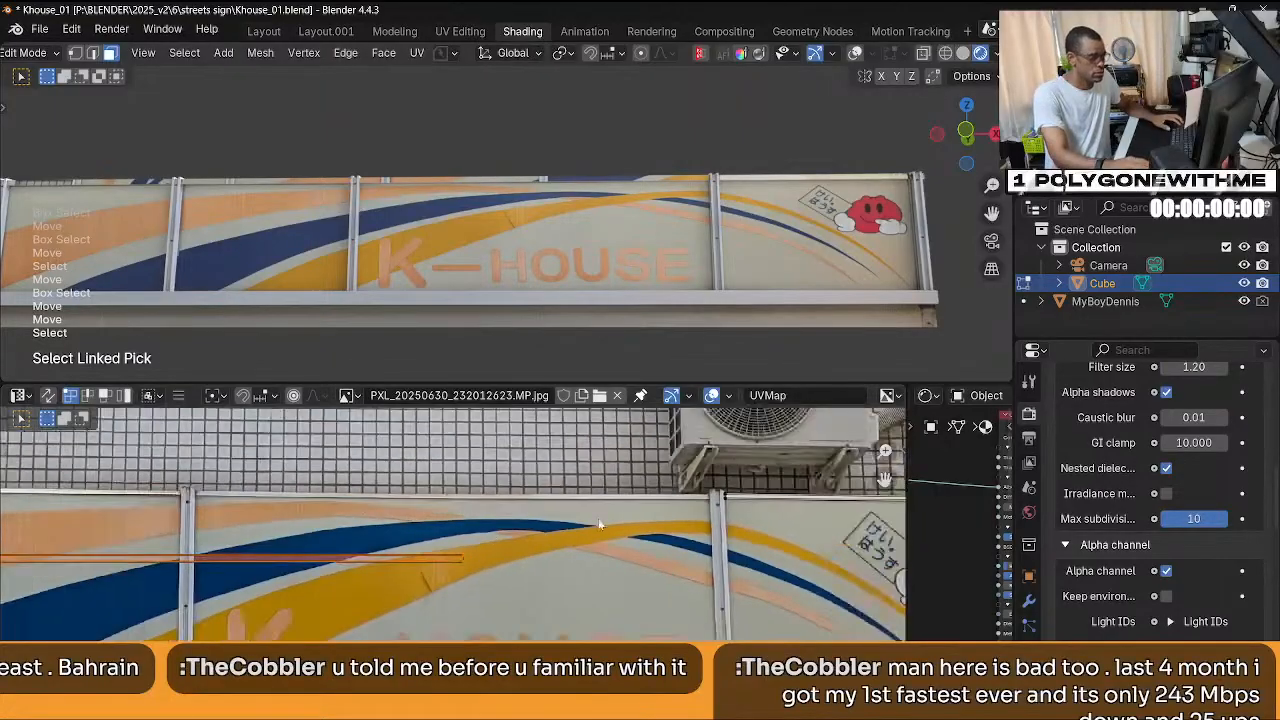
drag(478, 583, 486, 587)
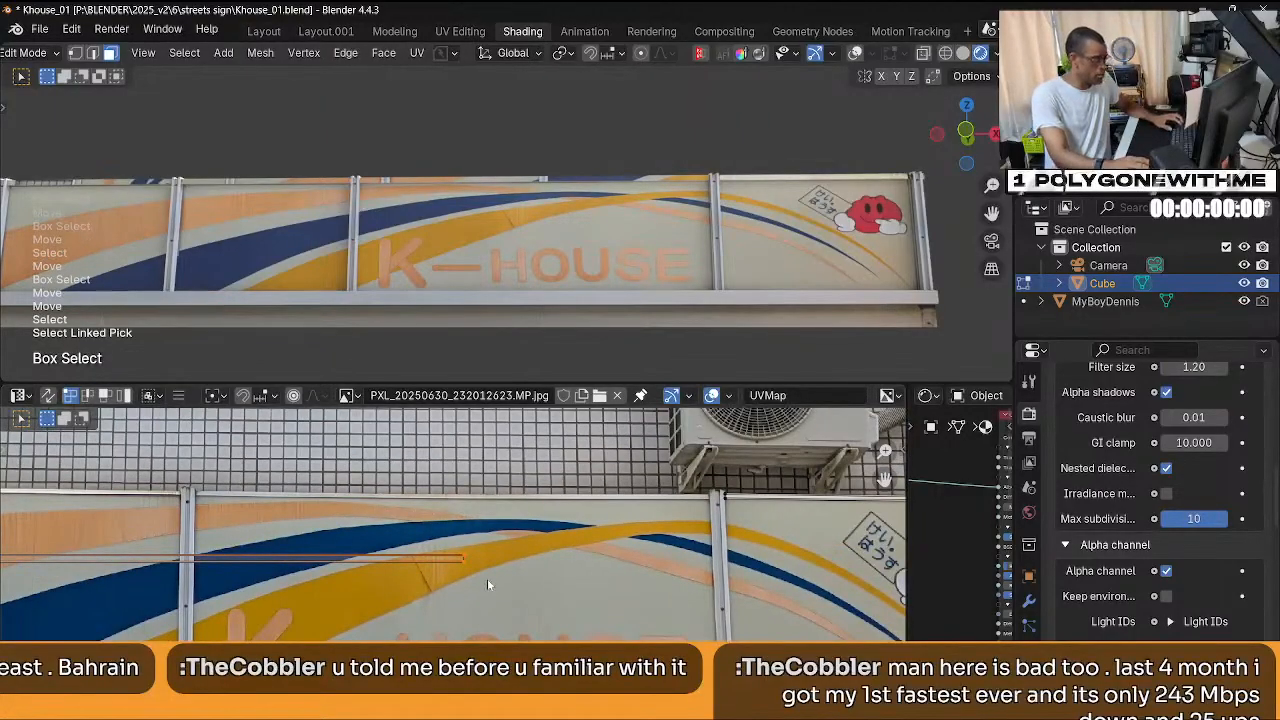
key(g)
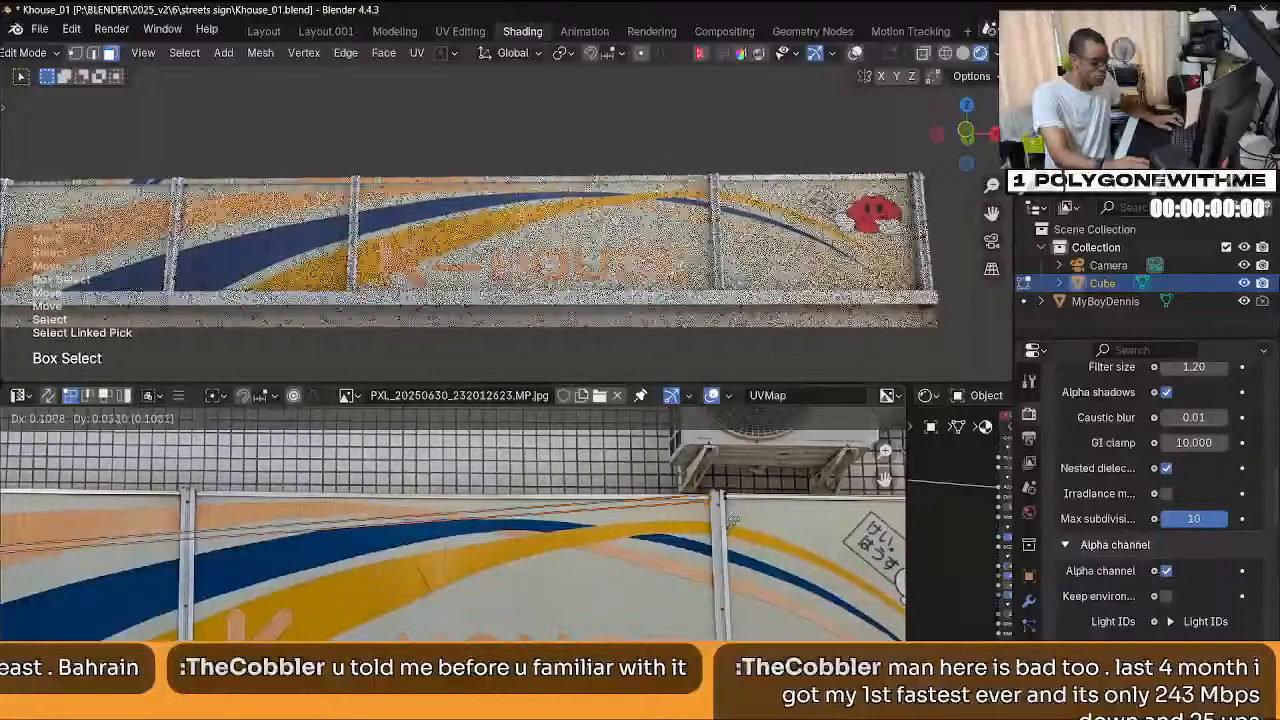
click(700, 528)
scroll(291, 507, down, 2)
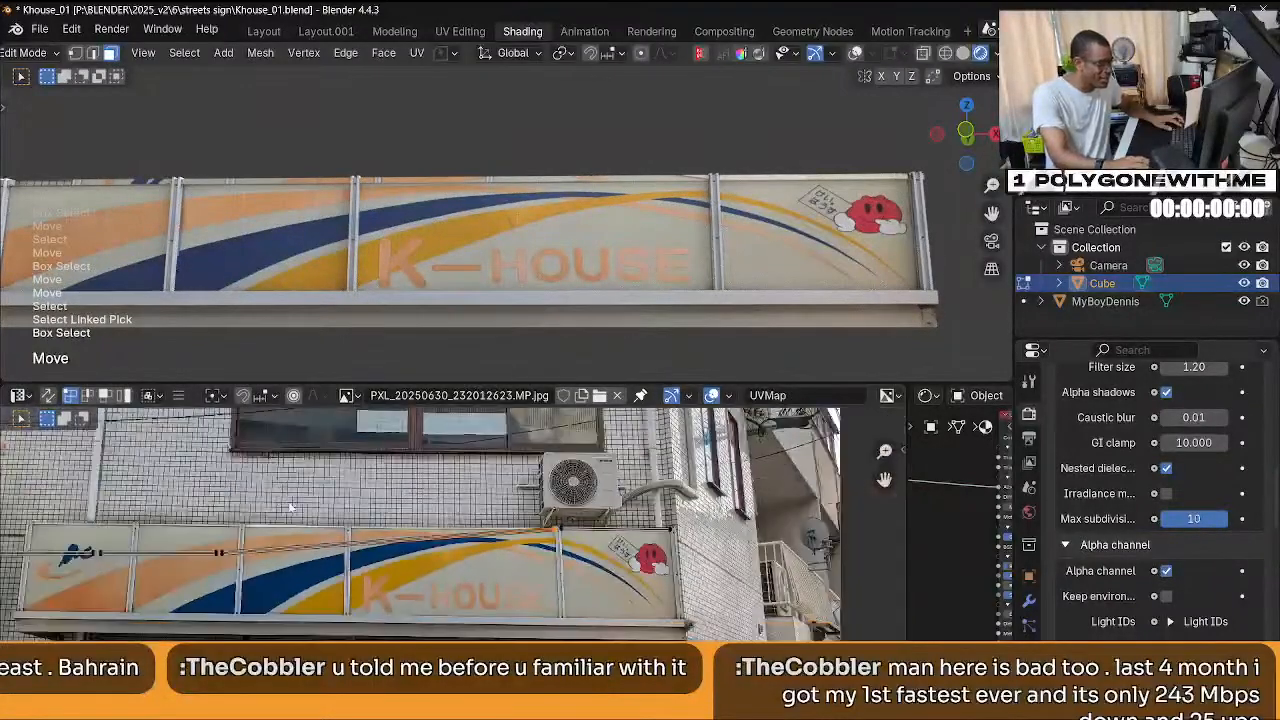
drag(218, 516, 250, 583)
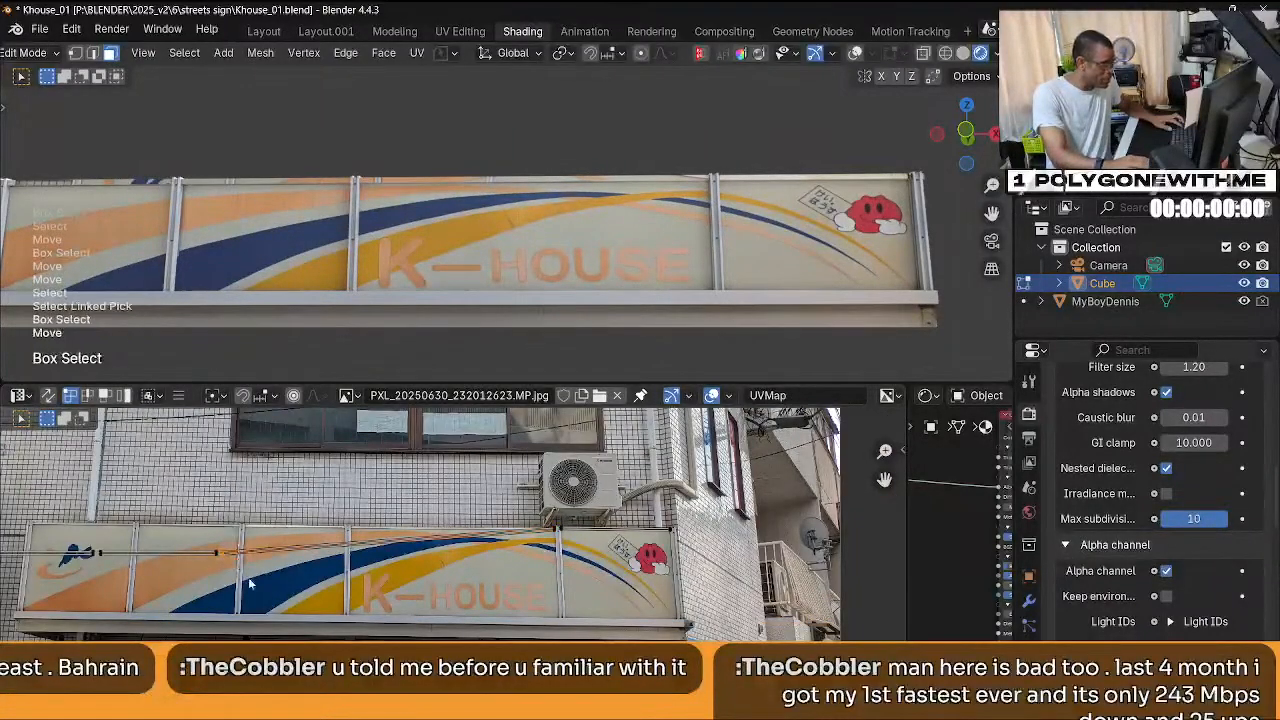
key(g)
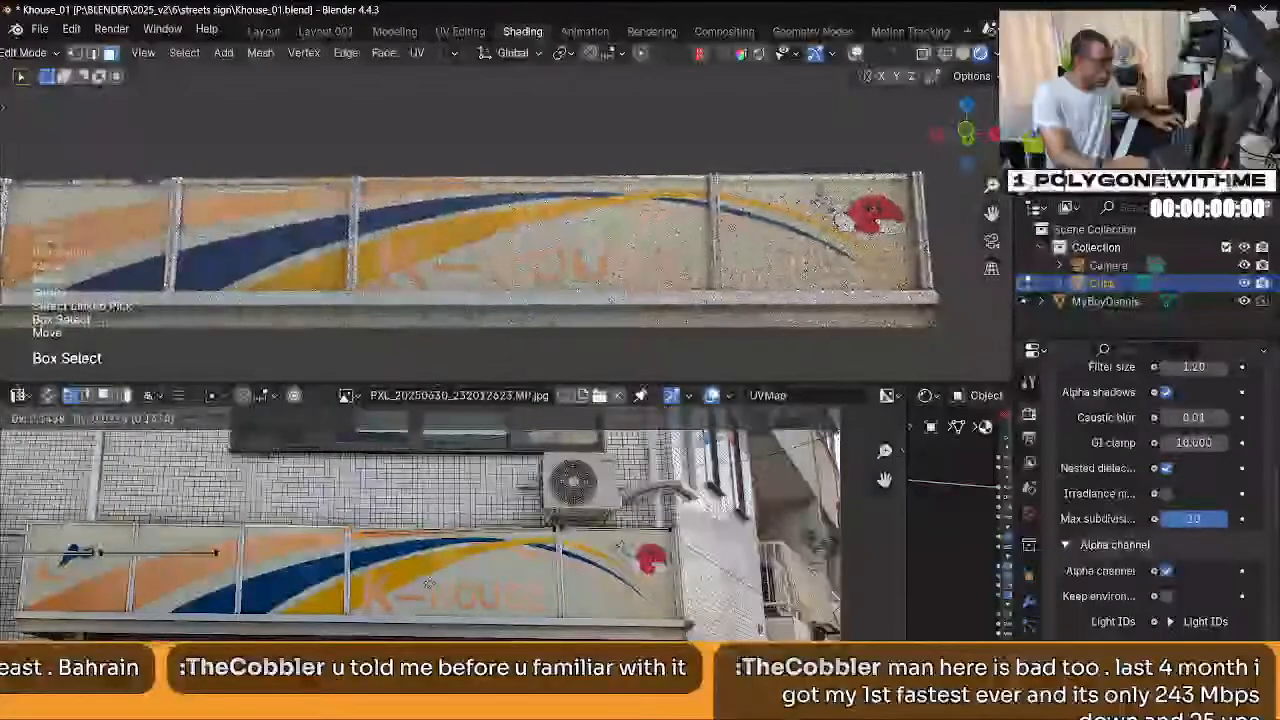
click(424, 577)
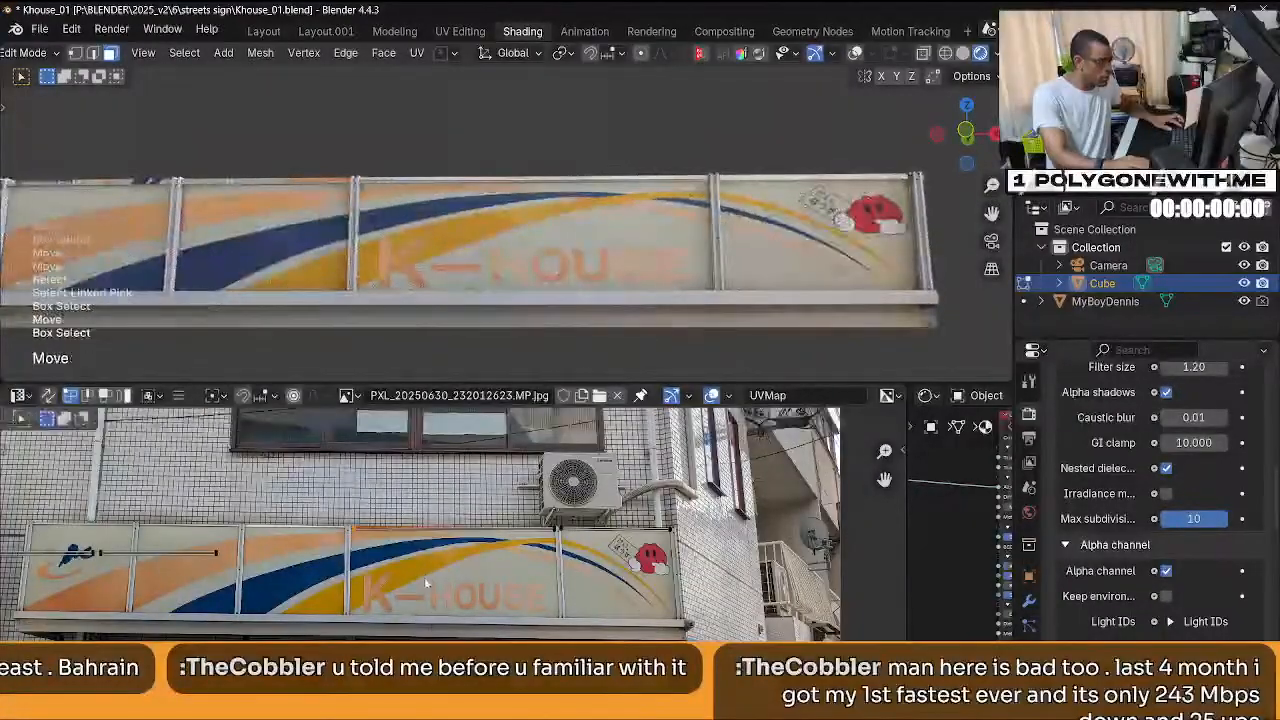
Fit the island's right-end upper and lower vertices to the frame strip's corners where it meets the post before the mascot panel.
scroll(538, 553, up, 4)
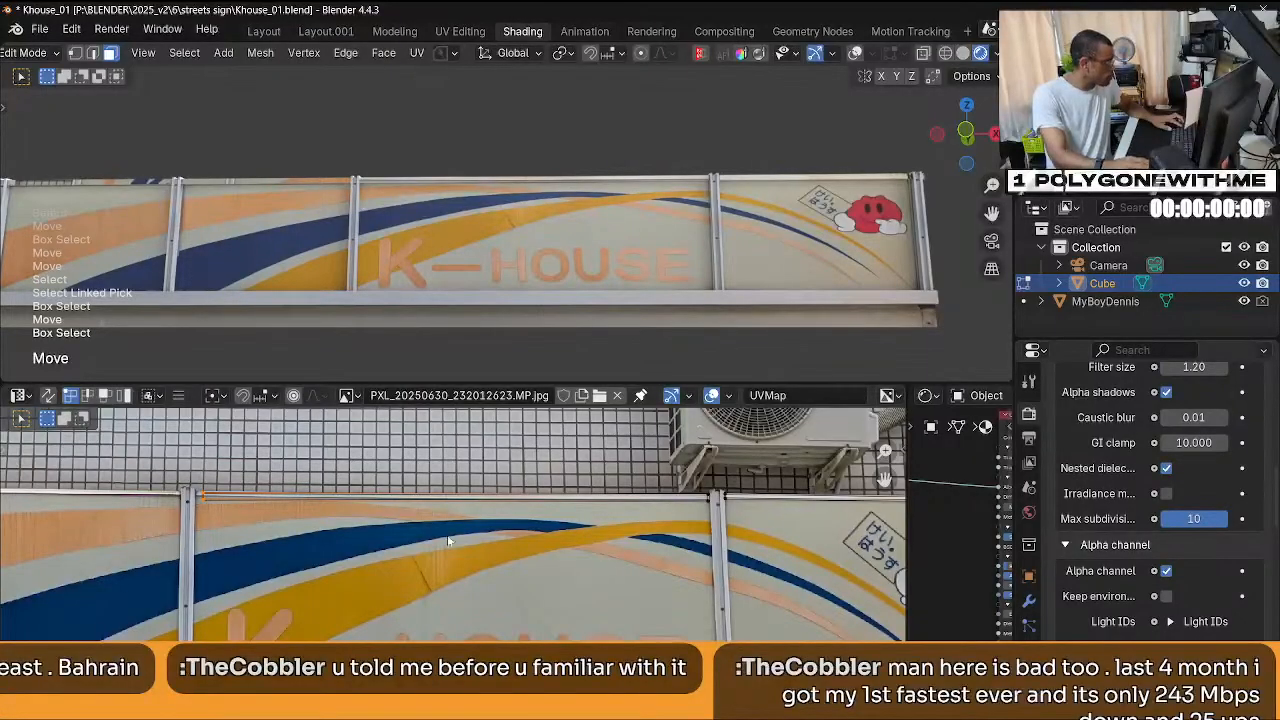
scroll(716, 549, down, 3)
scroll(637, 546, up, 5)
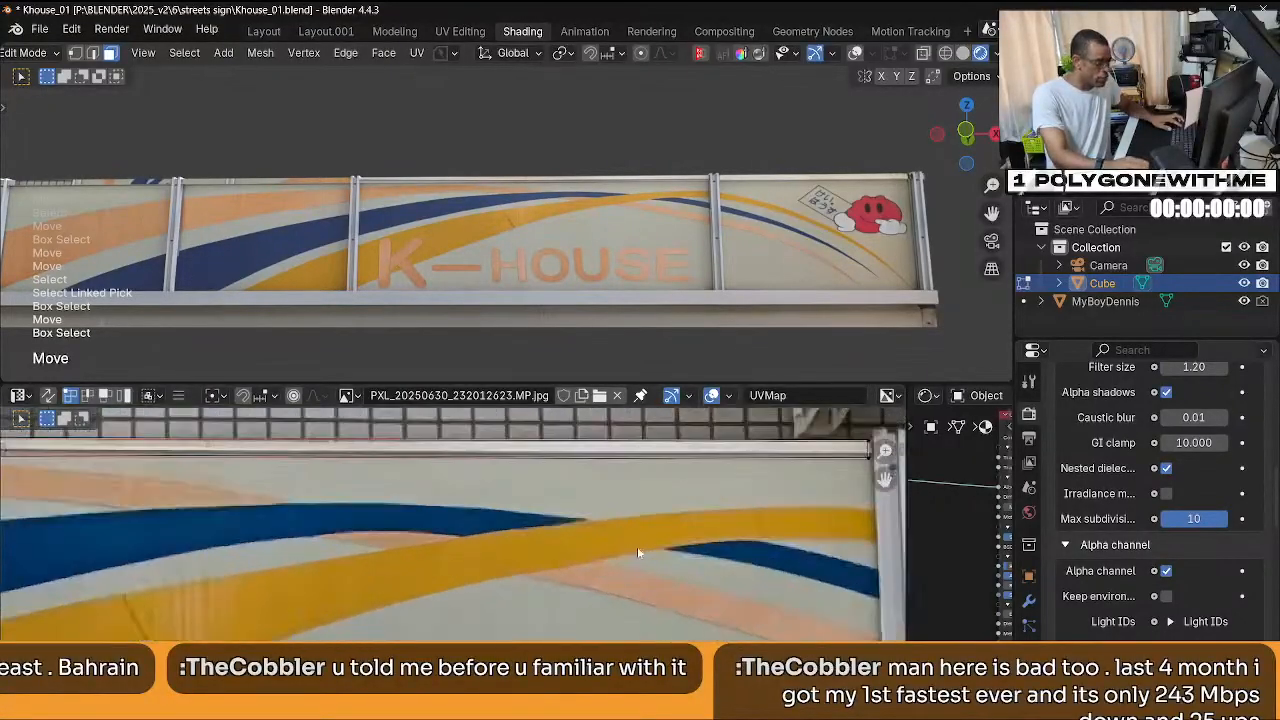
scroll(547, 566, up, 3)
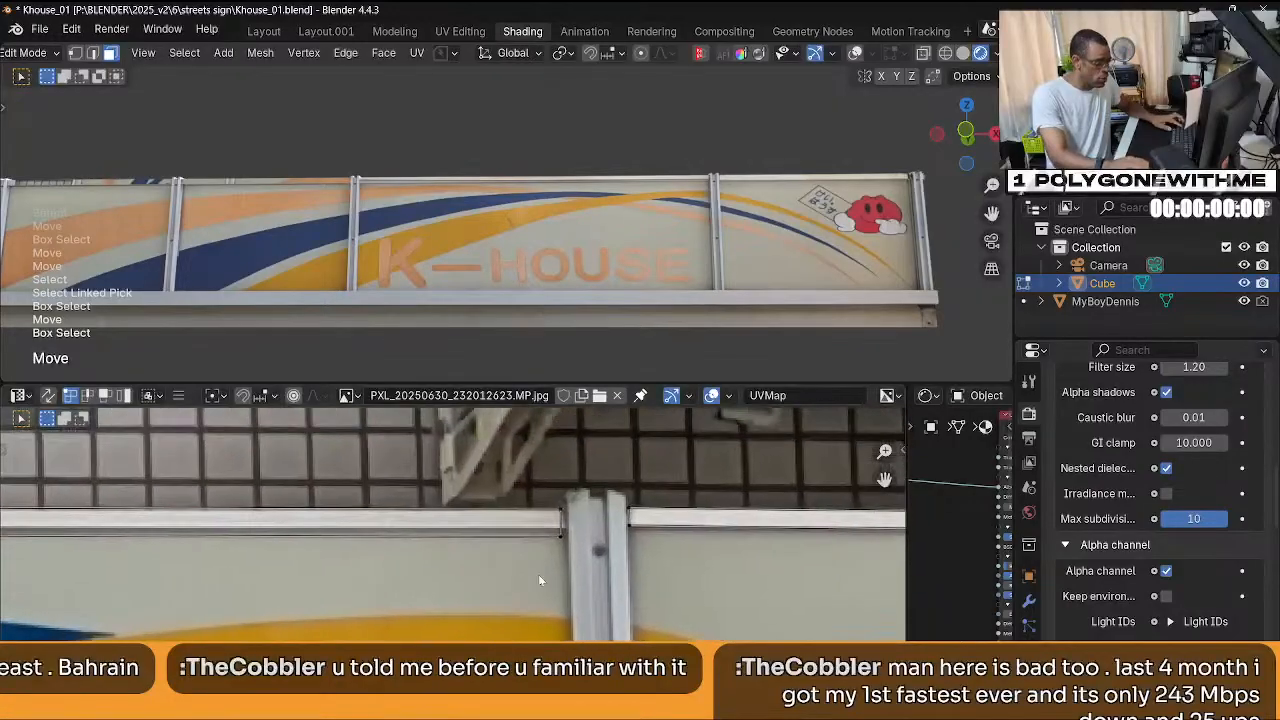
drag(646, 460, 686, 493)
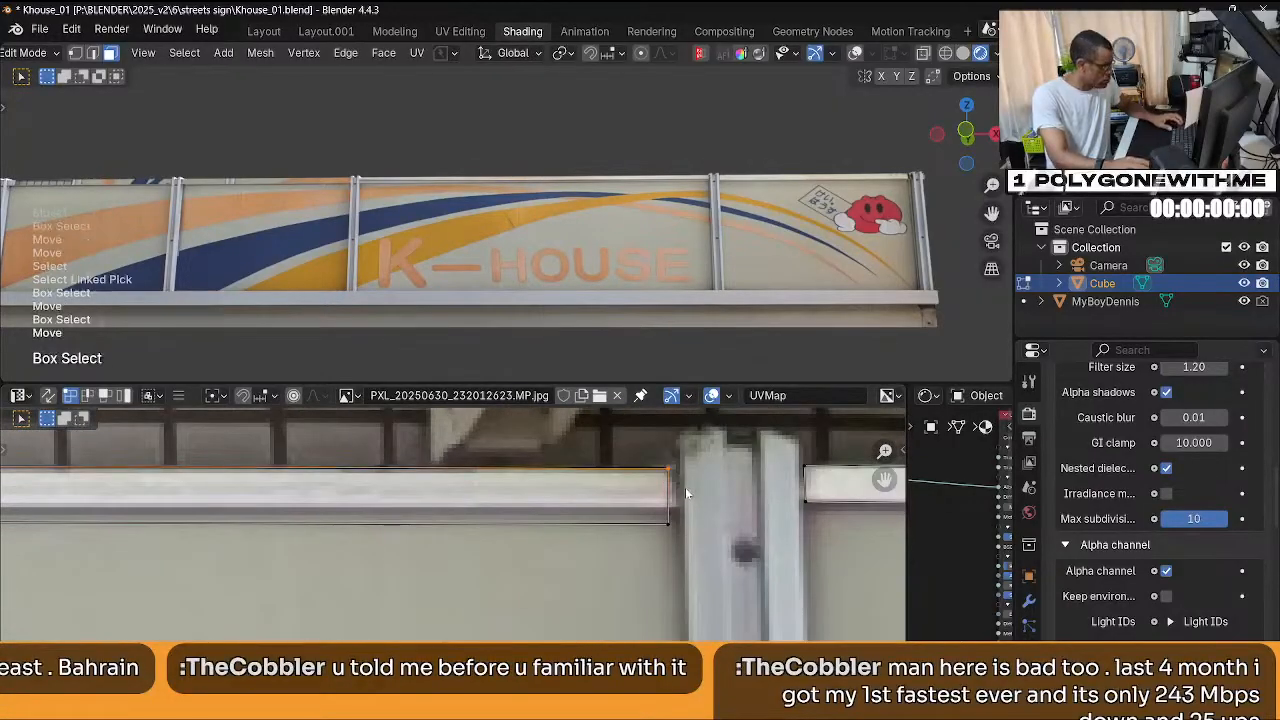
key(g)
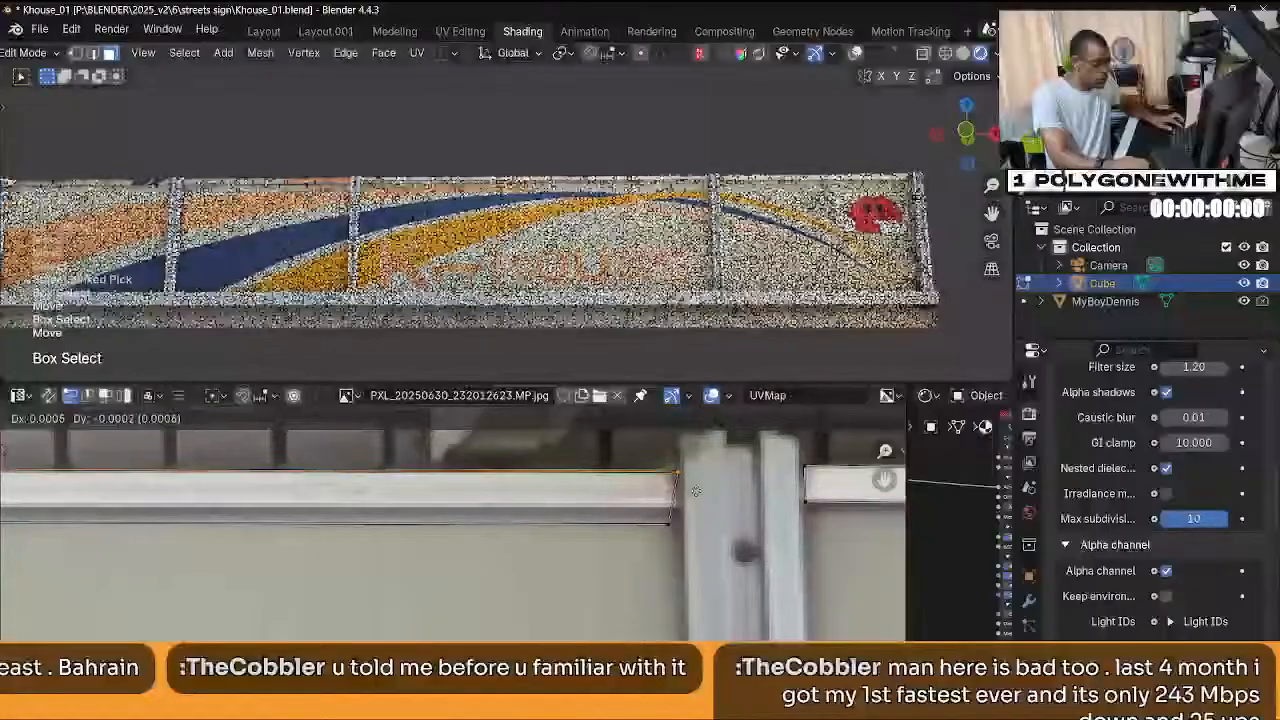
click(696, 490)
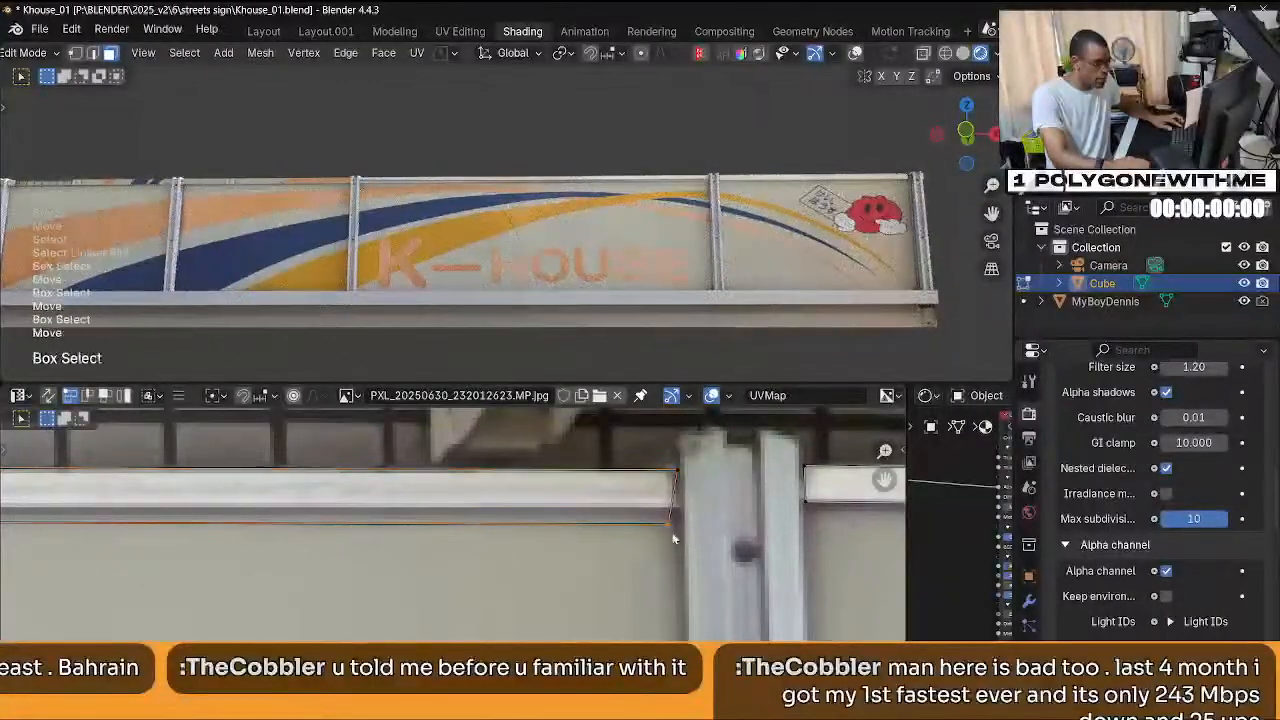
key(g)
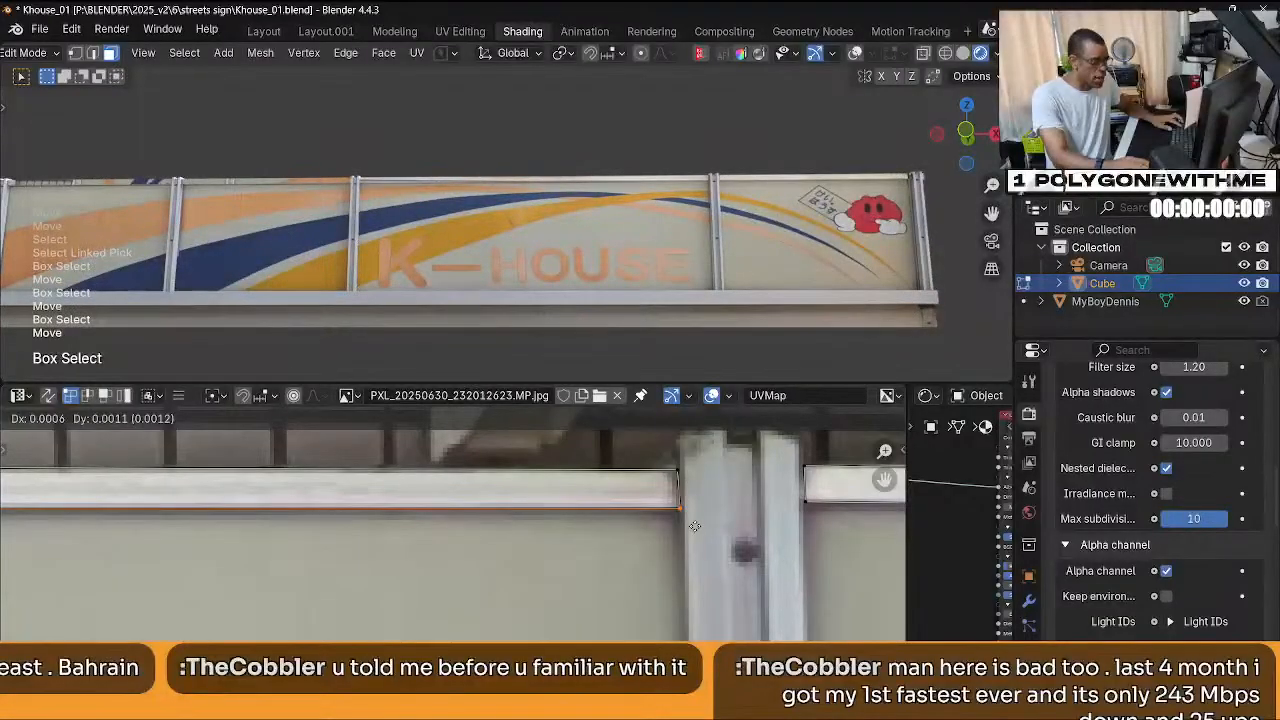
click(696, 530)
drag(683, 474, 690, 485)
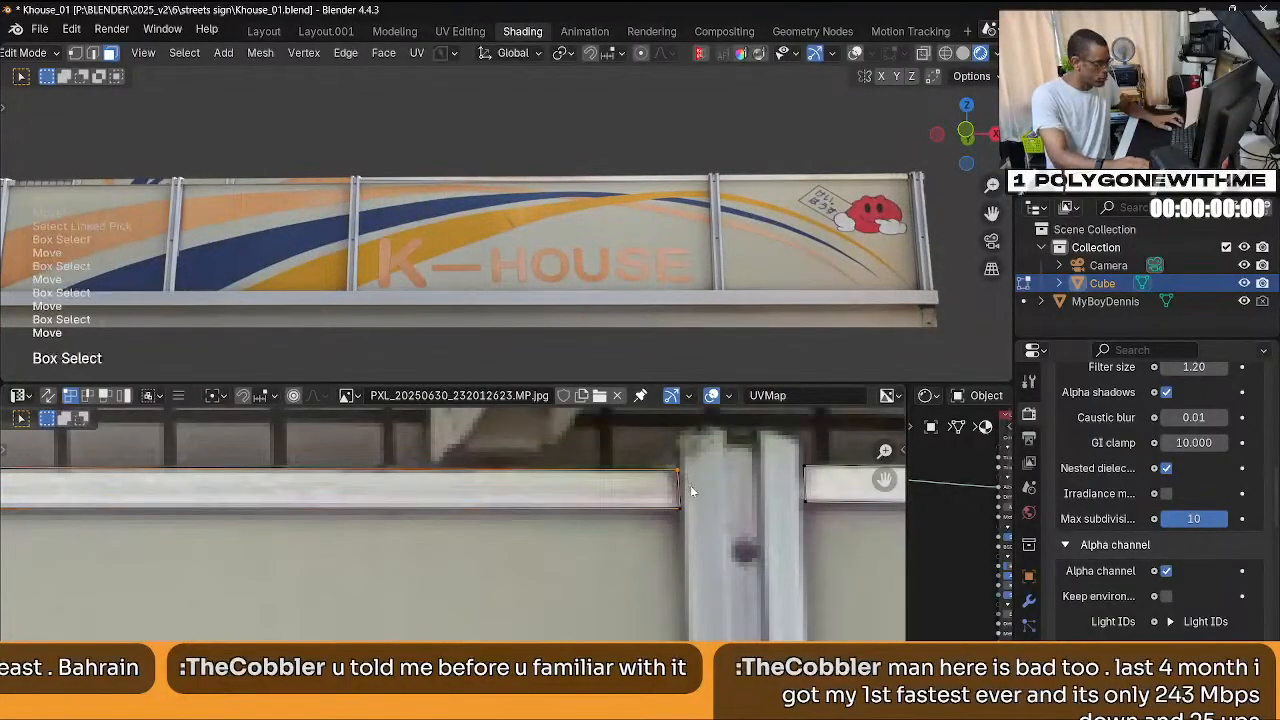
key(g)
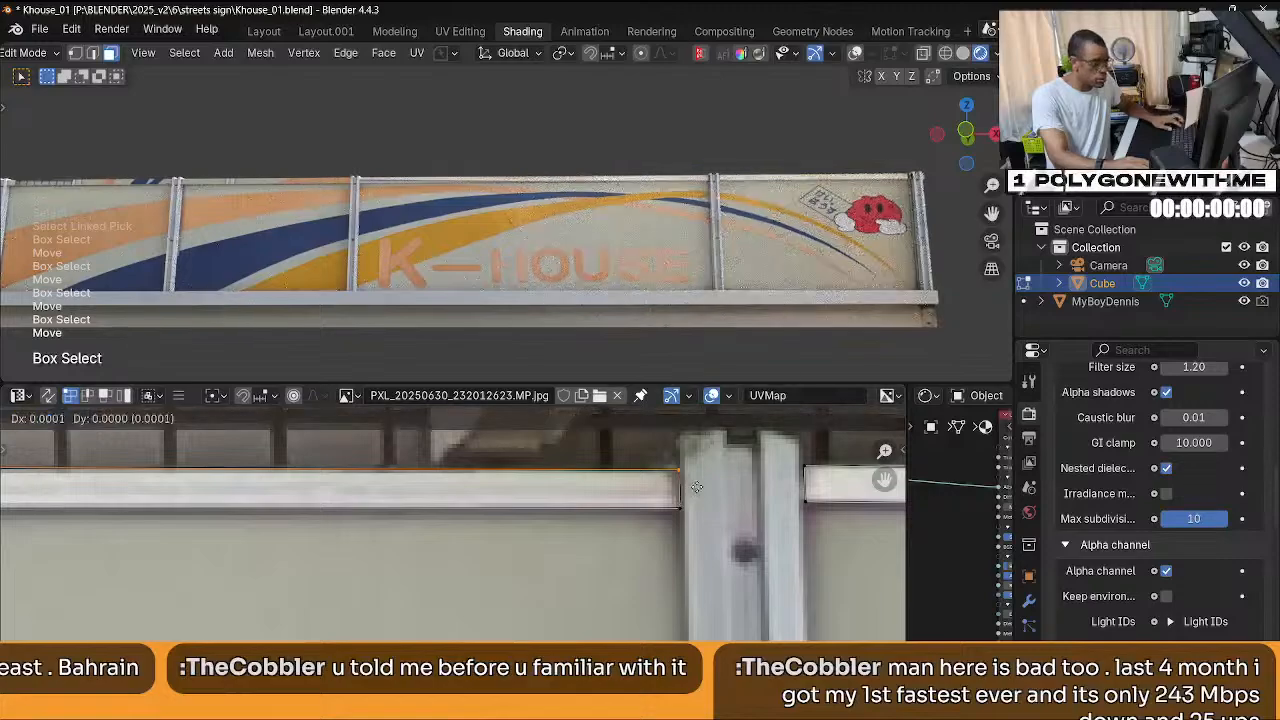
click(676, 489)
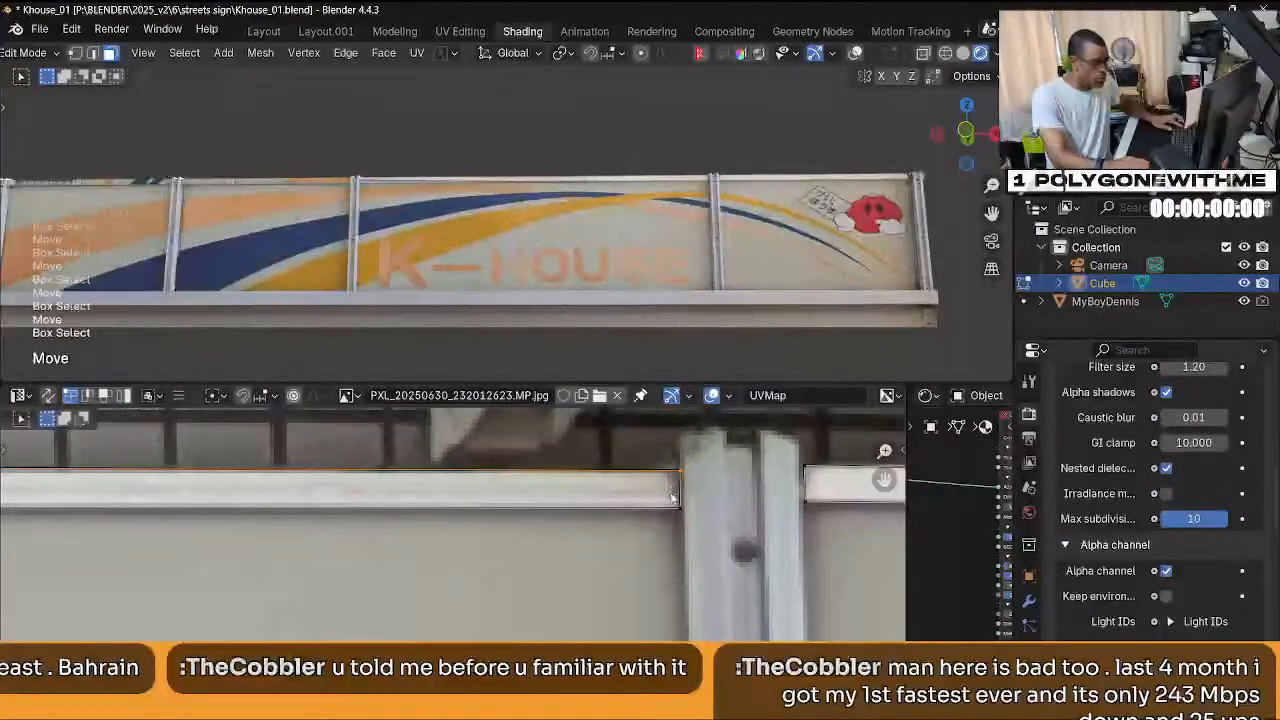
Fit the island's left-end upper and lower vertices to the frame strip's edges beside the K-HOUSE panel's left divider post.
middle_drag(483, 550, 766, 518)
middle_drag(260, 481, 670, 515)
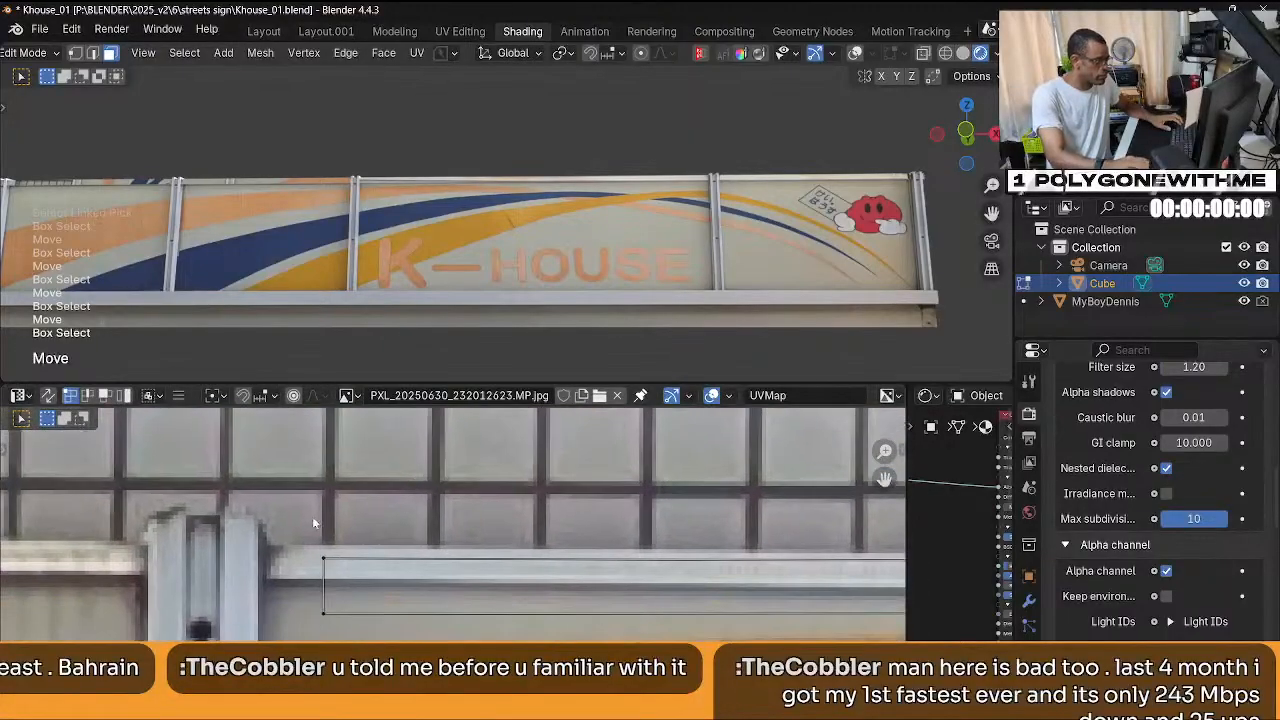
drag(300, 545, 356, 625)
key(g)
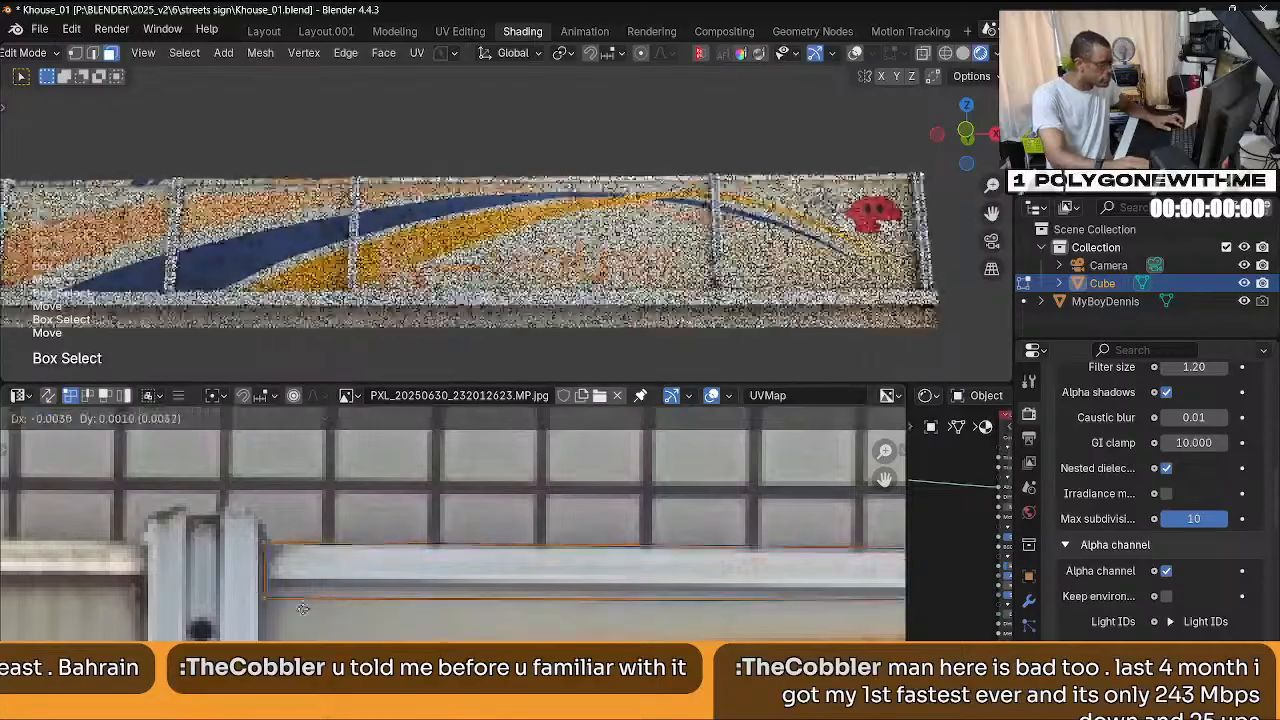
click(275, 612)
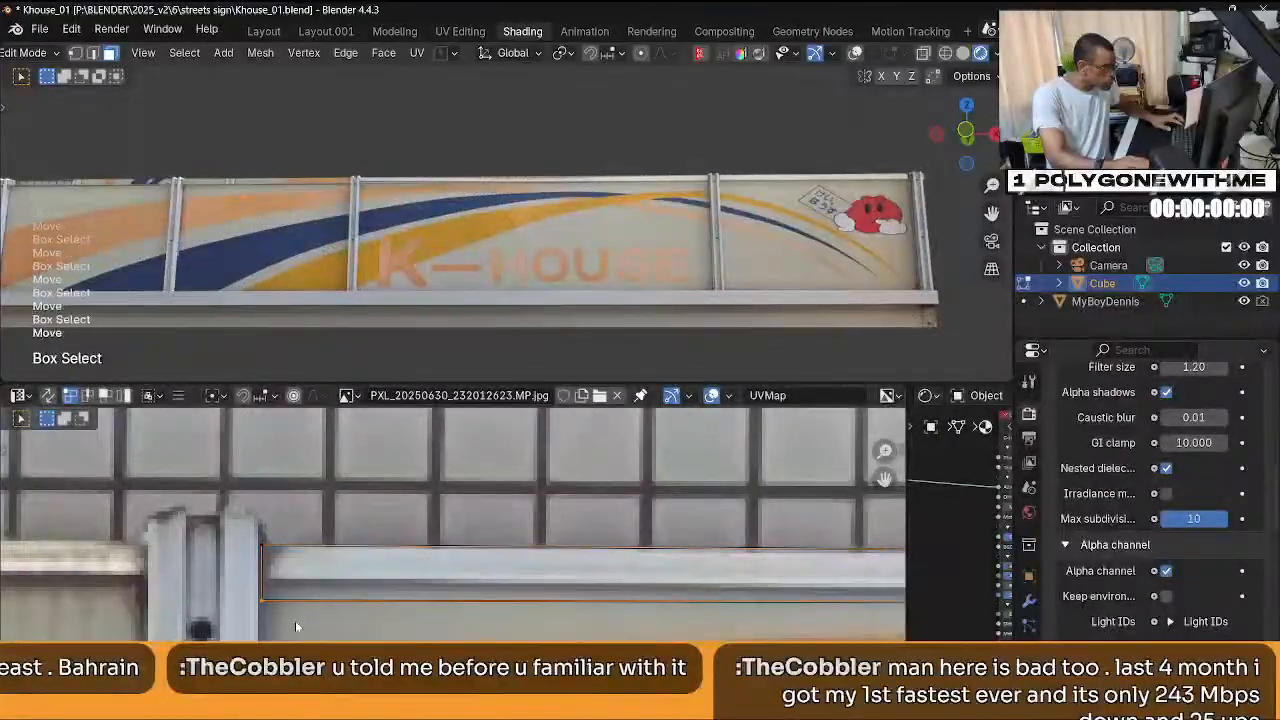
key(g)
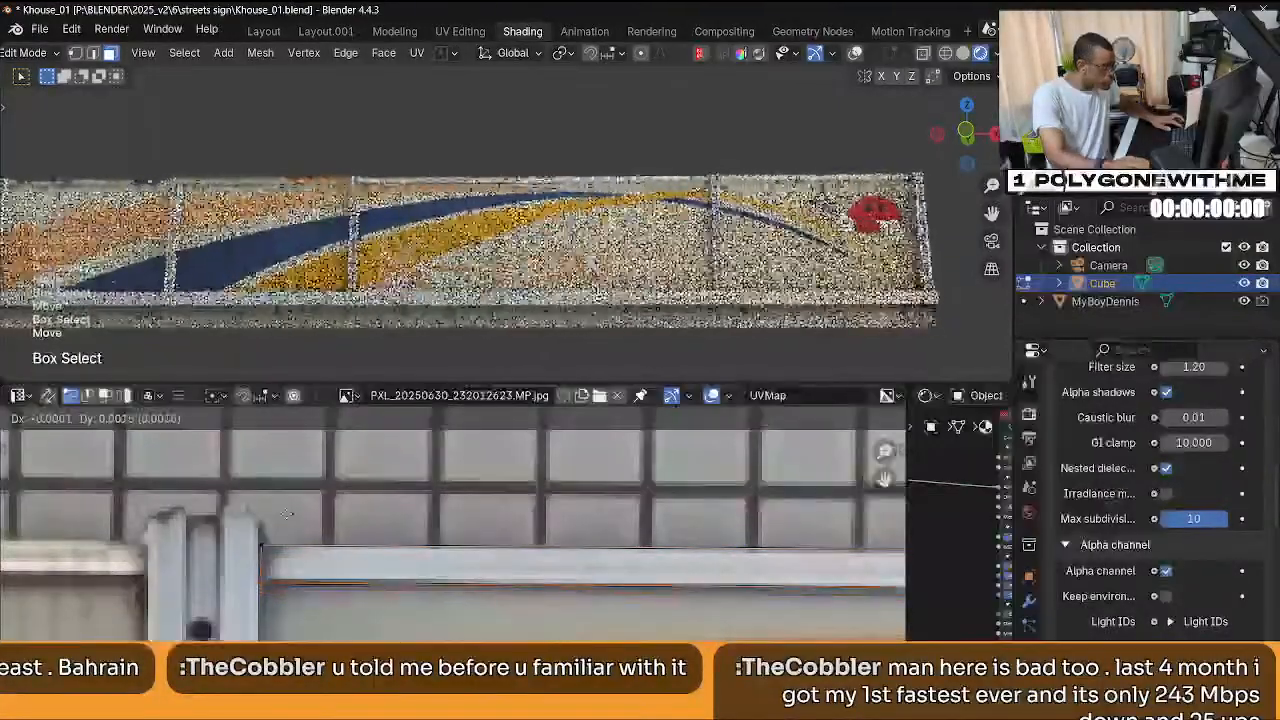
click(290, 560)
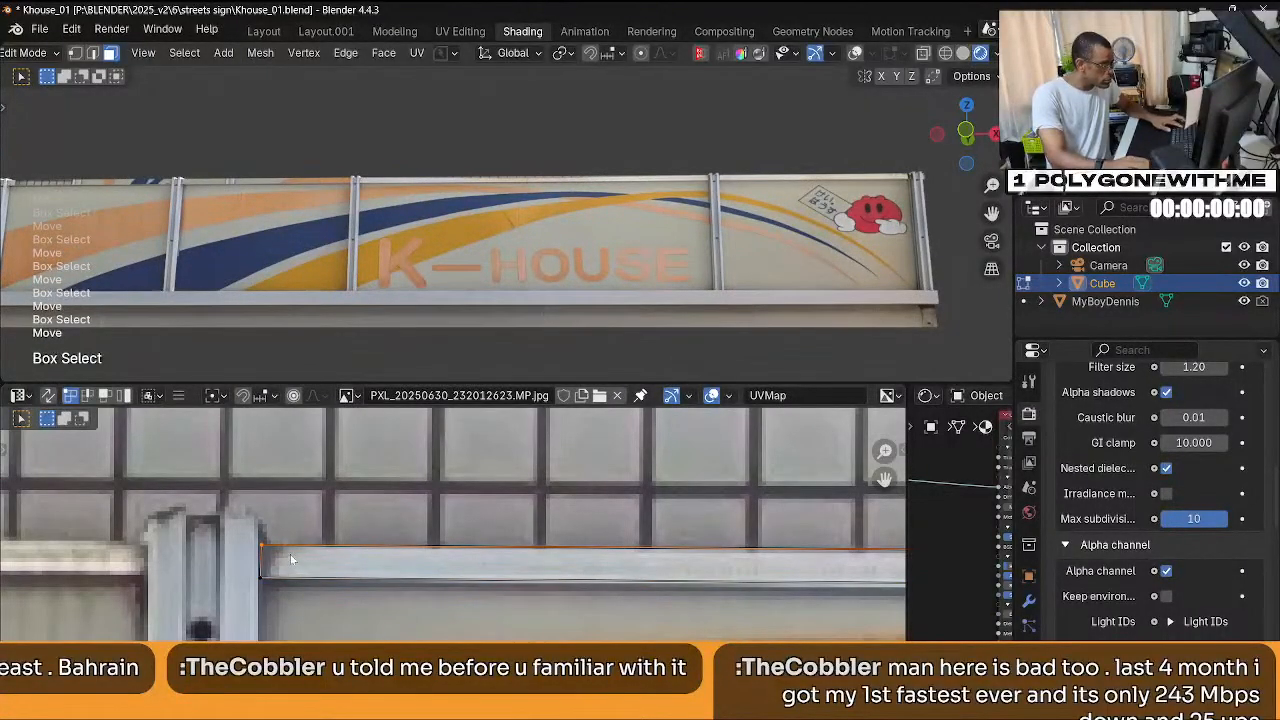
key(g)
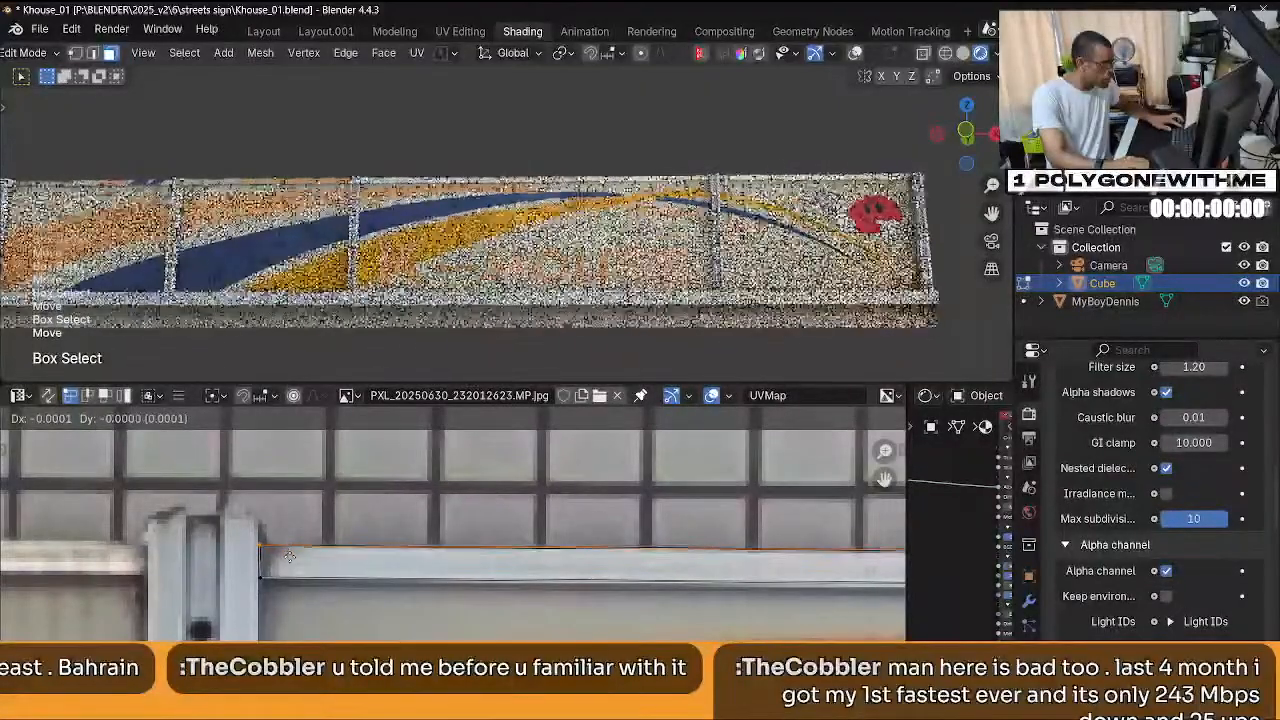
click(288, 606)
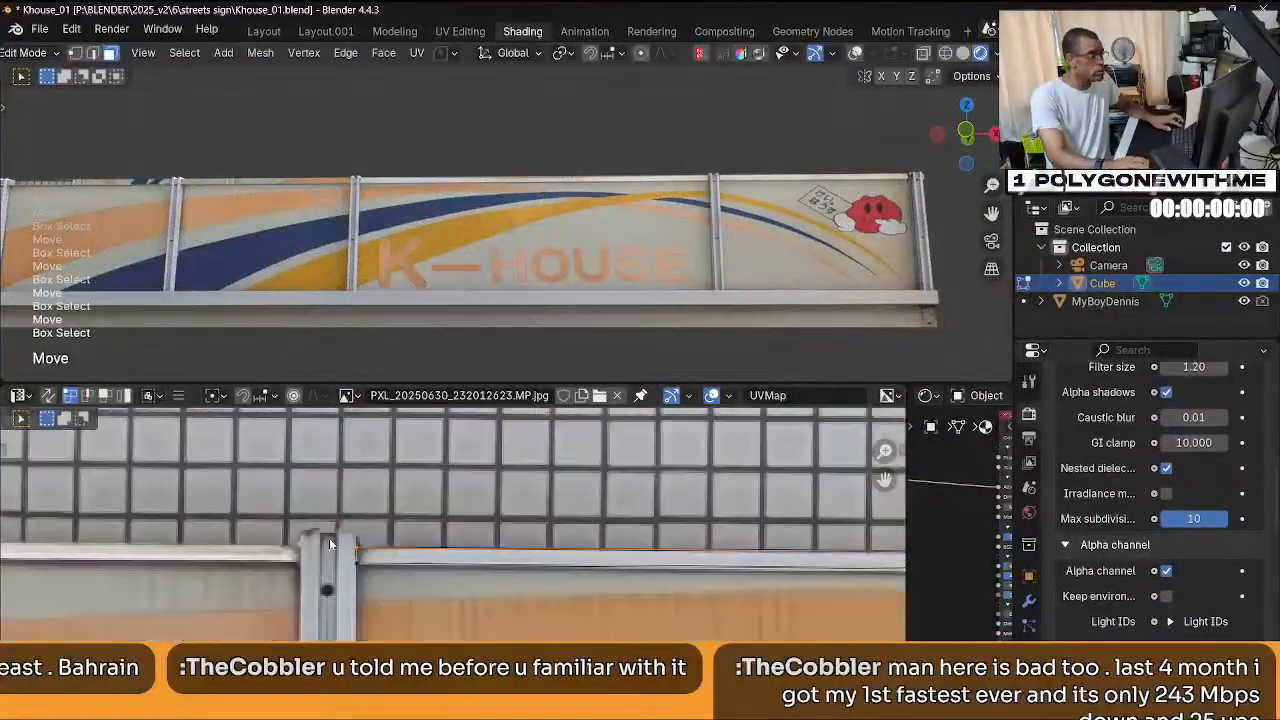
scroll(320, 550, down, 3)
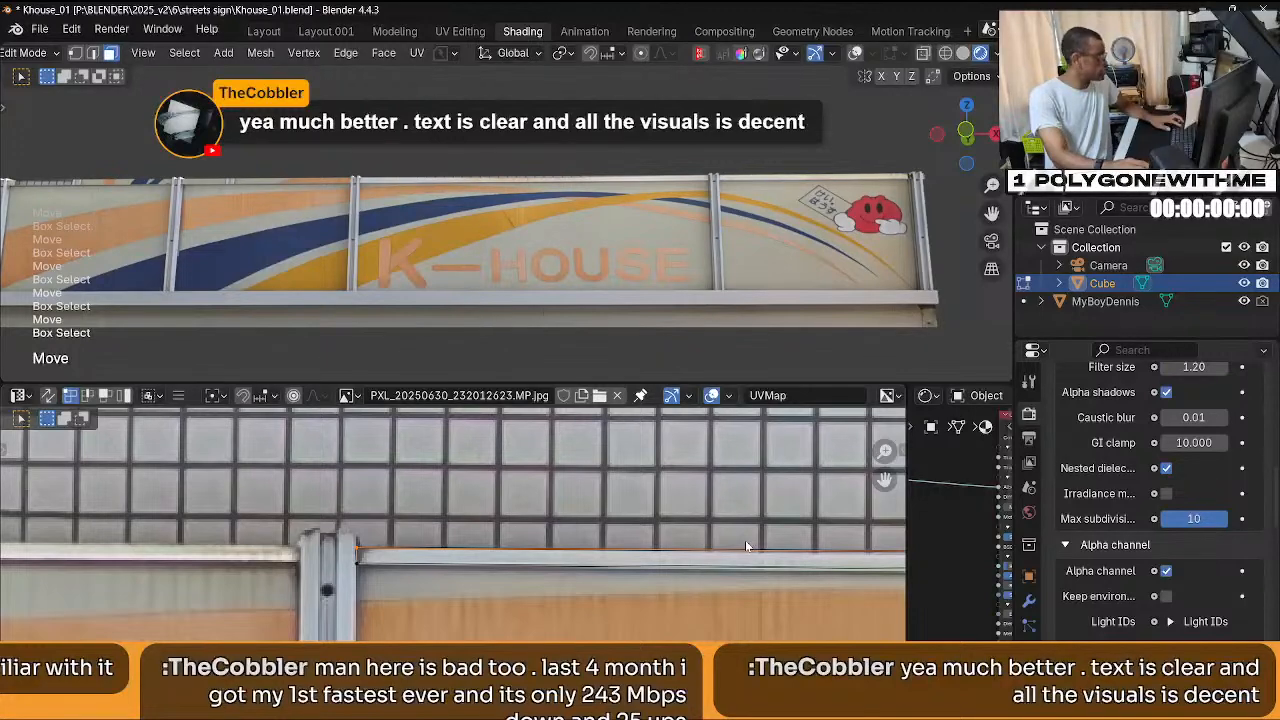
middle_drag(784, 524, 503, 535)
scroll(591, 521, down, 4)
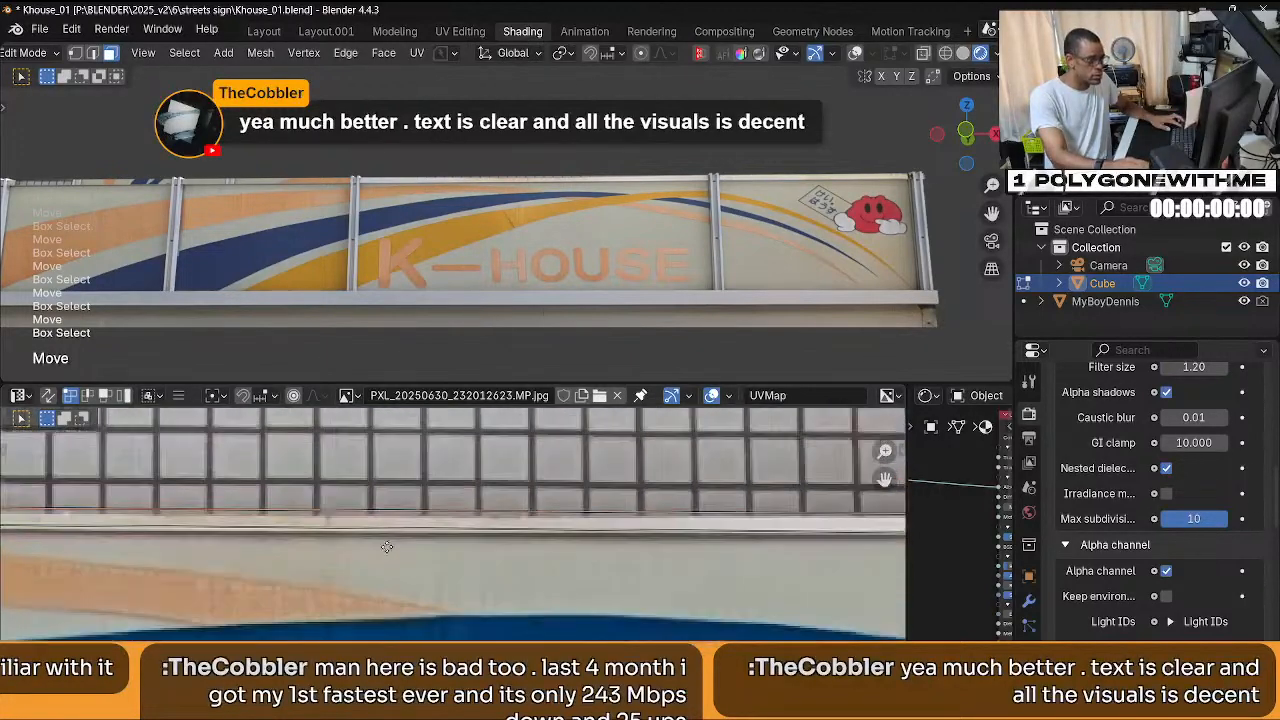
middle_drag(603, 560, 510, 527)
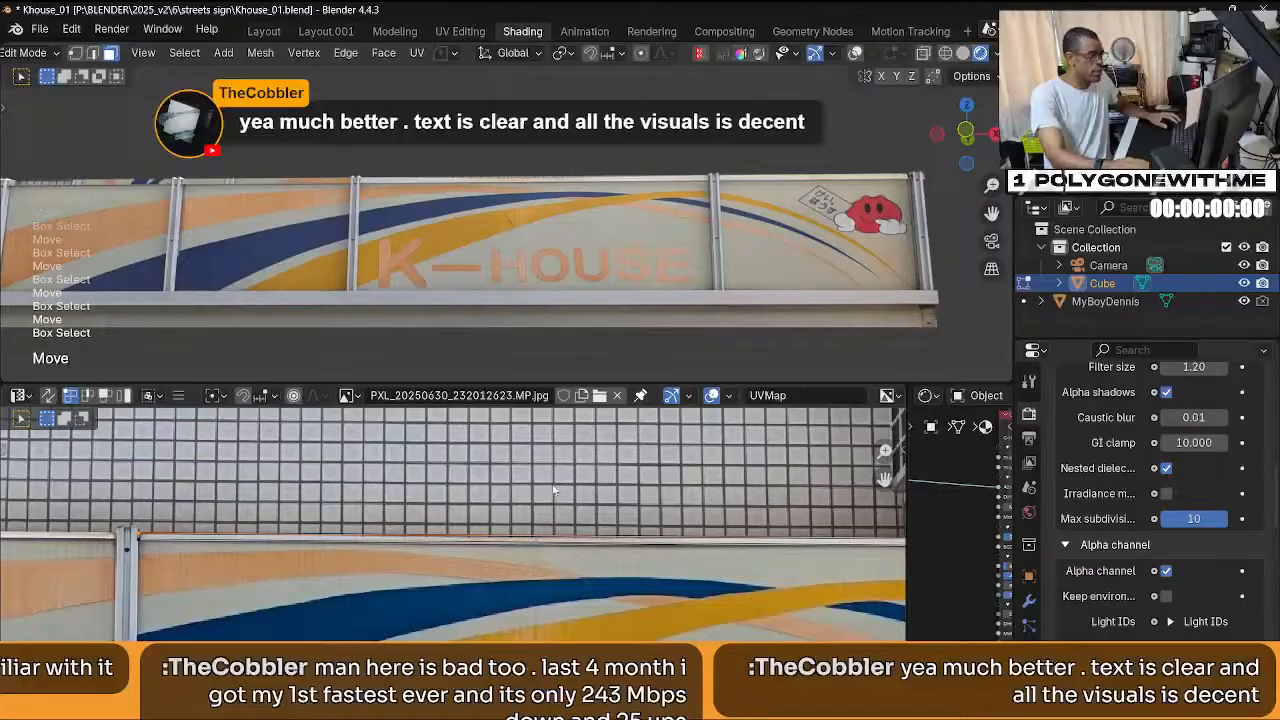
Add a single vertical loop cut through the middle of the K-HOUSE panel section.
scroll(557, 226, up, 3)
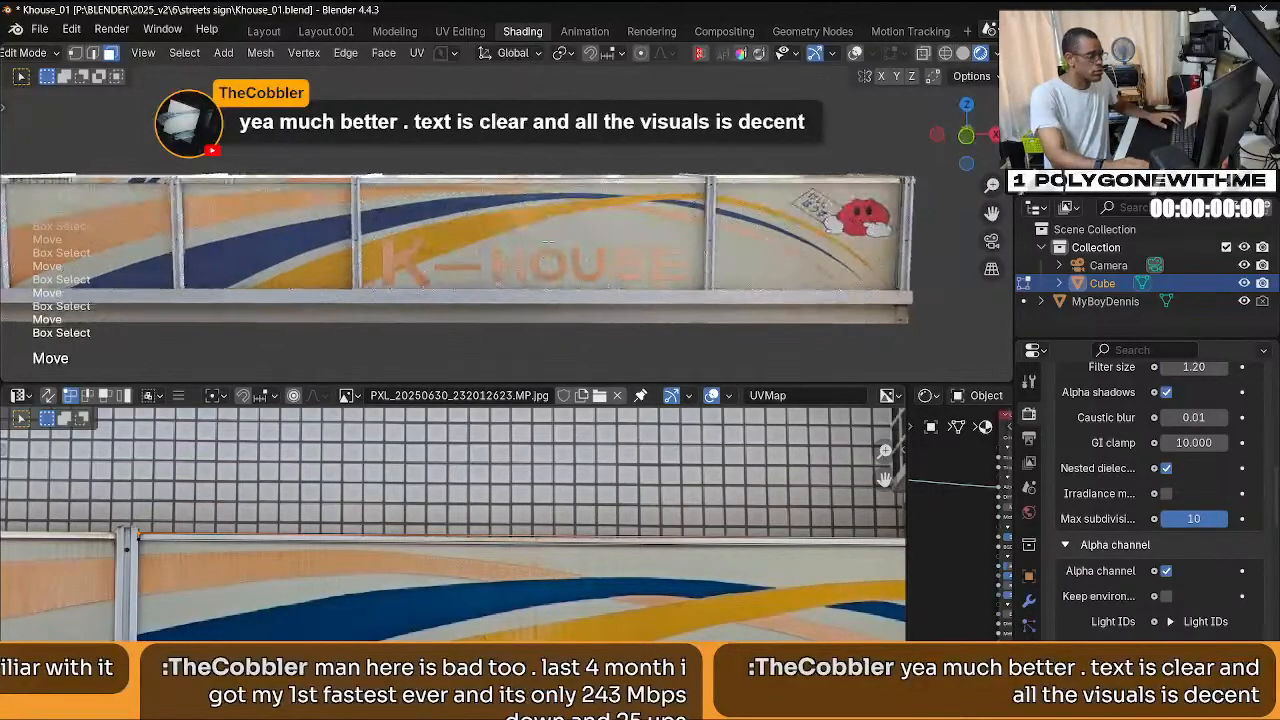
scroll(535, 211, up, 2)
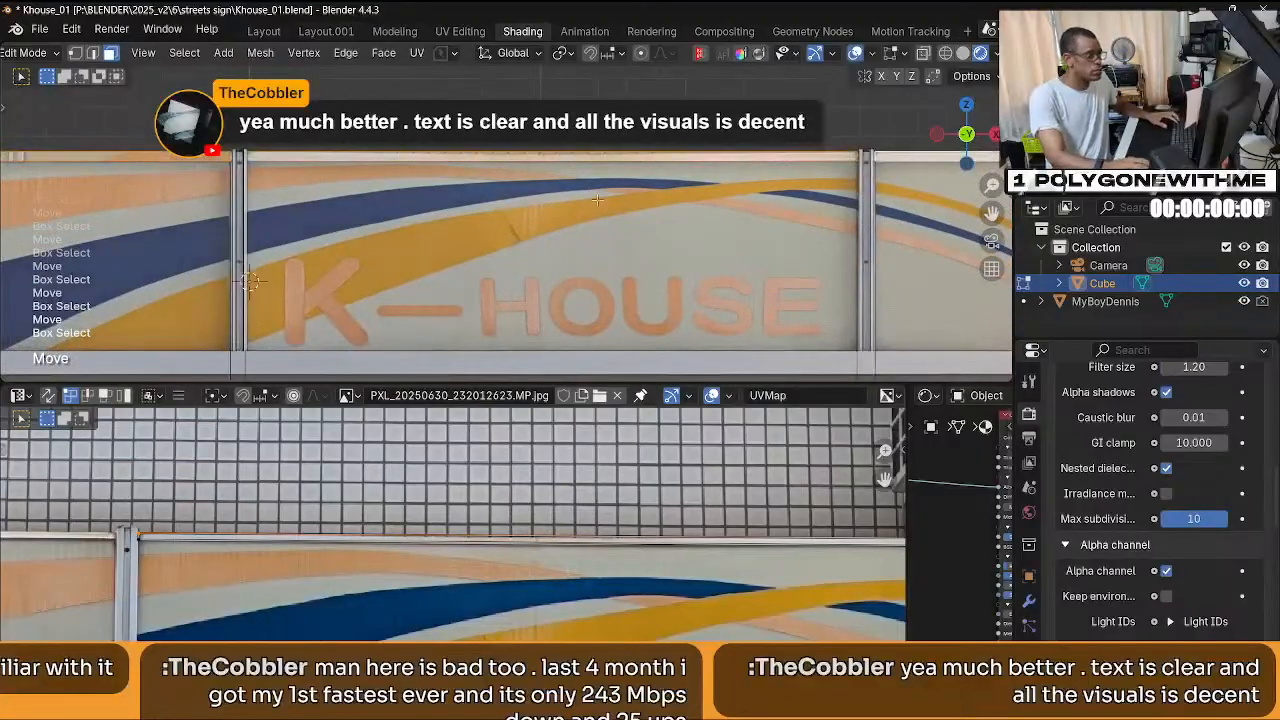
key(ctrl+r)
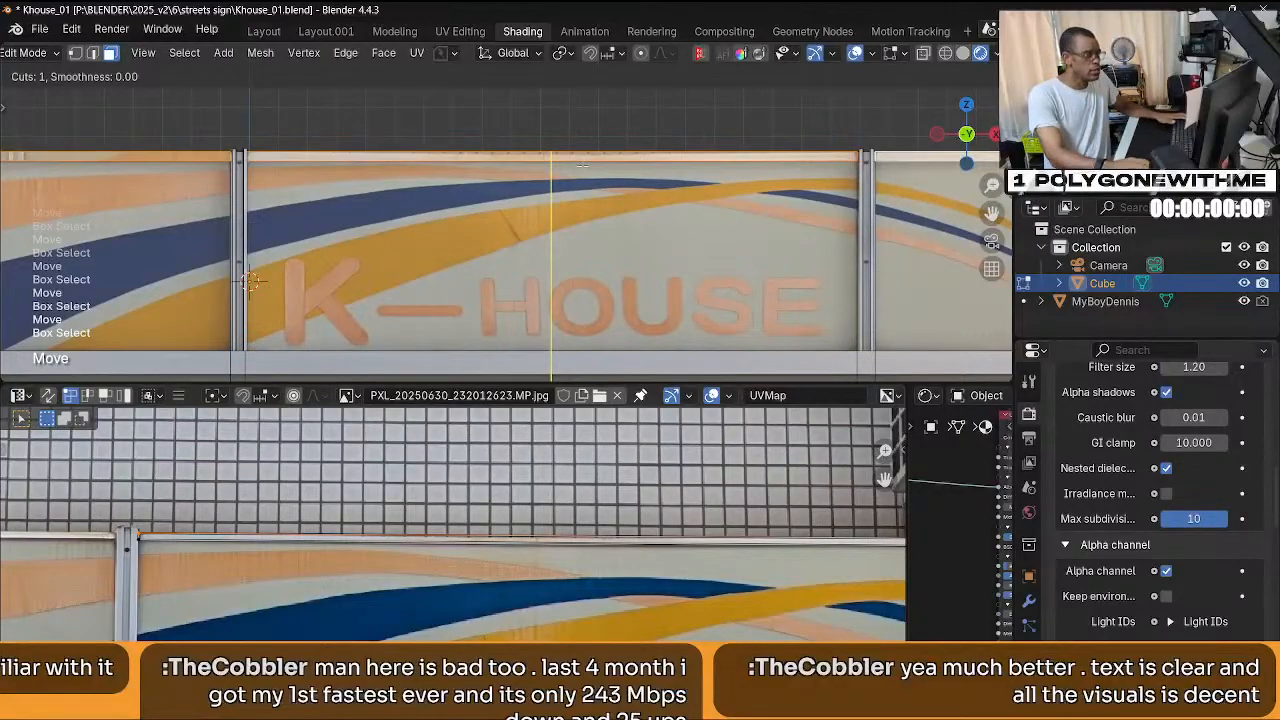
click(583, 163)
click(583, 163)
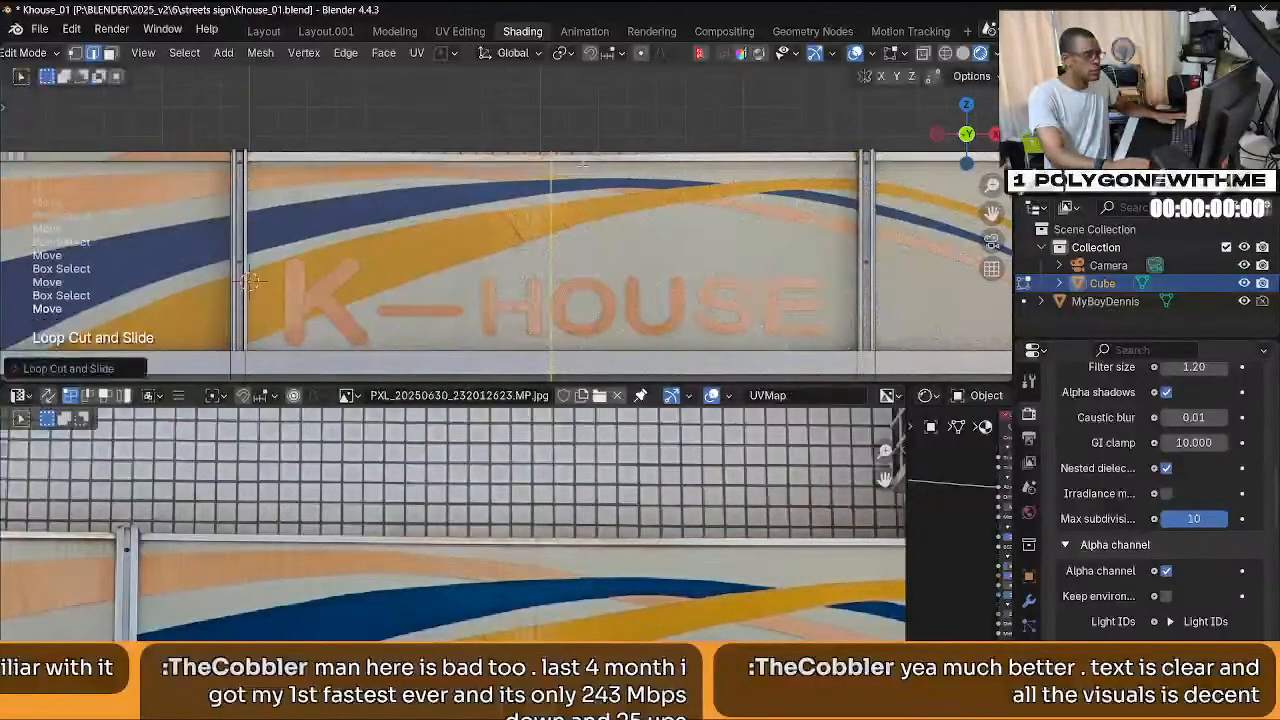
Select the top-frame faces on both sides of the new cut above the K-HOUSE panel.
click(583, 163)
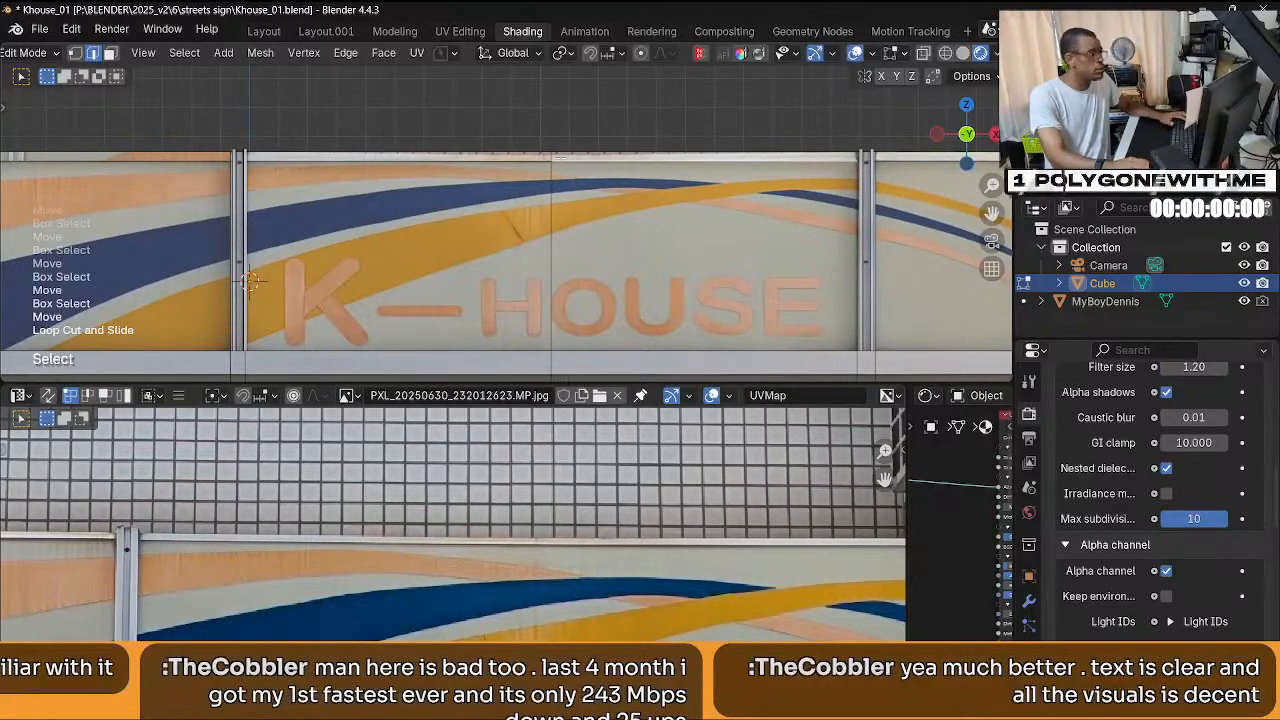
click(515, 158)
key(3)
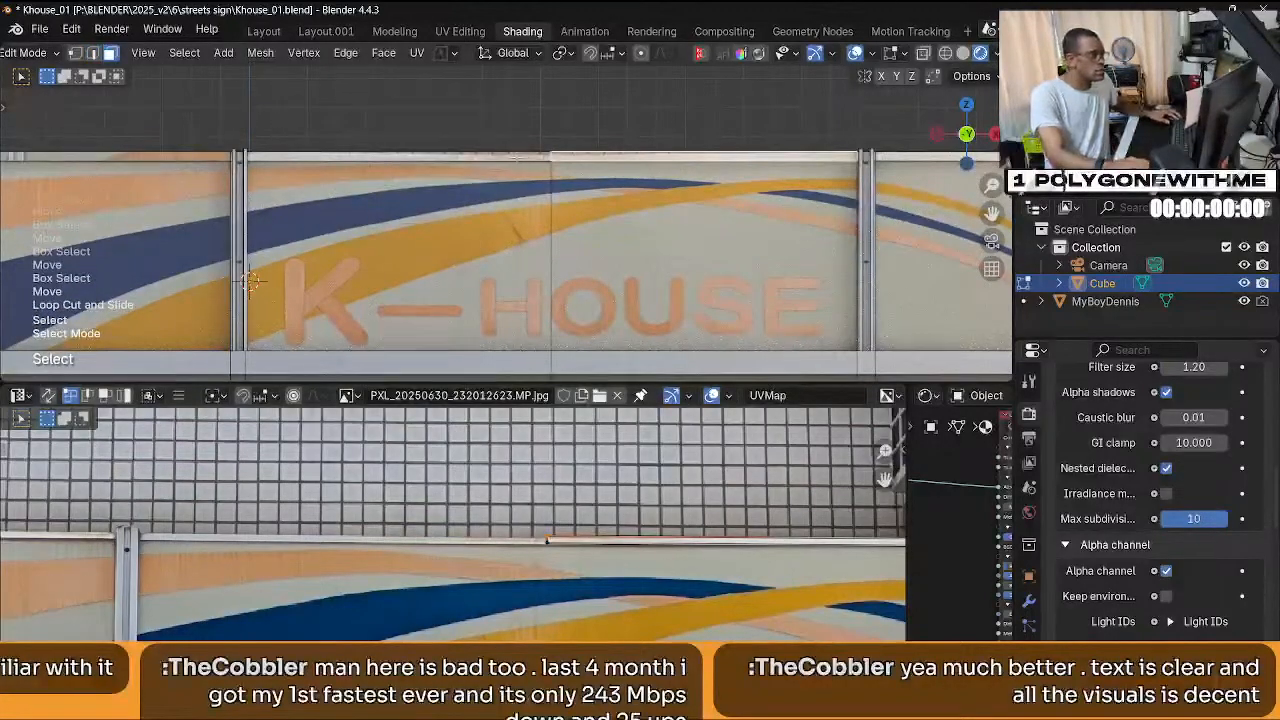
click(400, 156)
Move the island's two middle UV vertices onto the photo's top frame strip and scale them along Y to match the strip's height.
scroll(582, 588, up, 2)
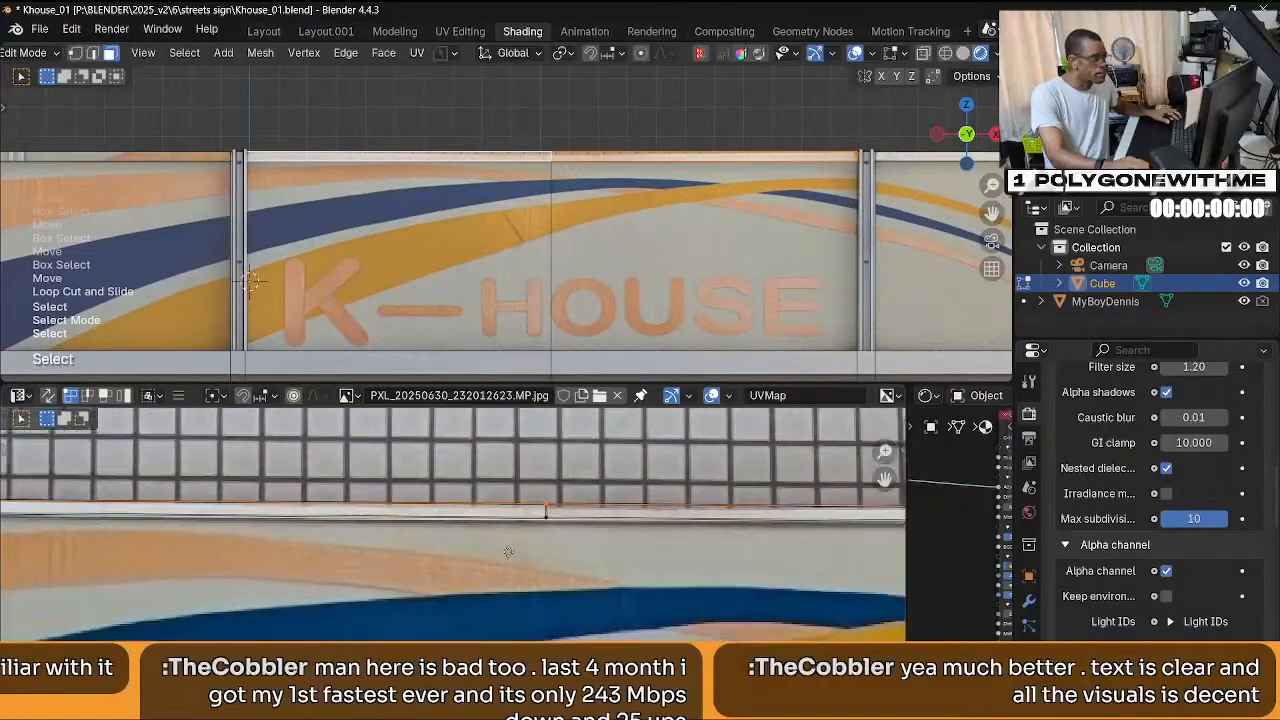
scroll(510, 552, up, 2)
click(560, 480)
drag(563, 453, 622, 544)
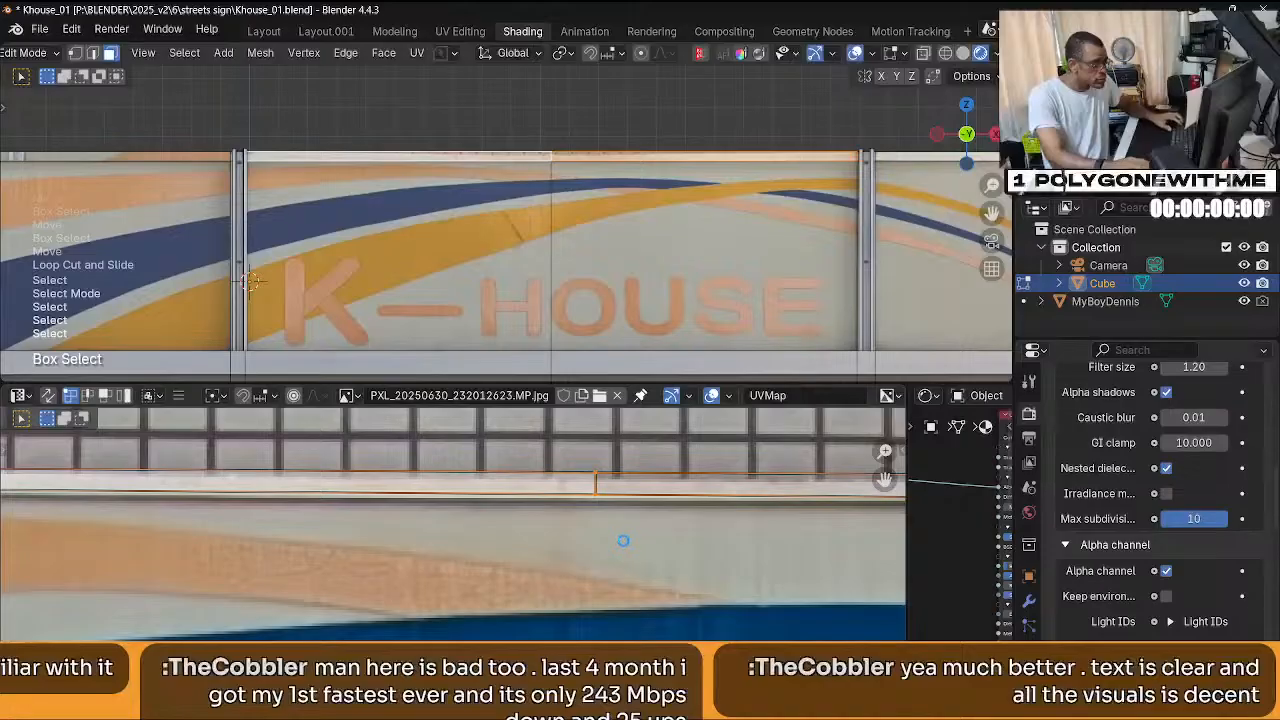
key(g)
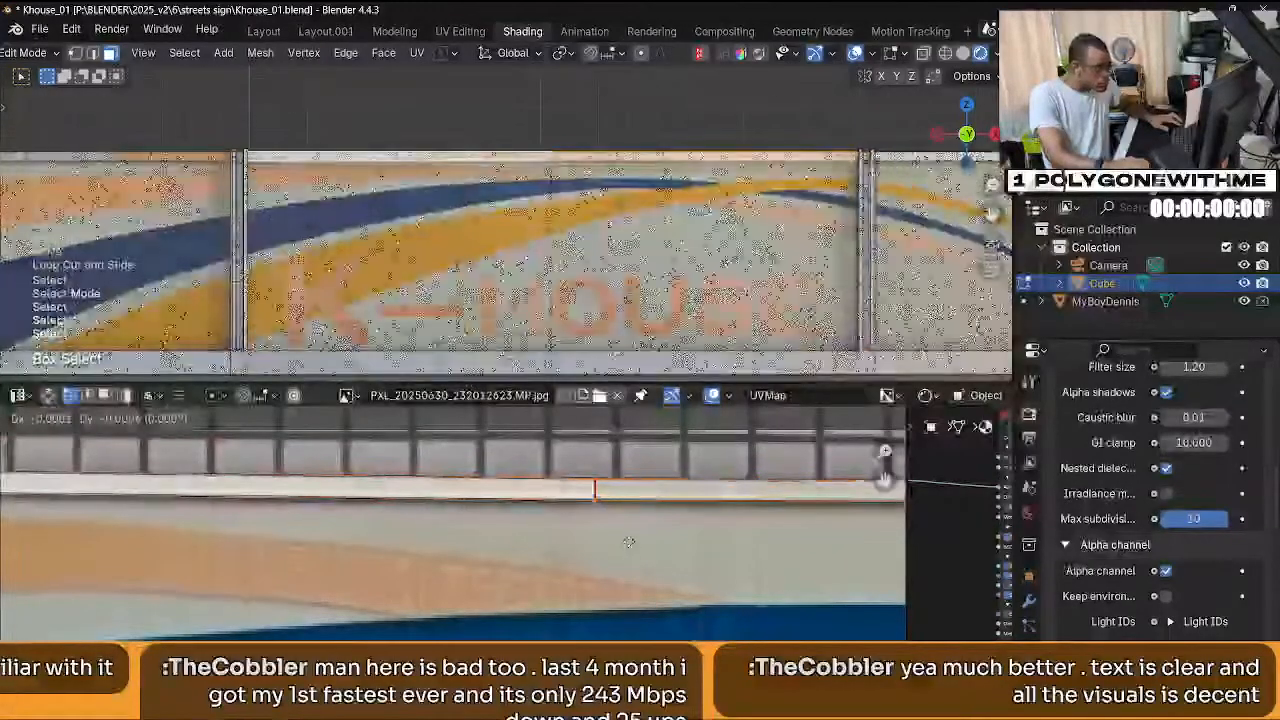
click(657, 544)
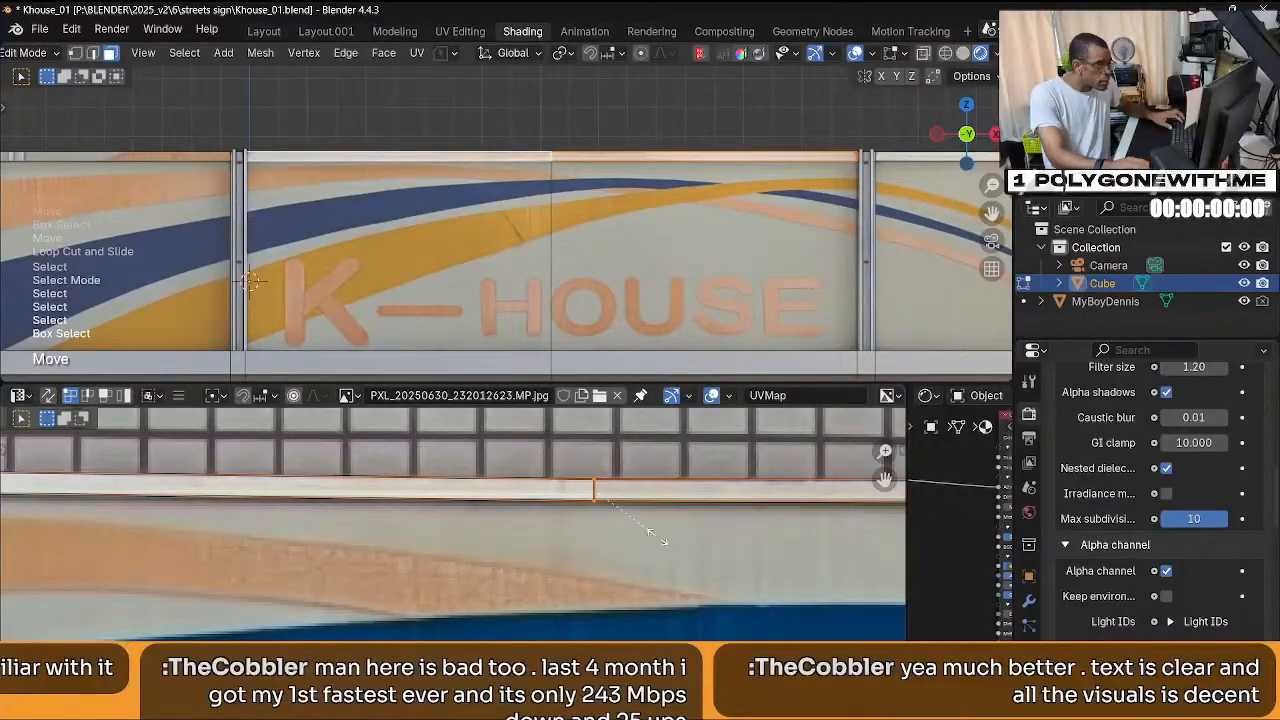
key(s)
key(y)
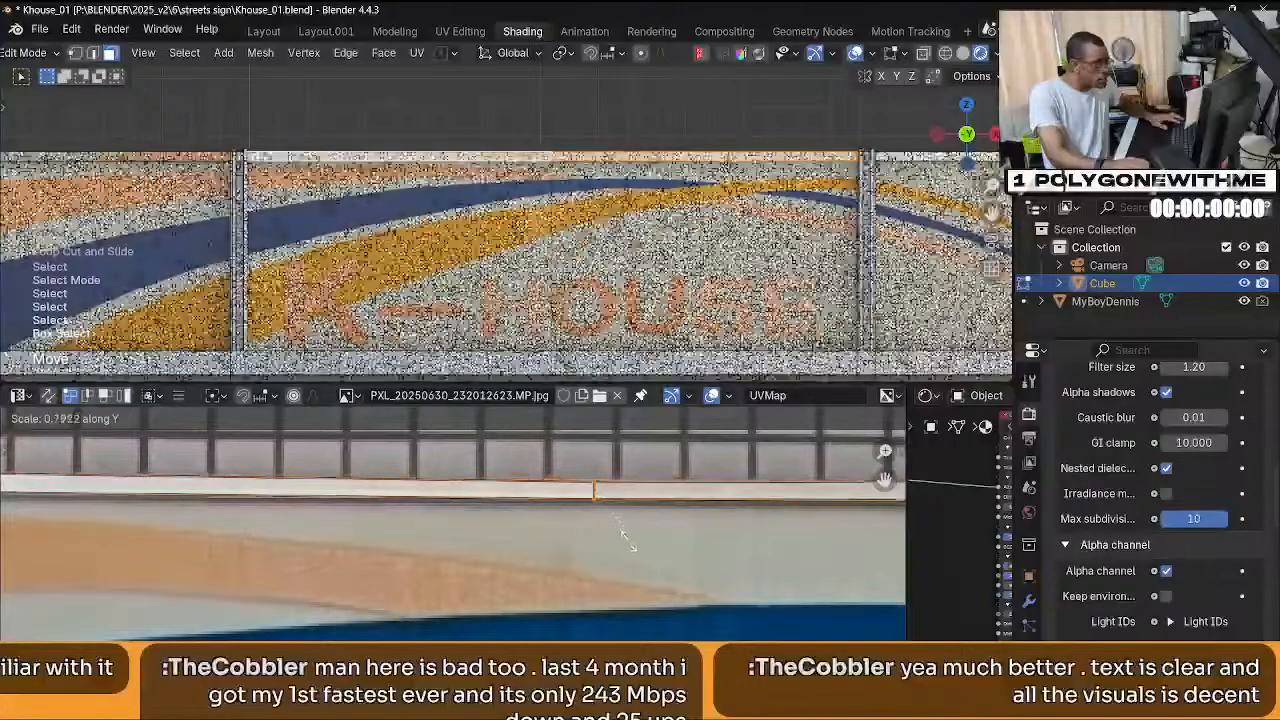
click(515, 540)
Hide the viewport overlays and inspect the UV island's fit along the K-HOUSE panel's top frame strip from post to post.
middle_drag(515, 540, 240, 565)
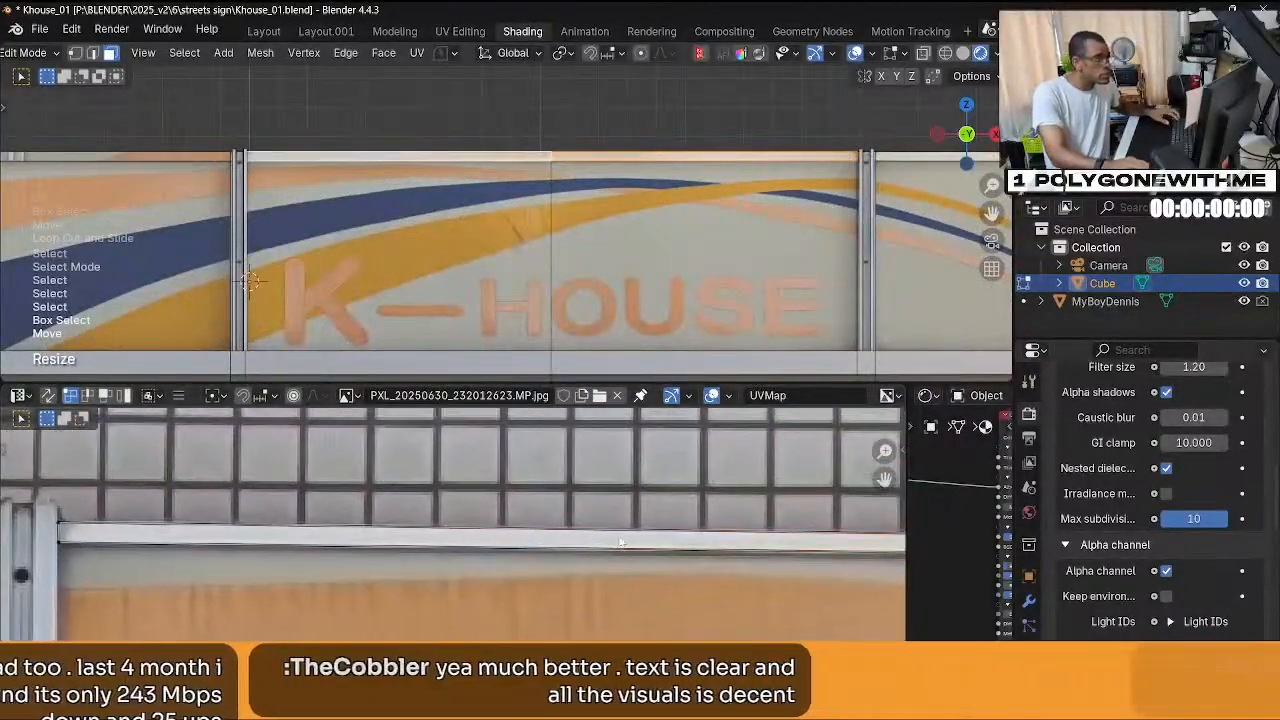
key(shift+alt+z)
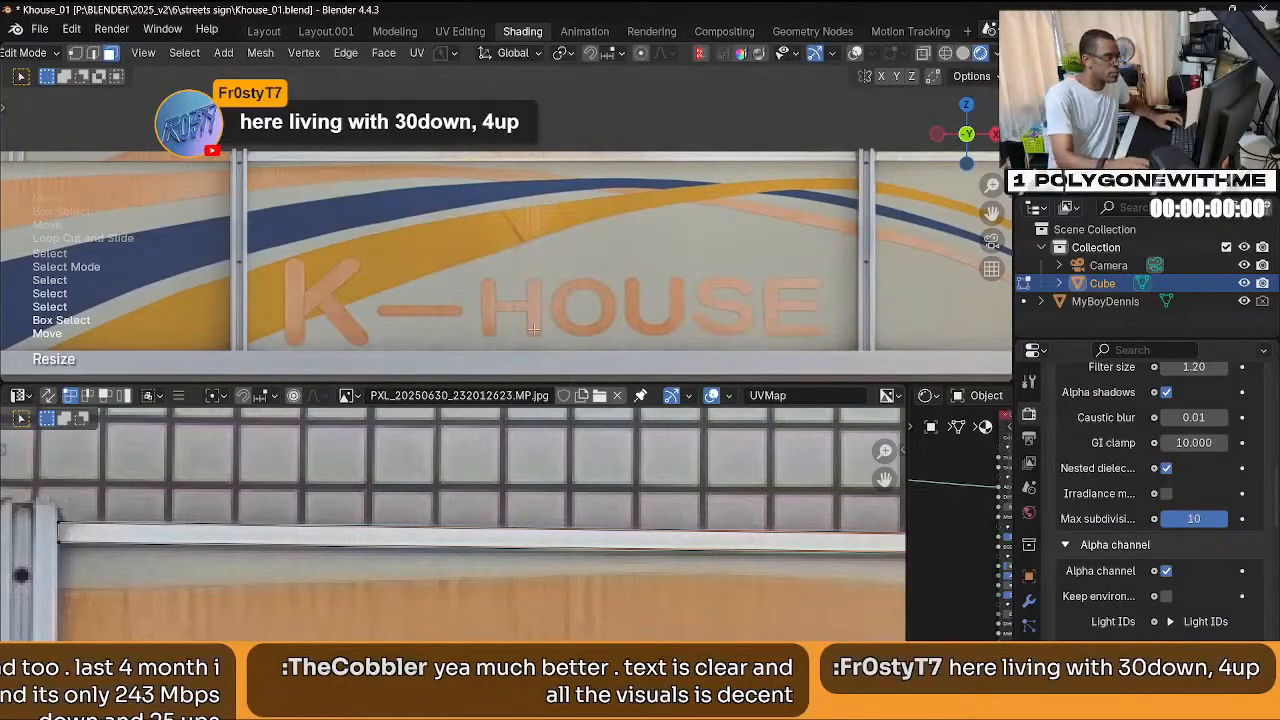
middle_drag(487, 476, 531, 437)
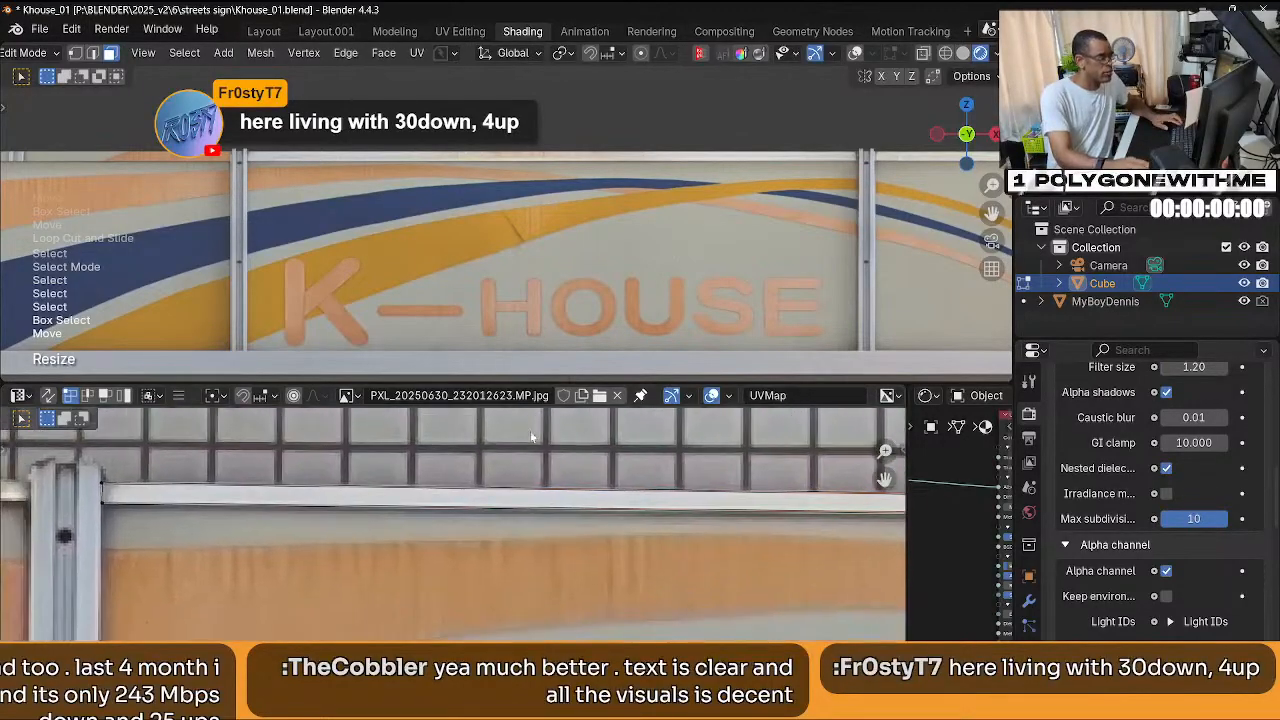
scroll(558, 519, down, 3)
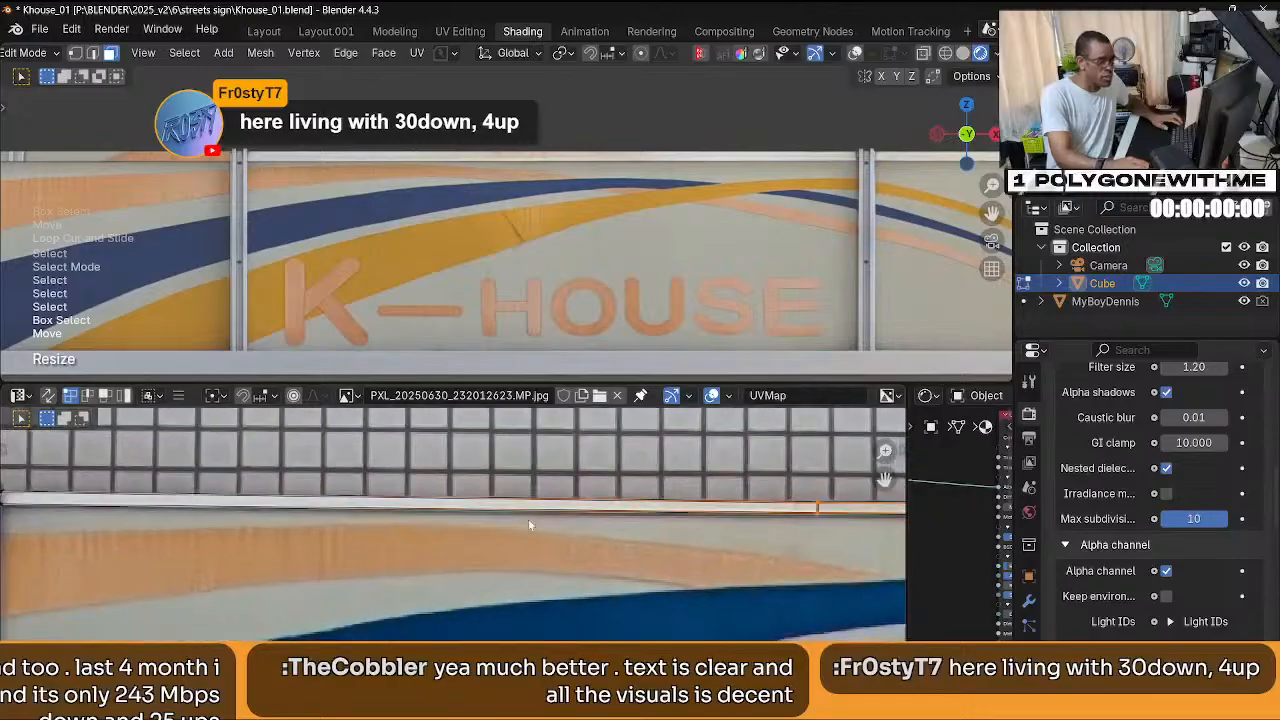
middle_drag(733, 530, 576, 546)
scroll(576, 546, up, 4)
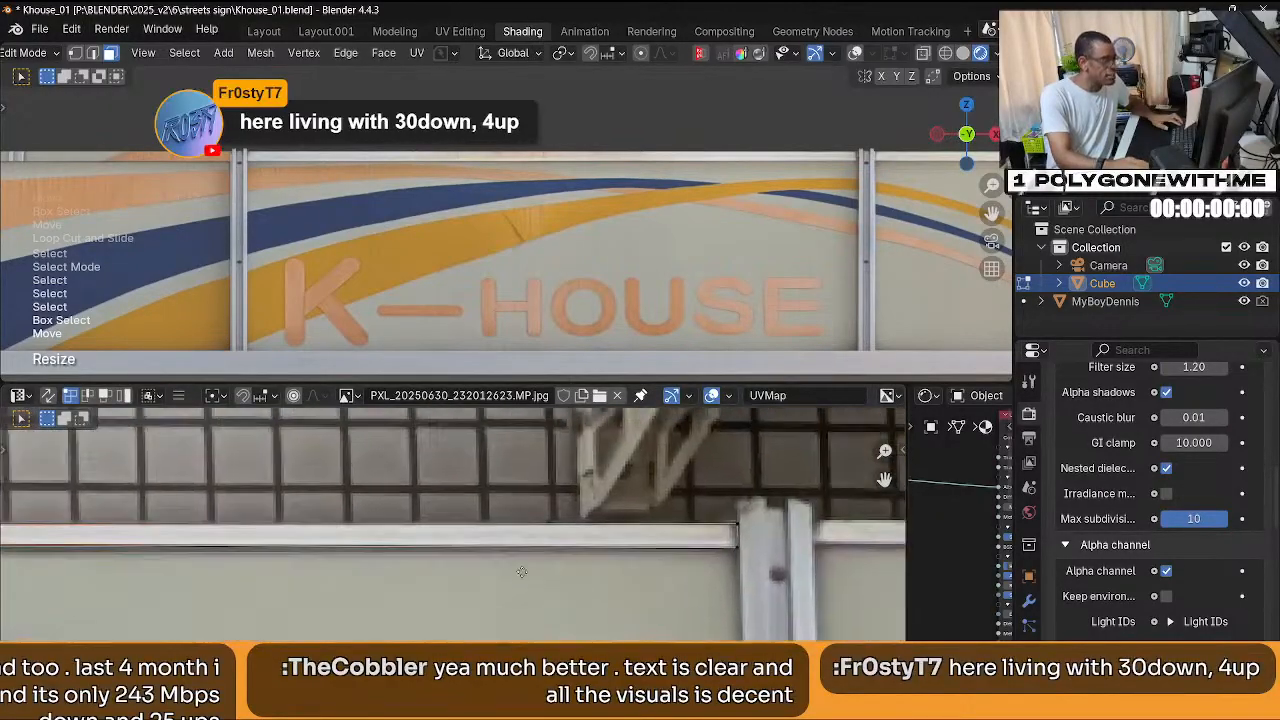
drag(695, 540, 695, 540)
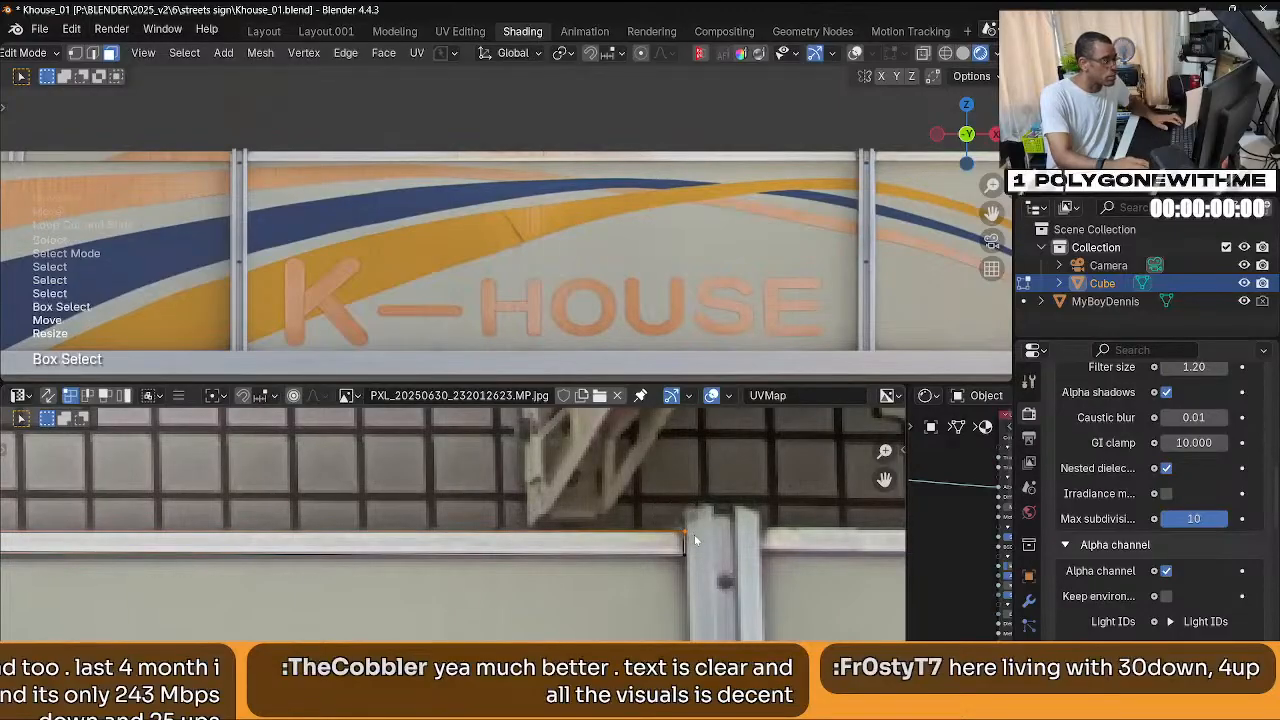
middle_drag(505, 576, 509, 516)
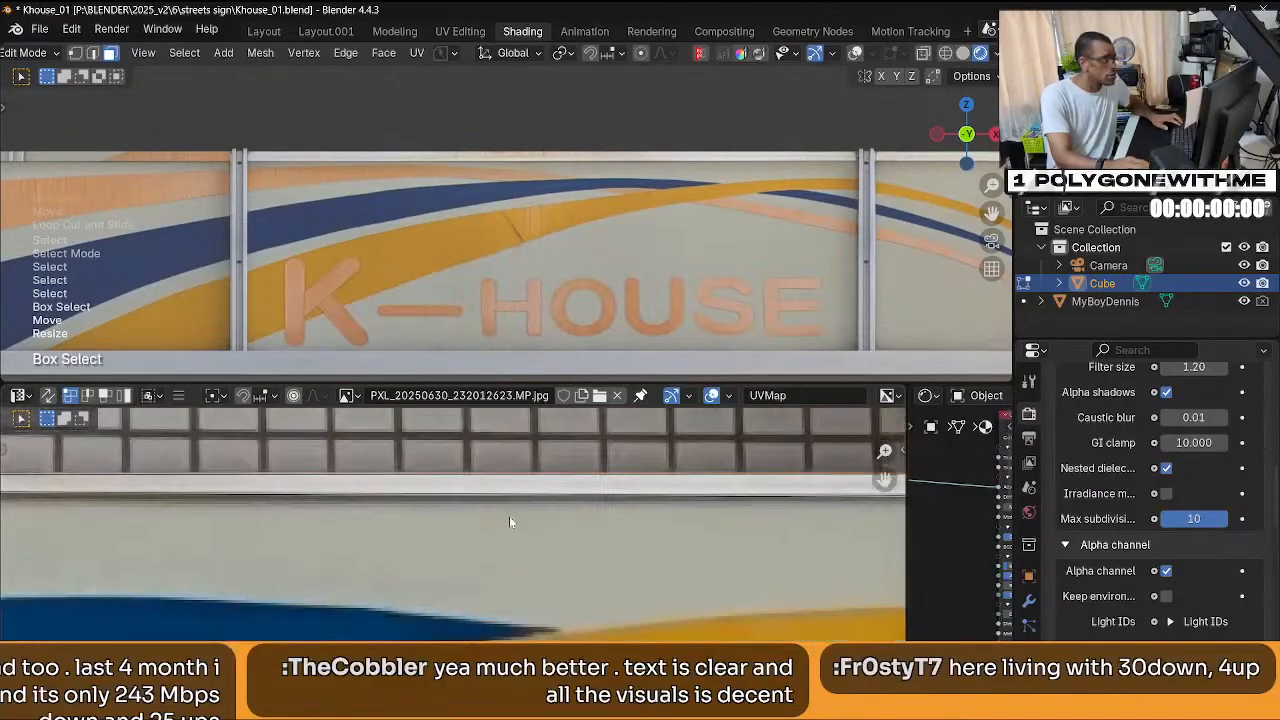
middle_drag(233, 538, 379, 523)
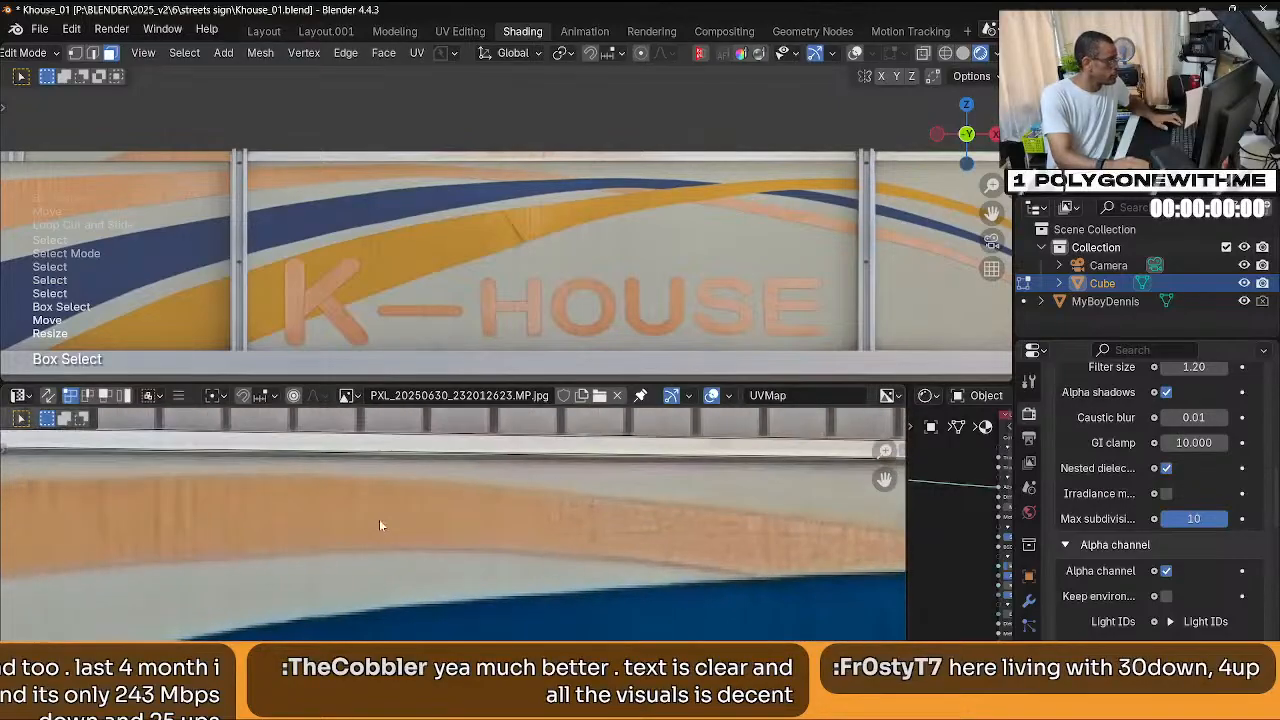
middle_drag(275, 520, 562, 513)
middle_drag(319, 525, 337, 528)
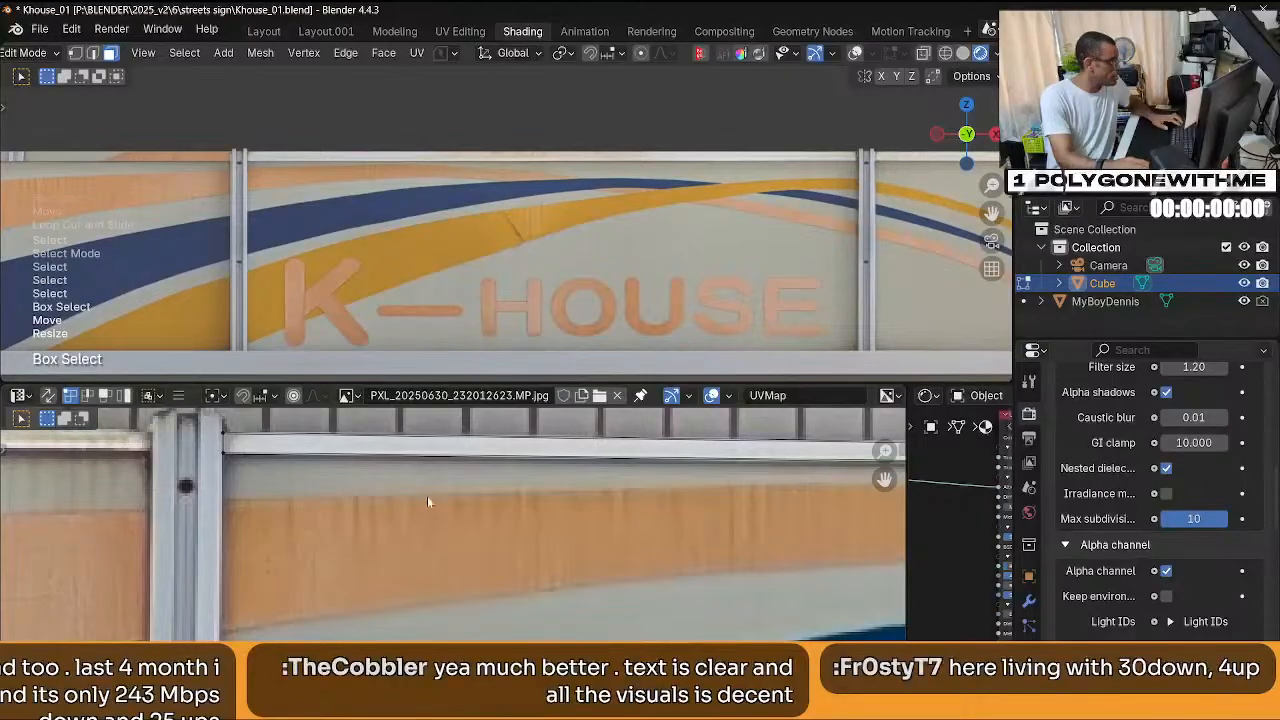
middle_drag(283, 501, 437, 522)
scroll(437, 518, down, 1)
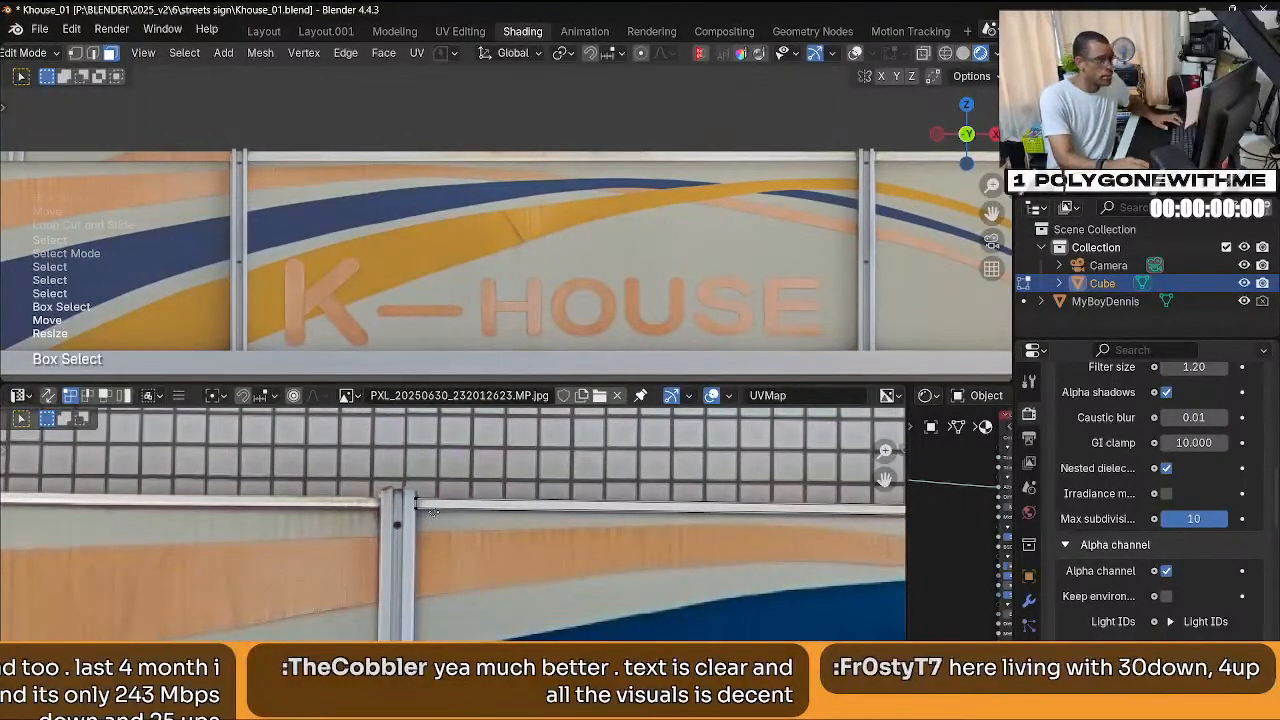
Select the top-frame face of the panel left of K-HOUSE and move its whole UV island up to that panel's frame strip.
scroll(433, 513, down, 4)
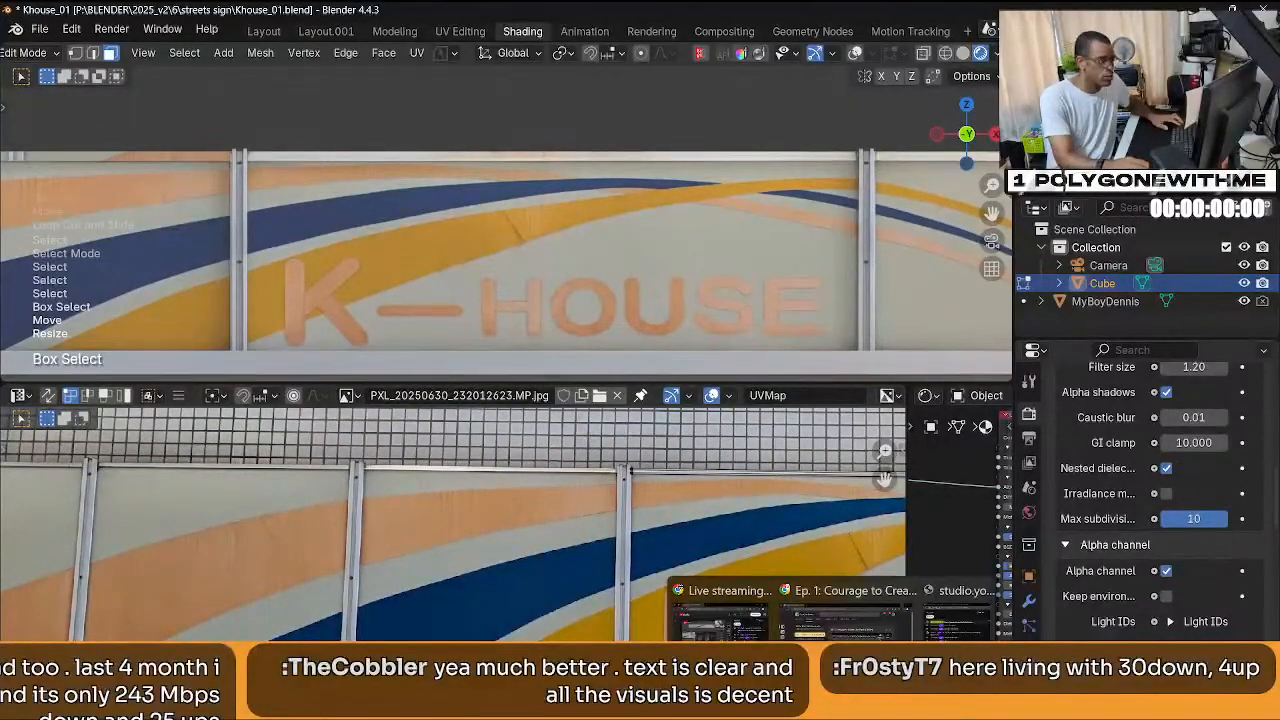
scroll(451, 496, down, 2)
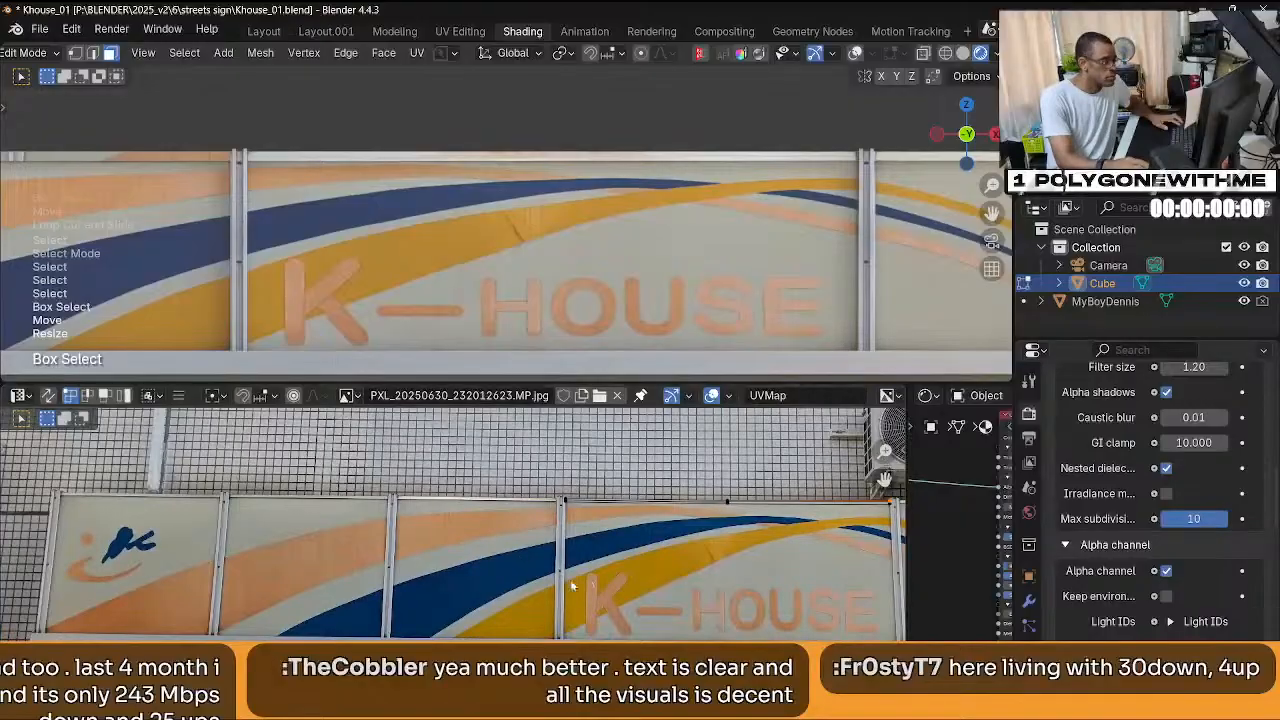
middle_drag(570, 579, 618, 549)
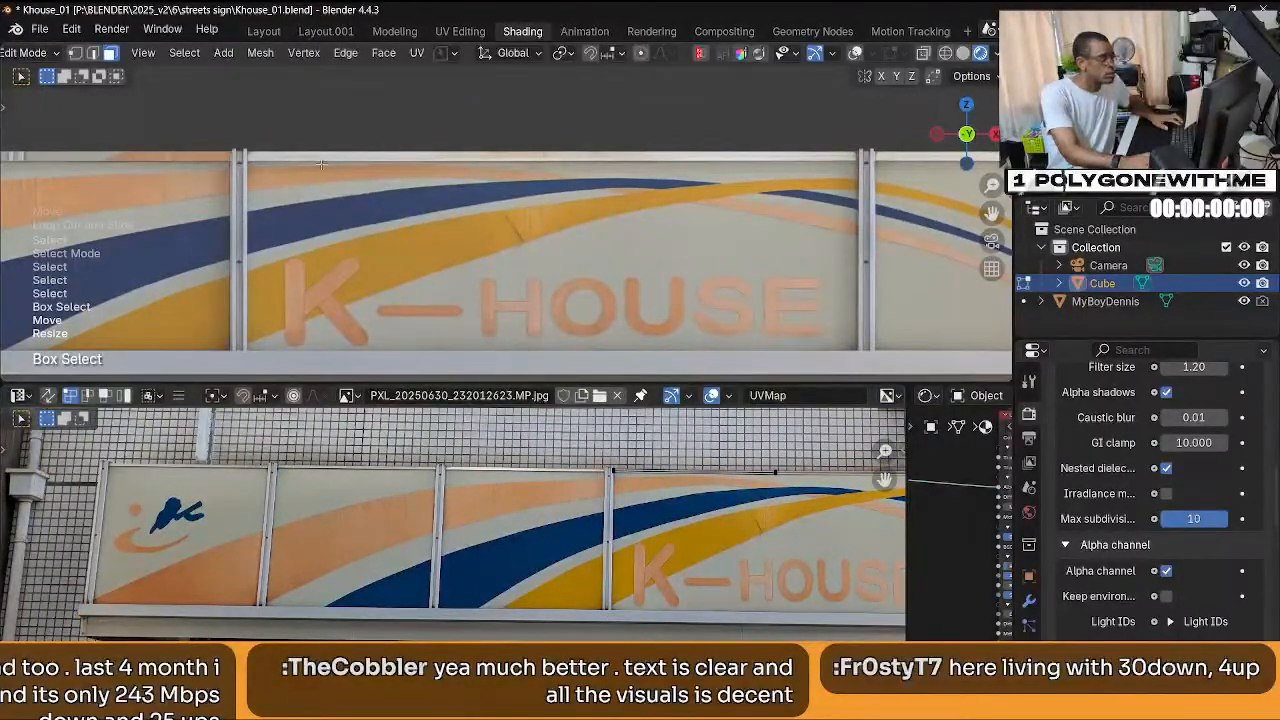
click(252, 284)
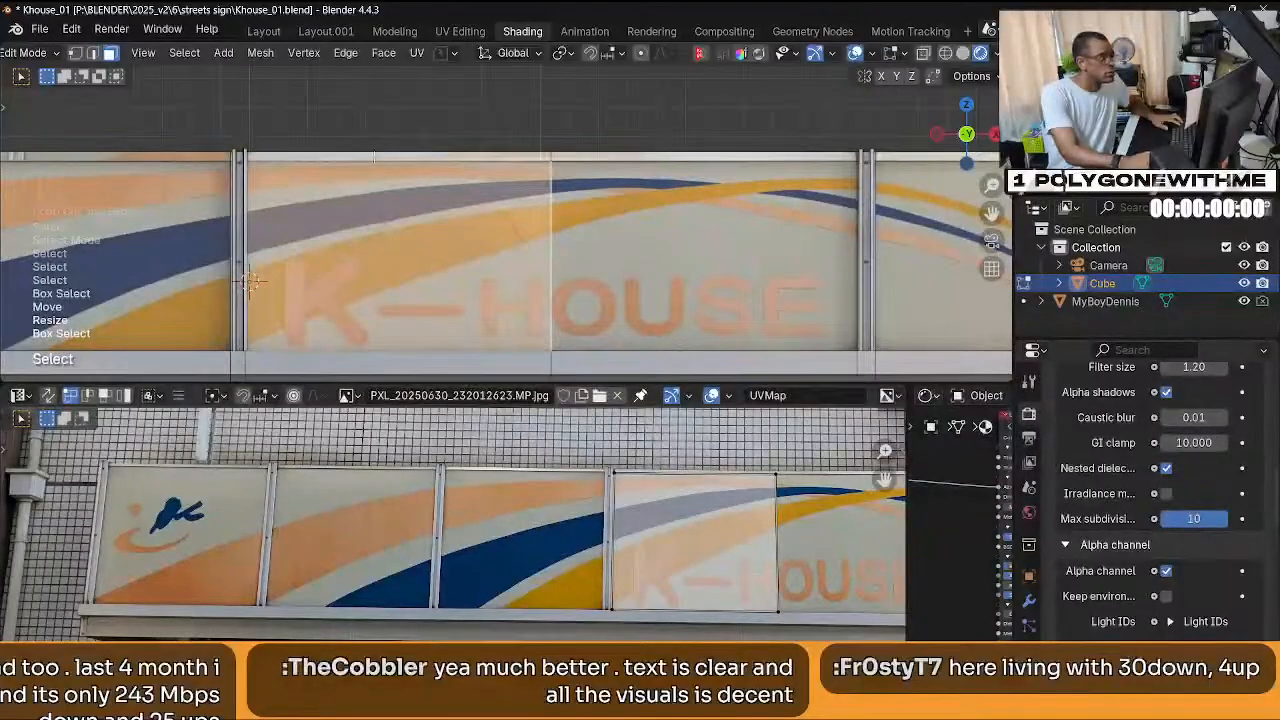
key(2)
click(378, 153)
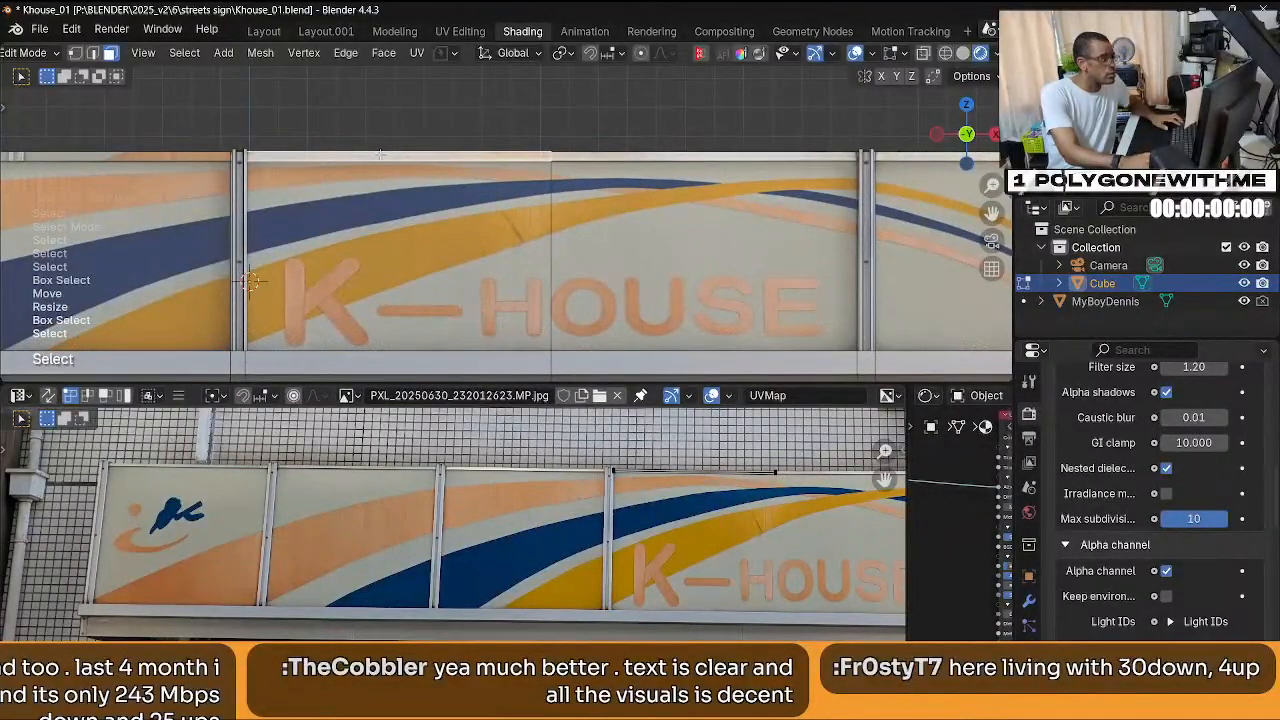
click(187, 150)
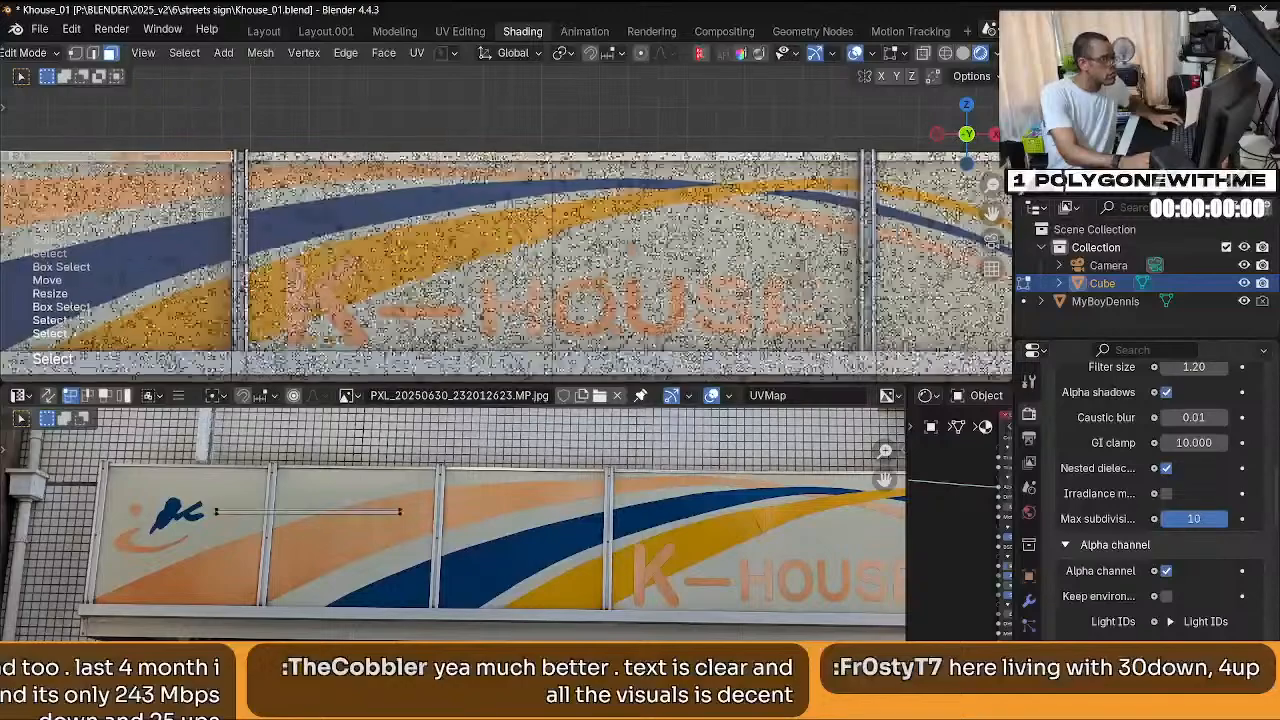
shift+middle_drag(187, 150, 456, 158)
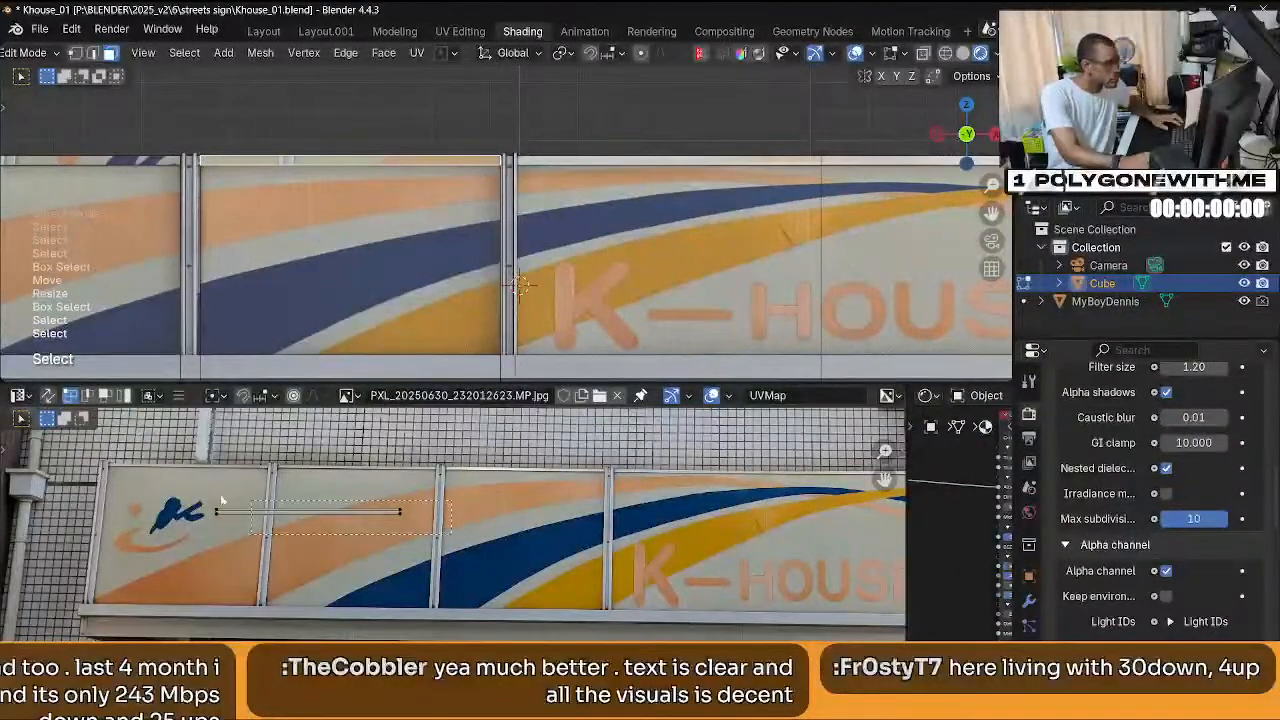
drag(452, 535, 188, 497)
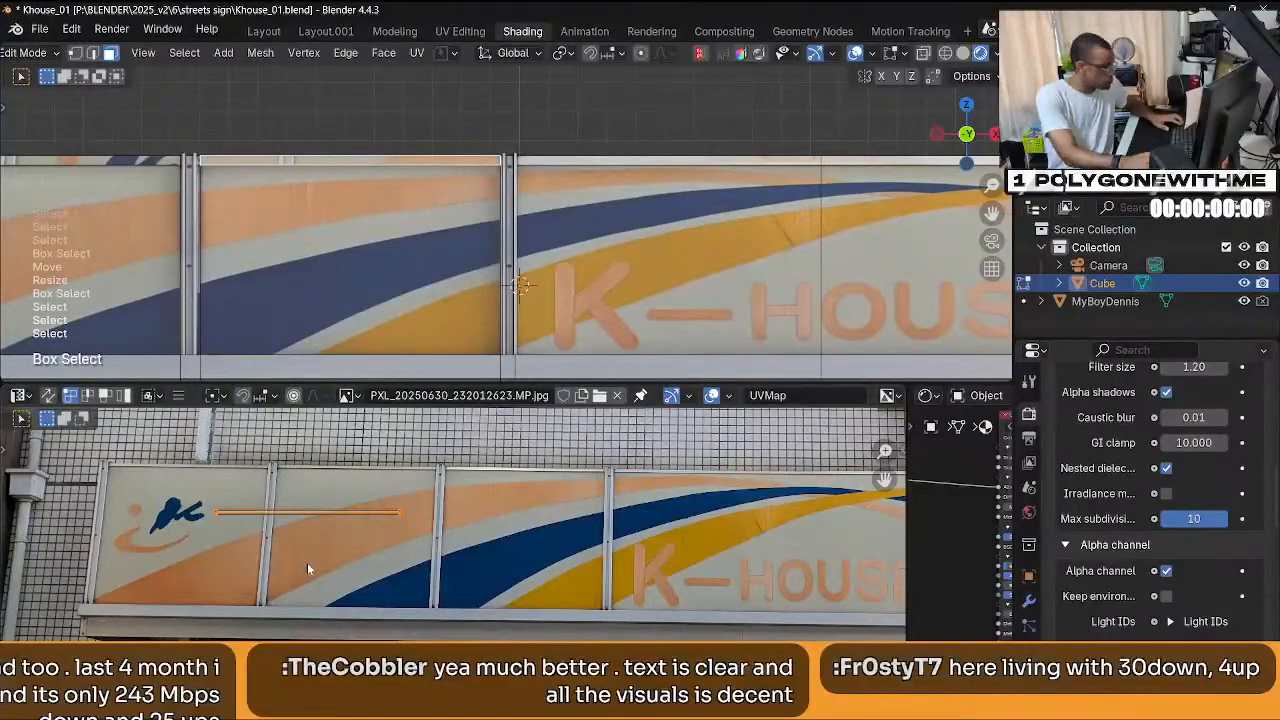
key(g)
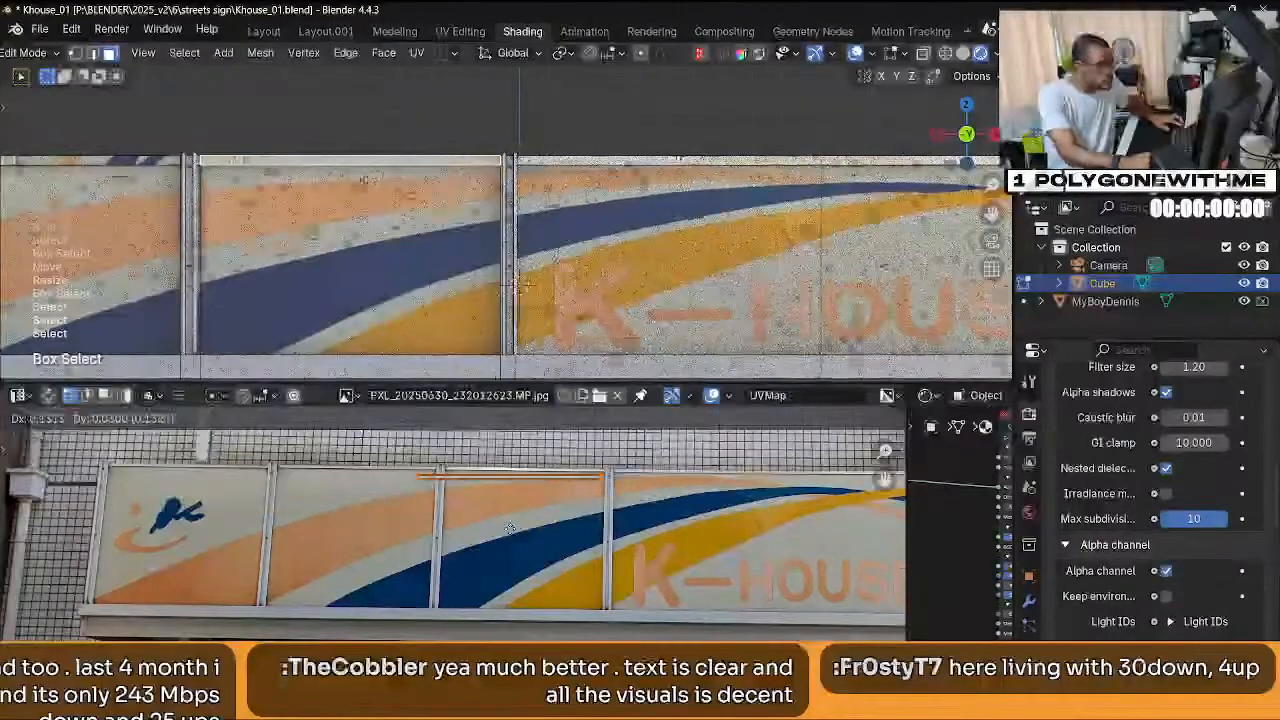
click(510, 524)
Move the two right-end UV vertices of the island against the post at the right end of the photo's frame strip.
scroll(595, 526, up, 6)
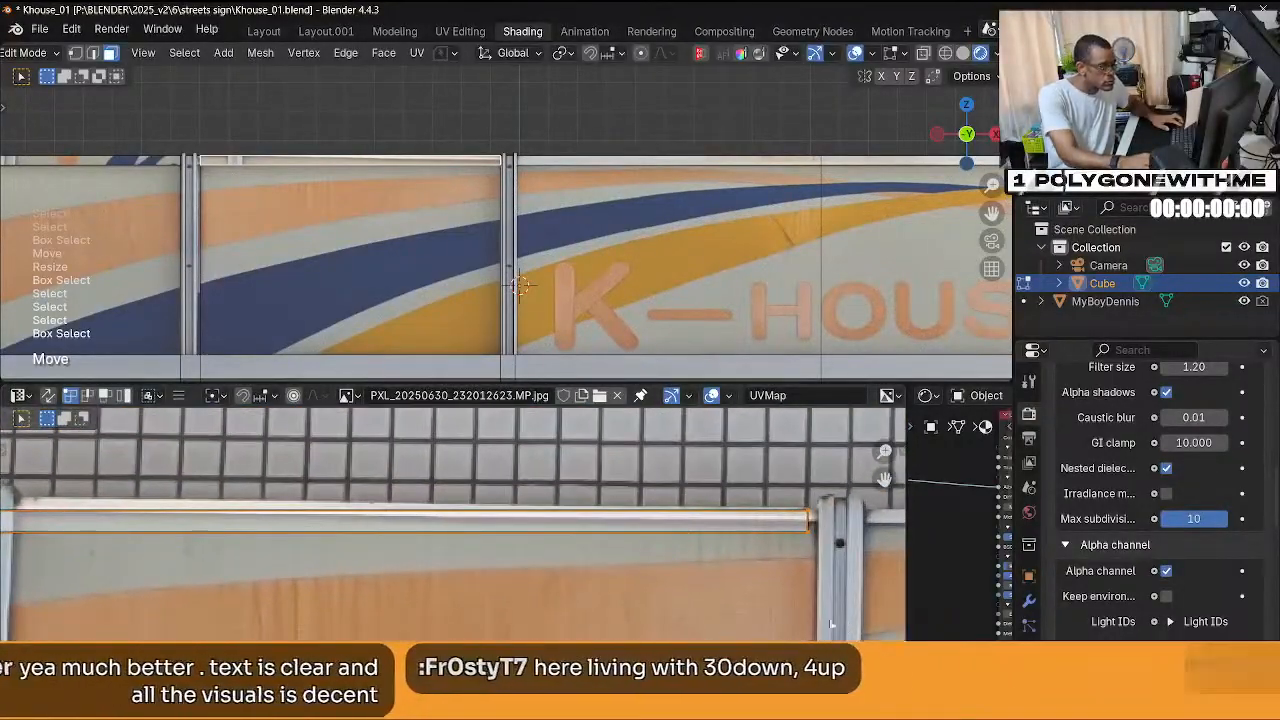
middle_drag(787, 481, 632, 529)
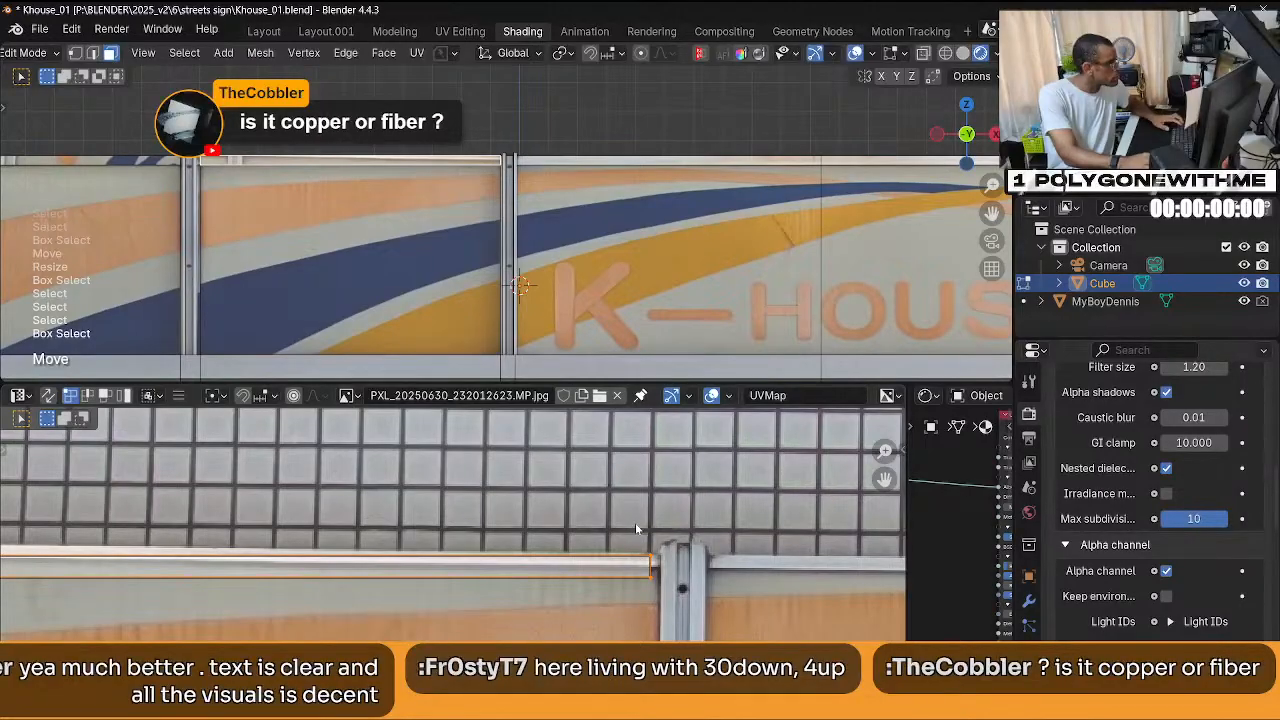
drag(623, 494, 676, 584)
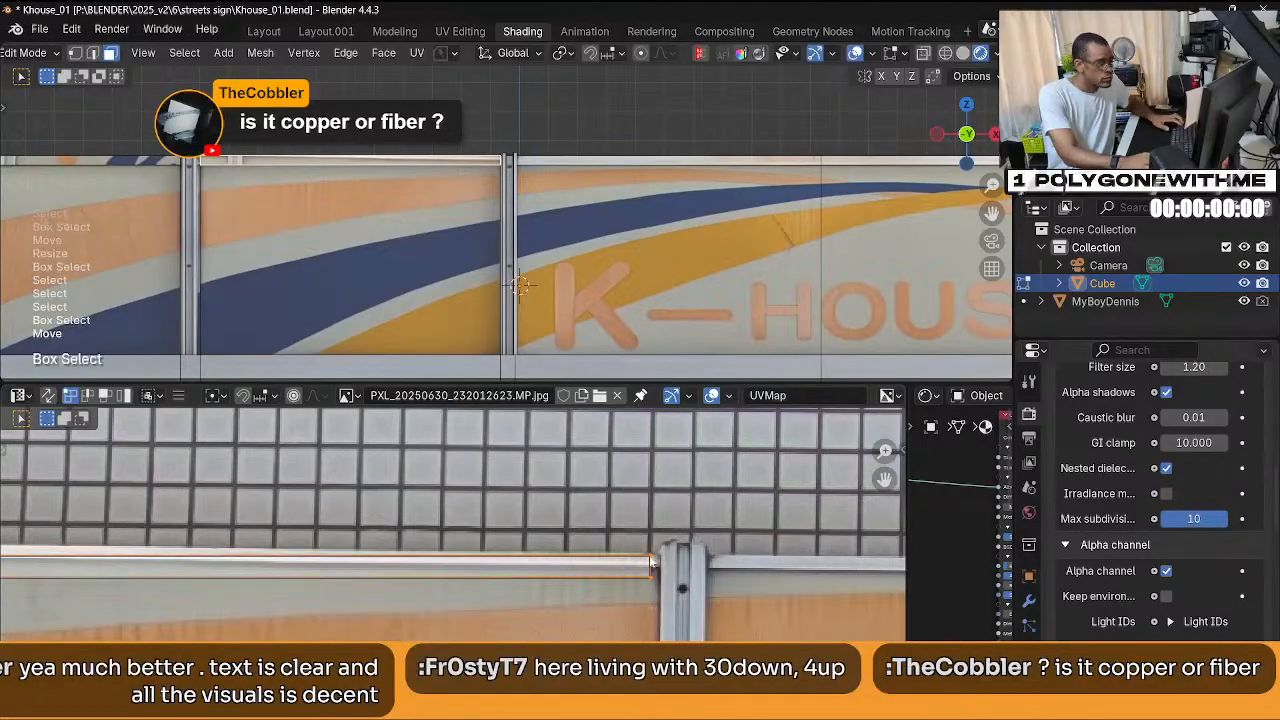
scroll(654, 560, up, 2)
middle_drag(732, 593, 575, 614)
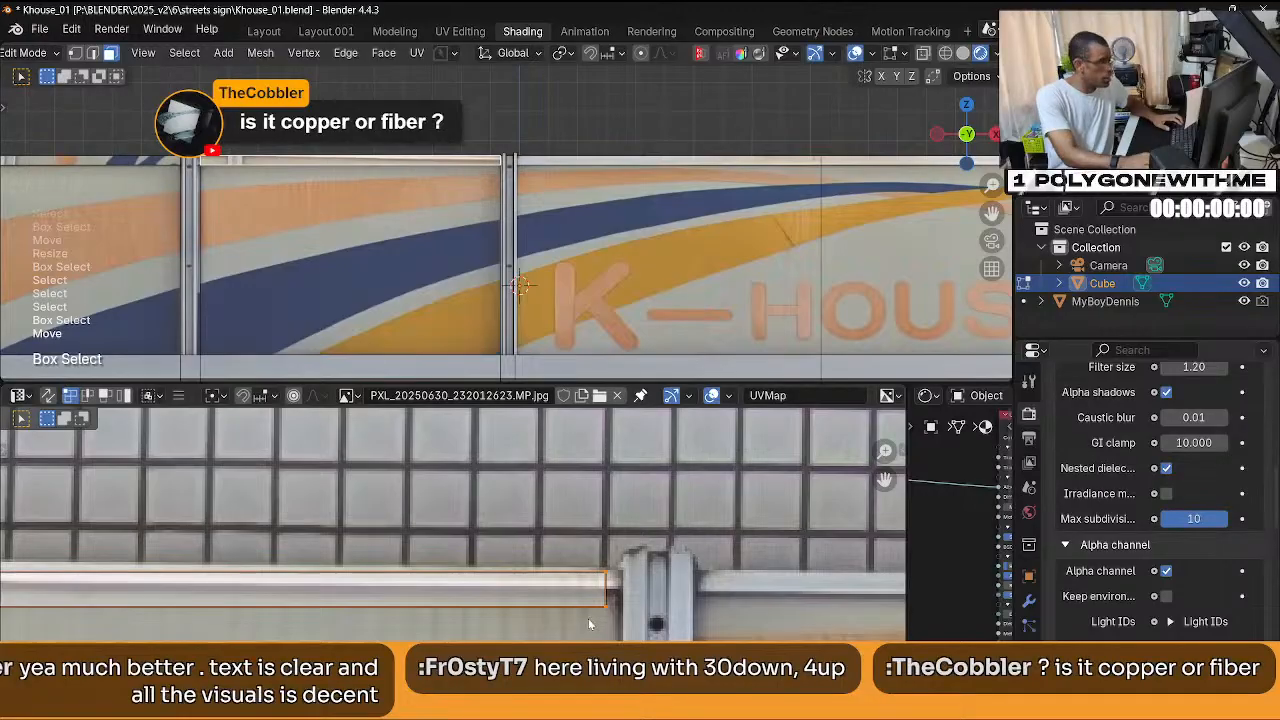
drag(574, 550, 637, 626)
click(596, 551)
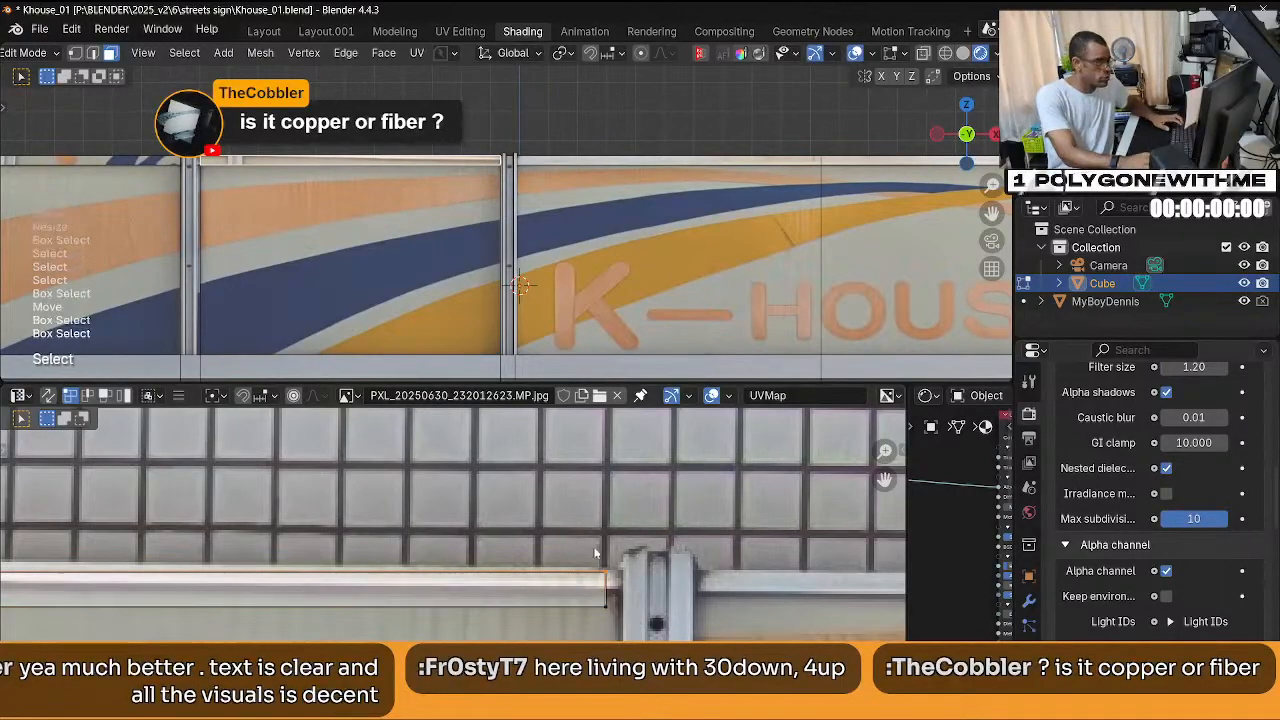
drag(585, 551, 633, 631)
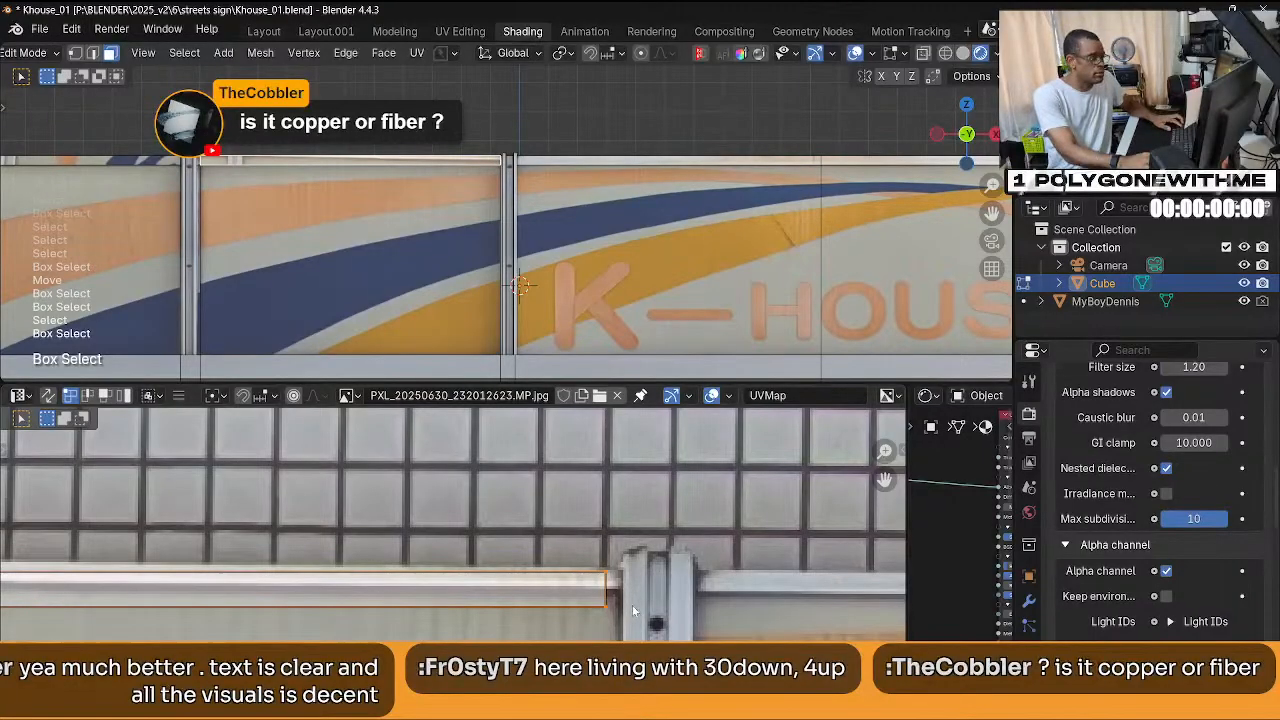
key(g)
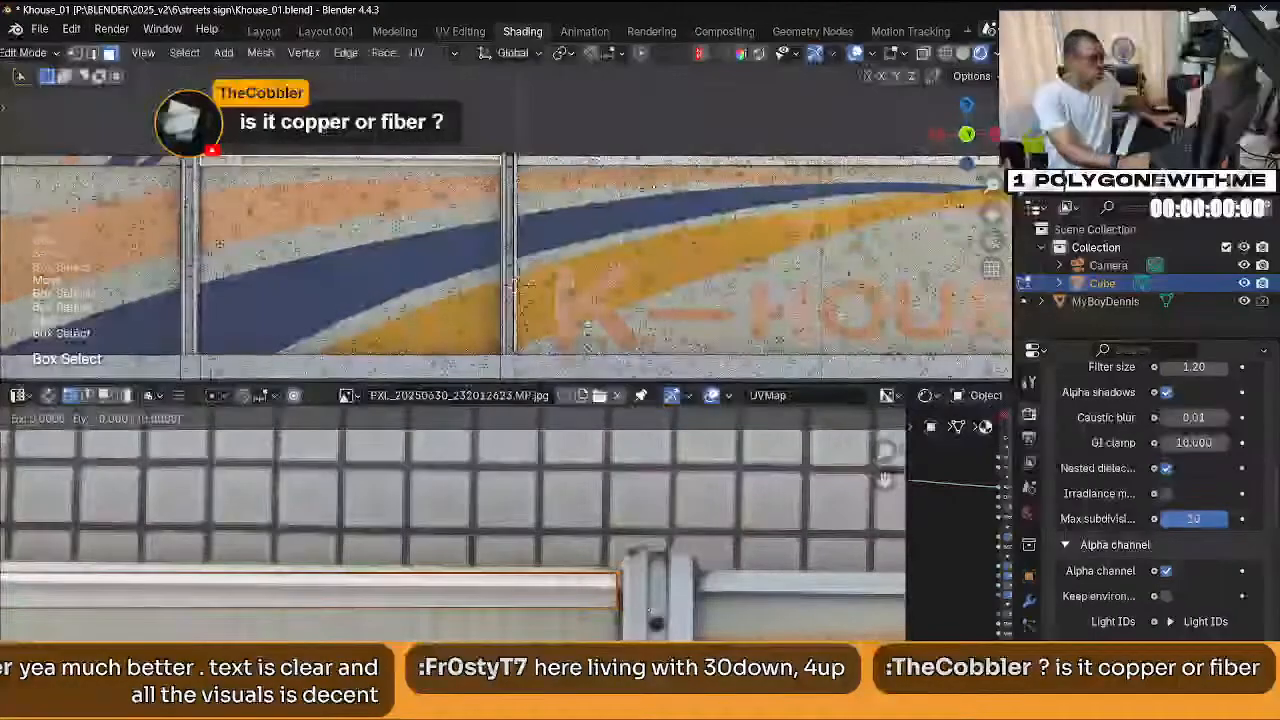
click(605, 590)
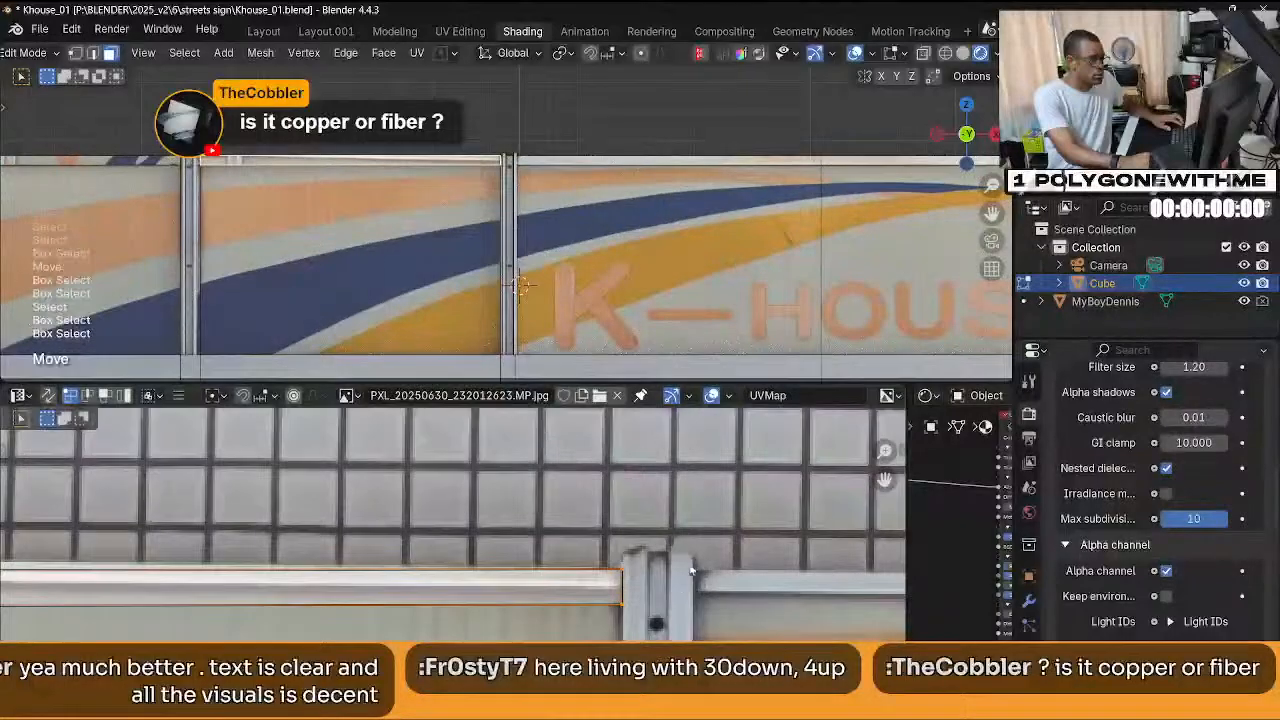
Raise the island's lower-right UV vertex onto the lower edge of the photo's frame strip.
drag(605, 590, 638, 628)
key(g)
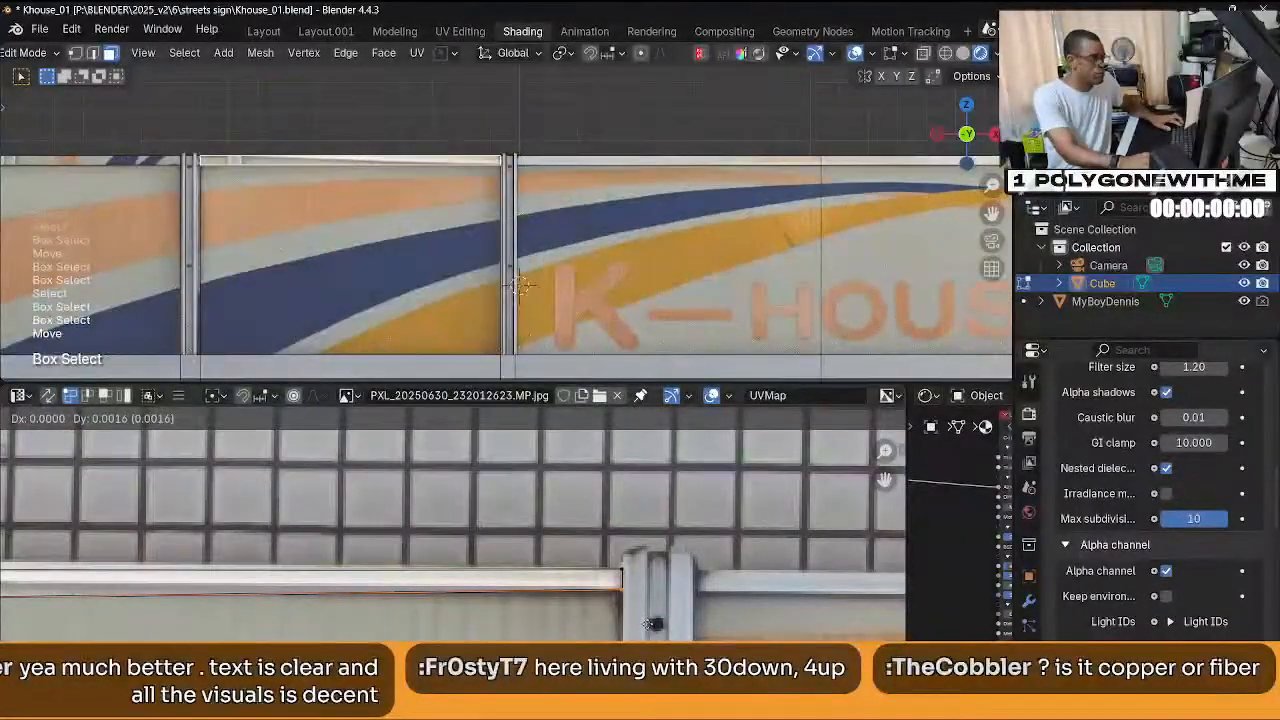
click(655, 624)
Fit the island's left end against the left post and raise its lower-left UV vertex to the strip's lower edge.
middle_drag(493, 562, 440, 560)
drag(250, 535, 376, 607)
key(g)
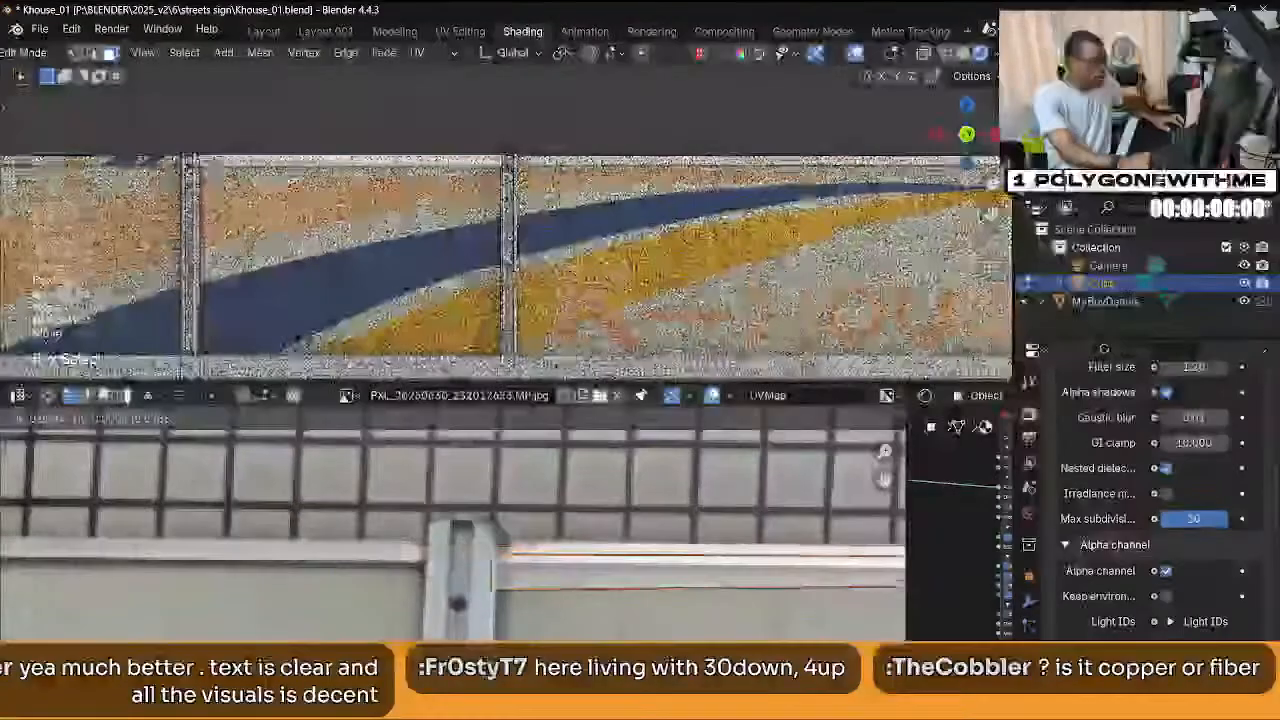
click(540, 594)
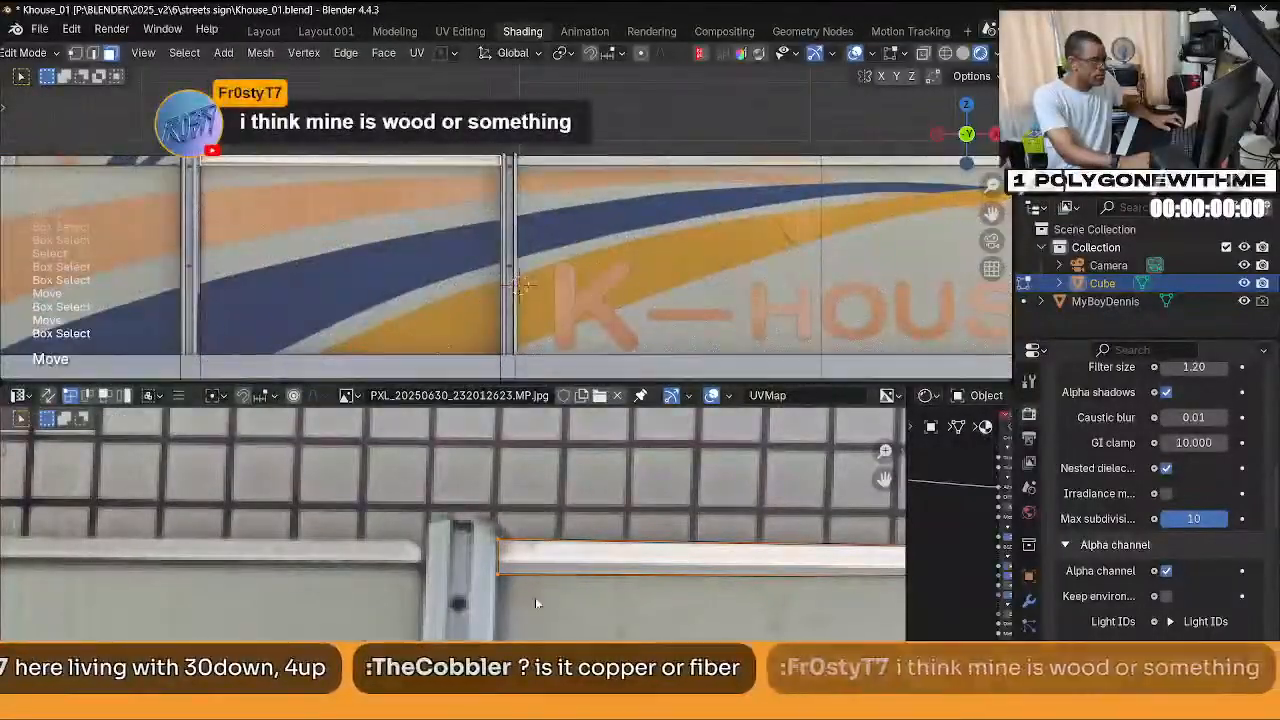
key(g)
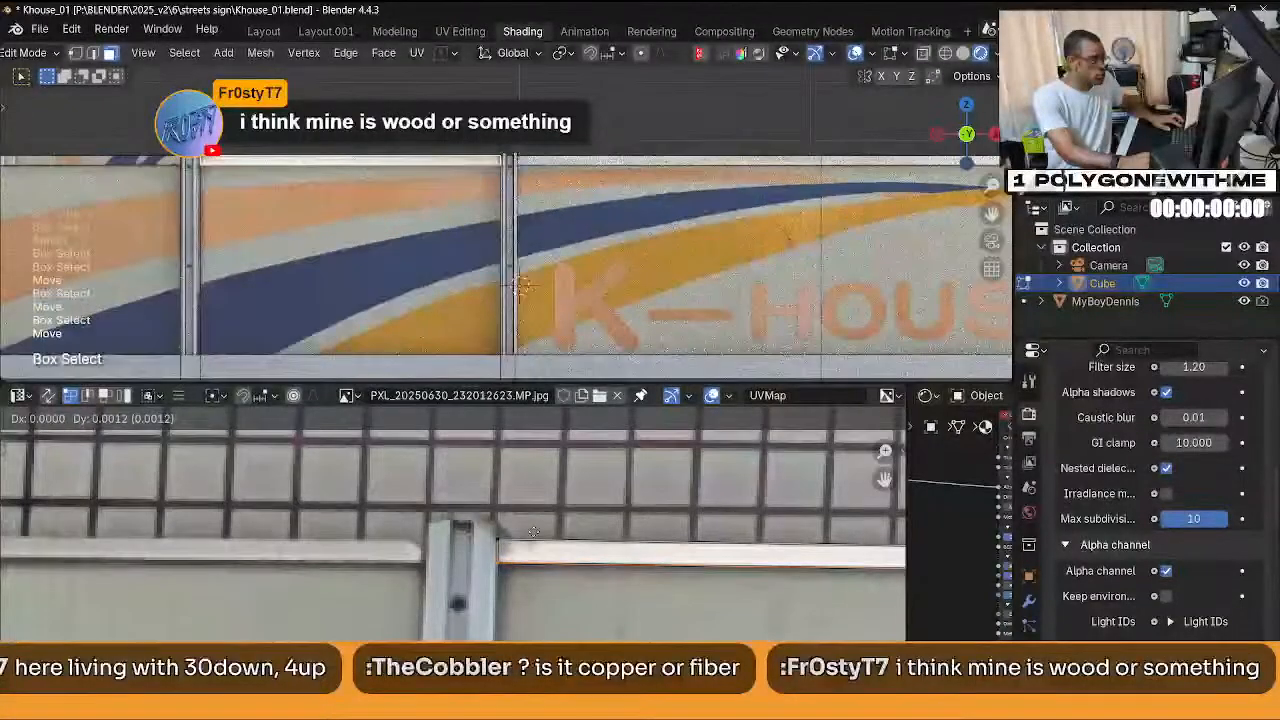
click(534, 517)
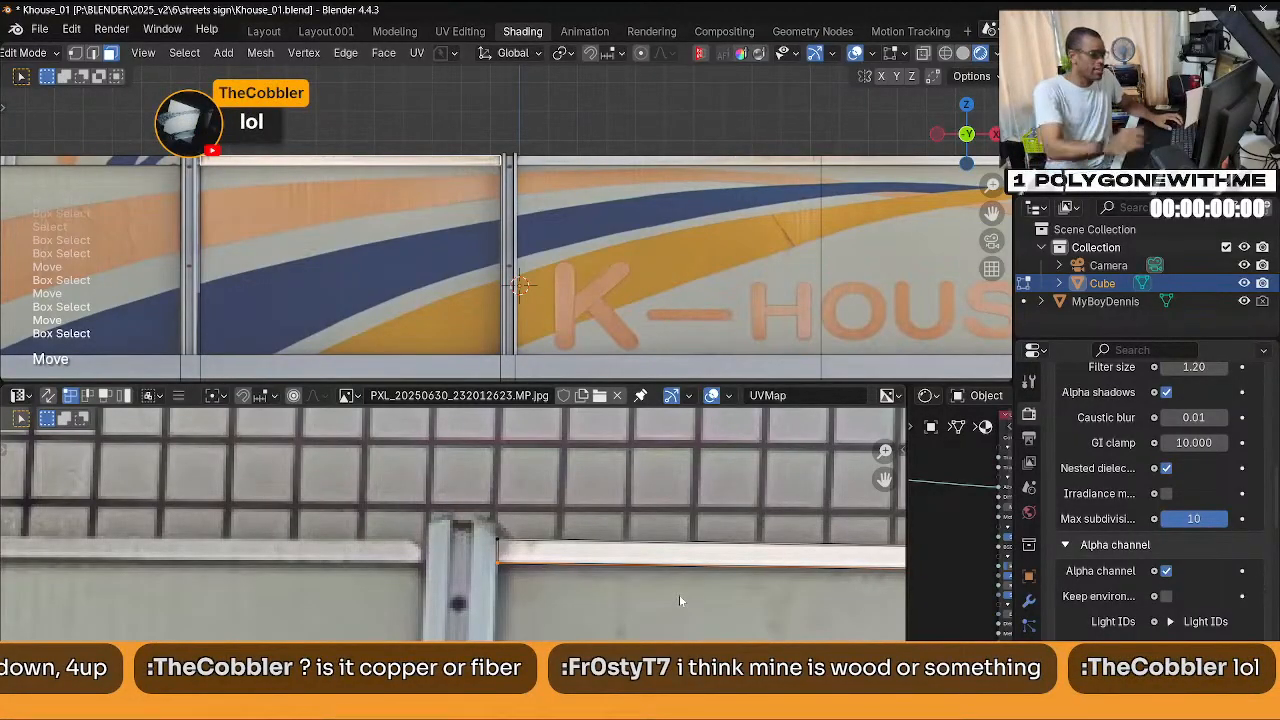
Nudge the island's upper-left UV vertex slightly down onto the upper edge of the frame strip.
middle_drag(679, 594, 582, 555)
drag(176, 511, 241, 546)
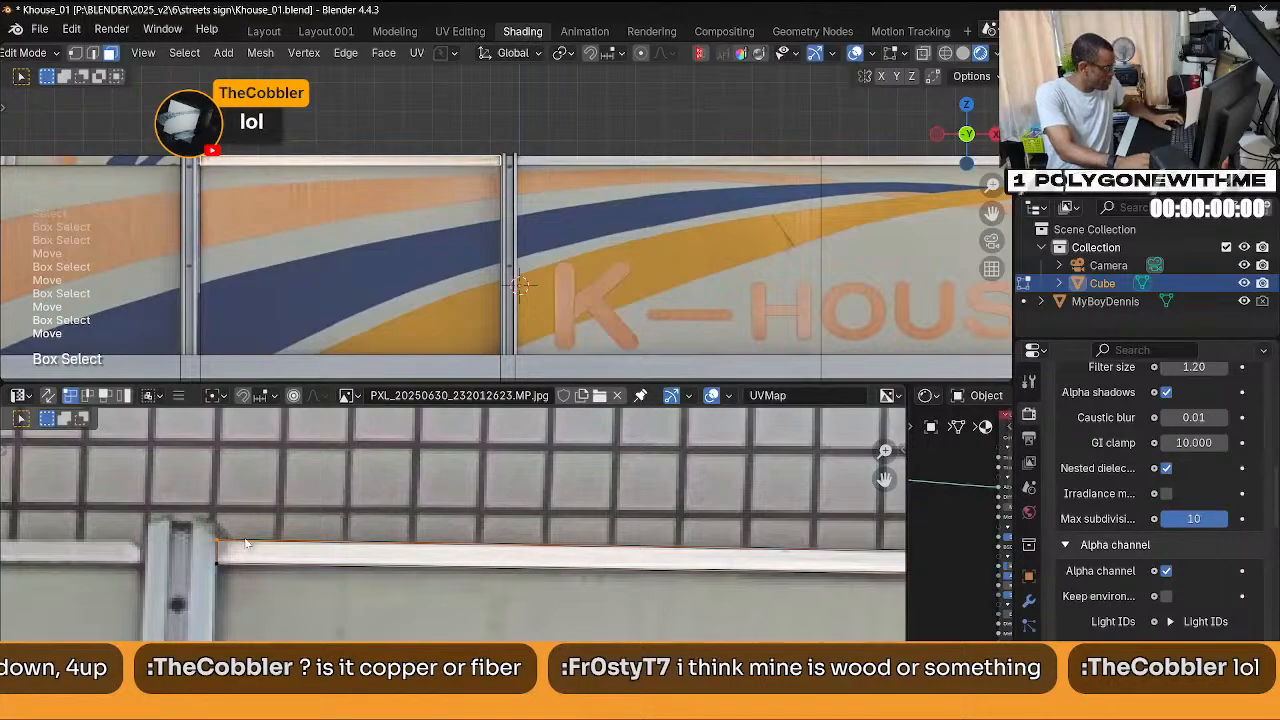
key(g)
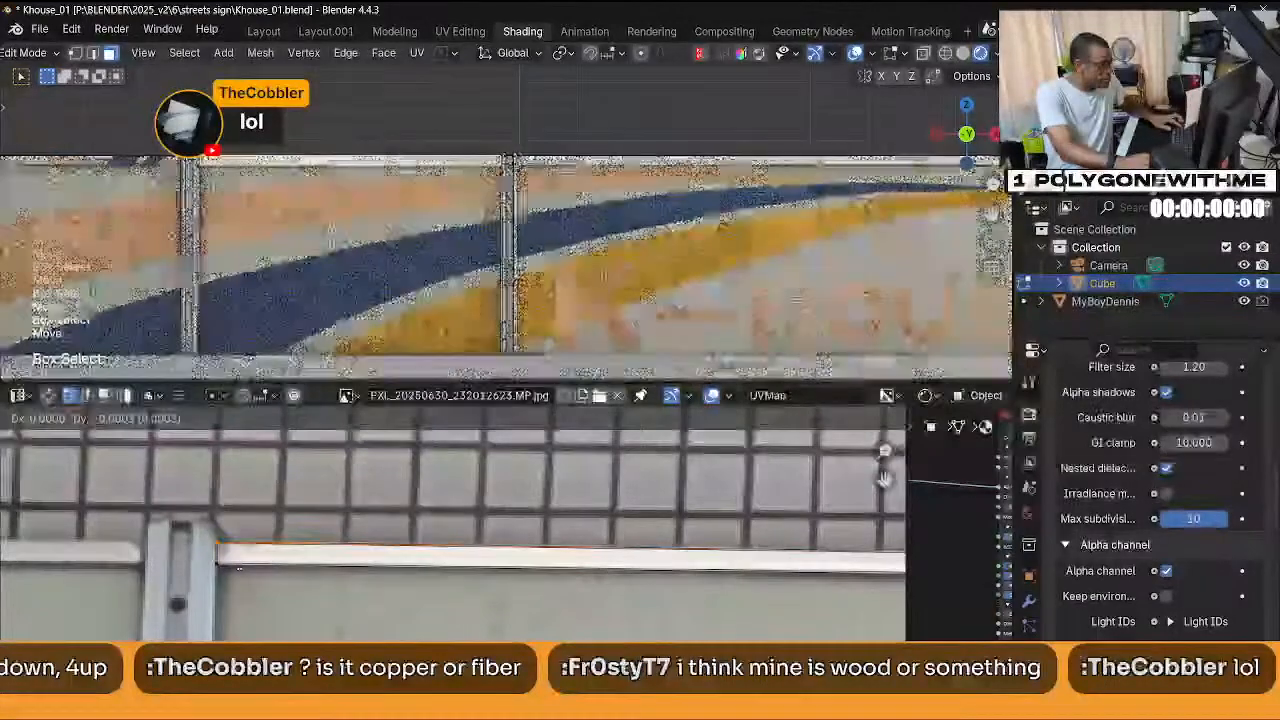
click(242, 560)
Check the island along the strip and fine-tune its lower-right UV vertex at the right post.
middle_drag(666, 594, 471, 594)
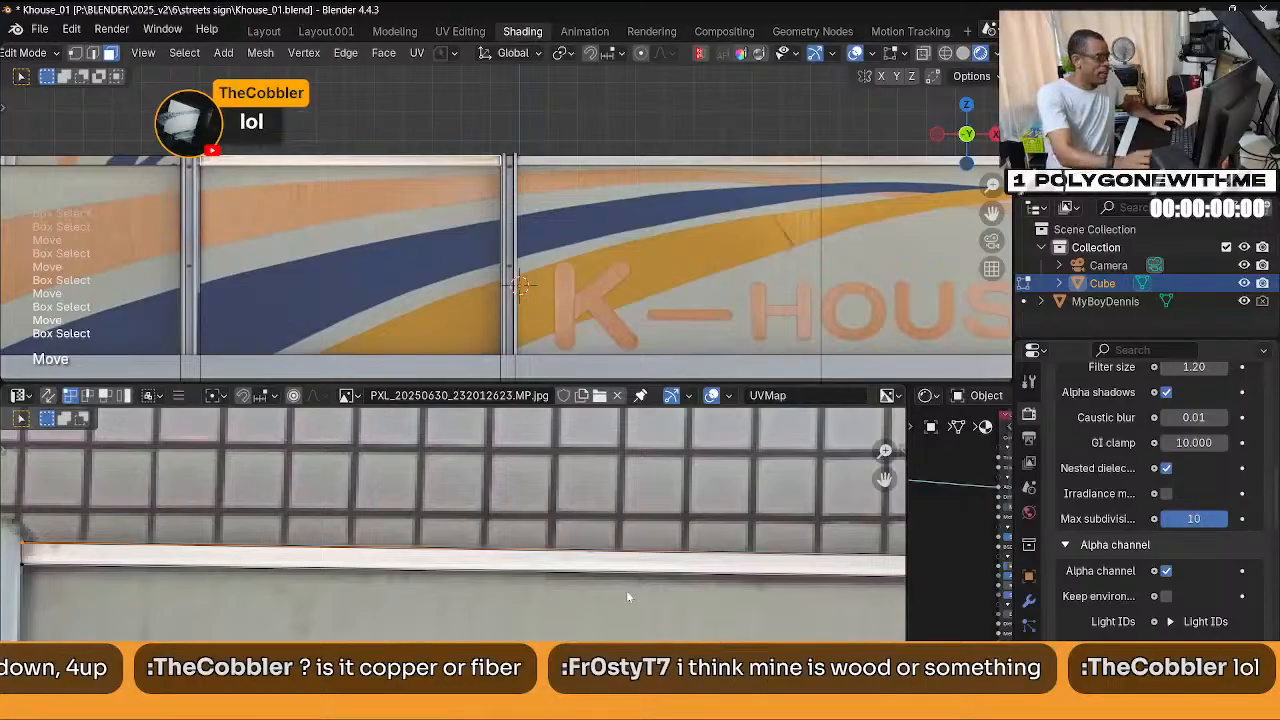
middle_drag(707, 577, 605, 563)
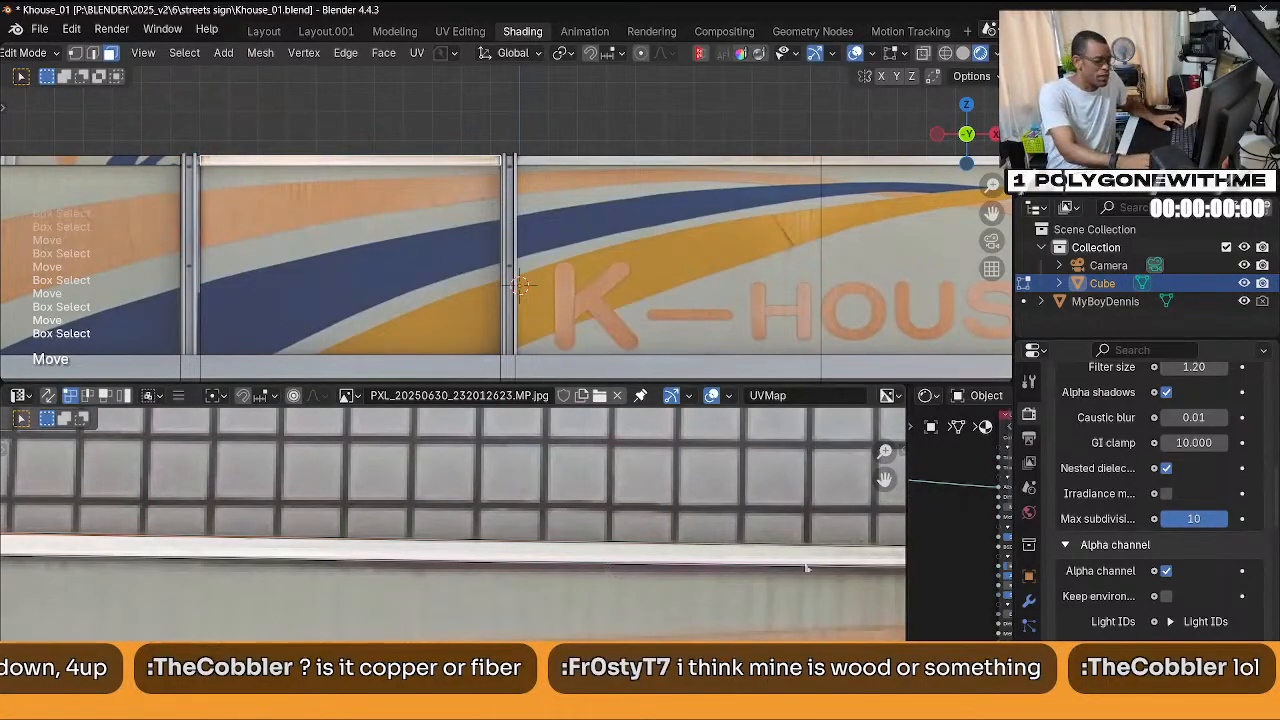
middle_drag(605, 564, 605, 557)
drag(665, 591, 631, 582)
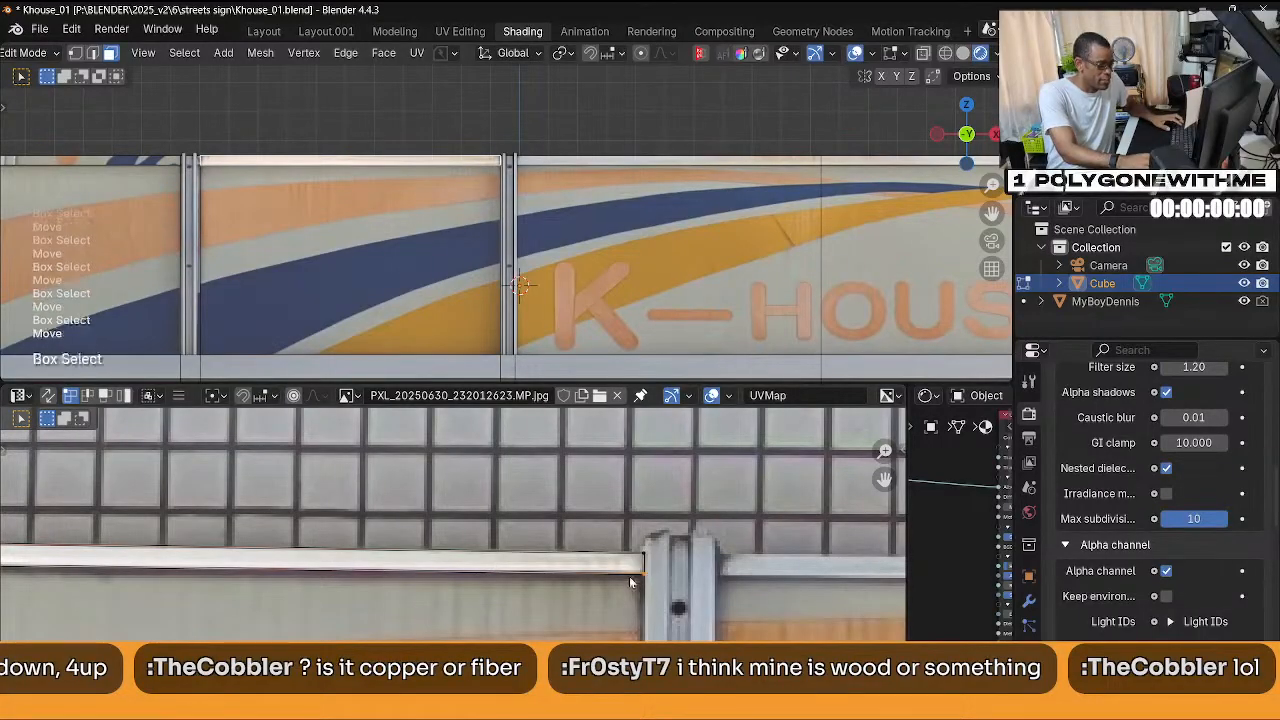
key(g)
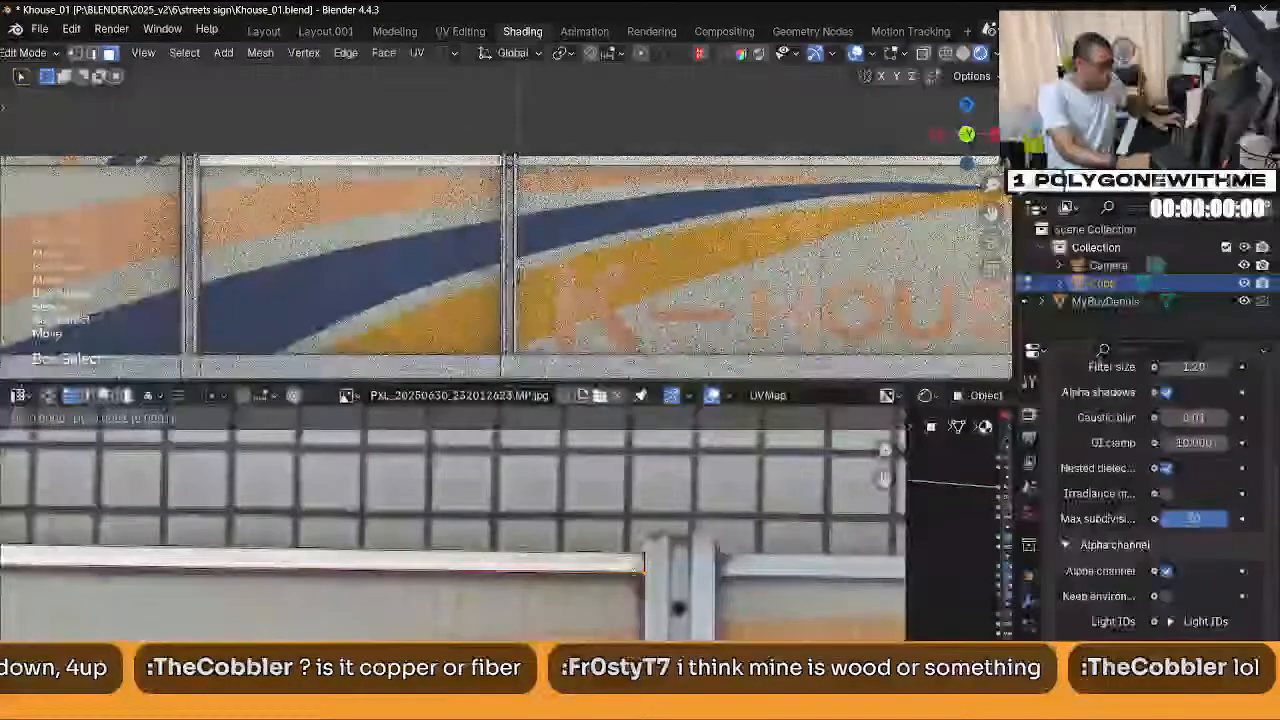
click(635, 582)
Select the top-frame face of the second panel left of K-HOUSE and move its whole UV island onto that panel's frame strip.
scroll(404, 575, down, 3)
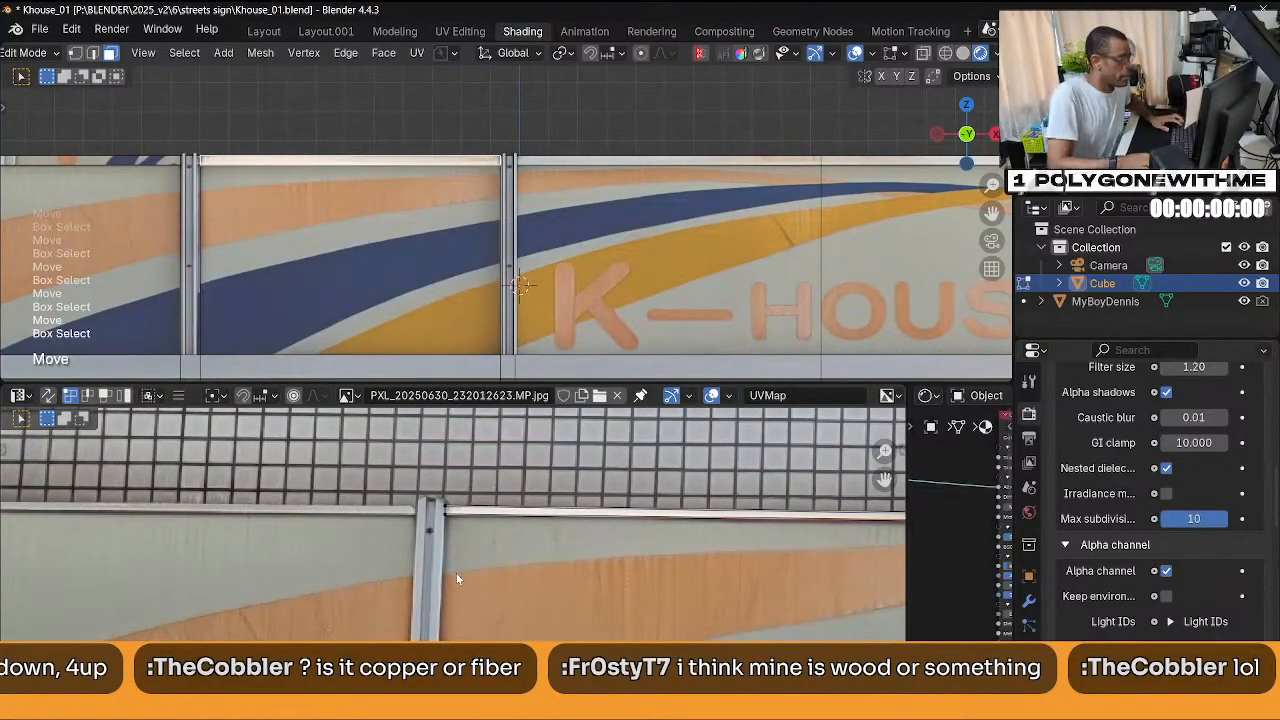
scroll(445, 563, down, 1)
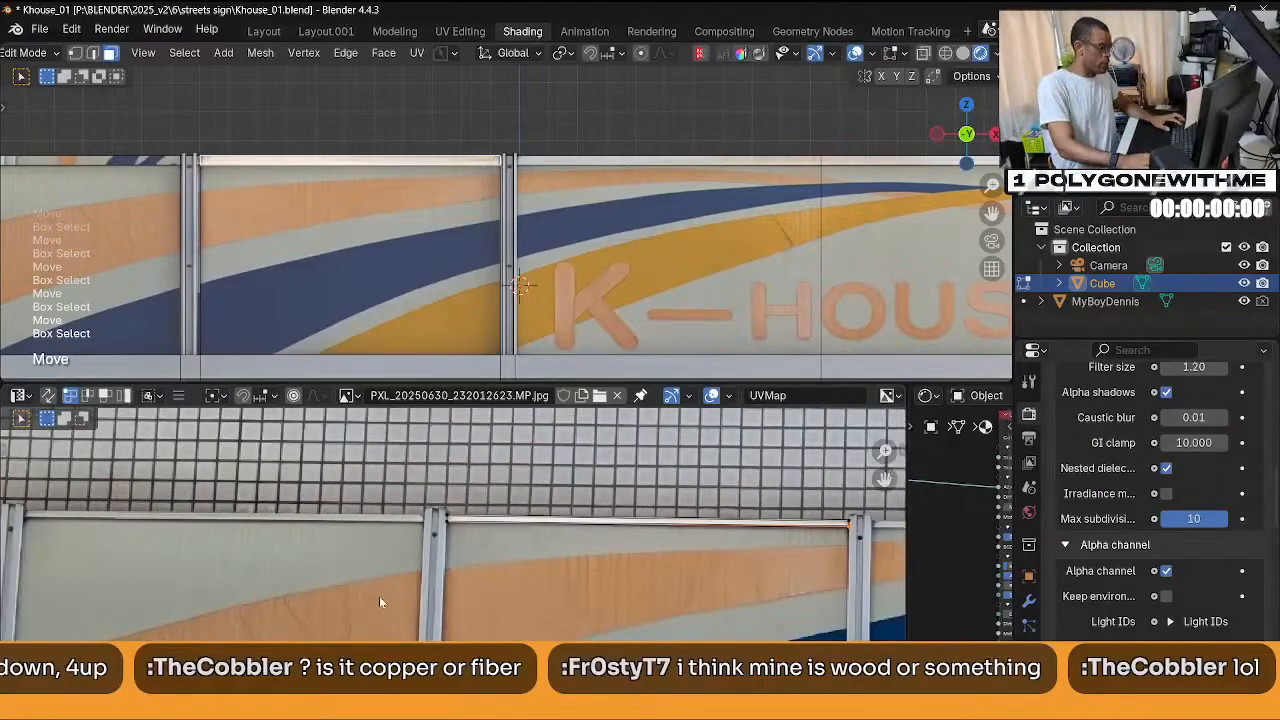
middle_drag(379, 602, 528, 542)
click(111, 162)
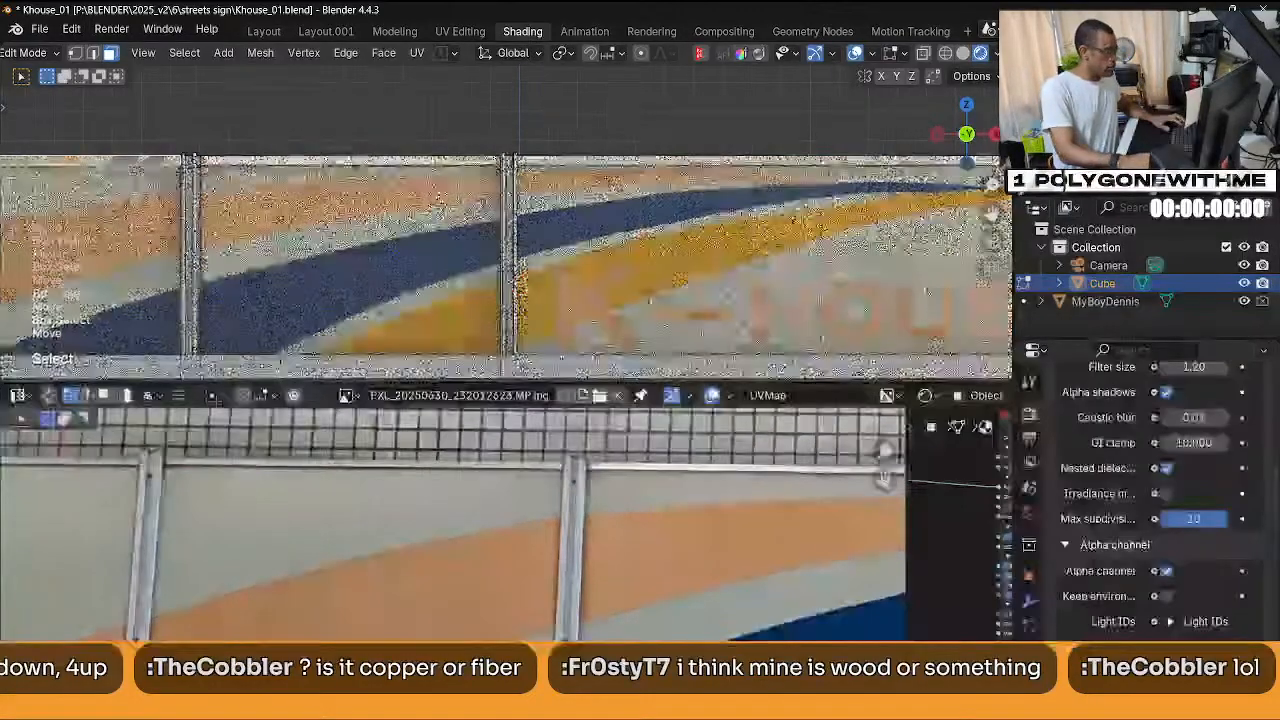
middle_drag(230, 536, 477, 529)
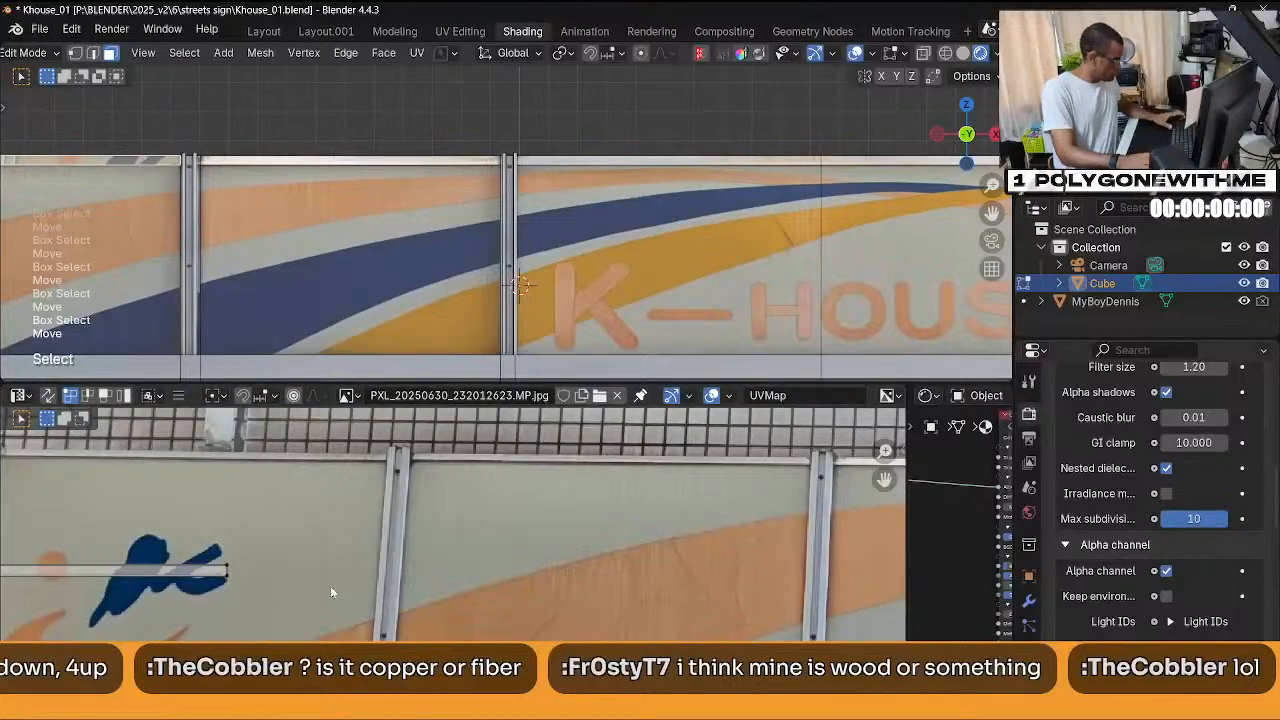
key(alt+a)
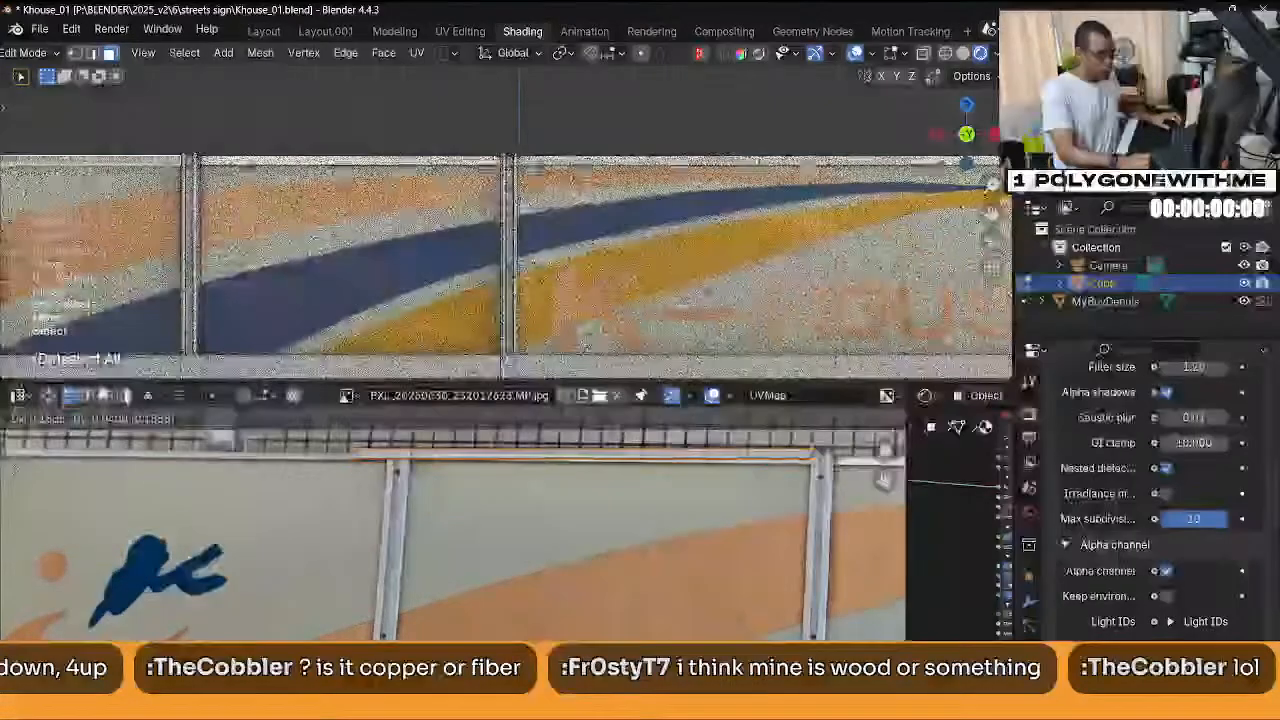
key(Return)
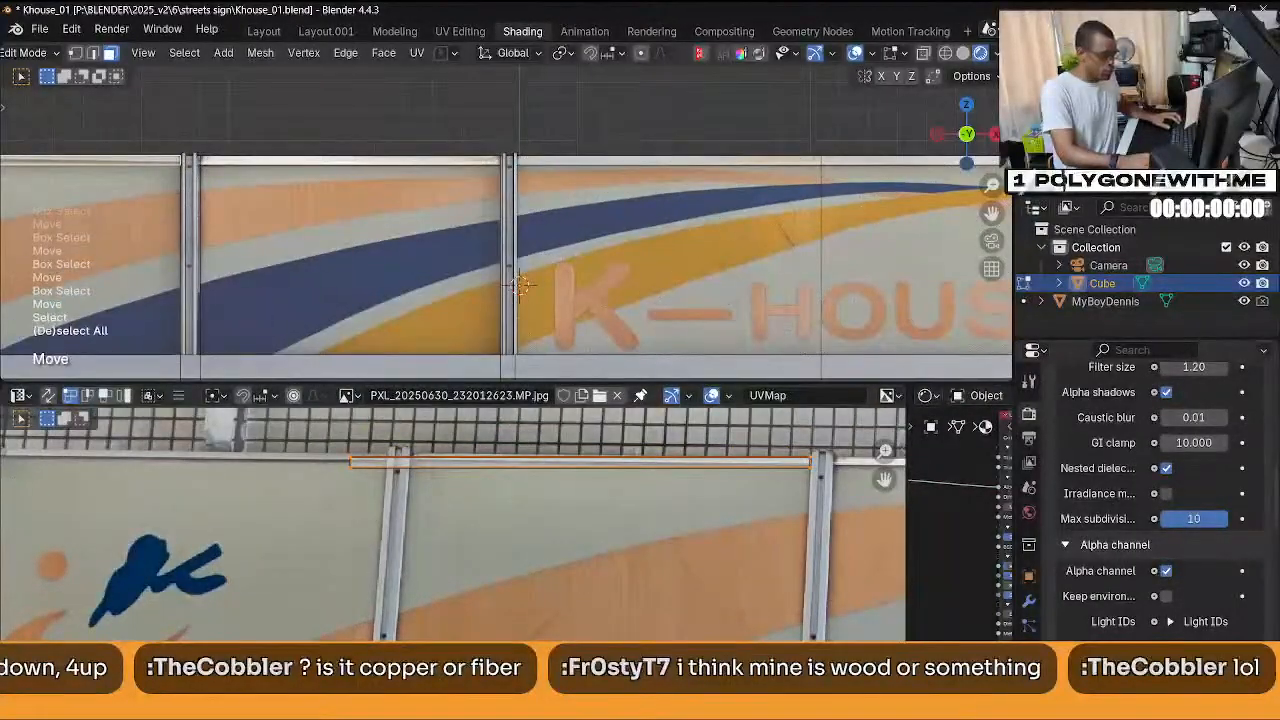
Adjust this island's upper-right UV vertex at the right post and raise the lower-right one to the strip's lower edge.
scroll(738, 583, up, 8)
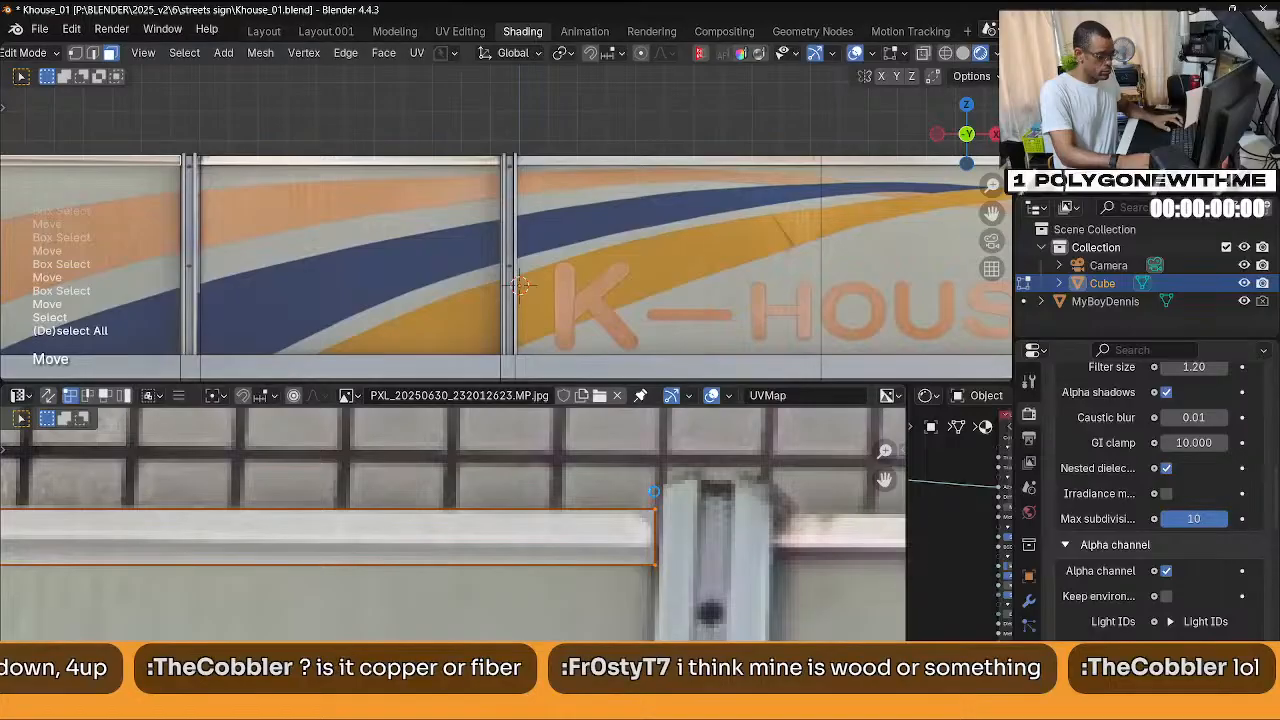
click(654, 494)
key(g)
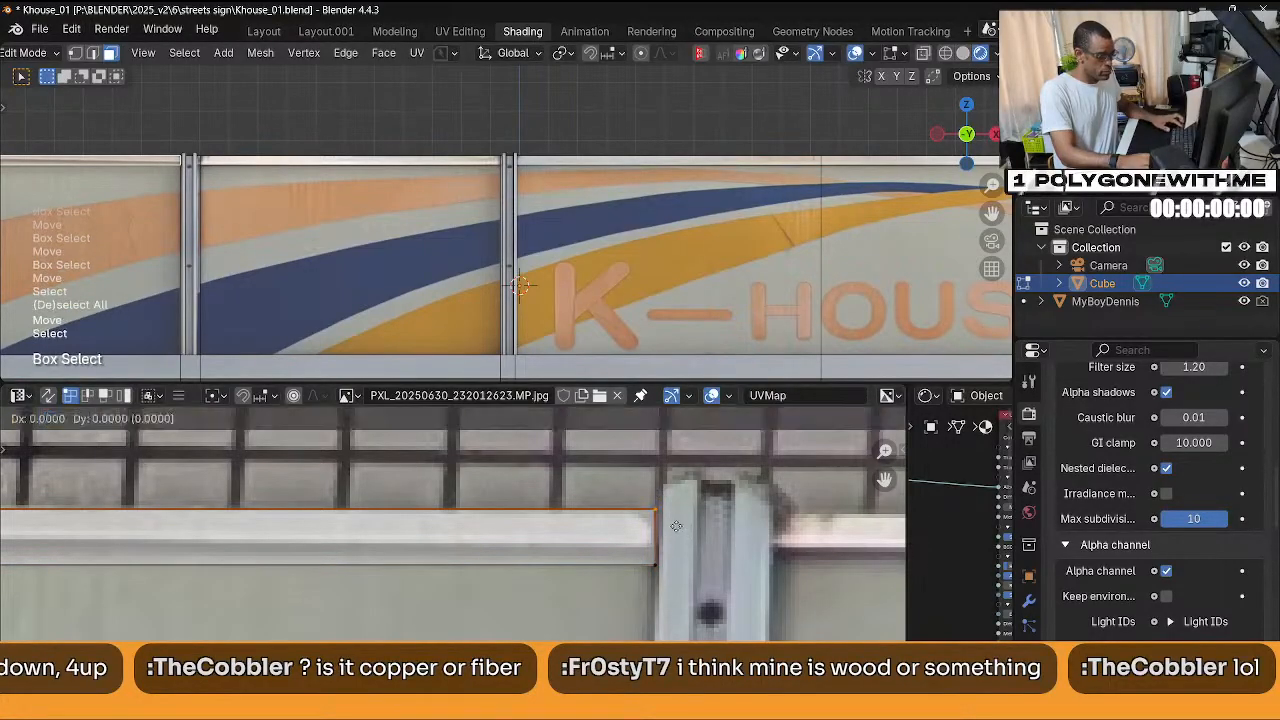
click(692, 628)
drag(692, 628, 669, 550)
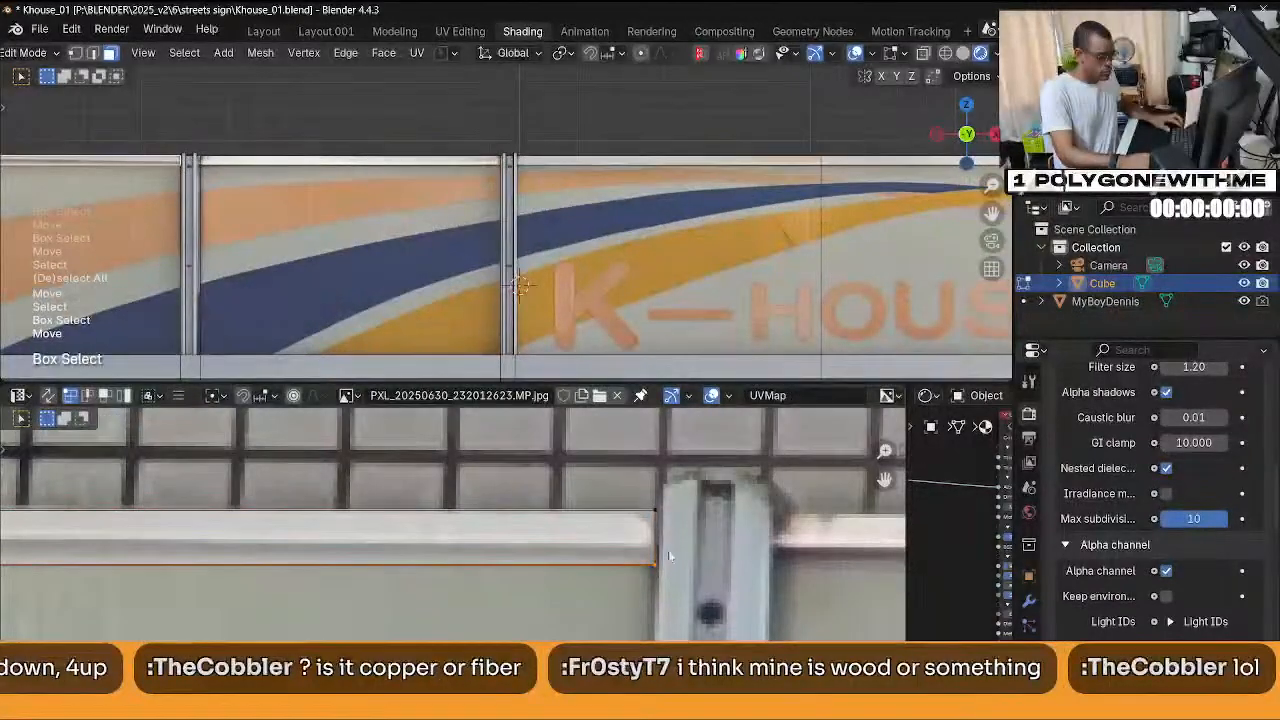
key(g)
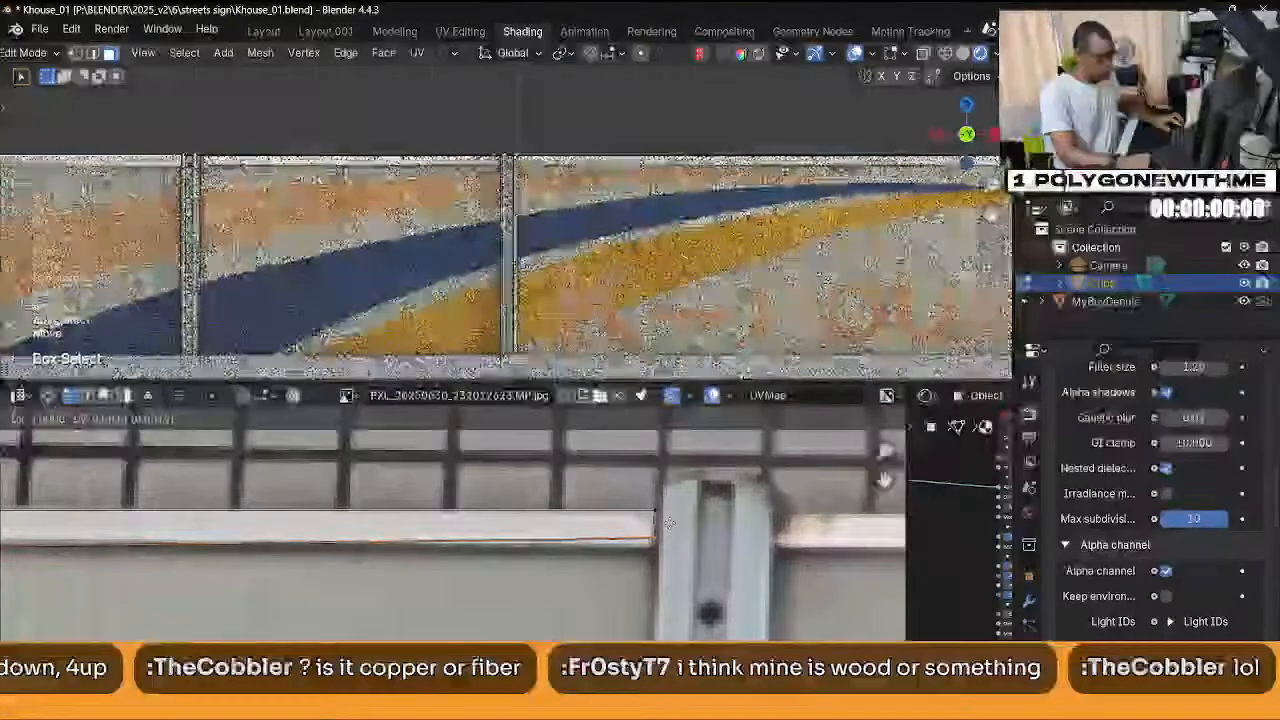
click(287, 564)
Move the island's left-end UV vertices against the left post, matching the height of the photo's frame strip.
middle_drag(287, 564, 612, 550)
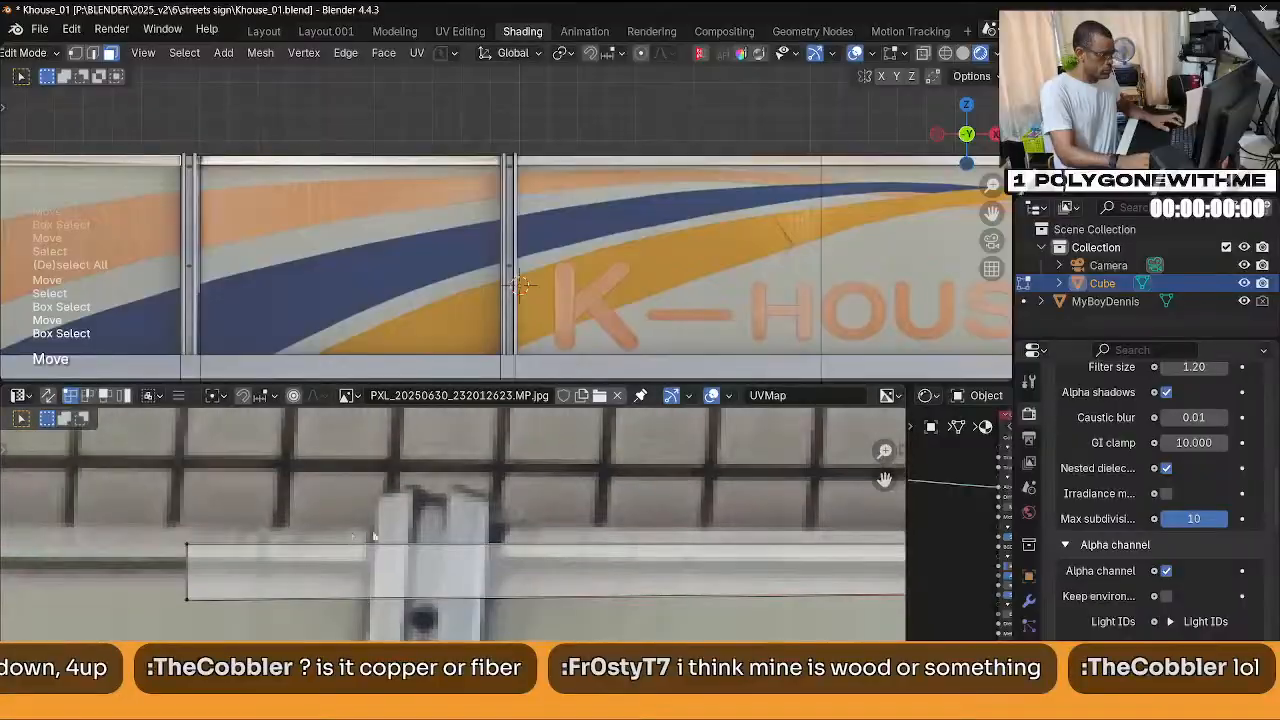
drag(376, 536, 201, 618)
key(g)
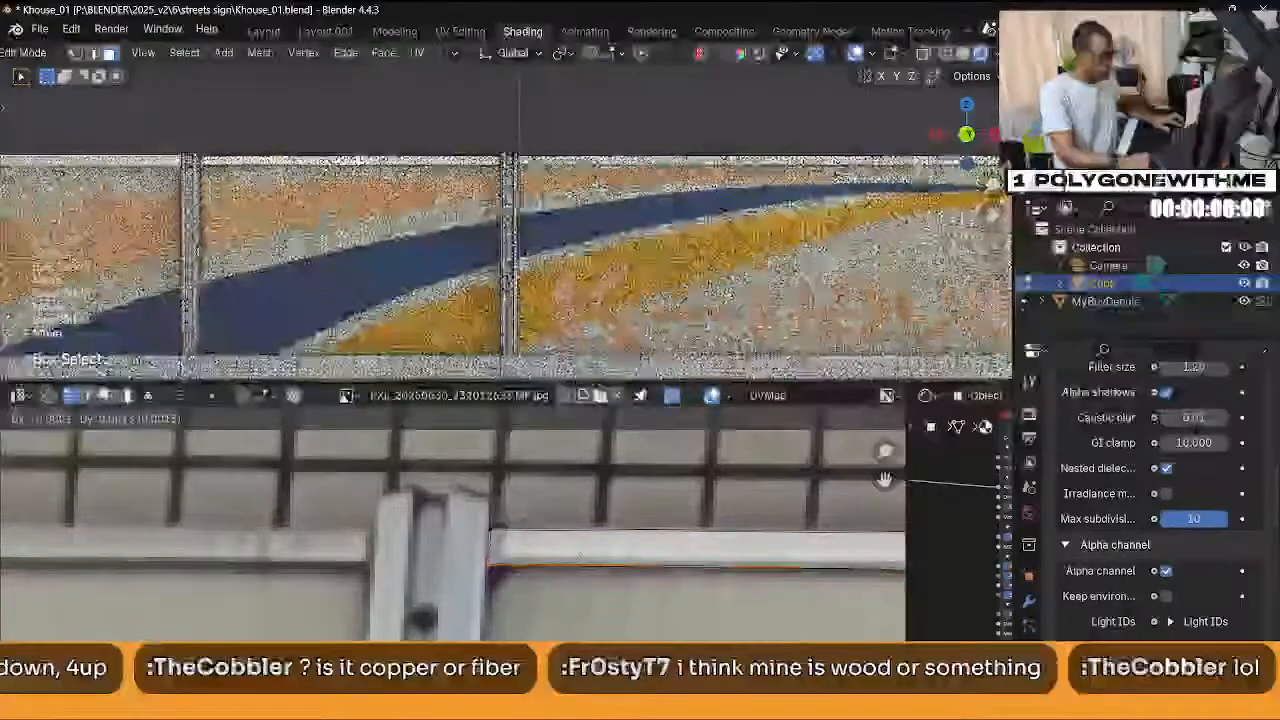
click(611, 499)
Select the top-frame face of the leftmost logo panel and move its whole UV island over to that panel in the photo.
scroll(604, 570, down, 5)
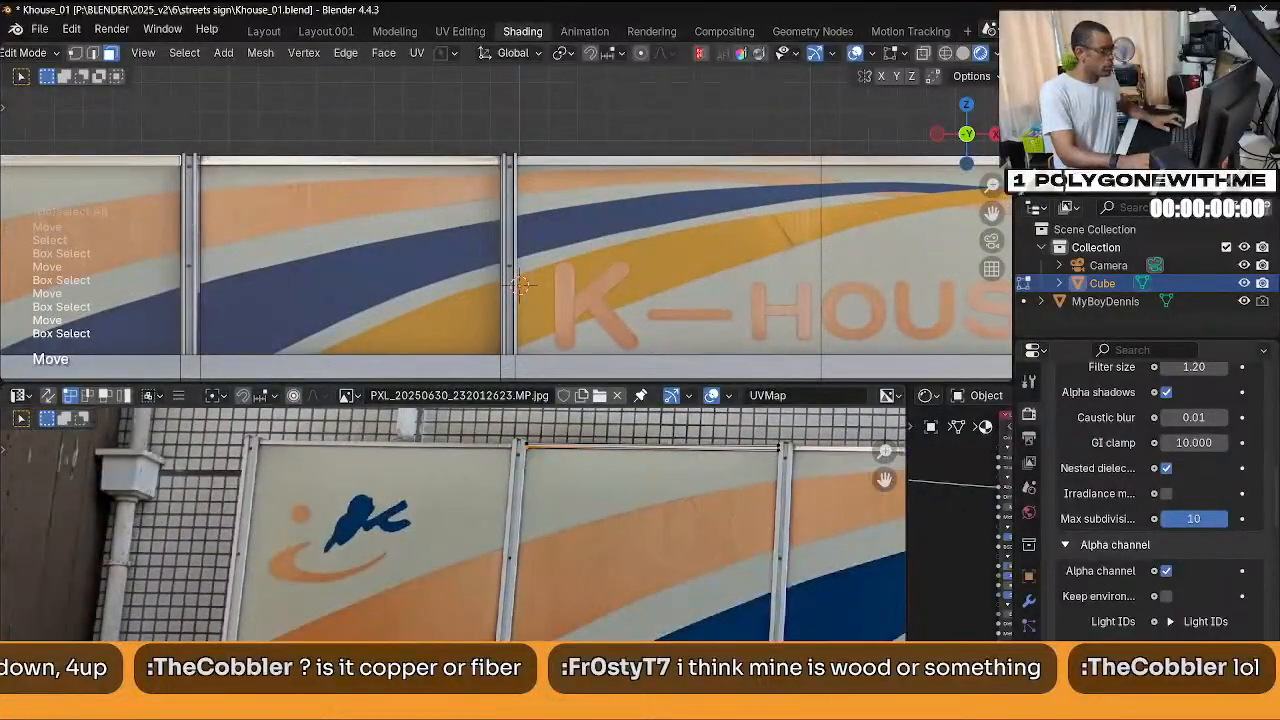
click(346, 569)
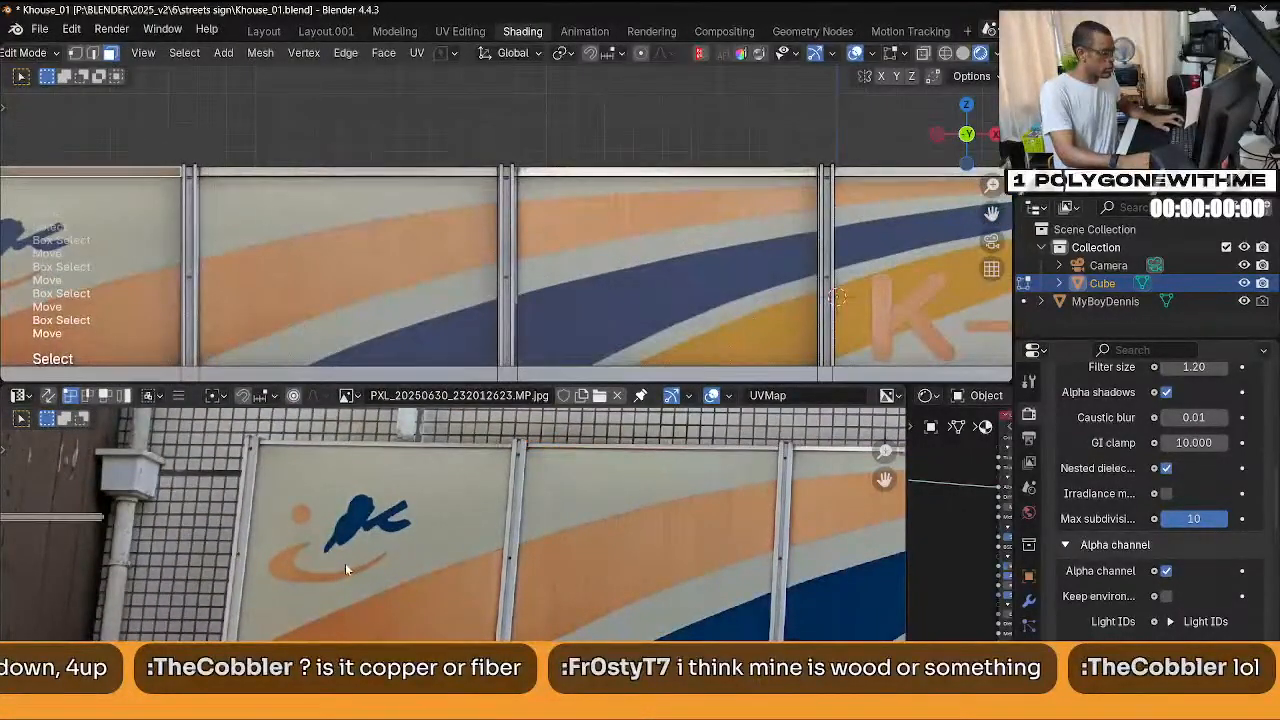
middle_drag(346, 569, 506, 540)
click(413, 531)
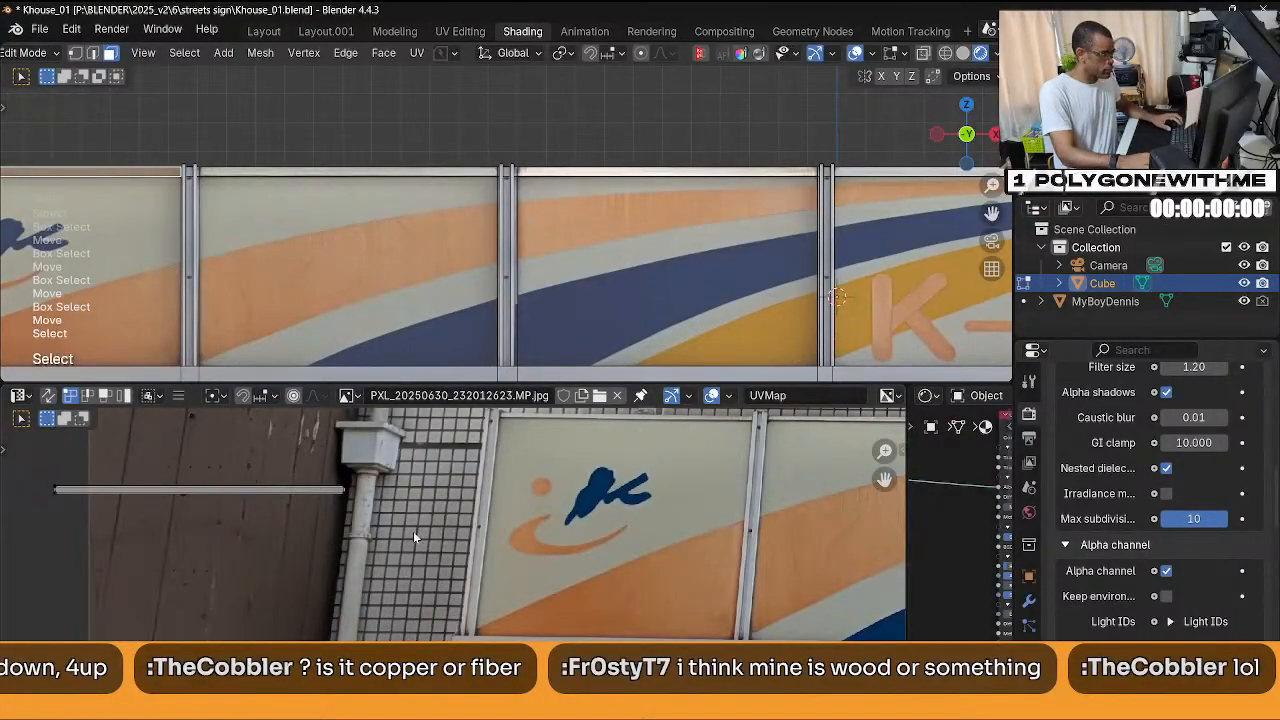
drag(38, 449, 368, 521)
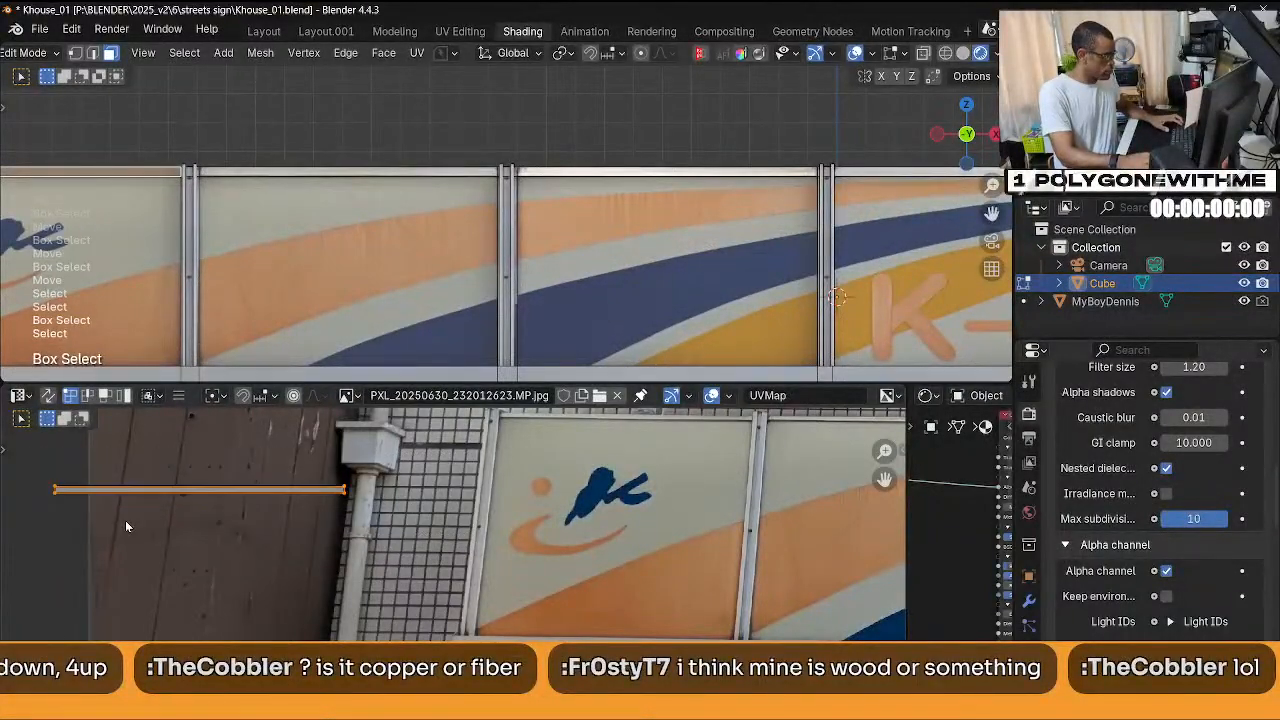
key(g)
key(Return)
Move the island onto the logo panel's top-frame strip, with its right end against the right post.
scroll(645, 579, up, 3)
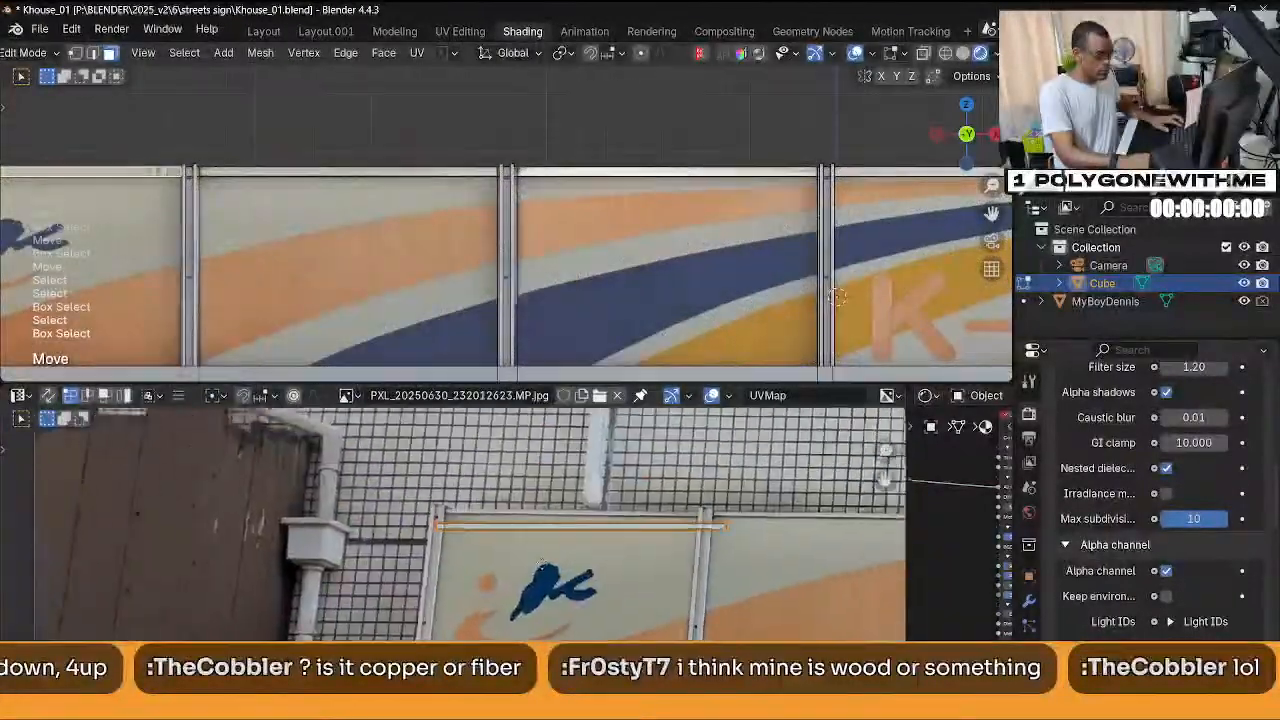
scroll(600, 578, up, 2)
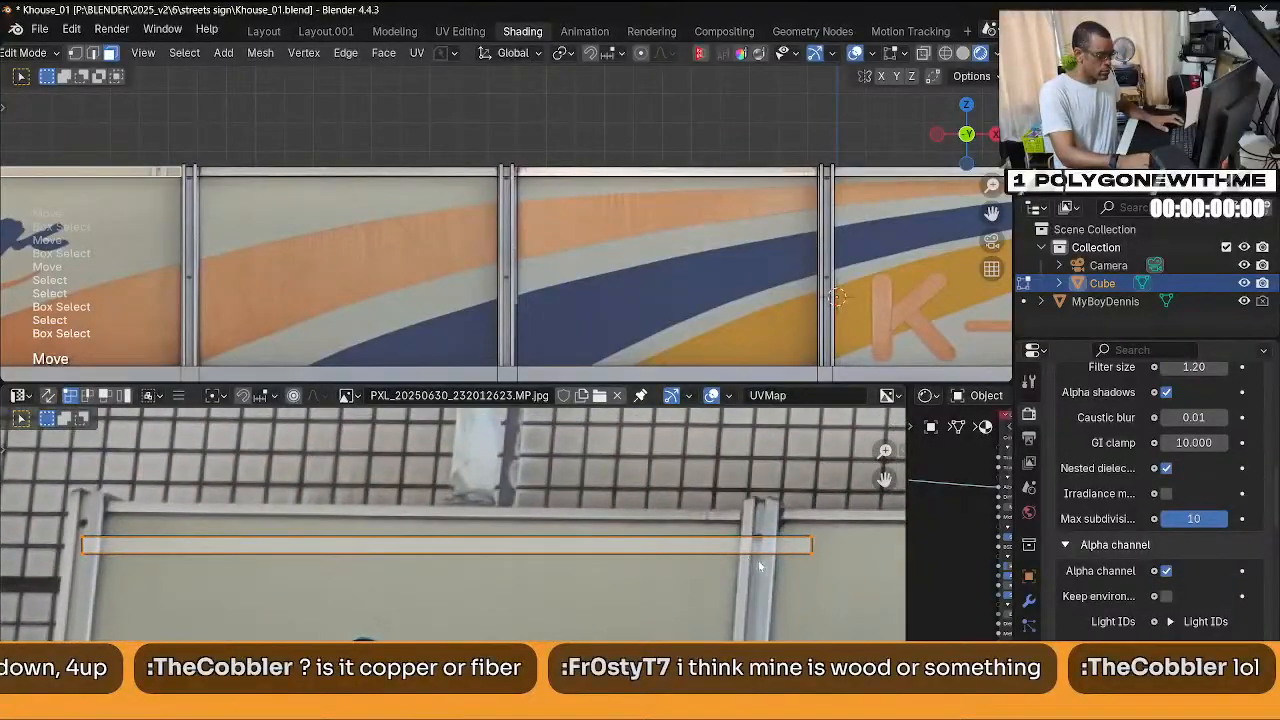
key(g)
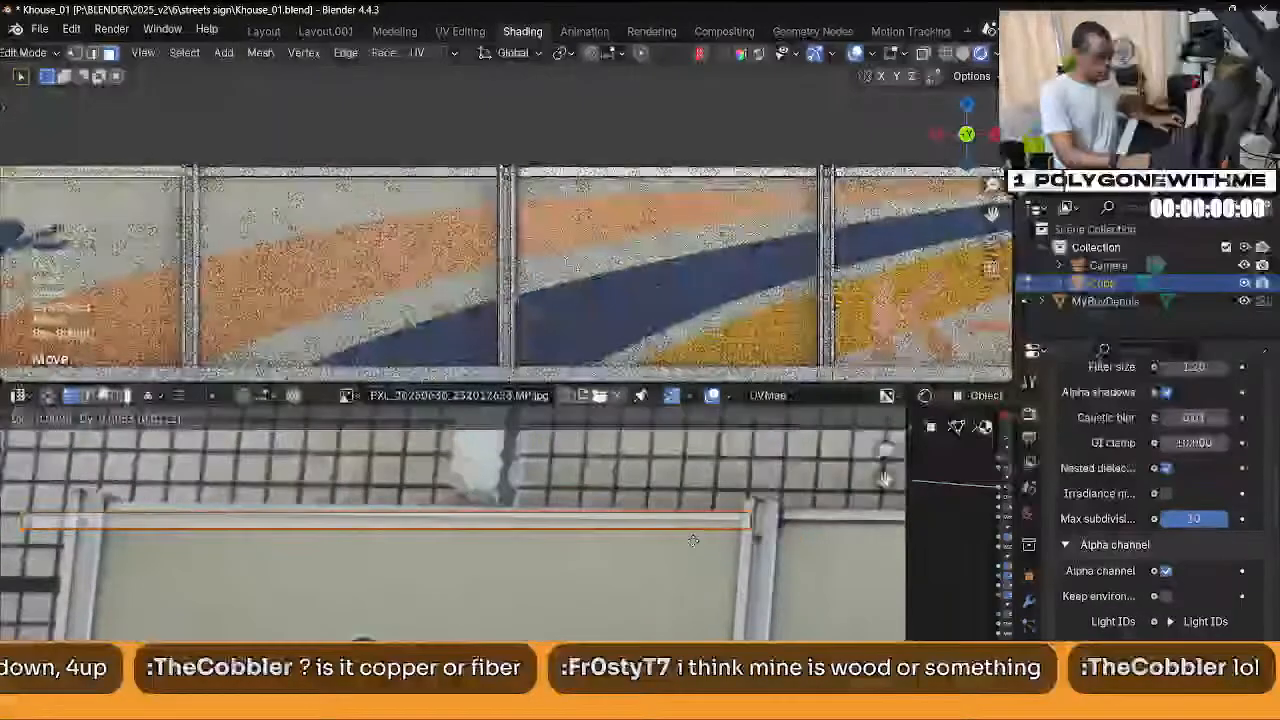
click(595, 527)
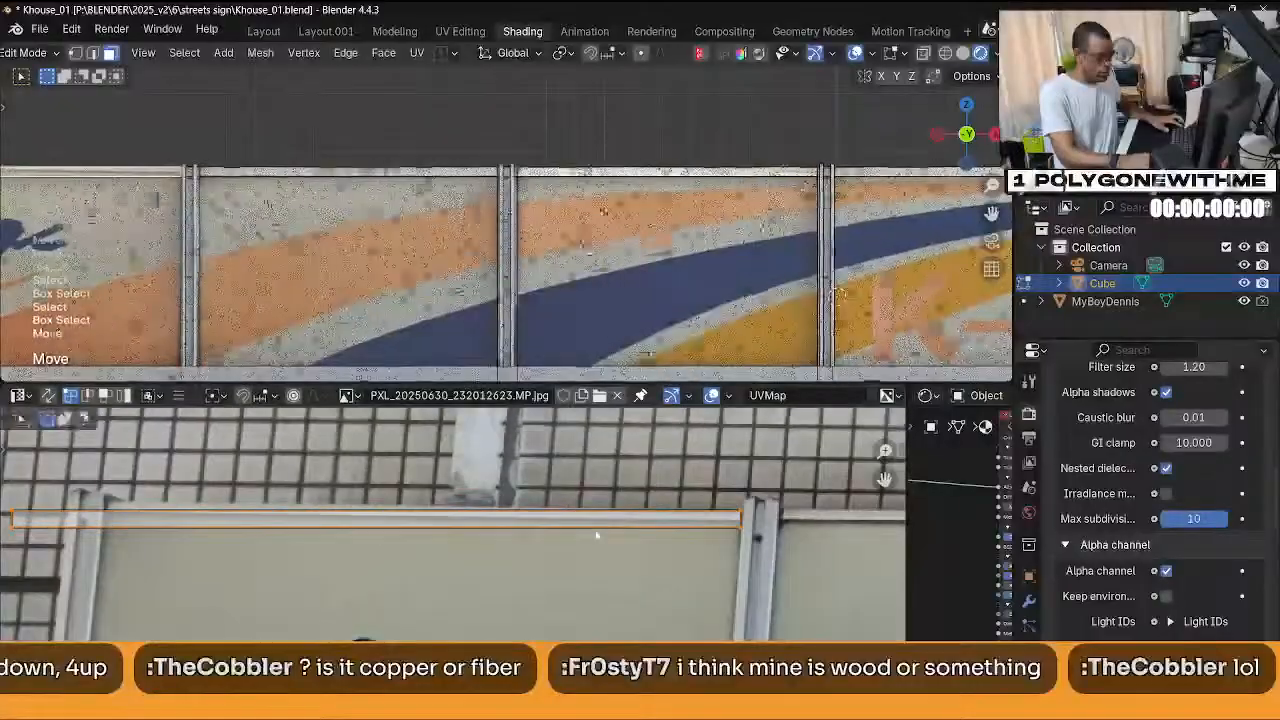
Adjust this island's upper-right UV vertex at the right post and raise the lower-right one to the strip's lower edge.
scroll(743, 526, up, 3)
middle_drag(743, 526, 548, 548)
click(548, 548)
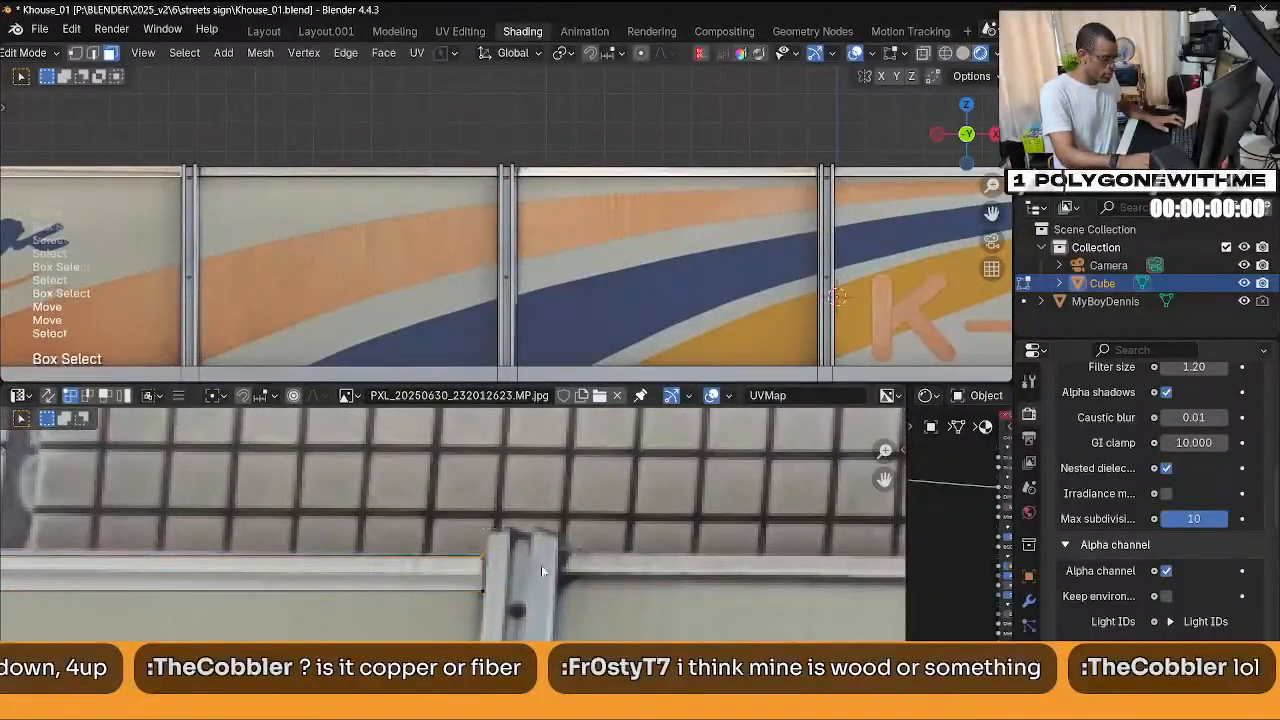
key(g)
click(575, 495)
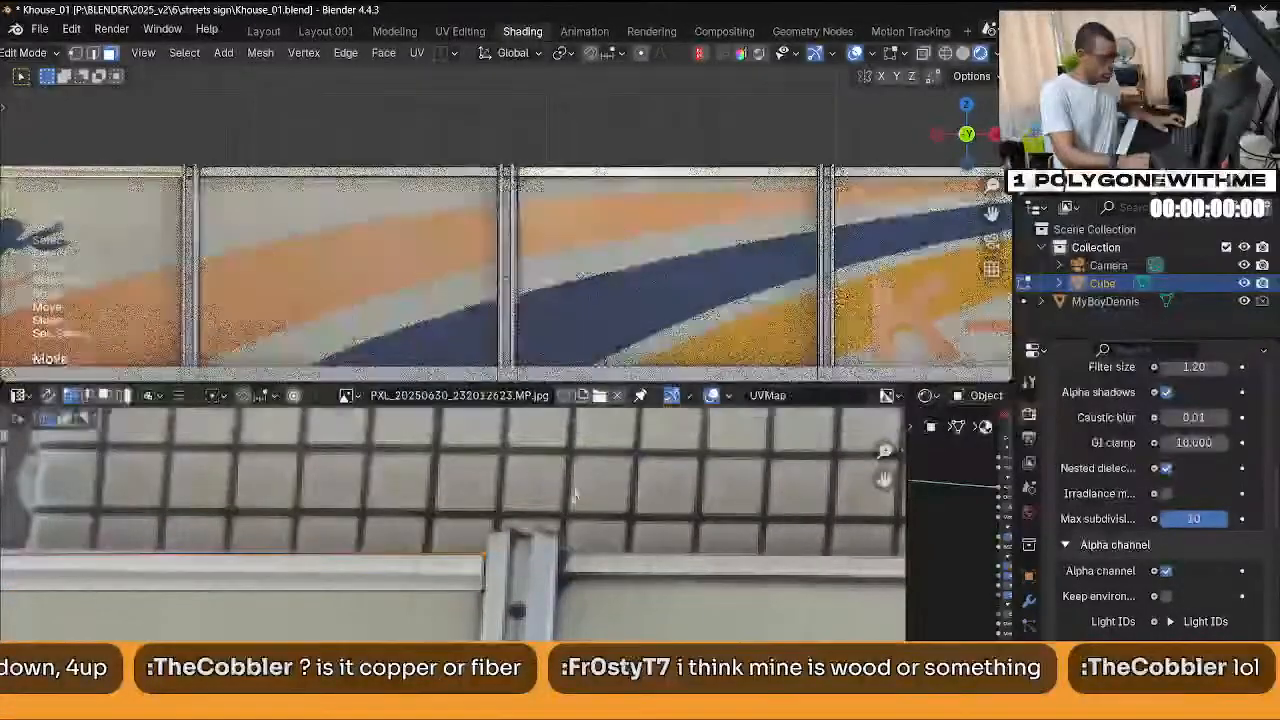
drag(483, 604, 469, 572)
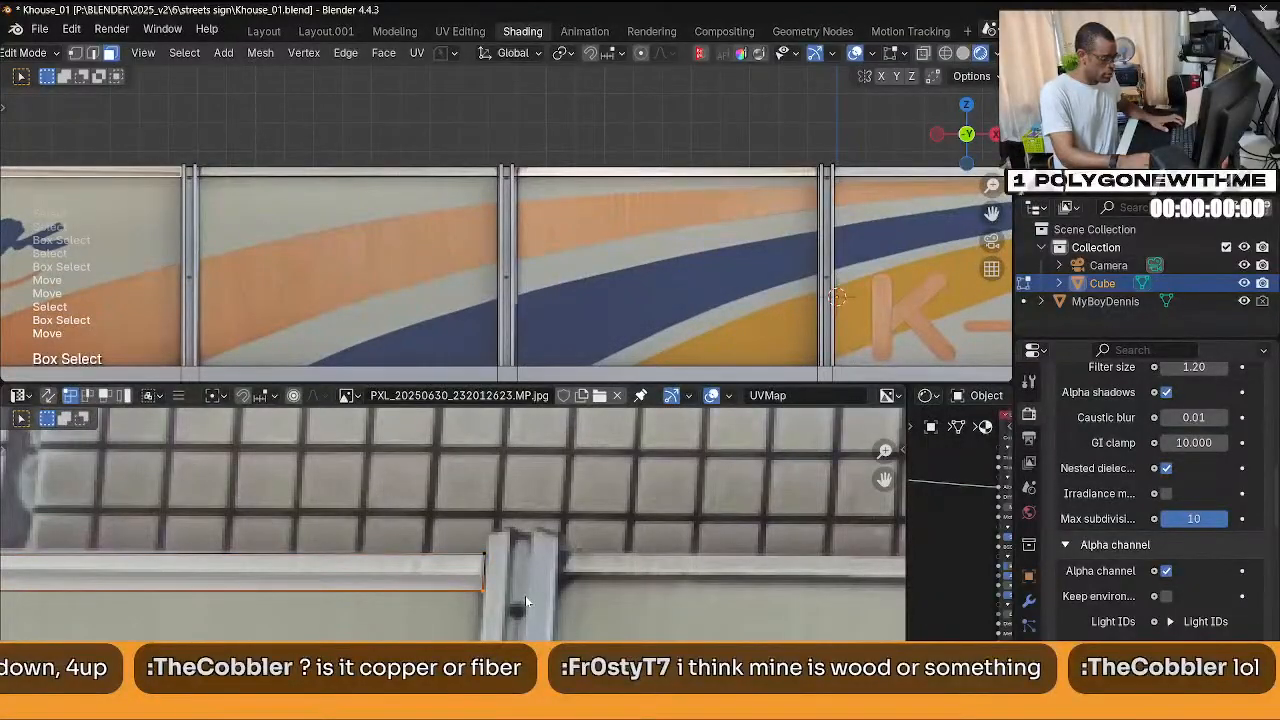
key(g)
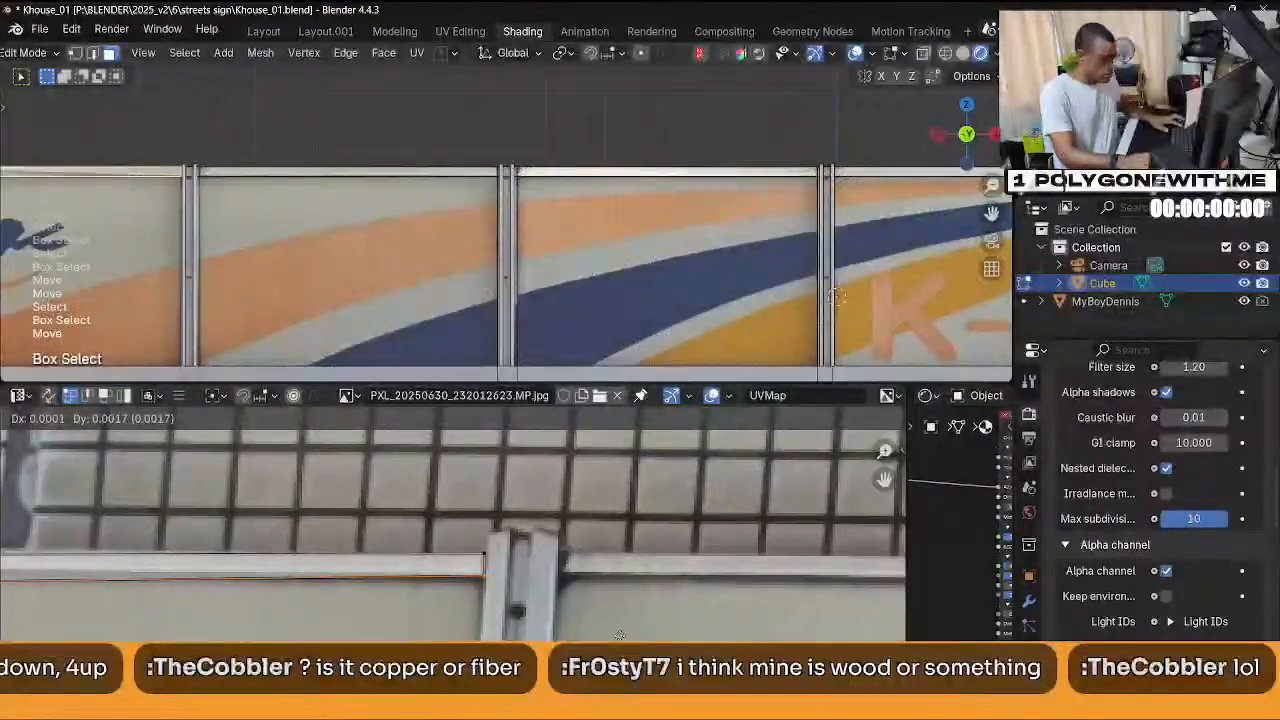
click(620, 635)
Move the logo panel island's left-end UV vertices against the left post and raise the lower-left one to the strip's lower edge.
middle_drag(620, 635, 383, 540)
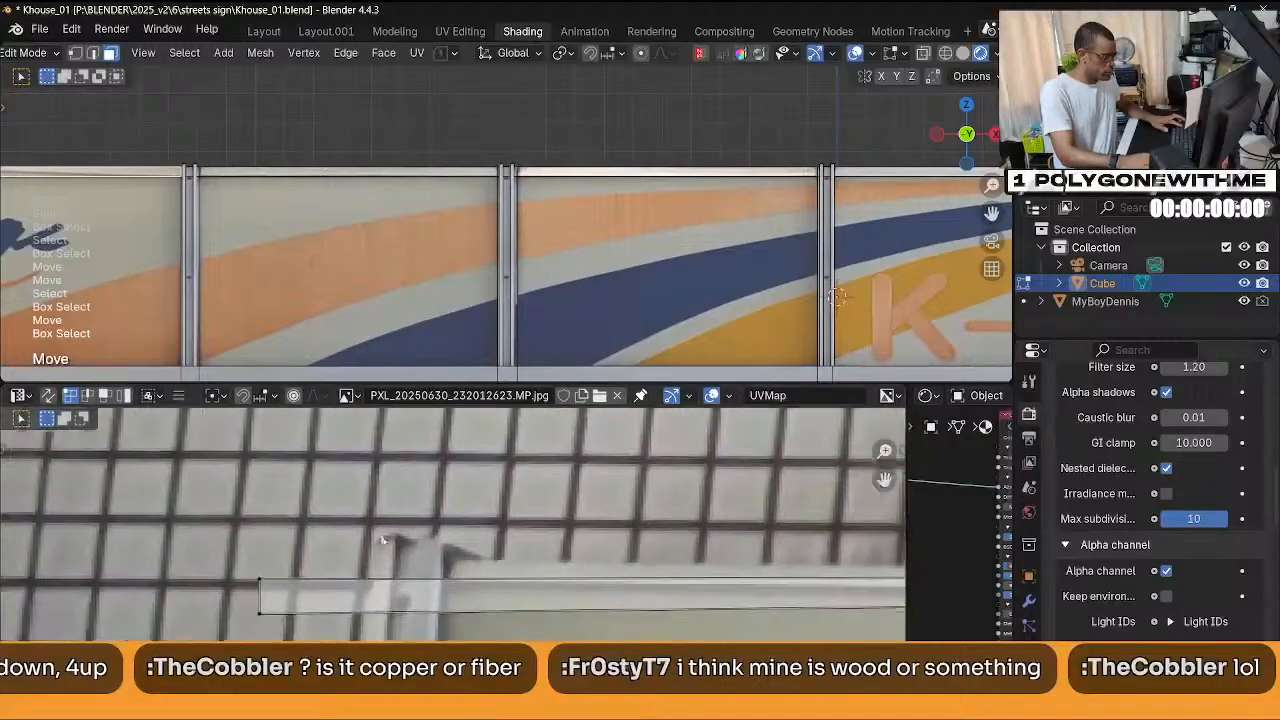
key(g)
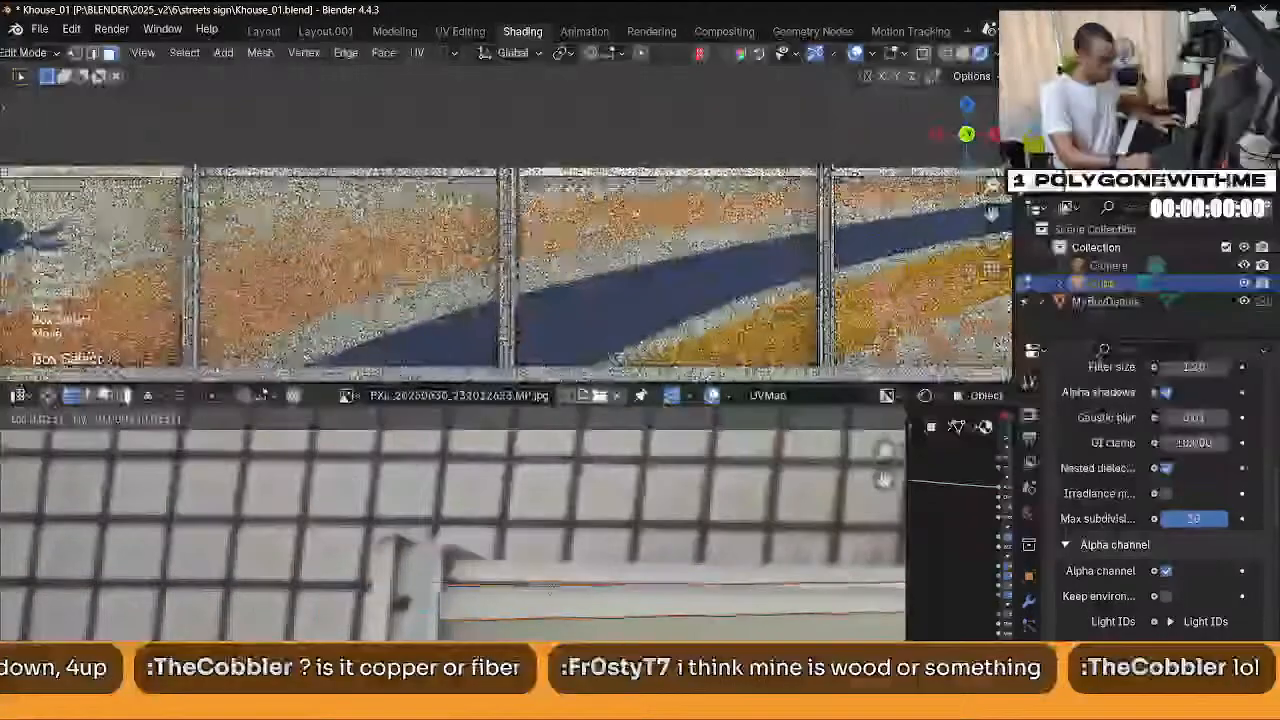
click(834, 293)
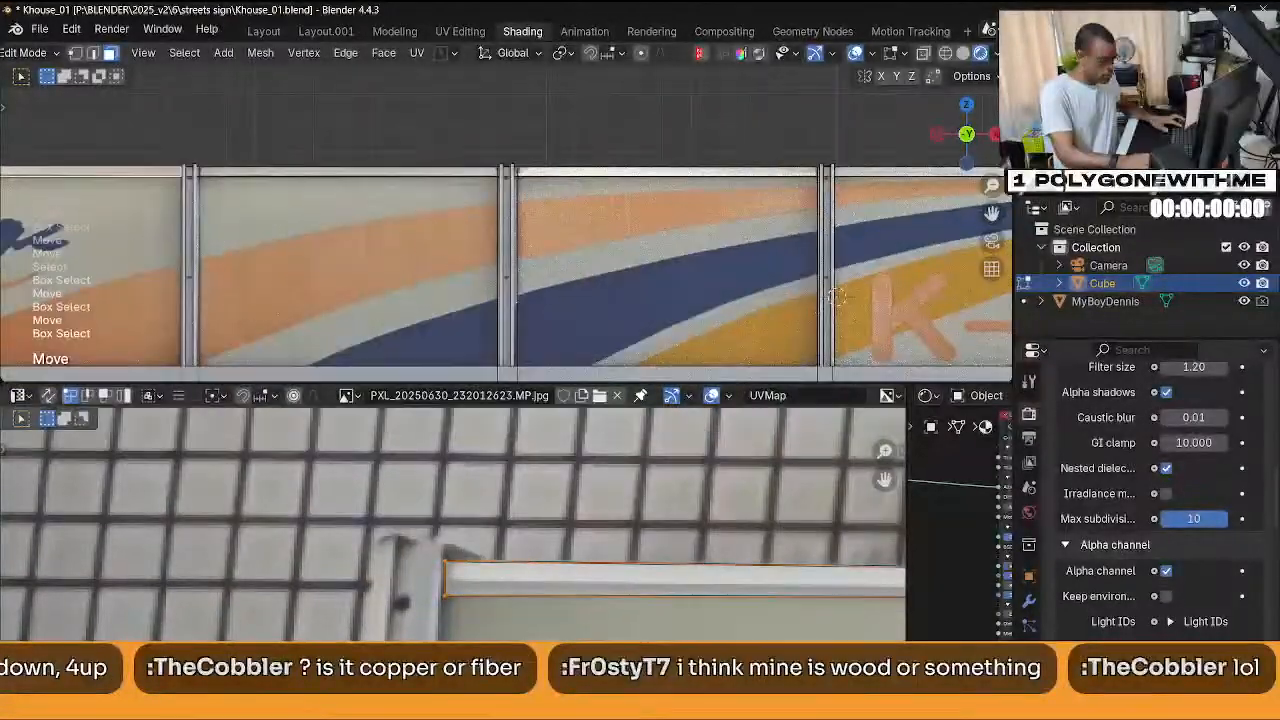
key(g)
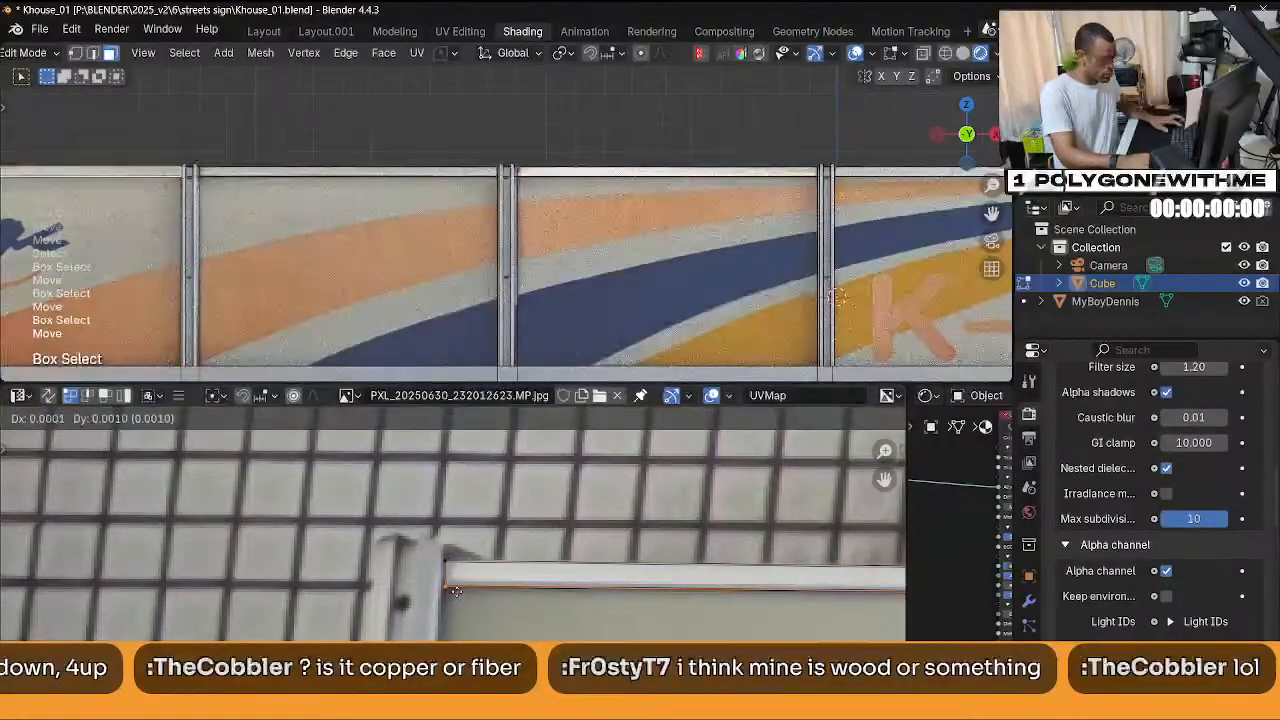
click(450, 590)
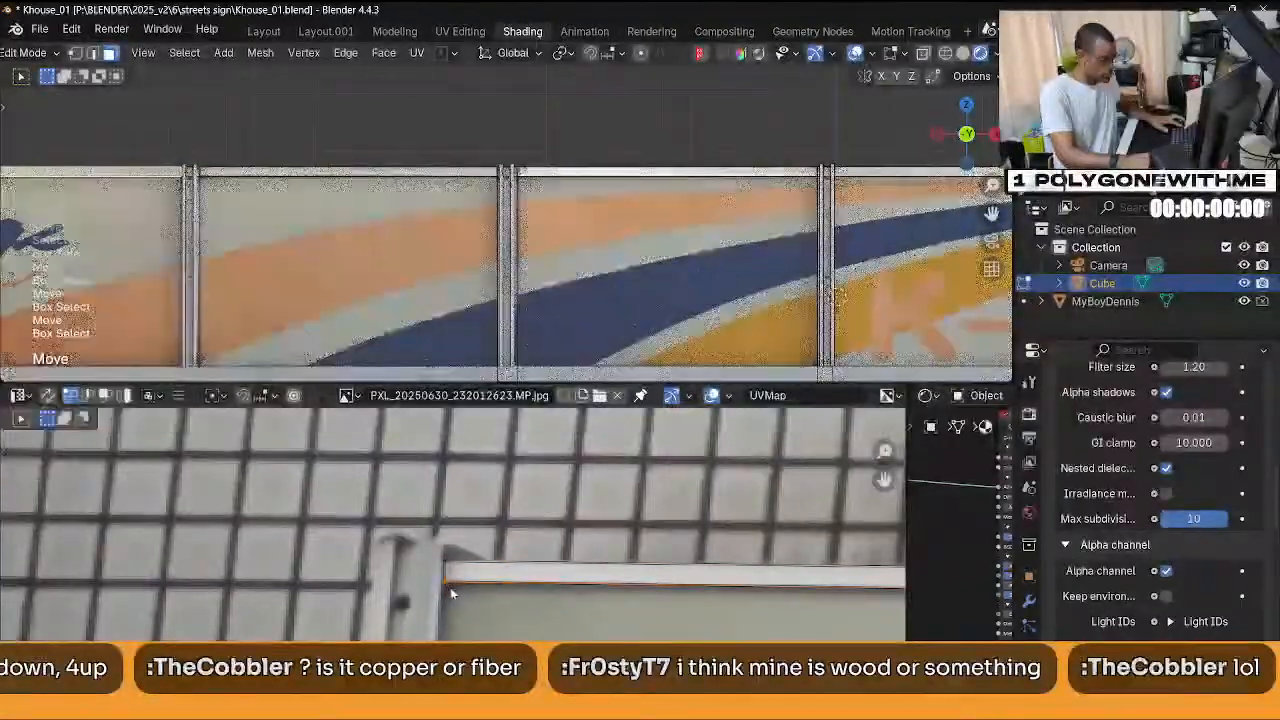
scroll(560, 575, down, 3)
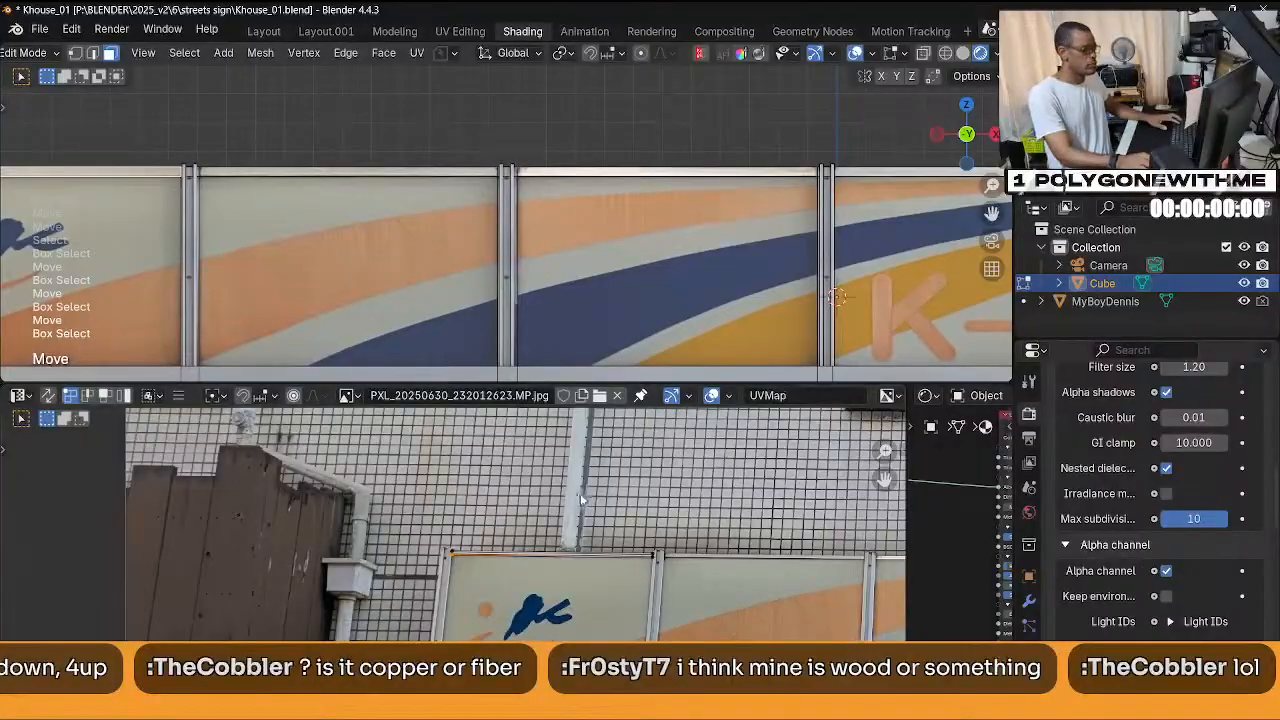
Examine the sign model's front, underside and roof, comparing them with the sign's lower frame in the photo.
scroll(645, 230, down, 4)
middle_drag(645, 230, 592, 325)
scroll(440, 235, up, 2)
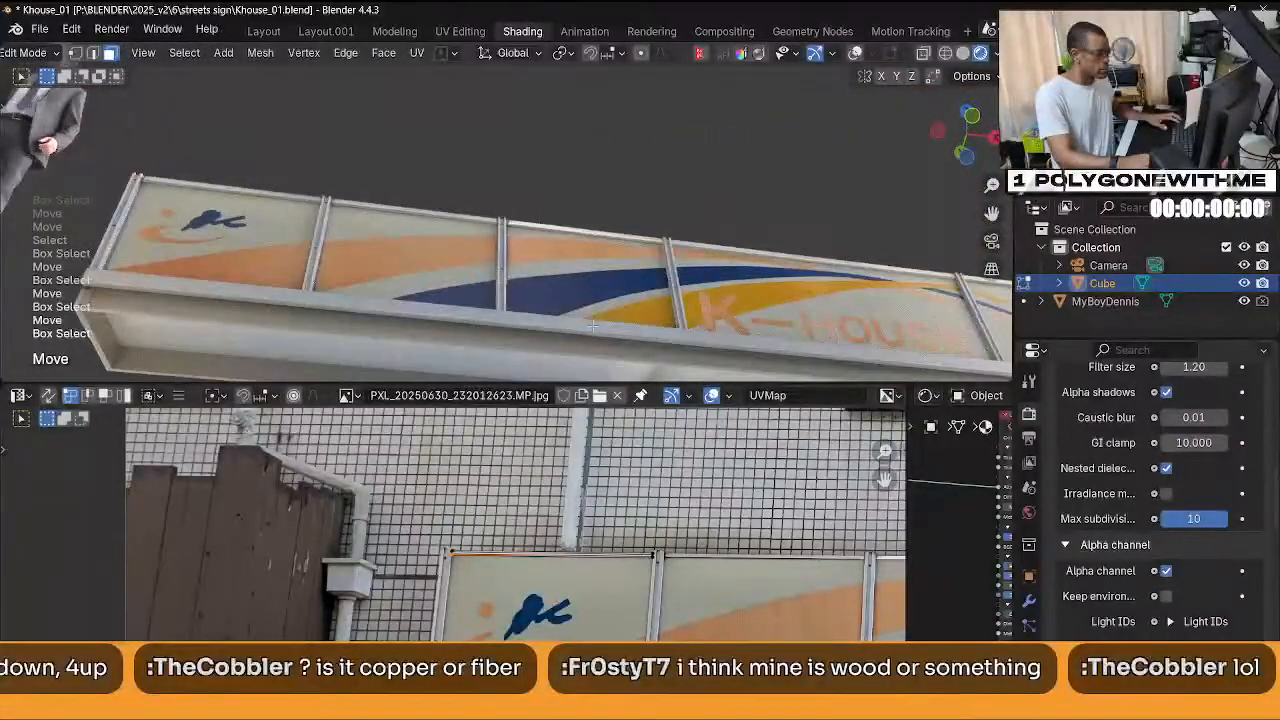
mouse_move(712, 340)
middle_down()
mouse_move(690, 300)
mouse_move(660, 320)
mouse_move(690, 350)
middle_up()
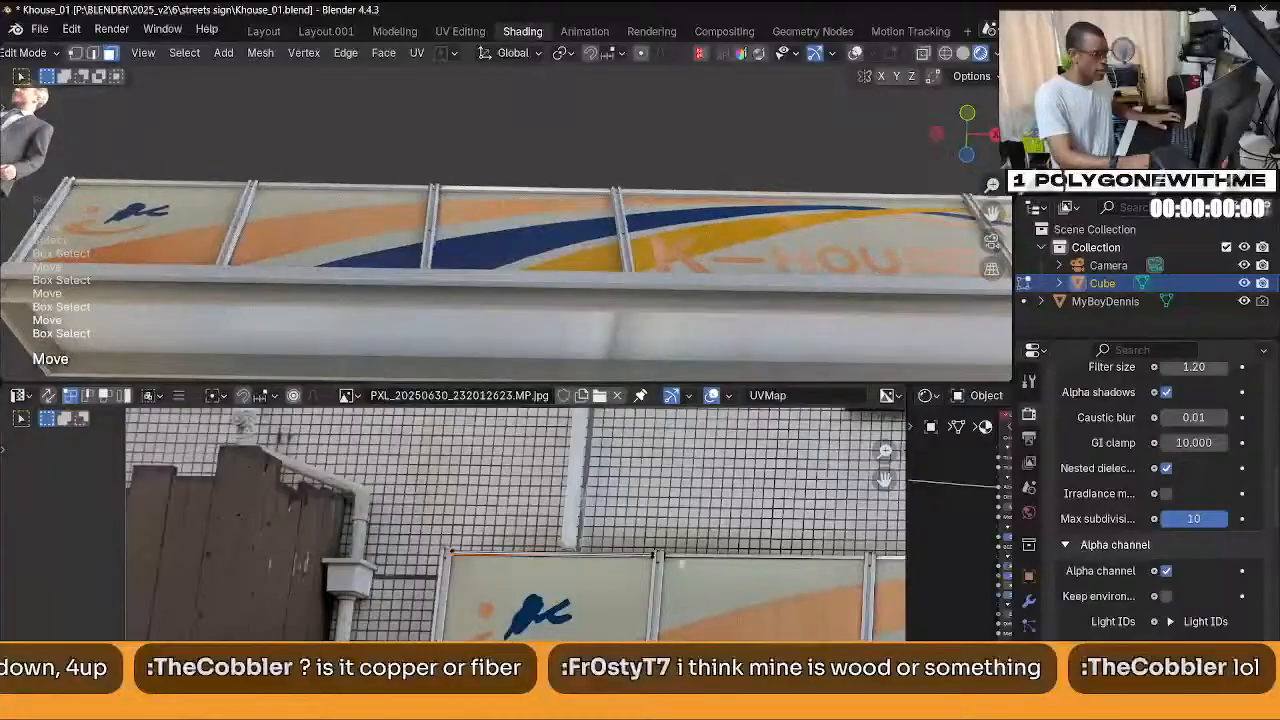
middle_drag(697, 585, 606, 496)
mouse_move(700, 560)
middle_down()
mouse_move(648, 514)
mouse_move(608, 506)
mouse_move(651, 543)
middle_up()
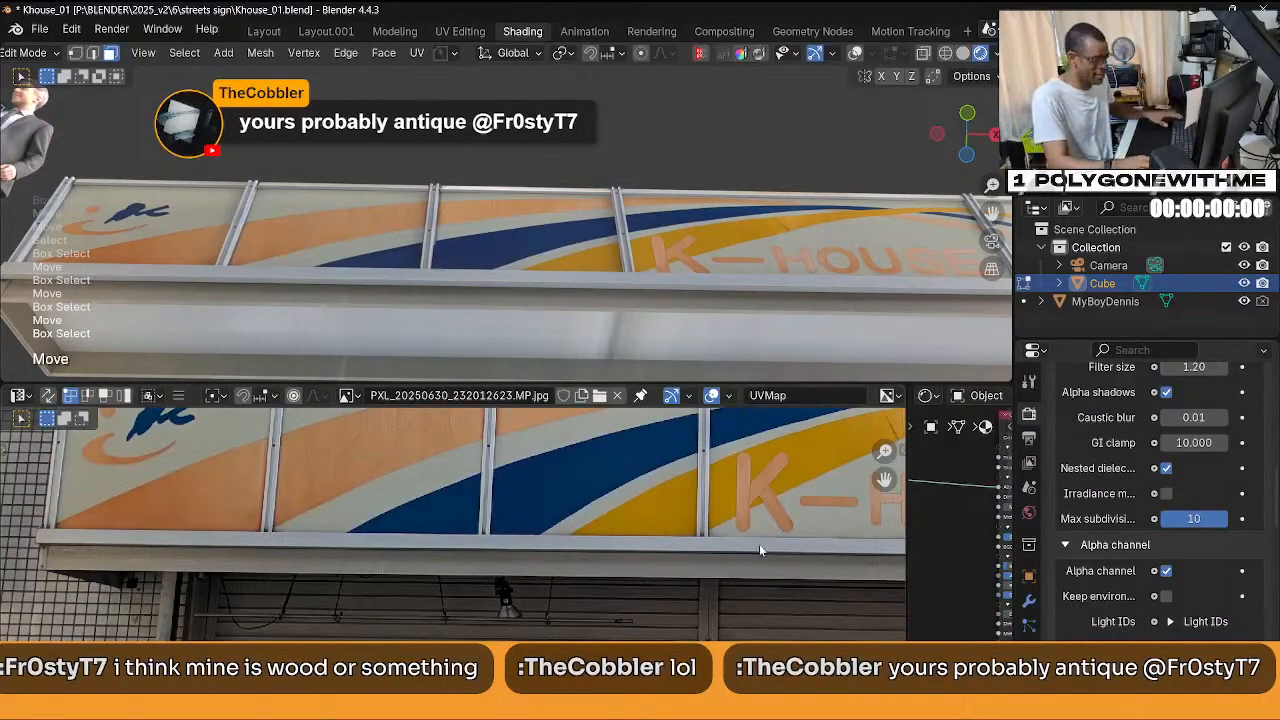
mouse_move(759, 549)
middle_down()
mouse_move(859, 508)
mouse_move(862, 533)
mouse_move(835, 548)
mouse_move(559, 594)
middle_up()
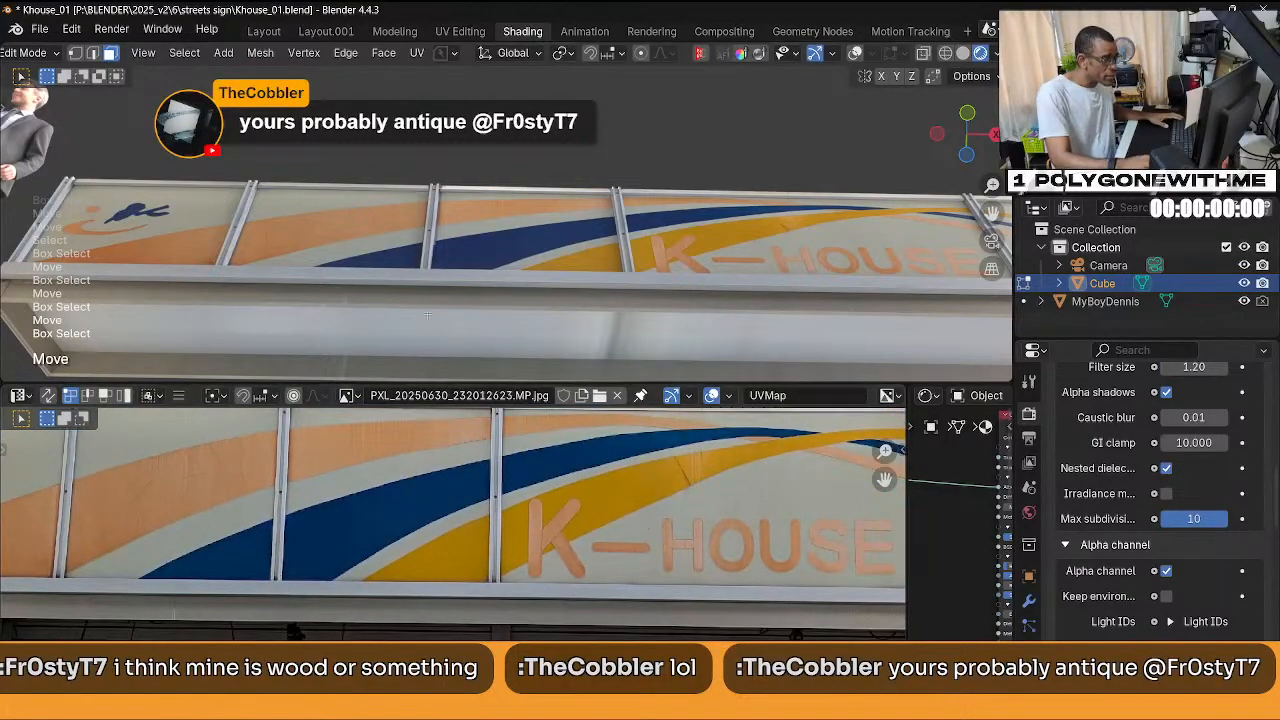
middle_drag(525, 304, 560, 275)
scroll(593, 506, down, 2)
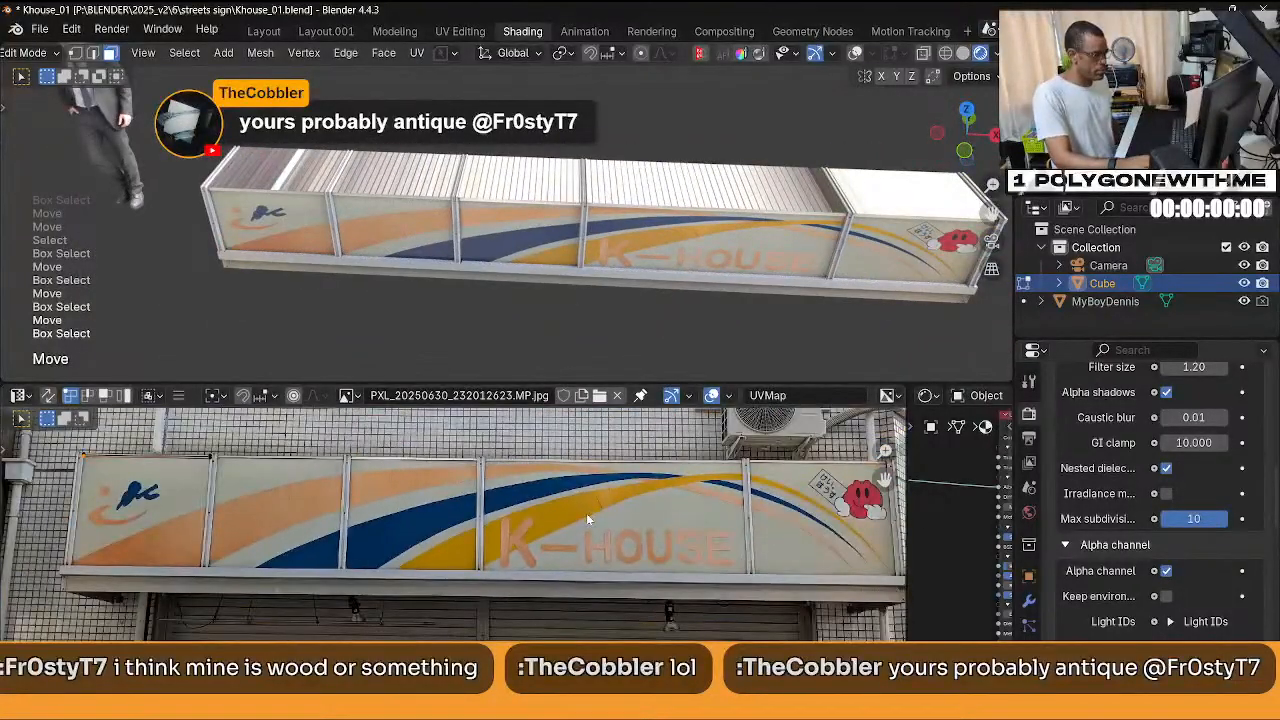
Examine the photo's upper wall, windows and air-conditioner area, from the sign up to the image's upper part and back.
scroll(586, 515, down, 1)
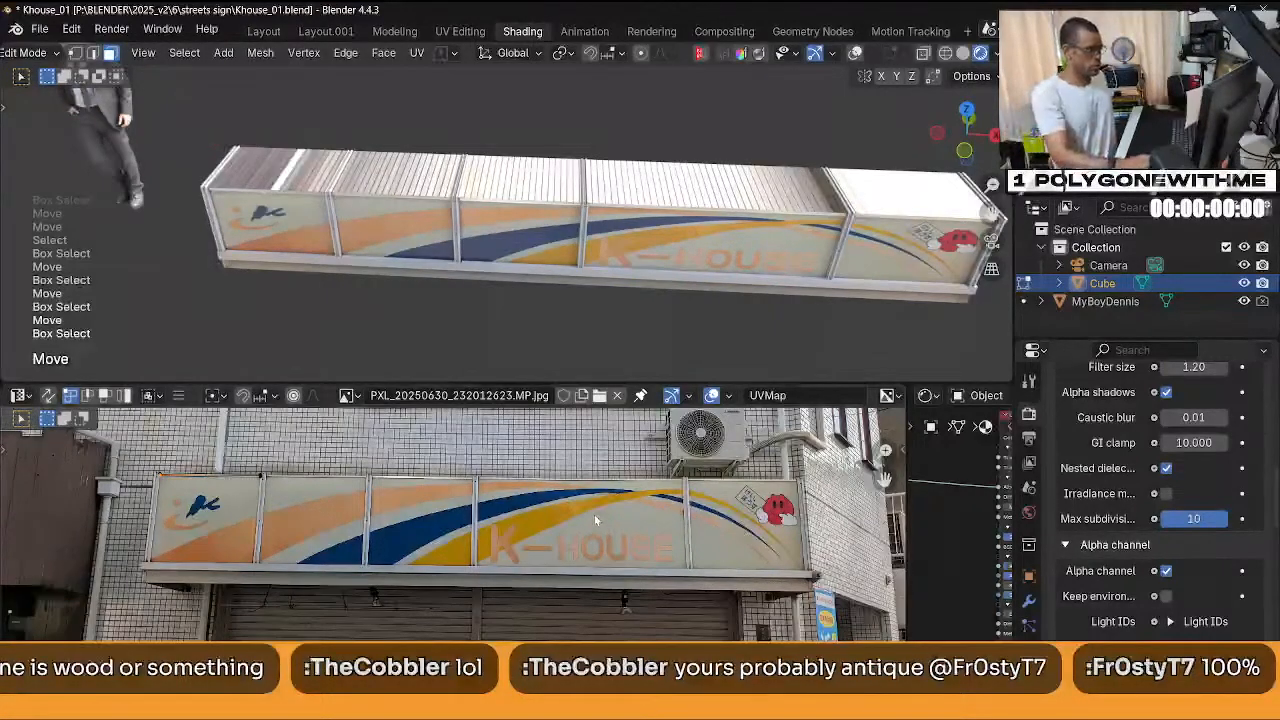
scroll(594, 515, down, 2)
scroll(500, 506, up, 3)
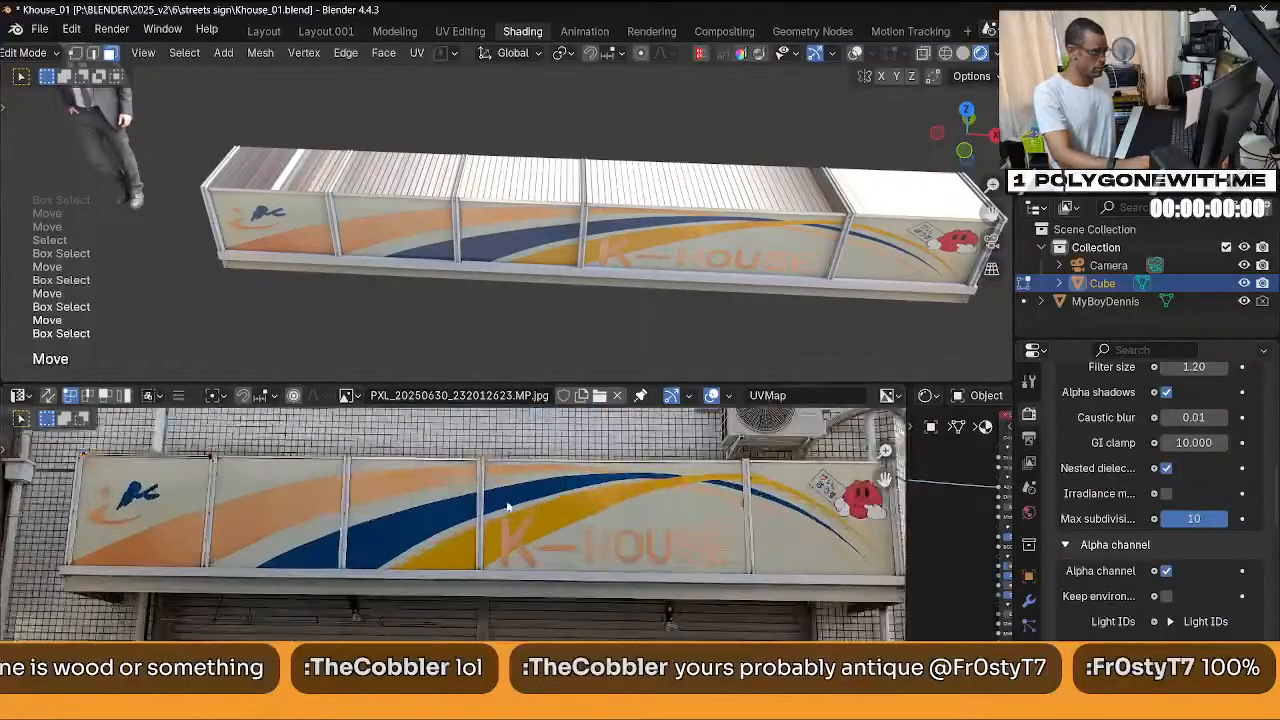
shift+scroll(464, 518, up, 3)
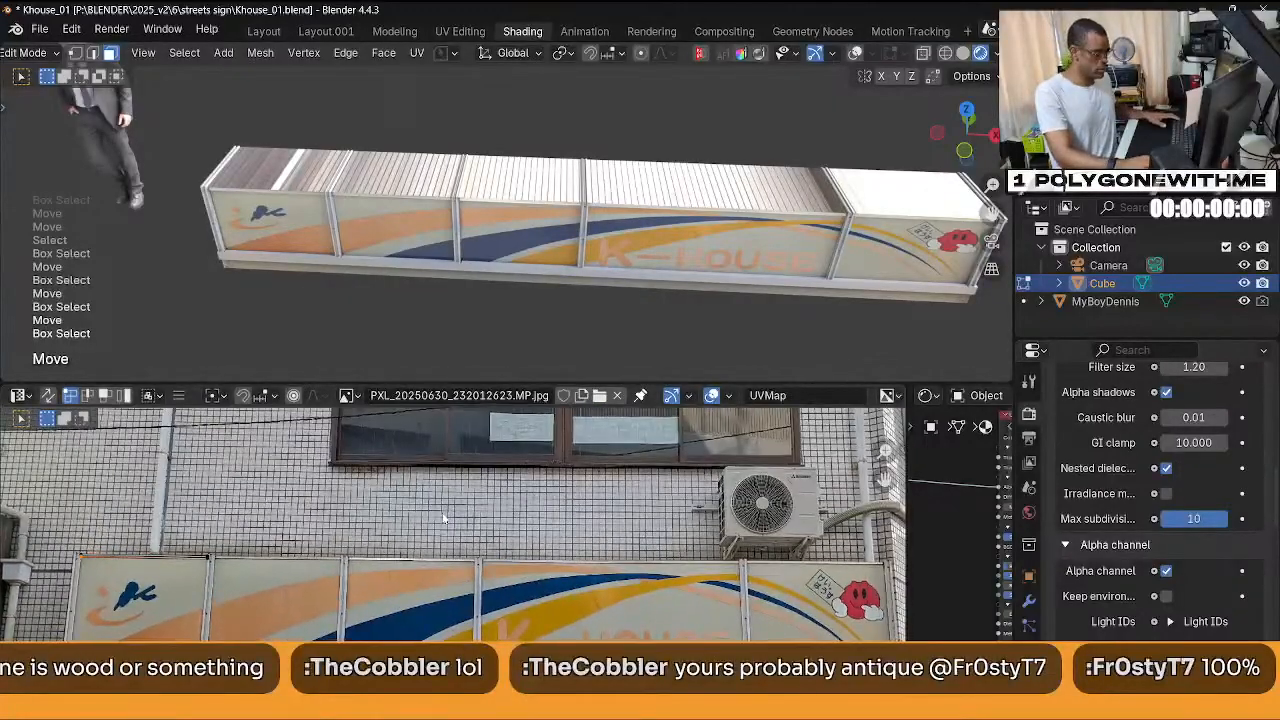
shift+scroll(446, 520, up, 6)
ctrl+scroll(505, 540, right, 2)
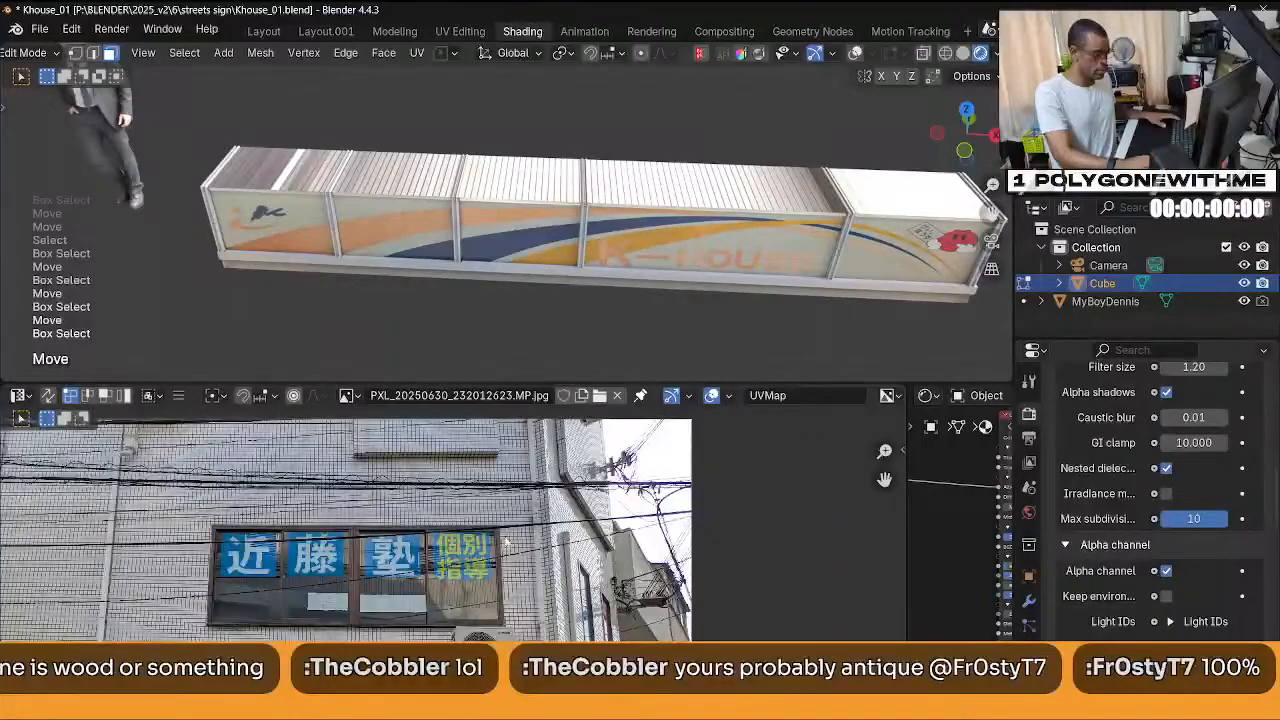
middle_drag(506, 541, 634, 474)
scroll(626, 600, up, 4)
middle_drag(626, 600, 712, 610)
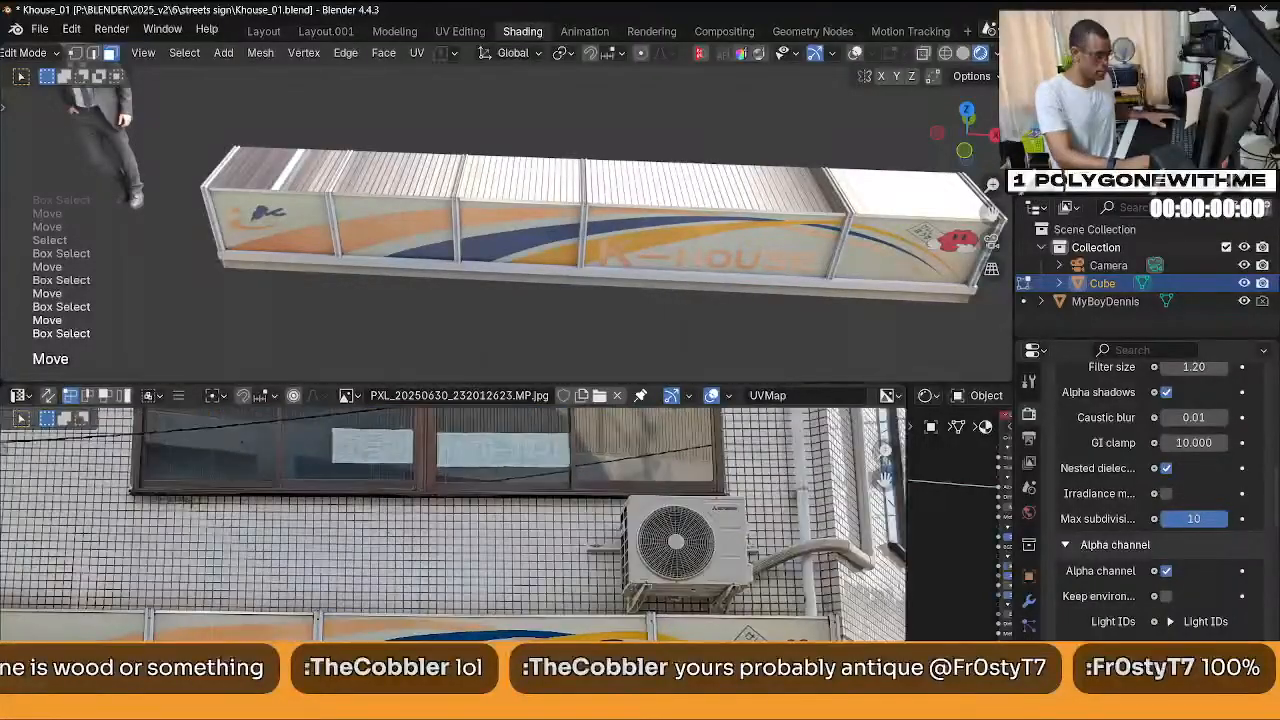
middle_drag(849, 640, 509, 538)
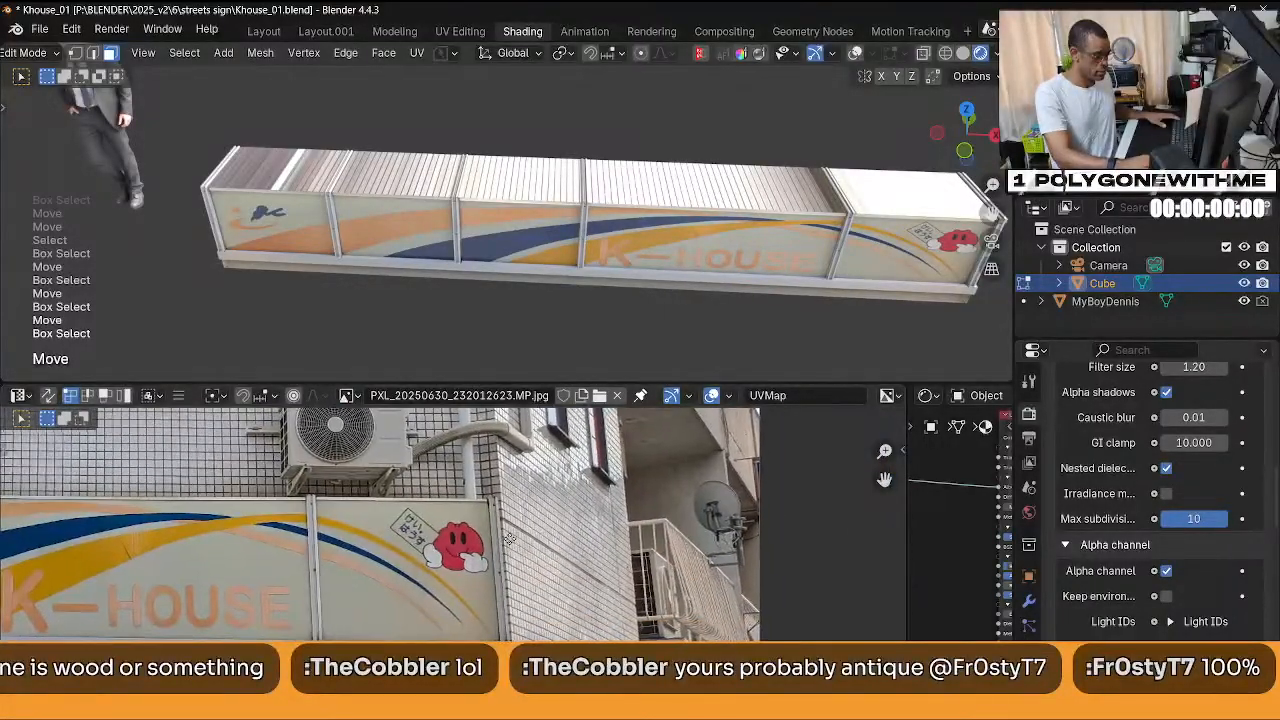
Look over the photo's shutters, side walls and sign panels, and check the model's roof from above.
shift+scroll(509, 538, down, 8)
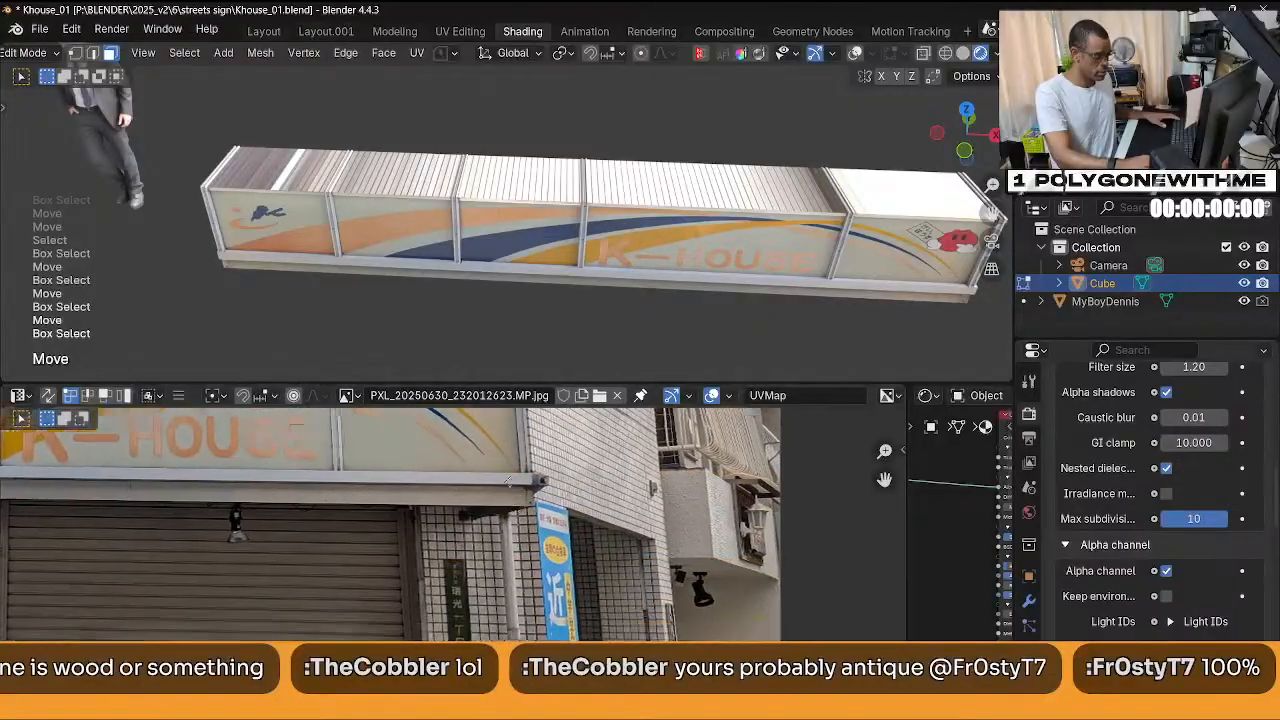
shift+scroll(624, 532, down, 6)
ctrl+scroll(620, 510, left, 3)
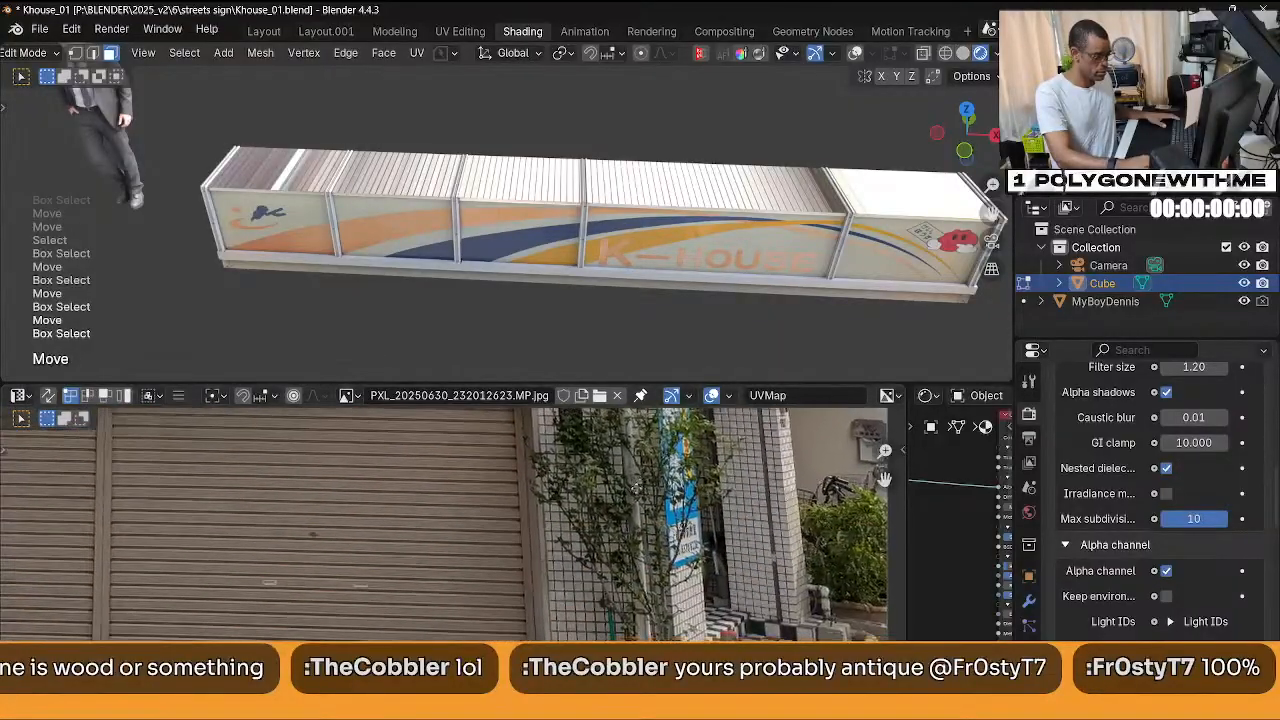
ctrl+scroll(615, 492, left, 6)
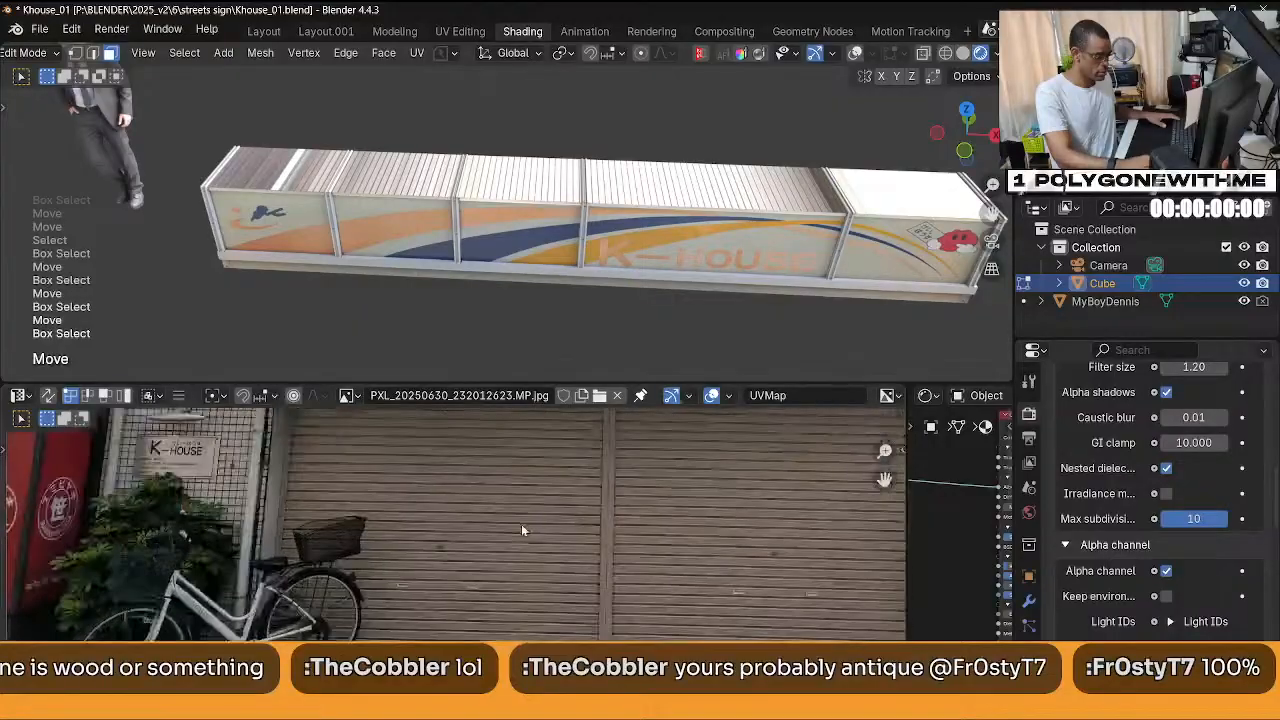
shift+scroll(520, 590, up, 8)
ctrl+scroll(540, 595, left, 4)
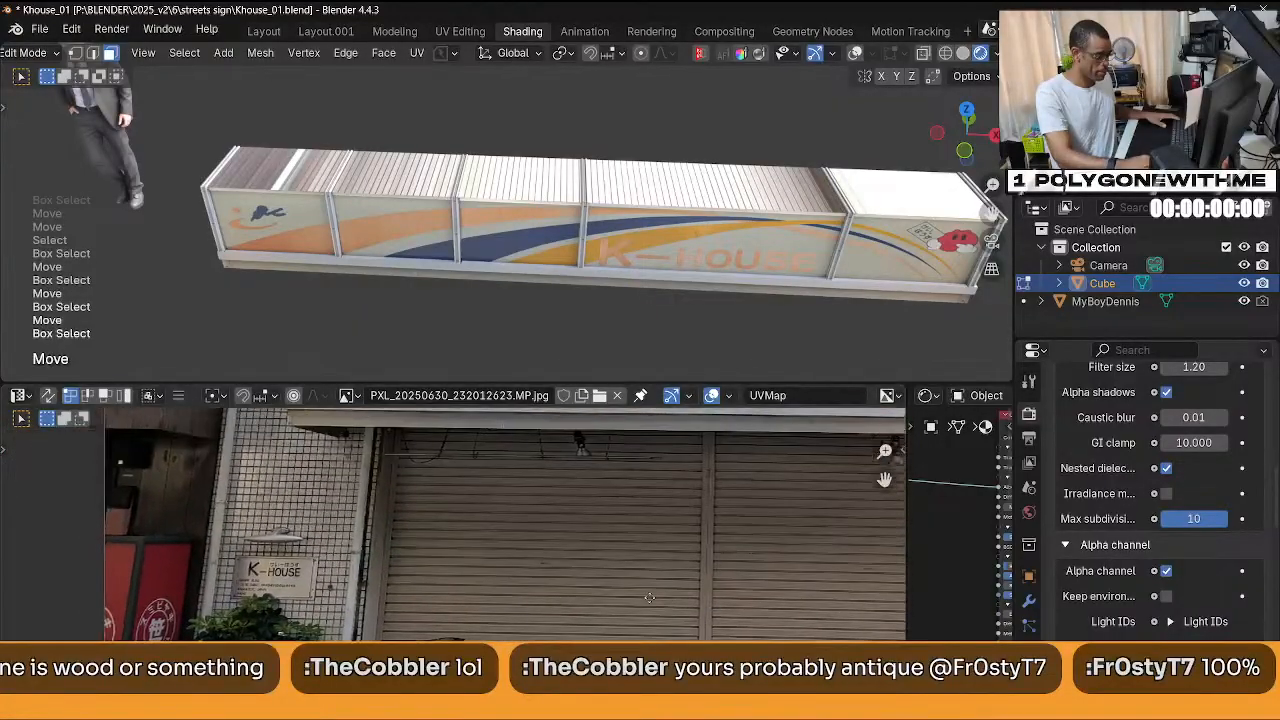
shift+scroll(562, 603, up, 6)
ctrl+scroll(540, 610, right, 4)
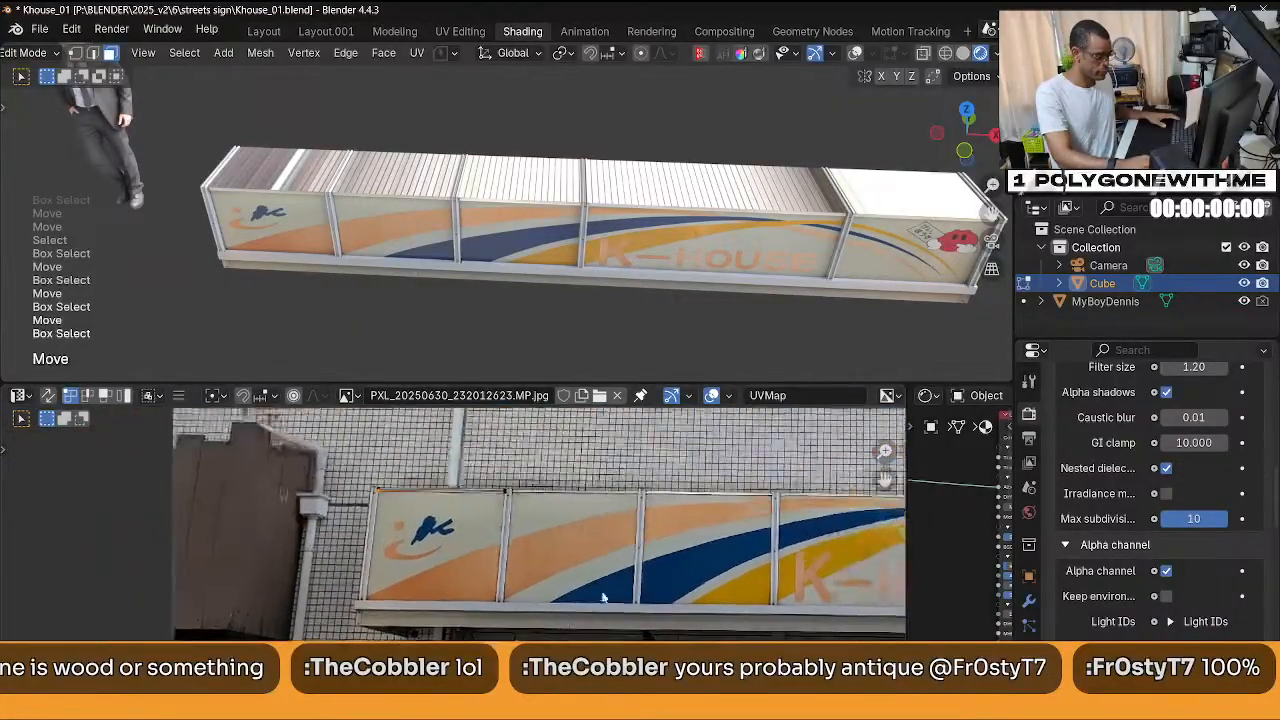
shift+scroll(488, 620, up, 2)
ctrl+scroll(488, 620, right, 5)
middle_drag(610, 285, 637, 300)
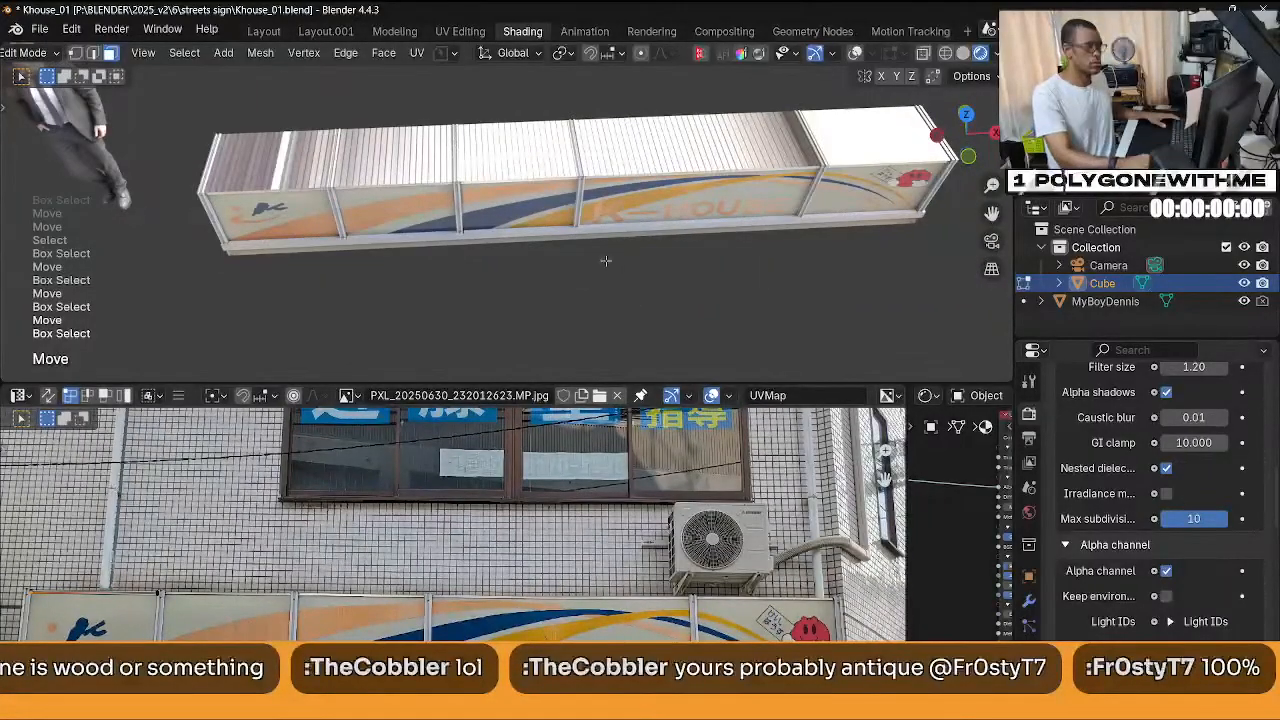
Select the roof panel faces along the sign and project their UVs from the top view.
key(alt+z)
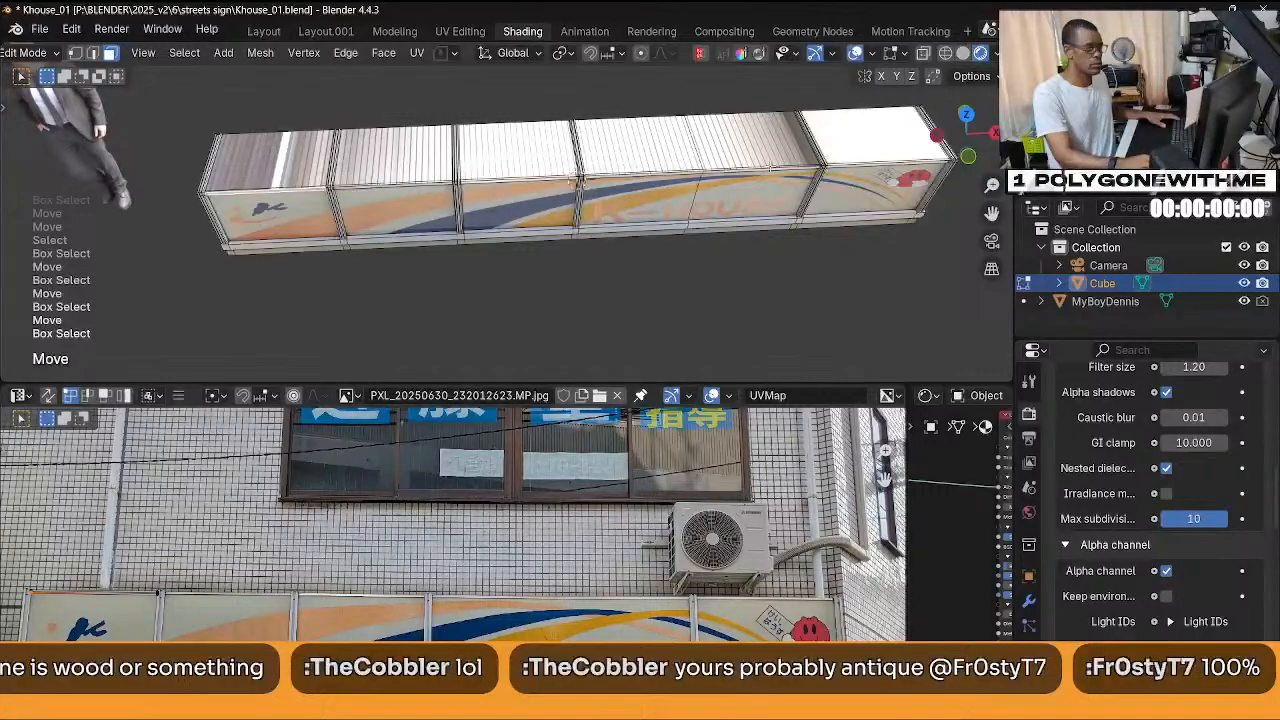
click(390, 160)
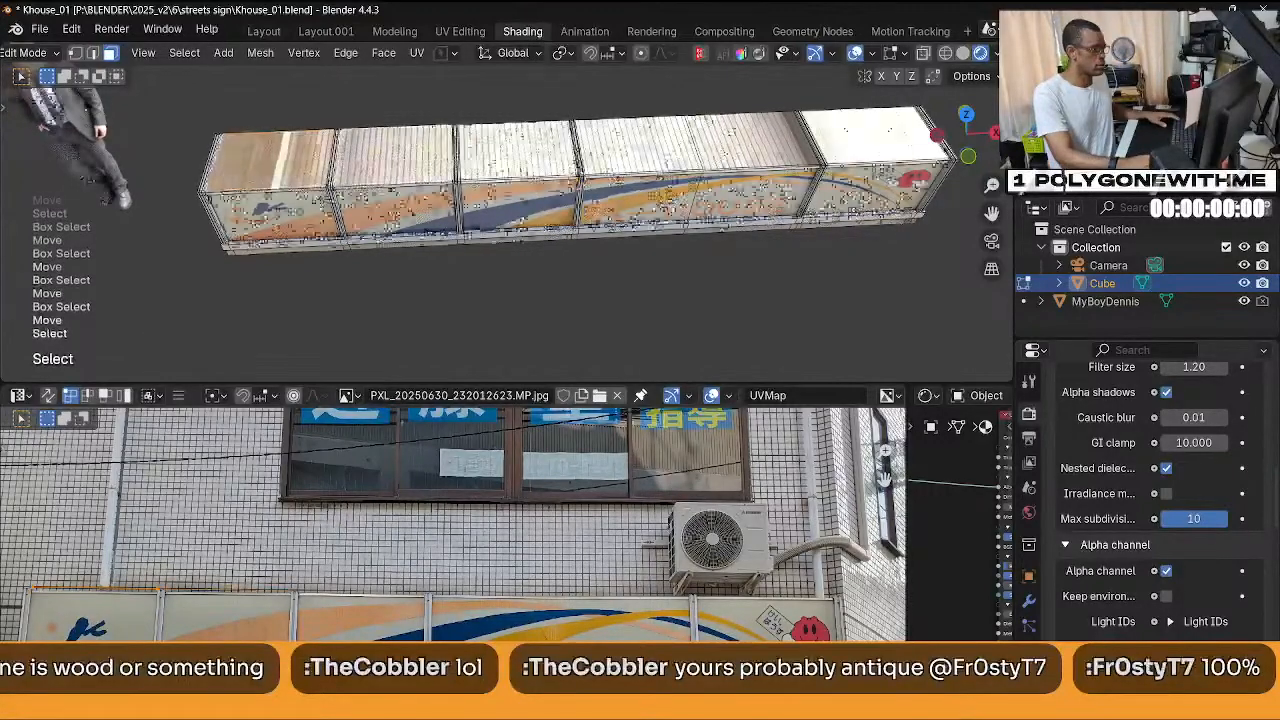
shift+click(480, 150)
shift+click(580, 150)
middle_drag(640, 300, 677, 340)
key(KP_7)
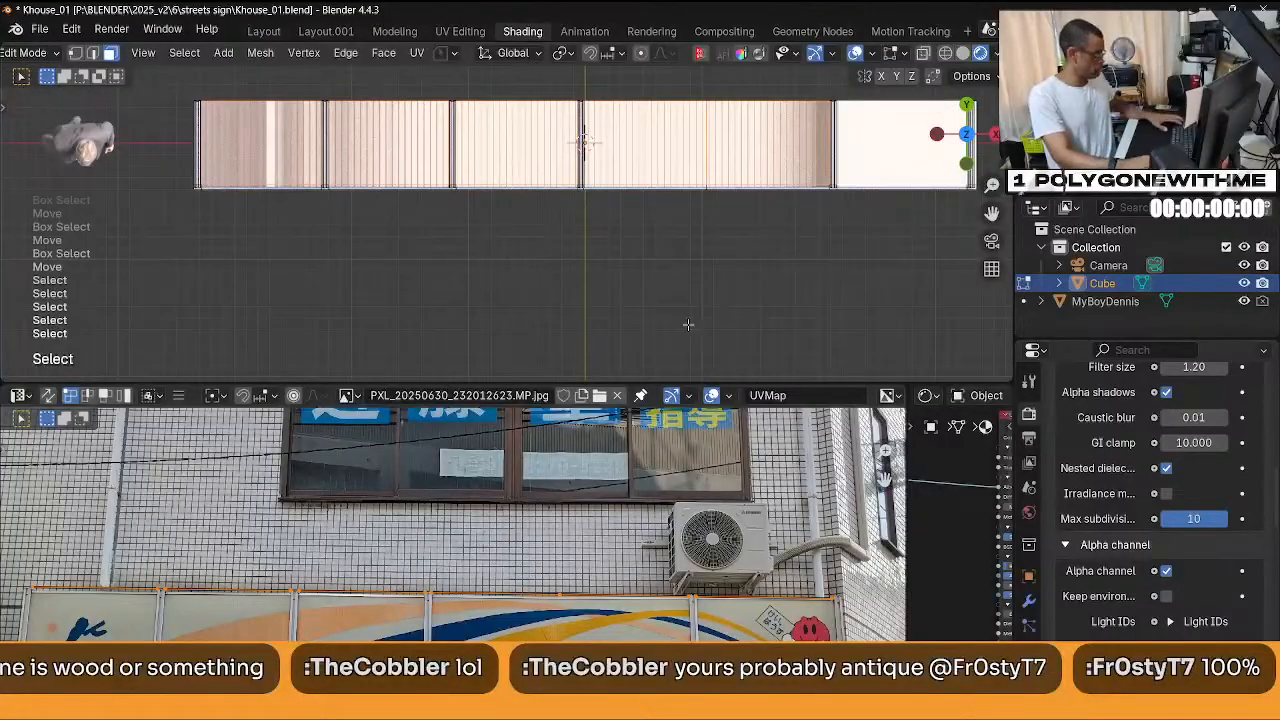
key(u)
click(685, 322)
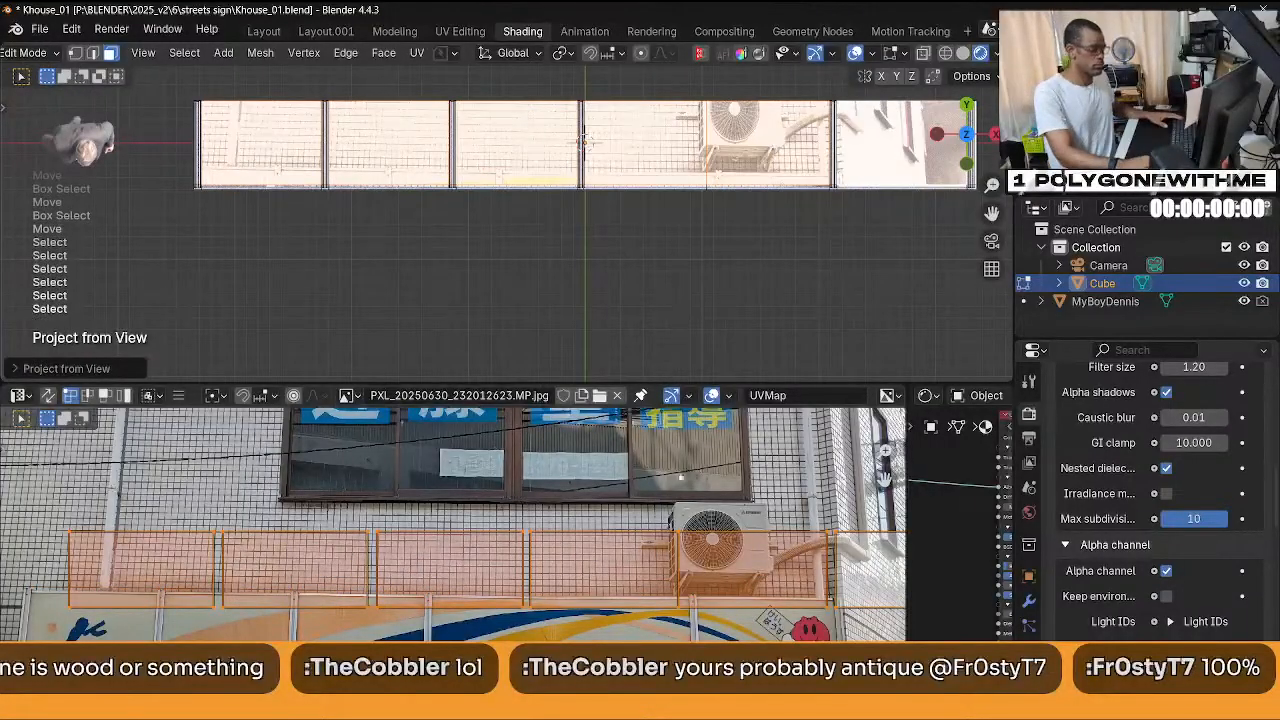
Isolate the right-end roof face's UV island and scale it down to a small rectangle.
scroll(670, 520, down, 1)
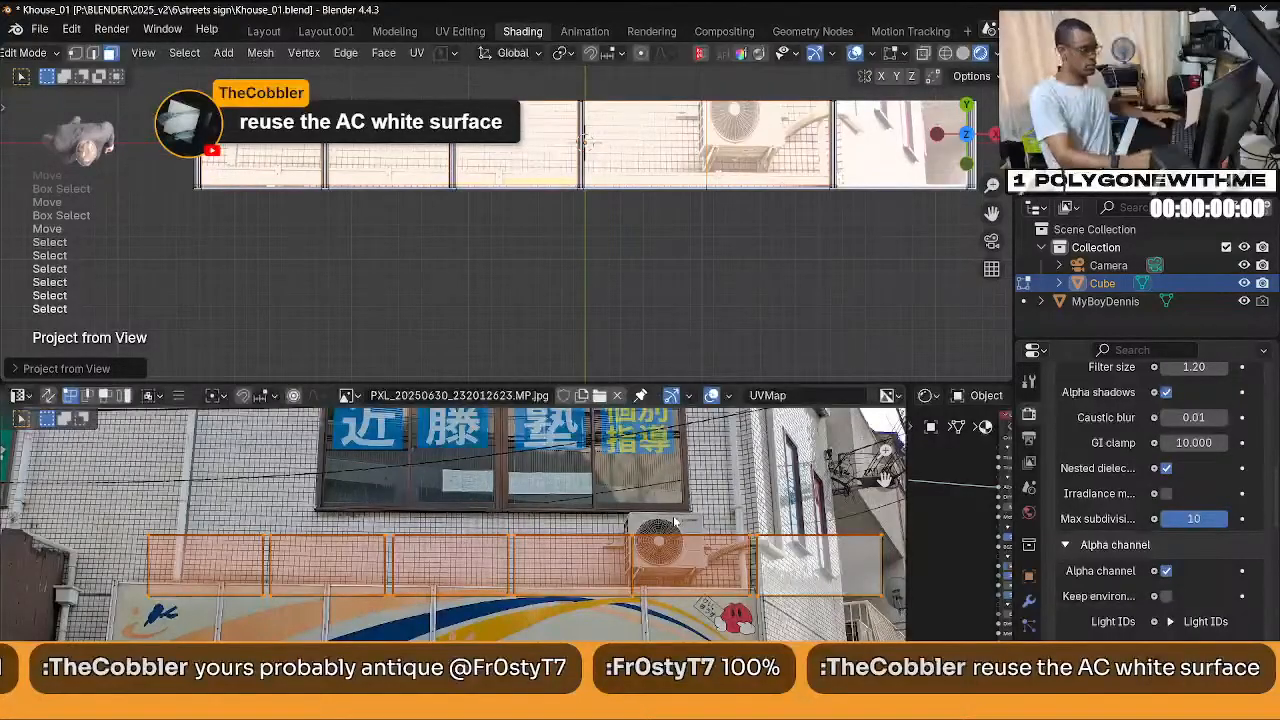
scroll(660, 535, up, 4)
middle_drag(770, 540, 448, 572)
scroll(448, 572, down, 3)
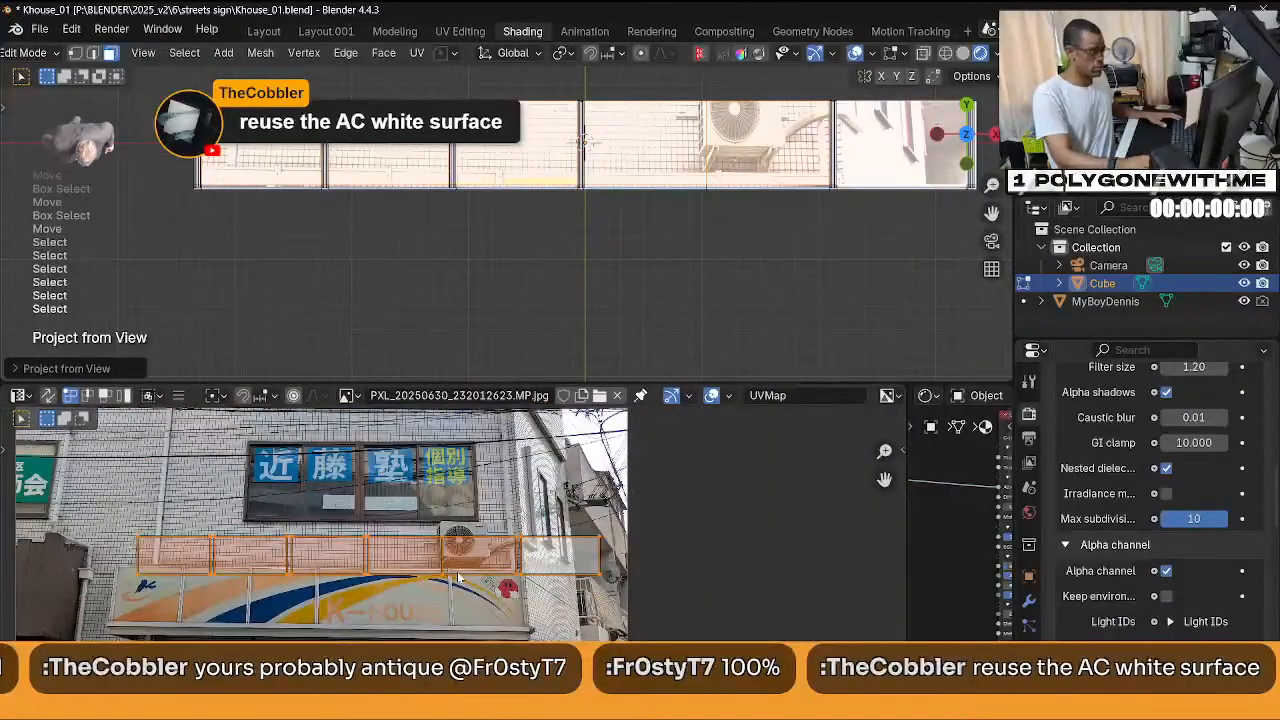
drag(460, 578, 430, 503)
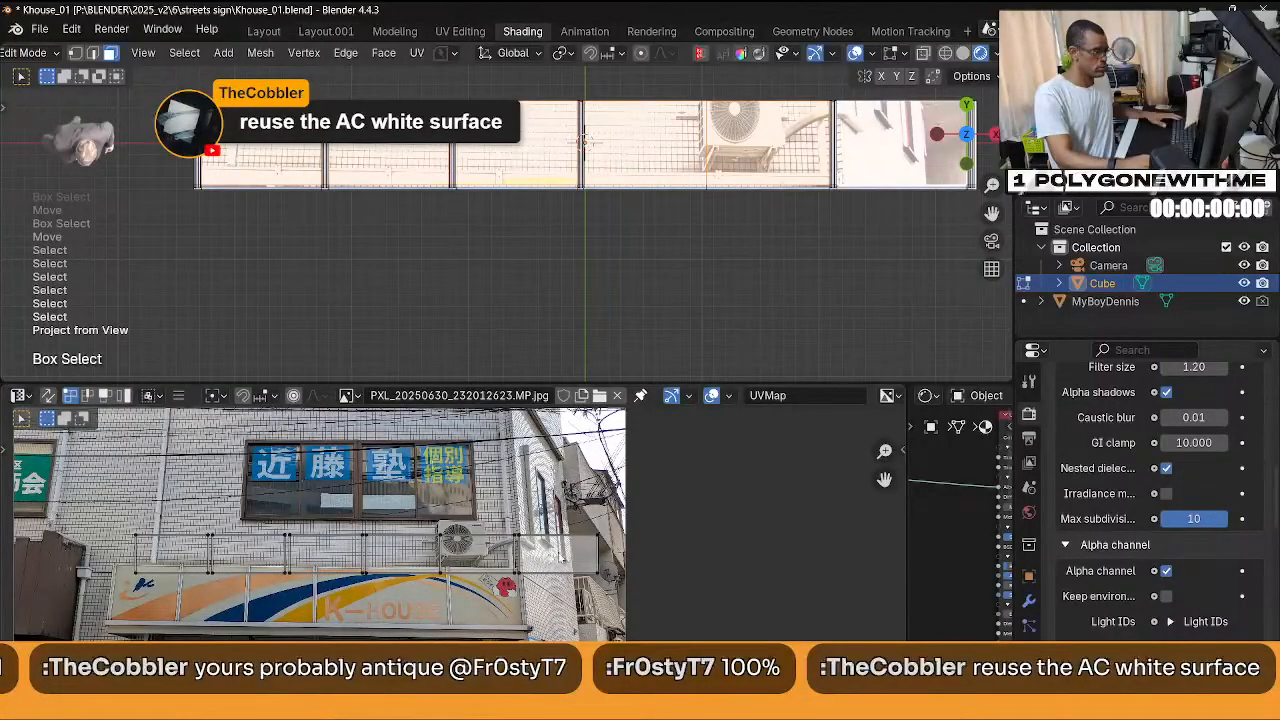
click(548, 566)
middle_drag(548, 566, 445, 547)
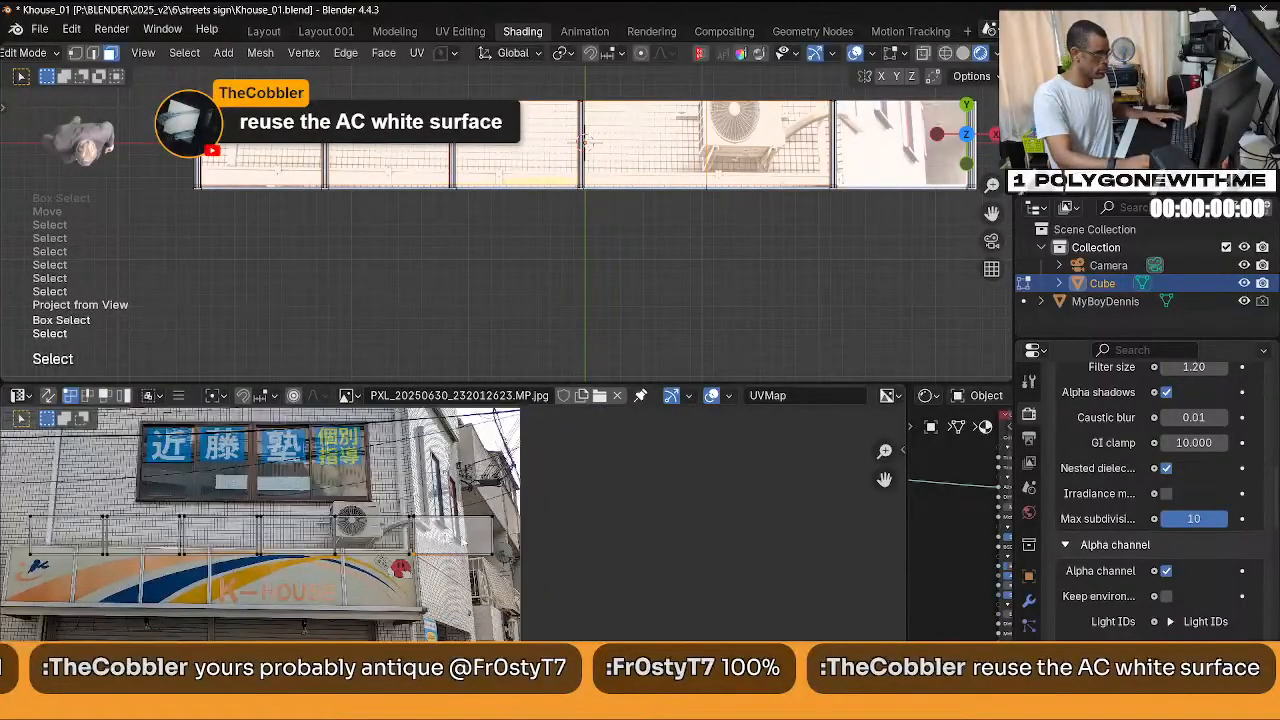
key(l)
scroll(445, 550, up, 6)
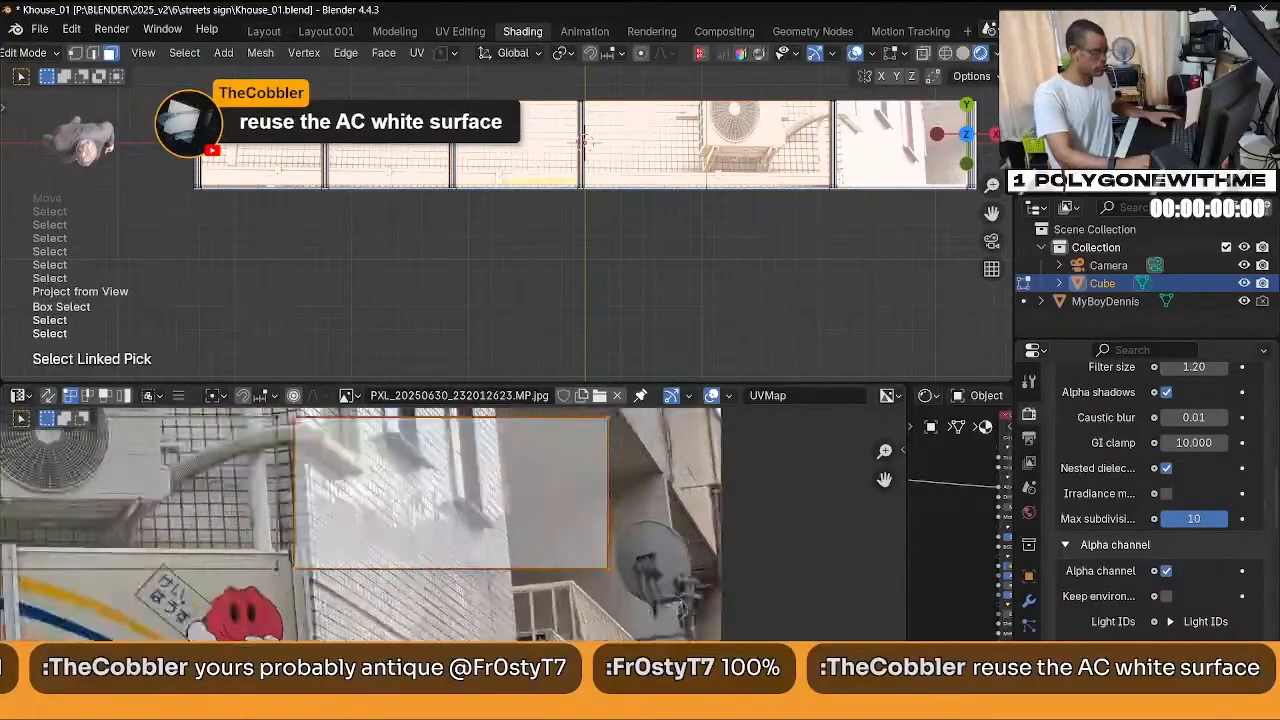
middle_drag(466, 607, 481, 619)
key(s)
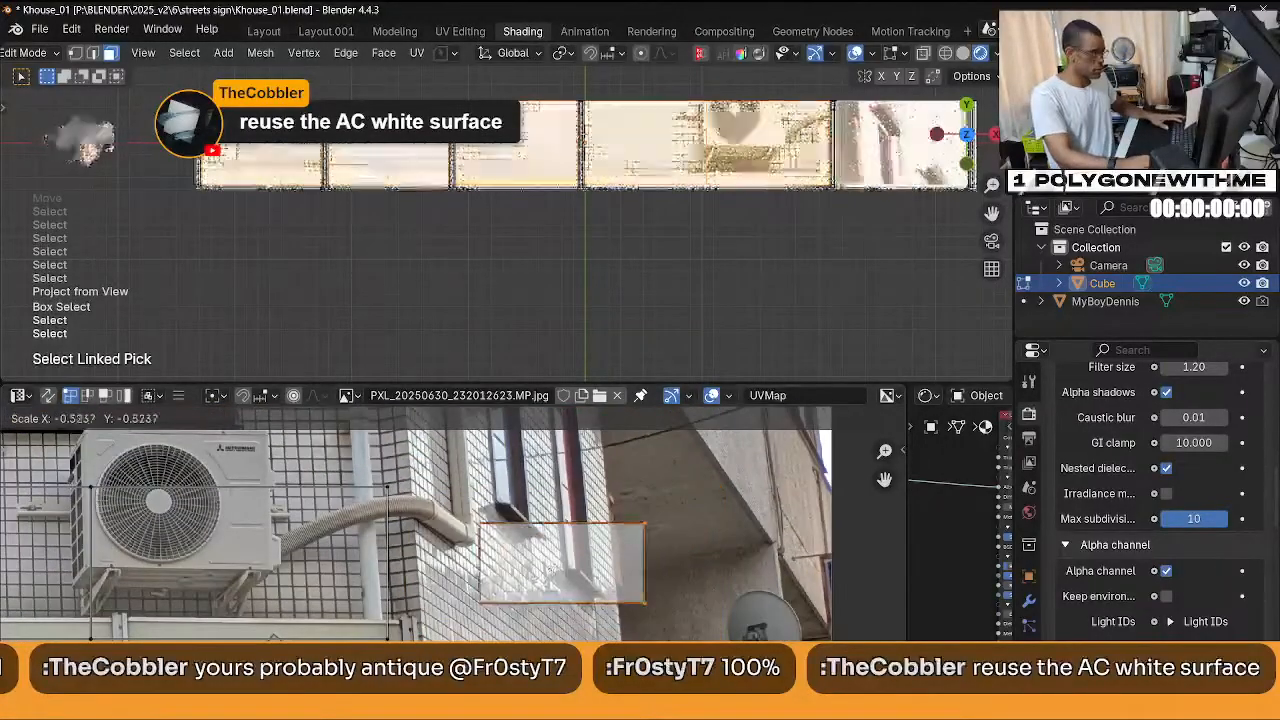
click(725, 583)
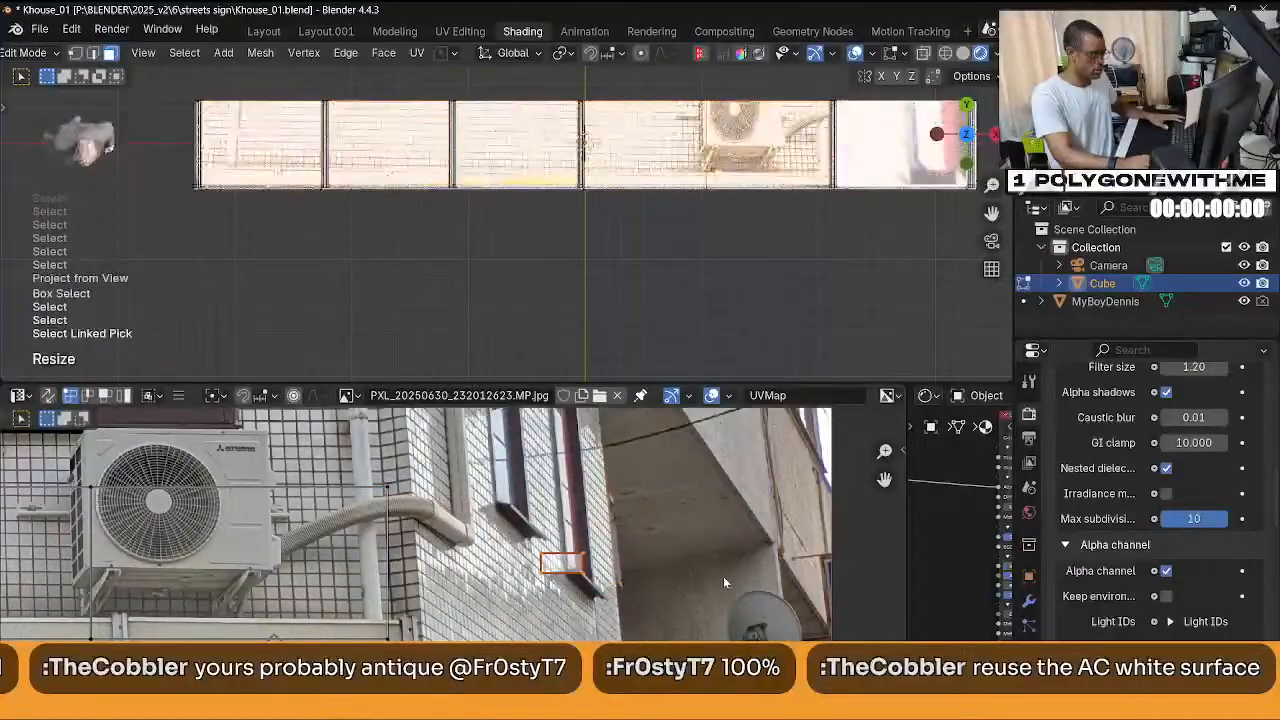
Move the small UV island onto the air conditioner's blank lower-right casing and narrow it by shifting both side edges inward.
key(g)
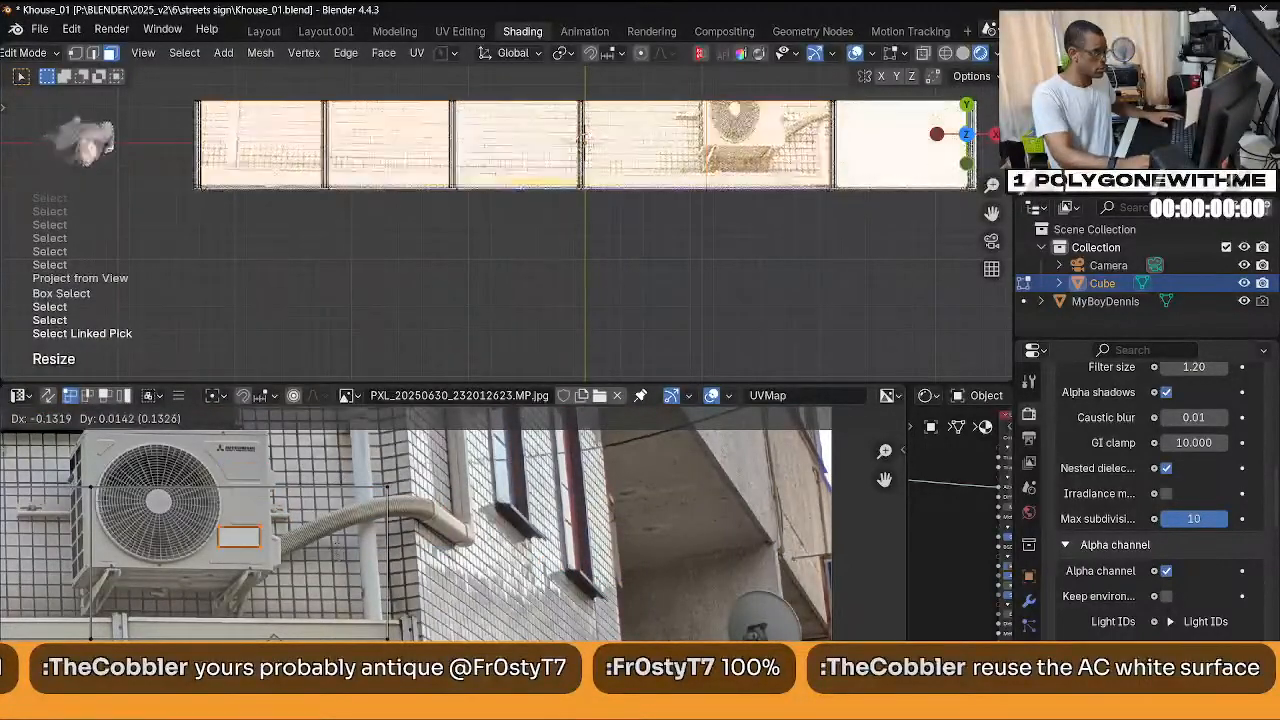
click(338, 557)
scroll(350, 580, up, 3)
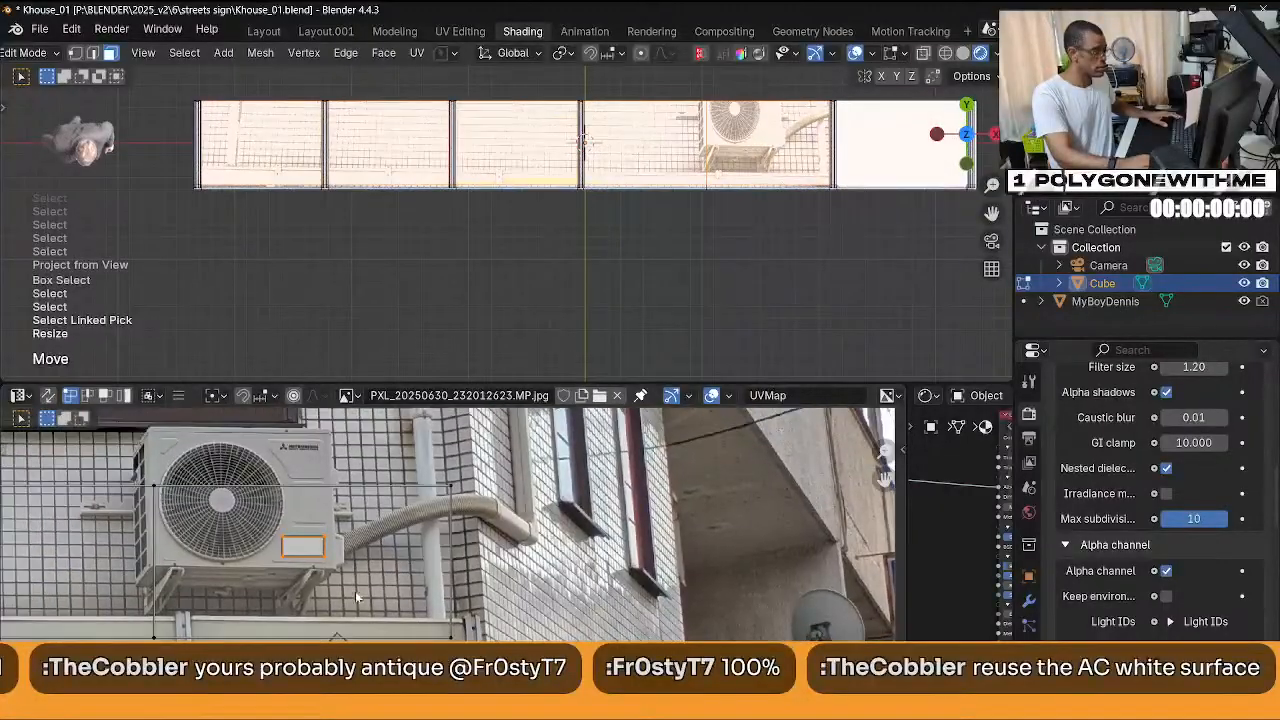
drag(161, 529, 207, 578)
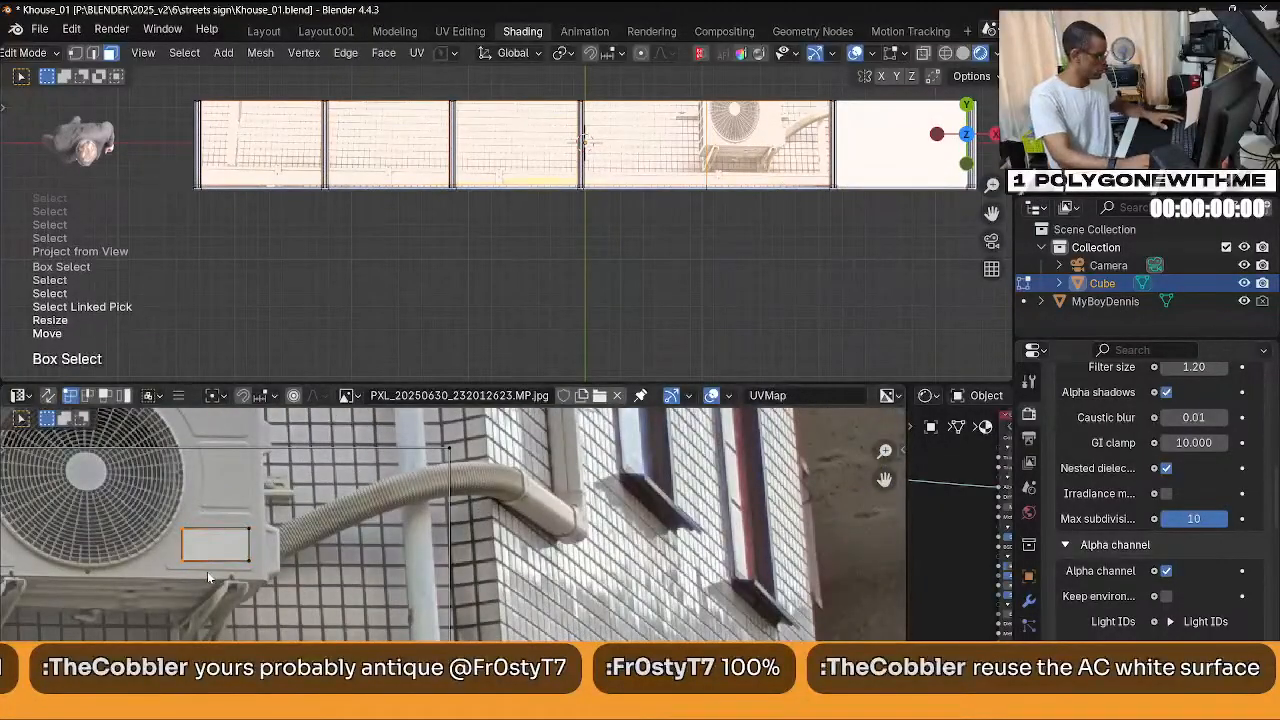
key(g)
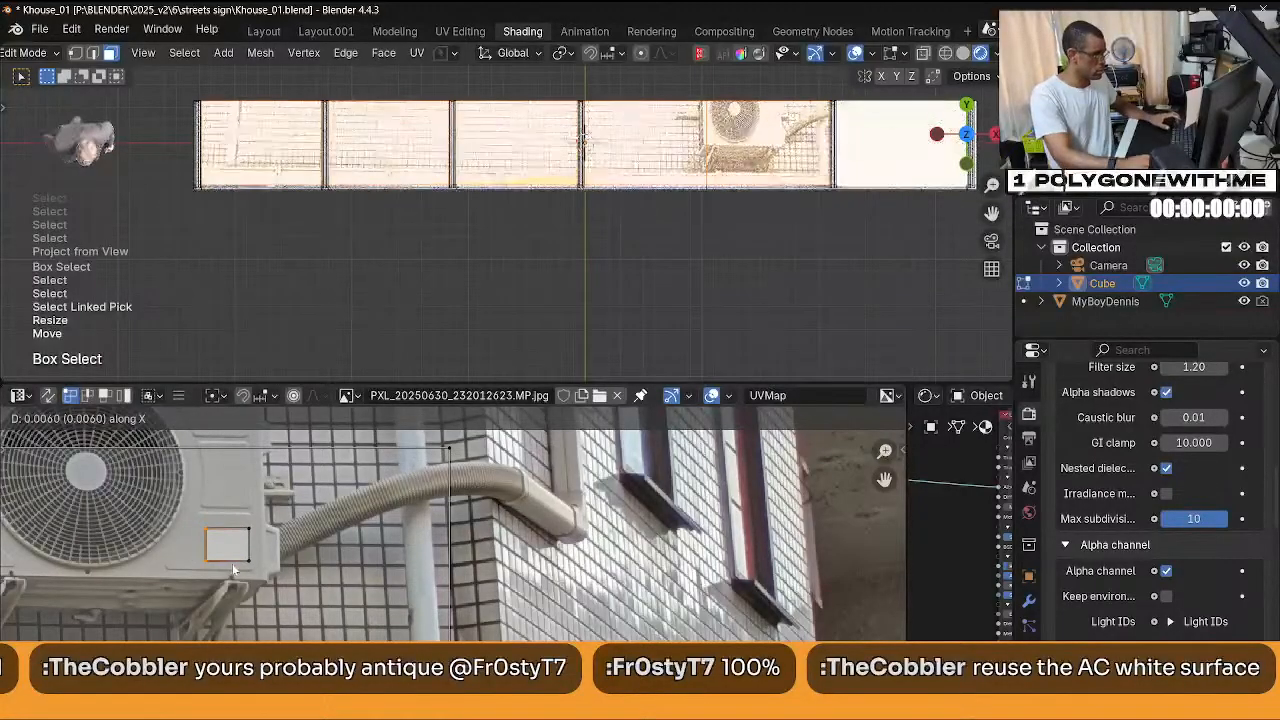
click(232, 570)
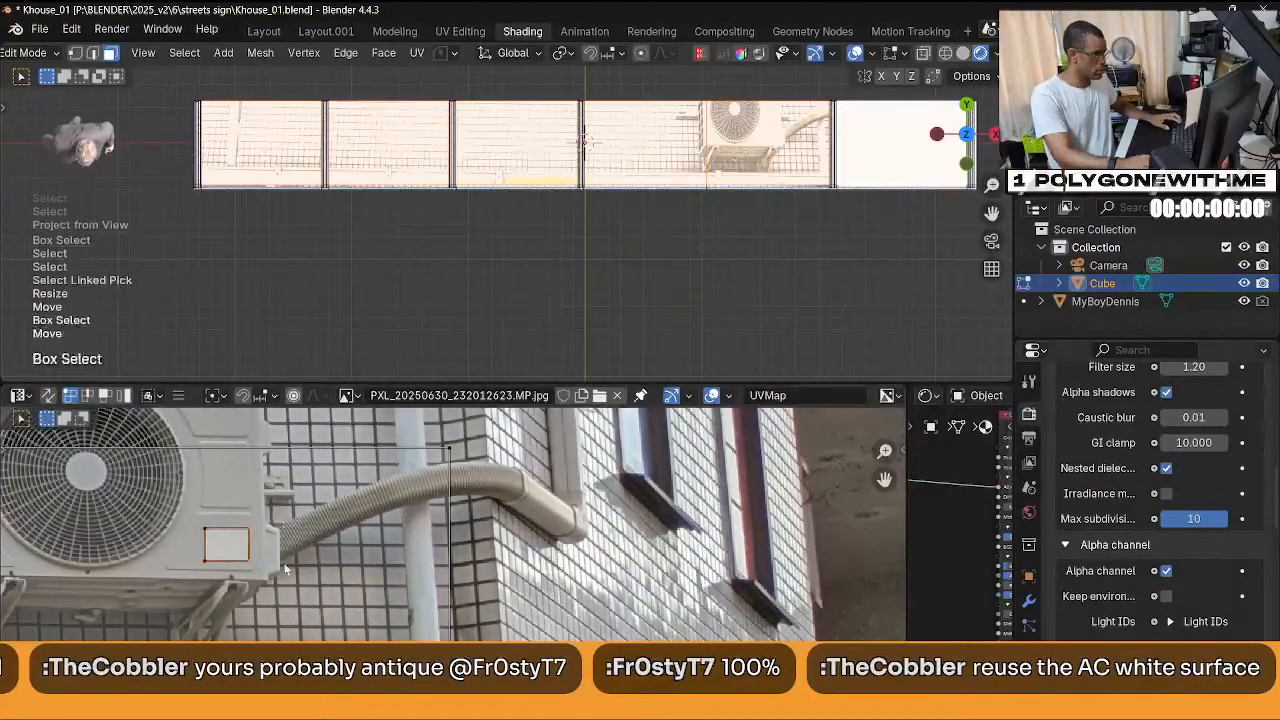
key(g)
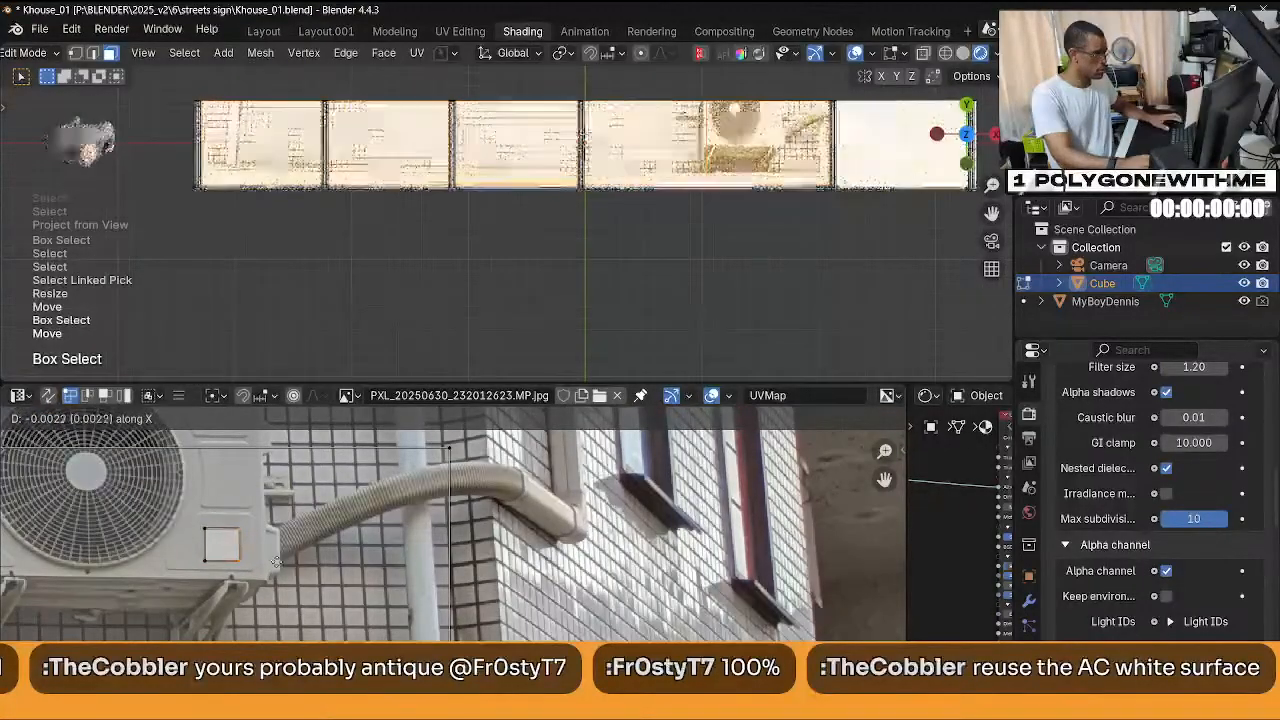
click(285, 563)
scroll(739, 326, down, 2)
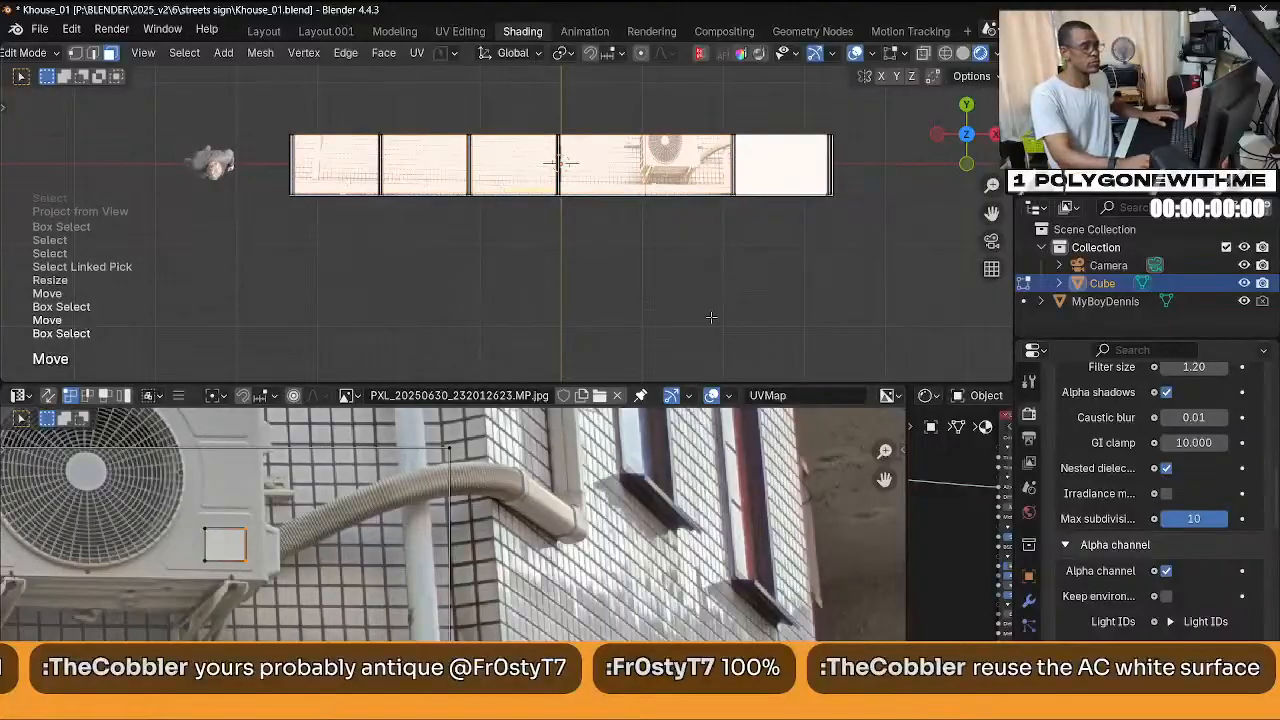
key(shift+alt+z)
middle_drag(858, 297, 755, 270)
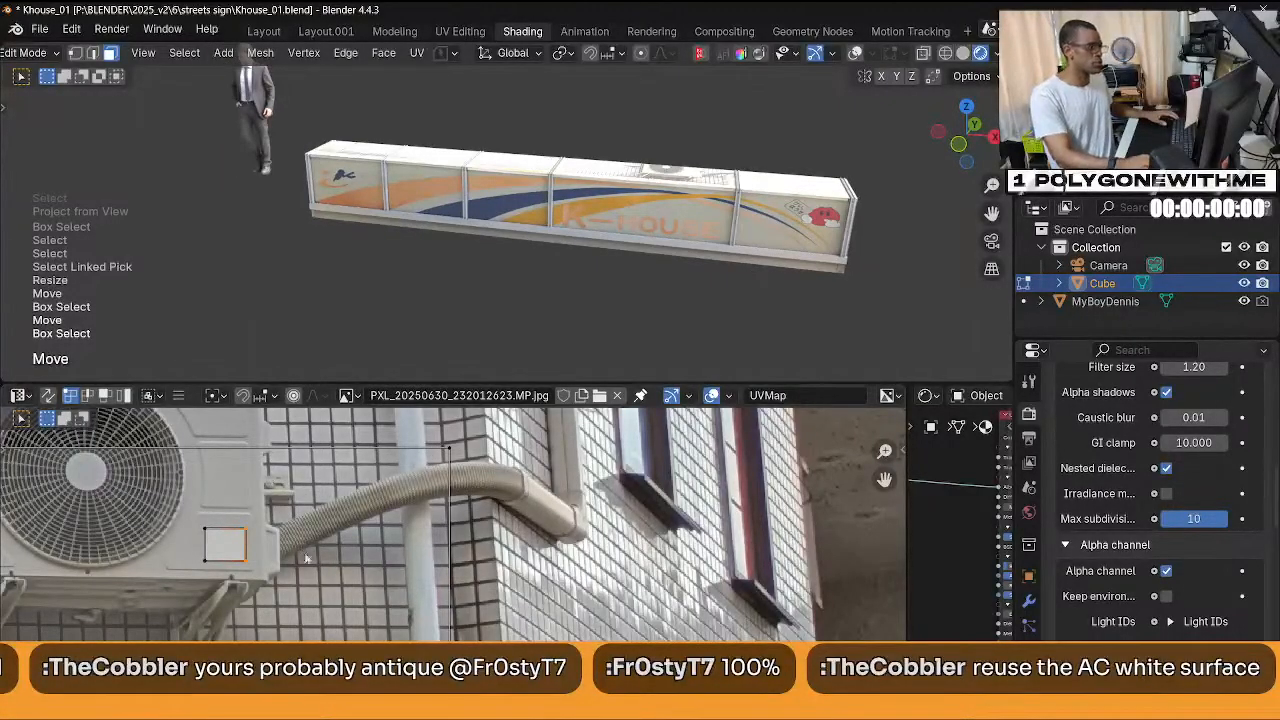
Select the whole small UV island and move it onto the blank lower-left area of the sign's right-end panel in the photo.
drag(163, 535, 162, 530)
drag(297, 594, 170, 500)
mouse_move(265, 495)
ctrl+middle_down()
mouse_move(300, 430)
mouse_move(283, 558)
mouse_move(264, 515)
ctrl+middle_up()
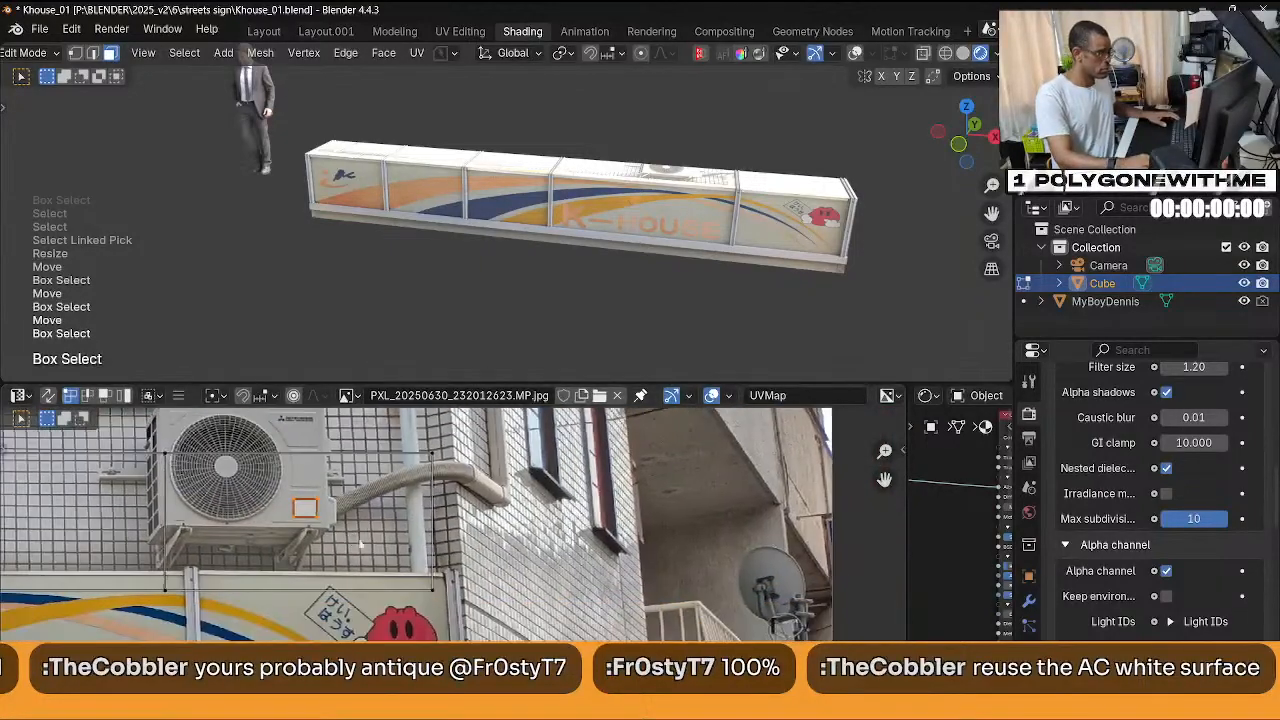
key(g)
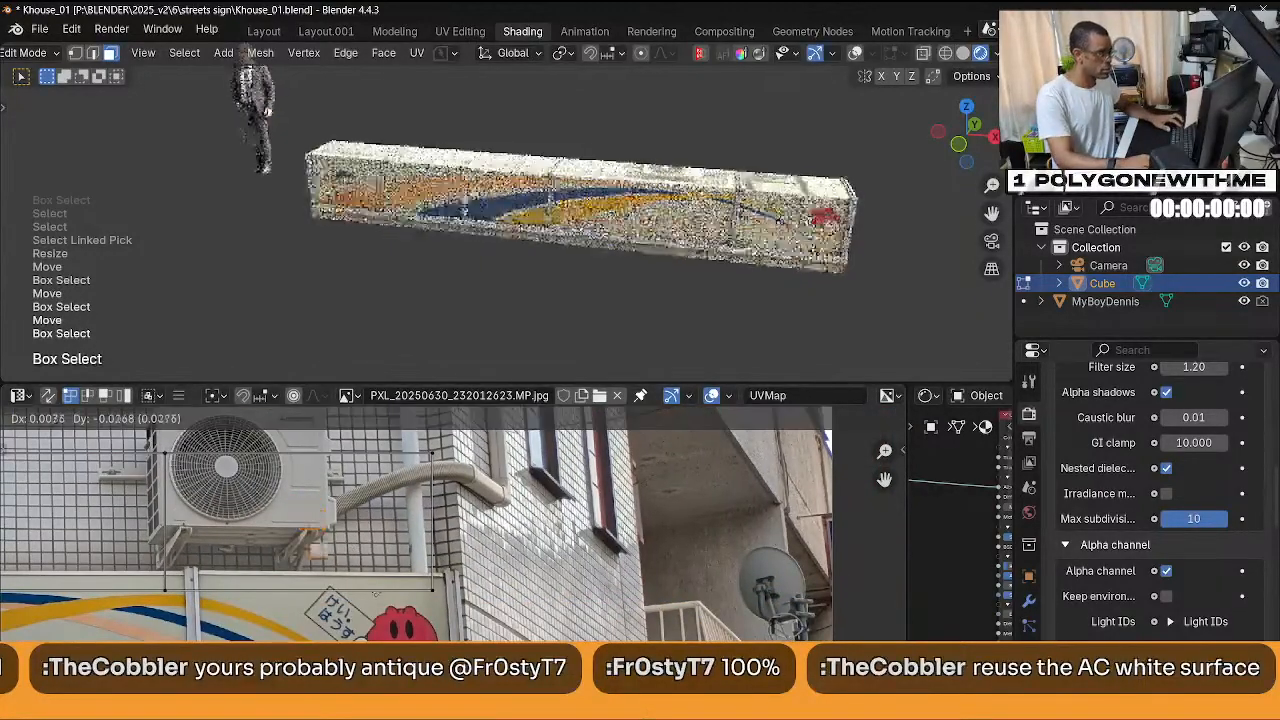
key(Return)
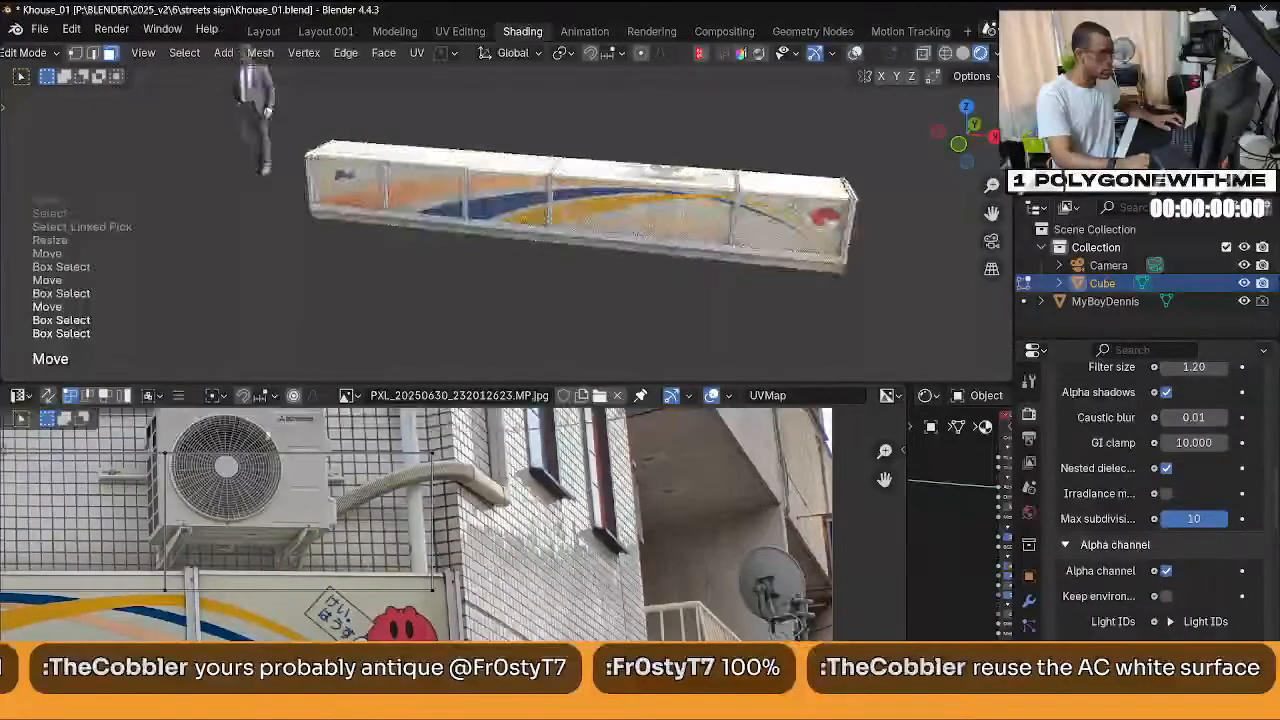
middle_drag(408, 563, 376, 310)
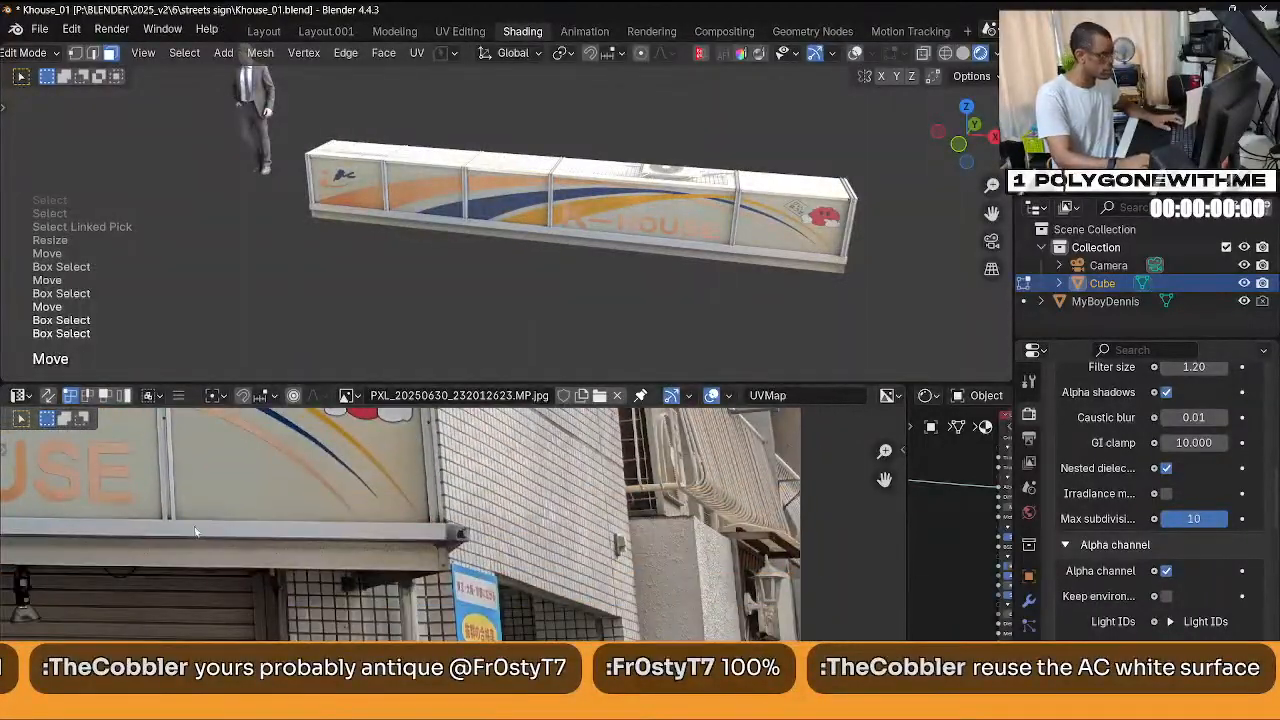
key(g)
key(Return)
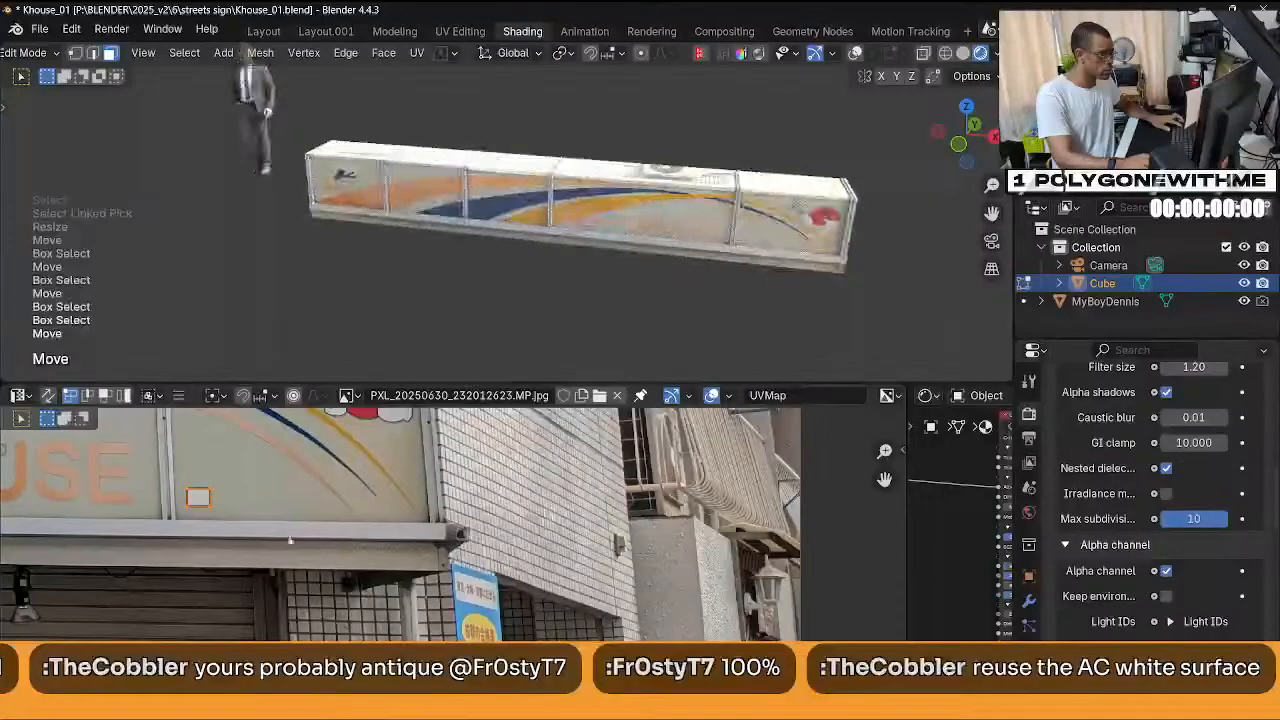
Enlarge the right-end roof face's UV island and reposition it within the blank lower-left area of the sign's right-end panel.
click(192, 487)
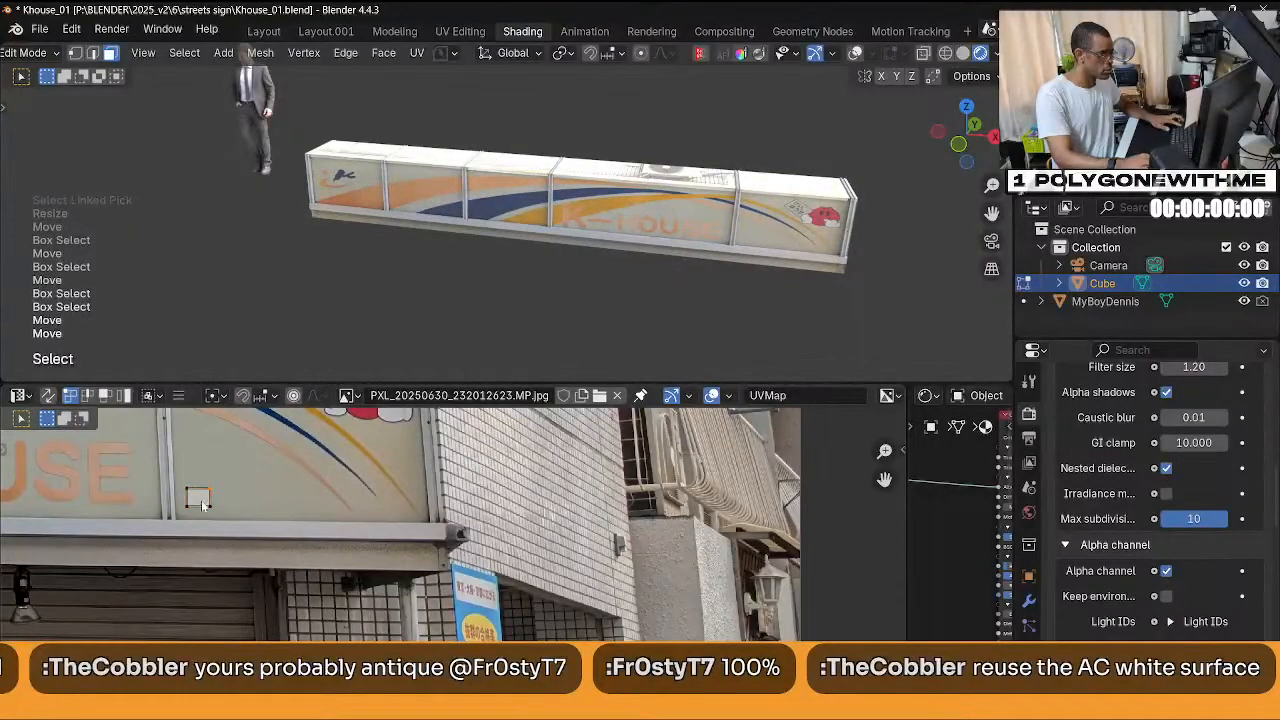
drag(183, 480, 232, 528)
key(s)
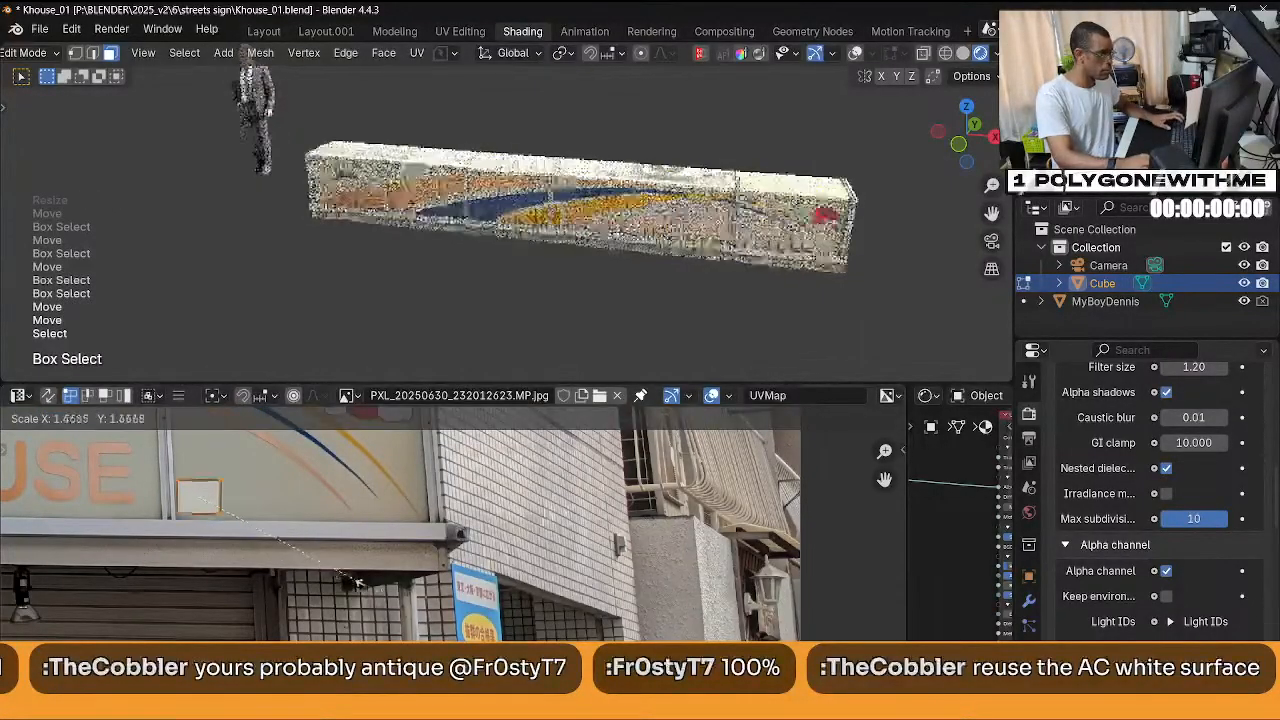
key(Return)
key(g)
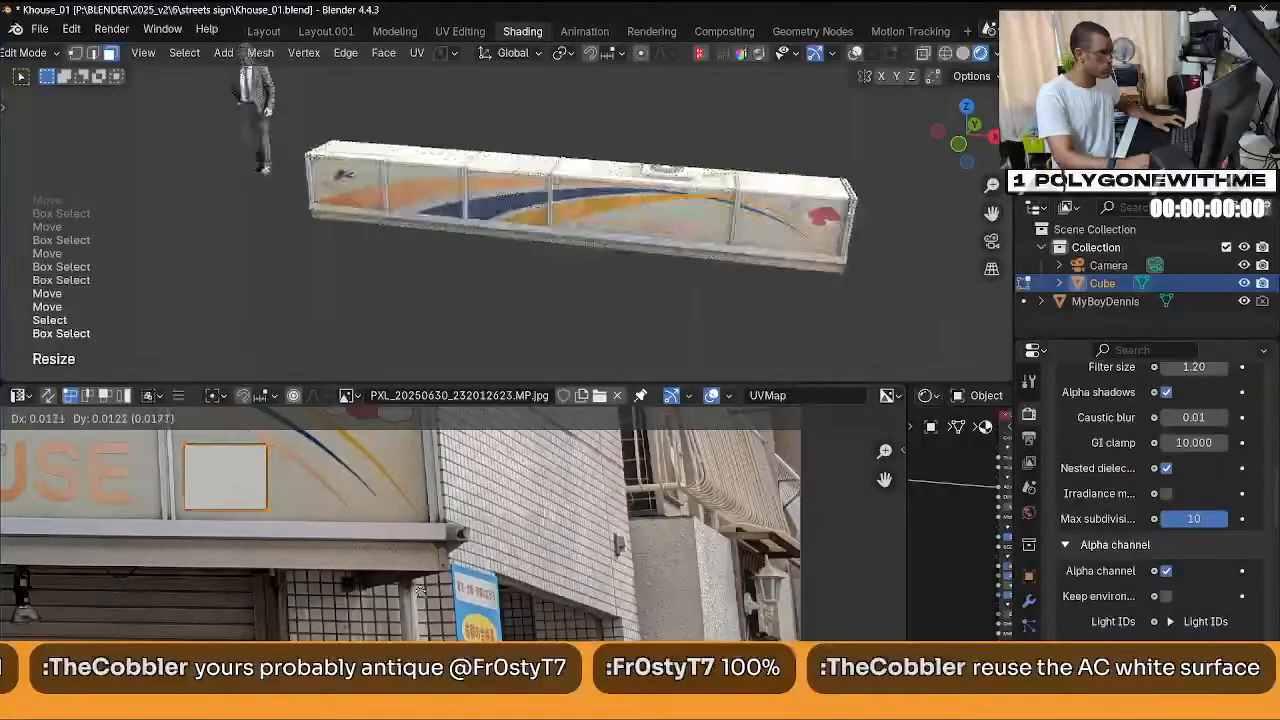
key(Return)
Set the Octane Imager preview exposure to 1.5 and fine-tune it to 1.40 while viewing the roof up close.
middle_drag(477, 303, 408, 302)
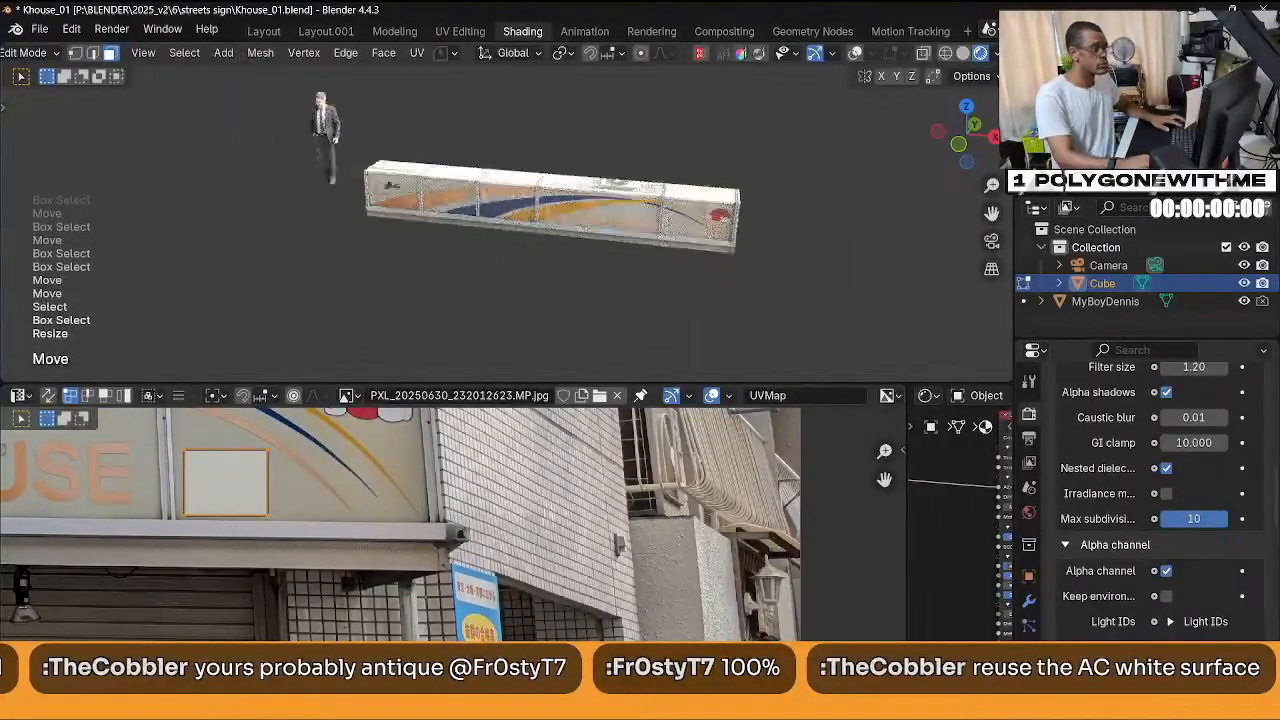
click(711, 245)
middle_drag(708, 262, 680, 314)
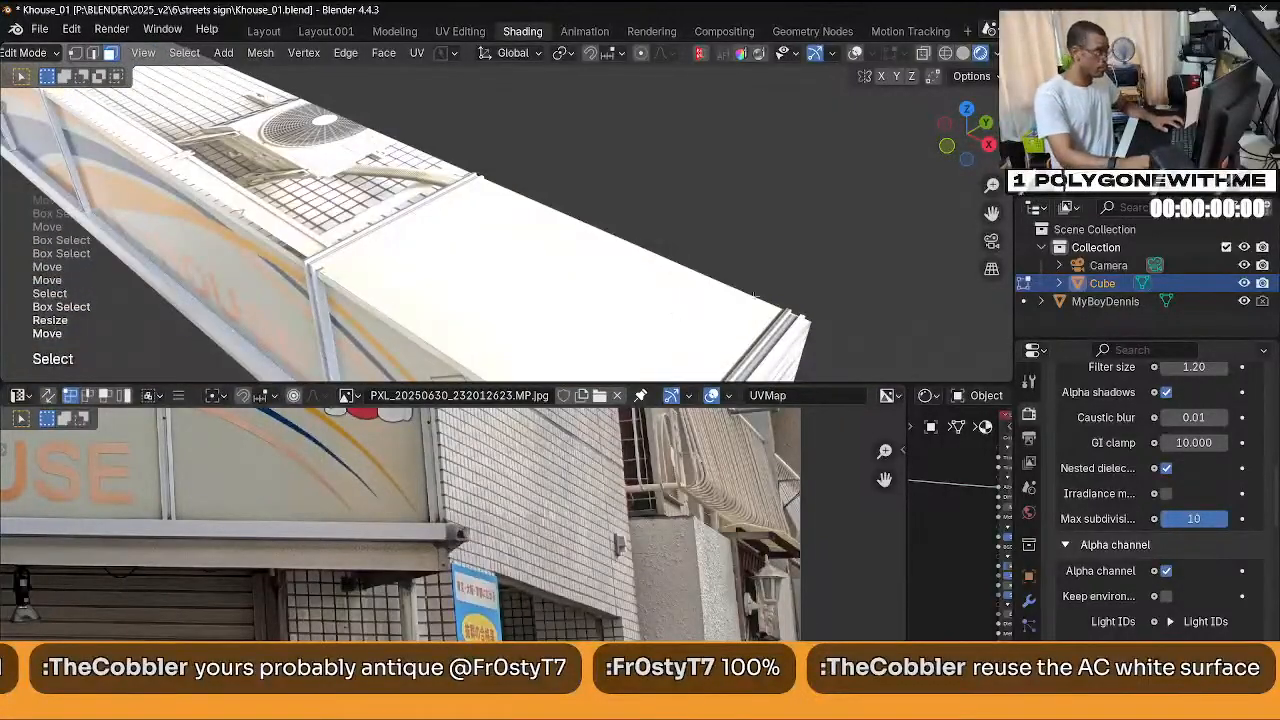
key(n)
double_click(905, 272)
text(1.5)
key(Return)
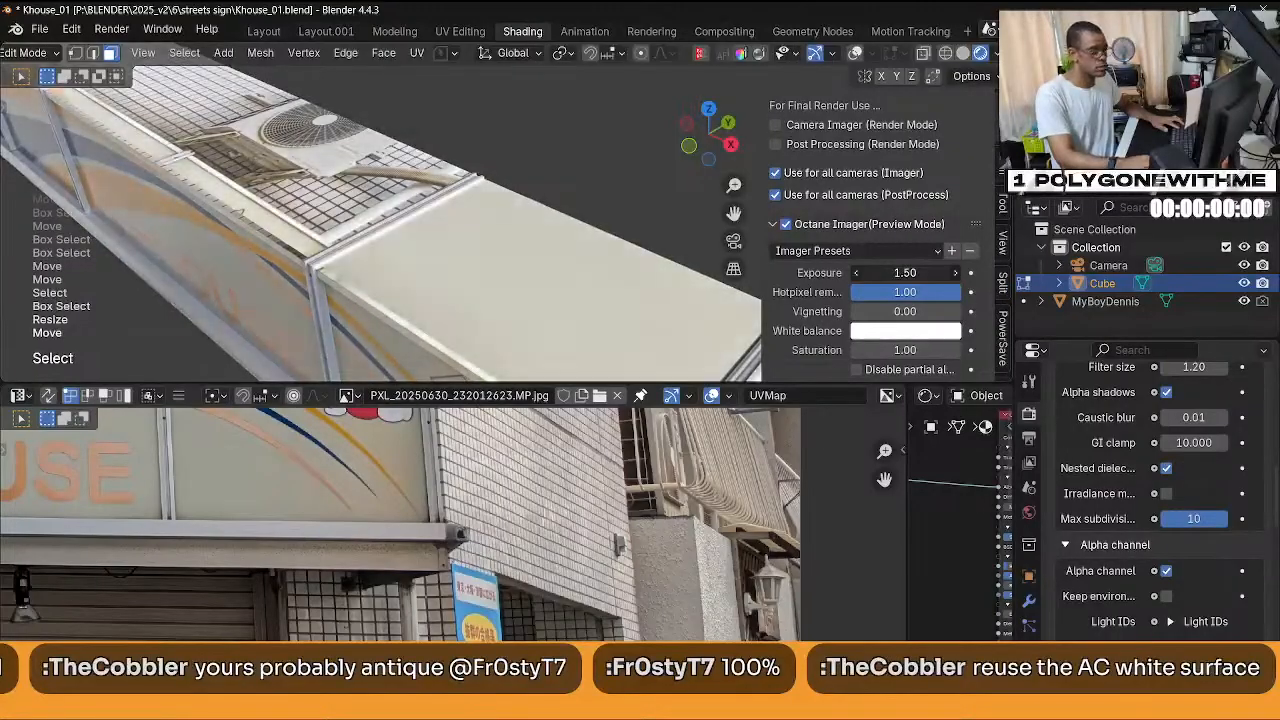
drag(905, 272, 893, 272)
Select the UV island of the roof face showing the air conditioner and move it over the sign's right-end panel in the photo.
middle_drag(446, 248, 422, 178)
scroll(434, 540, down, 5)
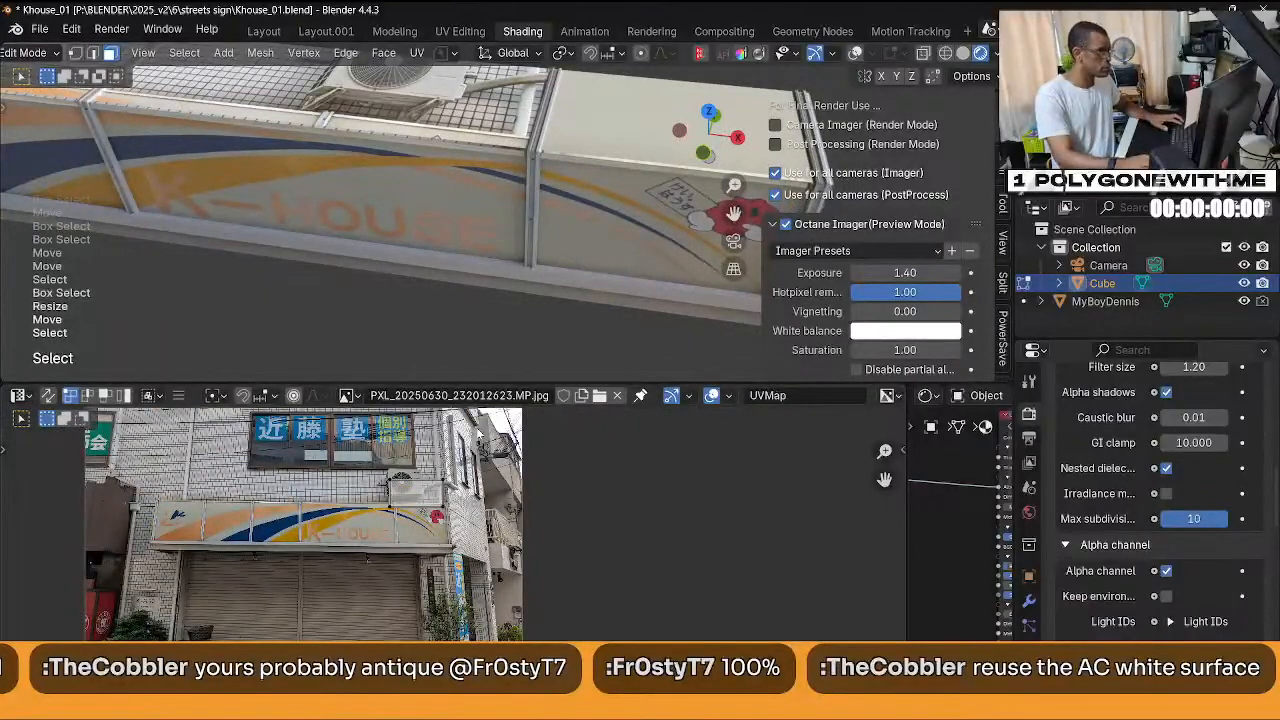
key(a)
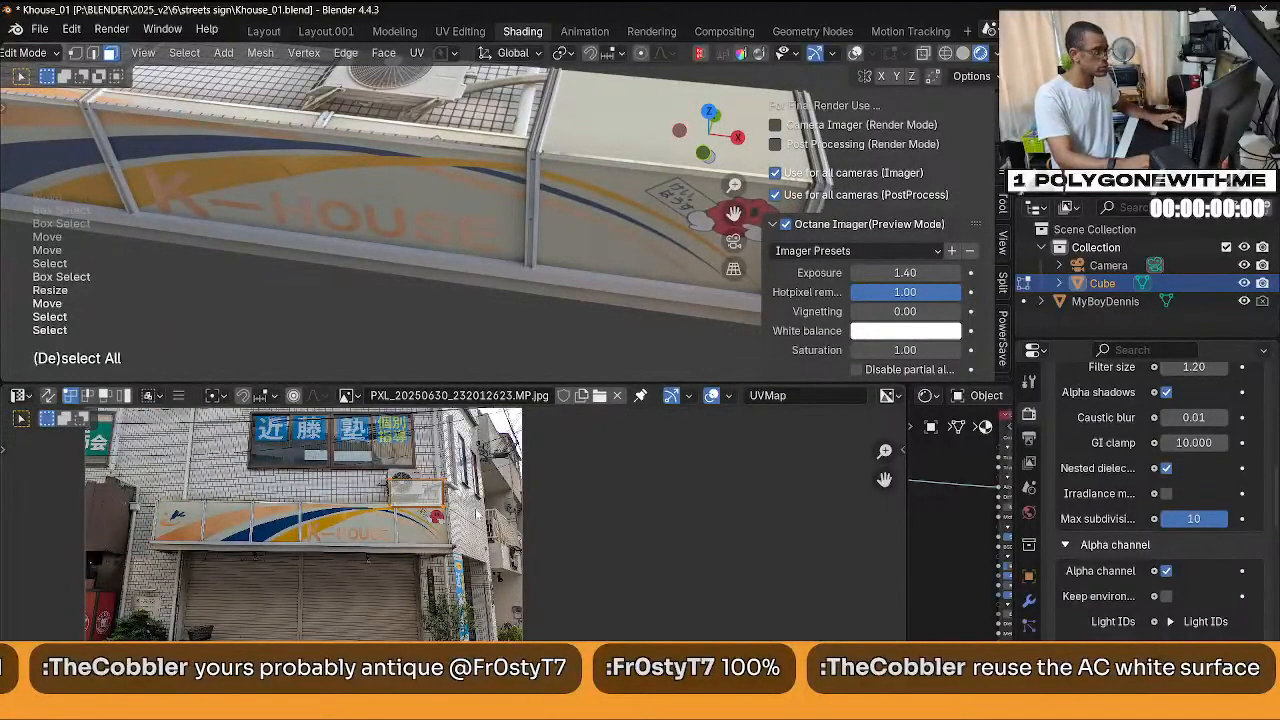
scroll(472, 535, up, 8)
shift+middle_drag(602, 183, 812, 304)
key(n)
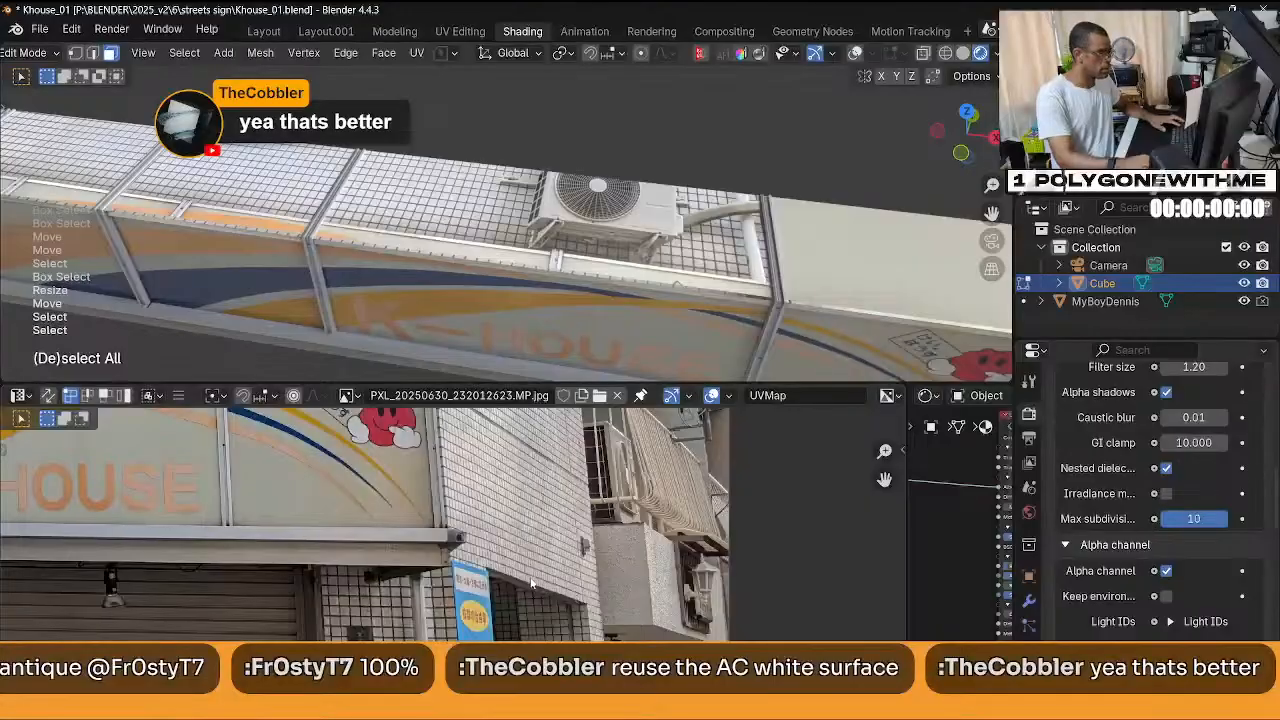
scroll(532, 583, up, 1)
scroll(511, 519, down, 2)
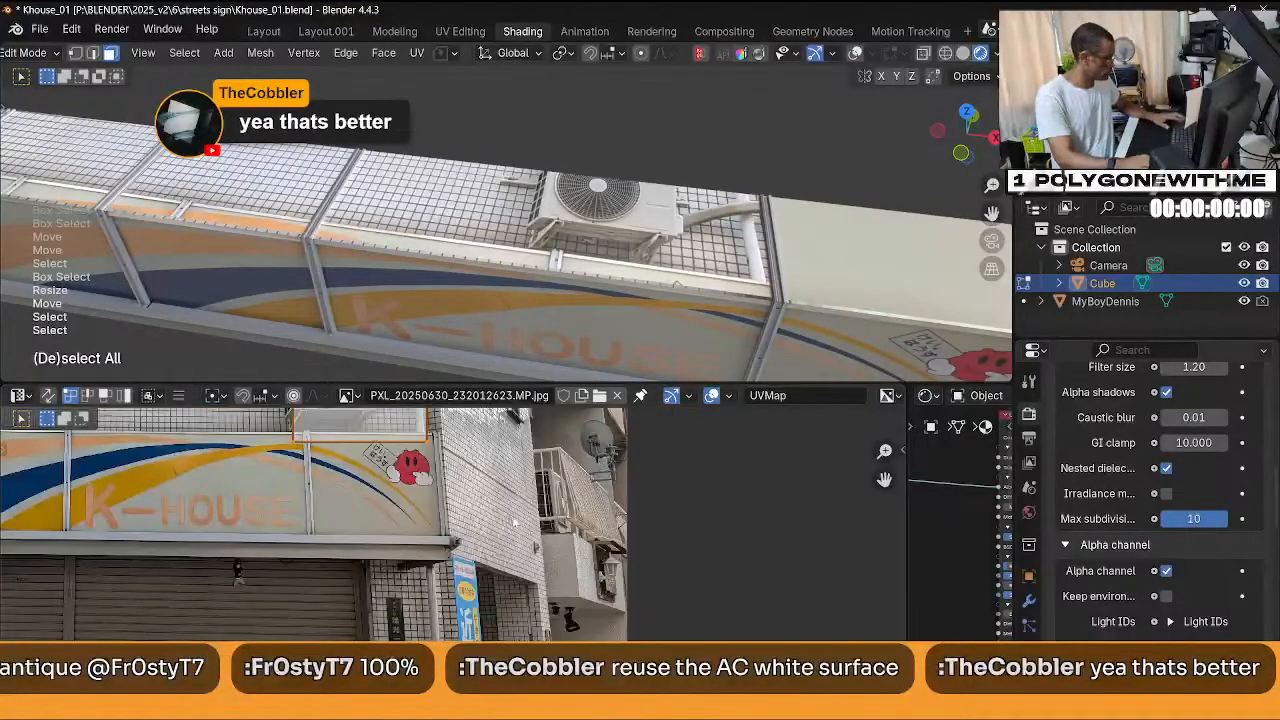
key(g)
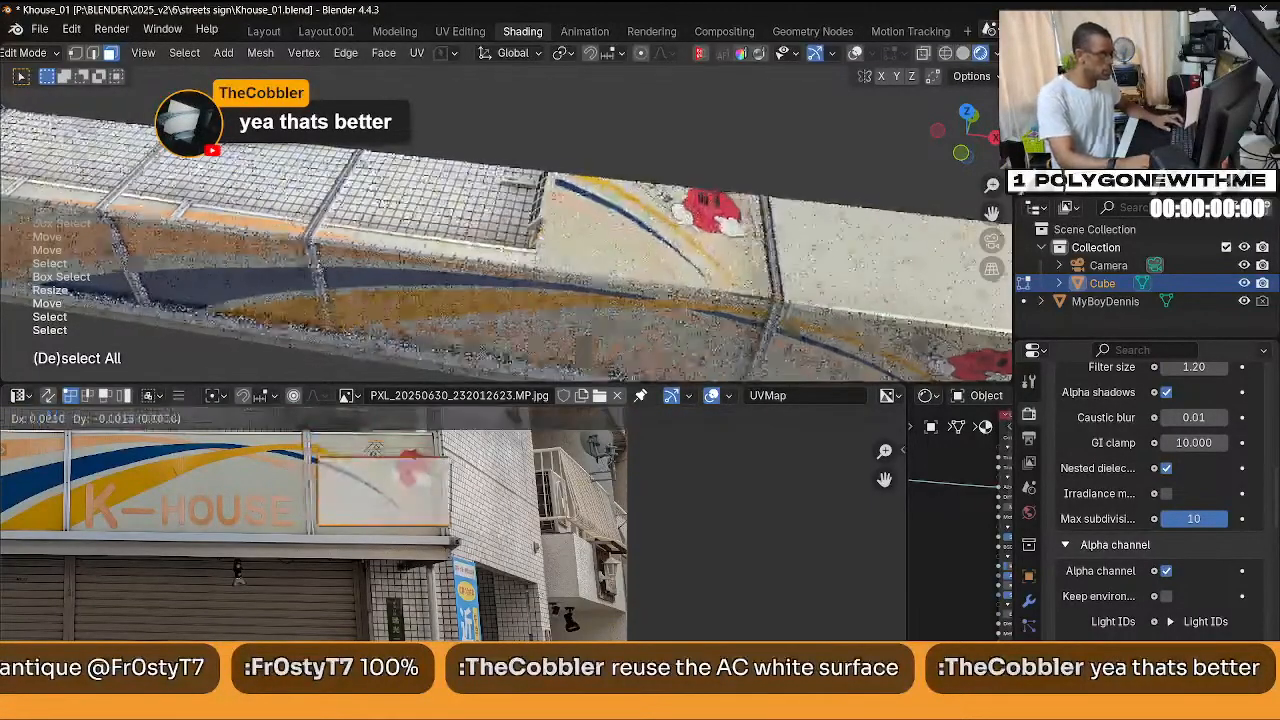
click(581, 600)
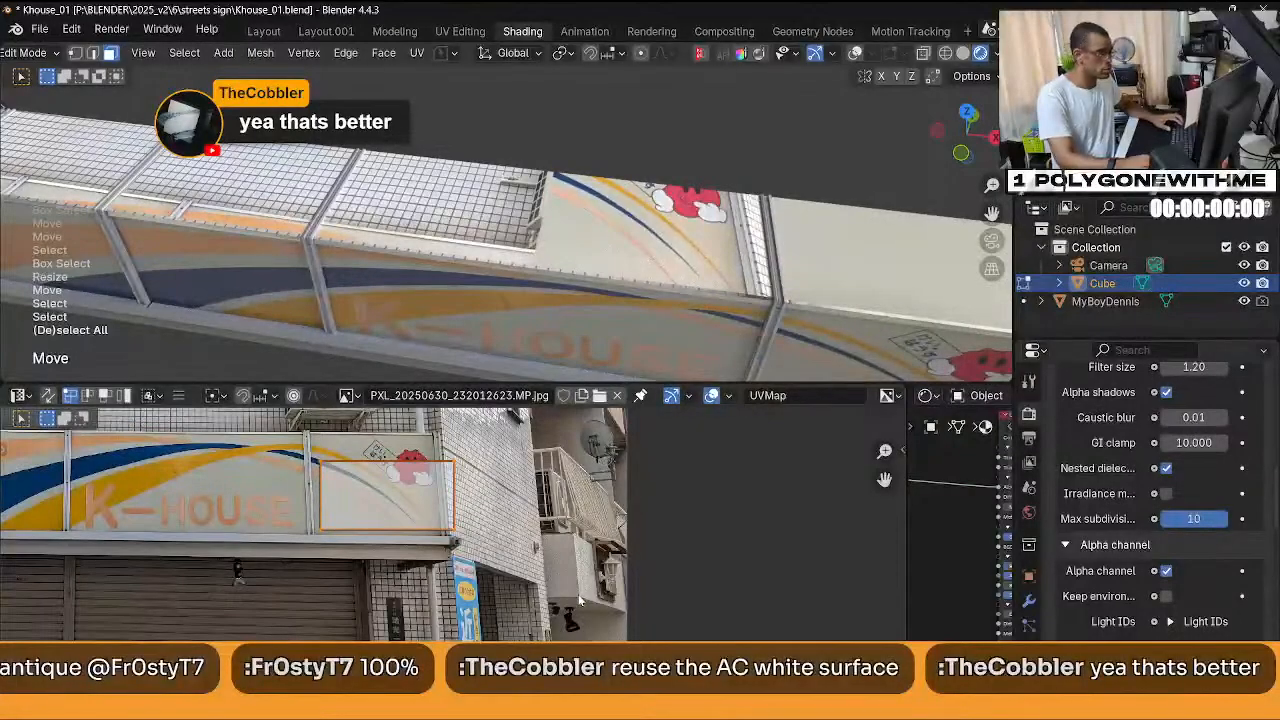
Shrink the UV island and move it into the blank lower-left area of the sign's right-end panel.
key(s)
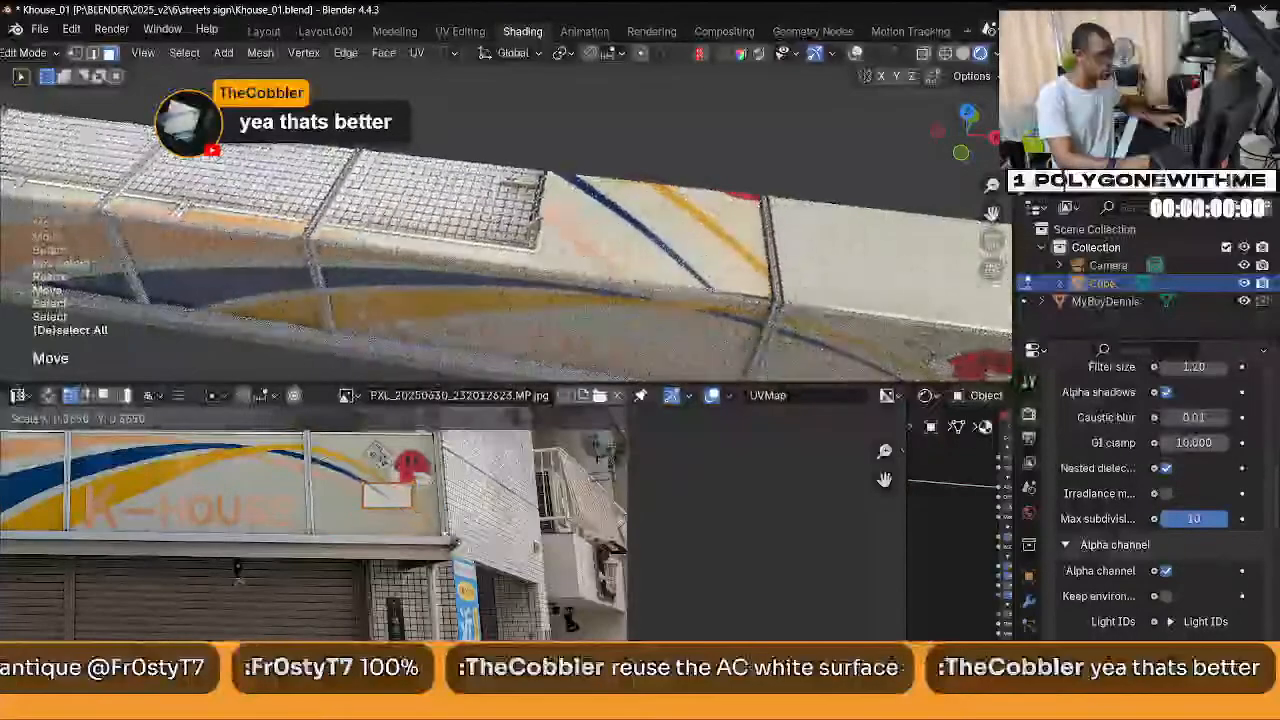
click(455, 543)
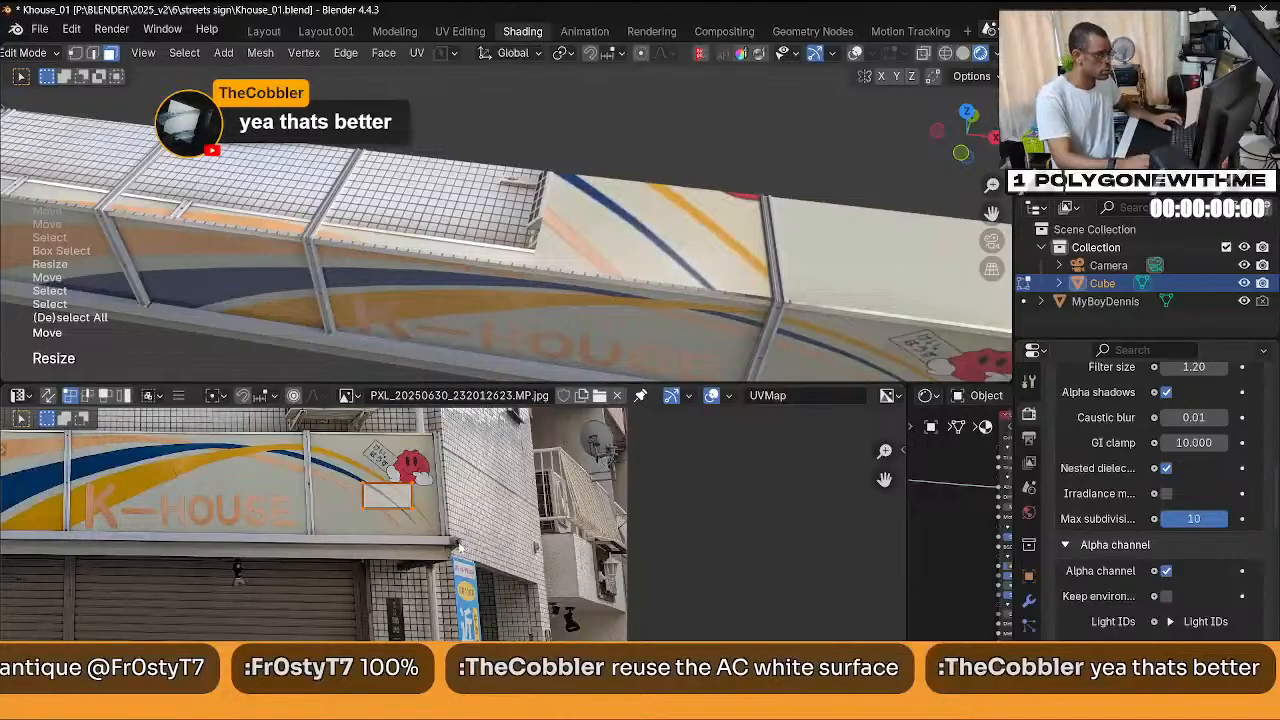
key(g)
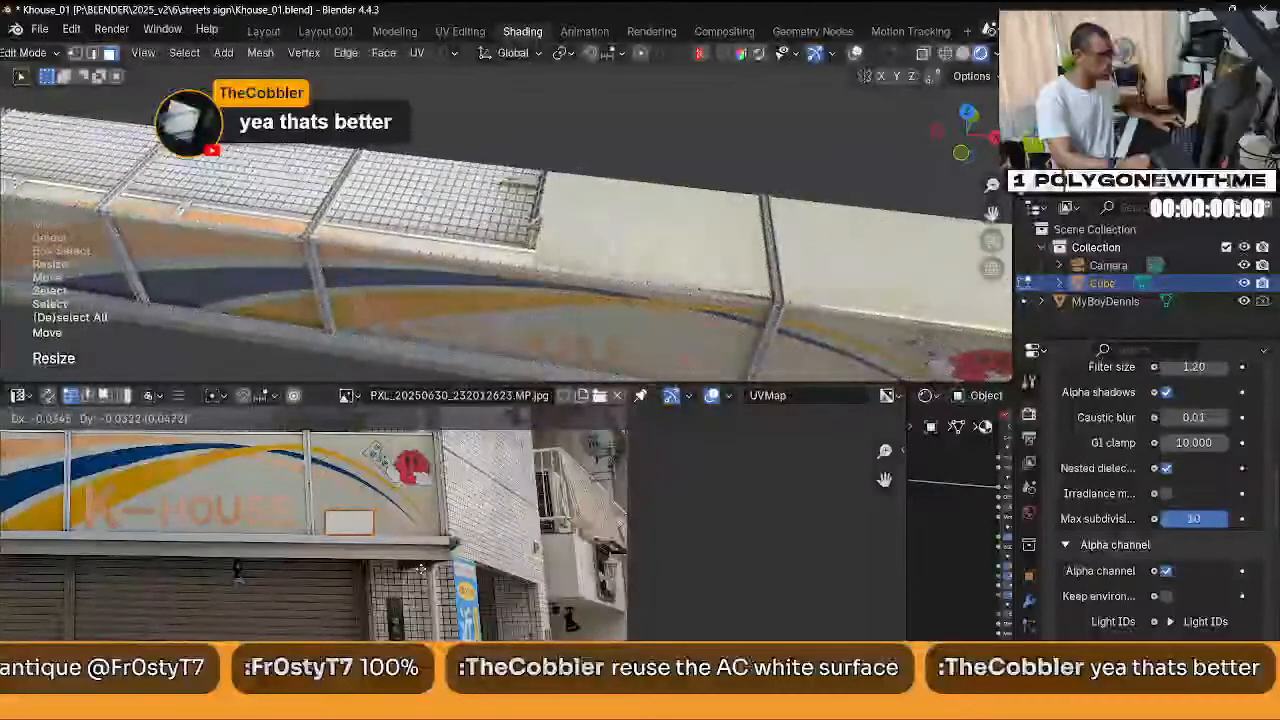
click(416, 566)
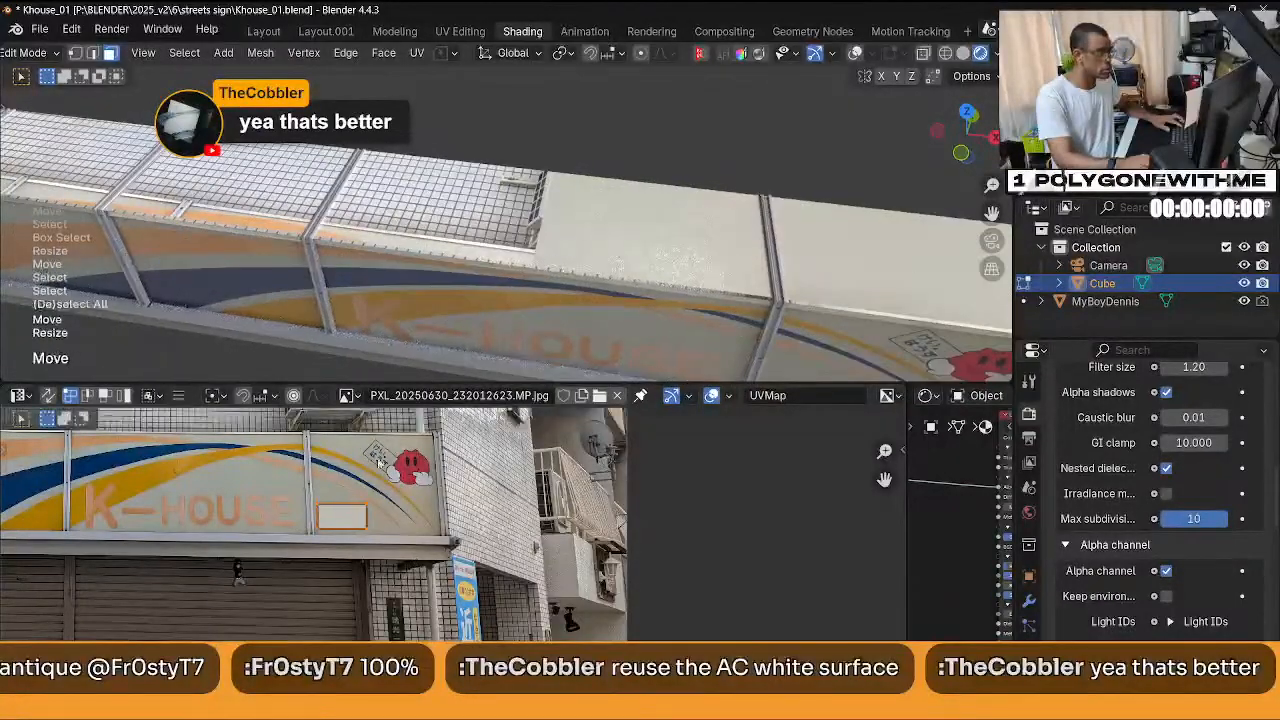
Shrink the adjoining tiled roof face's UV island and fit it into the blank lower-left area of the sign's right-end panel.
click(482, 224)
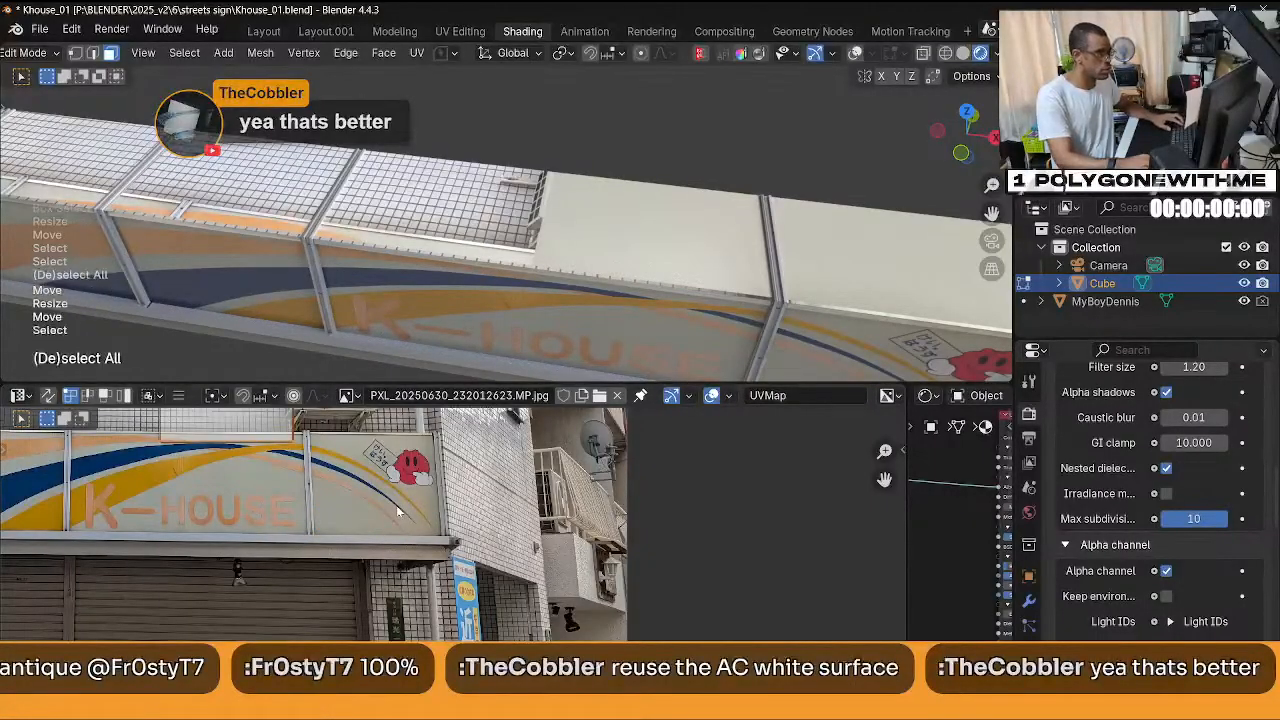
key(s)
click(294, 453)
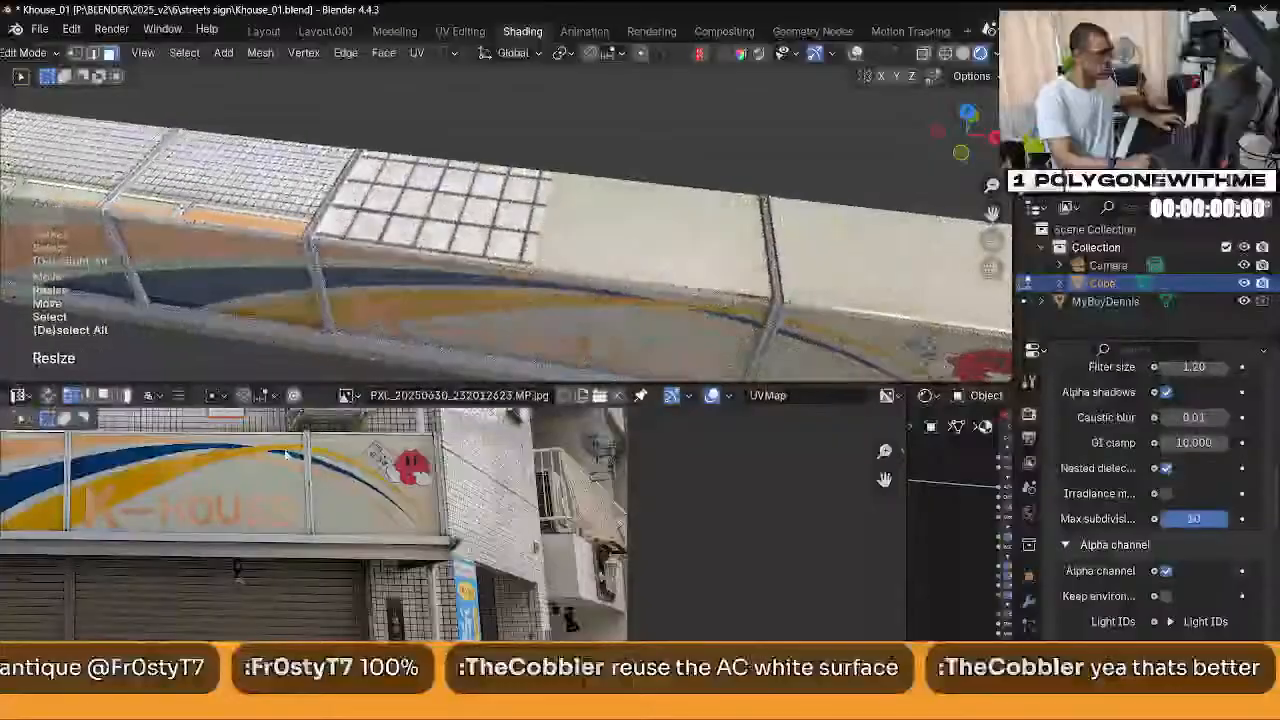
key(g)
click(405, 560)
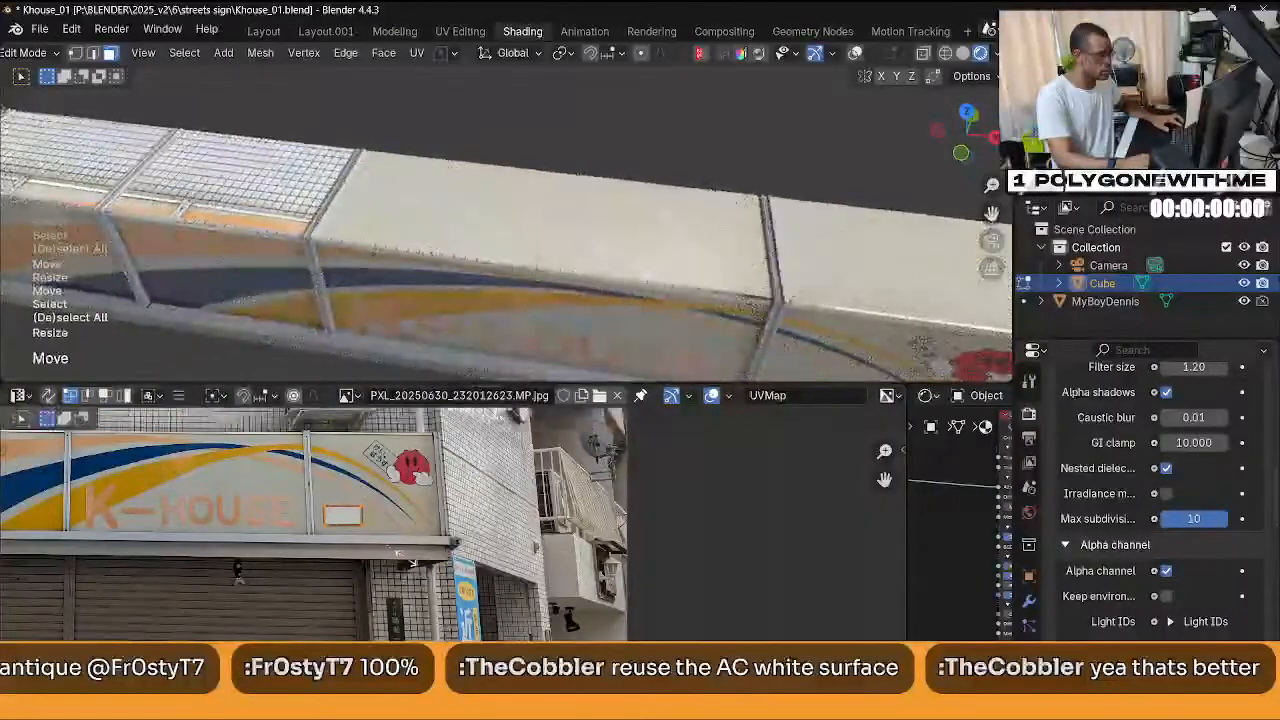
key(s)
click(410, 562)
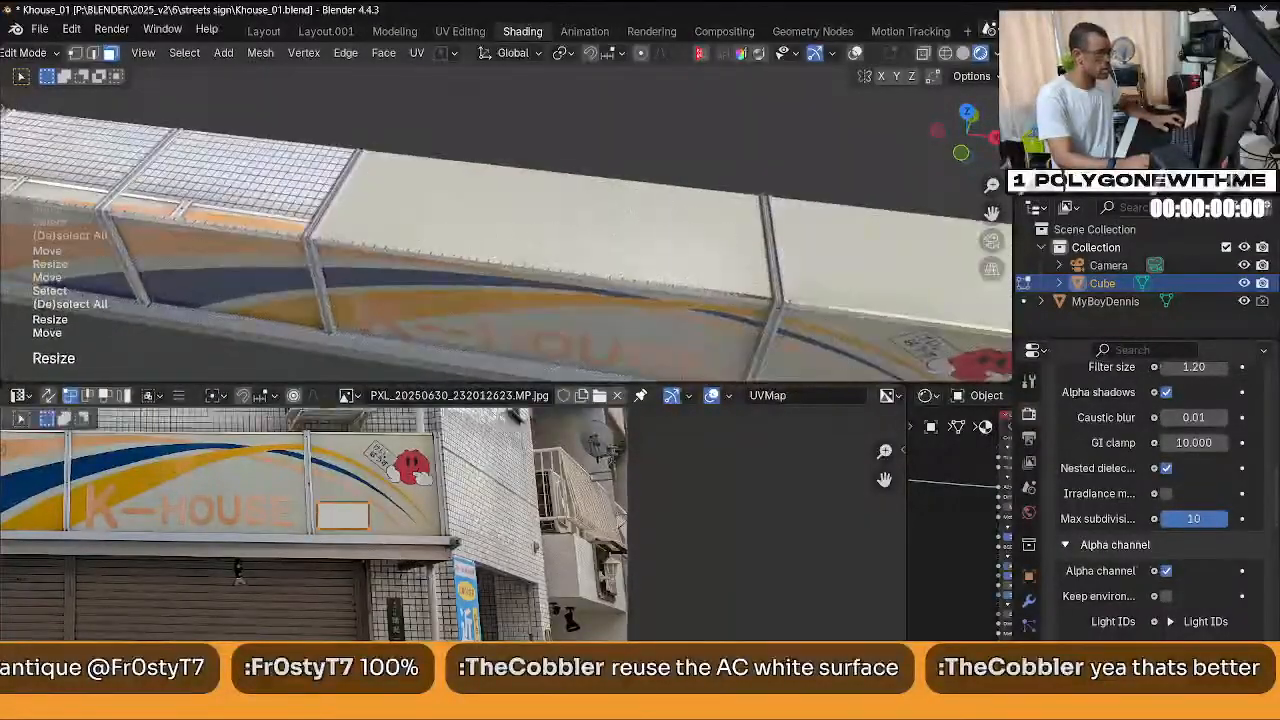
Shrink the UV island of the next tiled roof face to the left and move it onto the blank area above the HOUSE lettering.
middle_drag(318, 498, 421, 548)
click(422, 549)
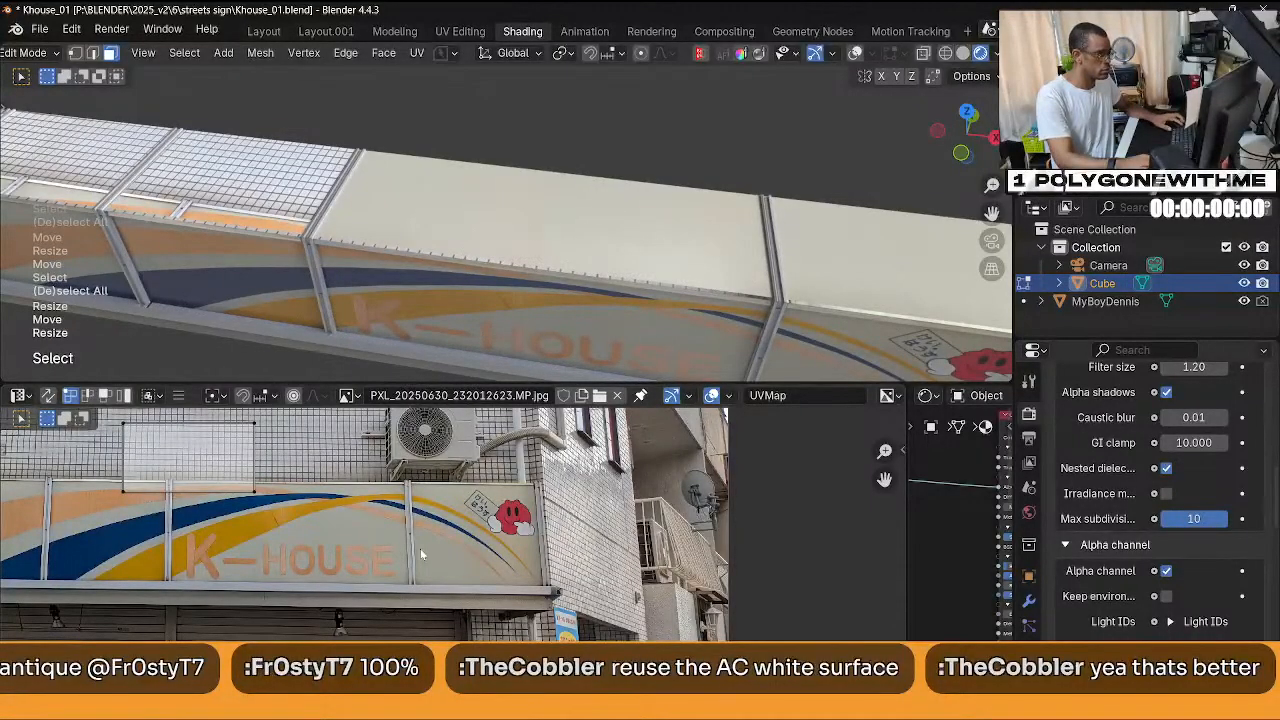
key(a)
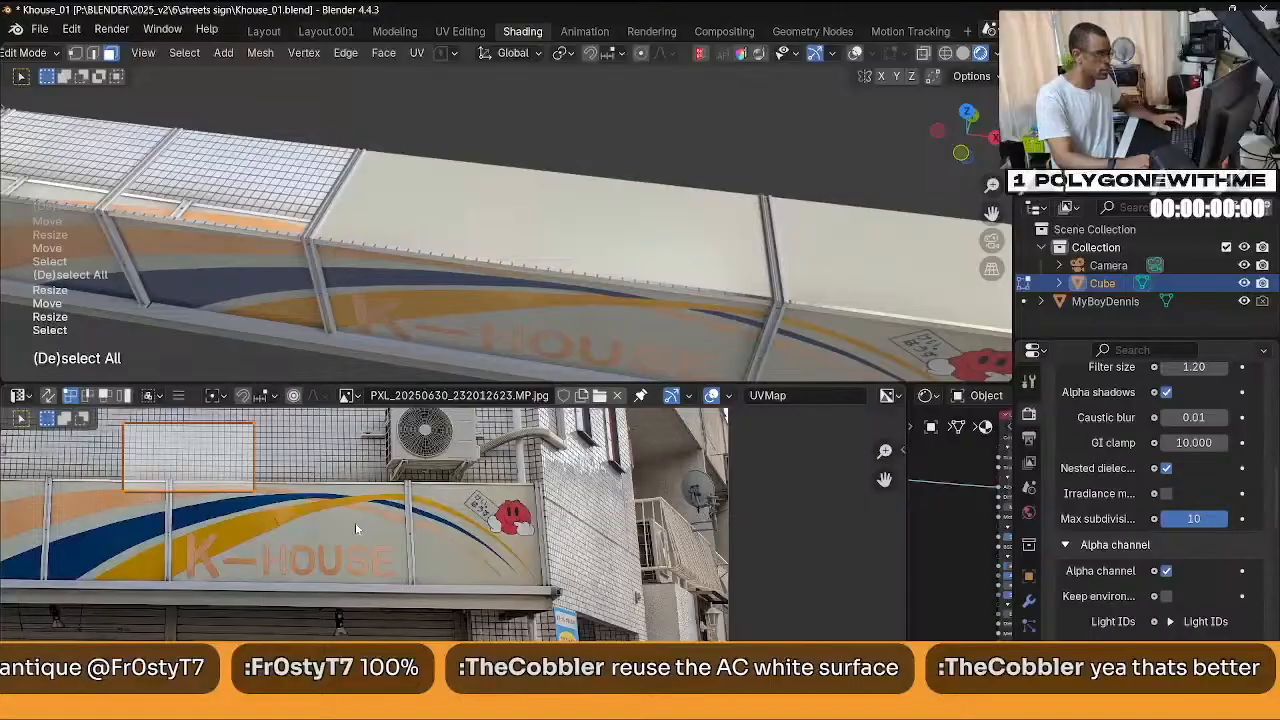
key(s)
click(265, 495)
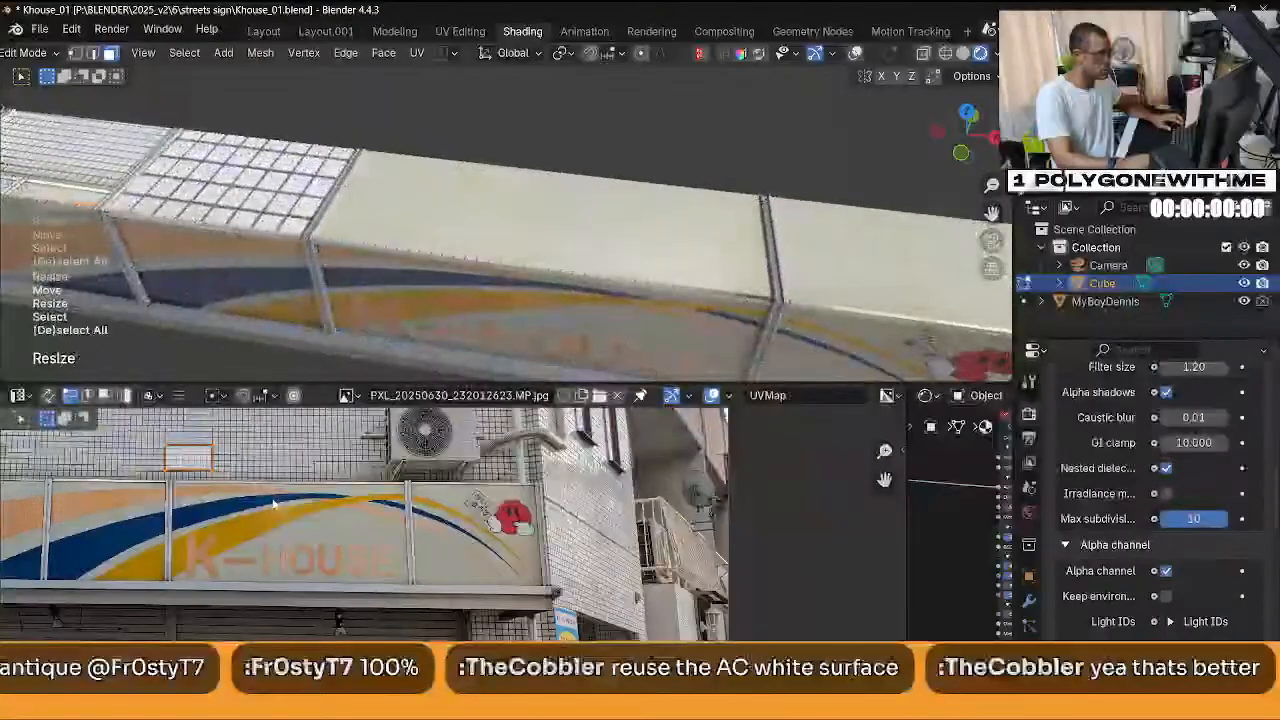
key(g)
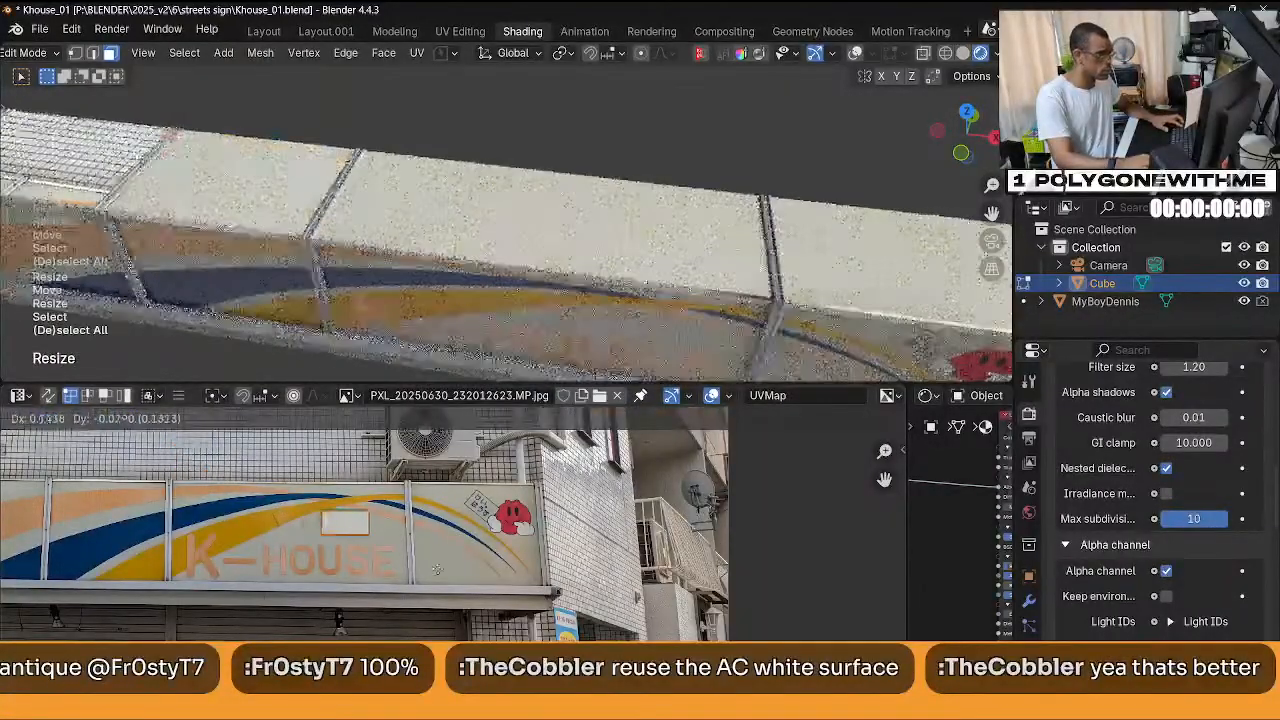
click(337, 530)
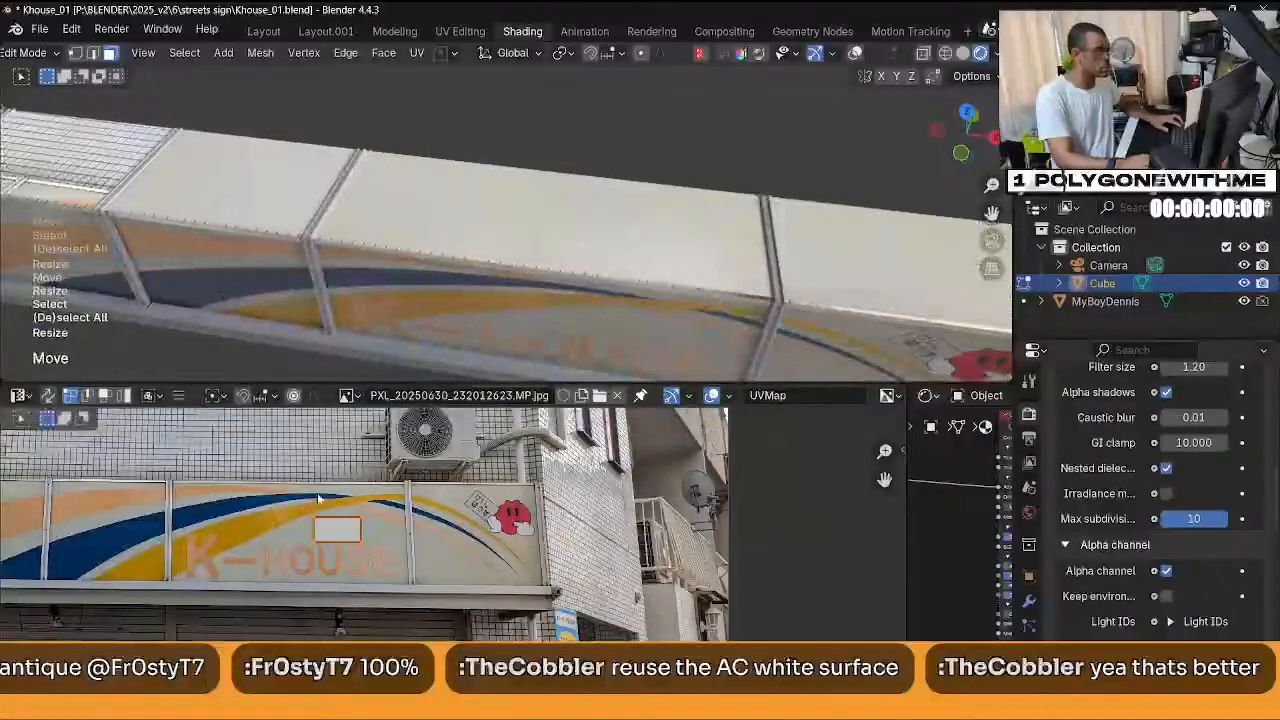
Shrink the UV island of the roof face second from the left end and move it onto the second sign panel's blank upper-left area.
middle_drag(146, 519, 429, 514)
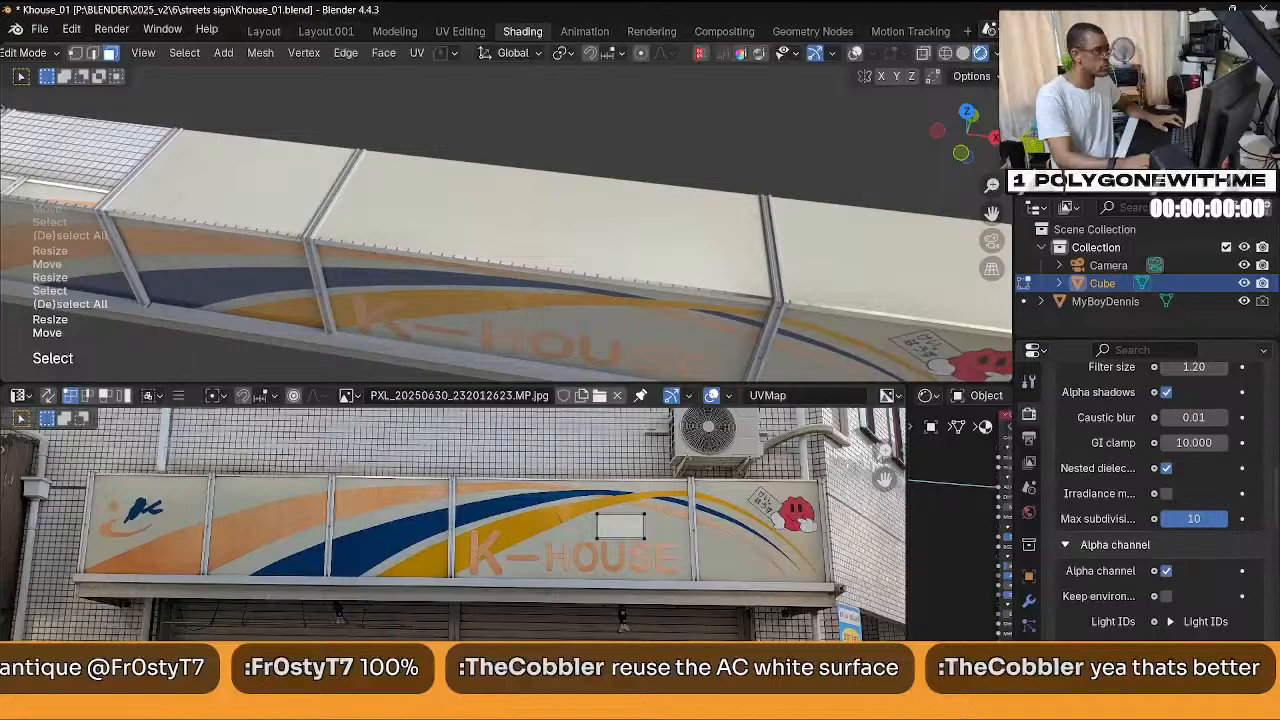
click(77, 152)
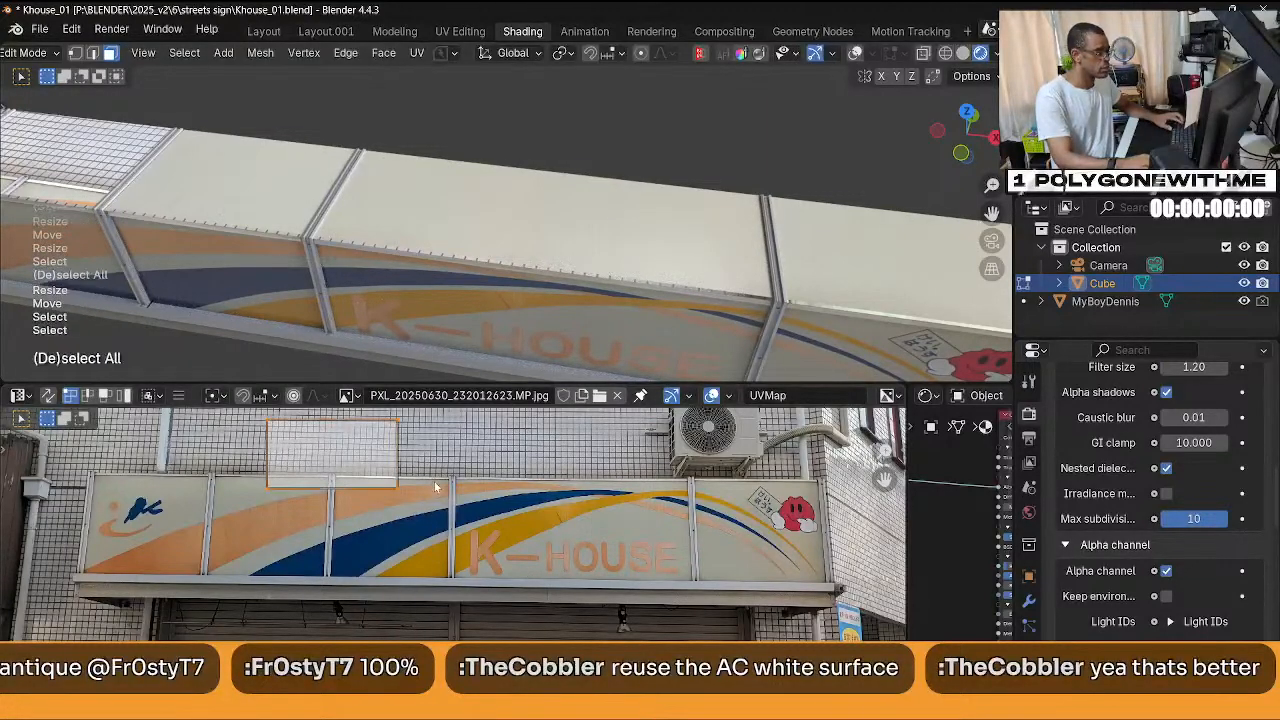
key(s)
click(369, 487)
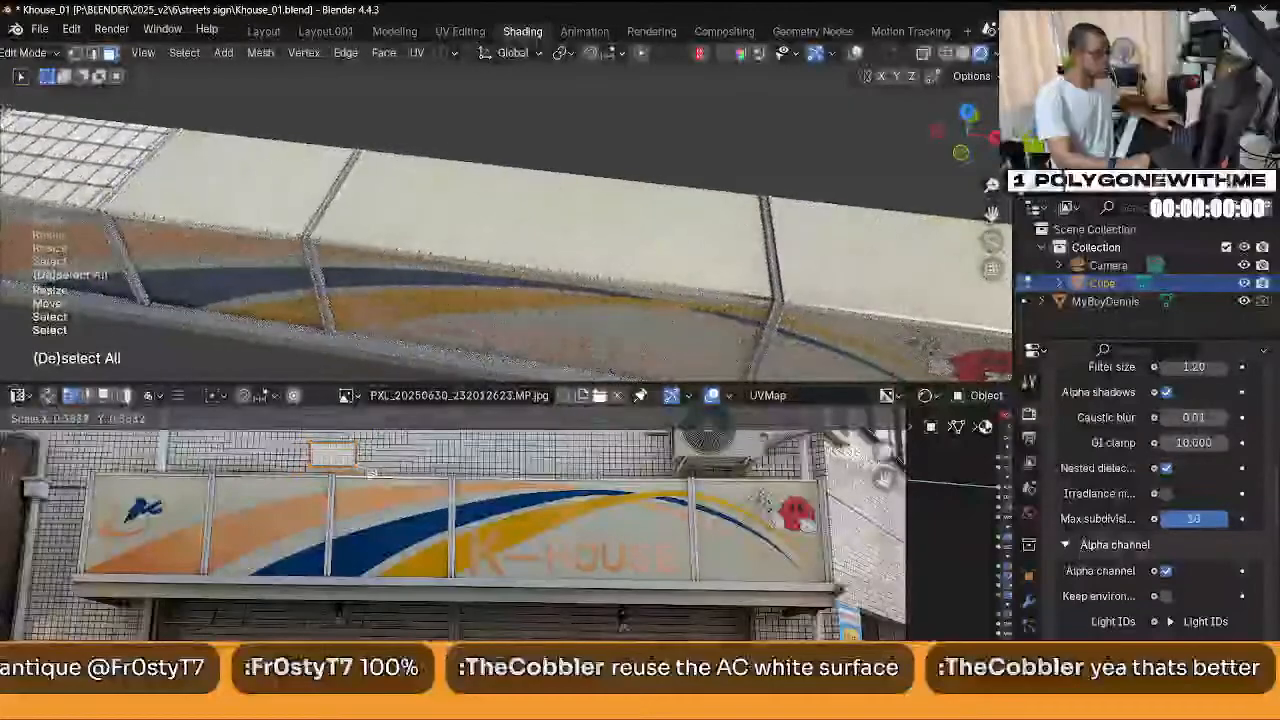
key(g)
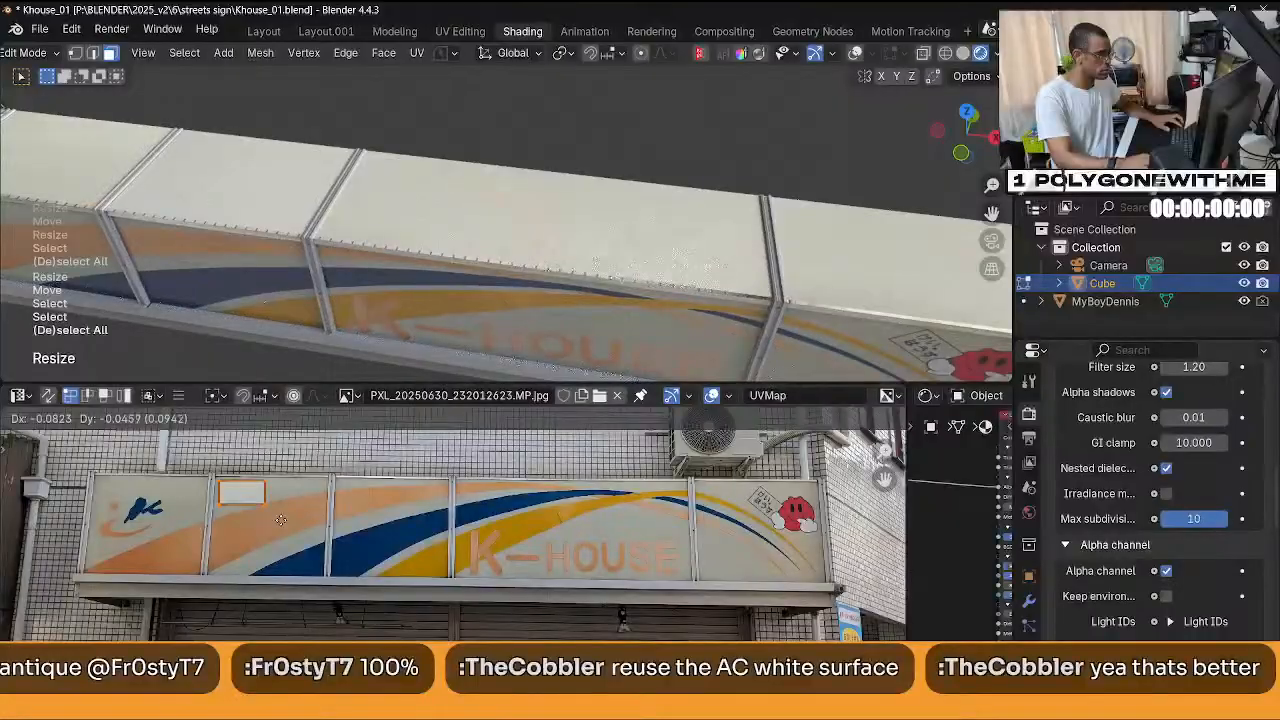
click(280, 521)
Shrink the left-end roof face's UV island and move it onto the upper-right area of the sign's leftmost panel.
middle_drag(233, 532, 473, 572)
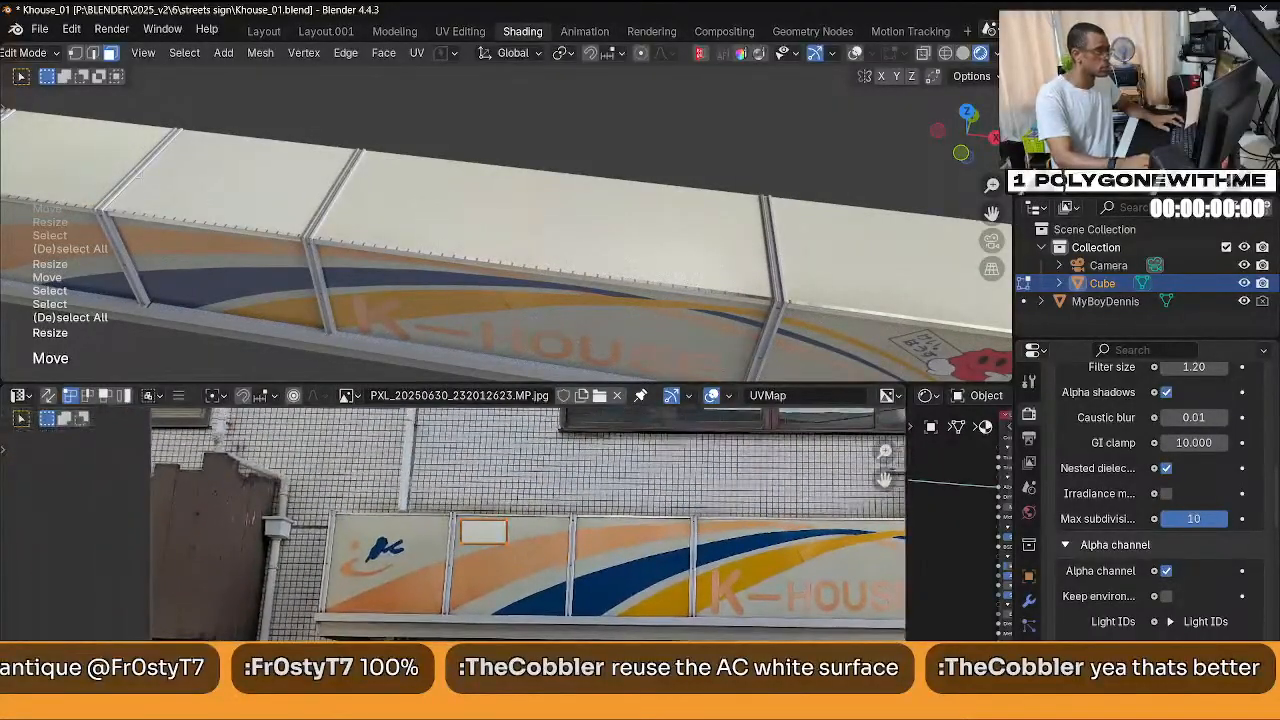
scroll(297, 221, down, 3)
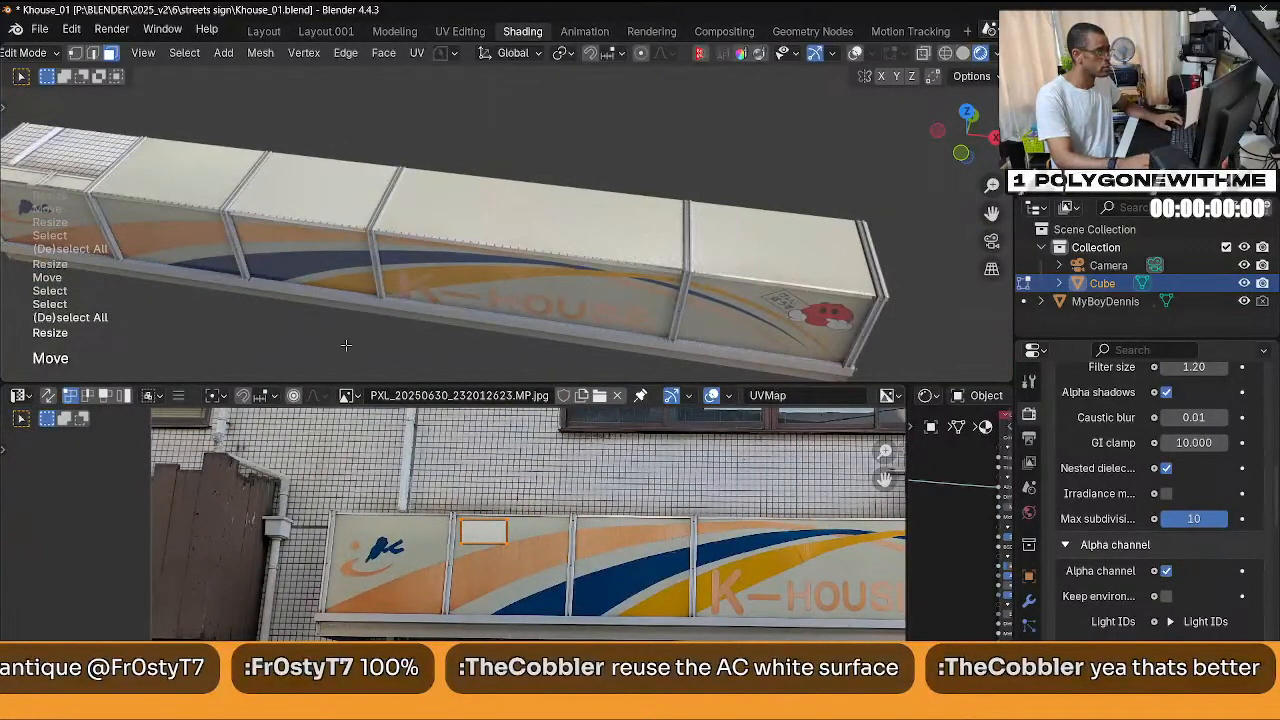
click(82, 155)
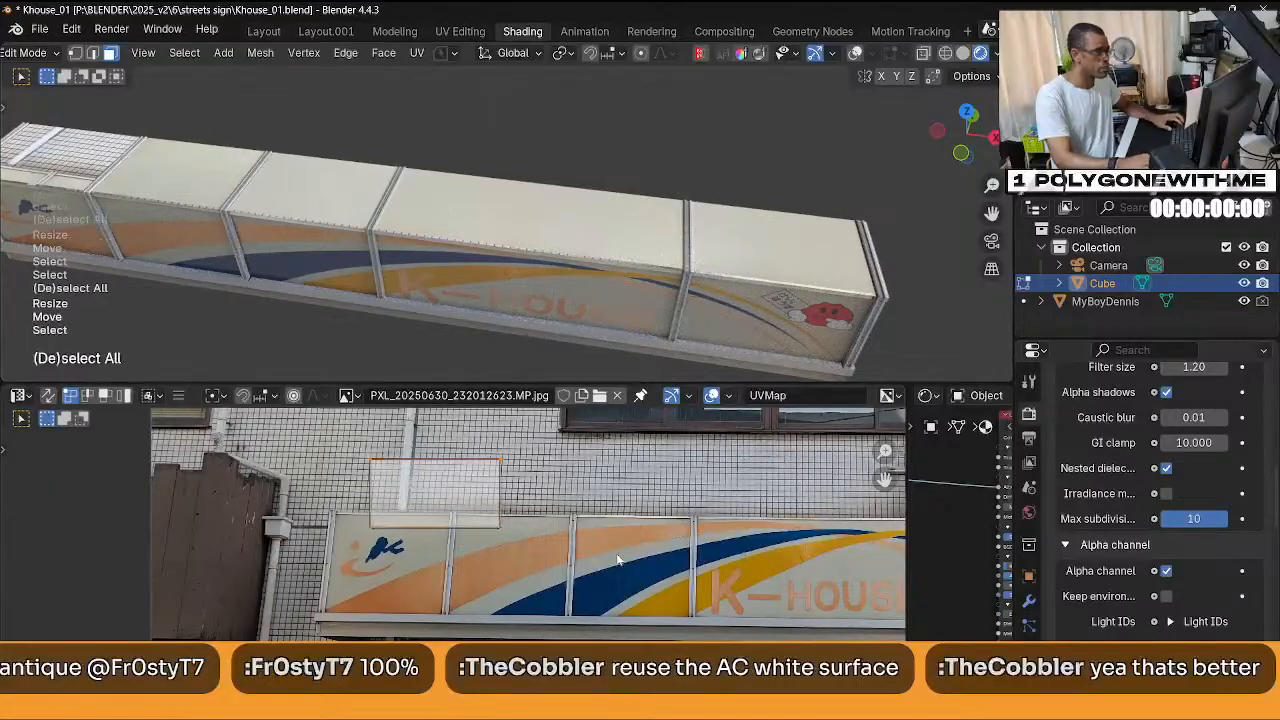
key(s)
click(506, 525)
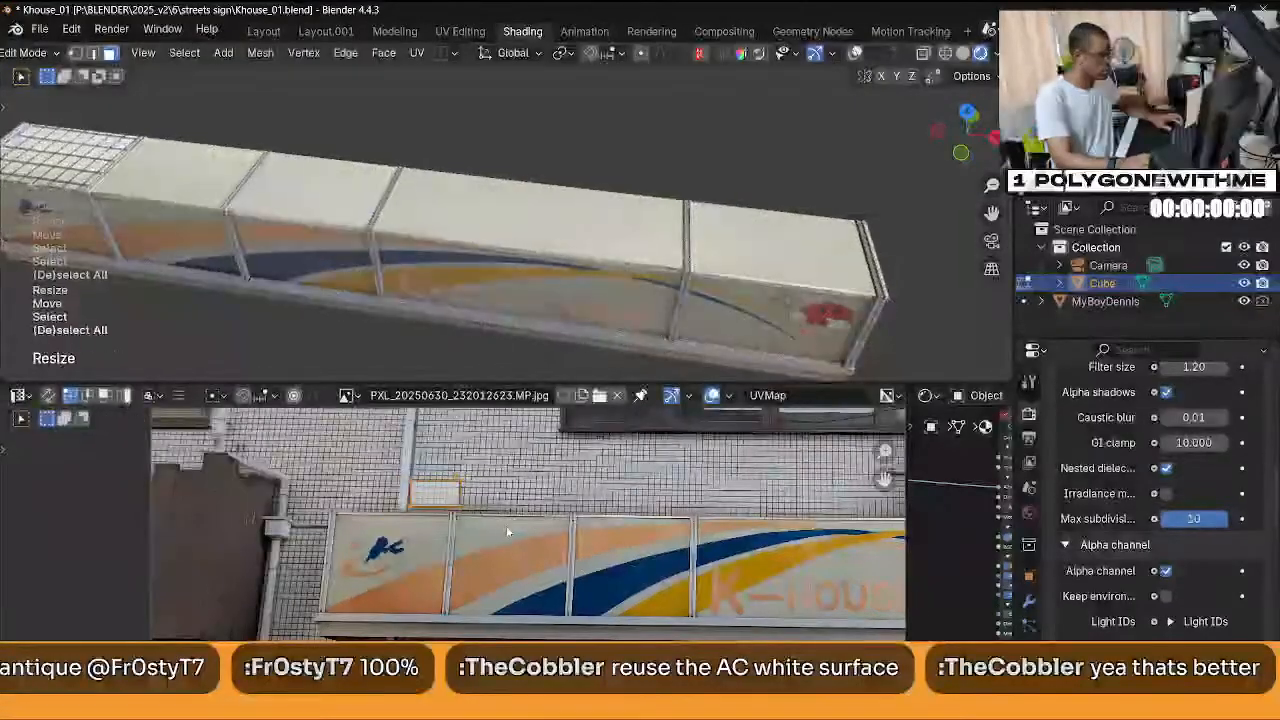
key(g)
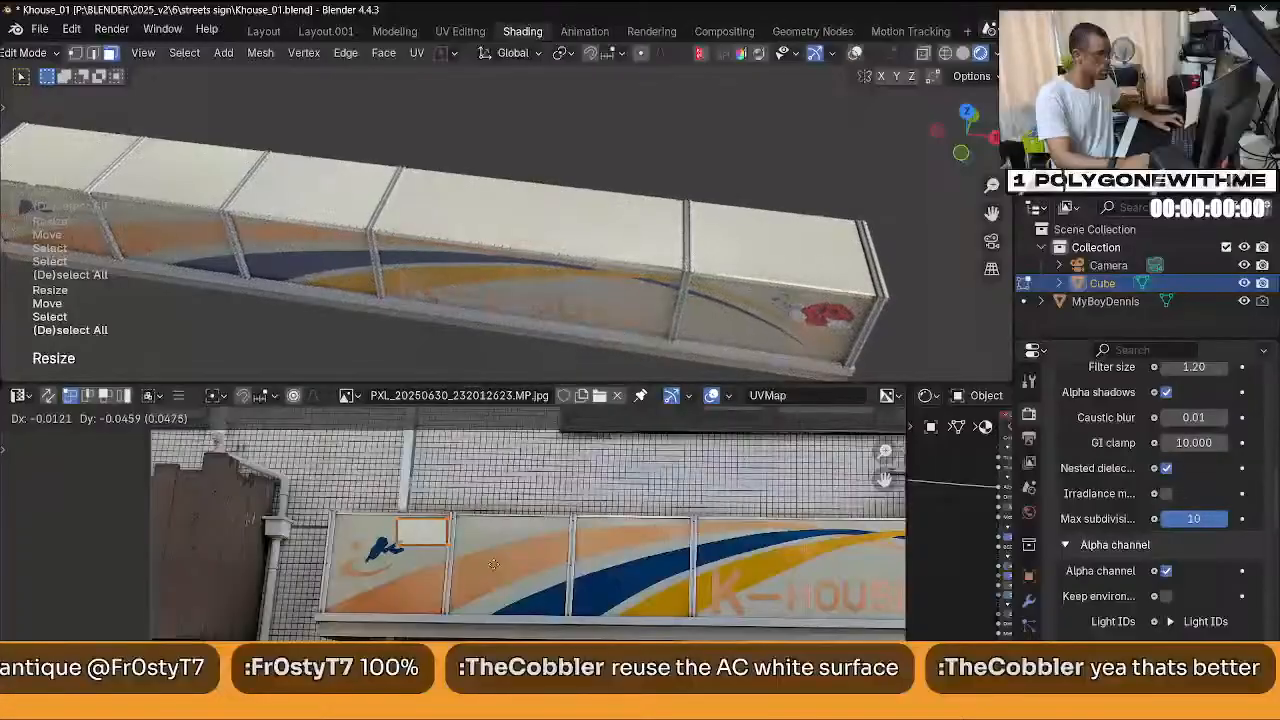
click(495, 562)
Scale the left-end roof face's UV island down further and place it in the leftmost panel's upper-right corner, clear of the blue logo.
scroll(464, 578, up, 4)
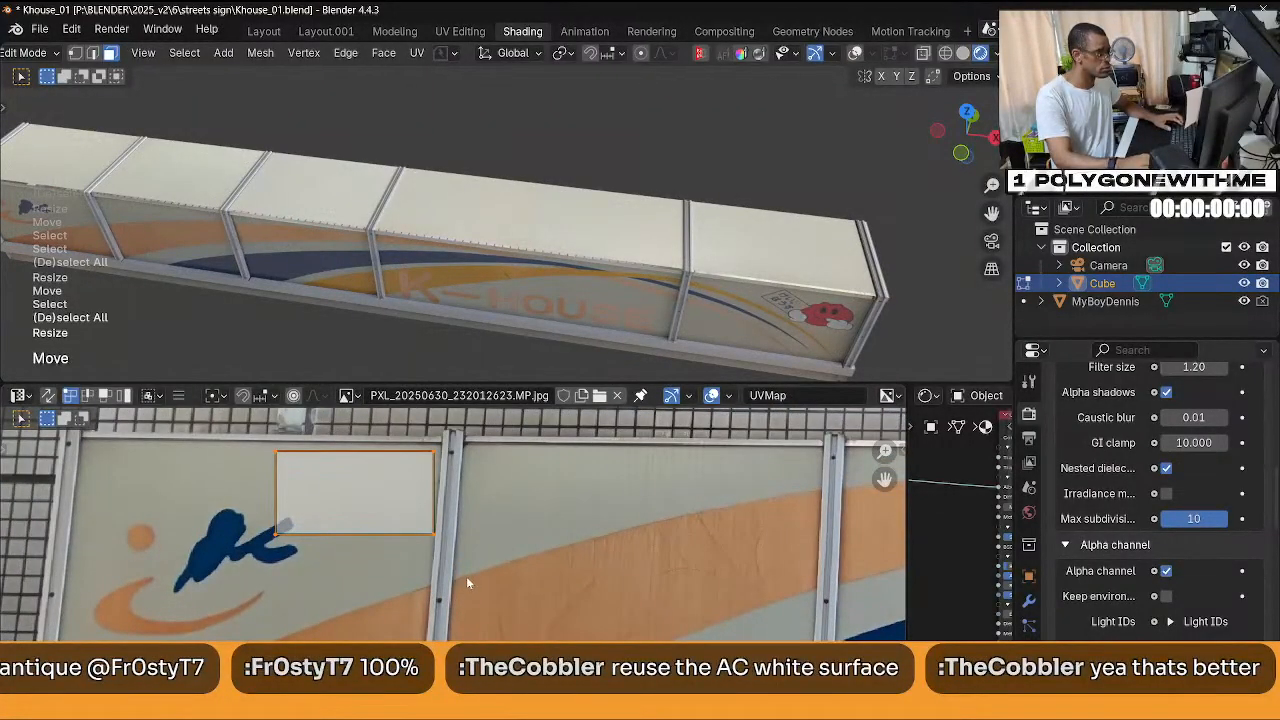
key(g)
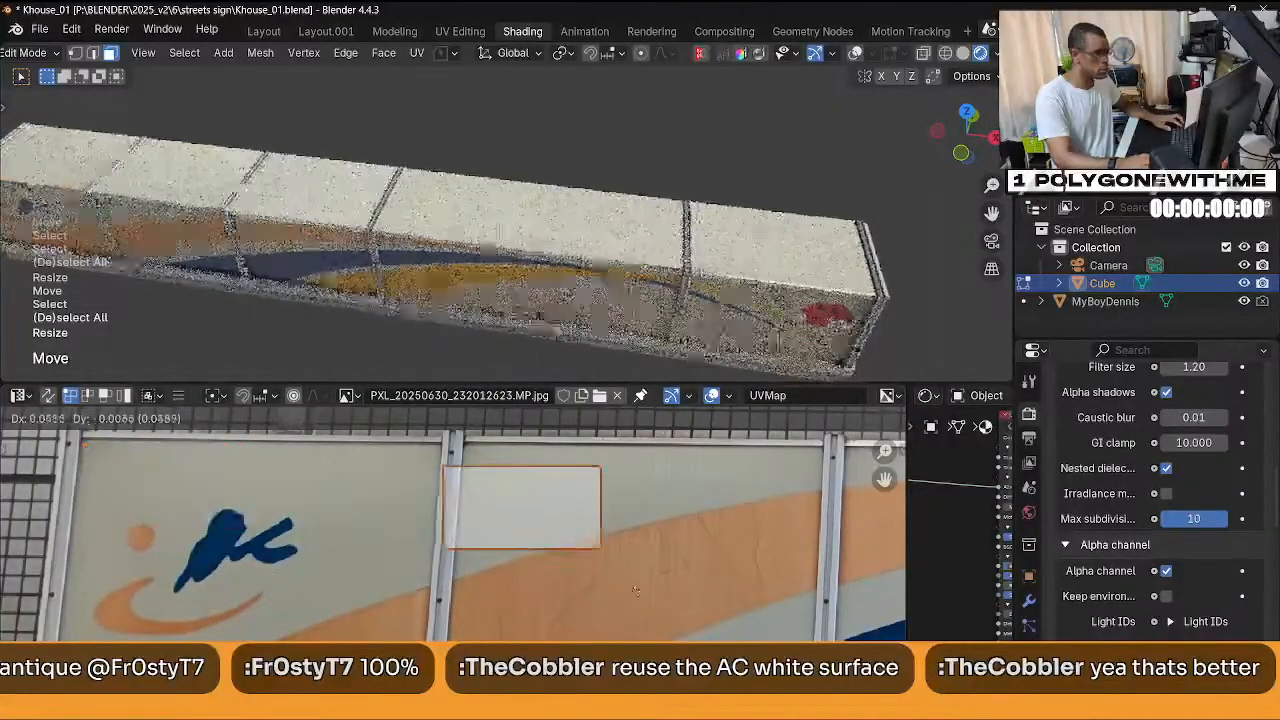
click(652, 580)
key(s)
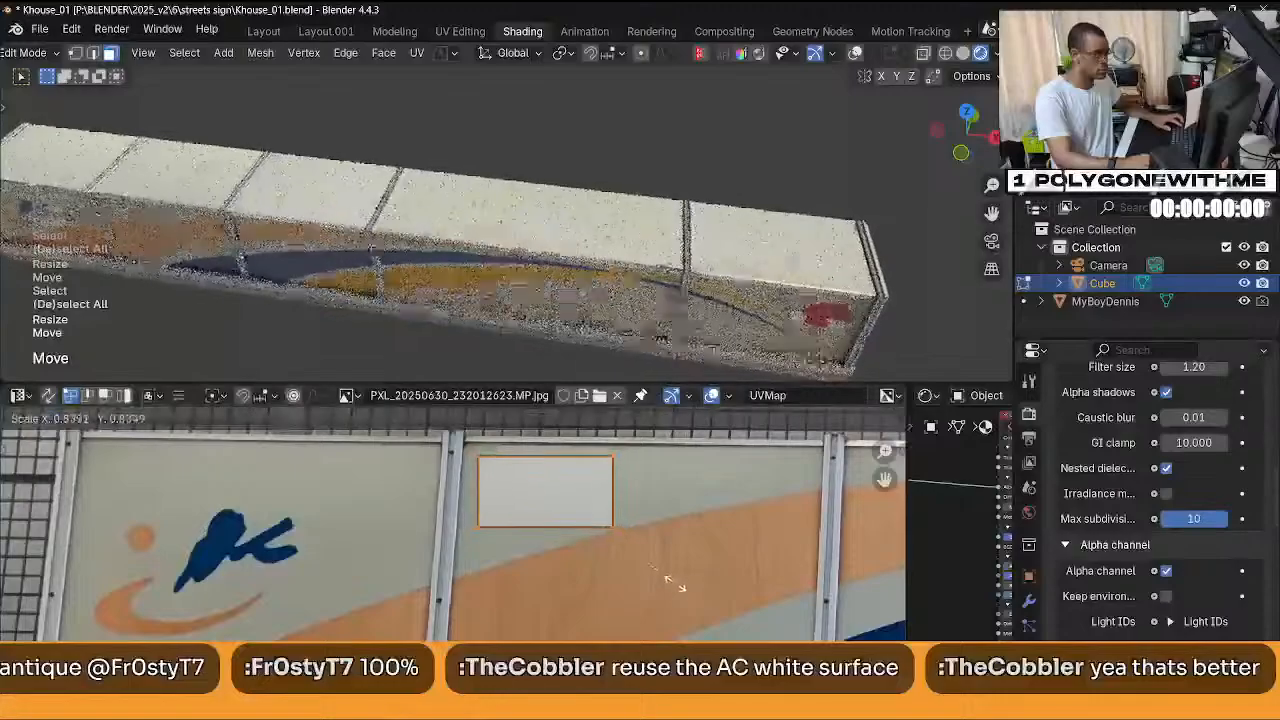
click(669, 591)
key(g)
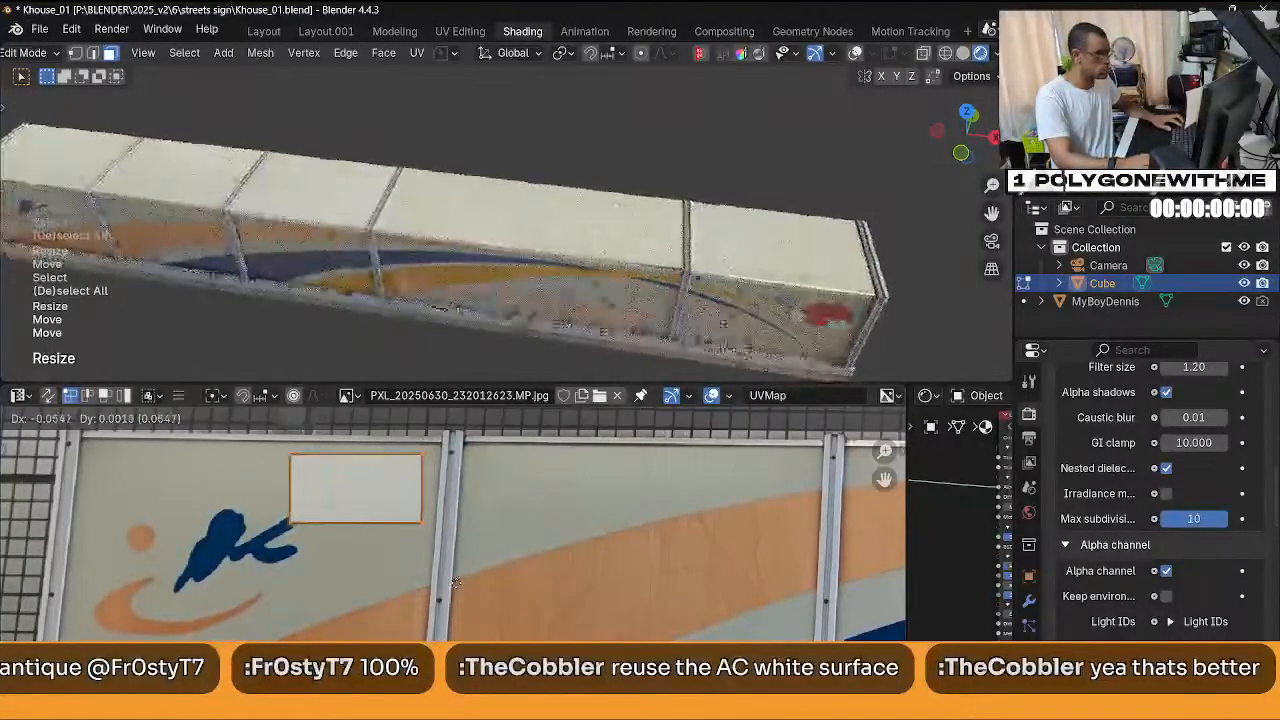
click(463, 580)
Select the thin edge strips along the roof's front edge and project their UVs from the top view.
middle_drag(430, 250, 470, 330)
middle_drag(220, 283, 532, 232)
click(607, 283)
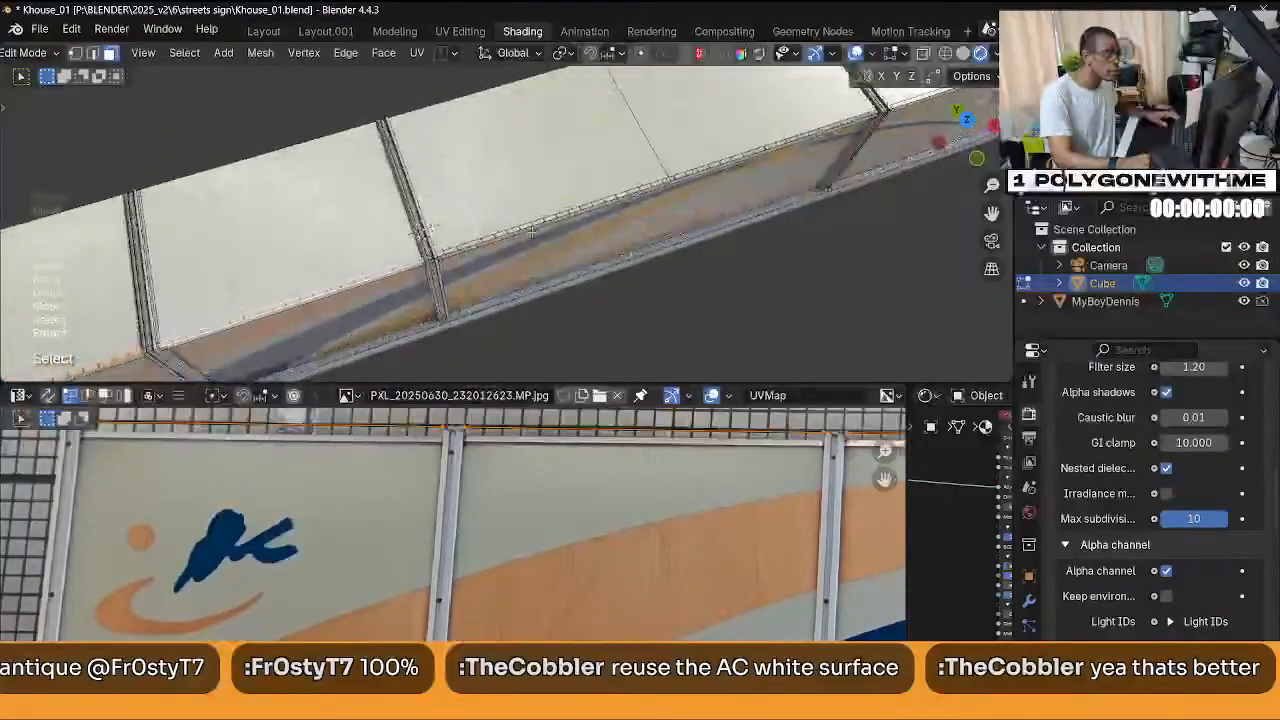
click(714, 175)
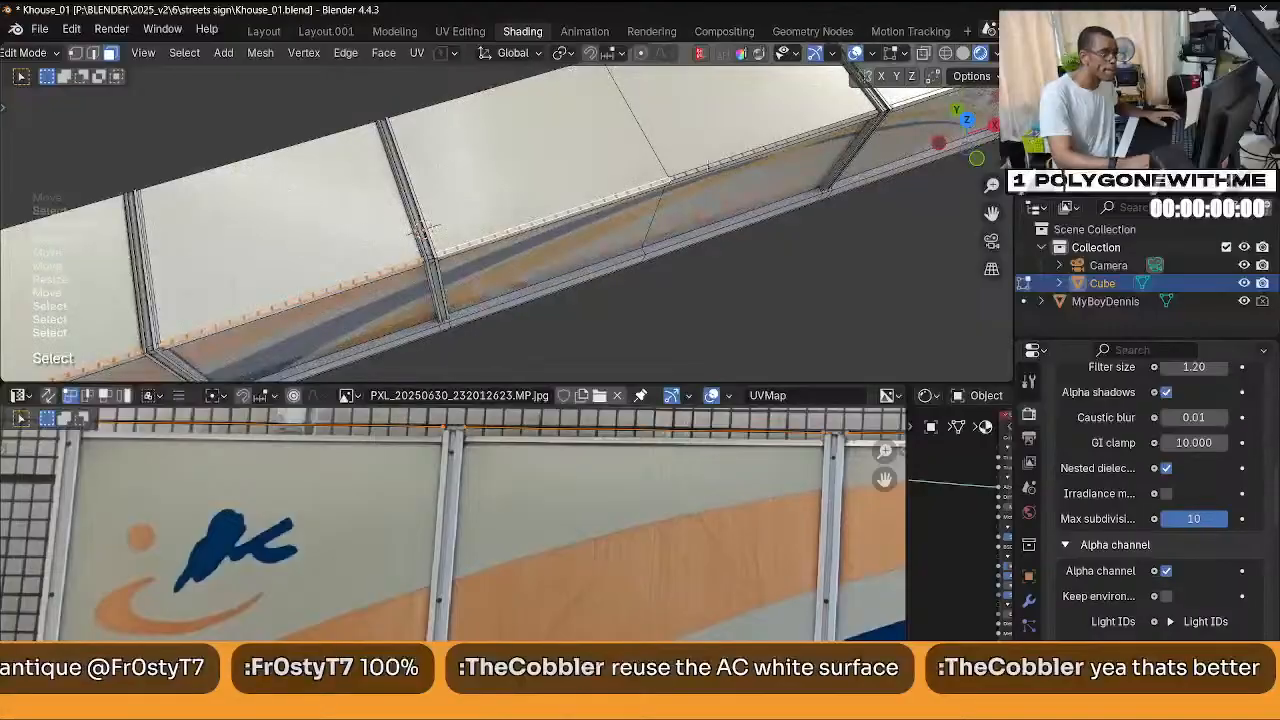
shift+middle_drag(425, 230, 233, 293)
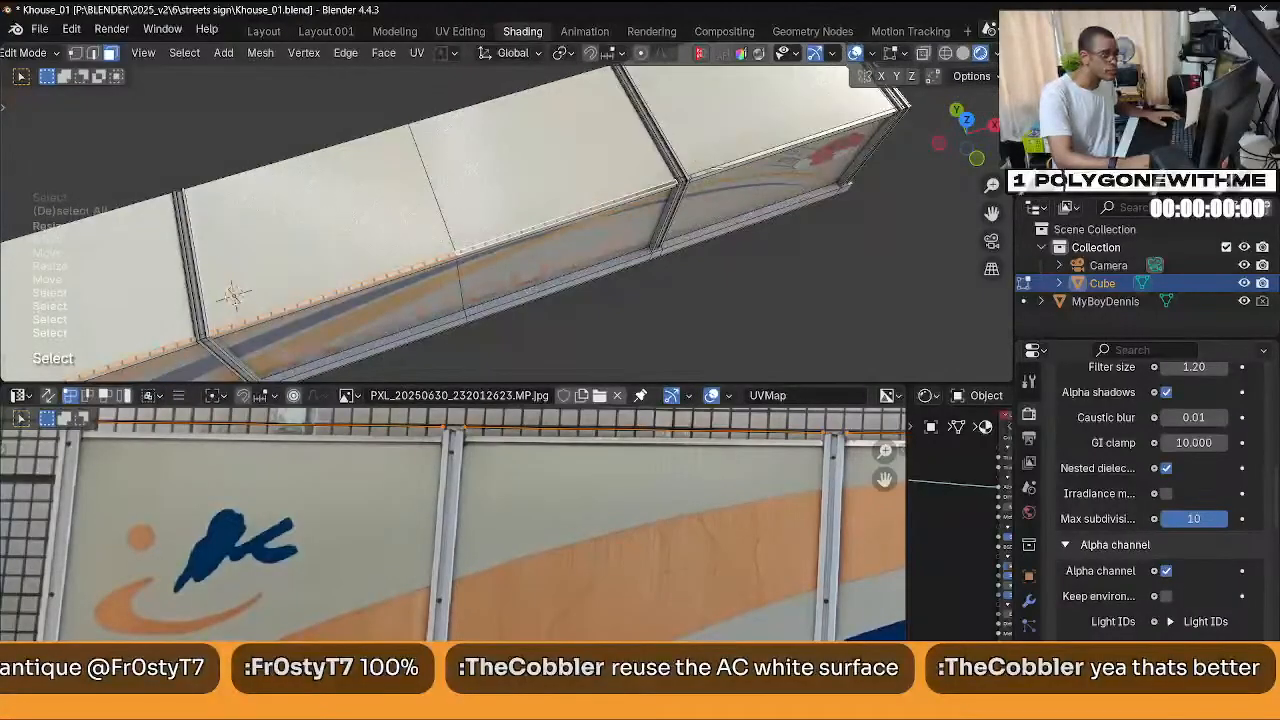
shift+click(580, 213)
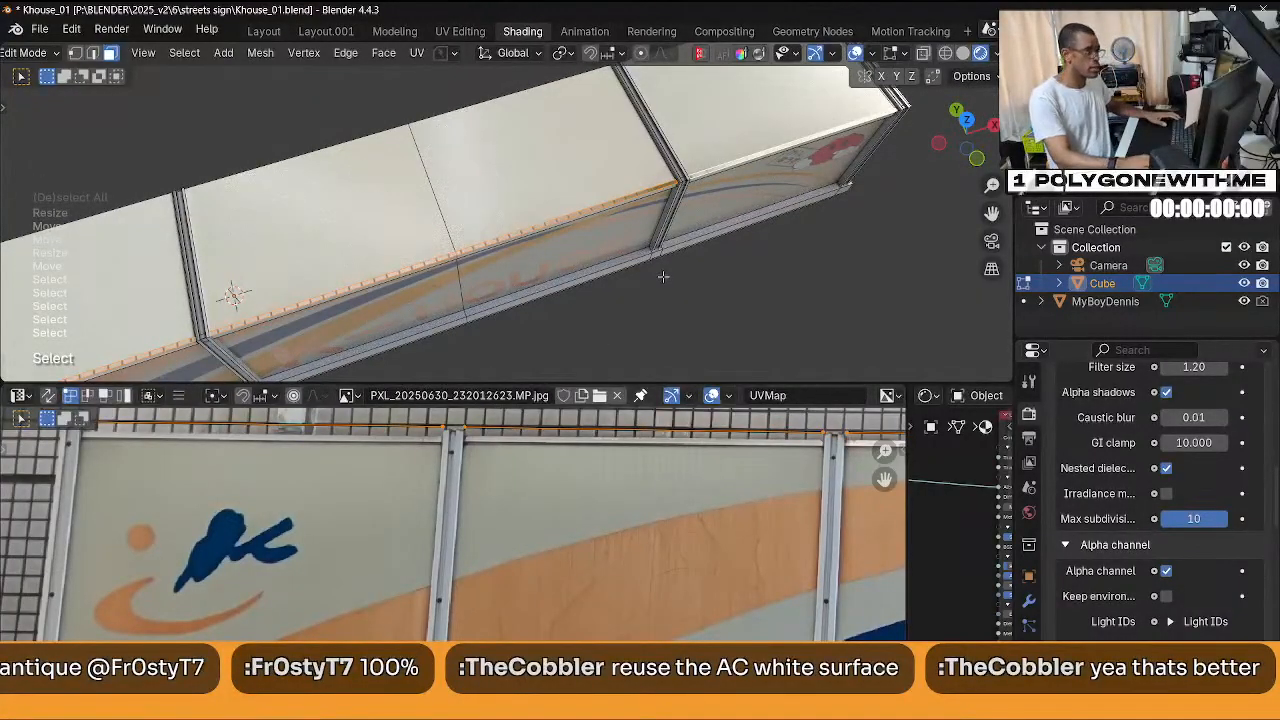
key(KP_7)
scroll(595, 314, down, 4)
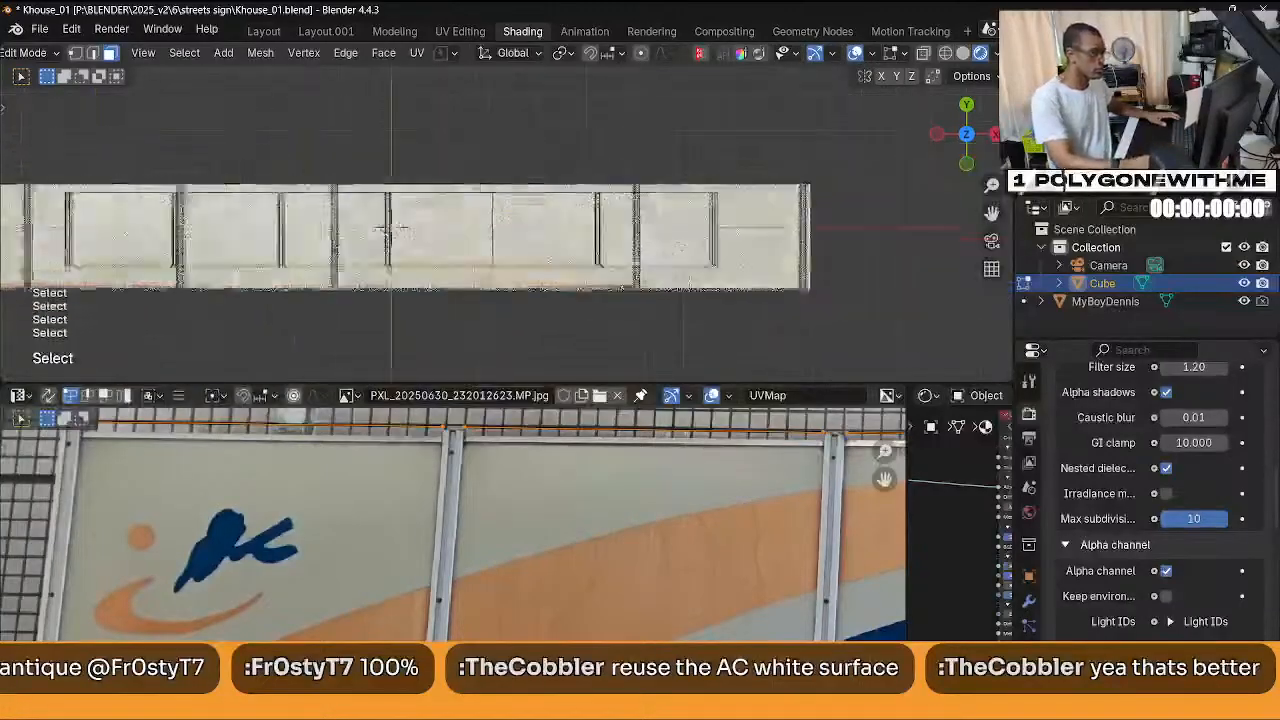
key(u)
click(609, 317)
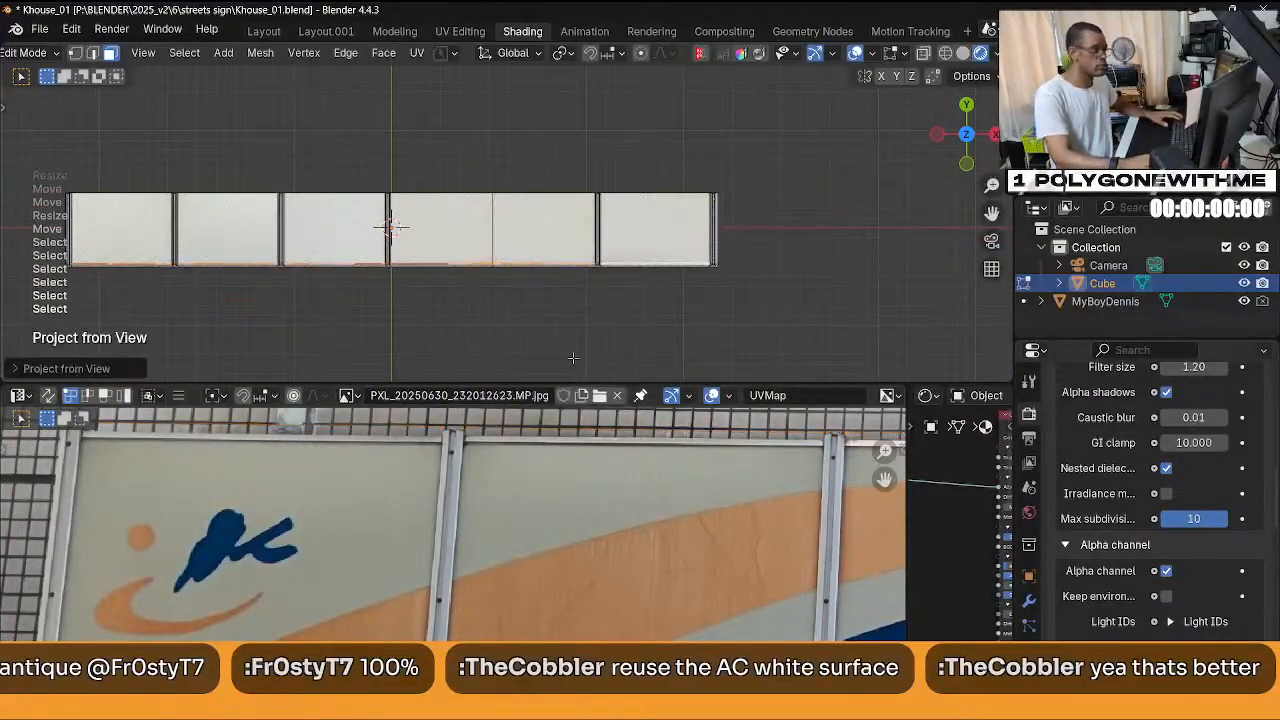
Move the projected edge-strip UVs together down onto the horizontal metal rail beneath the sign panels in the photo.
scroll(527, 473, down, 3)
middle_drag(636, 556, 531, 548)
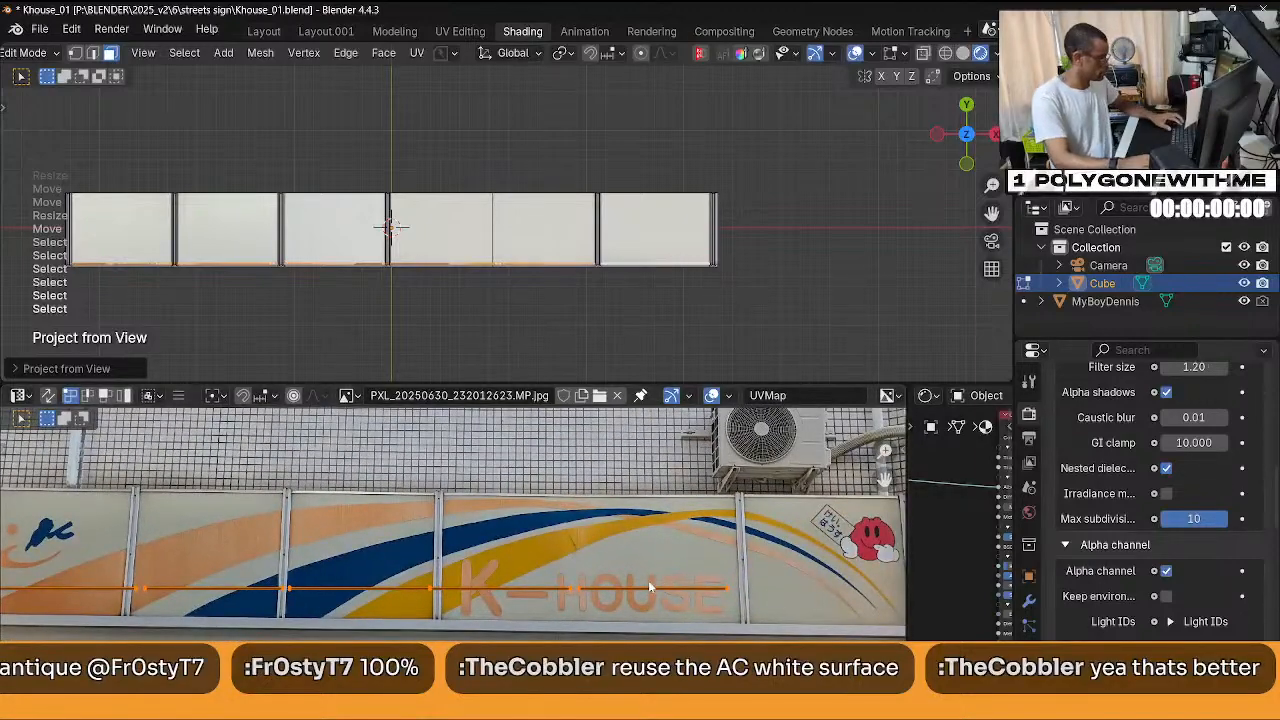
key(g)
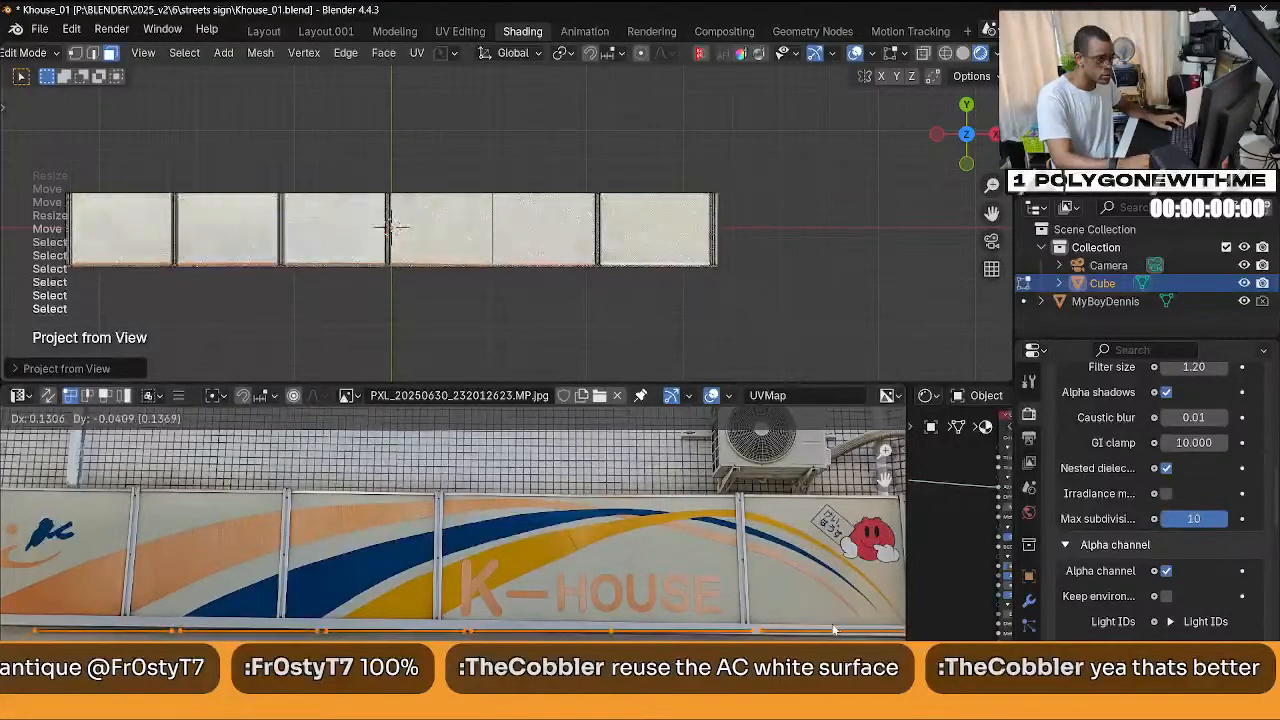
click(832, 630)
middle_drag(790, 614, 645, 574)
middle_drag(450, 592, 627, 579)
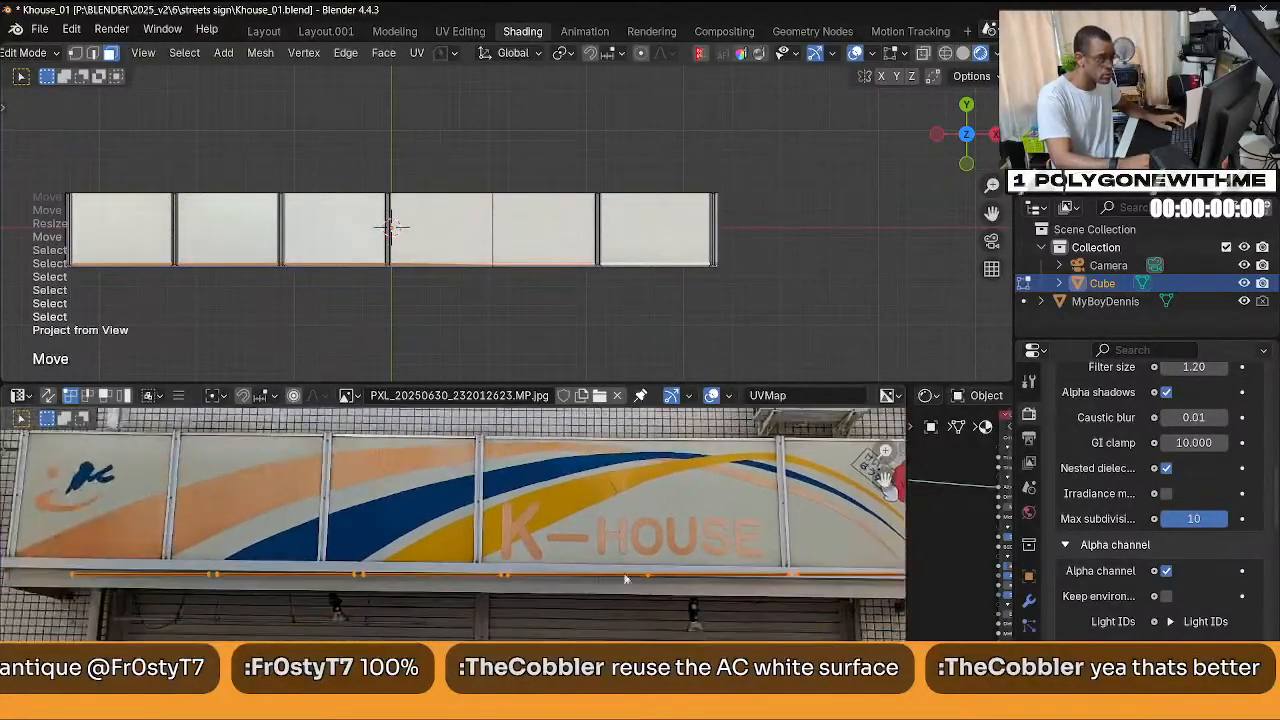
middle_drag(388, 573, 518, 548)
Move the first and second edge-strip UV islands from the left up onto the rail directly under their sign panels.
click(205, 524)
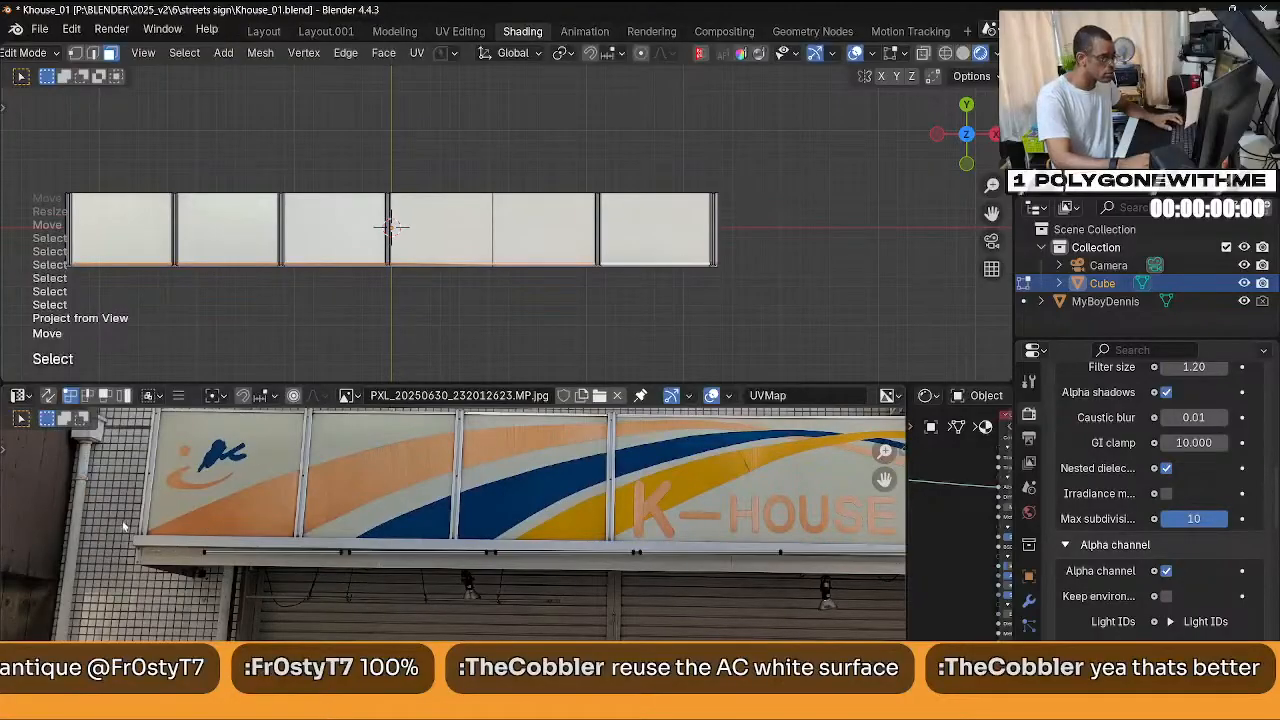
drag(188, 546, 348, 595)
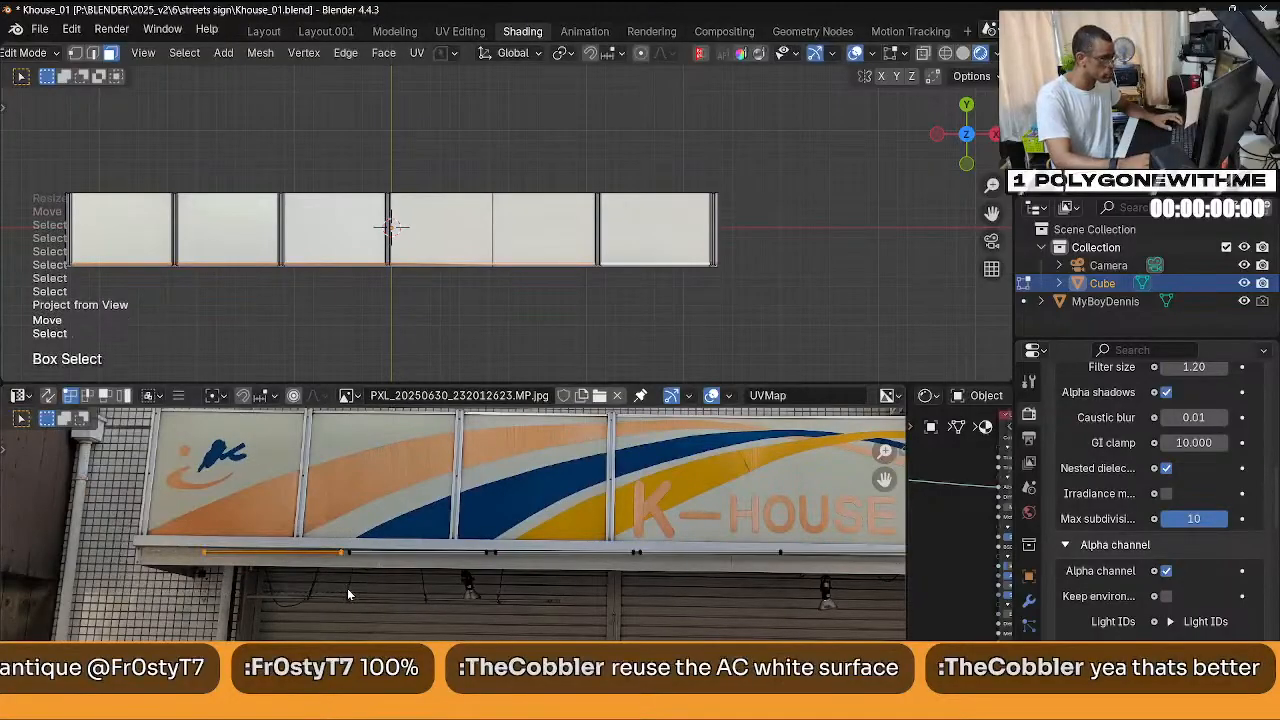
key(g)
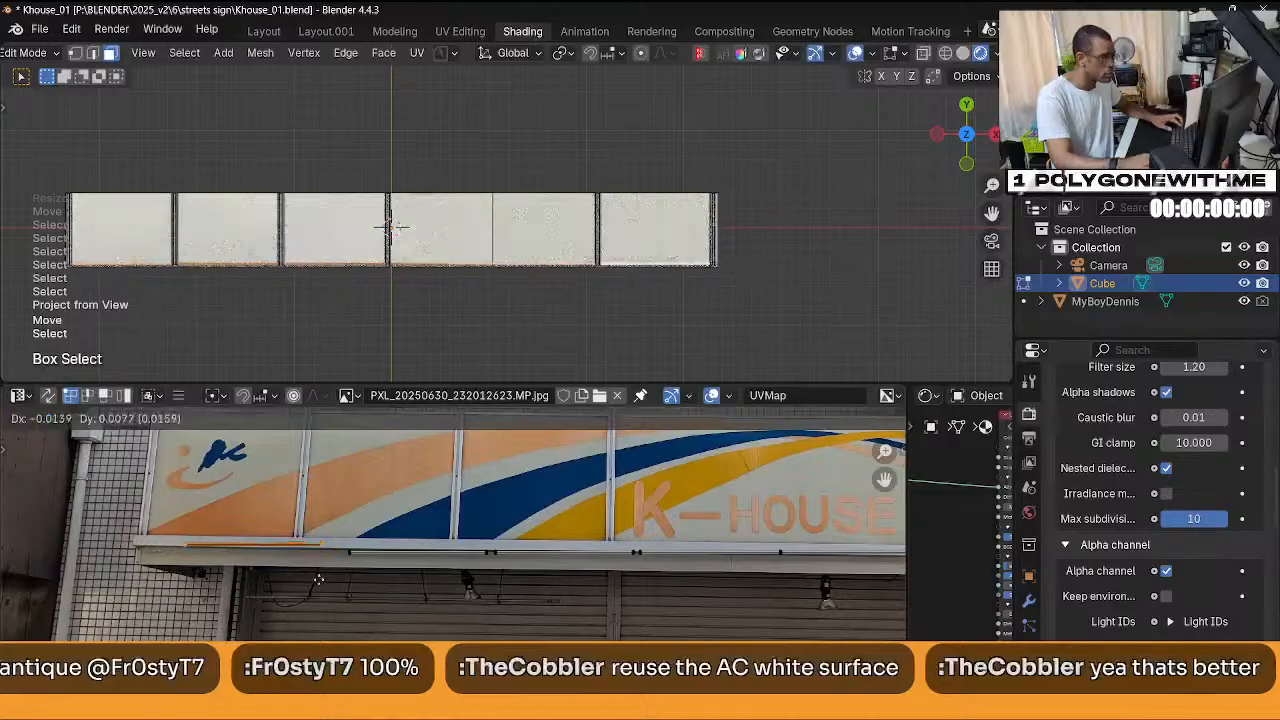
click(318, 576)
drag(340, 537, 486, 583)
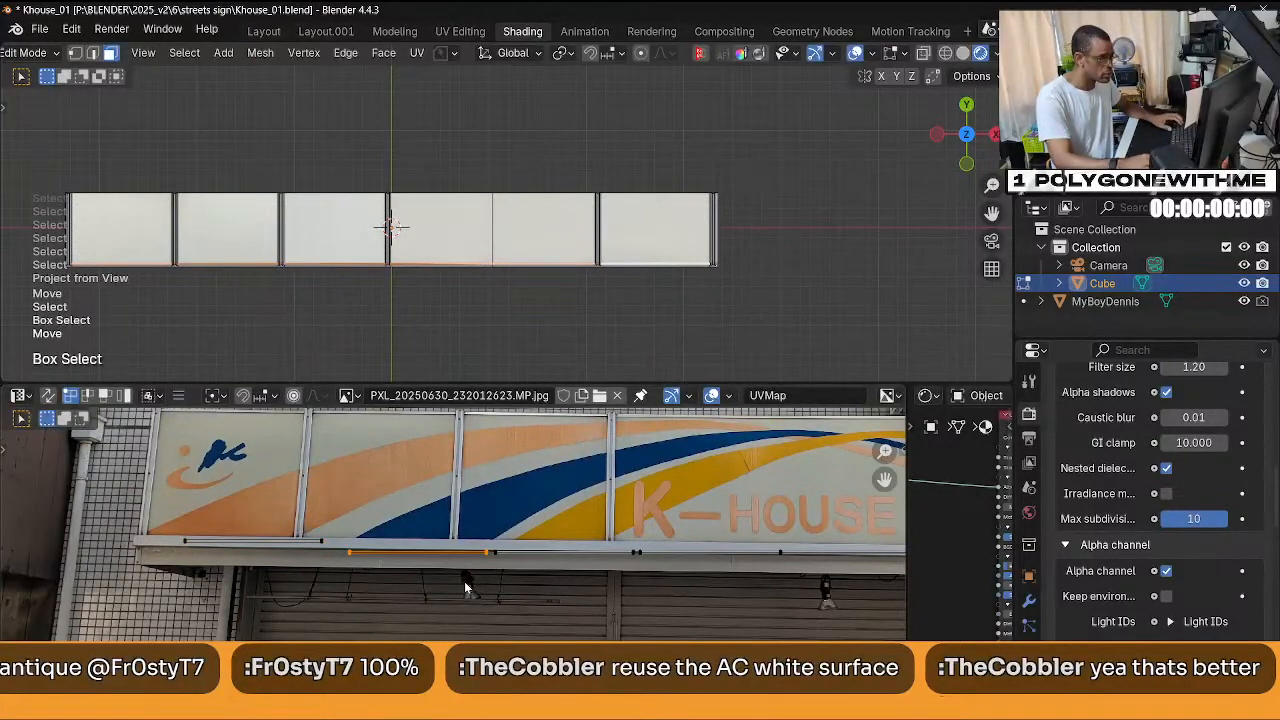
key(g)
click(488, 549)
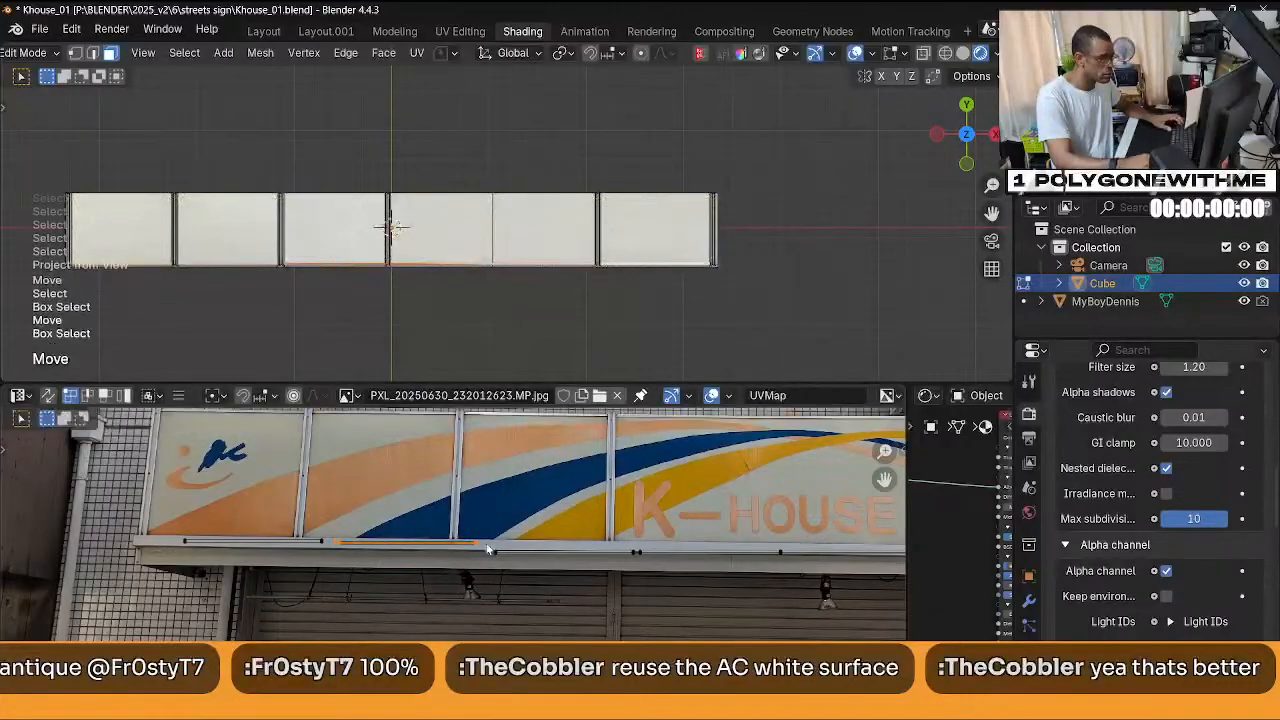
Shift the third edge-strip UV island and the long one under the K-HOUSE lettering up onto the metal rail.
drag(637, 582, 638, 584)
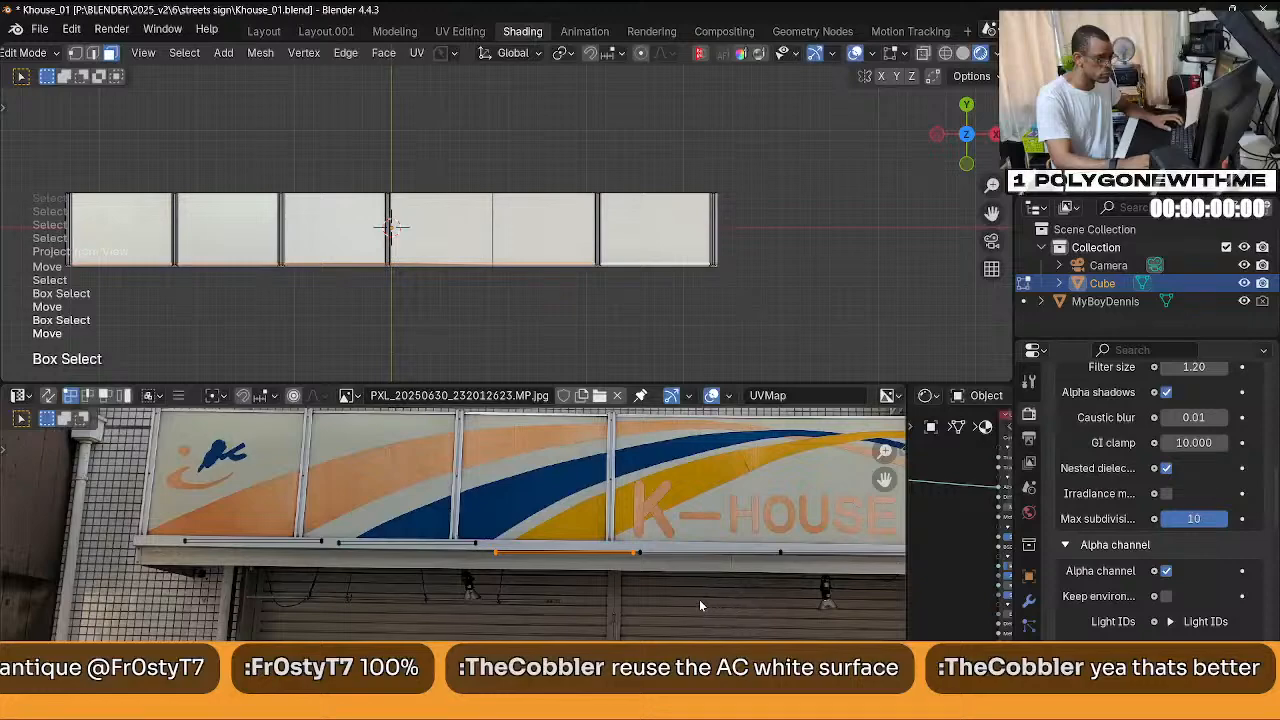
key(g)
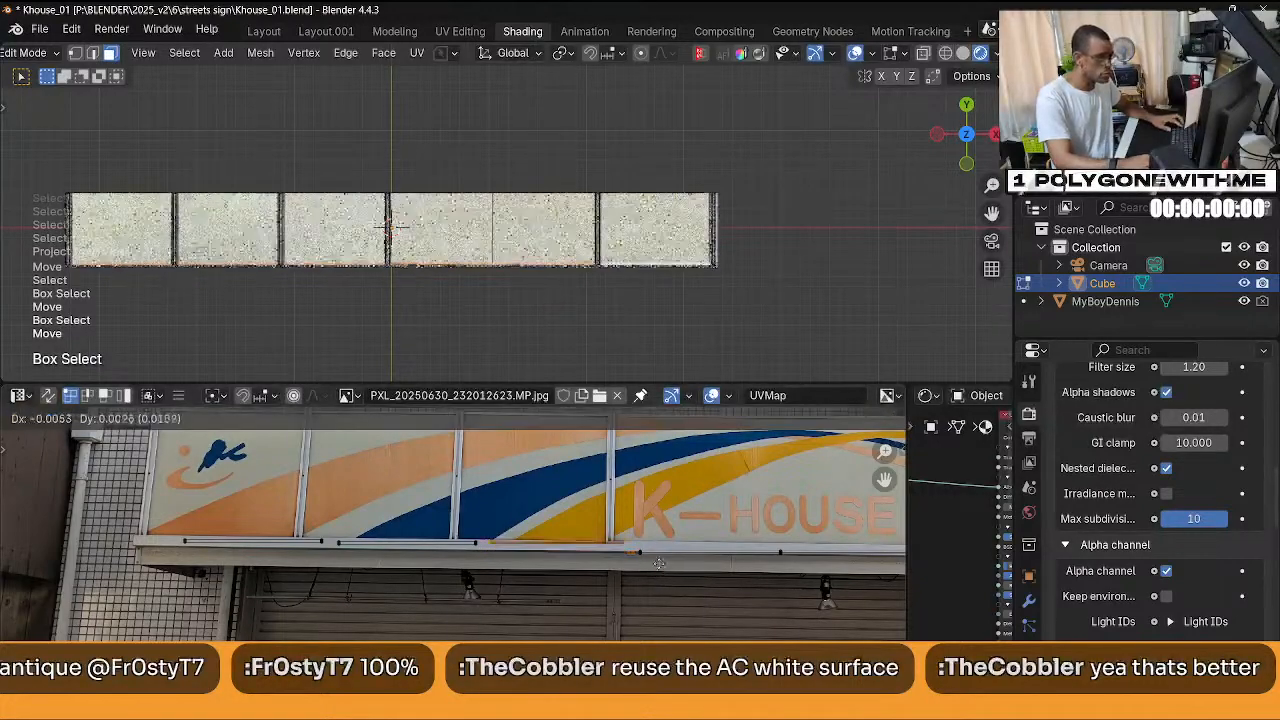
click(657, 575)
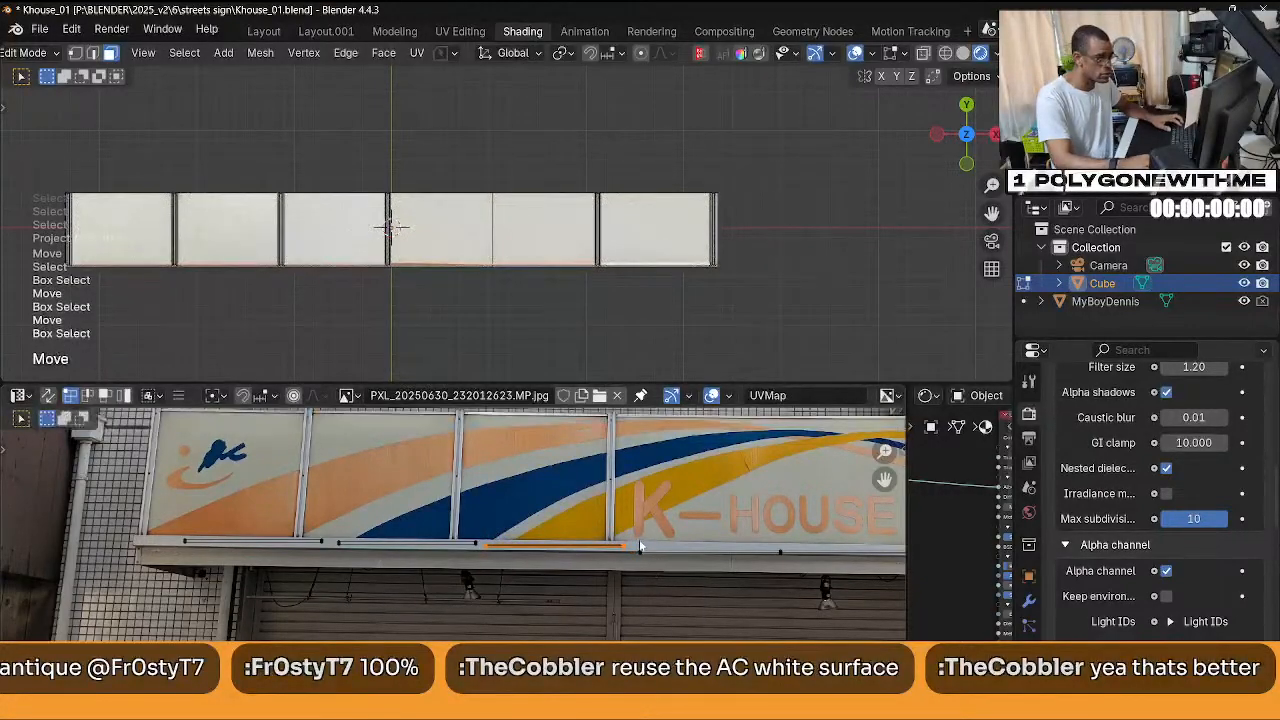
drag(769, 579, 768, 590)
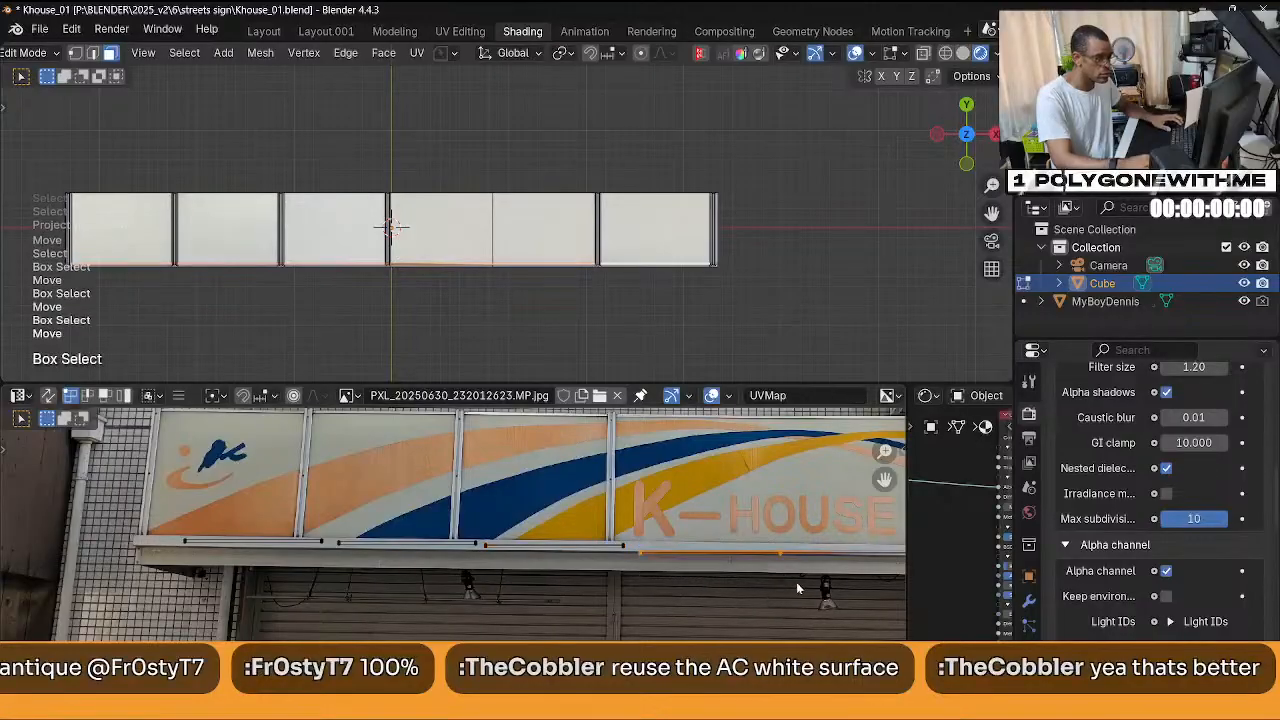
middle_drag(796, 582, 625, 588)
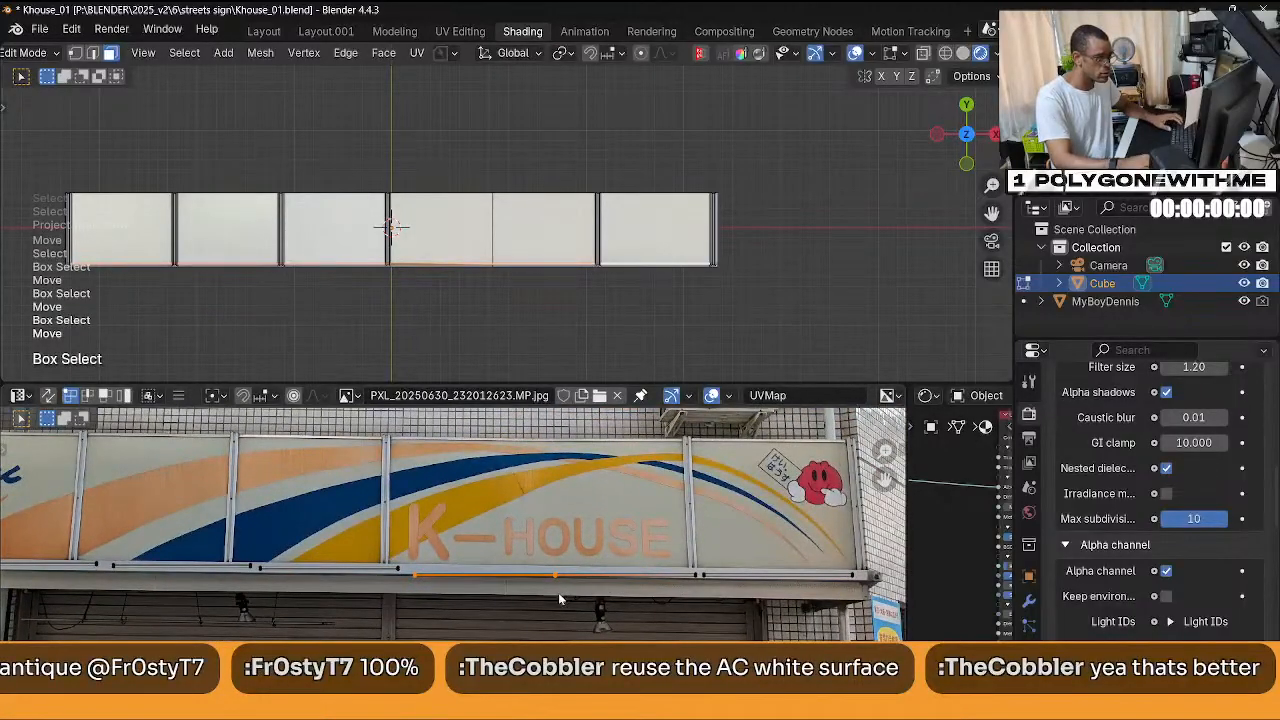
key(g)
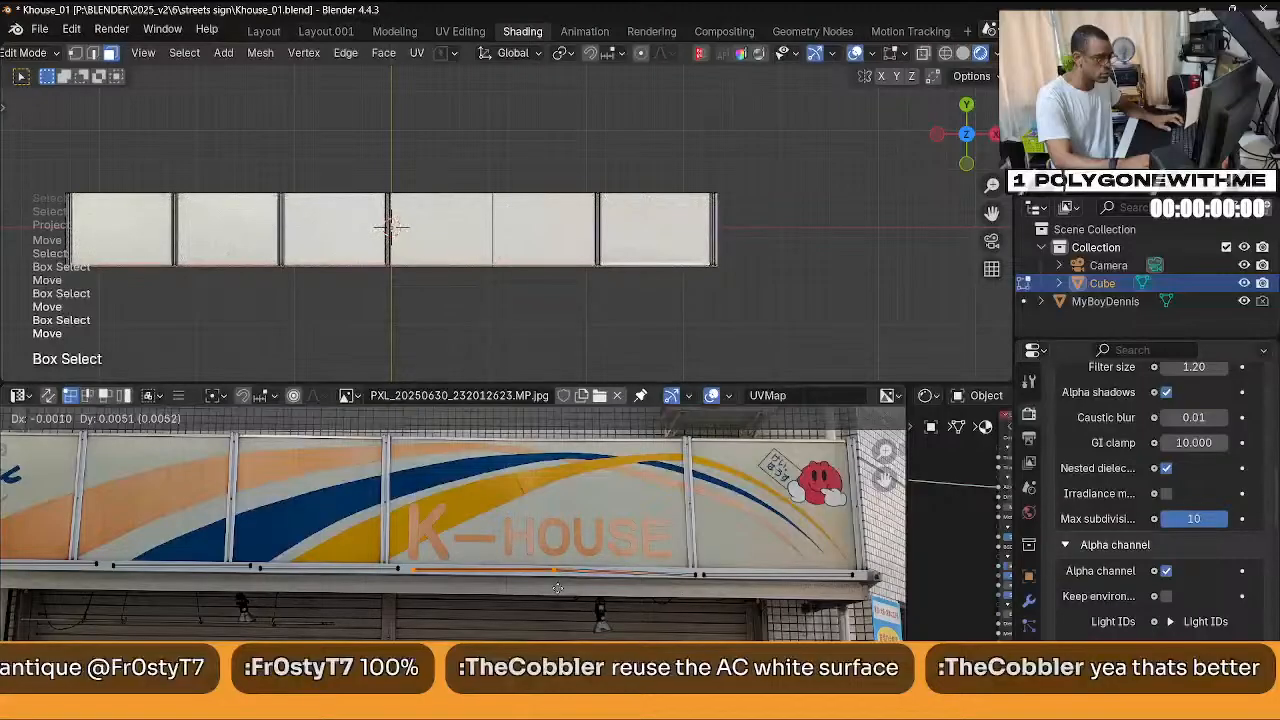
click(557, 588)
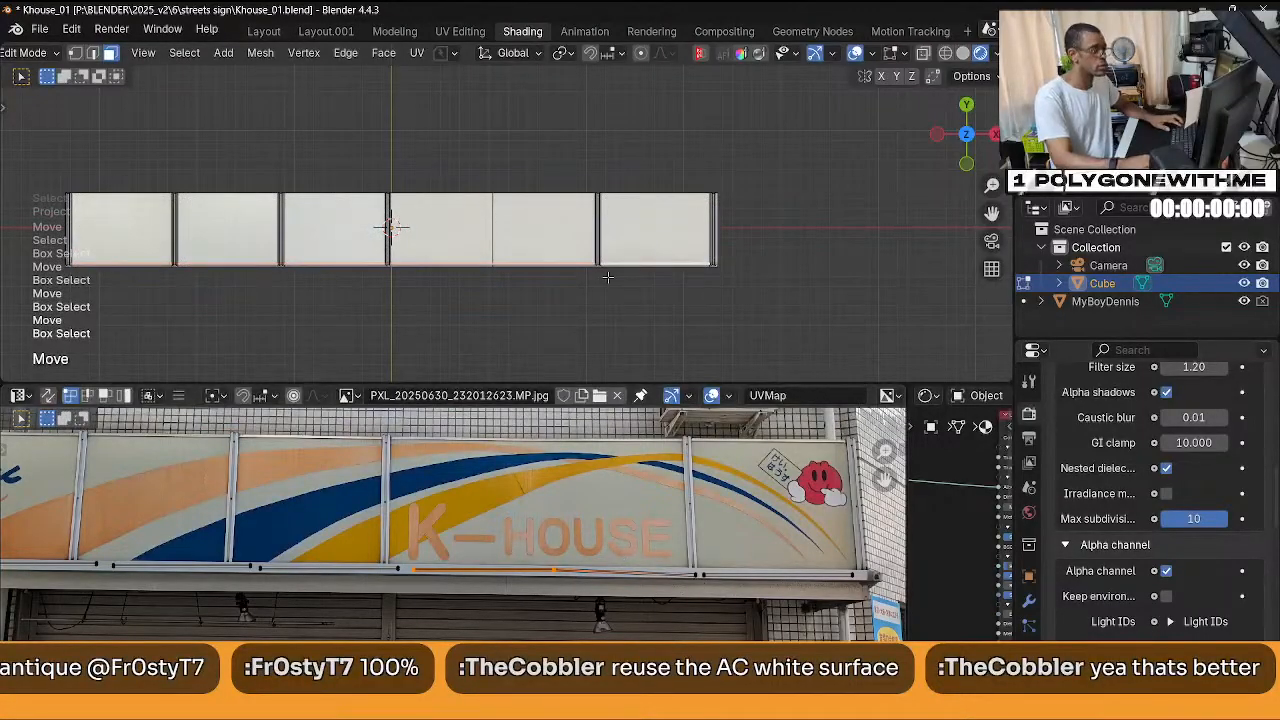
Select the sign's end face beside the red-character panel and project its UVs from the right side view.
middle_drag(608, 277, 618, 296)
middle_drag(627, 242, 565, 178)
scroll(590, 222, down, 2)
scroll(630, 205, down, 1)
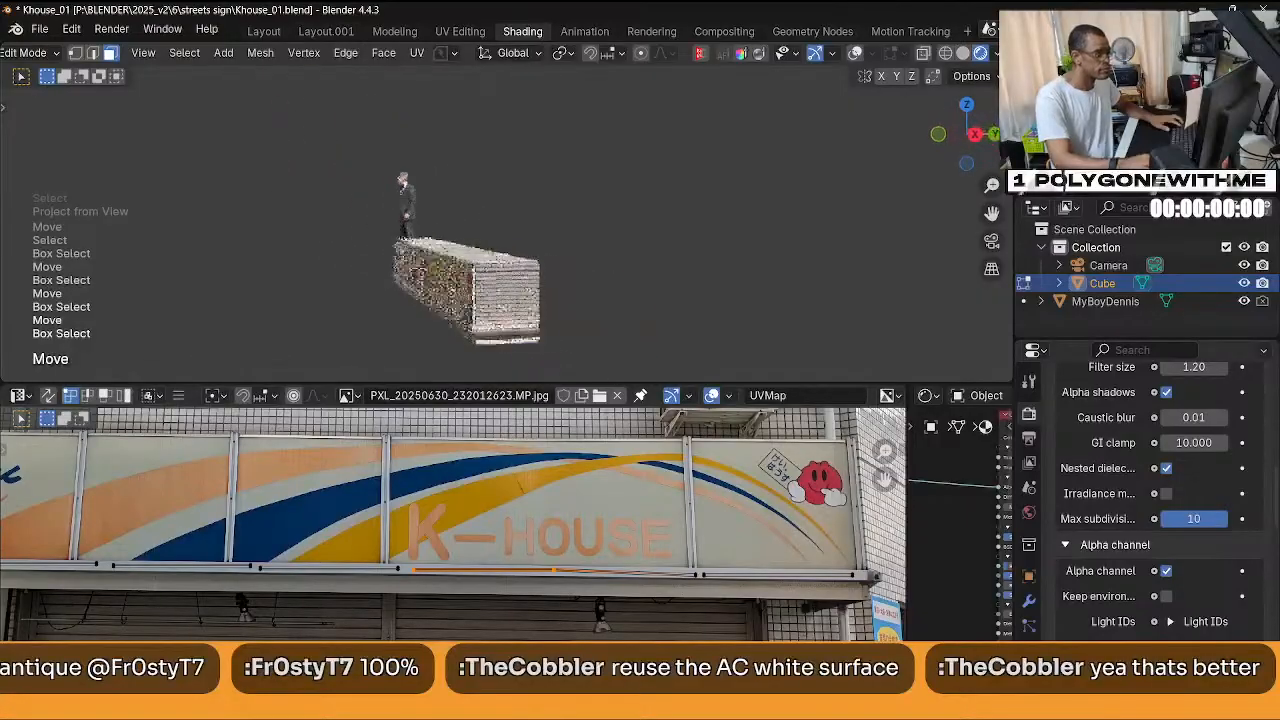
click(519, 307)
key(shift+alt+z)
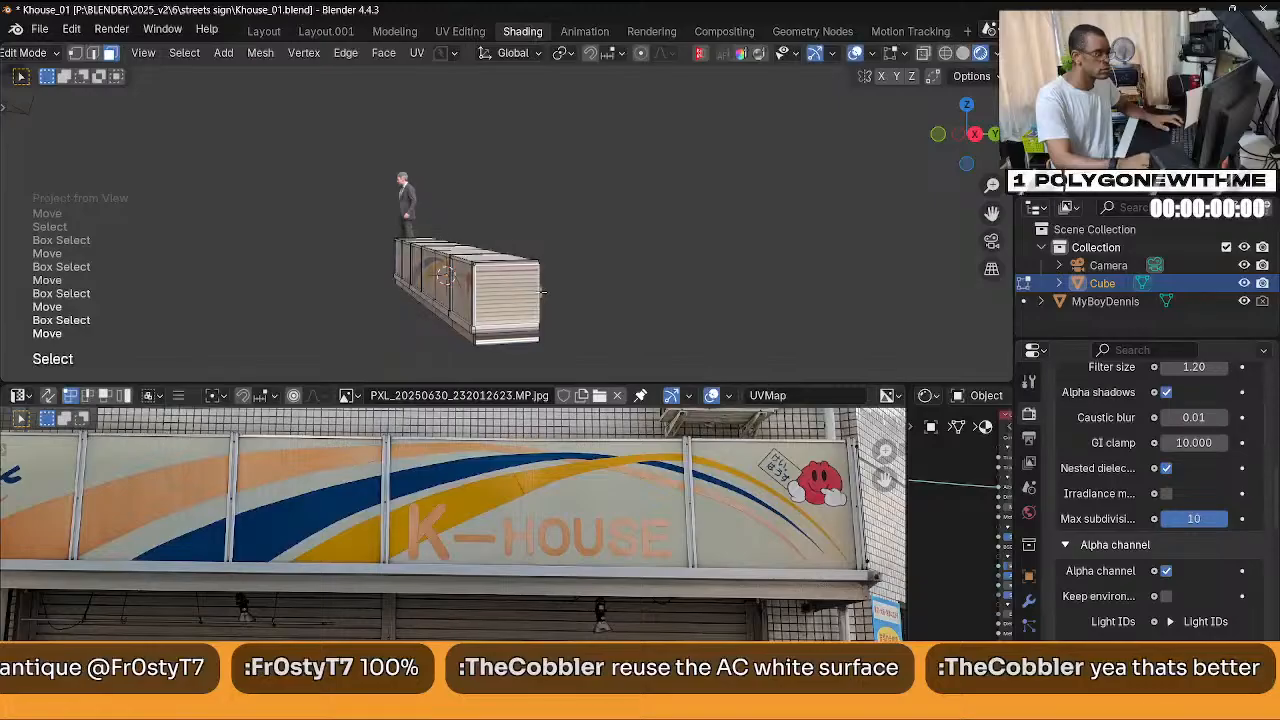
key(KP_3)
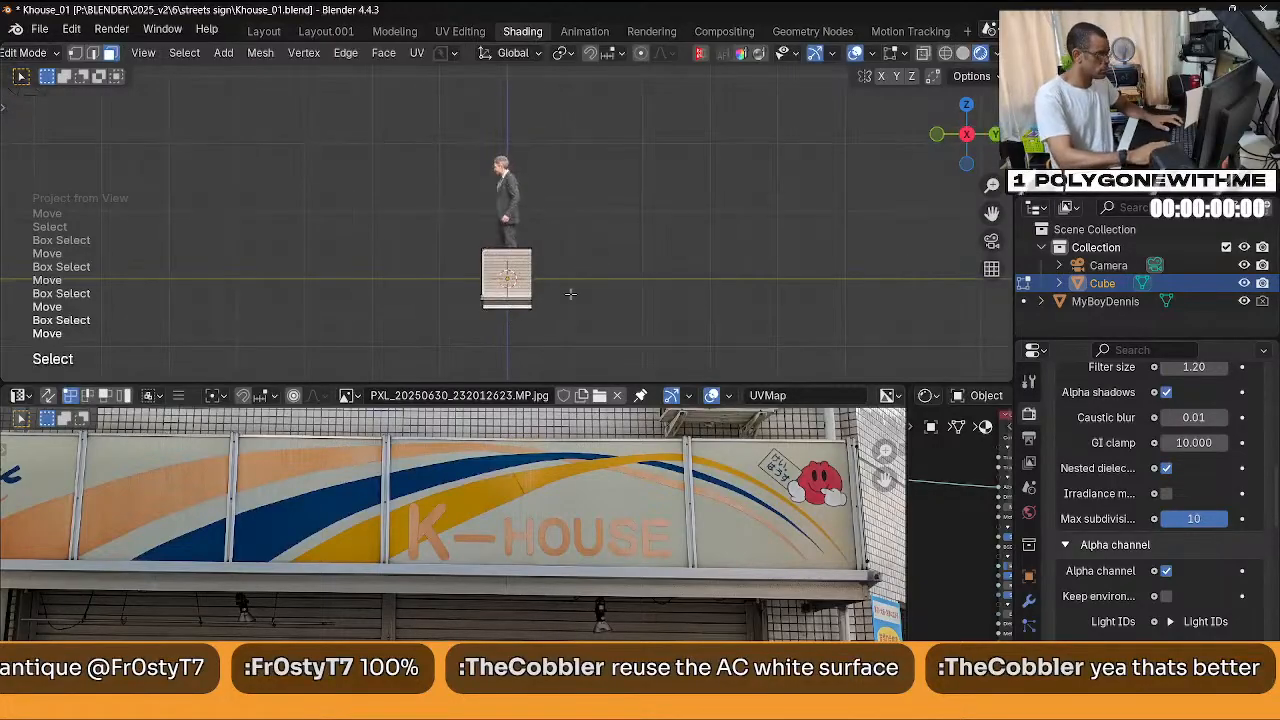
key(u)
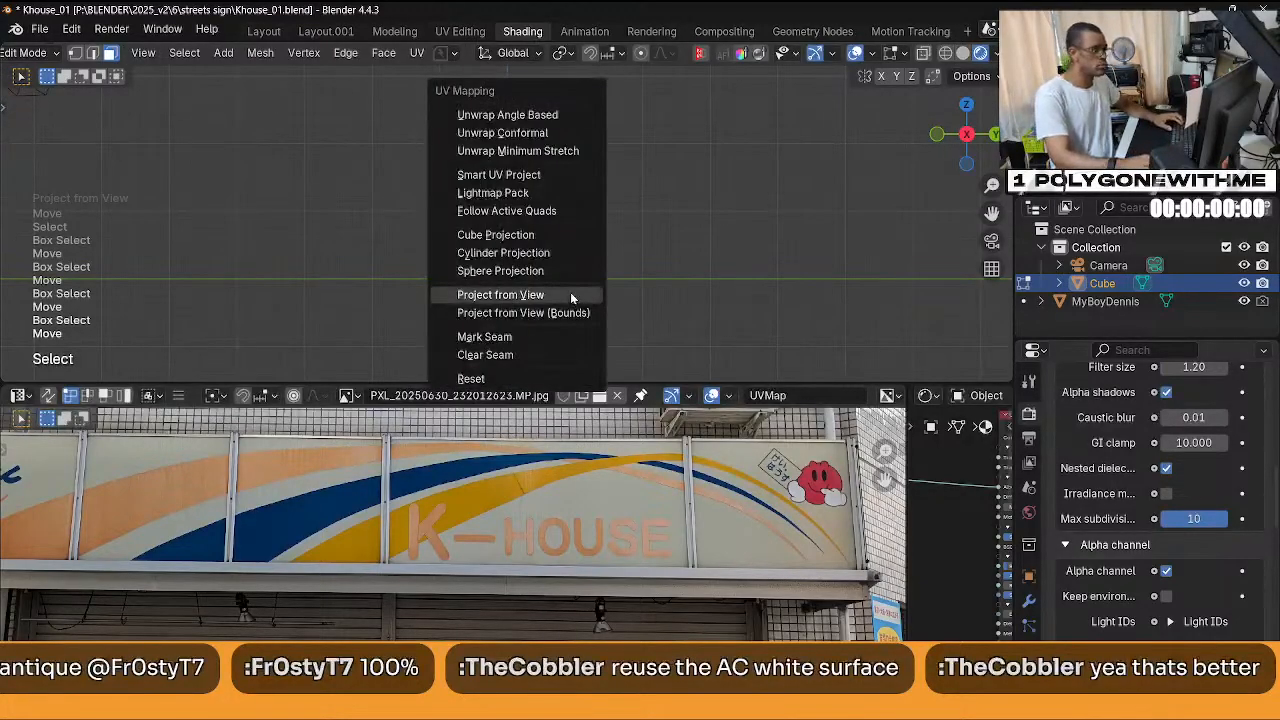
click(570, 292)
Enlarge the end face's UV island and align its upper corners with the photo panel showing the red character.
key(a)
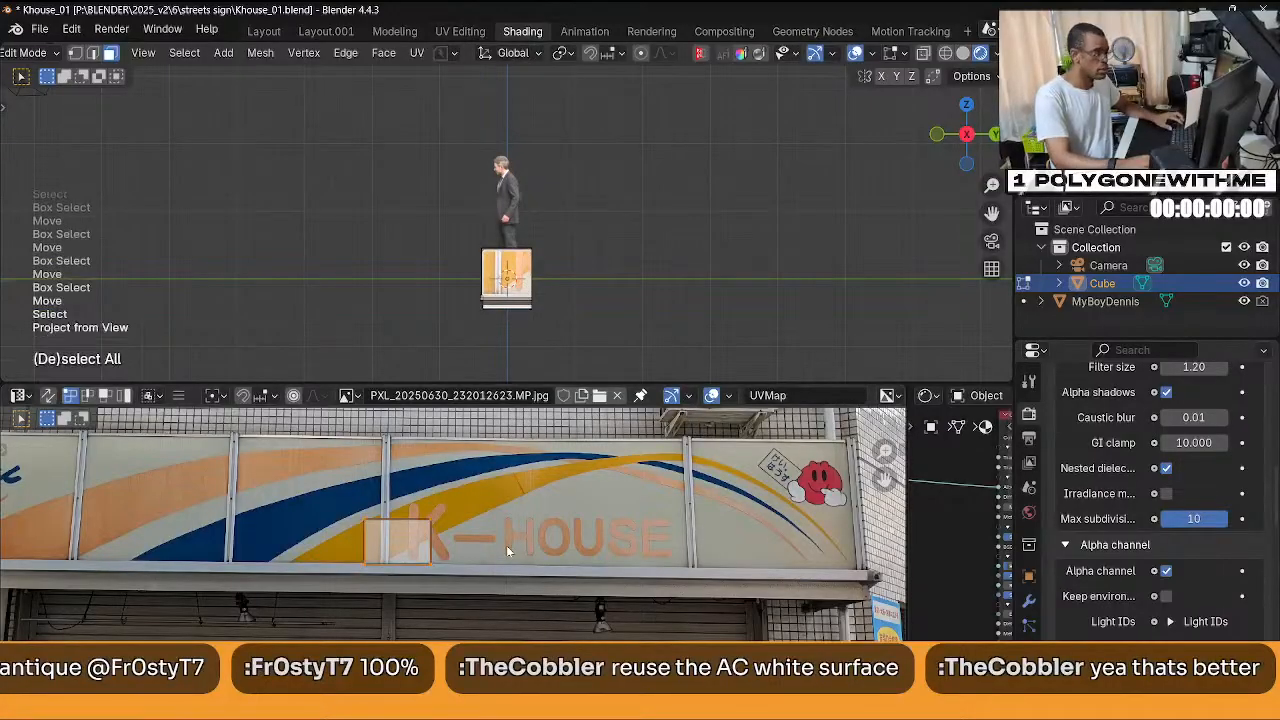
key(g)
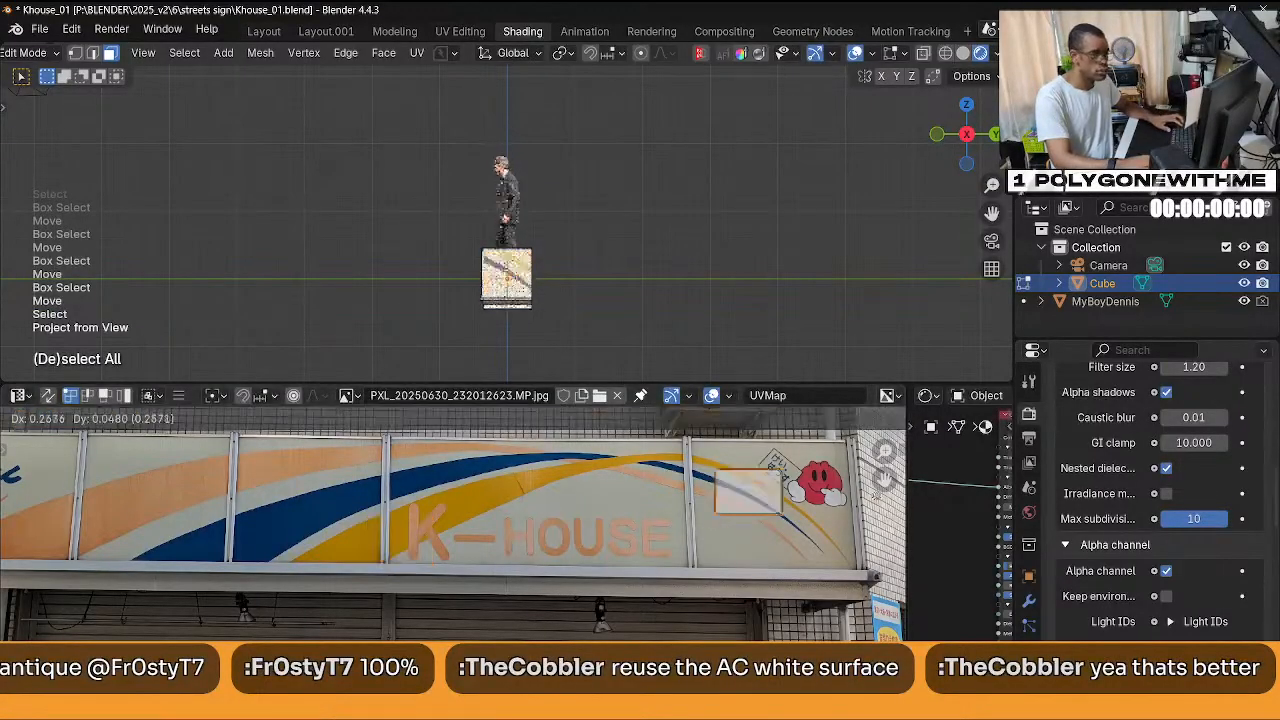
click(898, 510)
scroll(880, 505, up, 8)
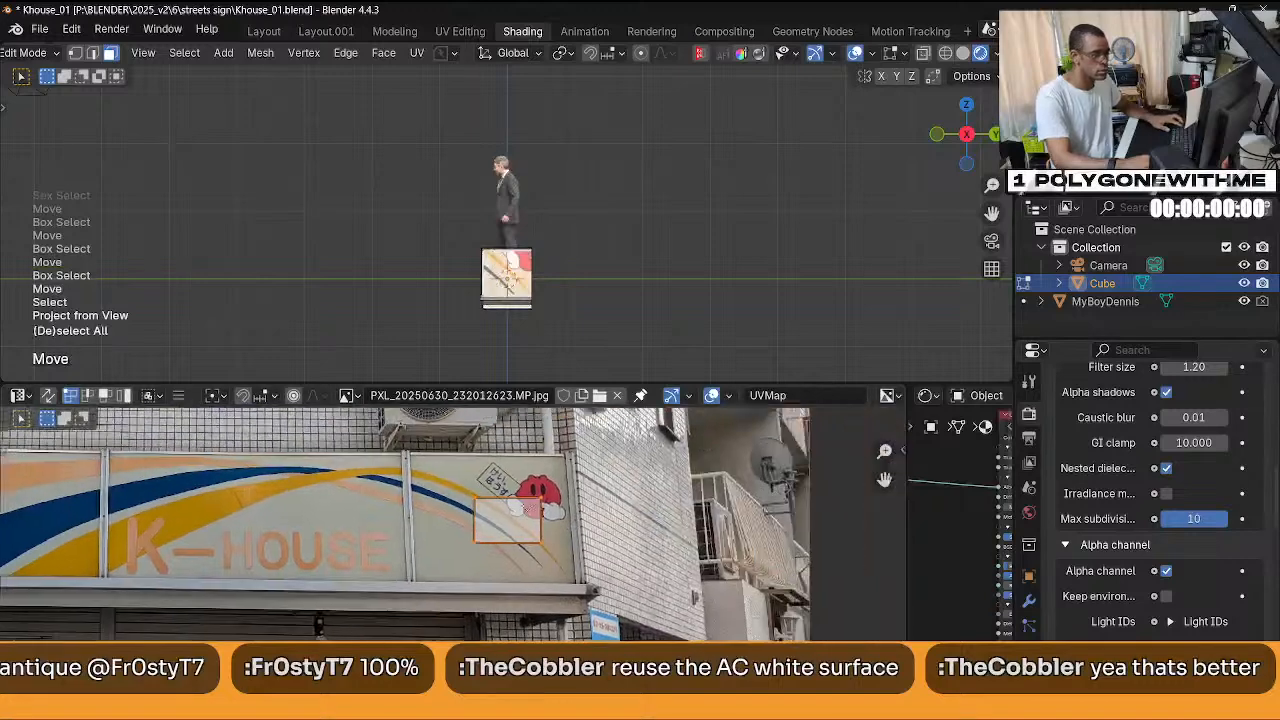
scroll(600, 592, down, 7)
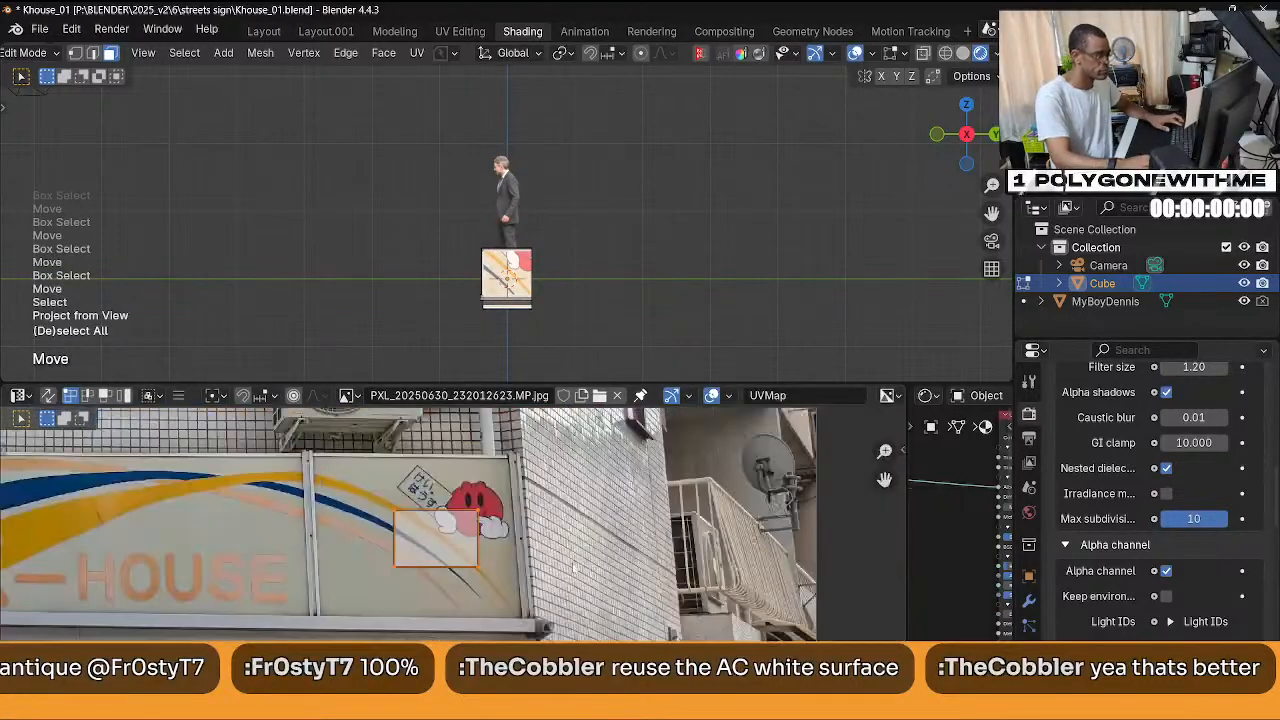
key(s)
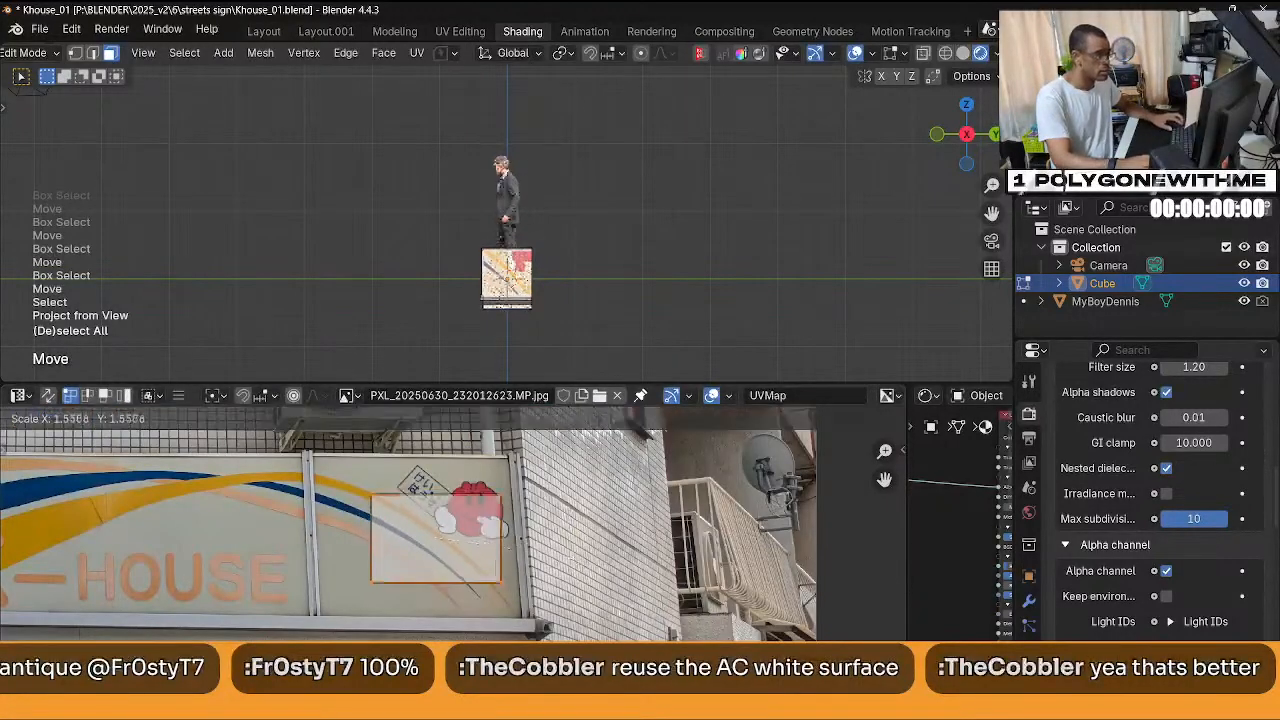
click(607, 571)
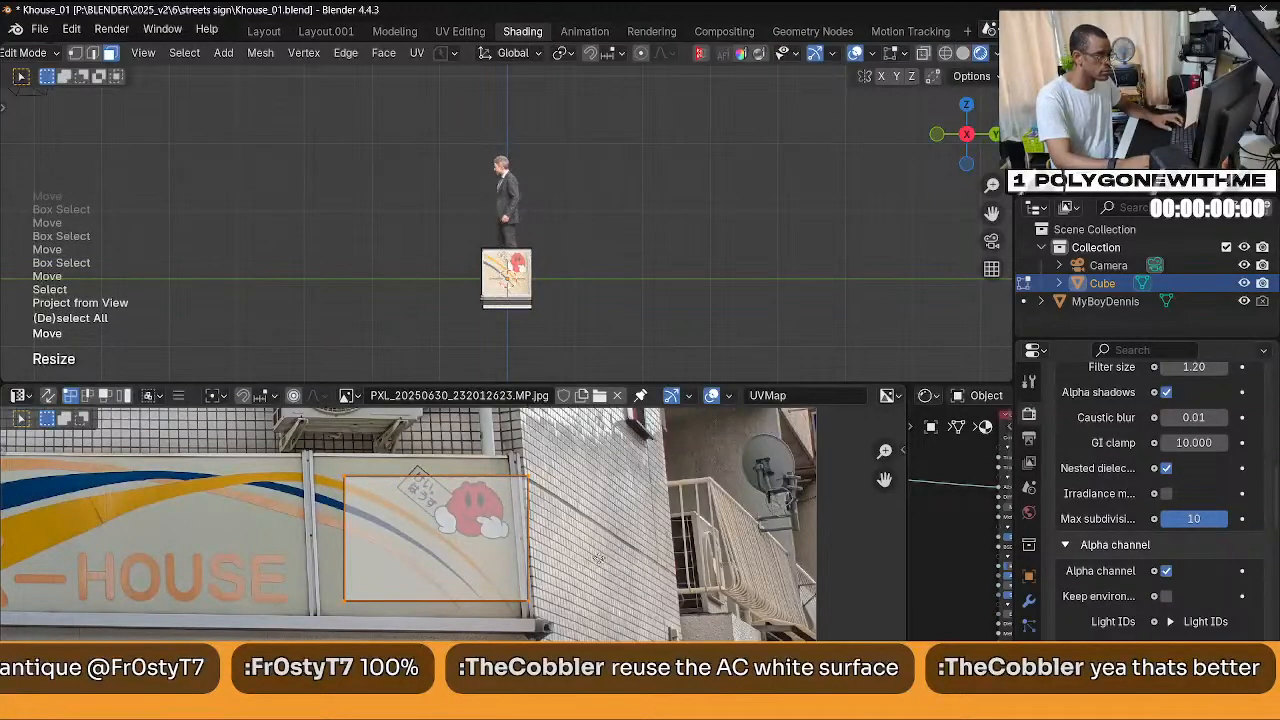
key(g)
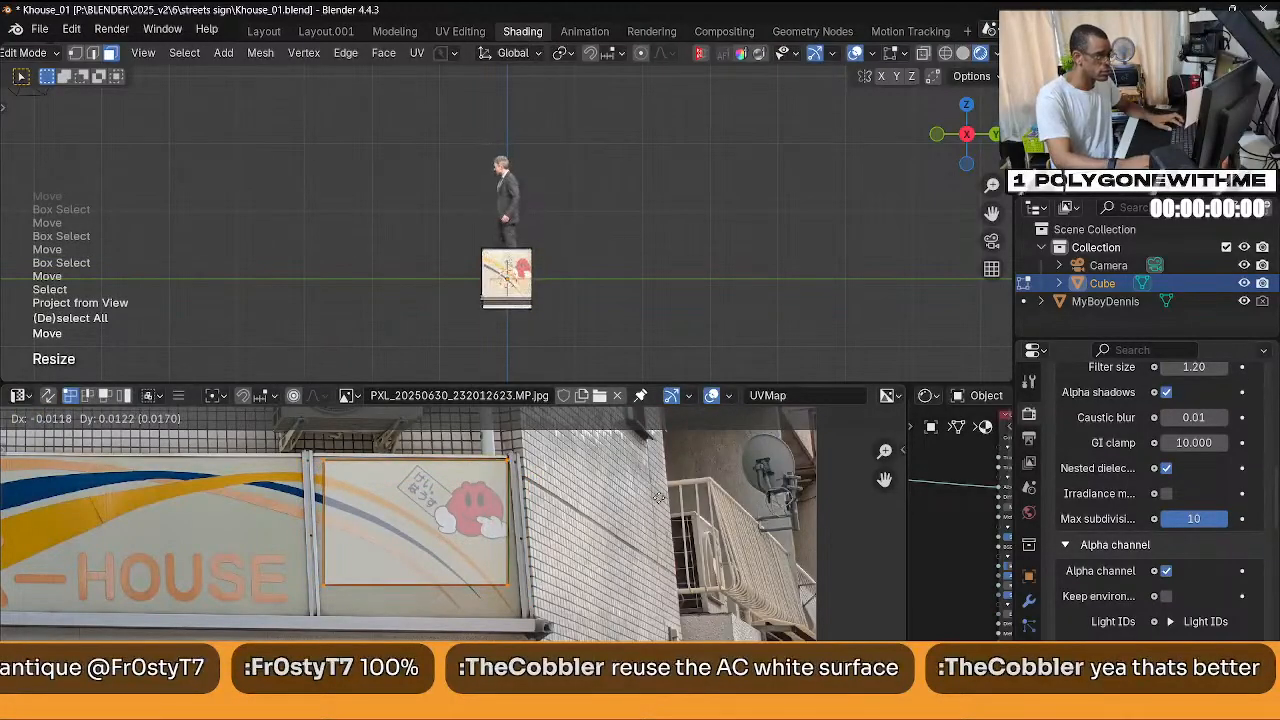
click(659, 497)
Fit the end face UV island's two lower corners and upper-left corner to the frame of the red-character panel in the photo.
click(484, 596)
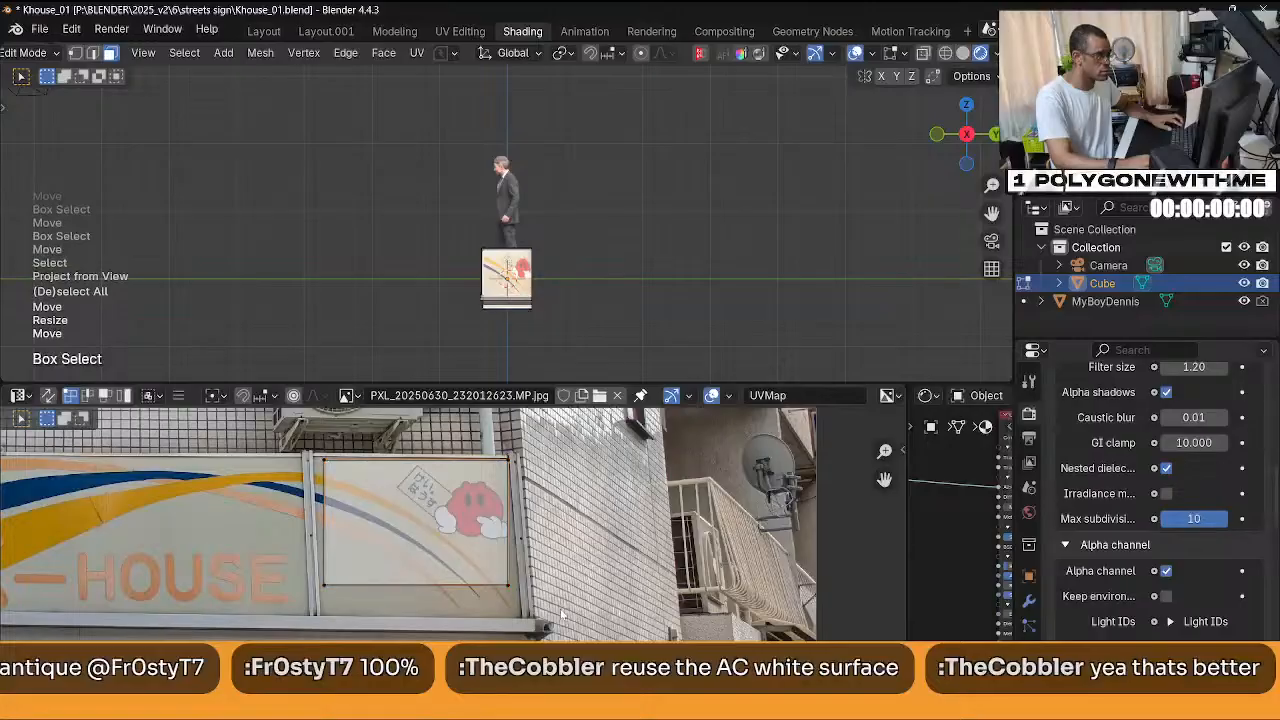
drag(495, 572, 533, 612)
key(g)
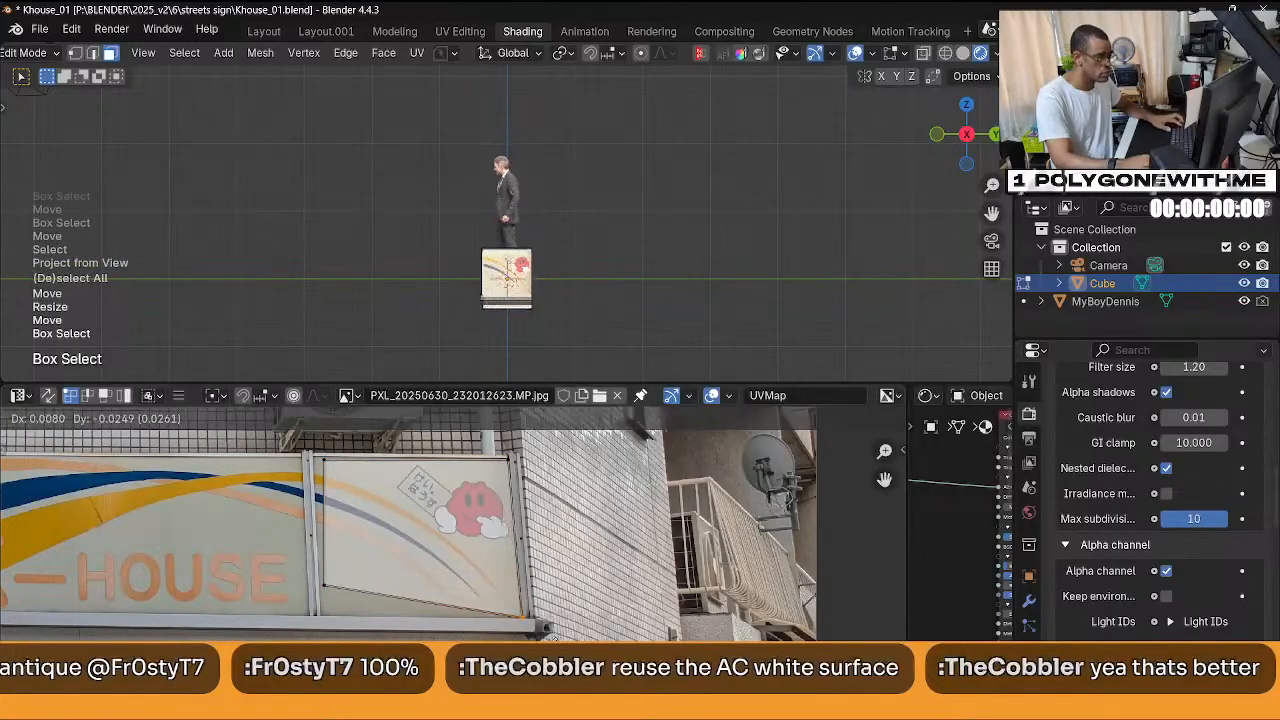
key(Return)
drag(300, 570, 350, 608)
key(g)
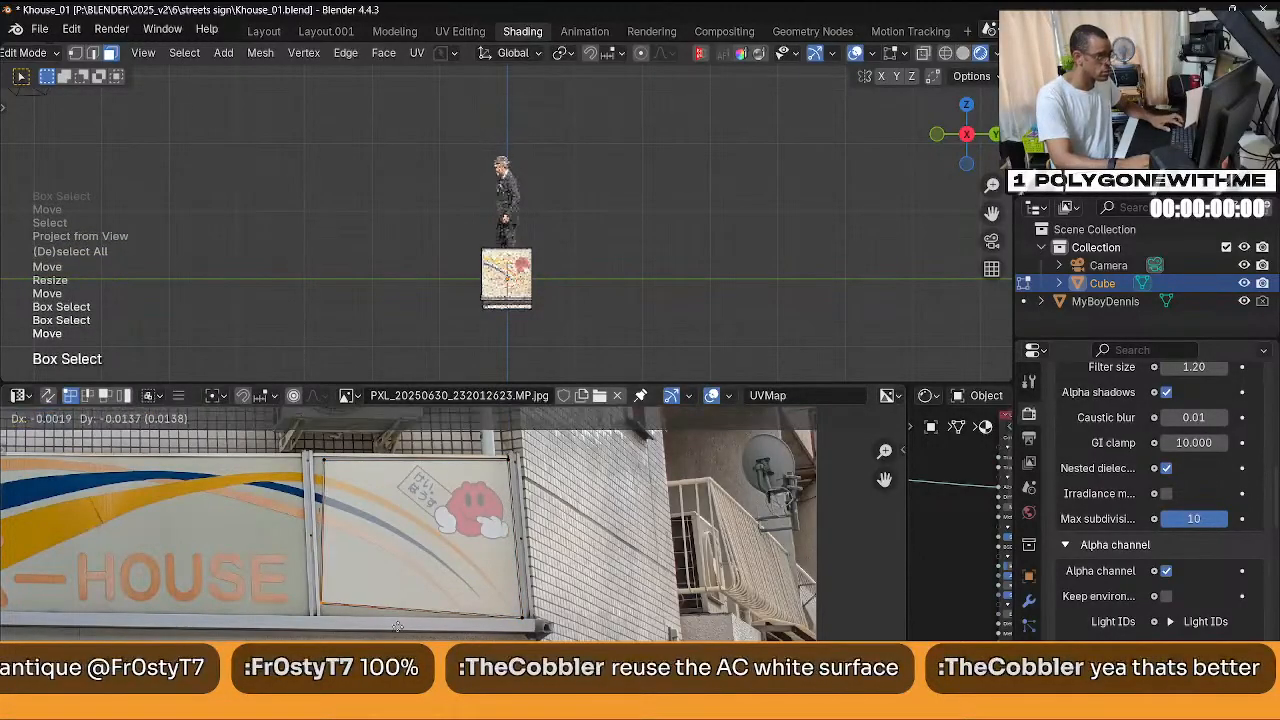
key(Return)
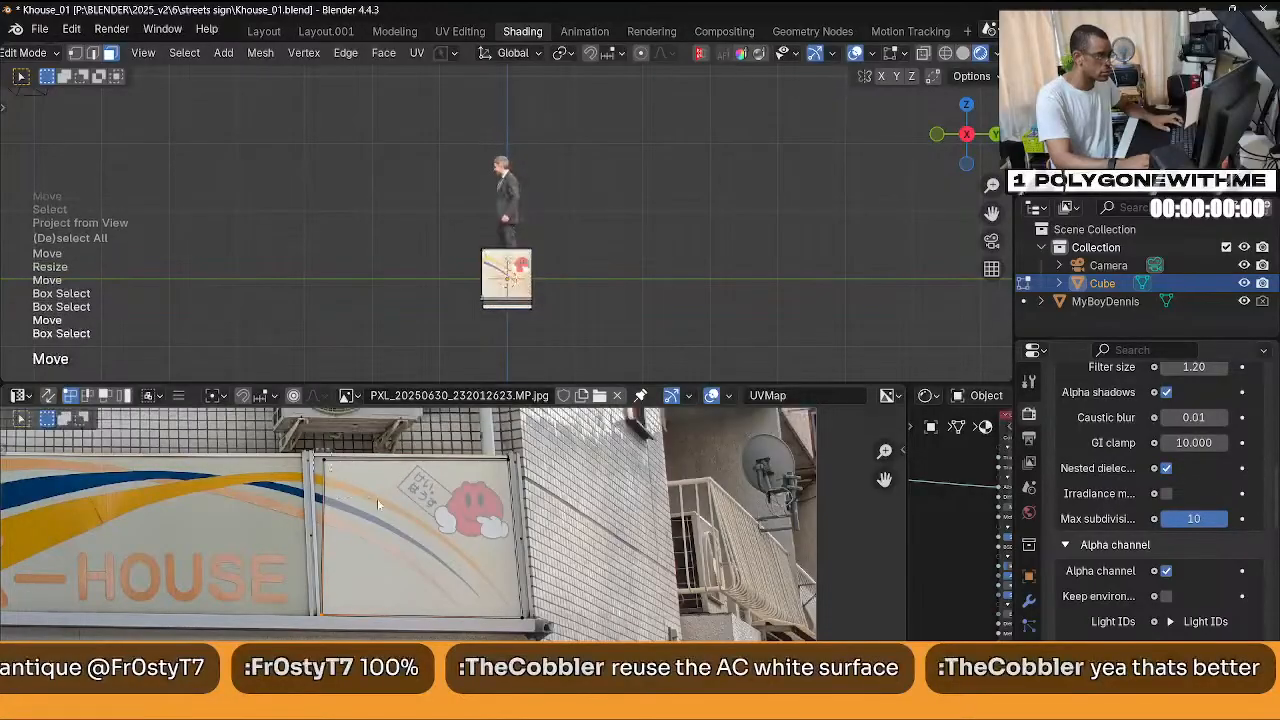
drag(295, 440, 345, 475)
key(g)
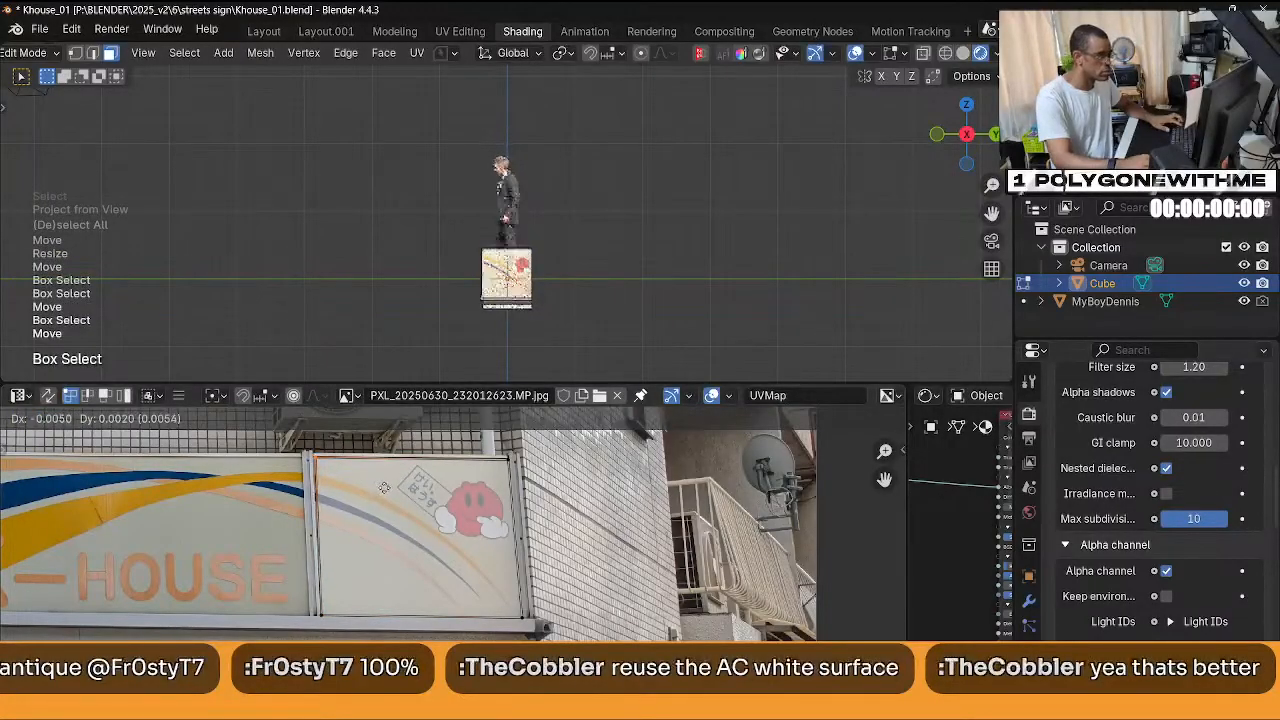
key(Return)
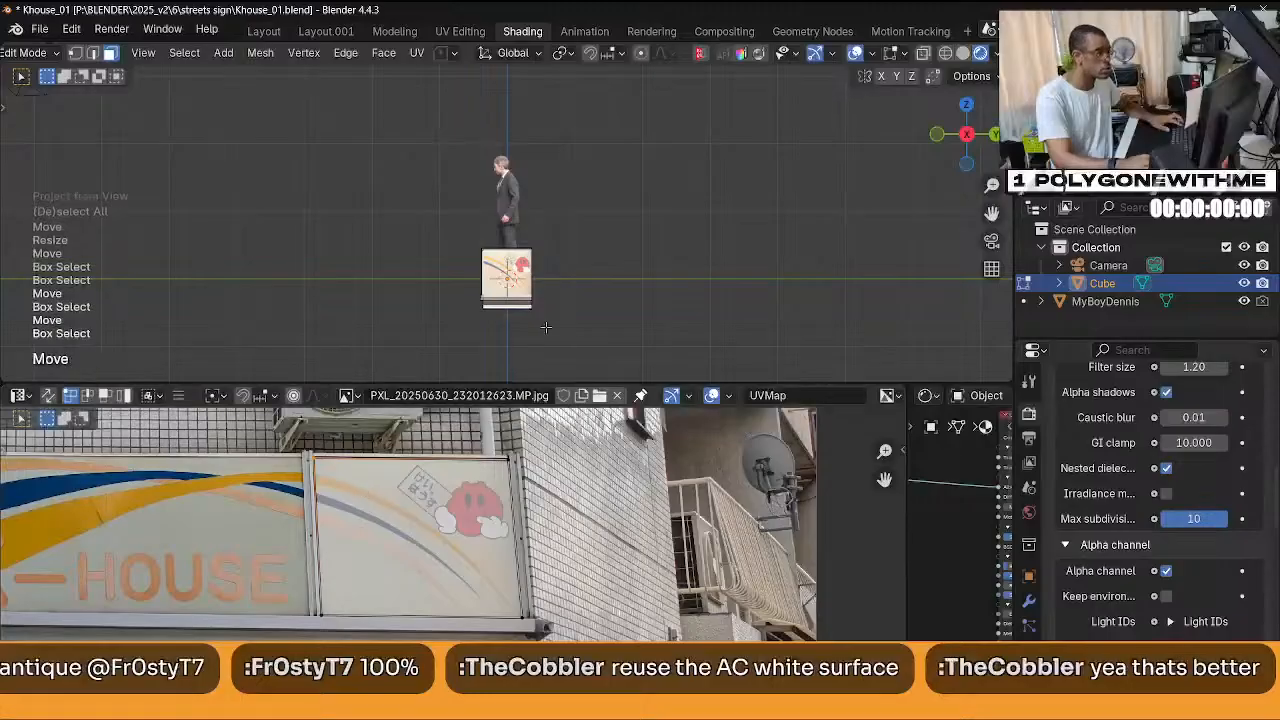
Select the rail faces directly under the sign's end panel and project their UVs from the right side view.
scroll(551, 322, up, 3)
shift+middle_drag(549, 338, 551, 245)
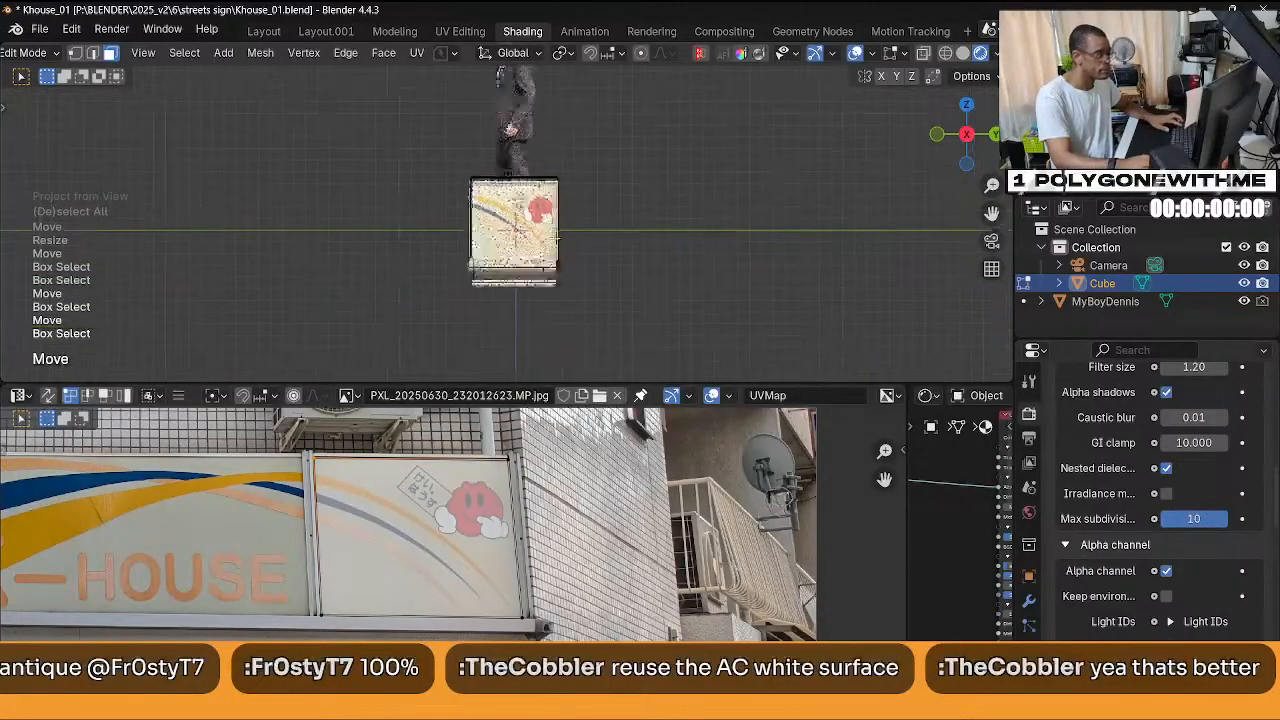
scroll(554, 308, up, 1)
click(530, 280)
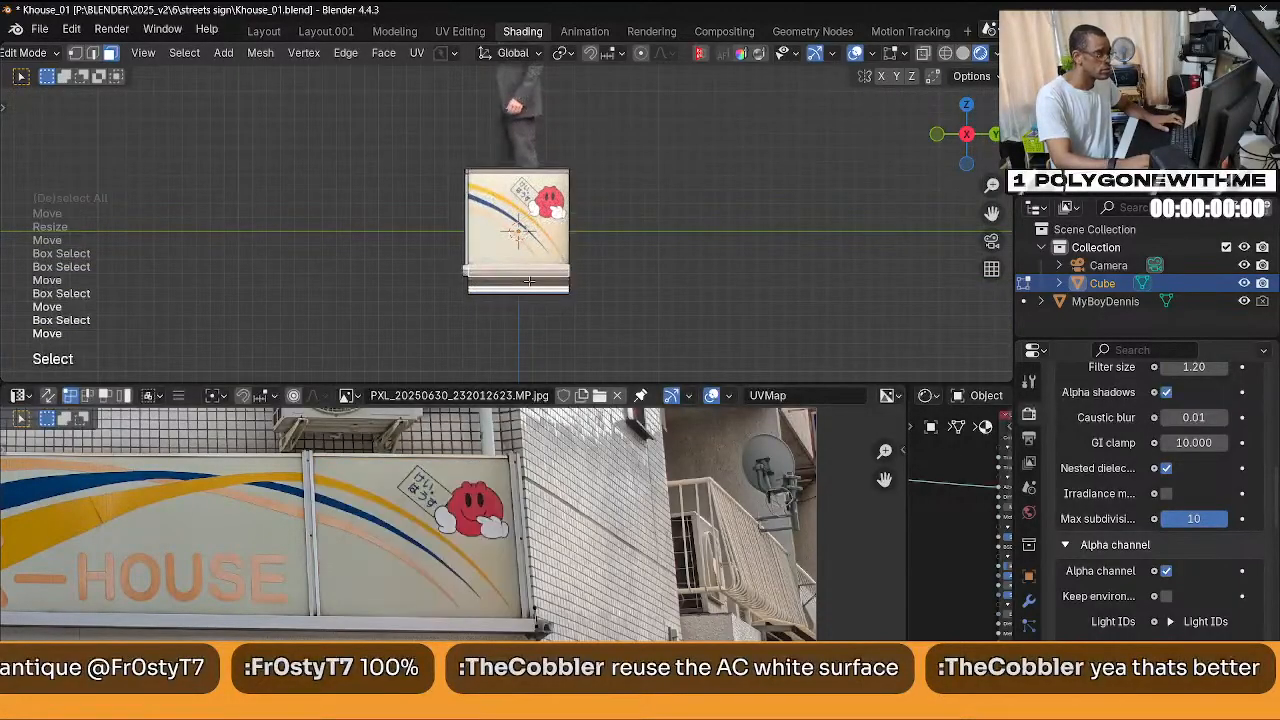
scroll(529, 281, up, 3)
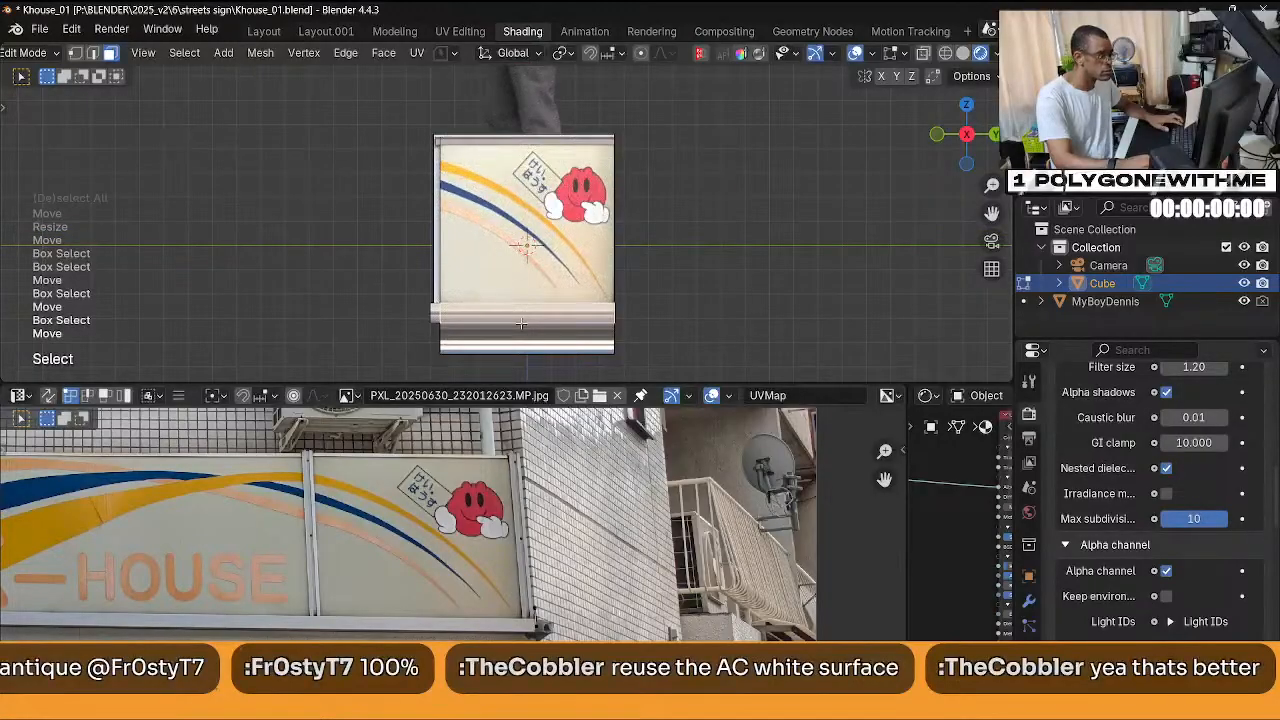
scroll(531, 560, down, 6)
scroll(531, 560, up, 2)
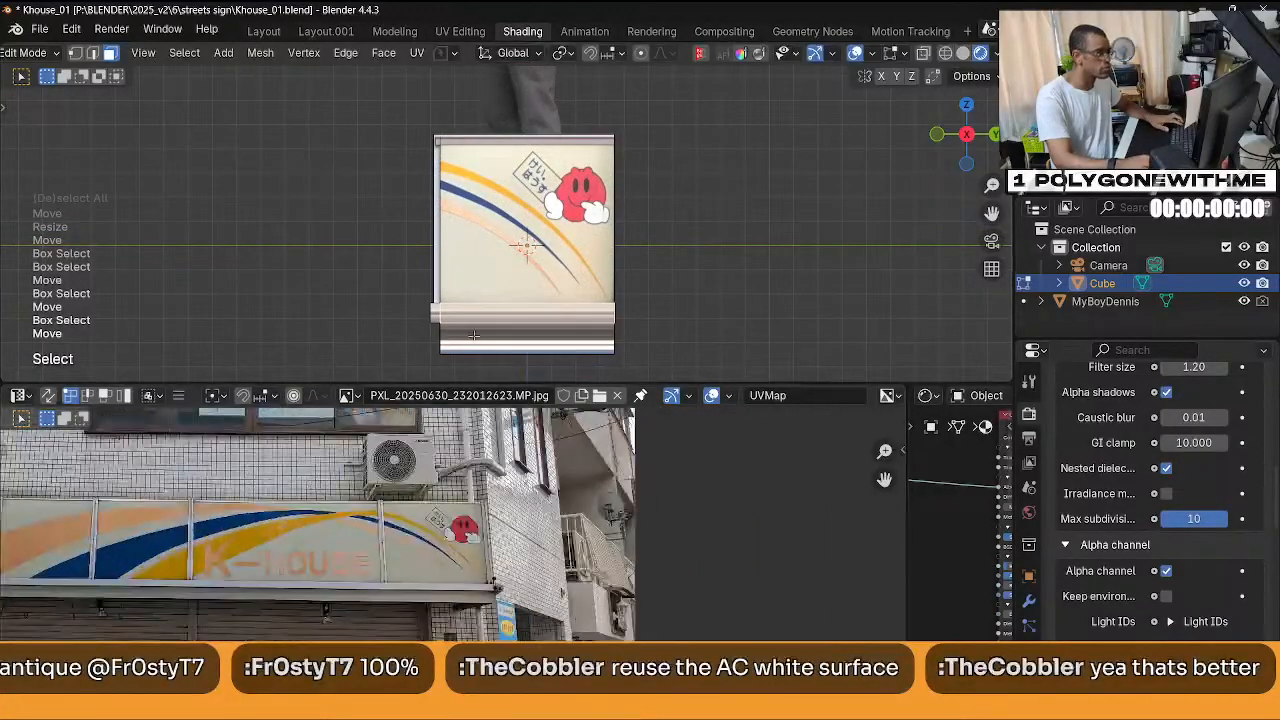
scroll(474, 336, up, 6)
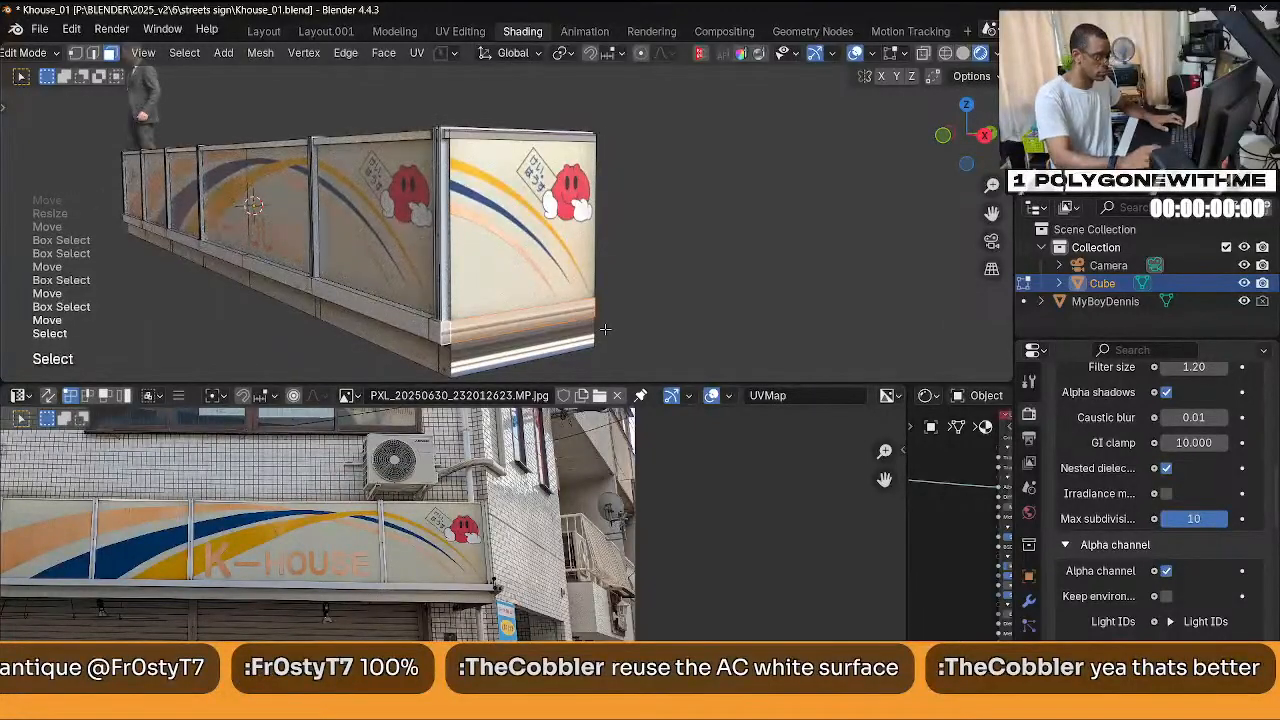
key(KP_3)
key(u)
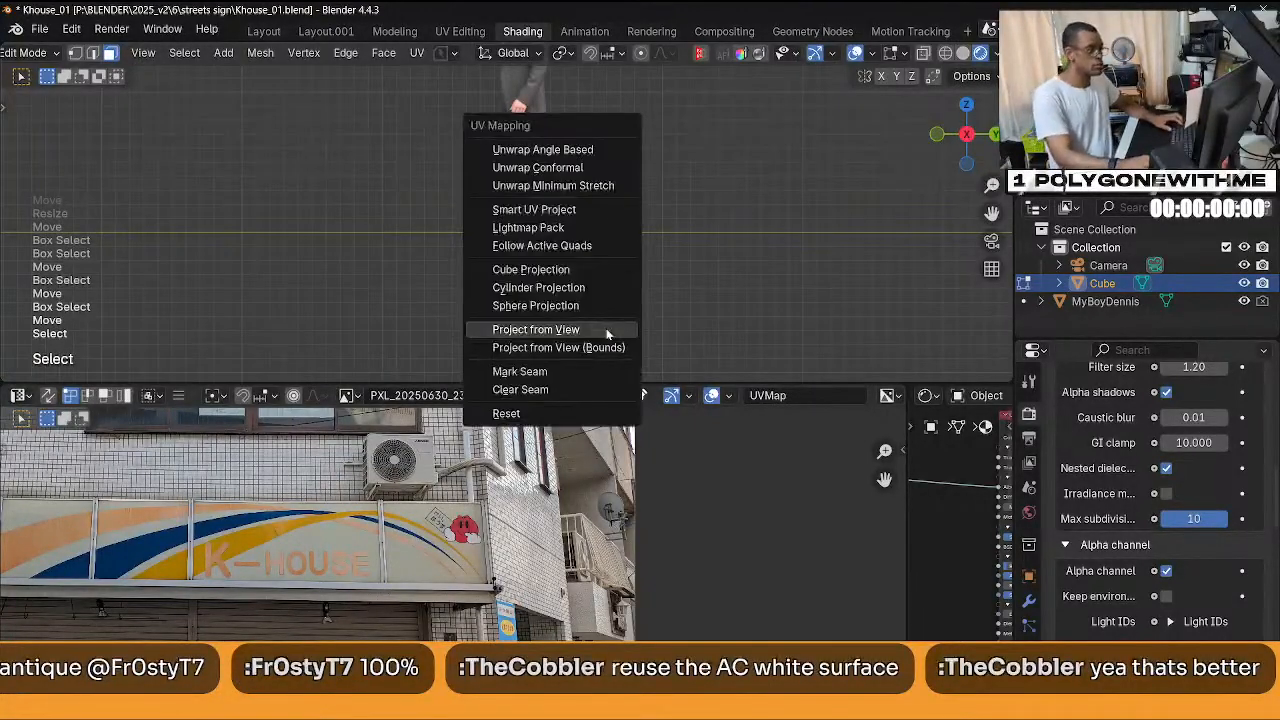
click(607, 329)
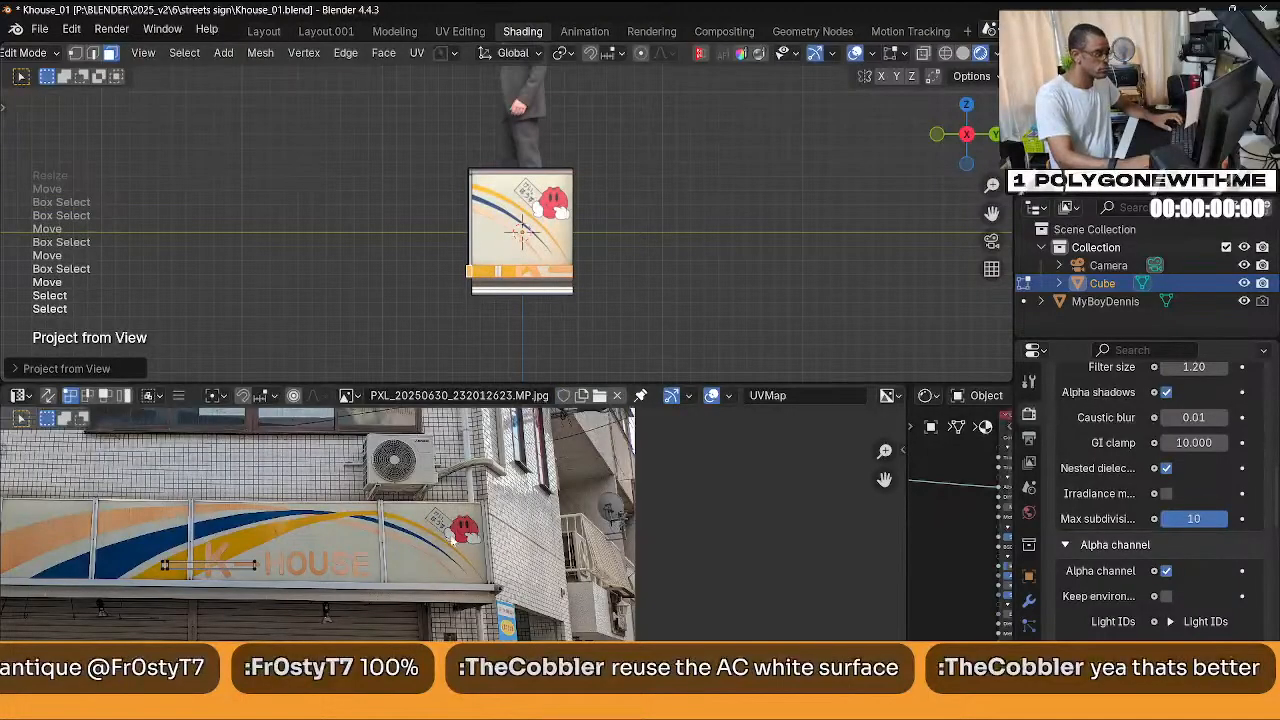
Move the end rail's entire UV island onto the metal rail beneath the red-character panel in the photo.
key(a)
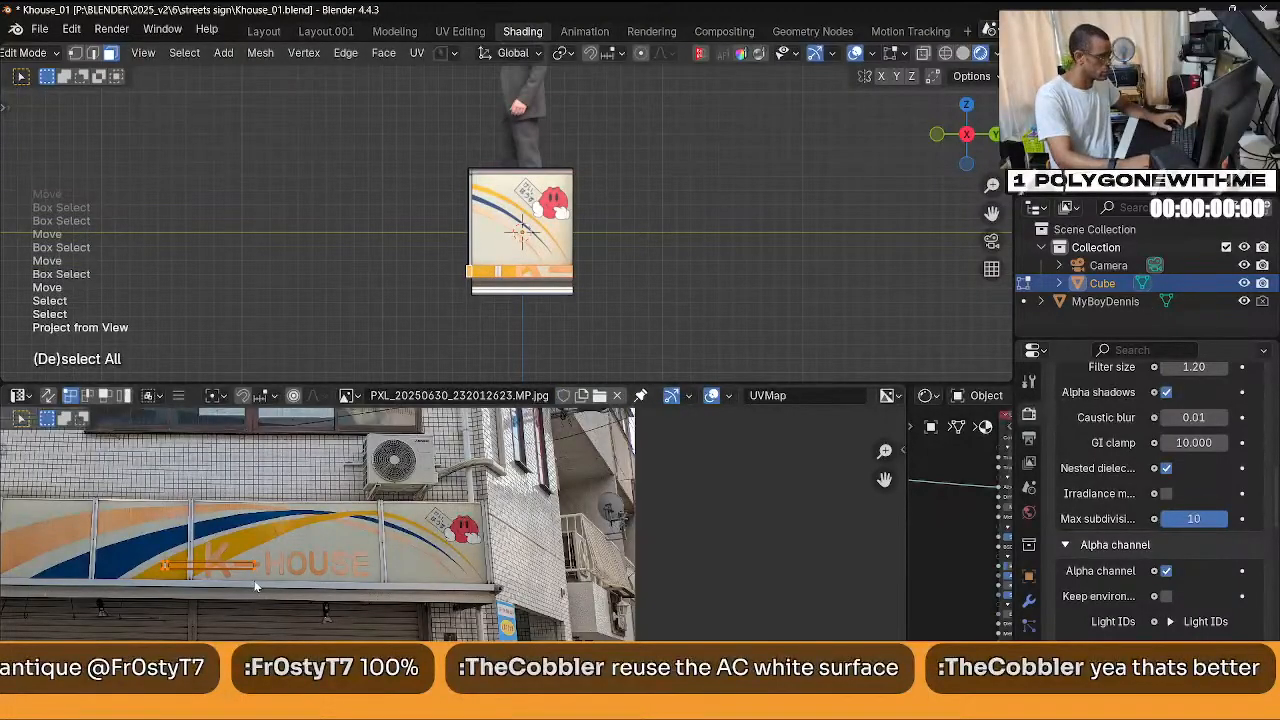
key(g)
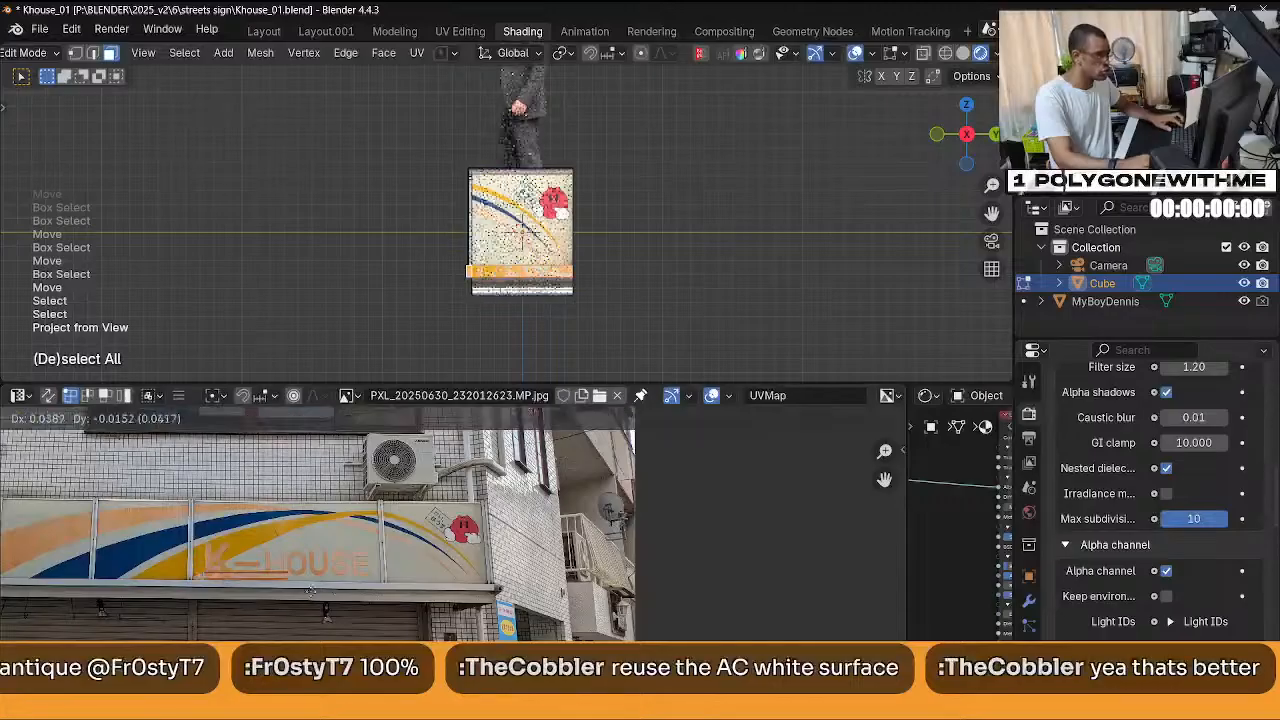
click(456, 585)
Extend the right end of the end rail's UV island to the end of the metal rail in the photo.
scroll(458, 578, up, 4)
middle_drag(466, 600, 458, 562)
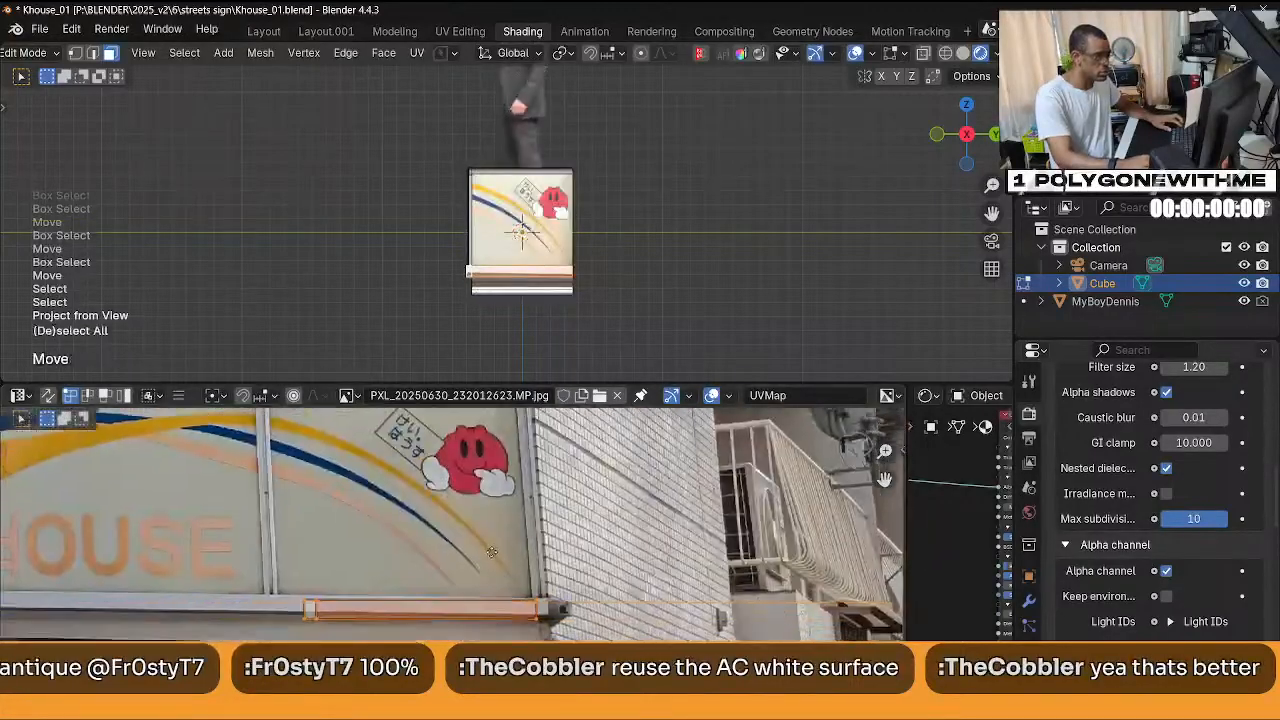
scroll(490, 608, up, 3)
middle_drag(555, 604, 558, 527)
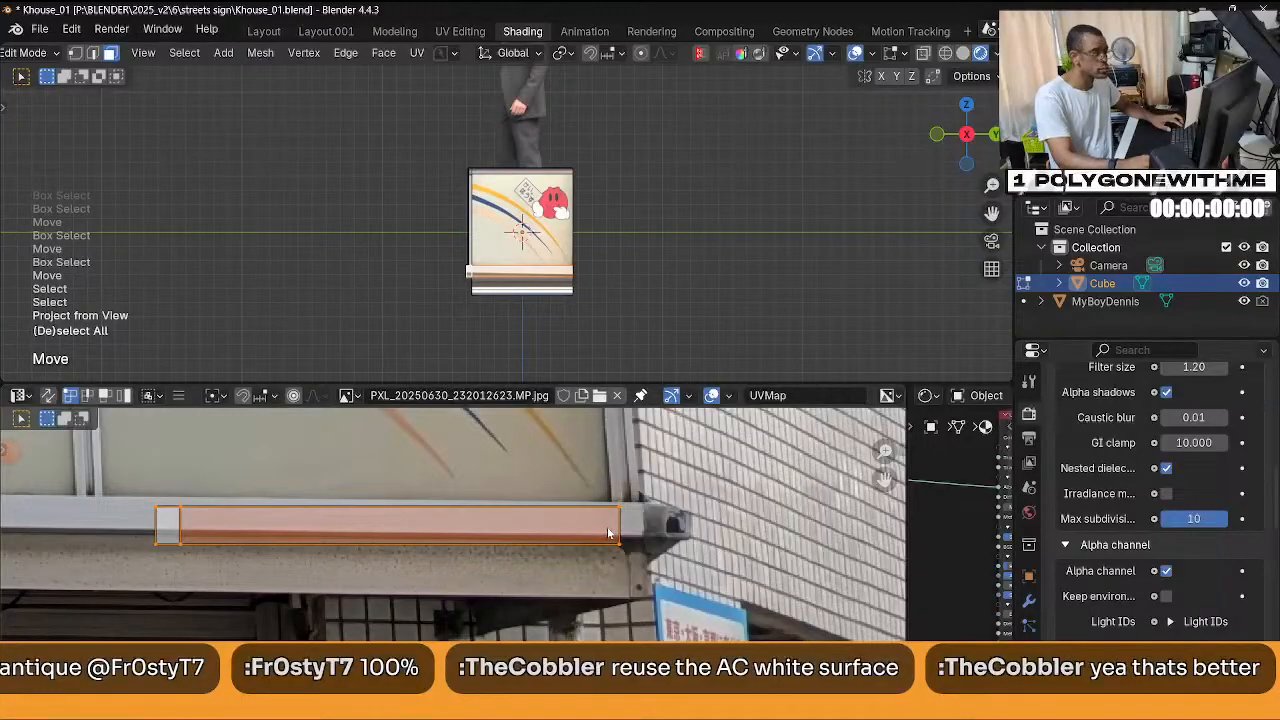
middle_drag(592, 292, 616, 236)
scroll(620, 291, up, 2)
scroll(616, 236, up, 2)
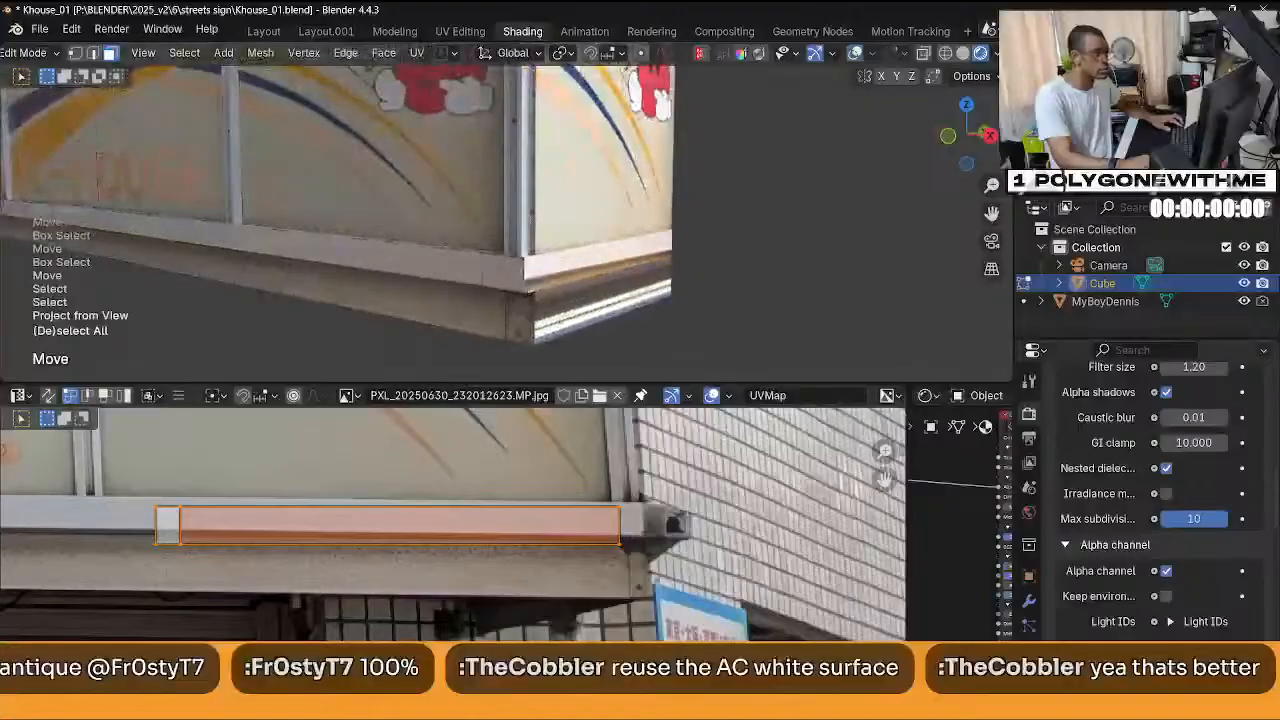
drag(607, 463, 647, 566)
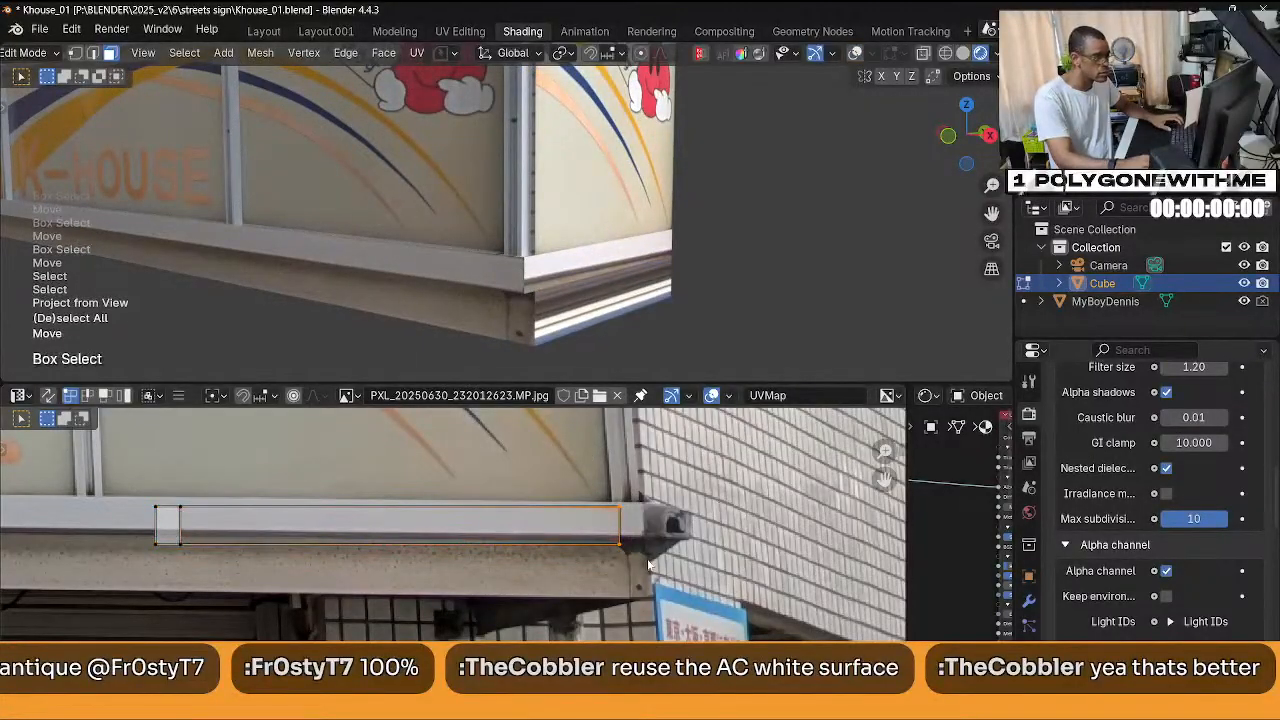
key(g)
click(672, 562)
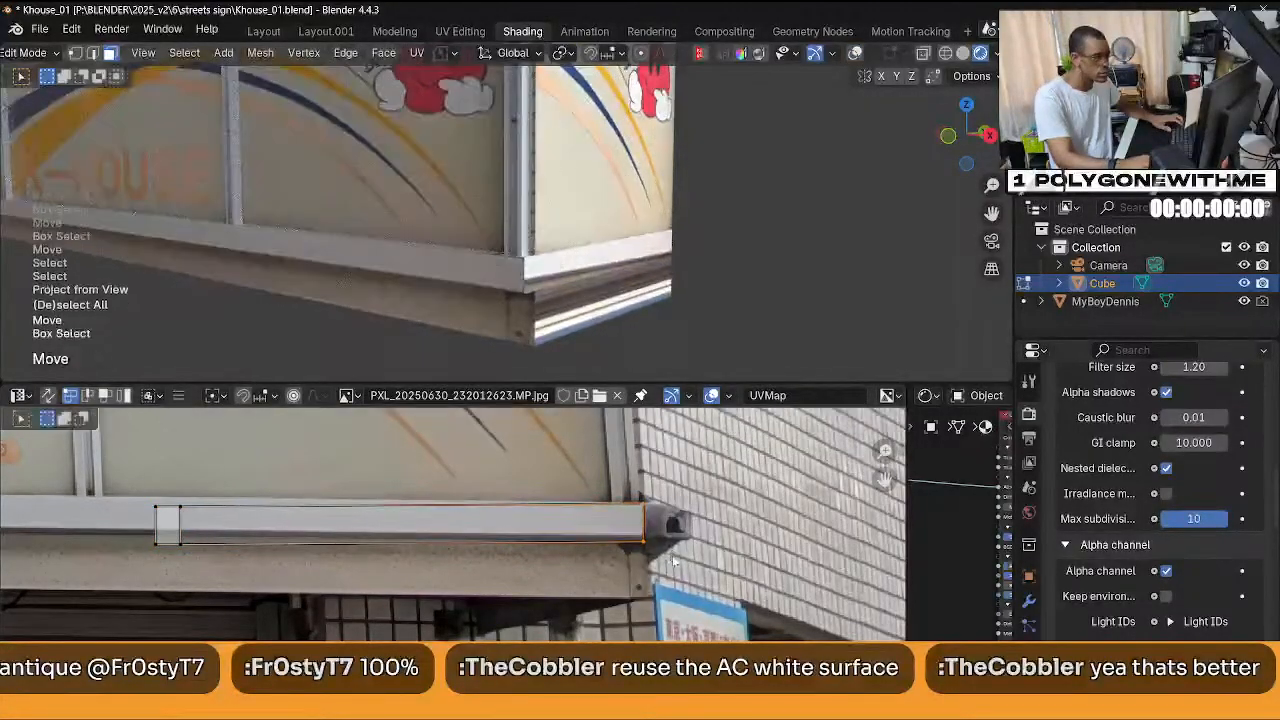
Stretch the rail island's left end to the start of the red-character panel and raise its lower corners to the rail's bottom edge.
drag(106, 470, 210, 555)
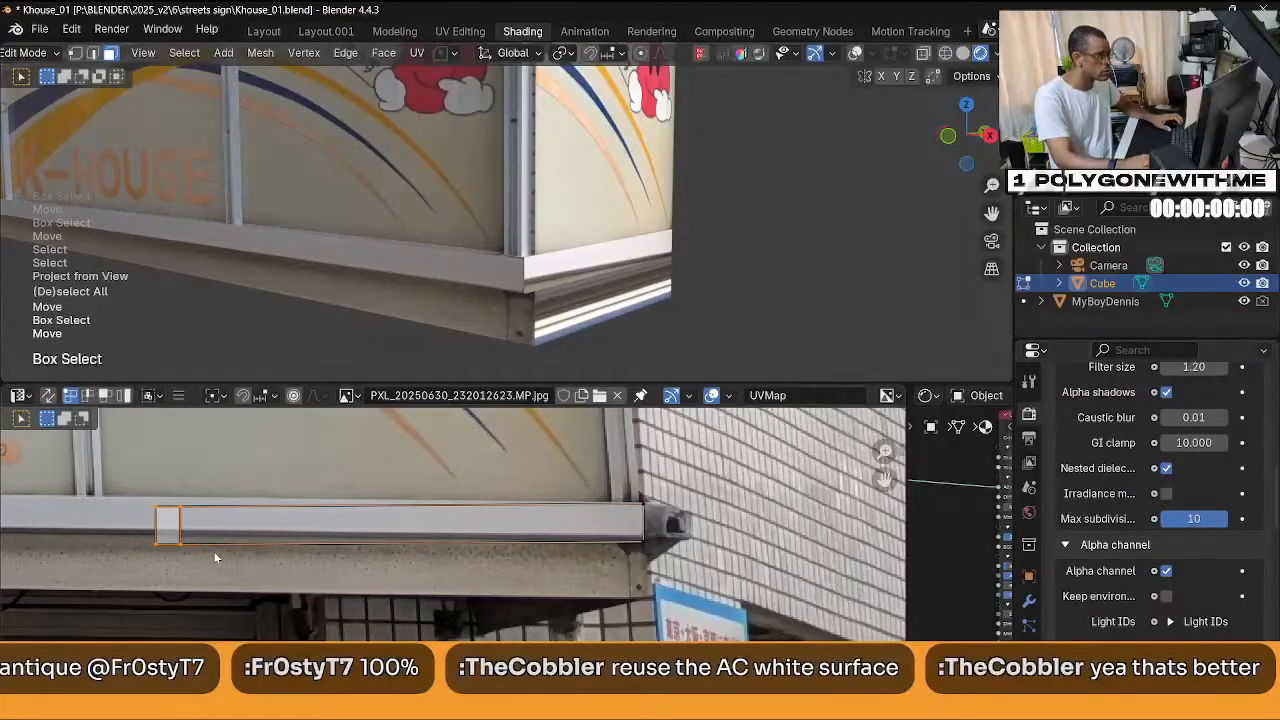
key(g)
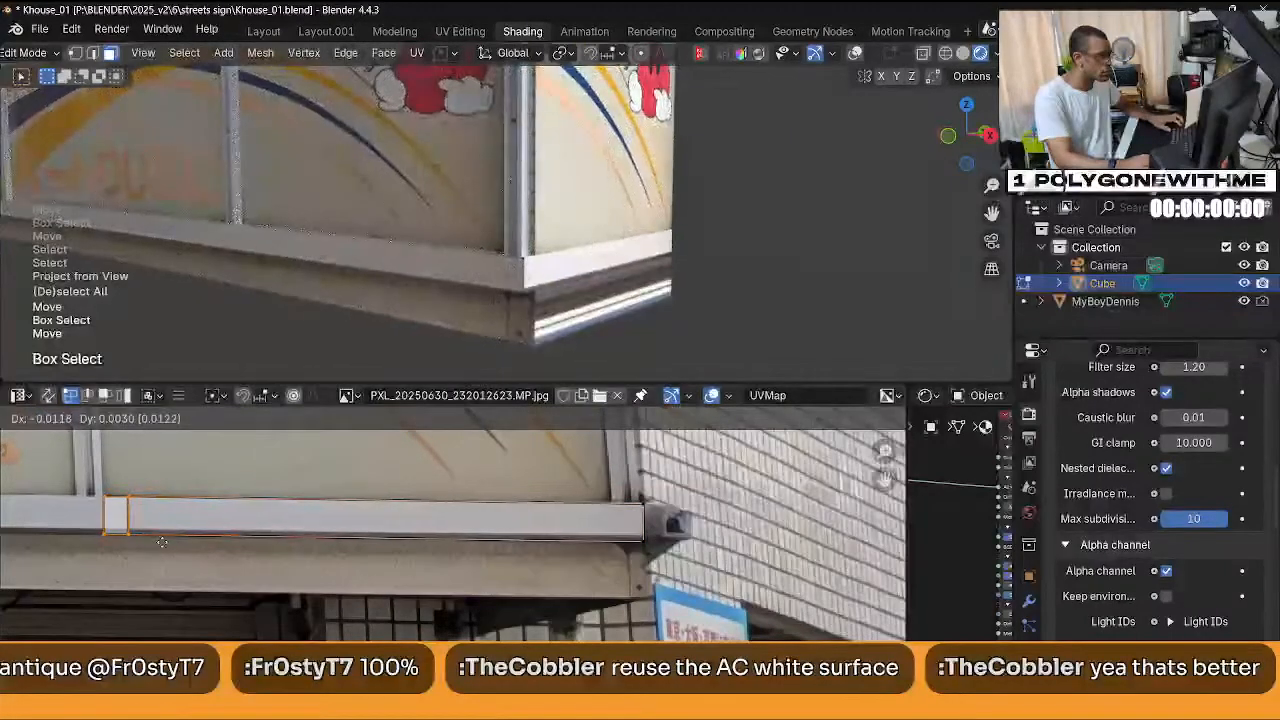
click(162, 542)
drag(98, 525, 144, 557)
key(g)
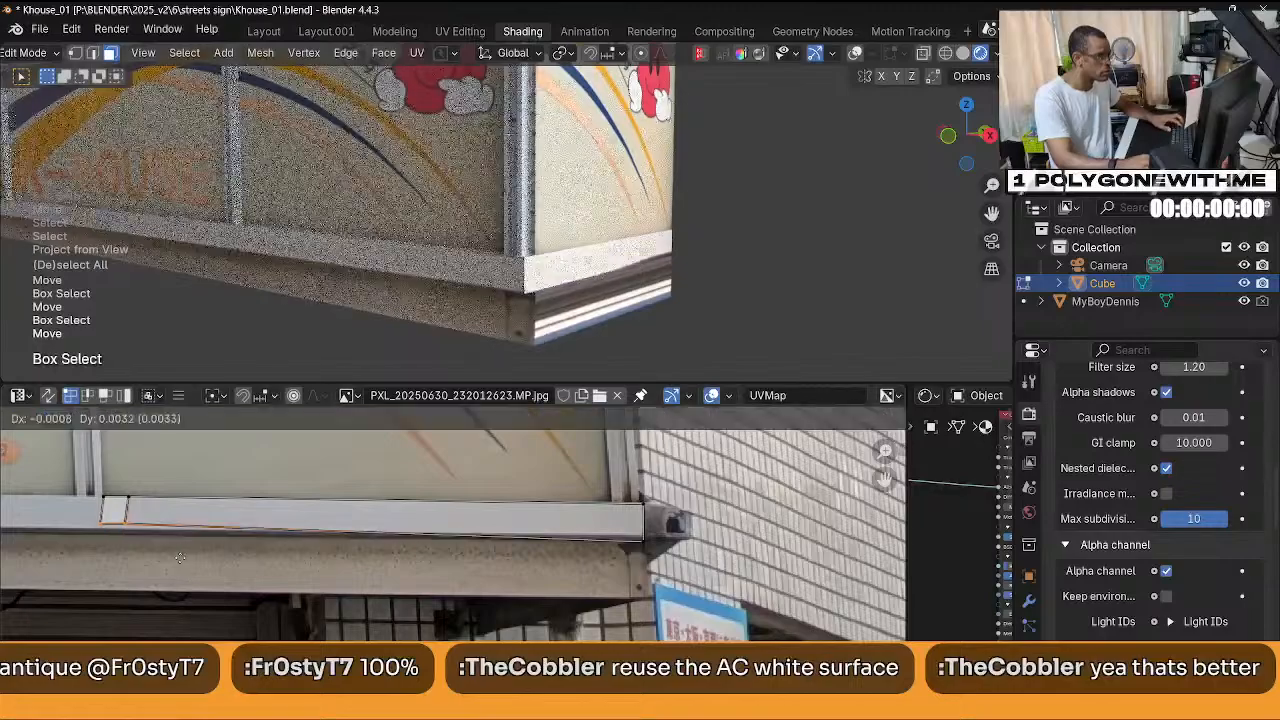
click(195, 597)
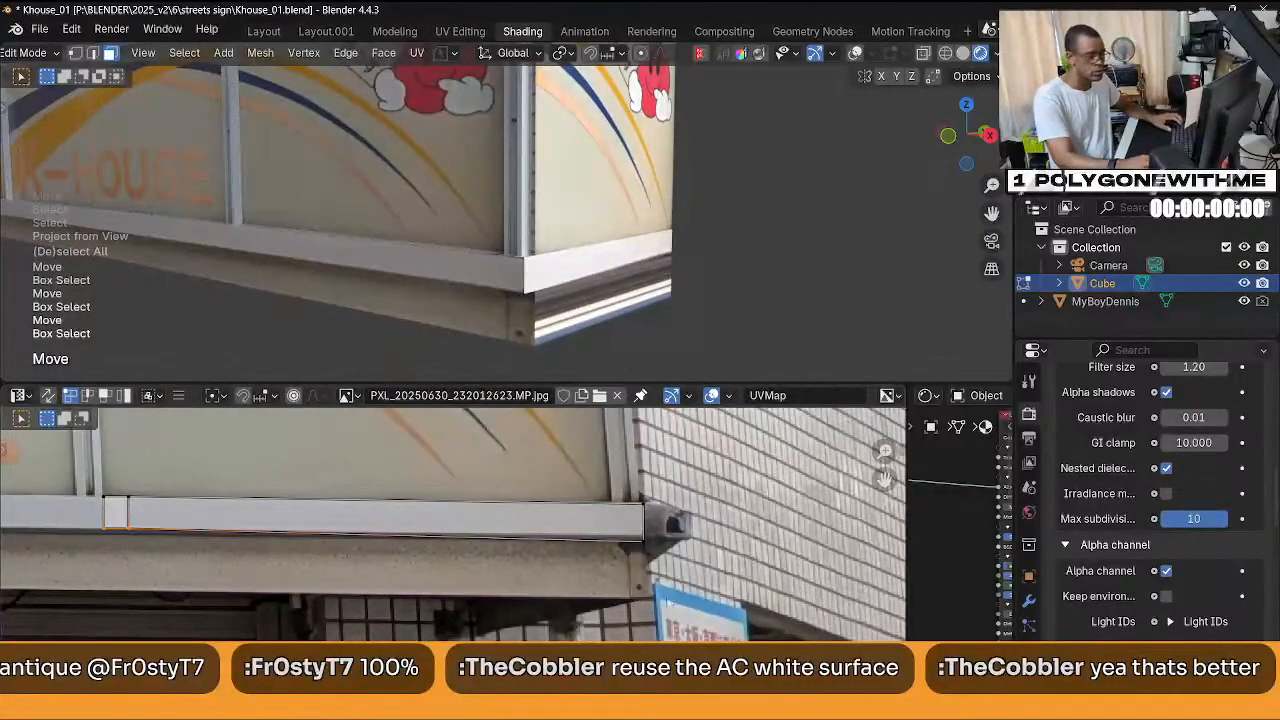
drag(629, 538, 630, 539)
key(g)
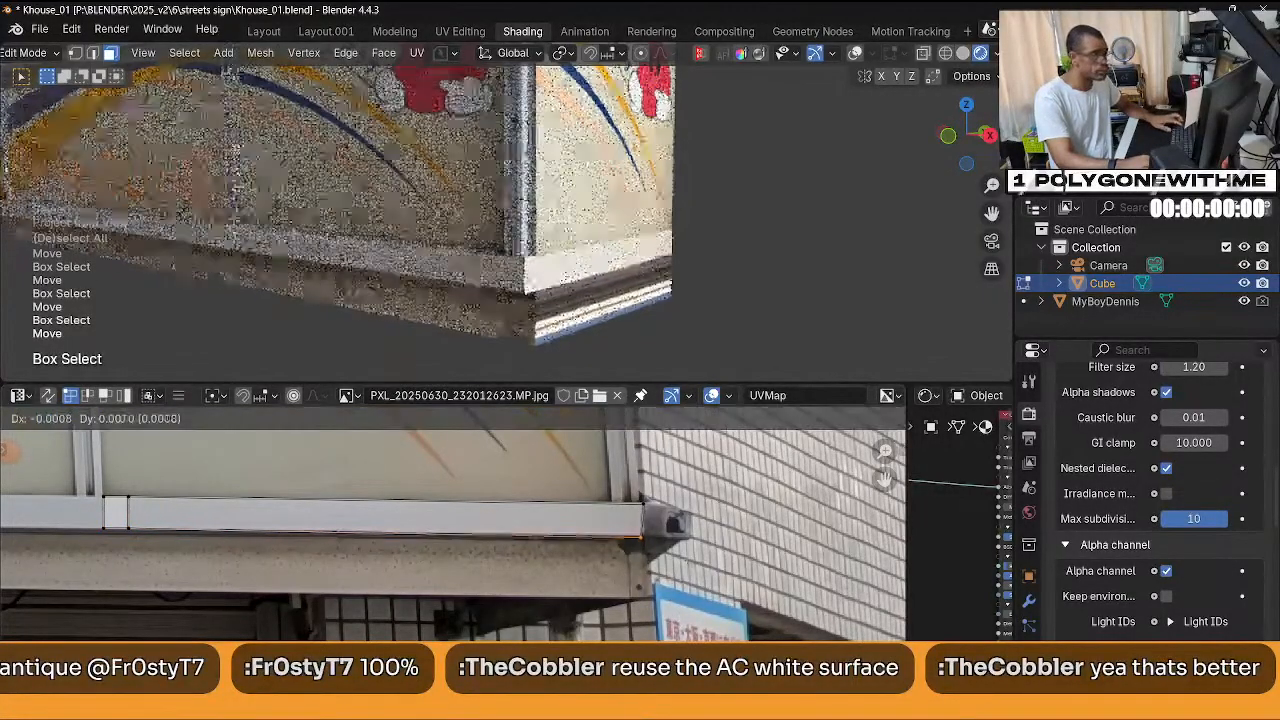
click(630, 539)
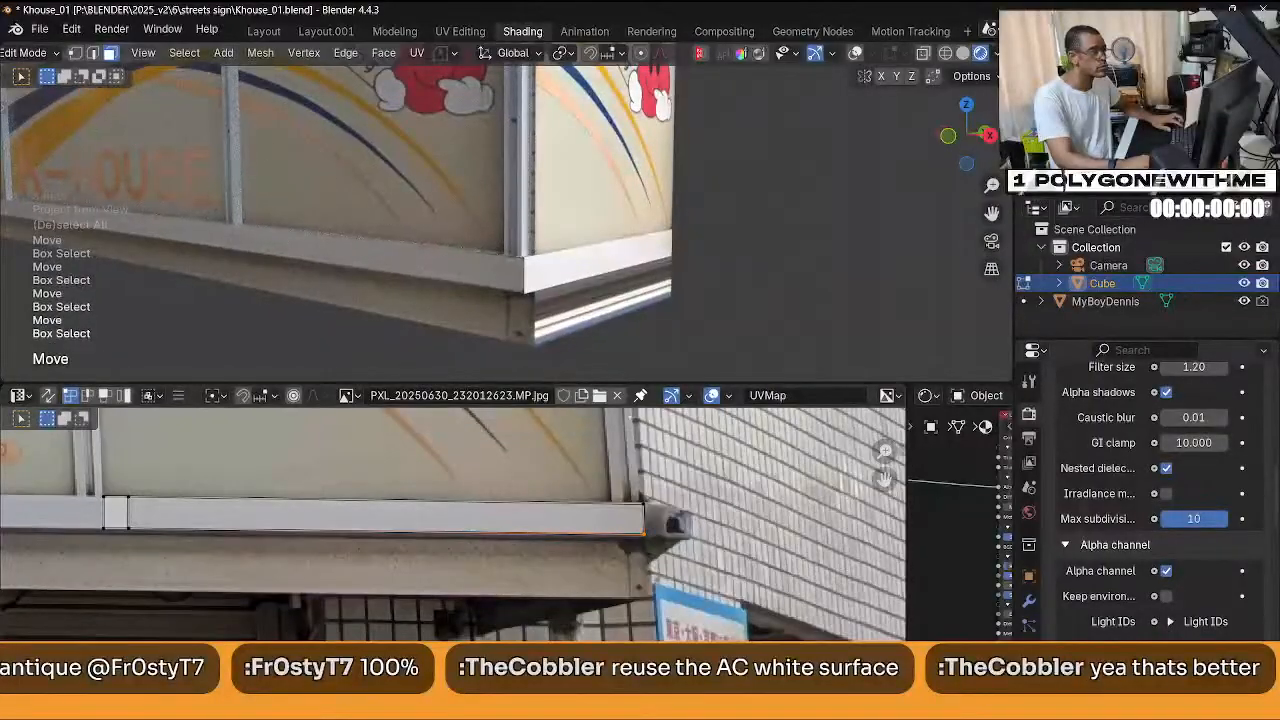
Select the lower strip below the end rail and project its UVs from the right side view.
middle_drag(586, 334, 638, 272)
scroll(590, 285, down, 3)
click(578, 263)
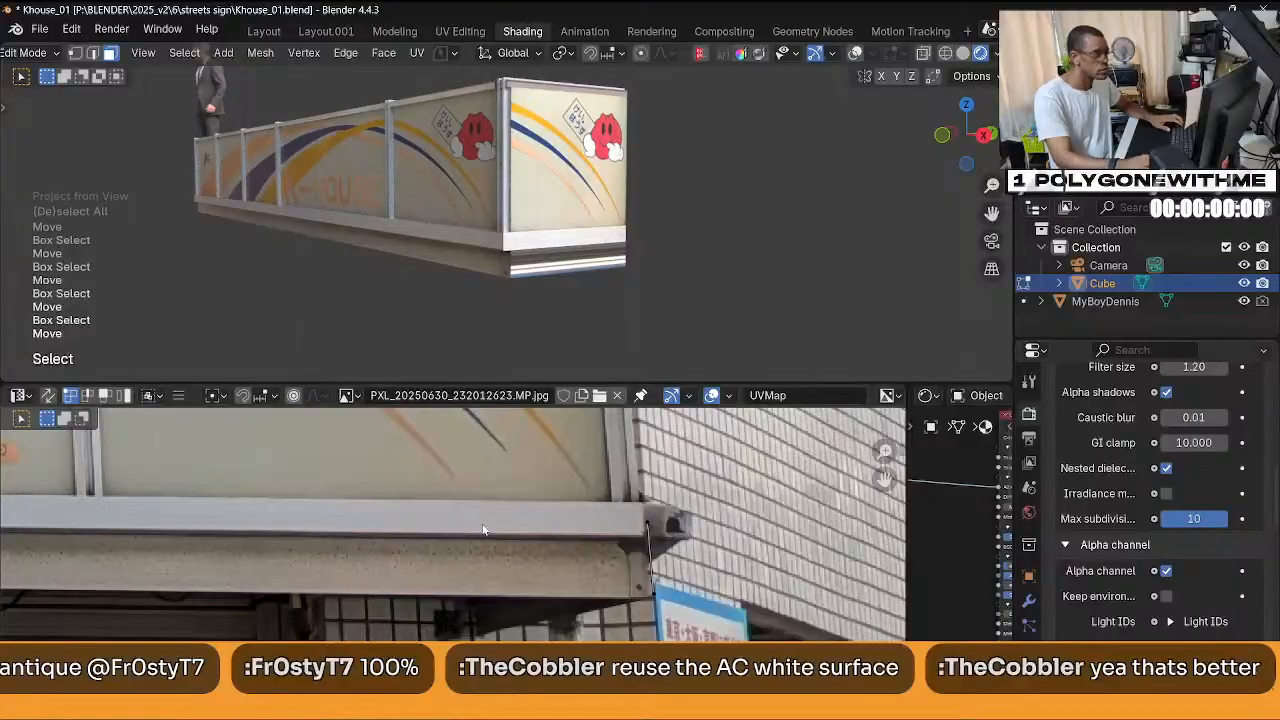
scroll(474, 538, down, 2)
key(KP_3)
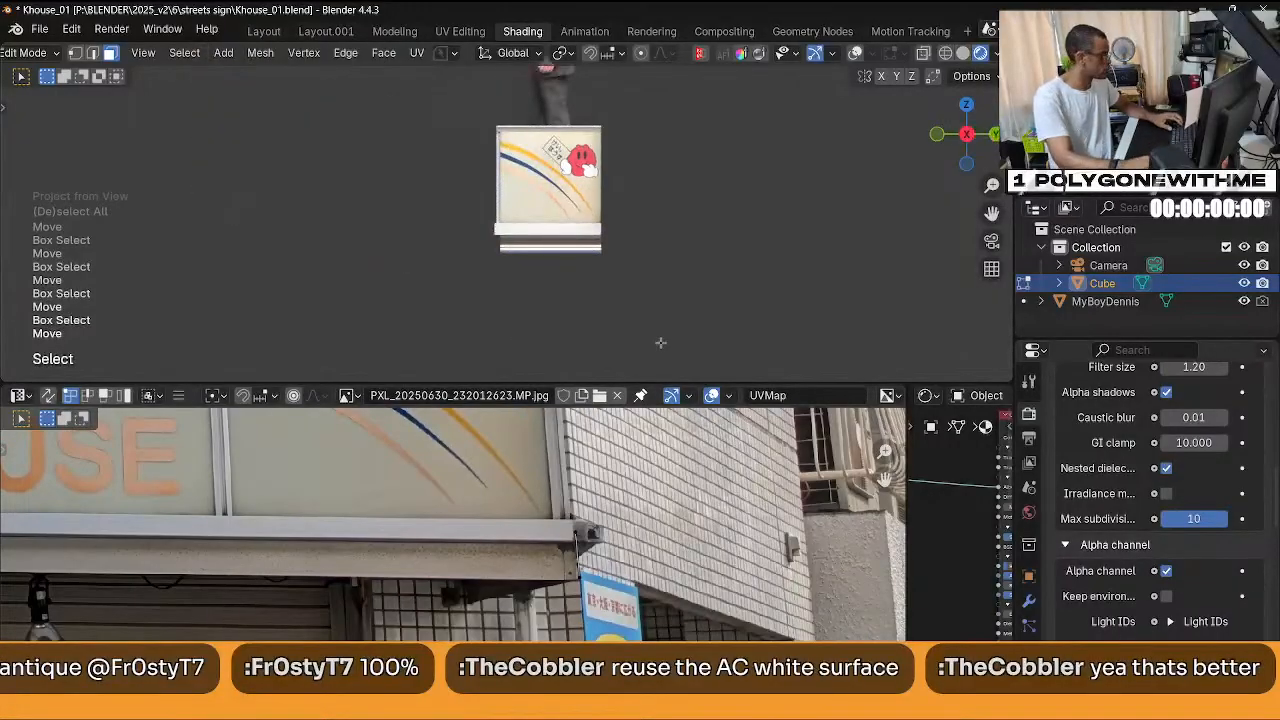
key(u)
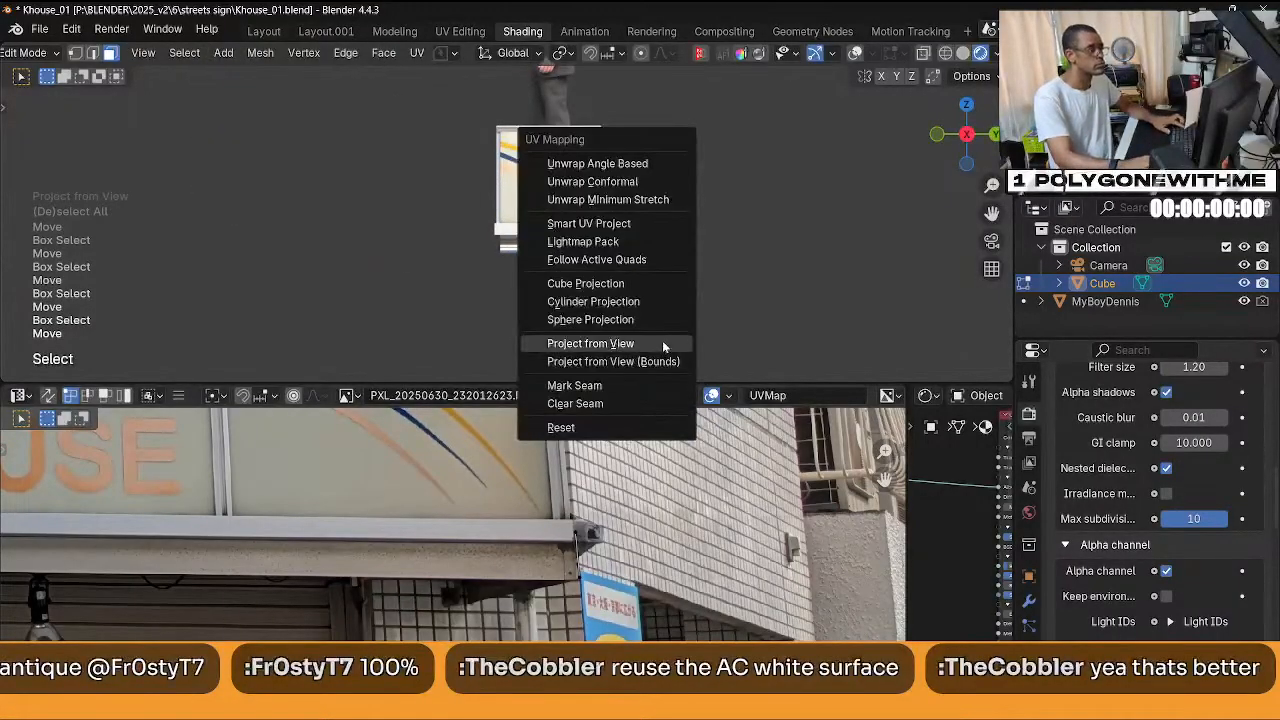
click(662, 342)
Move the lower strip's UV island onto the beam under the metal rail, near its right end in the photo.
scroll(471, 454, down, 4)
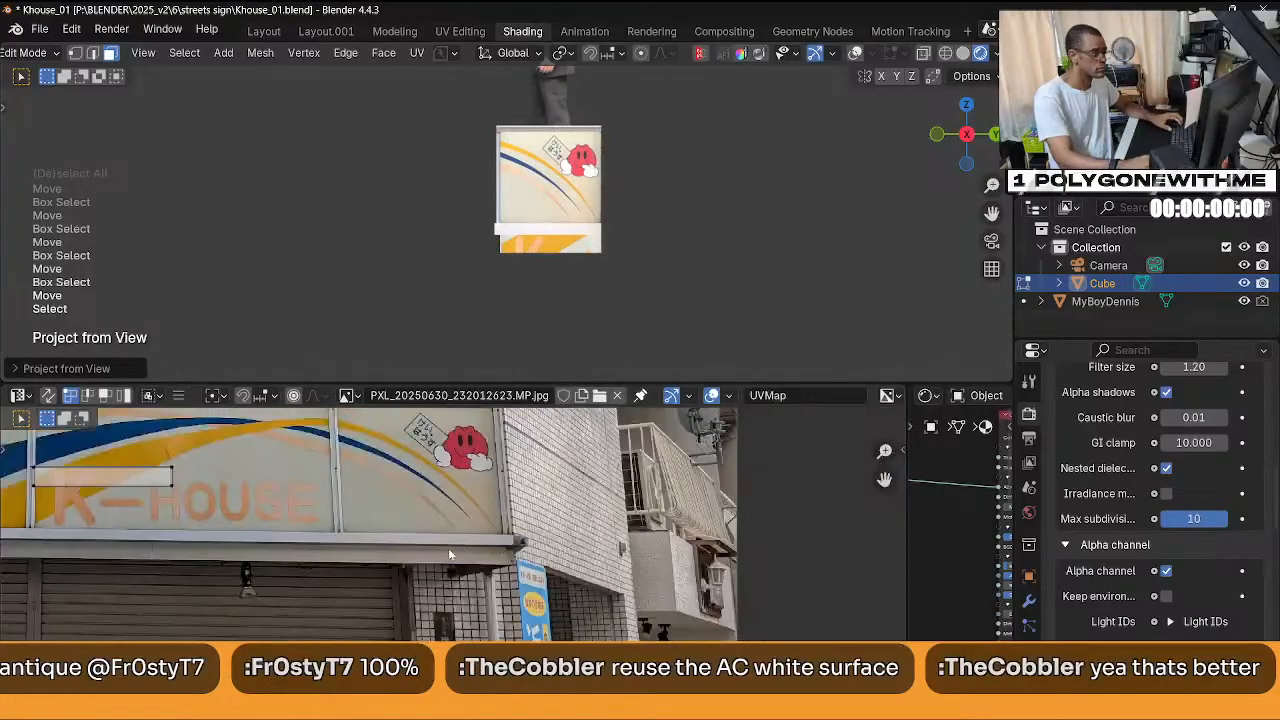
key(a)
key(g)
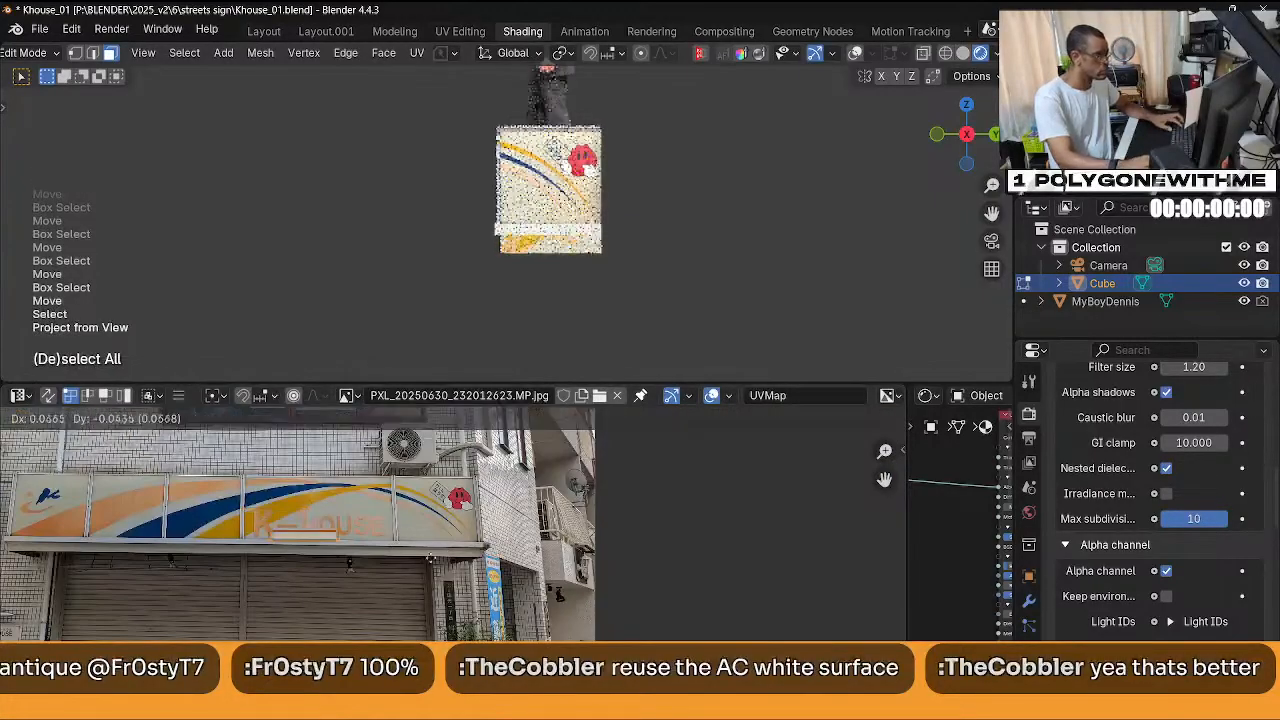
click(570, 570)
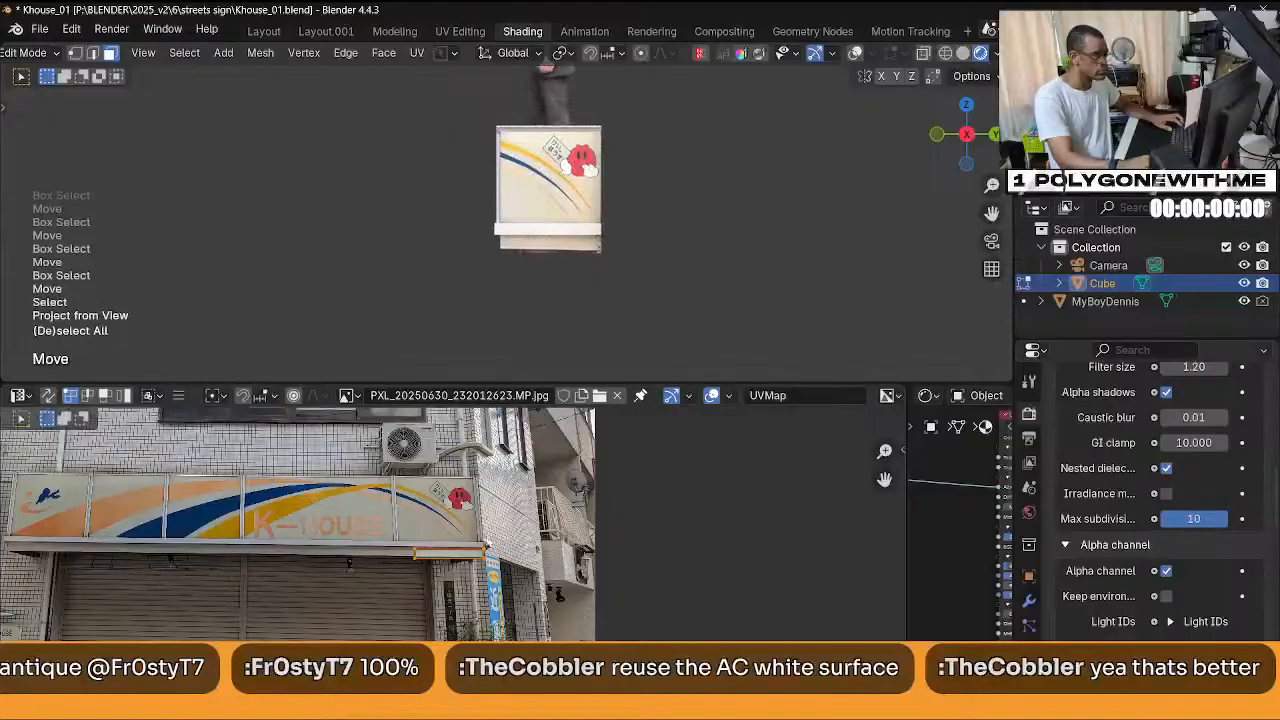
Raise the right edge of the lower strip's UV island to match the end of the beam.
key(KP_Decimal)
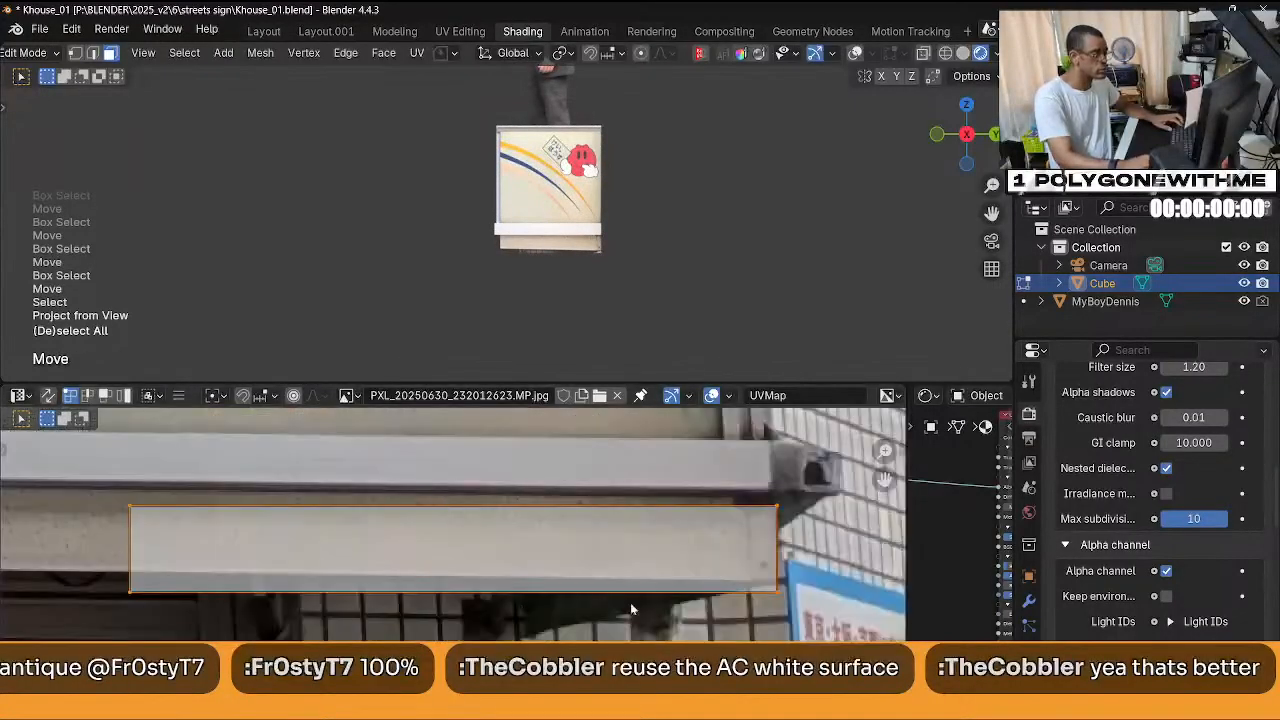
middle_drag(631, 609, 526, 557)
drag(624, 414, 708, 512)
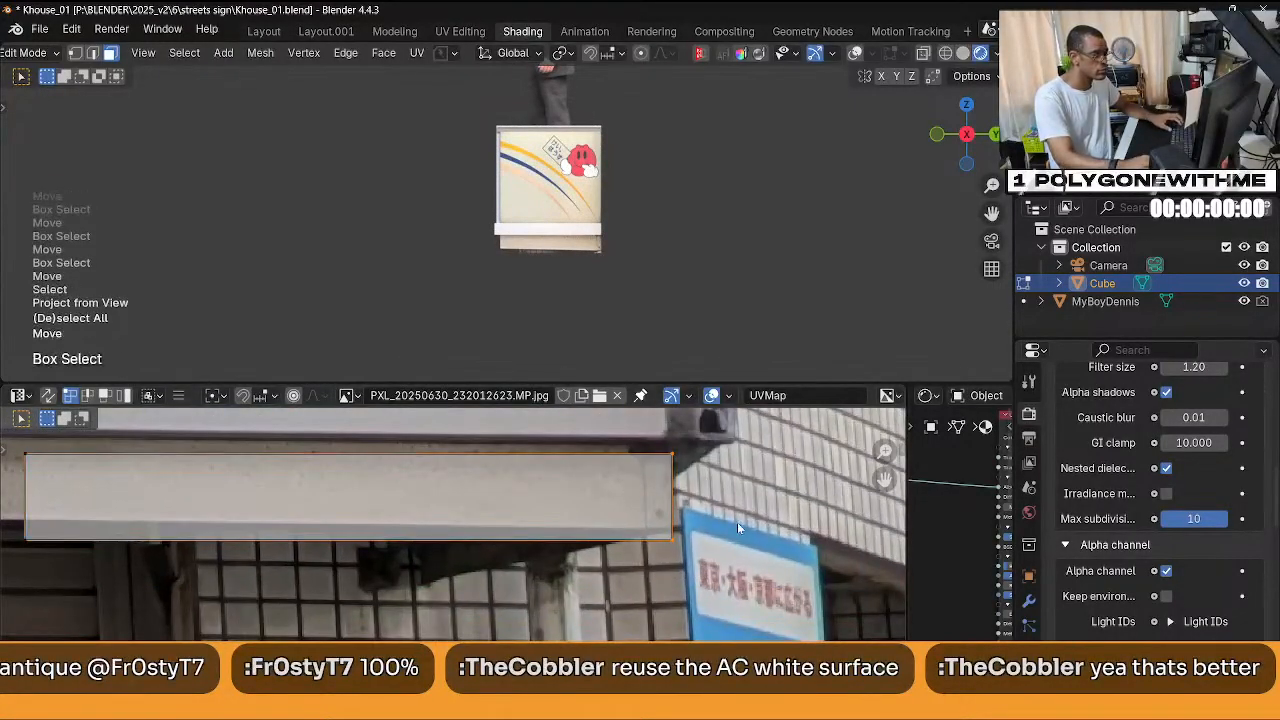
key(g)
click(660, 527)
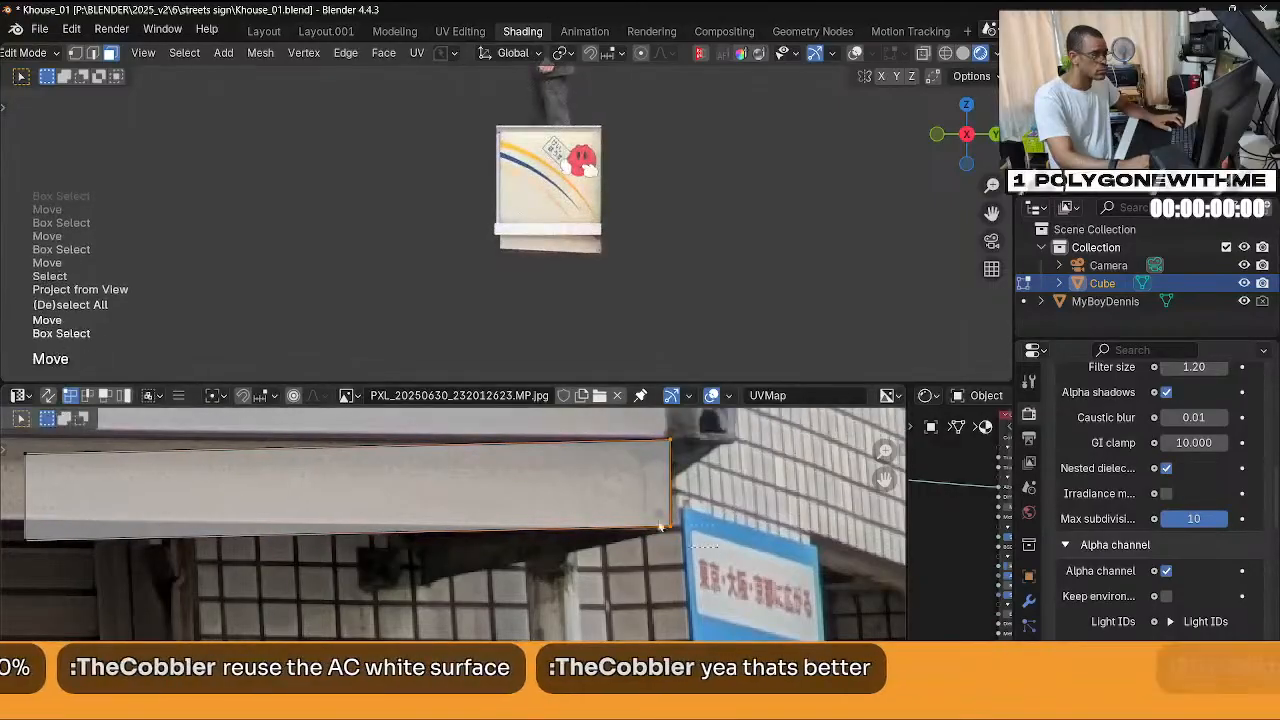
Move the lower-right corner of the lower strip's UV island to the beam's bottom end corner in the photo.
drag(660, 527, 680, 546)
key(g)
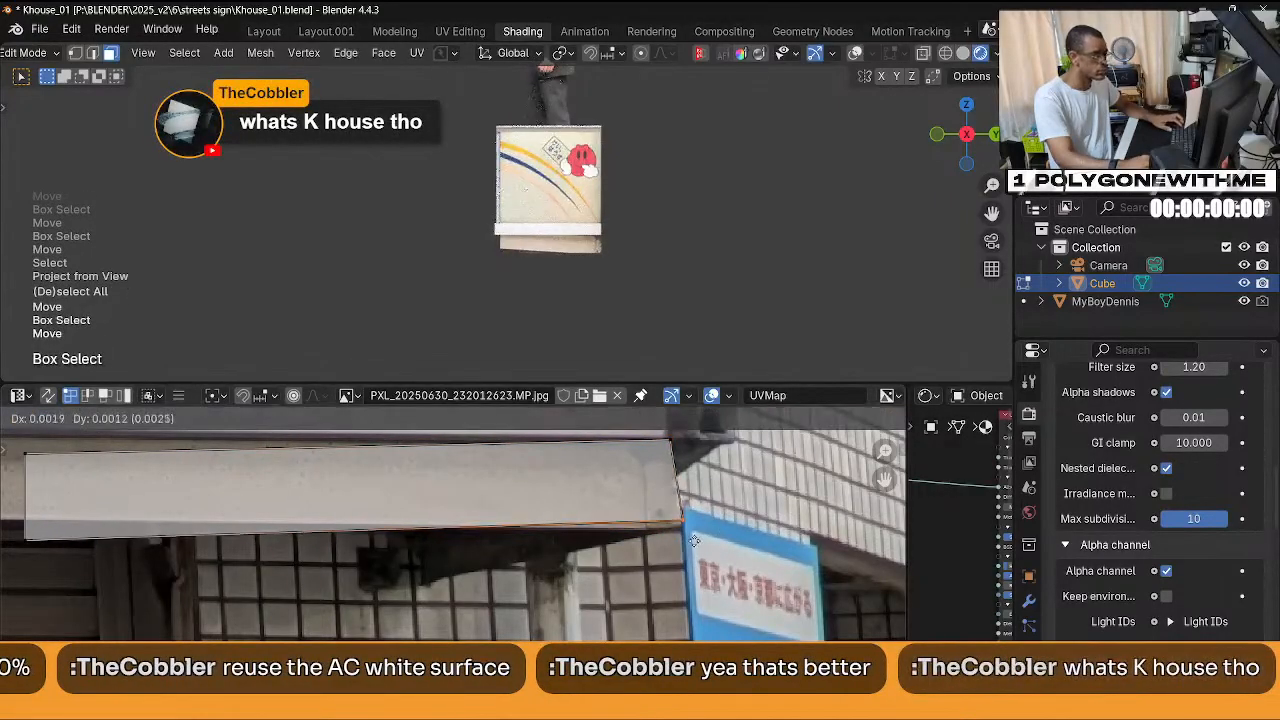
click(682, 543)
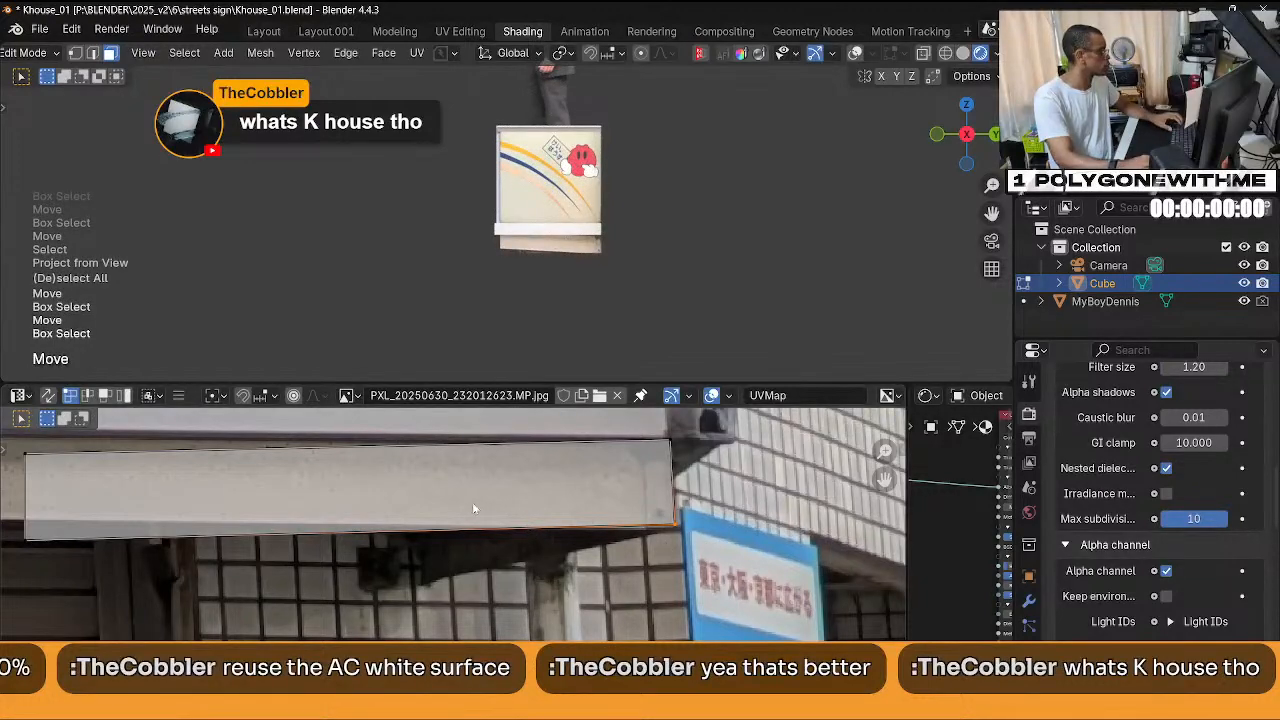
Raise the left end of the lower strip's UV island to the beam's top edge and align its lower-left corner with the bottom edge.
scroll(420, 500, left, 5)
drag(262, 538, 360, 576)
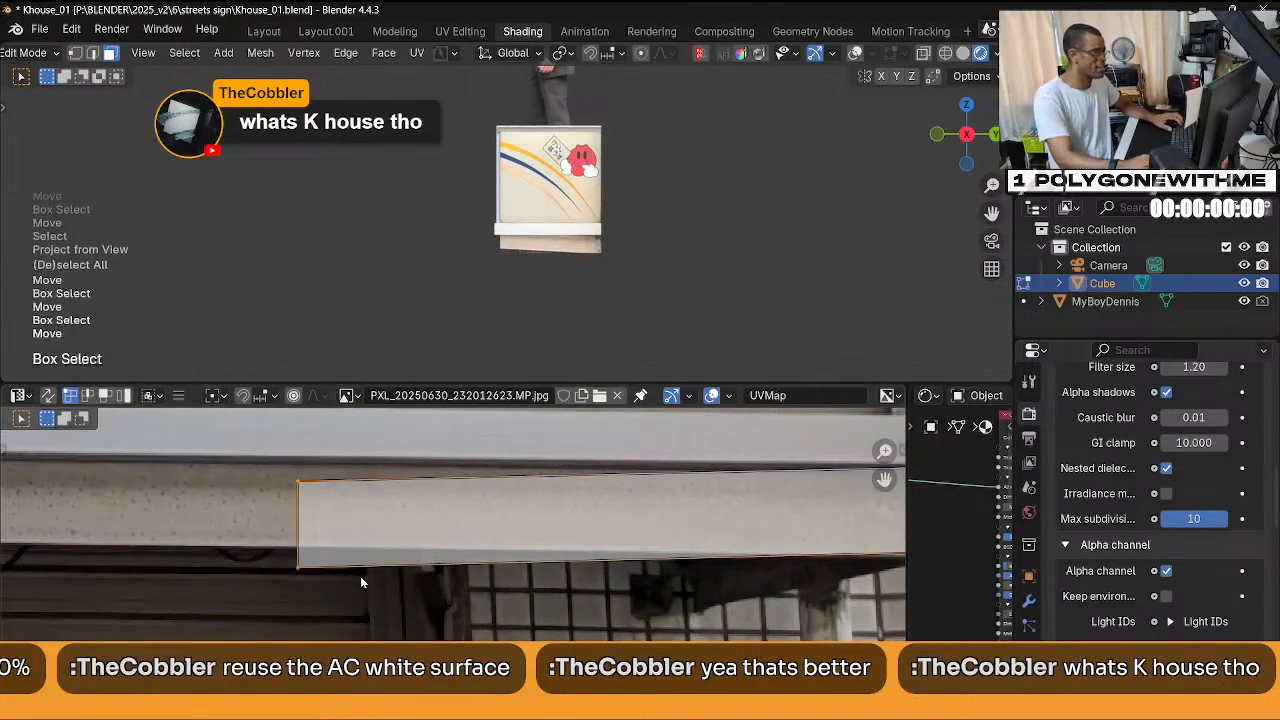
key(g)
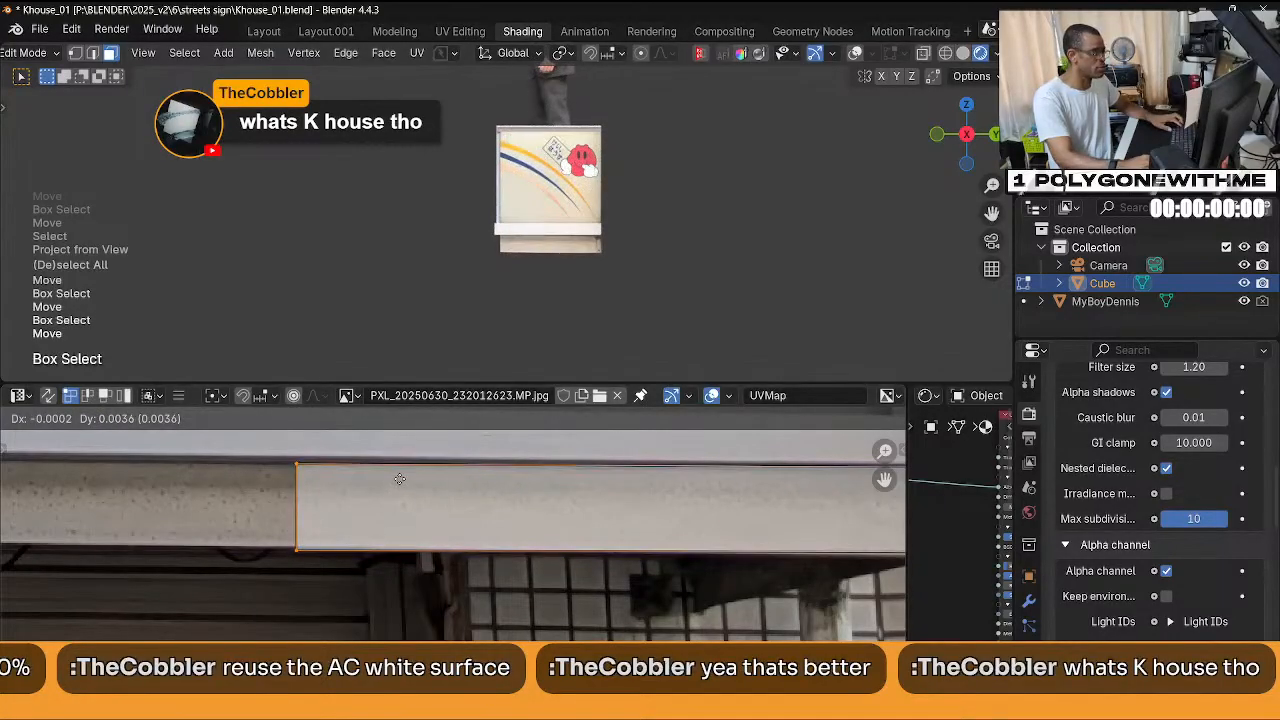
click(394, 484)
click(351, 585)
key(g)
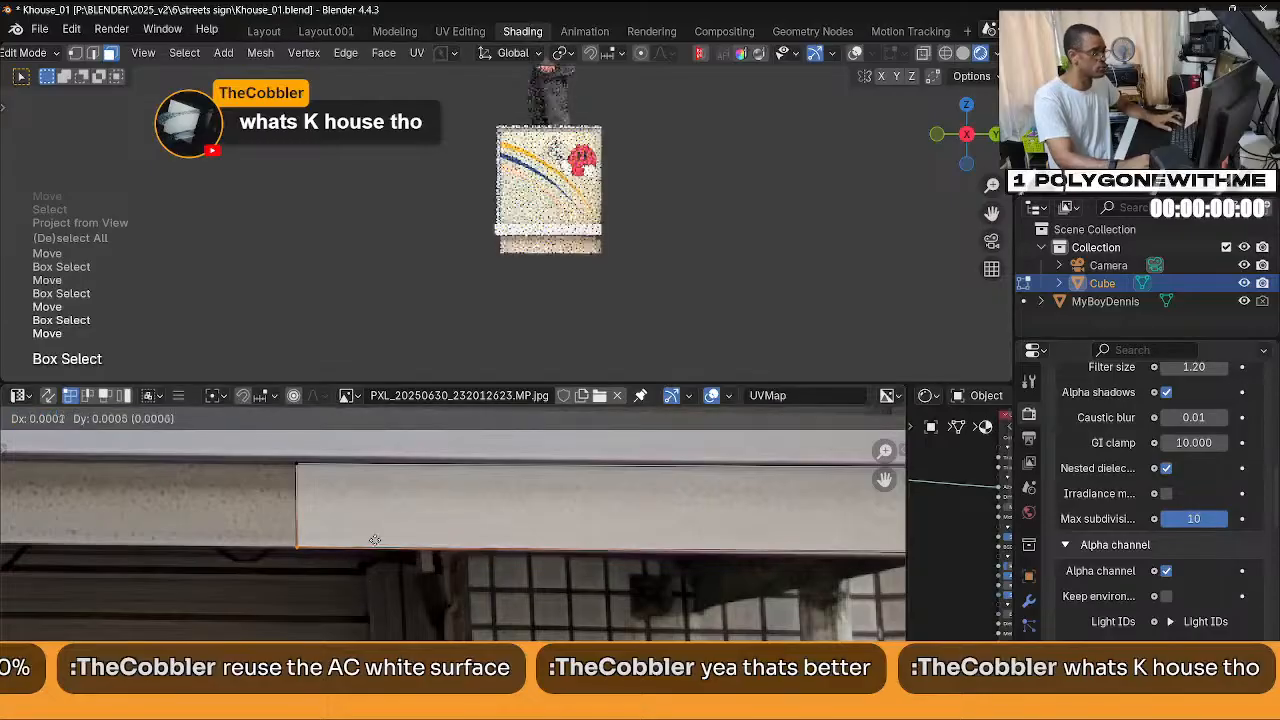
click(354, 523)
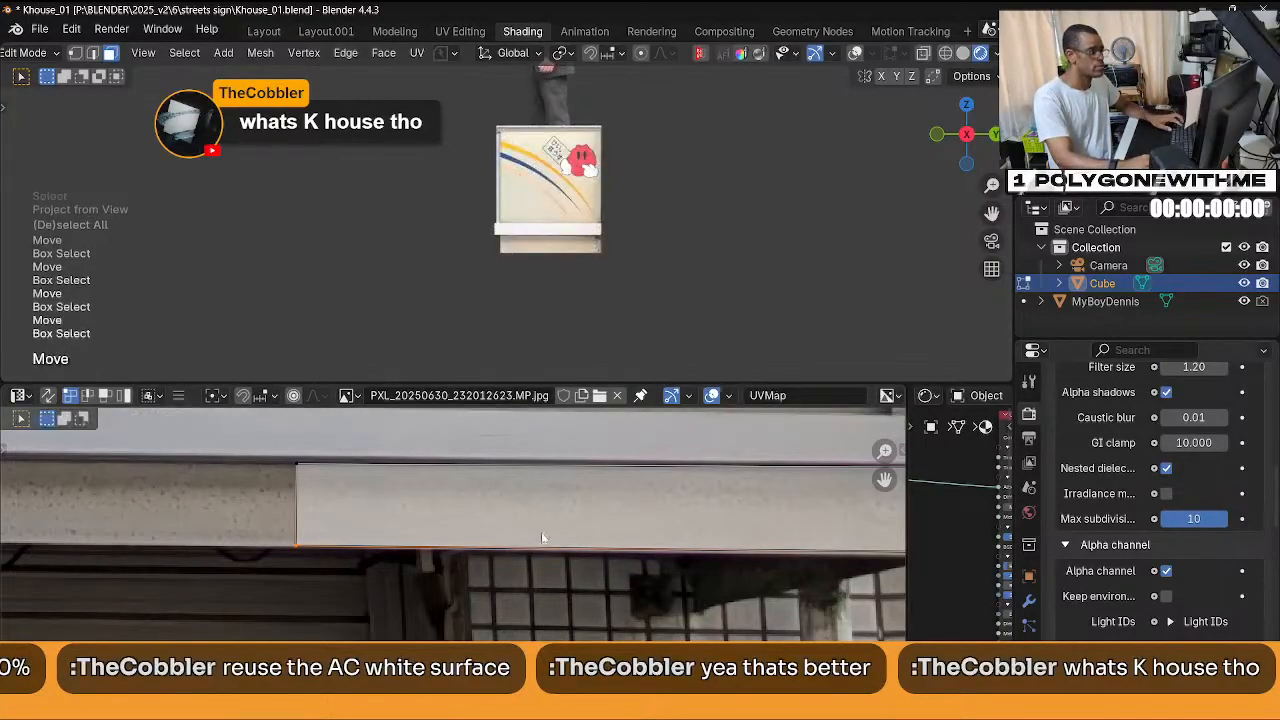
middle_drag(541, 532, 487, 538)
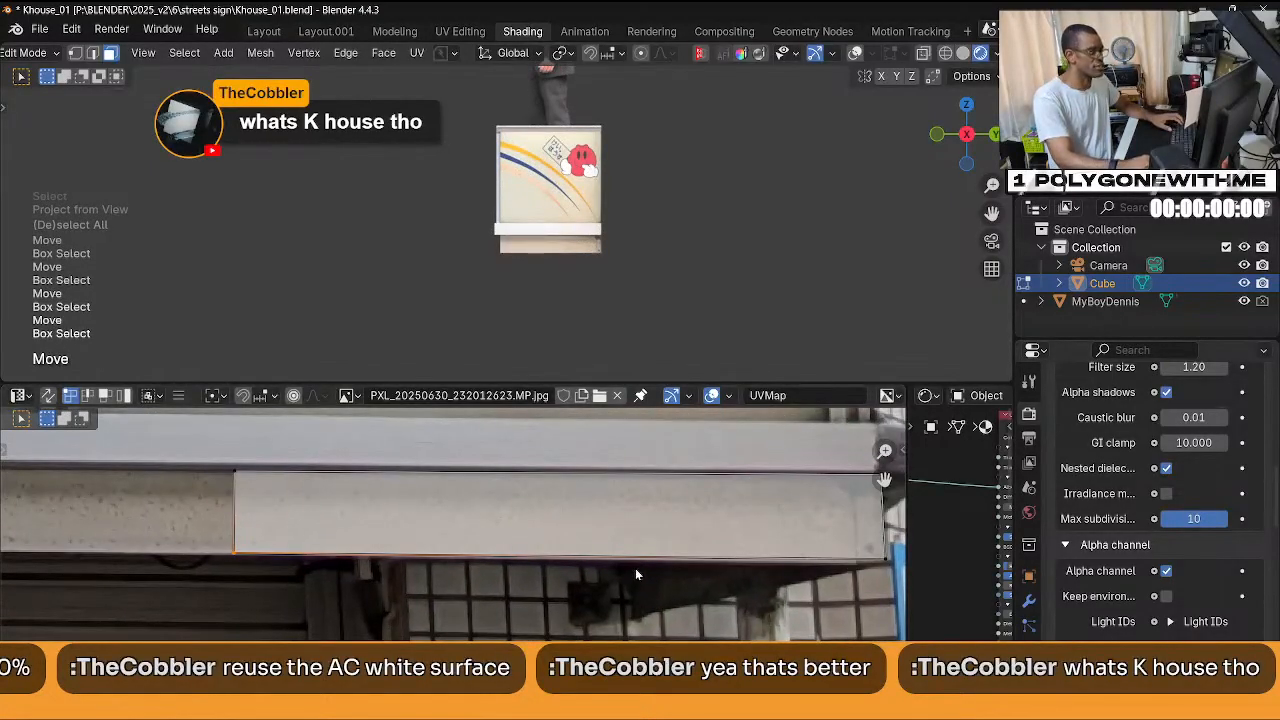
middle_drag(635, 575, 460, 593)
click(723, 516)
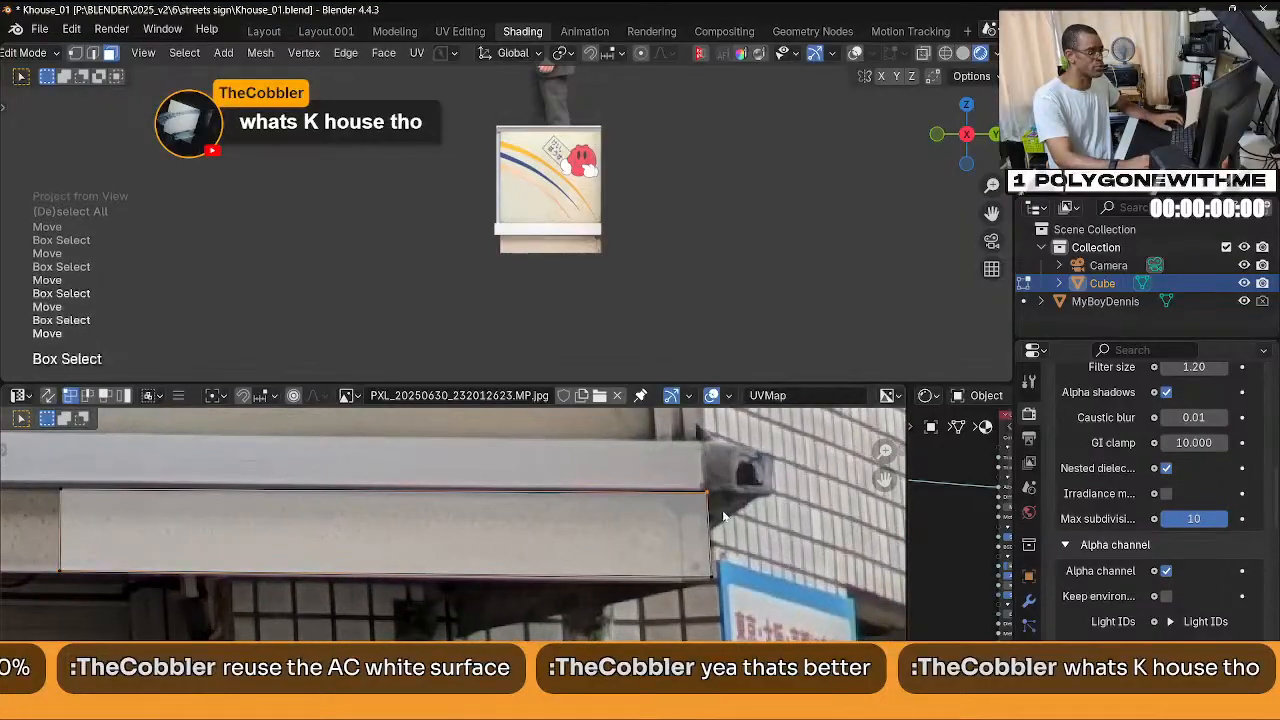
click(704, 590)
scroll(490, 592, down, 4)
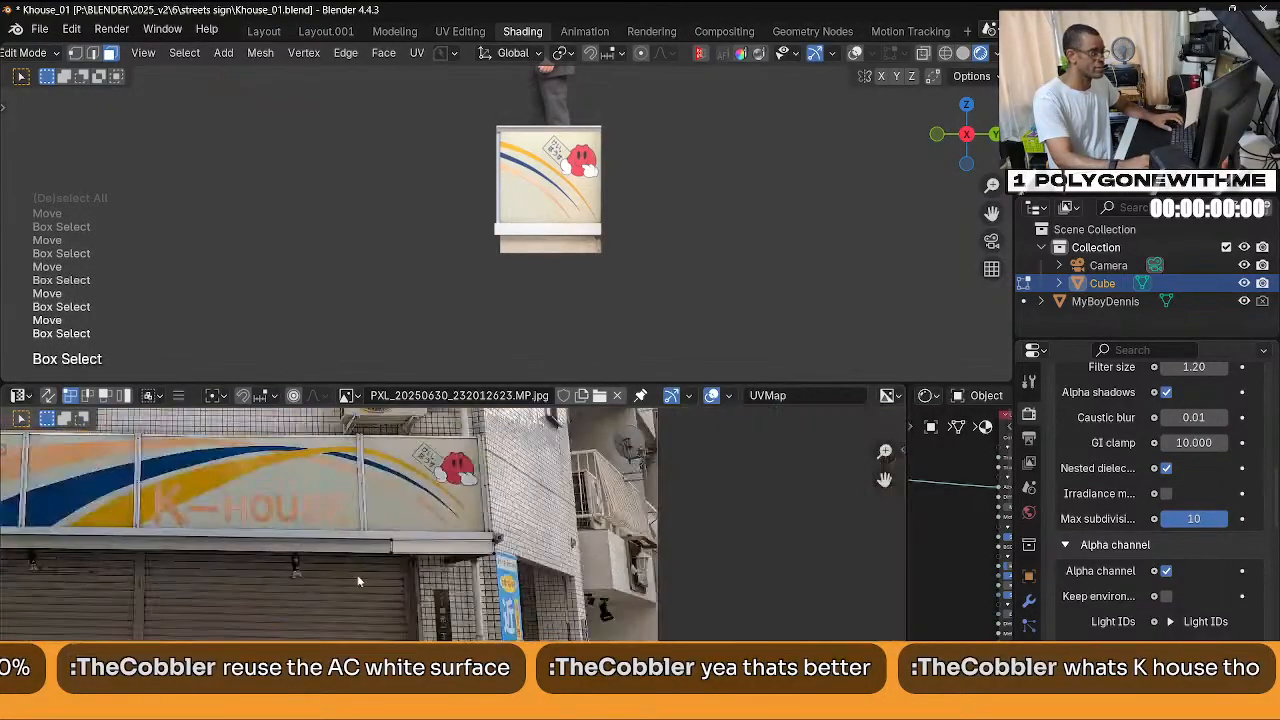
scroll(358, 581, down, 3)
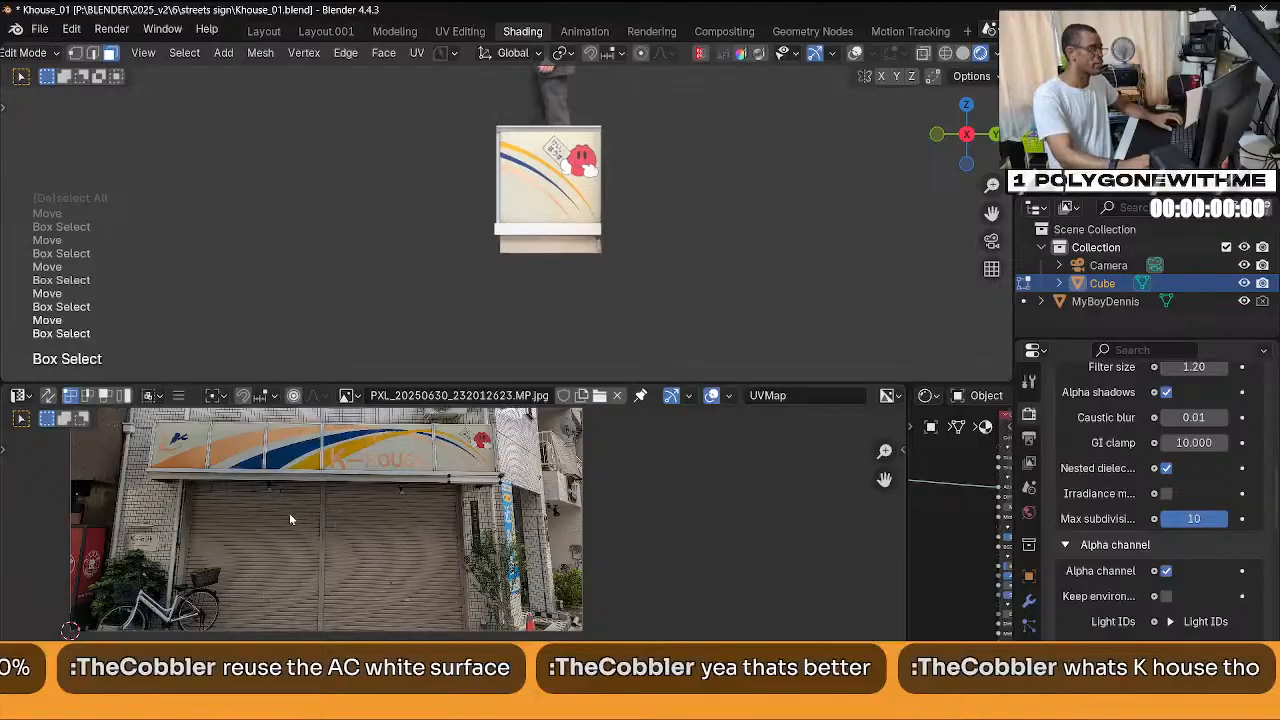
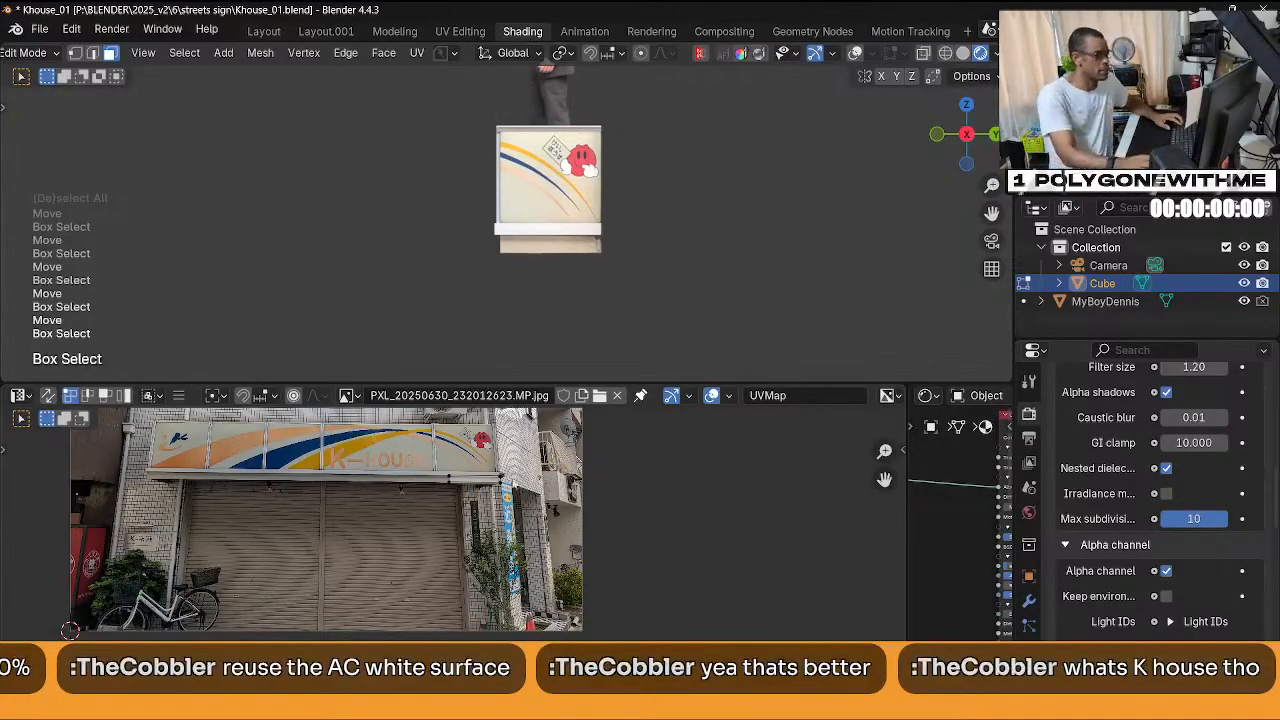
Select the narrow vertical face at the sign's front-right corner post and project its UVs from the front view.
scroll(603, 246, up, 4)
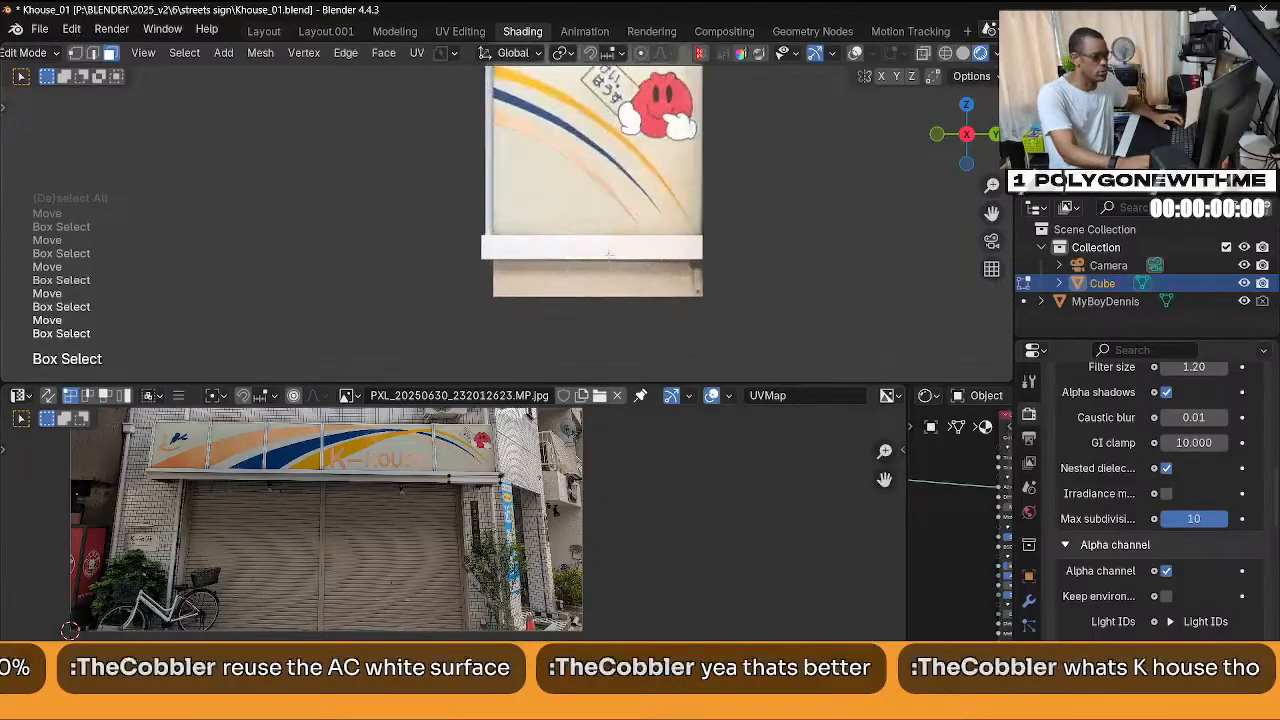
scroll(608, 256, up, 3)
middle_drag(608, 256, 643, 300)
scroll(600, 250, up, 2)
middle_drag(600, 250, 640, 255)
scroll(640, 255, up, 3)
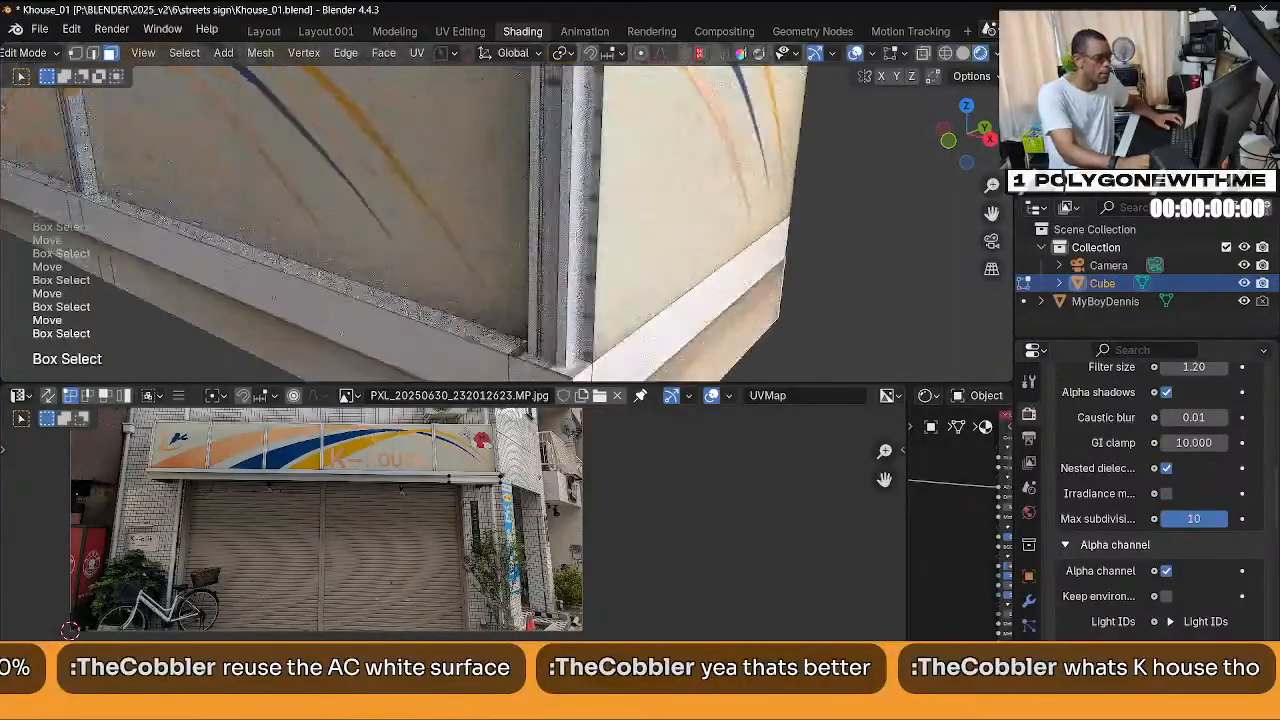
click(590, 286)
scroll(590, 260, down, 4)
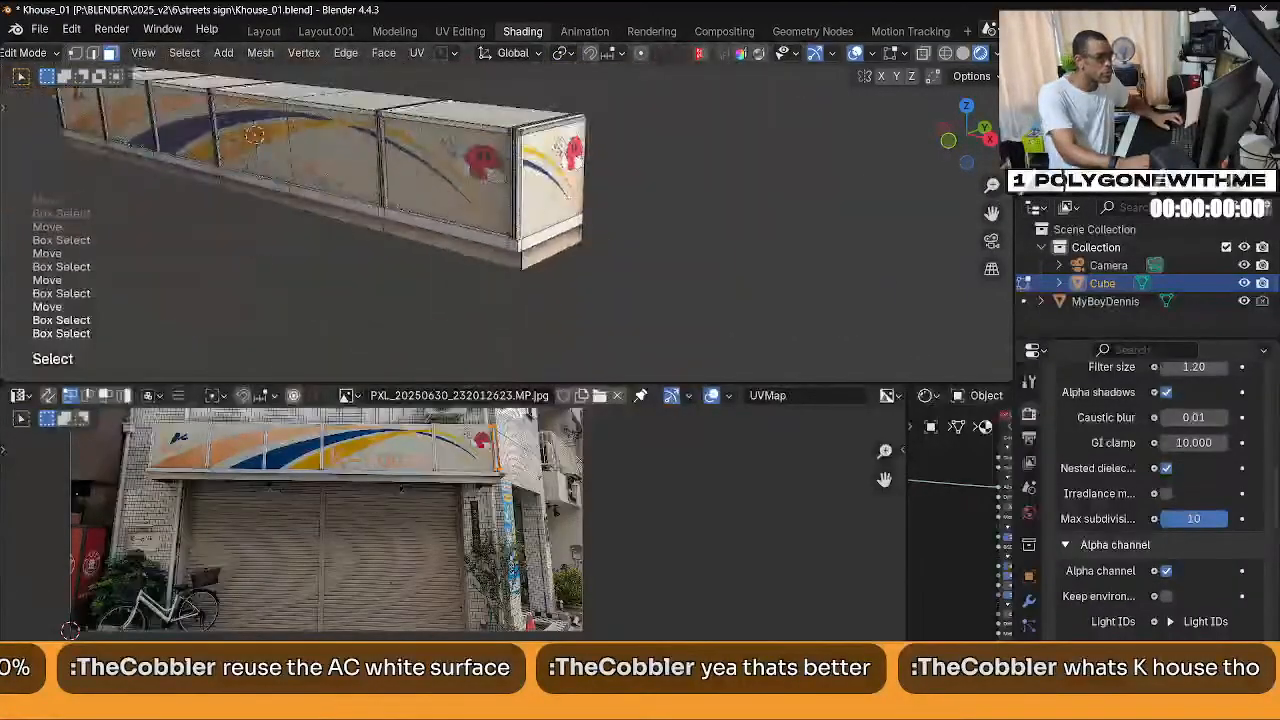
mouse_move(570, 215)
middle_down()
mouse_move(605, 206)
mouse_move(570, 225)
mouse_move(600, 210)
mouse_move(588, 200)
middle_up()
scroll(591, 209, up, 2)
key(KP_1)
scroll(622, 200, up, 4)
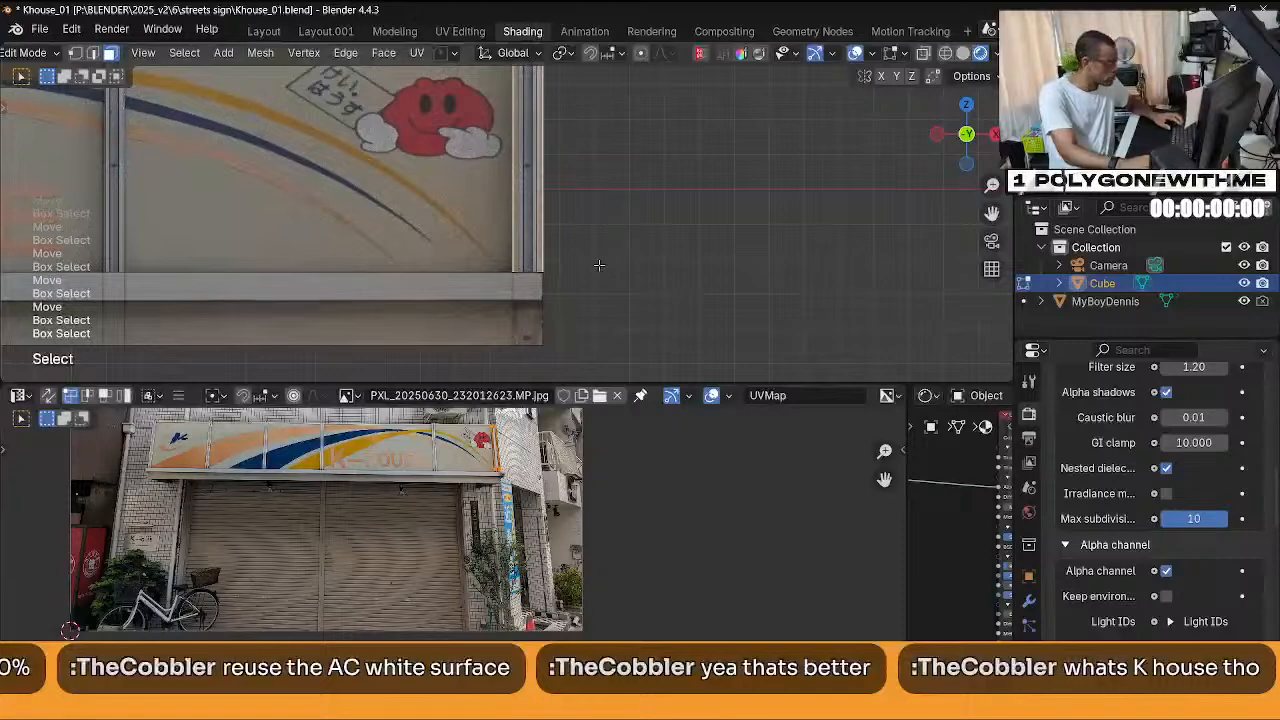
key(u)
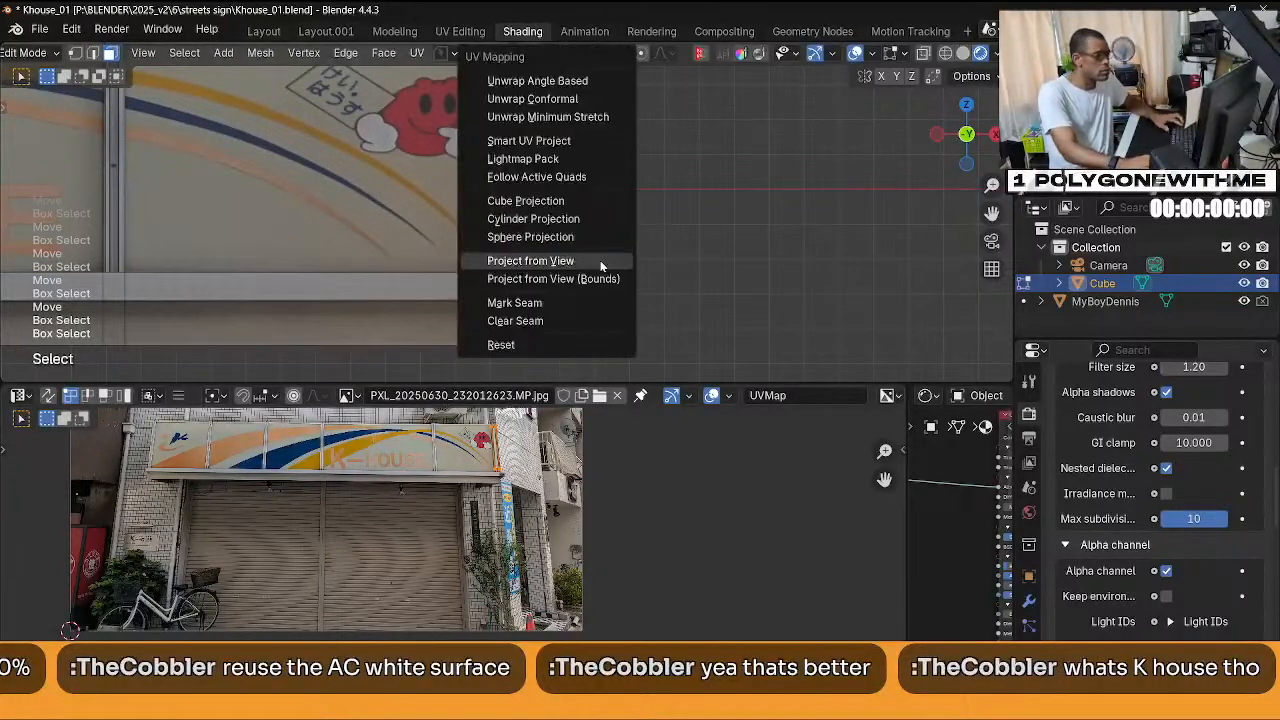
click(600, 260)
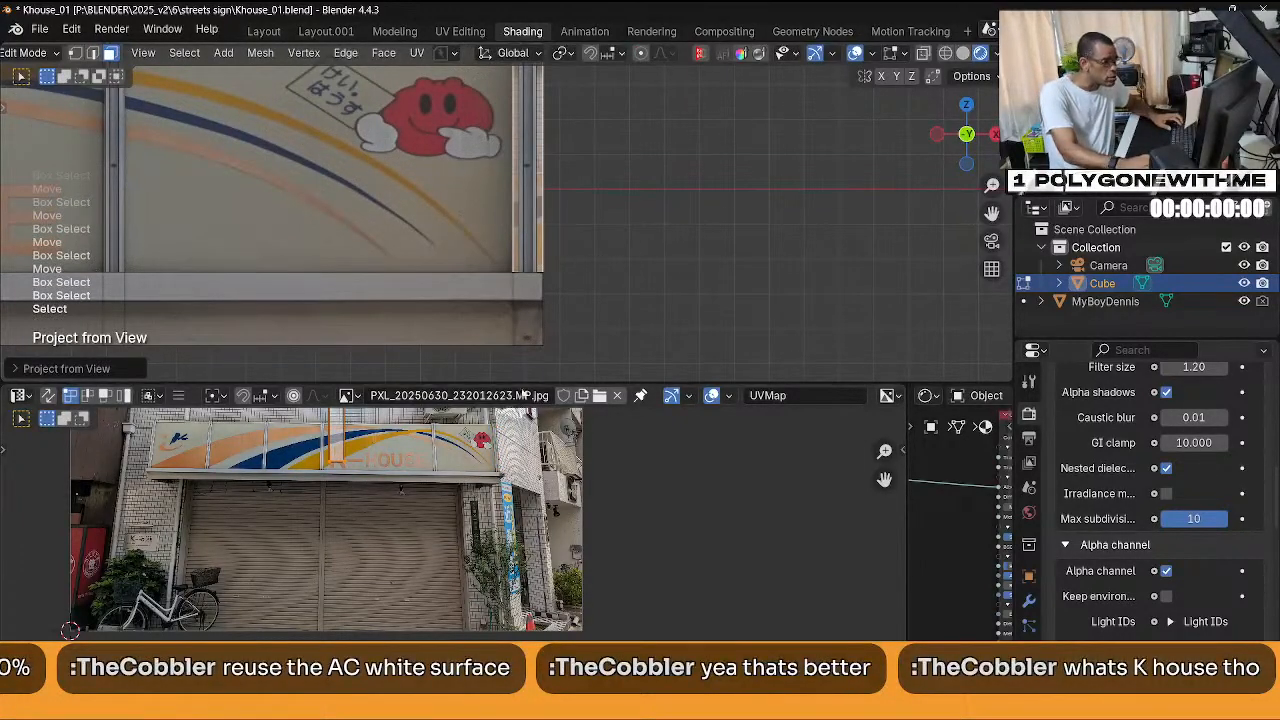
Move the corner face's UV island to the right end of the sign in the photo and scale it down.
scroll(557, 260, up, 2)
scroll(559, 260, down, 3)
shift+middle_drag(447, 335, 449, 369)
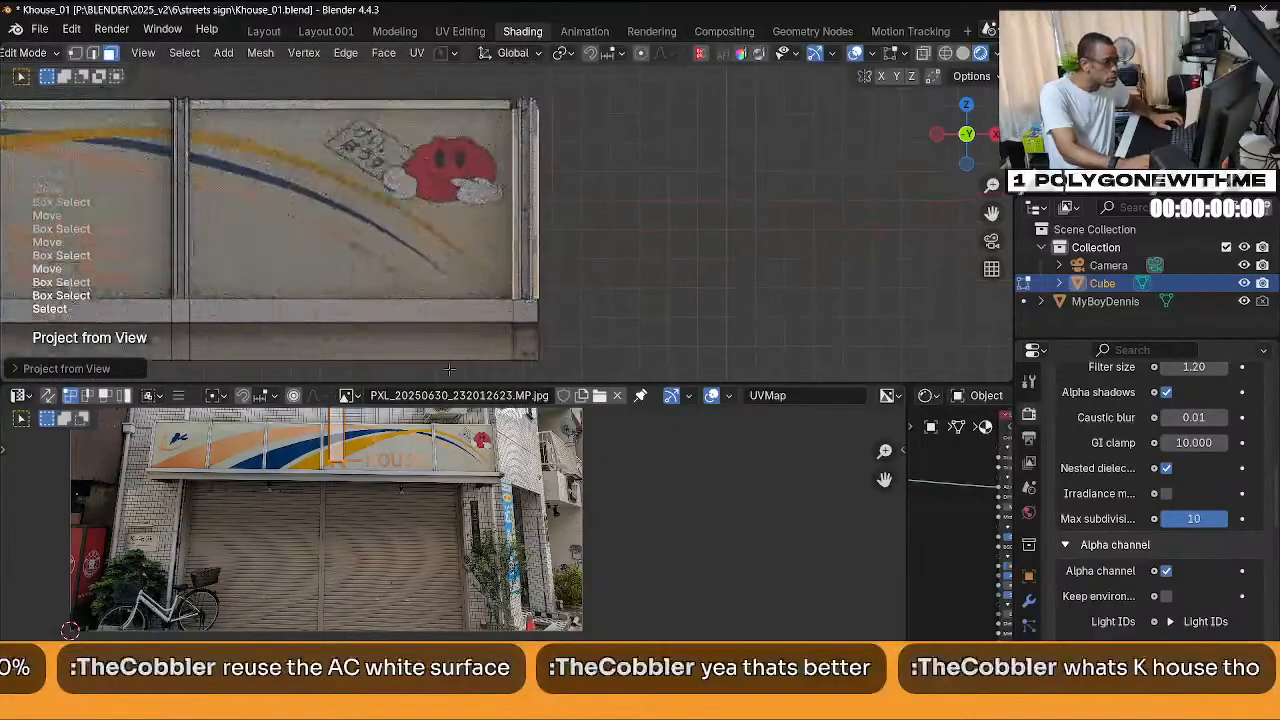
scroll(366, 459, down, 1)
middle_drag(366, 459, 420, 600)
scroll(427, 612, up, 3)
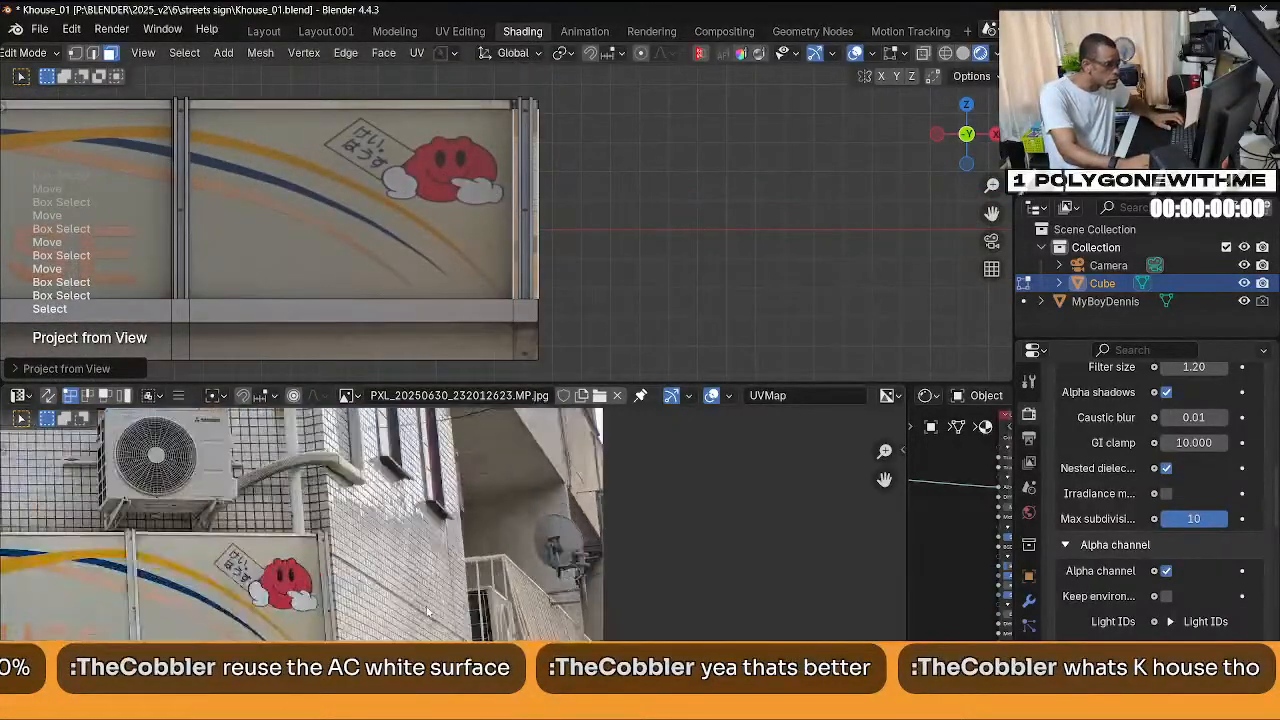
scroll(427, 613, down, 2)
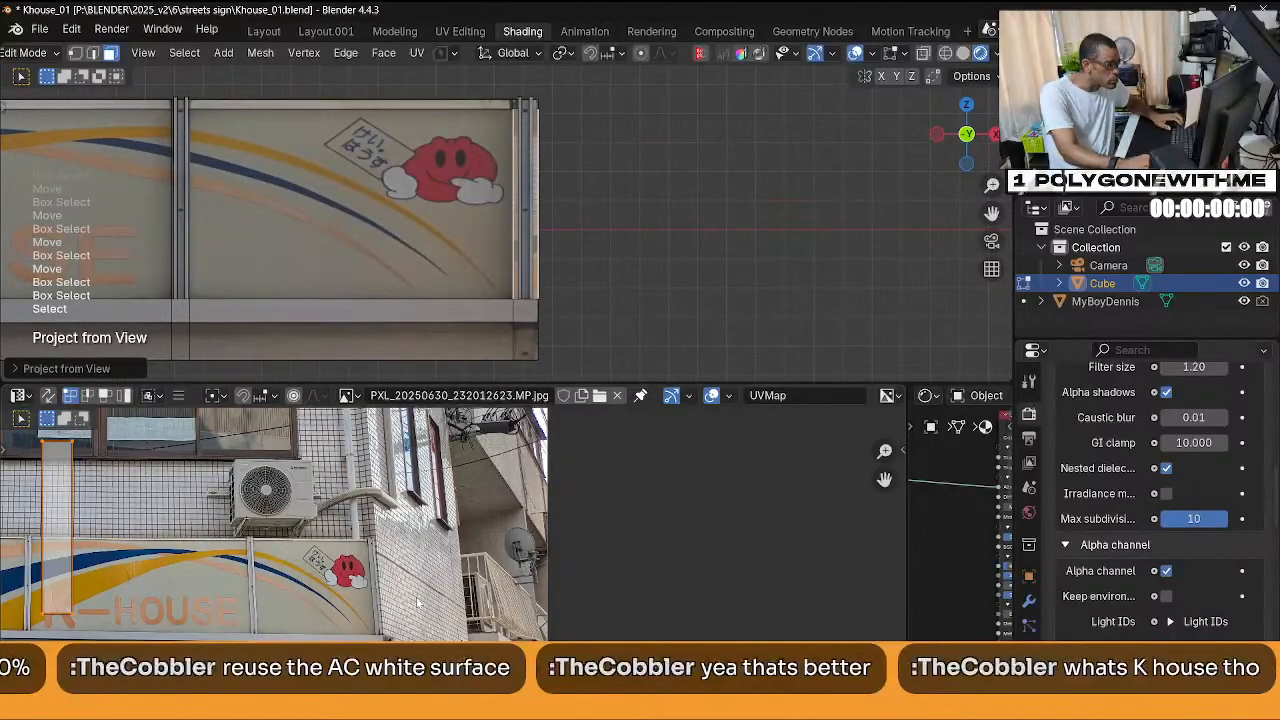
scroll(418, 601, up, 6)
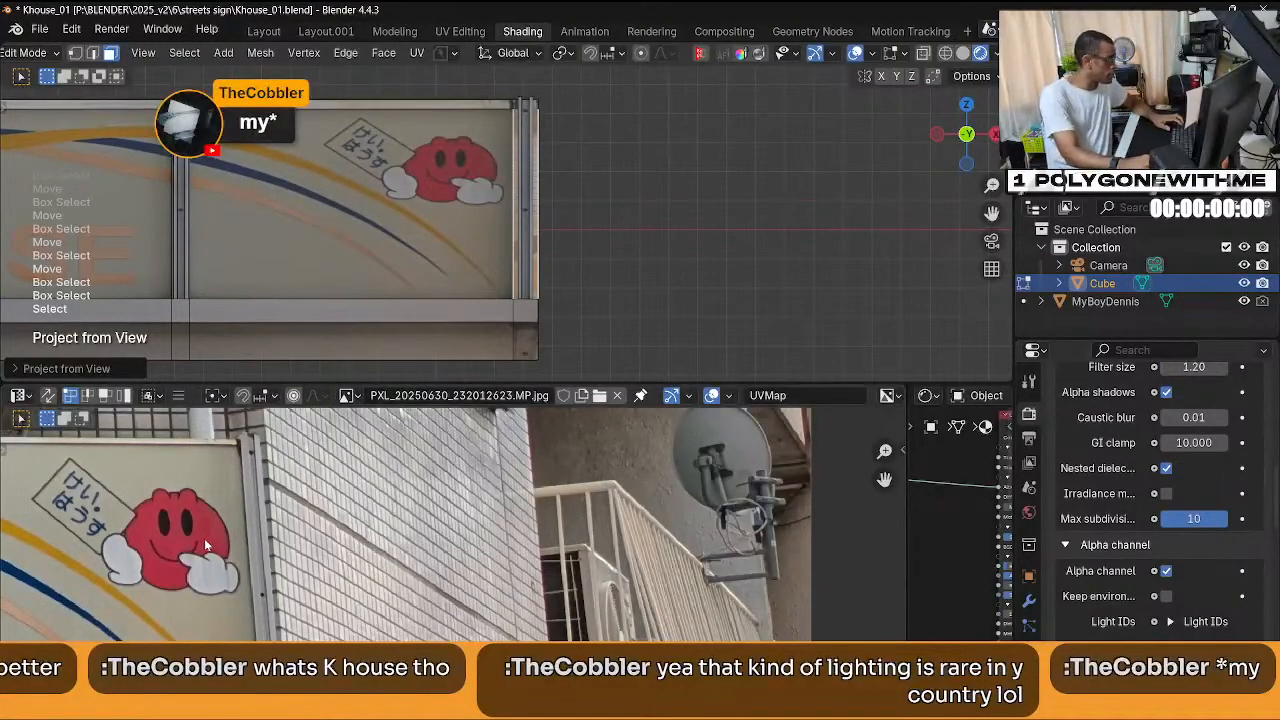
scroll(265, 505, down, 3)
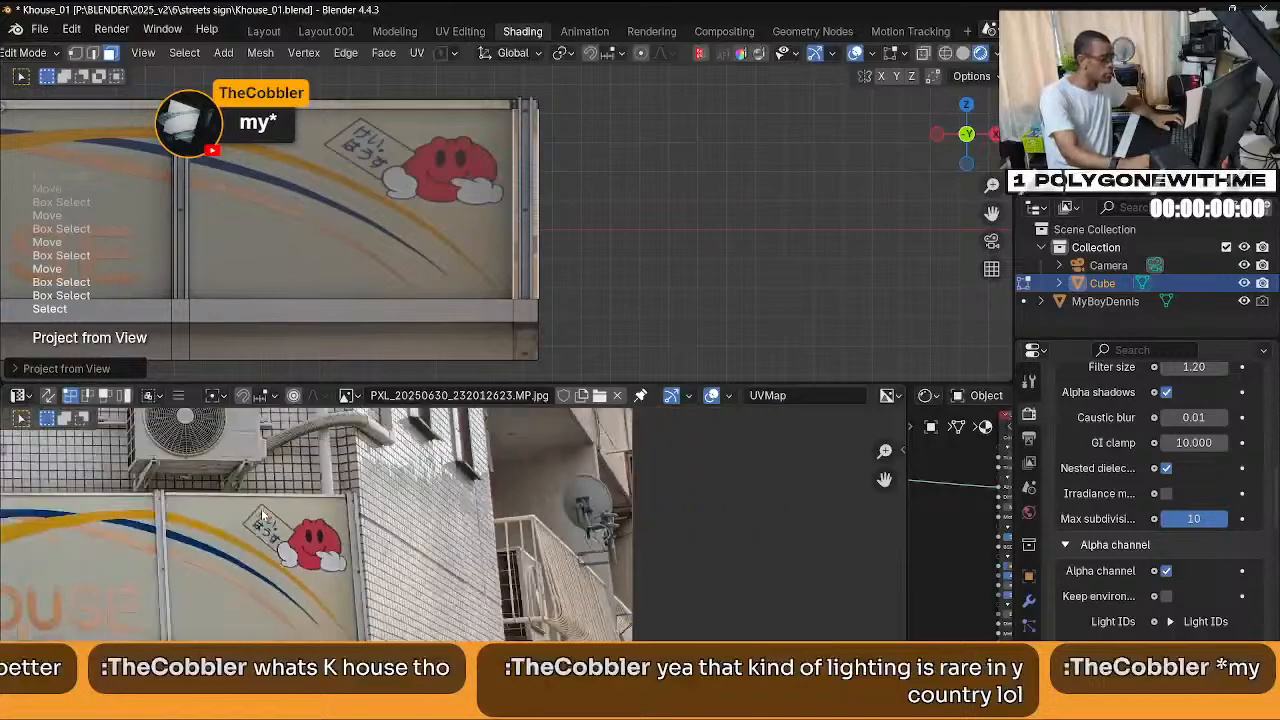
scroll(318, 582, down, 2)
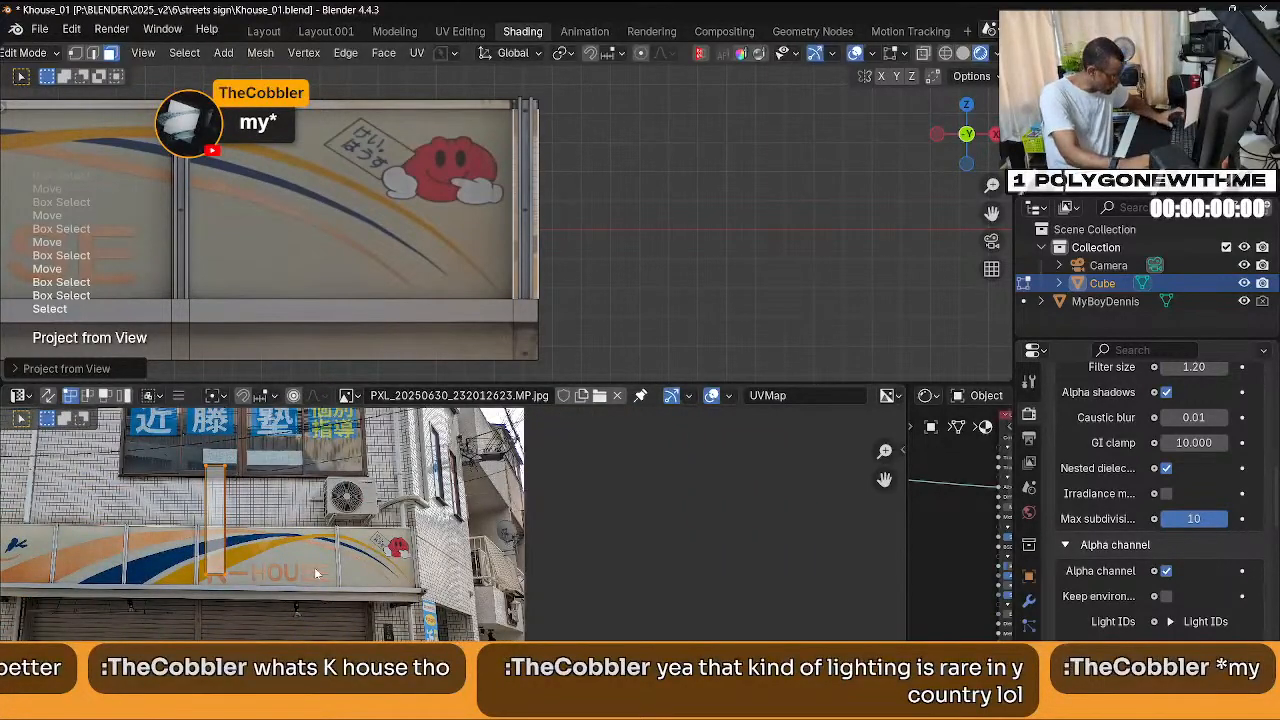
key(g)
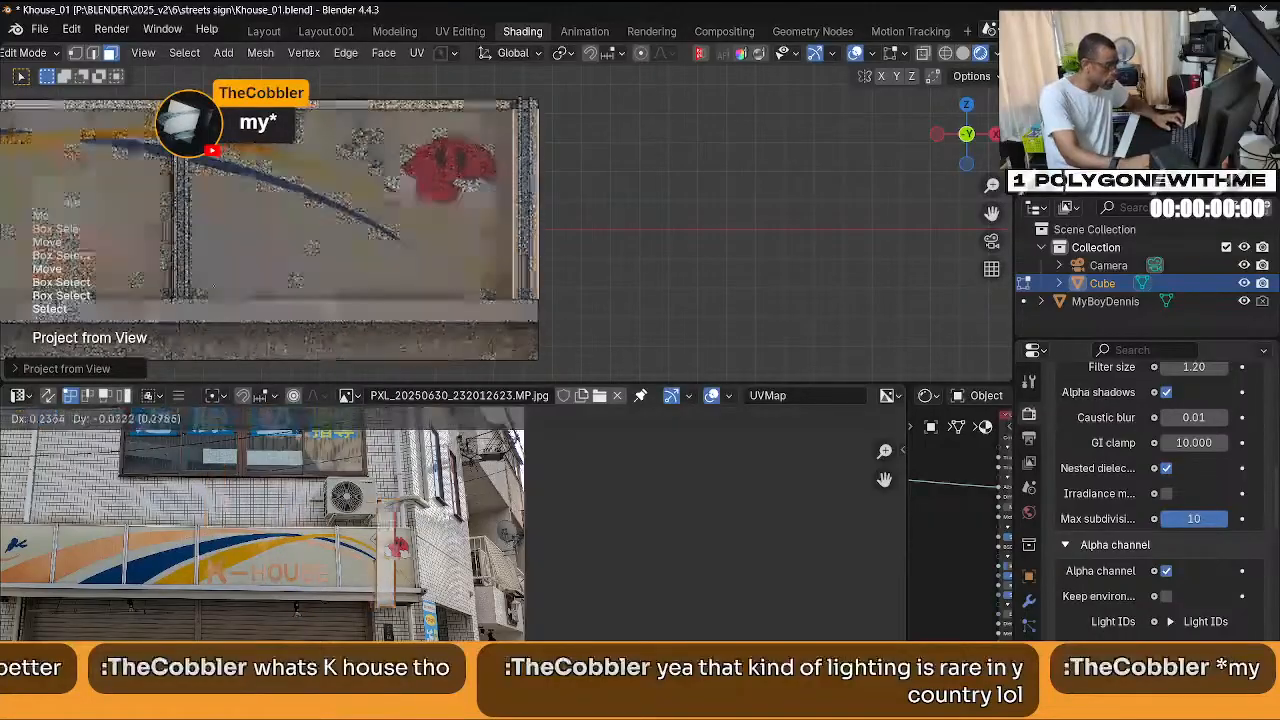
click(476, 596)
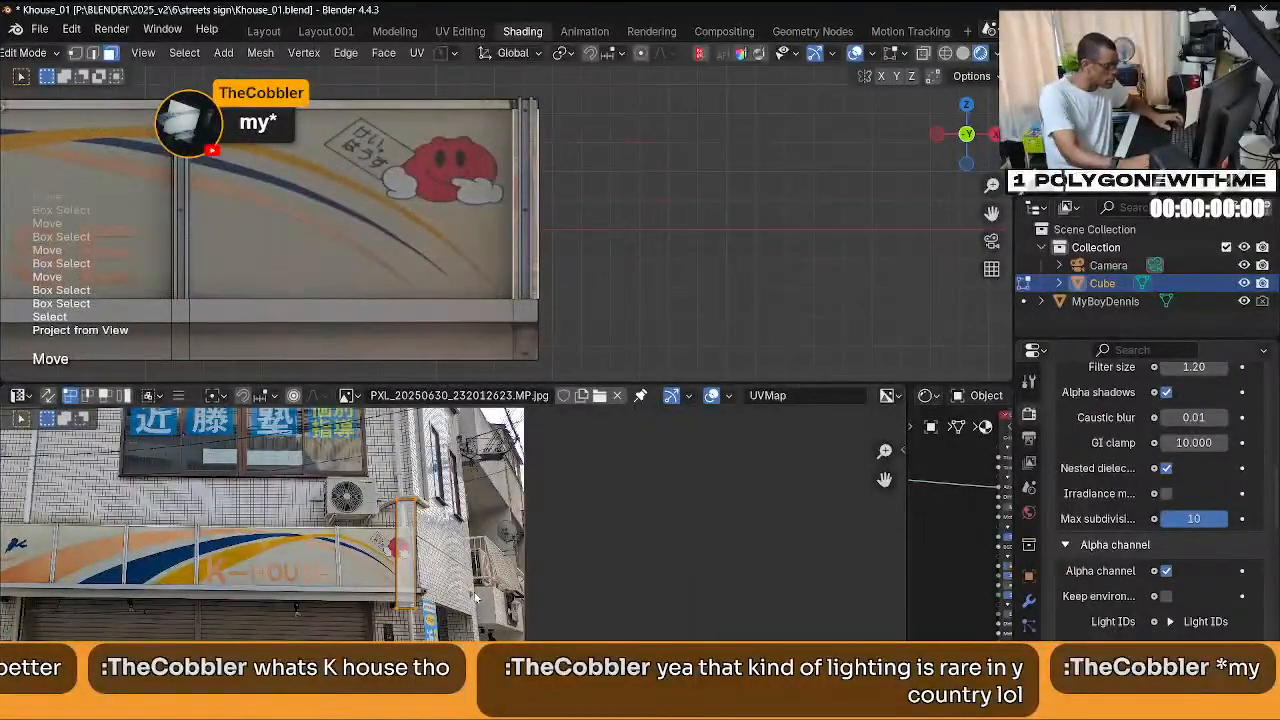
key(s)
click(427, 566)
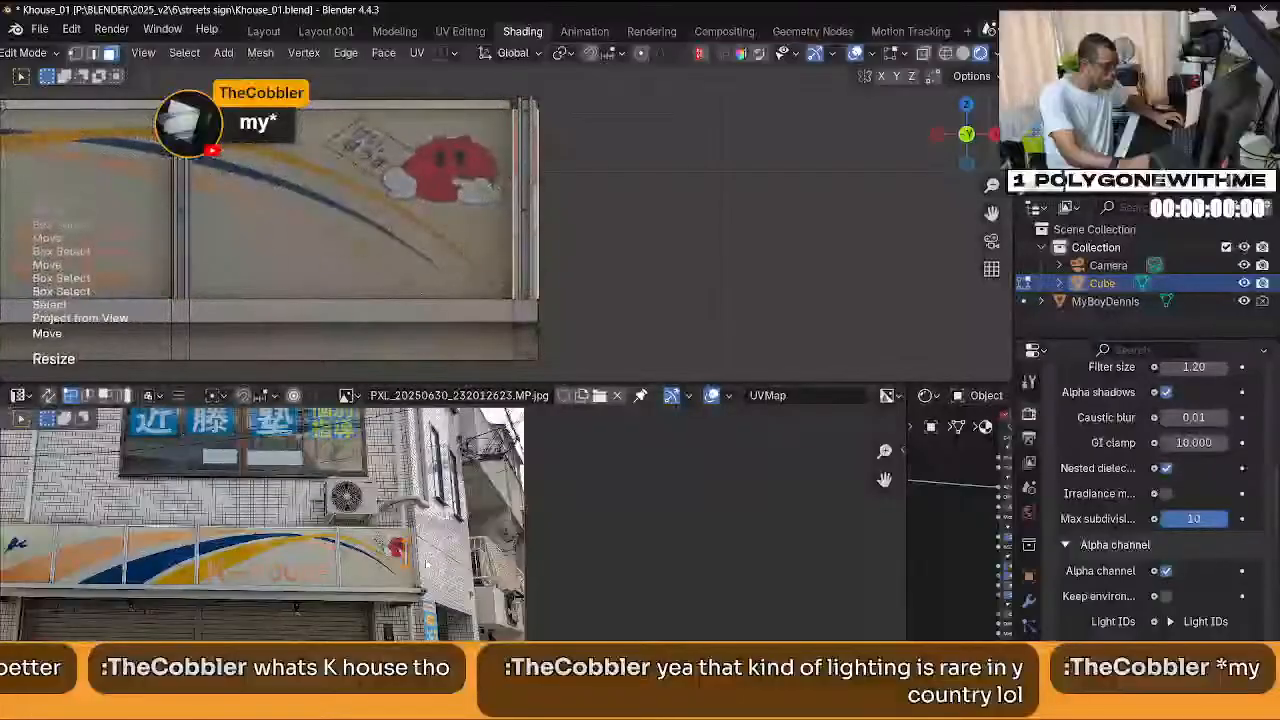
Rotate the corner face's UV island 90° and place it on the blank cream area above the red character, then deselect the face.
scroll(428, 564, up, 6)
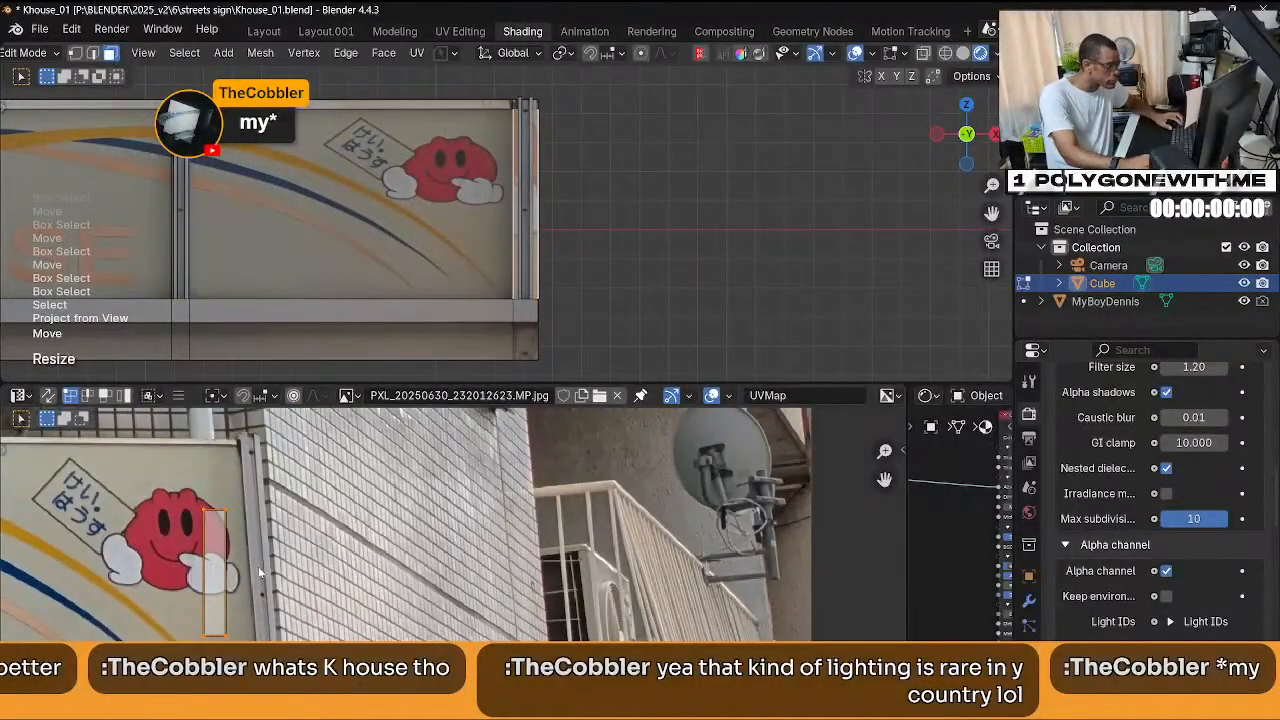
key(g)
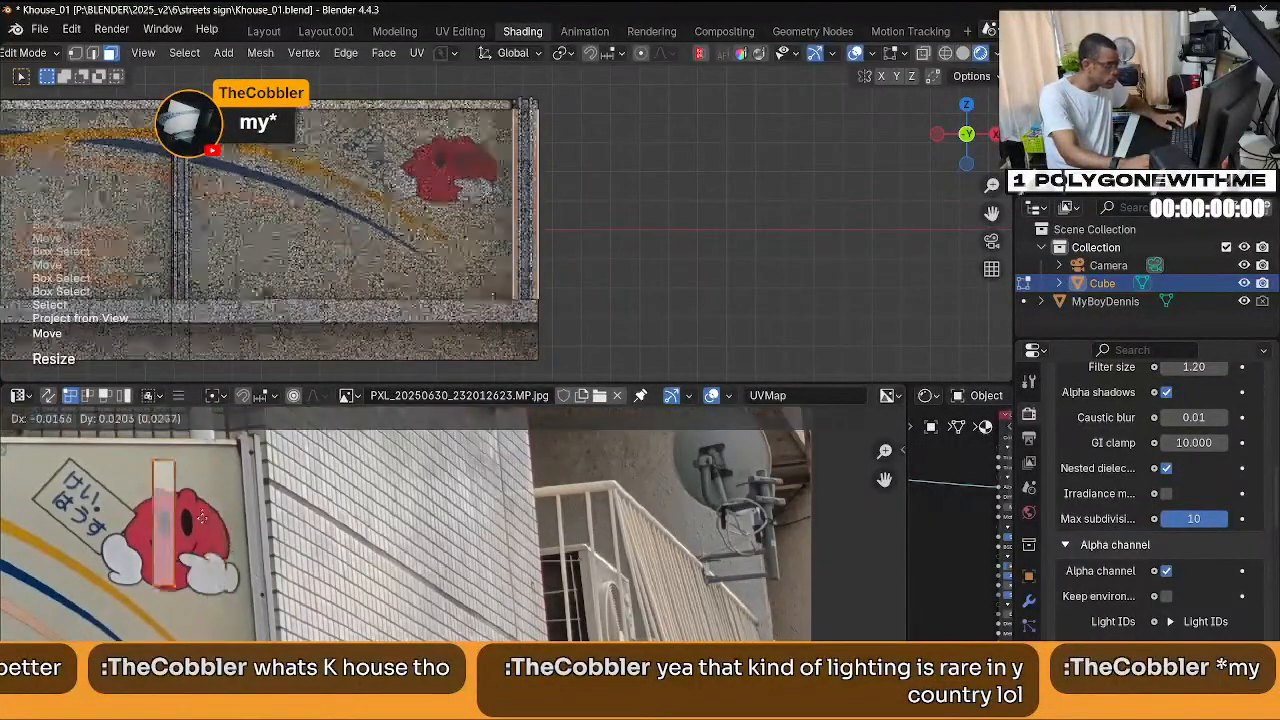
click(208, 508)
text(r90)
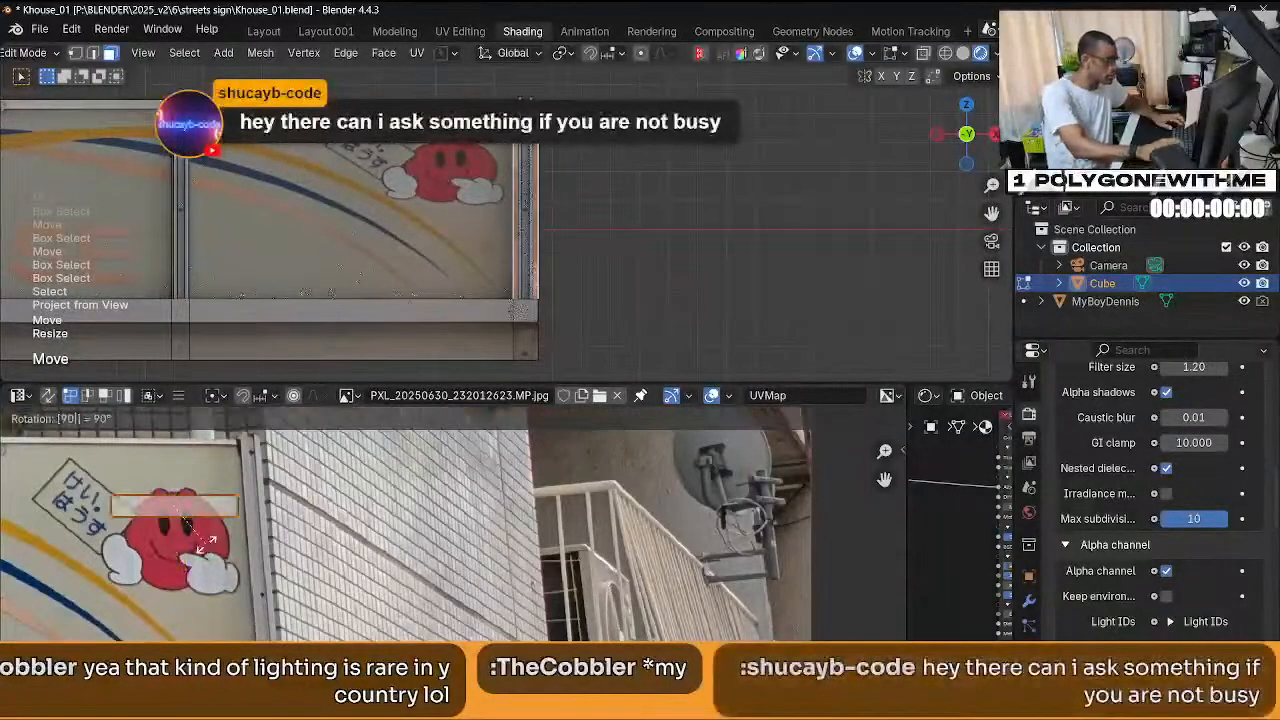
key(Return)
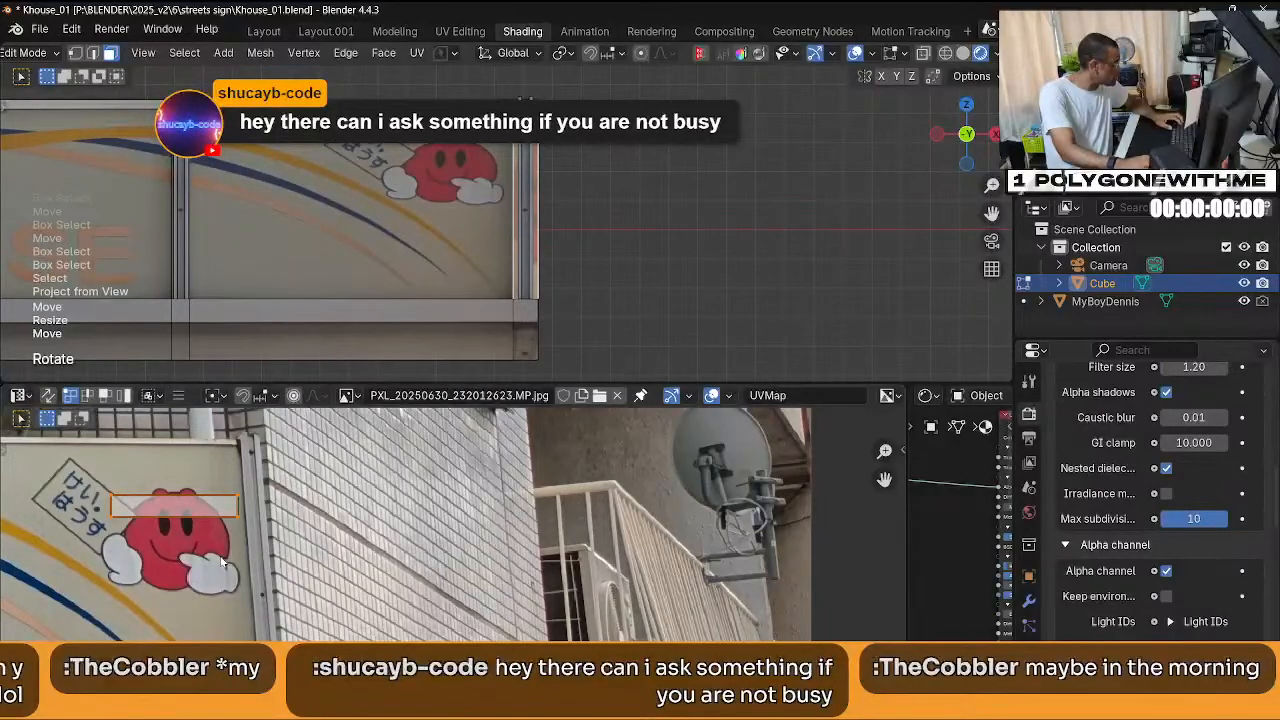
key(g)
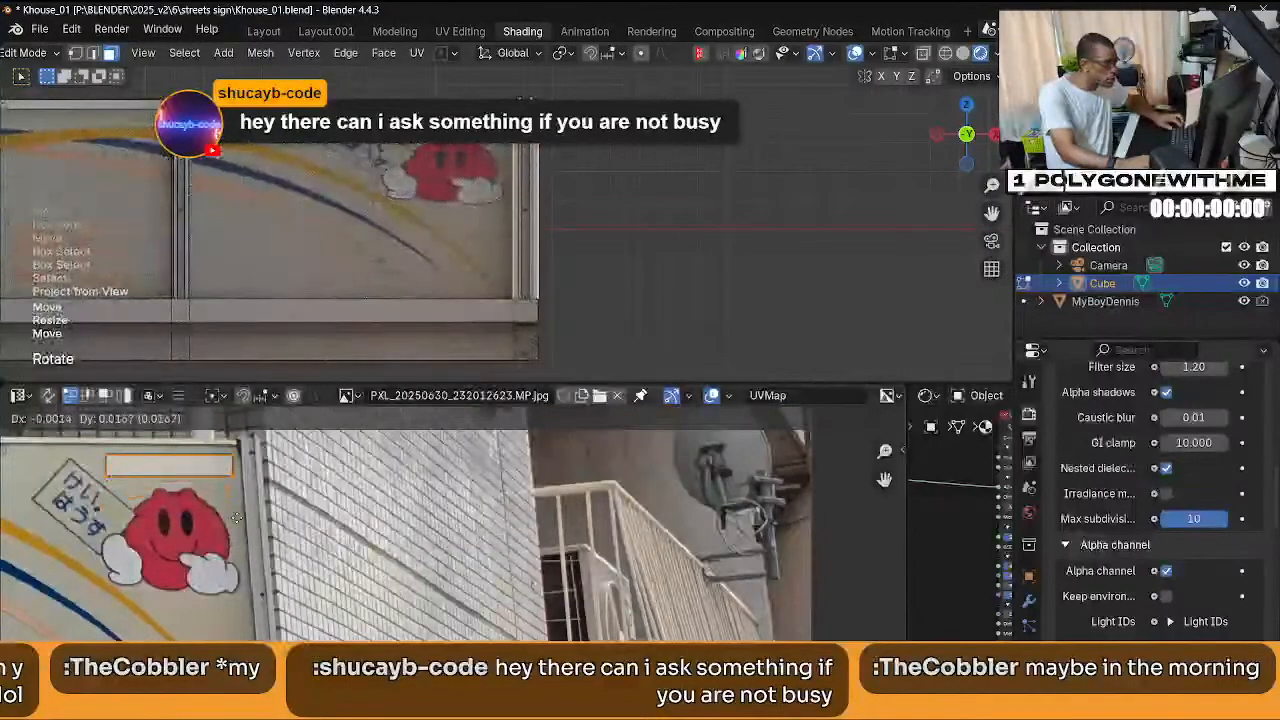
click(236, 515)
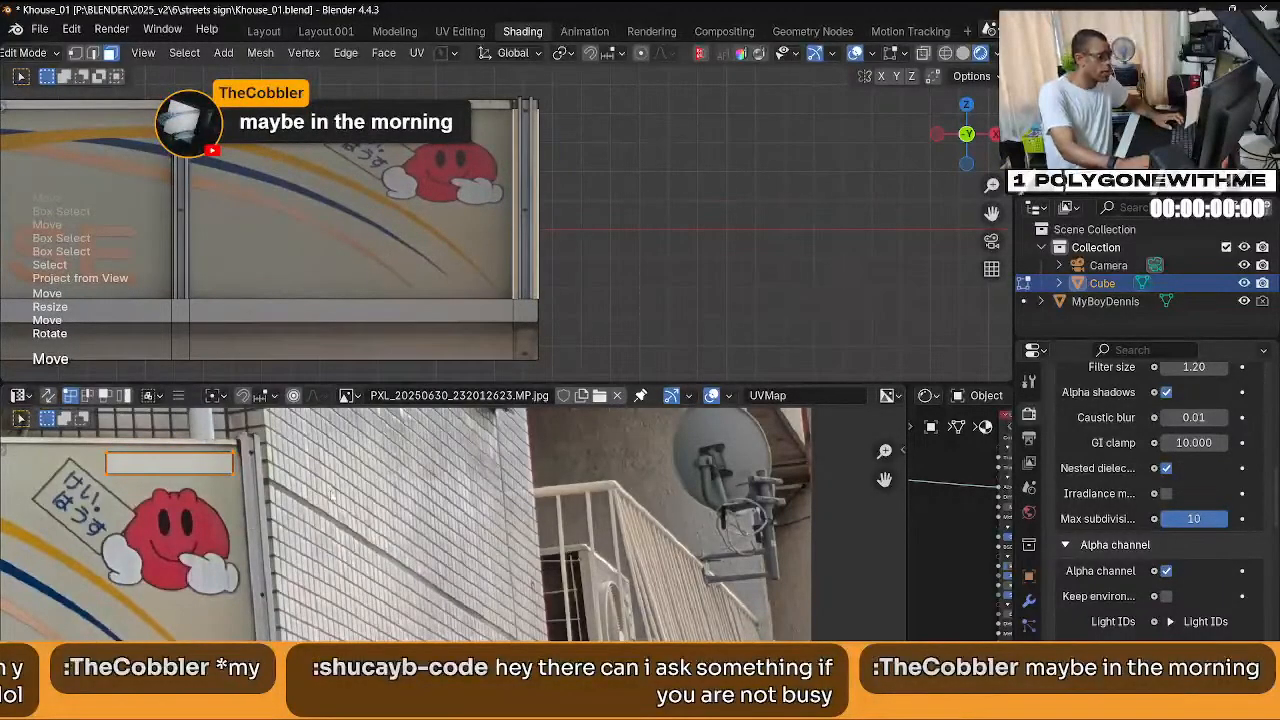
click(633, 292)
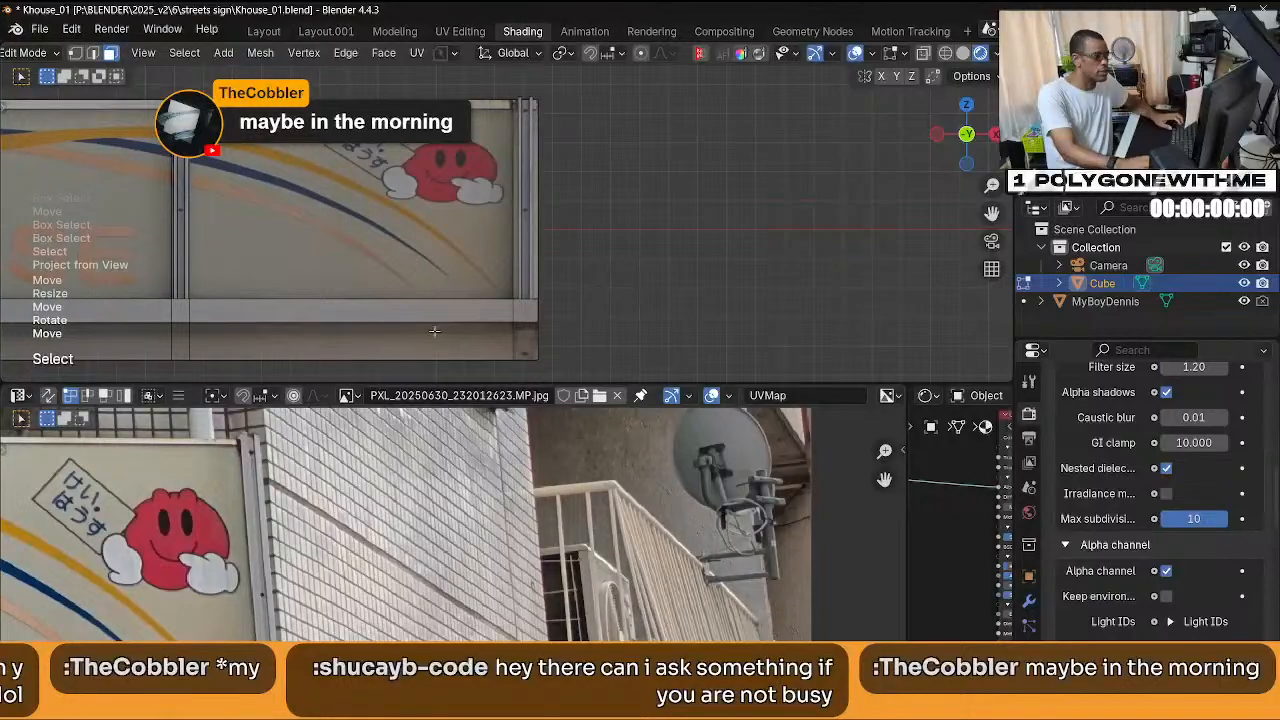
Select the narrow vertical face at the sign's front-left corner post and project its UVs from the front view.
scroll(450, 338, down, 1)
scroll(462, 342, down, 1)
shift+middle_drag(295, 314, 474, 316)
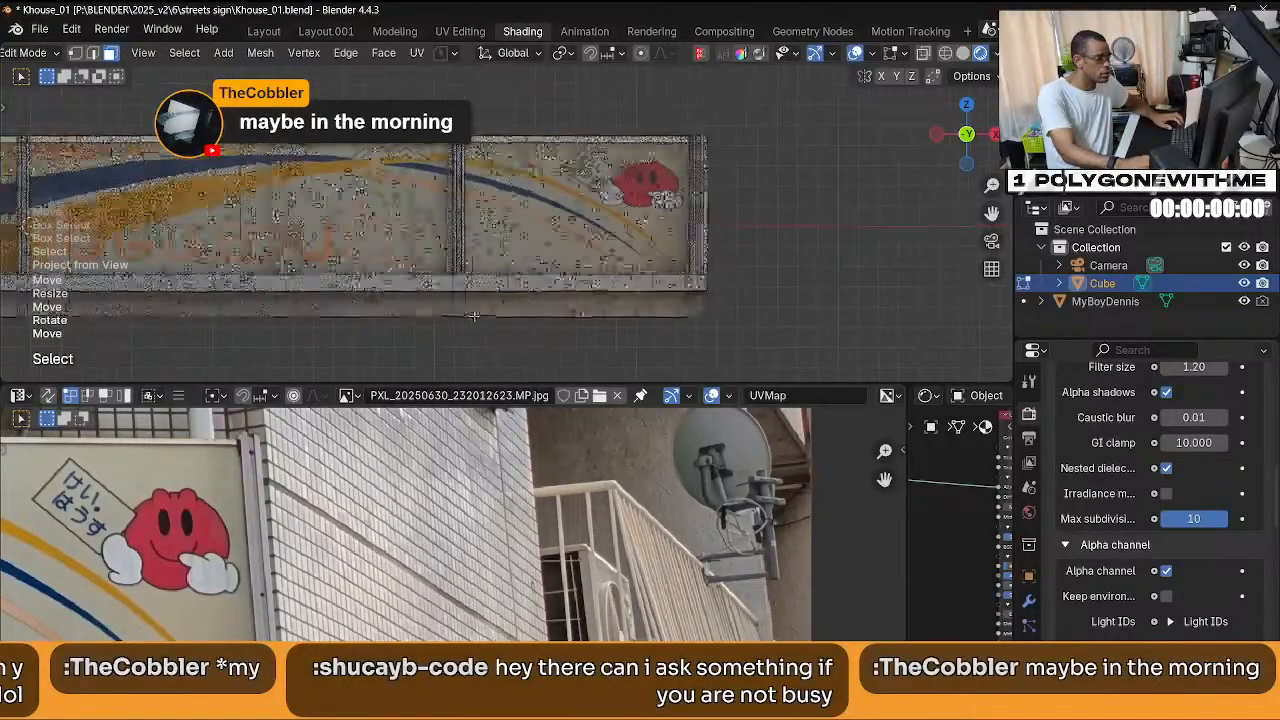
shift+middle_drag(28, 299, 248, 308)
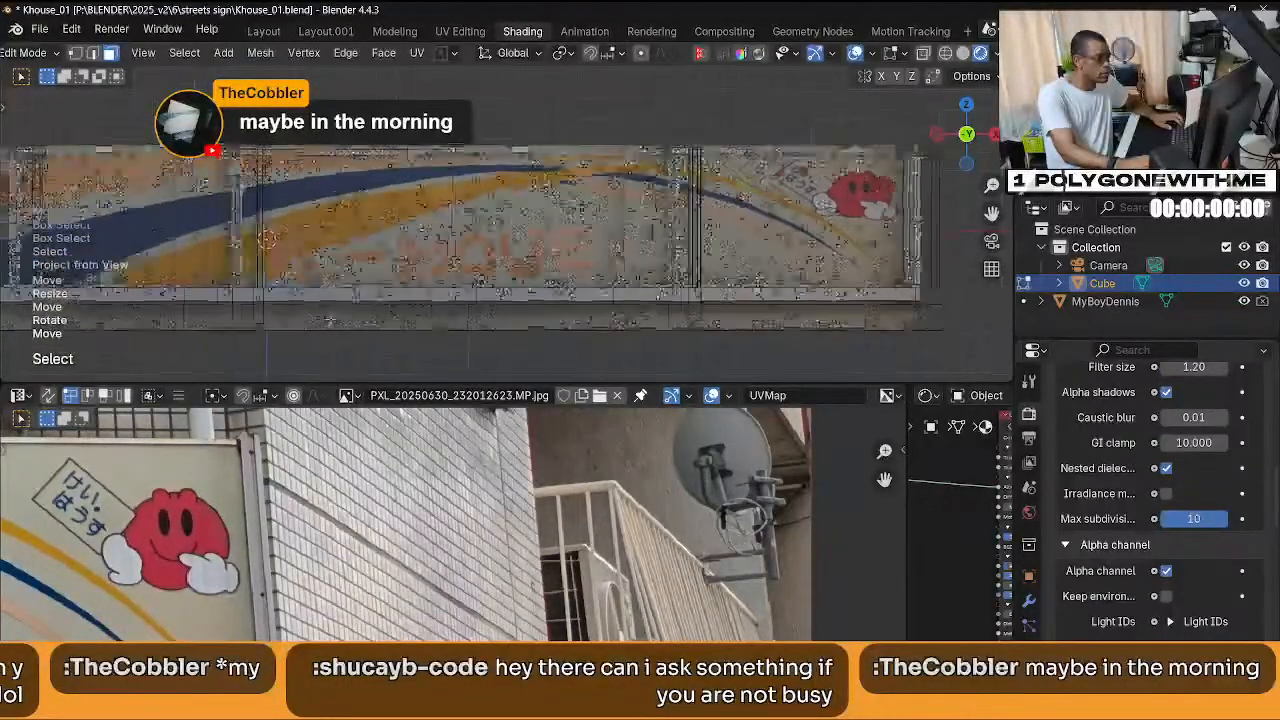
shift+middle_drag(140, 314, 575, 317)
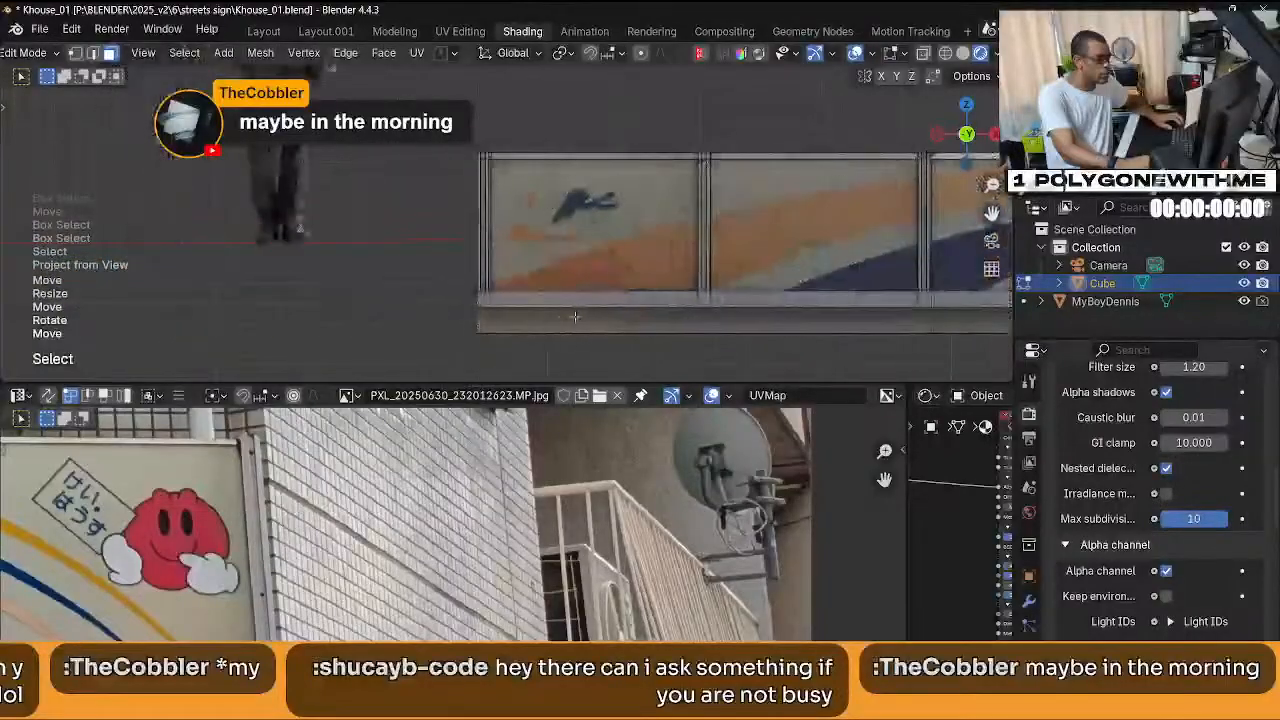
scroll(575, 317, up, 3)
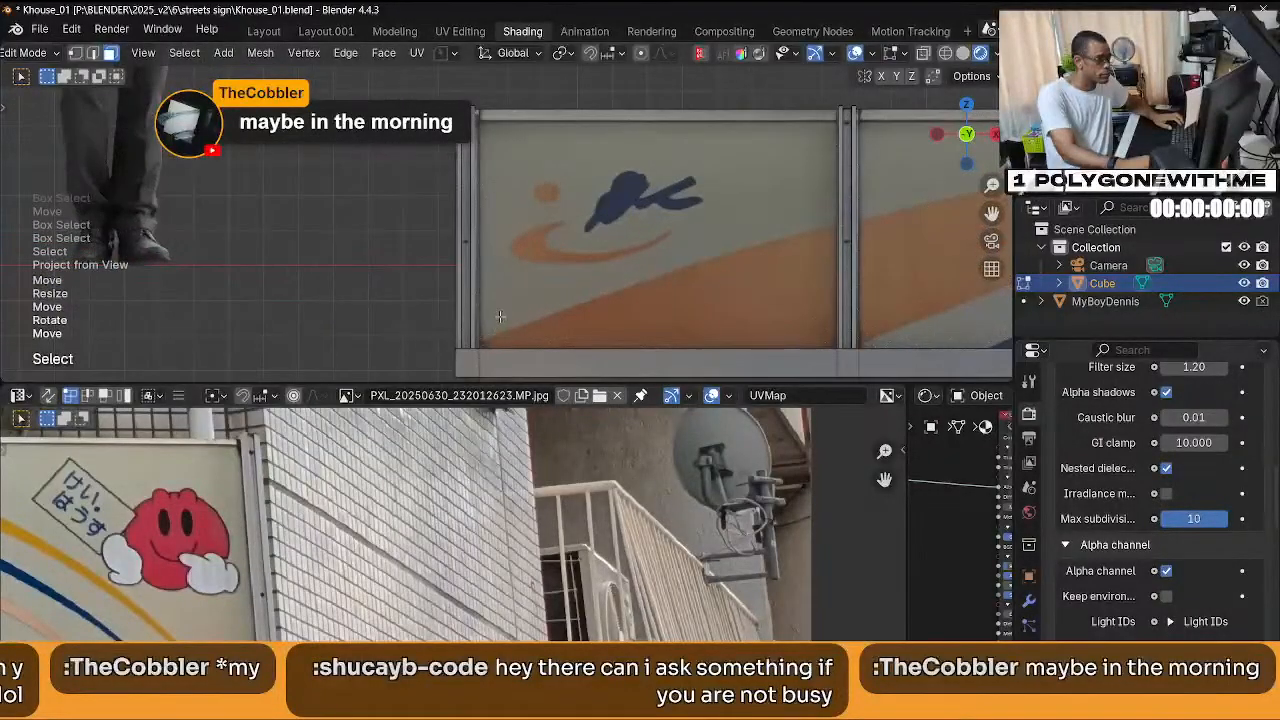
click(480, 332)
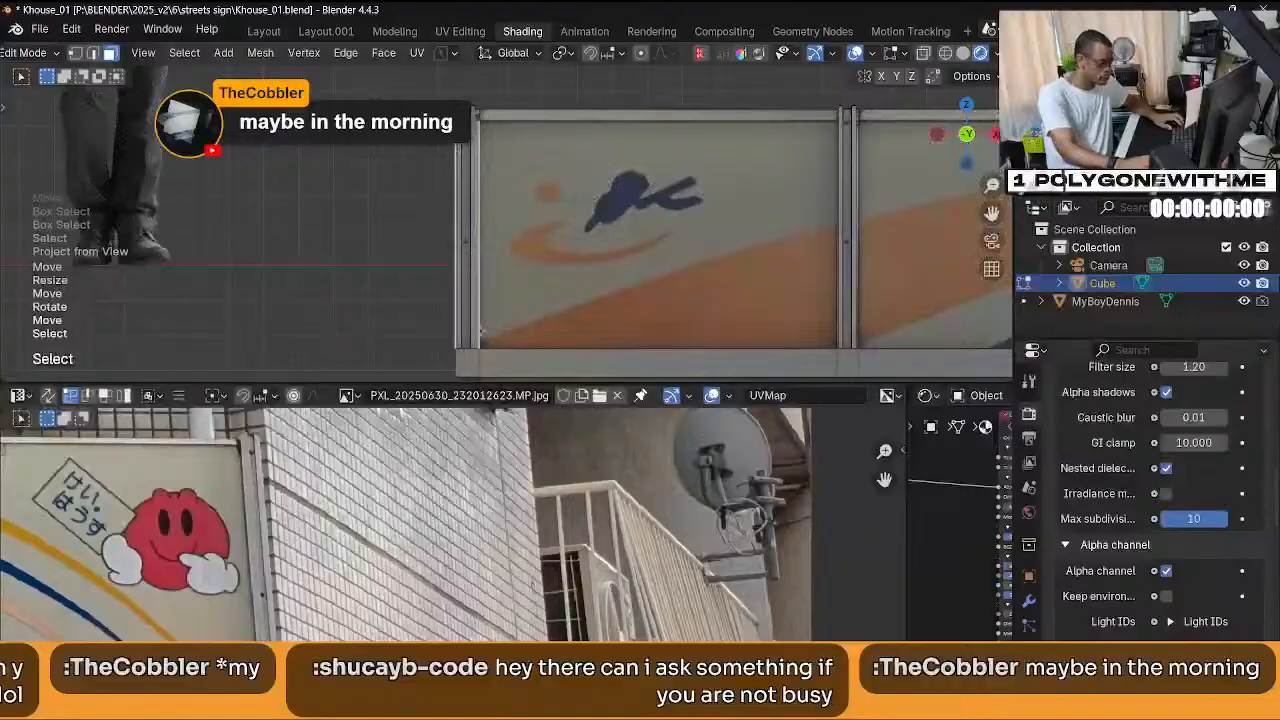
key(u)
click(483, 330)
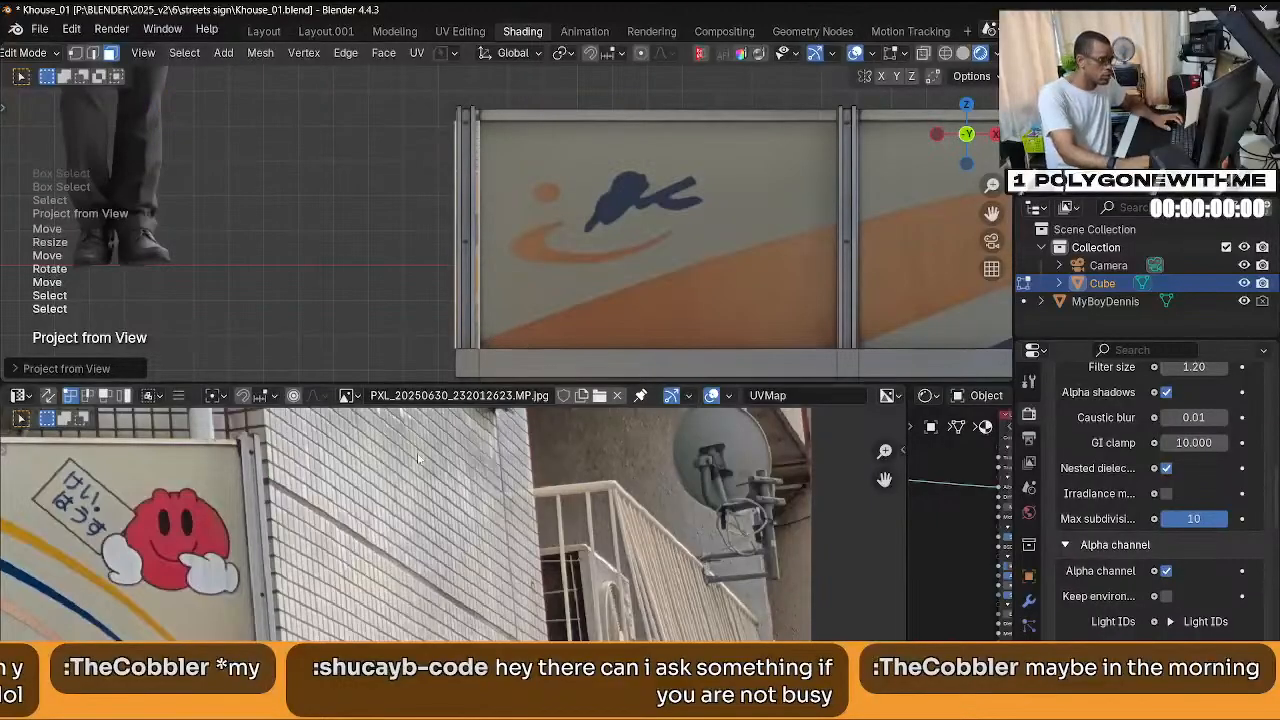
Scale the left corner face's UV island down to about 0.4 and place it on the blank cream area above the K-HOUSE lettering.
scroll(318, 530, down, 4)
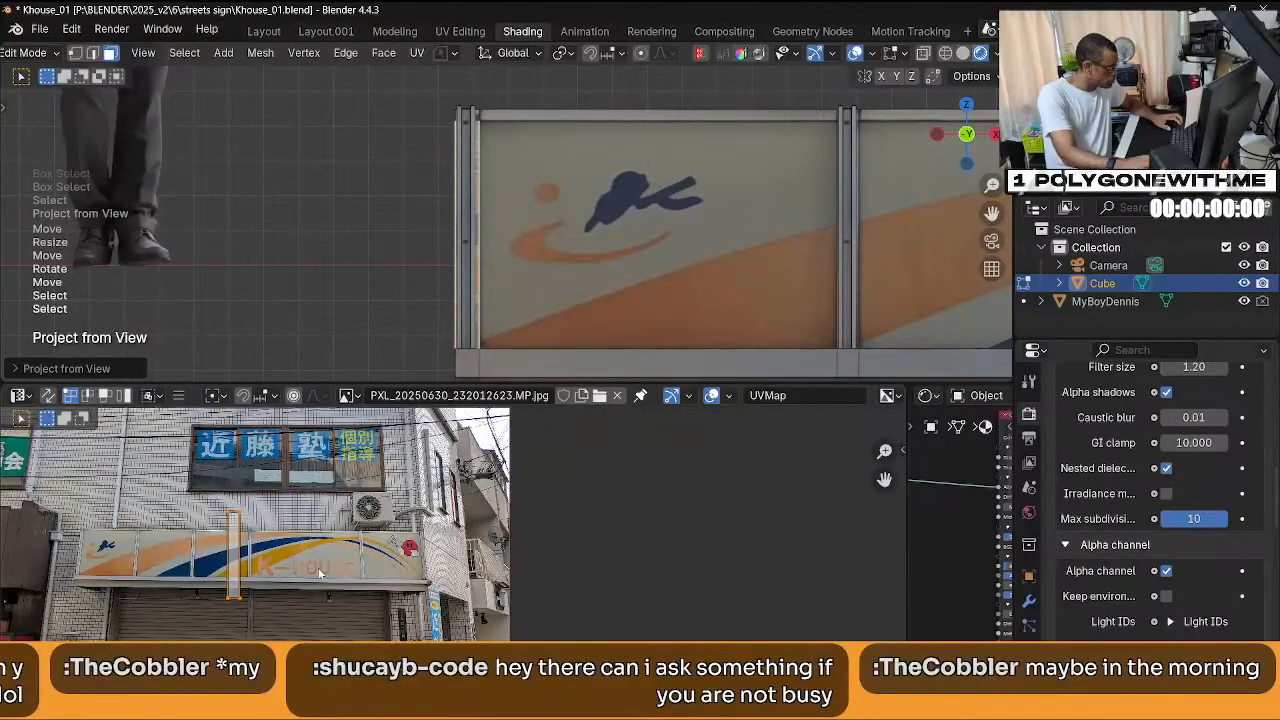
key(s)
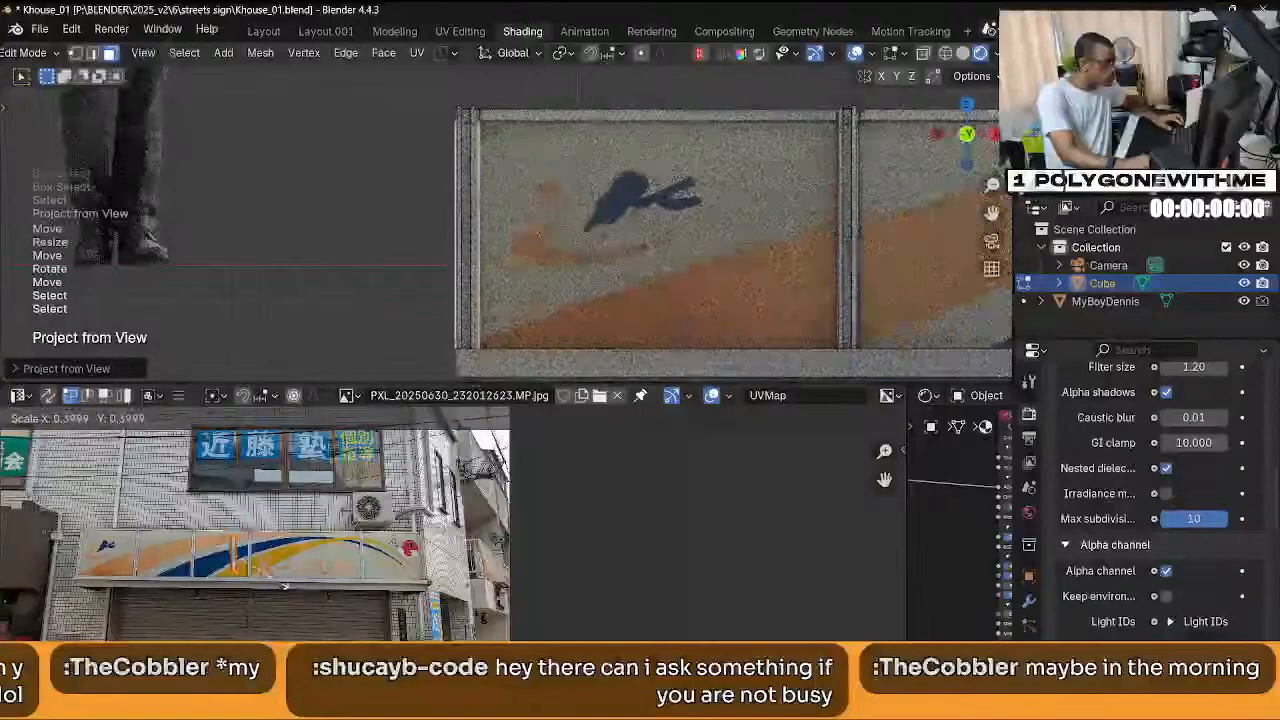
click(268, 573)
scroll(268, 573, up, 5)
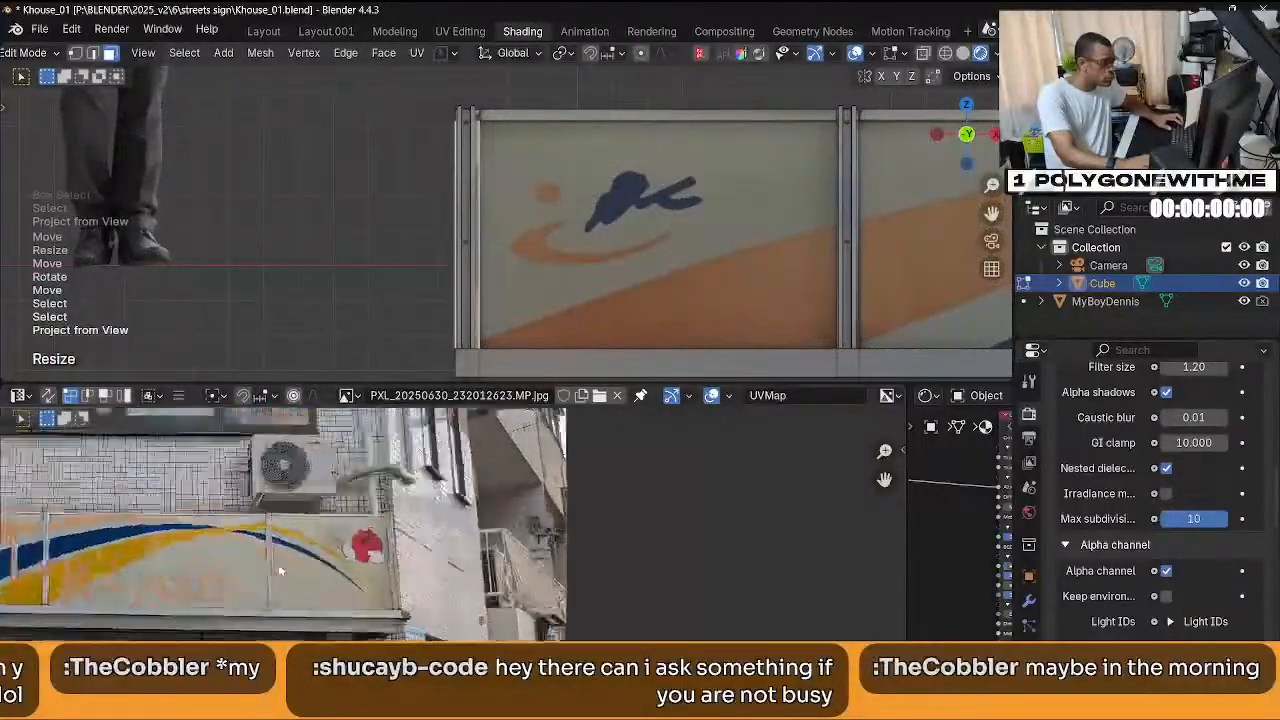
scroll(154, 560, up, 2)
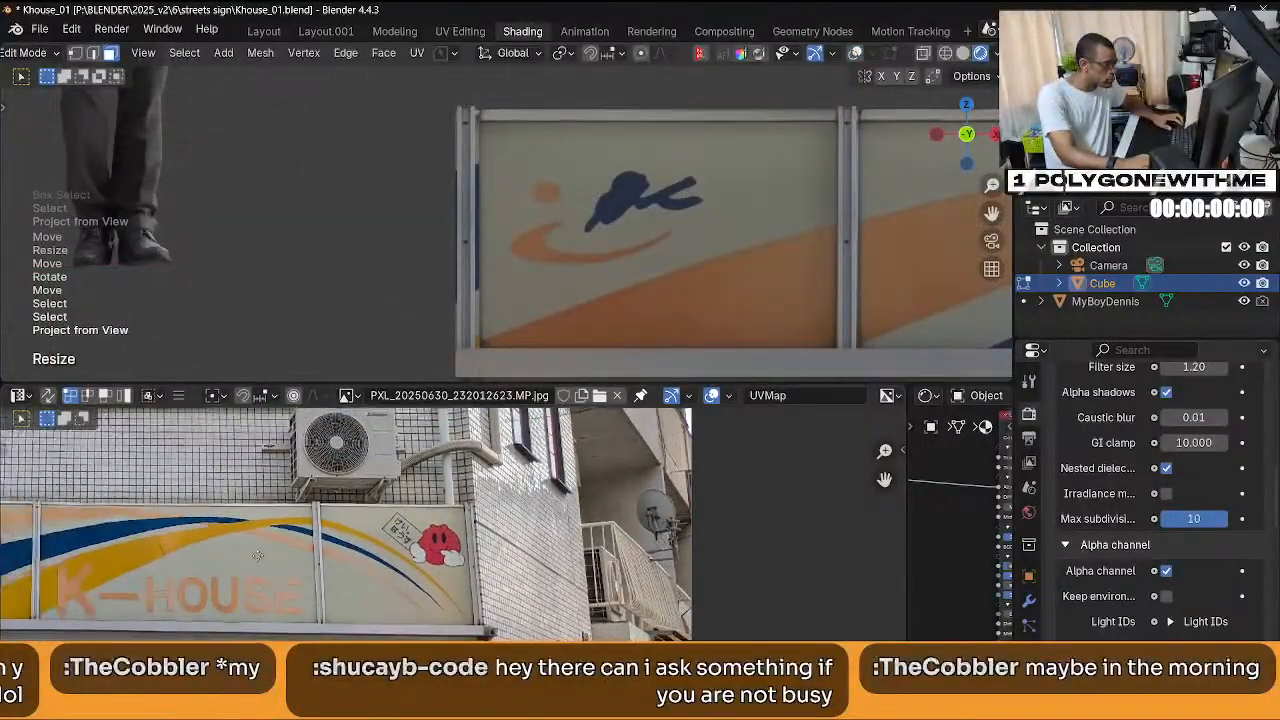
key(g)
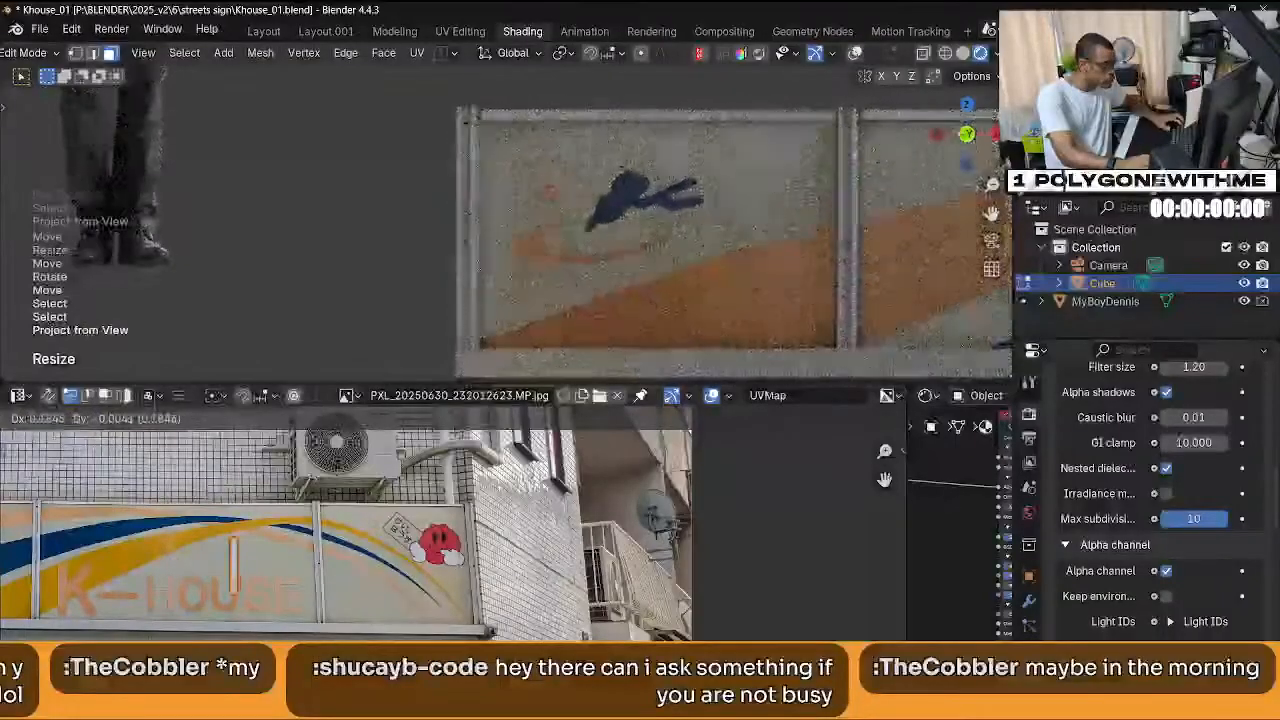
click(460, 582)
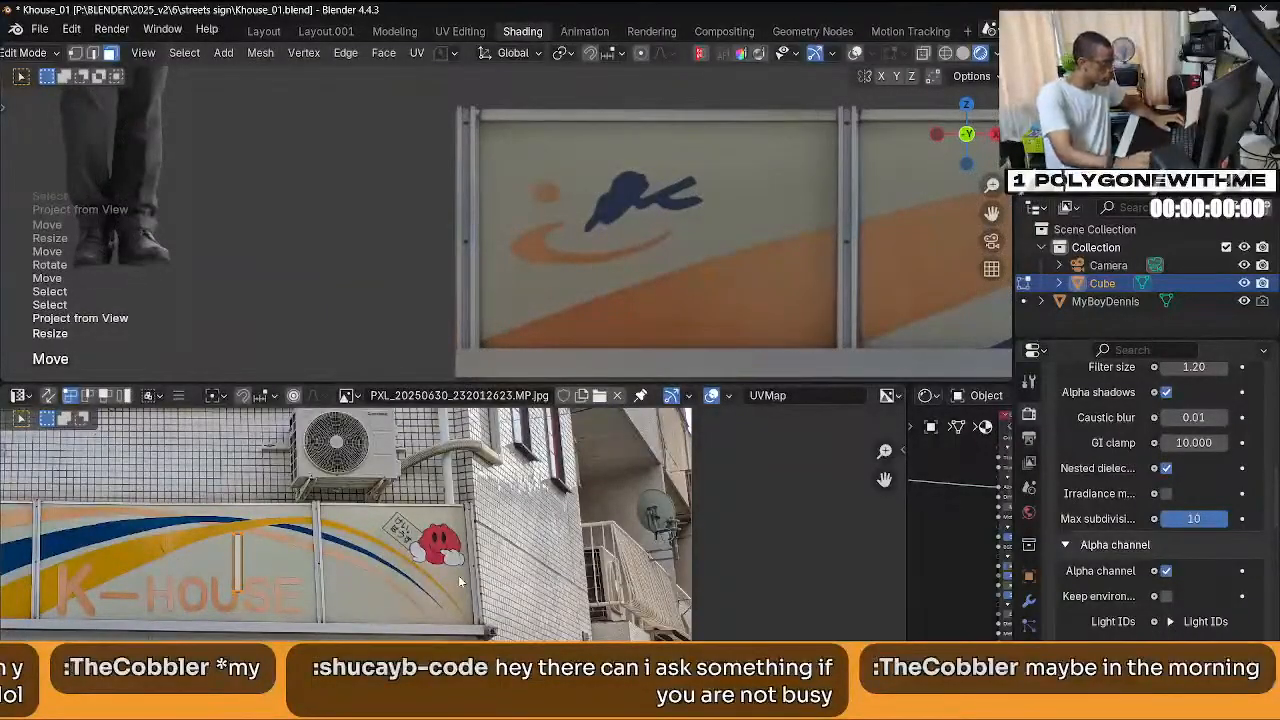
Rotate the left corner face's UV island 90° and enlarge it over the blank cream area.
text(r90)
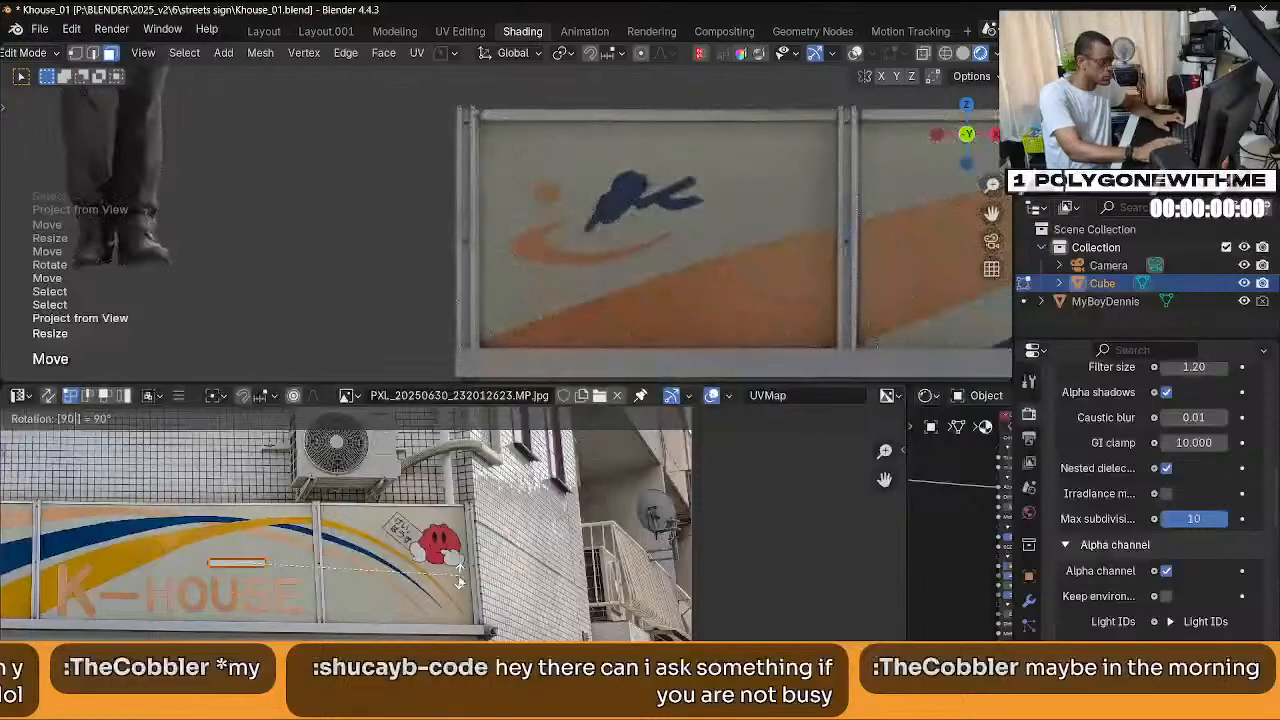
key(Return)
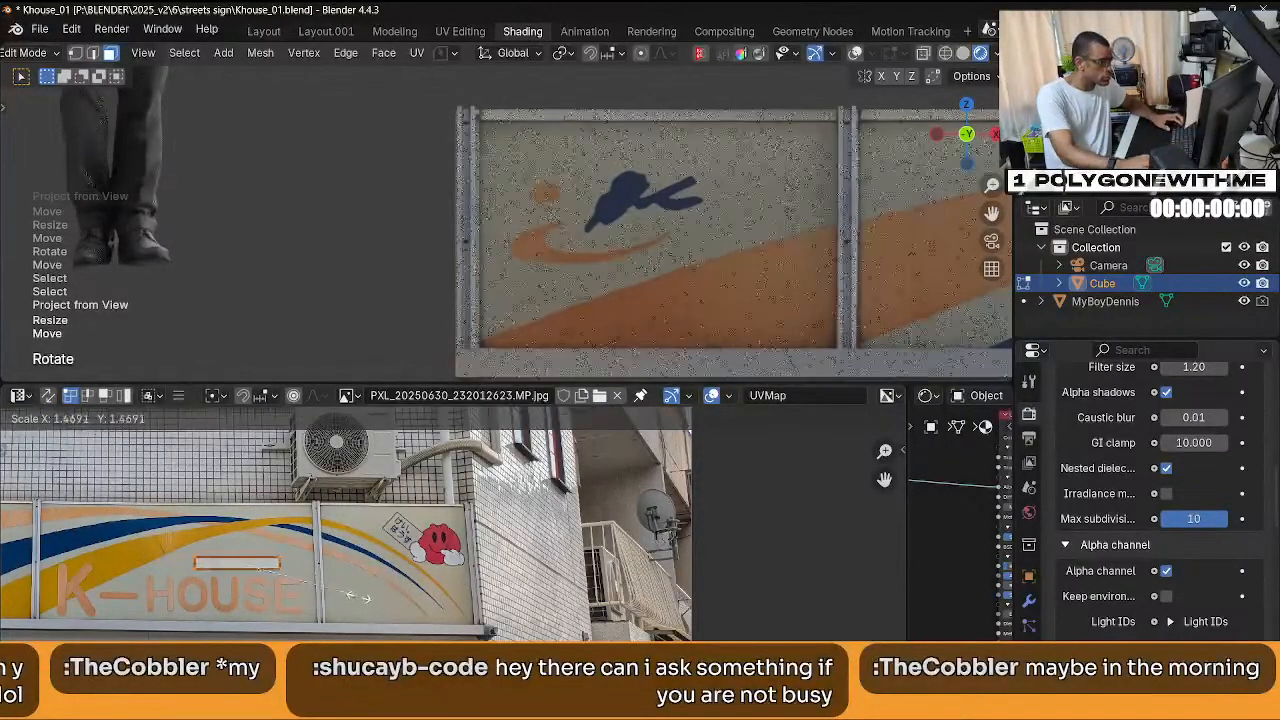
click(363, 580)
Try lowering the bottom UV edge of the K-HOUSE panel's left half slightly along Y towards the beam.
scroll(688, 259, down, 4)
scroll(725, 295, down, 2)
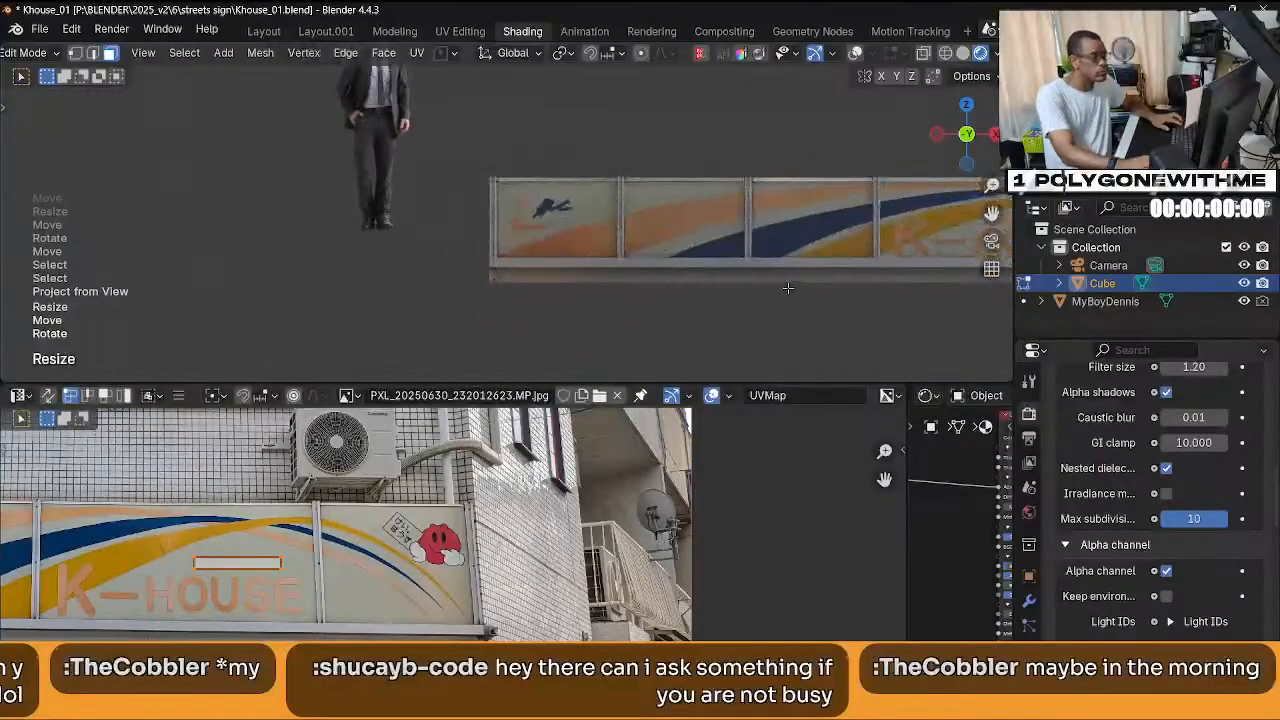
shift+middle_drag(975, 288, 784, 326)
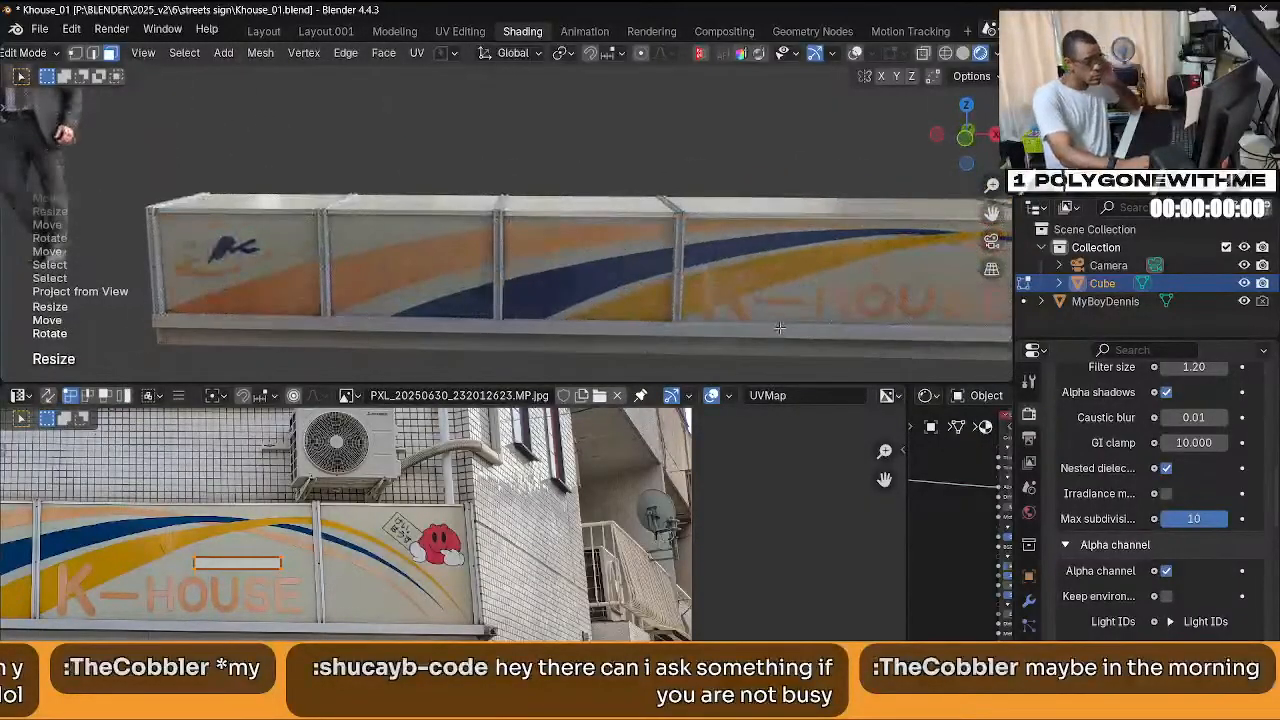
click(828, 287)
middle_drag(261, 604, 283, 596)
scroll(364, 588, up, 6)
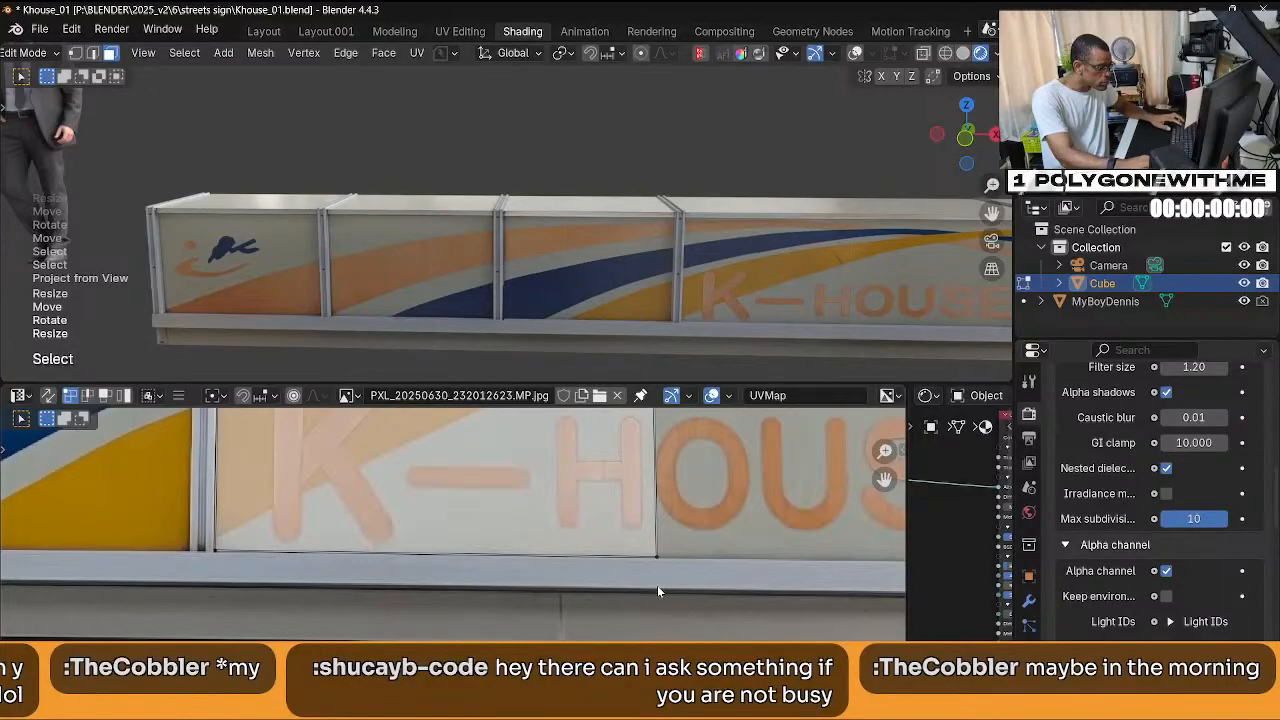
drag(657, 585, 140, 523)
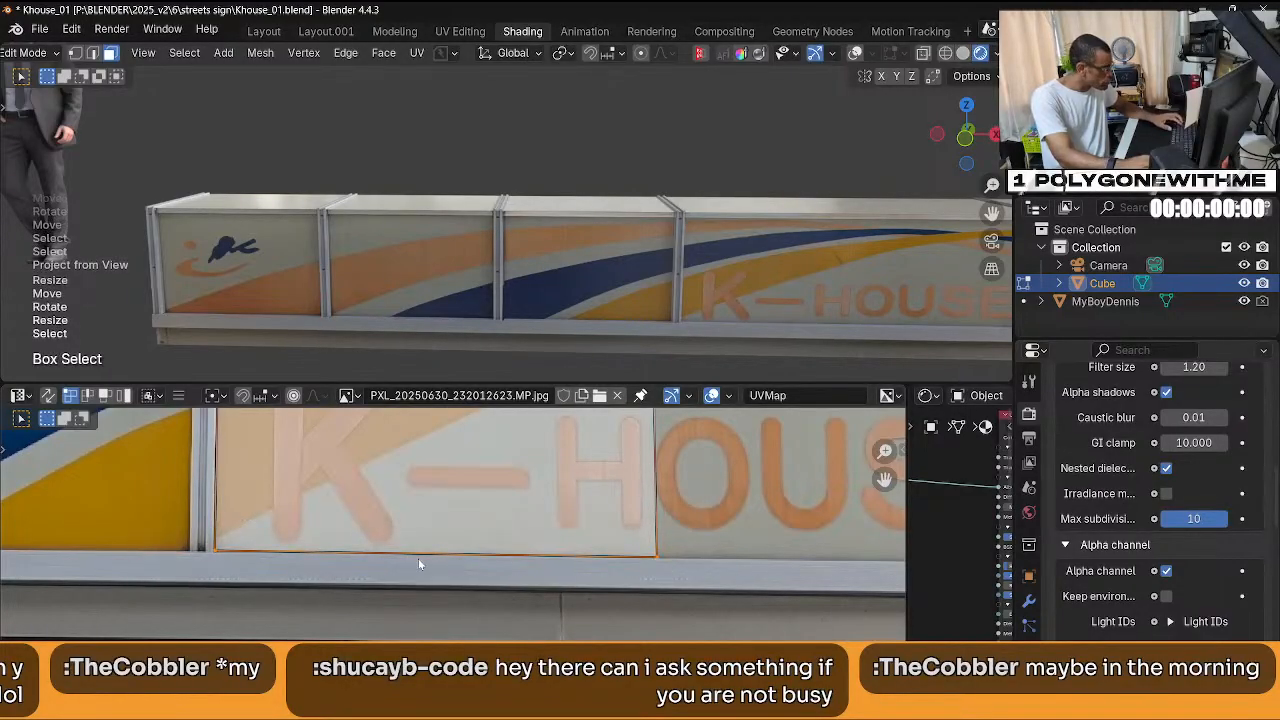
key(g)
key(y)
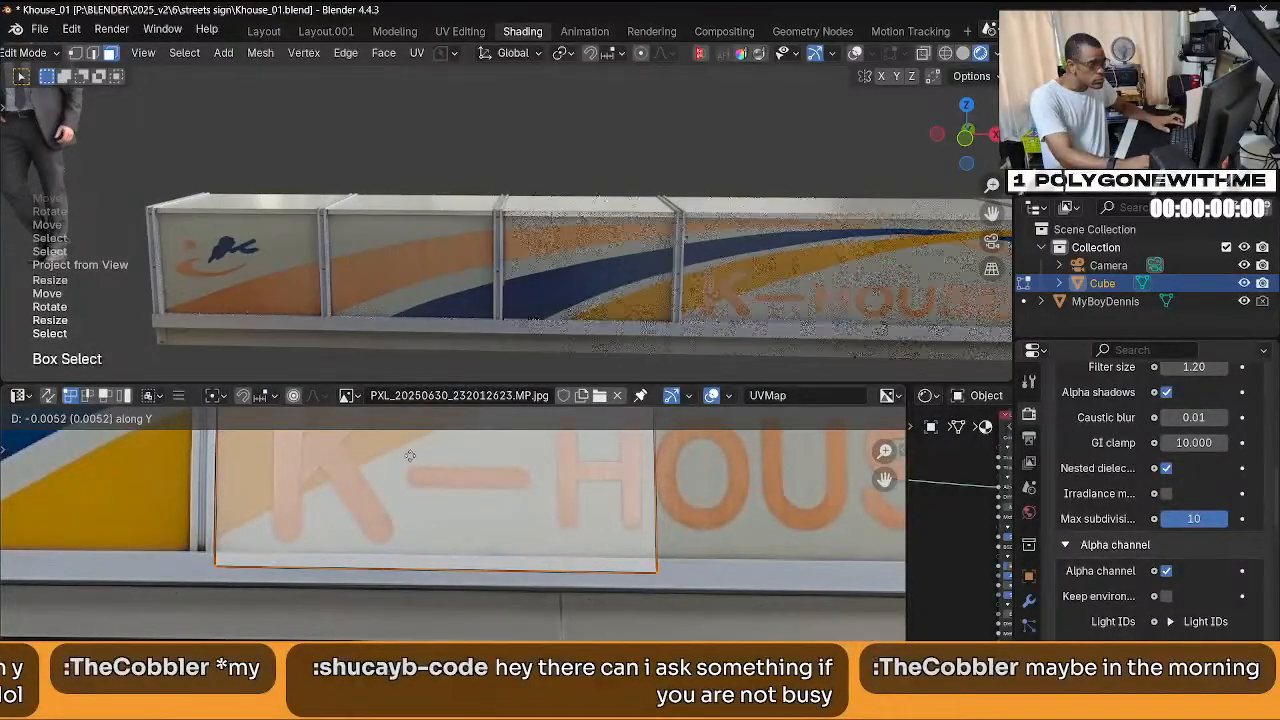
click(410, 635)
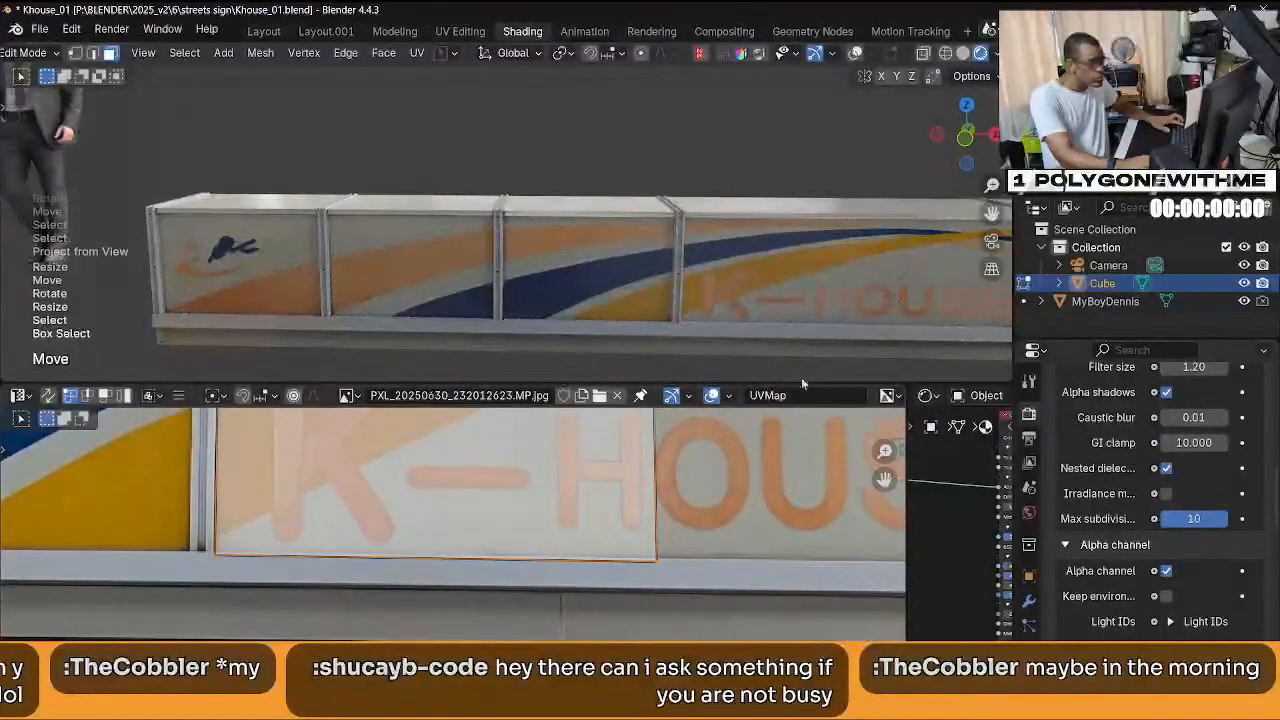
Check the seam below the K-HOUSE lettering and undo the last UV edge move.
scroll(605, 262, up, 5)
scroll(605, 262, up, 2)
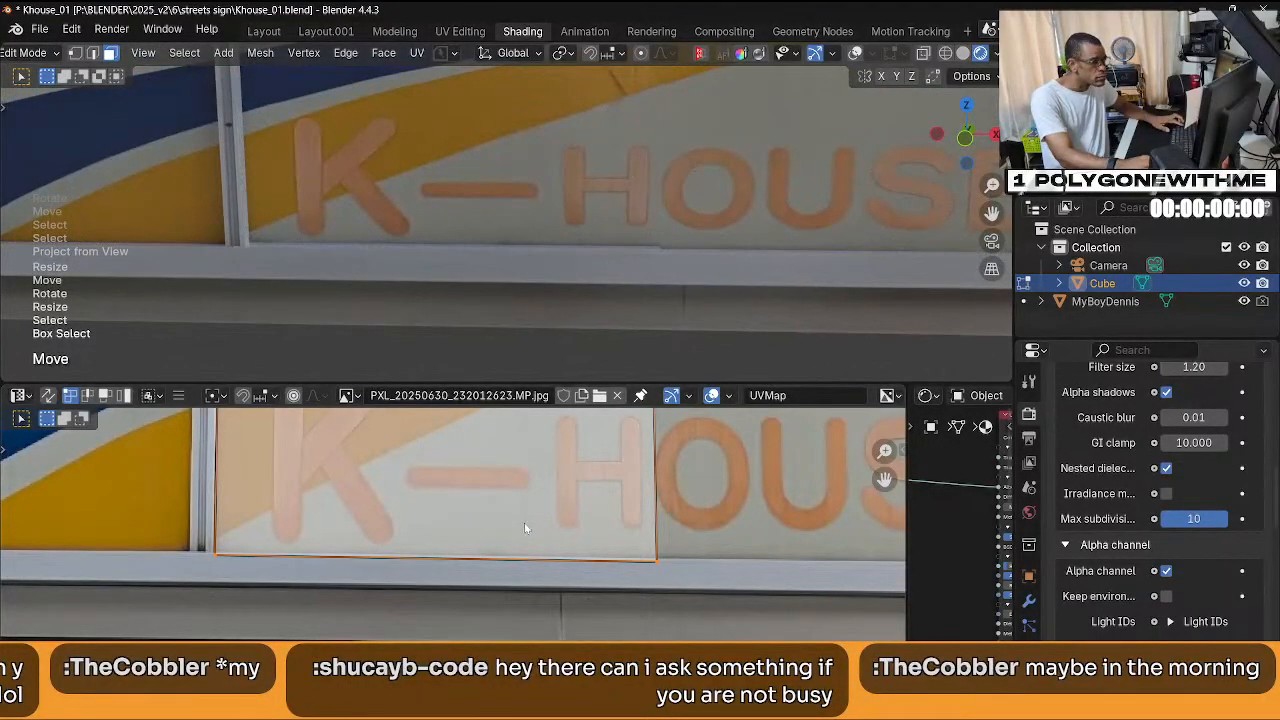
scroll(547, 580, down, 3)
scroll(546, 580, down, 1)
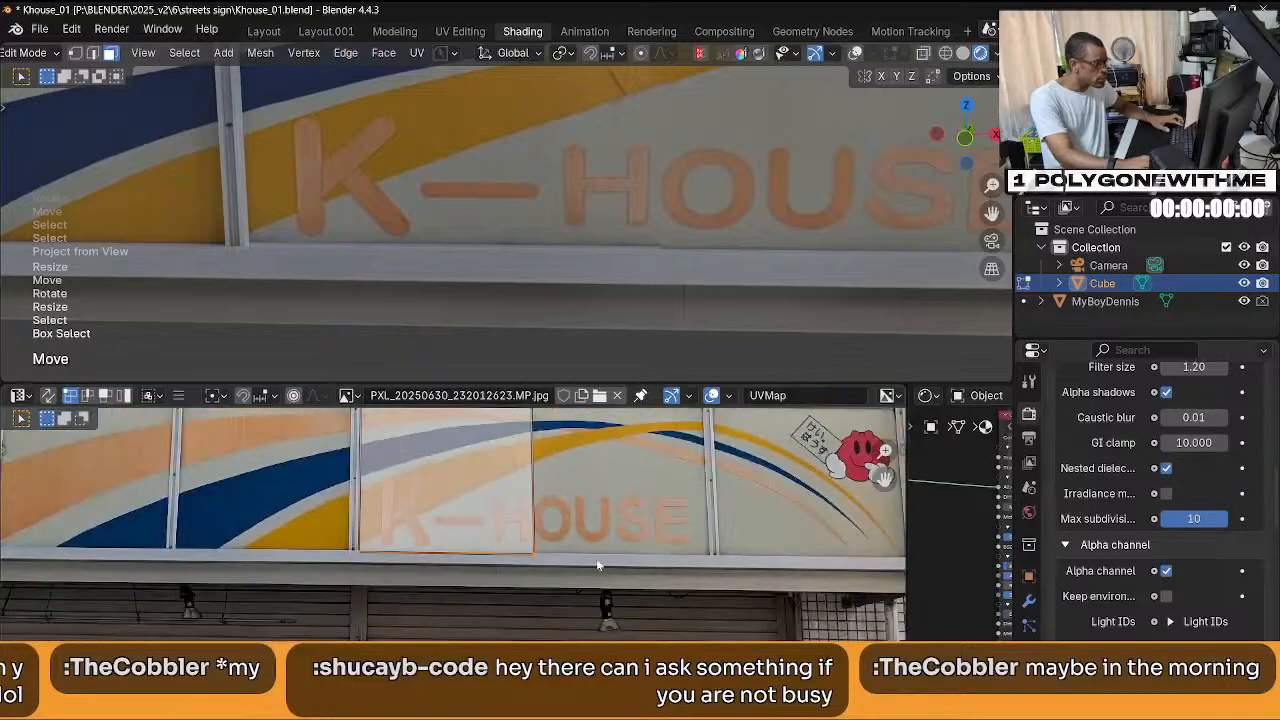
key(ctrl+z)
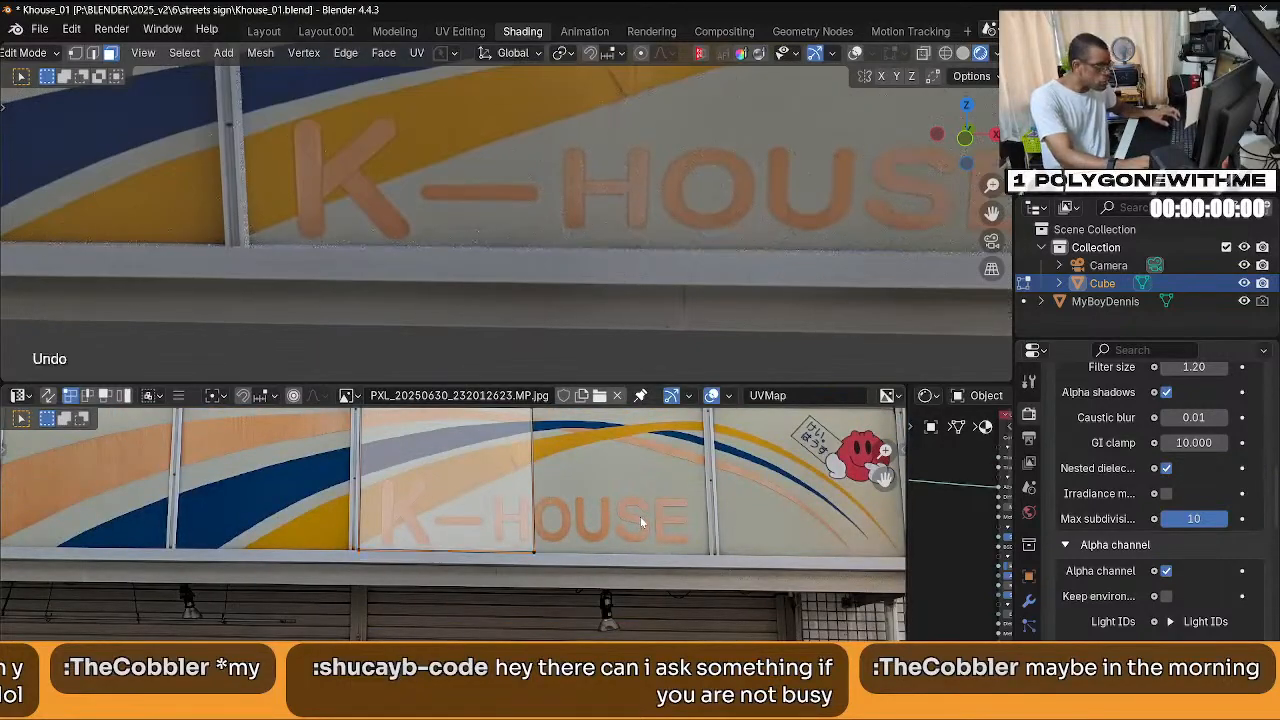
Select both halves of the K-HOUSE panel and lower their shared bottom UV edge slightly along Y to meet the beam.
click(565, 142)
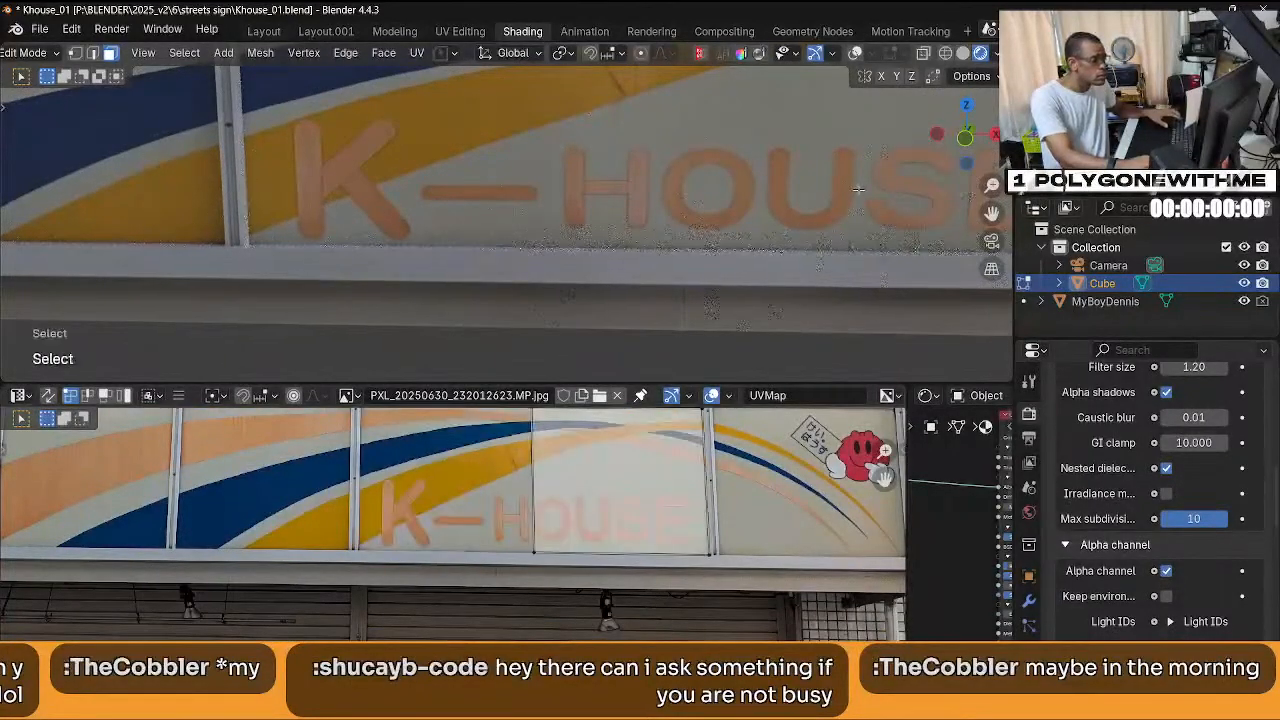
shift+click(580, 170)
shift+click(595, 199)
drag(722, 600, 332, 545)
scroll(625, 290, down, 2)
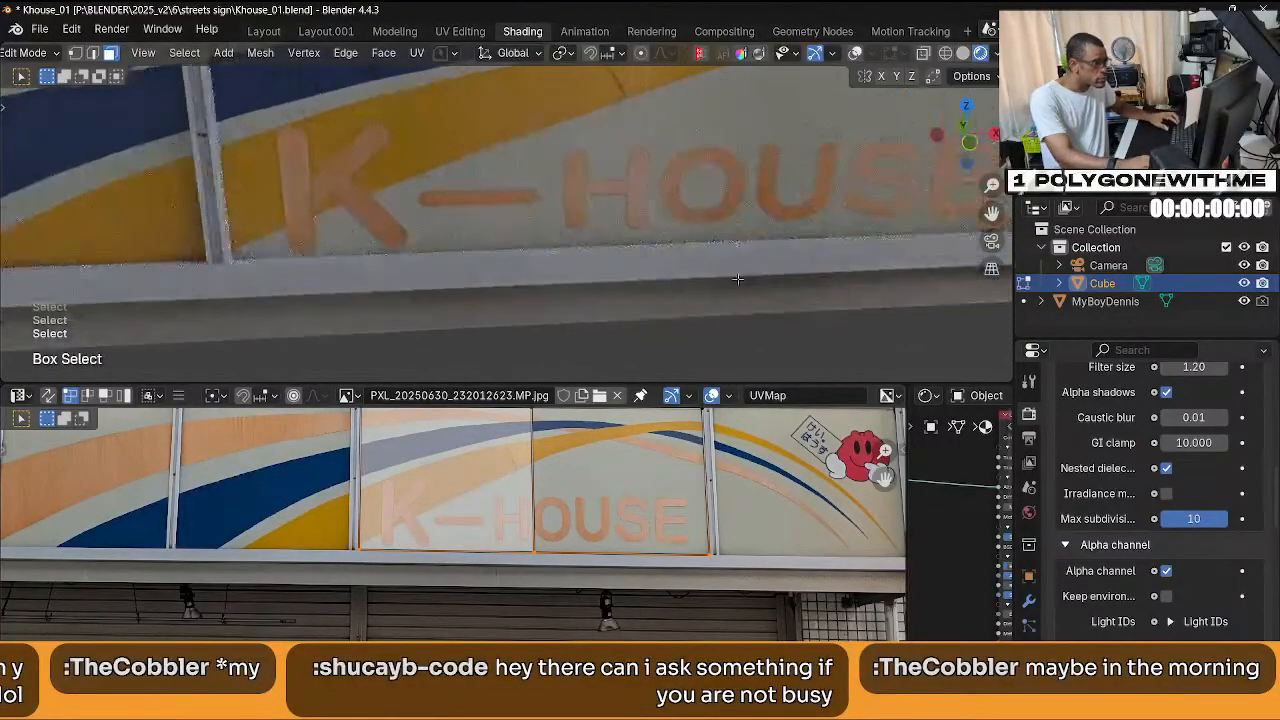
scroll(643, 284, up, 2)
middle_drag(643, 284, 695, 321)
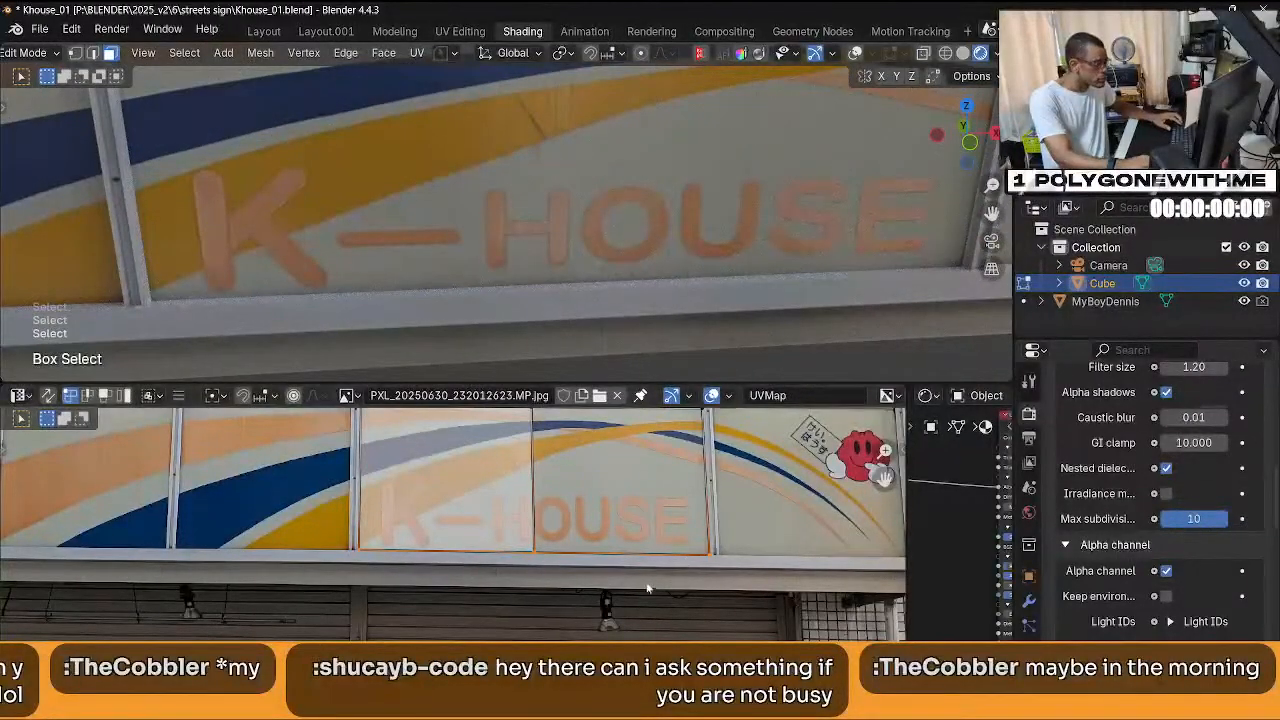
scroll(638, 584, up, 5)
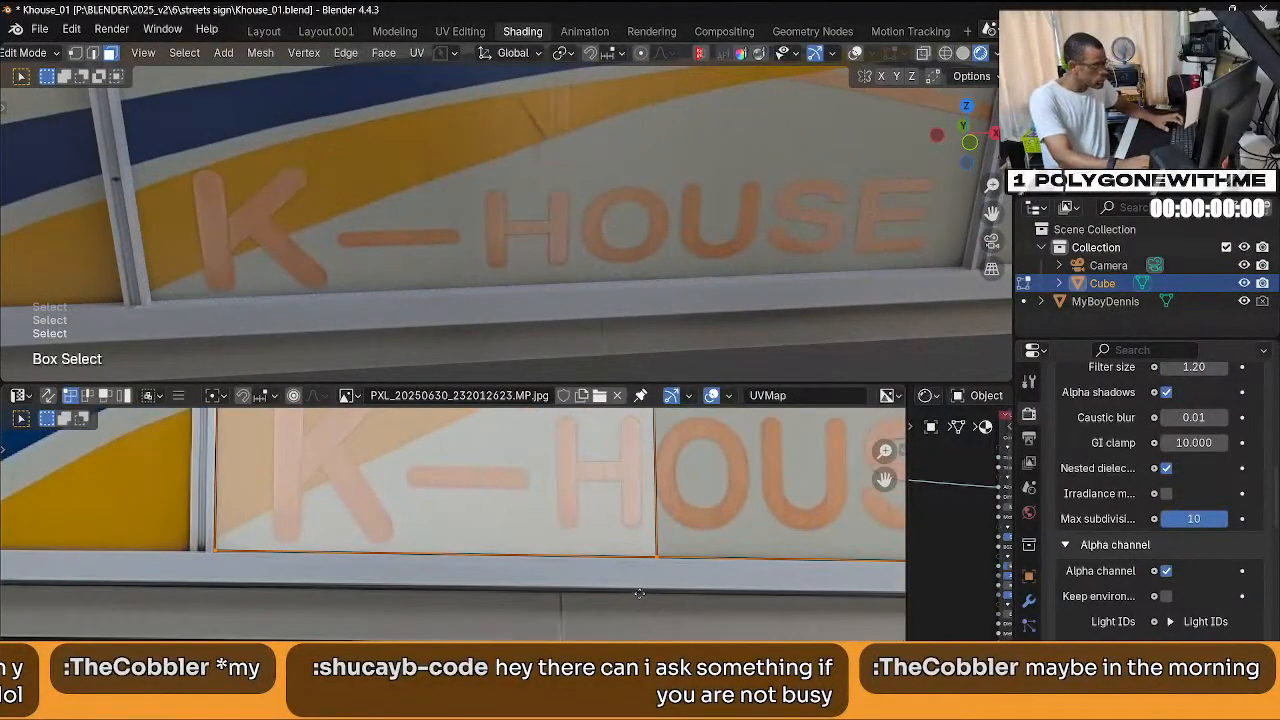
key(g)
key(y)
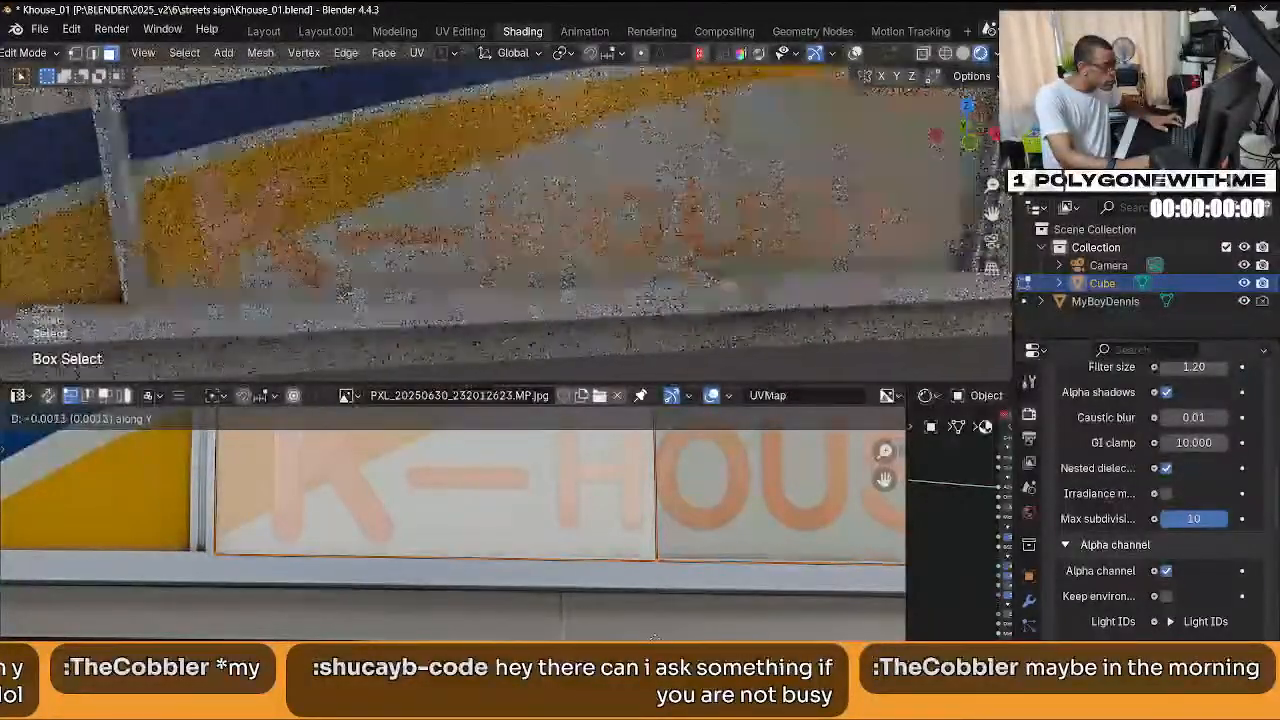
click(653, 409)
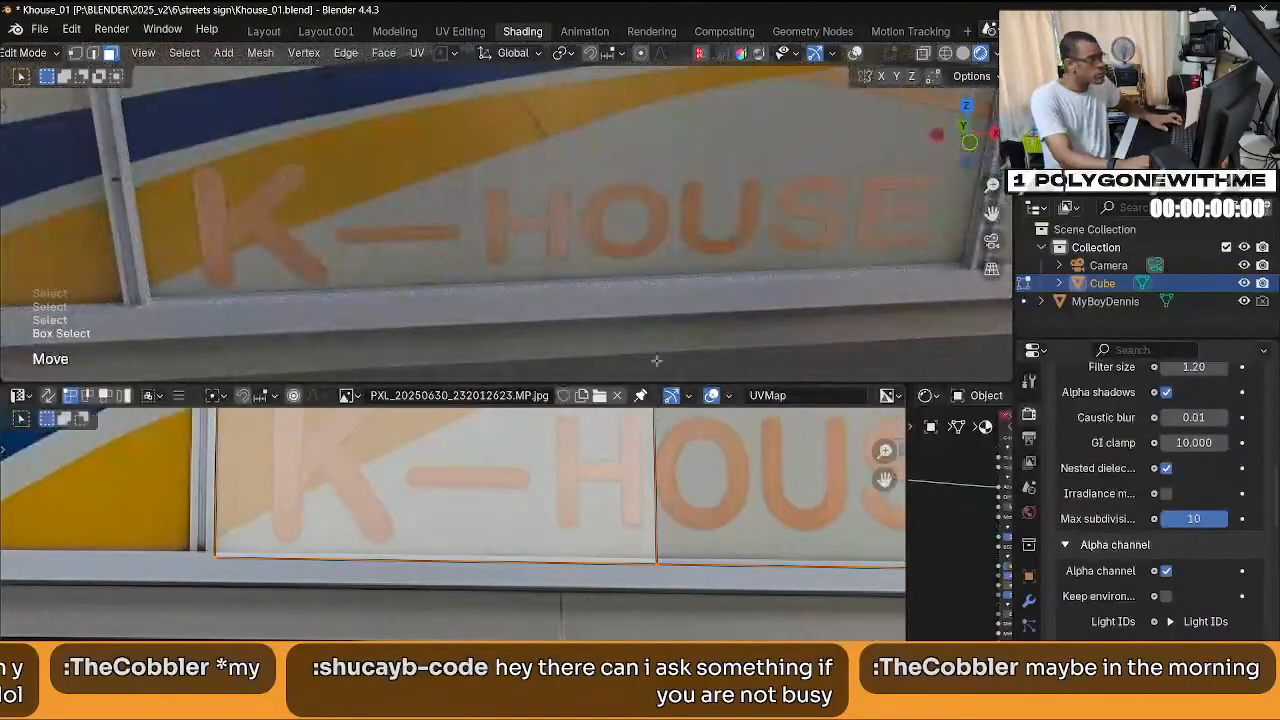
scroll(672, 297, down, 3)
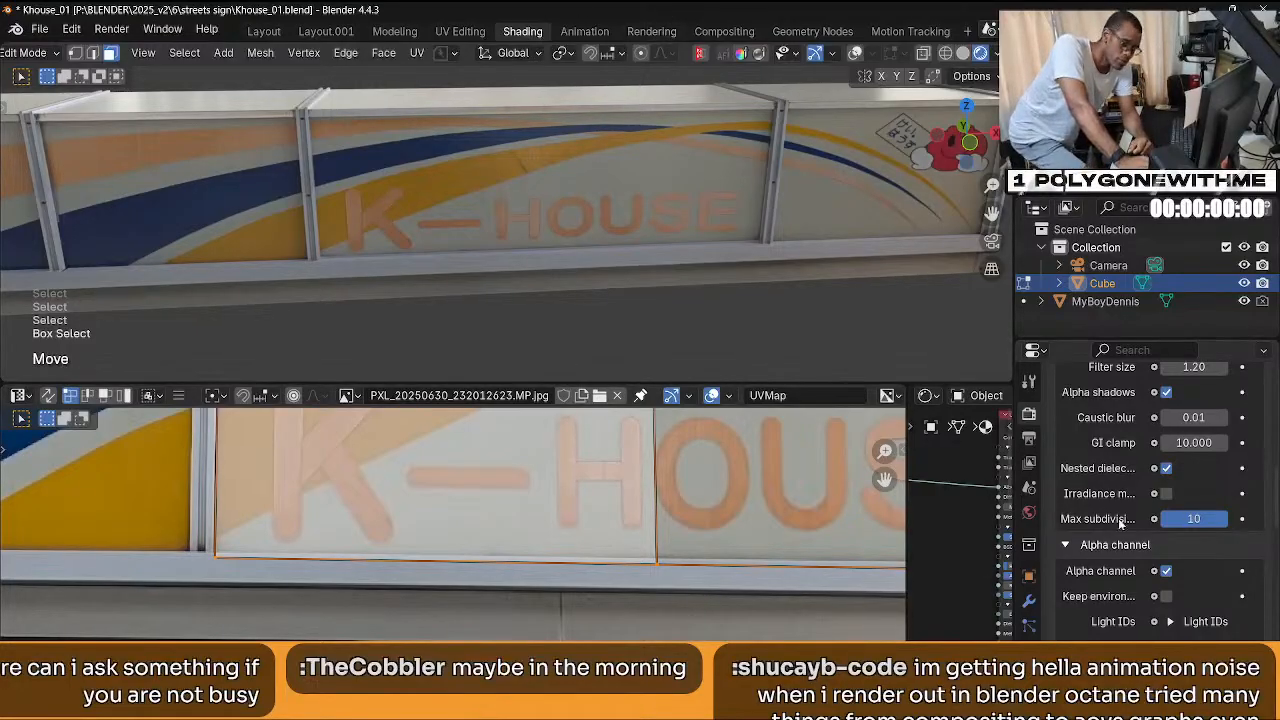
Examine the Octane kernel's quality settings and scrub the Coca Cola Sign reel to about 7 seconds, returning to Blender.
scroll(1118, 518, up, 5)
scroll(1120, 524, up, 3)
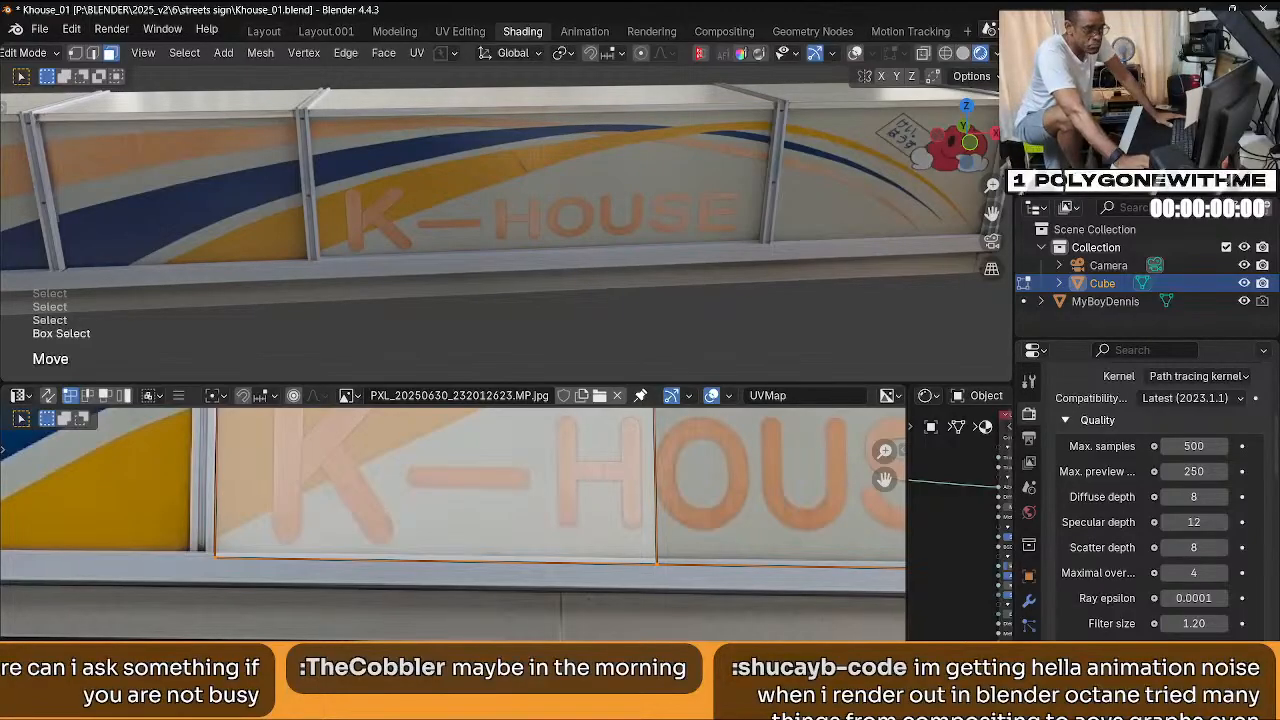
scroll(1148, 562, up, 2)
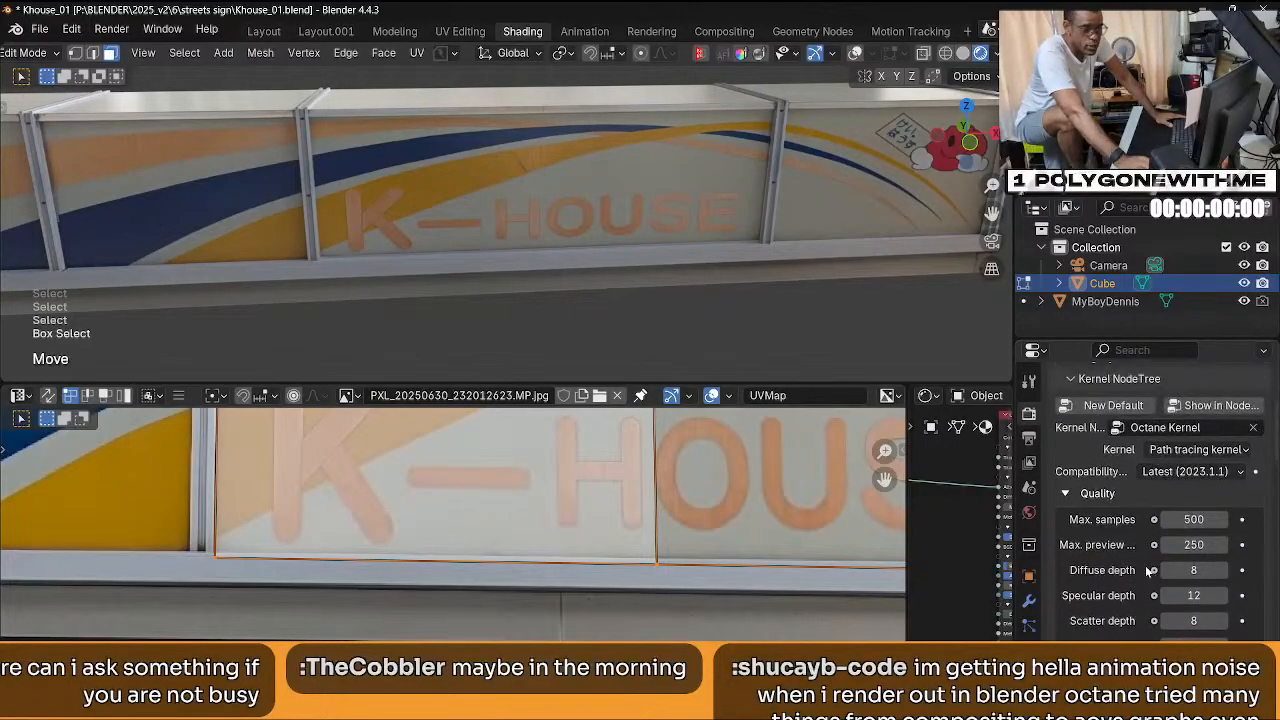
scroll(1150, 572, down, 1)
scroll(1148, 577, down, 1)
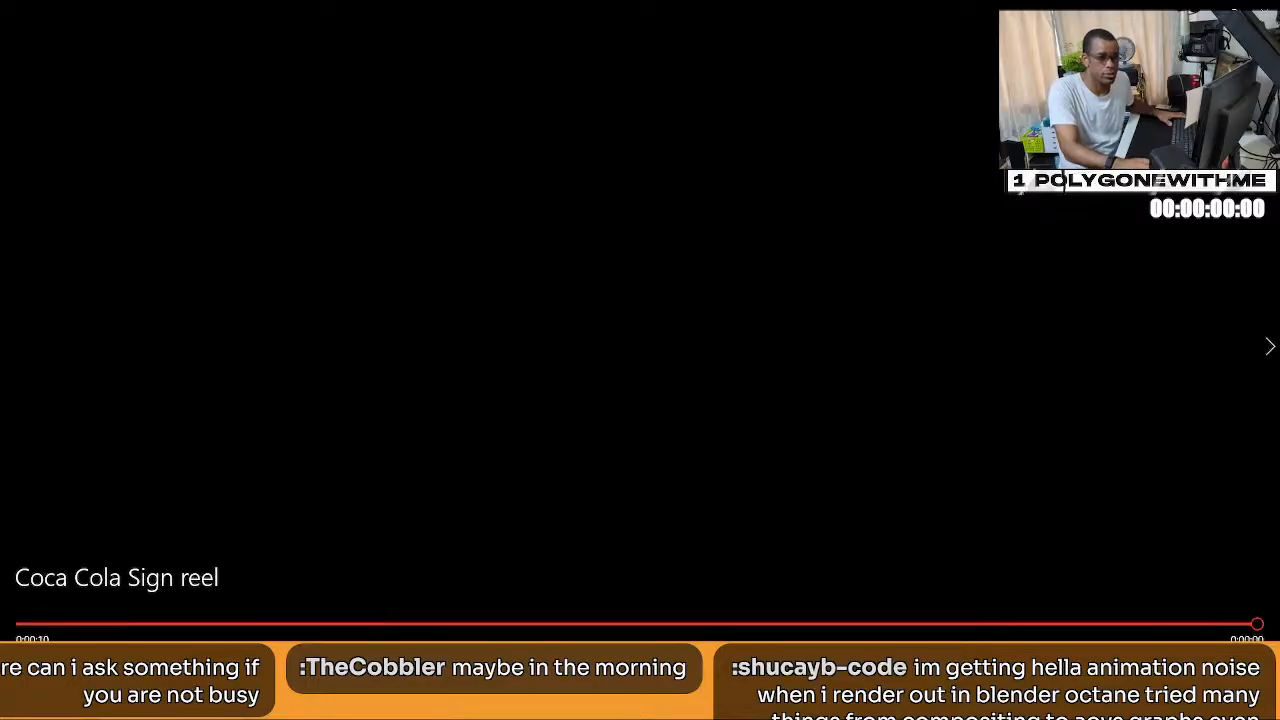
drag(652, 624, 849, 625)
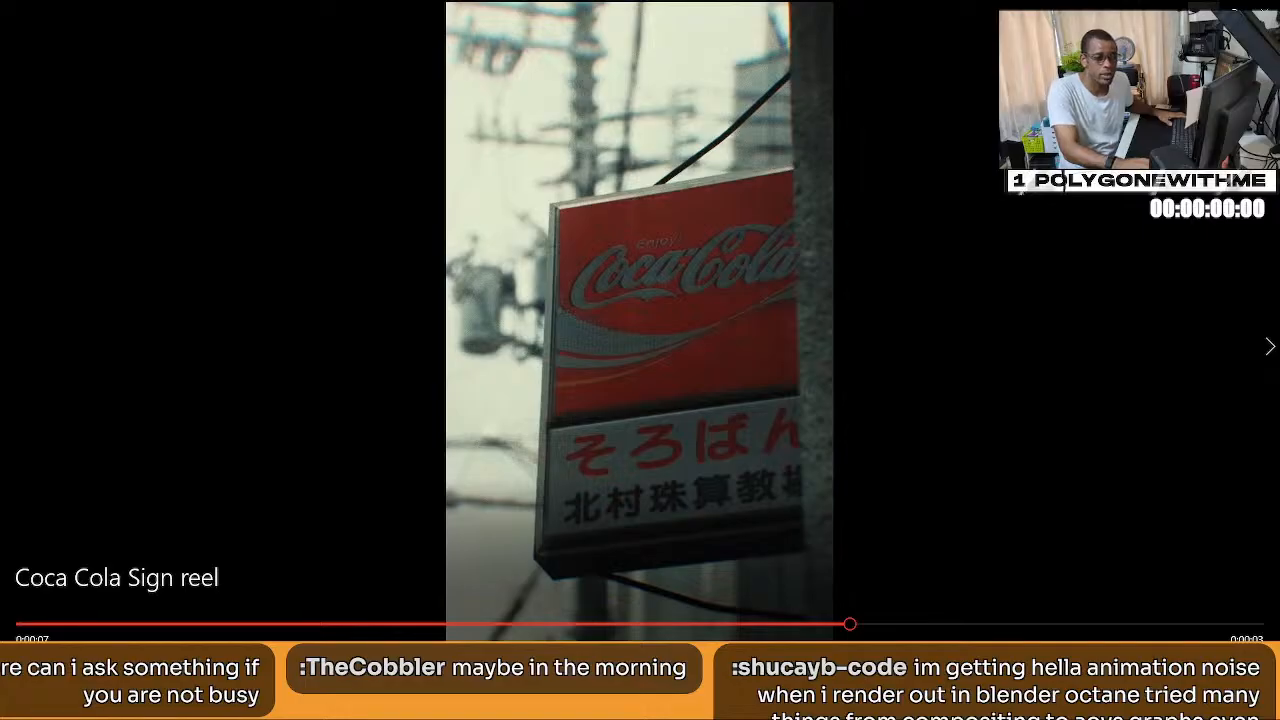
key(alt+Tab)
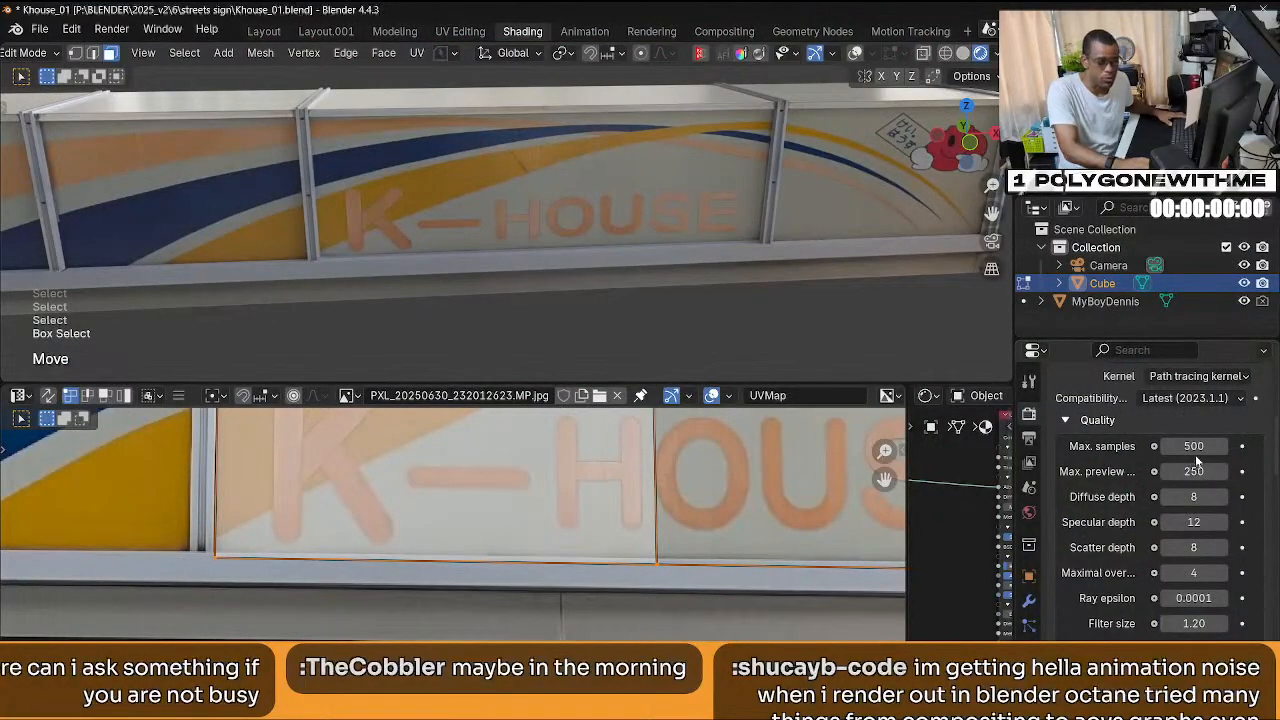
Review the Octane kernel's quality settings, from the maximum samples through GI clamp to the alpha channel options.
click(1193, 446)
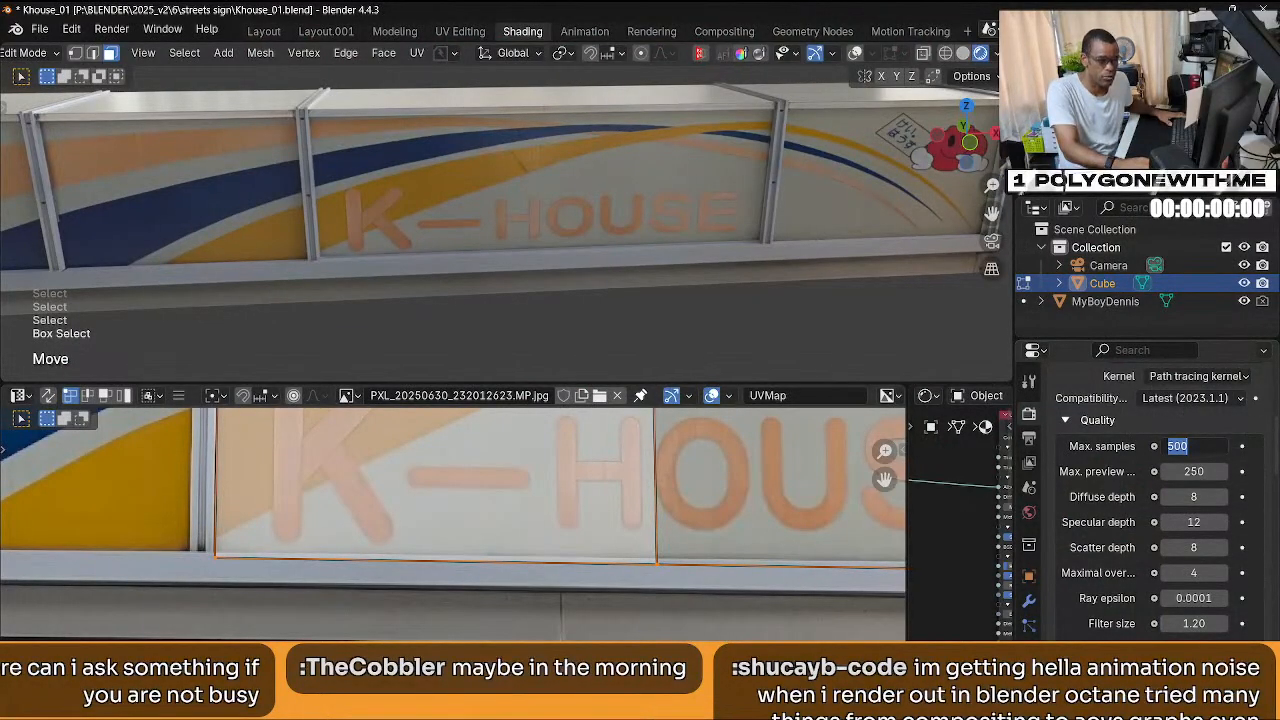
key(Return)
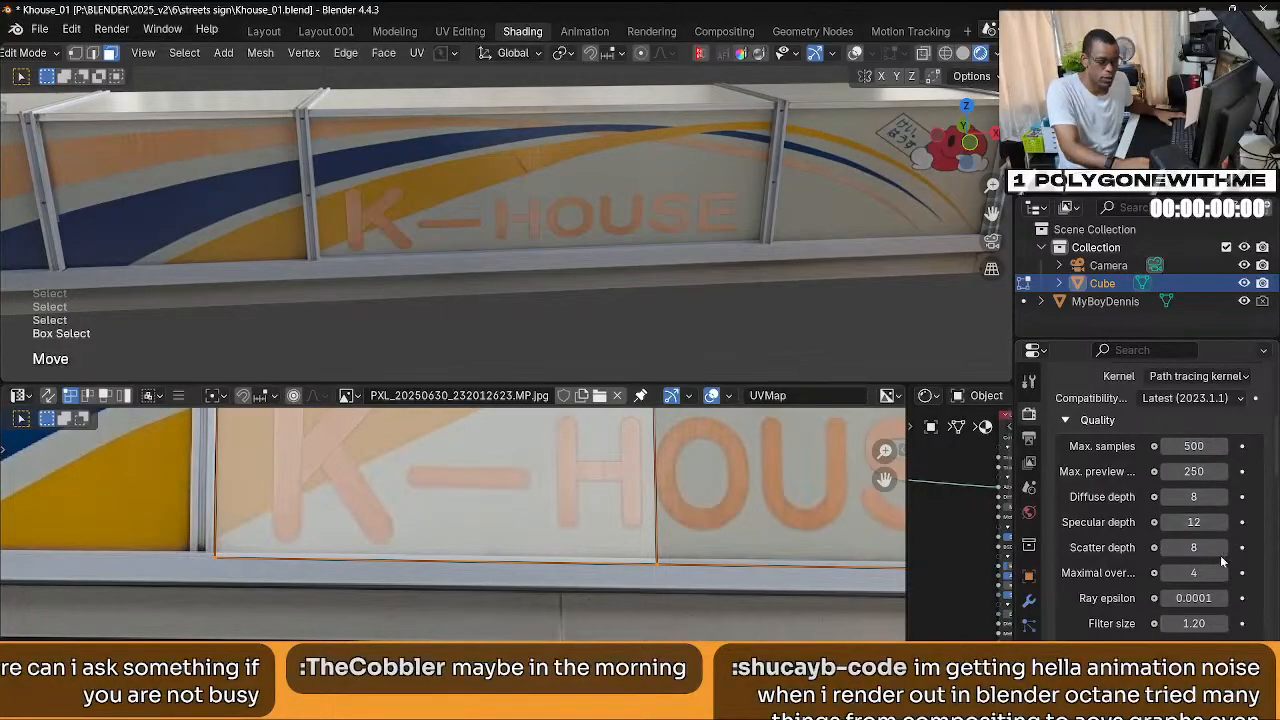
scroll(1214, 590, down, 1)
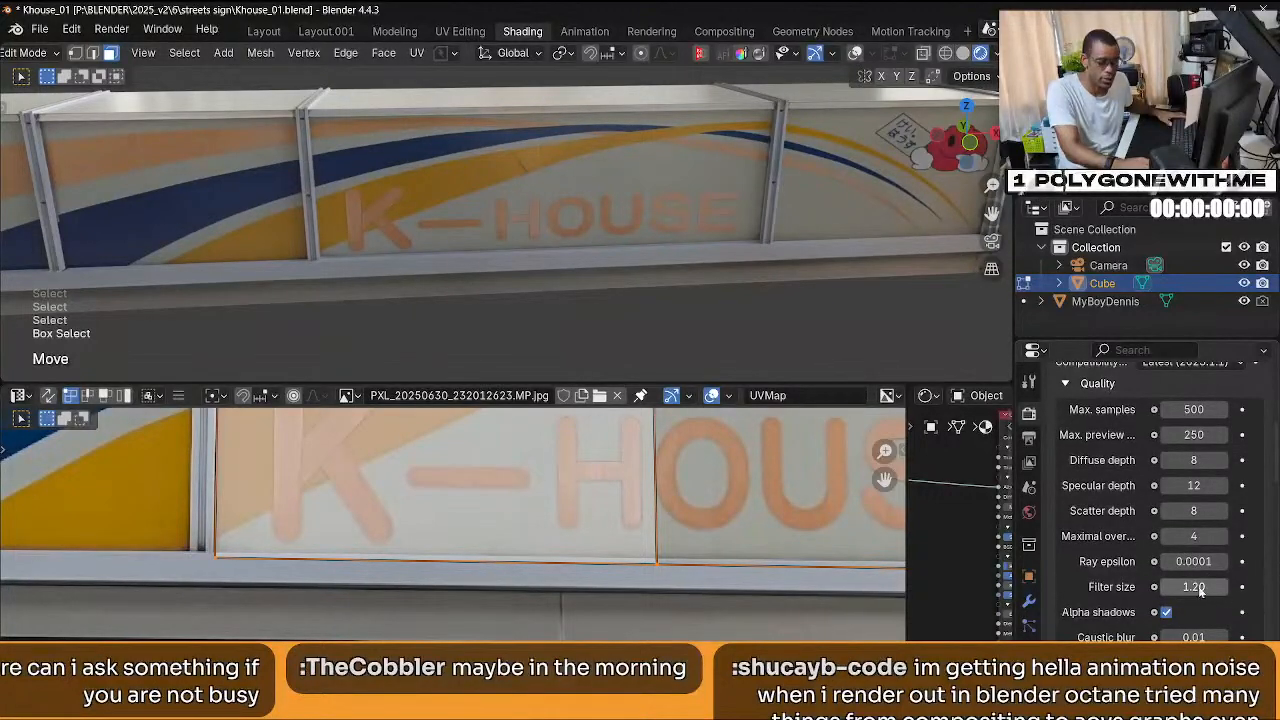
scroll(1198, 600, down, 2)
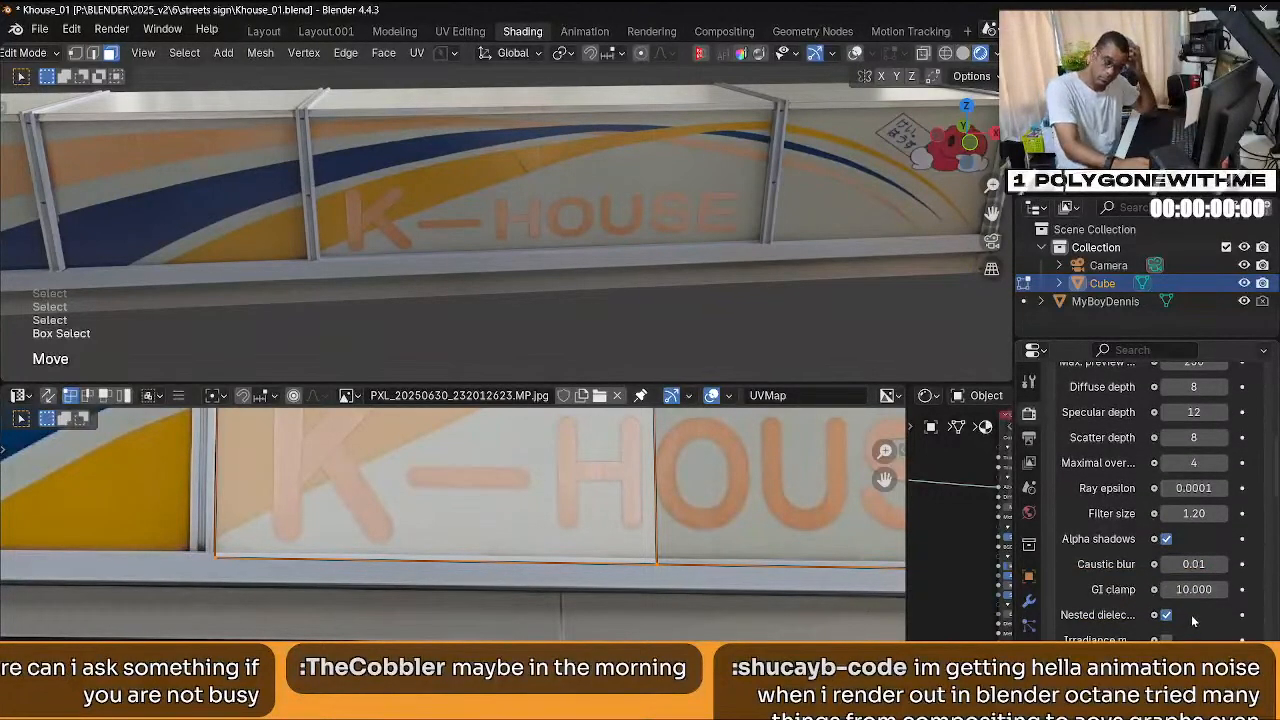
scroll(1192, 621, down, 1)
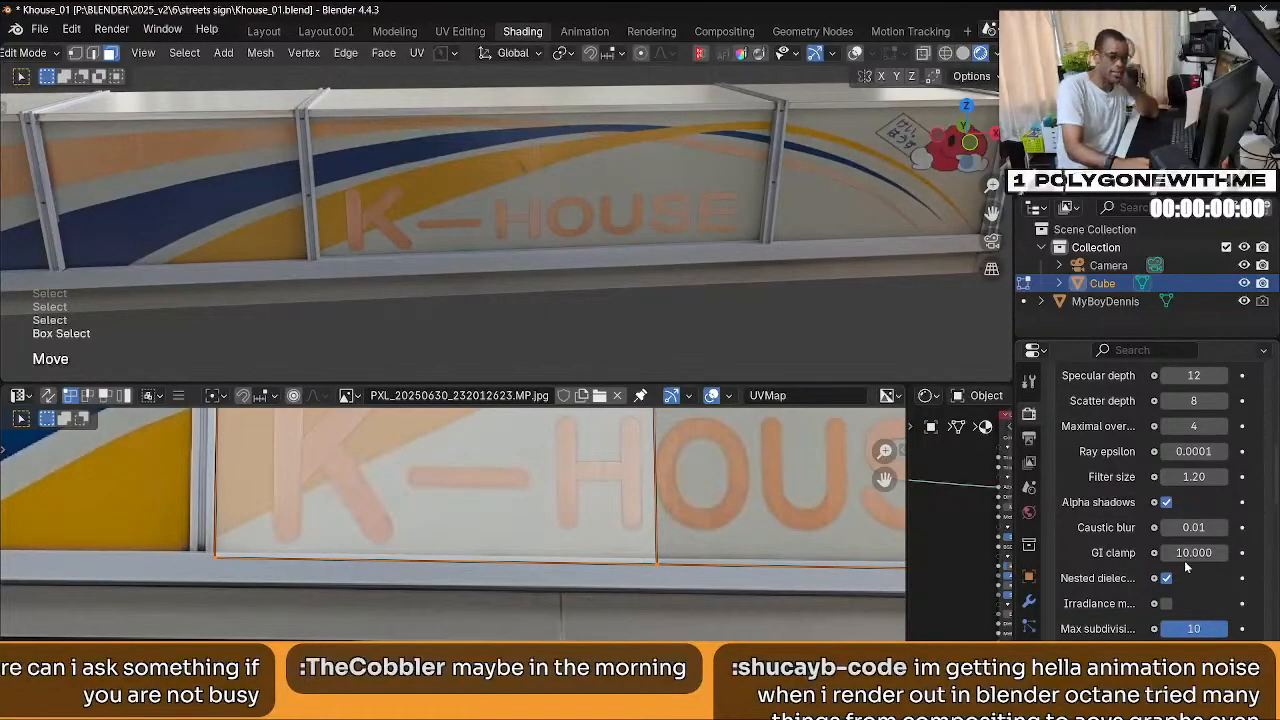
scroll(1184, 560, down, 1)
scroll(1196, 547, down, 1)
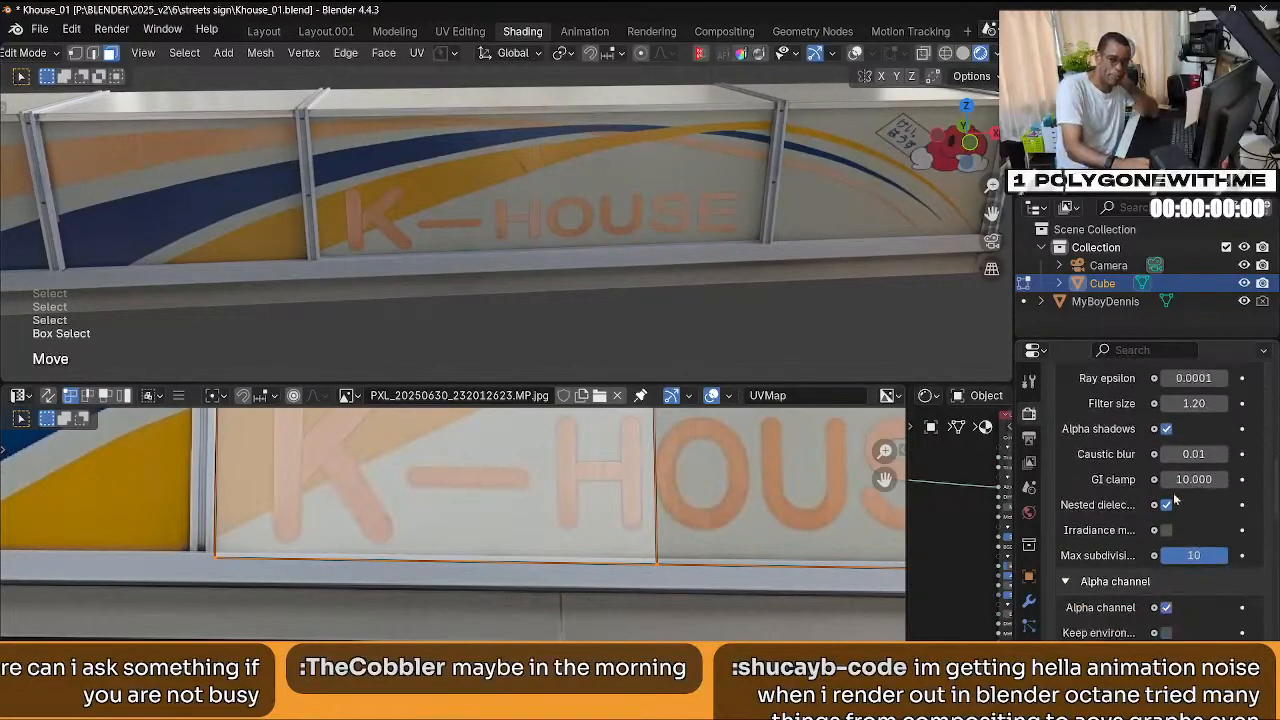
scroll(1188, 558, down, 1)
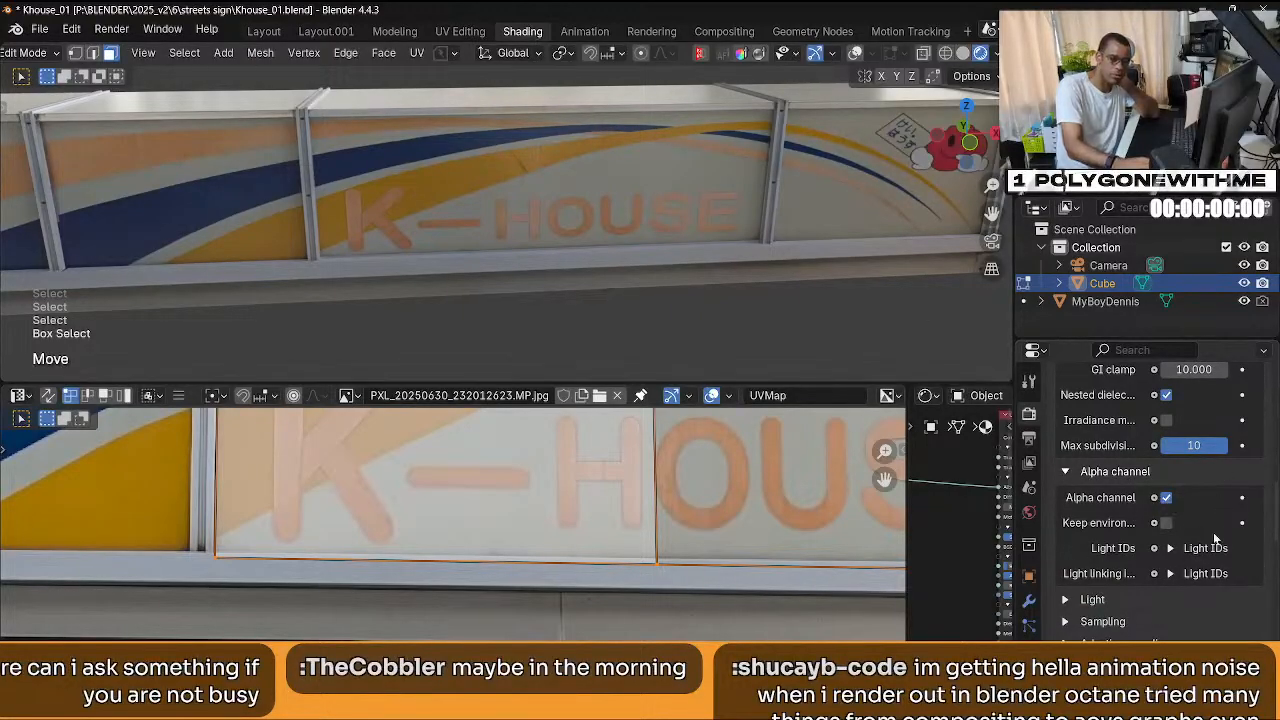
scroll(1206, 588, down, 3)
scroll(1206, 592, down, 1)
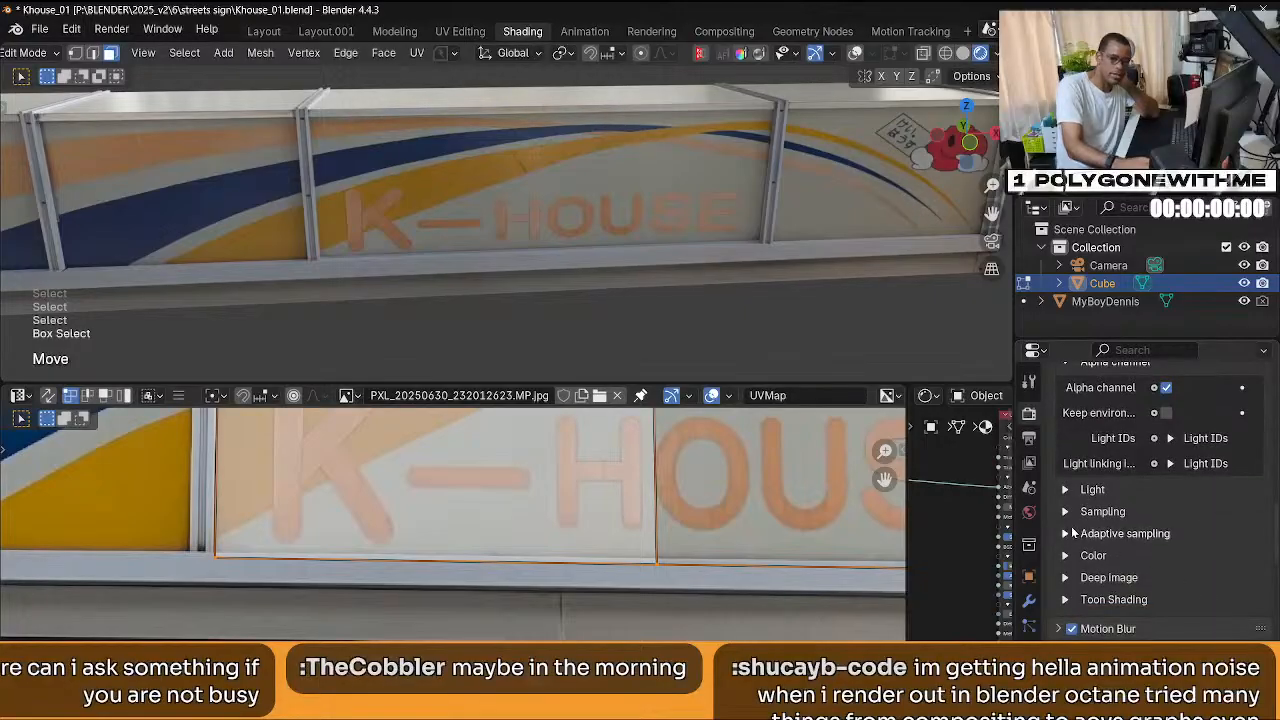
Expand the kernel's Adaptive sampling settings and review them along with the Octane Server options.
click(1074, 533)
scroll(1190, 538, down, 1)
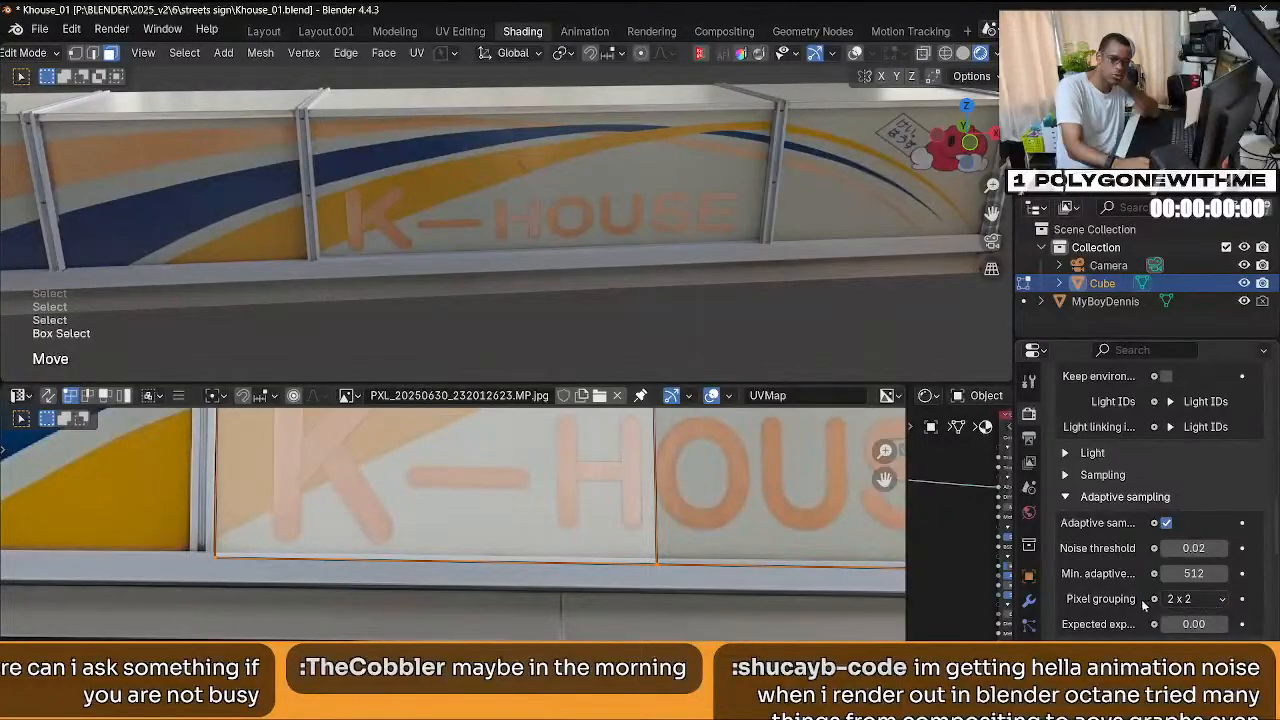
scroll(1130, 592, down, 1)
scroll(1122, 585, down, 4)
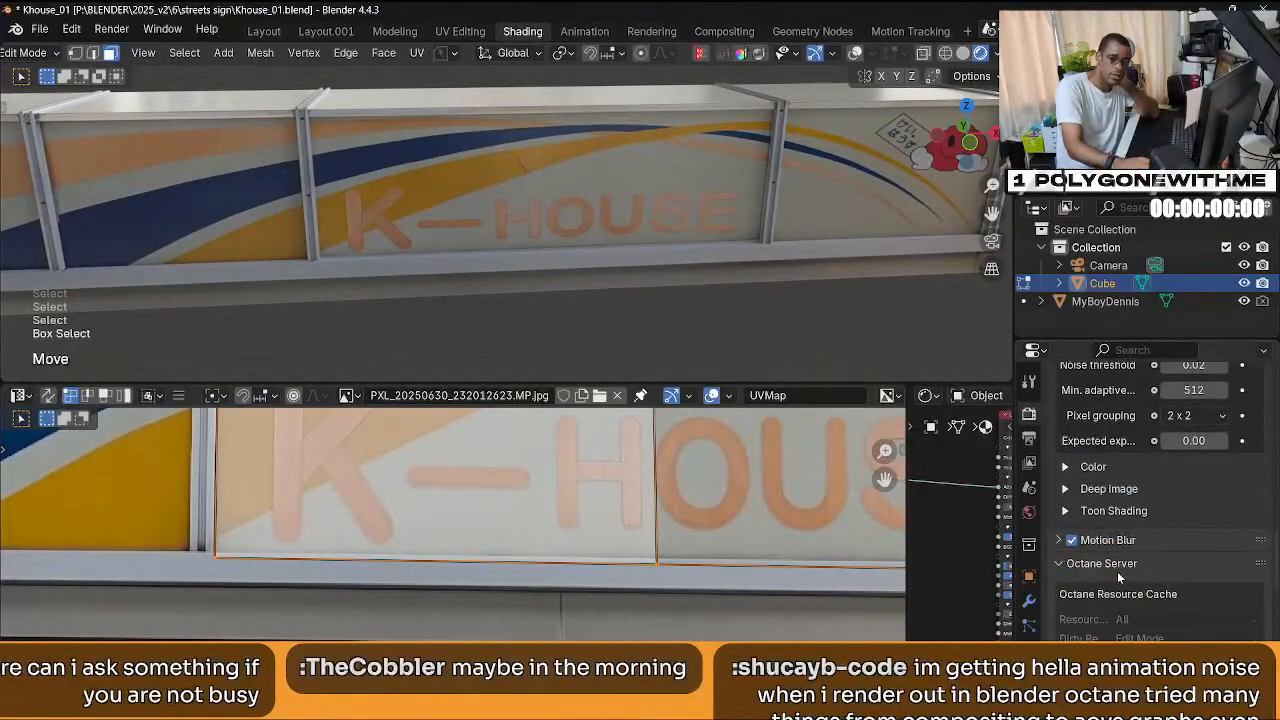
scroll(1160, 530, down, 8)
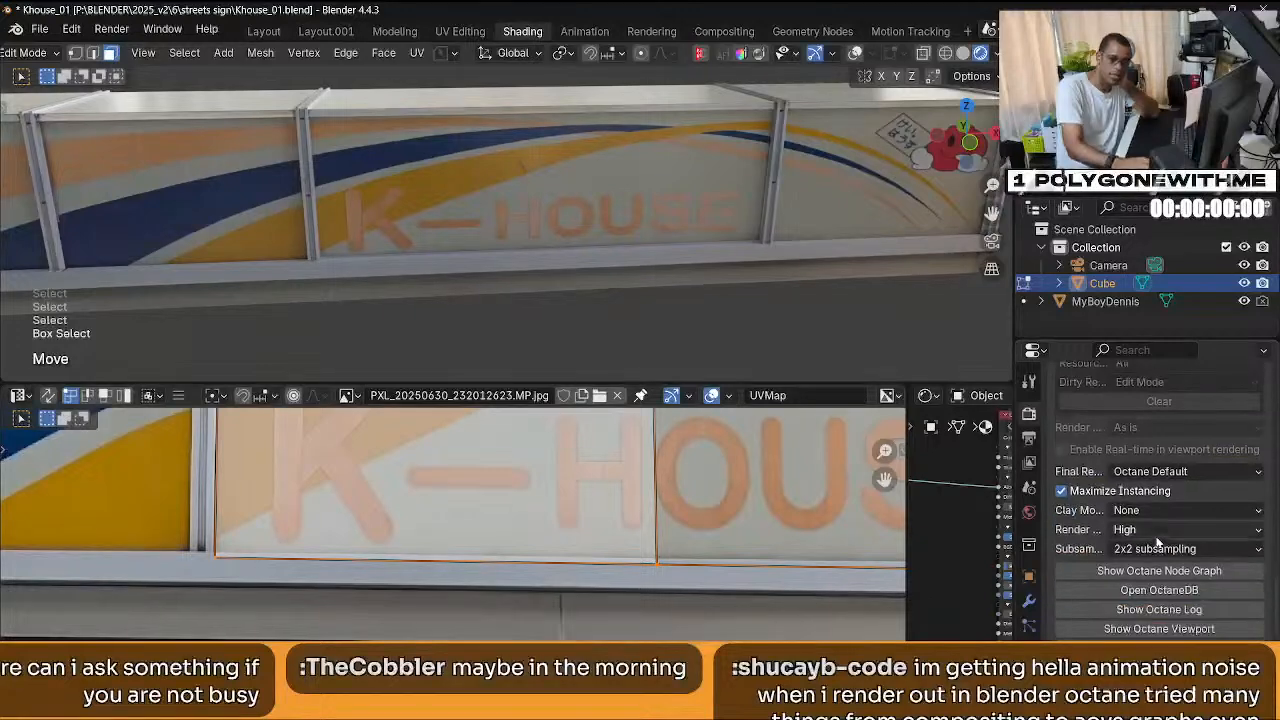
scroll(1114, 584, up, 9)
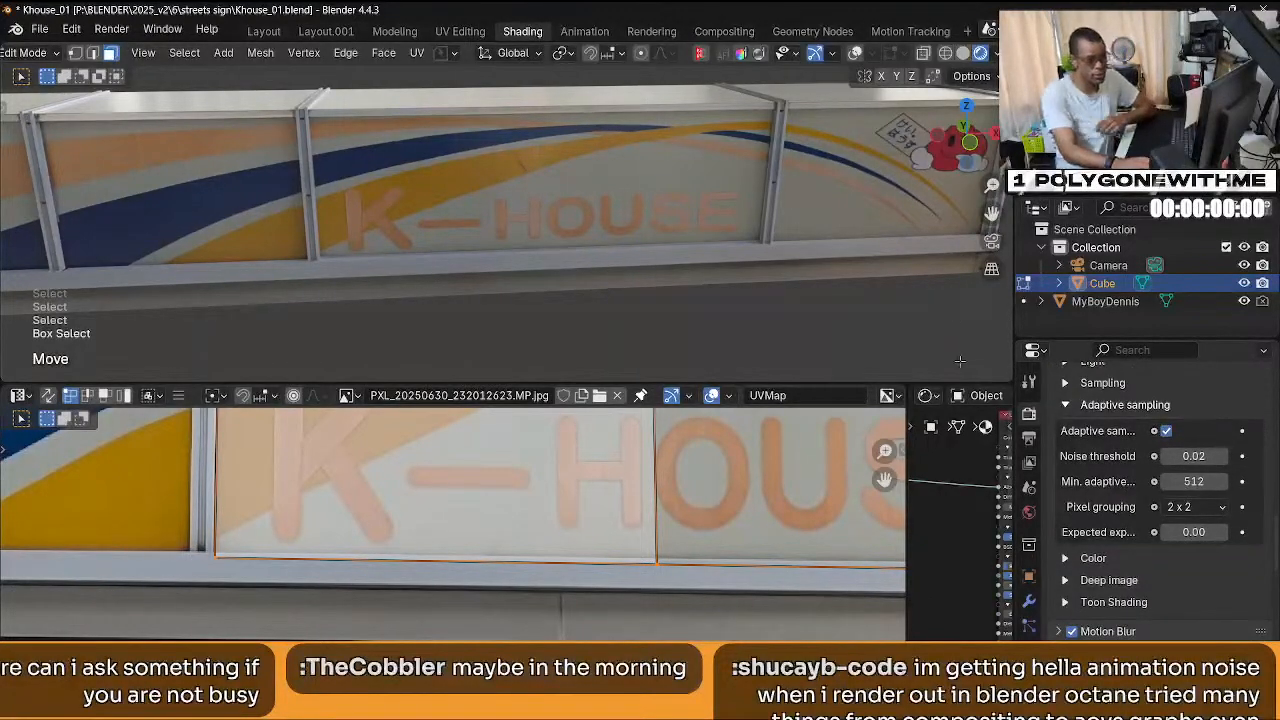
Examine the denoiser and upsampler settings of the Octane Imager in preview mode.
key(n)
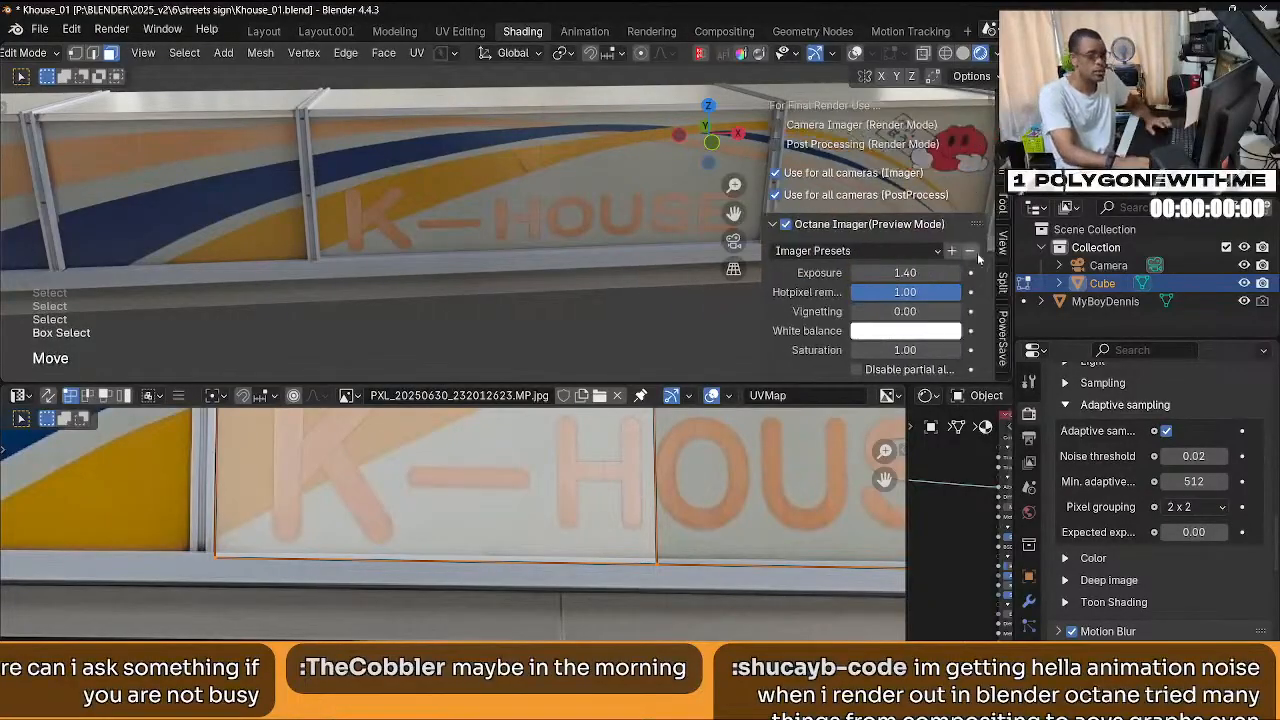
scroll(814, 259, down, 5)
scroll(814, 259, down, 6)
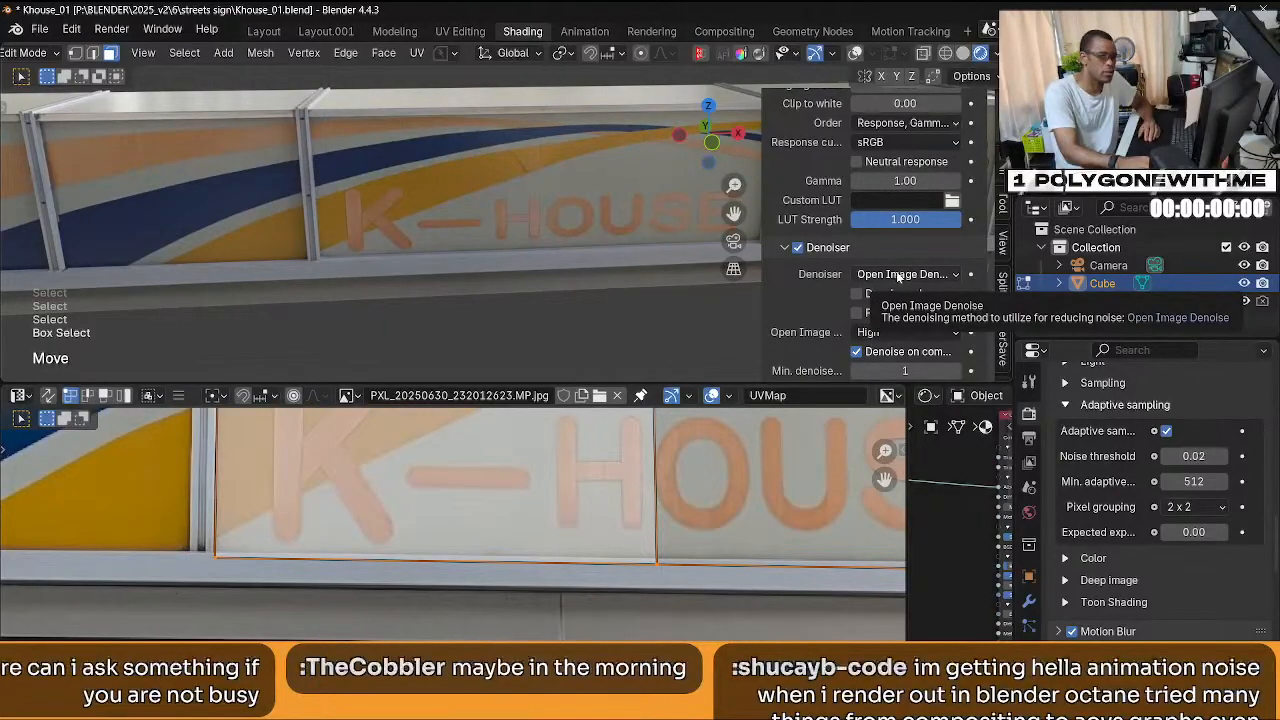
scroll(813, 325, down, 3)
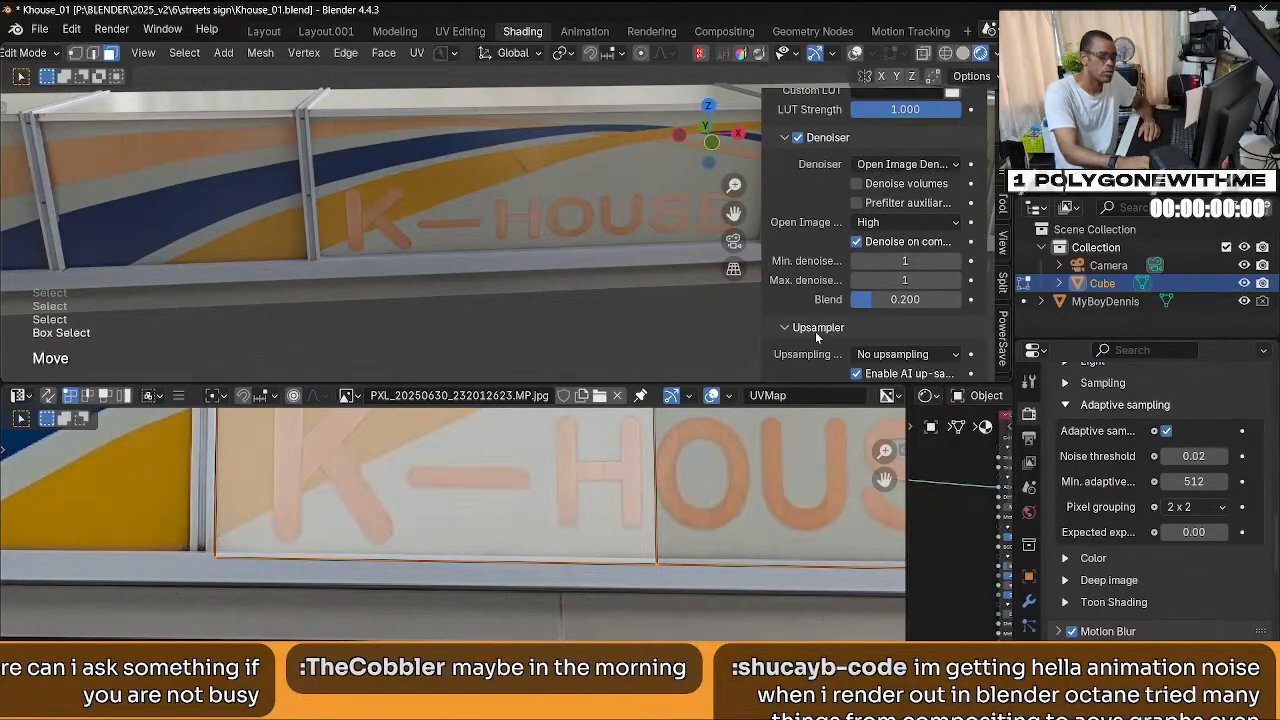
scroll(819, 327, up, 5)
key(n)
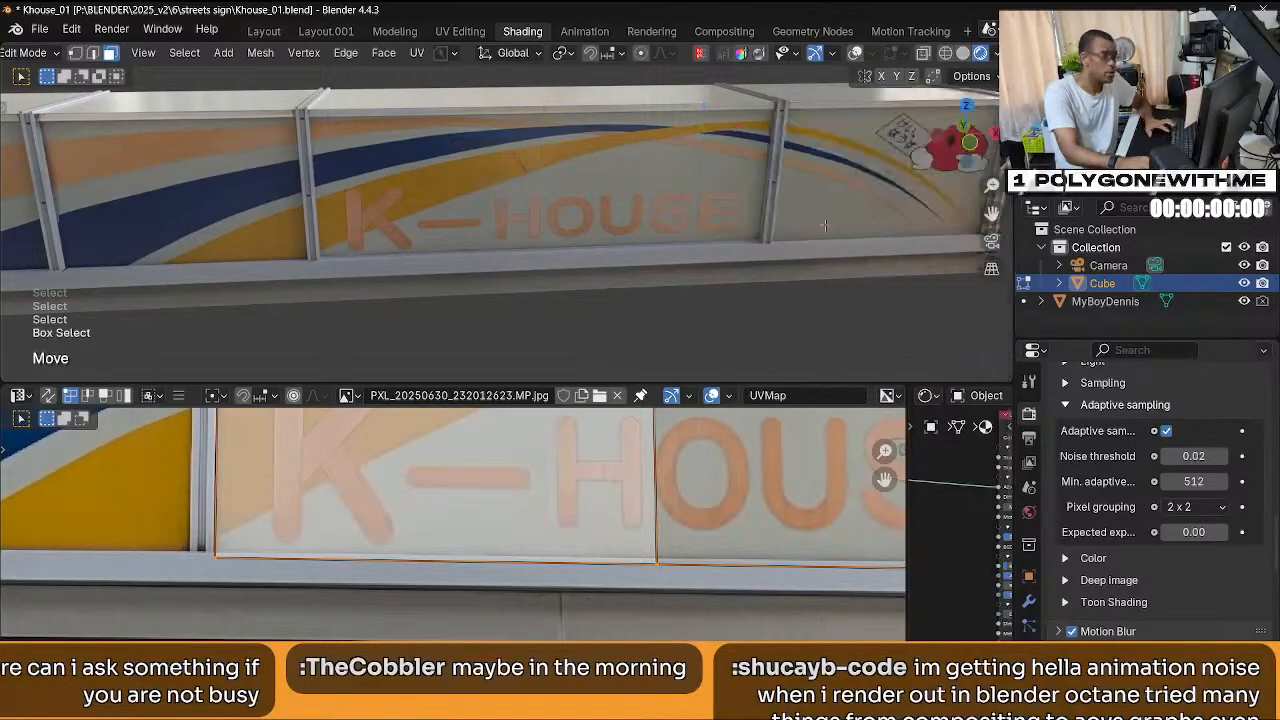
Show the AOVs node tree enlarged in the Compositing workspace and select its Render AOV Output node.
click(724, 31)
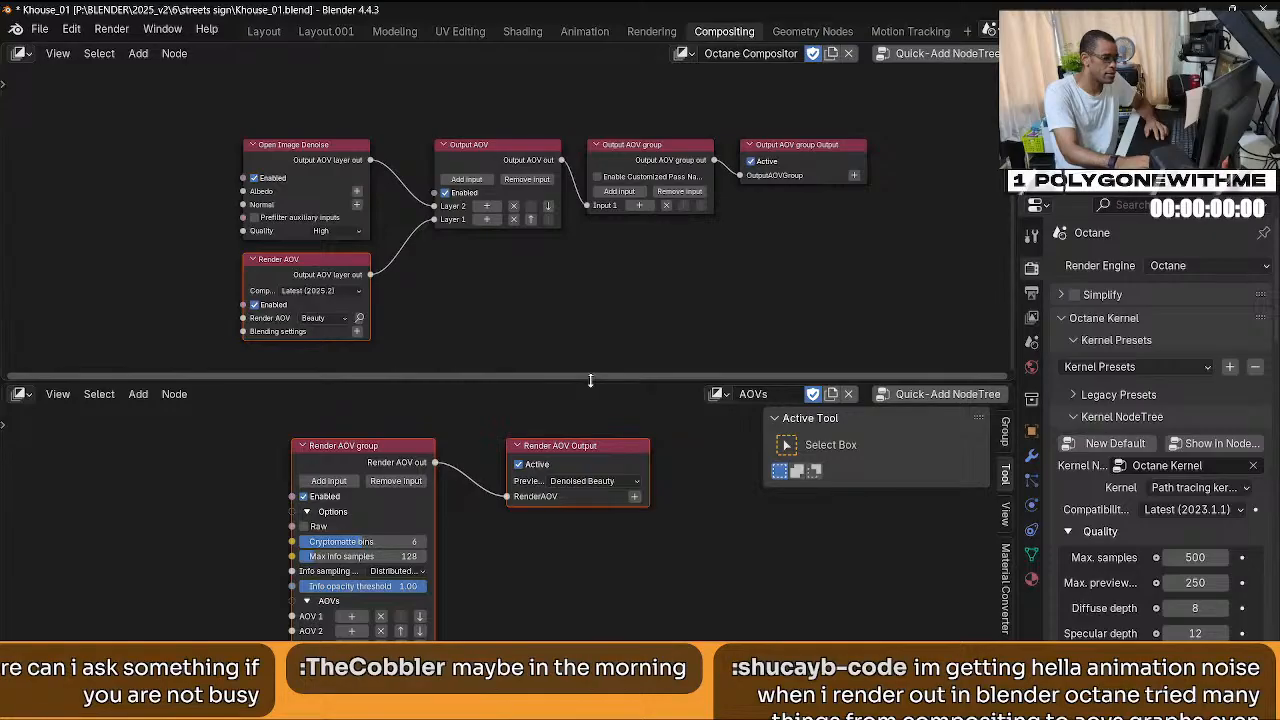
drag(600, 380, 607, 195)
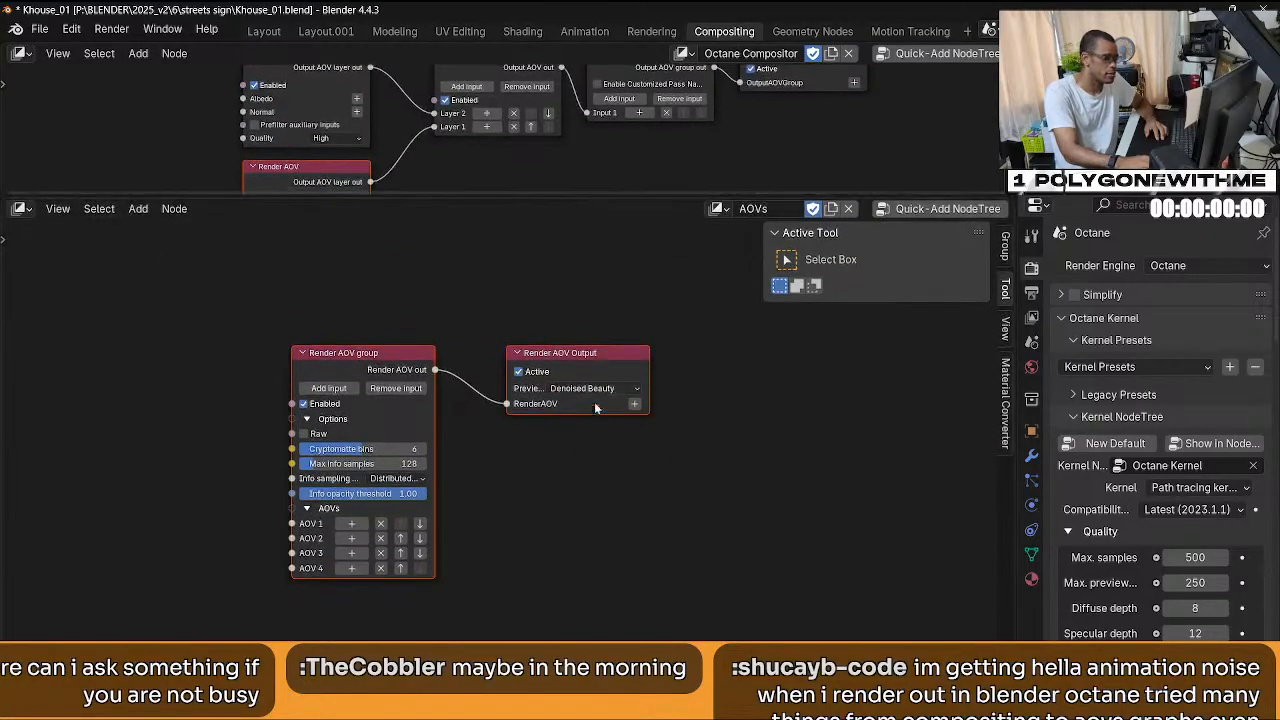
click(582, 357)
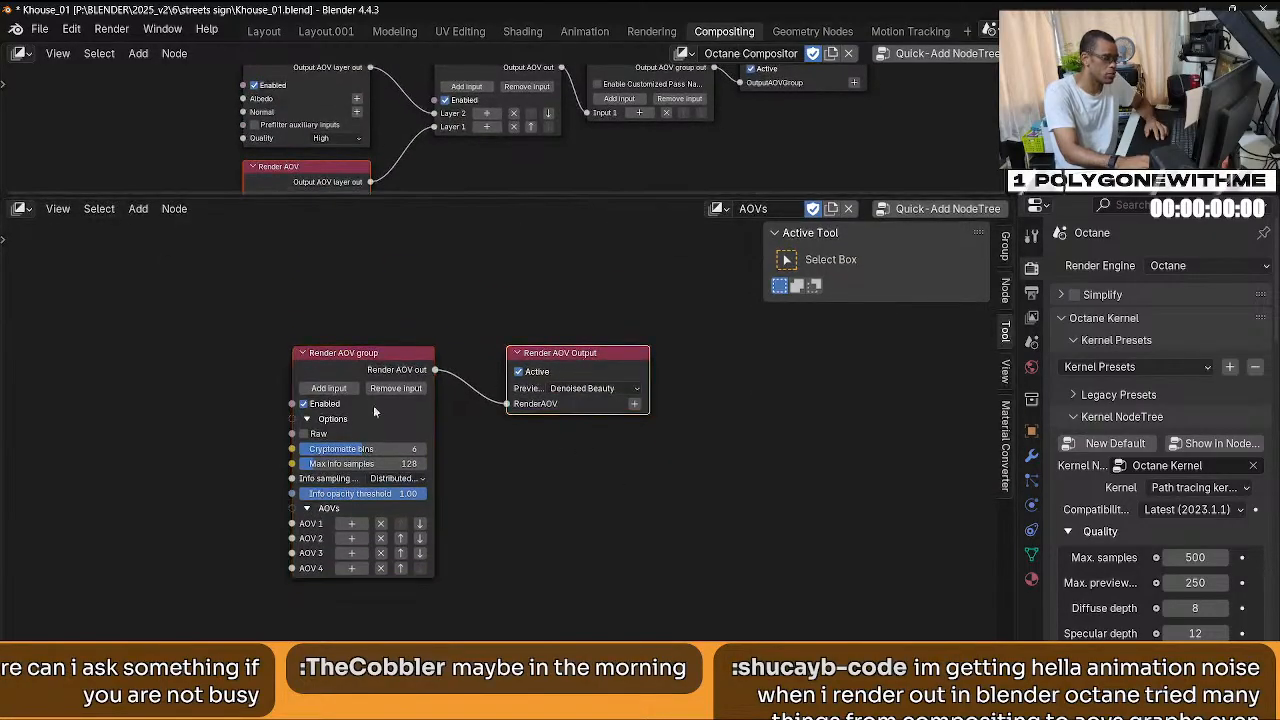
Enlarge the upper node editor and switch it from the Octane Compositor to Blender's Compositor showing the Render Layers node.
click(561, 297)
drag(557, 195, 555, 432)
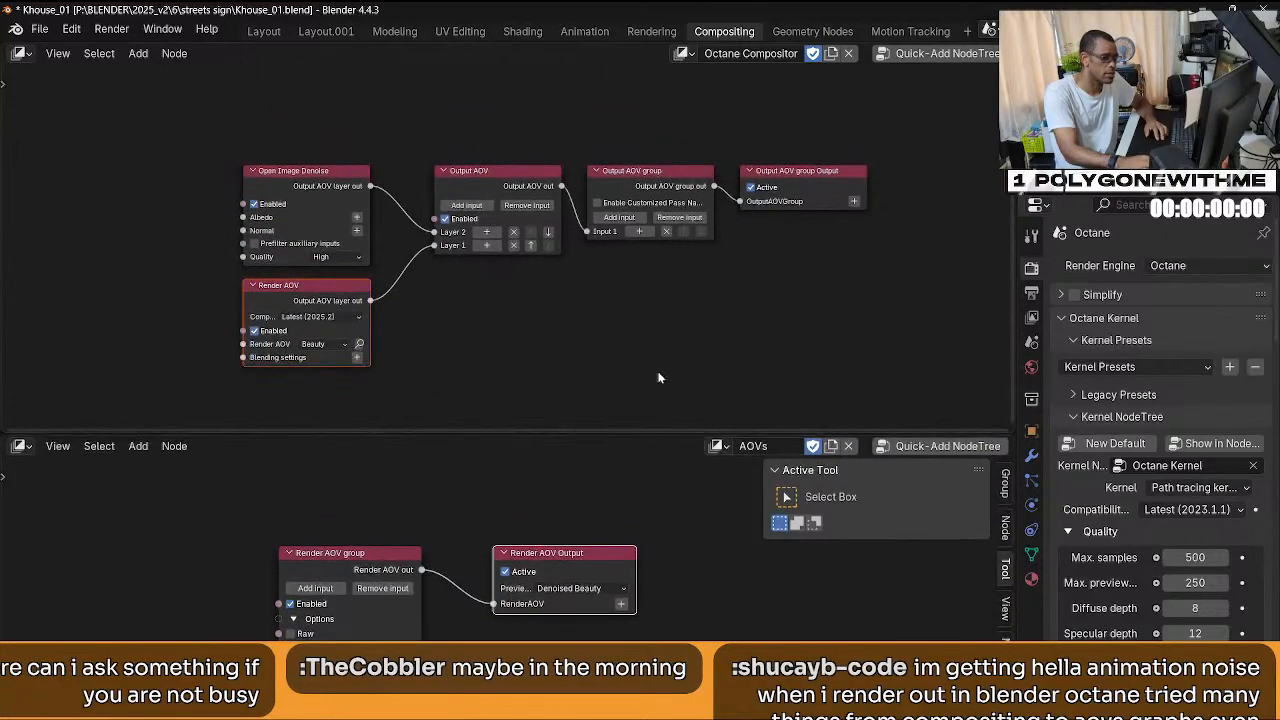
click(18, 52)
click(102, 172)
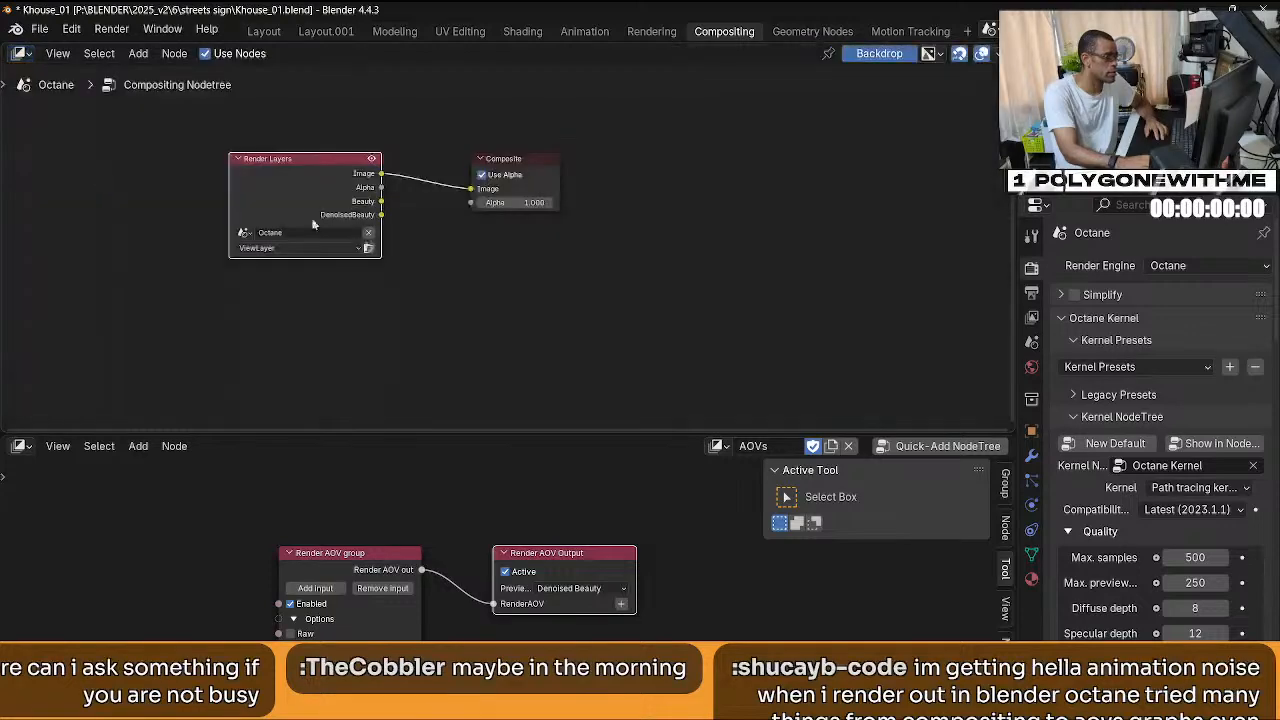
middle_drag(483, 258, 606, 285)
scroll(585, 290, up, 4)
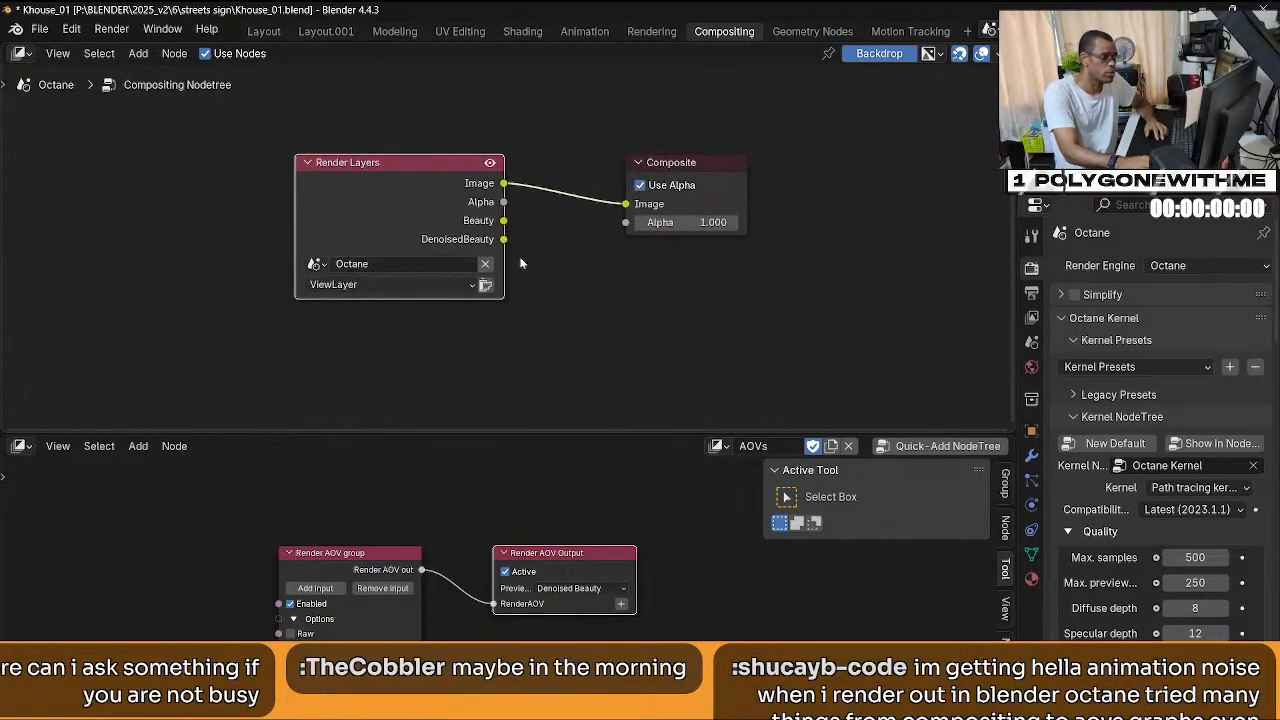
In the scene's Octane Output settings, set the file type to EXR and the color space to Linear sRGB(default).
scroll(1100, 400, down, 5)
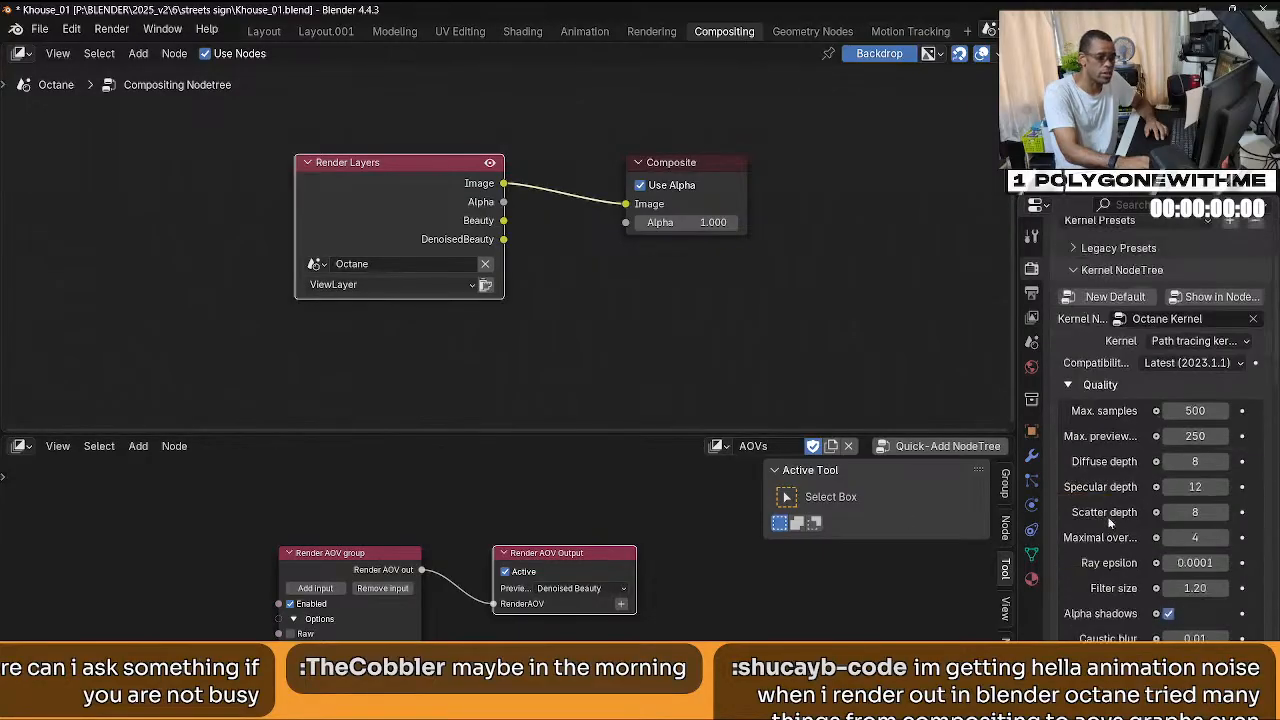
click(1032, 292)
scroll(1101, 560, down, 3)
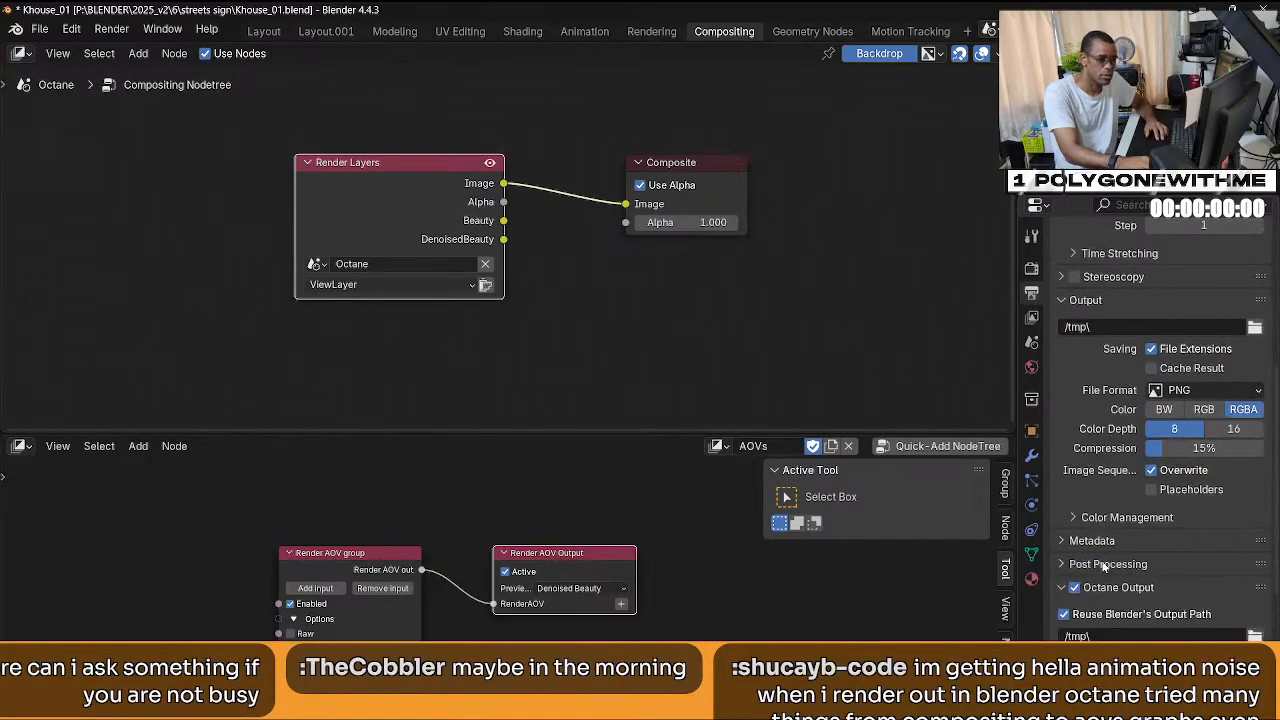
click(1204, 392)
scroll(1095, 386, down, 3)
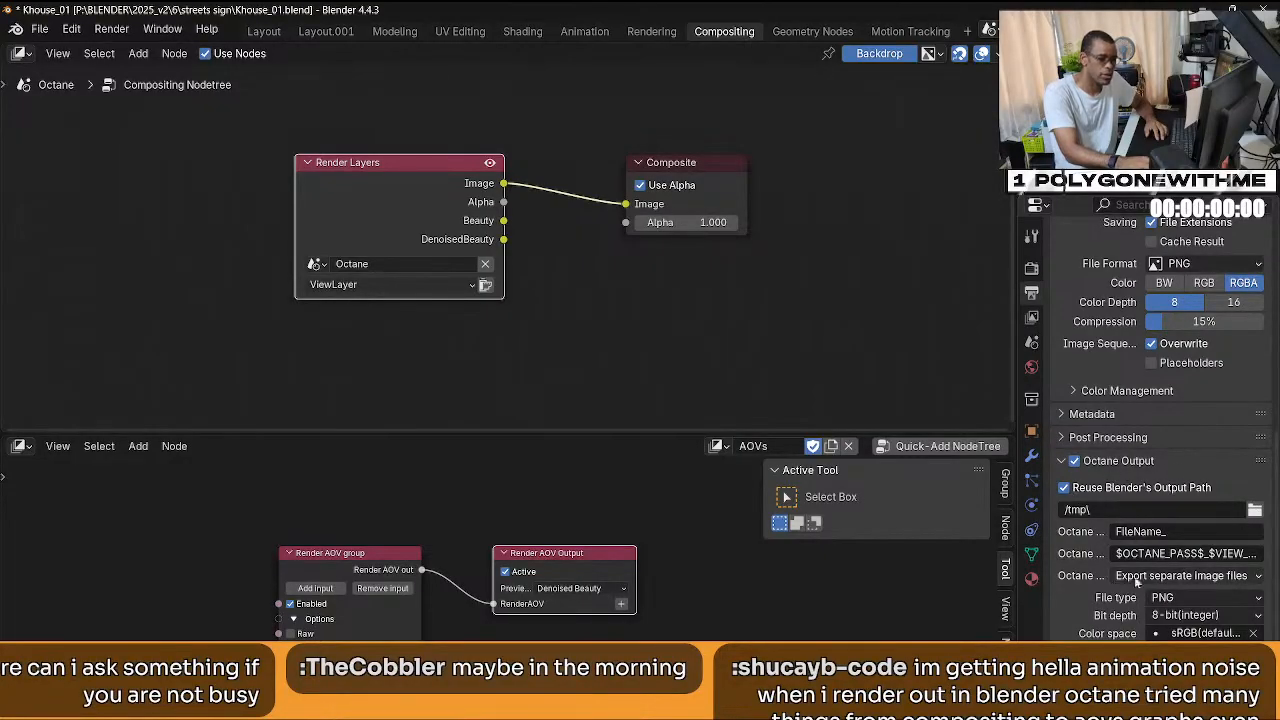
click(1195, 593)
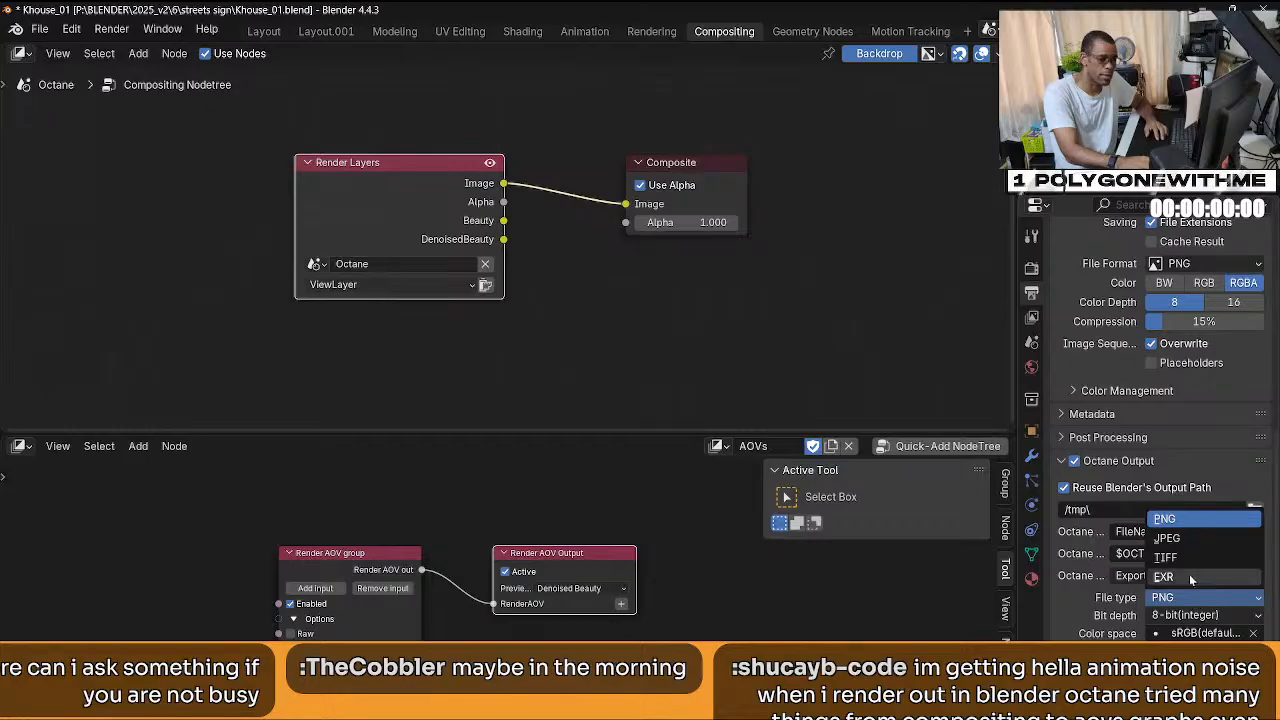
click(1189, 574)
click(1200, 633)
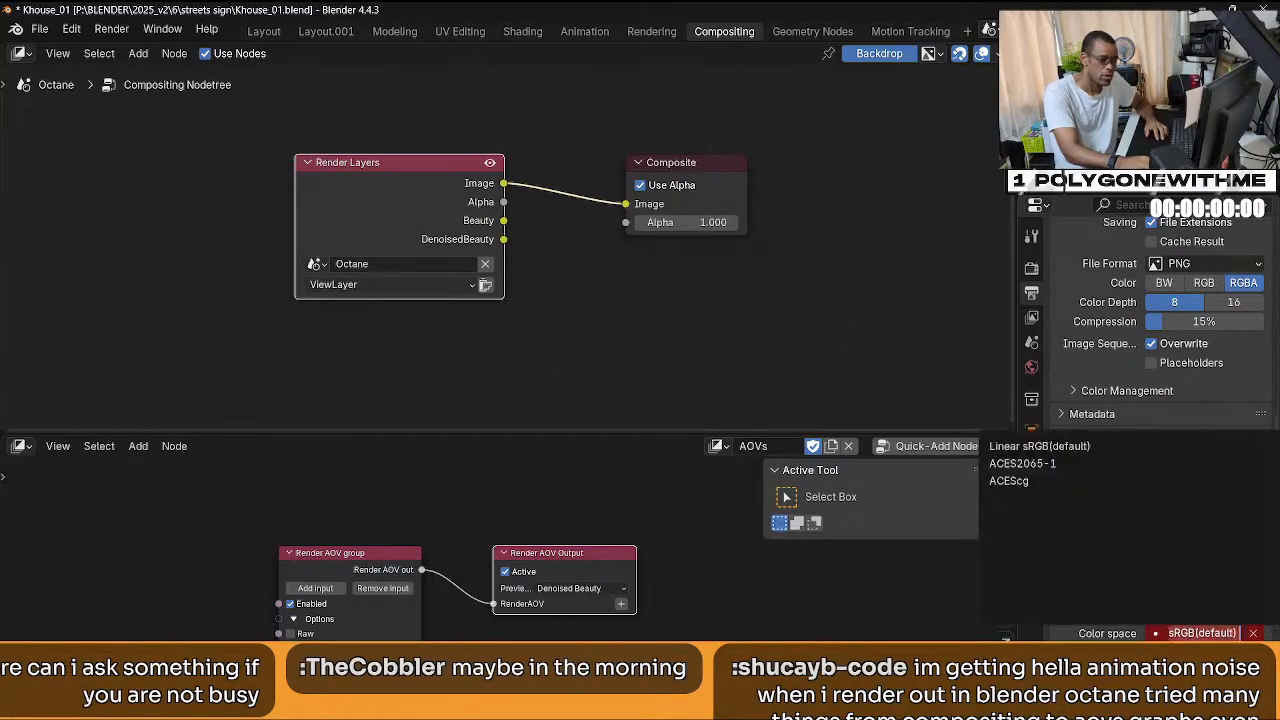
click(1058, 450)
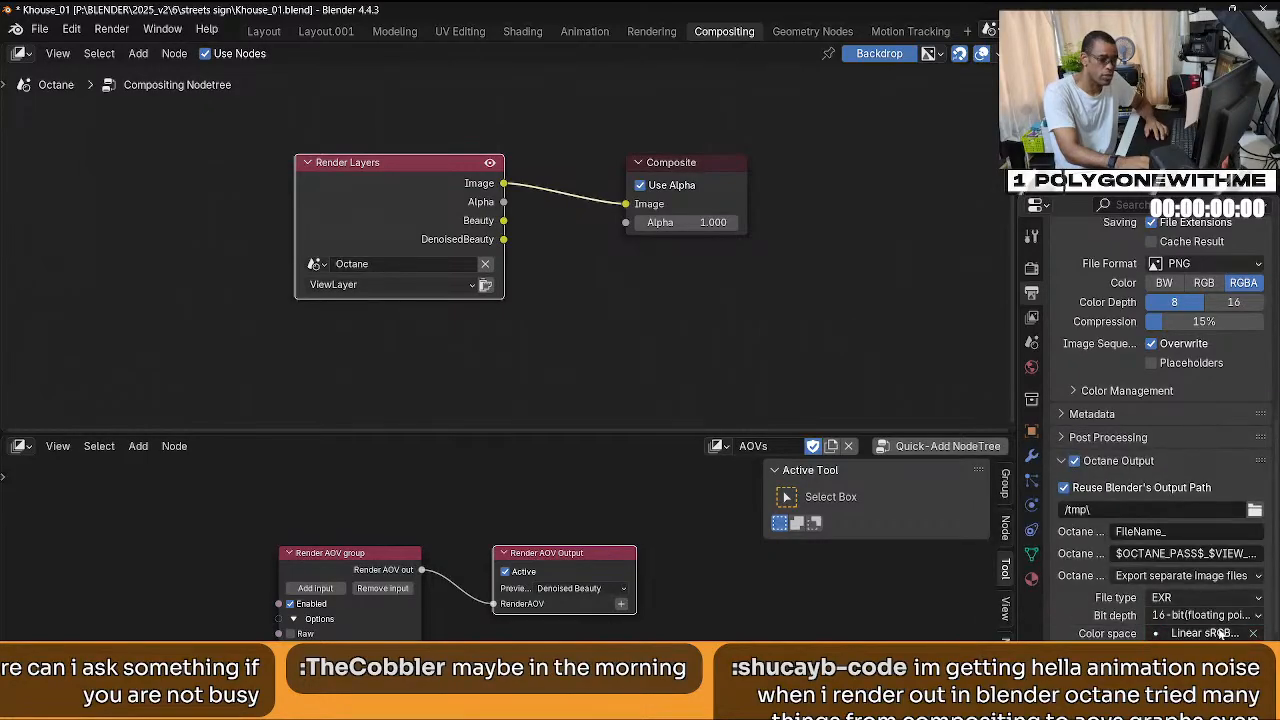
Set the Octane output to Export multilayer EXR with DWAA(lossy) compression.
click(1198, 577)
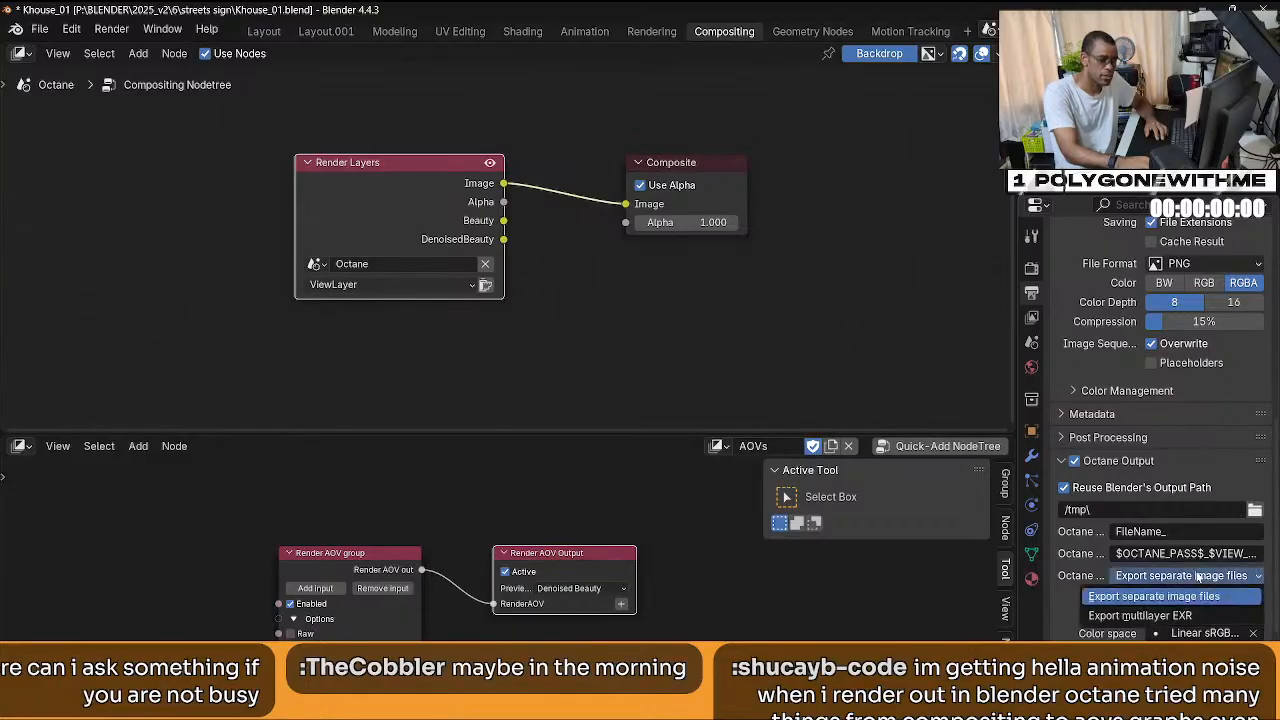
click(1140, 617)
scroll(1130, 612, down, 2)
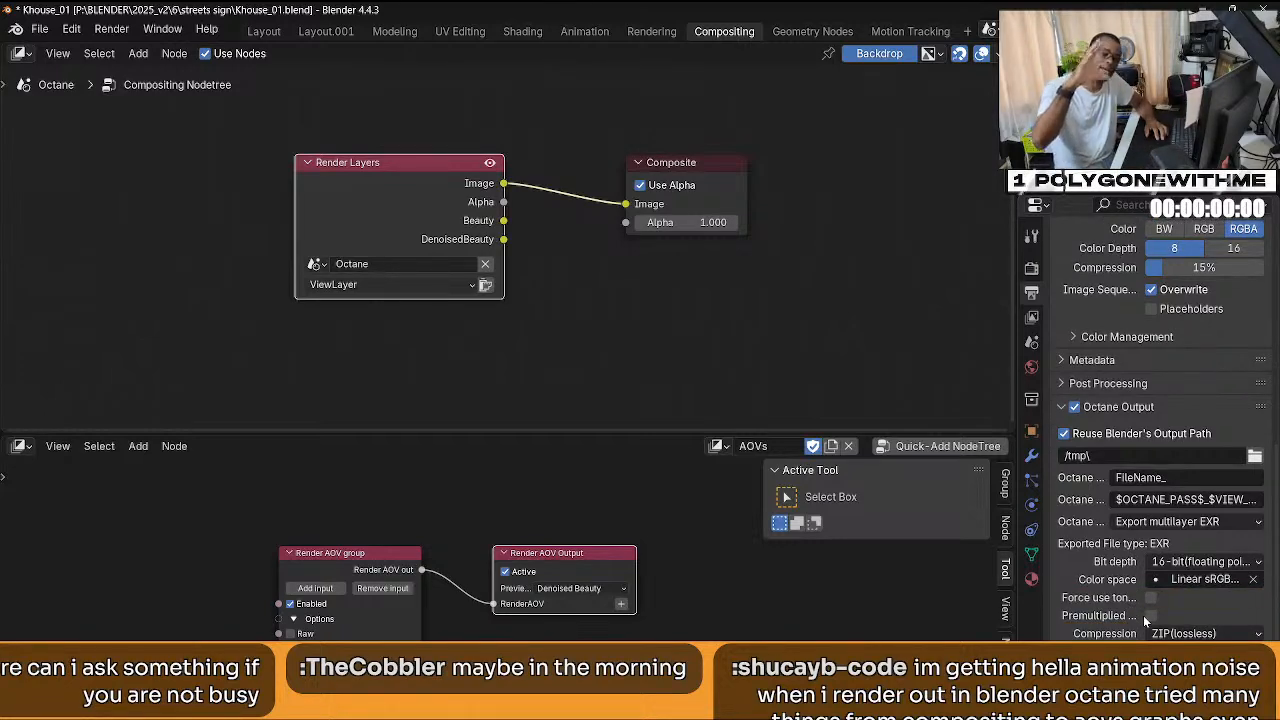
click(1220, 634)
click(1196, 598)
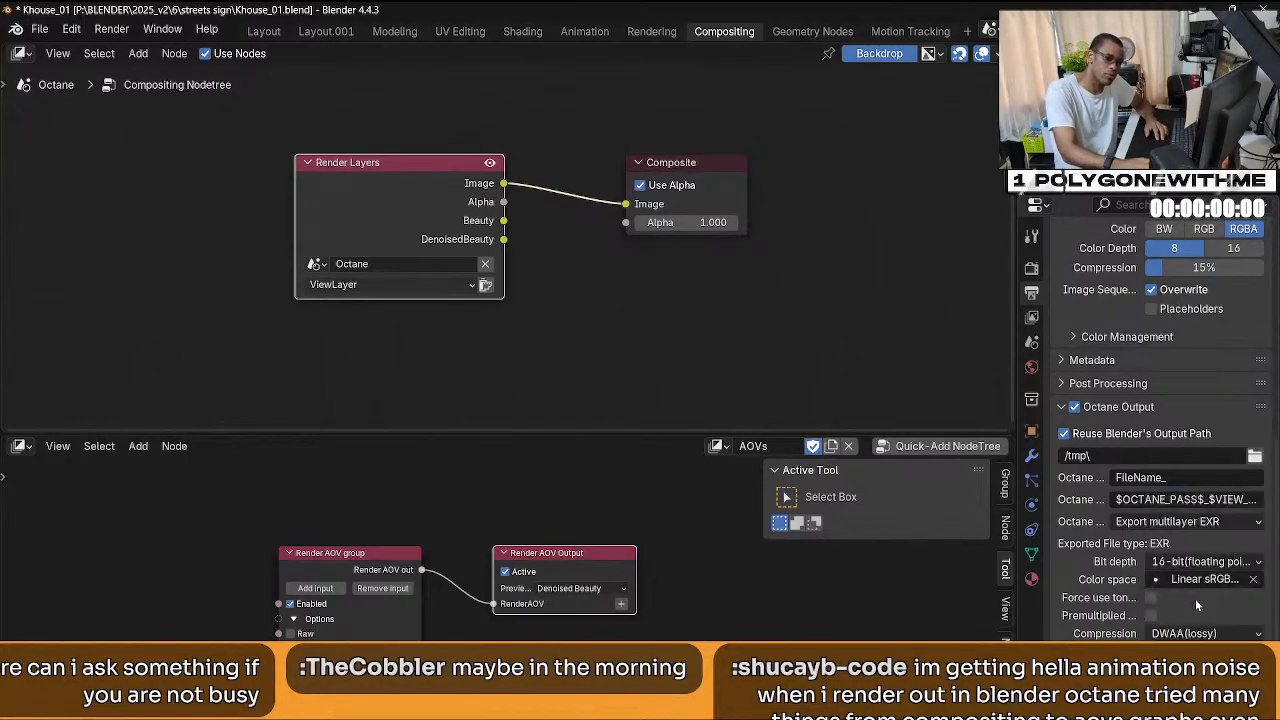
scroll(1085, 613, down, 1)
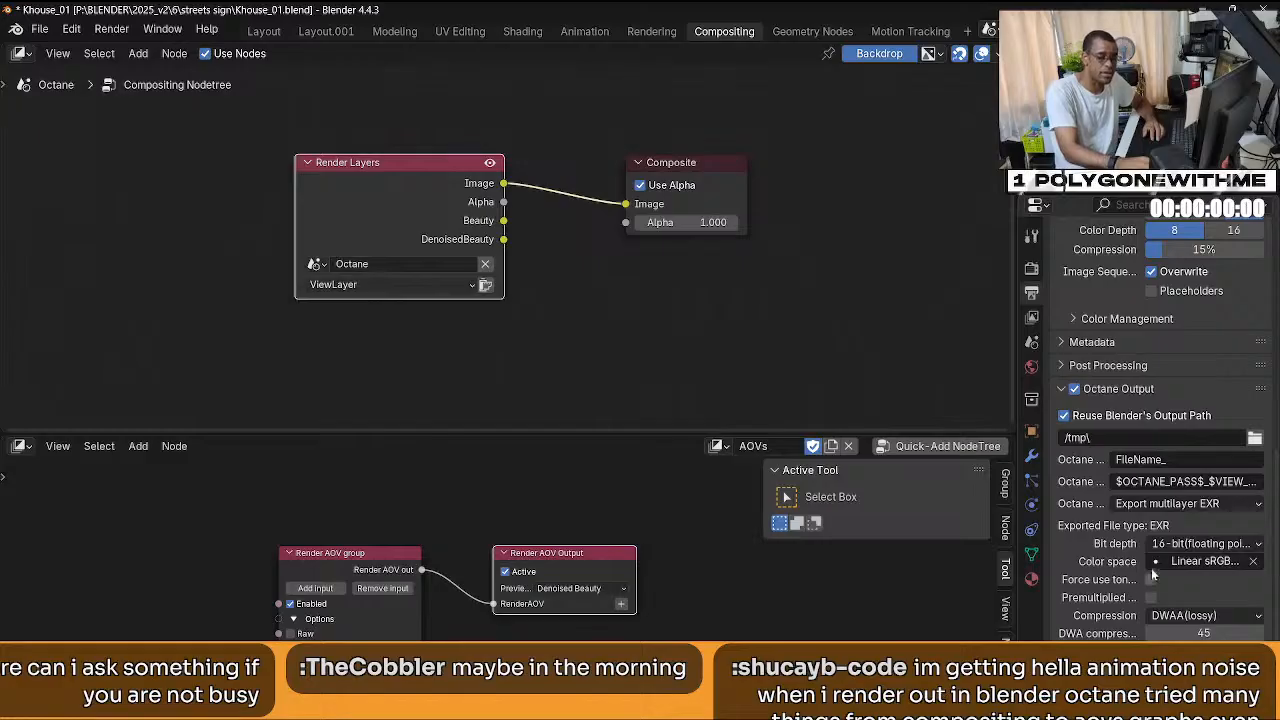
Switch to Chrome, load the Otoy Render Network site in a new tab, and return to Blender.
click(1207, 8)
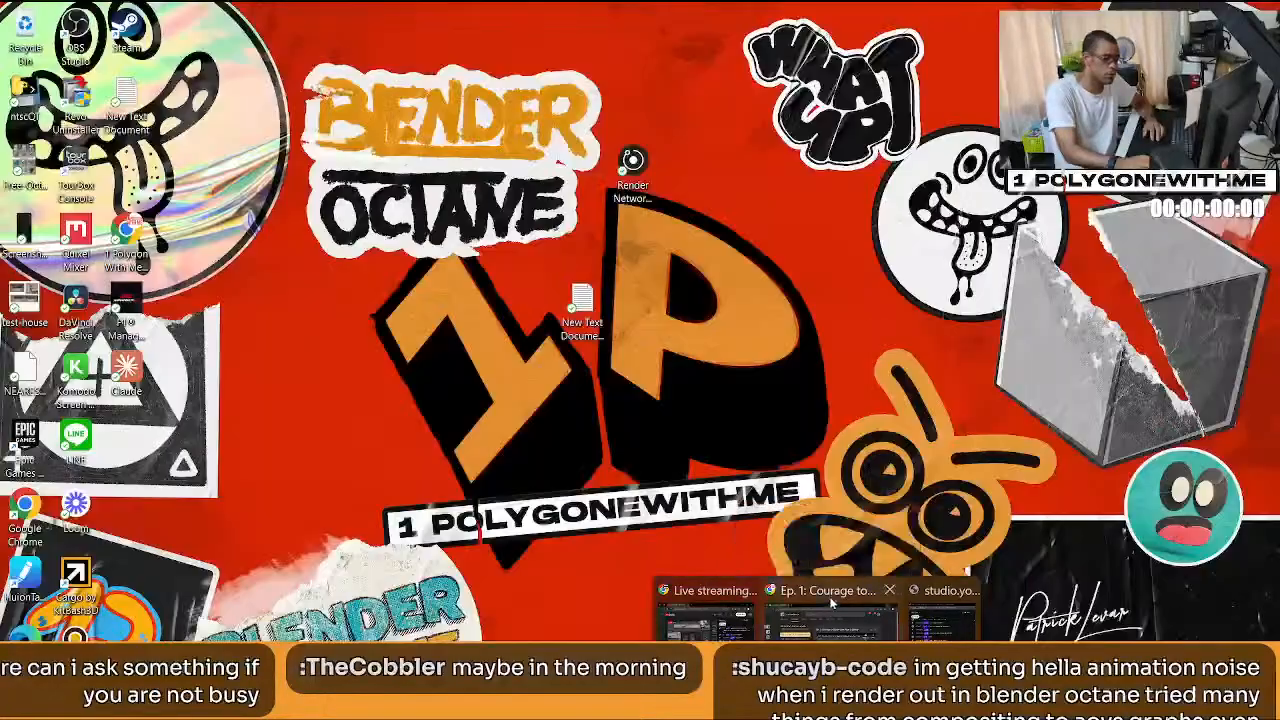
click(820, 590)
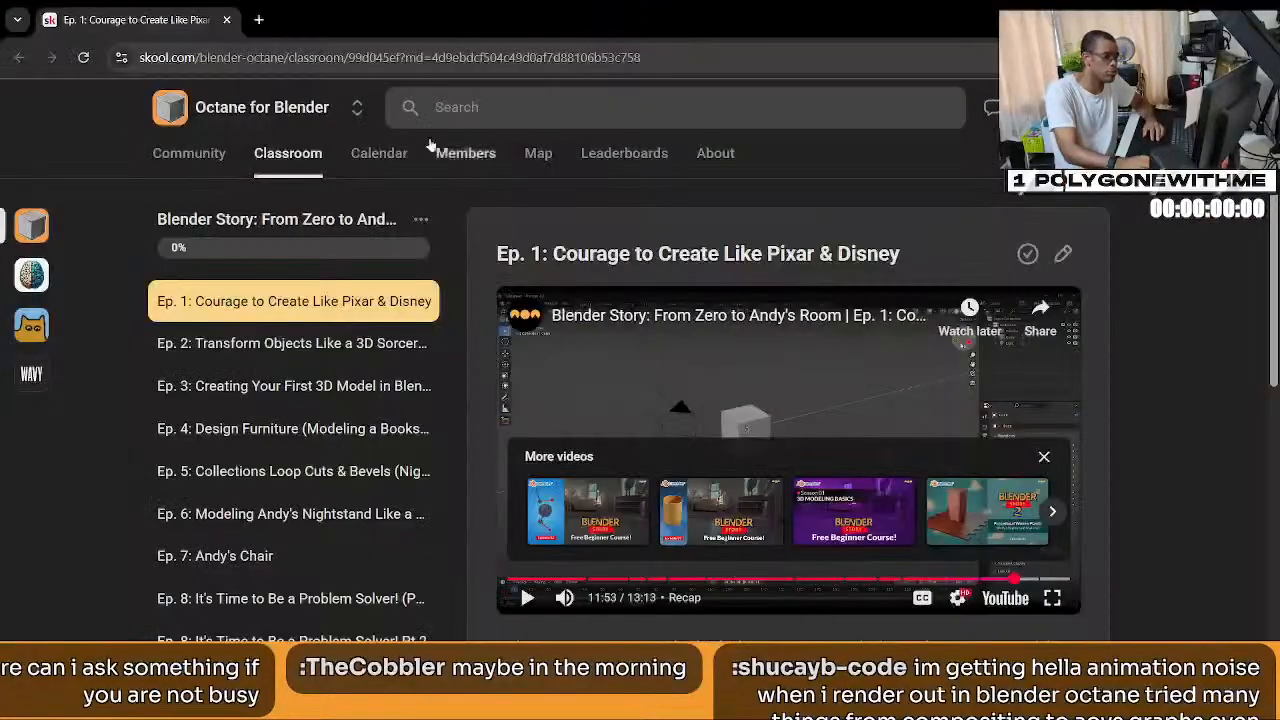
click(258, 19)
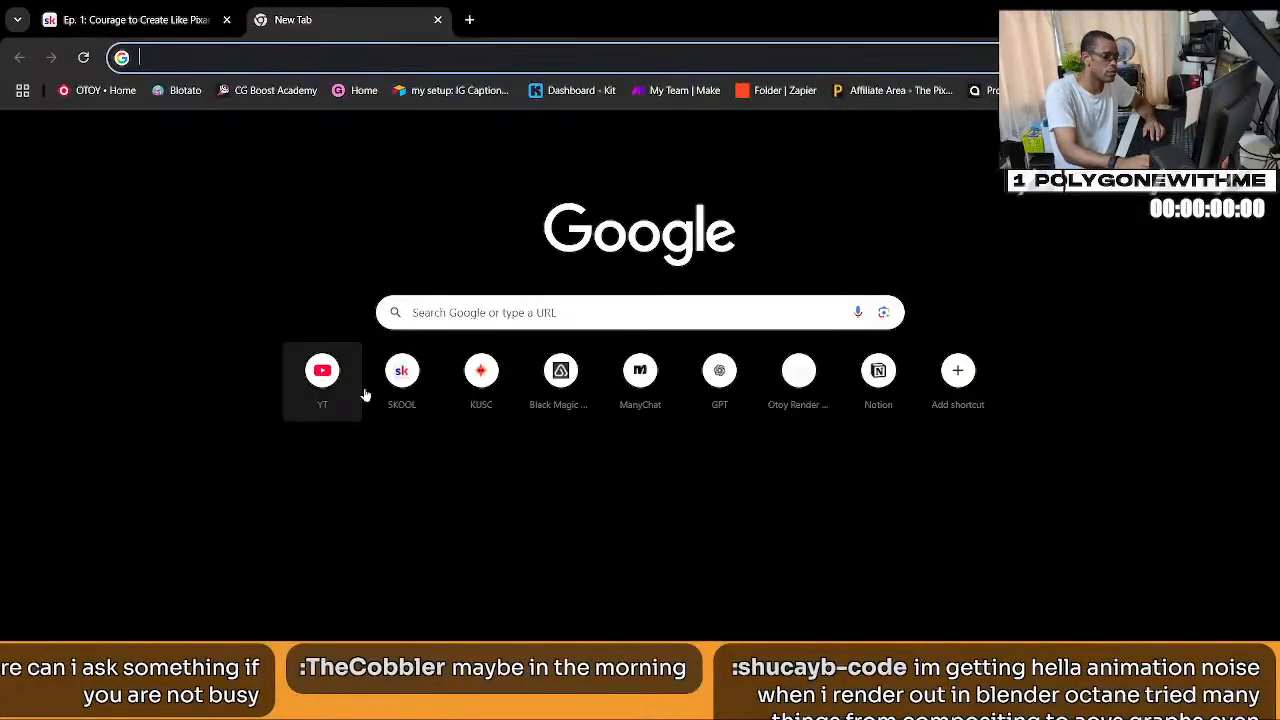
click(799, 384)
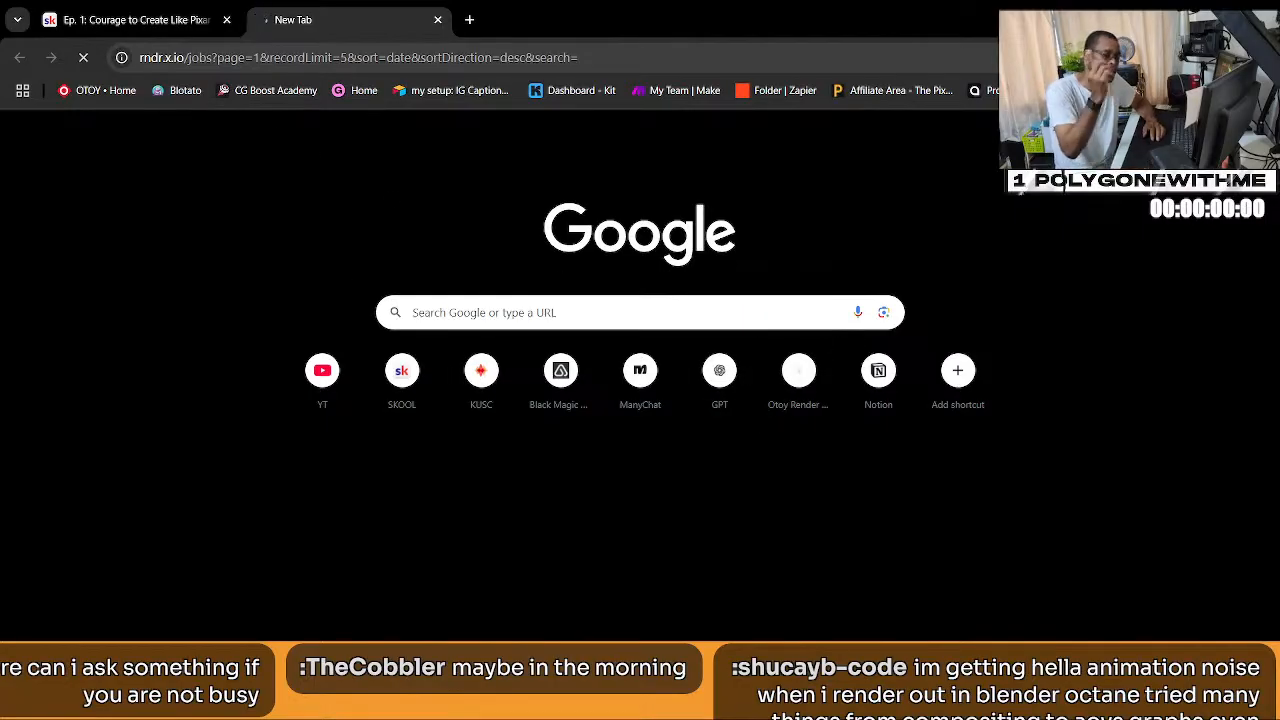
click(1179, 8)
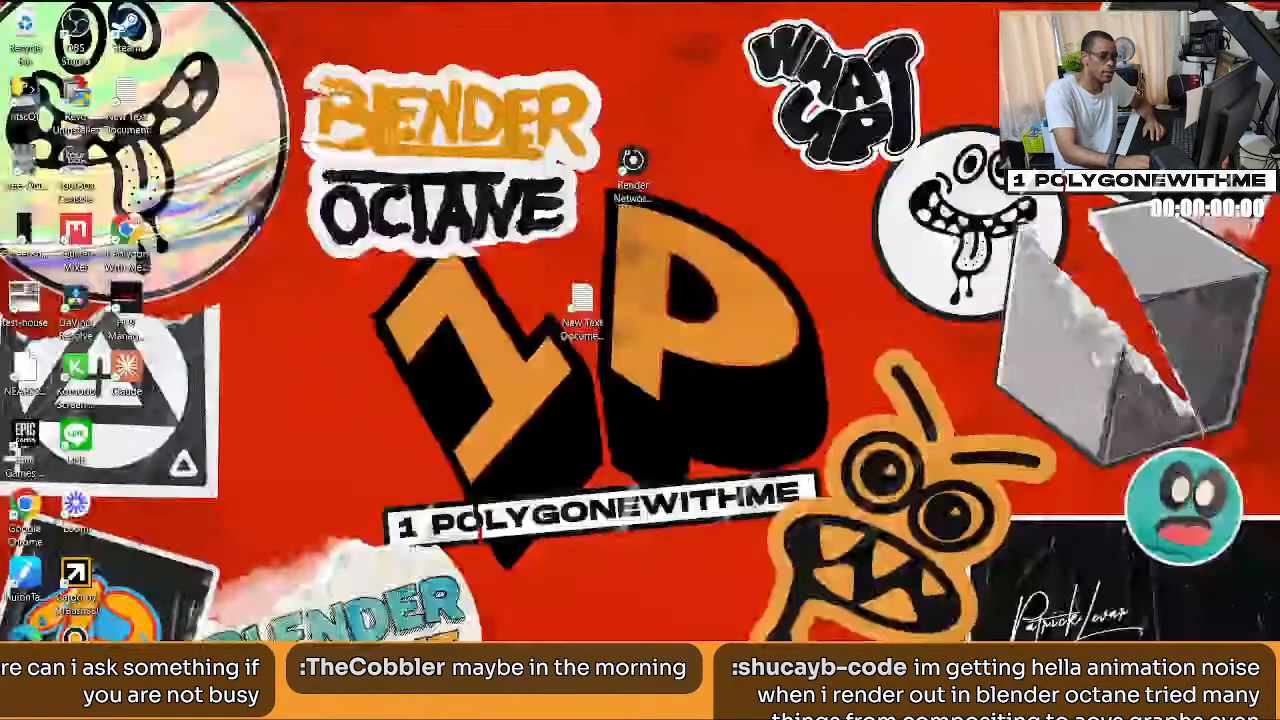
click(874, 704)
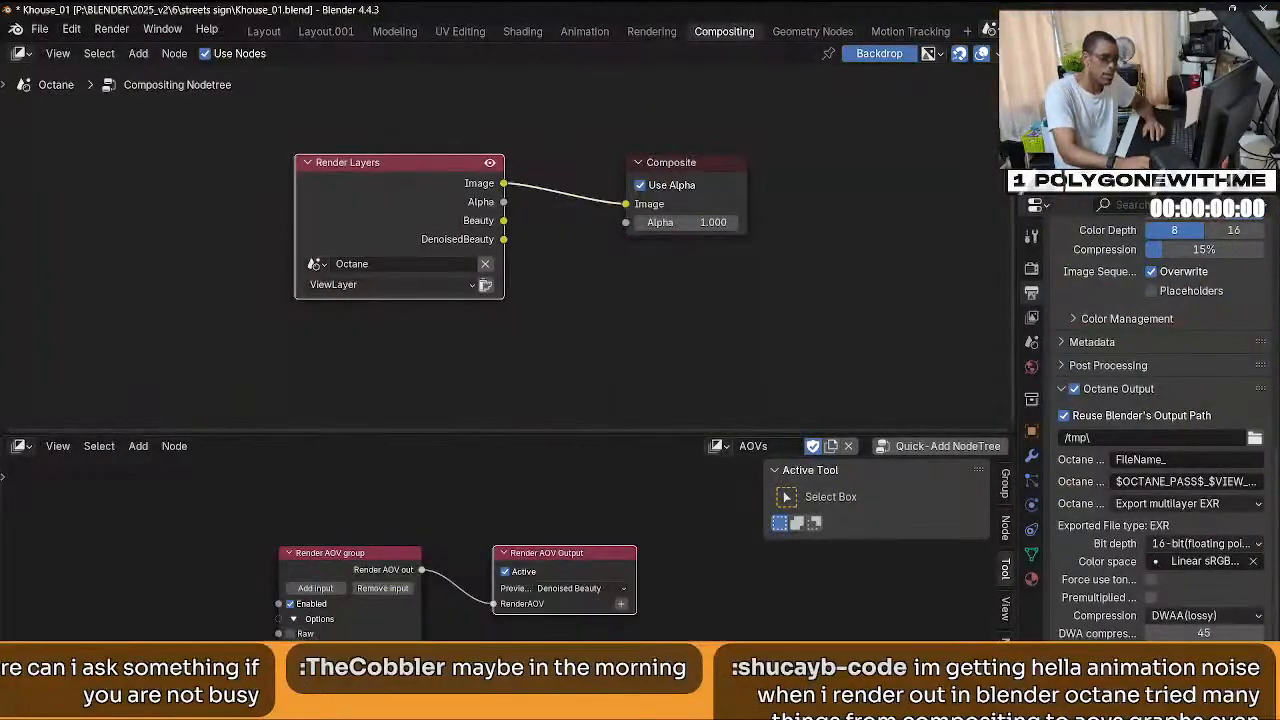
Look up the Octane Orbx(.orbx) format among Blender's export options without exporting.
click(72, 30)
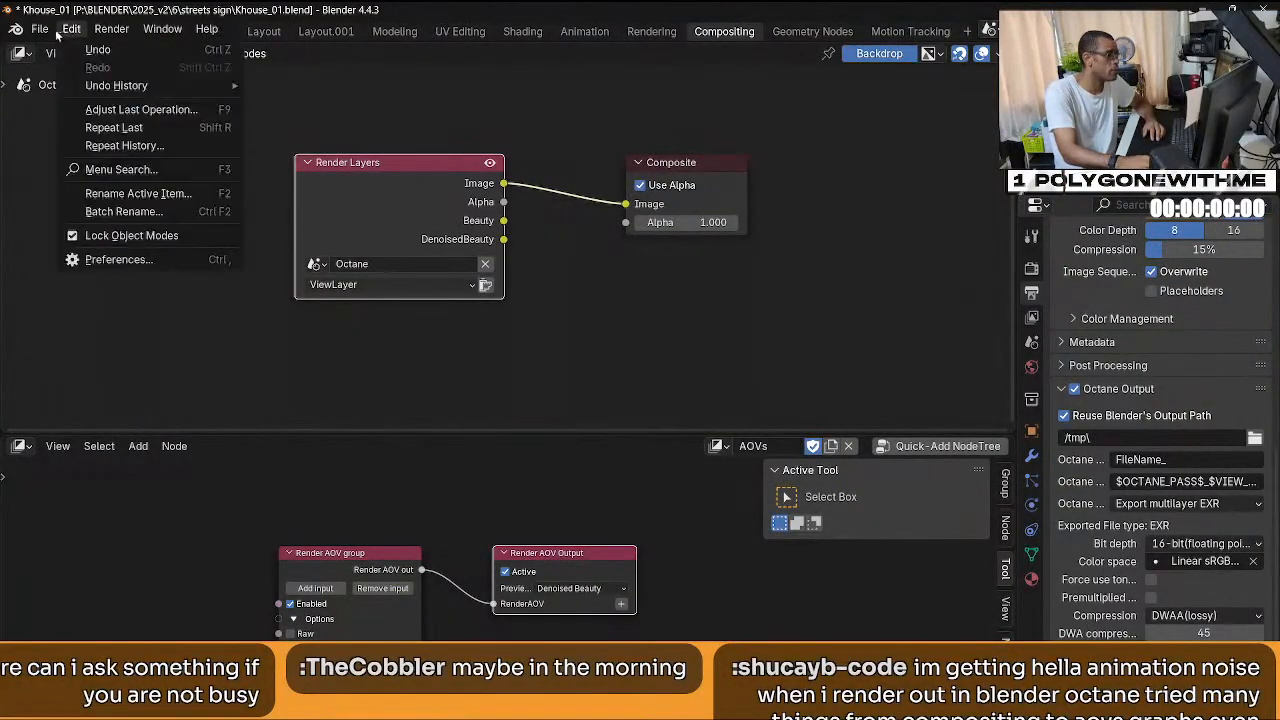
mouse_move(40, 28)
mouse_move(115, 303)
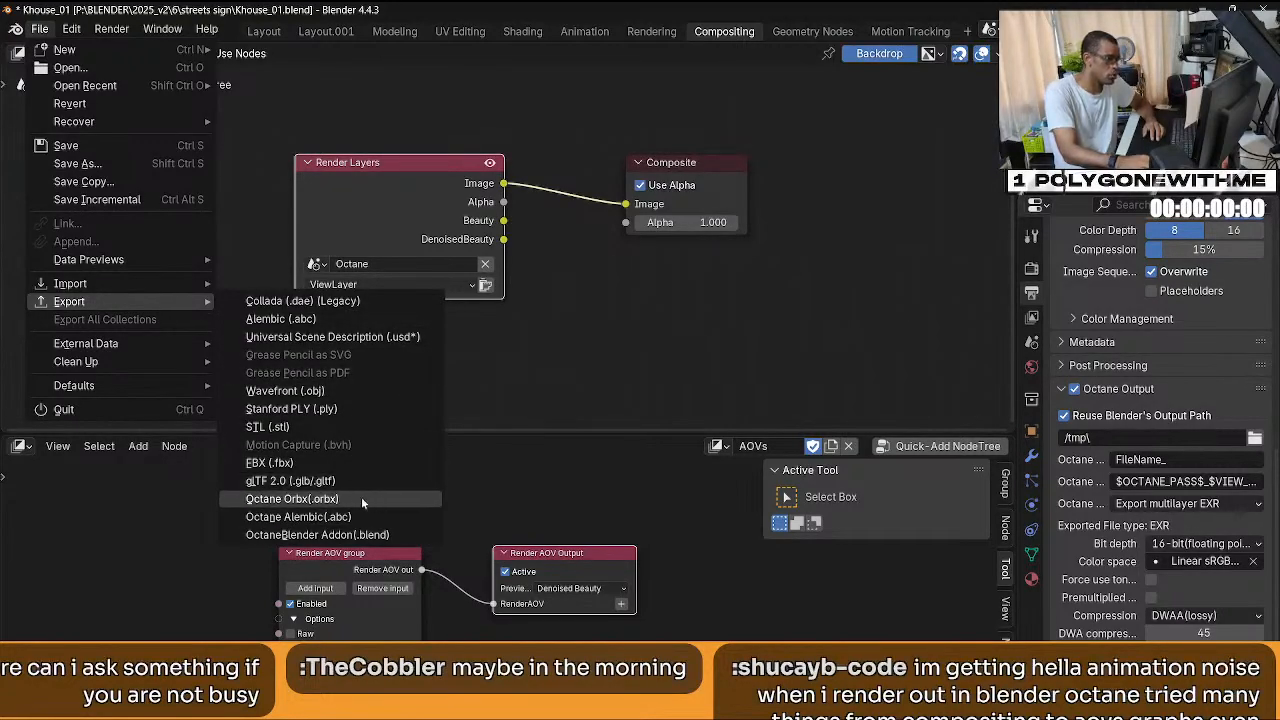
key(Escape)
key(Escape)
click(45, 34)
key(Escape)
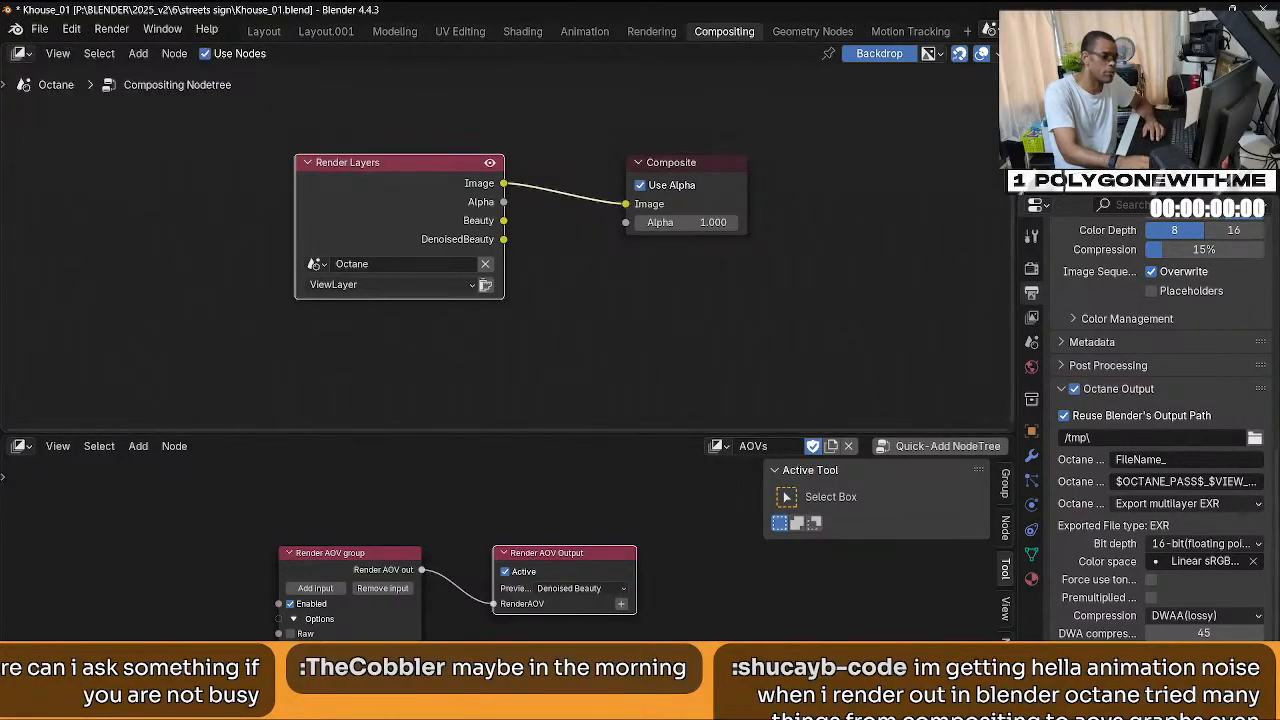
Switch to the Render Network page in Chrome, view the scene upload page, and return to the jobs list.
click(1197, 8)
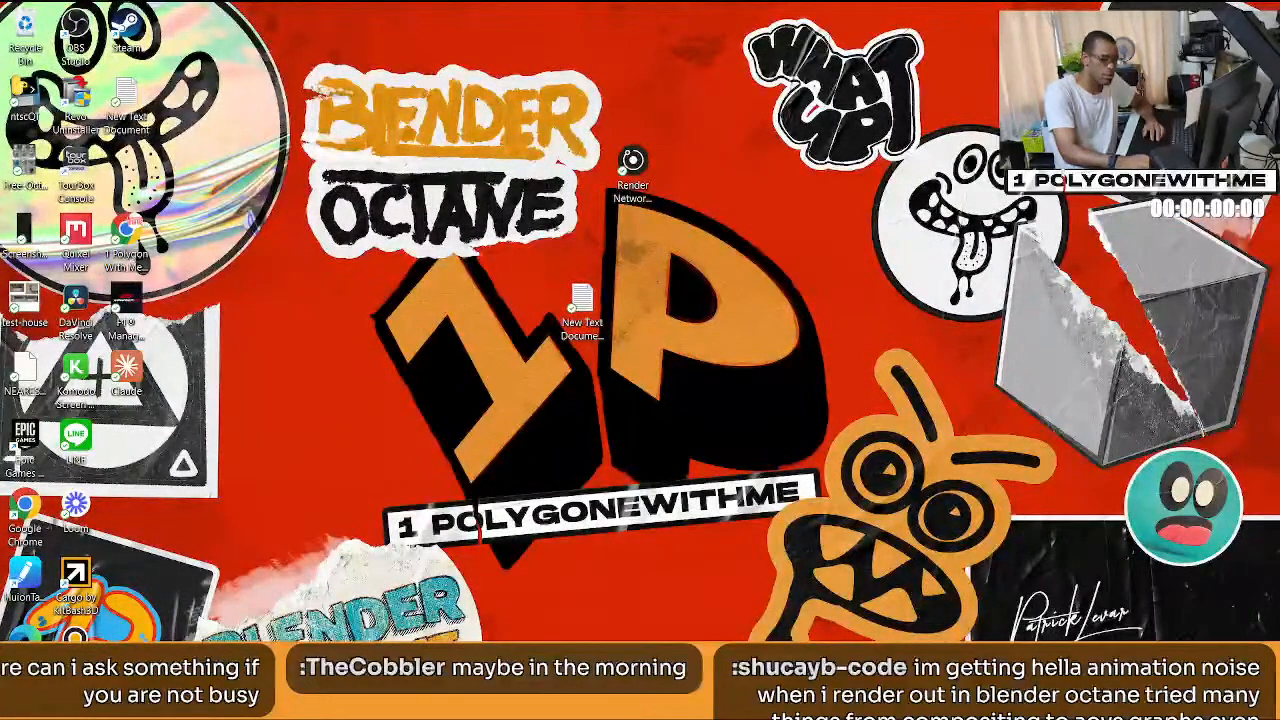
mouse_move(815, 700)
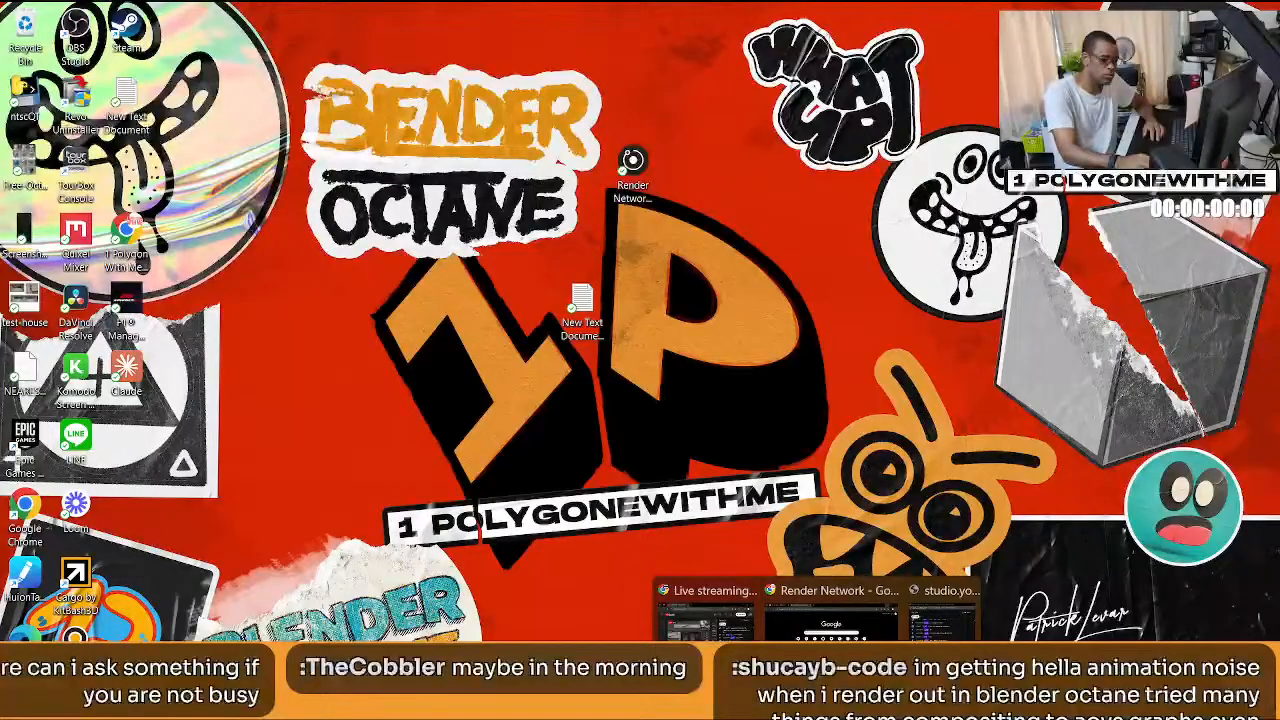
click(830, 620)
click(830, 615)
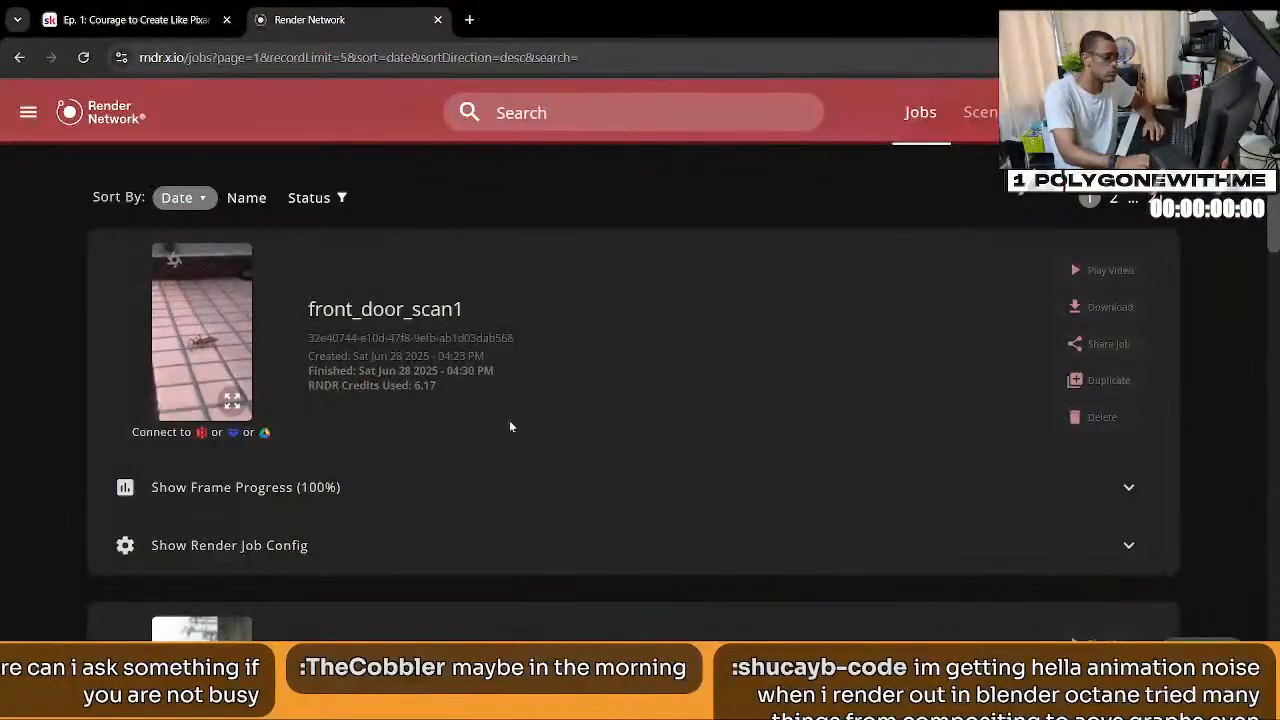
click(978, 113)
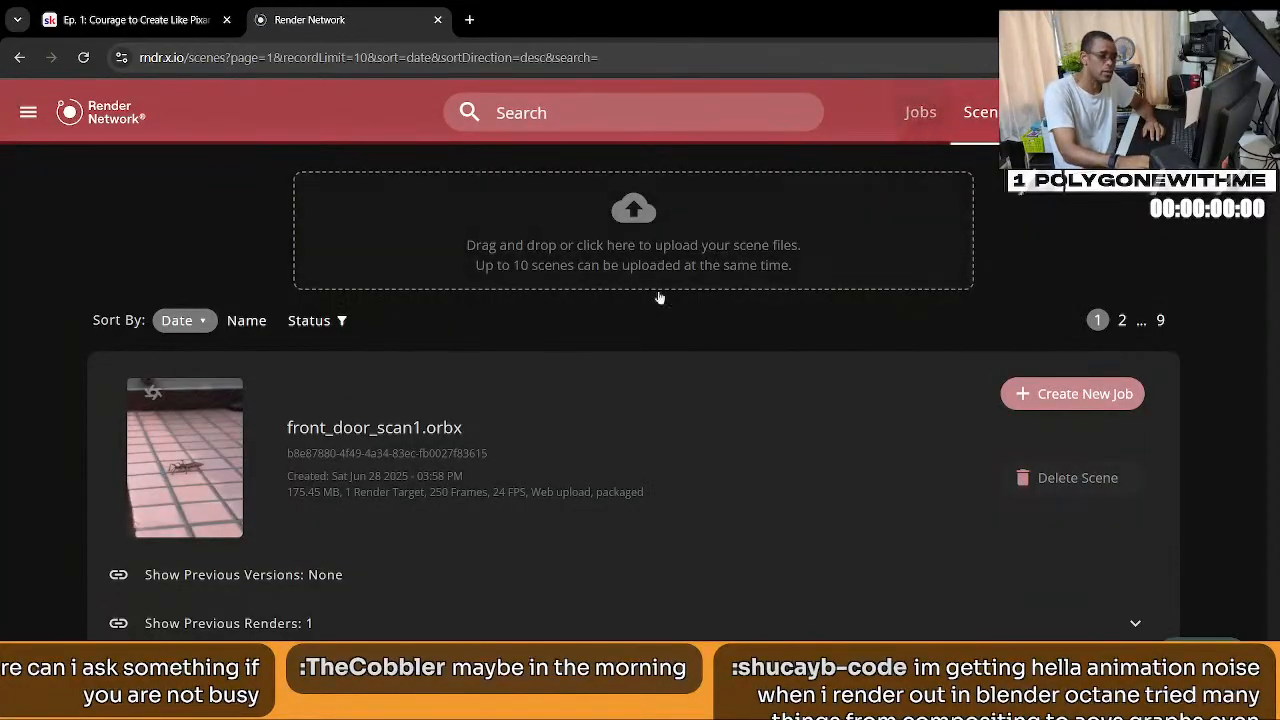
click(921, 118)
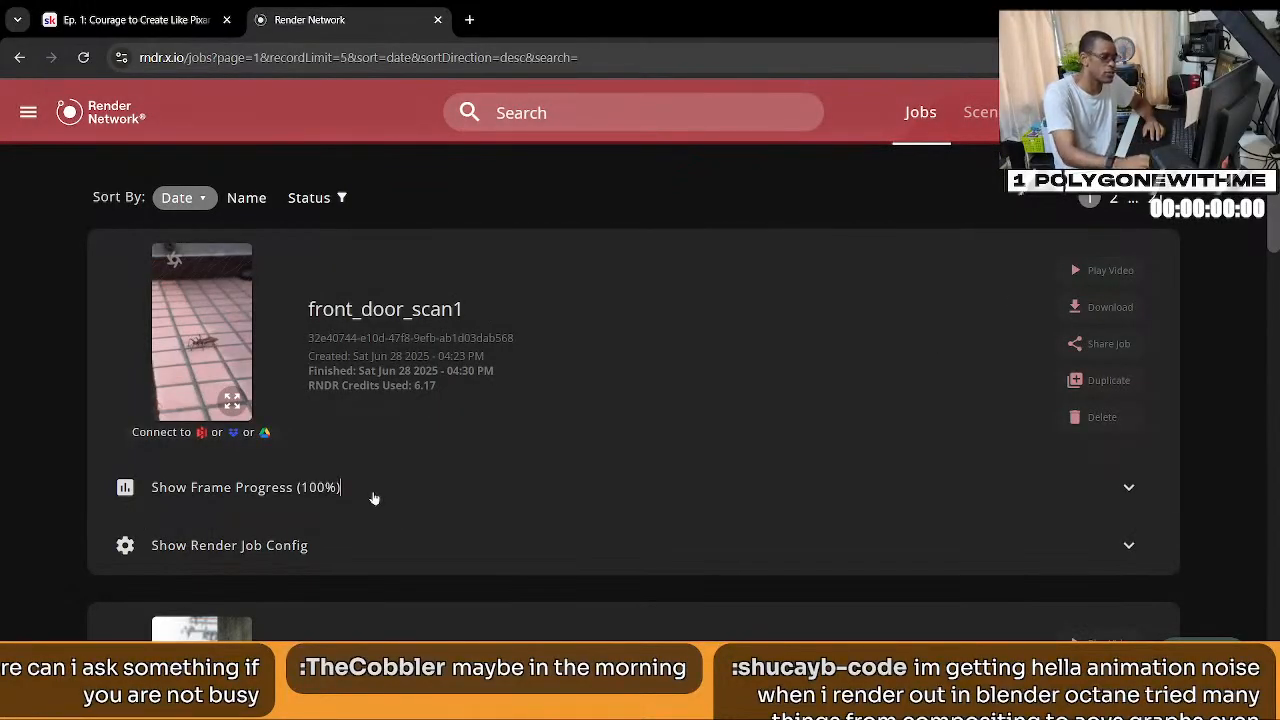
Examine the frame progress of the front_door_scan1 job, view all its frames, and go back to the jobs list.
click(375, 490)
scroll(591, 527, down, 1)
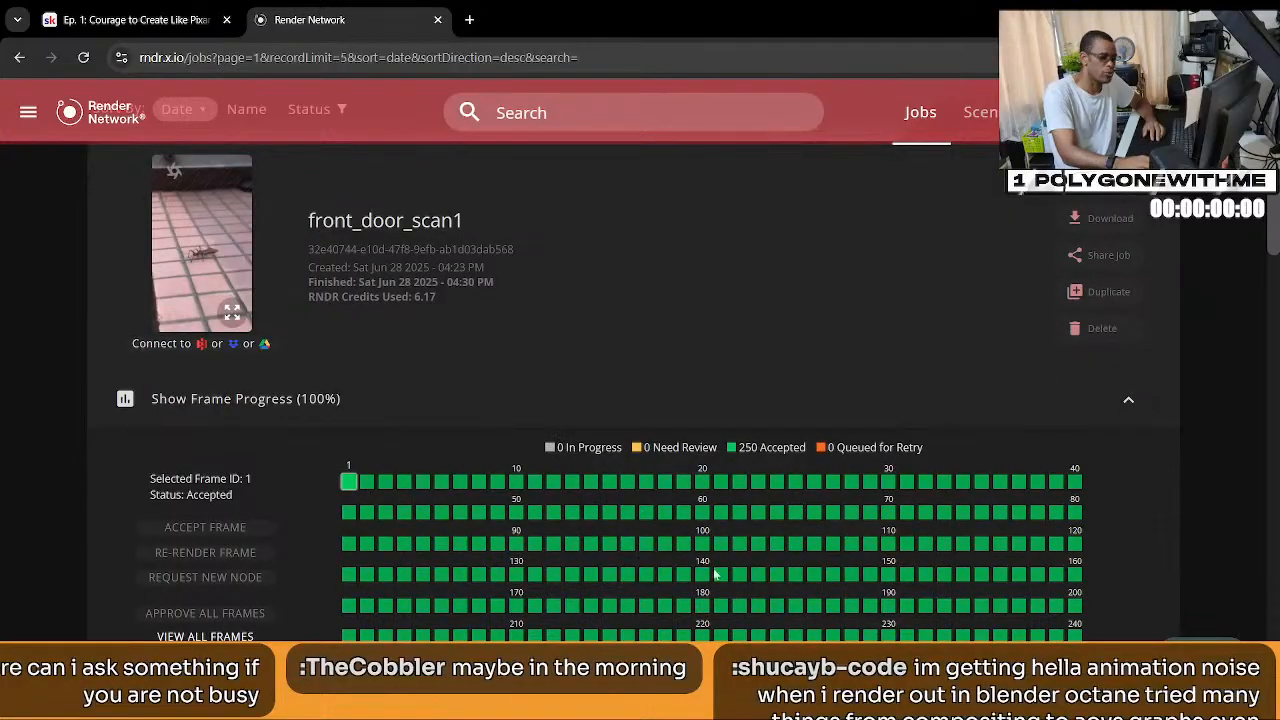
scroll(635, 368, down, 2)
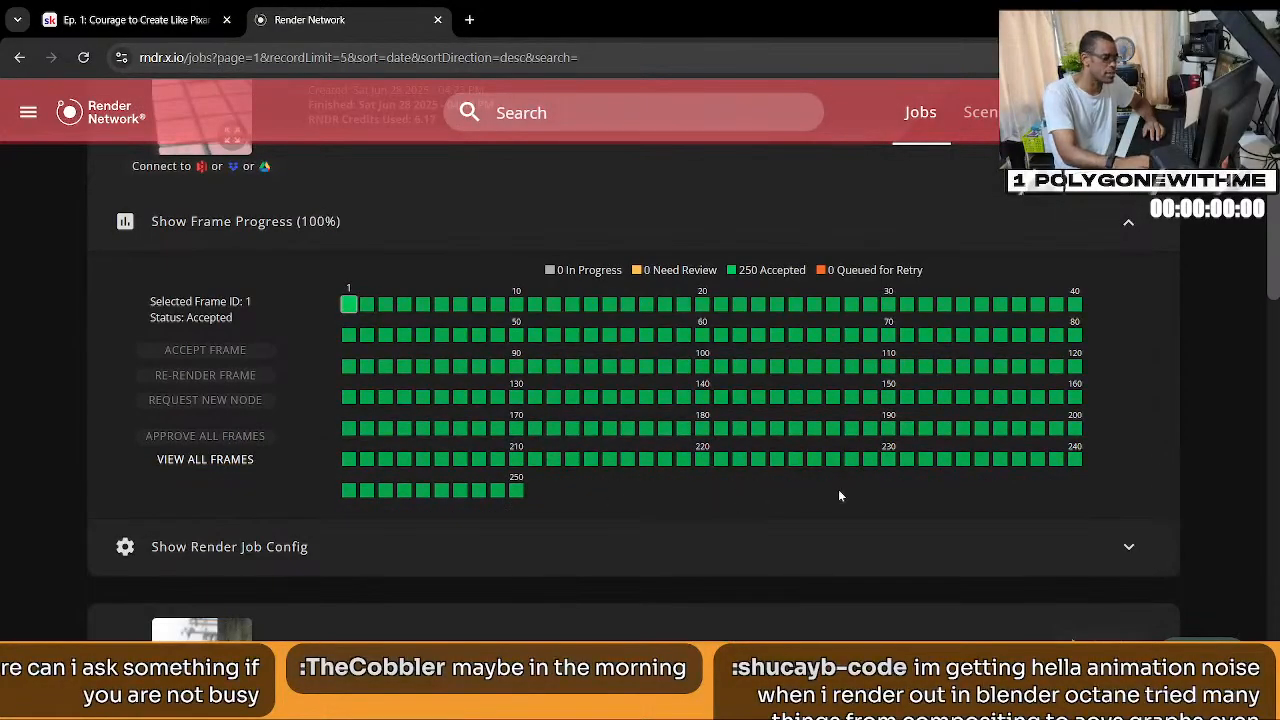
click(210, 459)
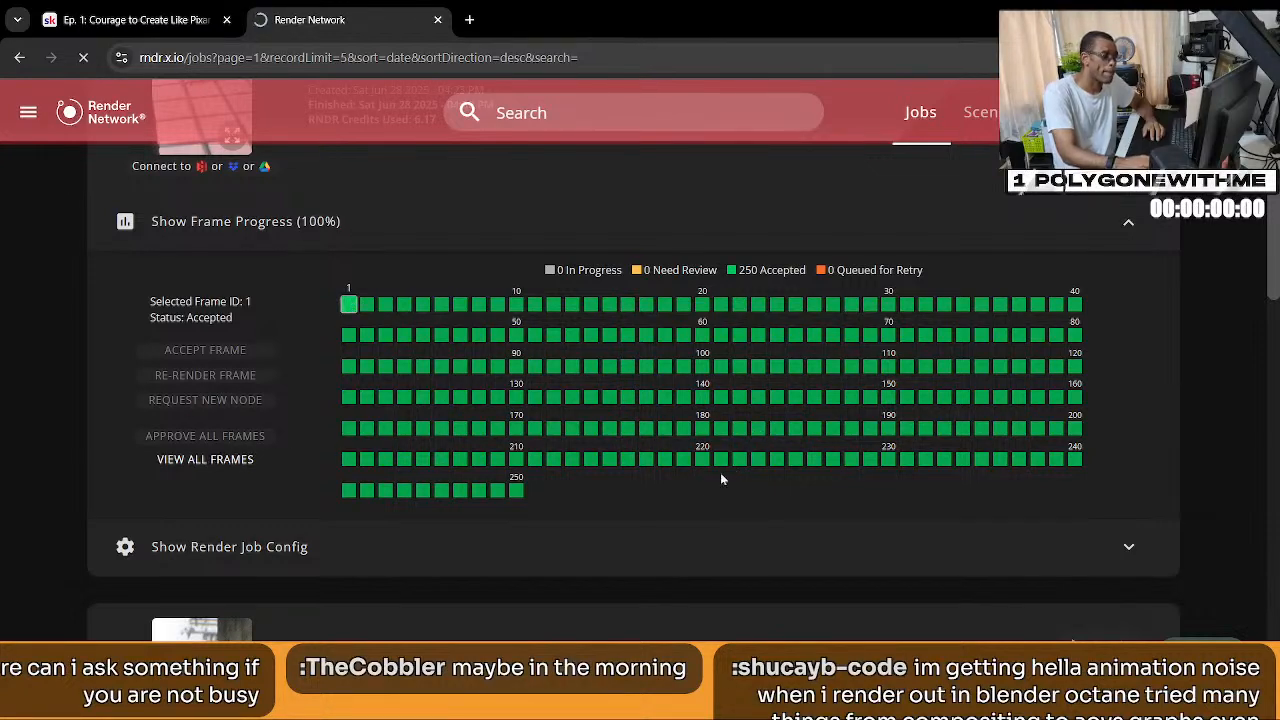
scroll(670, 515, down, 2)
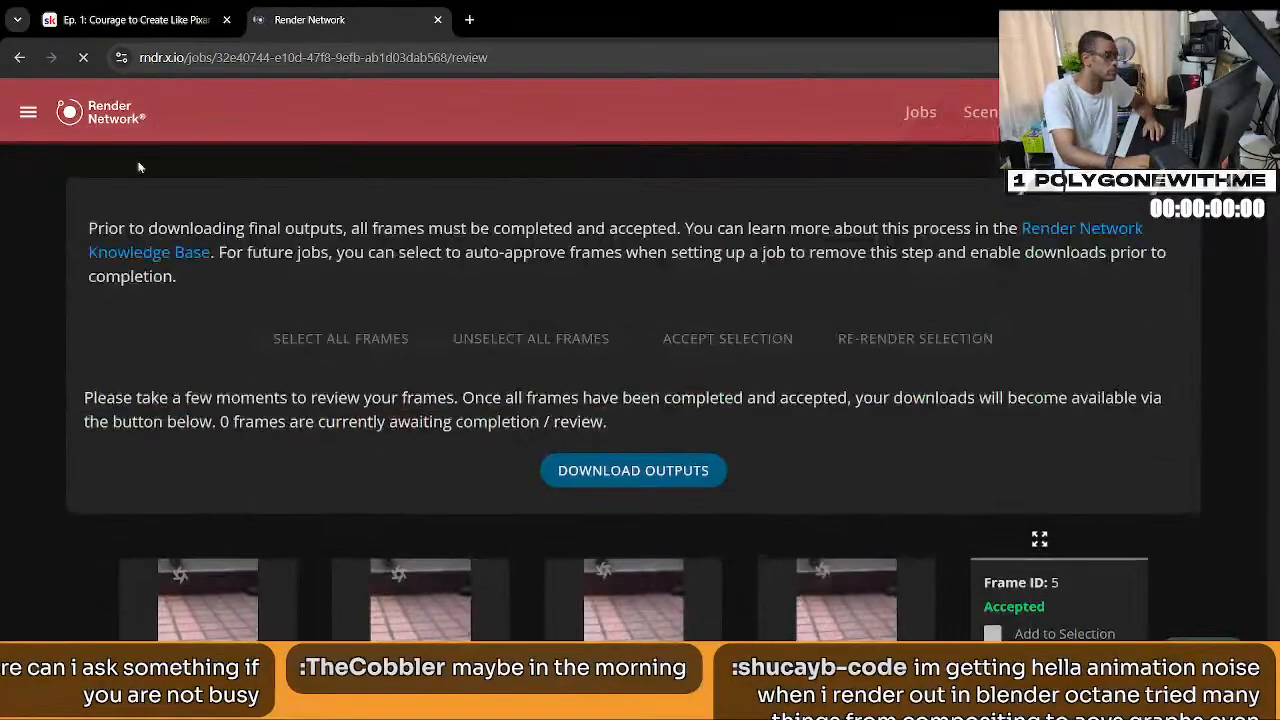
click(19, 57)
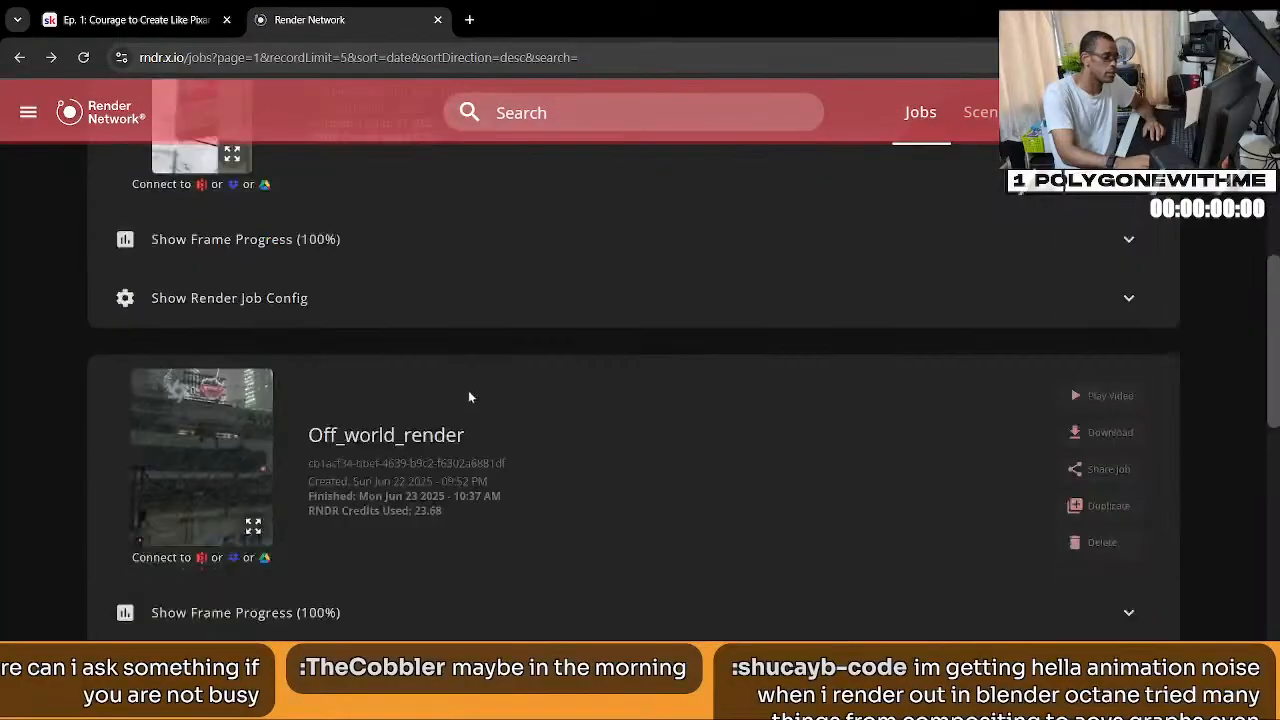
Expand the frame progress of the street_signs job to examine its frames, and return to the desktop.
scroll(351, 371, up, 2)
click(248, 413)
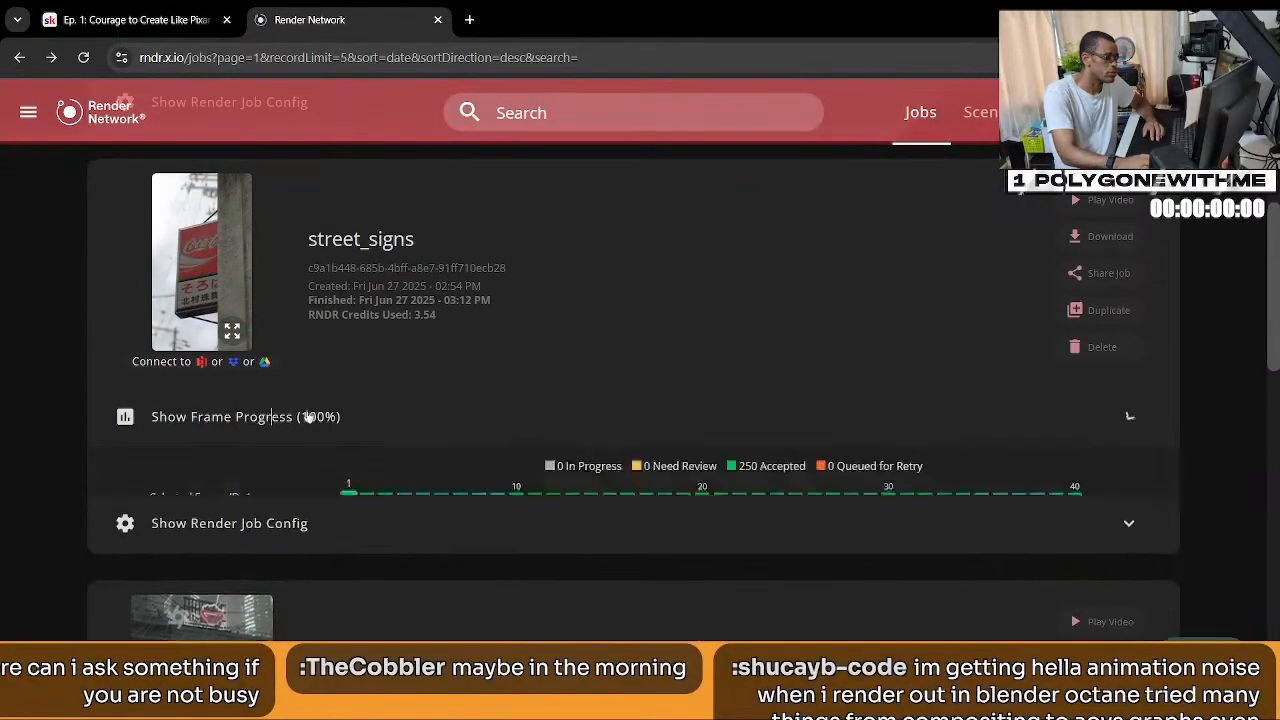
scroll(475, 540, down, 1)
scroll(465, 397, up, 2)
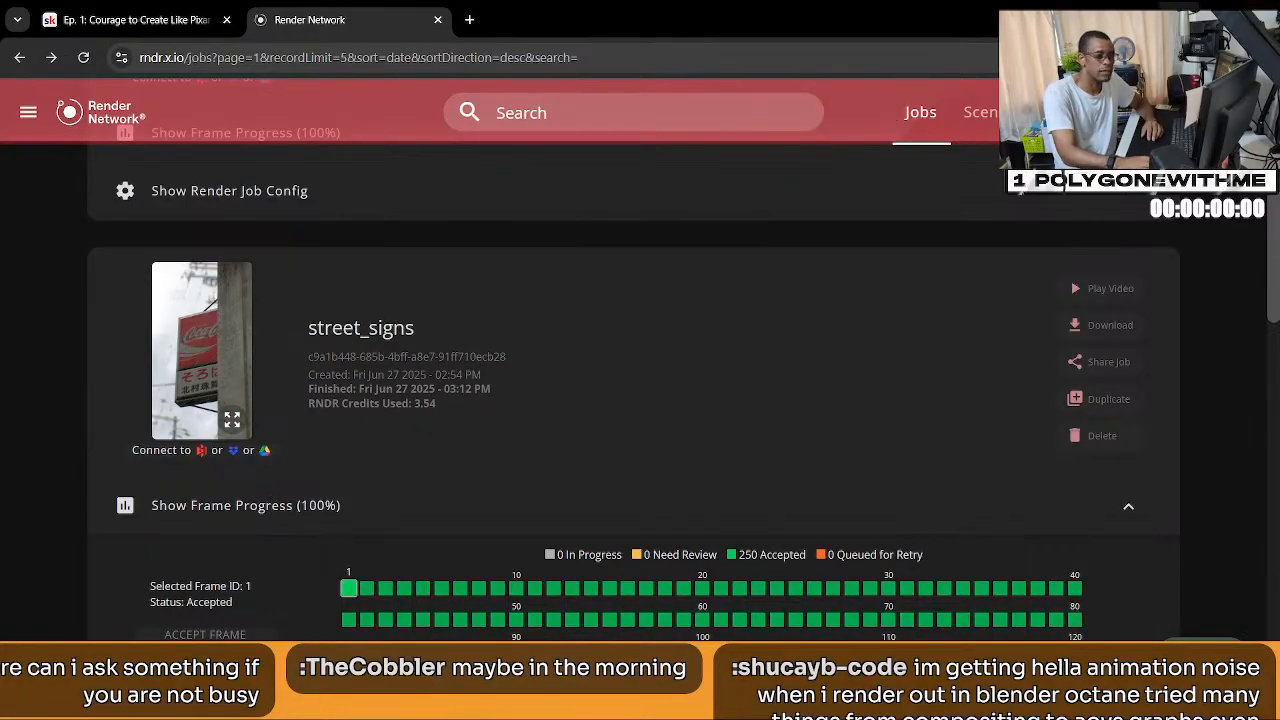
key(super+d)
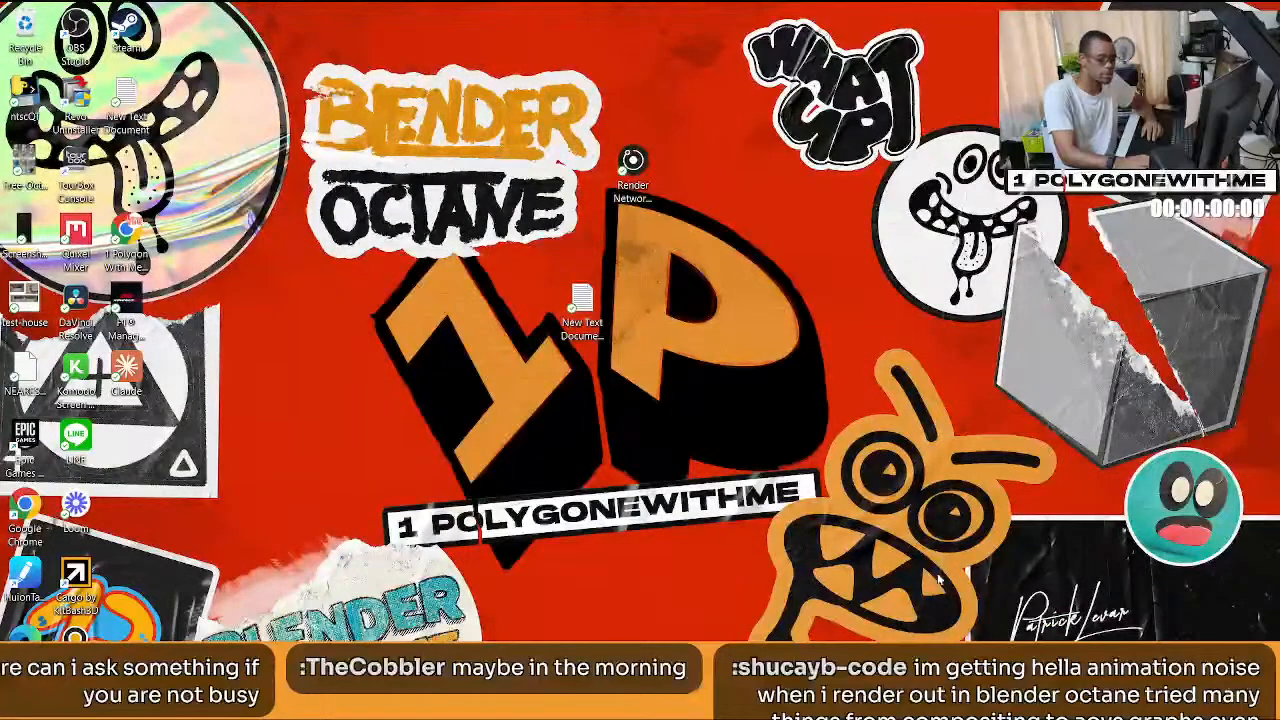
Switch back to Blender, enlarge the Octane AOVs node editor, and open the Layout workspace showing the sign mesh.
key(alt+Tab)
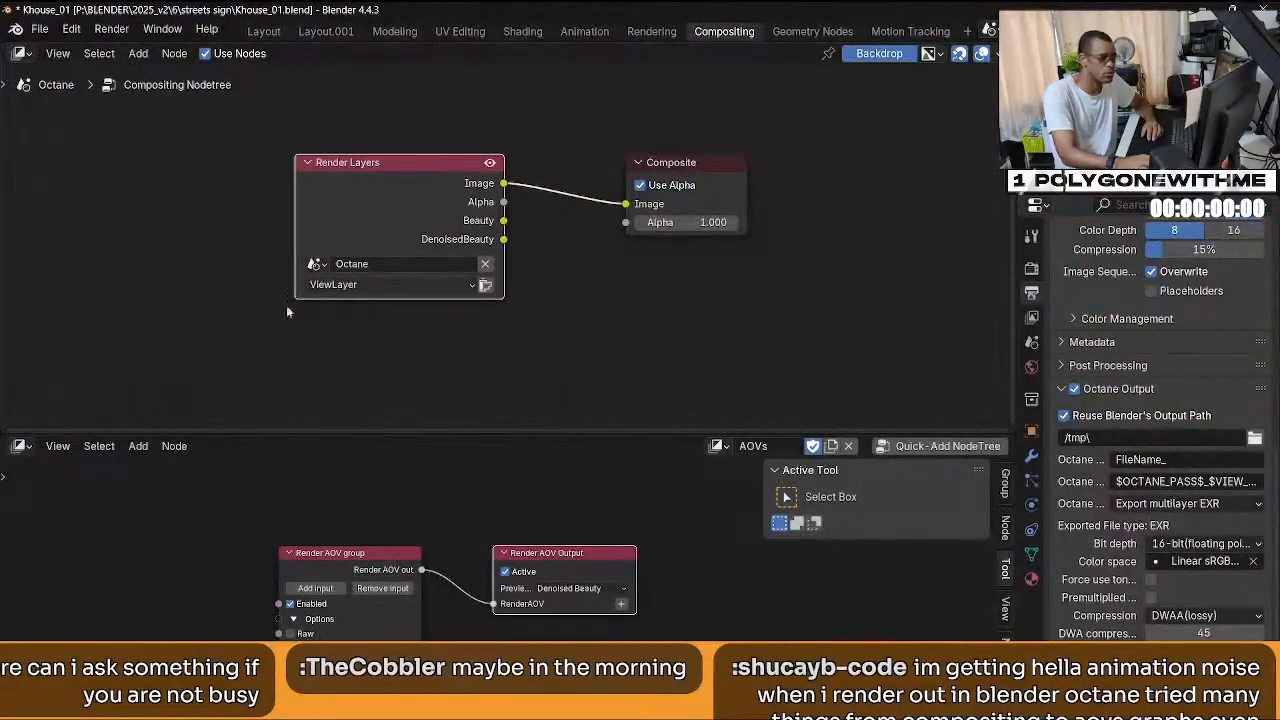
drag(400, 433, 409, 280)
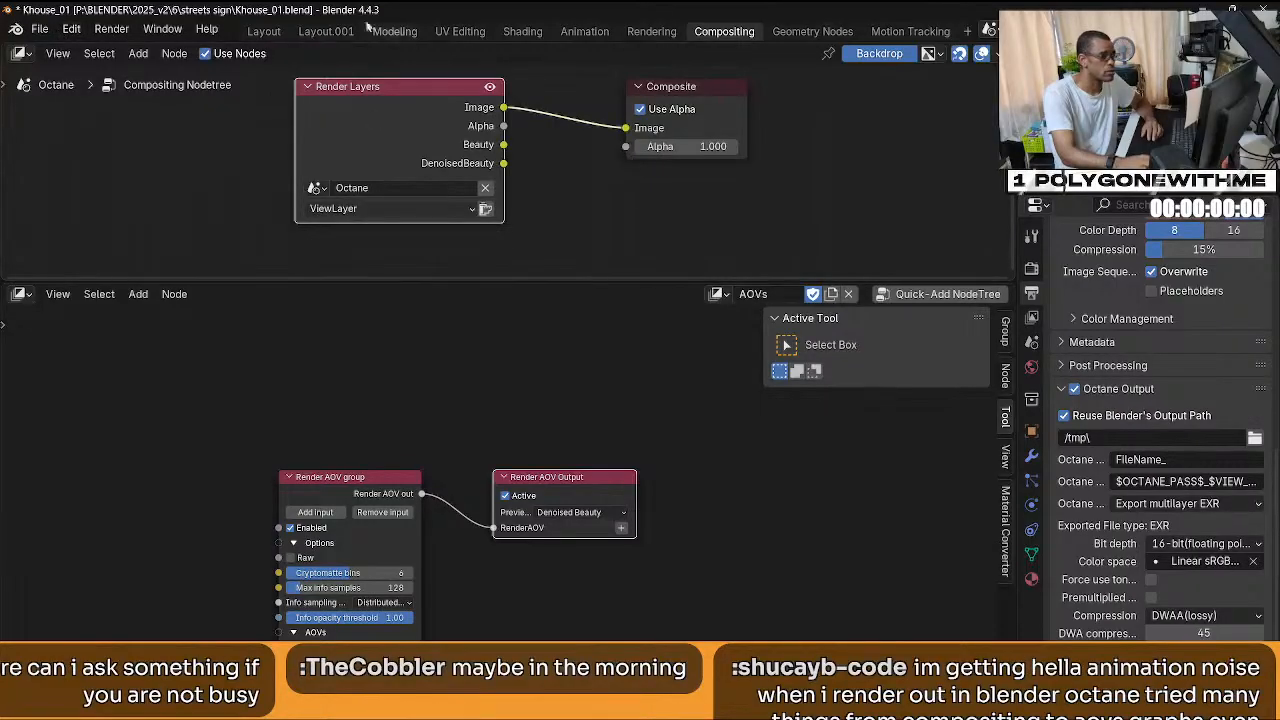
click(263, 31)
middle_drag(785, 397, 773, 421)
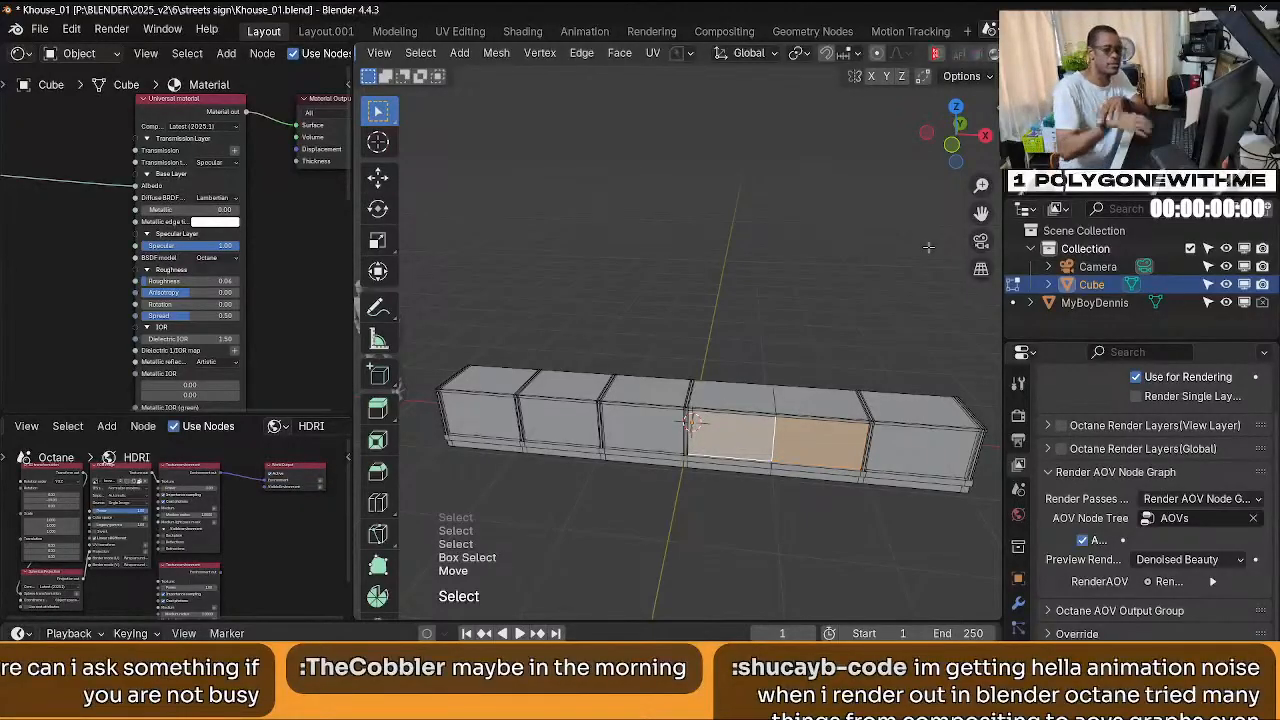
middle_drag(813, 266, 717, 374)
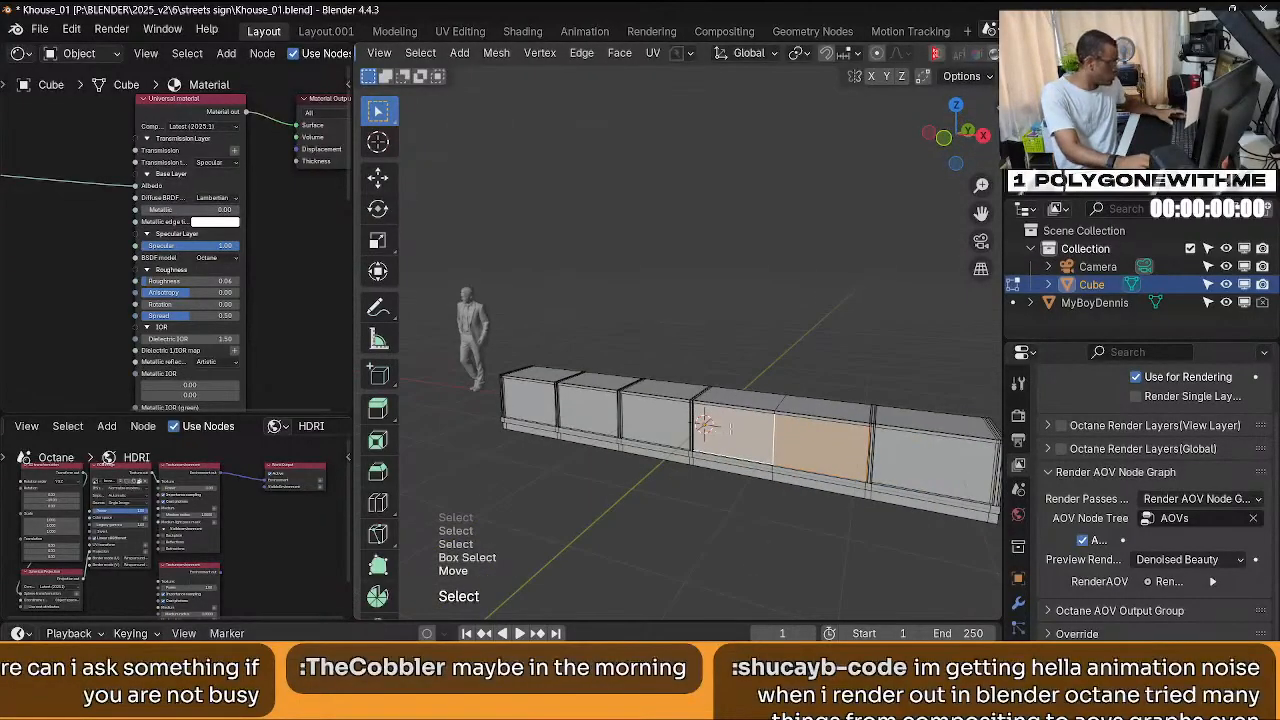
Show the sign in Object Mode with rendered shading and examine its textured front, top and both ends.
key(Tab)
click(743, 321)
middle_drag(763, 478, 450, 375)
scroll(966, 61, down, 1)
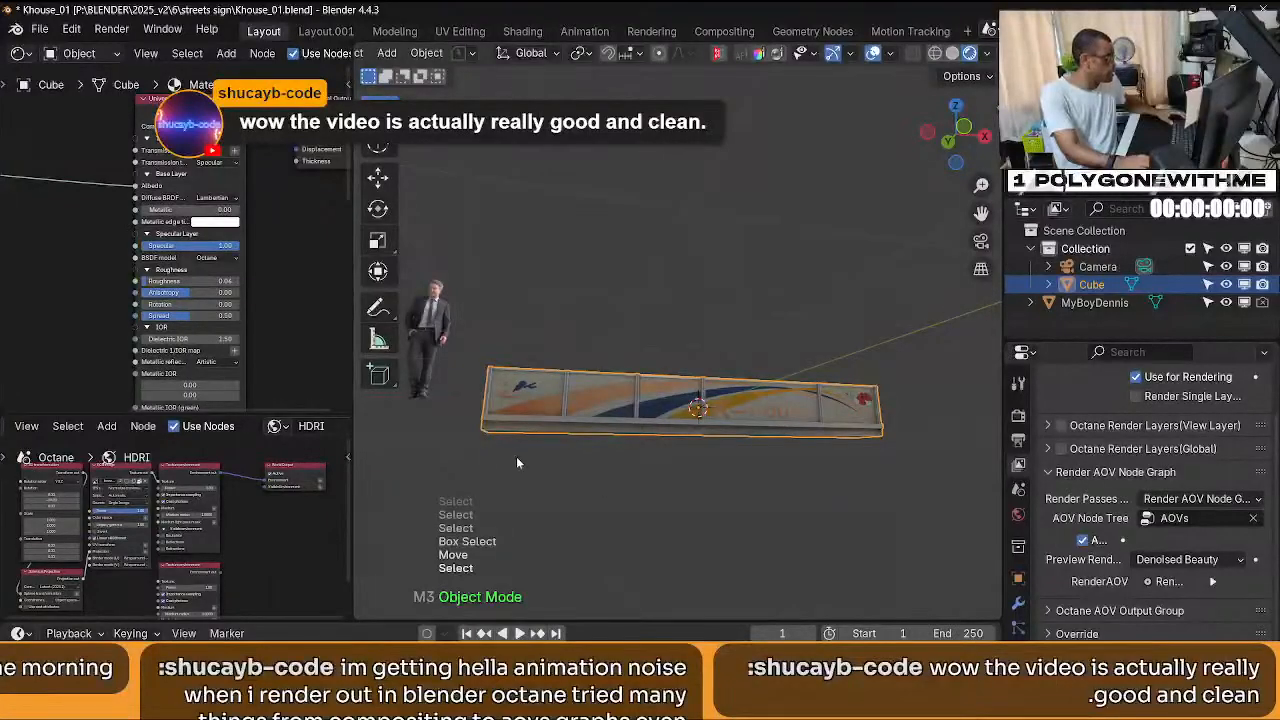
middle_drag(517, 460, 684, 498)
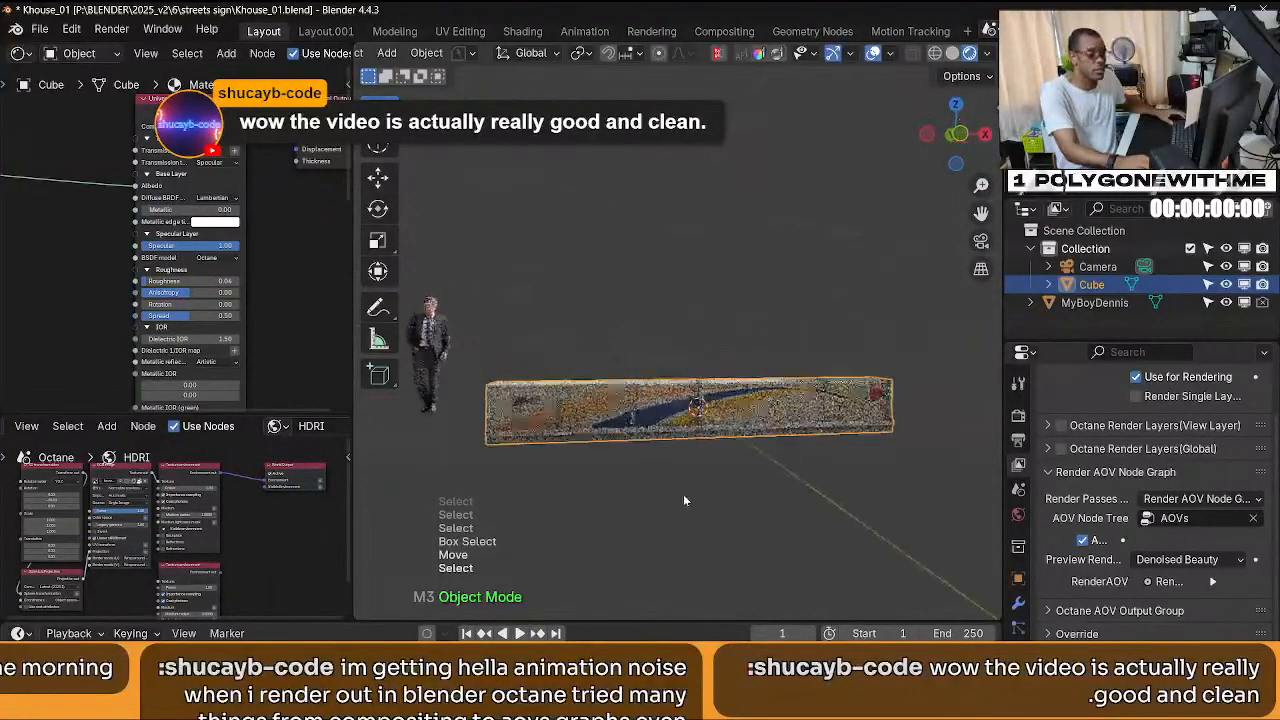
scroll(687, 460, up, 4)
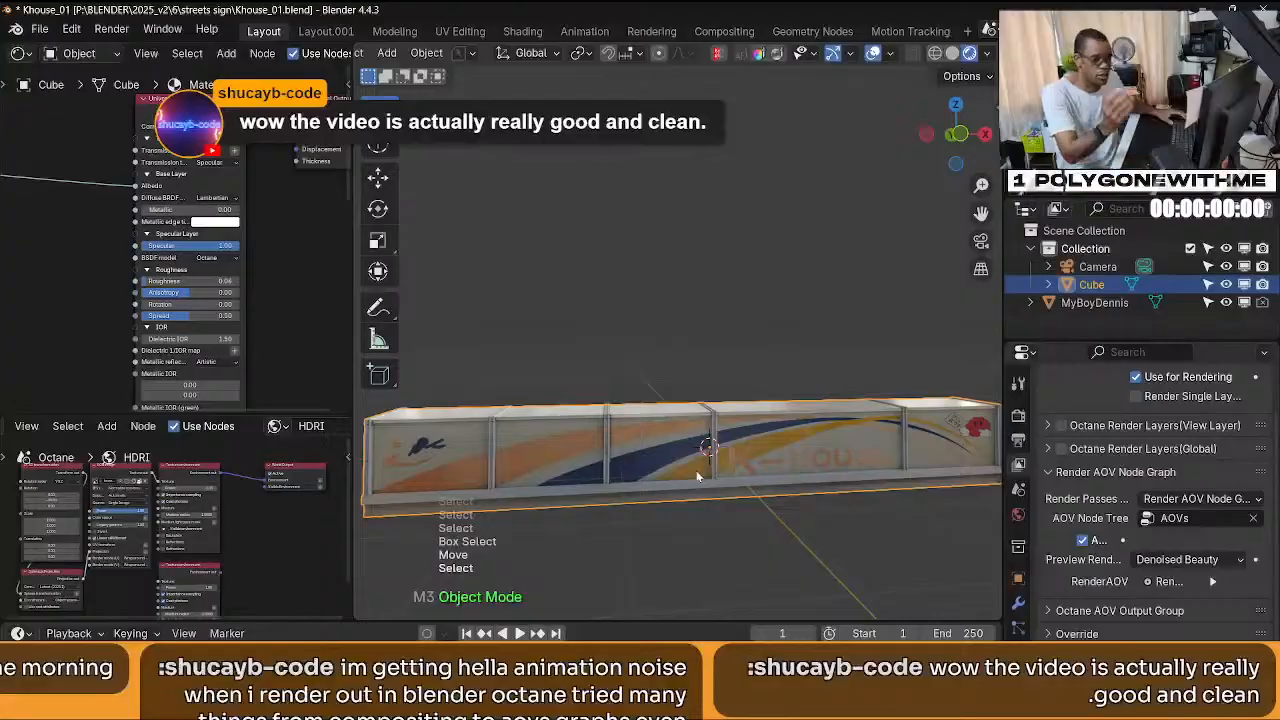
middle_drag(697, 476, 827, 483)
scroll(726, 473, down, 2)
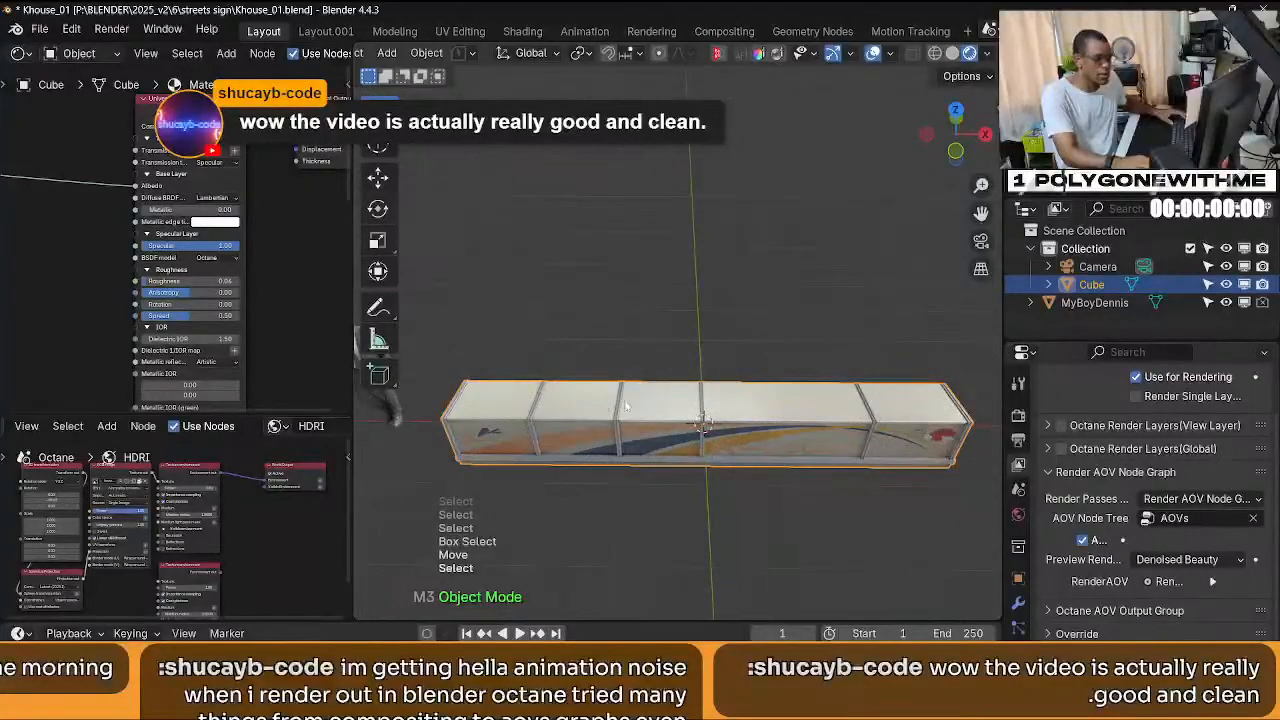
middle_drag(625, 405, 620, 451)
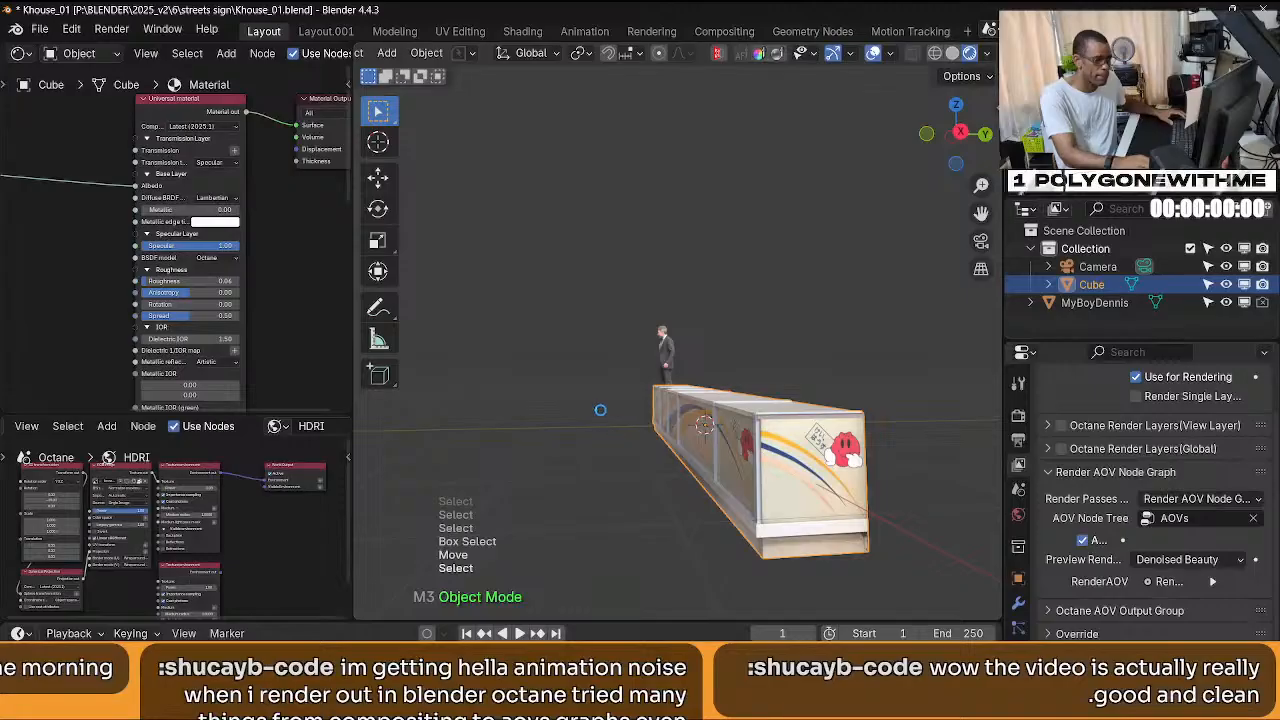
middle_drag(615, 441, 593, 492)
Select the wall faces on the sign's untextured end in Edit Mode and unwrap them with Project from View in the left orthographic view.
key(Tab)
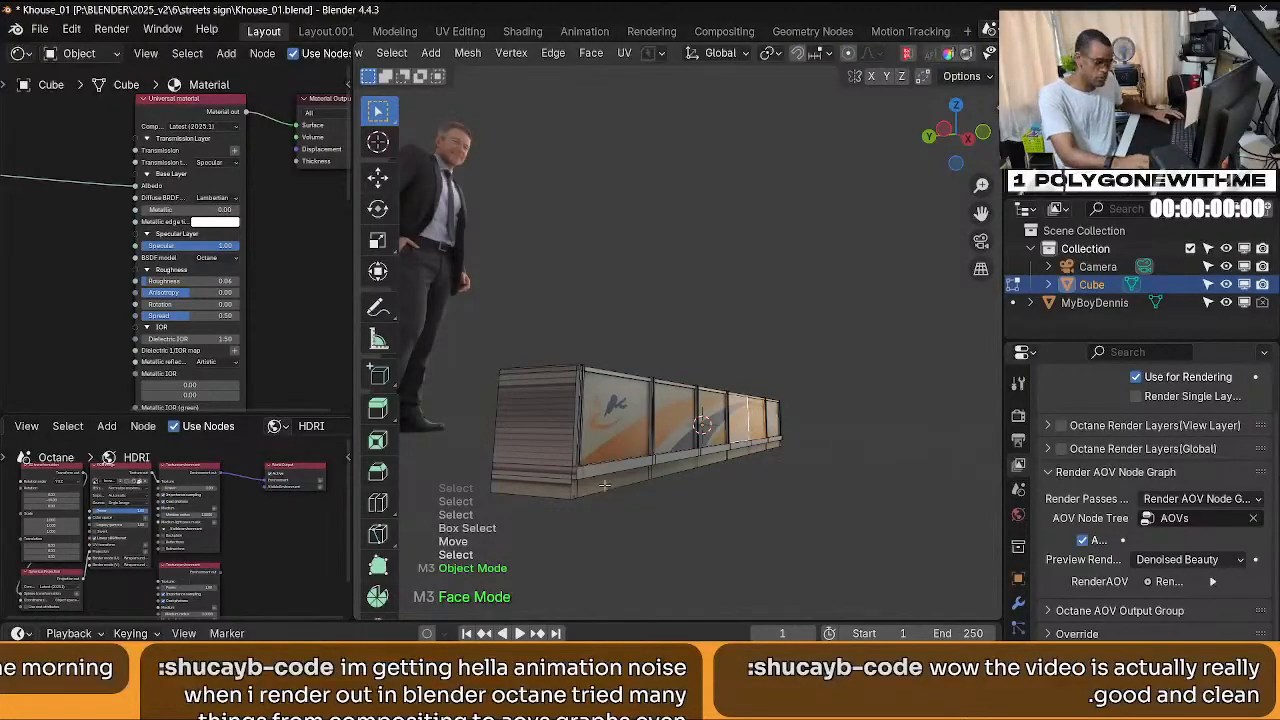
middle_drag(607, 478, 678, 461)
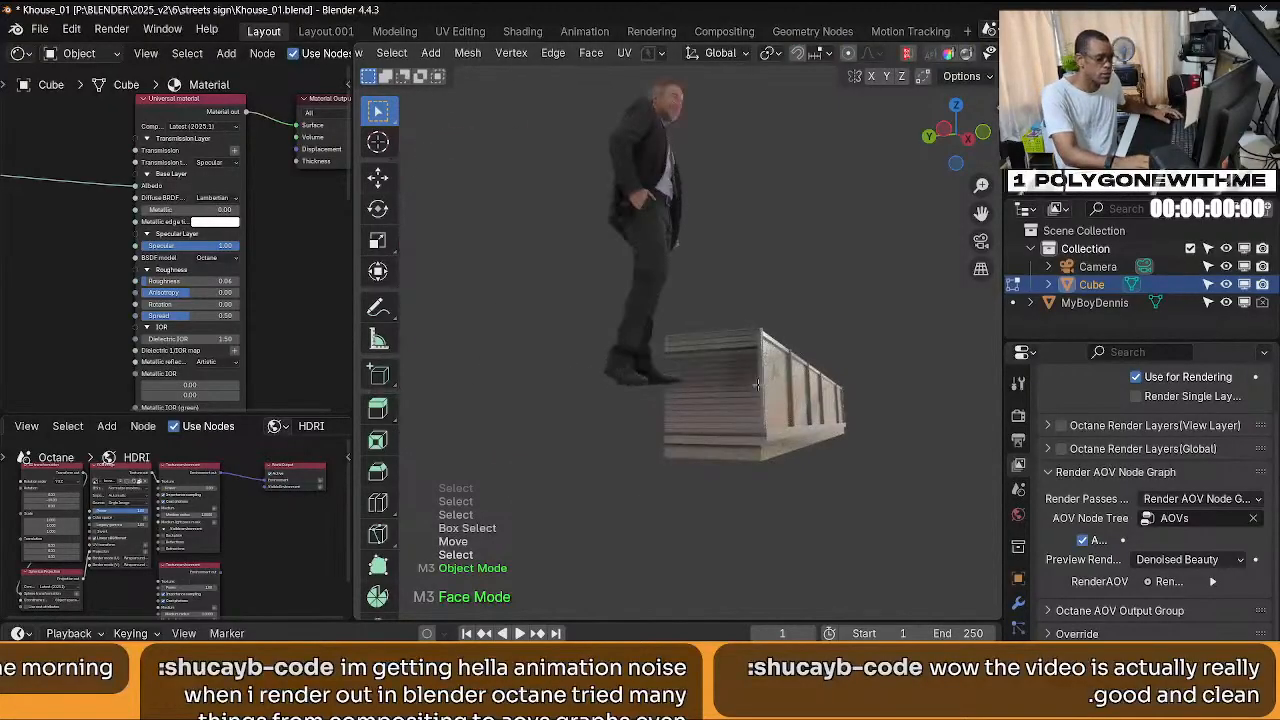
scroll(750, 400, up, 3)
click(741, 431)
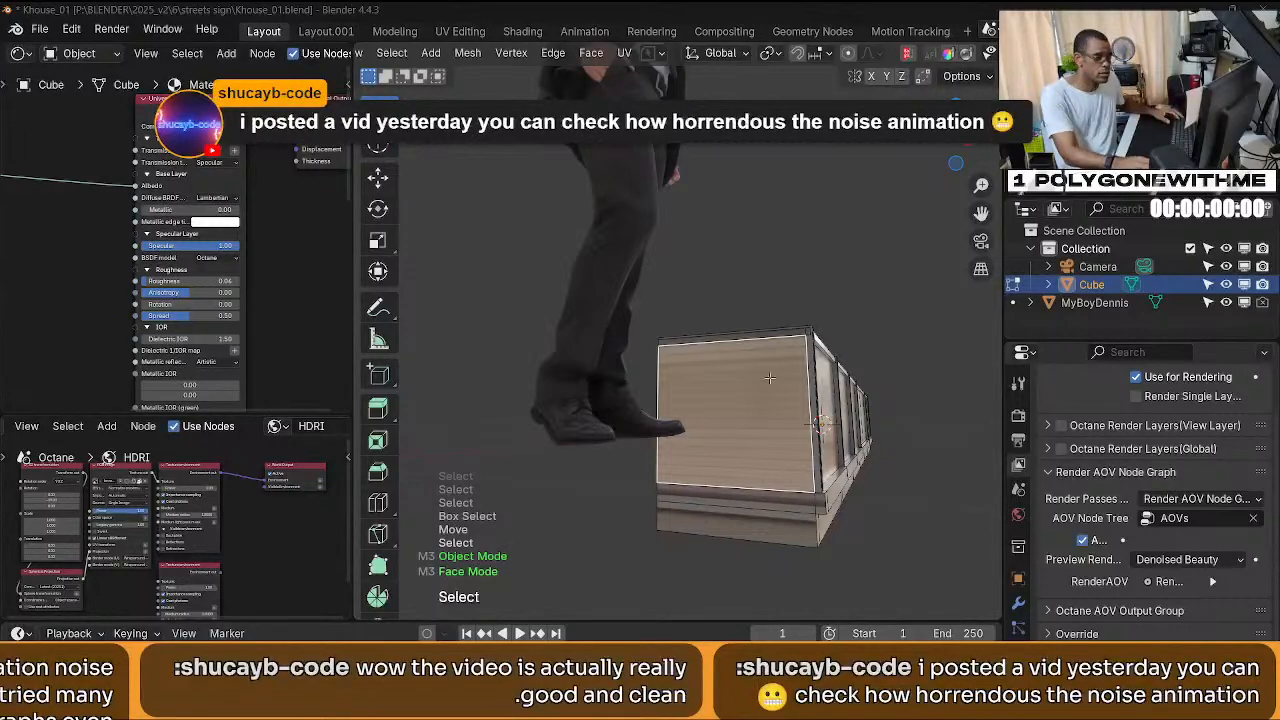
click(783, 336)
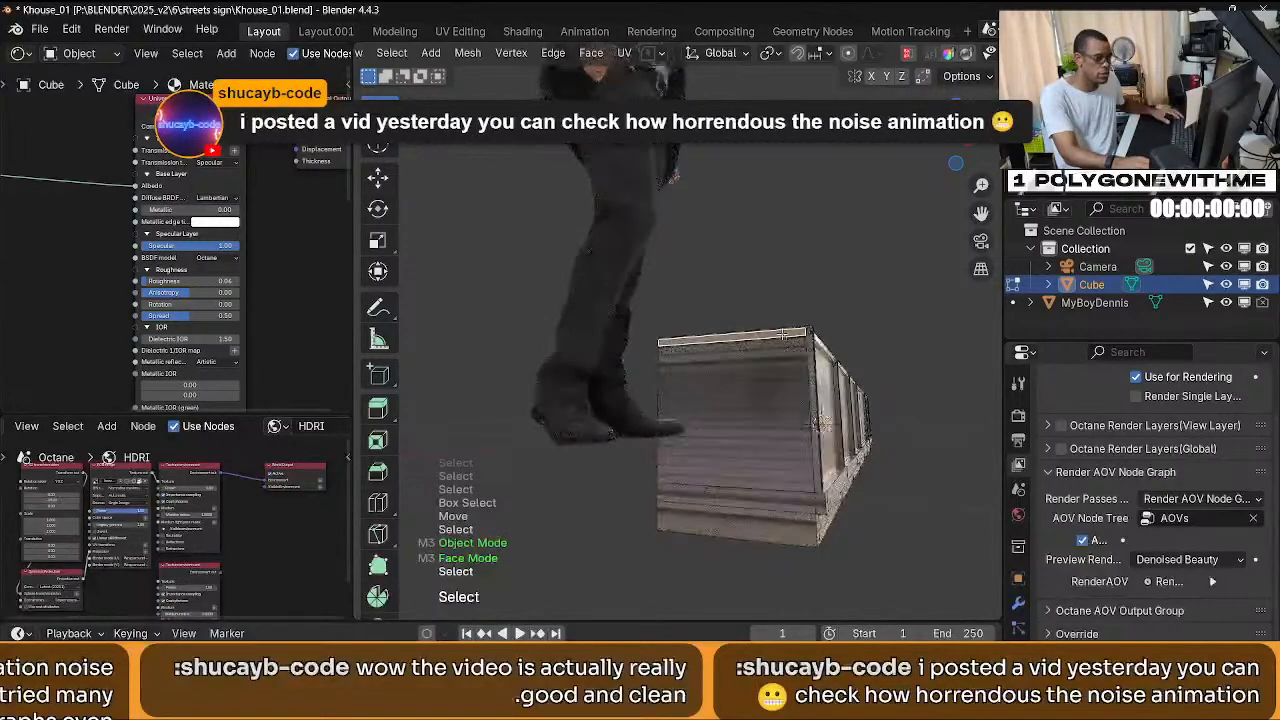
shift+click(809, 331)
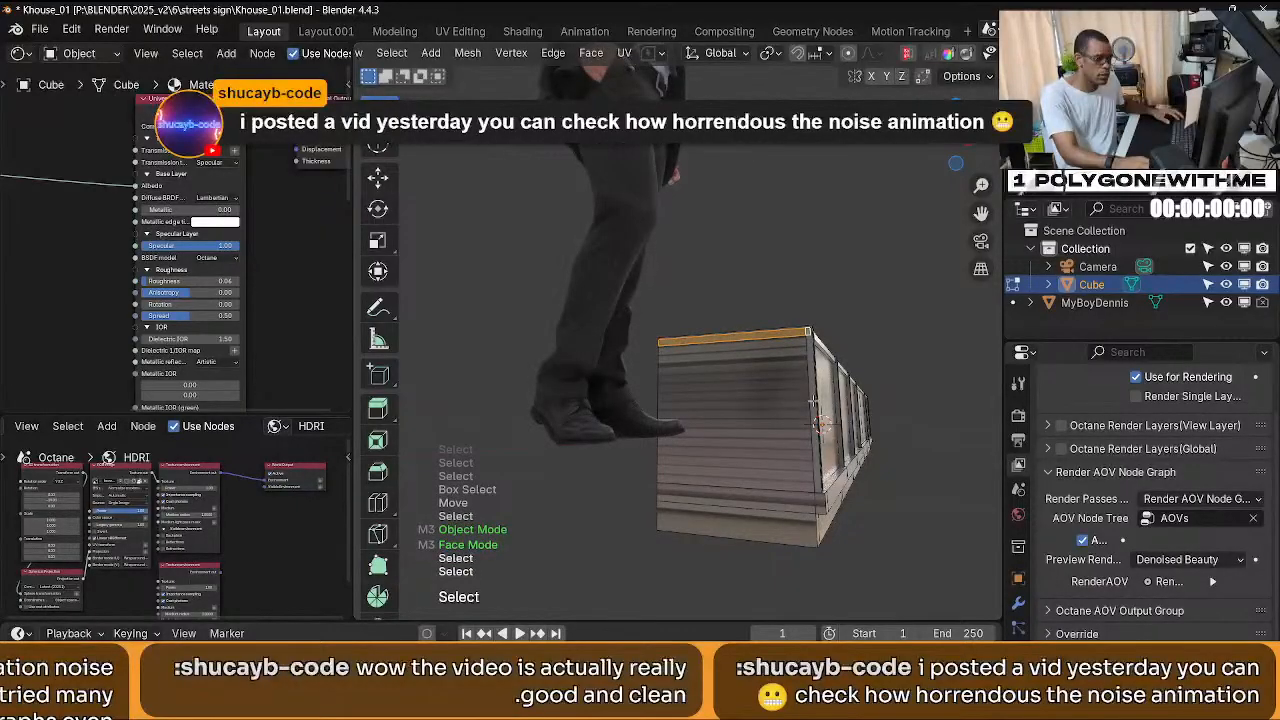
shift+click(790, 405)
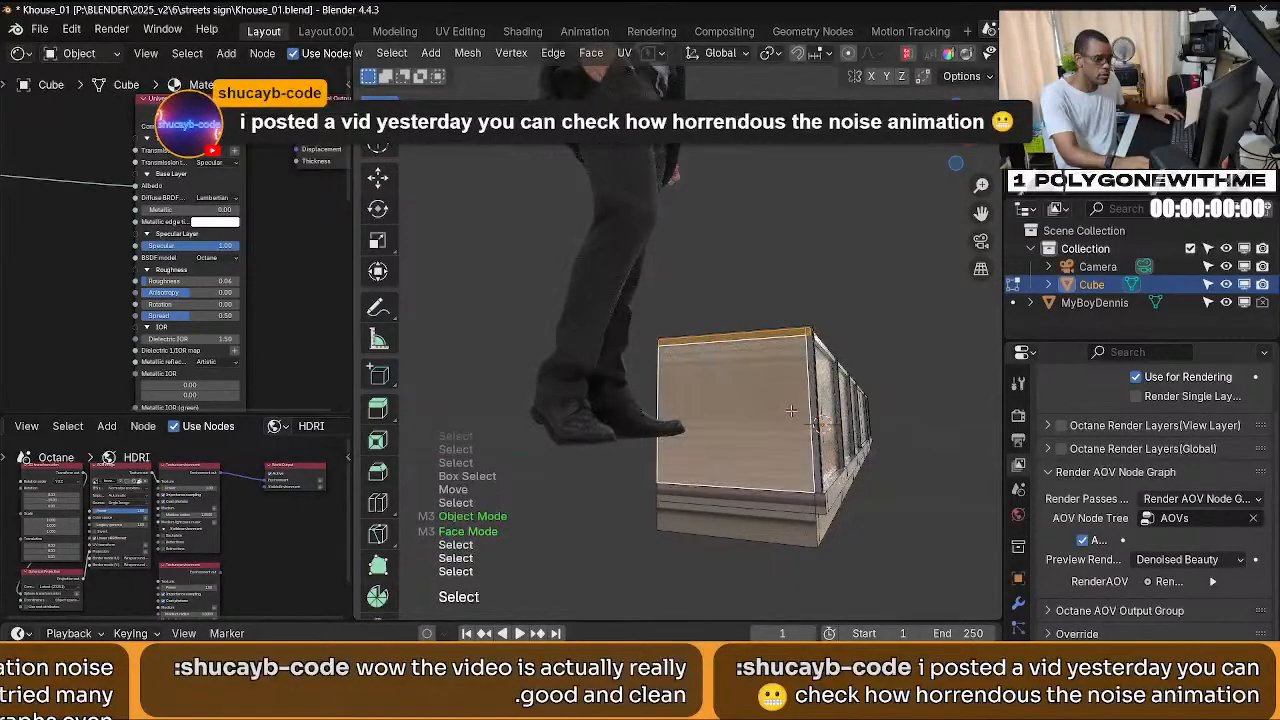
shift+click(790, 500)
shift+click(794, 520)
shift+click(798, 540)
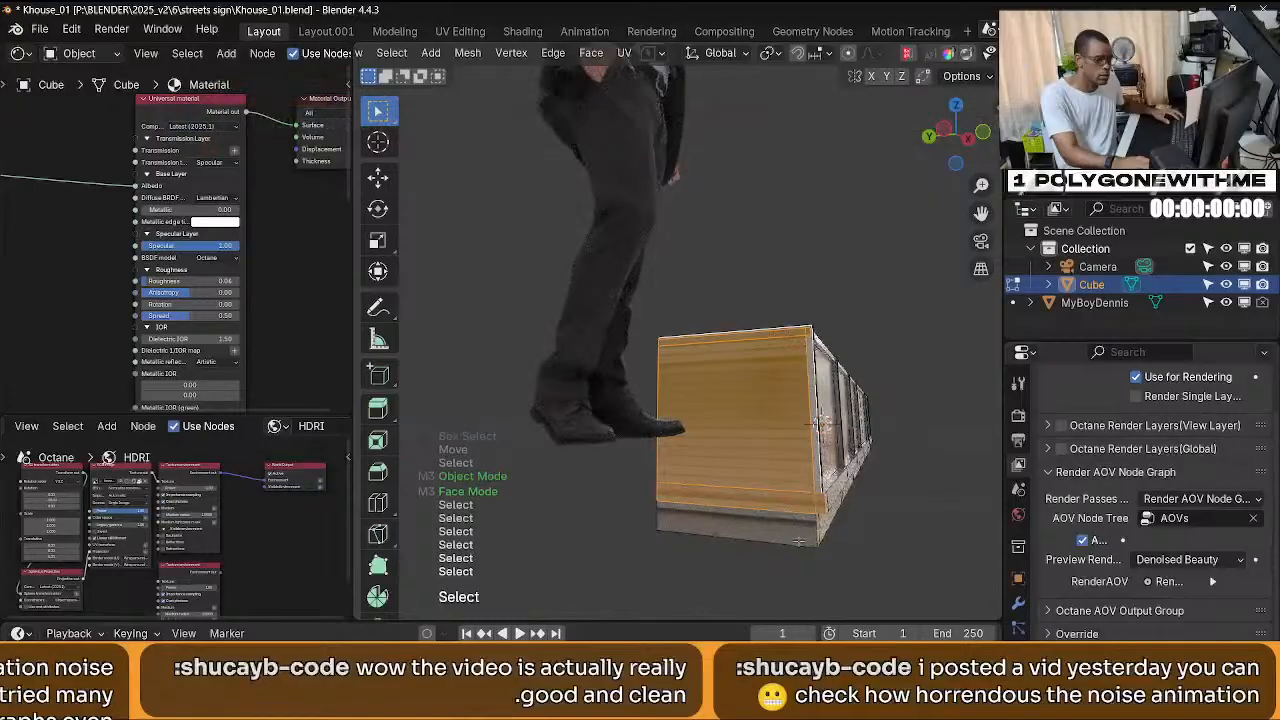
shift+click(795, 540)
key(ctrl+KP_3)
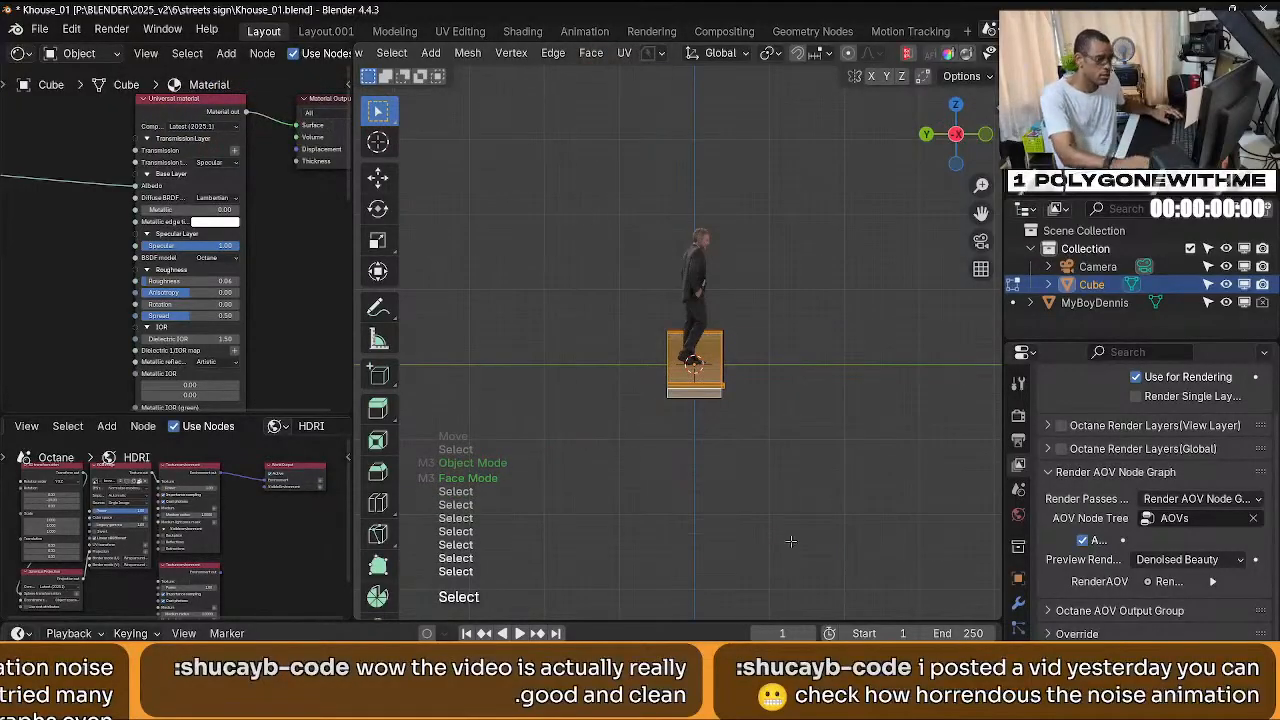
key(u)
click(752, 487)
scroll(766, 480, up, 5)
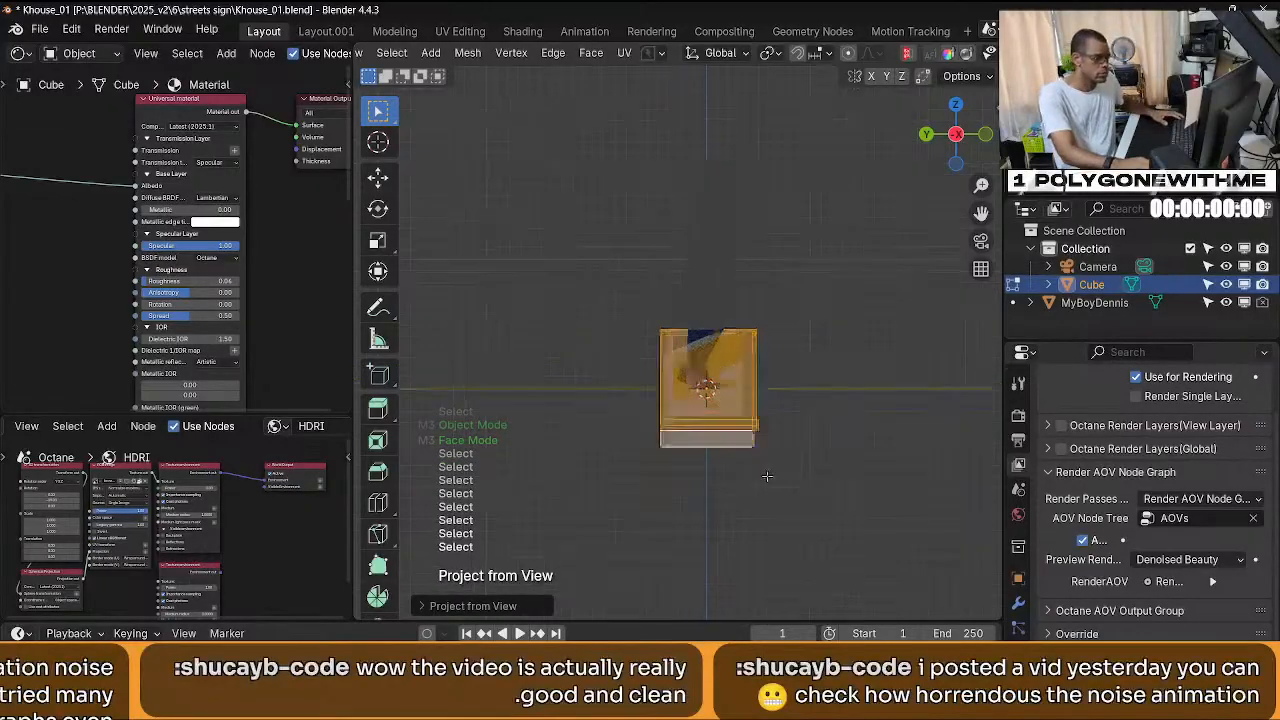
scroll(766, 480, down, 2)
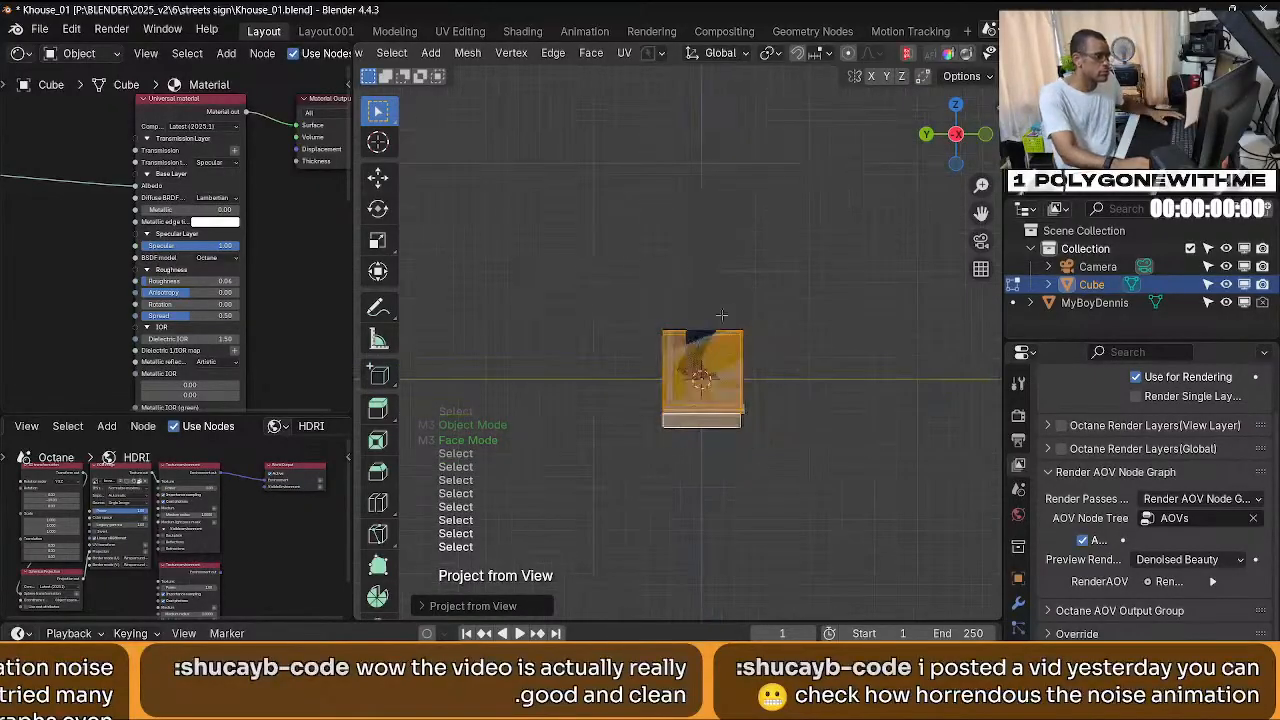
Open the Shading workspace and view the sign's newly projected end alongside the K-House photo texture.
click(394, 31)
click(522, 31)
scroll(606, 444, down, 2)
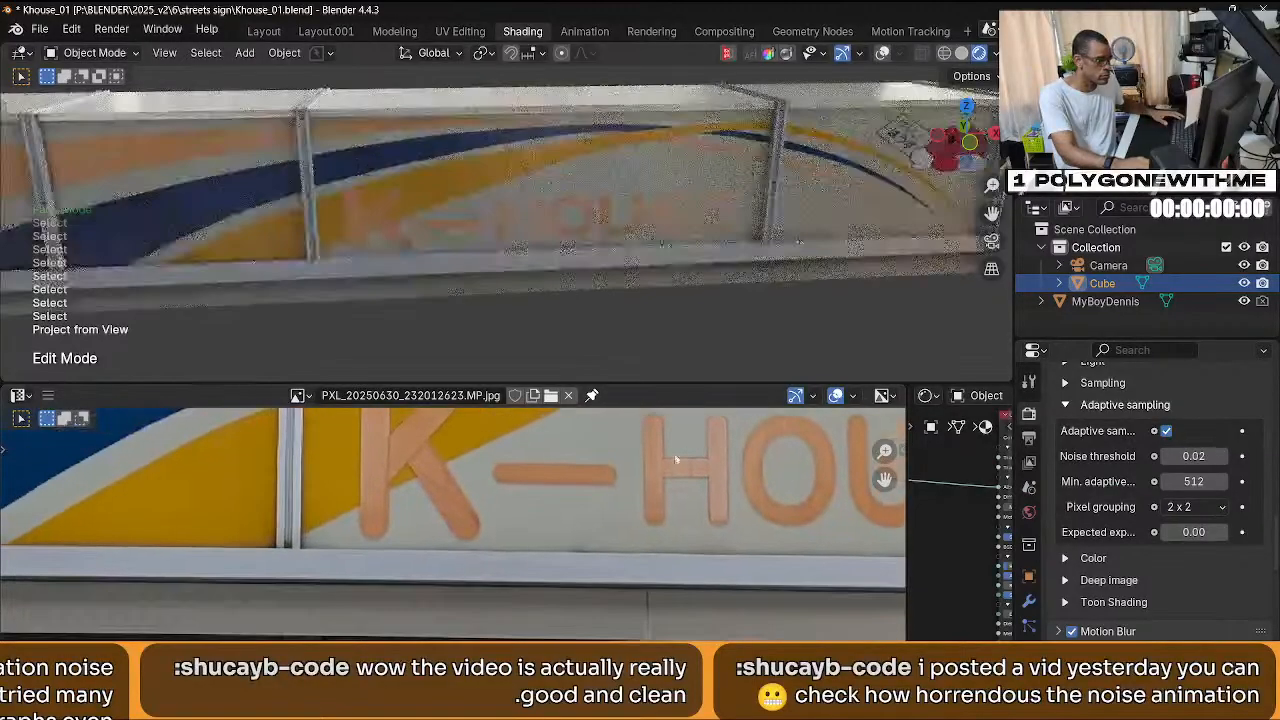
scroll(297, 253, down, 2)
middle_drag(297, 253, 586, 266)
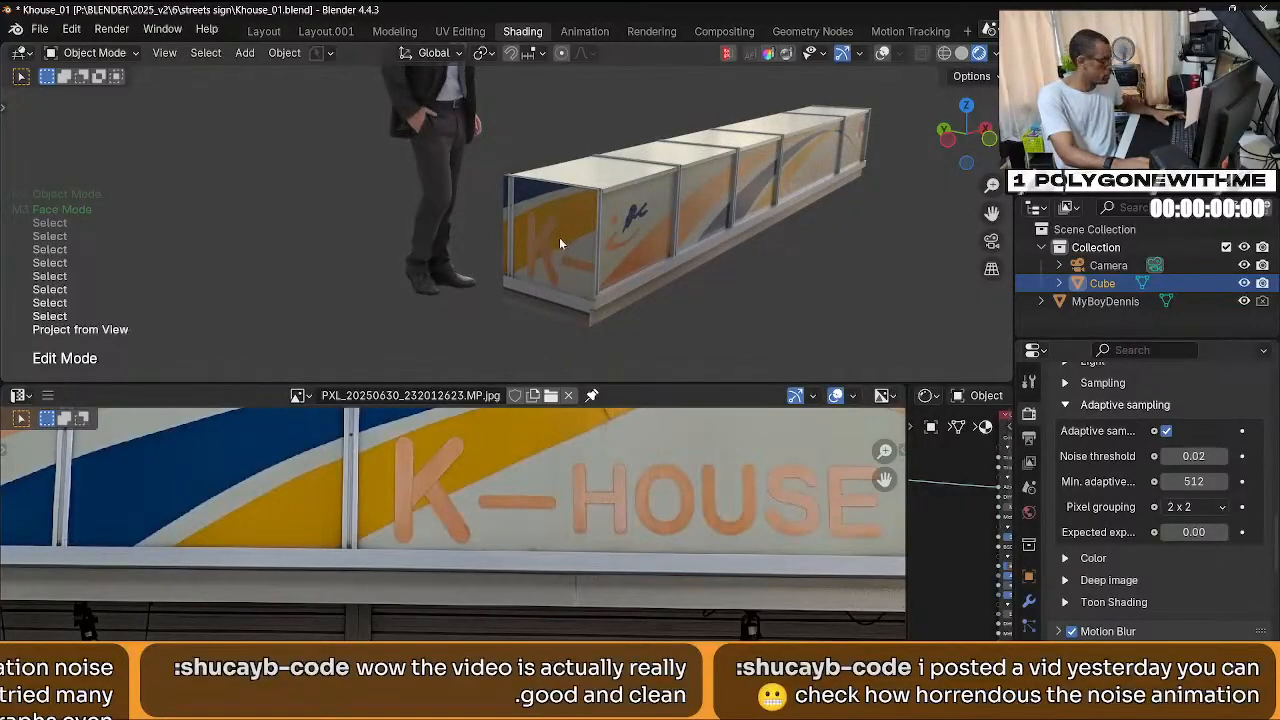
Hide the standing man model so the end of the sign can be seen clearly.
key(ctrl+Tab)
key(Escape)
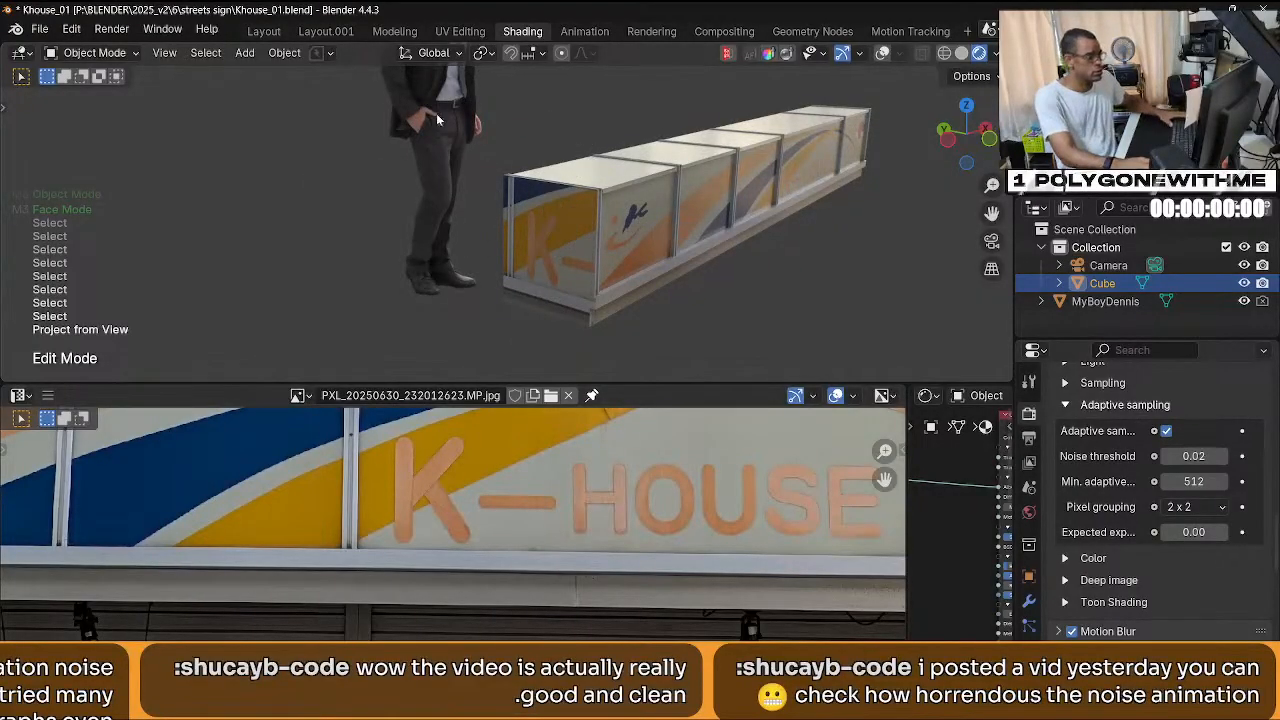
click(459, 184)
key(h)
middle_drag(548, 245, 564, 277)
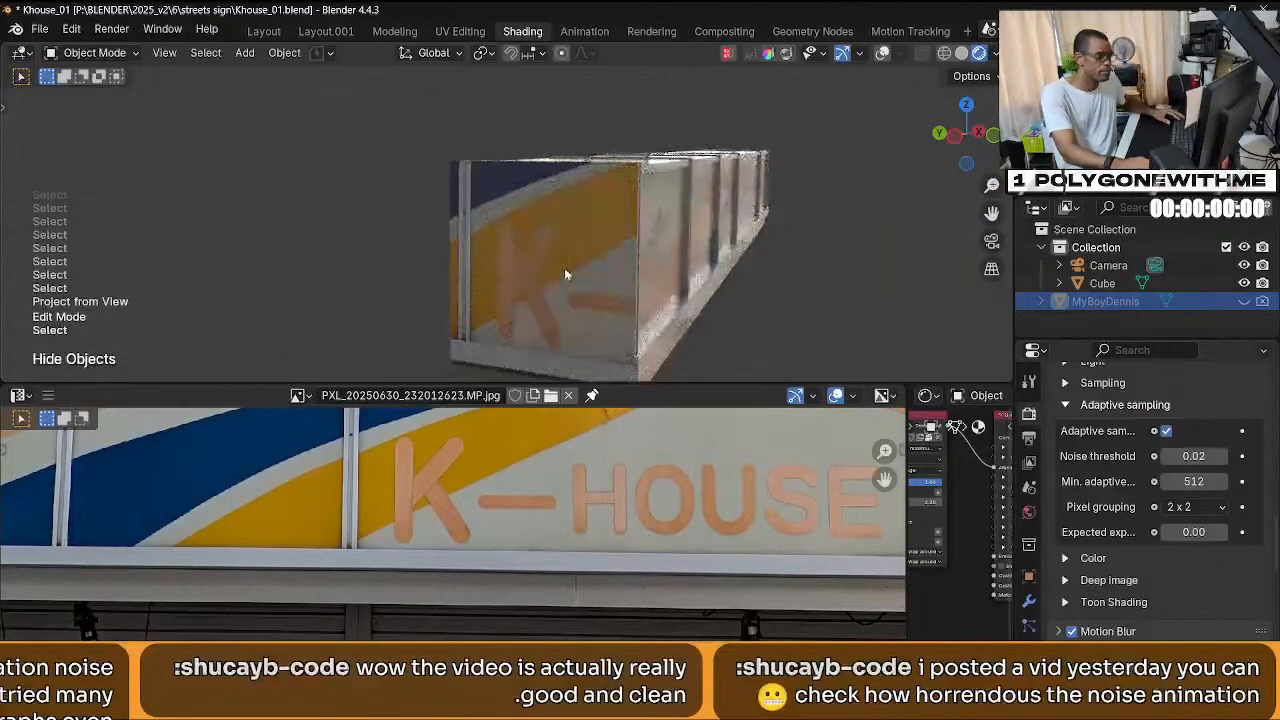
Select the sign and enter Edit Mode with face selection, showing its UVs over the whole storefront photo.
scroll(567, 490, down, 5)
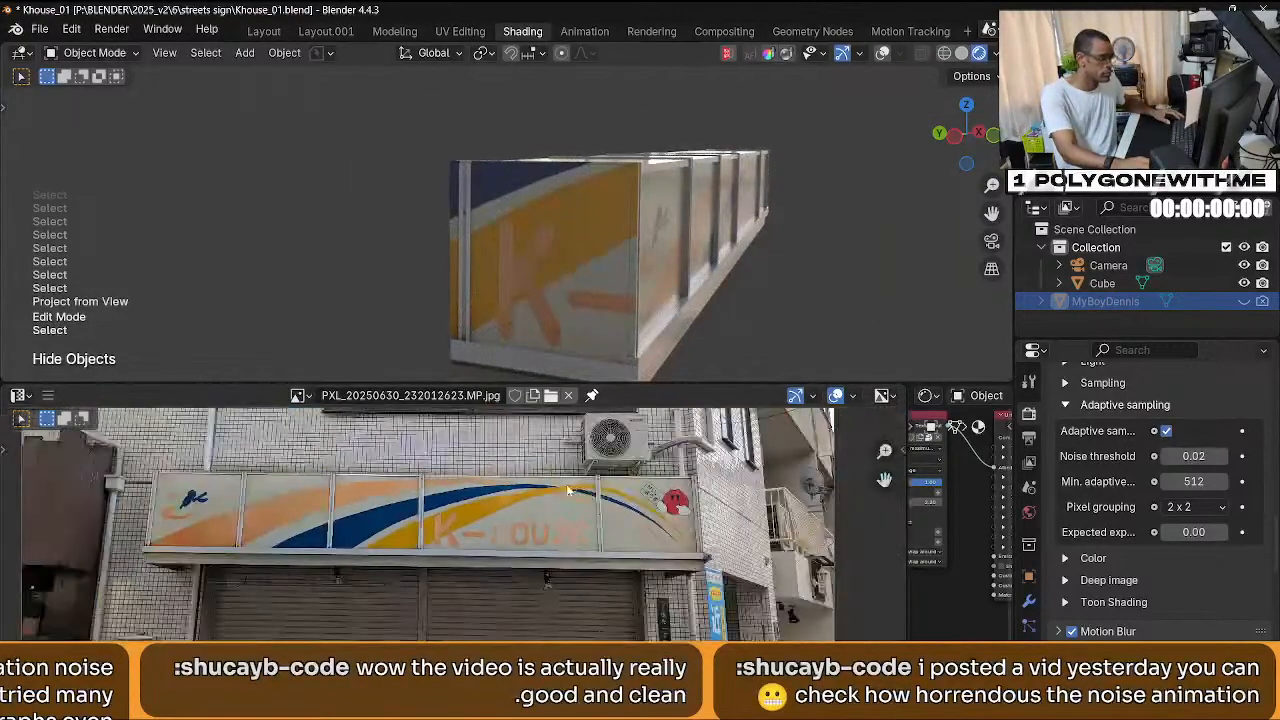
key(ctrl+Tab)
click(598, 272)
key(Tab)
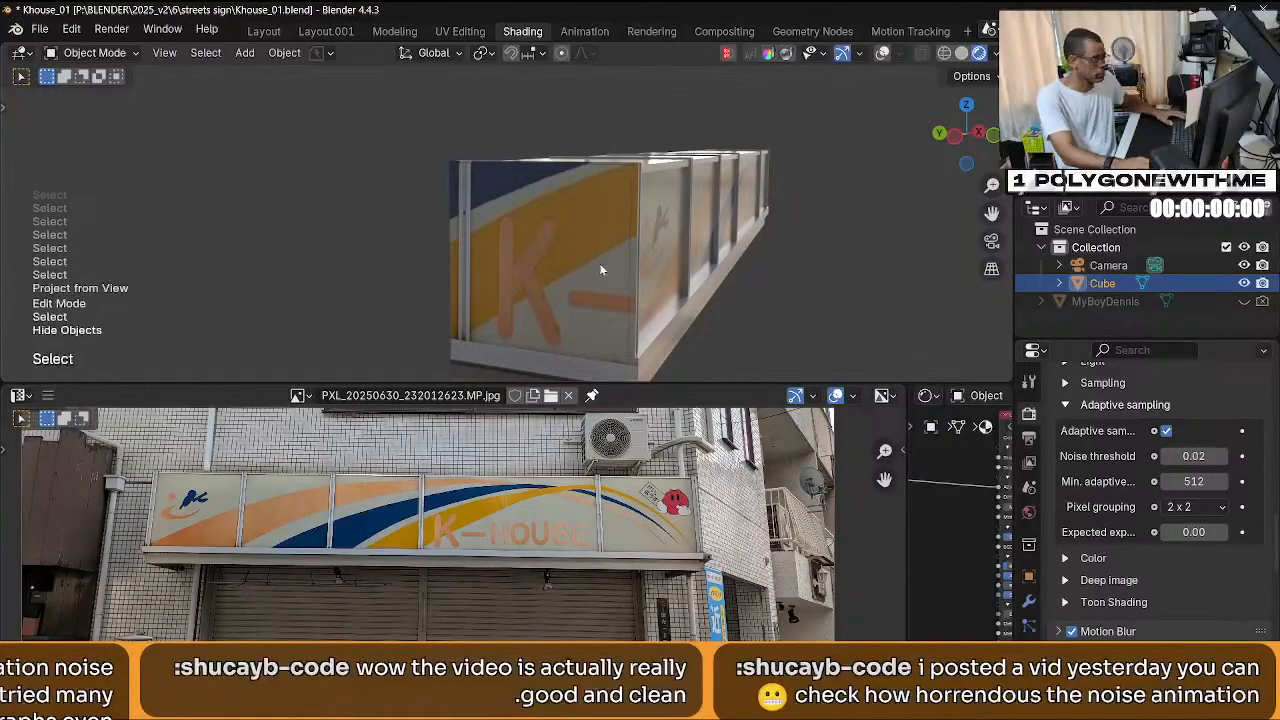
key(ctrl+Tab)
click(760, 261)
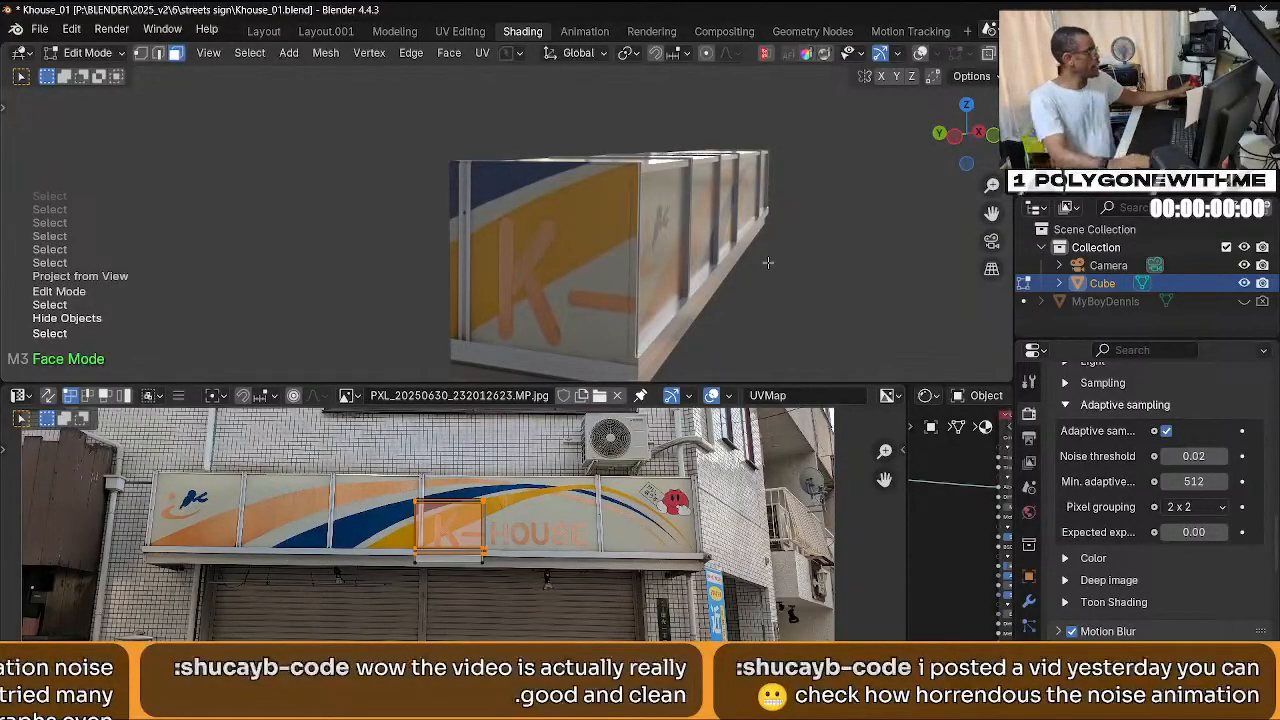
Select the large end panel face and move its UVs onto the leftmost logo panel in the photo.
middle_drag(480, 235, 574, 273)
click(574, 273)
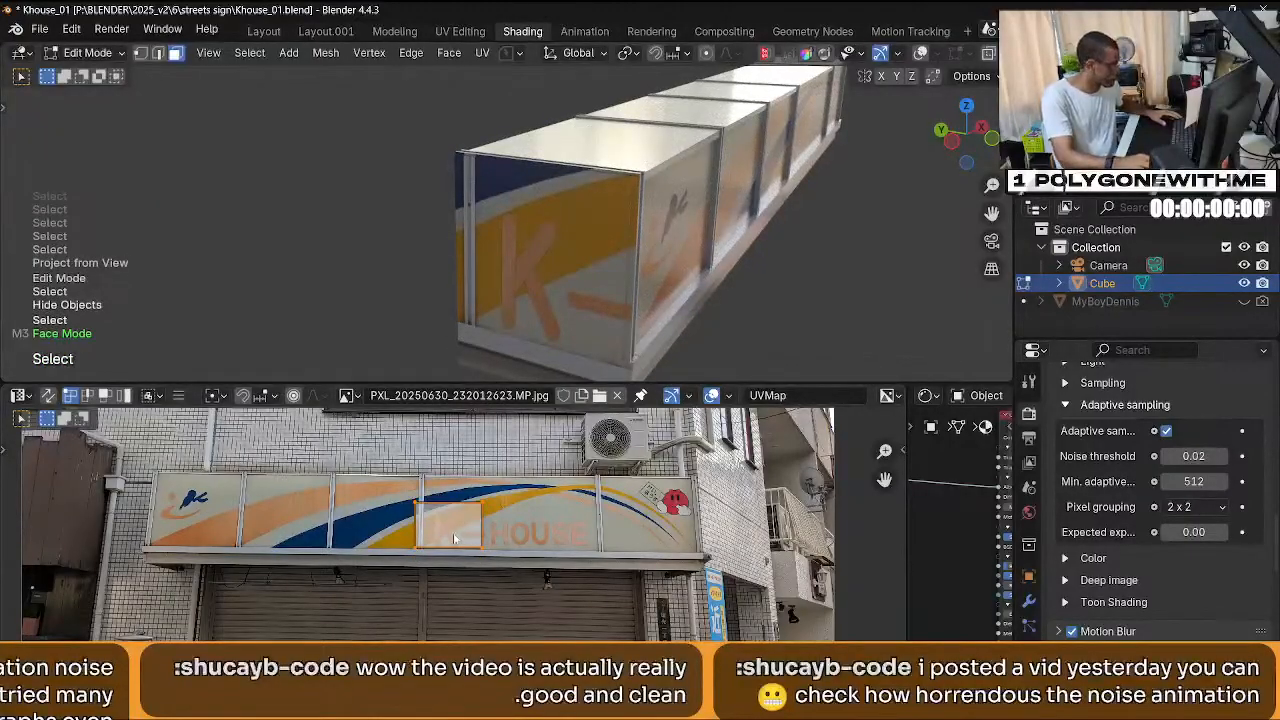
scroll(460, 546, up, 2)
scroll(460, 546, down, 1)
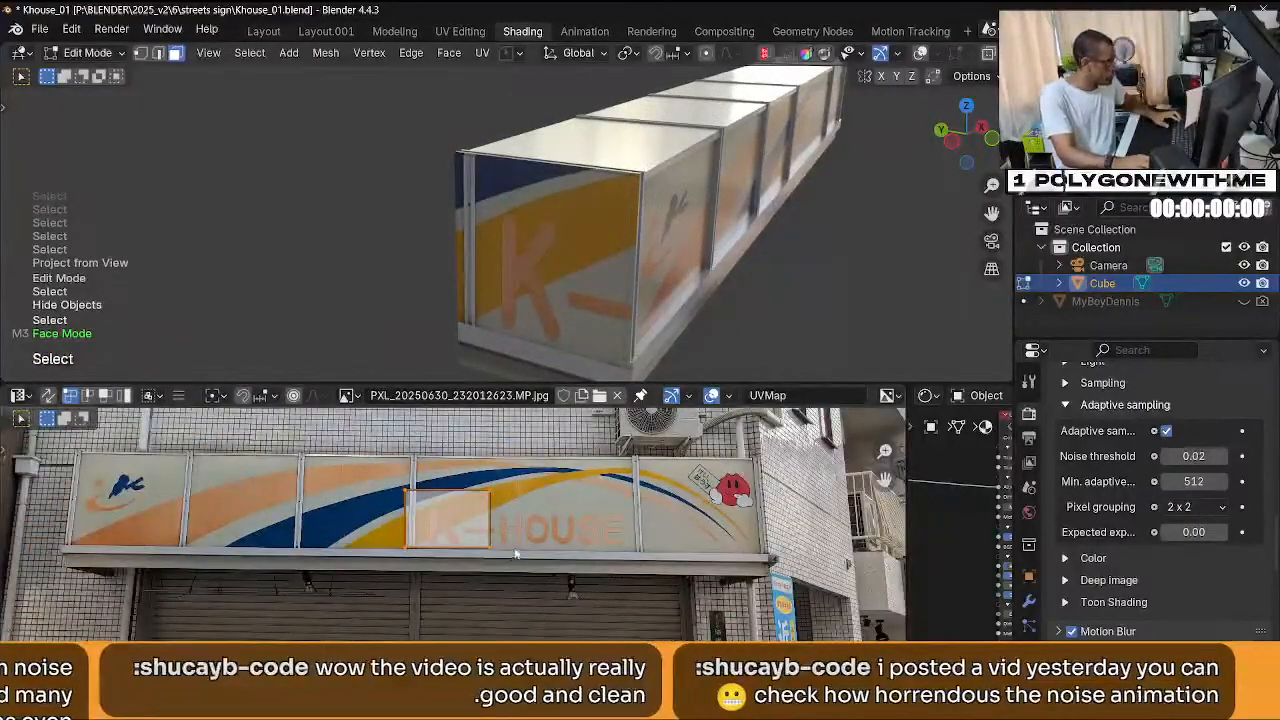
key(g)
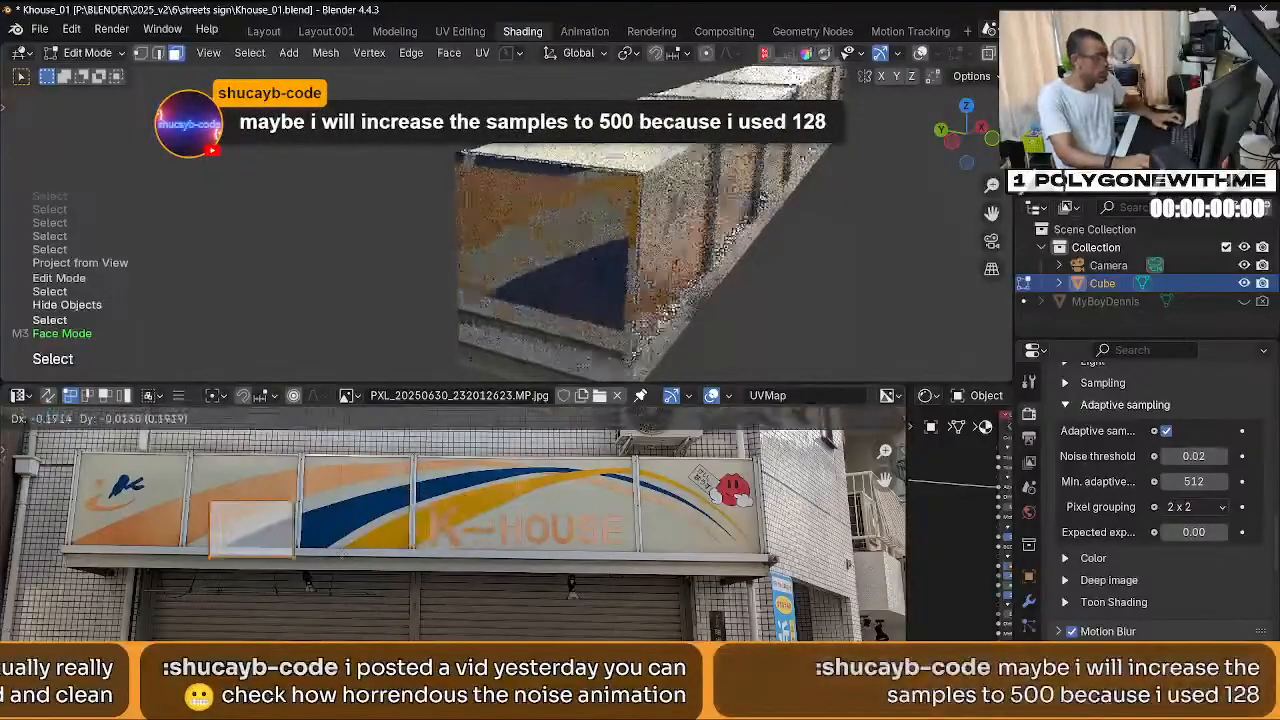
click(213, 524)
Stretch the right edge of the end face's UVs to the right frame of the leftmost logo panel.
middle_drag(213, 524, 402, 549)
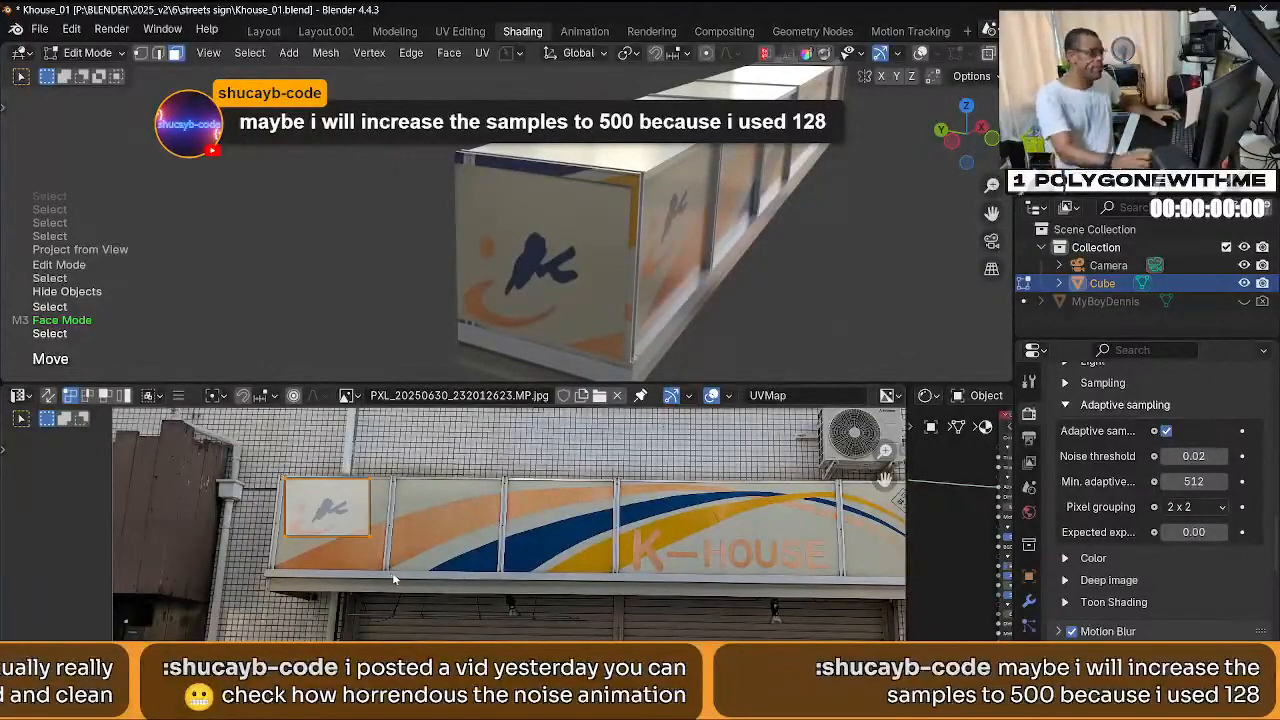
scroll(512, 320, up, 5)
scroll(513, 320, down, 2)
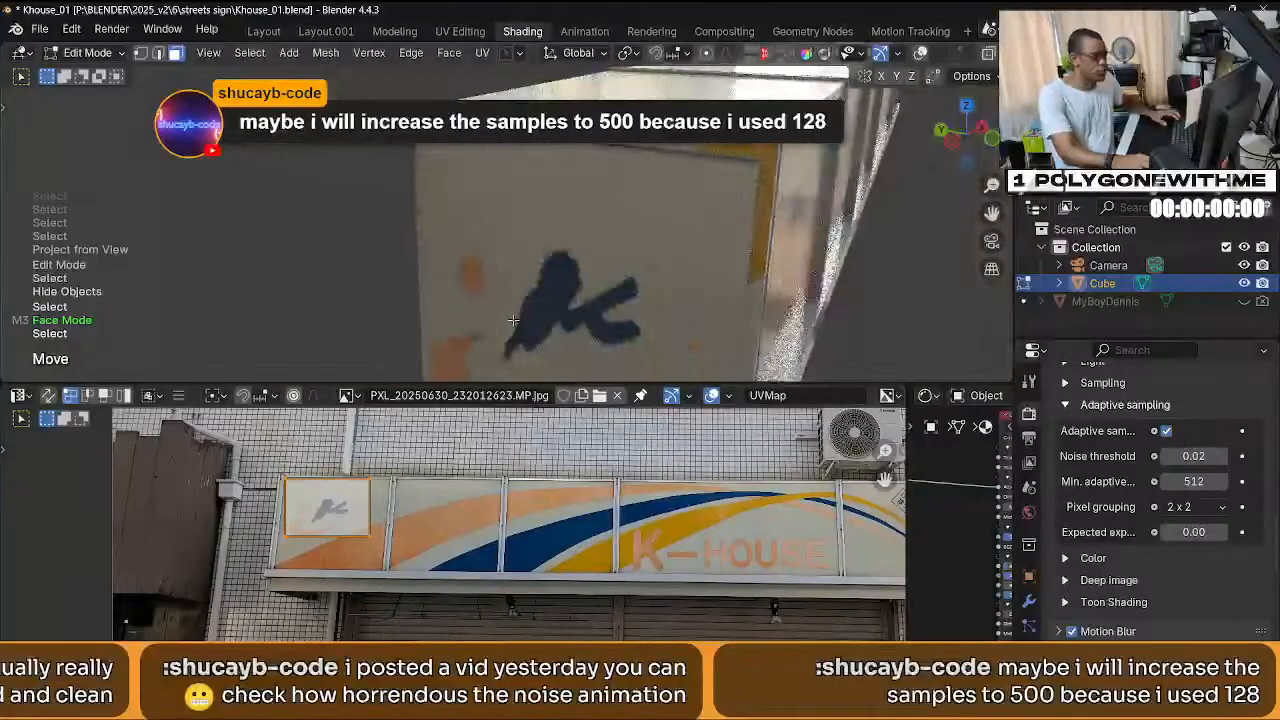
scroll(512, 320, down, 5)
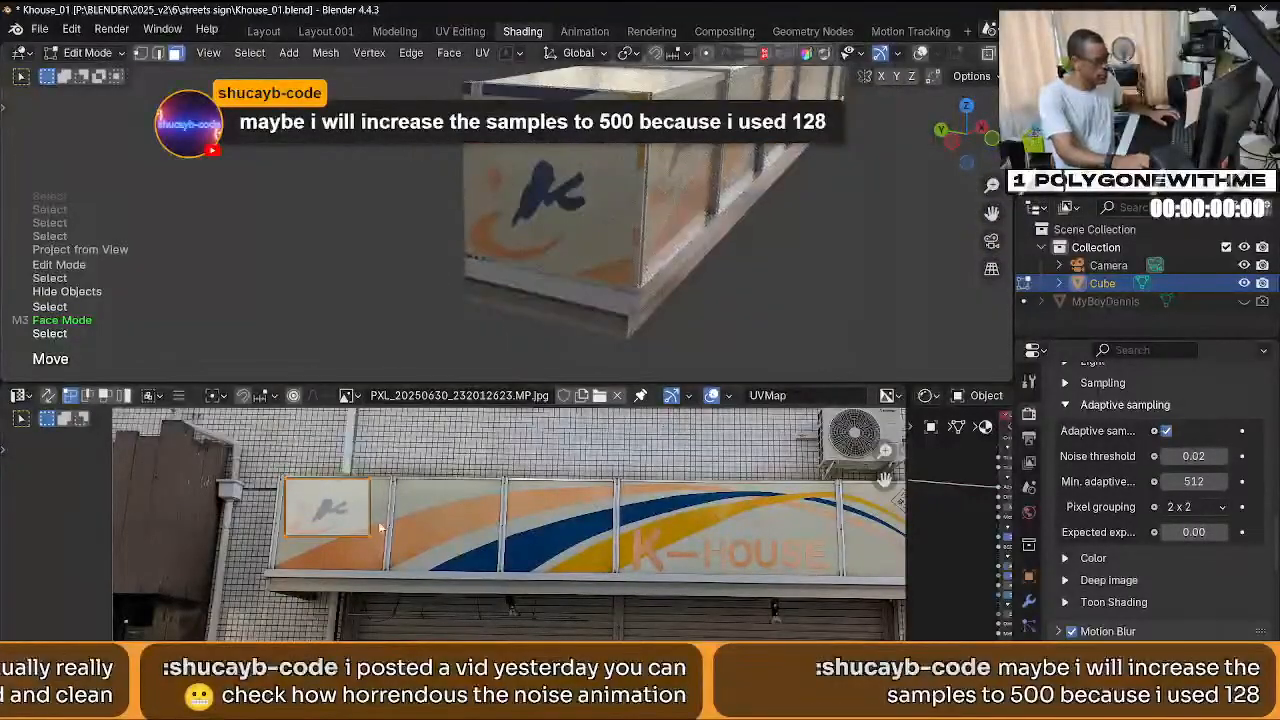
click(410, 540)
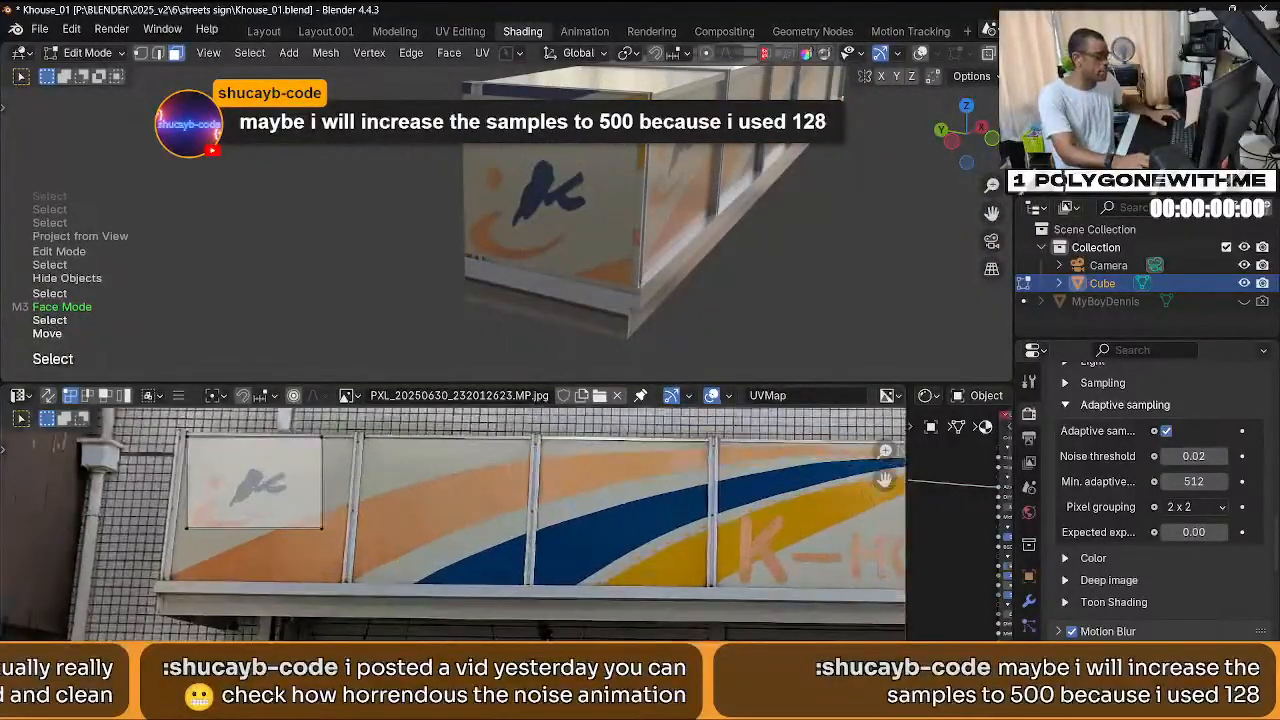
scroll(420, 520, up, 2)
drag(372, 571, 322, 452)
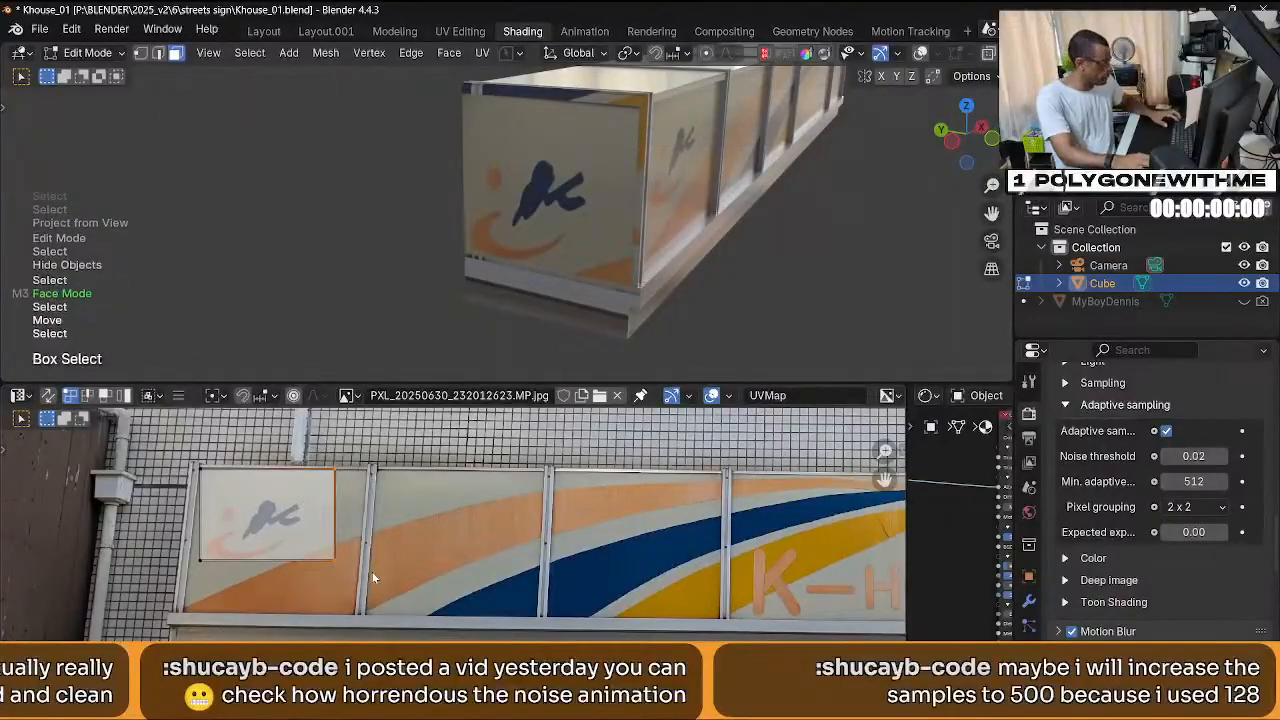
key(g)
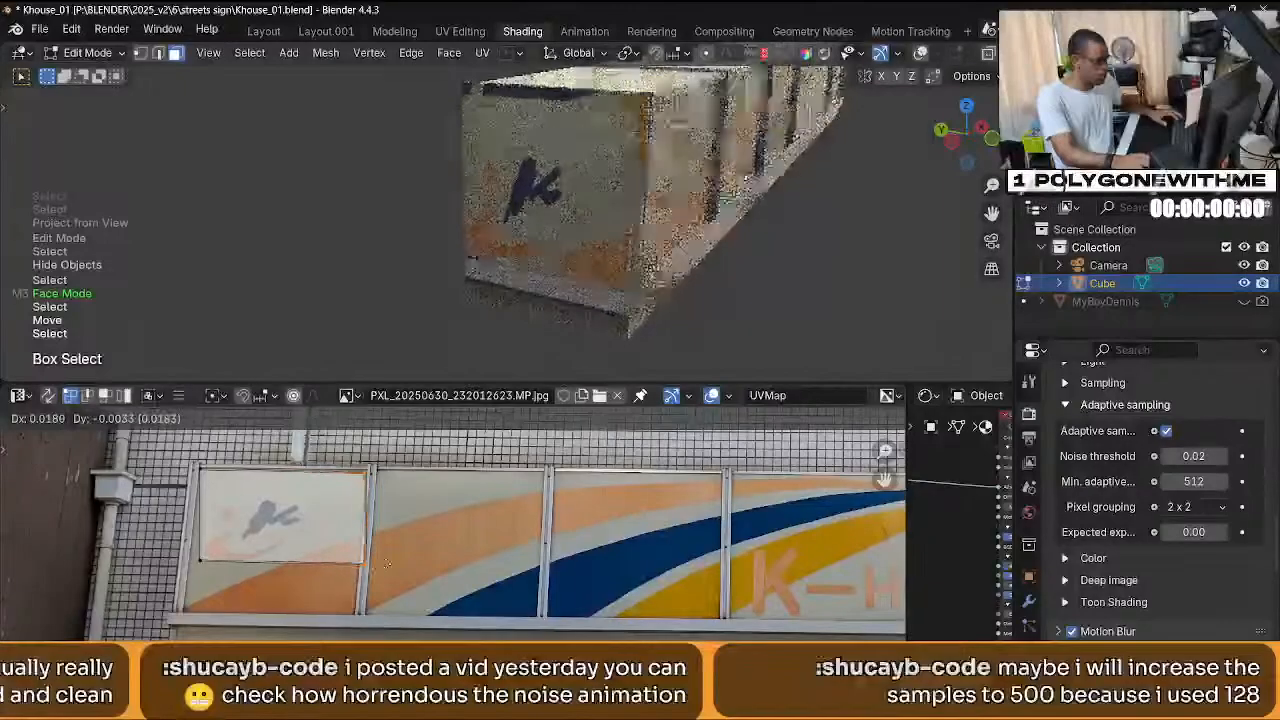
click(330, 568)
scroll(328, 562, up, 2)
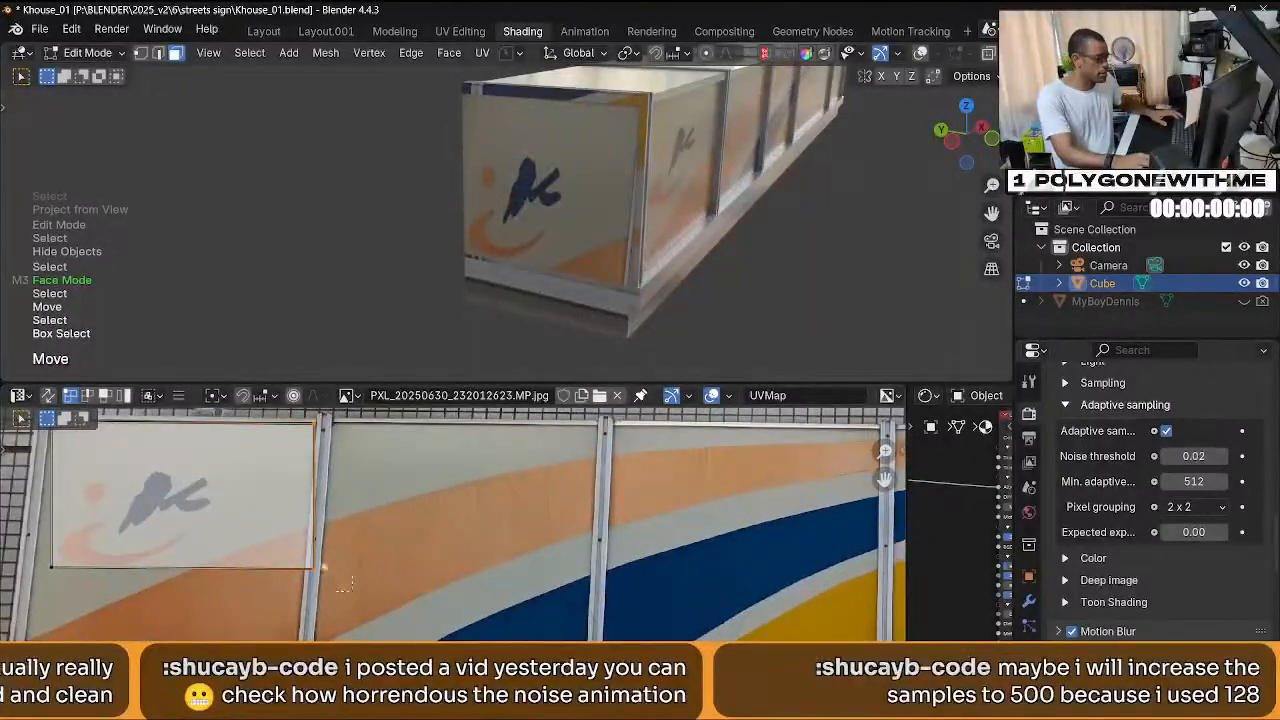
drag(300, 420, 340, 579)
key(g)
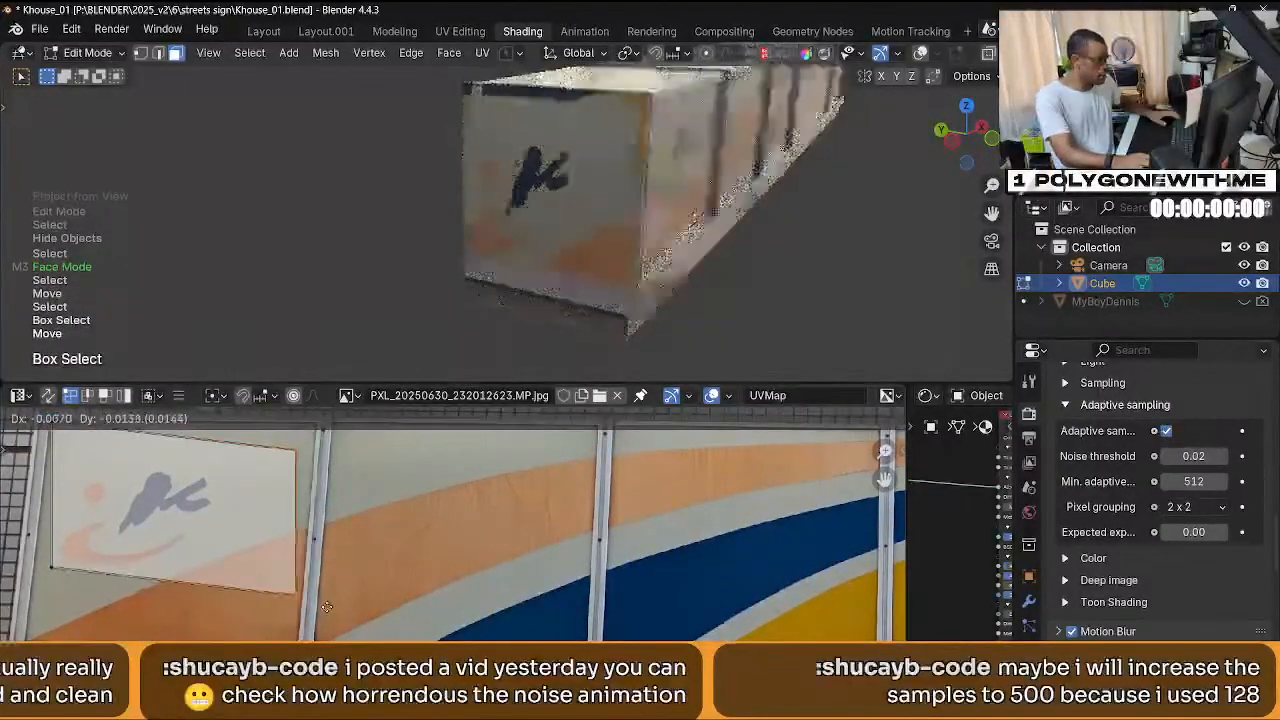
click(360, 556)
Move the face's lower-right UV corner down along the logo panel's frame towards the panel's bottom corner.
drag(381, 531, 352, 602)
click(300, 573)
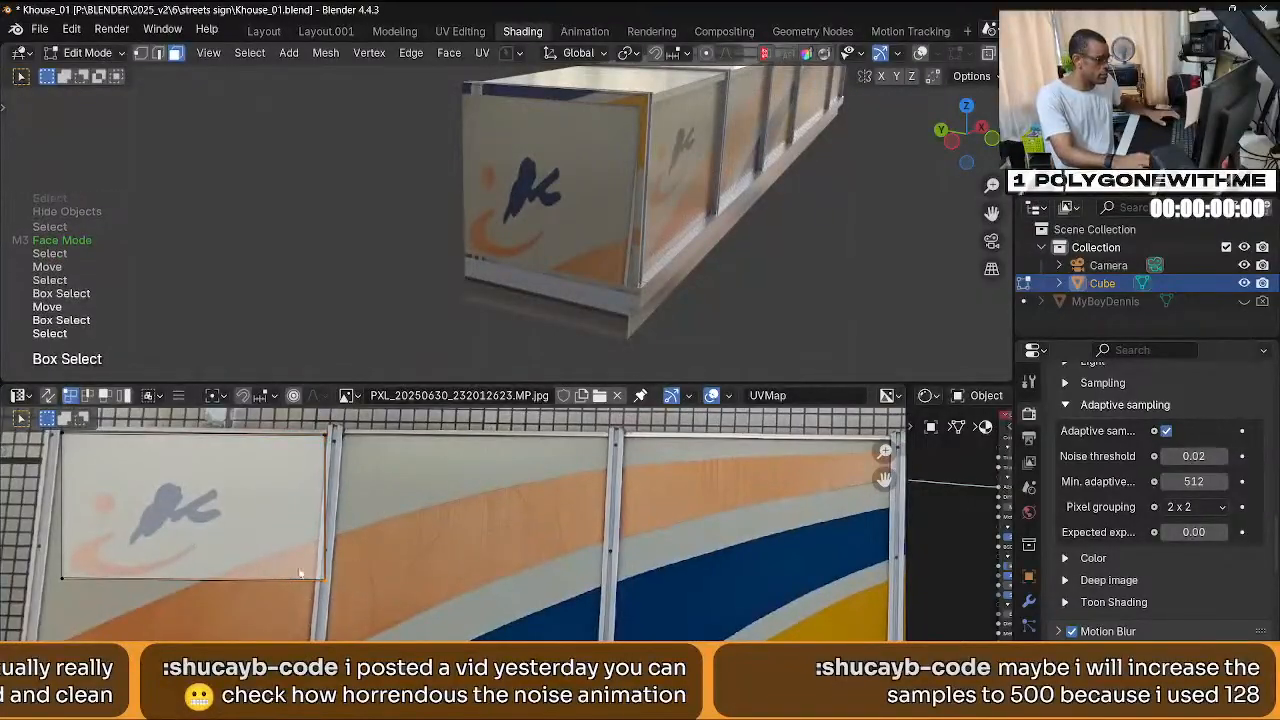
key(g)
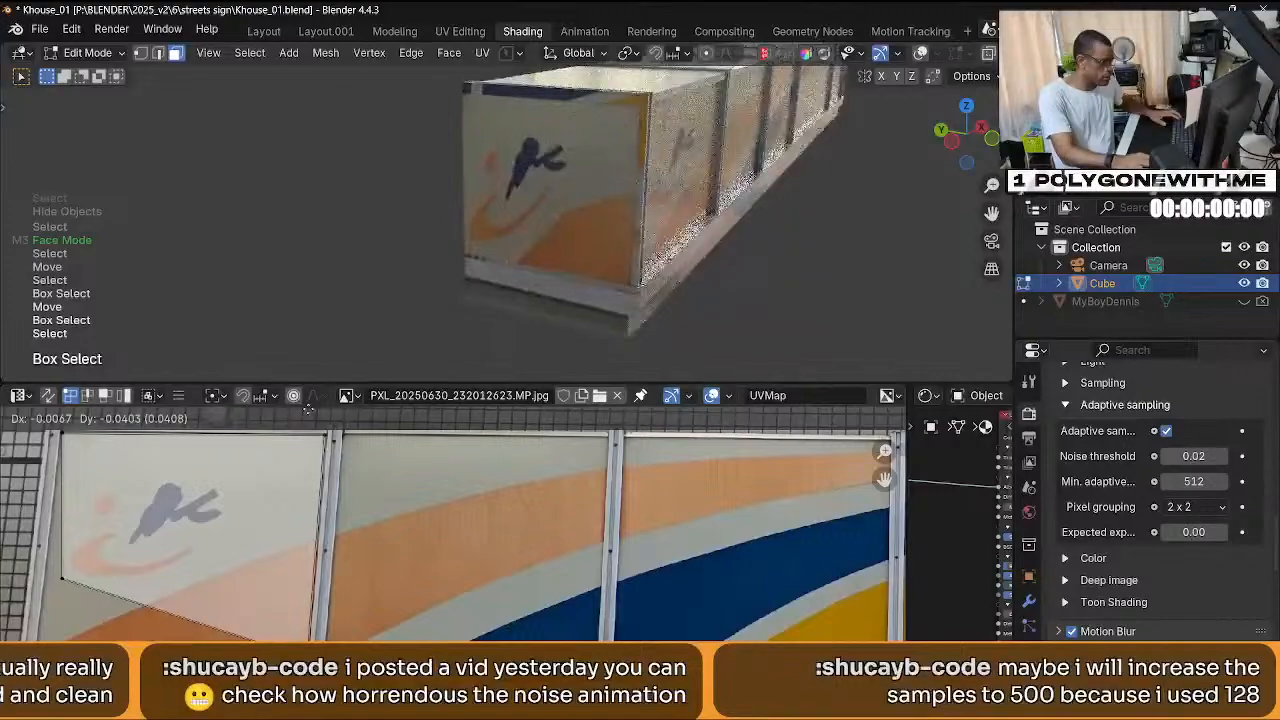
click(309, 445)
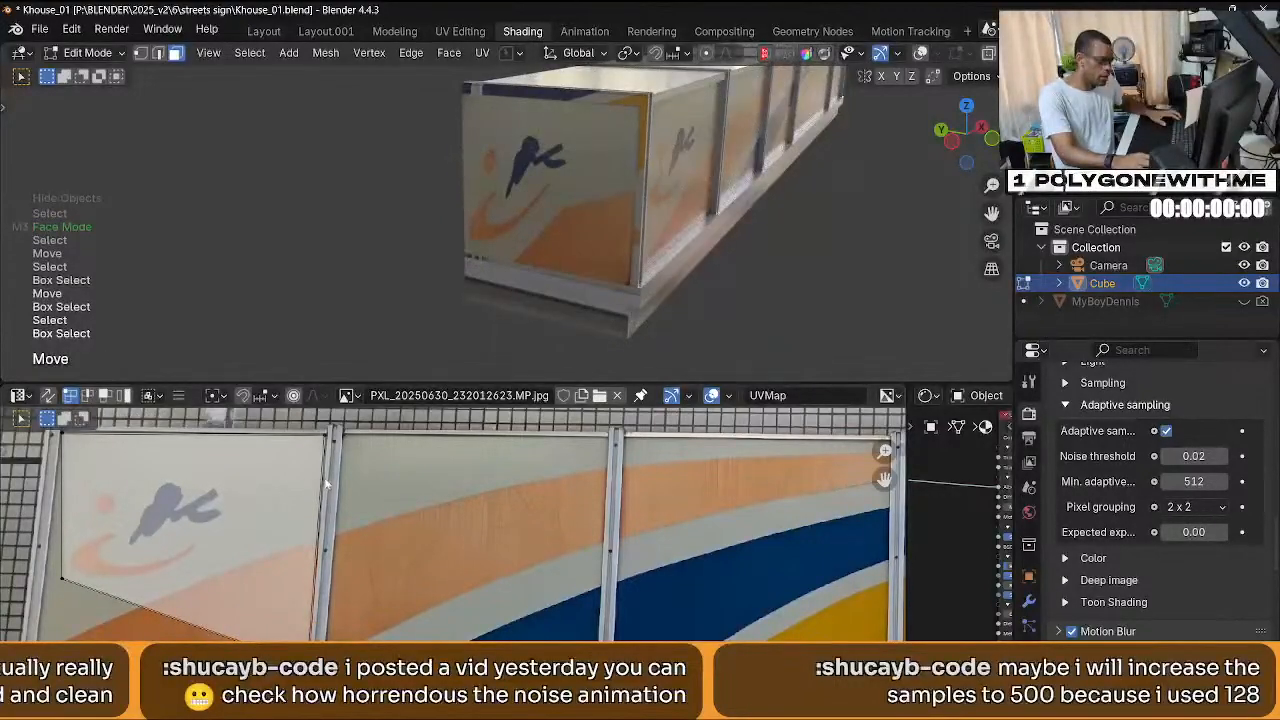
Nudge the face's upper-right UV corner sideways against the inner corner of the logo panel's frame.
middle_drag(346, 464, 357, 484)
scroll(390, 500, up, 2)
drag(273, 447, 309, 518)
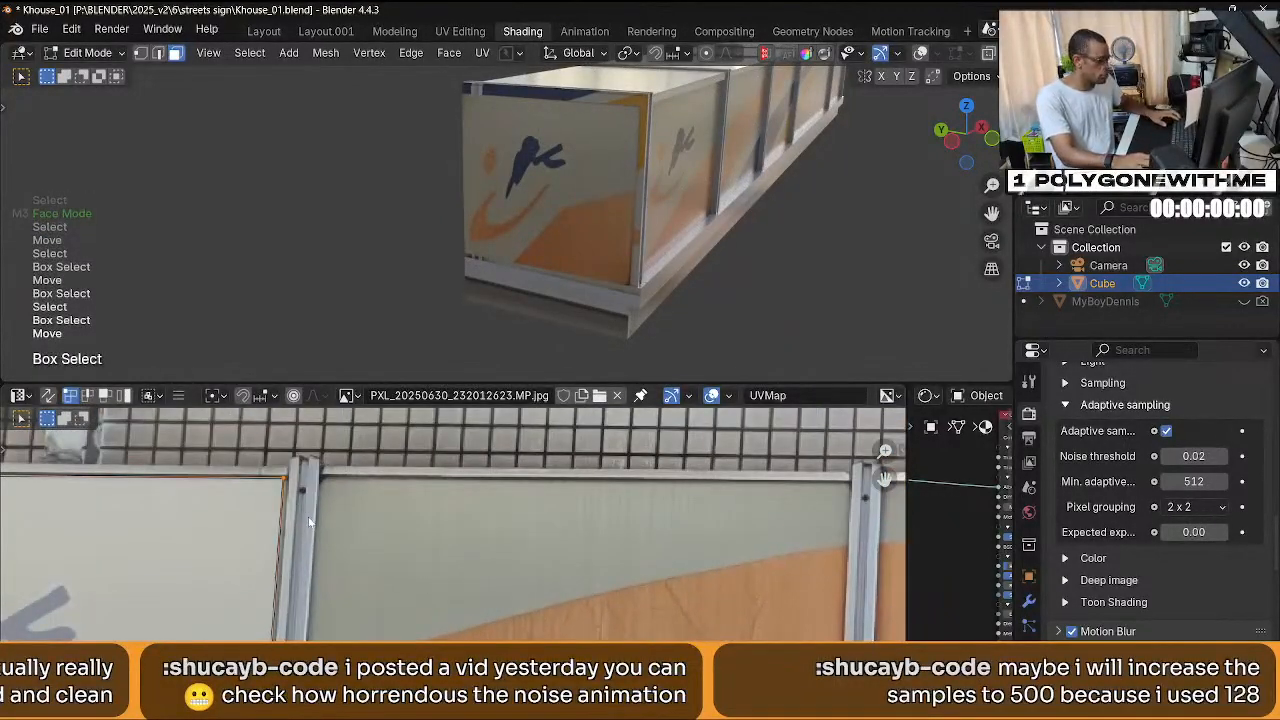
key(g)
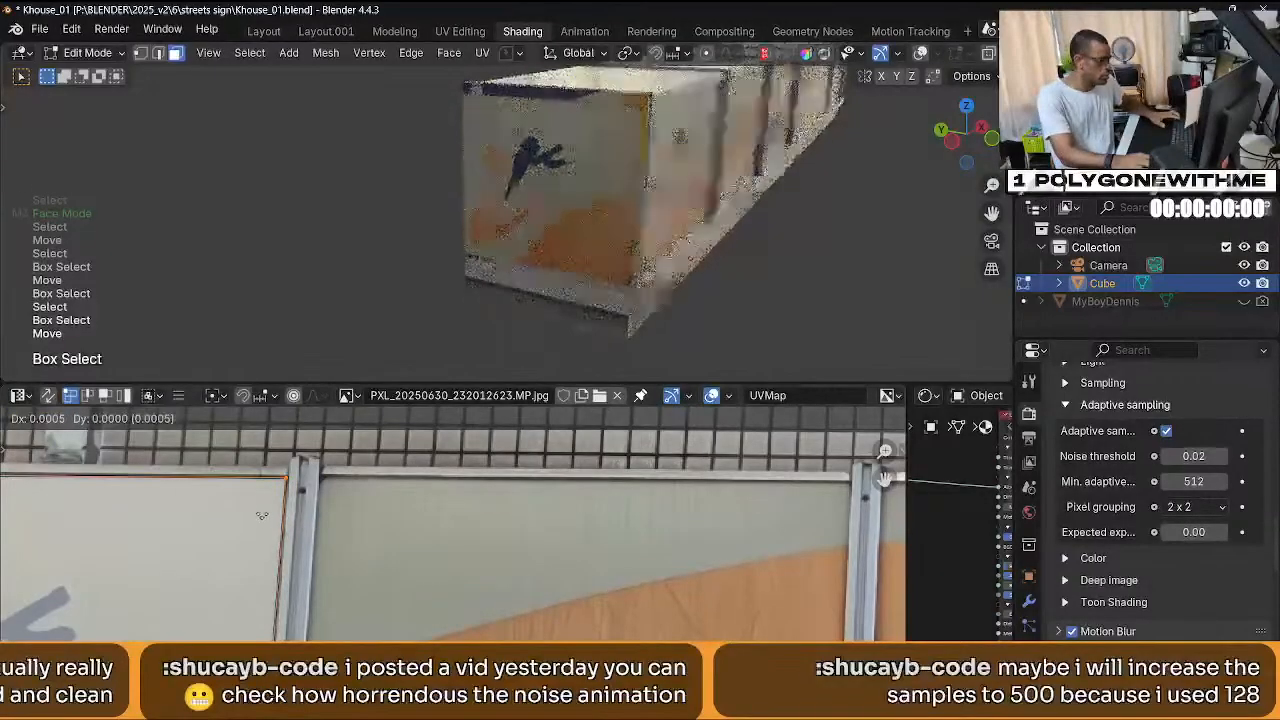
click(268, 512)
Fit the upper-left UV corner to the logo panel's inner frame corner and select the lower-left UV corner.
middle_drag(268, 512, 634, 522)
drag(156, 443, 220, 492)
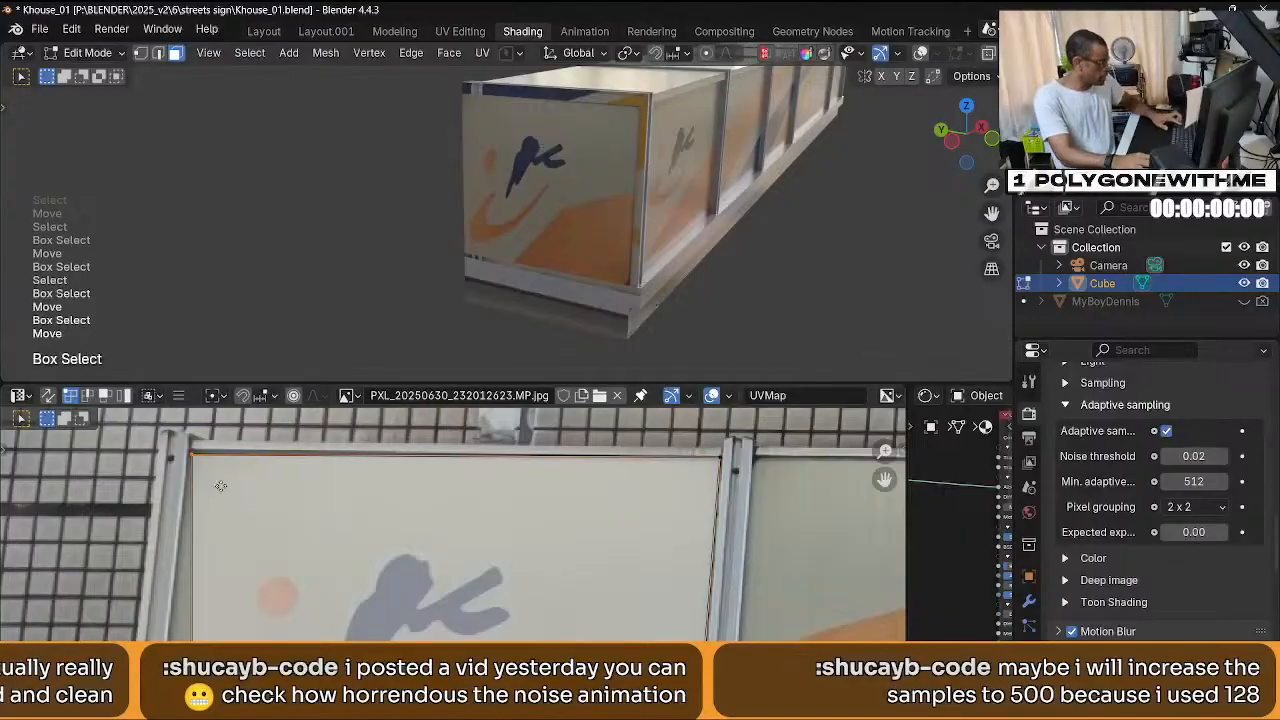
key(g)
click(280, 525)
middle_drag(302, 542, 341, 320)
drag(186, 483, 305, 614)
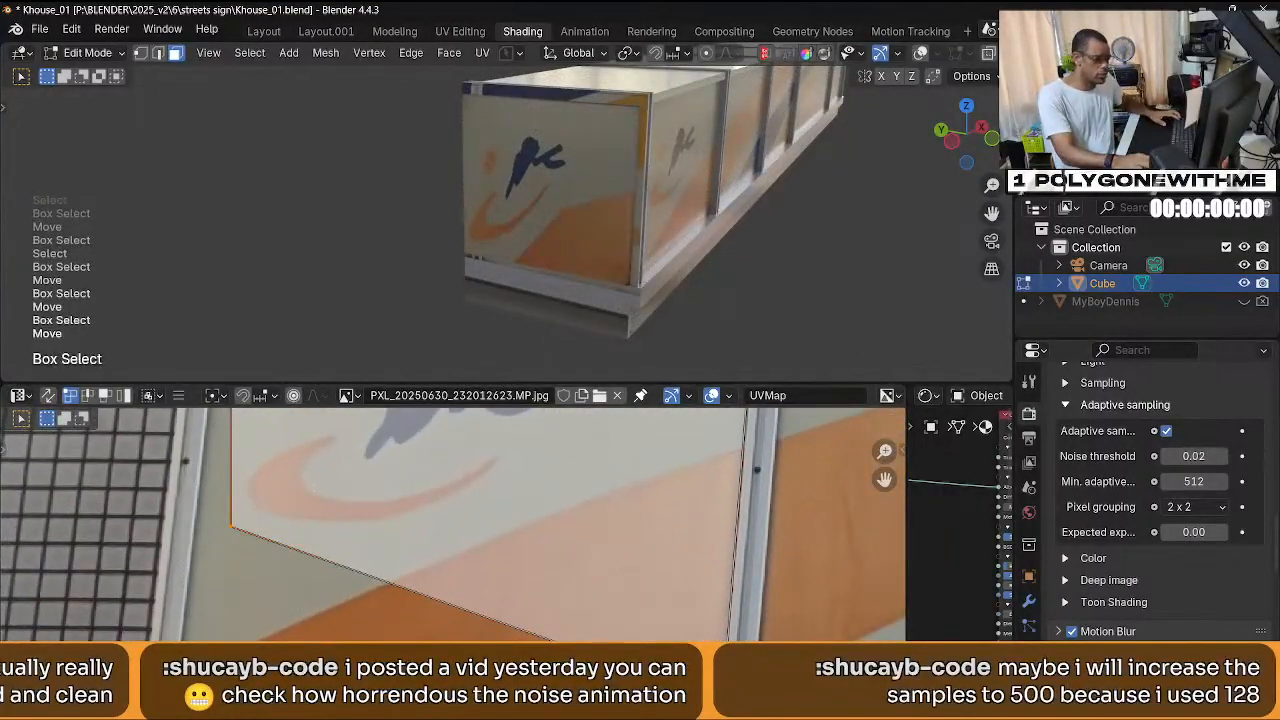
Switch to the browser, close the Render Network page and open the Octane for Blender classroom overview.
mouse_move(830, 716)
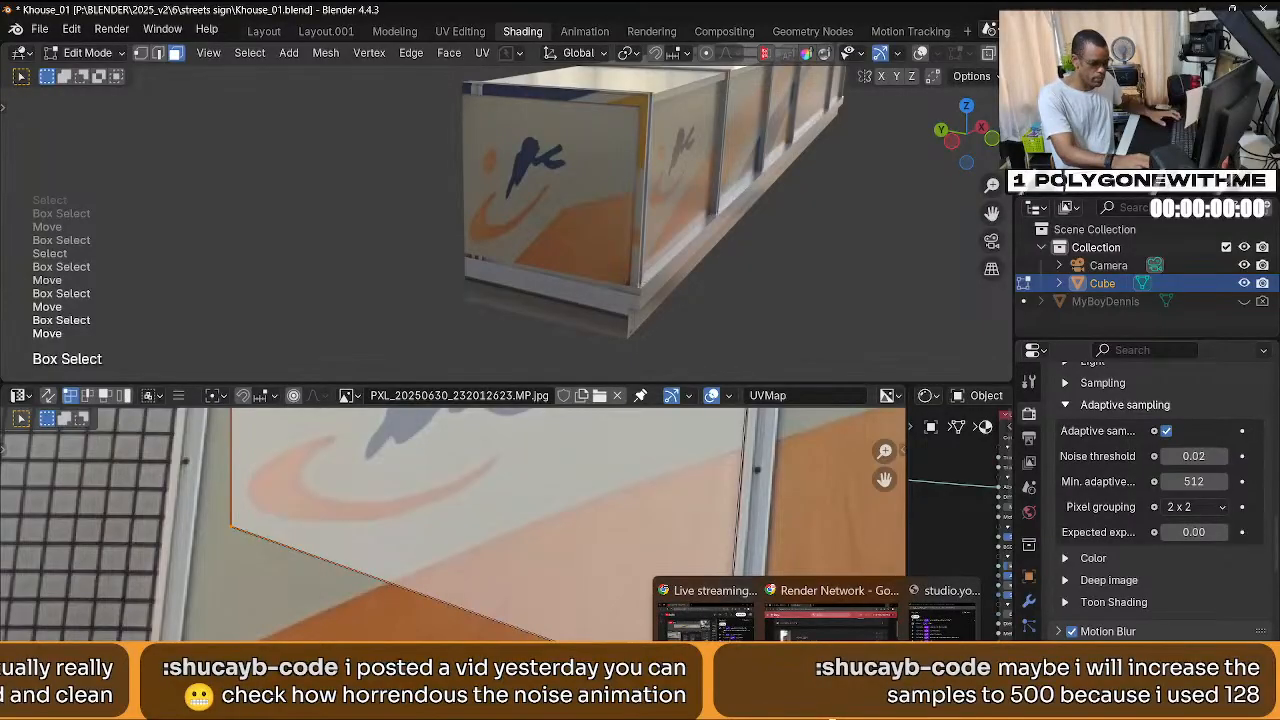
click(811, 593)
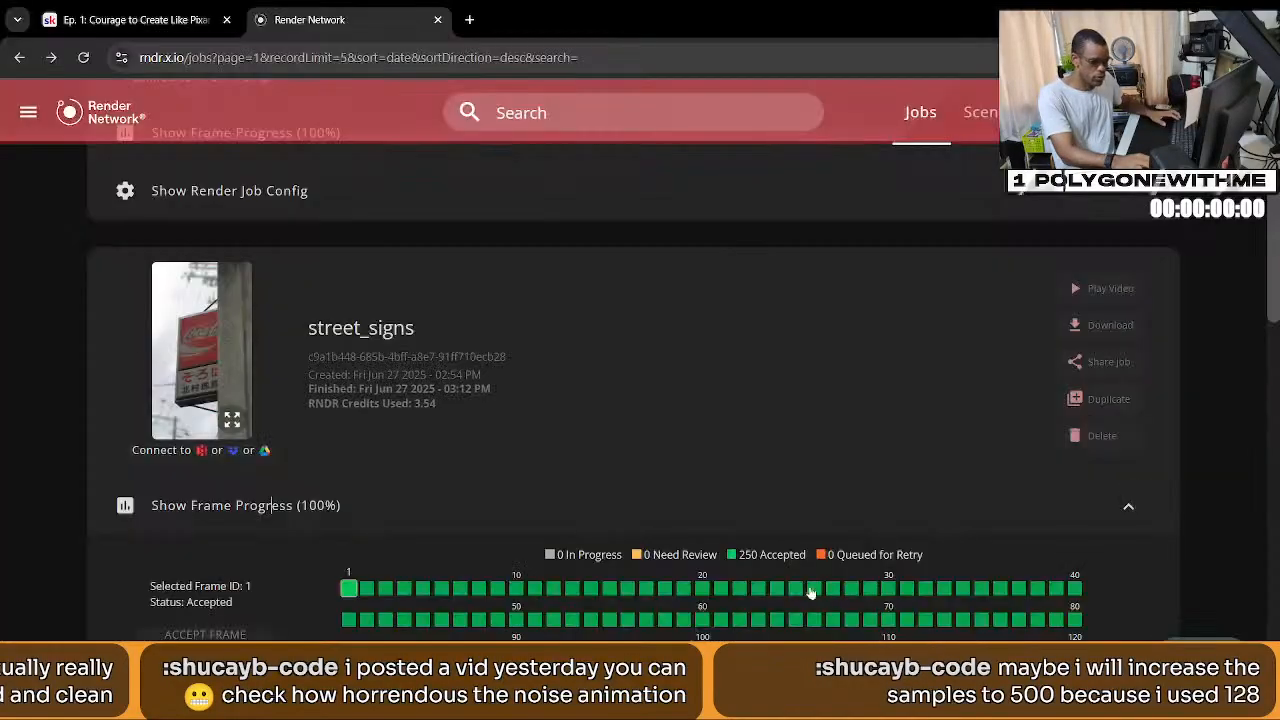
click(437, 20)
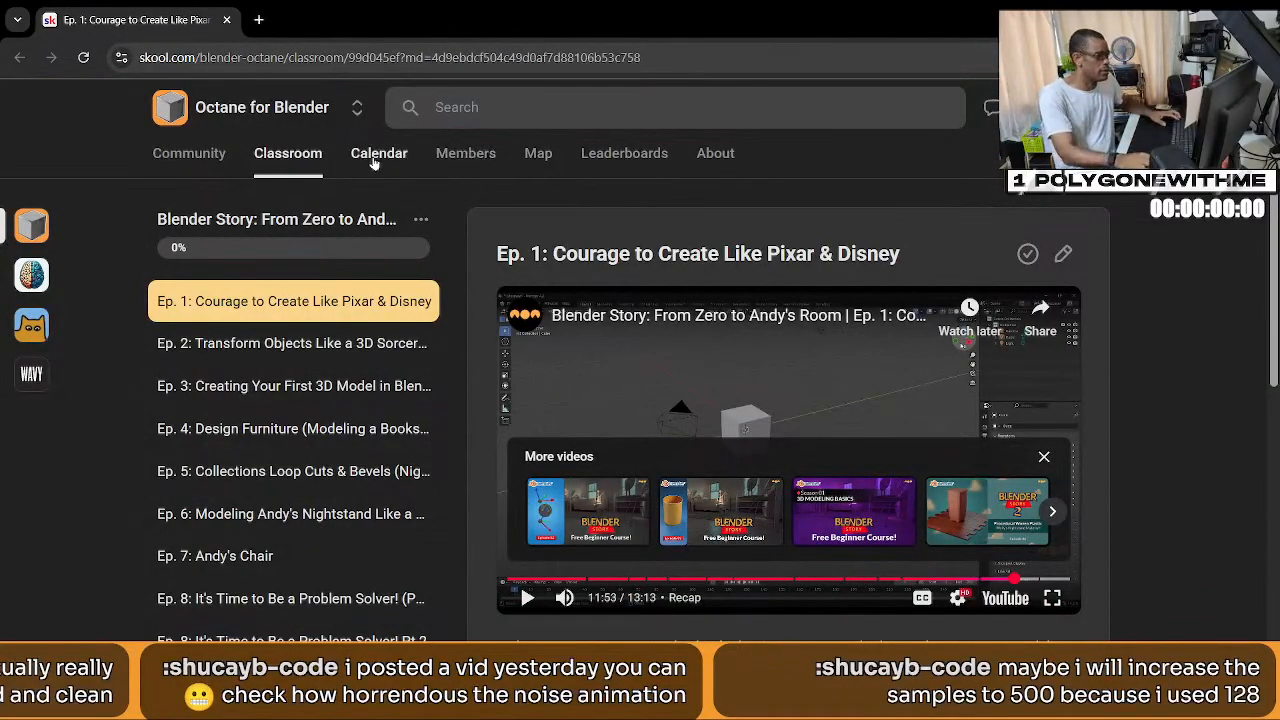
click(306, 158)
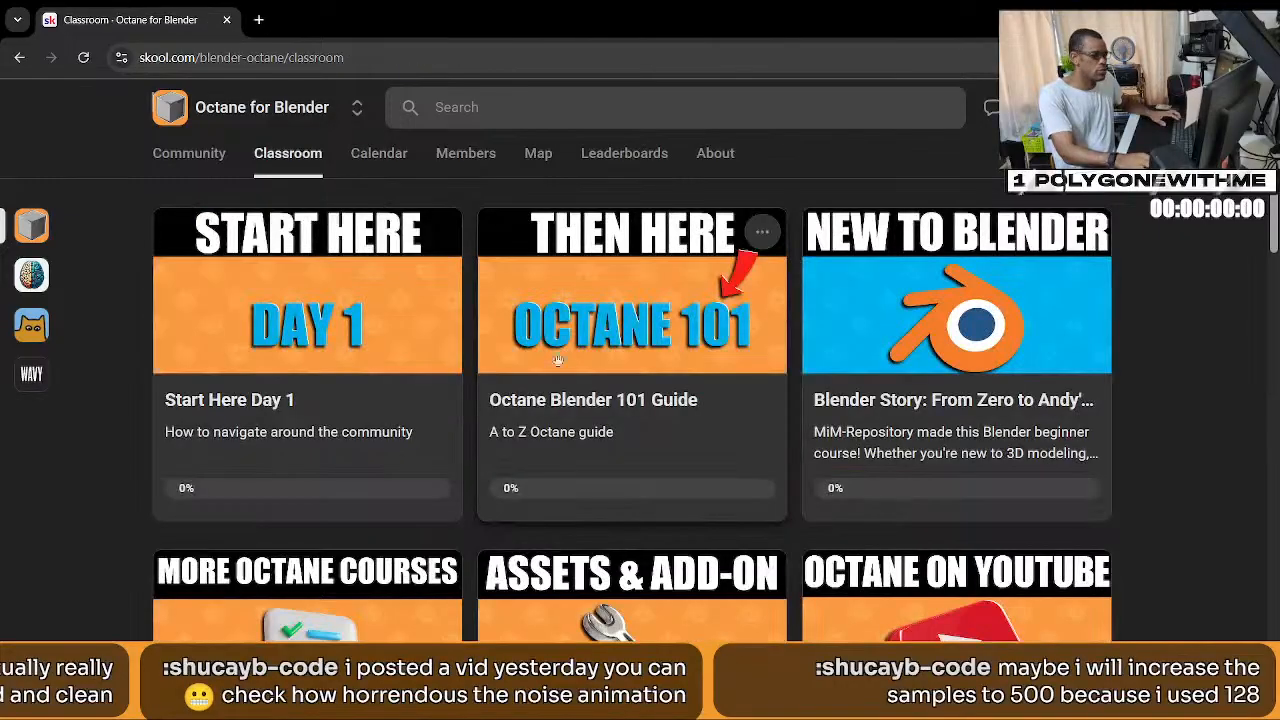
Open the Octane Blender Chat GPT4 lesson from the classroom and follow its link to the Blender Octane Guide.
scroll(583, 466, down, 2)
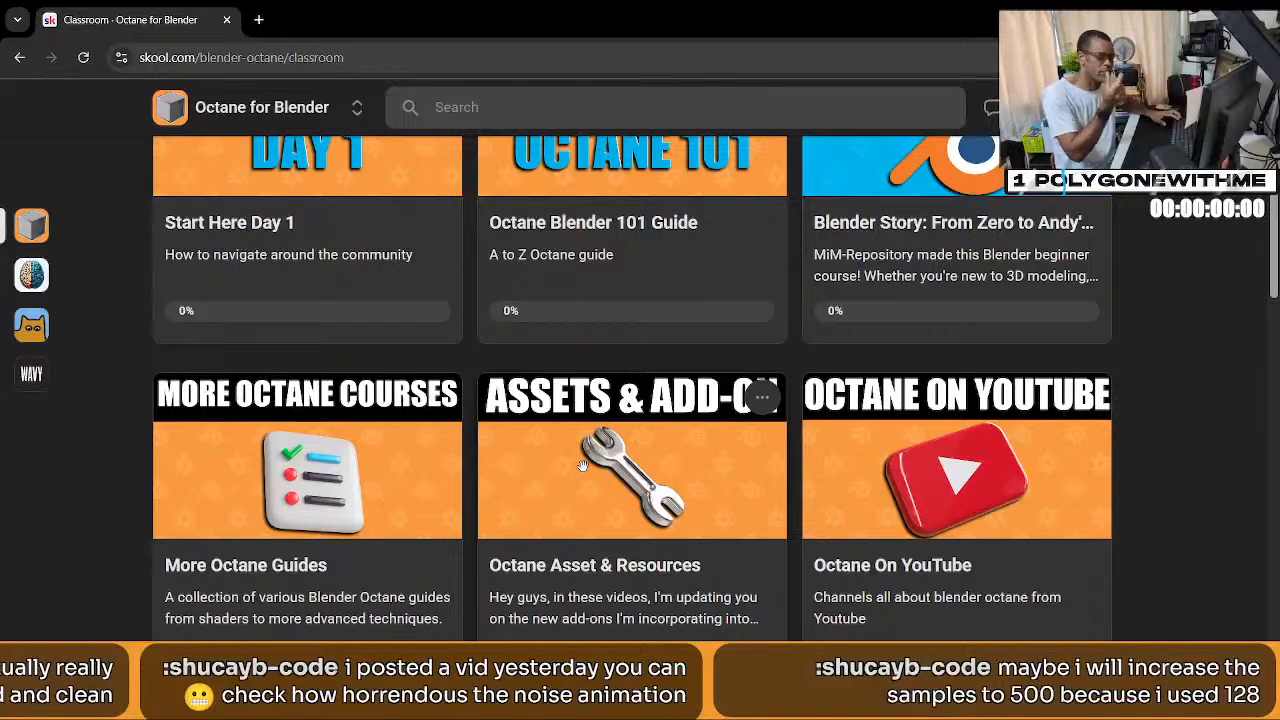
scroll(711, 492, down, 3)
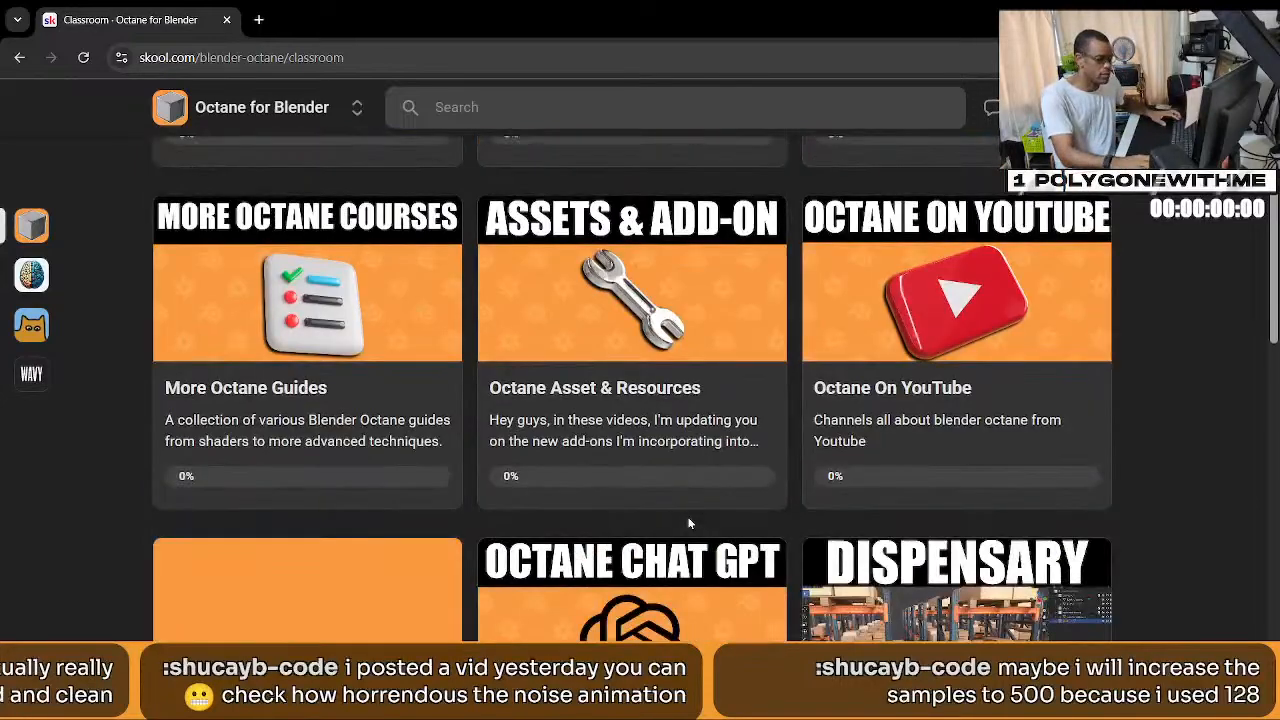
click(676, 557)
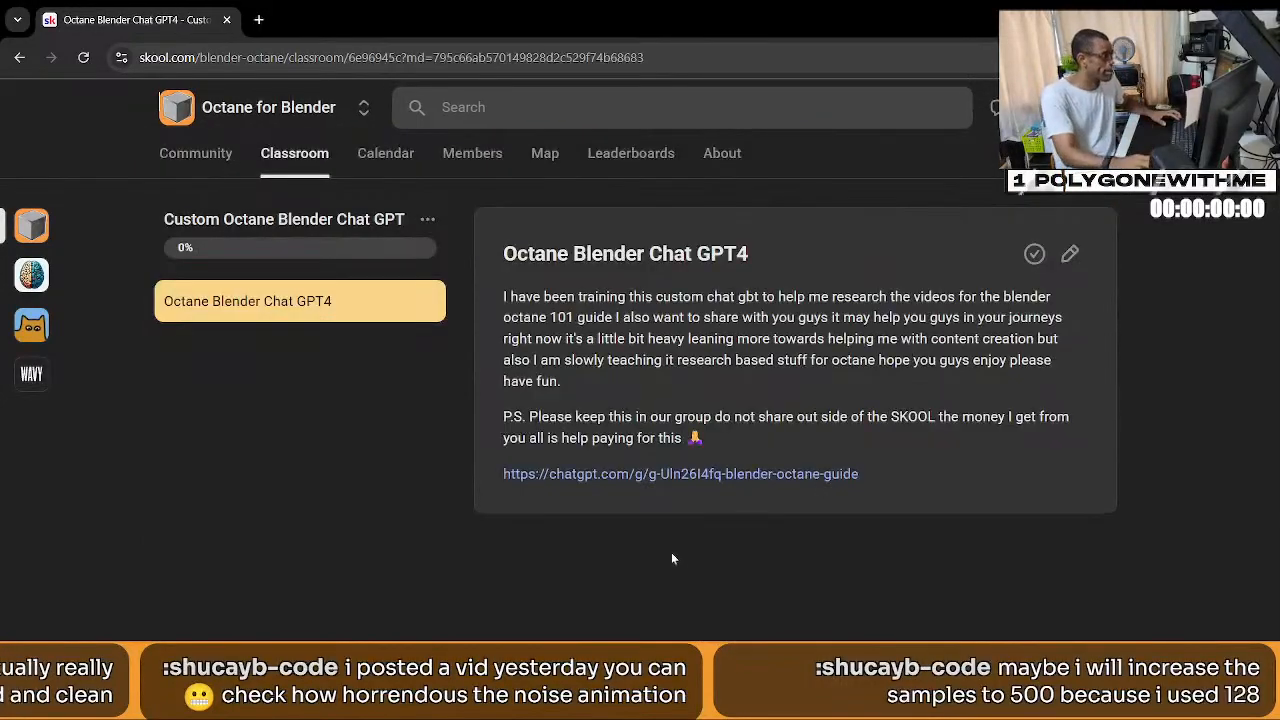
click(675, 475)
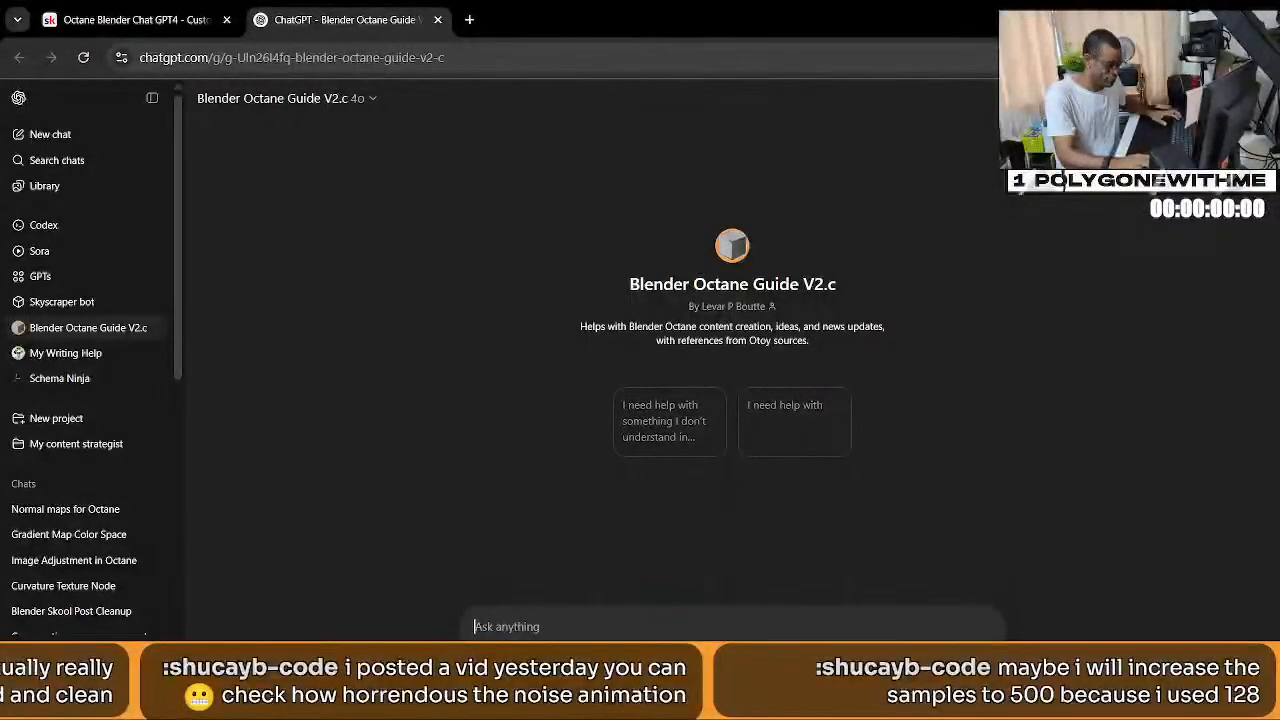
Ask the Blender Octane Guide how Octane uses light when rendering, read the answer, and return to Blender.
key(alt+l)
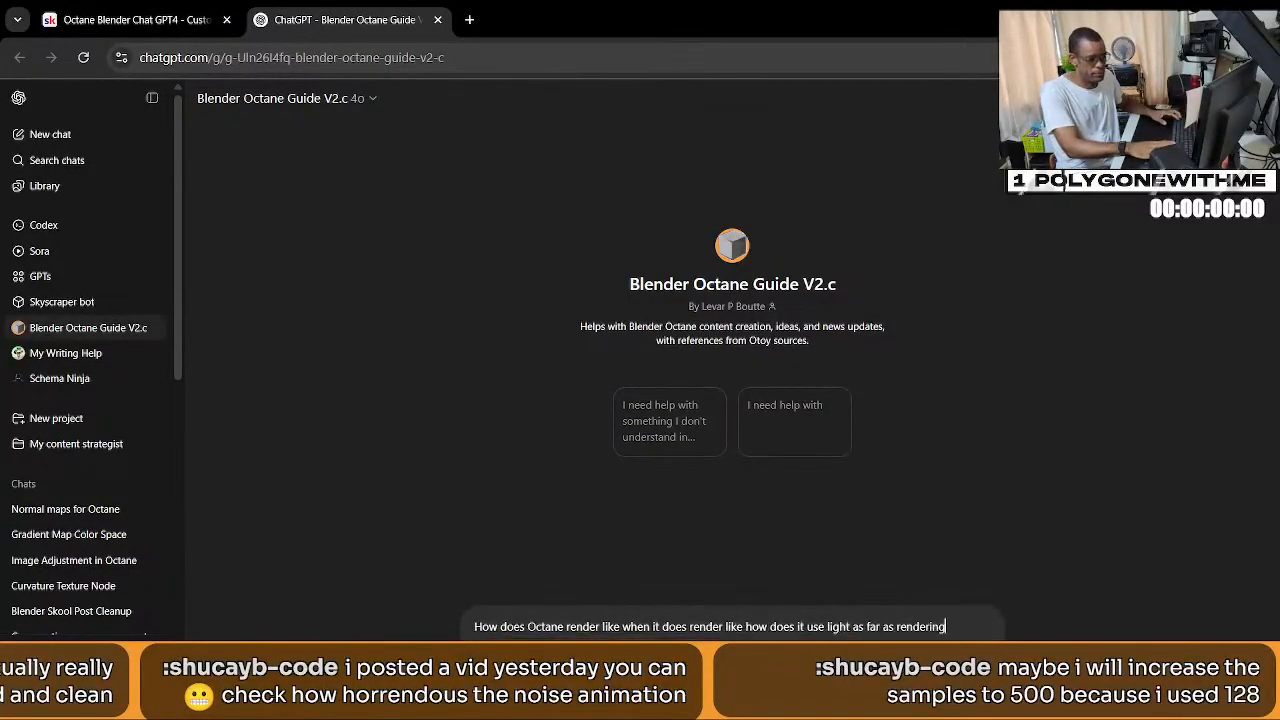
key(Return)
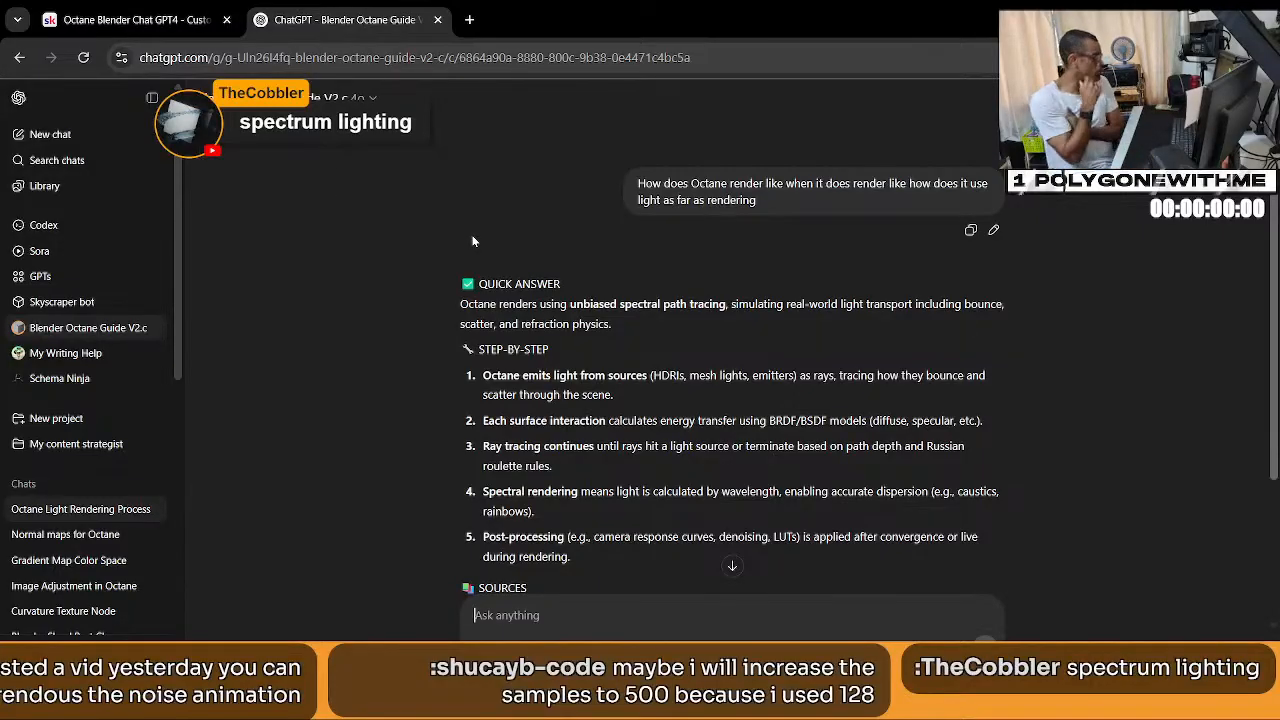
click(437, 21)
key(alt+Tab)
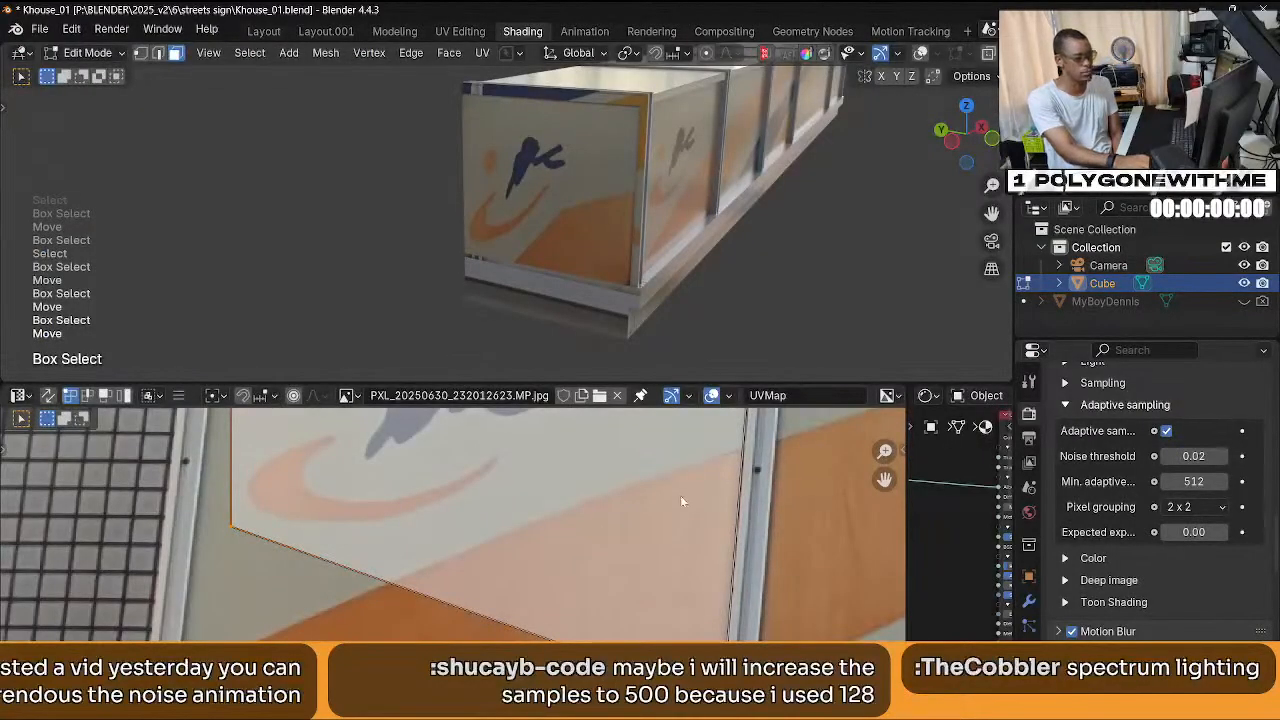
View the sign's end and front together and widen the shader editor to show the sign's material nodes.
middle_drag(657, 308, 743, 255)
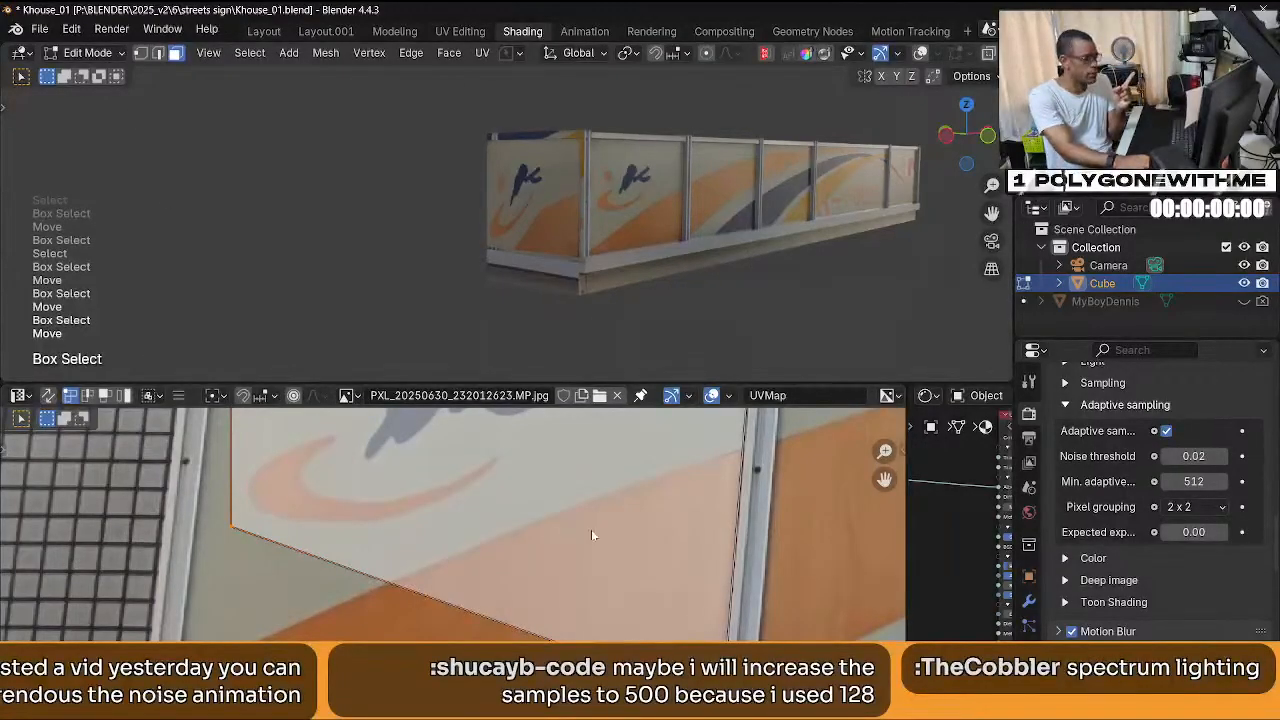
scroll(596, 546, down, 3)
scroll(596, 546, down, 3)
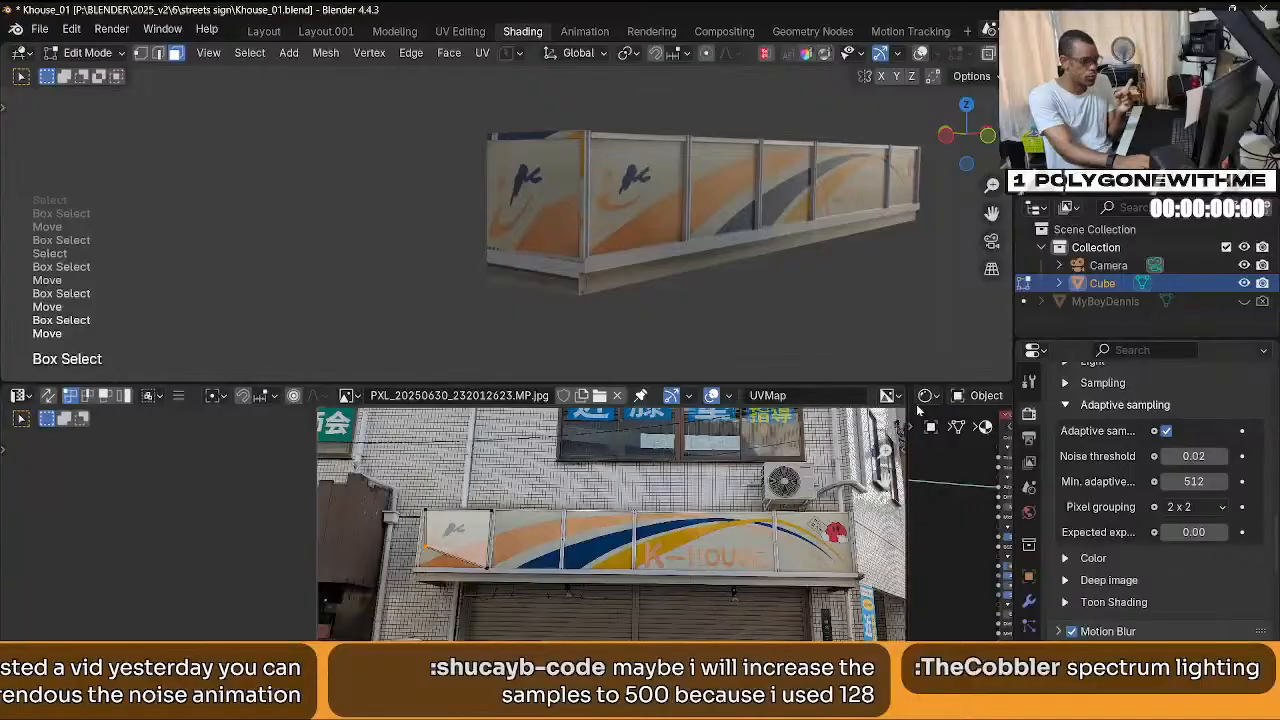
drag(905, 437, 109, 440)
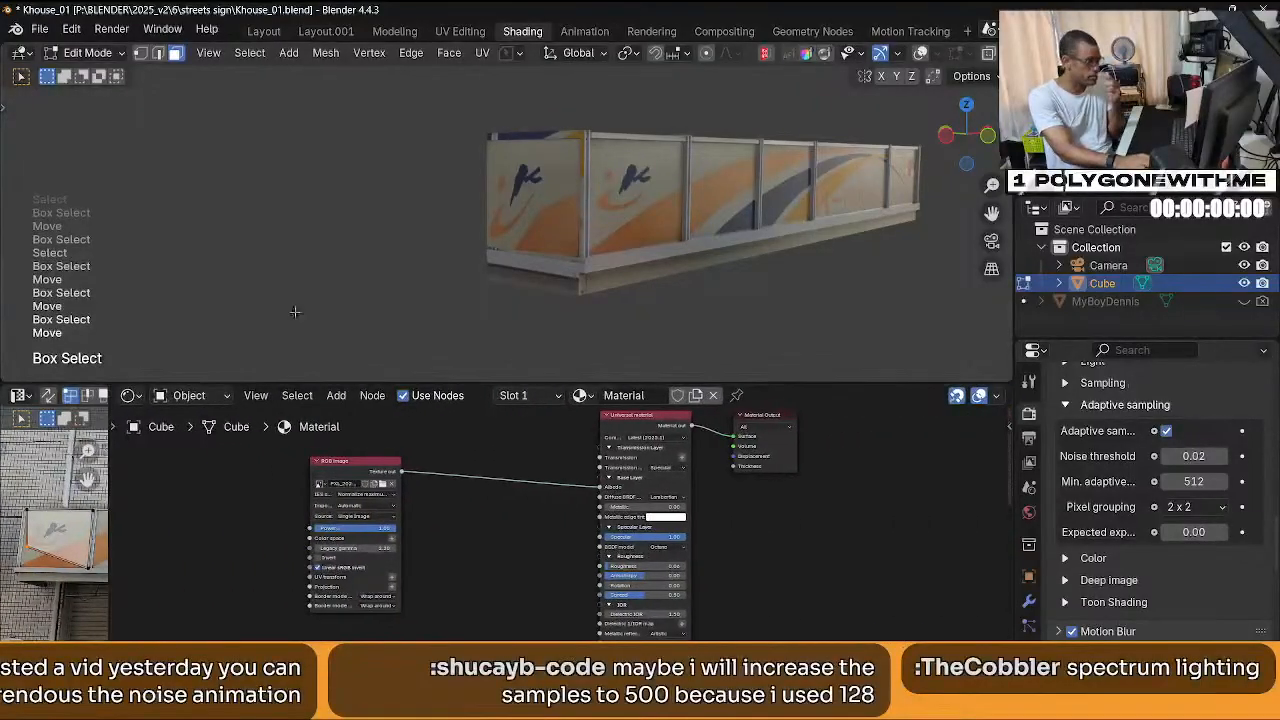
middle_drag(469, 283, 459, 295)
scroll(459, 294, down, 2)
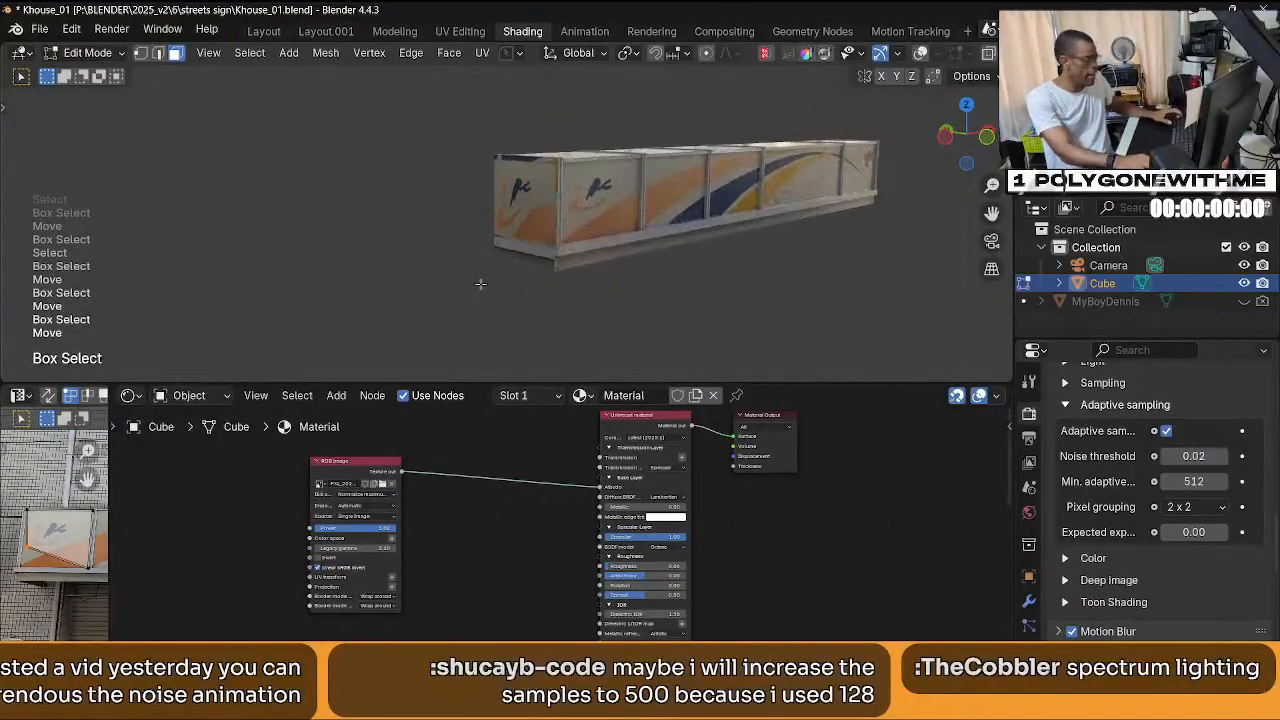
Switch from Edit Mode to Object Mode and add an Octane Area Light to the scene.
key(shift+a)
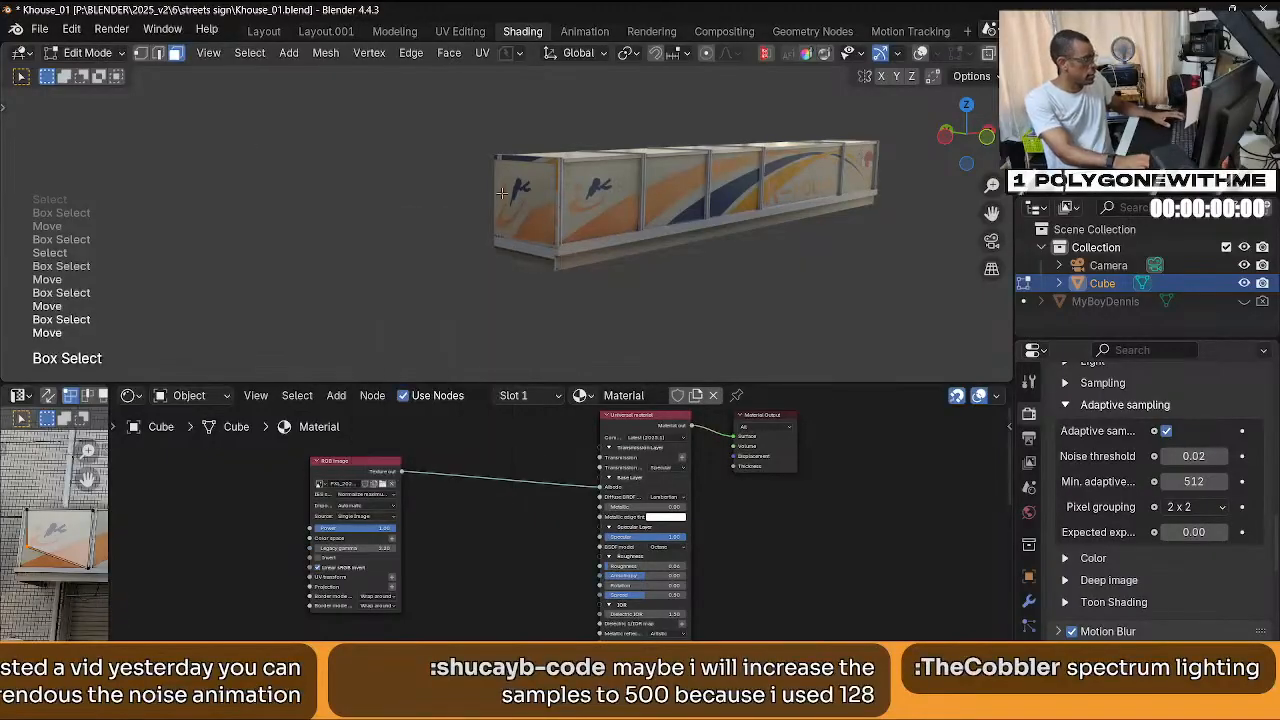
key(Tab)
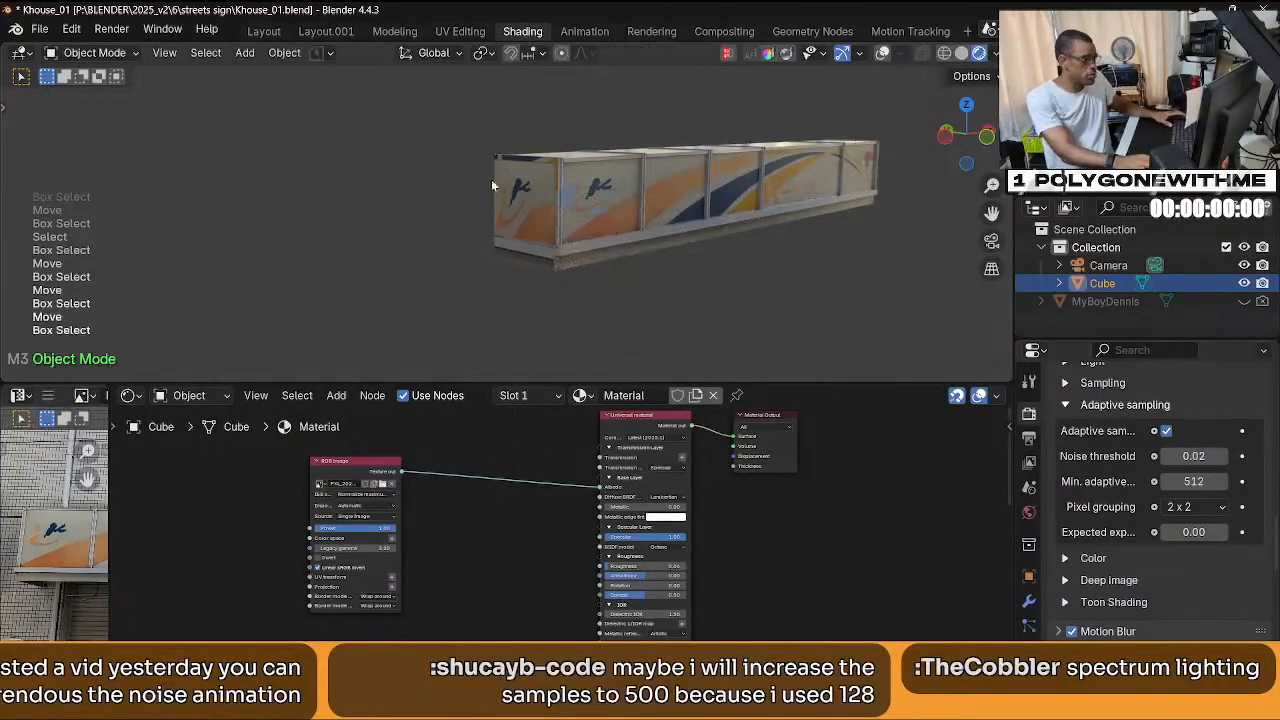
click(502, 241)
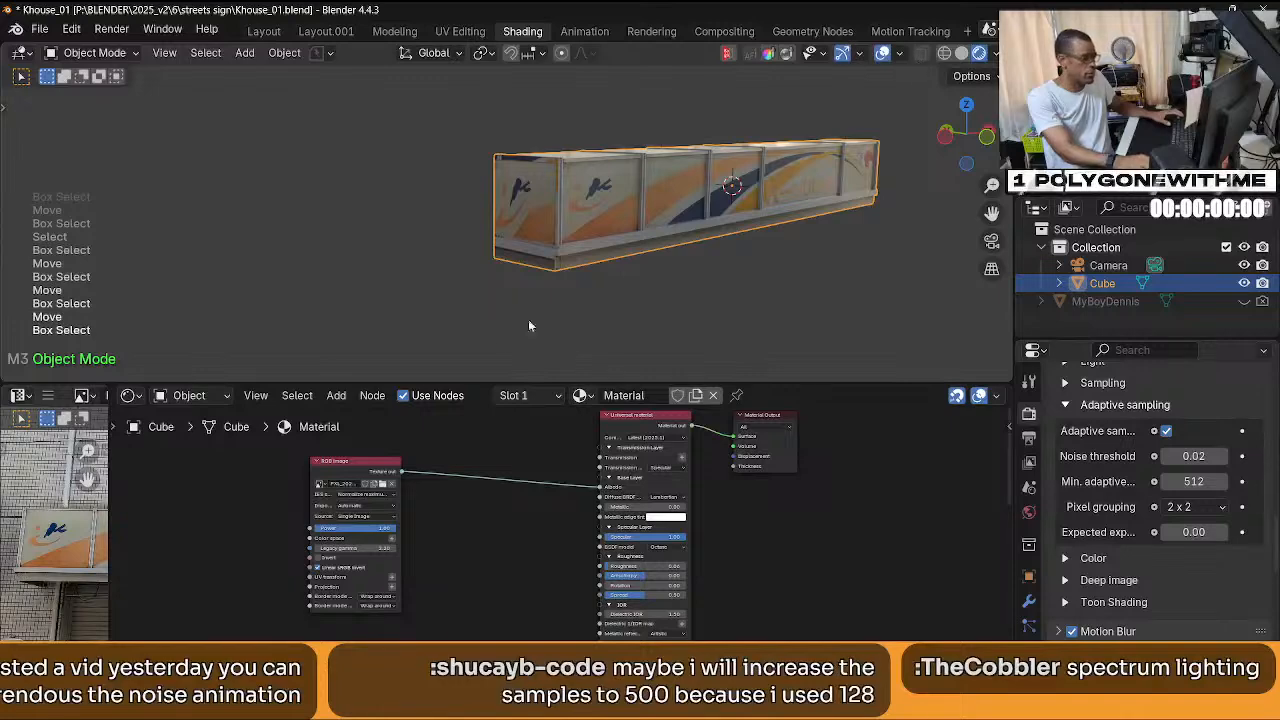
key(shift+a)
mouse_move(470, 298)
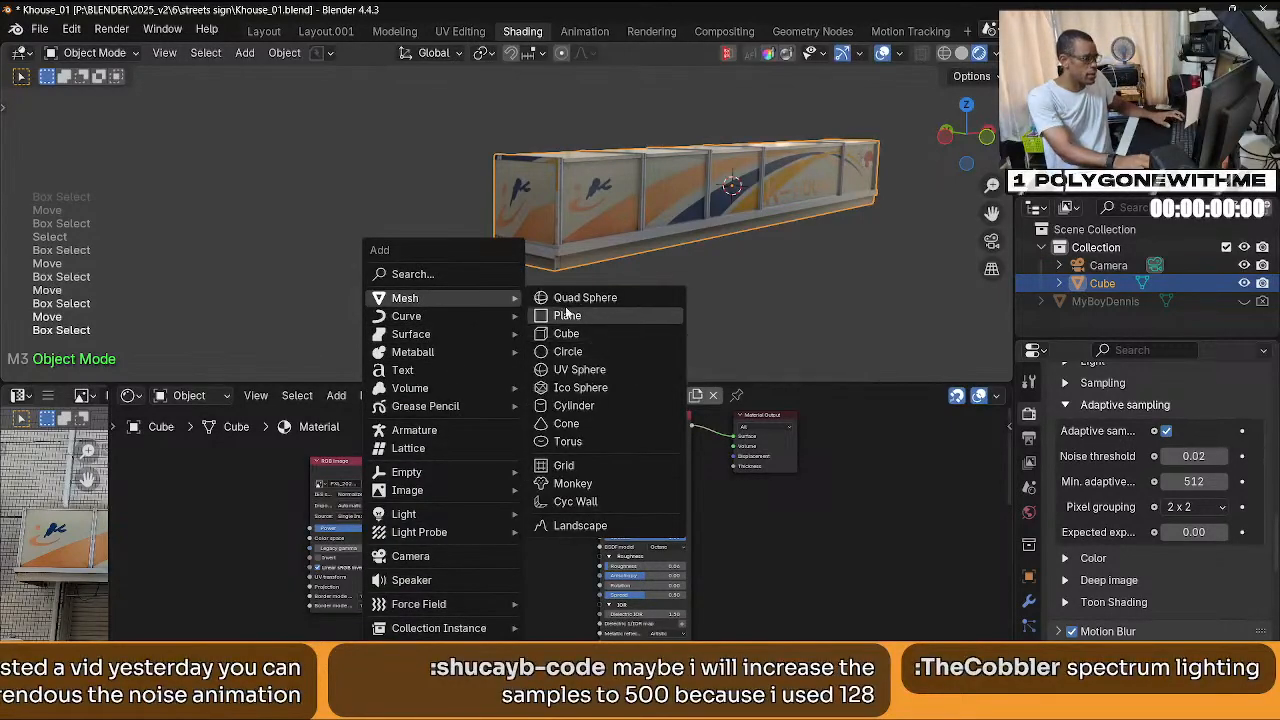
mouse_move(470, 514)
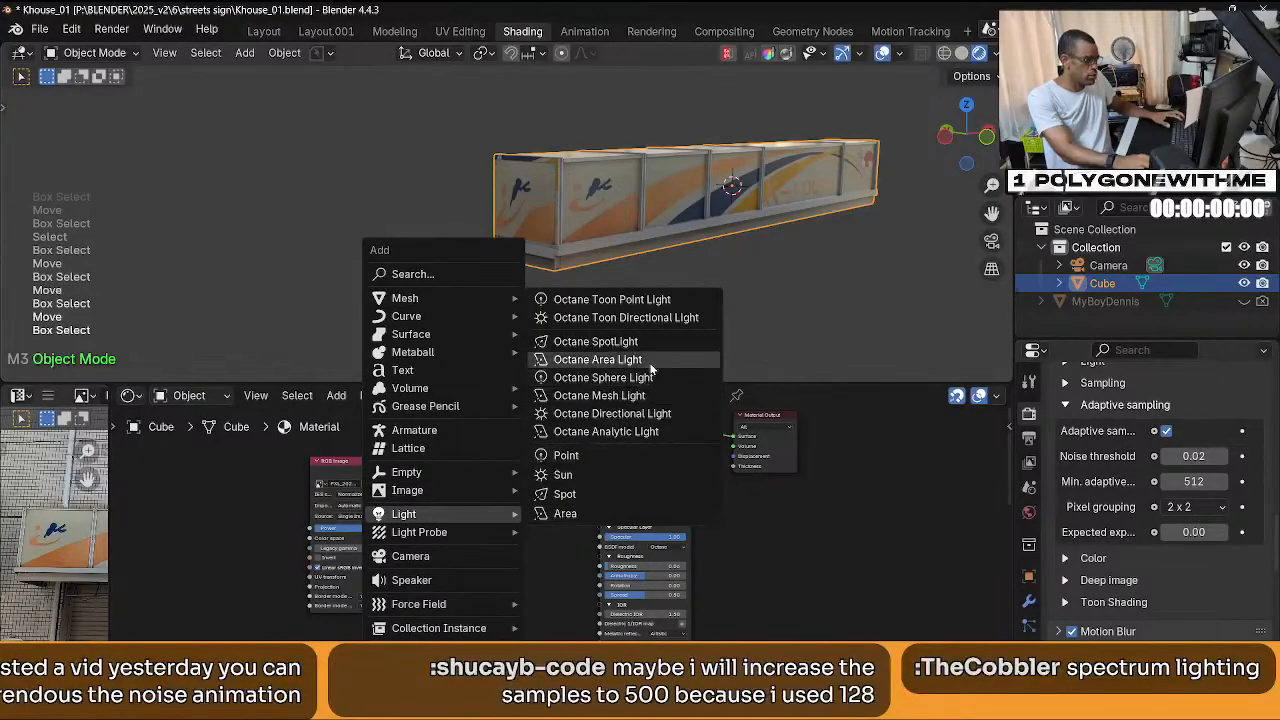
click(619, 356)
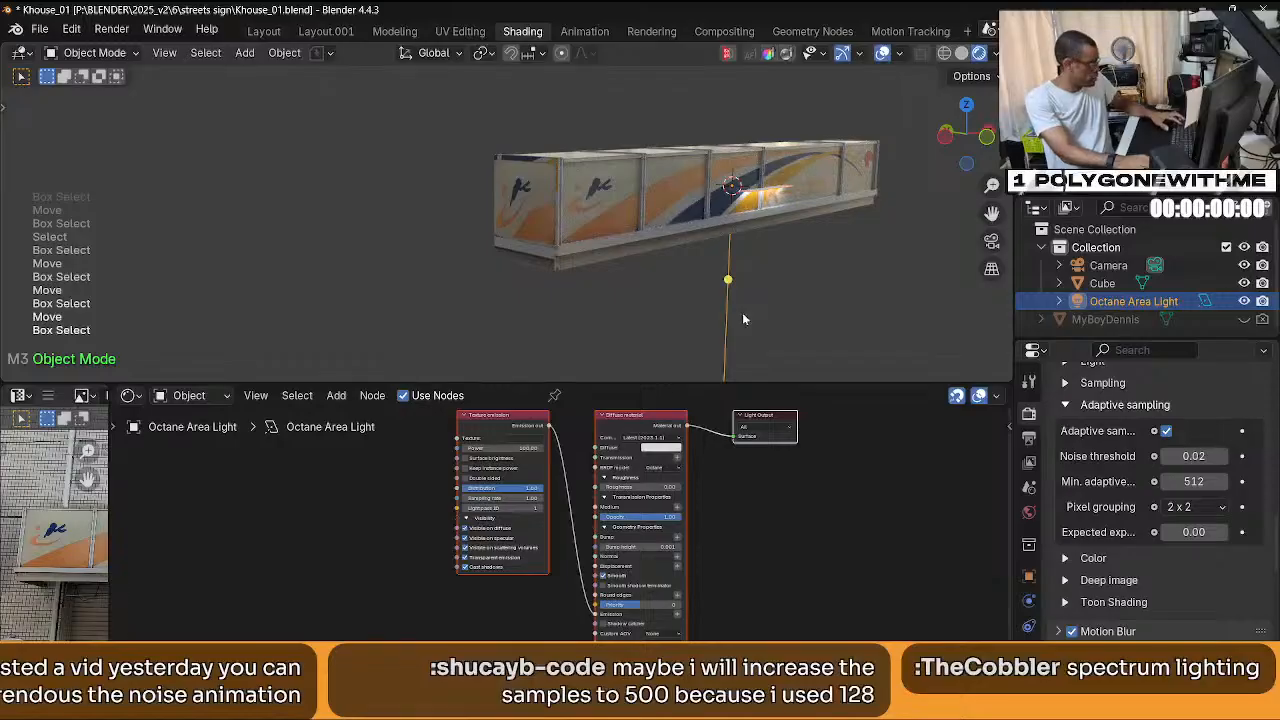
Raise the area light vertically above the sign and tilt it freely with a trackball rotation.
key(g)
key(z)
click(767, 248)
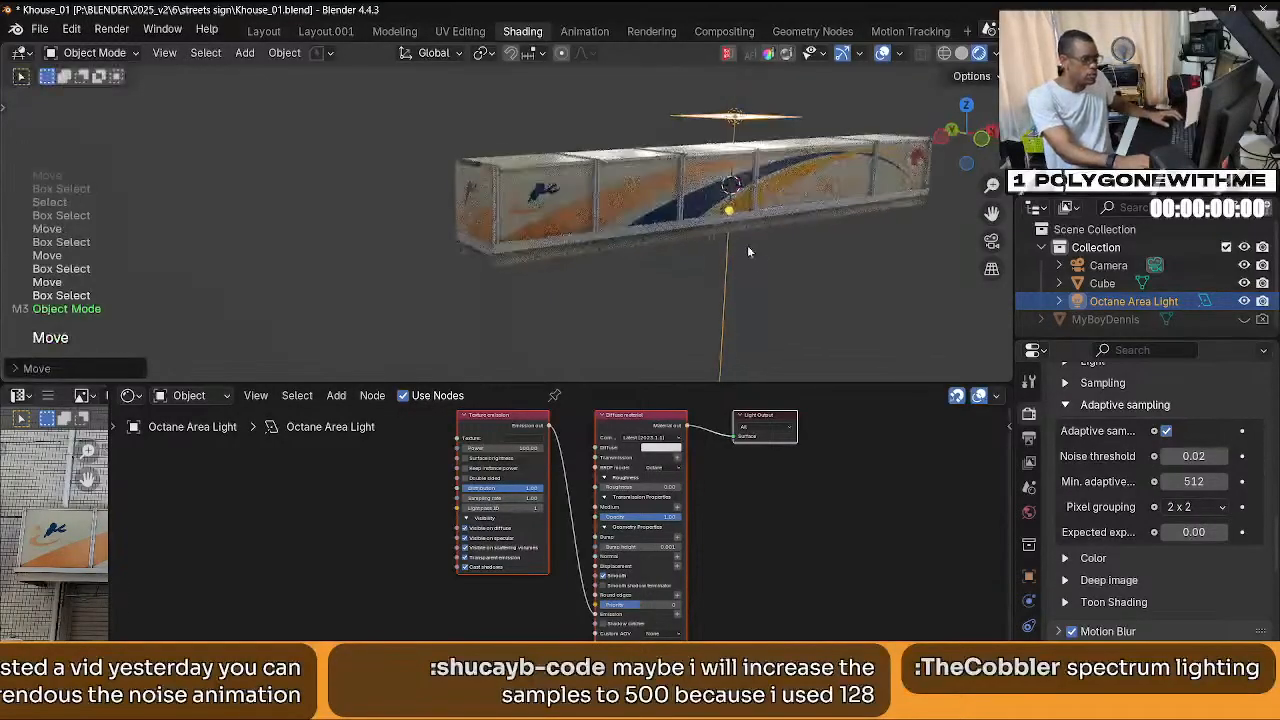
key(r)
key(r)
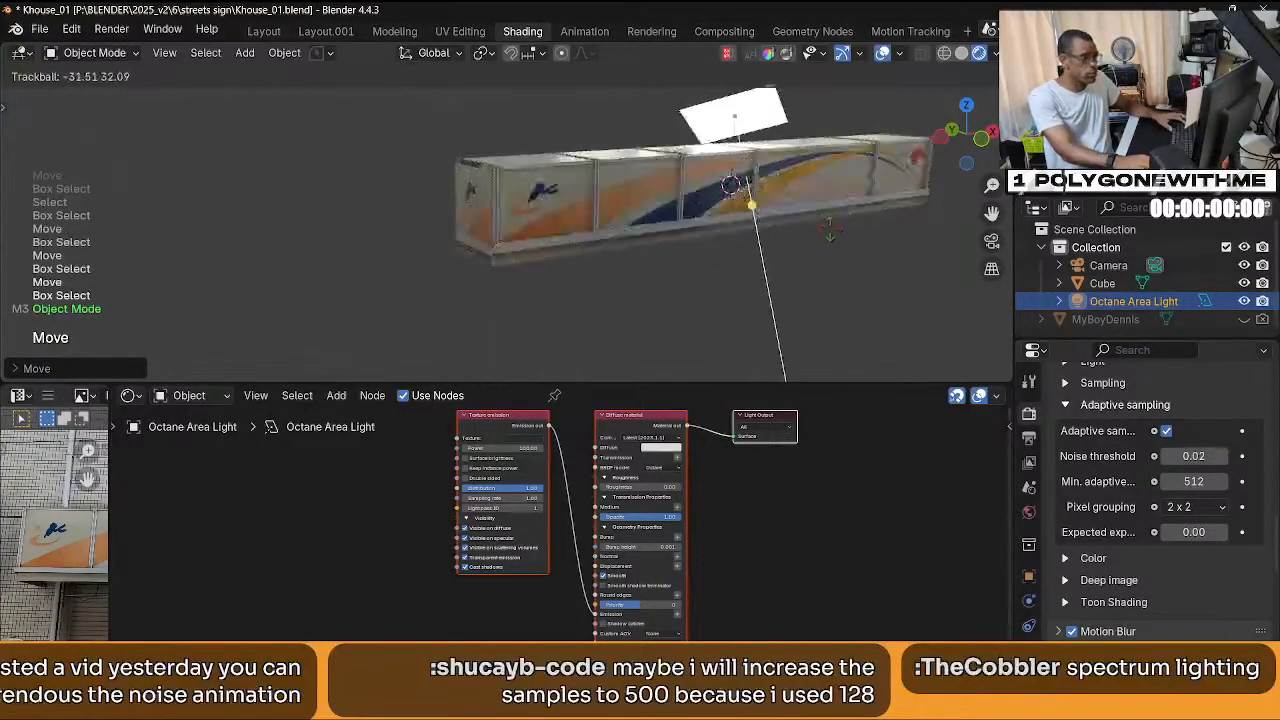
click(778, 233)
Delete the light's Texture emission node and add a Gaussian spectrum node beside the Diffuse material.
scroll(710, 533, up, 3)
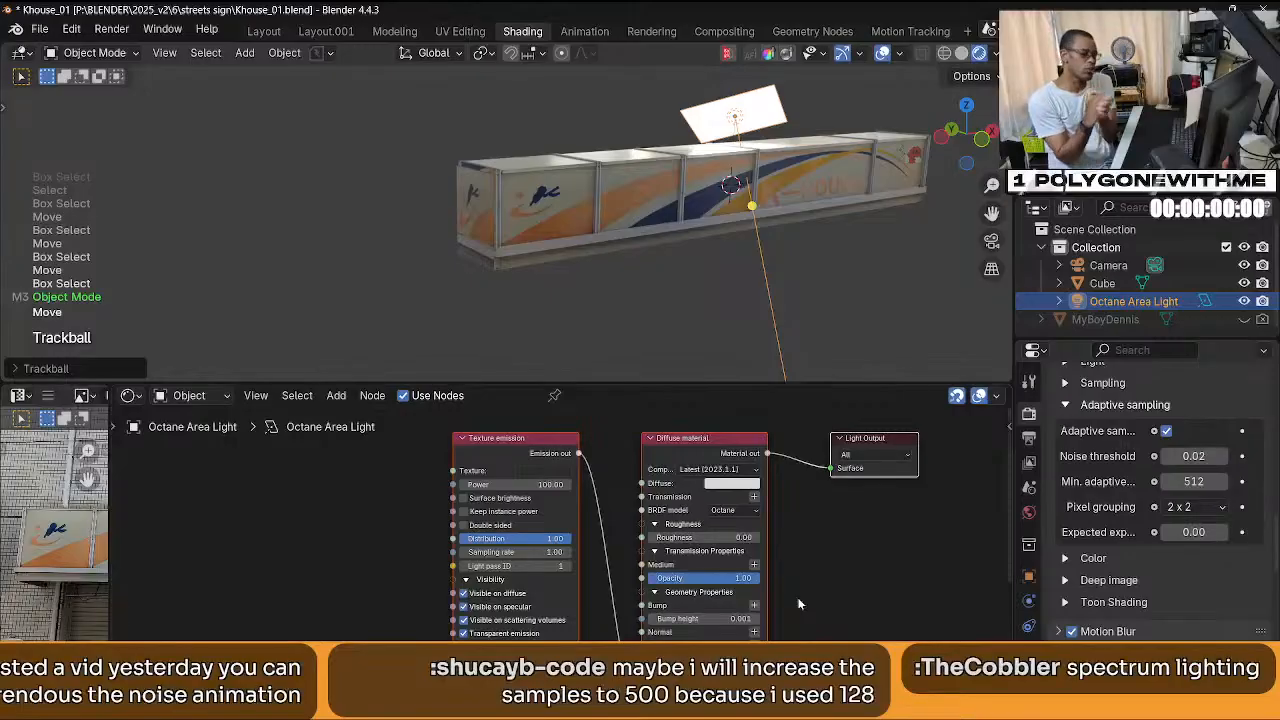
click(498, 453)
key(x)
middle_drag(545, 560, 528, 515)
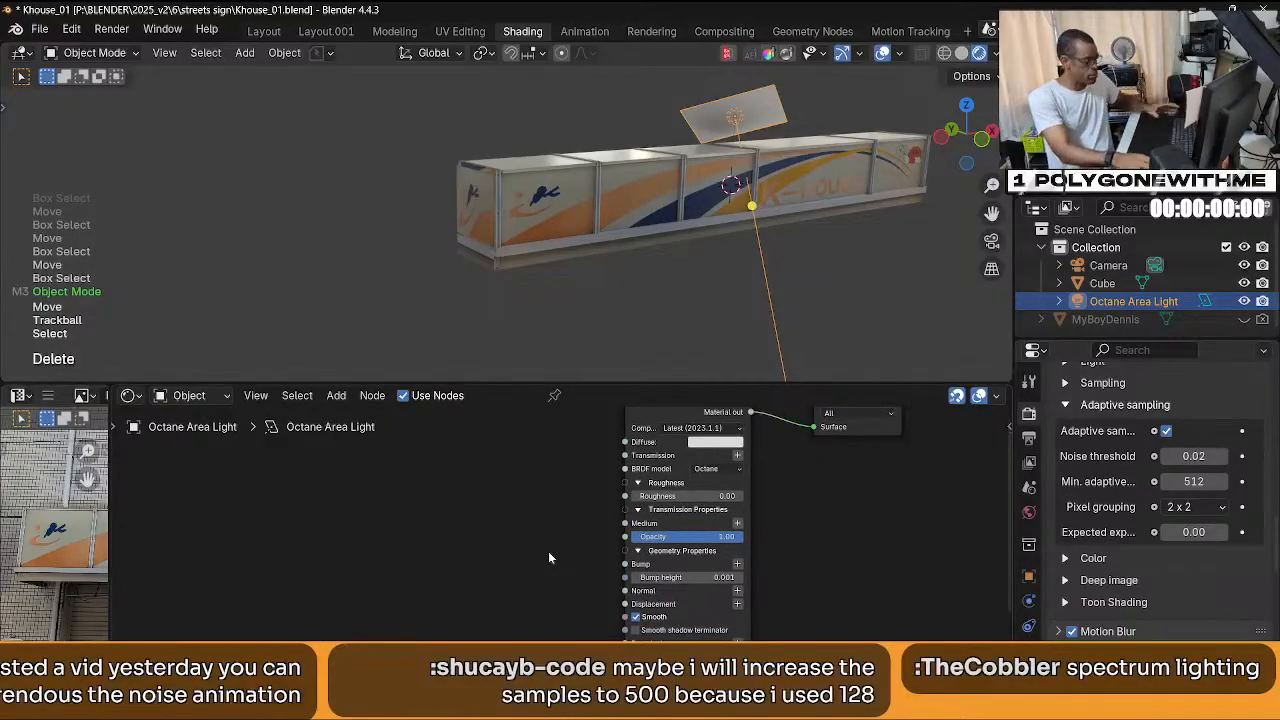
middle_drag(548, 557, 563, 559)
key(shift+a)
mouse_move(553, 562)
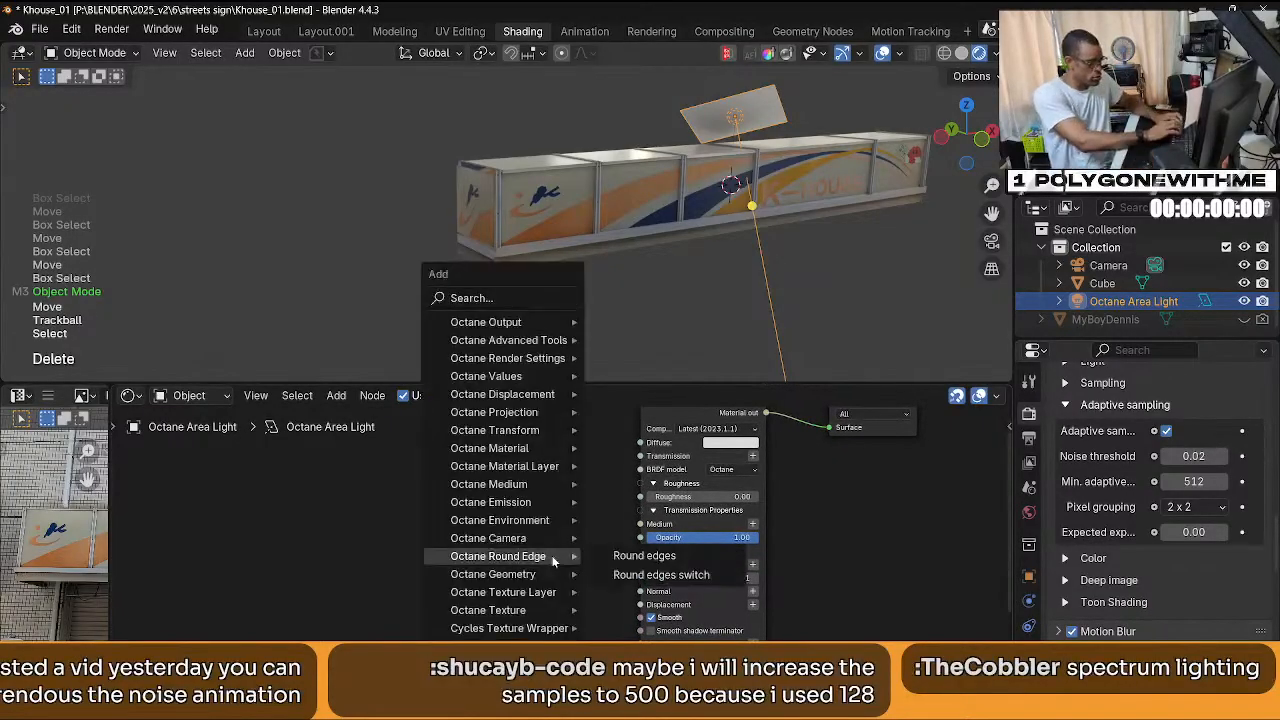
text(g)
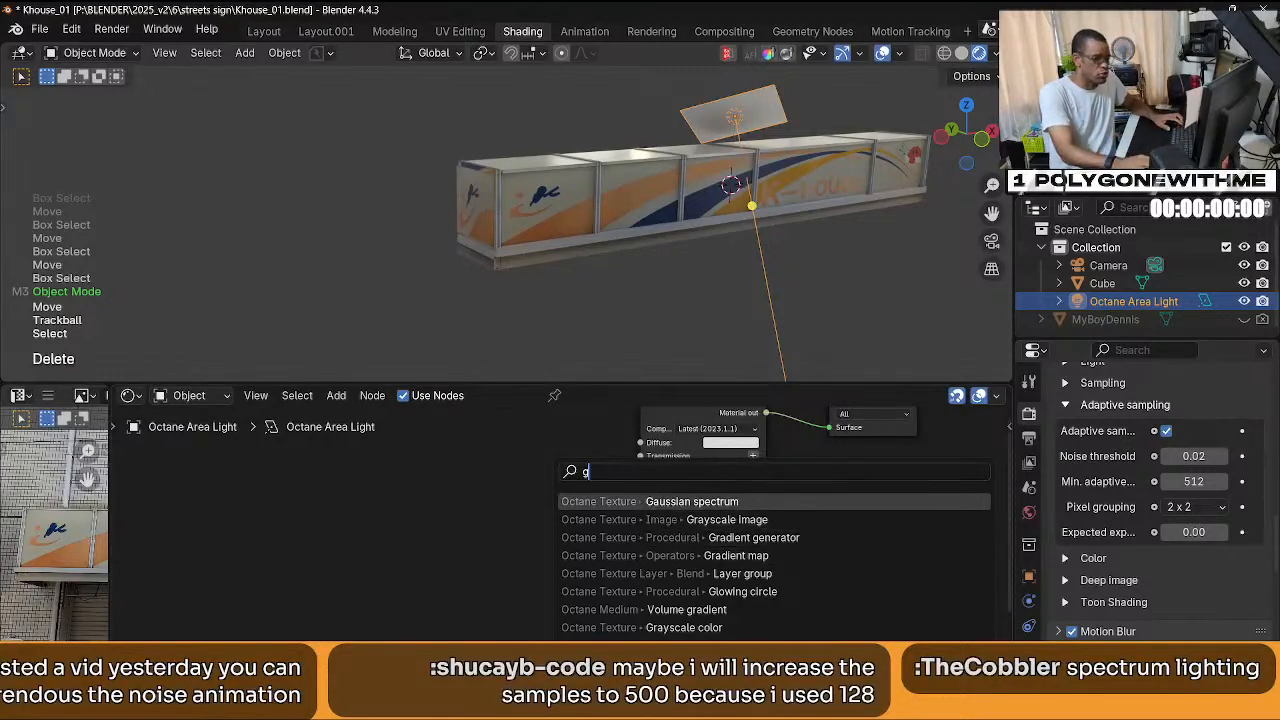
key(Return)
click(468, 485)
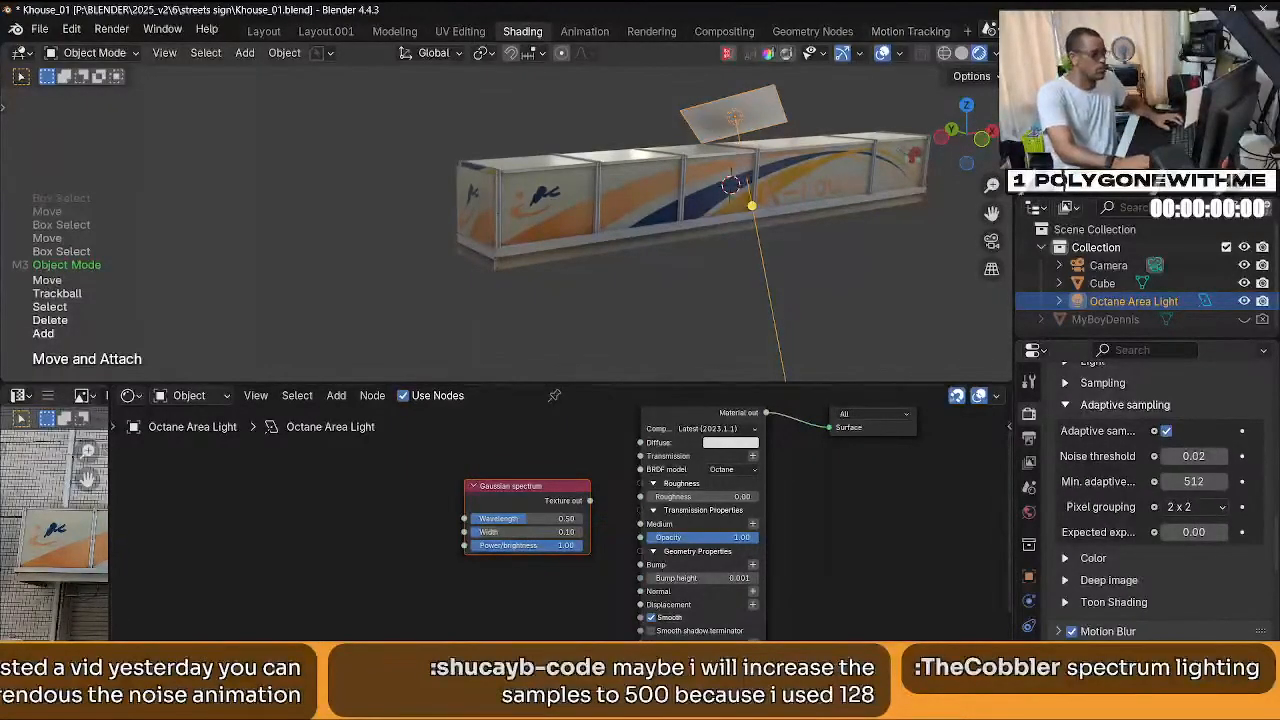
Switch to the browser, look up the Gaussian Spectrum page in the Octane documentation, read its wavelength chart and return to Blender.
click(815, 600)
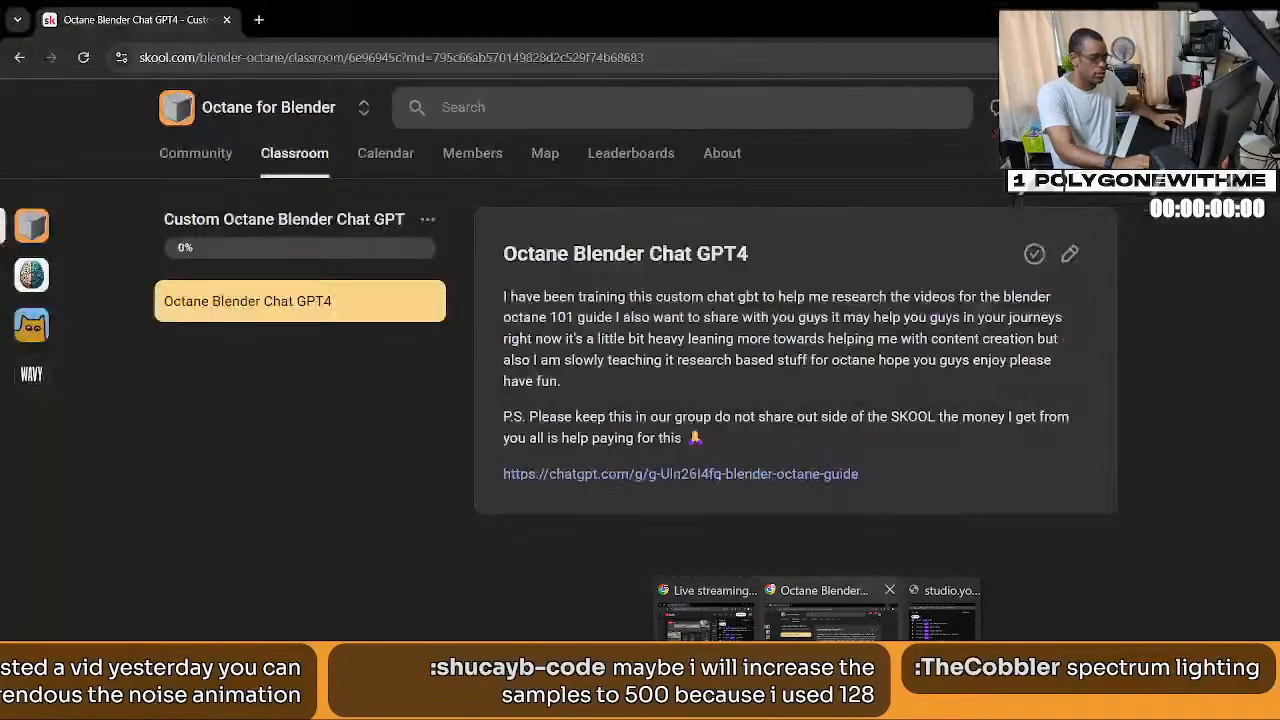
key(ctrl+t)
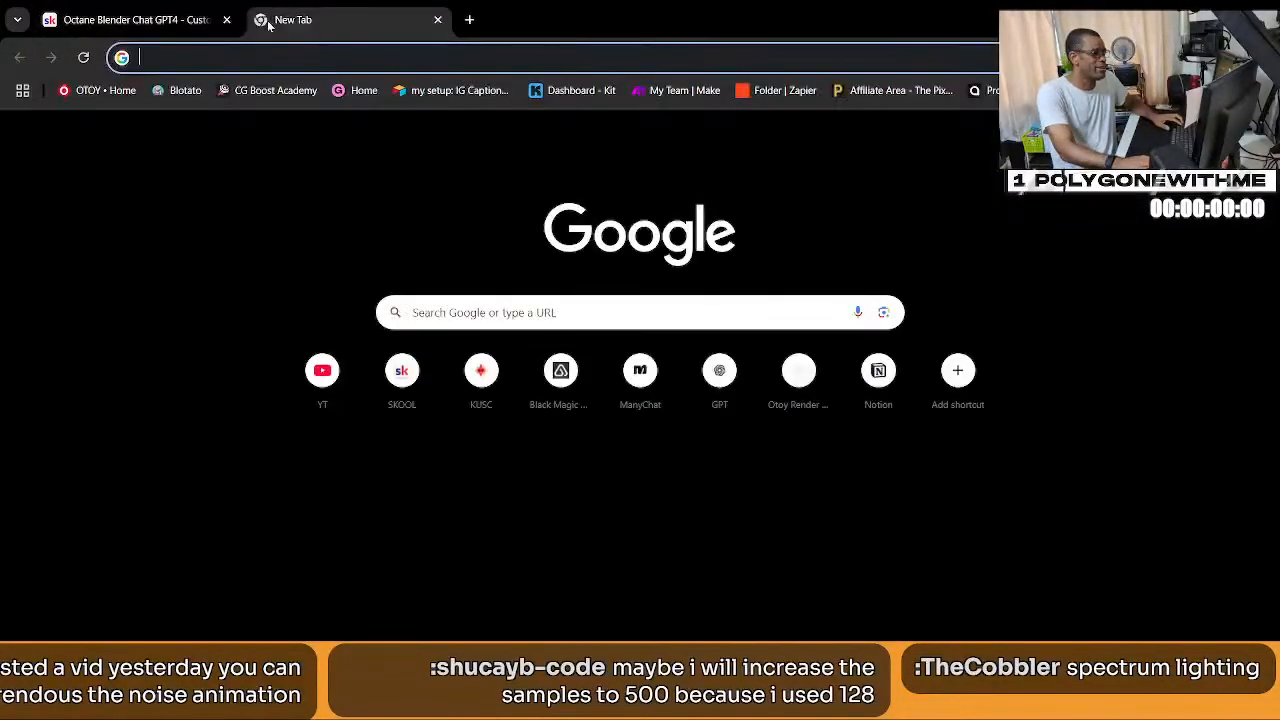
click(857, 313)
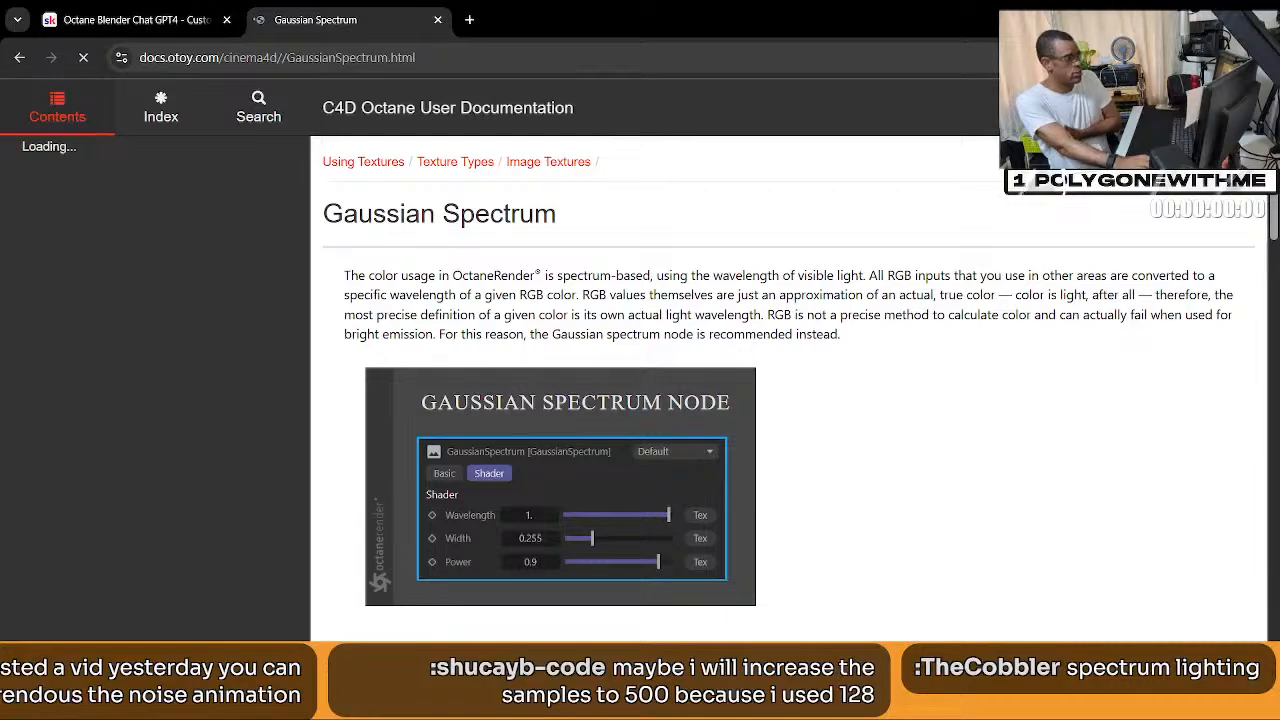
scroll(720, 471, down, 5)
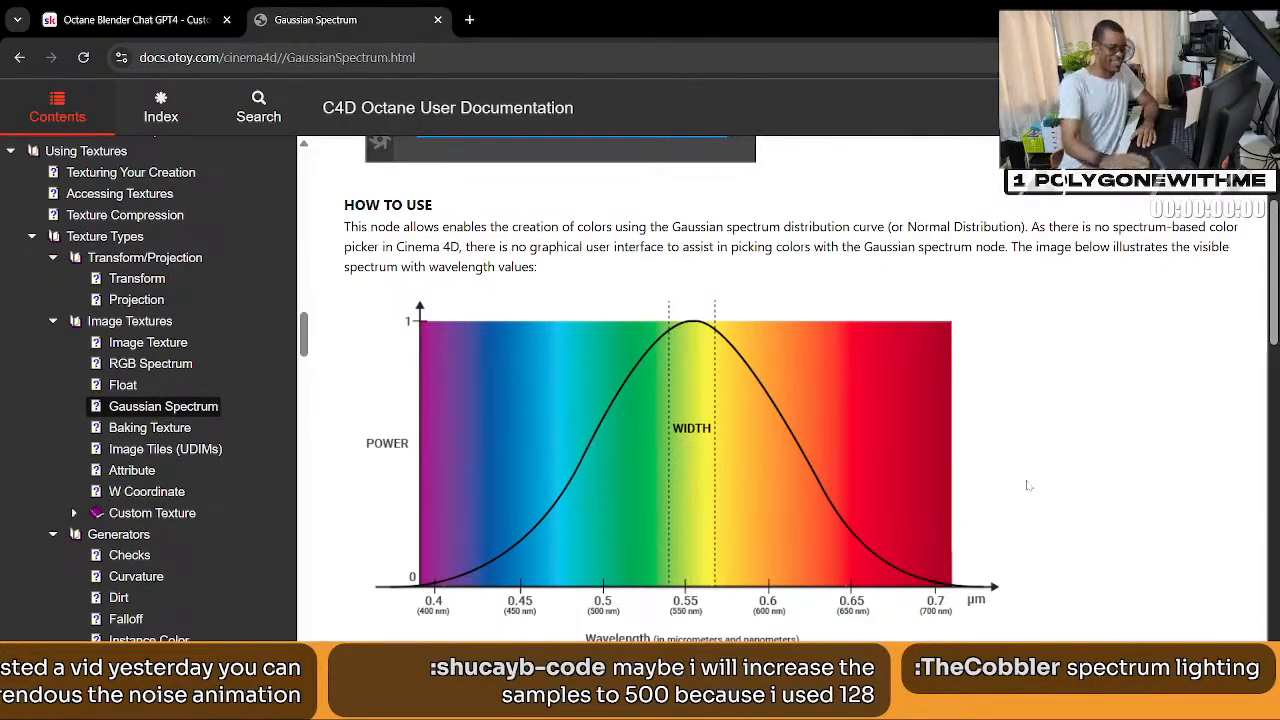
scroll(999, 618, down, 2)
scroll(998, 604, down, 6)
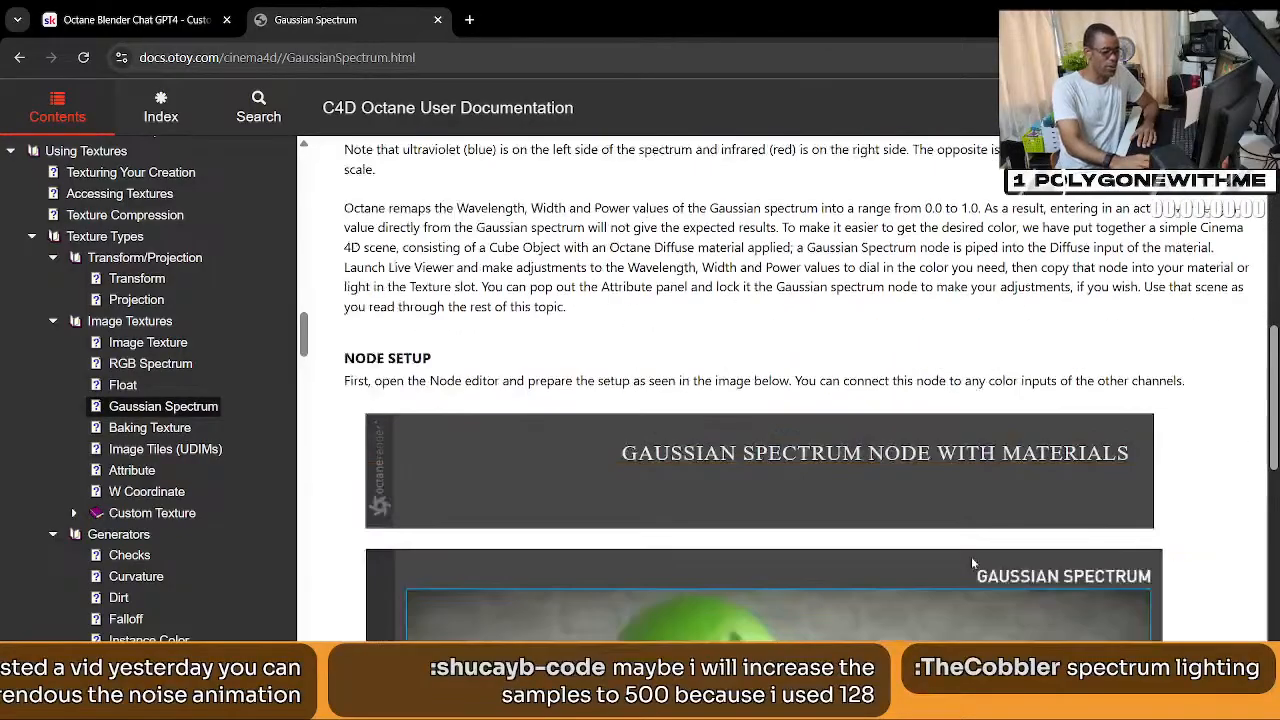
scroll(970, 557, up, 5)
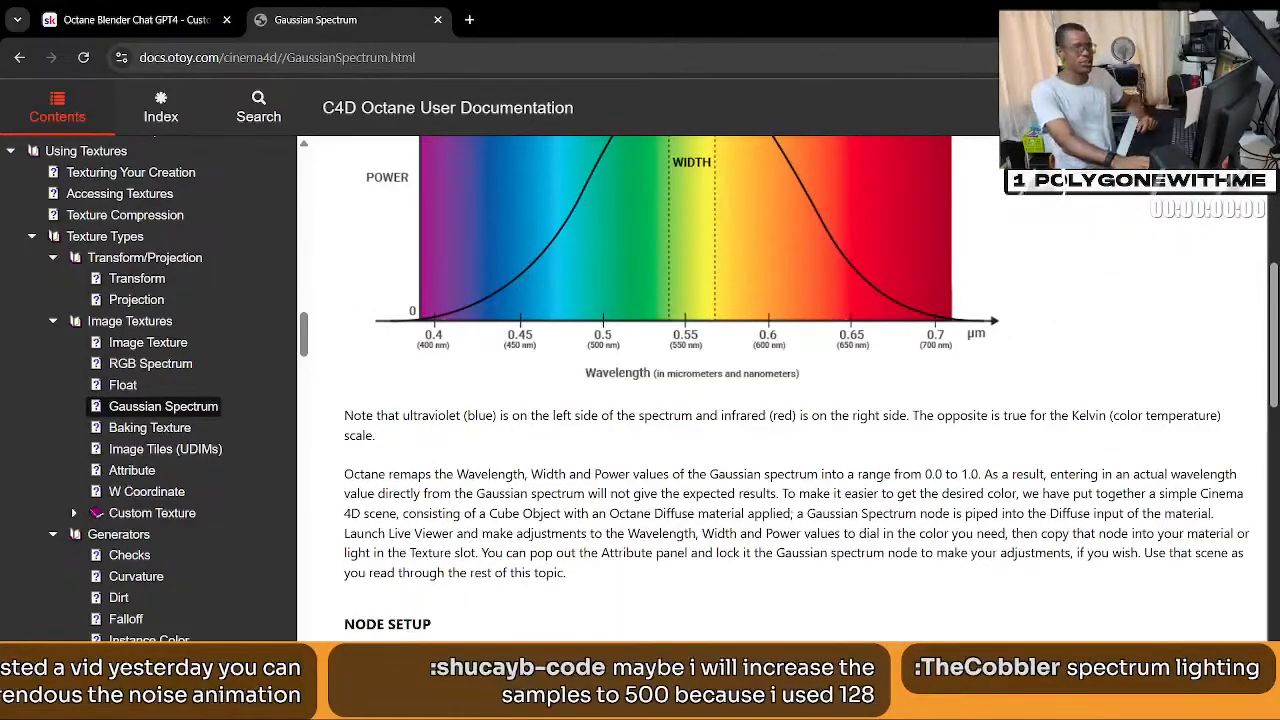
key(alt+Tab)
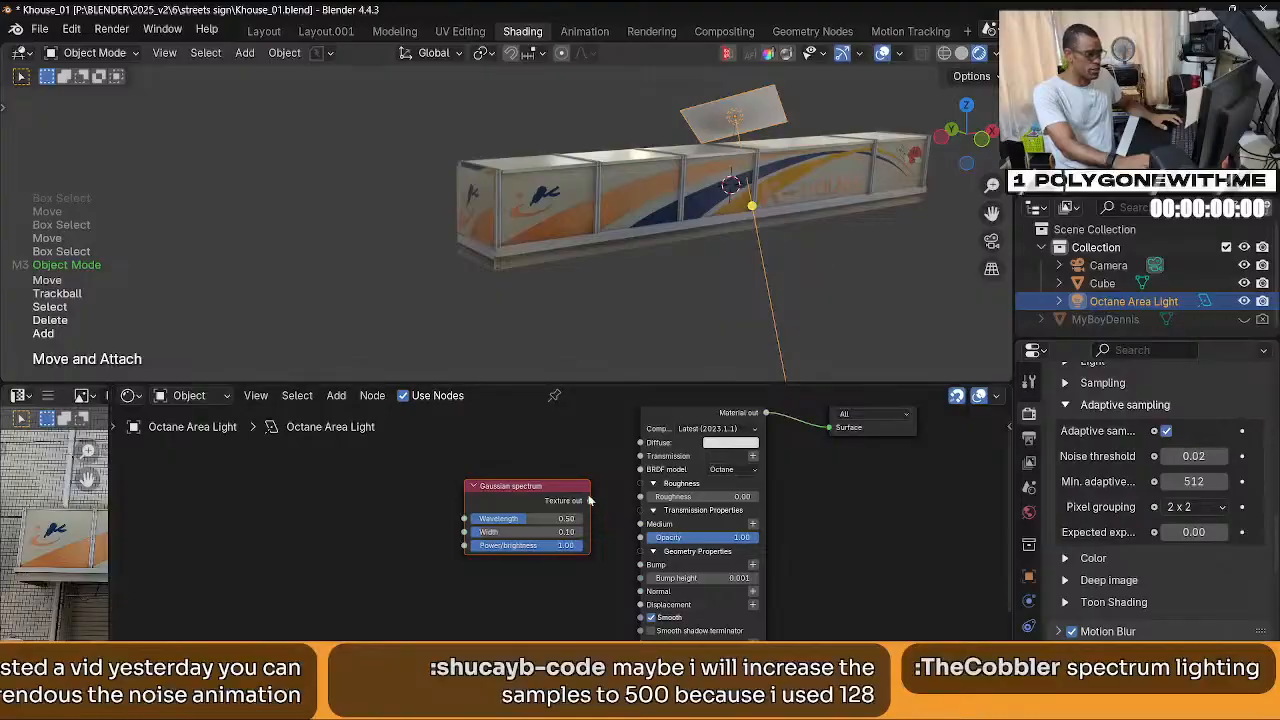
Add a Texture emission node to the Diffuse material's Emission input and connect the Gaussian spectrum to its Texture input.
drag(590, 500, 620, 620)
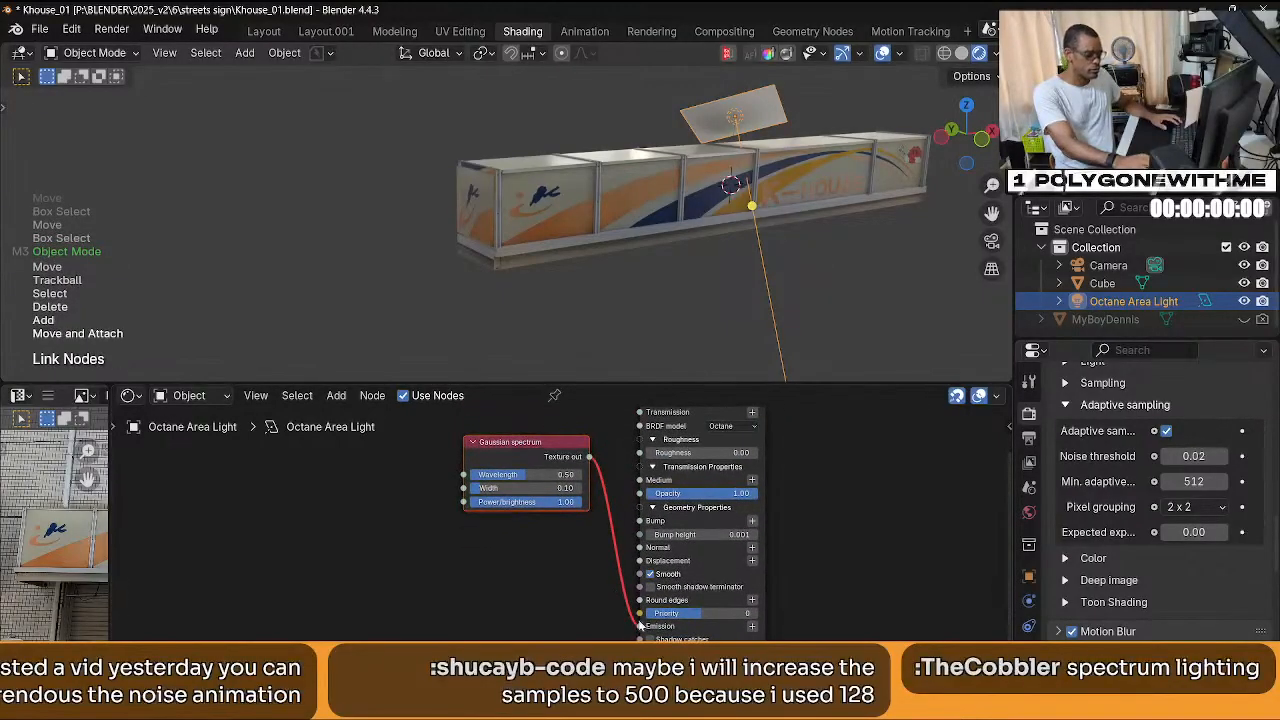
drag(550, 445, 337, 469)
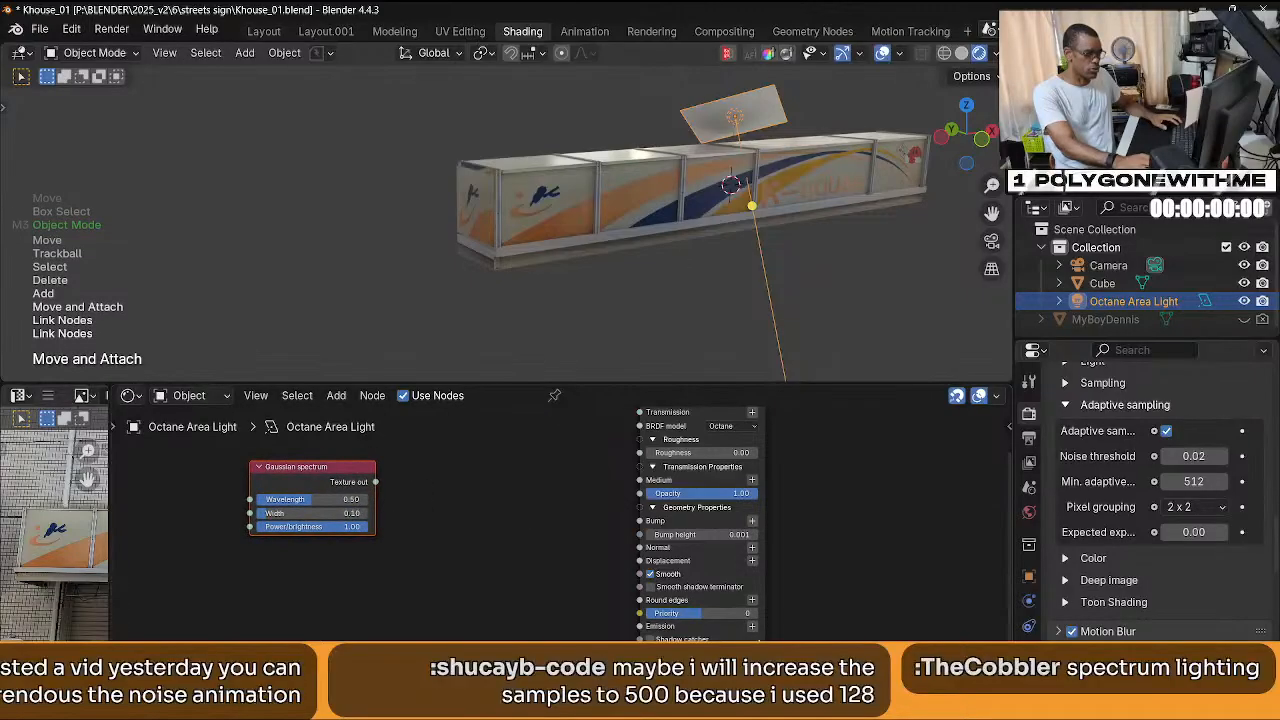
click(753, 627)
click(840, 633)
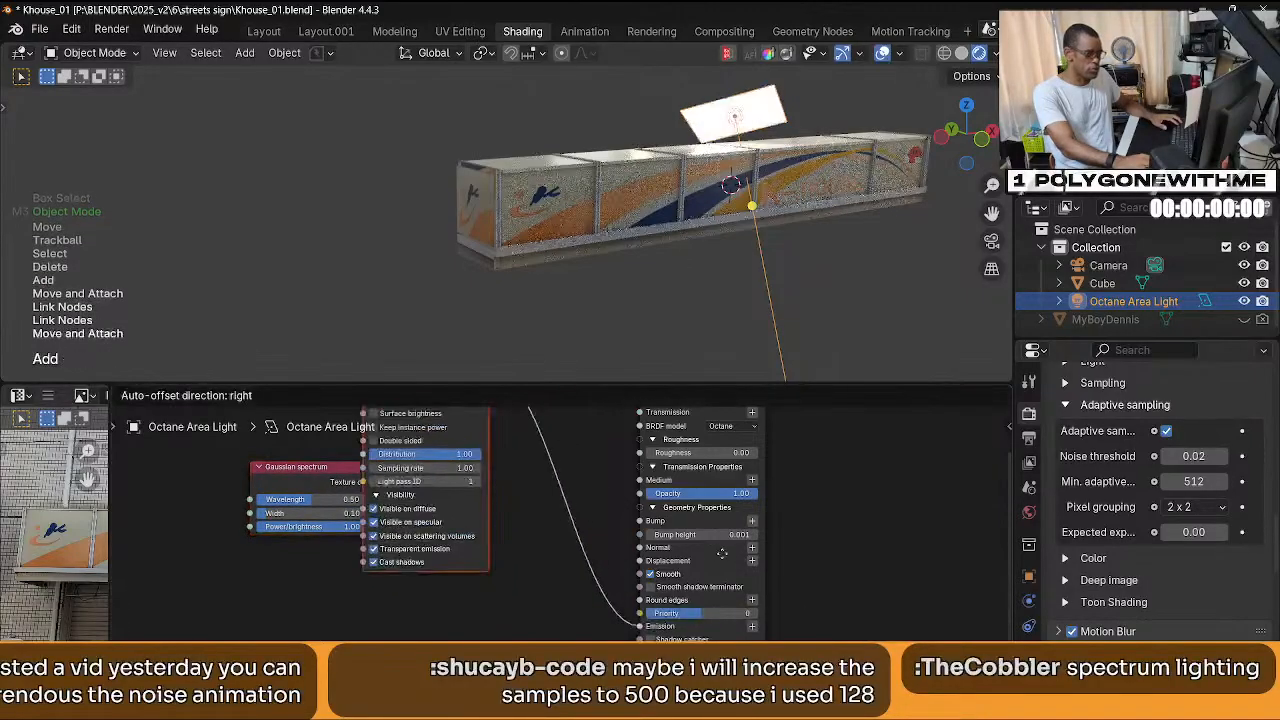
click(453, 570)
drag(376, 482, 451, 449)
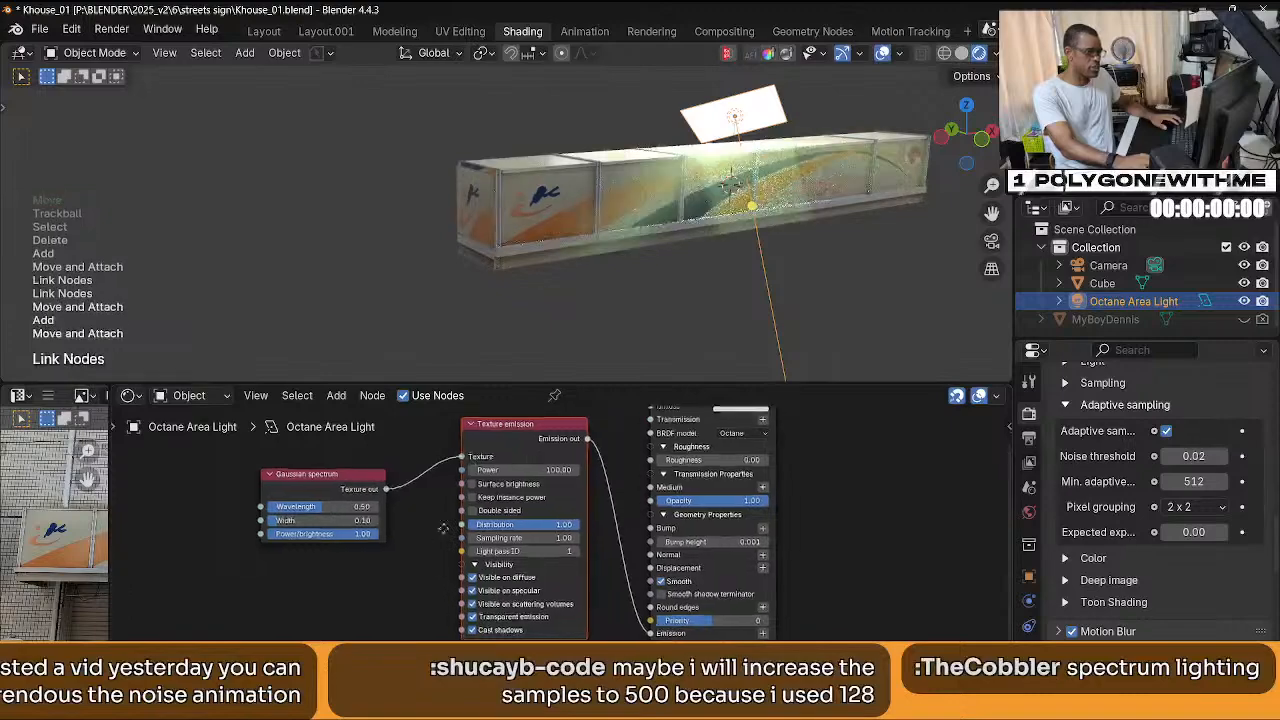
Adjust the Gaussian spectrum's wavelength, width and power to turn the area light yellow.
middle_drag(560, 520, 672, 559)
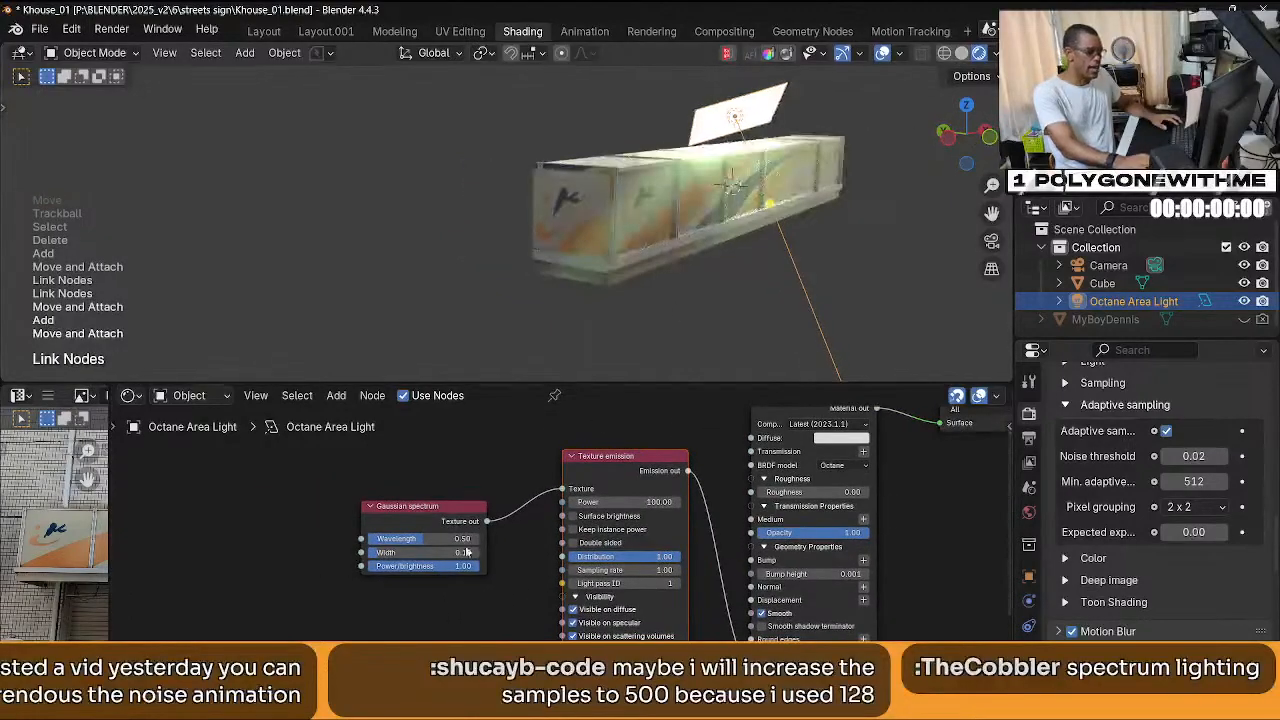
drag(405, 538, 366, 551)
key(ctrl+z)
key(BackSpace)
key(ctrl+z)
key(ctrl+z)
click(397, 538)
Delete the Octane Area Light from the scene.
scroll(398, 530, down, 3)
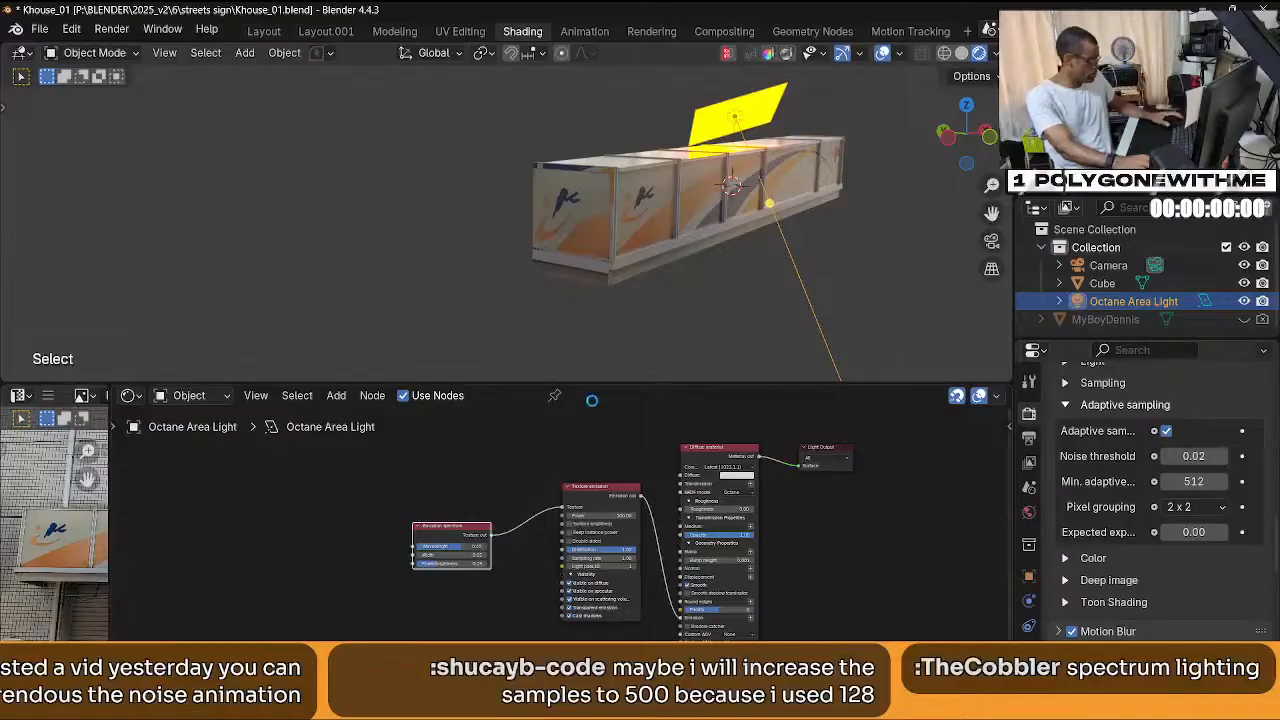
key(x)
click(699, 270)
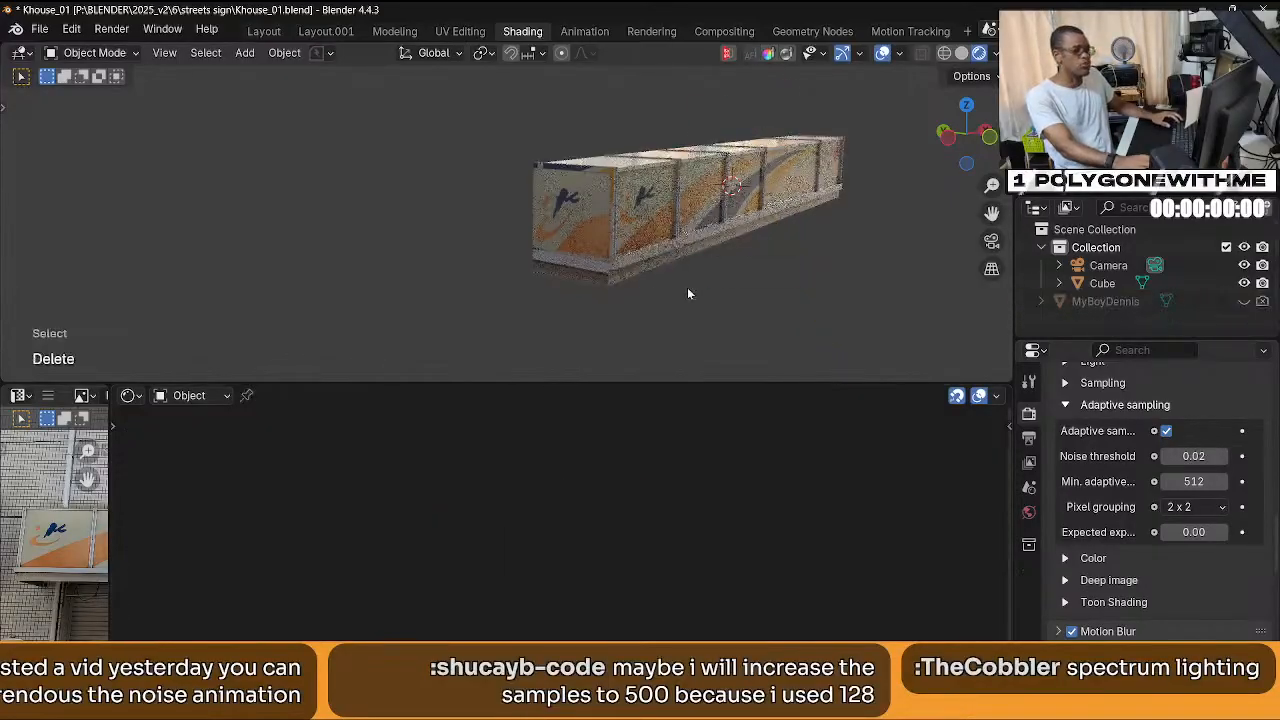
Look over the sign's front and end, select the sign mesh with the viewport overlays briefly hidden, and switch it to Edit Mode.
middle_drag(687, 287, 732, 289)
scroll(734, 256, up, 5)
scroll(706, 250, down, 4)
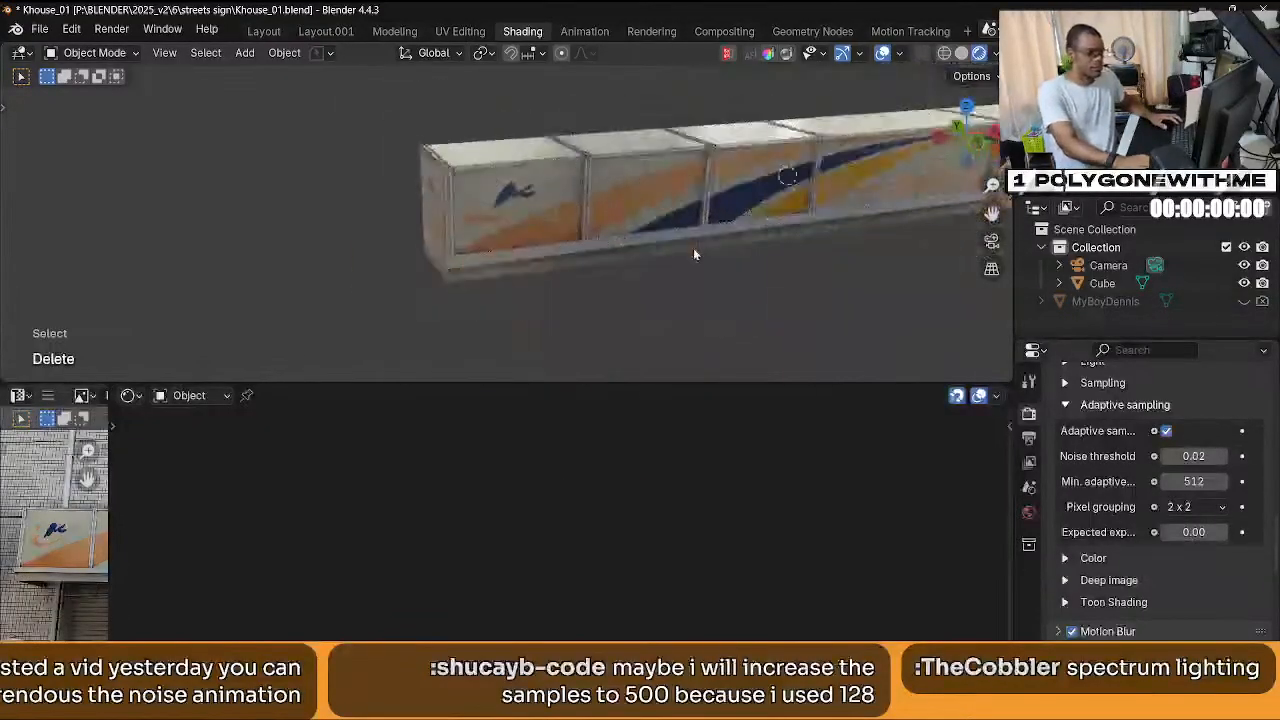
middle_drag(693, 248, 658, 250)
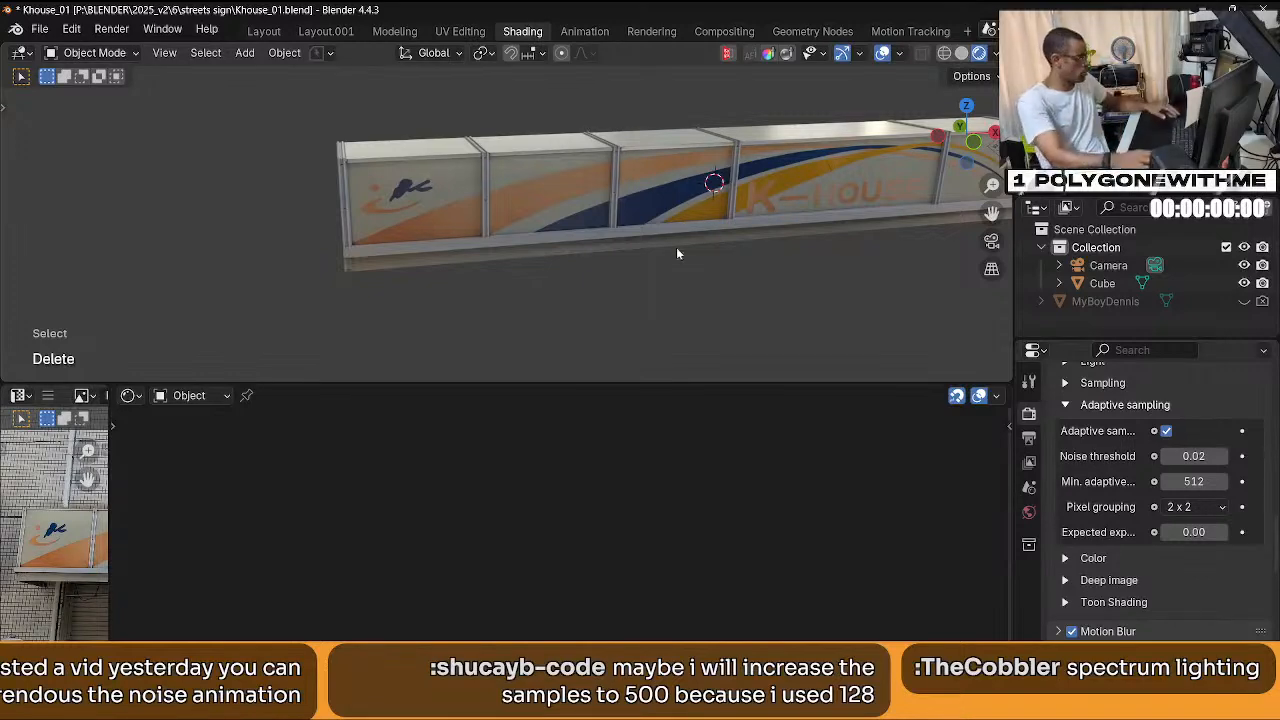
middle_drag(676, 250, 631, 228)
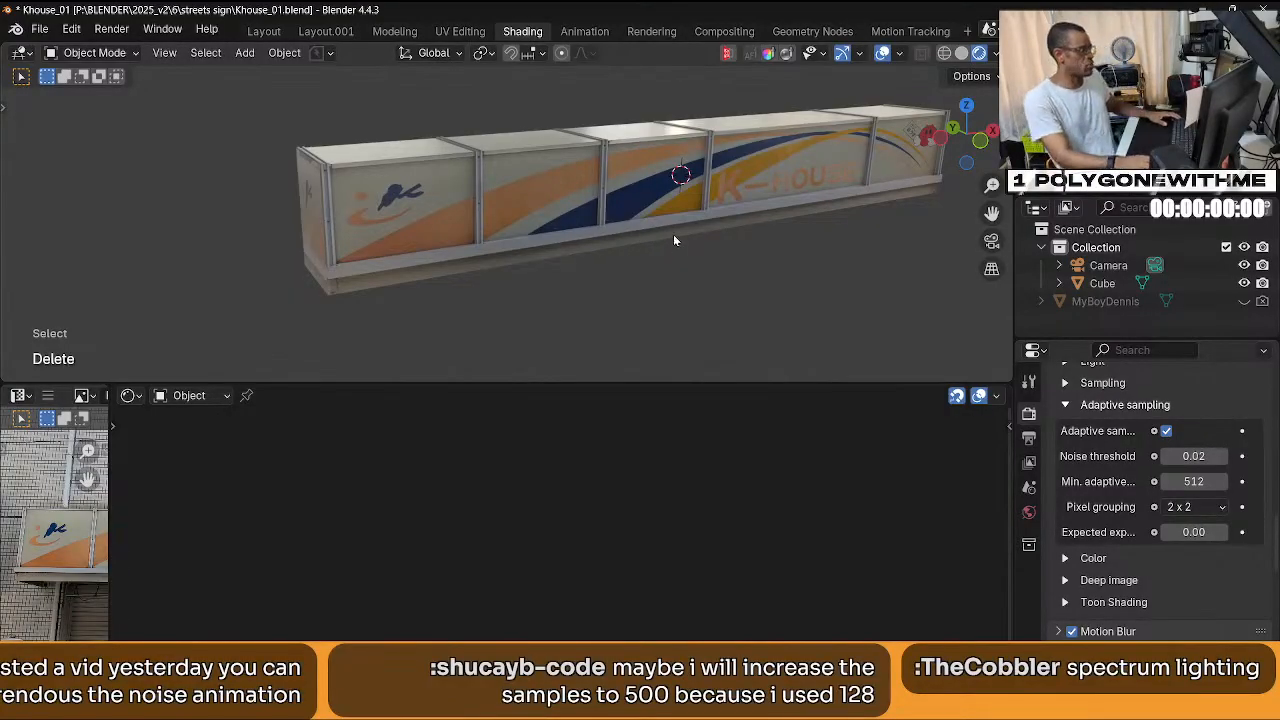
middle_drag(657, 200, 684, 252)
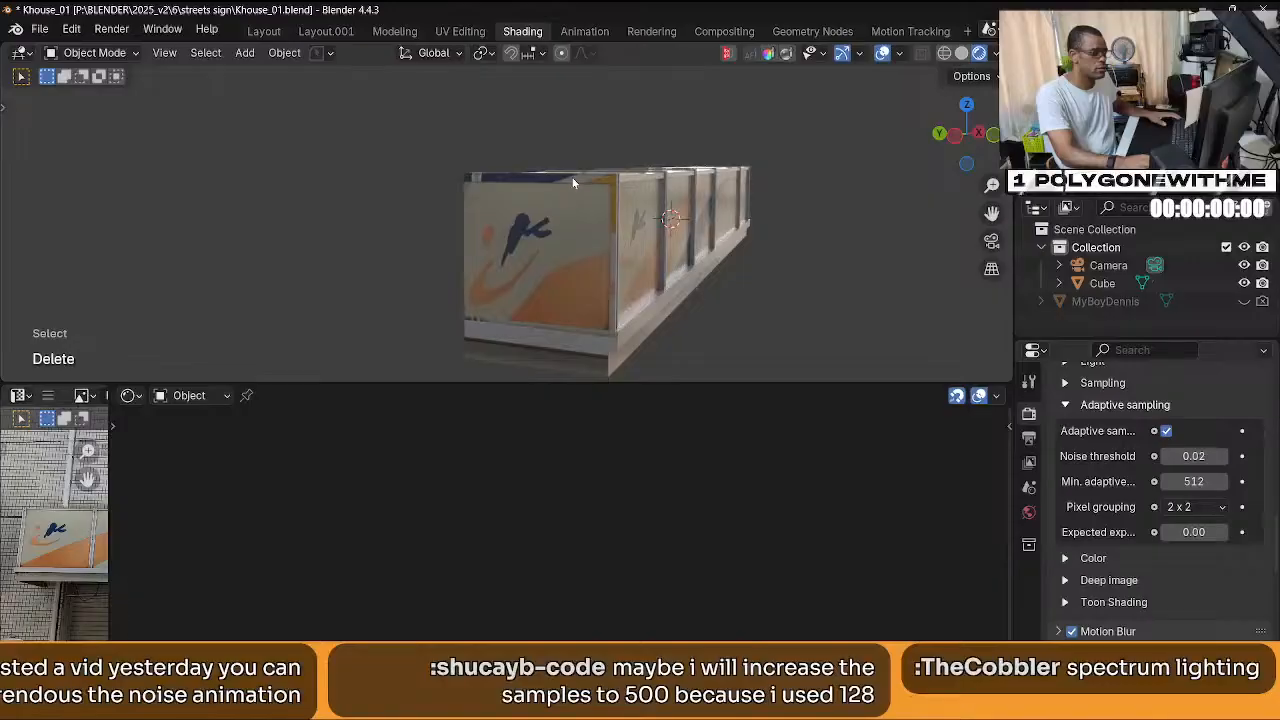
key(shift+alt+z)
click(565, 183)
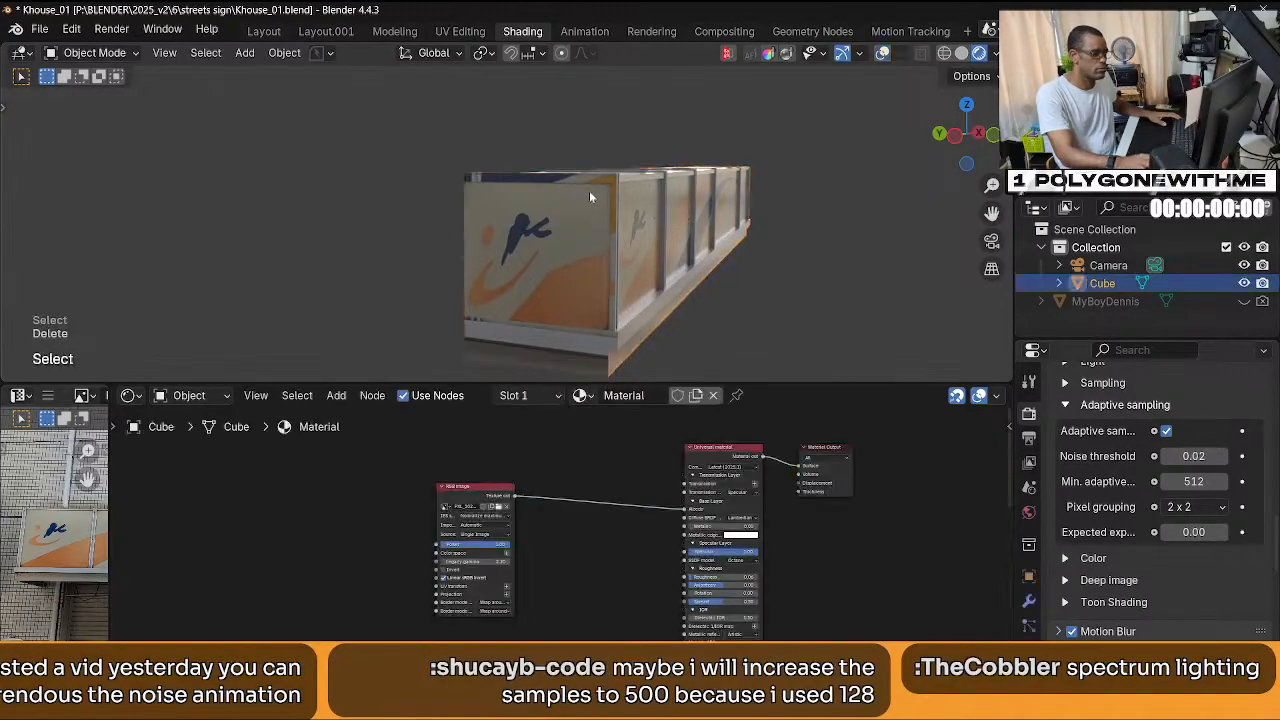
key(shift+alt+z)
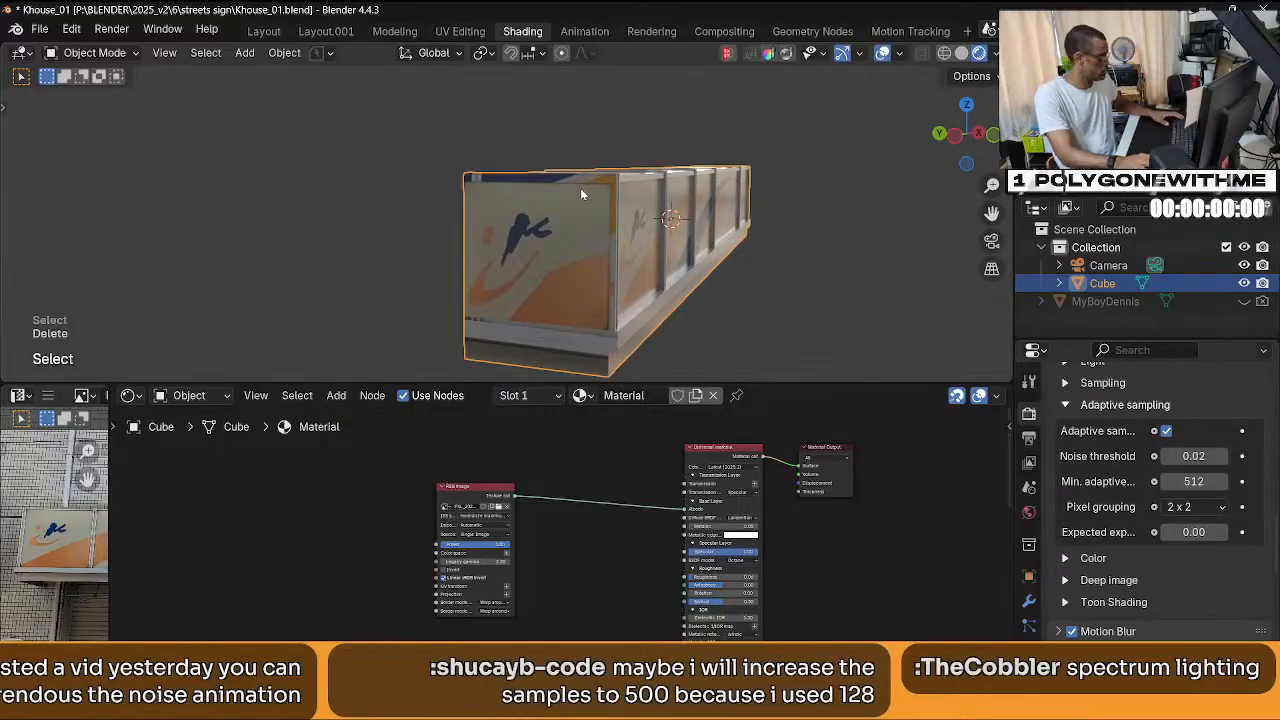
key(Tab)
click(728, 195)
click(552, 176)
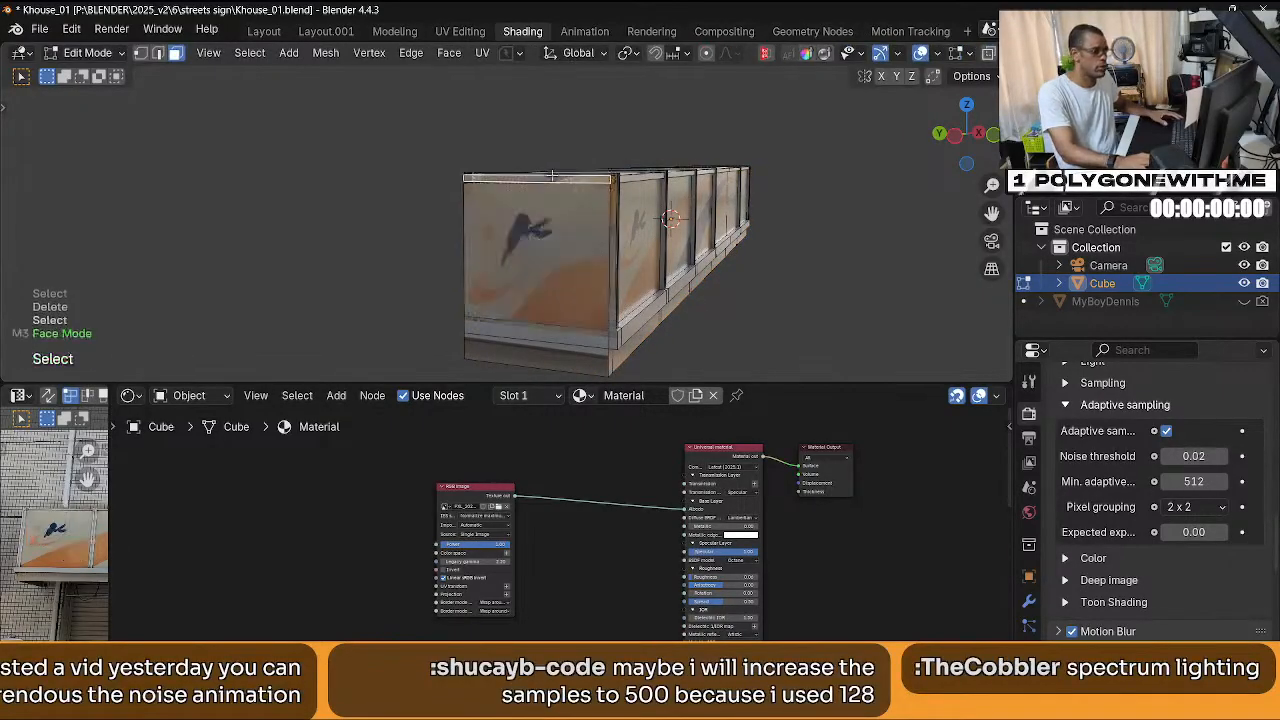
click(612, 180)
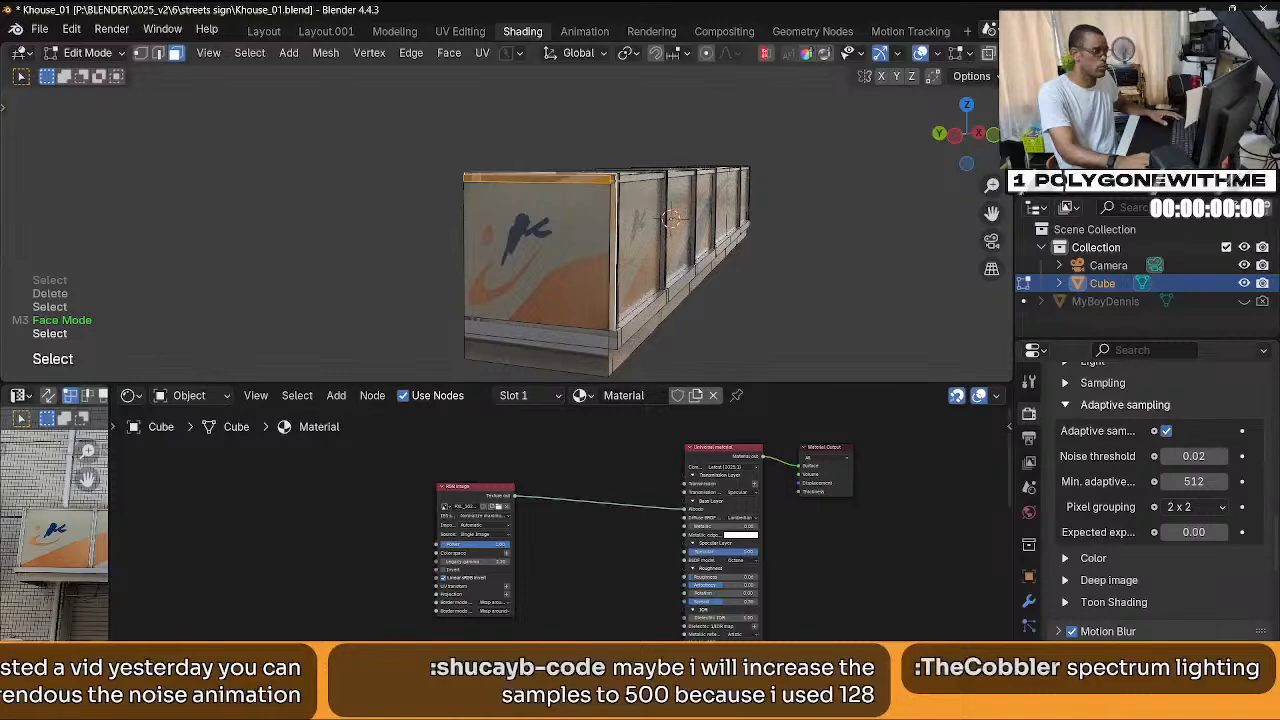
scroll(614, 215, up, 6)
scroll(619, 219, down, 6)
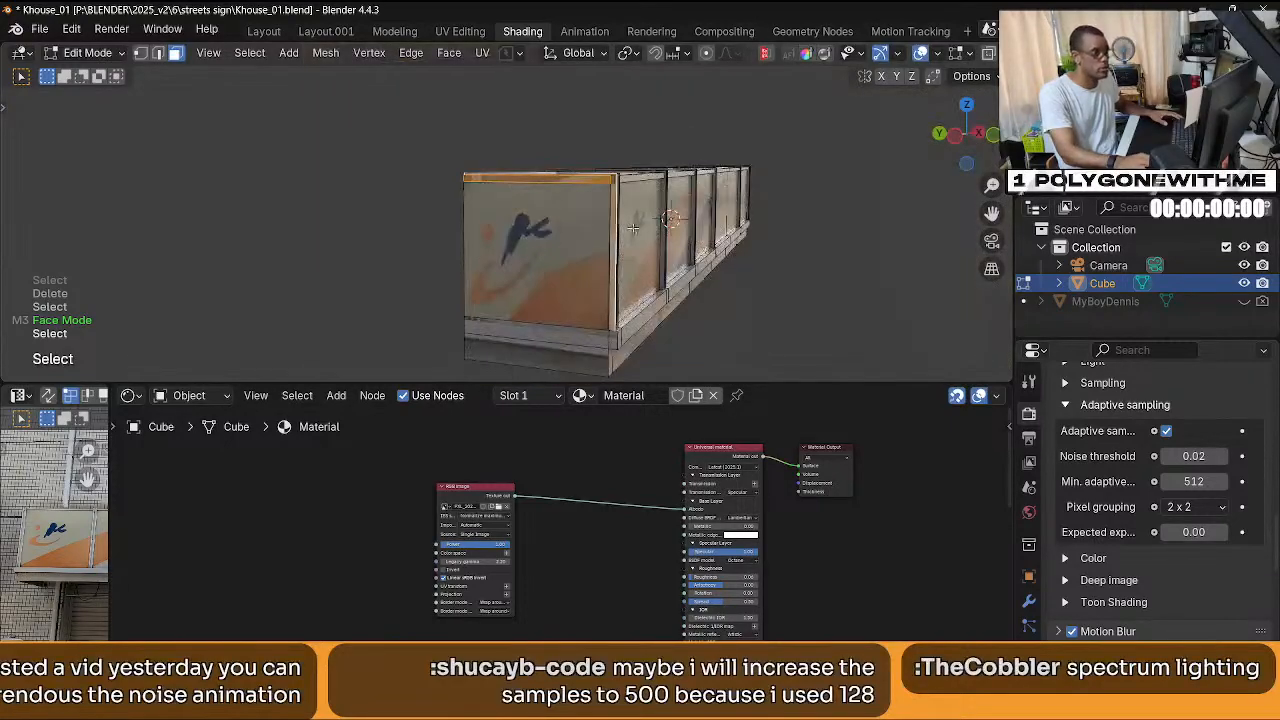
Select the lower trim face on the sign's end plus its small corner face, and display their UVs over the photo.
middle_drag(619, 219, 655, 254)
scroll(669, 237, up, 3)
scroll(668, 238, down, 4)
click(595, 288)
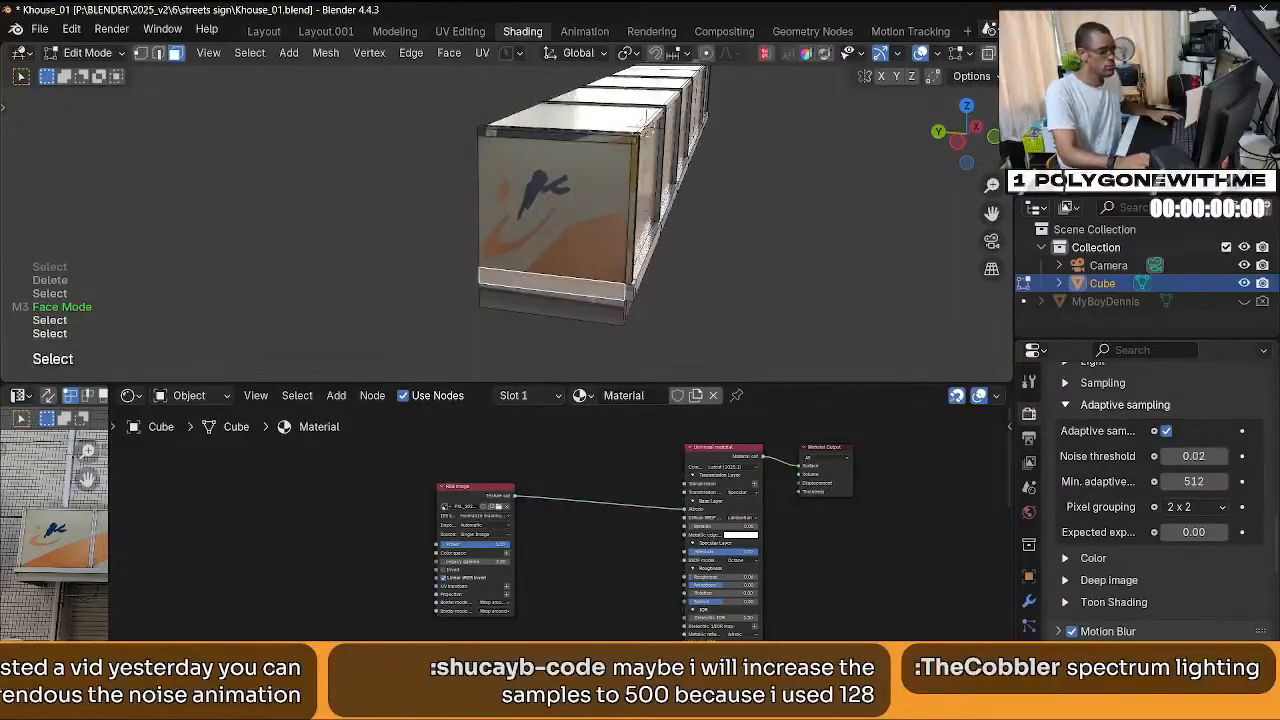
shift+click(630, 290)
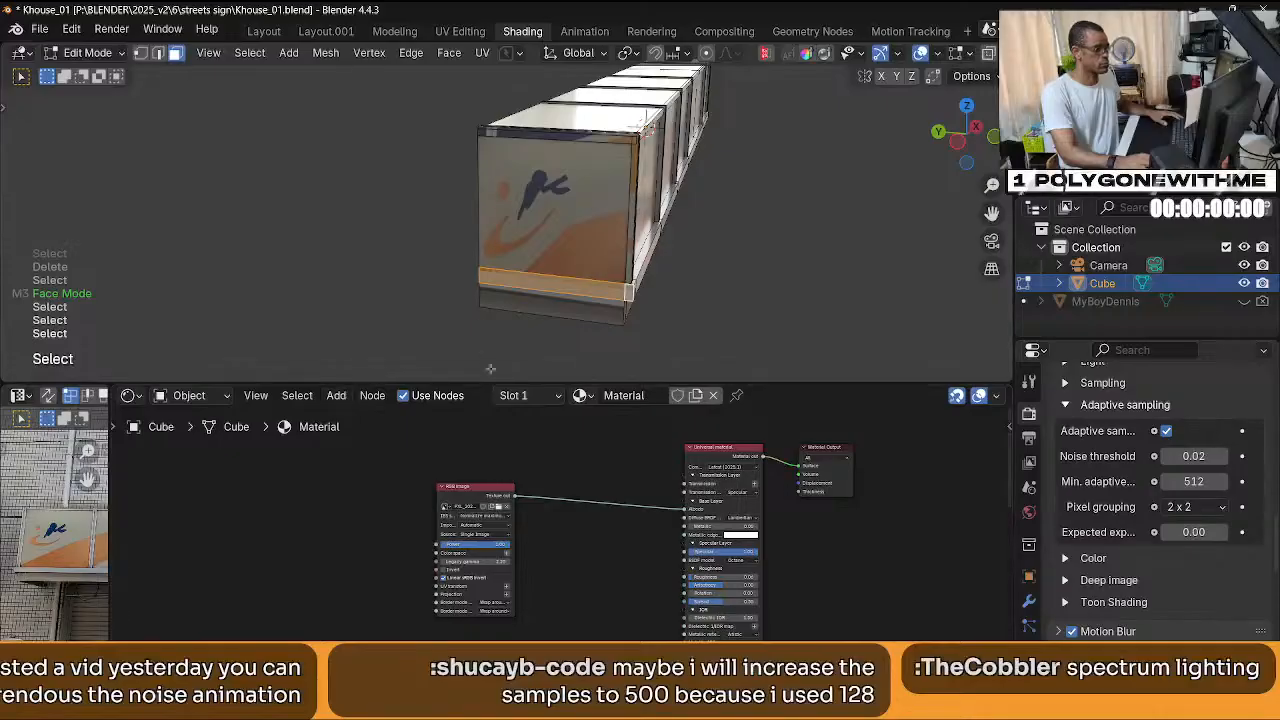
key(shift+F10)
scroll(609, 540, up, 5)
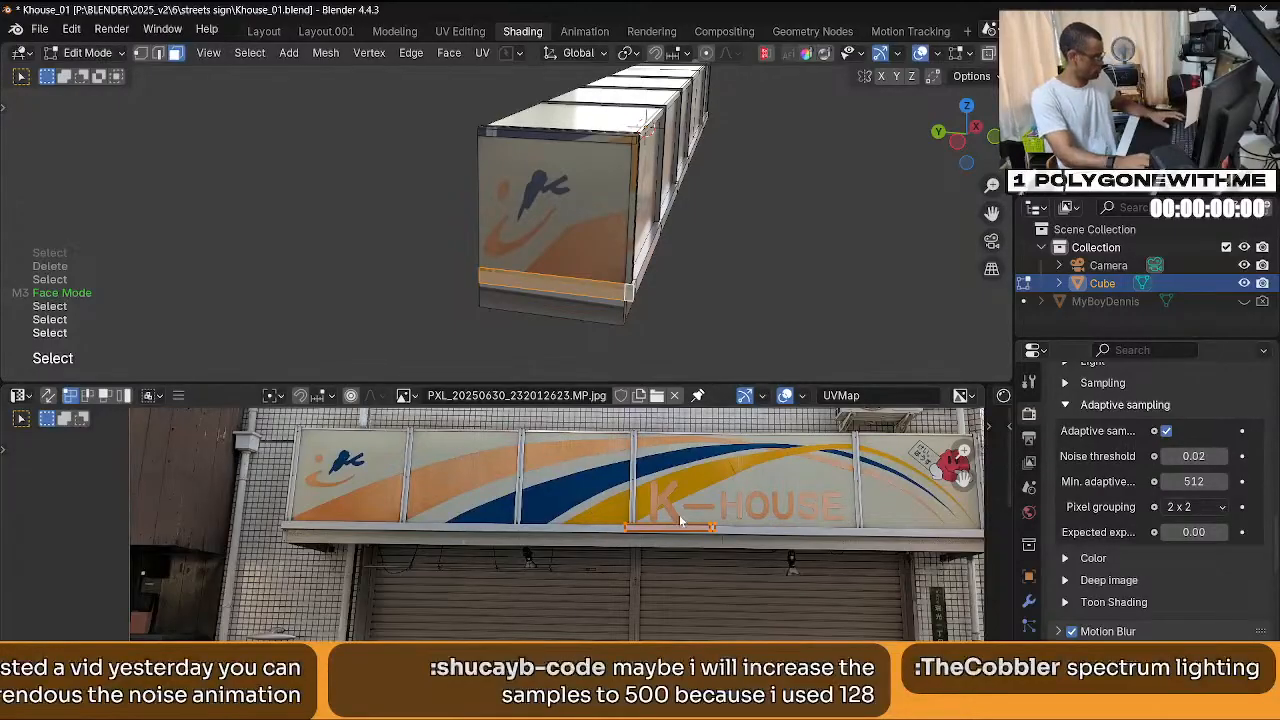
Move the lower trim UVs onto the photo's pale rail beneath the K lettering and align their corner-face end with its slope.
key(a)
key(g)
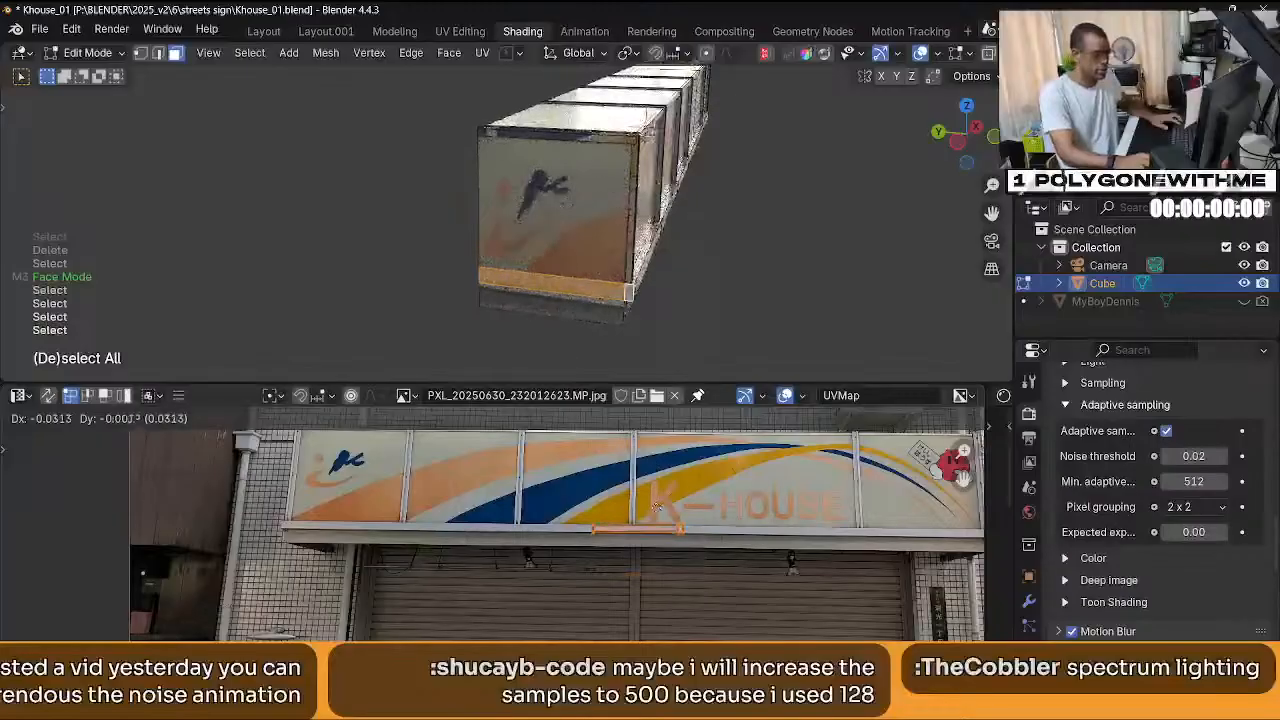
click(658, 513)
scroll(610, 530, up, 5)
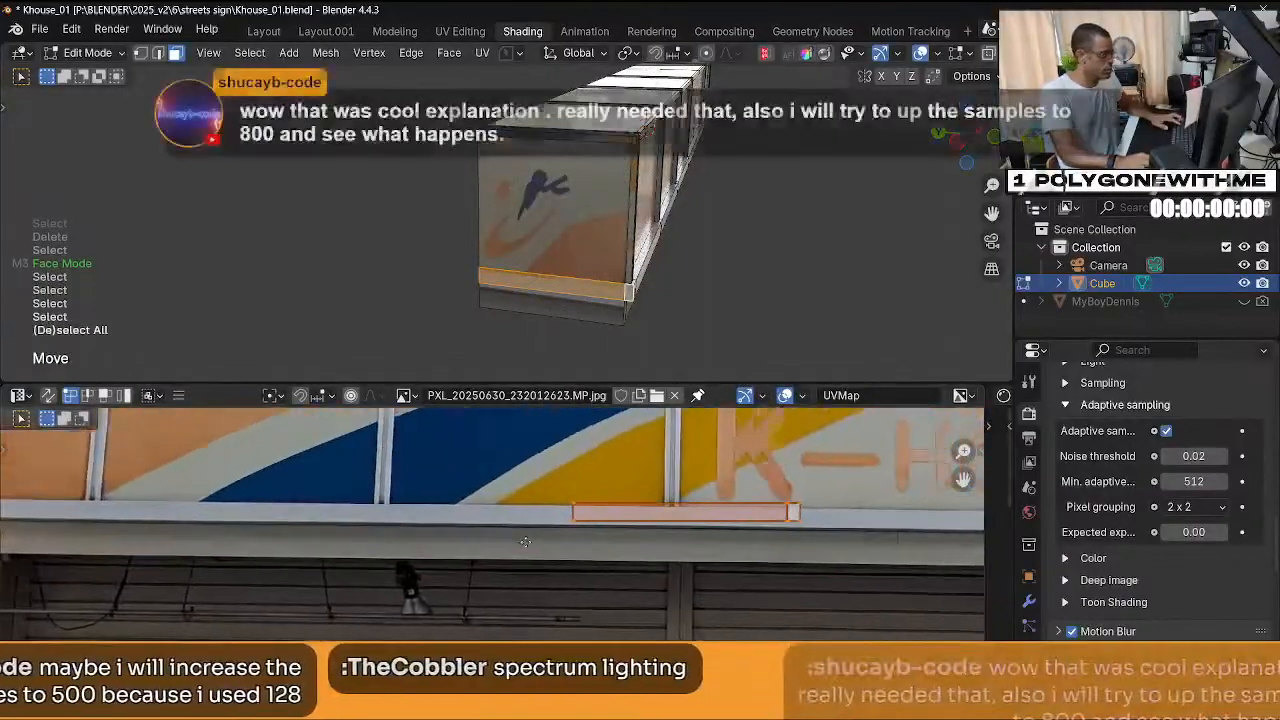
drag(730, 560, 868, 554)
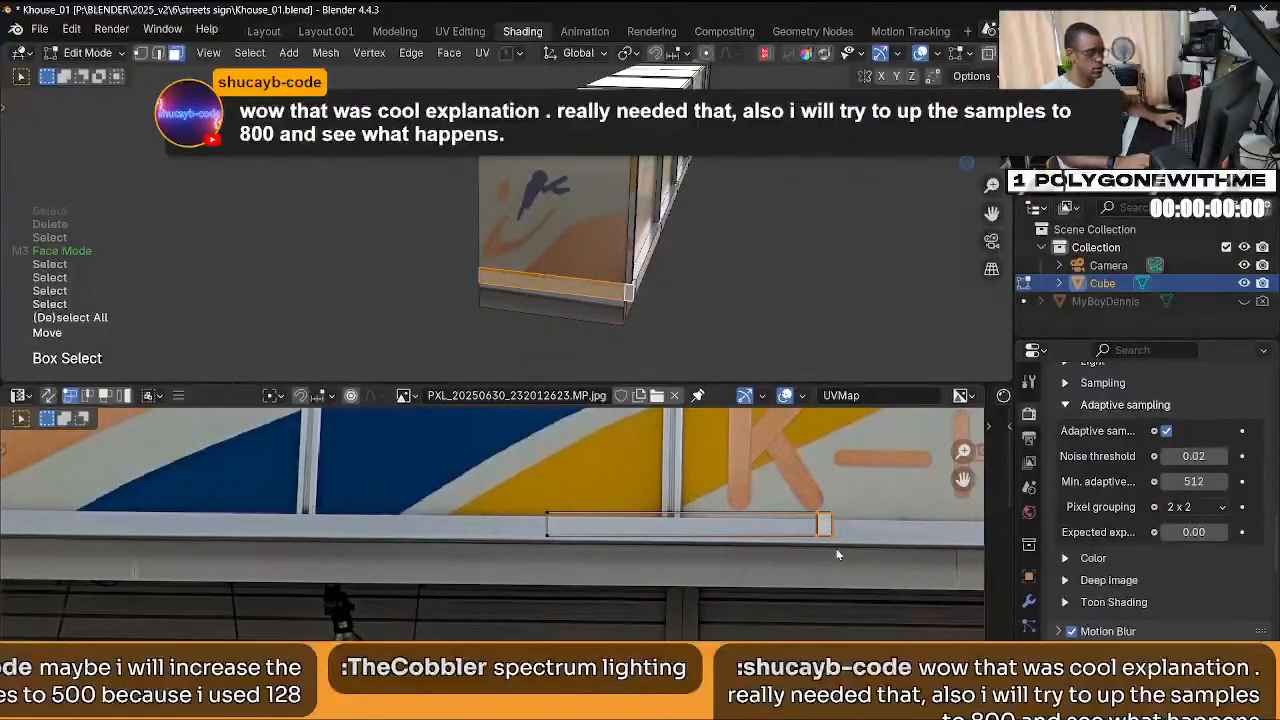
key(g)
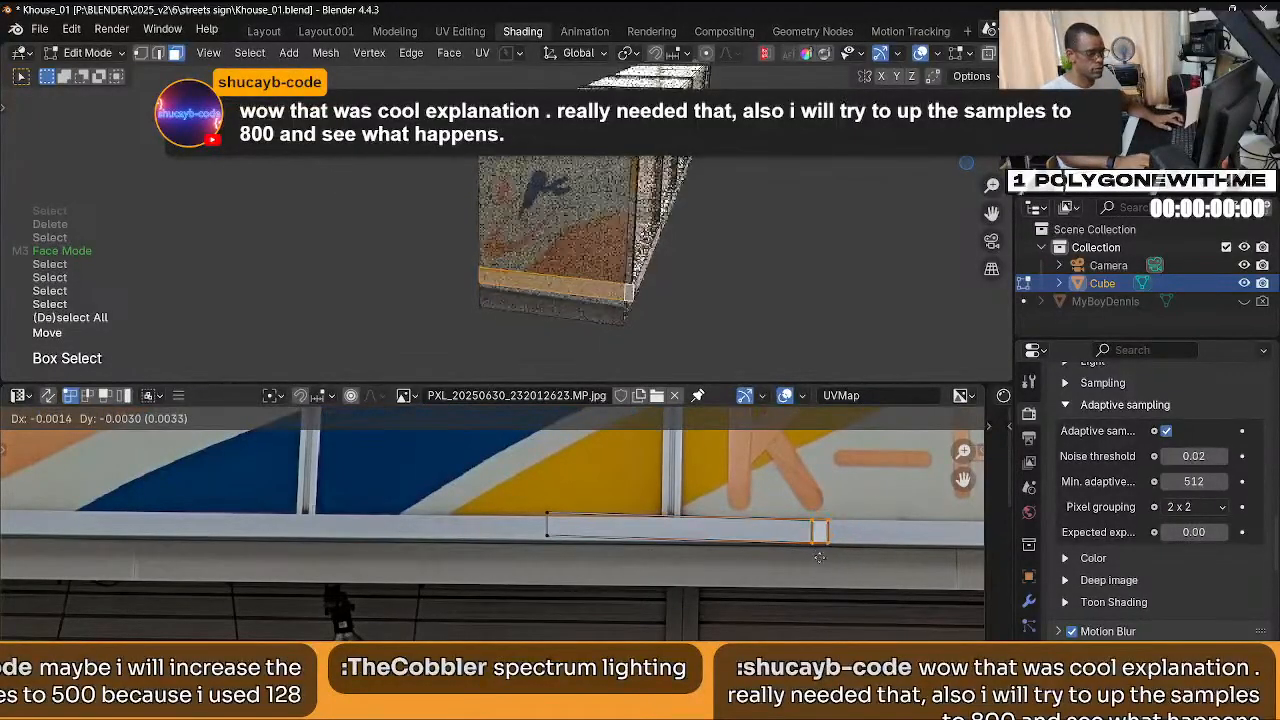
click(741, 553)
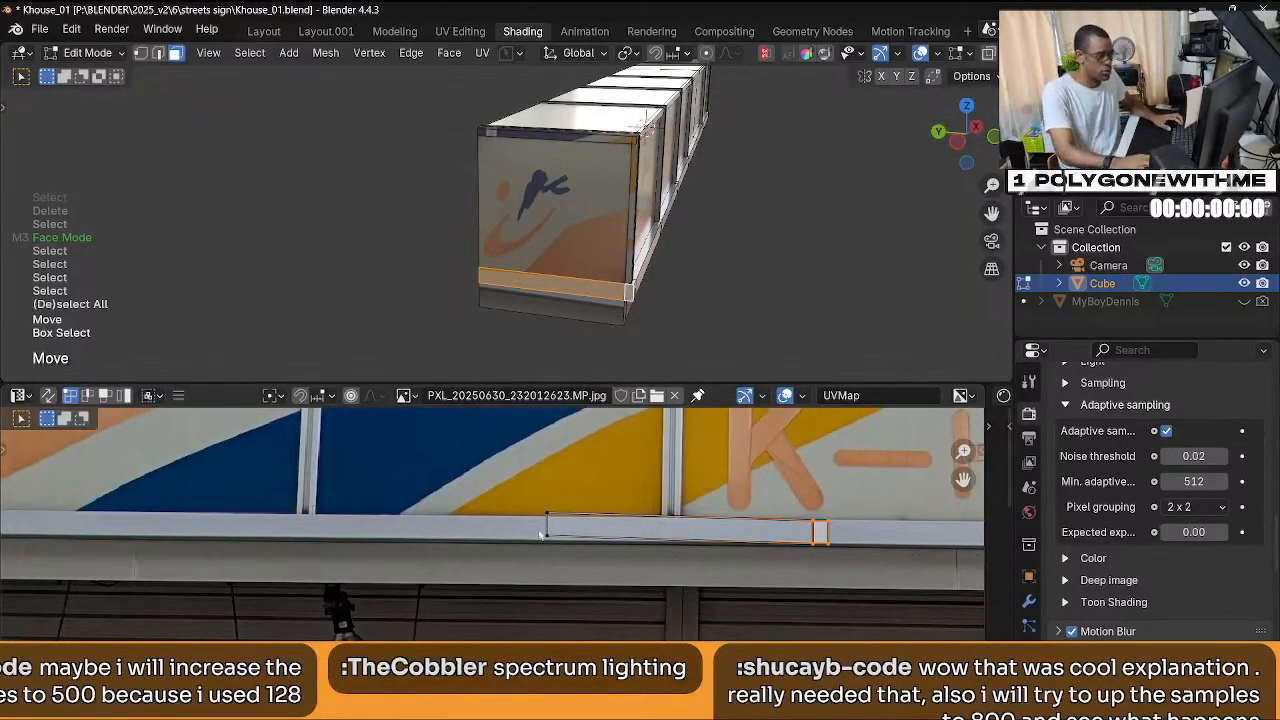
Fit the other end and the lower edge of the trim UVs to the photo's pale rail.
drag(528, 508, 591, 539)
key(g)
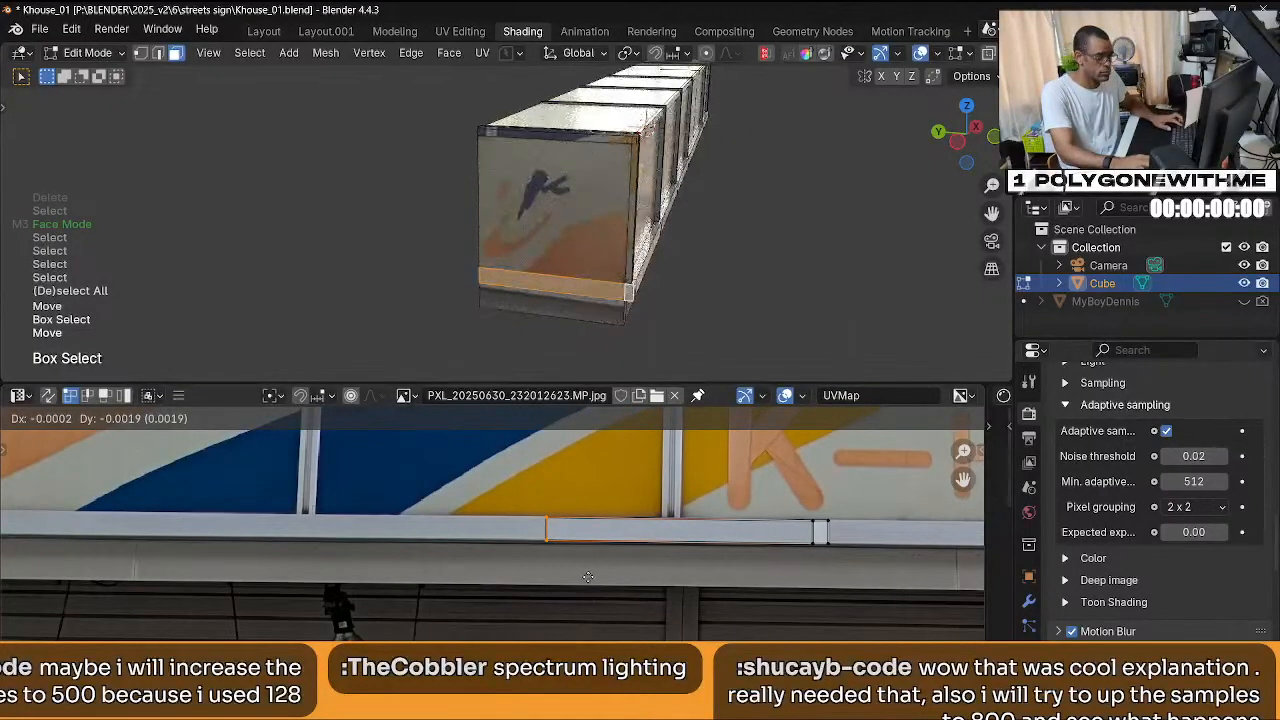
click(622, 563)
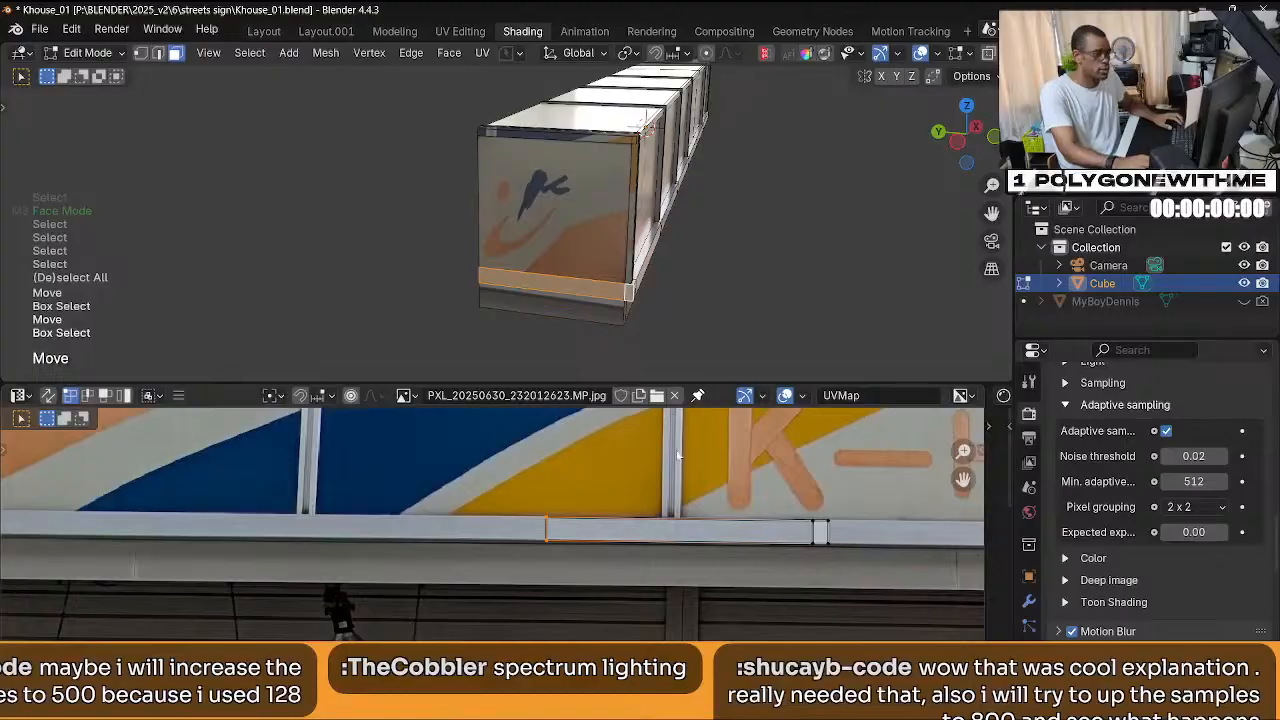
drag(863, 553, 516, 537)
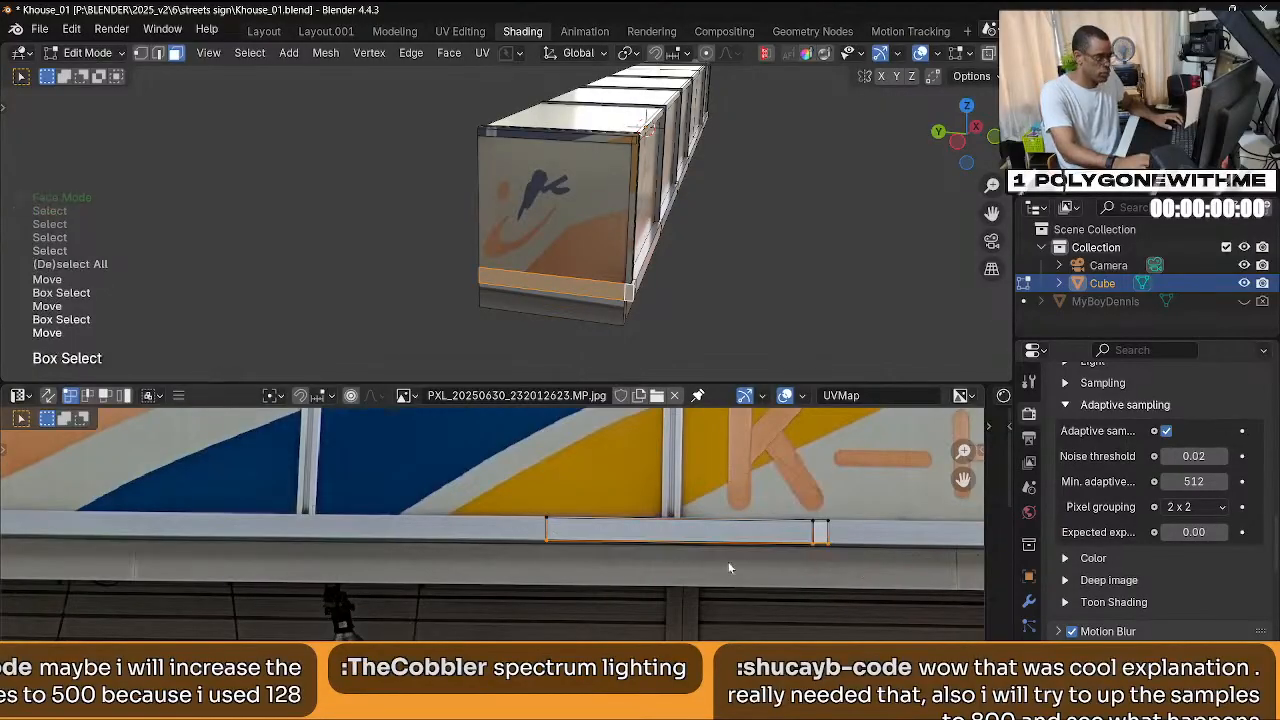
key(g)
click(731, 567)
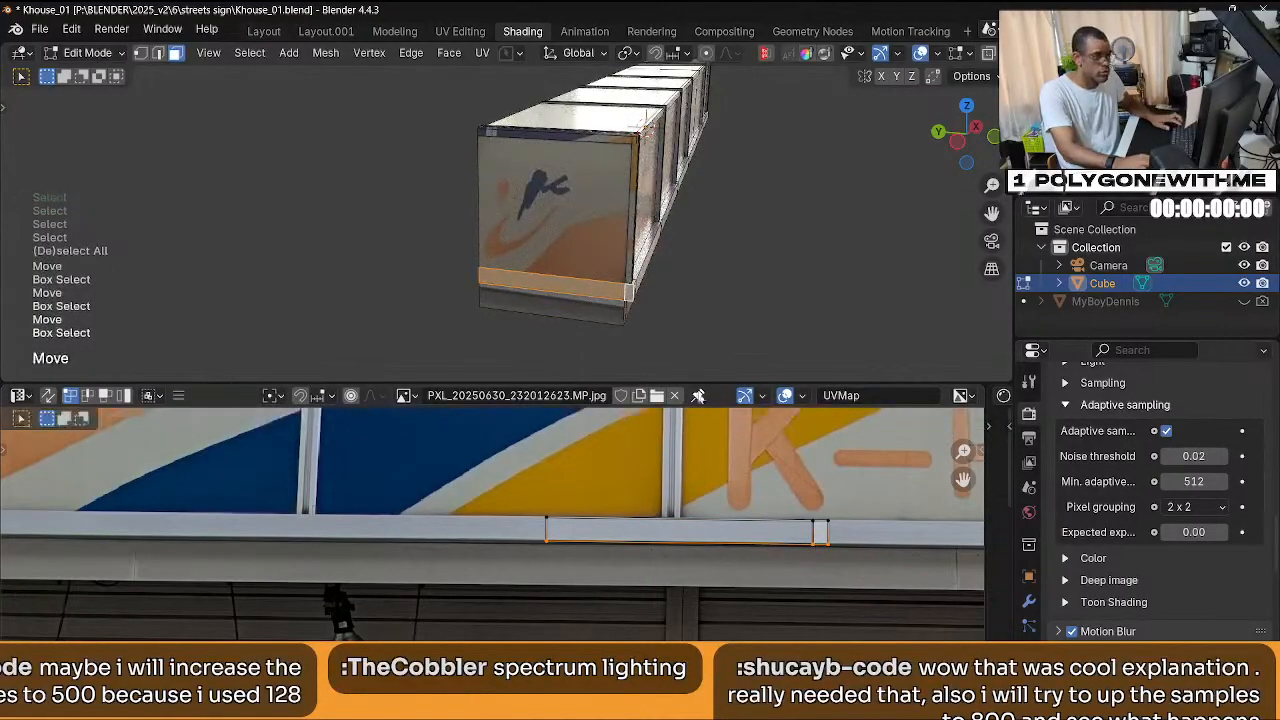
Select the base face below the end's lower trim and move its UVs onto the grey fascia beneath the rail in the photo.
click(583, 308)
click(583, 308)
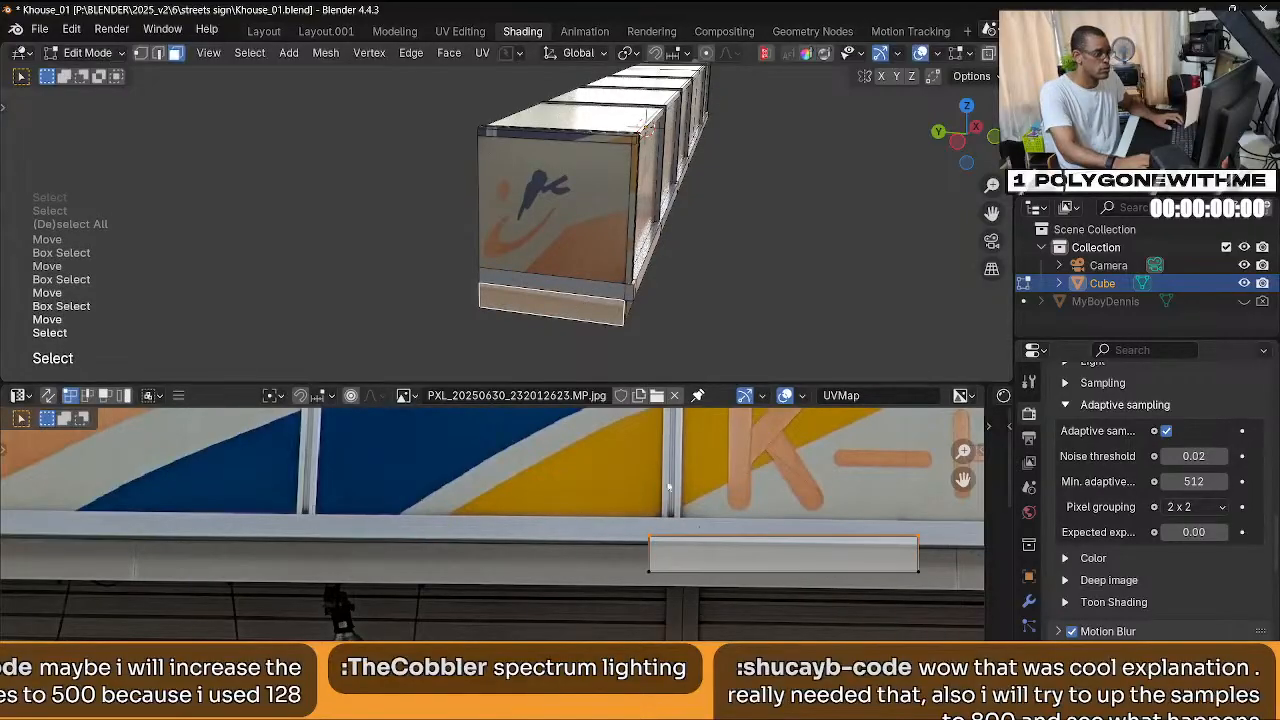
scroll(728, 564, down, 1)
key(a)
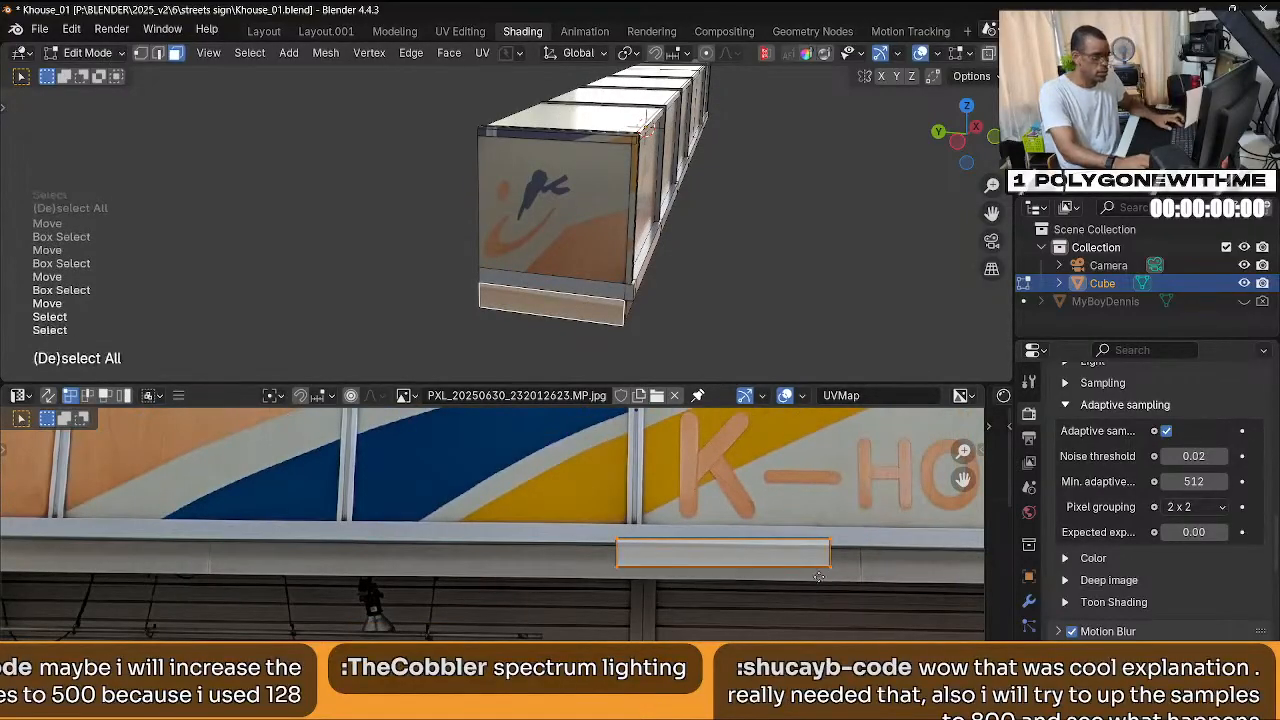
key(g)
click(812, 586)
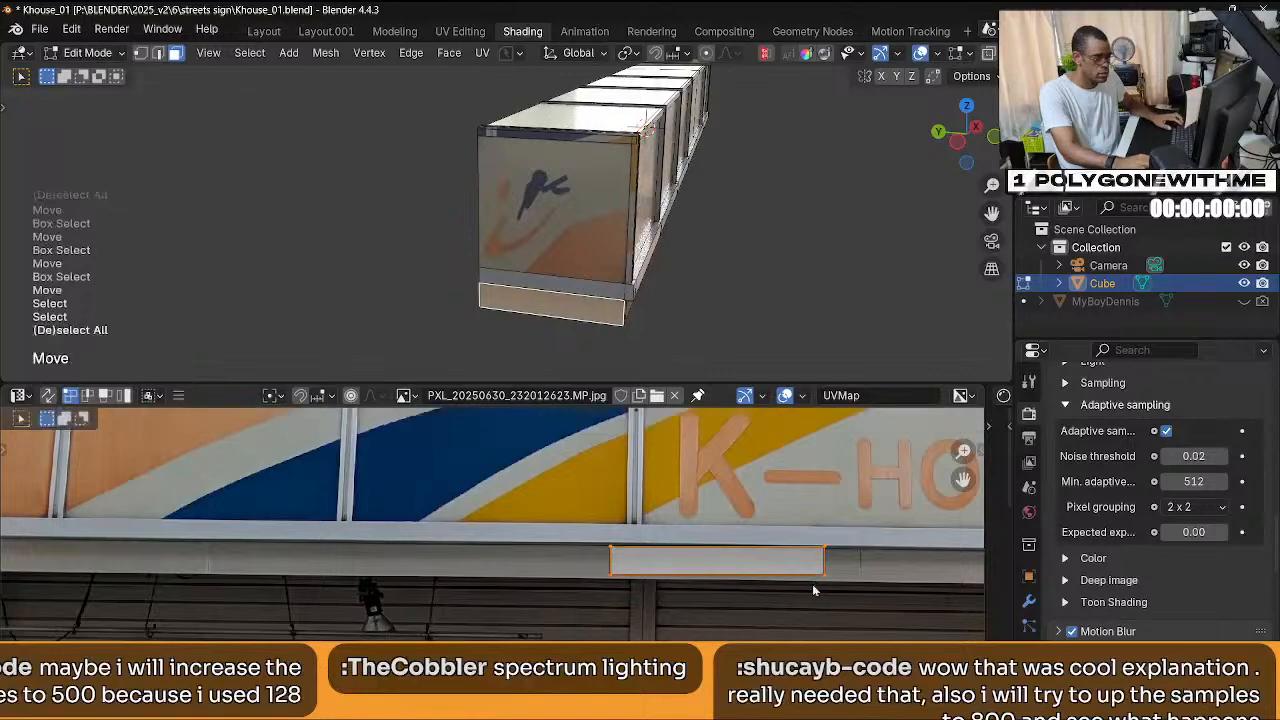
Nudge both ends of the base face's UVs to fit the grey fascia in the photo, and clear the face selection.
drag(830, 566, 875, 593)
key(g)
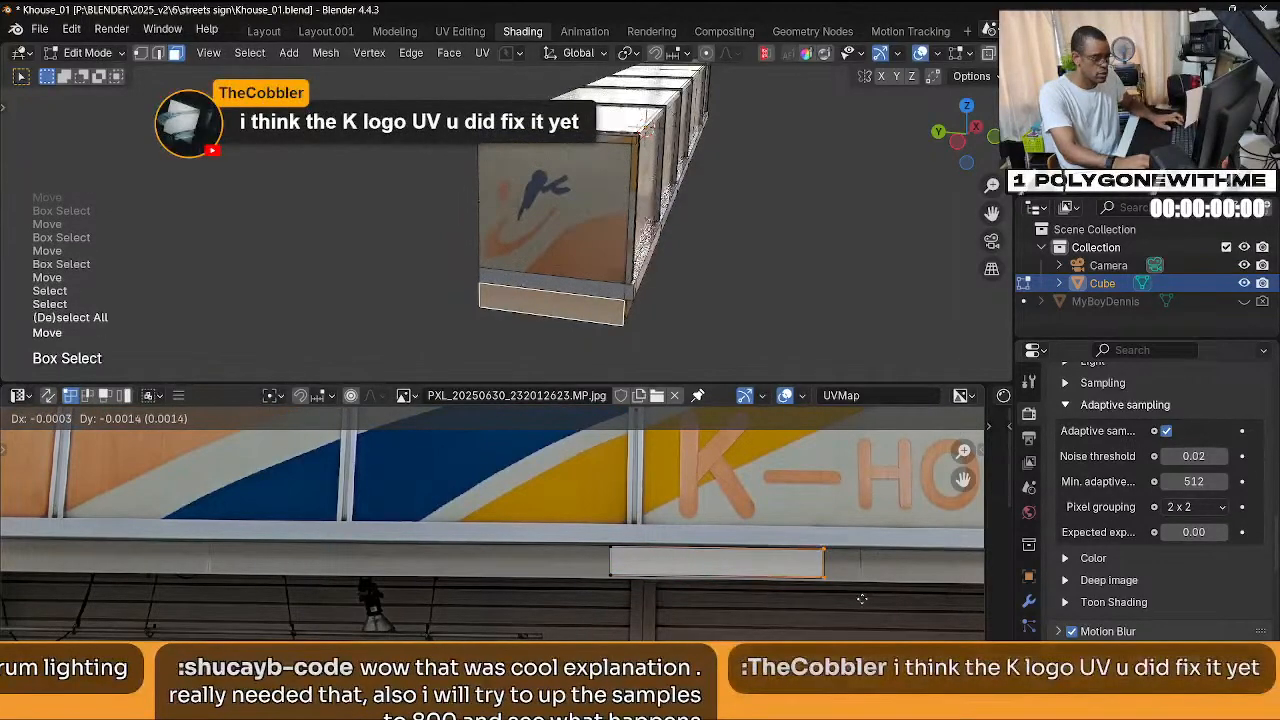
click(851, 600)
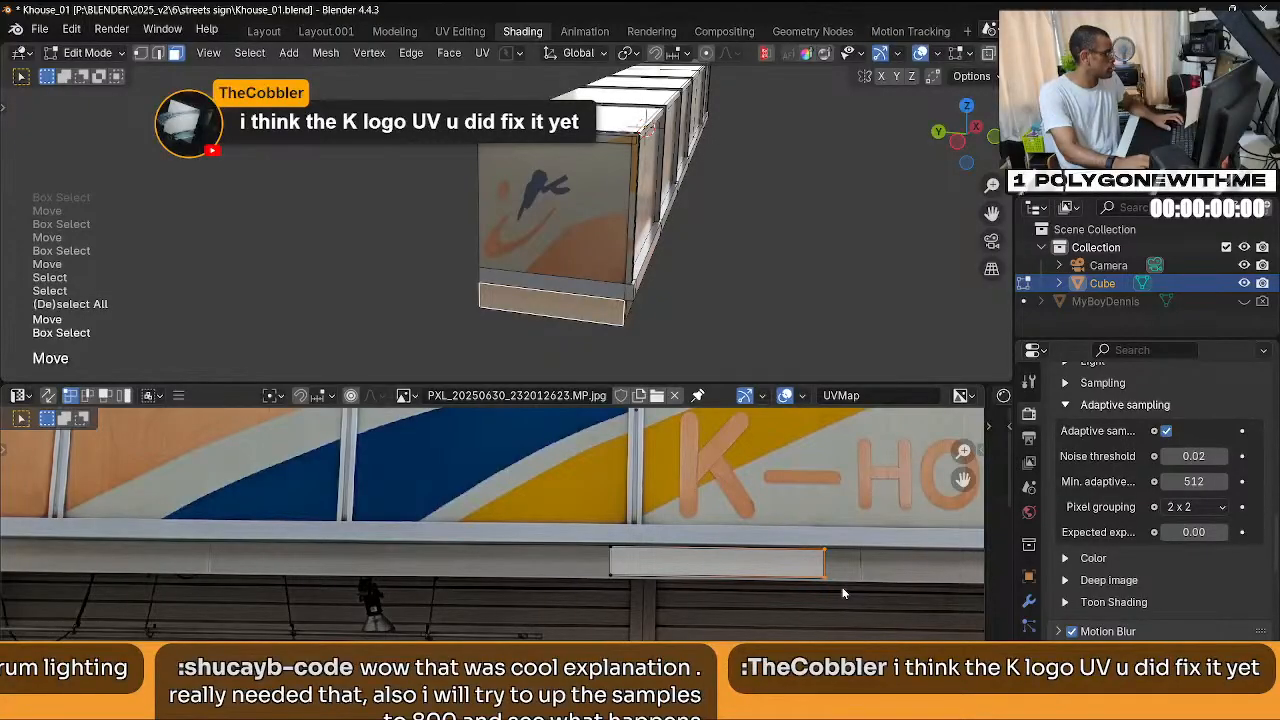
shift+drag(582, 540, 656, 612)
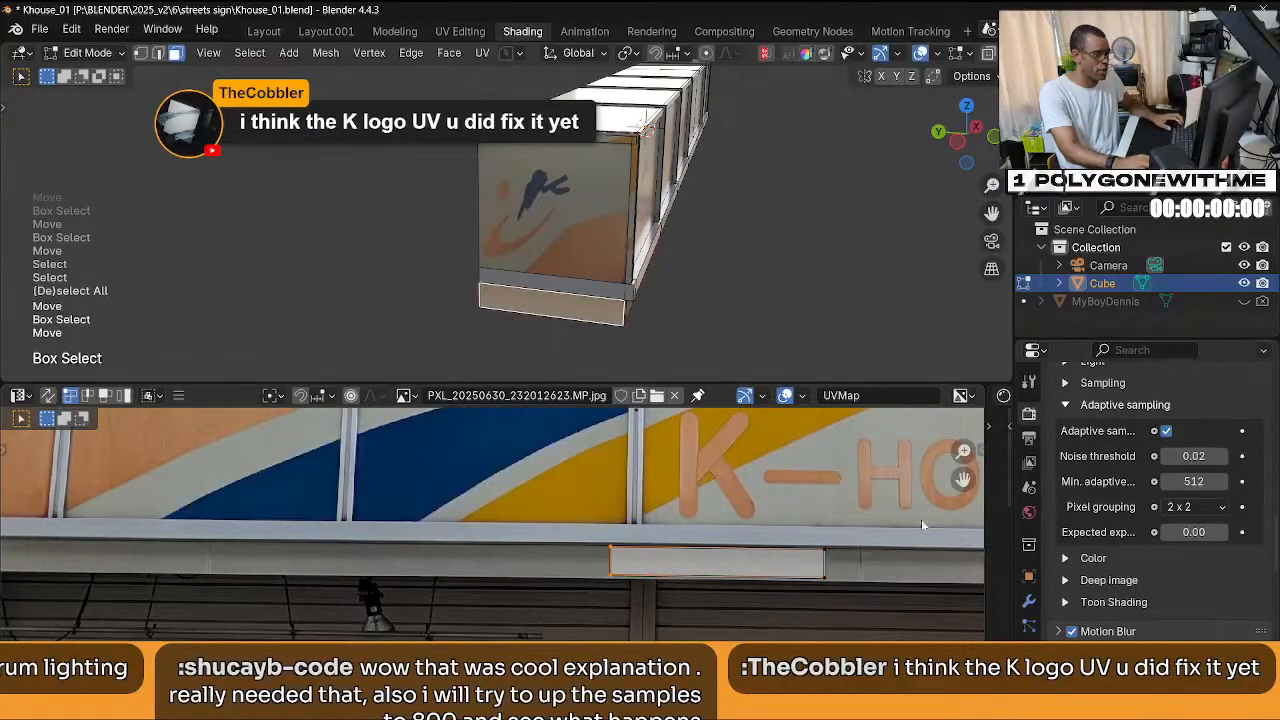
key(g)
click(650, 572)
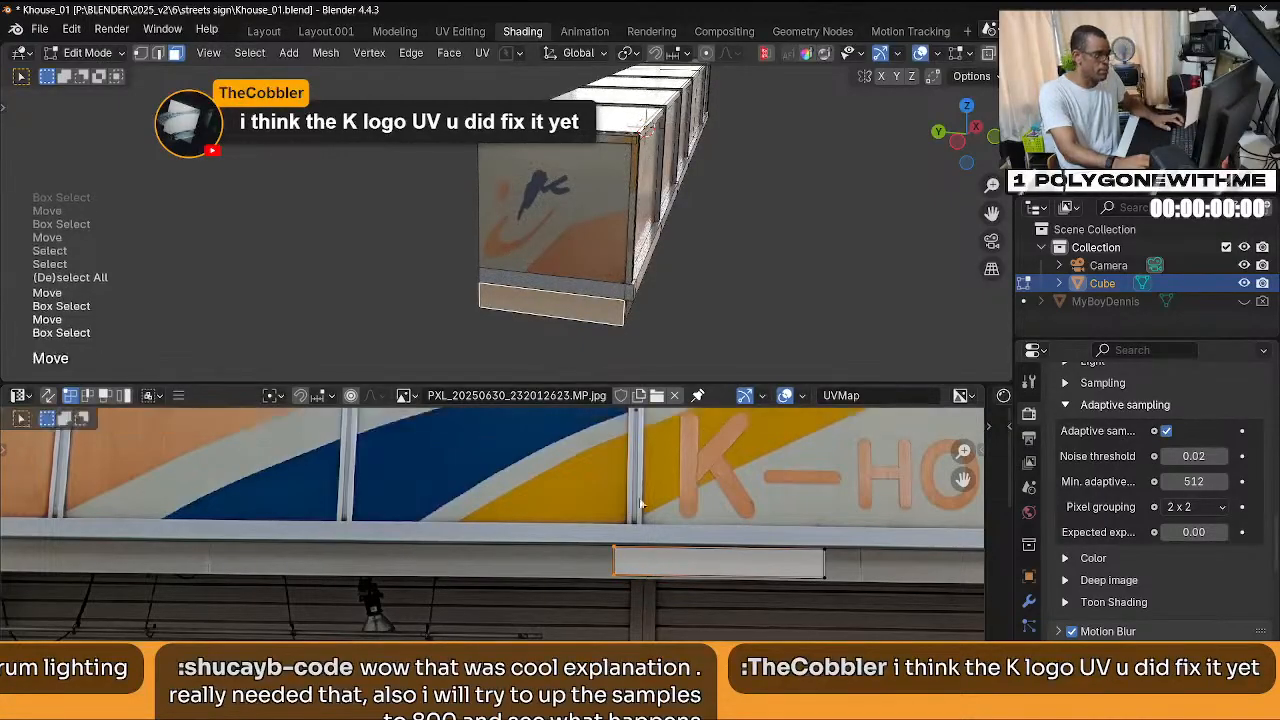
click(706, 328)
click(706, 328)
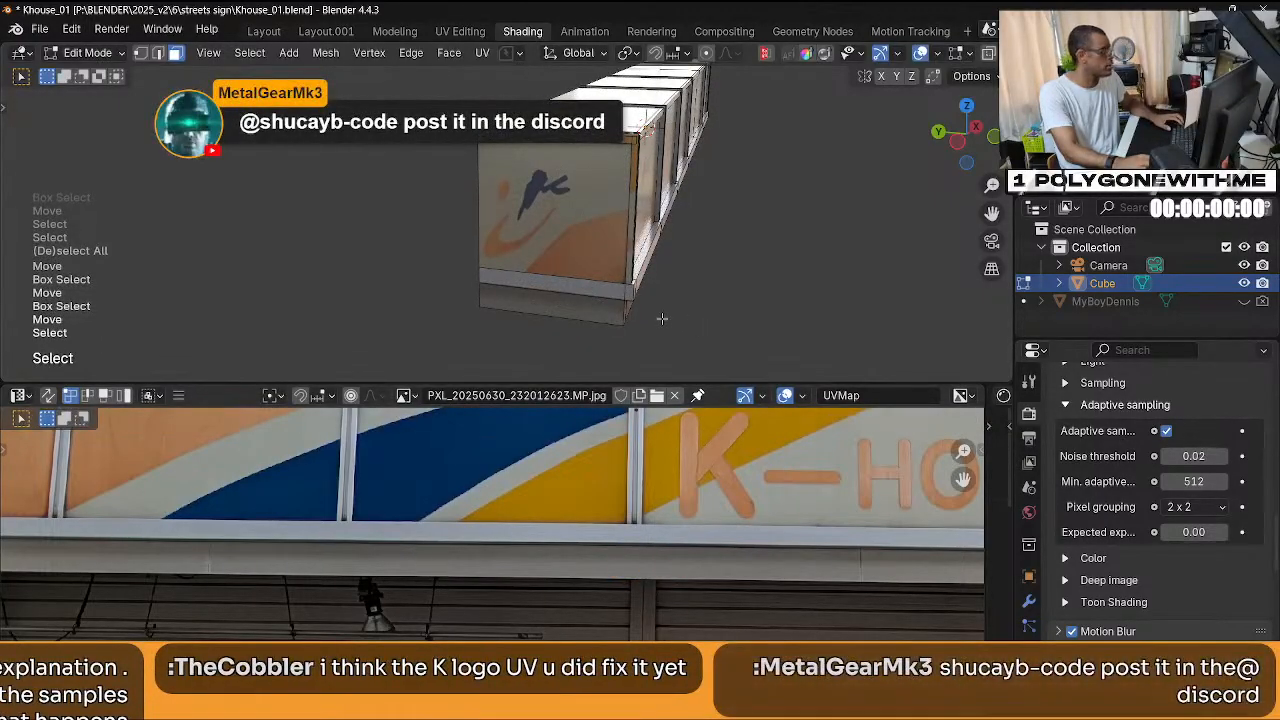
middle_drag(673, 332, 613, 259)
click(630, 262)
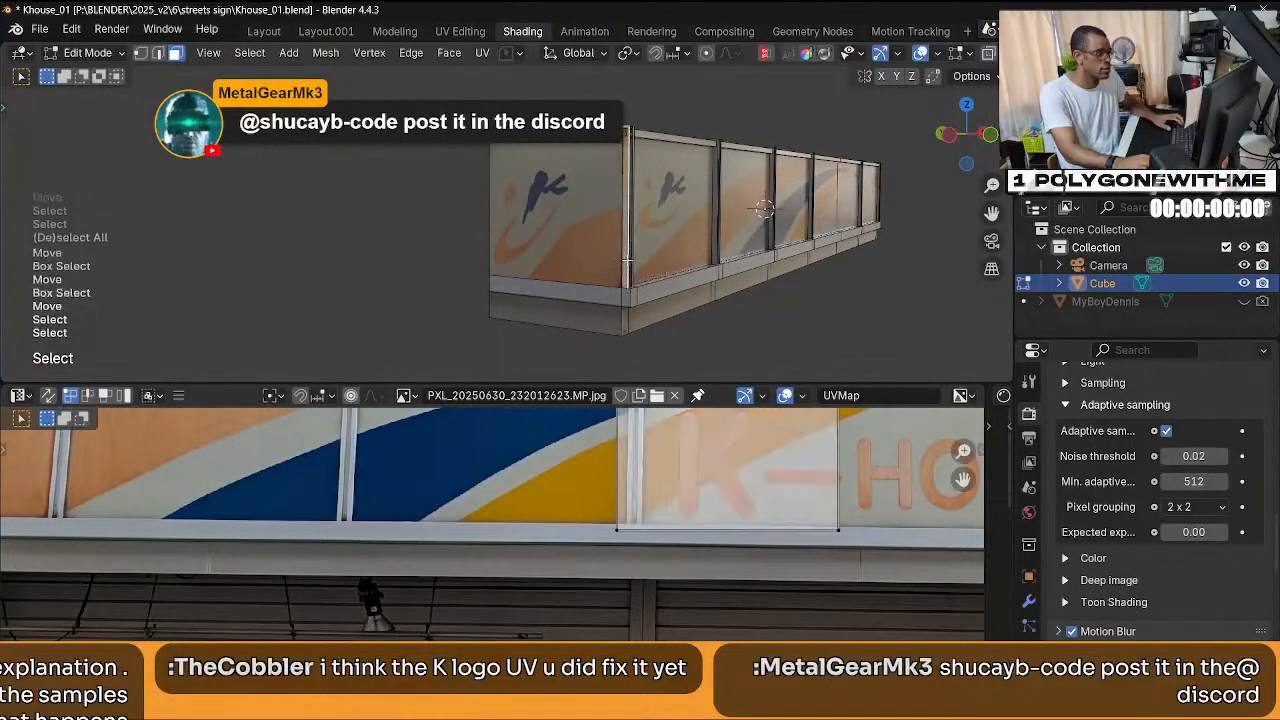
click(628, 255)
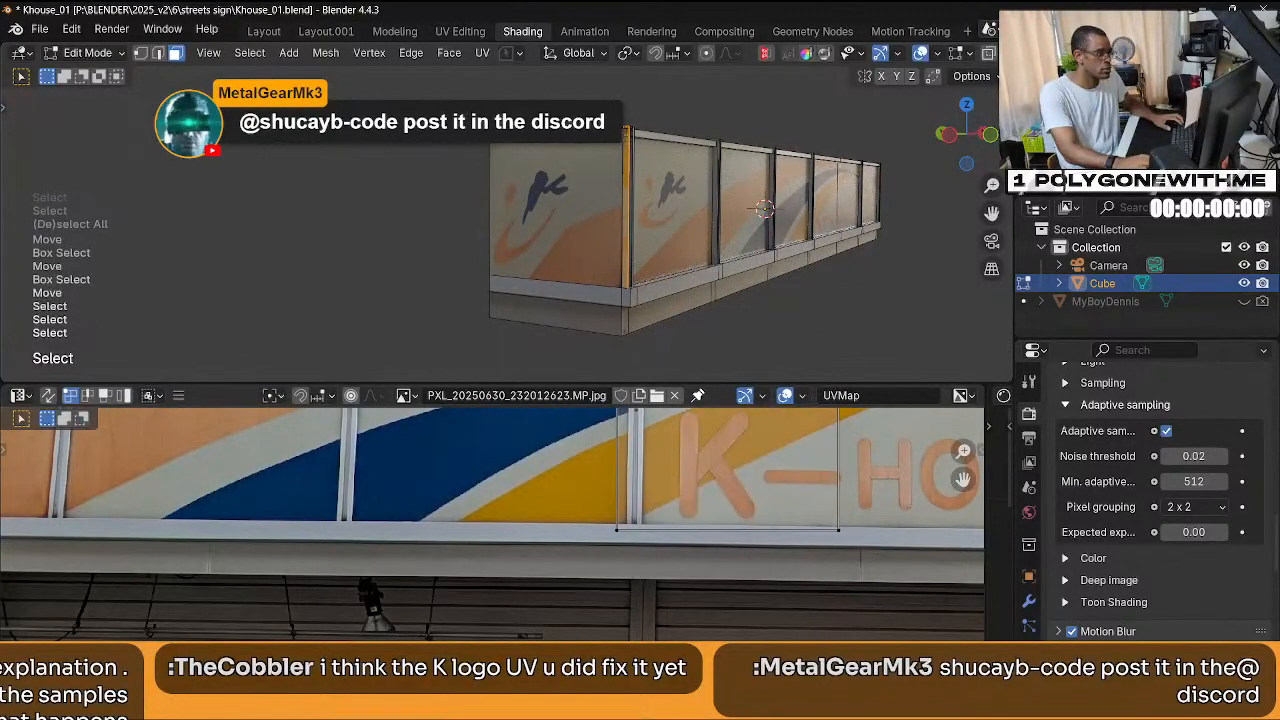
click(625, 134)
scroll(712, 513, down, 3)
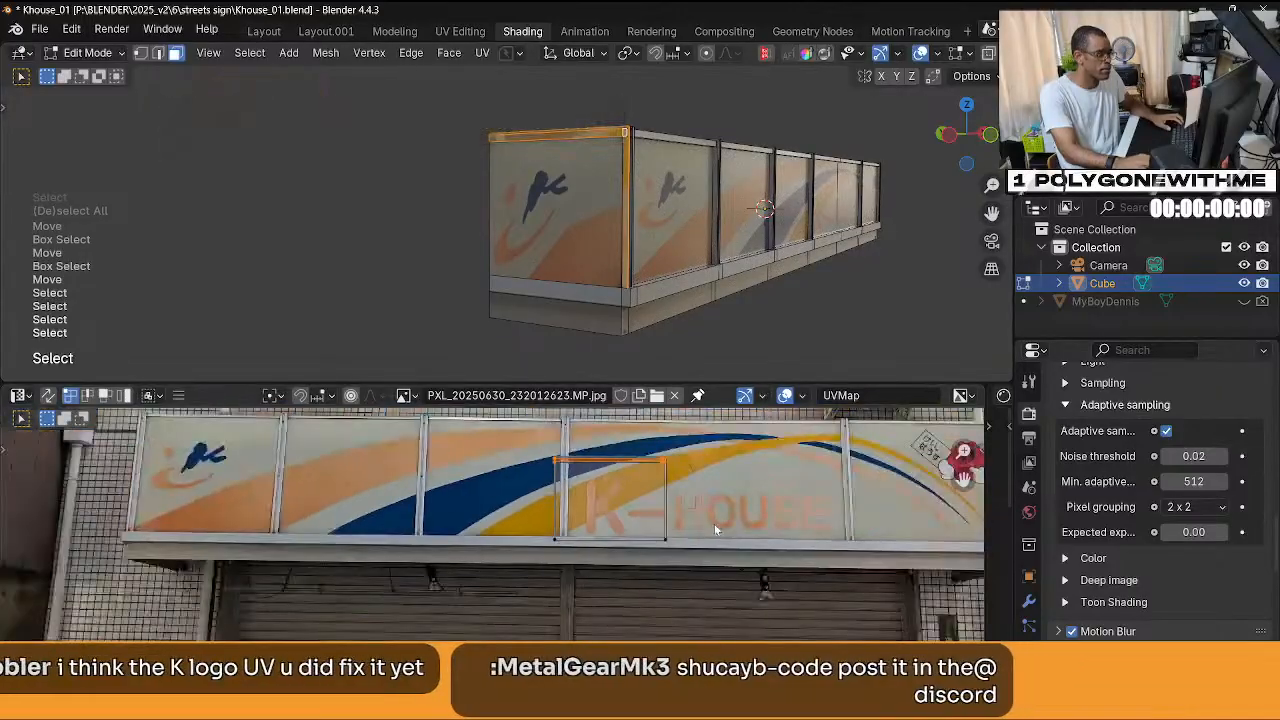
scroll(714, 523, up, 1)
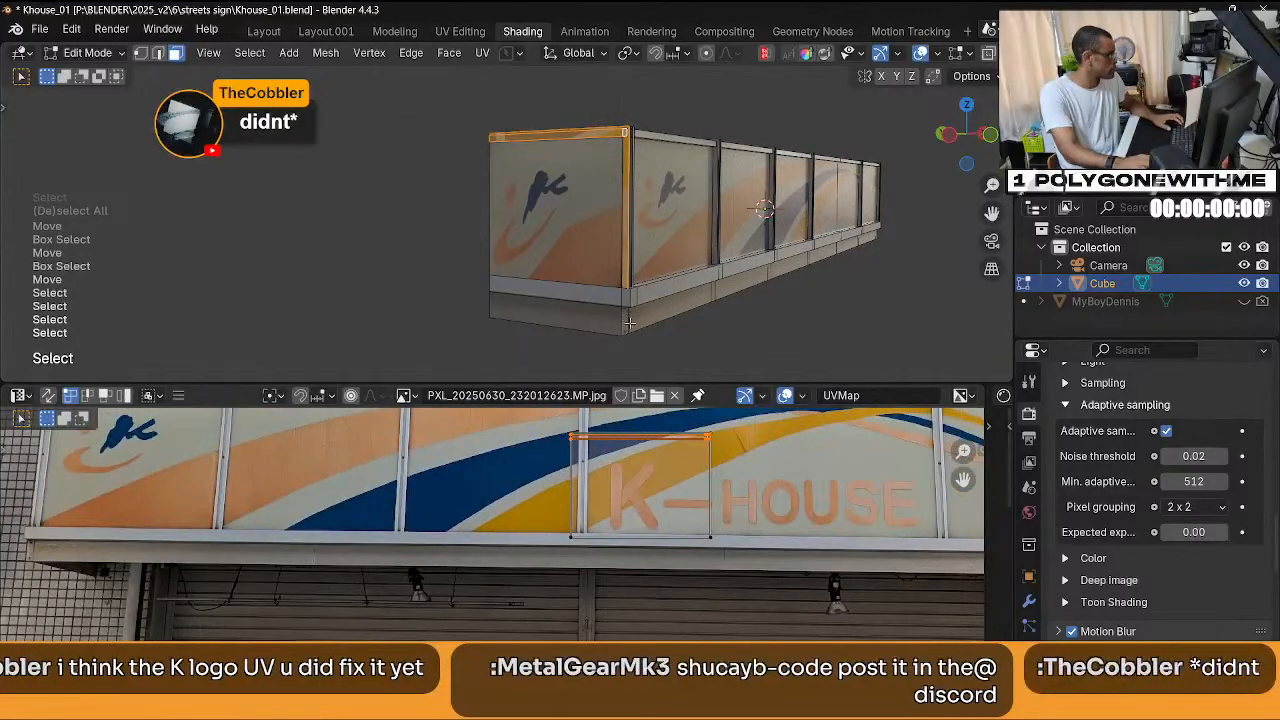
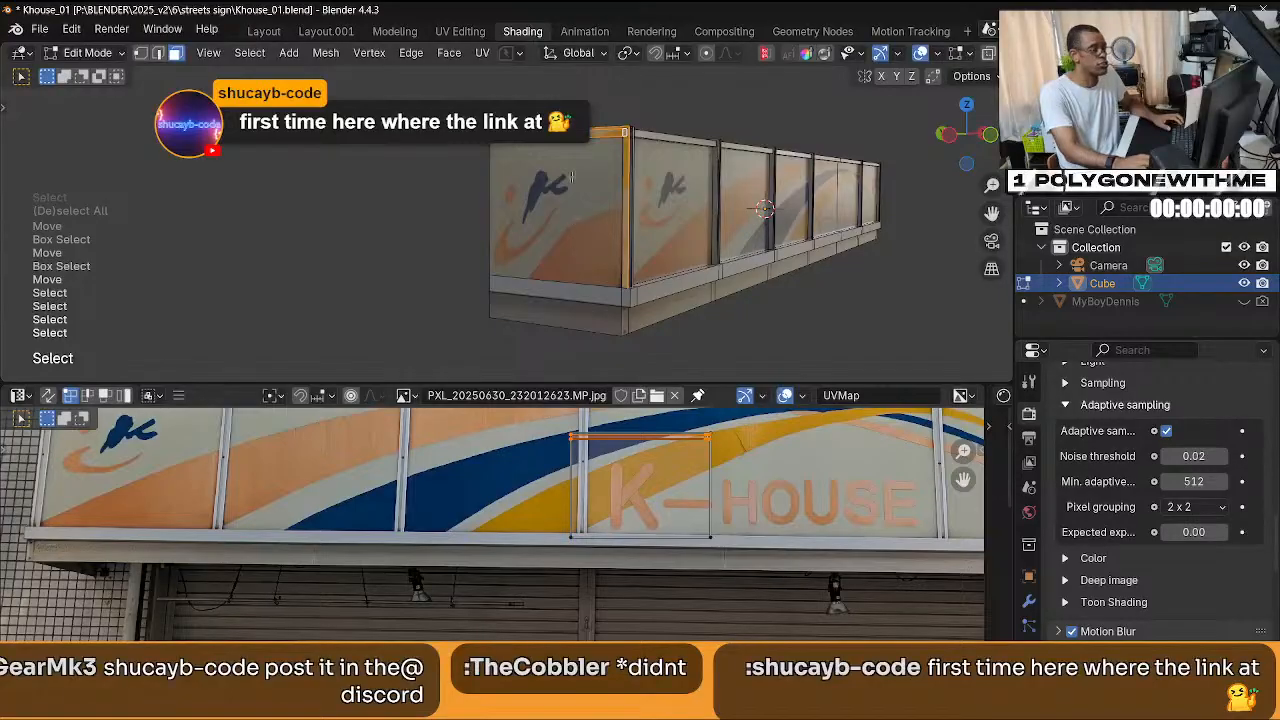
click(566, 145)
click(606, 134)
middle_drag(613, 188, 671, 234)
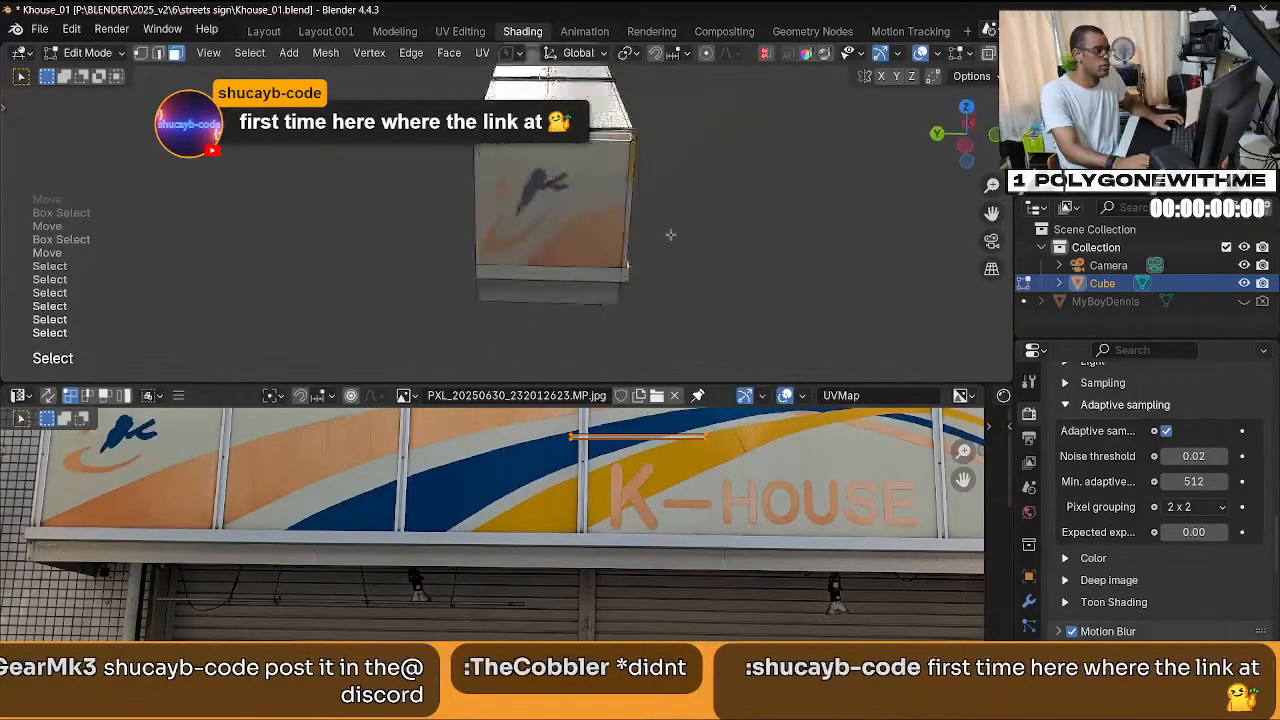
scroll(657, 247, up, 3)
click(660, 248)
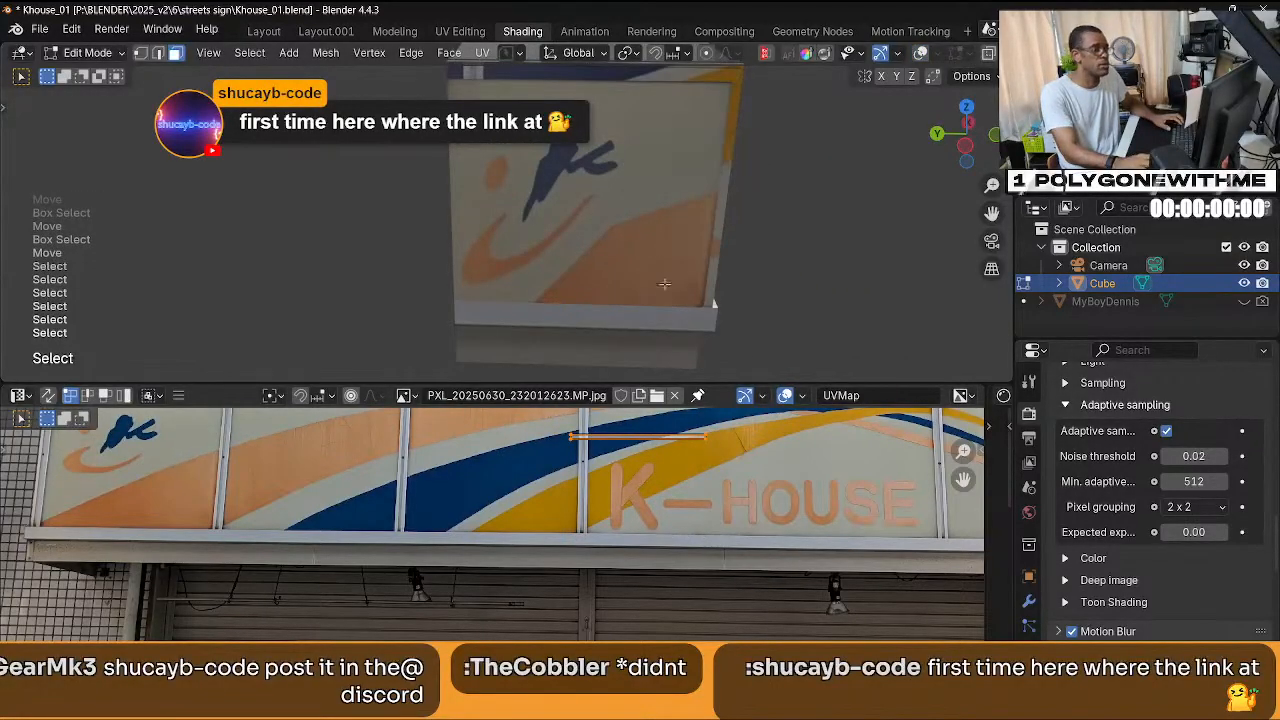
scroll(682, 261, up, 4)
key(shift+alt+z)
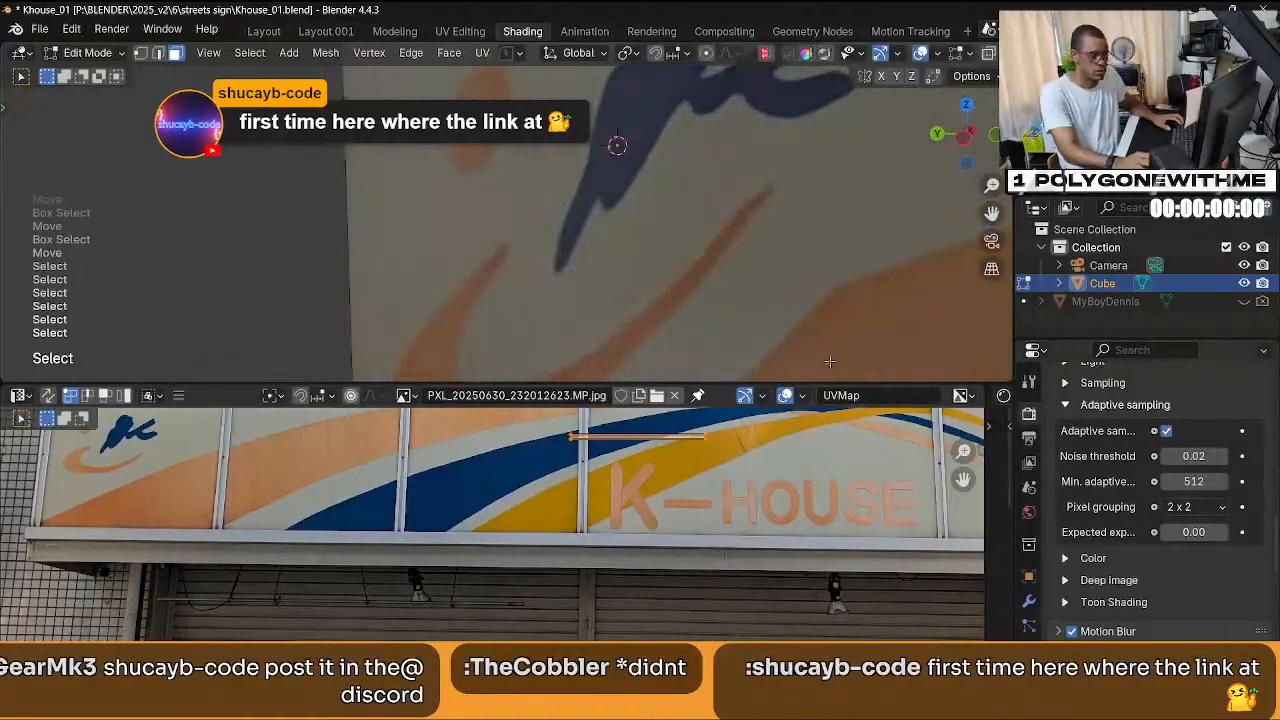
Select the vertical corner trim face of the sign's end and scale its UVs down to a small rectangle.
scroll(774, 216, down, 4)
middle_drag(774, 216, 576, 240)
scroll(600, 208, up, 2)
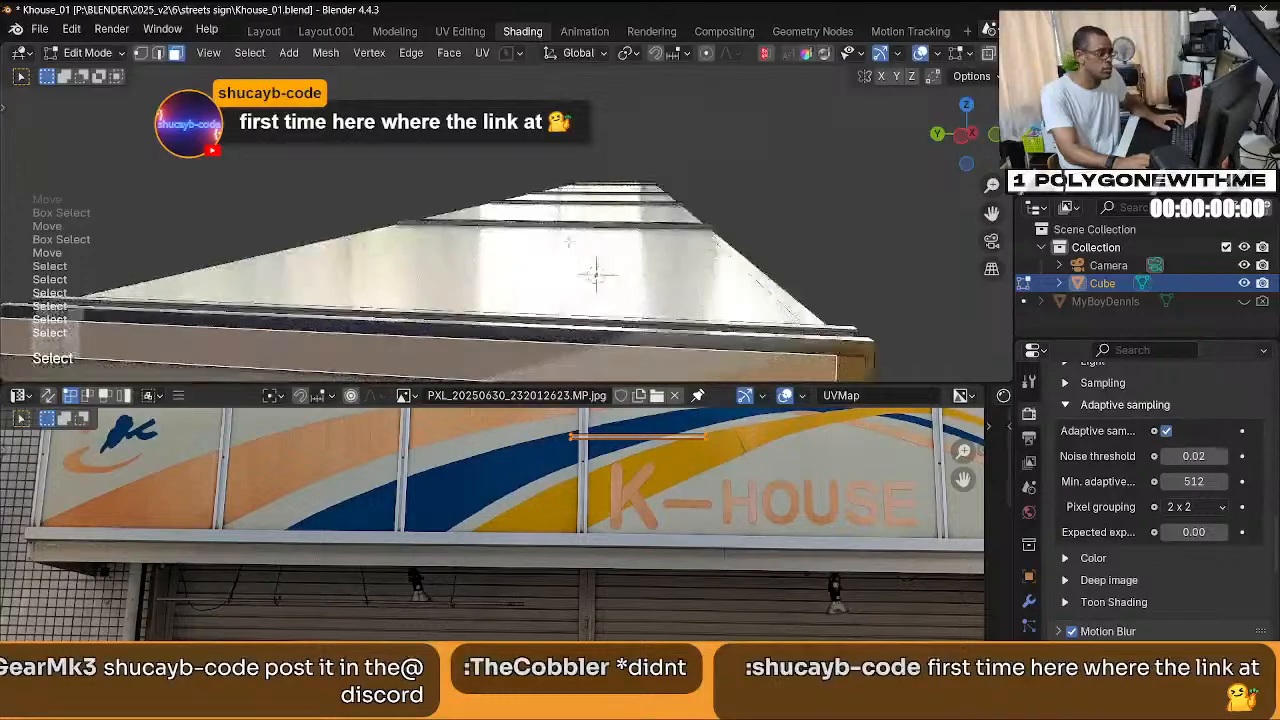
middle_drag(829, 349, 684, 113)
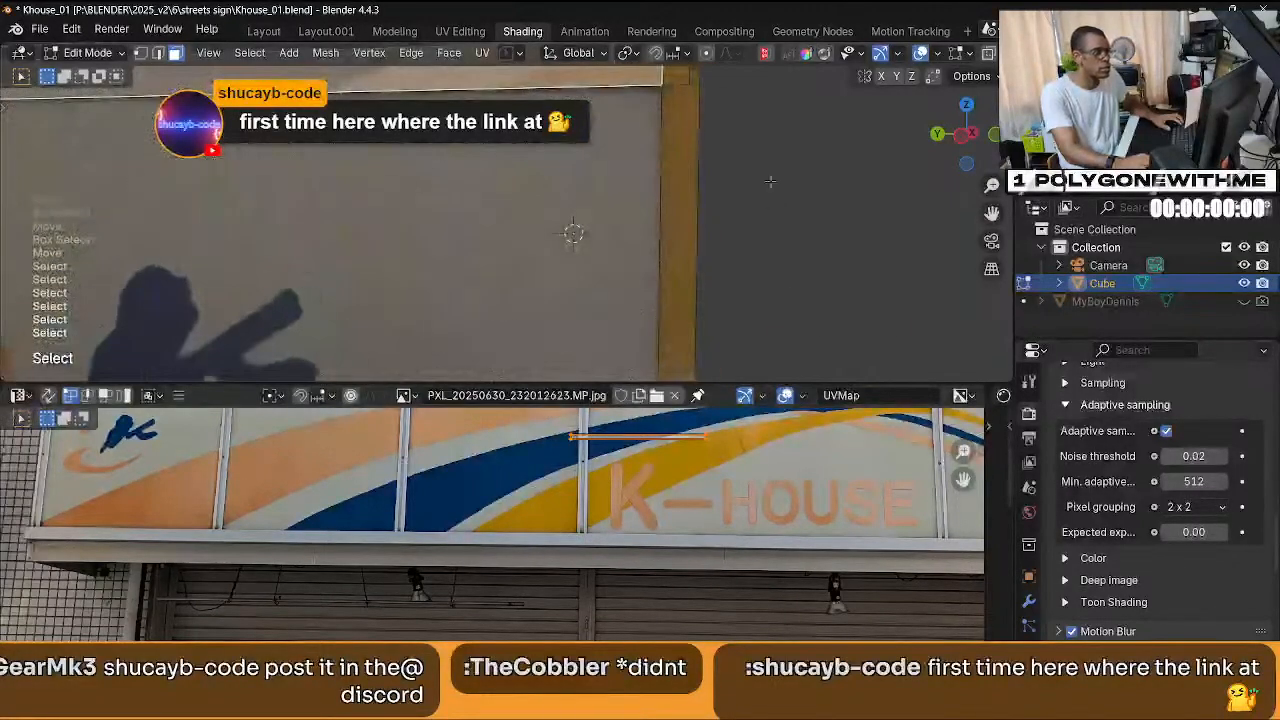
click(688, 120)
scroll(707, 198, down, 4)
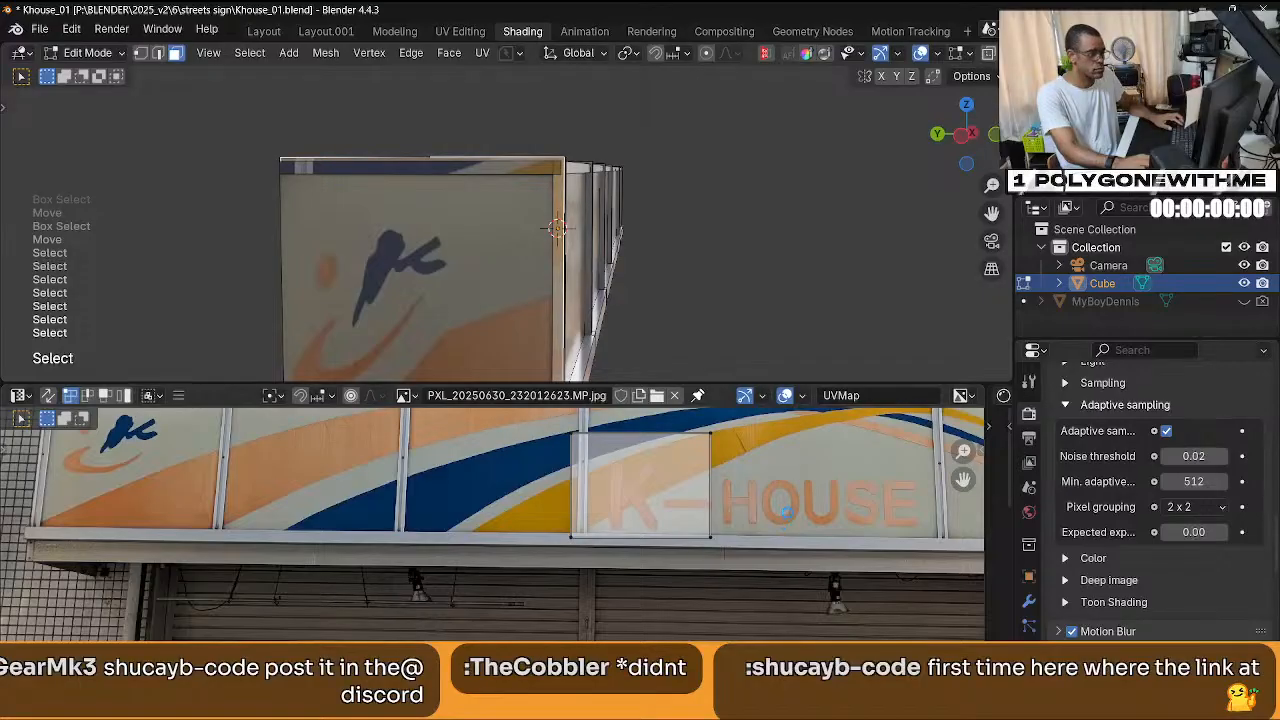
key(a)
key(s)
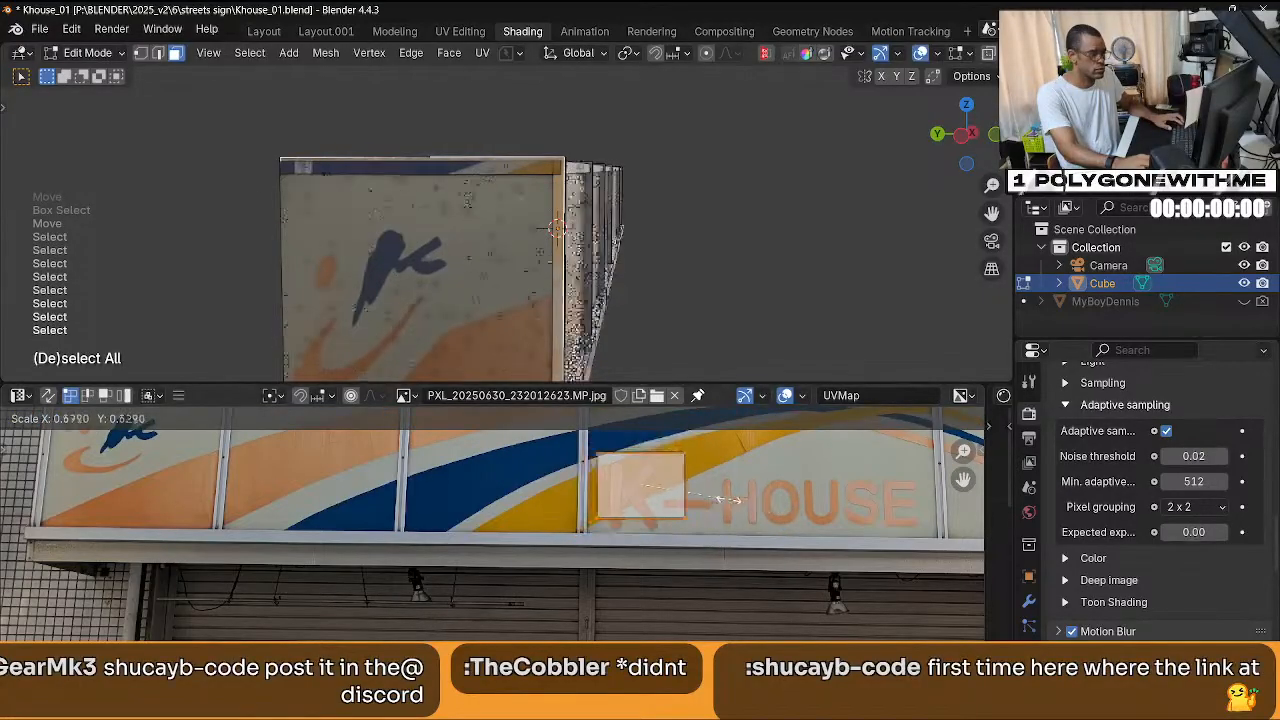
click(679, 498)
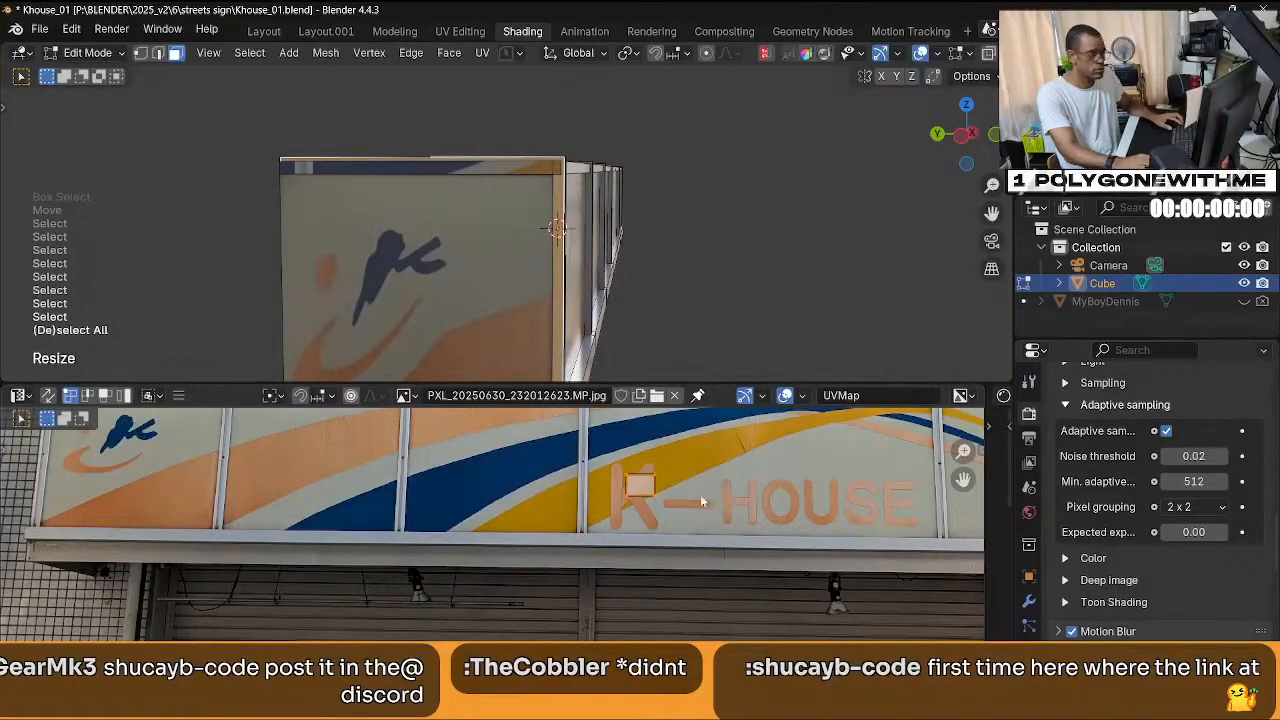
Lengthen the vertical trim's UV rectangle horizontally and move it onto the photo's pale rail beneath the K lettering.
drag(649, 450, 652, 456)
key(g)
key(x)
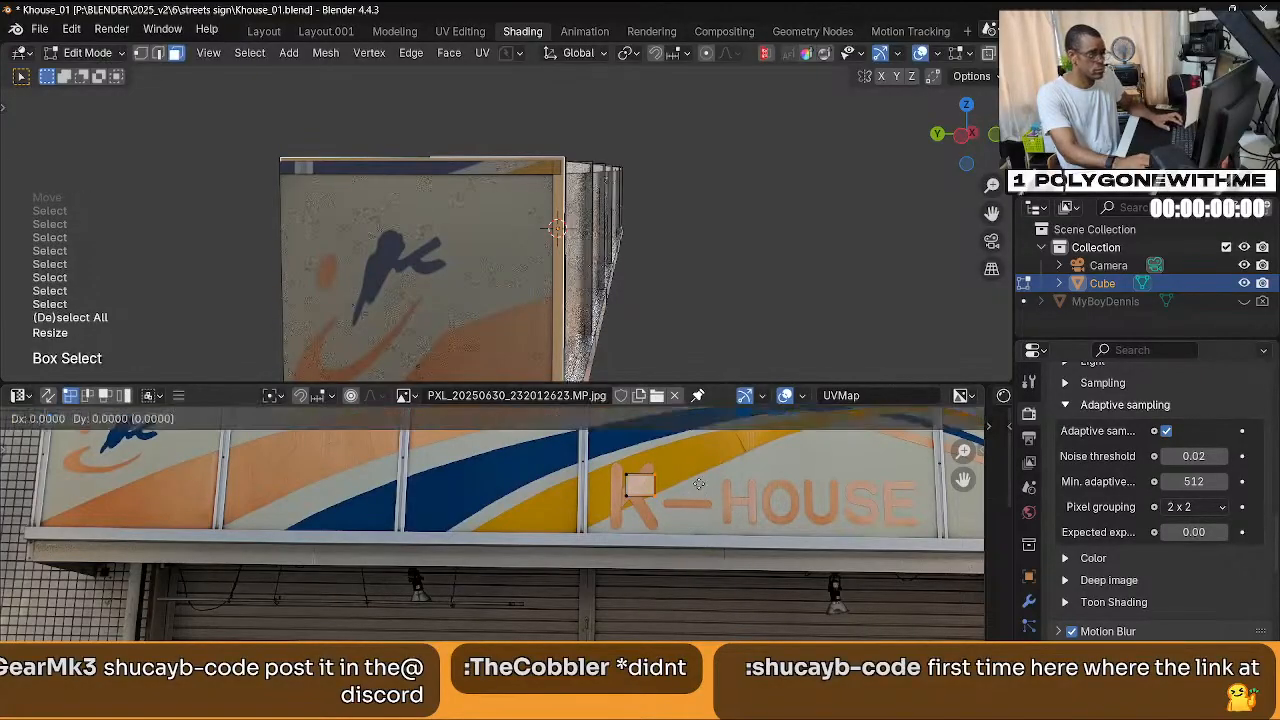
click(722, 485)
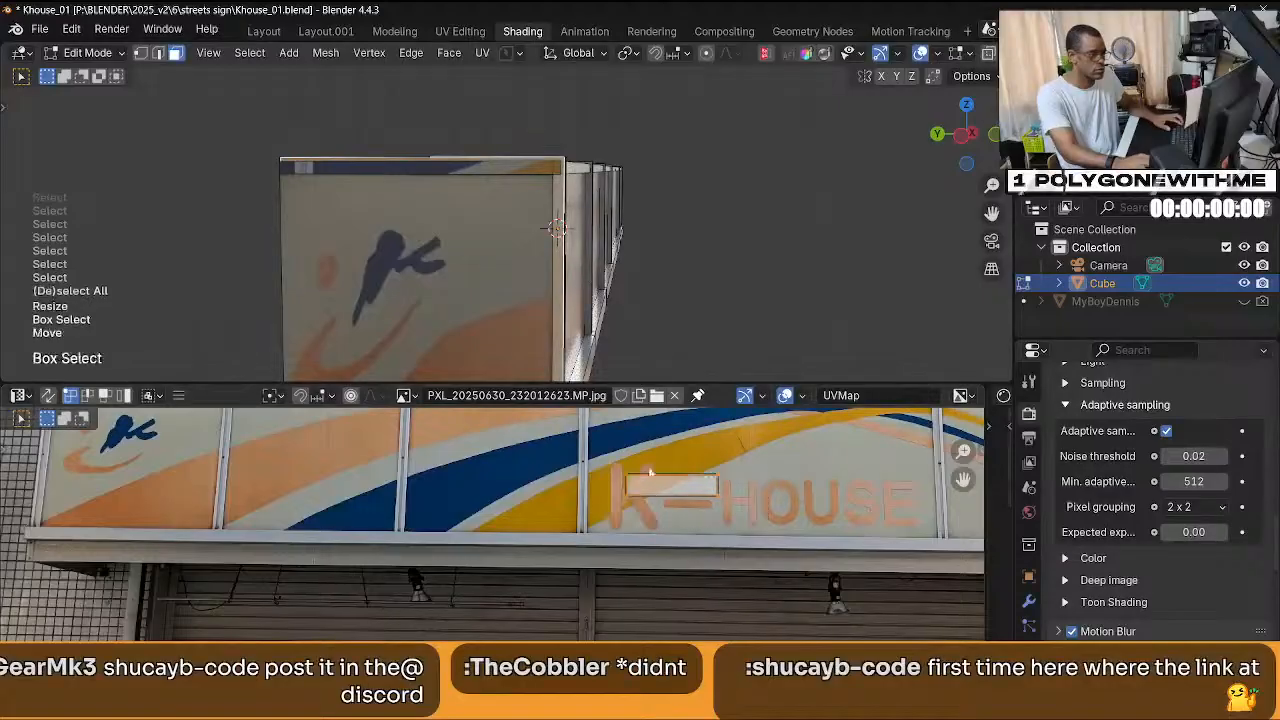
key(g)
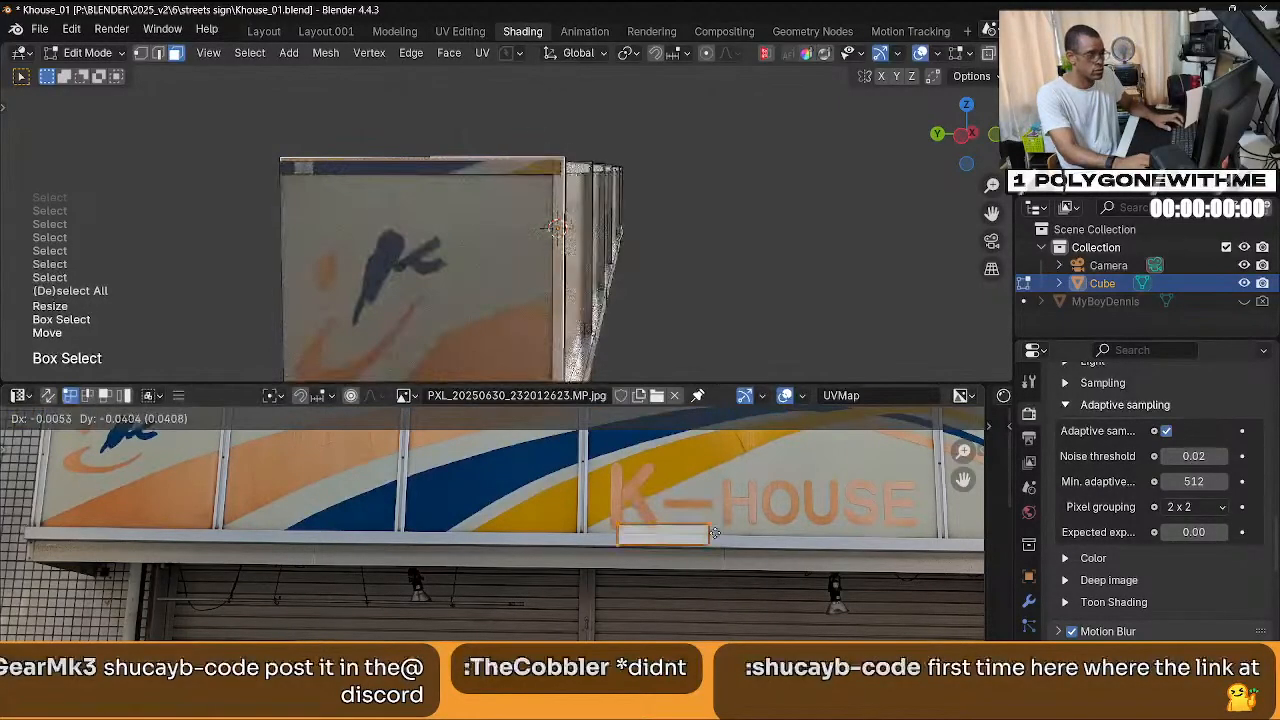
click(713, 543)
Raise the lower edge of the vertical trim's UVs to fit the pale rail and adjust one end to its slope.
scroll(714, 544, up, 3)
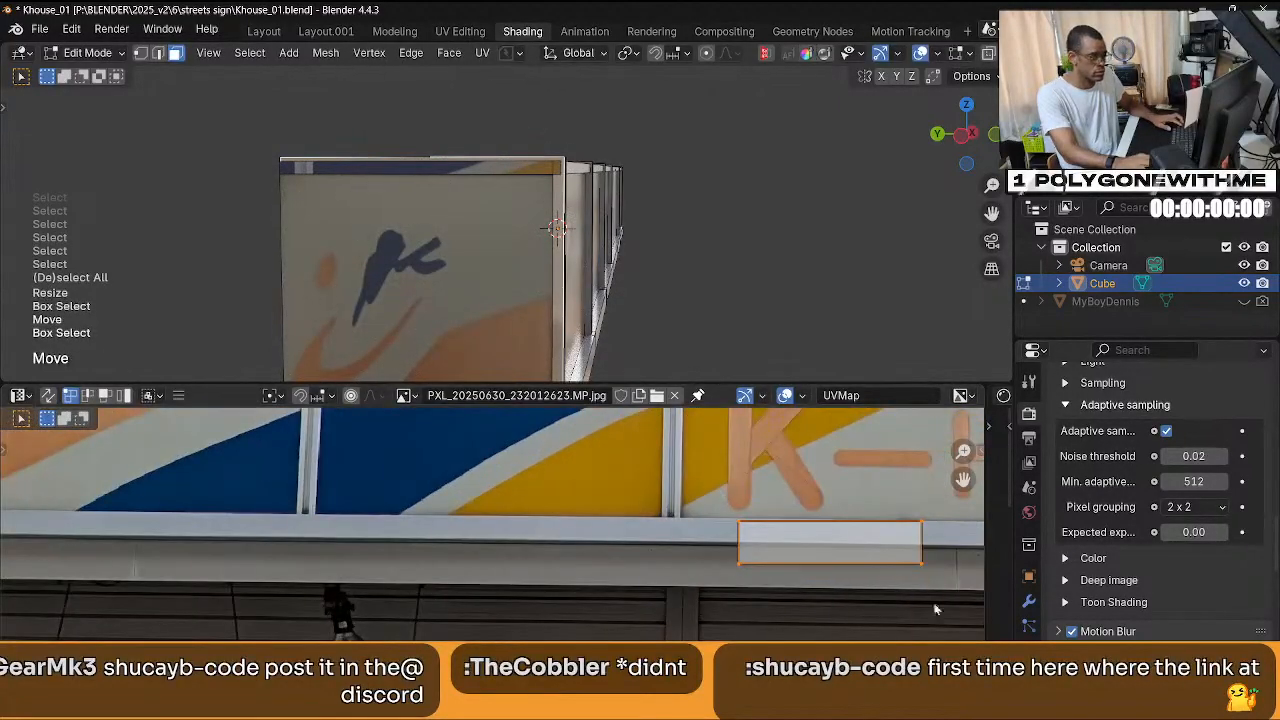
drag(957, 593, 740, 563)
key(g)
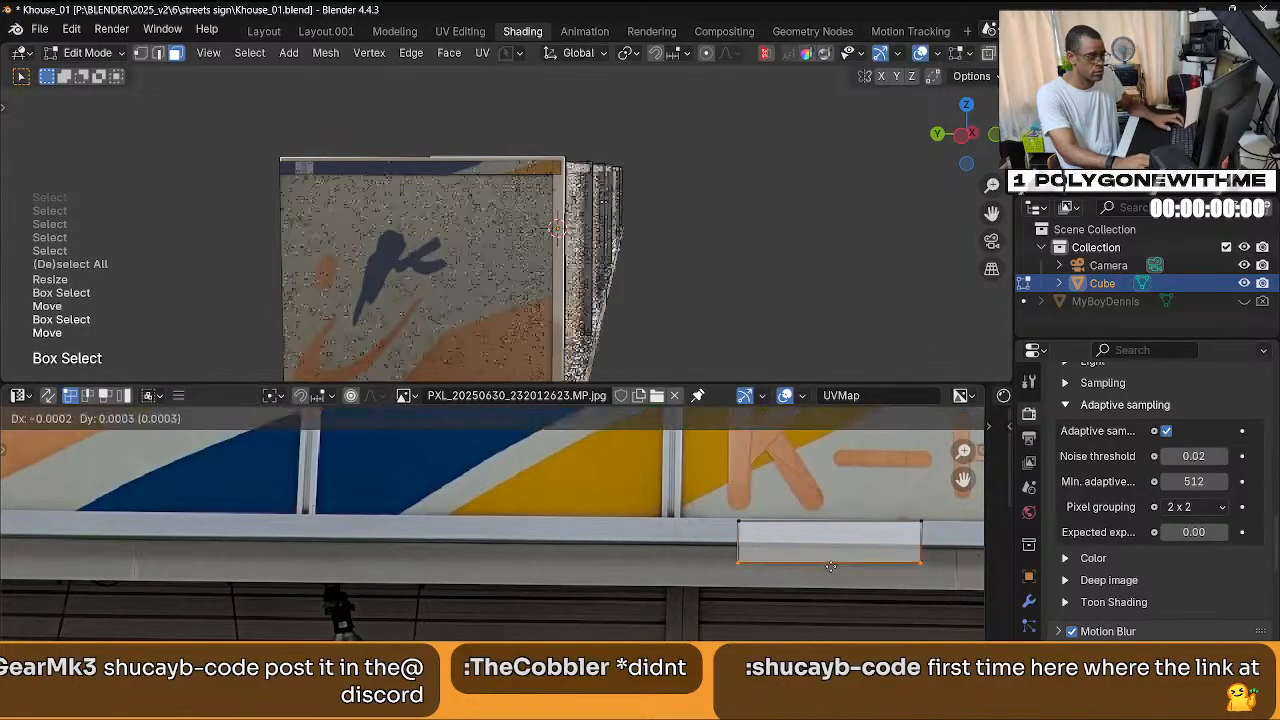
click(845, 553)
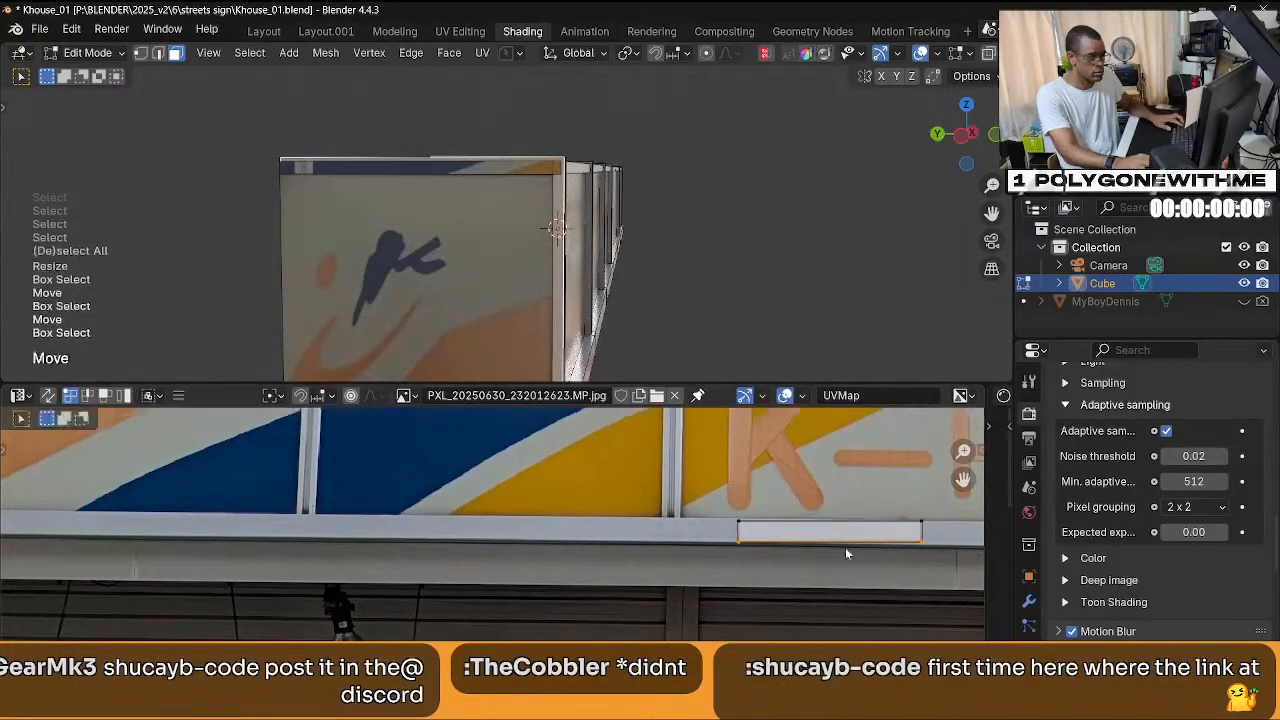
drag(937, 544, 938, 552)
key(g)
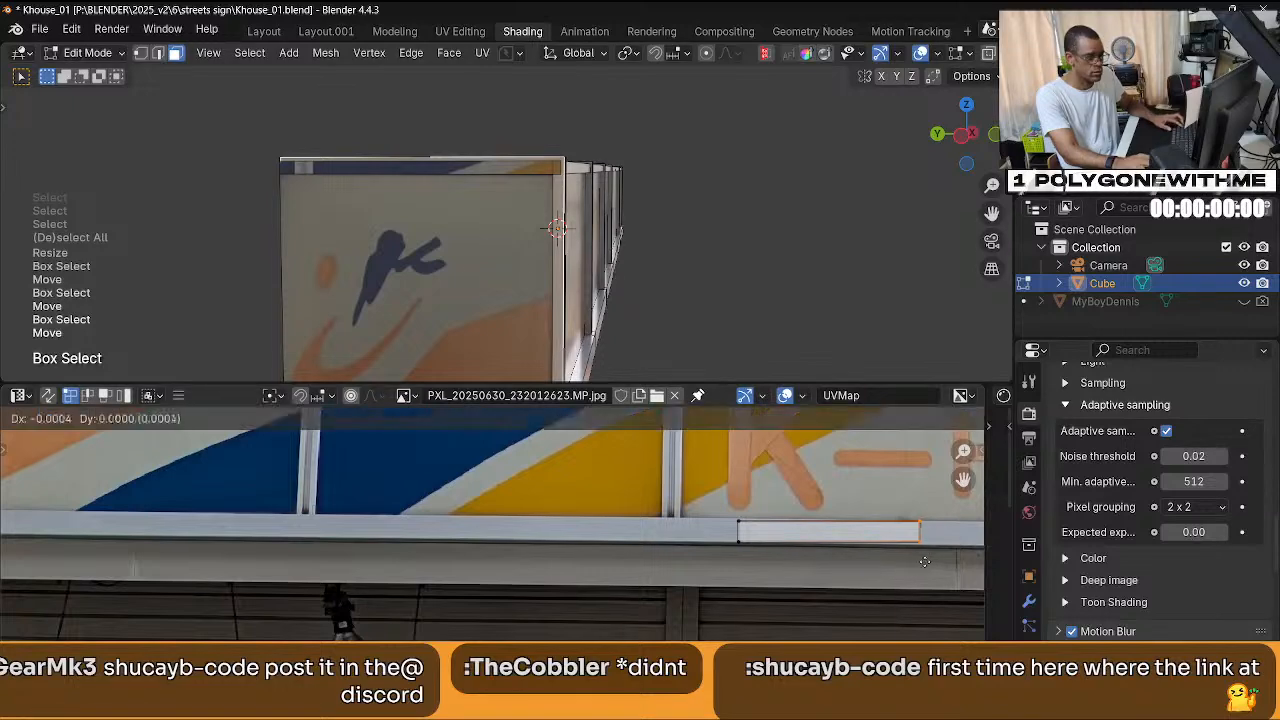
click(946, 560)
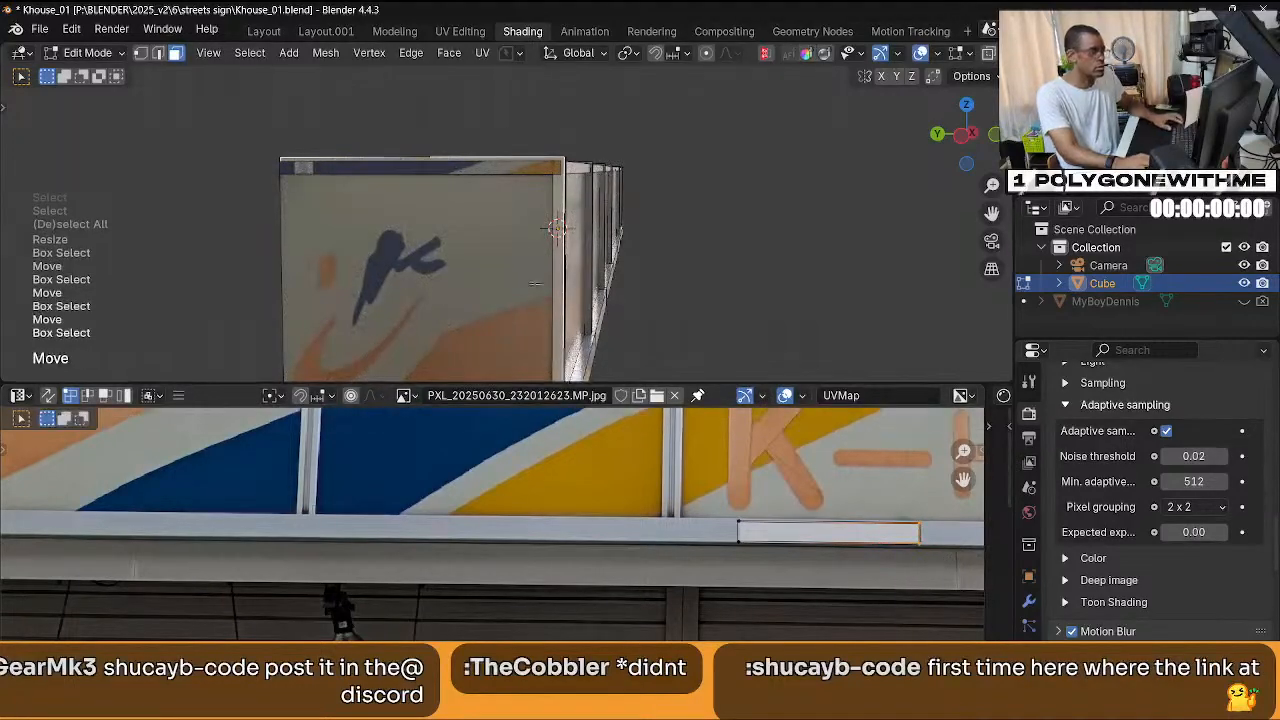
Select the top trim face of the sign's end together with its small corner face.
click(530, 172)
click(588, 233)
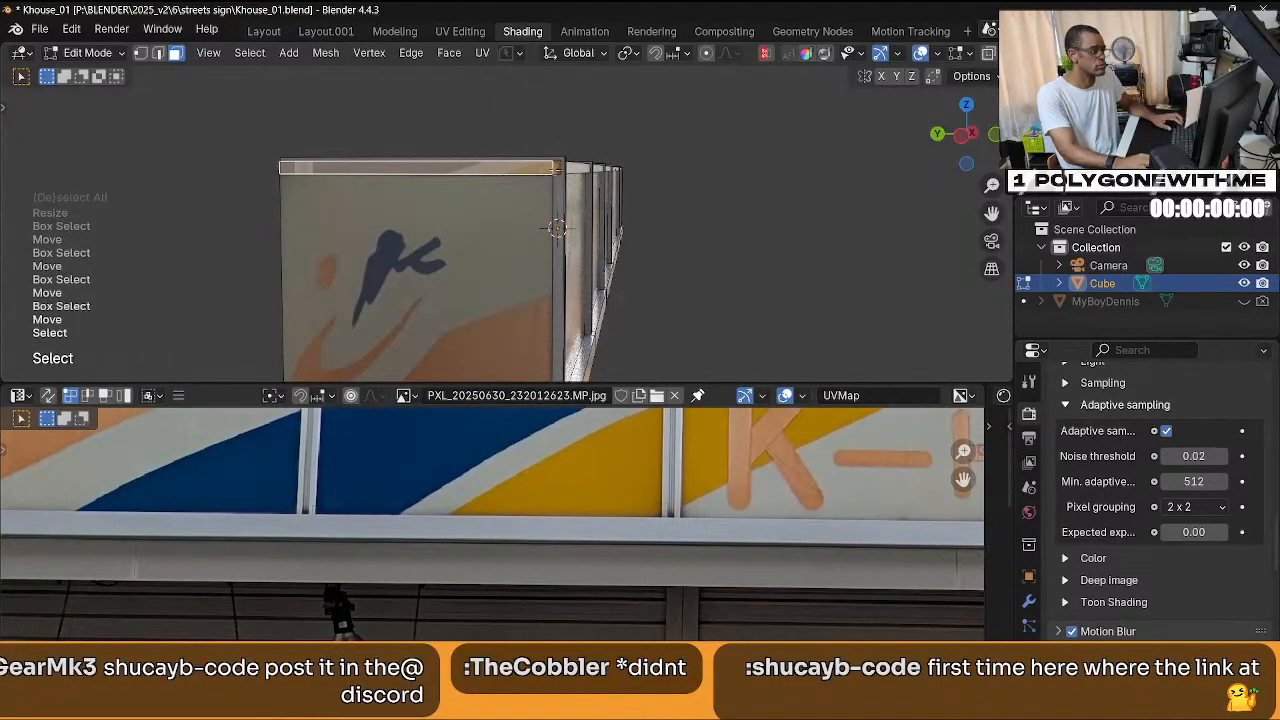
click(540, 168)
click(559, 168)
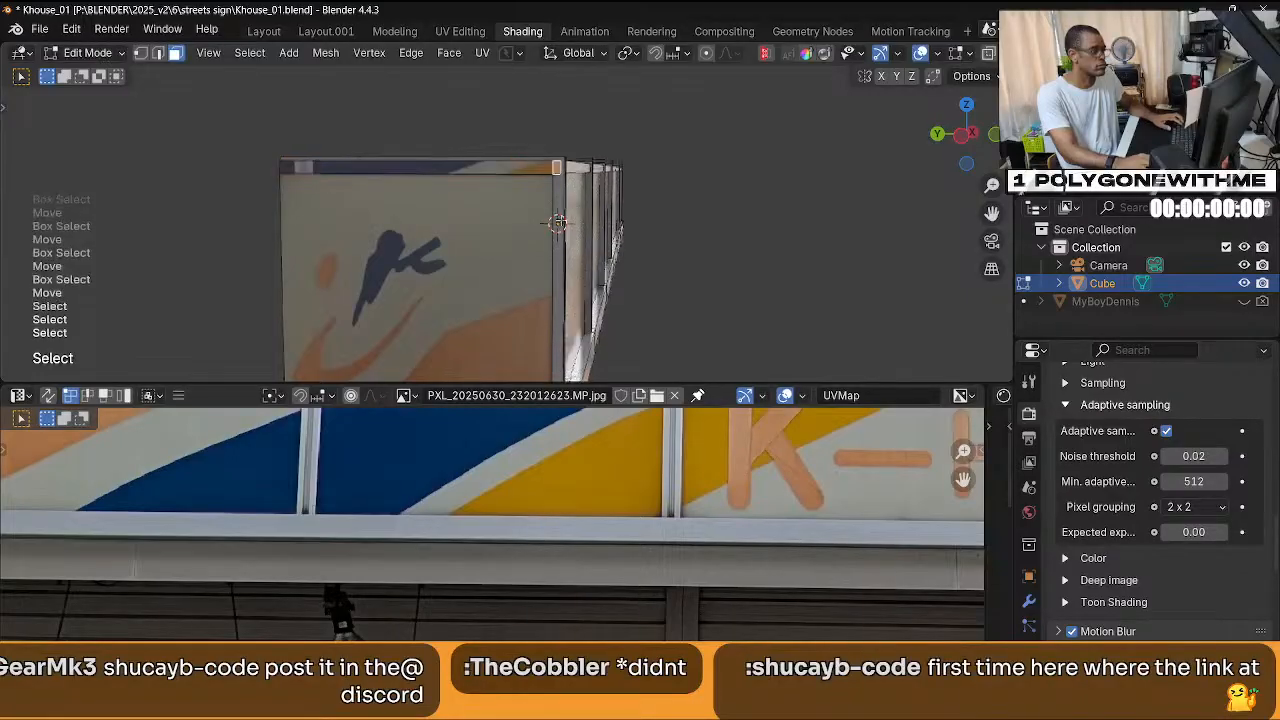
middle_drag(559, 223, 515, 246)
shift+click(522, 166)
scroll(522, 166, down, 6)
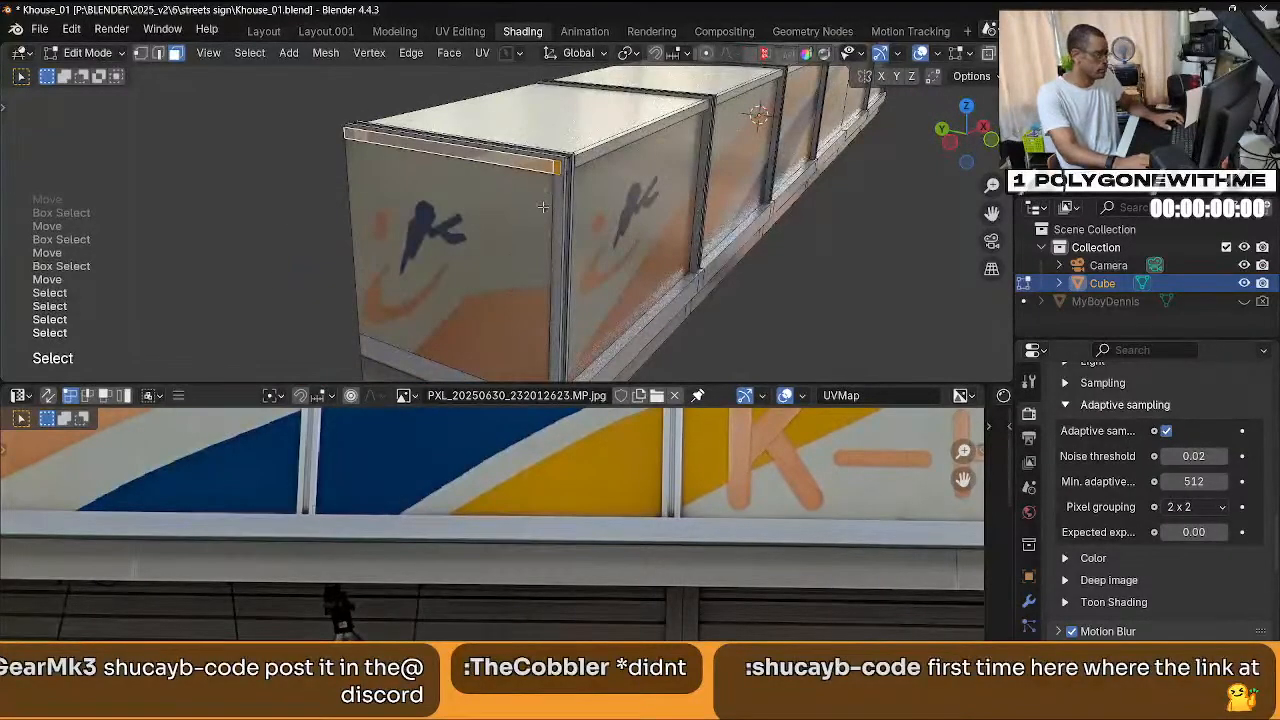
Move all UVs of the top trim and its corner face onto the photo's pale rail beneath the panels.
key(alt+a)
scroll(658, 515, down, 5)
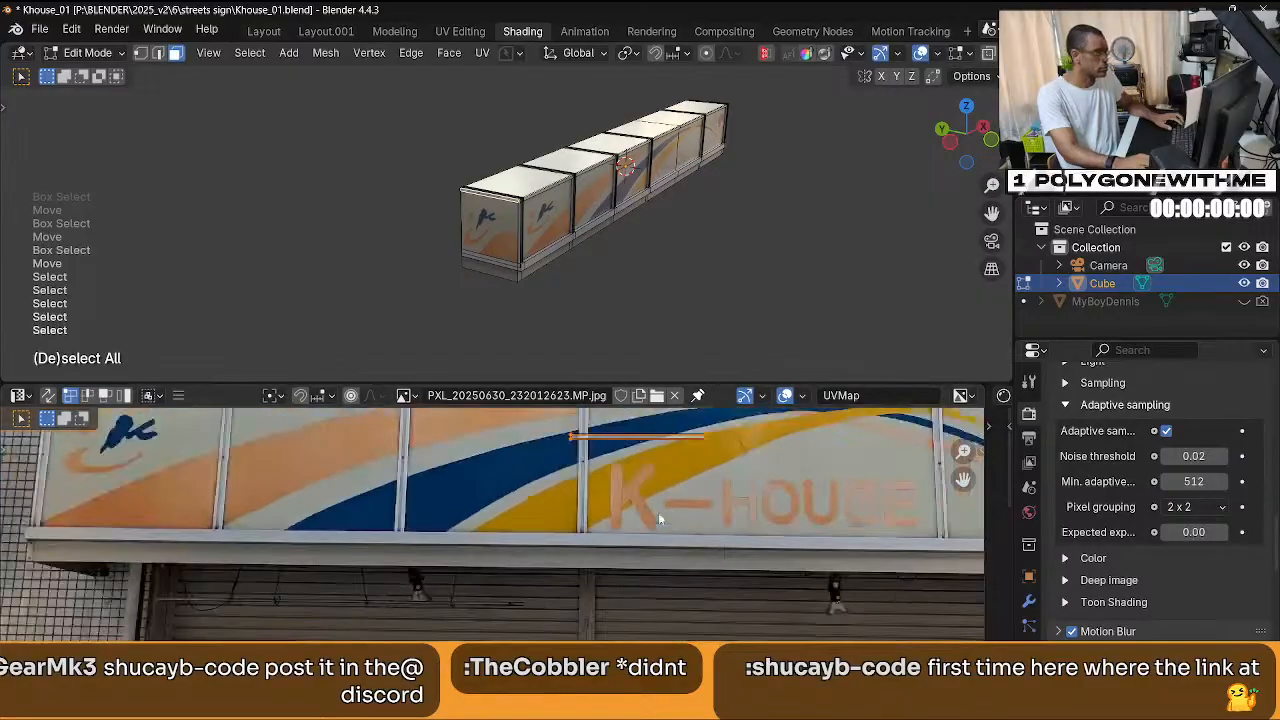
scroll(657, 515, up, 3)
scroll(657, 512, up, 2)
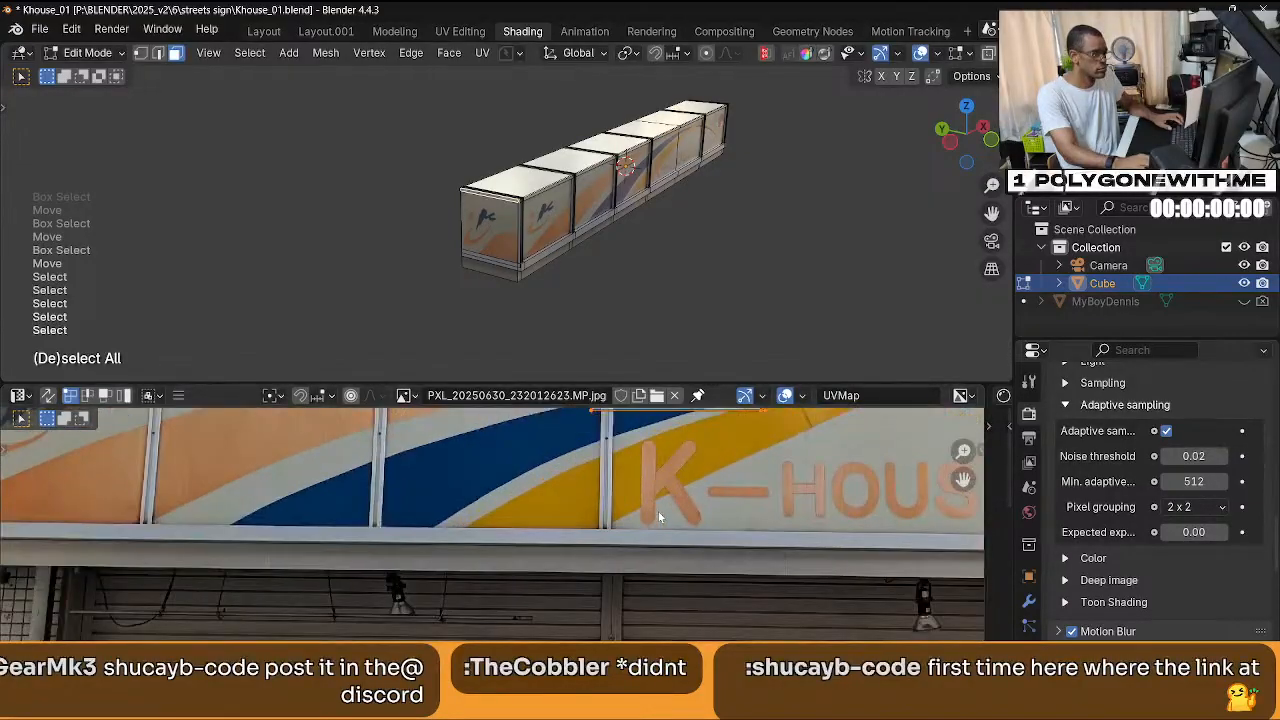
scroll(657, 512, down, 2)
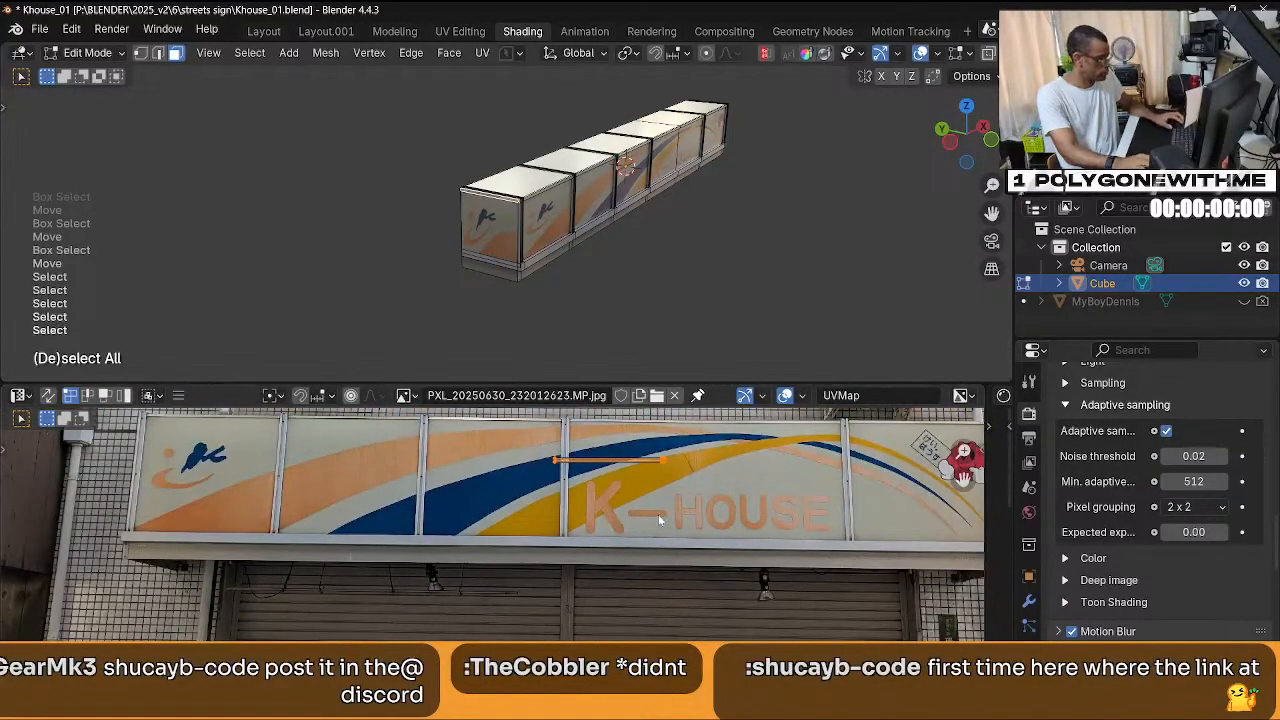
scroll(685, 486, up, 3)
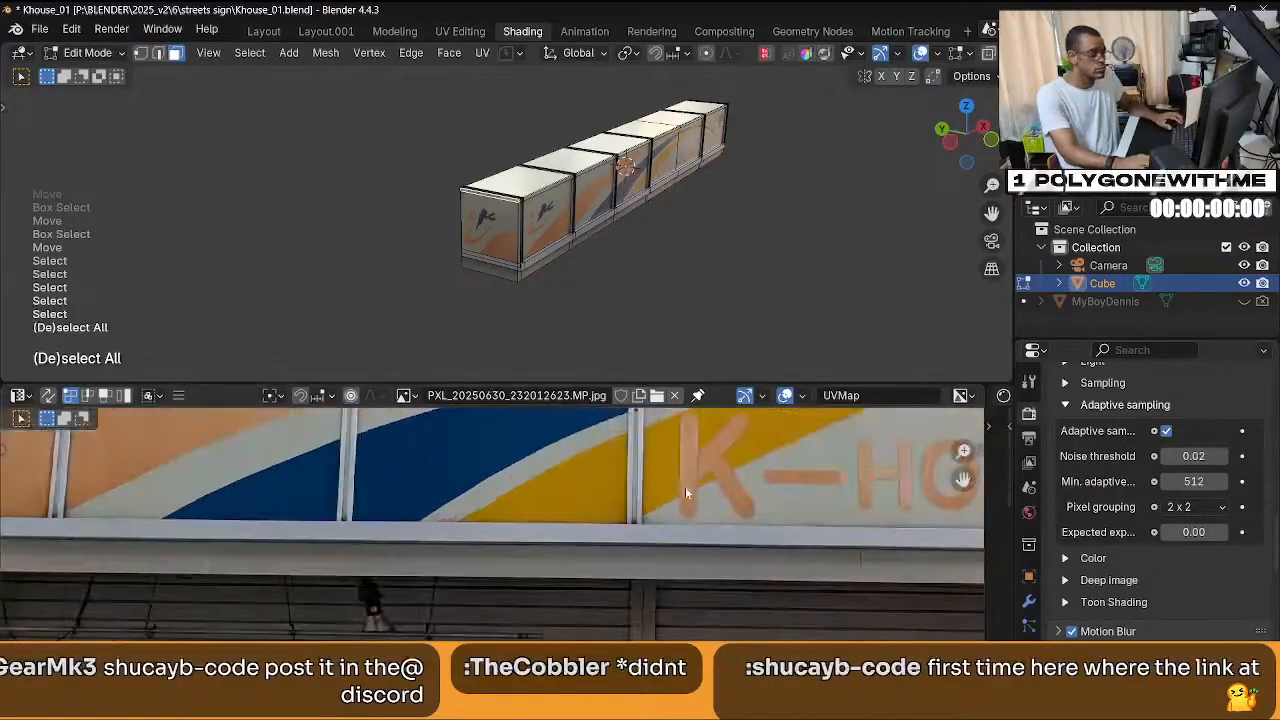
scroll(685, 486, down, 1)
key(g)
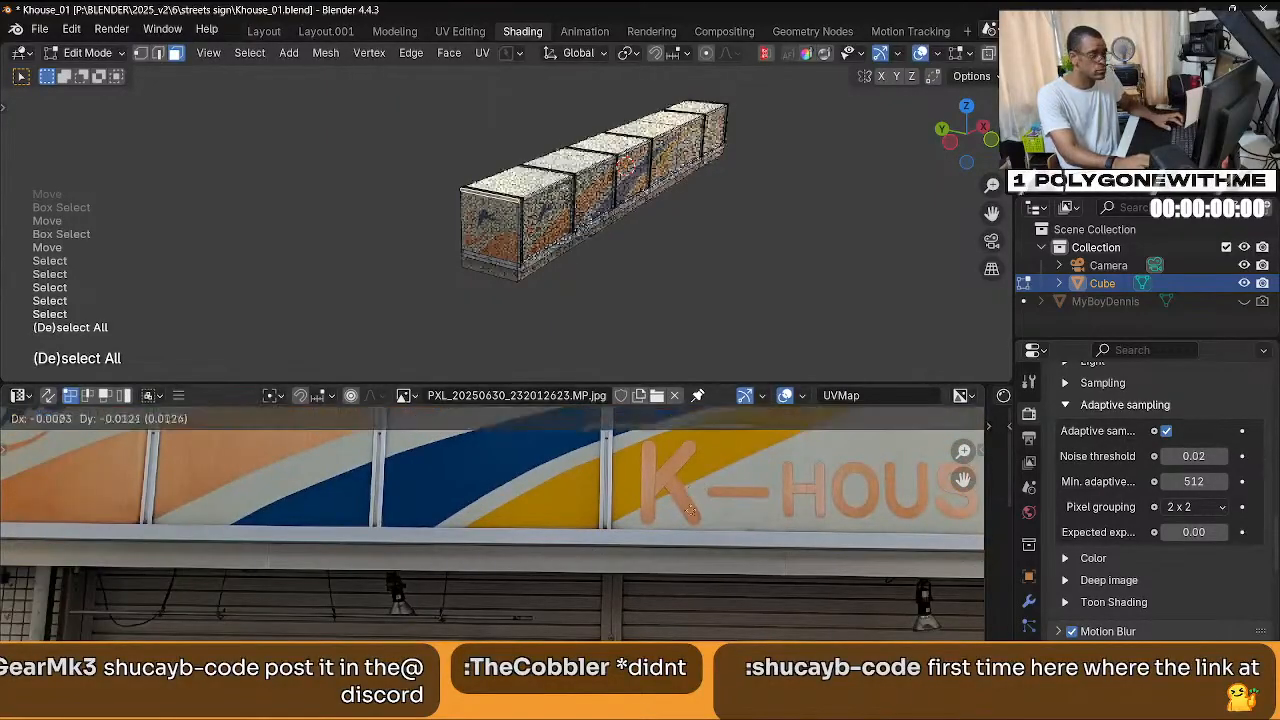
click(620, 611)
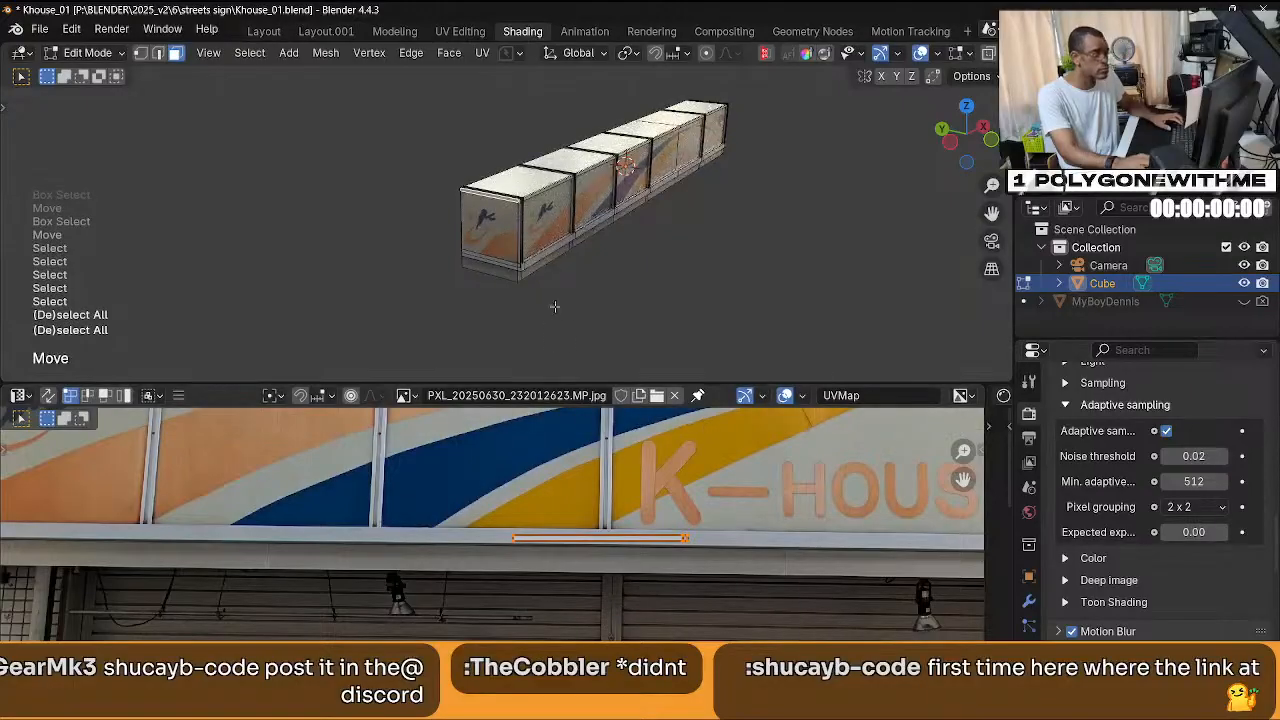
Select the end's lower trim face and its adjoining corner face, and extrude them slightly outward.
scroll(578, 280, up, 4)
click(579, 281)
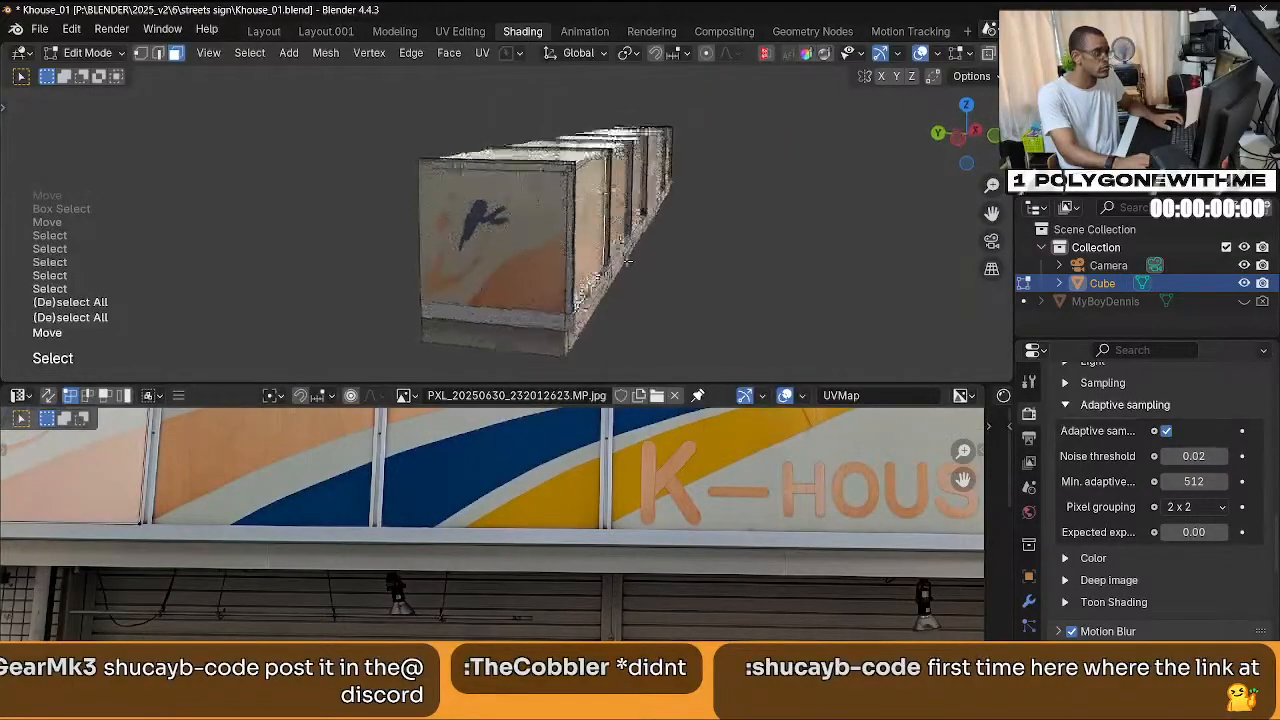
middle_drag(580, 300, 880, 70)
scroll(573, 297, up, 7)
scroll(880, 70, down, 5)
click(649, 189)
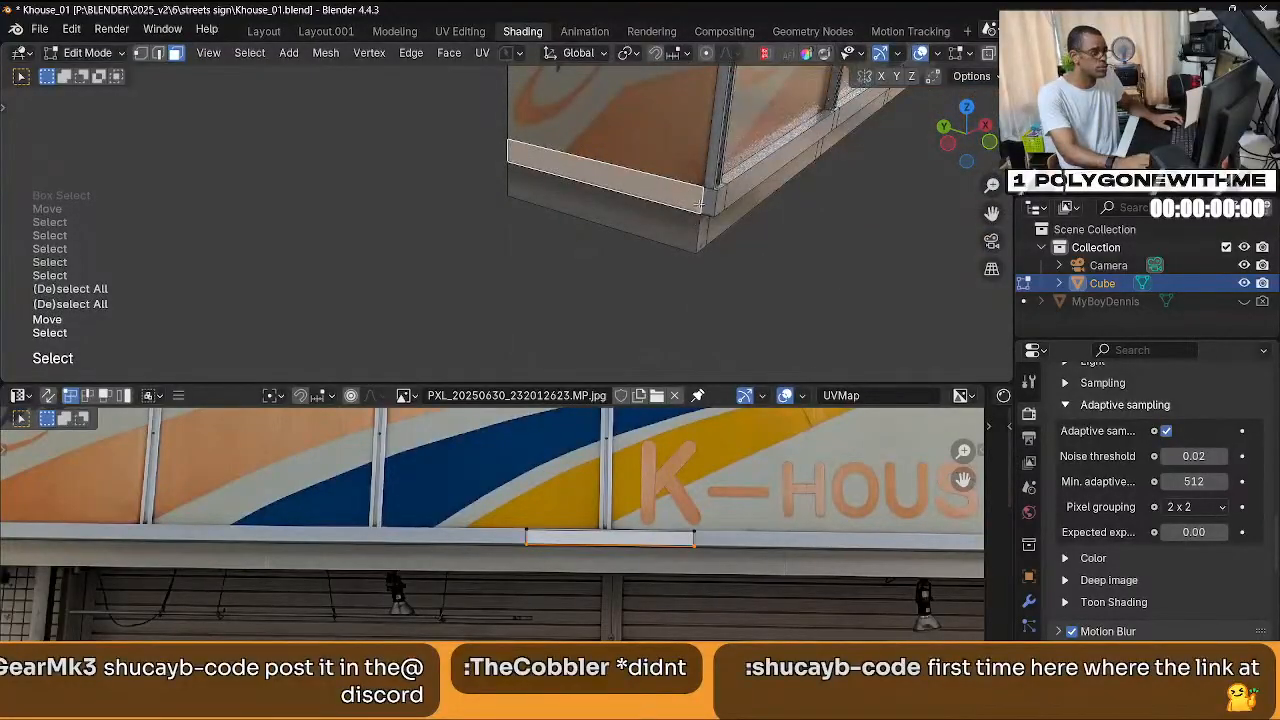
shift+click(714, 202)
middle_drag(721, 214, 712, 220)
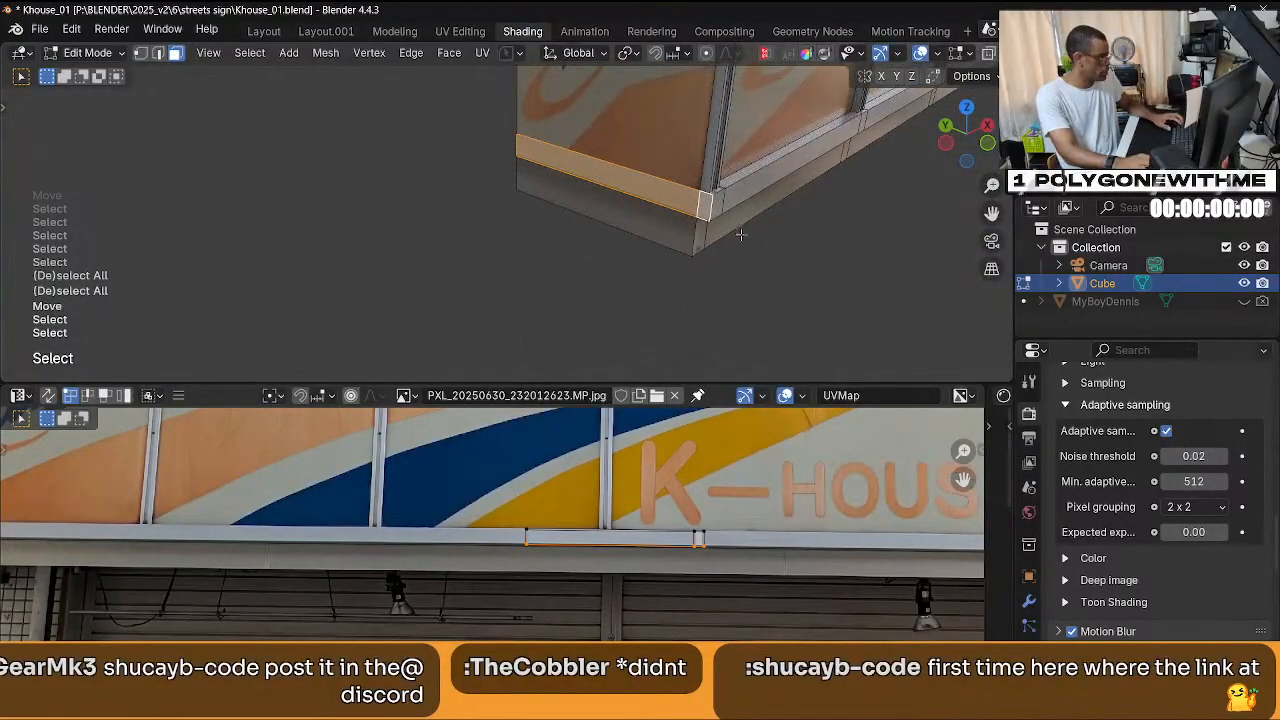
key(e)
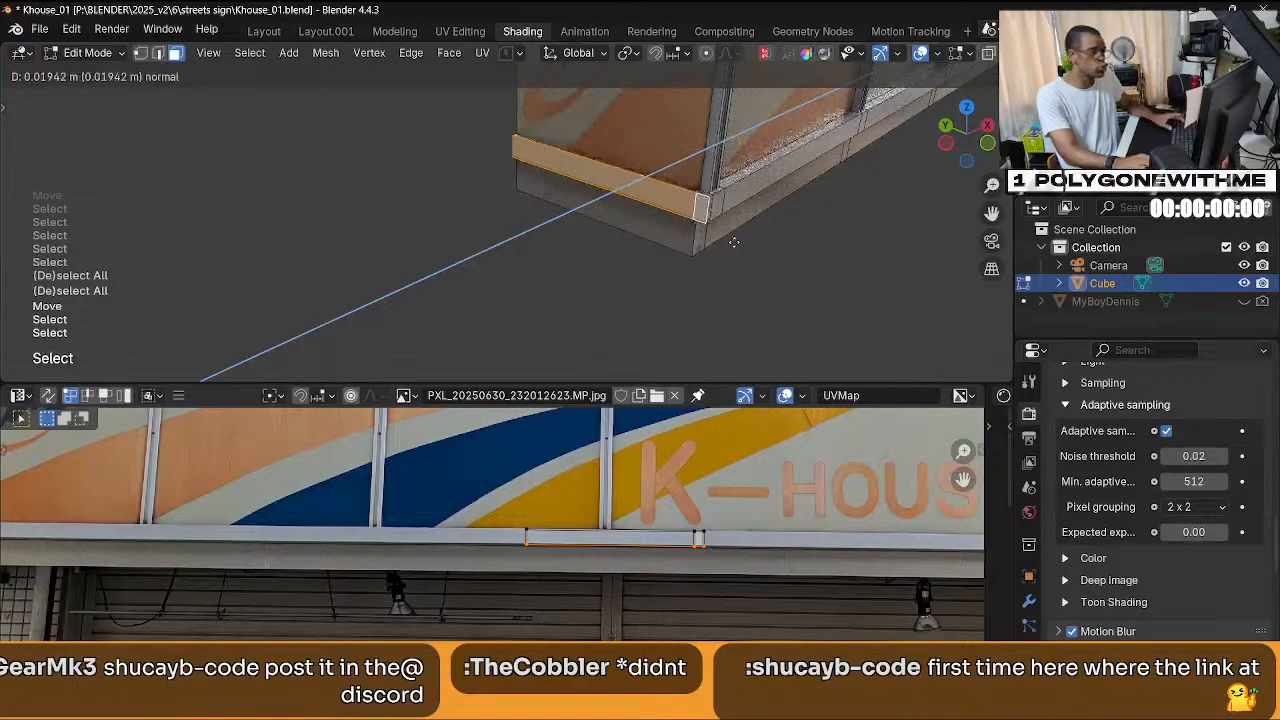
click(740, 248)
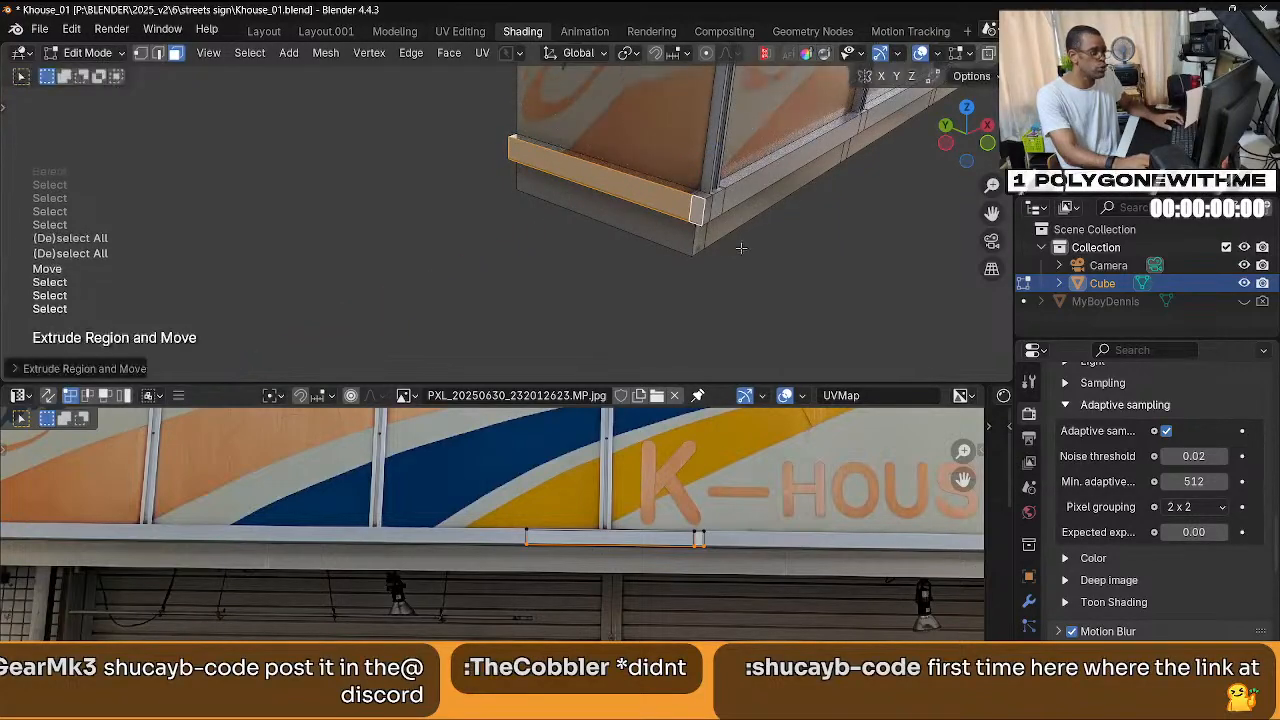
Select the upper ledge face of the end's extruded trim and move all its UVs down onto the photo's pale rail.
click(720, 255)
middle_drag(638, 179, 732, 207)
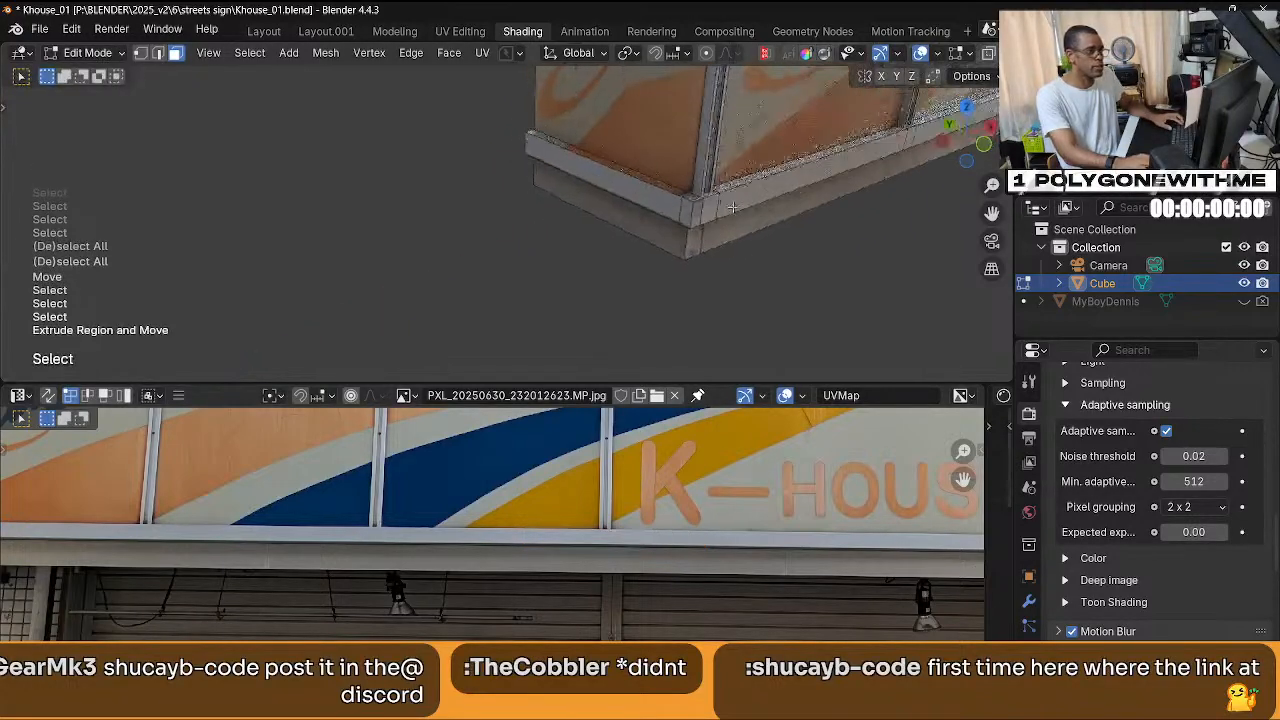
click(676, 192)
scroll(674, 200, down, 4)
scroll(611, 478, down, 2)
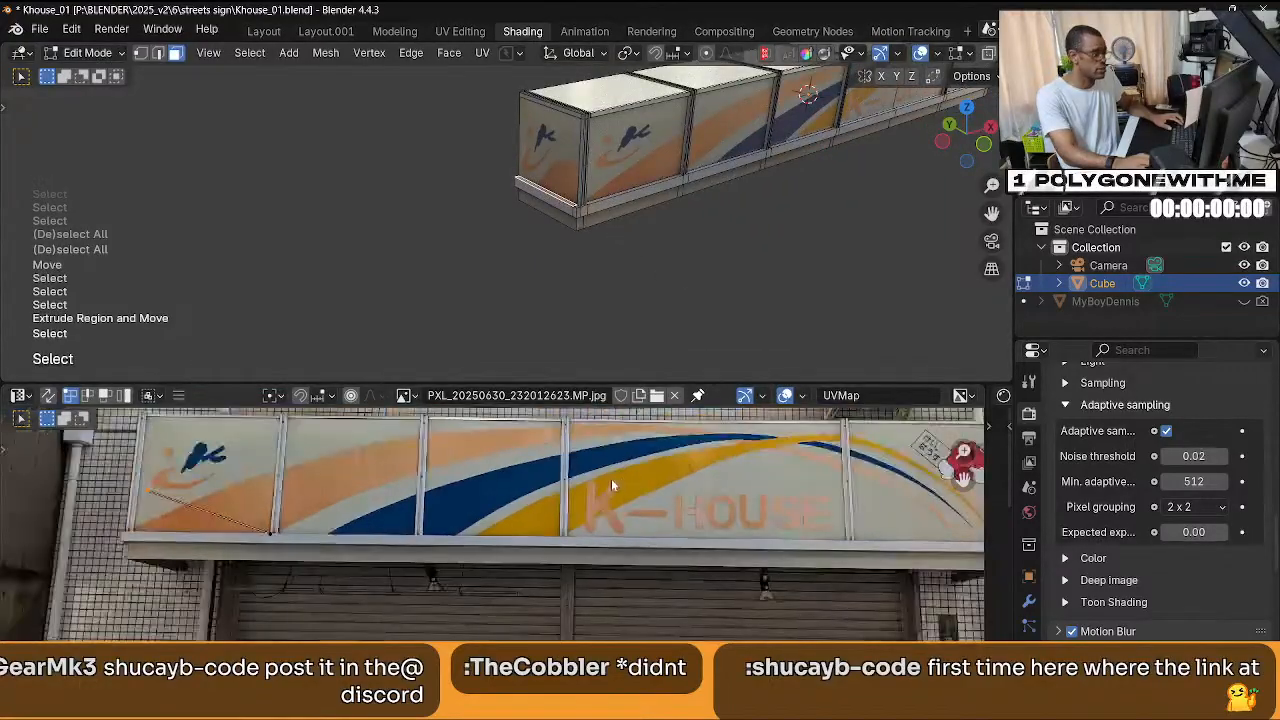
key(a)
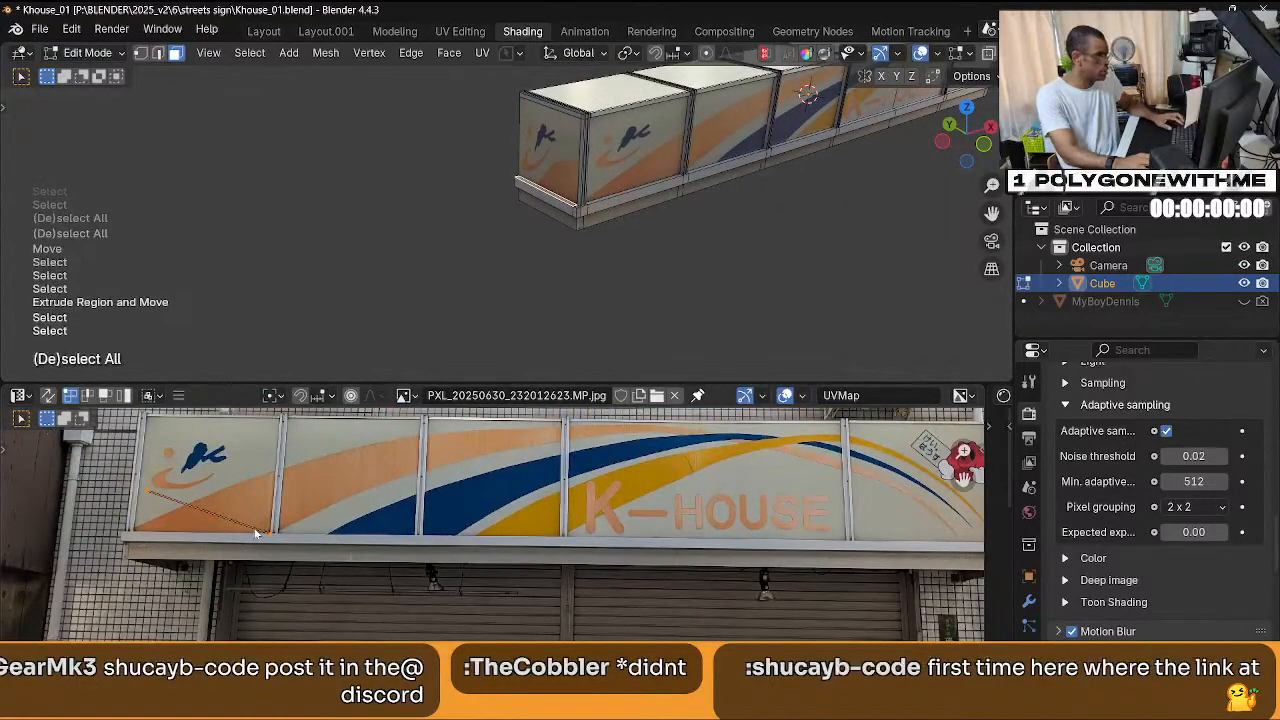
key(g)
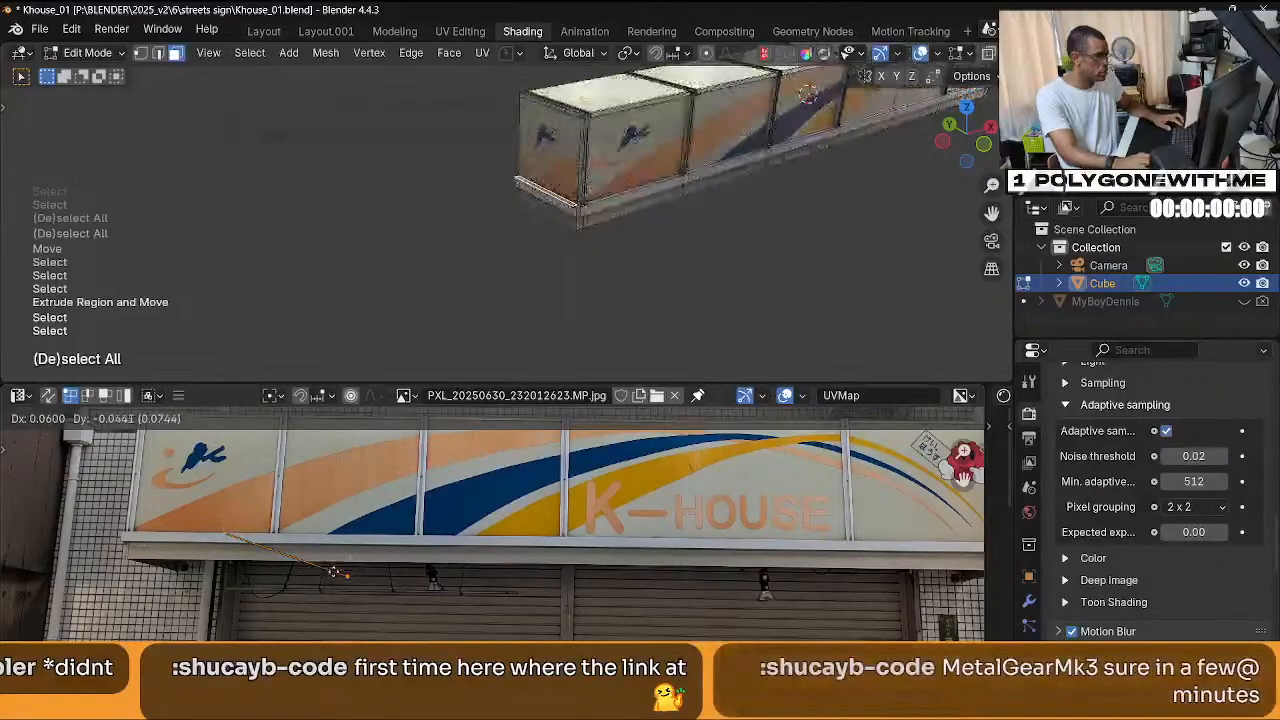
click(330, 578)
Move the low end of the ledge's UVs up so the strip follows the pale rail.
drag(397, 615, 328, 546)
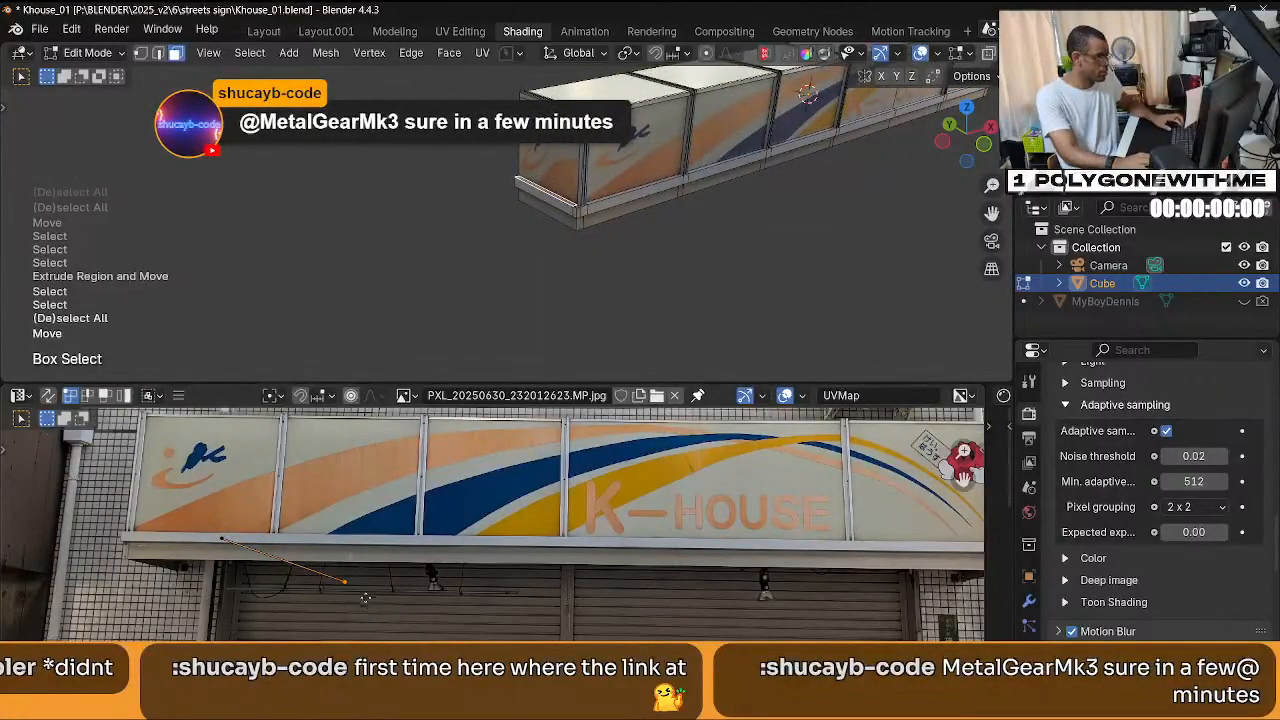
key(g)
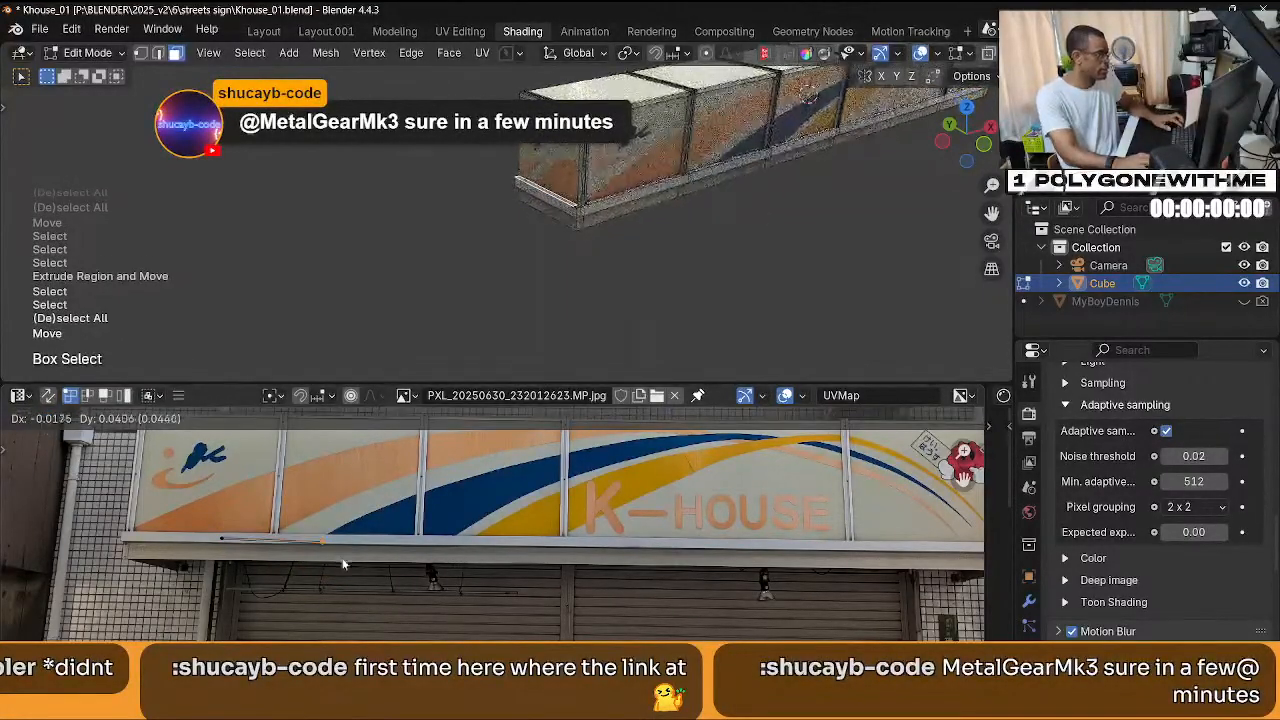
click(315, 563)
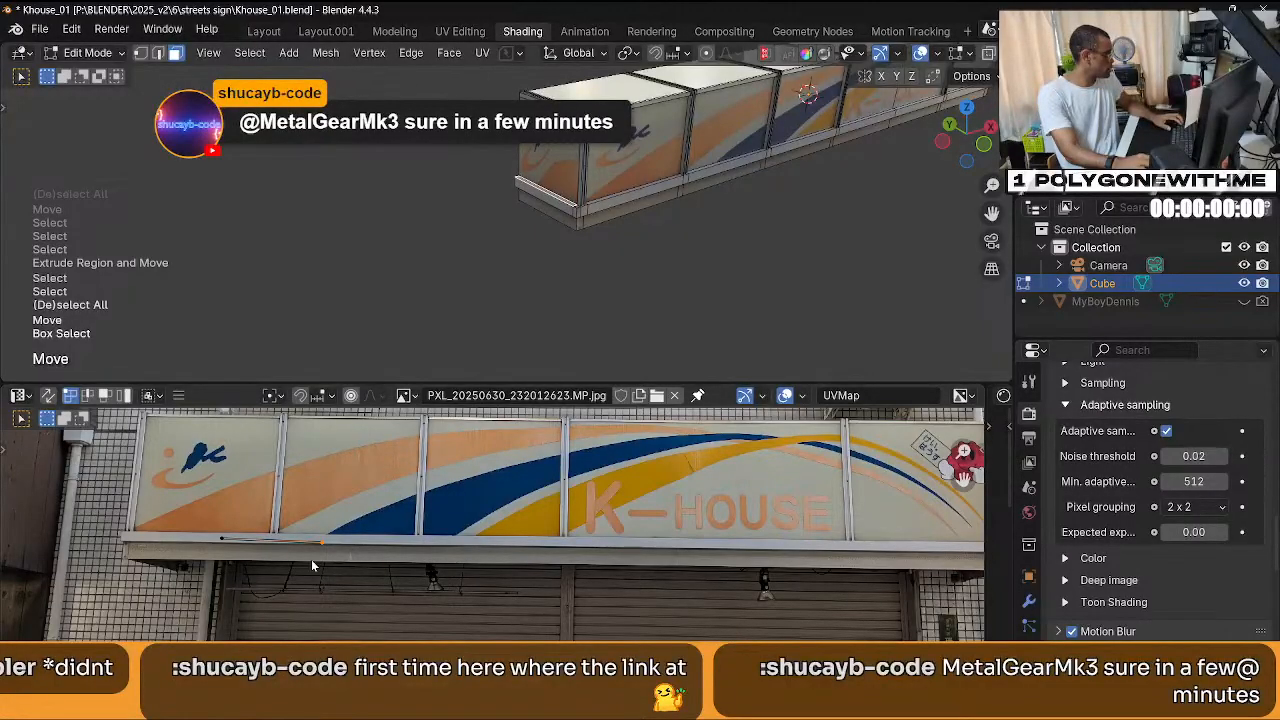
Select the narrow front-facing side face of the extruded trim at the corner and project its UVs from a front-on view.
click(604, 269)
middle_drag(604, 266, 612, 282)
scroll(631, 257, up, 1)
scroll(571, 247, up, 1)
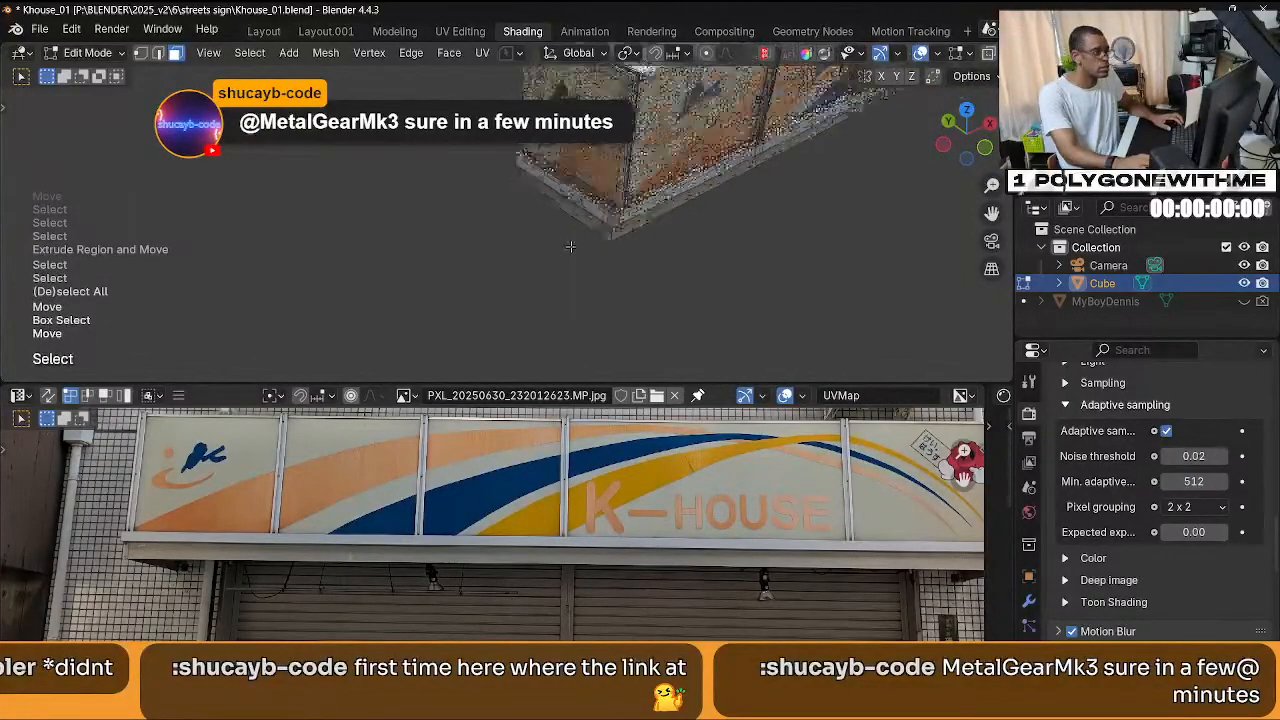
scroll(686, 252, up, 2)
click(703, 212)
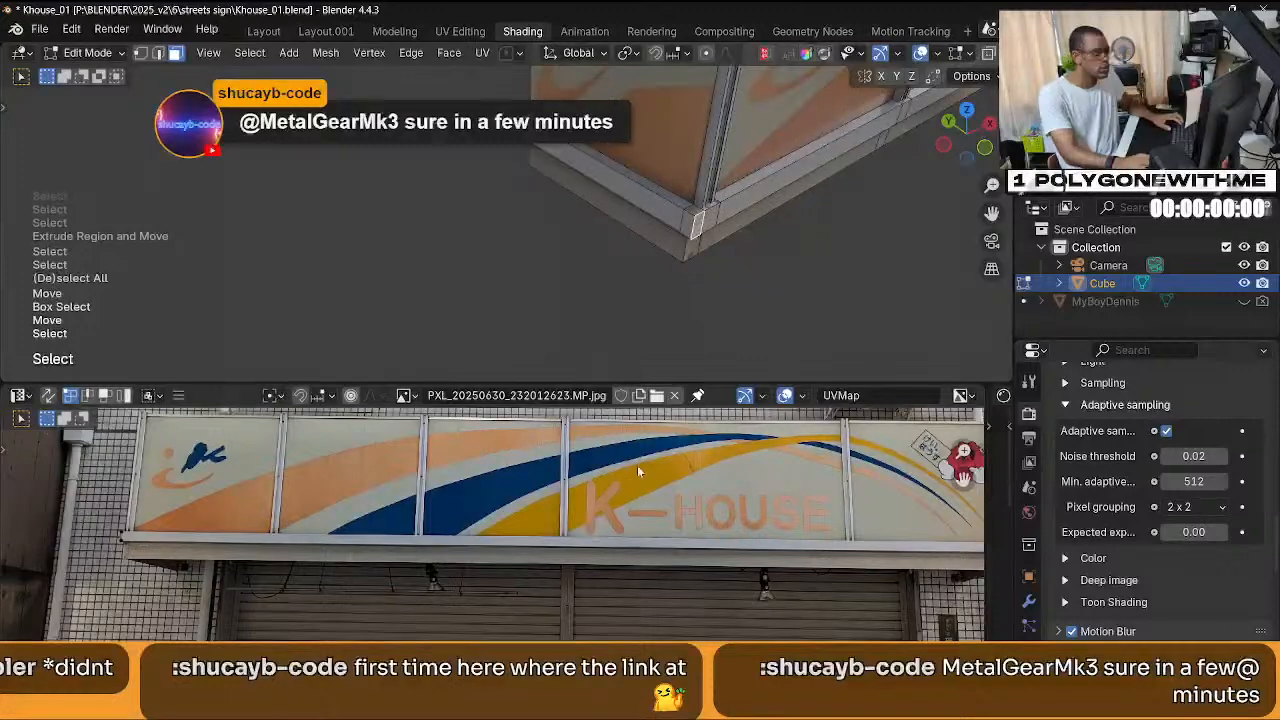
scroll(618, 519, down, 2)
key(alt+a)
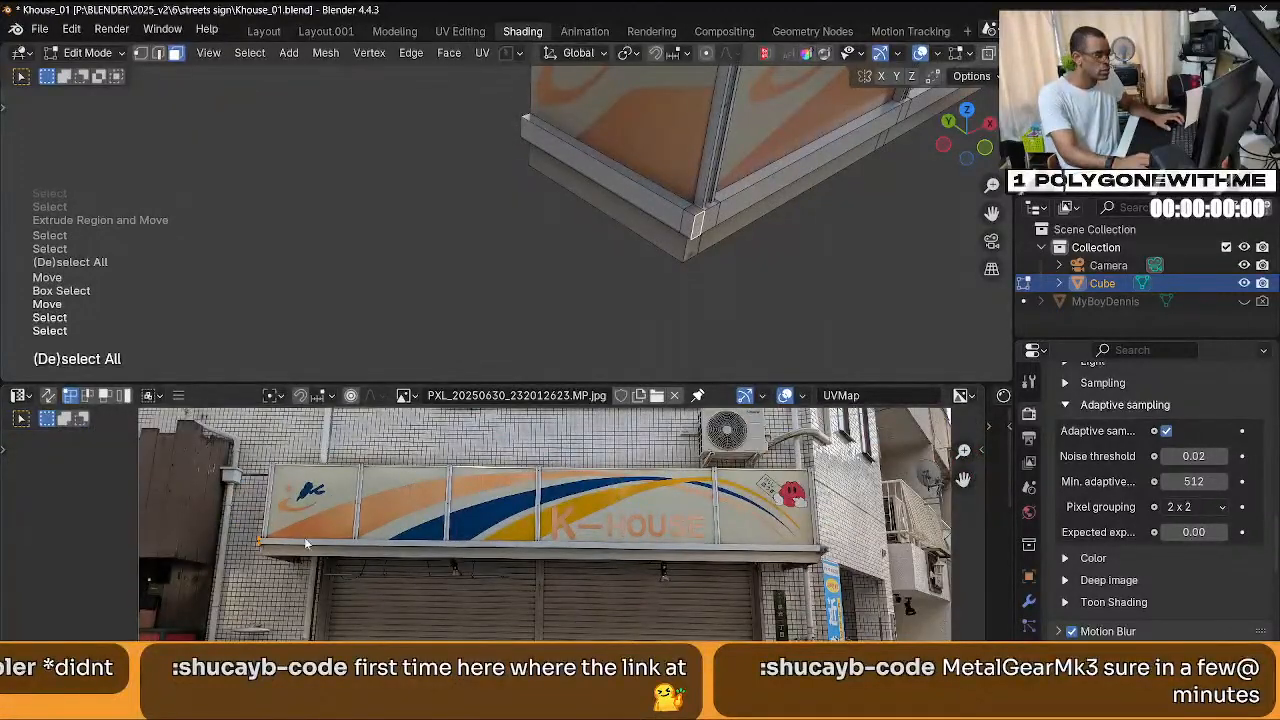
scroll(304, 537, up, 4)
scroll(537, 596, up, 2)
middle_drag(537, 596, 984, 616)
scroll(519, 592, up, 2)
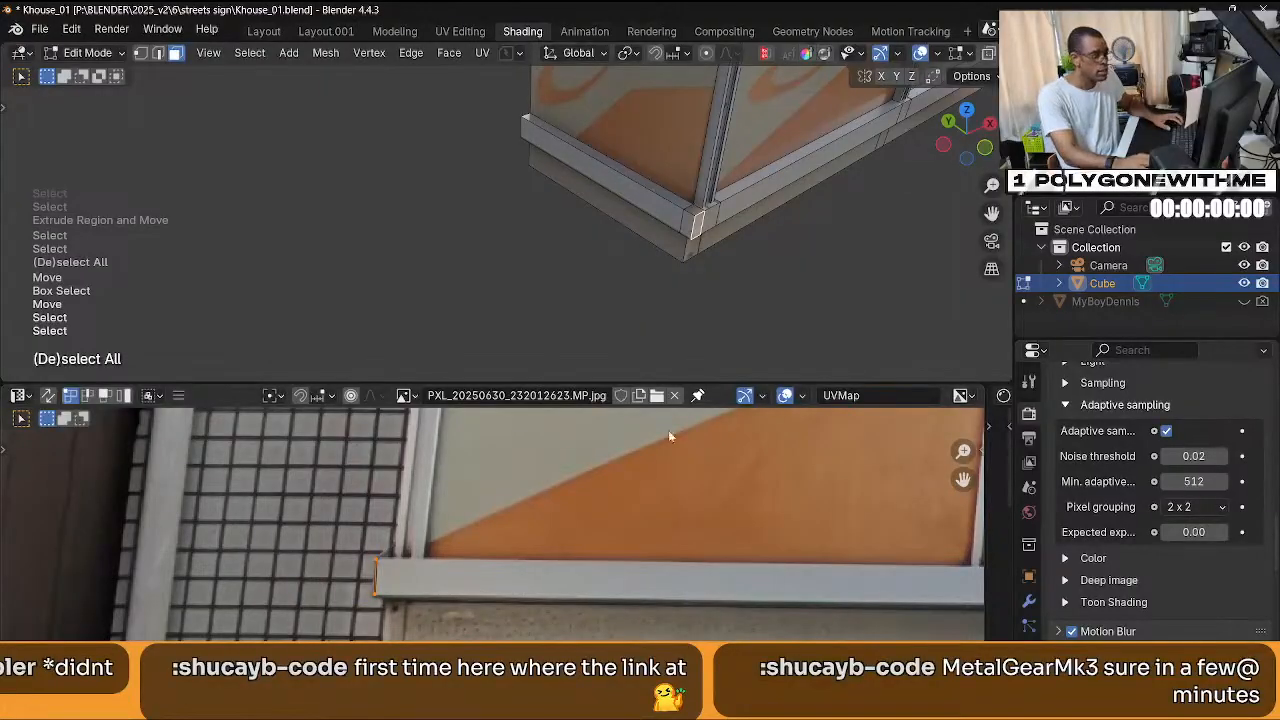
middle_drag(790, 272, 701, 235)
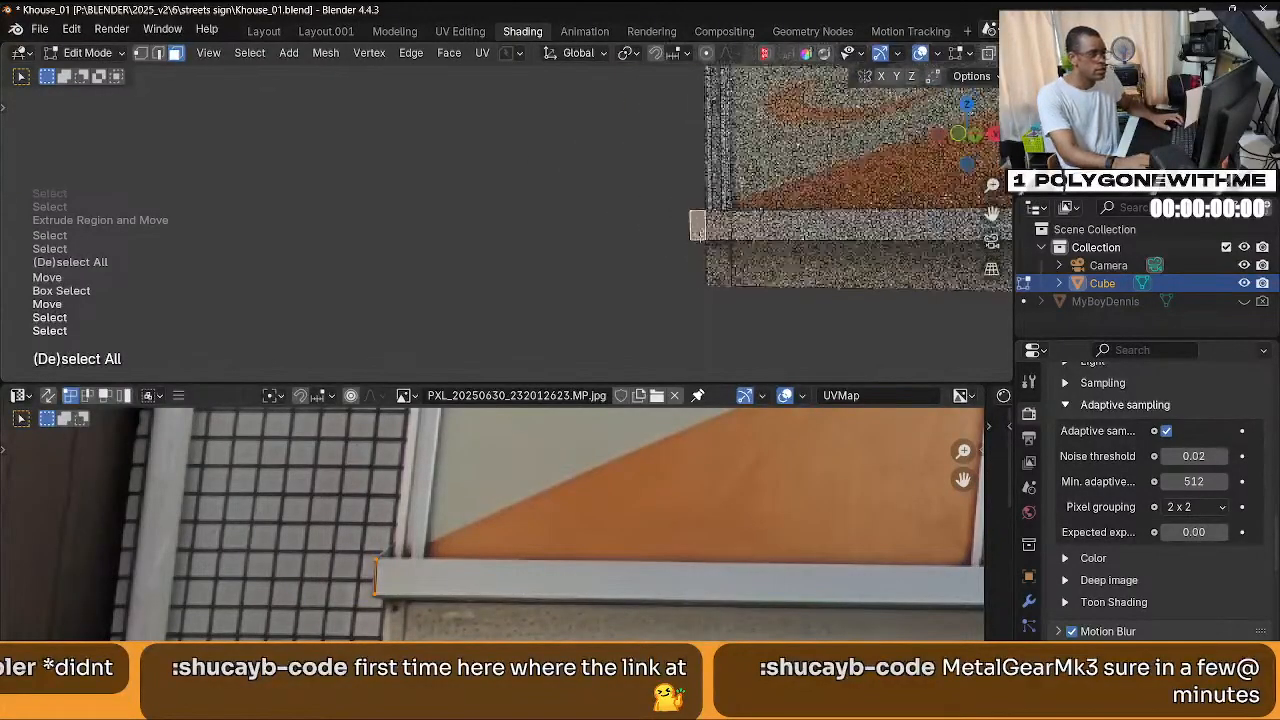
key(u)
click(744, 251)
scroll(620, 570, down, 3)
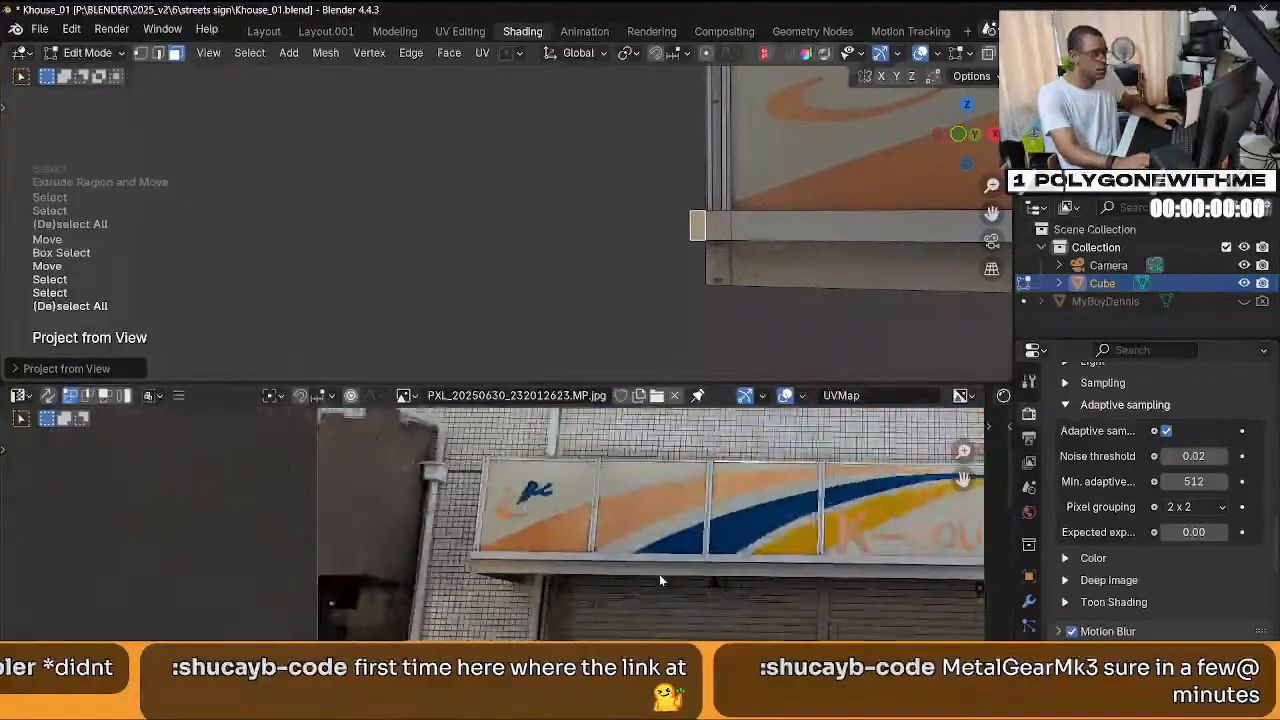
Move the projected side face's UVs onto the photo's pale rail and scale them down to fit within its height.
key(a)
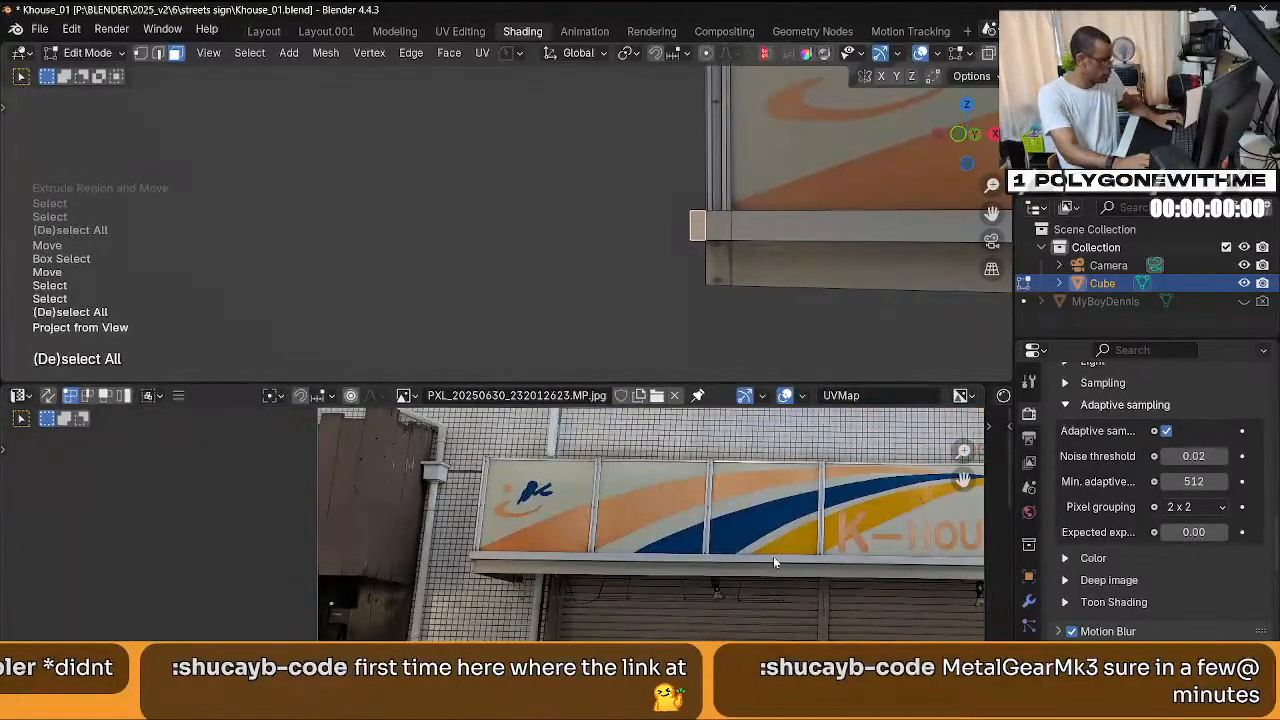
key(g)
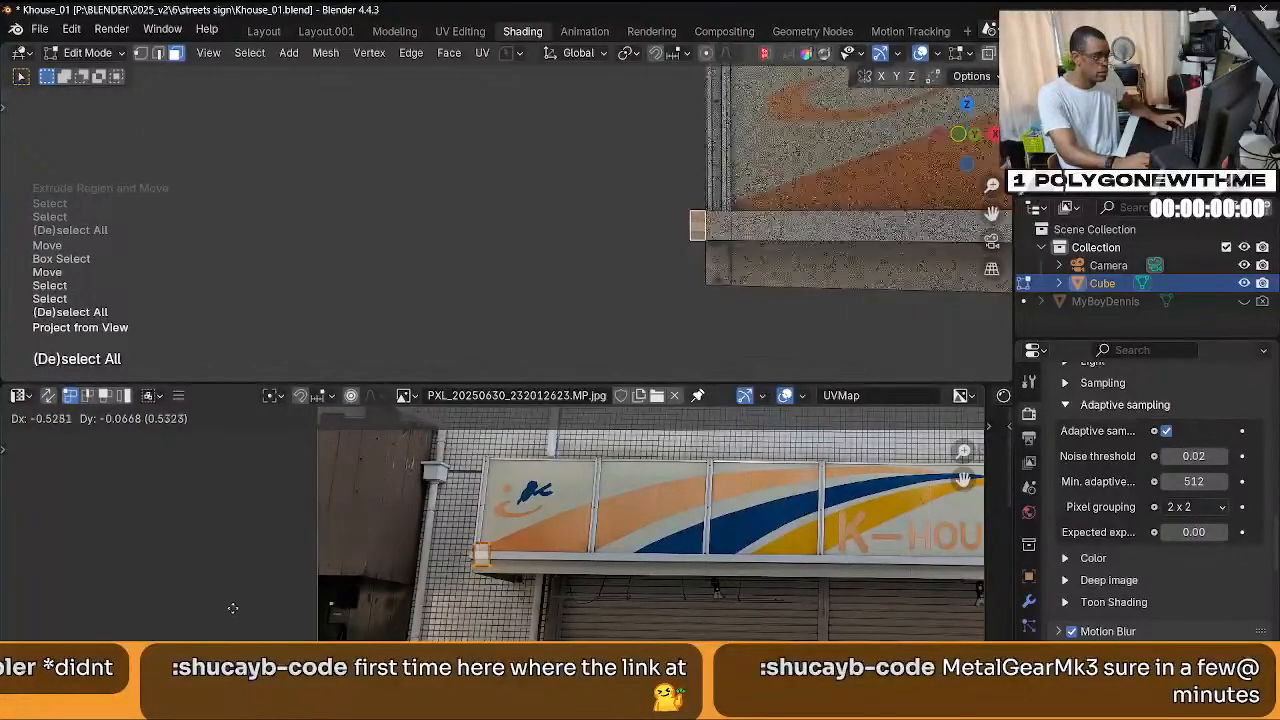
click(232, 608)
scroll(446, 593, up, 6)
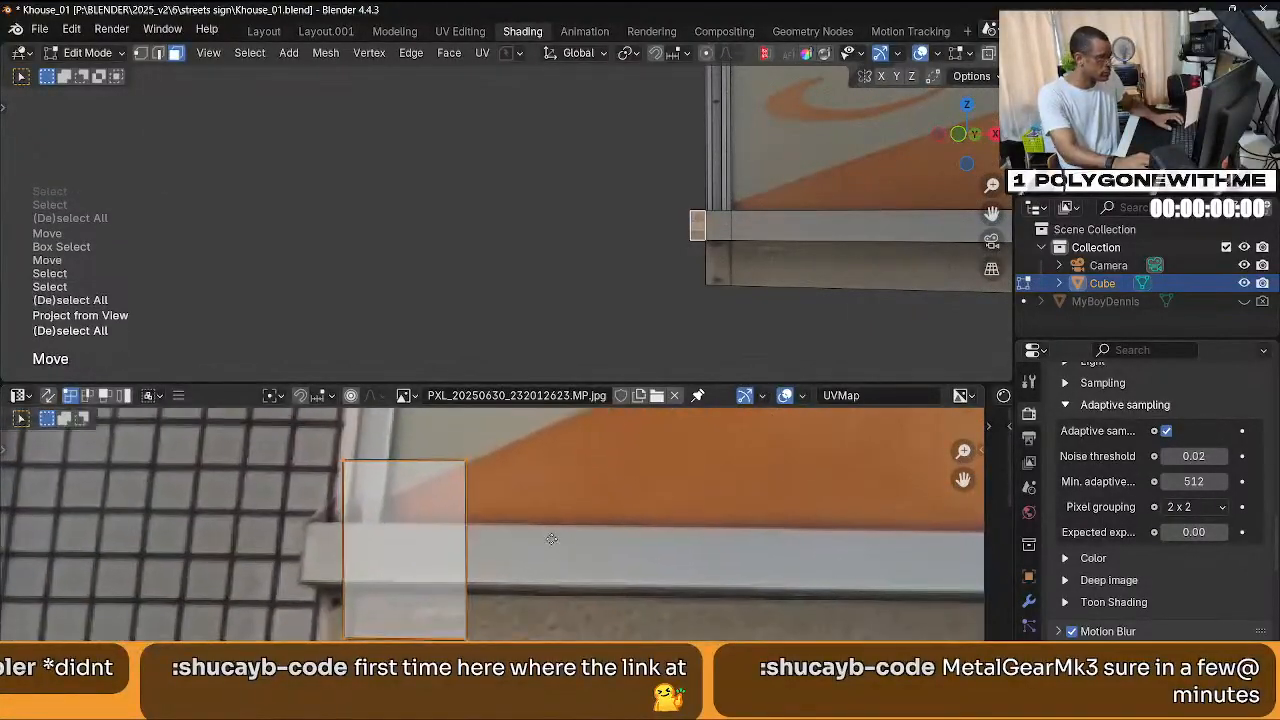
key(s)
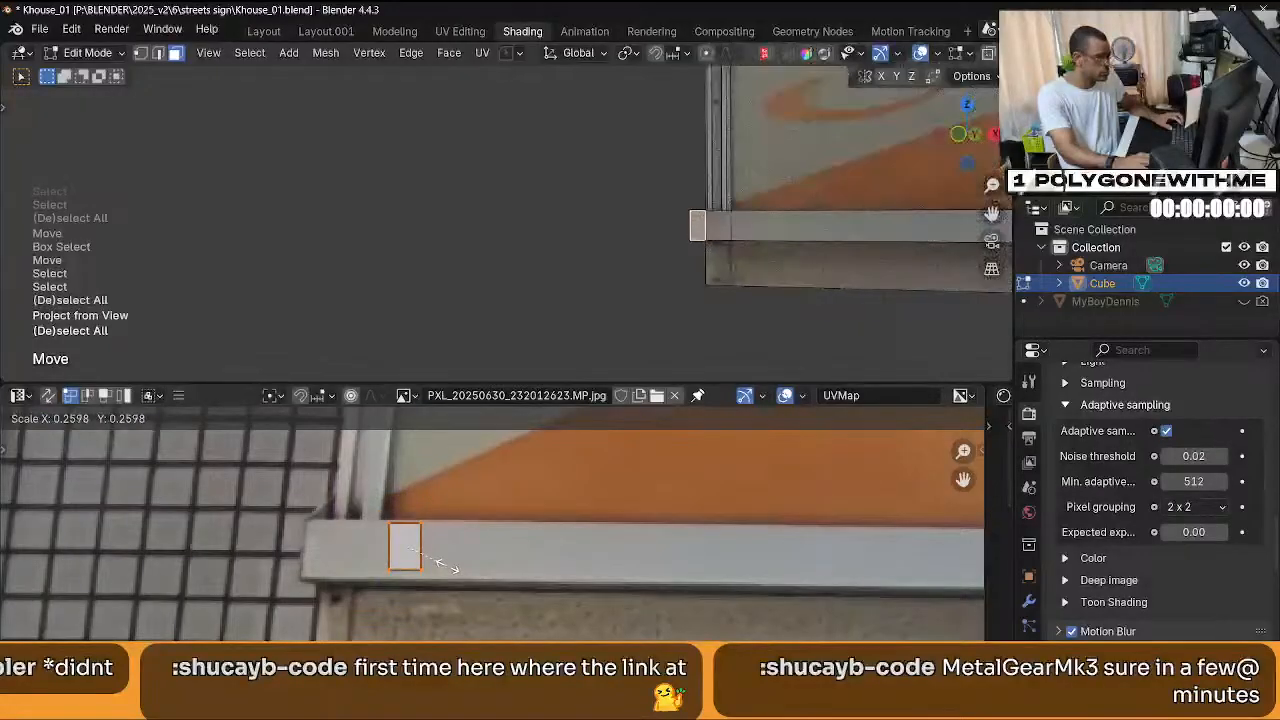
click(606, 492)
ctrl+scroll(600, 552, right, 2)
shift+scroll(681, 512, up, 3)
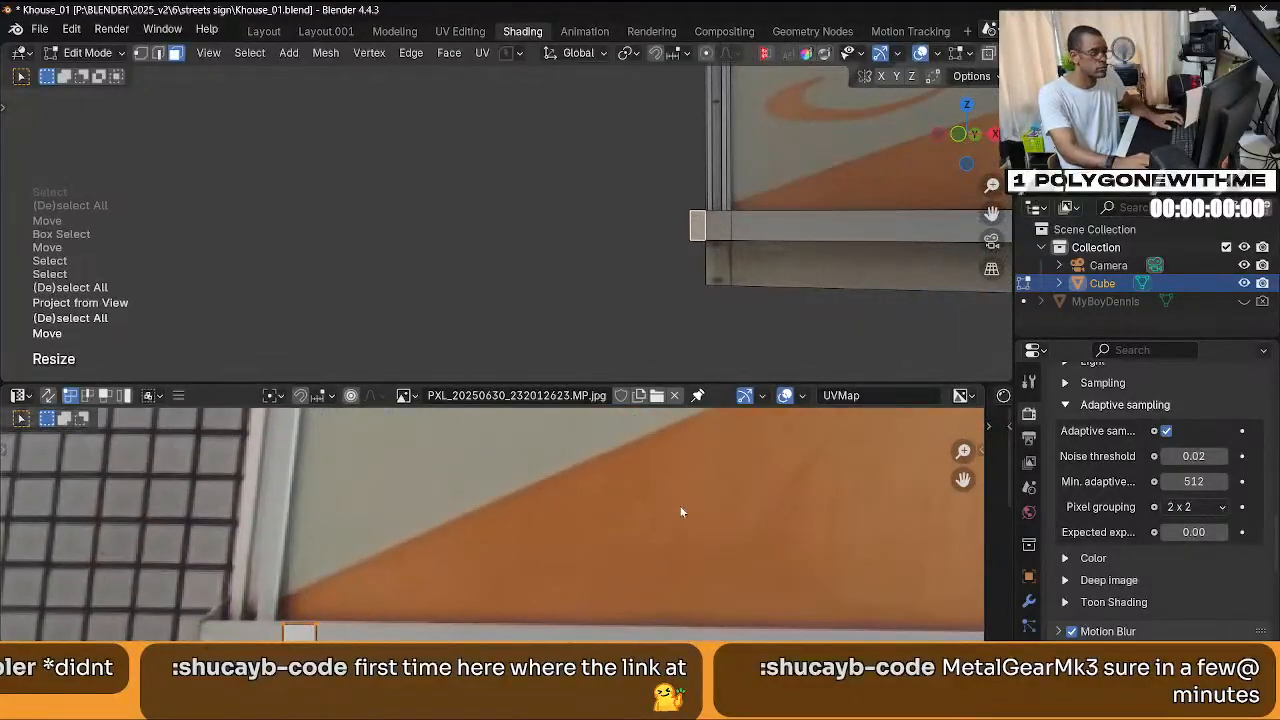
Extrude the lower trim face on the sign's opposite end, beside the red mascot, about 0.026 m outward.
click(802, 286)
scroll(803, 287, down, 3)
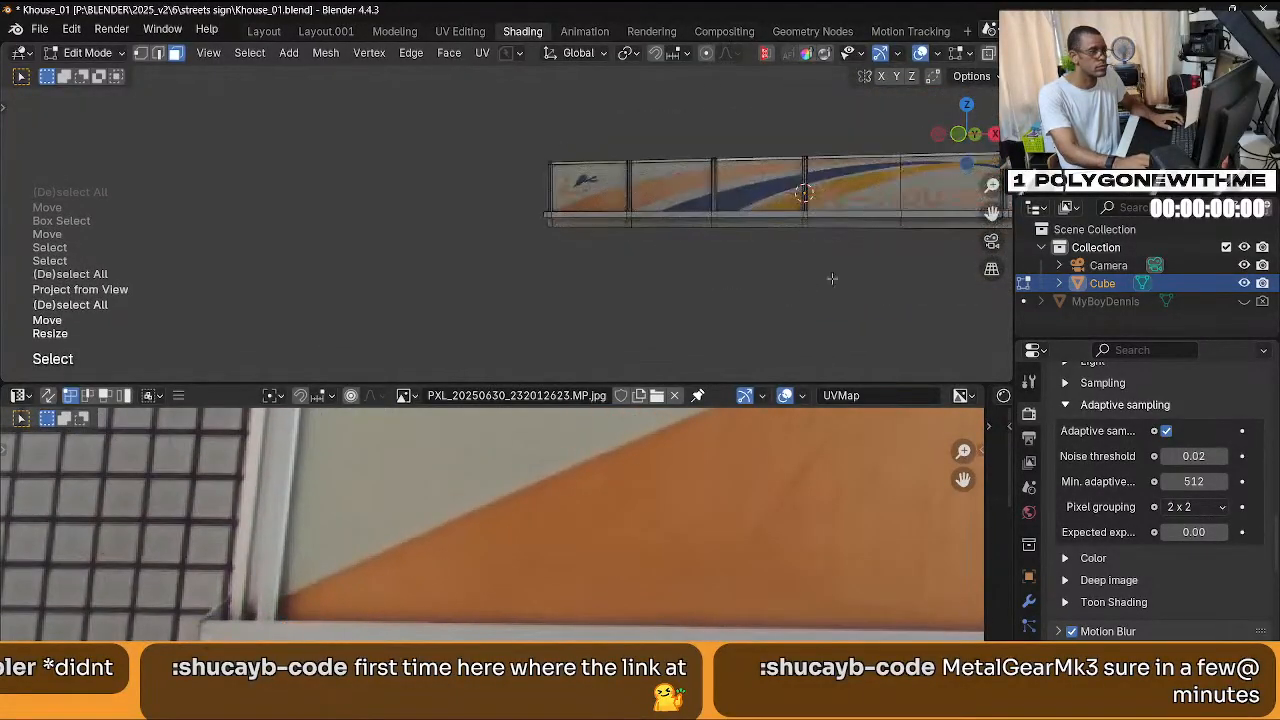
ctrl+scroll(780, 292, right, 3)
shift+scroll(760, 294, up, 2)
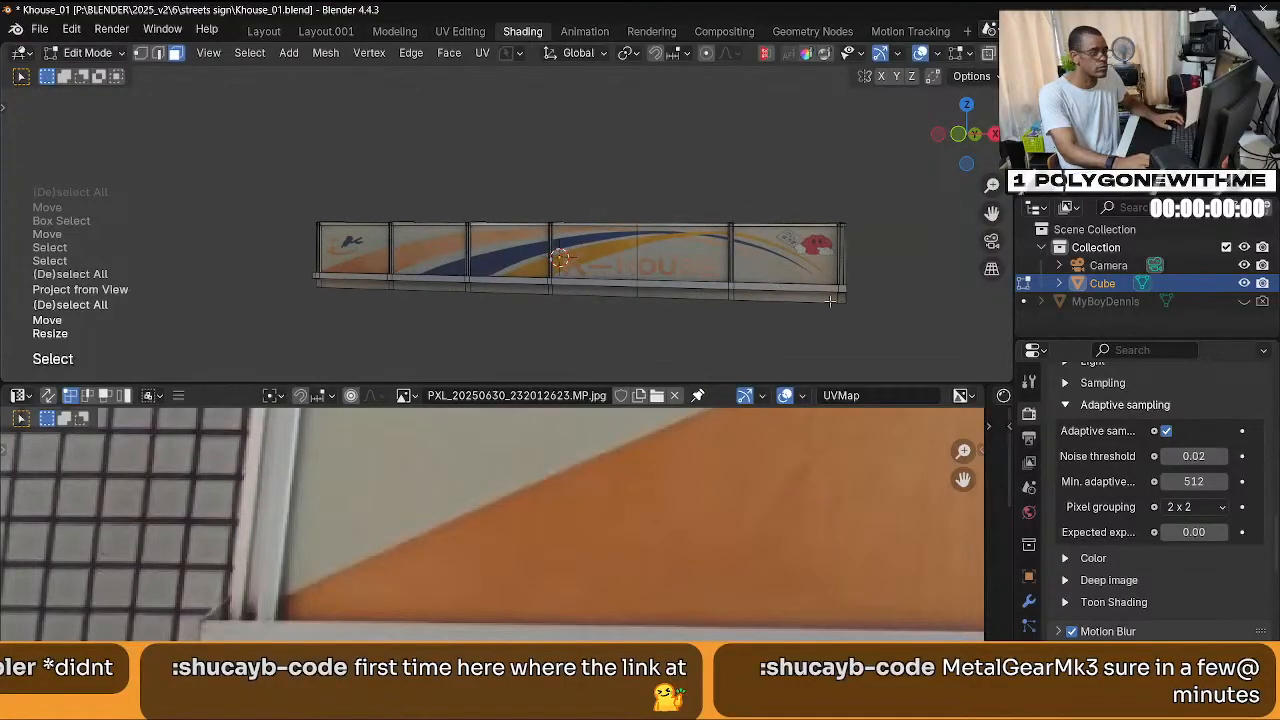
middle_drag(830, 300, 474, 200)
click(474, 200)
click(464, 137)
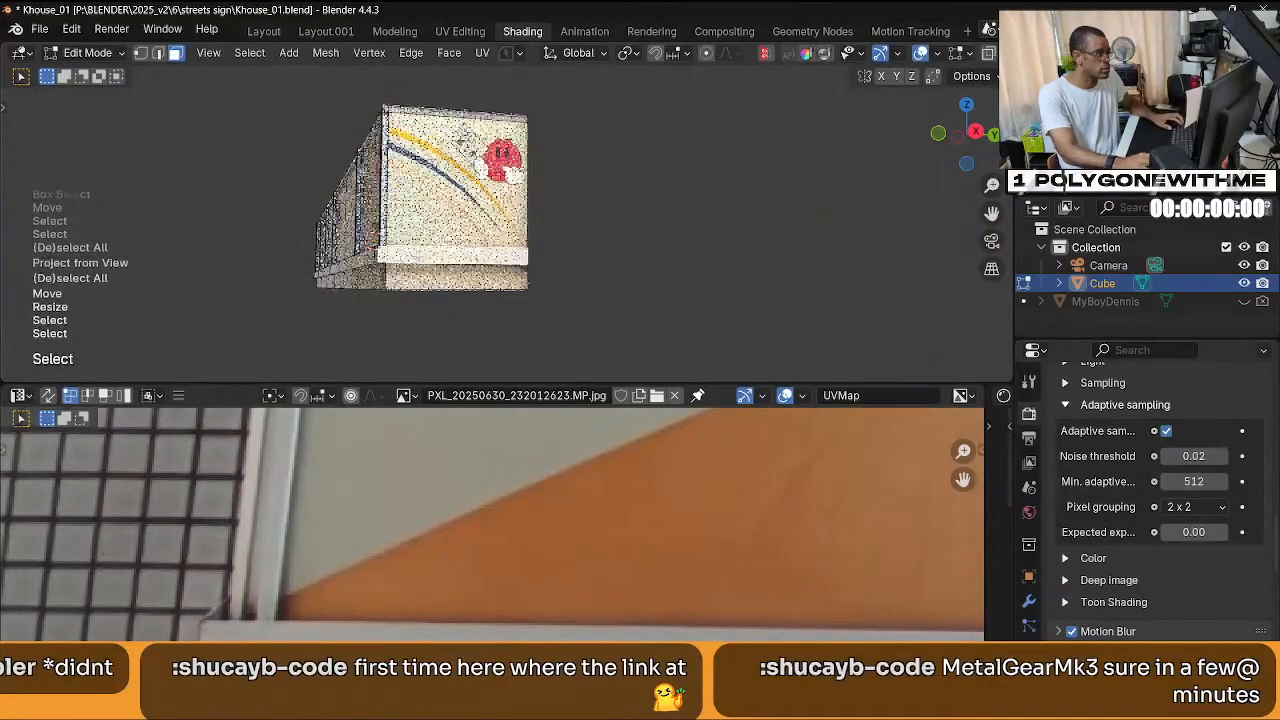
middle_drag(464, 137, 497, 304)
scroll(497, 304, up, 6)
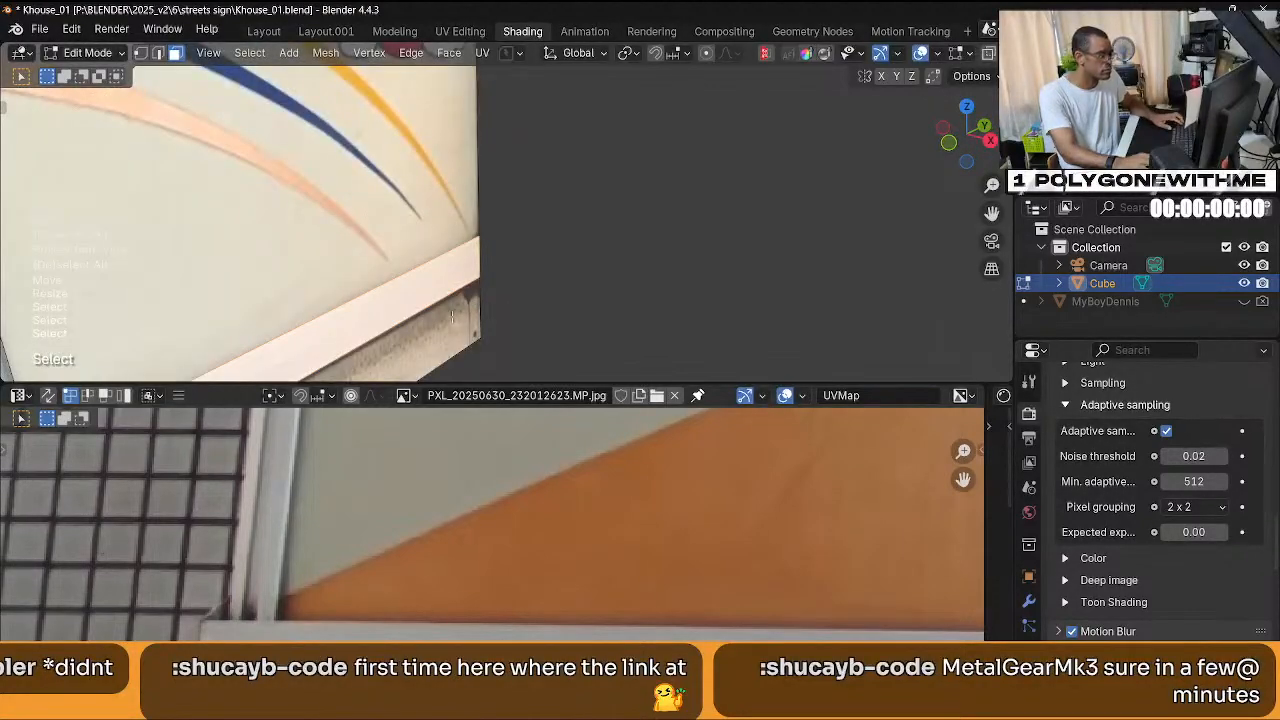
scroll(452, 316, down, 6)
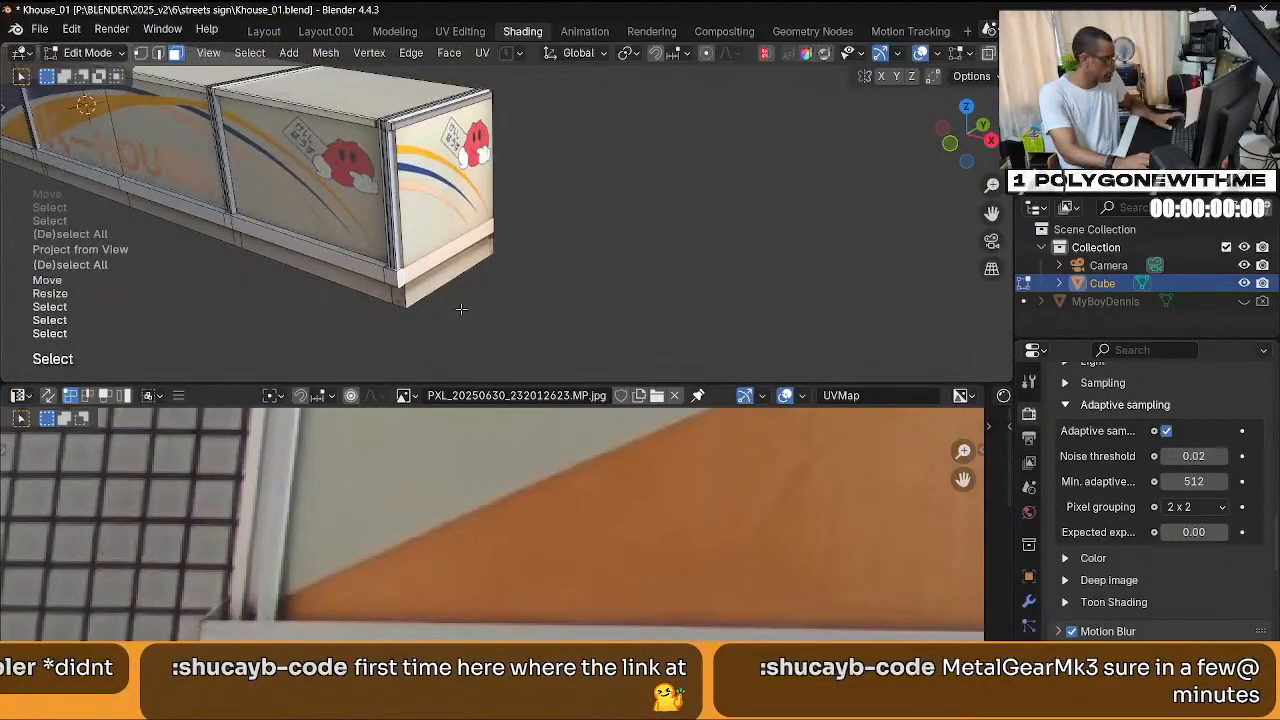
key(g)
key(z)
key(z)
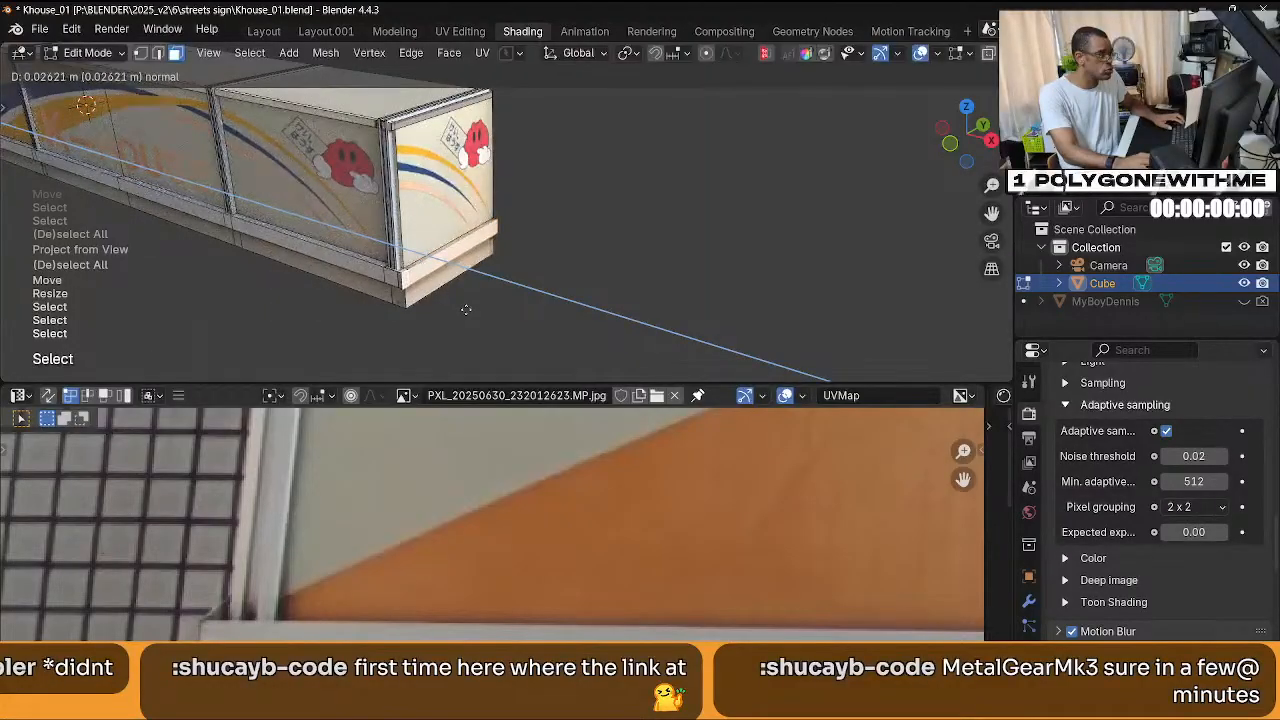
click(466, 304)
Select the new trim's upper ledge with its small corner face and move the ledge UVs down onto the pale rail.
click(455, 278)
scroll(413, 288, up, 5)
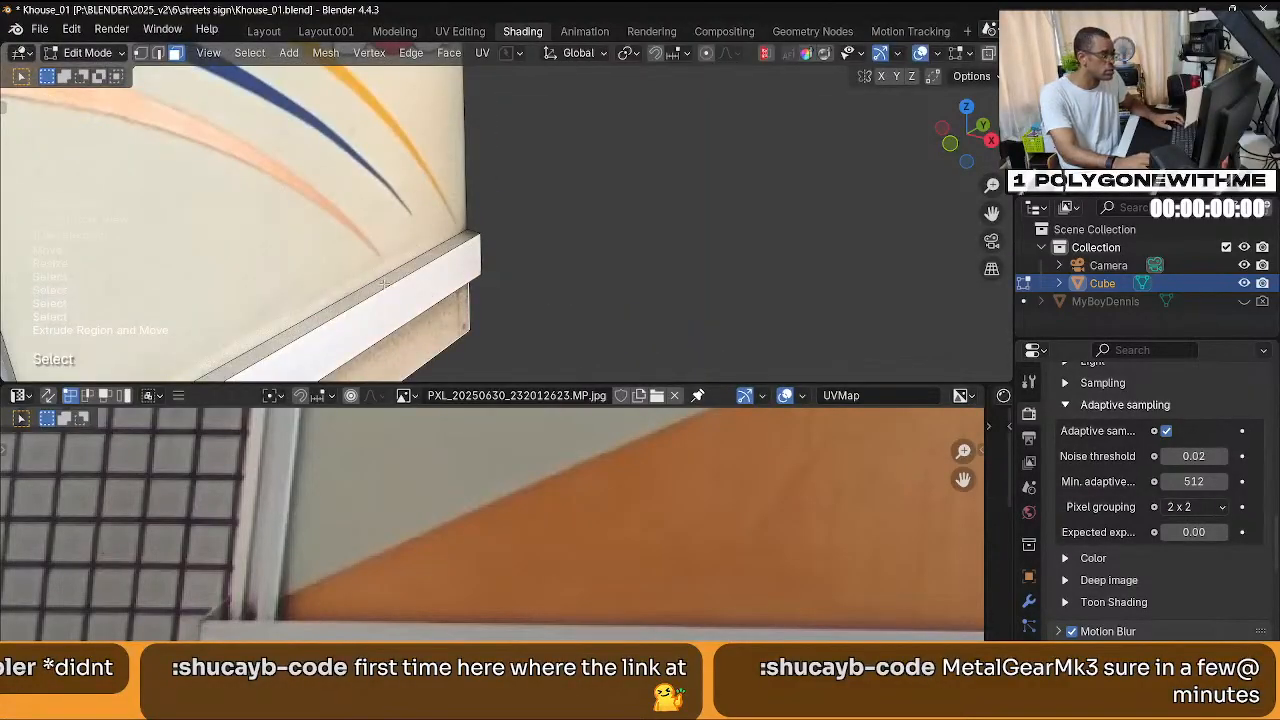
scroll(488, 314, down, 5)
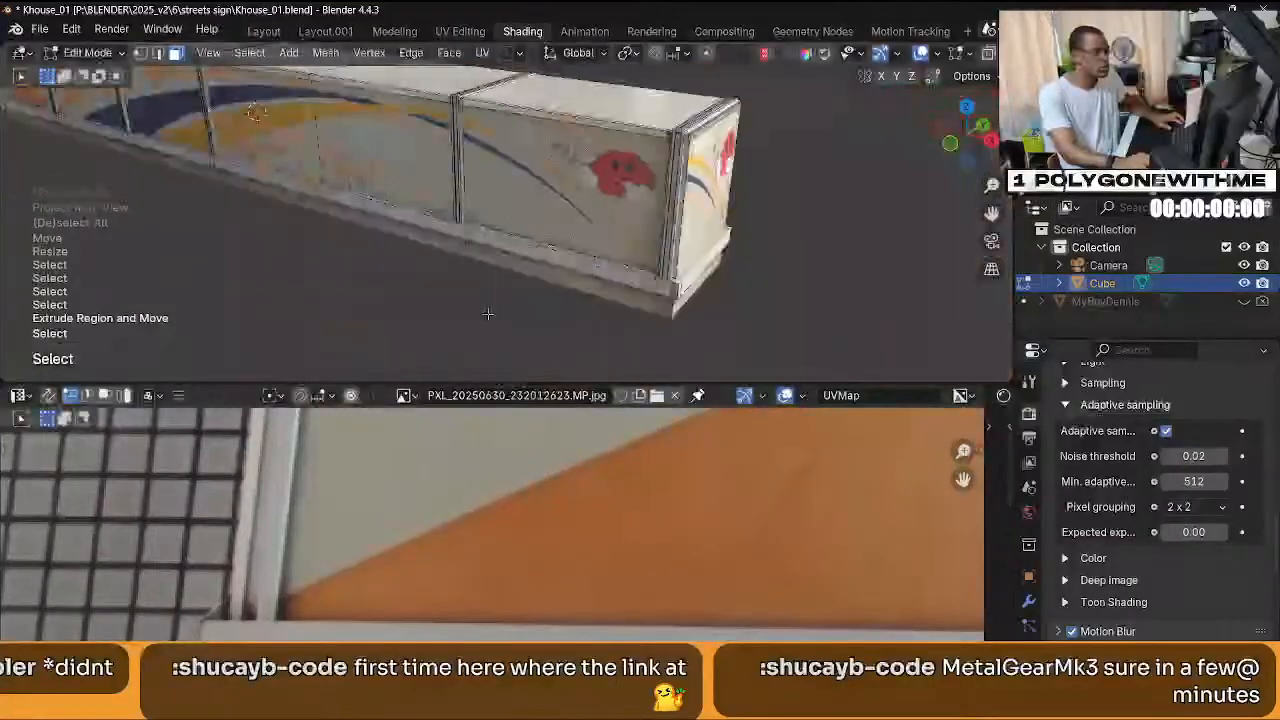
click(678, 285)
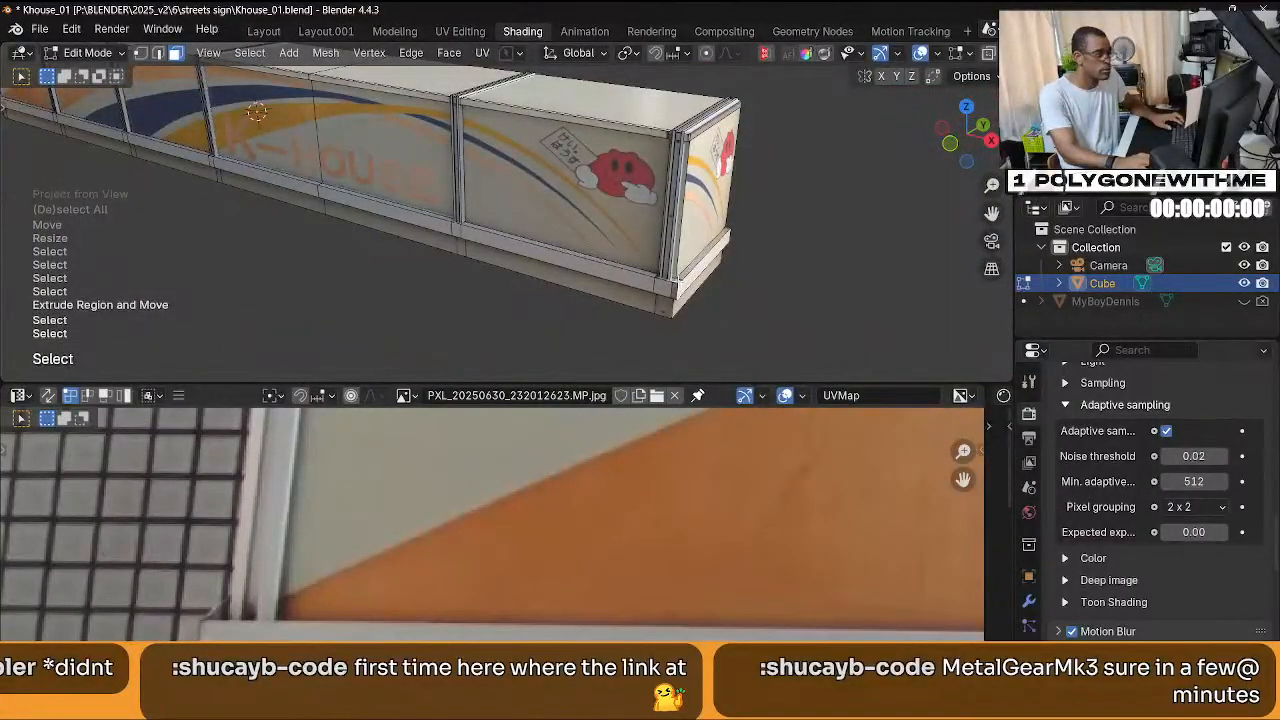
click(676, 284)
key(alt+a)
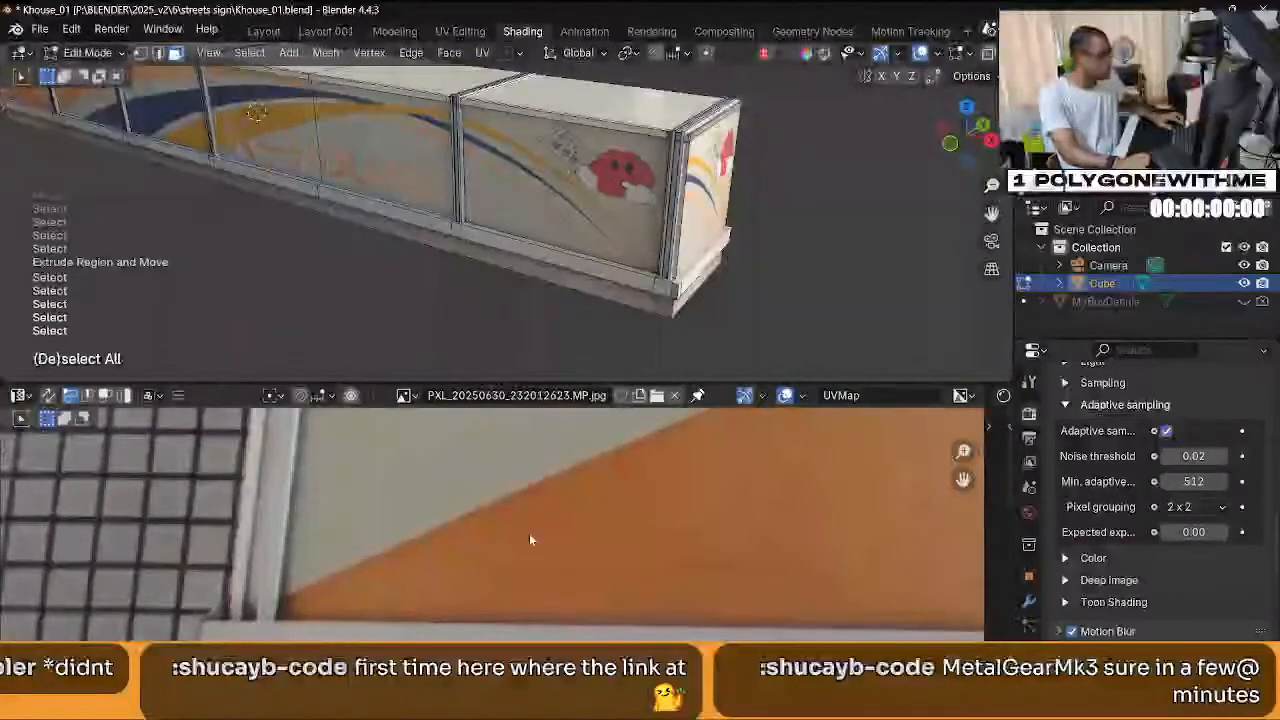
scroll(583, 530, down, 2)
scroll(585, 537, down, 4)
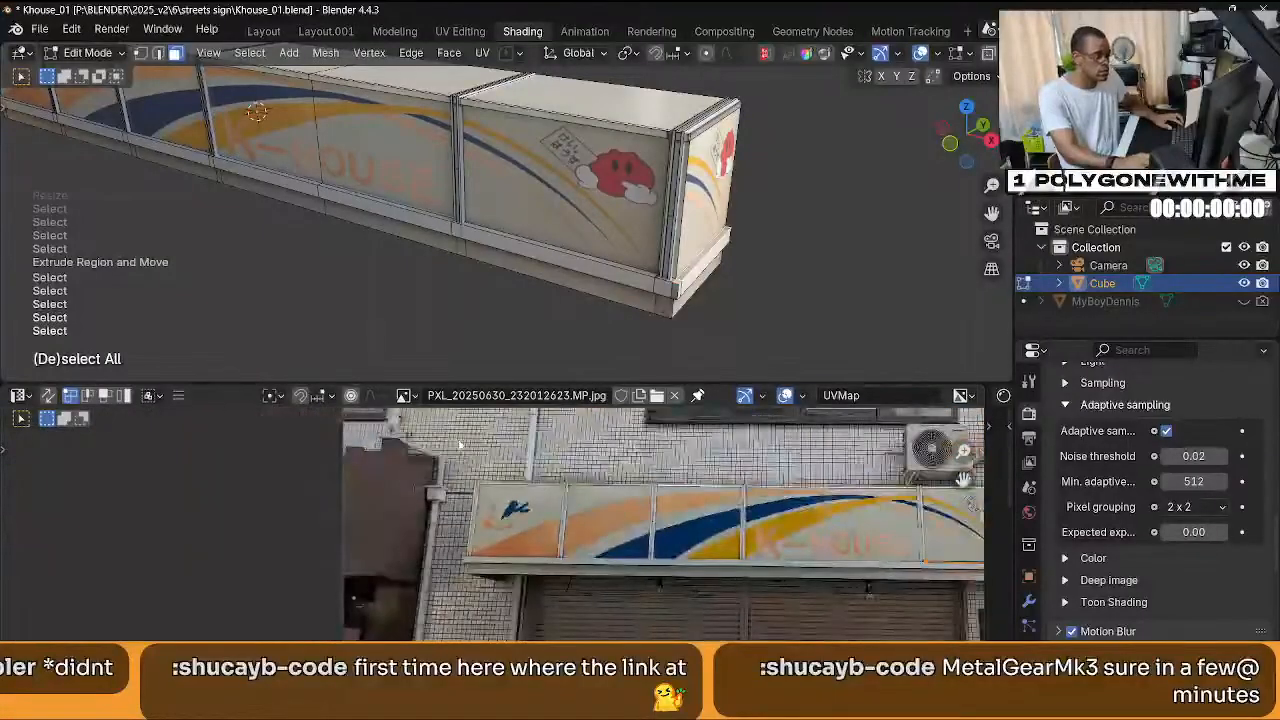
scroll(757, 598, up, 5)
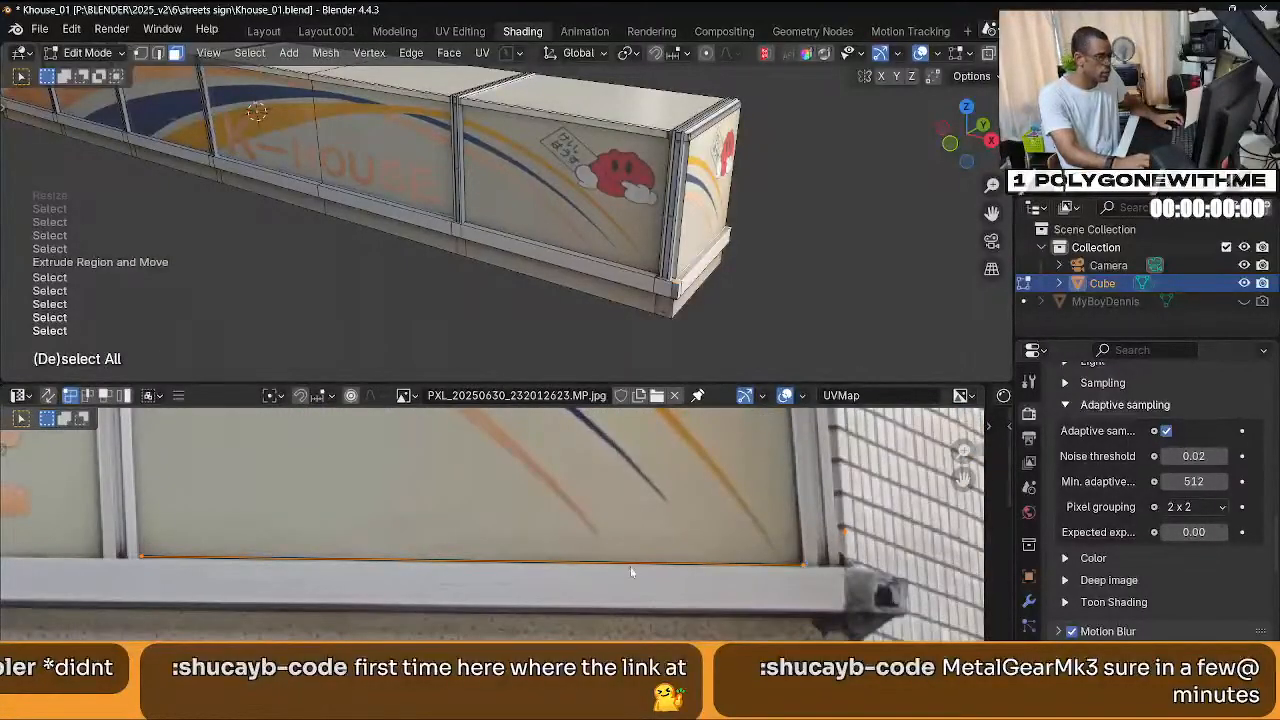
key(g)
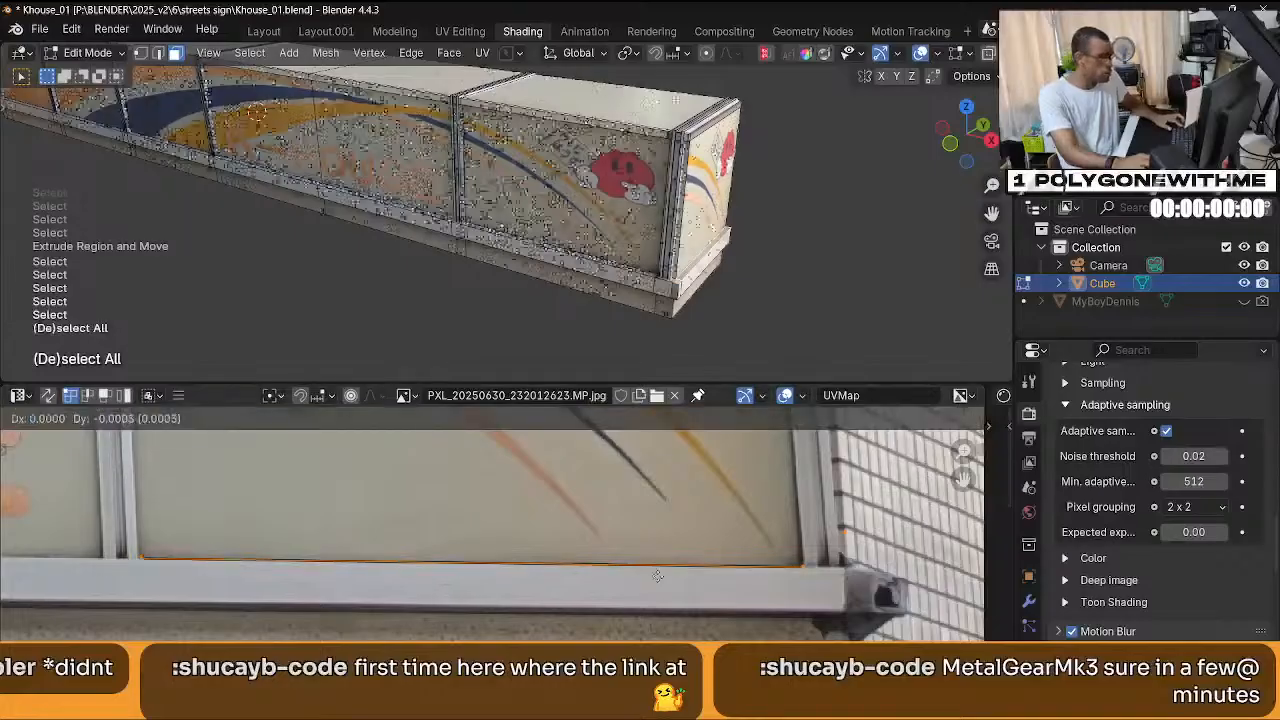
click(662, 594)
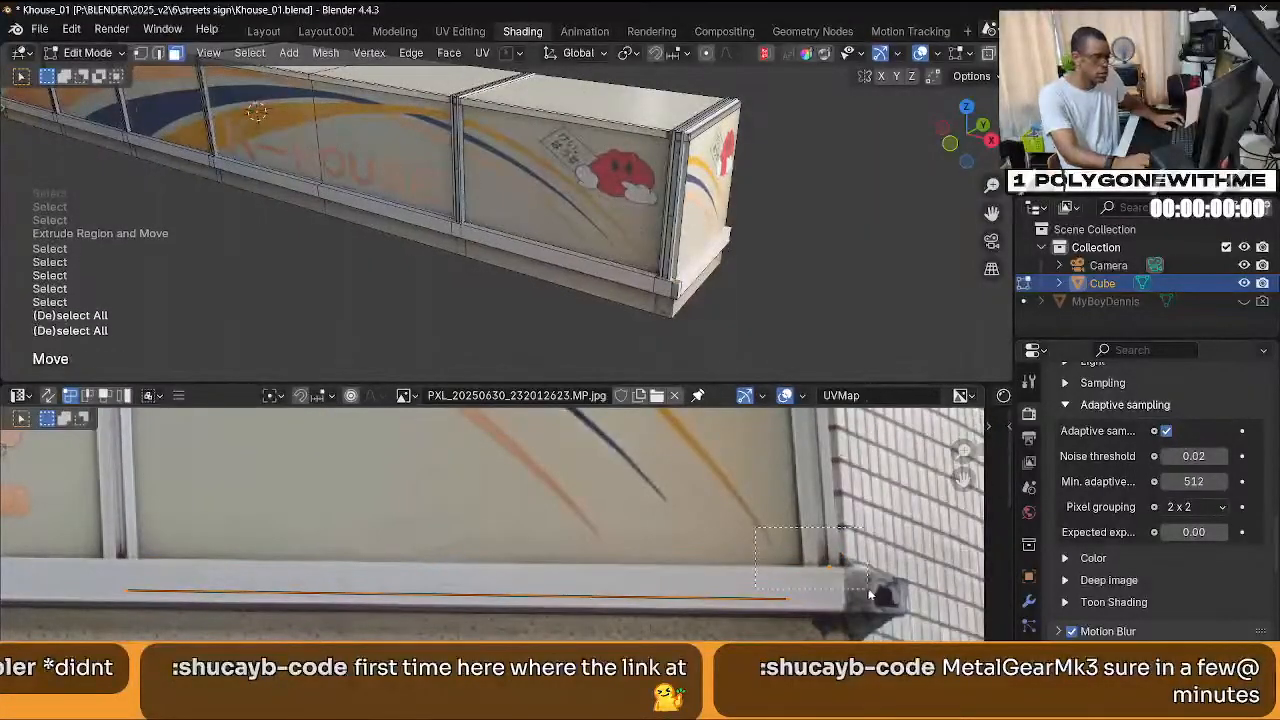
Box-select the UVs near the end of the rail and move them onto the pale rail.
drag(870, 594, 850, 584)
key(g)
key(Escape)
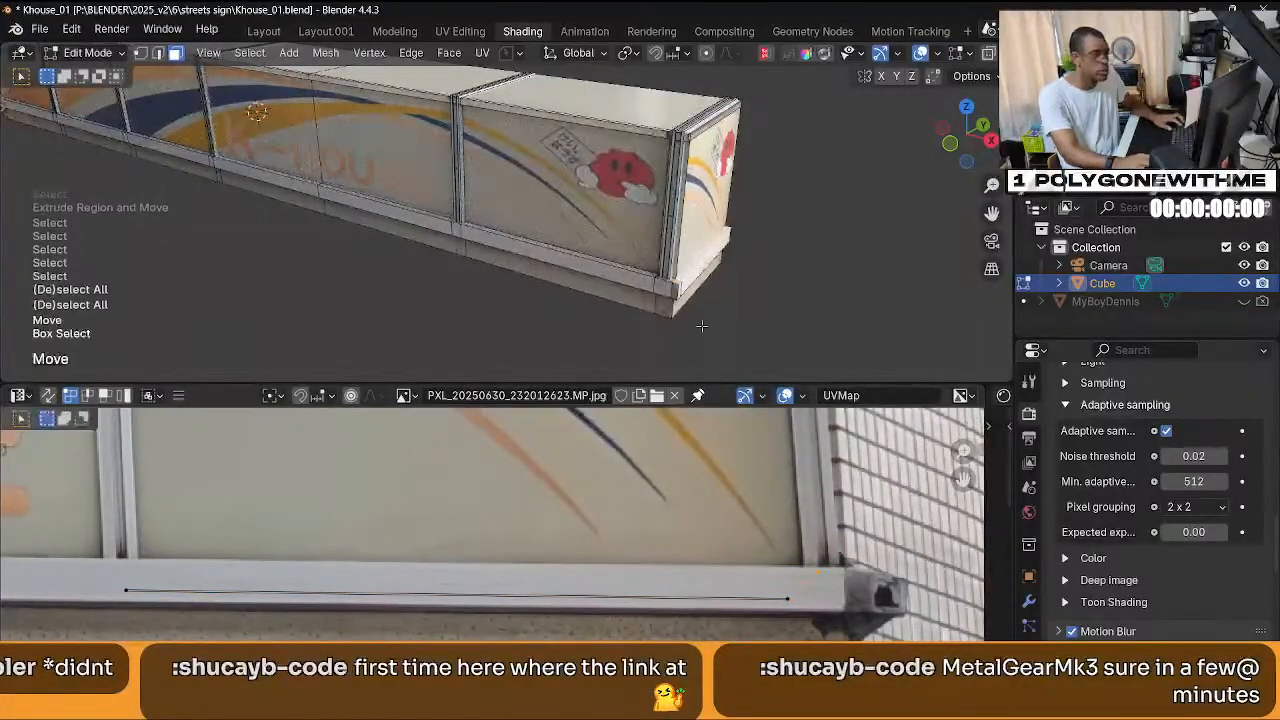
Select the small corner face on the lower trim at the mascot end and project its UVs from the front view.
click(678, 294)
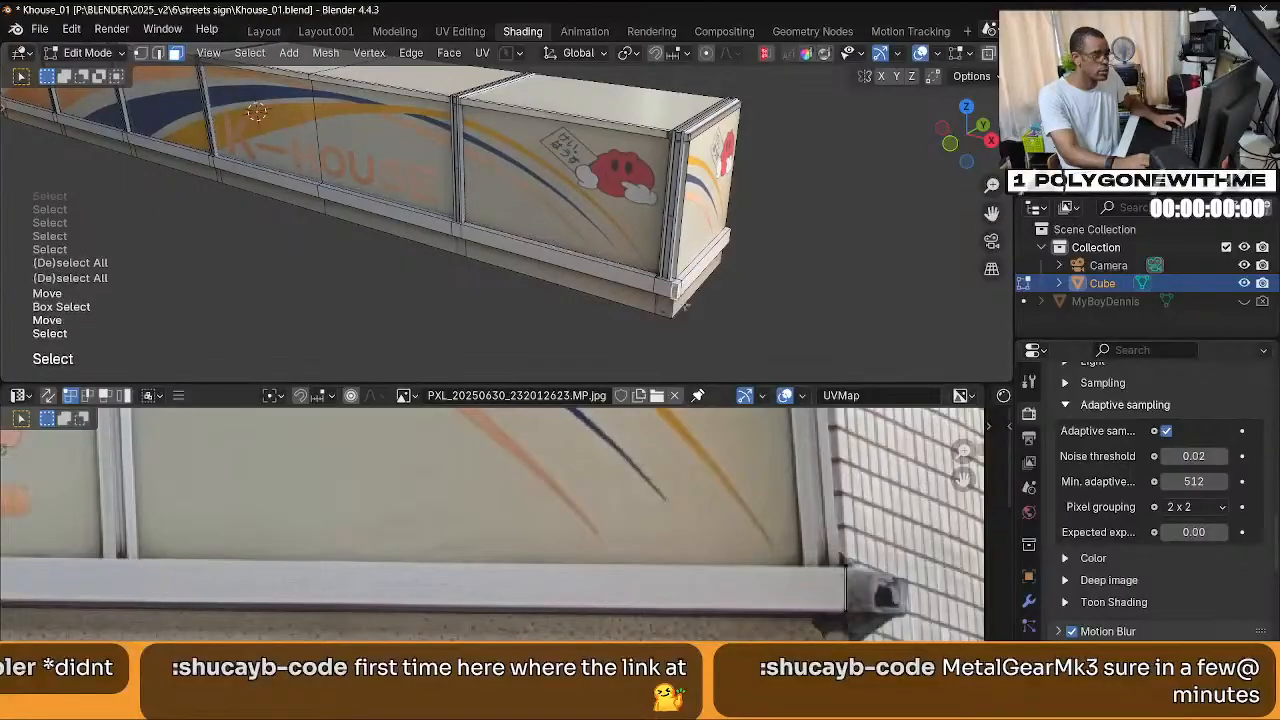
key(a)
key(KP_Decimal)
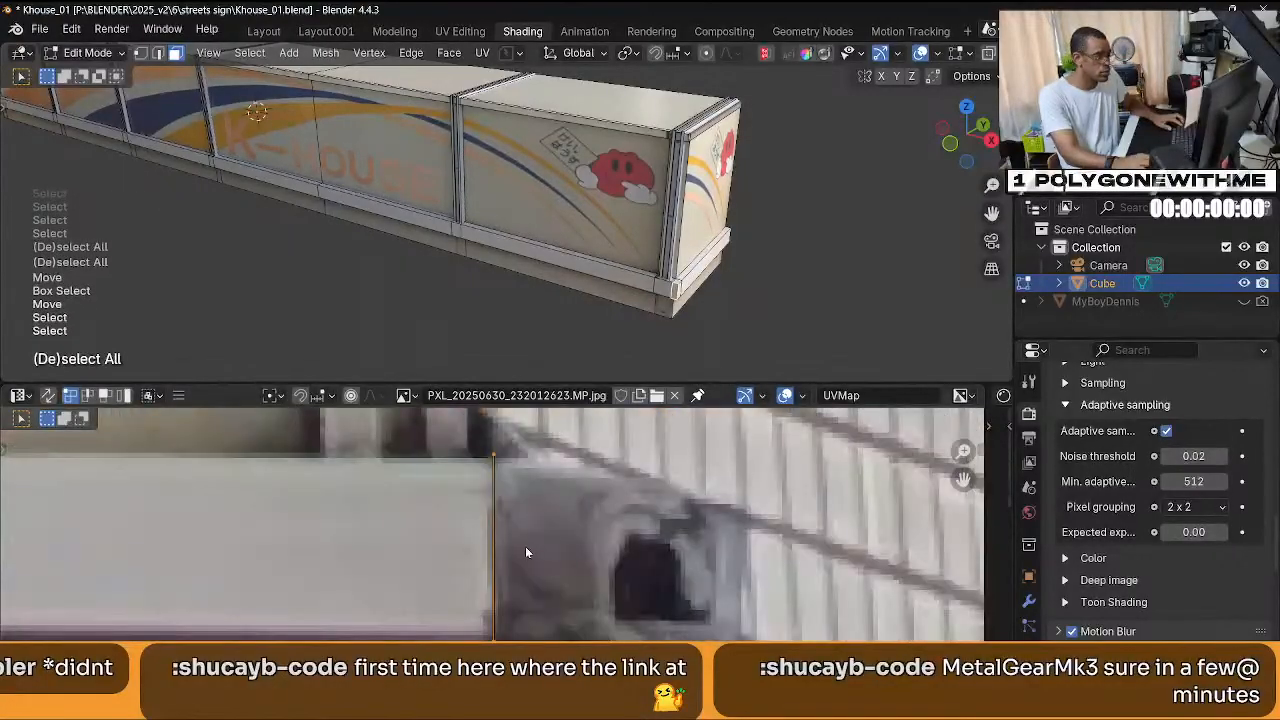
middle_drag(568, 338, 674, 306)
scroll(675, 292, up, 4)
shift+middle_drag(700, 217, 646, 231)
key(u)
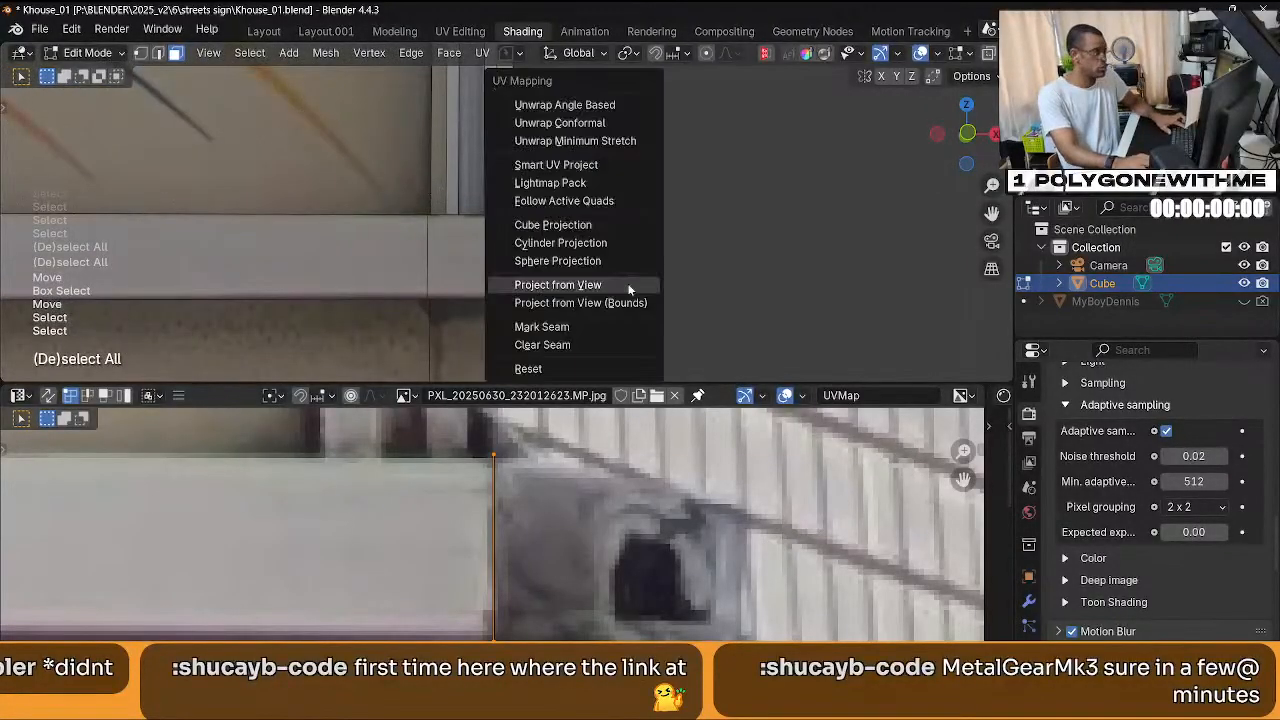
click(629, 288)
Scale the corner face's projected UVs down to a small rectangle roughly as tall as the photo's pale rail.
key(a)
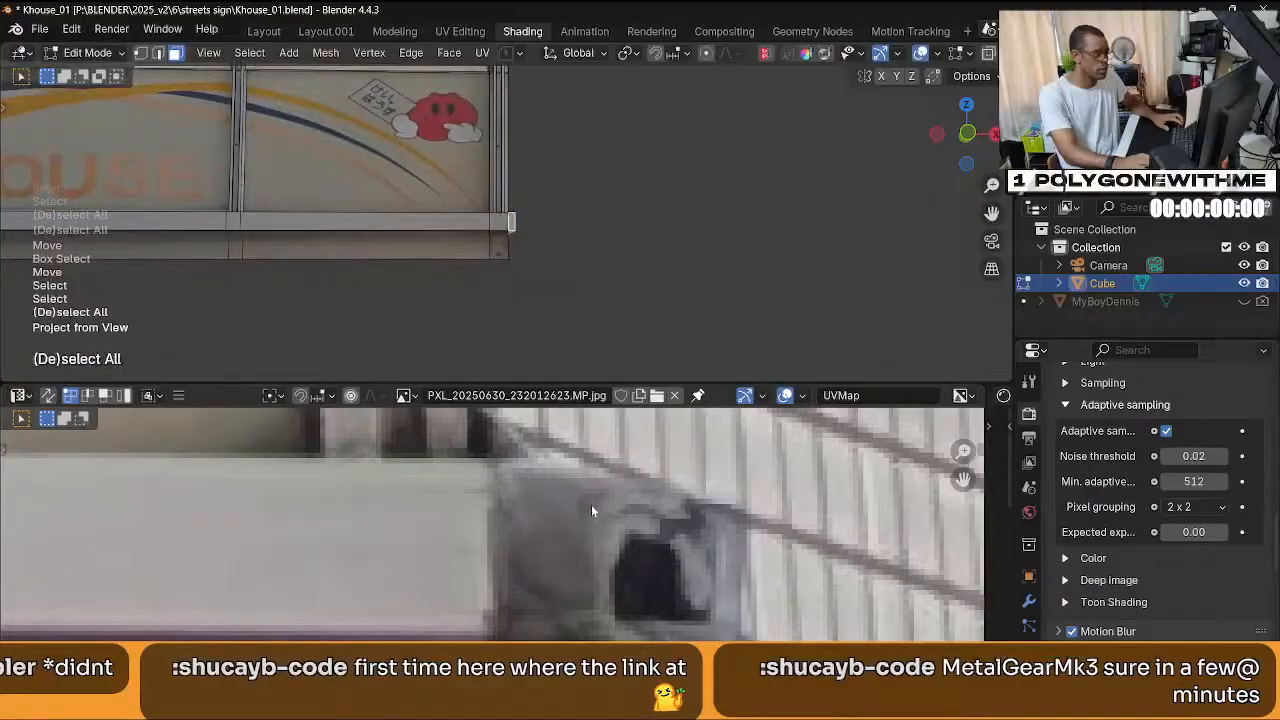
key(s)
click(574, 526)
scroll(571, 526, down, 5)
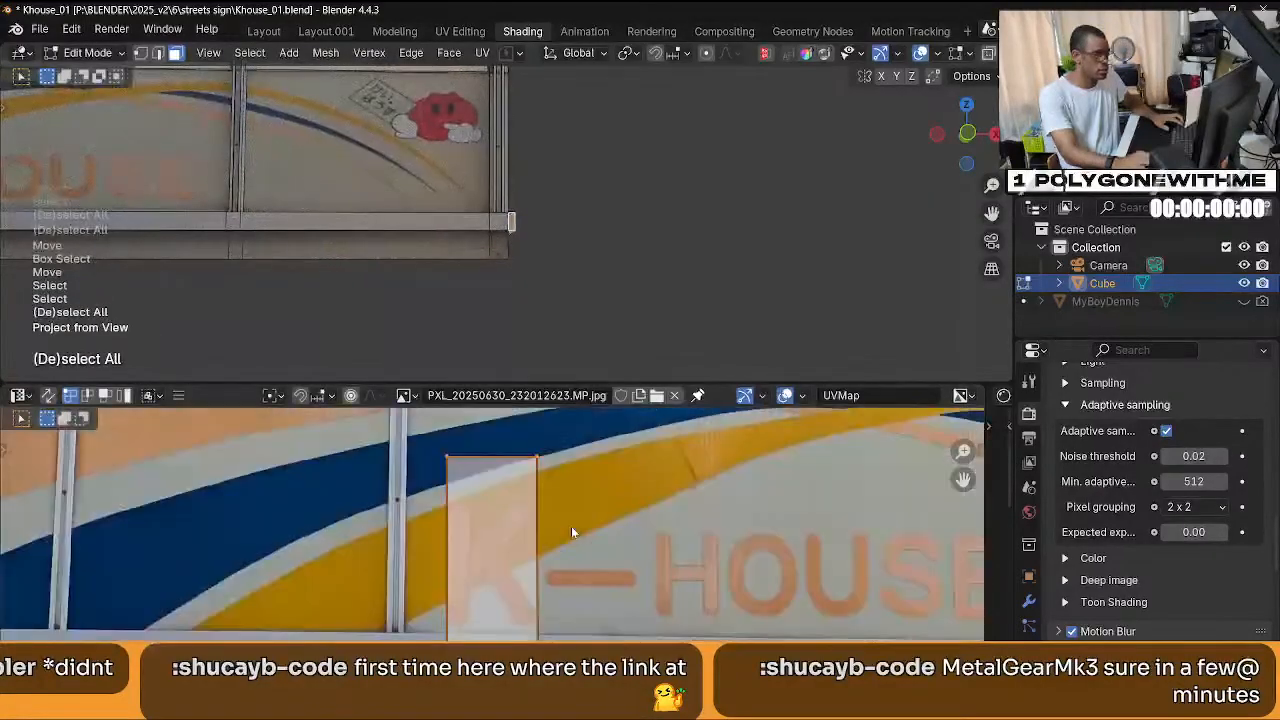
scroll(603, 570, down, 2)
key(s)
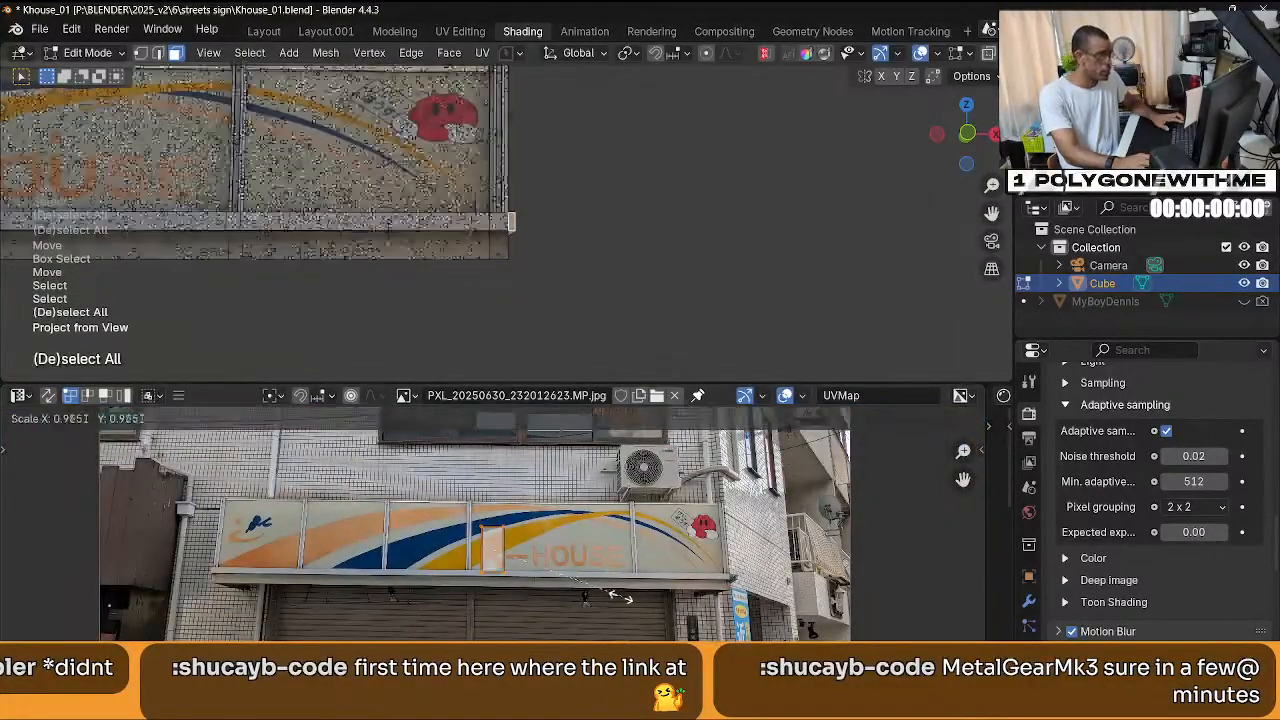
click(515, 560)
scroll(569, 561, up, 6)
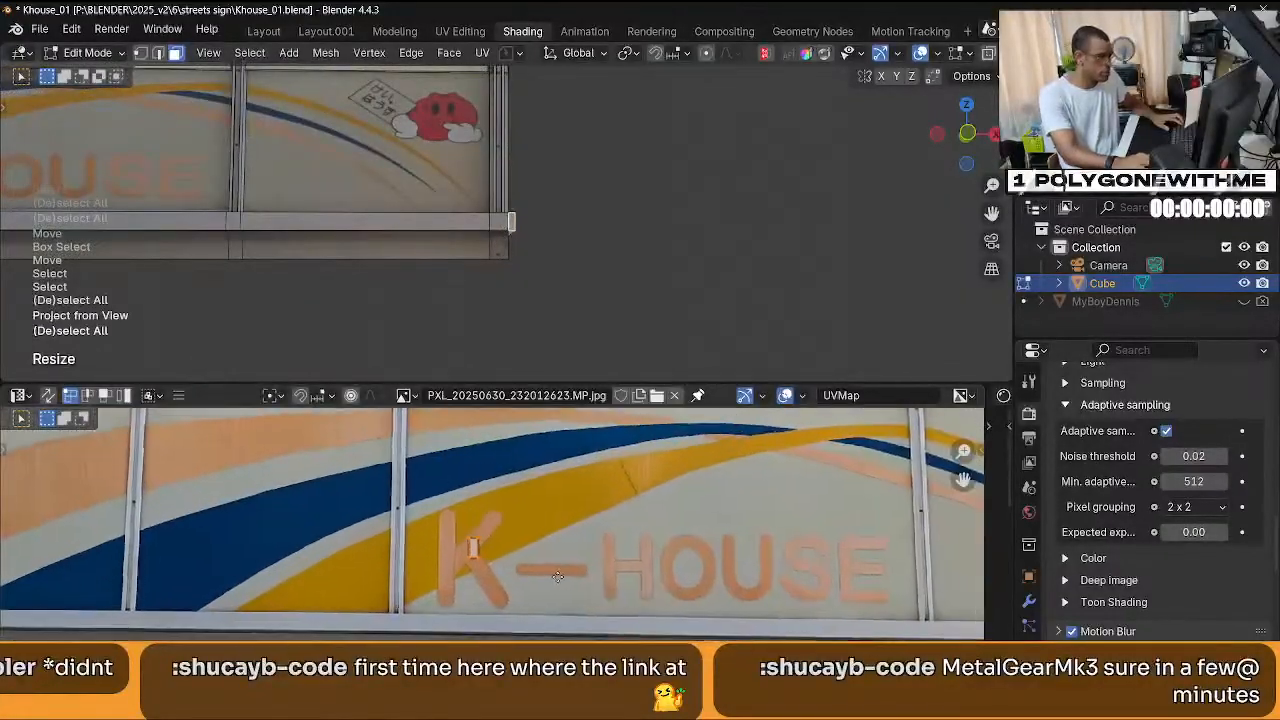
Move the corner face's UVs onto the pale rail below the K and rotate them 90 degrees to lie along it.
key(g)
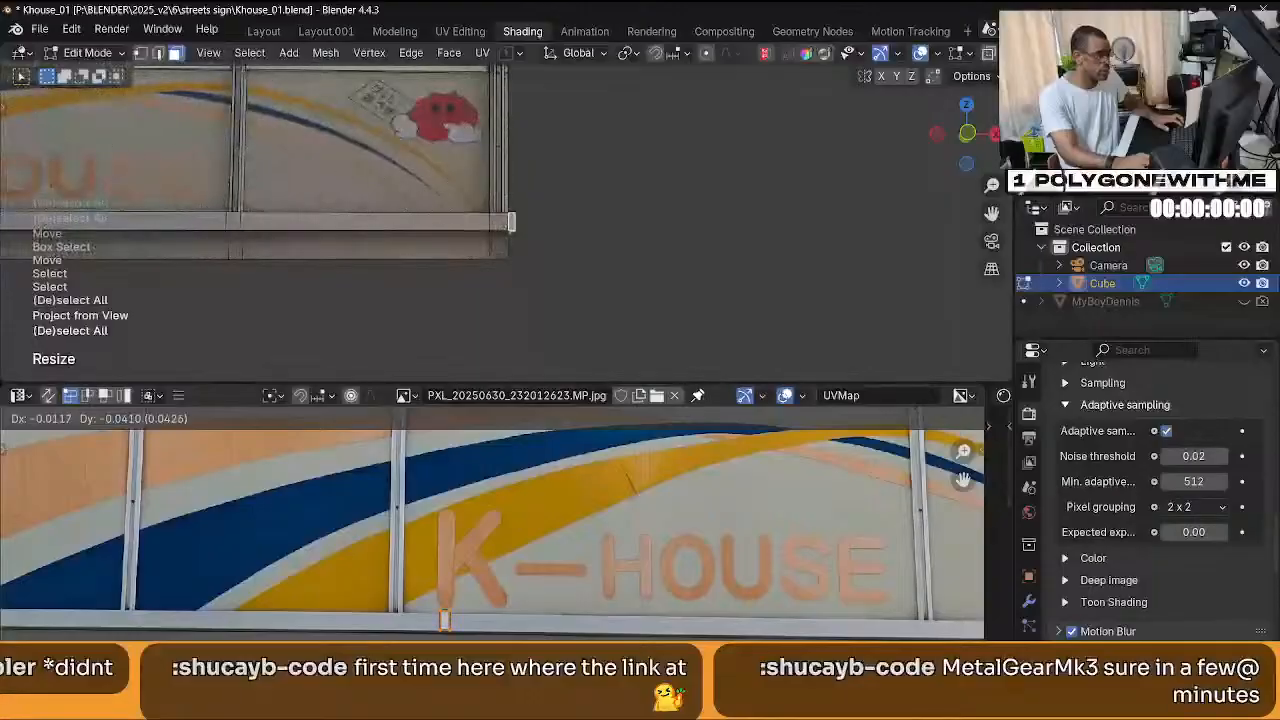
key(Return)
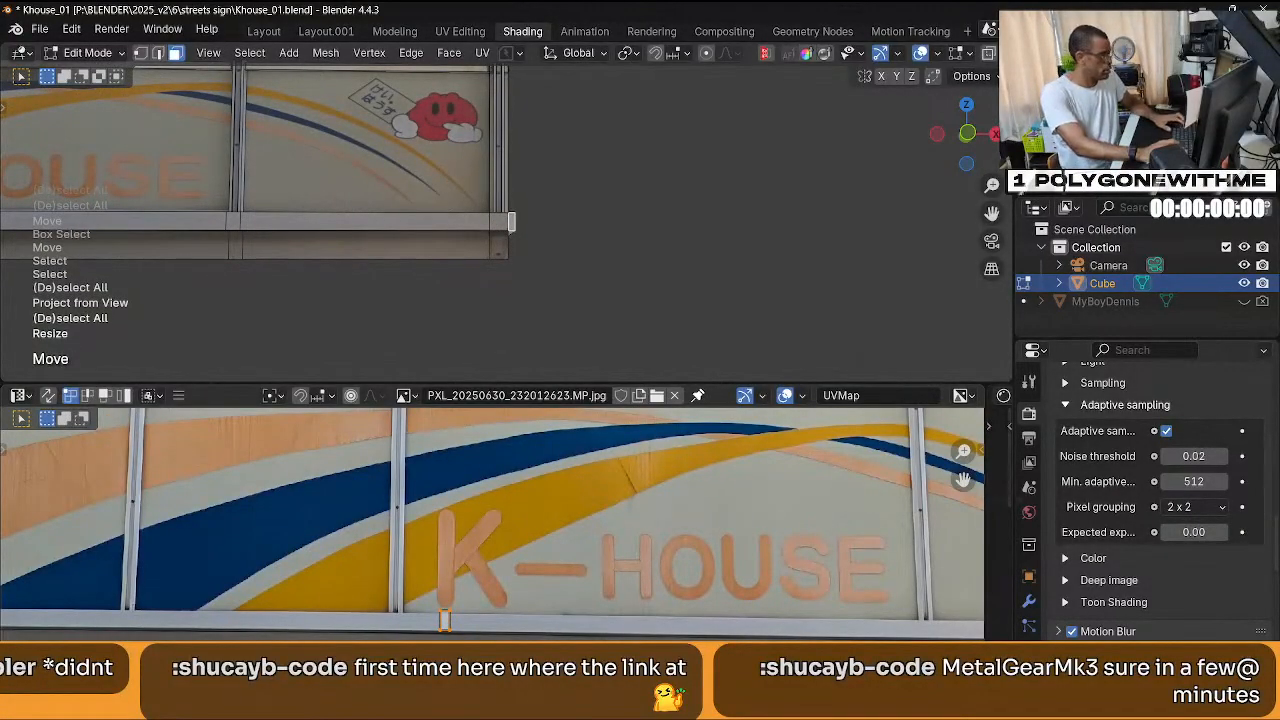
text(r90)
key(Return)
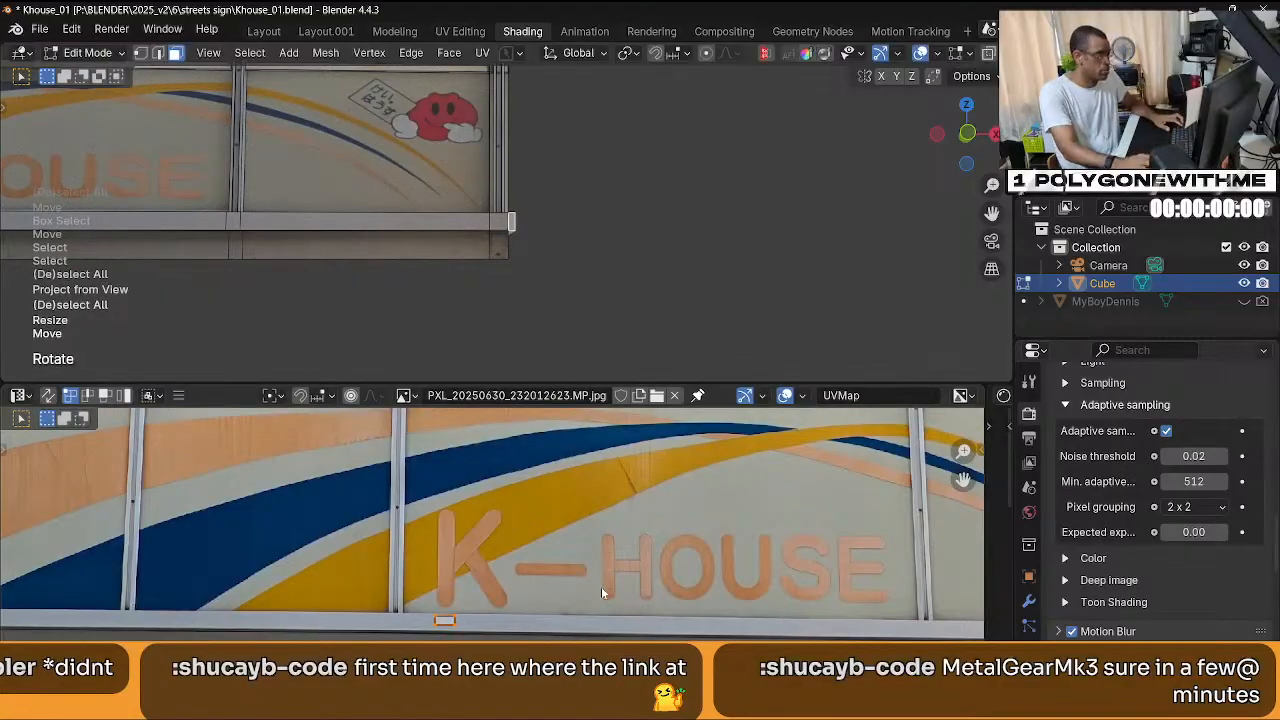
key(g)
key(Return)
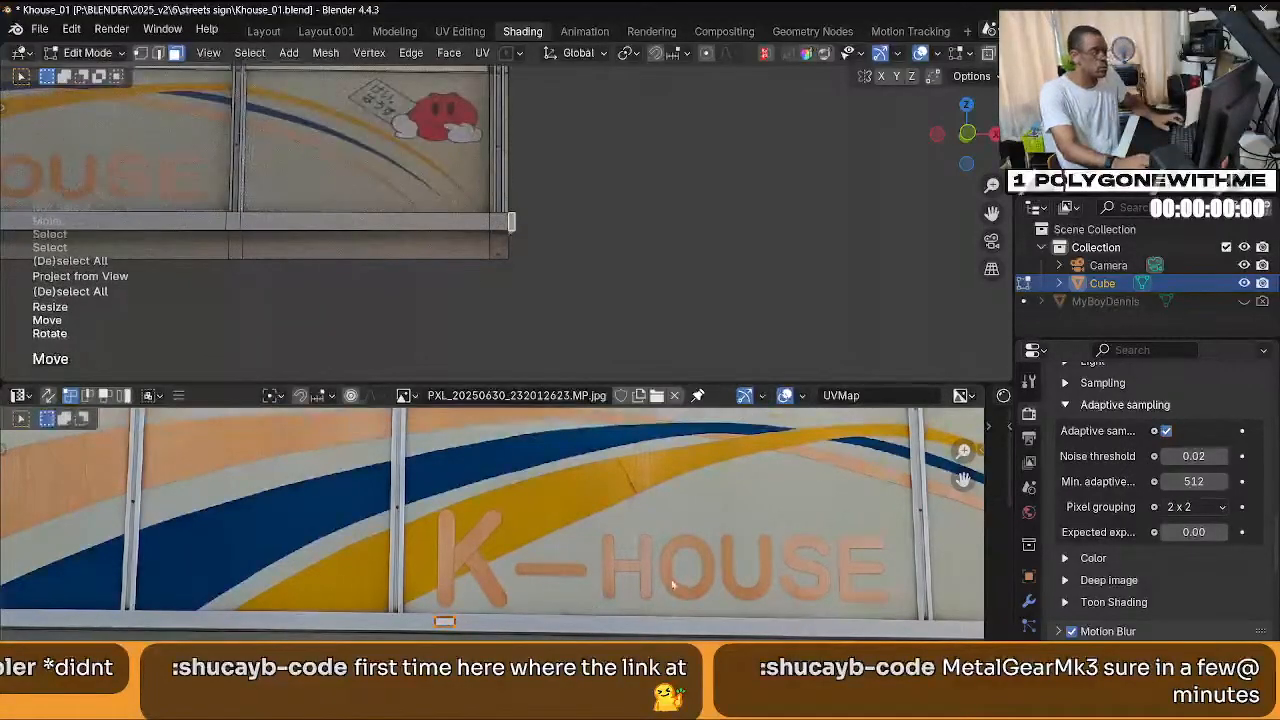
Scale the corner face's UVs up about 1.5 times within the pale rail.
click(597, 263)
middle_drag(597, 263, 574, 286)
click(557, 256)
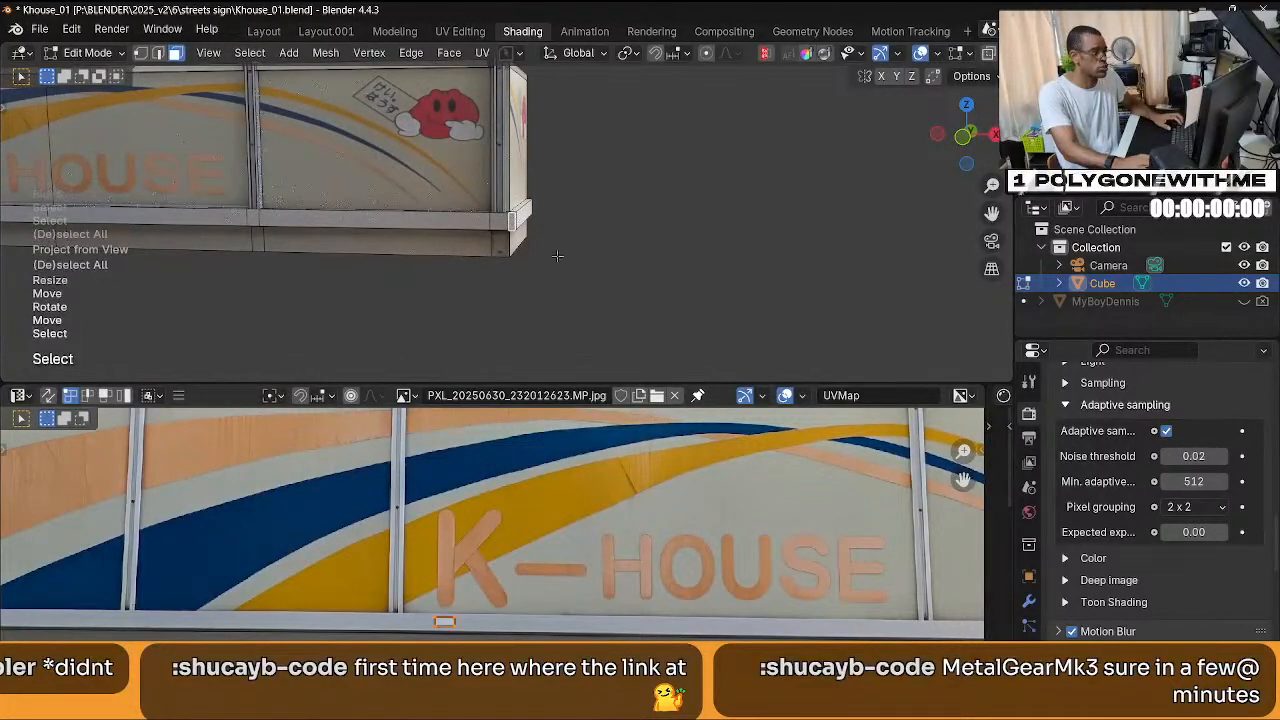
middle_drag(711, 590, 619, 567)
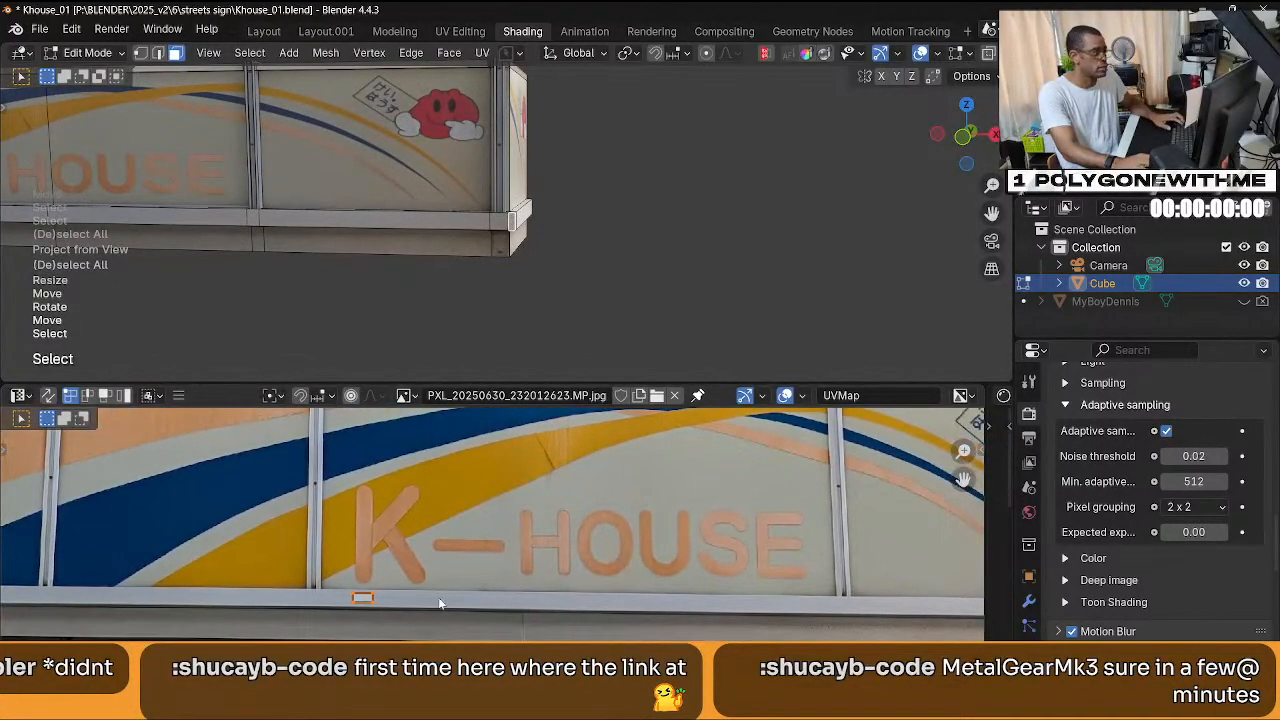
key(s)
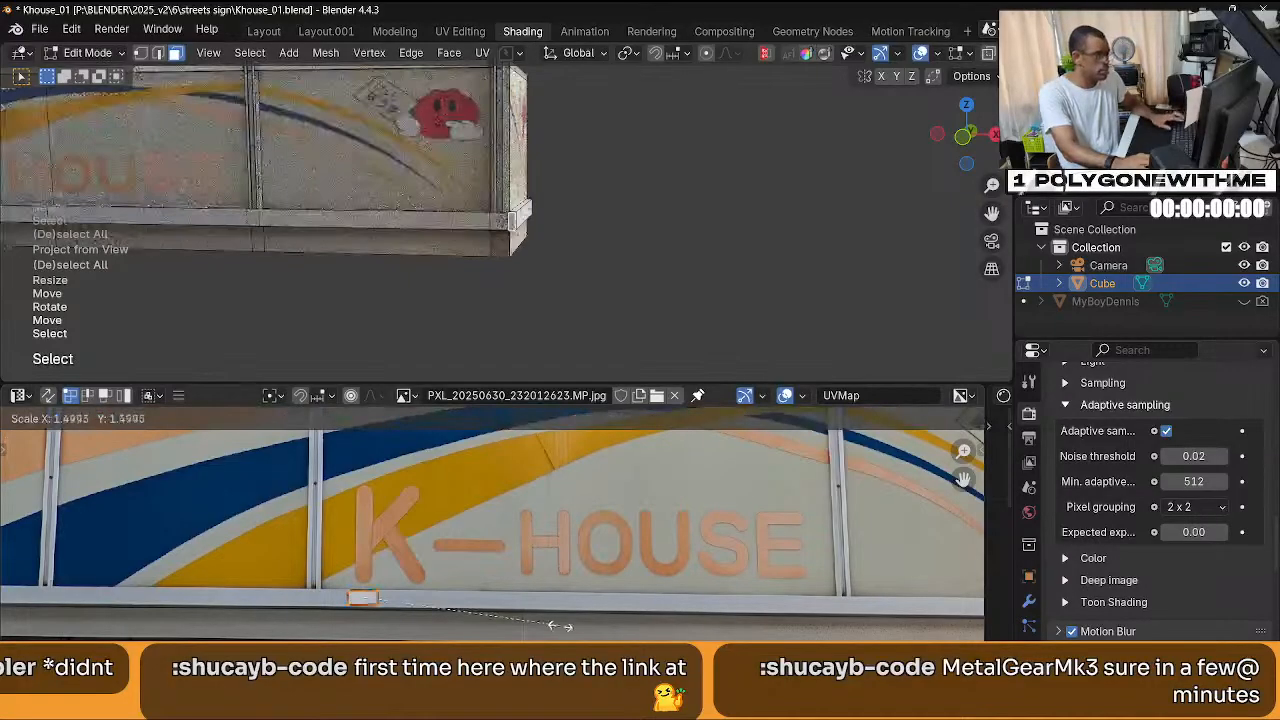
click(558, 625)
scroll(495, 550, down, 1)
click(606, 178)
Select the upper trim face on the sign's mascot end and project its UVs from the side view.
scroll(593, 212, down, 3)
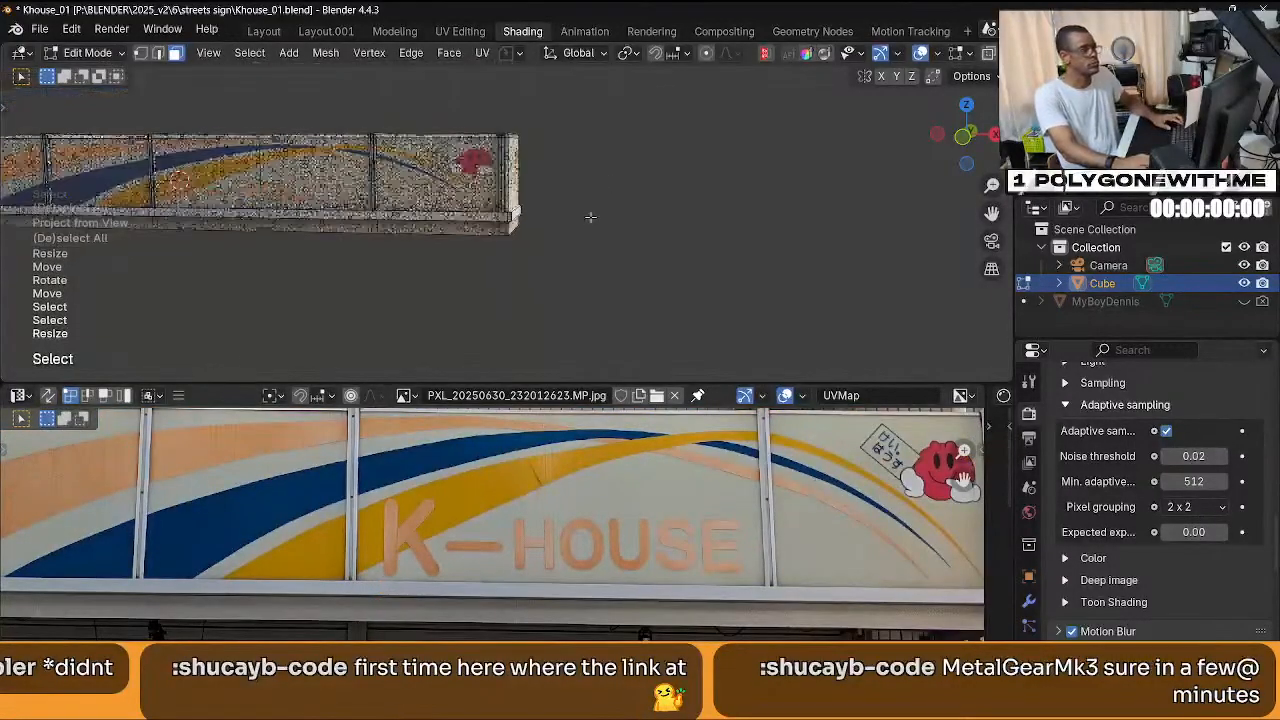
middle_drag(591, 214, 457, 234)
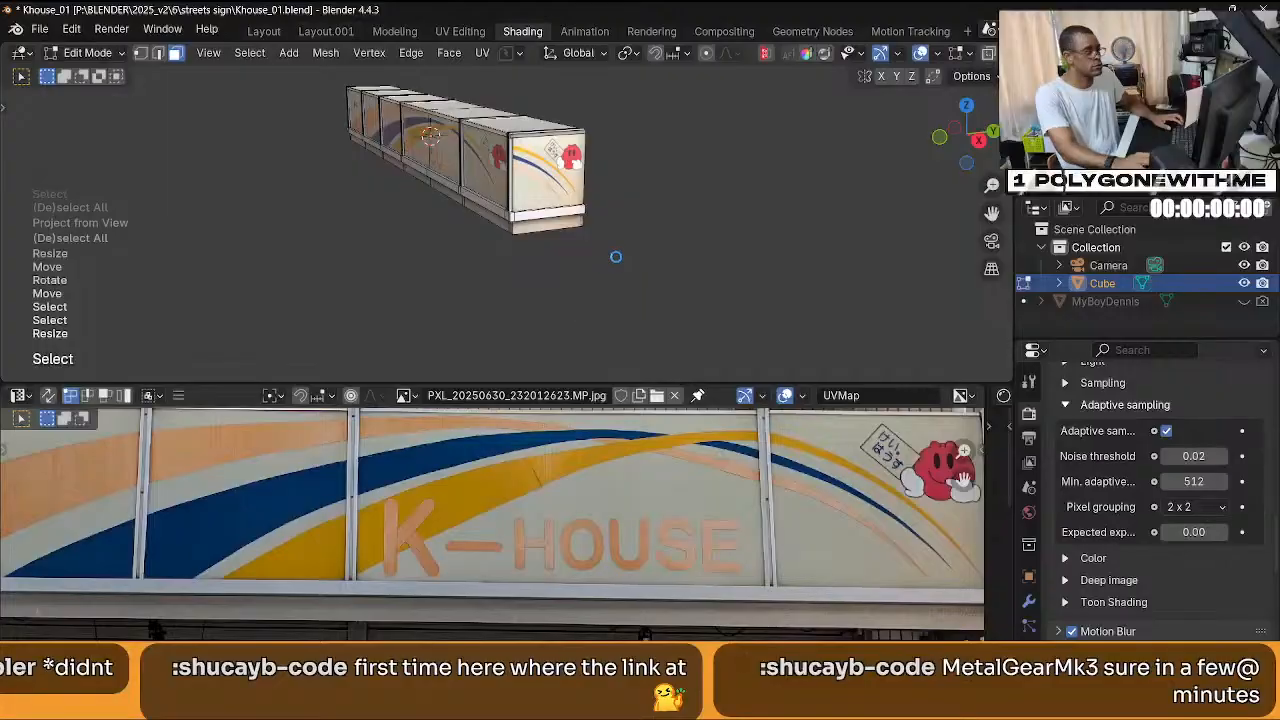
scroll(600, 230, up, 3)
scroll(580, 200, down, 5)
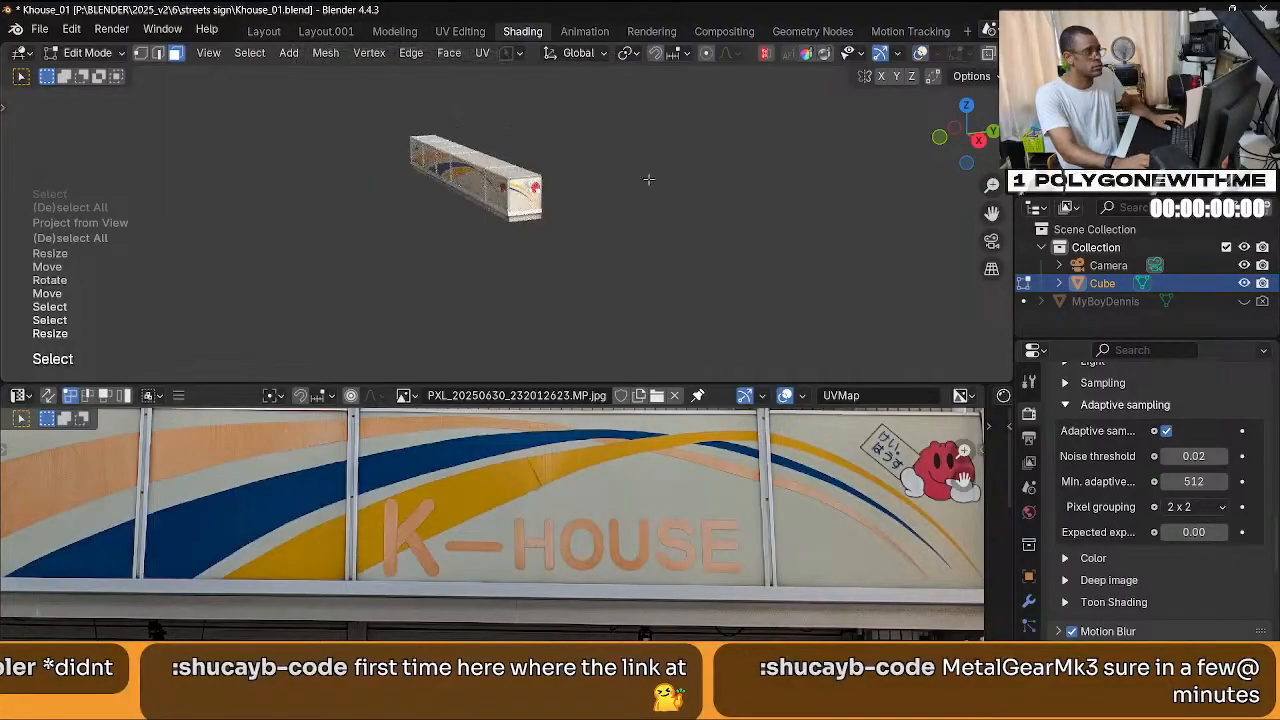
middle_drag(565, 191, 700, 270)
scroll(610, 205, up, 3)
scroll(620, 210, down, 2)
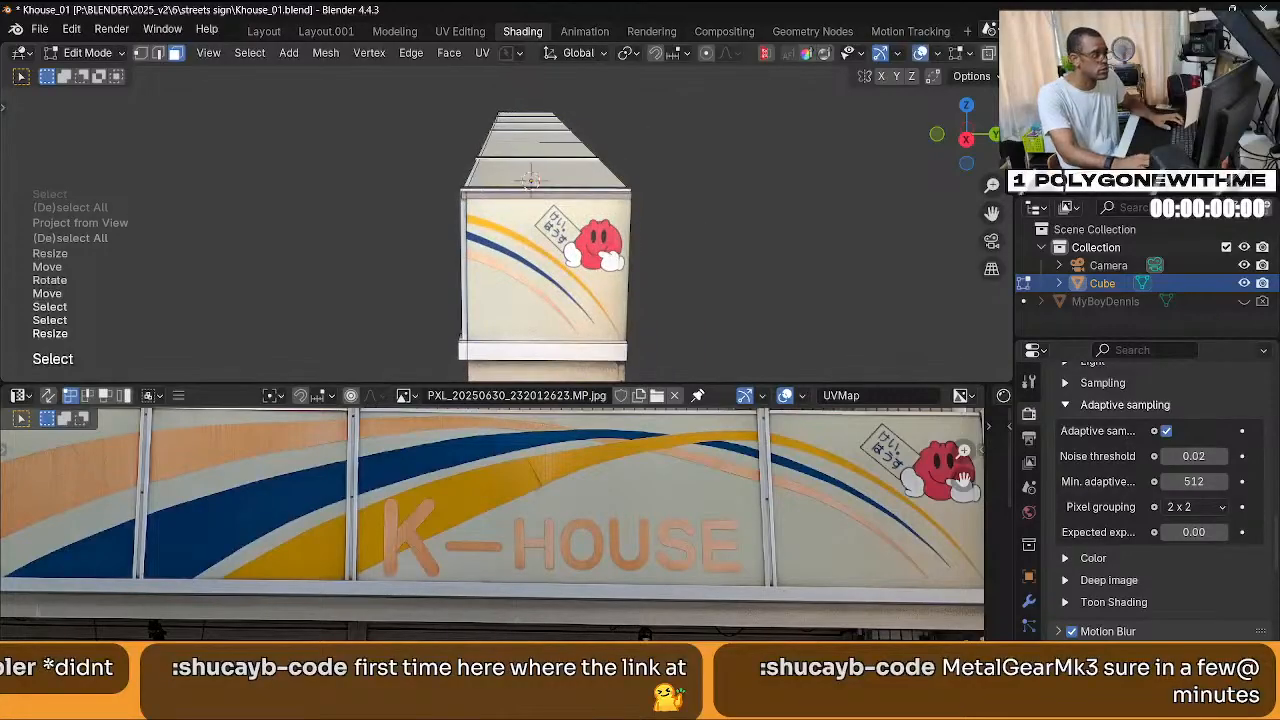
click(545, 192)
click(629, 293)
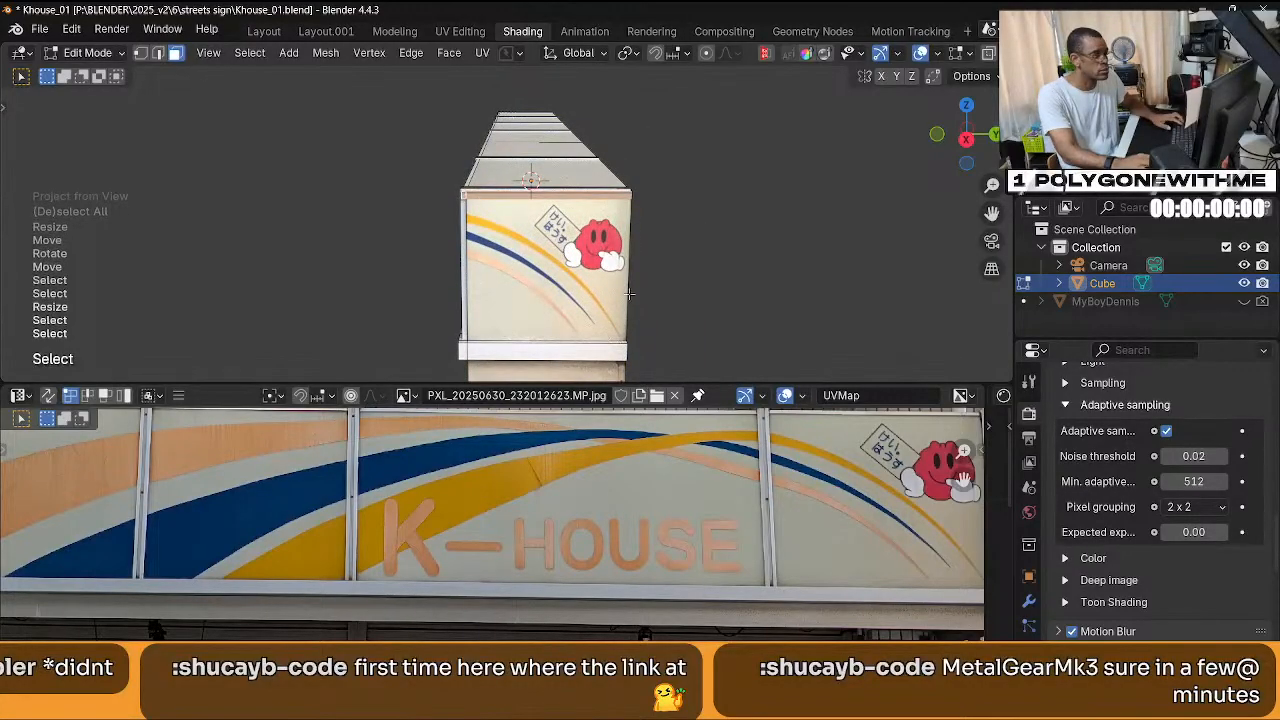
key(KP_3)
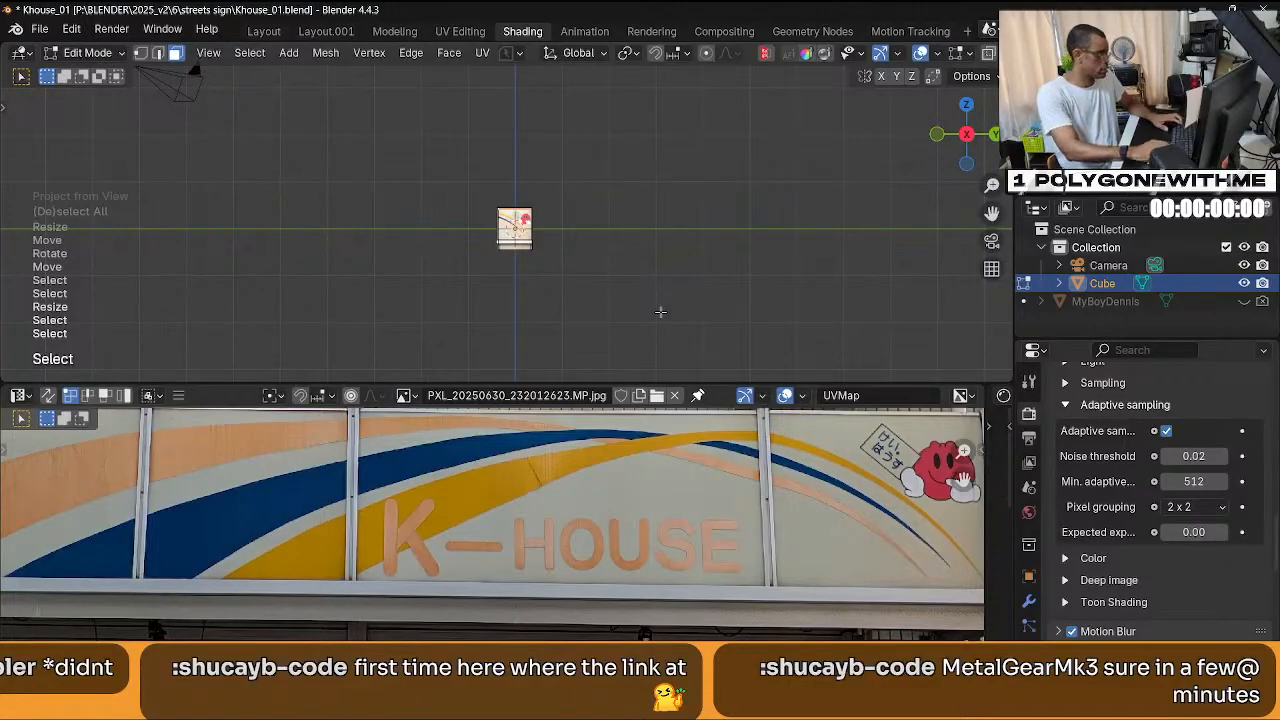
key(u)
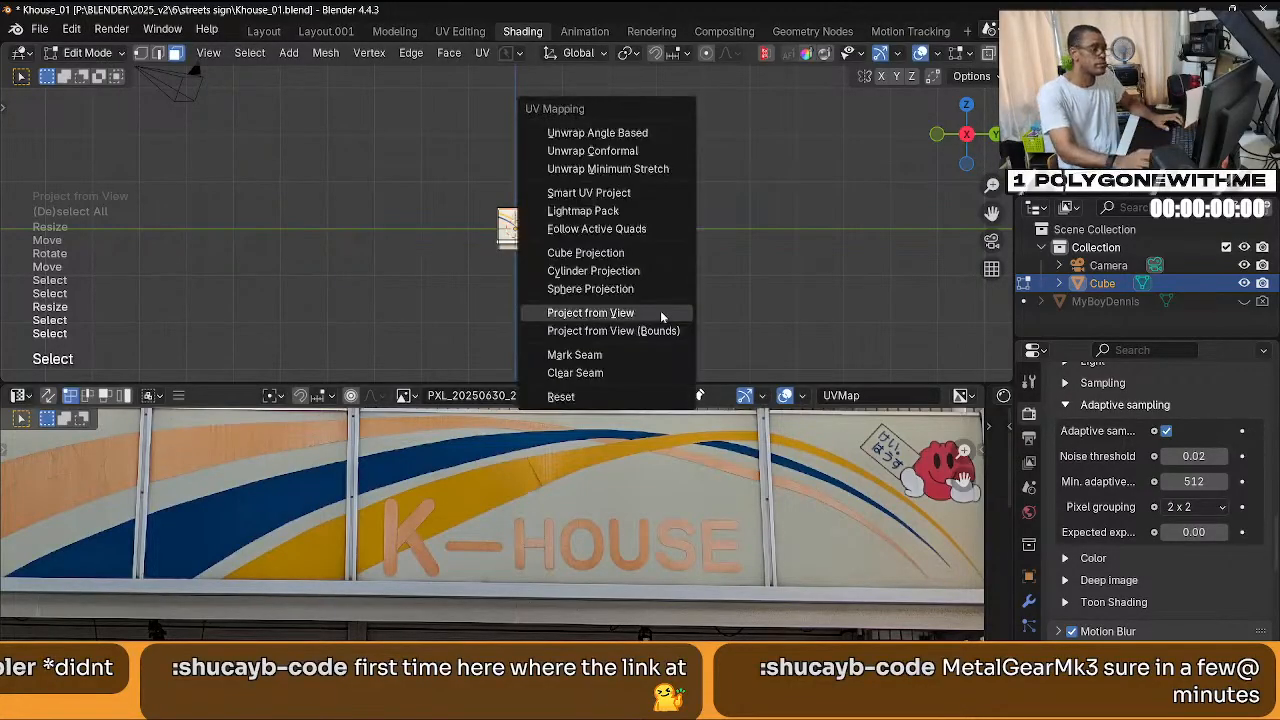
click(660, 313)
Box-select the upper trim's projected UVs and move them onto the photo's upper frame above the mascot panel.
scroll(475, 507, down, 2)
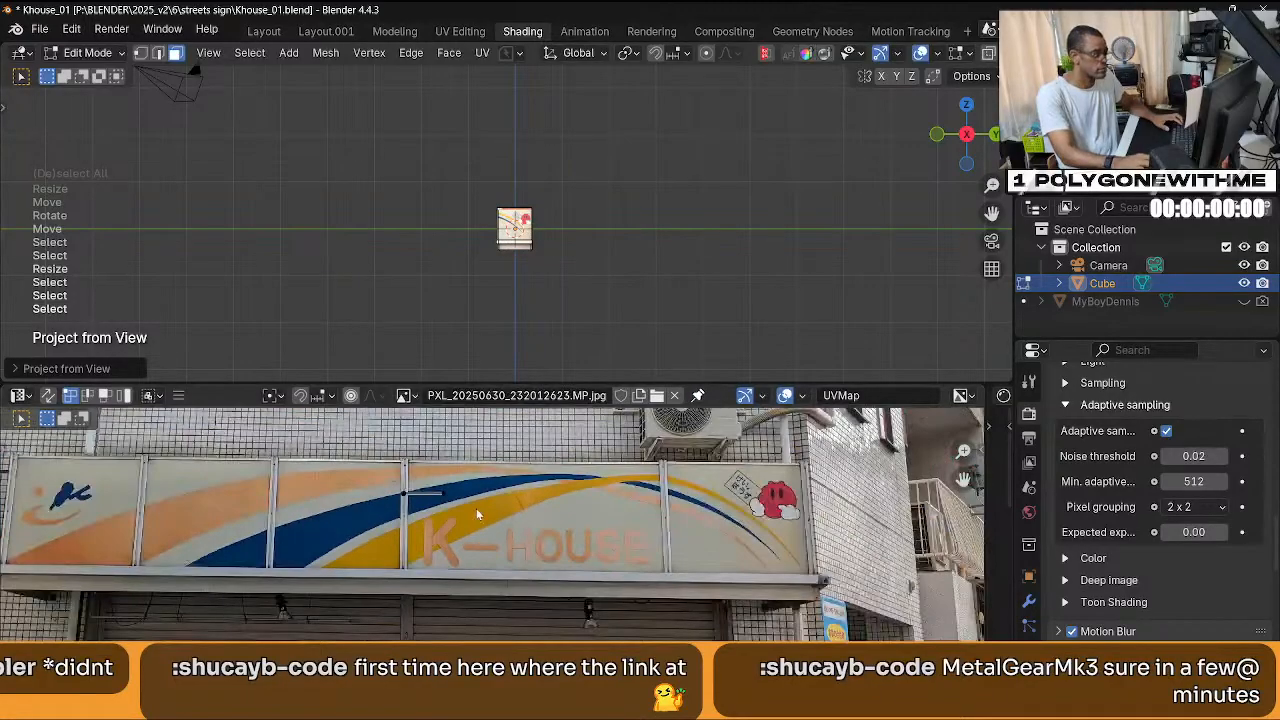
scroll(576, 280, up, 6)
key(KP_5)
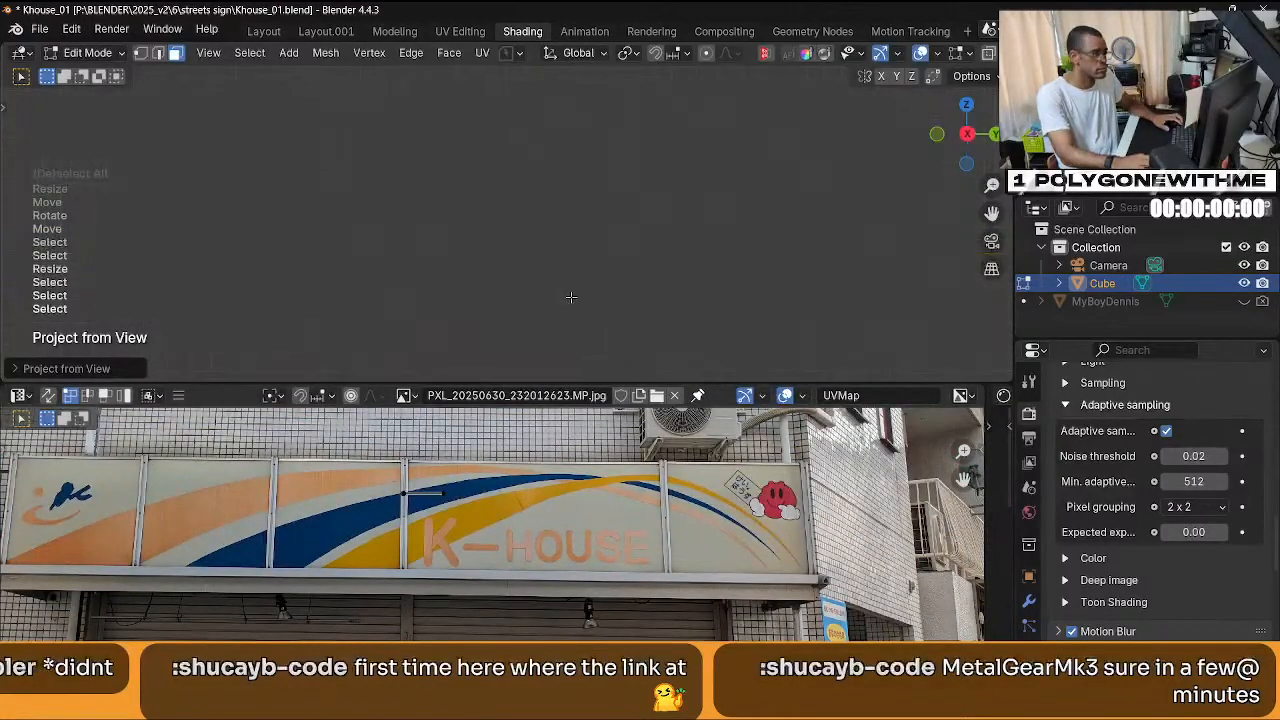
scroll(604, 313, down, 2)
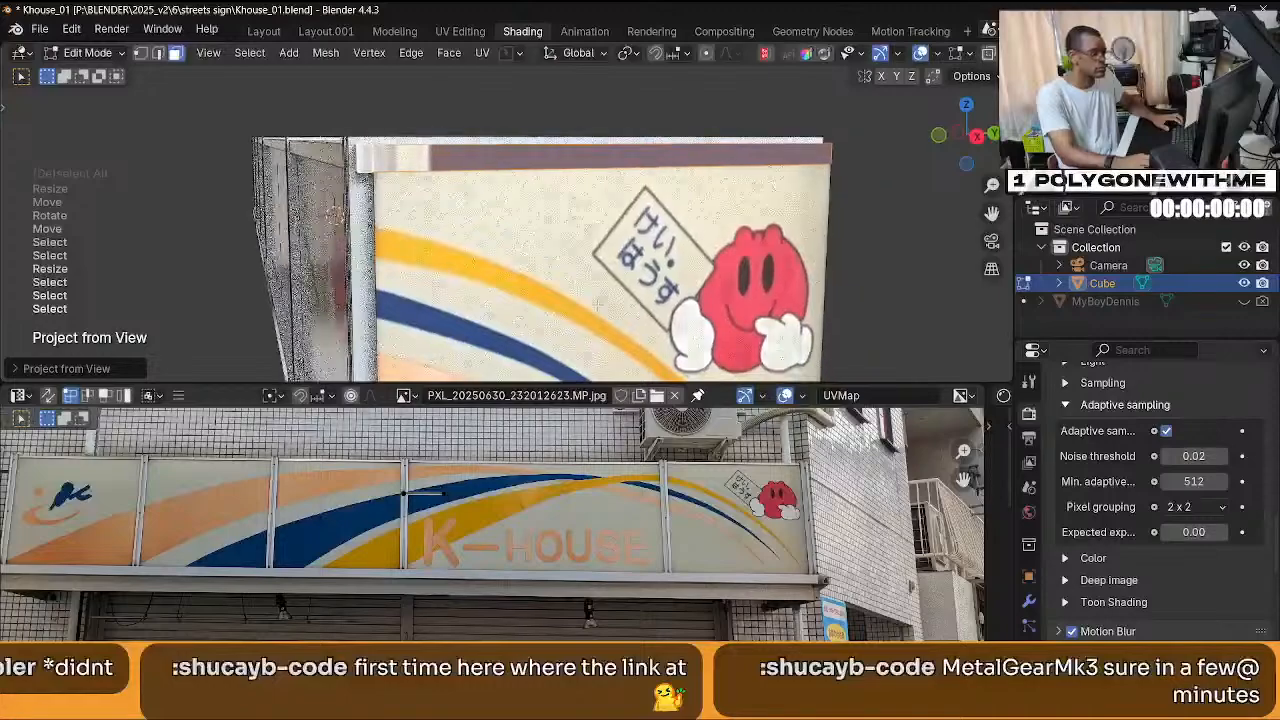
drag(451, 540, 398, 486)
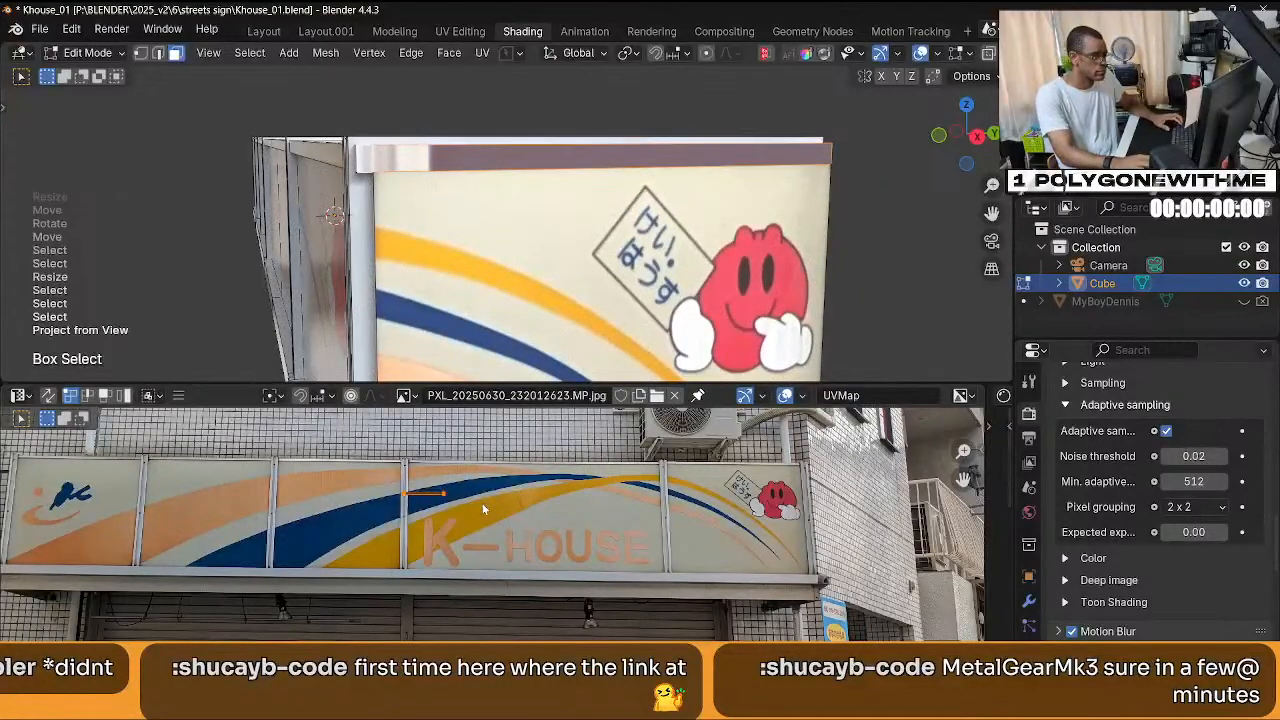
key(g)
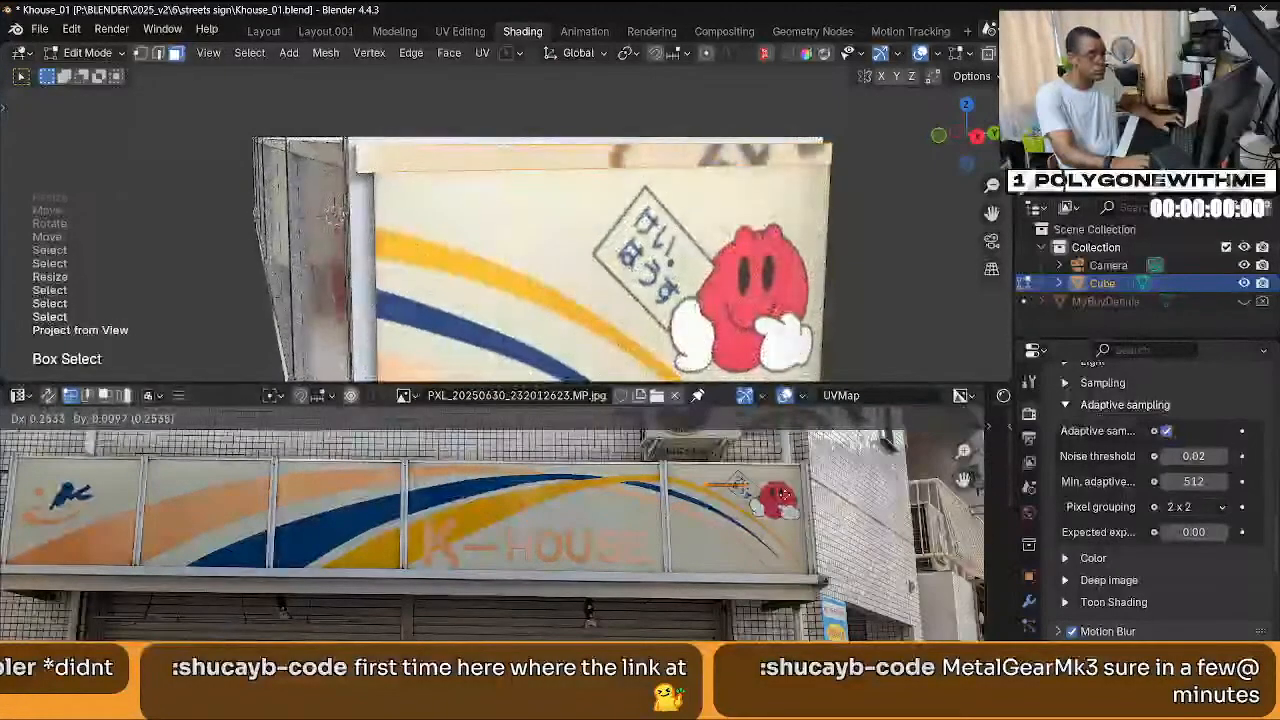
click(525, 588)
Nudge the upper trim's UVs about 0.0017 upward onto the pale edge of the photo's frame.
scroll(525, 588, up, 5)
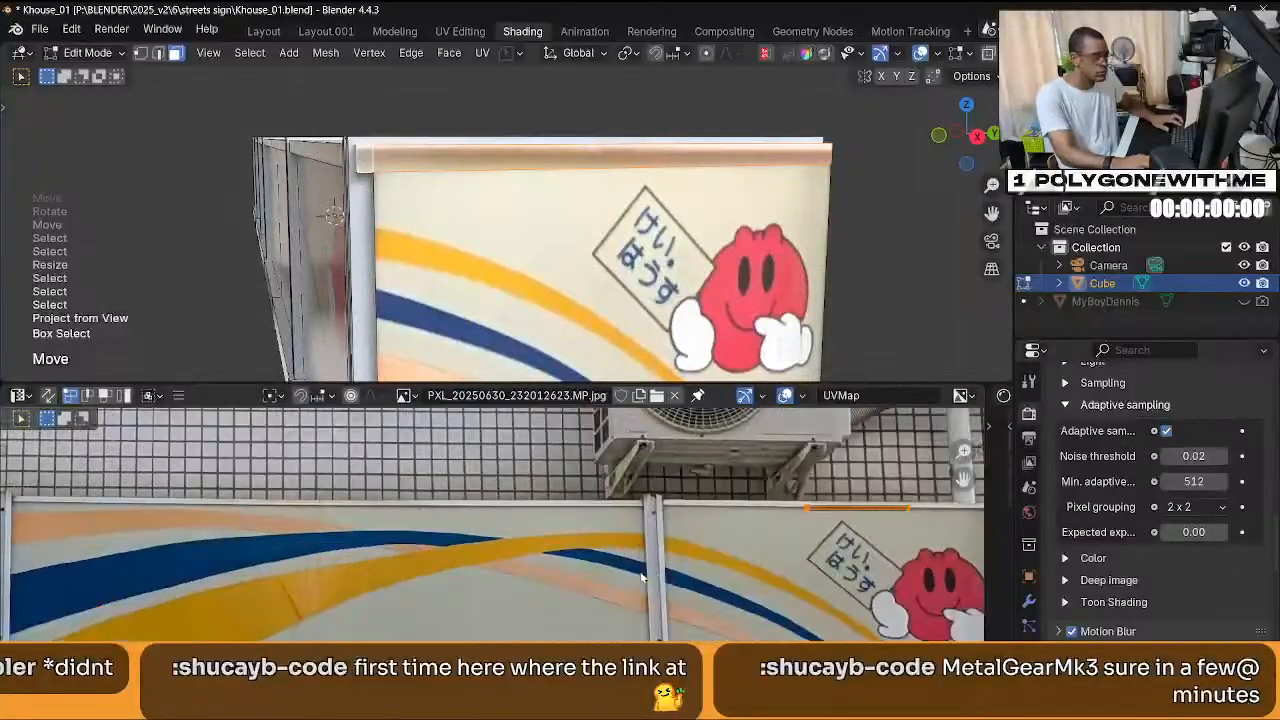
scroll(608, 608, up, 2)
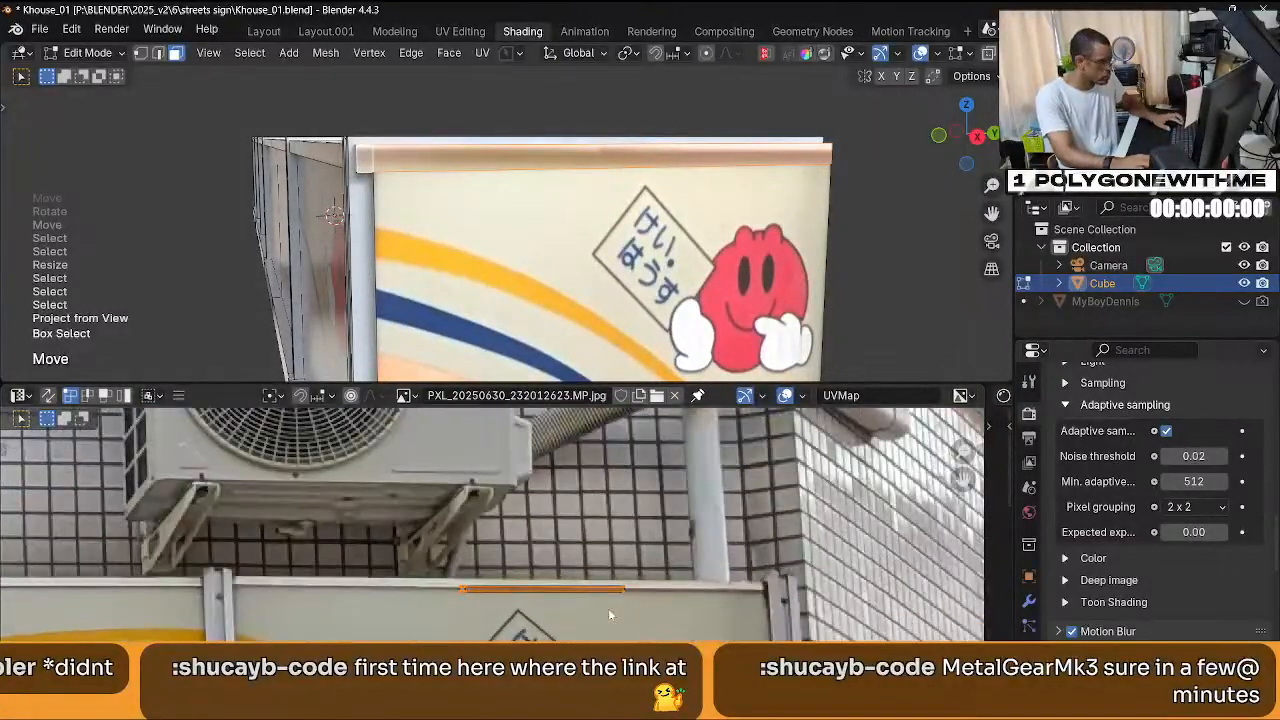
key(g)
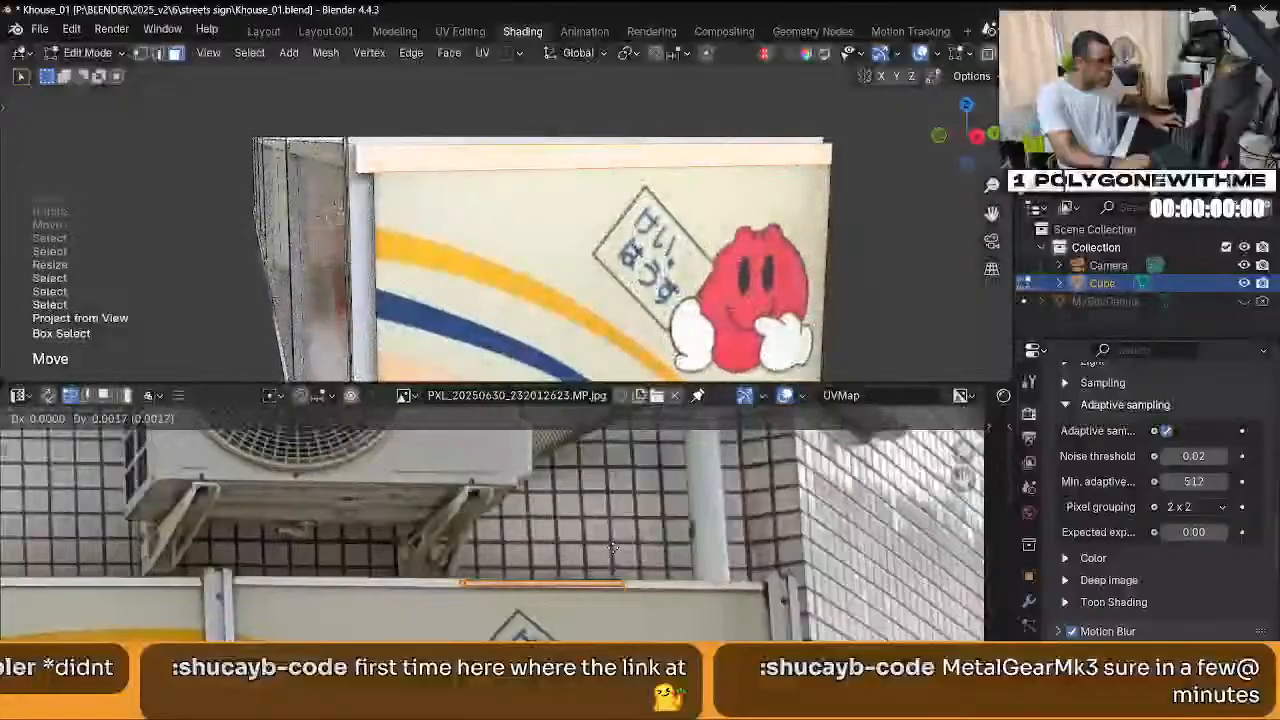
click(610, 548)
click(651, 268)
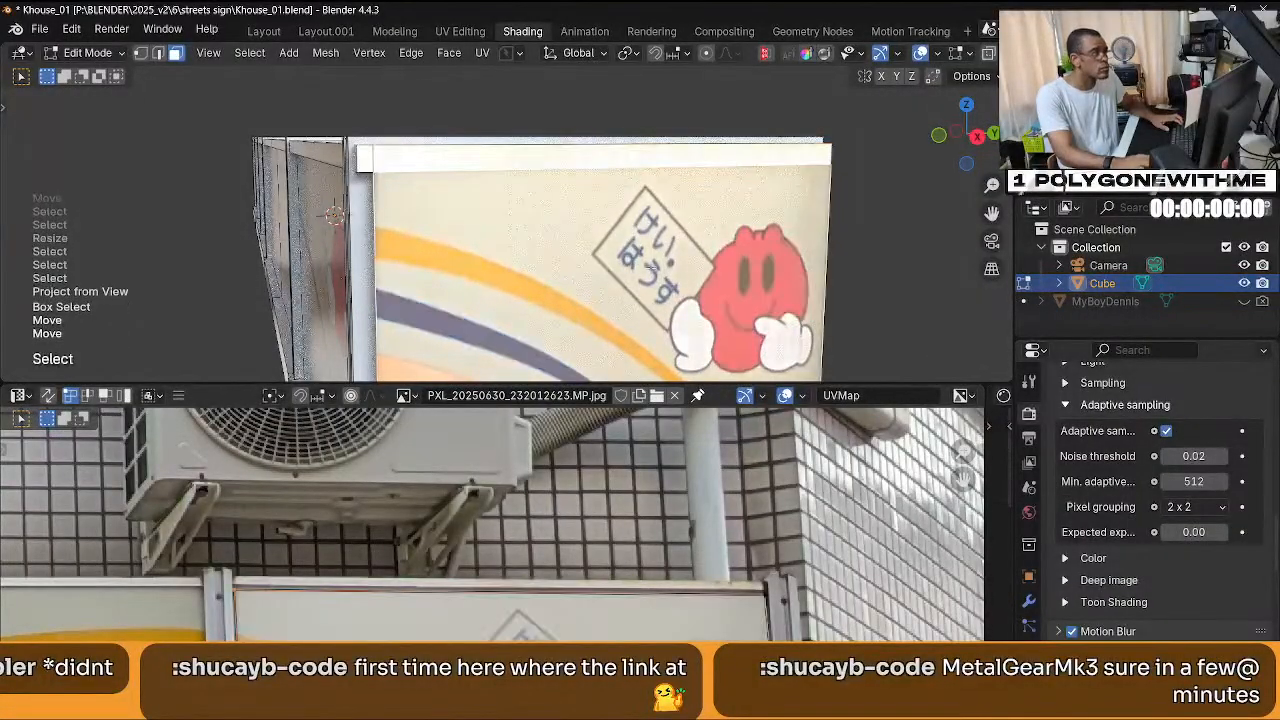
Examine the textured sign from below, both ends, above and the front to check its trim and panels.
scroll(644, 285, down, 5)
middle_drag(644, 285, 600, 270)
scroll(600, 270, up, 6)
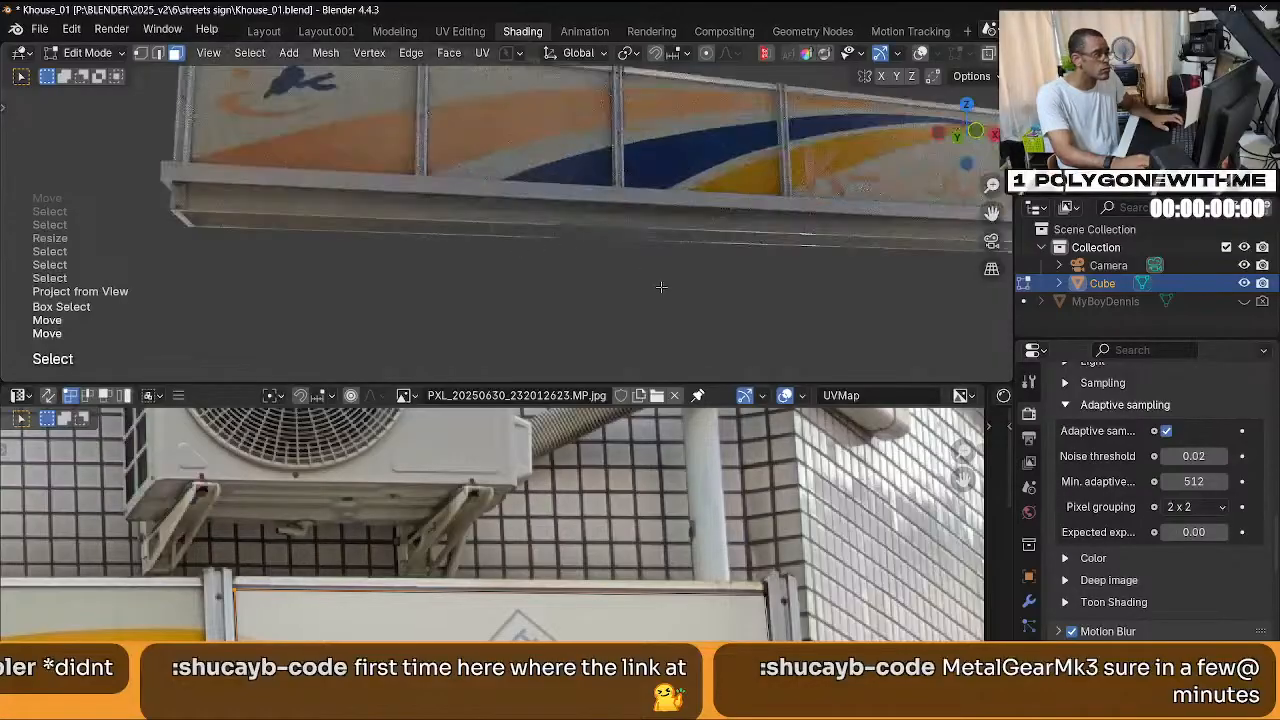
scroll(663, 293, down, 4)
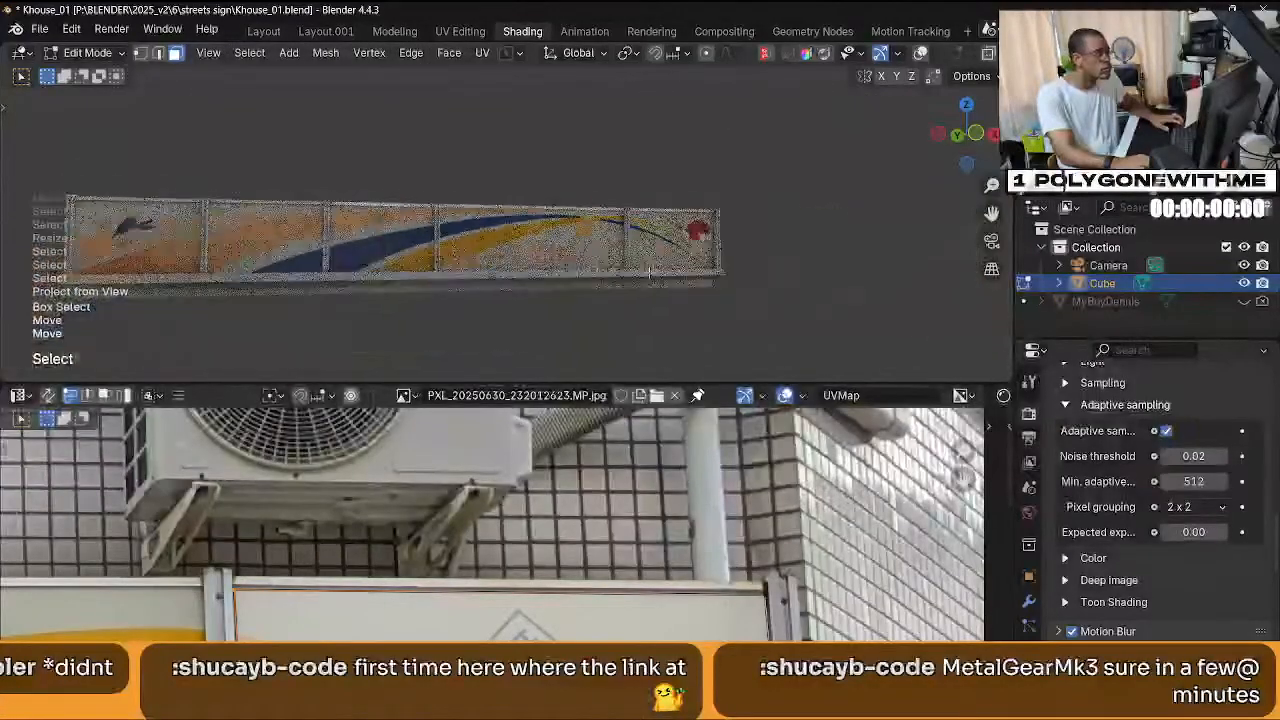
middle_drag(638, 280, 645, 287)
mouse_move(680, 288)
middle_down()
mouse_move(645, 297)
mouse_move(676, 310)
middle_up()
scroll(676, 310, down, 4)
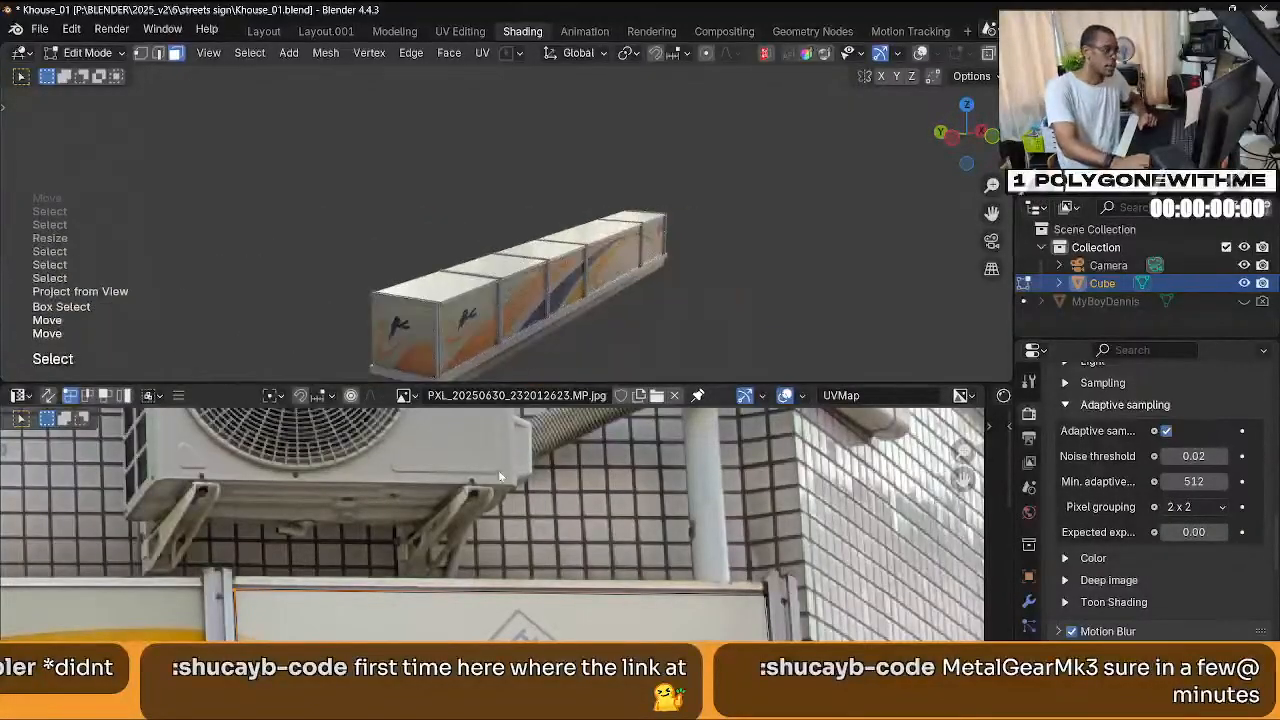
middle_drag(602, 480, 597, 499)
scroll(548, 303, down, 5)
scroll(535, 272, up, 2)
middle_drag(548, 303, 502, 310)
scroll(535, 272, up, 3)
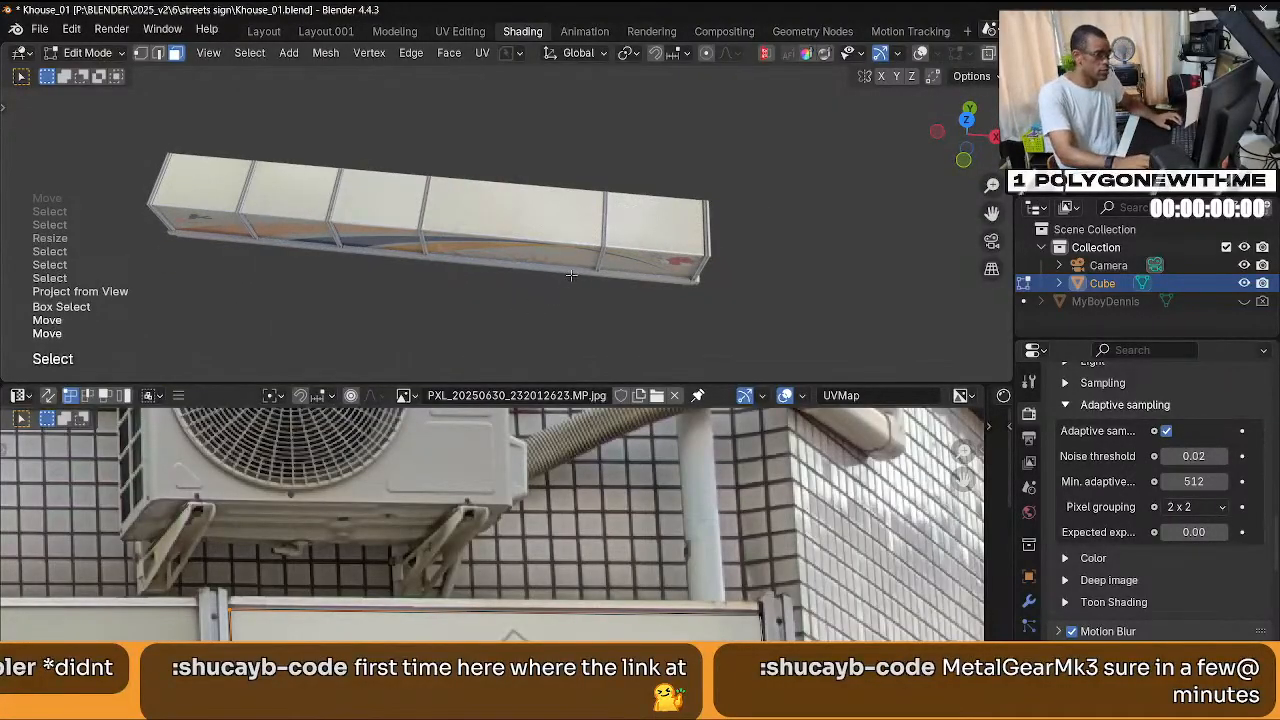
middle_drag(571, 276, 590, 232)
scroll(584, 250, down, 2)
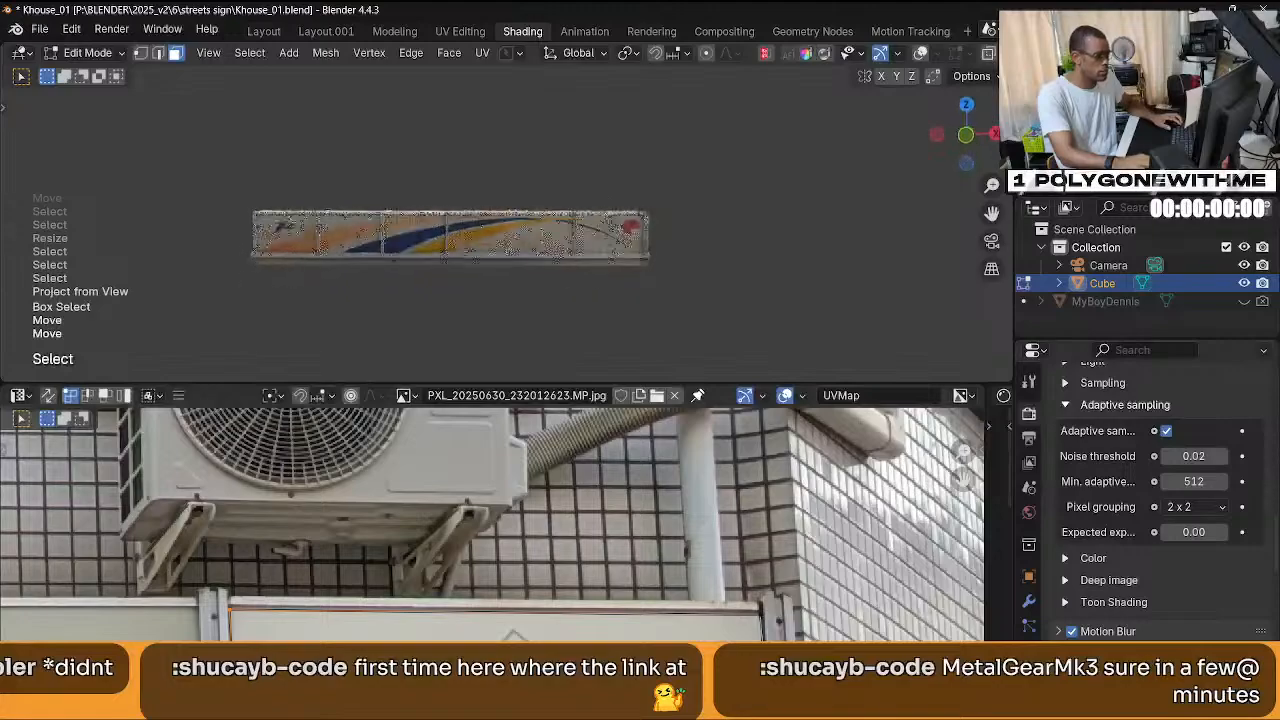
Return the sign to Object Mode, check its textured front from below, and save the file.
key(Tab)
scroll(582, 290, up, 7)
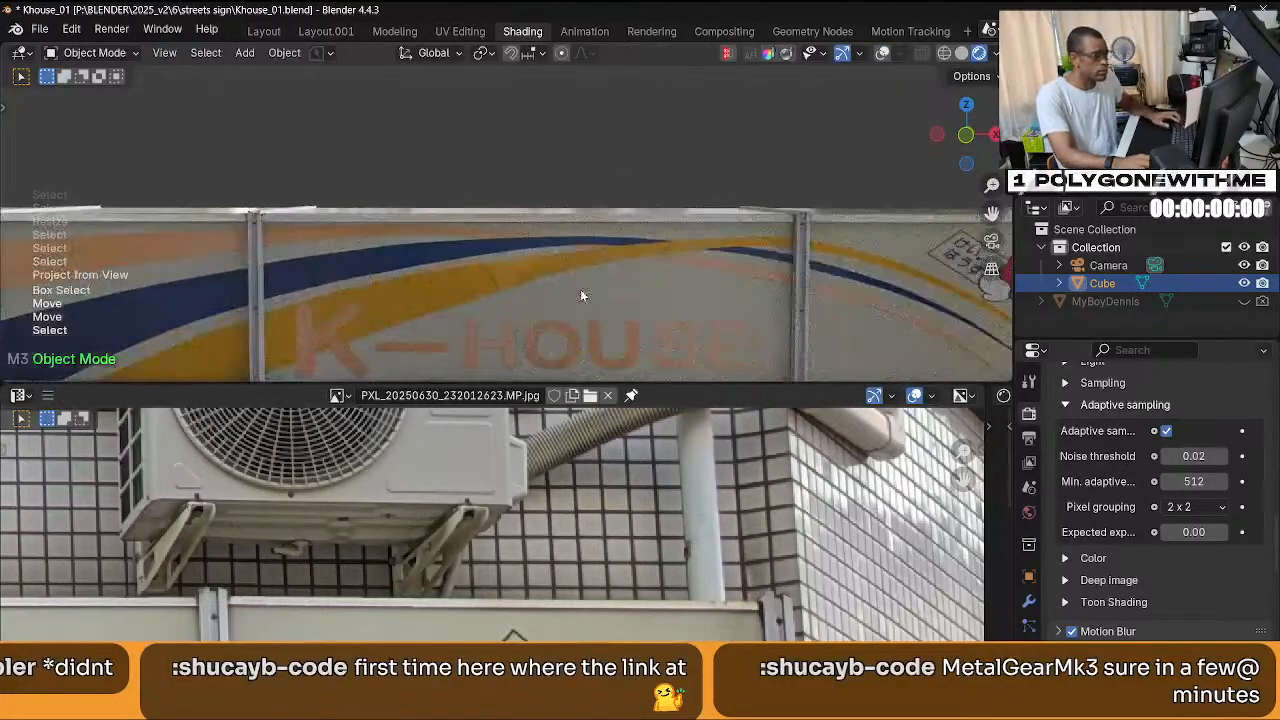
scroll(582, 290, down, 3)
shift+middle_drag(582, 290, 591, 239)
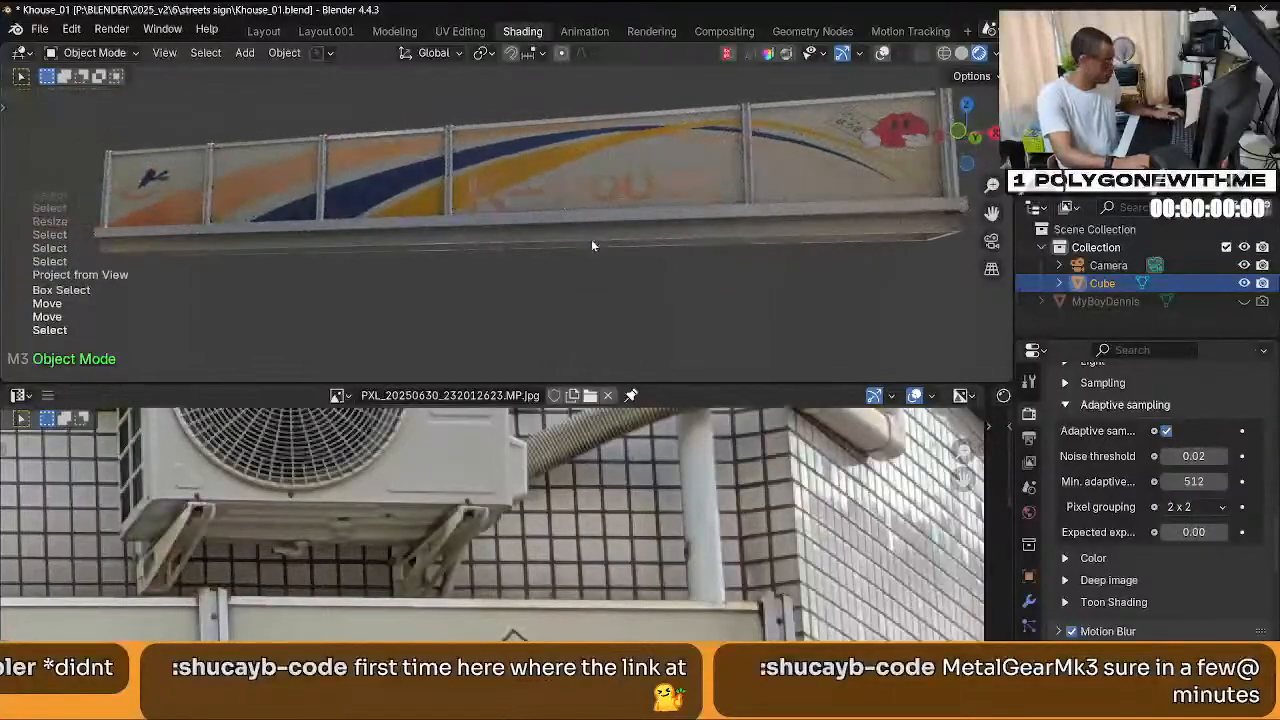
key(ctrl+s)
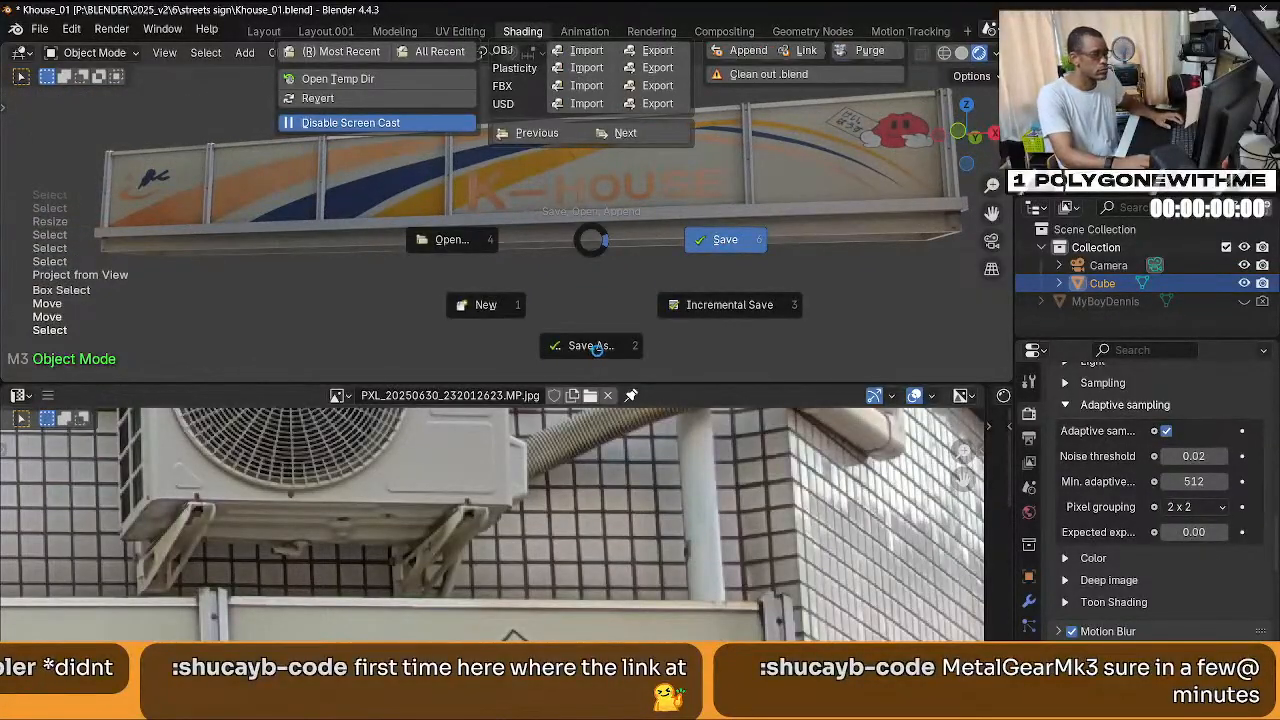
Set the Octane Imager preview exposure to 2.90 and frame the whole sign.
middle_drag(530, 225, 590, 237)
key(n)
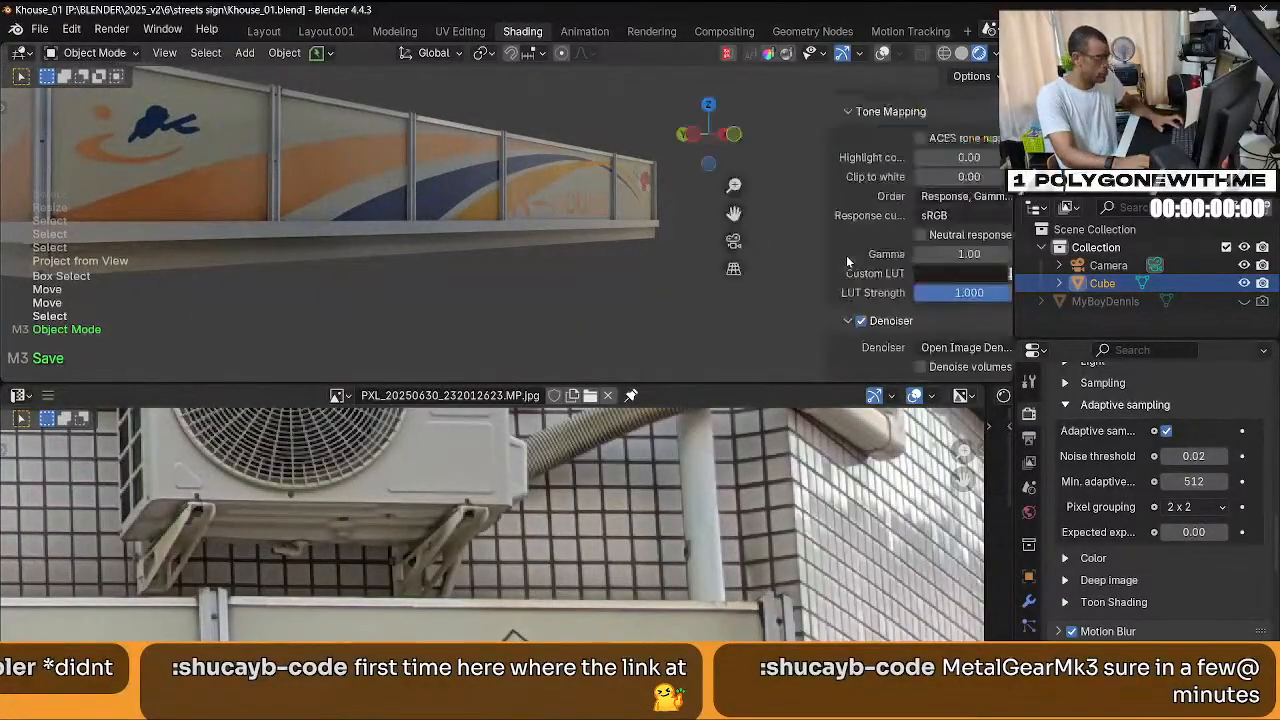
scroll(935, 225, down, 4)
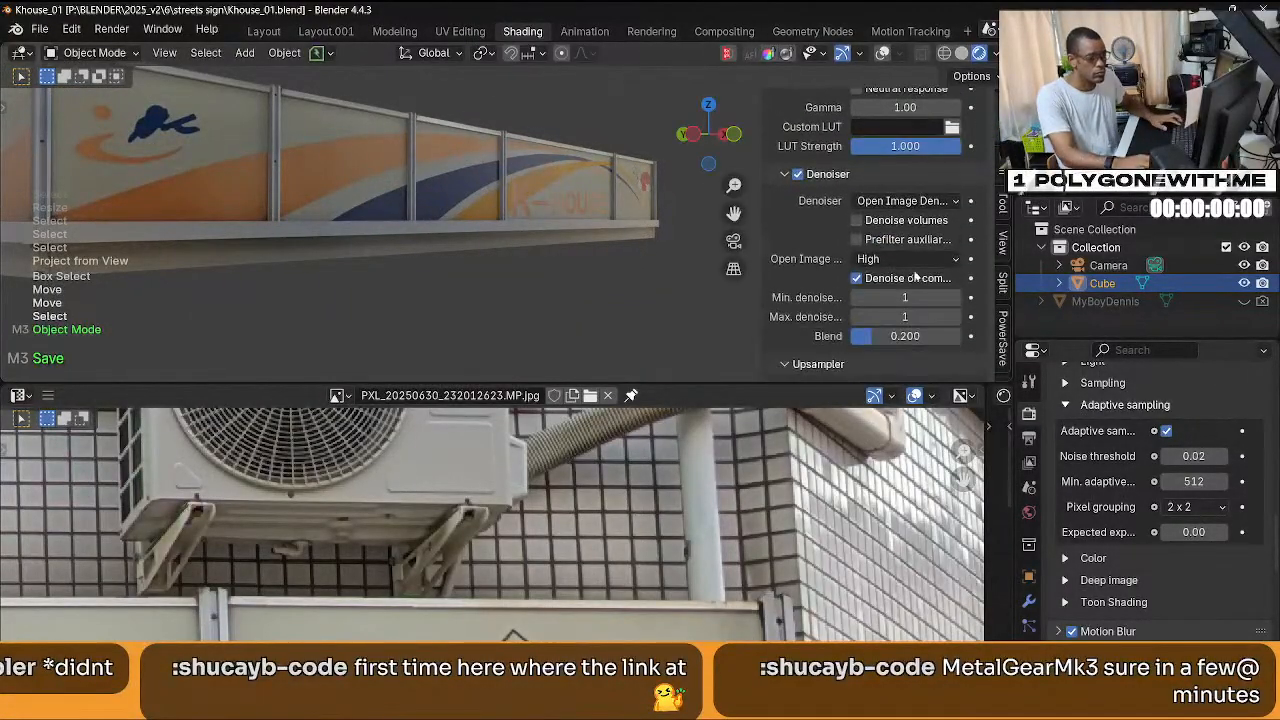
scroll(922, 280, up, 3)
scroll(922, 276, up, 10)
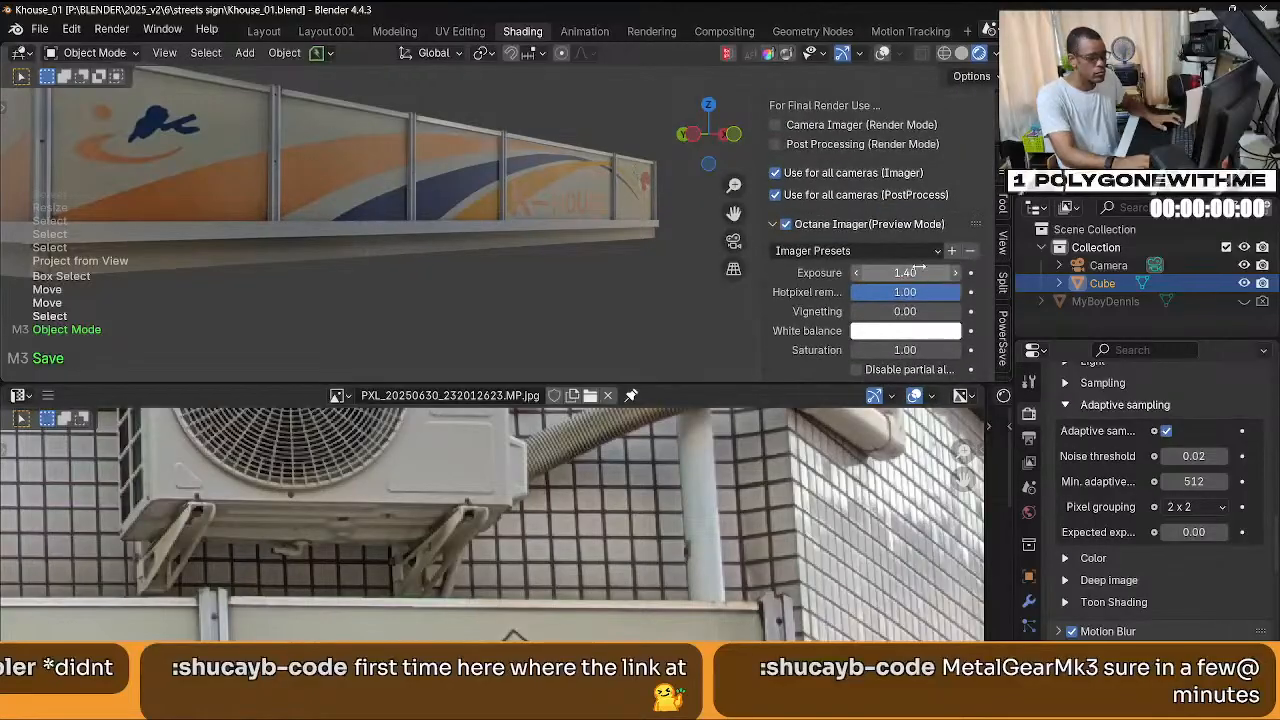
mouse_move(885, 272)
mouse_down()
mouse_move(940, 272)
mouse_move(885, 272)
mouse_up()
middle_drag(610, 220, 548, 222)
scroll(535, 525, down, 5)
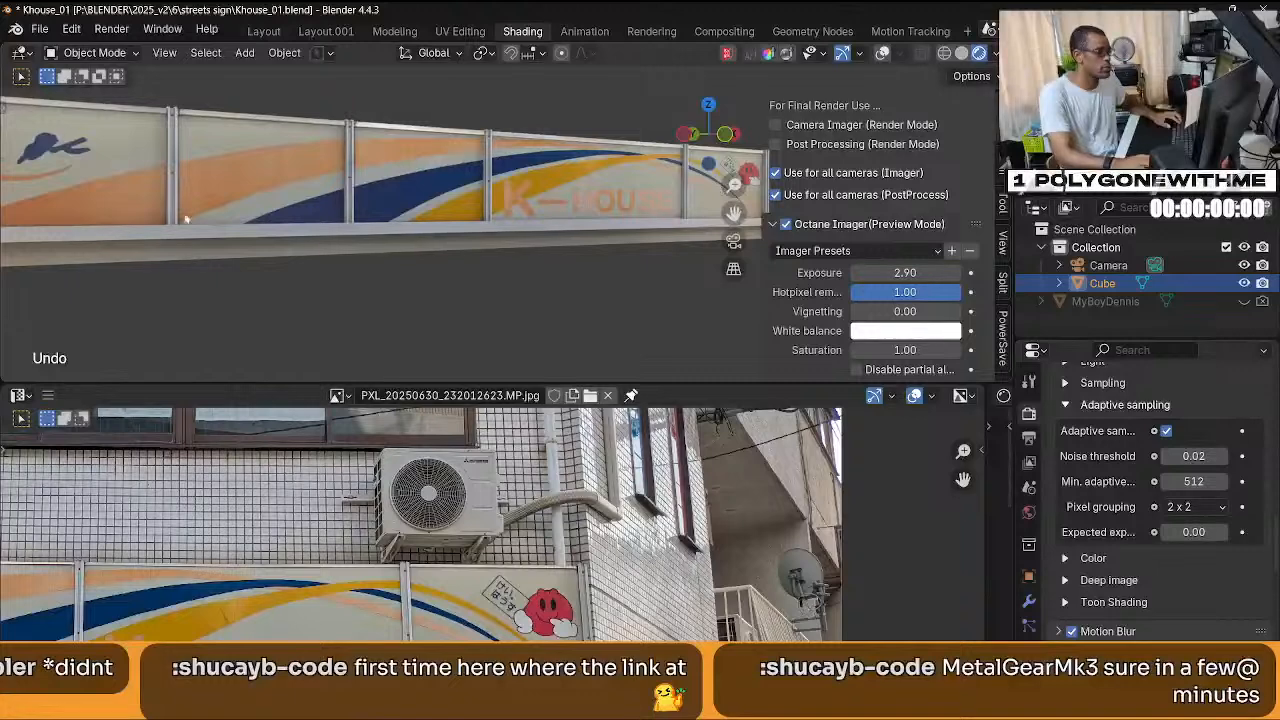
key(KP_Decimal)
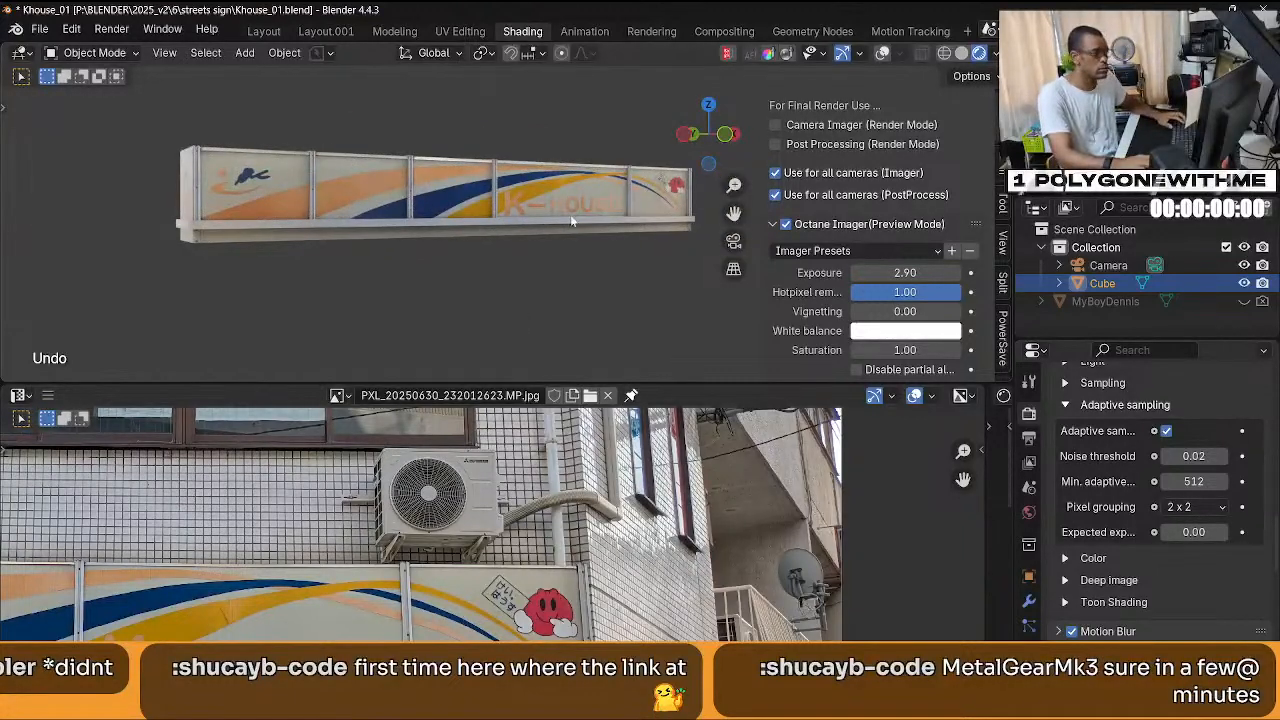
key(n)
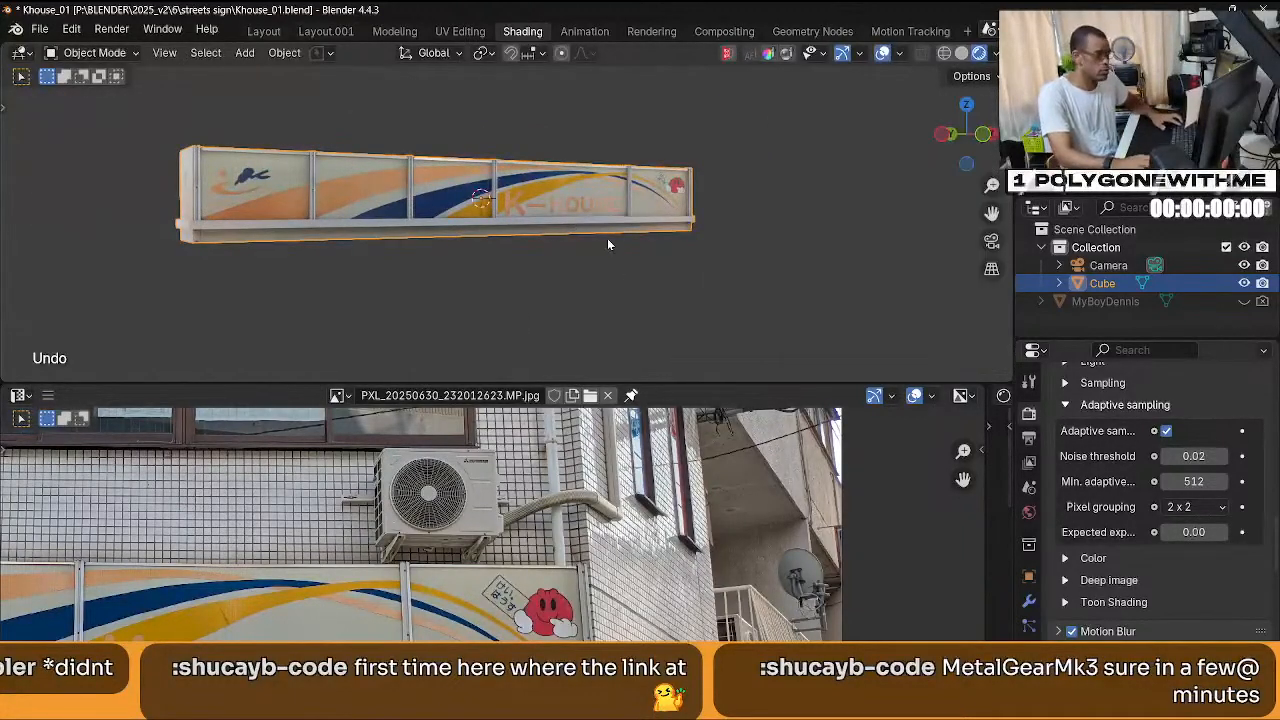
Enter face editing on the sign and select its six front panel faces, from the mascot panel to the logo panel.
click(680, 200)
key(Tab)
click(760, 218)
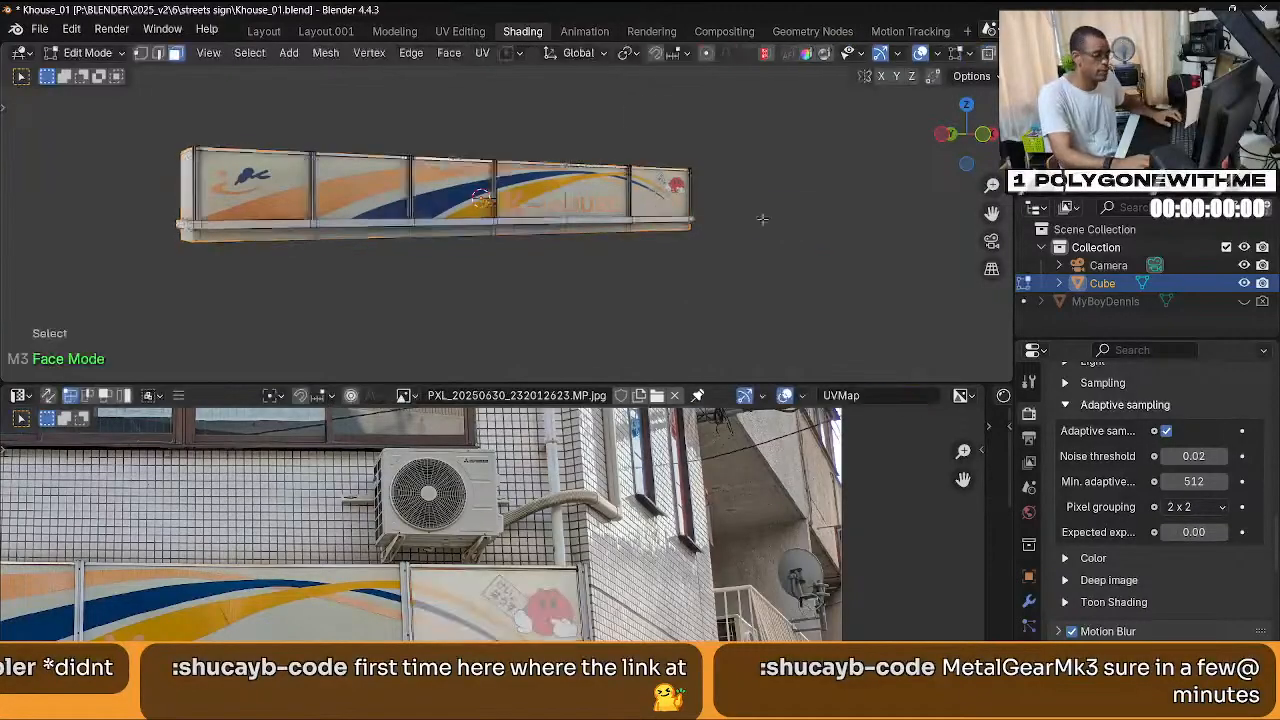
click(660, 192)
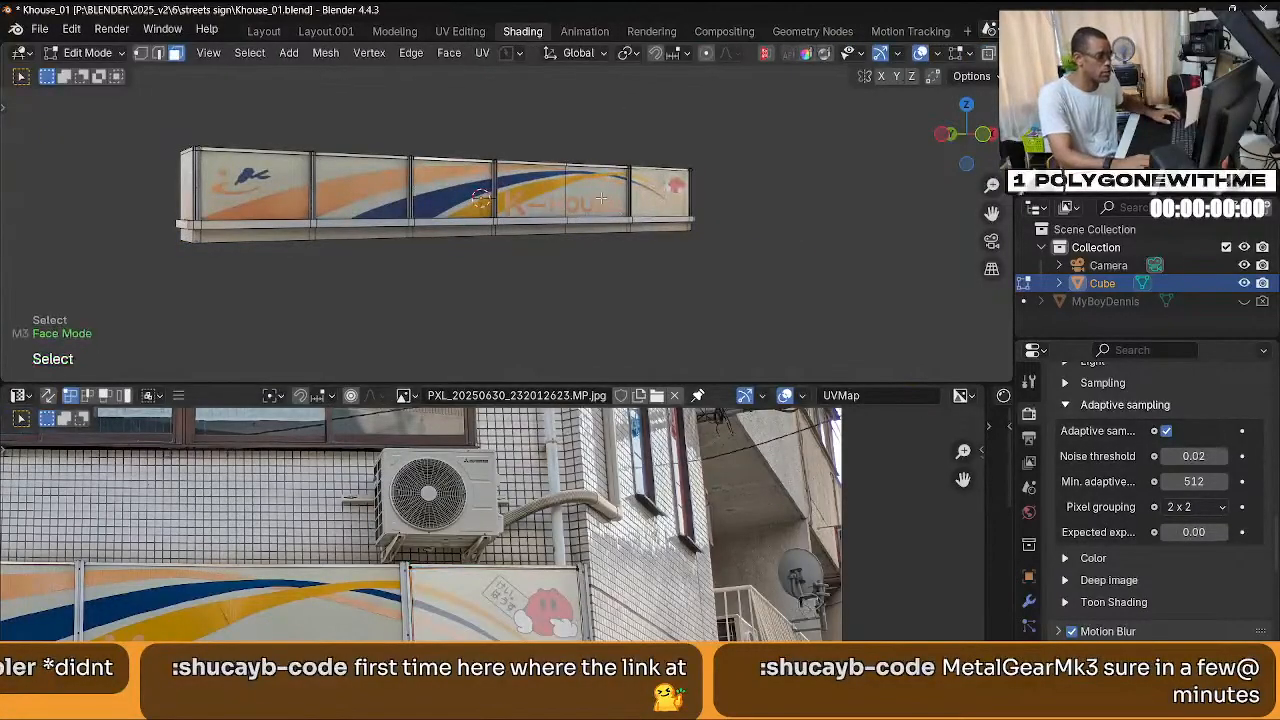
shift+click(552, 197)
shift+click(609, 196)
shift+click(466, 190)
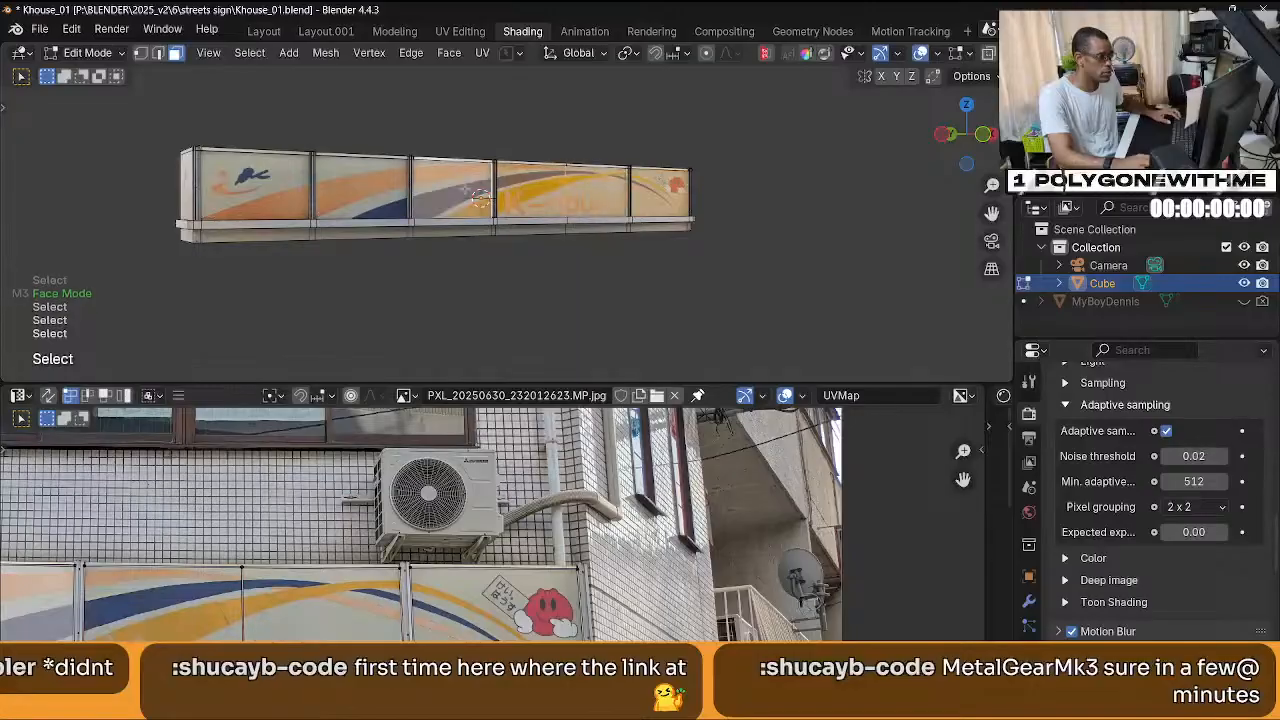
shift+click(355, 188)
shift+click(285, 189)
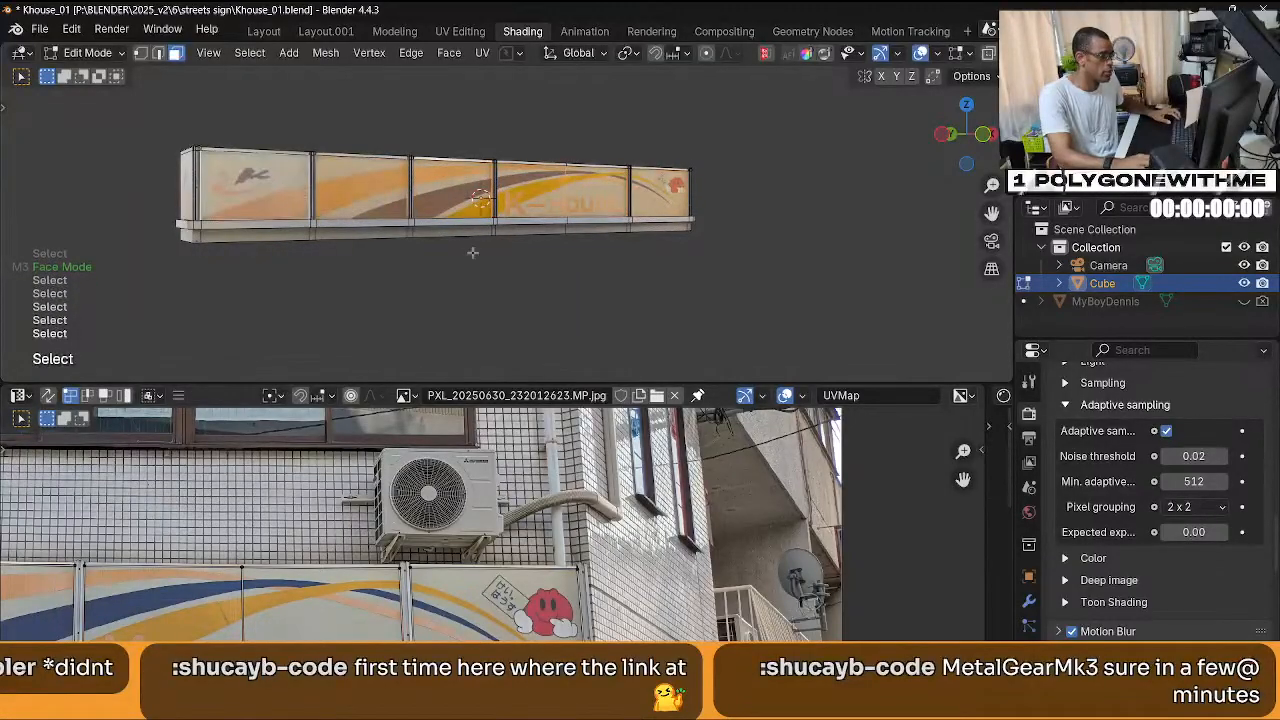
middle_drag(472, 253, 665, 314)
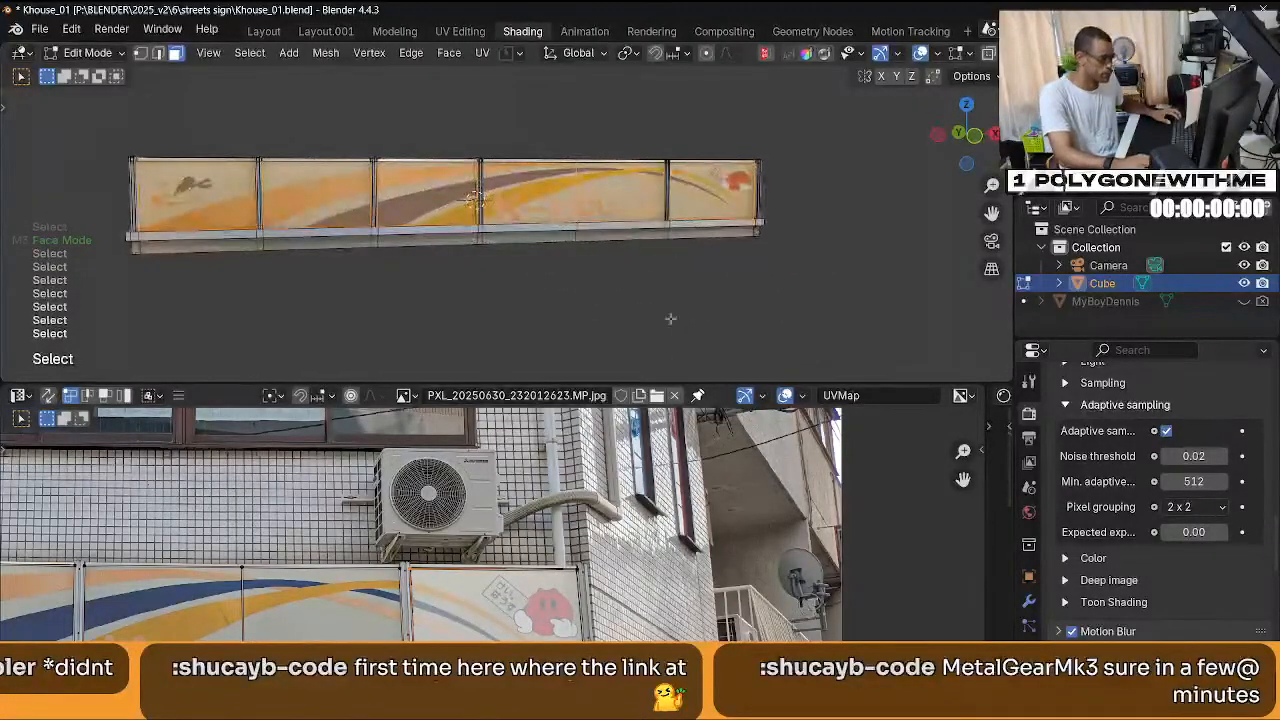
Show the sign's material settings with an enlarged node editor and rename its material MAIN.
scroll(1033, 628, down, 3)
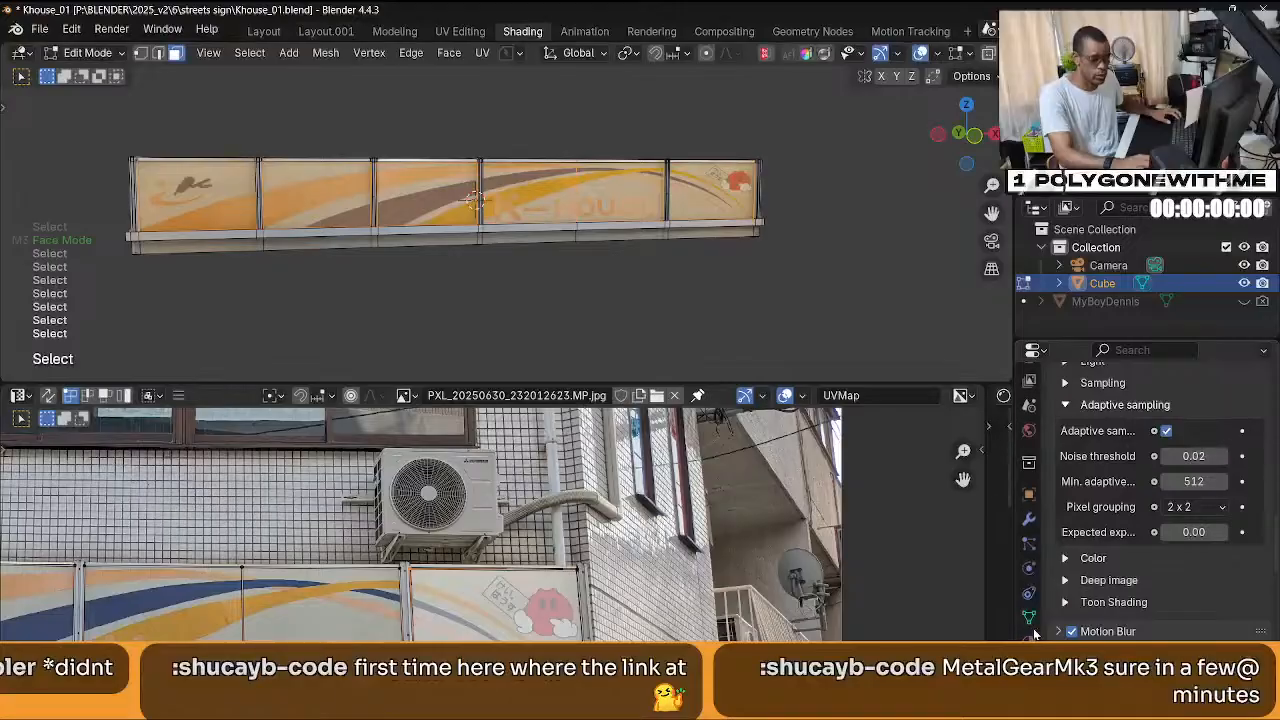
click(1030, 636)
scroll(1118, 563, up, 5)
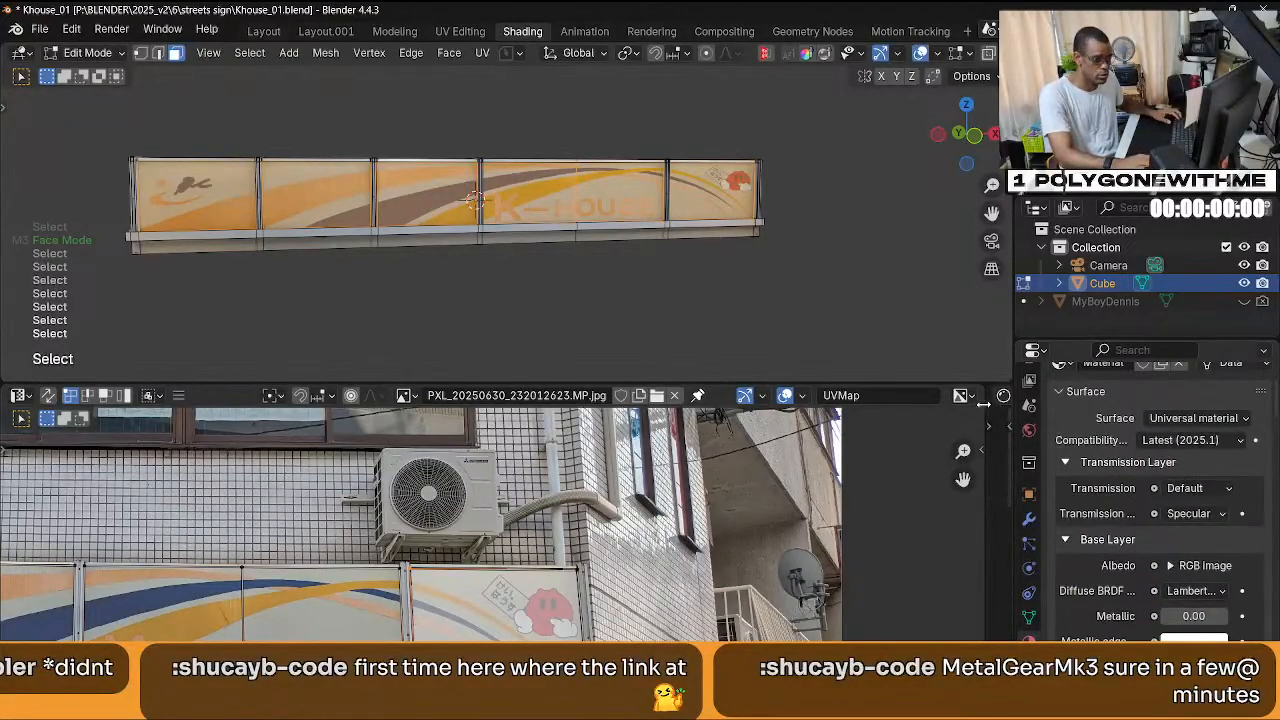
drag(984, 403, 95, 405)
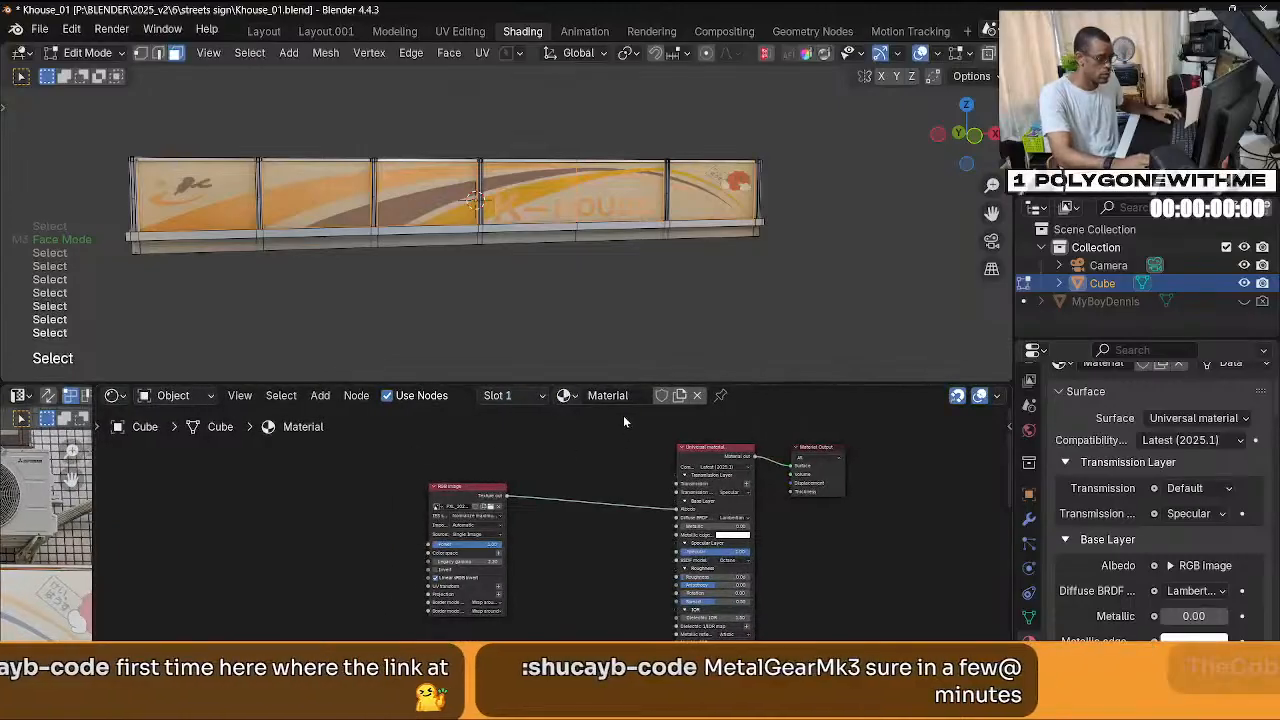
double_click(610, 395)
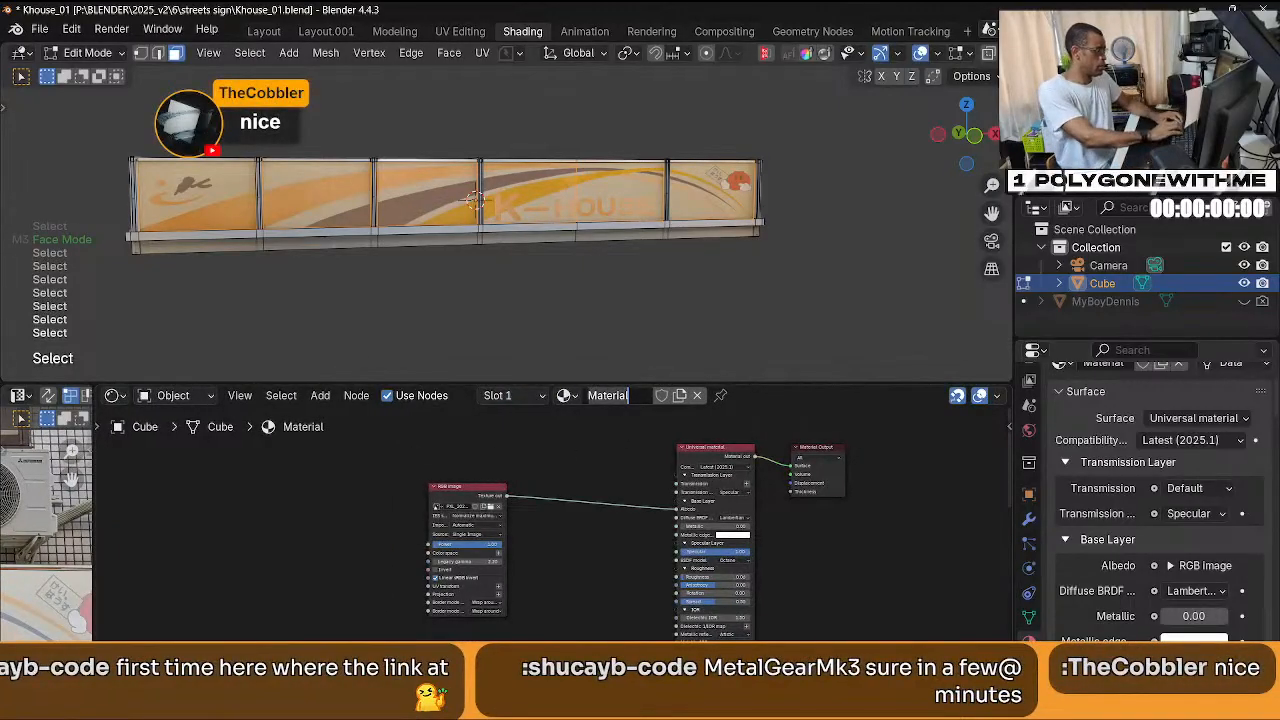
text(MAIN)
key(Return)
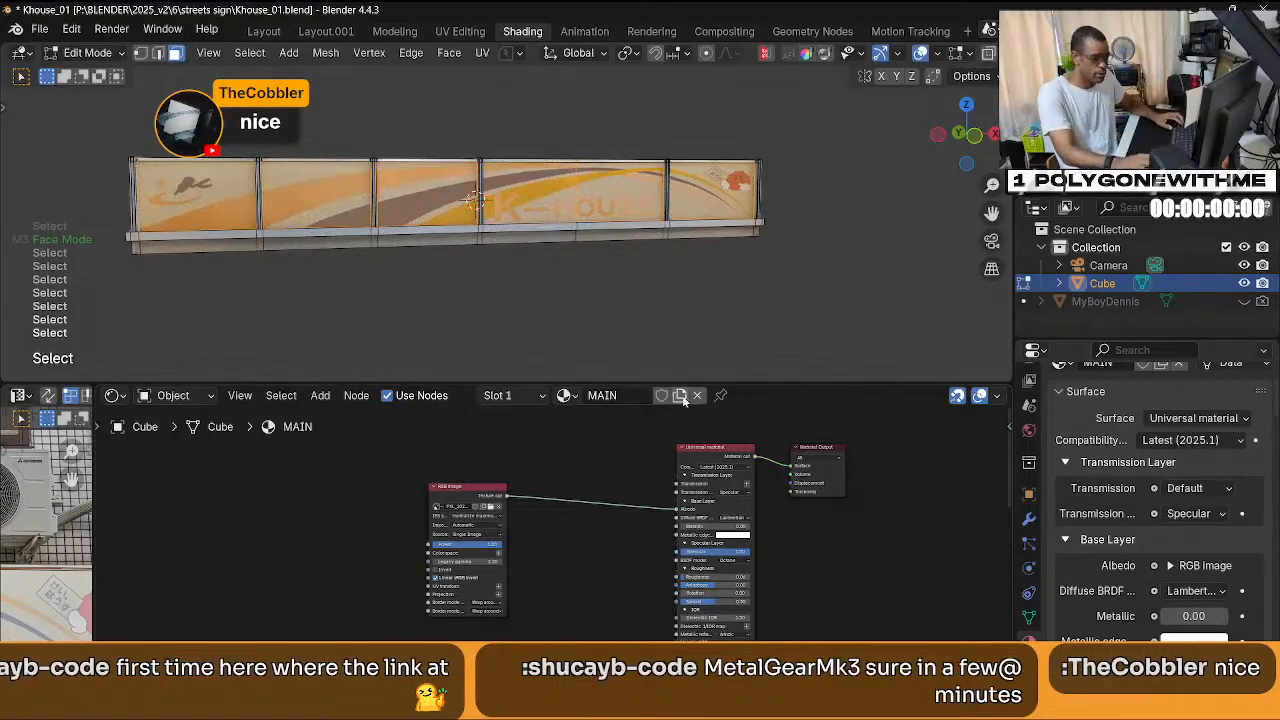
Duplicate the MAIN material as SIGN and assign it to the selected front panel faces.
click(681, 395)
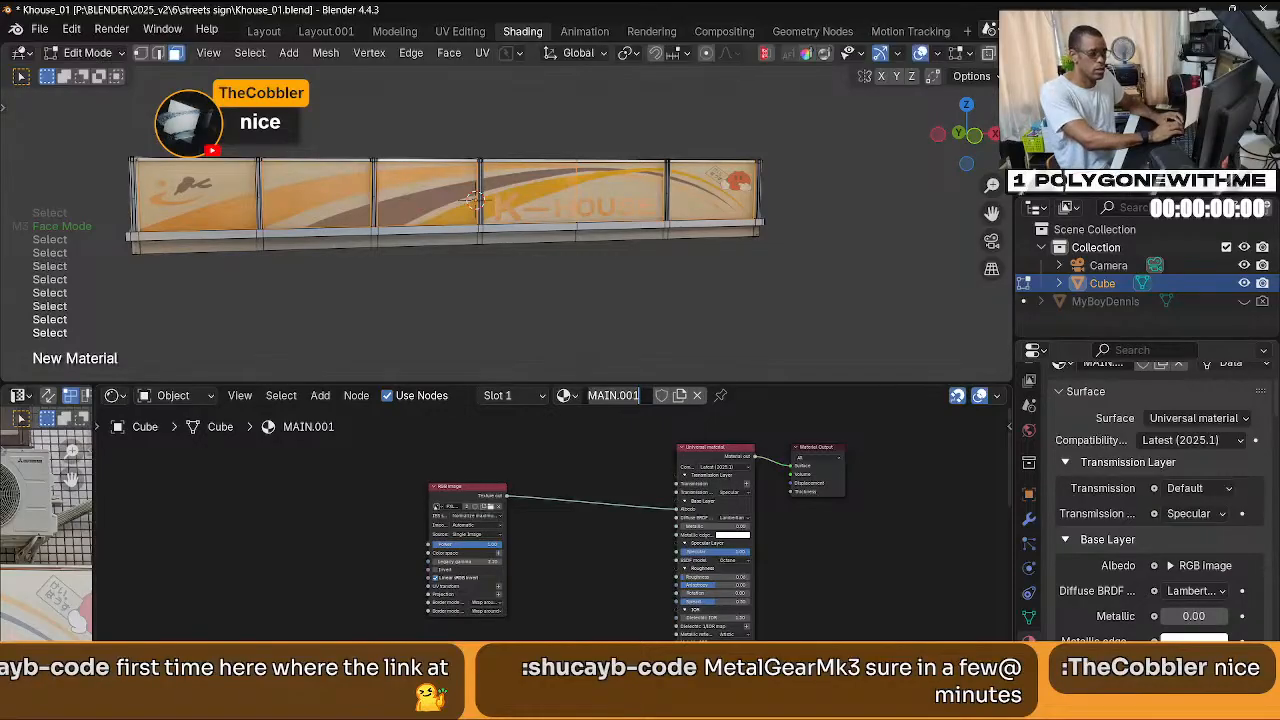
text(SIGN)
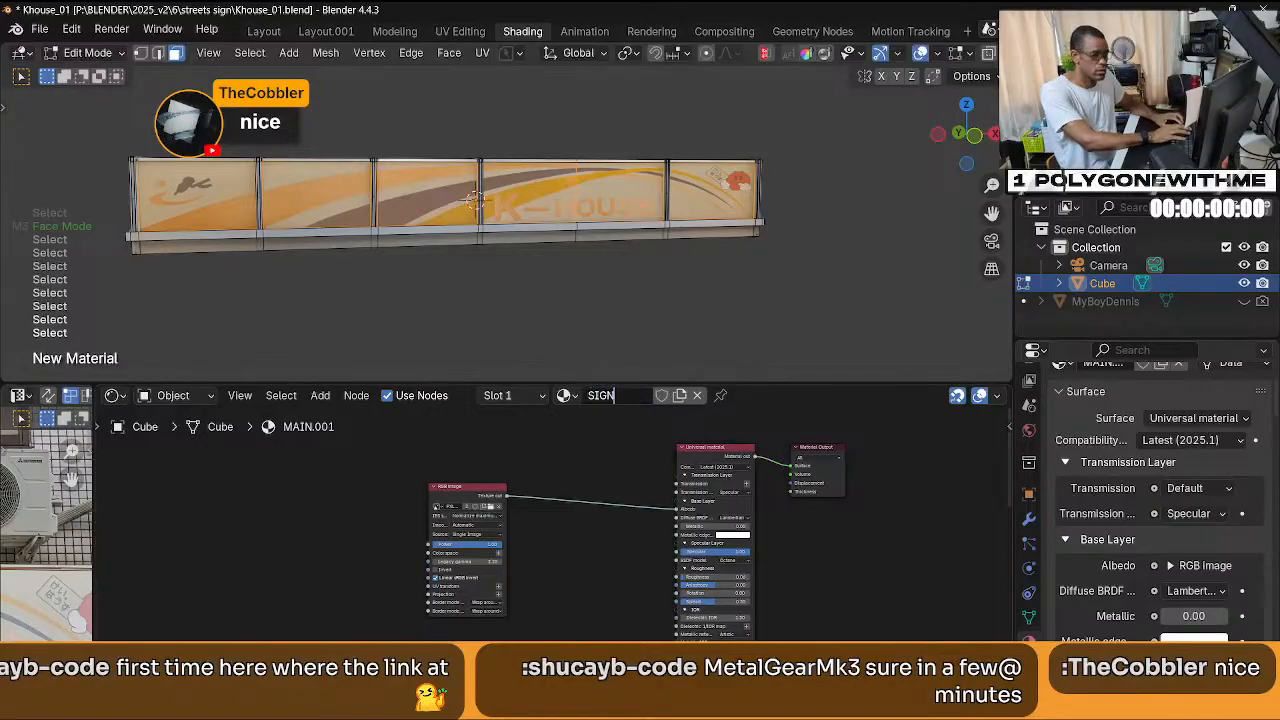
key(Return)
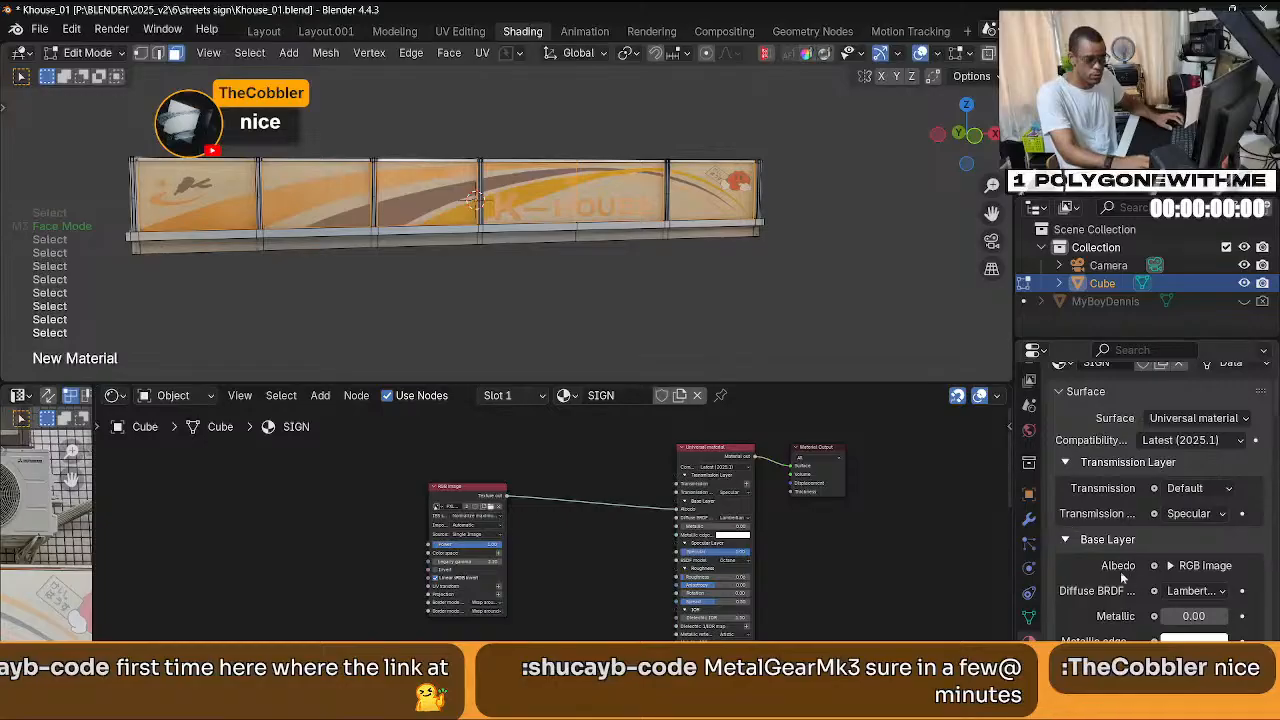
scroll(1103, 568, down, 5)
scroll(1110, 562, up, 10)
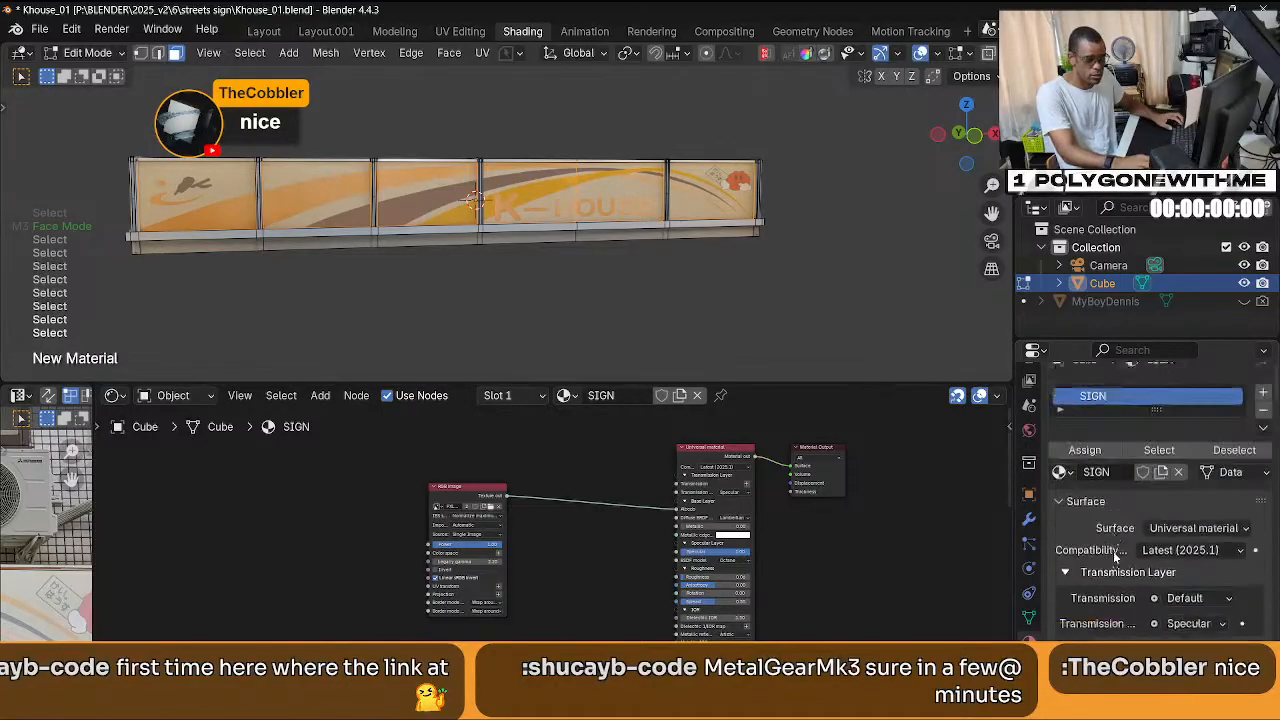
click(1084, 470)
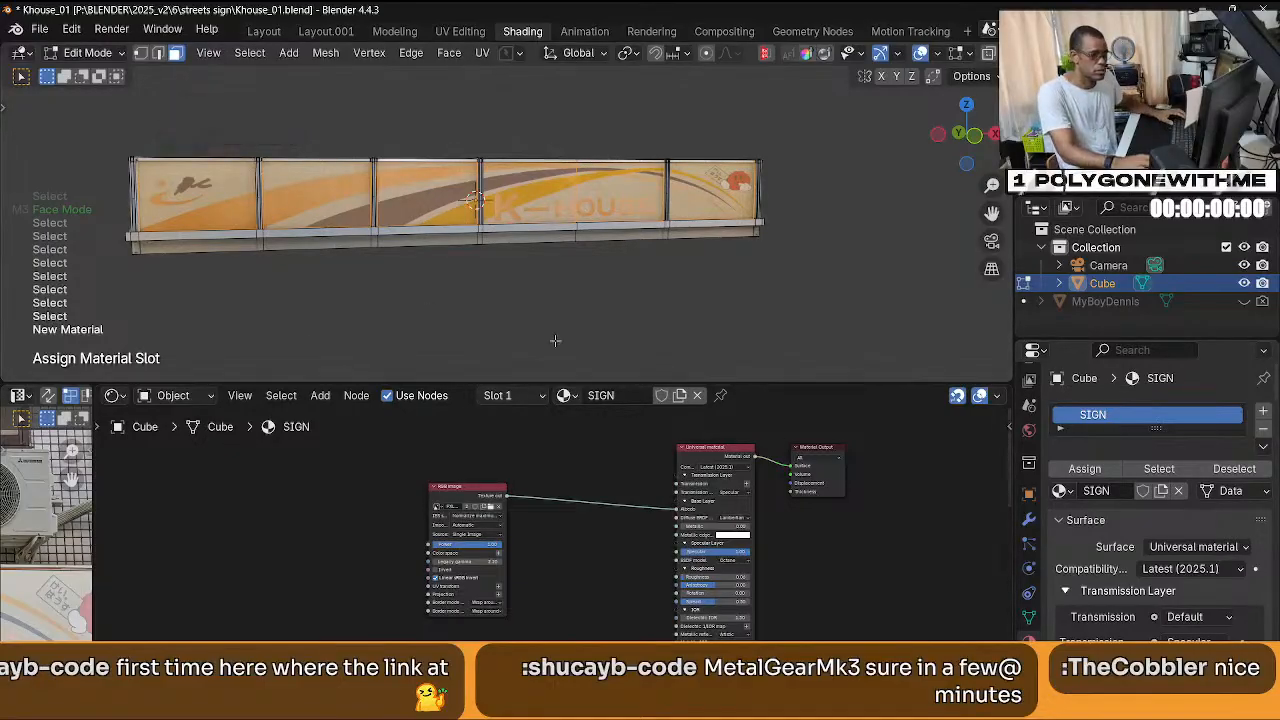
Check the material assignment on a lower rail face, the whole sign in Object Mode, and a K-House panel face.
click(520, 228)
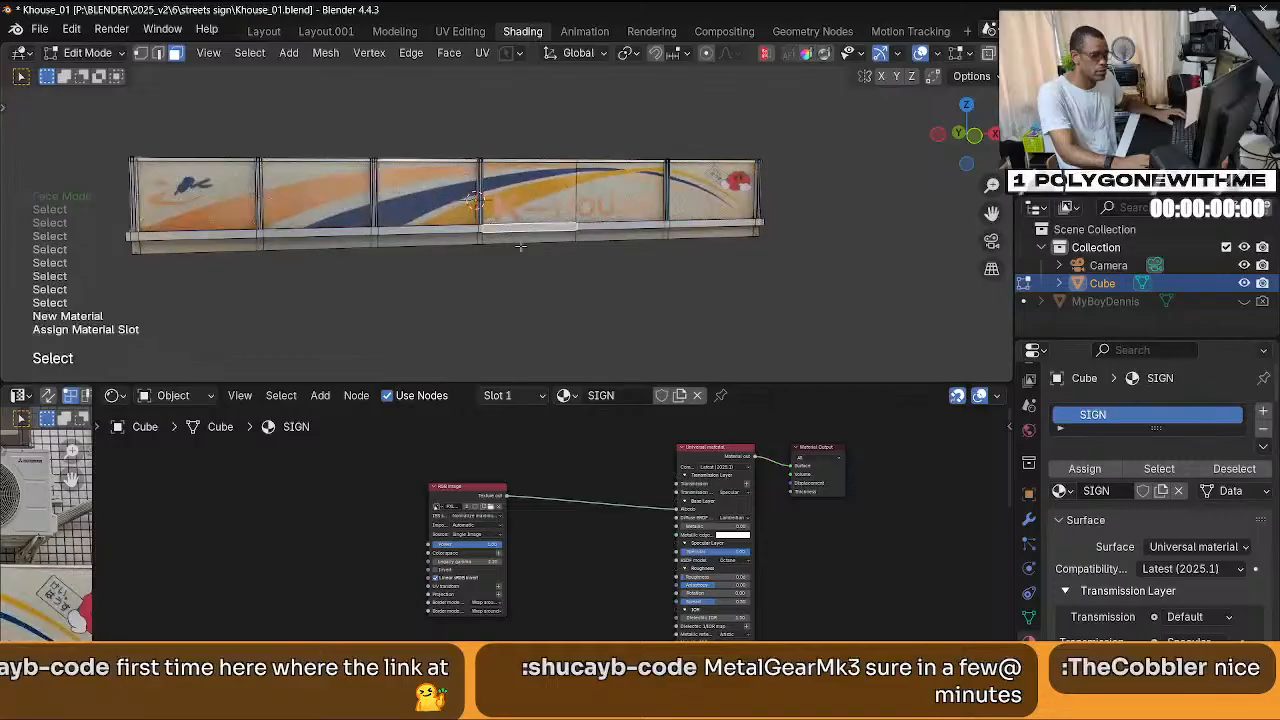
key(Tab)
click(520, 150)
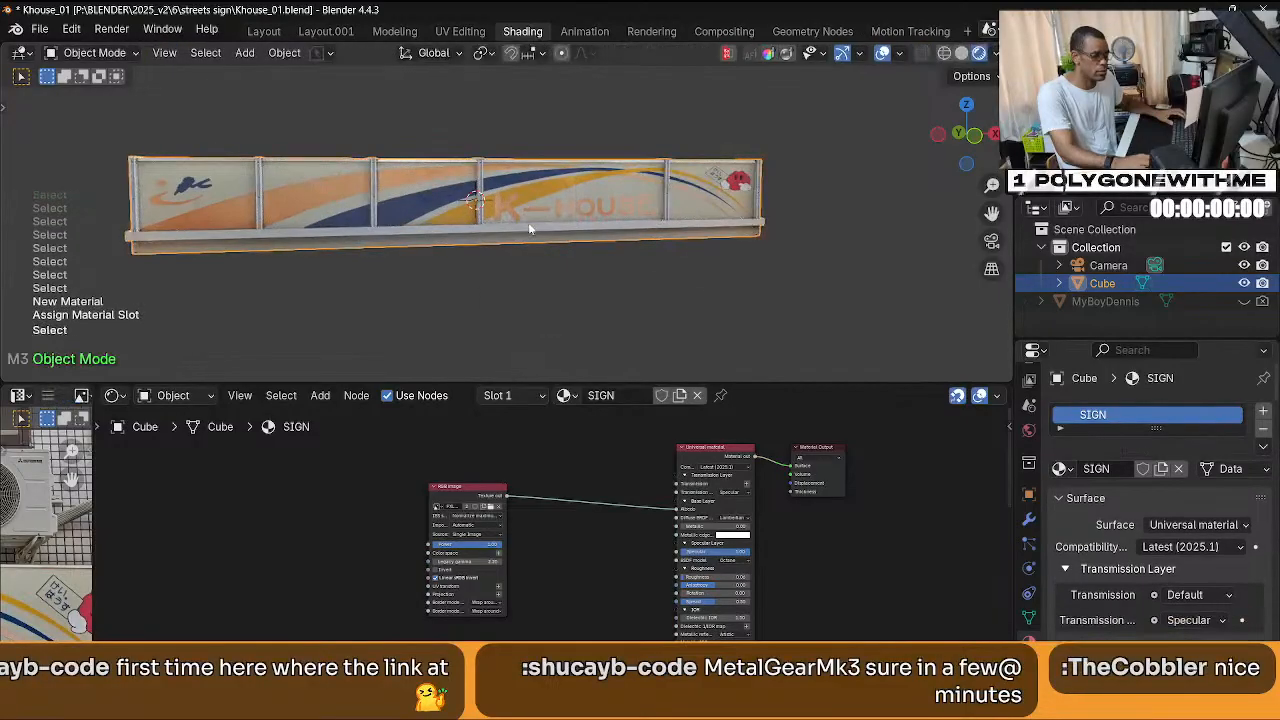
key(Tab)
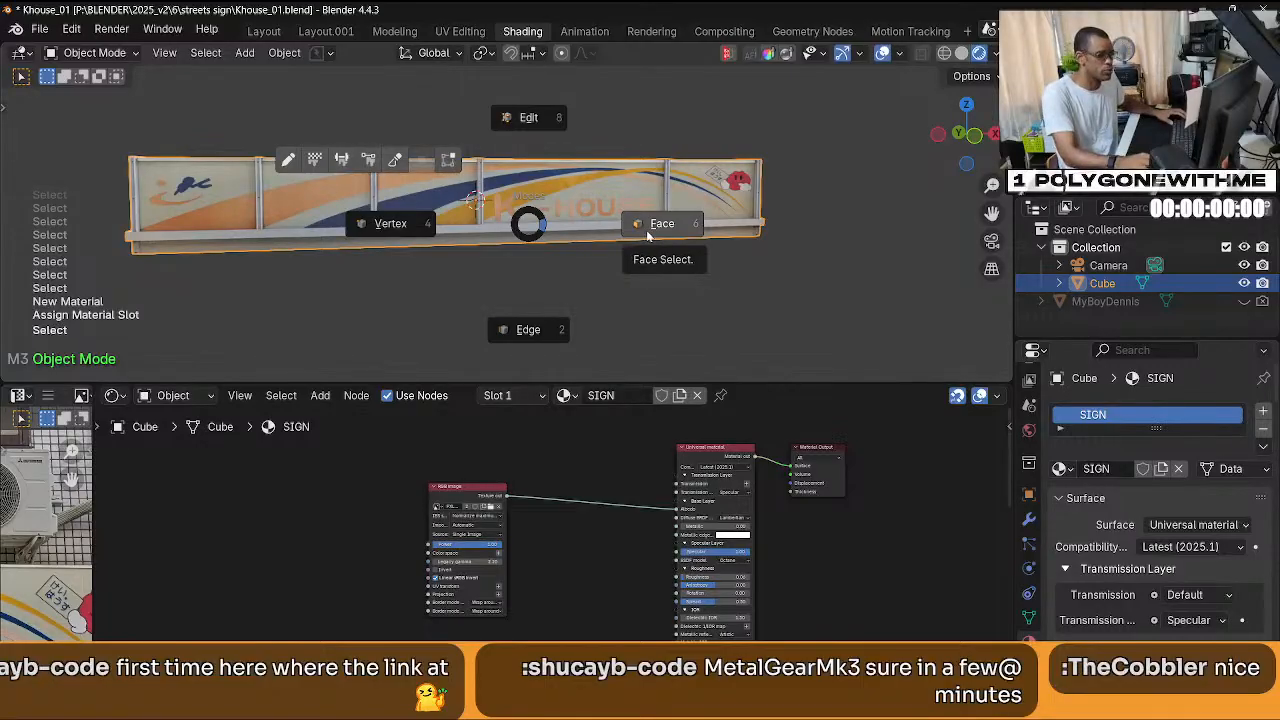
key(Escape)
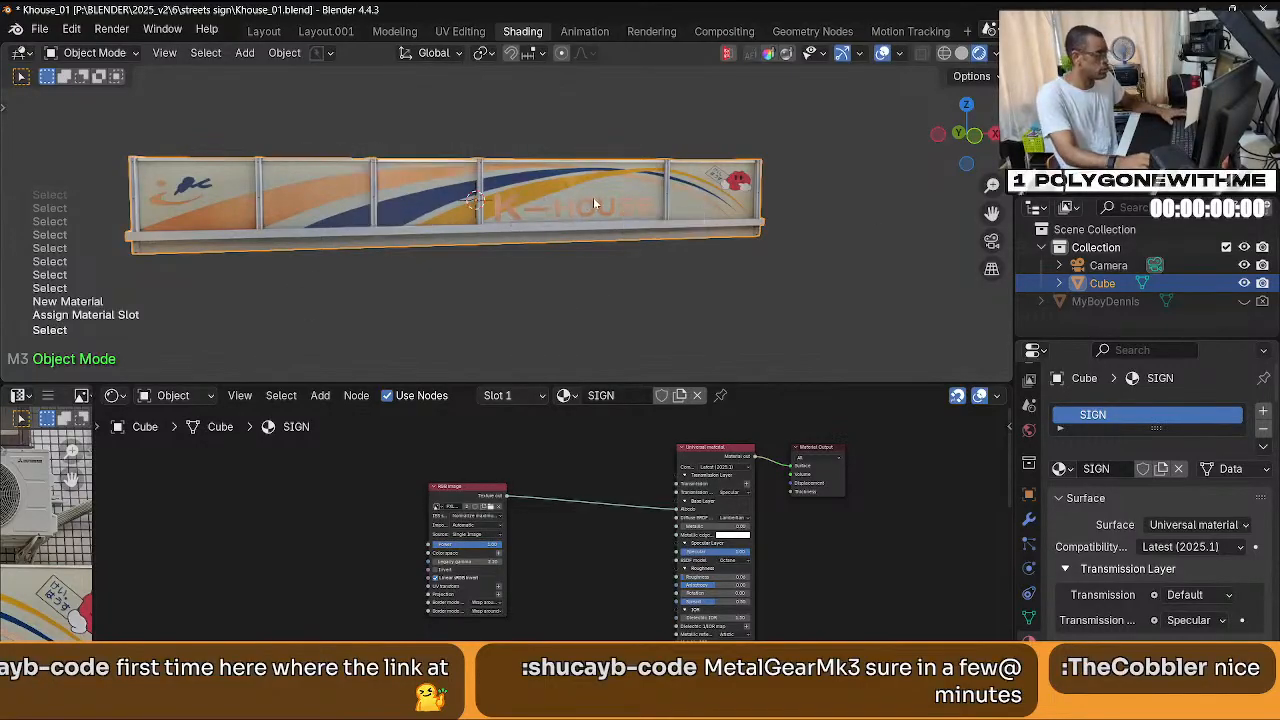
key(ctrl+z)
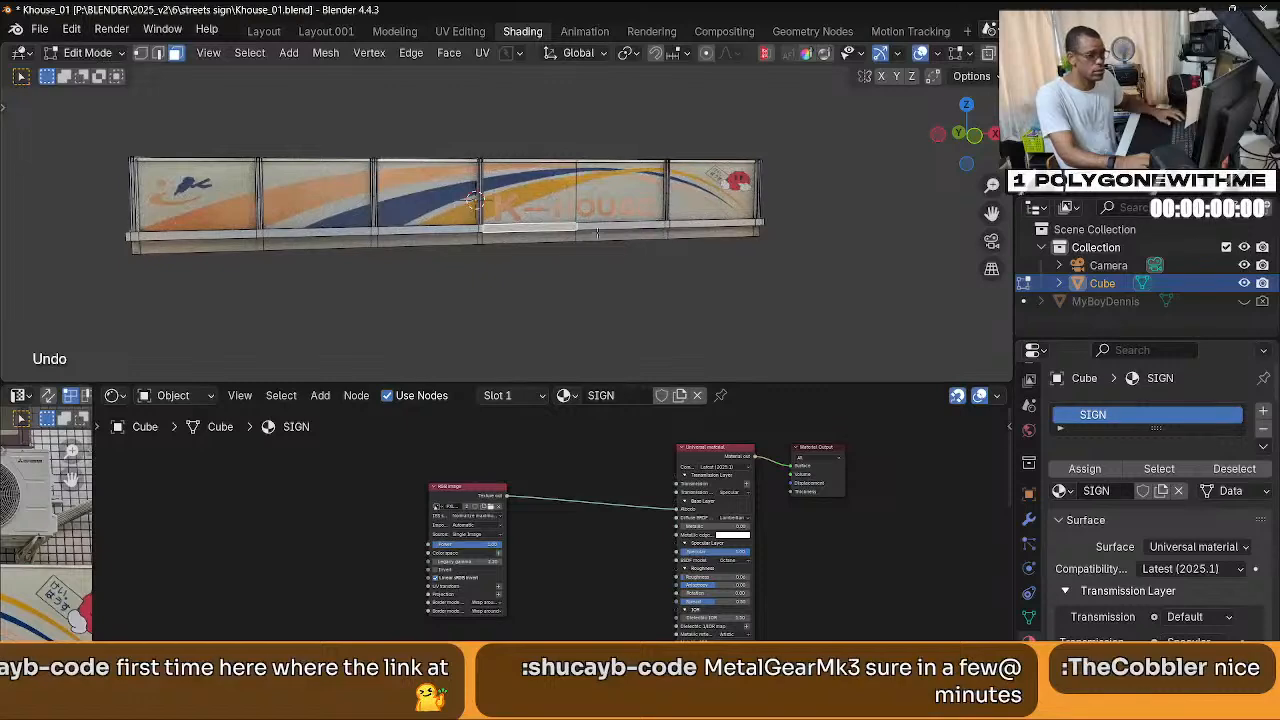
click(535, 206)
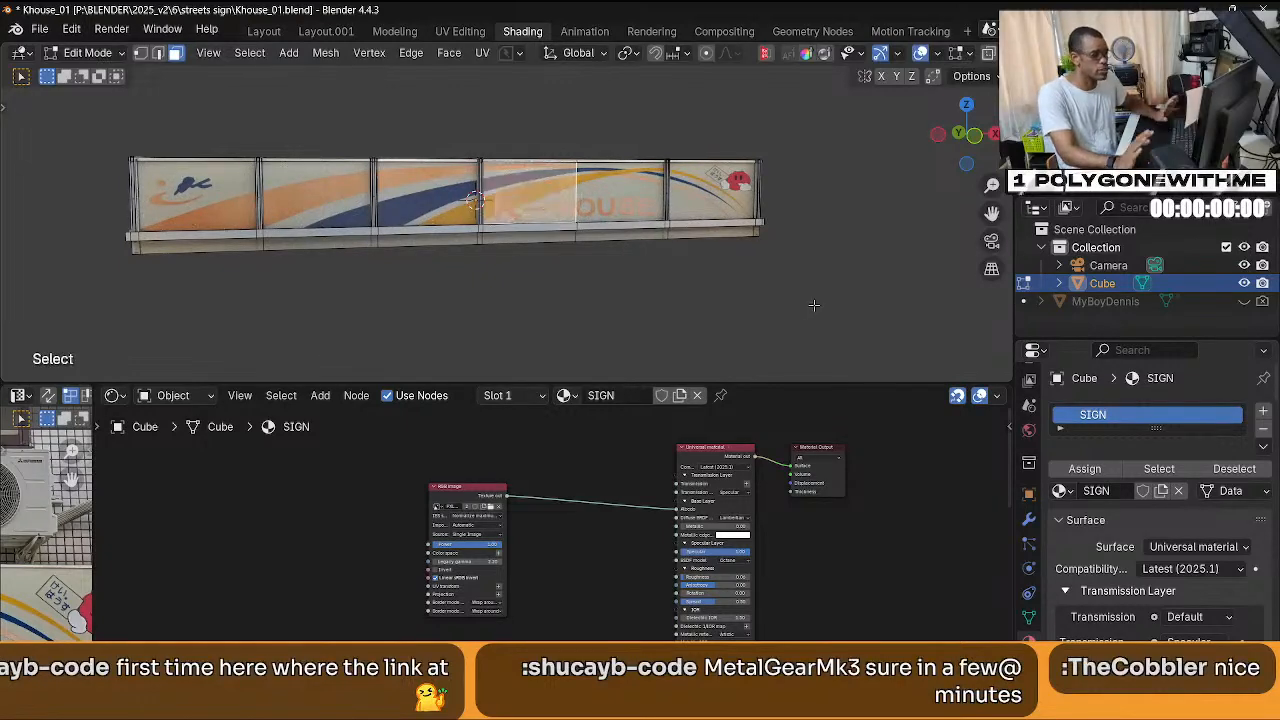
Reselect all six front panel faces of the sign, from the logo panel across to the mascot panel.
click(163, 214)
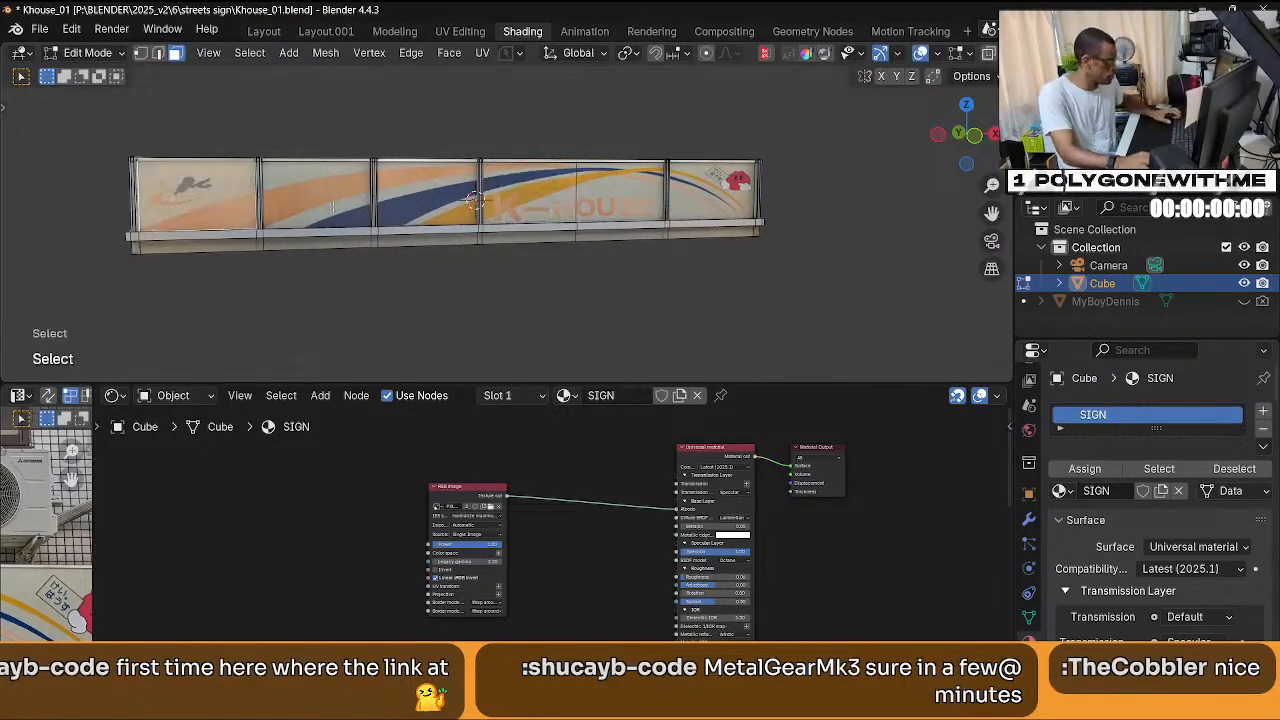
shift+click(339, 206)
shift+click(430, 202)
shift+click(530, 200)
shift+click(620, 200)
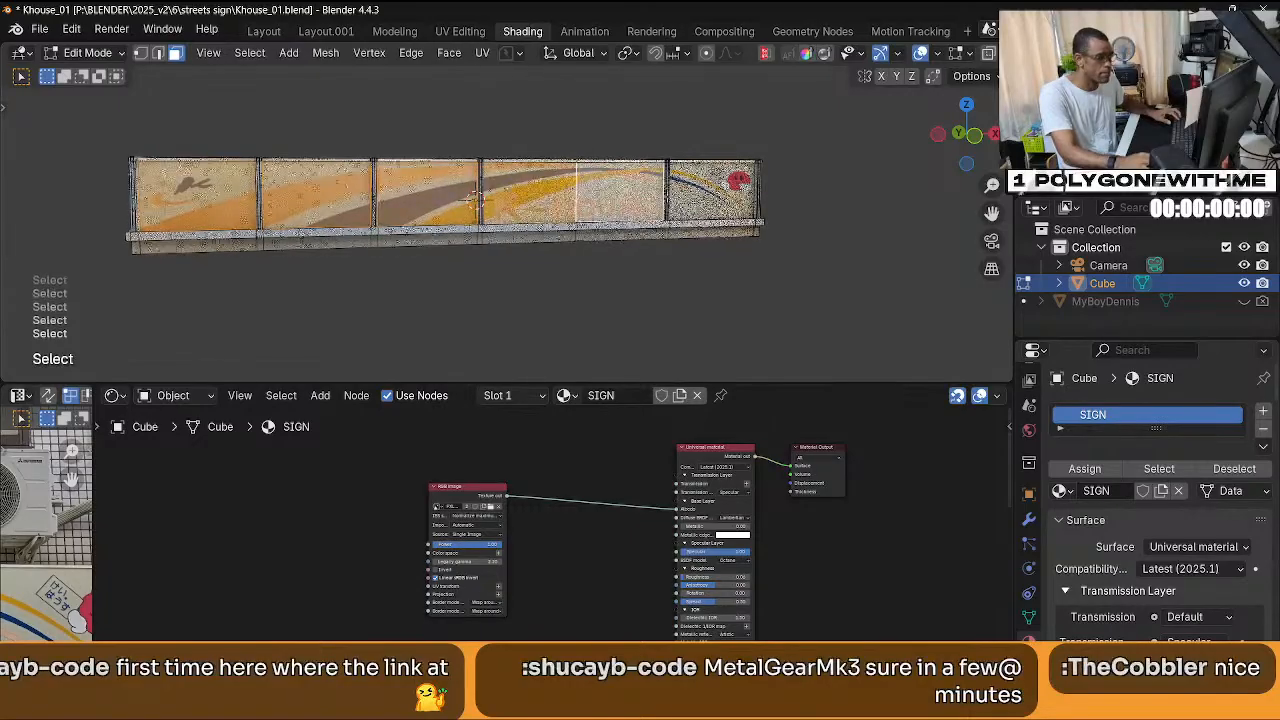
shift+click(725, 200)
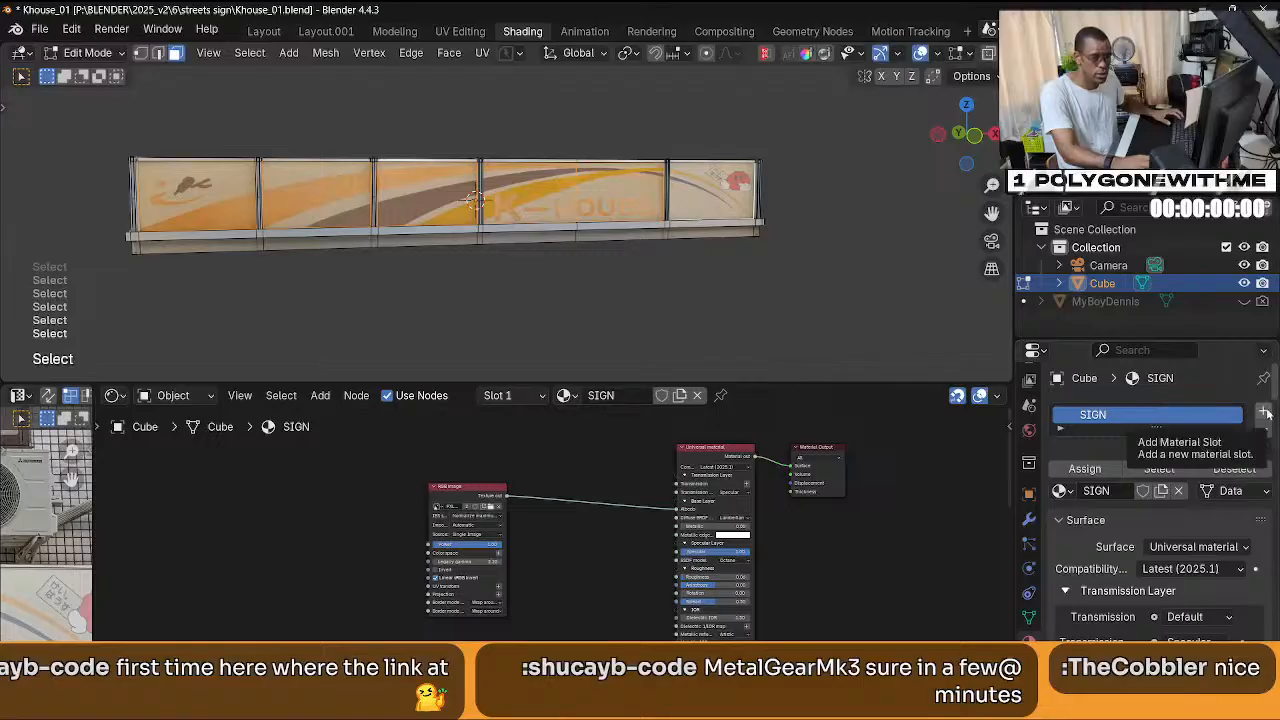
Add a second material slot, invert the selection to every face outside the front panels, and put the MAIN material in that slot.
click(1264, 413)
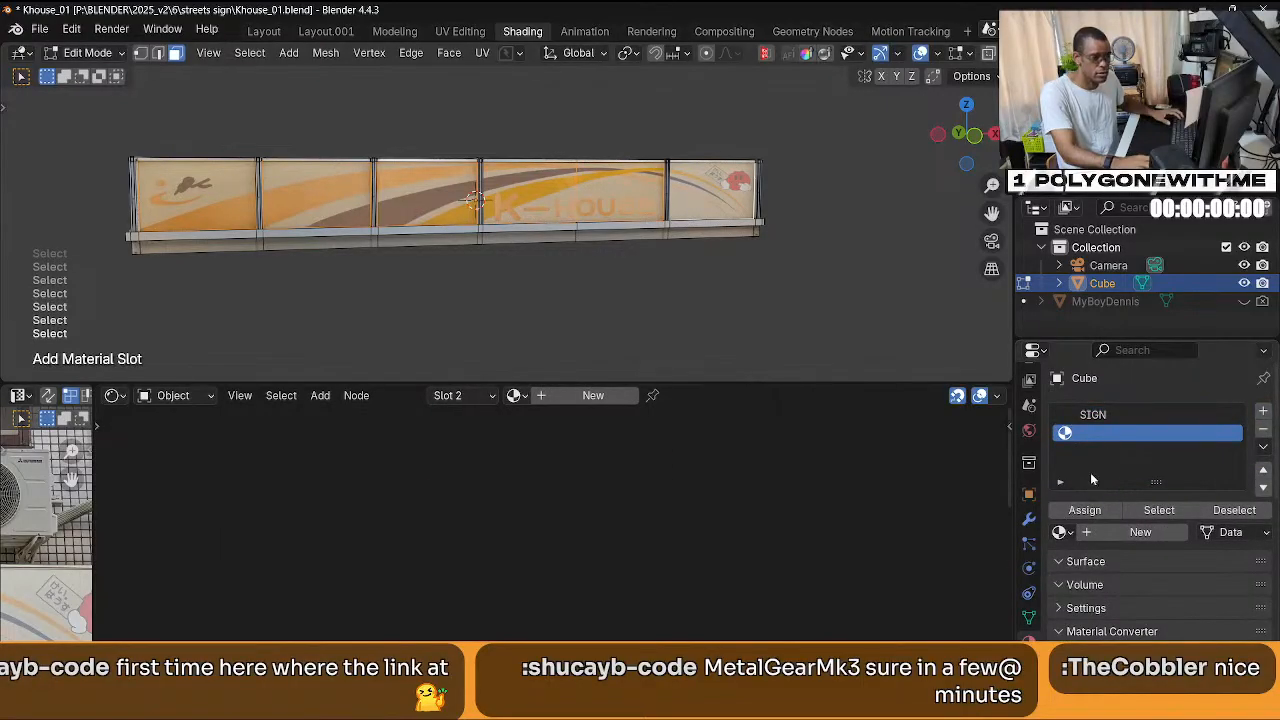
click(1098, 416)
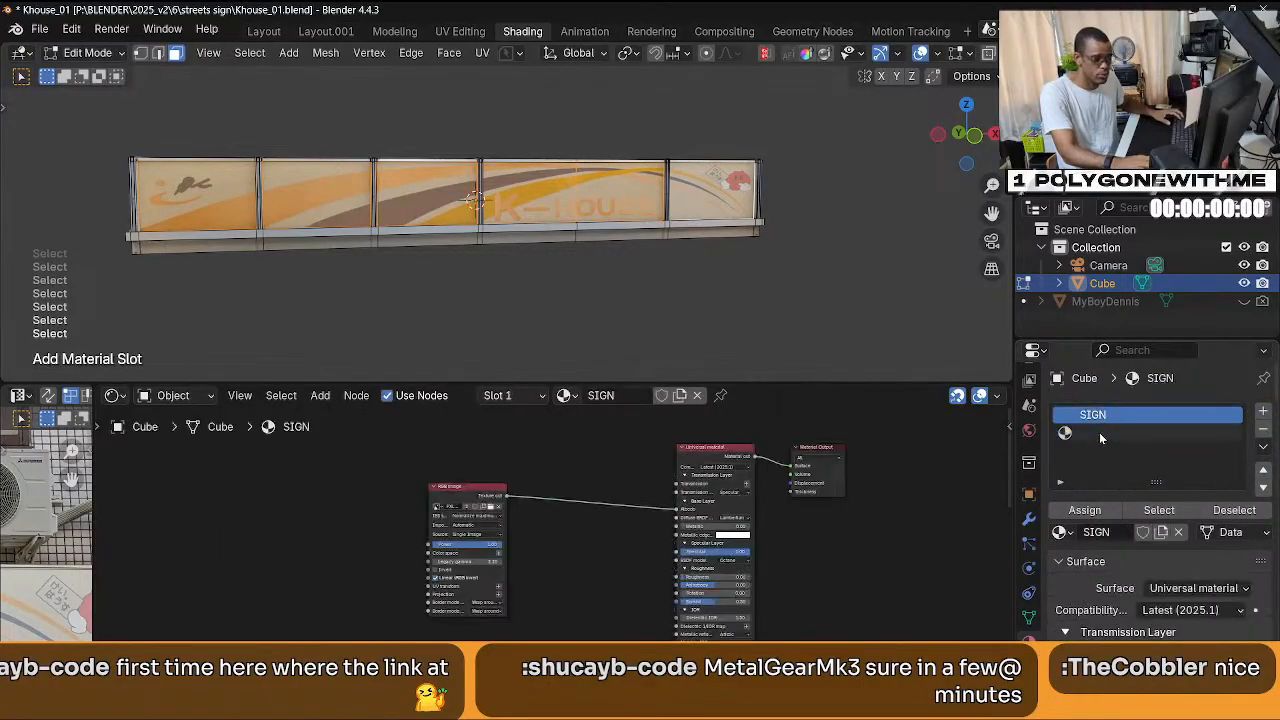
click(1099, 432)
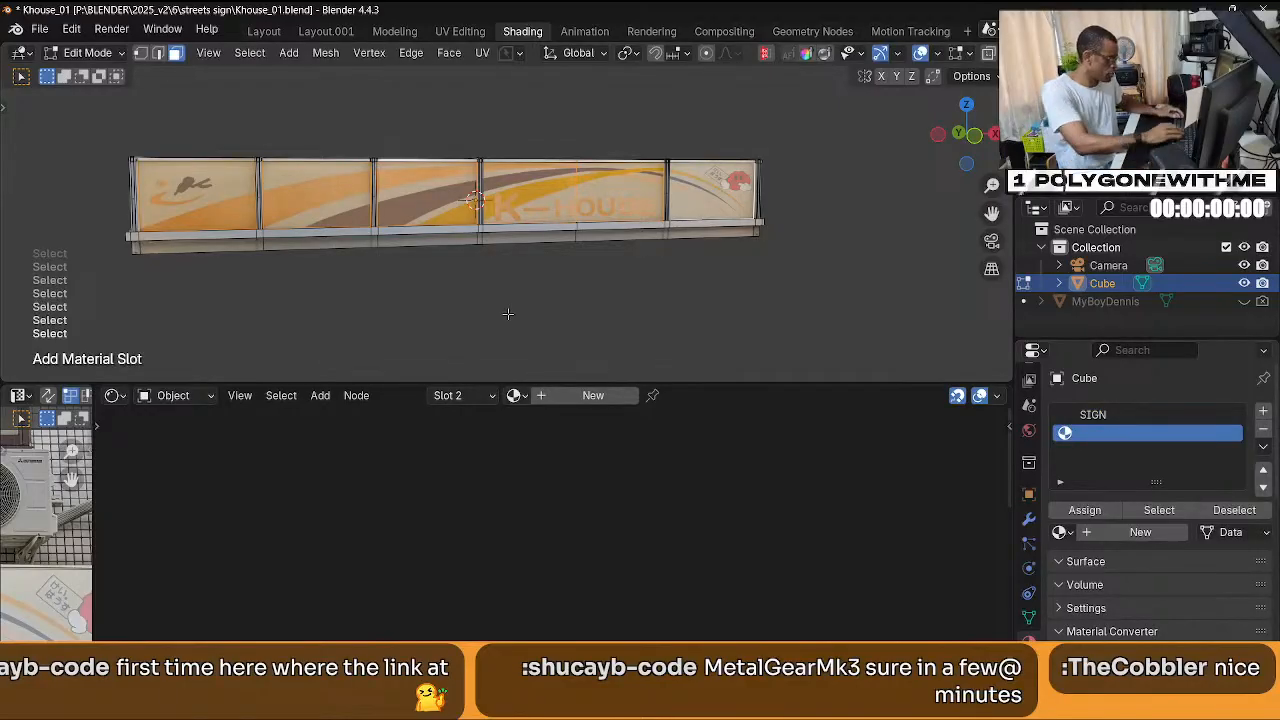
key(a)
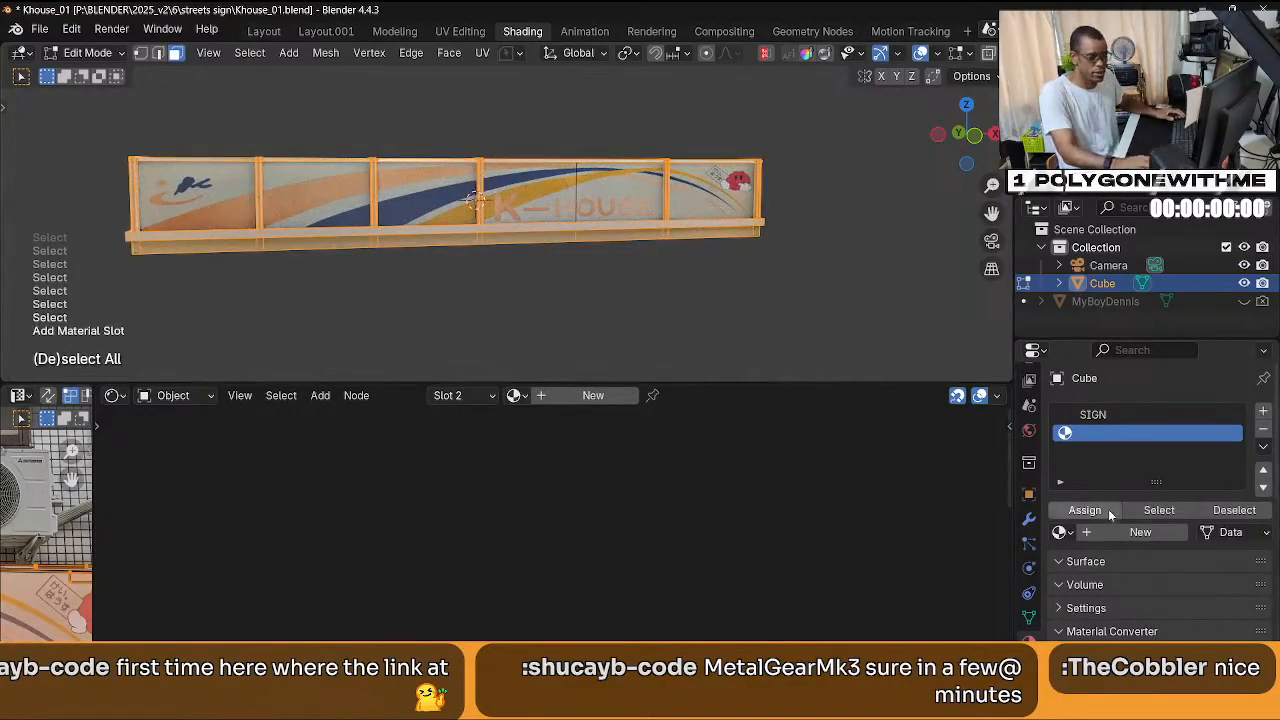
click(1064, 533)
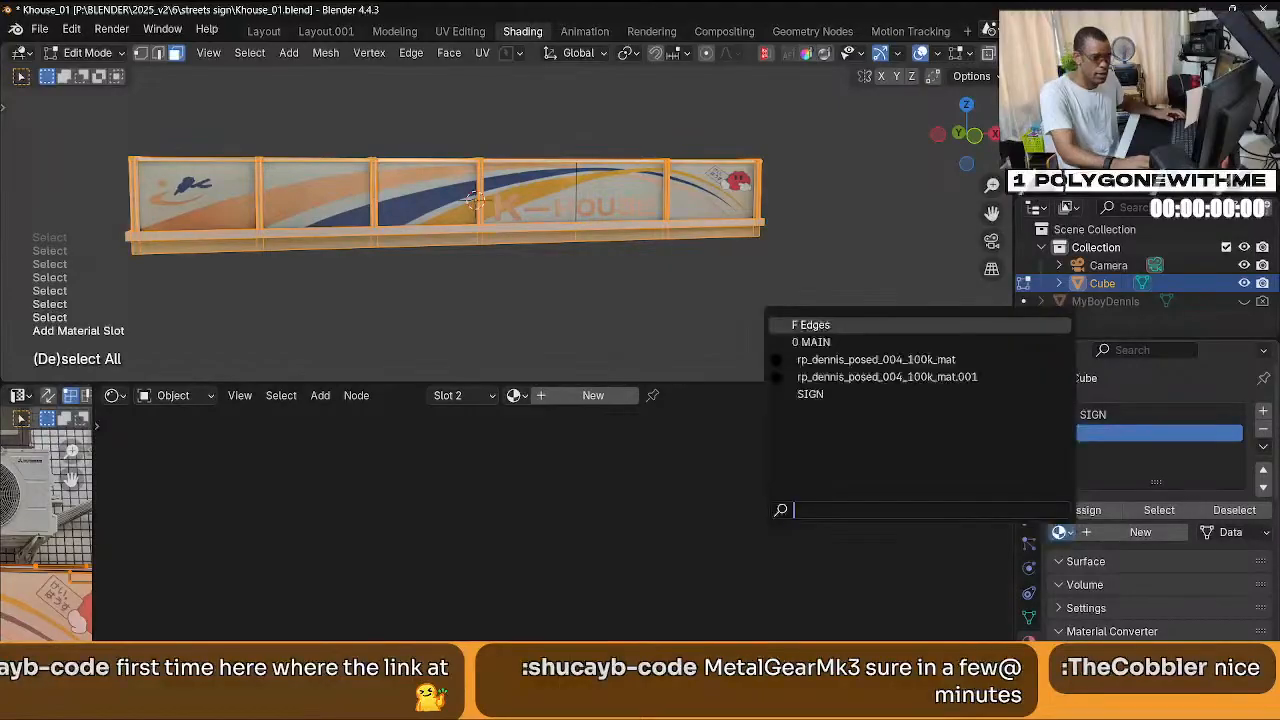
click(811, 342)
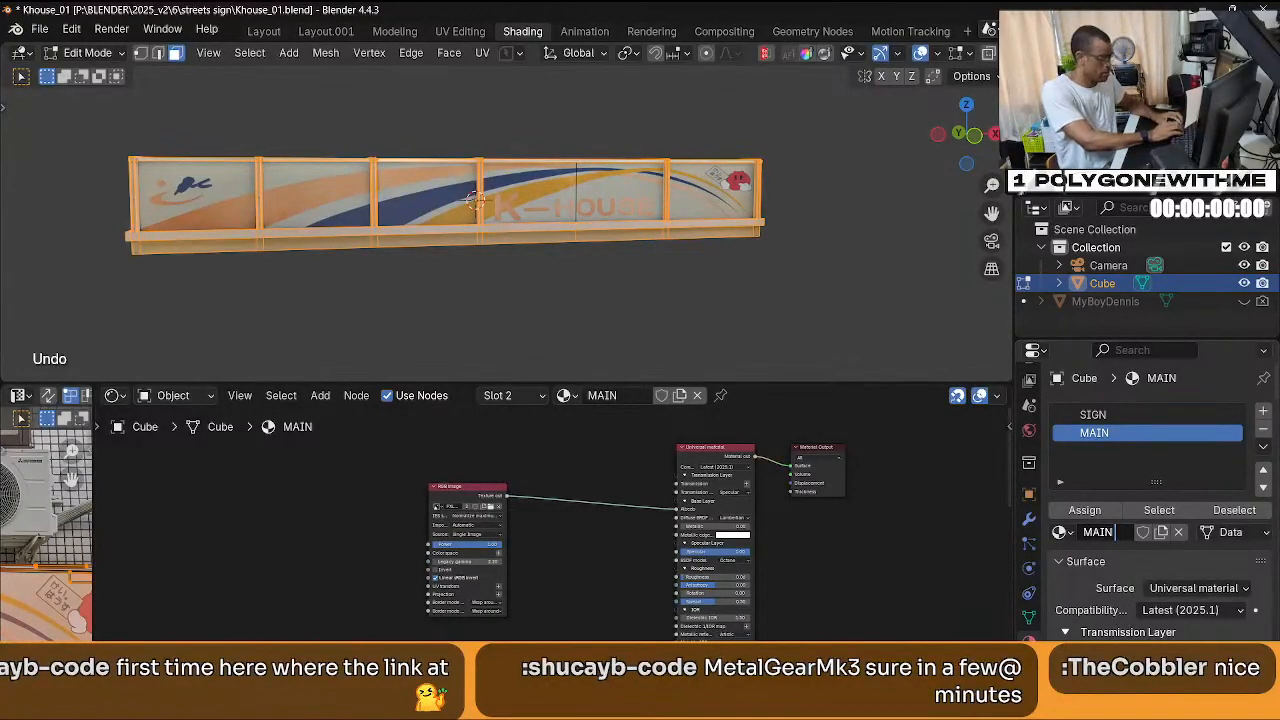
Rename the MAIN material MAIN FRAME and assign it to the selected frame and trim faces.
text(RAME)
key(Return)
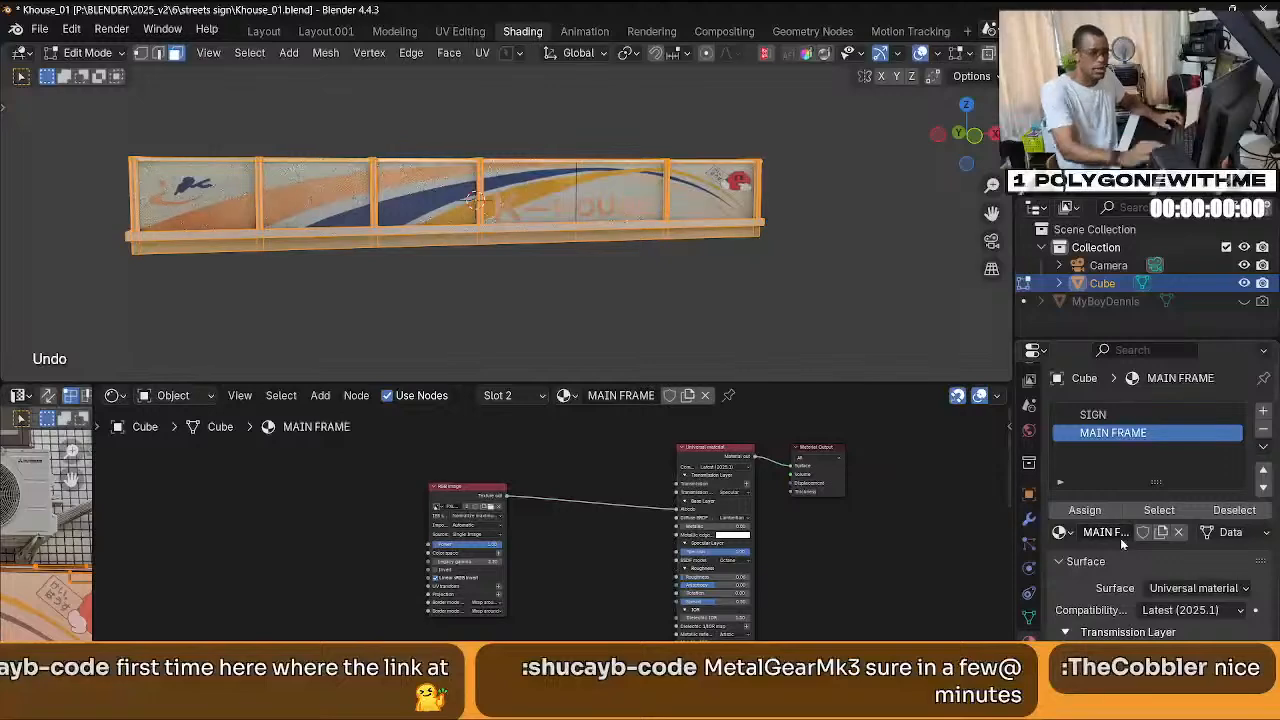
click(1084, 510)
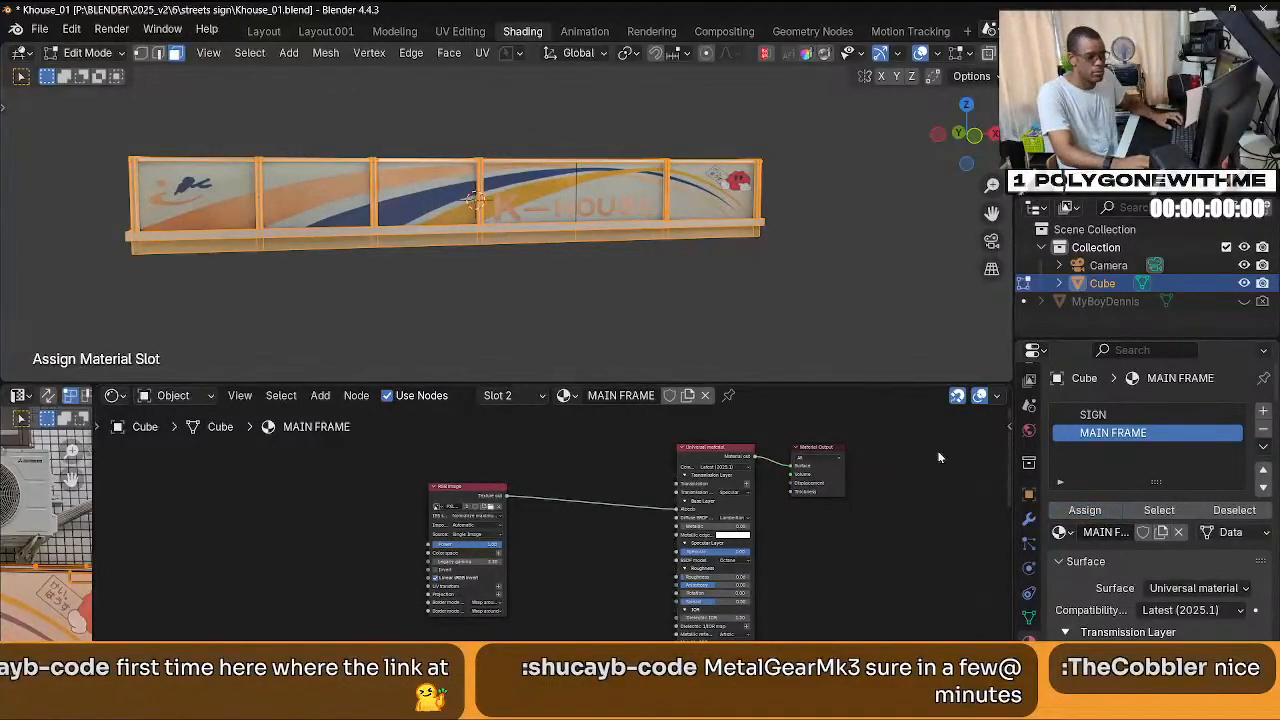
scroll(1118, 610, down, 8)
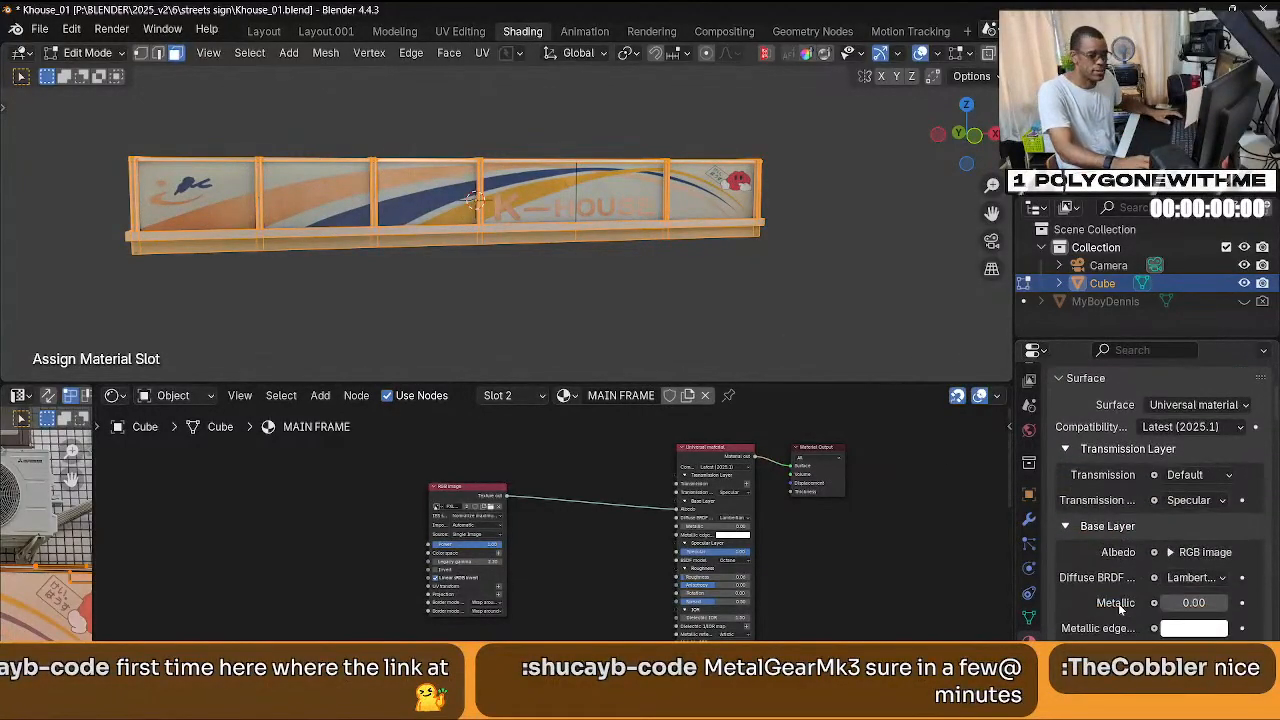
scroll(1110, 590, up, 4)
scroll(1110, 590, up, 4)
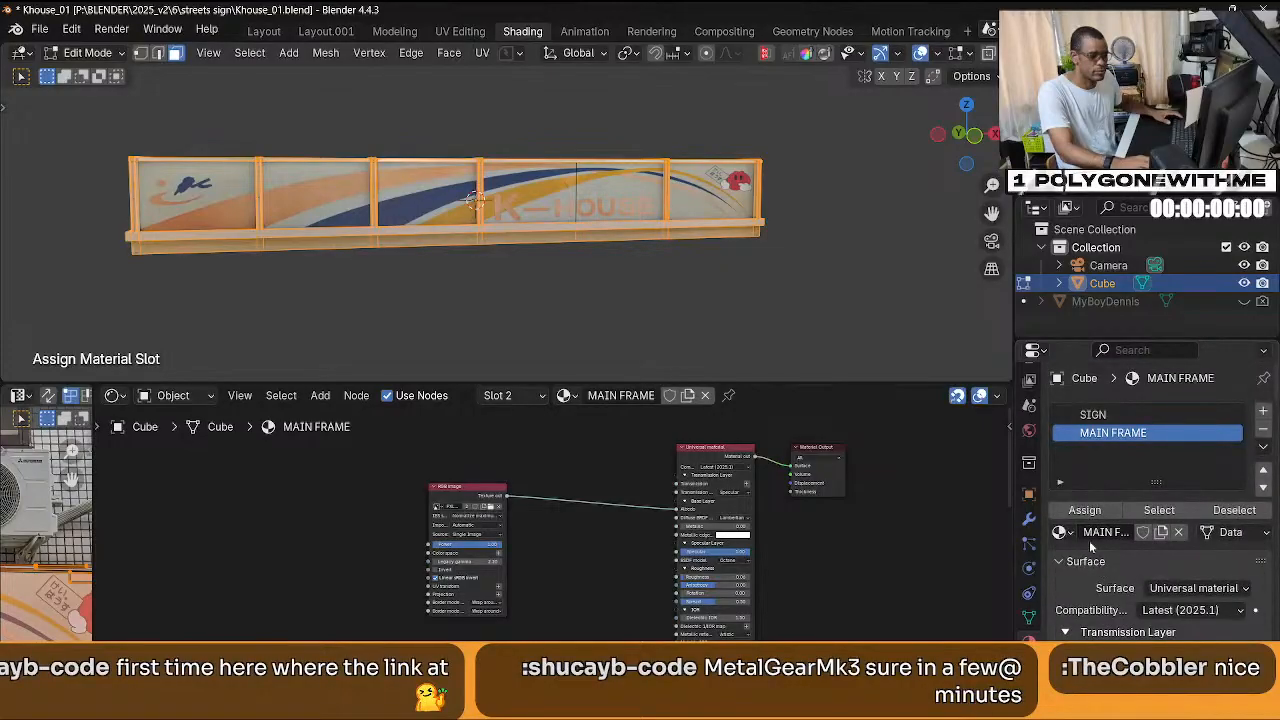
Check the SIGN and MAIN FRAME assignments on the sign's faces, and examine the rendered panels up close in Object Mode.
click(1086, 414)
click(835, 289)
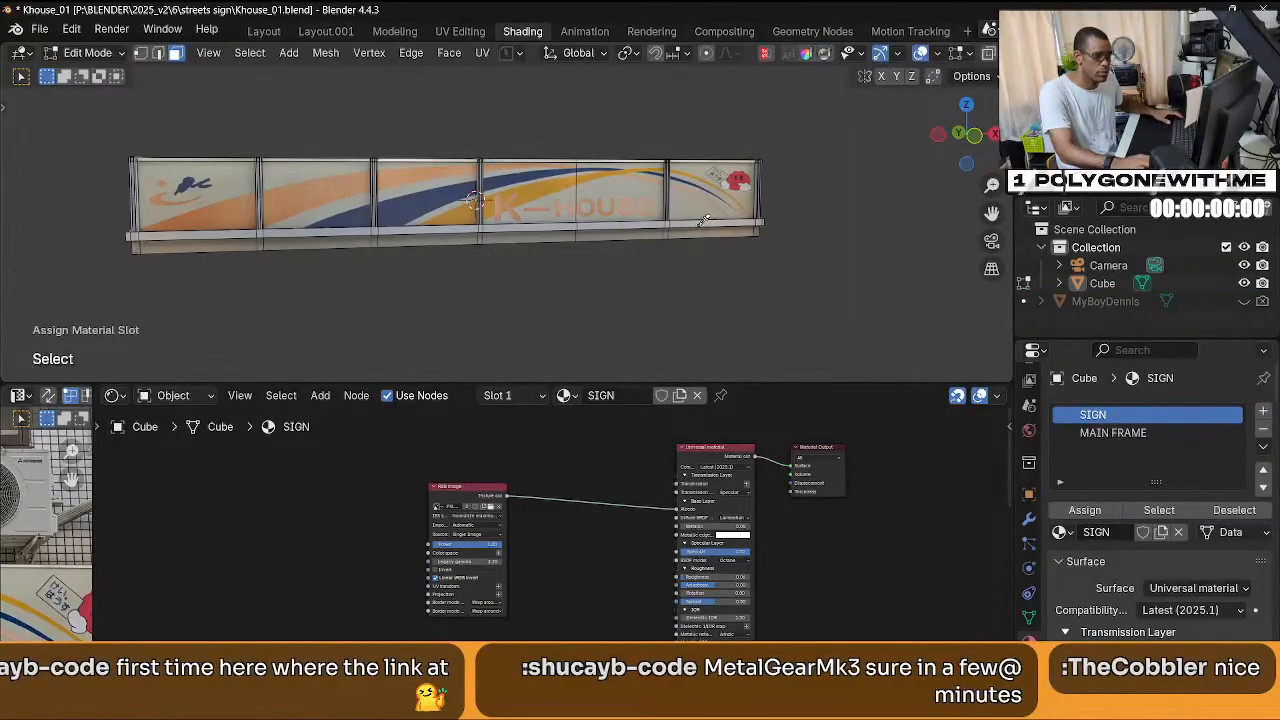
click(1145, 432)
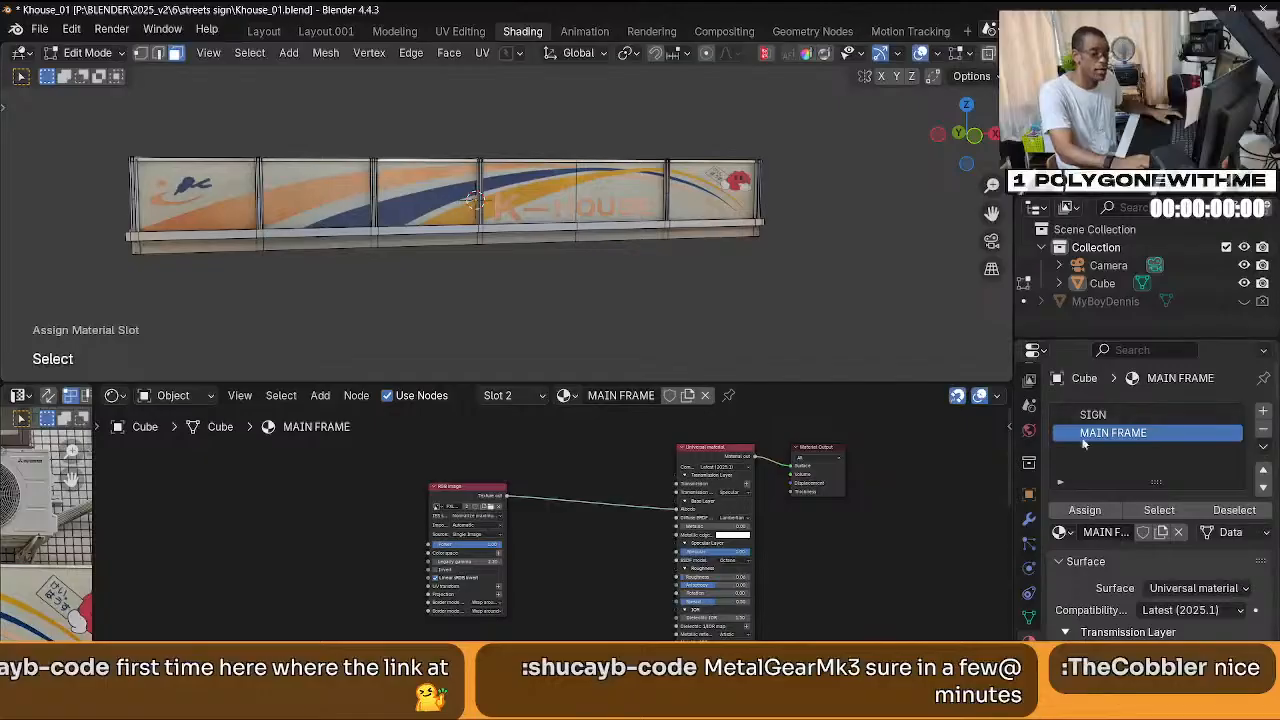
middle_drag(398, 335, 520, 292)
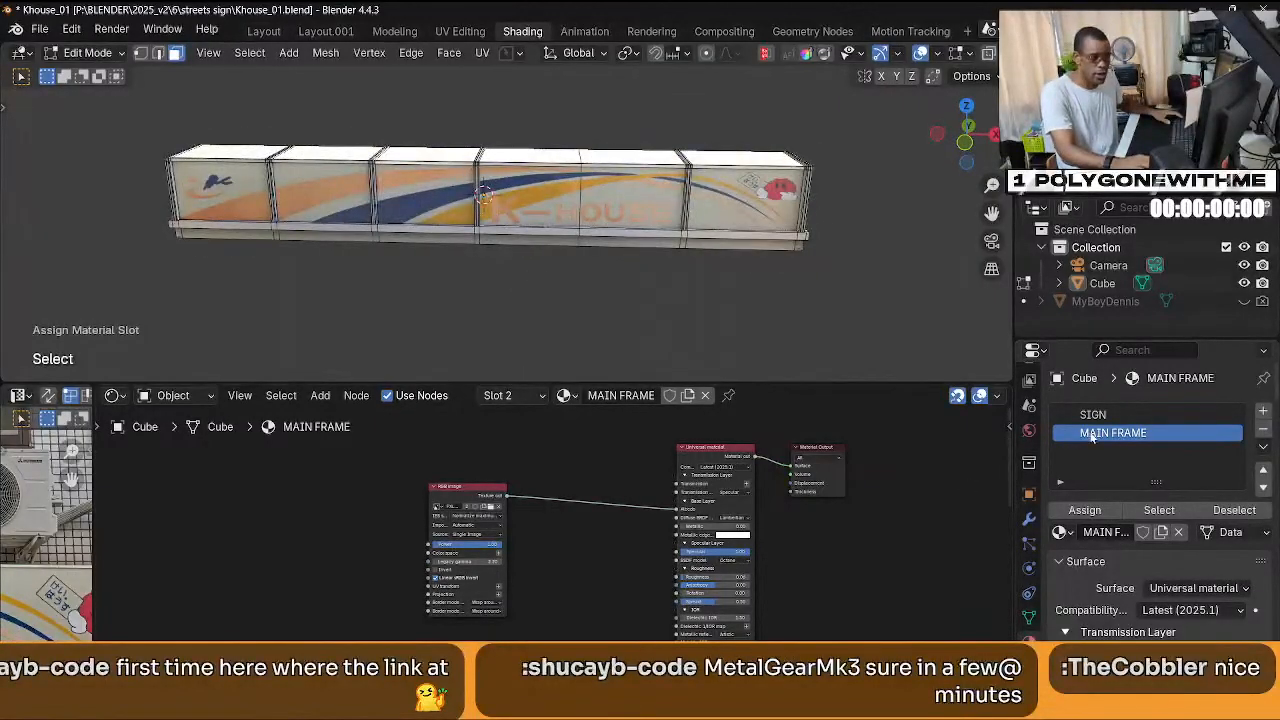
click(645, 190)
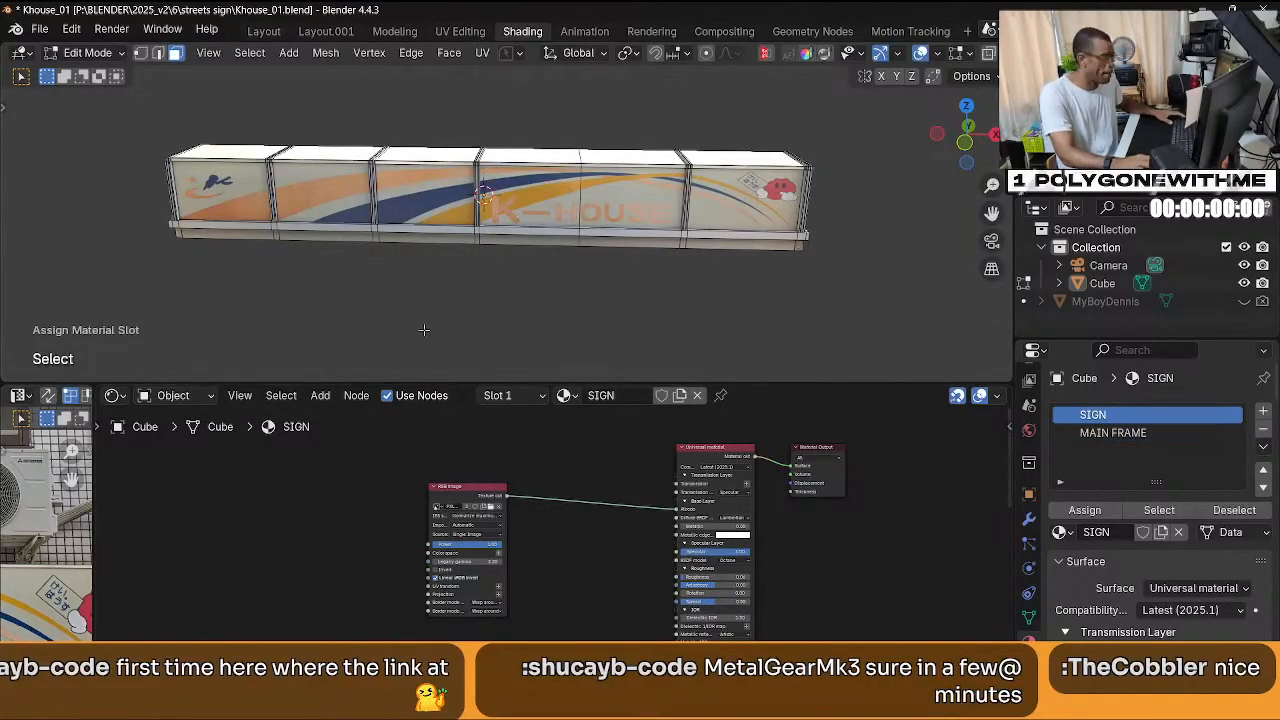
key(Tab)
middle_drag(520, 263, 612, 246)
scroll(569, 217, up, 4)
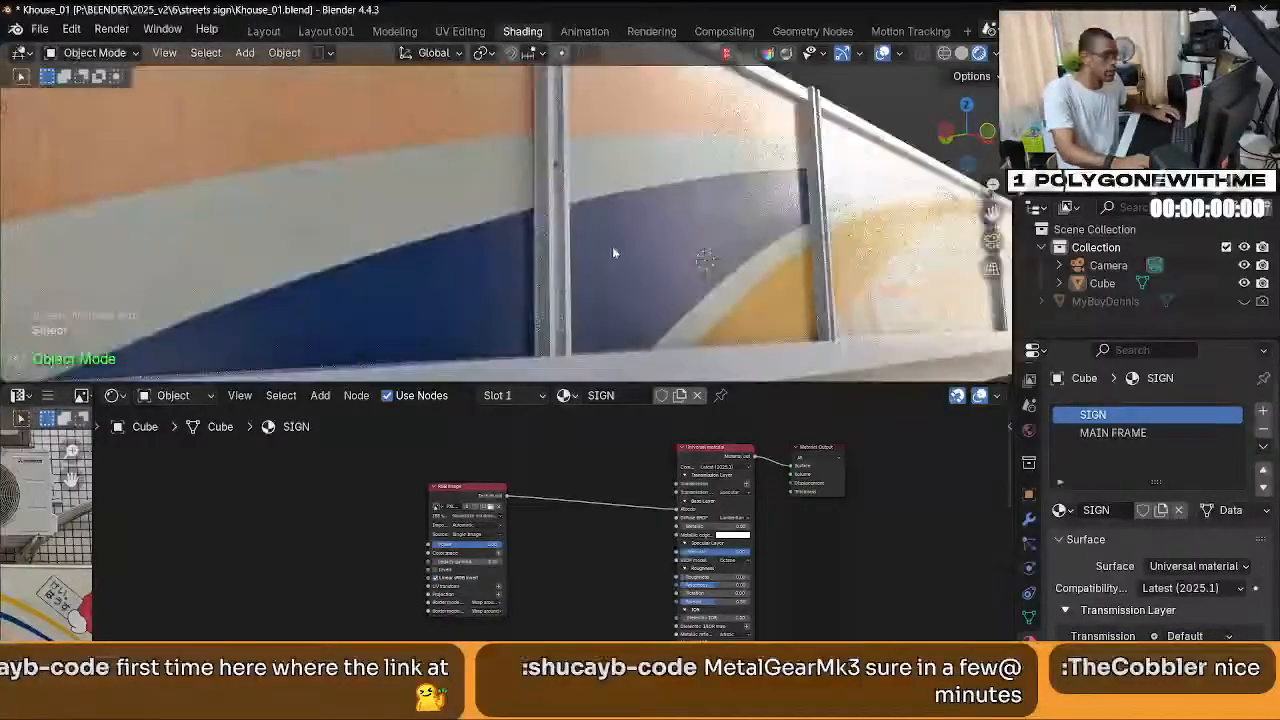
middle_drag(706, 263, 650, 235)
middle_drag(654, 608, 685, 585)
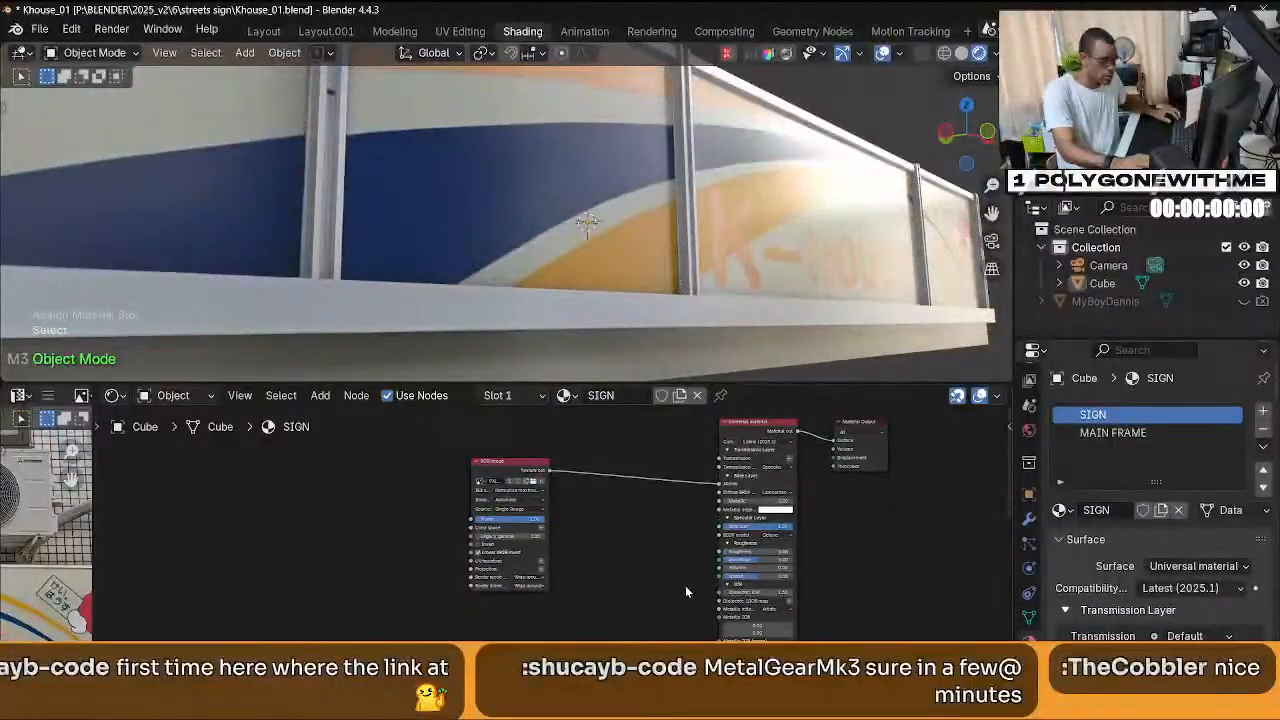
Undo the last changes and move the SIGN material's RGB image node farther from the Universal material node.
key(ctrl+z)
key(ctrl+z)
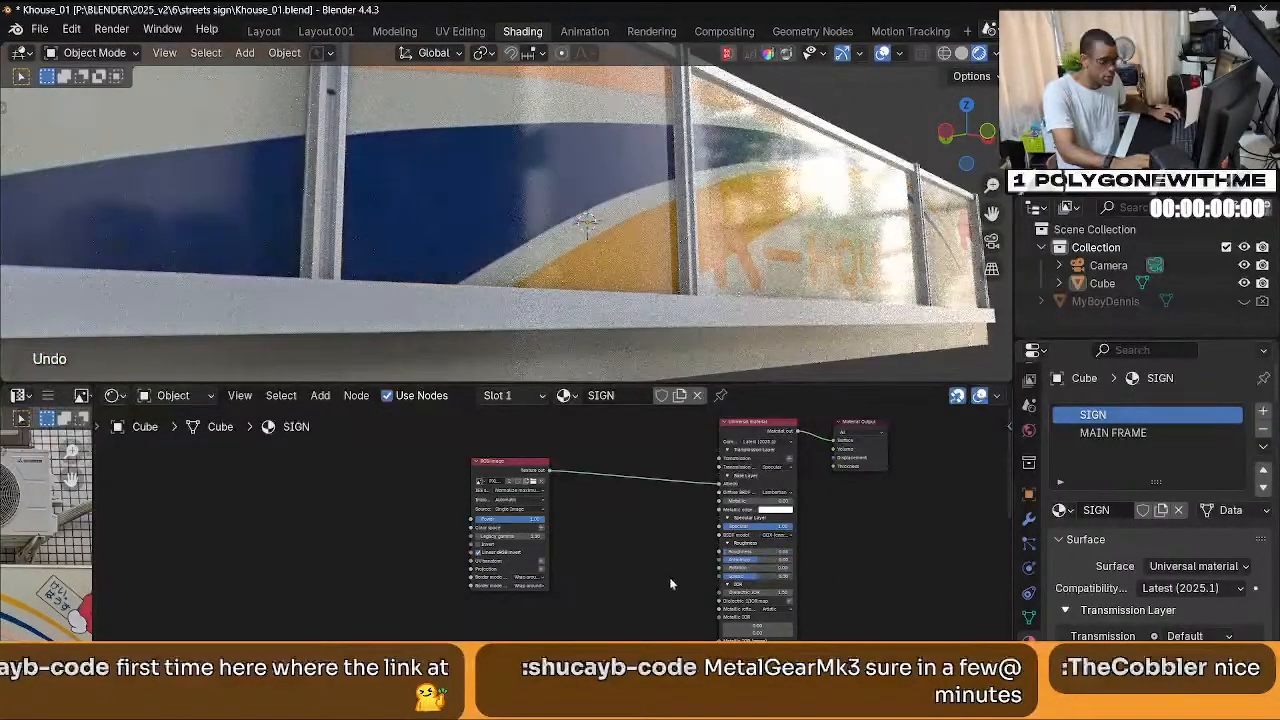
drag(528, 470, 485, 462)
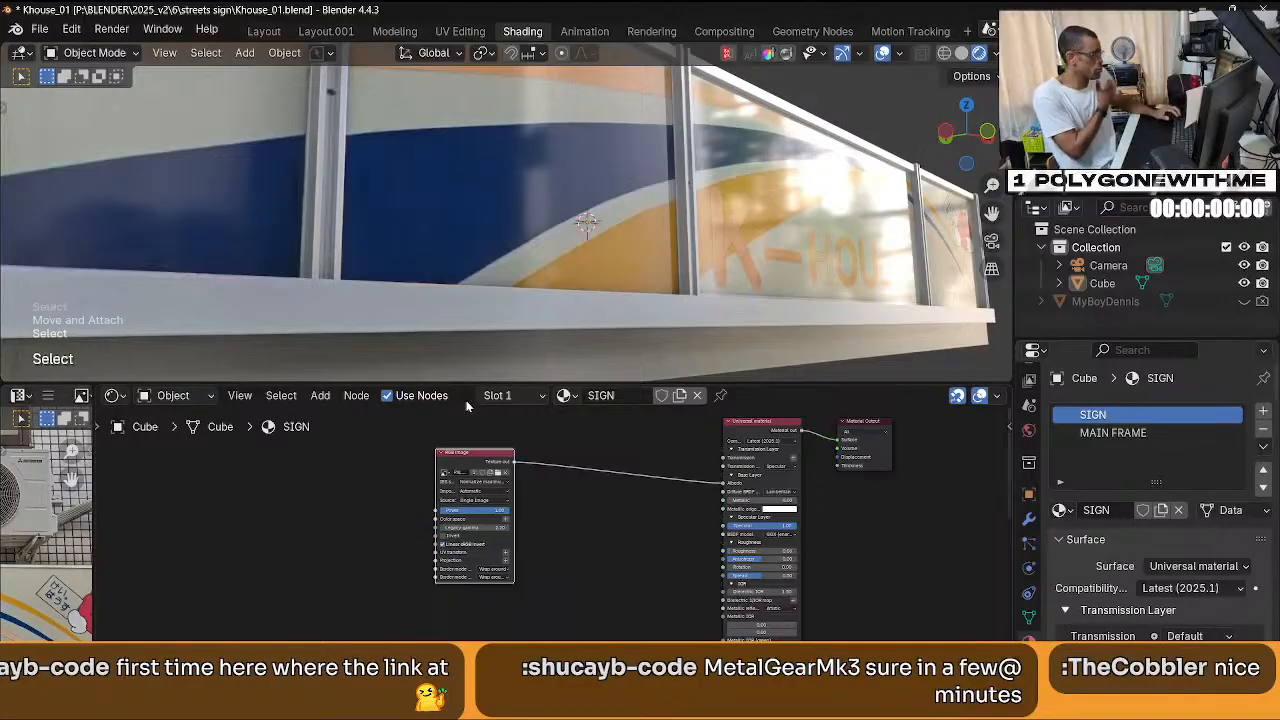
scroll(580, 562, up, 2)
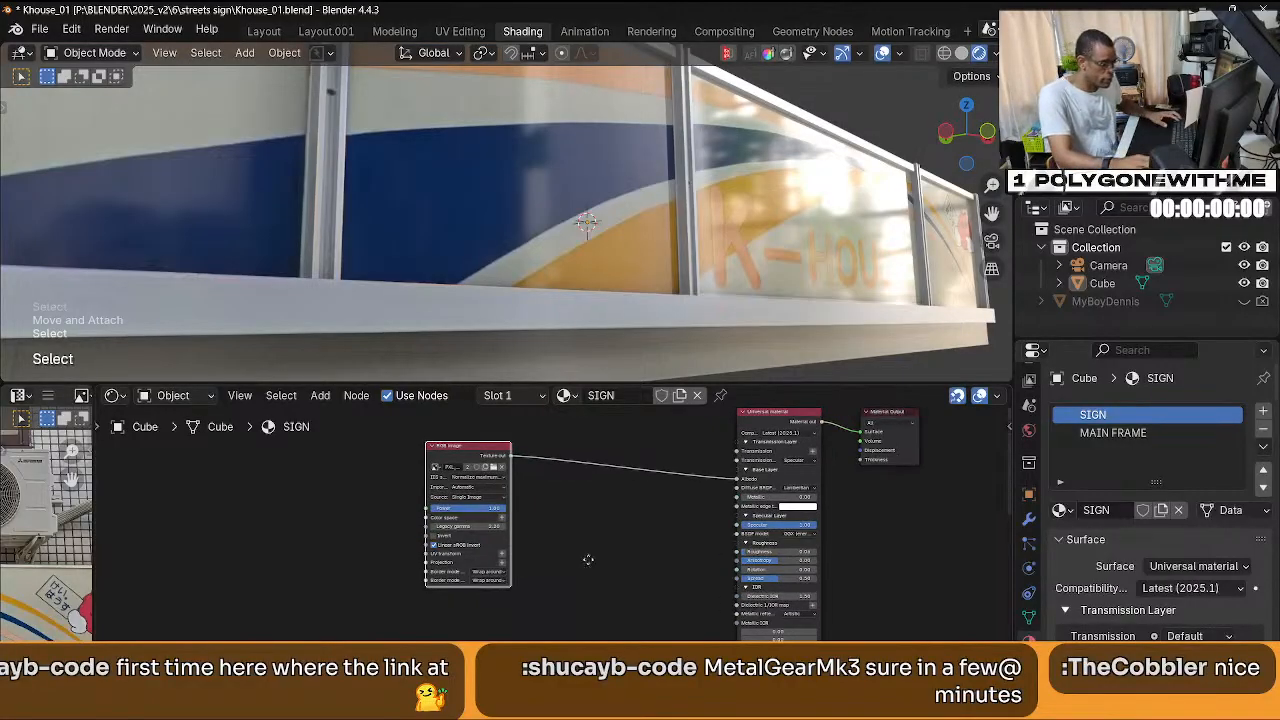
Duplicate the RGB image node below the original and feed the original's Projection input with a Mesh UV projection node.
click(455, 448)
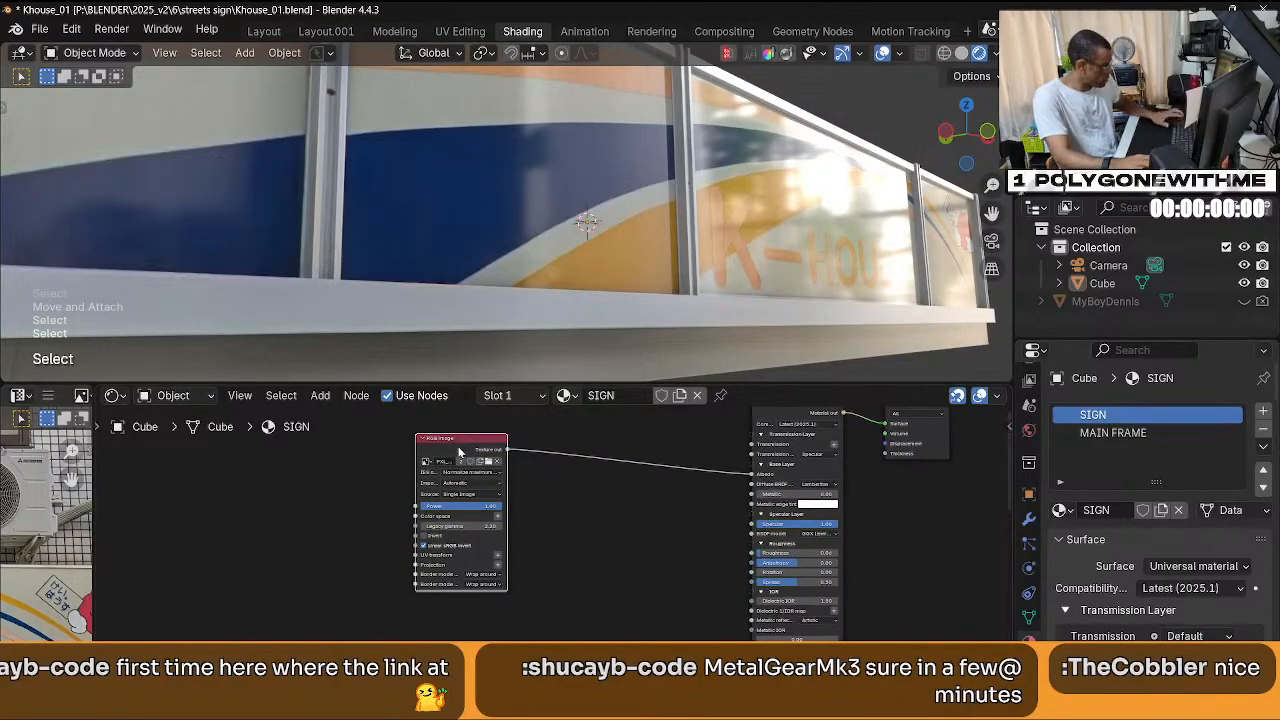
key(shift+d)
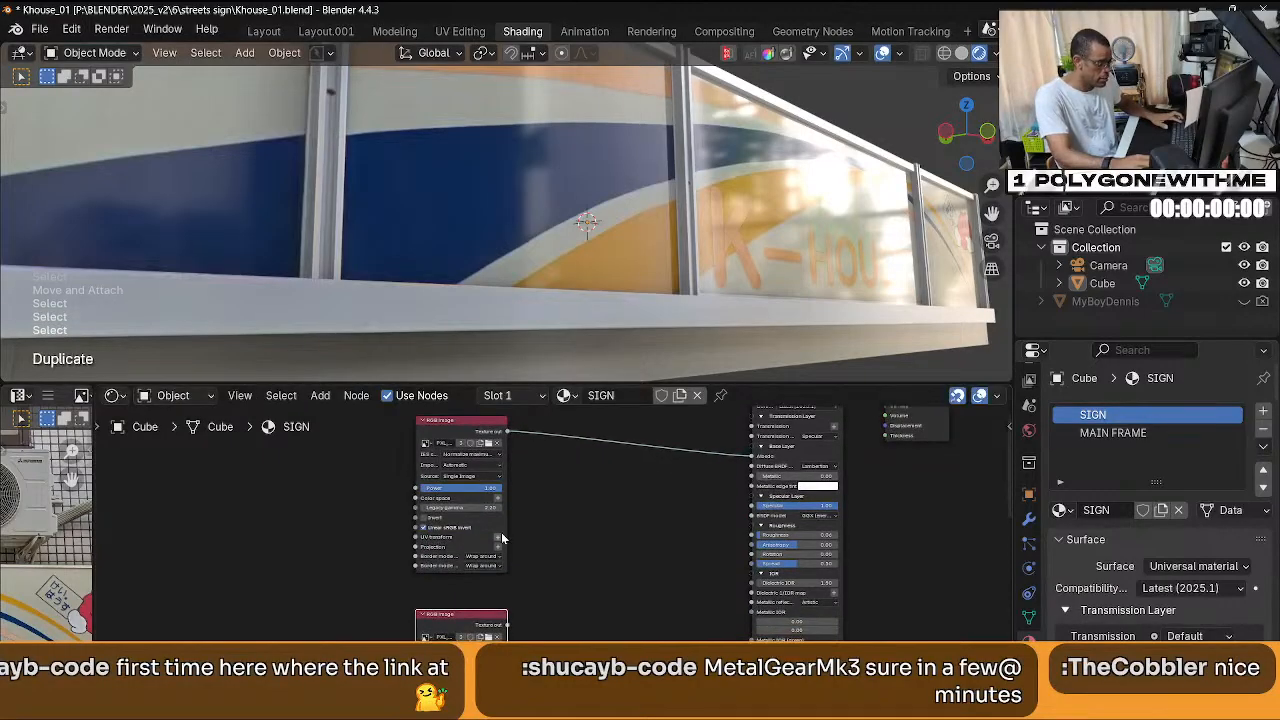
click(501, 537)
key(x)
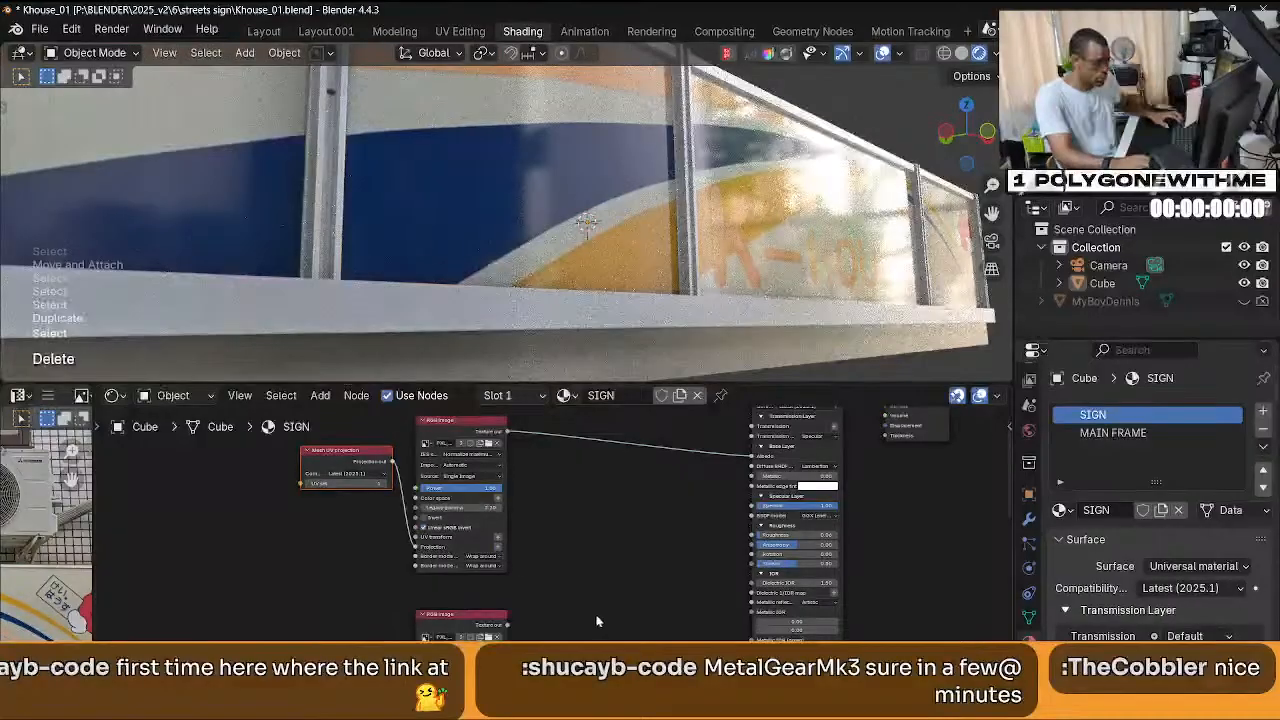
middle_drag(499, 641, 445, 588)
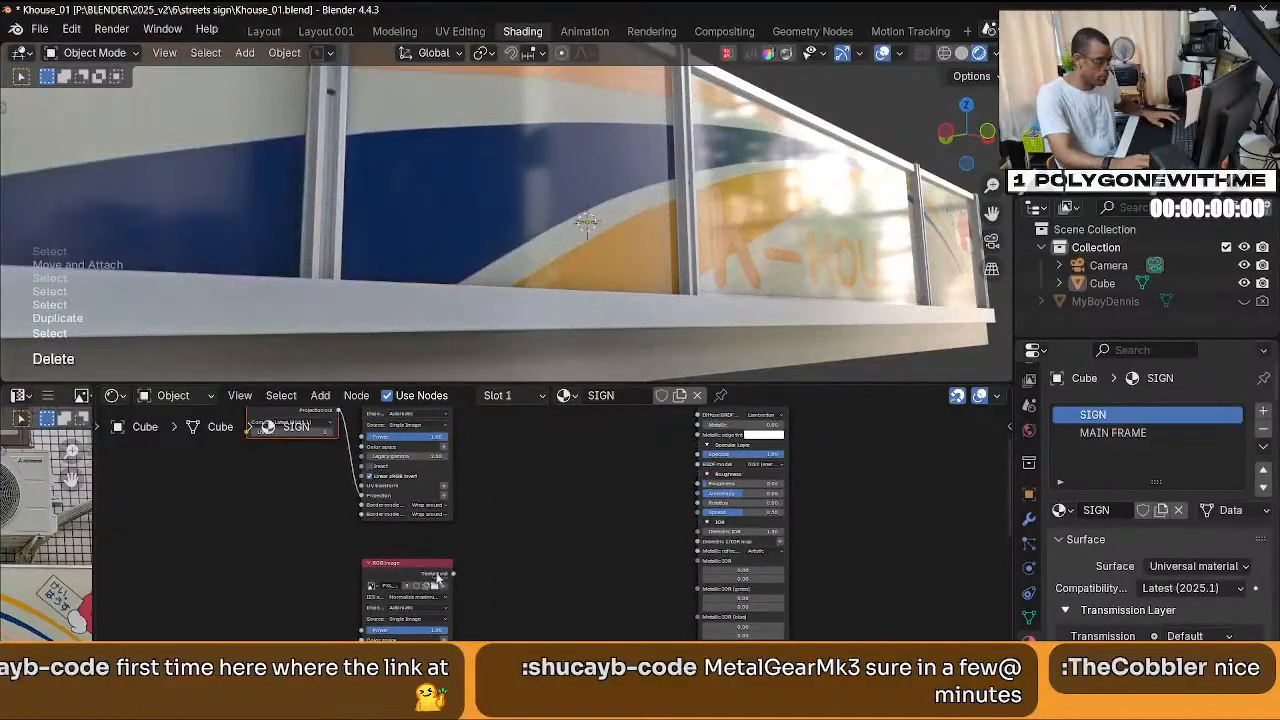
Connect the duplicated RGB image node to the Universal material's Roughness input.
alt+shift+right_drag(436, 578, 700, 478)
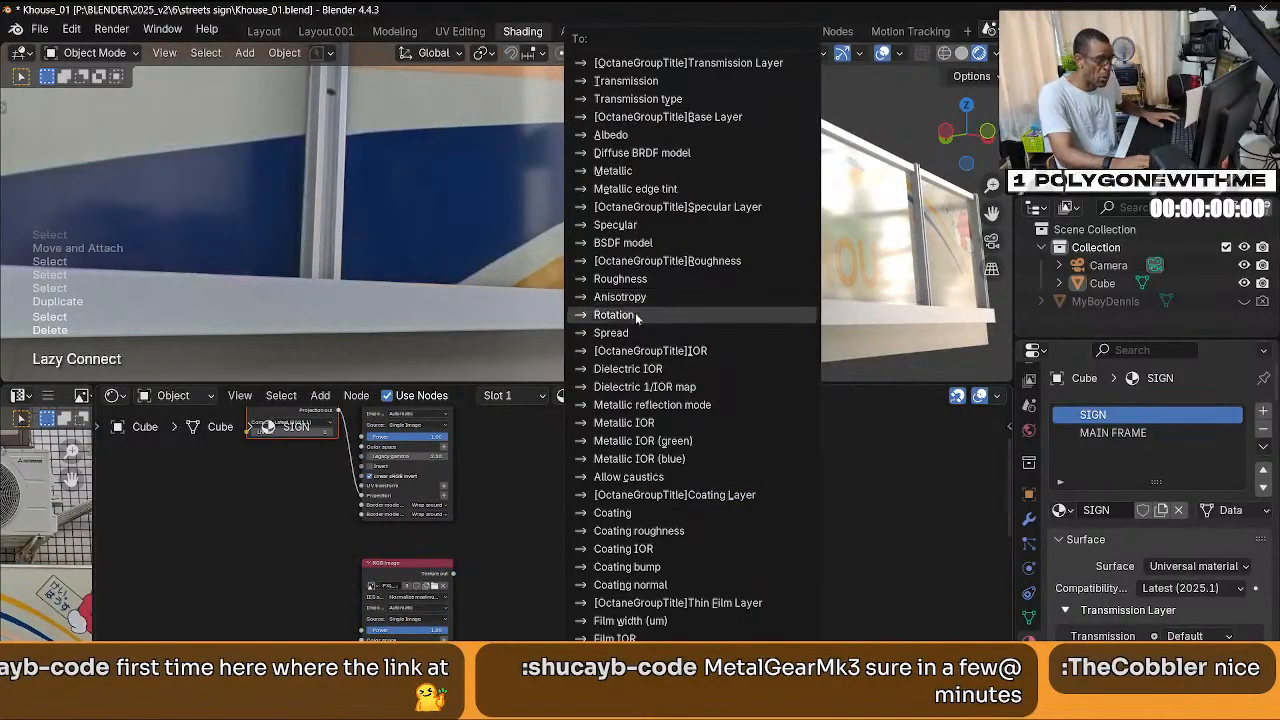
click(638, 282)
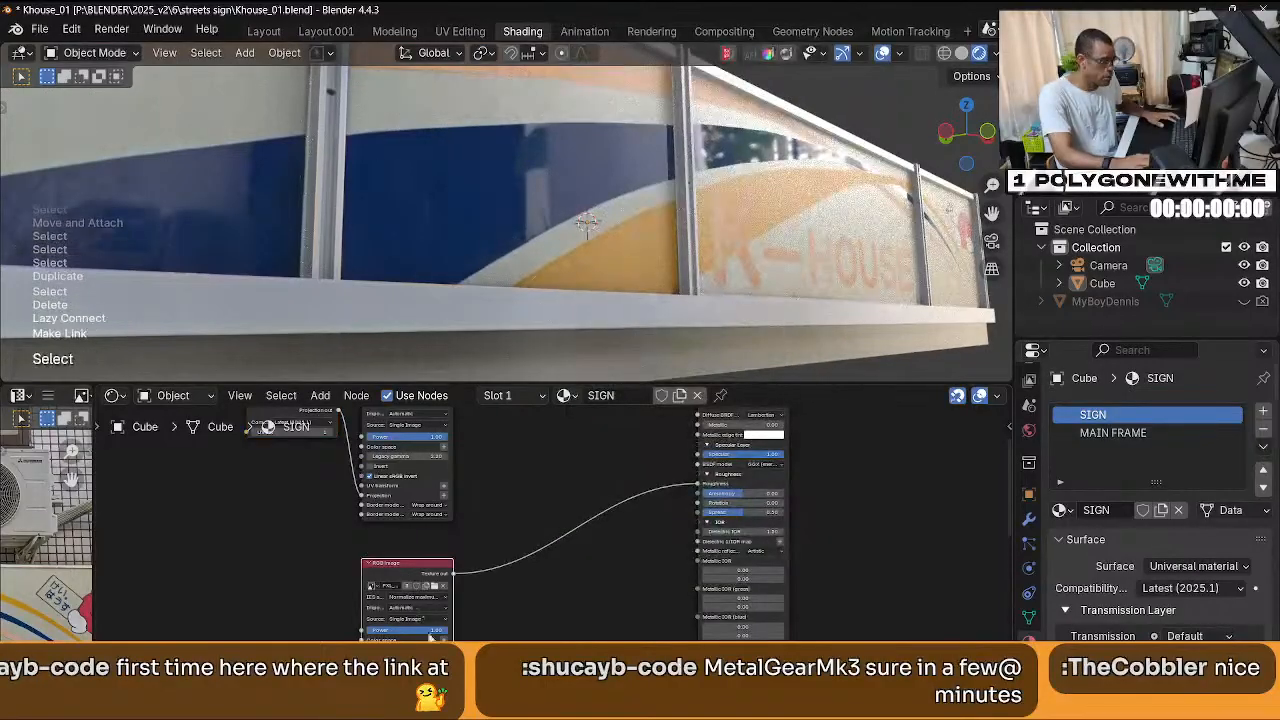
key(ctrl+z)
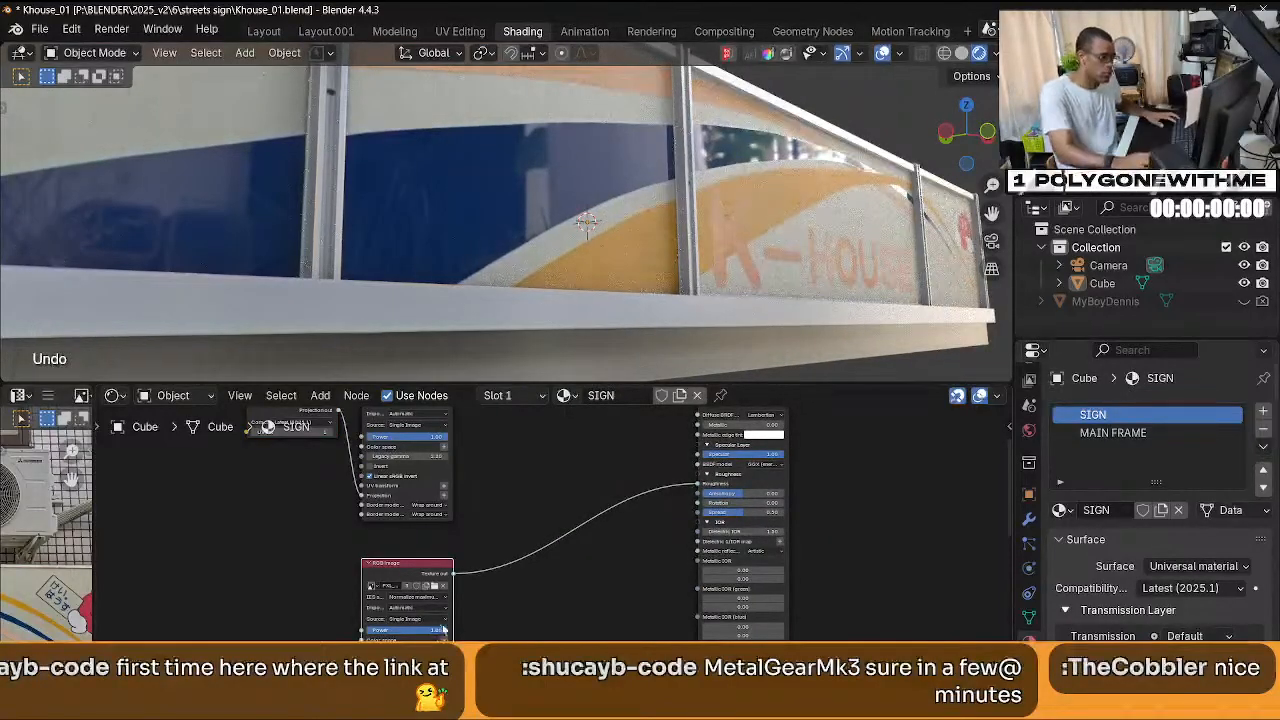
drag(392, 567, 372, 567)
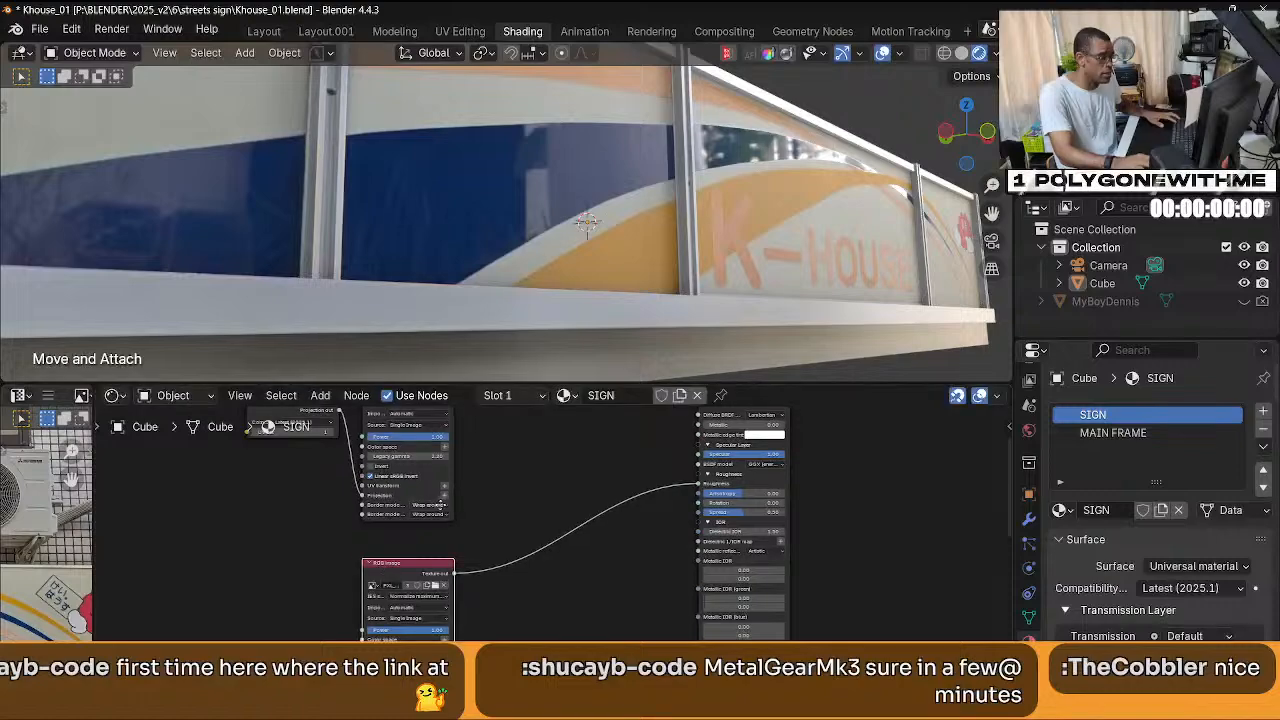
Insert a Gradient map node between the duplicated RGB image and the Roughness input, and place it beside the image node.
scroll(550, 606, up, 2)
middle_drag(518, 592, 504, 592)
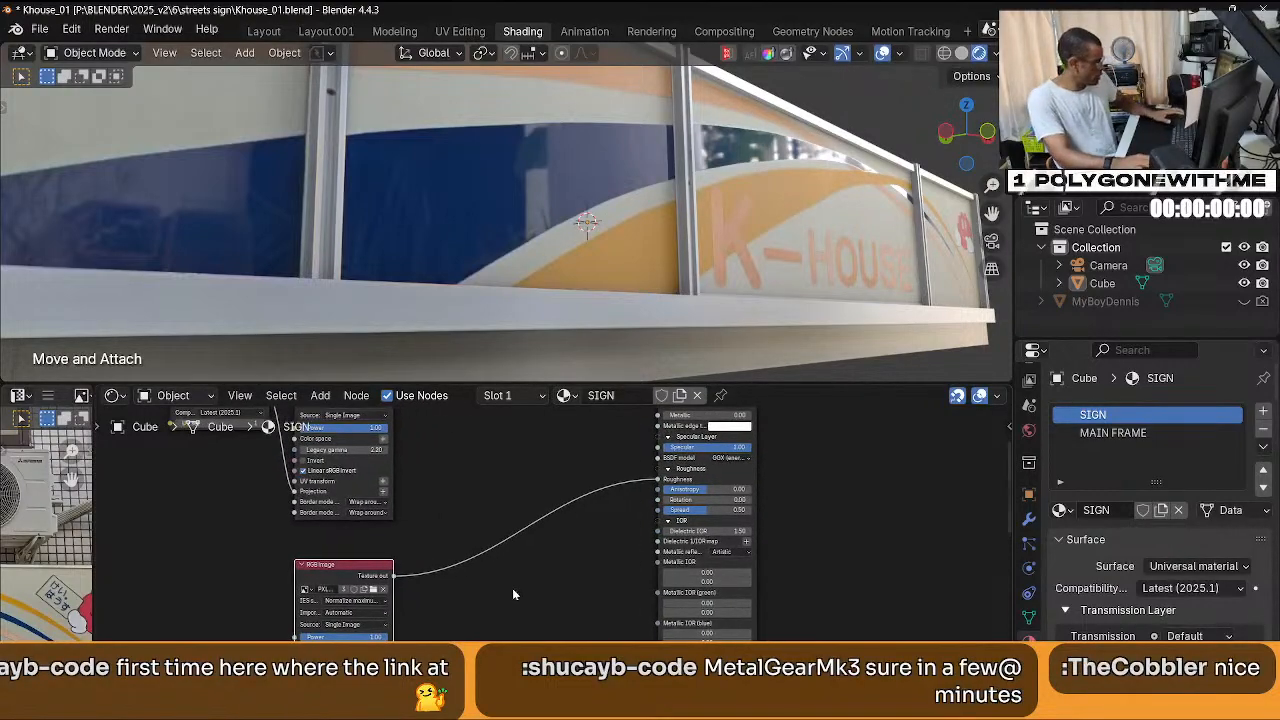
key(q)
click(512, 590)
click(500, 575)
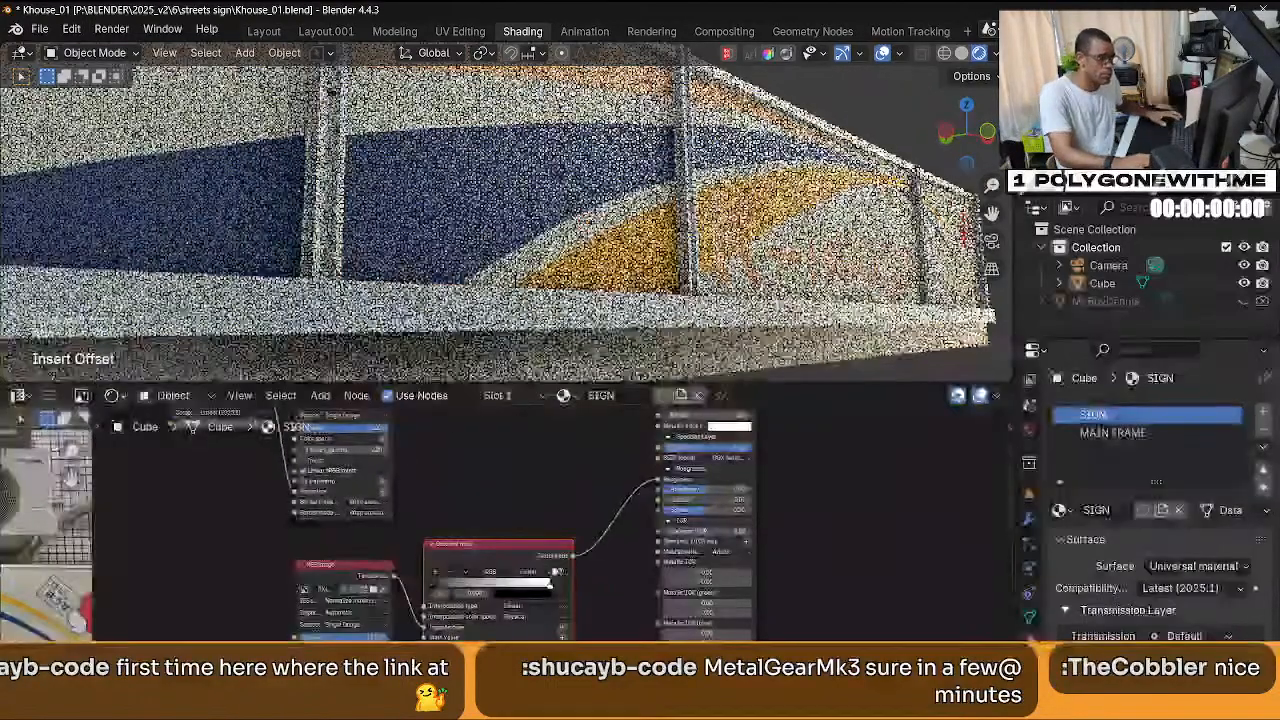
middle_drag(600, 570, 638, 545)
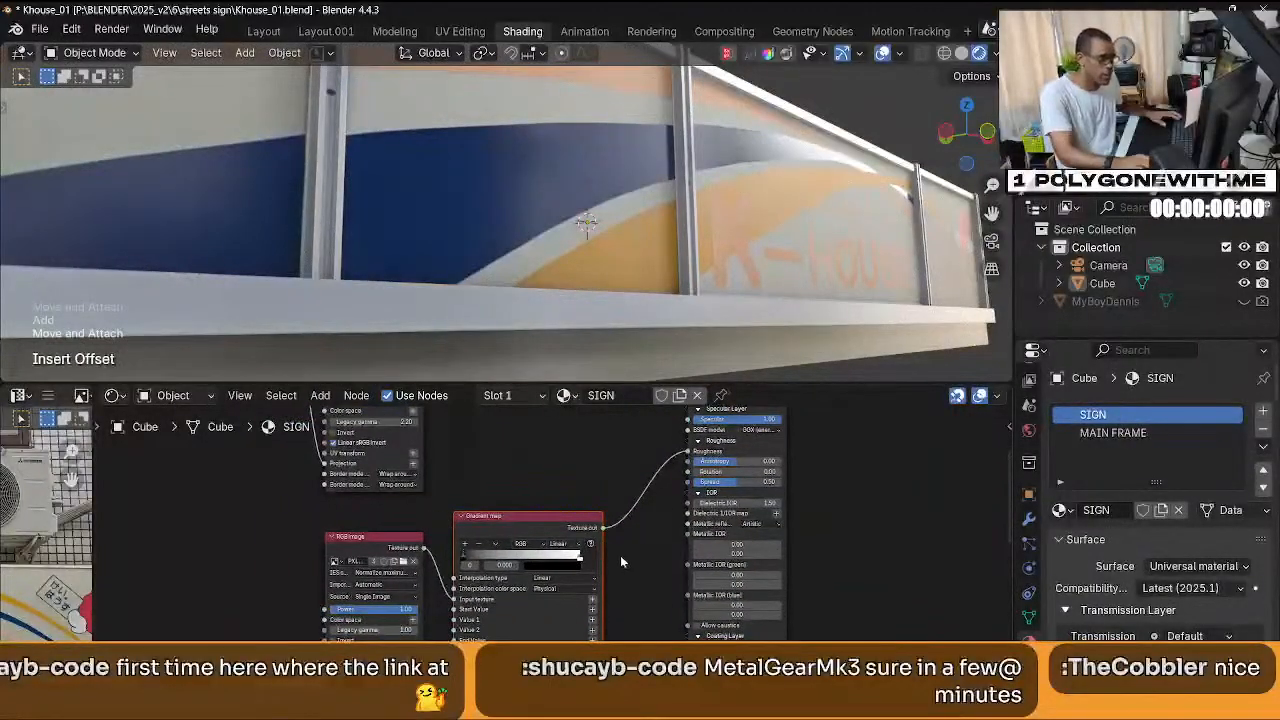
key(g)
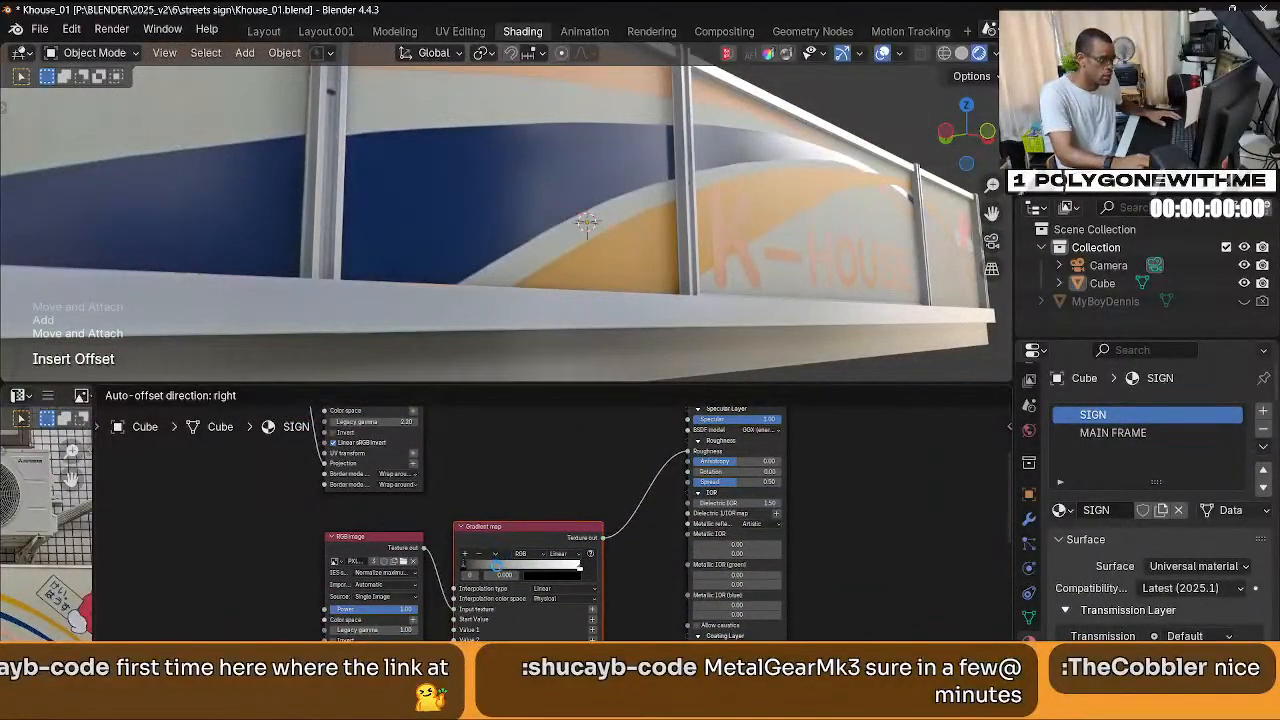
click(503, 557)
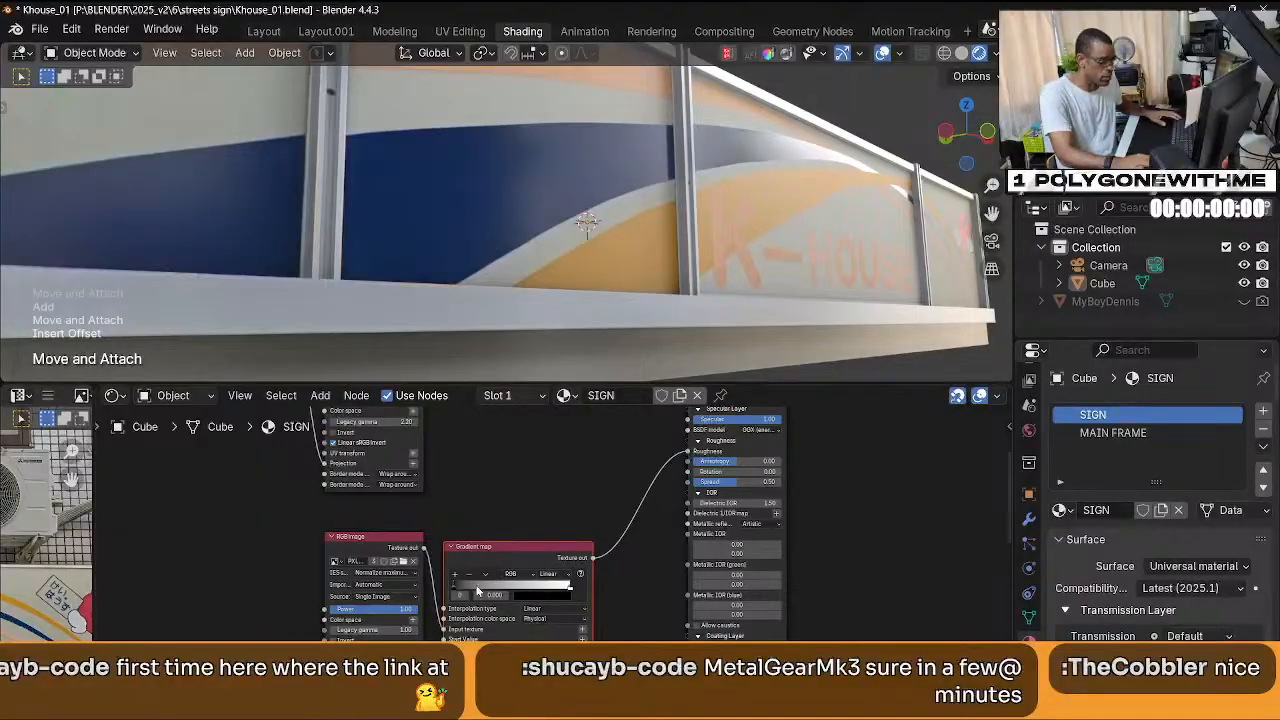
Shift the Gradient map's black stop toward the middle and lighten it slightly, and place the full white stop at about 0.9.
drag(477, 590, 530, 593)
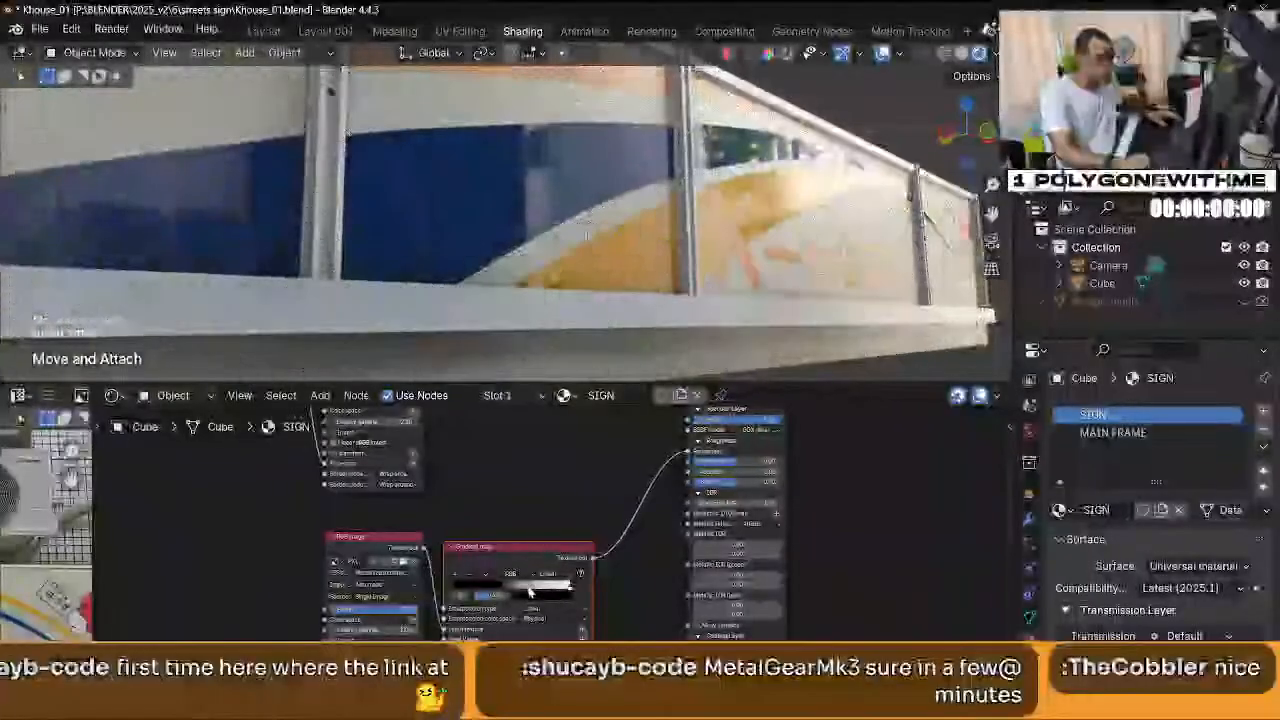
key(ctrl+z)
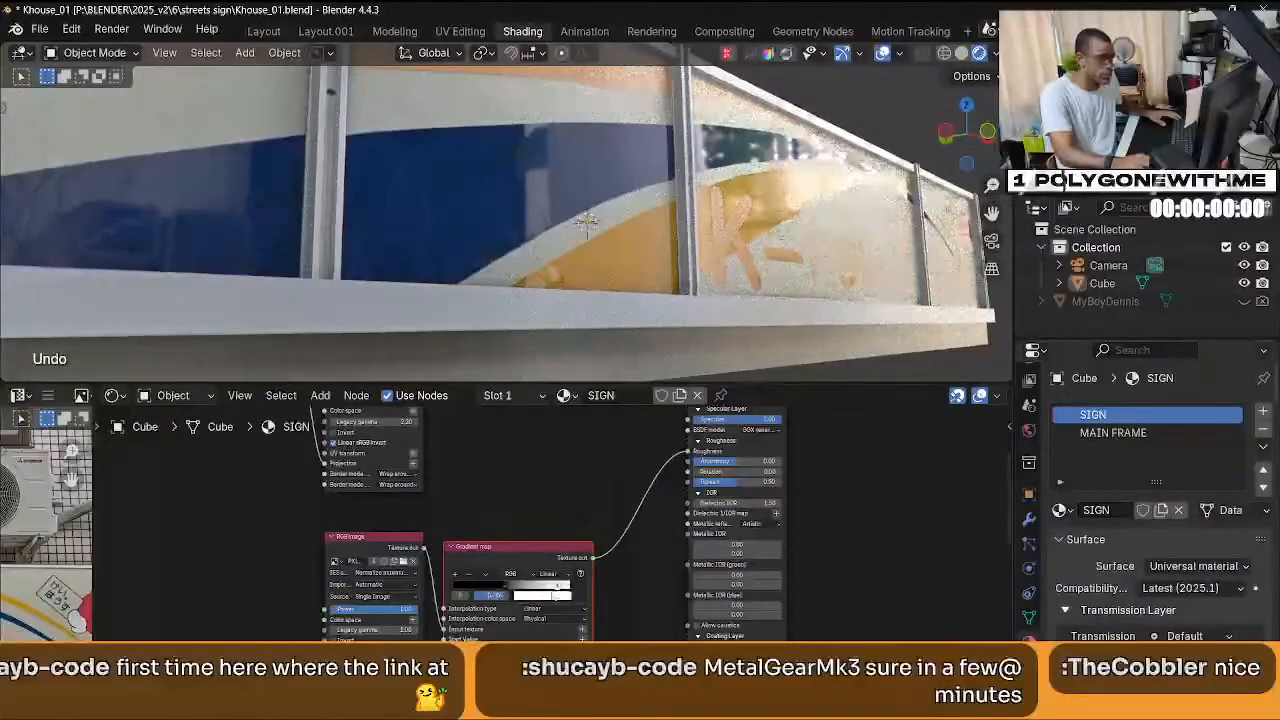
click(506, 588)
click(540, 595)
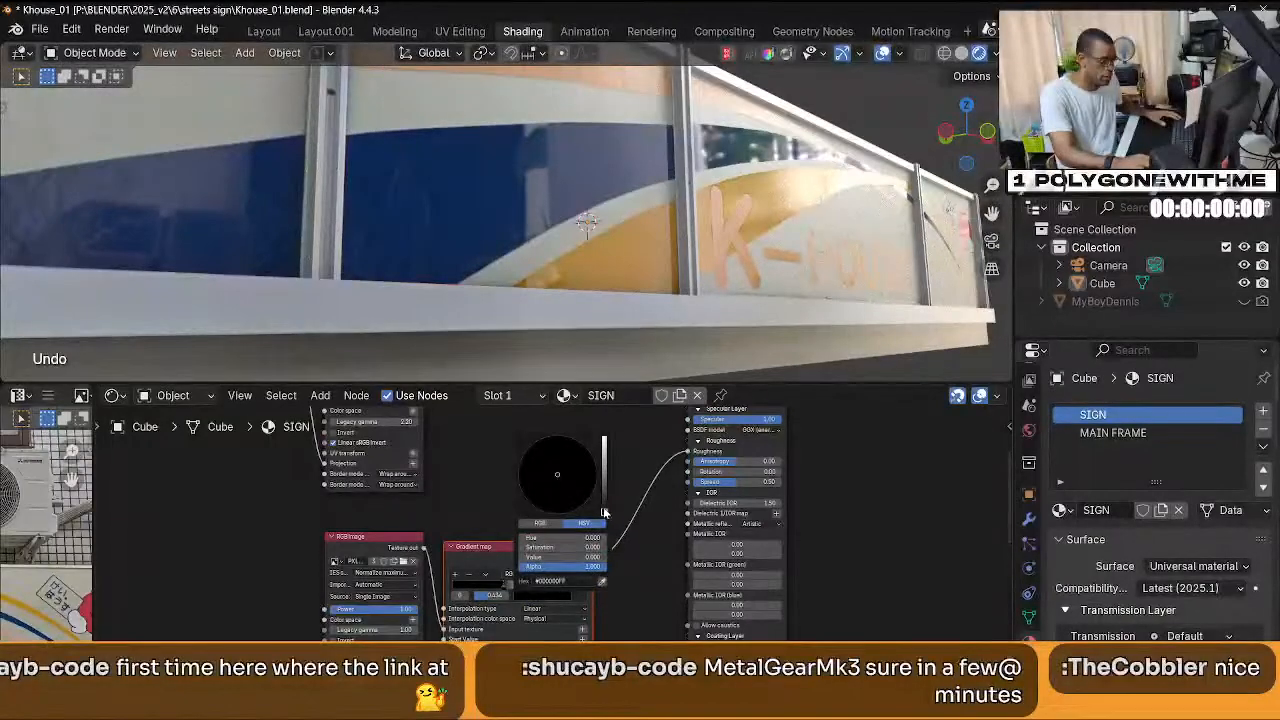
drag(604, 512, 604, 500)
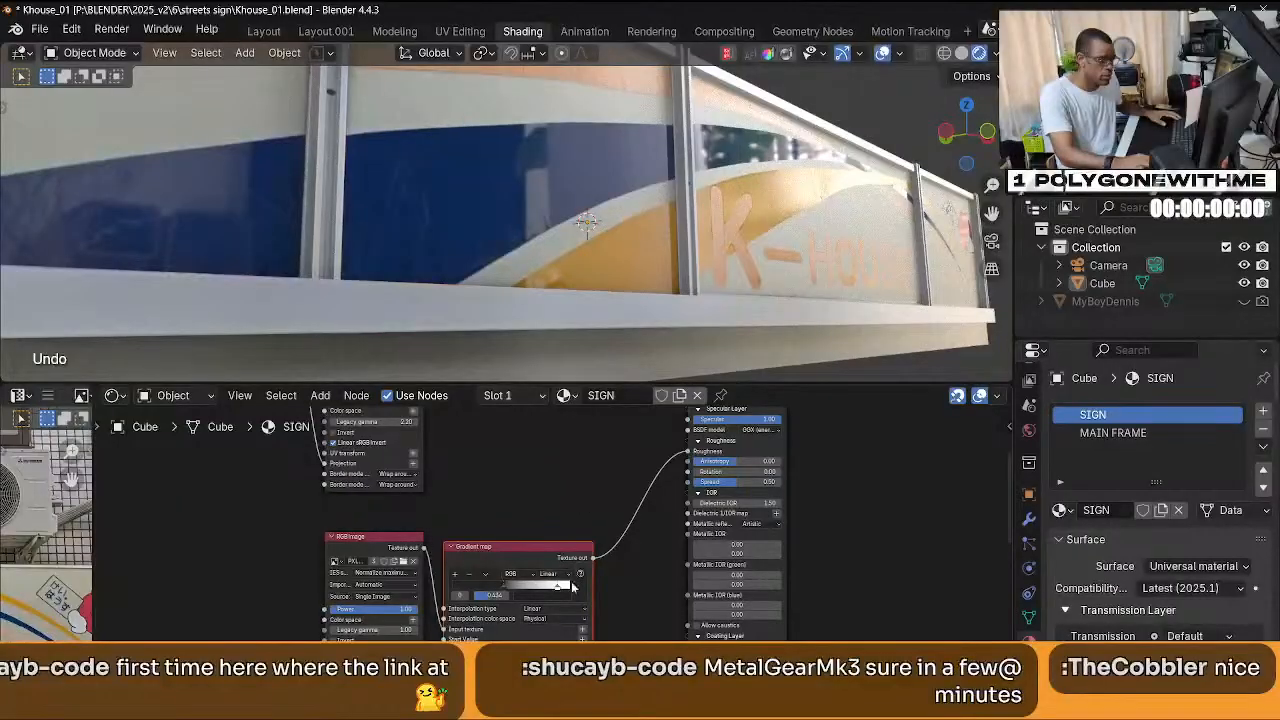
click(558, 592)
drag(604, 505, 604, 445)
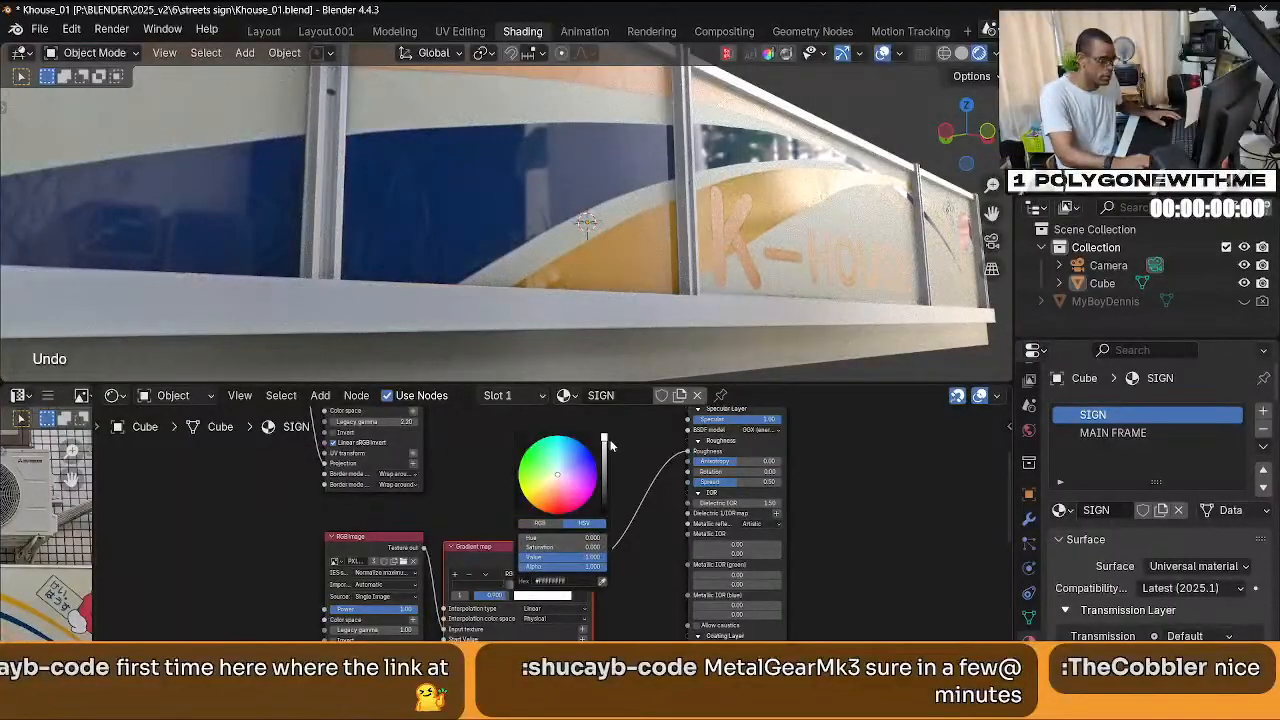
Move the lower RGB image and Gradient map nodes farther from the Universal material to free space between them.
middle_drag(413, 531, 483, 469)
drag(562, 488, 561, 478)
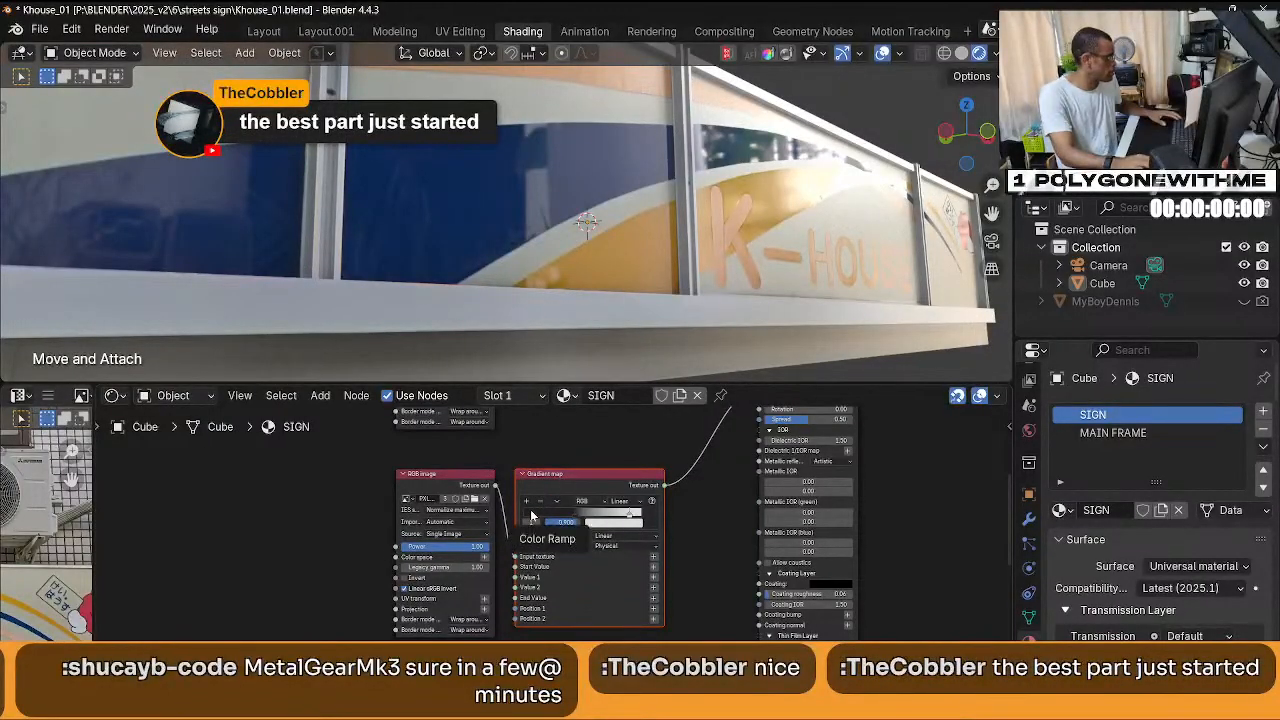
drag(472, 460, 390, 502)
middle_drag(592, 526, 558, 549)
Add a Composite texture node and connect its output to the Universal material's Roughness input.
key(shift+a)
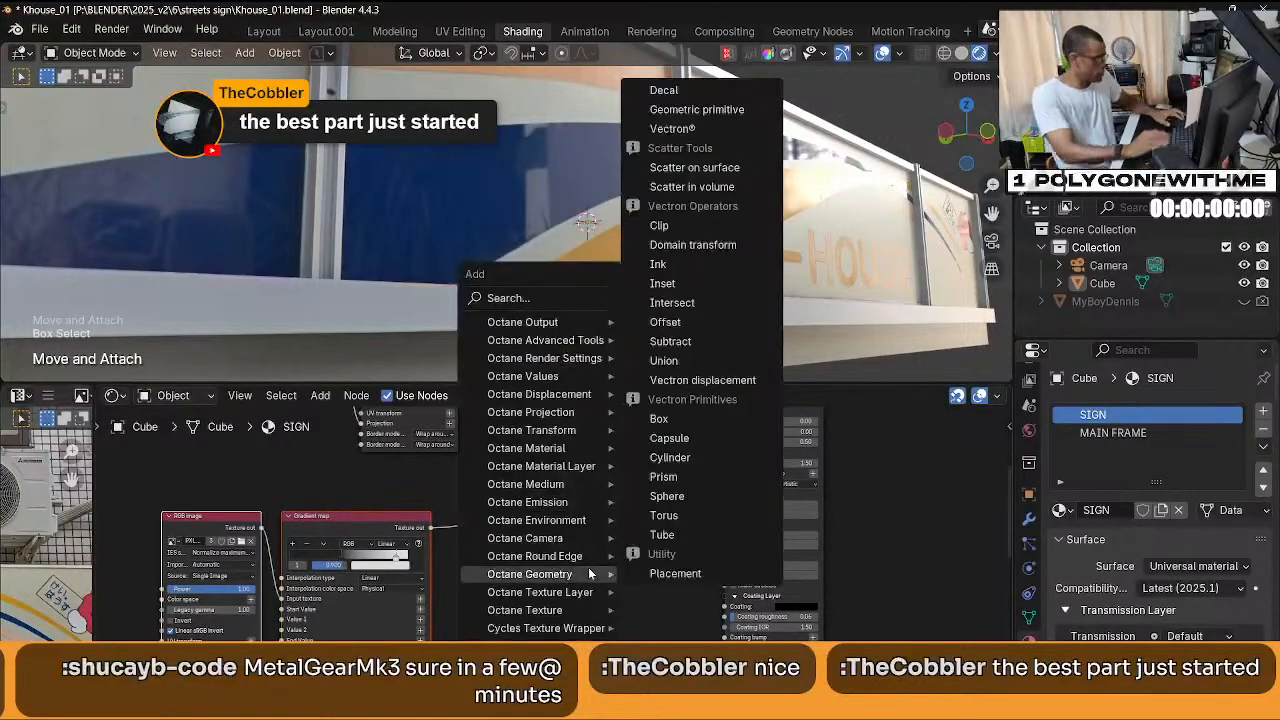
text(COM)
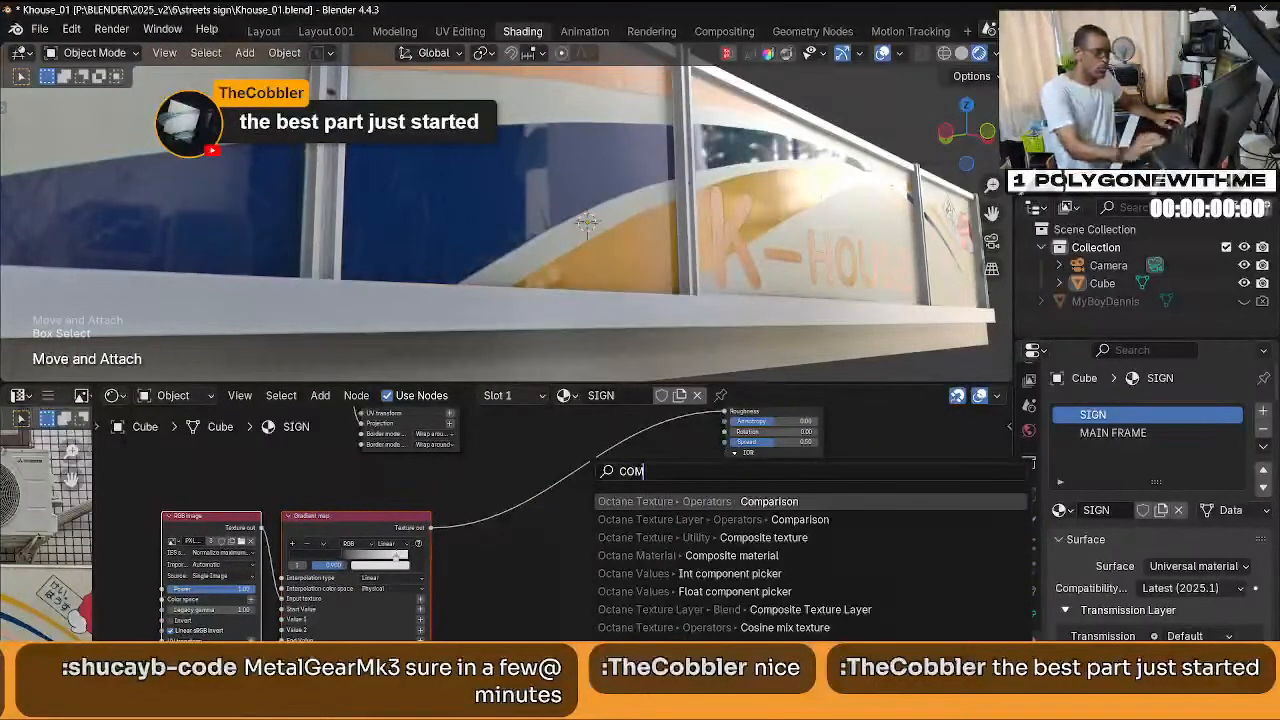
click(720, 537)
click(593, 490)
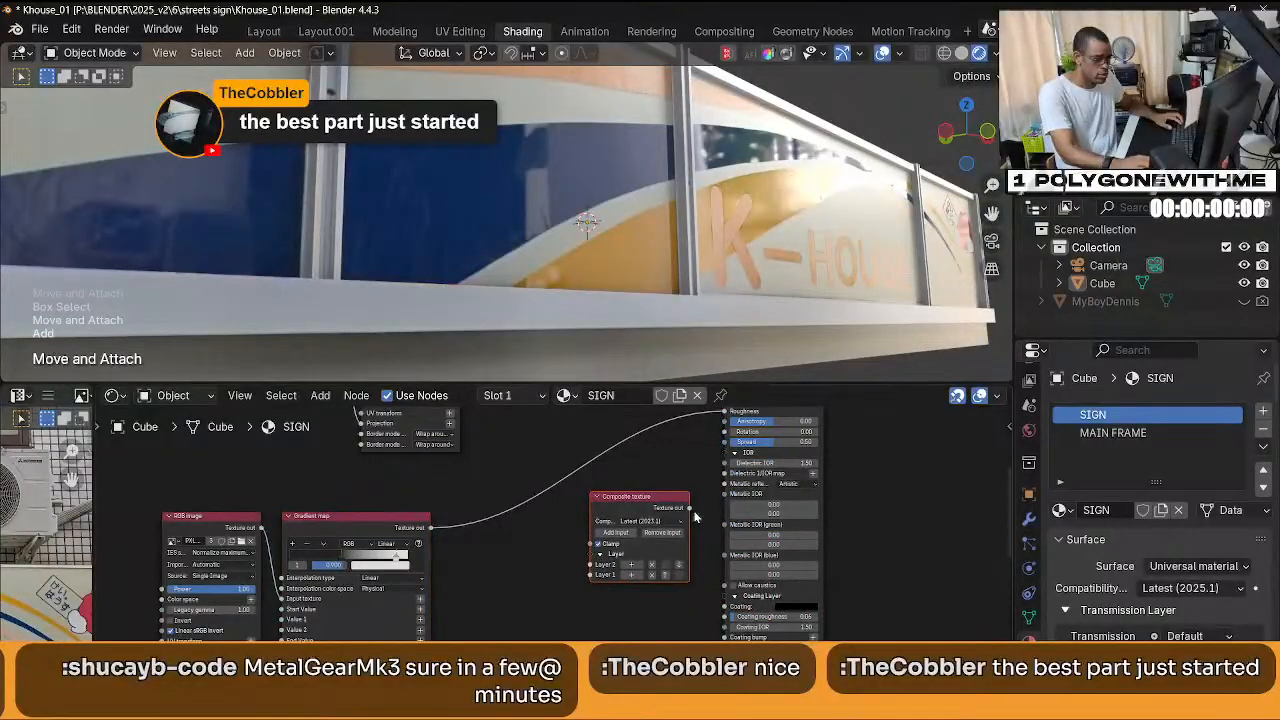
drag(689, 507, 724, 468)
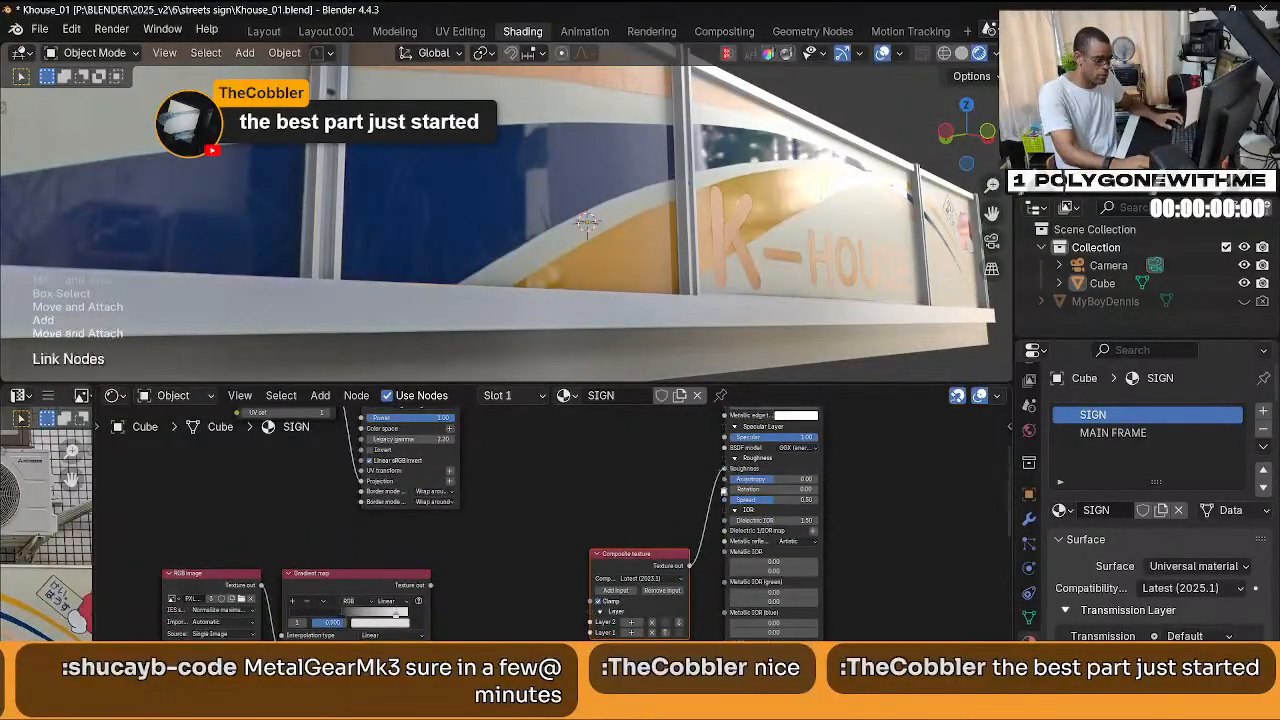
Add a Composite Texture Layer node to each of the Composite texture's two layer inputs and stack the layer nodes vertically.
middle_drag(724, 468, 767, 430)
click(675, 596)
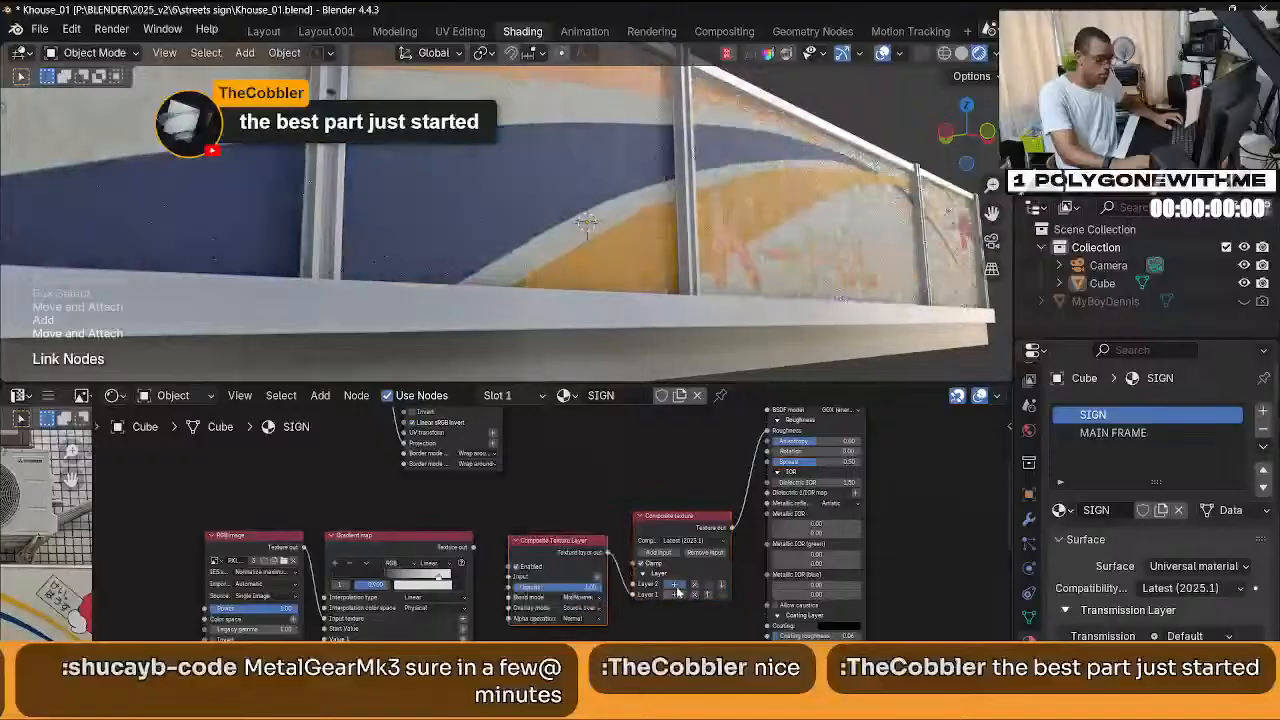
click(676, 585)
middle_drag(668, 620, 689, 561)
drag(589, 482, 566, 690)
drag(577, 563, 548, 555)
middle_drag(590, 590, 567, 541)
drag(530, 605, 543, 495)
middle_drag(543, 495, 575, 543)
Move the lower RGB image and Gradient map nodes beside the lower Composite Texture Layer and feed the Gradient map into its Input.
drag(479, 627, 280, 524)
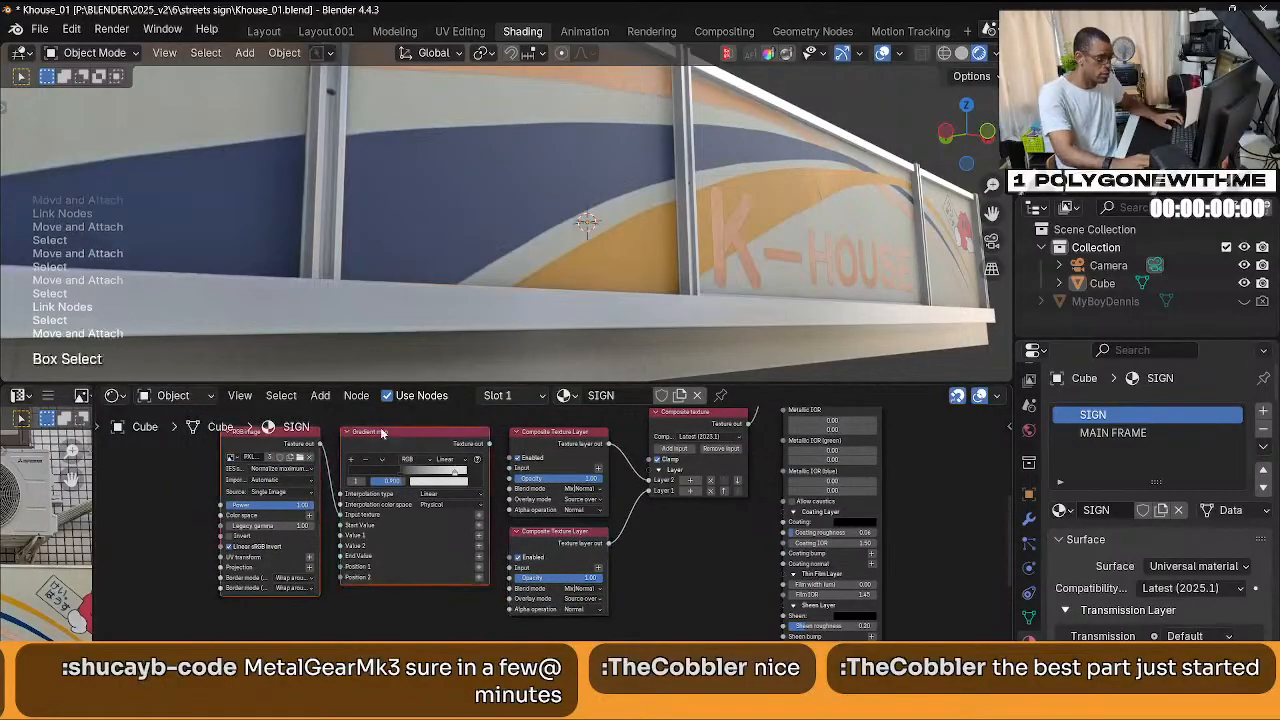
drag(383, 435, 363, 544)
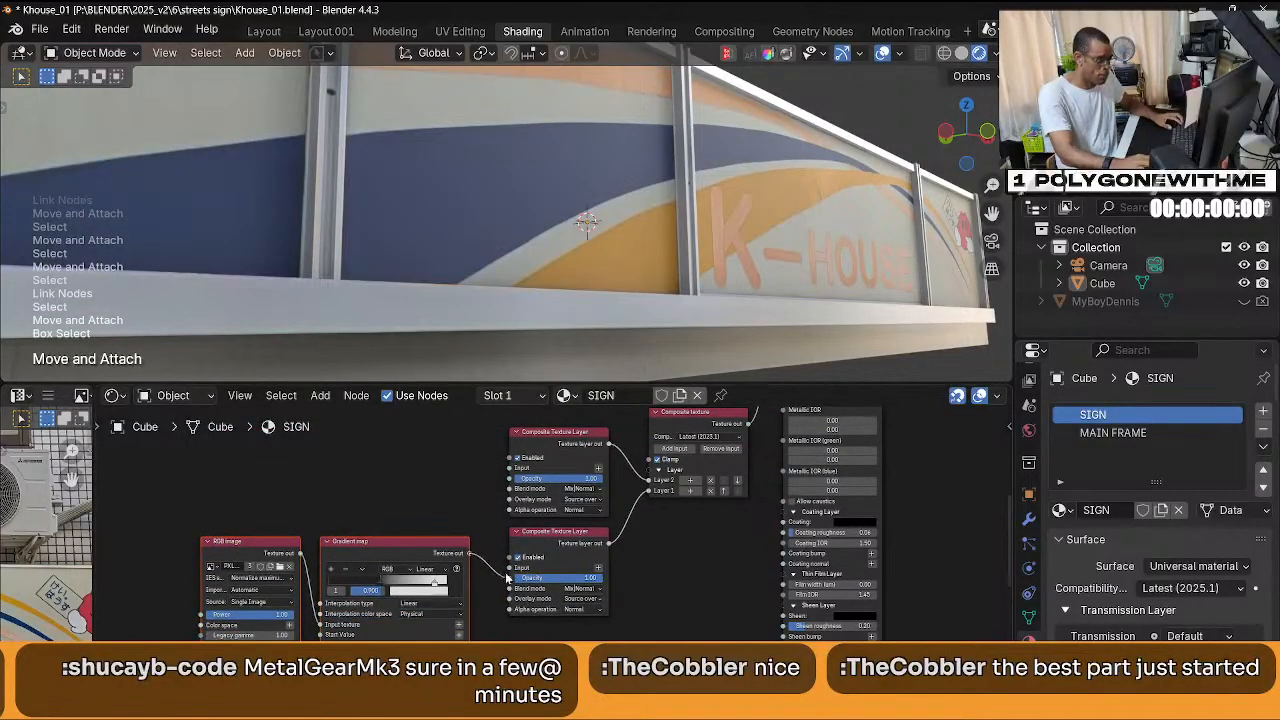
drag(507, 578, 510, 567)
middle_drag(738, 475, 675, 519)
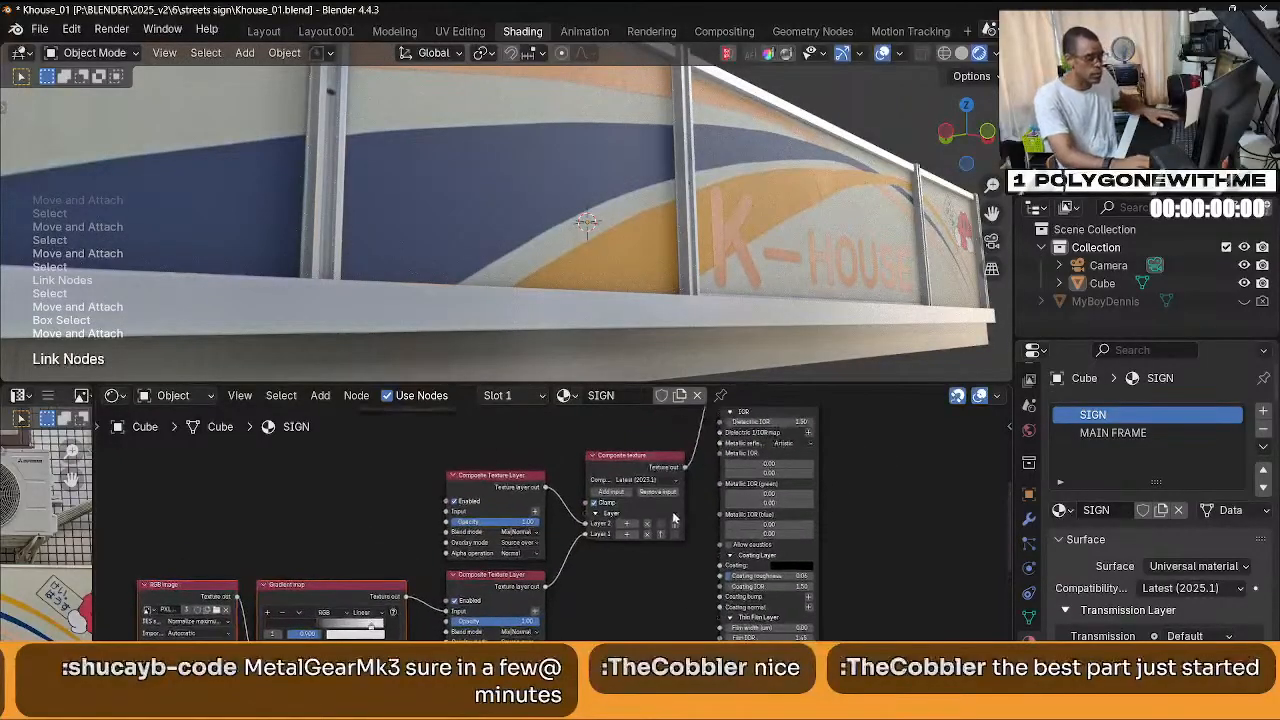
Preview the Composite texture node's output on the sign, and return the preview to the Universal material.
ctrl+shift+click(659, 466)
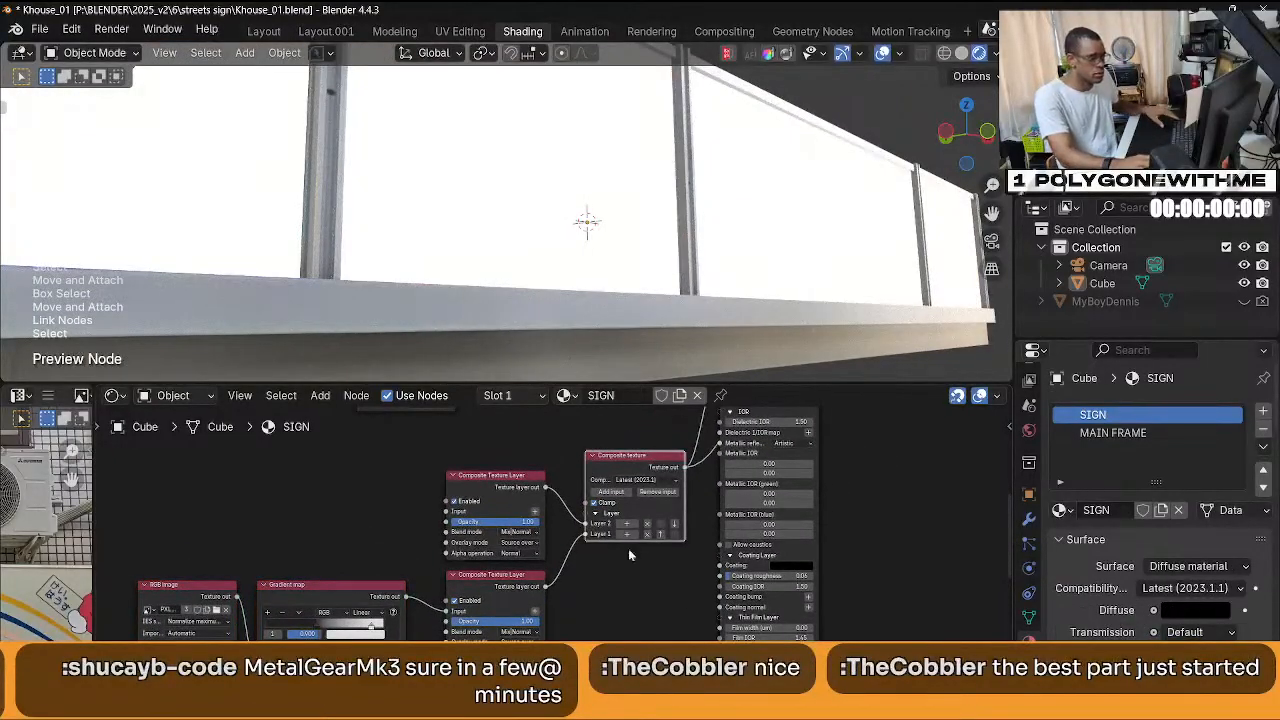
middle_drag(627, 584, 520, 712)
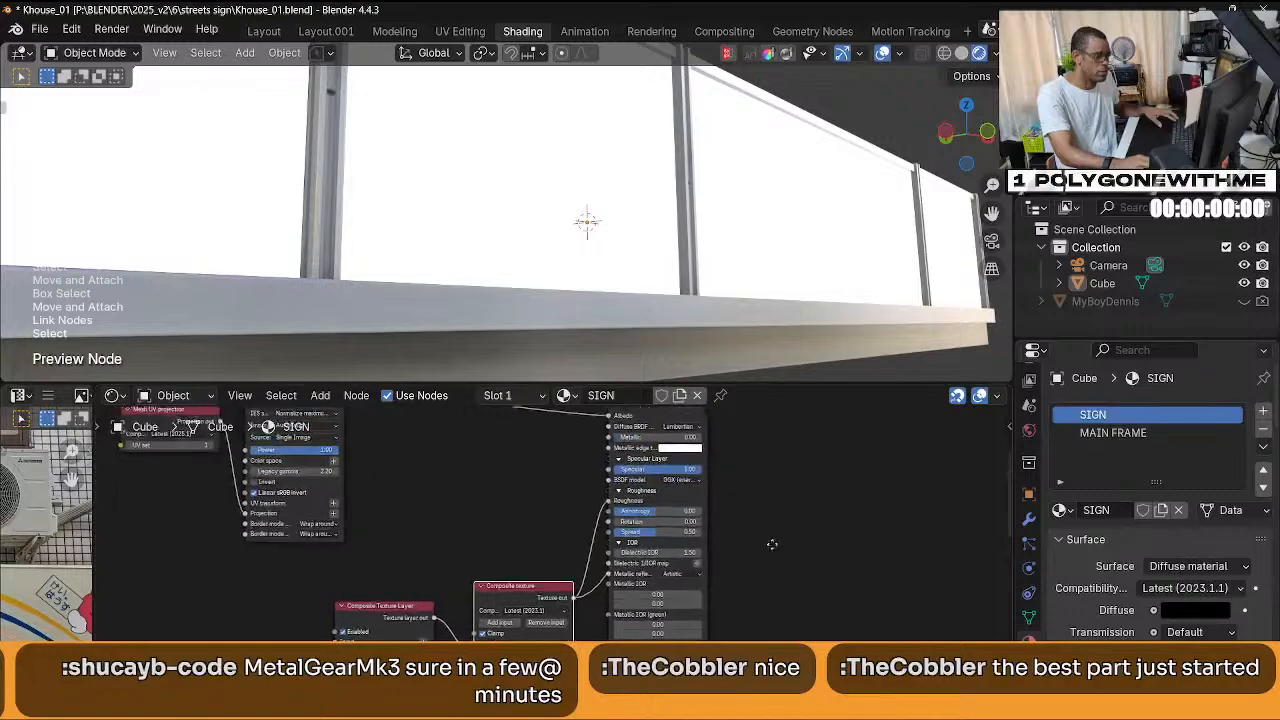
mouse_move(771, 543)
middle_down()
mouse_move(789, 480)
mouse_move(766, 562)
middle_up()
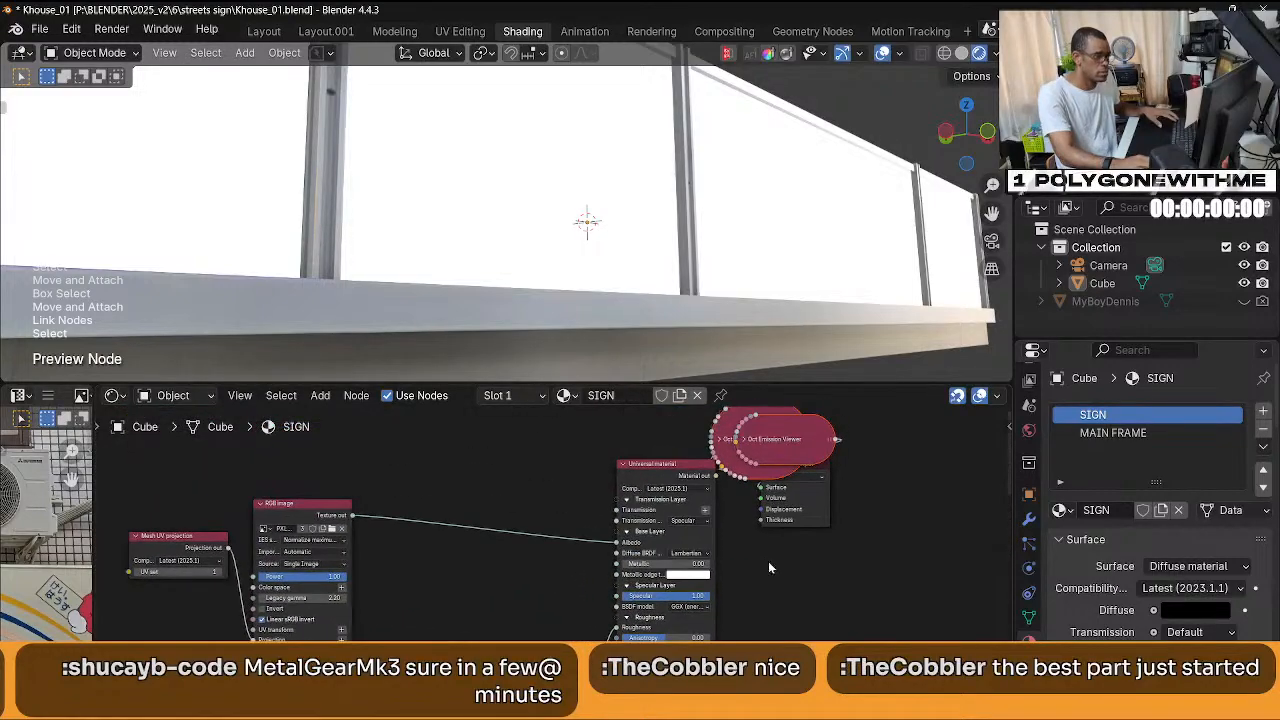
ctrl+shift+click(675, 479)
Try feeding the Composite texture's output into the Universal material's Albedo input instead of Roughness.
middle_drag(680, 658, 720, 548)
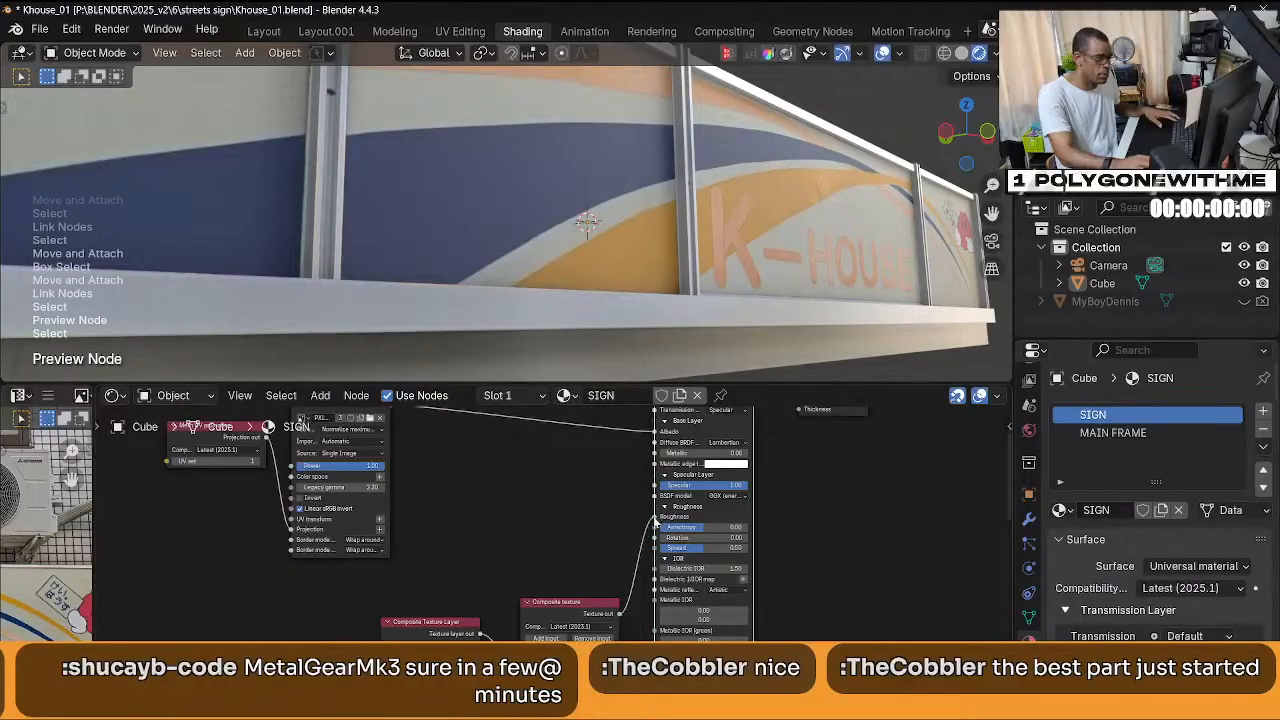
middle_drag(666, 440, 666, 498)
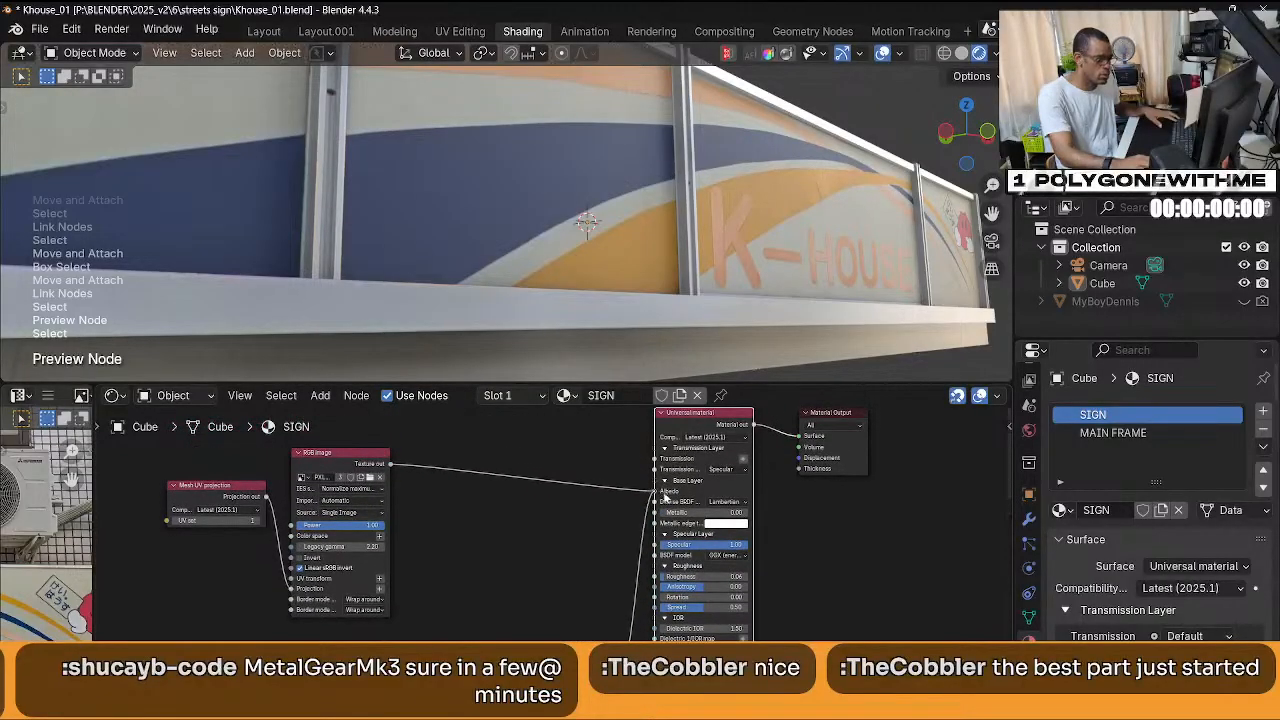
drag(656, 491, 578, 555)
middle_drag(578, 555, 651, 500)
middle_drag(614, 603, 625, 496)
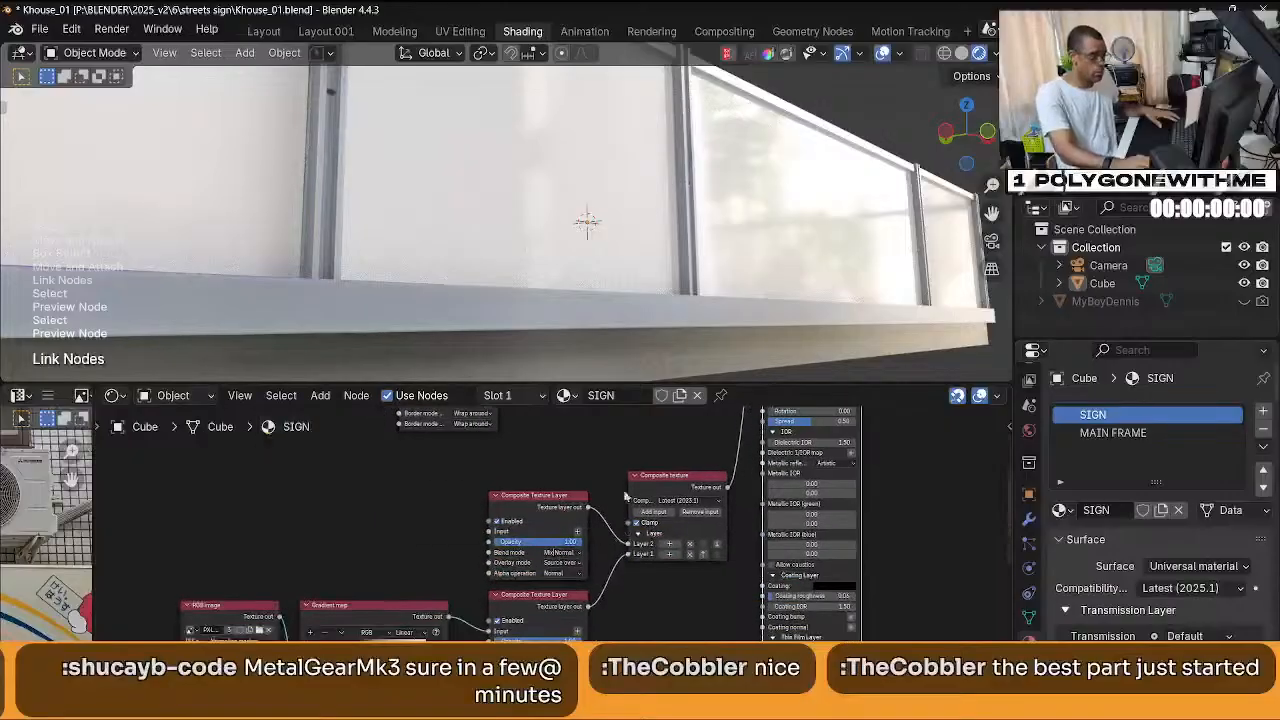
middle_drag(618, 578, 650, 480)
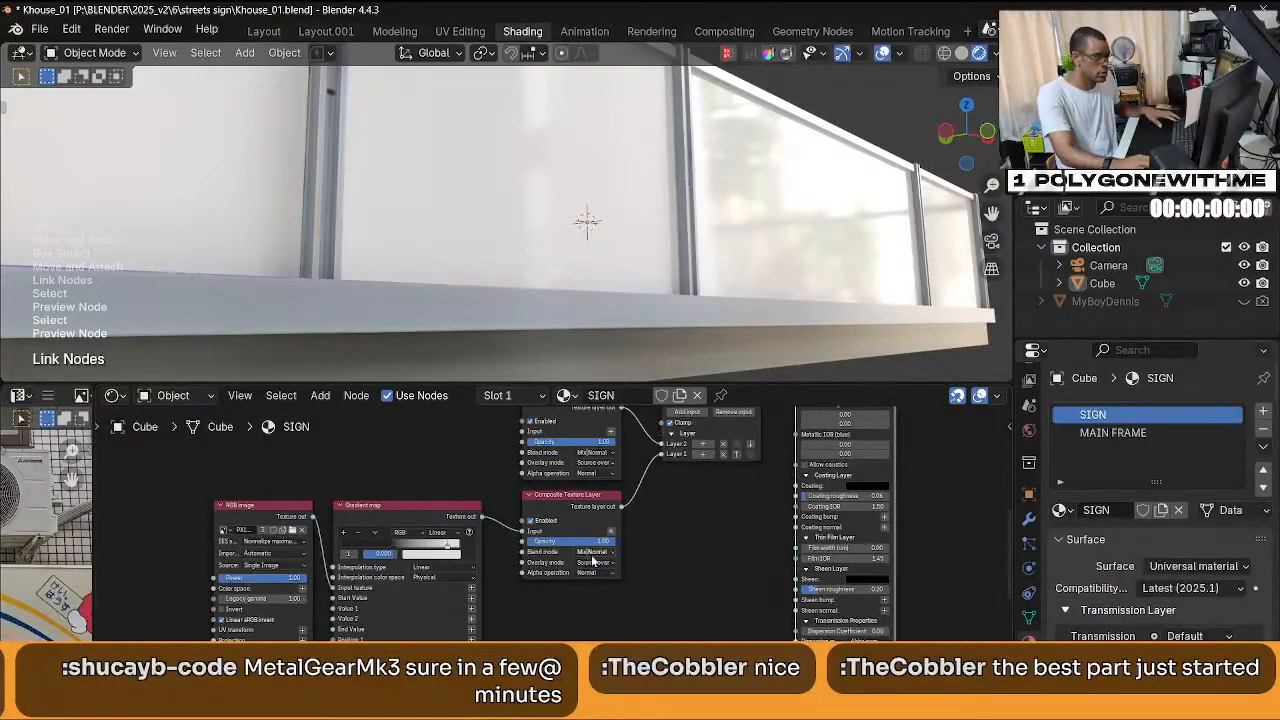
middle_drag(661, 480, 657, 508)
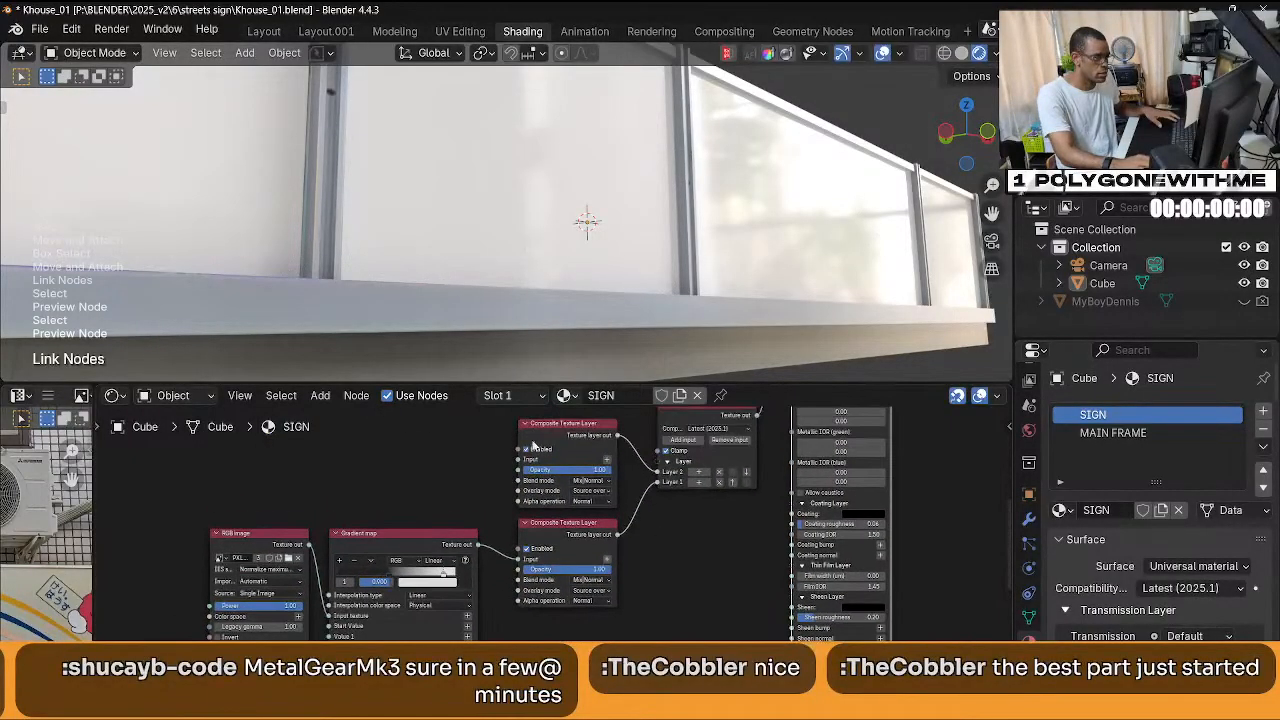
Disable the upper Composite Texture Layer and move the Composite texture's link from Albedo back to the Roughness input.
key(ctrl+z)
middle_drag(530, 455, 350, 565)
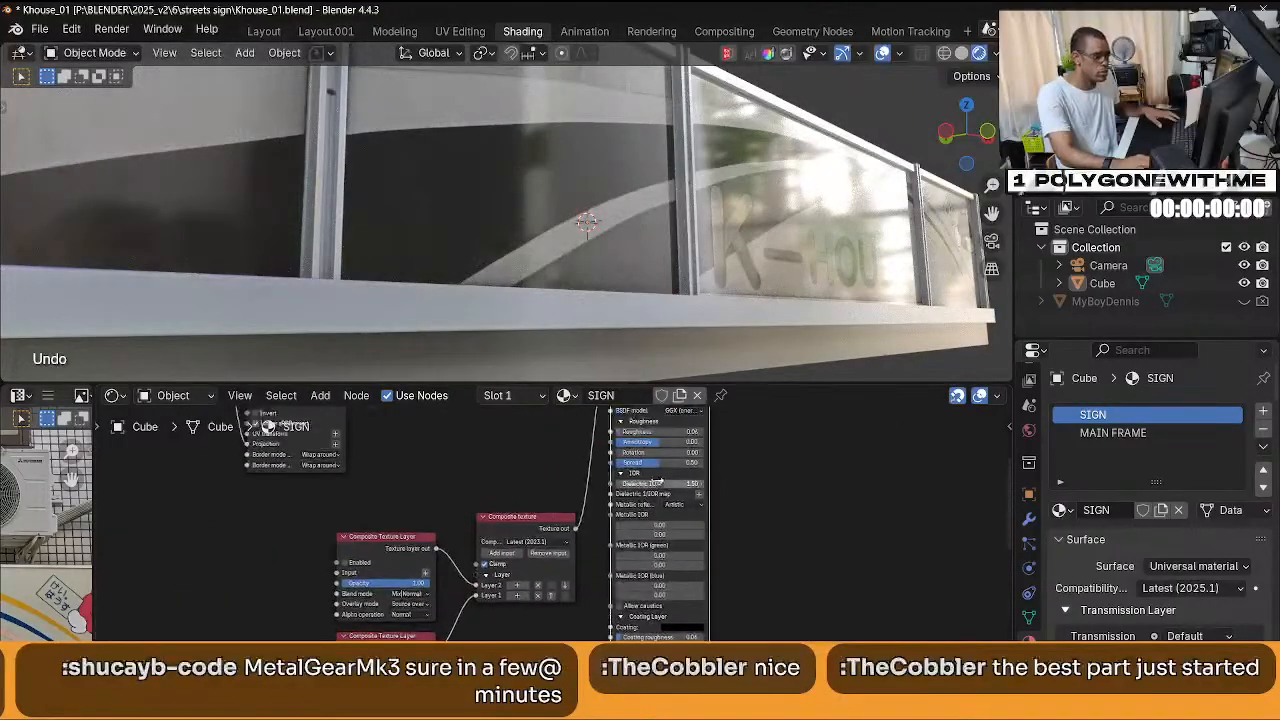
middle_drag(671, 478, 645, 527)
drag(577, 482, 580, 565)
middle_drag(500, 655, 517, 605)
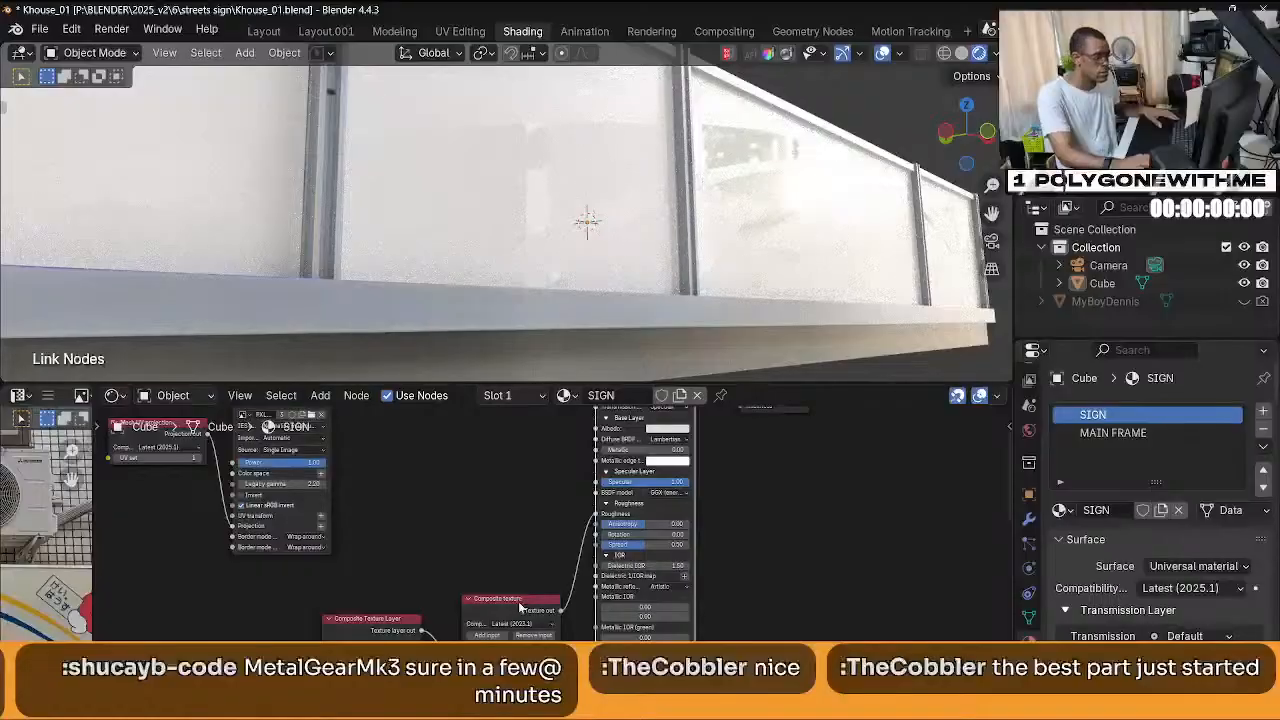
Preview the Composite texture node on the sign to examine the grayscale roughness mask.
ctrl+shift+click(520, 606)
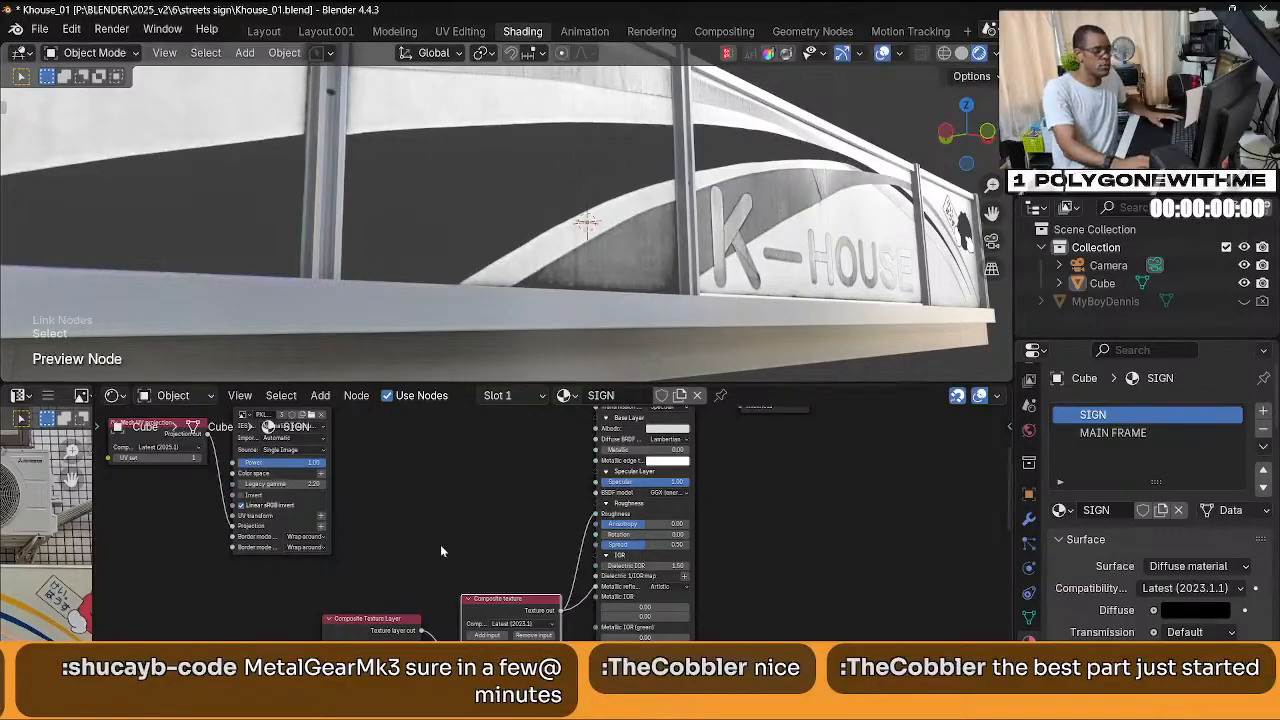
middle_drag(441, 551, 681, 588)
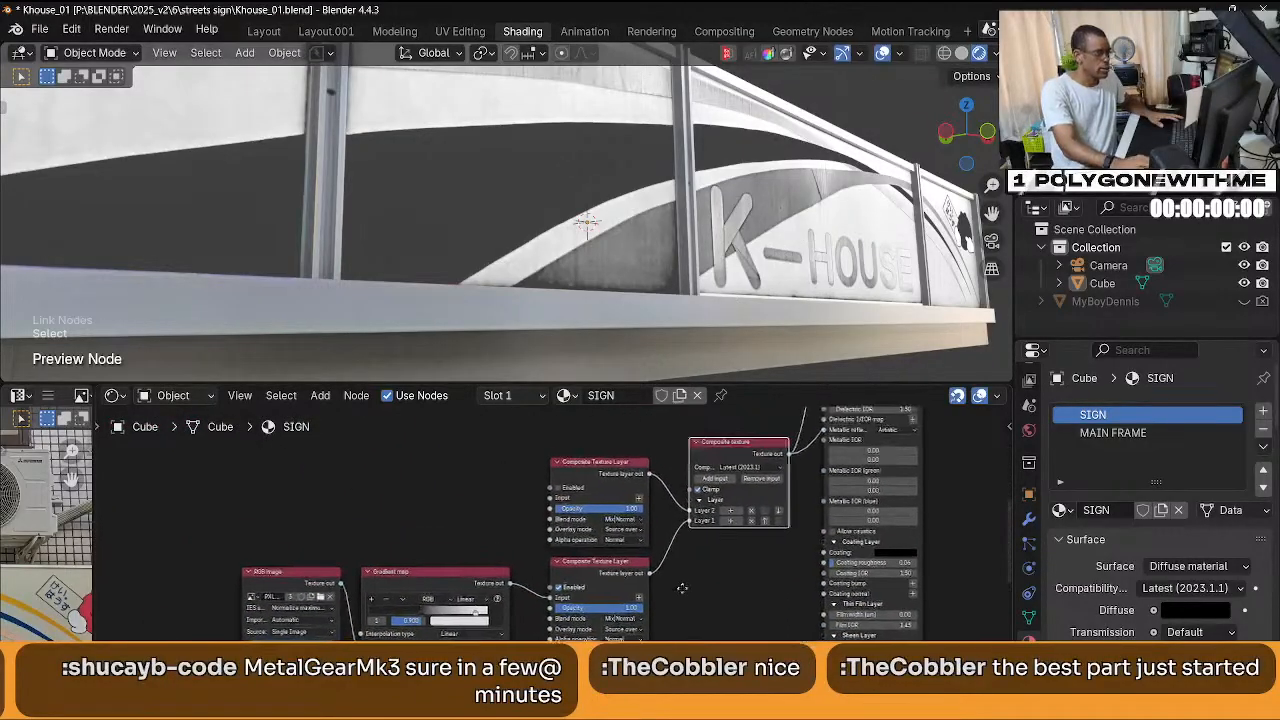
middle_drag(391, 524, 420, 552)
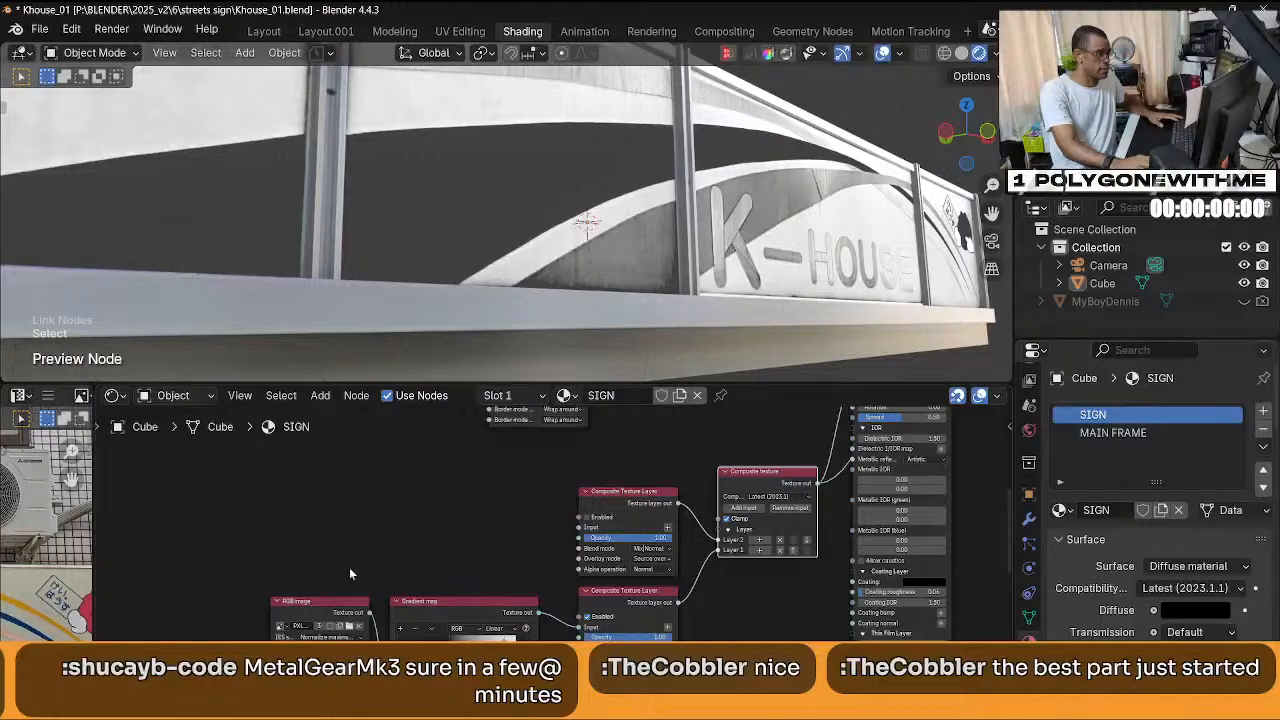
Duplicate the lower RGB image node above itself and add a Mesh UV projection to the original's Projection input.
click(320, 604)
drag(320, 609, 316, 456)
middle_drag(316, 456, 436, 278)
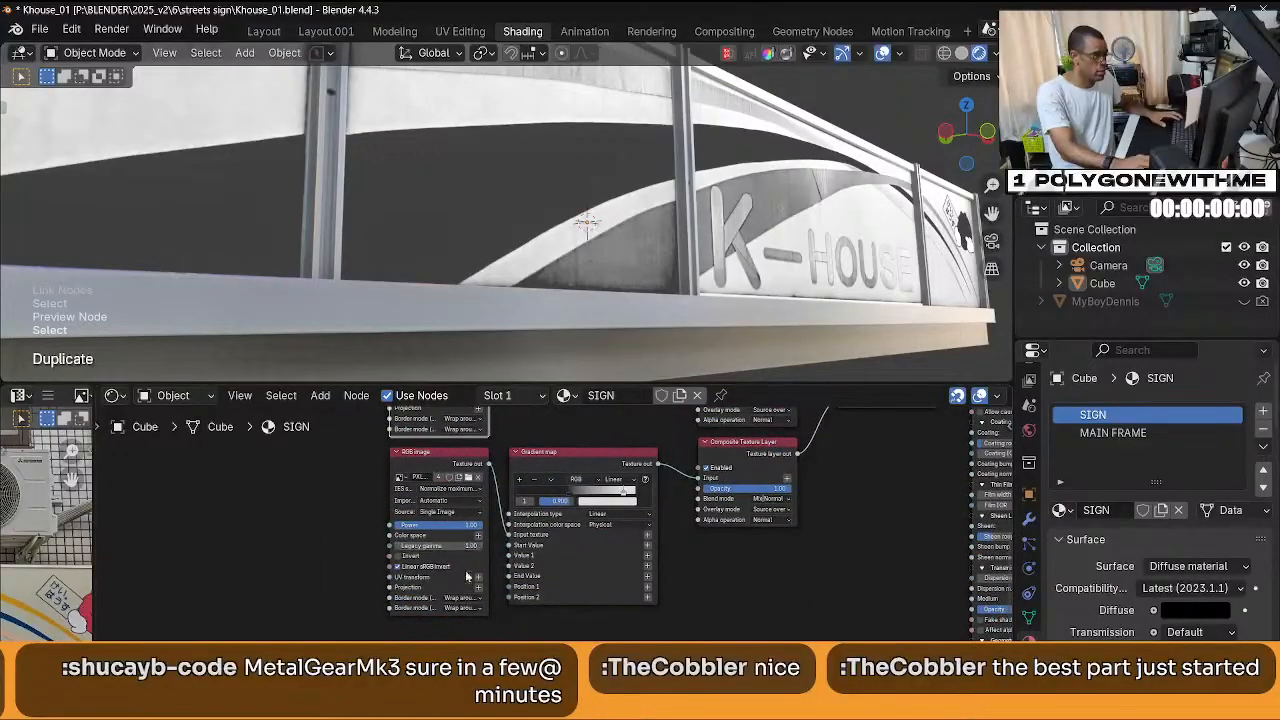
click(478, 588)
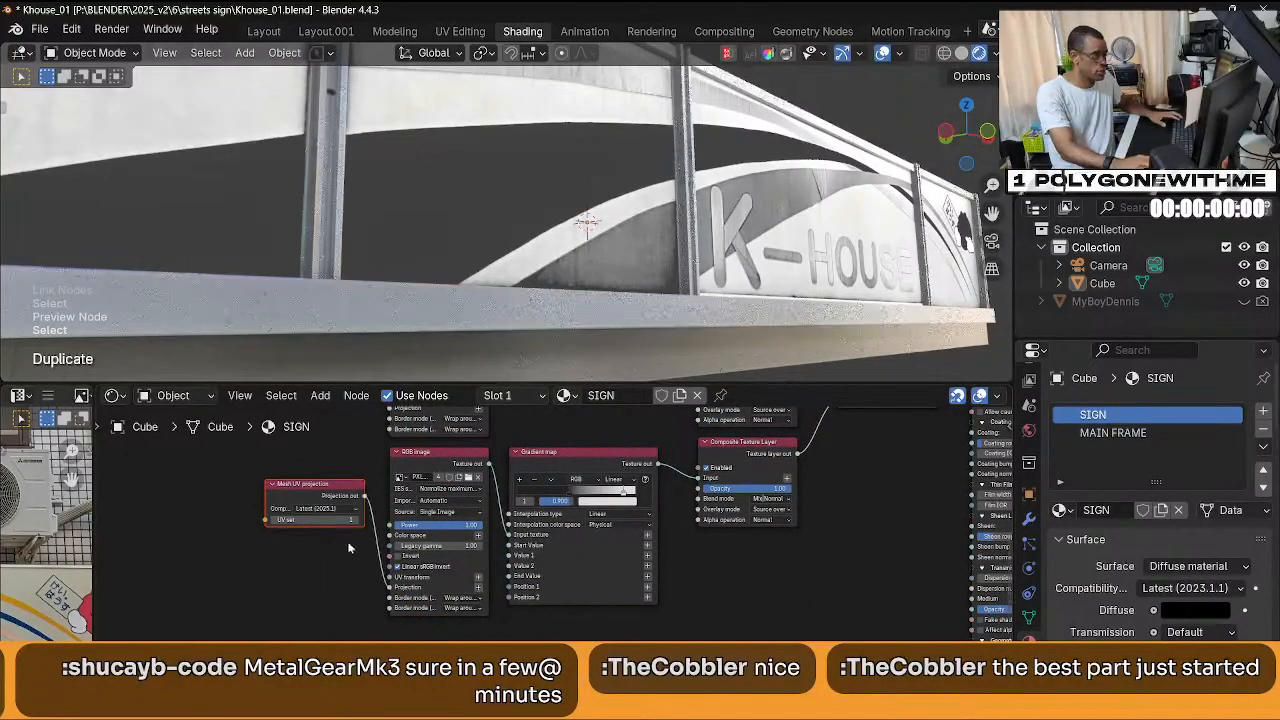
middle_drag(349, 546, 331, 717)
click(386, 478)
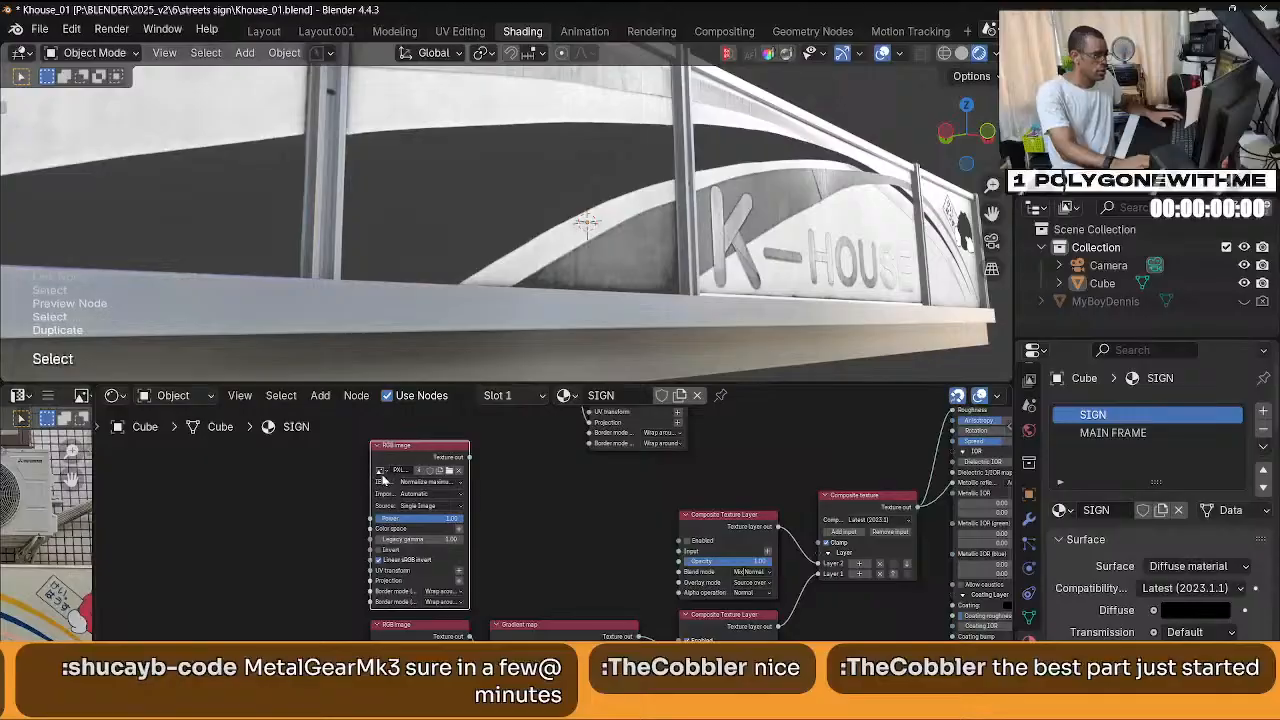
click(378, 474)
click(379, 471)
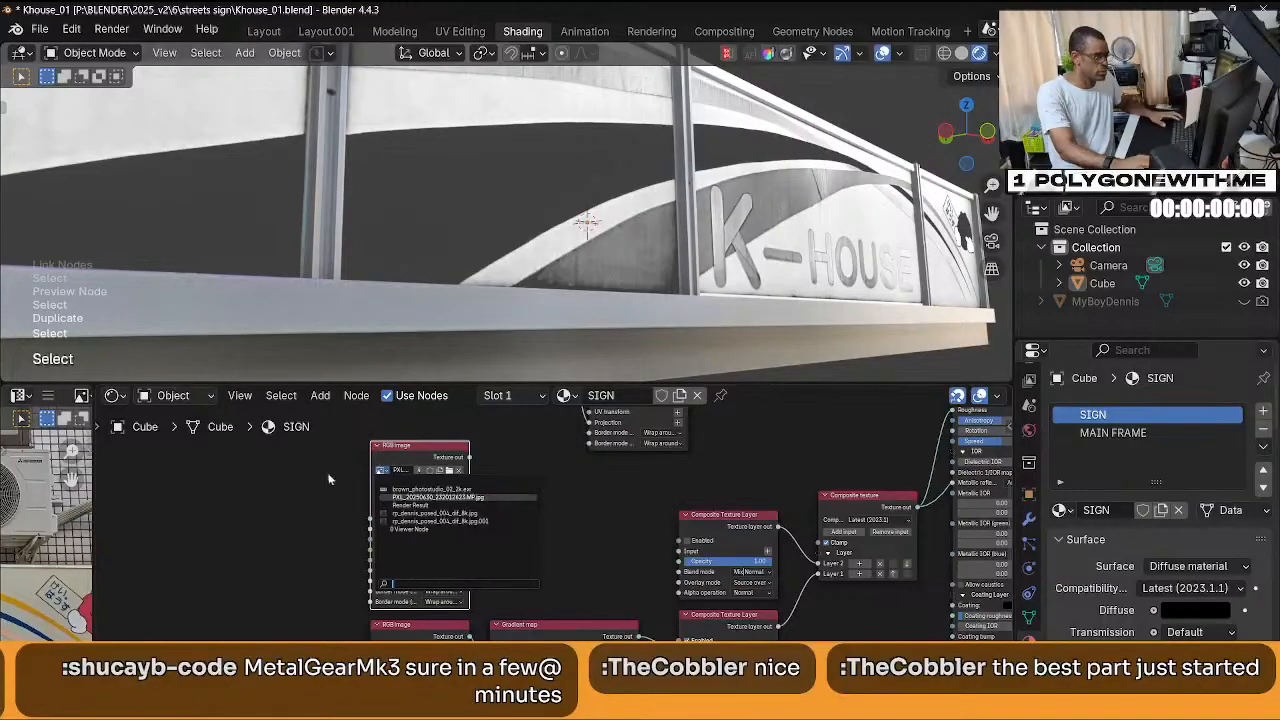
scroll(530, 550, down, 1)
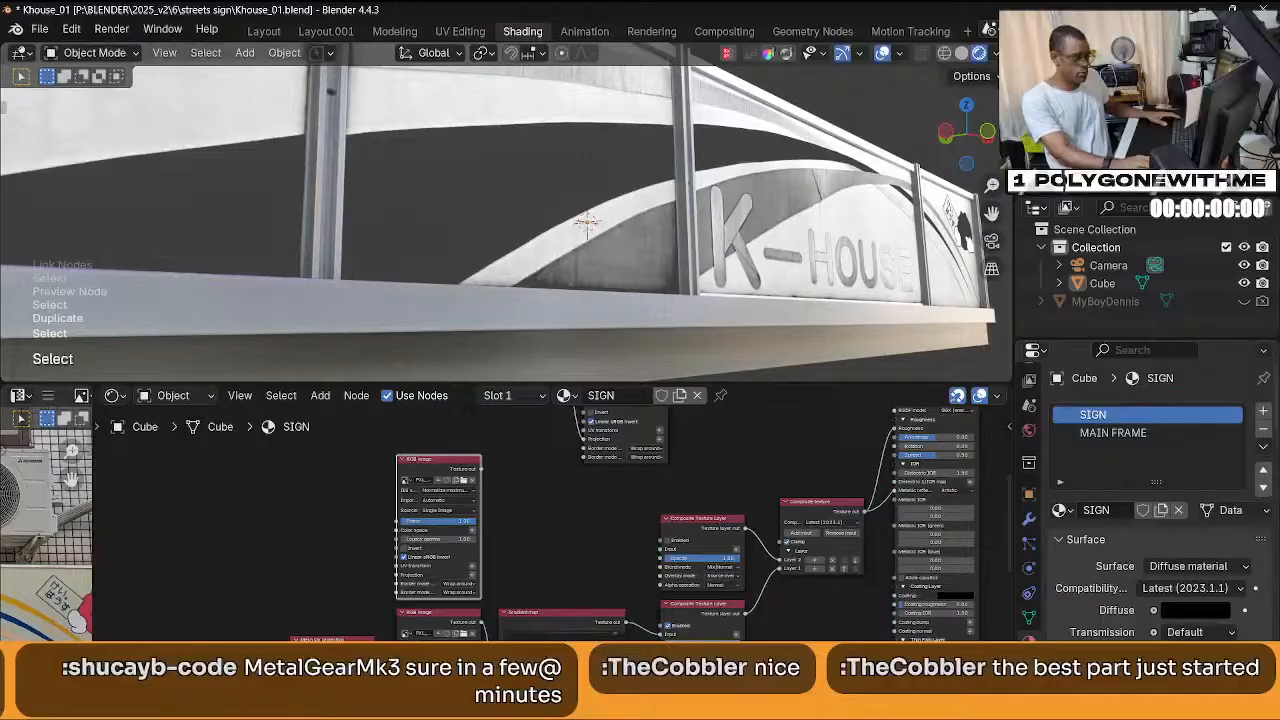
key(ctrl+s)
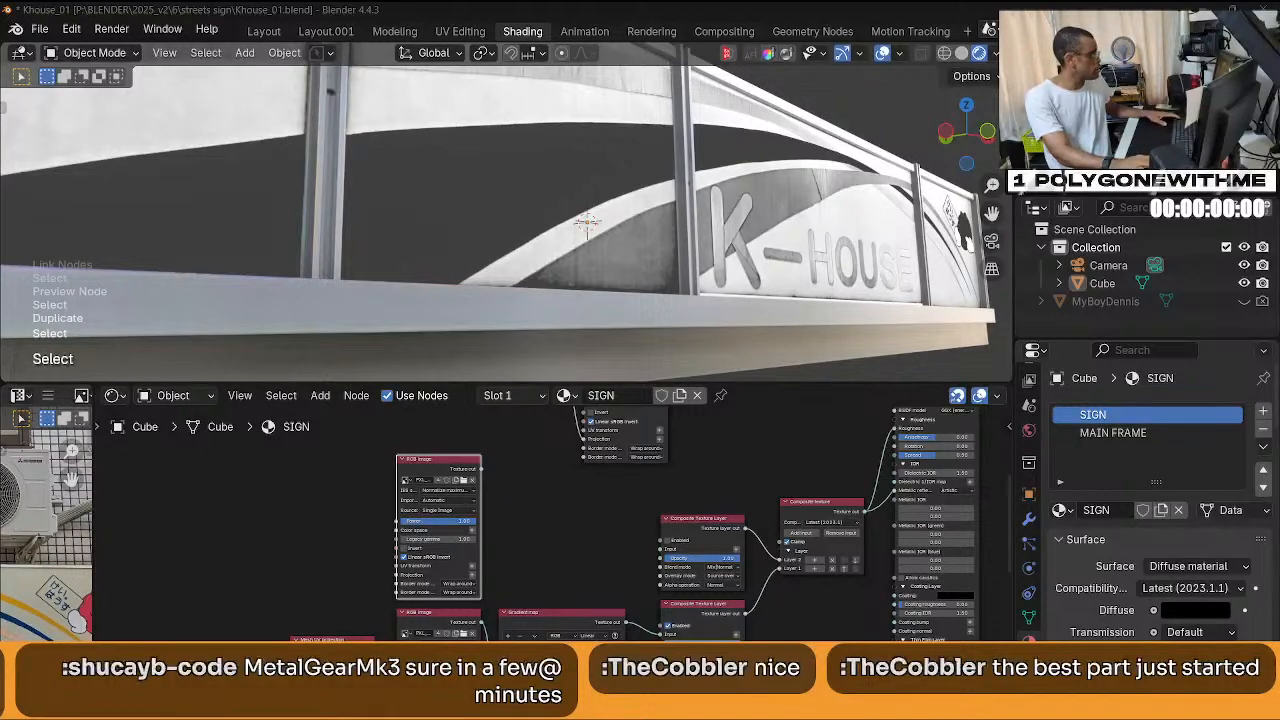
Bring a grunge image file into the node graph as a new RGB image node beside the duplicate, and shift the duplicate slightly.
drag(247, 498, 247, 498)
scroll(300, 540, down, 3)
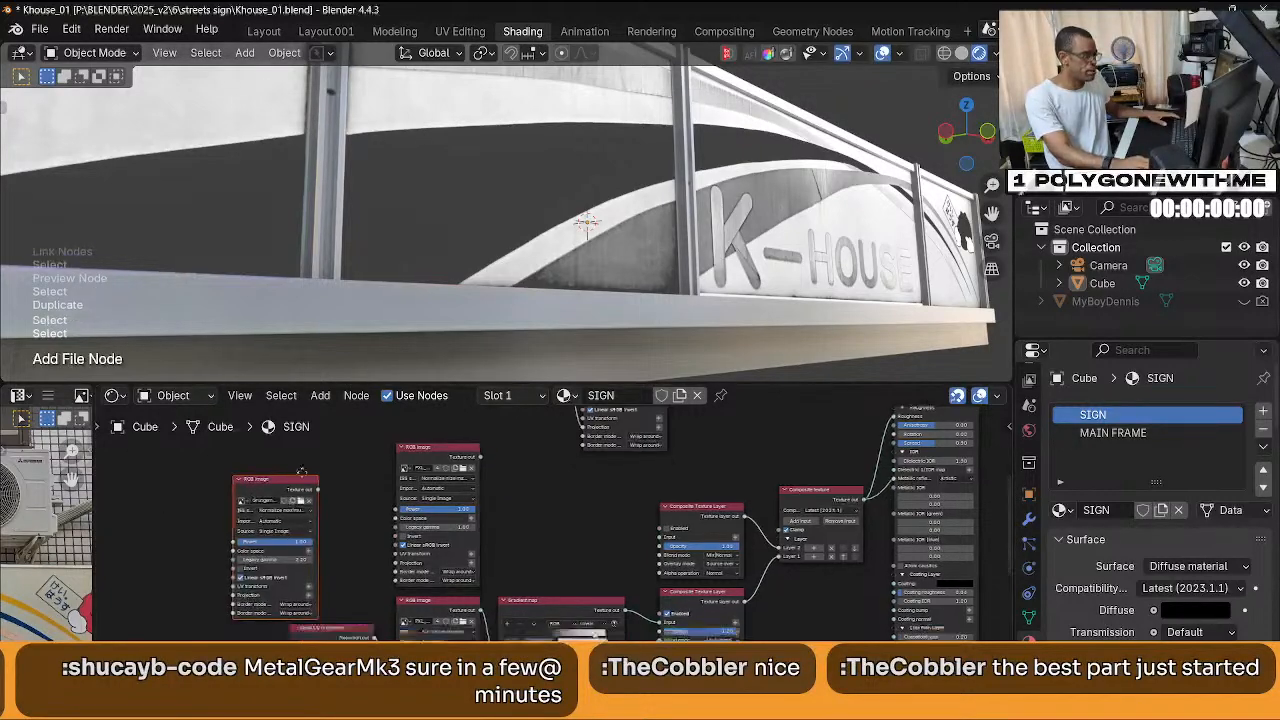
scroll(362, 572, up, 3)
drag(420, 515, 406, 518)
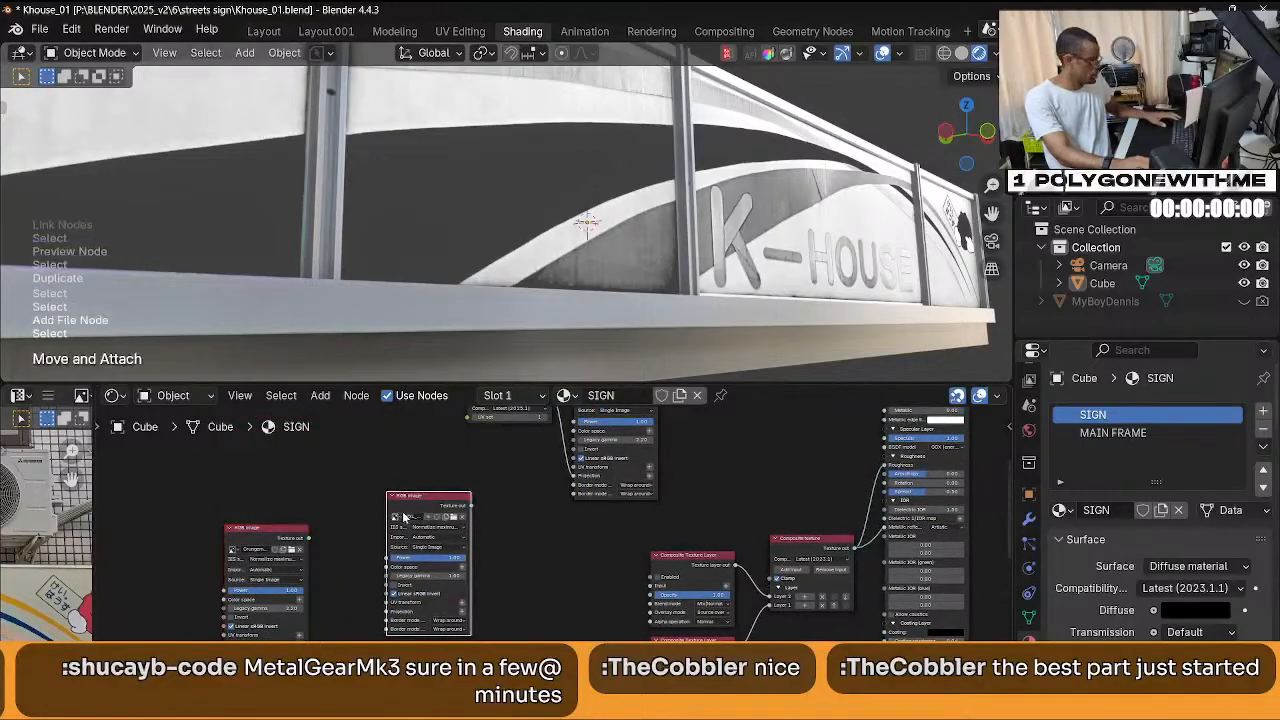
Delete the duplicated RGB image node and move the grunge RGB image node into its place.
key(x)
drag(254, 530, 413, 488)
key(ctrl+z)
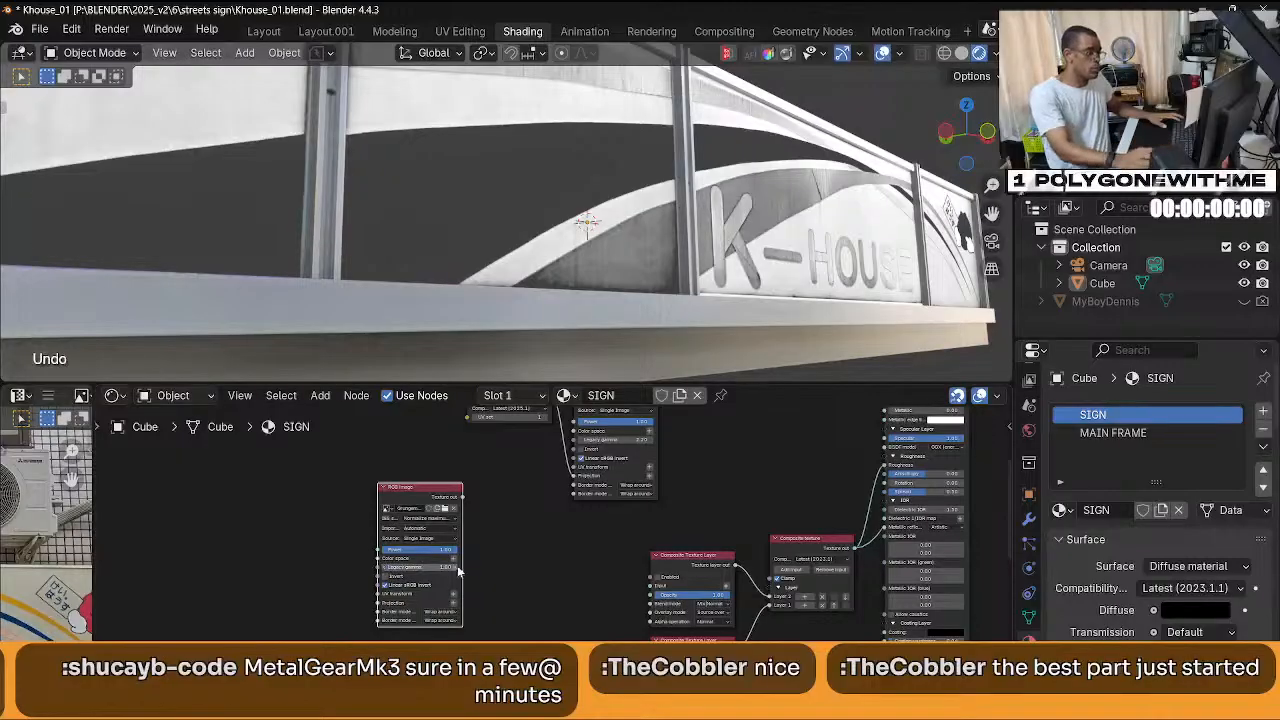
middle_drag(479, 495, 405, 451)
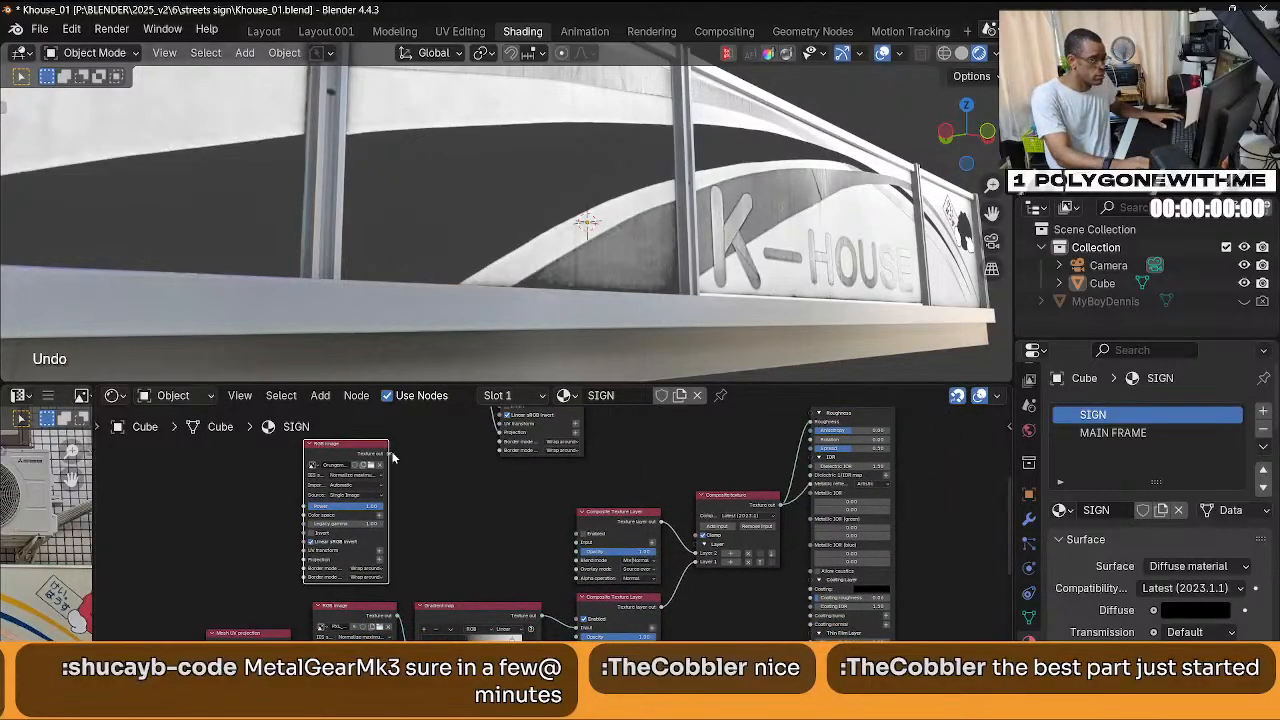
drag(393, 457, 415, 475)
click(458, 510)
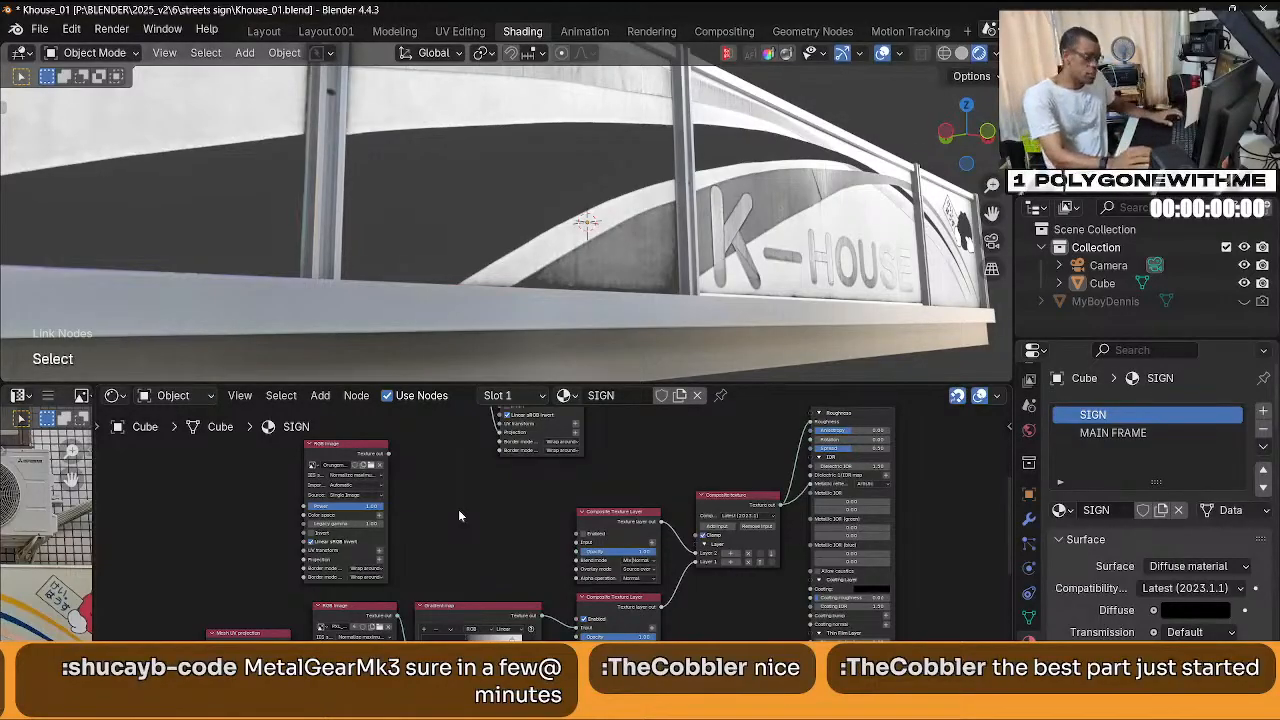
Add a Grayscale image node beside the grunge RGB image node.
key(shift+a)
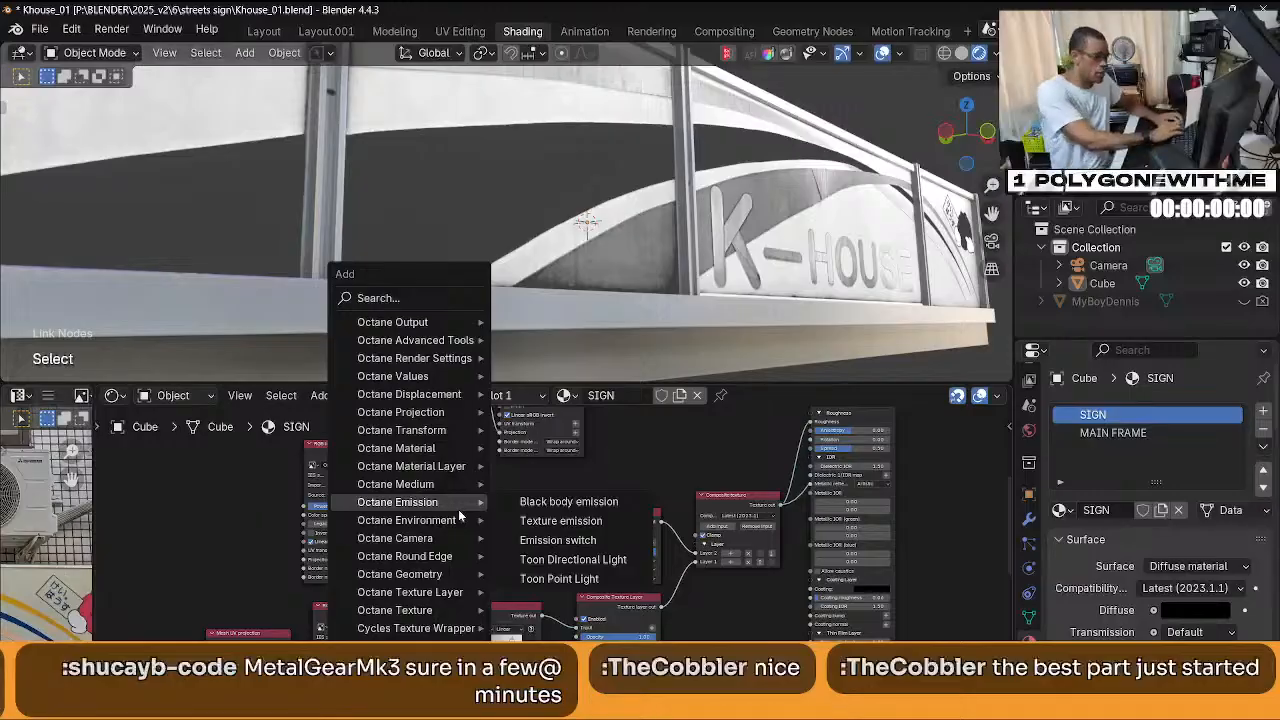
text(GR)
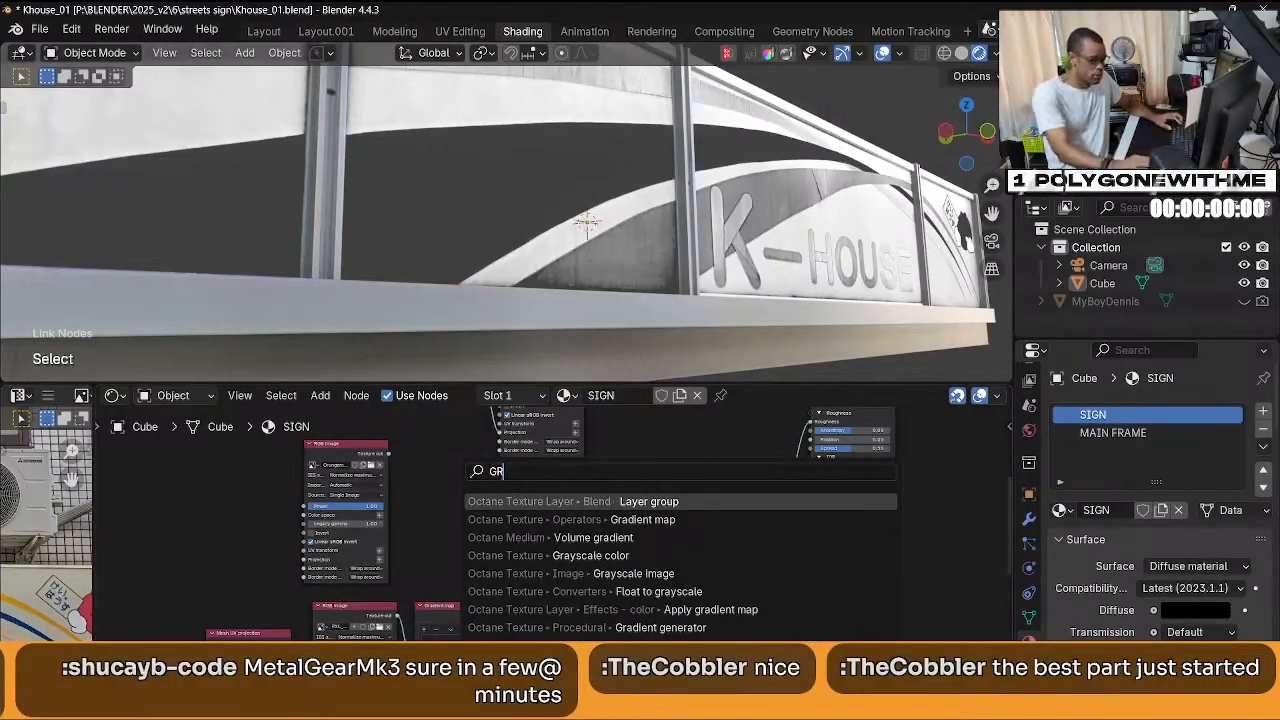
key(Down)
key(Down)
key(Down)
key(Down)
key(Return)
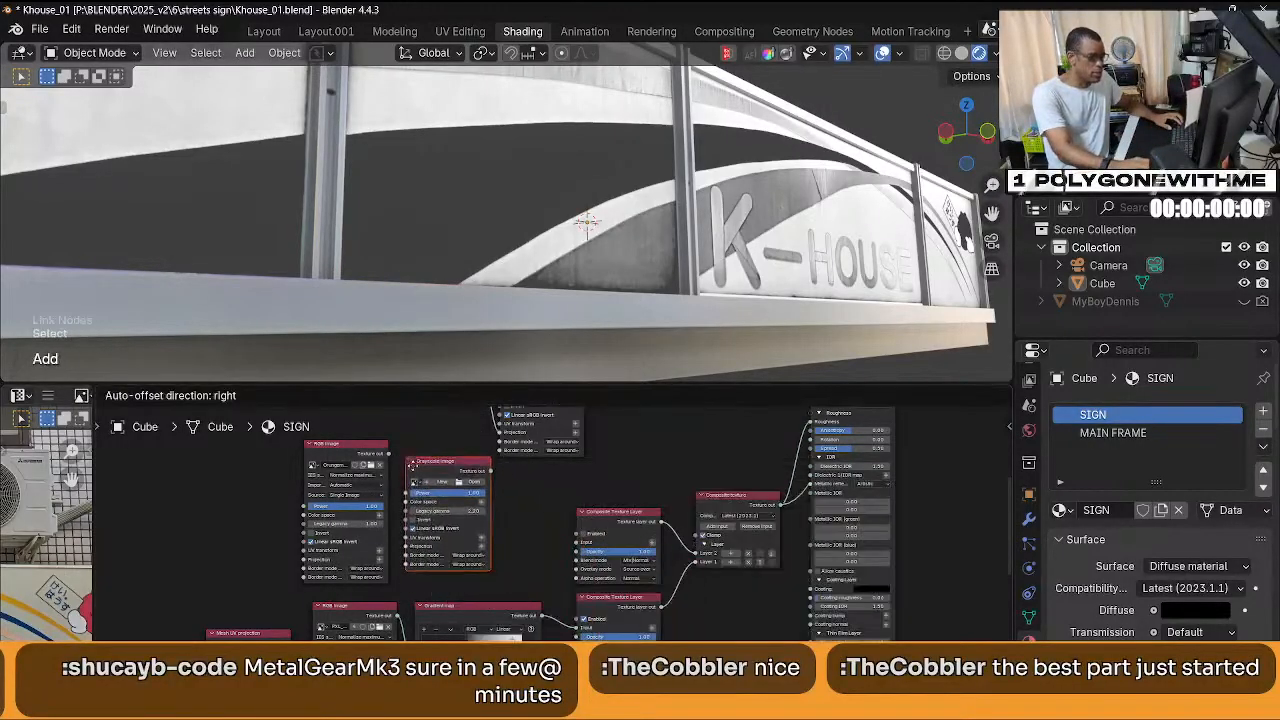
click(470, 505)
scroll(470, 505, up, 1)
scroll(403, 503, up, 1)
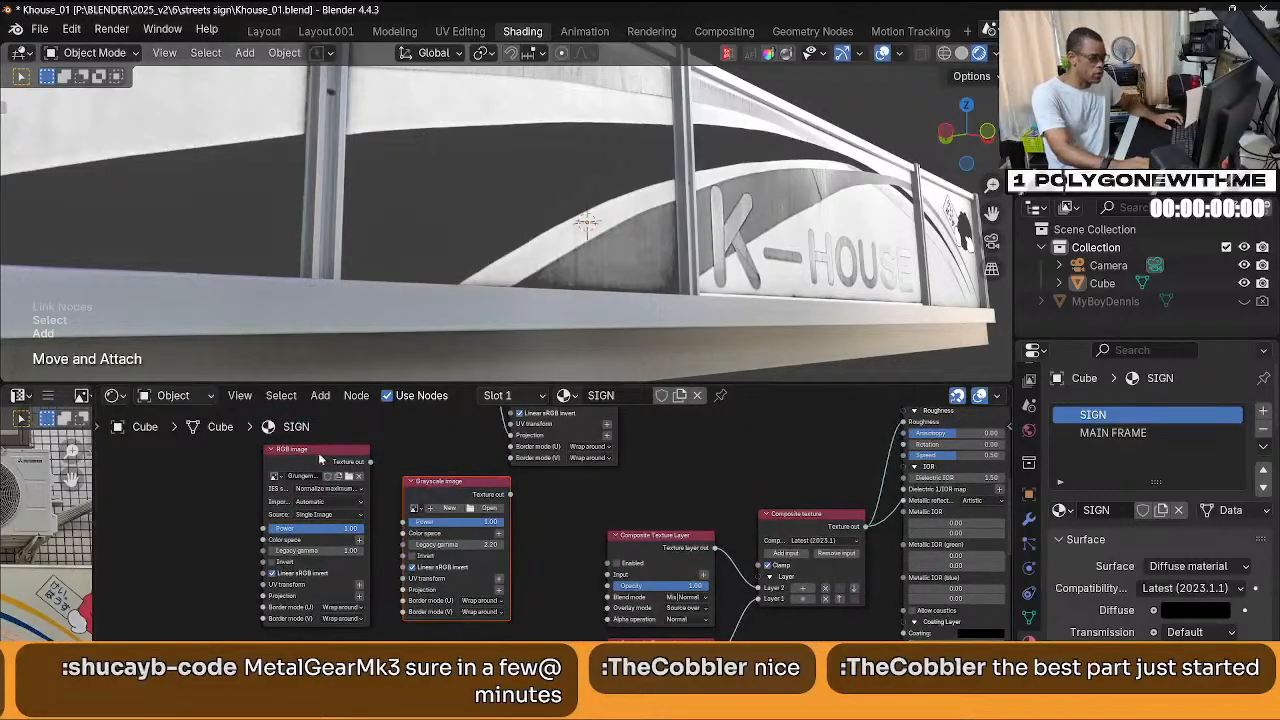
Assign the existing grunge image to the Grayscale image node, and replace the grunge RGB image node with it.
click(453, 503)
click(415, 510)
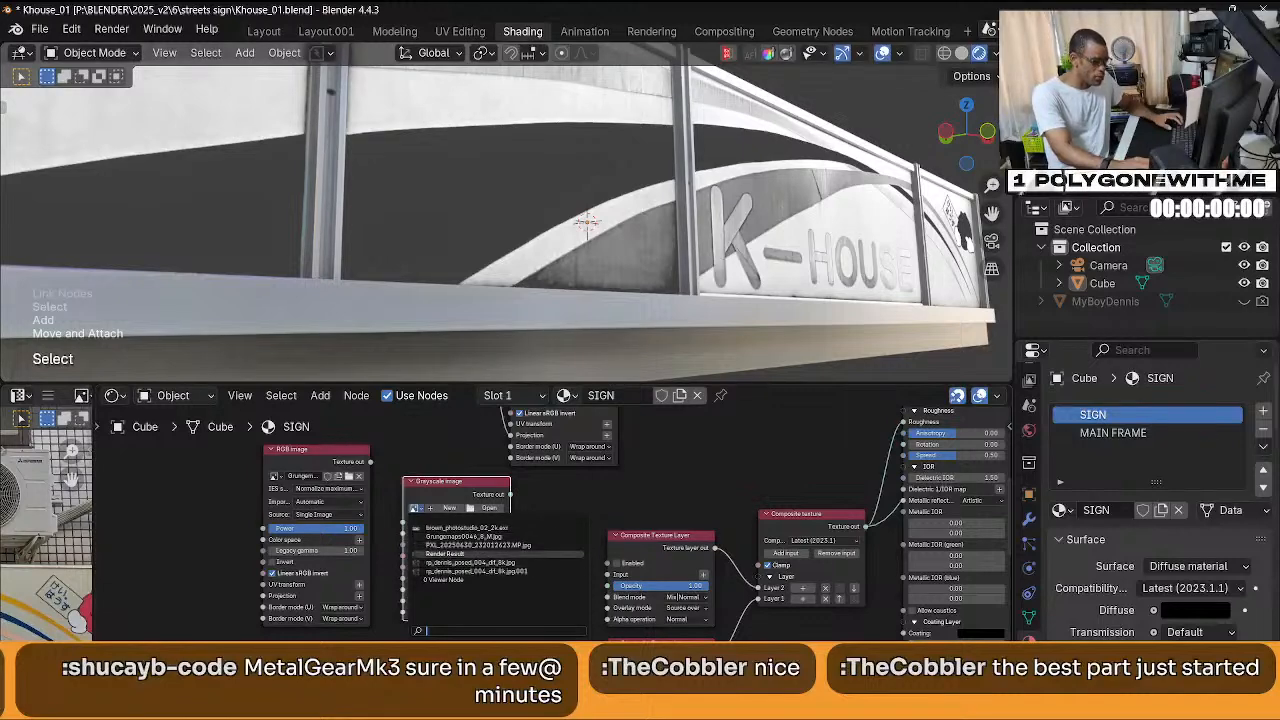
click(462, 537)
click(319, 452)
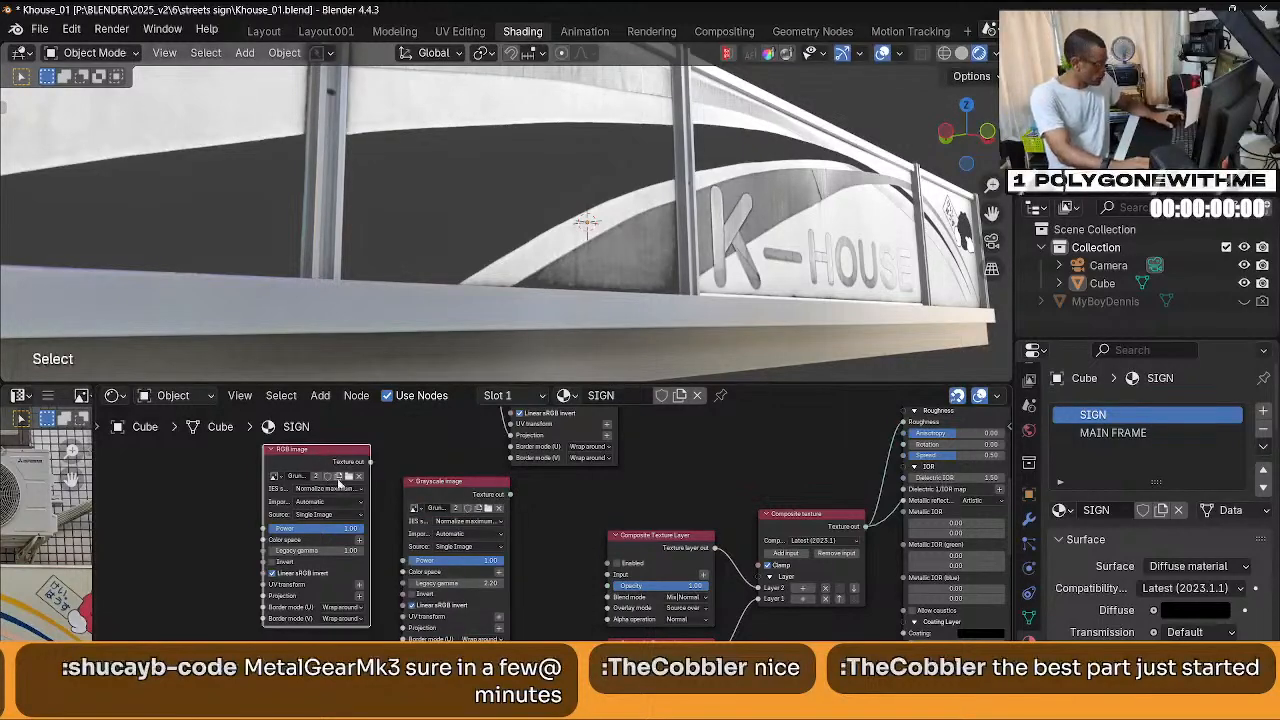
key(Delete)
middle_drag(545, 562, 492, 533)
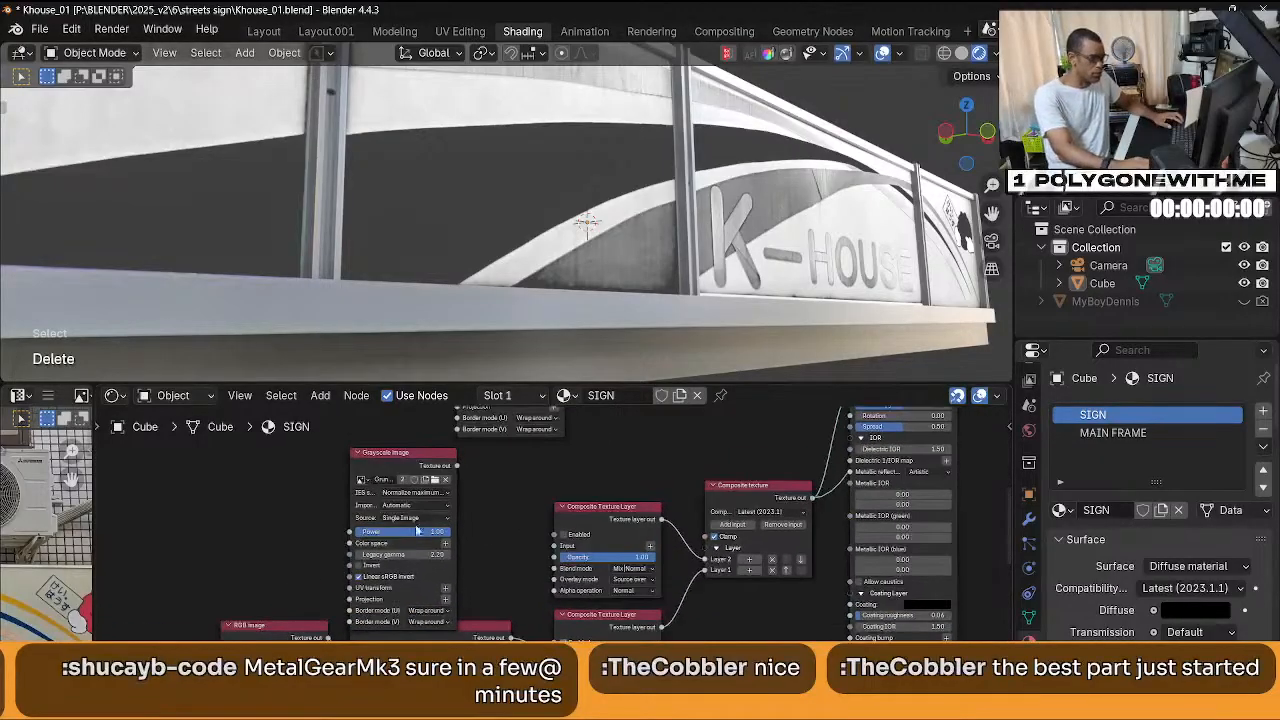
drag(400, 478, 376, 448)
middle_drag(482, 560, 486, 586)
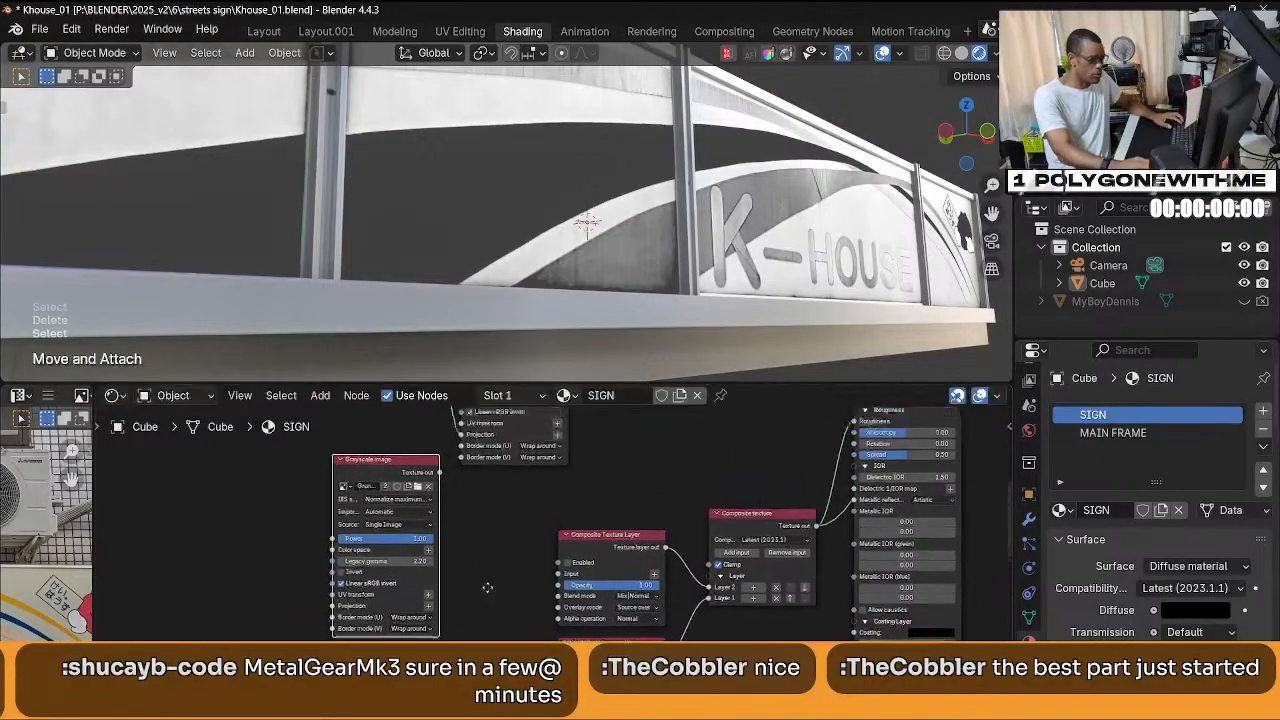
Move the upper Mesh UV projection and RGB image nodes toward the material and link the image's Texture out to Albedo.
scroll(531, 551, down, 3)
middle_drag(538, 551, 532, 707)
drag(370, 481, 491, 461)
middle_drag(551, 604, 494, 602)
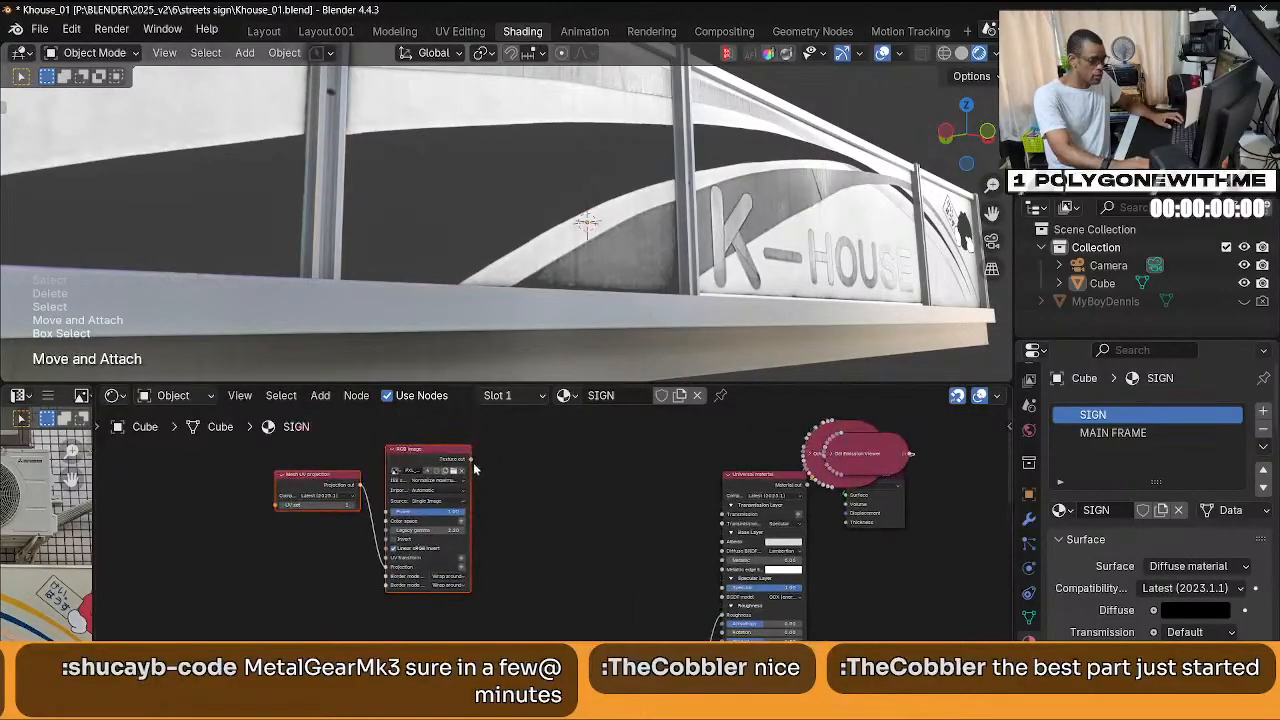
drag(472, 460, 722, 541)
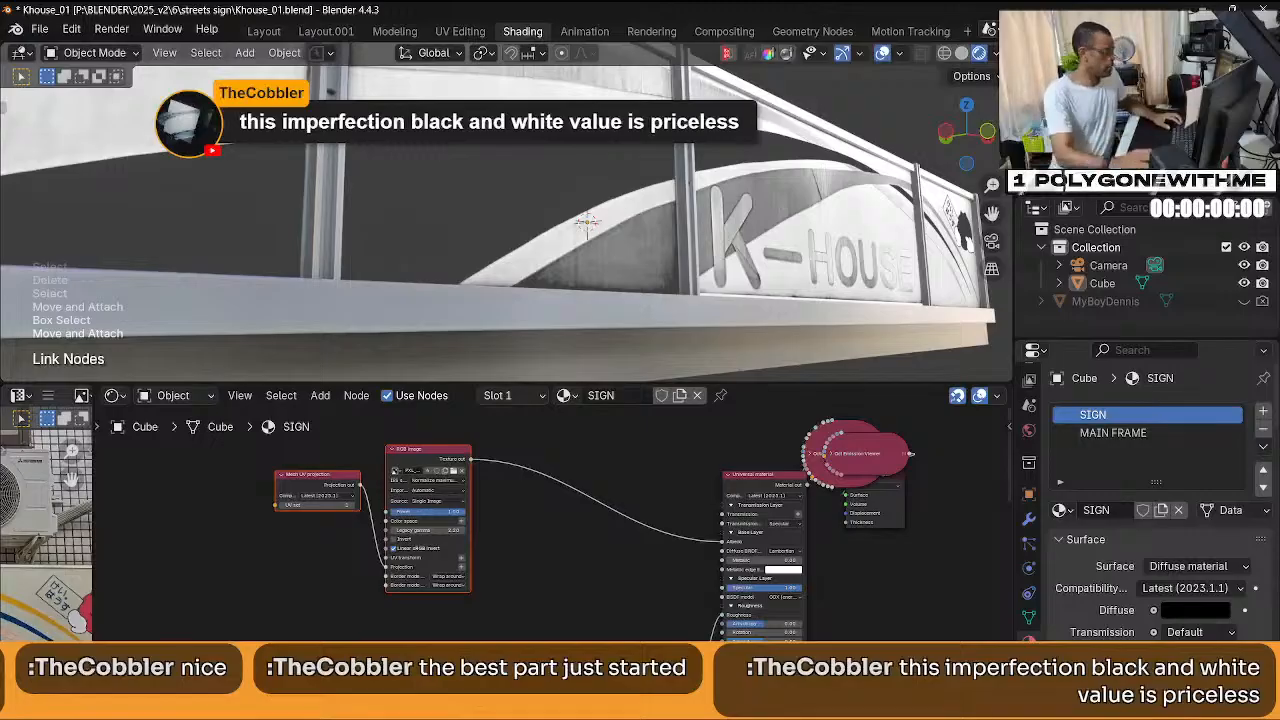
Link the Grayscale image node to the upper Composite Texture Layer's Input and enable that layer.
middle_drag(617, 561, 405, 512)
scroll(374, 503, up, 1)
click(347, 493)
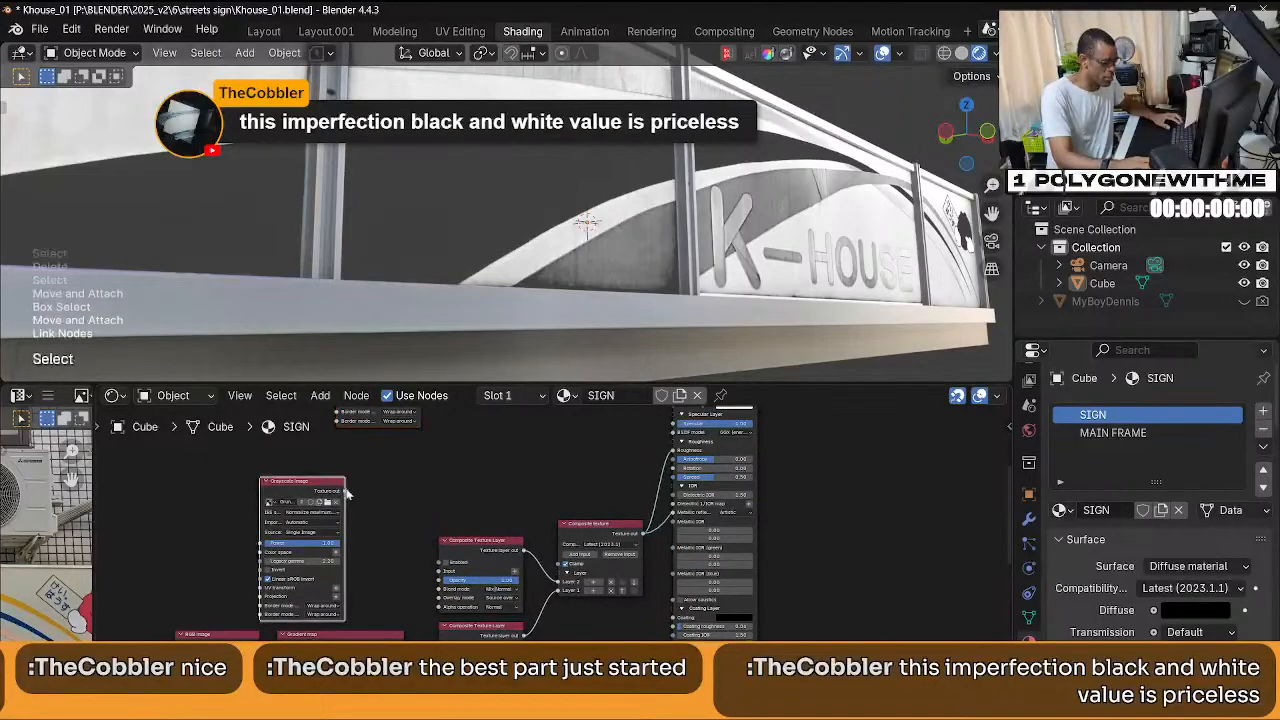
drag(400, 573, 440, 571)
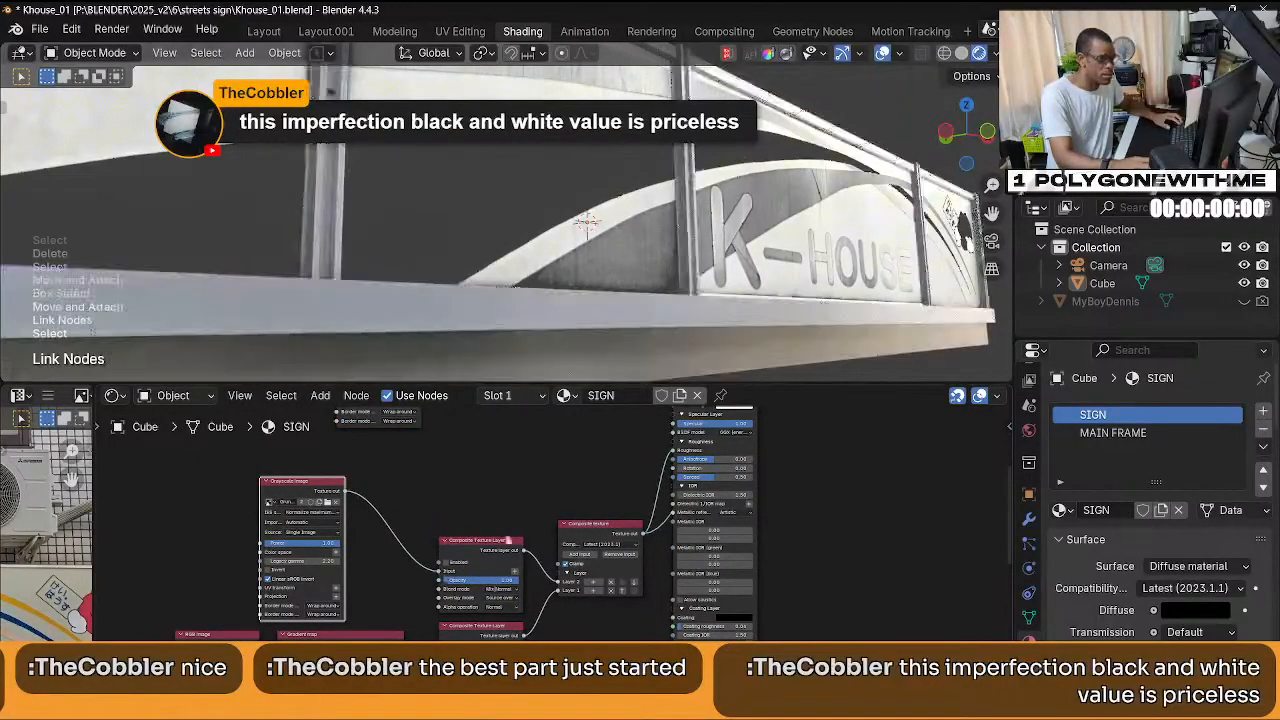
middle_drag(518, 528, 471, 515)
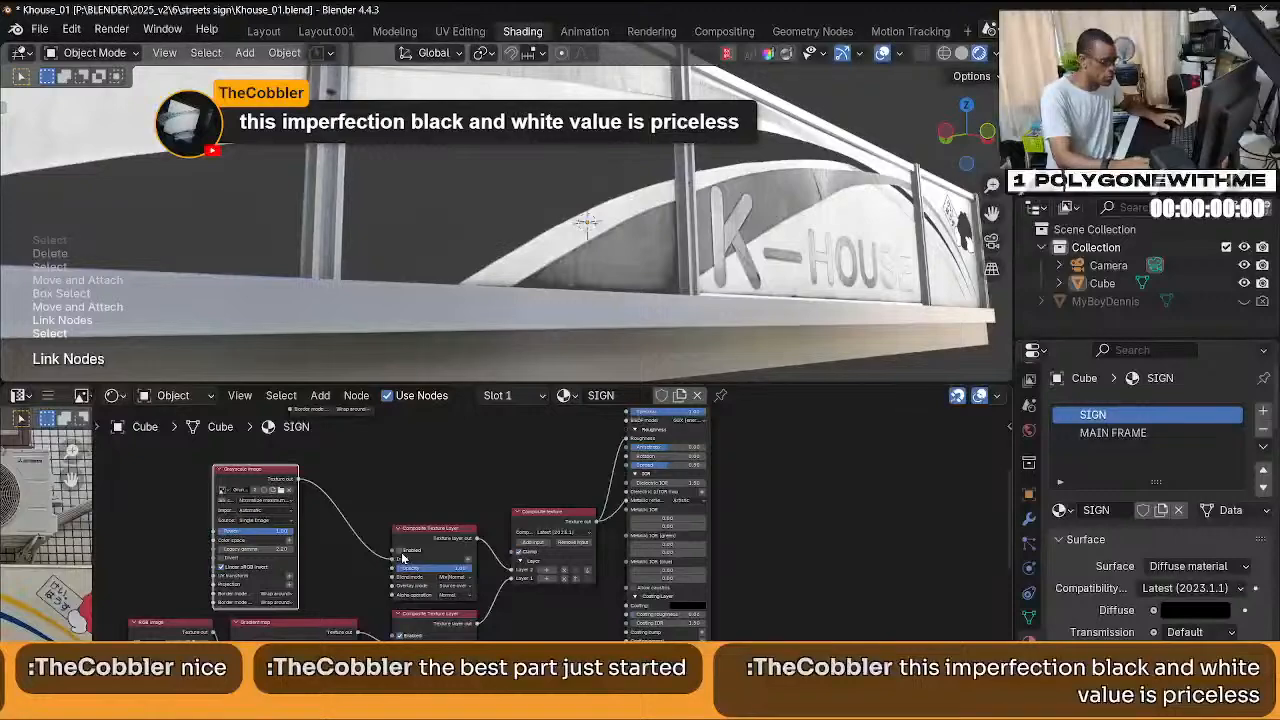
key(ctrl+z)
Move the Grayscale image node farther from the texture layers and set its Legacy gamma to 1.
middle_drag(291, 511, 568, 459)
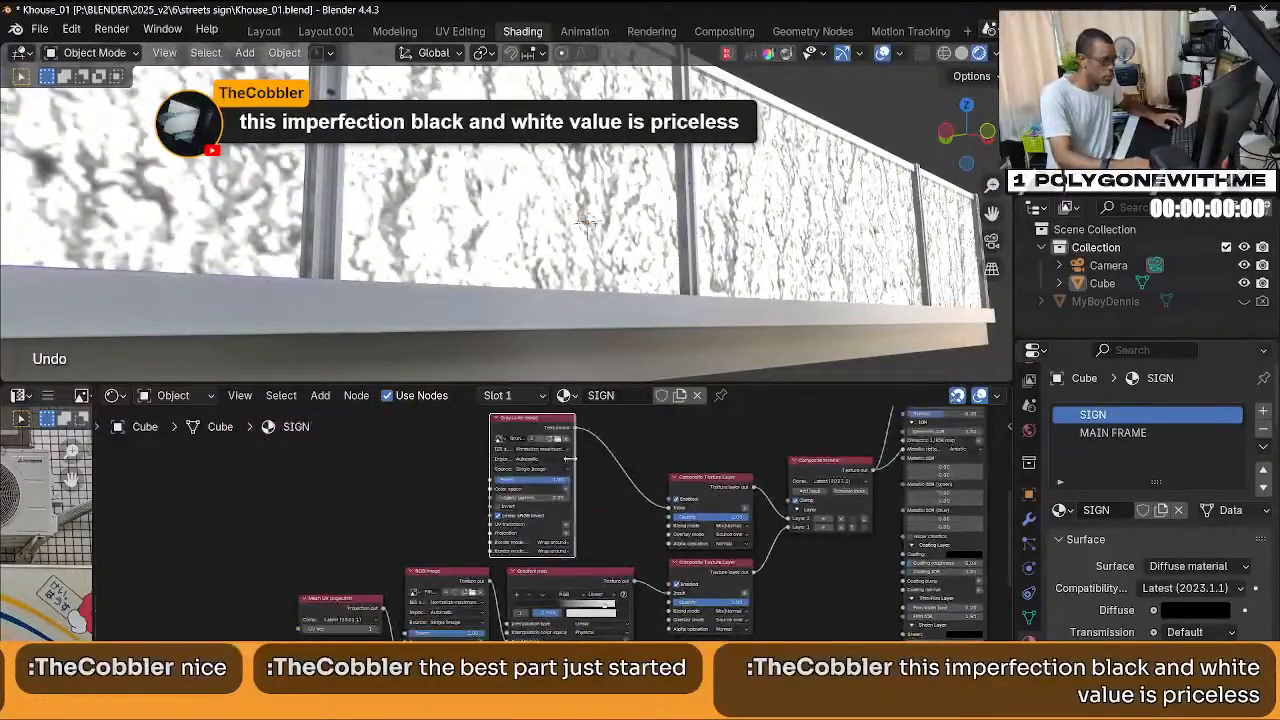
drag(524, 433, 440, 436)
middle_drag(440, 436, 501, 452)
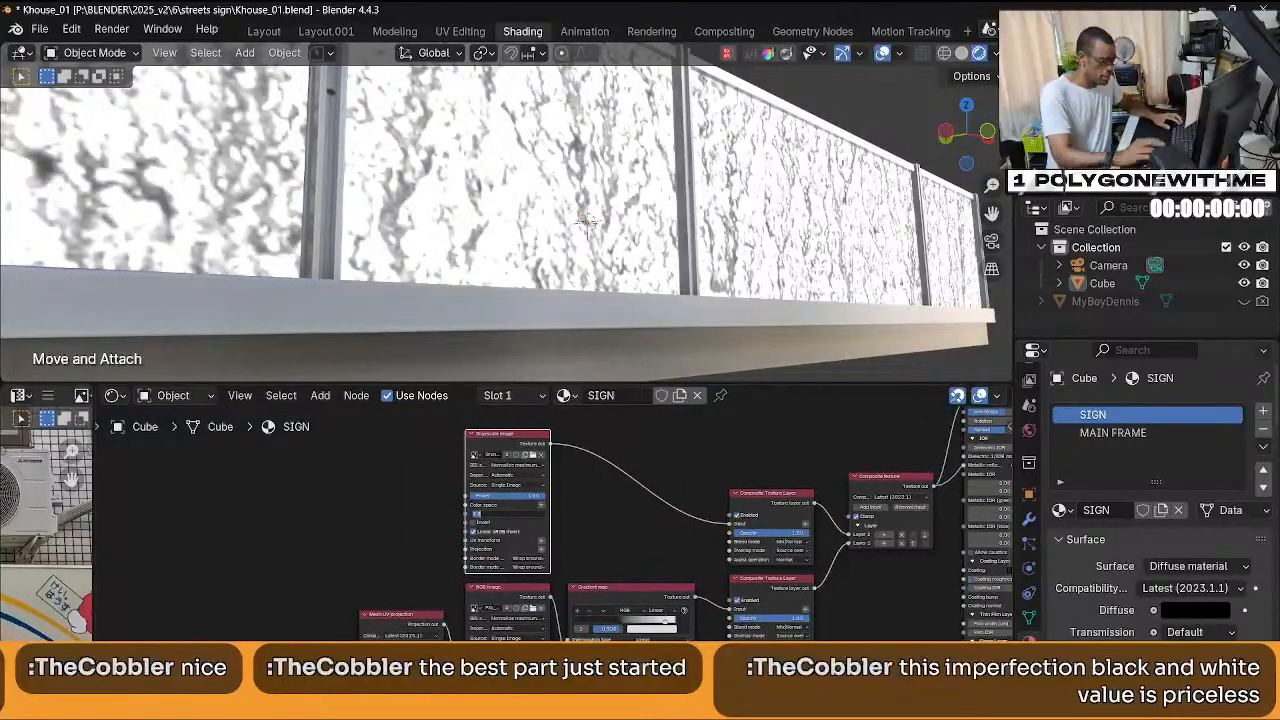
key(ctrl+z)
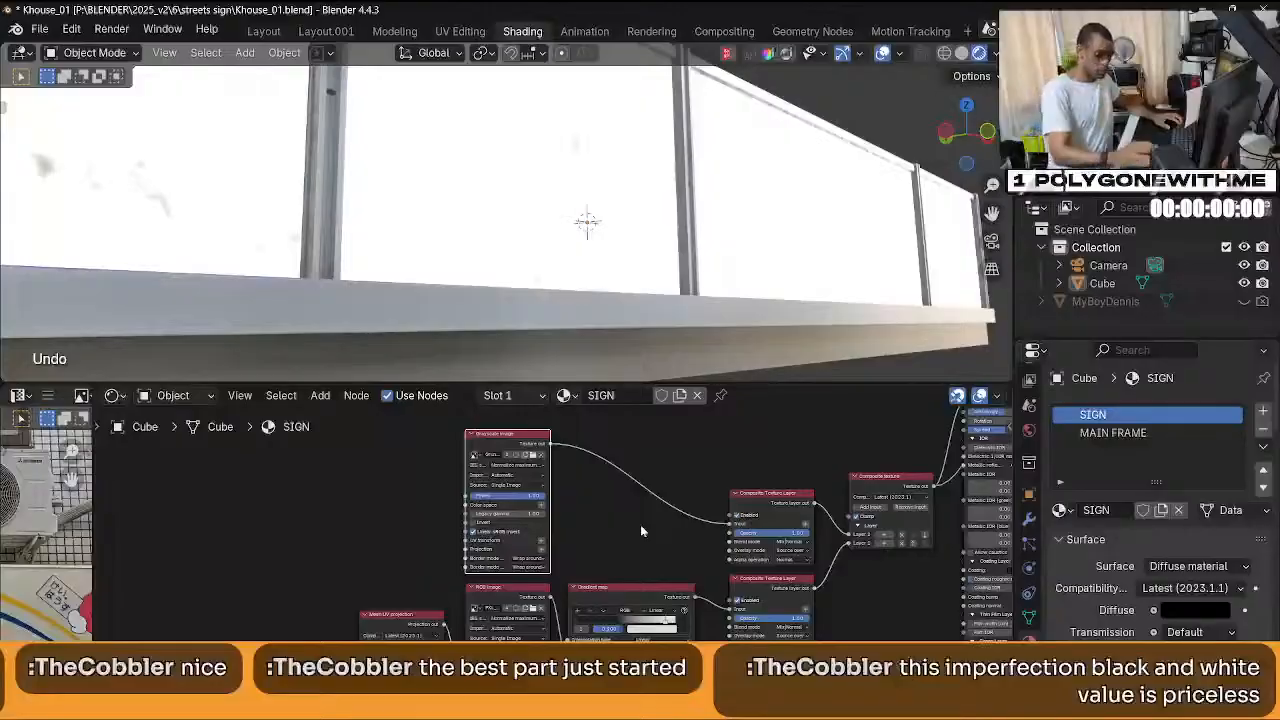
Try a Legacy gamma of 2.2 on the Grayscale image node and return it to 1.
click(537, 512)
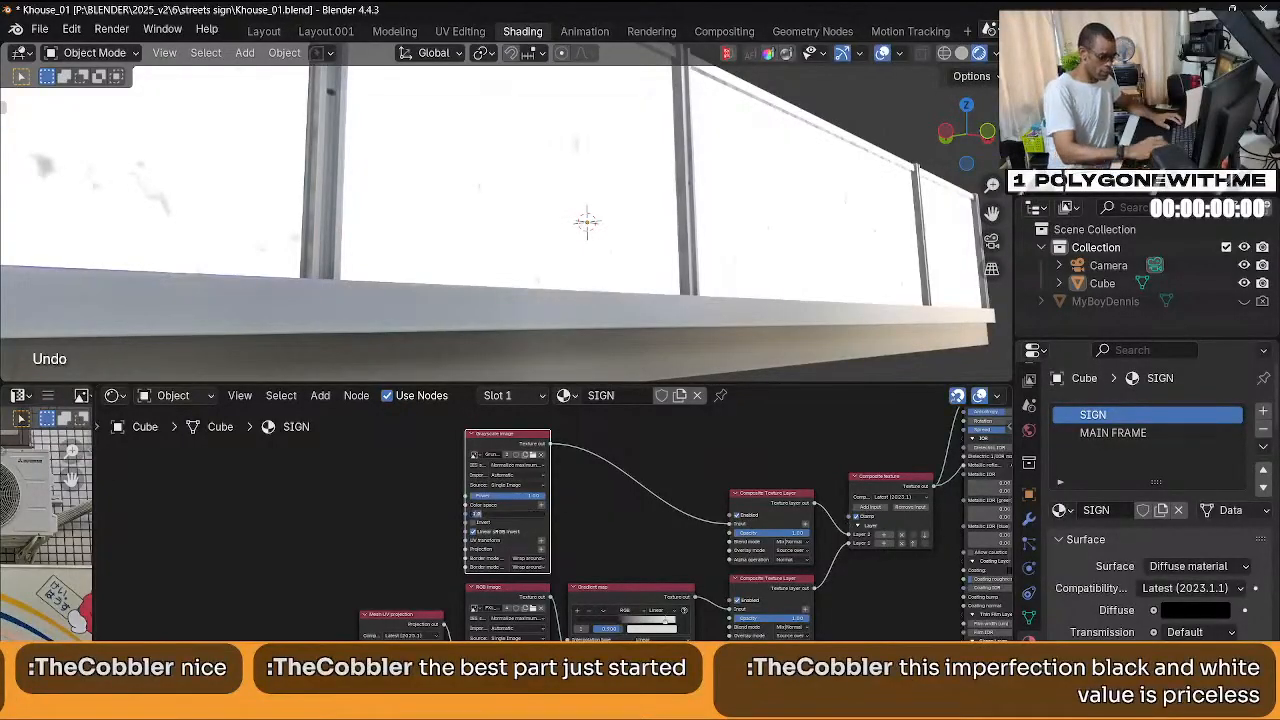
text(2.2)
key(Return)
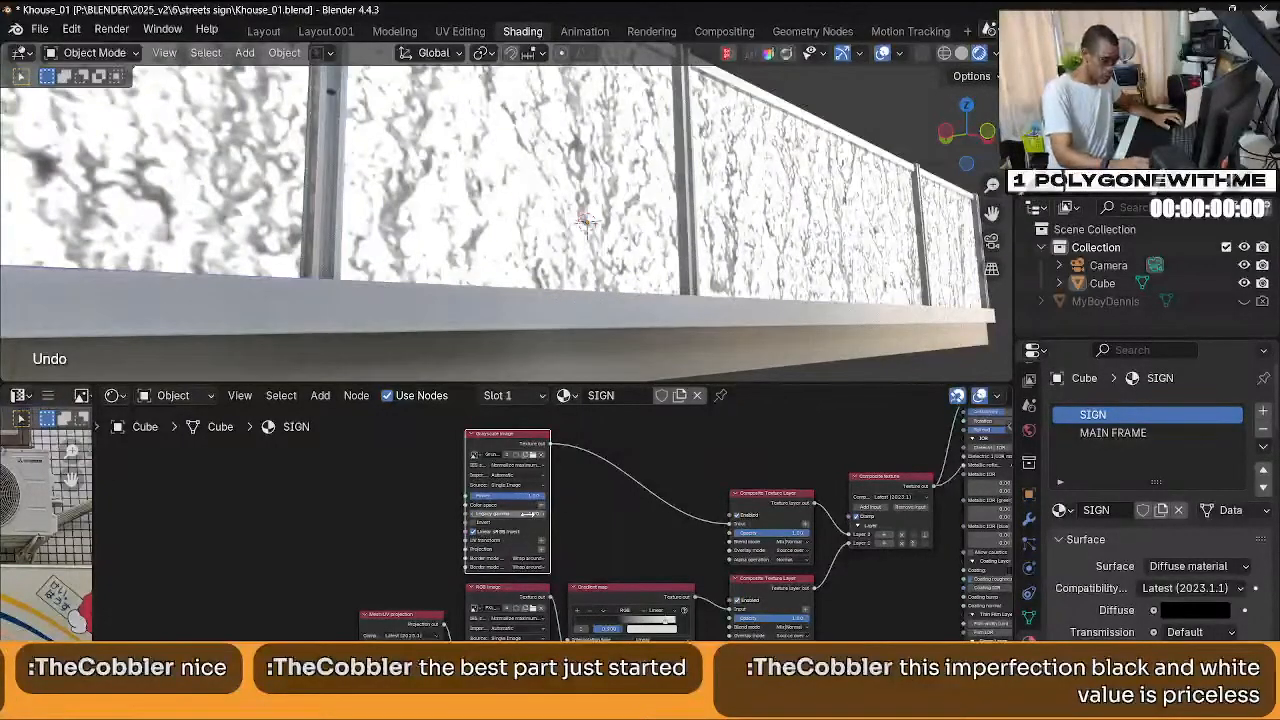
click(535, 513)
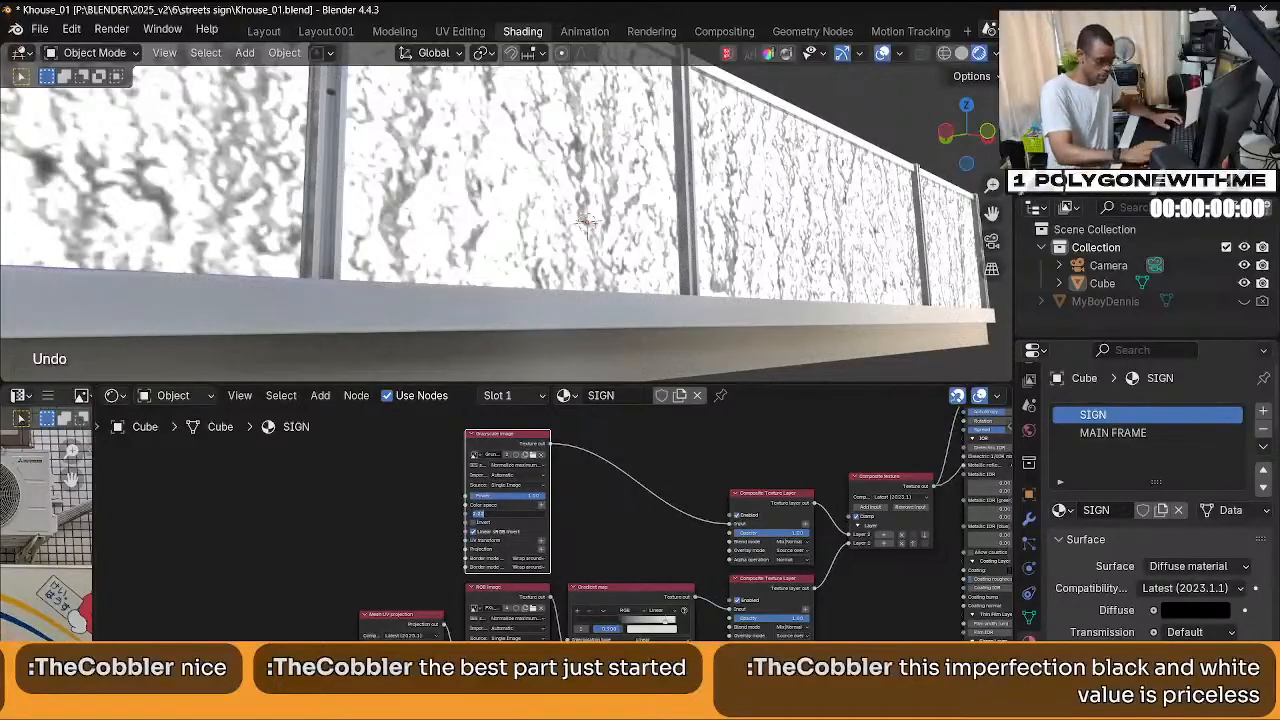
text(1)
key(Return)
Add a Mesh UV projection to the Grayscale image's Projection input and place it just above the other projection node.
middle_drag(581, 545, 591, 567)
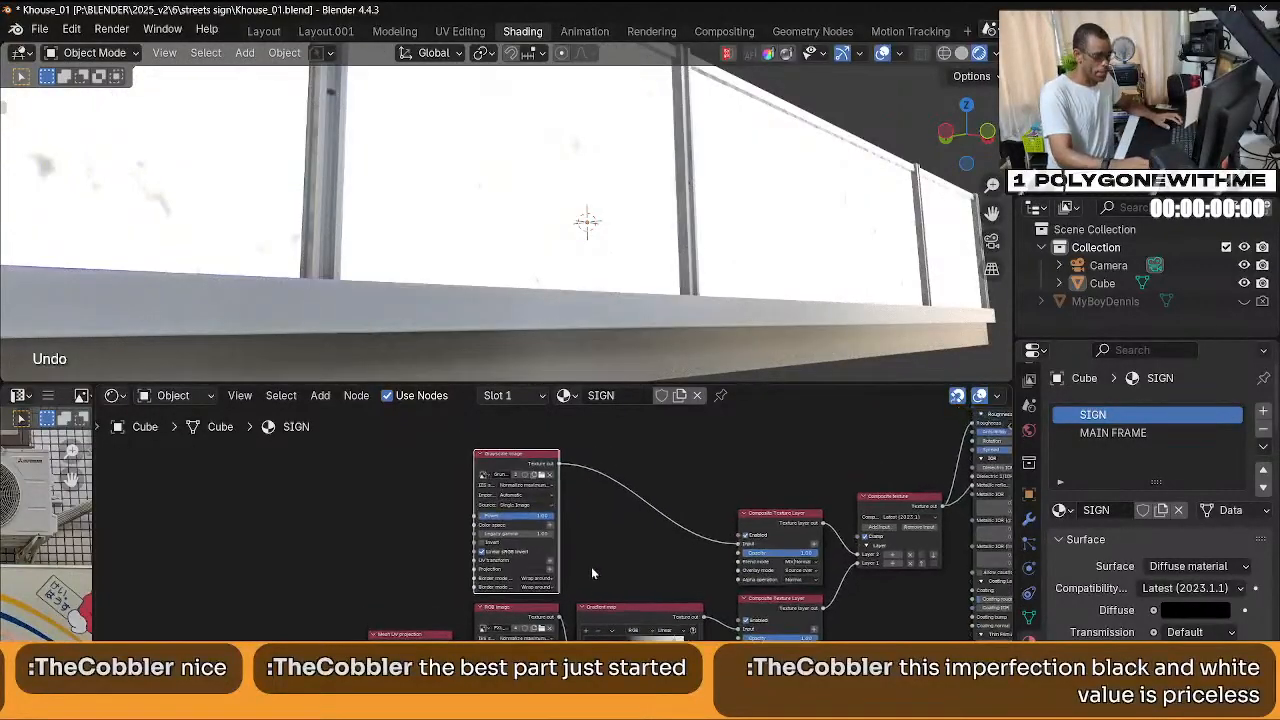
scroll(592, 566, down, 2)
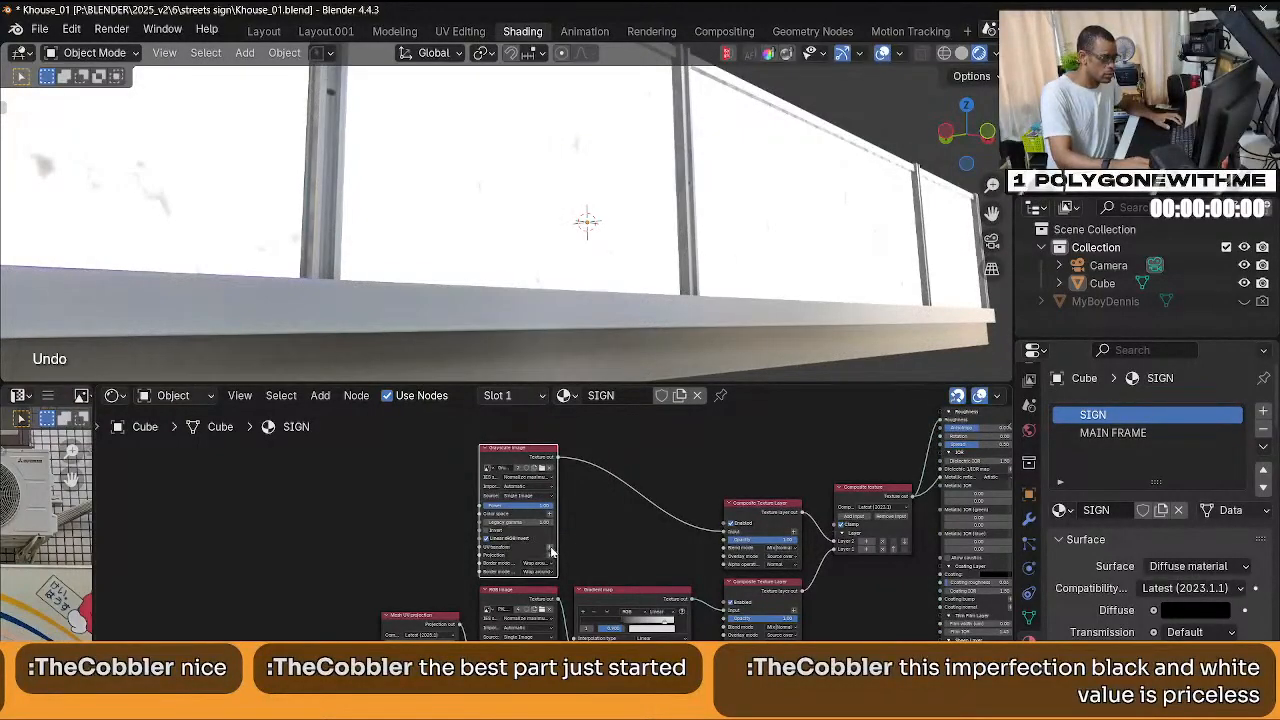
click(552, 556)
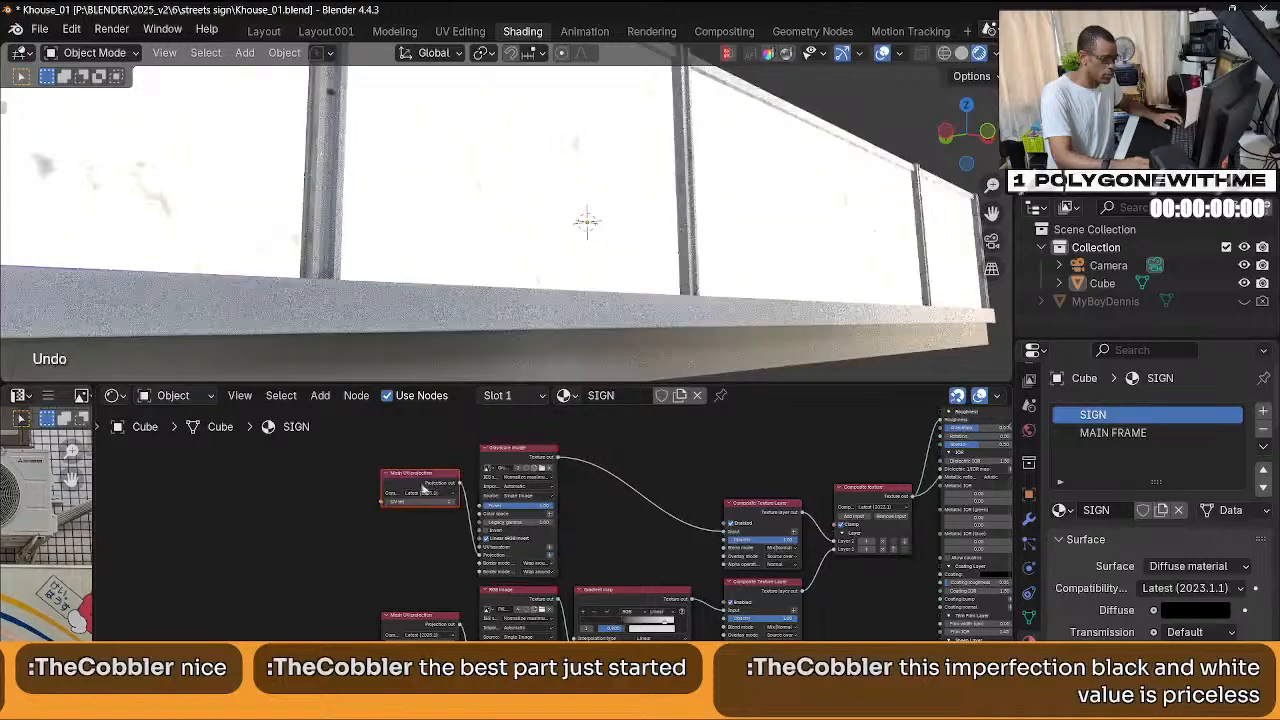
drag(424, 484, 428, 577)
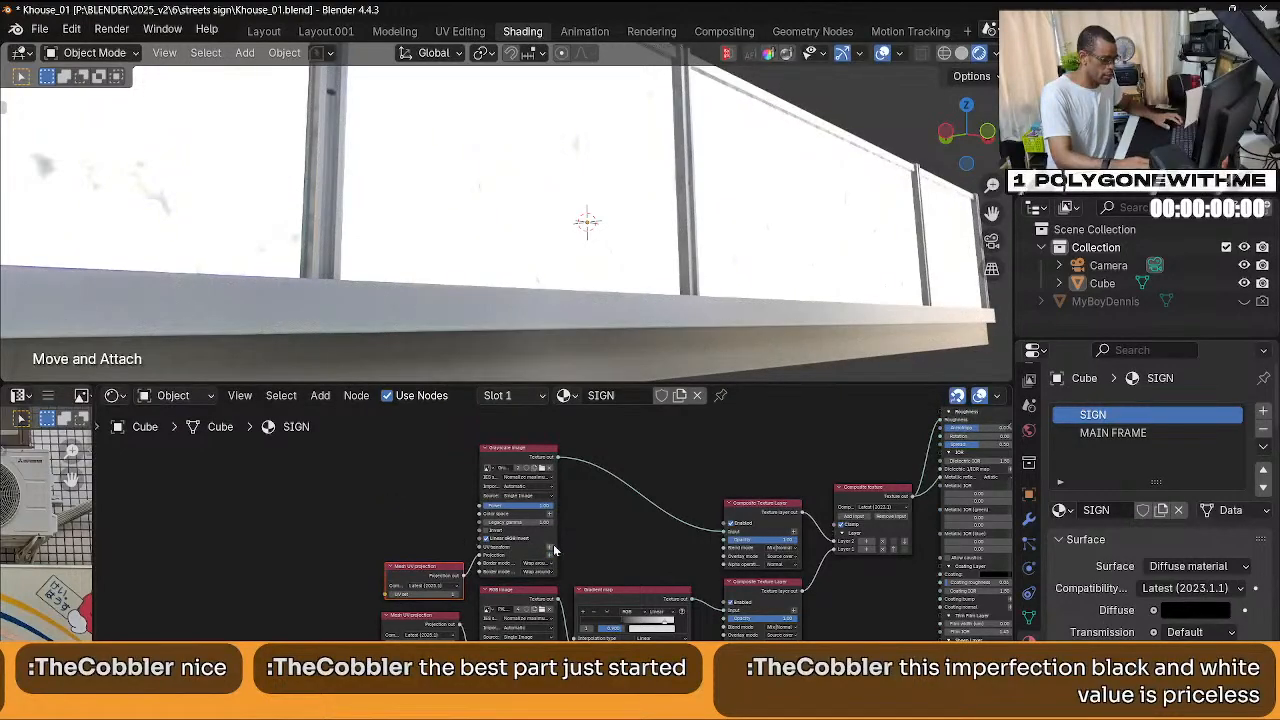
Add a 3D transformation to the Grayscale image's UV transform input, place it above the projection node, and reduce its scale uniformly on all axes.
click(553, 544)
drag(437, 465, 437, 510)
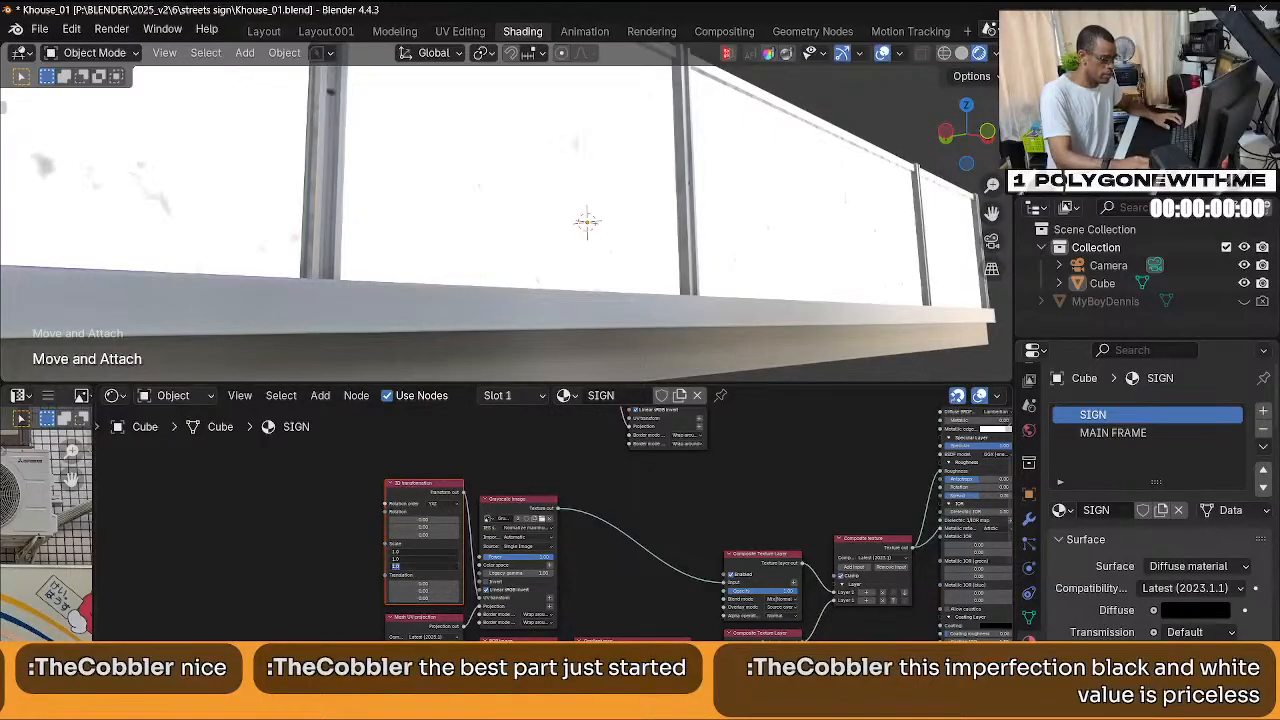
key(ctrl+z)
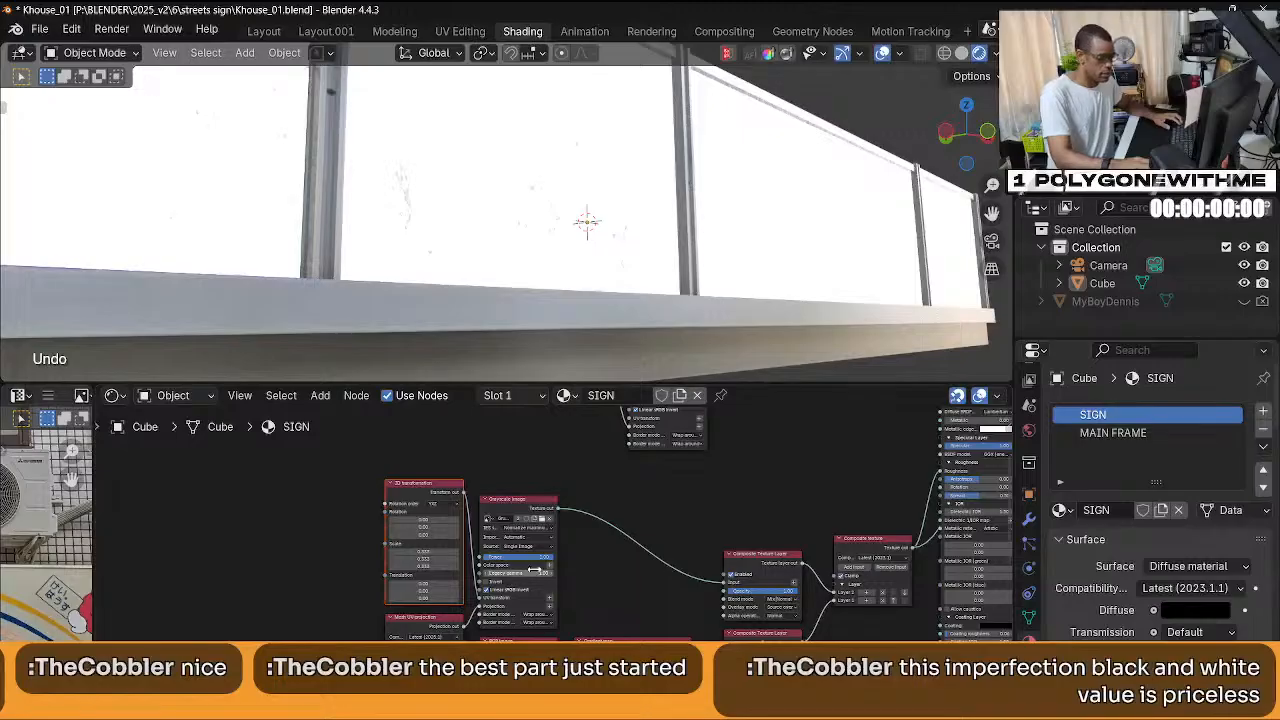
middle_drag(637, 574, 610, 535)
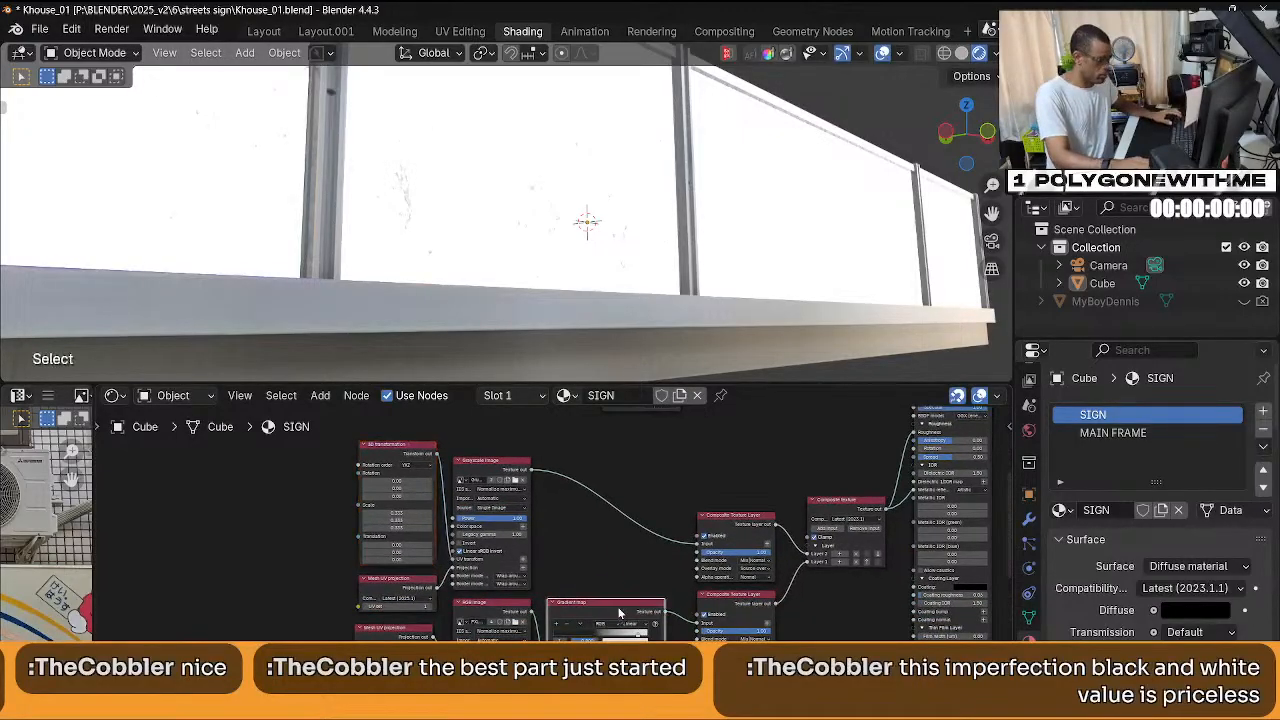
Insert a Gradient map node between the upper Grayscale image and its Composite Texture Layer.
key(q)
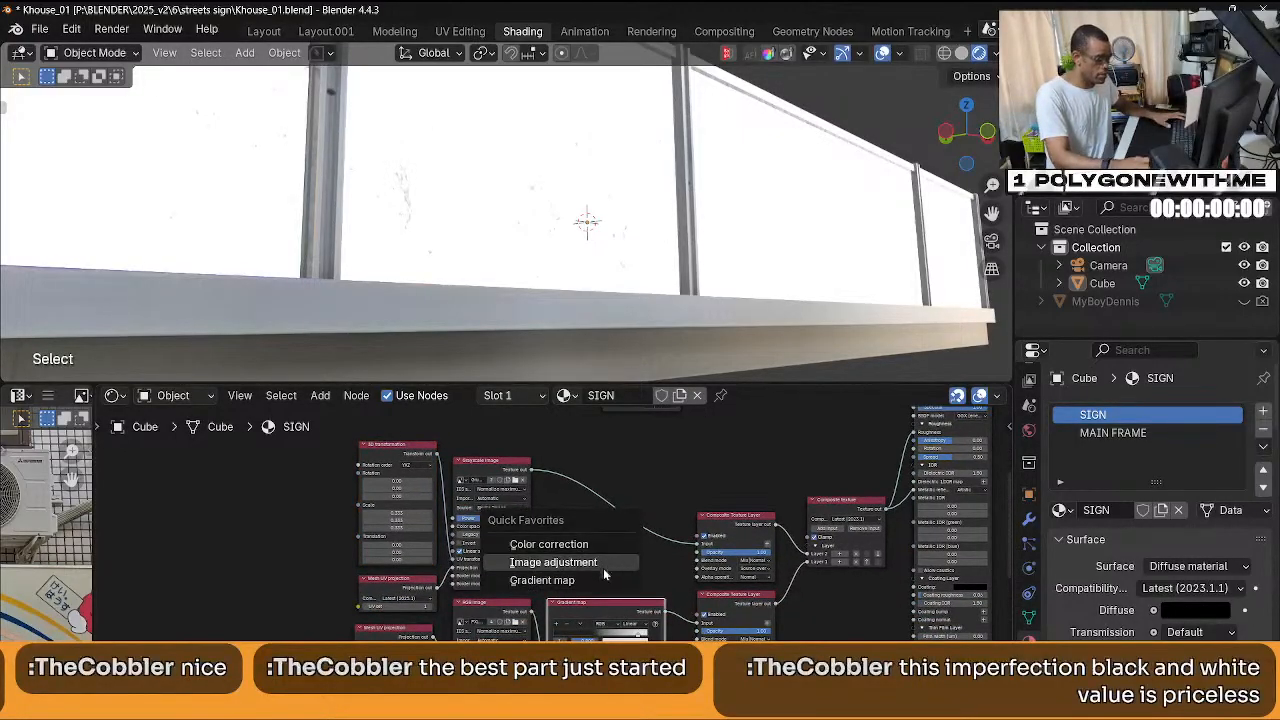
click(602, 581)
click(128, 483)
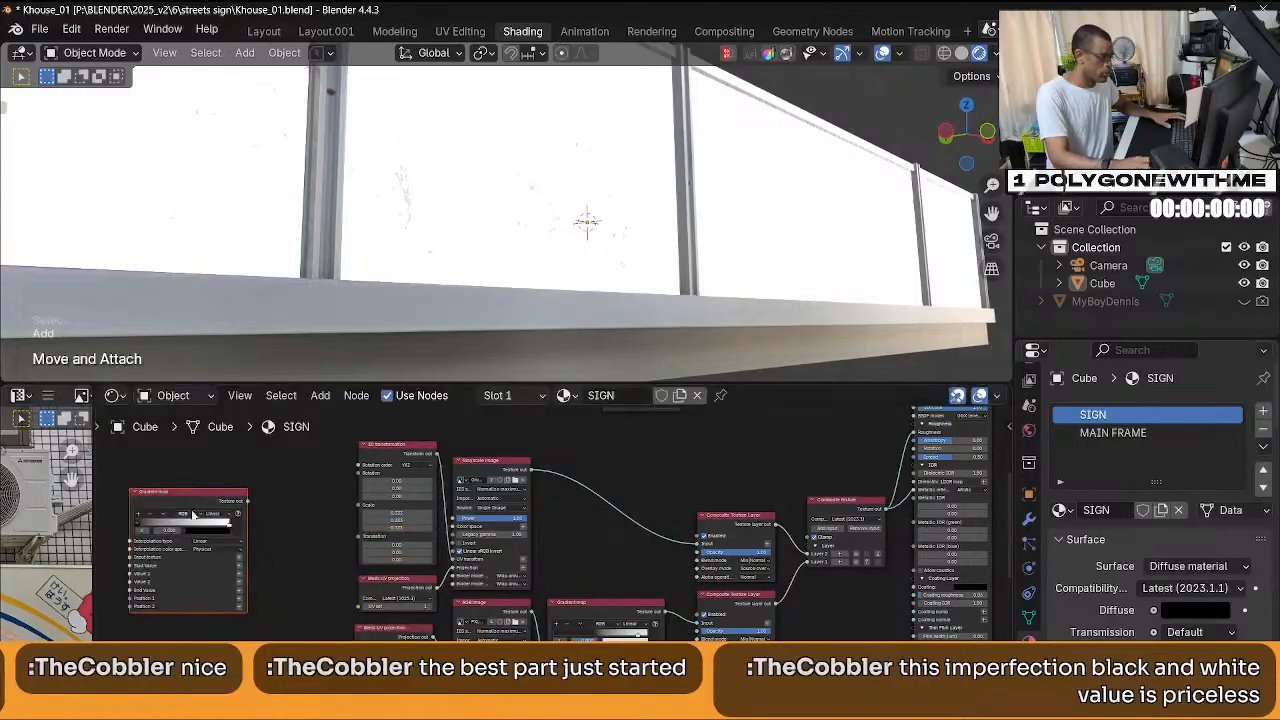
drag(196, 507, 611, 469)
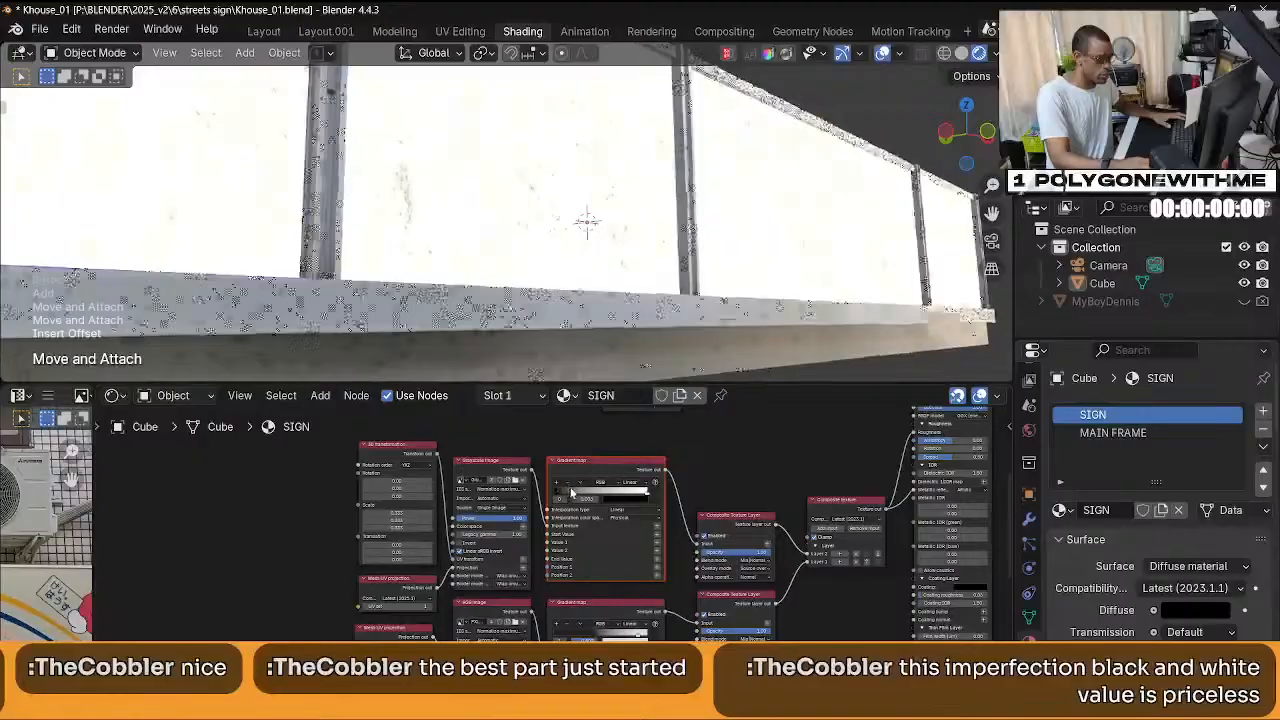
Set the new gradient map's end stop to white and move its black stop to about position 0.4.
key(ctrl+z)
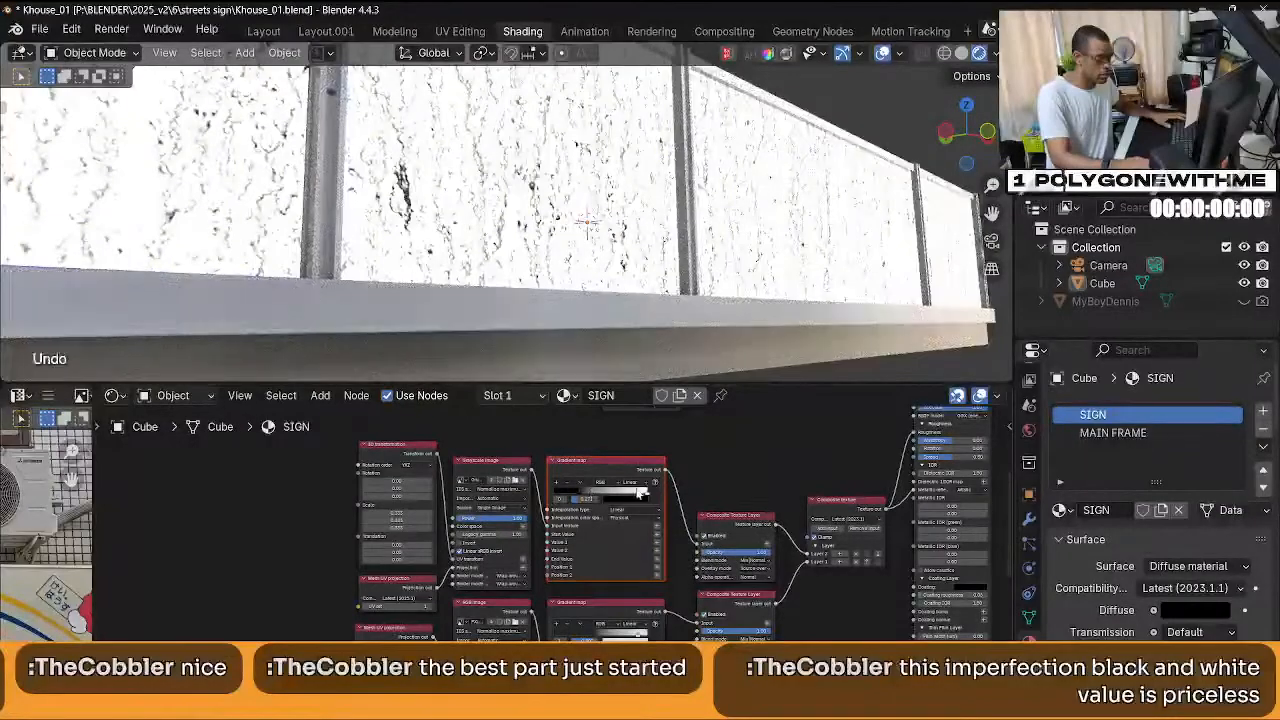
click(640, 497)
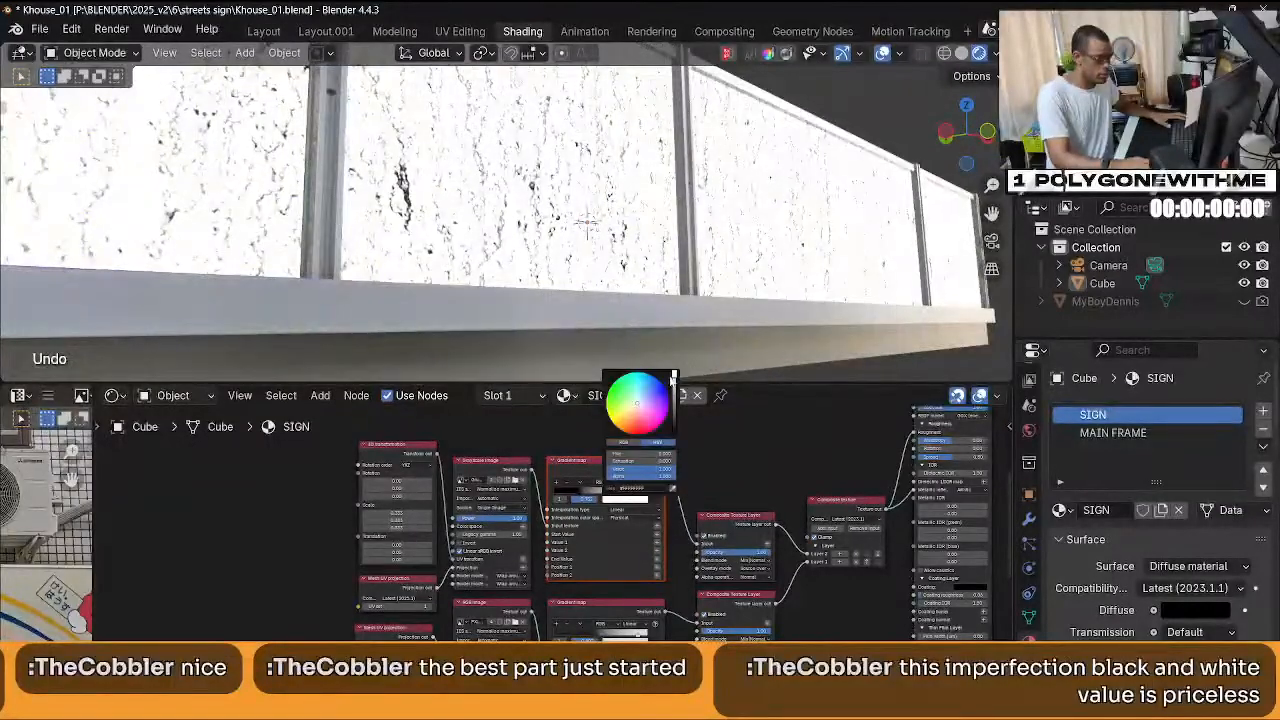
click(673, 380)
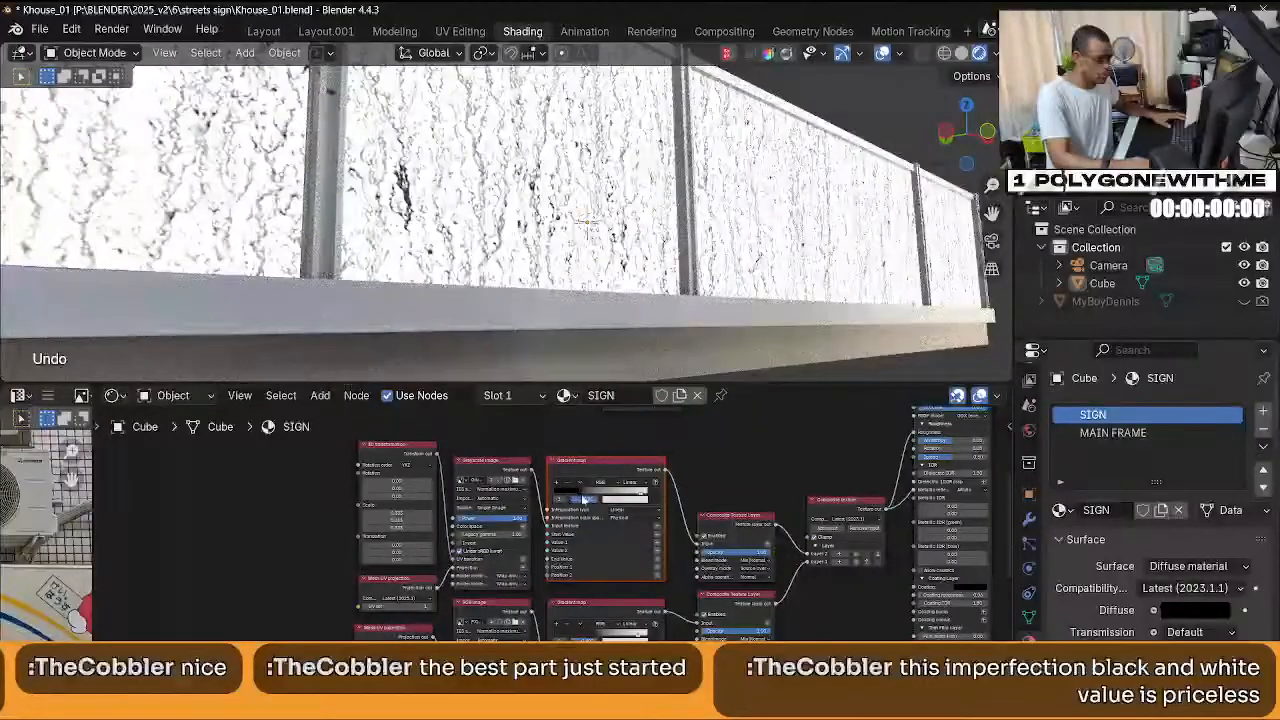
click(586, 499)
click(636, 497)
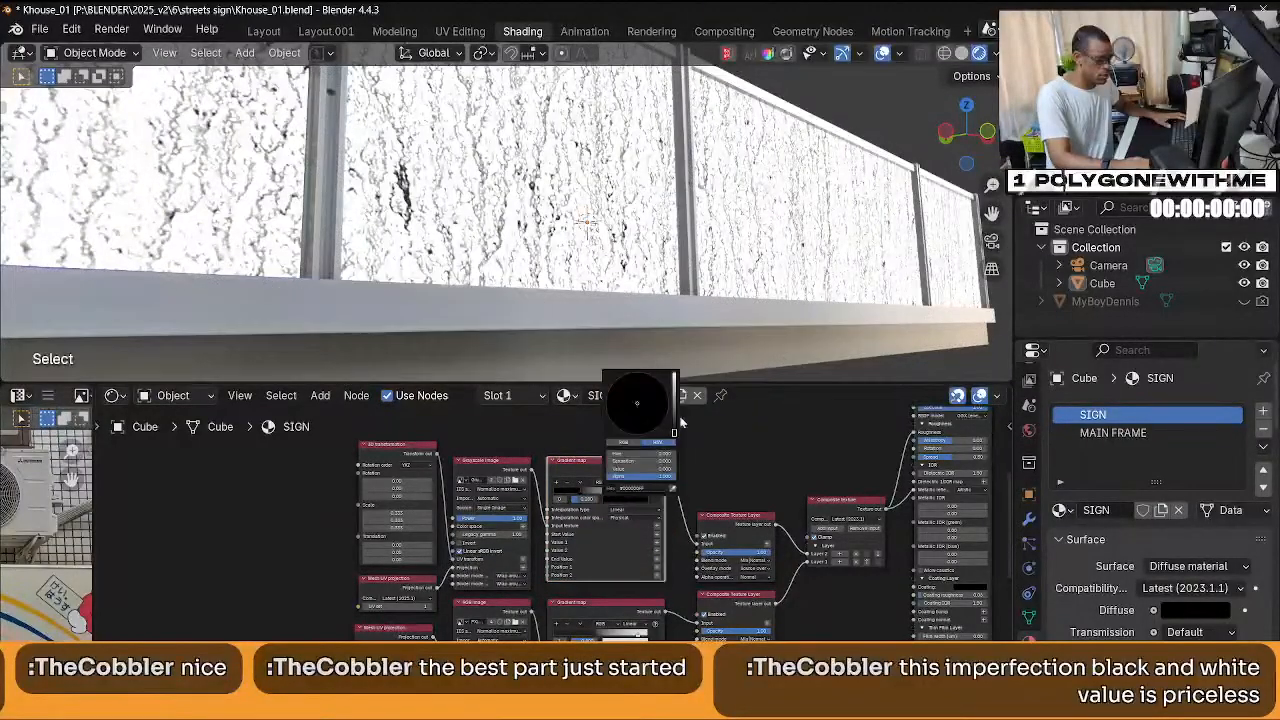
drag(673, 432, 674, 422)
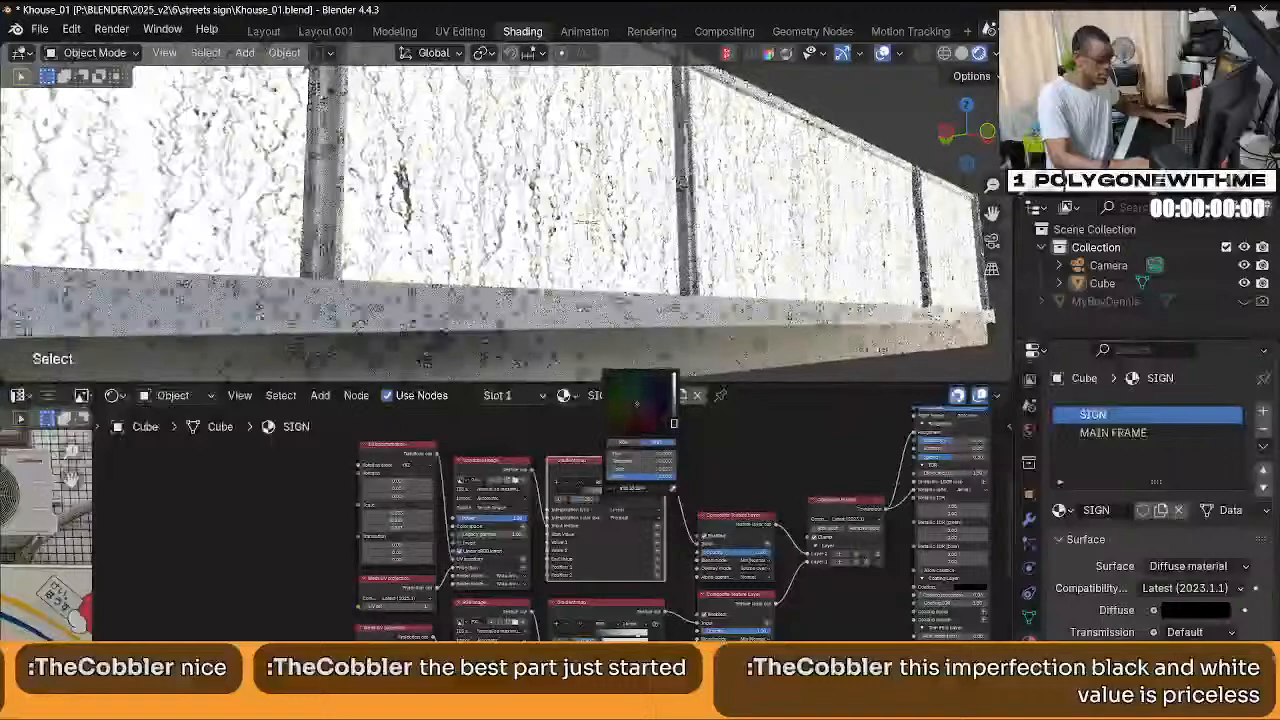
key(ctrl+z)
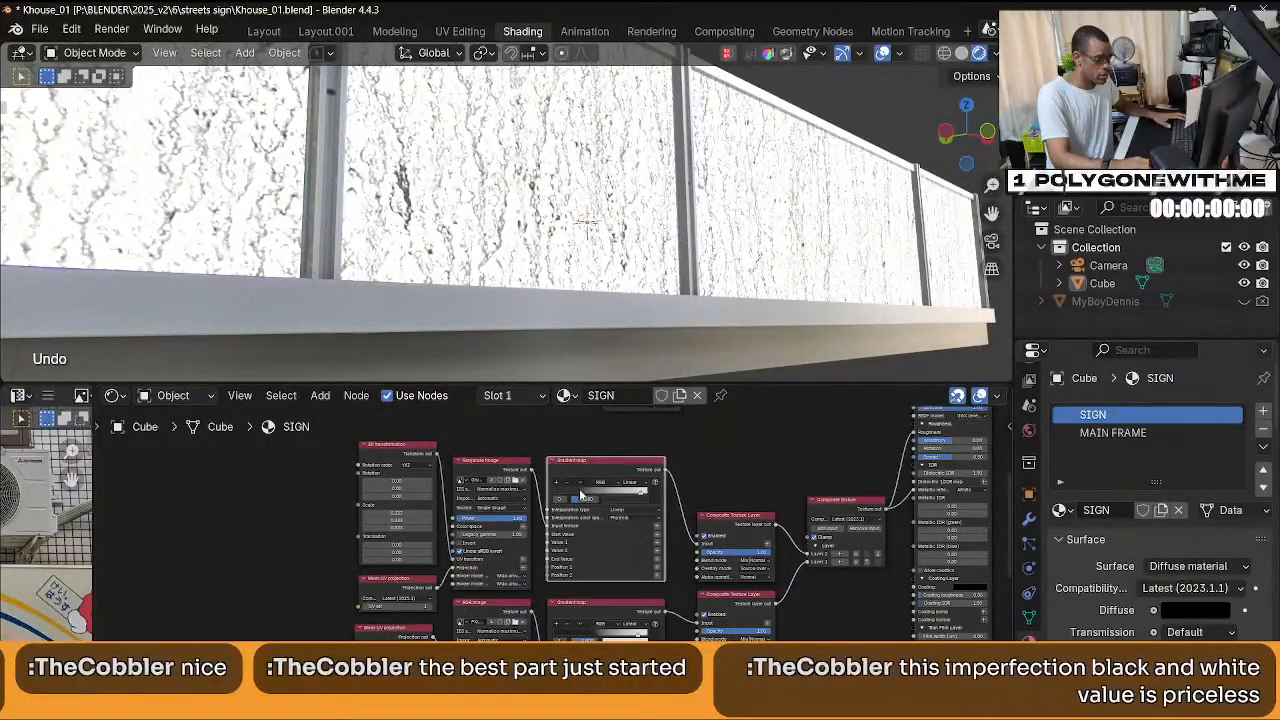
mouse_move(580, 491)
mouse_down()
mouse_move(599, 490)
mouse_move(588, 491)
mouse_up()
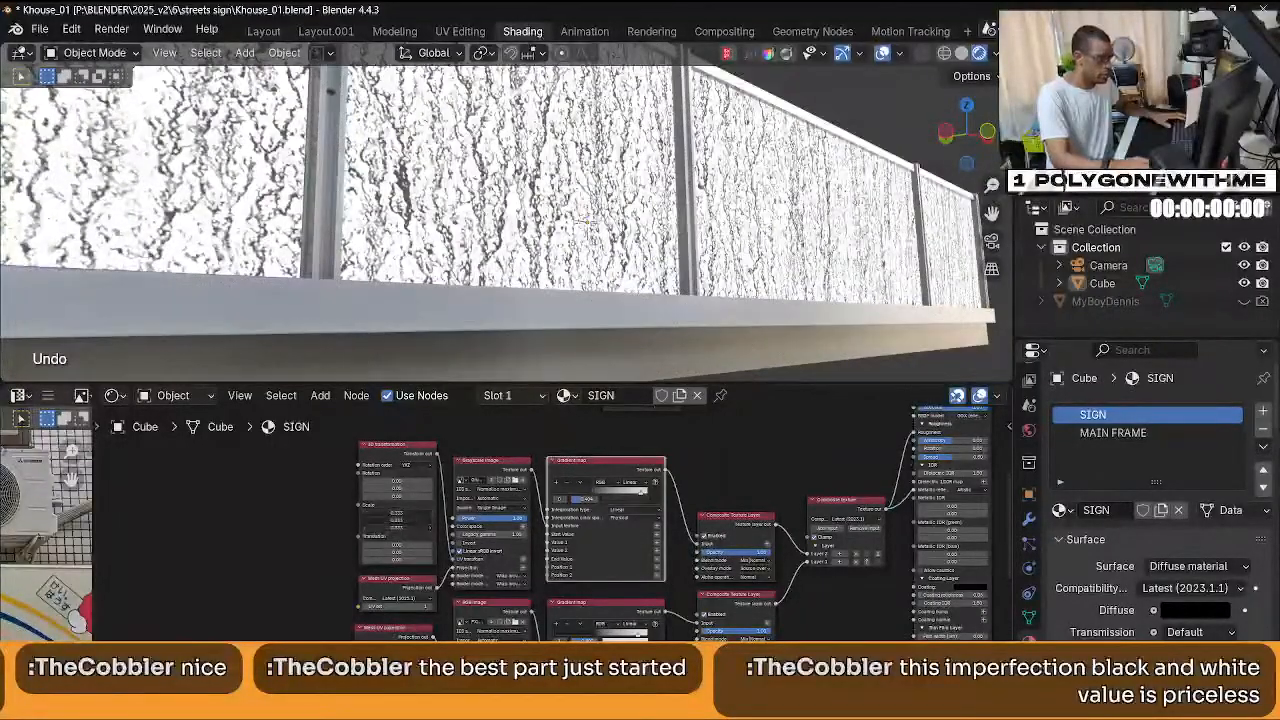
Reduce the 3D transformation's scale on all three axes, finishing by halving it to 0.083.
drag(404, 529, 392, 529)
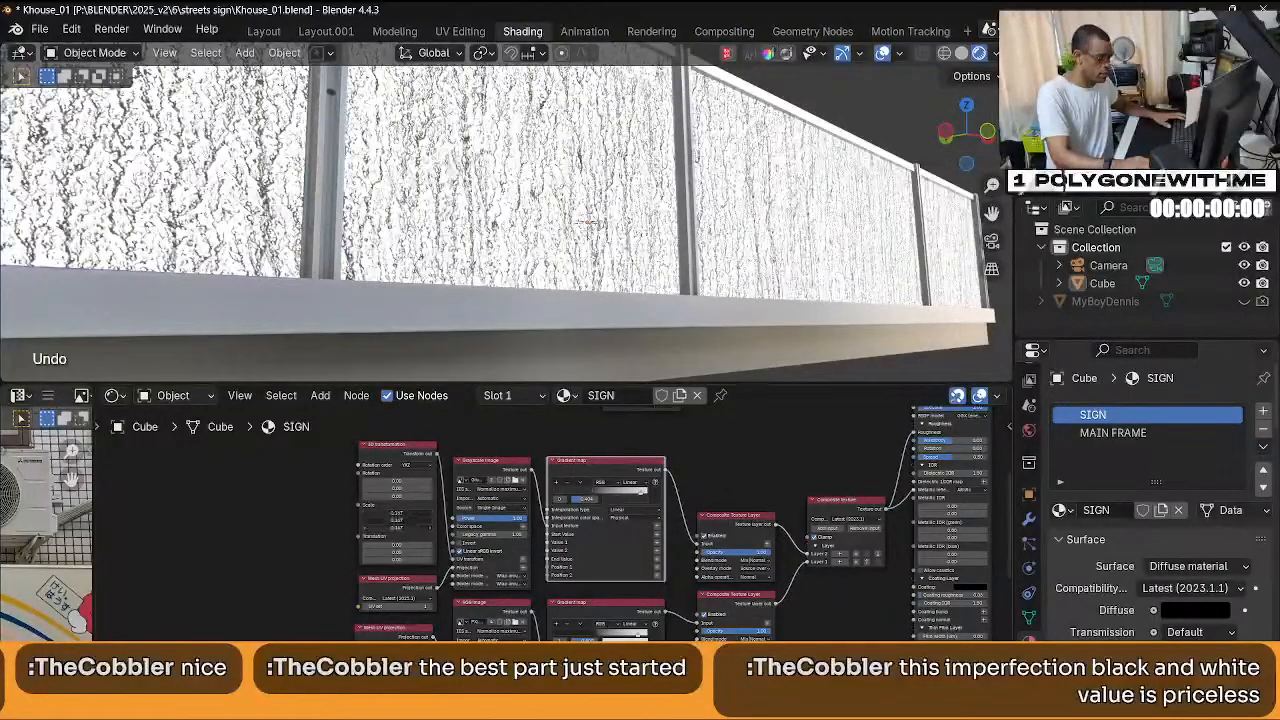
drag(396, 512, 396, 528)
text(/2)
key(Return)
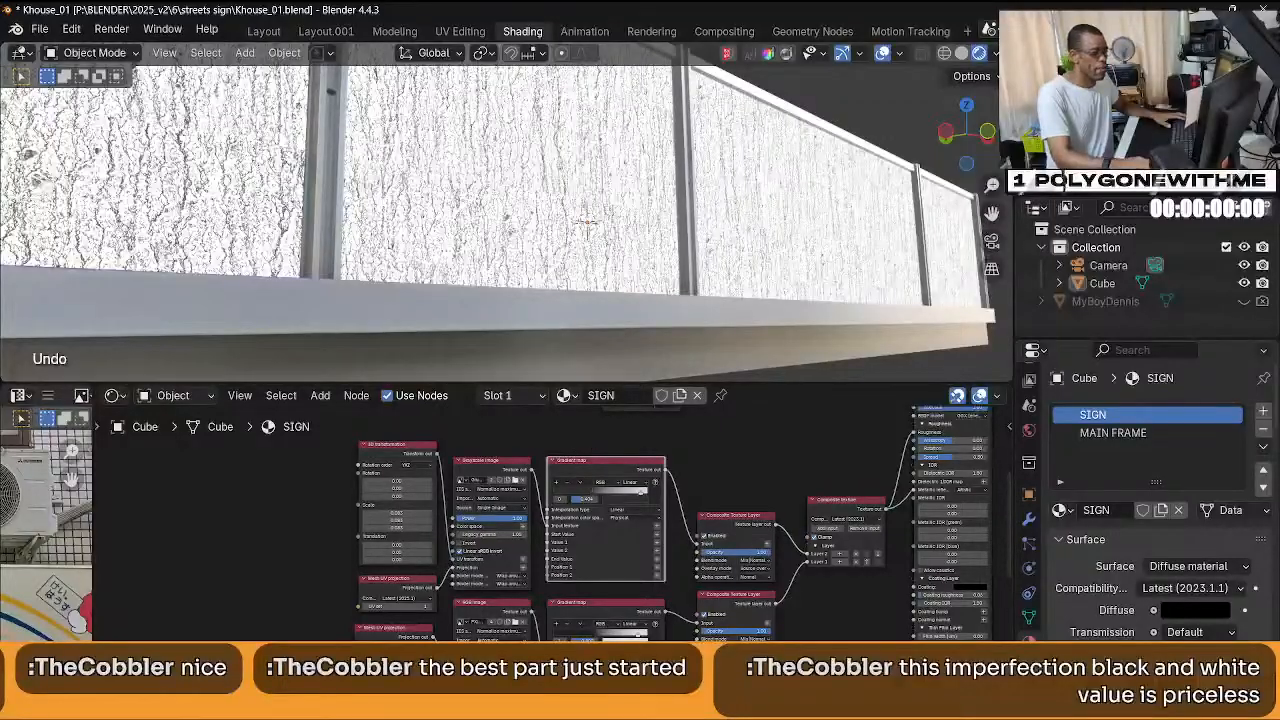
Set the upper Composite Texture Layer's blend mode to Blend|Multiply.
mouse_move(690, 230)
middle_down()
mouse_move(717, 278)
mouse_move(640, 246)
mouse_move(668, 238)
middle_up()
scroll(717, 280, down, 8)
scroll(705, 277, up, 5)
scroll(668, 238, up, 4)
middle_drag(693, 559, 691, 559)
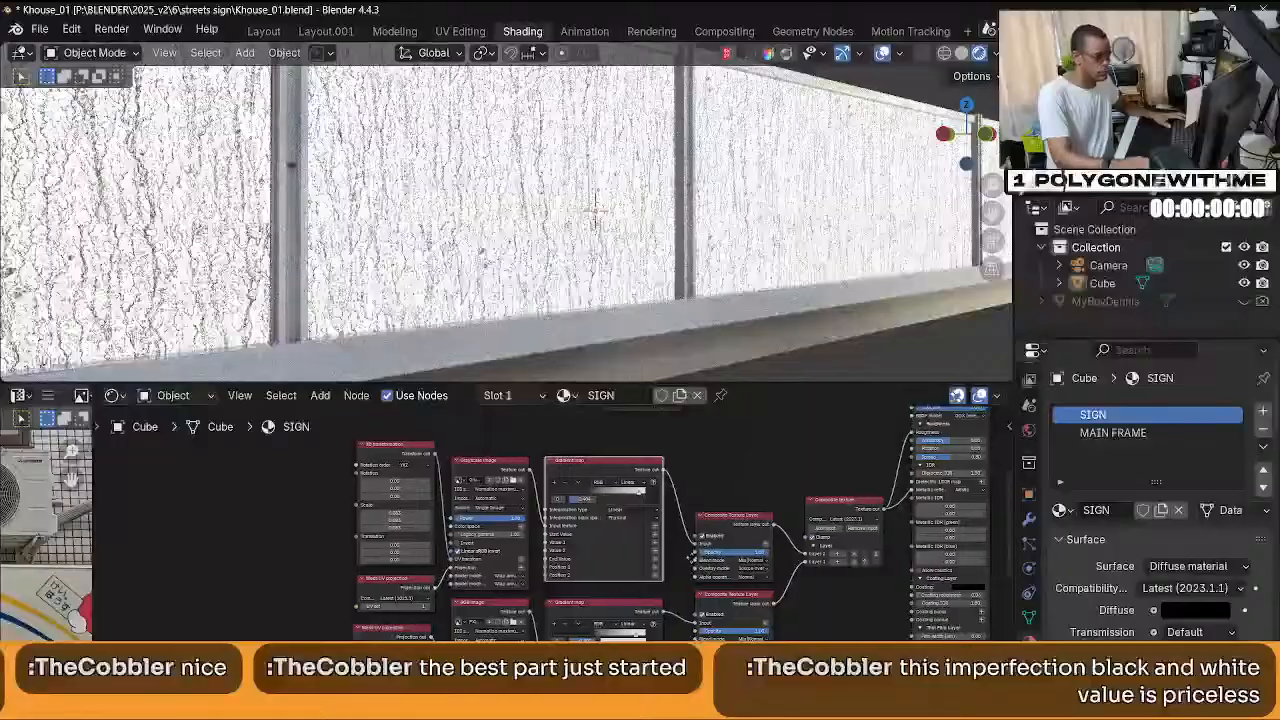
scroll(766, 609, up, 3)
click(740, 553)
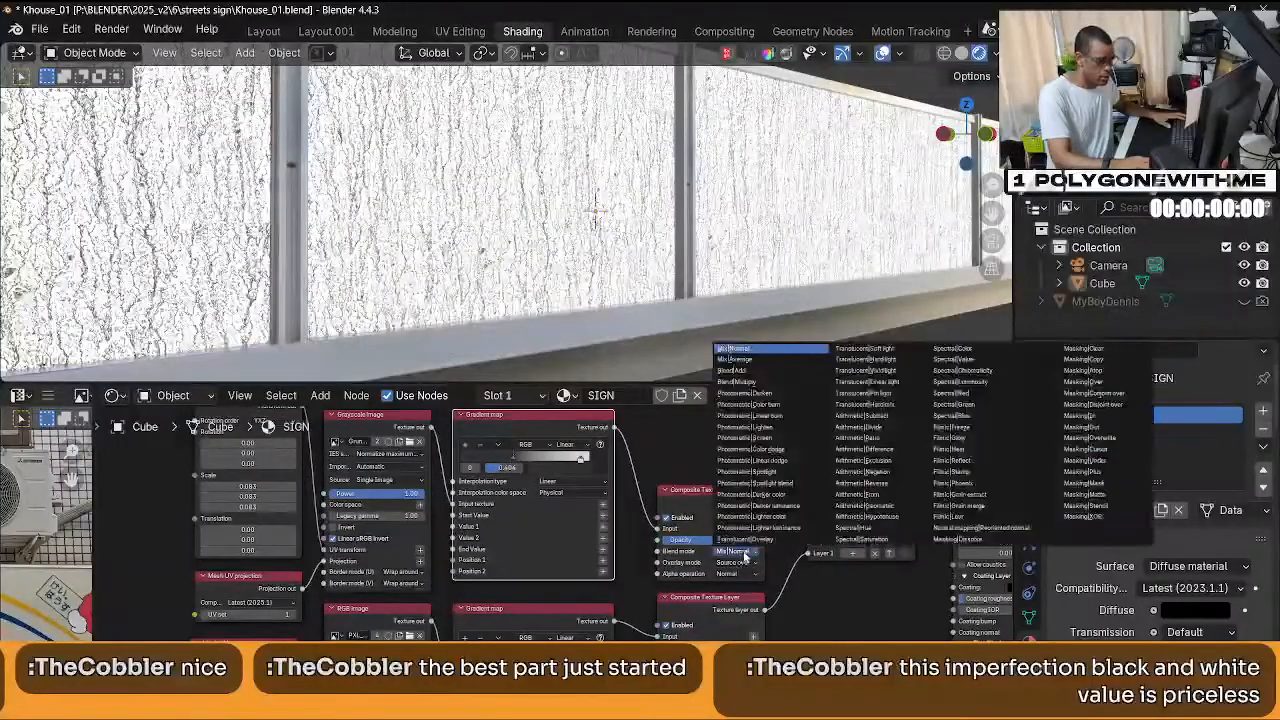
click(756, 383)
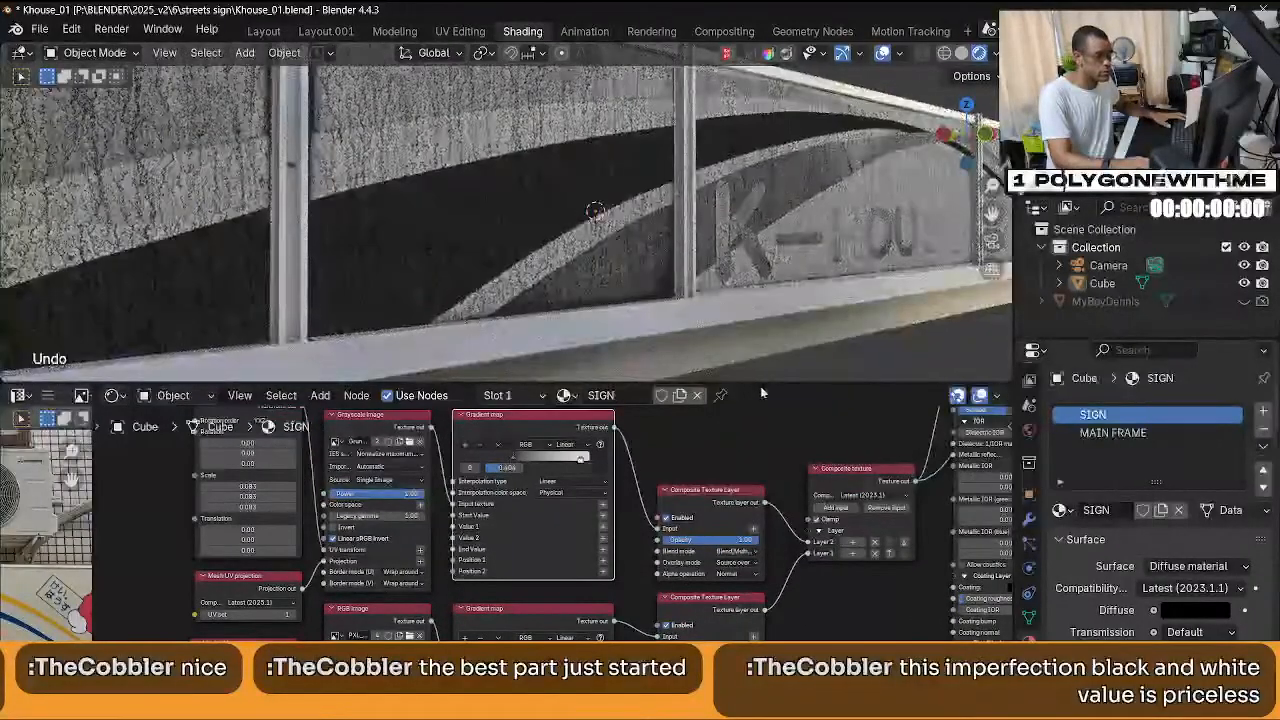
Preview the complete Universal material on the sign instead of the roughness texture alone.
middle_drag(827, 607, 755, 611)
scroll(757, 611, down, 2)
middle_drag(930, 479, 906, 511)
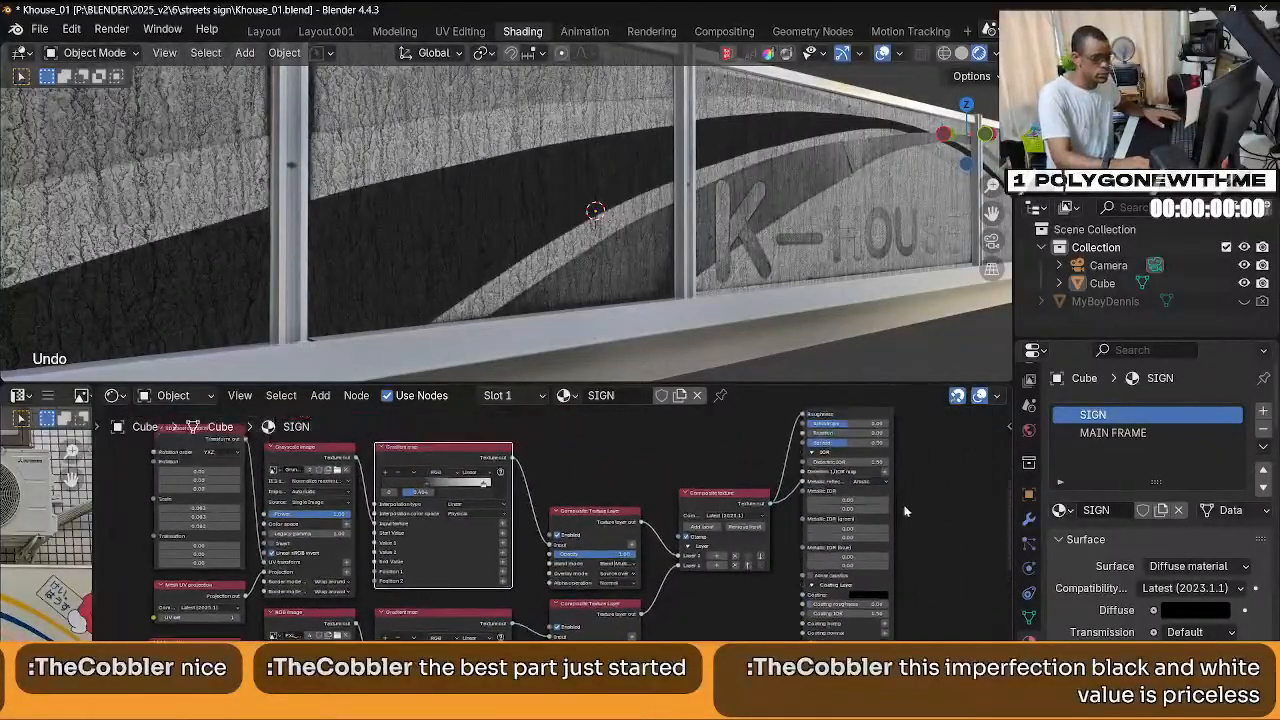
middle_drag(958, 434, 880, 563)
middle_drag(791, 410, 748, 494)
ctrl+shift+click(745, 493)
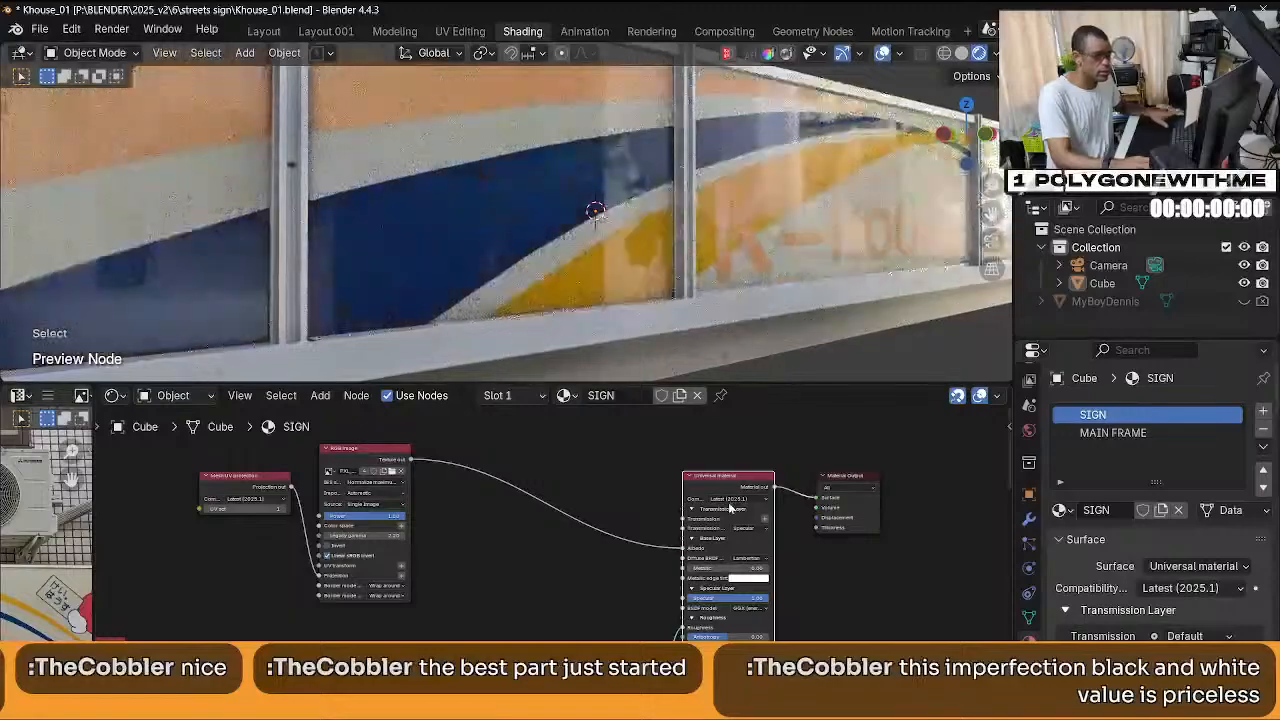
mouse_move(612, 342)
middle_down()
mouse_move(599, 349)
mouse_move(631, 337)
middle_up()
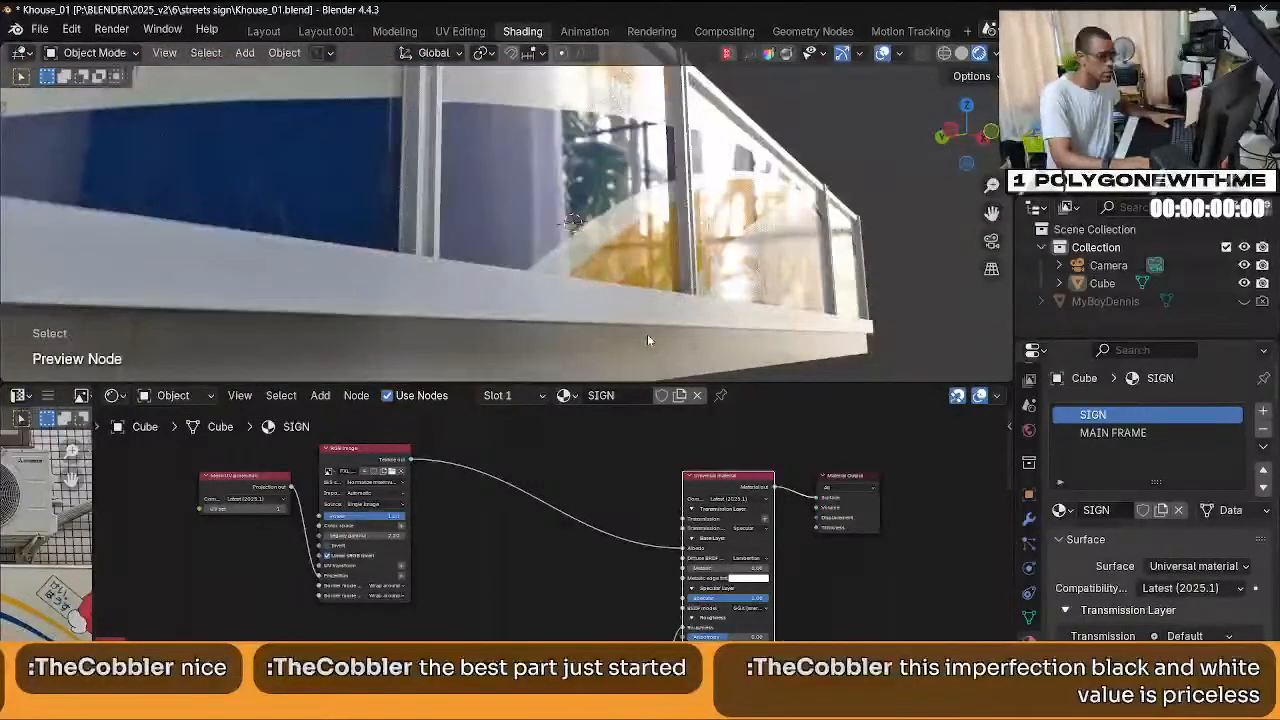
Lower the opacity of the lower Composite Texture Layer to about 0.47.
middle_drag(565, 514, 673, 393)
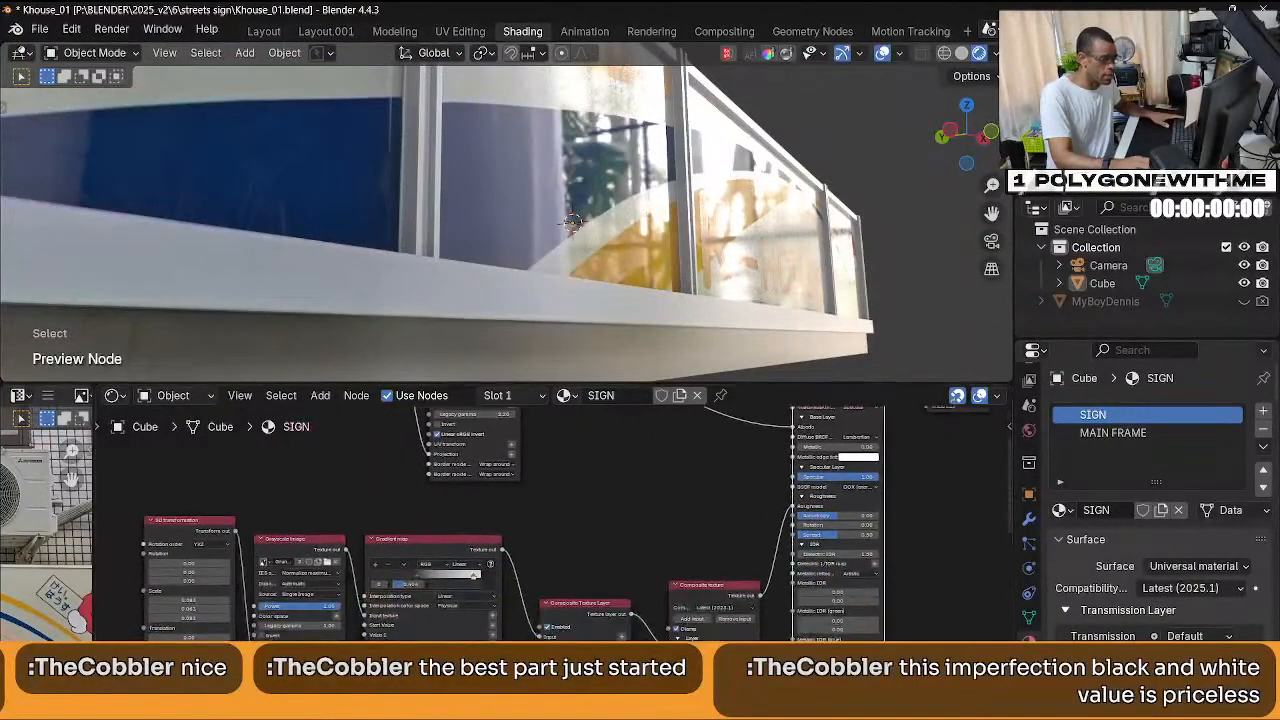
middle_drag(616, 513, 593, 390)
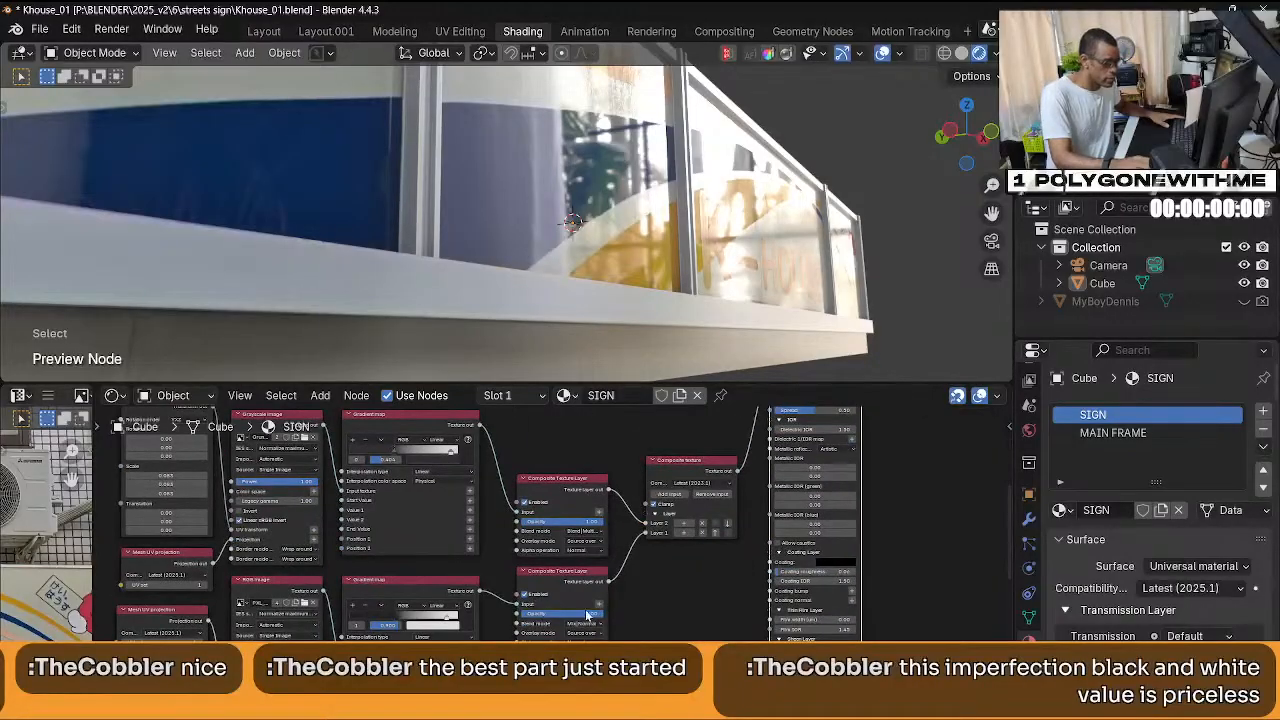
drag(588, 614, 566, 614)
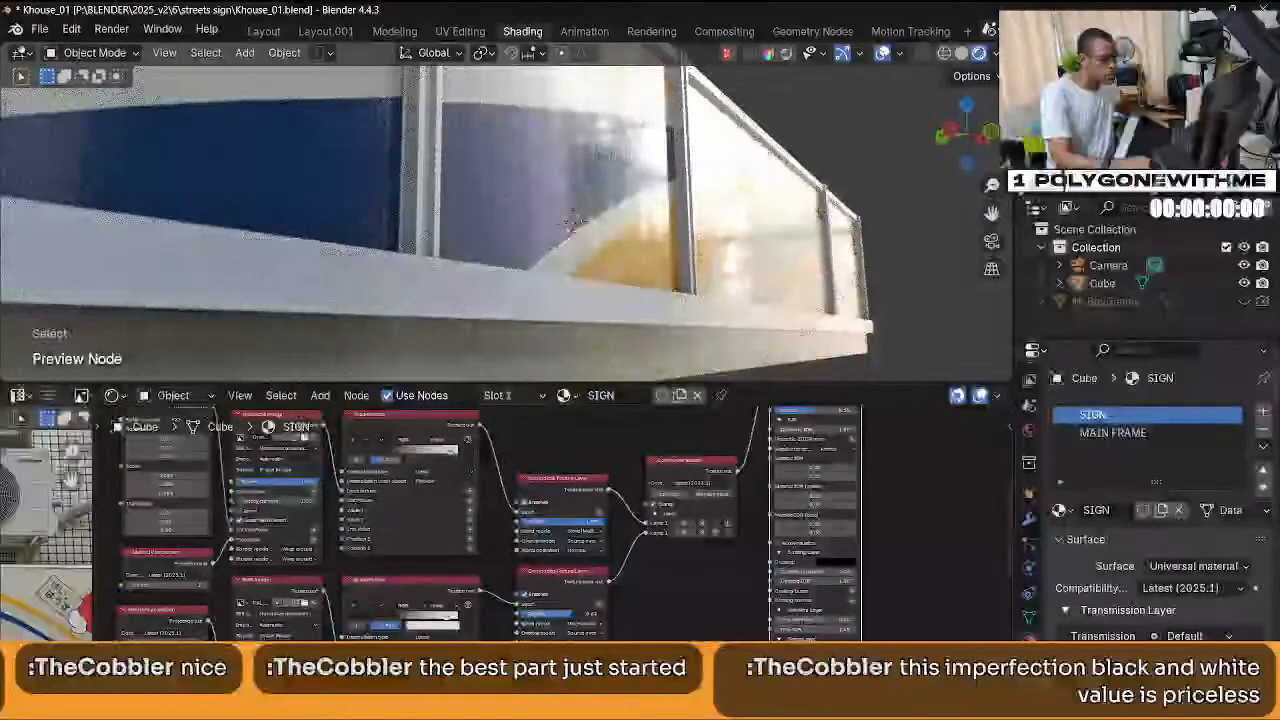
Examine the reflections and surface imperfections on the sign's panels from several close and distant angles.
key(ctrl+z)
key(ctrl+z)
key(ctrl+z)
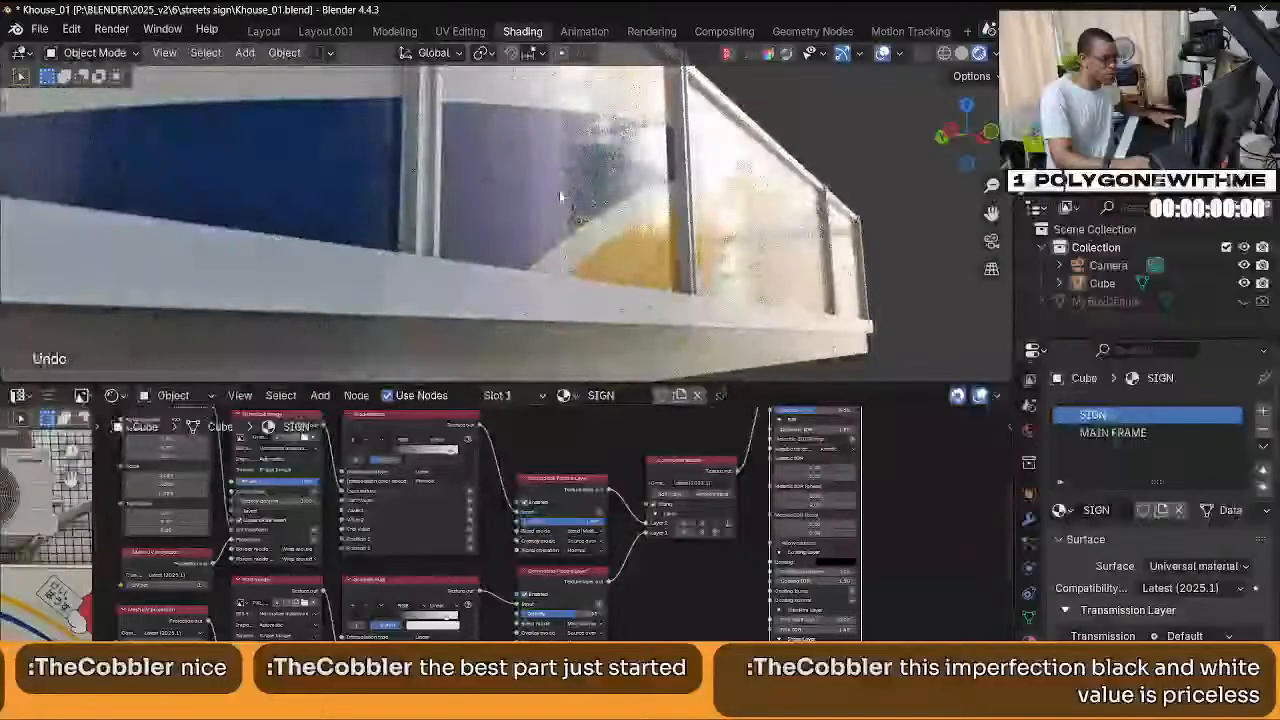
key(ctrl+z)
key(ctrl+z)
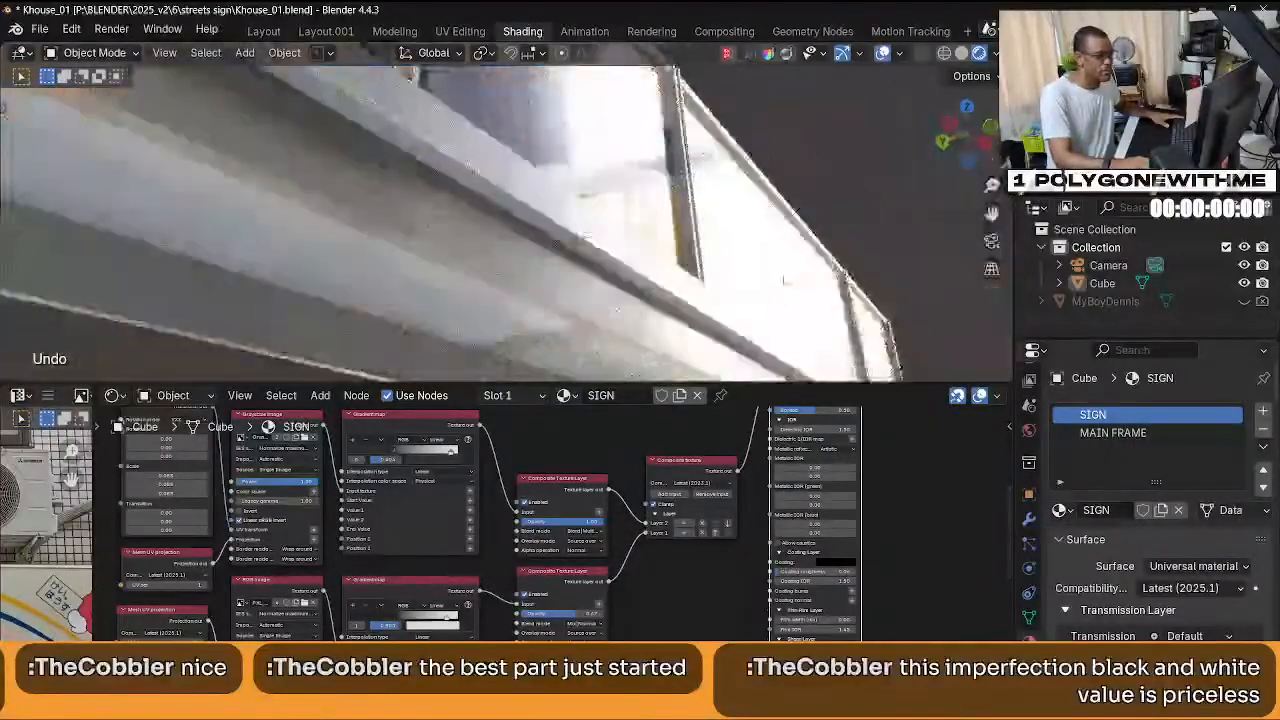
key(ctrl+z)
key(ctrl+z)
key(ctrl+z)
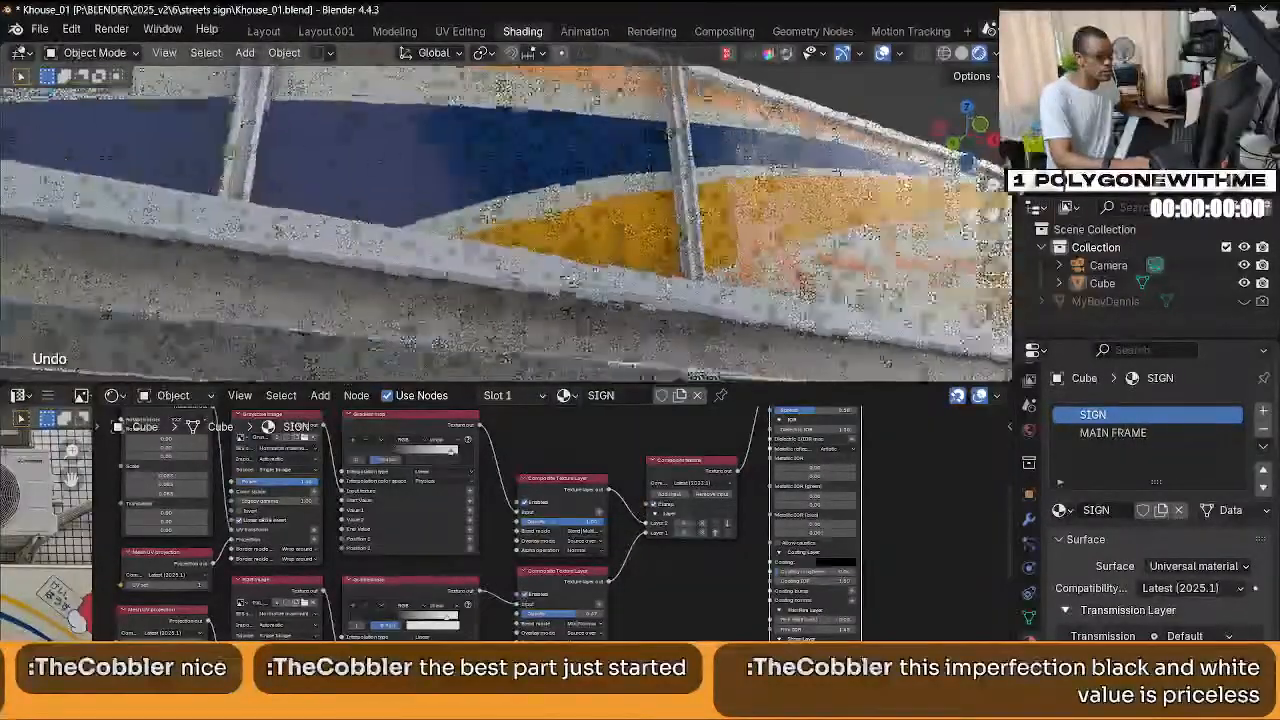
key(ctrl+z)
key(ctrl+z)
key(ctrl+z)
key(ctrl+z)
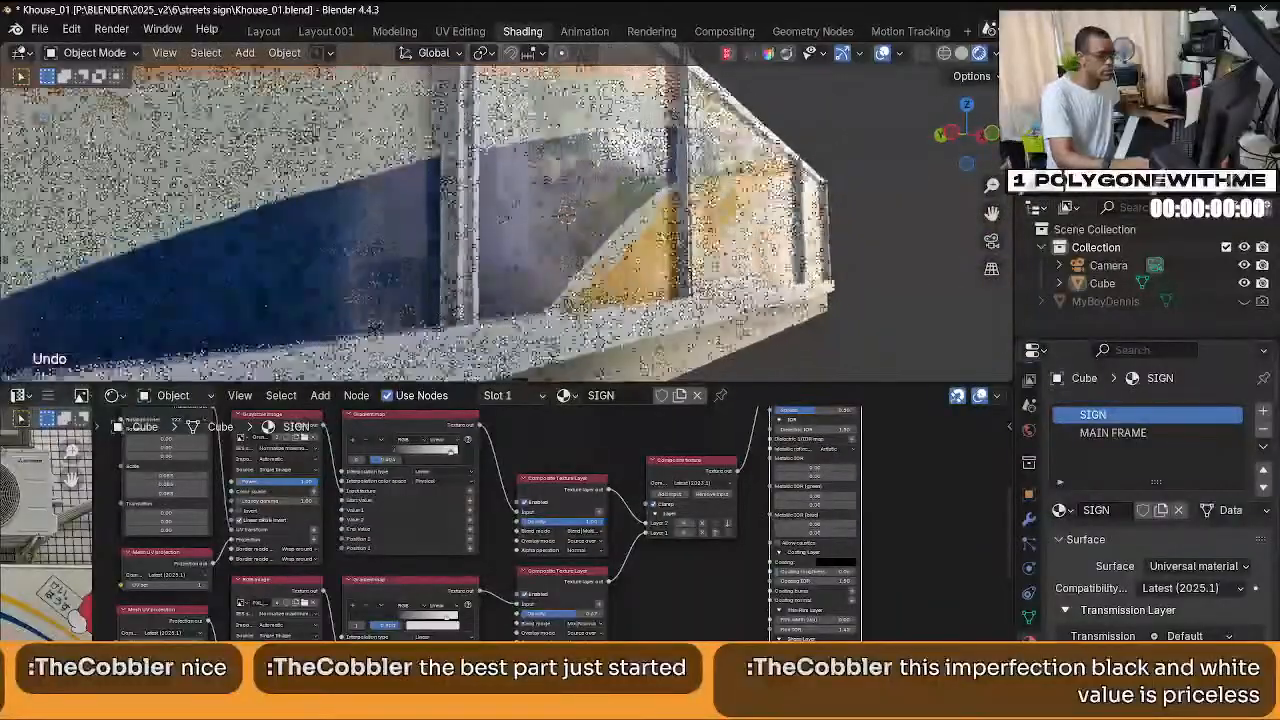
key(ctrl+z)
key(ctrl+z)
key(ctrl+z)
key(ctrl+z)
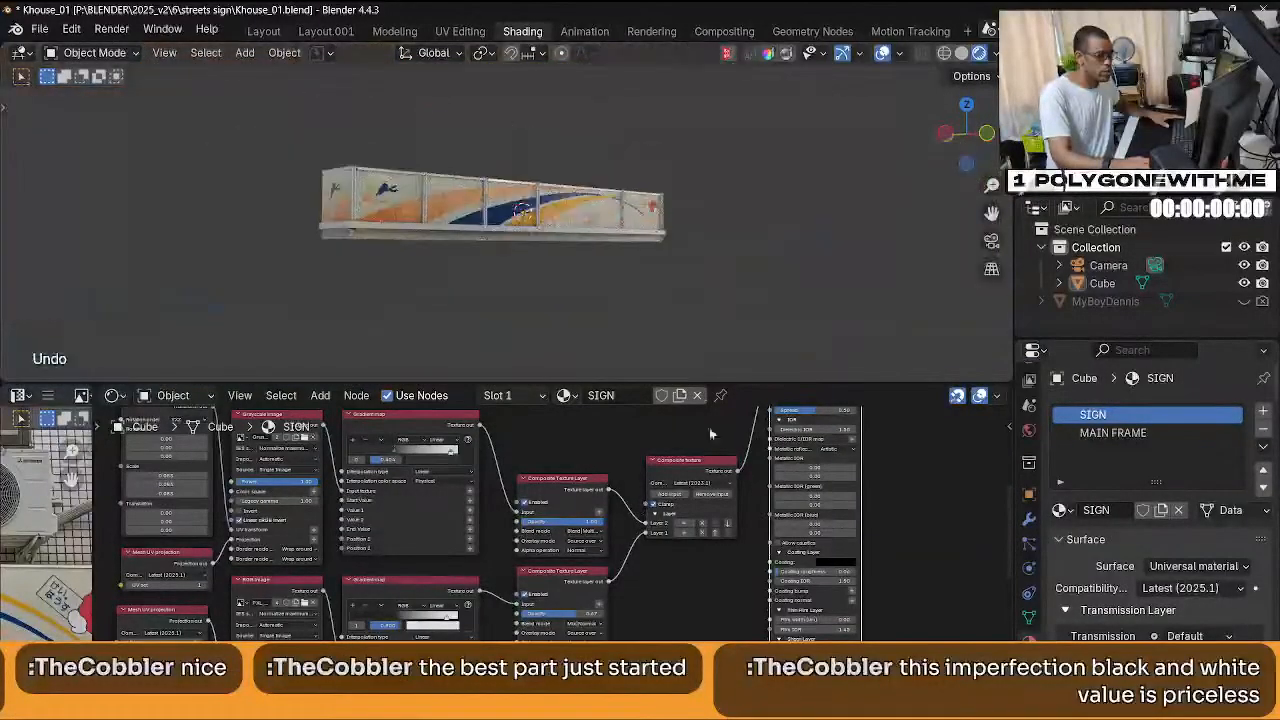
key(ctrl+z)
key(ctrl+z)
key(ctrl+z)
key(ctrl+z)
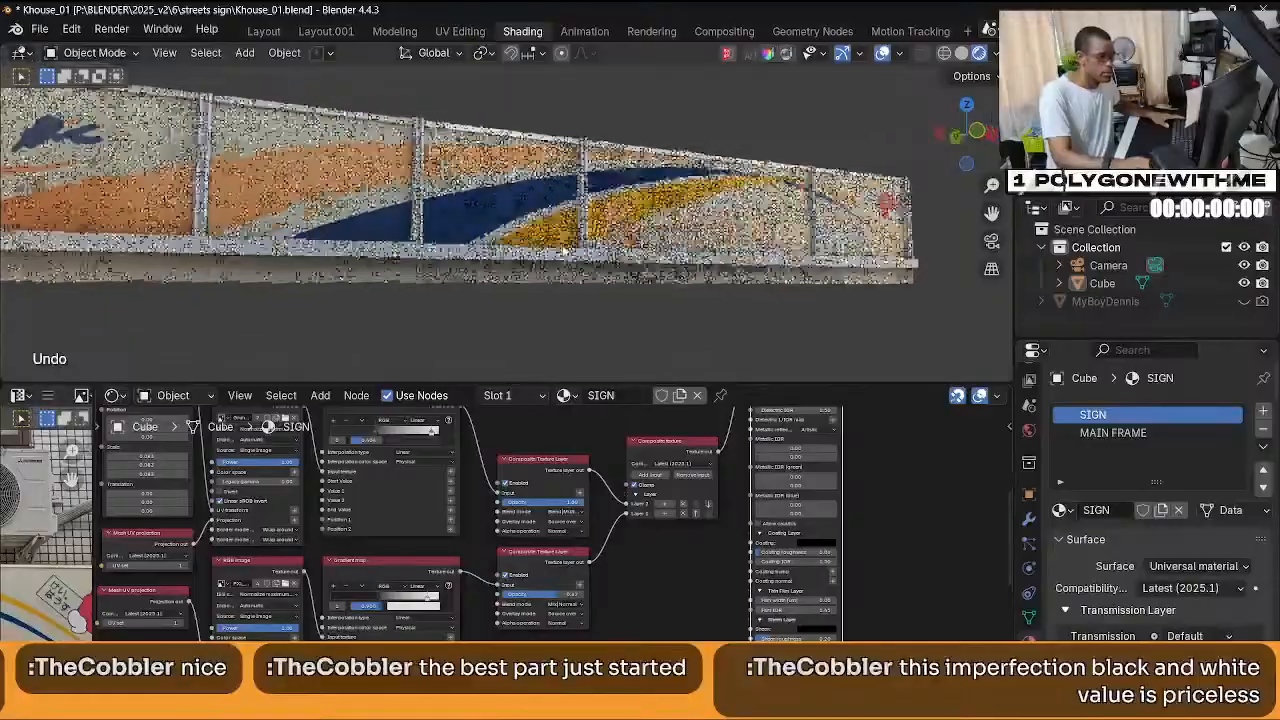
key(ctrl+z)
key(ctrl+z)
key(ctrl+z)
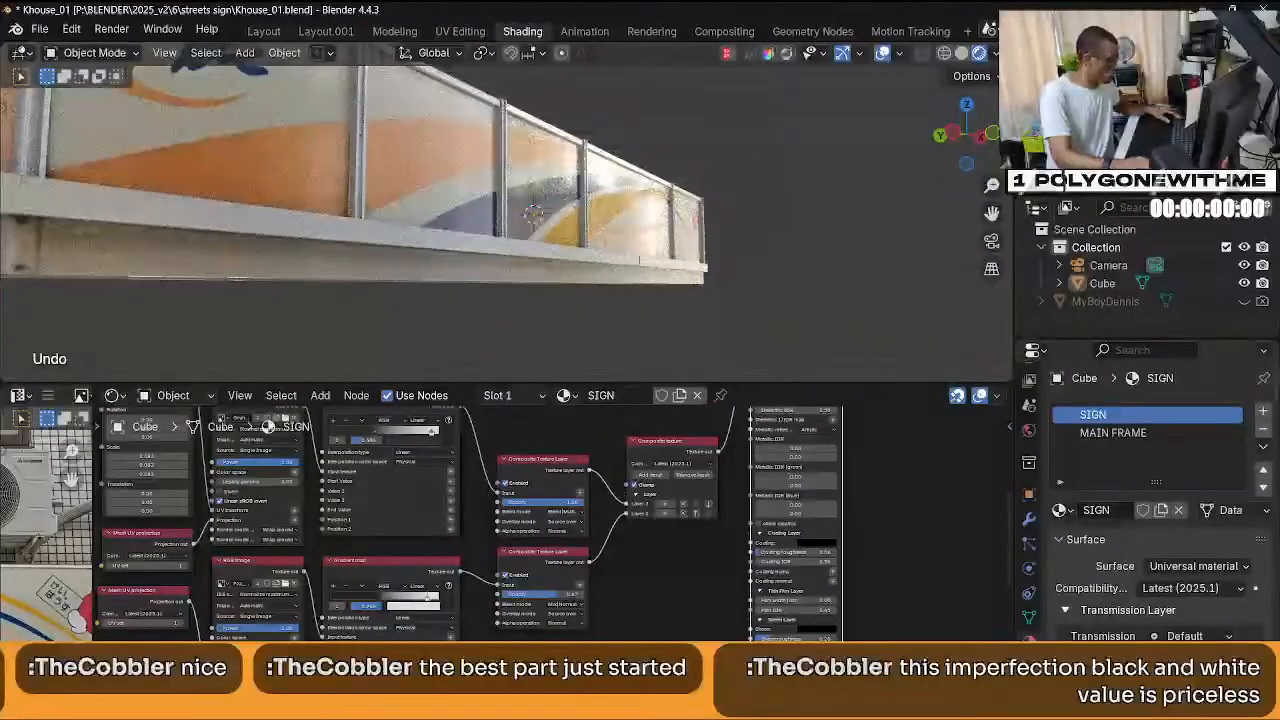
key(ctrl+z)
key(ctrl+z)
key(ctrl+z)
key(ctrl+z)
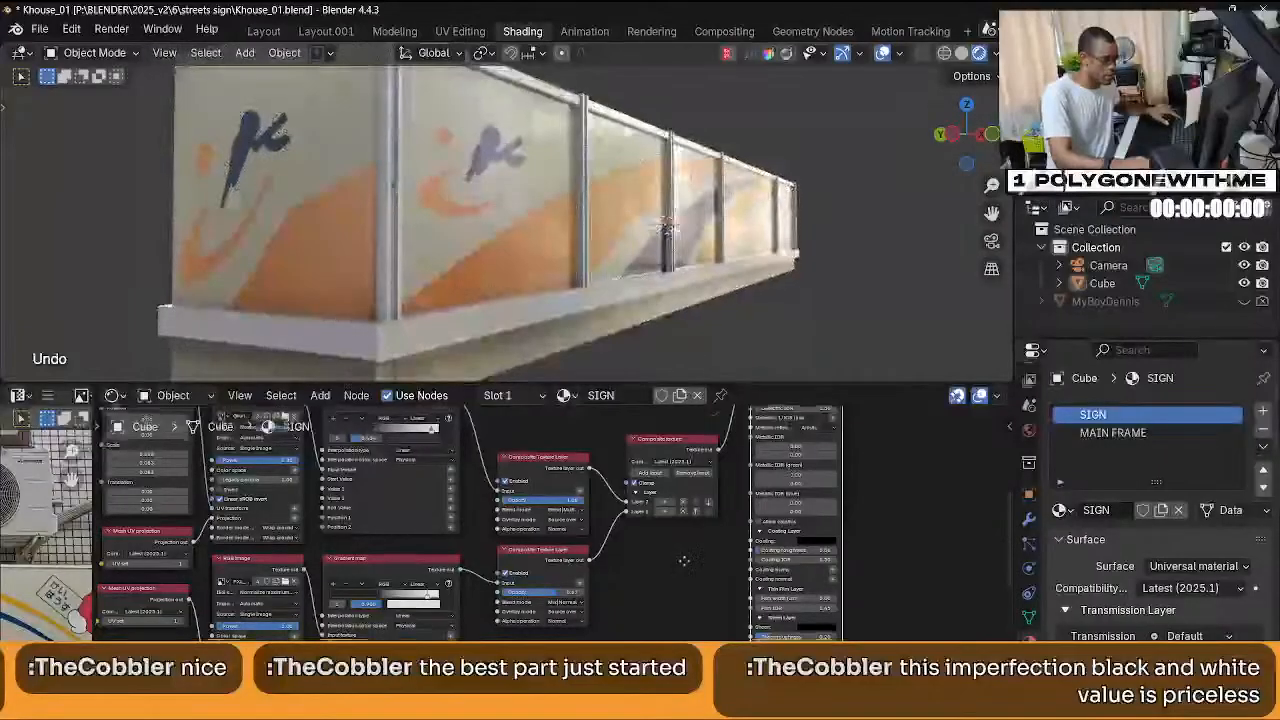
key(ctrl+z)
key(ctrl+z)
scroll(630, 531, up, 5)
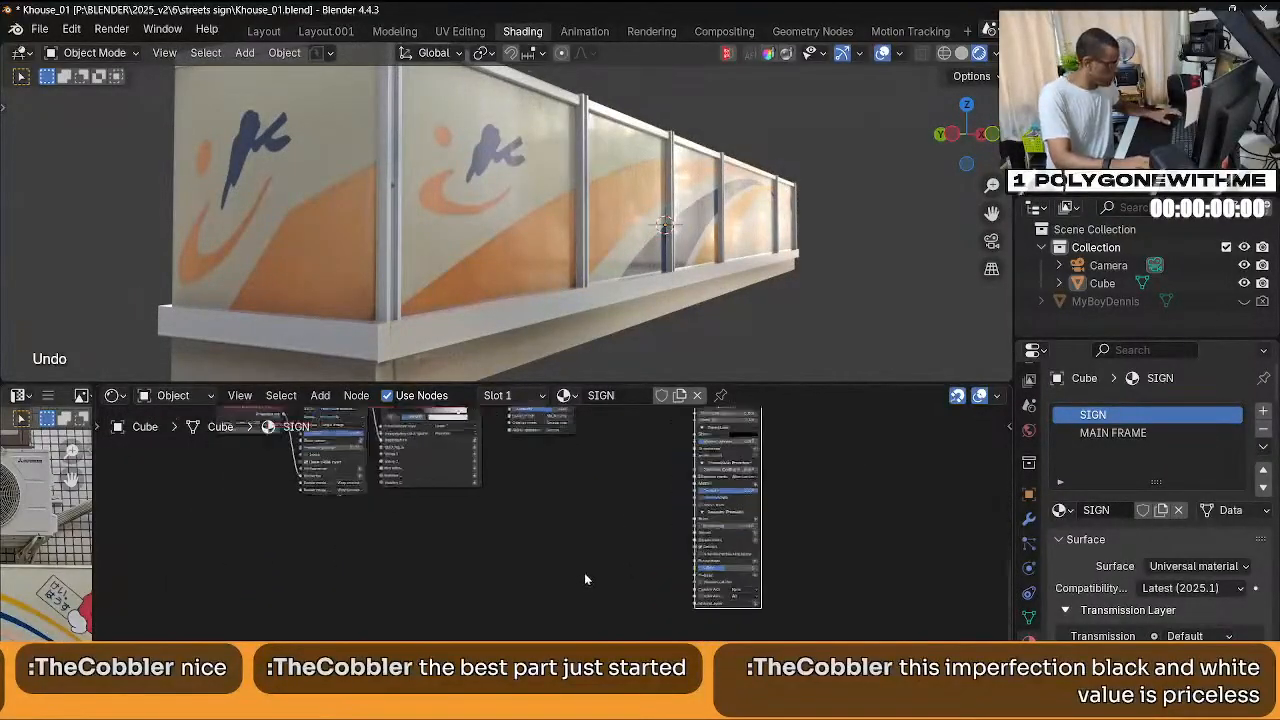
key(shift+a)
mouse_move(592, 578)
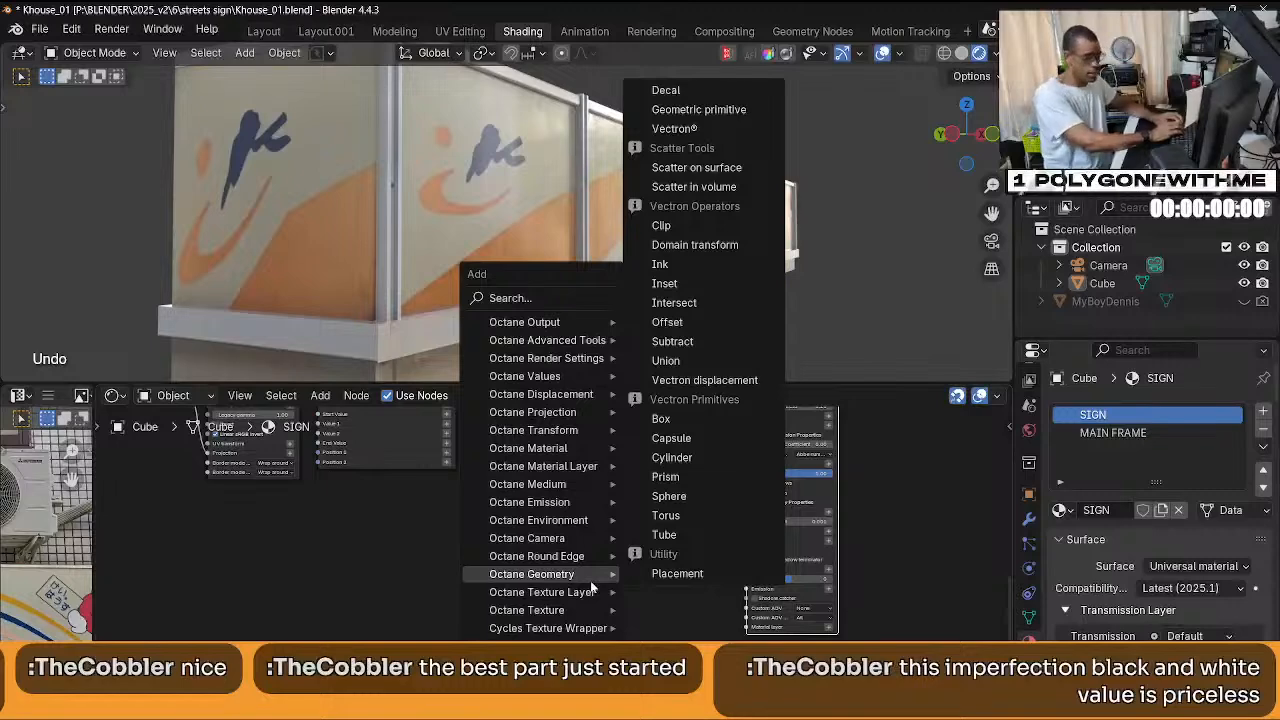
text(NO)
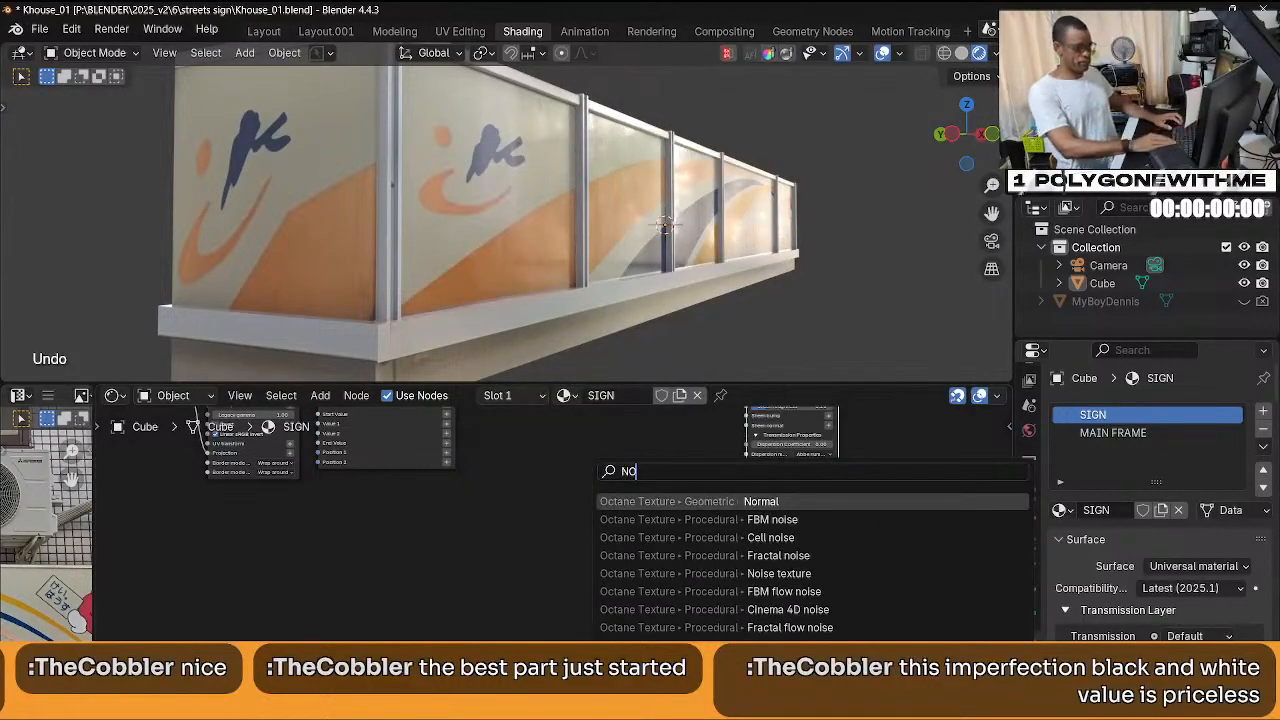
key(Down)
key(Down)
key(Down)
key(Down)
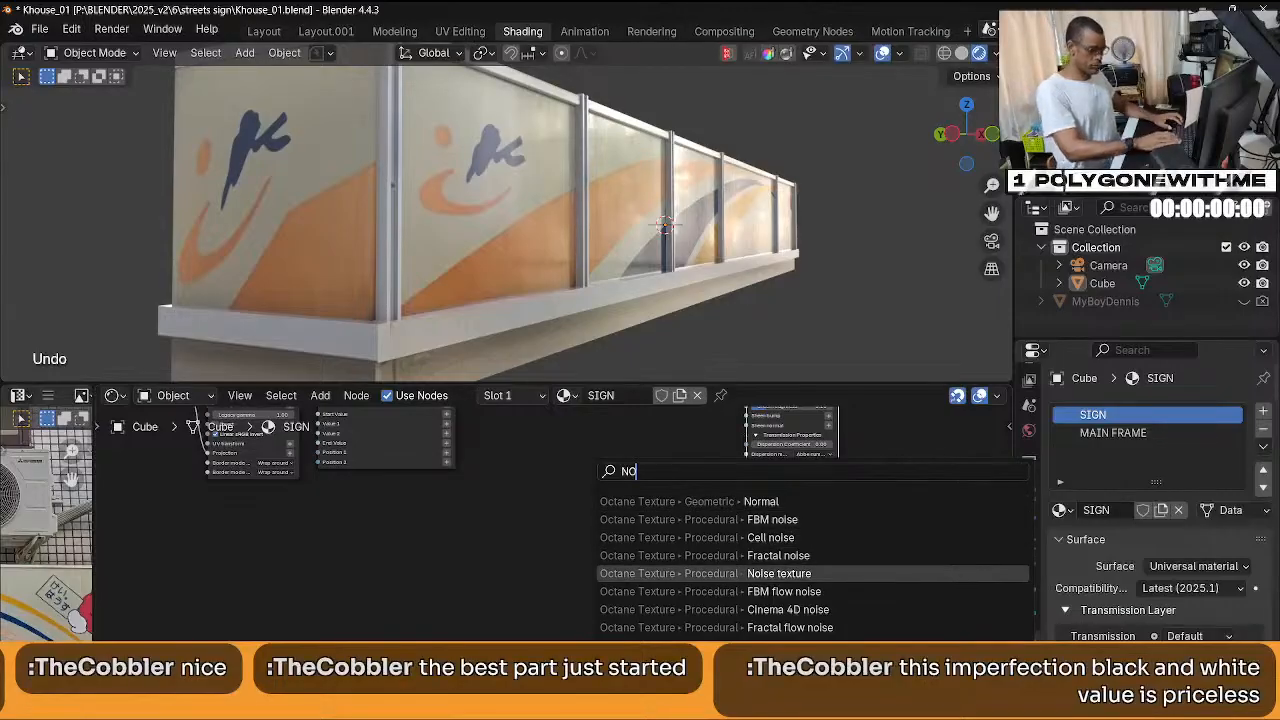
key(Down)
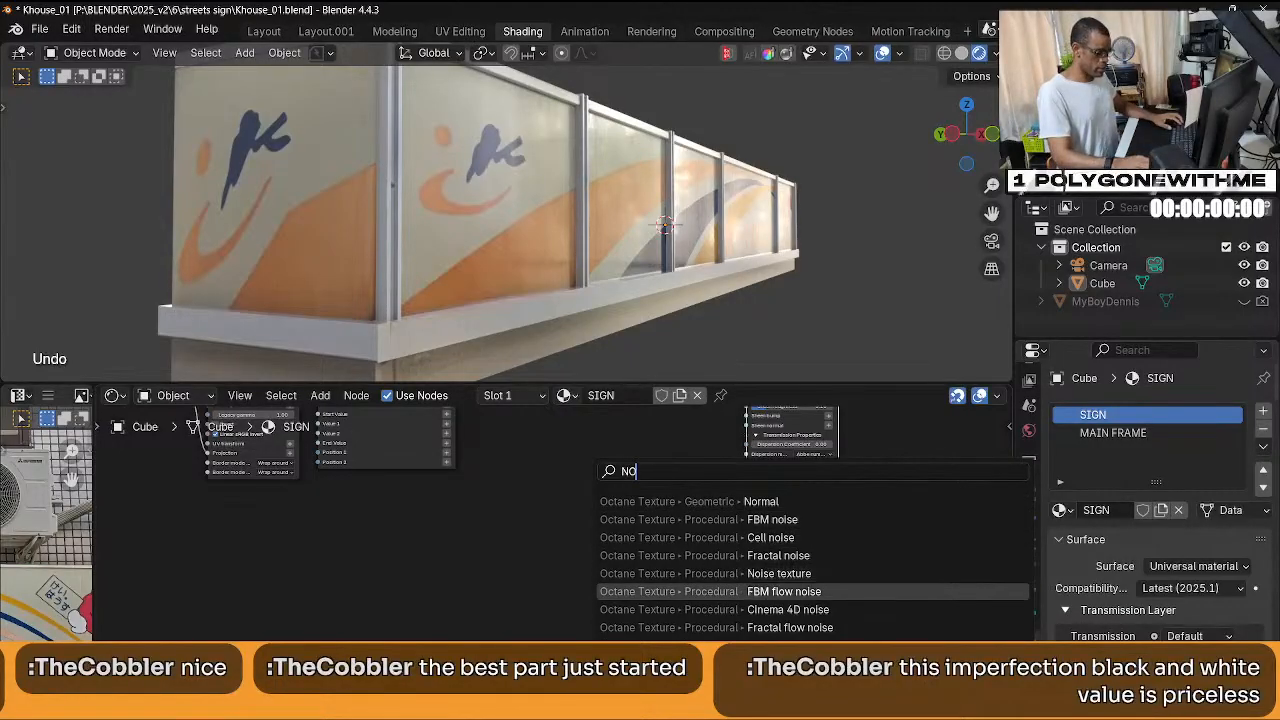
key(Up)
right_click(779, 573)
key(Escape)
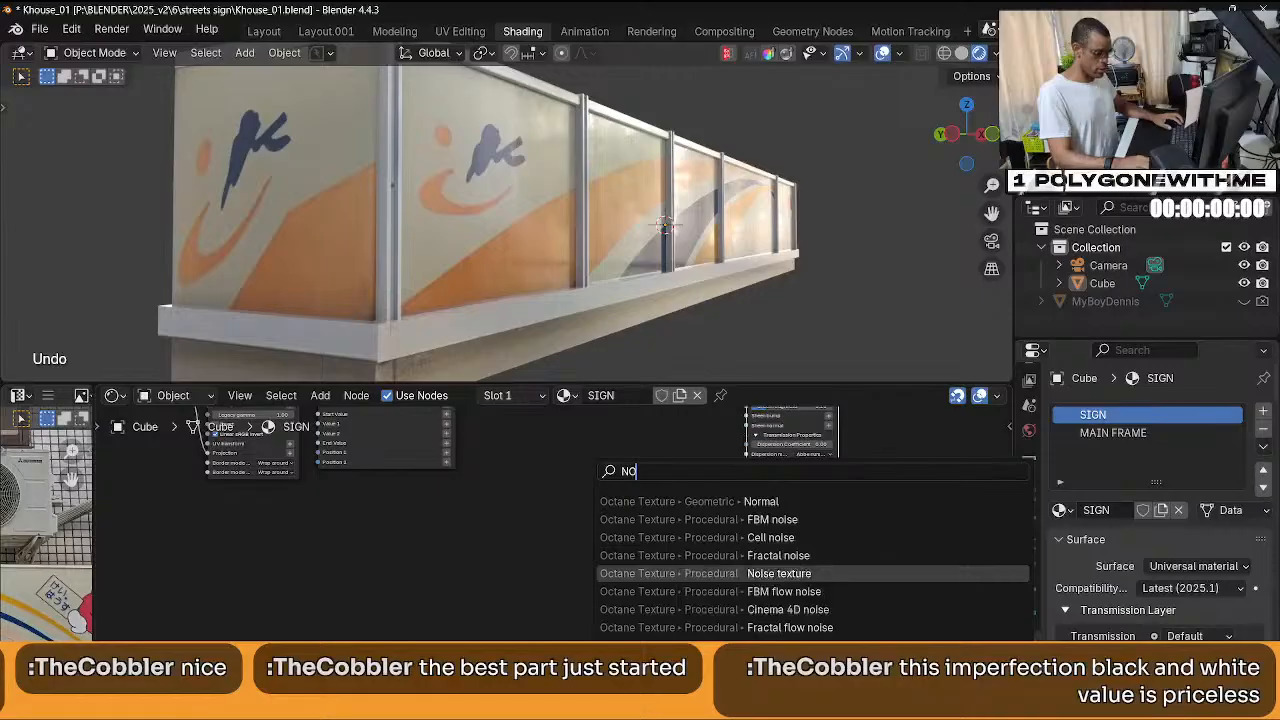
key(Up)
key(Down)
key(Escape)
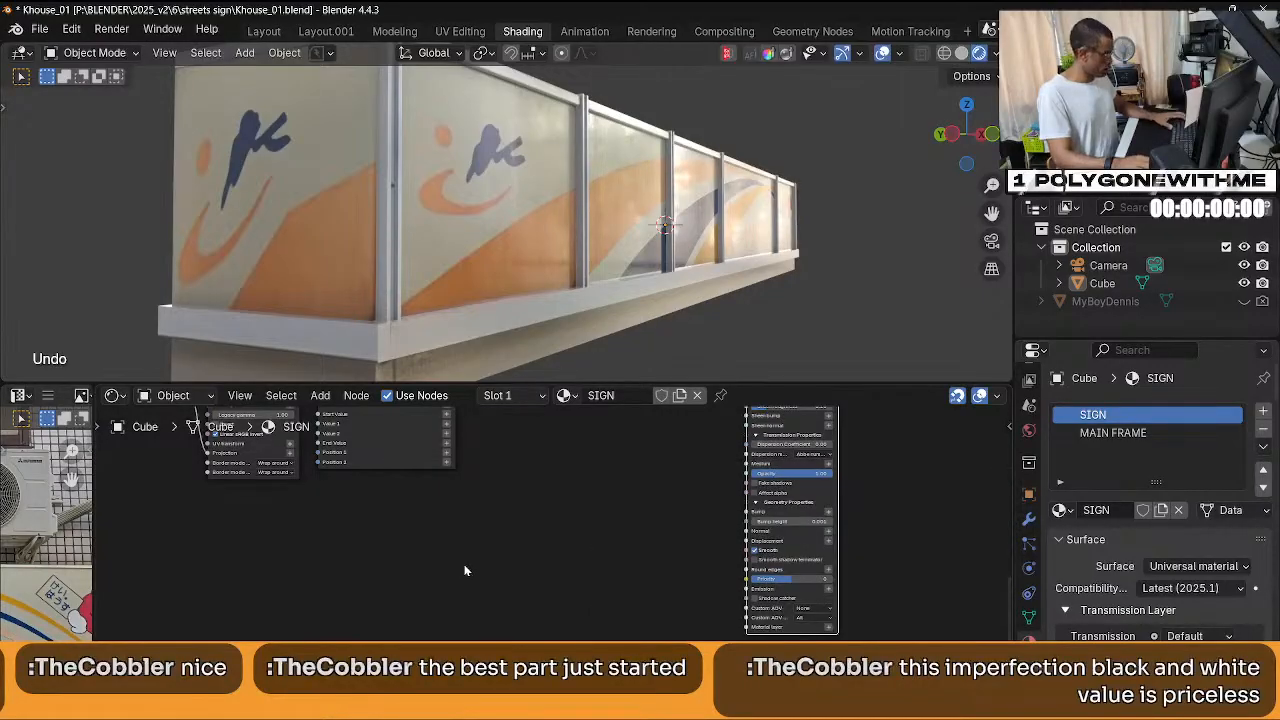
Add a Noise texture node, link it to the Universal material's Bump input, and preview the noise on the sign.
key(q)
click(472, 583)
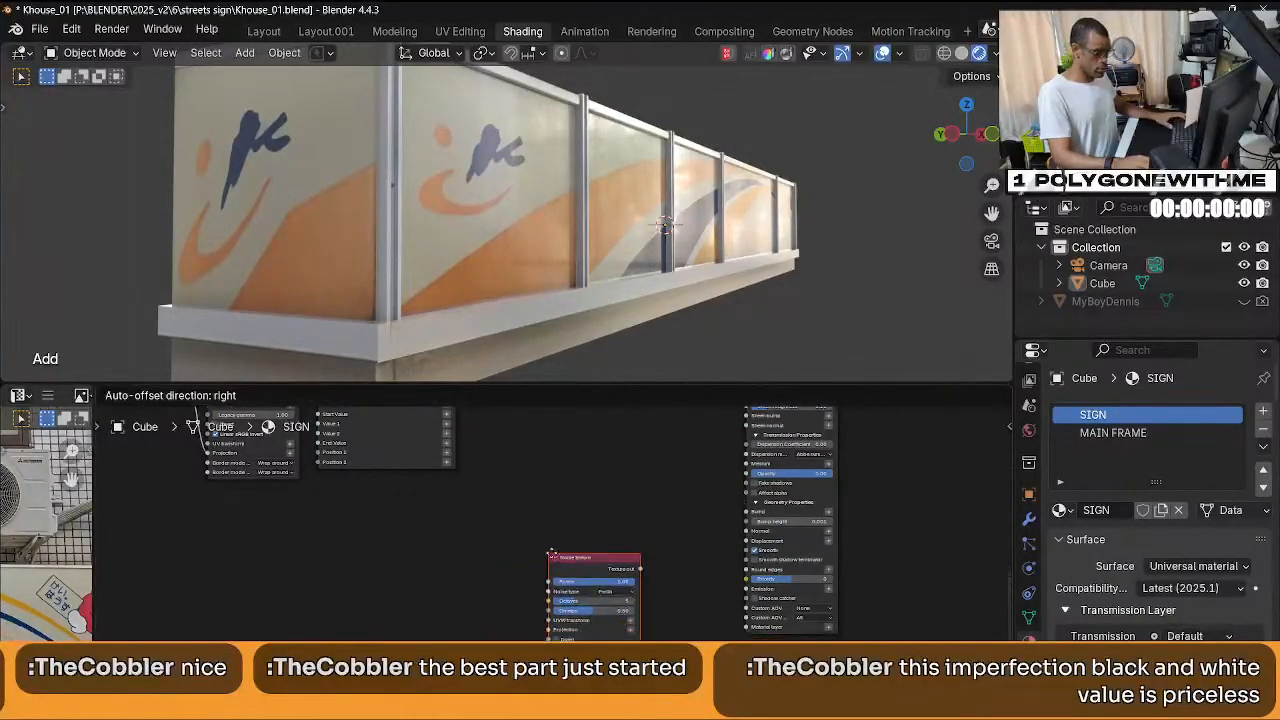
scroll(600, 552, up, 2)
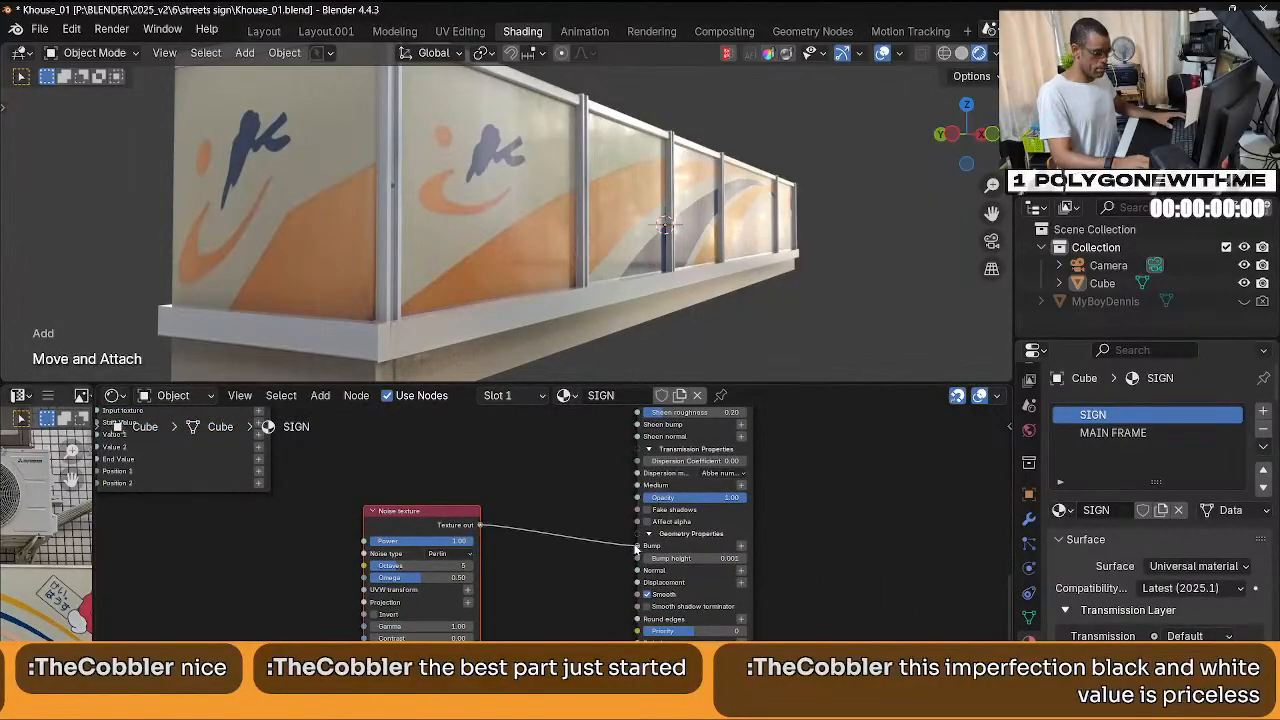
drag(615, 552, 637, 545)
ctrl+shift+click(423, 517)
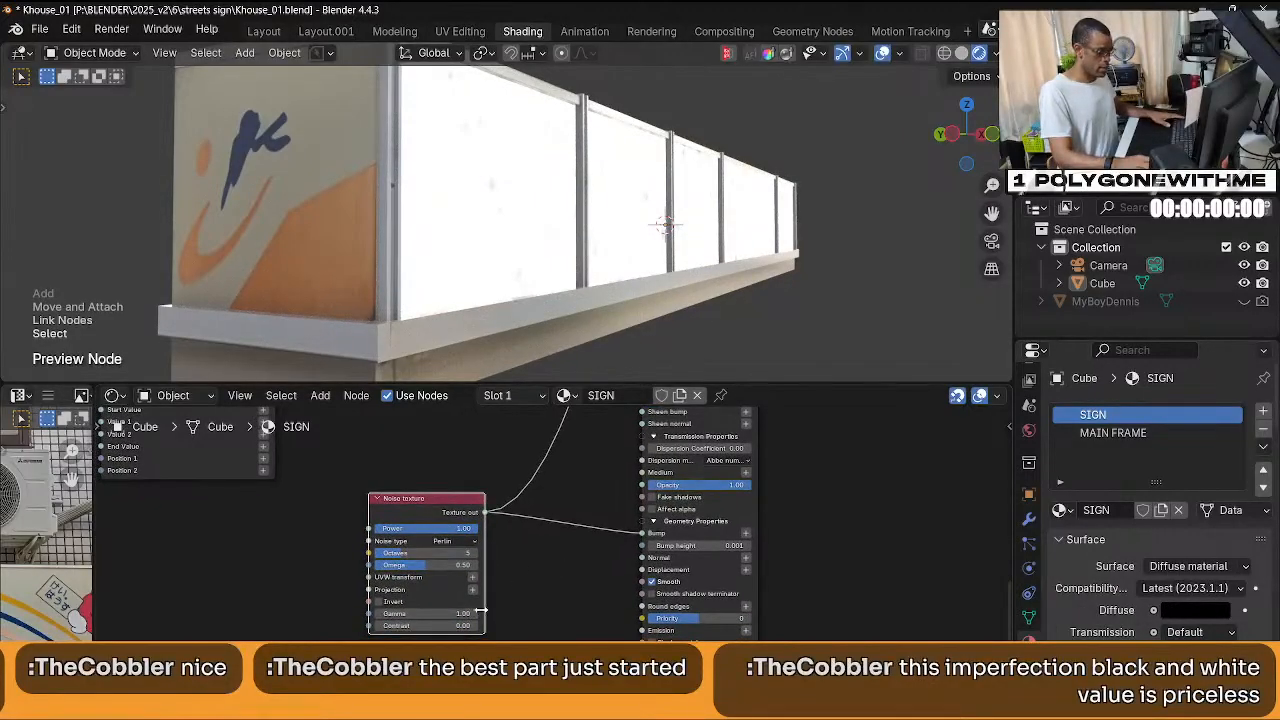
Attach an XYZ to UVW Projection and a 3D transformation node to the Noise texture and arrange them beside it.
click(472, 589)
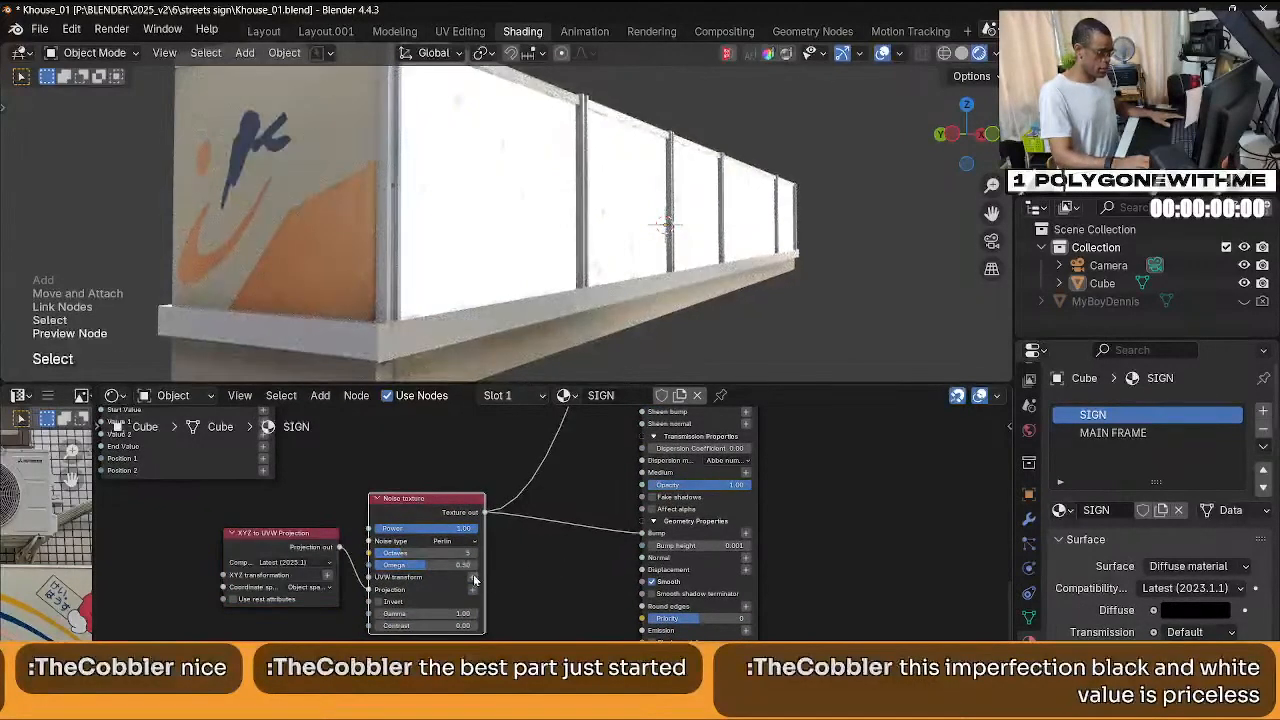
click(475, 578)
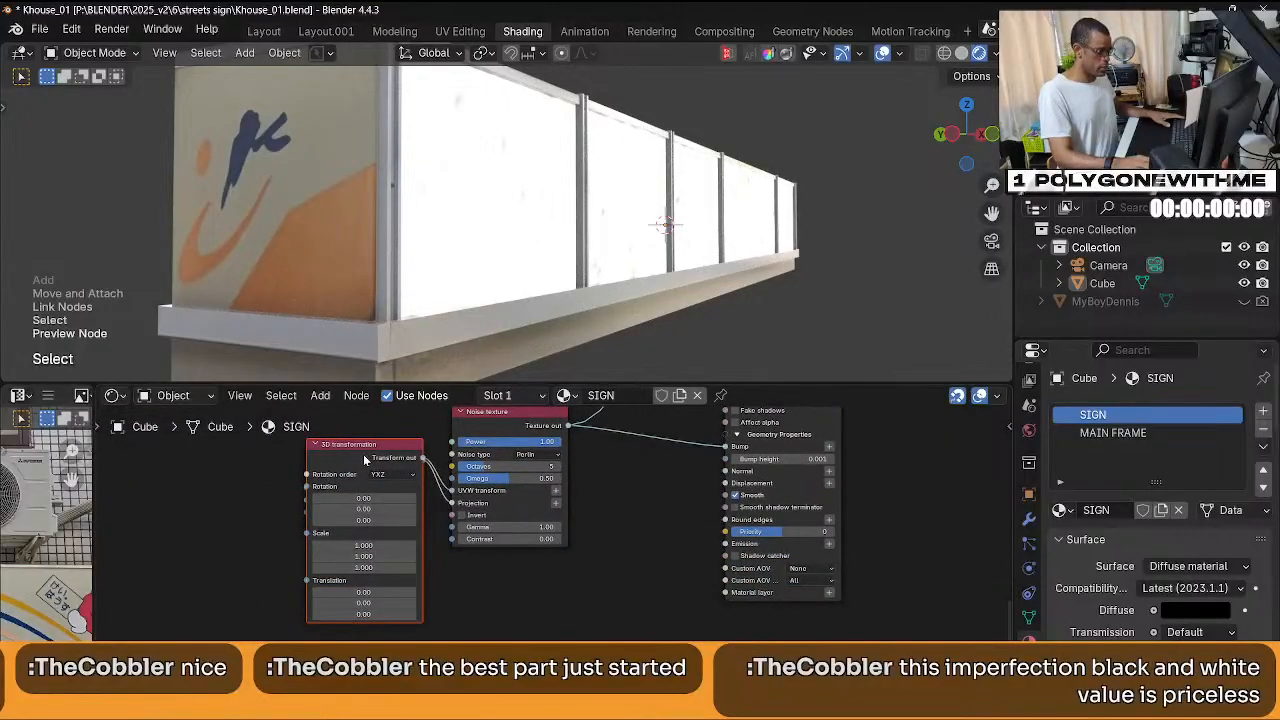
drag(365, 459, 345, 625)
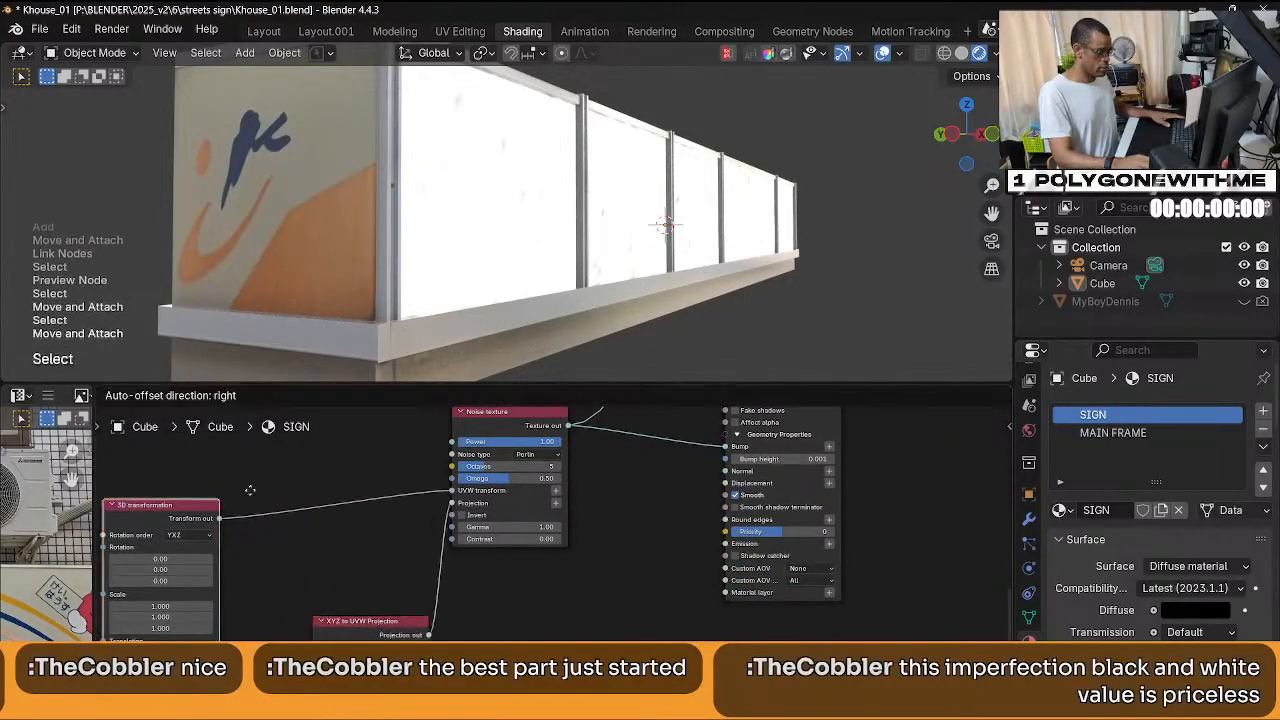
drag(250, 490, 435, 455)
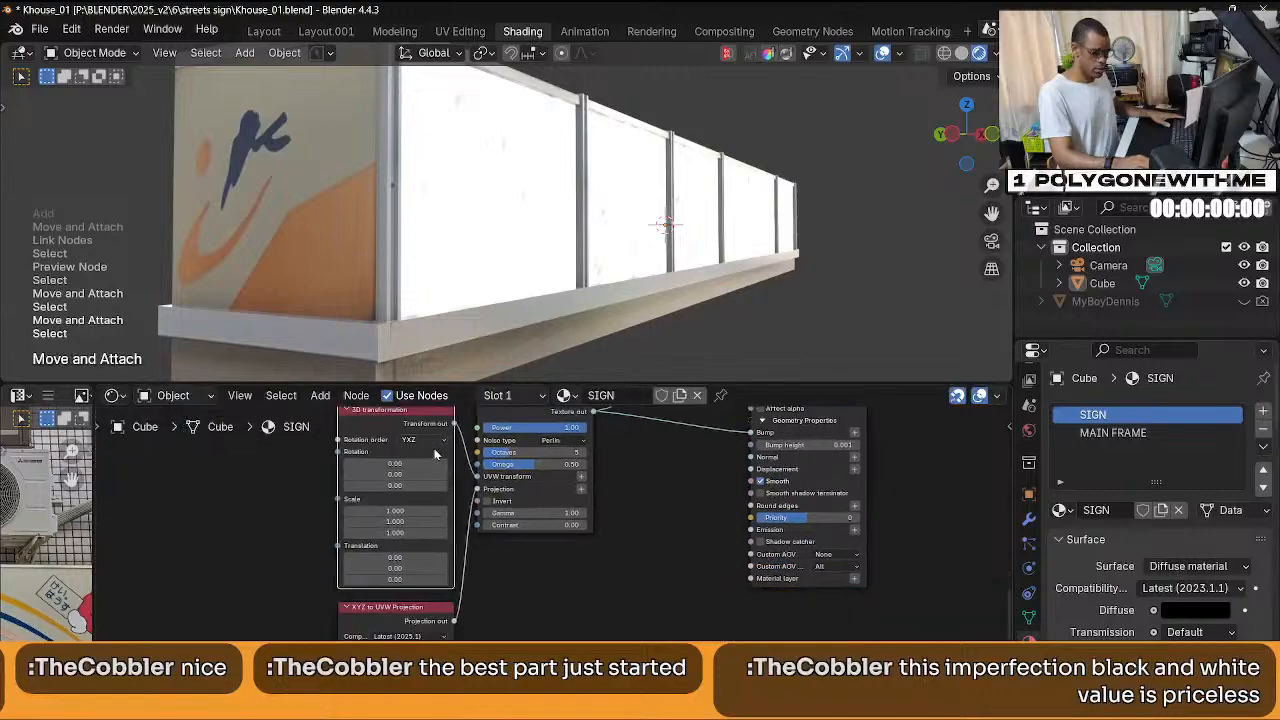
middle_drag(543, 577, 568, 532)
middle_drag(478, 537, 491, 590)
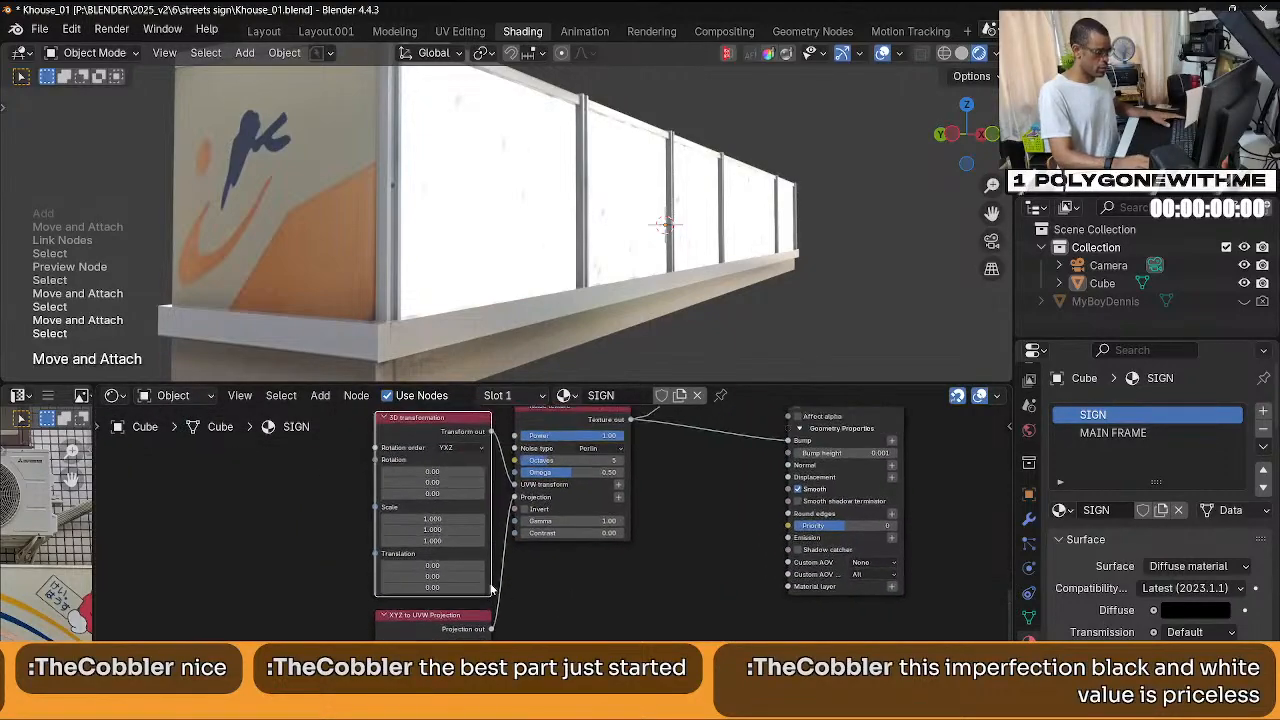
Set the 3D transformation's scale to 3.79 on all axes and the noise's Octaves to 7, Omega to 0 and Gamma to about 4.21.
drag(428, 541, 398, 519)
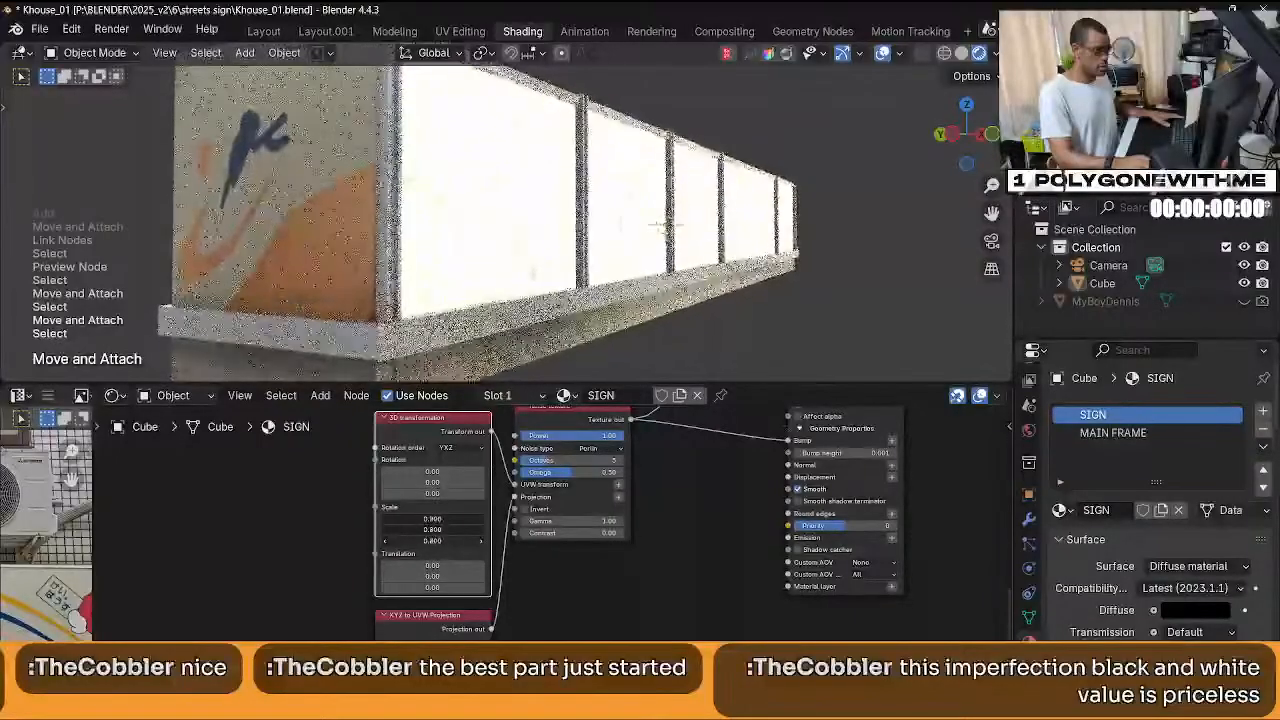
key(ctrl+z)
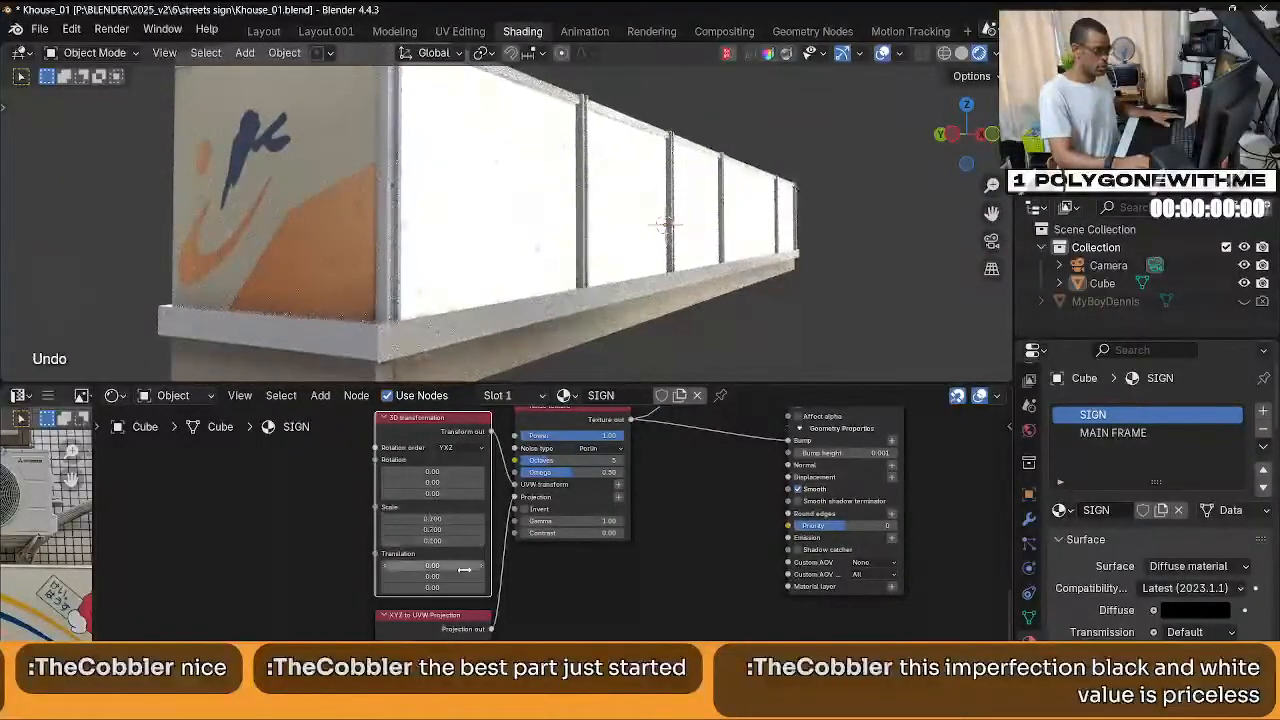
drag(436, 541, 540, 519)
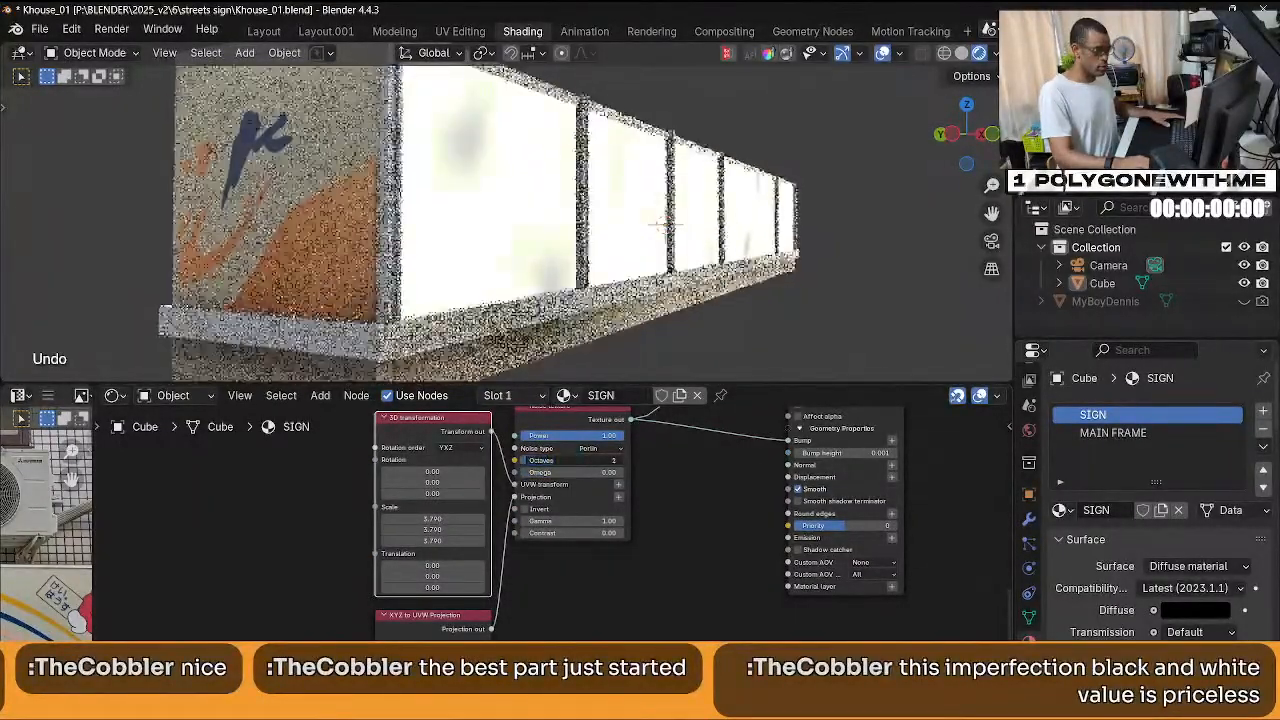
drag(570, 460, 560, 460)
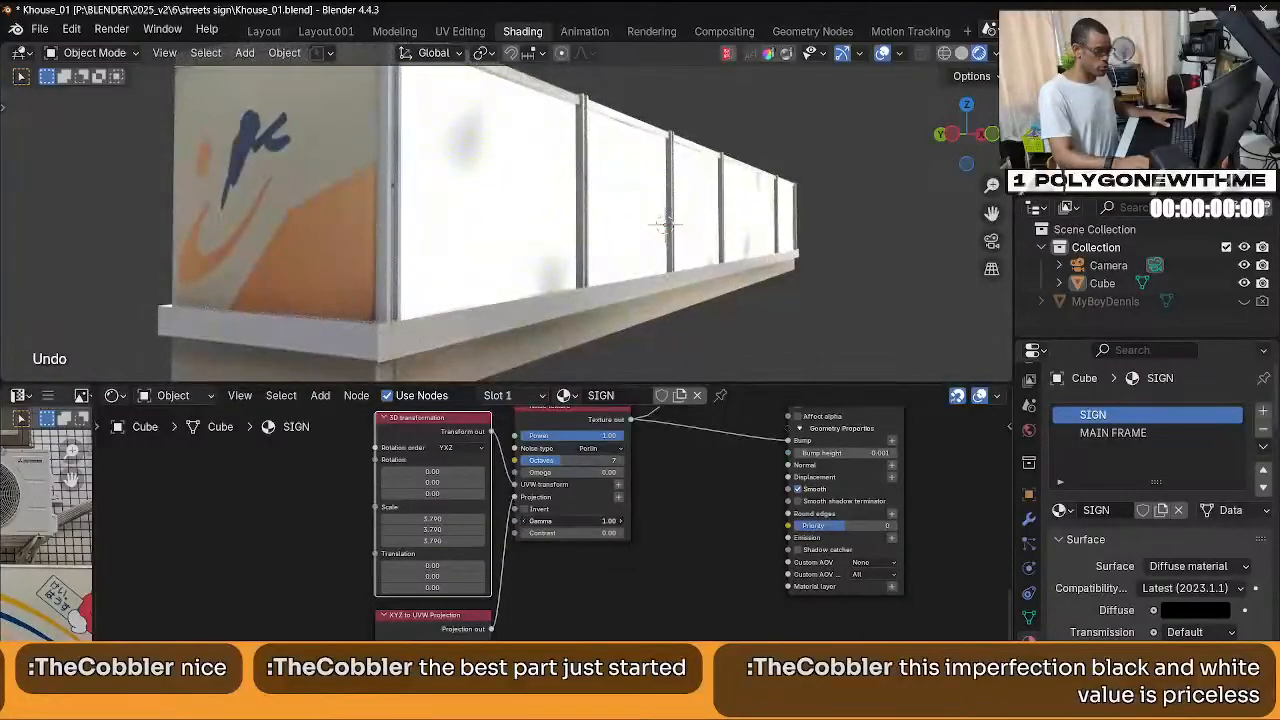
mouse_move(570, 521)
mouse_down()
mouse_move(555, 521)
mouse_move(565, 534)
mouse_up()
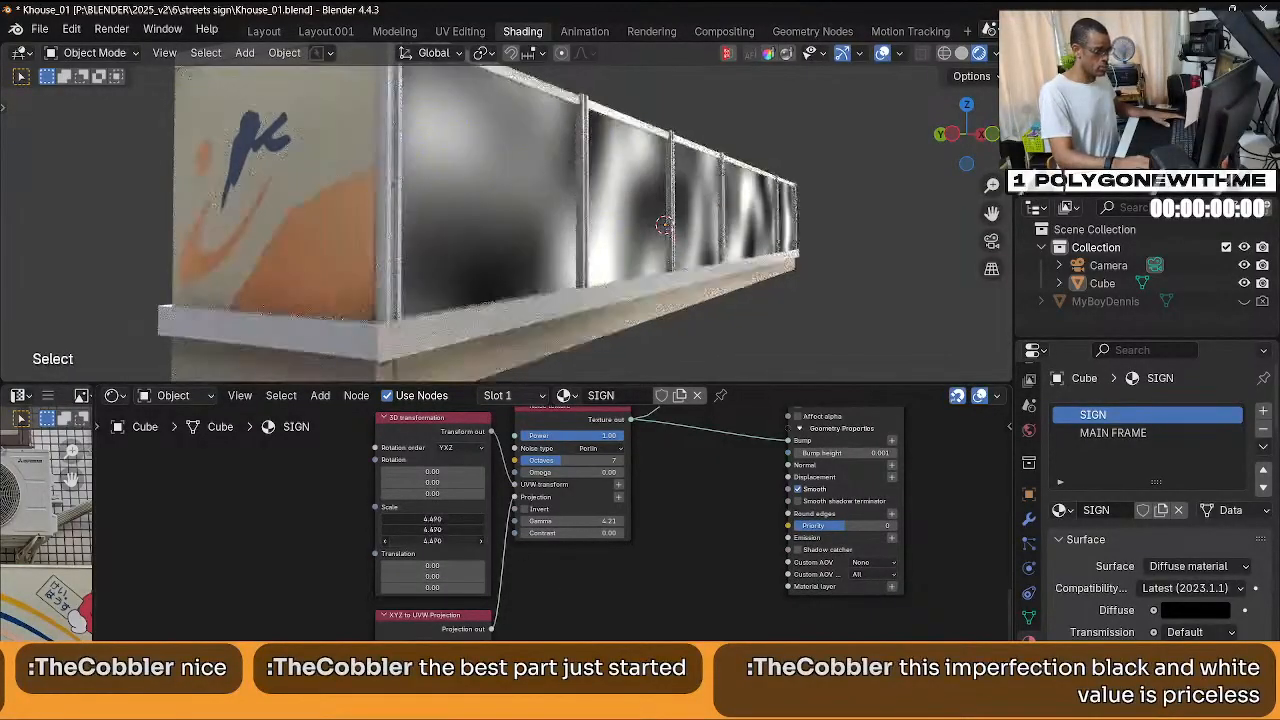
Raise the noise's Gamma to 4.95 and Contrast to 4.40, and set the 3D transformation's scale to 5.07 on all axes.
drag(432, 541, 462, 541)
key(ctrl+z)
key(ctrl+z)
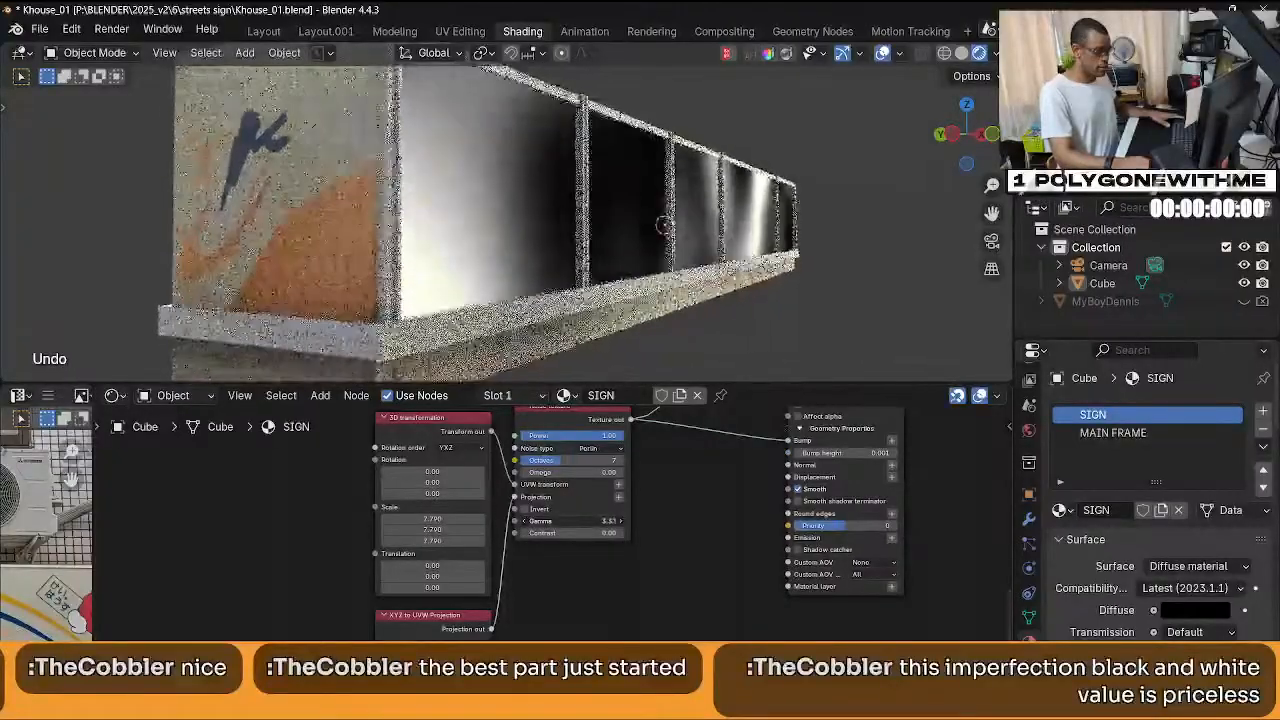
drag(585, 521, 560, 521)
mouse_move(585, 533)
mouse_down()
mouse_move(620, 533)
mouse_move(565, 521)
mouse_up()
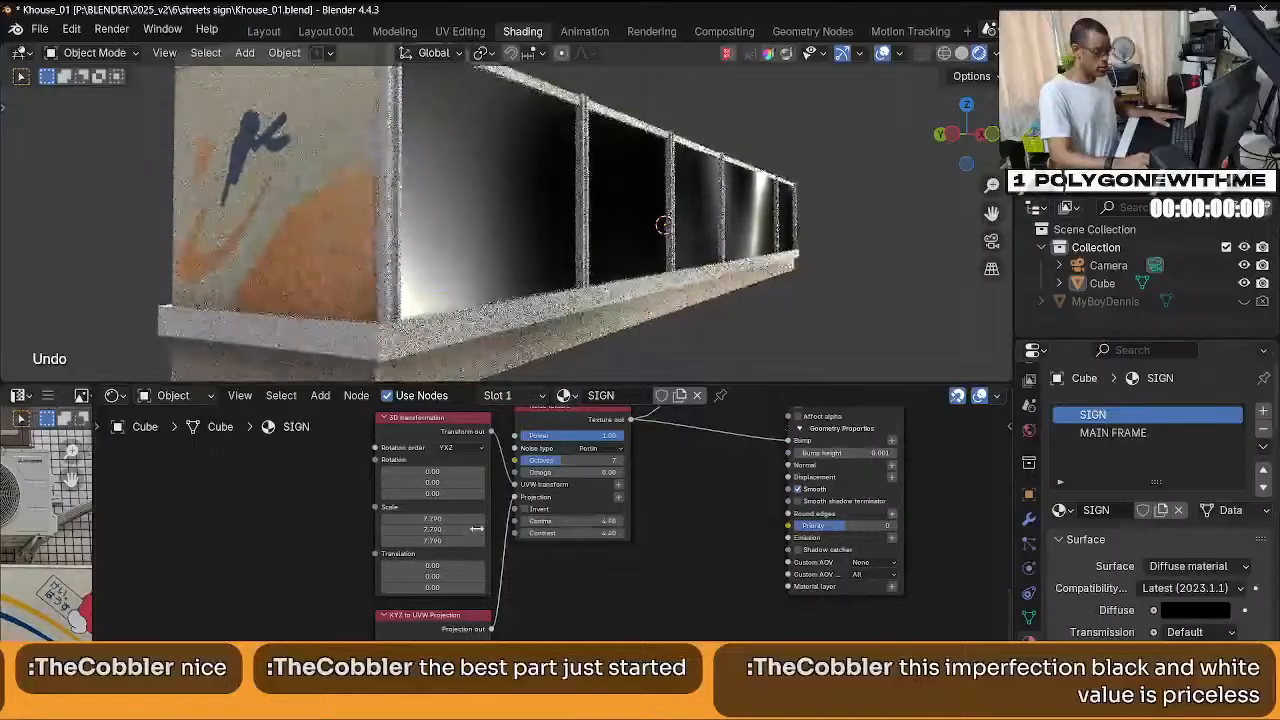
drag(432, 529, 405, 529)
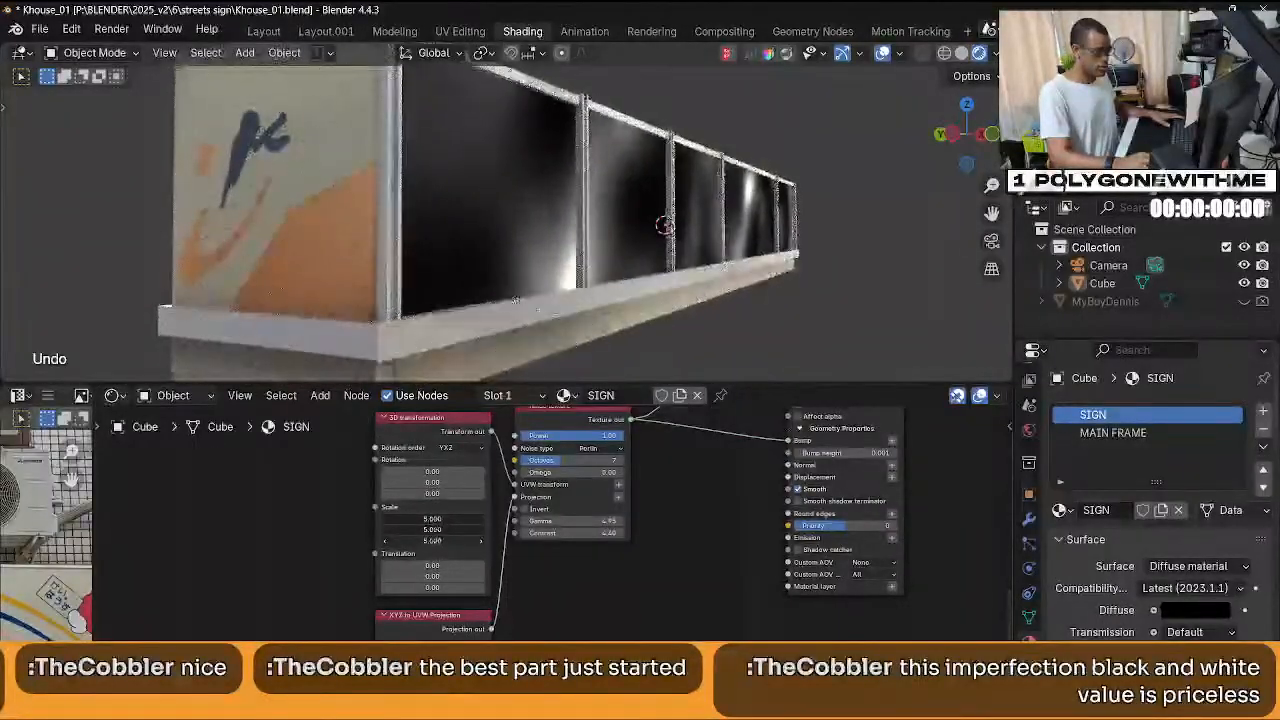
Preview the complete Universal material on the sign and set its bump height to -0.027.
middle_drag(773, 536, 640, 604)
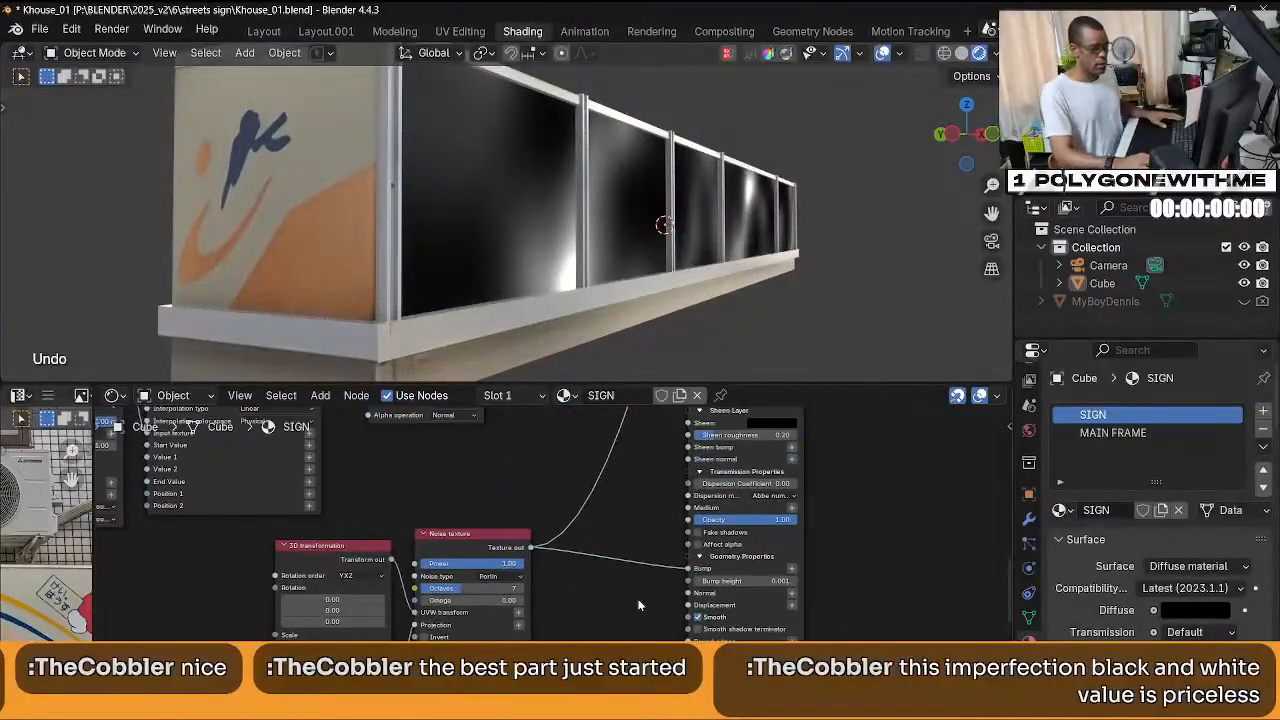
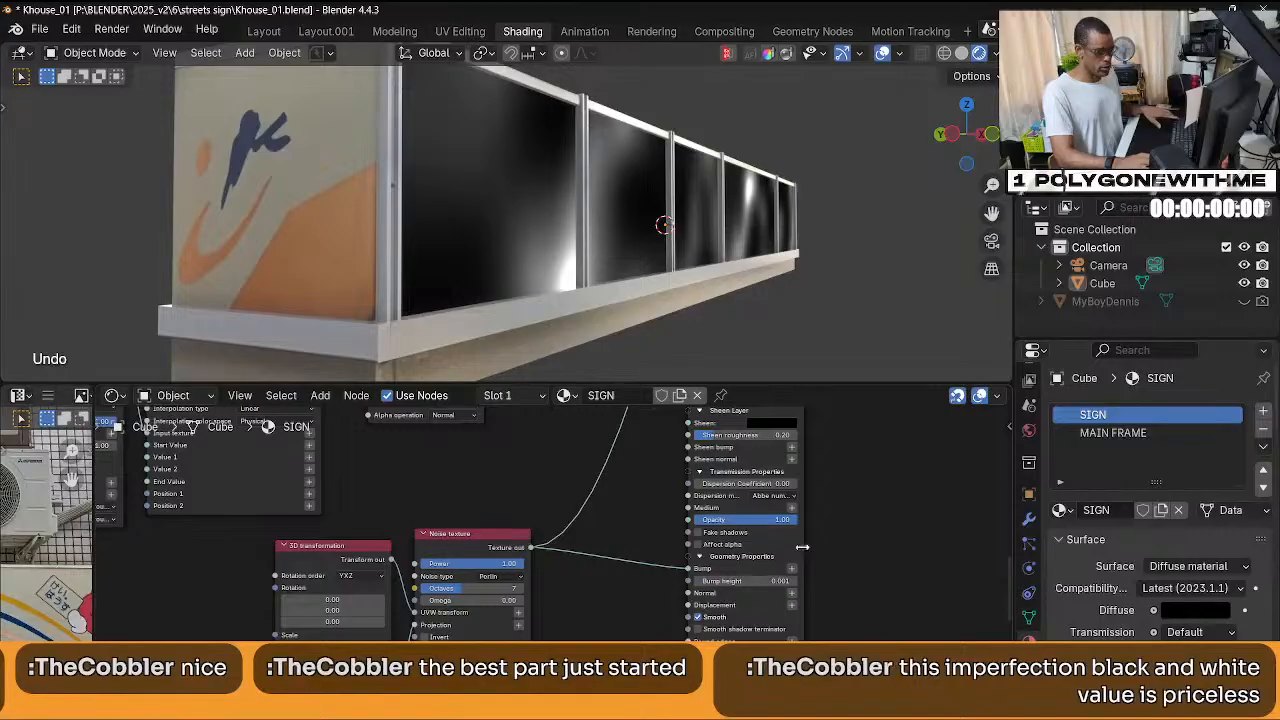
ctrl+shift+click(800, 546)
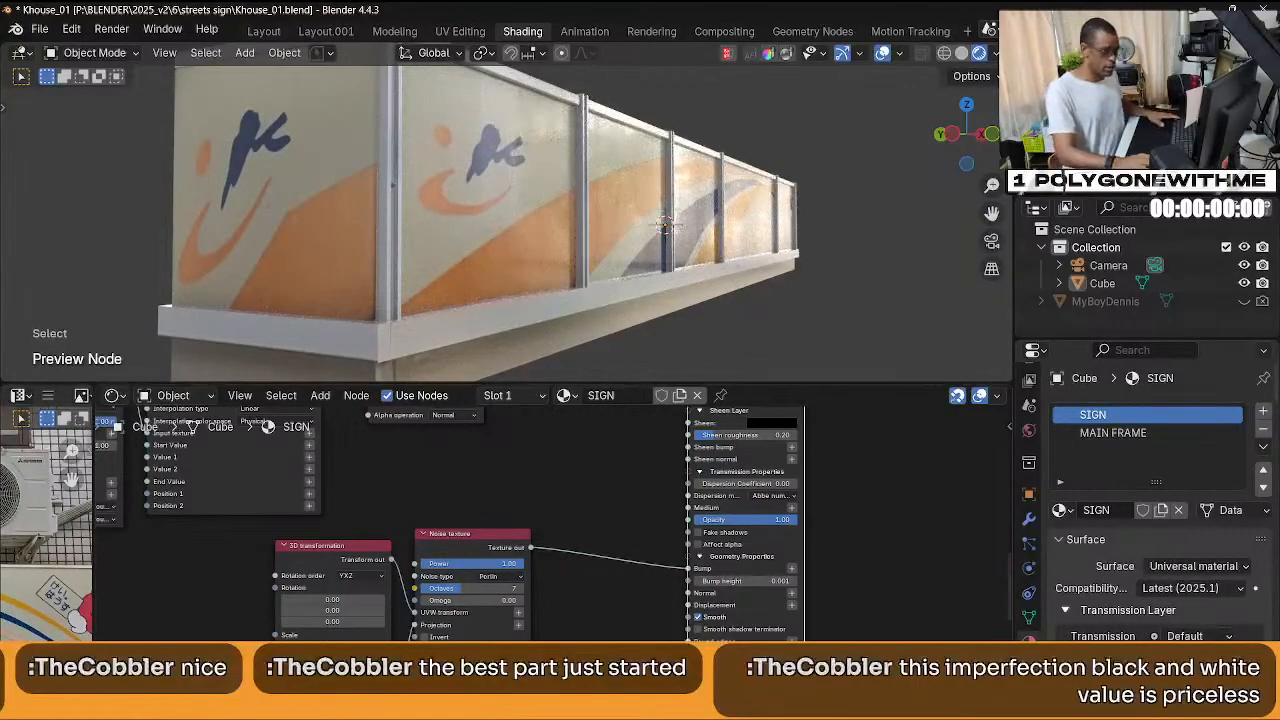
scroll(826, 601, up, 1)
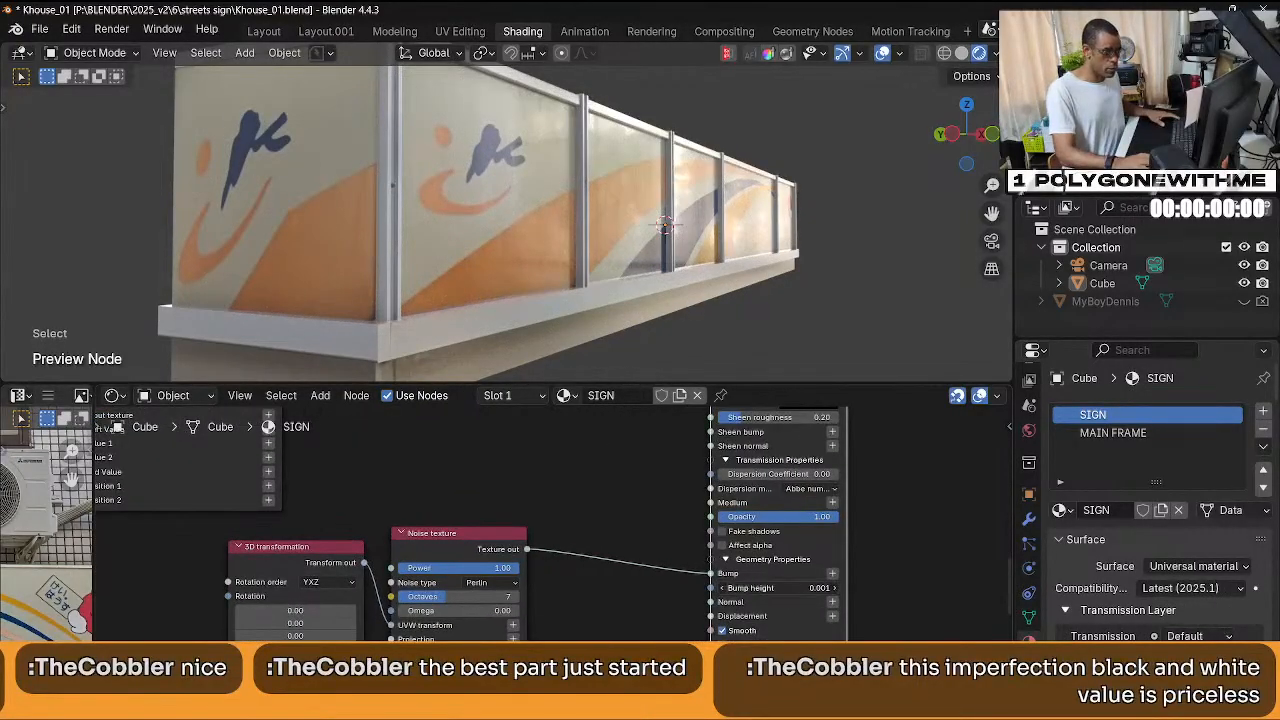
mouse_move(820, 588)
mouse_down()
mouse_move(880, 588)
mouse_move(700, 588)
mouse_move(815, 588)
mouse_up()
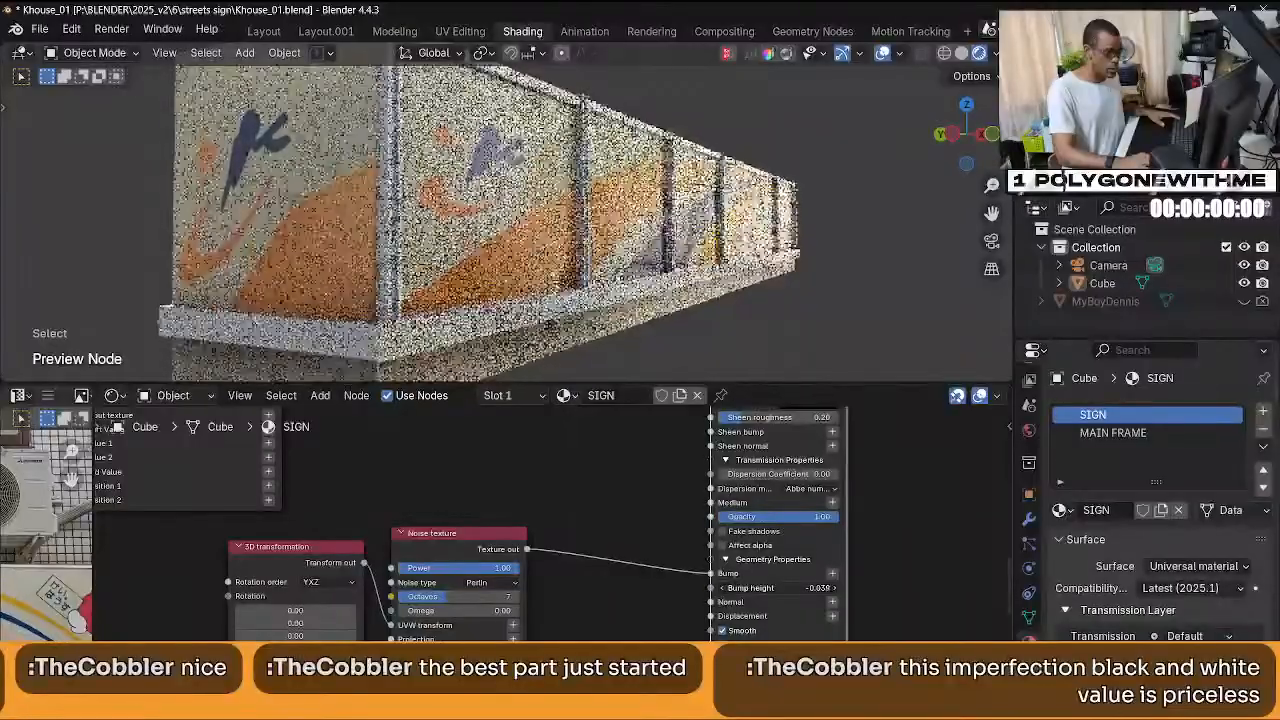
key(ctrl+z)
Lower the Noise texture's Contrast to 1.22 and set the 3D transformation's scale to 7.59 on all axes.
middle_drag(523, 649, 552, 563)
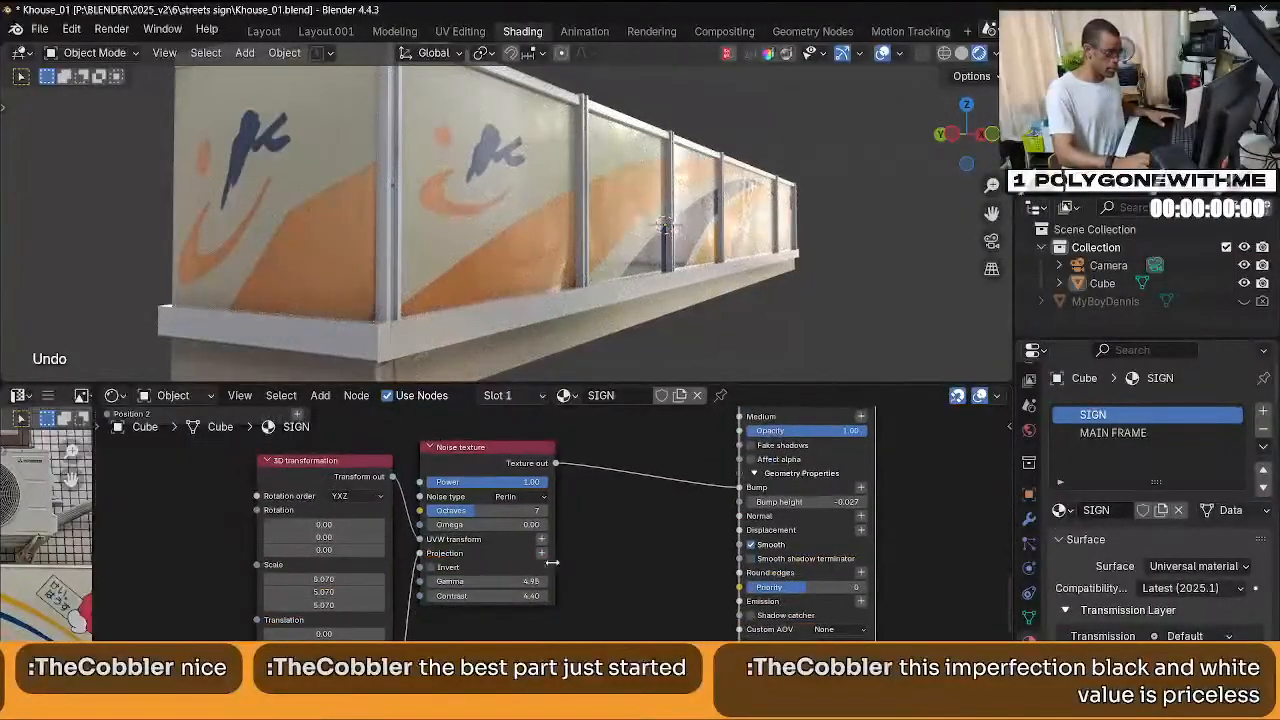
drag(516, 598, 452, 598)
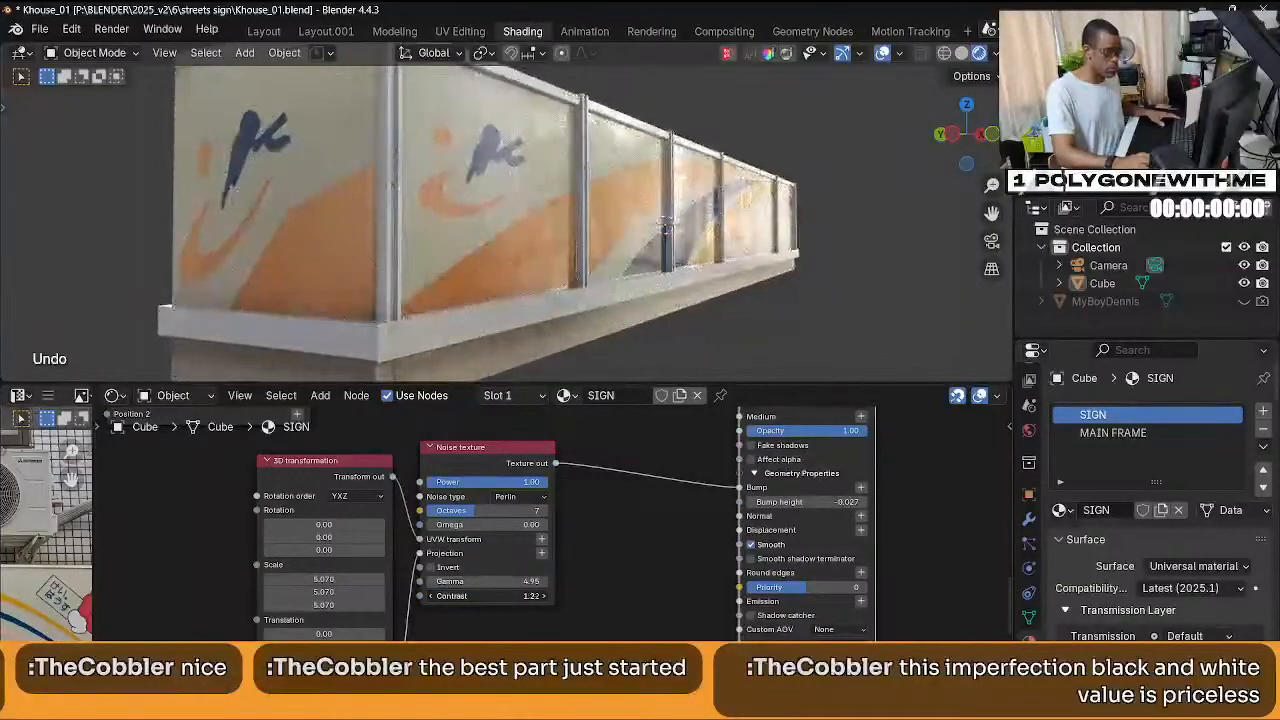
middle_drag(285, 591, 336, 576)
drag(372, 590, 405, 577)
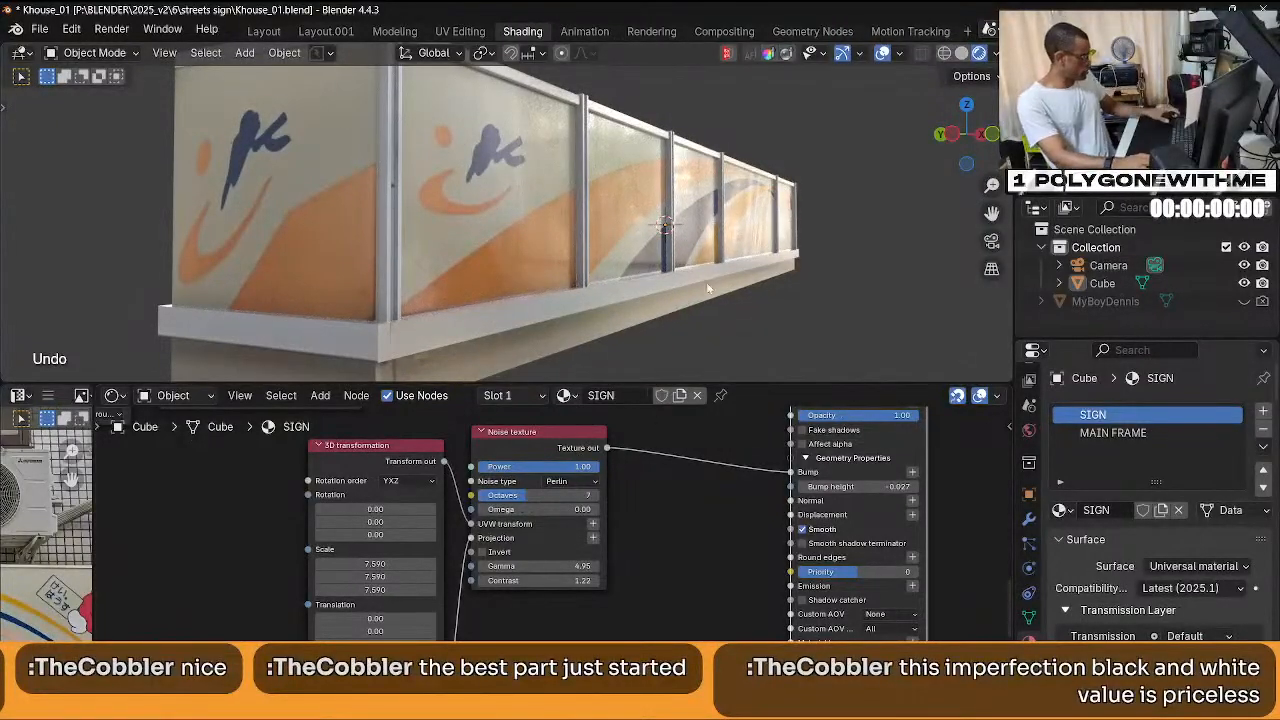
Save the Khouse_01.blend file.
key(ctrl+s)
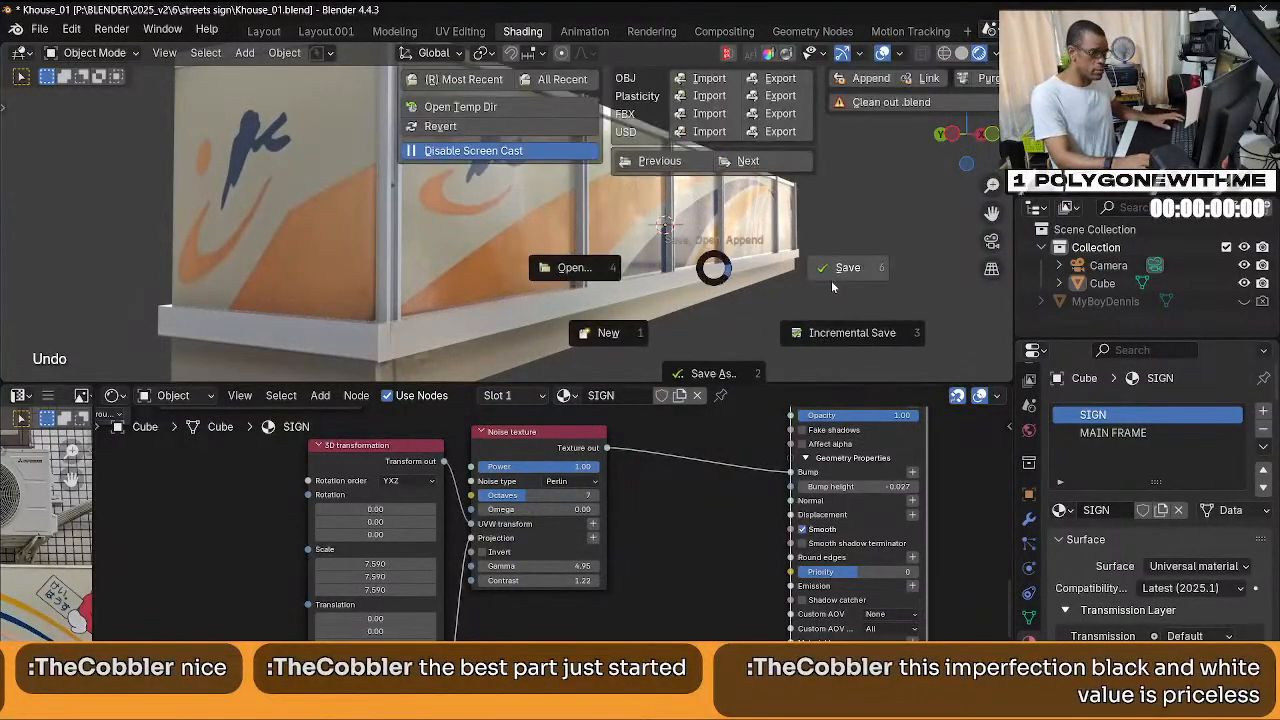
click(831, 281)
Widen the reference image area, switch it to the Asset Browser and load the Skool Material Datavase V6 library.
middle_drag(612, 558, 733, 549)
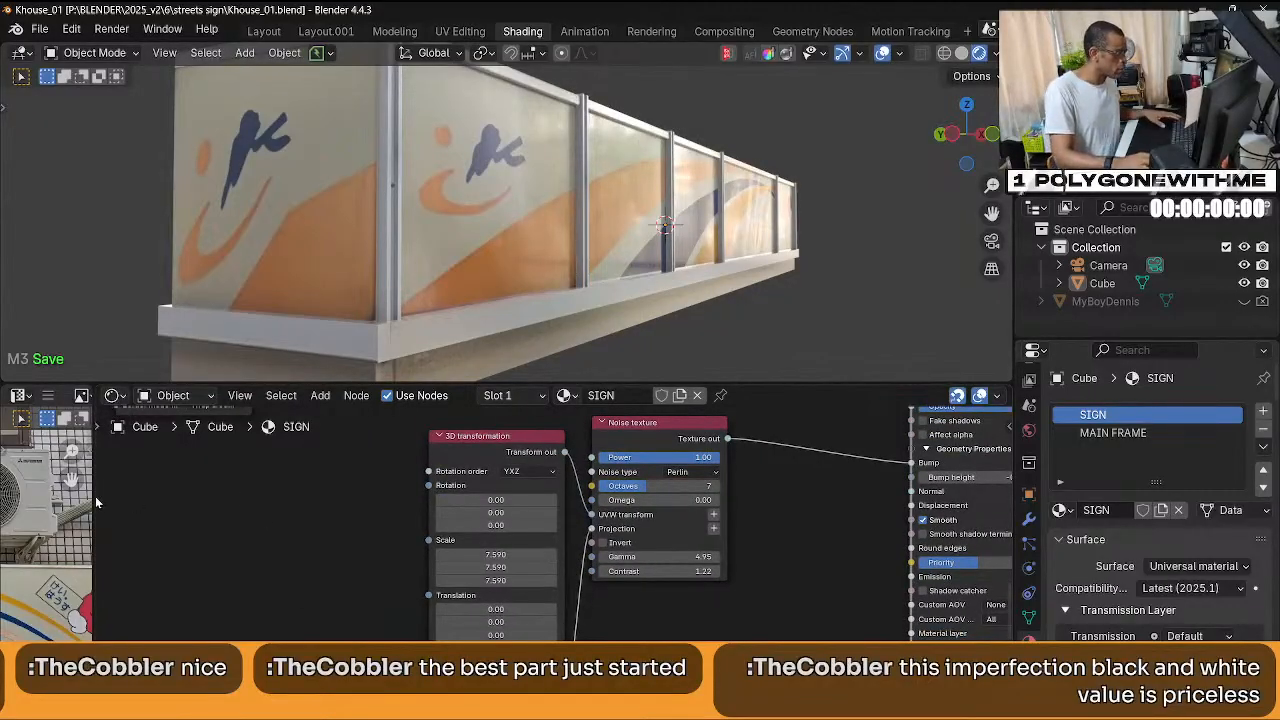
drag(90, 481, 558, 481)
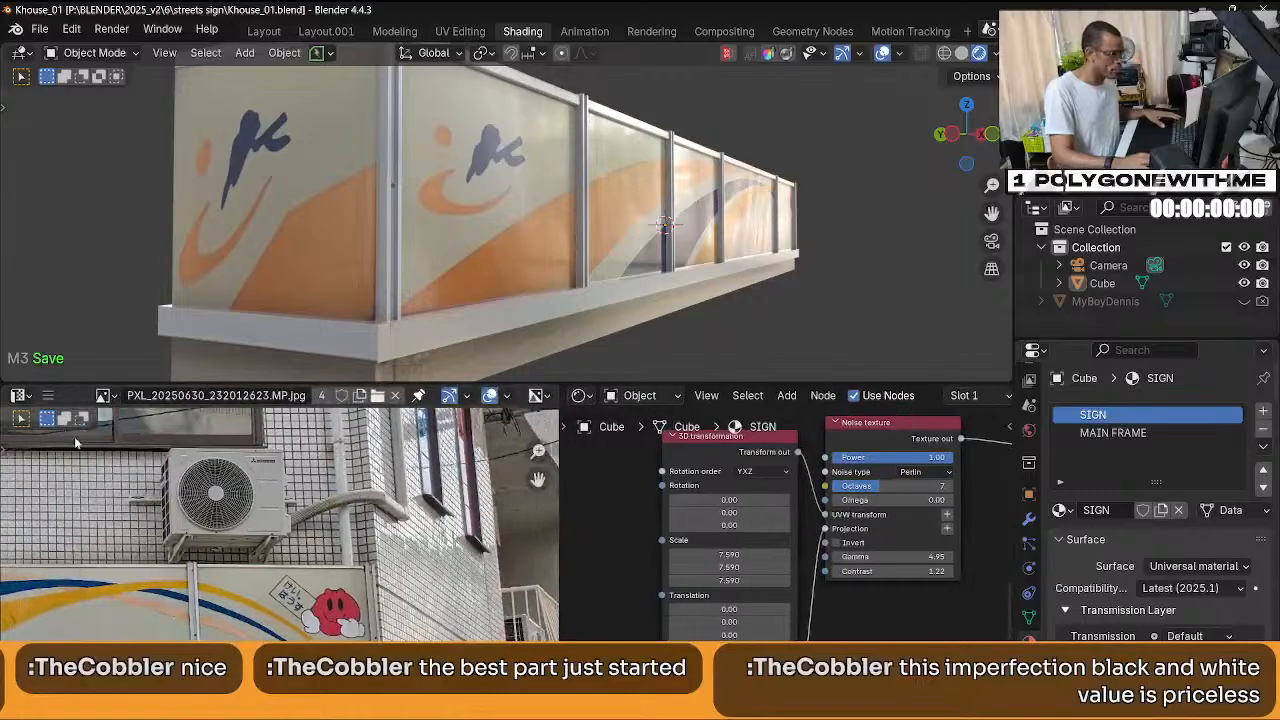
click(20, 396)
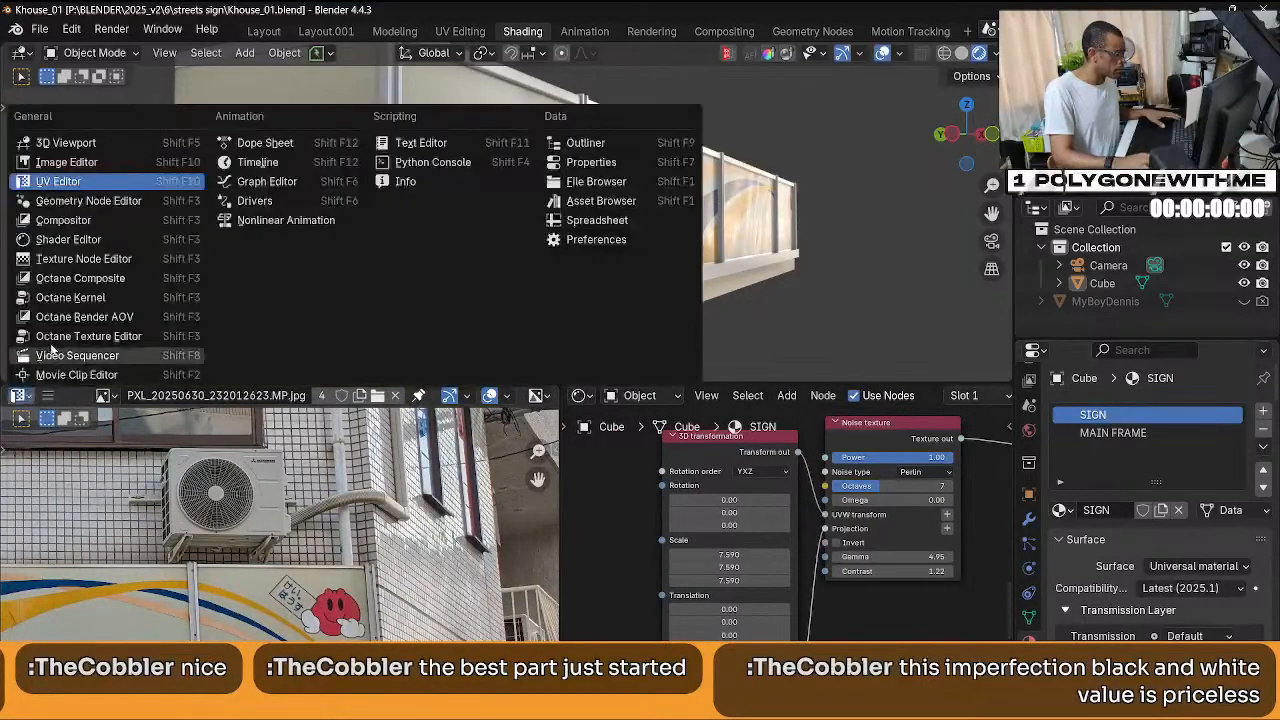
click(601, 201)
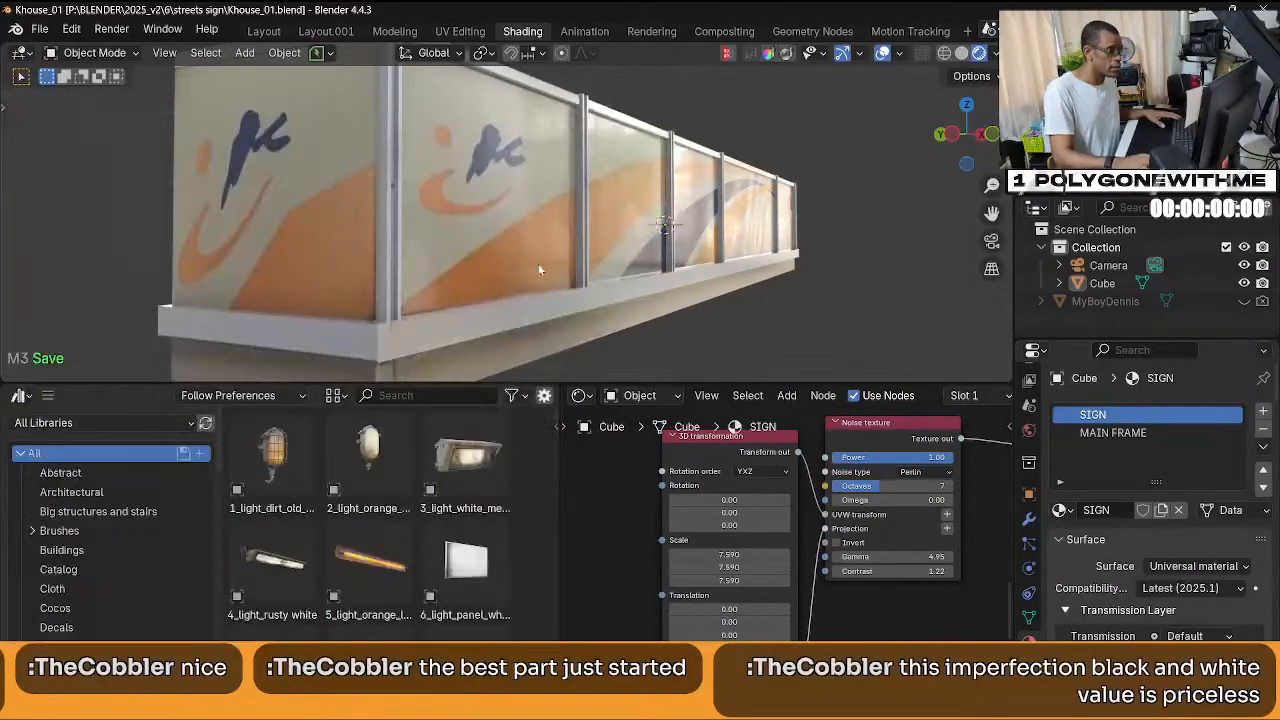
click(87, 423)
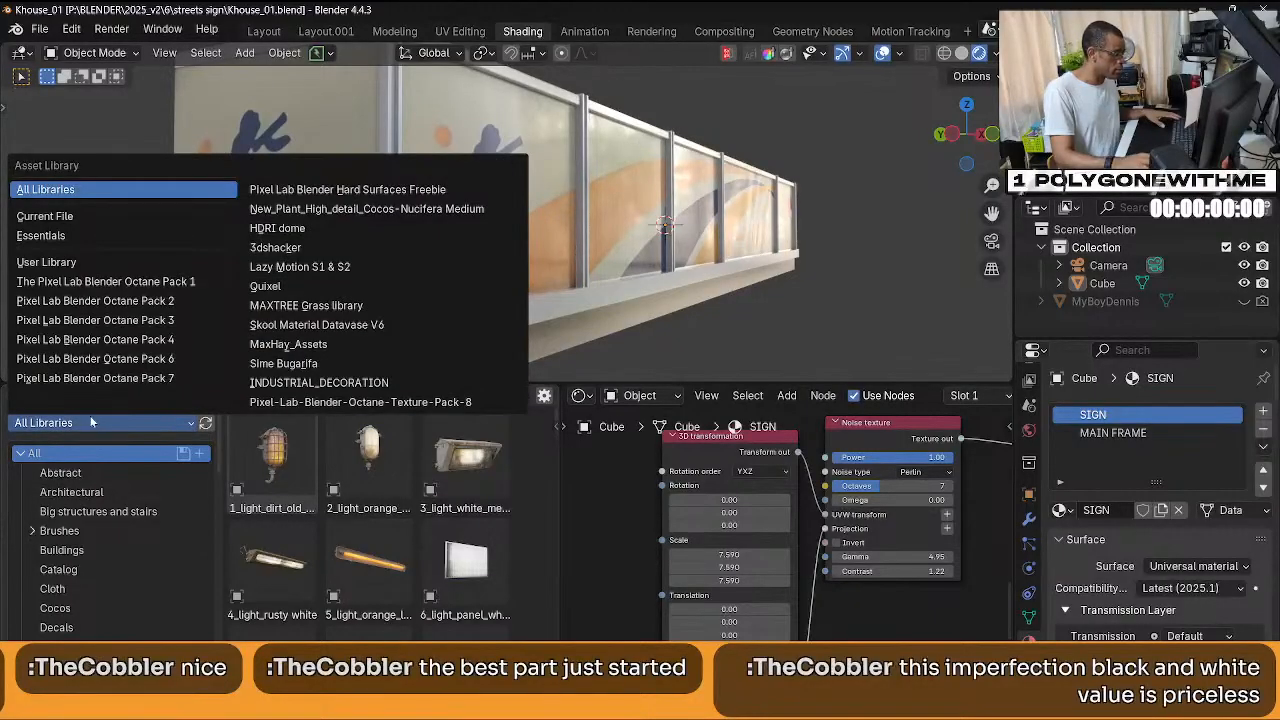
click(341, 329)
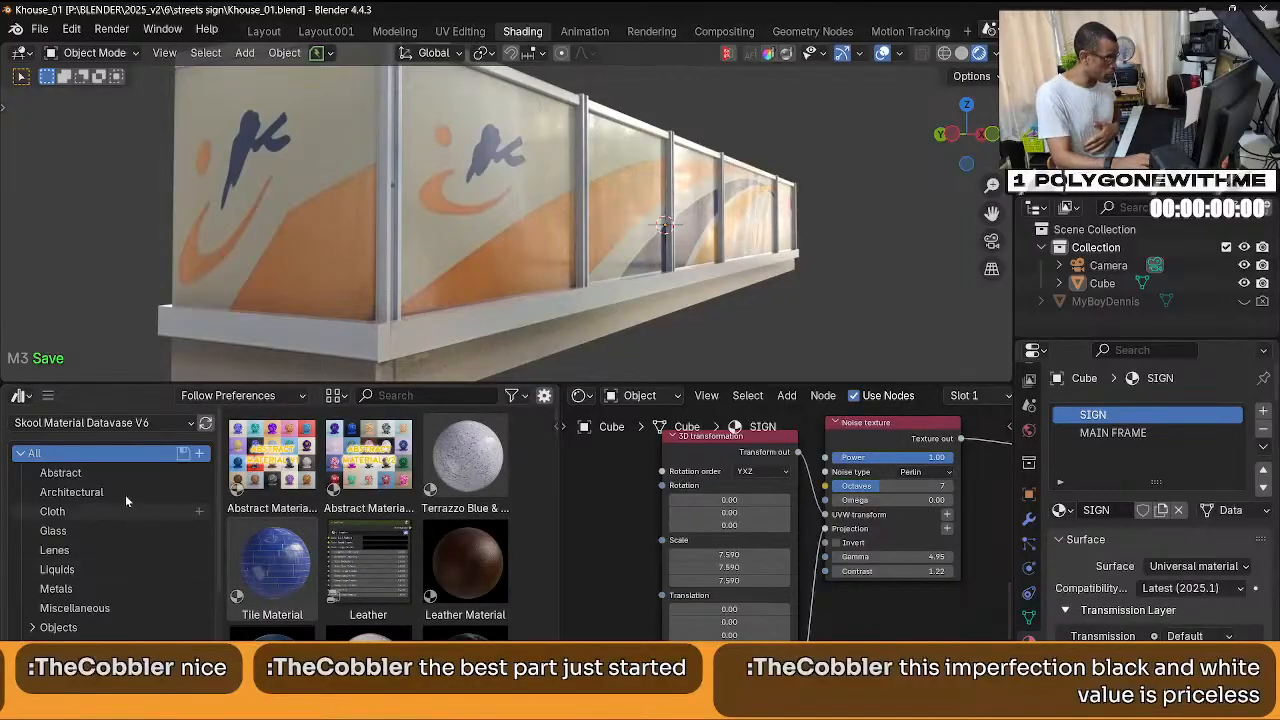
Browse the material library's categories from Architectural and Glass through Metals, Plastics and Wood, ending in Utilities.
scroll(120, 495, down, 2)
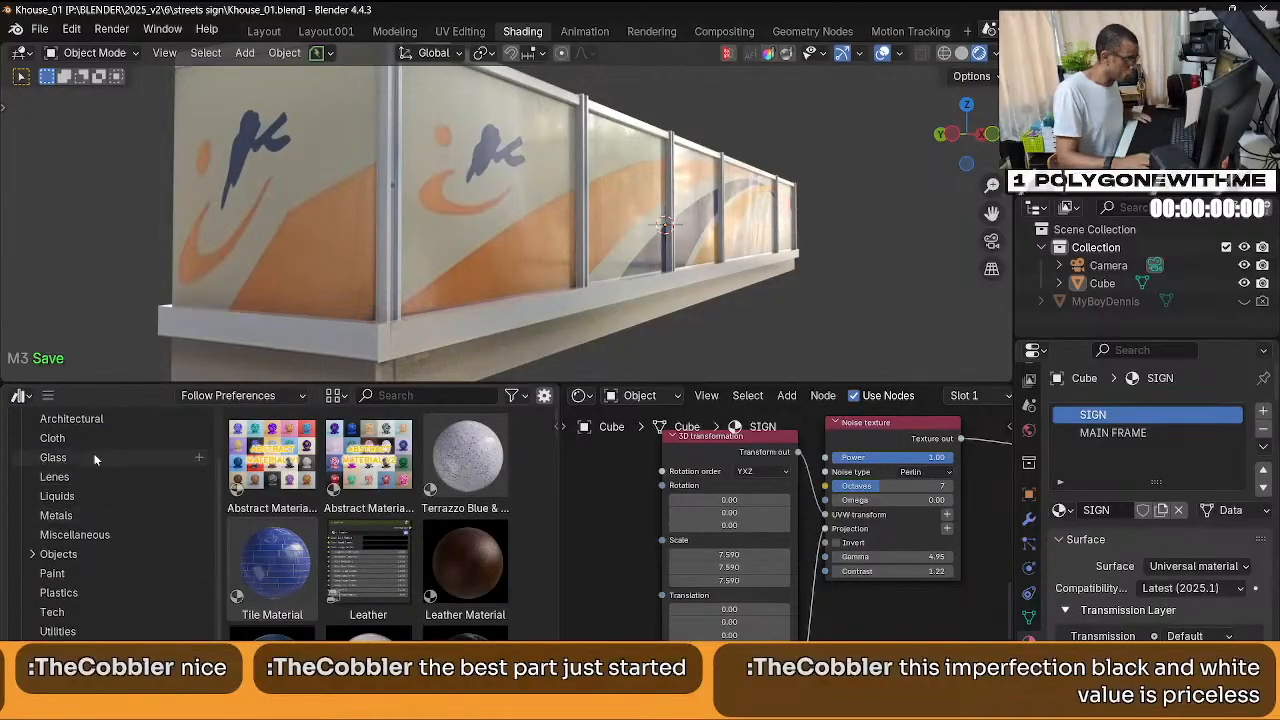
click(84, 420)
click(86, 457)
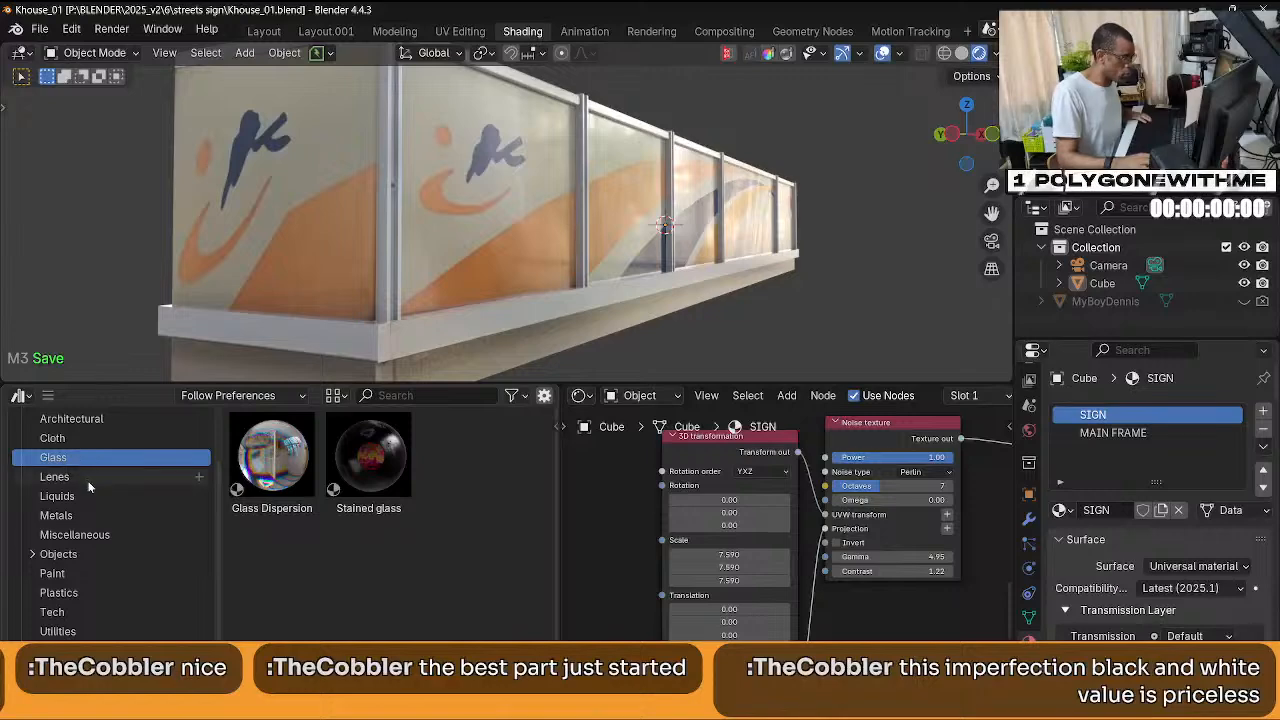
click(86, 478)
click(90, 499)
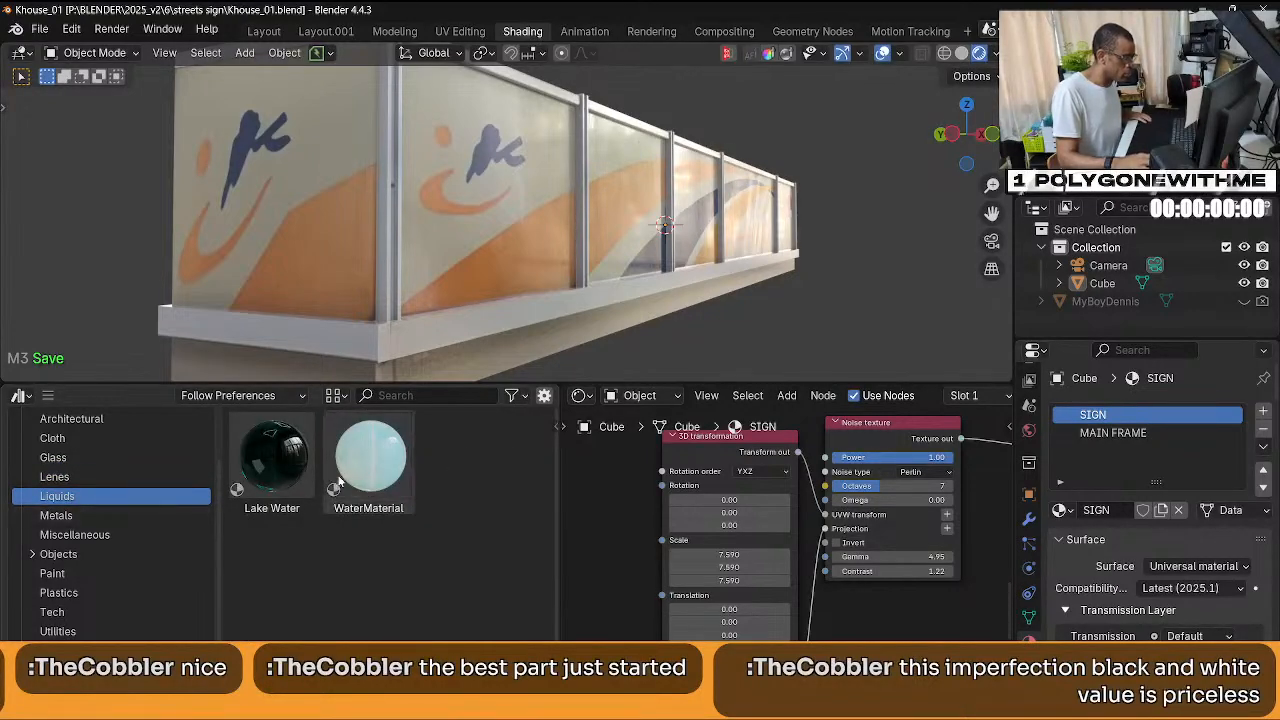
click(112, 515)
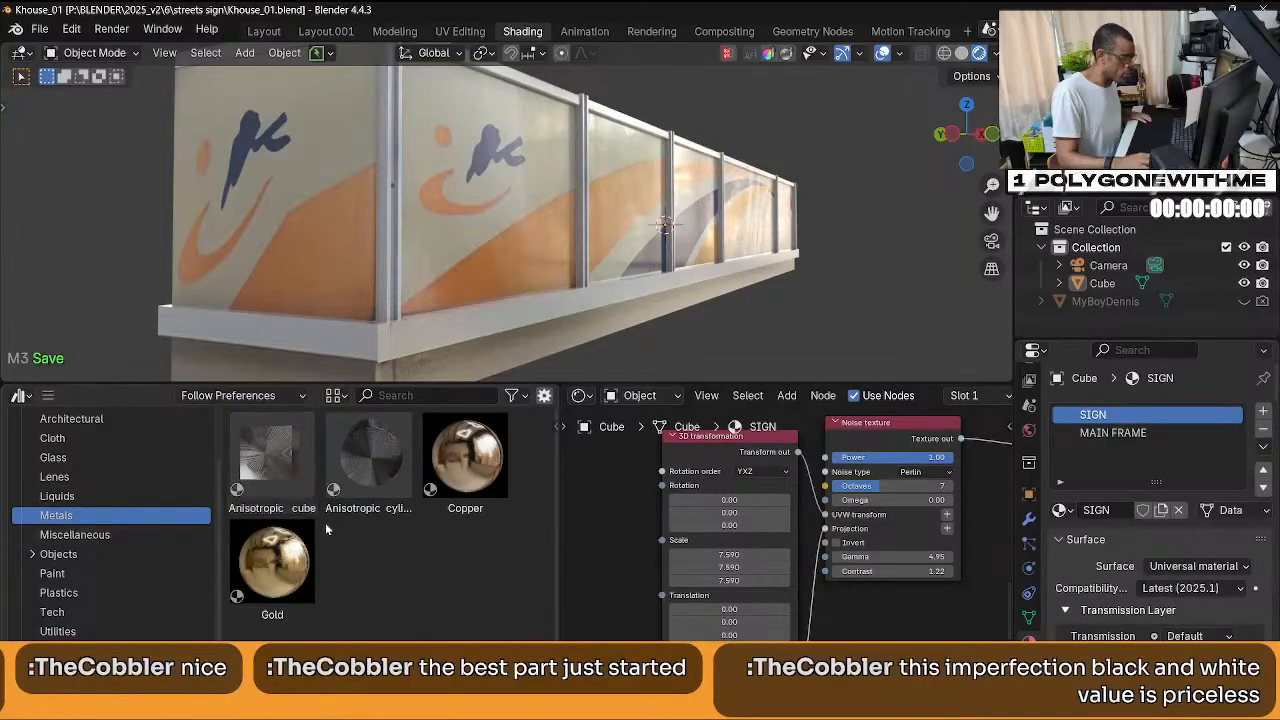
click(116, 535)
scroll(110, 565, down, 1)
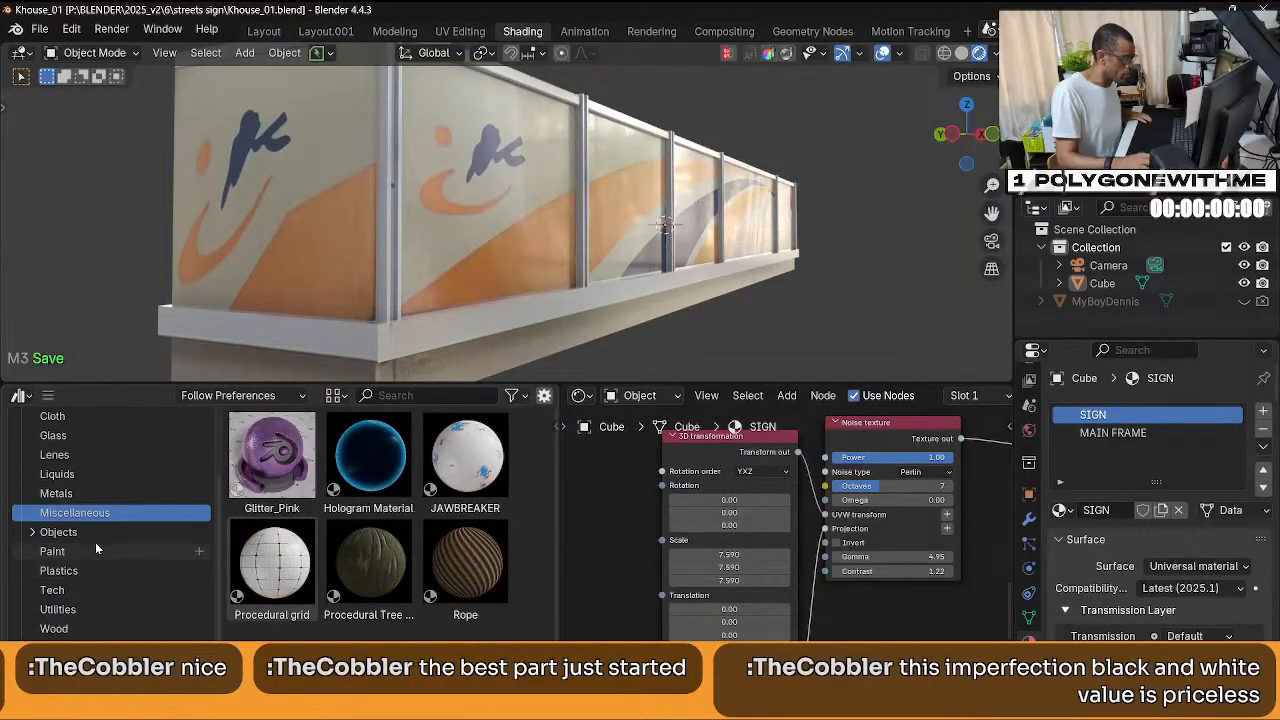
click(95, 545)
click(81, 568)
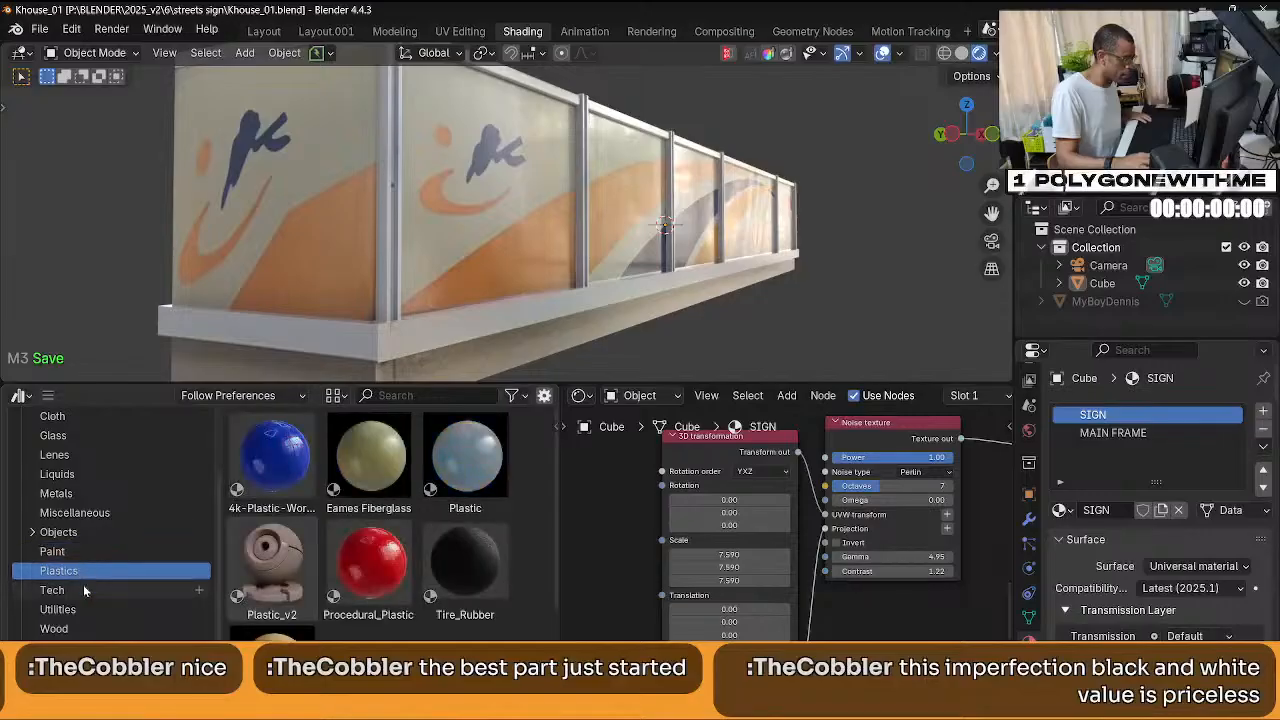
click(83, 588)
click(86, 609)
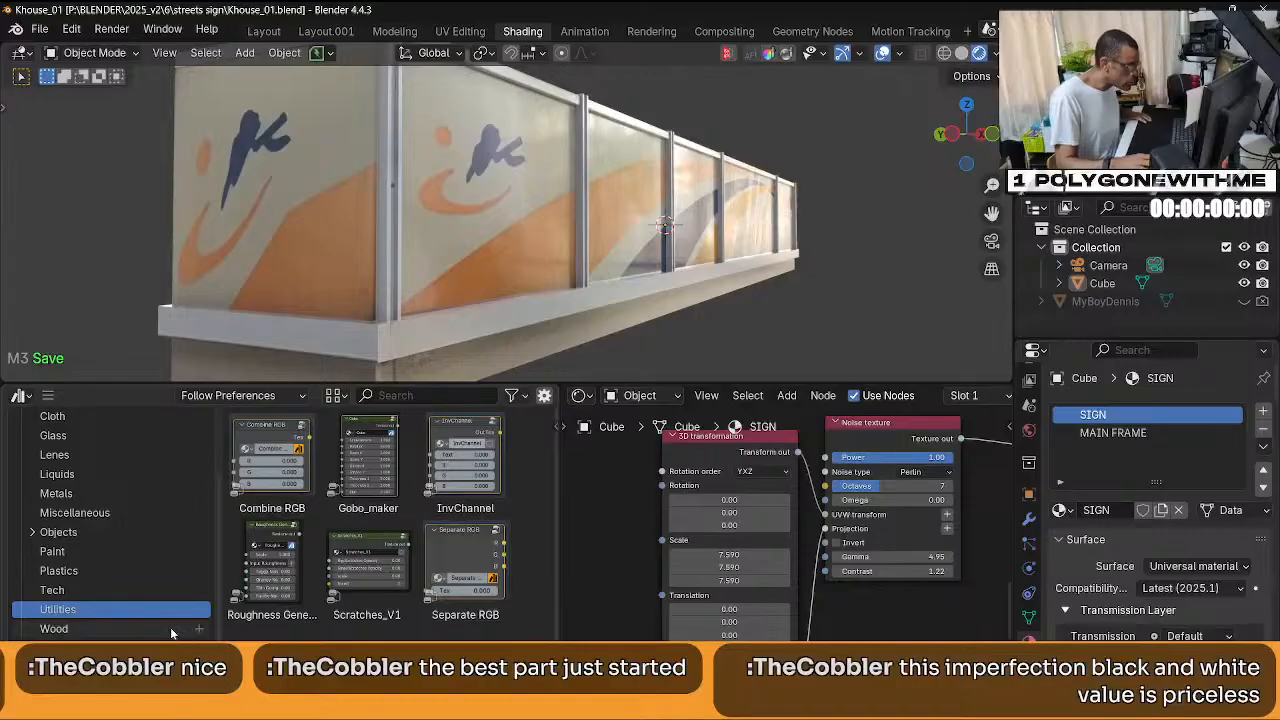
click(74, 631)
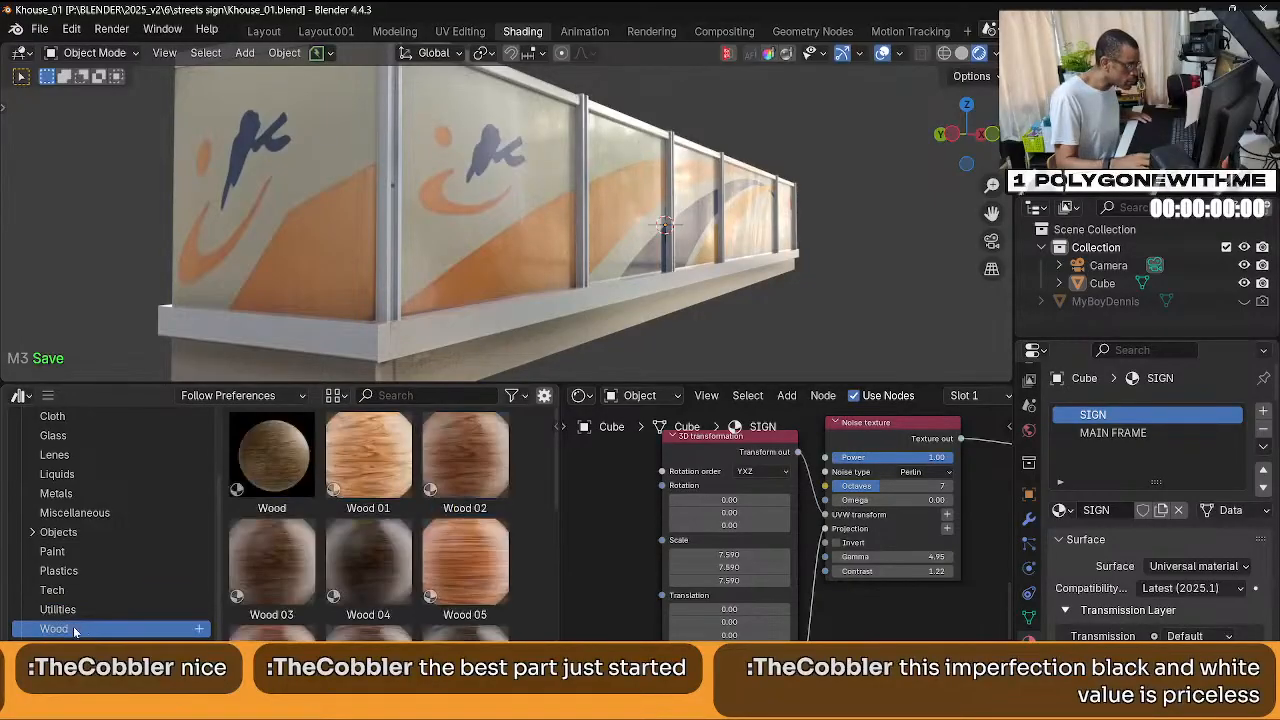
click(60, 609)
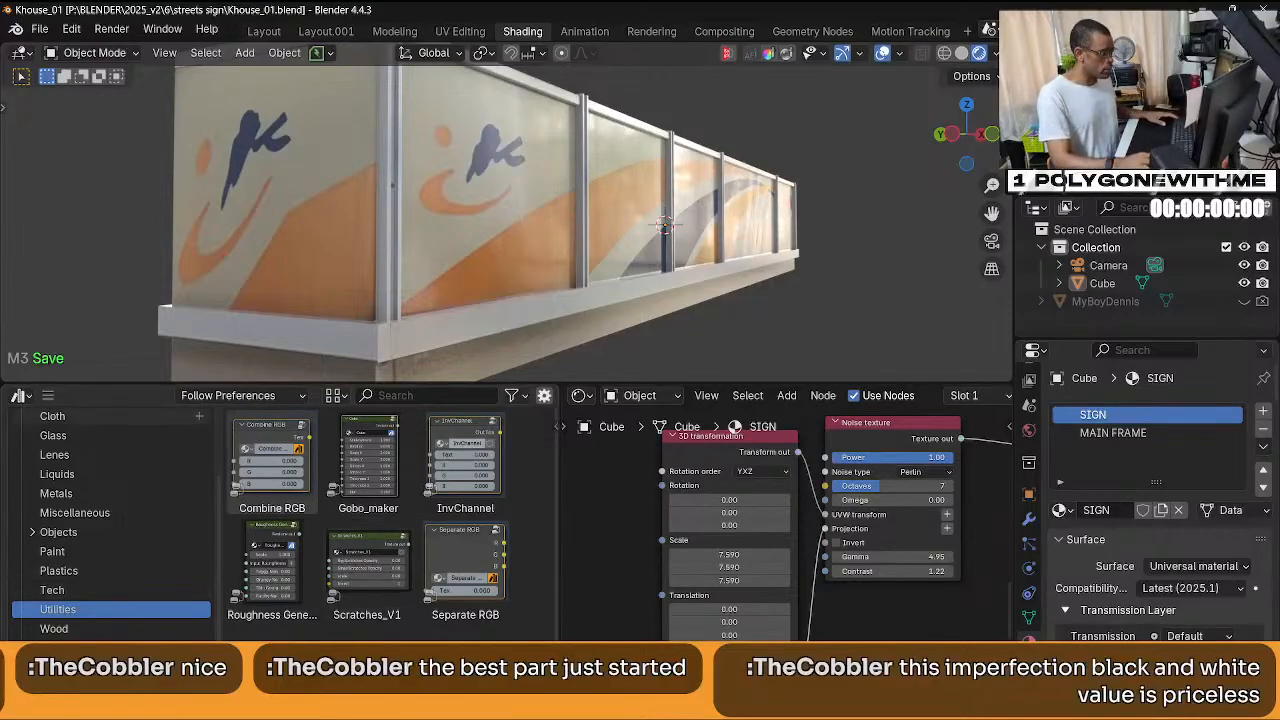
Switch the asset area back to the UV Editor with the reference photo and narrow it to enlarge the node editor.
click(20, 395)
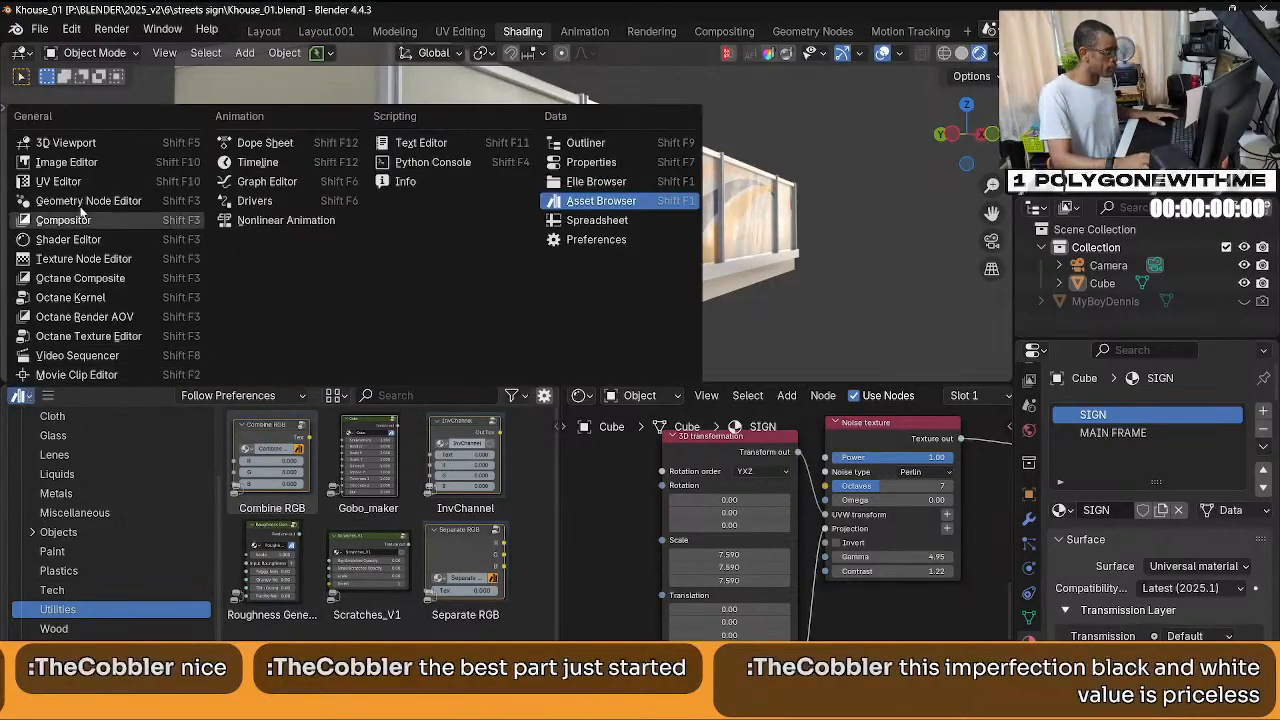
click(60, 182)
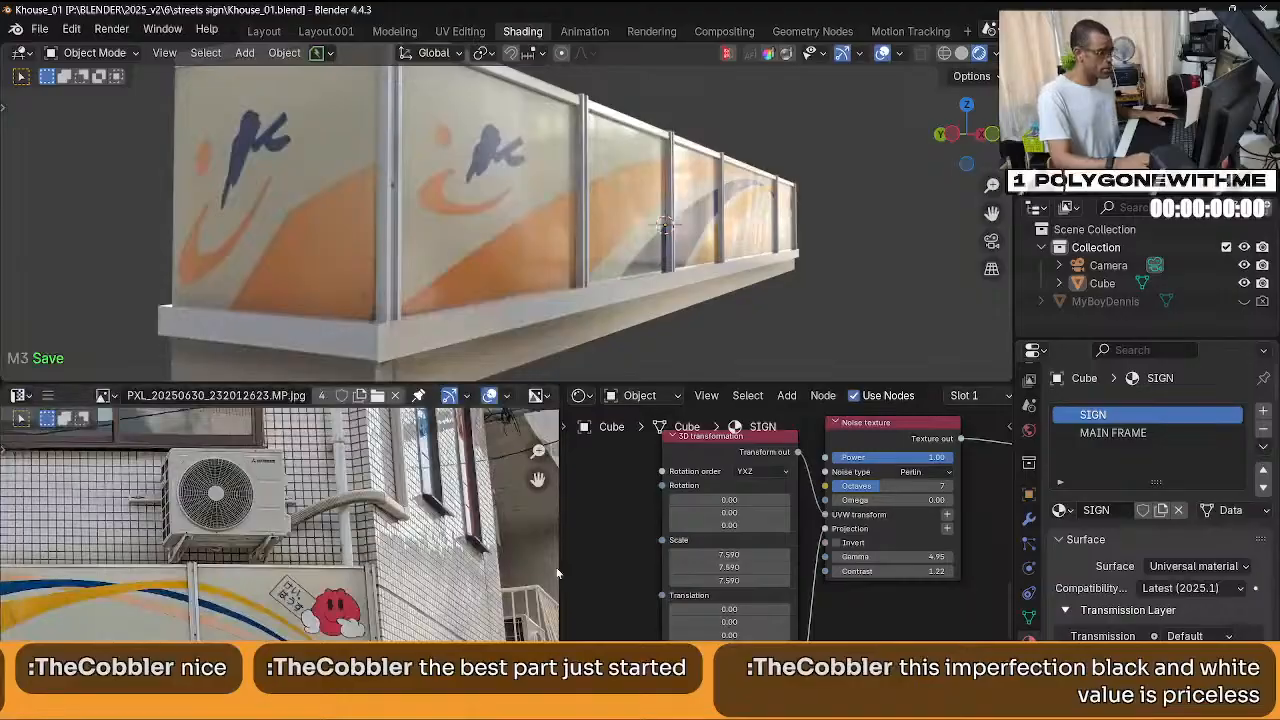
drag(558, 568, 310, 568)
Lower the Noise texture's Octaves to 3 and Gamma to 3.66.
middle_drag(704, 306, 845, 280)
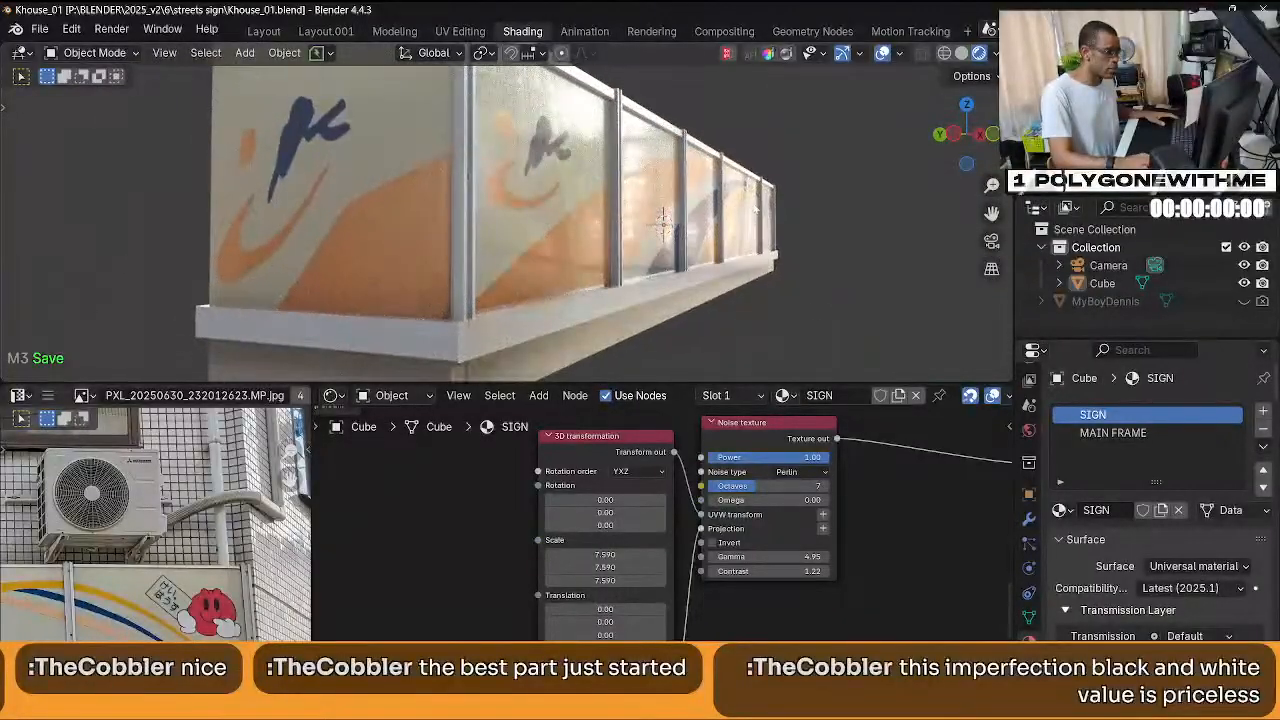
middle_drag(748, 640, 738, 546)
scroll(740, 536, down, 2)
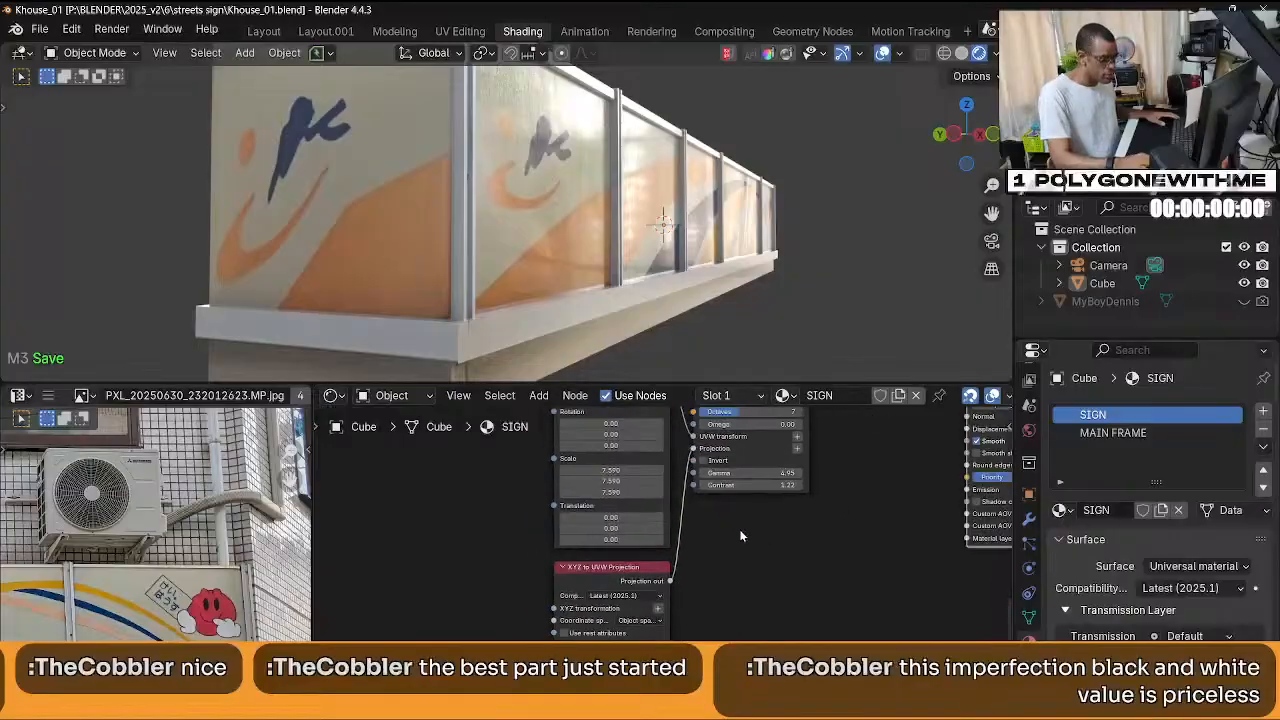
middle_drag(826, 506, 732, 571)
drag(662, 539, 616, 539)
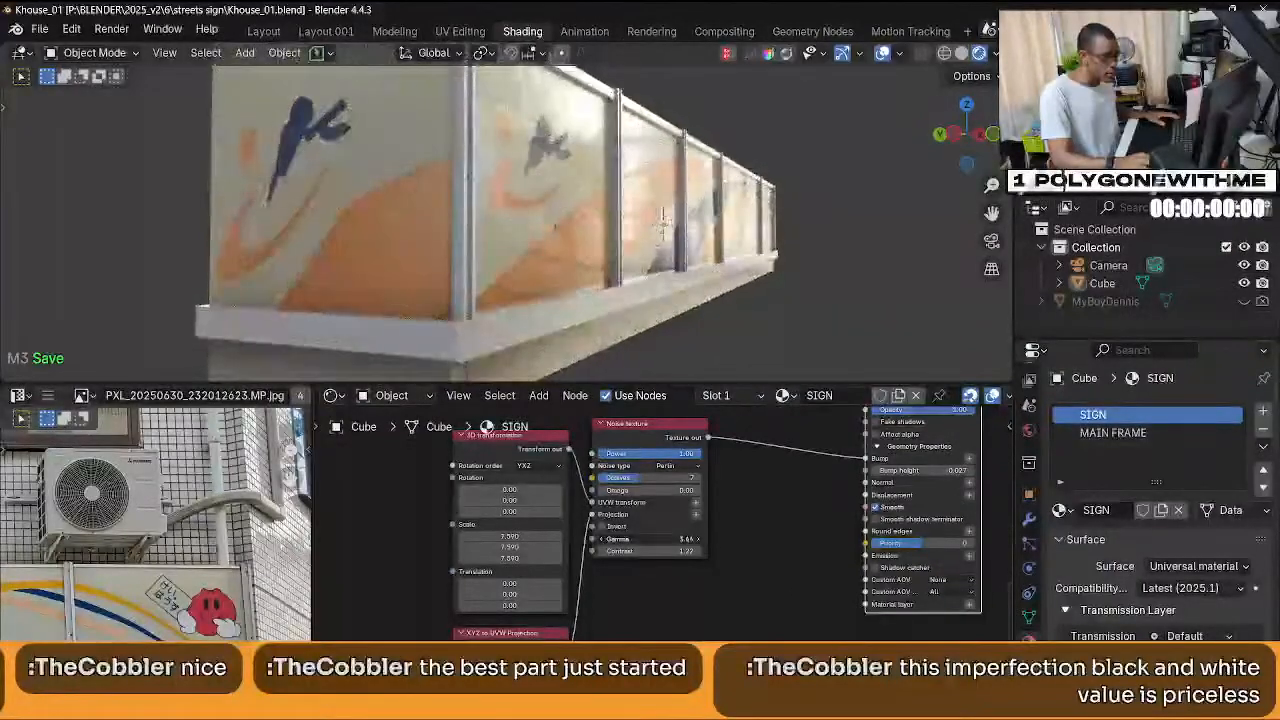
key(ctrl+z)
key(ctrl+z)
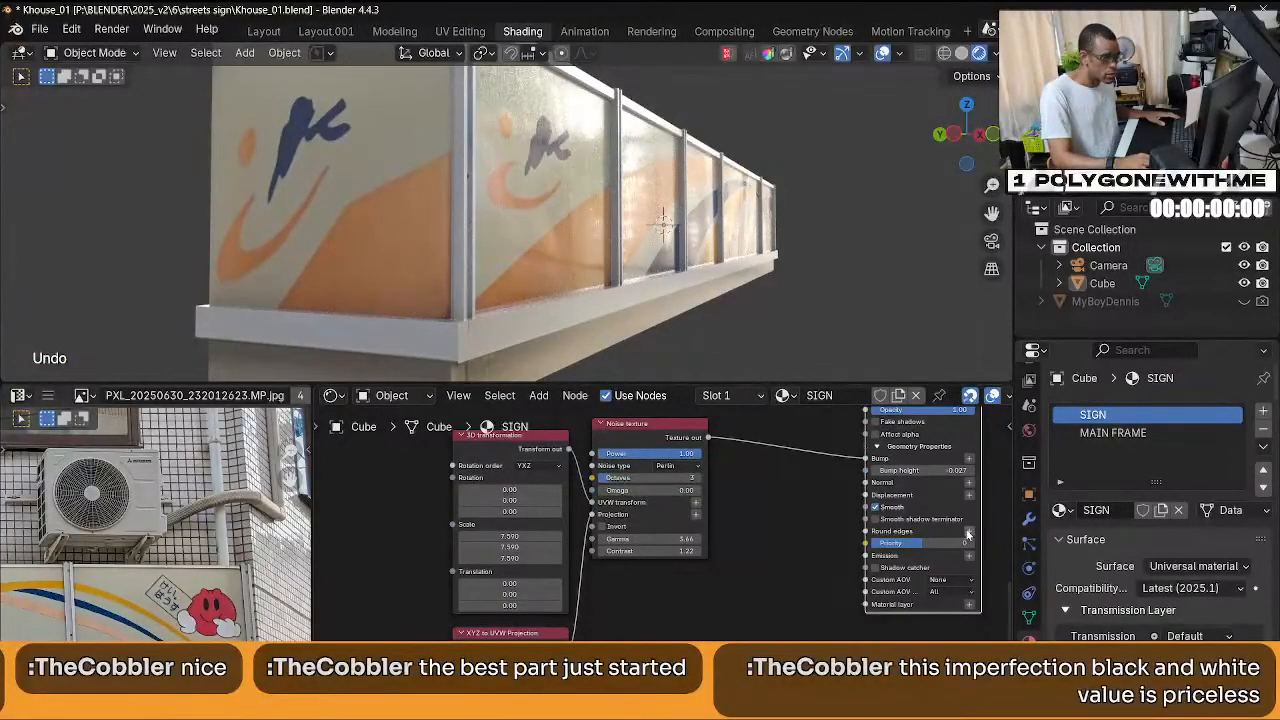
Set the Universal material's bump height to 0.020 and the Noise texture's Contrast to 0.
mouse_move(940, 469)
mouse_down()
mouse_move(1010, 469)
mouse_move(918, 469)
mouse_move(953, 469)
mouse_up()
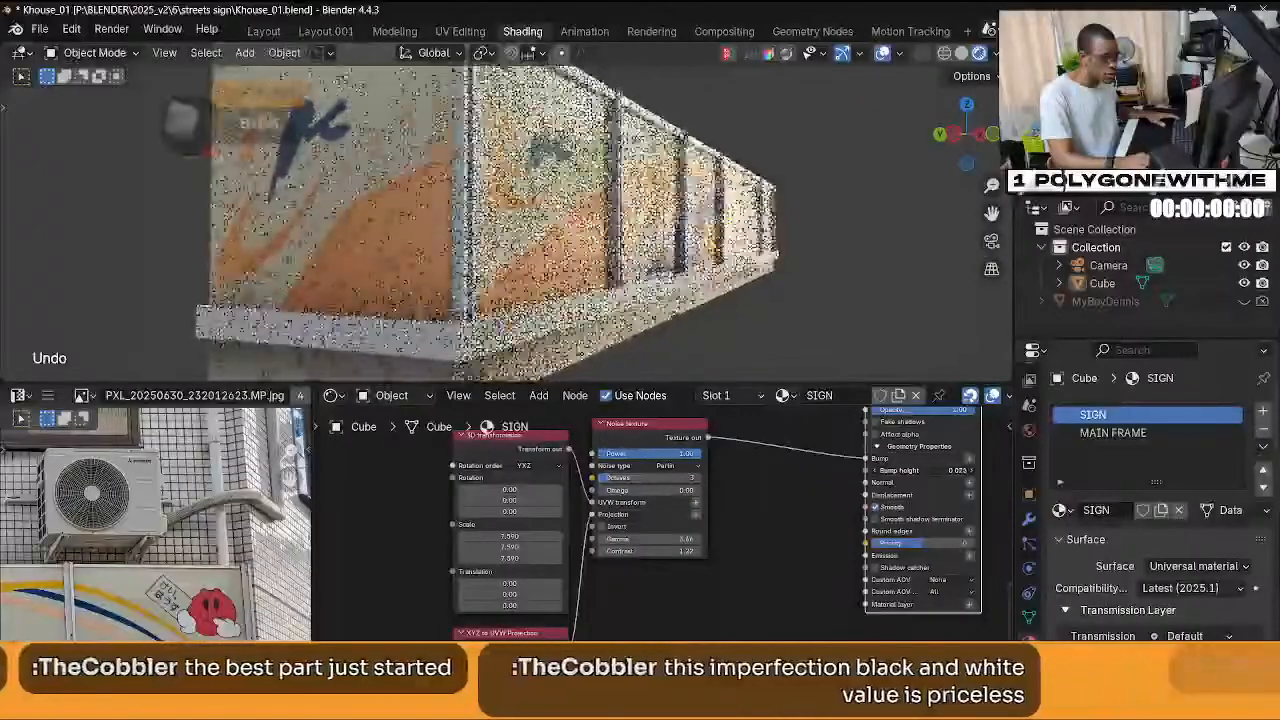
key(ctrl+z)
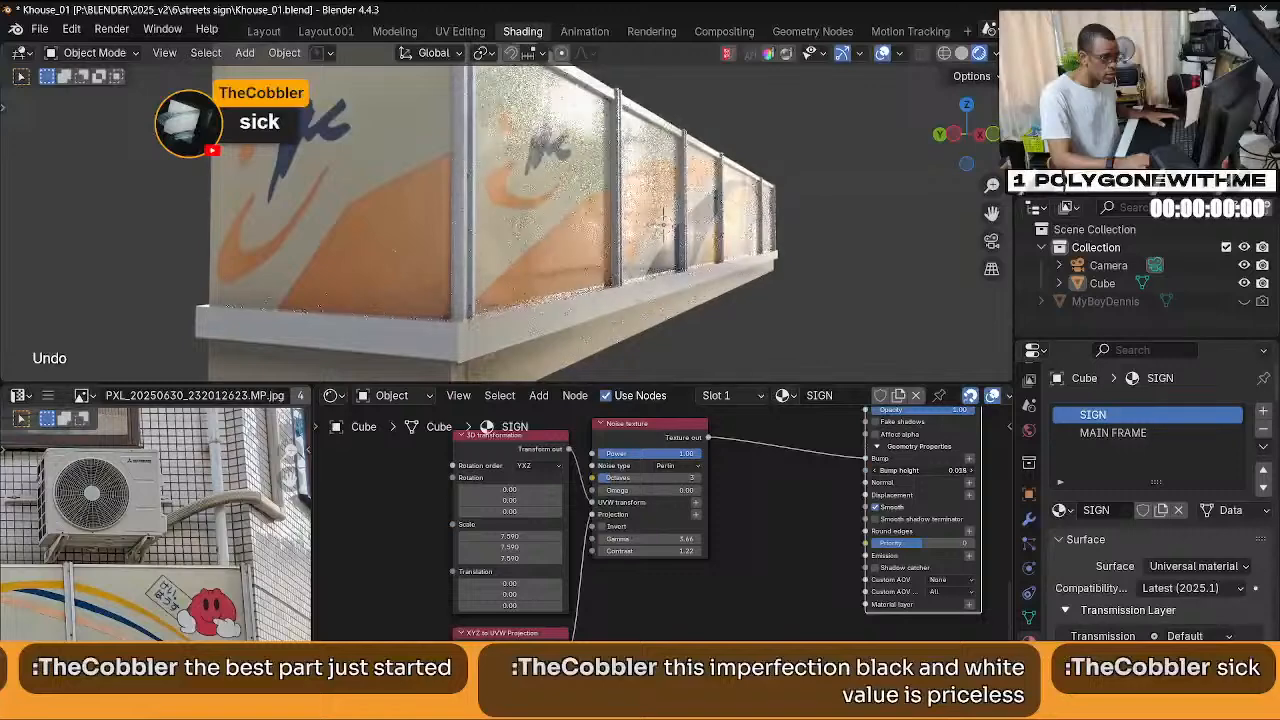
key(ctrl+z)
shift+scroll(675, 540, down, 2)
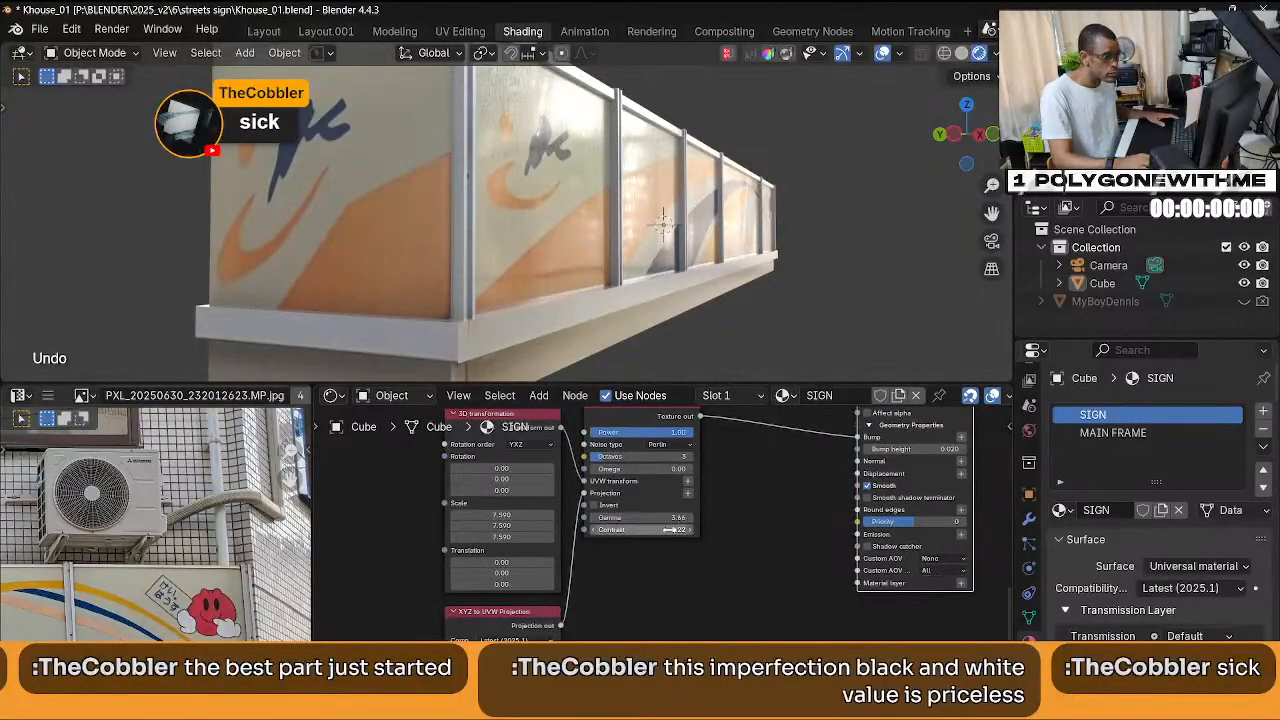
text(0)
key(Return)
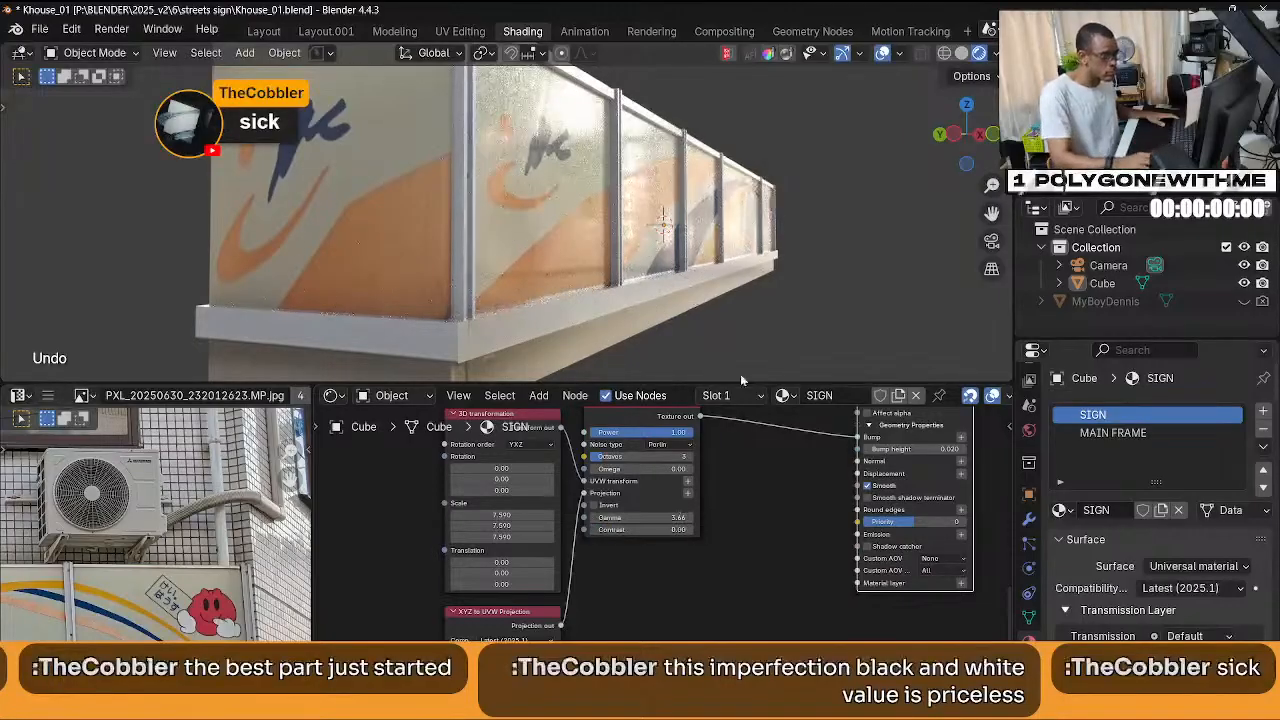
Preview the Noise texture alone on the sign panels and examine its pattern along the long side.
middle_drag(783, 562, 755, 621)
ctrl+shift+click(602, 464)
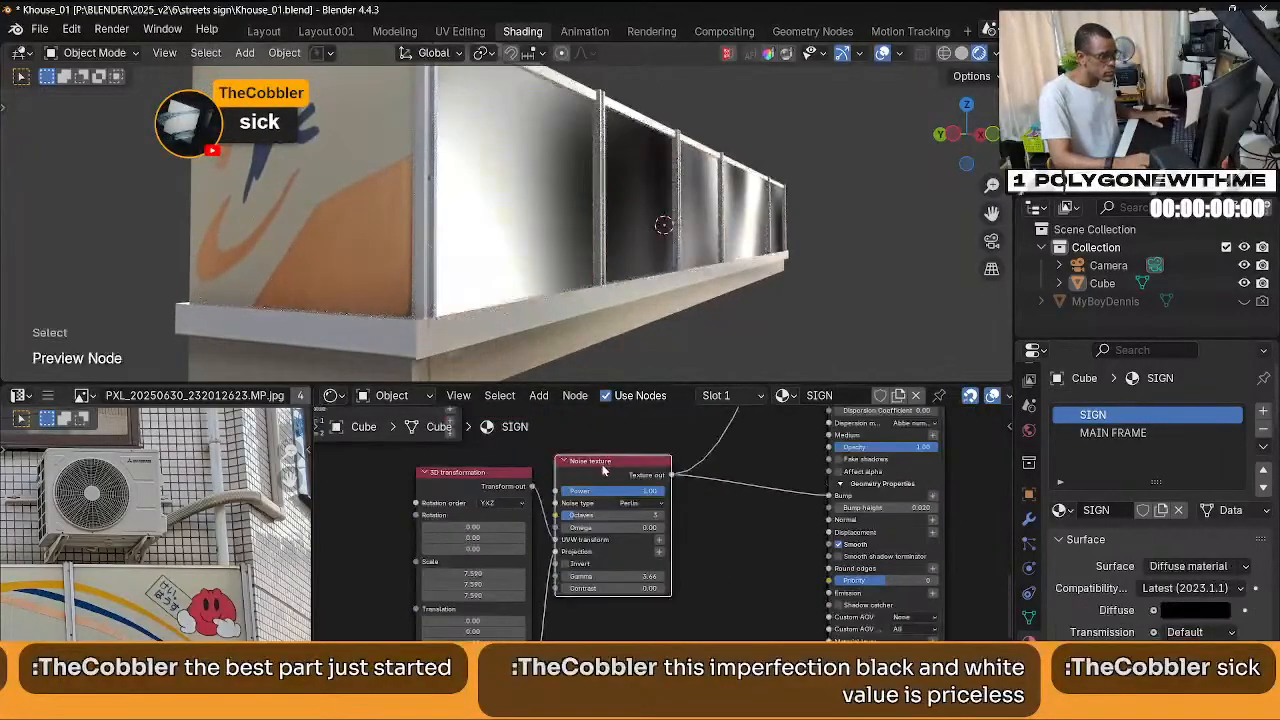
middle_drag(714, 357, 640, 350)
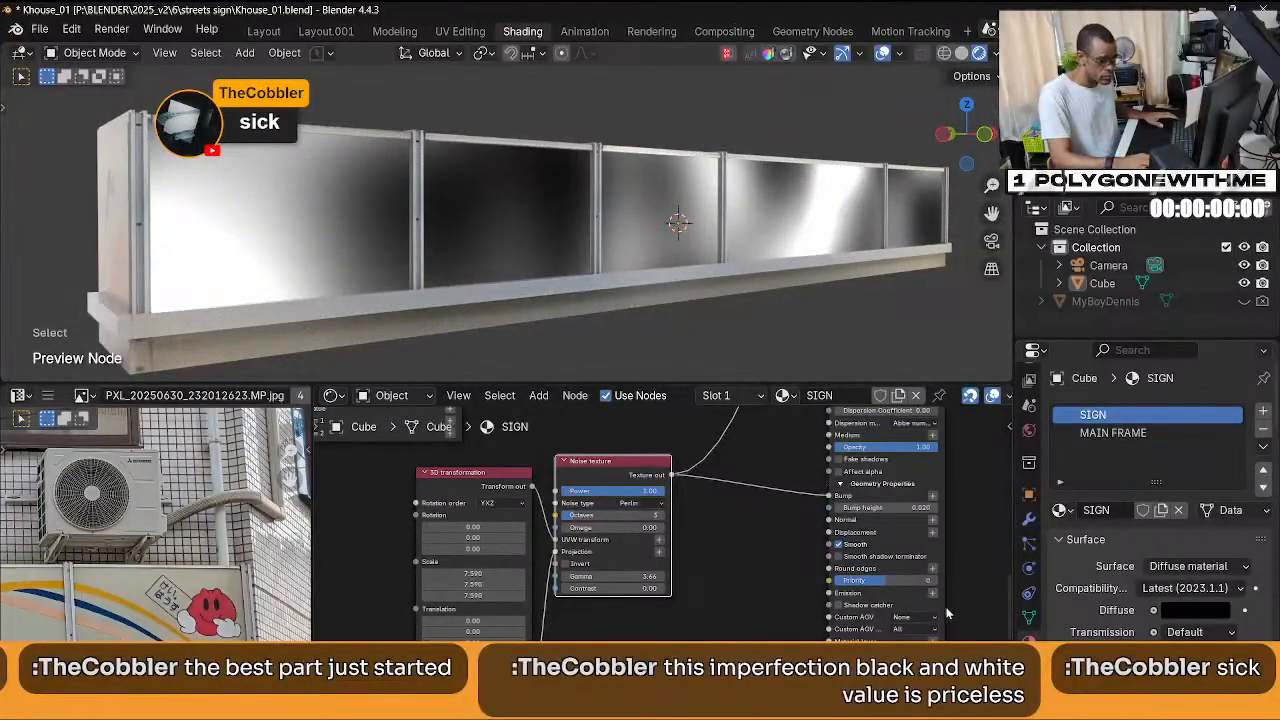
Preview the complete Universal material again and inspect the sign's surface up close and from a distance.
ctrl+shift+click(946, 612)
middle_drag(690, 250, 694, 309)
scroll(740, 265, down, 3)
scroll(701, 322, up, 4)
scroll(694, 309, down, 3)
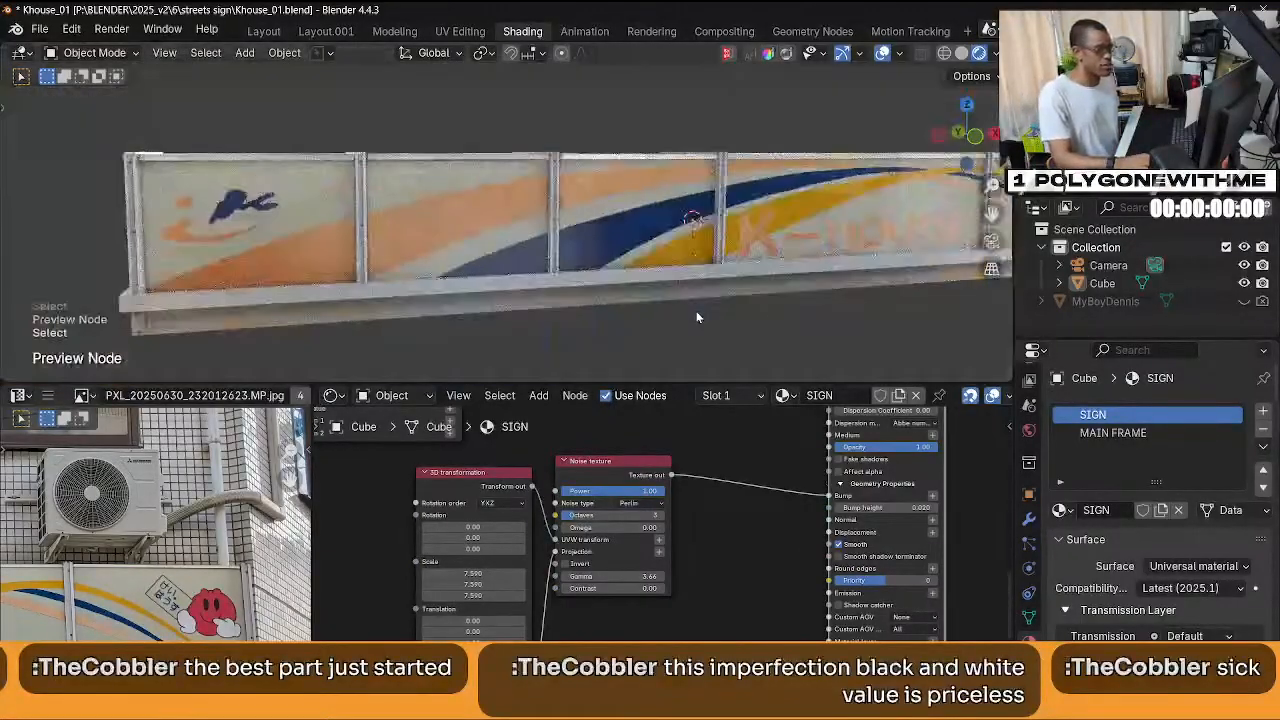
scroll(713, 575, down, 3)
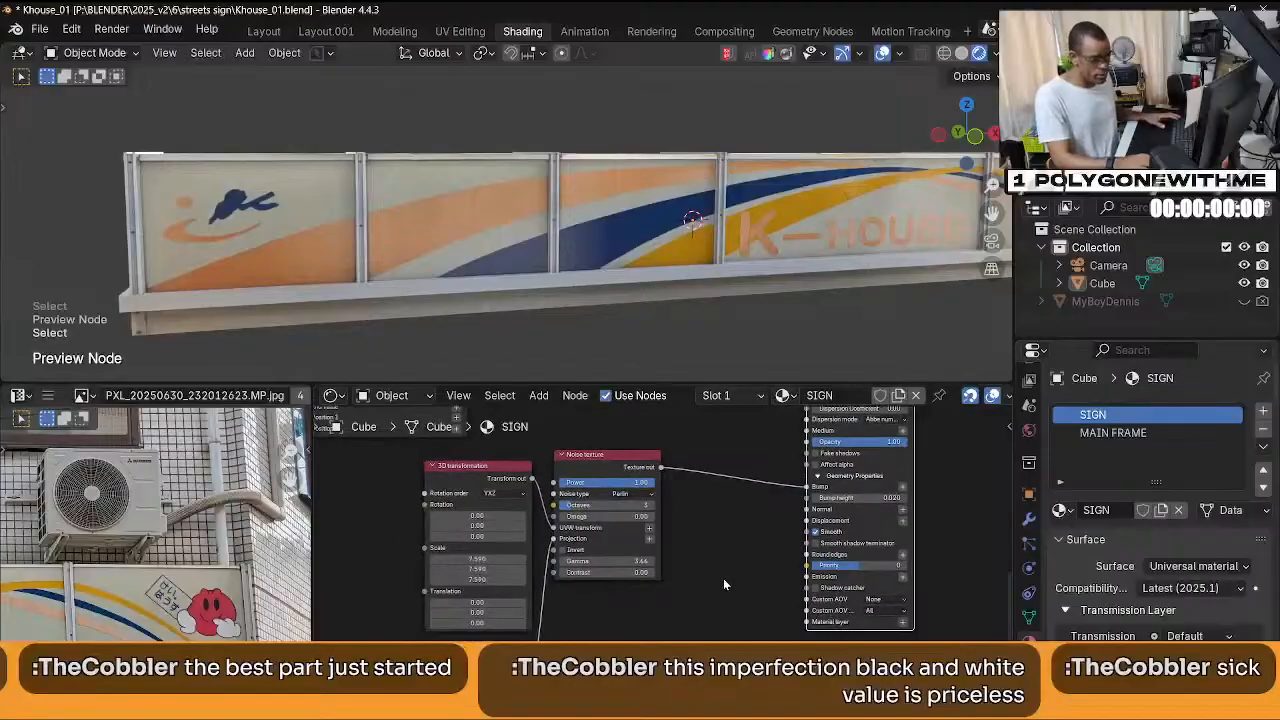
scroll(625, 273, down, 2)
scroll(625, 273, up, 5)
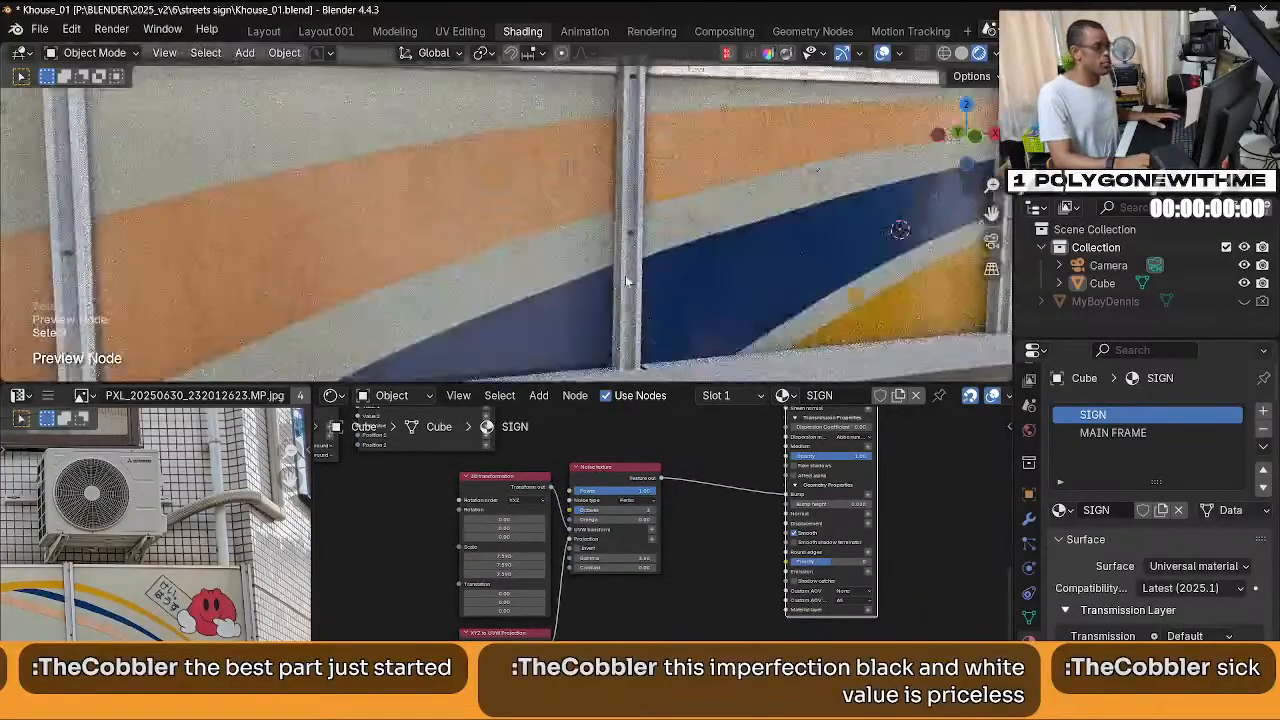
scroll(625, 275, down, 3)
scroll(626, 280, down, 2)
middle_drag(626, 278, 698, 324)
scroll(712, 545, up, 3)
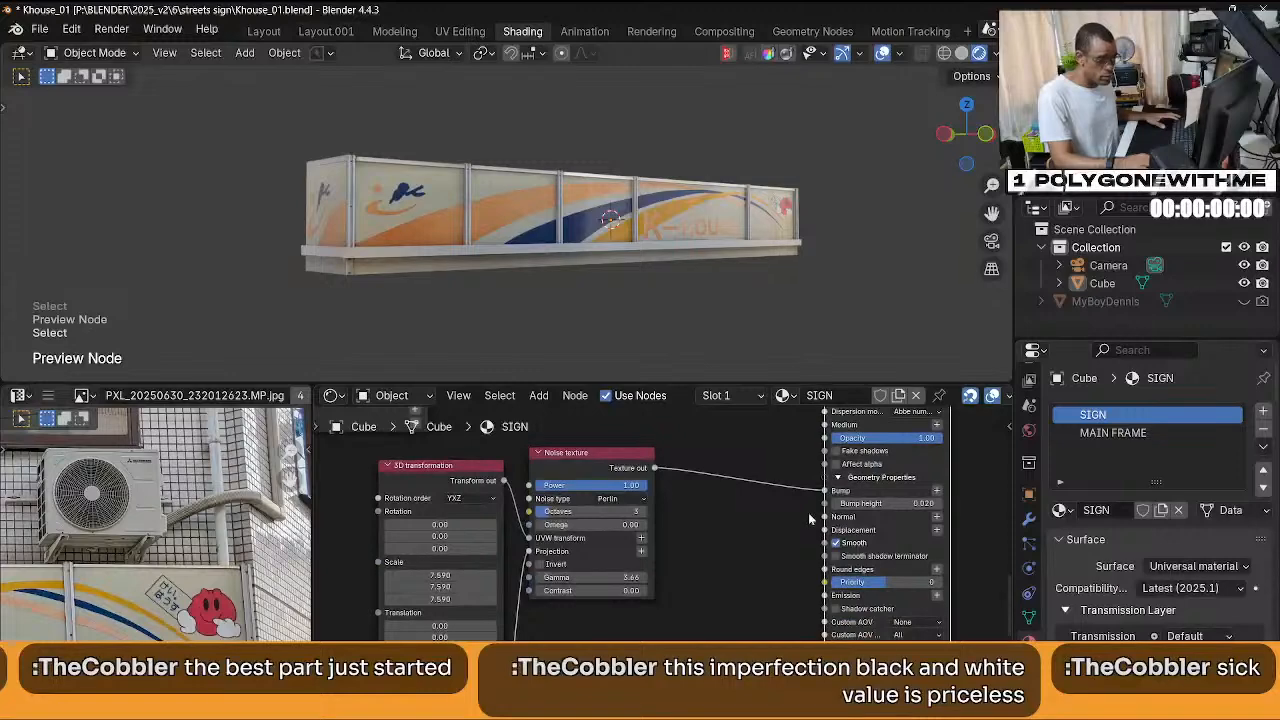
Add a Round edges node to the Universal material's Round edges input and place it below the noise nodes.
click(668, 511)
scroll(733, 539, down, 6)
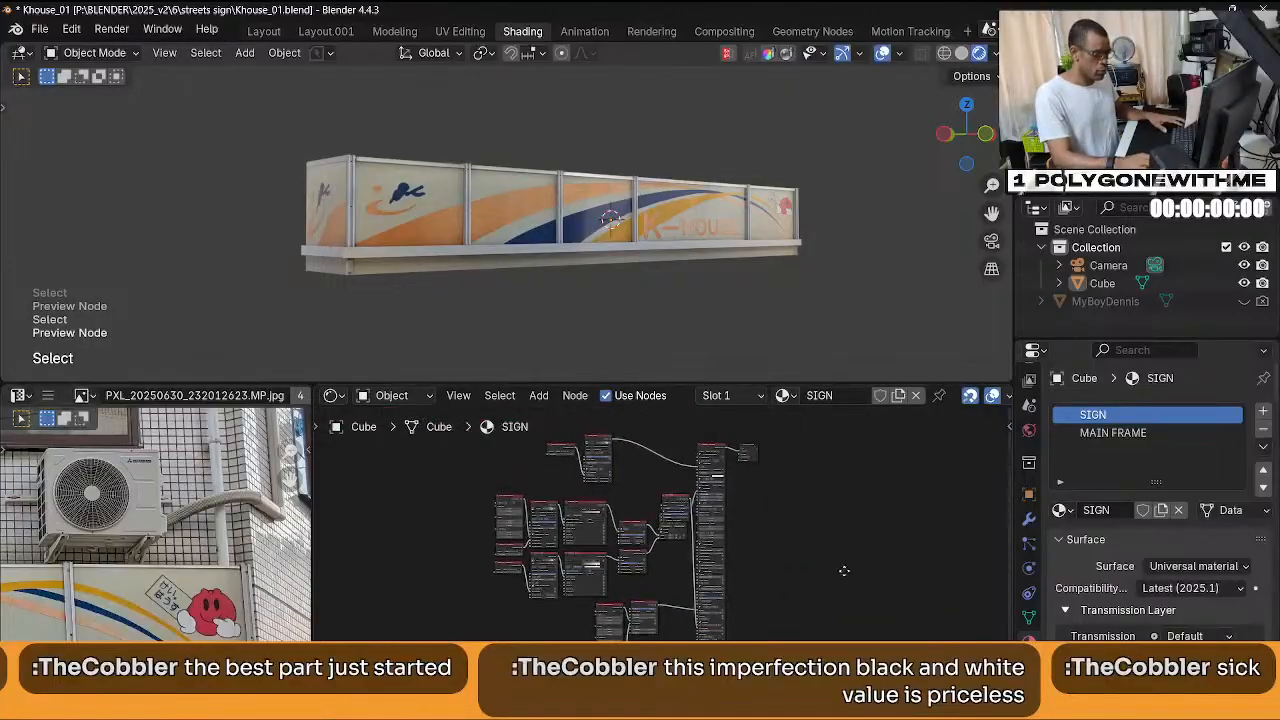
drag(675, 499, 706, 602)
scroll(706, 600, up, 6)
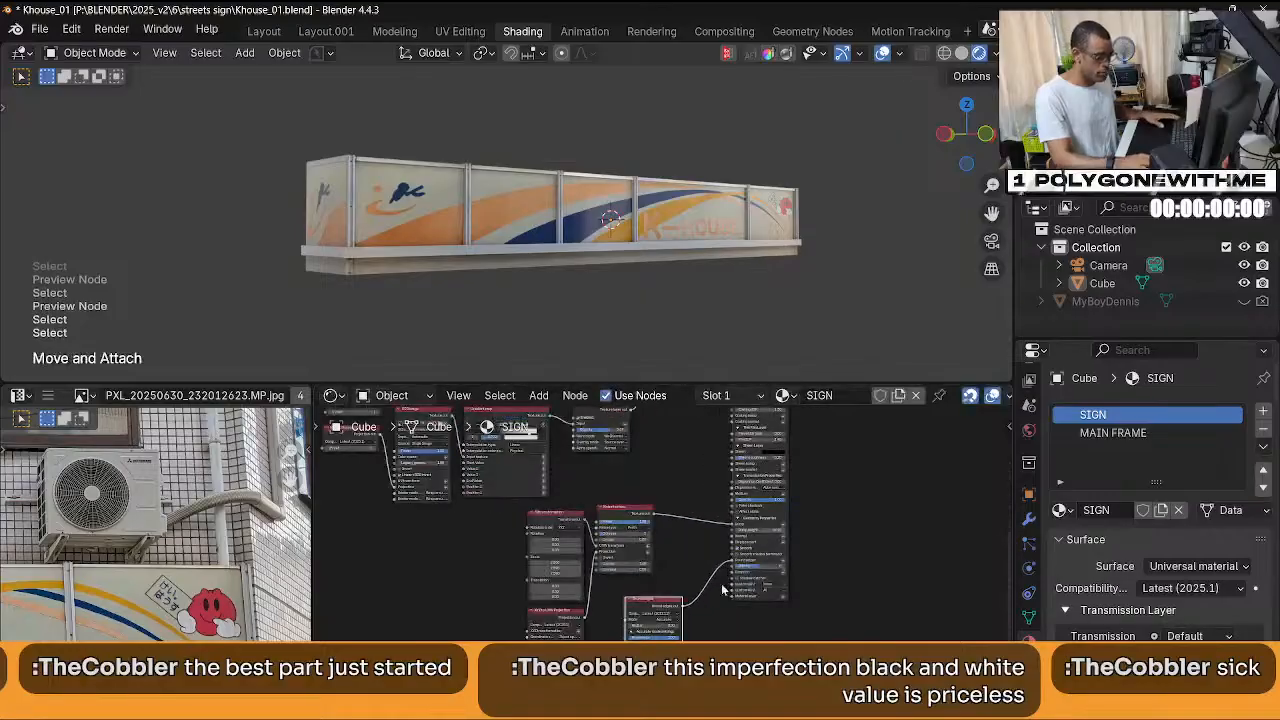
Set the Round edges node's radius to 1.00.
scroll(661, 288, up, 3)
key(ctrl+z)
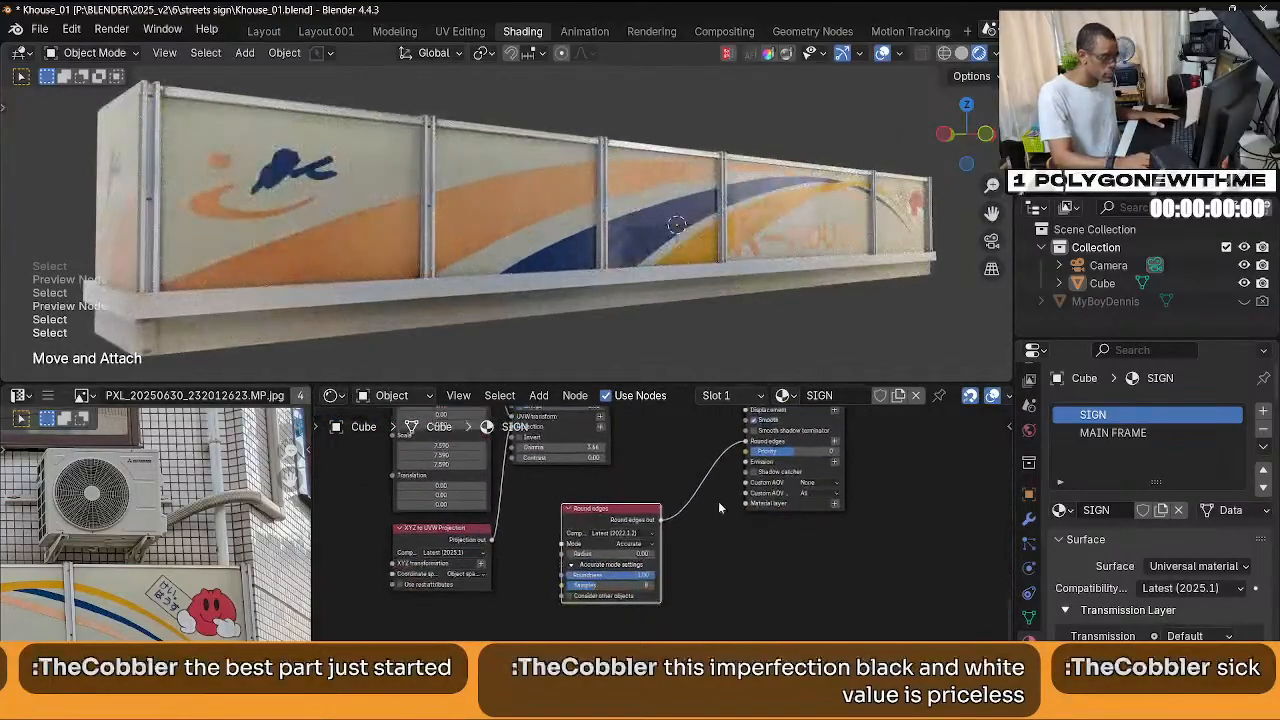
scroll(718, 501, up, 2)
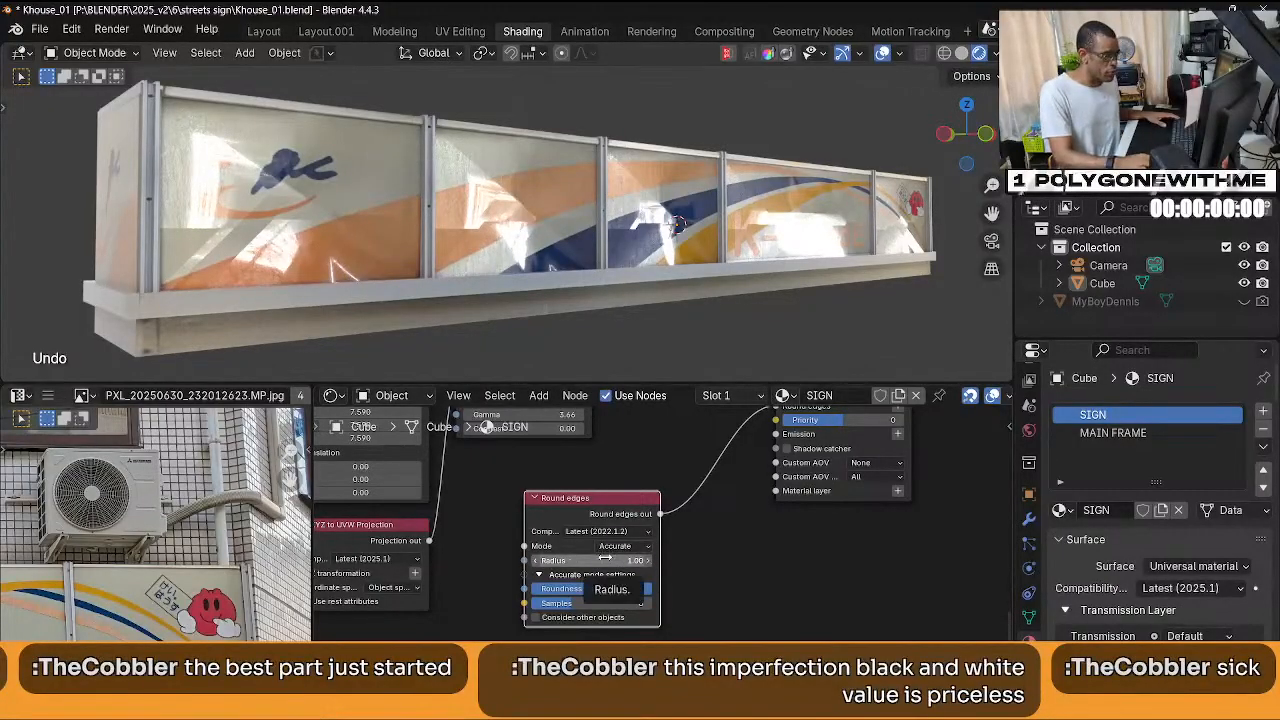
Disconnect the Round edges node from the SIGN material's Universal material and delete it.
drag(605, 560, 527, 560)
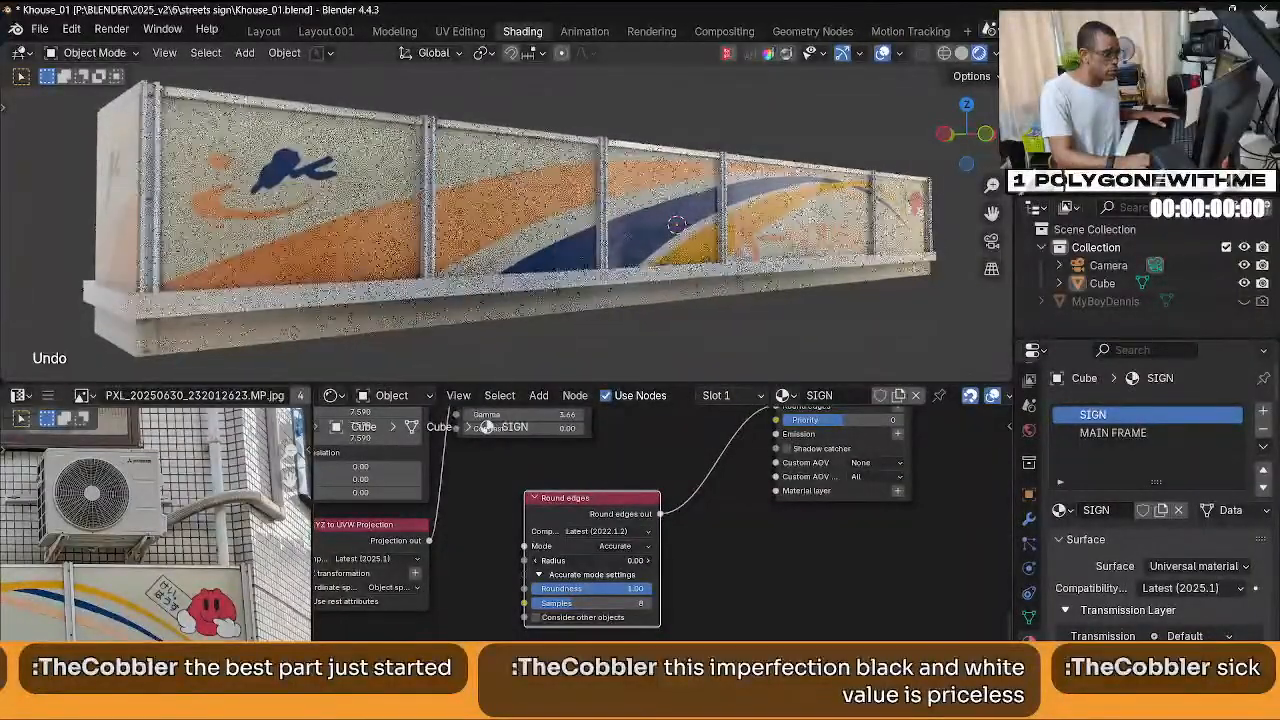
click(617, 505)
ctrl+right_drag(694, 458, 745, 566)
click(600, 506)
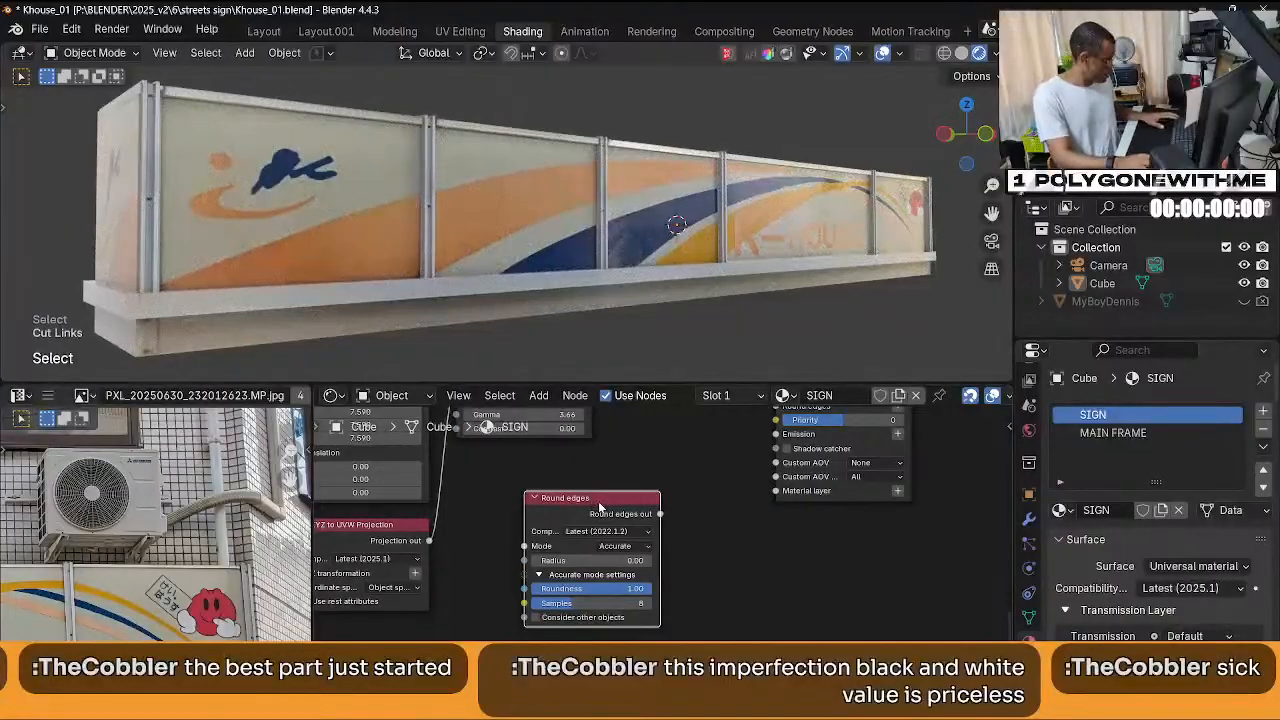
key(Delete)
Group the SIGN material's roughness imperfection nodes, from the projections to the Composite texture, in a frame and copy them.
click(1135, 433)
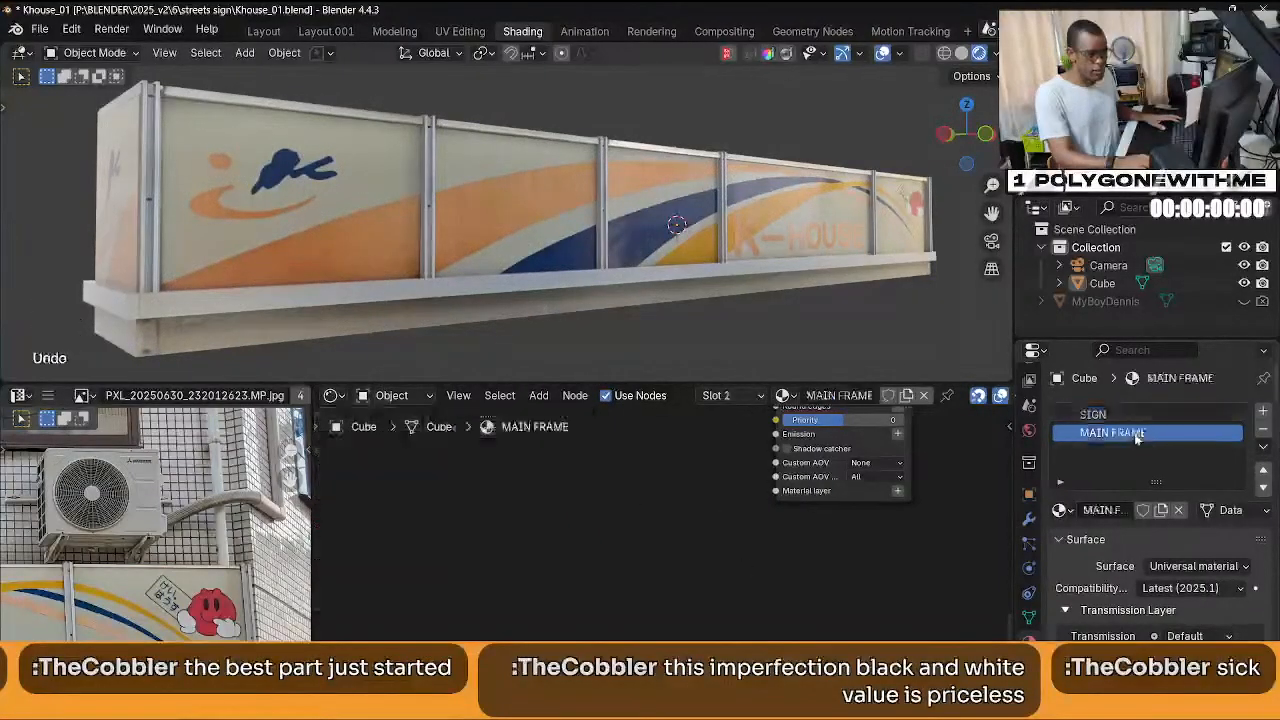
scroll(730, 505, down, 8)
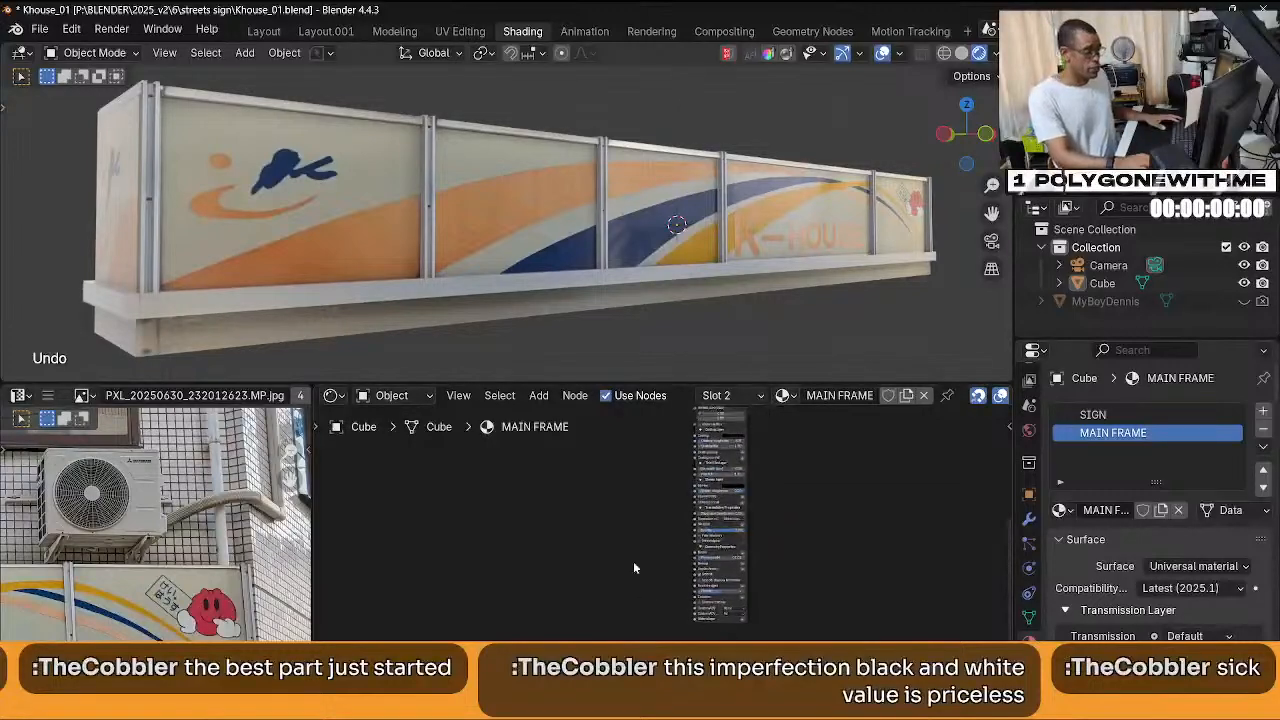
click(1143, 415)
scroll(687, 560, up, 3)
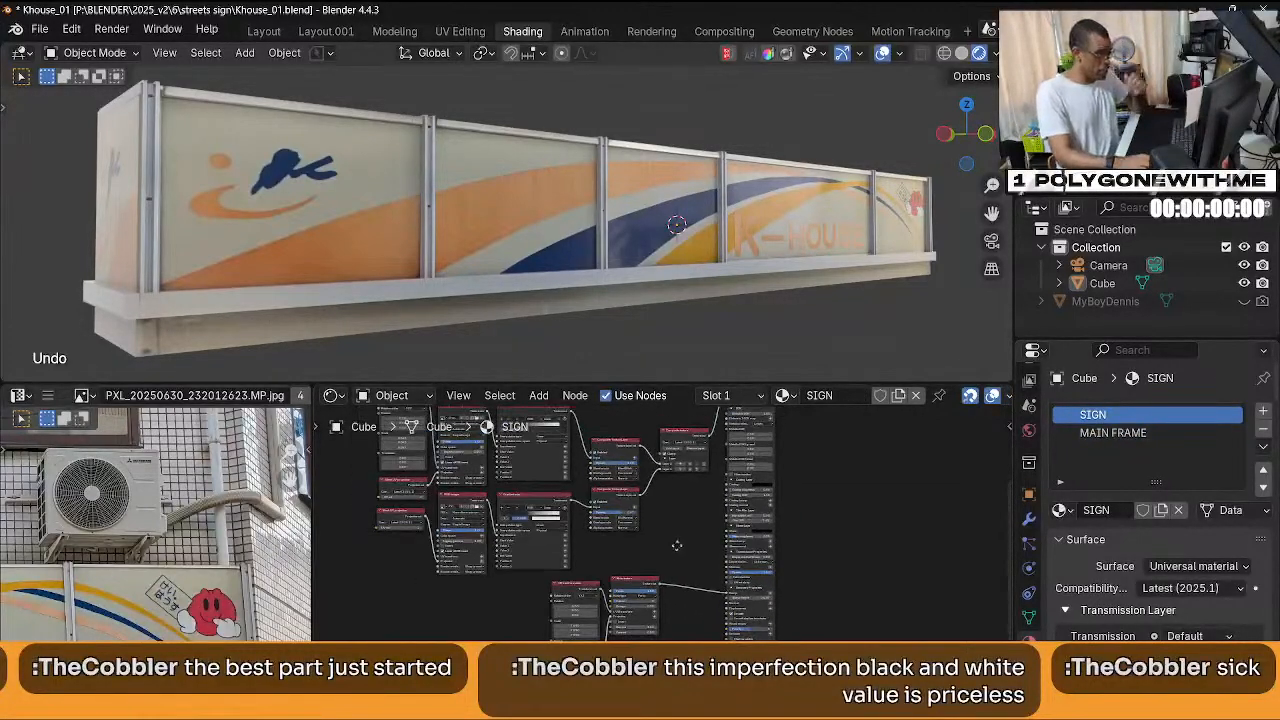
scroll(685, 557, up, 3)
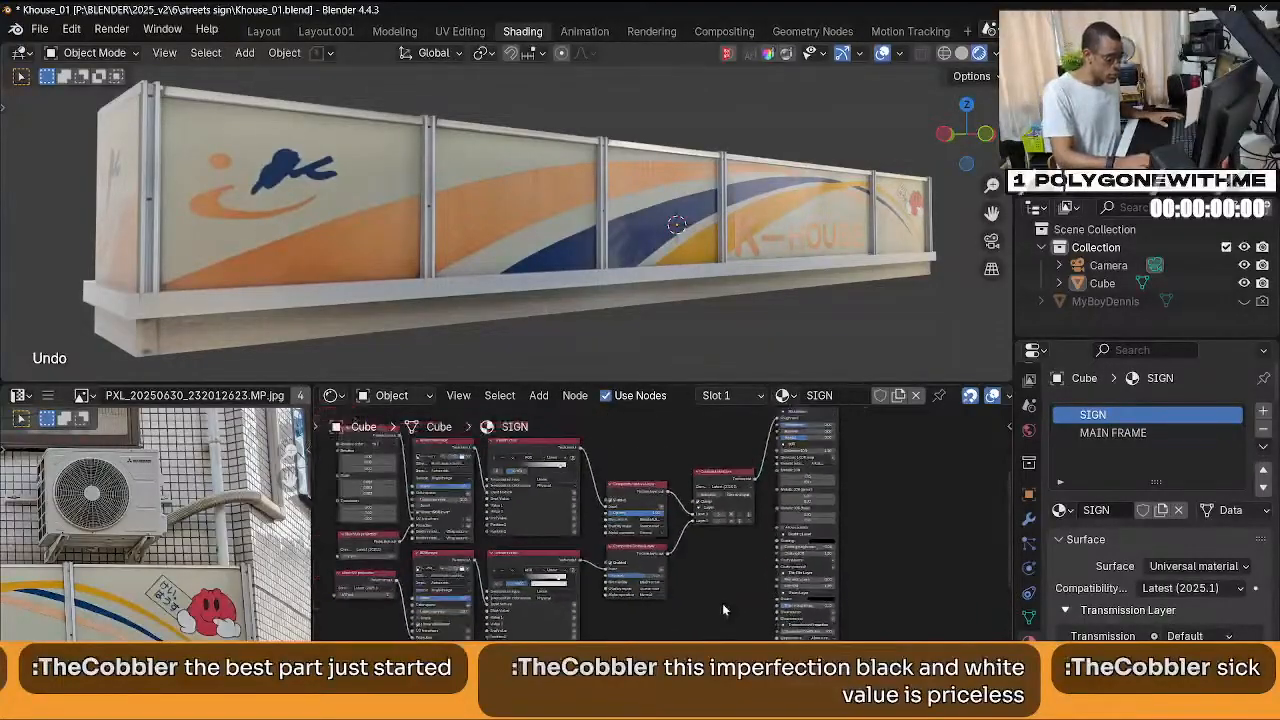
drag(708, 607, 331, 479)
key(ctrl+j)
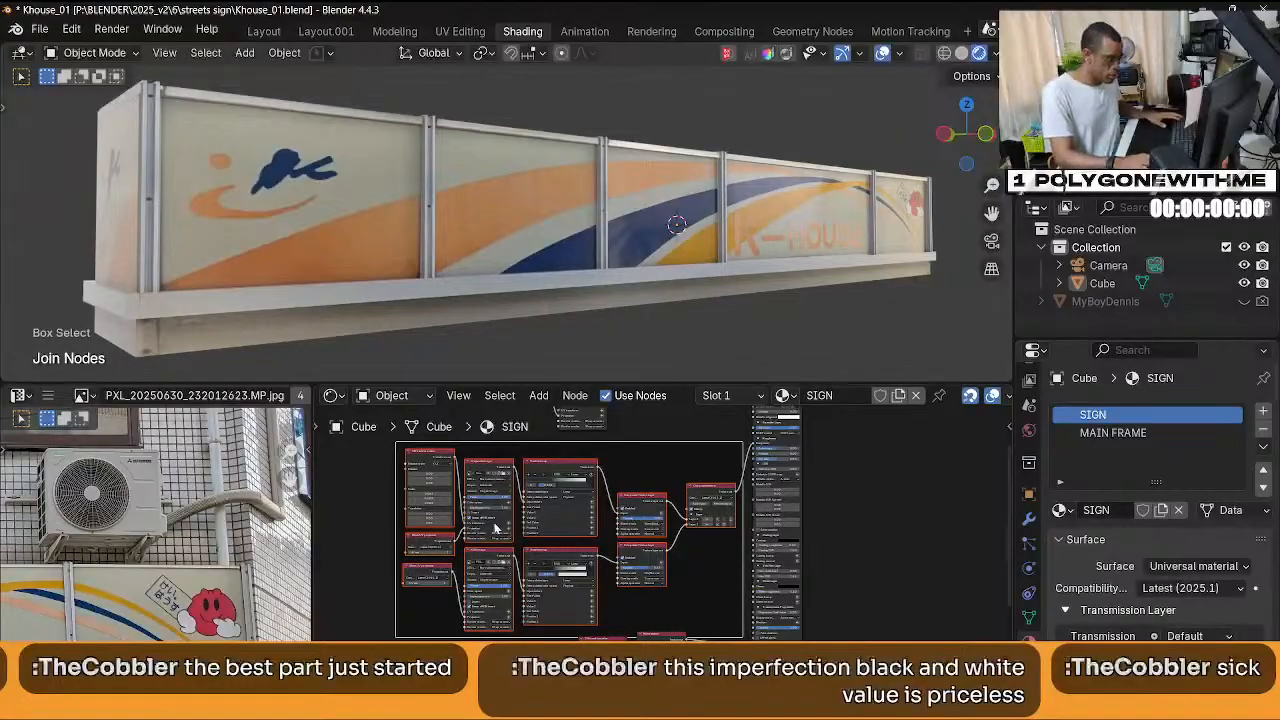
key(ctrl+c)
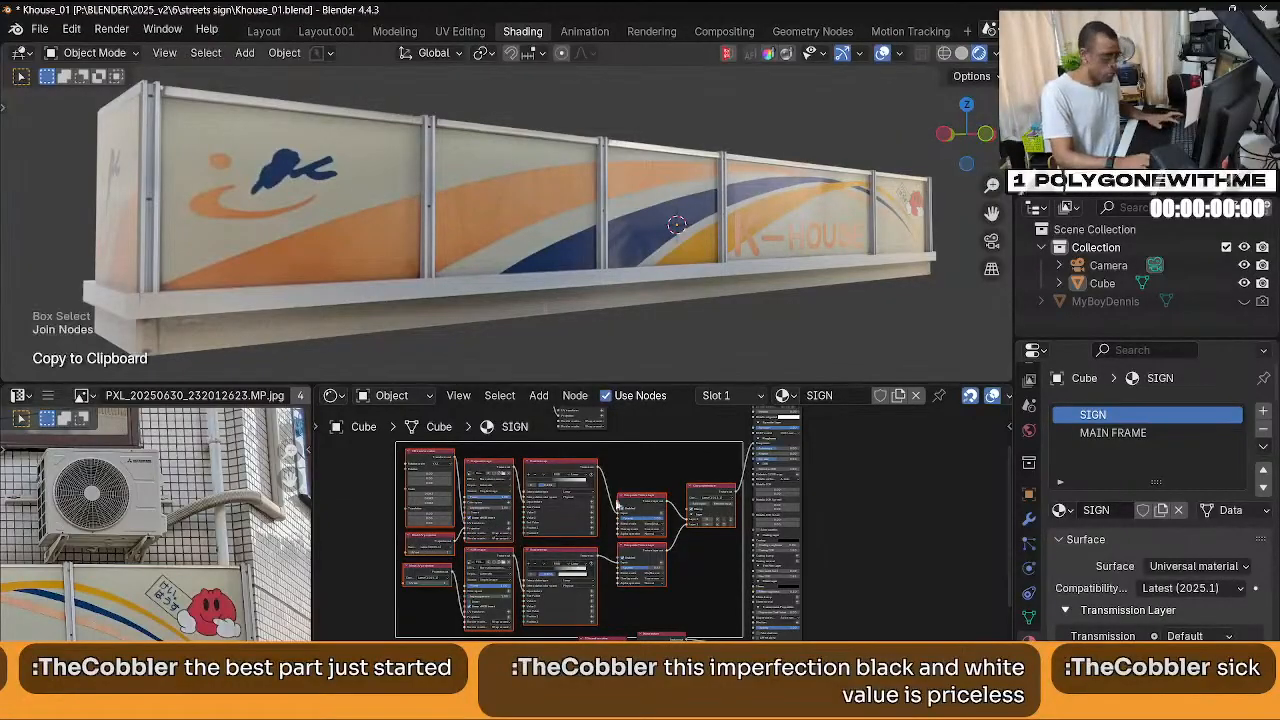
Paste the framed nodes into the MAIN FRAME material and connect their Composite texture to the Universal material's Roughness input.
click(1116, 432)
key(ctrl+v)
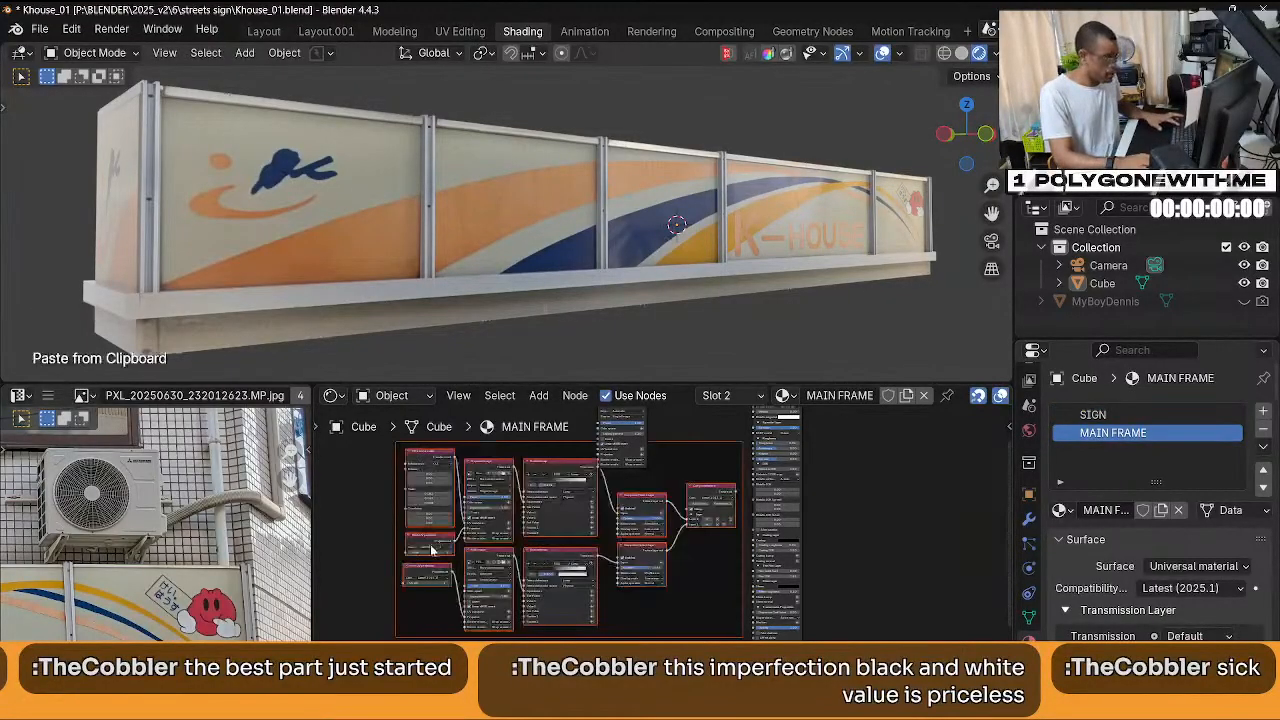
key(ctrl+space)
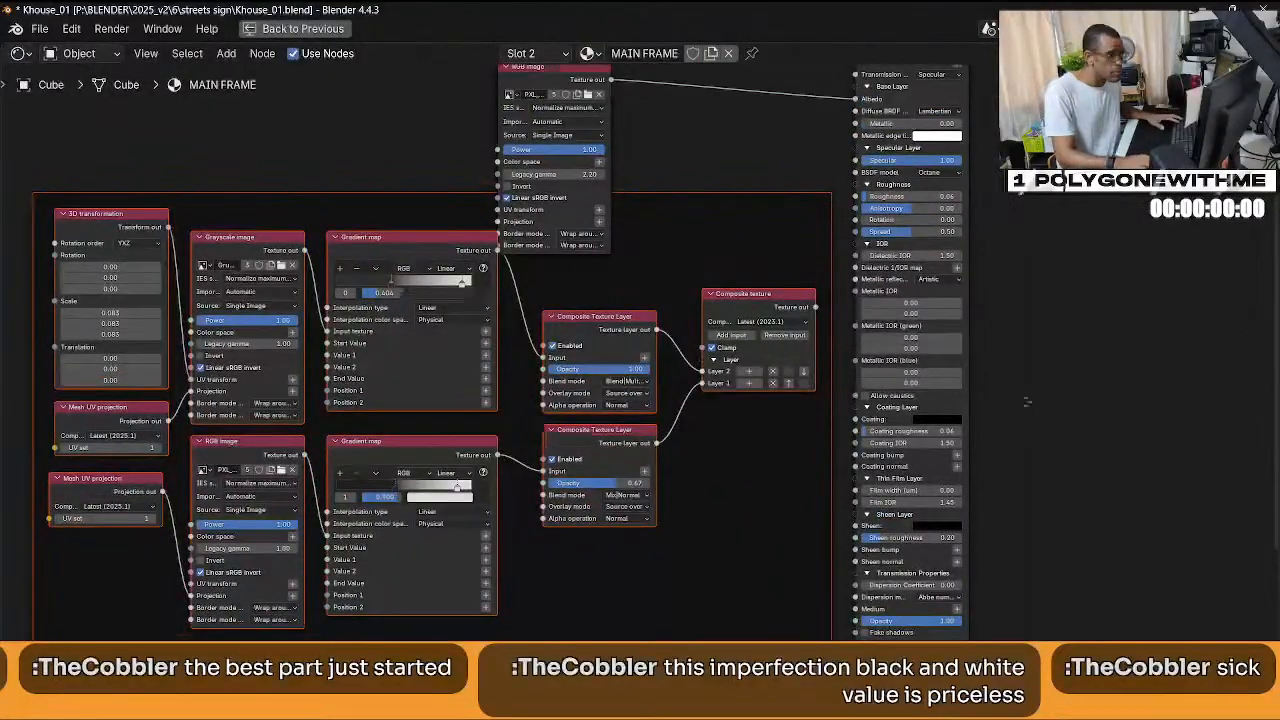
key(g)
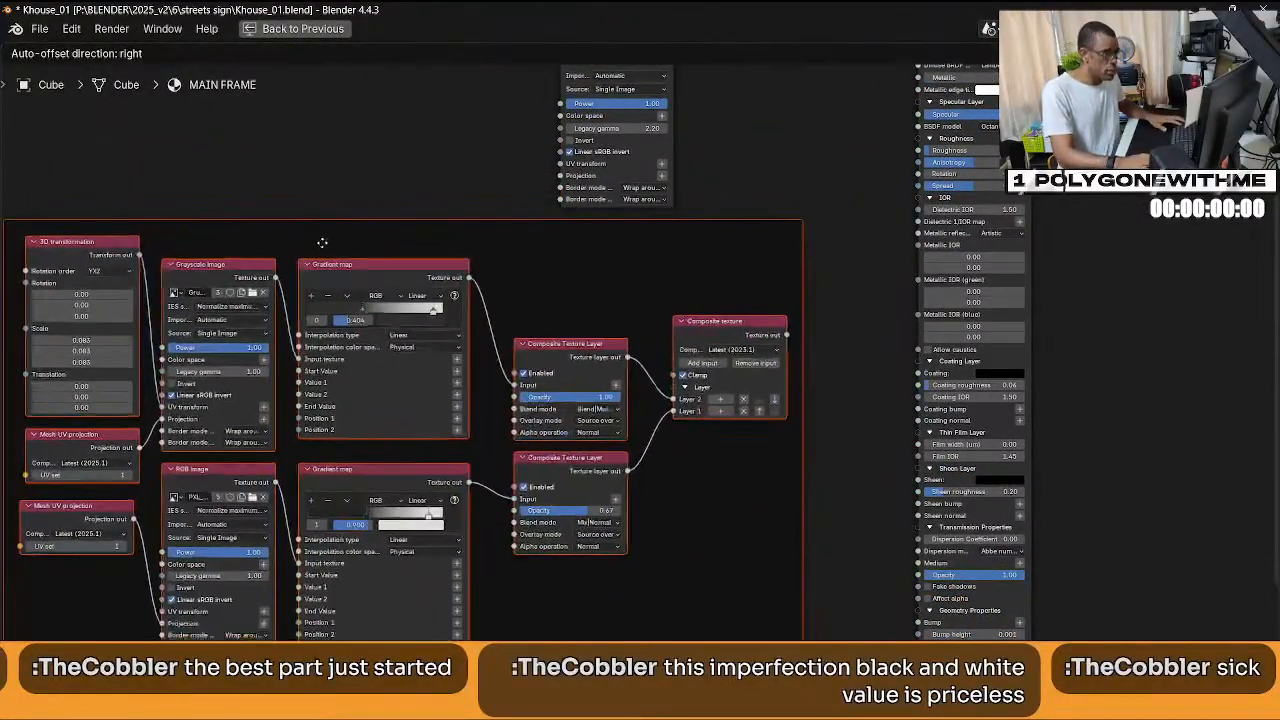
click(339, 253)
middle_drag(334, 196, 411, 181)
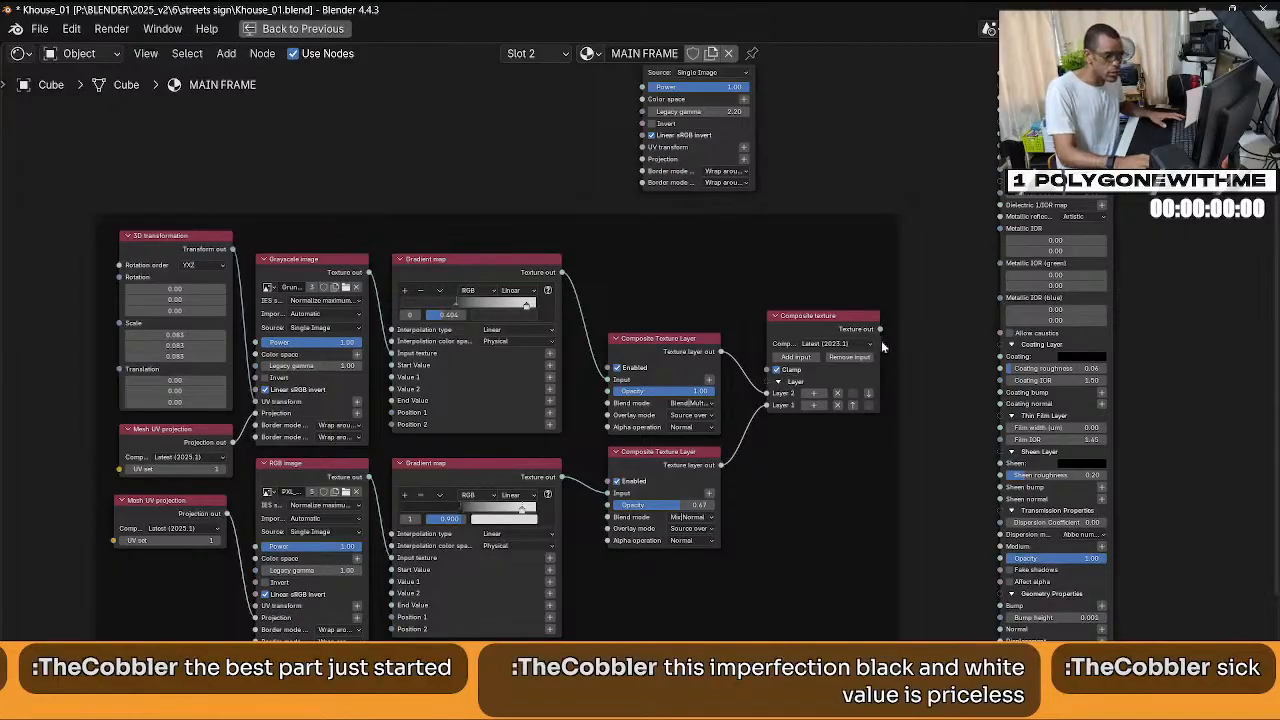
drag(879, 329, 960, 203)
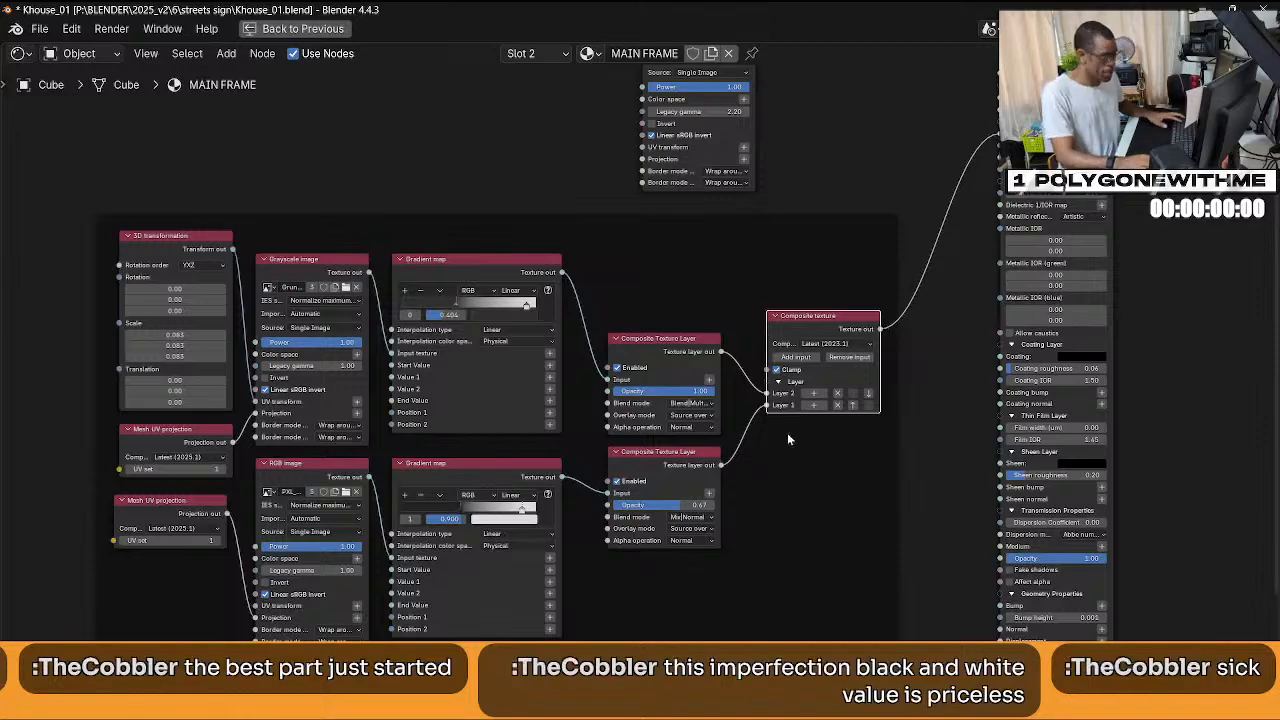
key(ctrl+space)
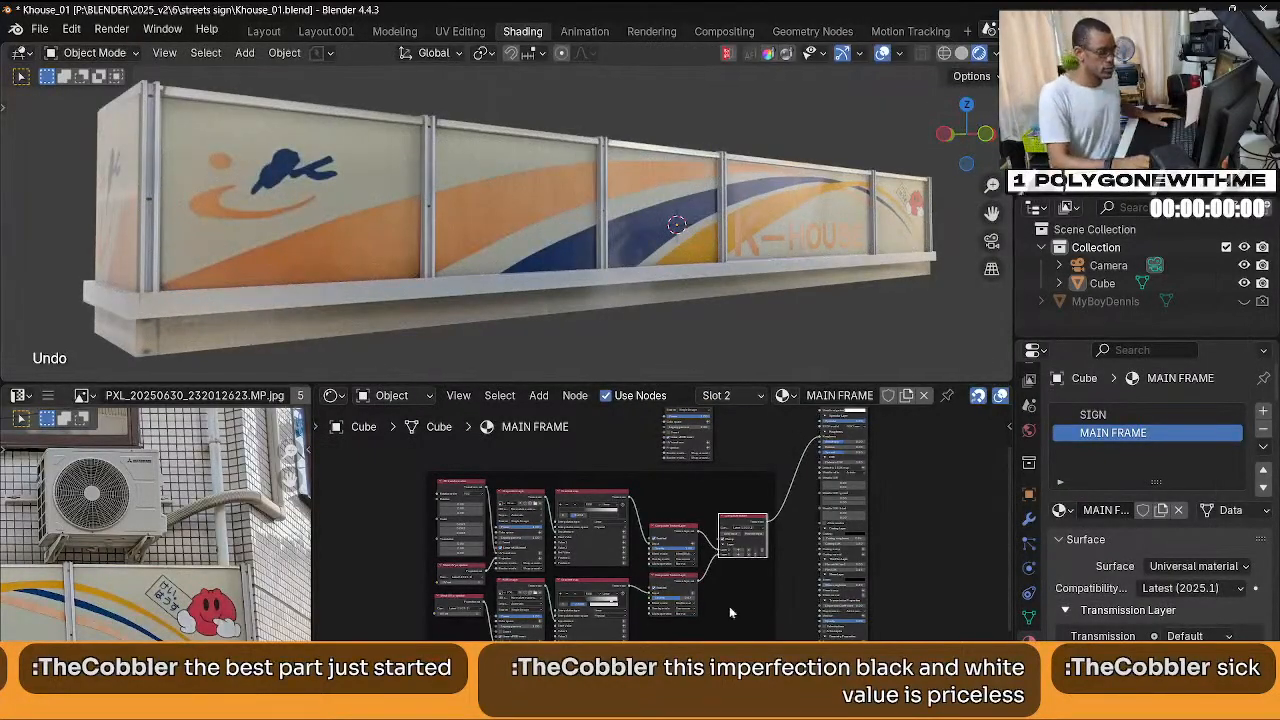
Preview the MAIN FRAME material's Composite texture alone and raise its Layer 1 Composite Texture Layer opacity to 1.00.
middle_drag(729, 606, 704, 522)
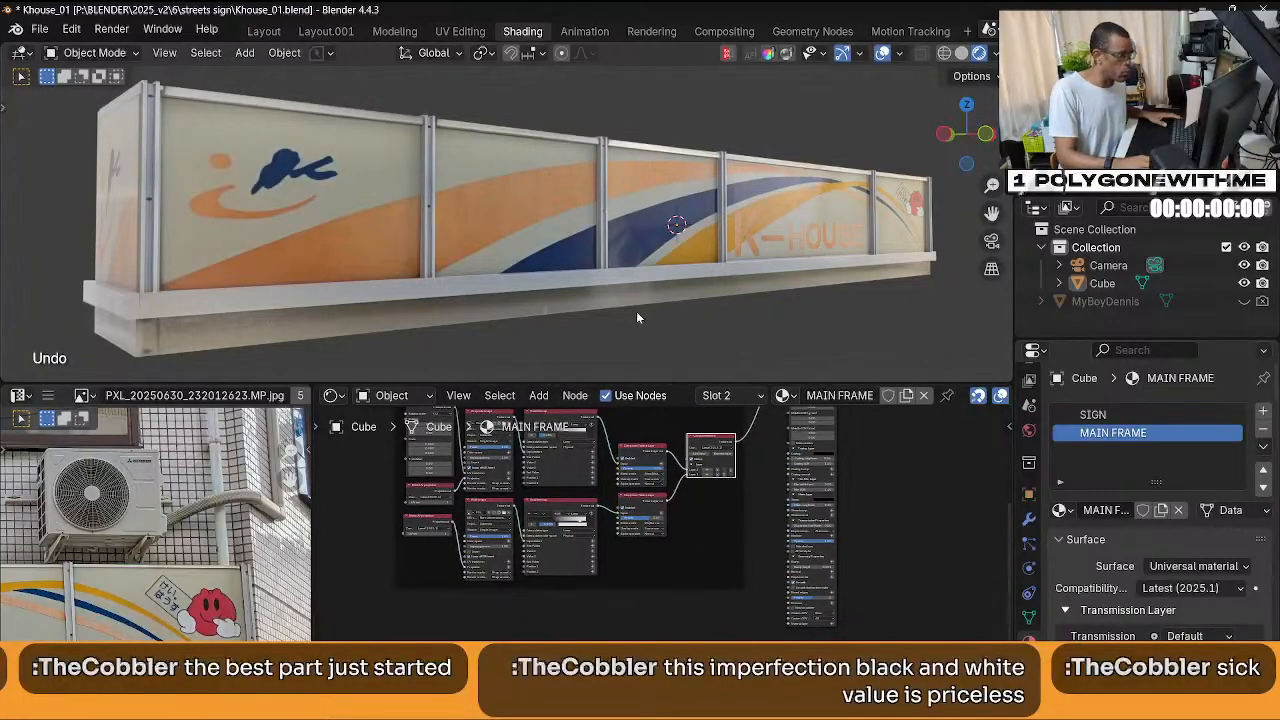
middle_drag(652, 312, 723, 292)
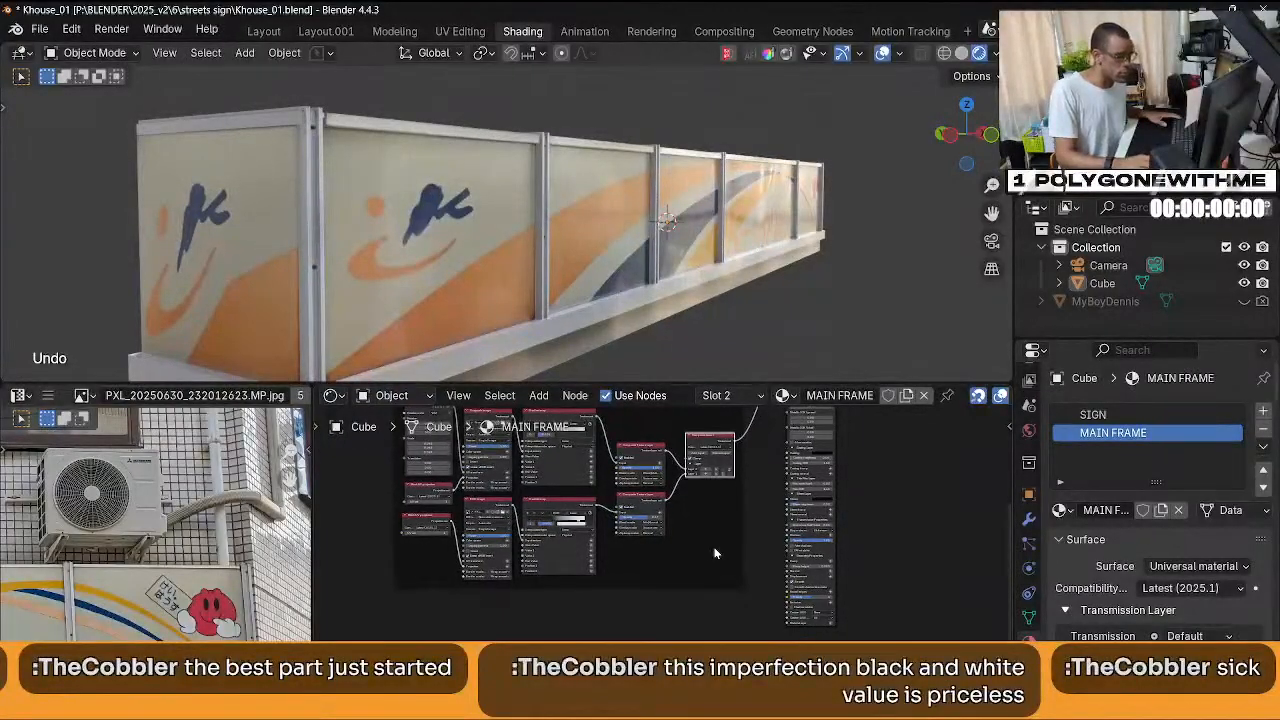
scroll(714, 552, up, 8)
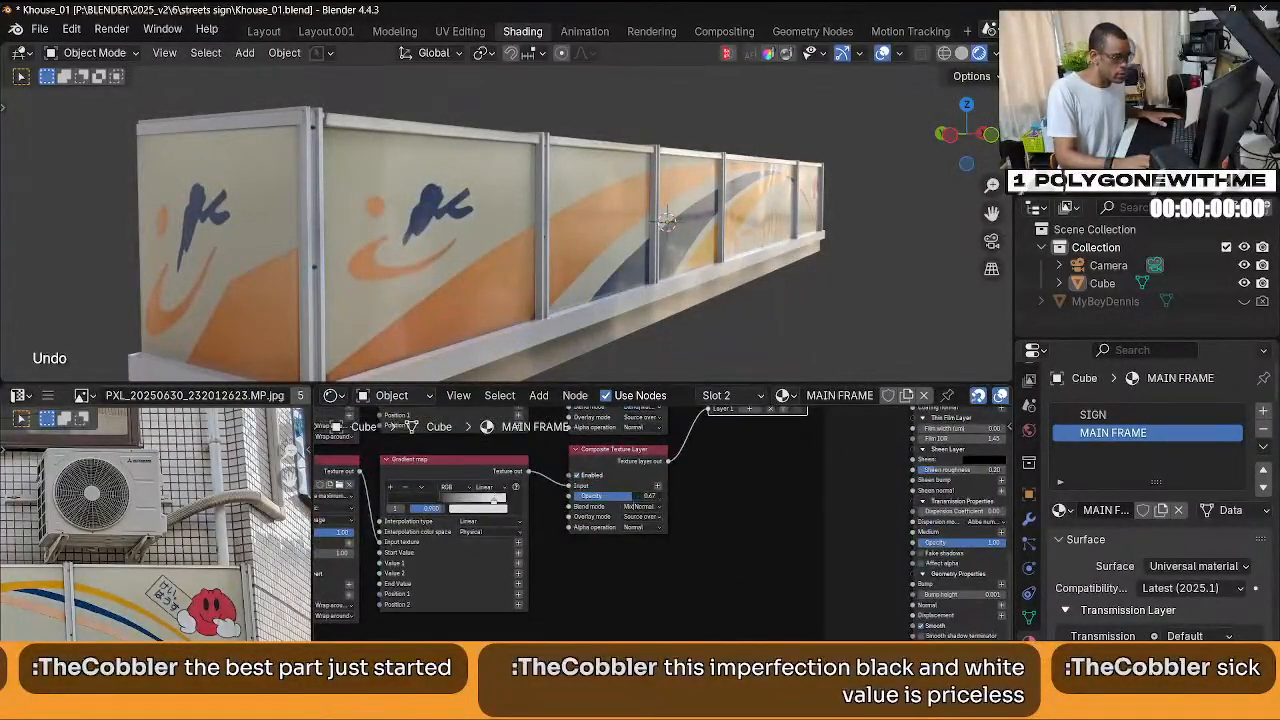
drag(620, 495, 619, 495)
middle_drag(707, 510, 727, 614)
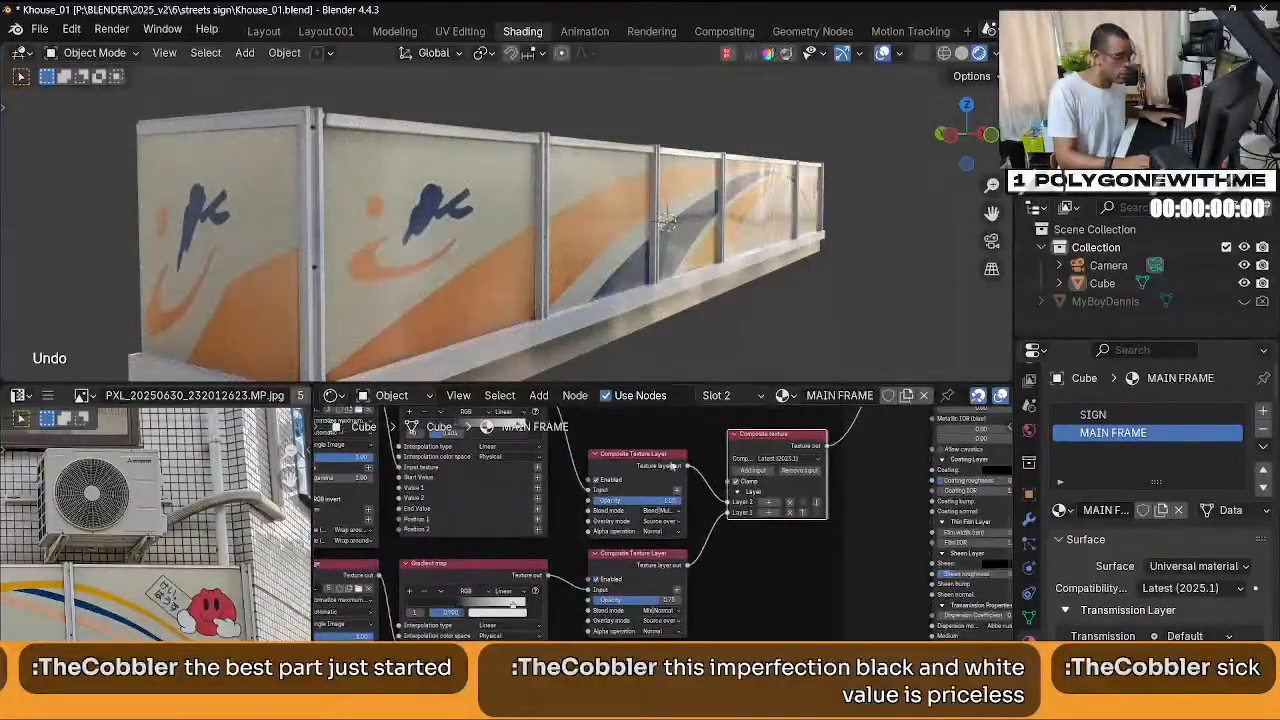
middle_drag(828, 542, 782, 584)
ctrl+shift+click(738, 484)
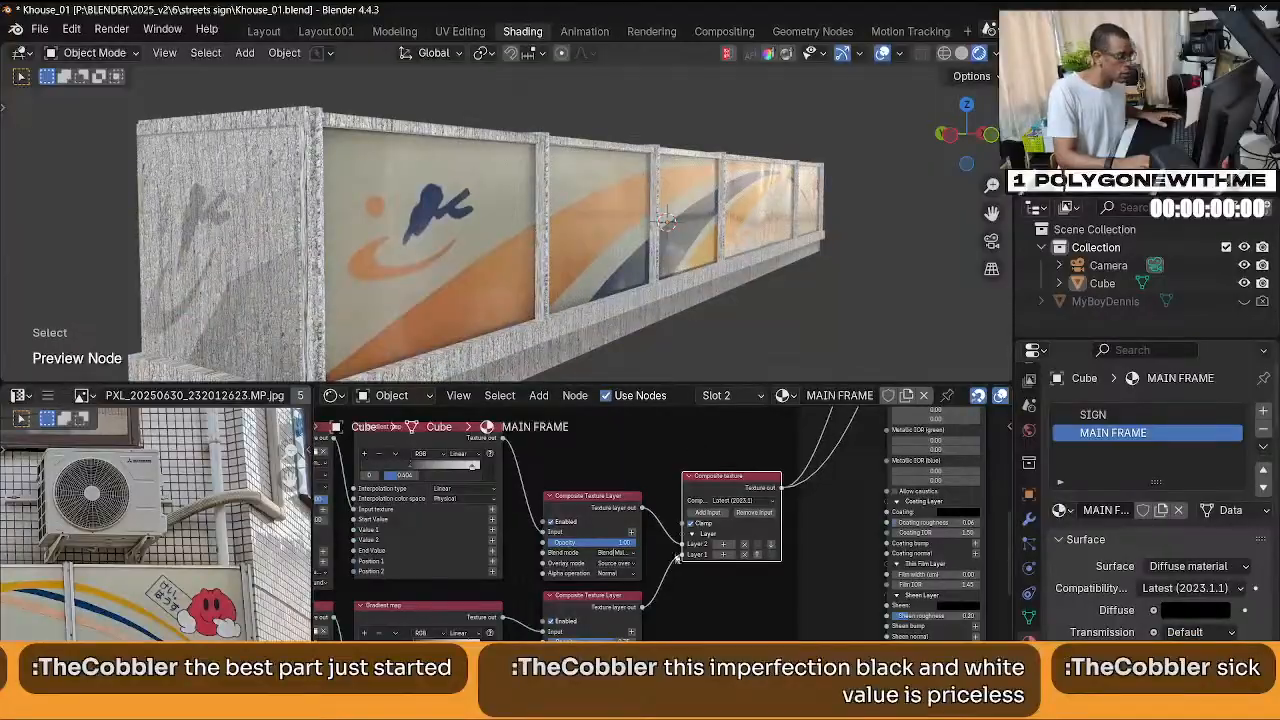
middle_drag(666, 617, 686, 566)
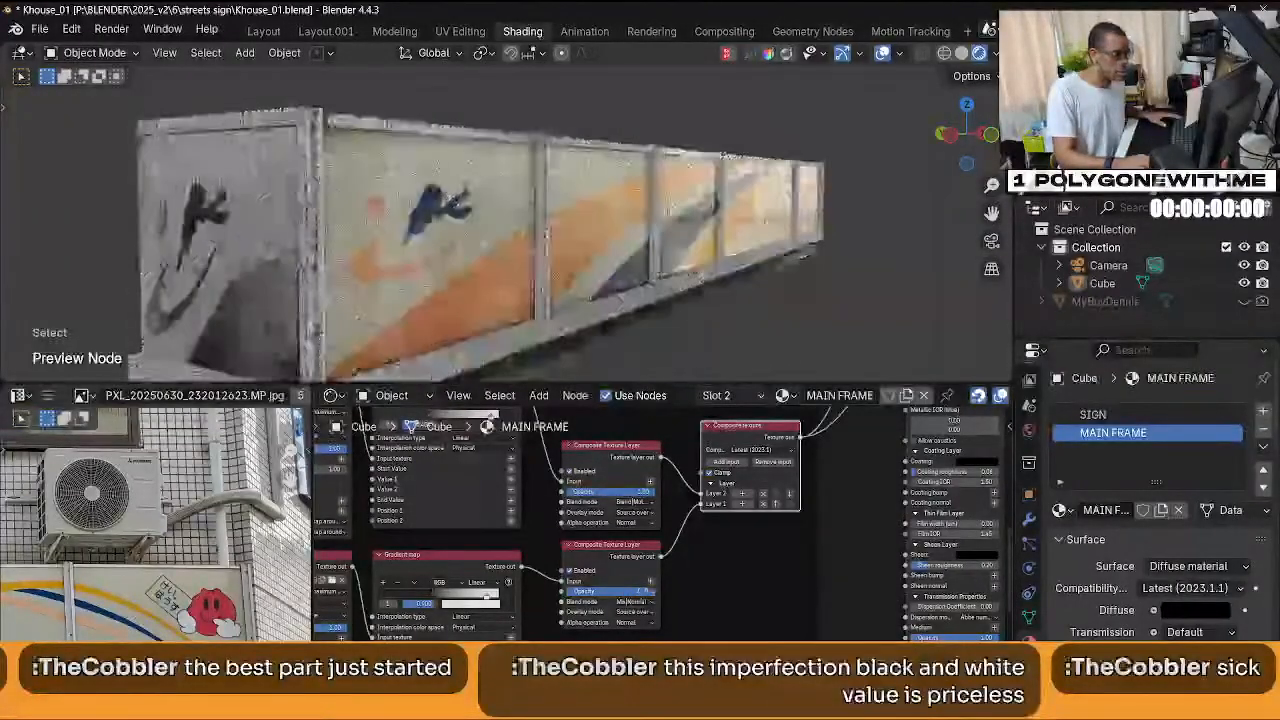
key(ctrl+z)
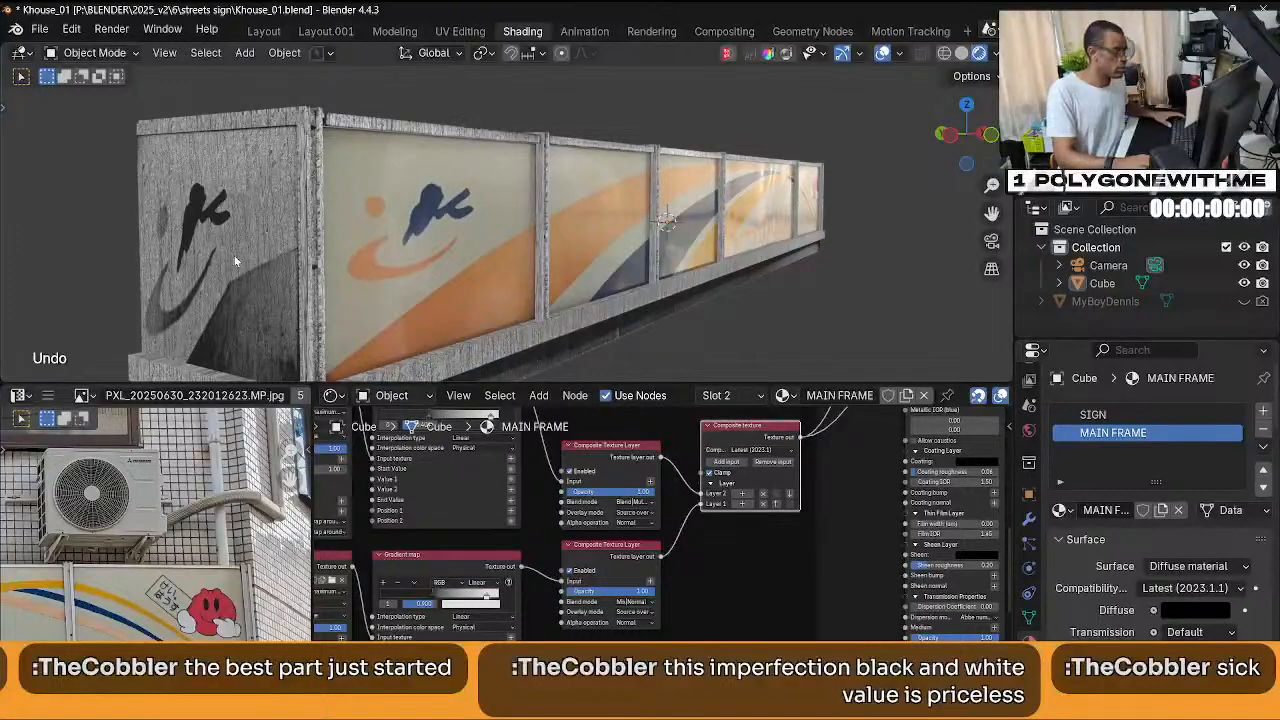
Assign the SIGN material to the panel faces at both short ends of the sign box and return to Object Mode.
key(Tab)
click(245, 258)
click(248, 258)
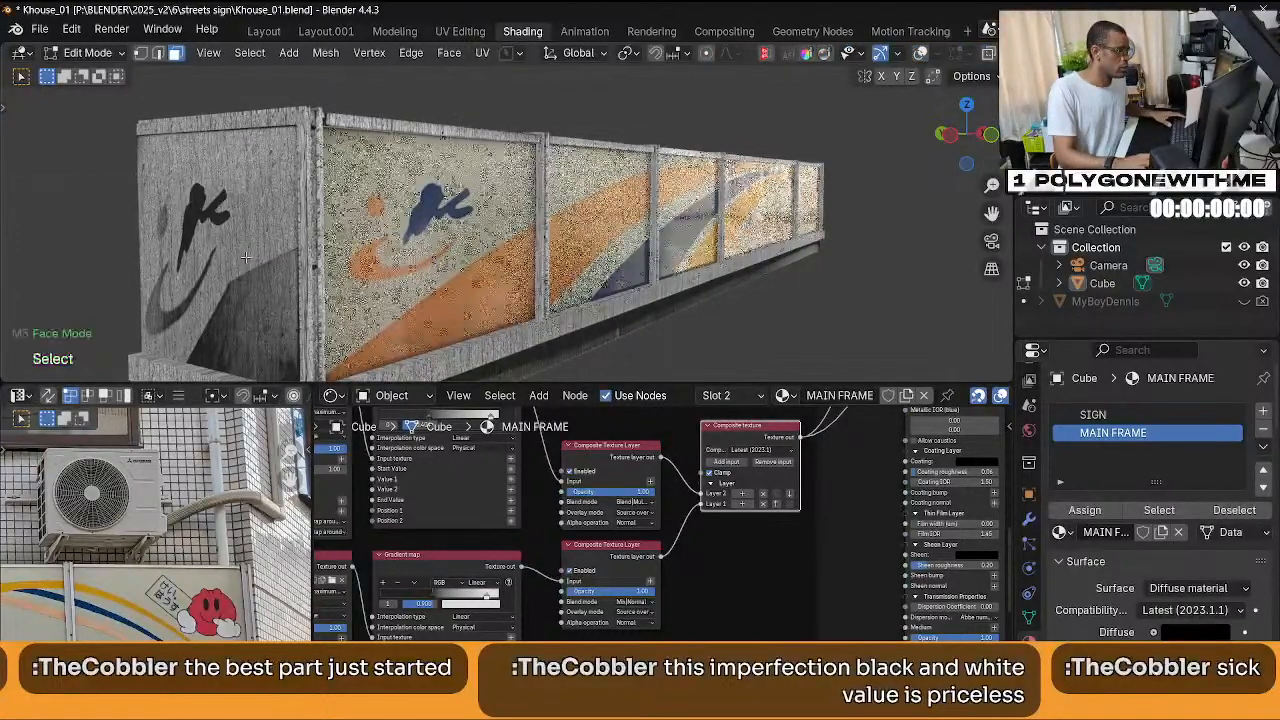
scroll(666, 222, up, 3)
scroll(655, 240, down, 15)
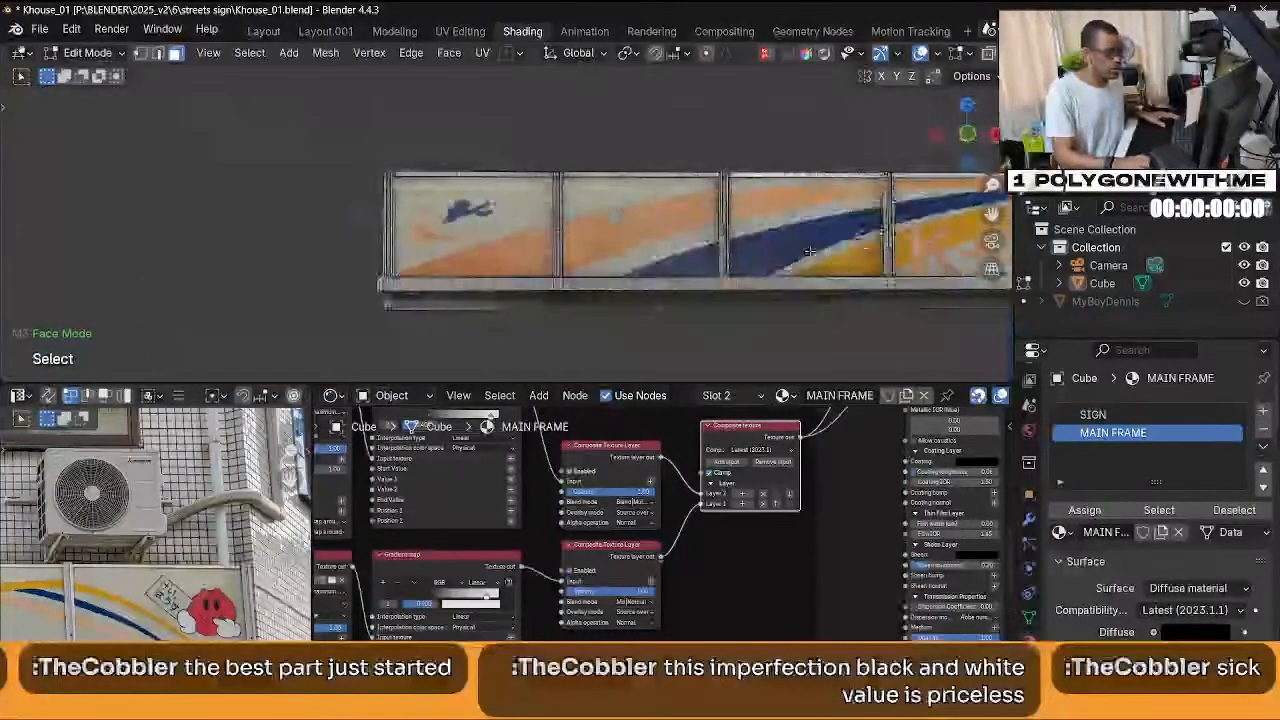
scroll(590, 260, up, 3)
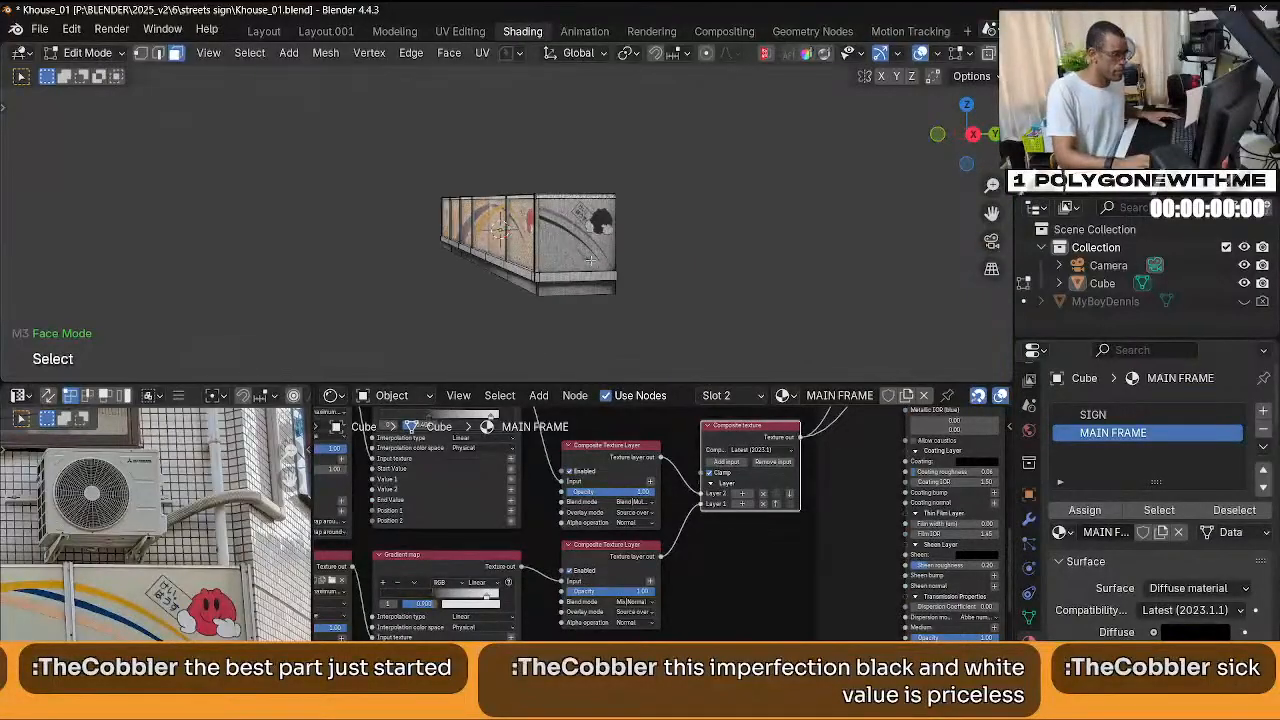
middle_drag(581, 258, 480, 266)
click(1113, 418)
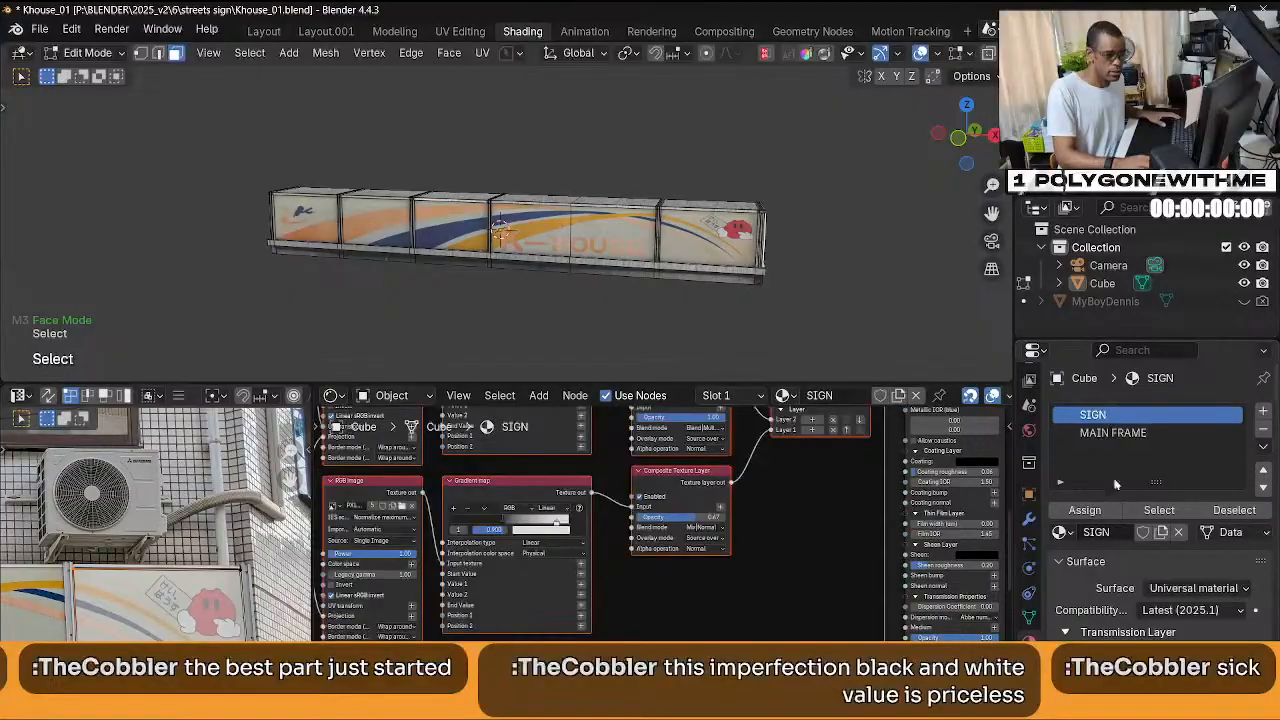
click(1084, 510)
middle_drag(600, 280, 688, 290)
click(688, 290)
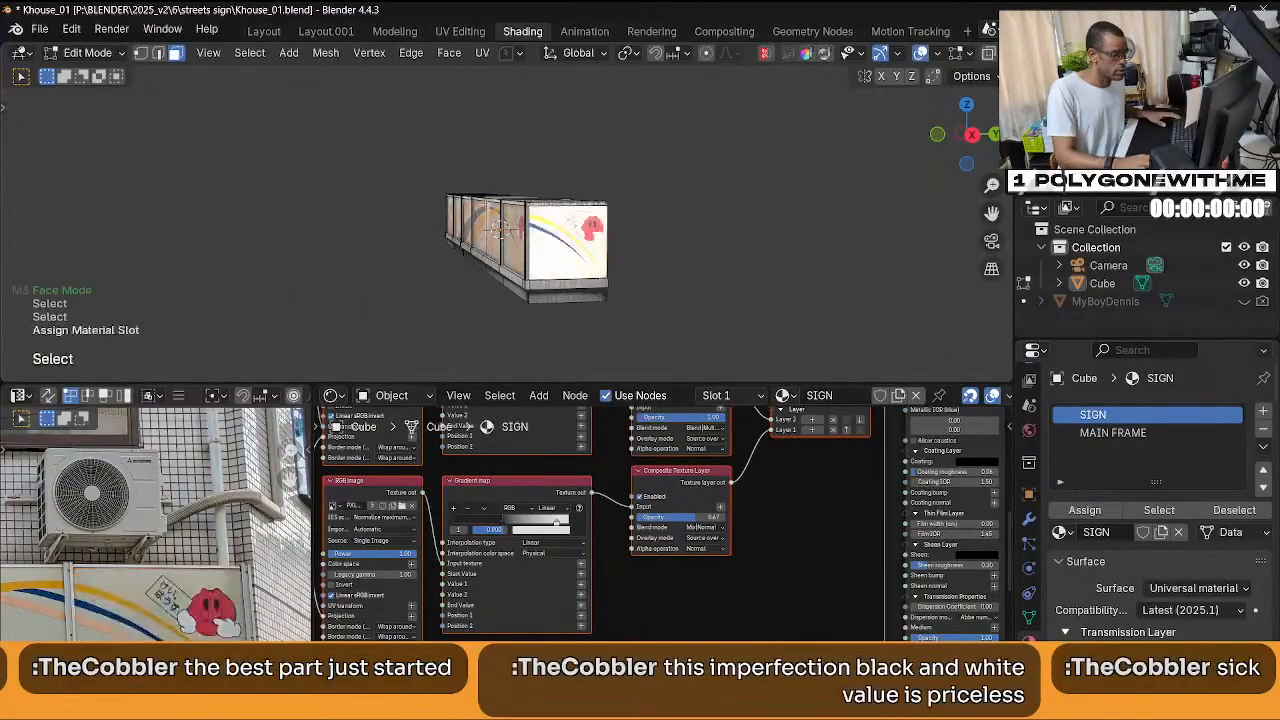
middle_drag(510, 240, 725, 250)
middle_drag(611, 228, 540, 250)
key(Tab)
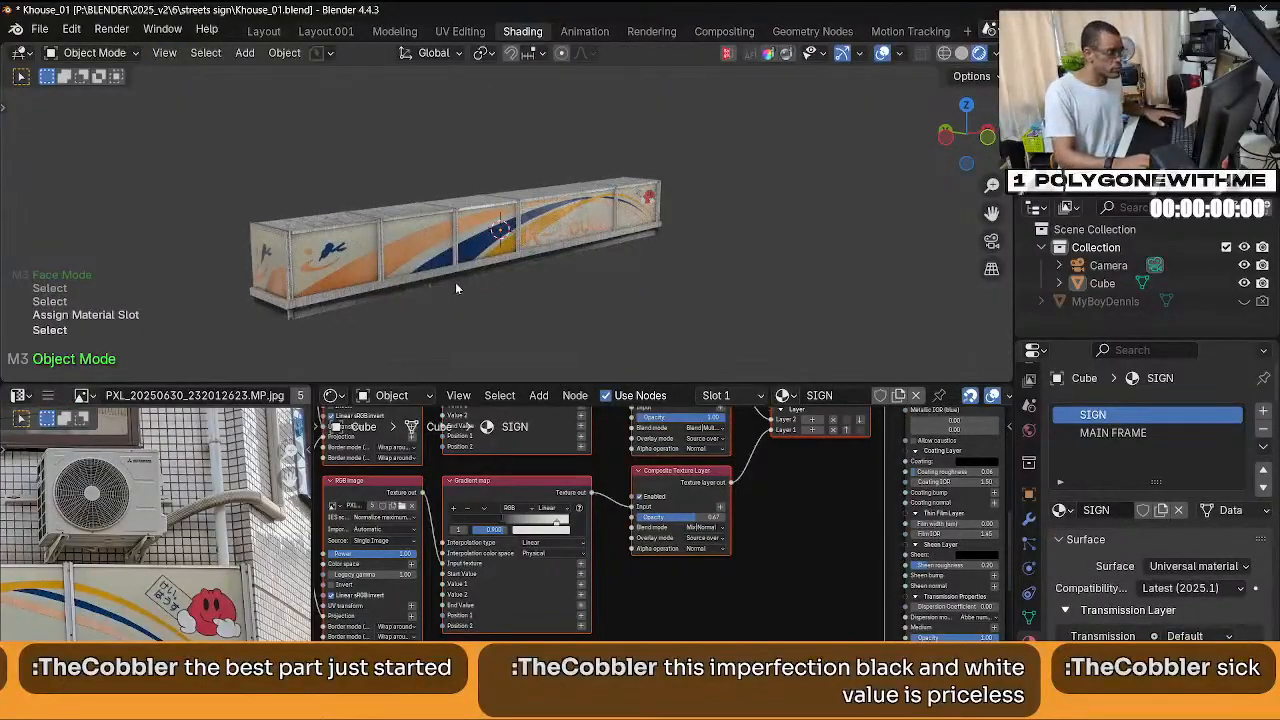
Preview the SIGN material's Composite texture alone and examine the imperfection pattern across the sign panels.
scroll(456, 284, up, 3)
shift+middle_drag(457, 285, 530, 257)
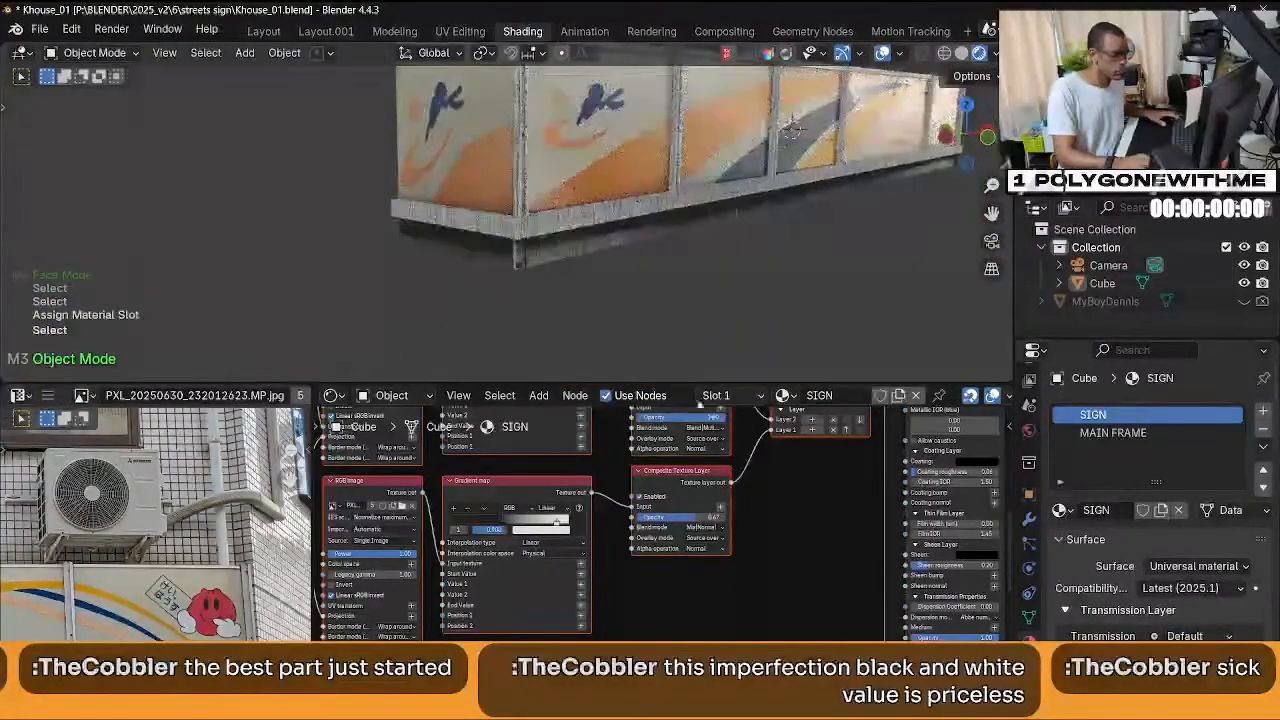
middle_drag(780, 430, 635, 536)
ctrl+shift+click(680, 458)
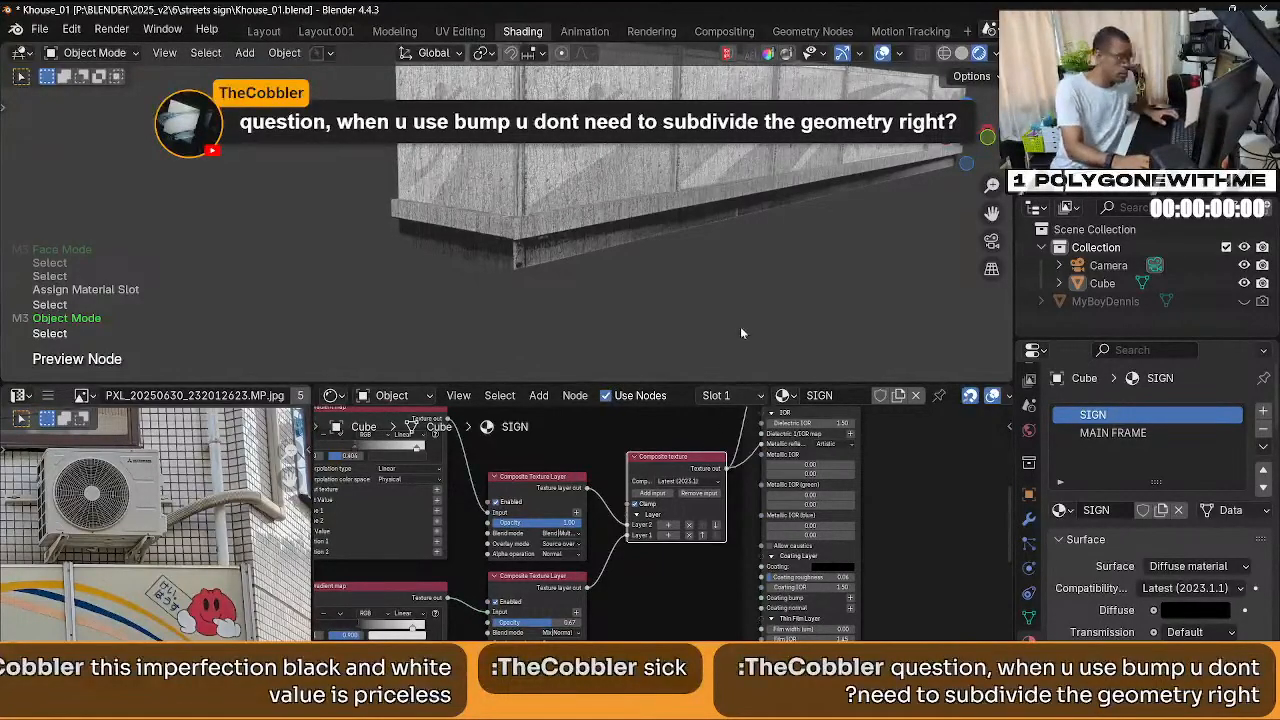
mouse_move(740, 326)
middle_down()
mouse_move(740, 352)
mouse_move(737, 333)
middle_up()
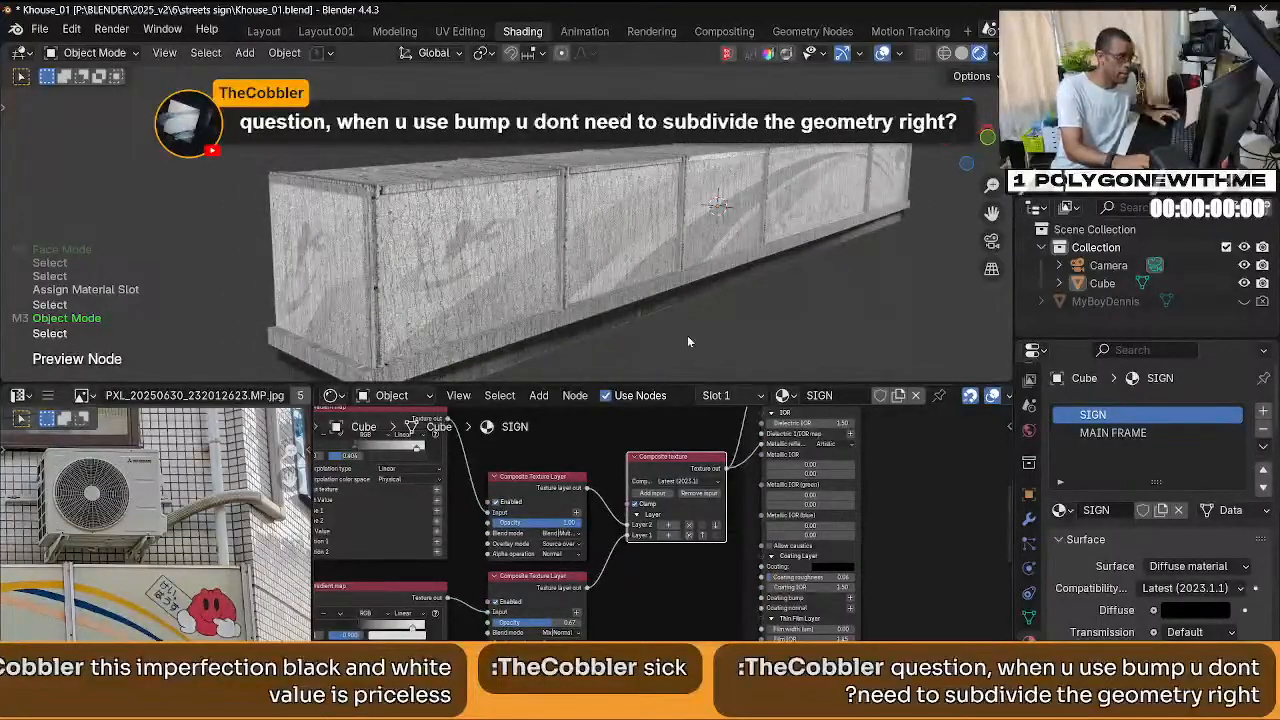
key(Tab)
click(763, 326)
key(Tab)
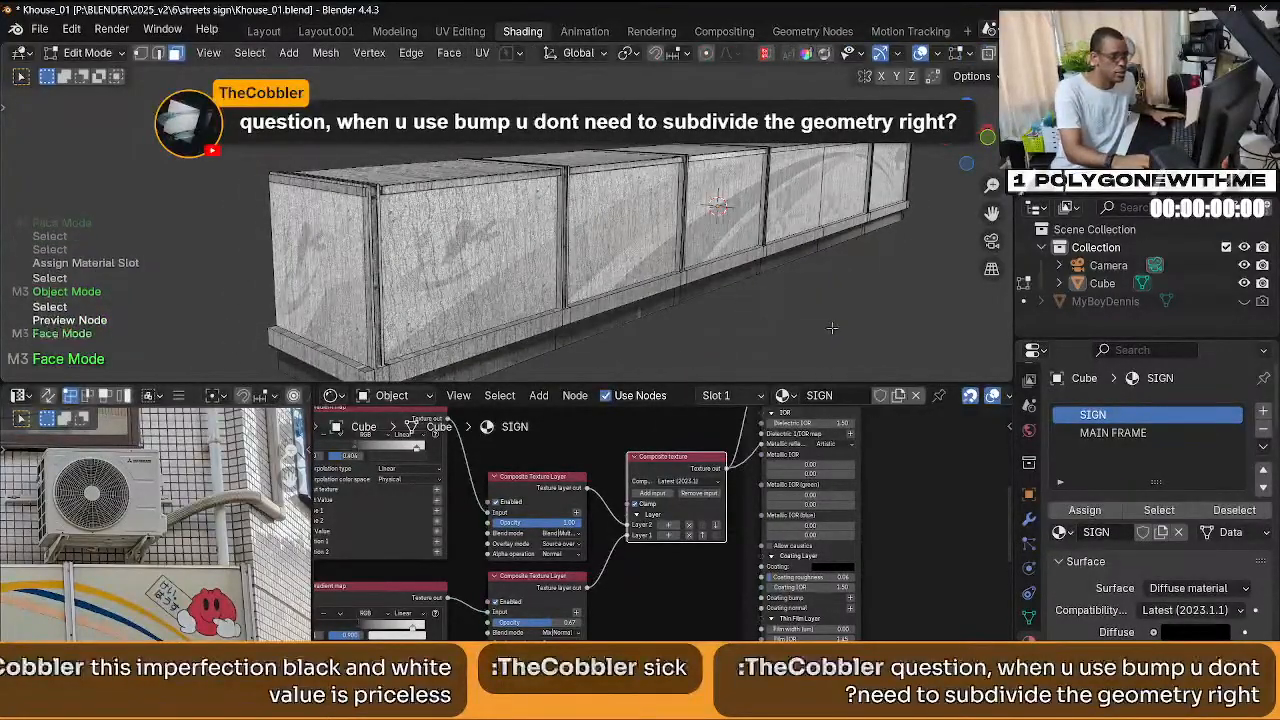
key(Tab)
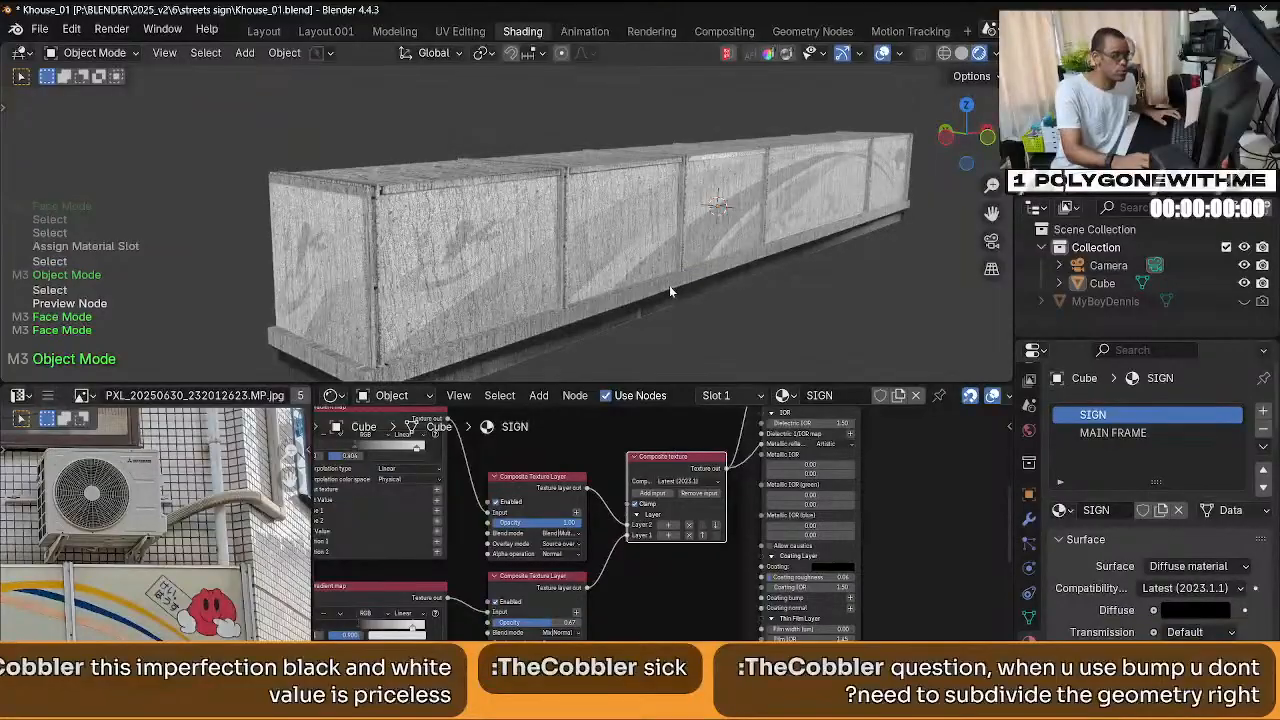
Preview the SIGN material's complete Universal material again and inspect the panels along the sign's long side.
scroll(710, 597, down, 5)
middle_drag(846, 530, 791, 597)
middle_drag(798, 516, 796, 583)
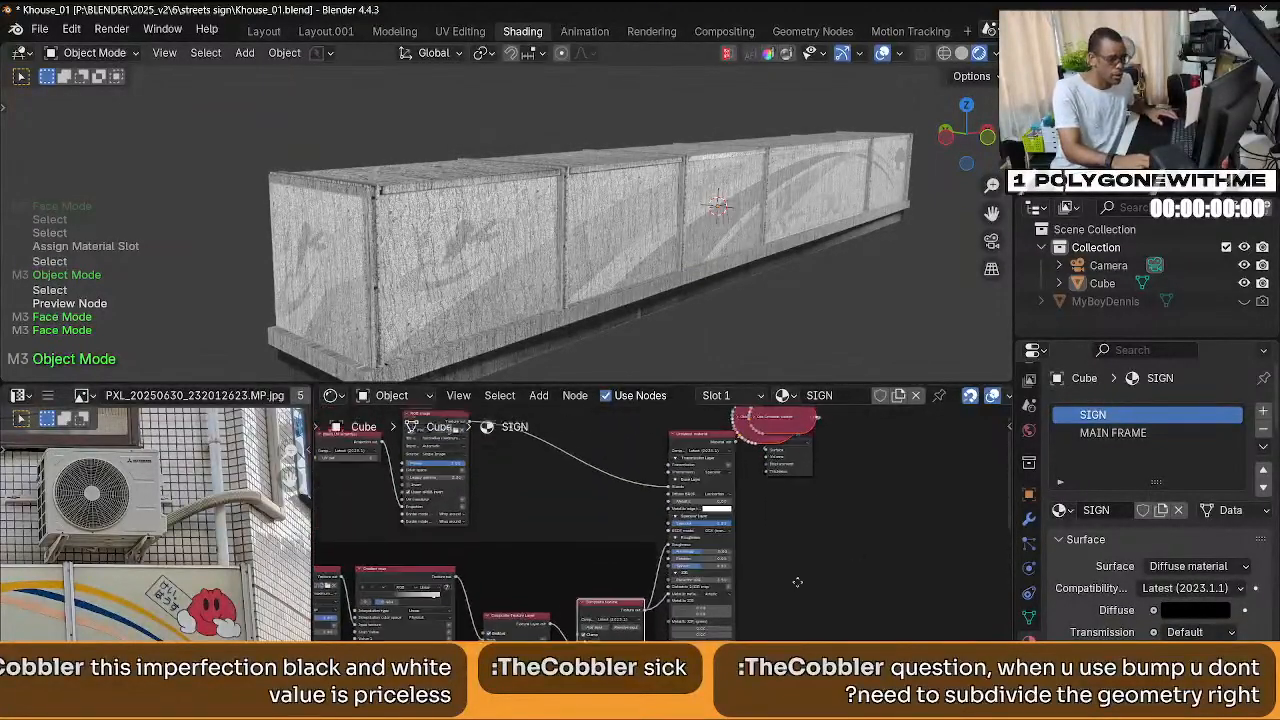
ctrl+shift+click(706, 455)
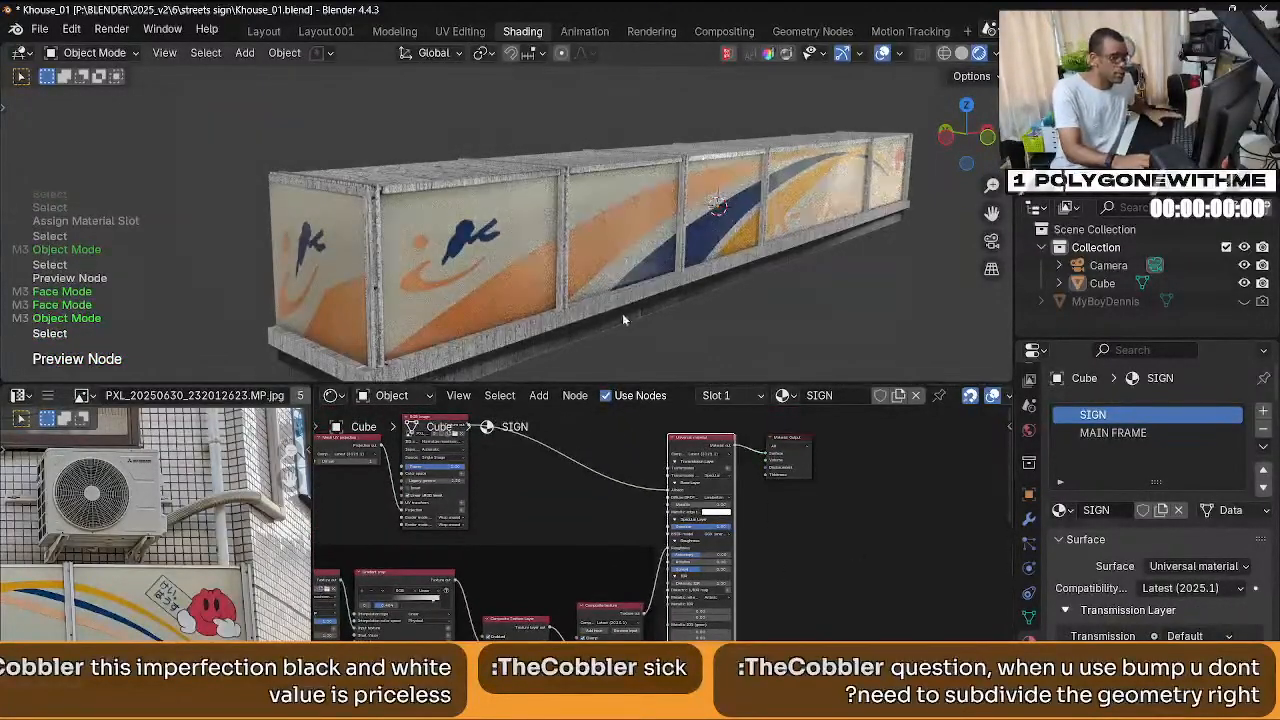
middle_drag(617, 311, 591, 290)
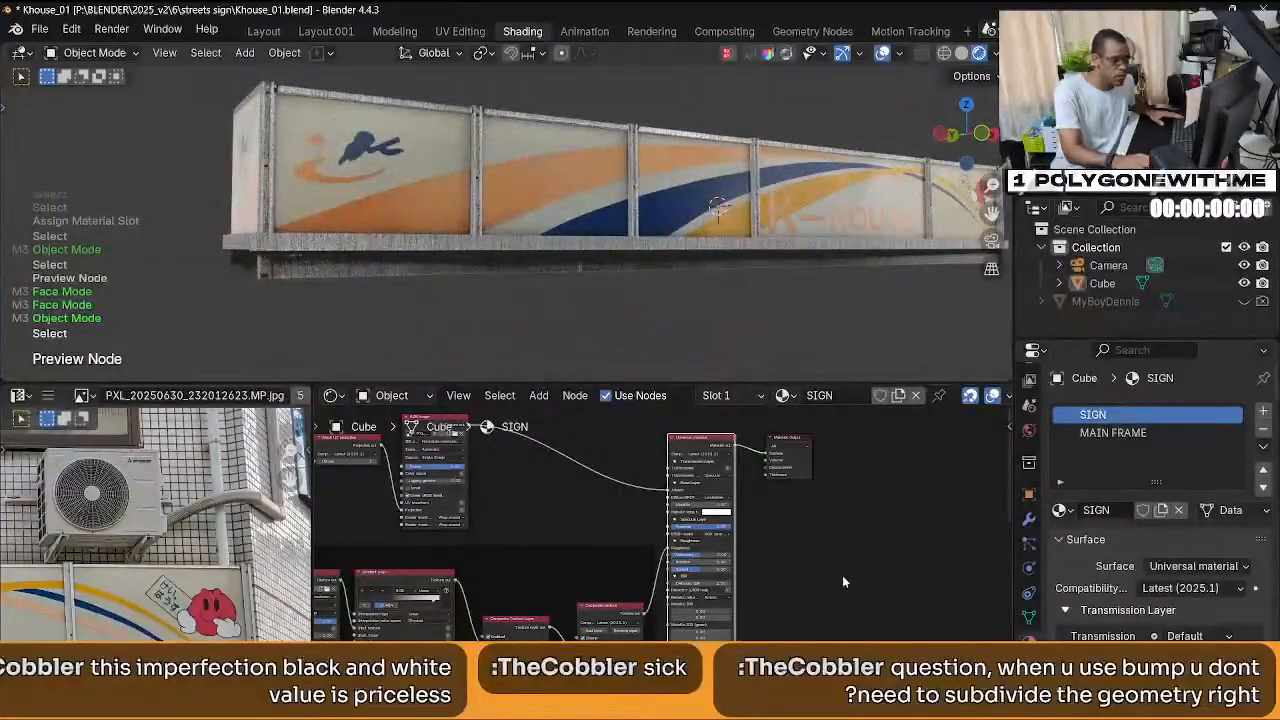
Undo the last three actions and make MAIN FRAME the active material in the node editor.
middle_drag(826, 594, 852, 507)
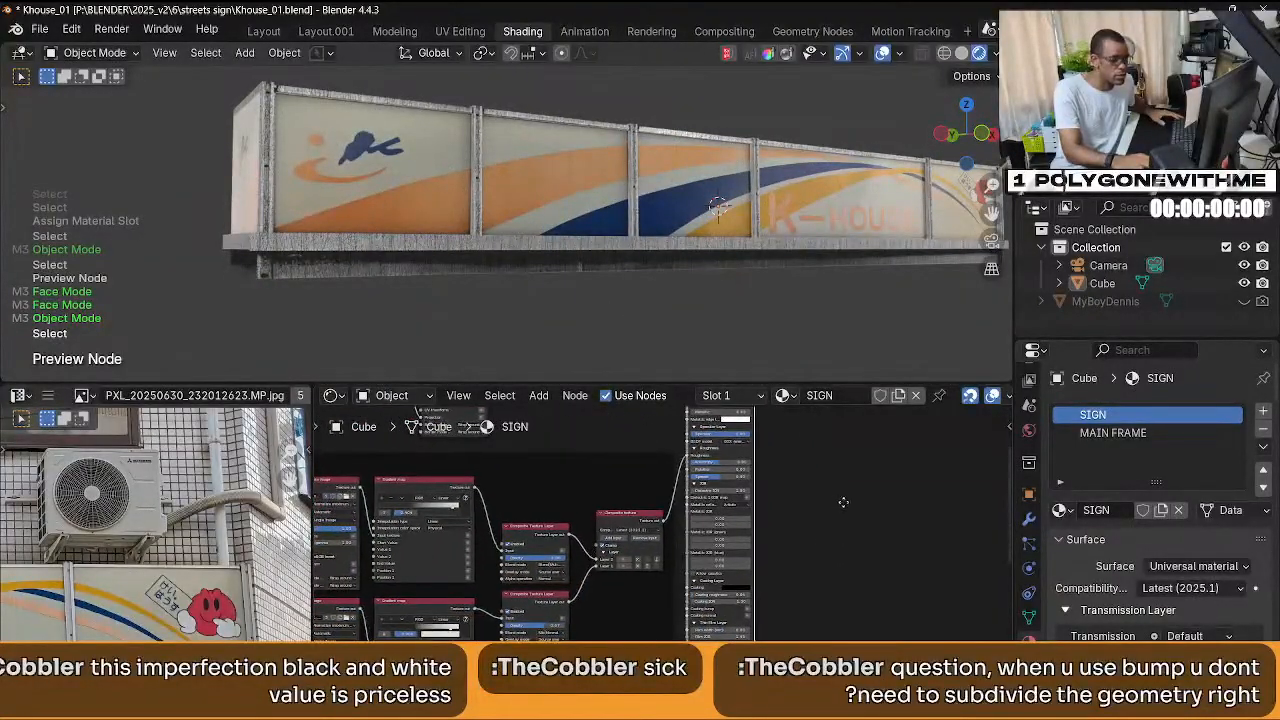
key(ctrl+z)
key(ctrl+z)
key(ctrl+z)
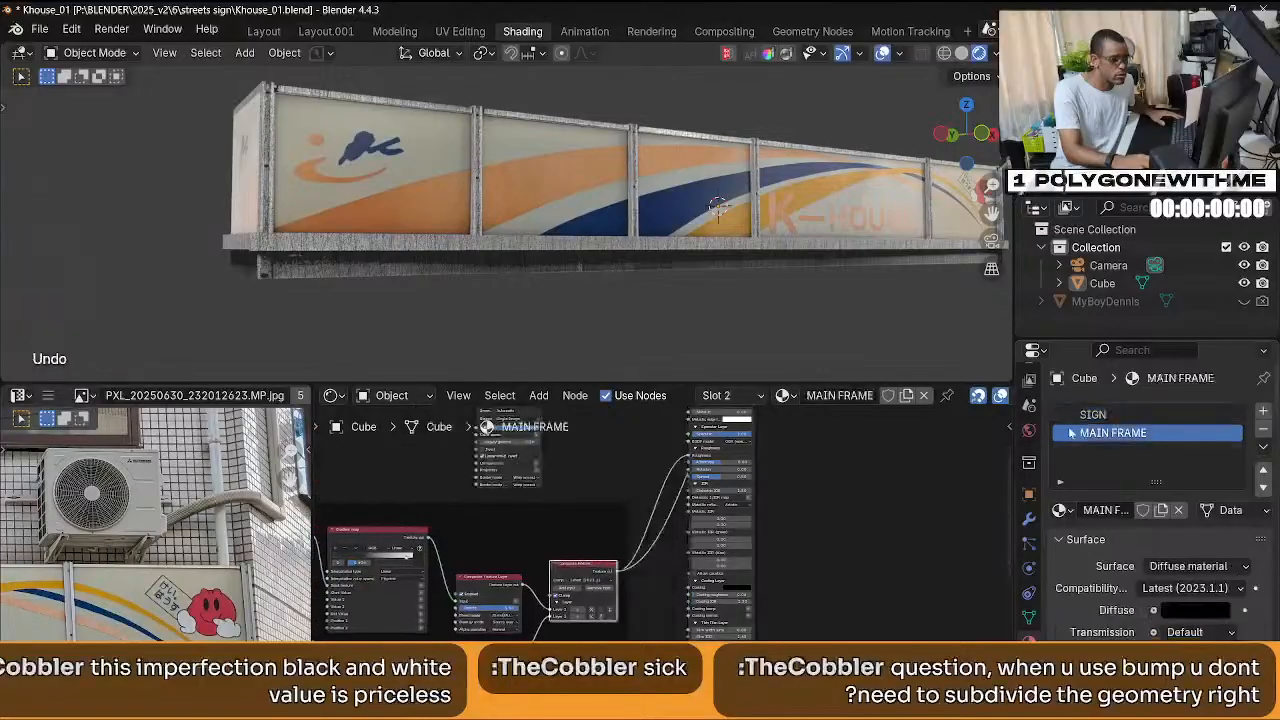
Add a Round edges node to the MAIN FRAME material, link it to the Universal material's Round edges input and place it beside that node.
middle_drag(843, 530, 838, 601)
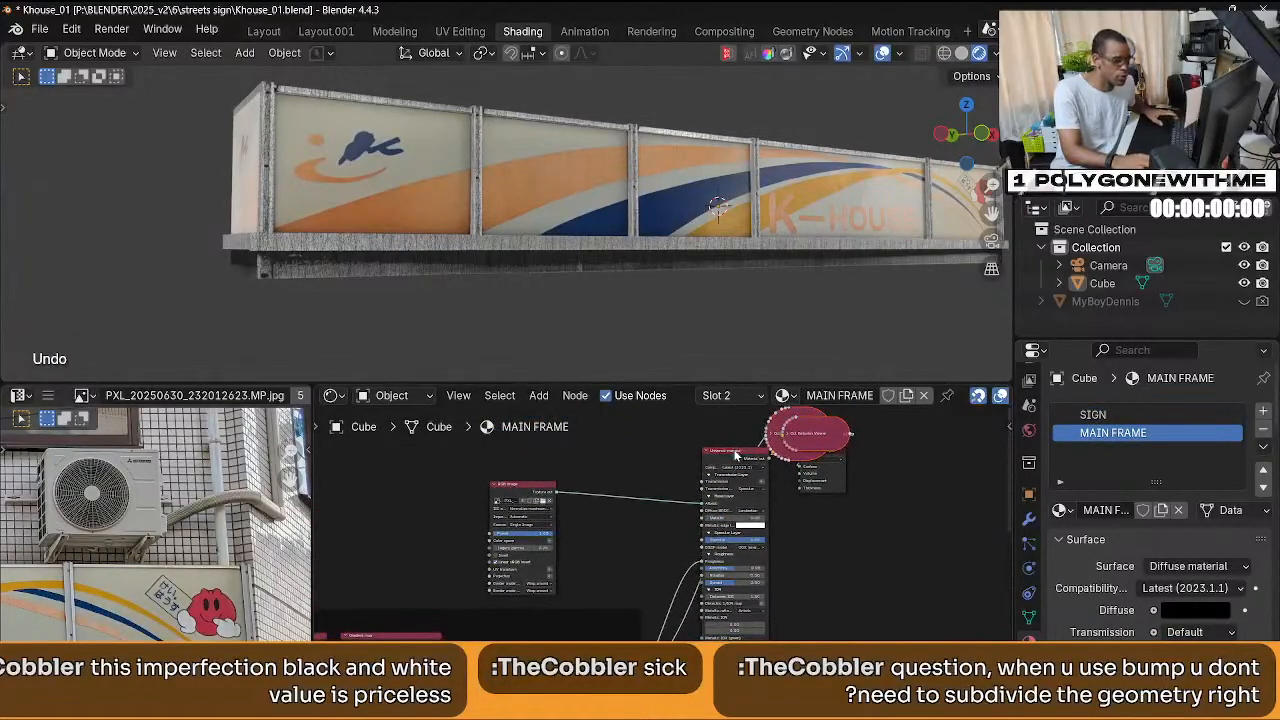
scroll(607, 334, down, 5)
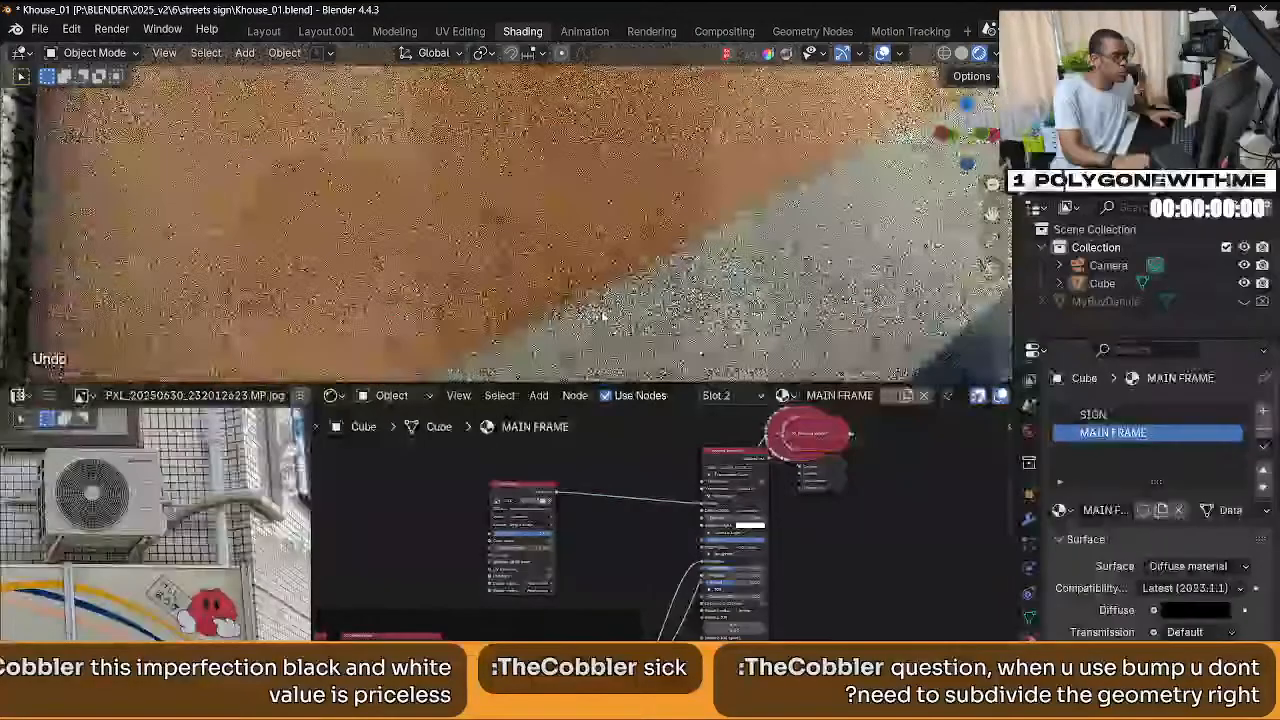
scroll(607, 334, up, 4)
scroll(759, 458, down, 4)
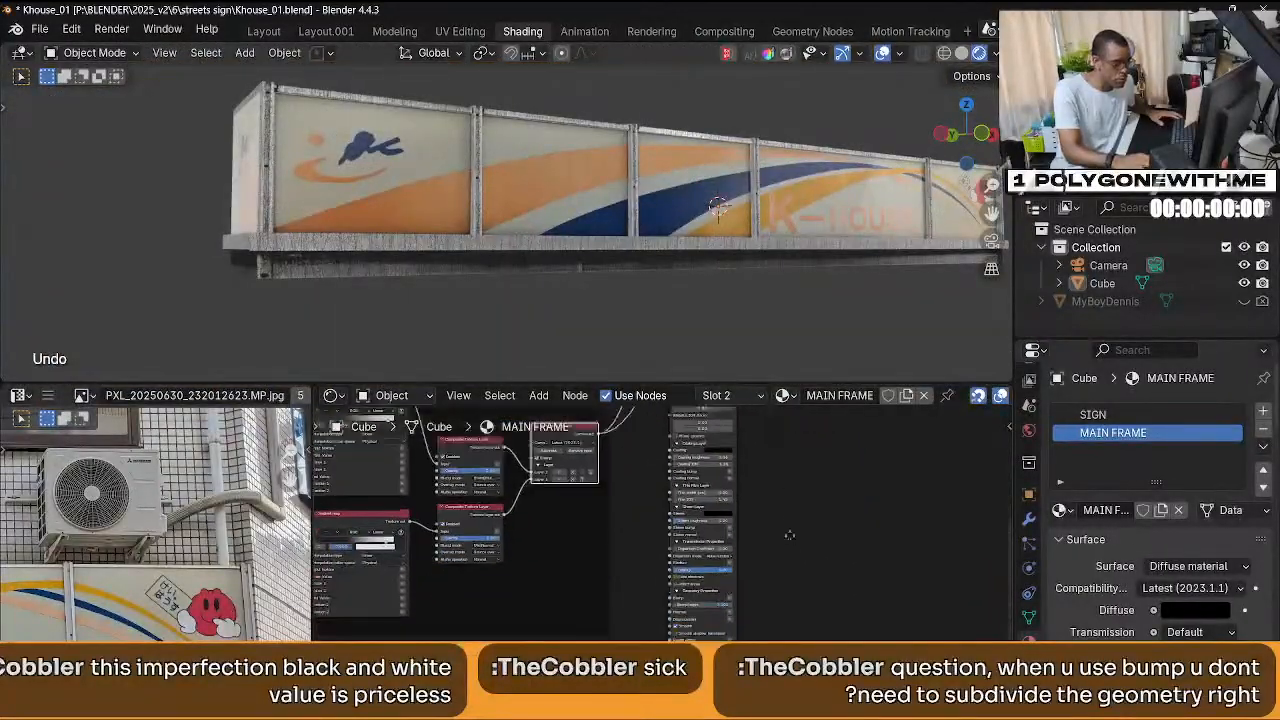
scroll(801, 538, up, 3)
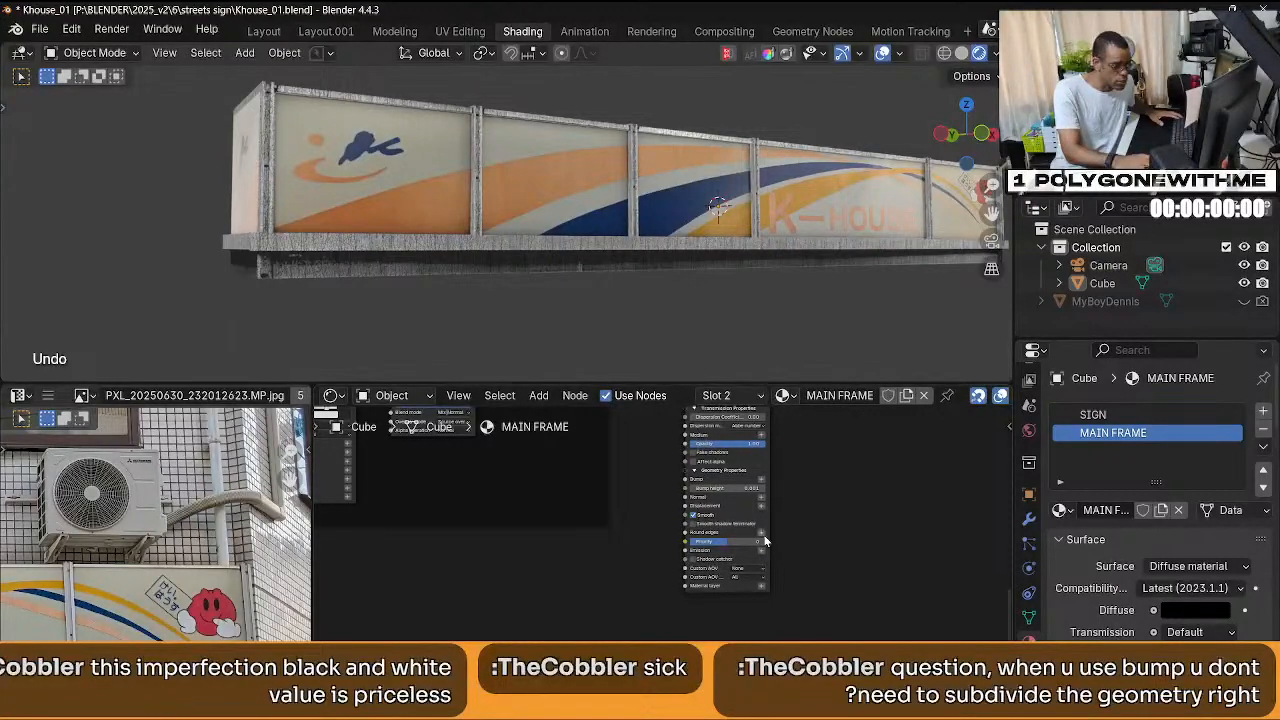
key(shift+a)
text(RG)
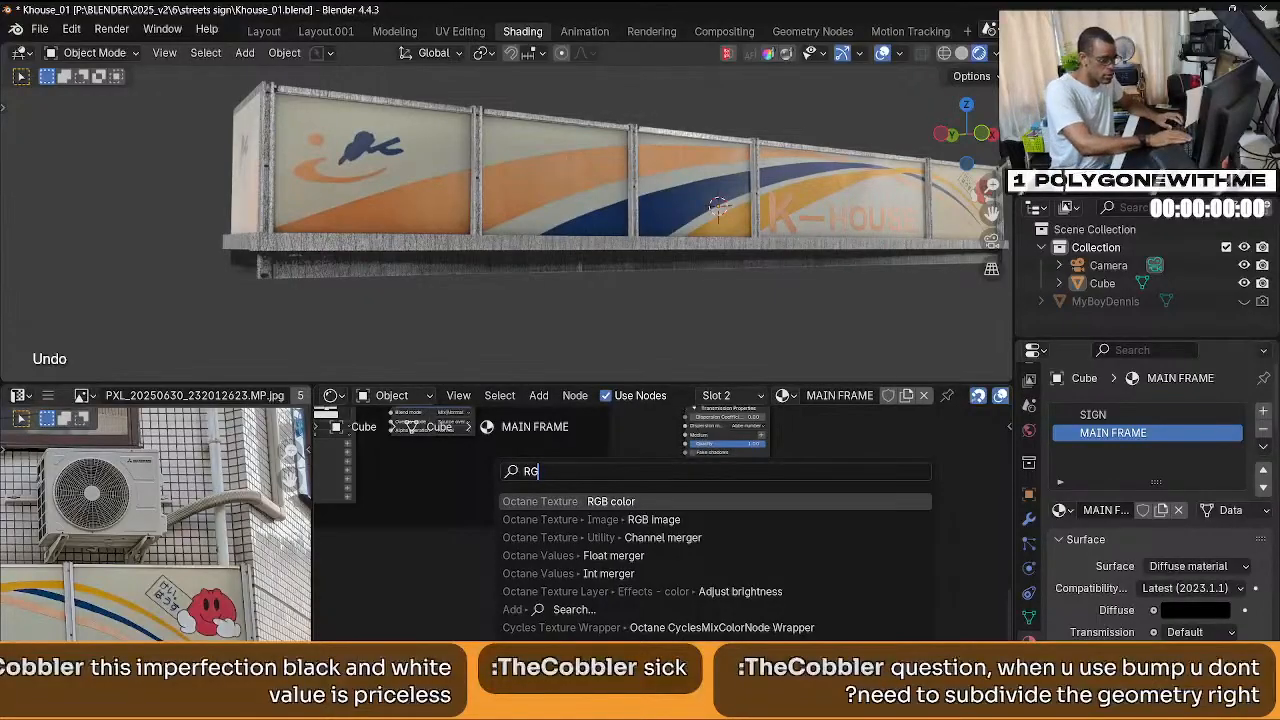
key(BackSpace)
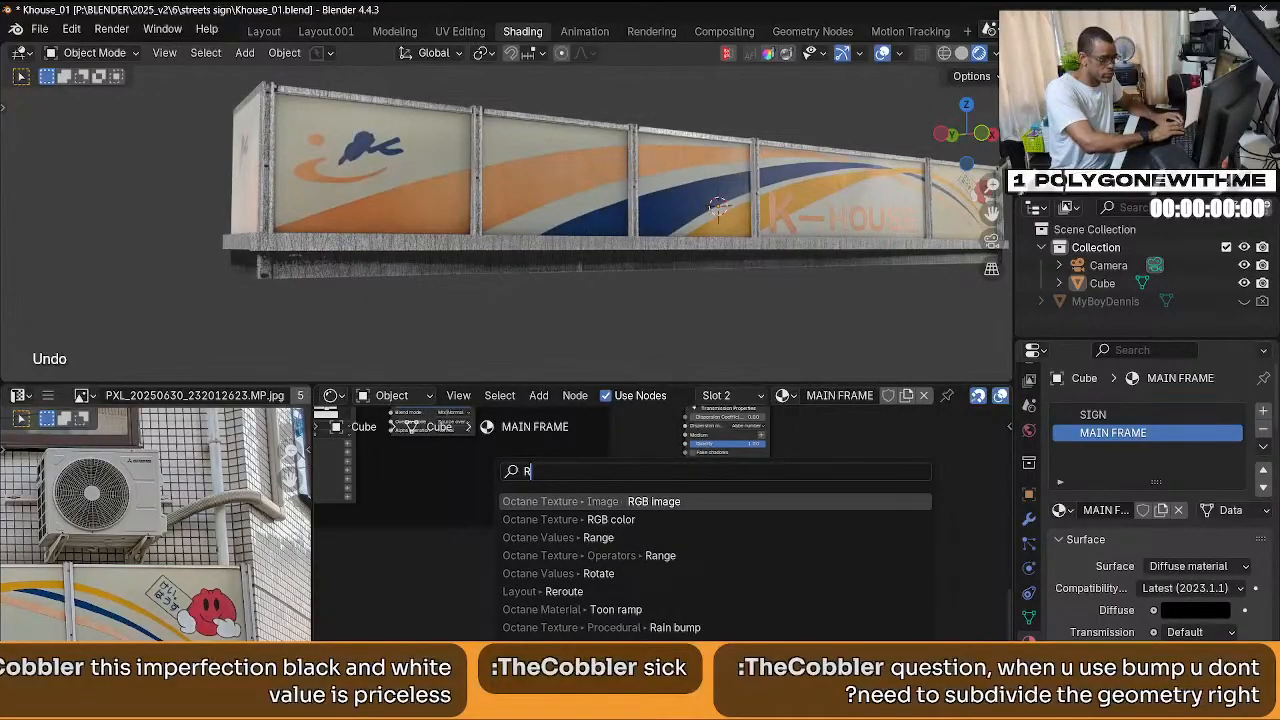
text(O)
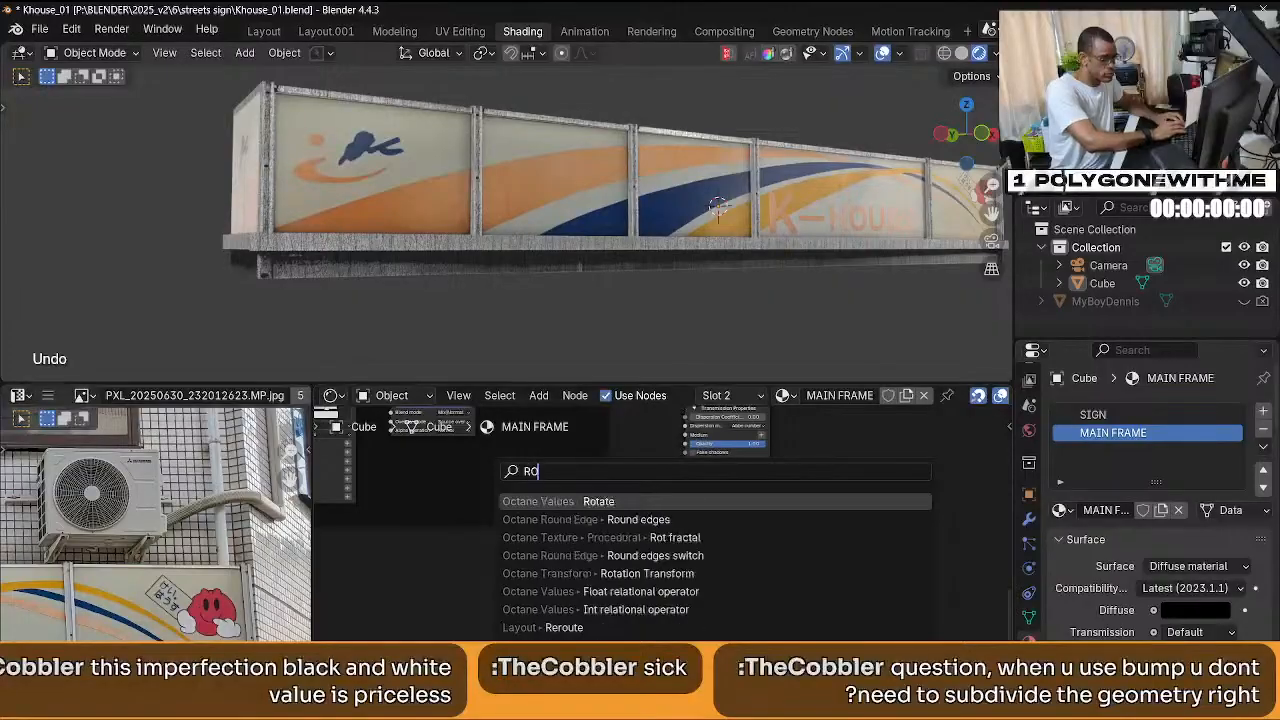
key(Down)
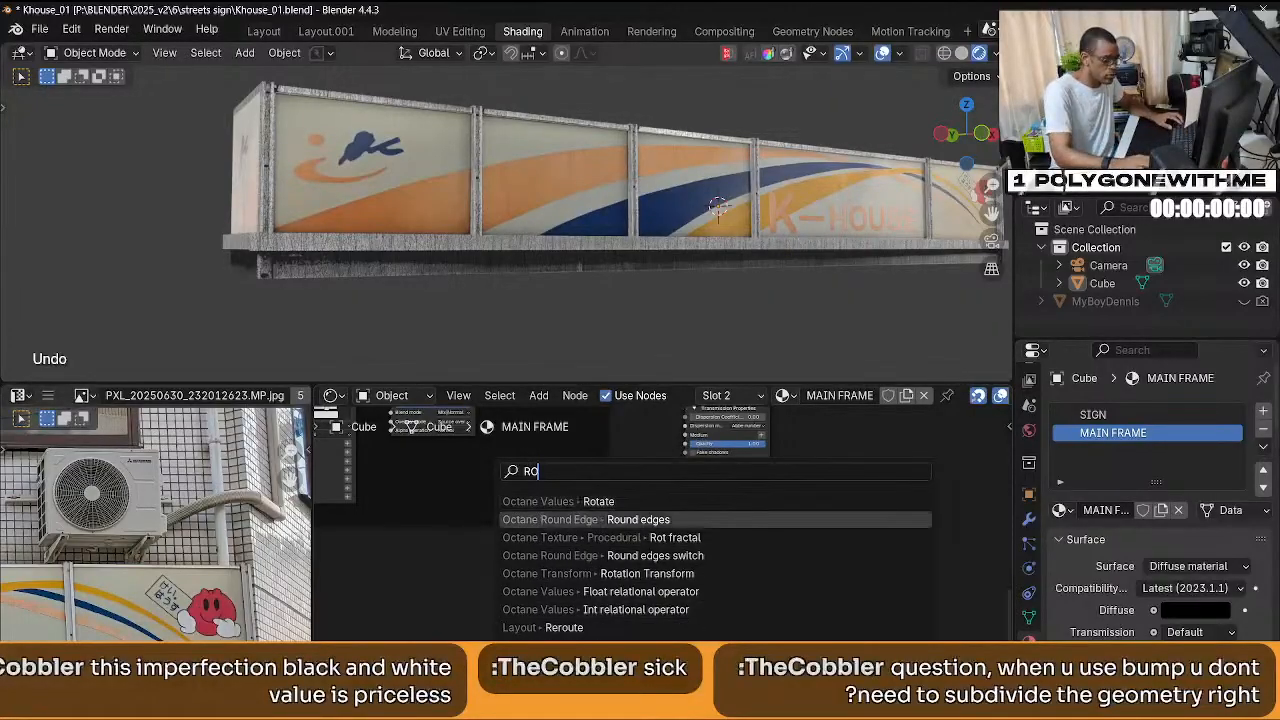
key(Return)
drag(640, 563, 687, 532)
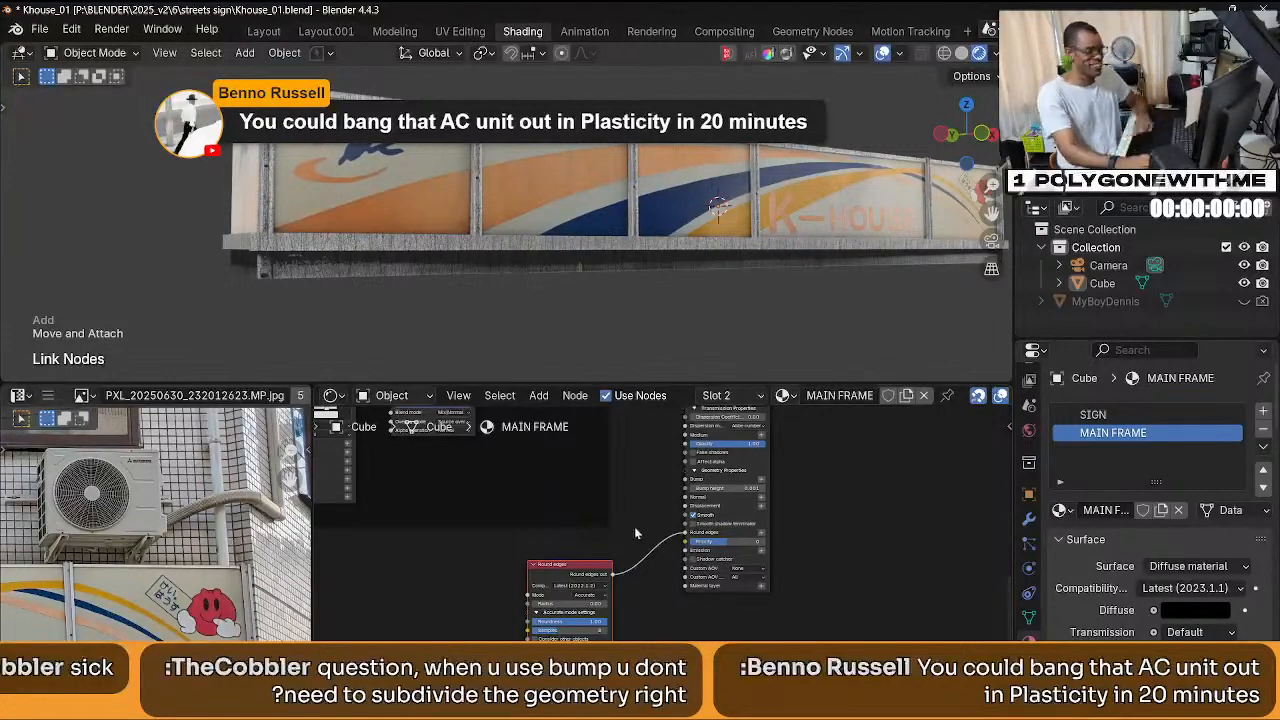
scroll(661, 585, up, 2)
drag(545, 586, 606, 544)
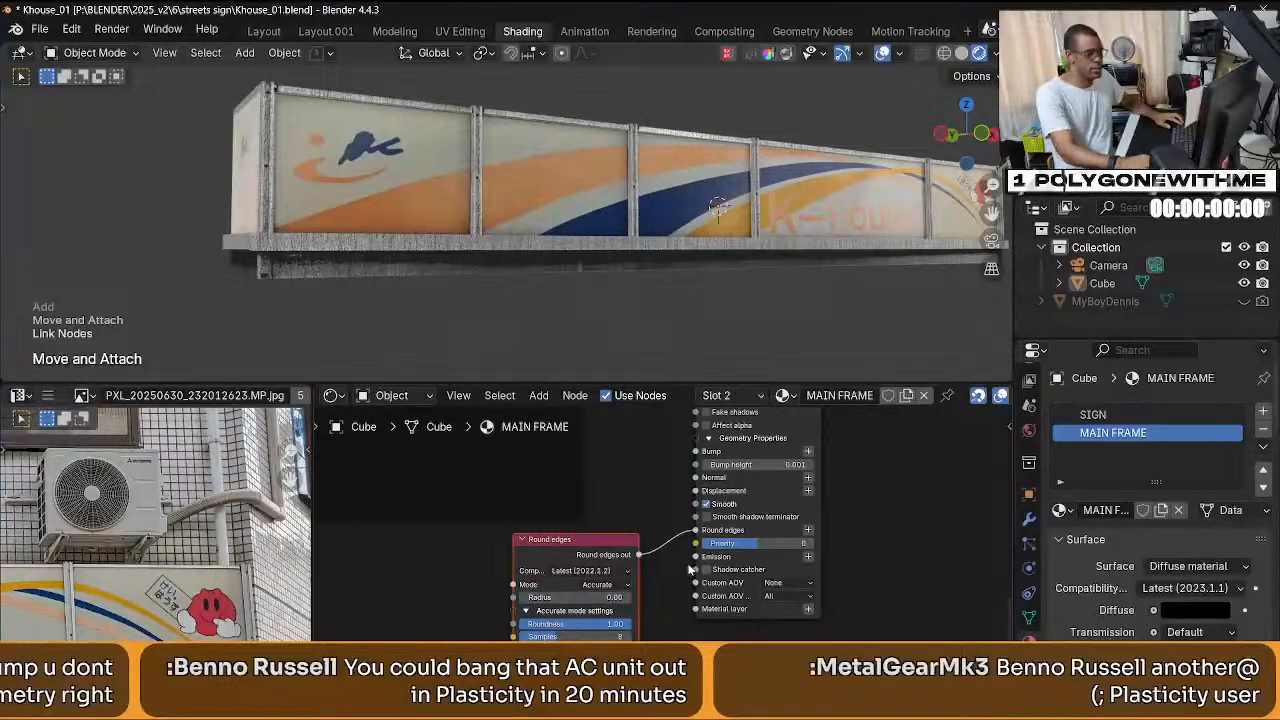
Try a radius of 1.00 on the MAIN FRAME material's Round edges node and undo it.
ctrl+scroll(700, 566, left, 3)
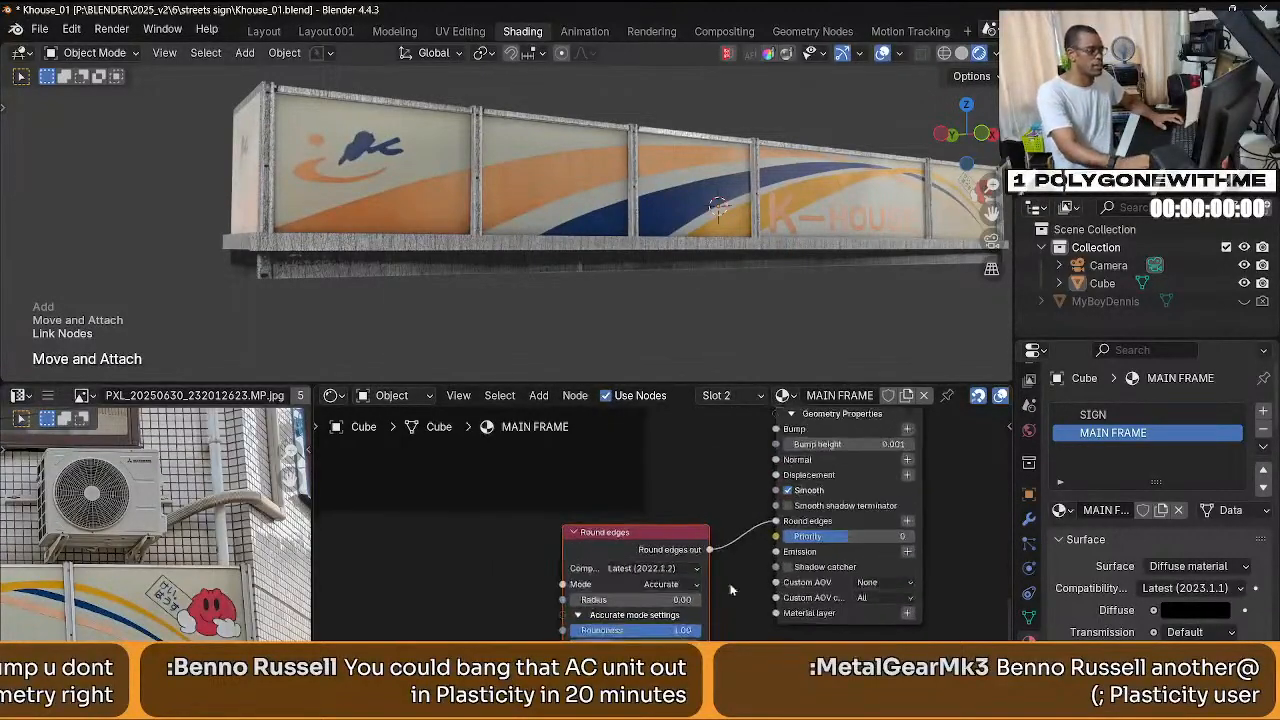
scroll(730, 568, up, 1)
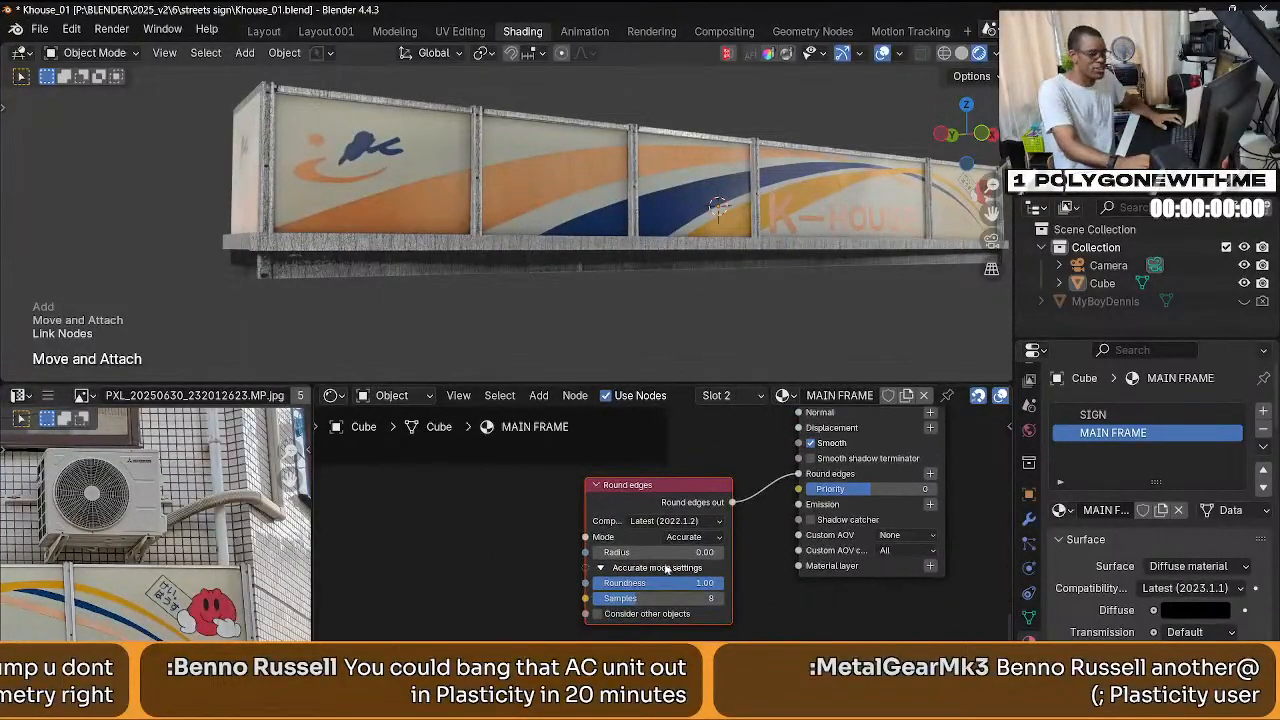
scroll(714, 318, up, 8)
scroll(714, 318, down, 5)
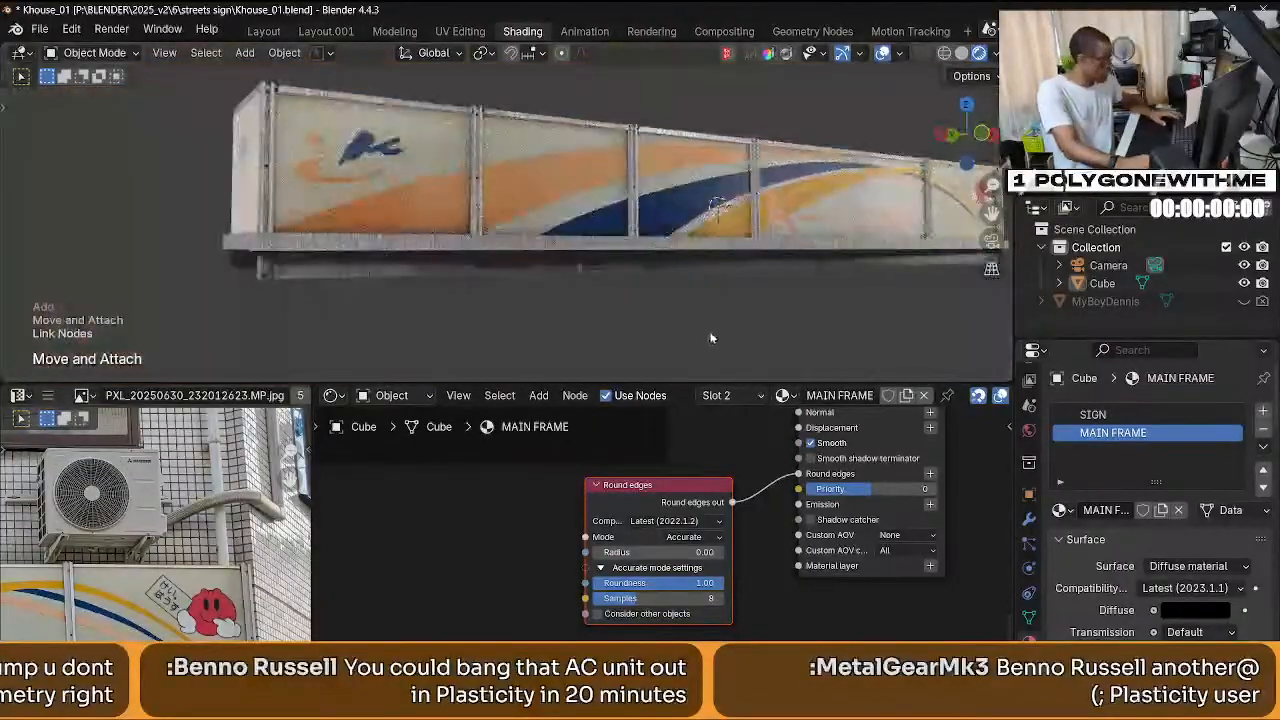
scroll(702, 312, up, 3)
mouse_move(706, 314)
middle_down()
mouse_move(735, 292)
mouse_move(730, 310)
middle_up()
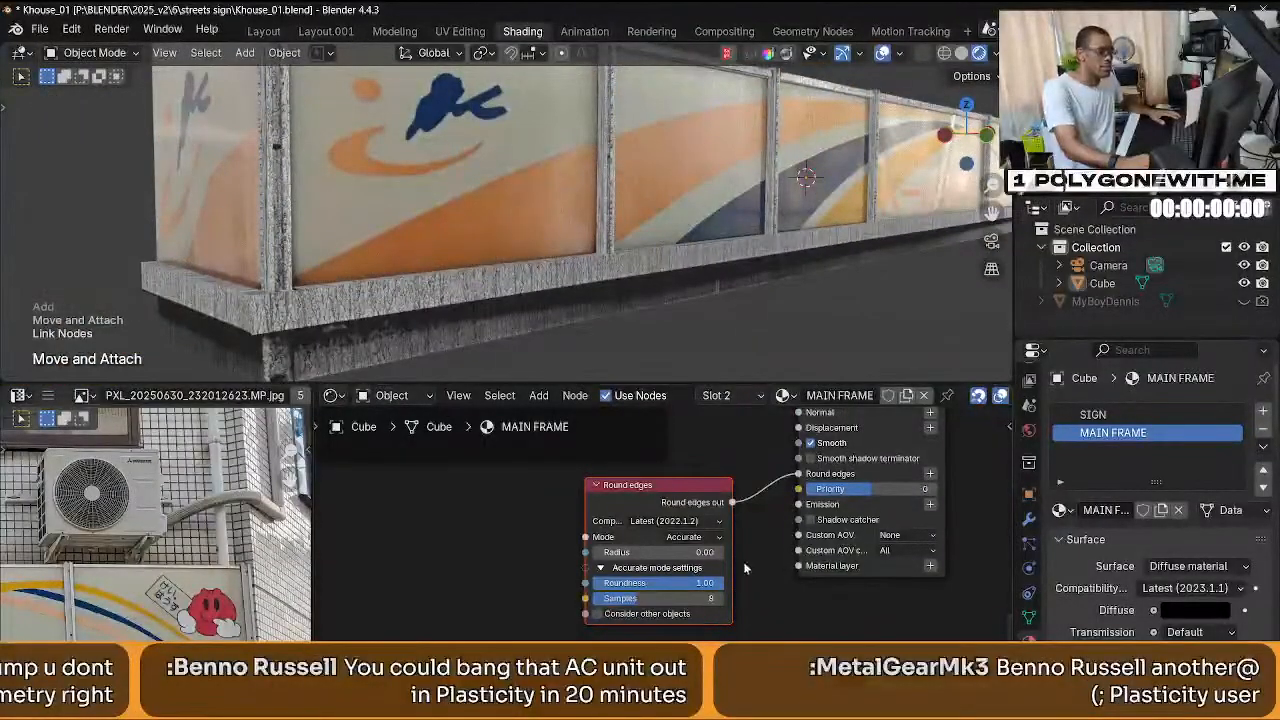
mouse_move(690, 552)
mouse_down()
mouse_move(725, 552)
mouse_move(692, 552)
mouse_up()
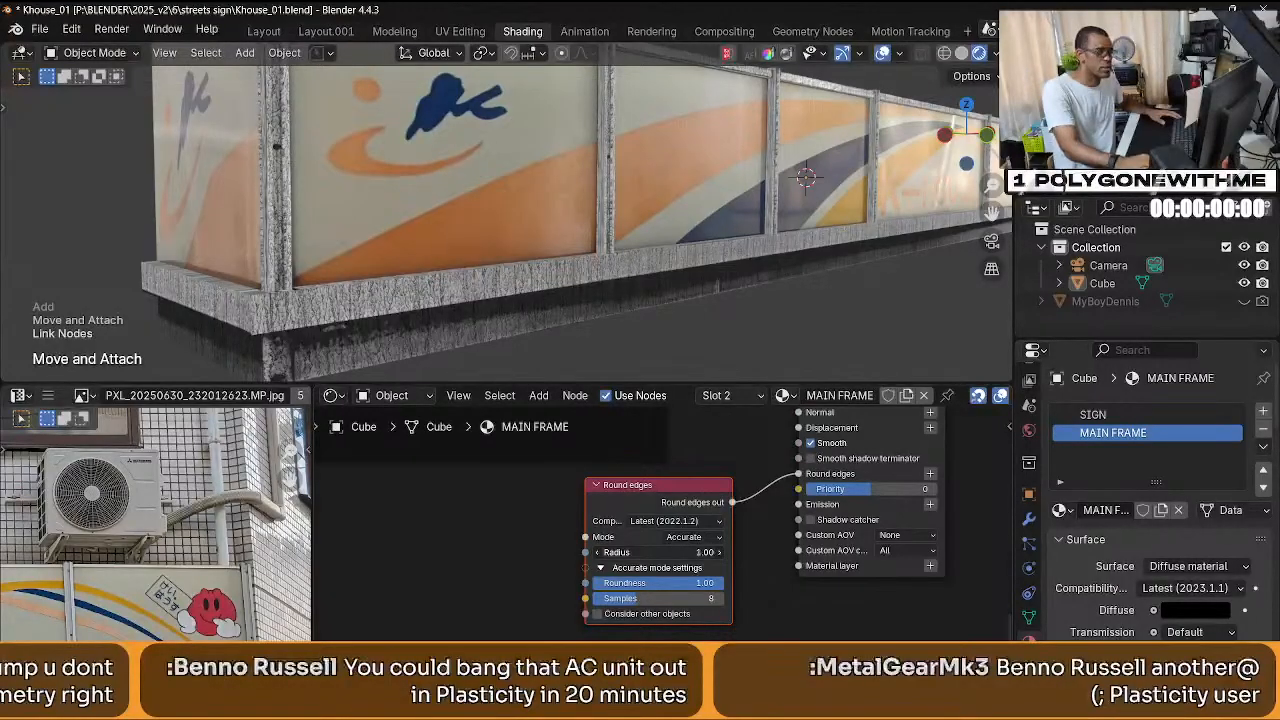
key(ctrl+z)
Preview the MAIN FRAME material's complete Universal material on the sign frame.
middle_drag(755, 527, 620, 663)
scroll(637, 330, down, 12)
scroll(582, 272, up, 12)
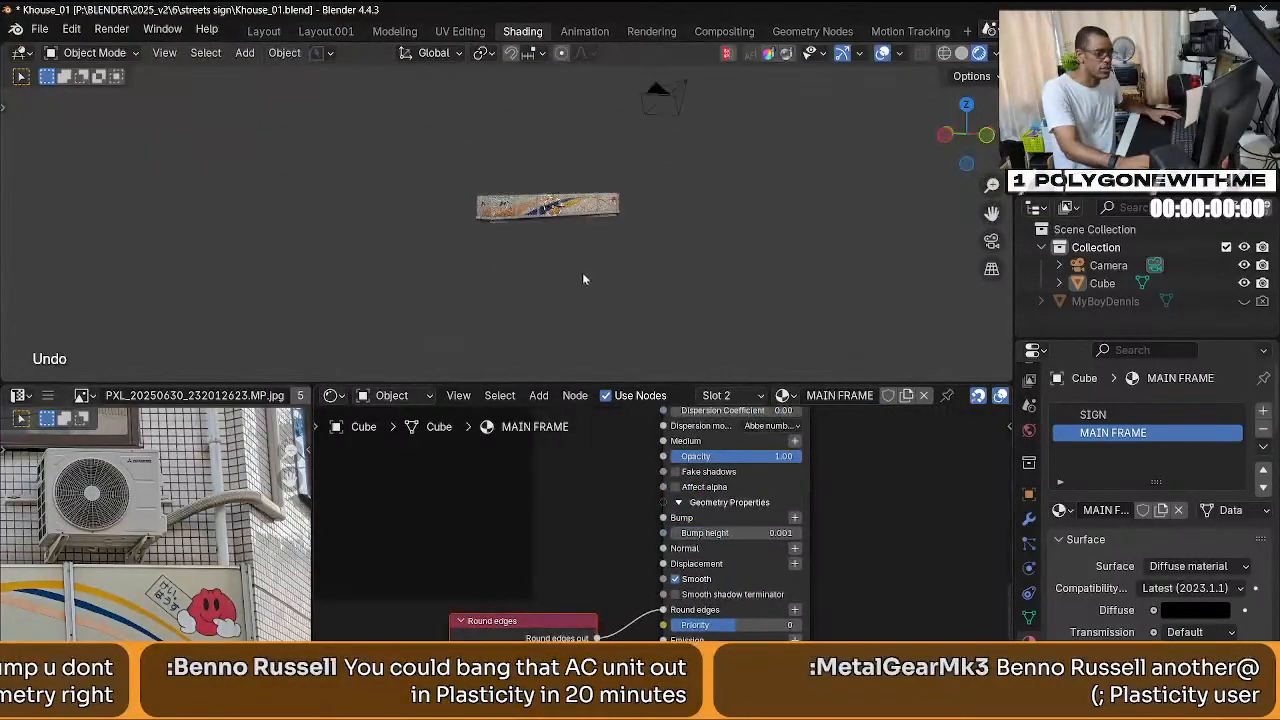
middle_drag(858, 486, 824, 522)
scroll(820, 517, down, 13)
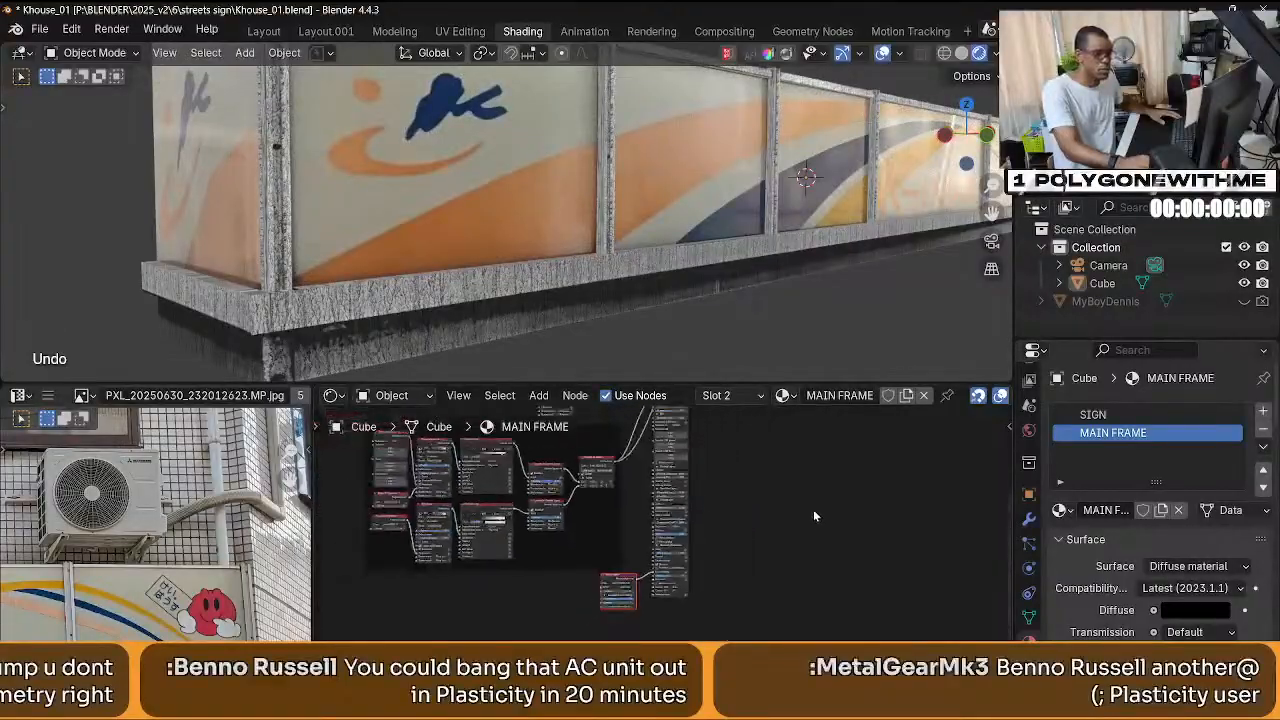
middle_drag(768, 430, 695, 538)
scroll(709, 573, up, 9)
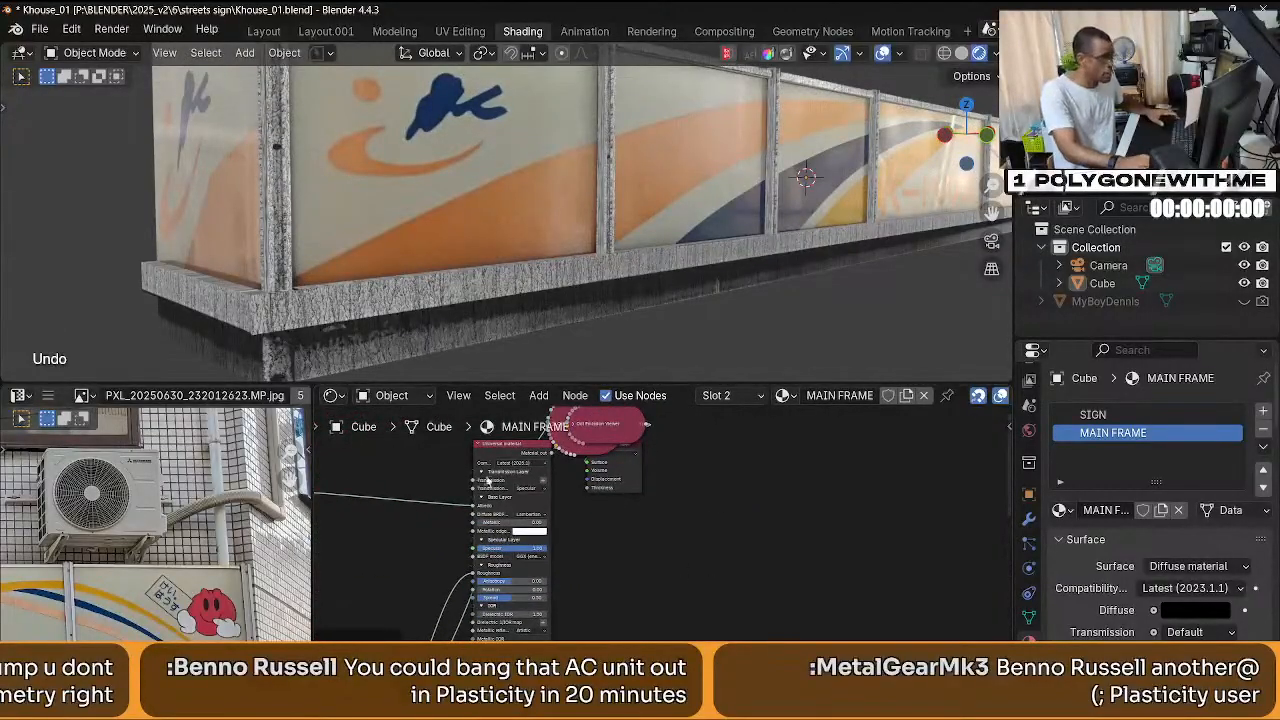
ctrl+shift+click(511, 446)
middle_drag(612, 451, 740, 443)
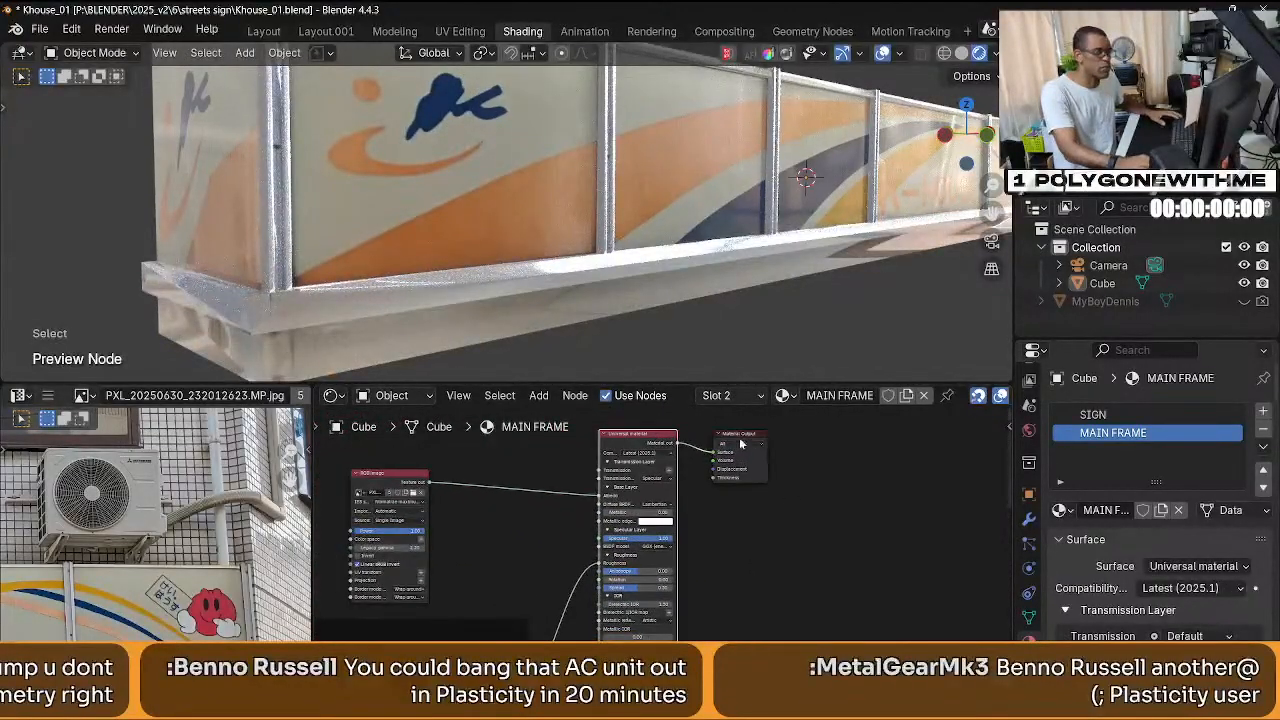
Set the Round edges radius to 0.01 and check the bevel at the frame's lower corner.
scroll(772, 582, down, 3)
middle_drag(772, 582, 819, 546)
scroll(819, 546, down, 3)
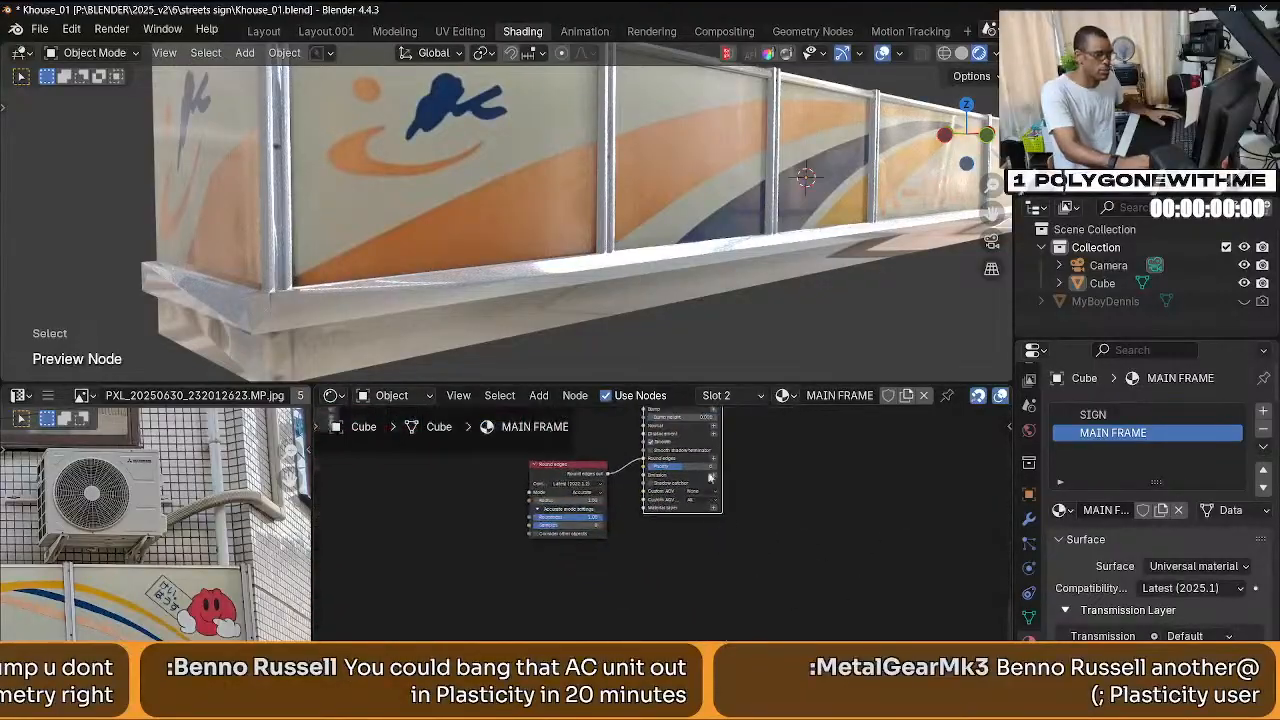
scroll(636, 577, up, 6)
scroll(713, 612, up, 3)
drag(600, 509, 551, 509)
key(ctrl+z)
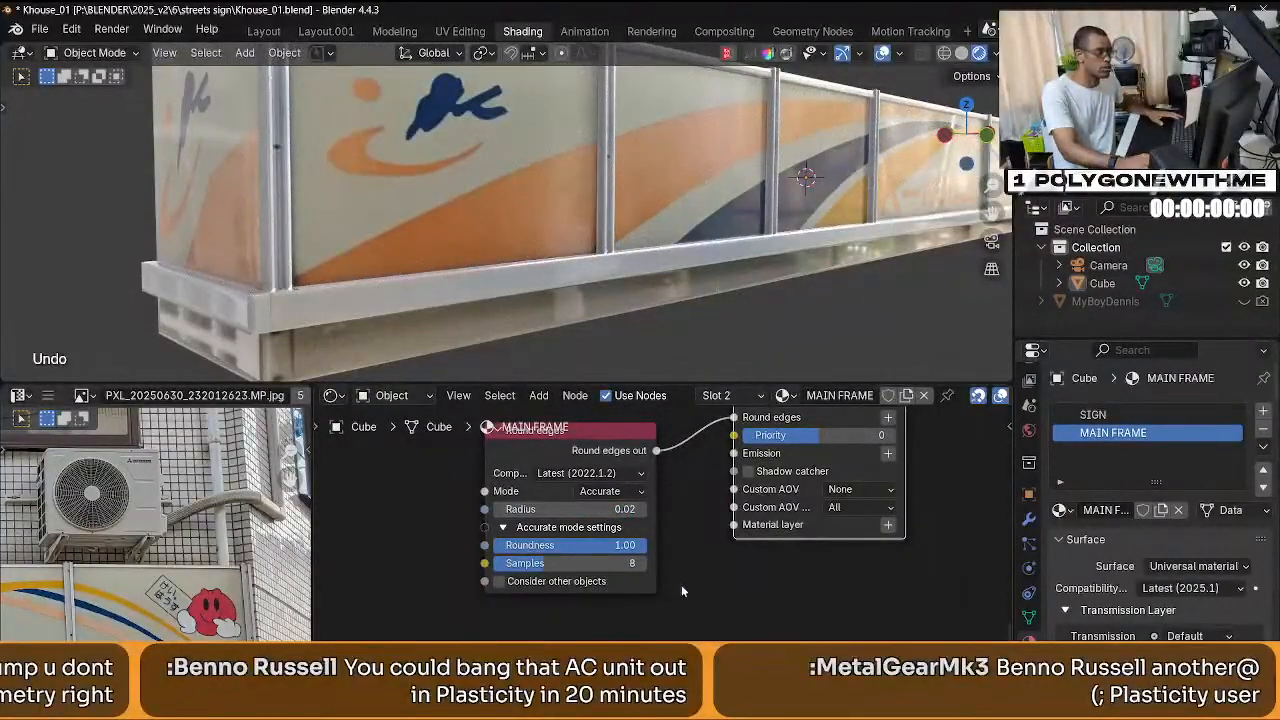
drag(589, 509, 585, 511)
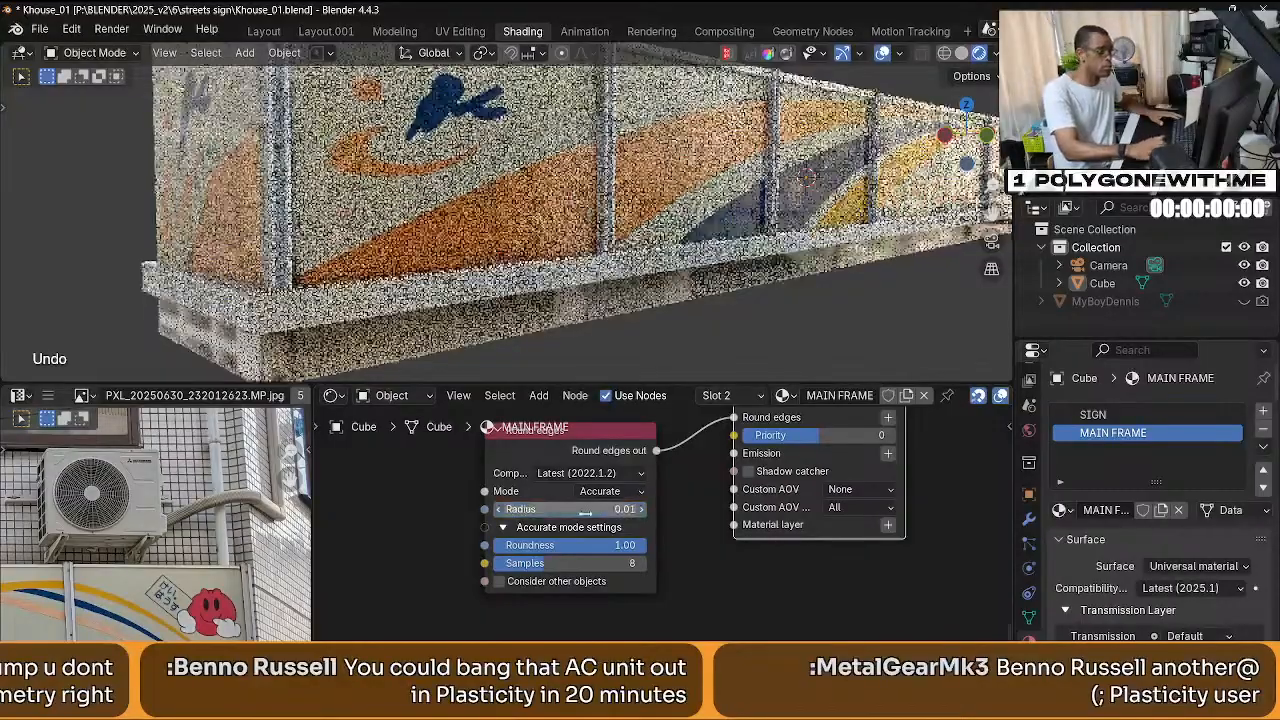
middle_drag(633, 357, 619, 482)
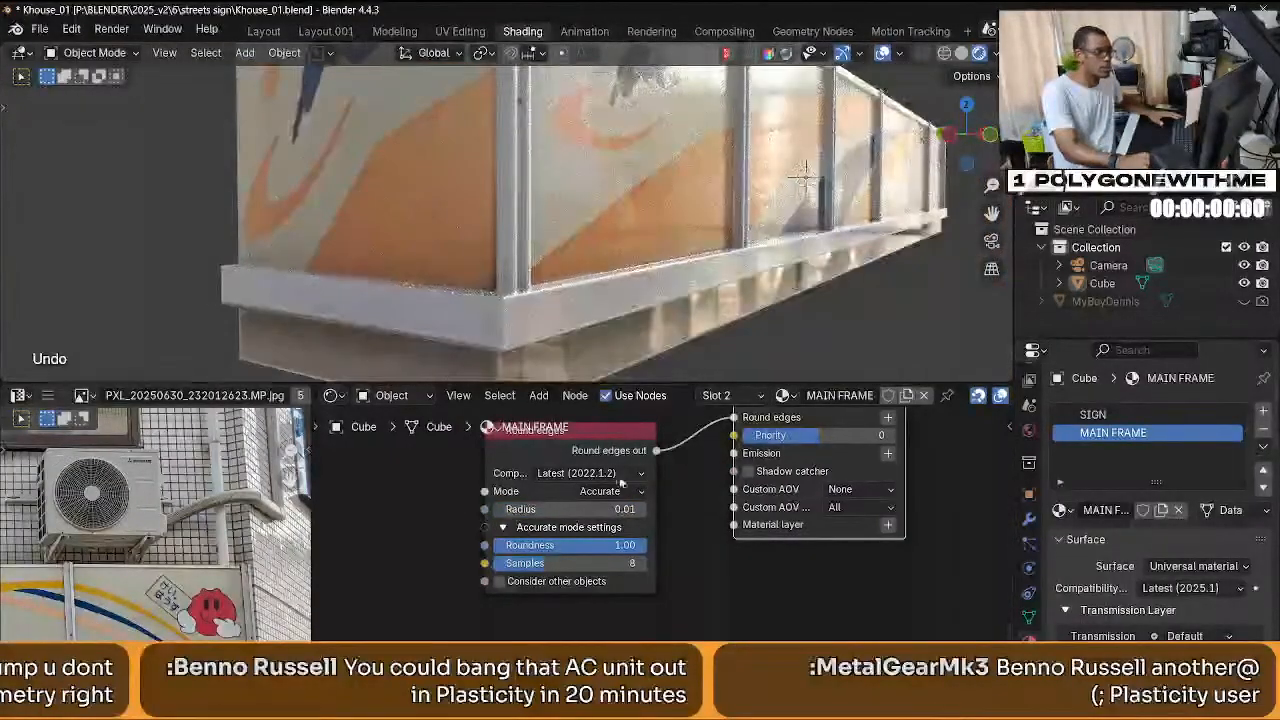
Divide the Round edges node's 0.01 radius by 10.
click(585, 509)
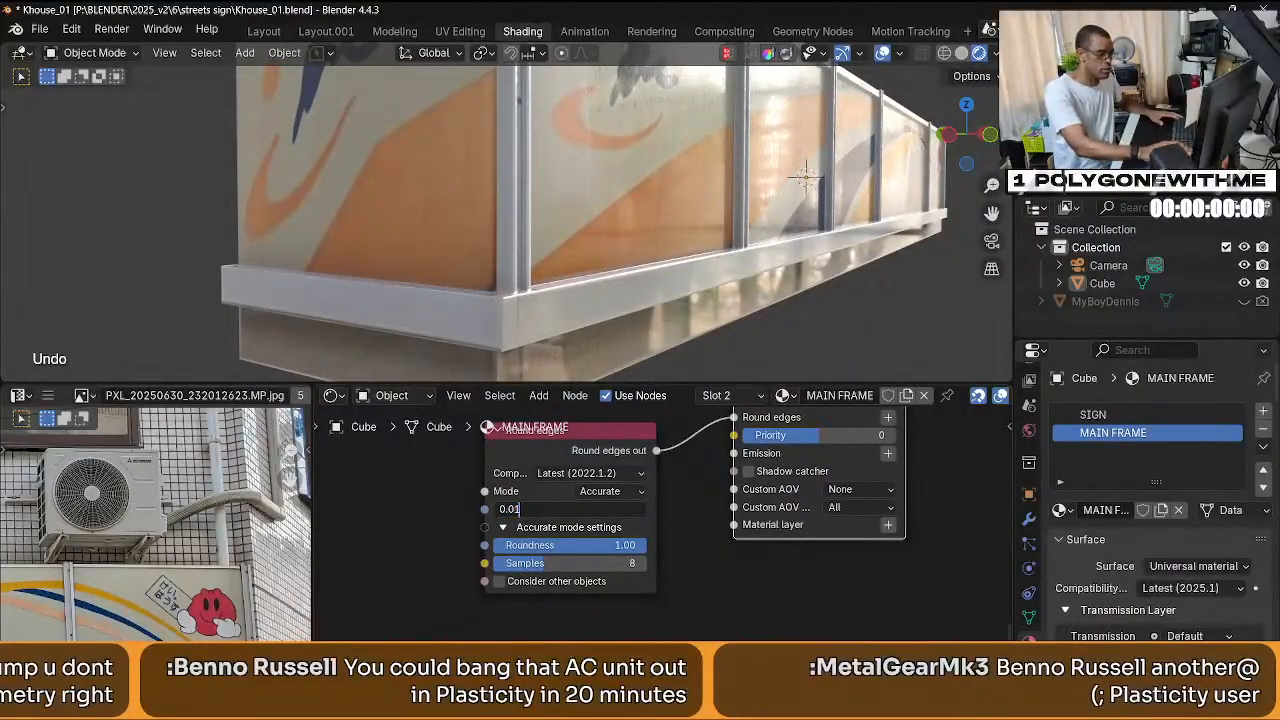
text(/)
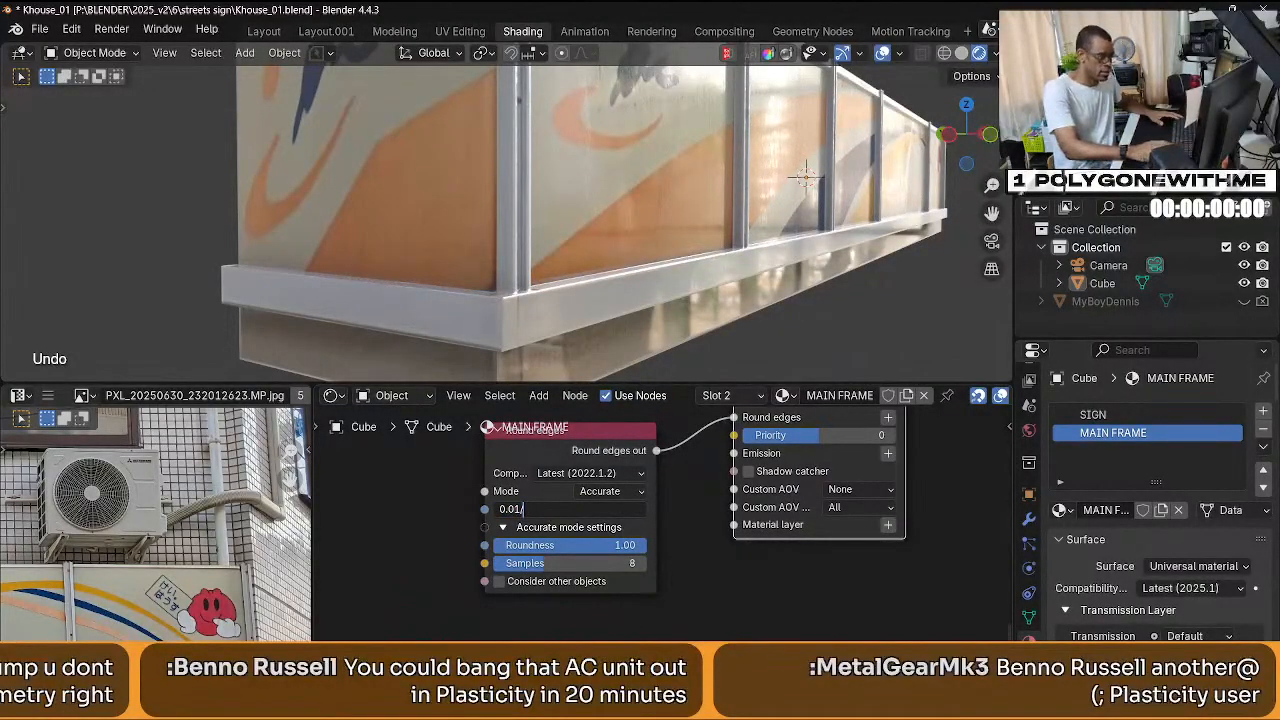
text(10)
key(Return)
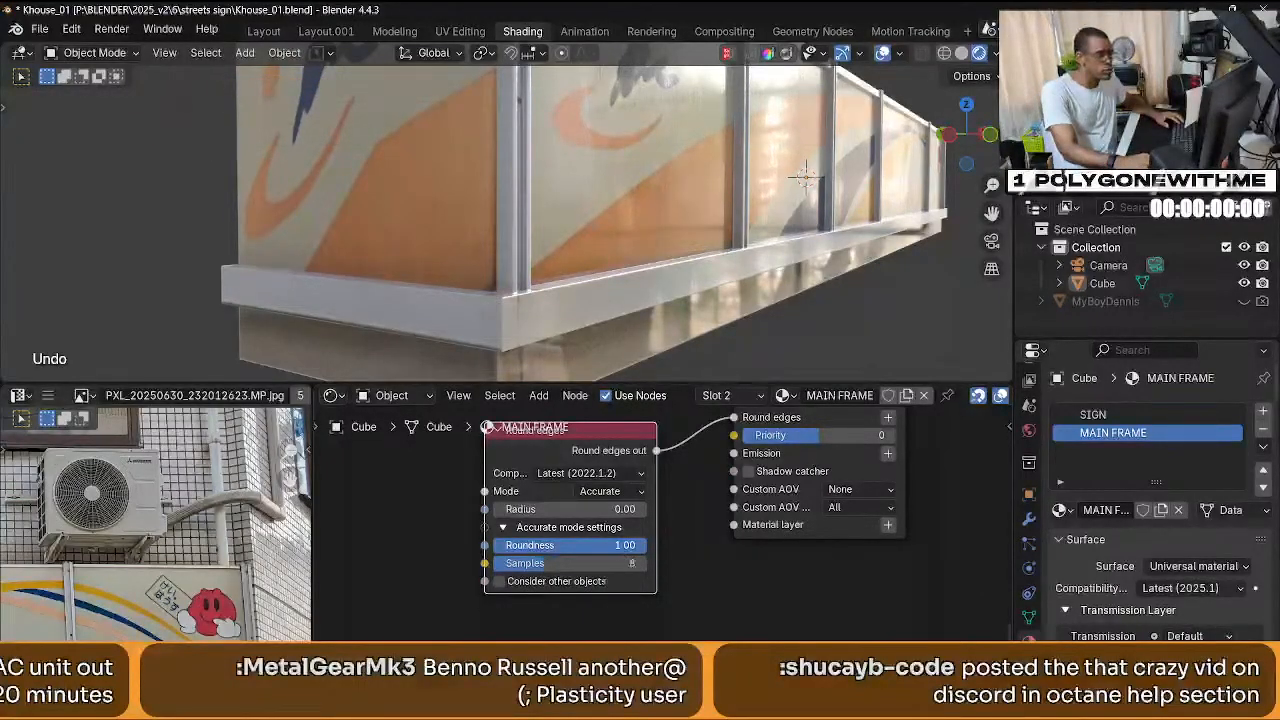
Lower the Round edges node's Roundness to 0.06 and inspect the frame edges along the sign.
drag(618, 546, 504, 546)
middle_drag(622, 294, 585, 299)
scroll(583, 300, down, 5)
scroll(587, 299, up, 5)
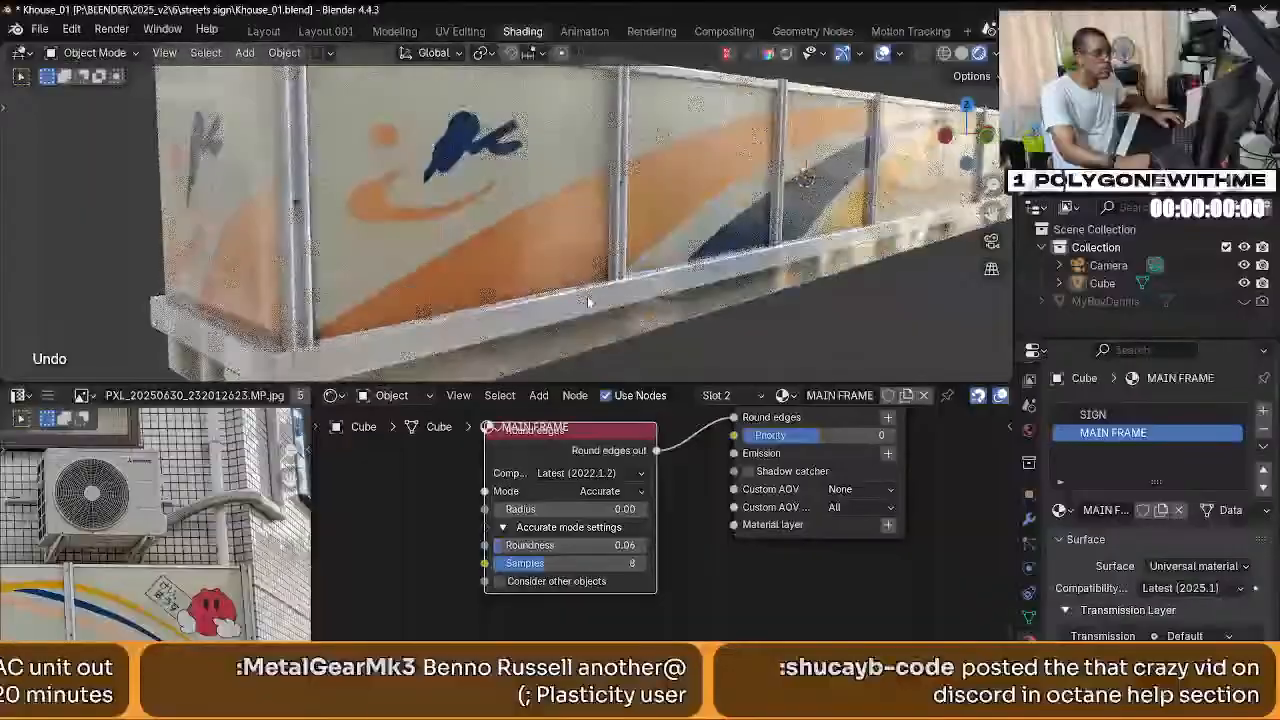
Set the Round edges node's radius to half of 0.005.
double_click(560, 509)
text(0.005)
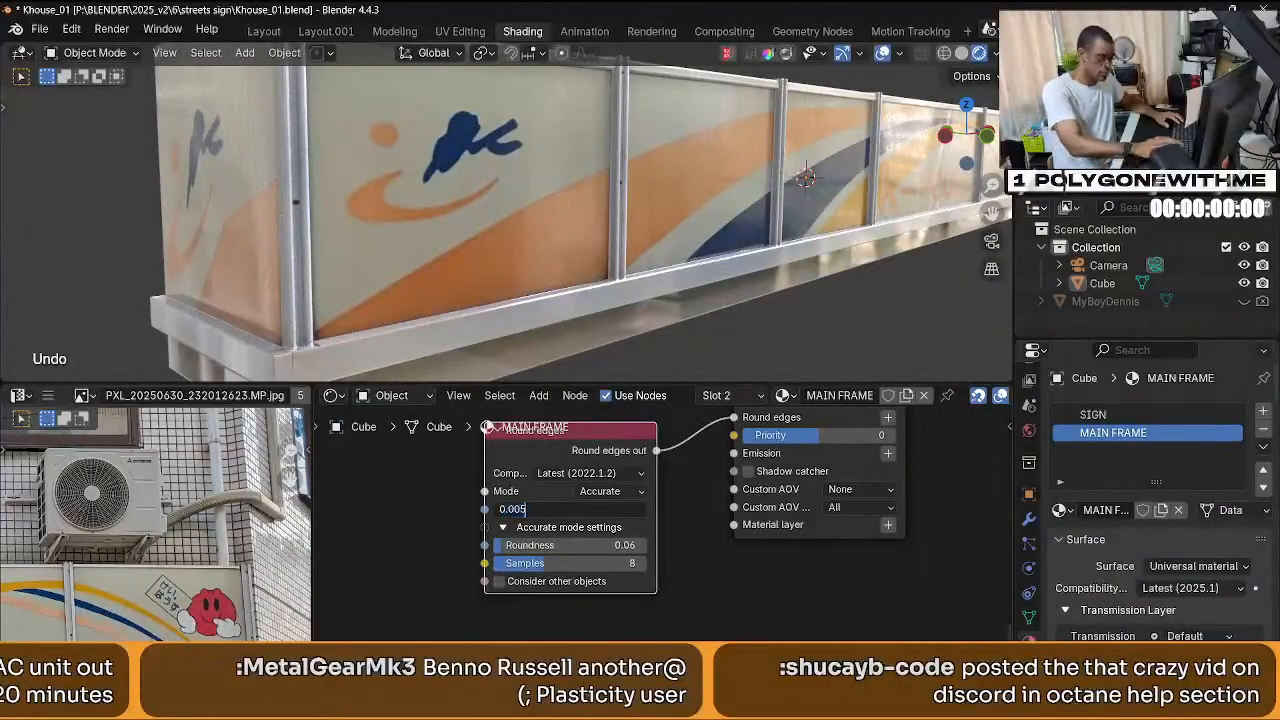
text(/2)
key(Return)
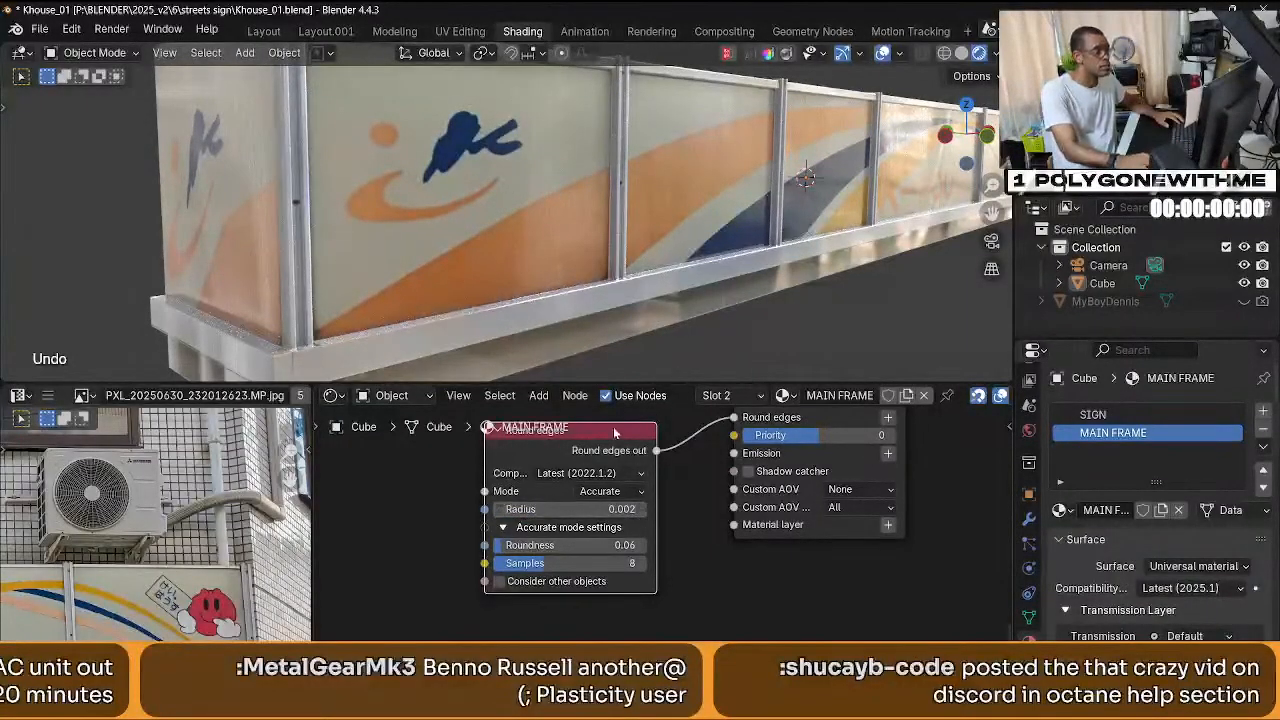
Mute and unmute the Round edges node twice to compare the frame edges with and without rounding.
key(m)
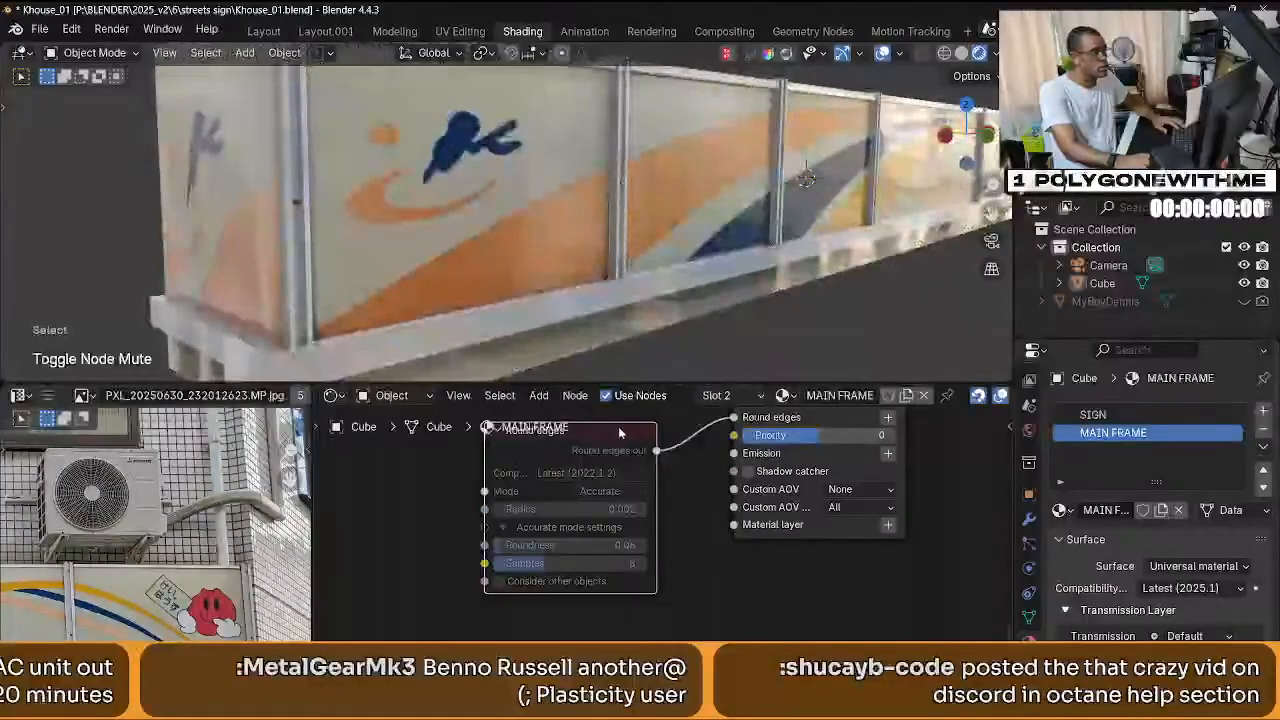
key(m)
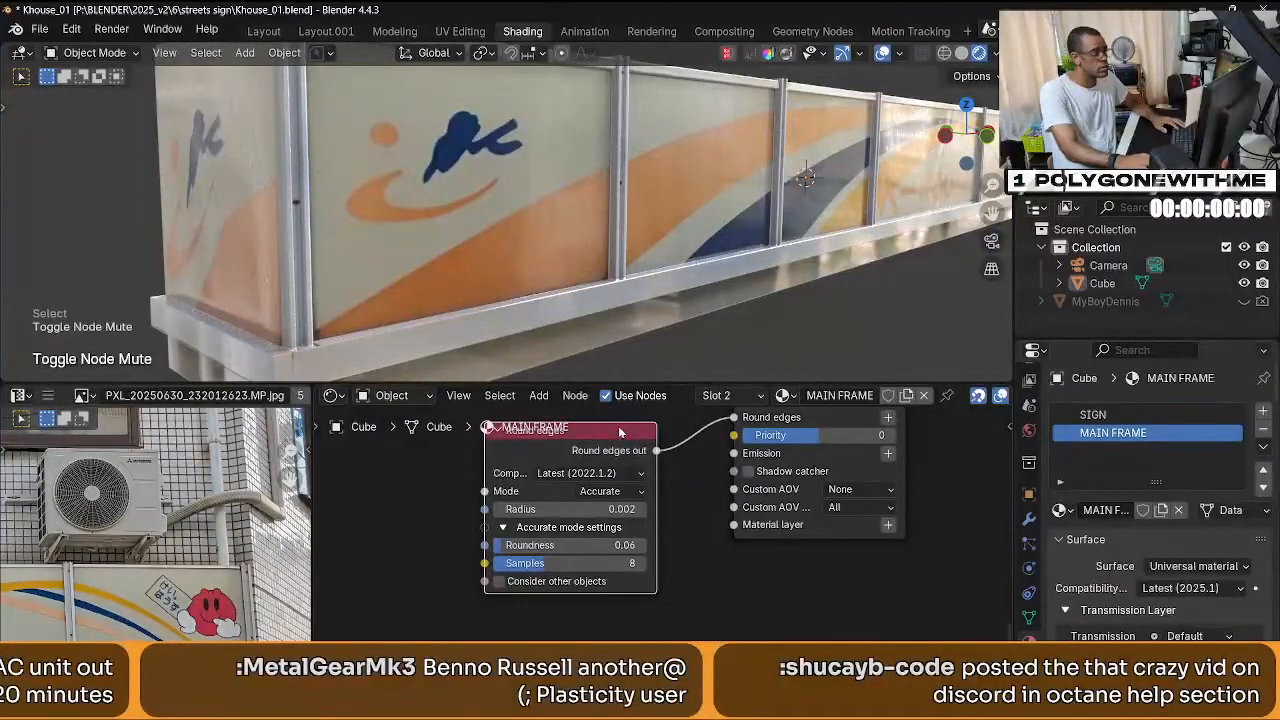
key(m)
key(m)
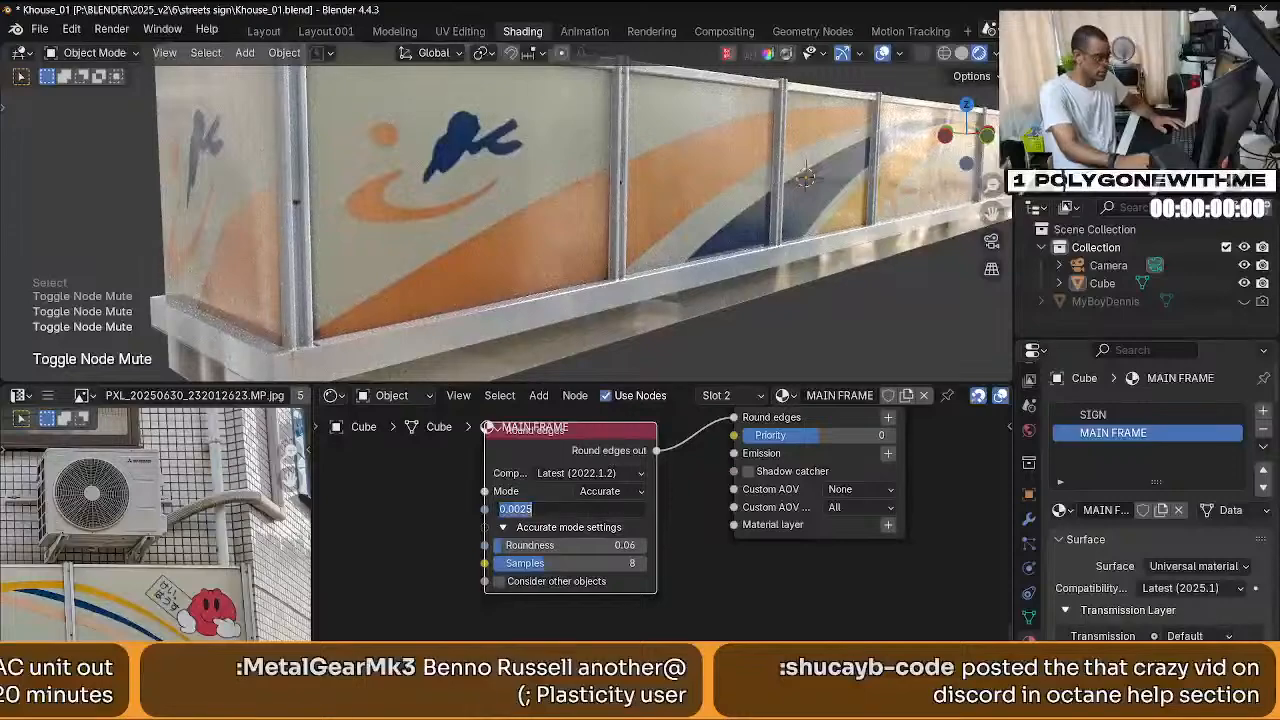
Set the Round edges node's radius to half of 0.0025.
key(Right)
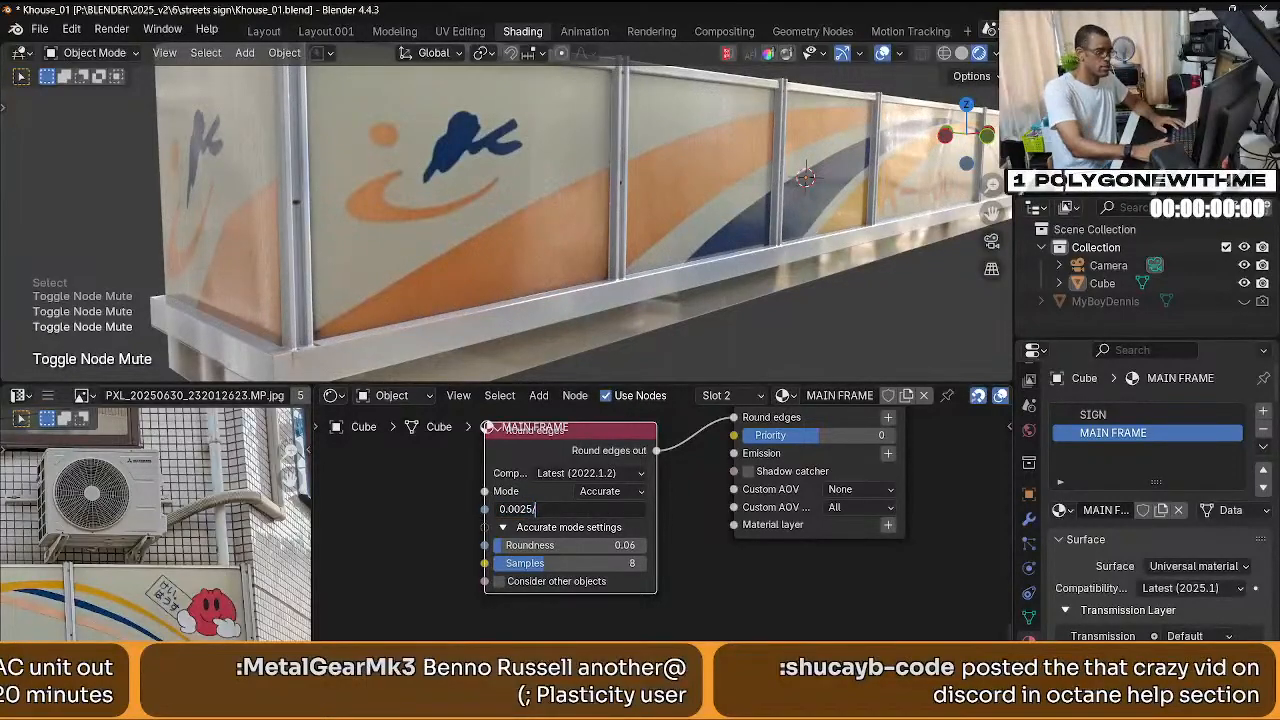
text(/2)
key(Return)
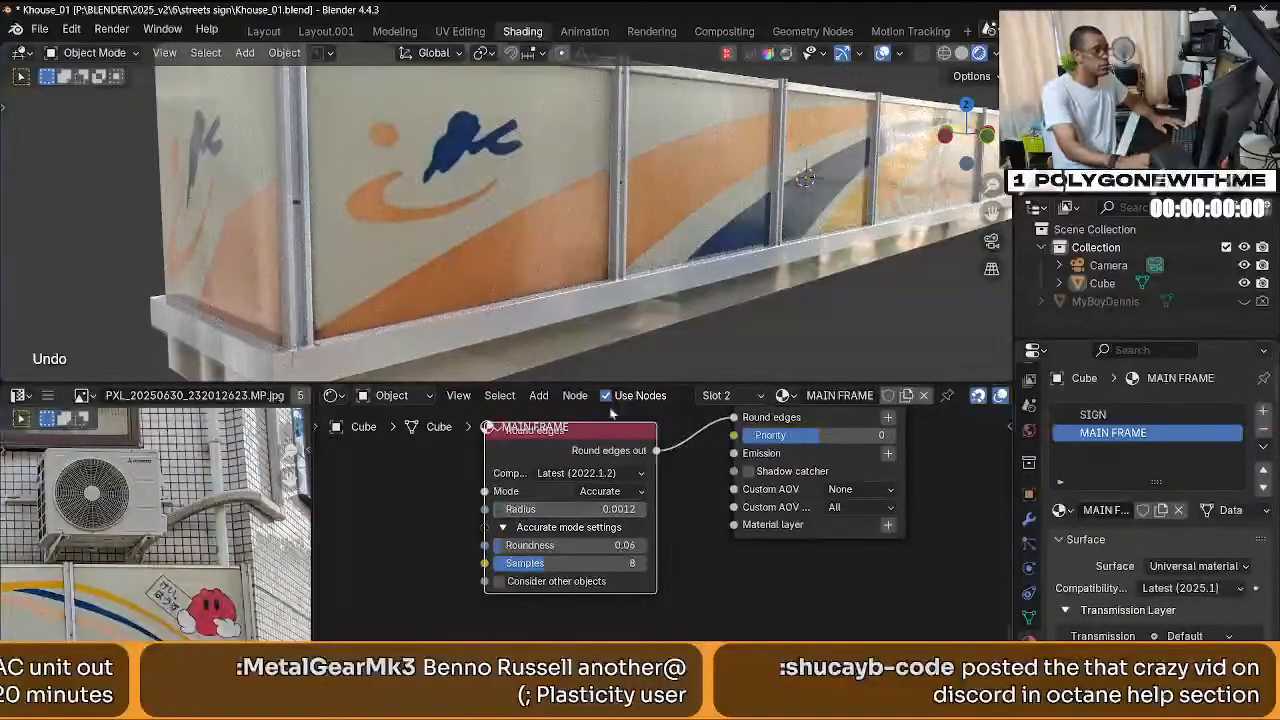
Mute and unmute the Round edges node twice and check the frame edges from the front of the sign.
click(606, 442)
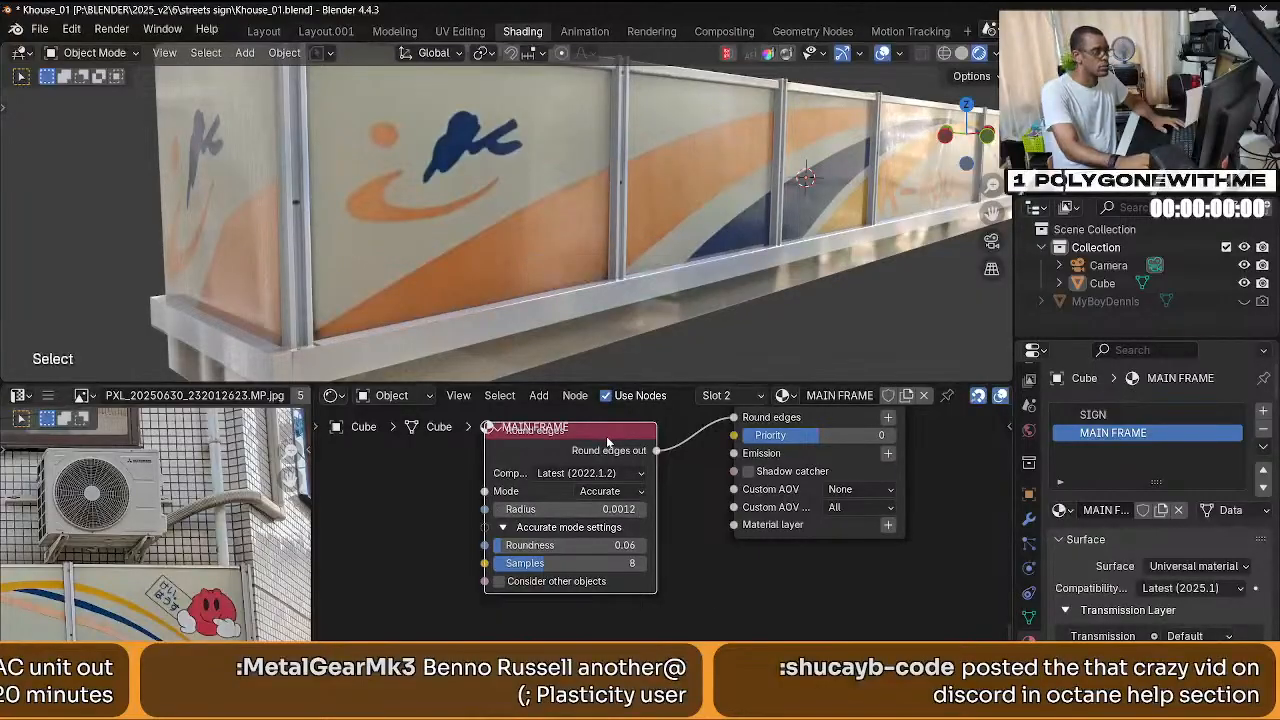
key(m)
key(m)
key(m)
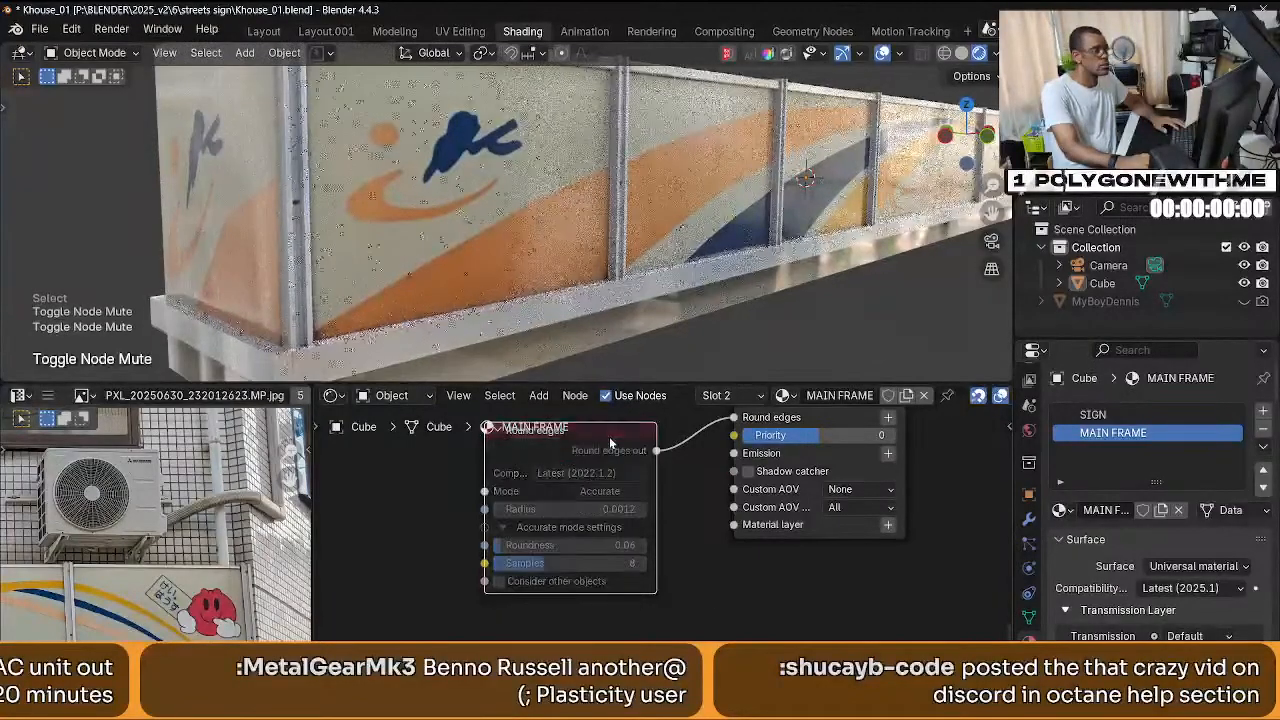
key(m)
middle_drag(641, 335, 602, 347)
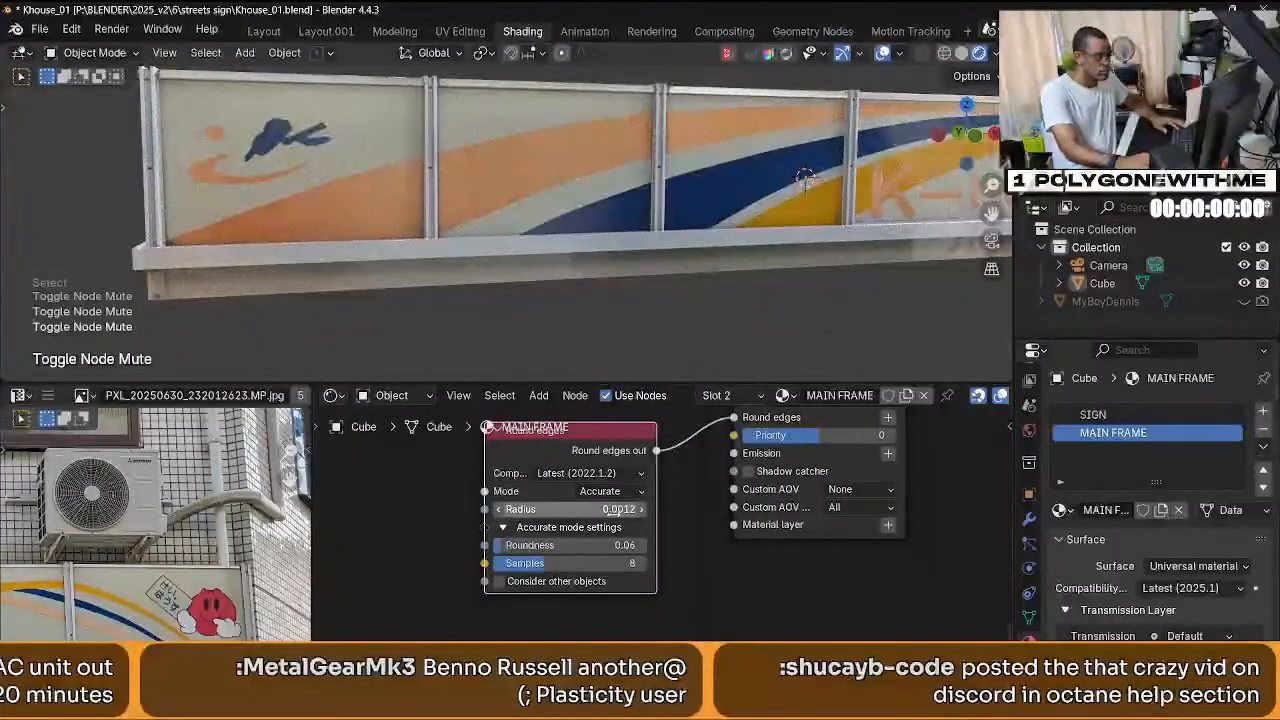
Set the Round edges node's radius to half of 0.00125.
click(560, 509)
text(/)
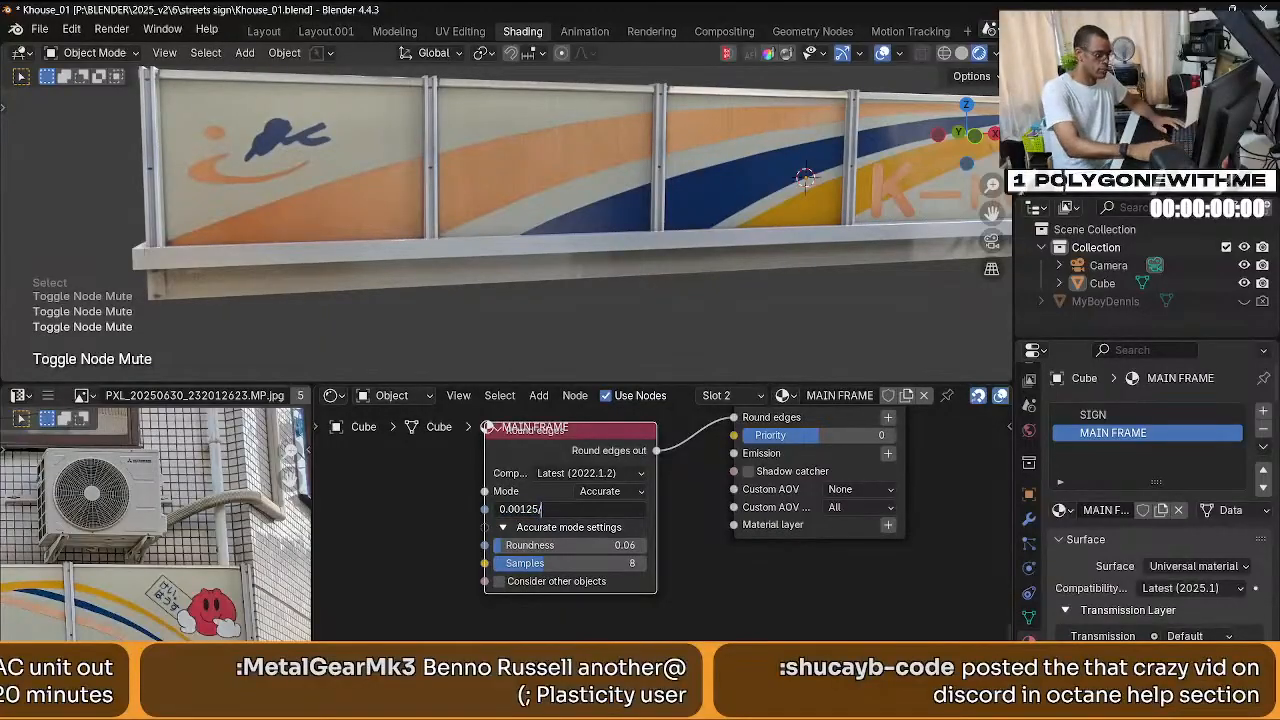
text(2)
key(Return)
Mute and unmute the Round edges node repeatedly to compare the rounded and sharp frame edges near the sign's corner.
middle_drag(662, 300, 690, 330)
click(618, 449)
key(m)
key(m)
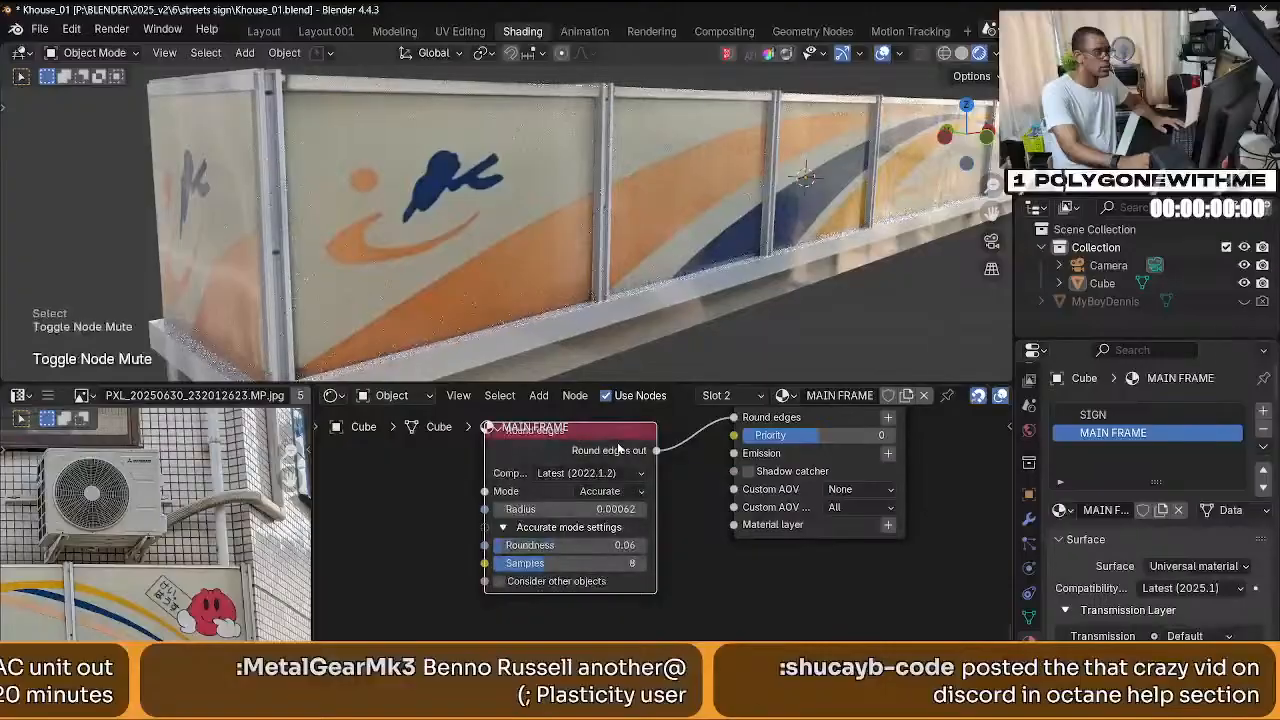
key(m)
key(m)
key(m)
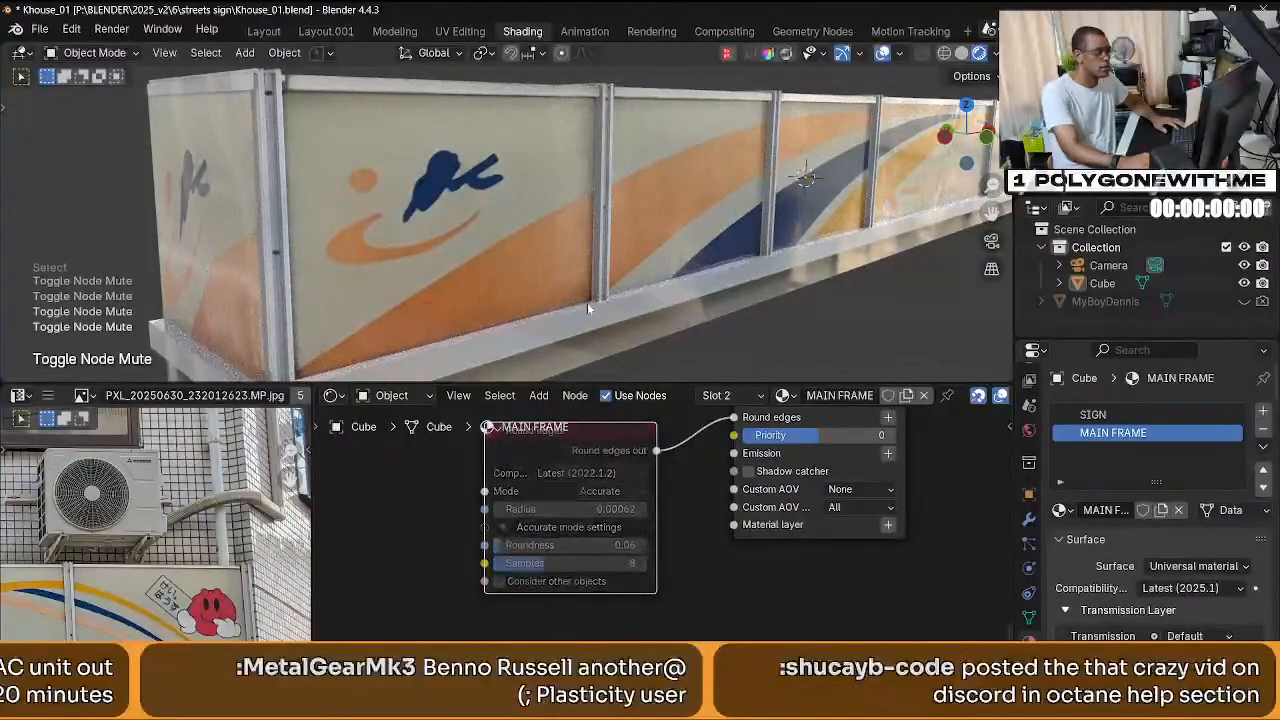
key(m)
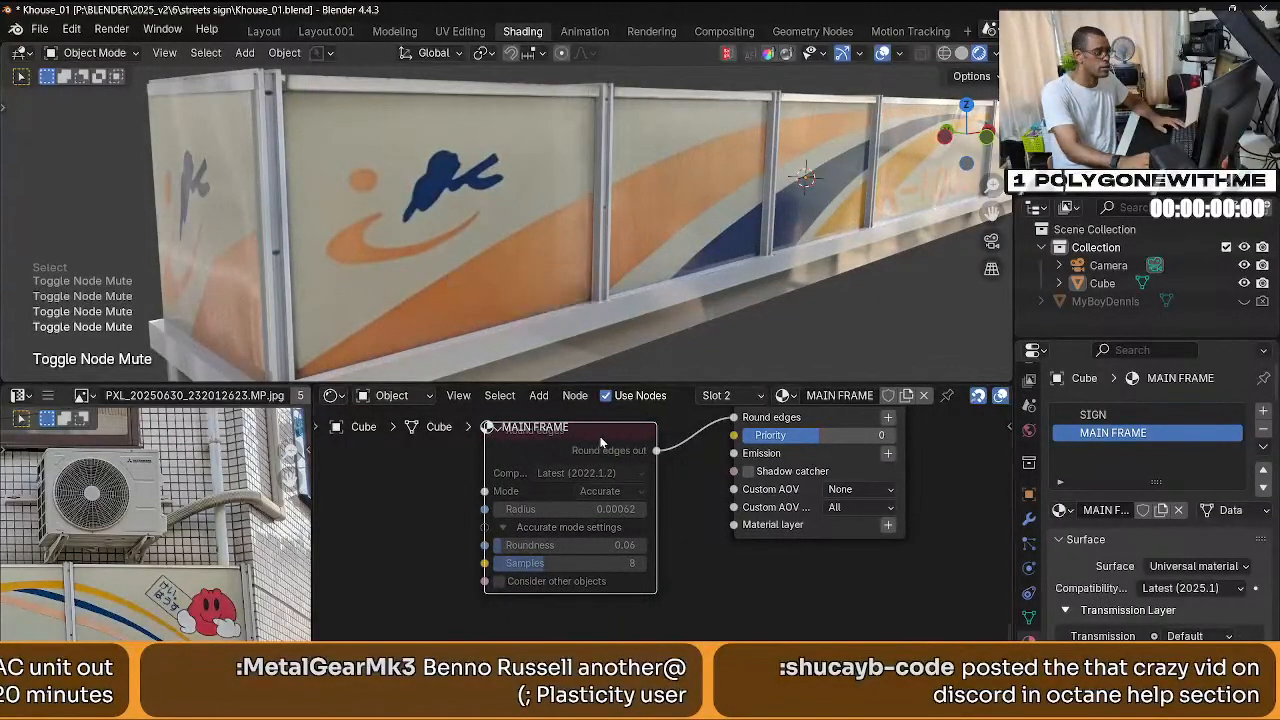
click(601, 441)
key(m)
click(600, 446)
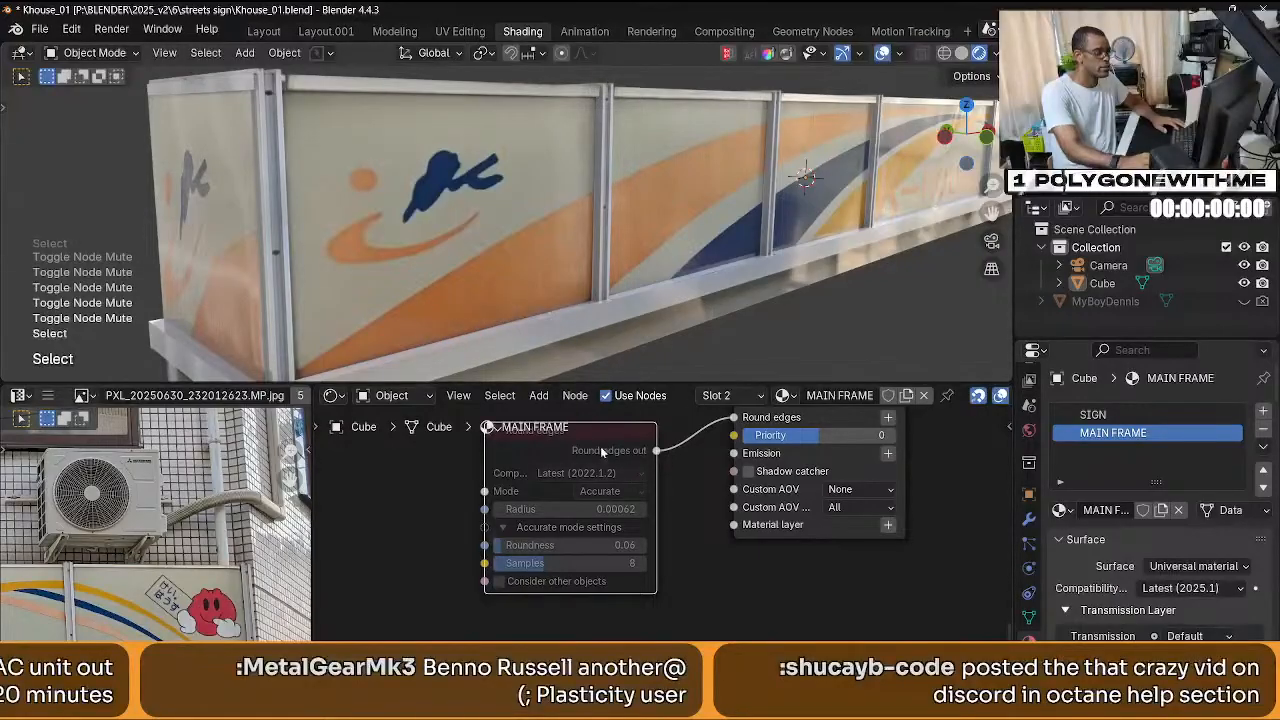
key(m)
key(m)
key(m)
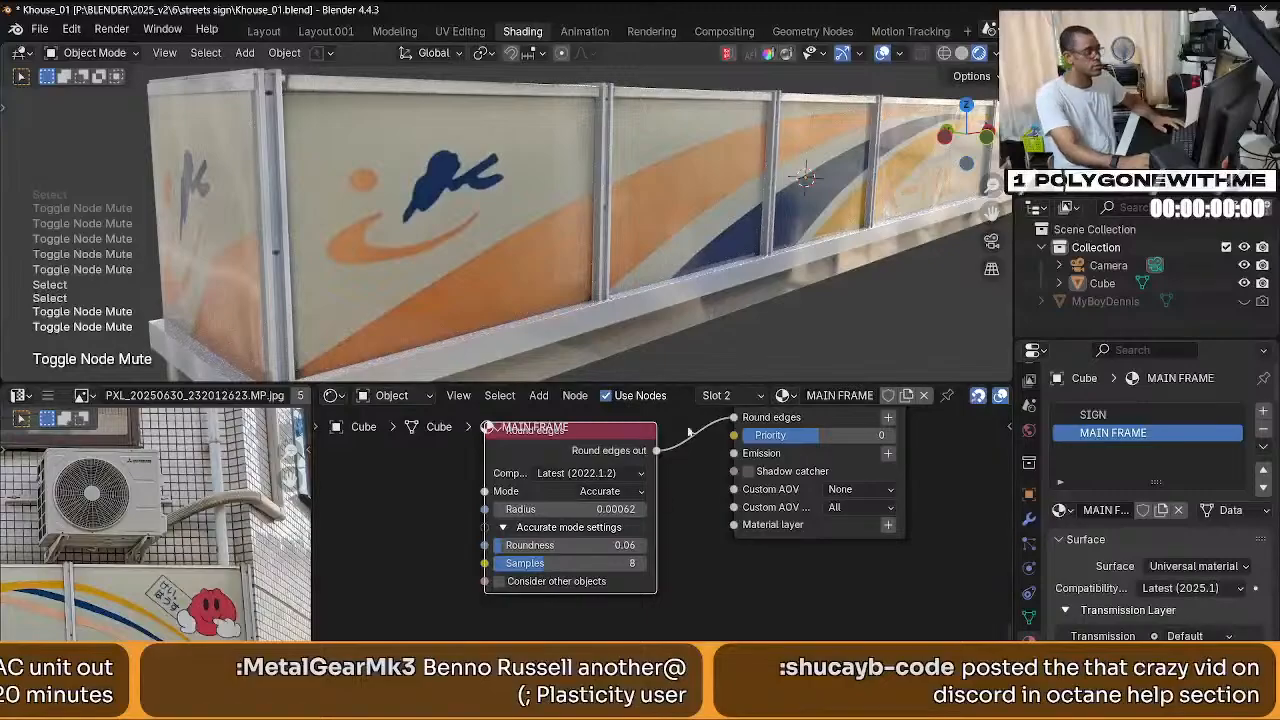
Examine the frame's corner and underside reflections and the composite texture nodes in the MAIN FRAME material.
scroll(710, 306, down, 6)
middle_drag(710, 306, 757, 322)
scroll(648, 294, down, 3)
scroll(649, 301, up, 6)
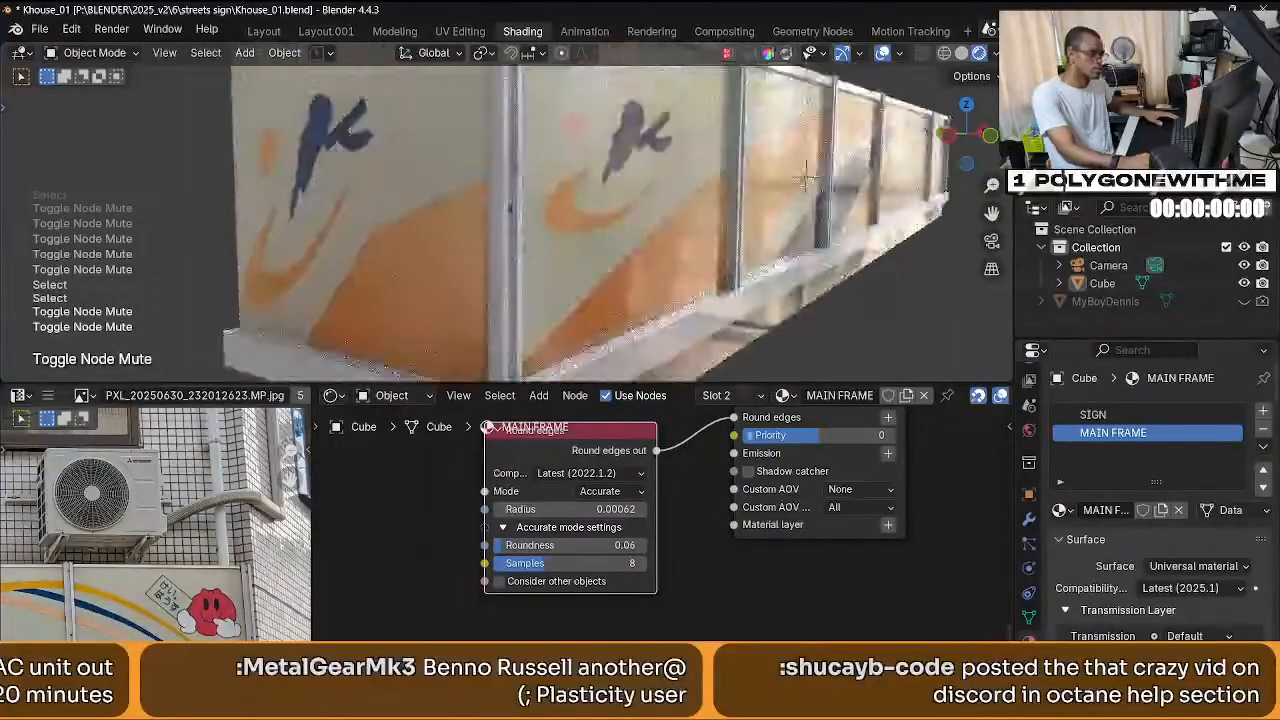
scroll(752, 539, down, 6)
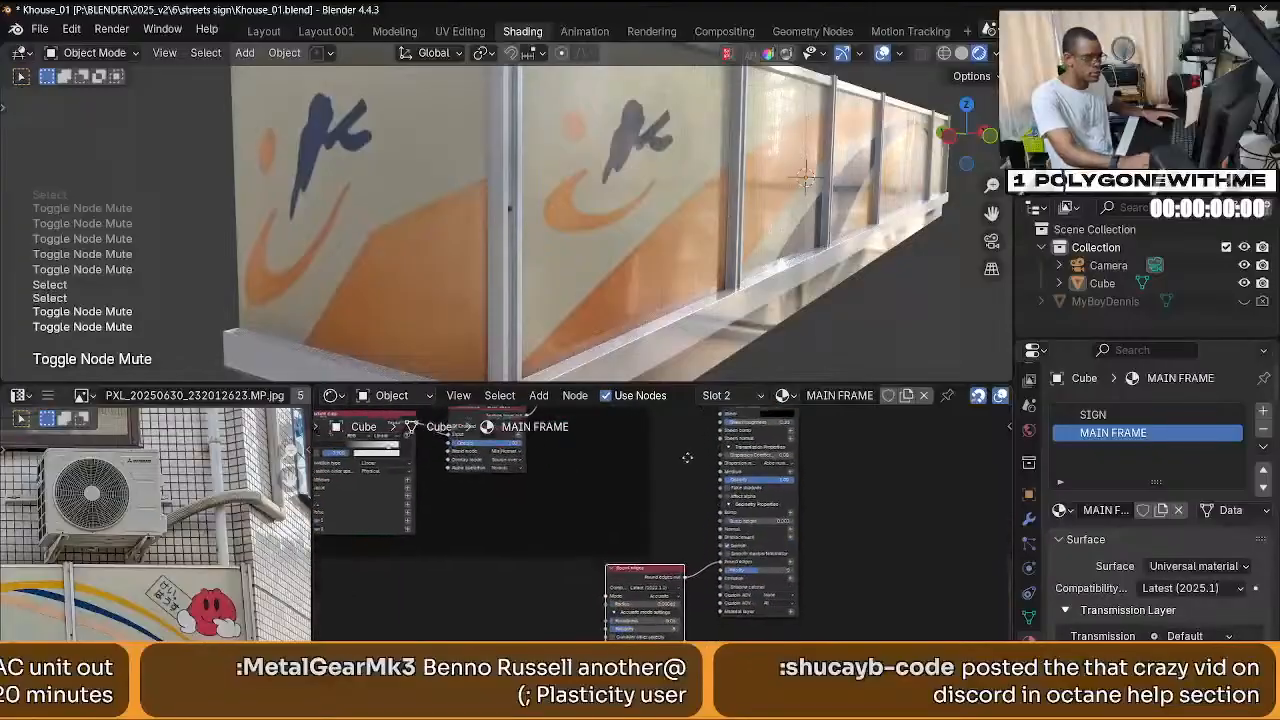
scroll(679, 571, up, 5)
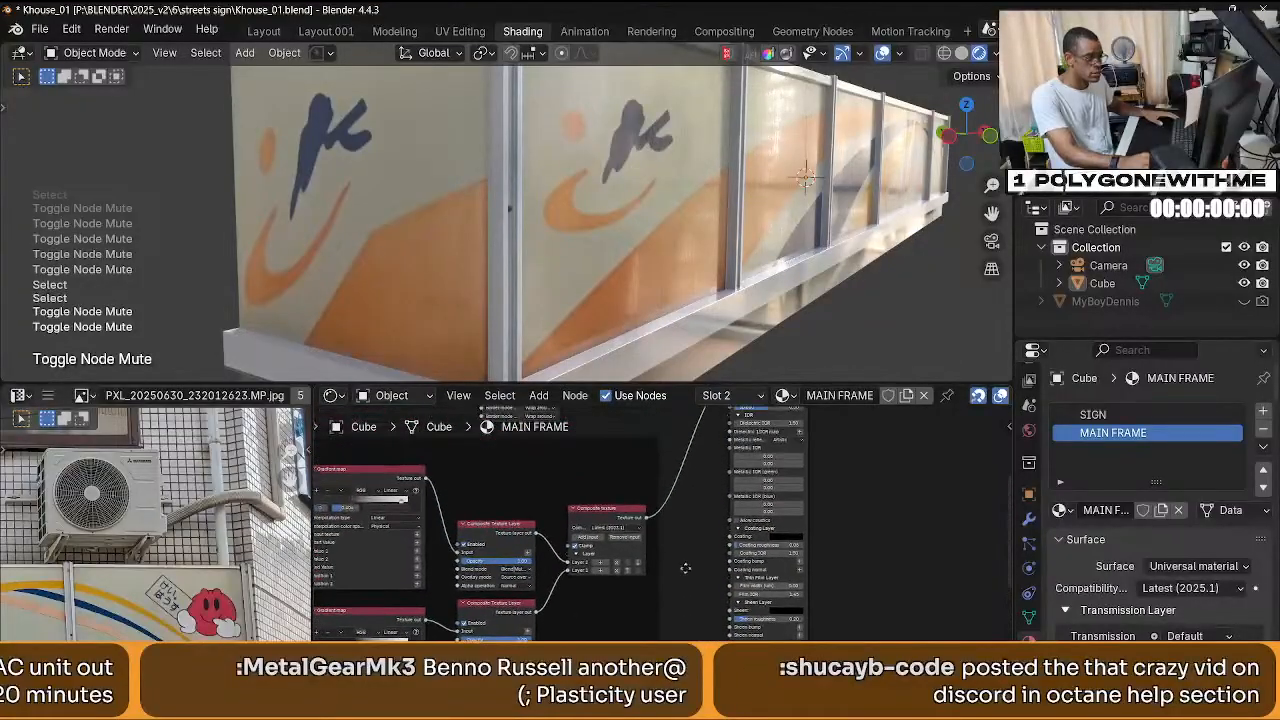
middle_drag(686, 568, 728, 446)
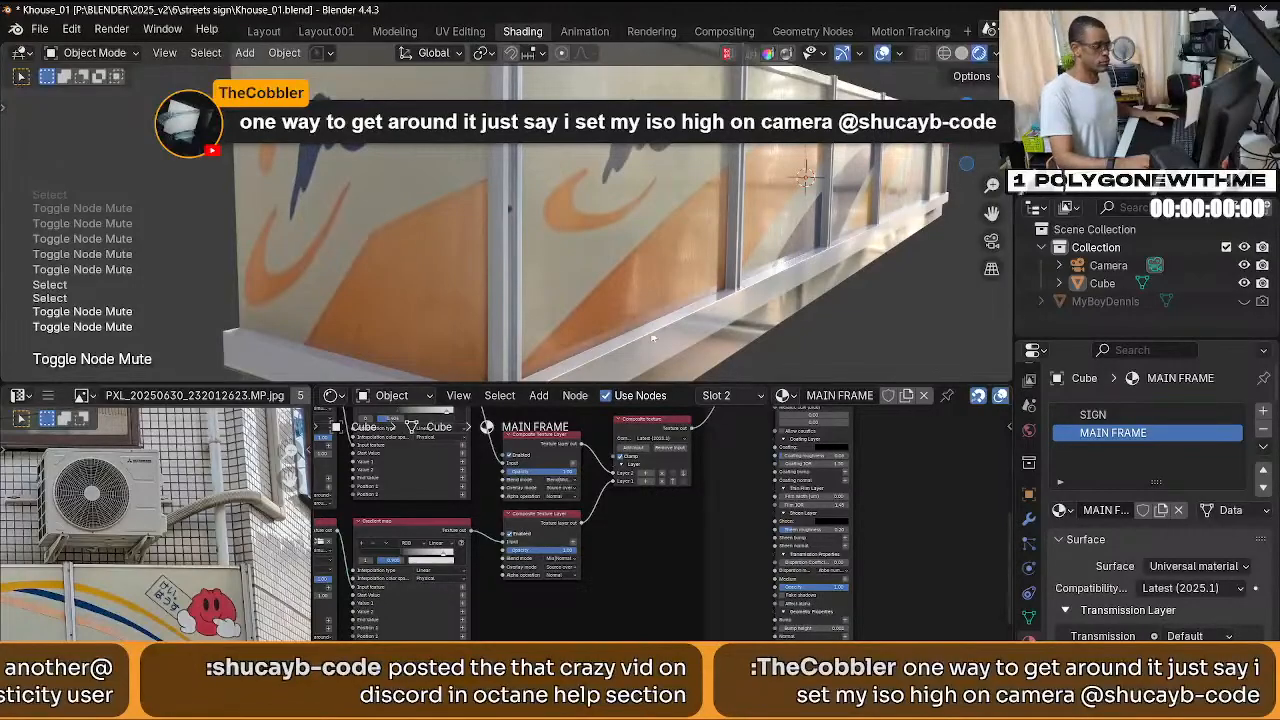
middle_drag(653, 338, 662, 307)
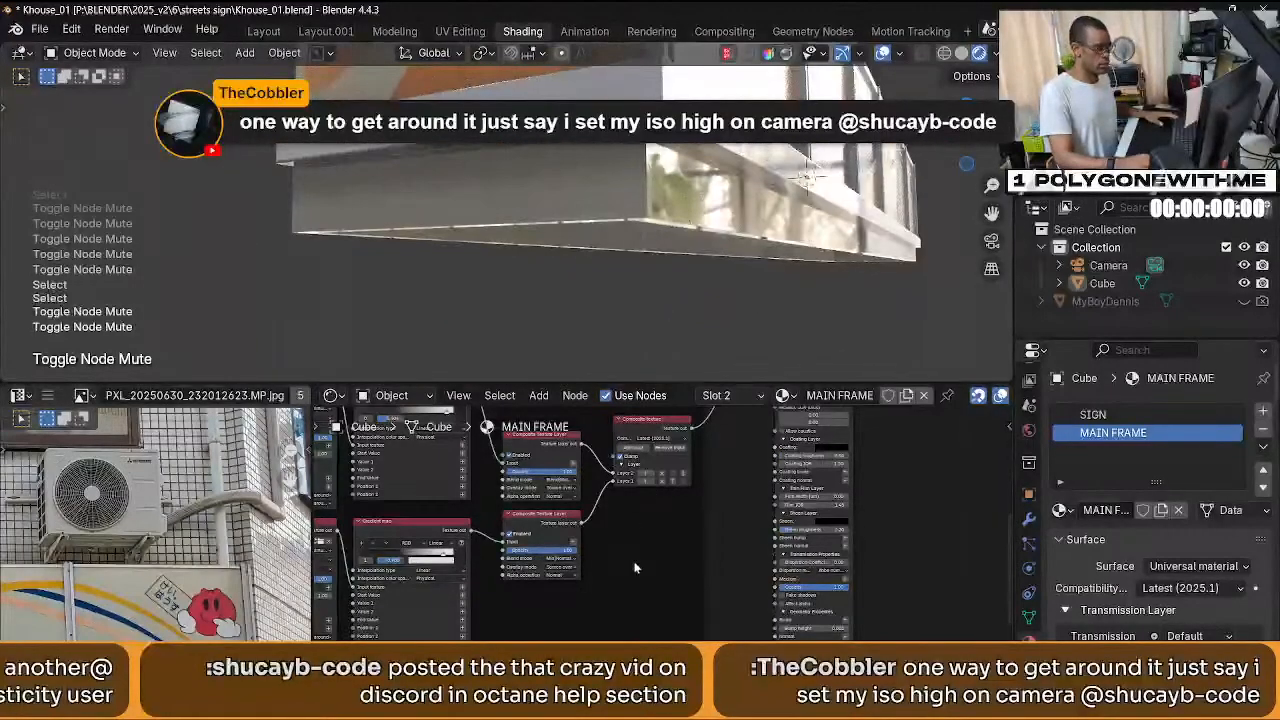
middle_drag(636, 568, 623, 531)
scroll(629, 546, up, 3)
middle_drag(677, 566, 715, 562)
Try muting part of the roughness network and lowering each Composite Texture Layer's opacity in turn to compare the frame's reflections.
click(716, 575)
key(m)
key(m)
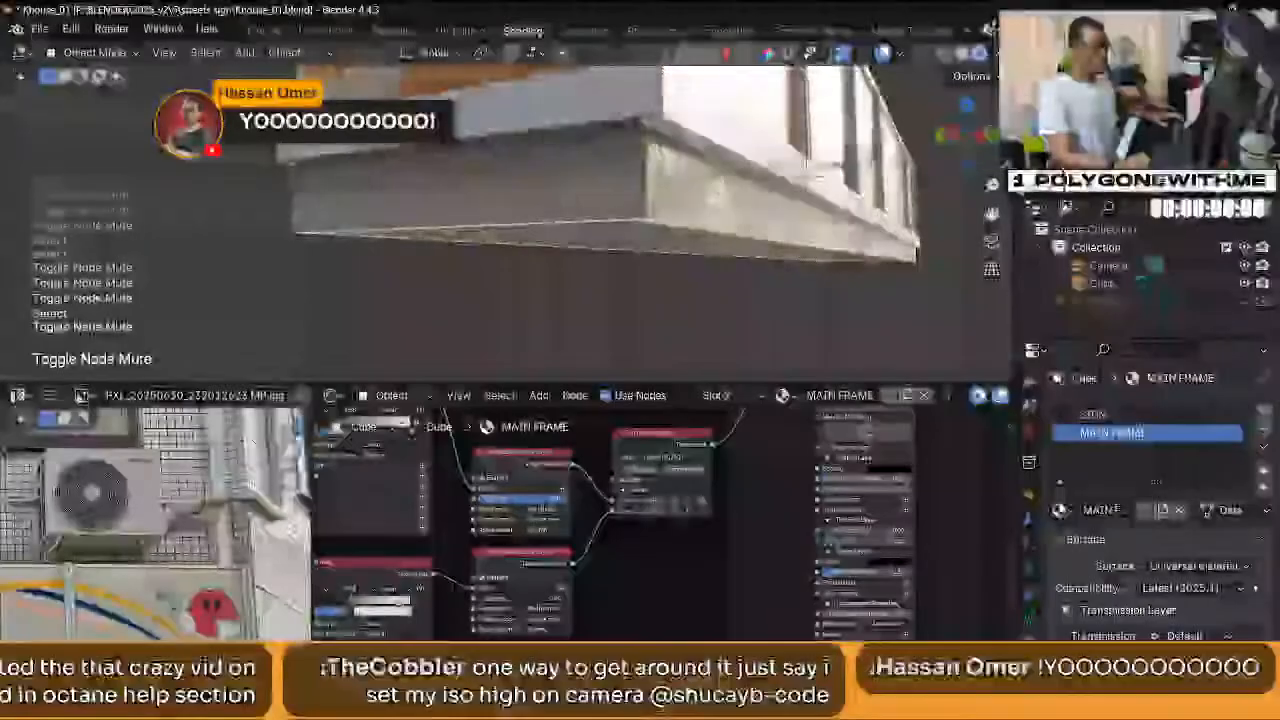
key(ctrl+z)
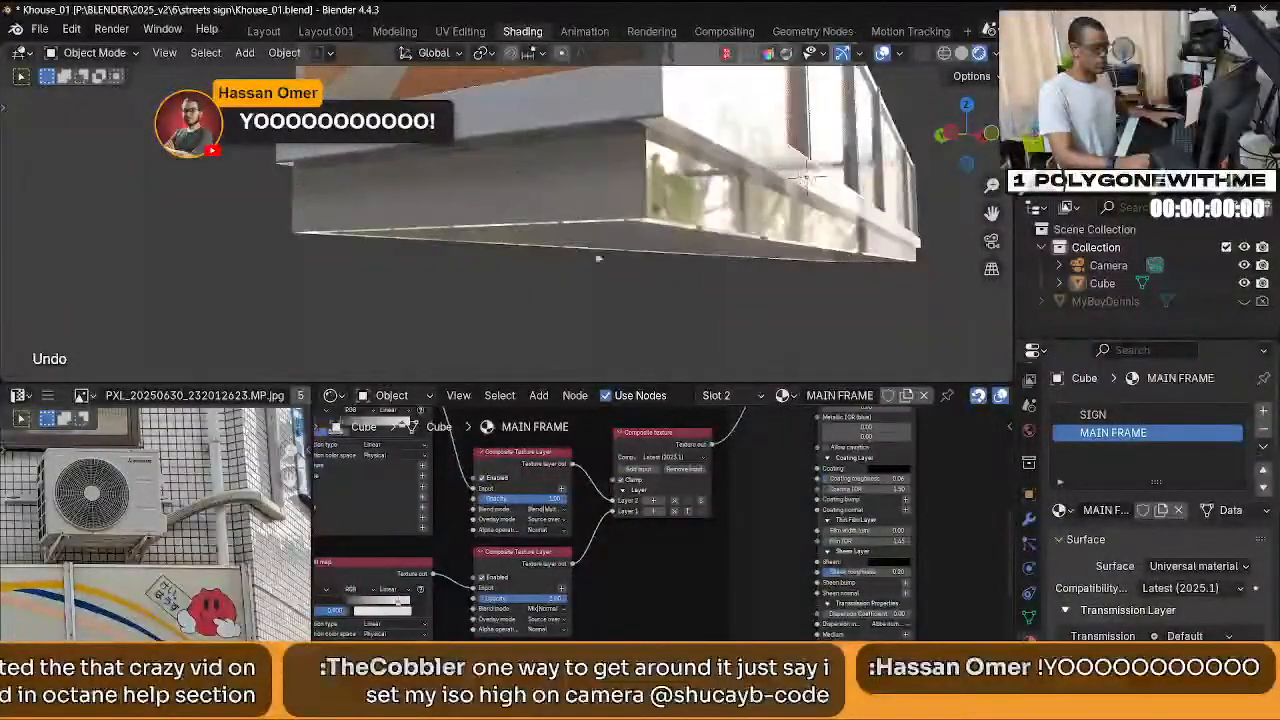
drag(552, 498, 510, 498)
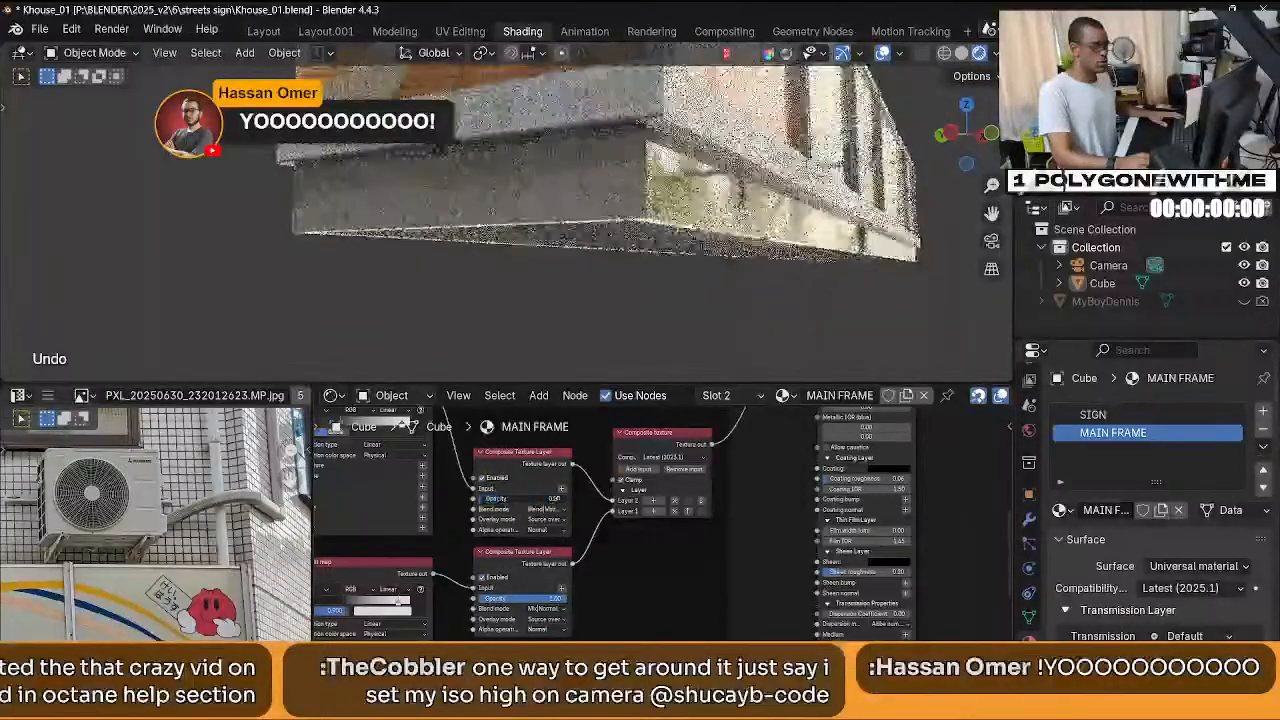
key(ctrl+z)
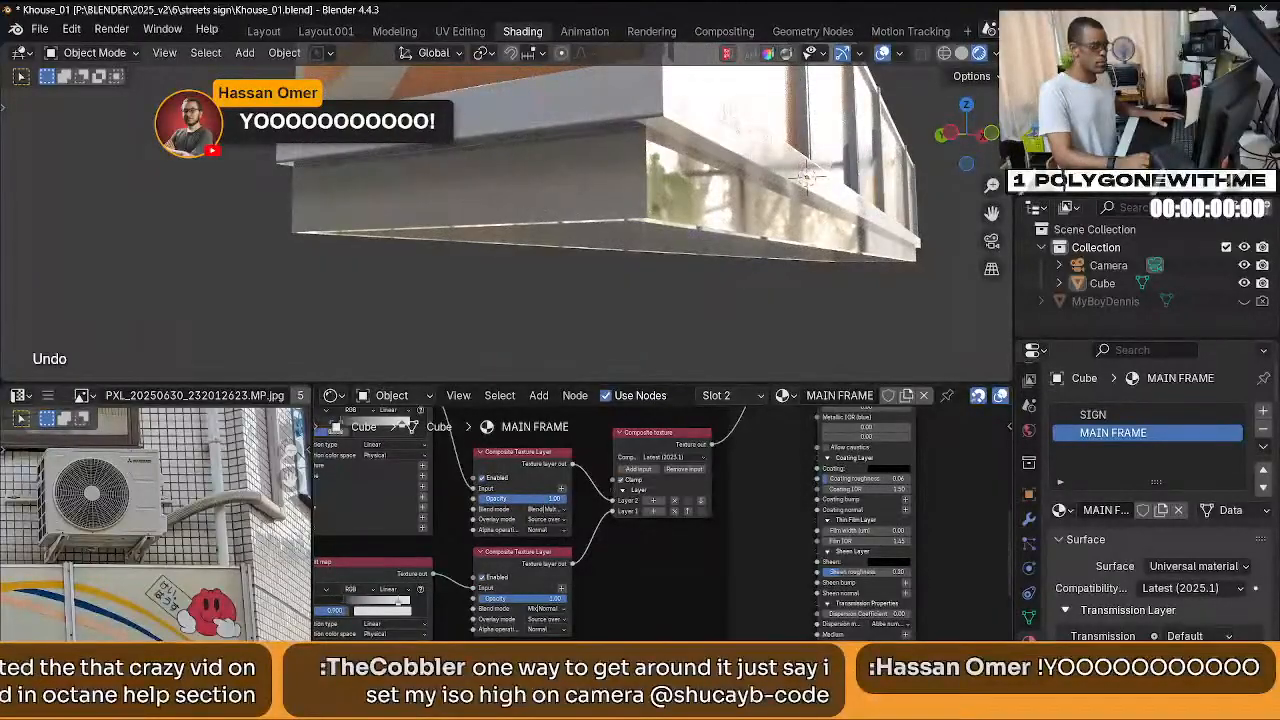
drag(555, 598, 516, 598)
key(ctrl+z)
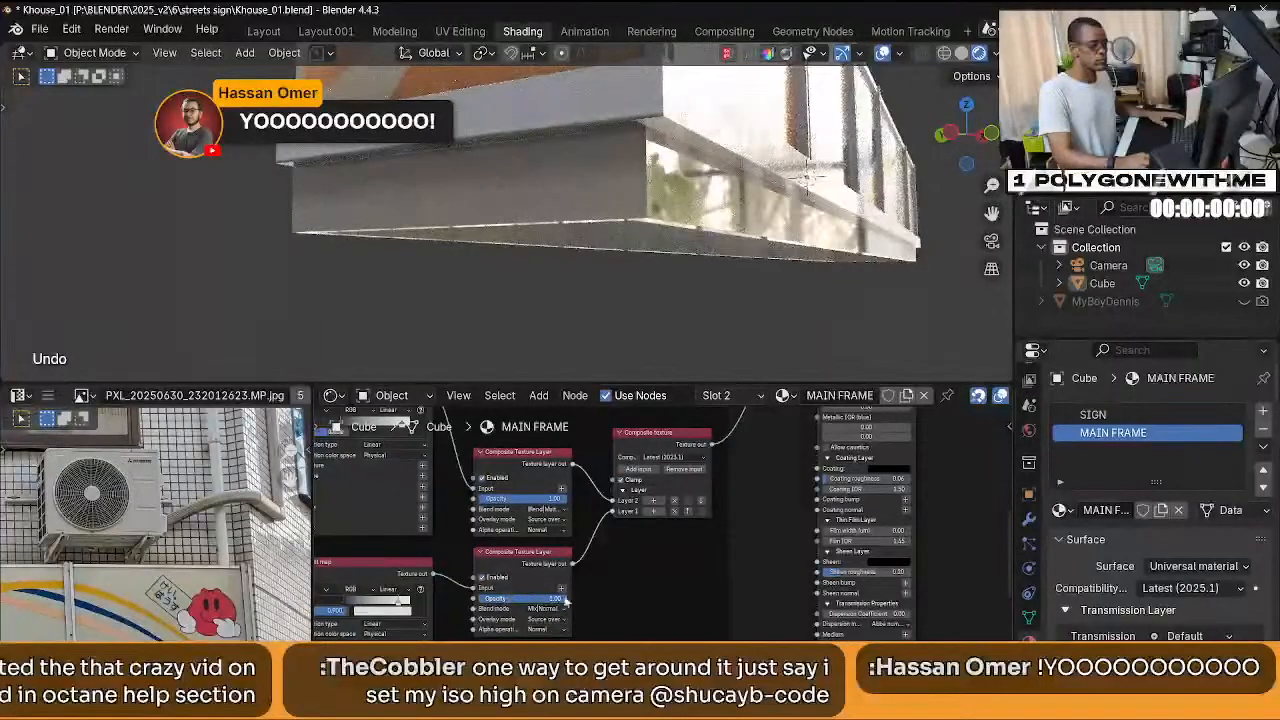
Reset the two Gradient map nodes feeding the Composite Texture Layers to their defaults and check the frame's corner.
middle_drag(422, 591, 553, 646)
key(BackSpace)
click(545, 507)
key(BackSpace)
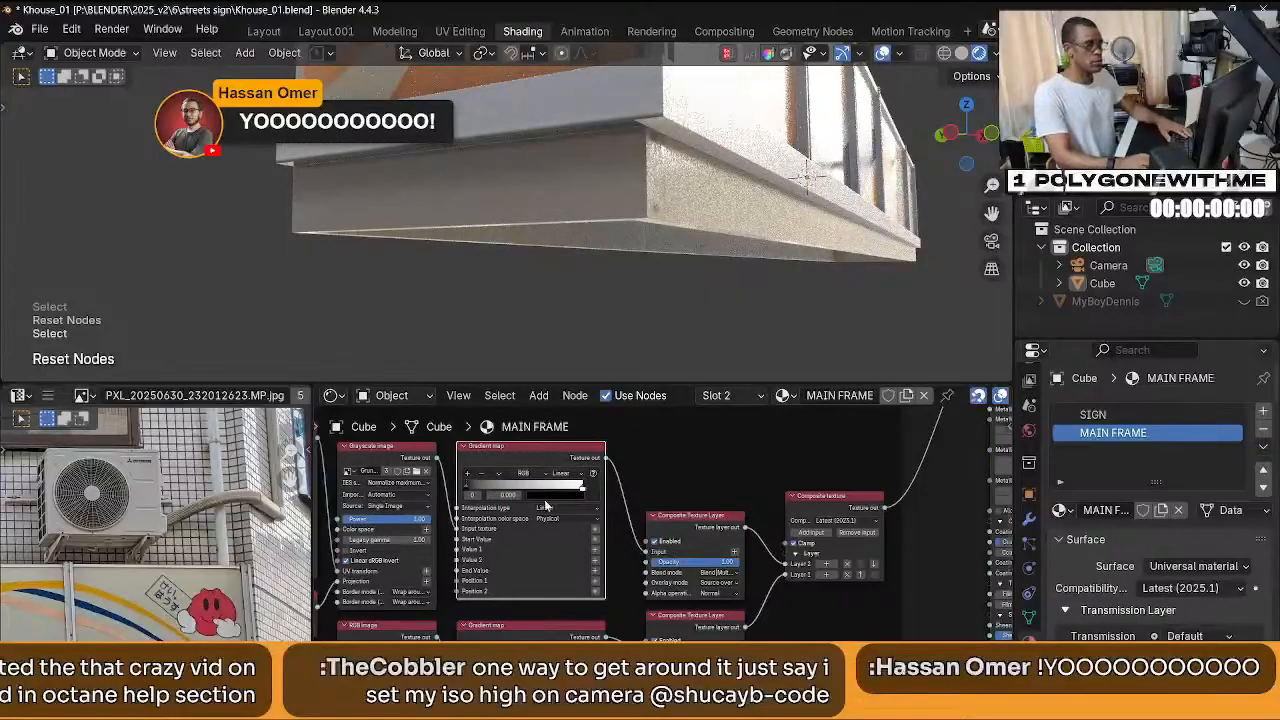
middle_drag(620, 260, 704, 407)
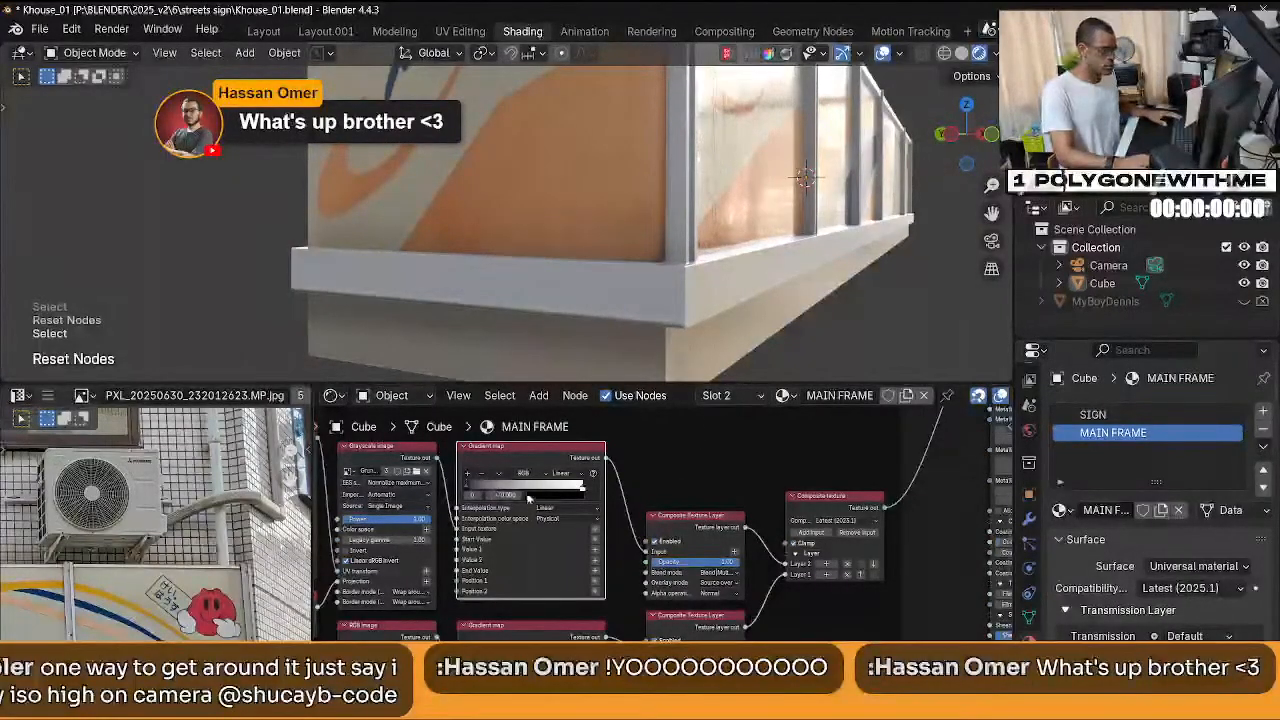
Try lightening the black stop of the upper Gradient map.
click(580, 497)
drag(617, 408, 617, 362)
key(ctrl+z)
Preview the Composite texture node's output directly on the frame.
middle_drag(836, 520, 833, 455)
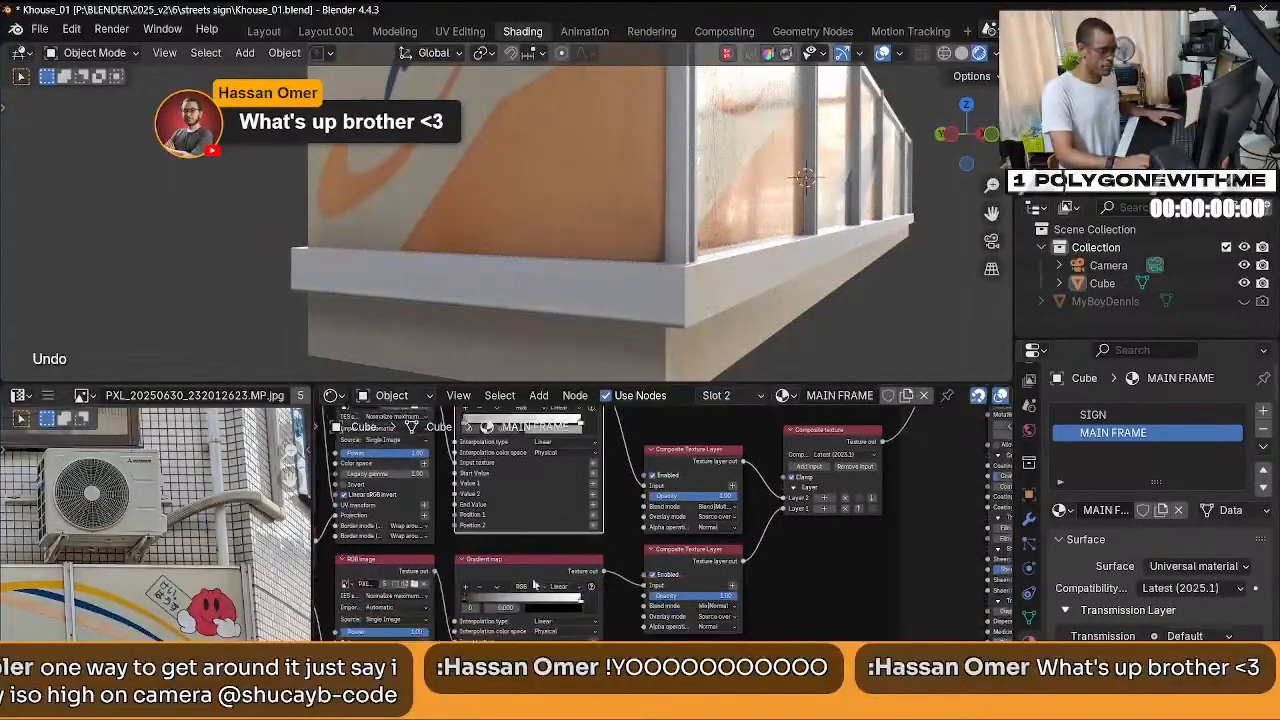
ctrl+shift+click(833, 455)
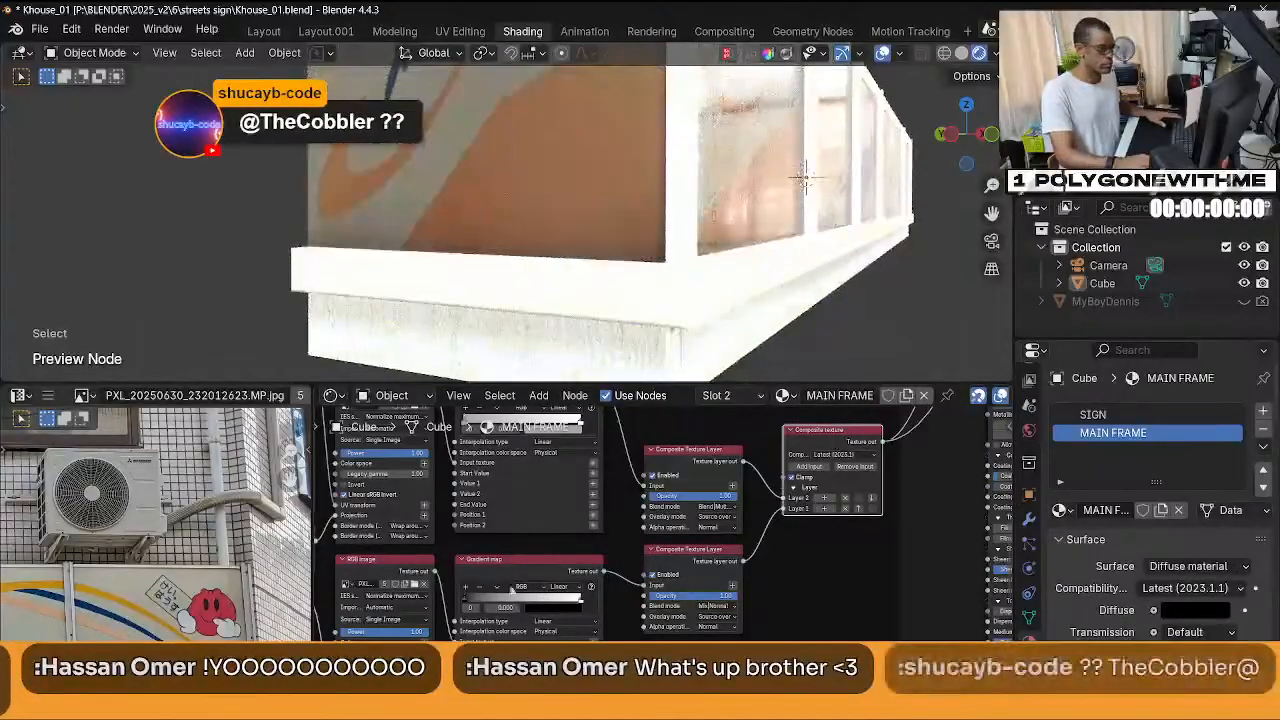
Try lightening the black stop of the lower Gradient map slightly.
click(543, 607)
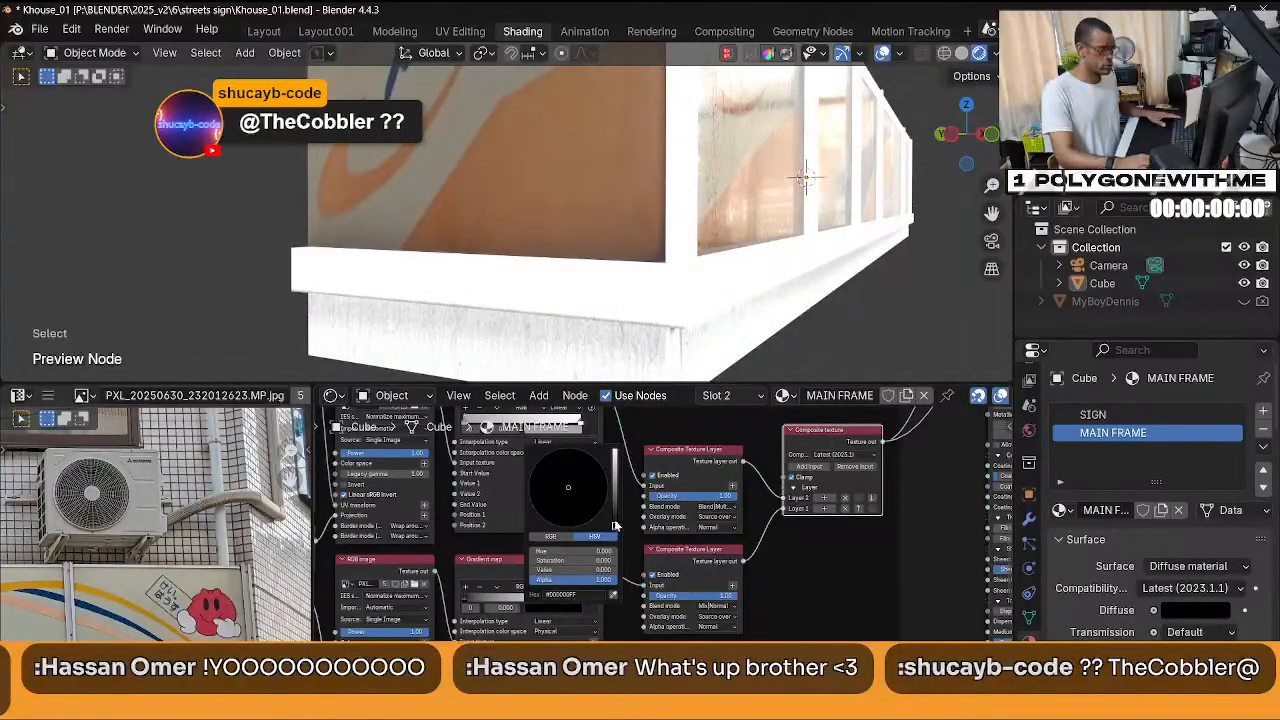
drag(614, 525, 614, 515)
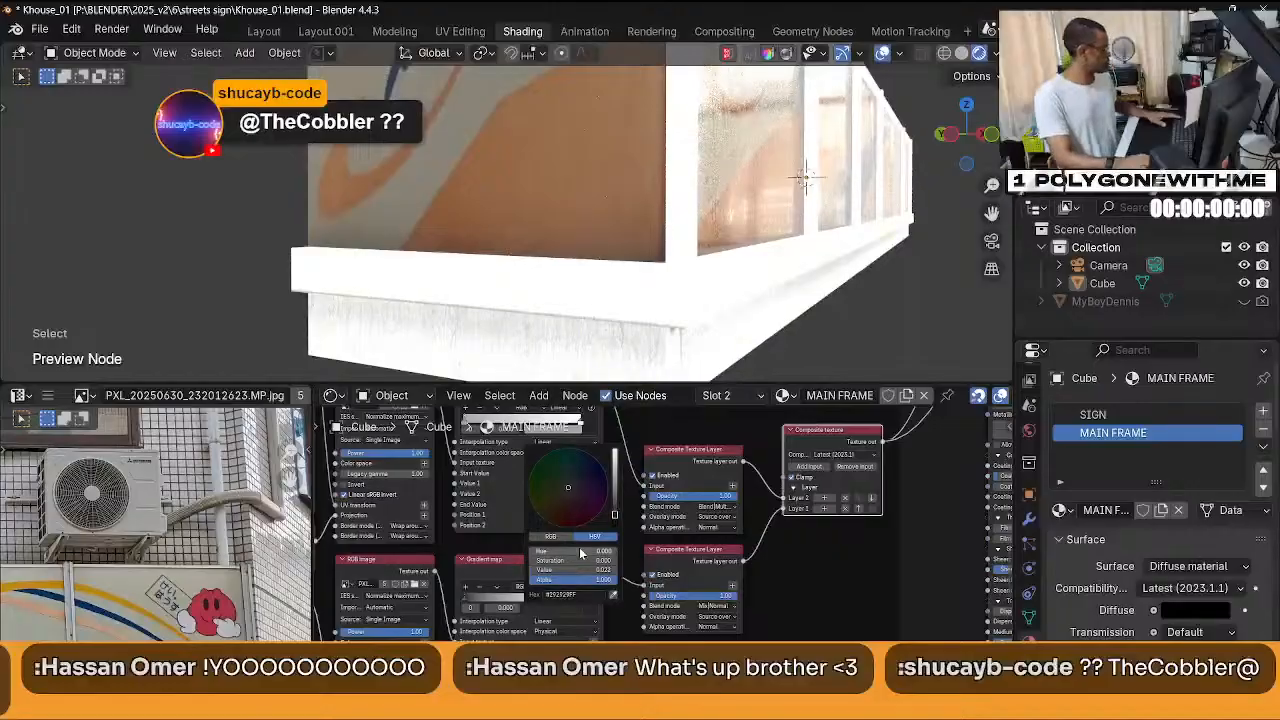
key(ctrl+z)
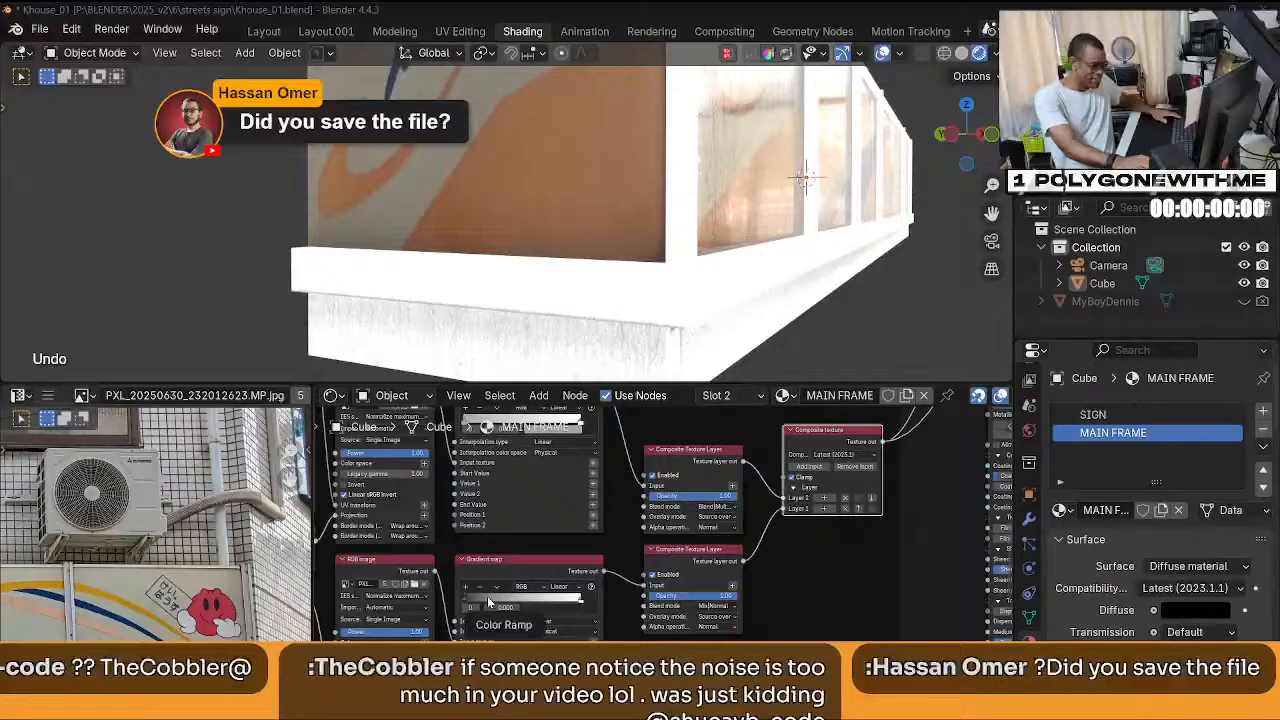
Move the lower Gradient map's black stop to position 0.295 to strengthen the contrast of the frame's imperfections.
scroll(813, 590, up, 2)
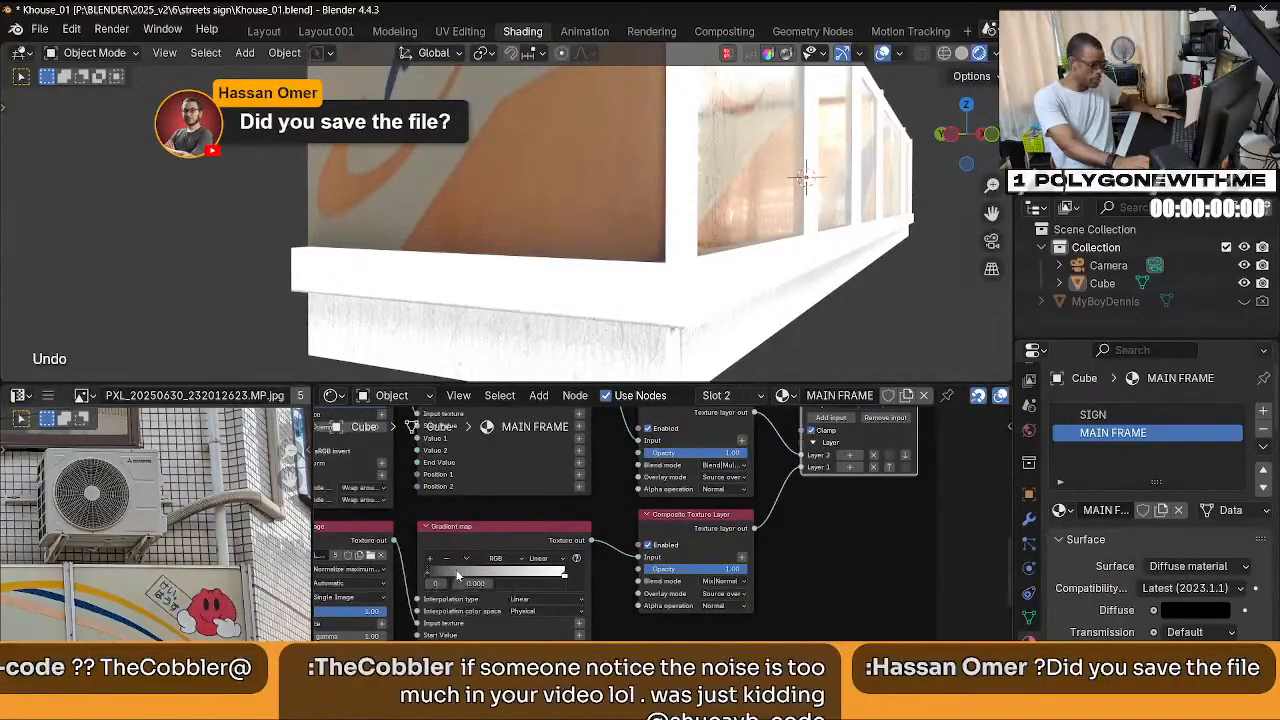
drag(455, 577, 500, 586)
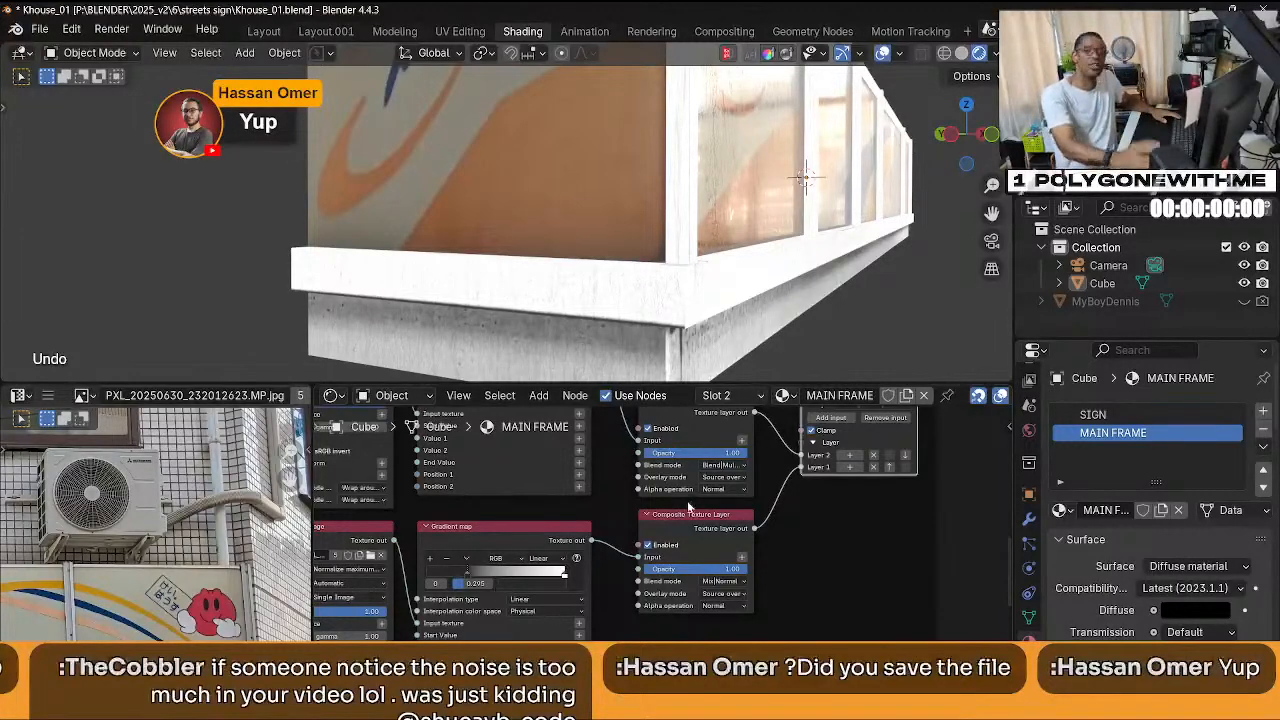
scroll(735, 510, up, 3)
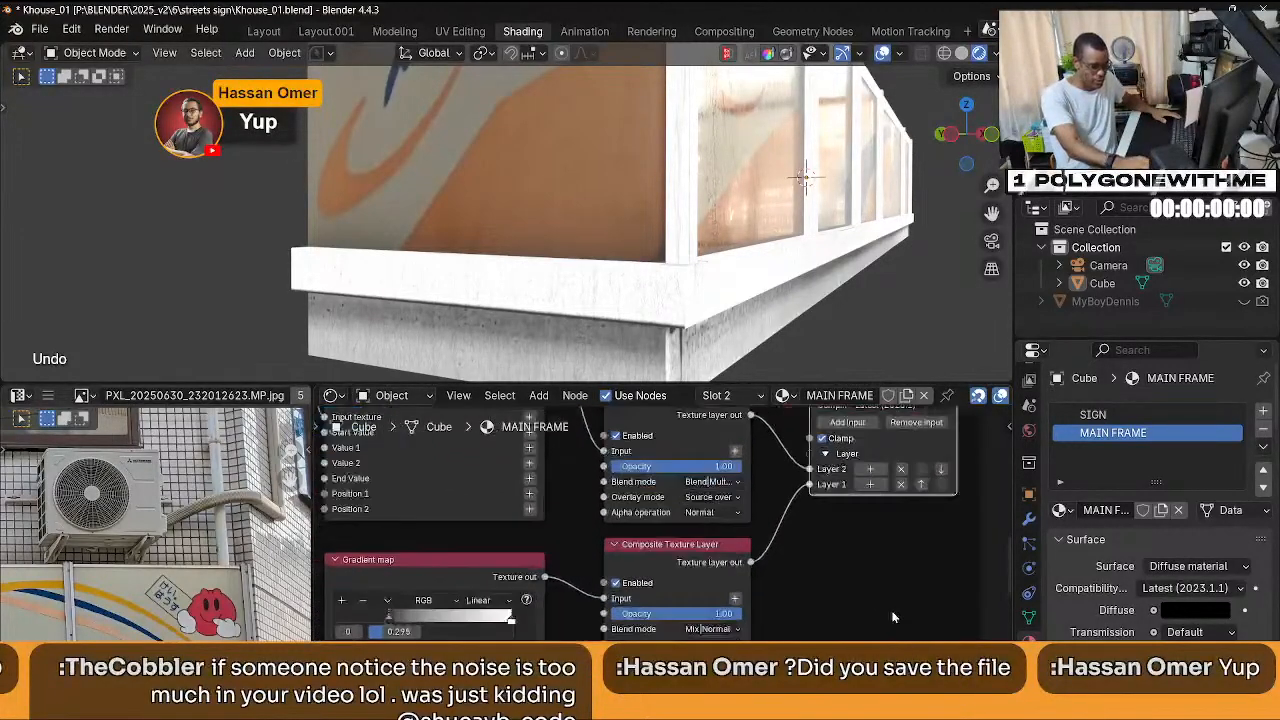
scroll(870, 610, down, 5)
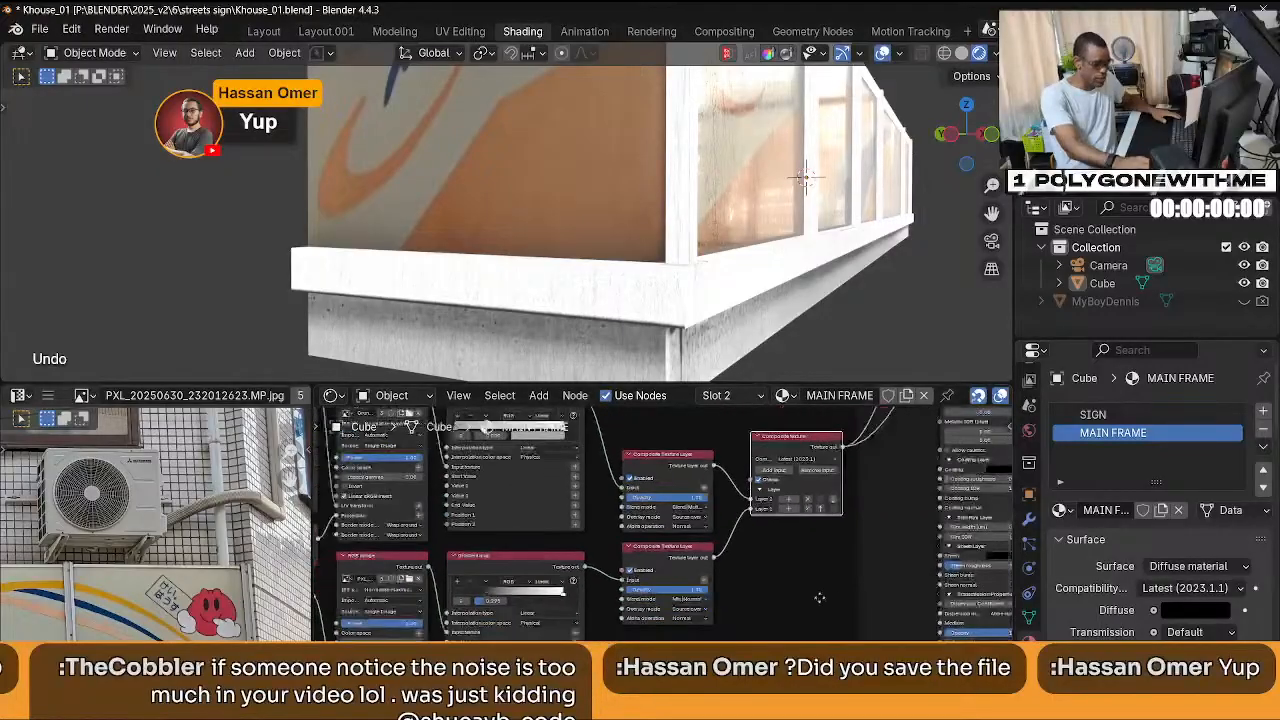
scroll(788, 624, down, 4)
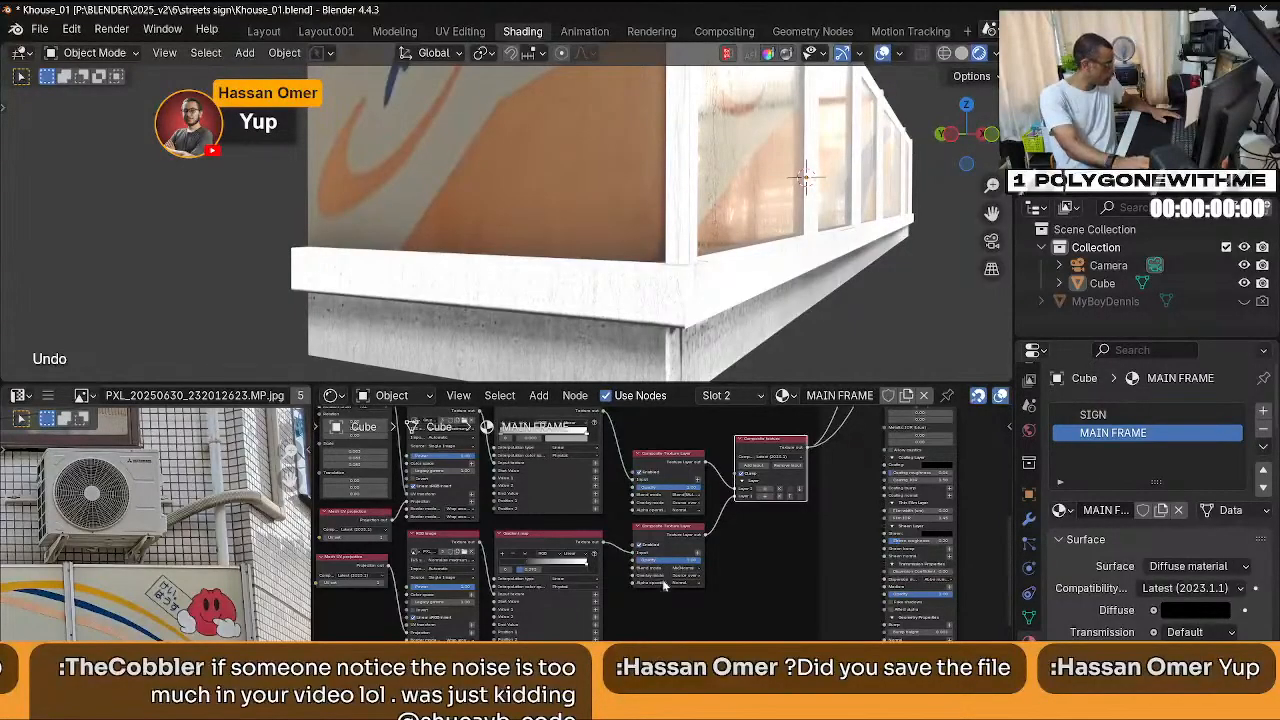
scroll(739, 600, up, 5)
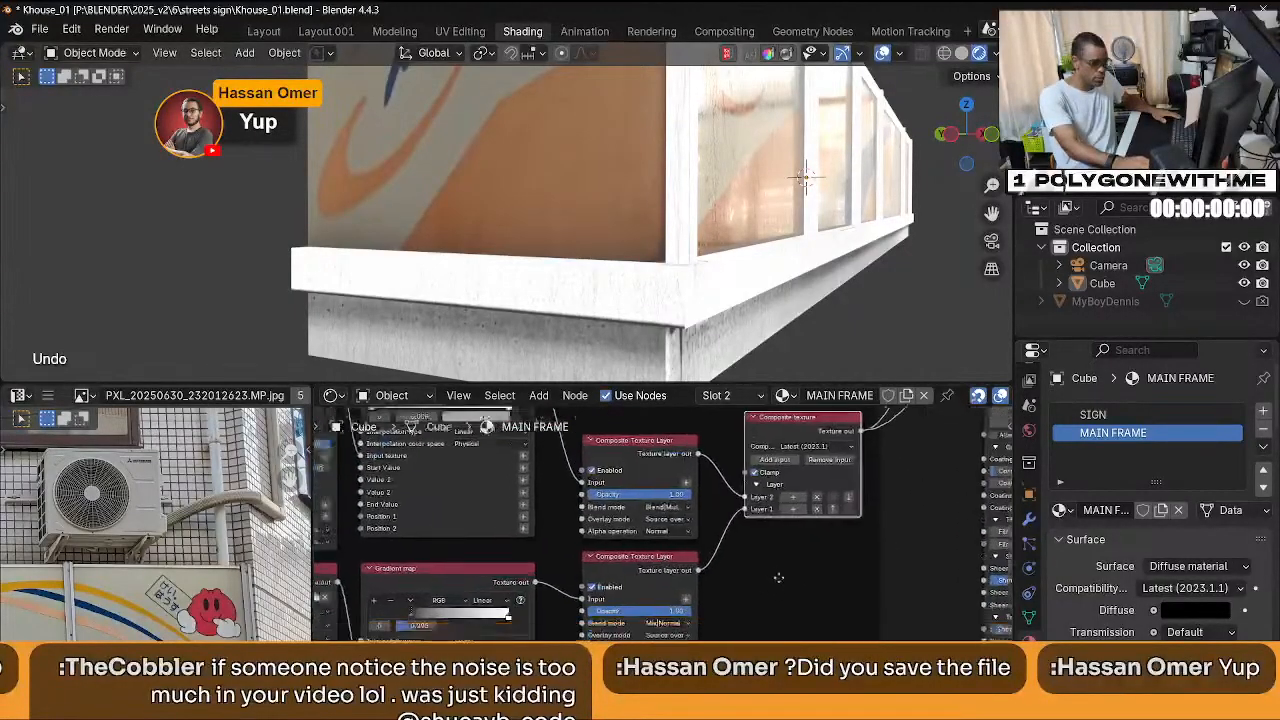
middle_drag(778, 577, 792, 572)
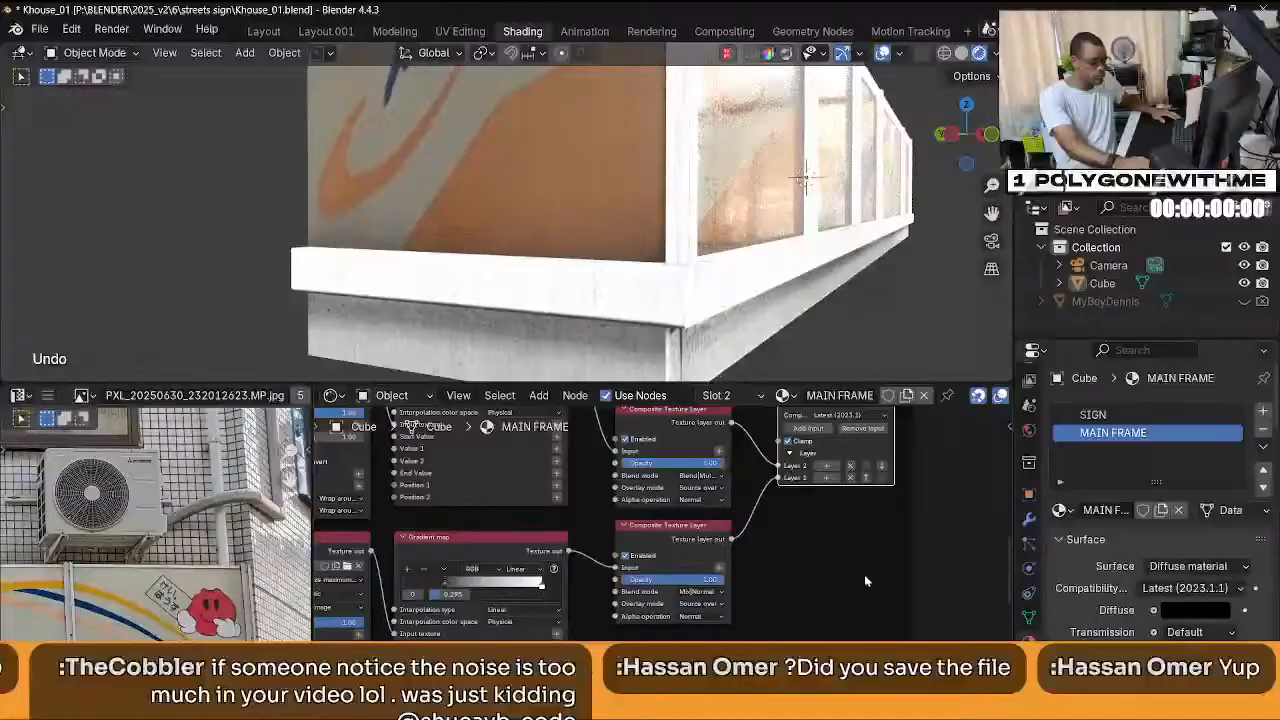
Darken the black stop of the upper Gradient map to bring out the frame's streaky imperfections.
middle_drag(864, 574, 844, 647)
middle_drag(403, 484, 447, 524)
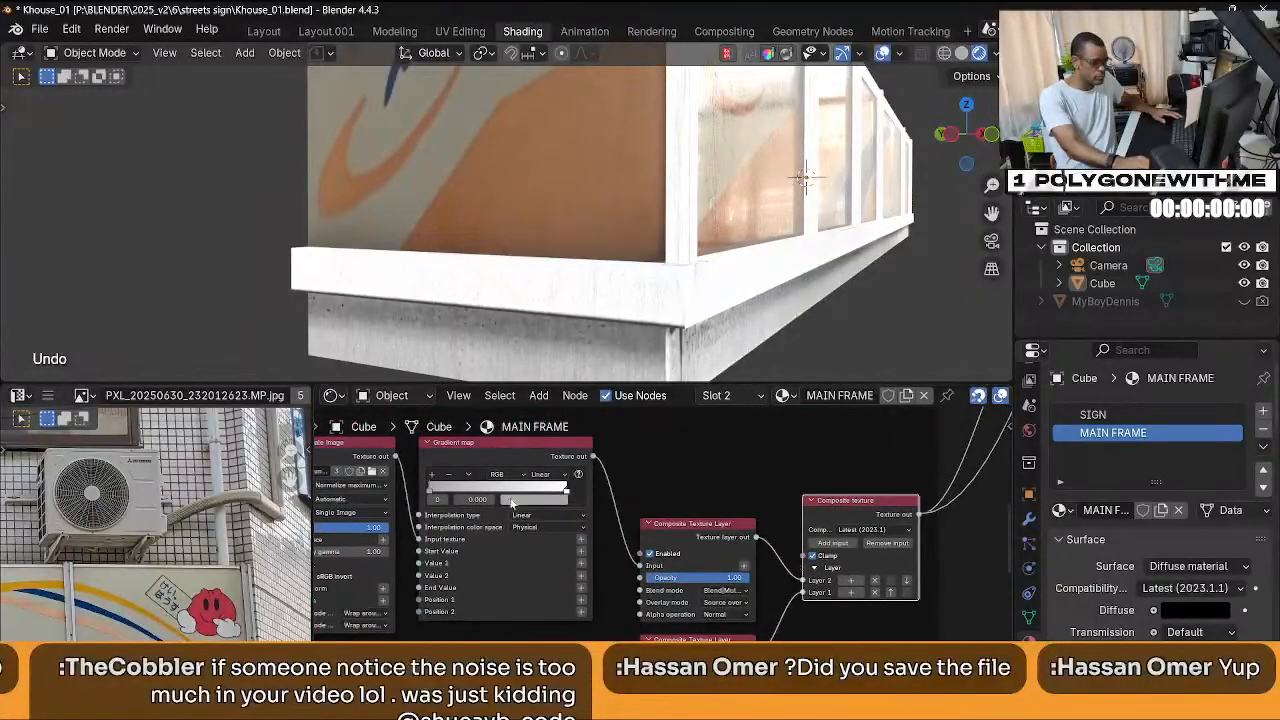
click(511, 500)
drag(606, 352, 606, 372)
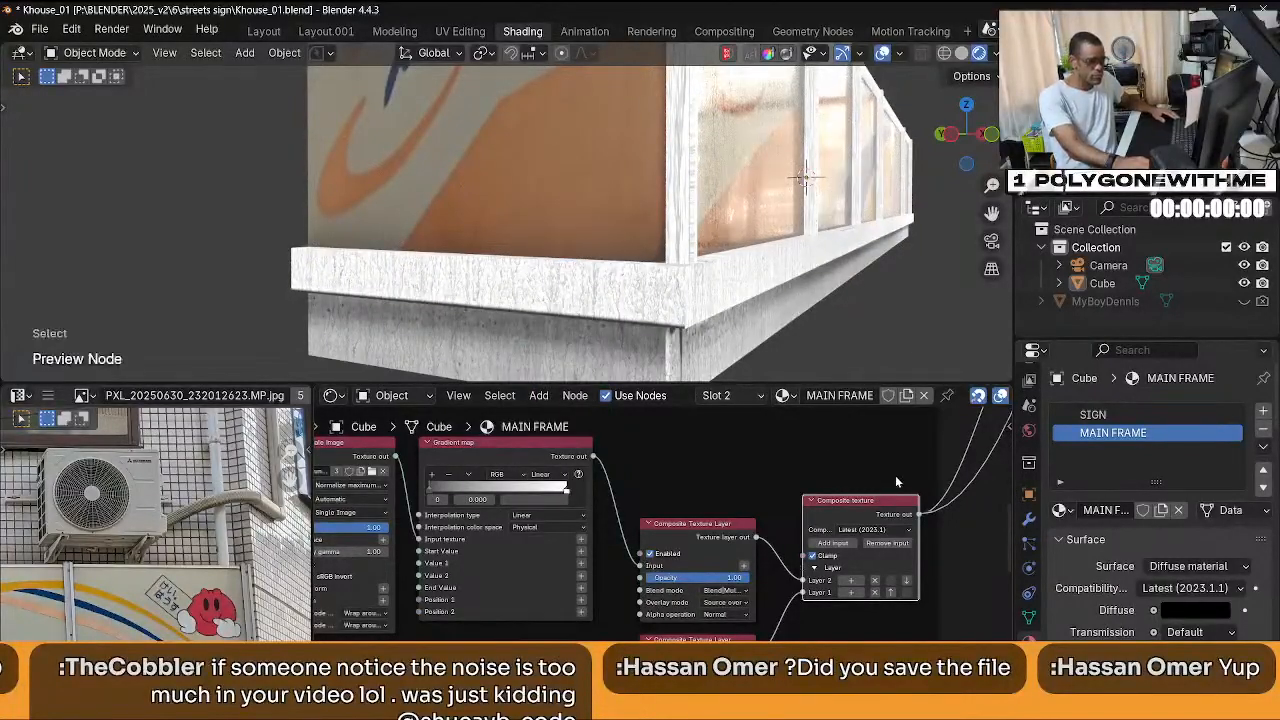
Route the MAIN FRAME's Universal material back to the Material Output to show the full shading.
middle_drag(893, 476, 590, 531)
scroll(690, 560, down, 3)
middle_drag(853, 446, 858, 587)
ctrl+shift+click(743, 511)
middle_drag(800, 240, 722, 270)
scroll(696, 314, up, 5)
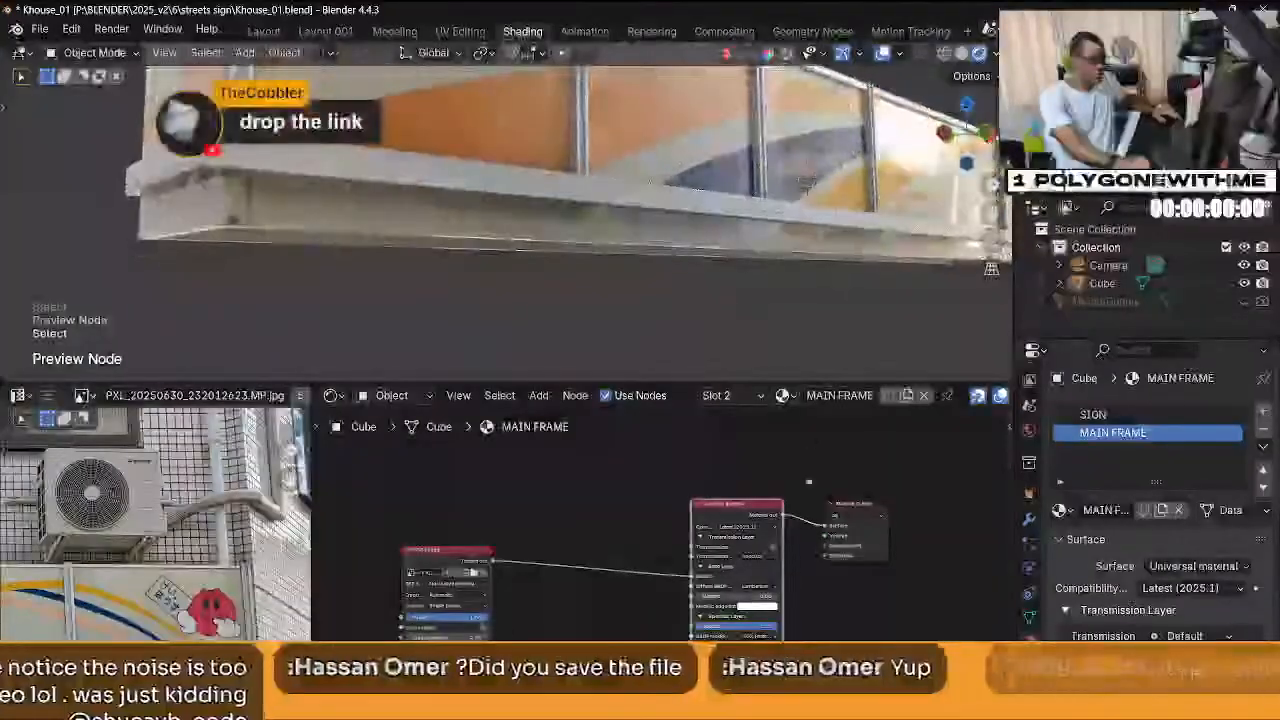
Disconnect the Composite texture from the Roughness input of the MAIN FRAME's Universal material.
scroll(743, 478, up, 4)
drag(729, 477, 699, 525)
middle_drag(685, 325, 723, 318)
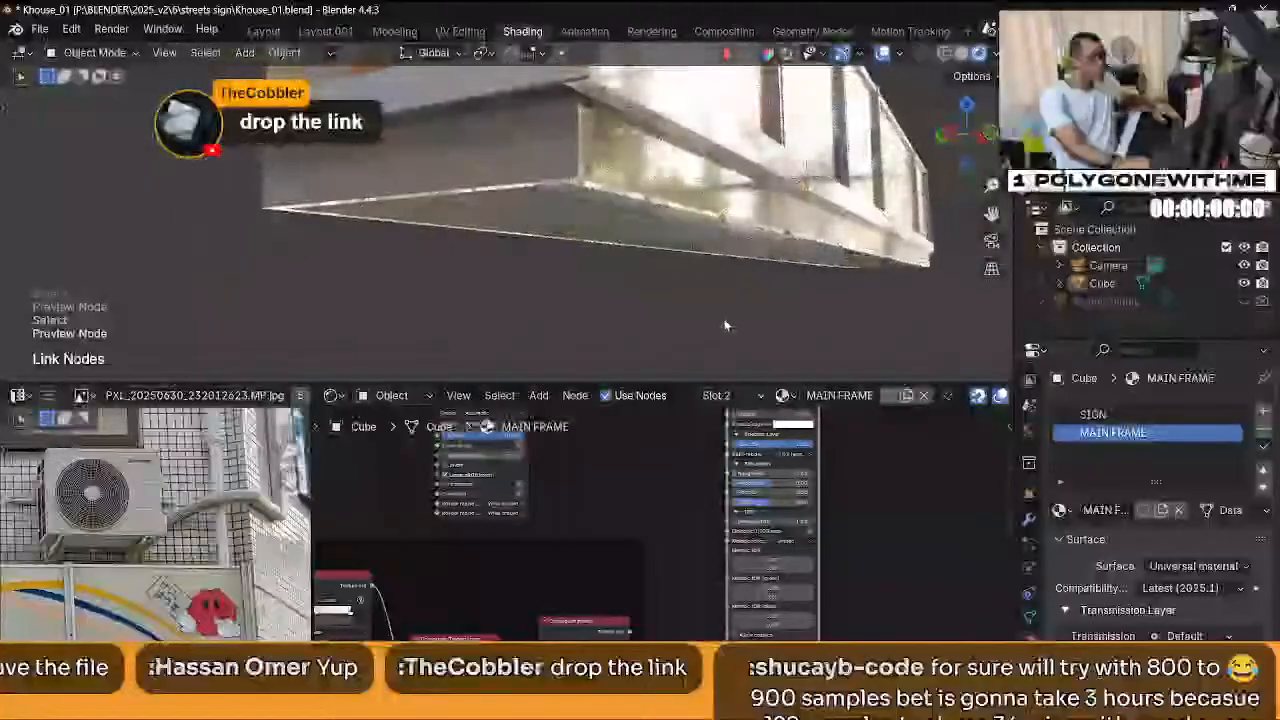
Try cutting the link between the Round edges node and the MAIN FRAME's Universal material.
middle_drag(843, 585, 837, 414)
middle_drag(691, 526, 699, 412)
click(665, 590)
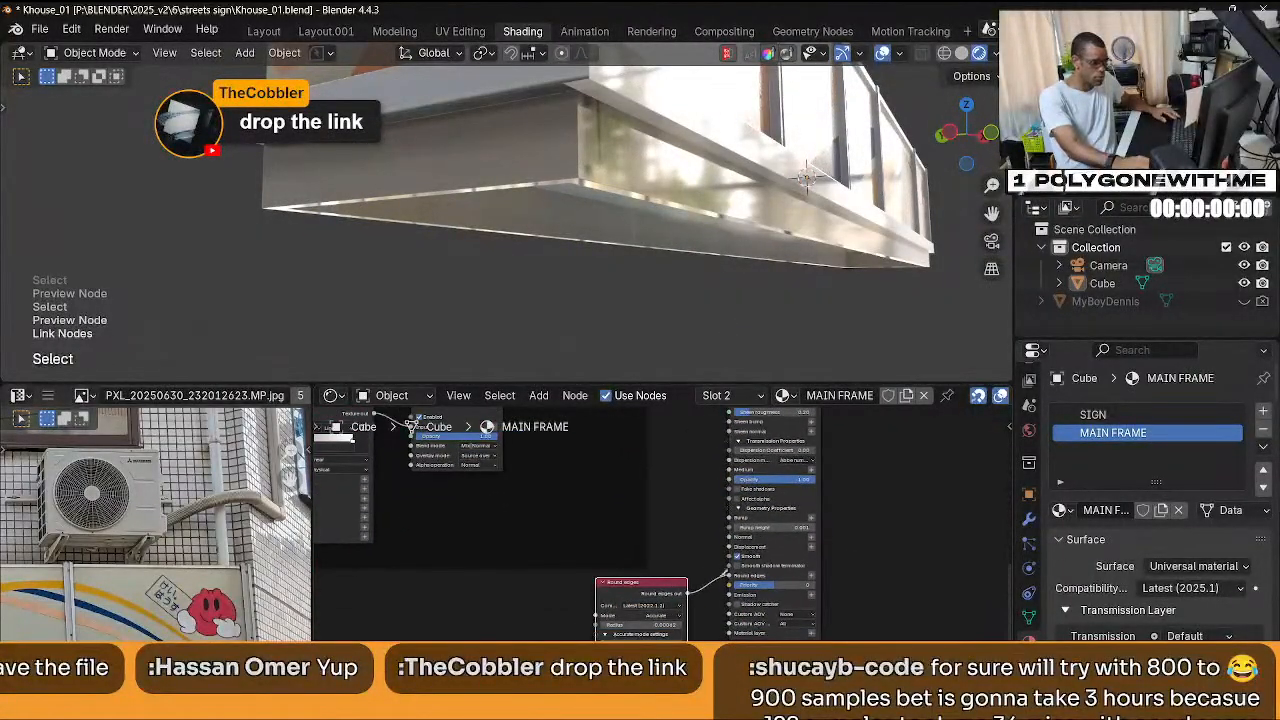
ctrl+right_drag(700, 568, 712, 600)
middle_drag(720, 300, 736, 234)
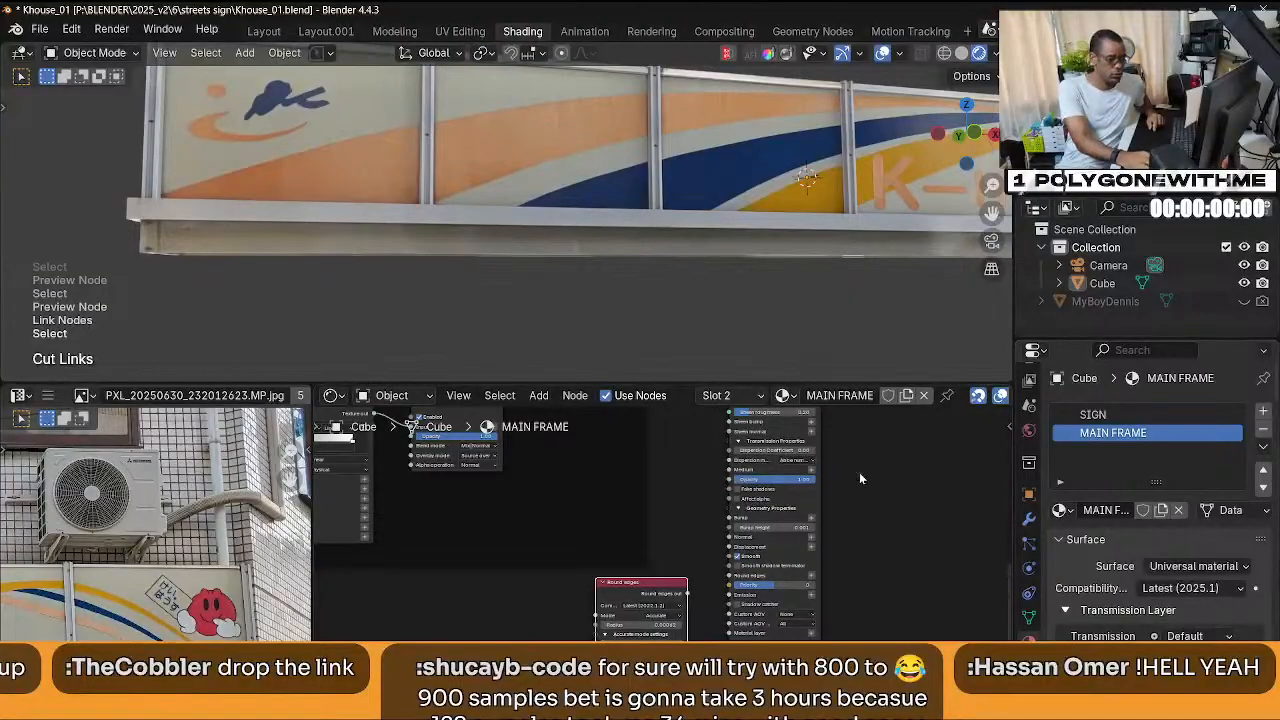
middle_drag(697, 473, 741, 487)
middle_drag(609, 291, 713, 306)
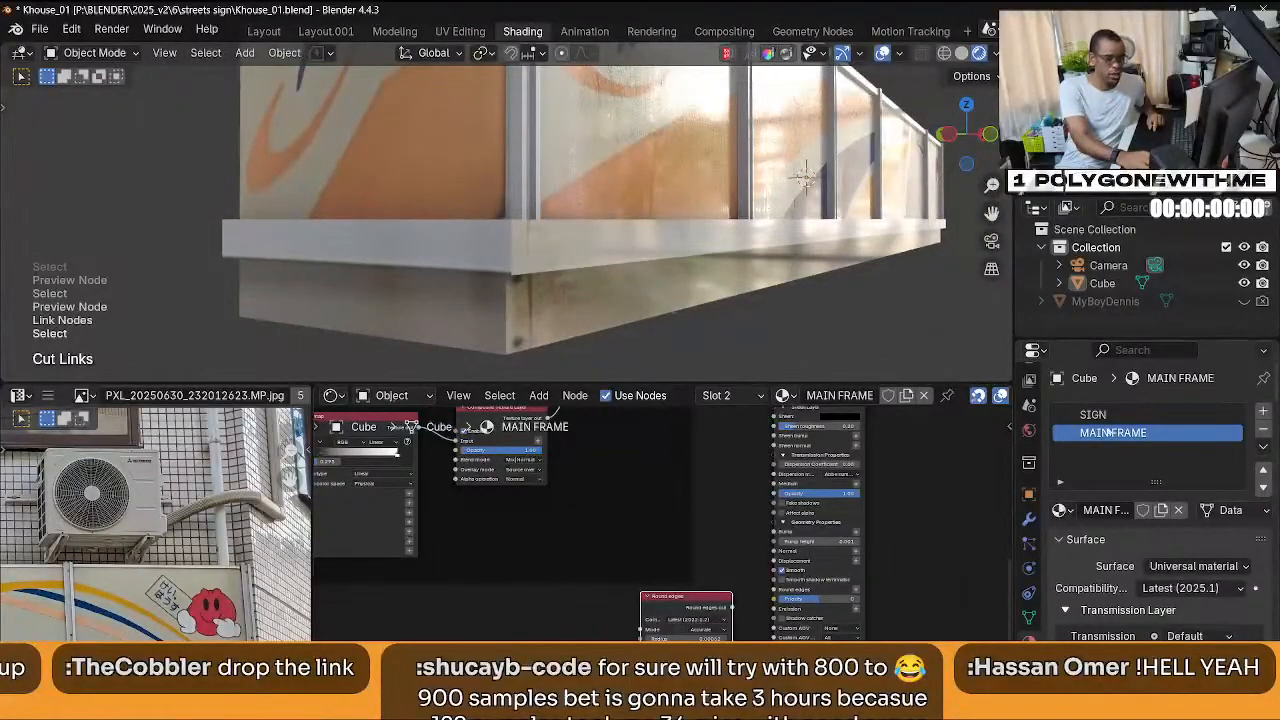
key(ctrl+z)
Switch to the SIGN material and toggle its Composite texture node's mute to compare the sign's reflections.
scroll(679, 543, down, 2)
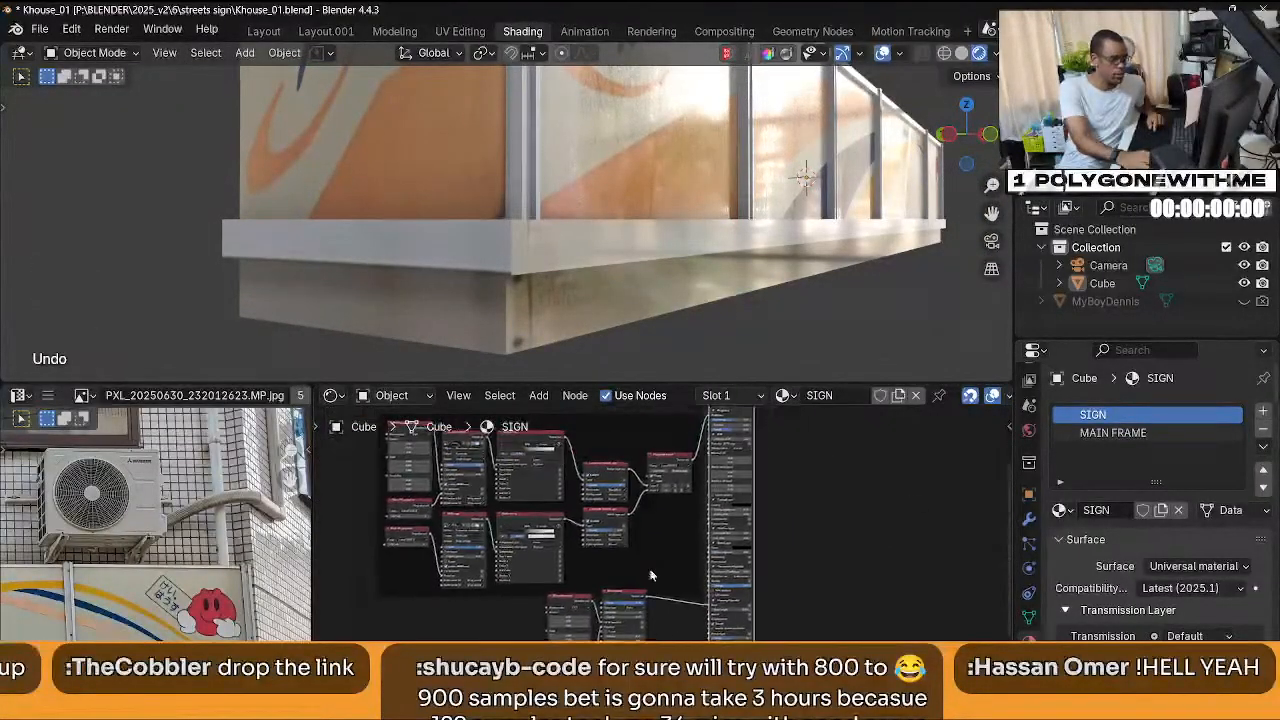
scroll(651, 567, up, 1)
middle_drag(653, 569, 660, 522)
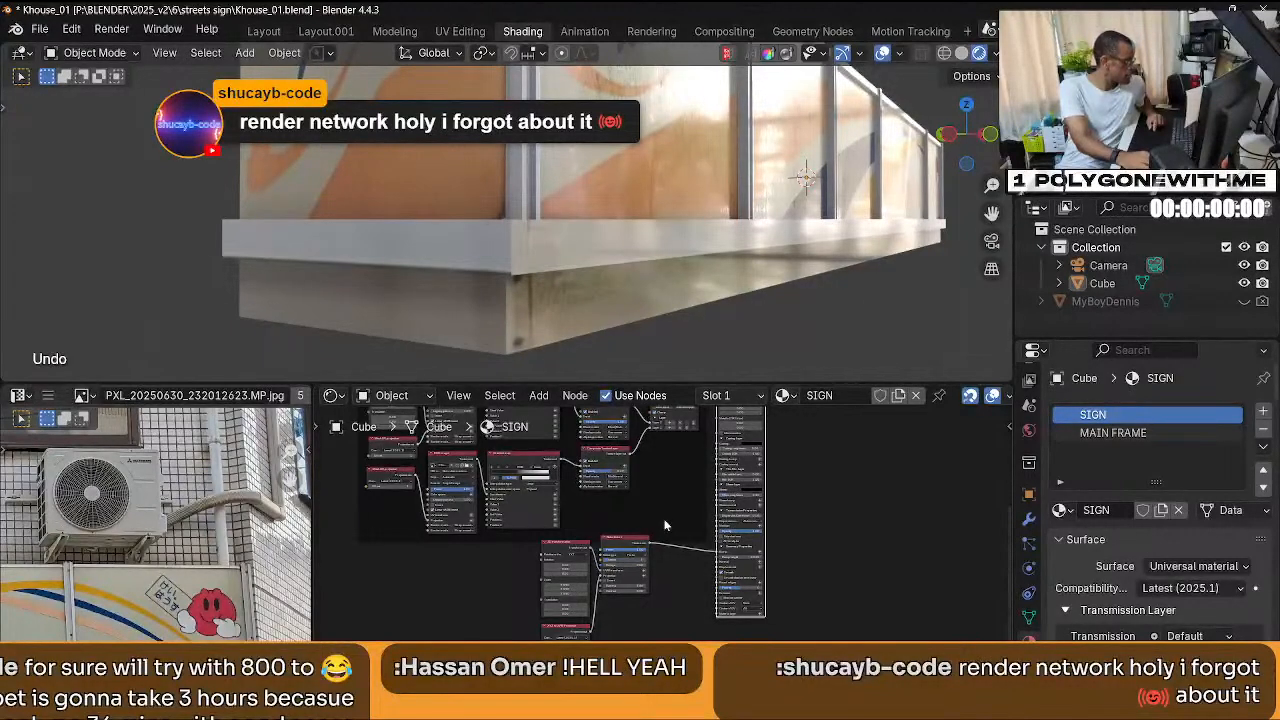
scroll(666, 528, up, 2)
scroll(694, 576, up, 3)
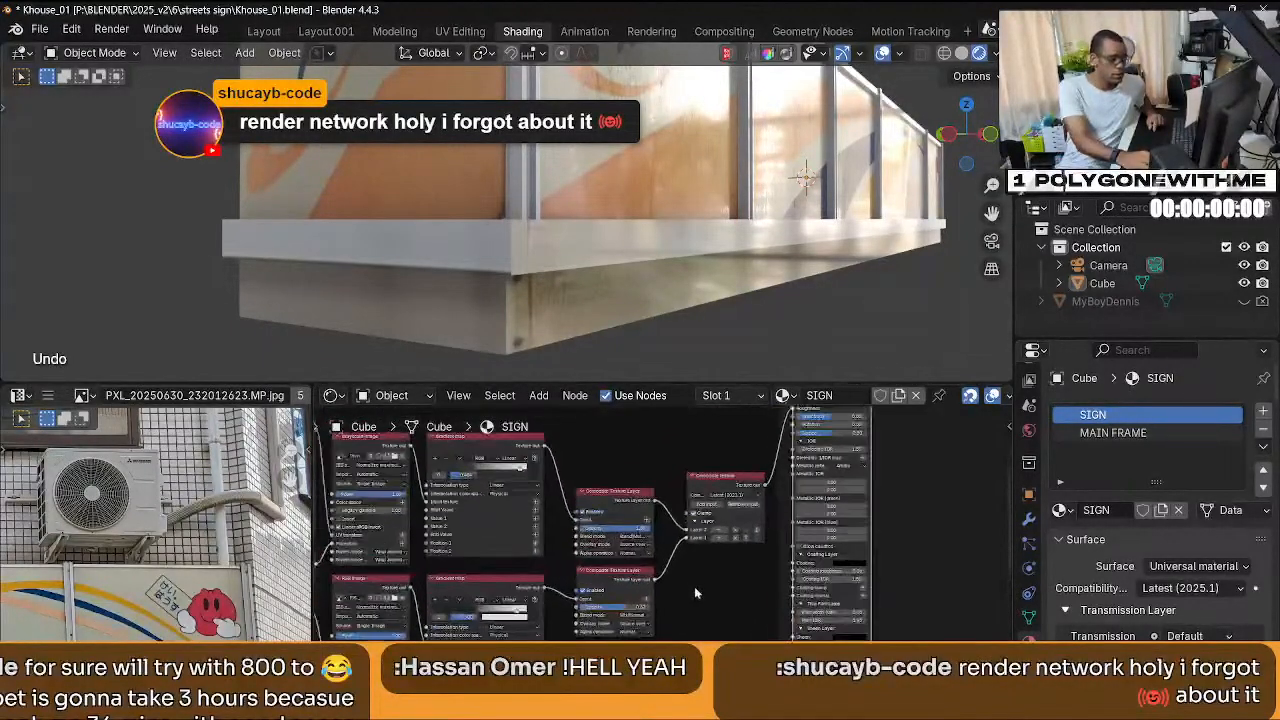
click(750, 470)
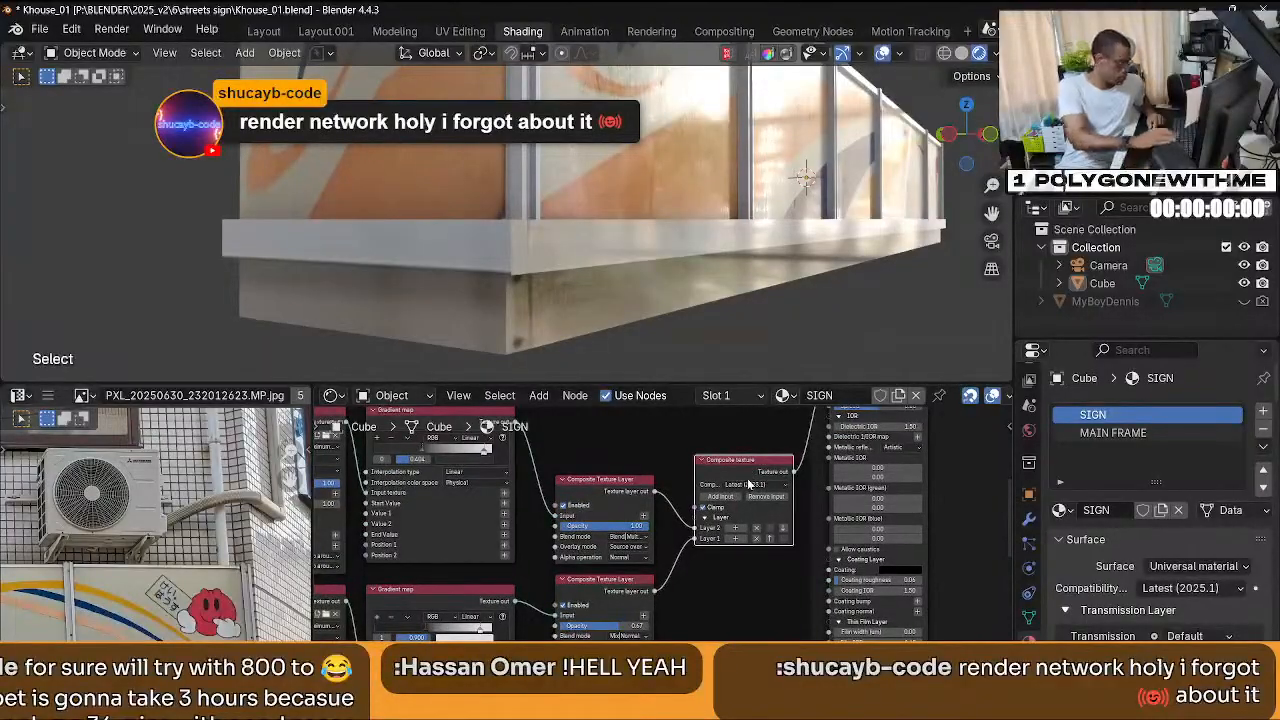
key(m)
key(m)
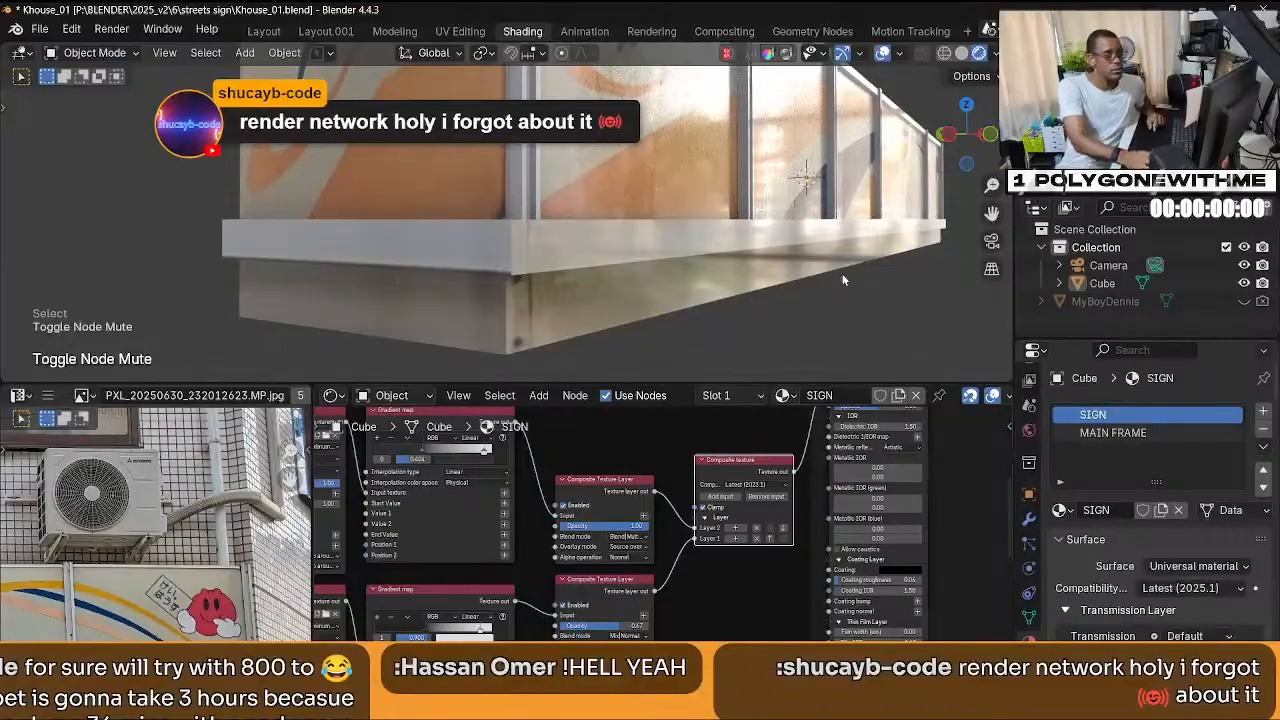
Lower the opacity of the SIGN material's lower Composite Texture Layer to about 0.43.
middle_drag(780, 262, 829, 292)
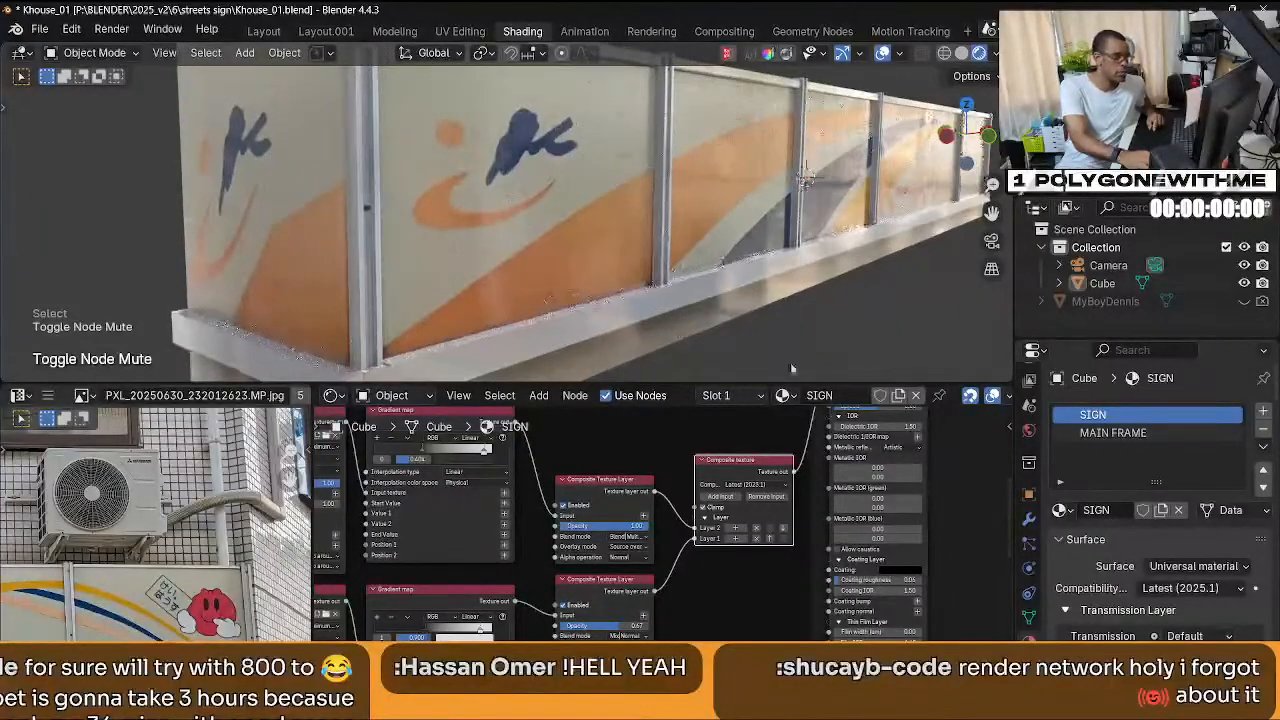
middle_drag(670, 629, 678, 584)
drag(640, 582, 632, 582)
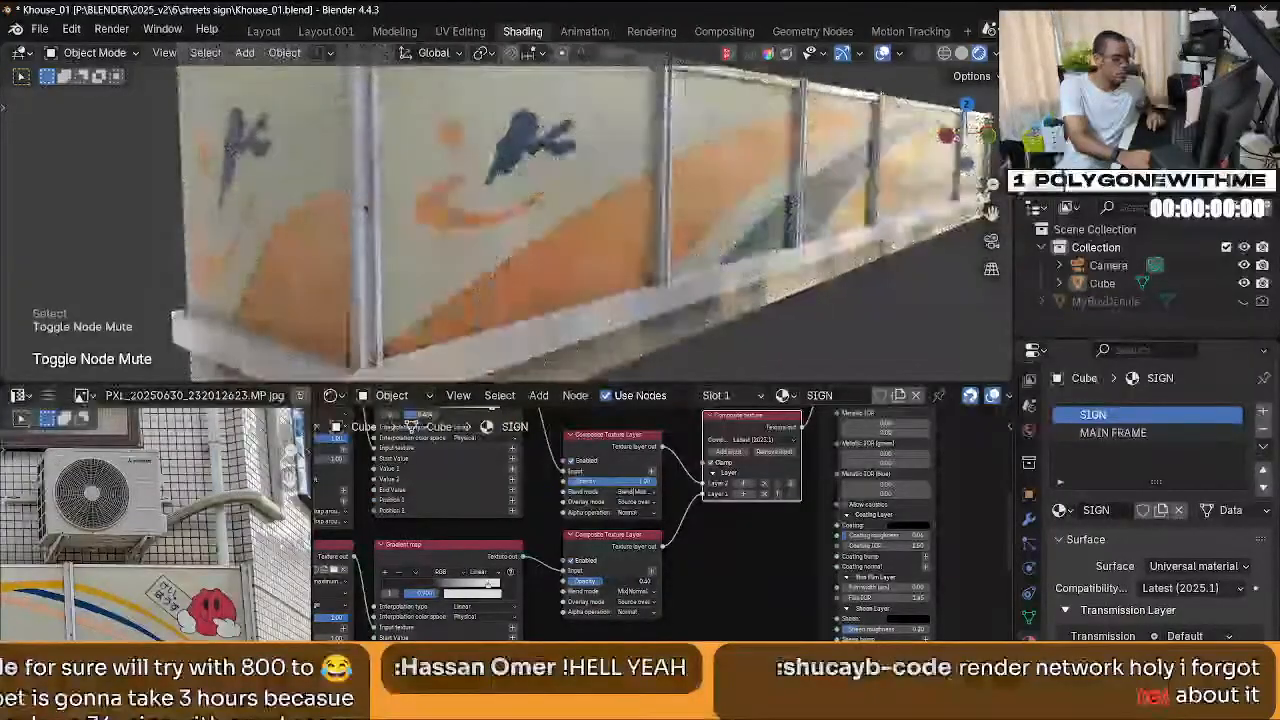
key(ctrl+z)
Disconnect the Composite texture from the Roughness input of the SIGN's Universal material.
scroll(652, 530, down, 1)
middle_drag(652, 530, 686, 632)
scroll(674, 572, up, 2)
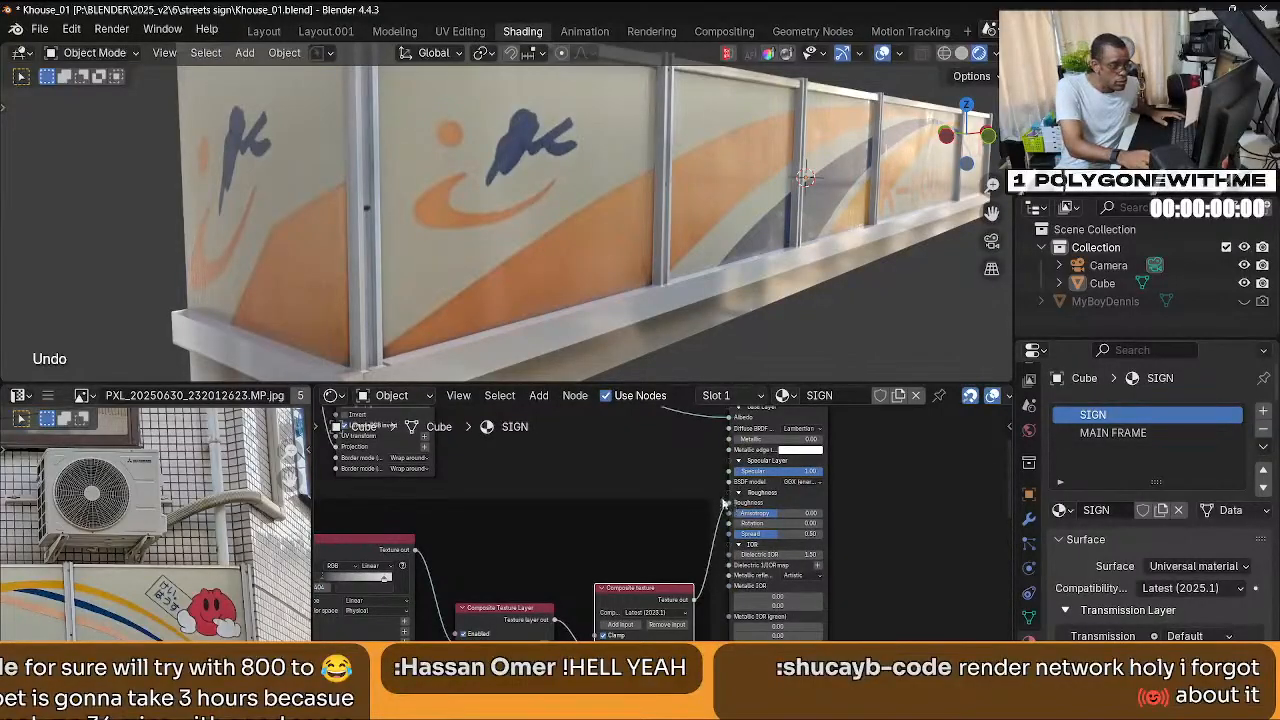
Set the BSDF model of the MAIN FRAME's Universal material to Octane.
click(1118, 433)
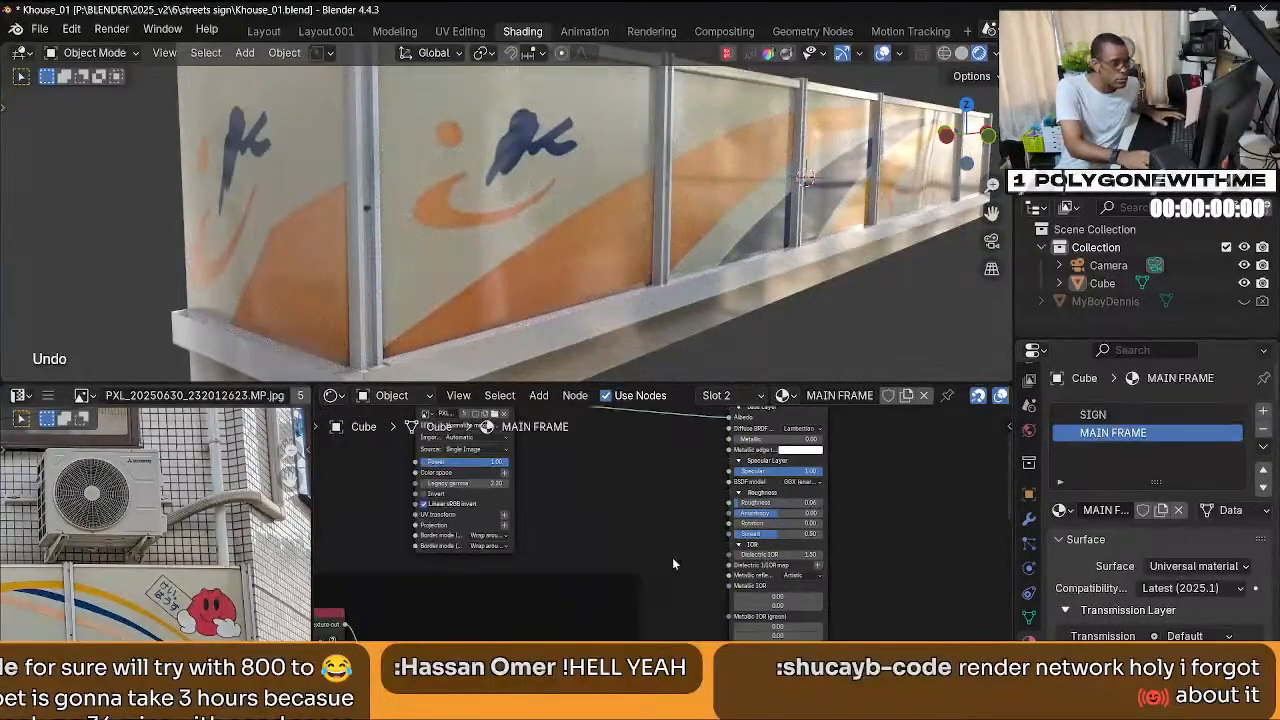
scroll(668, 544, down, 1)
scroll(615, 262, up, 3)
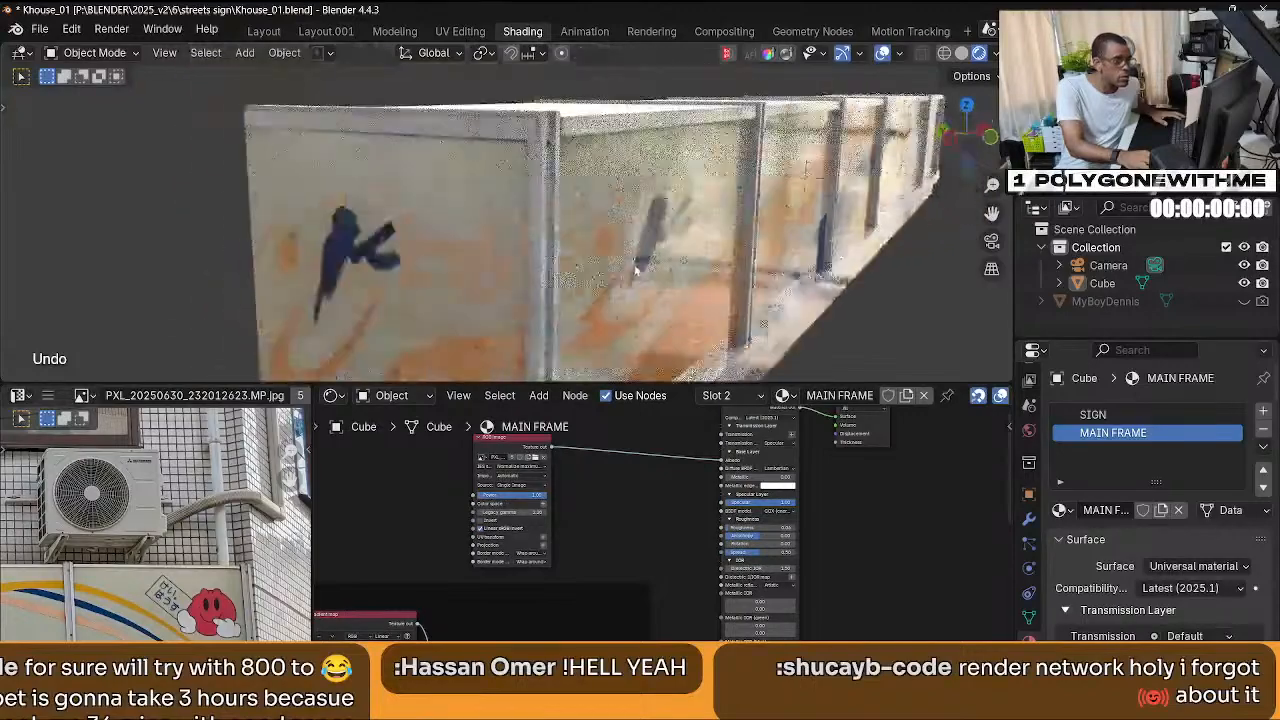
scroll(635, 270, up, 2)
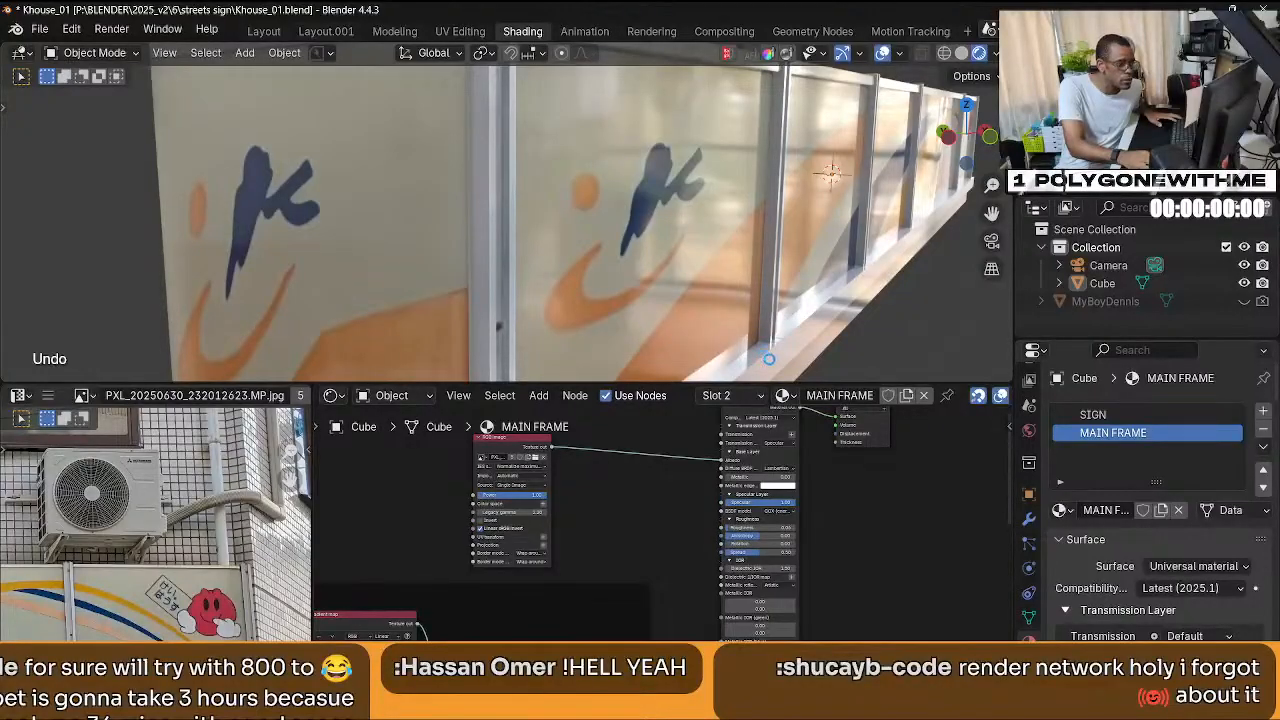
middle_drag(769, 358, 700, 527)
shift+scroll(700, 527, down, 2)
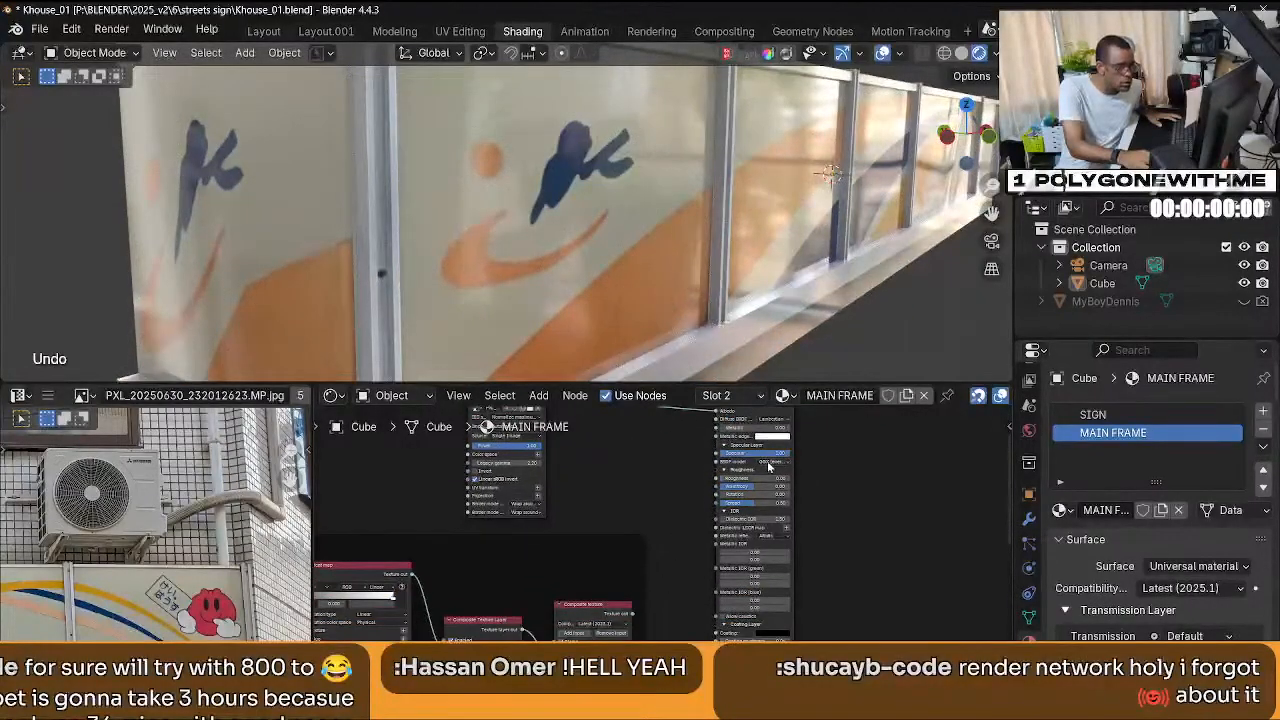
click(769, 466)
click(781, 477)
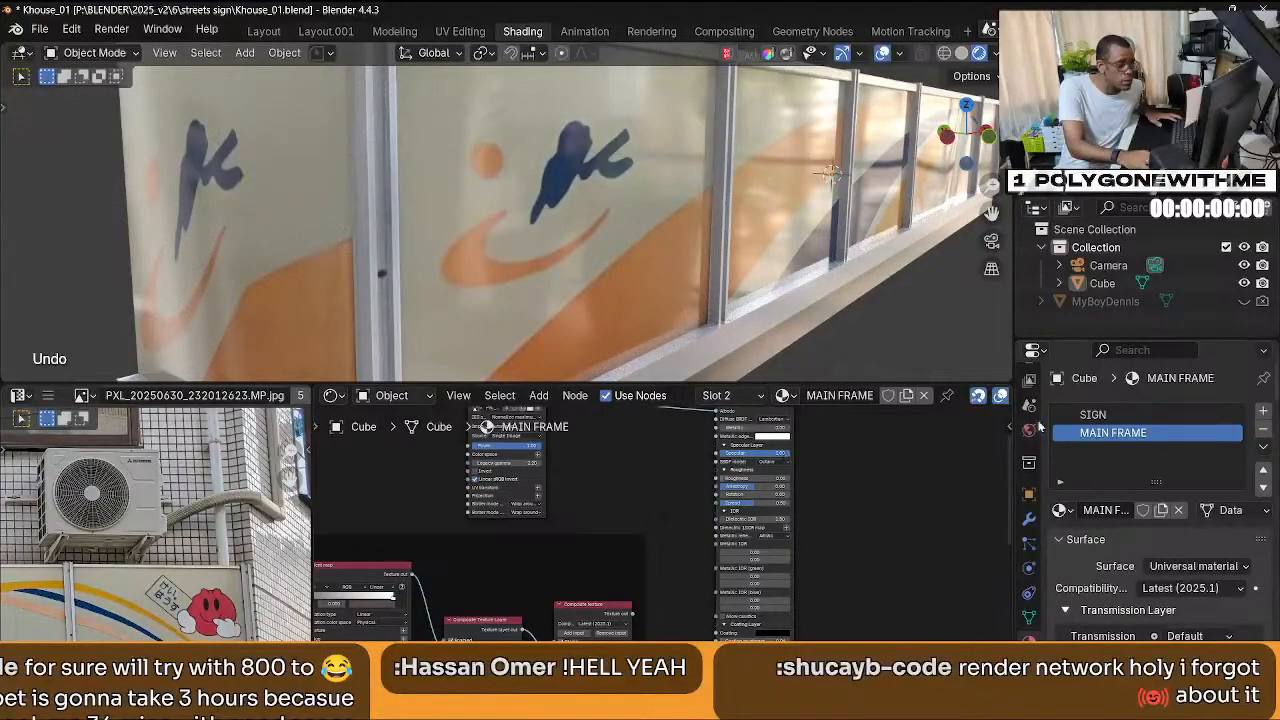
Try the Octane BSDF model on the SIGN's Universal material and inspect the panels from several angles.
click(1062, 415)
click(784, 464)
click(784, 471)
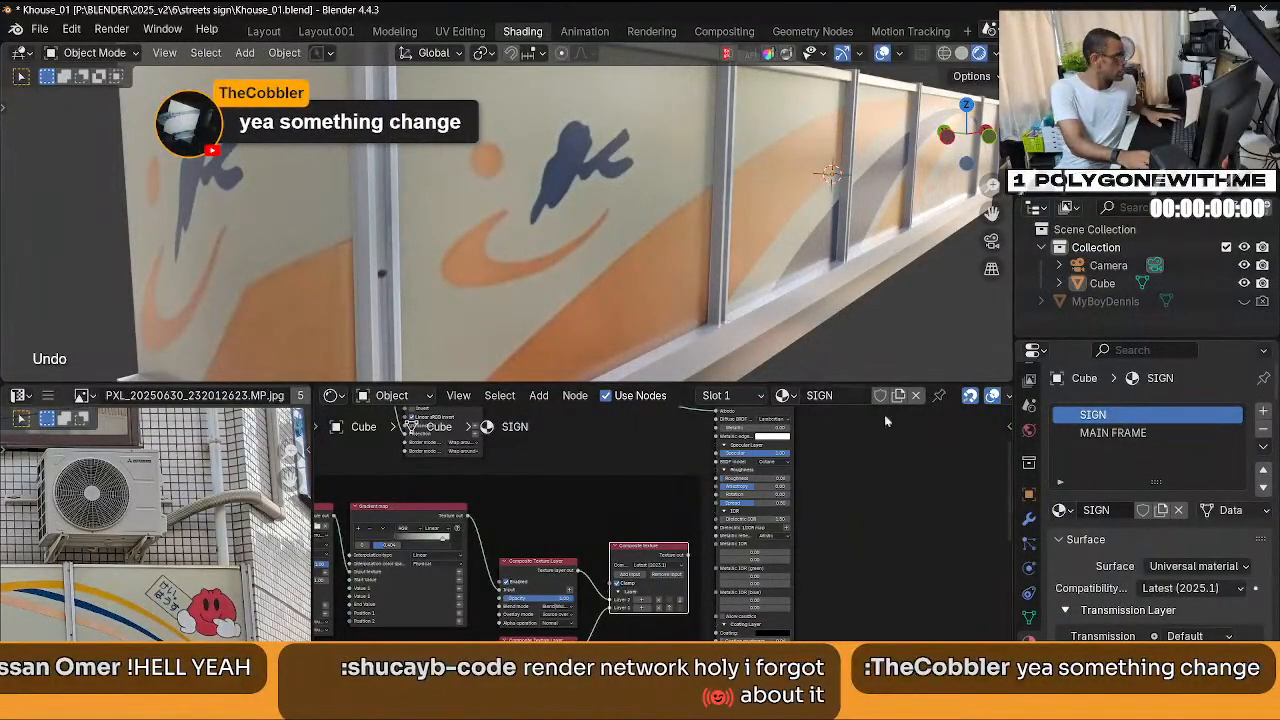
middle_drag(692, 290, 720, 325)
scroll(640, 520, down, 5)
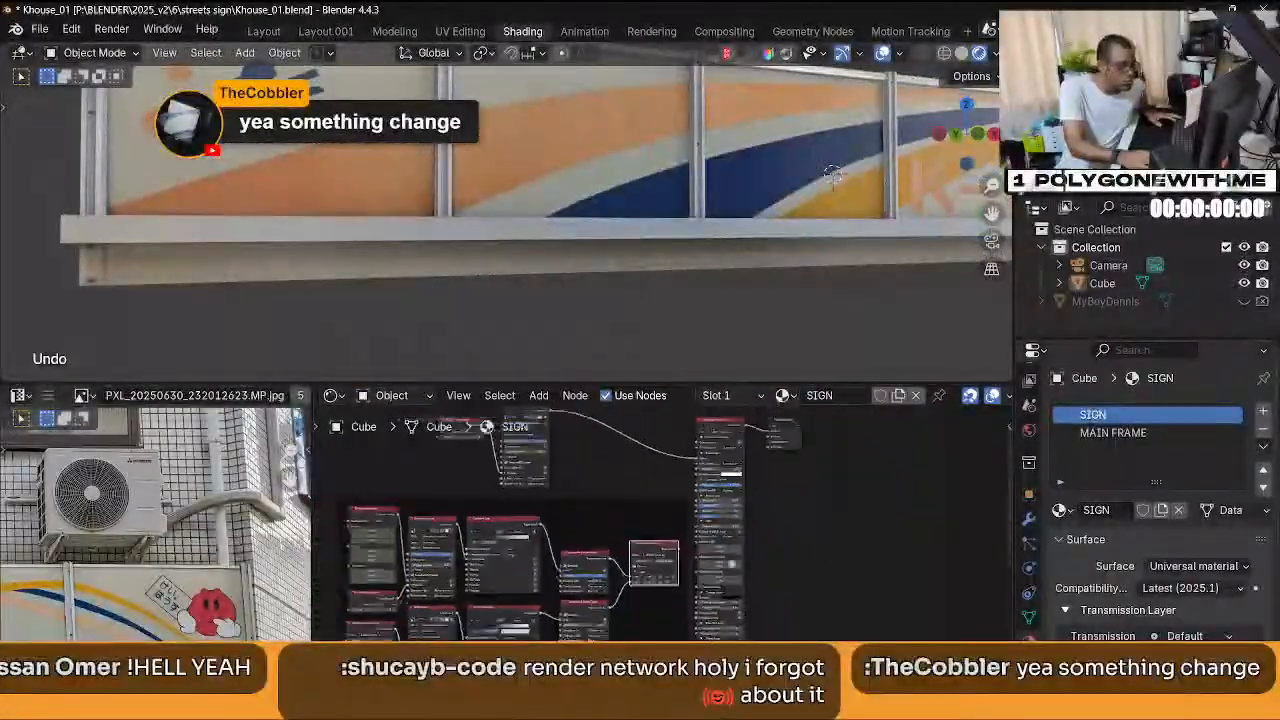
scroll(681, 434, up, 6)
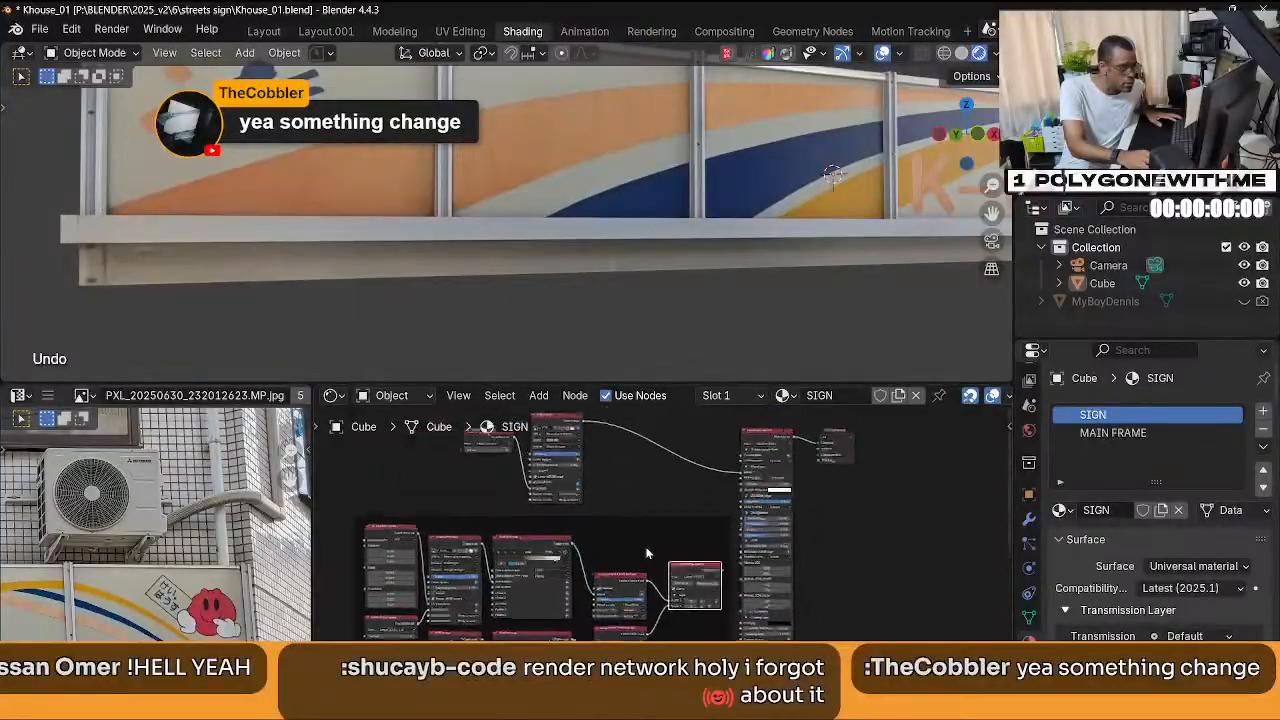
scroll(582, 566, up, 1)
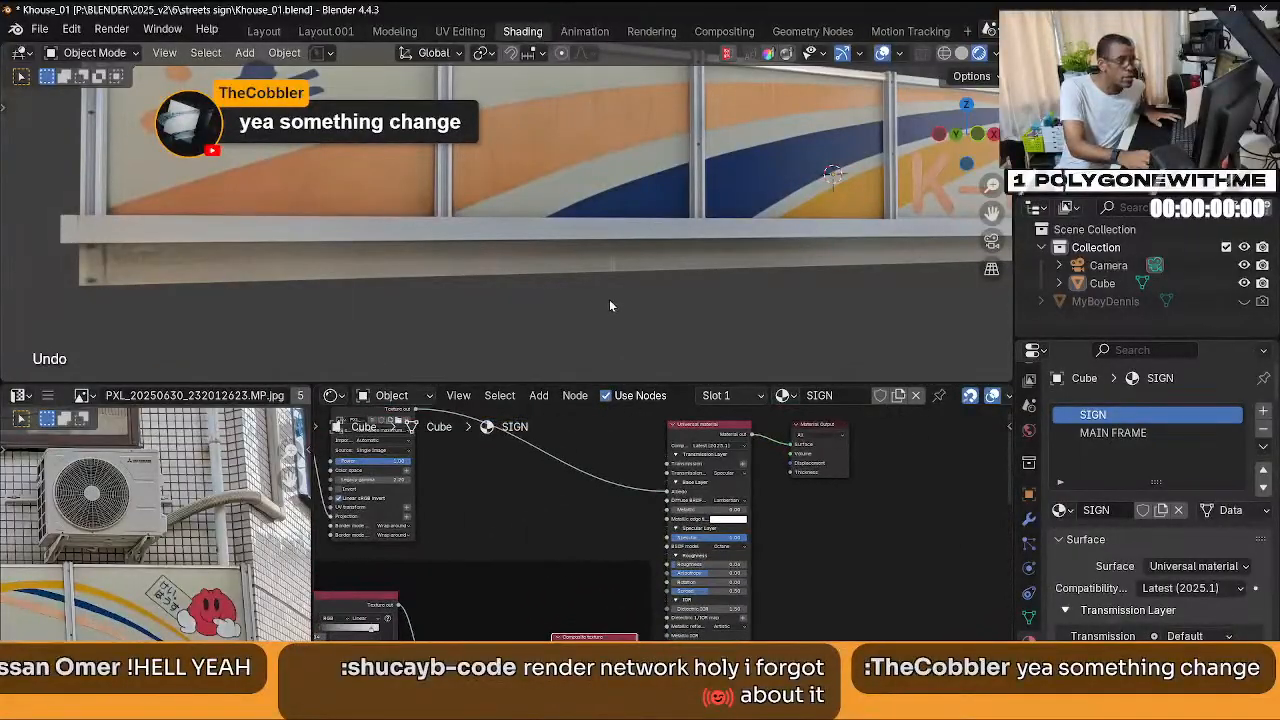
middle_drag(609, 299, 705, 320)
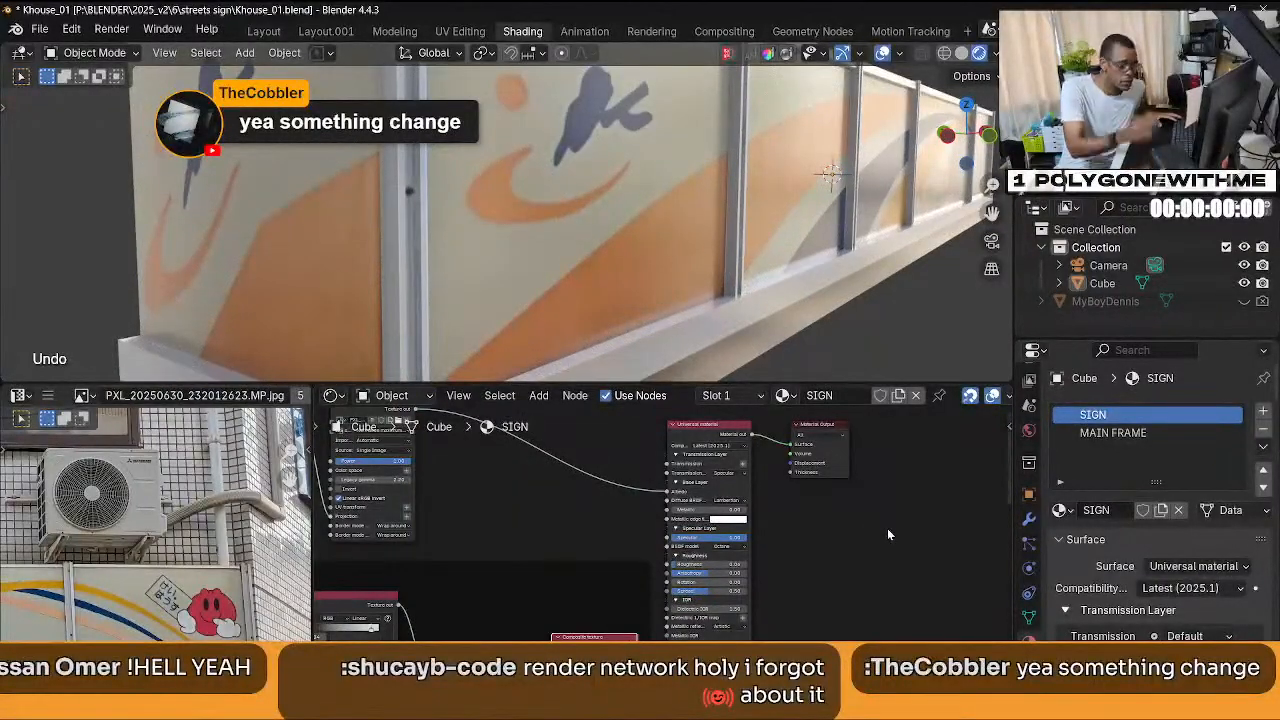
Set the BSDF model of the SIGN's Universal material back to GGX (energy preserving).
scroll(860, 566, up, 3)
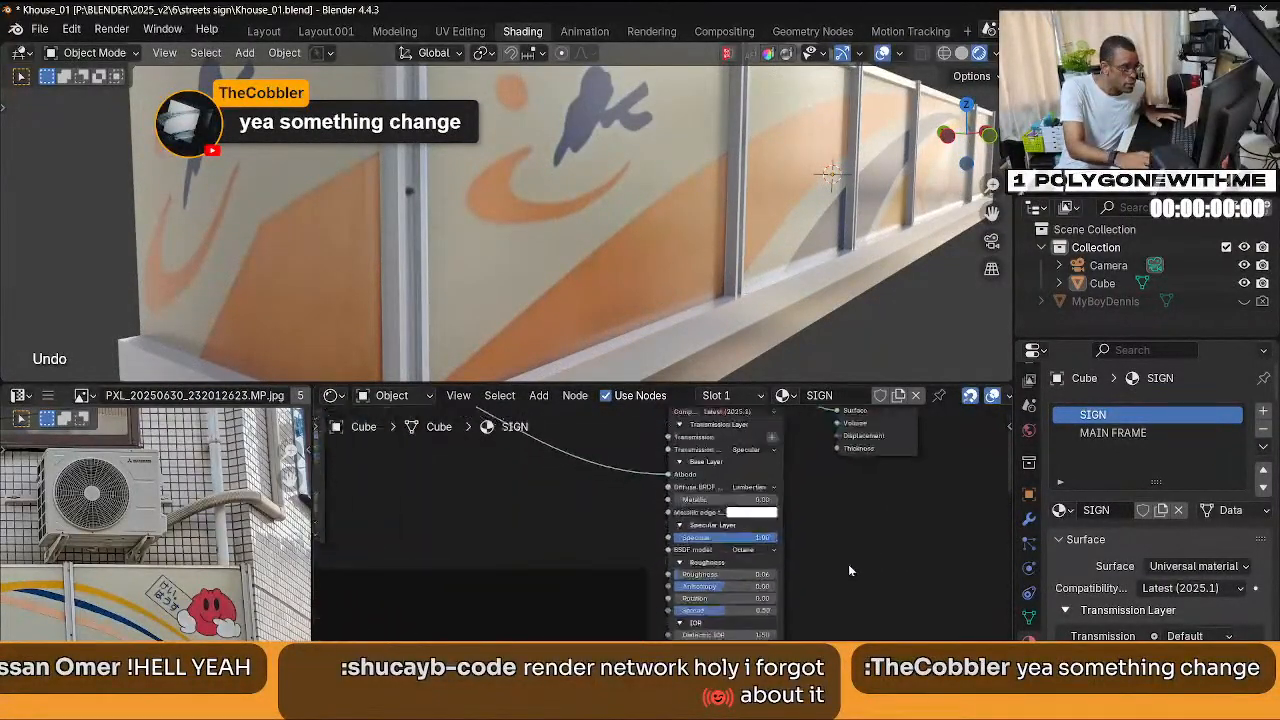
middle_drag(866, 464, 839, 494)
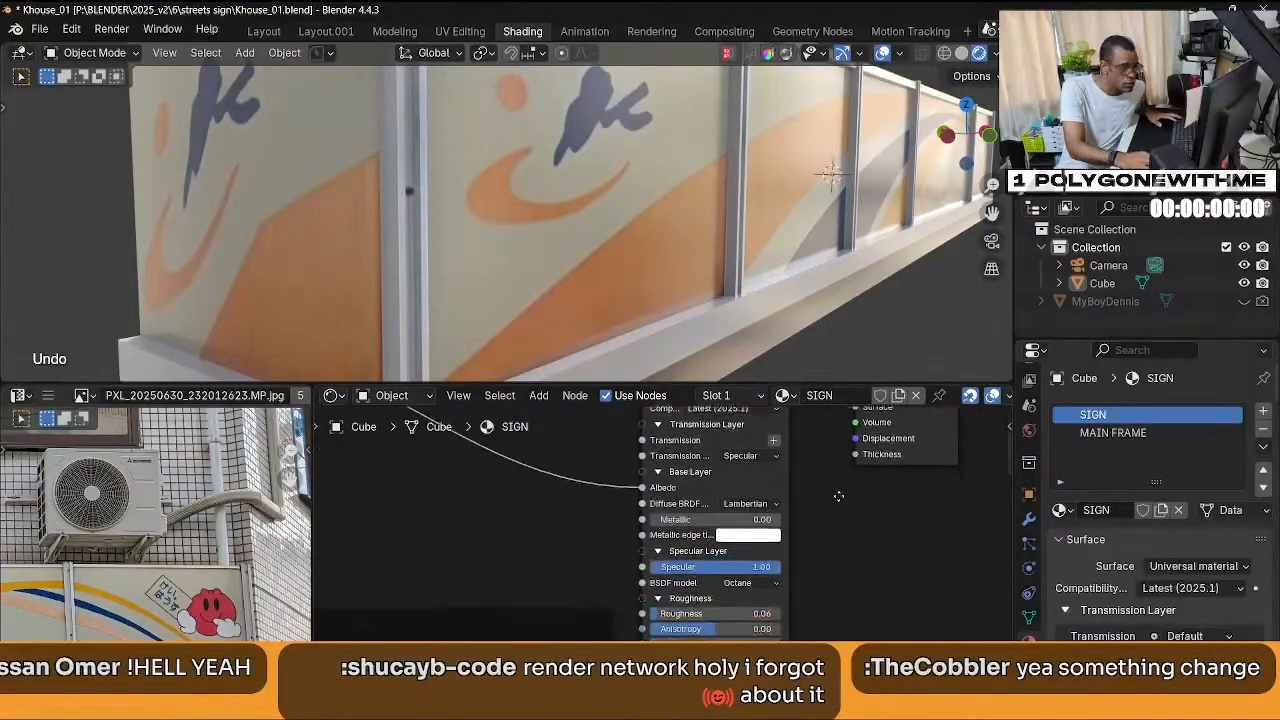
click(763, 584)
click(798, 596)
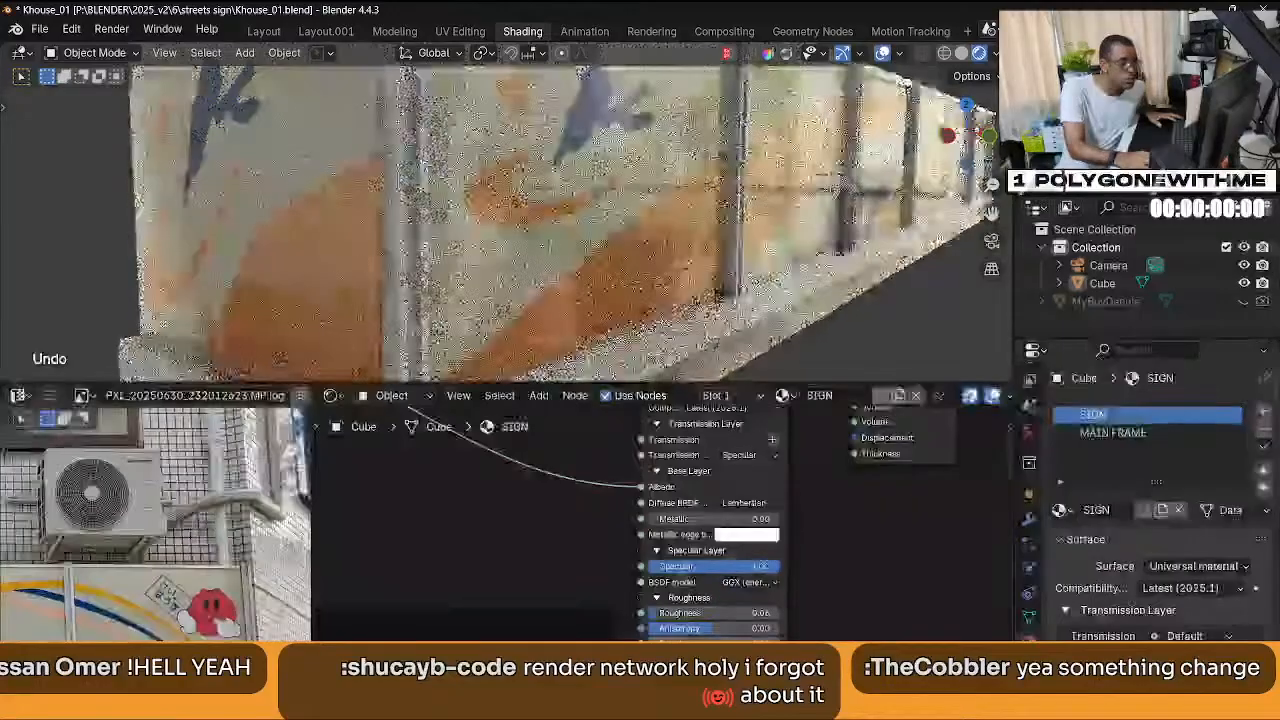
Connect the SIGN's Composite texture output to the Universal material's Roughness input and check the panels' reflections.
middle_drag(590, 660, 686, 505)
drag(708, 494, 760, 439)
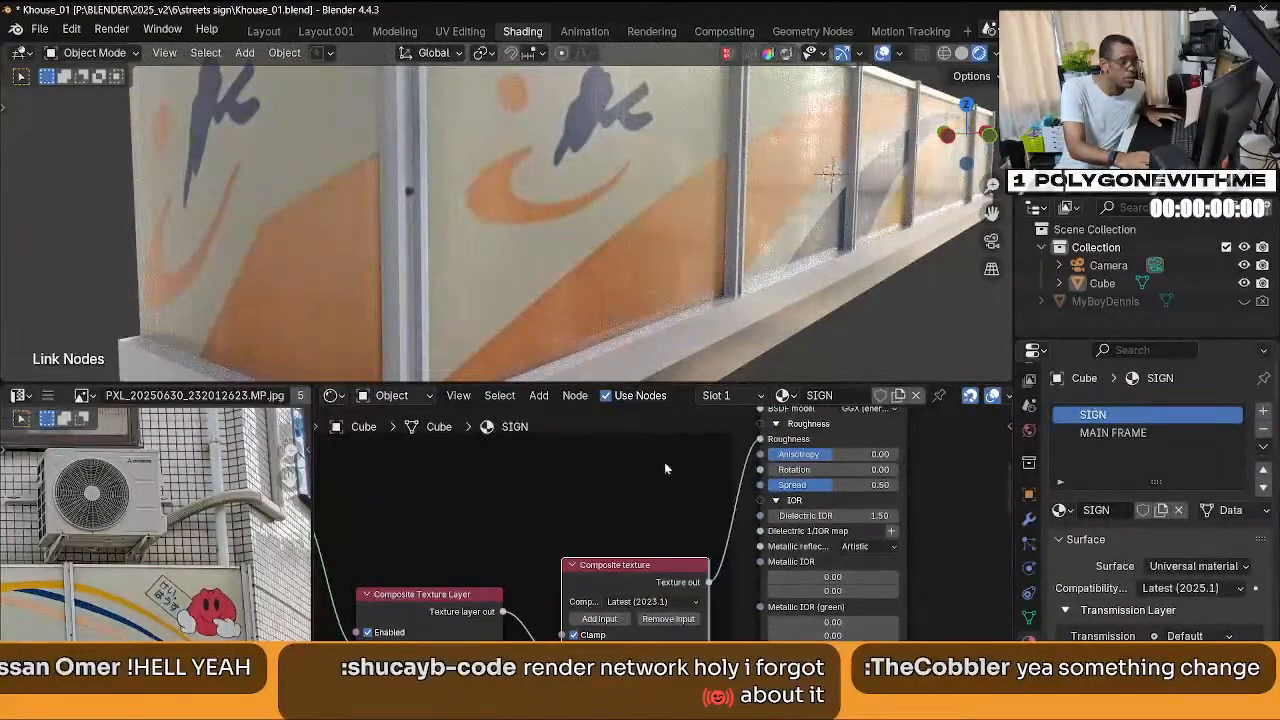
middle_drag(770, 297, 788, 298)
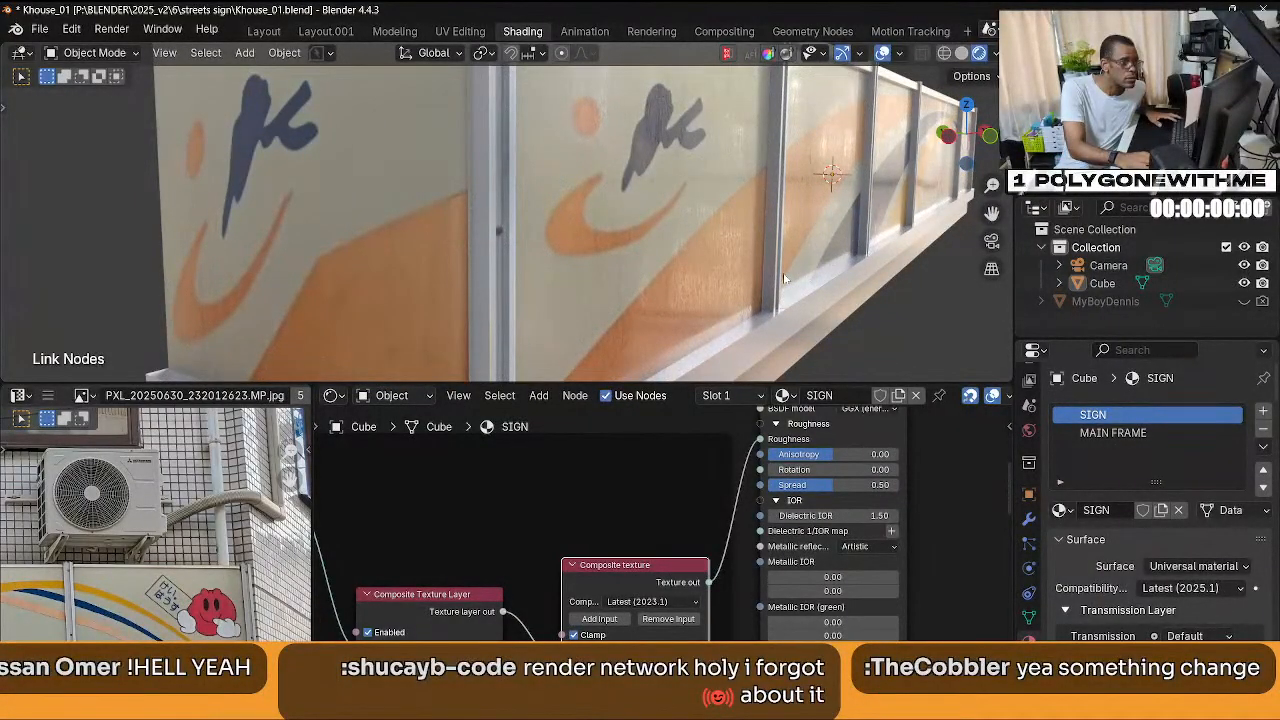
scroll(786, 280, up, 4)
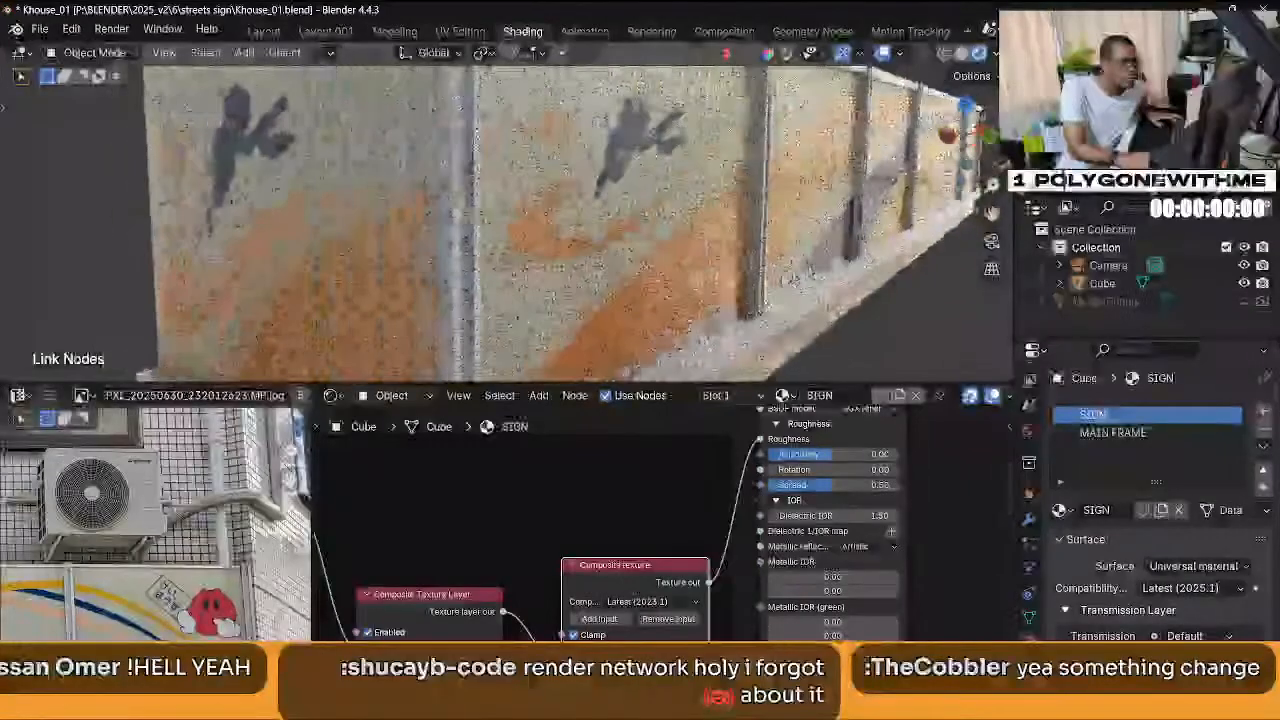
Try lowering the opacity of the SIGN material's lower Composite Texture Layer further.
mouse_move(701, 415)
middle_down()
mouse_move(671, 463)
mouse_move(720, 570)
mouse_move(764, 457)
middle_up()
middle_drag(709, 563, 766, 595)
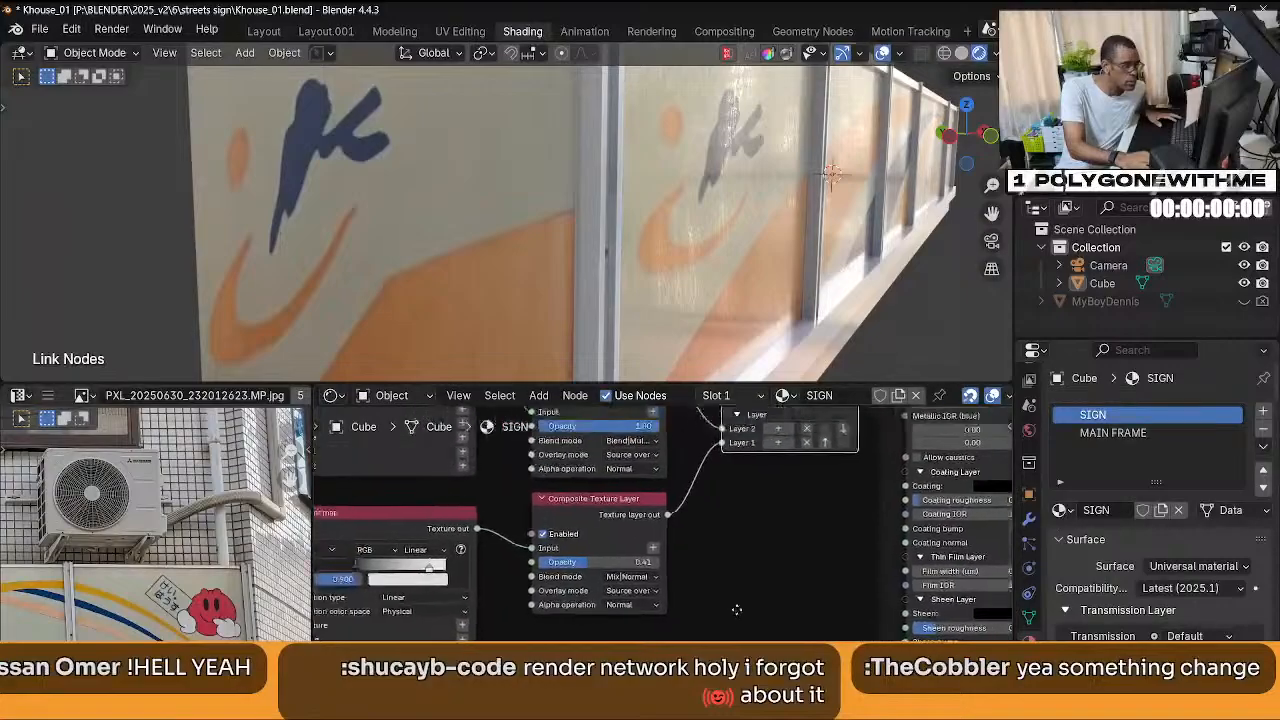
mouse_move(620, 562)
mouse_down()
mouse_move(640, 562)
mouse_move(608, 562)
mouse_up()
scroll(770, 320, down, 3)
key(ctrl+z)
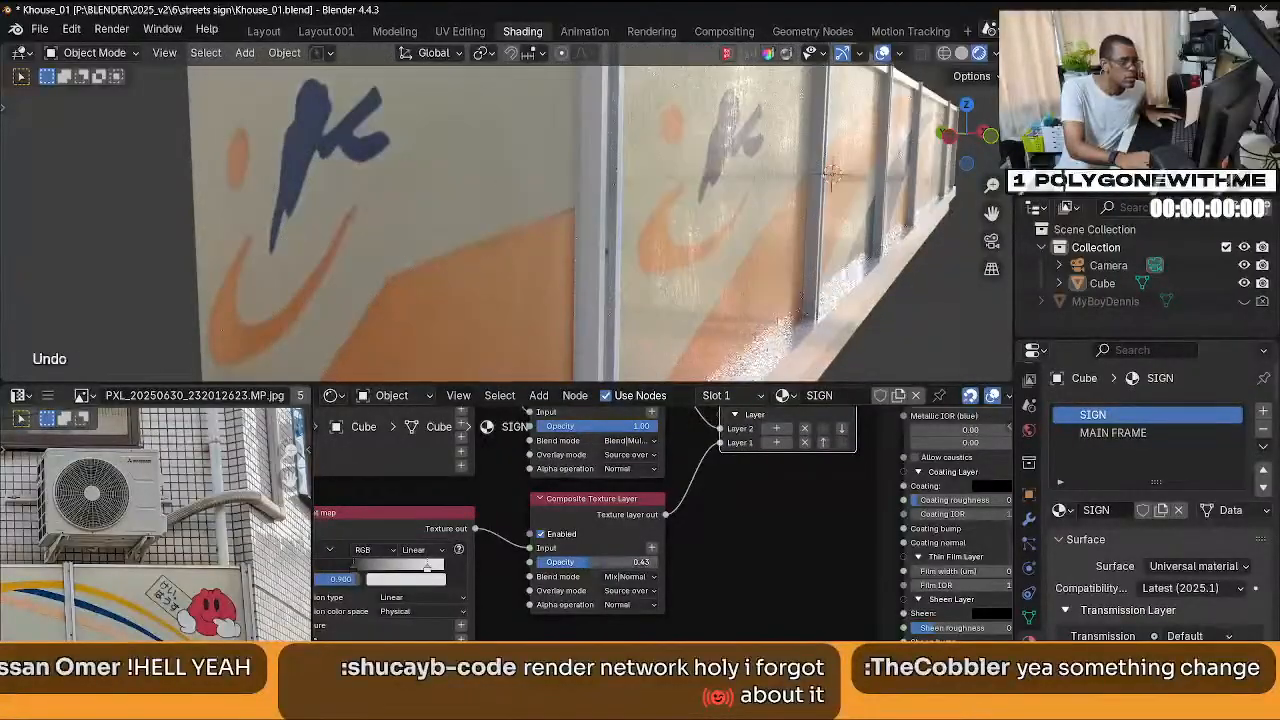
Move the SIGN's Noise texture node slightly lower beside its transformation nodes and review the whole sign.
scroll(770, 320, down, 5)
middle_drag(770, 320, 823, 289)
middle_drag(668, 550, 686, 528)
drag(628, 458, 636, 504)
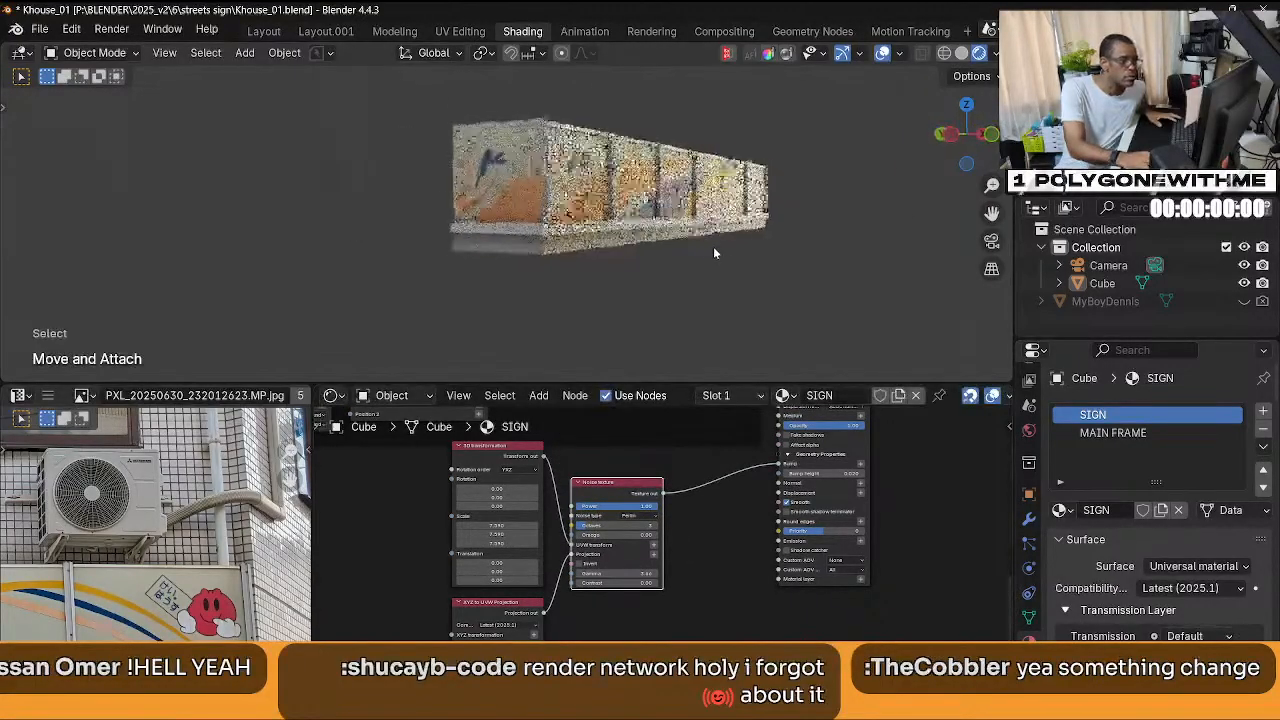
scroll(750, 255, up, 5)
scroll(754, 267, down, 6)
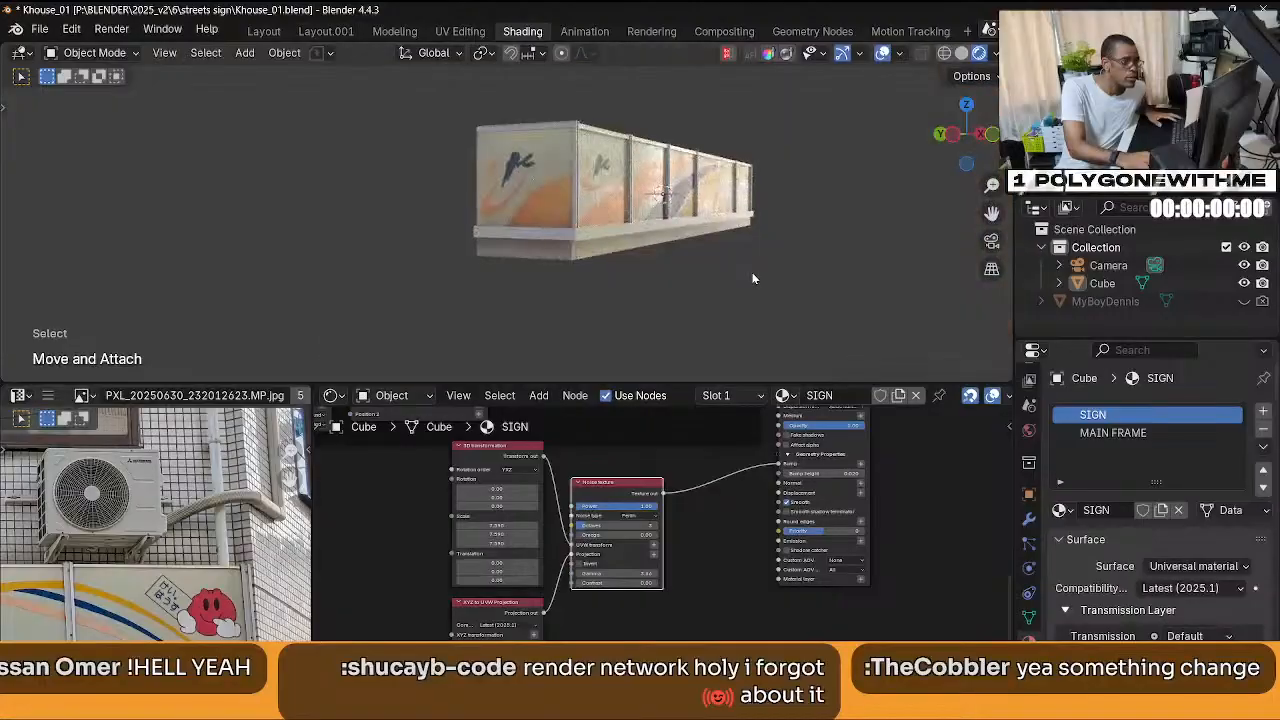
Try raising the bump height on the SIGN's Universal material, checking the panel surface up close.
scroll(750, 275, up, 4)
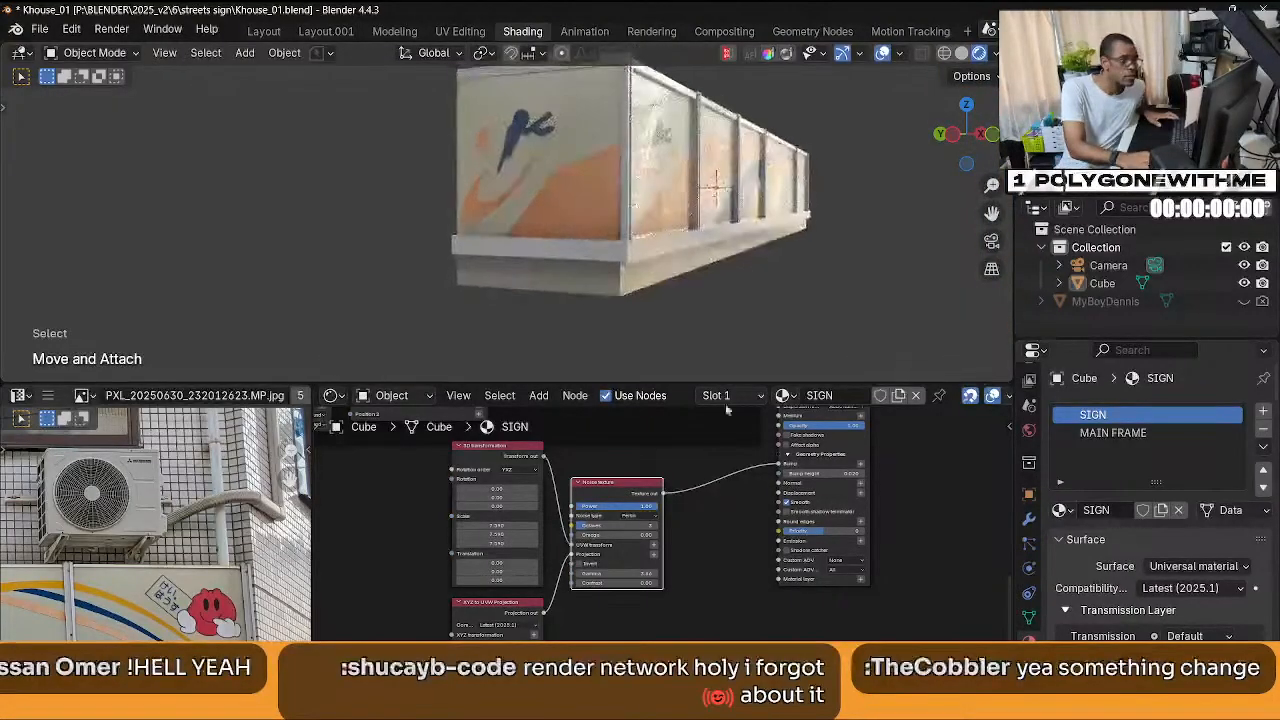
scroll(643, 534, up, 1)
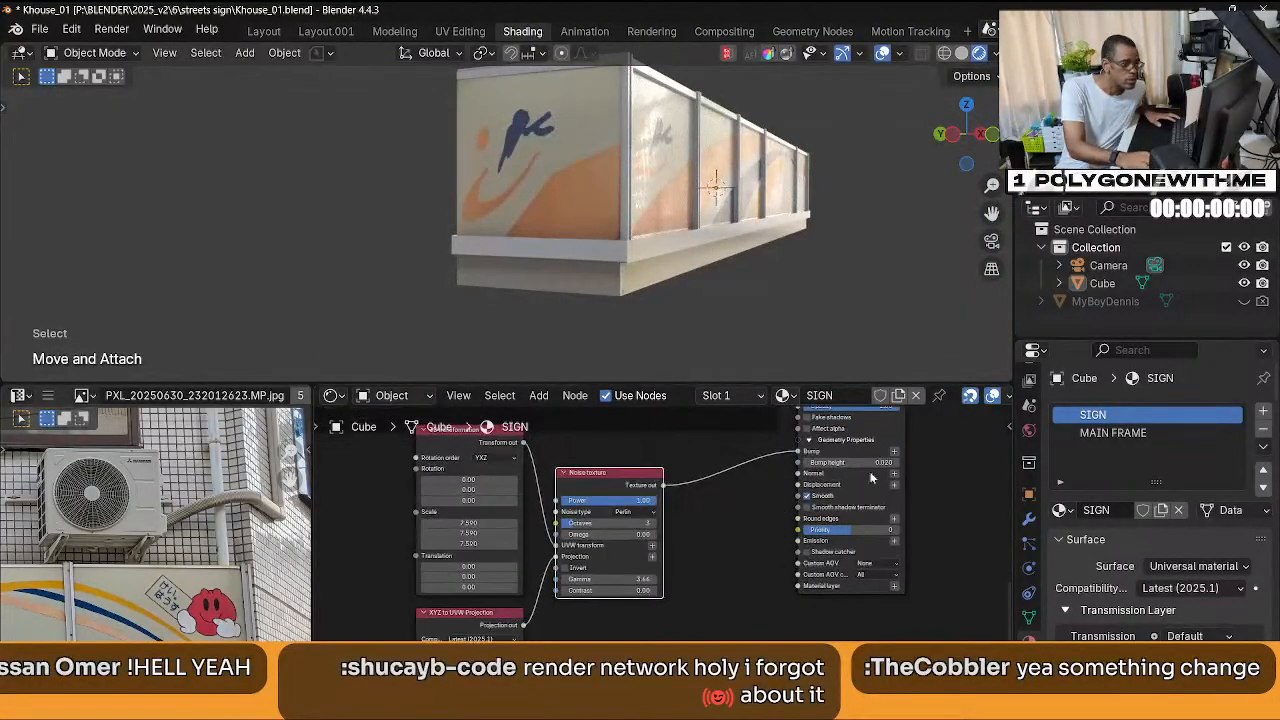
drag(869, 468, 885, 468)
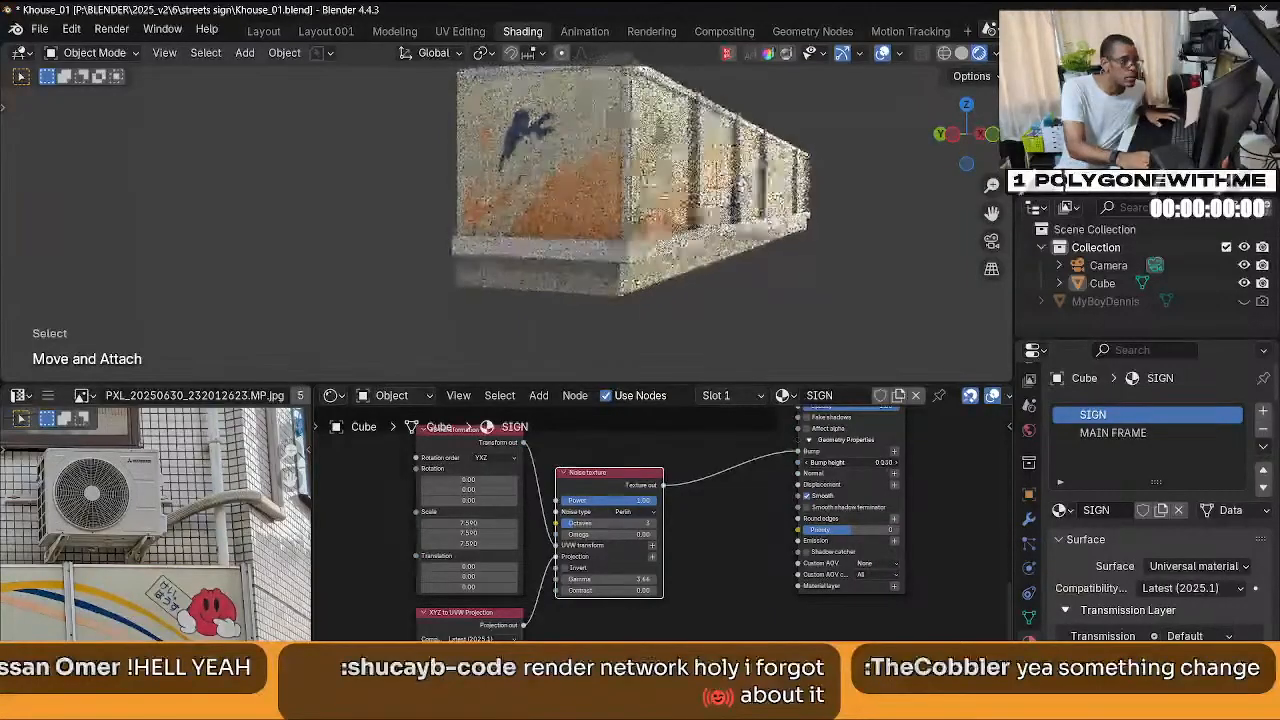
key(ctrl+z)
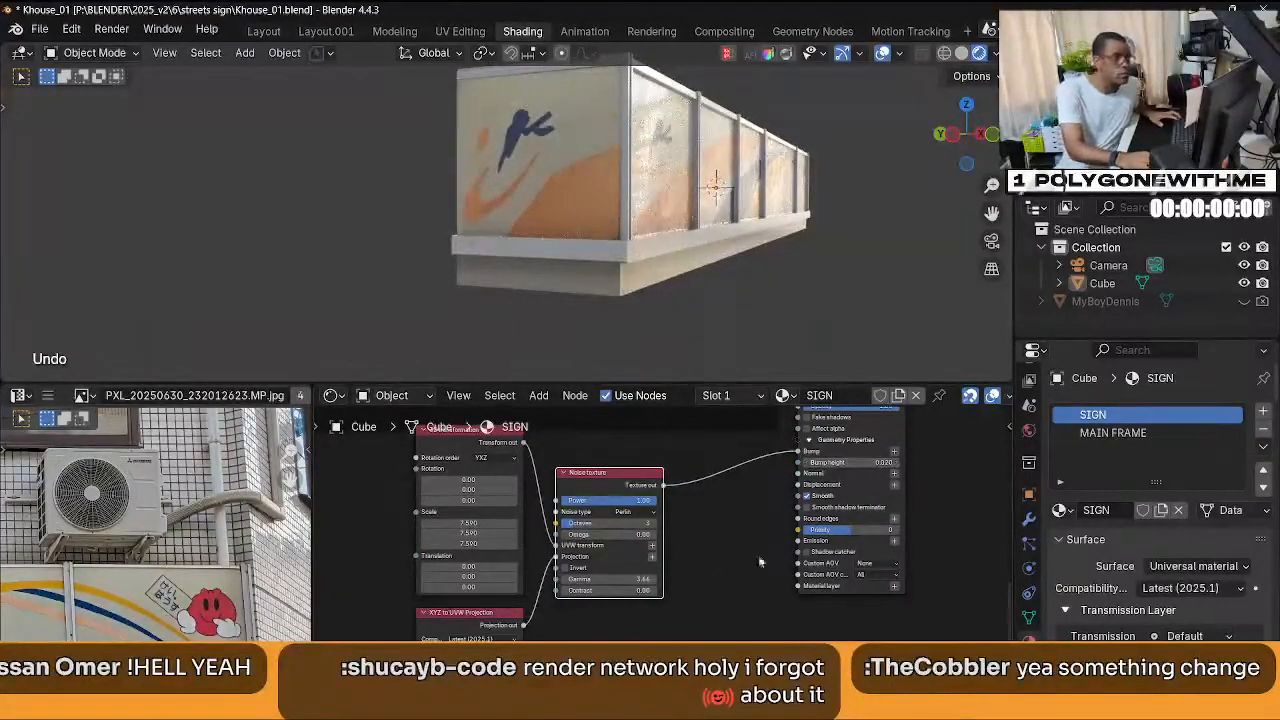
scroll(760, 562, down, 3)
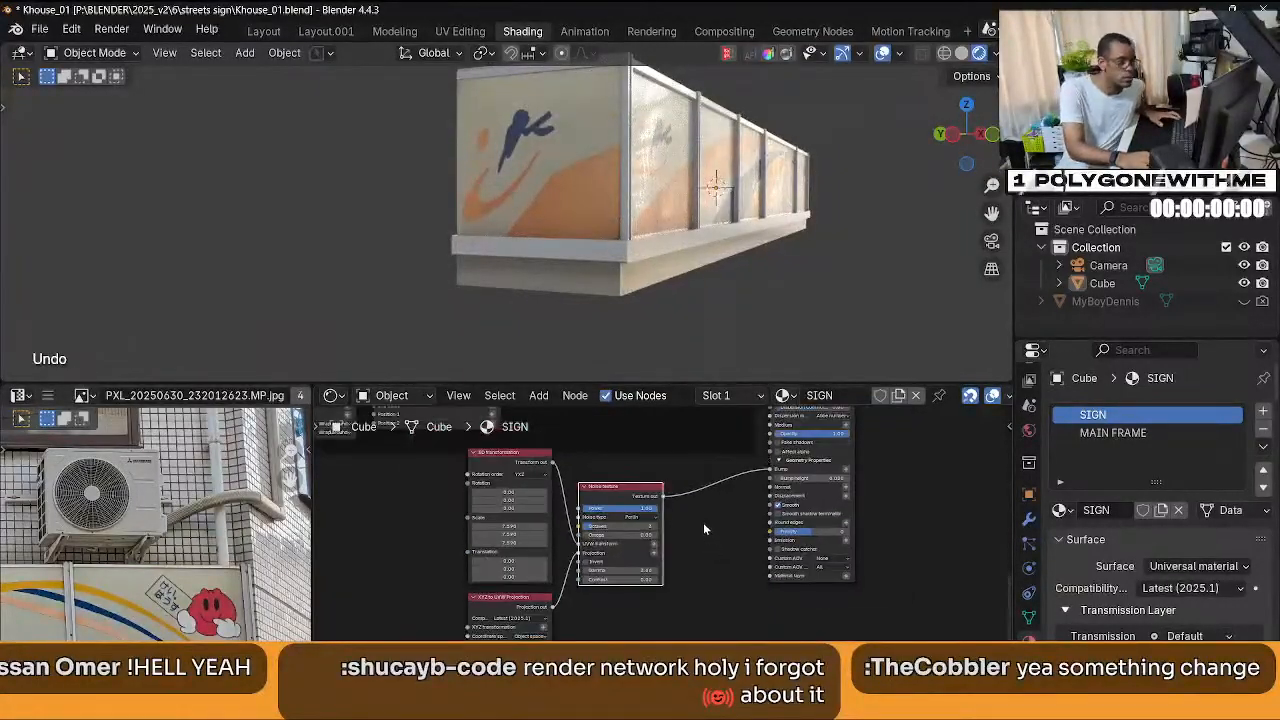
Set the BSDF model of the MAIN FRAME's Universal material to GGX (energy preserving).
click(1135, 434)
middle_drag(688, 238, 700, 276)
middle_drag(679, 454, 652, 664)
scroll(680, 546, up, 1)
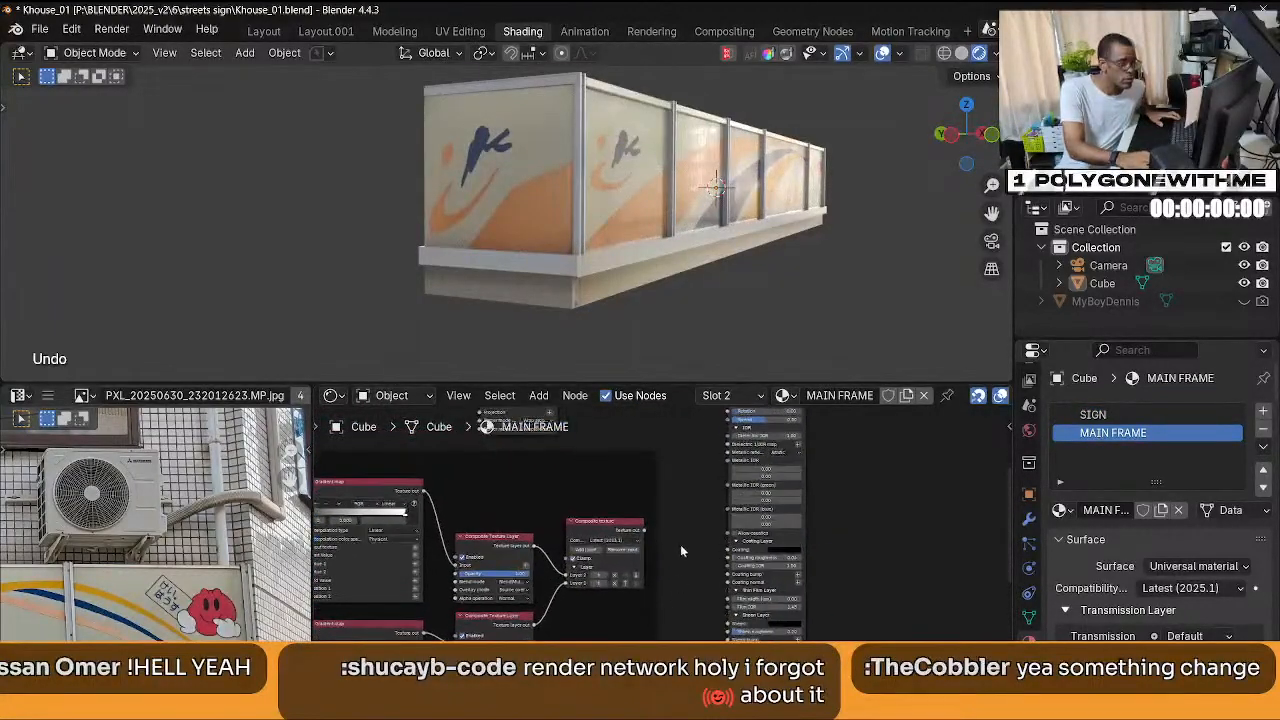
middle_drag(680, 544, 744, 520)
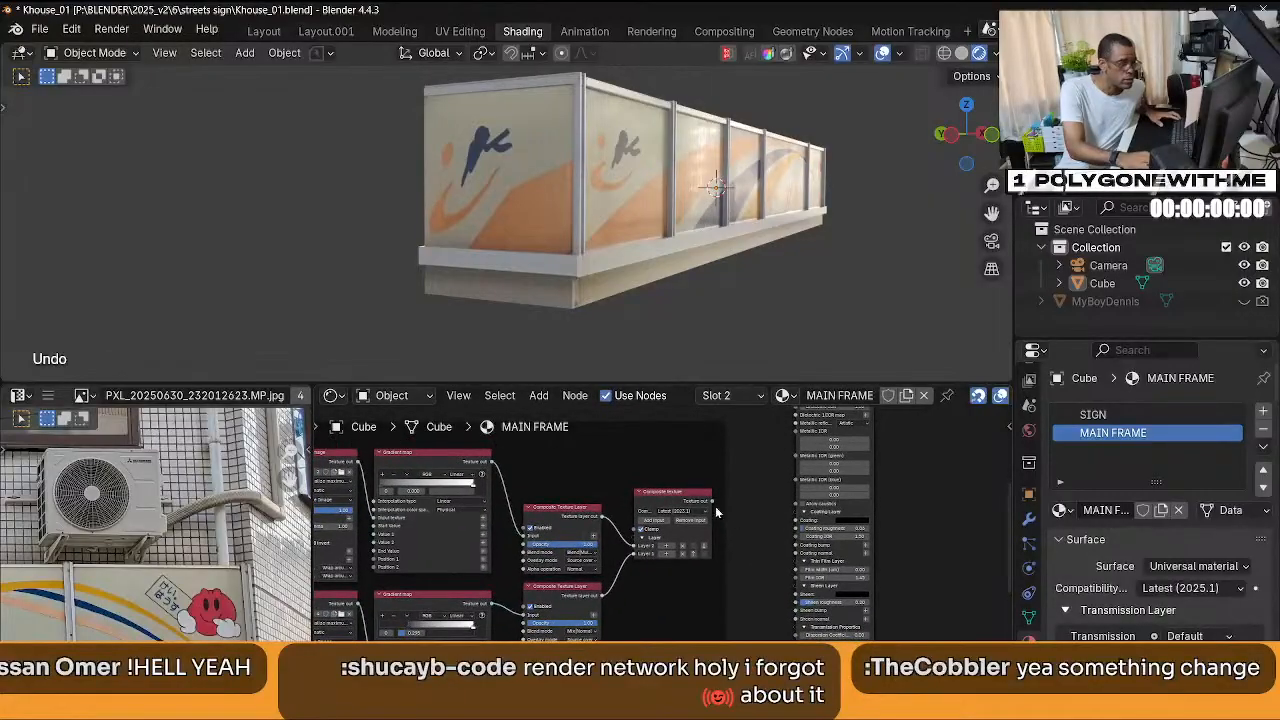
click(709, 504)
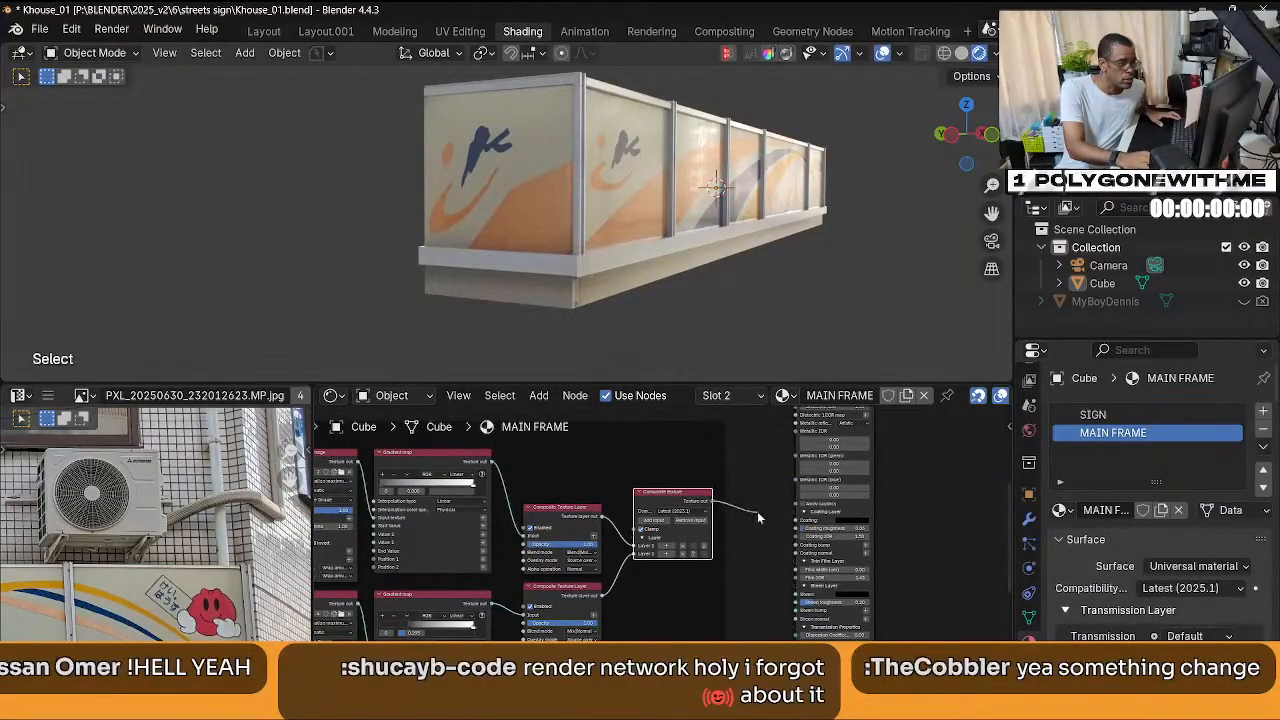
drag(788, 486, 797, 417)
drag(766, 562, 766, 532)
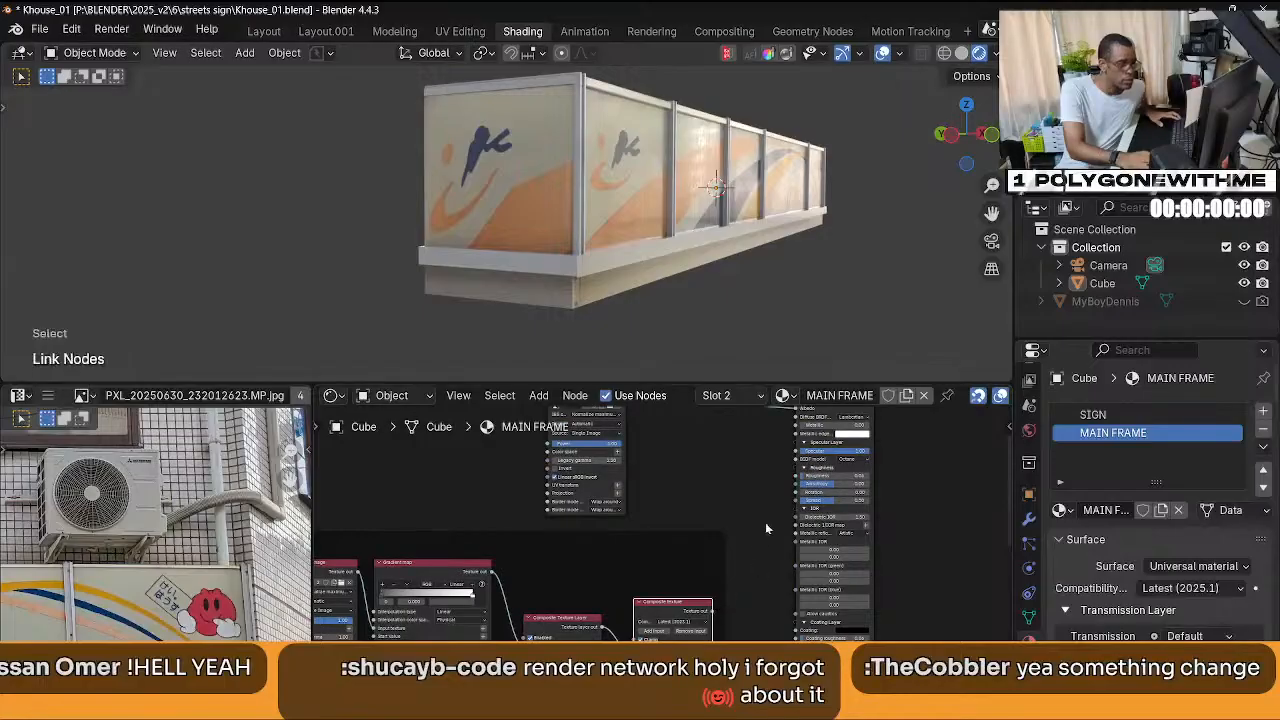
click(846, 467)
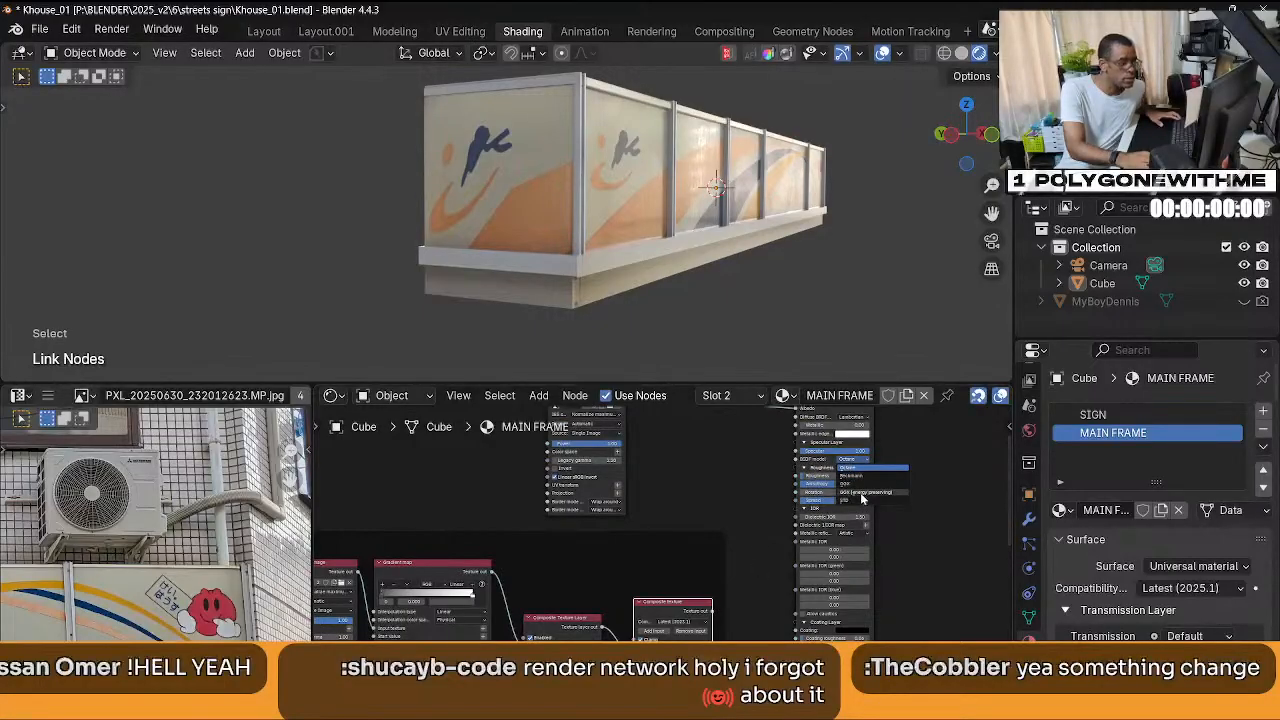
click(863, 494)
drag(712, 611, 757, 516)
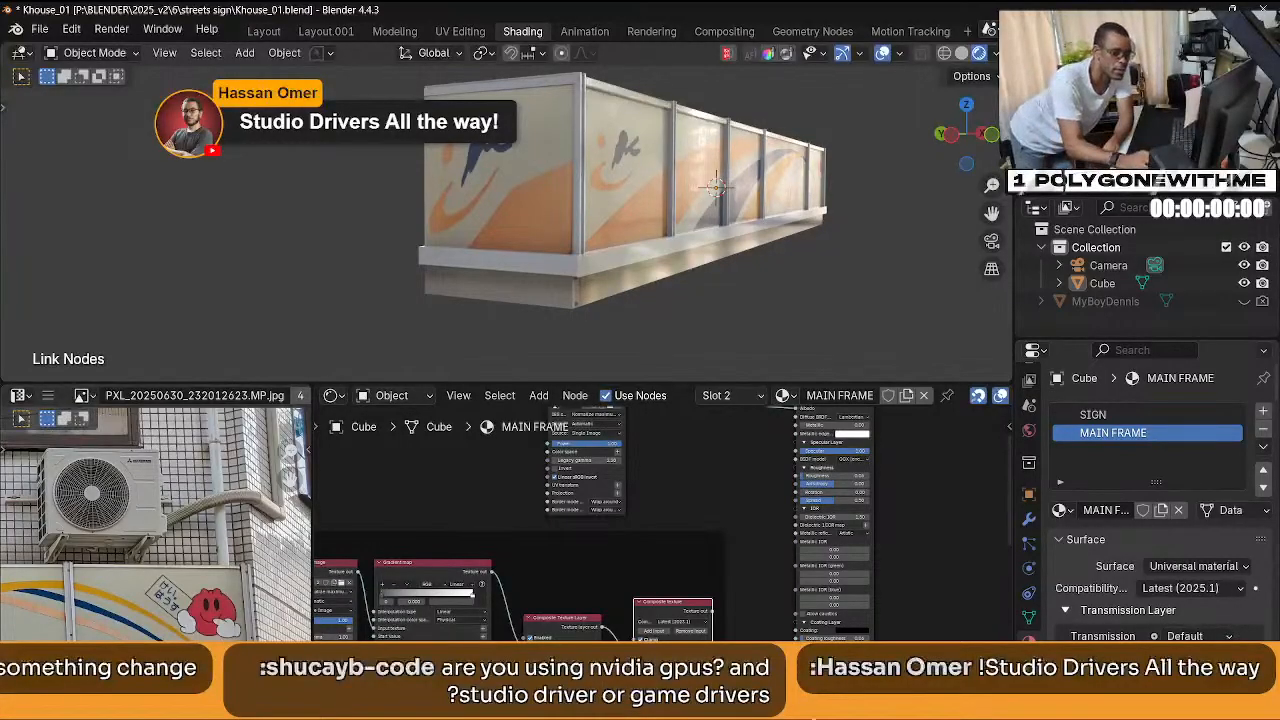
scroll(1033, 474, up, 3)
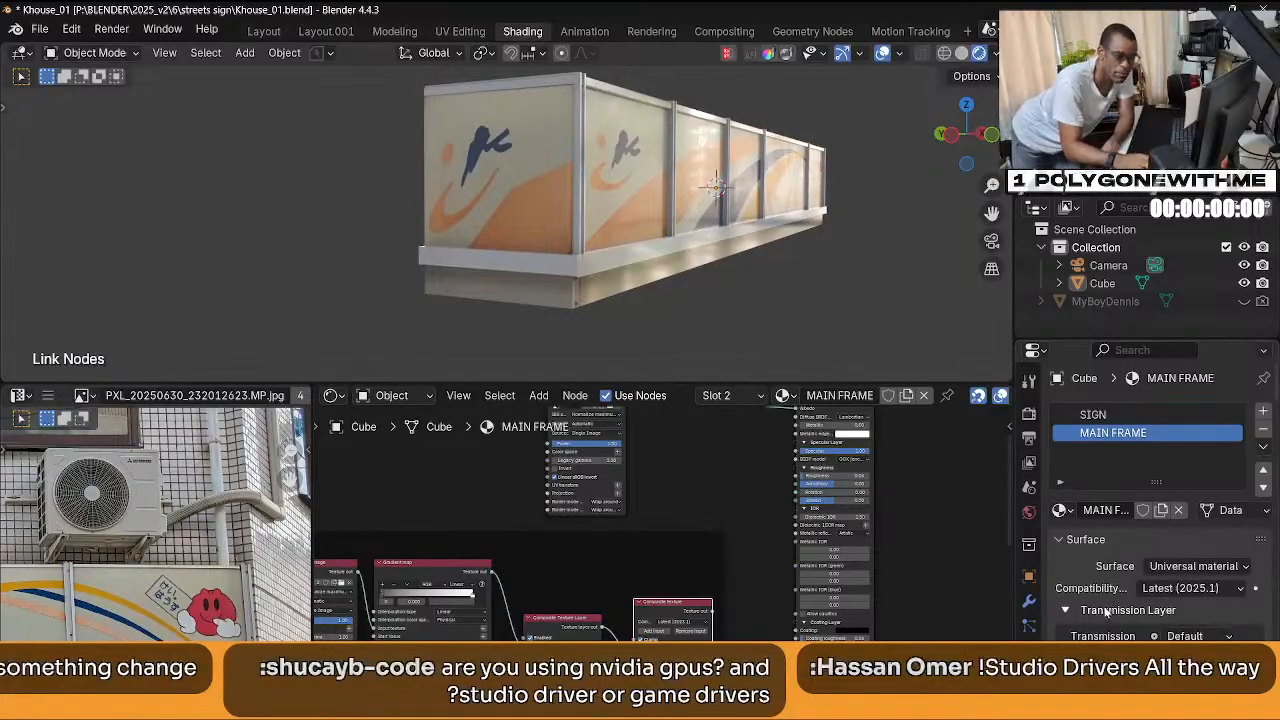
scroll(1105, 600, down, 4)
scroll(1110, 572, down, 13)
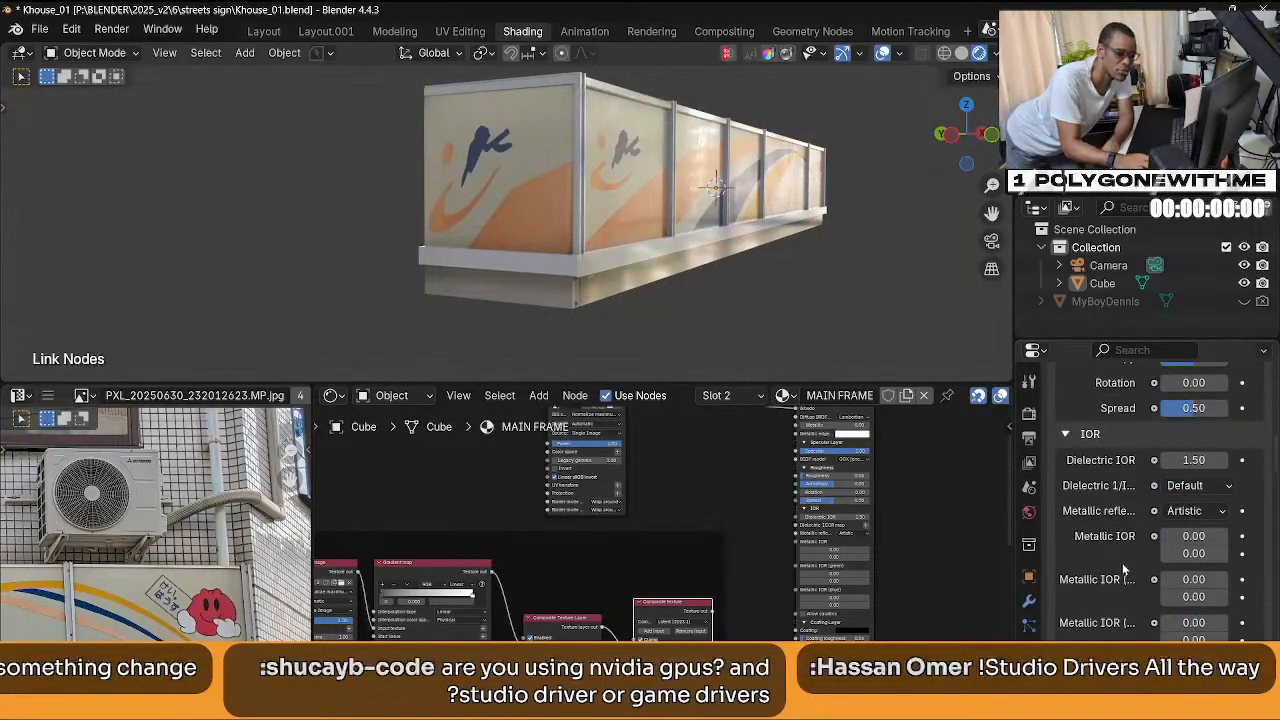
scroll(1122, 564, up, 10)
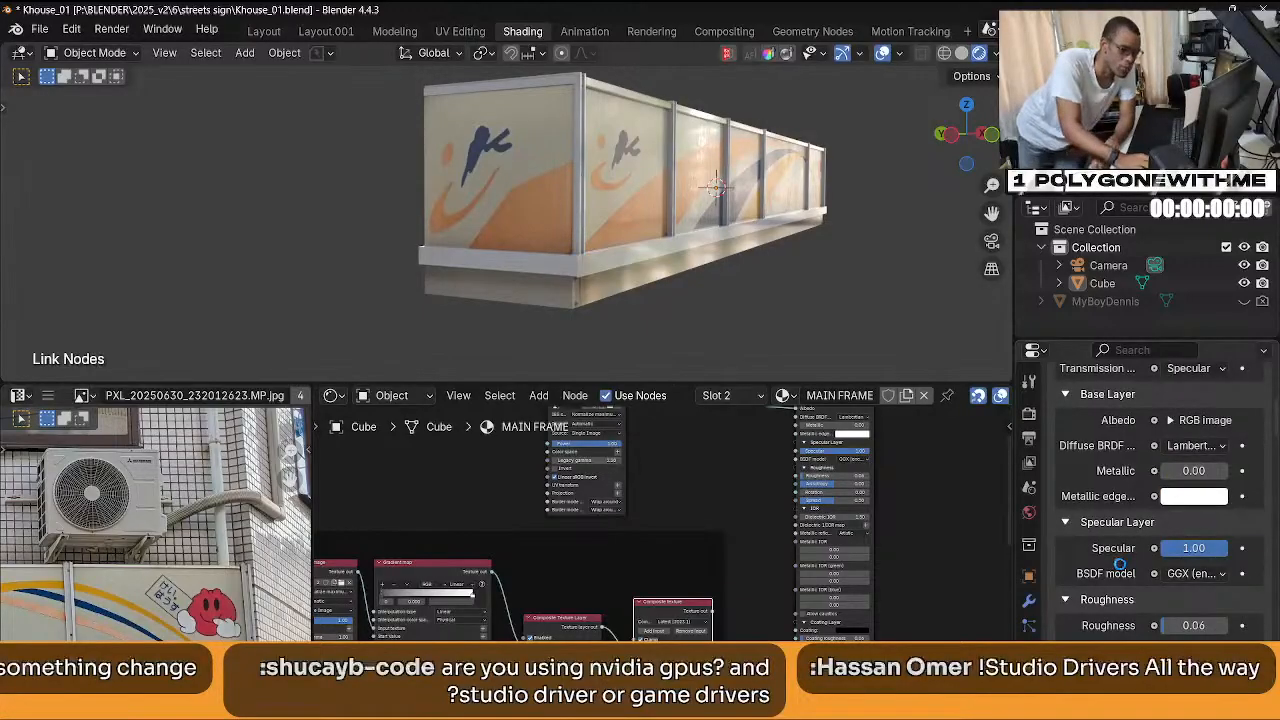
scroll(1120, 566, up, 3)
scroll(1120, 566, up, 5)
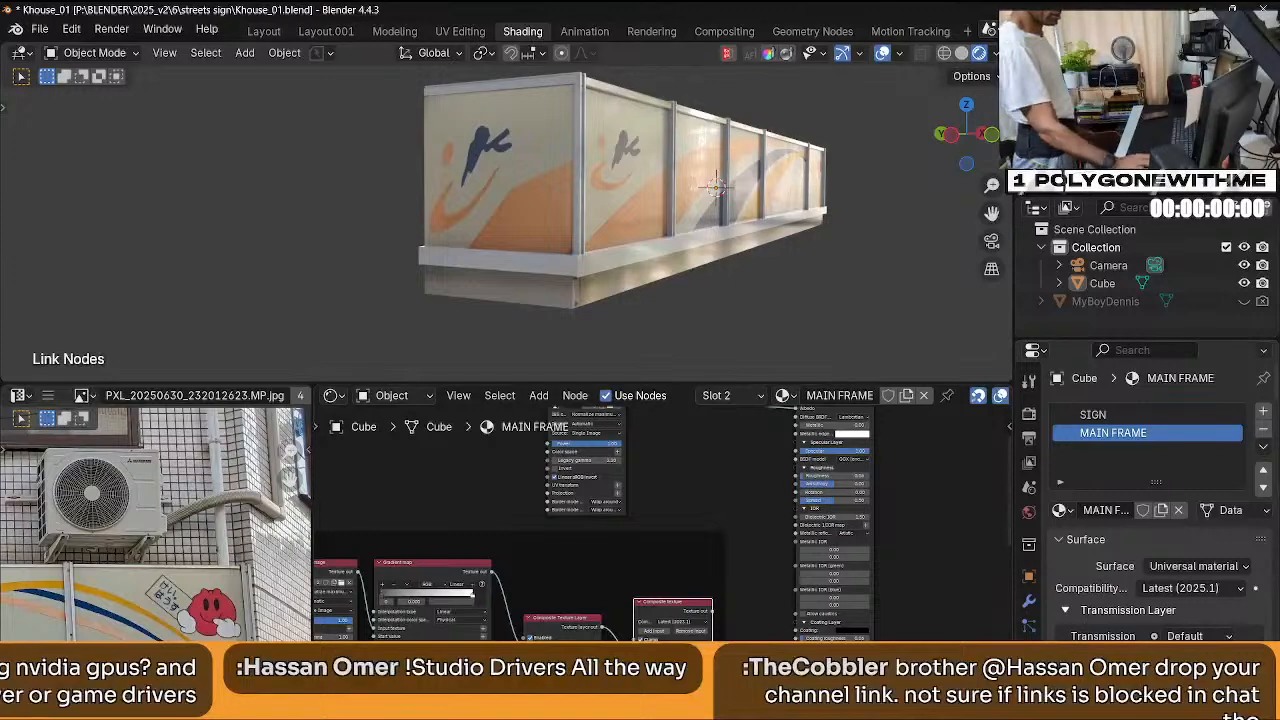
key(super)
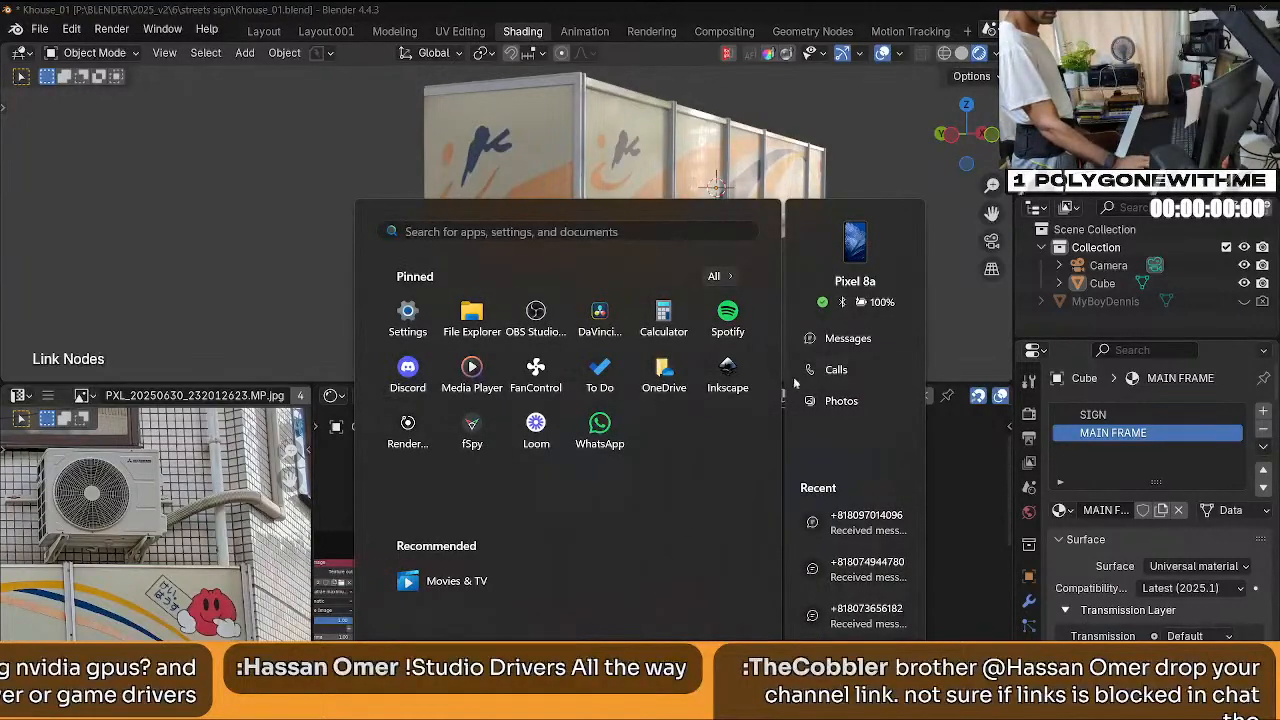
key(super)
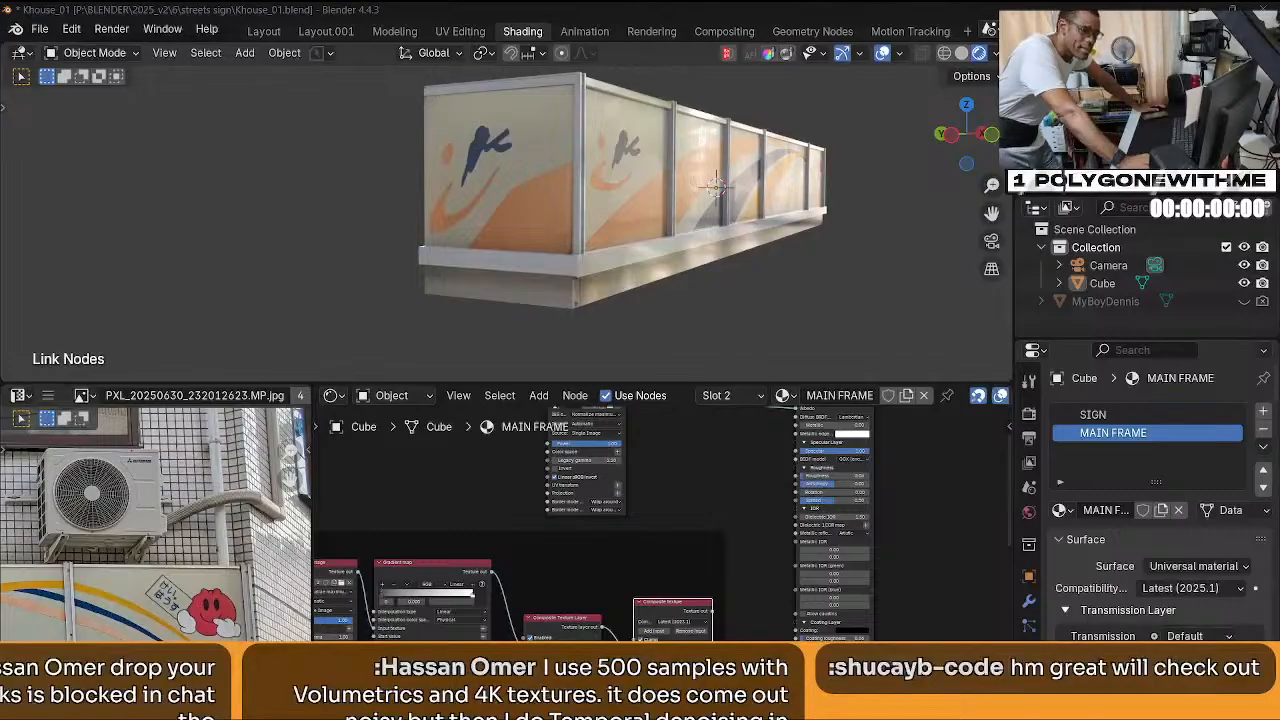
Connect the MAIN FRAME's Composite texture output to the Universal material's Roughness input.
scroll(660, 460, up, 3)
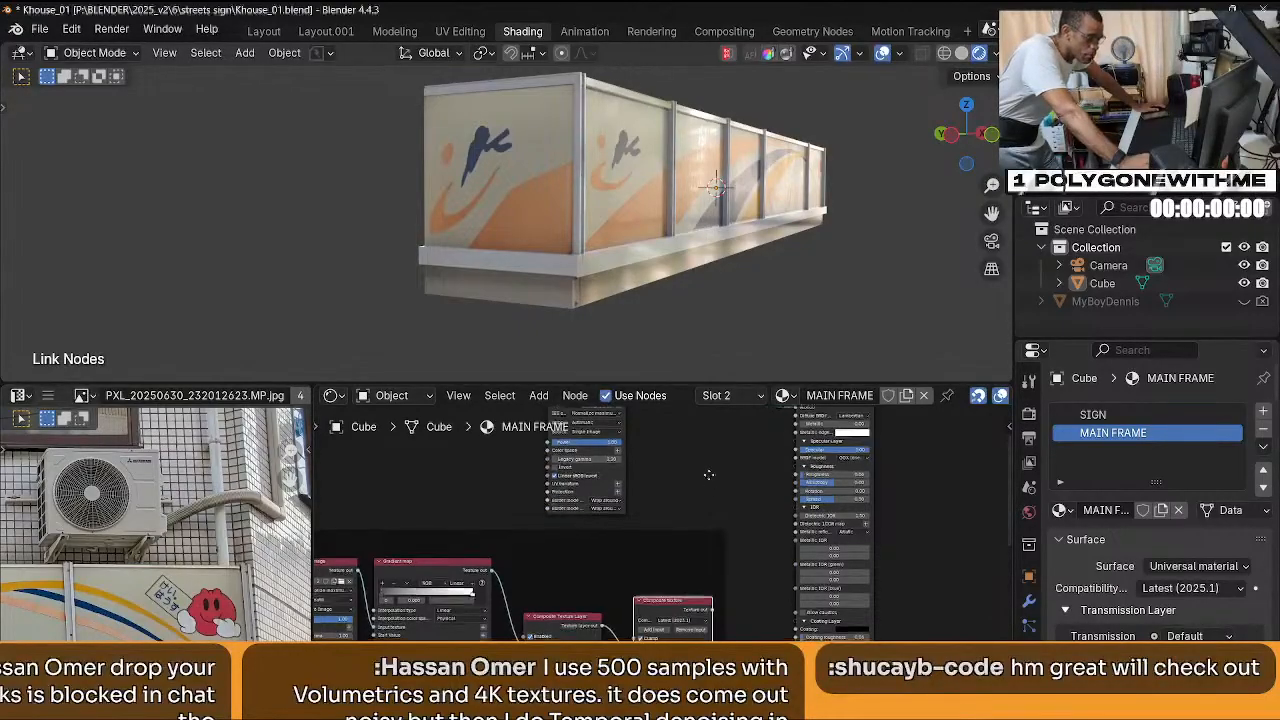
middle_drag(781, 636, 712, 601)
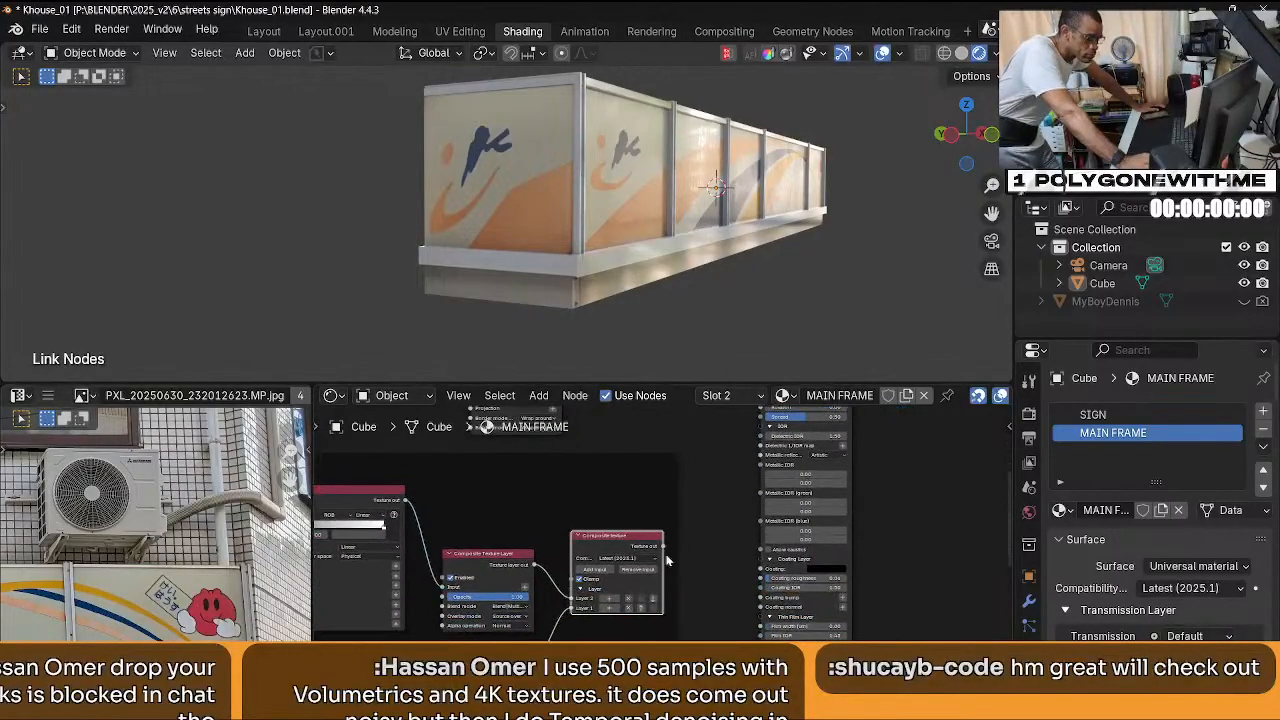
drag(664, 556, 761, 455)
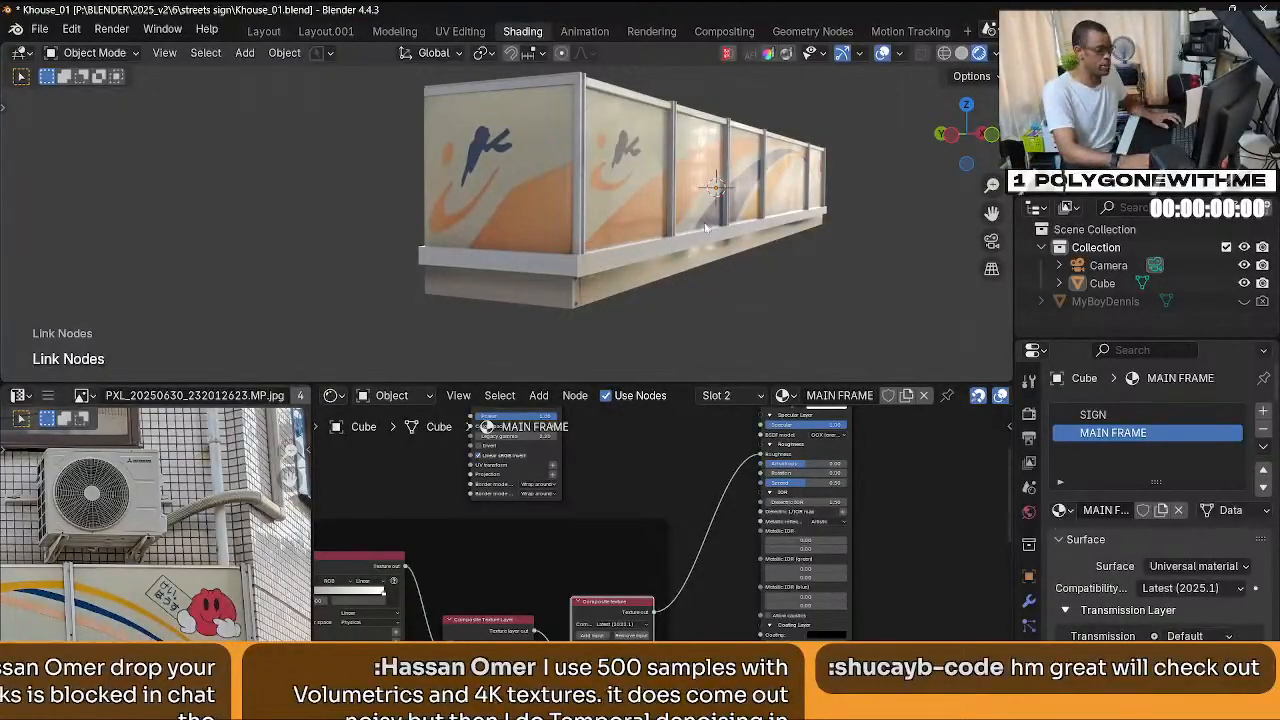
Make the grunge and photo images in the MAIN FRAME's roughness texture nodes single-user copies.
middle_drag(608, 602, 734, 531)
middle_drag(648, 533, 760, 527)
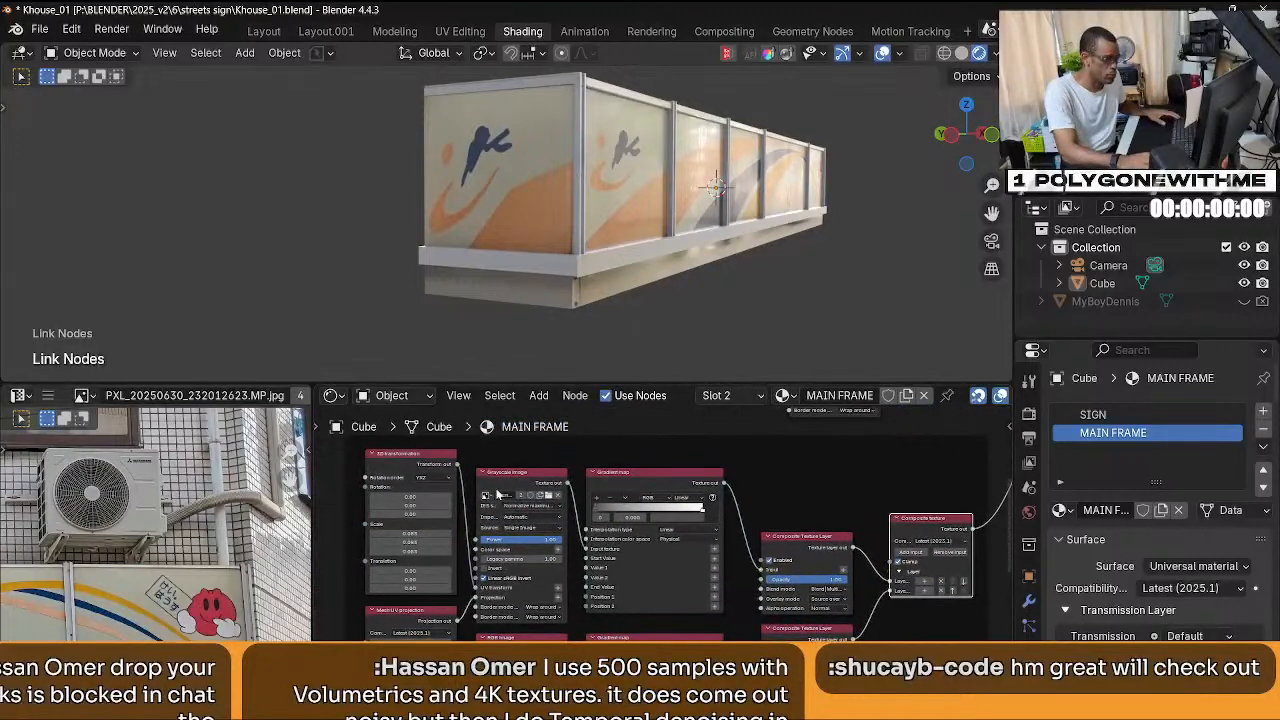
scroll(526, 505, up, 4)
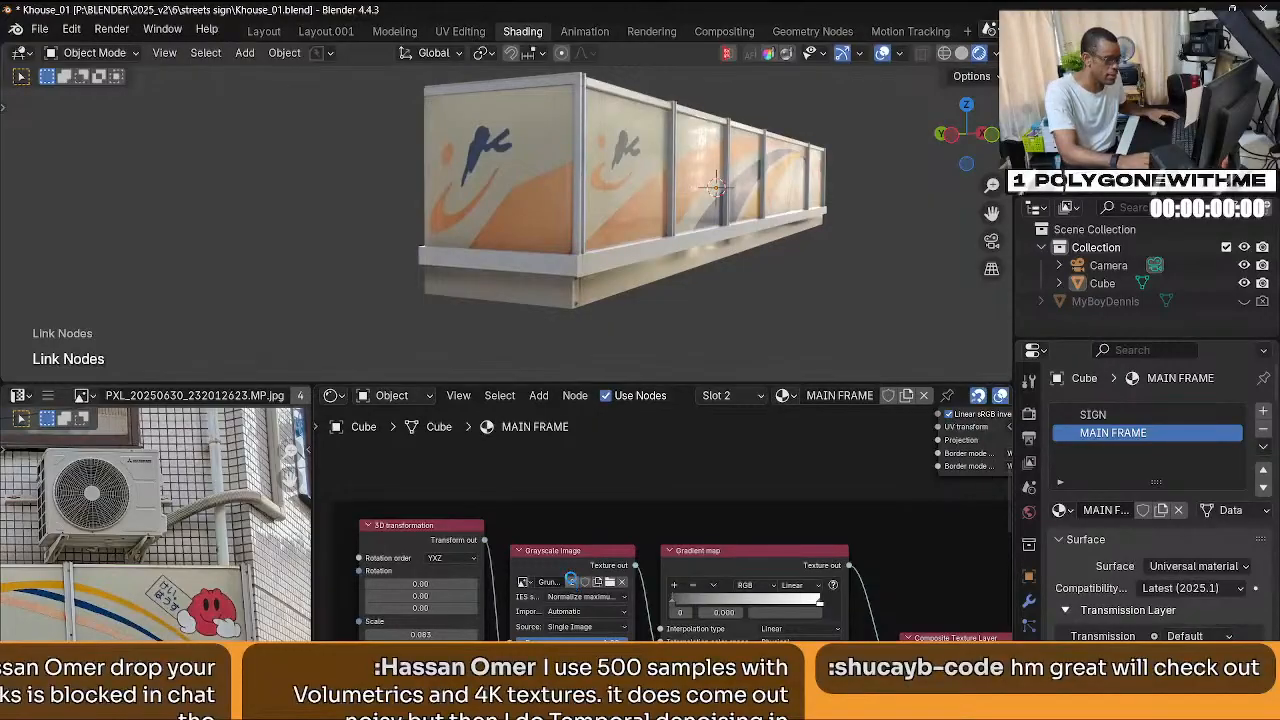
key(ctrl+z)
key(ctrl+z)
key(ctrl+z)
key(ctrl+z)
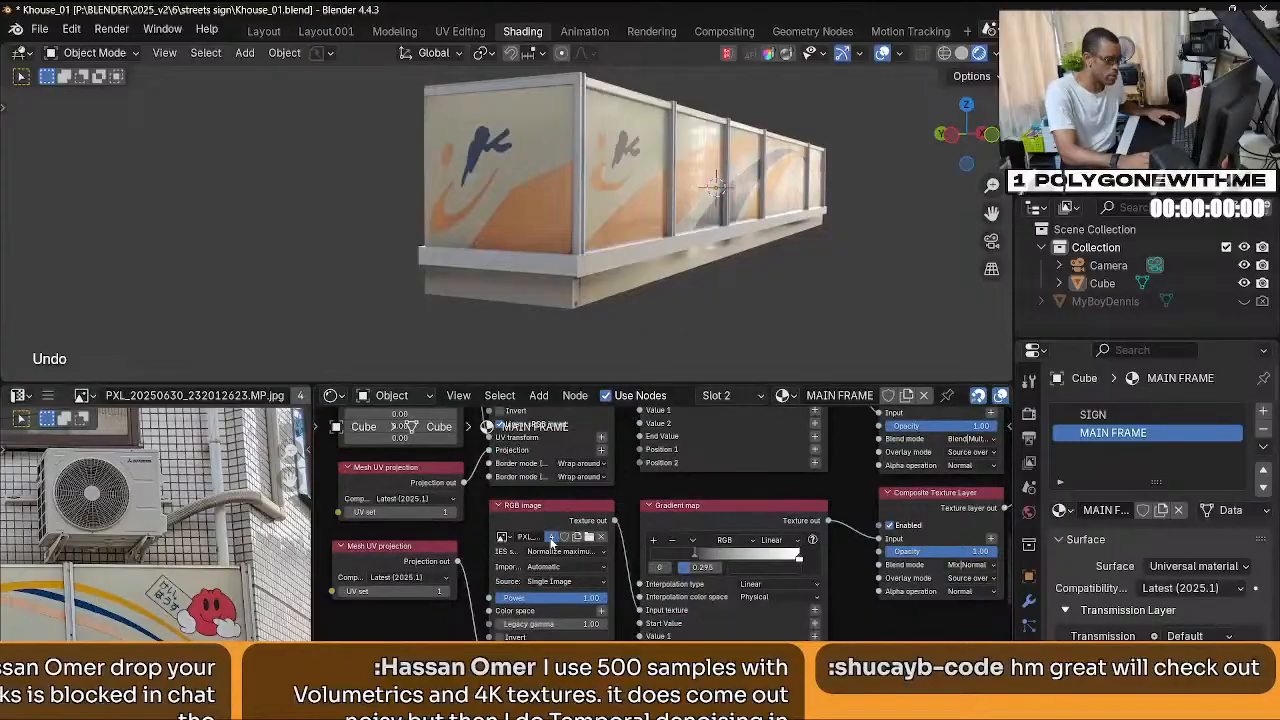
key(ctrl+z)
key(ctrl+z)
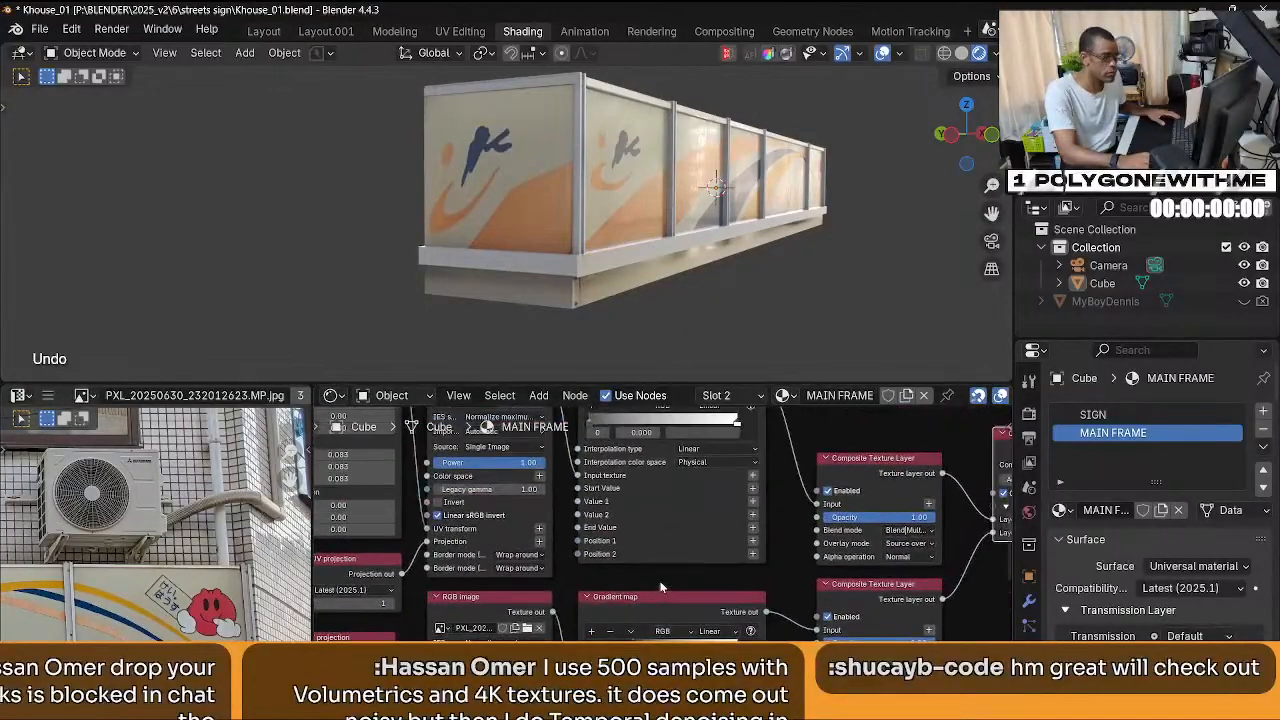
Remove the lower, photo-based layer's input from the MAIN FRAME's Composite texture node.
scroll(660, 587, down, 4)
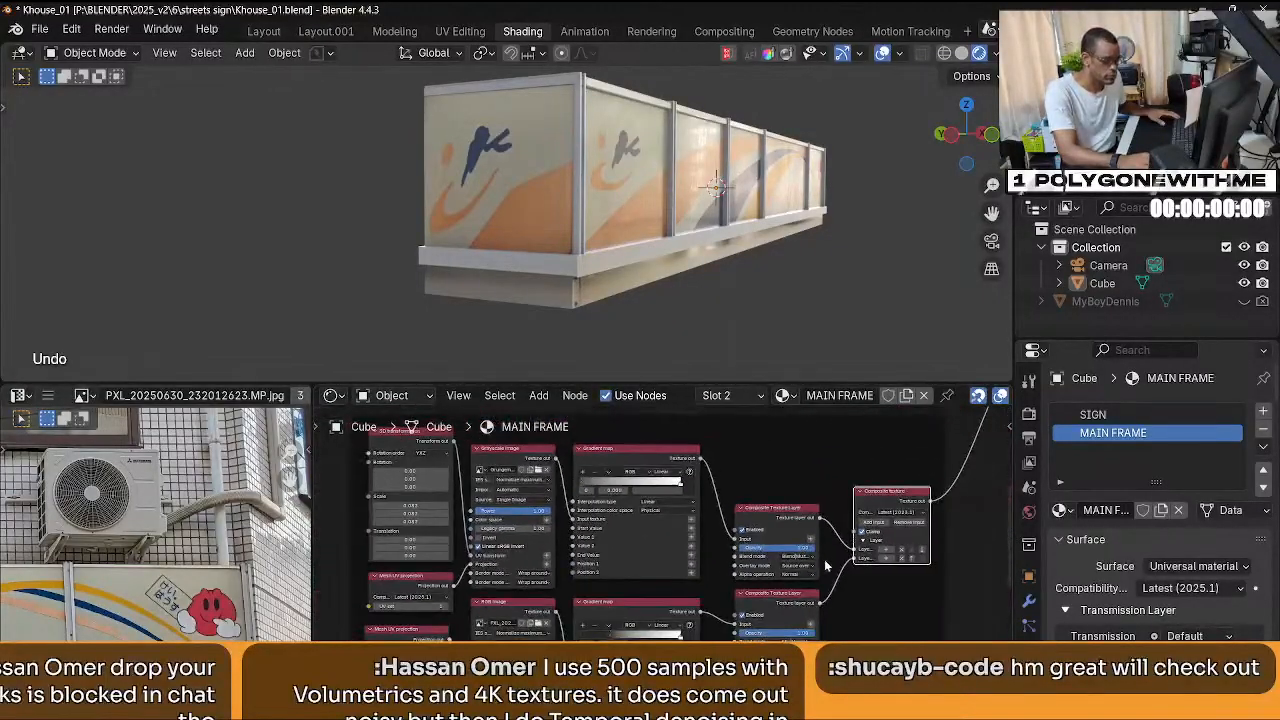
scroll(825, 566, up, 2)
middle_drag(814, 571, 844, 581)
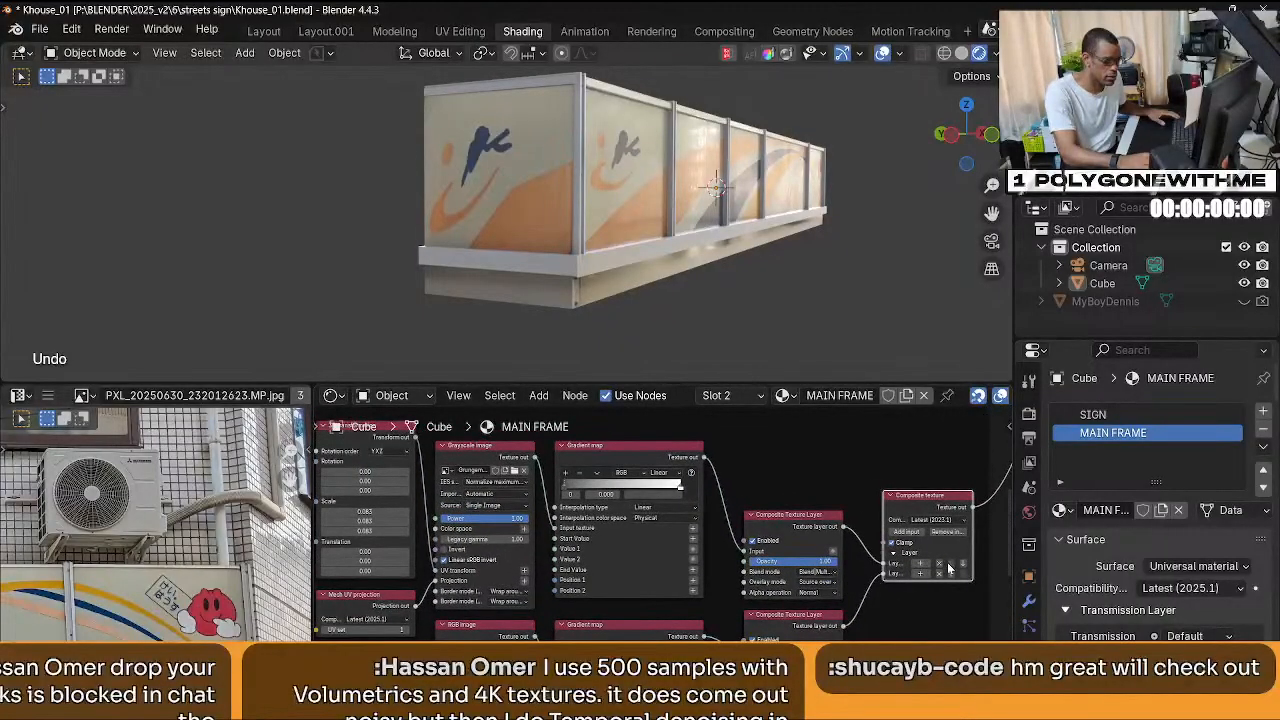
middle_drag(856, 593, 790, 590)
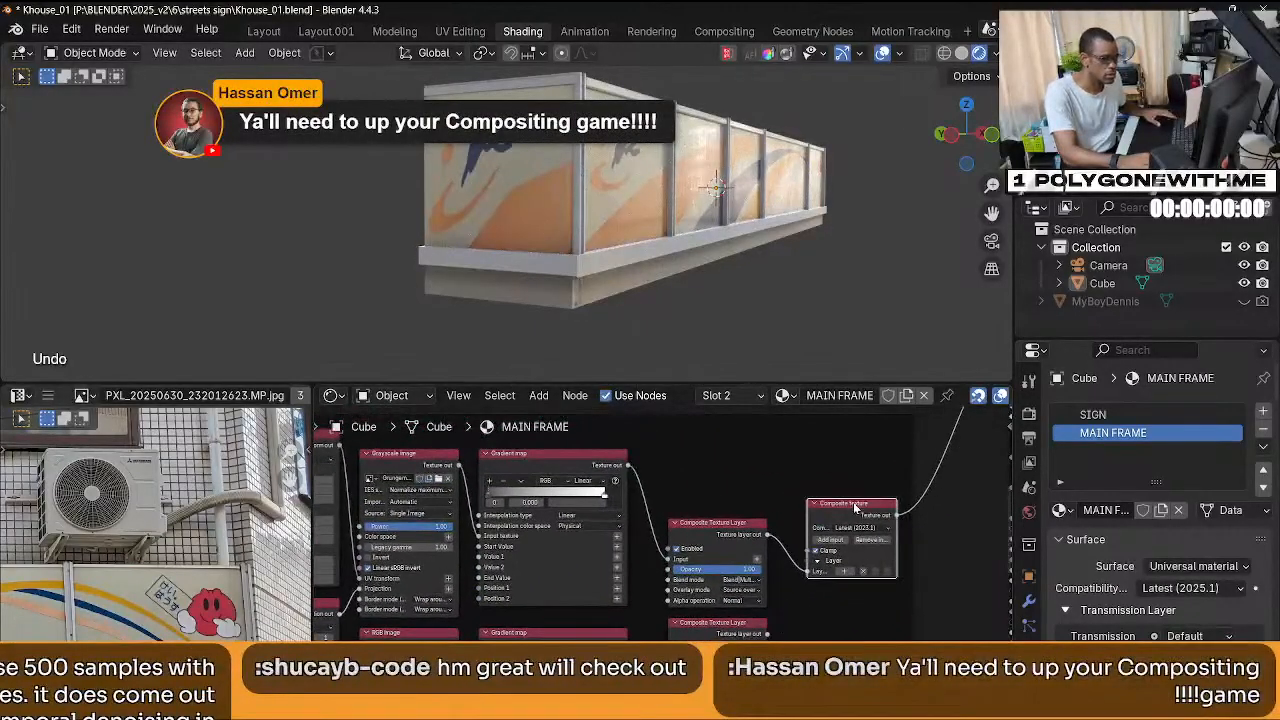
Preview the MAIN FRAME's Composite texture on the model and move the grunge Gradient map's dark stop inward to strengthen contrast.
ctrl+shift+click(731, 536)
middle_drag(731, 536, 808, 545)
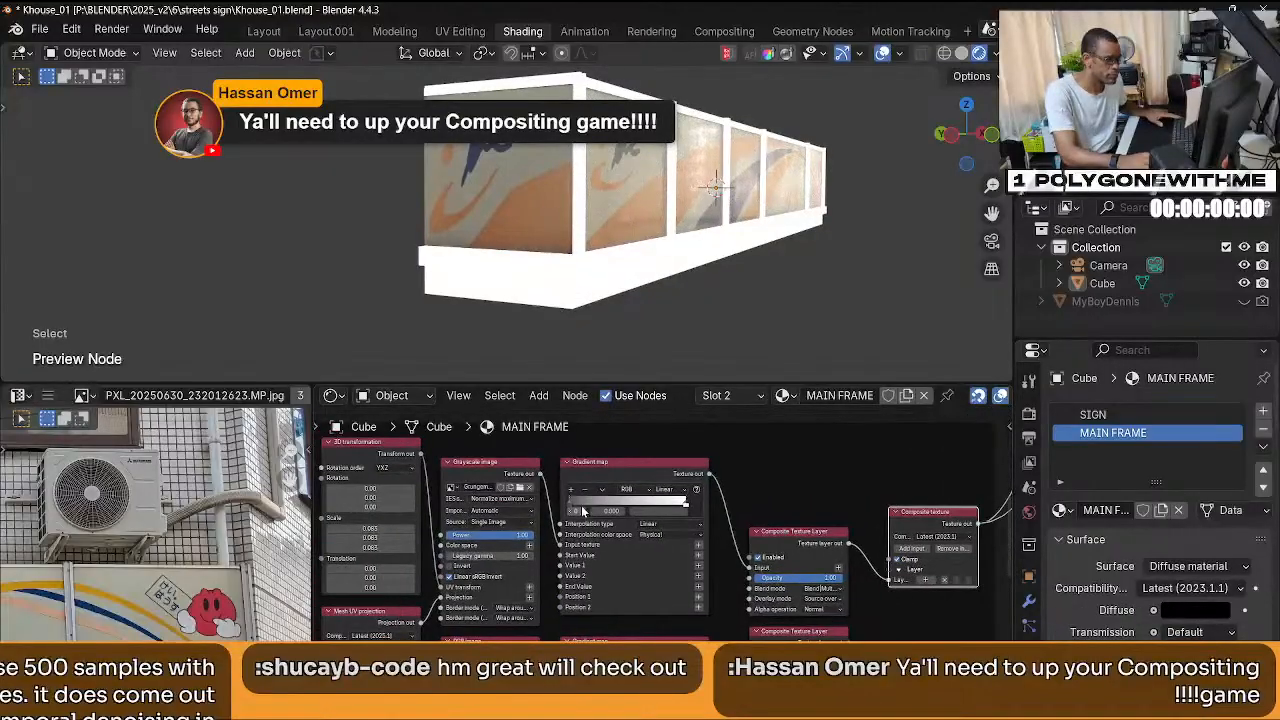
drag(580, 503, 652, 503)
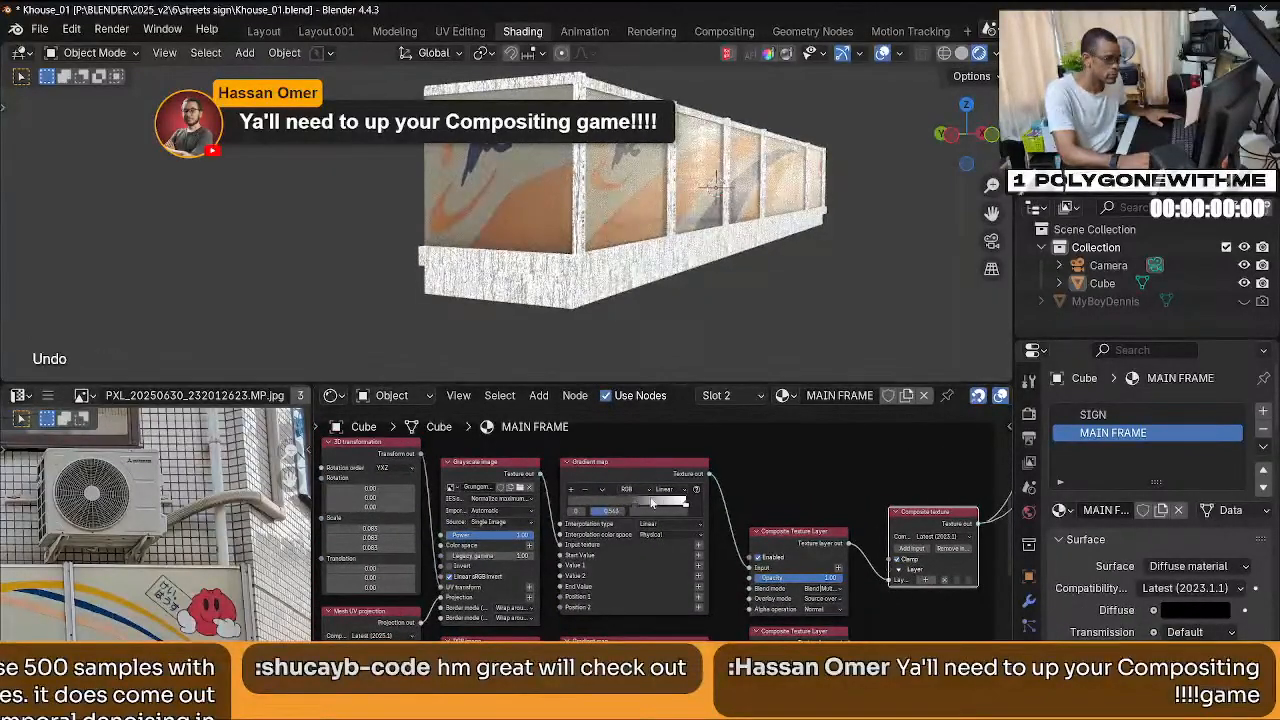
Darken the white end stop of the grunge Gradient map slightly to a light grey.
click(691, 510)
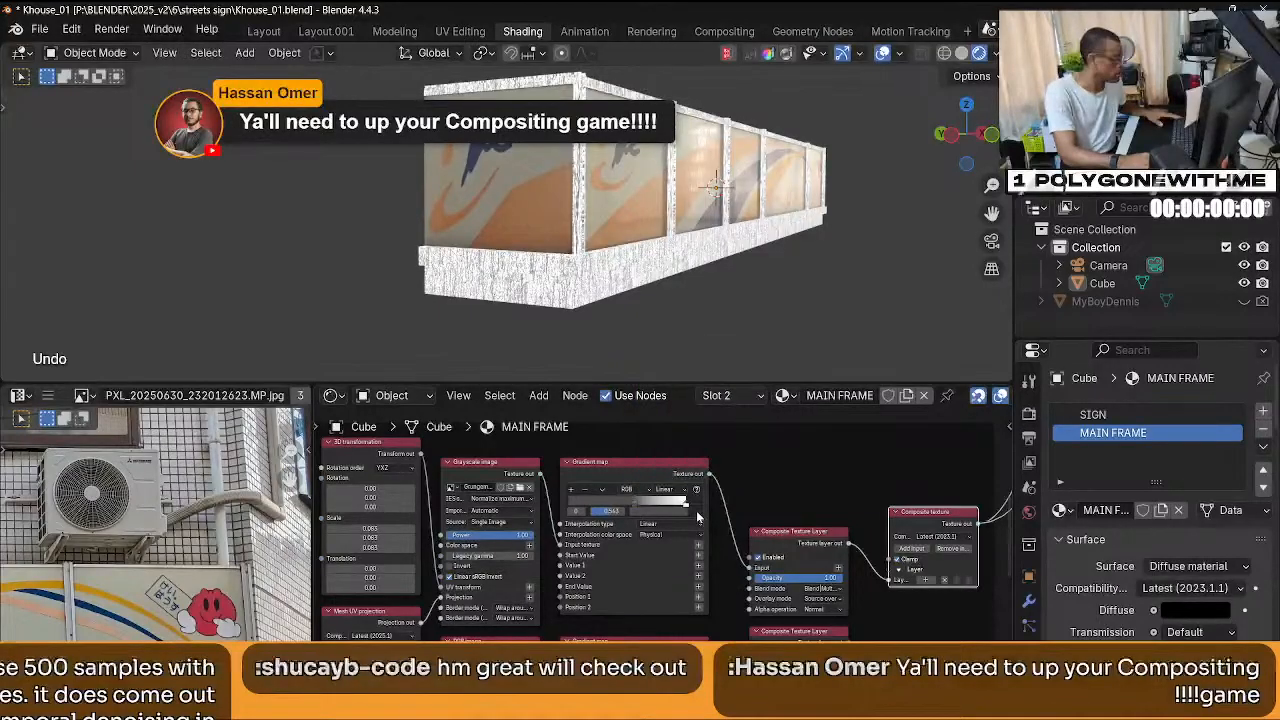
click(687, 510)
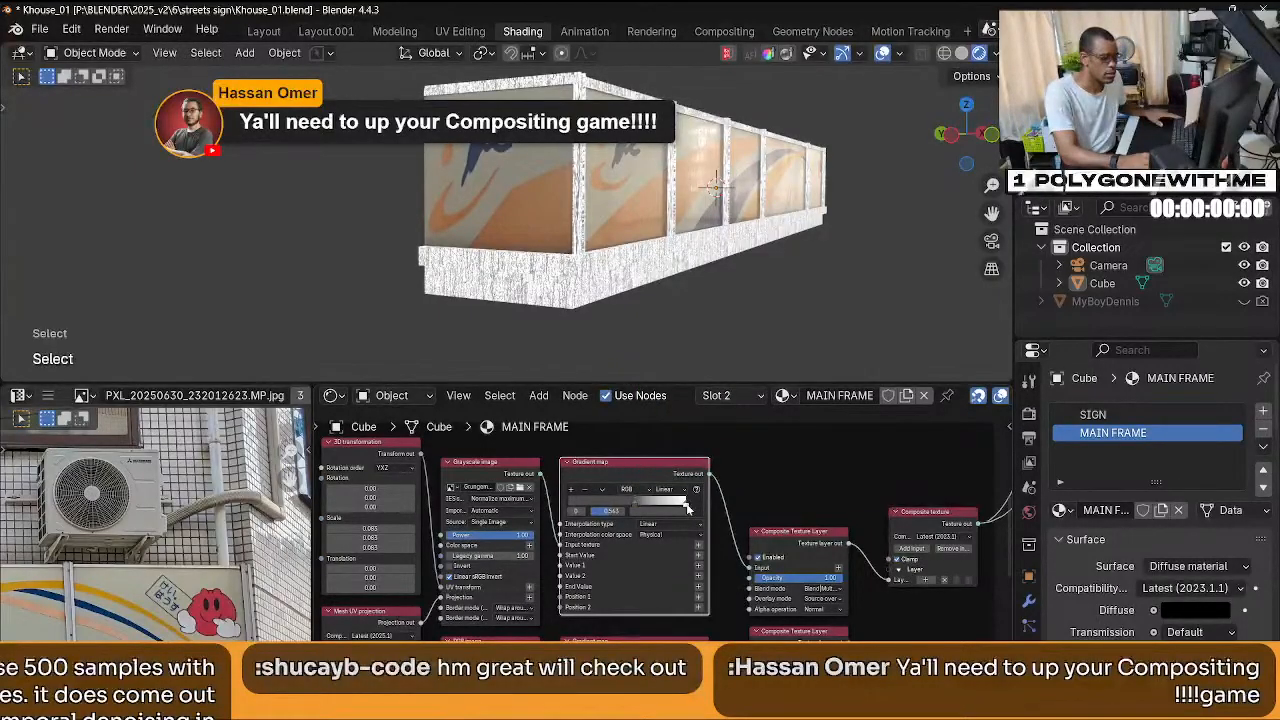
key(ctrl+z)
click(681, 511)
mouse_move(721, 355)
mouse_down()
mouse_move(720, 377)
mouse_move(720, 357)
mouse_up()
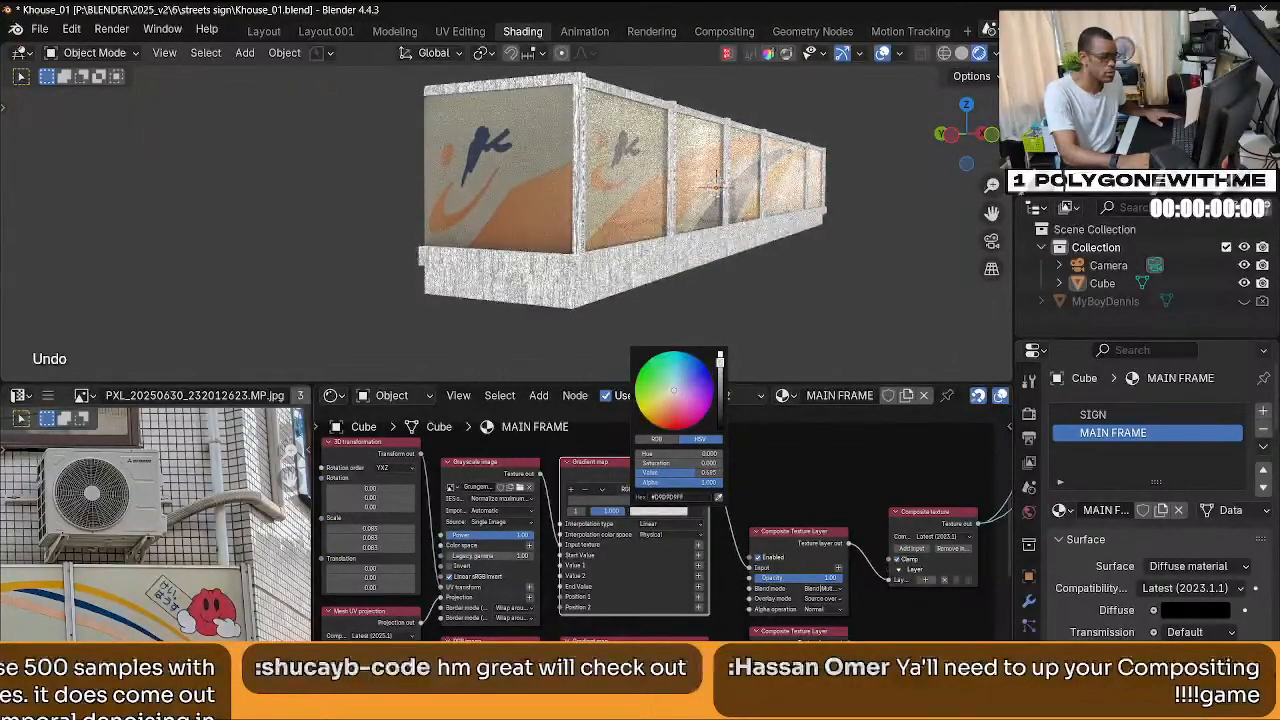
Move the grunge Gradient map's dark stop back to about 0.40 and adjust its dark grey colour value.
drag(631, 506, 611, 509)
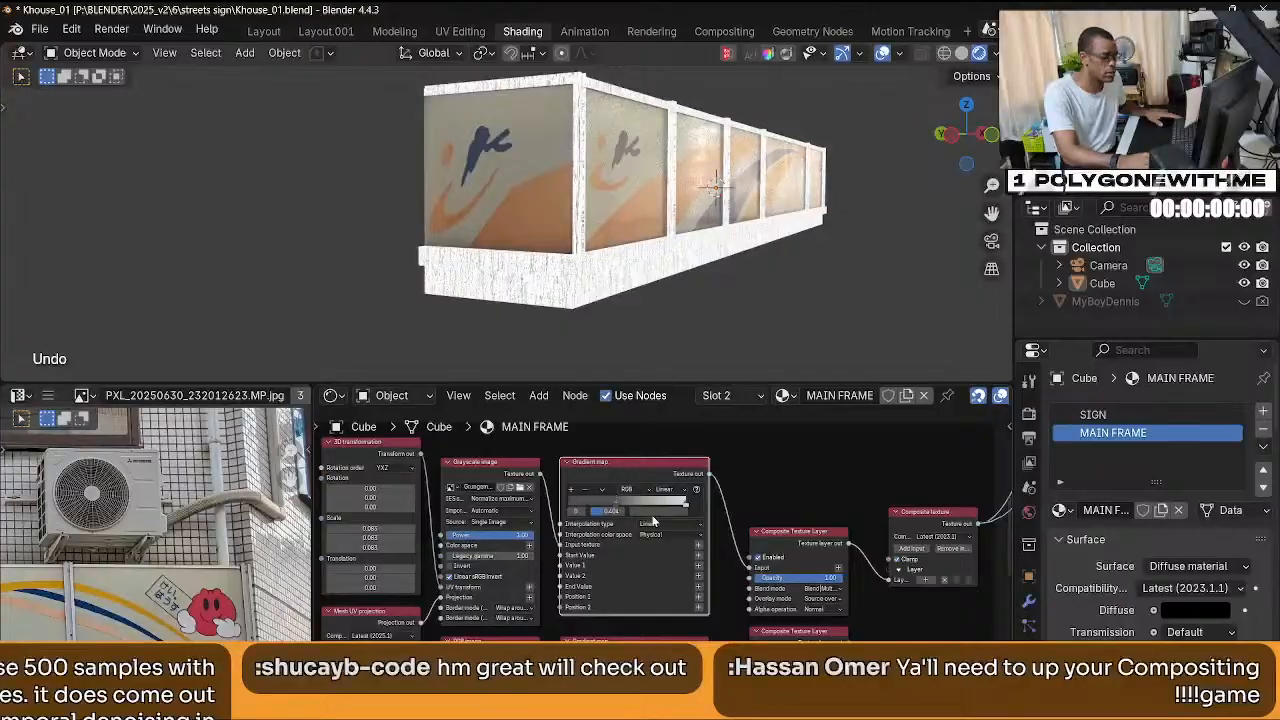
click(656, 511)
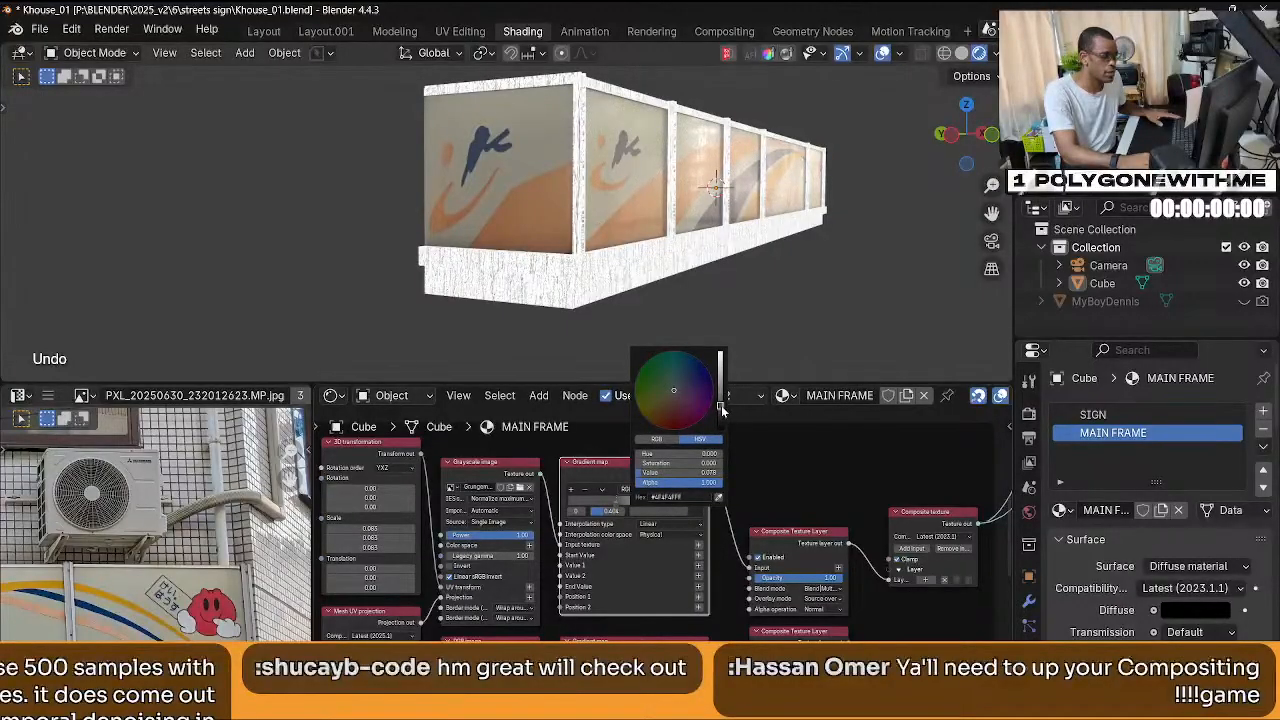
drag(718, 408, 719, 407)
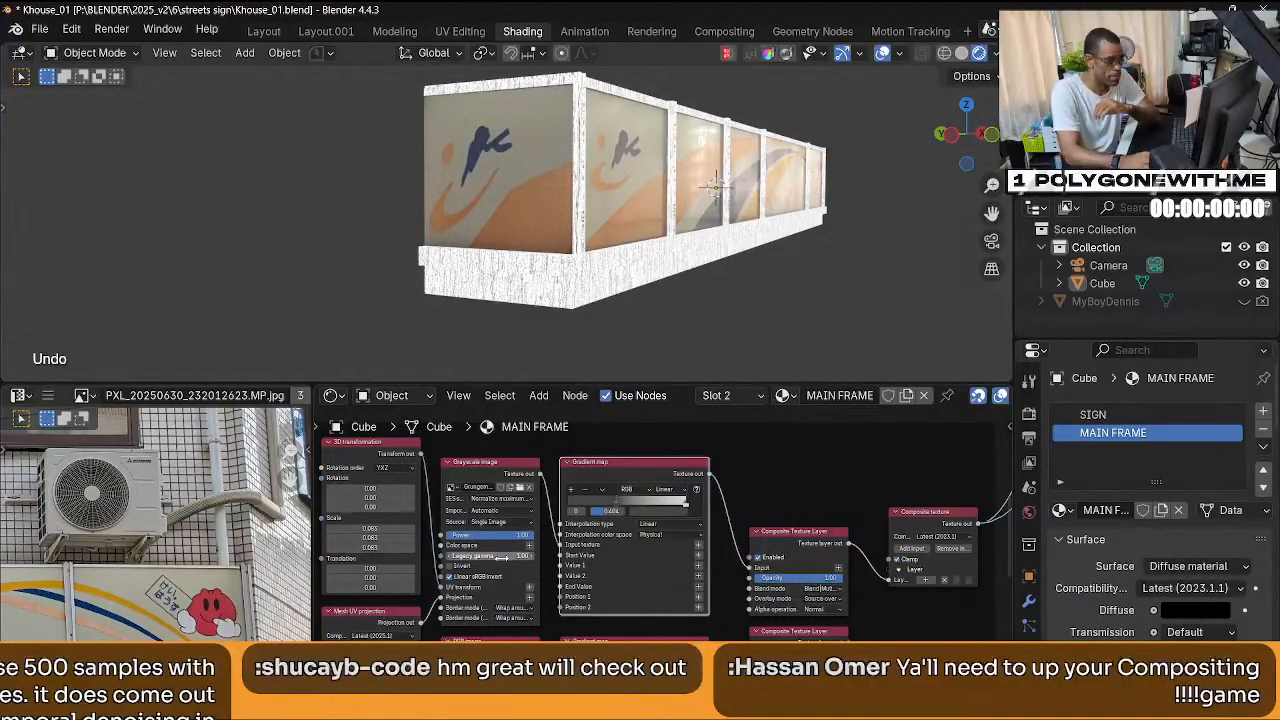
Set the grunge Greyscale image's legacy gamma to 2.20 and move the Gradient map's dark stop to about 0.035.
click(453, 556)
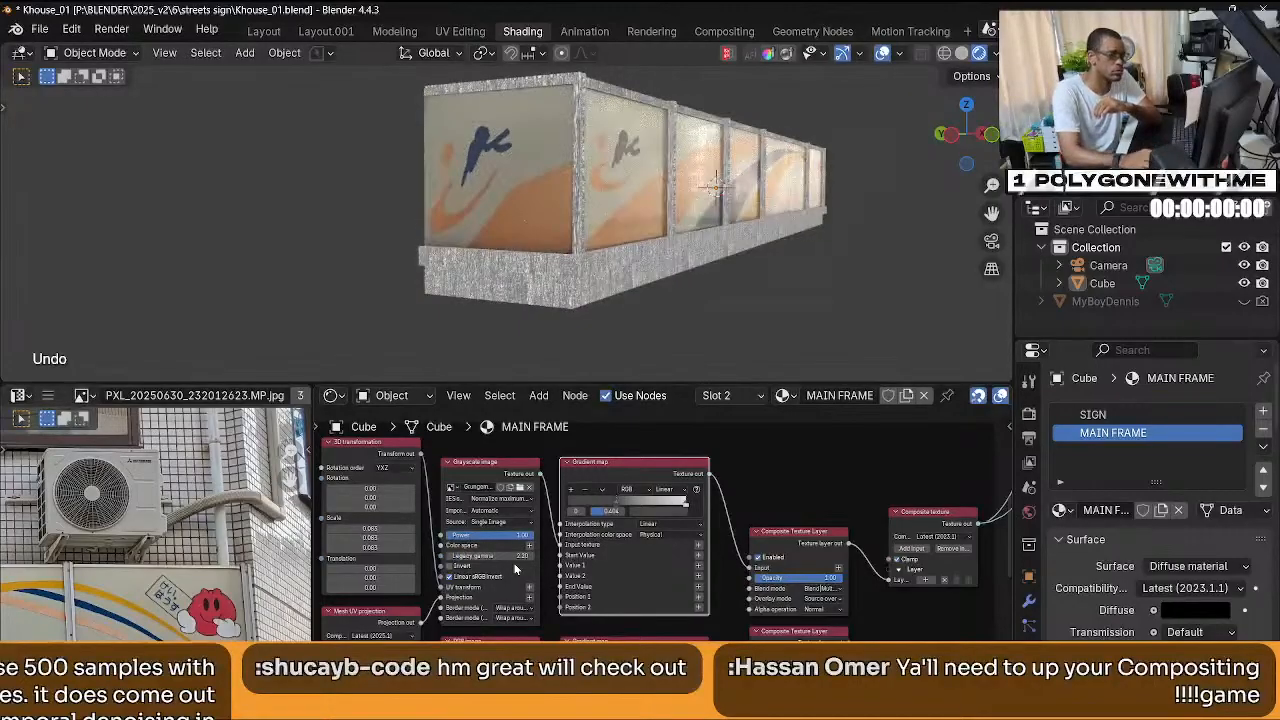
drag(619, 509, 585, 509)
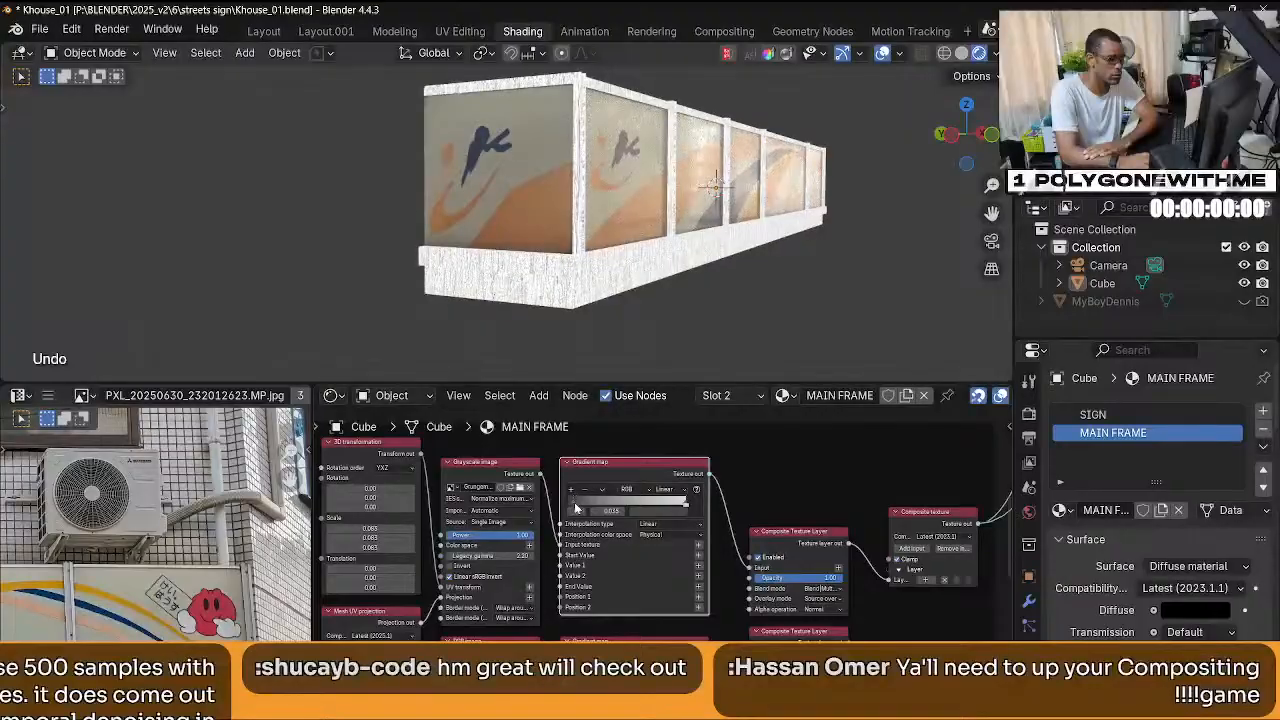
Preview the MAIN FRAME's Universal material on the model again and examine the sign's end and front faces.
middle_drag(910, 473, 684, 640)
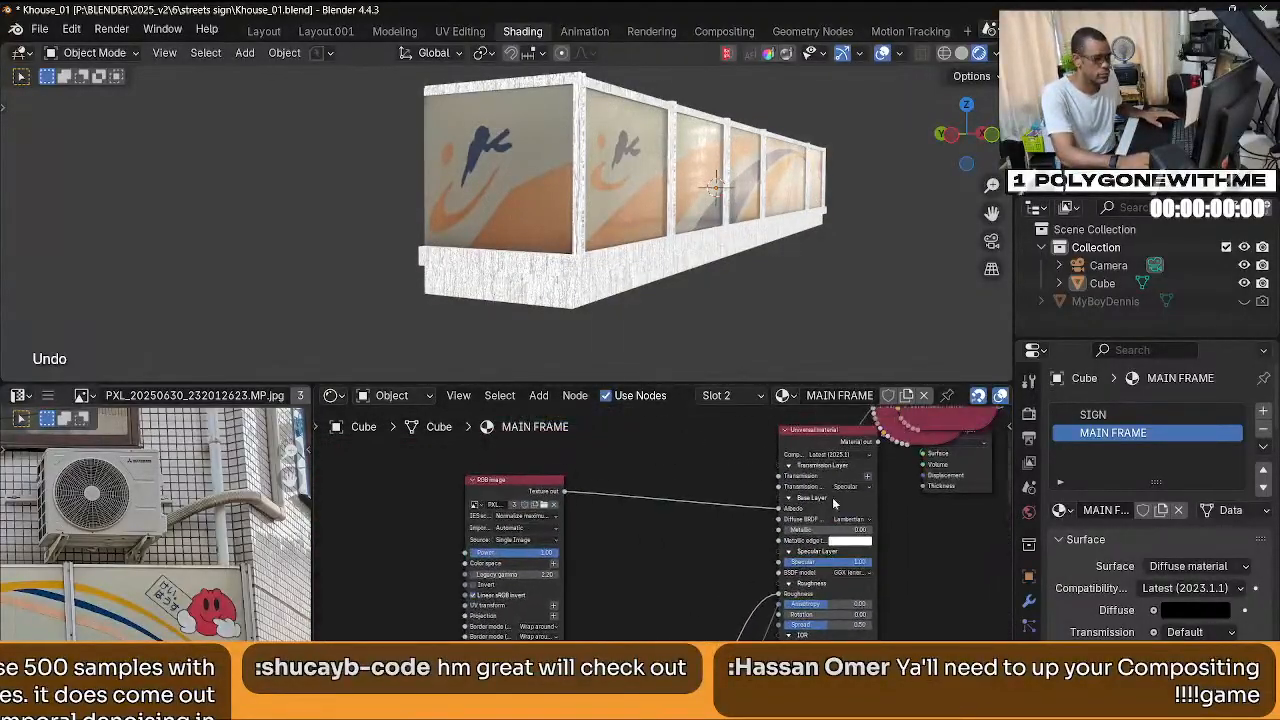
ctrl+shift+click(815, 430)
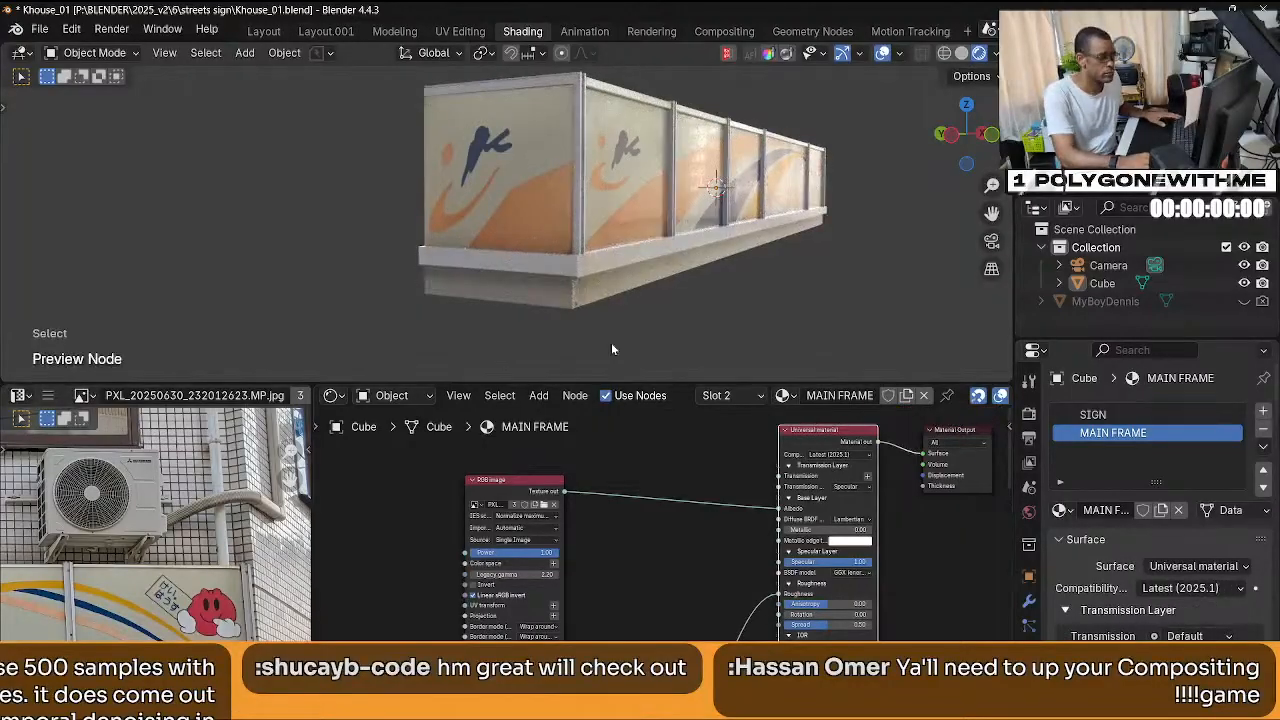
middle_drag(611, 343, 647, 327)
scroll(637, 335, down, 3)
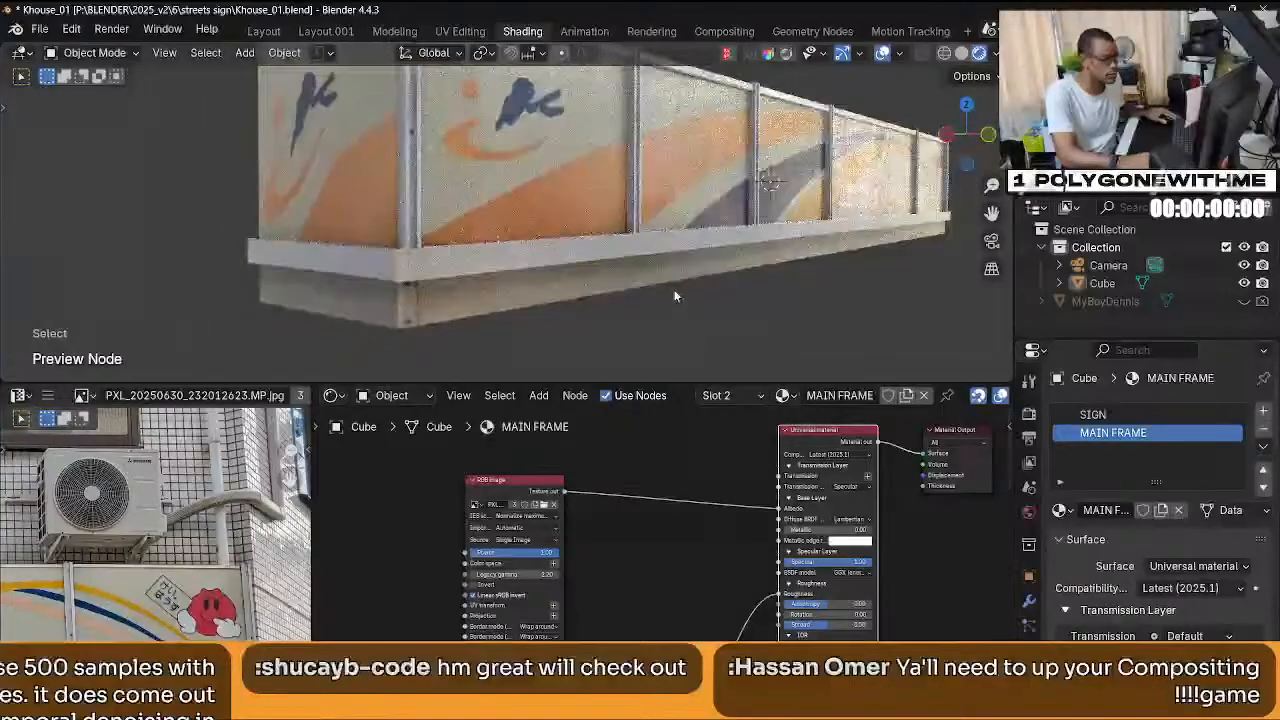
middle_drag(643, 298, 796, 246)
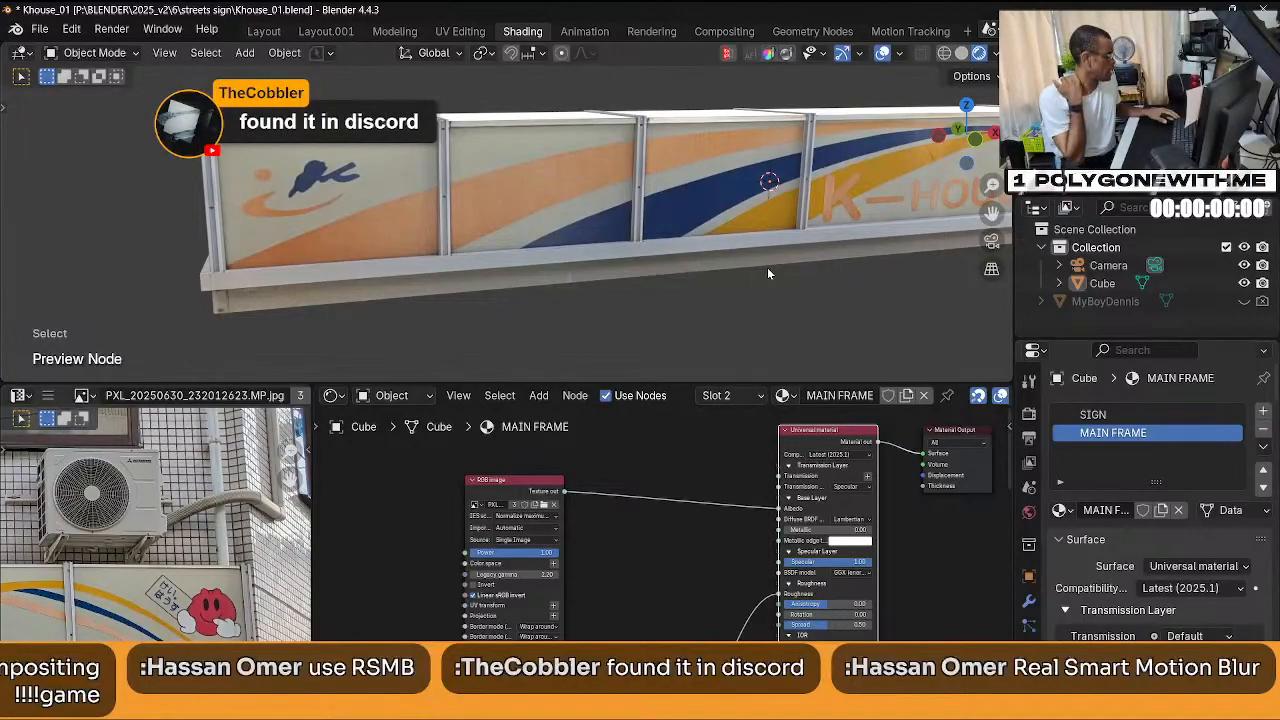
middle_drag(684, 269, 640, 213)
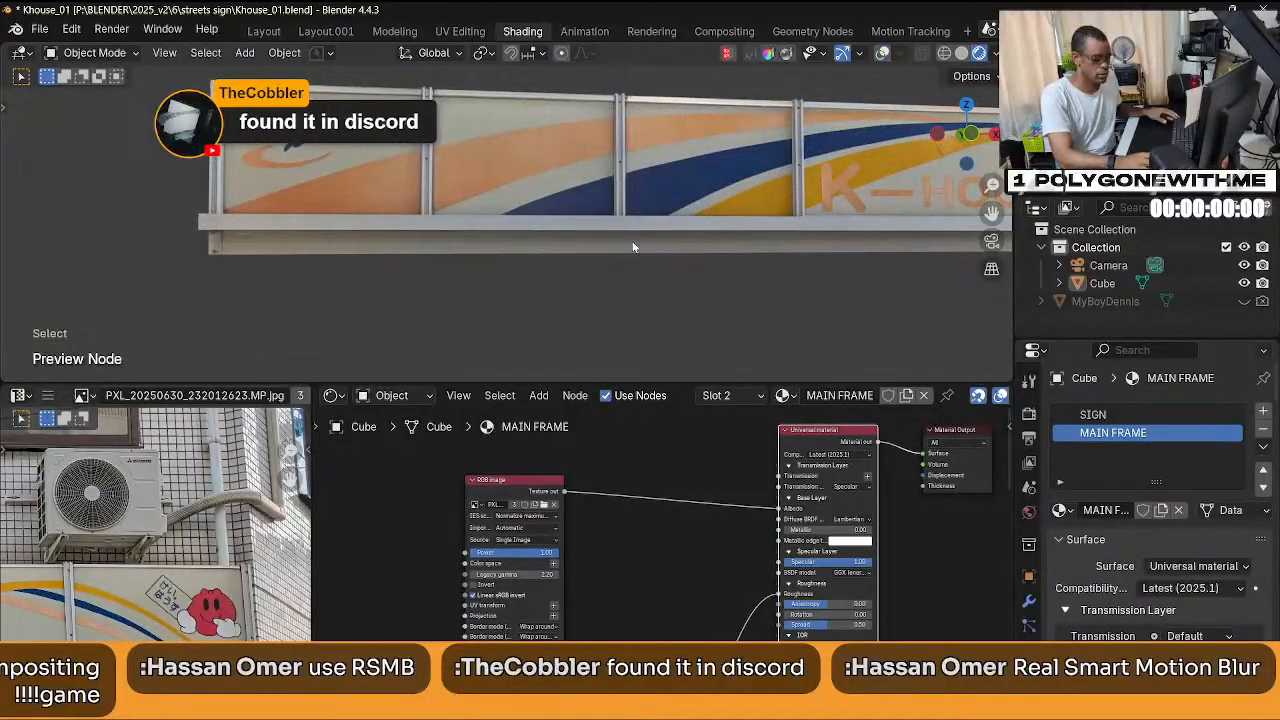
Select the sign's Cube object and apply its object transform.
click(640, 196)
middle_drag(668, 257, 672, 278)
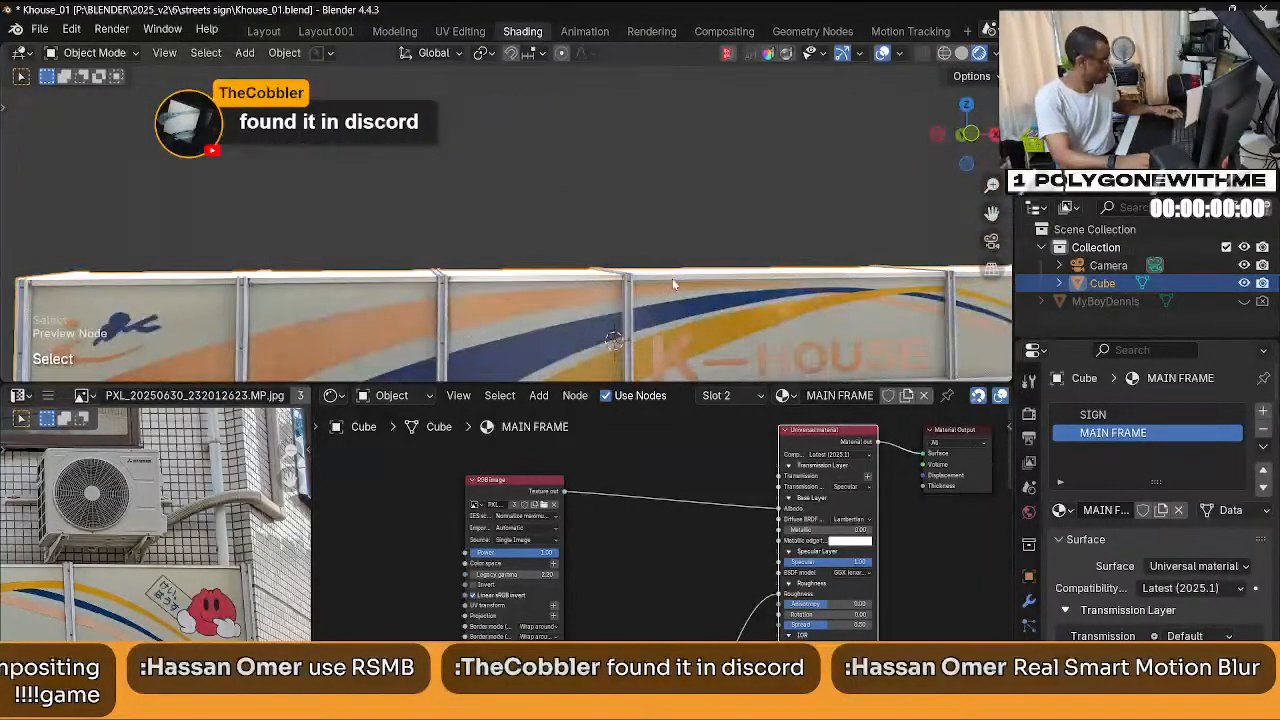
key(ctrl+a)
click(663, 284)
scroll(663, 277, down, 5)
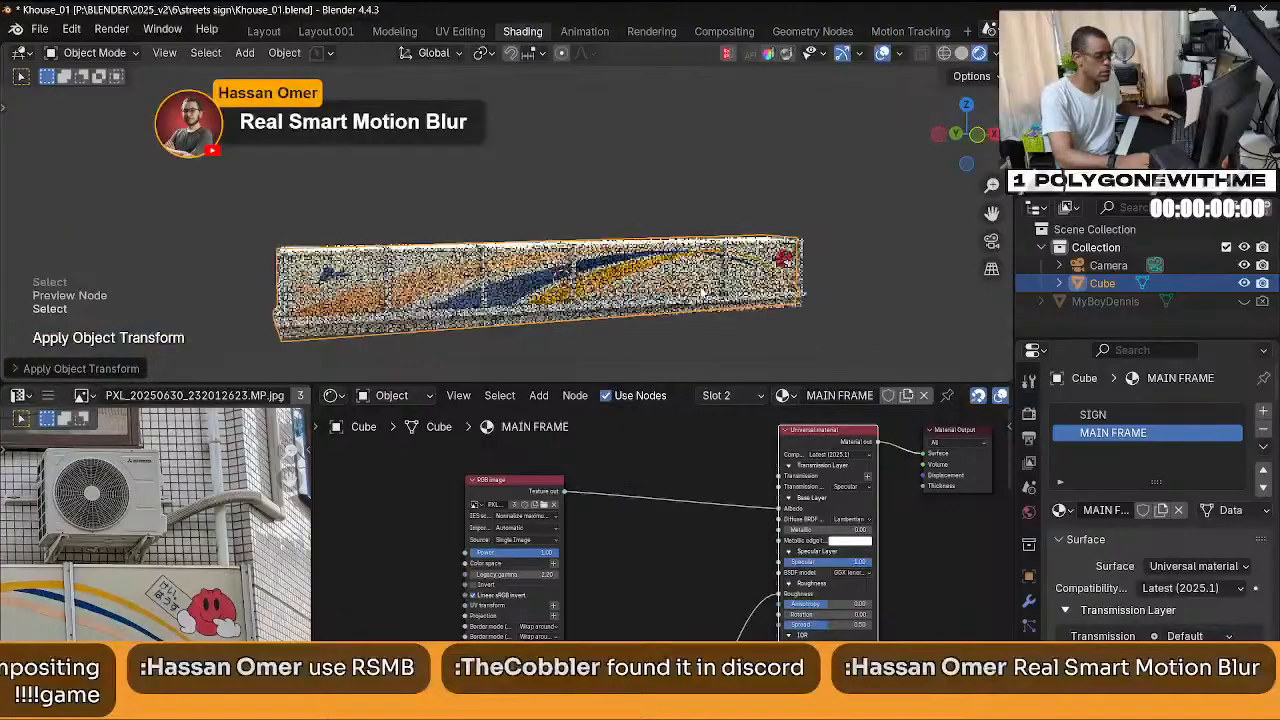
middle_drag(663, 277, 720, 258)
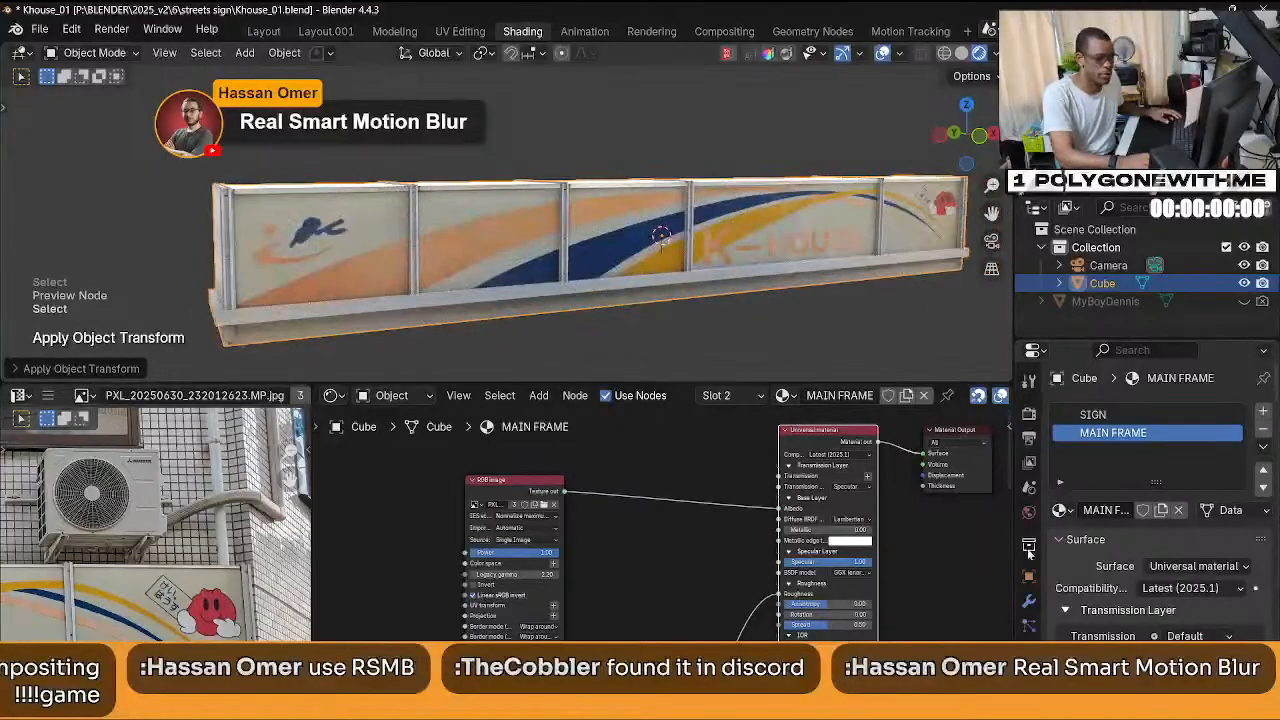
Try a Bevel modifier on the sign's Cube object and inspect its edges in solid shading.
click(1029, 600)
scroll(844, 508, down, 3)
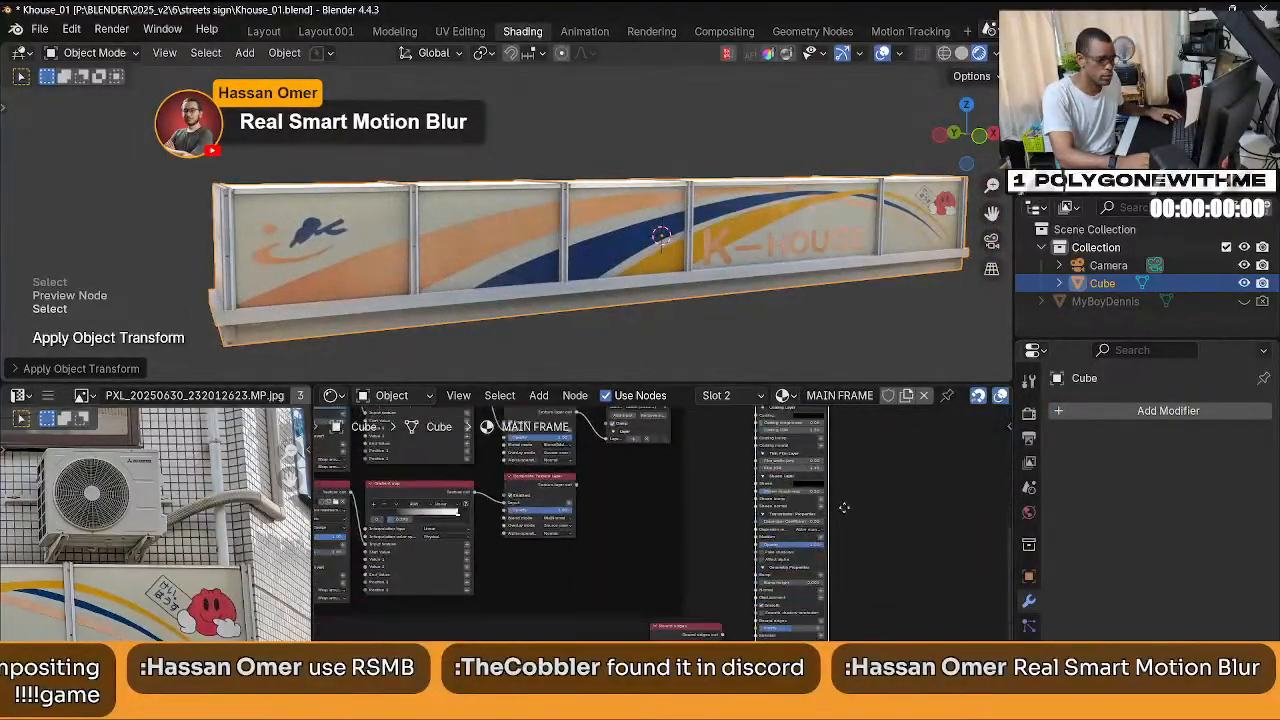
middle_drag(844, 508, 835, 634)
scroll(756, 539, up, 5)
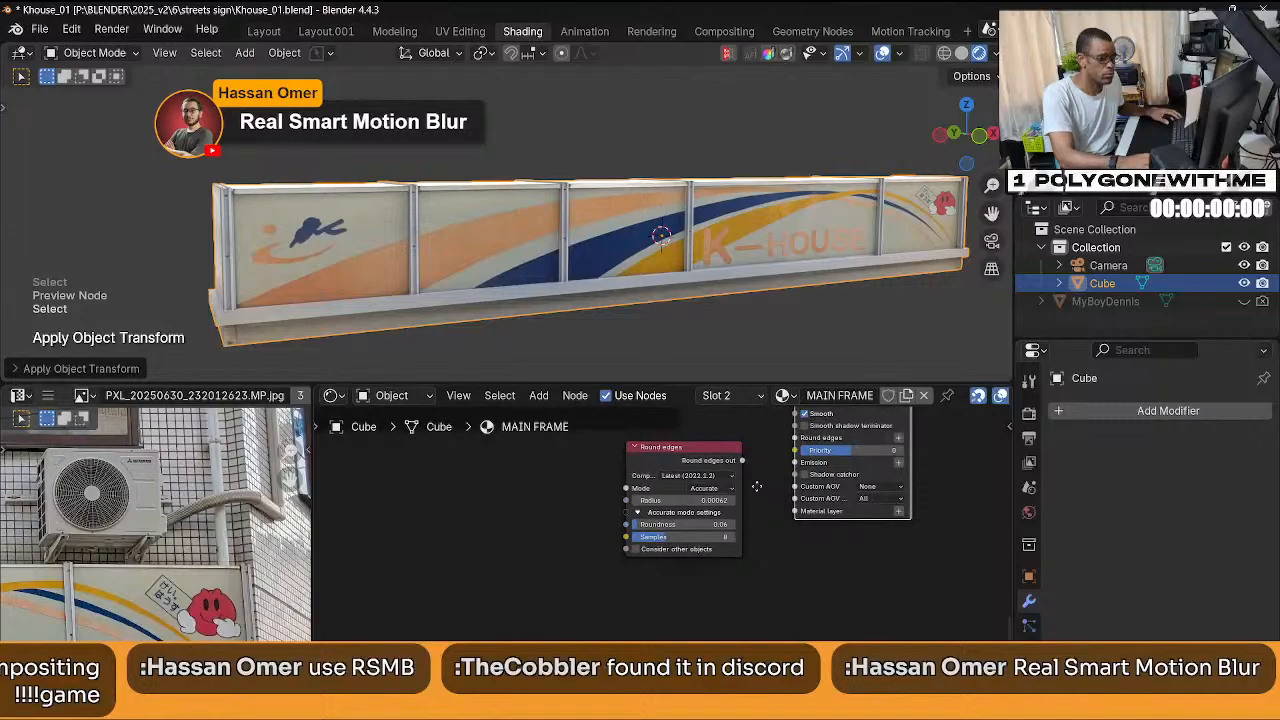
middle_drag(757, 486, 740, 527)
click(1168, 410)
mouse_move(1063, 453)
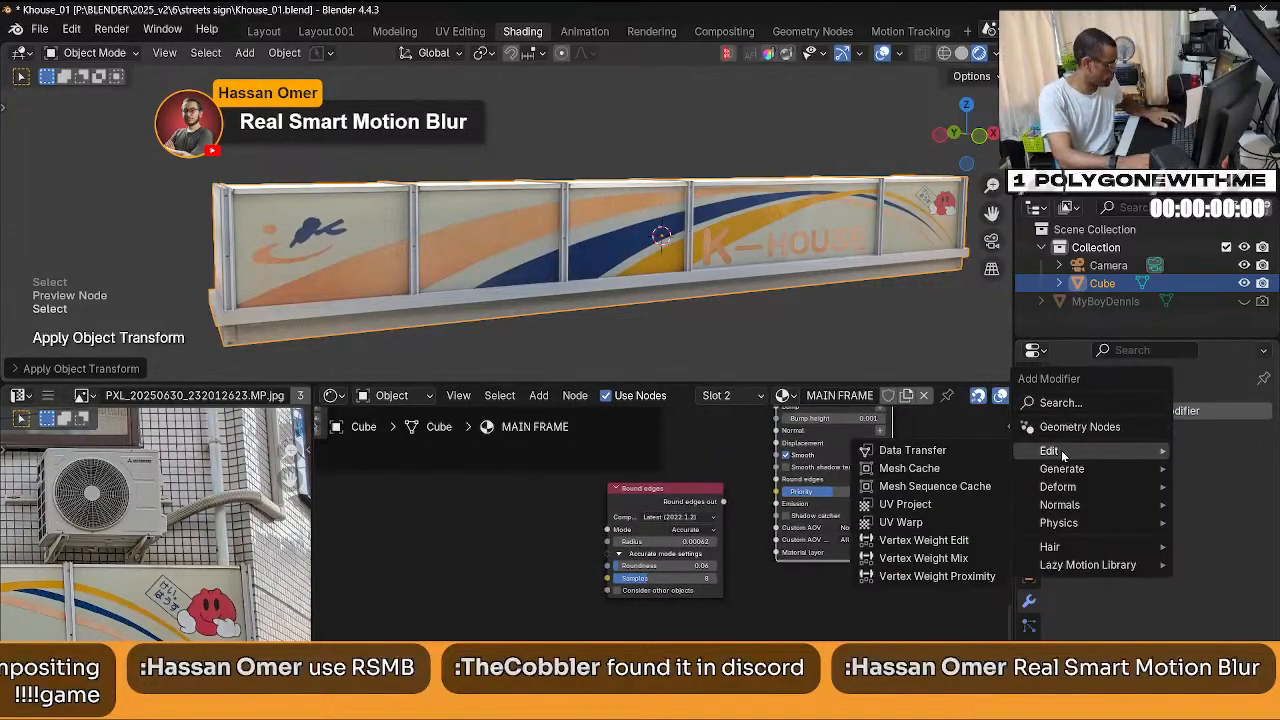
click(930, 483)
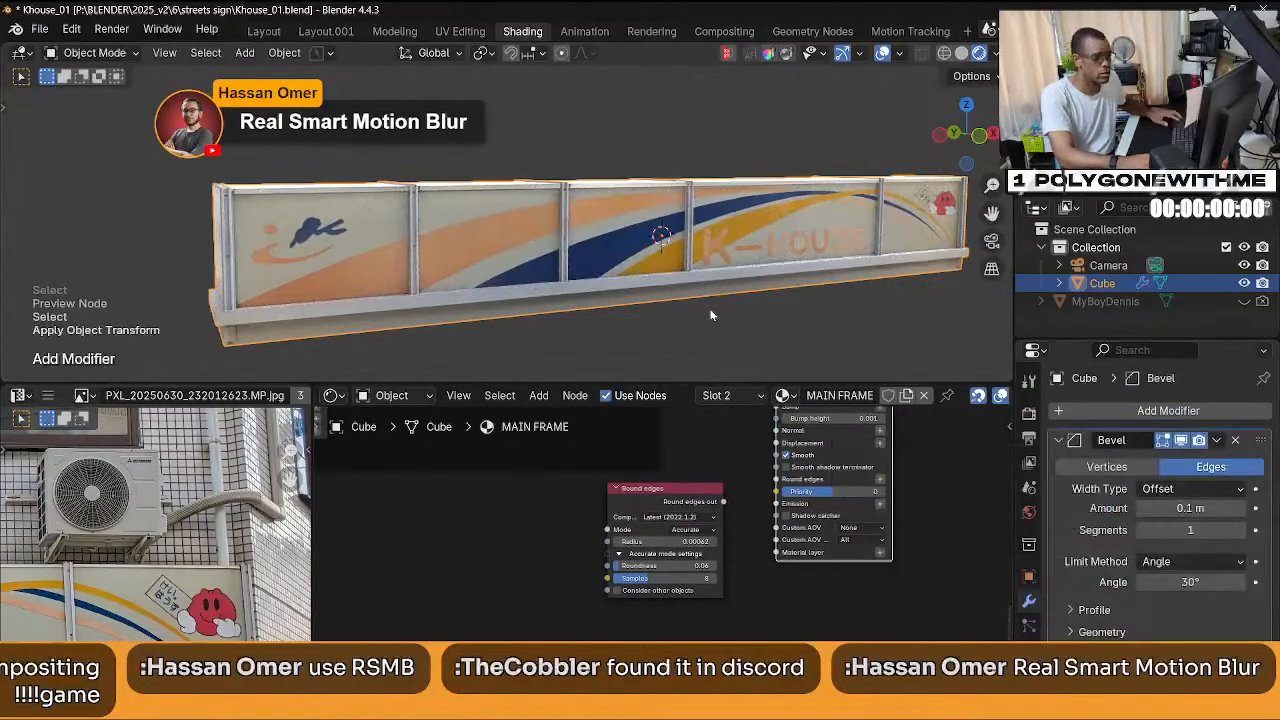
middle_drag(711, 315, 736, 308)
click(961, 53)
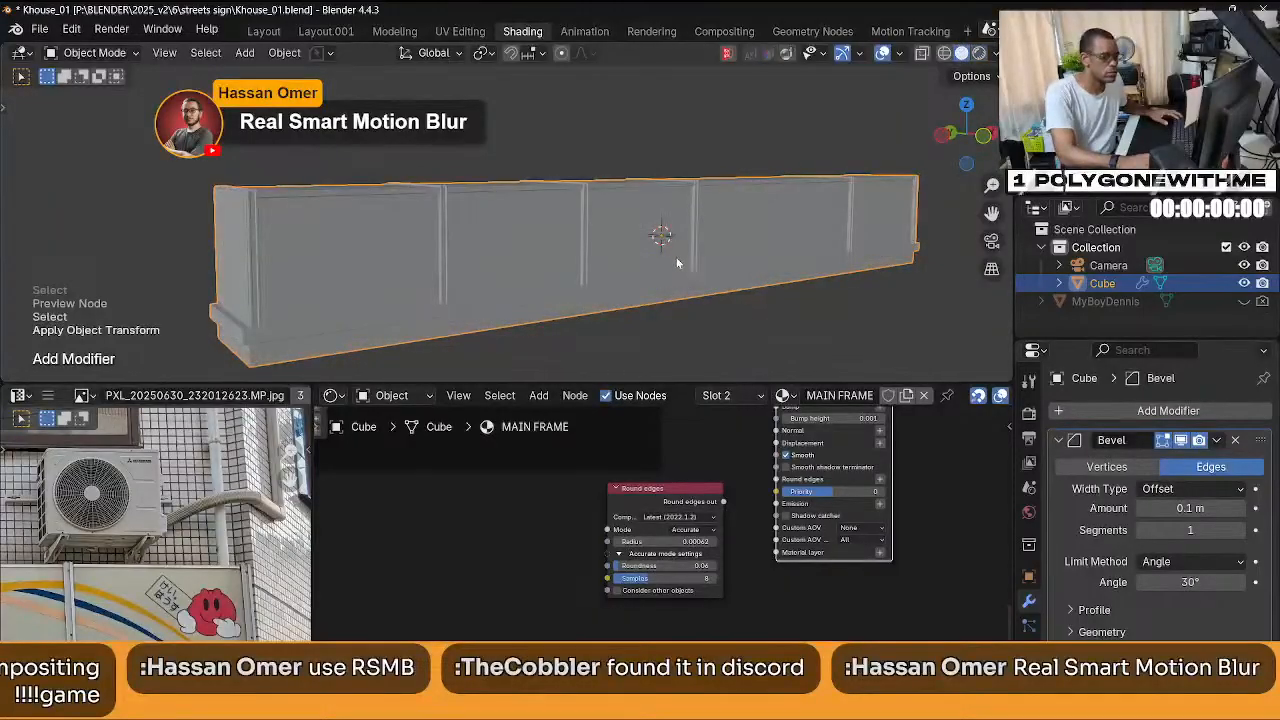
middle_drag(676, 257, 728, 251)
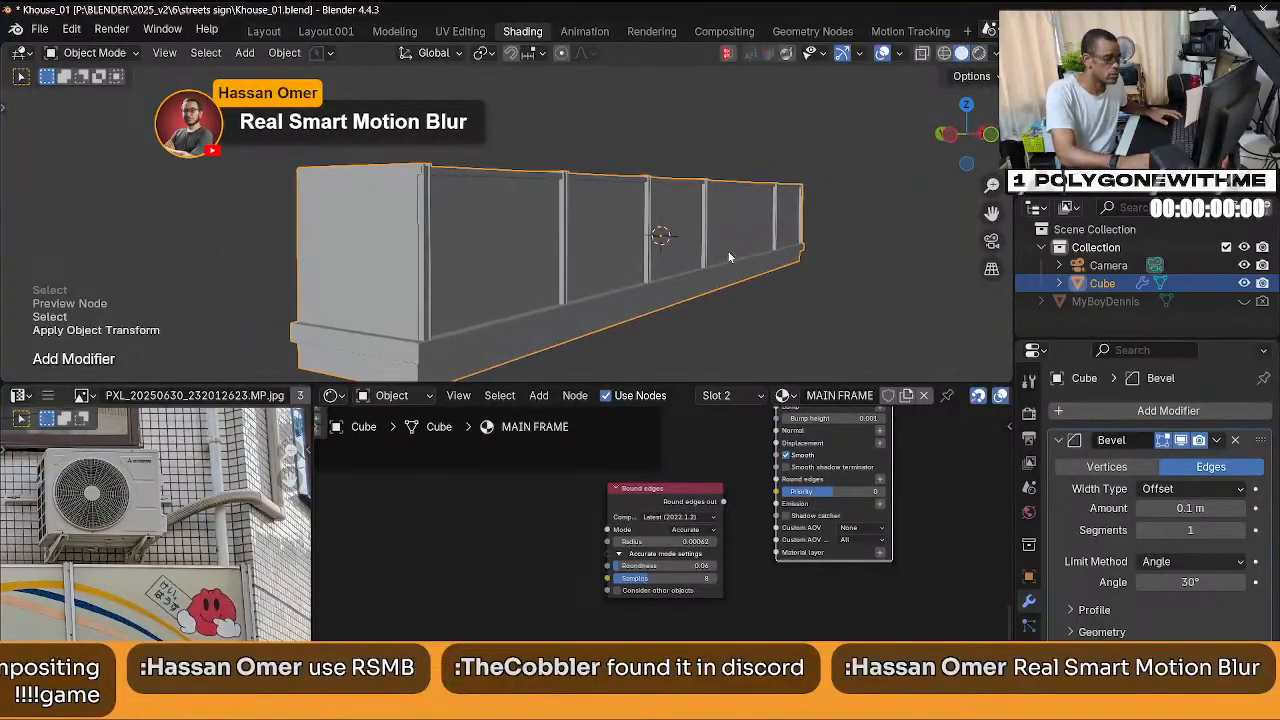
Try 3 segments and a larger amount on the Bevel modifier and remove the modifier.
click(1241, 531)
click(1241, 531)
mouse_move(1190, 508)
mouse_down()
mouse_move(1265, 508)
mouse_move(1170, 508)
mouse_move(1215, 508)
mouse_move(1203, 521)
mouse_up()
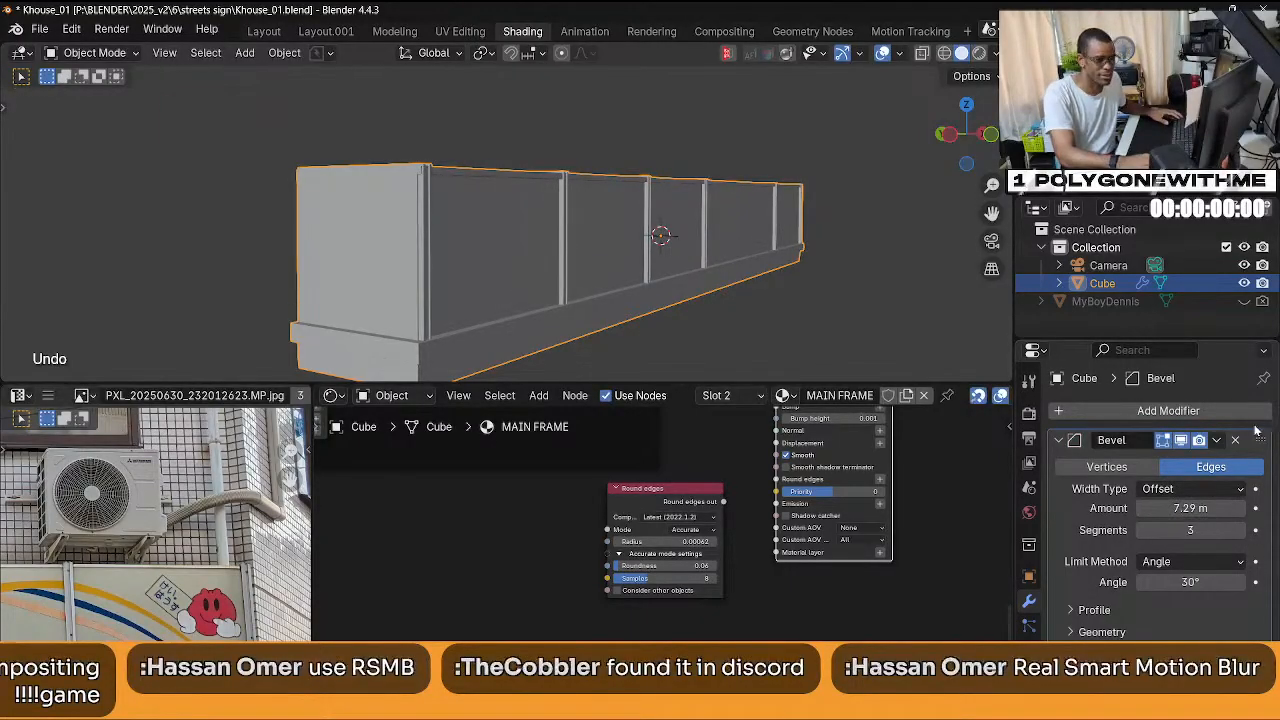
click(1237, 441)
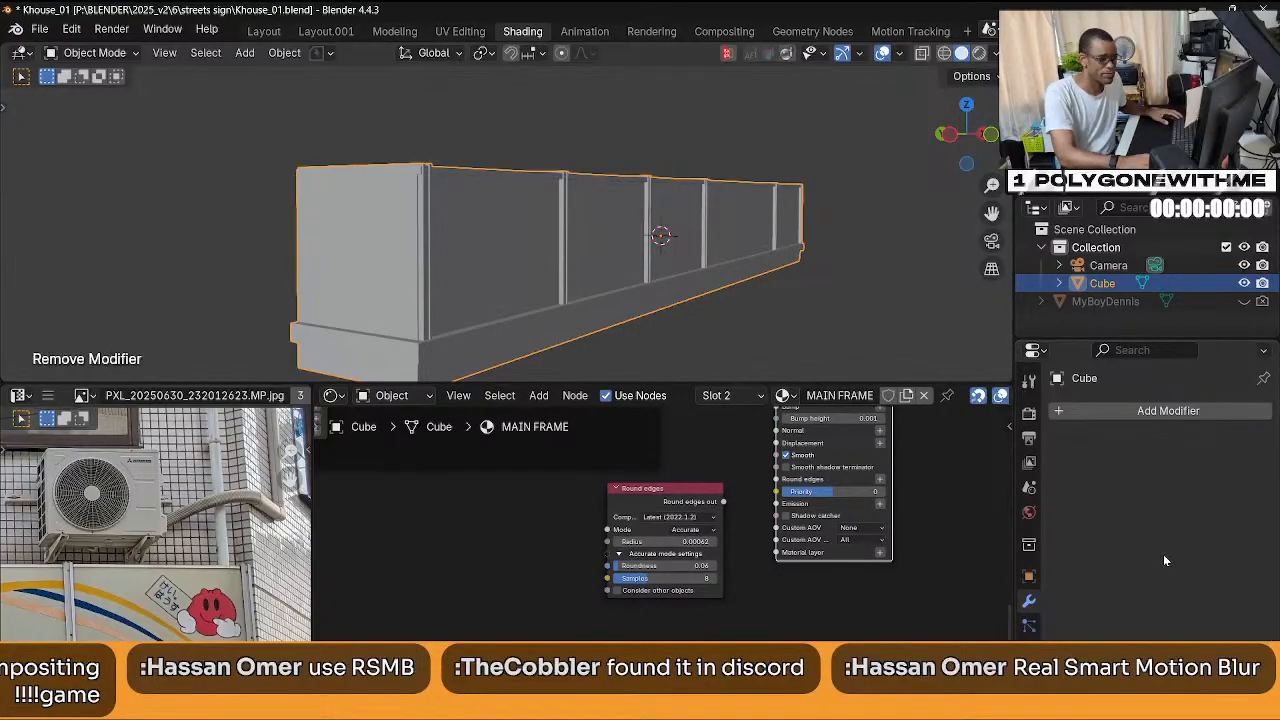
Merge all of the sign mesh's vertices by distance in Edit Mode and return to Object Mode.
key(ctrl+Tab)
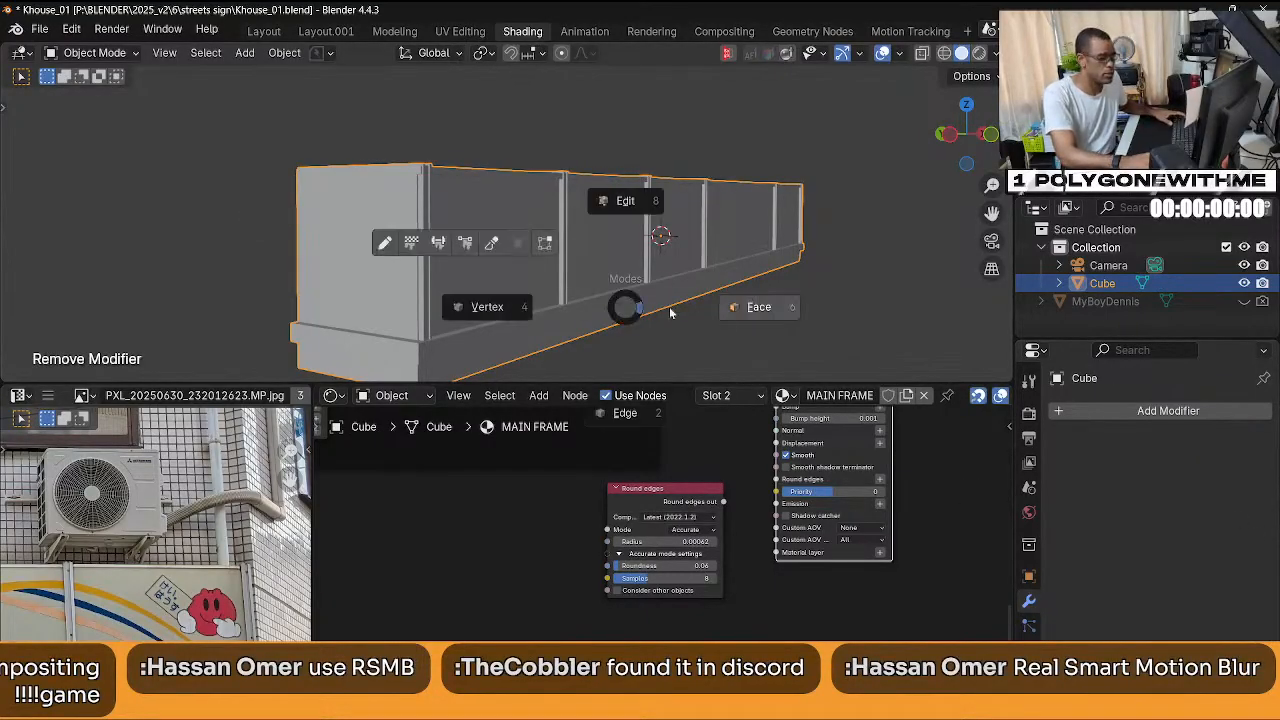
click(735, 313)
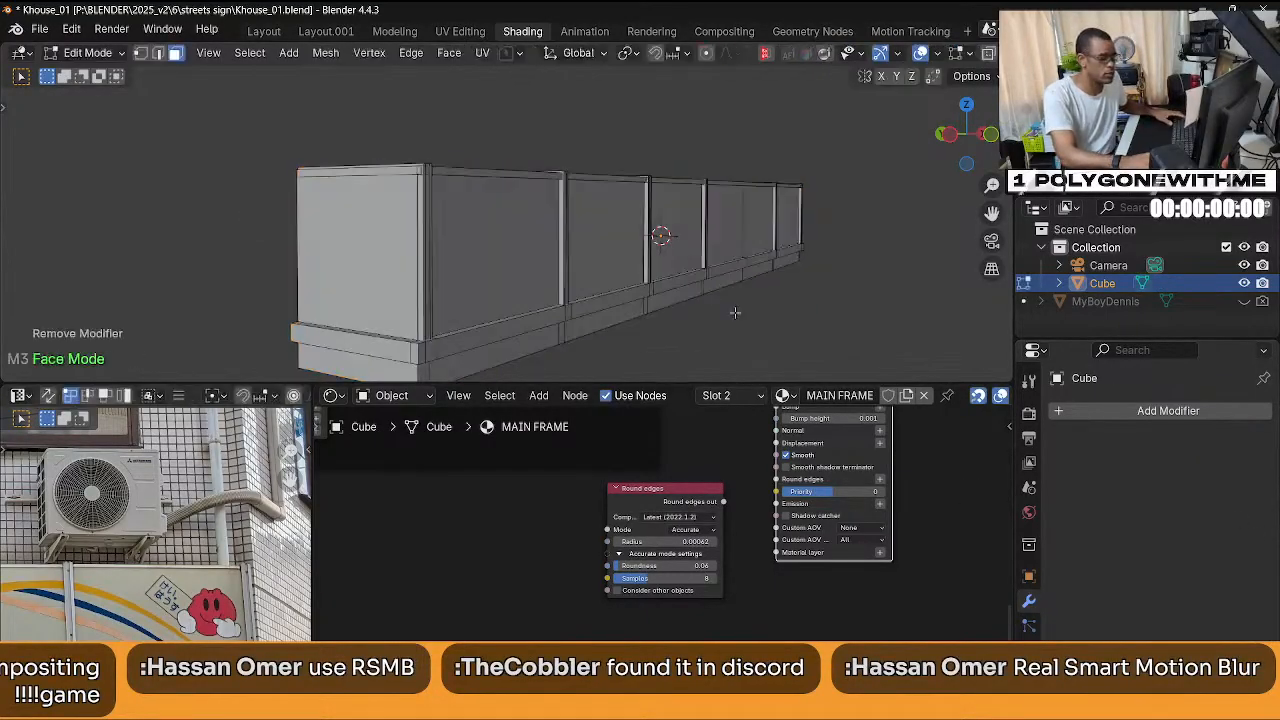
click(288, 52)
mouse_move(352, 56)
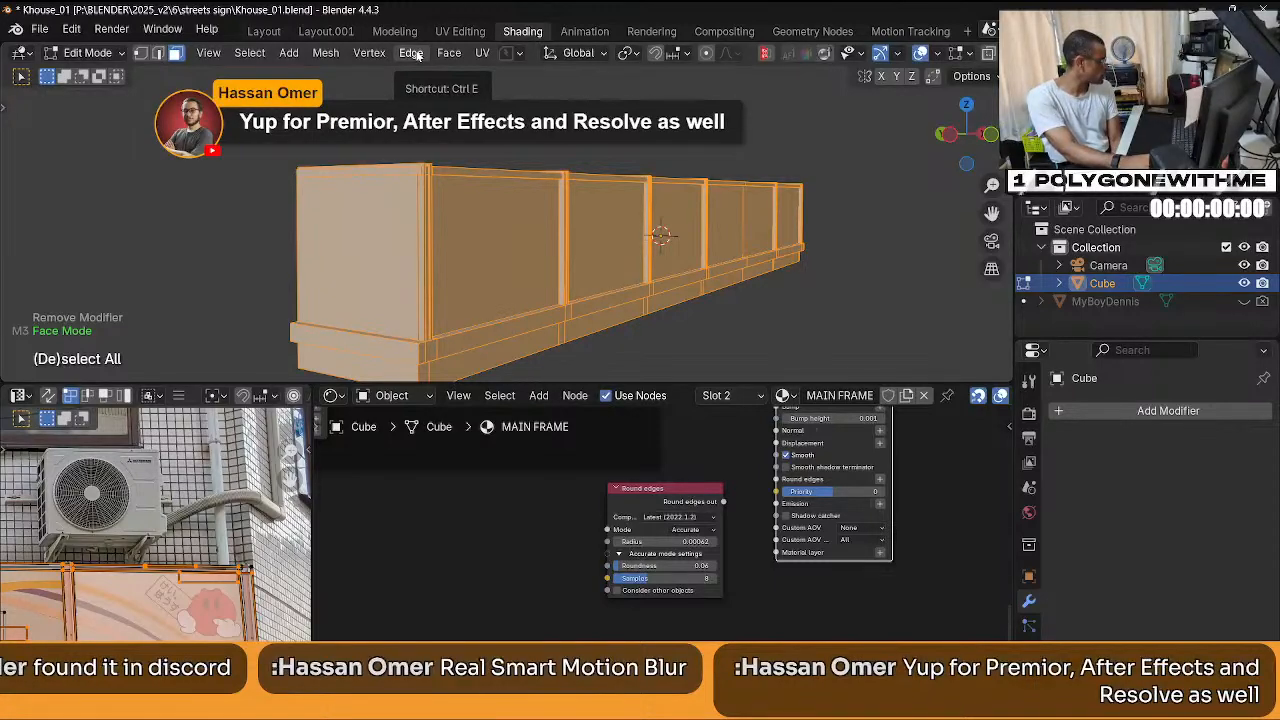
click(370, 53)
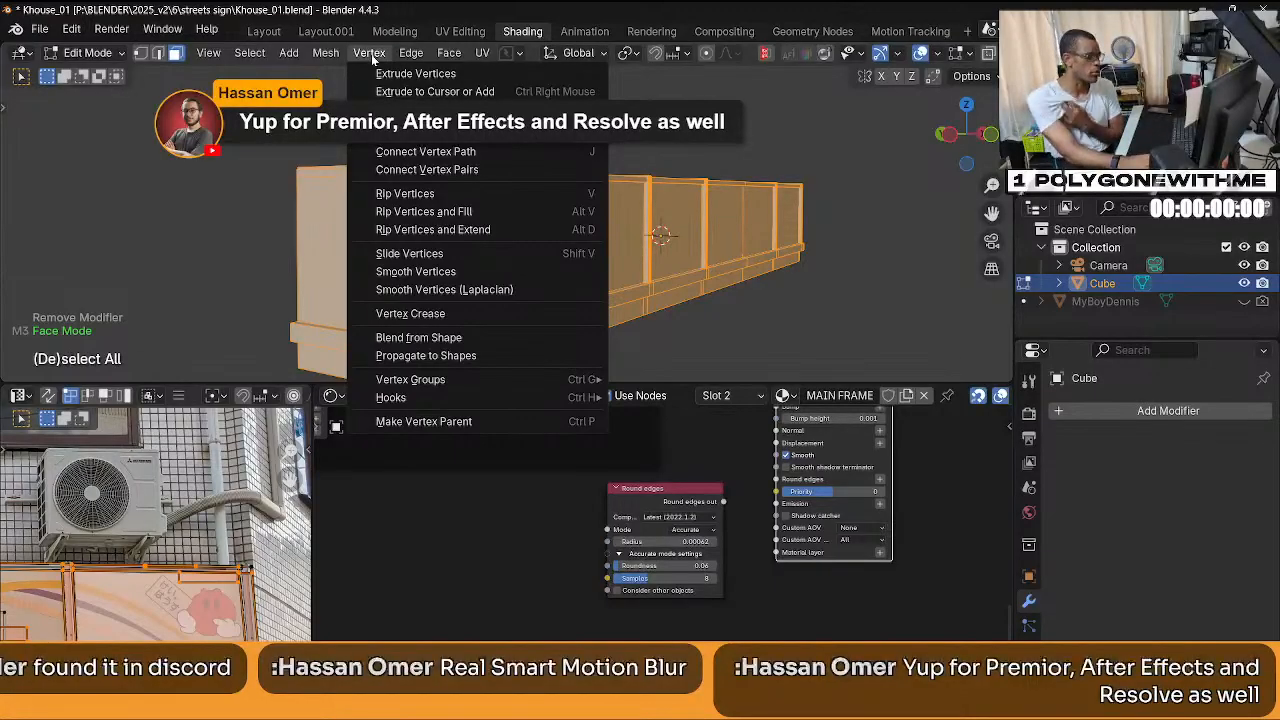
mouse_move(327, 55)
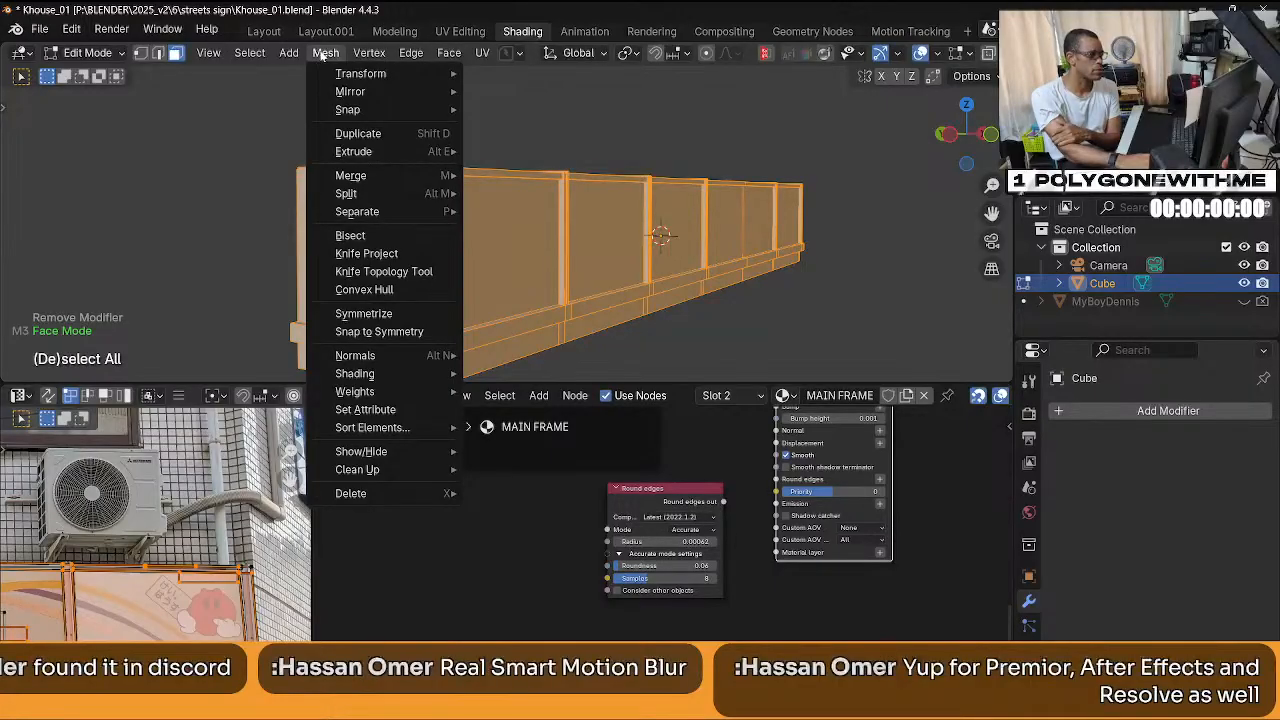
mouse_move(380, 470)
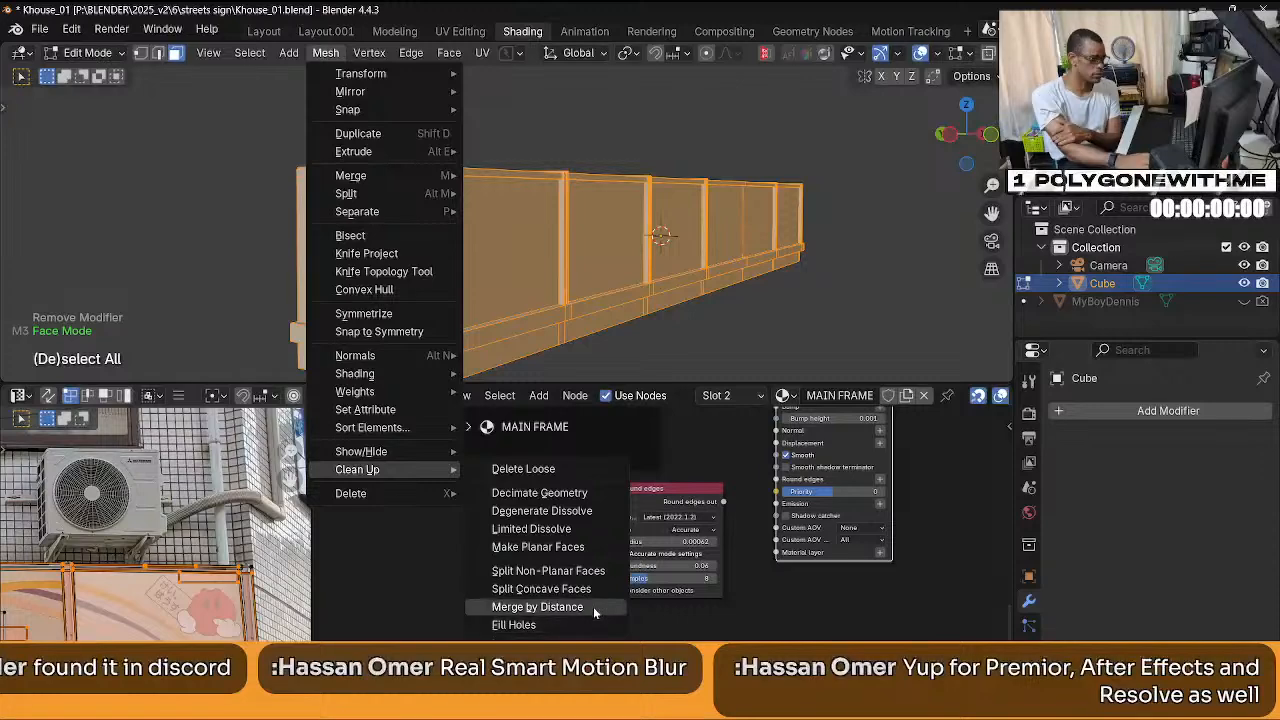
click(593, 607)
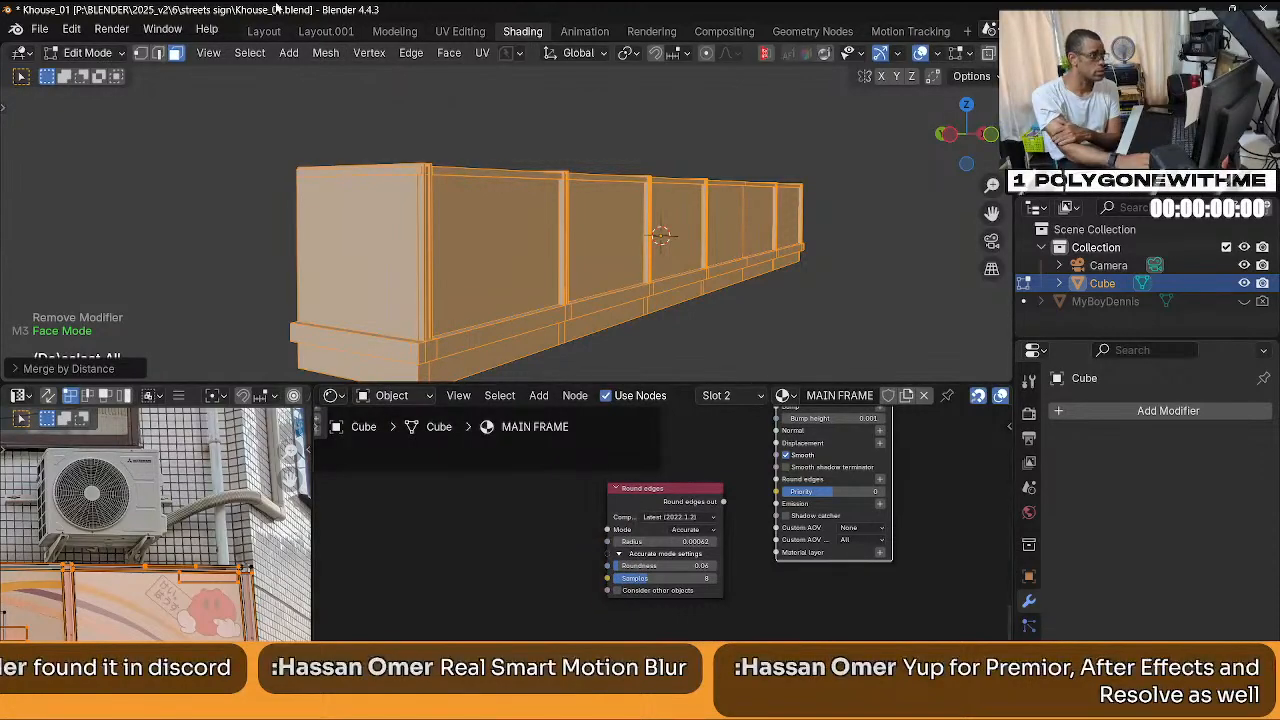
click(325, 52)
mouse_move(382, 487)
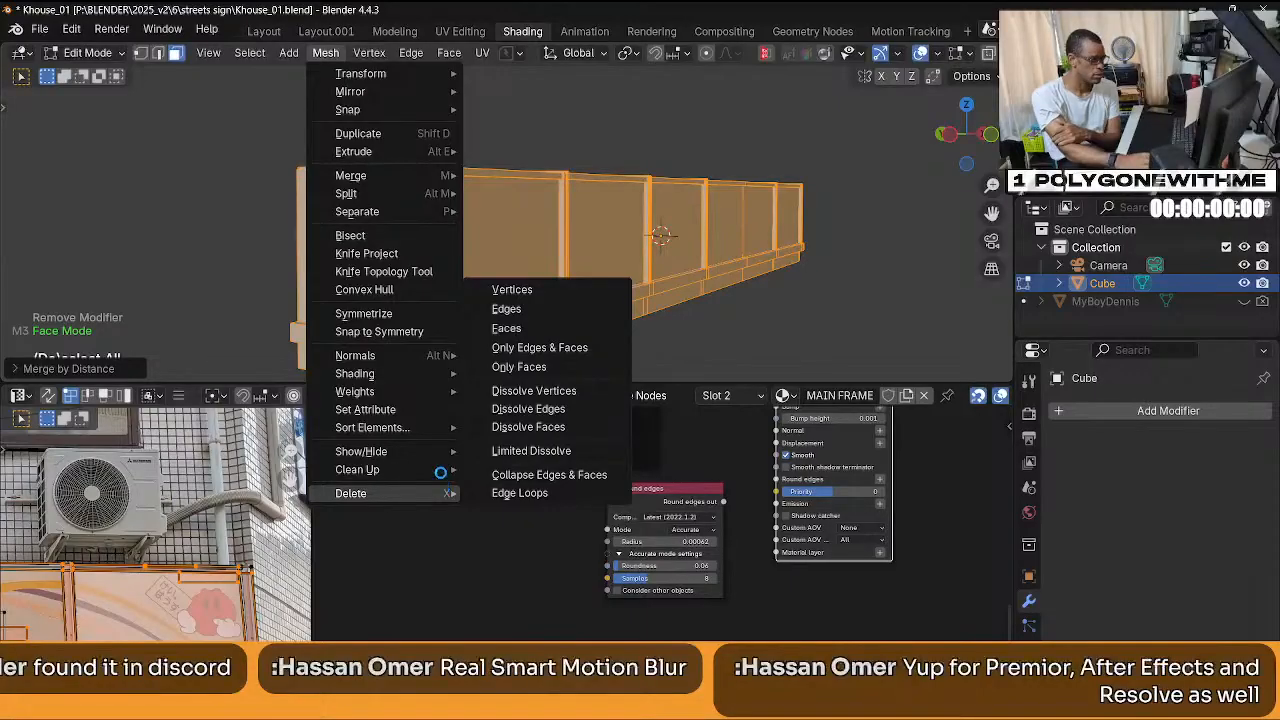
mouse_move(442, 476)
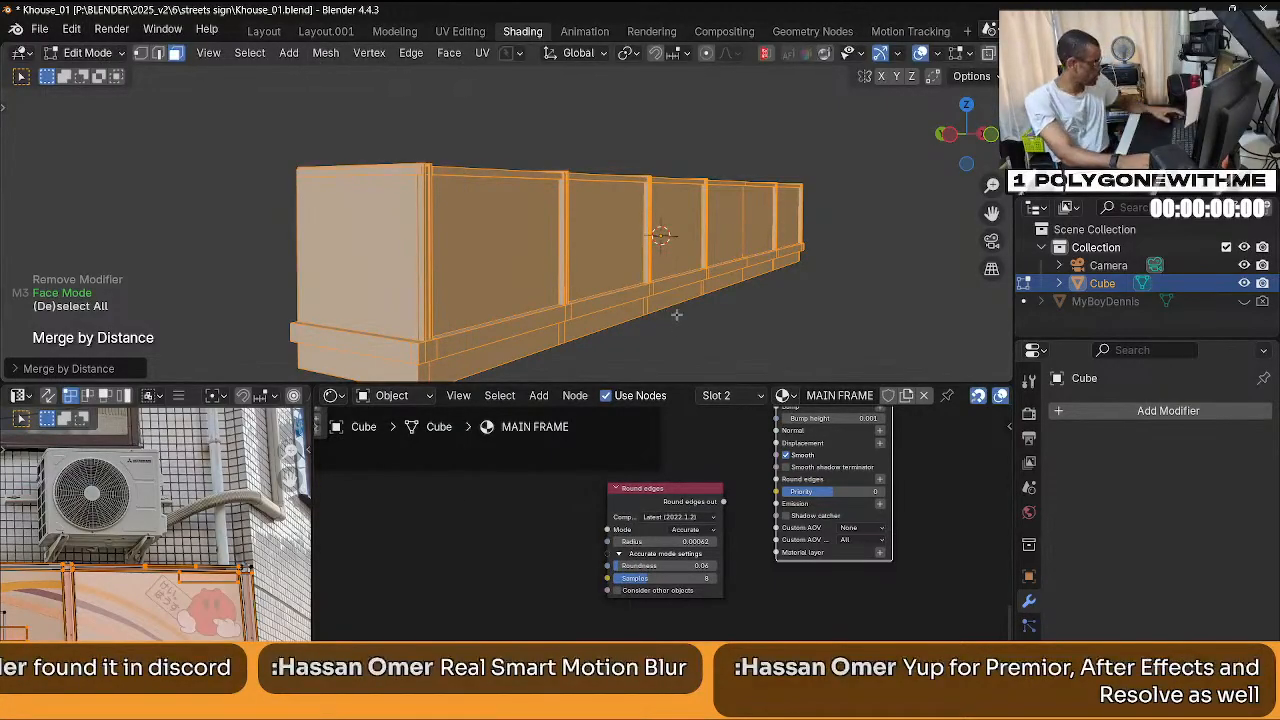
key(Tab)
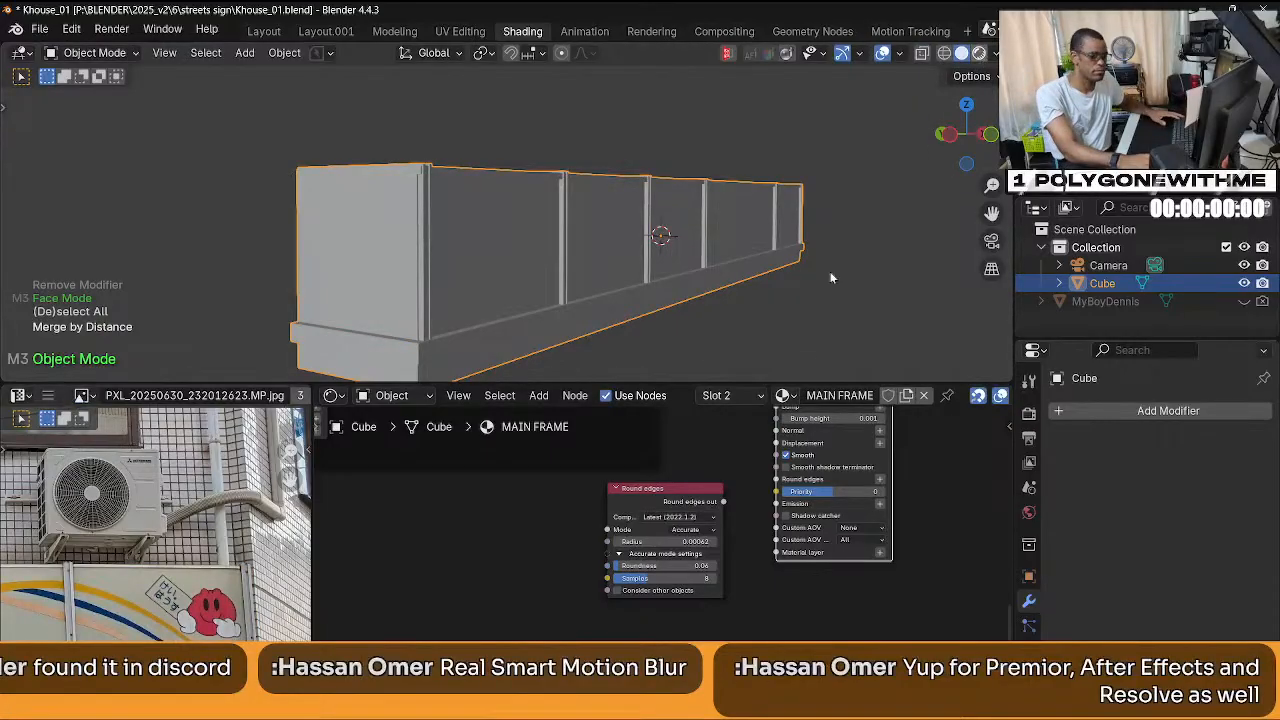
Return to rendered shading and connect the Round edges node to the MAIN FRAME Universal material's Round edges input.
click(979, 53)
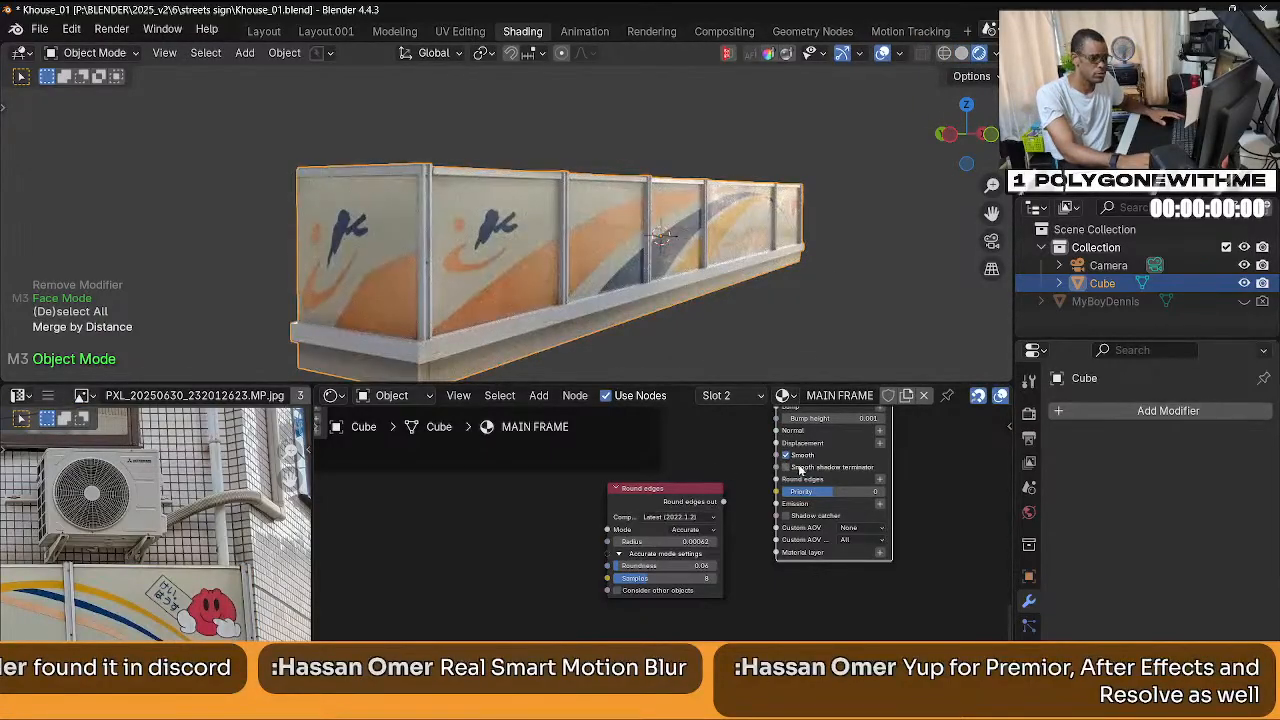
click(949, 470)
click(1029, 512)
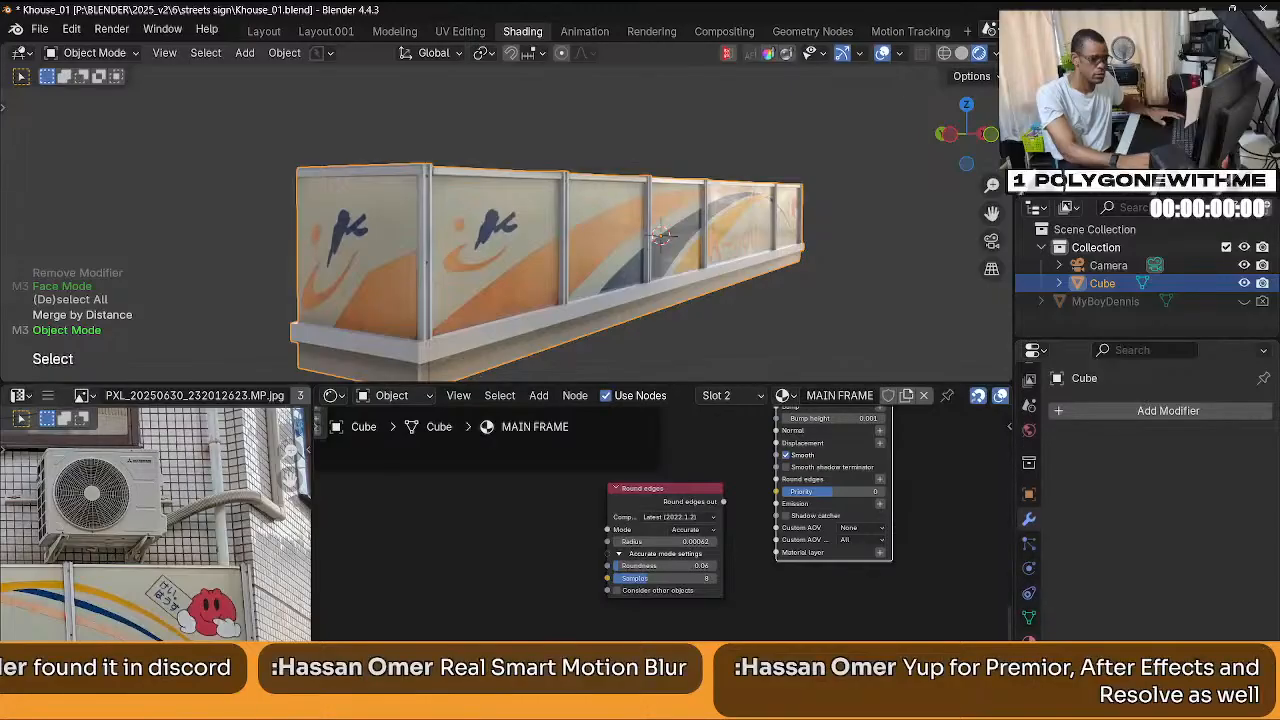
scroll(752, 590, up, 1)
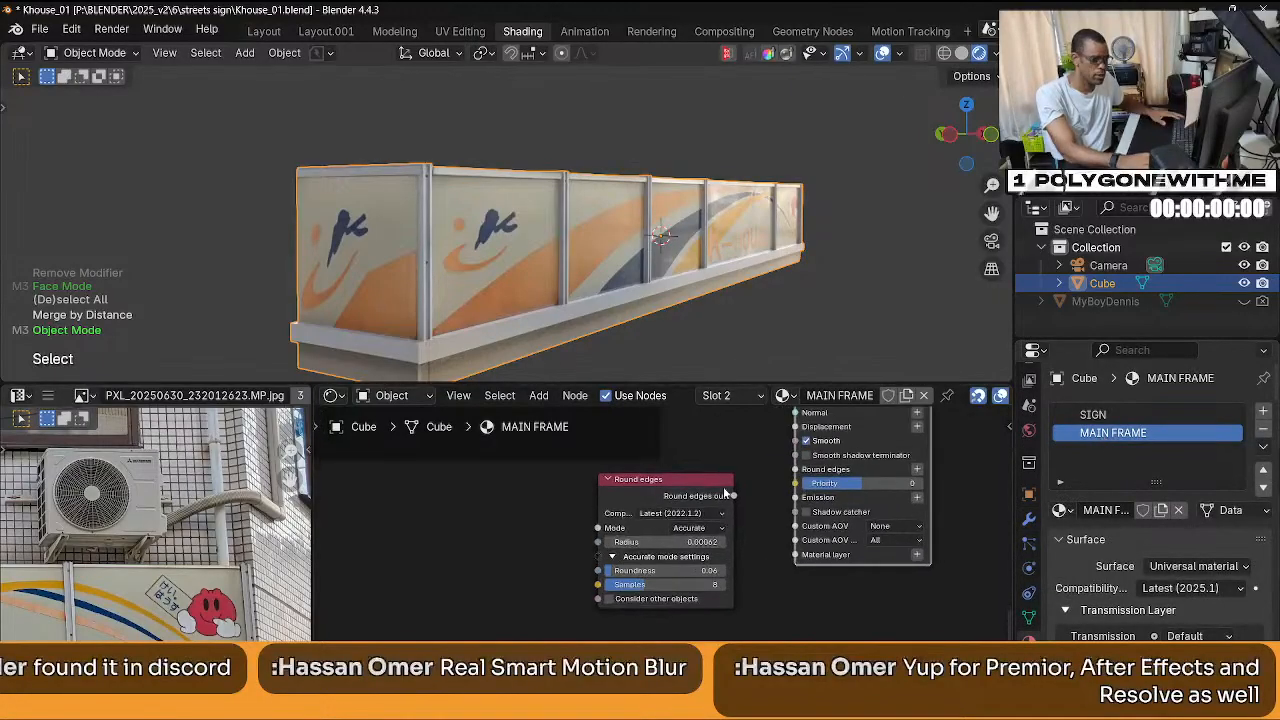
drag(732, 496, 795, 469)
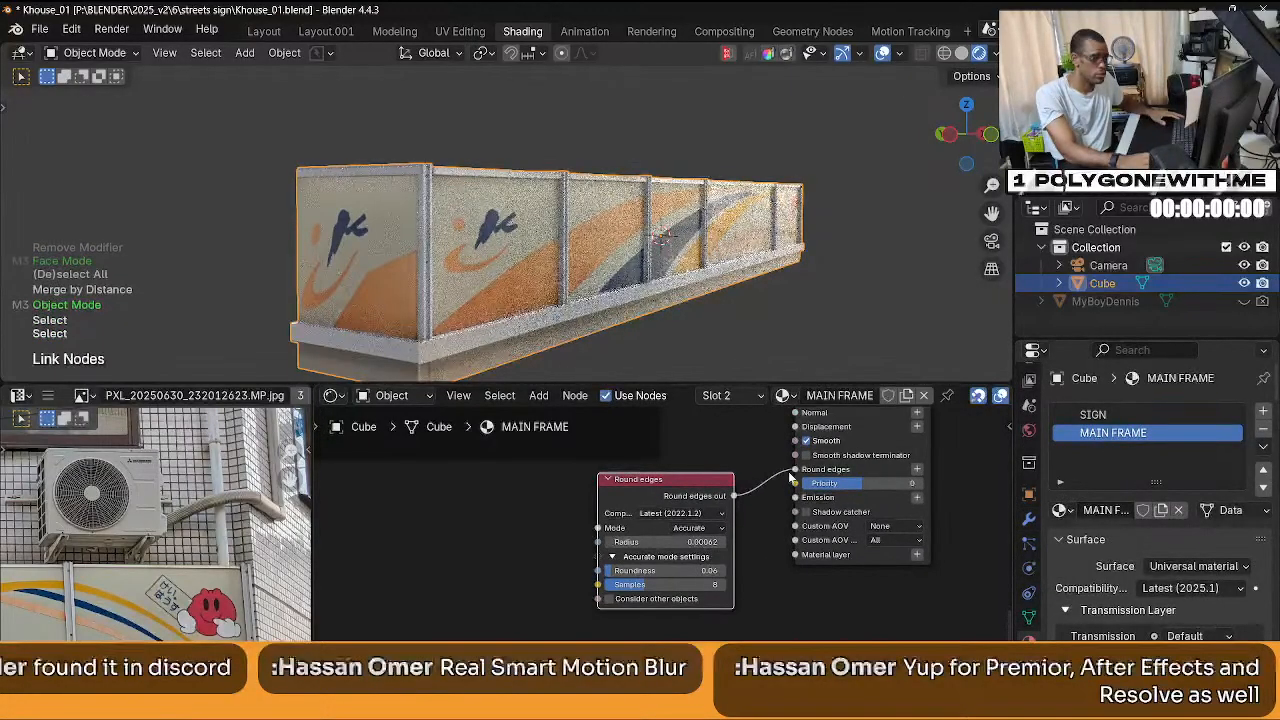
Try an Octane Imager preview exposure of 2.90 while viewing the sign from above and undo the exposure change.
middle_drag(640, 334, 798, 263)
key(n)
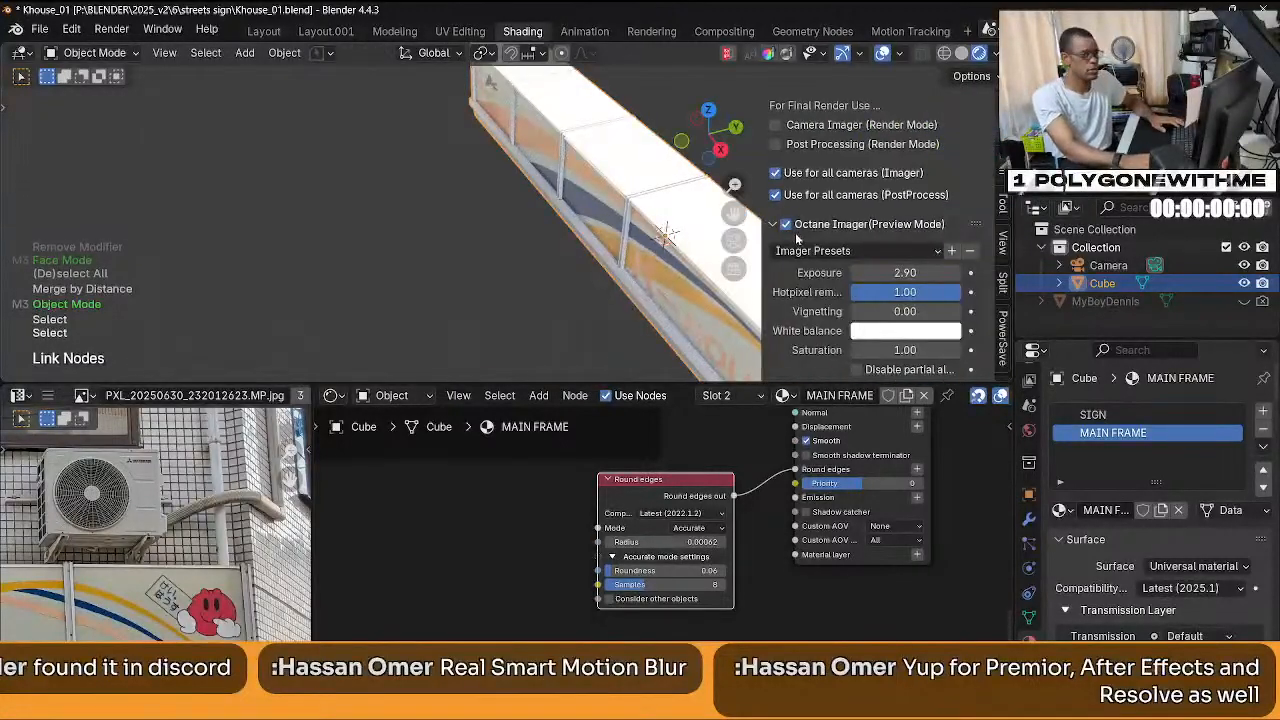
key(ctrl+z)
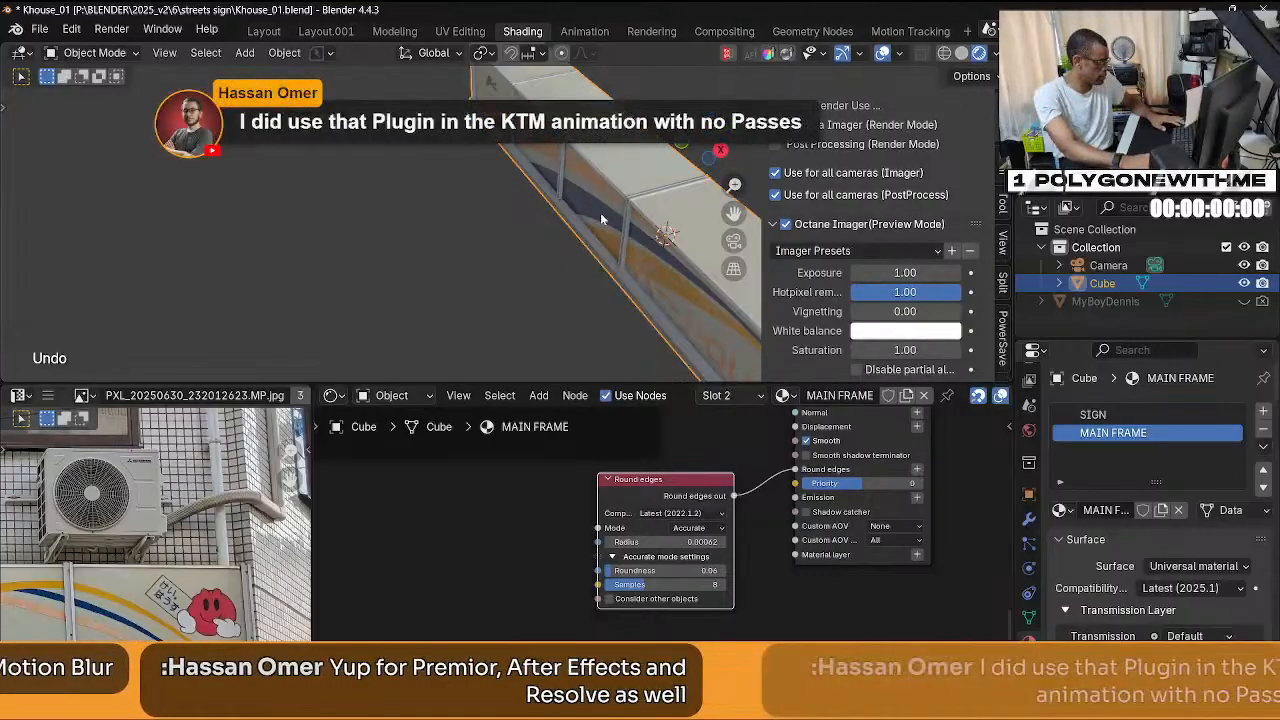
middle_drag(600, 214, 623, 223)
key(n)
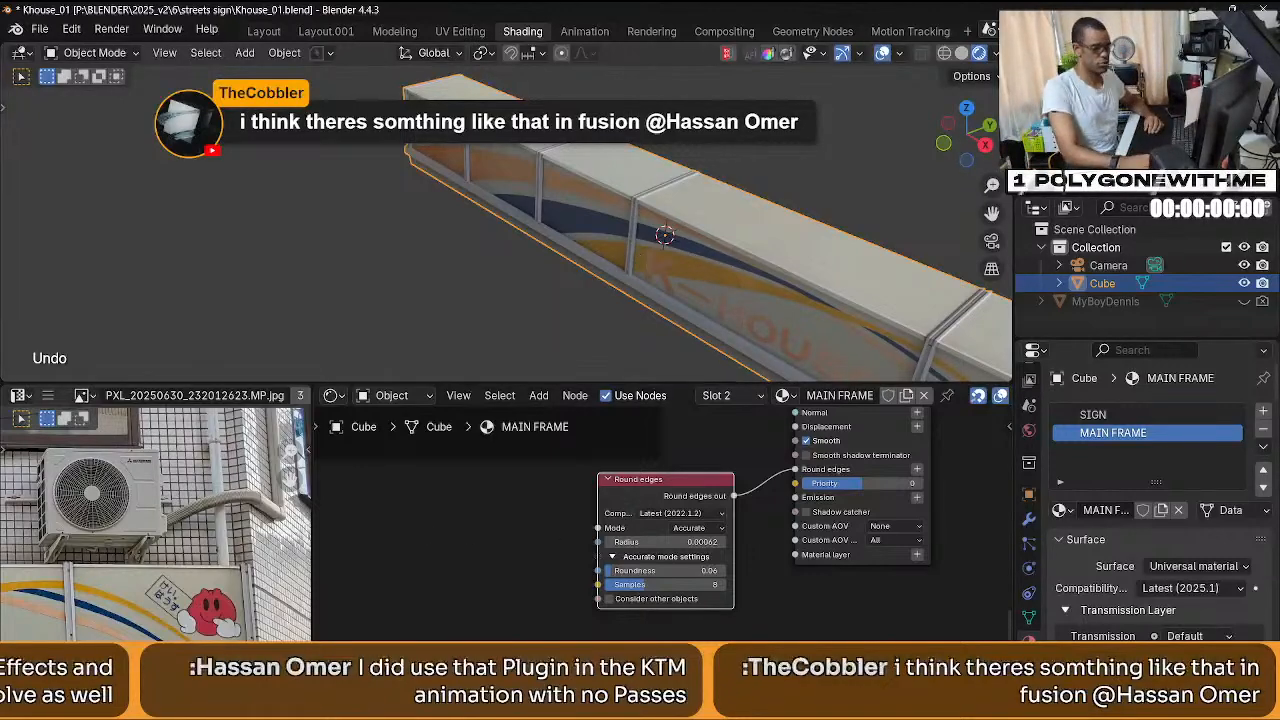
Switch to the Chrome window and open the Octane for Blender community feed on Skool.
mouse_move(835, 708)
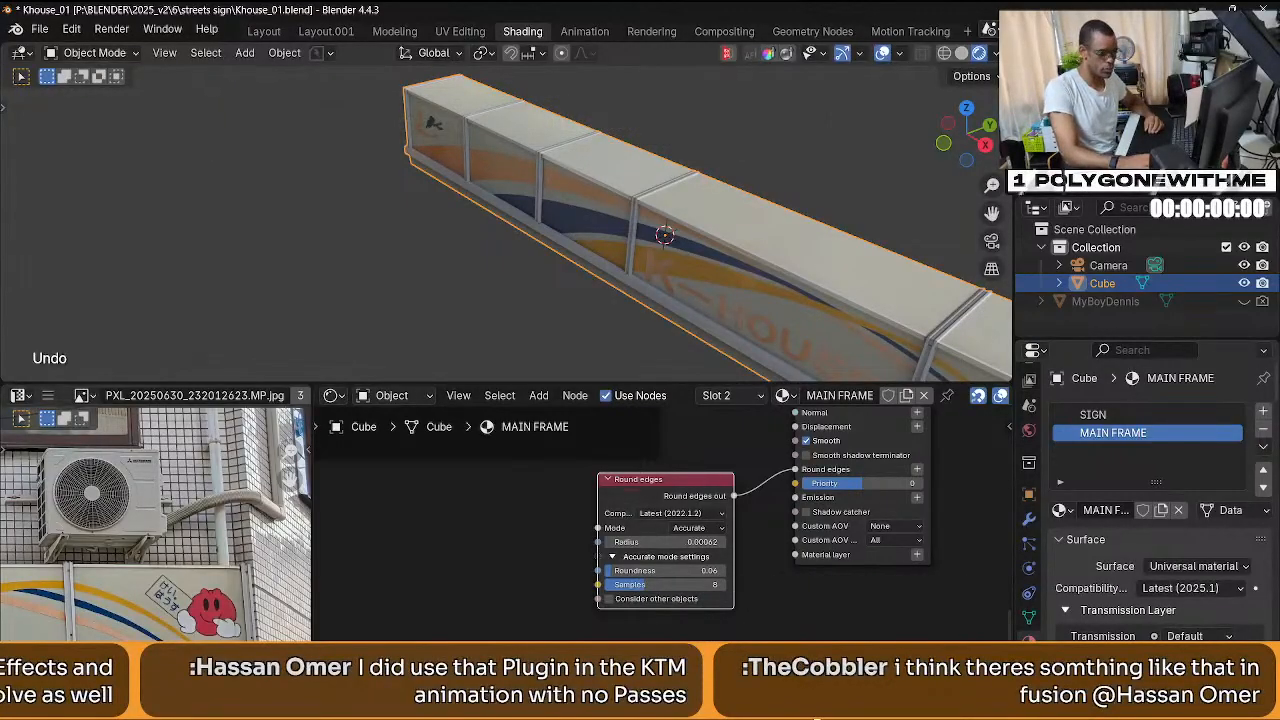
click(812, 615)
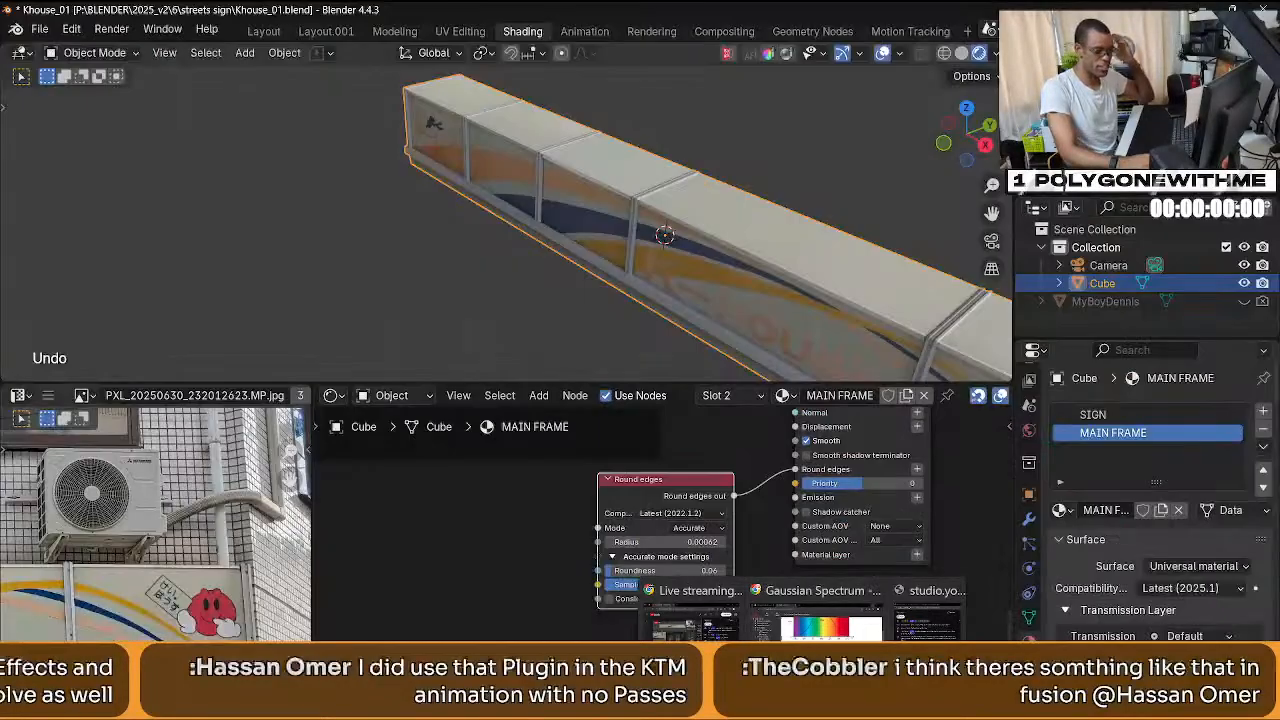
click(812, 615)
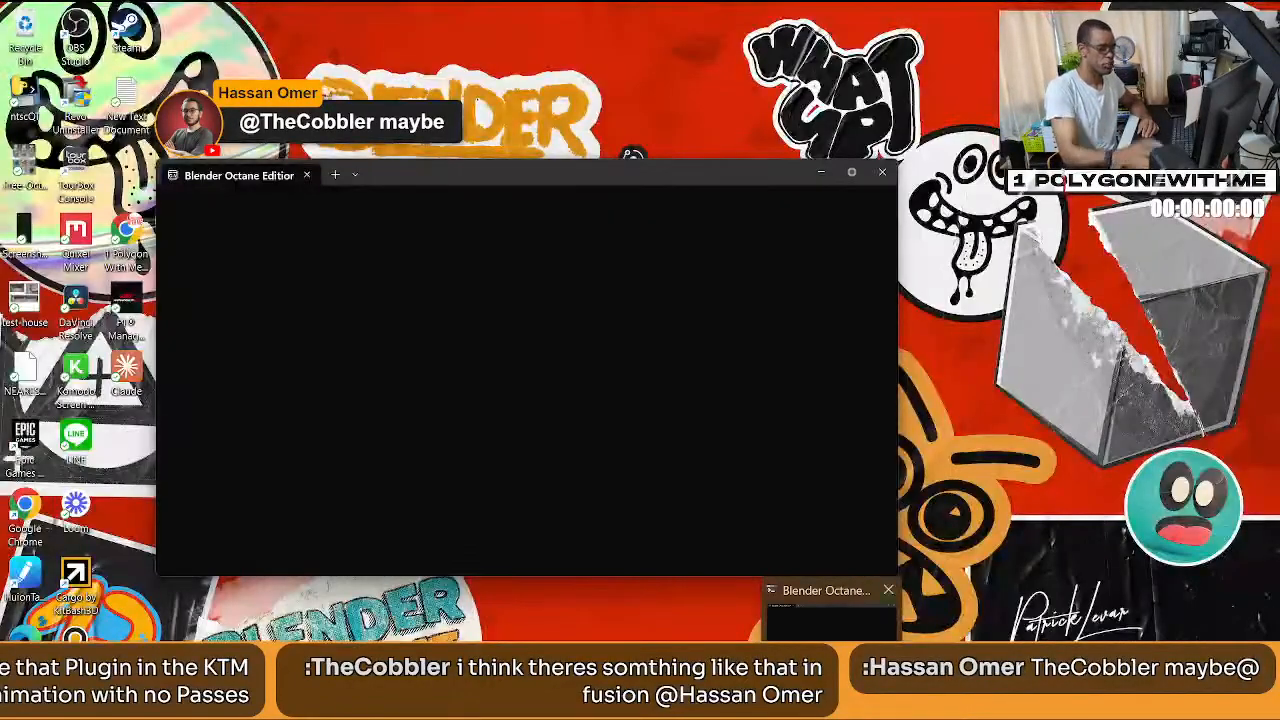
mouse_move(830, 612)
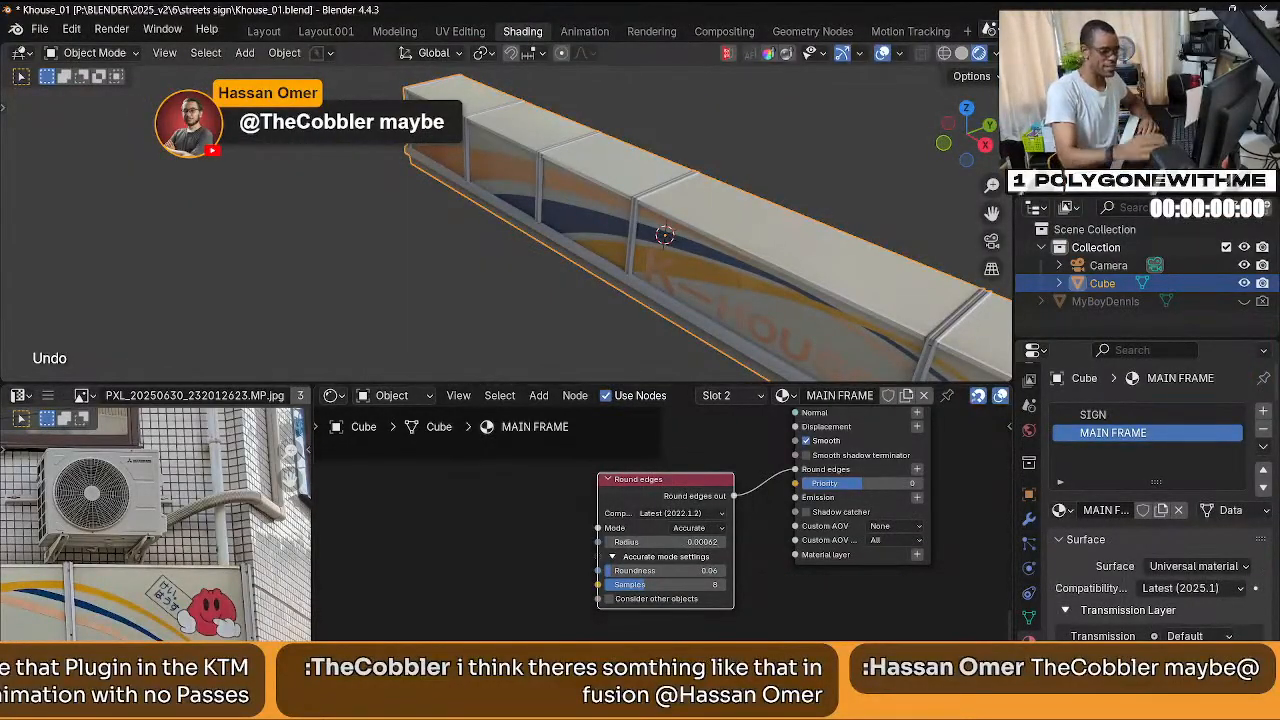
mouse_move(800, 712)
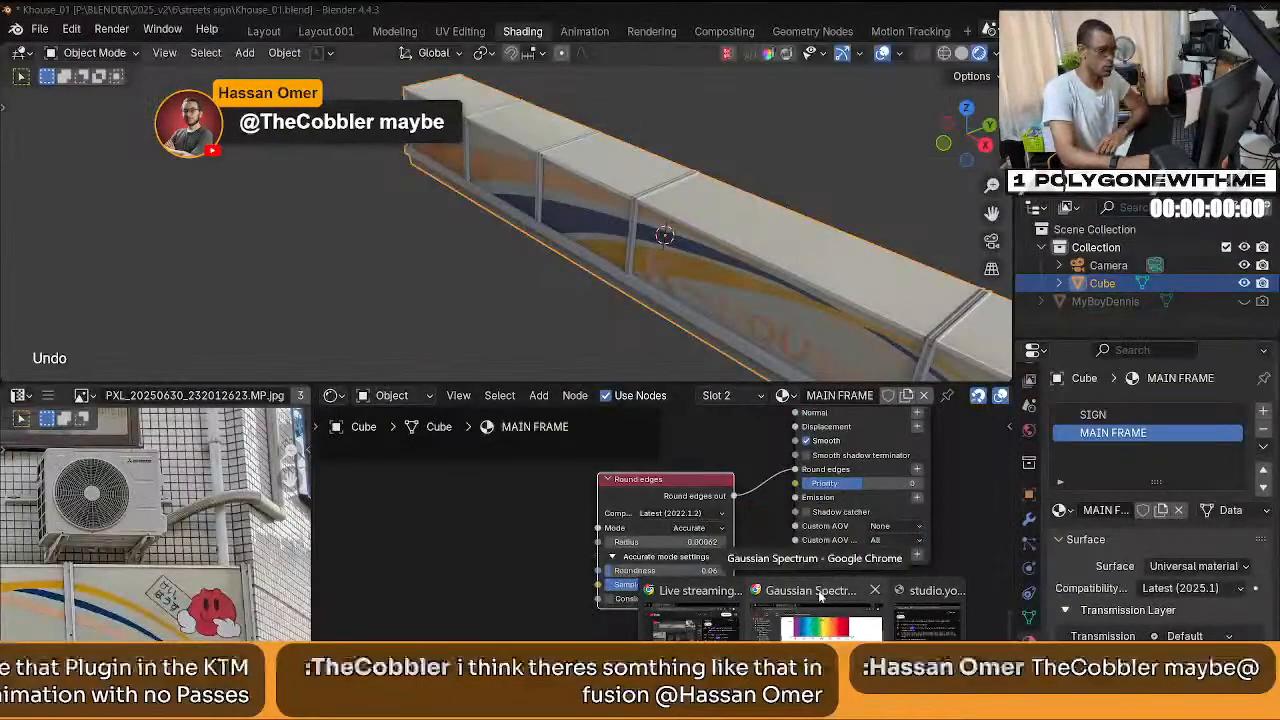
click(822, 610)
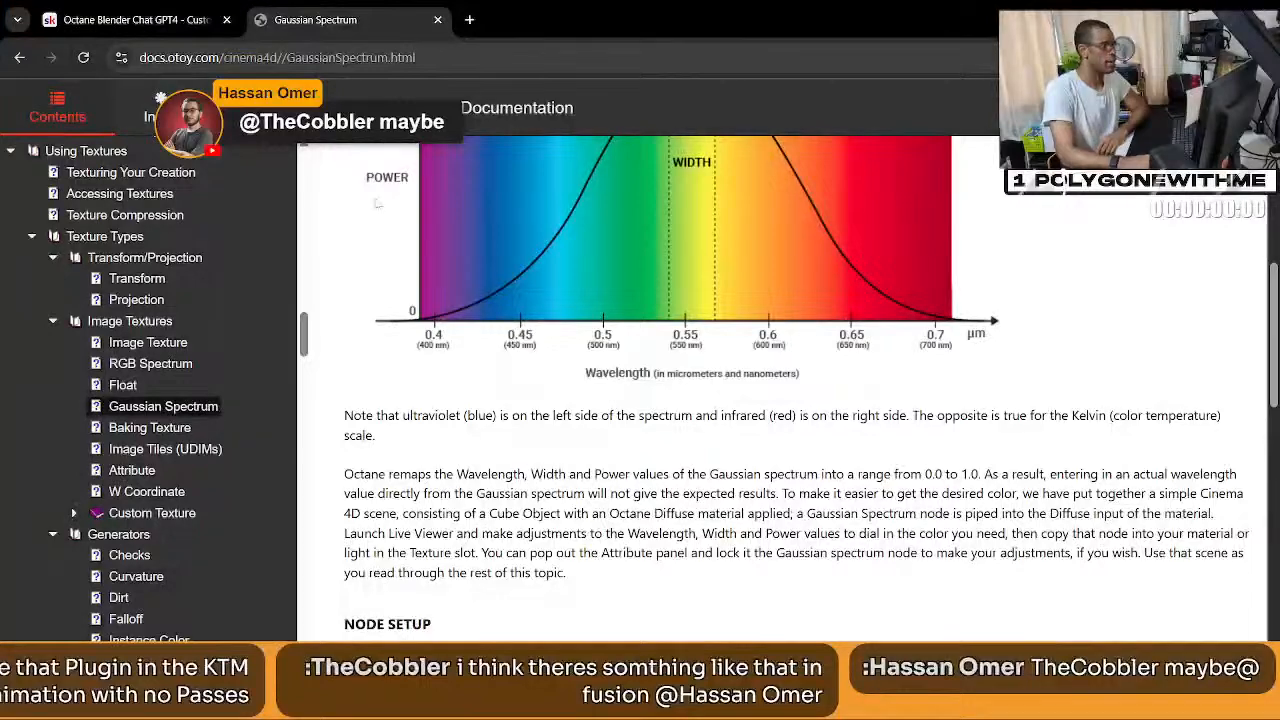
click(150, 20)
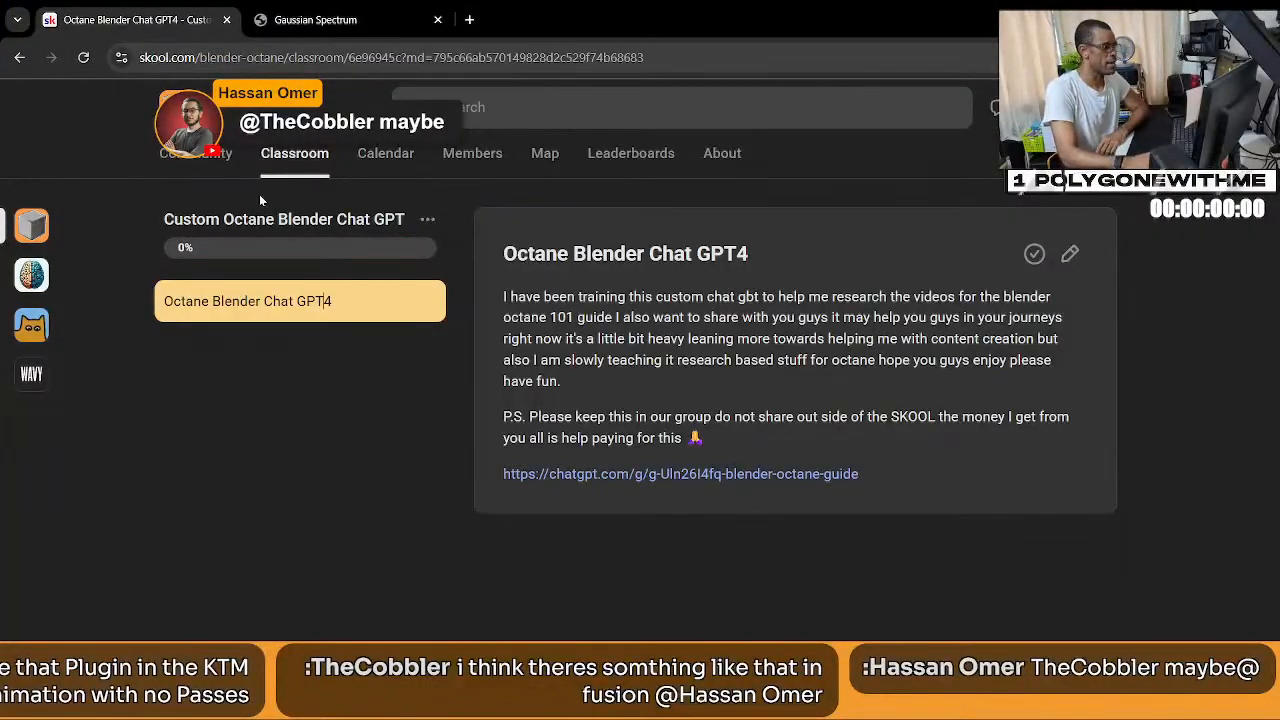
key(alt+Left)
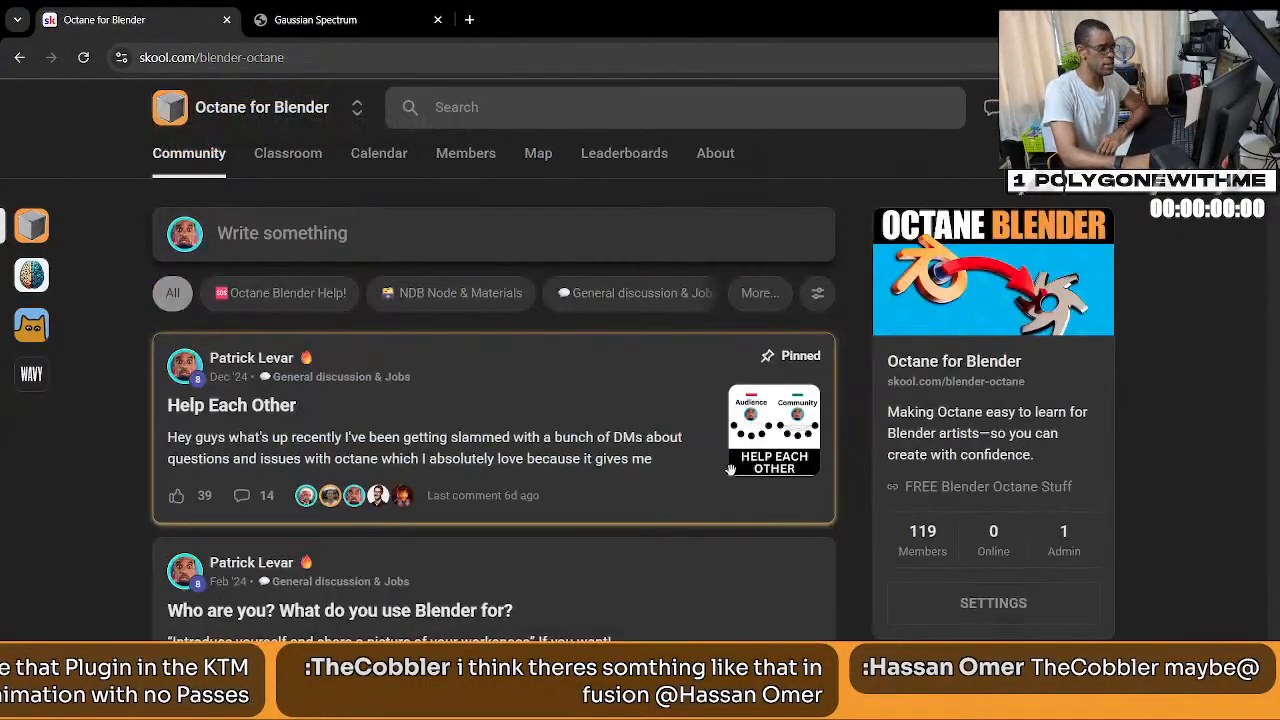
scroll(595, 520, down, 1)
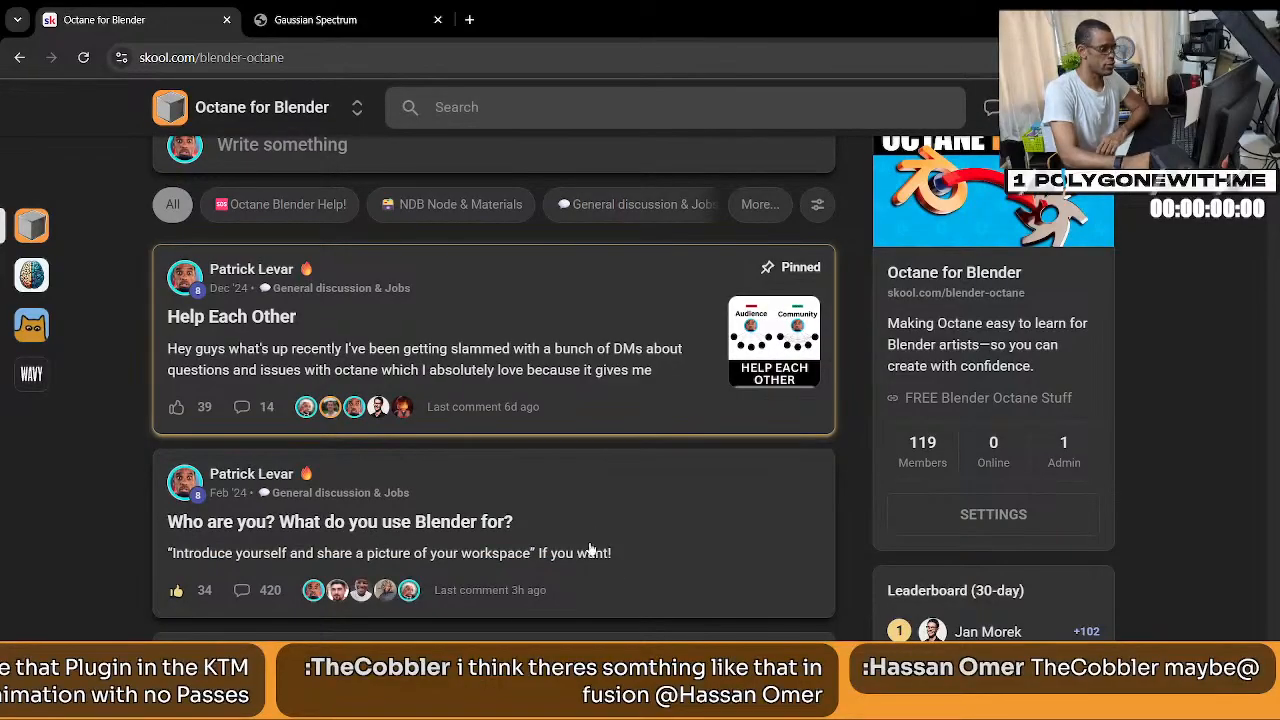
Inspect the video attachment options for a reply under the "Who are you? What do you use Blender for?" post and close the post.
click(587, 549)
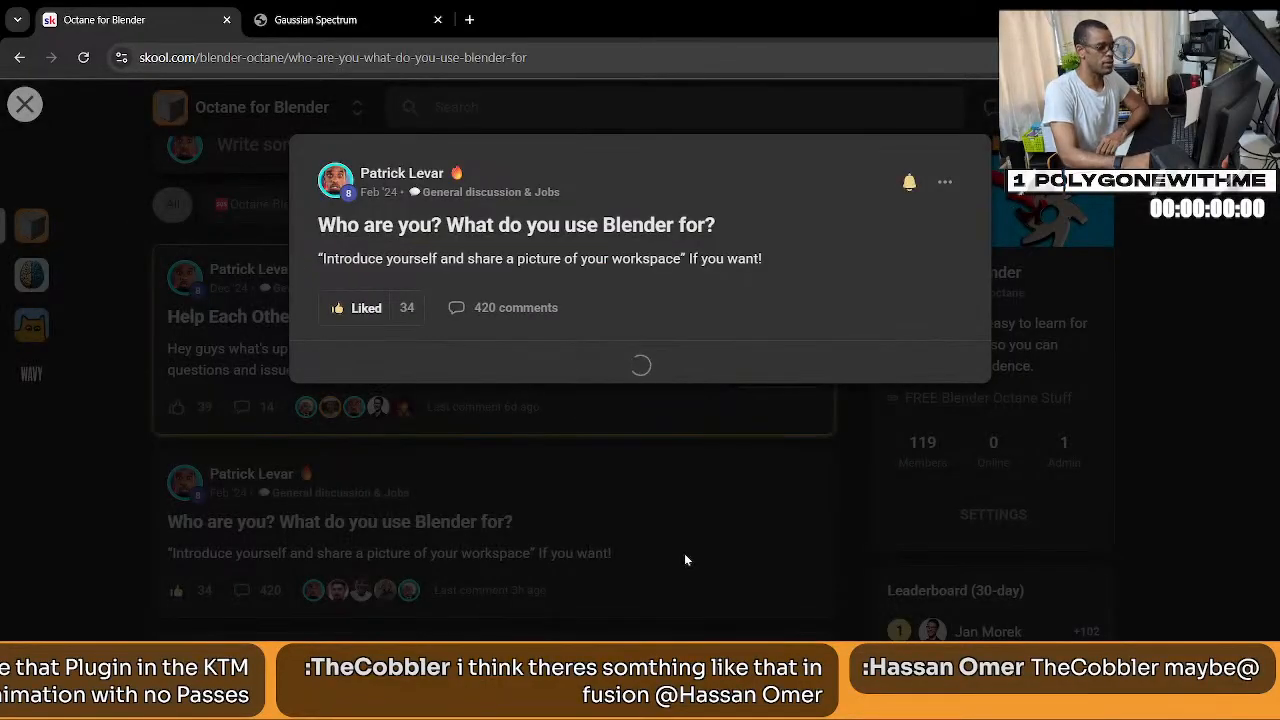
click(452, 564)
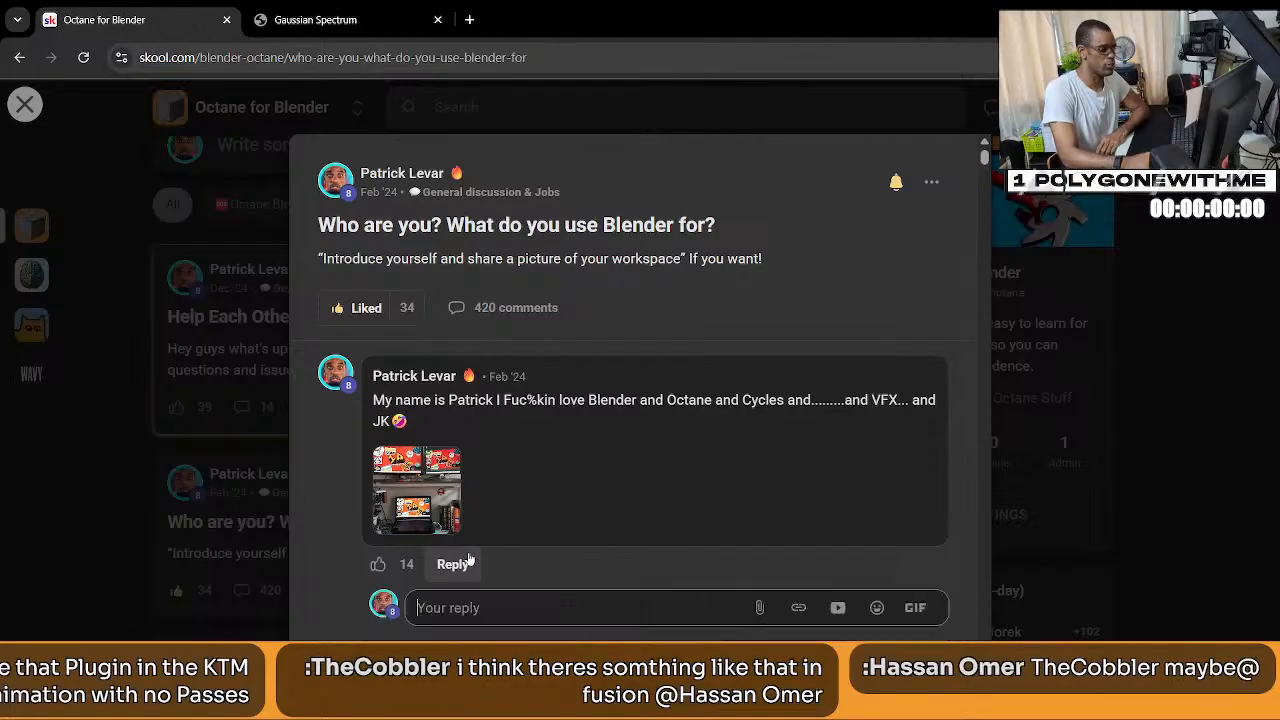
click(838, 608)
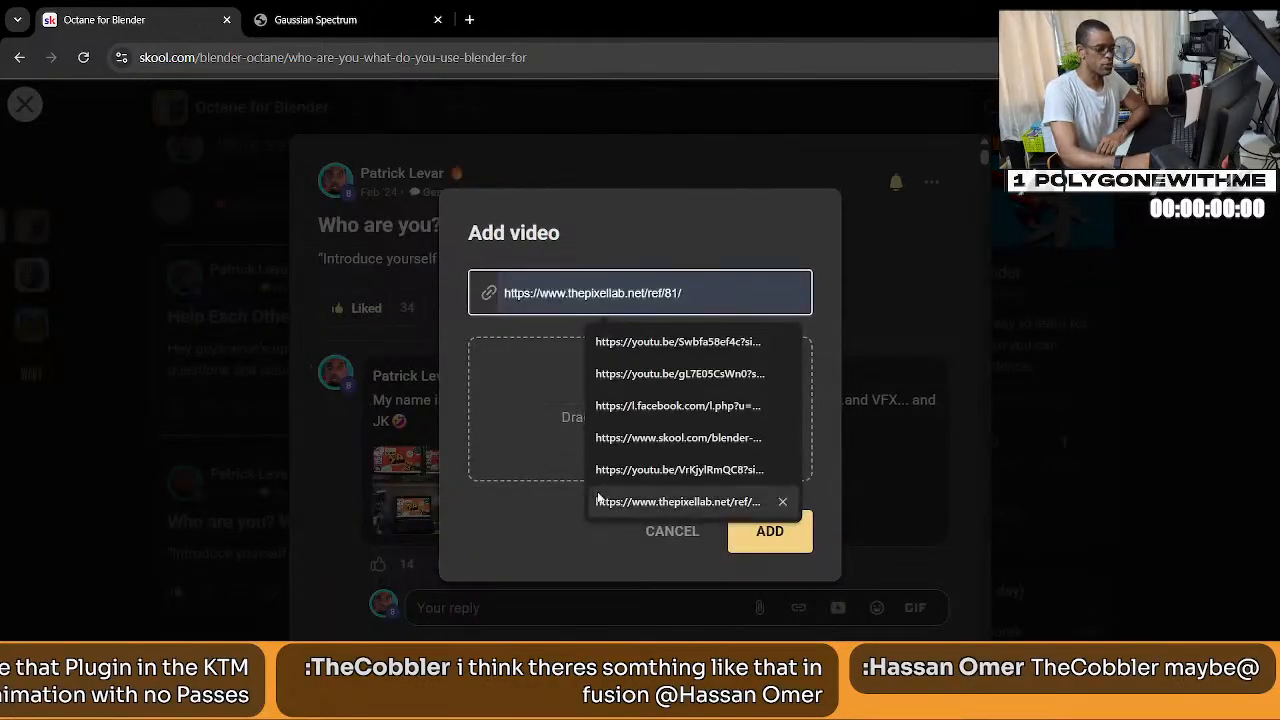
click(510, 510)
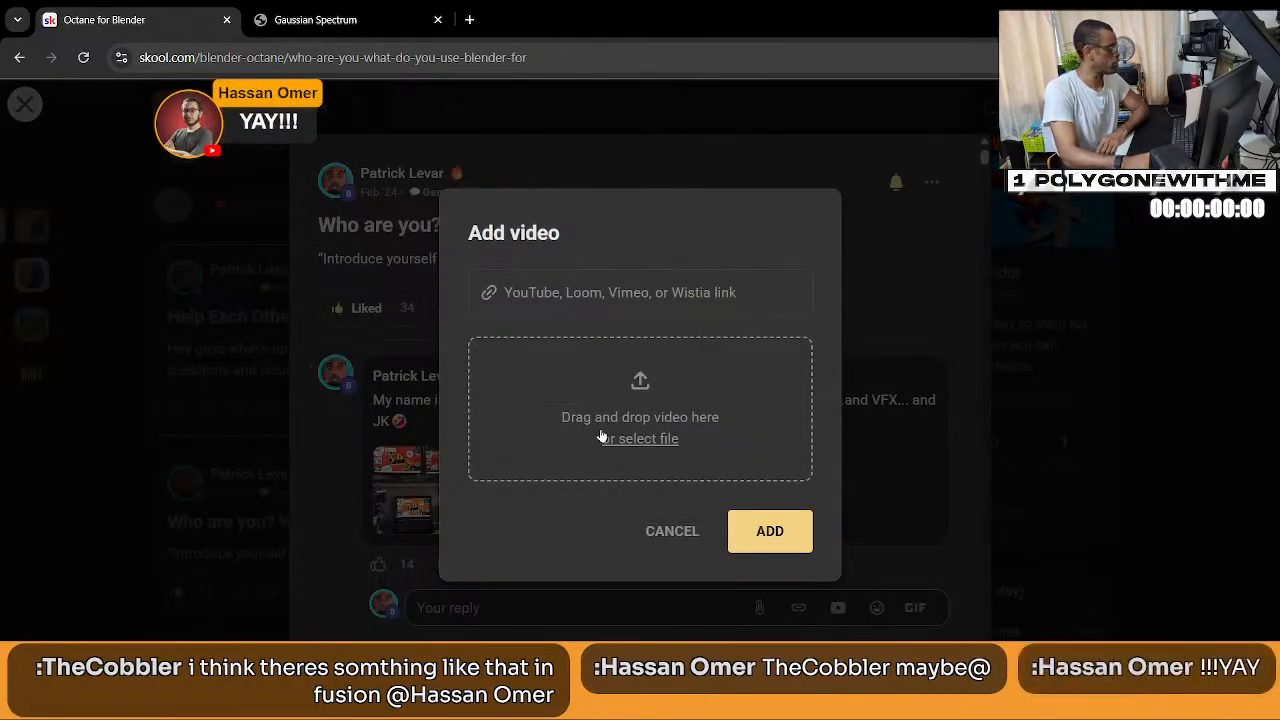
click(1136, 443)
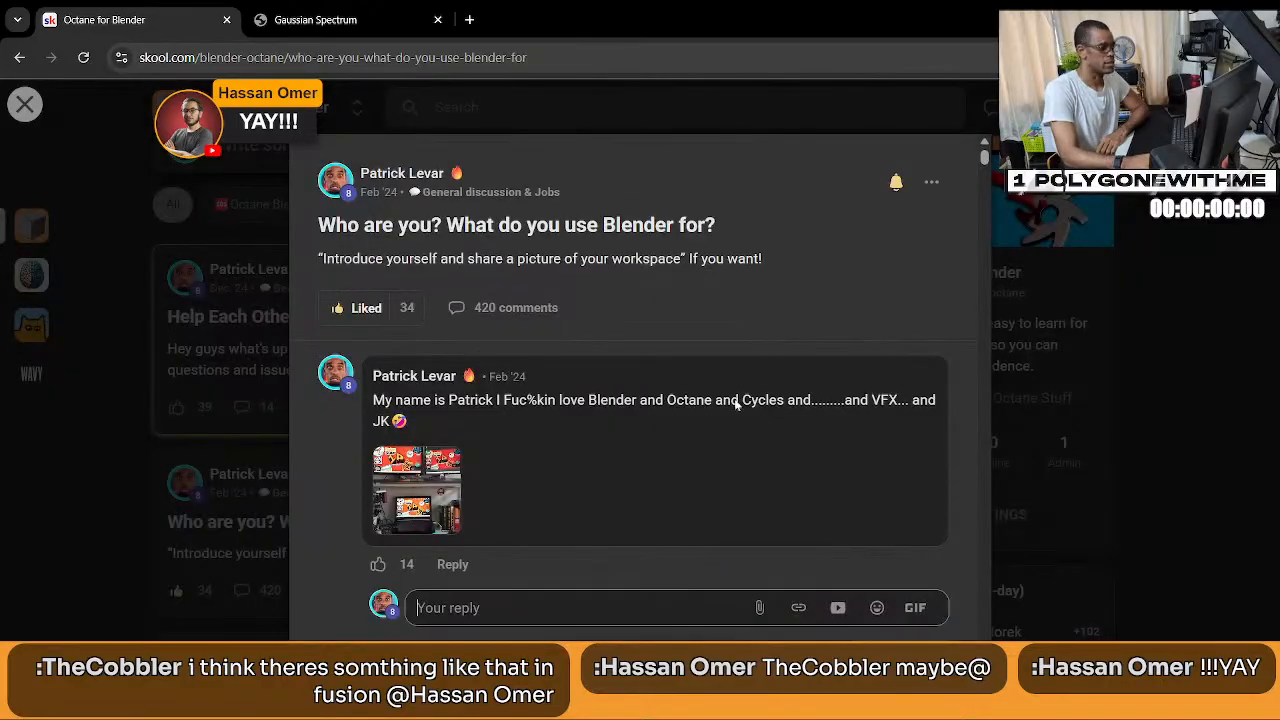
click(1202, 412)
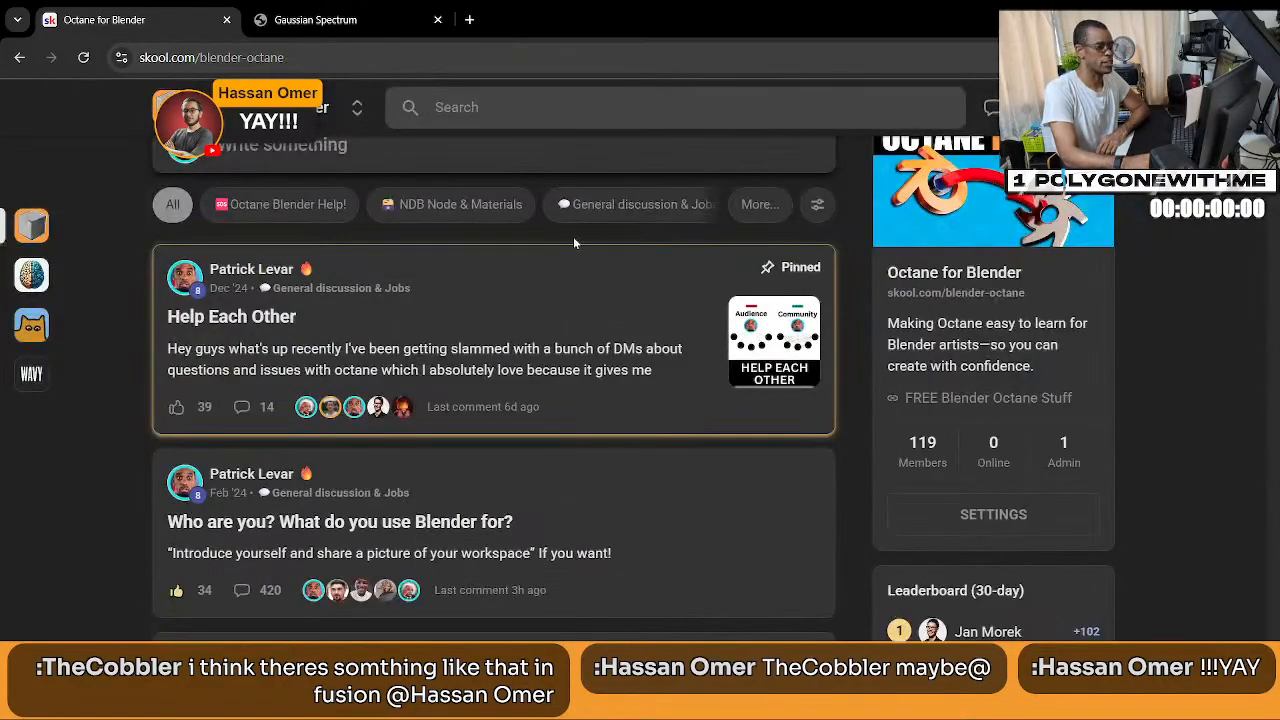
click(584, 506)
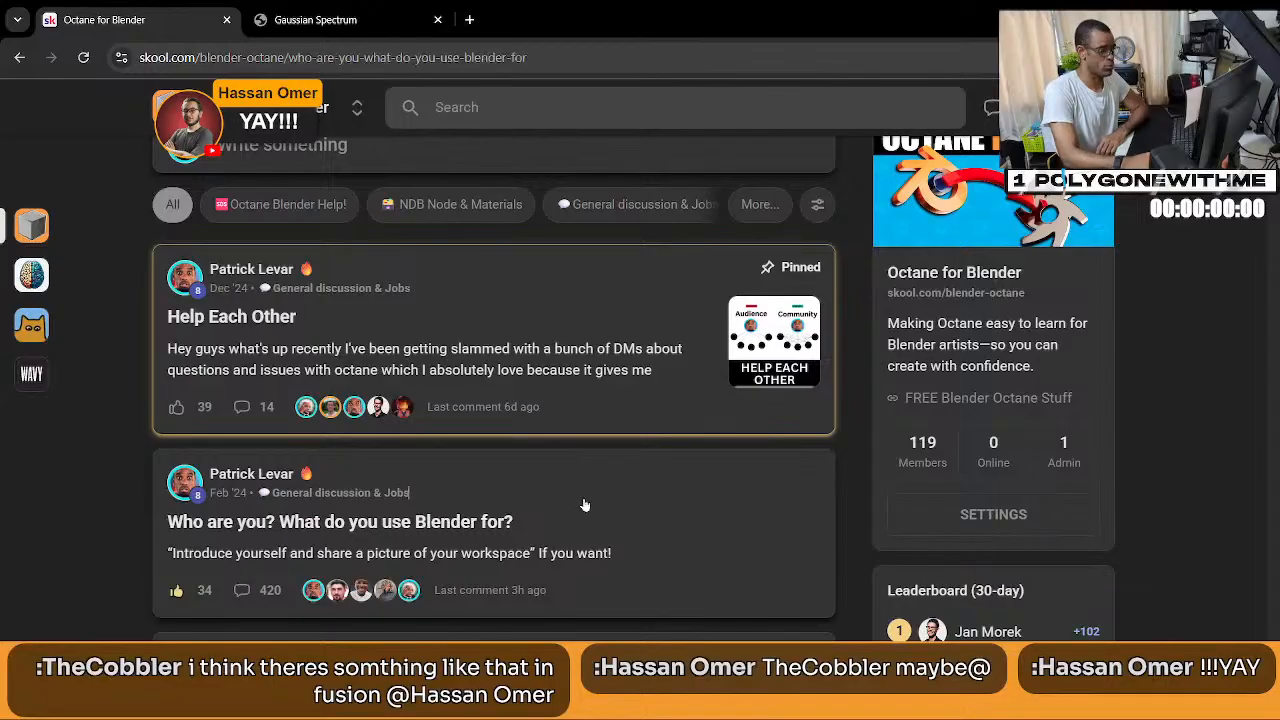
click(1235, 415)
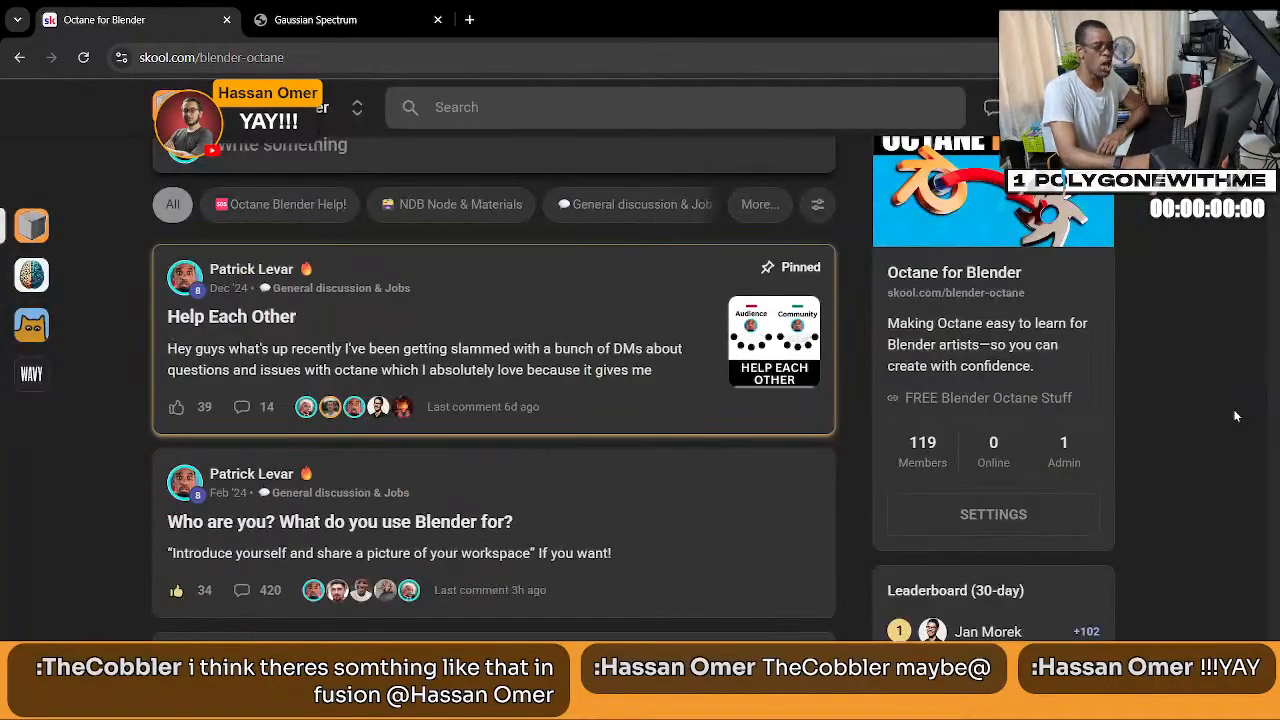
Inspect the video link and file upload options for a new community post and discard the draft.
click(250, 233)
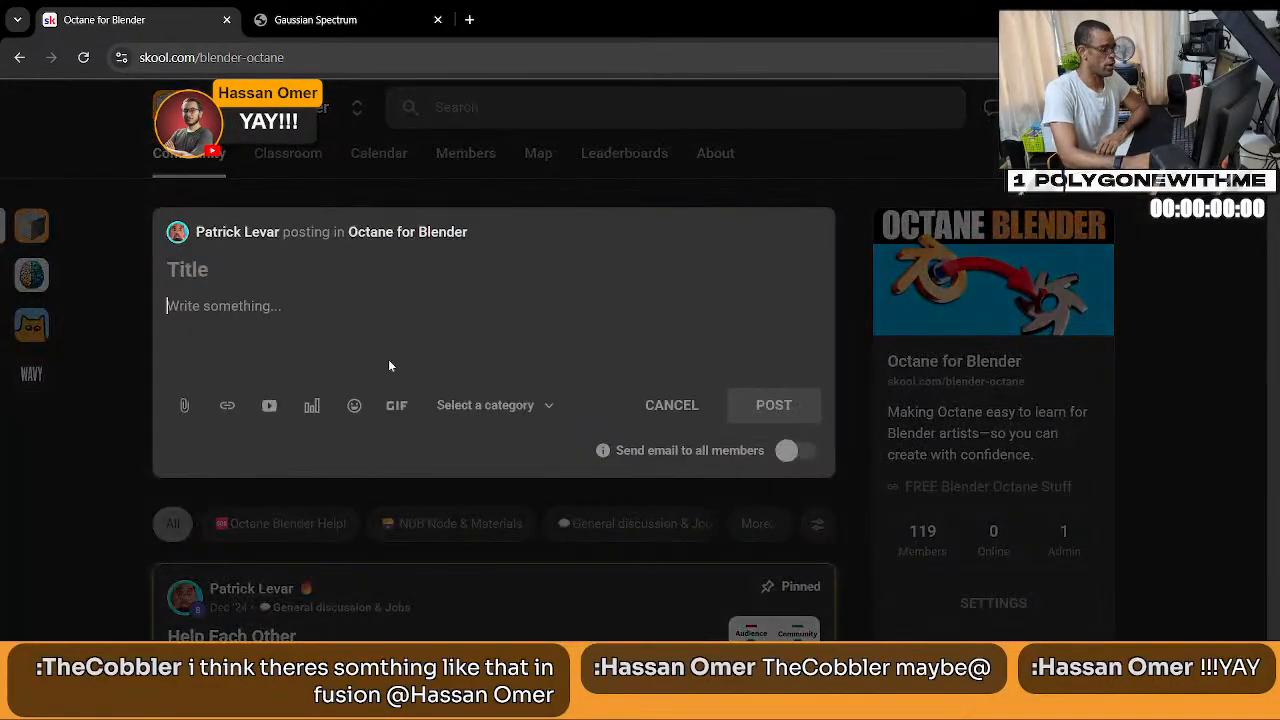
click(269, 405)
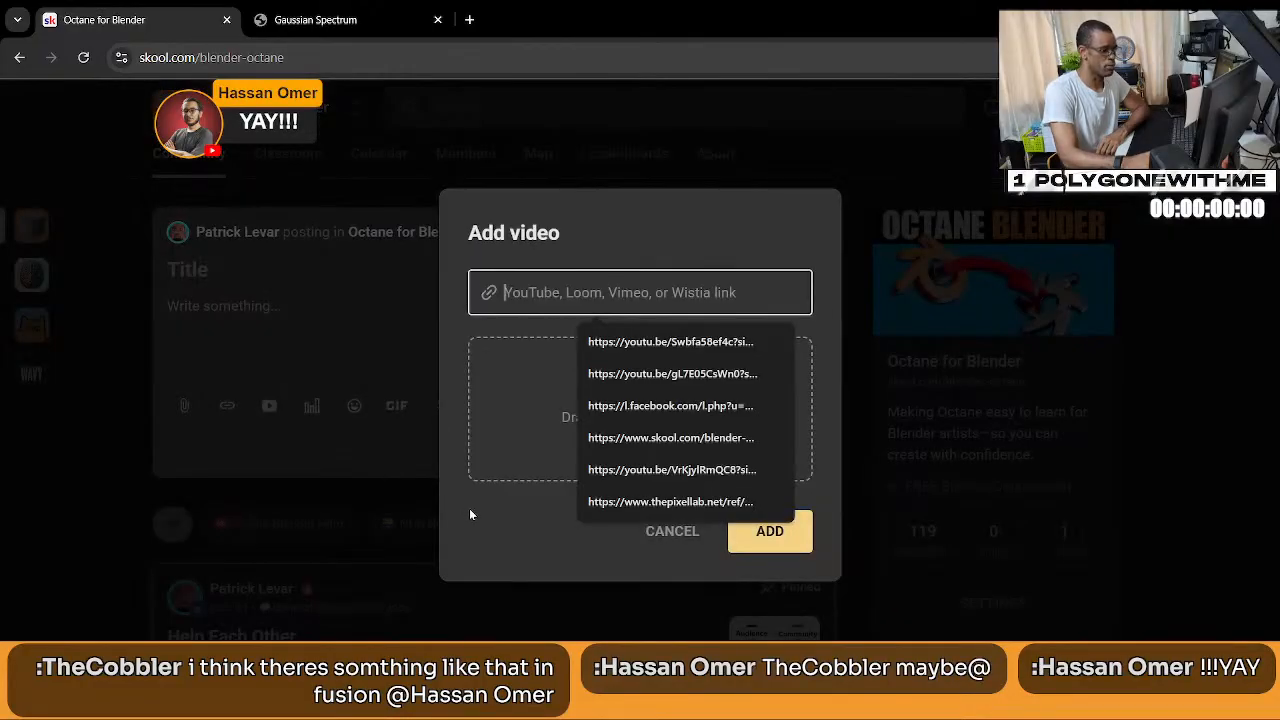
click(469, 508)
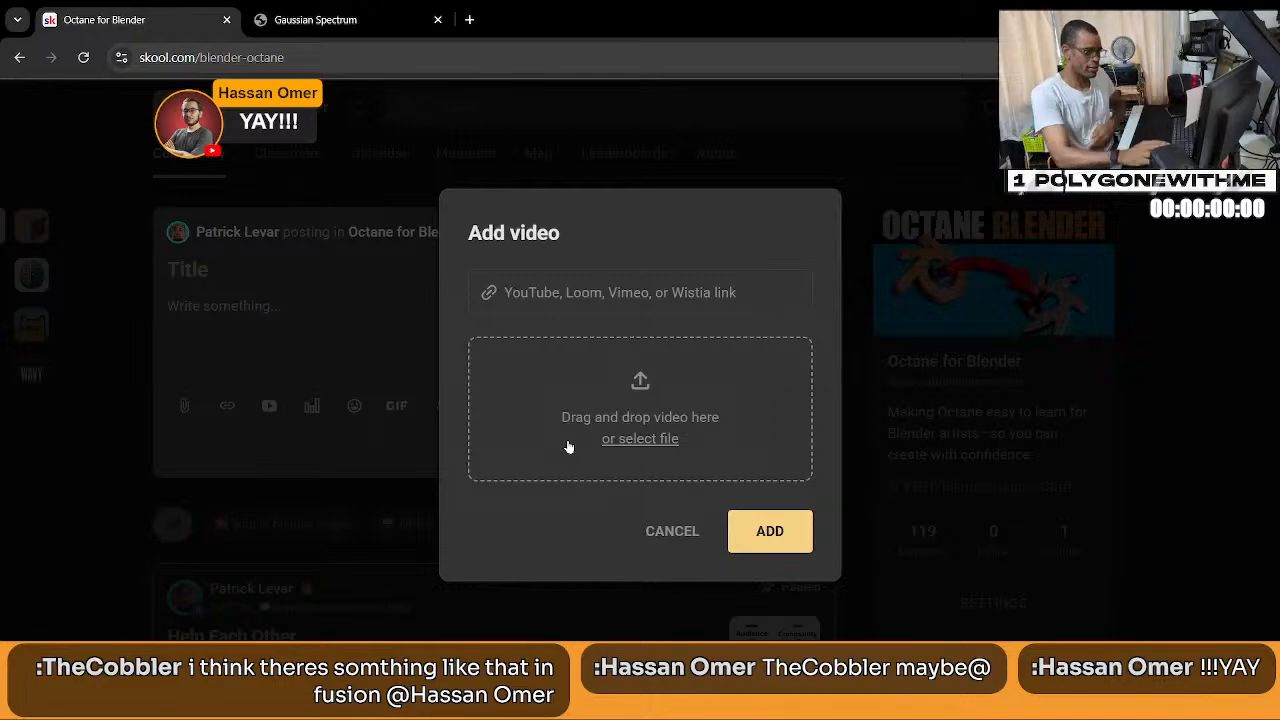
click(670, 533)
click(1196, 440)
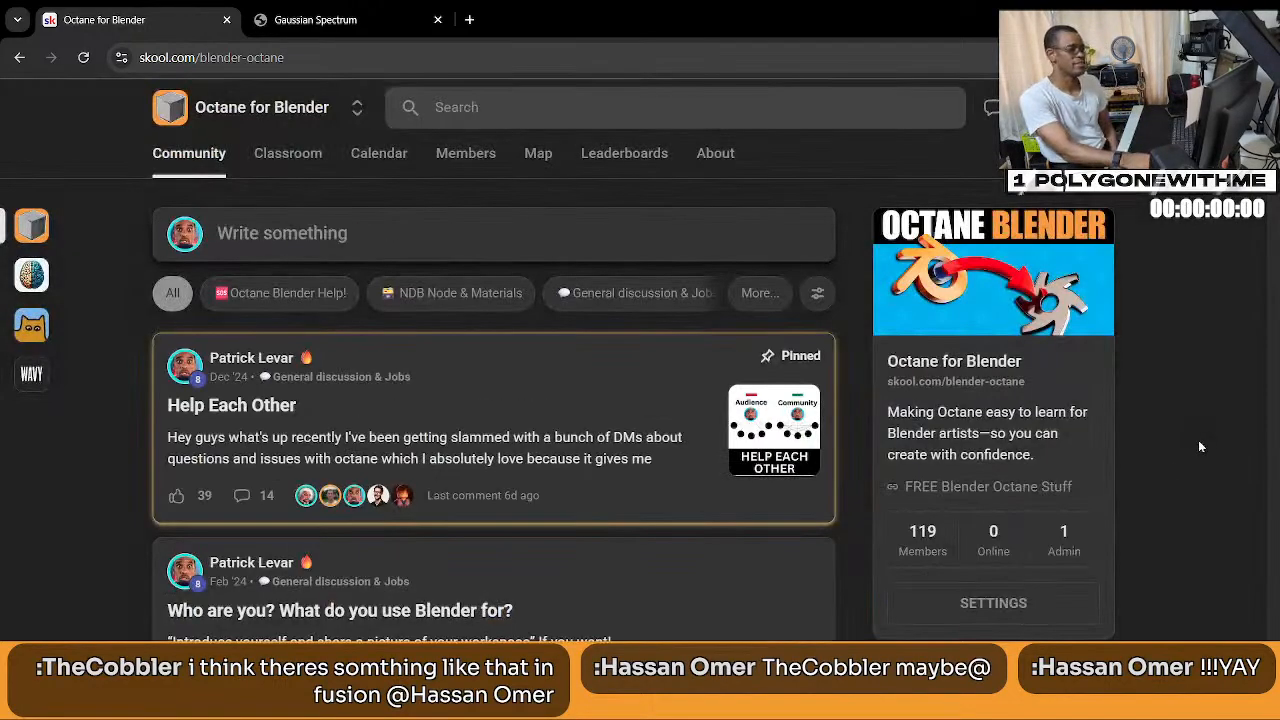
Look over the community feed and the Gaussian Spectrum documentation page, and close the documentation page.
scroll(1168, 464, down, 3)
scroll(1168, 466, up, 1)
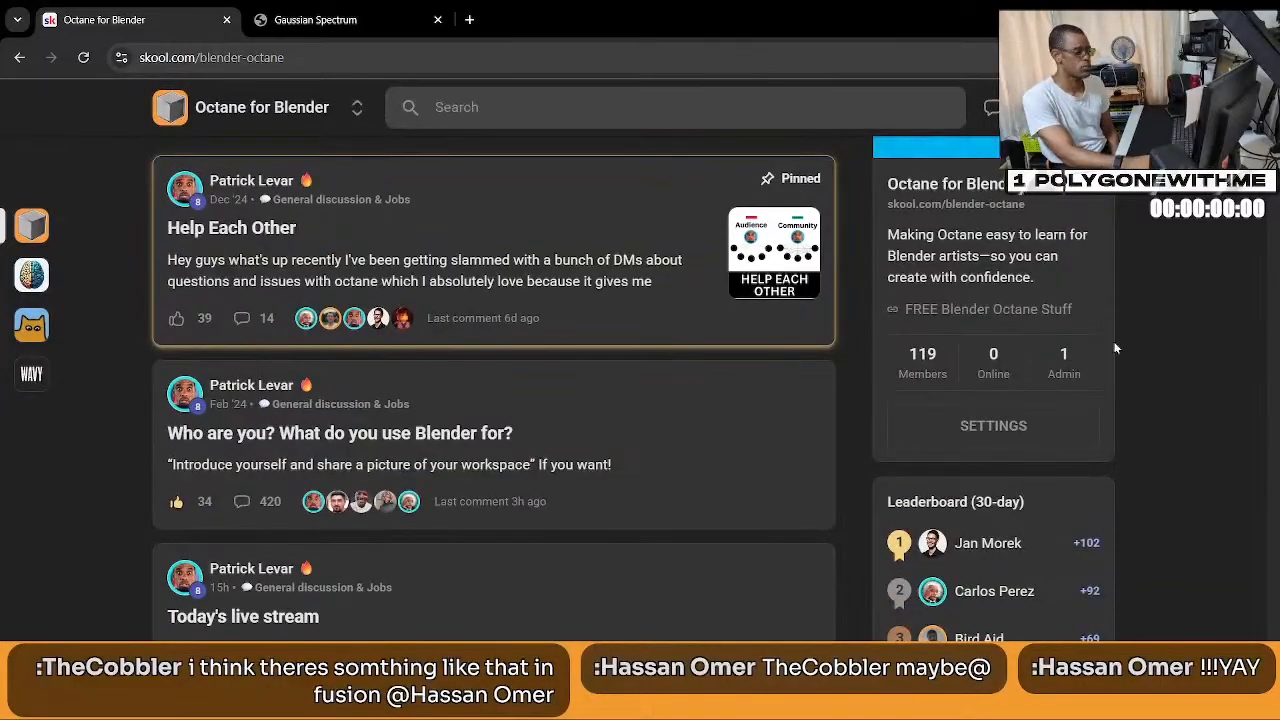
click(338, 22)
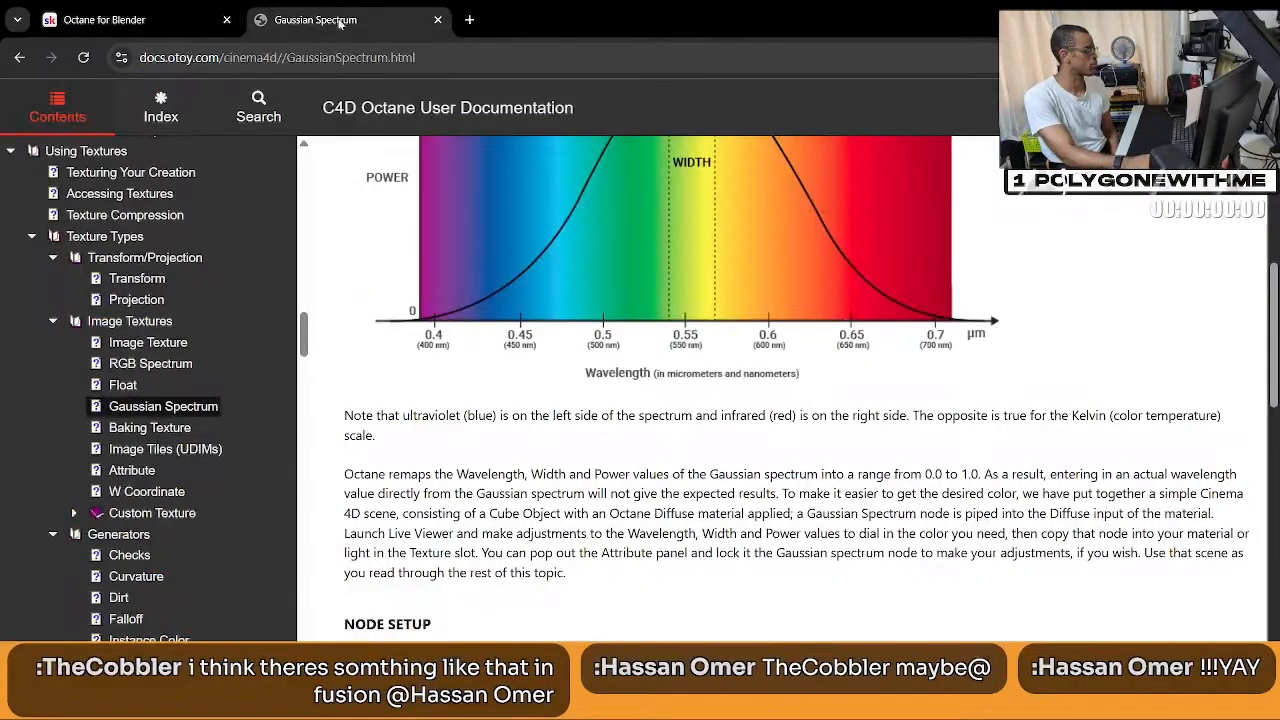
scroll(857, 290, up, 5)
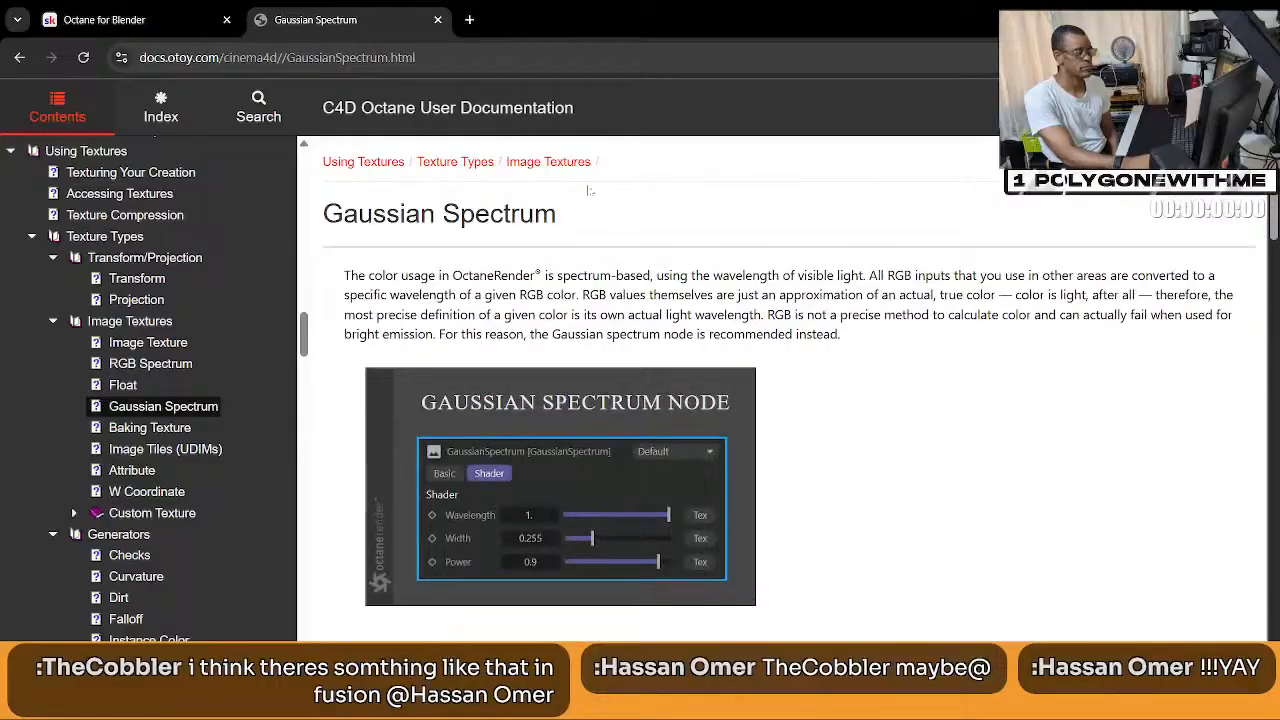
click(437, 20)
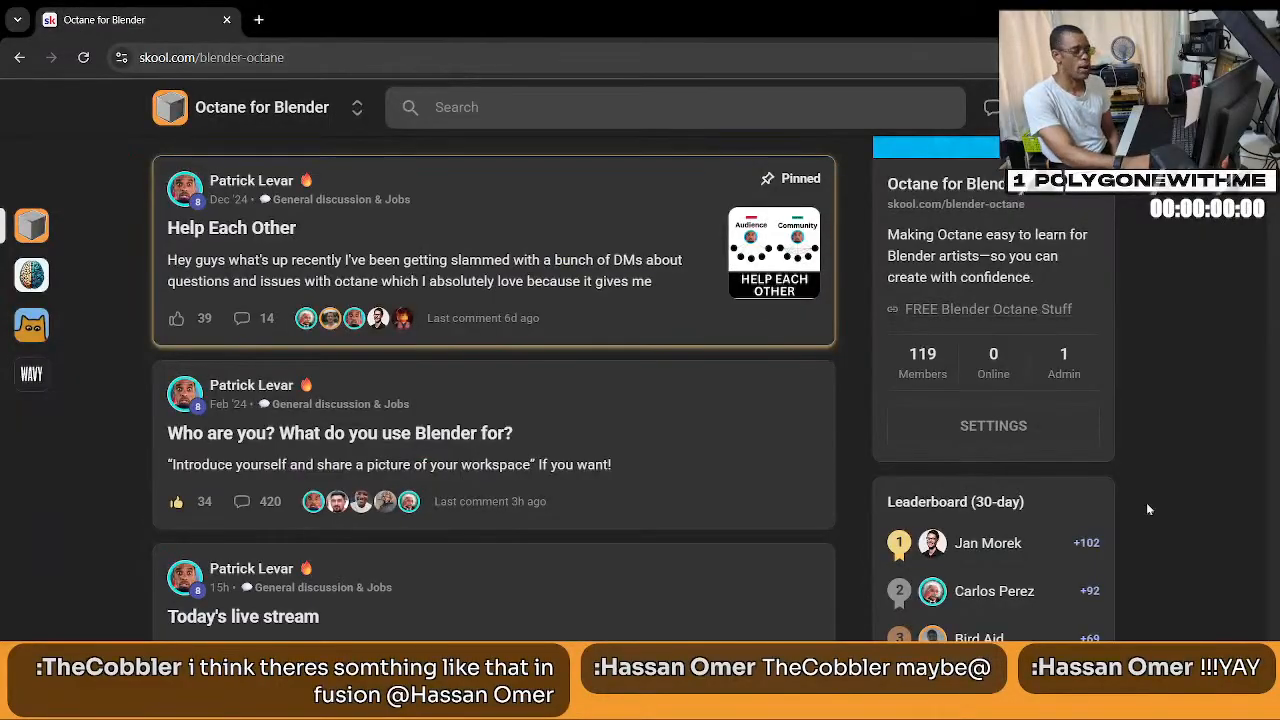
Switch back to Blender and widen the Image Editor, framing the reference photo's K-House sign for comparison with the model's front.
click(877, 710)
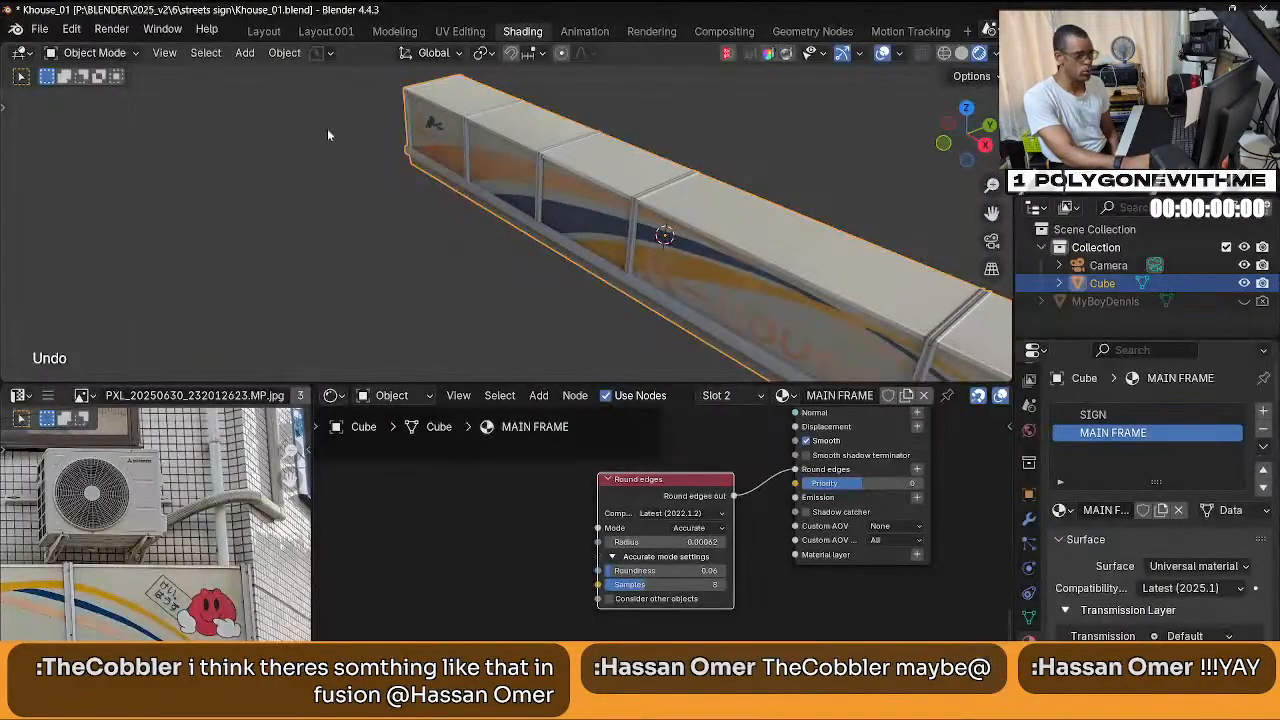
middle_drag(672, 265, 787, 318)
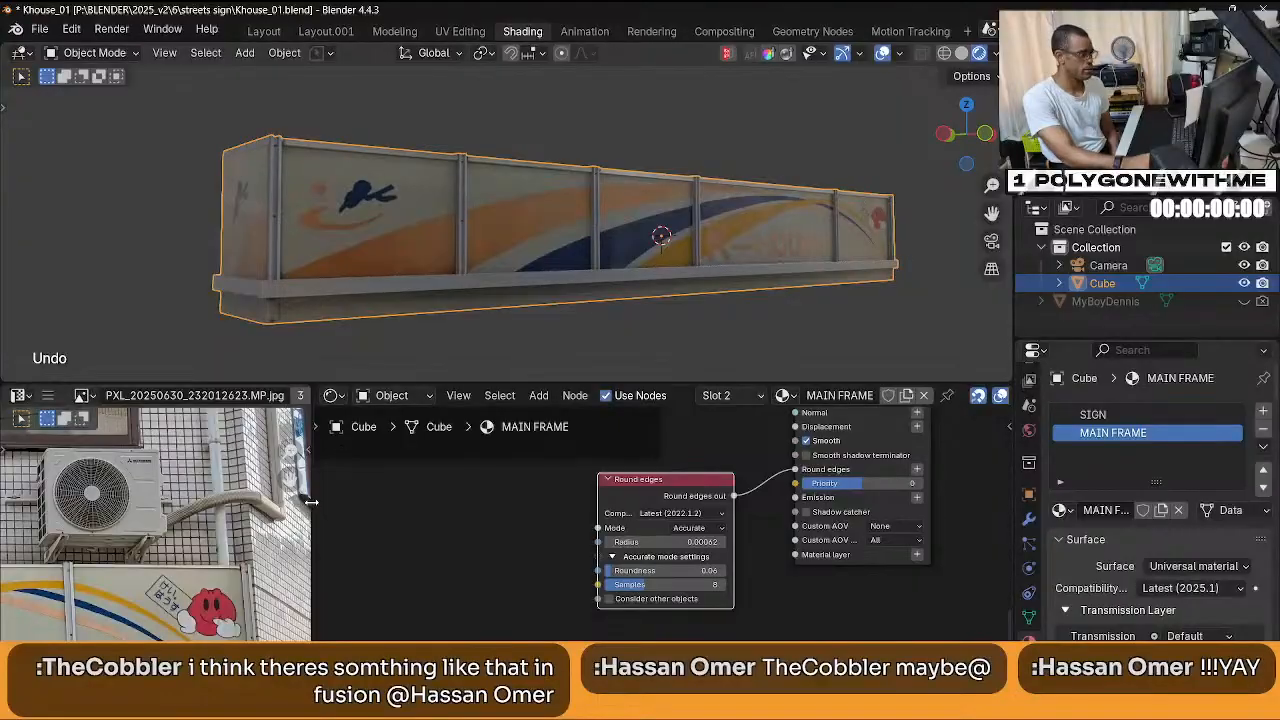
drag(311, 502, 806, 583)
scroll(560, 574, down, 5)
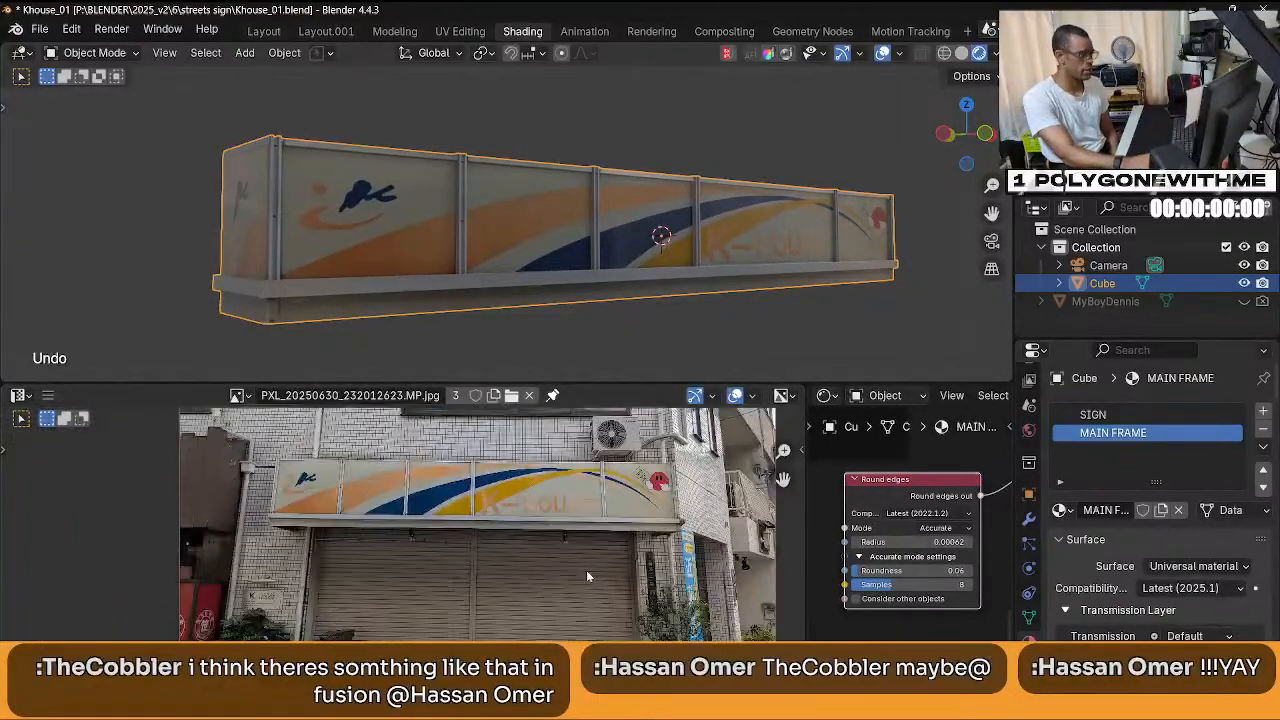
scroll(589, 577, down, 1)
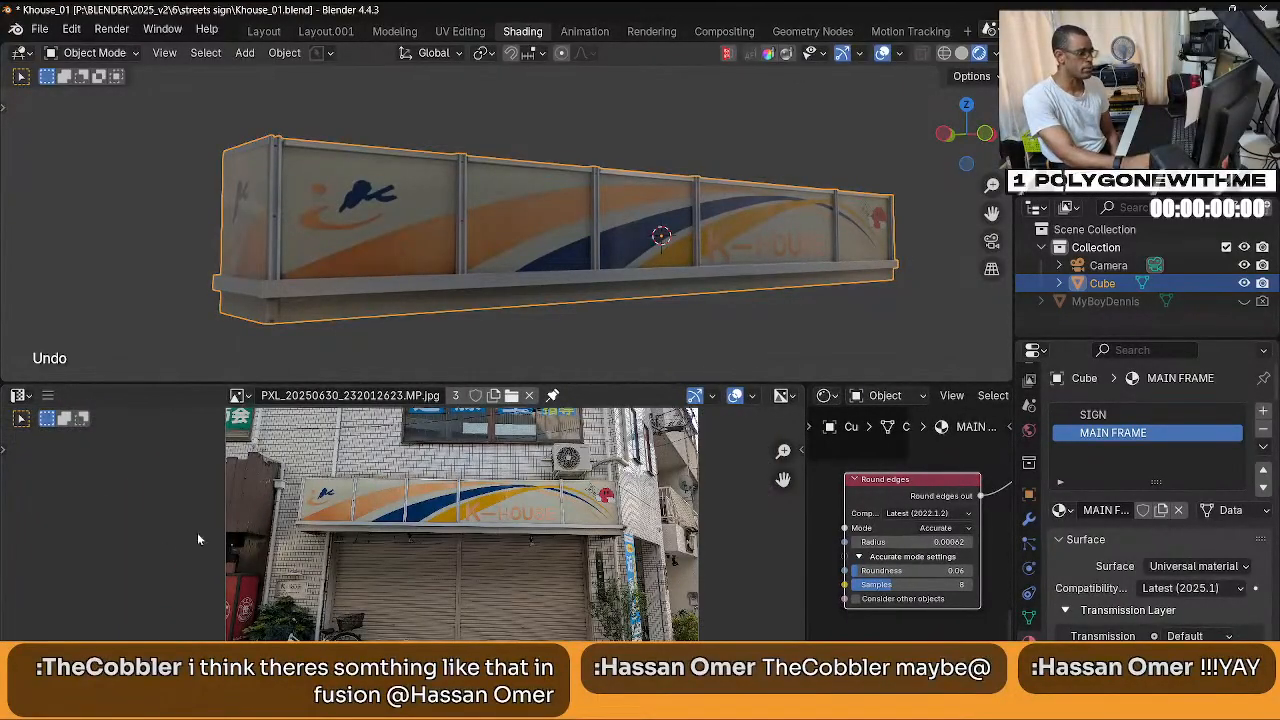
scroll(540, 500, down, 2)
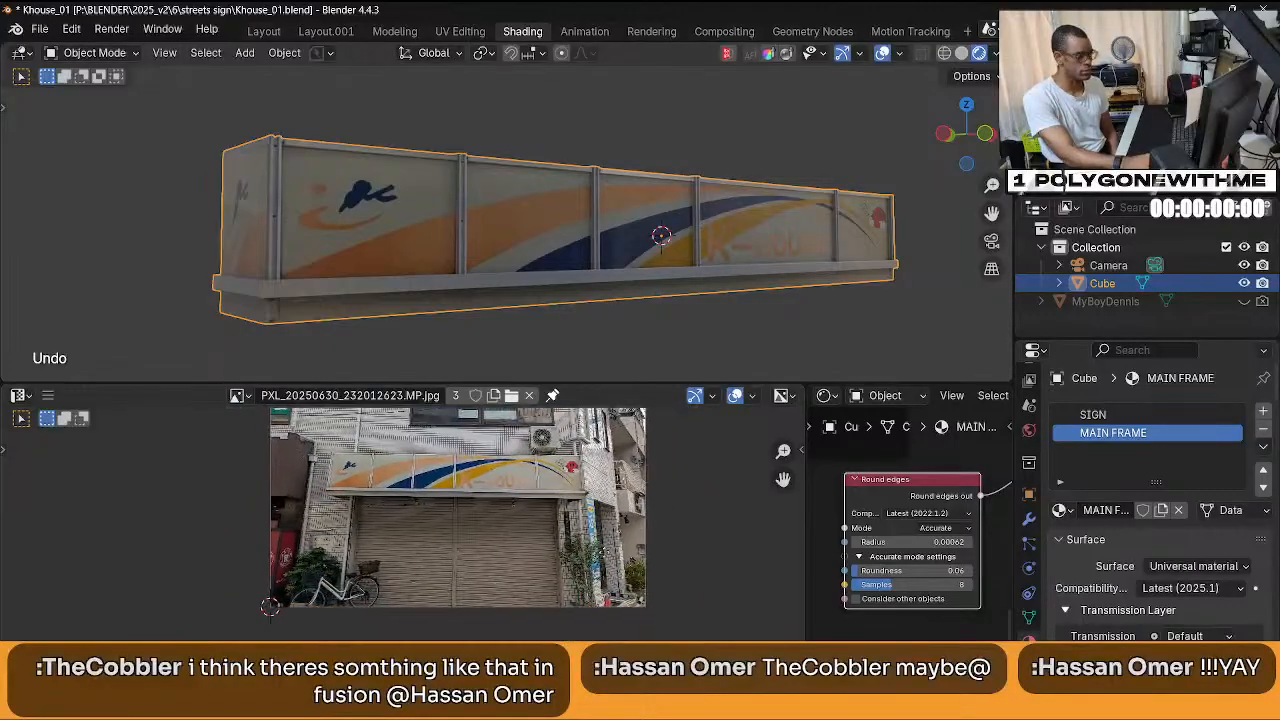
middle_drag(518, 487, 543, 497)
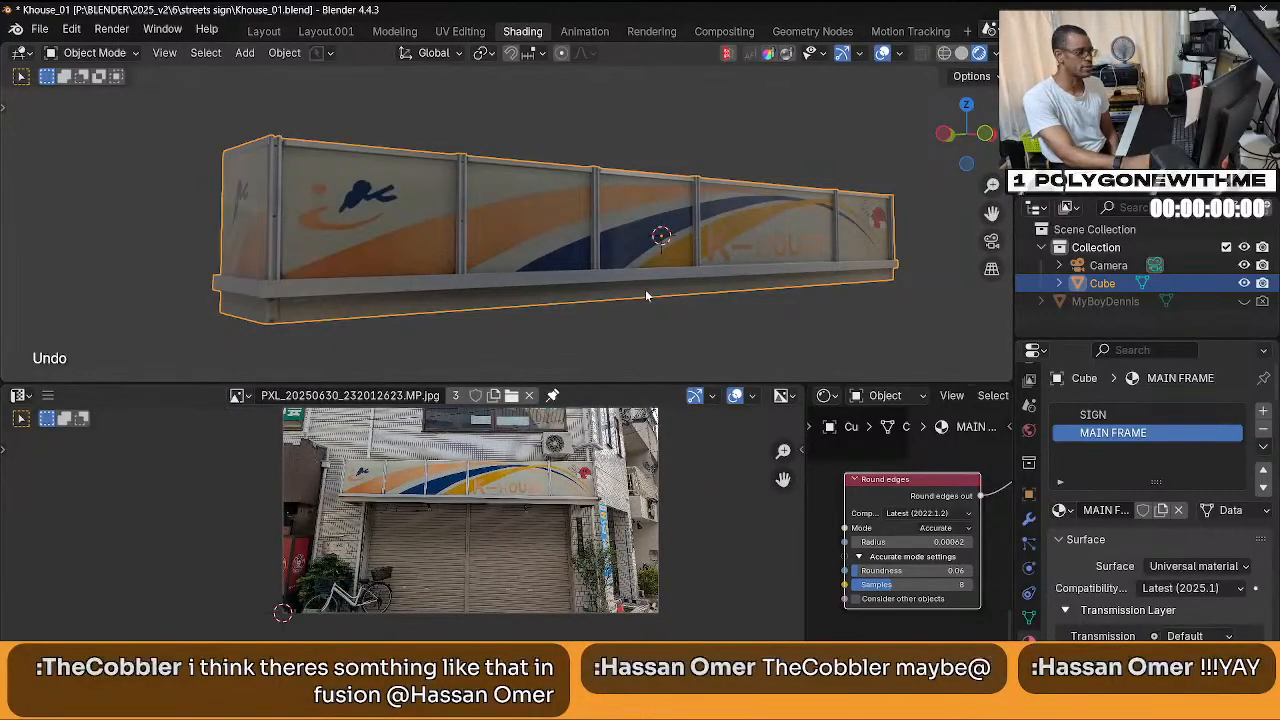
middle_drag(440, 536, 442, 538)
scroll(443, 545, up, 1)
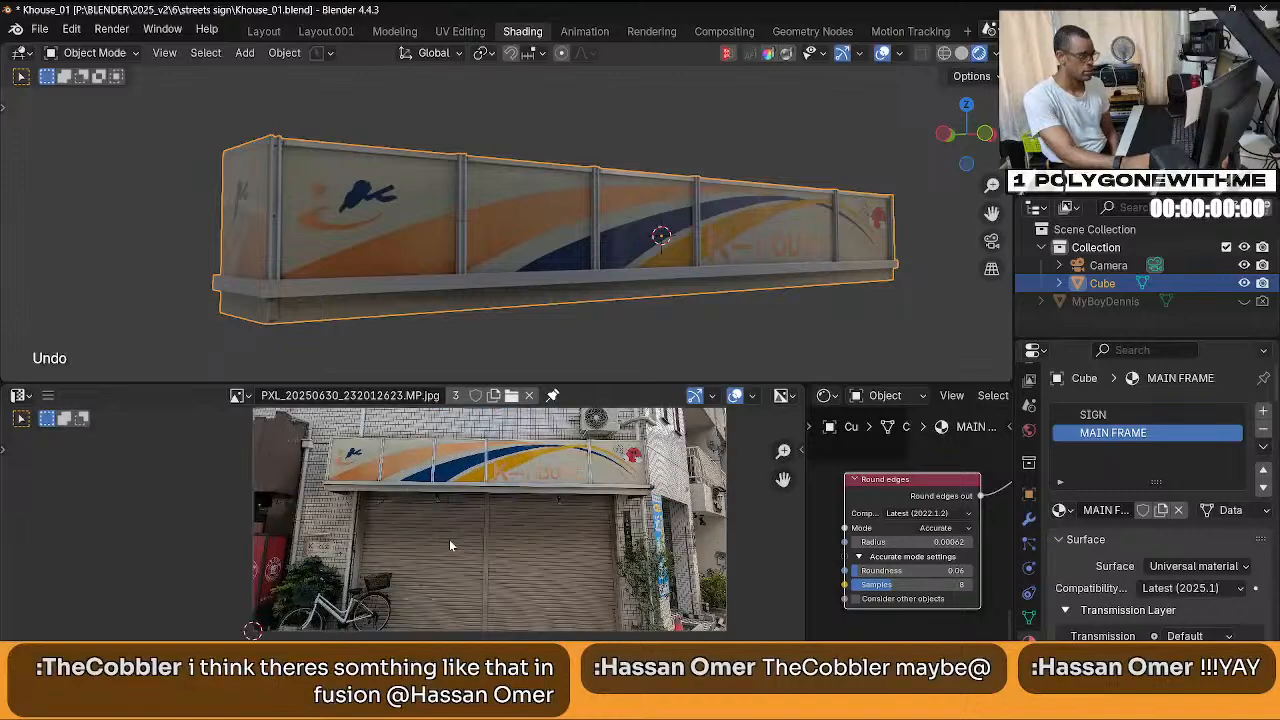
scroll(451, 546, up, 1)
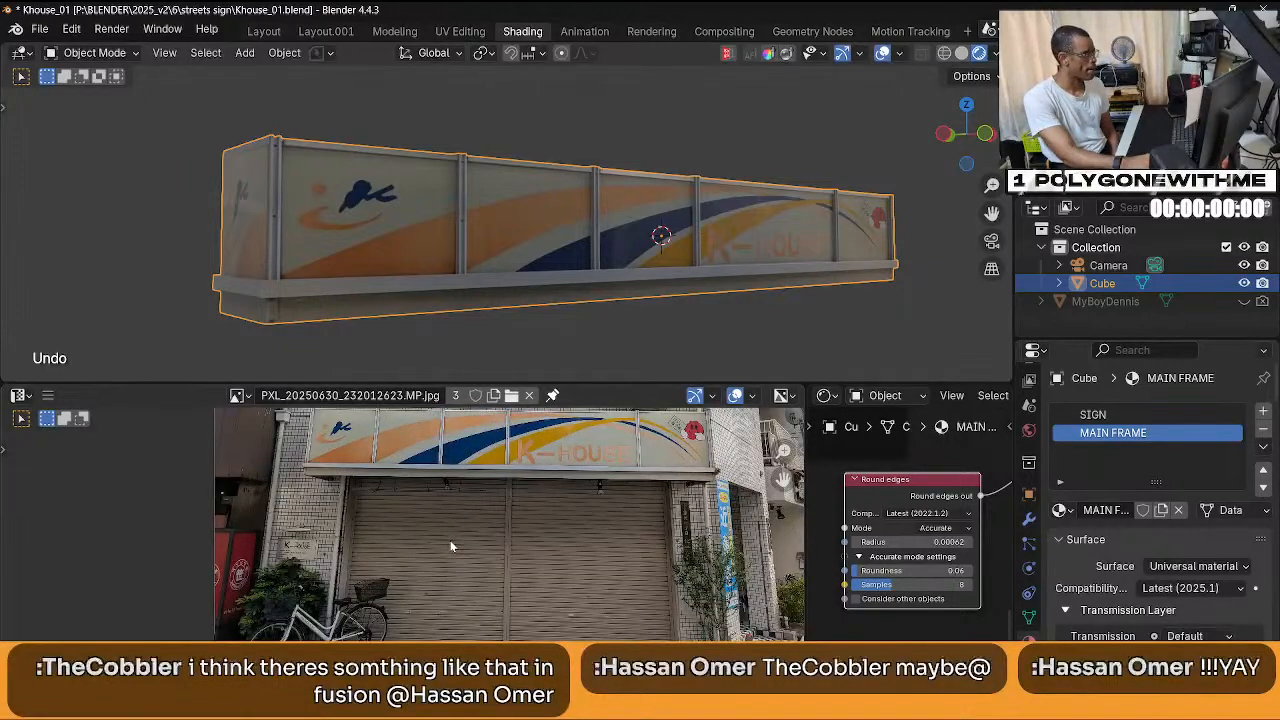
middle_drag(450, 540, 454, 584)
scroll(516, 577, up, 1)
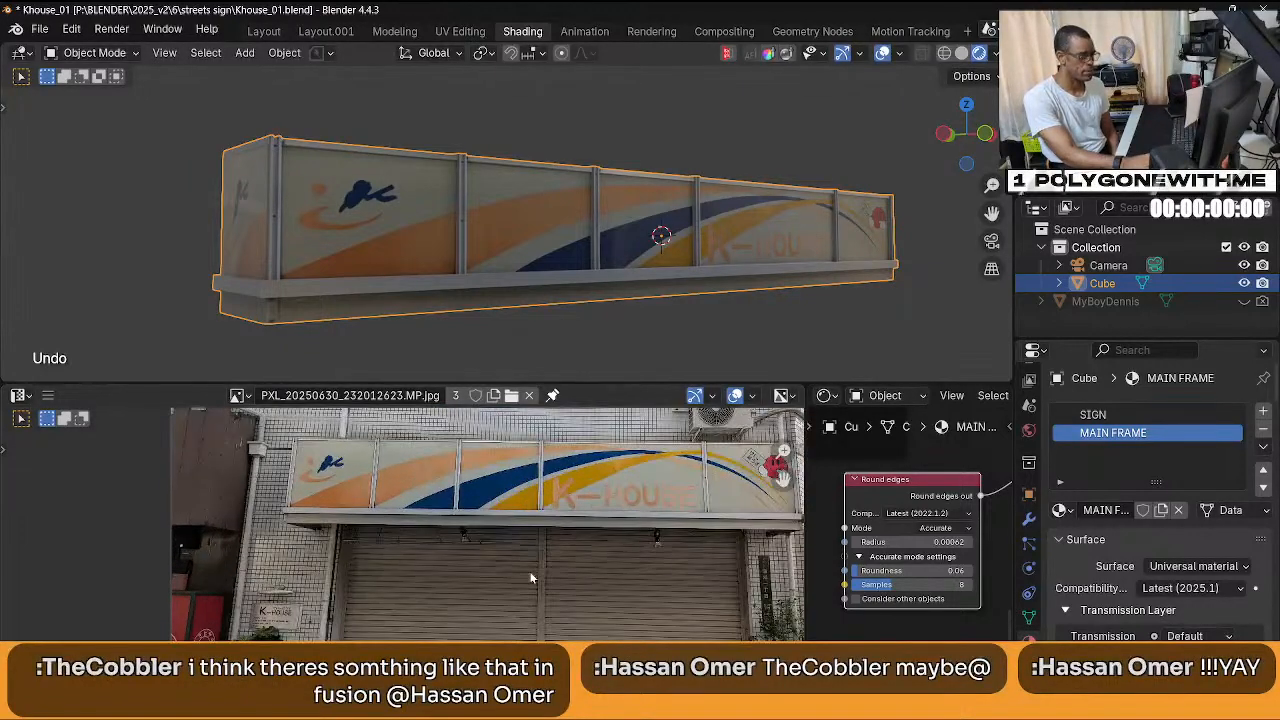
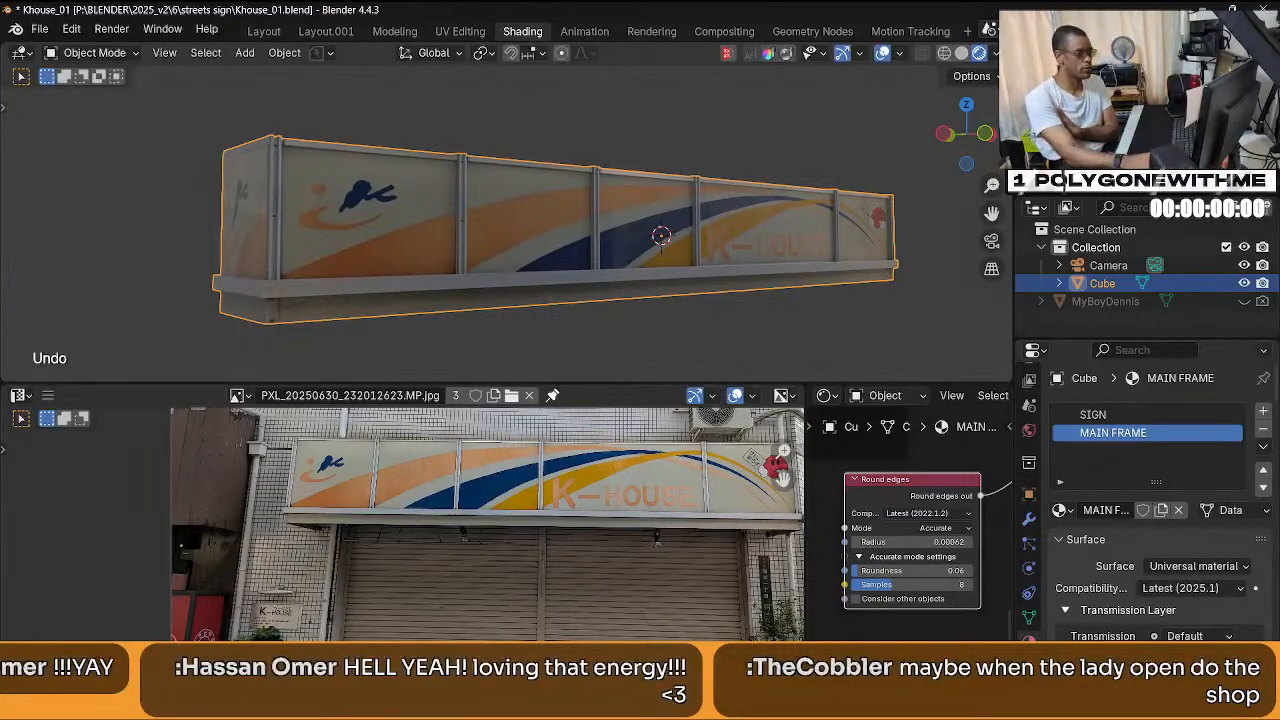
Hide the viewport overlays and inspect the rendered K-House sign's front panels and frame posts from several angles.
middle_drag(680, 282, 677, 282)
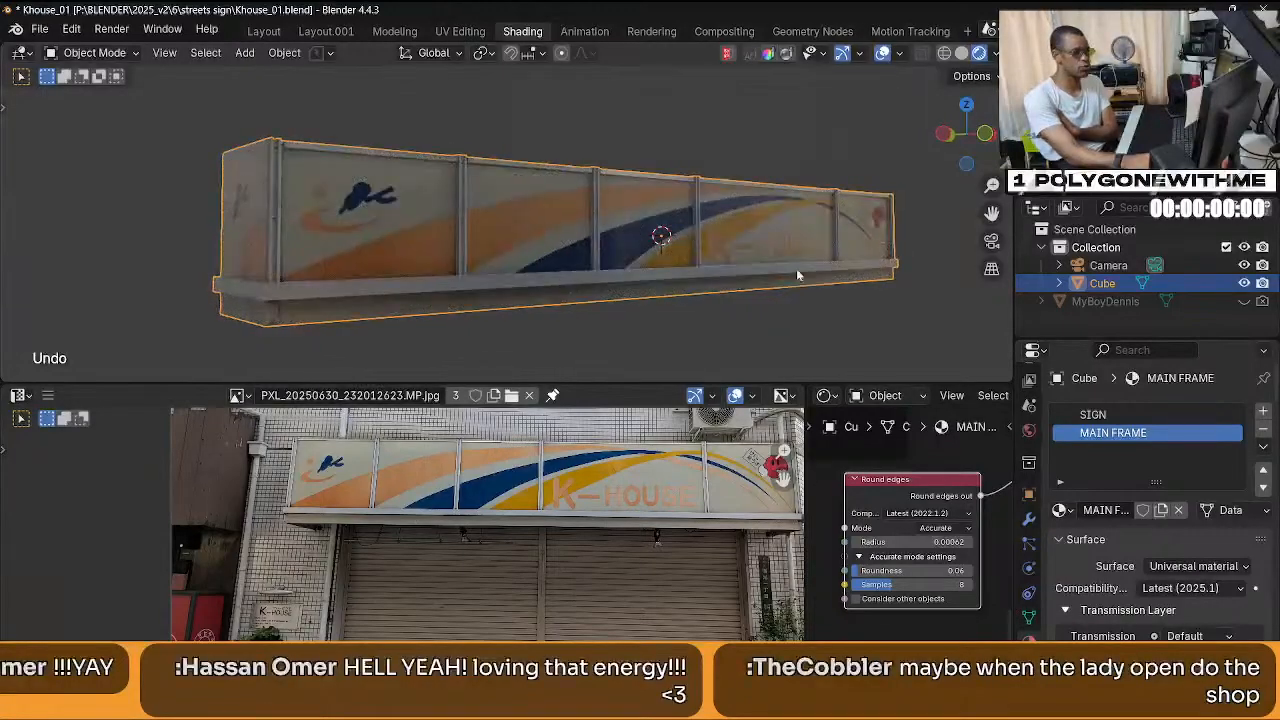
key(shift+alt+z)
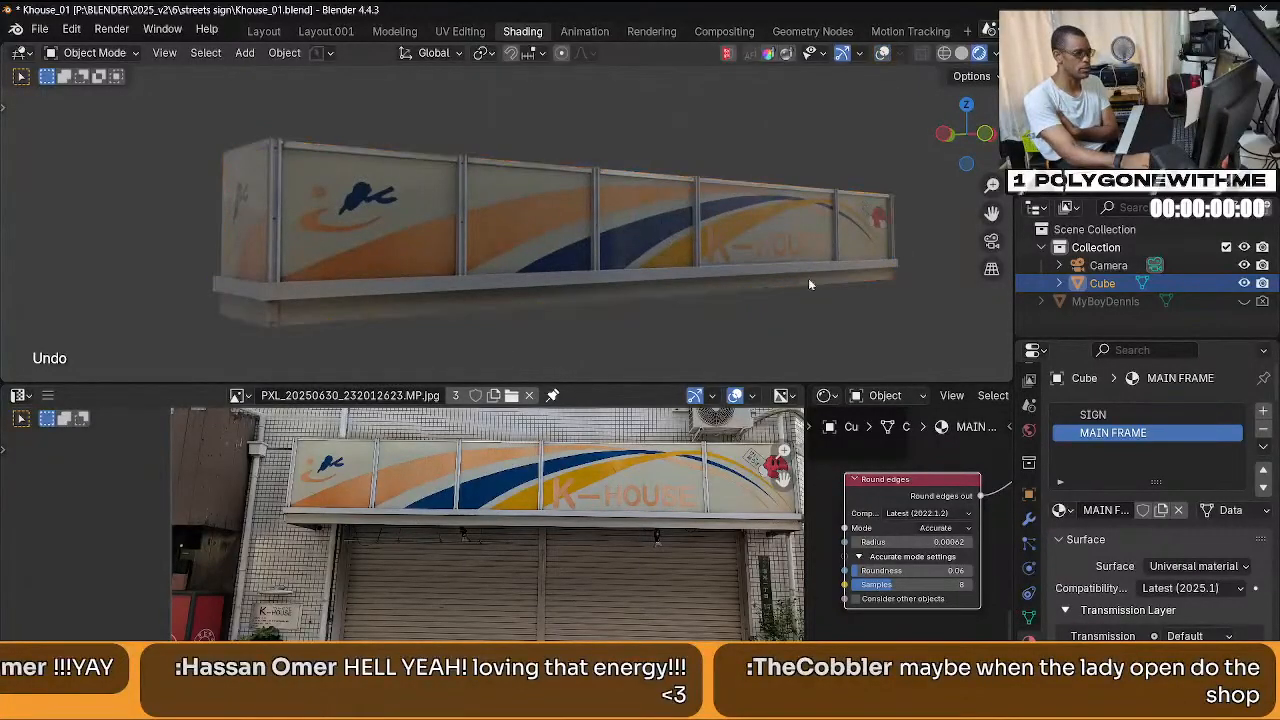
middle_drag(810, 297, 638, 270)
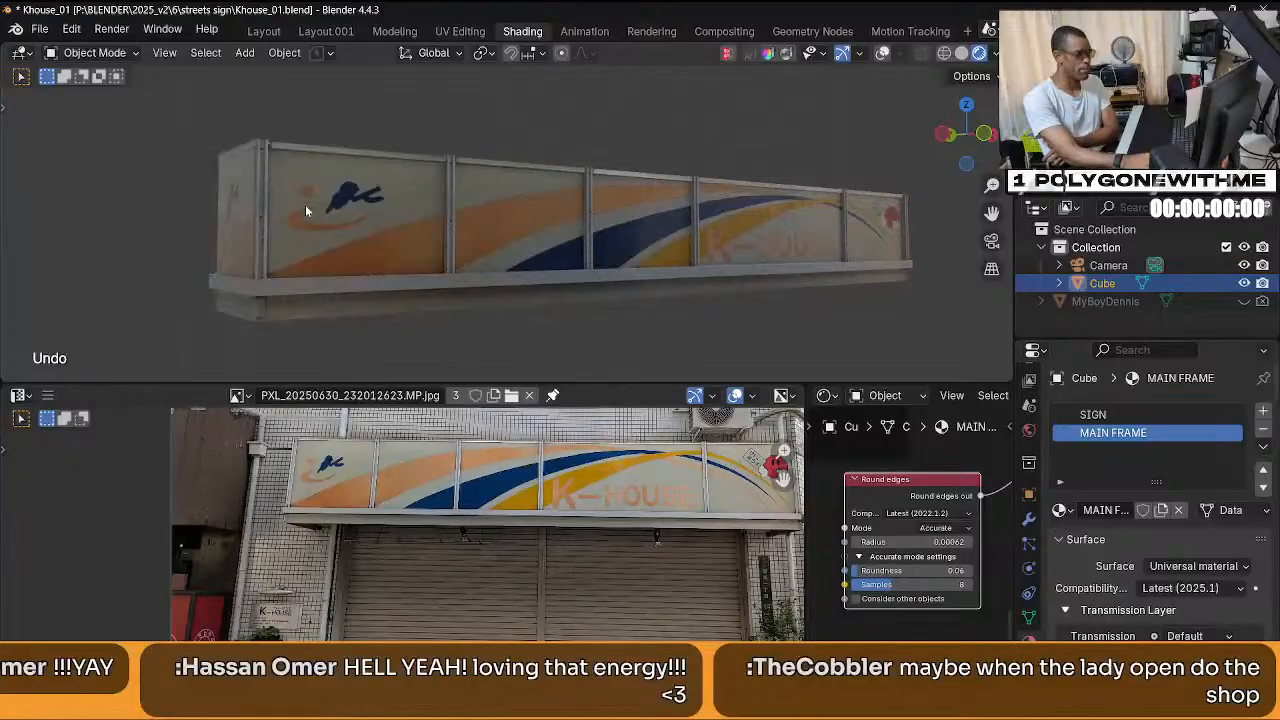
middle_drag(801, 250, 754, 262)
scroll(664, 228, up, 5)
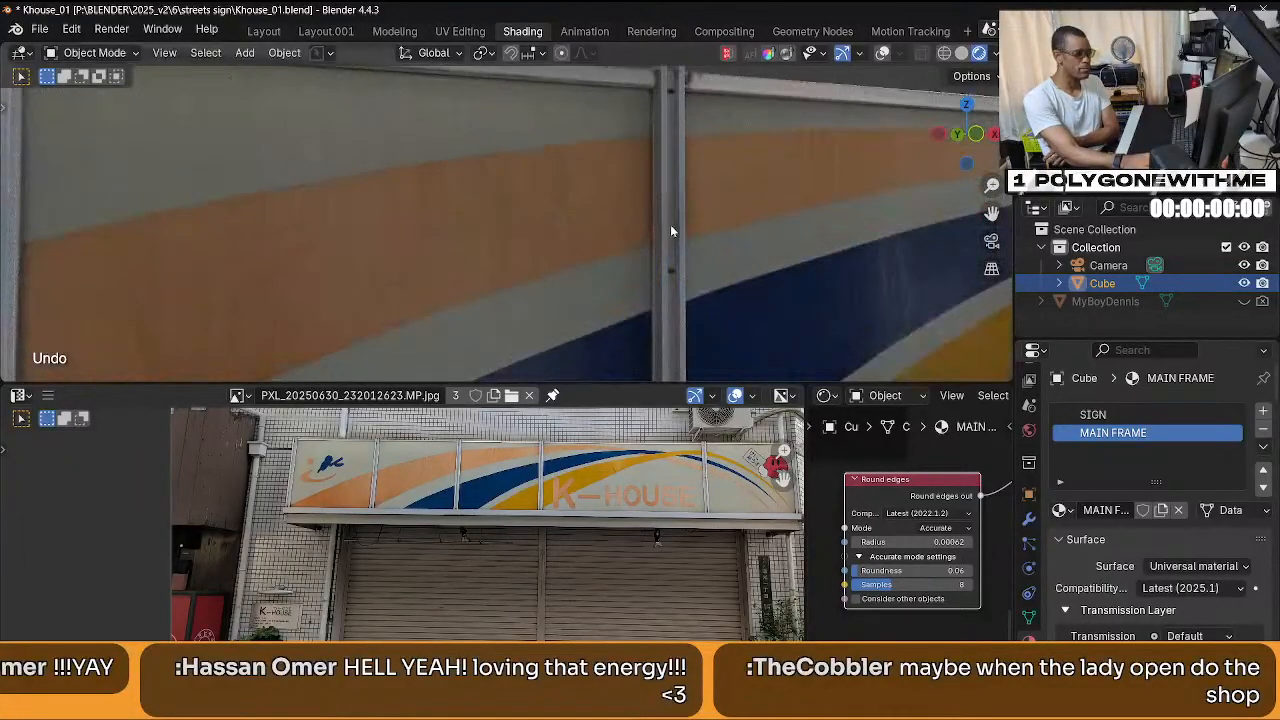
scroll(672, 225, down, 5)
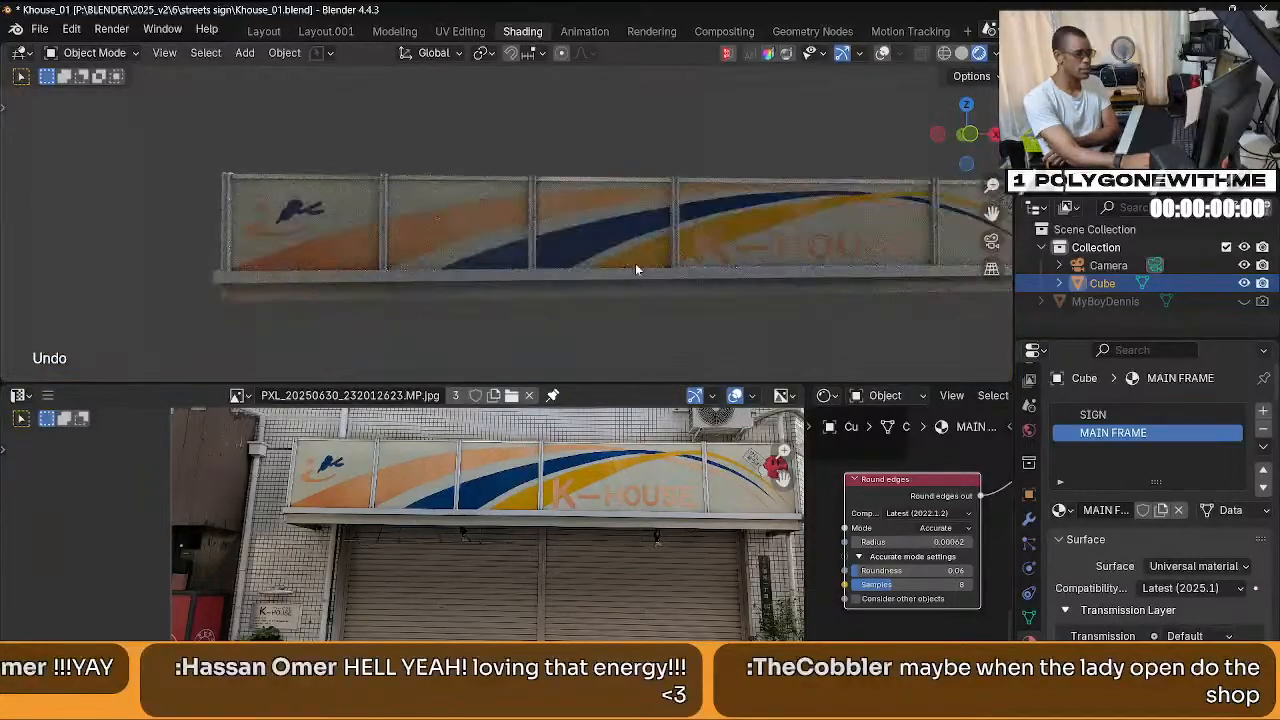
middle_drag(636, 269, 811, 300)
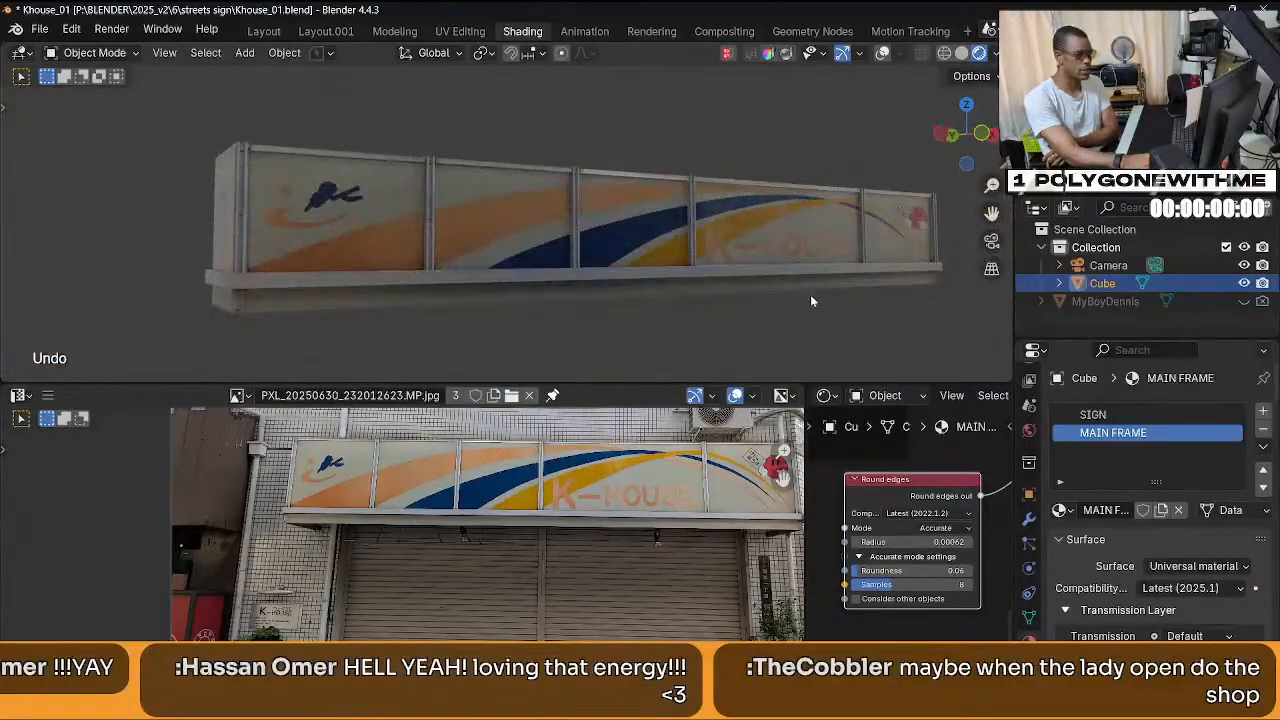
middle_drag(792, 248, 744, 324)
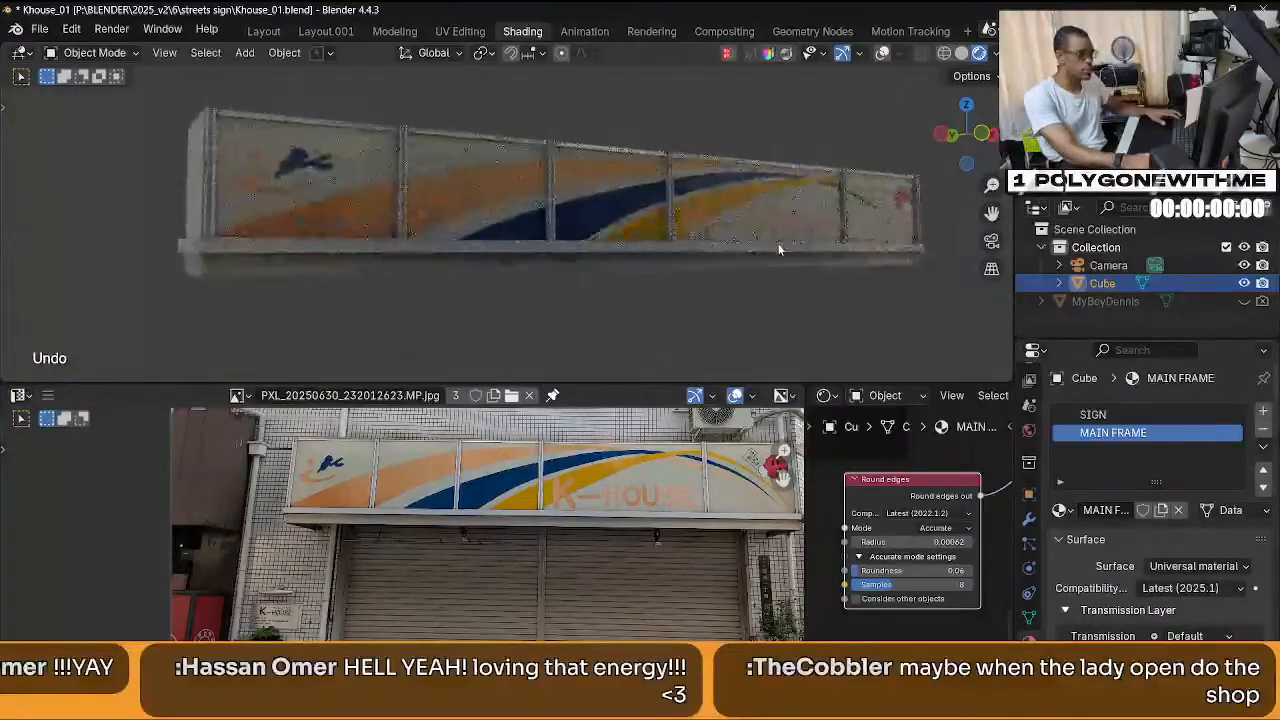
Replace the reference image view with the Shader Editor, show the World's HDRI node tree close up, and hide the node sidebar.
click(18, 395)
click(18, 395)
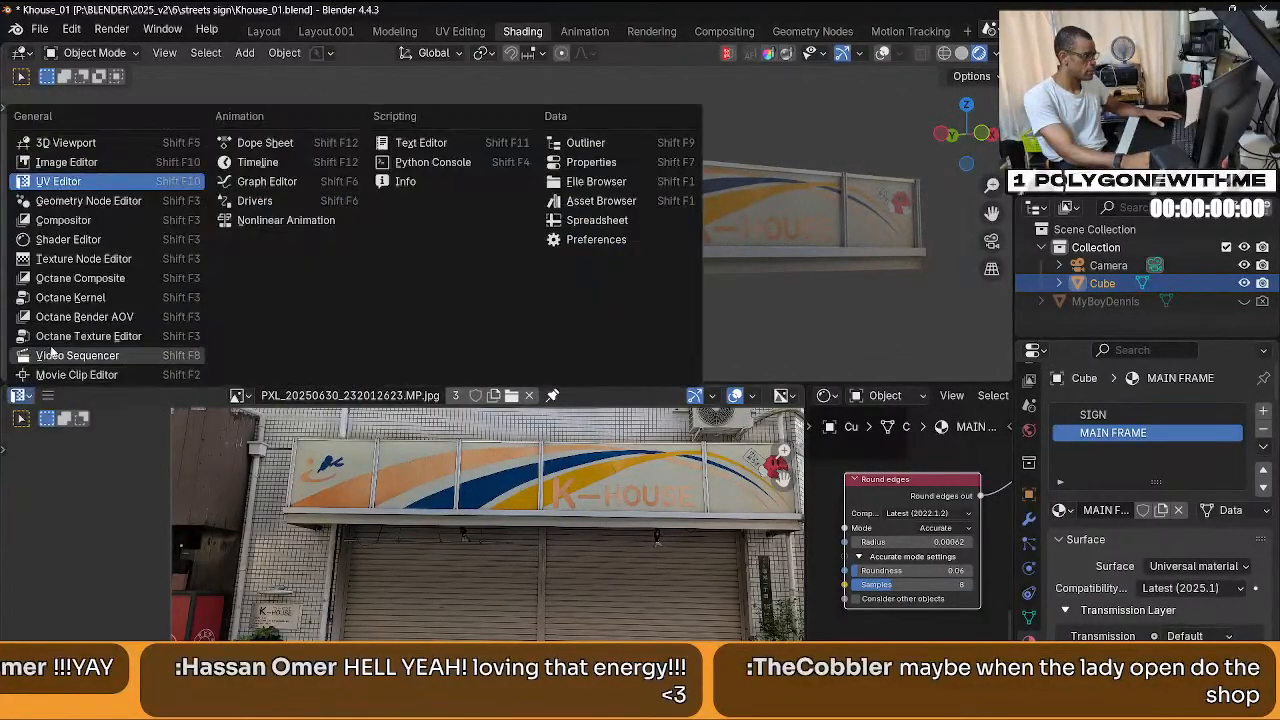
click(122, 239)
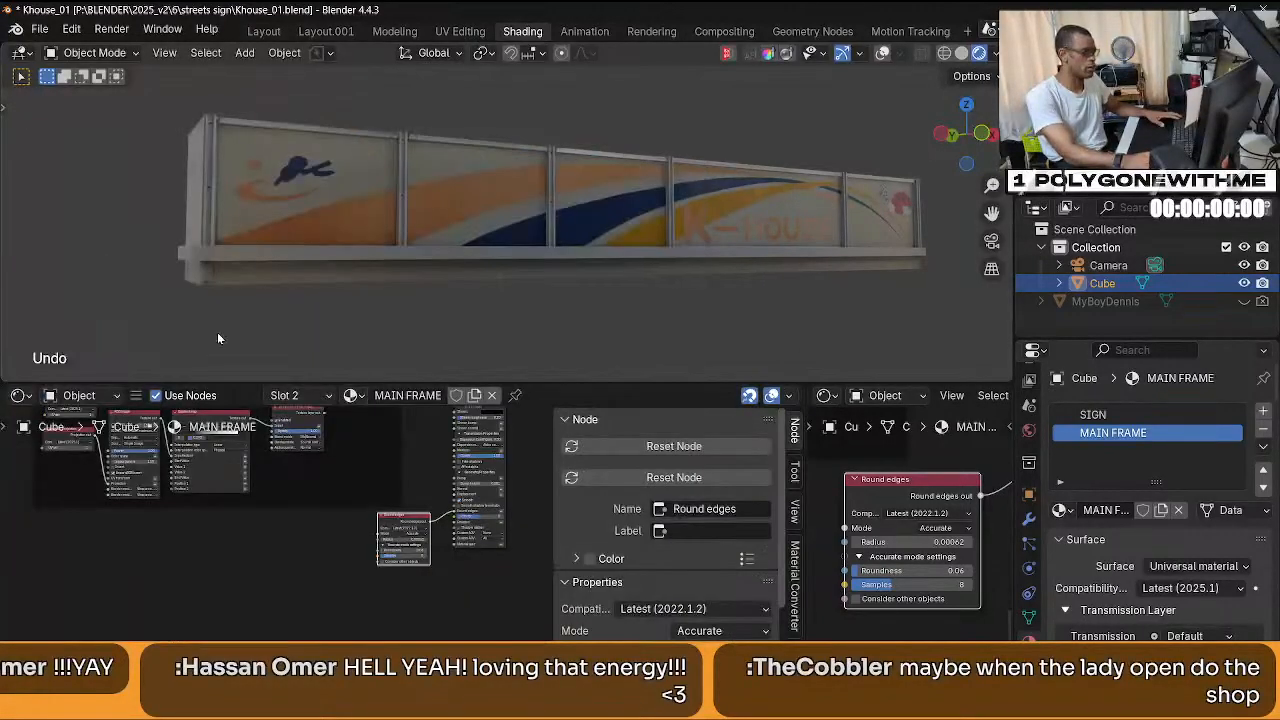
click(80, 395)
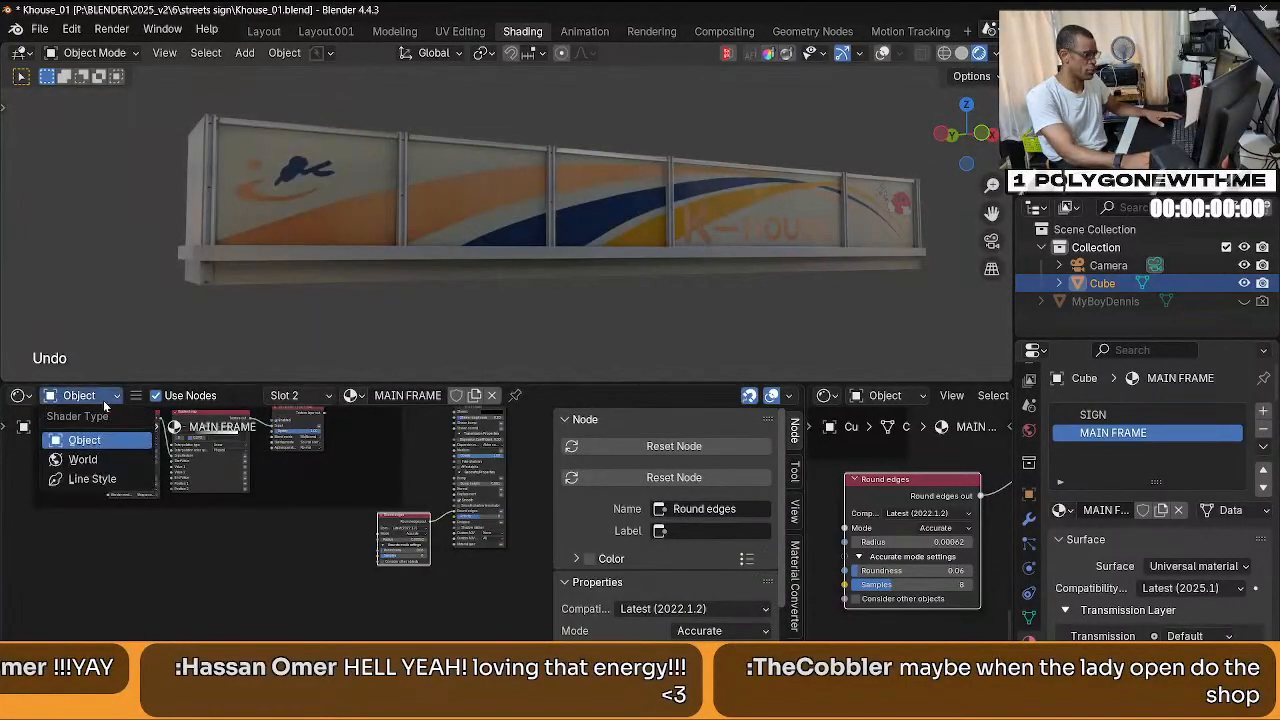
click(102, 461)
key(a)
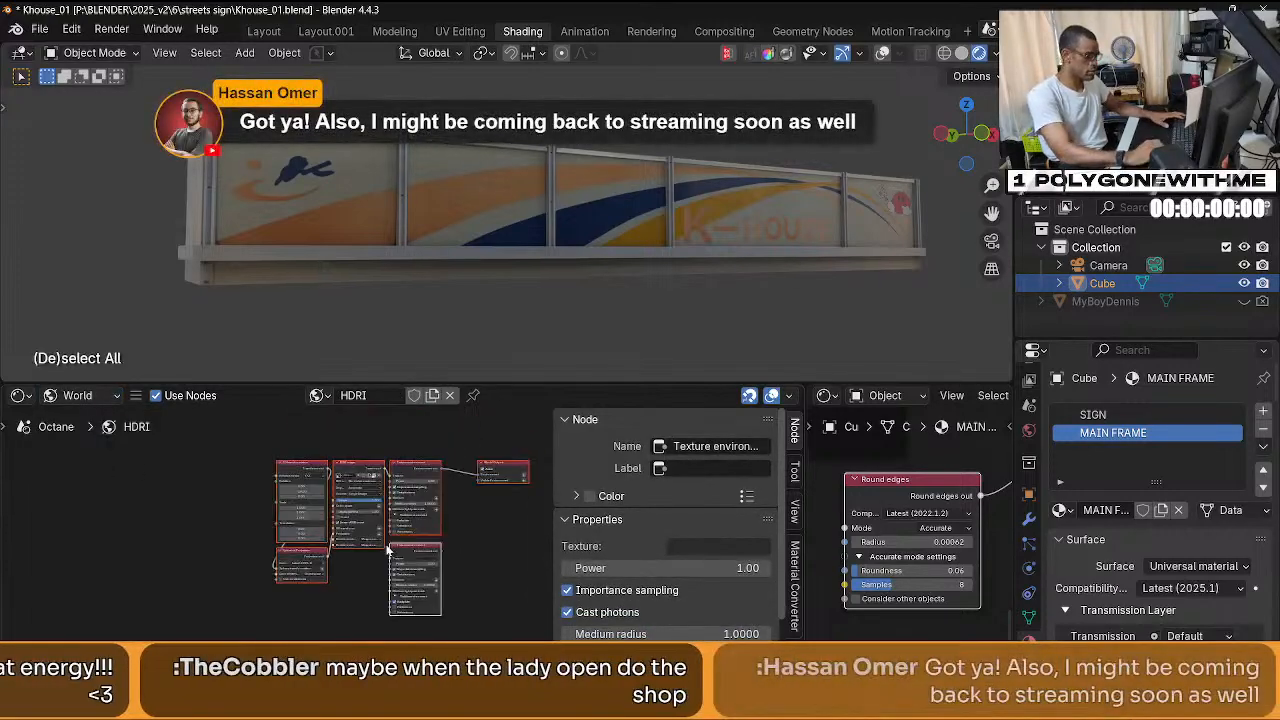
scroll(387, 549, up, 4)
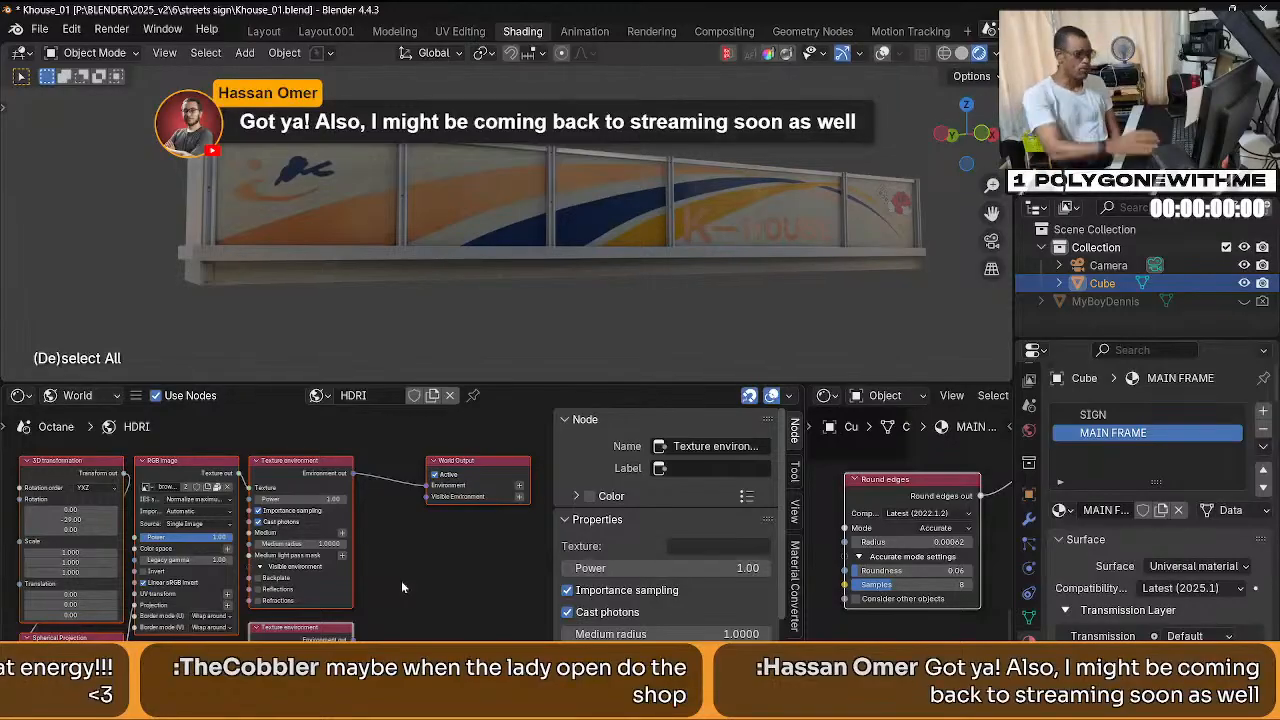
middle_drag(409, 551, 448, 557)
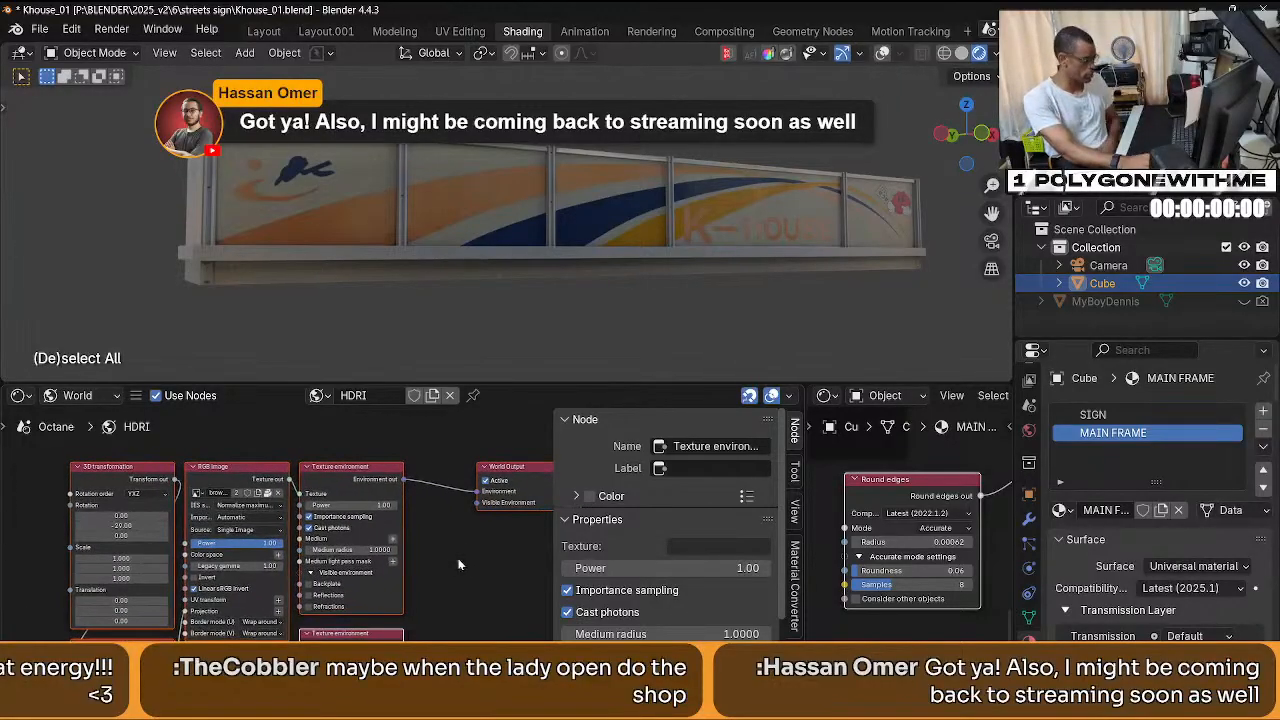
key(n)
middle_drag(559, 545, 581, 539)
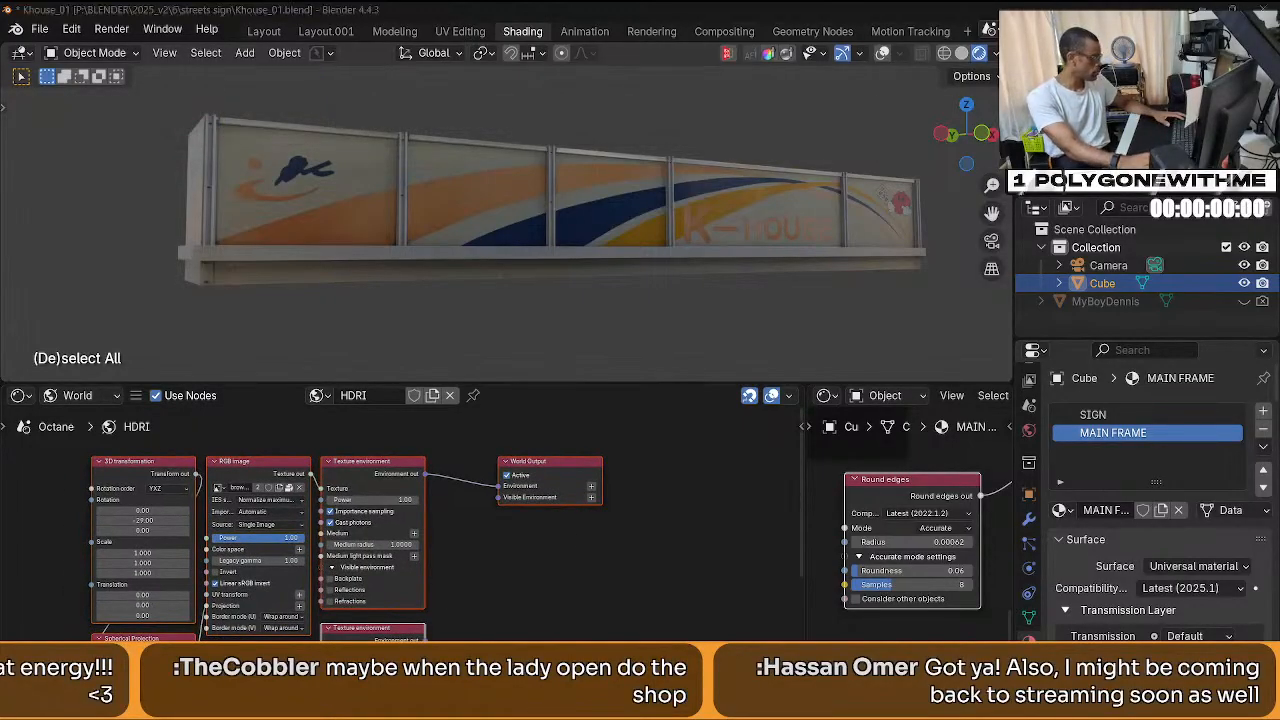
Switch to Chrome and open youtube.com in a new browser tab.
key(alt+Tab)
key(alt+Tab)
key(alt+Tab)
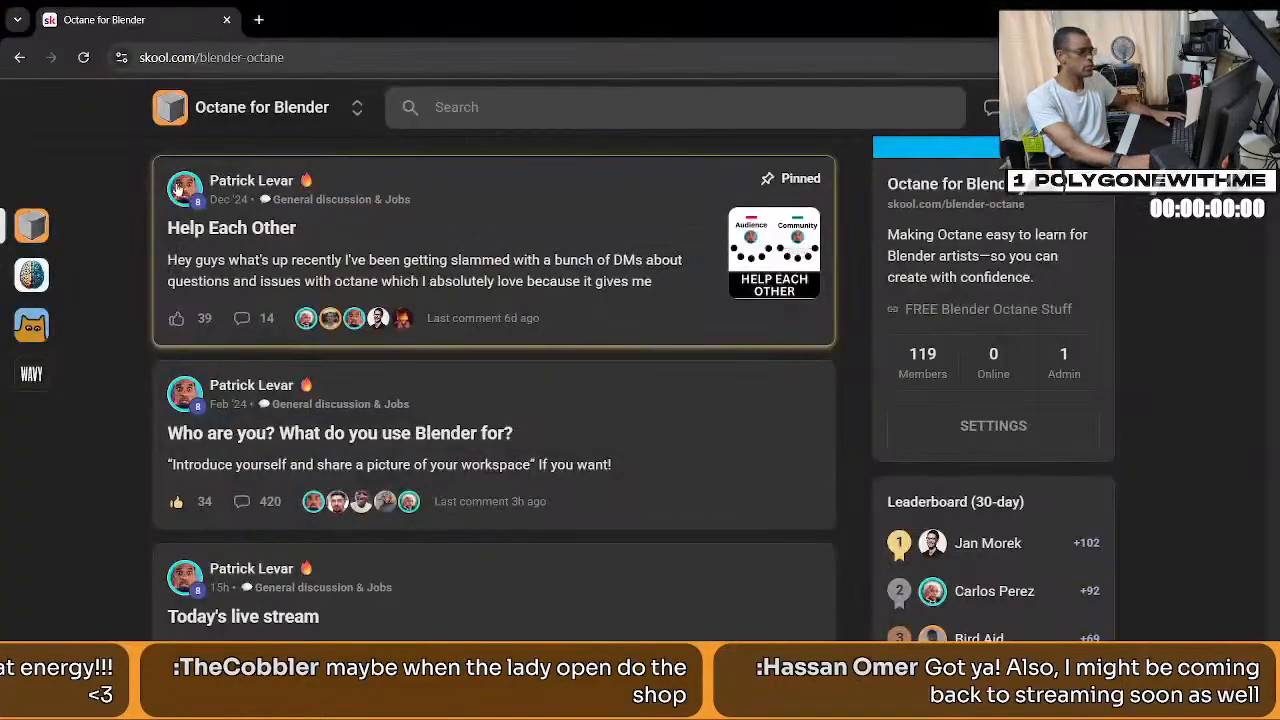
click(257, 20)
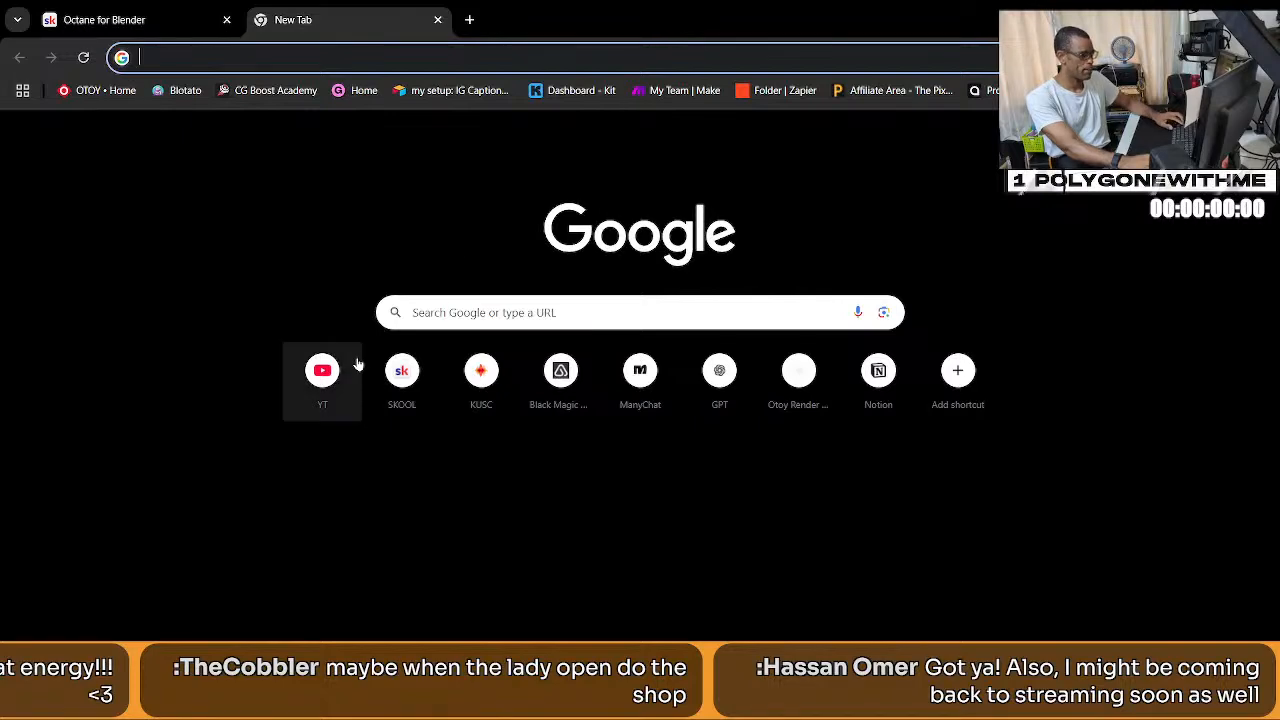
text(youtube.com)
key(Return)
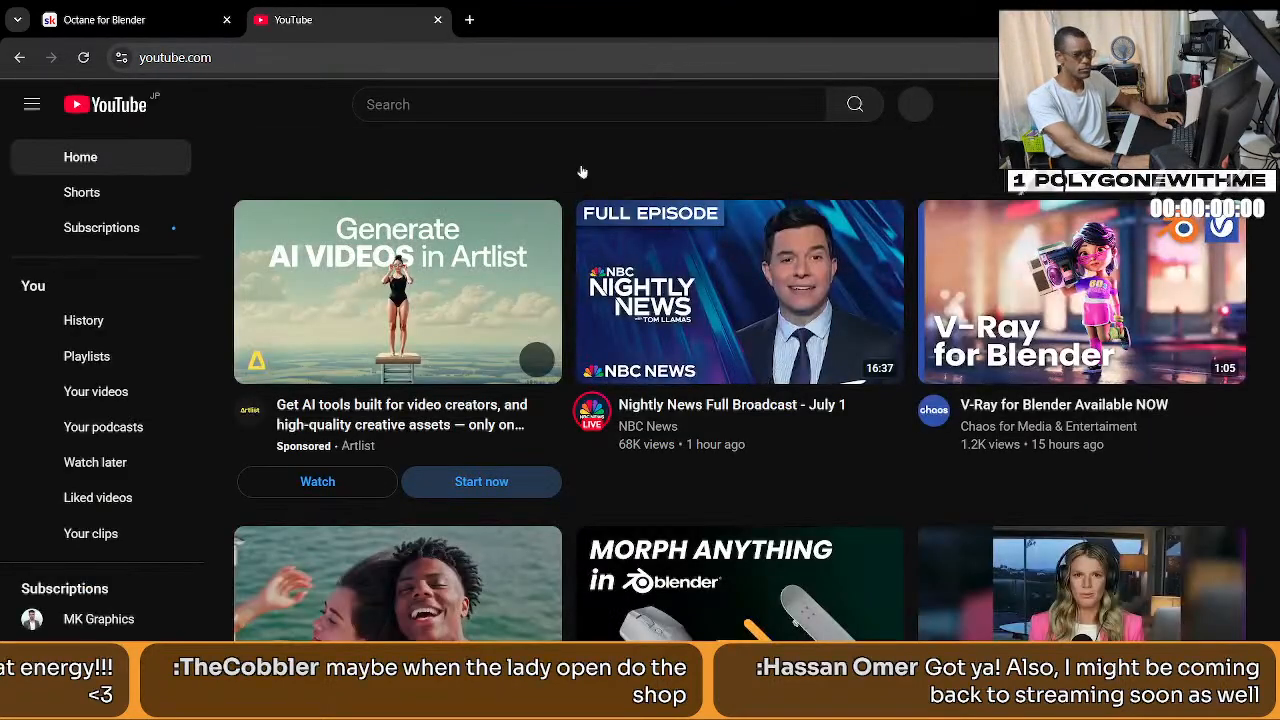
Search YouTube for "blender octane".
click(575, 104)
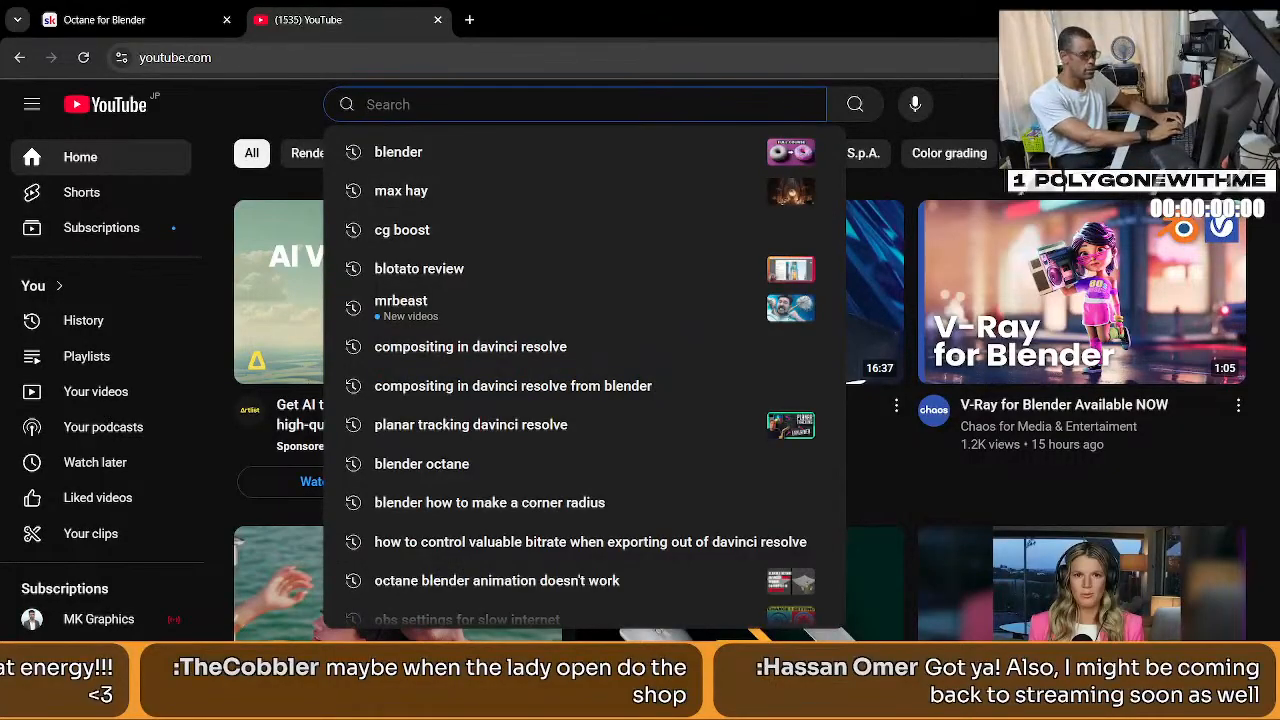
text(BLENDER)
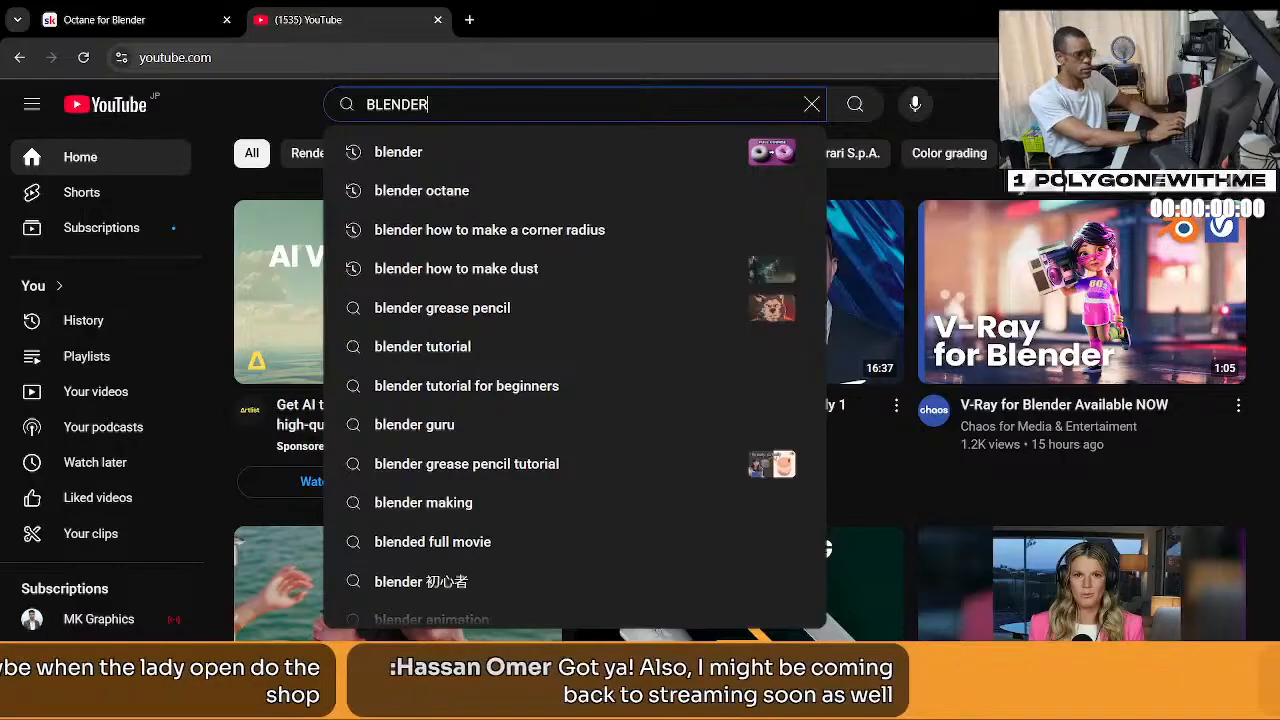
text( O)
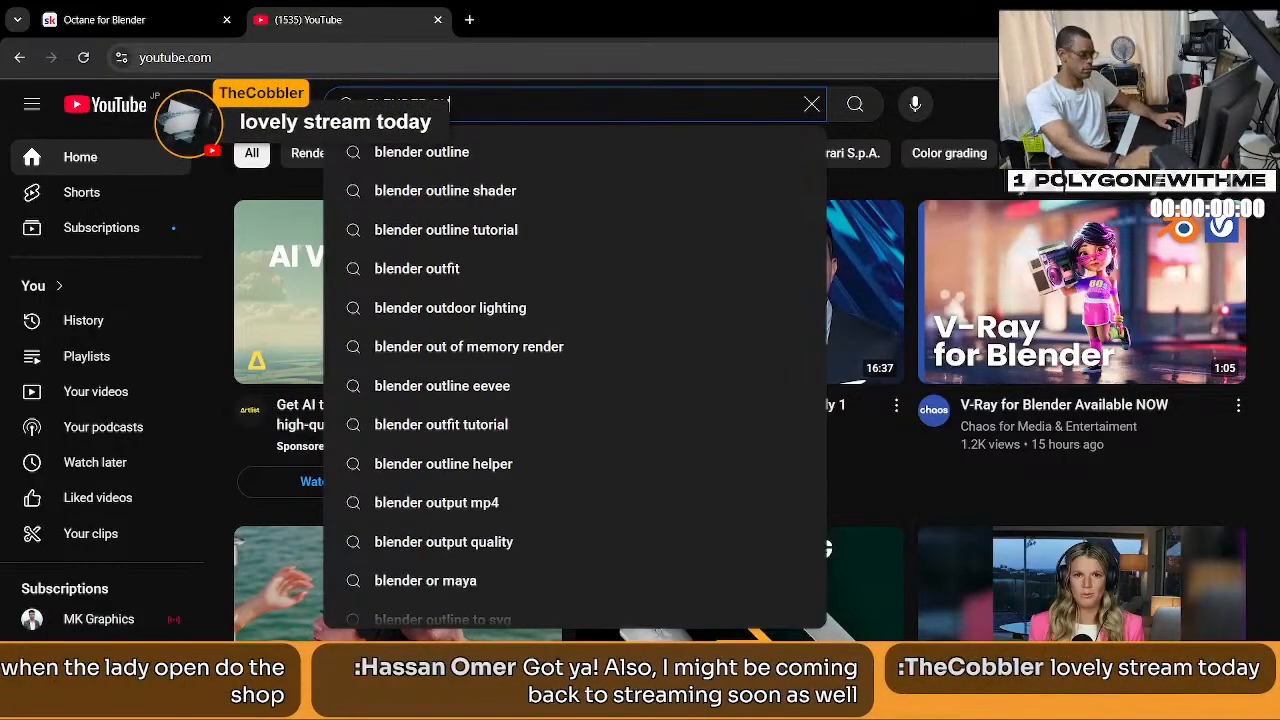
key(BackSpace)
click(560, 152)
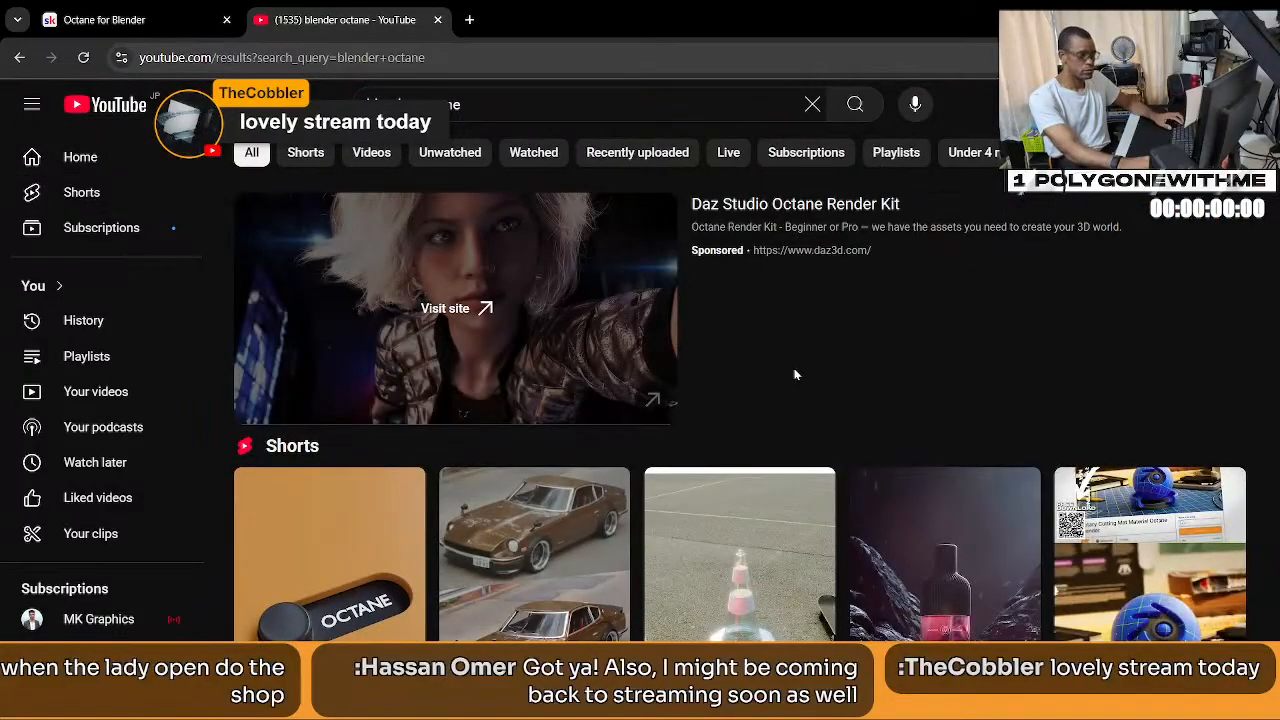
Look through the search results and open the channel that published the "Samsung Galaxy Book 4 | Product Animation" video.
scroll(795, 374, down, 5)
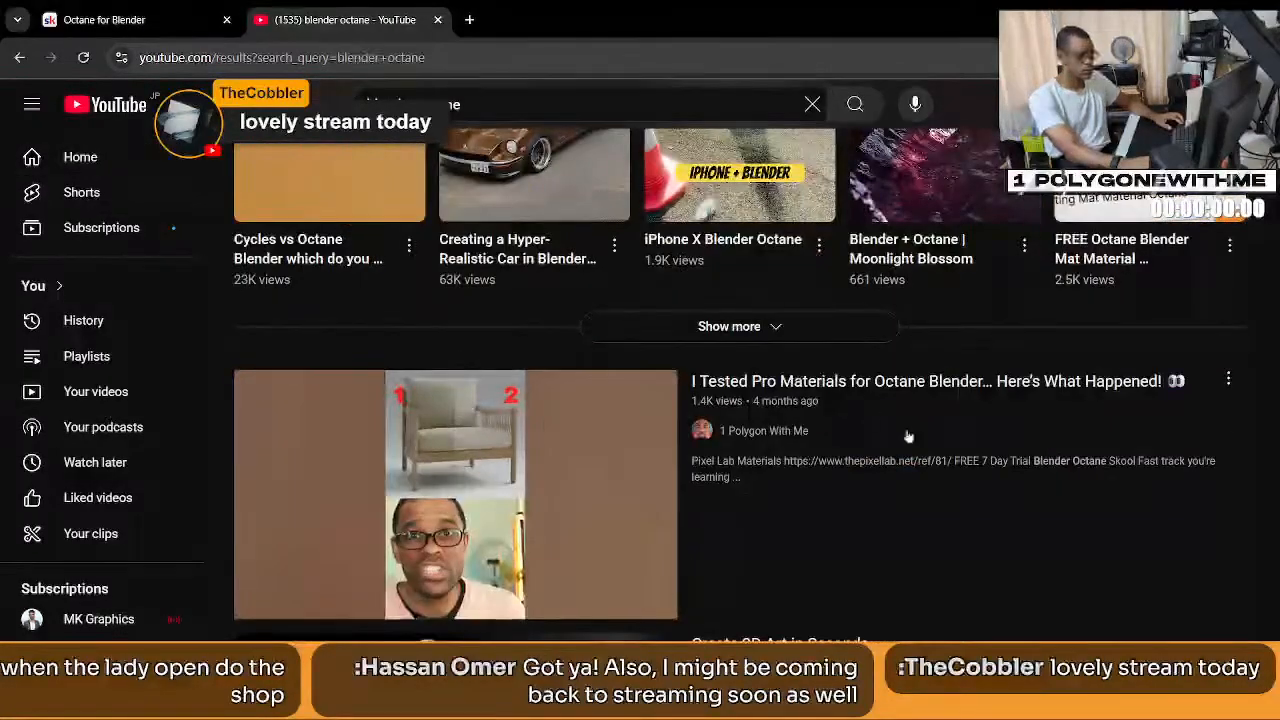
scroll(906, 434, down, 3)
scroll(961, 437, down, 10)
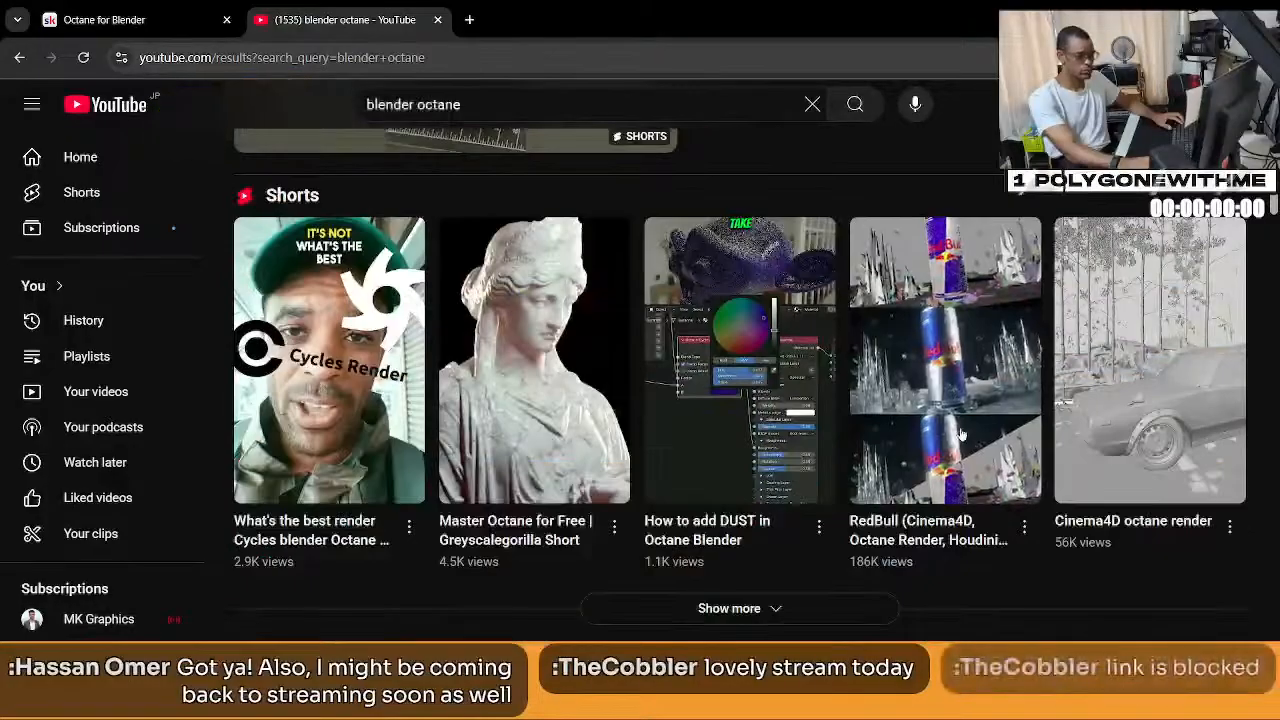
scroll(960, 434, down, 3)
scroll(960, 434, down, 5)
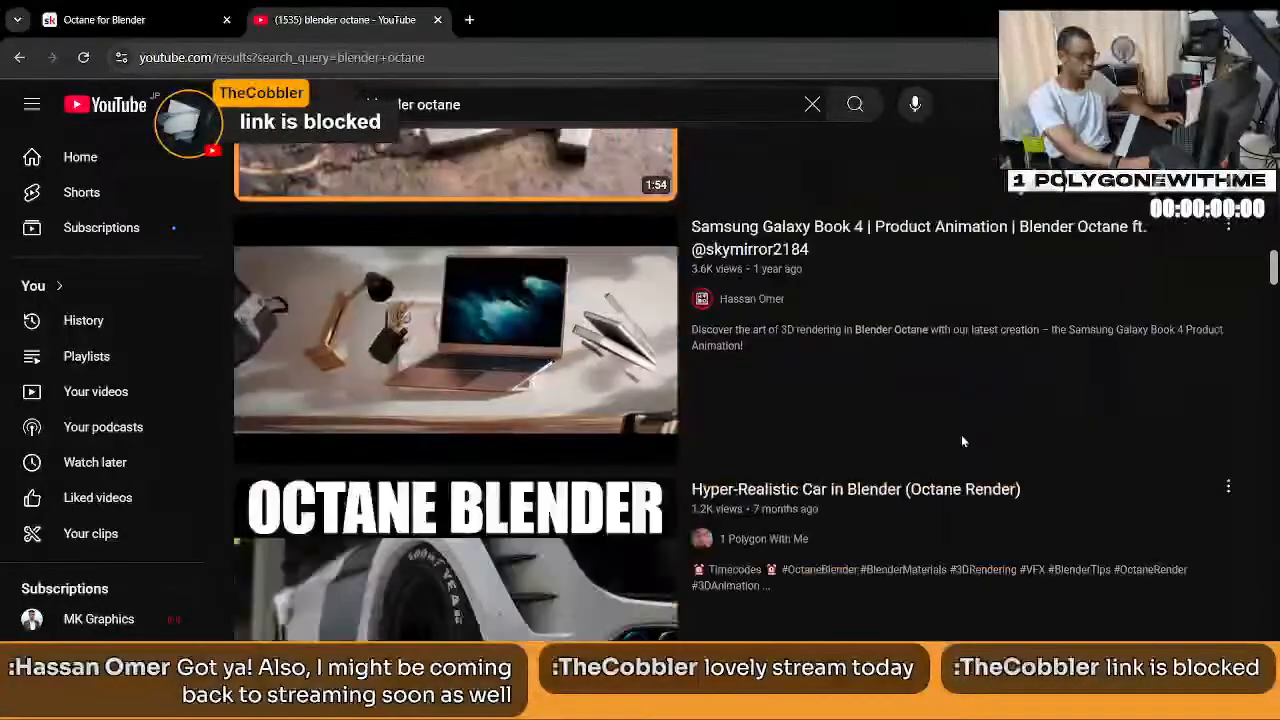
scroll(1095, 417, up, 2)
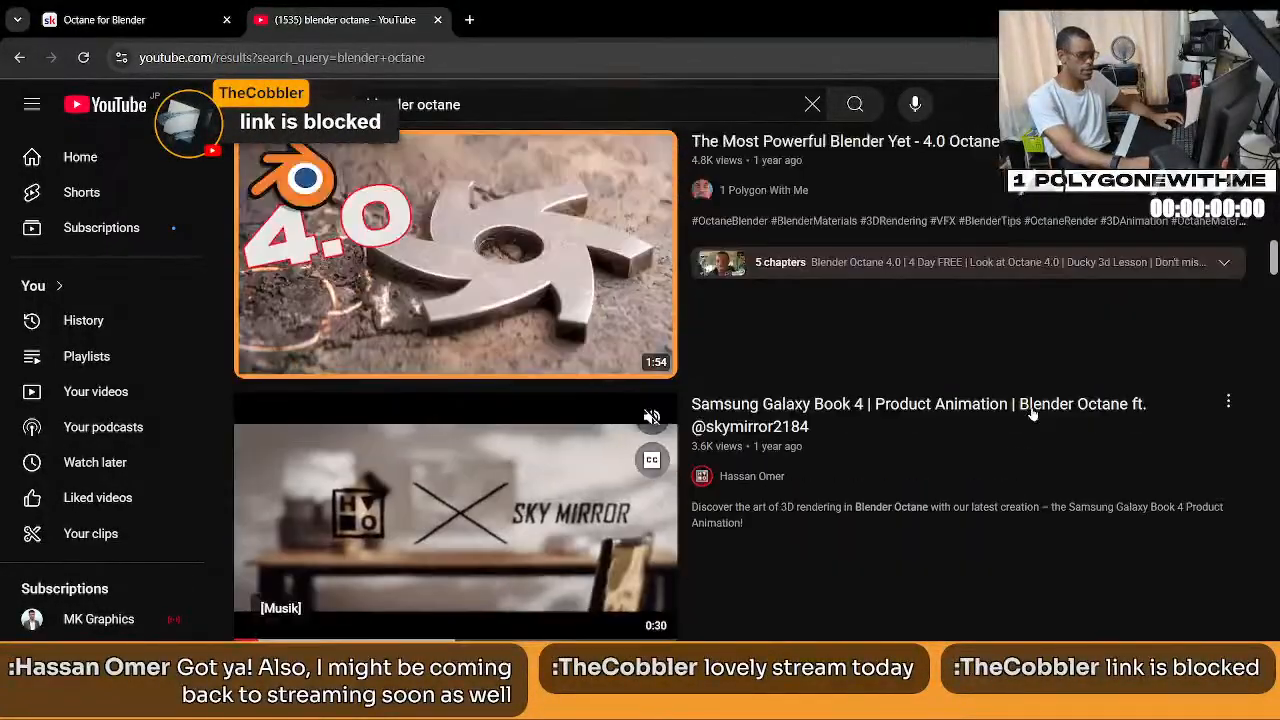
scroll(1028, 418, down, 1)
scroll(1028, 418, up, 2)
scroll(995, 390, down, 1)
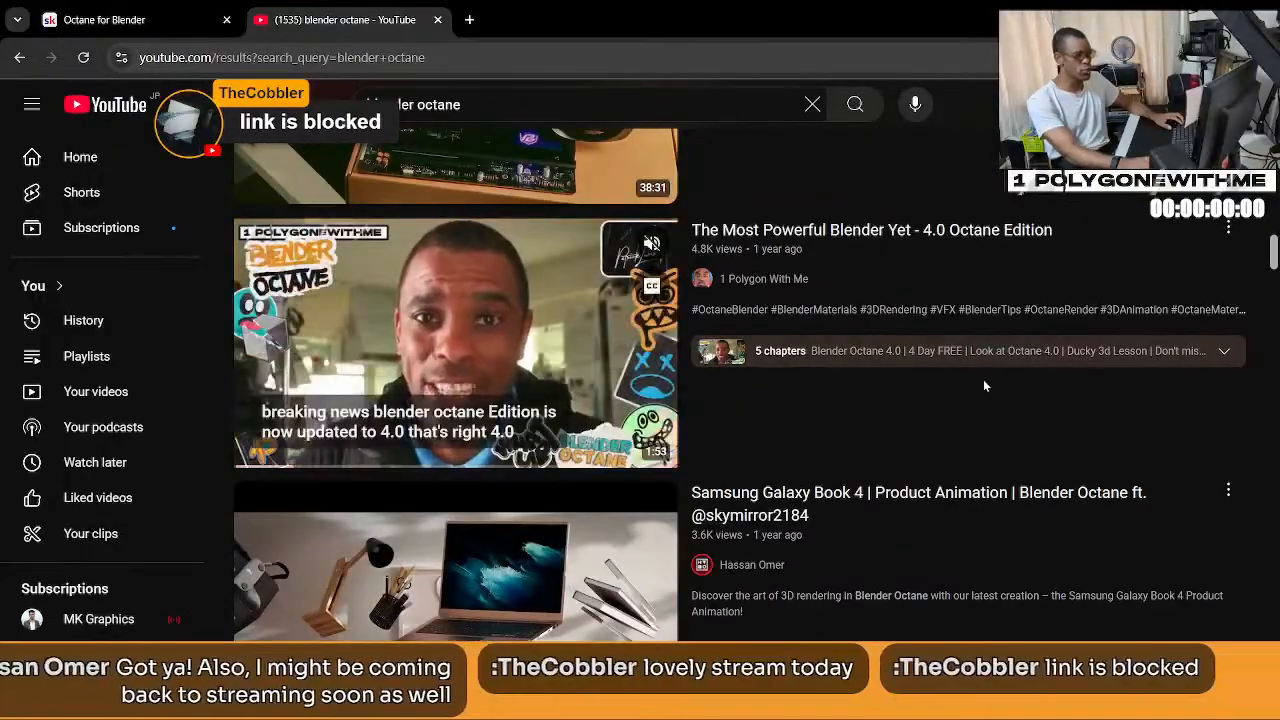
scroll(983, 379, down, 1)
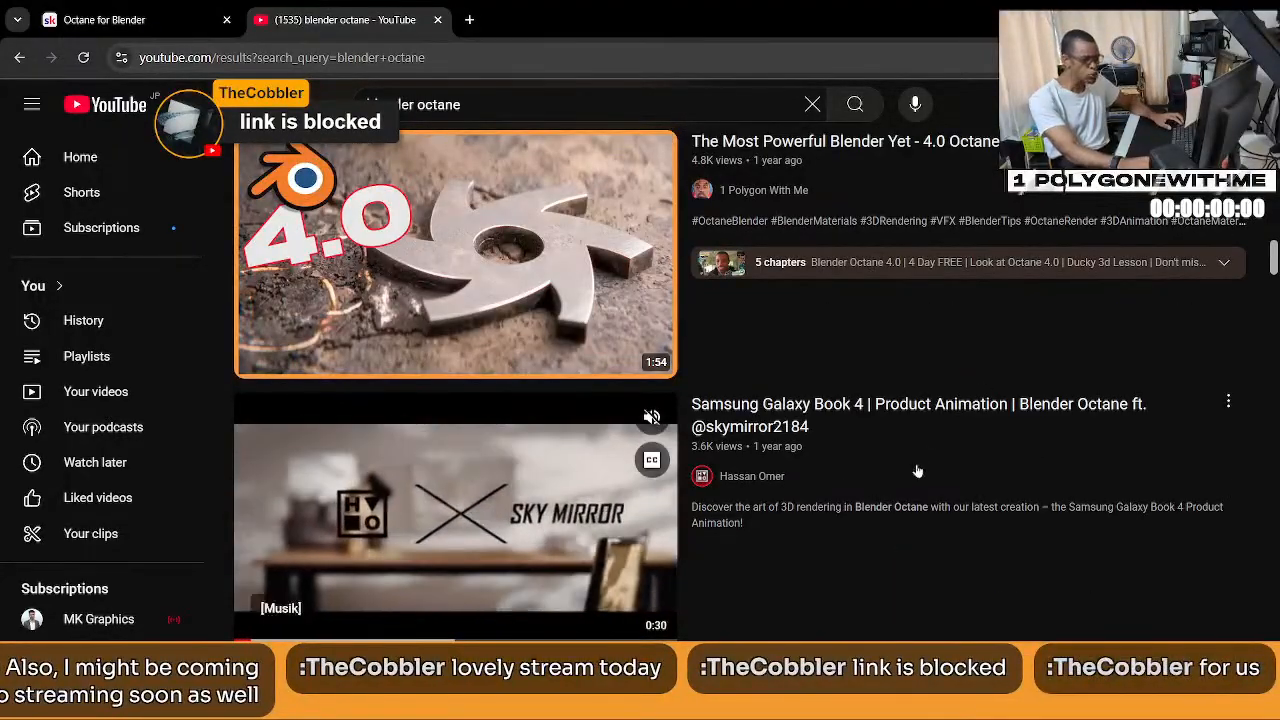
scroll(900, 470, down, 1)
click(752, 387)
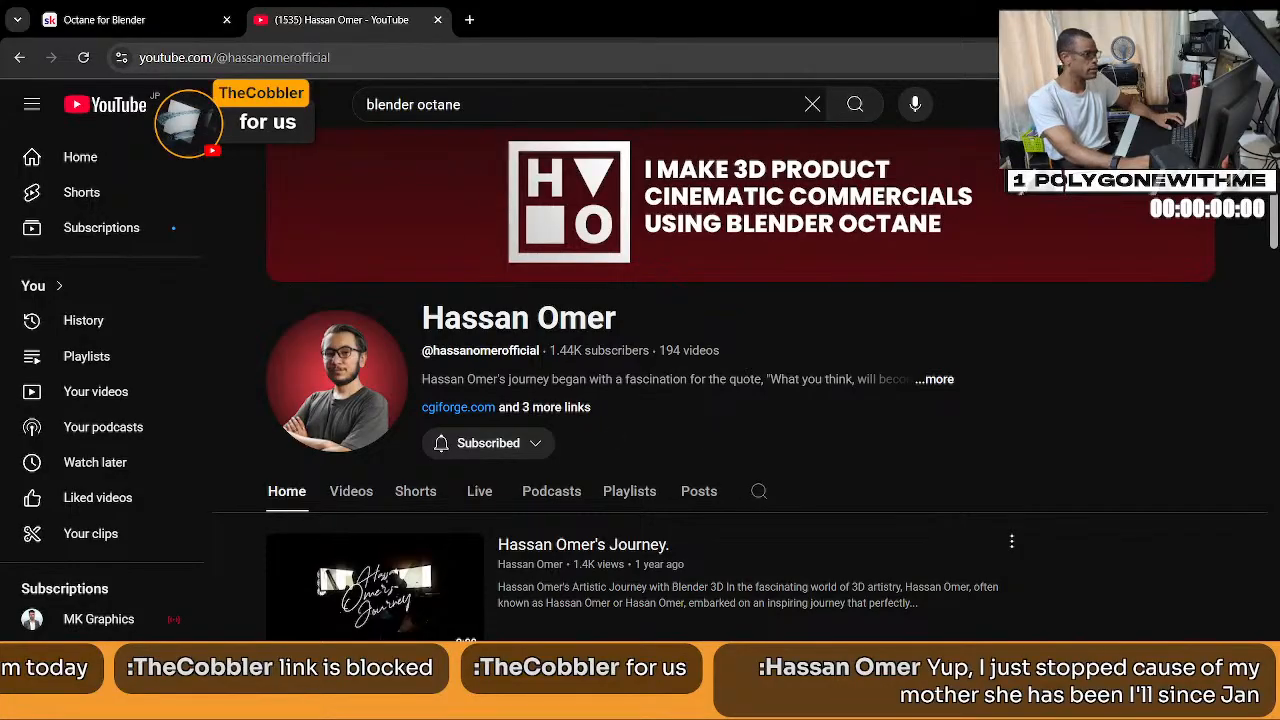
Copy the channel page's address for sharing in the stream chat and look over the channel's featured videos.
key(ctrl+l)
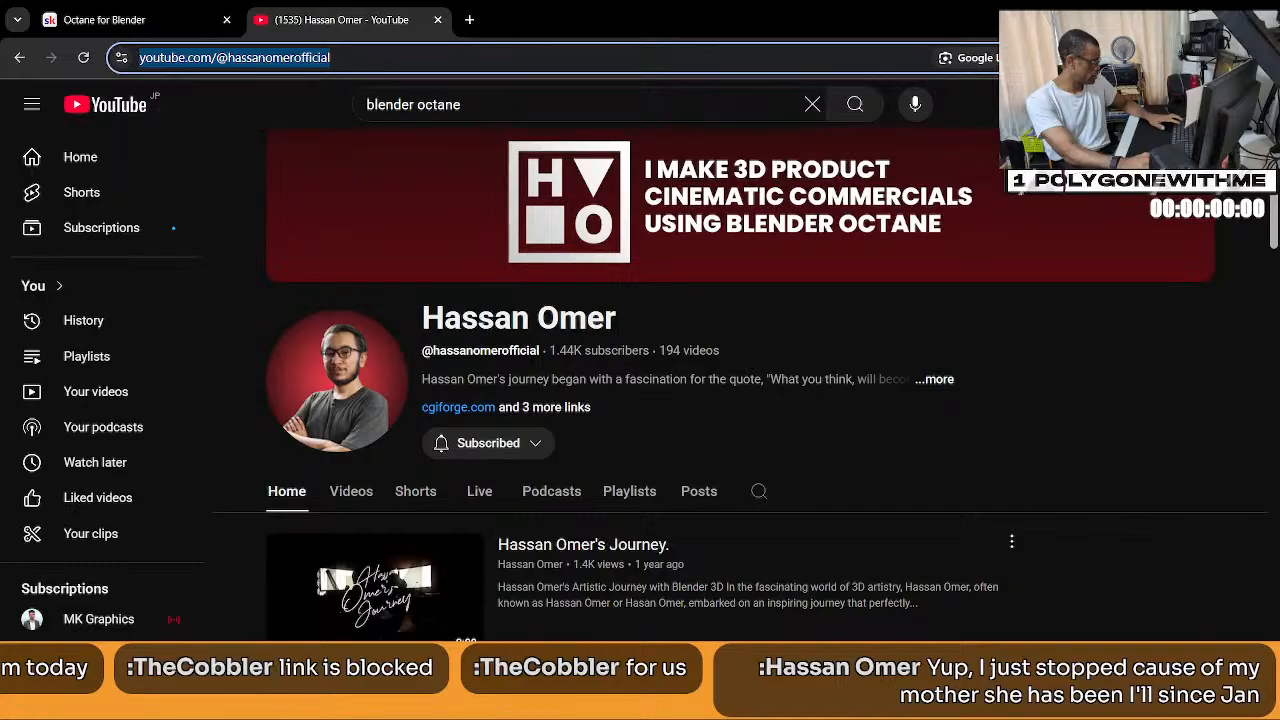
key(super+d)
key(super+d)
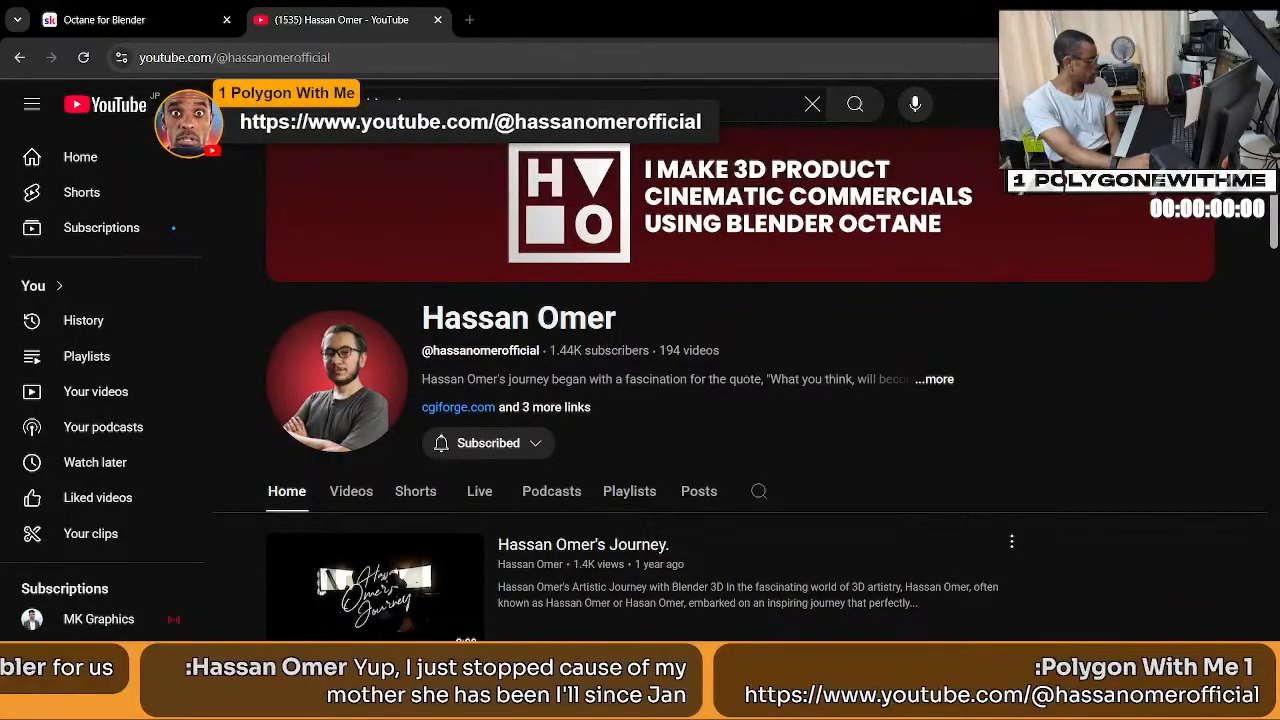
click(697, 60)
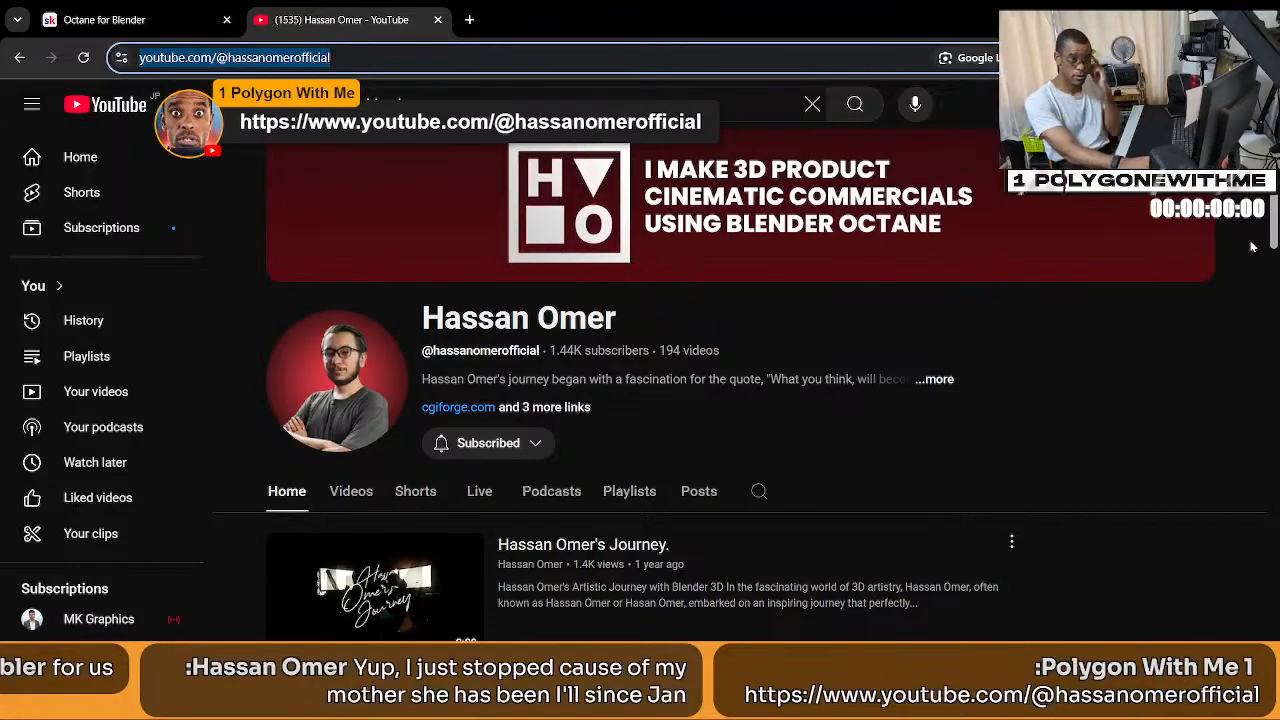
drag(1275, 226, 1275, 287)
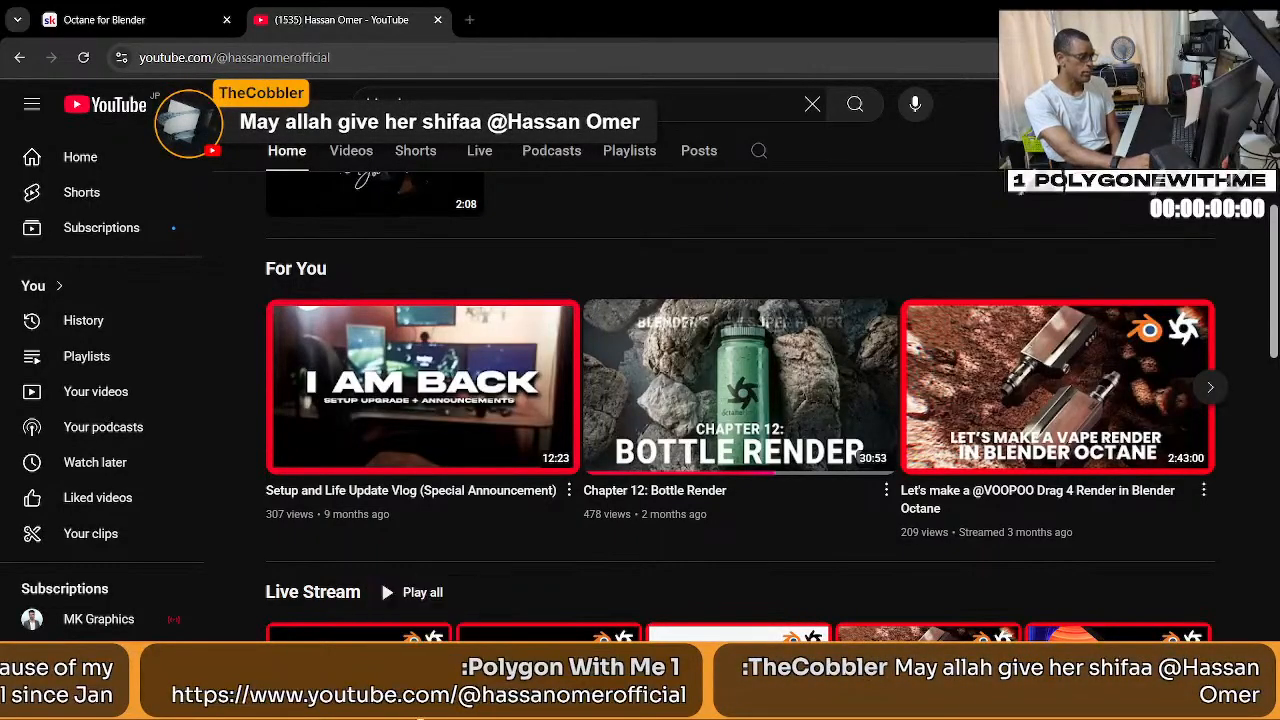
Open youtube.com in another new tab and go to the 1 Polygon With Me channel page.
click(469, 19)
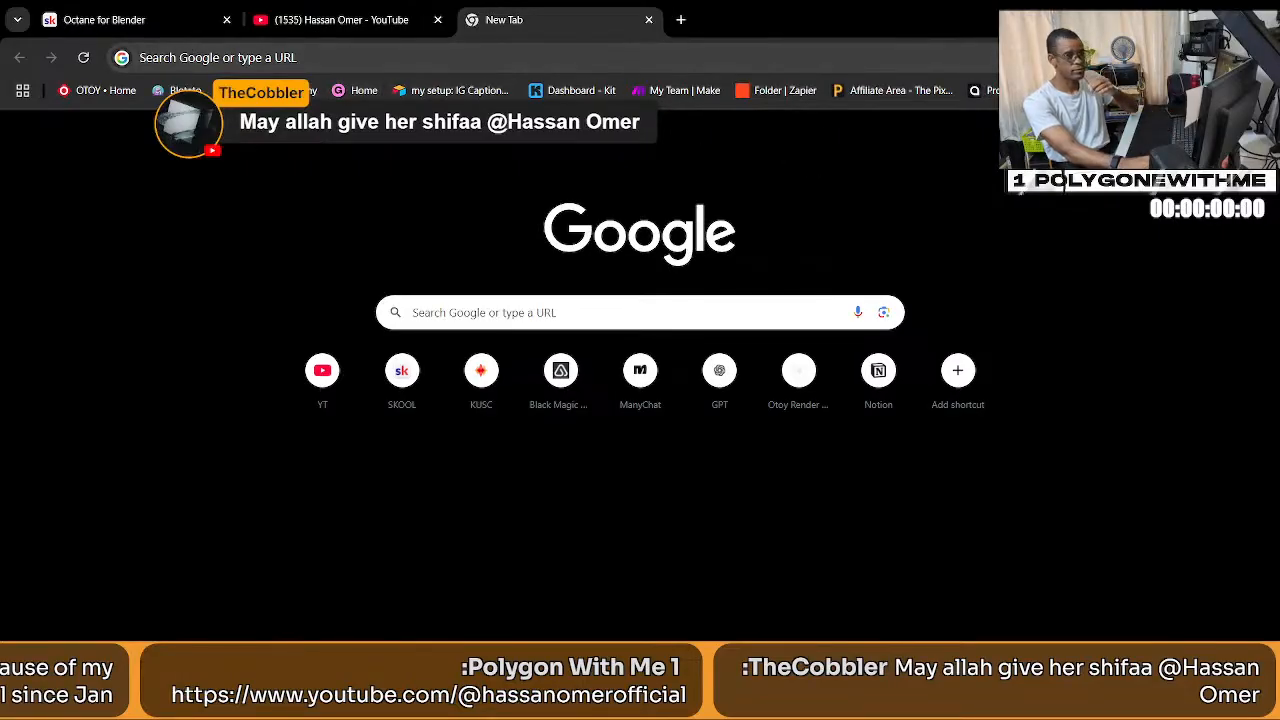
text(youtube.com)
key(Return)
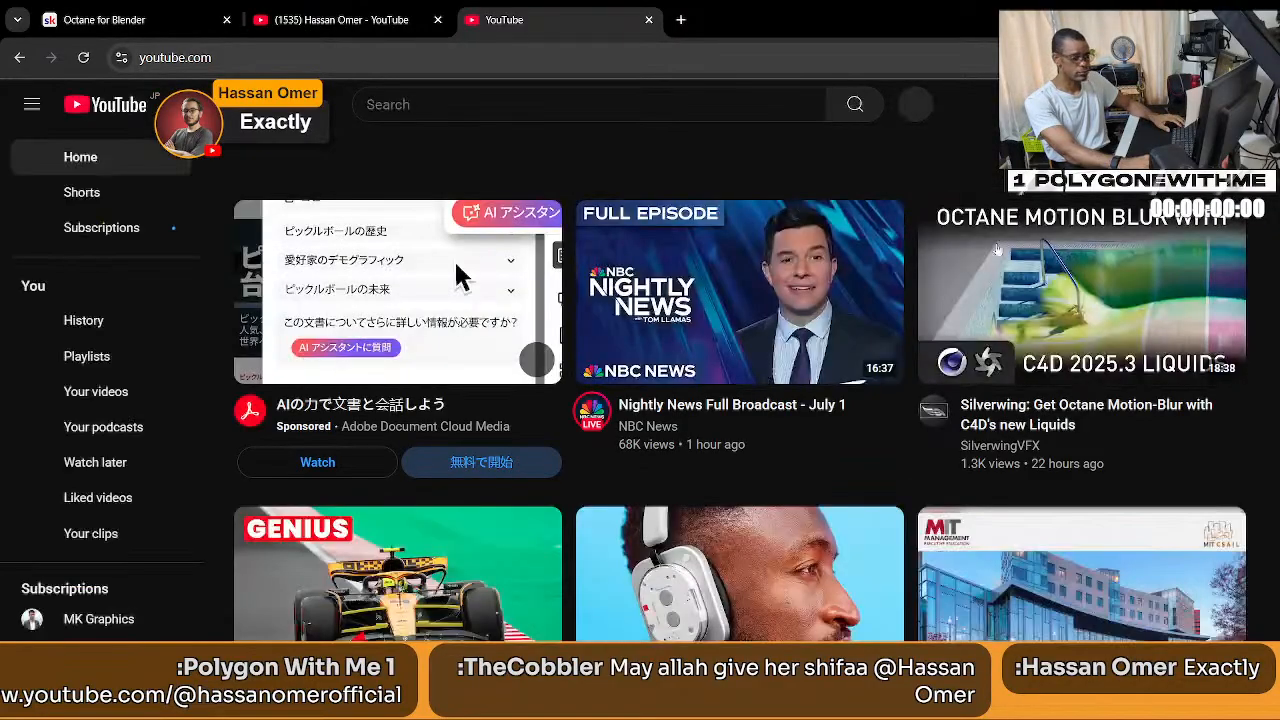
click(966, 118)
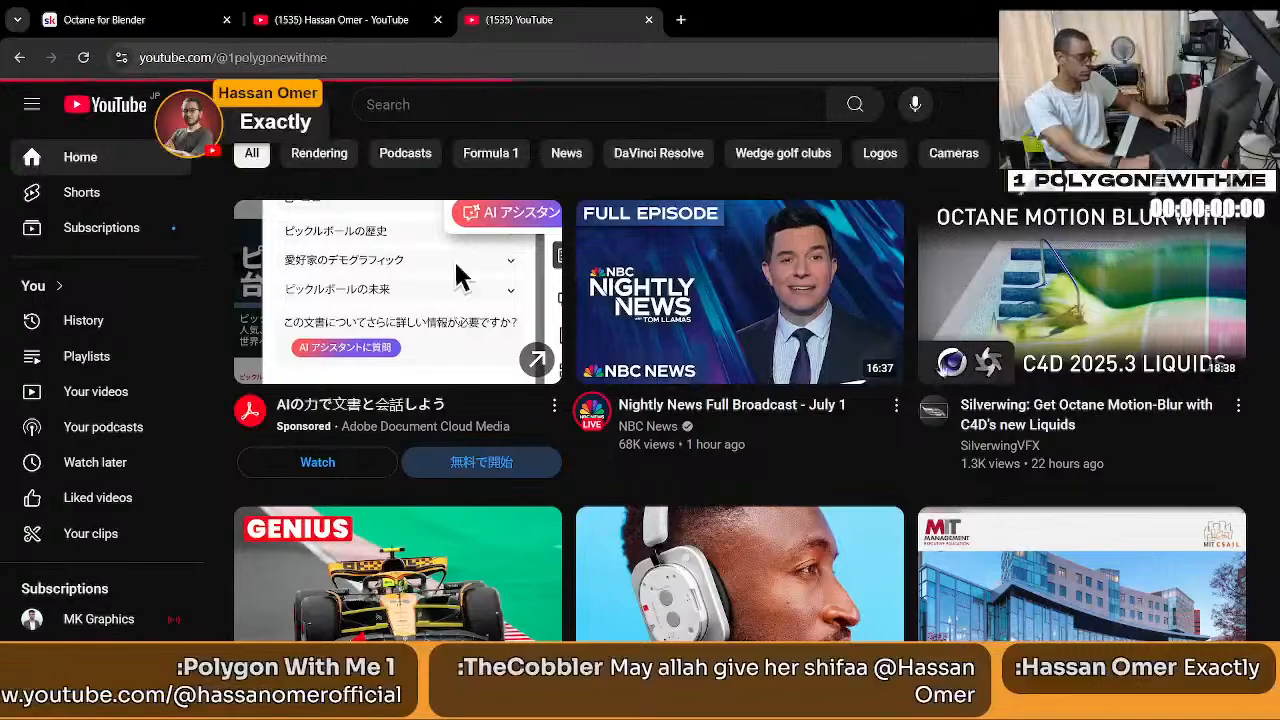
Look over the 1 Polygon With Me channel's featured sections, then open its full video list and browse the older uploads.
scroll(950, 388, down, 5)
scroll(950, 388, down, 6)
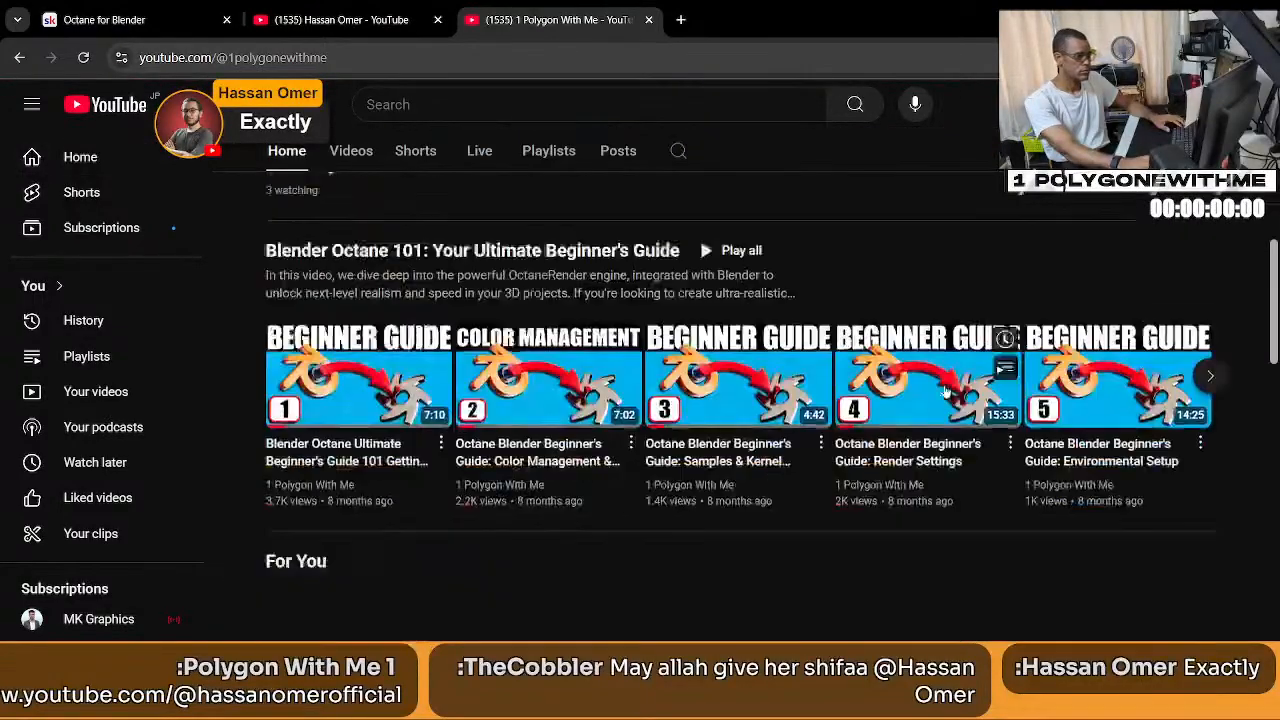
scroll(934, 390, down, 2)
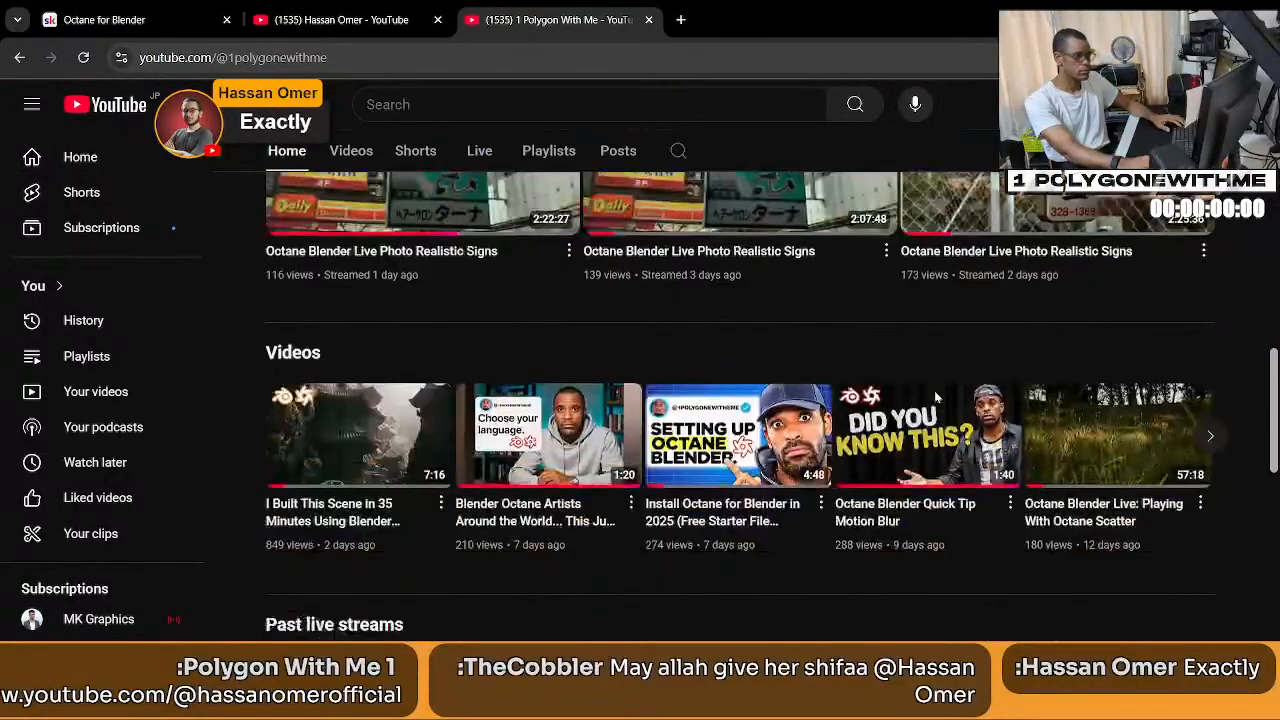
click(272, 354)
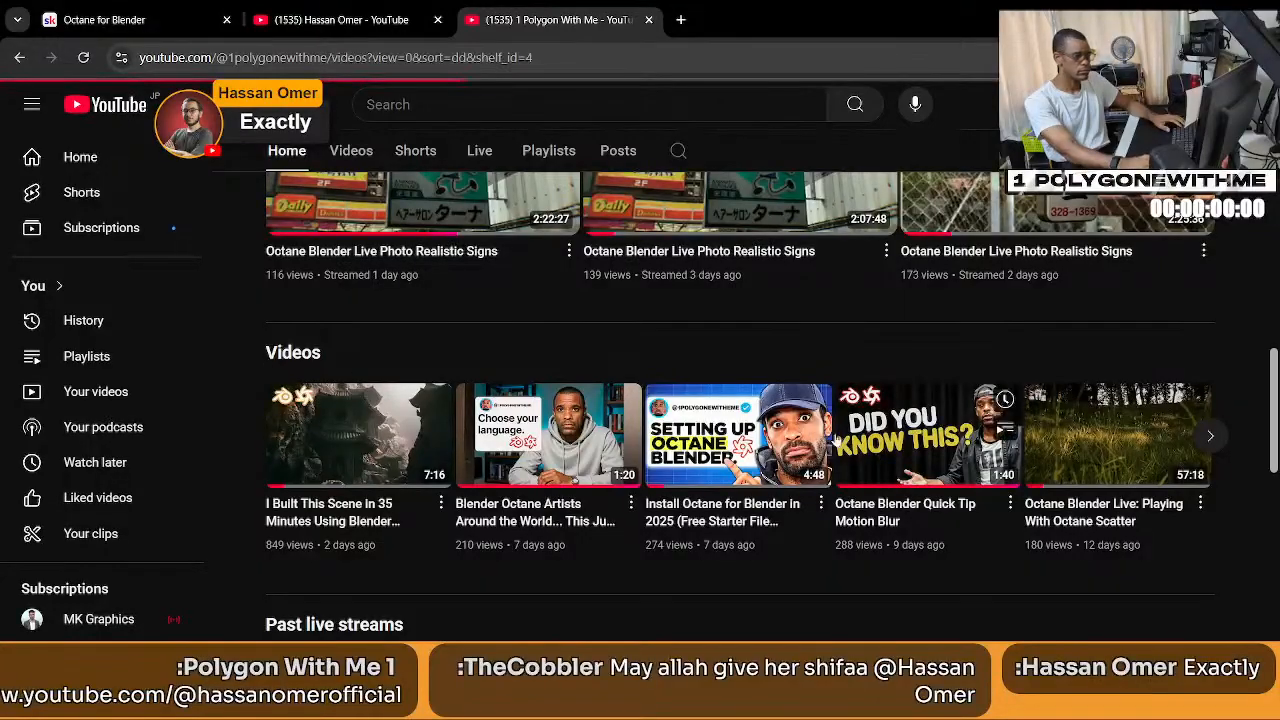
scroll(1100, 463, down, 5)
scroll(1100, 463, down, 7)
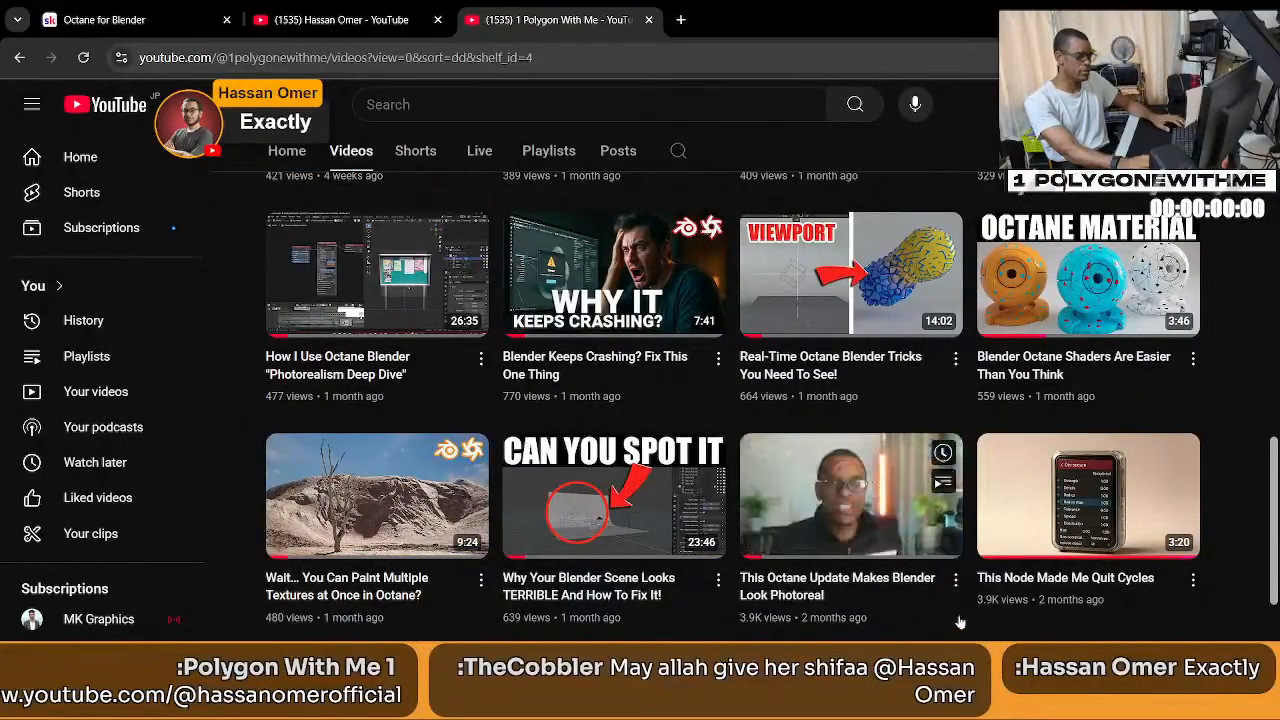
Return to the other open YouTube channel page and preview its "Setup and Life Update Vlog (Special Announcement)" video.
click(339, 22)
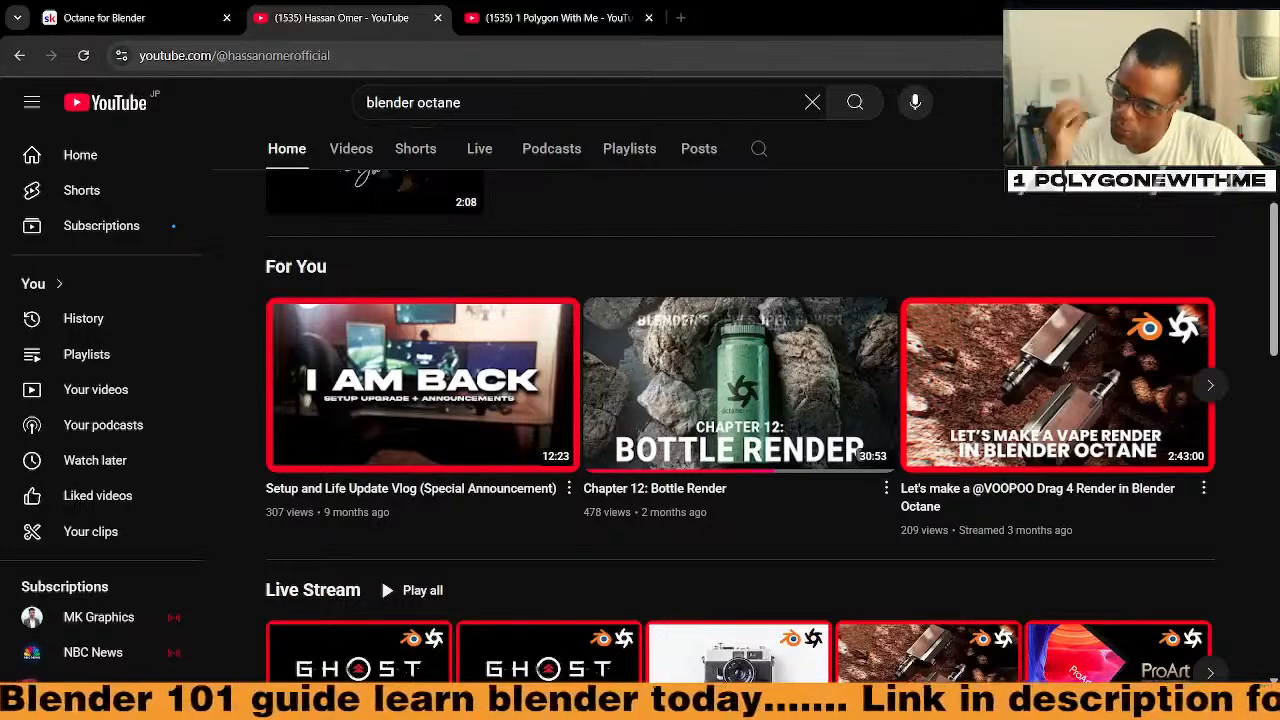
mouse_move(400, 438)
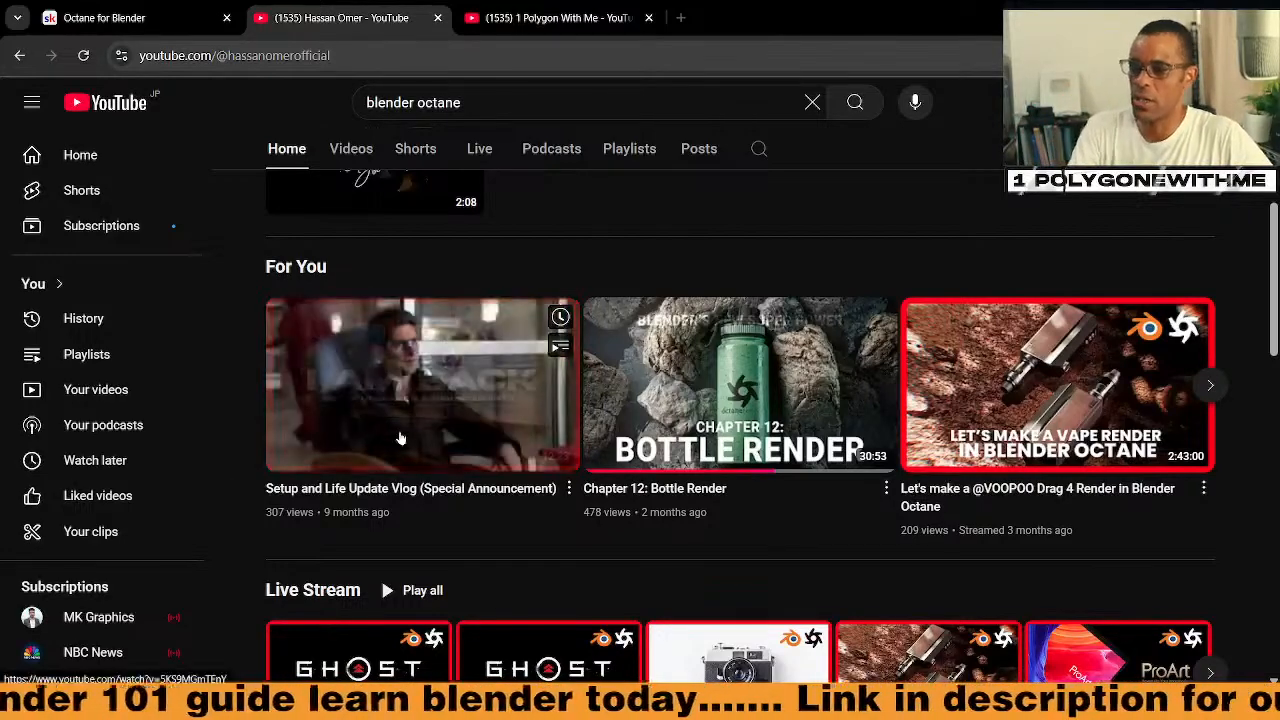